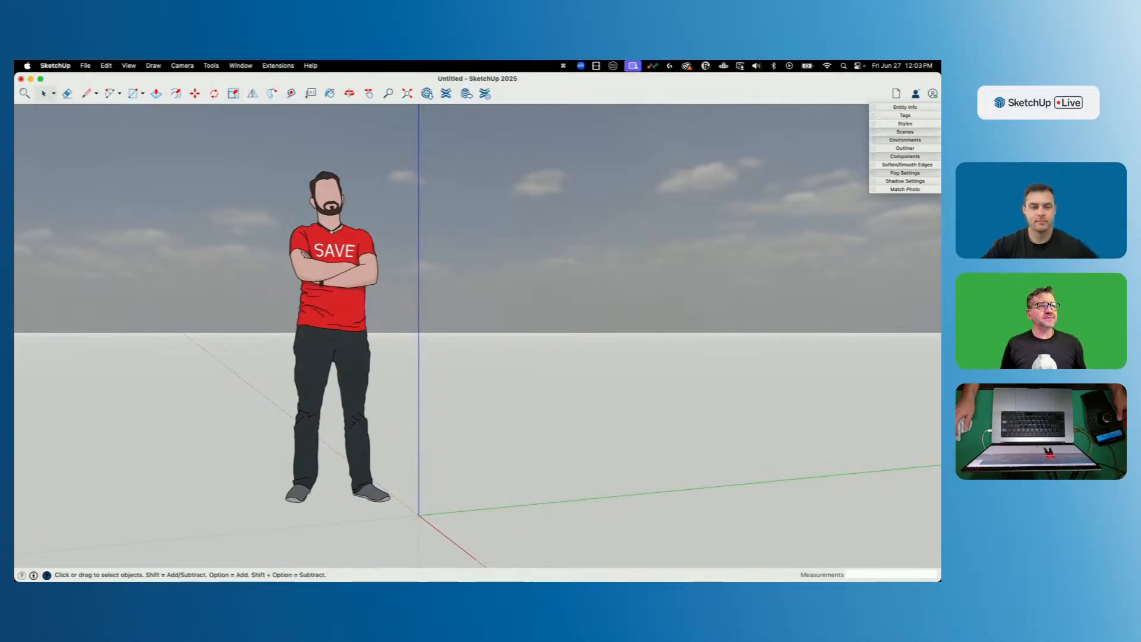
Place the spaceship reference image on the ground at the origin and rotate it upright about the red axis.
mouse_move(701, 319)
mouse_down()
mouse_move(752, 484)
mouse_move(522, 476)
mouse_move(433, 532)
mouse_up()
double_click(421, 525)
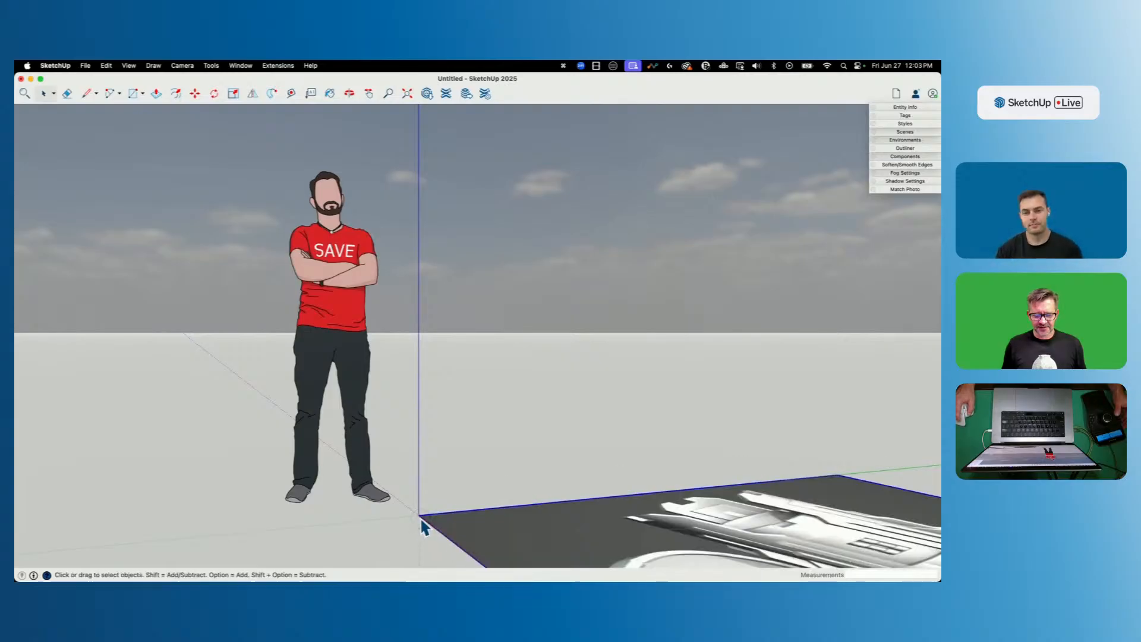
key(space)
middle_drag(600, 392, 371, 425)
key(q)
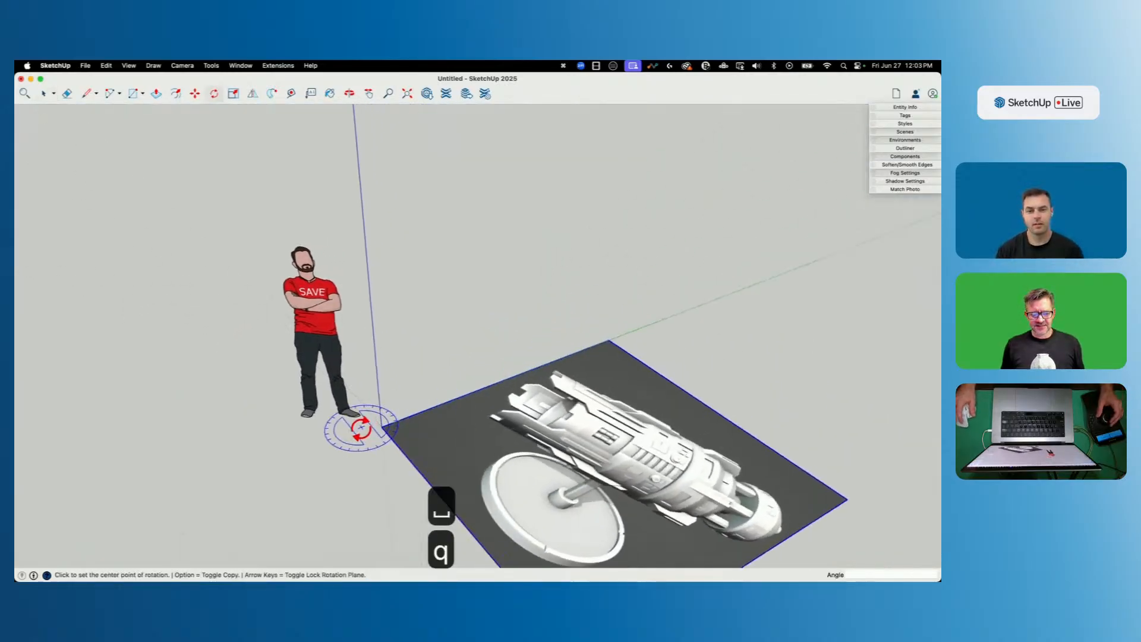
click(383, 428)
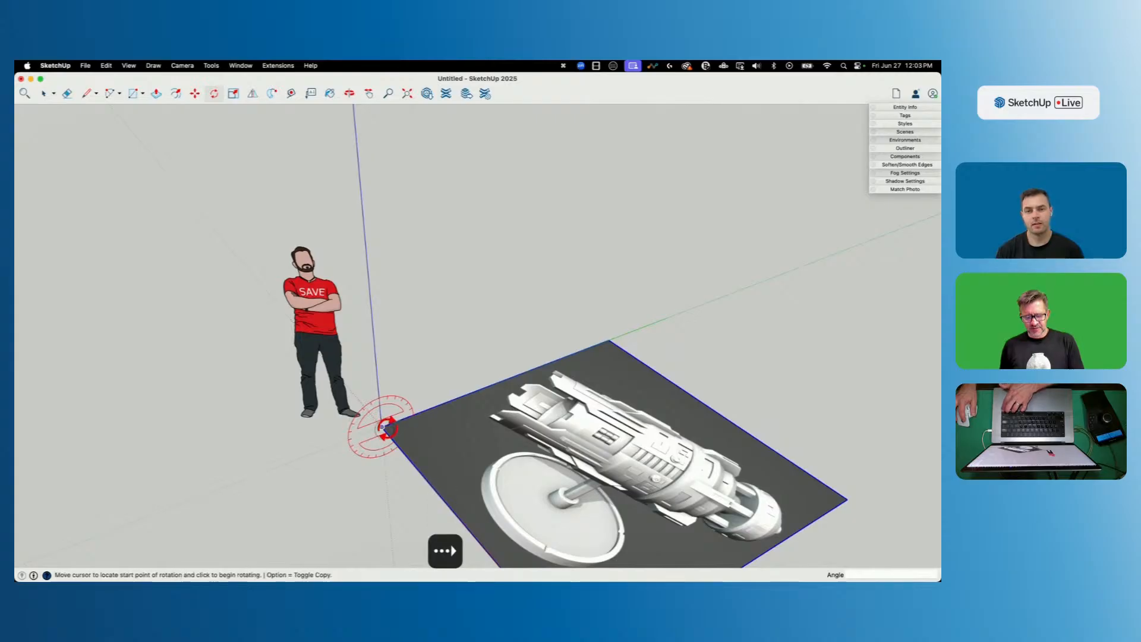
click(424, 409)
click(381, 390)
key(space)
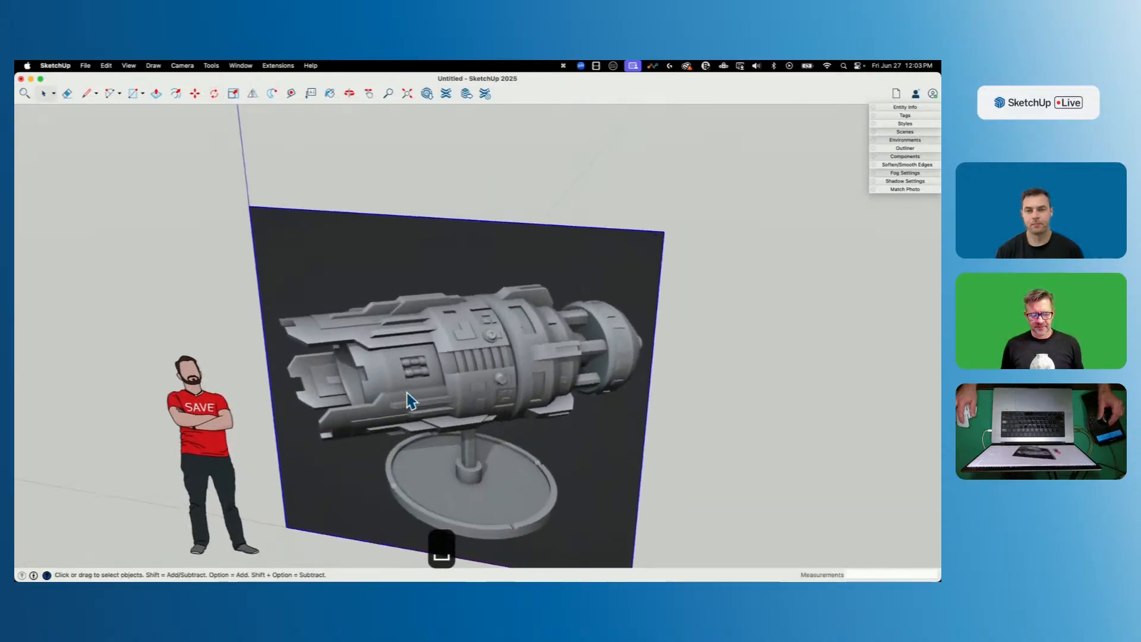
Move the upright reference image about 7 3/8" back from the origin along the green axis.
key(m)
click(418, 428)
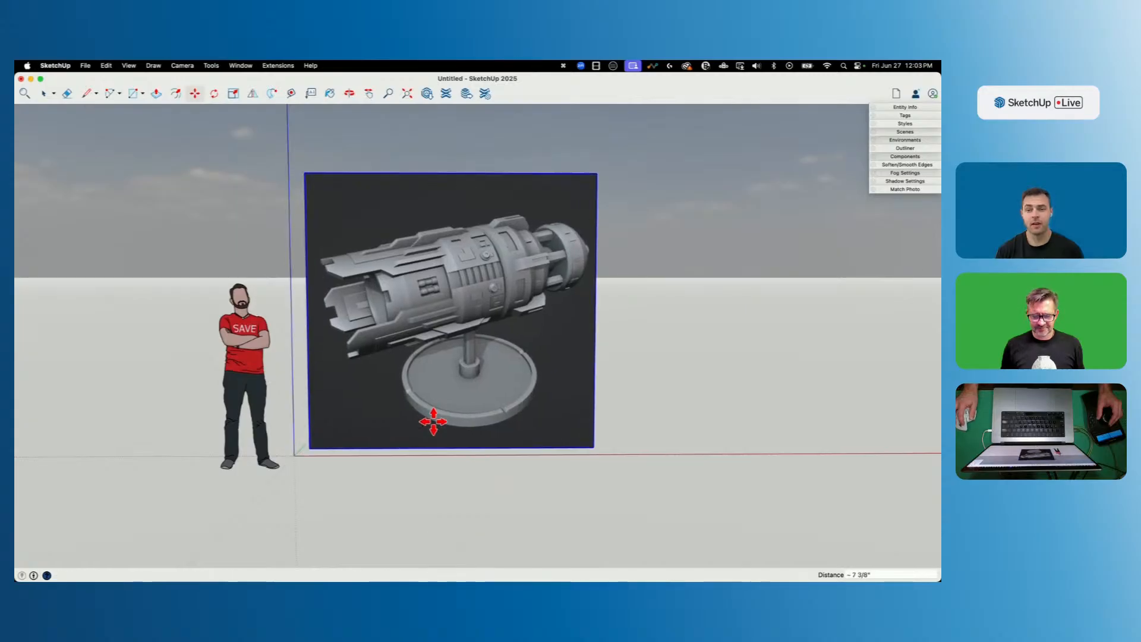
key(space)
Examine the reference image's cylindrical hull, layered panels, rear section and round display stand.
scroll(440, 429, up, 3)
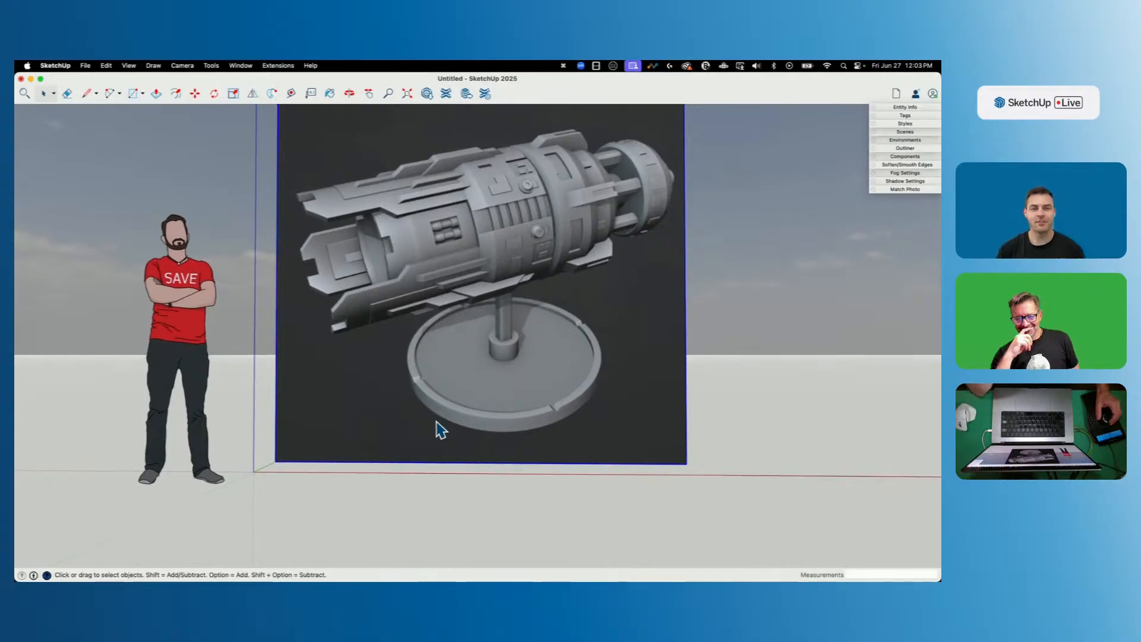
scroll(440, 430, down, 5)
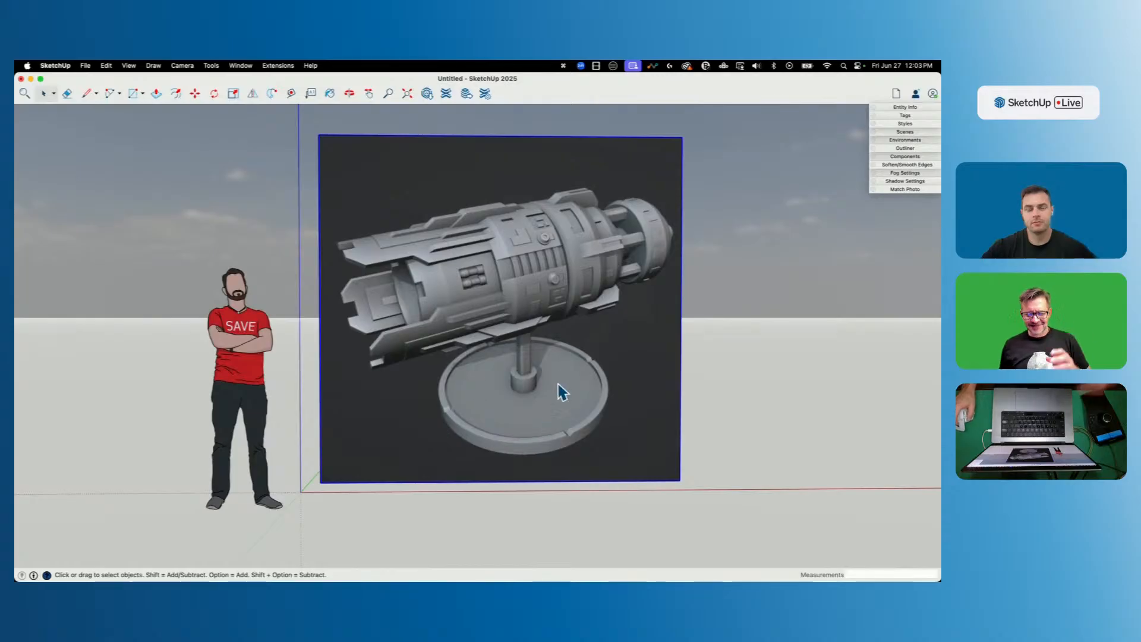
scroll(555, 331, up, 3)
scroll(474, 401, down, 4)
scroll(539, 286, up, 4)
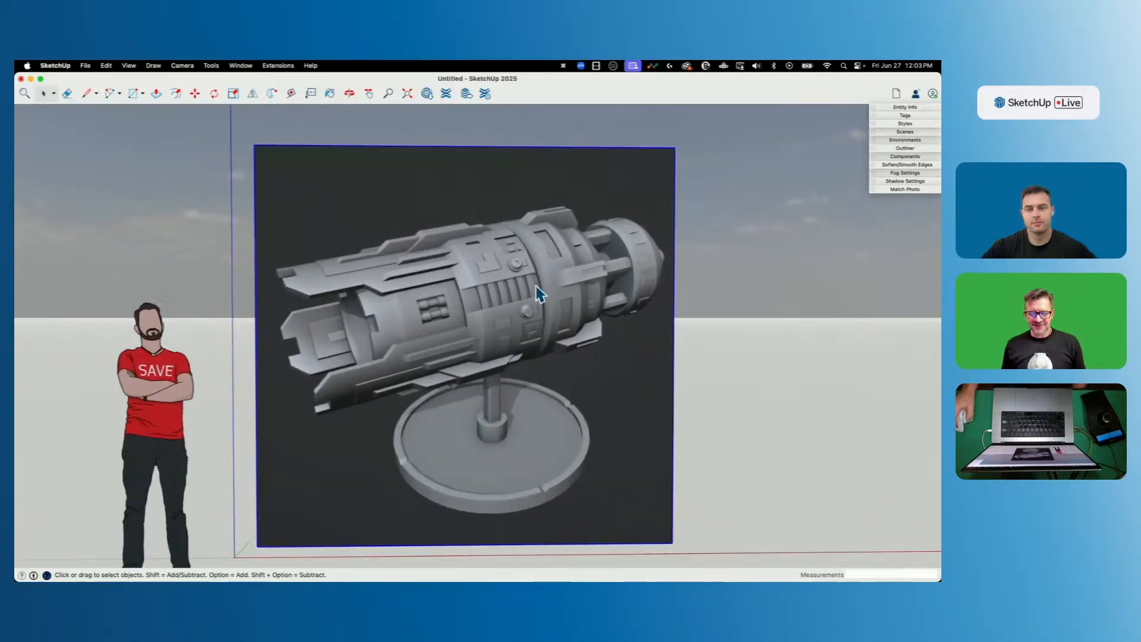
mouse_move(529, 389)
middle_down()
mouse_move(540, 326)
mouse_move(528, 362)
middle_up()
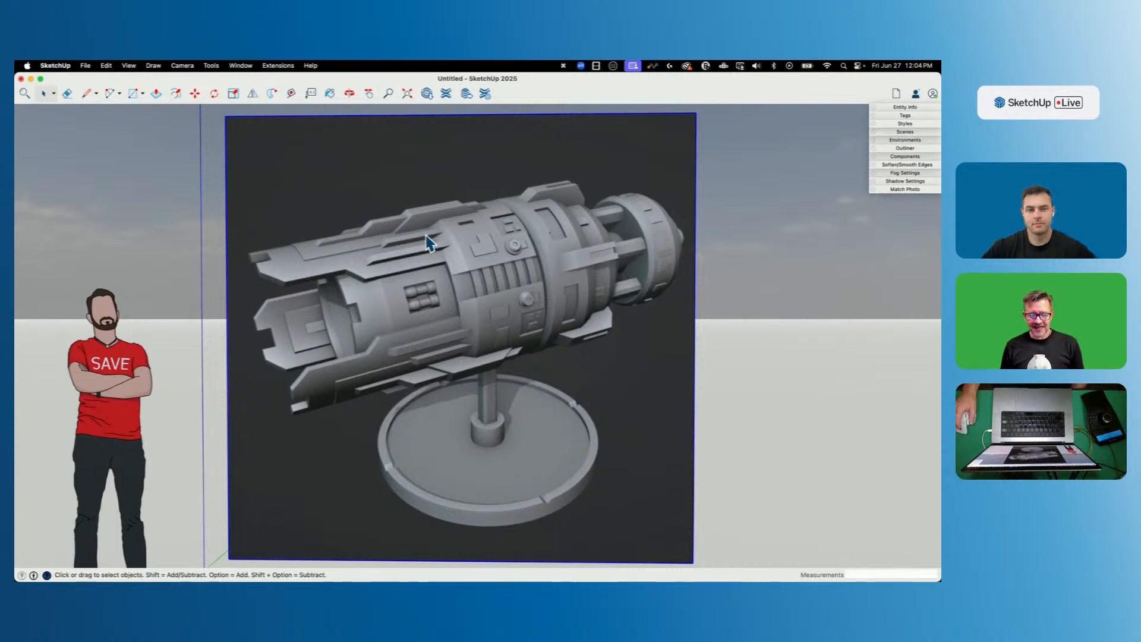
middle_drag(542, 230, 540, 230)
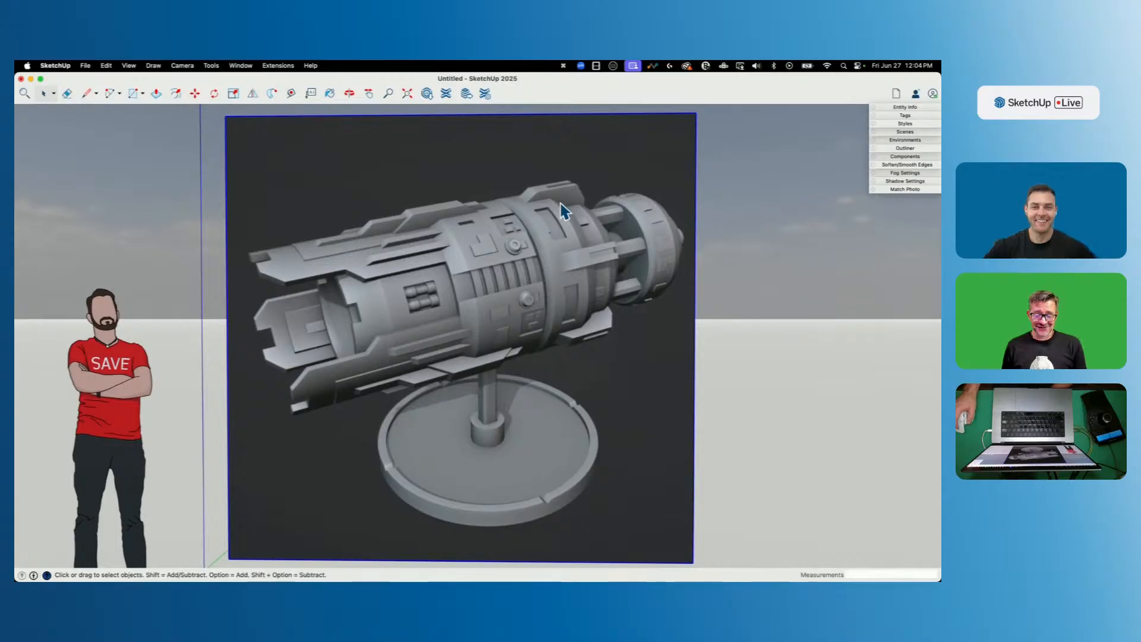
middle_drag(423, 333, 641, 370)
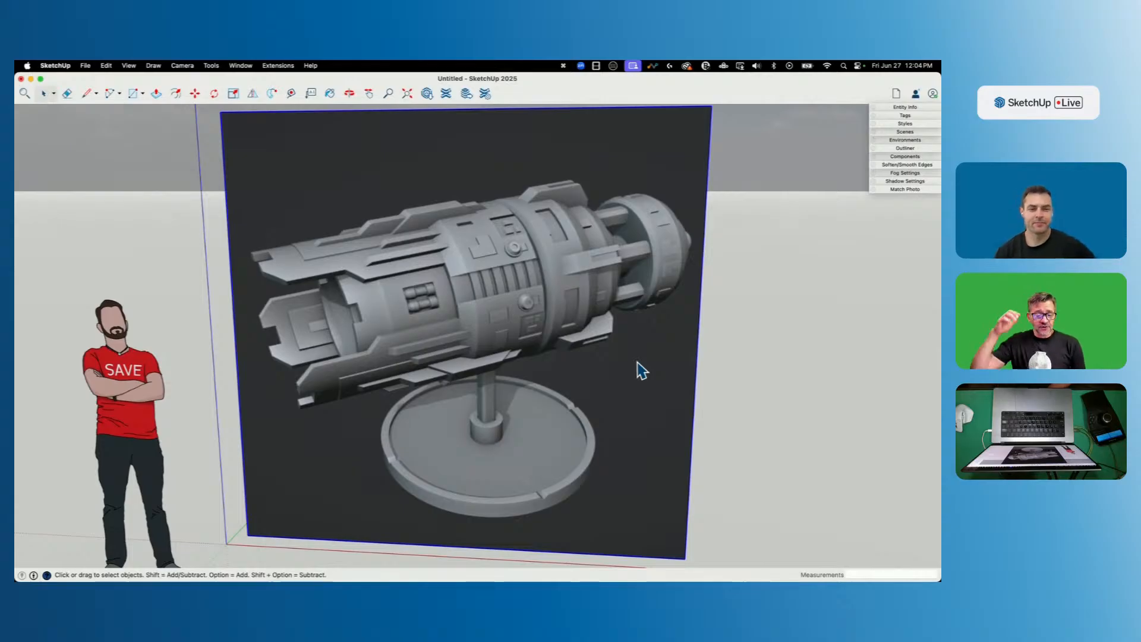
scroll(640, 370, down, 2)
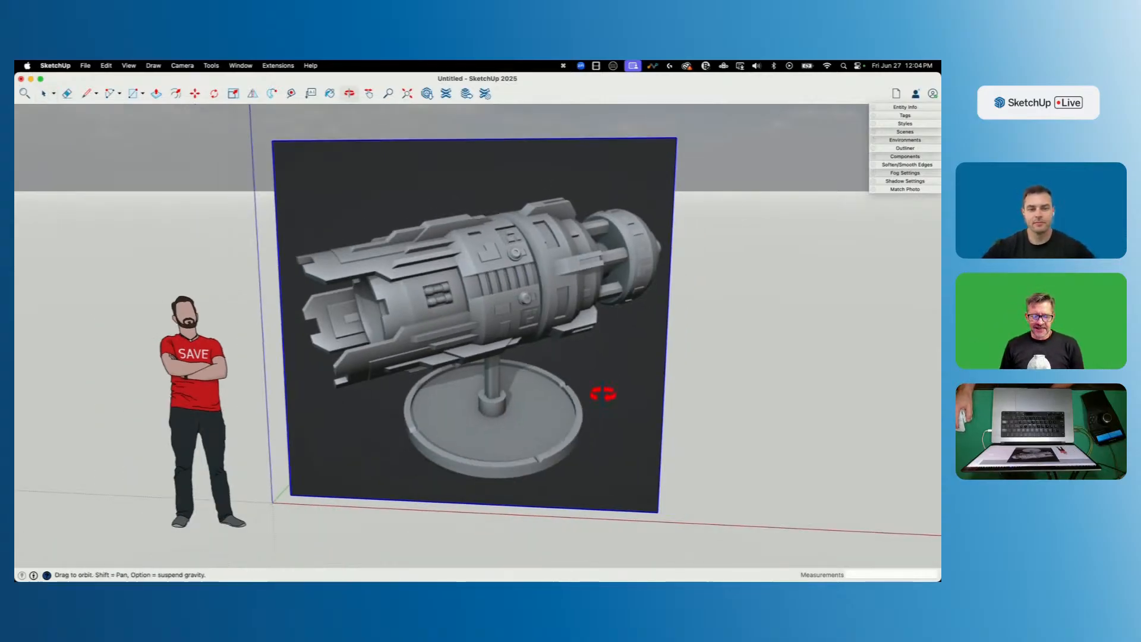
middle_drag(604, 397, 631, 369)
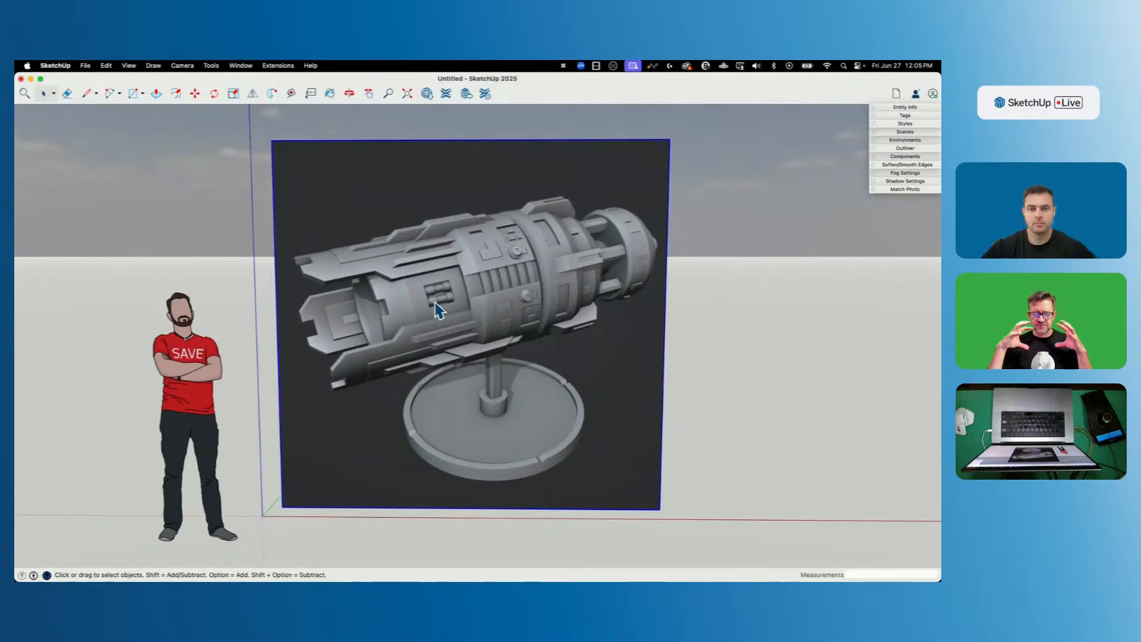
middle_drag(509, 469, 515, 327)
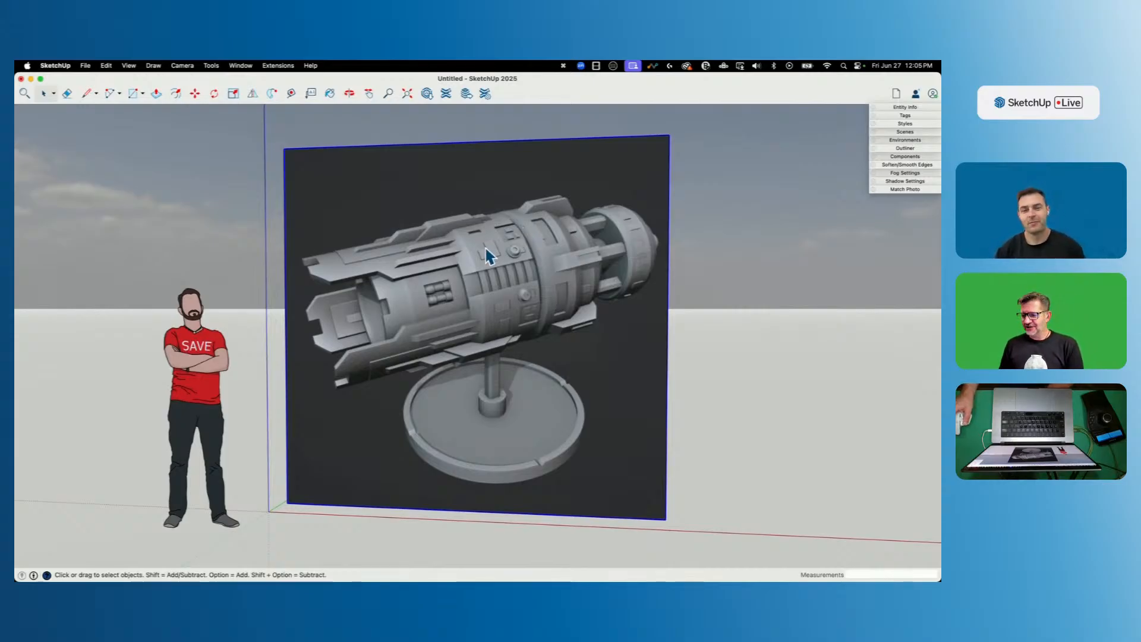
mouse_move(401, 323)
middle_down()
mouse_move(376, 288)
mouse_move(433, 255)
mouse_move(356, 282)
middle_up()
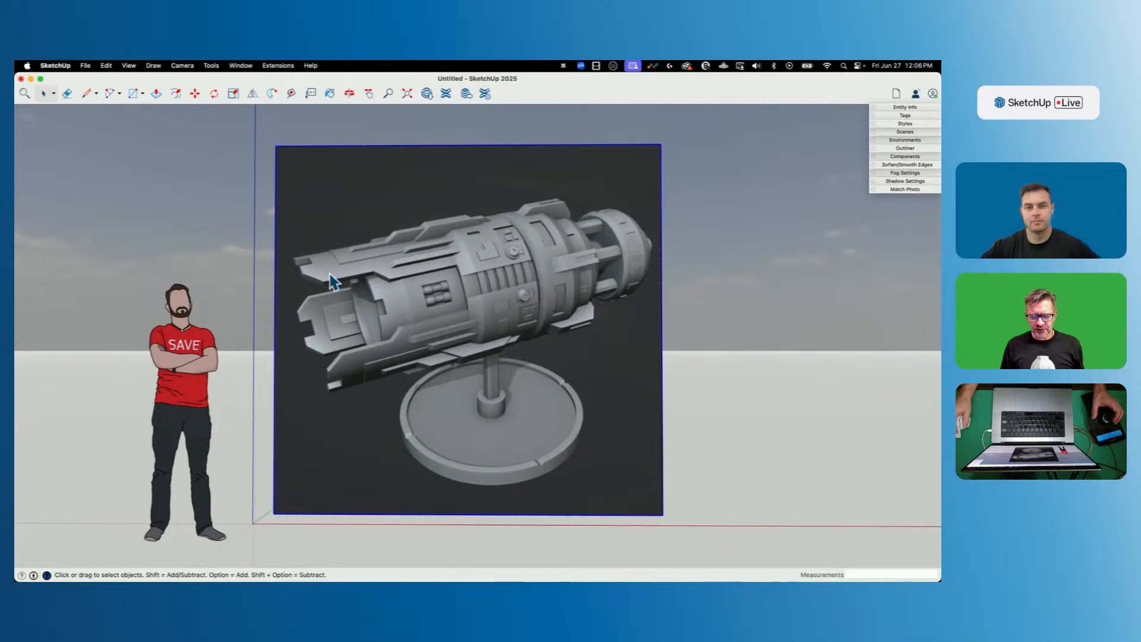
scroll(375, 251, down, 2)
scroll(395, 264, up, 4)
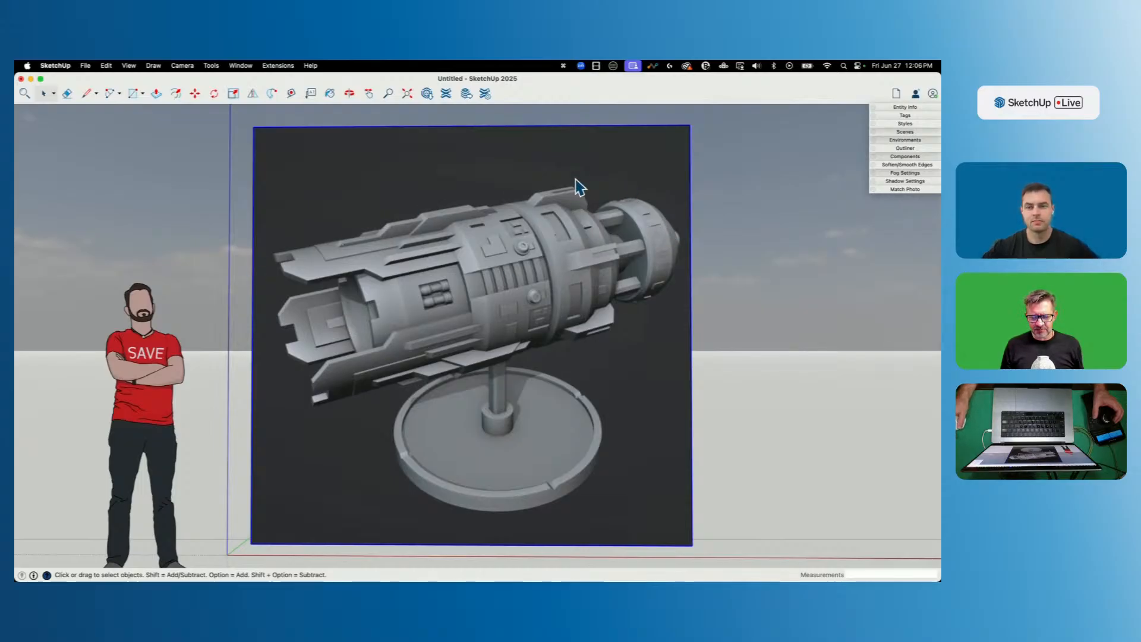
scroll(406, 280, down, 3)
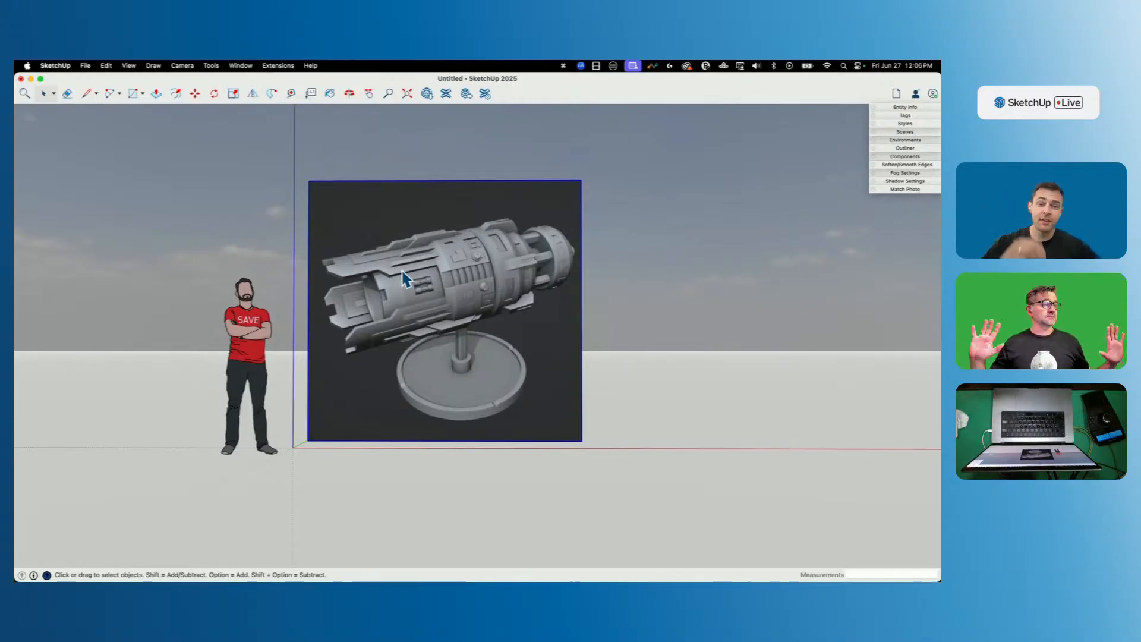
Move the reference image about 10' farther back along the green axis to clear the modelling area.
middle_drag(406, 279, 413, 362)
key(m)
click(413, 361)
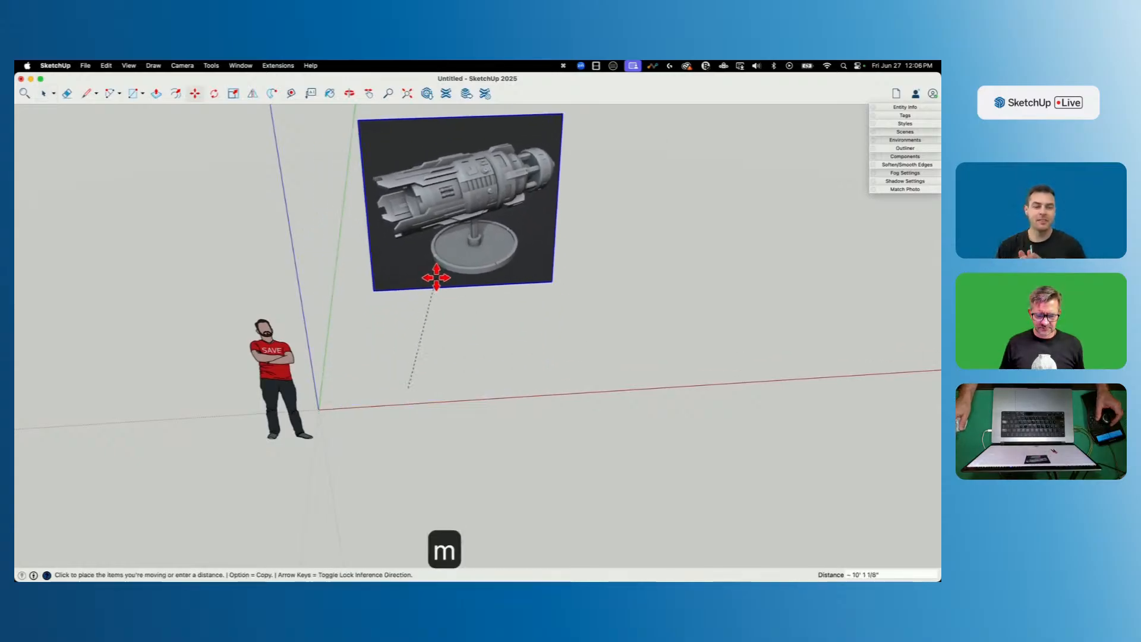
click(438, 291)
key(space)
Move the scale figure about 7' away from the origin along the negative red axis.
middle_drag(321, 404, 307, 381)
click(279, 368)
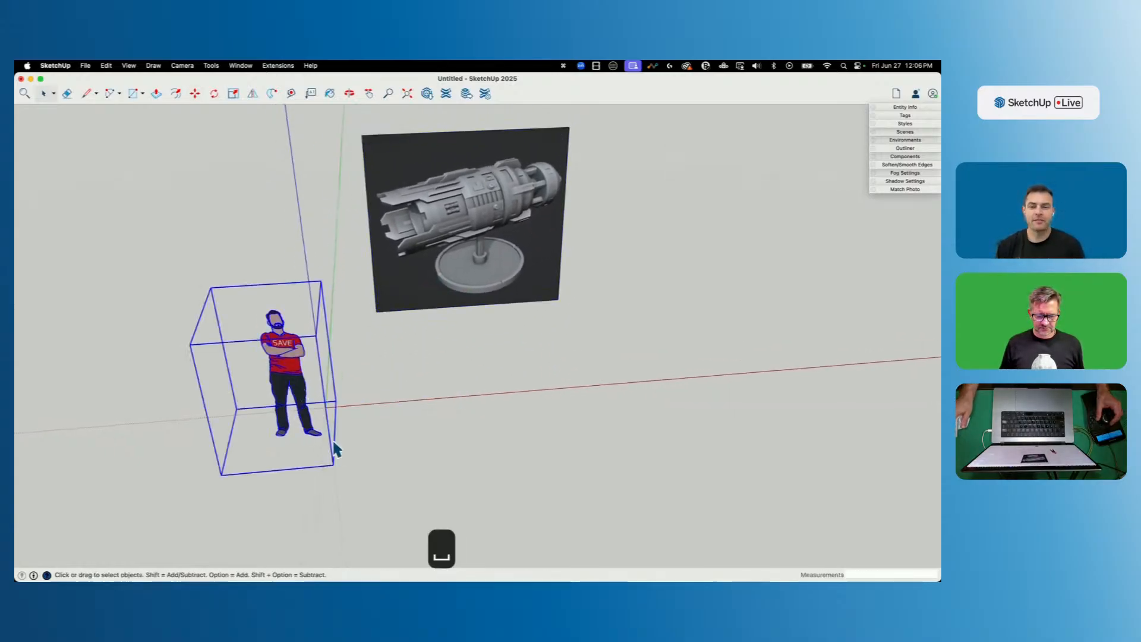
key(m)
click(439, 461)
click(262, 474)
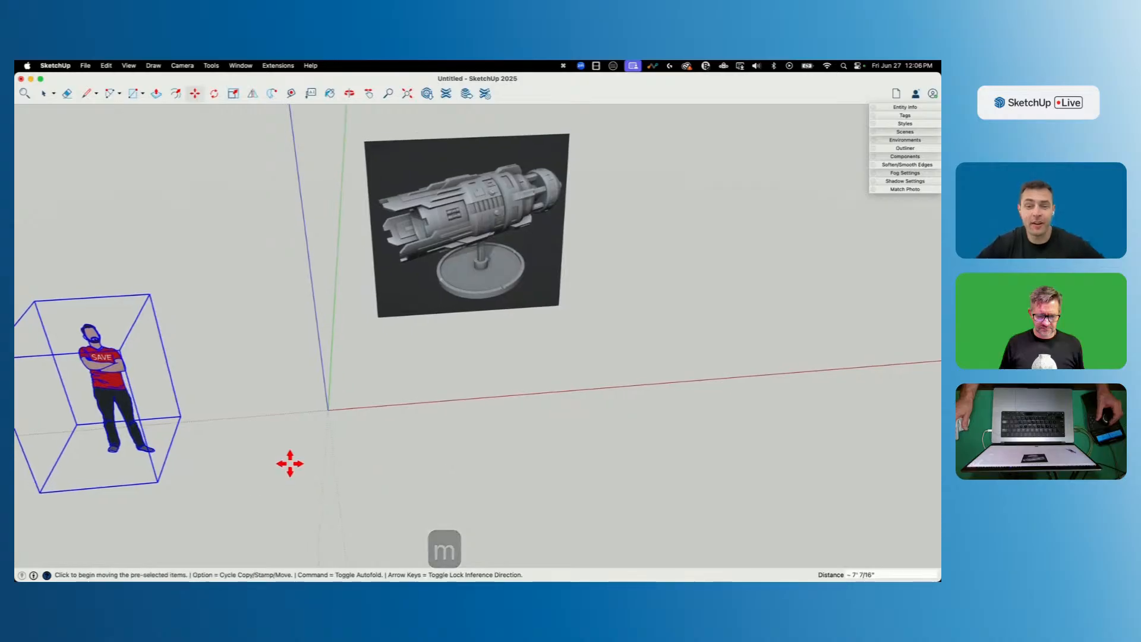
key(space)
scroll(293, 472, up, 4)
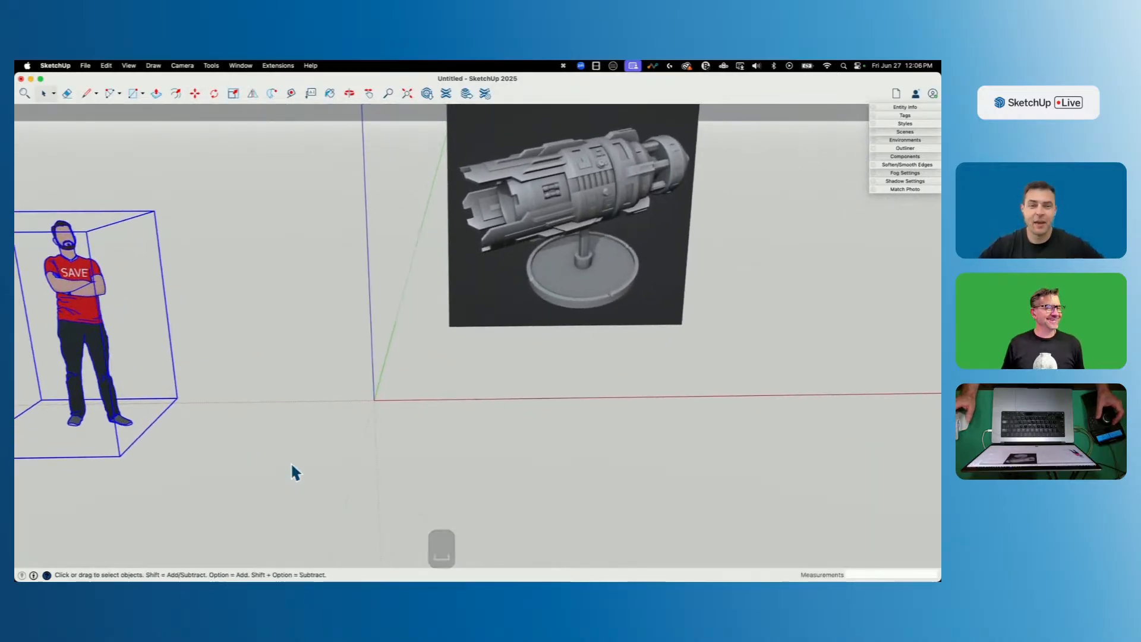
Draw a ground-plane circle centred on the origin with a radius of about 2' 11 11/16" along the red axis.
middle_drag(291, 462, 636, 497)
scroll(636, 496, up, 4)
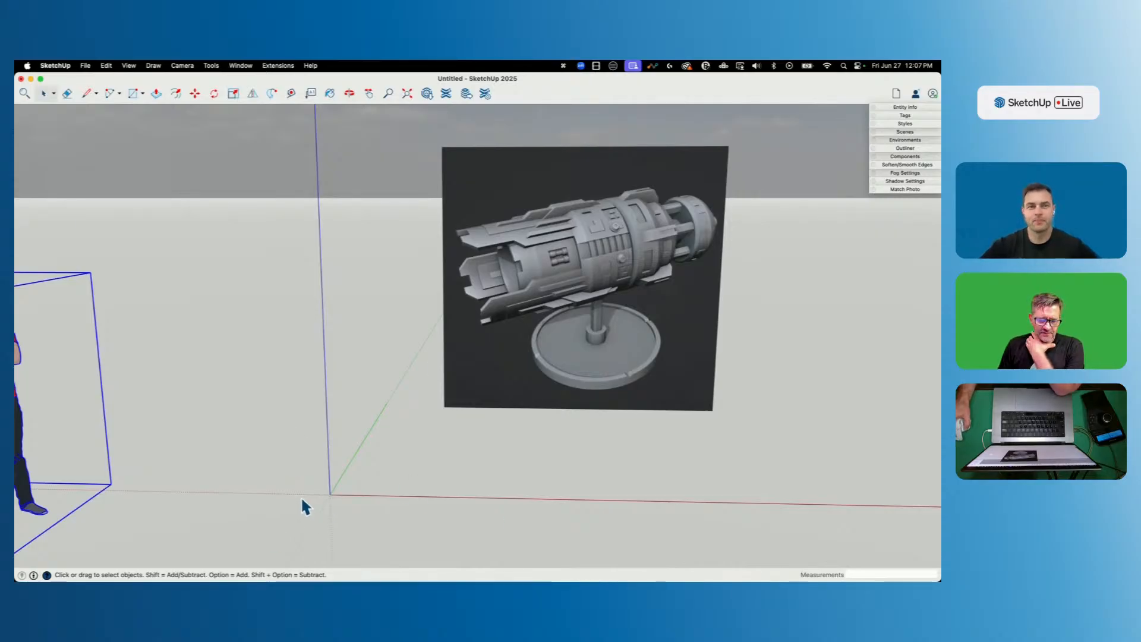
mouse_move(417, 360)
middle_down()
mouse_move(377, 464)
mouse_move(329, 533)
middle_up()
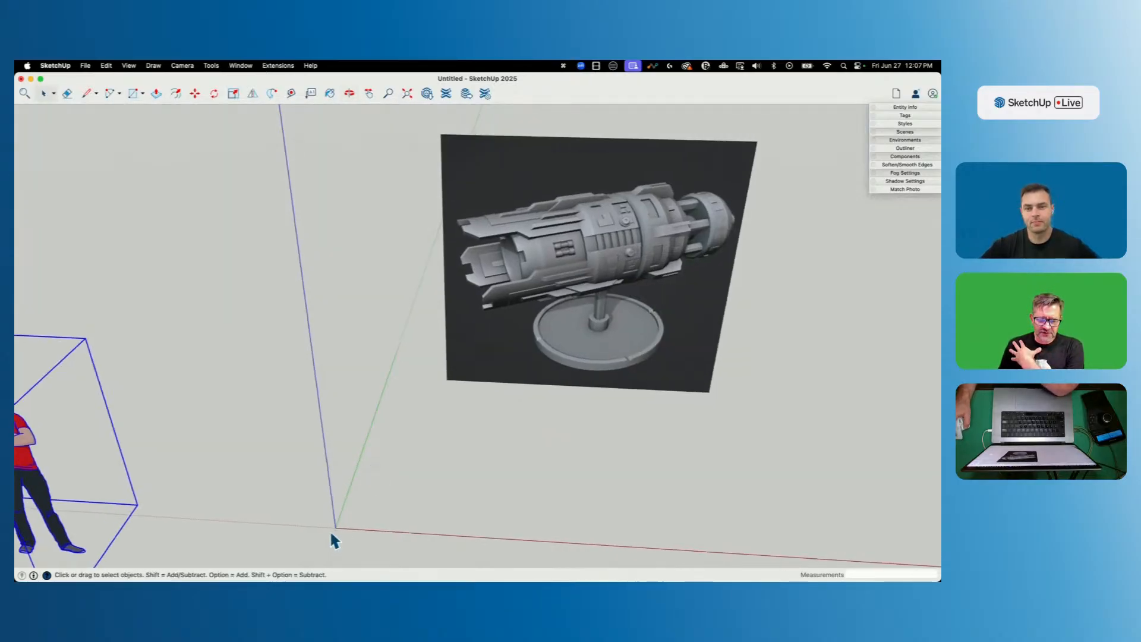
key(c)
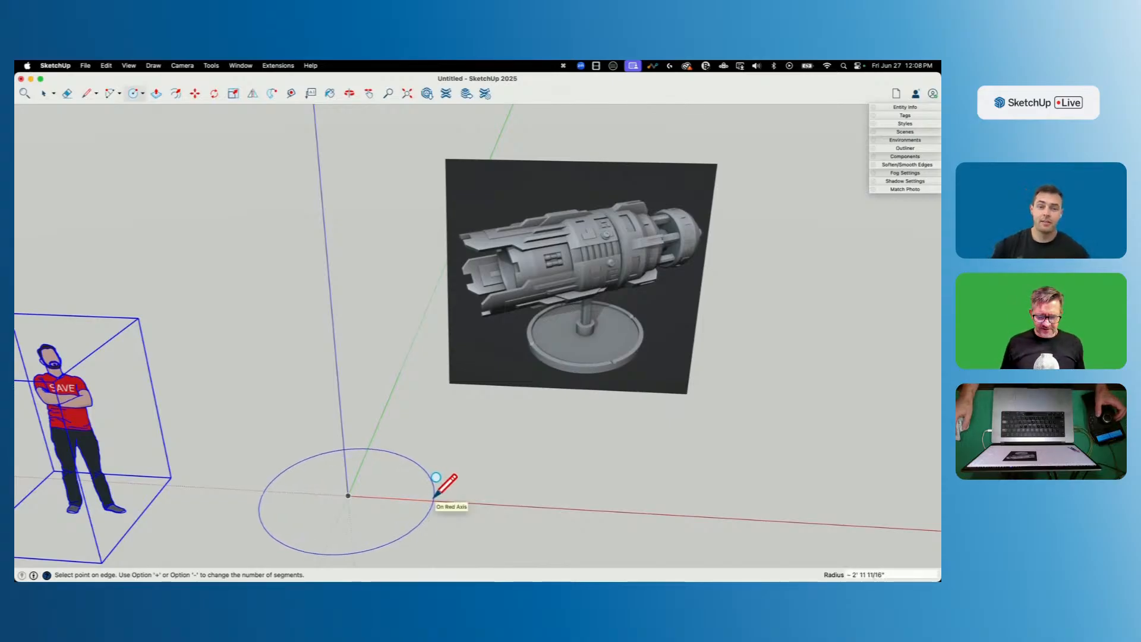
click(434, 498)
key(space)
Draw a radius line from the circle's centre to its edge along the red axis.
key(l)
click(338, 347)
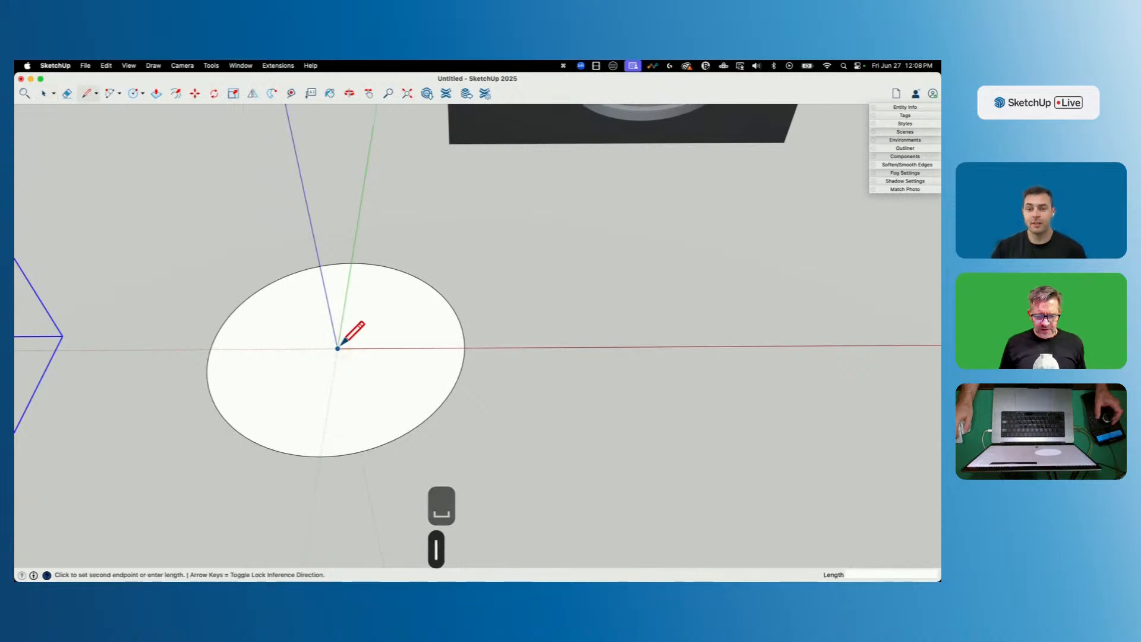
click(465, 348)
key(space)
Try to make a copy of the radius line rotated 60° about the circle's centre.
key(q)
click(338, 348)
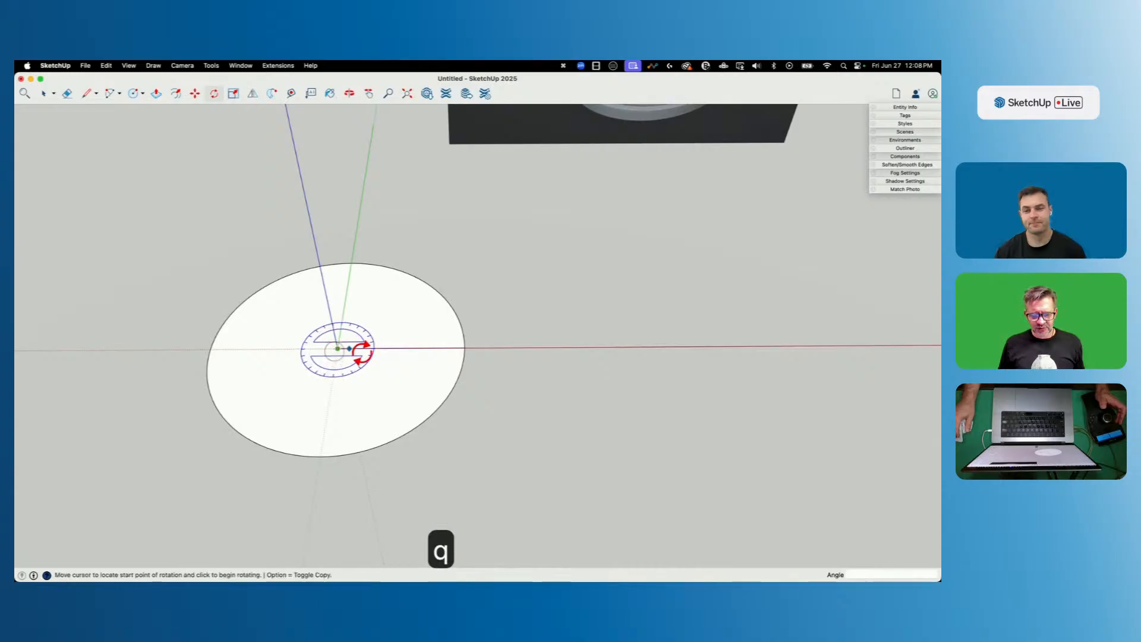
click(423, 348)
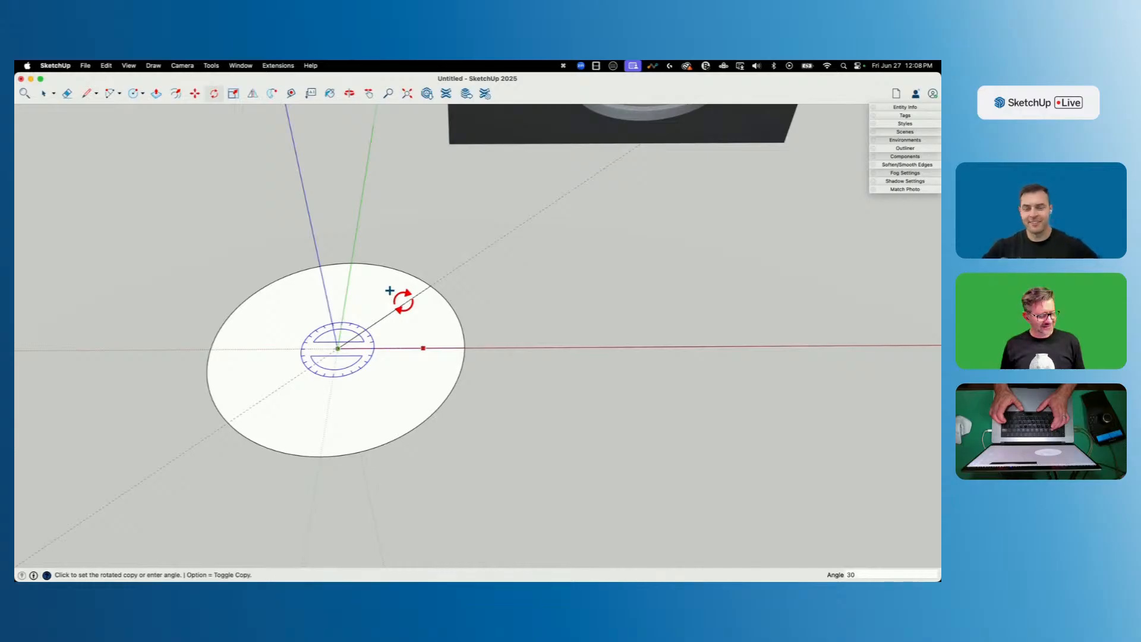
text(60)
key(Return)
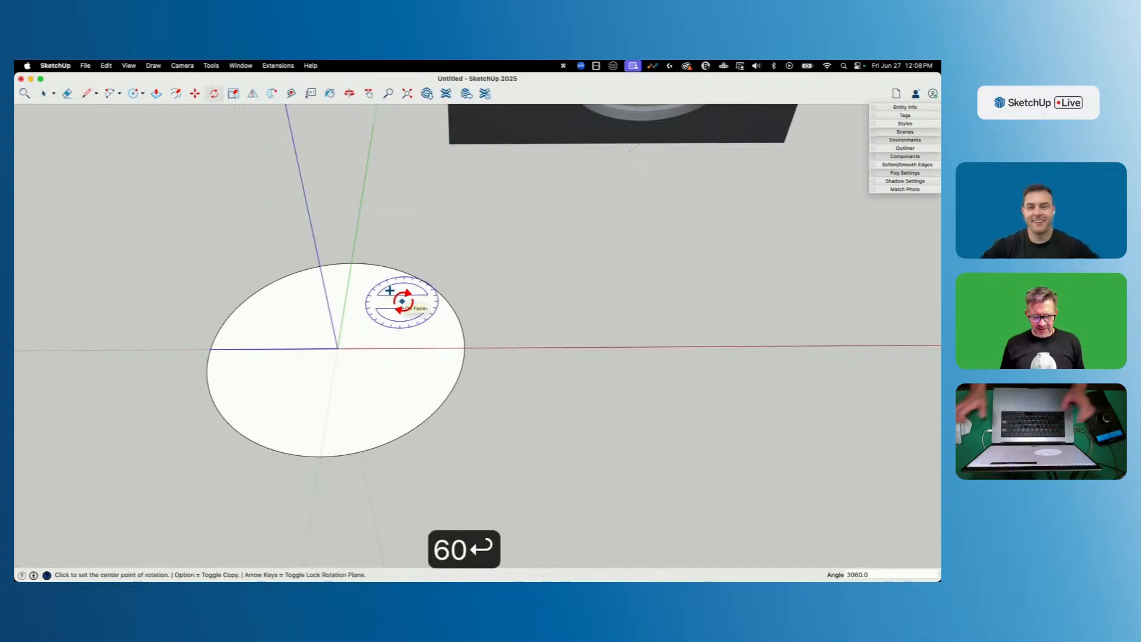
scroll(434, 441, up, 1)
key(space)
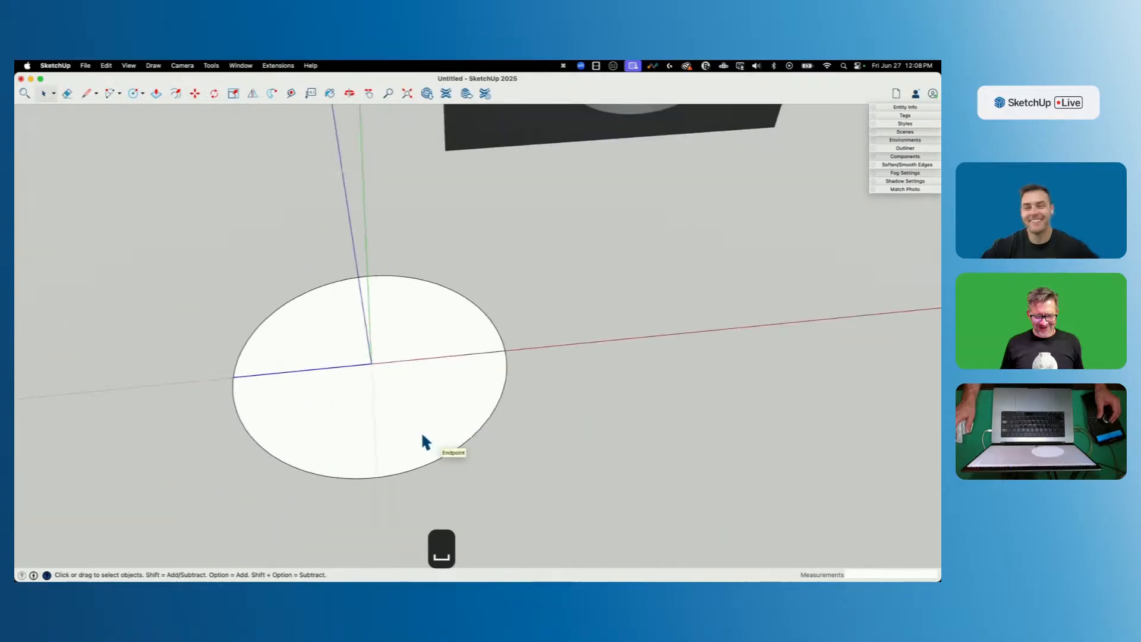
Rotate a copy of the red-axis radius line 60° about the circle's centre to bound a wedge.
key(q)
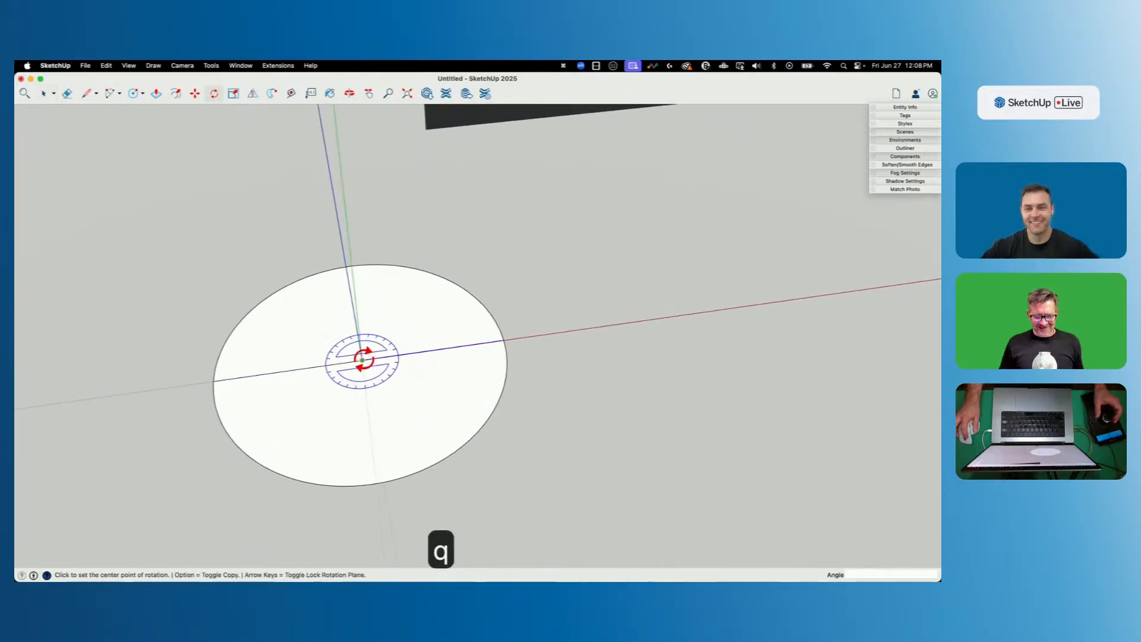
click(422, 352)
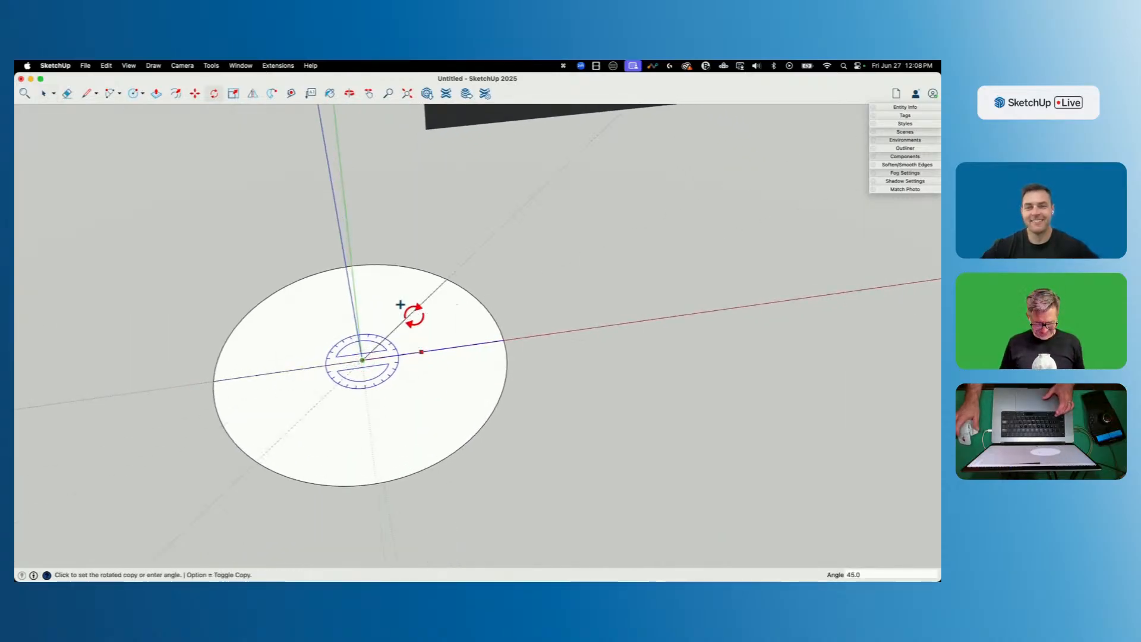
text(60)
key(Return)
key(space)
Select the wedge's outer arc and check its radius and segment count in Entity Info.
click(467, 268)
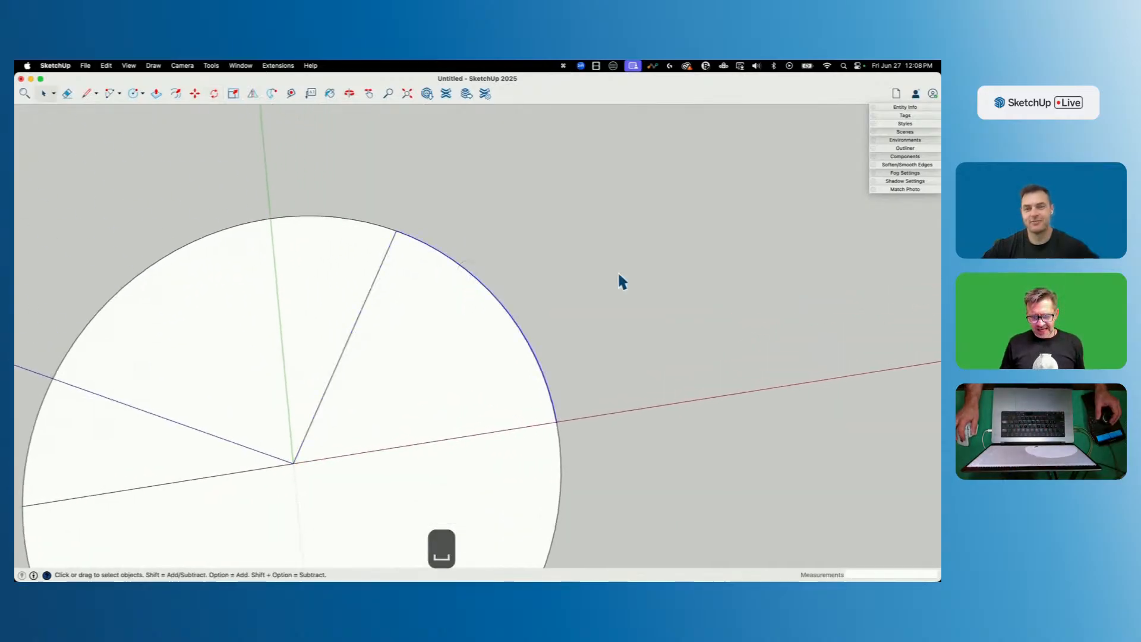
click(906, 108)
middle_drag(773, 220, 538, 370)
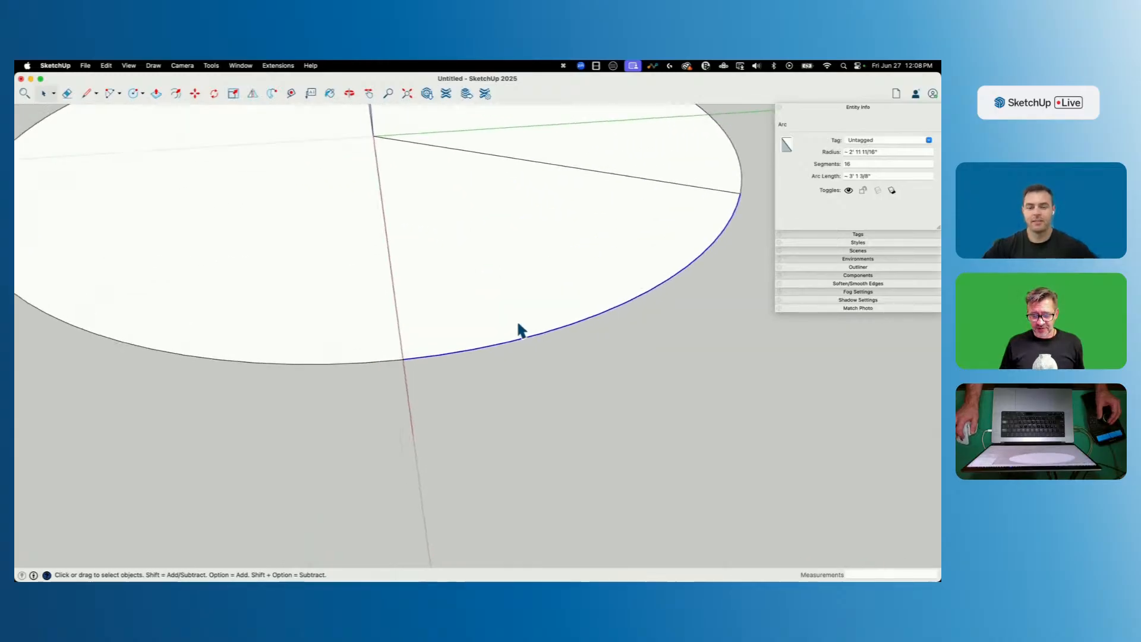
Erase the rest of the circle and the leftover radius line outside the 60° wedge, then select the wedge face with its edges.
double_click(493, 272)
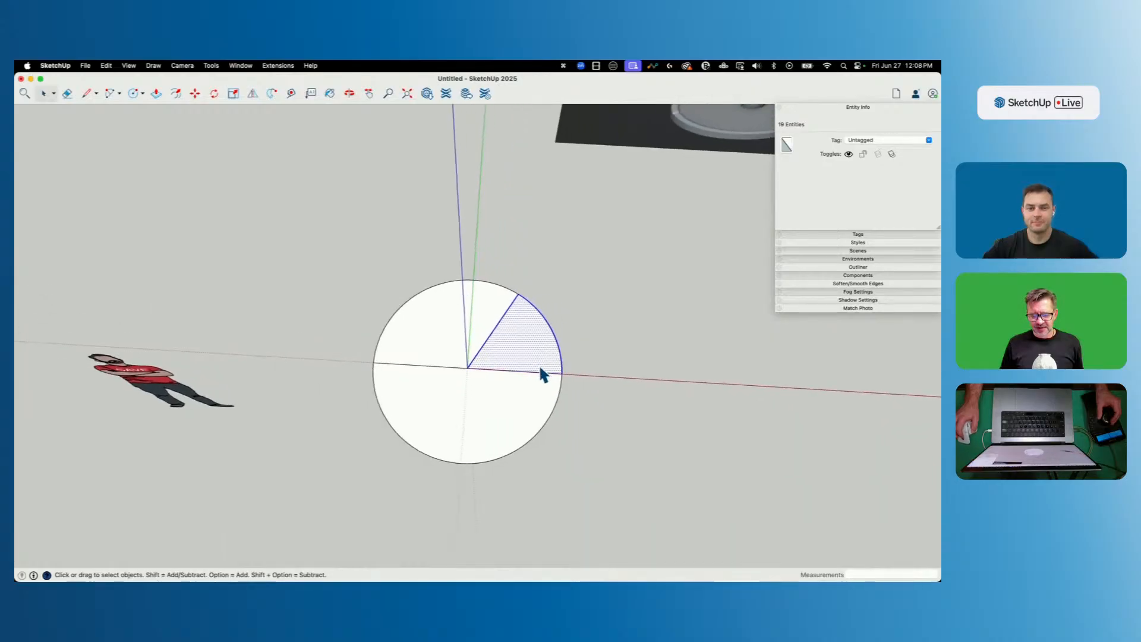
key(e)
mouse_move(423, 291)
mouse_down()
mouse_move(400, 446)
mouse_move(517, 467)
mouse_move(565, 388)
mouse_up()
key(space)
double_click(525, 333)
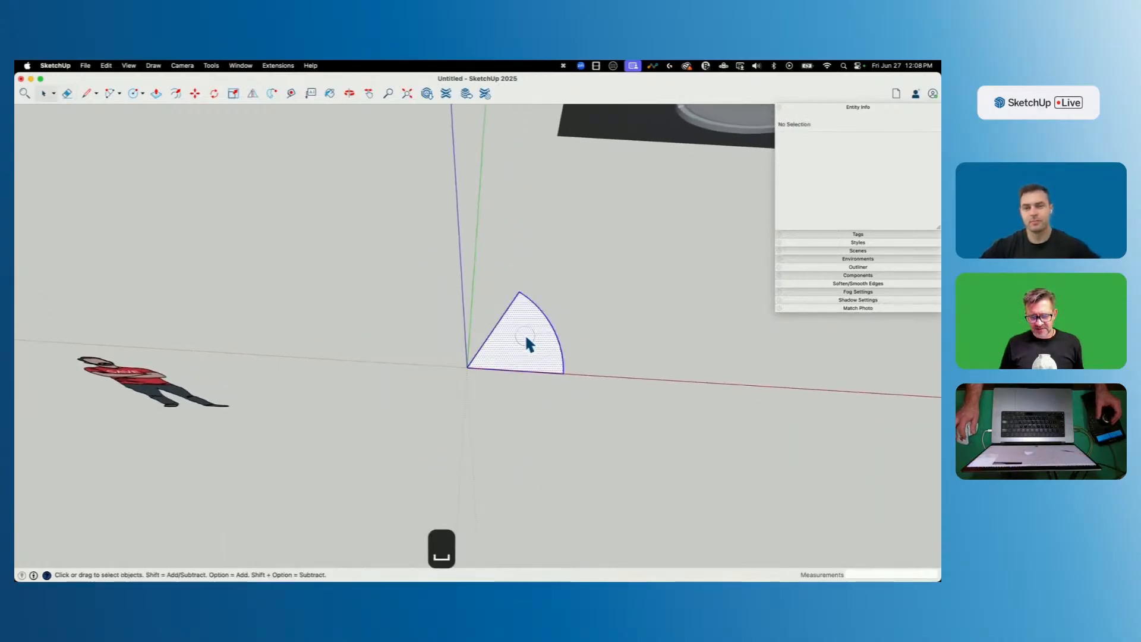
Make the selected 60° wedge a component with the definition name "1/6th".
right_click(526, 334)
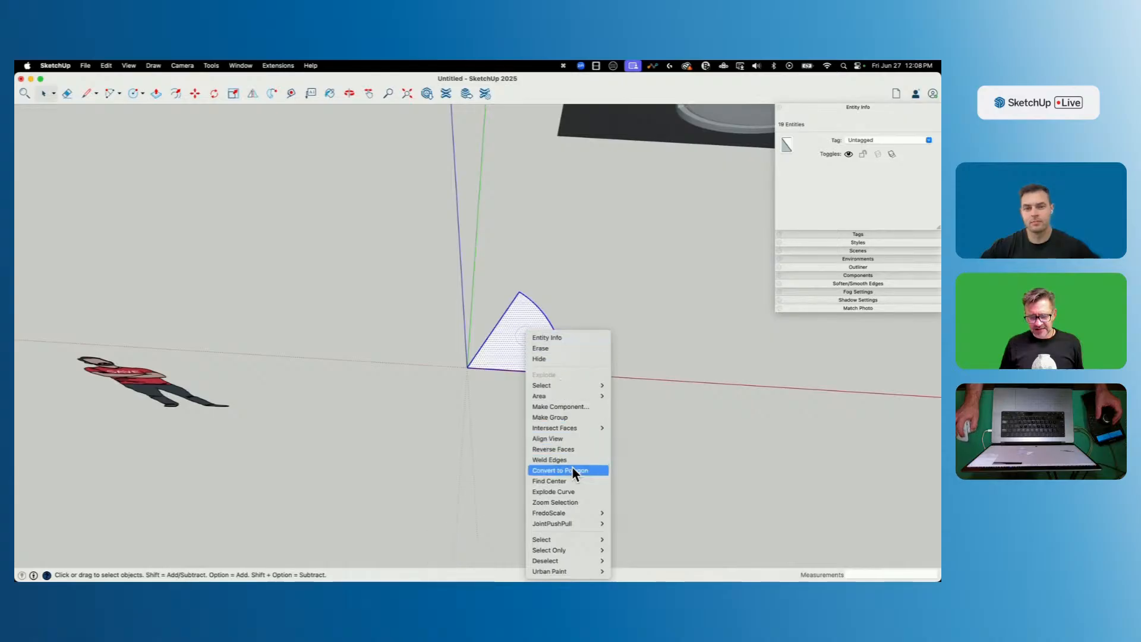
click(573, 408)
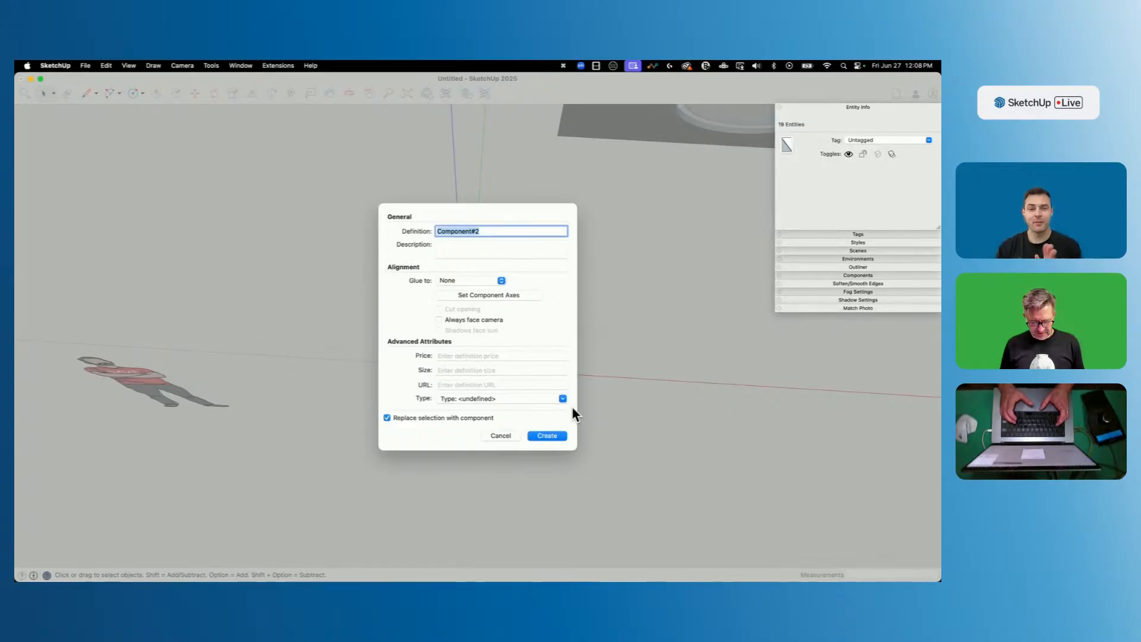
text(1/6th)
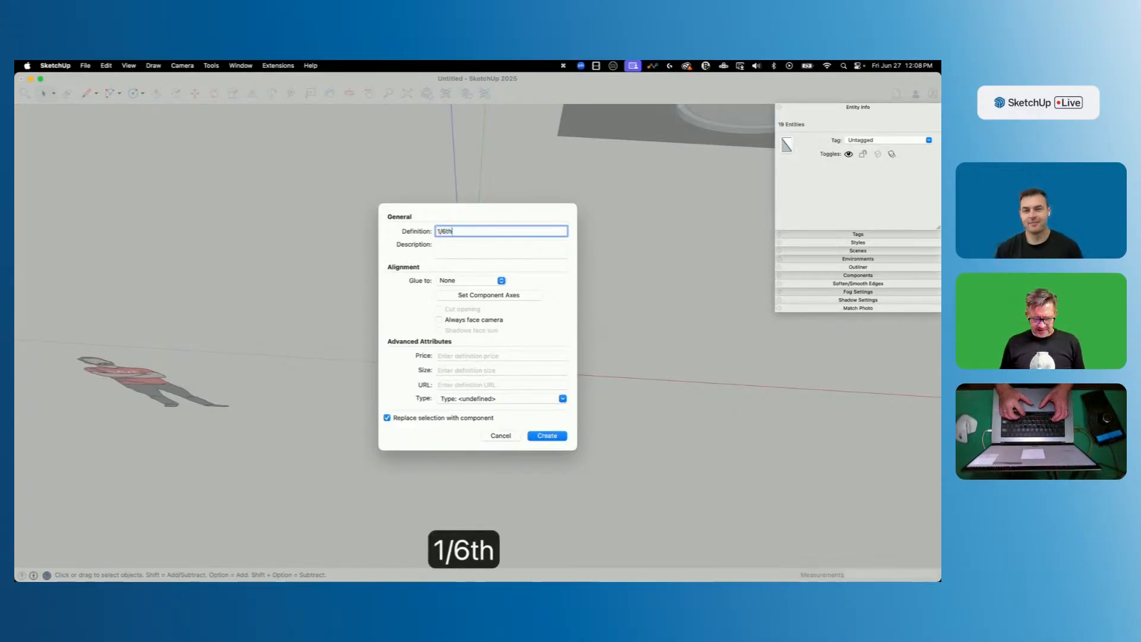
key(Return)
Rotate a copy of the 1/6th wedge 60° about the circle's centre and repeat it 5x to fill the circle.
middle_drag(616, 371, 431, 328)
key(q)
click(402, 350)
key(Escape)
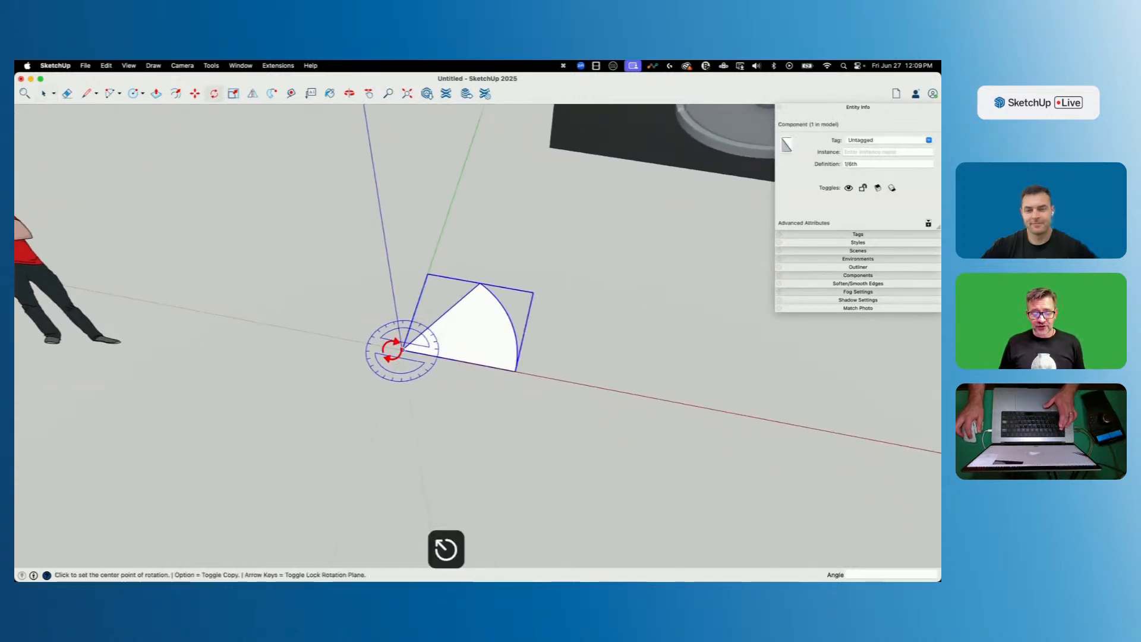
click(403, 350)
click(447, 357)
key(alt)
click(443, 313)
text(5x)
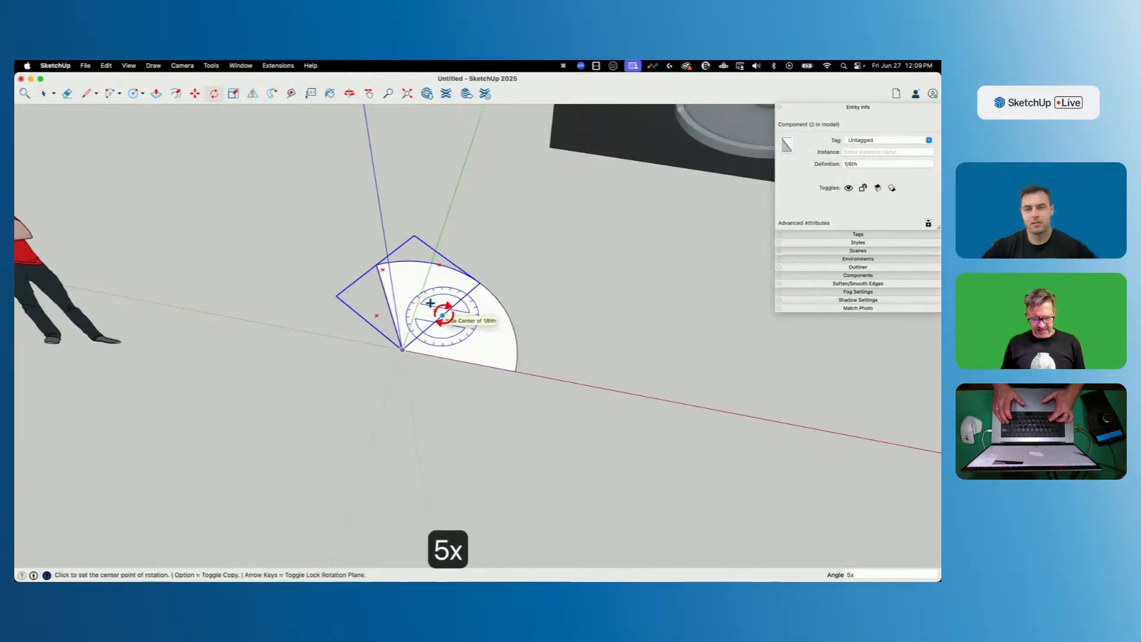
key(Return)
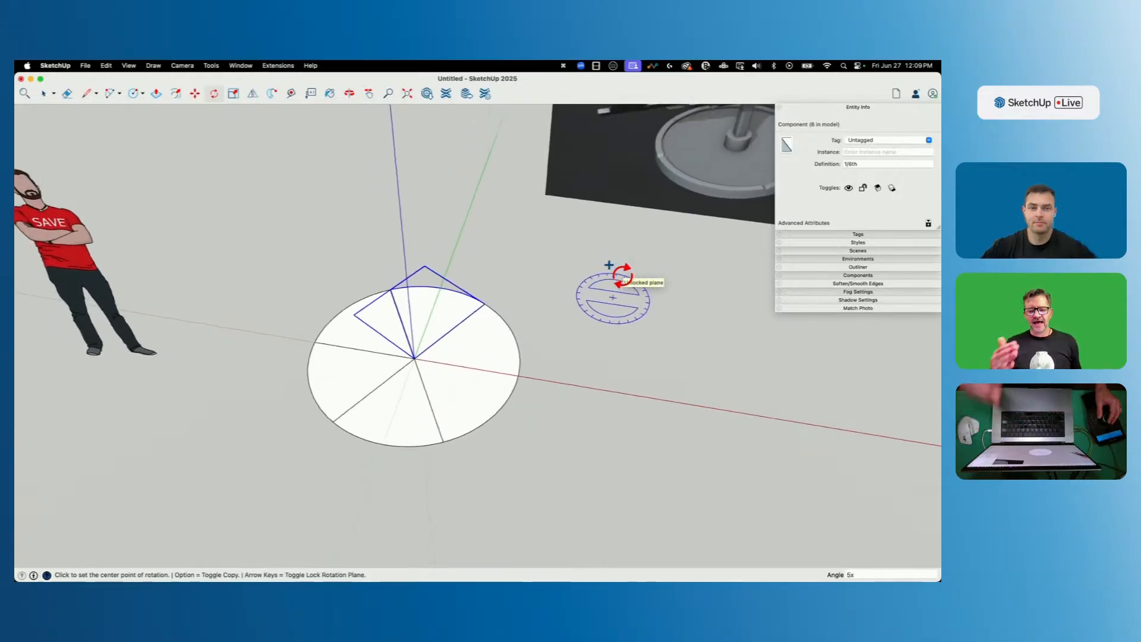
Erase the five rotated wedge copies, keeping only the original wedge on the red axis.
key(e)
drag(410, 298, 454, 414)
key(space)
Flip a mirrored copy of the 1/6th wedge across its straight edge on the red axis.
click(456, 363)
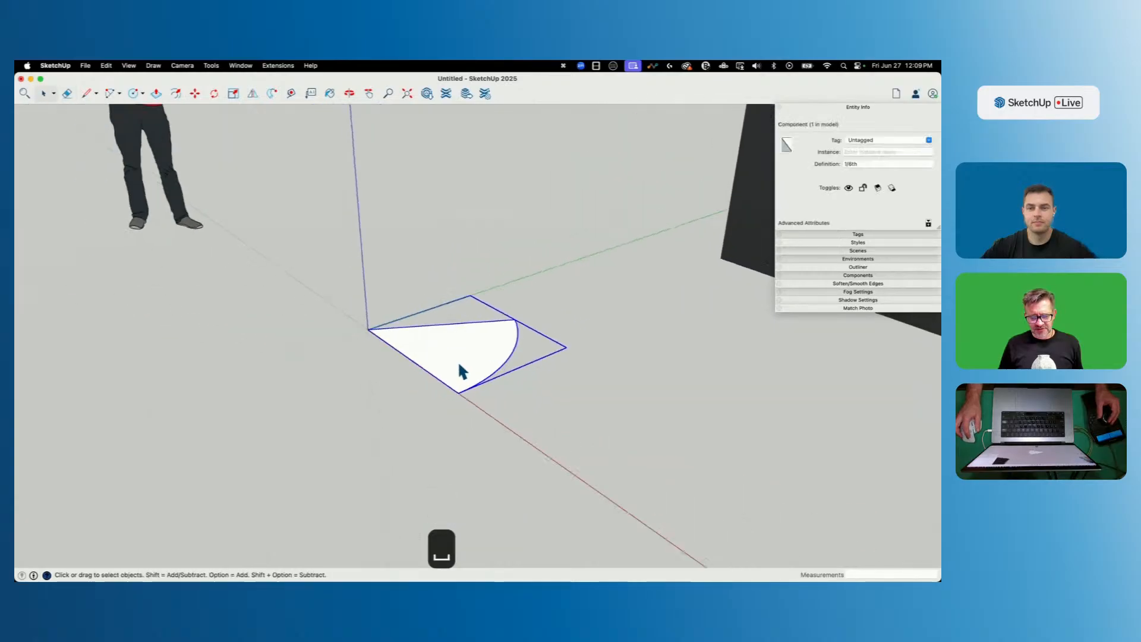
click(254, 95)
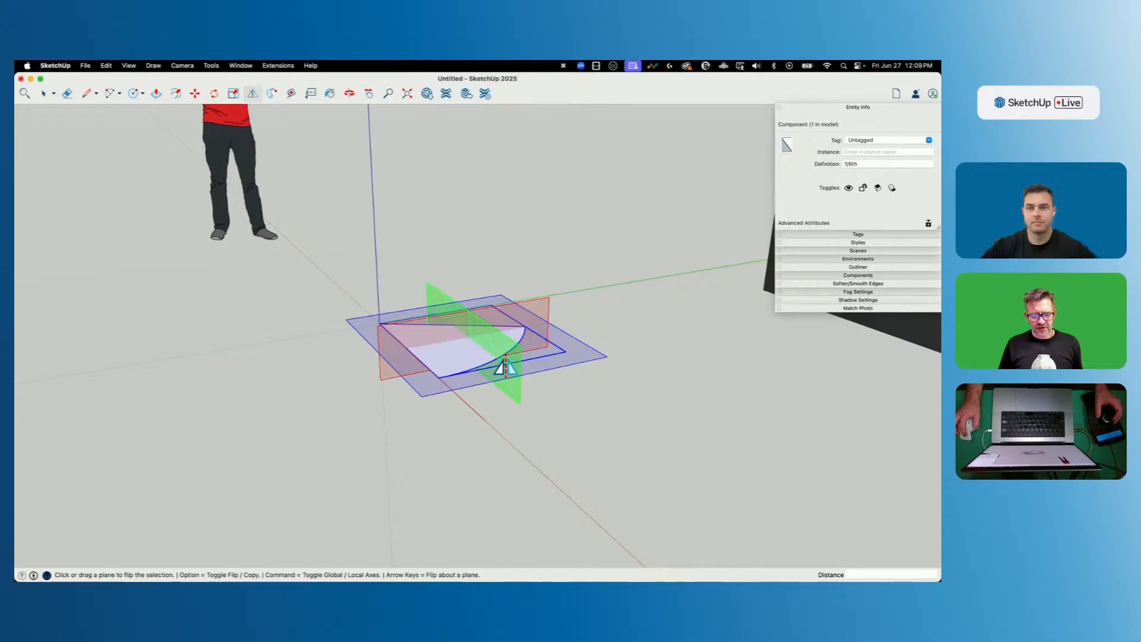
key(alt)
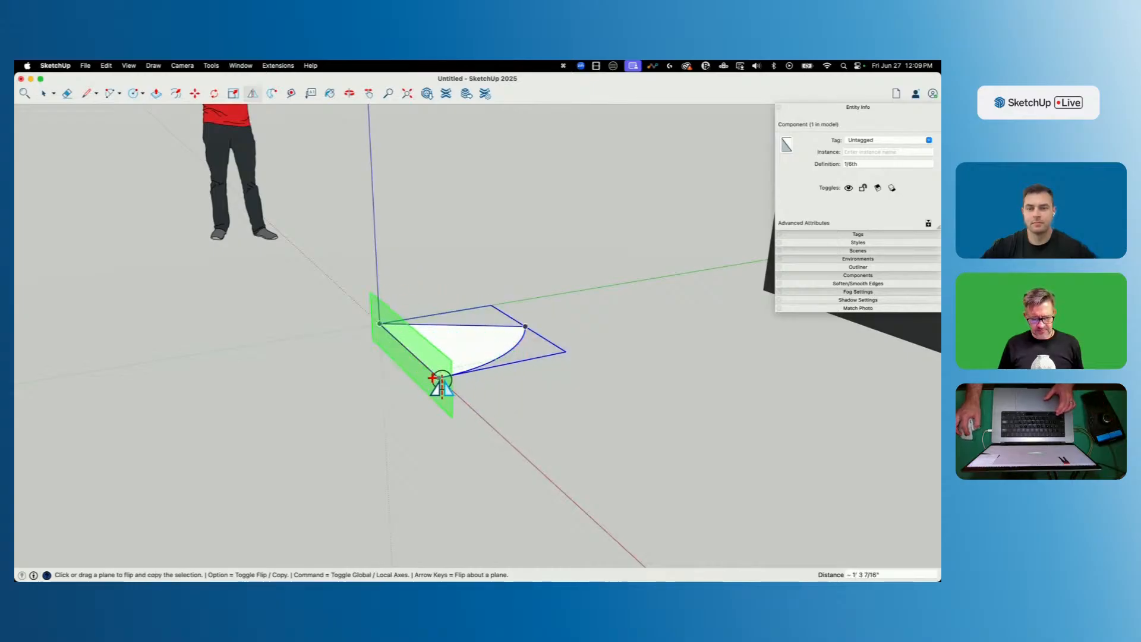
click(440, 380)
key(space)
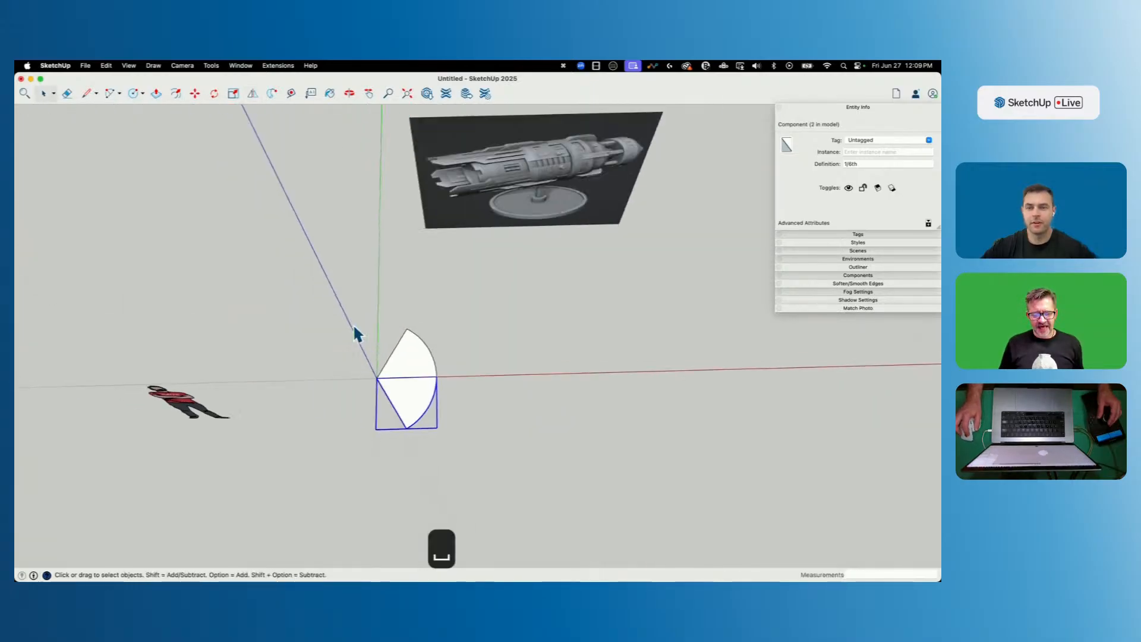
Select both mirrored wedges and rotate a copy of the pair 120° about the circle's centre, repeated 2x to complete the circle.
scroll(469, 339, up, 5)
shift+middle_drag(321, 482, 349, 411)
click(343, 400)
shift+click(333, 430)
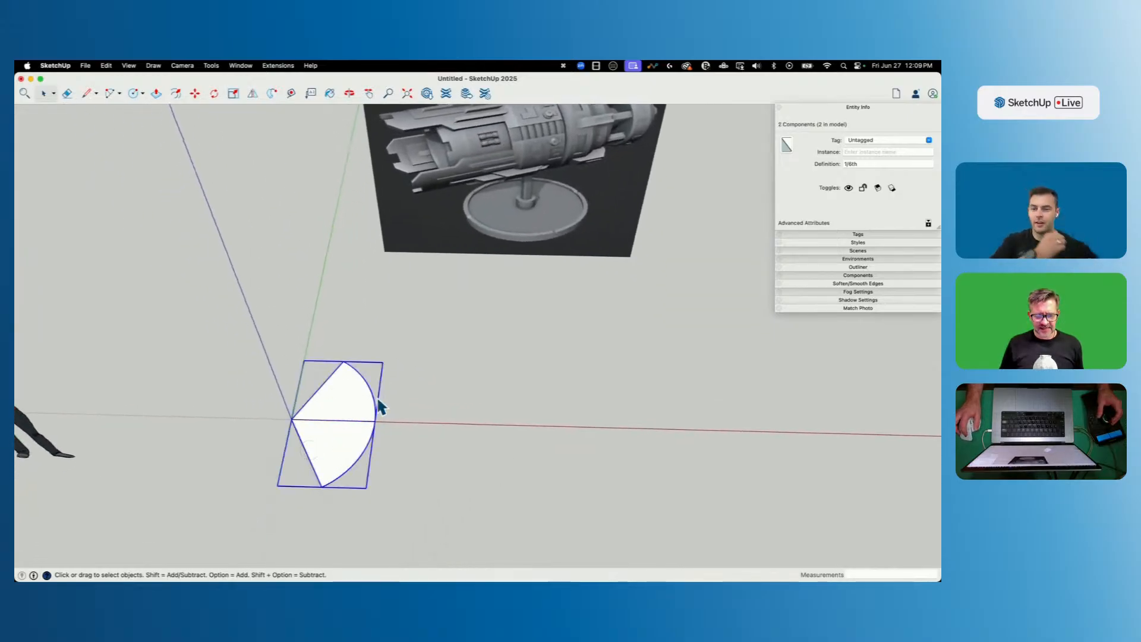
key(q)
click(291, 419)
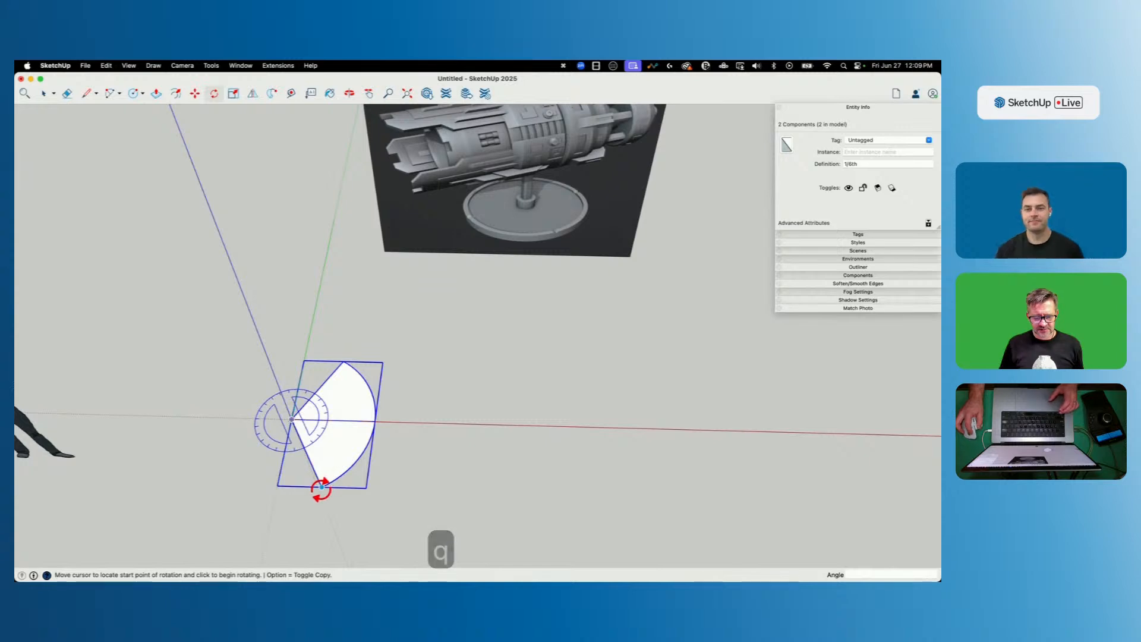
click(321, 489)
key(alt)
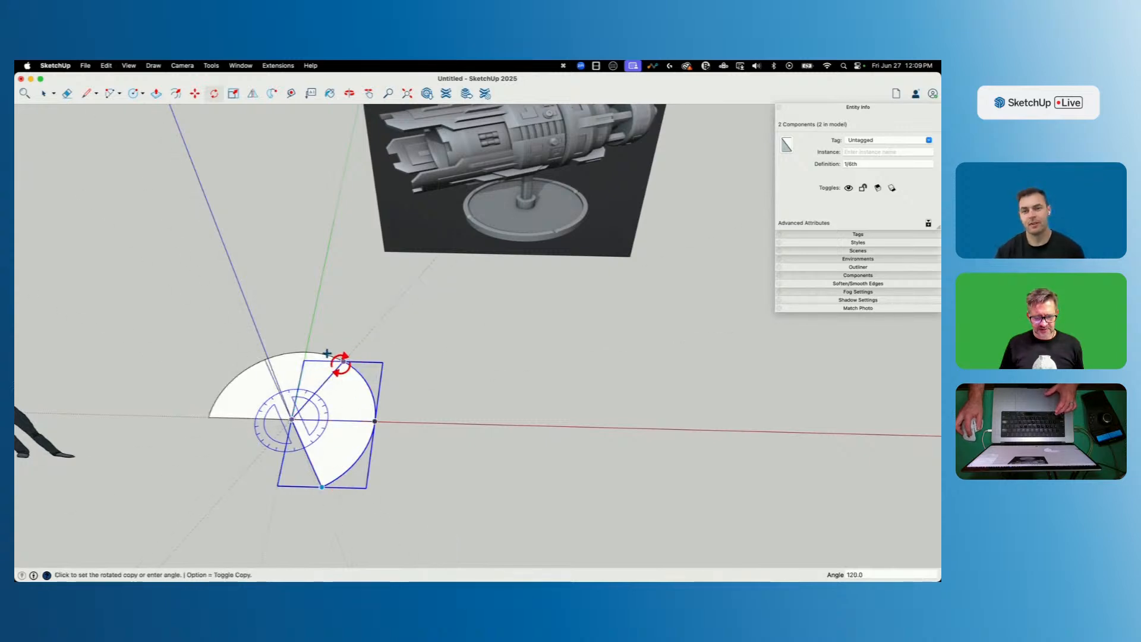
click(342, 361)
text(2x)
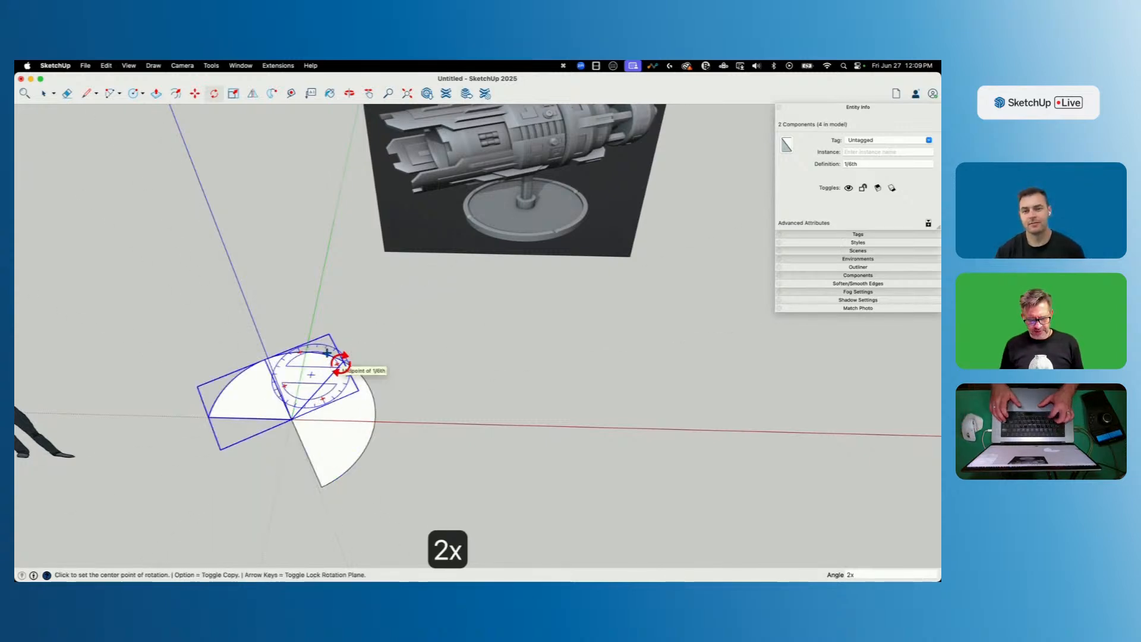
key(Return)
key(space)
Clear the selection and open the original wedge beside the red axis for component editing.
middle_drag(340, 361, 458, 384)
scroll(458, 389, up, 4)
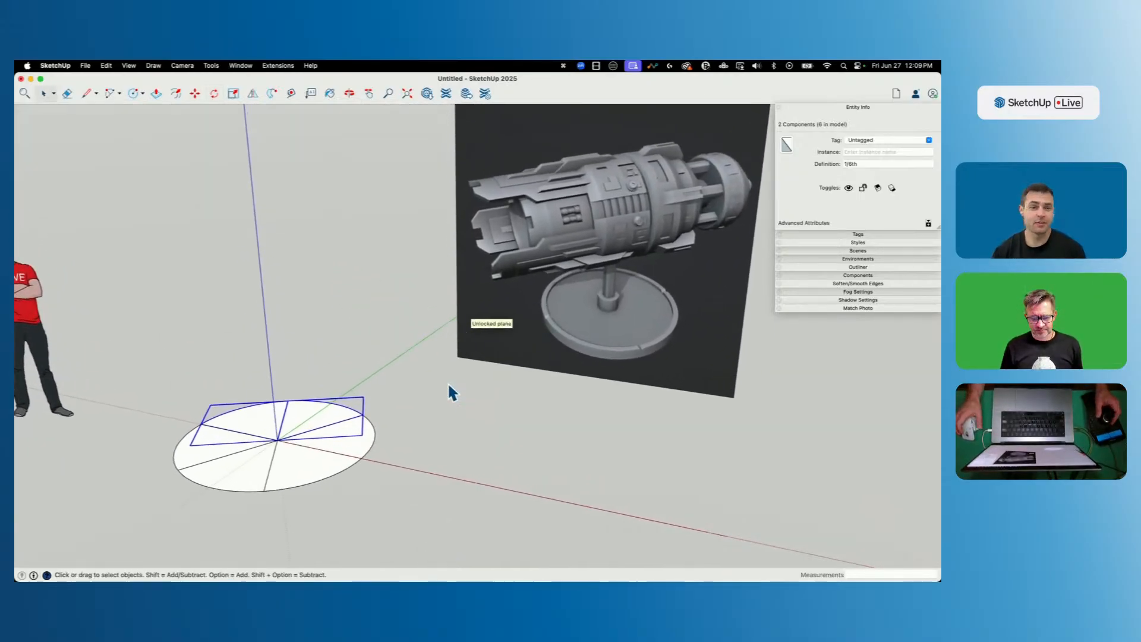
scroll(443, 392, up, 2)
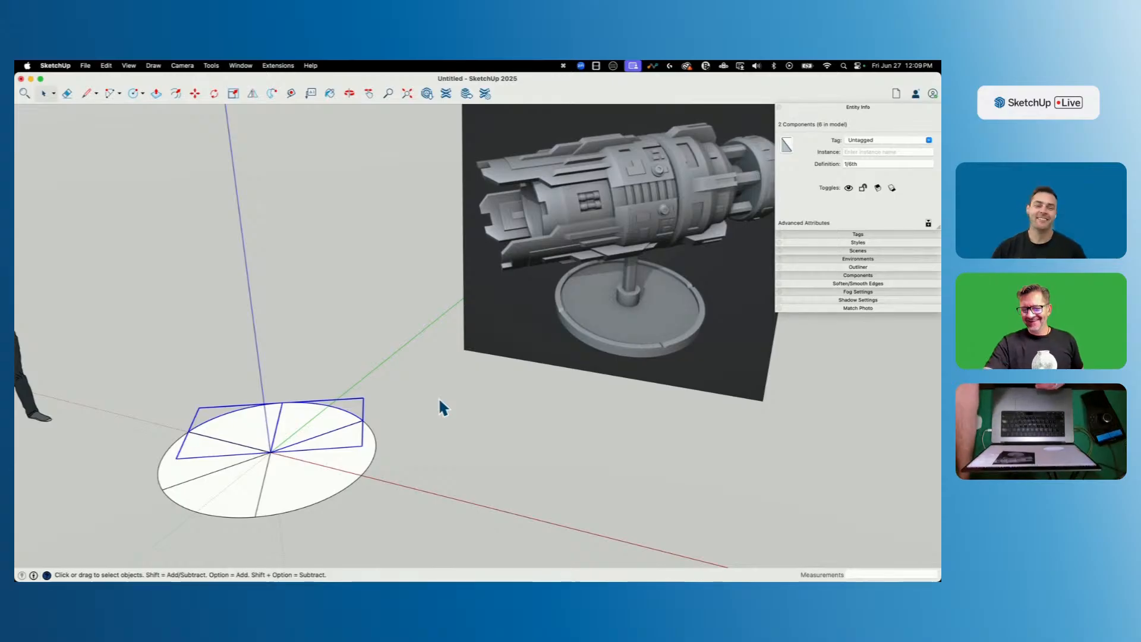
click(464, 471)
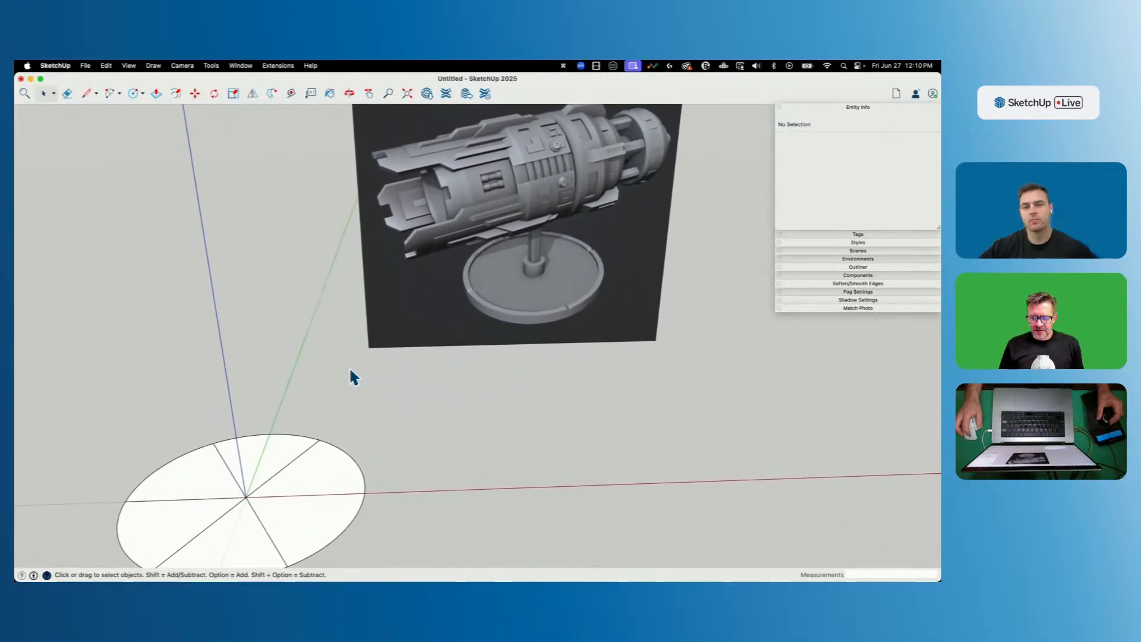
double_click(321, 487)
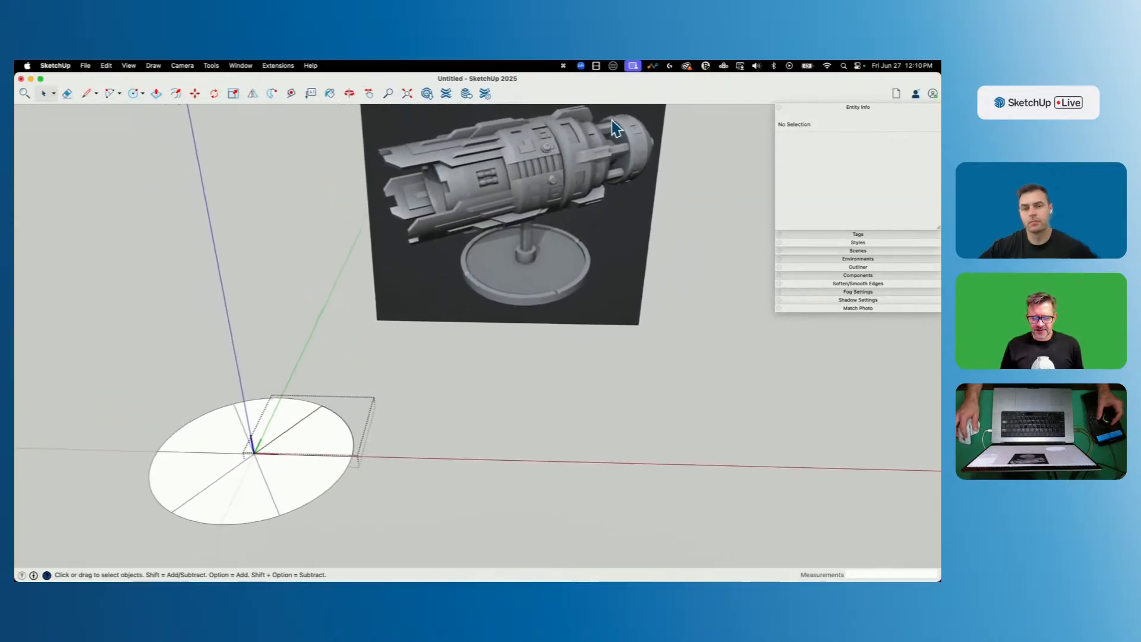
Try offsetting the wedge's outer arc outward to a radius of about 2' 11 11/16", then erase the offset arc.
click(360, 424)
key(f)
click(360, 423)
click(343, 437)
key(e)
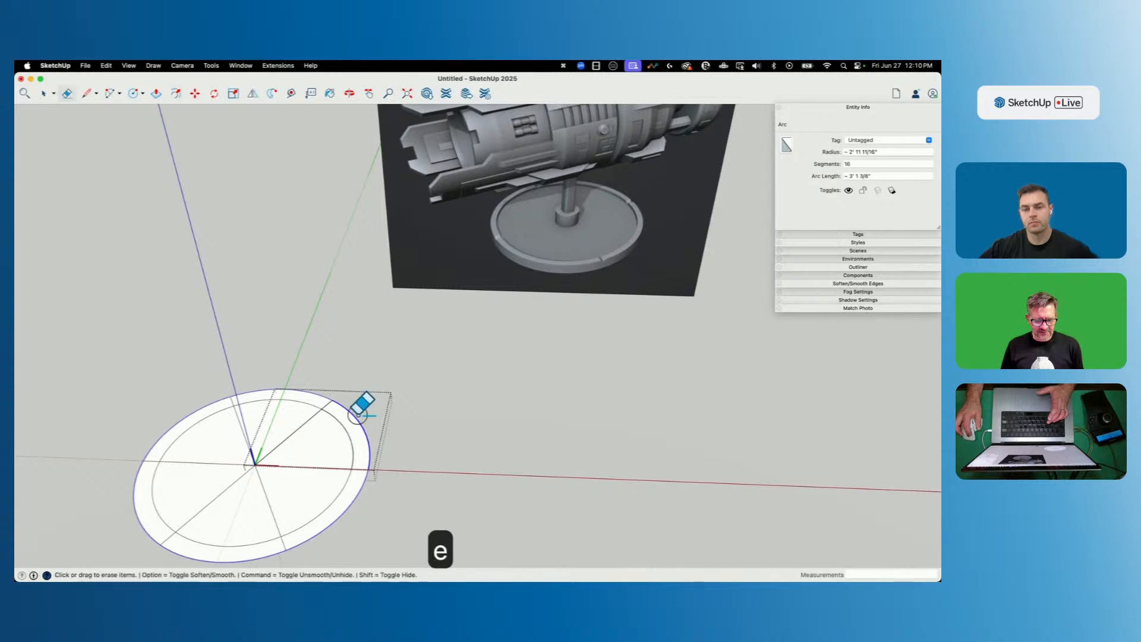
click(361, 431)
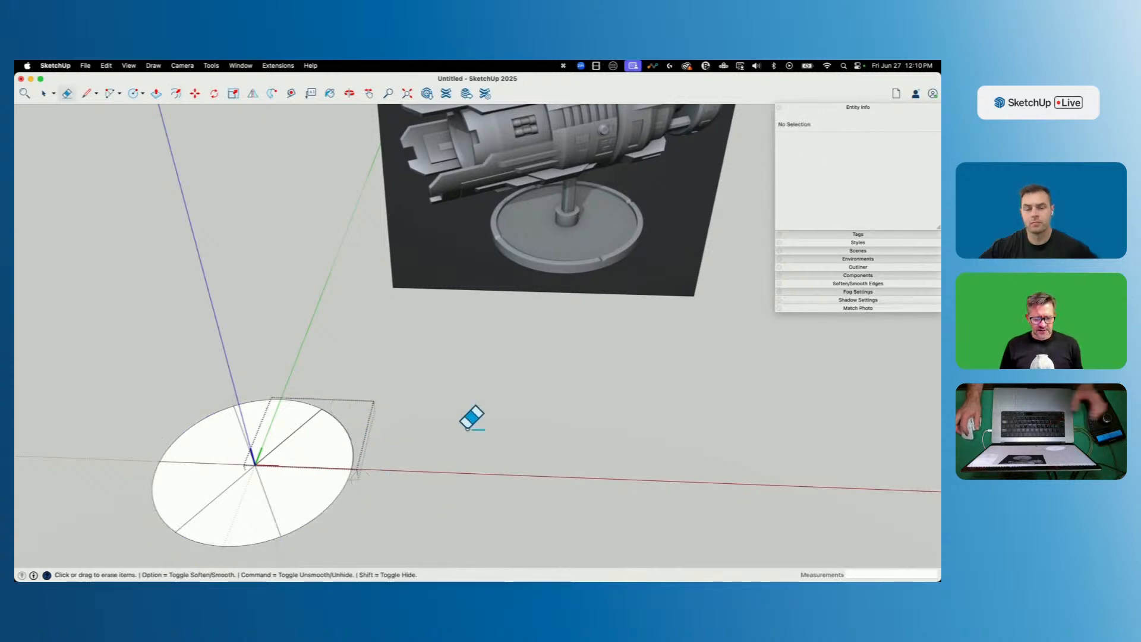
key(space)
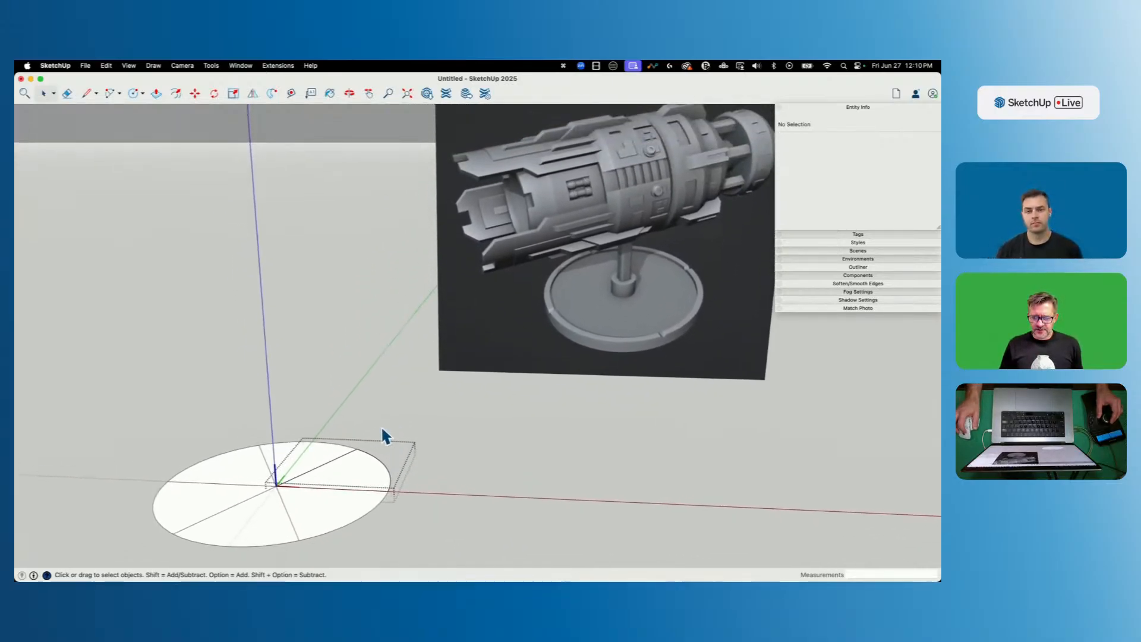
Push/Pull the wedge face up about 1 5/16" and select the top edge of its outer arc.
key(p)
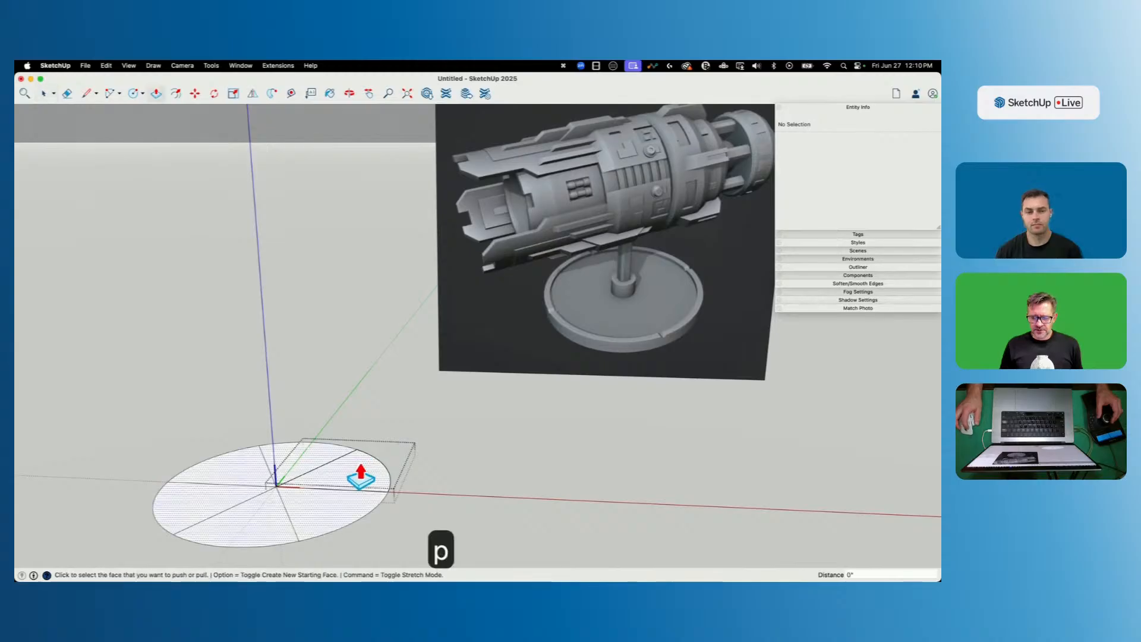
click(346, 483)
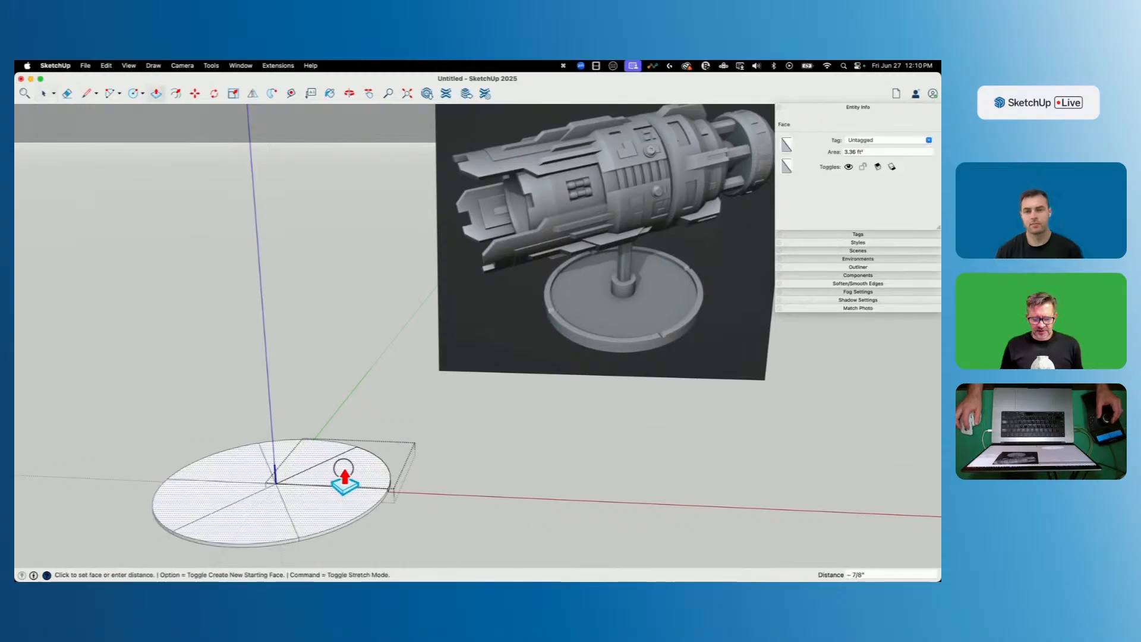
click(344, 475)
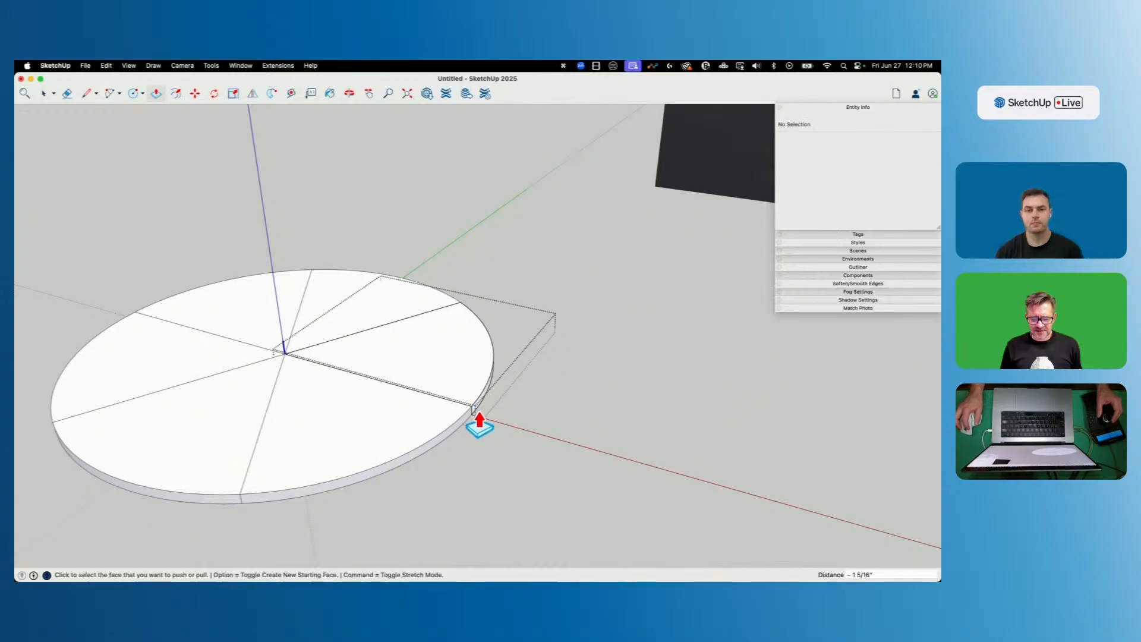
key(space)
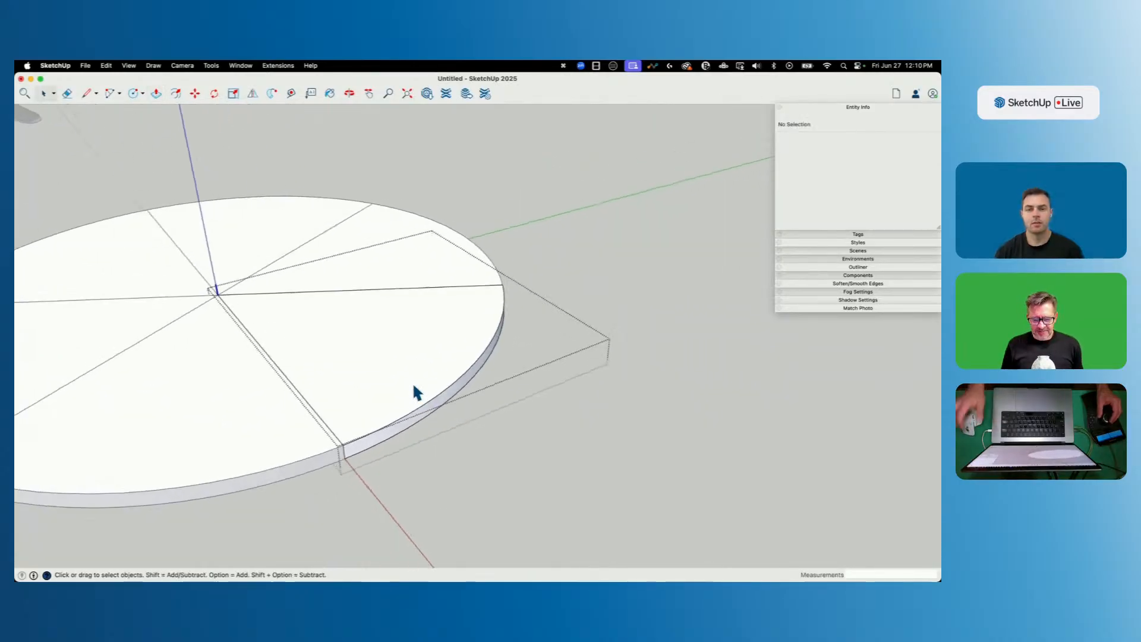
click(496, 387)
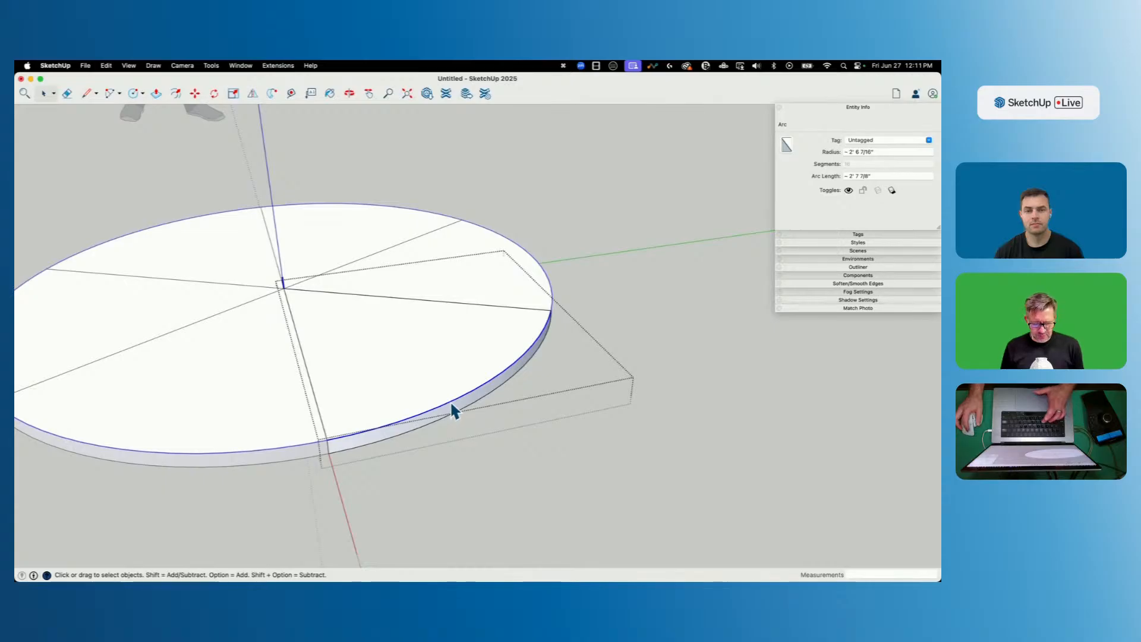
key(m)
click(453, 400)
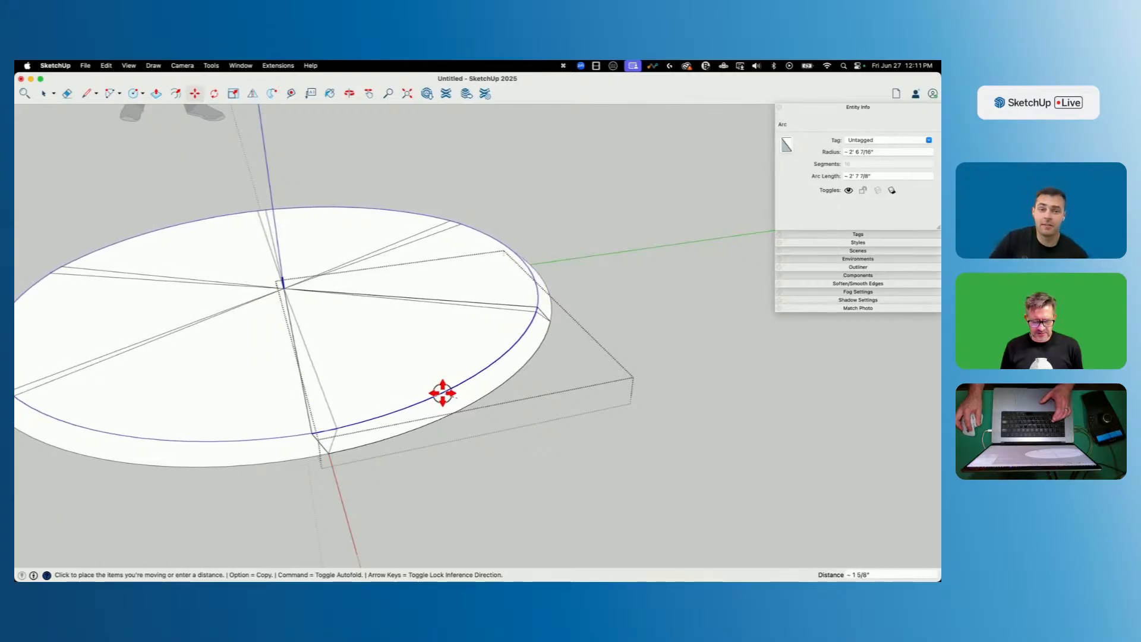
key(Escape)
key(space)
Draw a small triangular profile projecting outward from the rim at the wedge's red-axis corner.
middle_drag(448, 454, 395, 421)
key(l)
click(353, 347)
click(353, 327)
key(space)
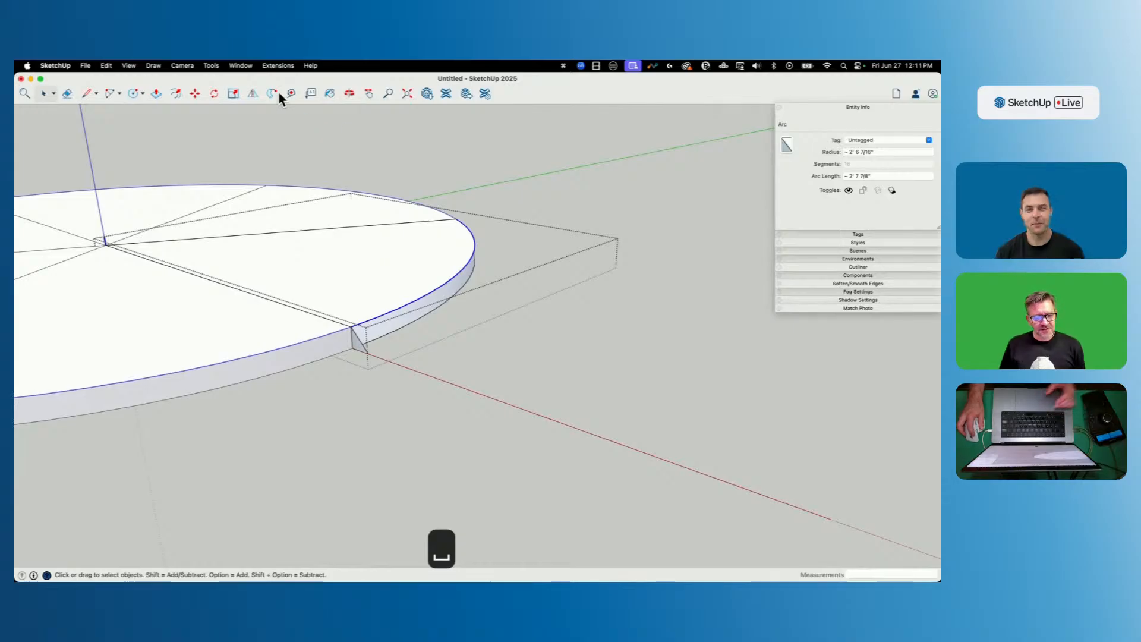
Sweep the triangular profile along the selected outer arc with Follow Me to give the rim a sloped edge.
click(257, 94)
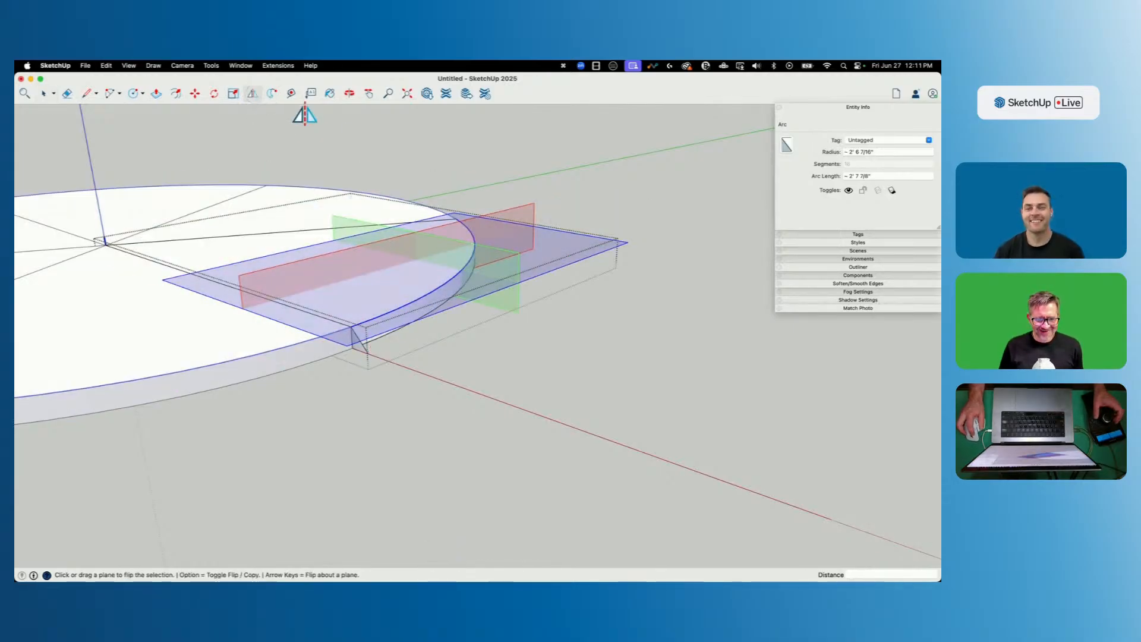
click(272, 94)
click(356, 348)
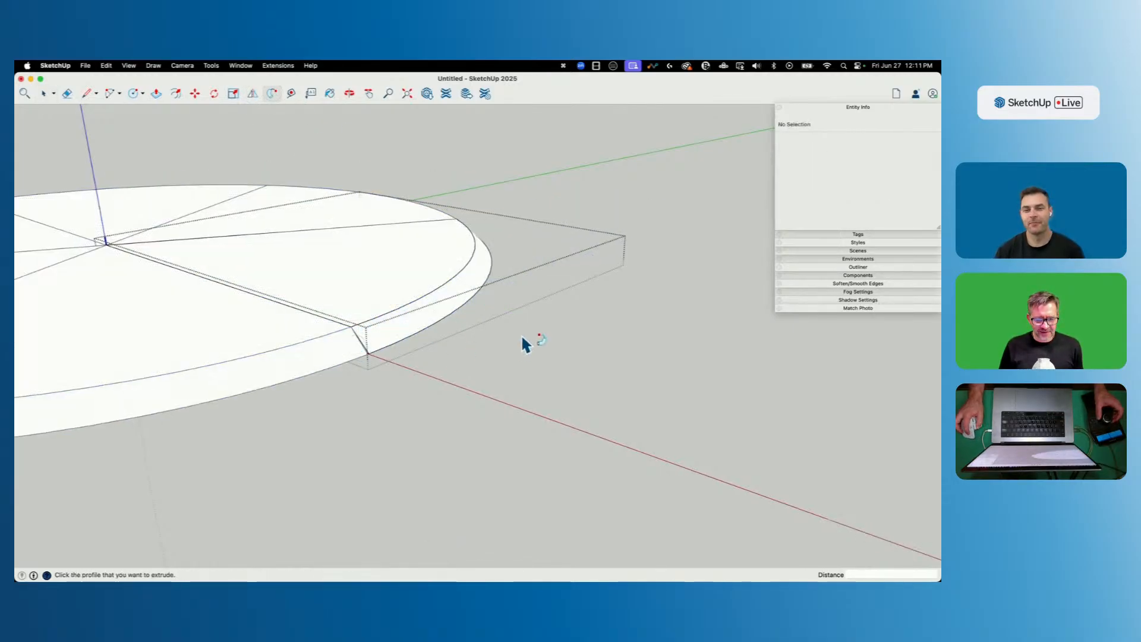
Examine the seam between adjacent wedges along the sloped rim up close.
scroll(521, 331, up, 3)
key(space)
scroll(509, 332, up, 6)
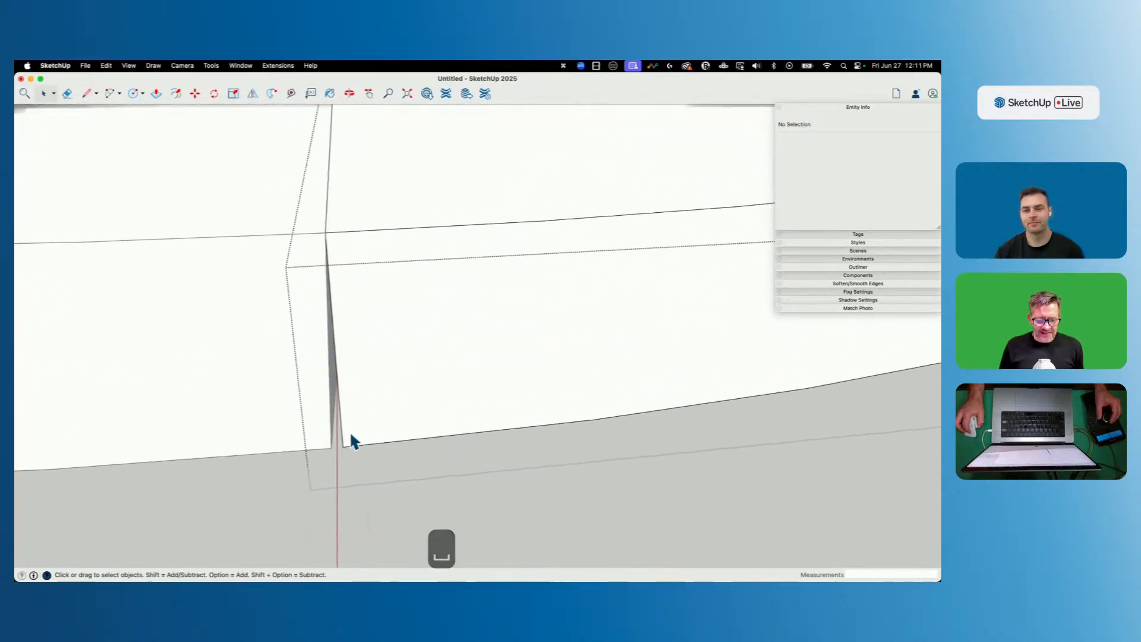
scroll(343, 461, up, 2)
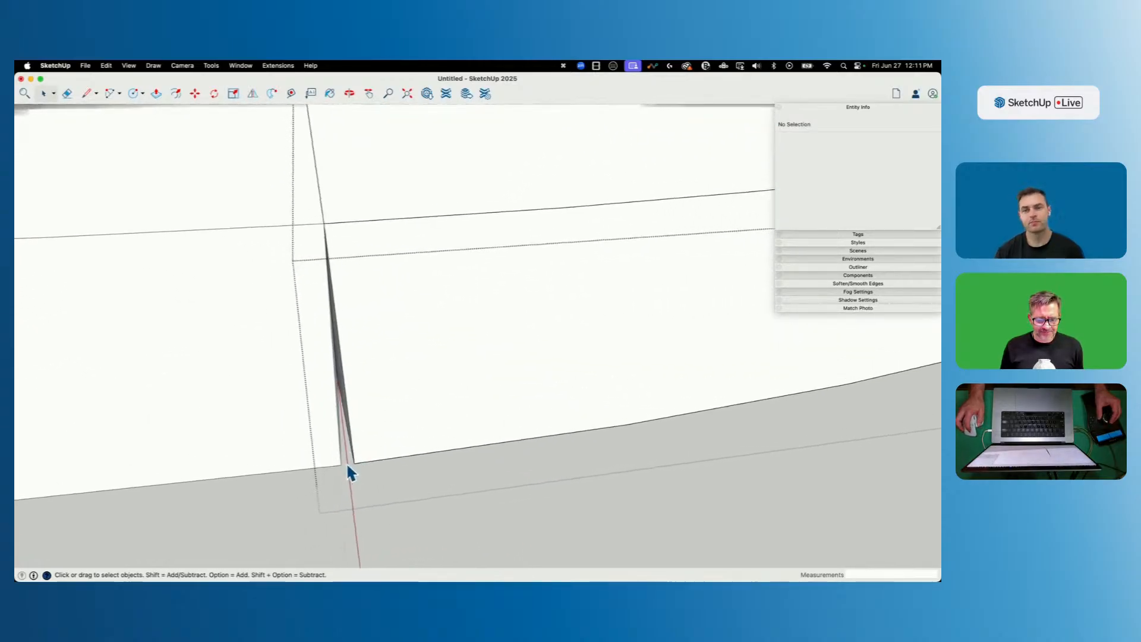
key(l)
scroll(342, 451, up, 5)
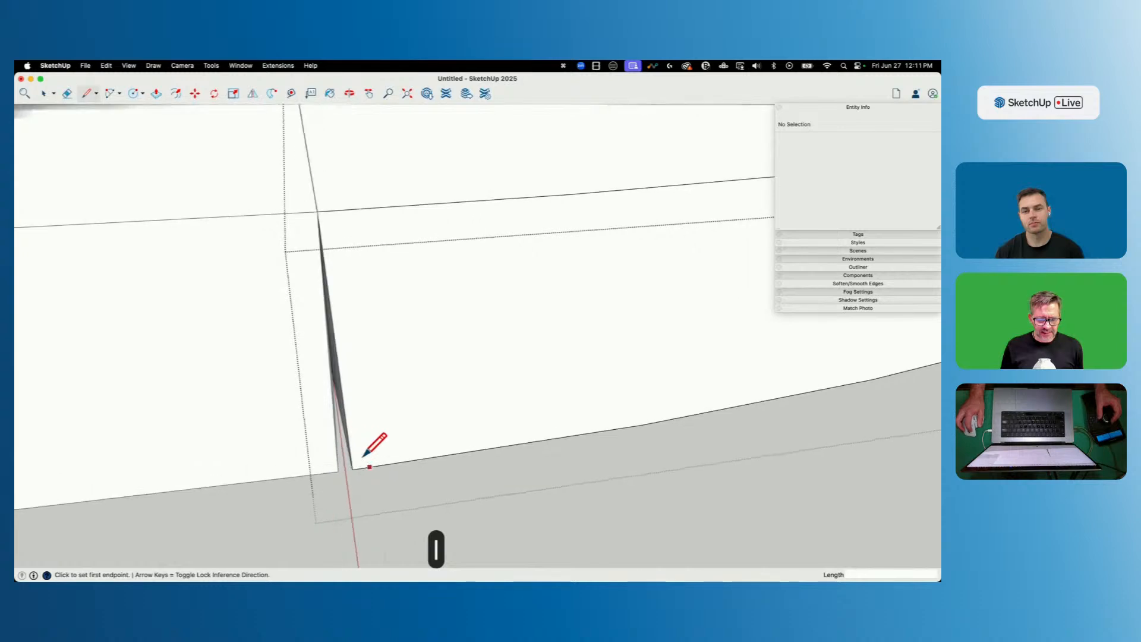
key(space)
scroll(364, 469, down, 10)
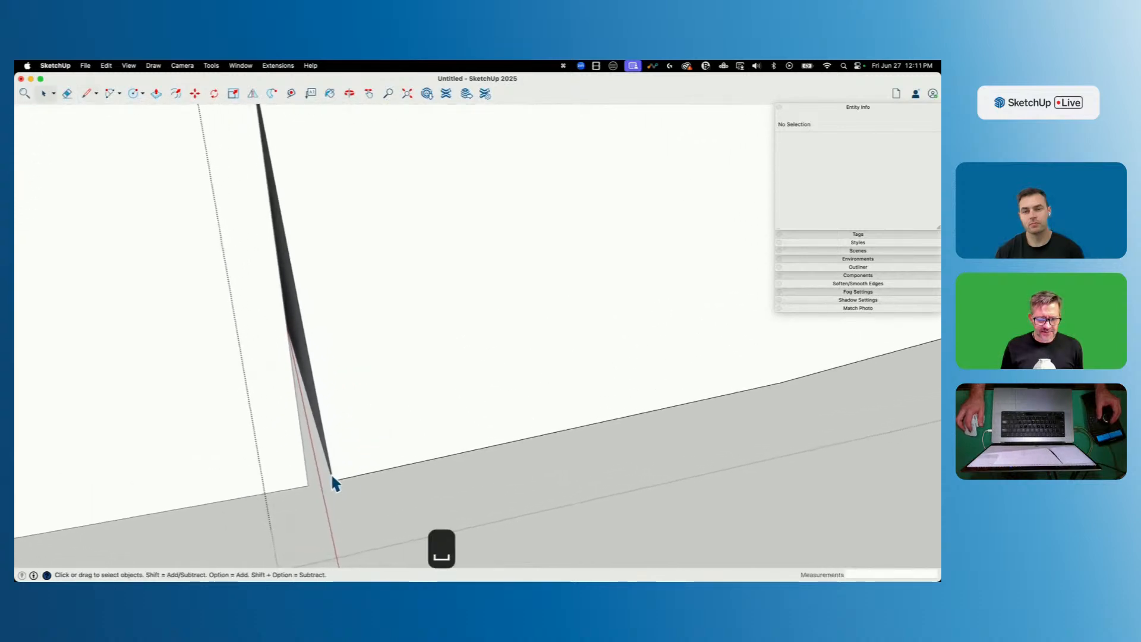
scroll(431, 443, up, 5)
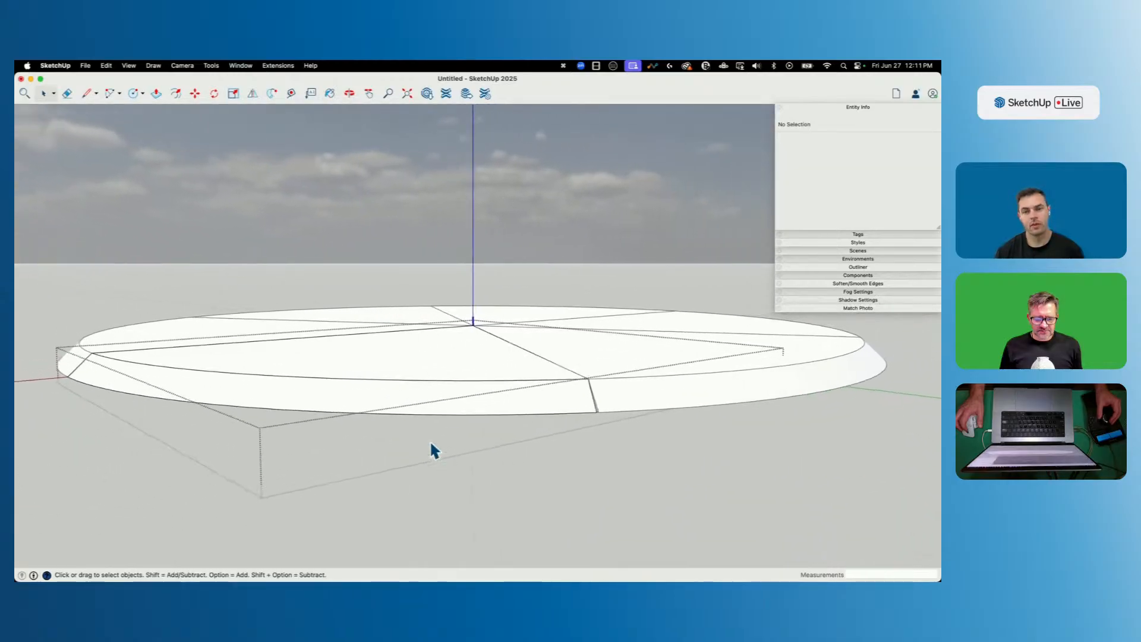
Undo the rim's sloped edge, its triangular profile and the wedge extrusion, and leave the wedge component.
scroll(431, 442, down, 5)
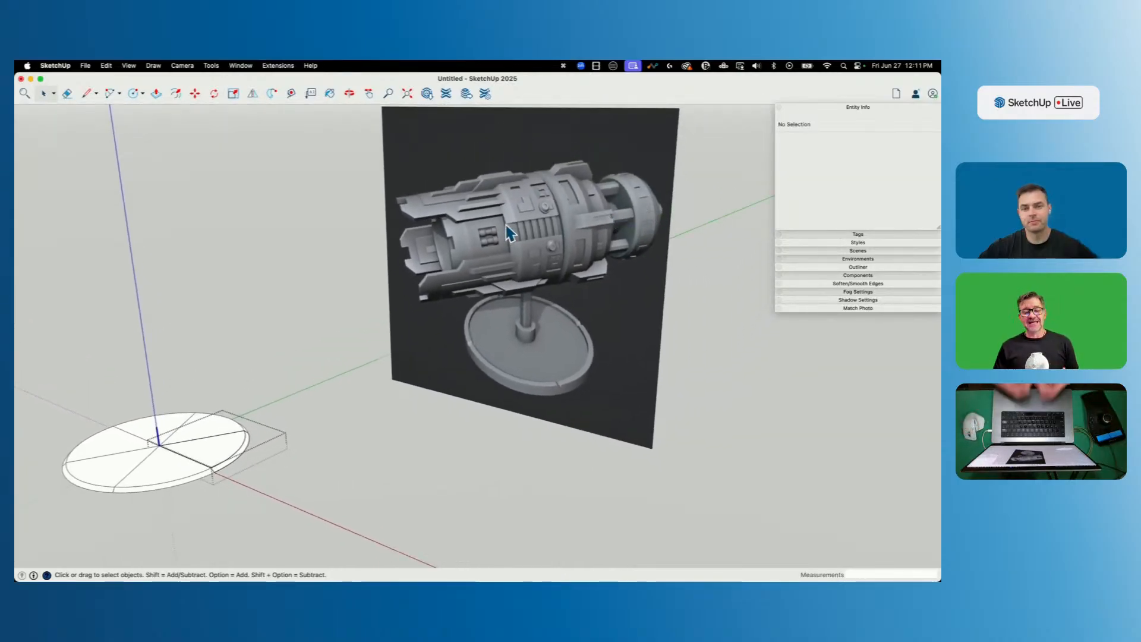
key(super+z)
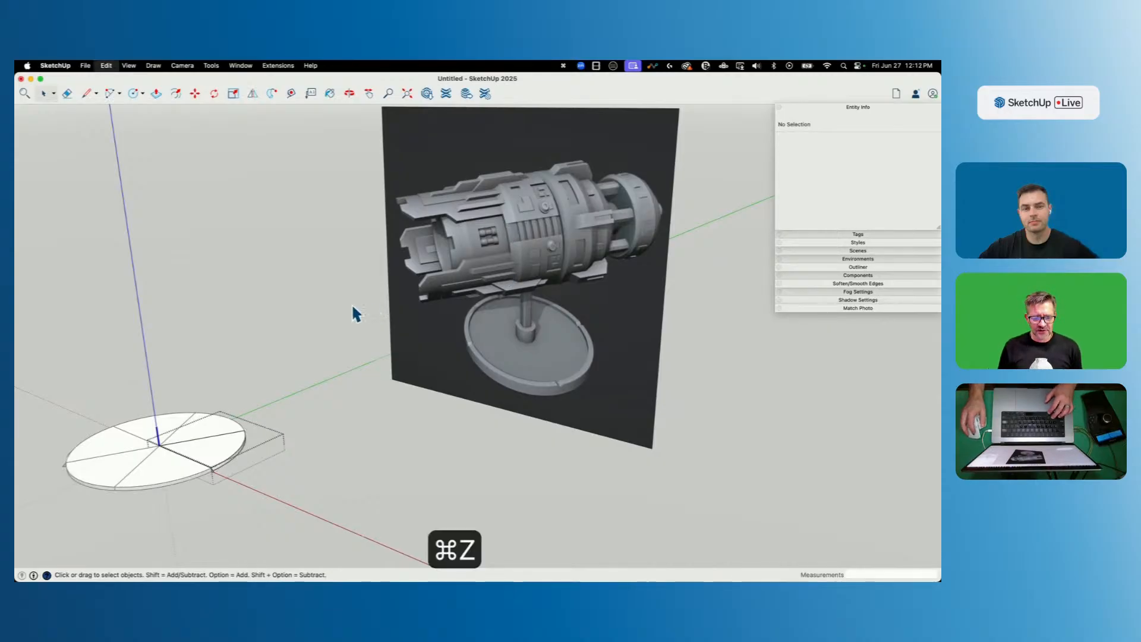
key(super+z)
key(super+z)
key(super+z)
key(super+z)
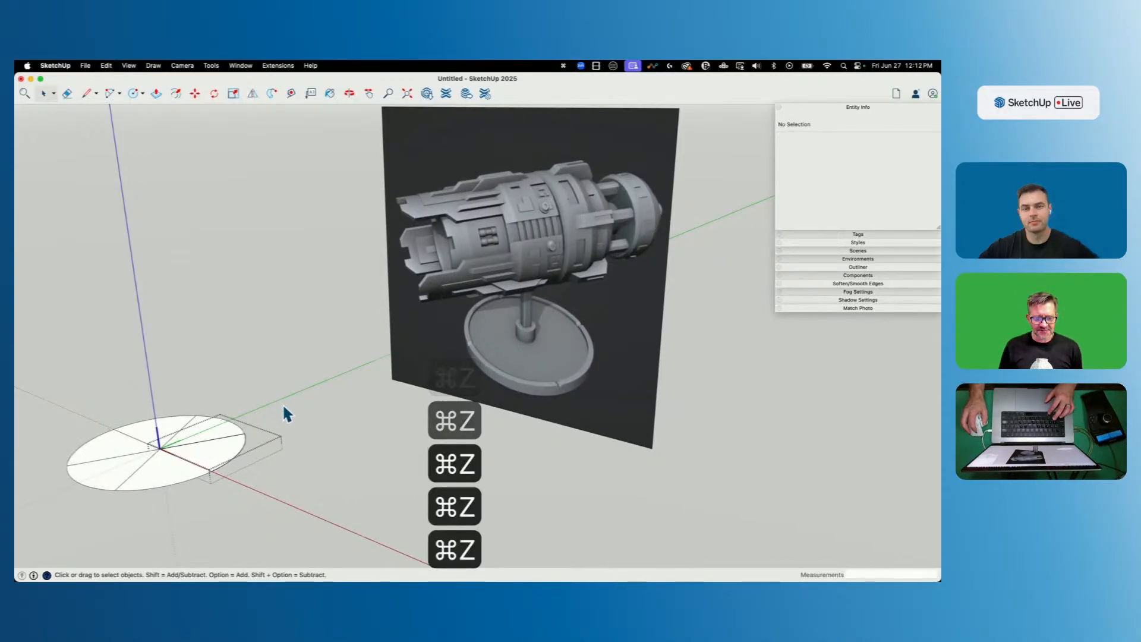
click(312, 456)
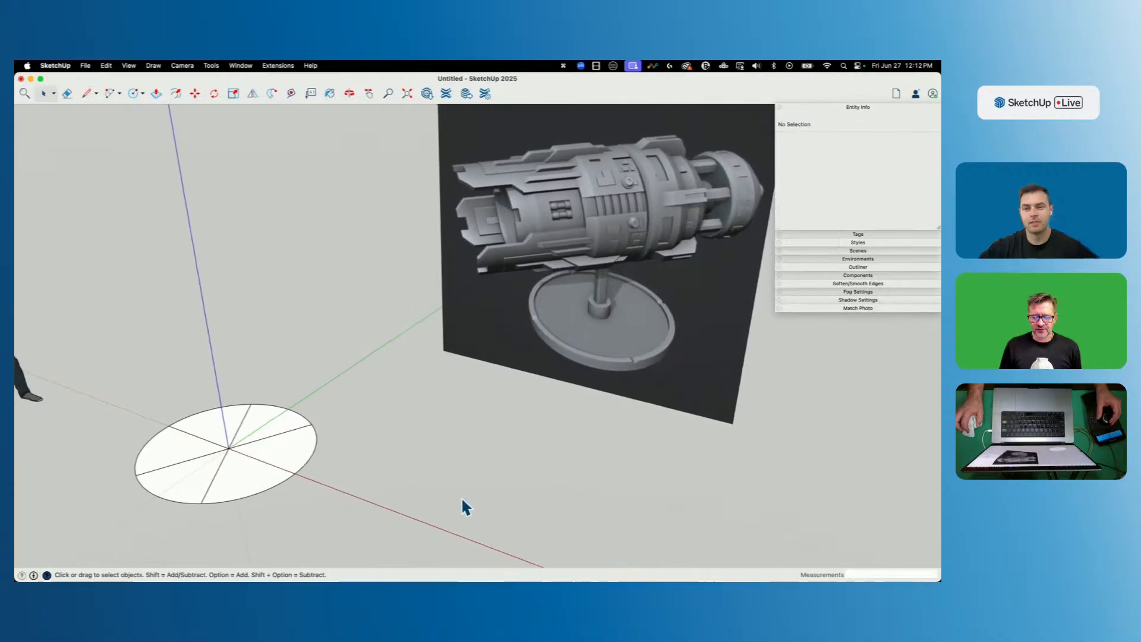
Draw a vertical rectangle about 2' 1" wide above the disc, starting from the blue axis and running parallel to the red axis.
key(l)
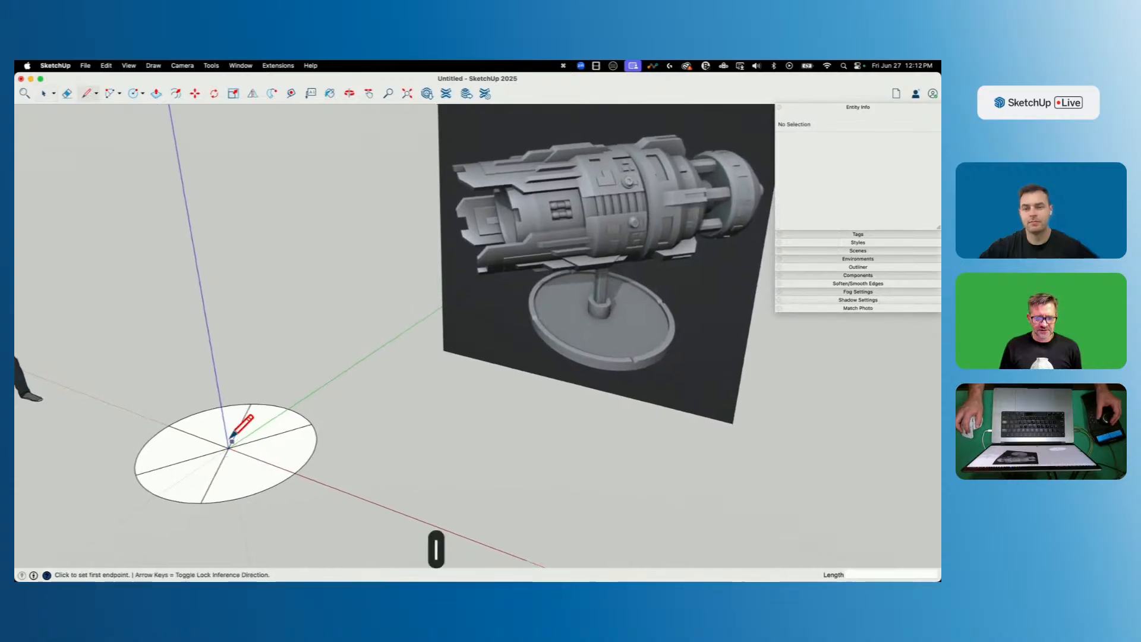
click(229, 447)
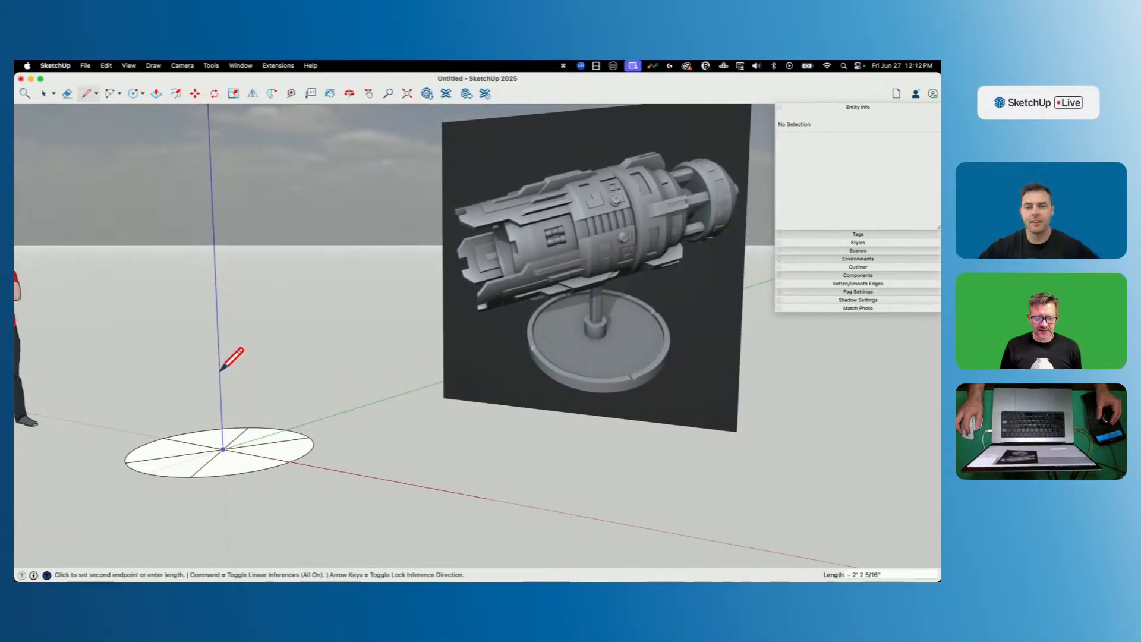
click(226, 373)
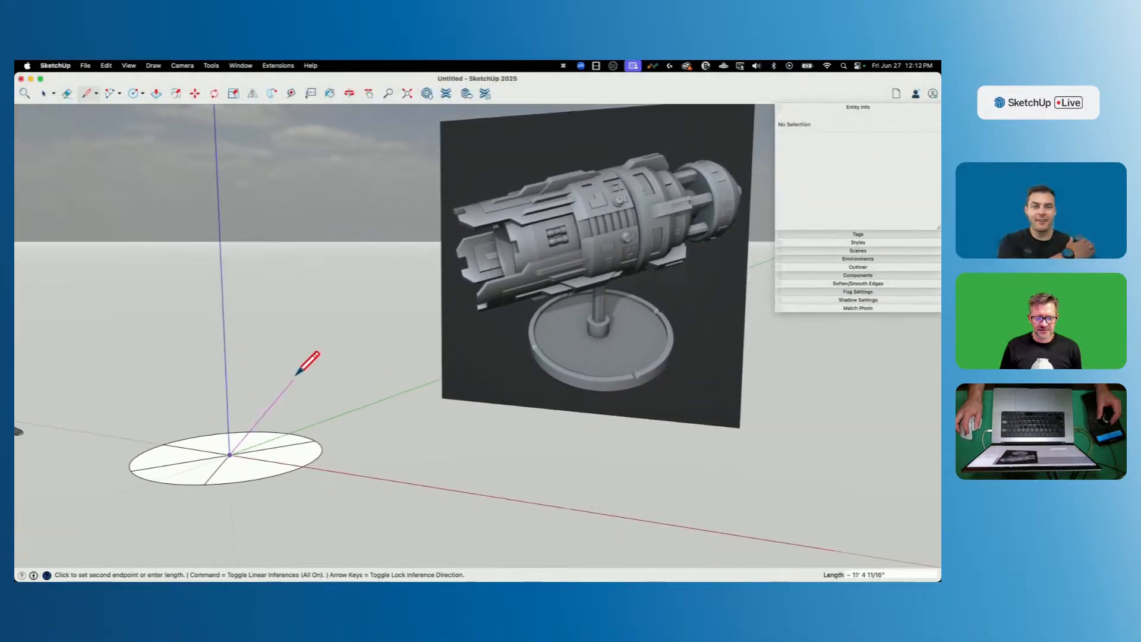
click(233, 366)
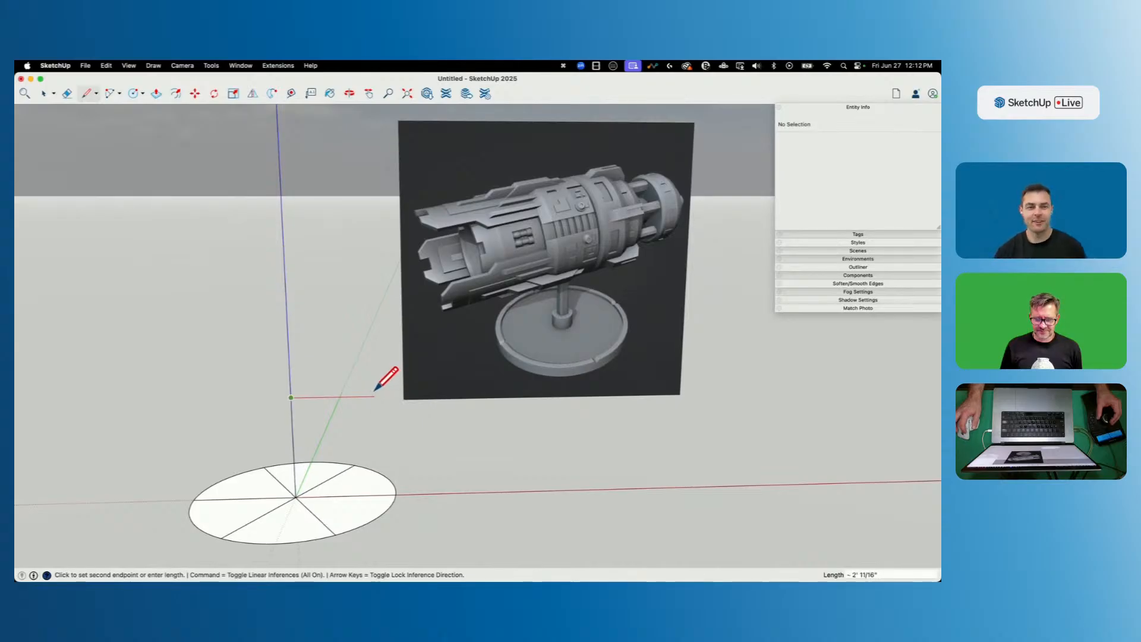
click(376, 396)
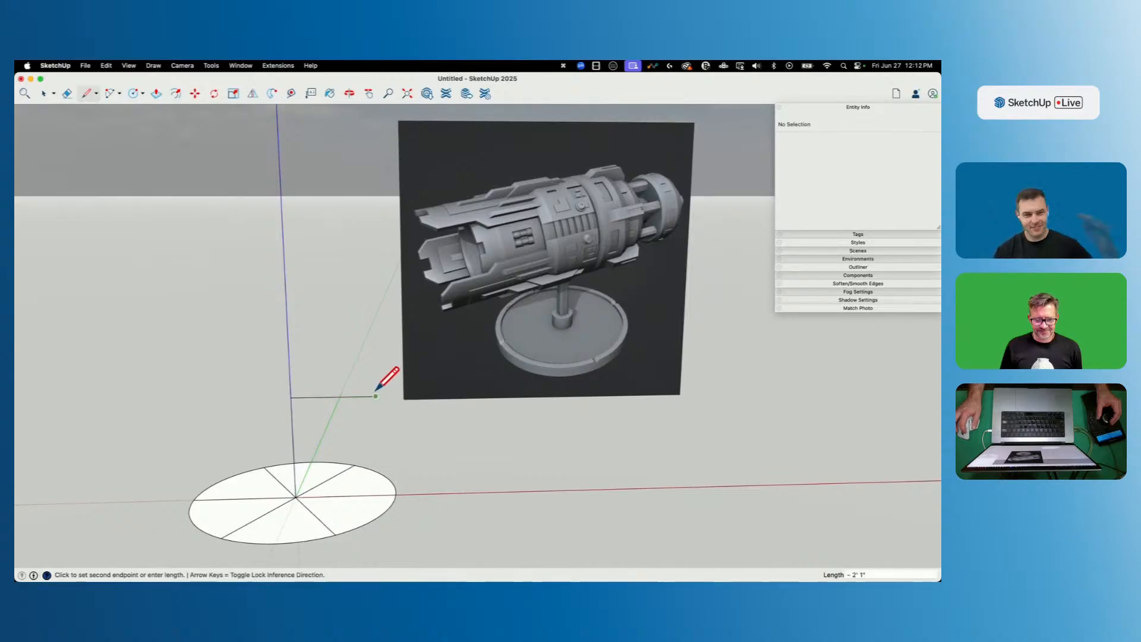
click(377, 432)
middle_drag(377, 432, 276, 375)
click(280, 374)
scroll(387, 324, up, 6)
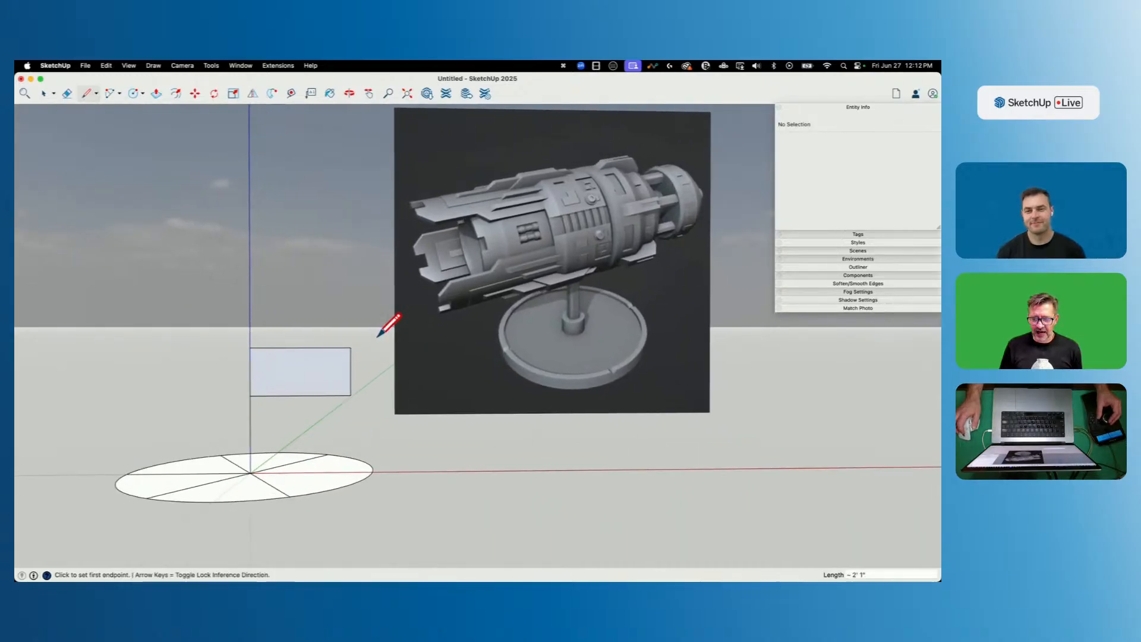
Chamfer the rectangle's upper outer corner with a short diagonal of about 1 13/16" and erase the leftover corner edges.
click(291, 363)
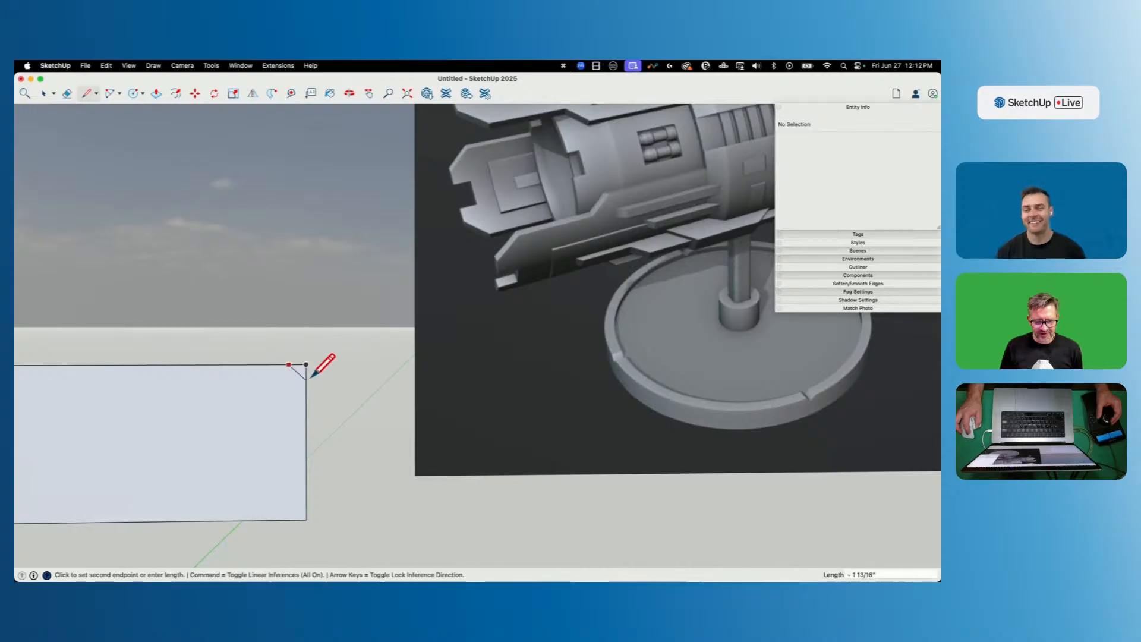
key(e)
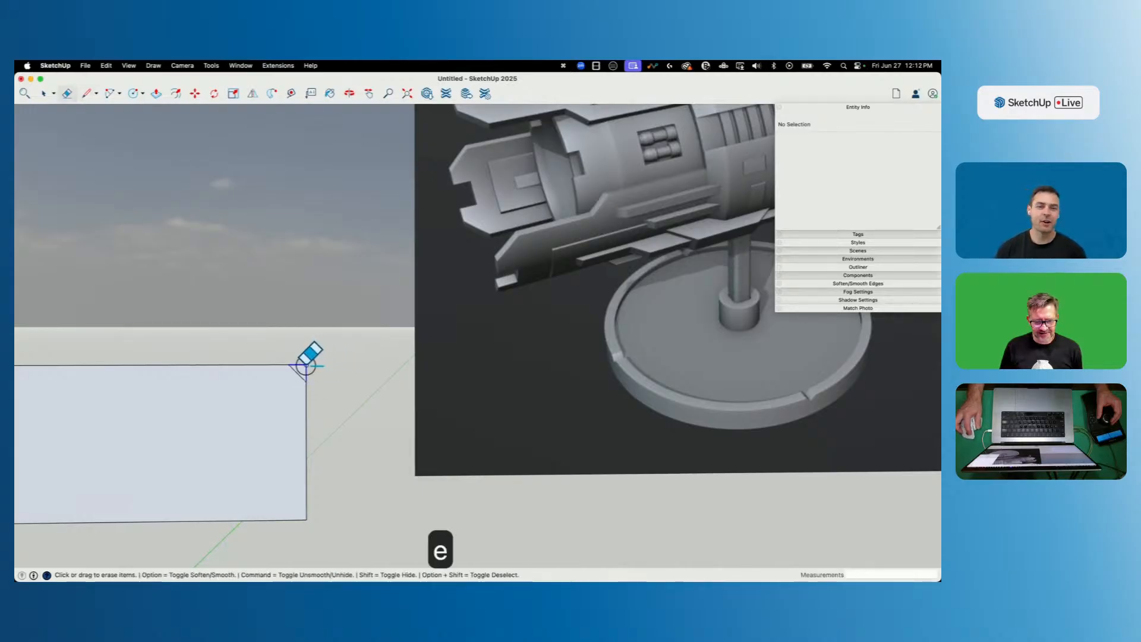
scroll(334, 359, down, 2)
key(space)
scroll(405, 392, down, 3)
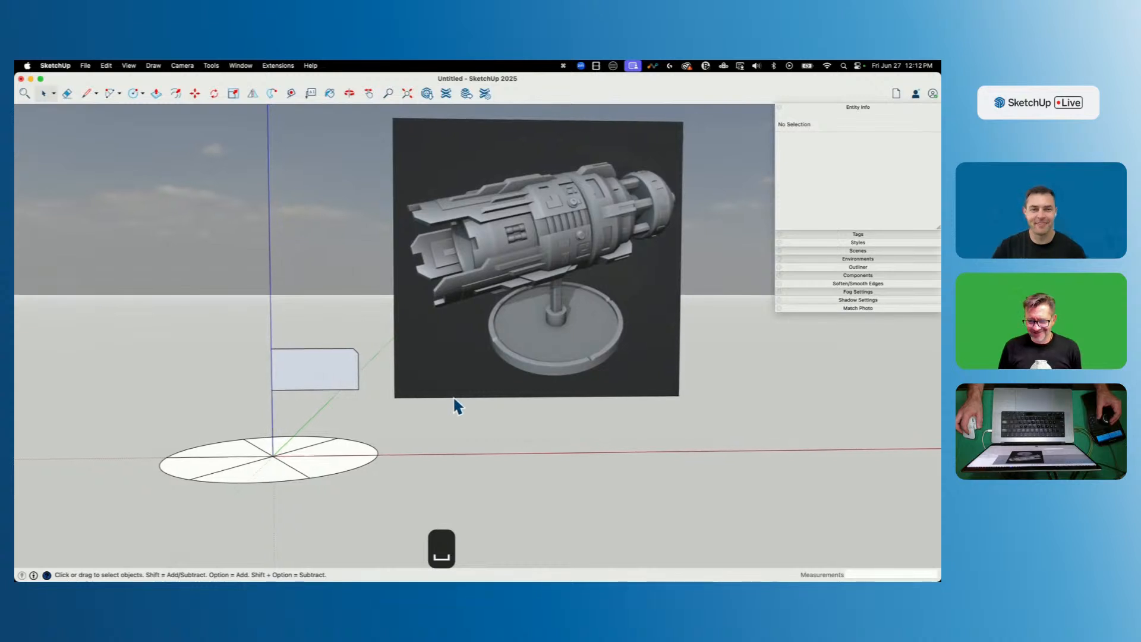
Draw a tapered lower section from the rectangle's lower outer corner diagonally inward, closing it horizontally at the blue axis.
scroll(434, 395, up, 2)
key(l)
scroll(414, 386, up, 3)
click(405, 287)
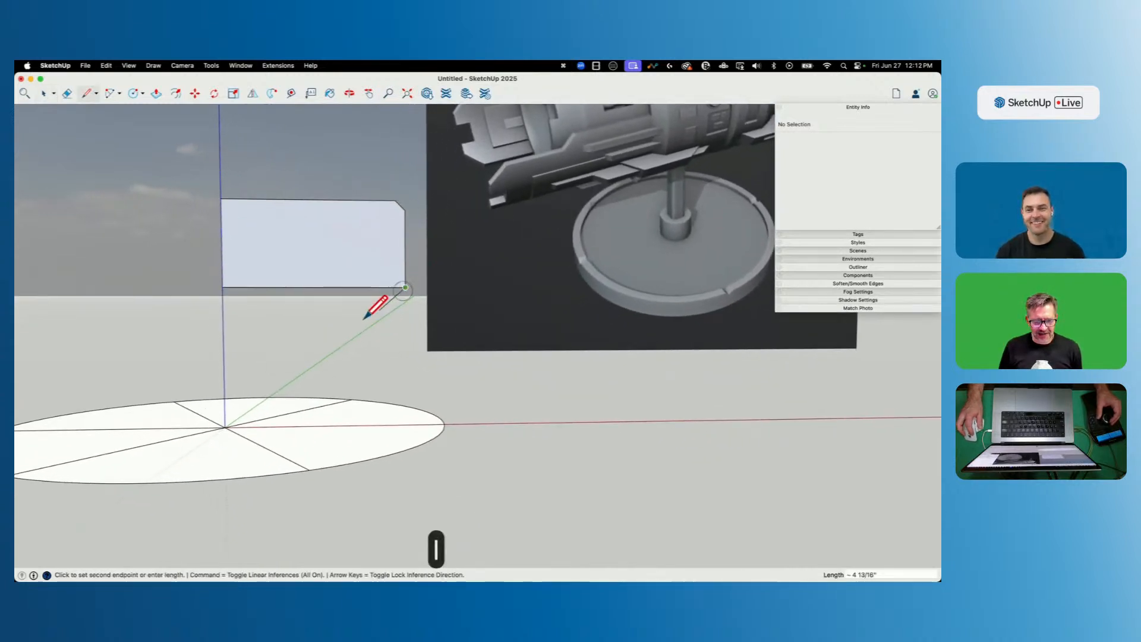
click(269, 373)
click(223, 374)
key(space)
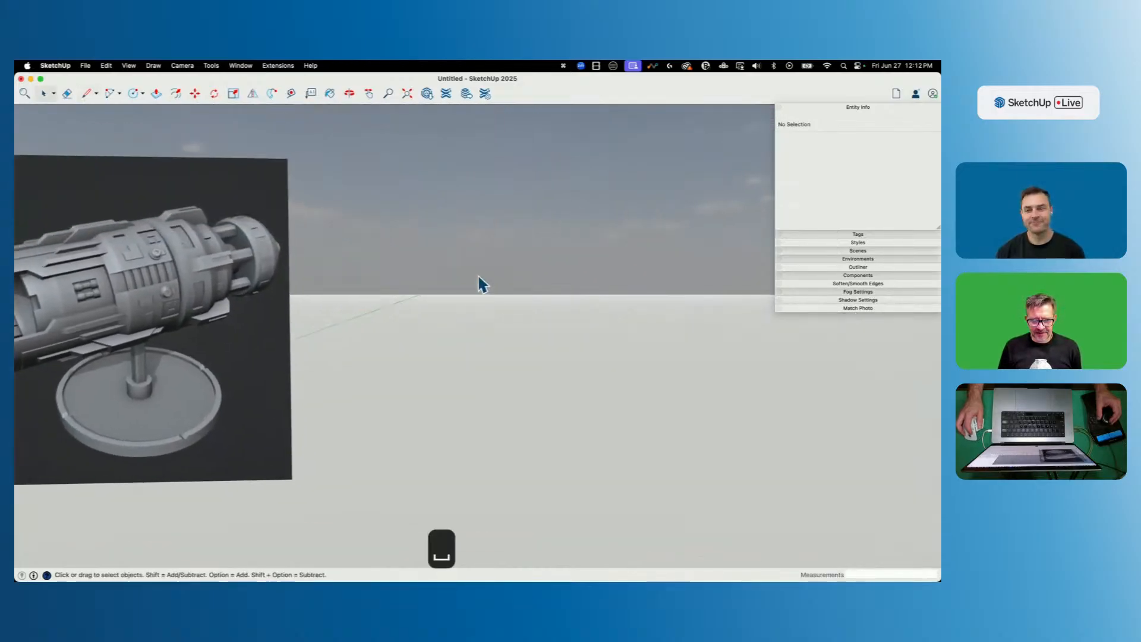
Check the reference ship's rounded end, cut a small horizontal step into the profile's sloped edge, and erase the leftover edges.
scroll(313, 250, up, 5)
scroll(307, 211, up, 3)
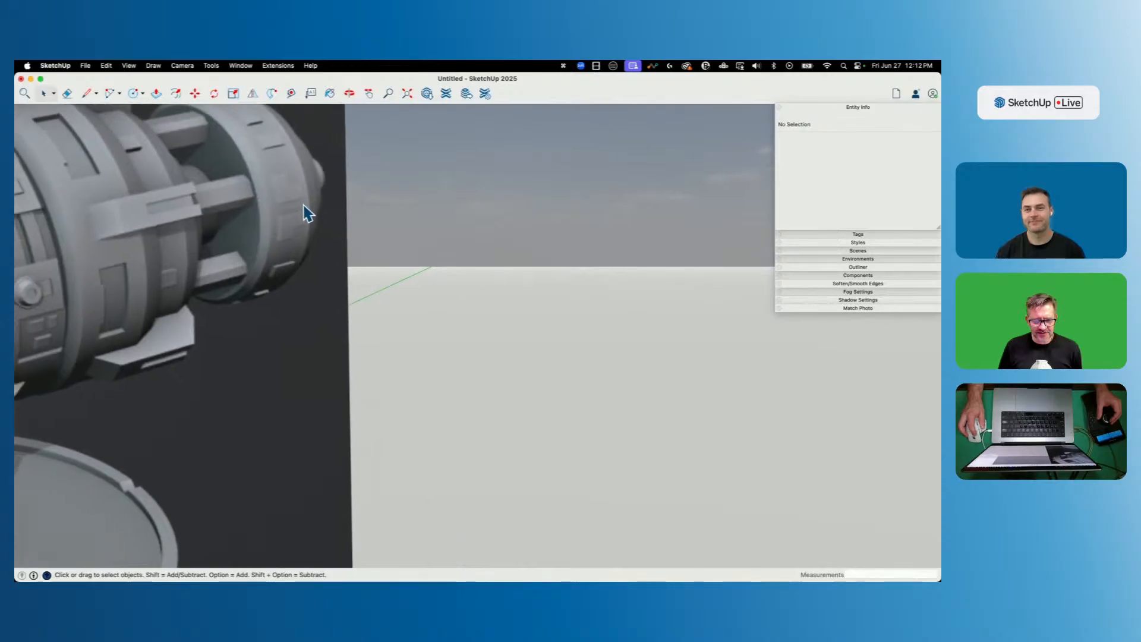
scroll(319, 162, up, 2)
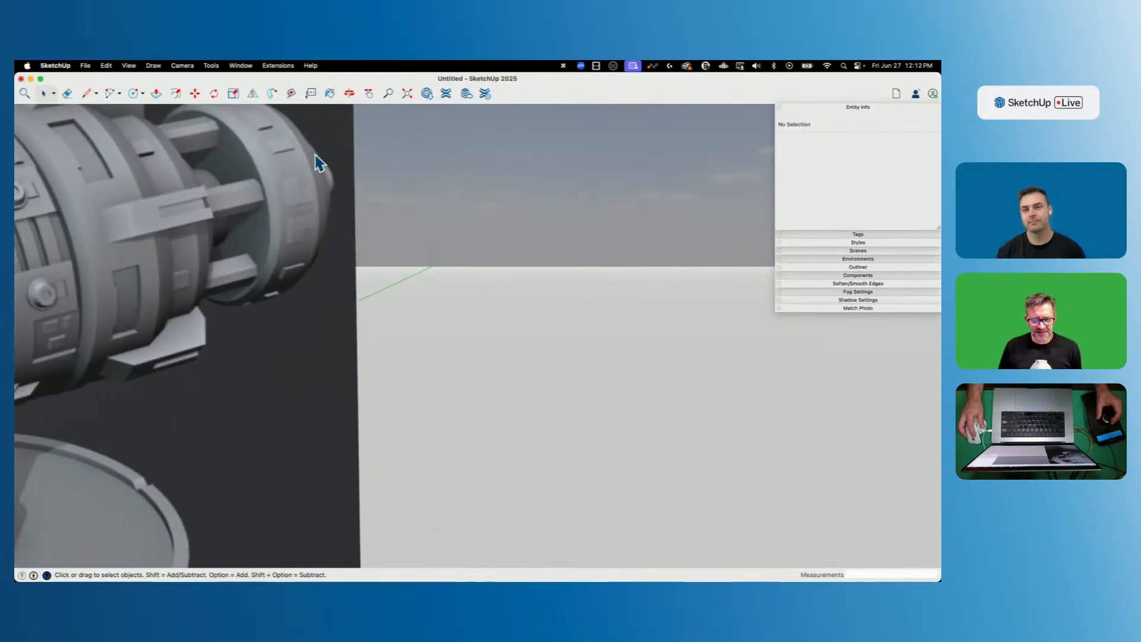
scroll(357, 311, down, 10)
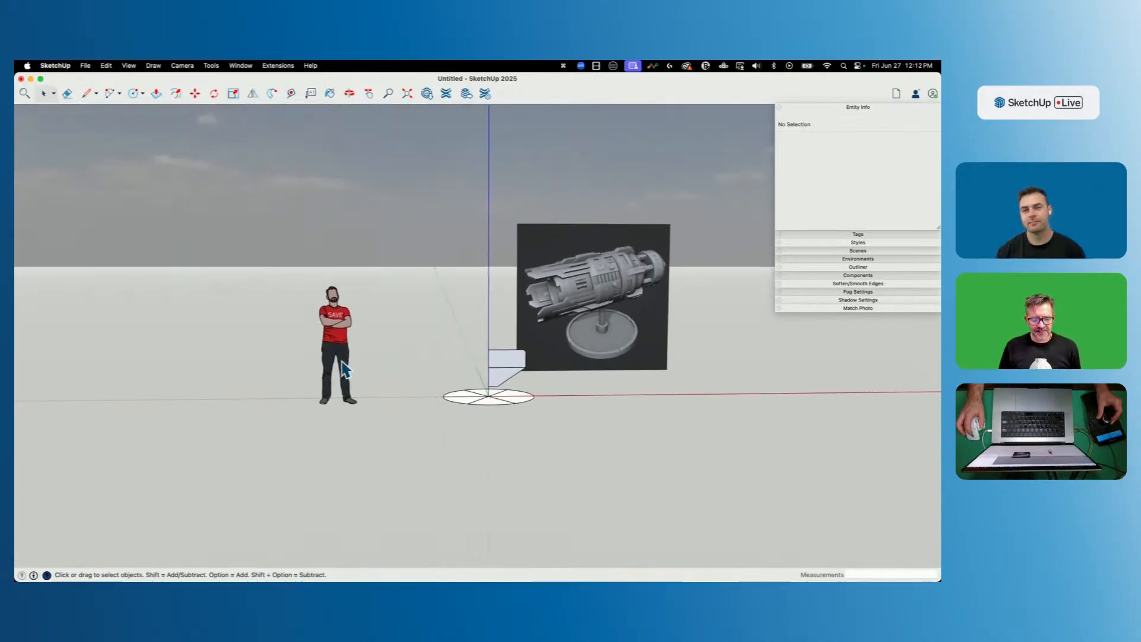
scroll(477, 379, up, 6)
key(l)
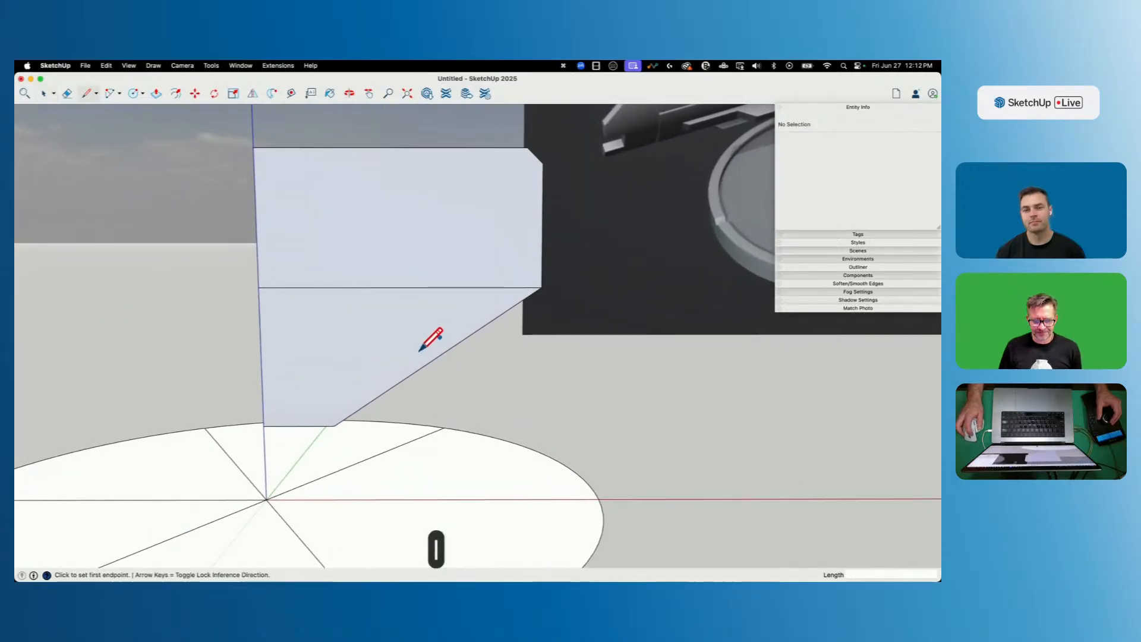
click(415, 371)
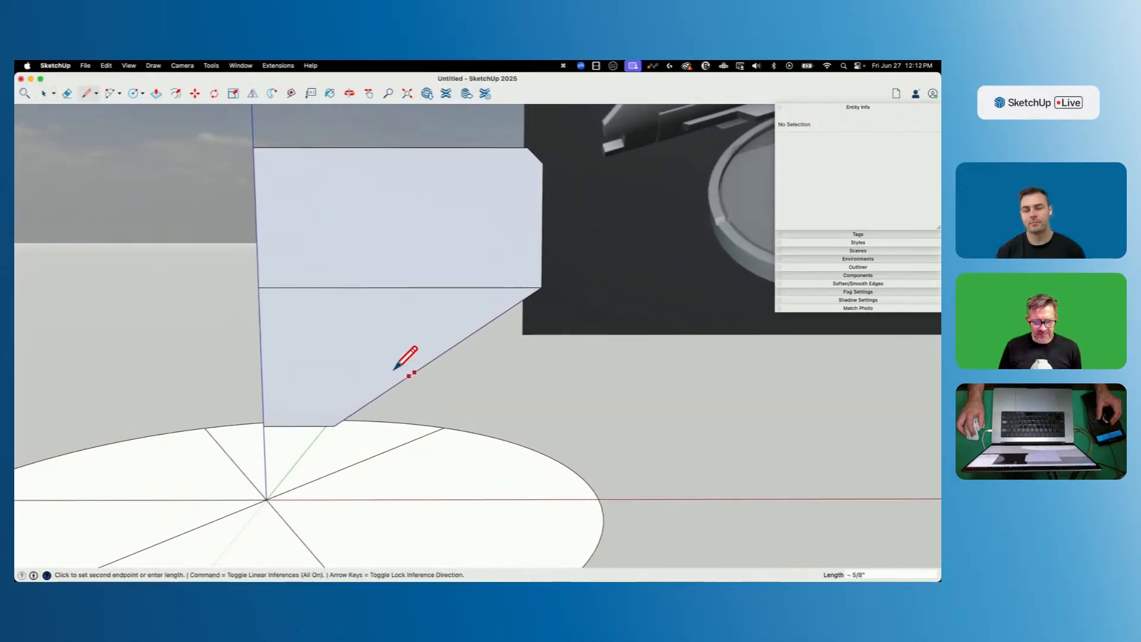
click(393, 372)
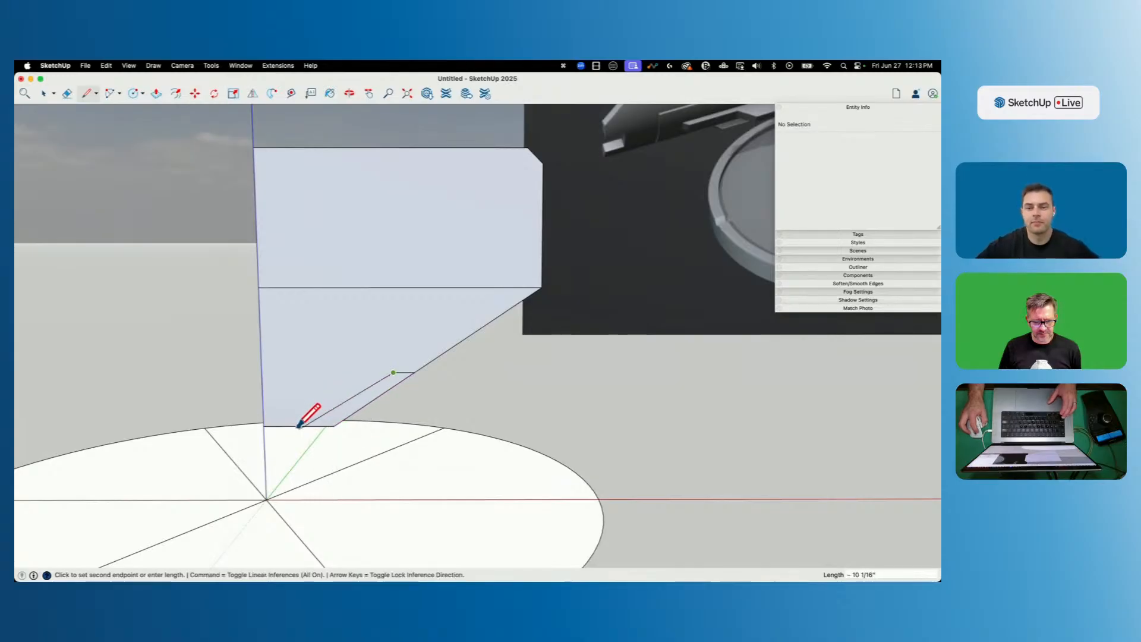
middle_drag(358, 410, 361, 416)
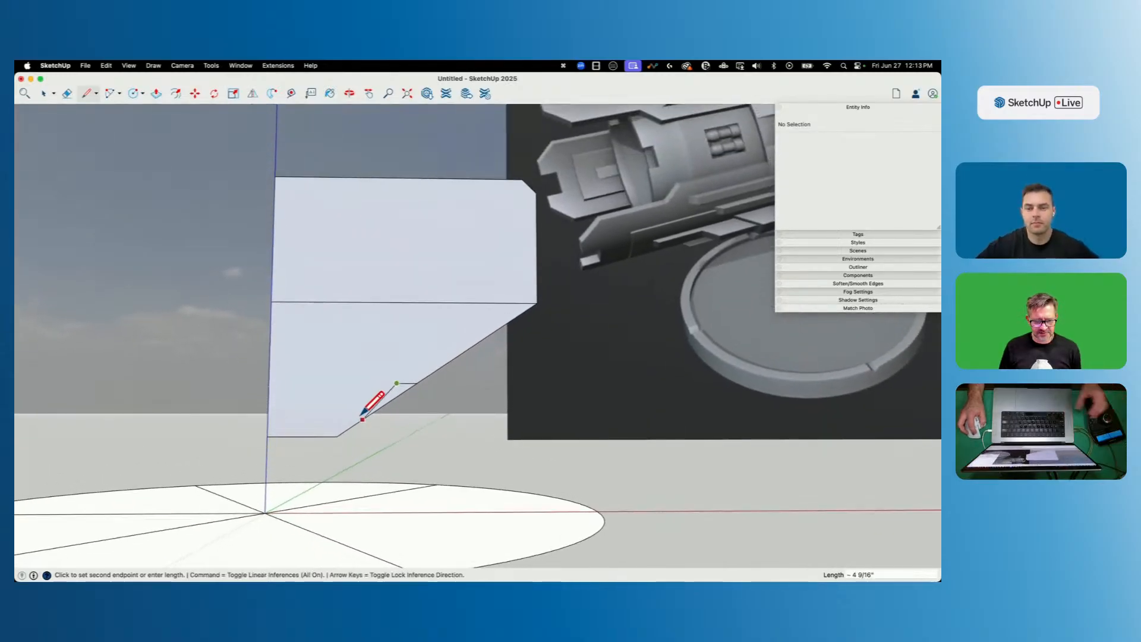
key(e)
drag(334, 440, 309, 442)
Draw a short edge up from the profile's lower tip and across to the blue axis, and erase the old bottom edge.
key(l)
click(316, 436)
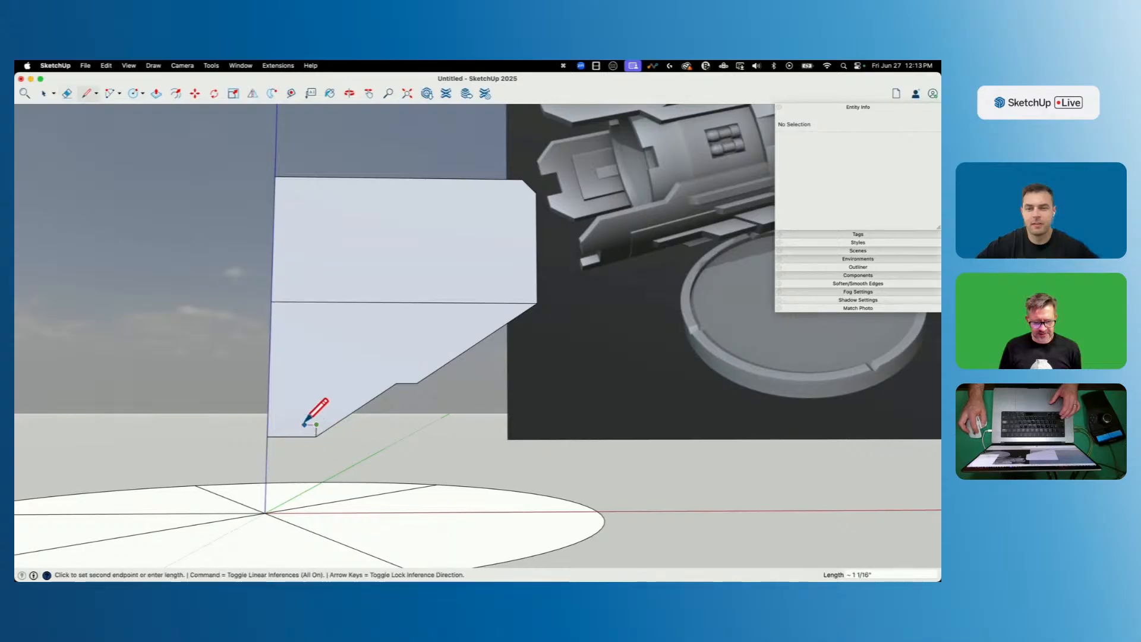
key(e)
click(290, 437)
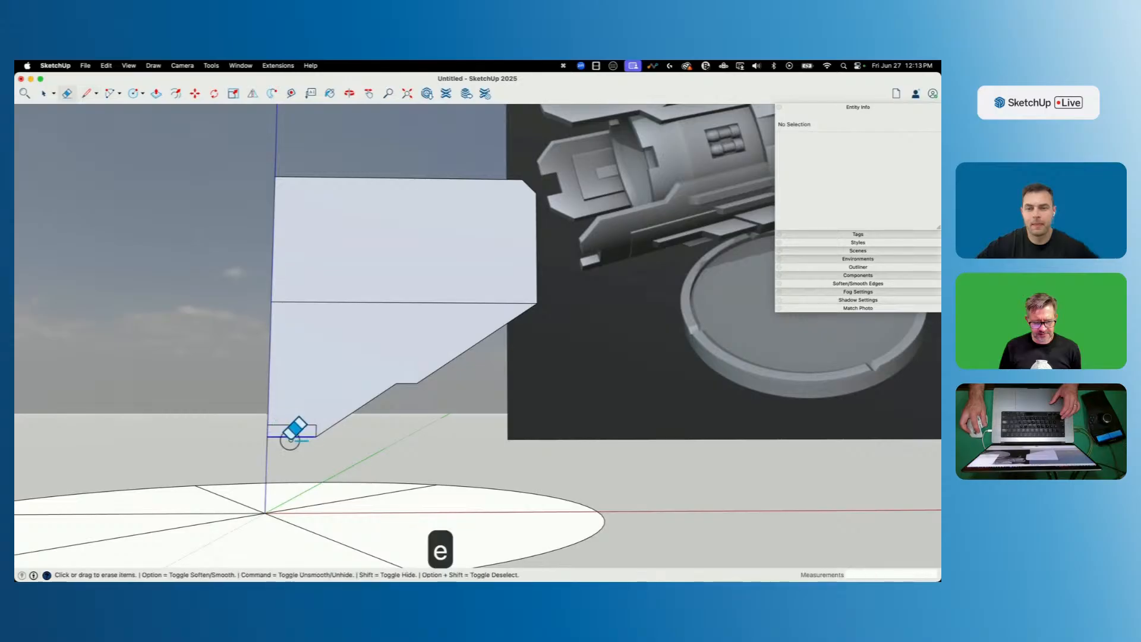
Draw a circle of about 3 7/8" radius centered on the blue axis at the profile's base and trim it to a quarter-round tip.
key(c)
click(268, 424)
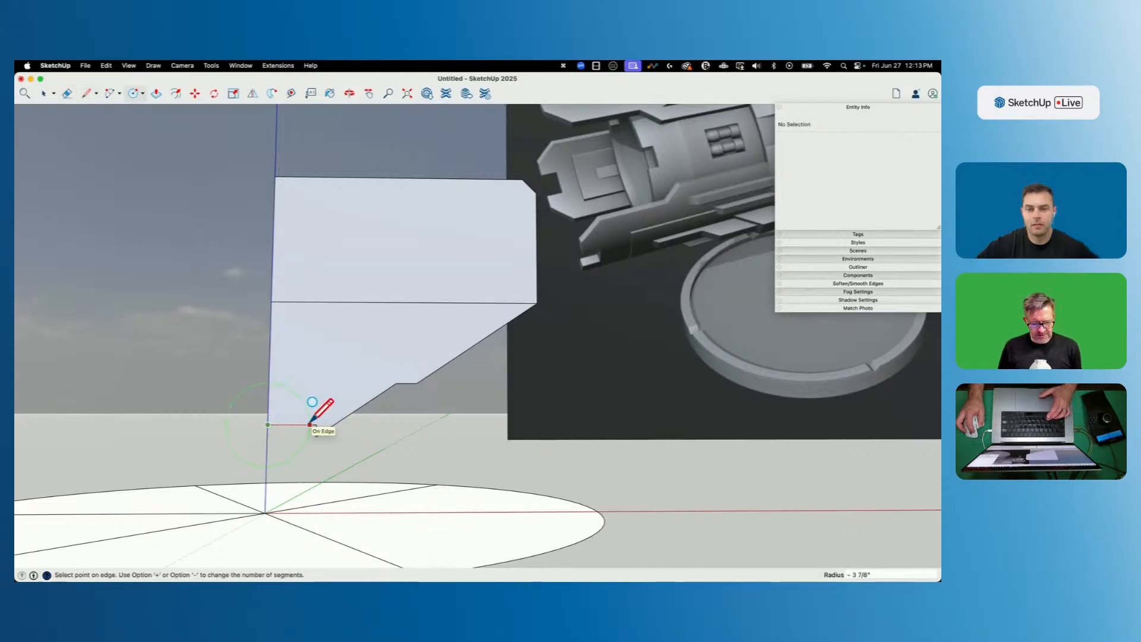
click(310, 424)
key(e)
drag(245, 383, 244, 422)
click(285, 424)
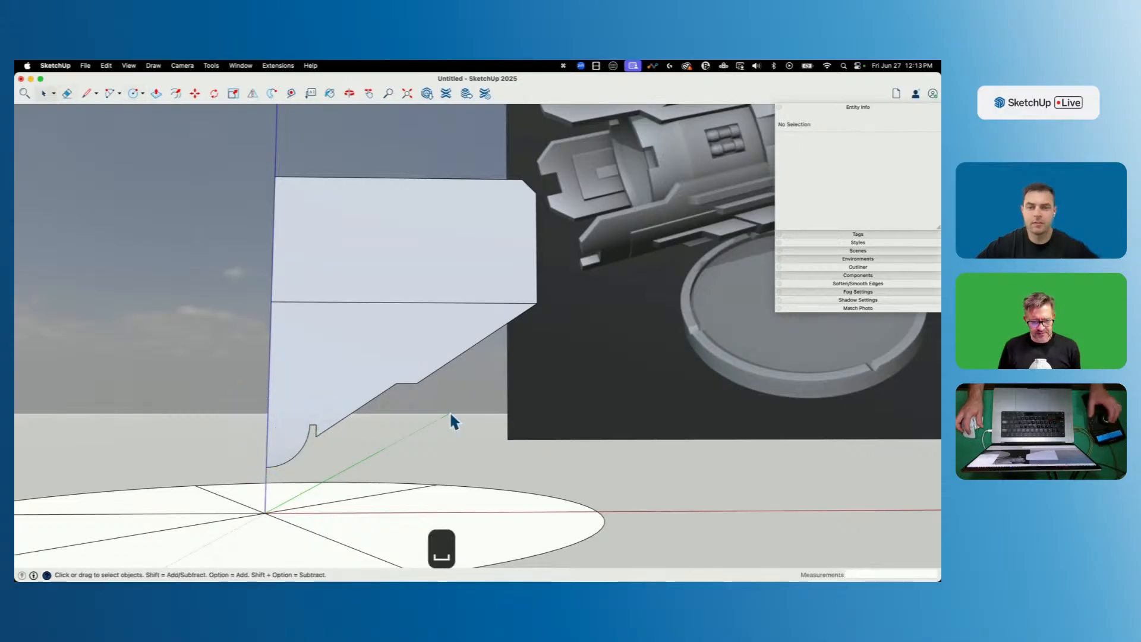
Erase the horizontal edge dividing the profile and clean up the leftover edge below its rounded tip.
click(395, 302)
scroll(521, 357, down, 5)
key(space)
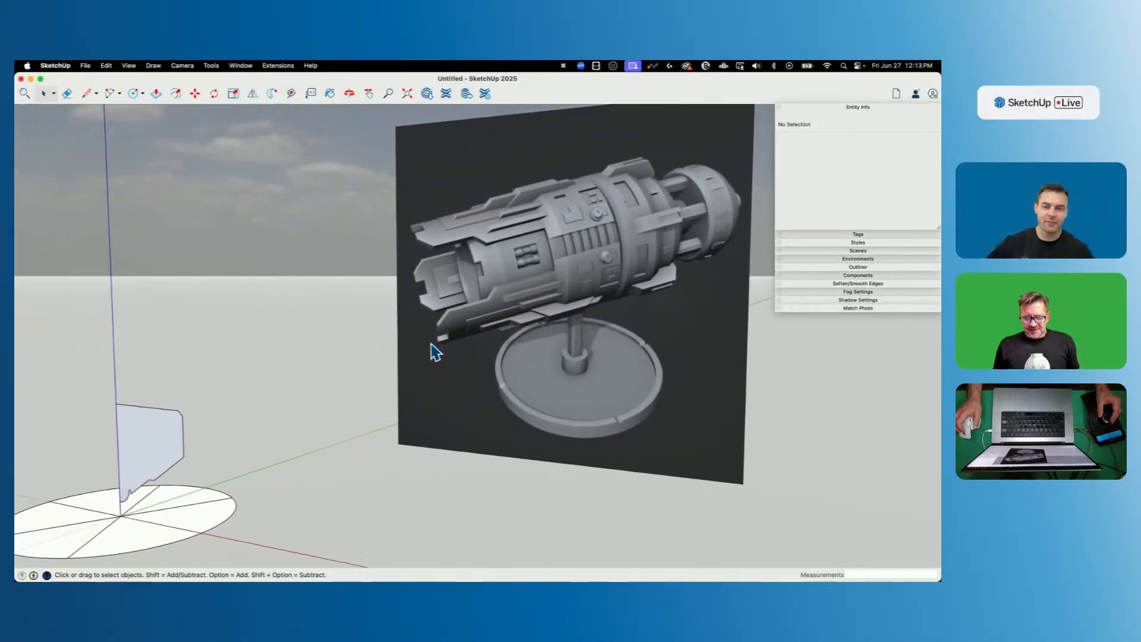
key(e)
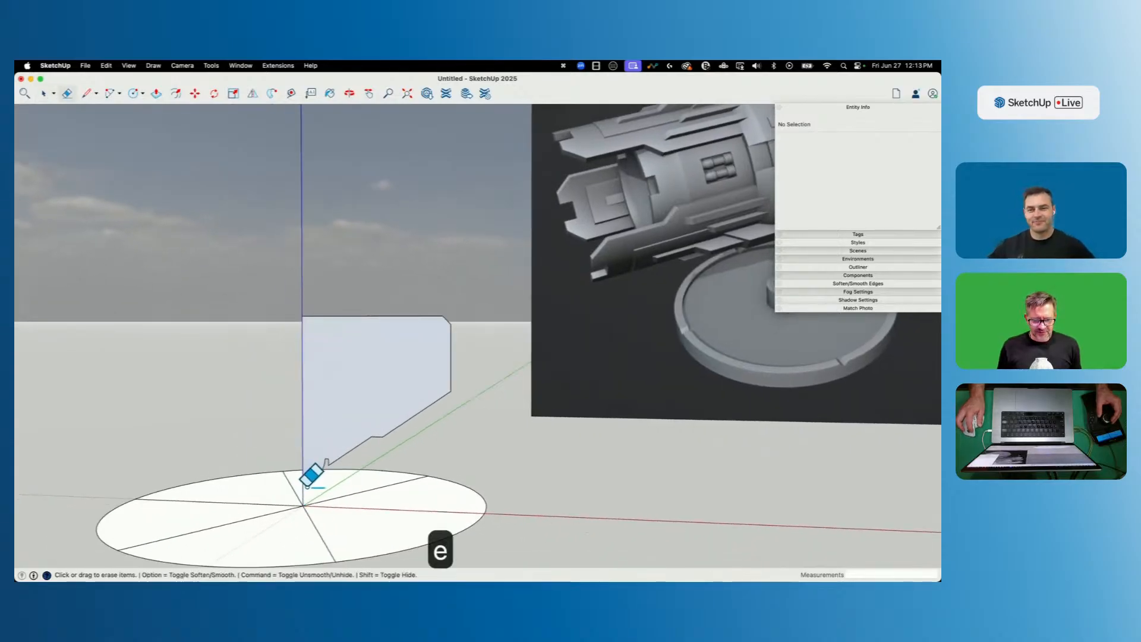
key(space)
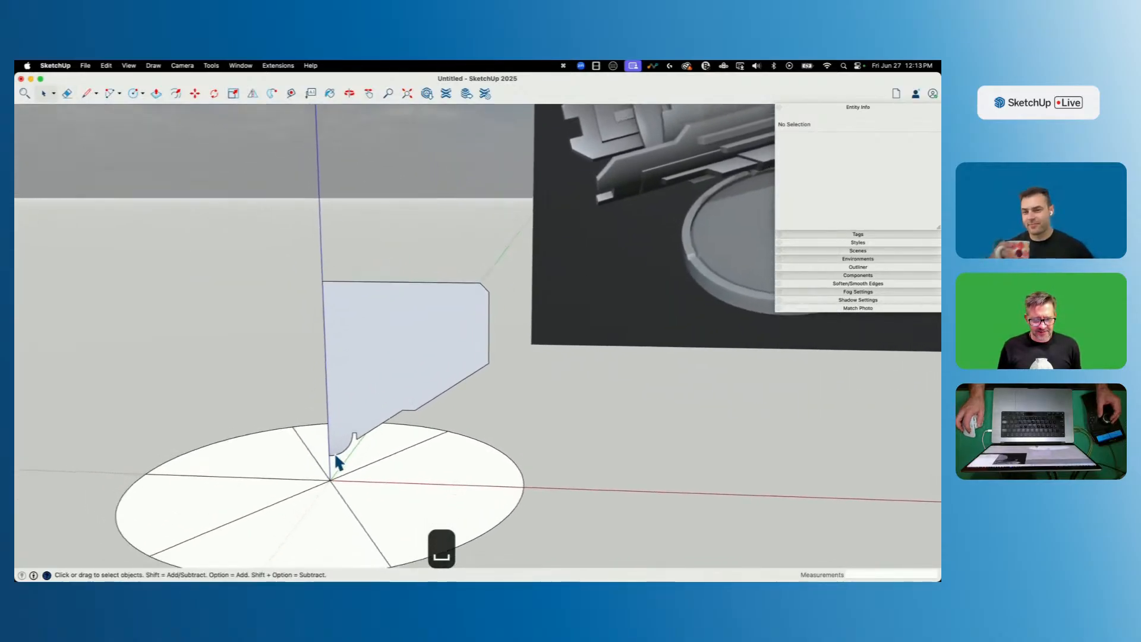
Draw a circle of about 3' 5/8" radius around the origin, delete its face, and select its edge.
key(c)
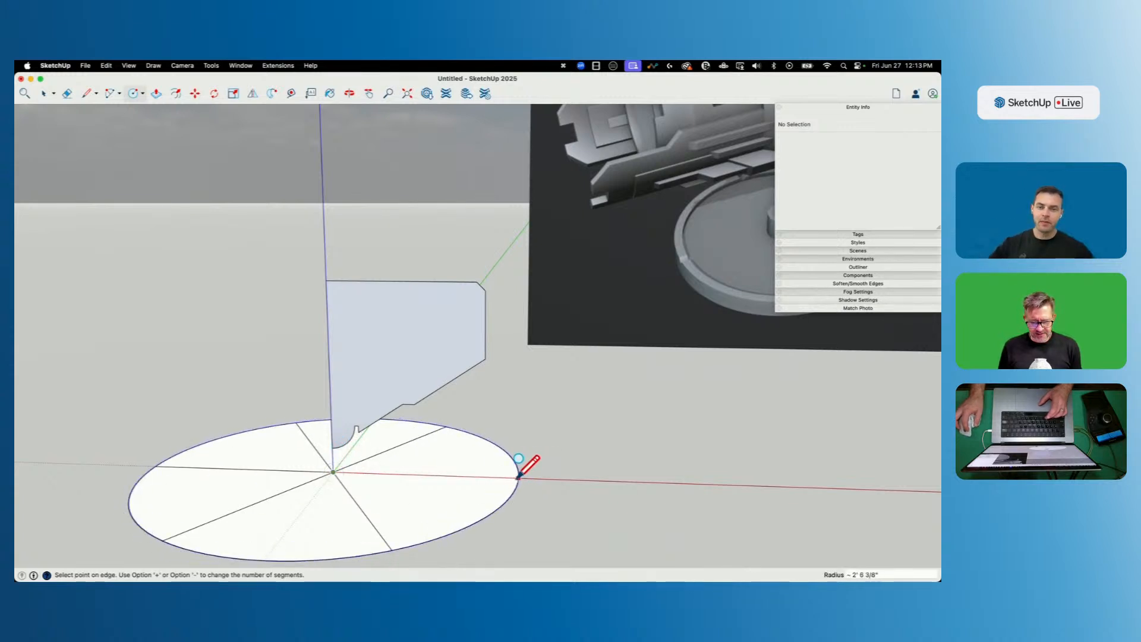
click(556, 477)
key(space)
click(544, 480)
key(BackSpace)
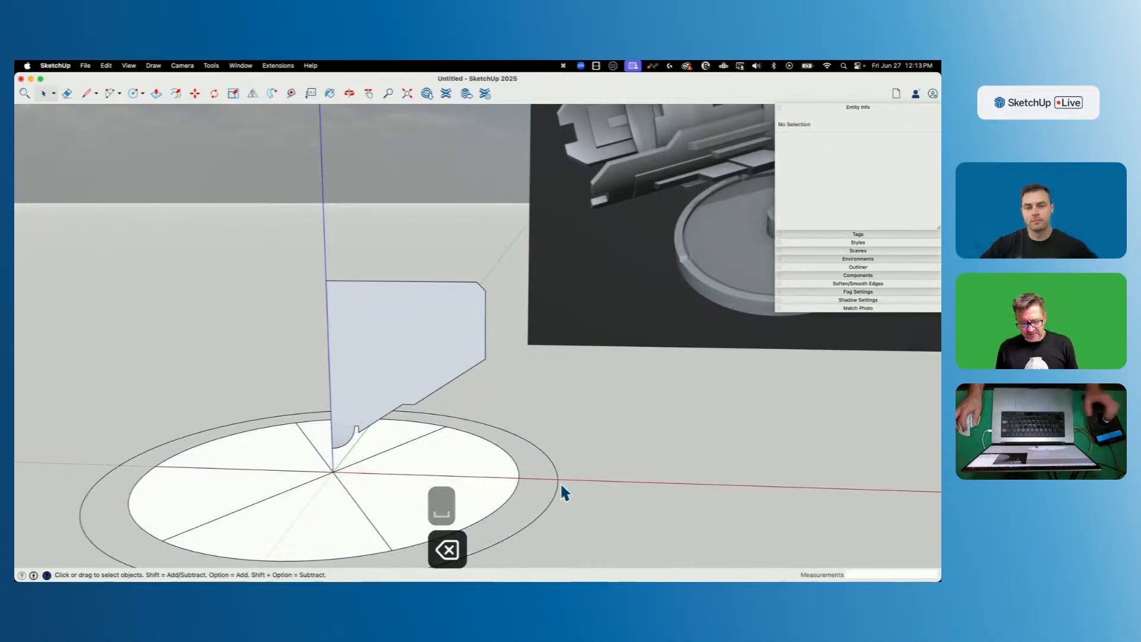
click(561, 480)
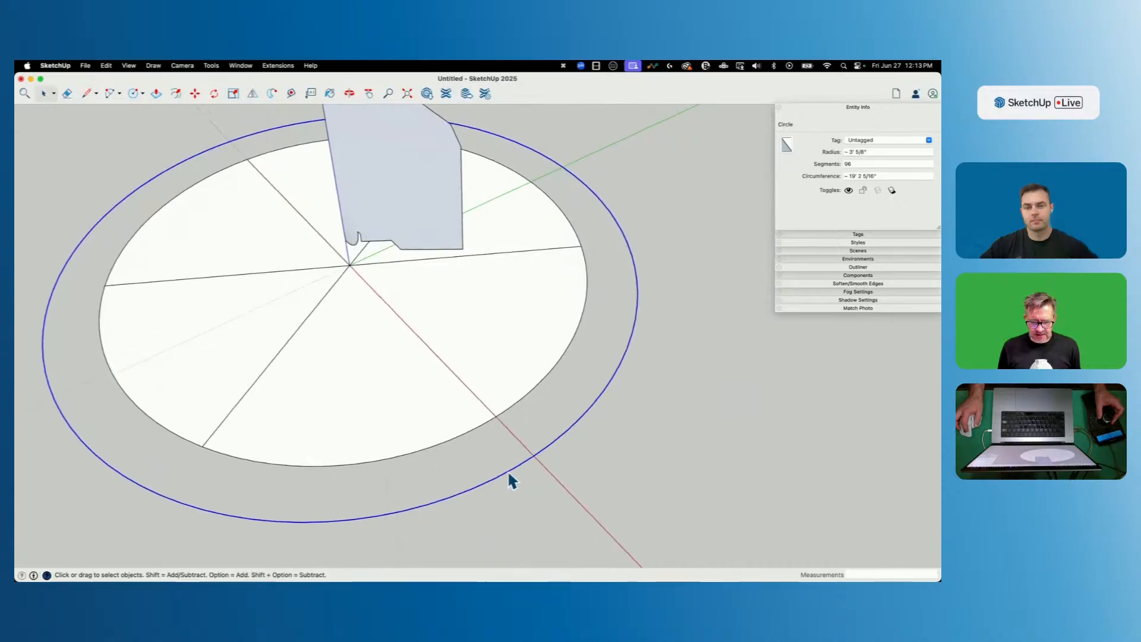
Try drawing two short edges near the red axis from the wedge disc's rim out to the larger circle, and undo them.
key(l)
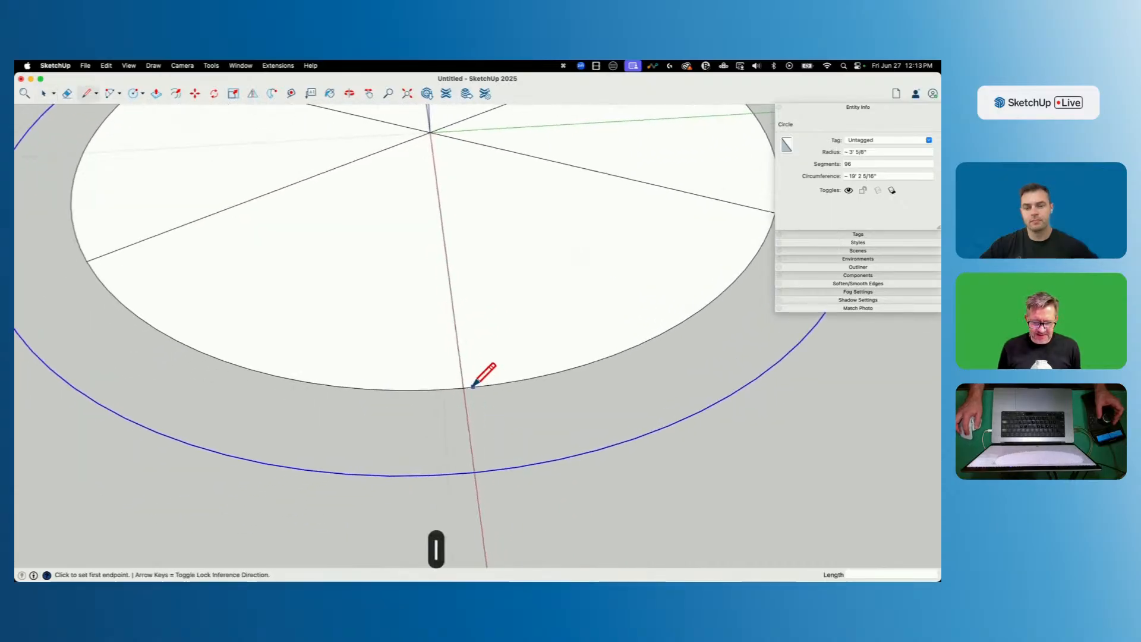
click(463, 387)
click(473, 473)
click(495, 384)
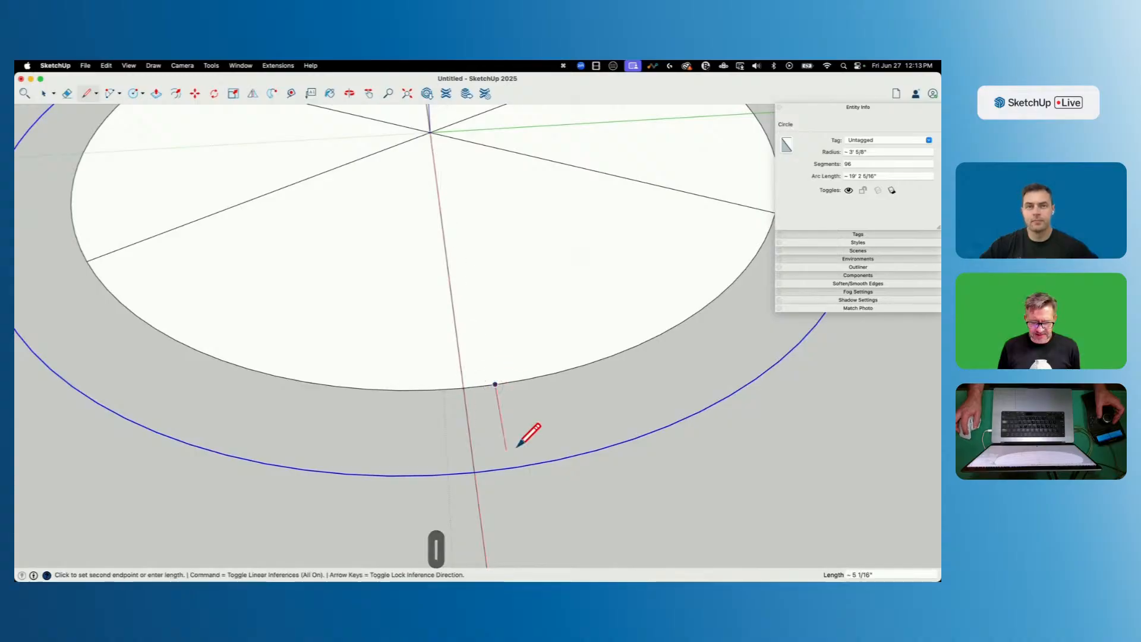
click(517, 468)
key(space)
key(e)
middle_drag(530, 459, 612, 360)
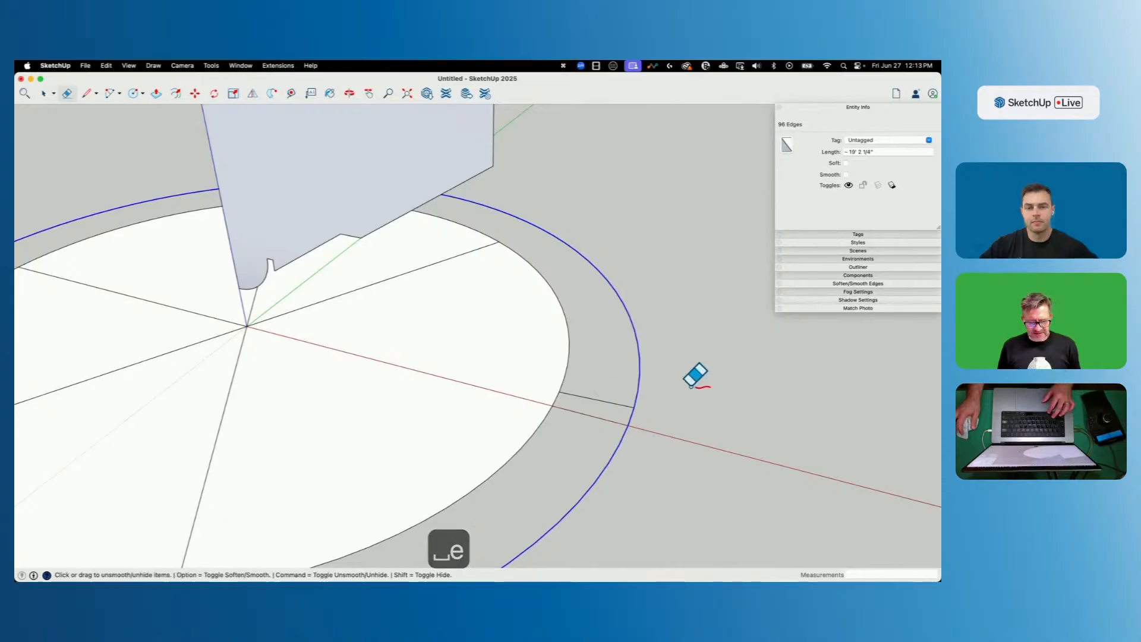
key(super+z)
key(super+z)
Sweep the hull profile face around the larger circle with Follow Me to form the revolved body.
key(space)
click(634, 408)
scroll(629, 408, down, 6)
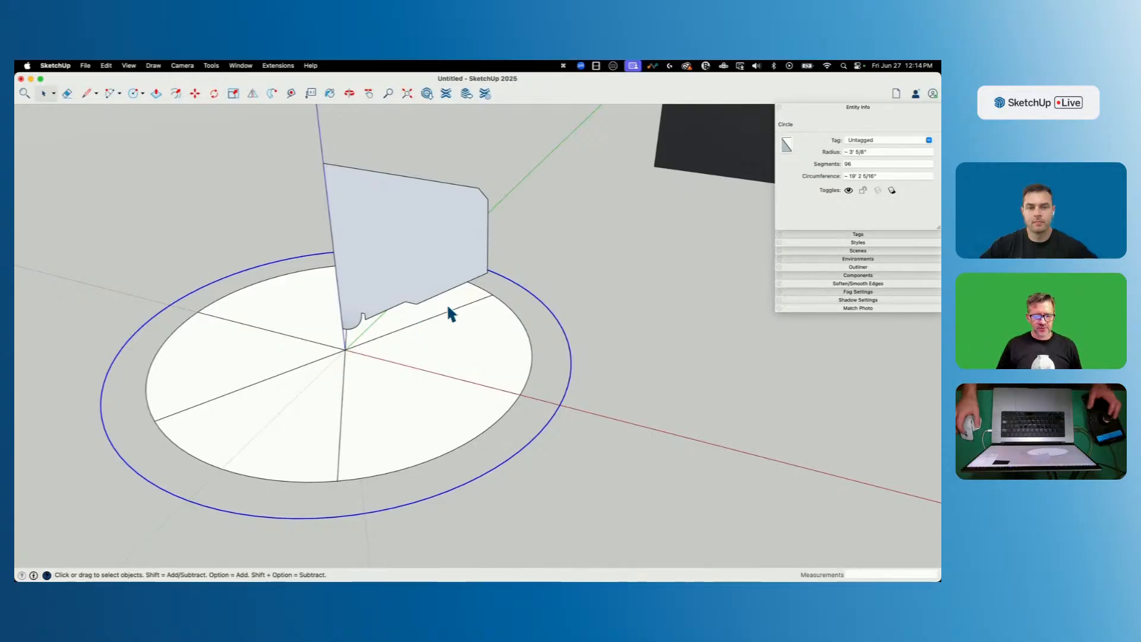
middle_drag(495, 348, 339, 134)
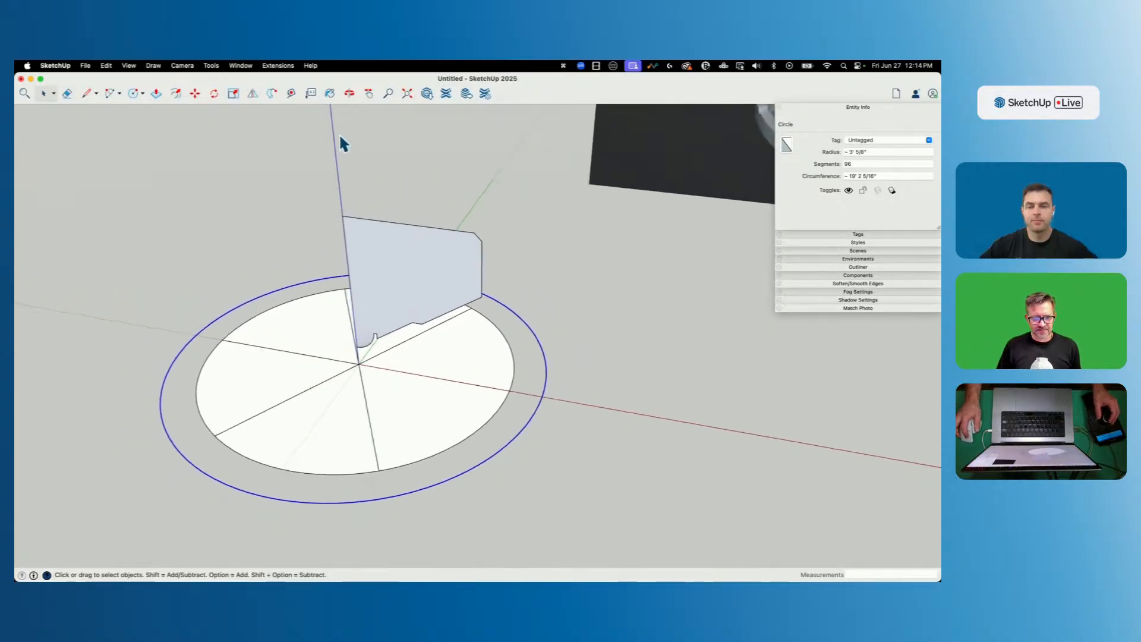
click(271, 94)
click(394, 234)
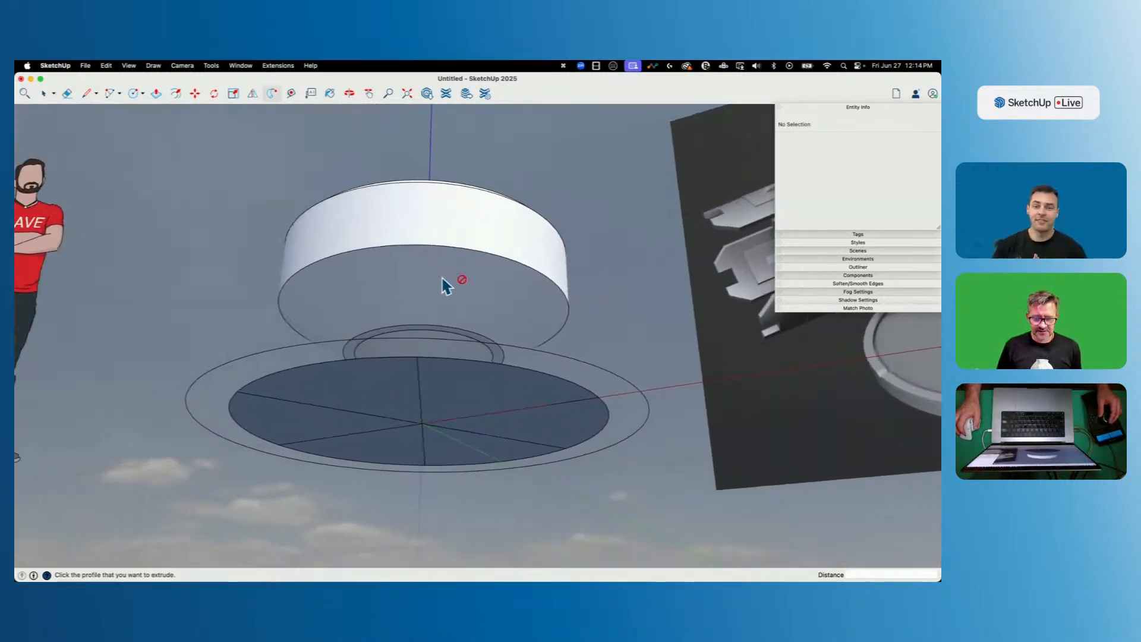
key(space)
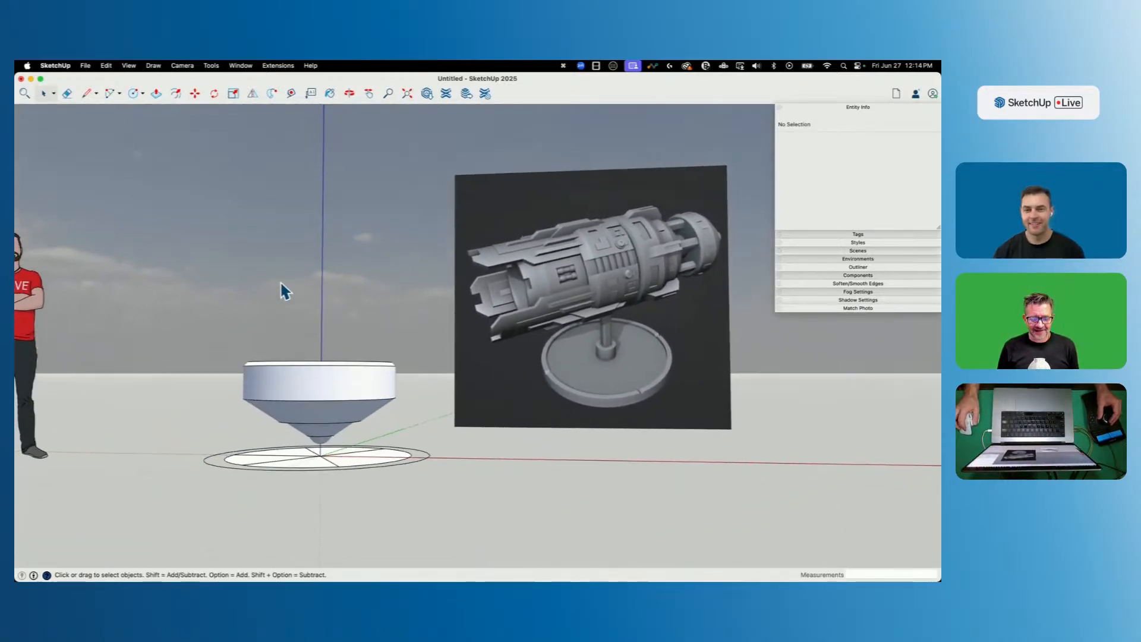
Save the model to the Desktop as "Sci-Fi Thing", purging the unused items.
click(86, 65)
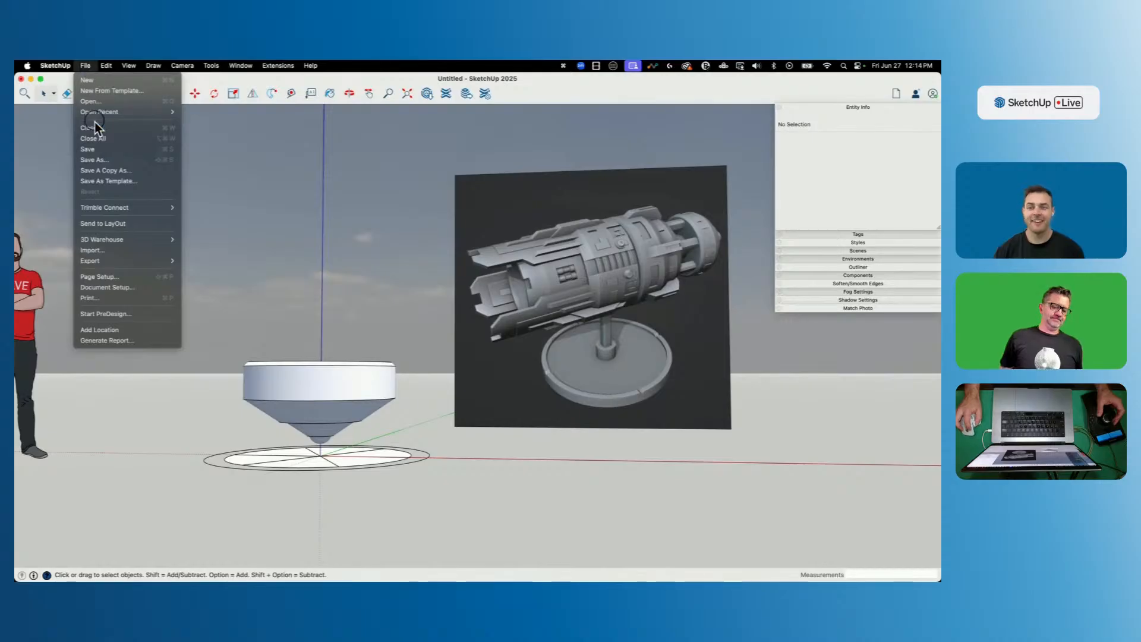
click(89, 150)
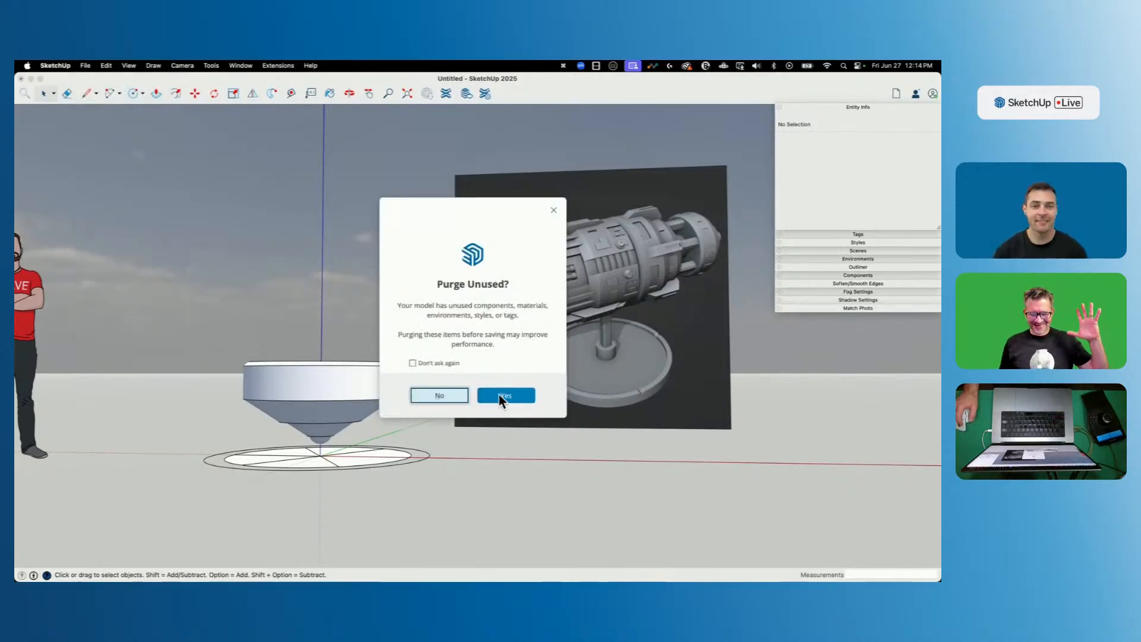
click(502, 396)
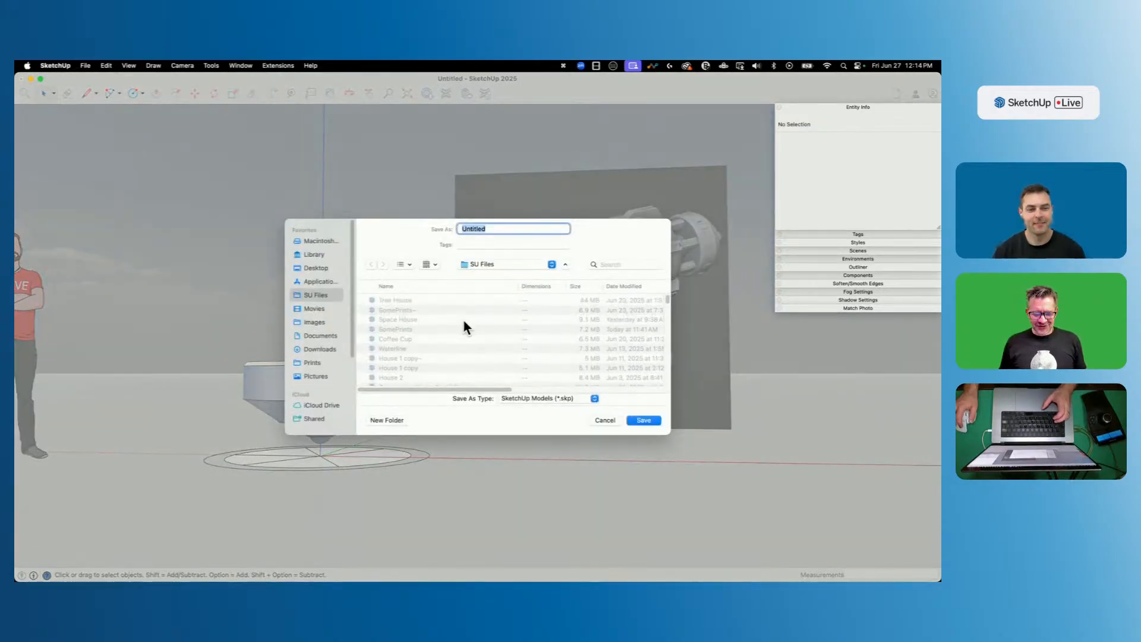
click(319, 271)
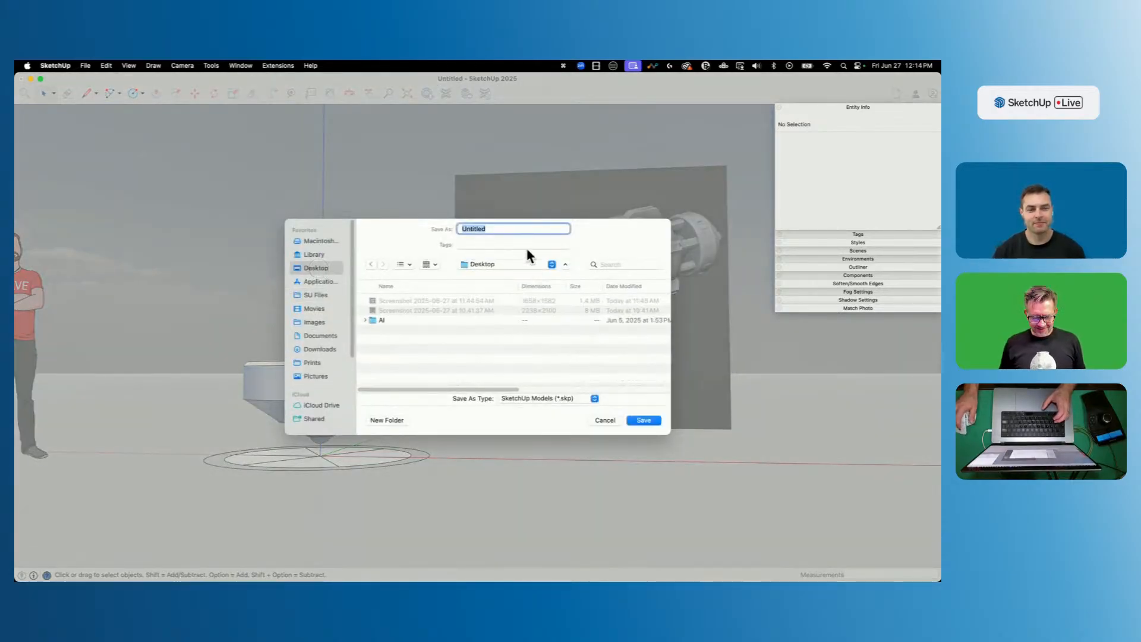
text(Sci-F)
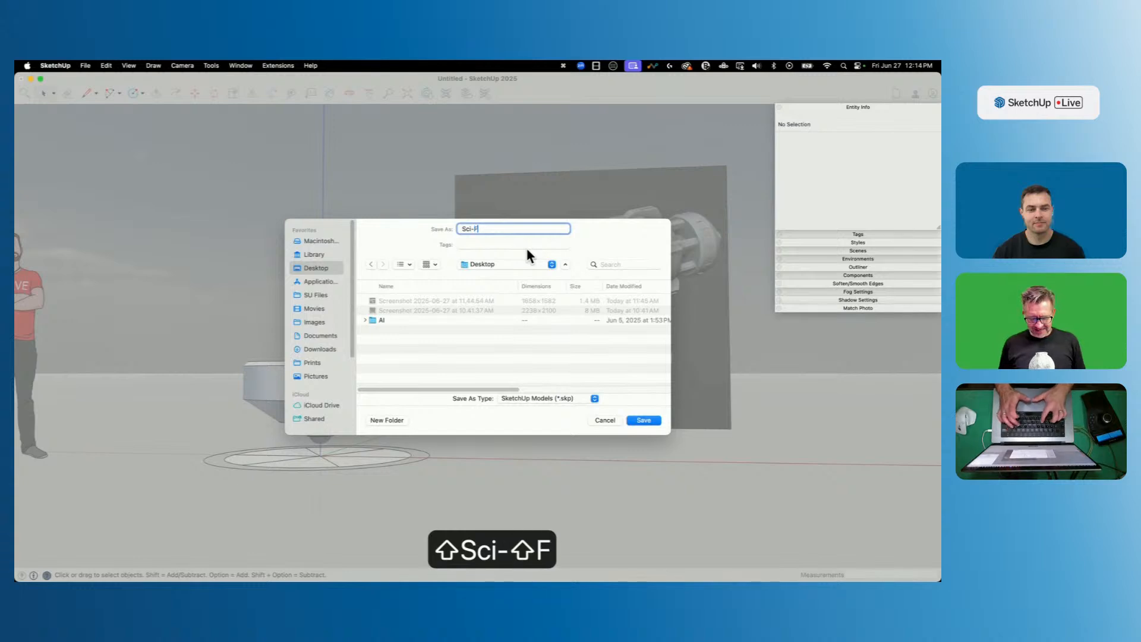
text(i Thing)
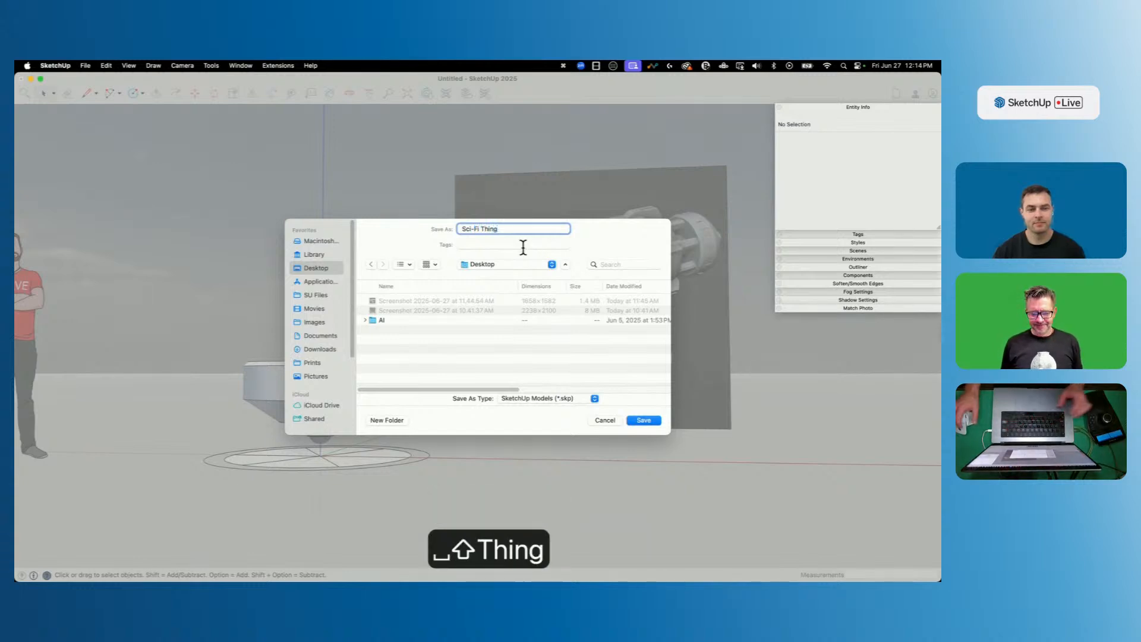
click(640, 420)
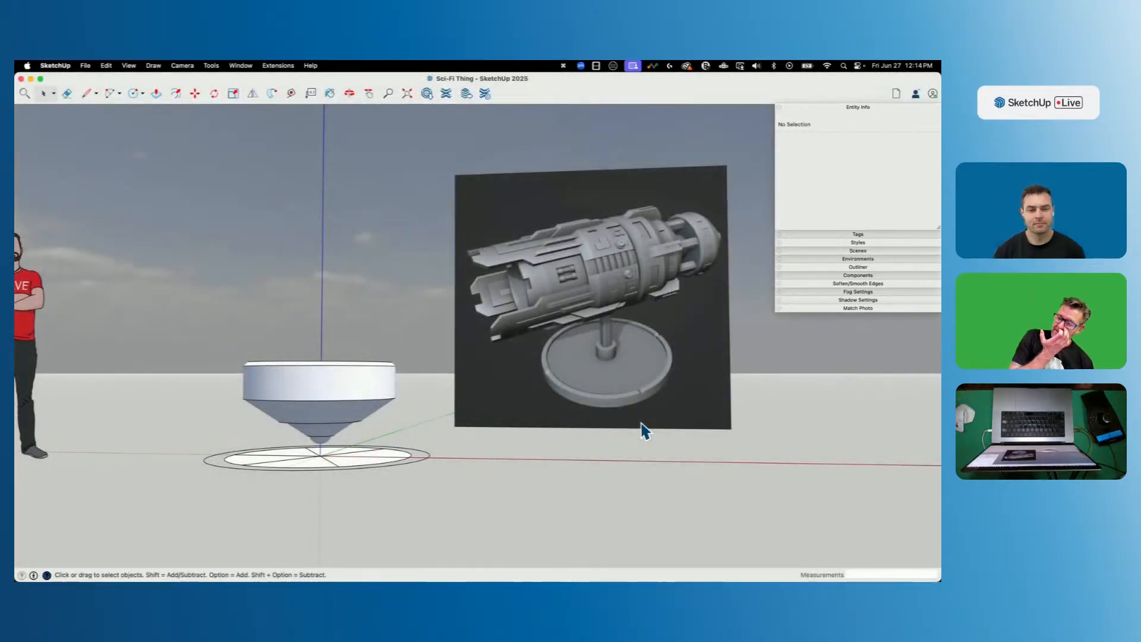
Select the revolved body's top face with its beveled rim and move it up about 3".
scroll(755, 237, up, 5)
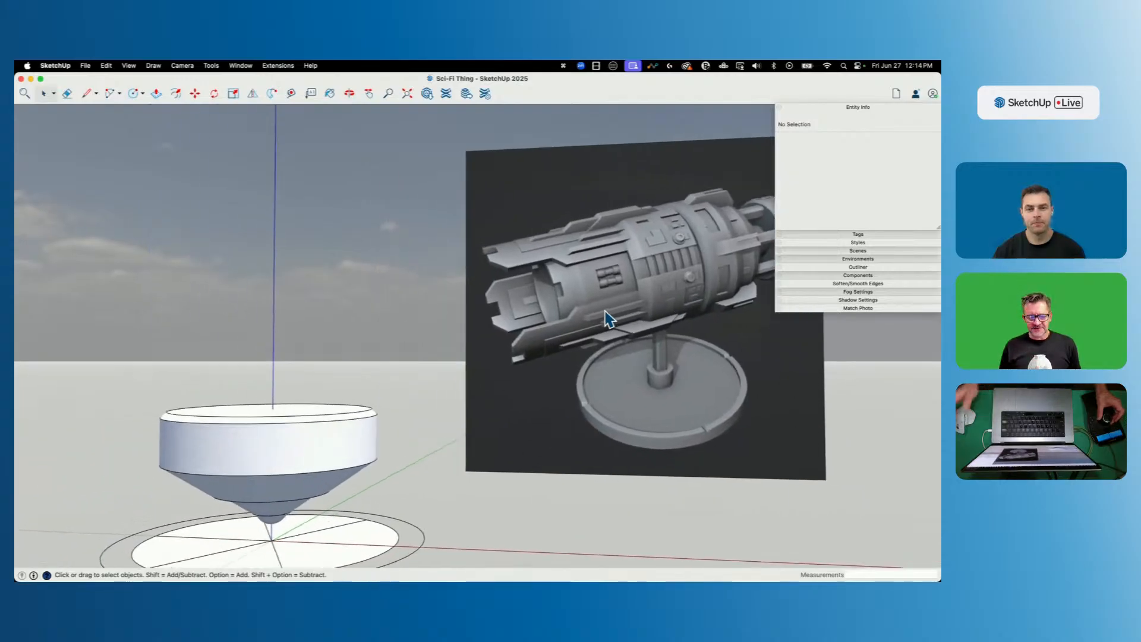
drag(394, 409, 397, 410)
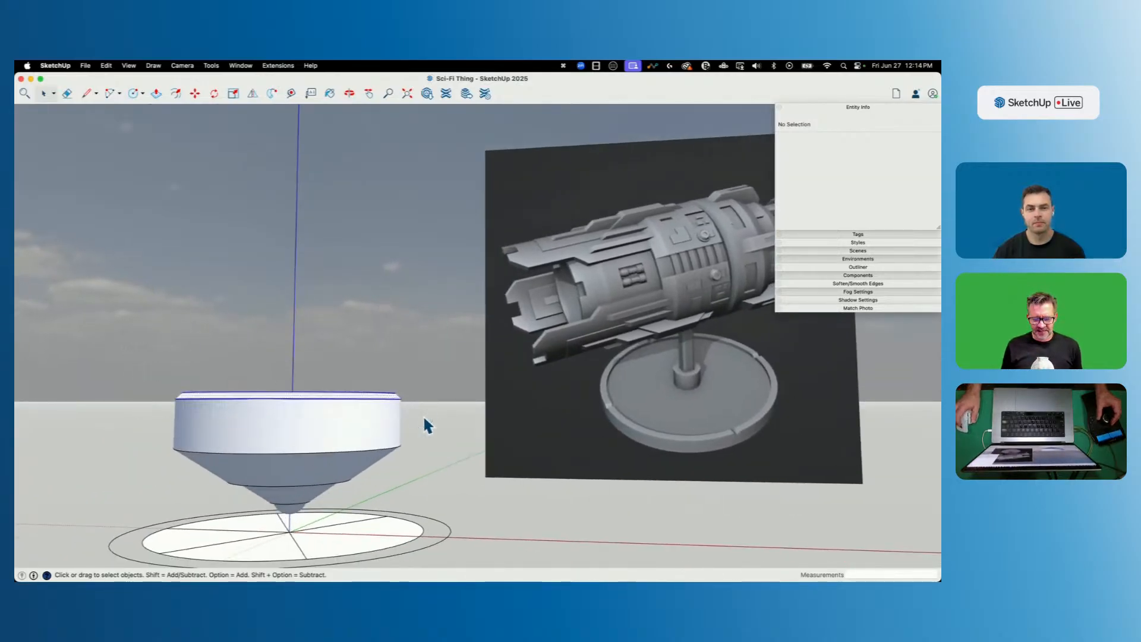
key(m)
click(418, 424)
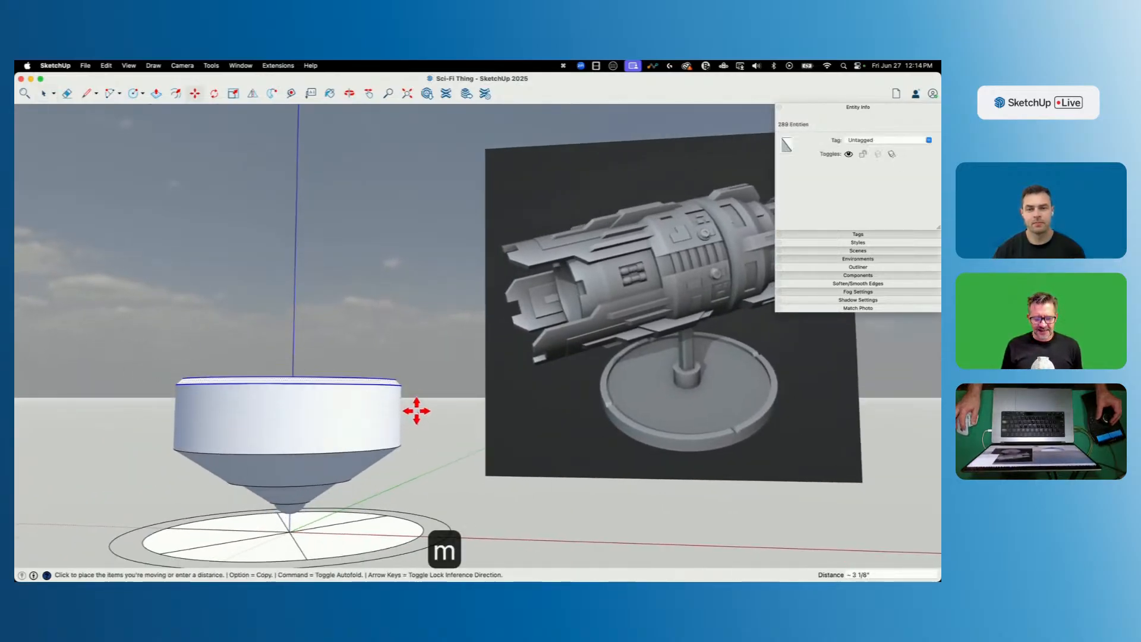
click(416, 408)
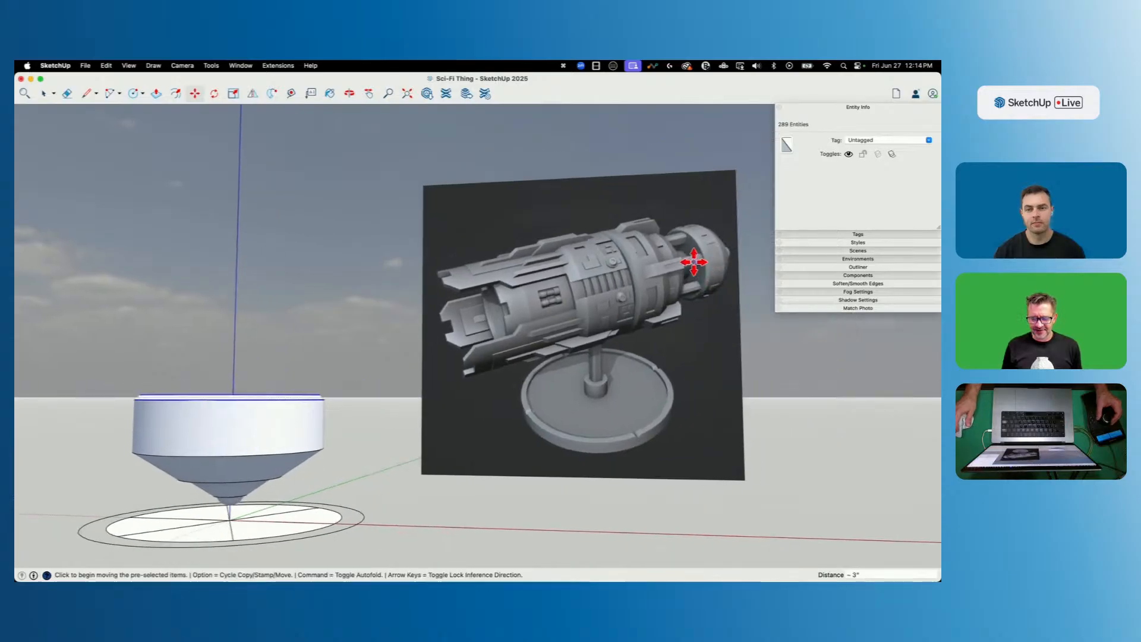
key(space)
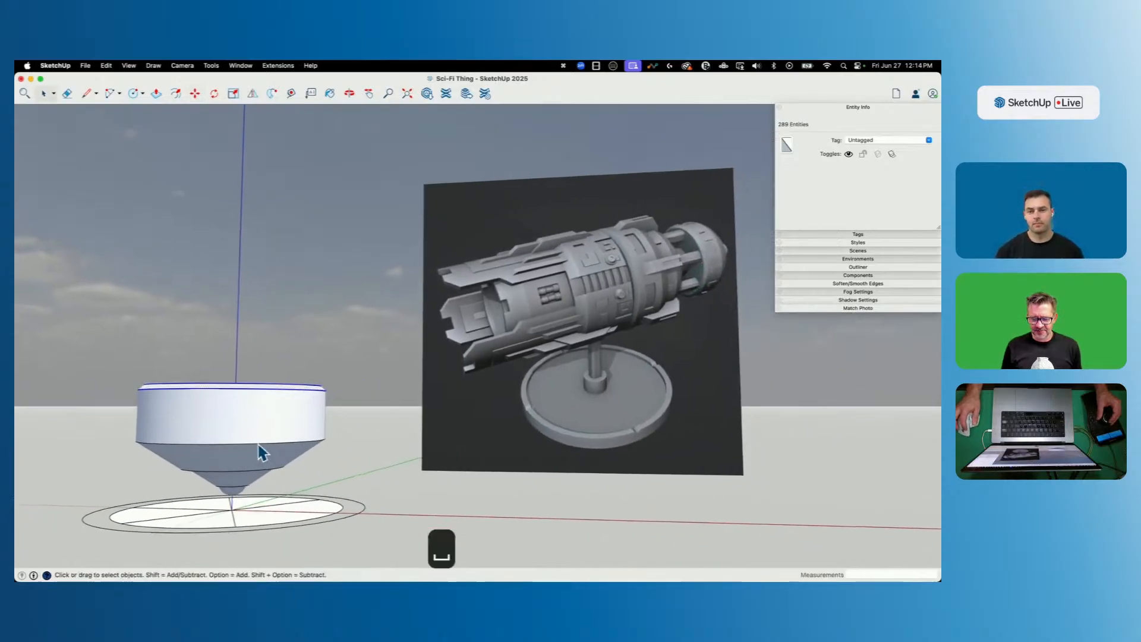
key(e)
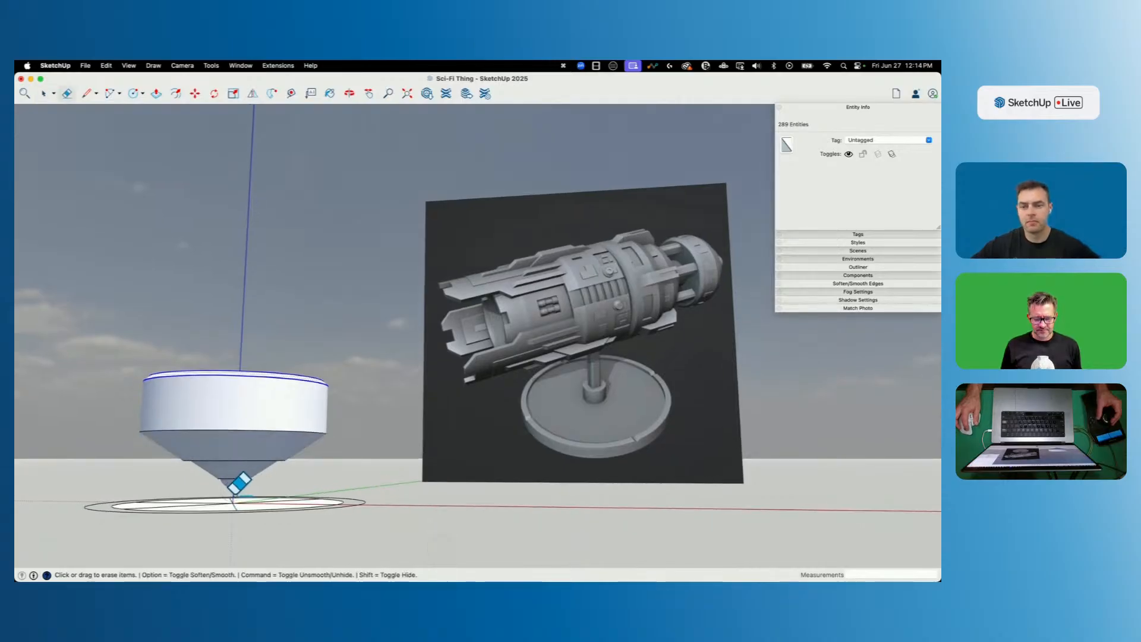
key(space)
click(343, 480)
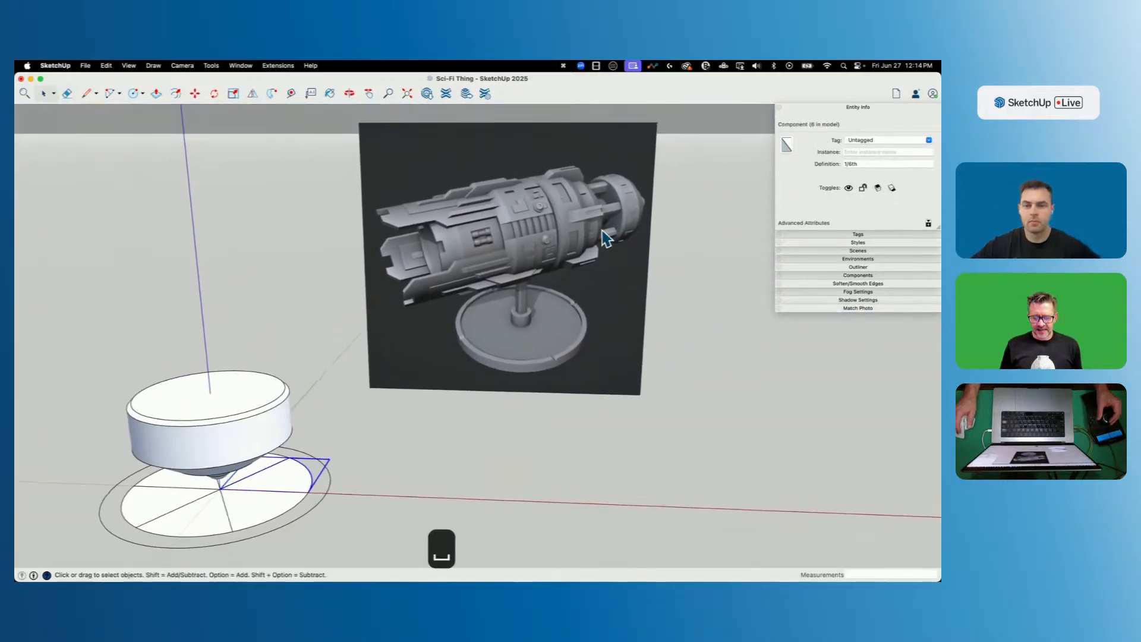
scroll(476, 278, up, 2)
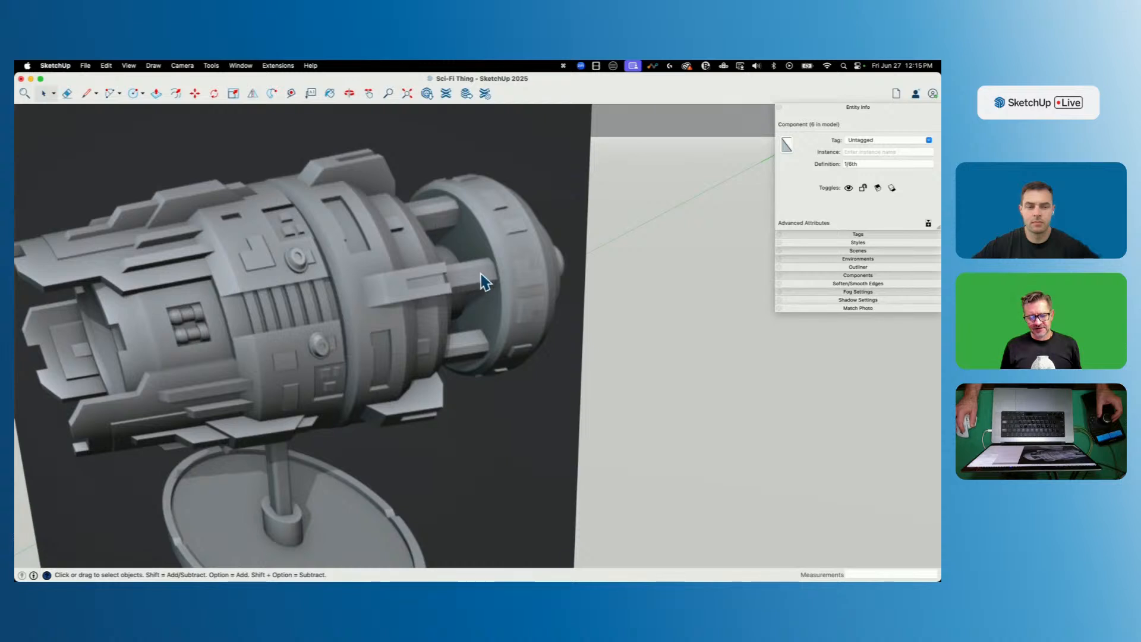
Offset the body's top face inward to leave a small central circle with an area of about 1.18 ft².
scroll(480, 376, down, 10)
scroll(376, 381, up, 5)
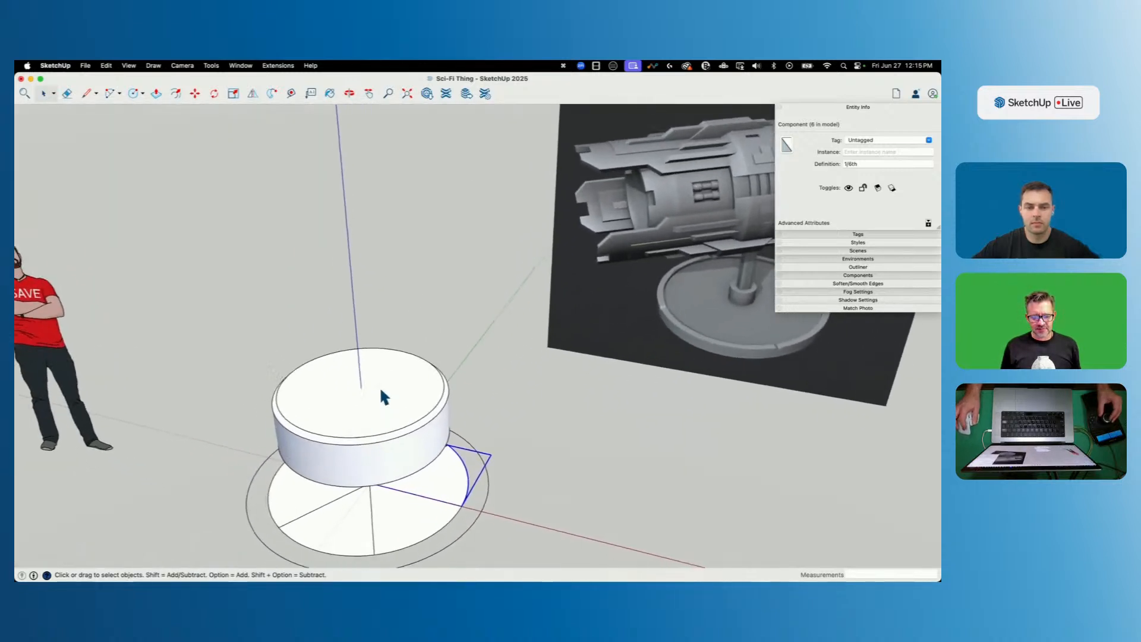
click(374, 389)
key(b)
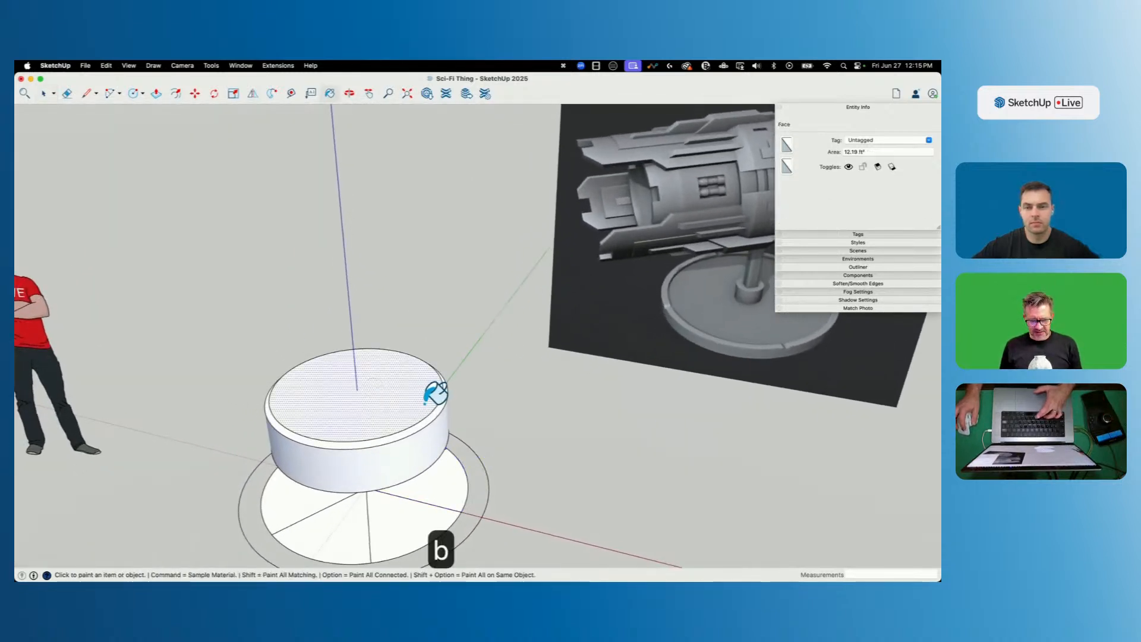
key(f)
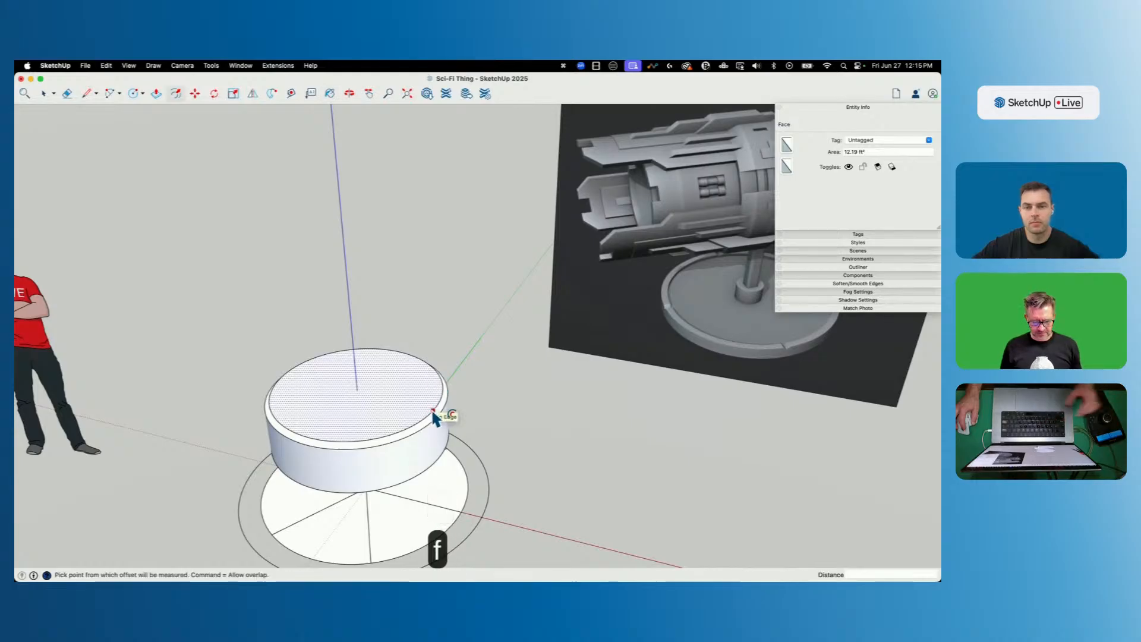
click(434, 409)
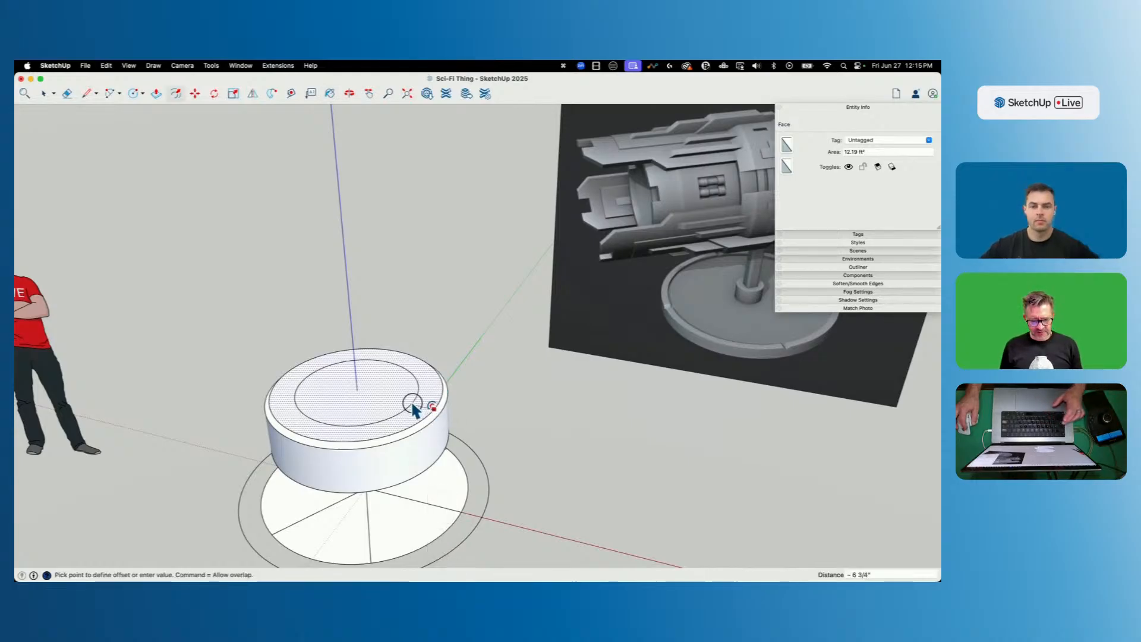
click(381, 393)
key(space)
Try to push/pull the central circle up about 1' 2 3/8" into a post, and undo it.
mouse_move(380, 393)
middle_down()
mouse_move(425, 392)
mouse_move(382, 383)
middle_up()
key(p)
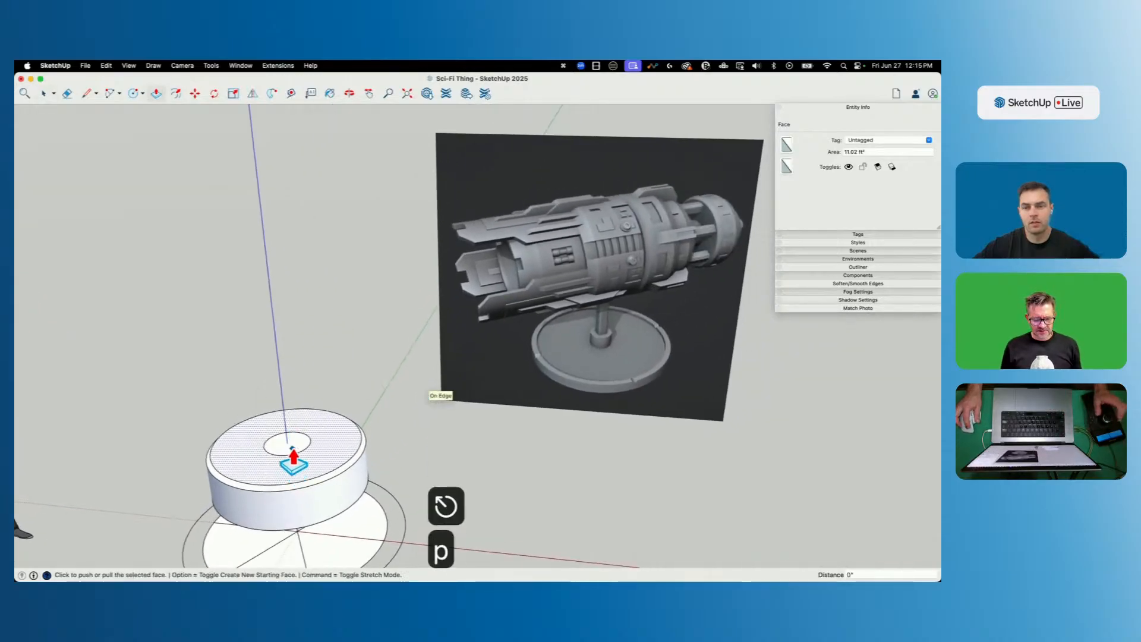
click(292, 457)
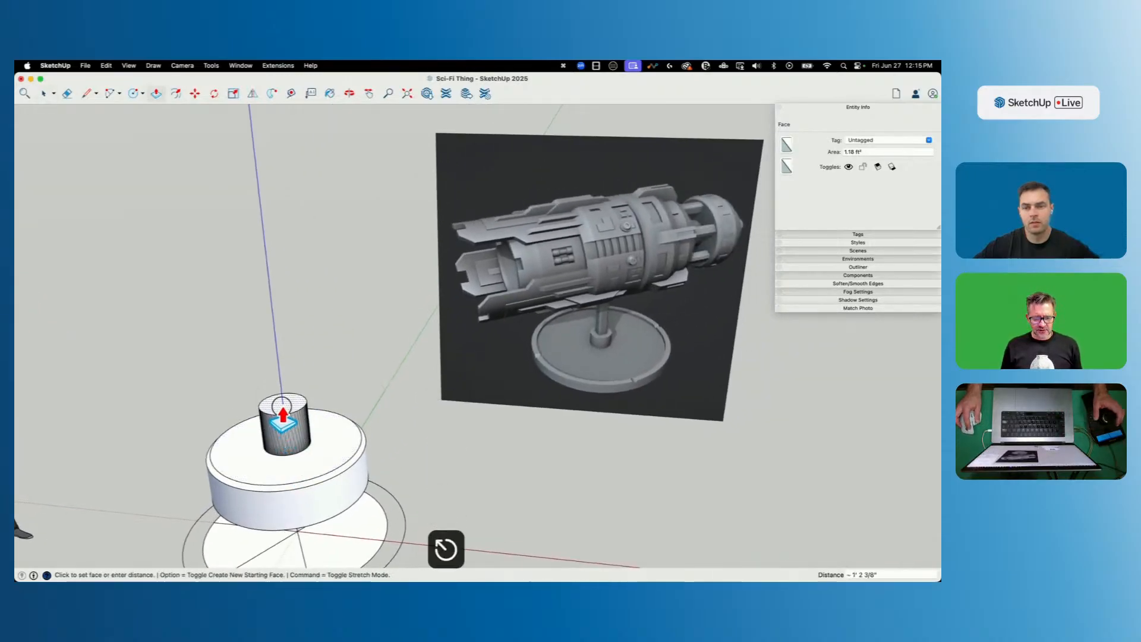
key(super+z)
key(space)
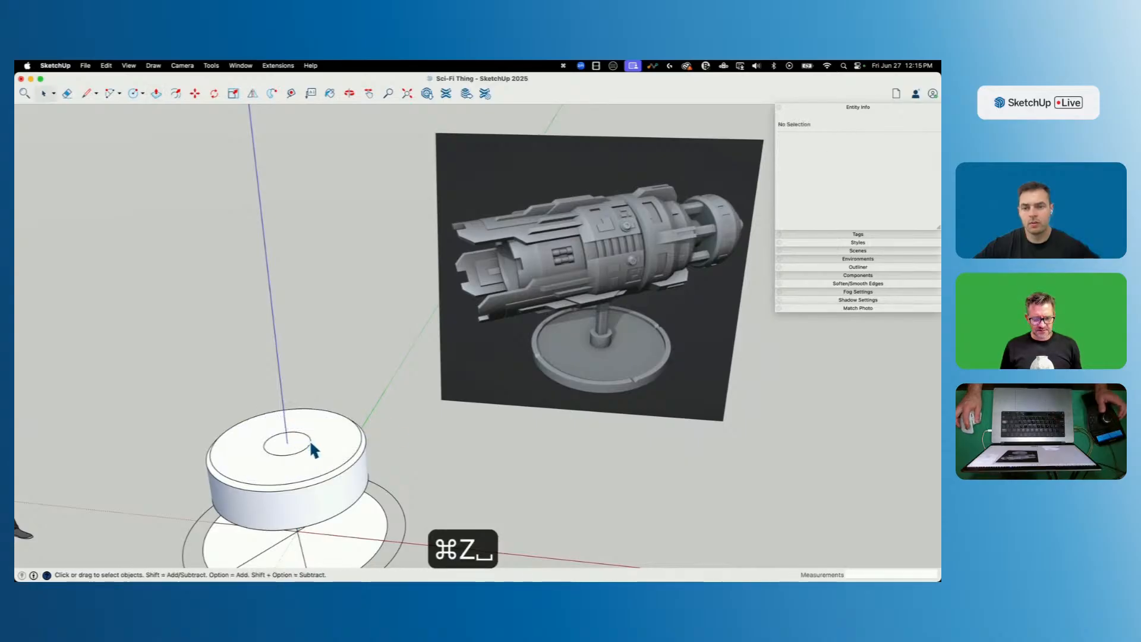
Weld the central circle's edges into one curve and push/pull its face up into a smooth-sided post.
click(291, 452)
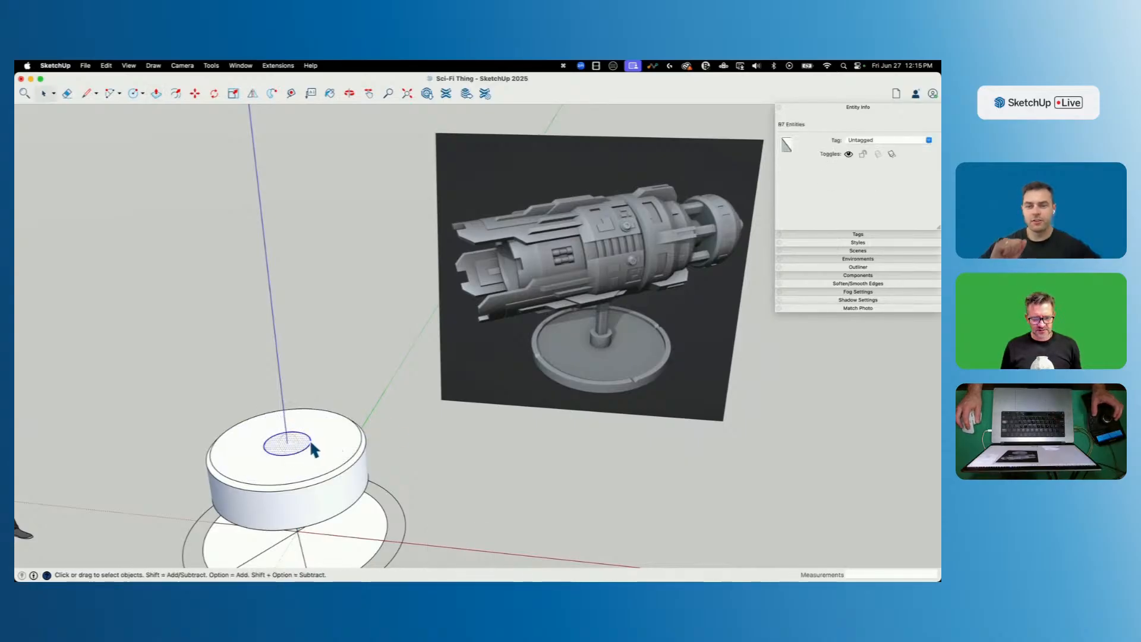
right_click(311, 445)
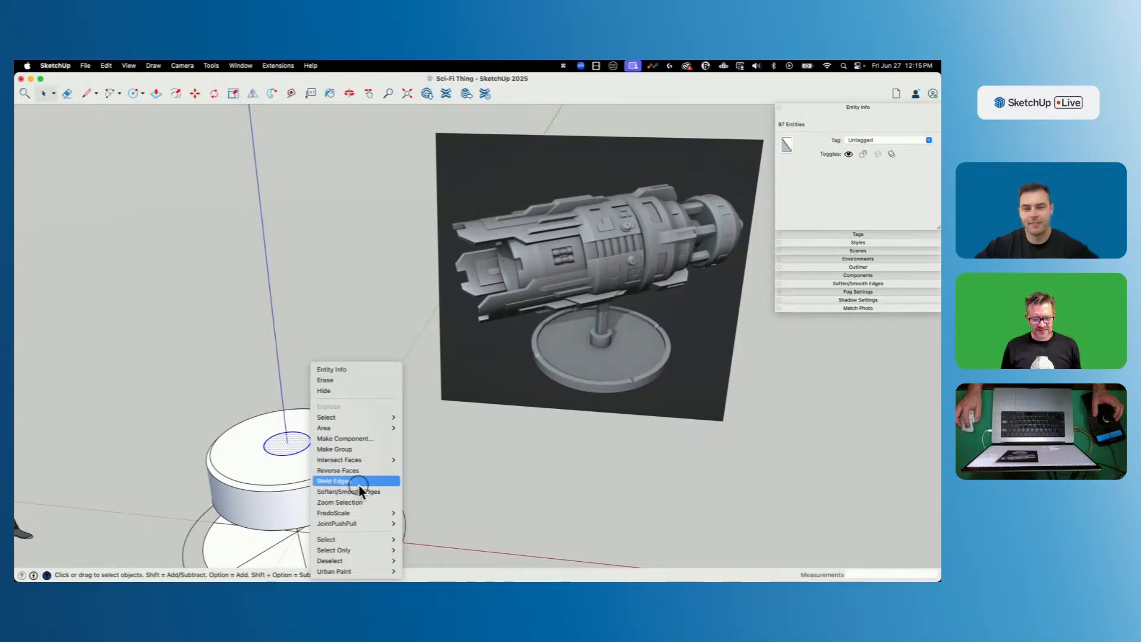
click(359, 485)
key(p)
click(296, 447)
click(294, 375)
key(space)
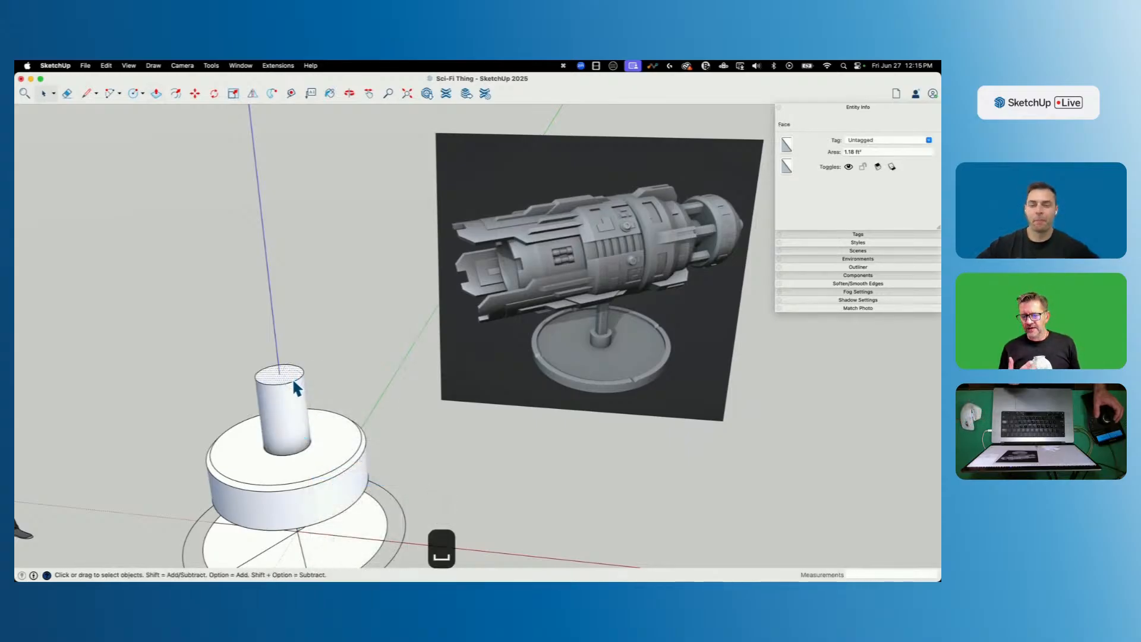
Select the top rim of the post to check in Entity Info that it is a single curve.
click(299, 360)
click(280, 382)
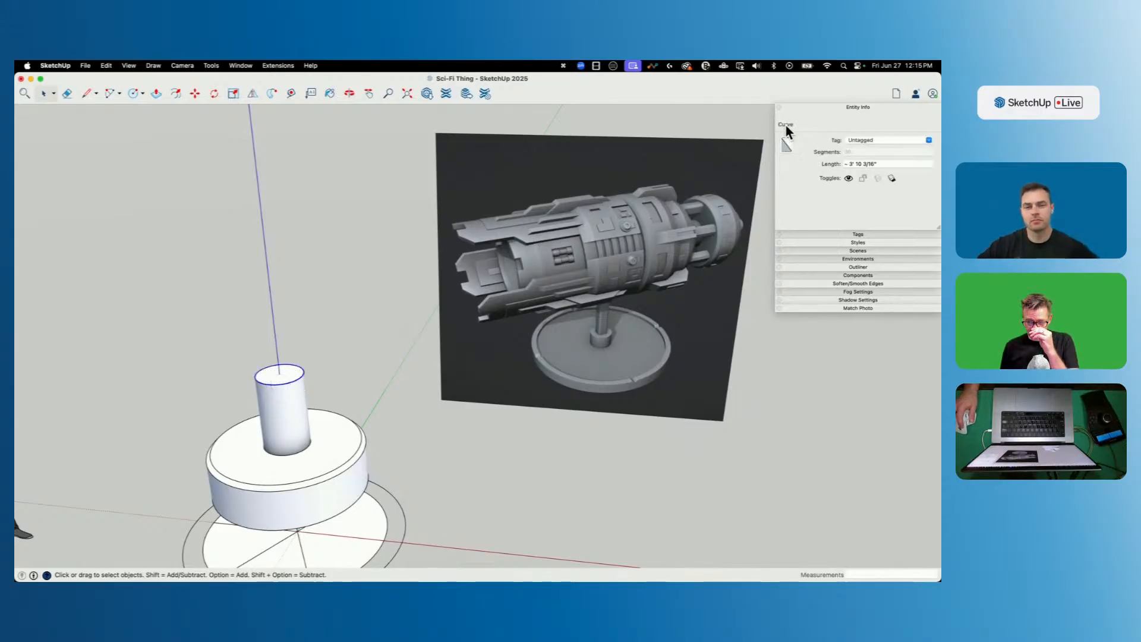
scroll(288, 408, up, 3)
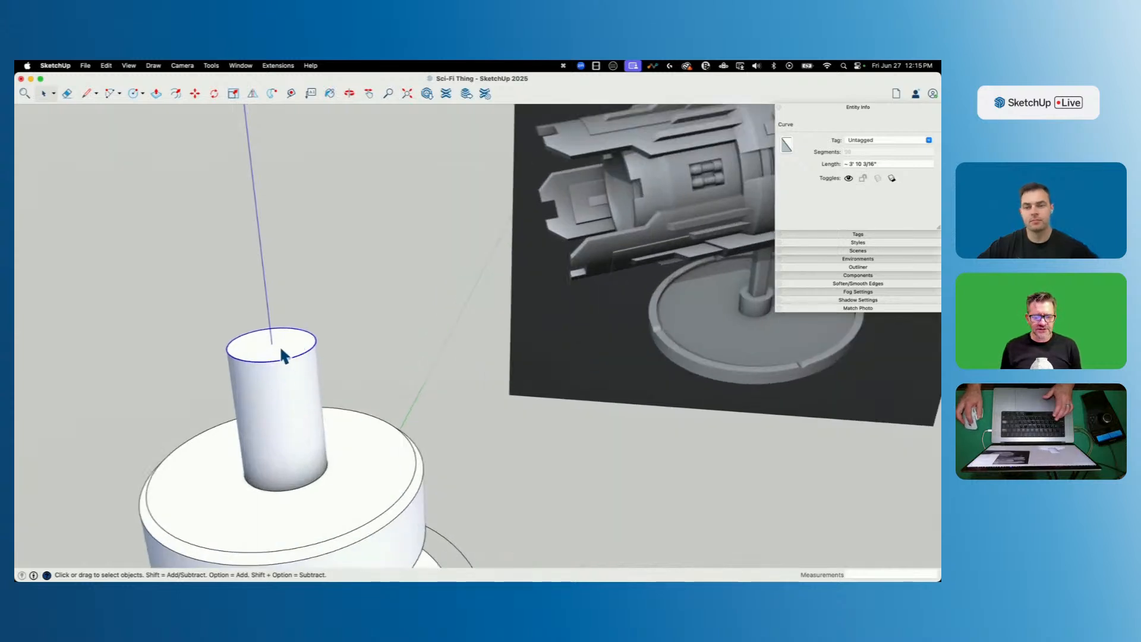
key(l)
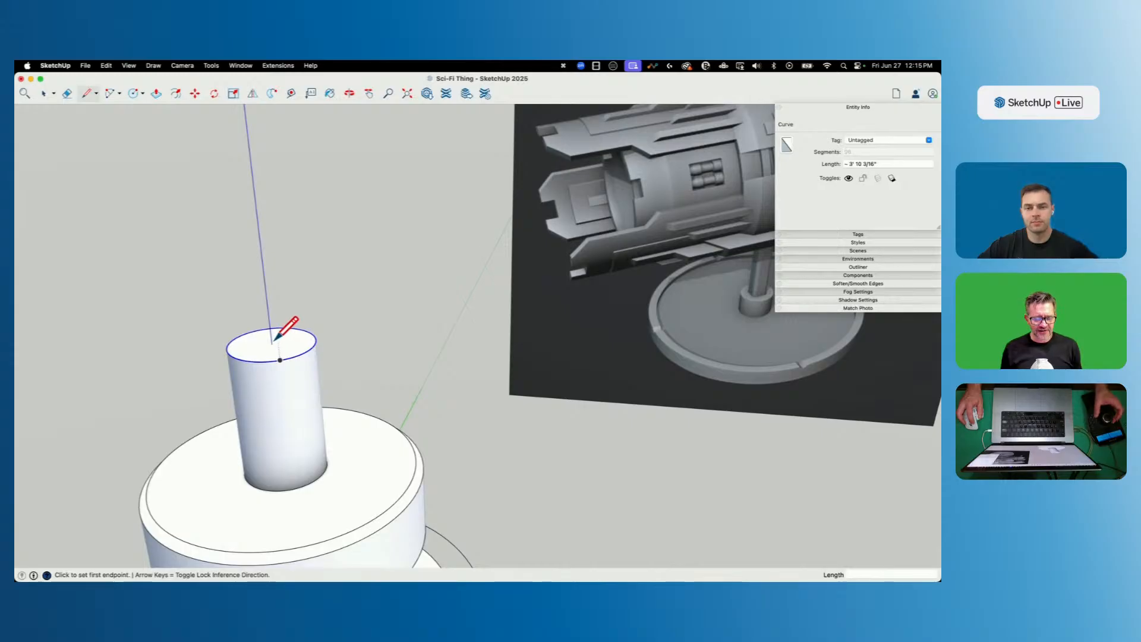
scroll(276, 340, down, 6)
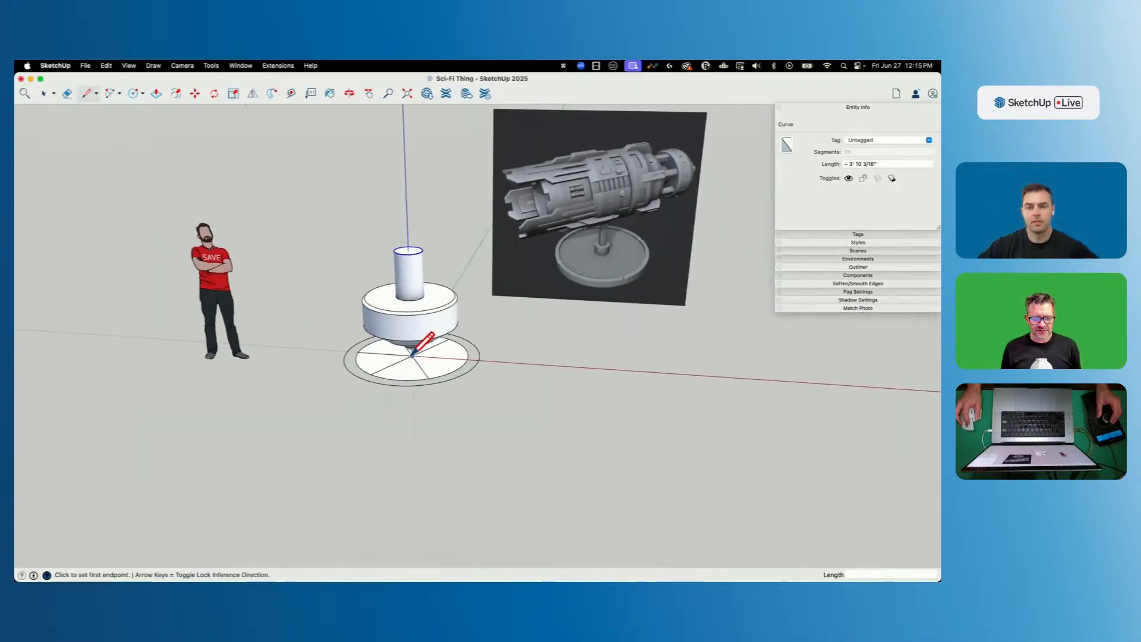
Undo the post's push/pull, the edge weld and the offset, and select one edge segment of the body's top rim.
key(space)
key(super+z)
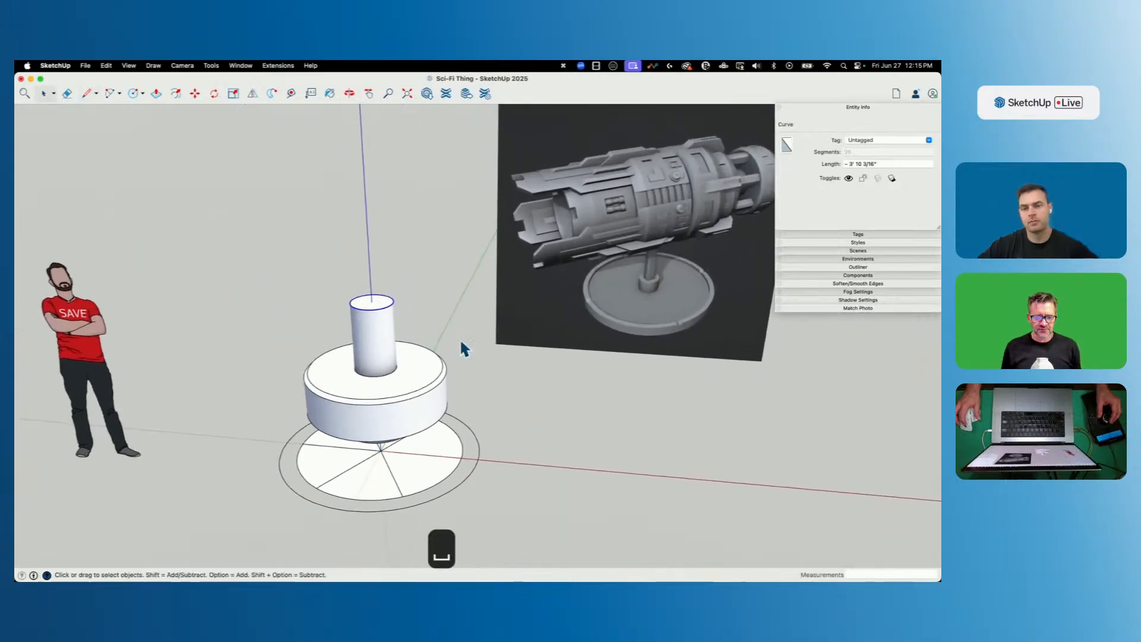
key(super+z)
key(super+z)
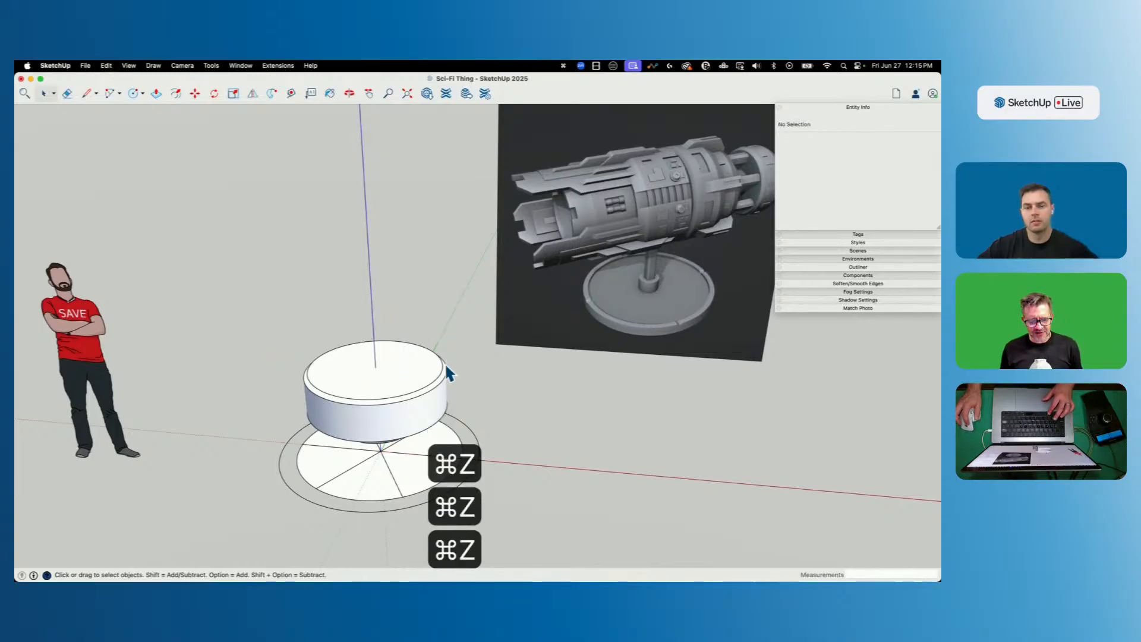
key(space)
click(436, 376)
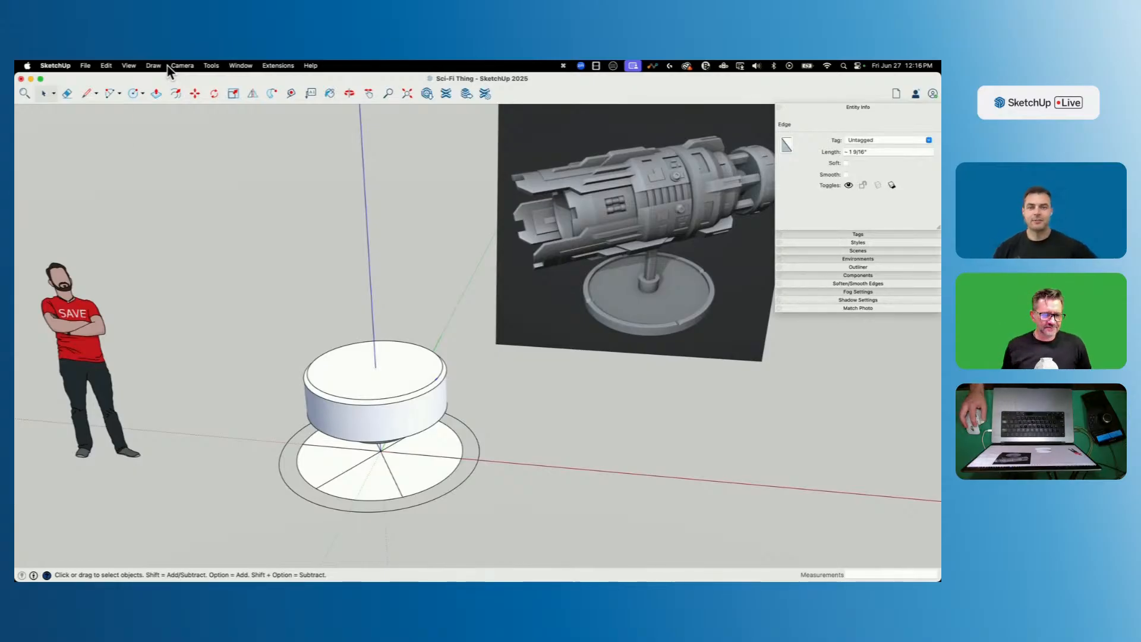
Redo the undone offset, edge weld and push/pull to restore the smooth-sided post.
click(129, 66)
mouse_move(110, 70)
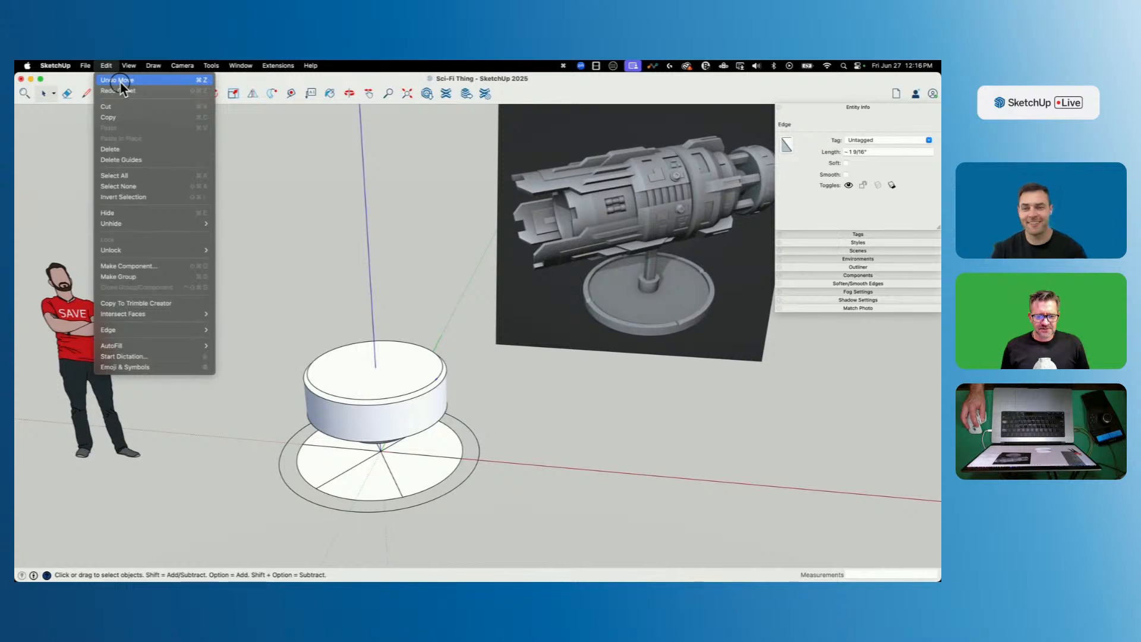
click(119, 90)
click(106, 65)
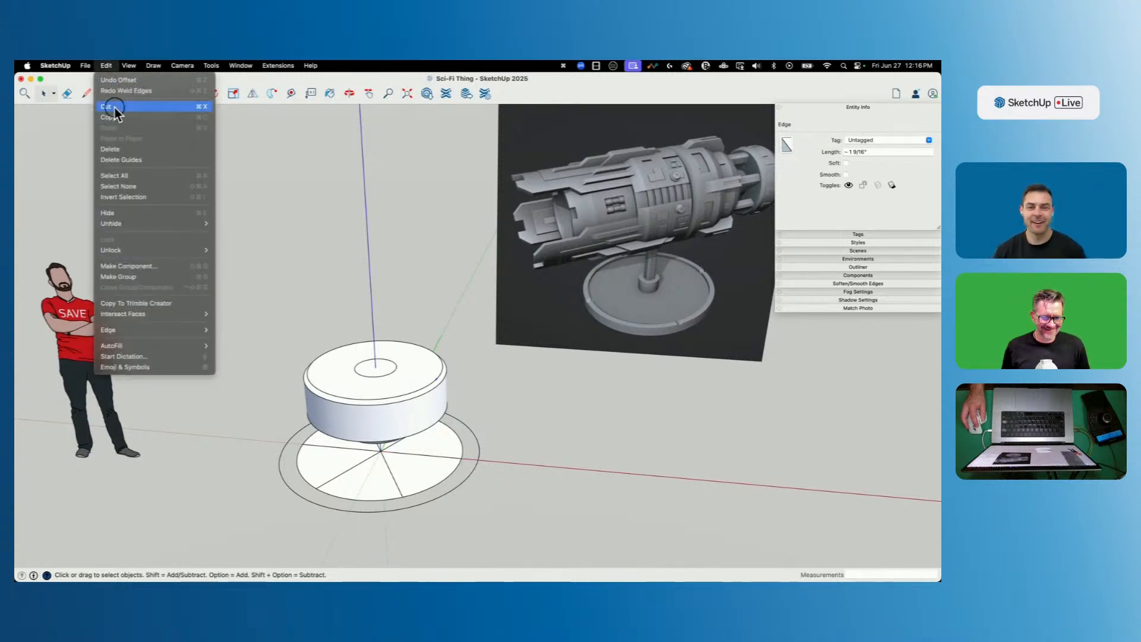
click(113, 92)
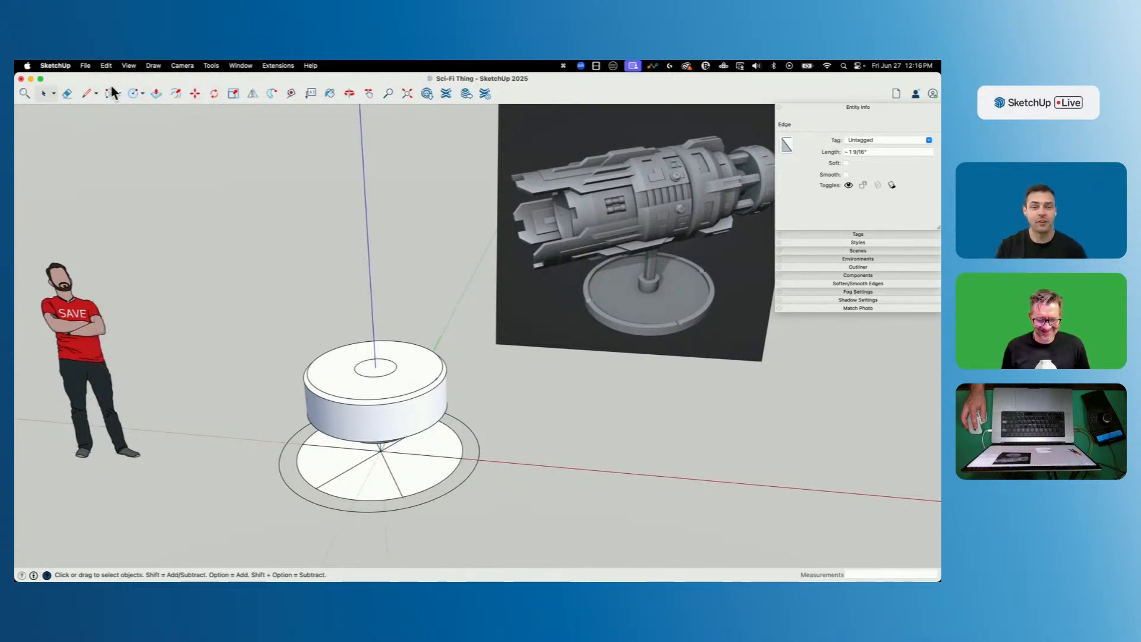
click(106, 66)
click(116, 92)
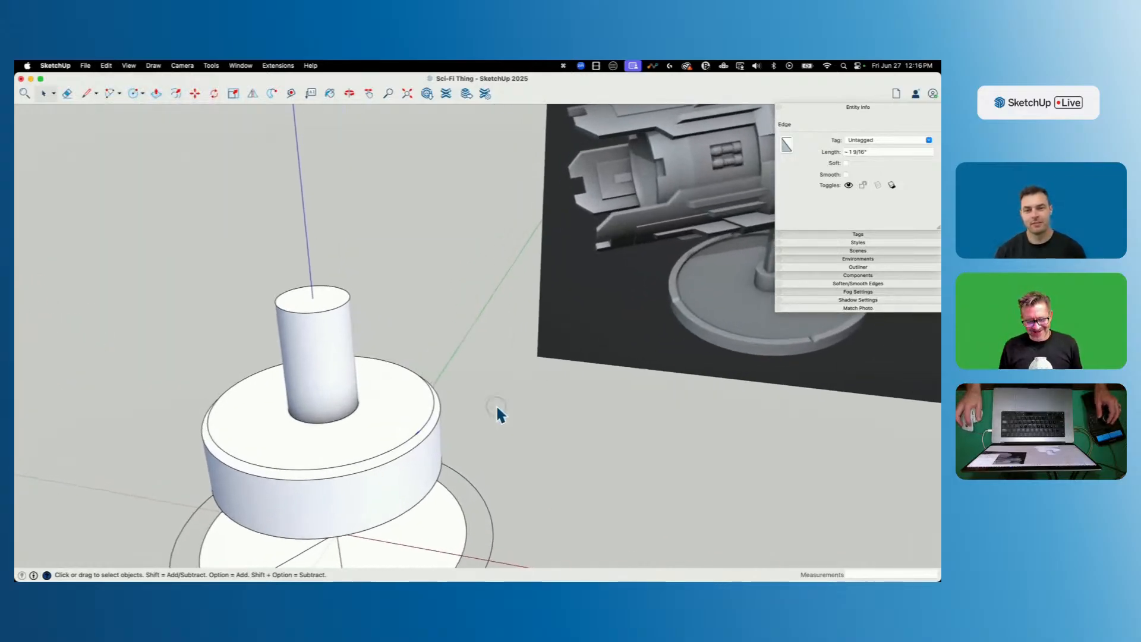
Push/pull the post's top face down about 8 9/16" to shorten the post.
click(498, 413)
key(p)
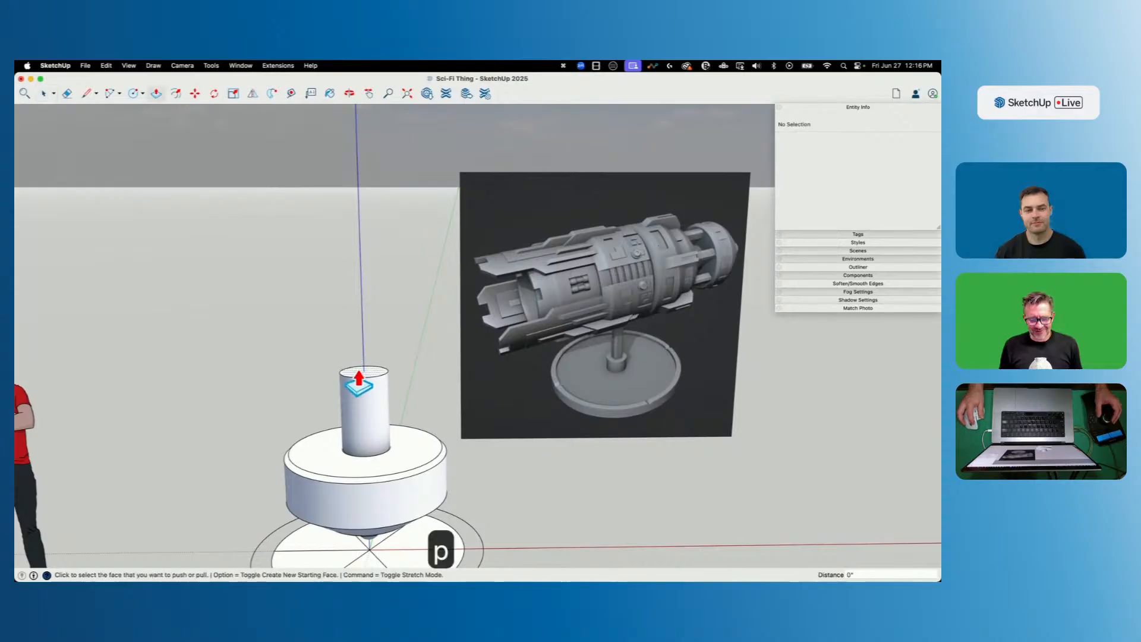
click(364, 405)
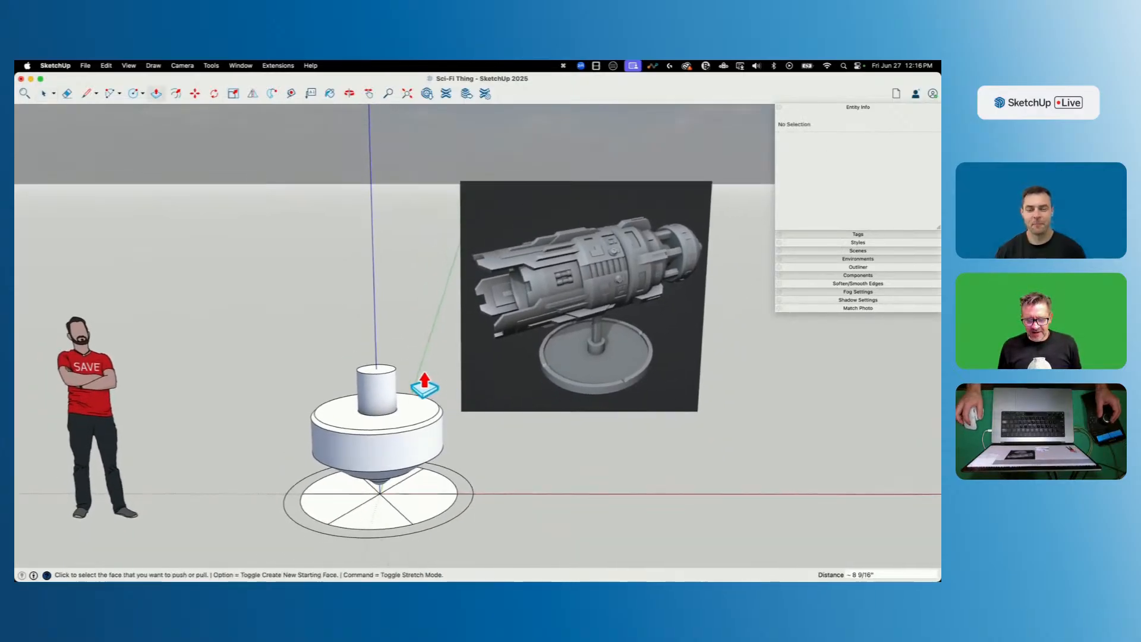
key(space)
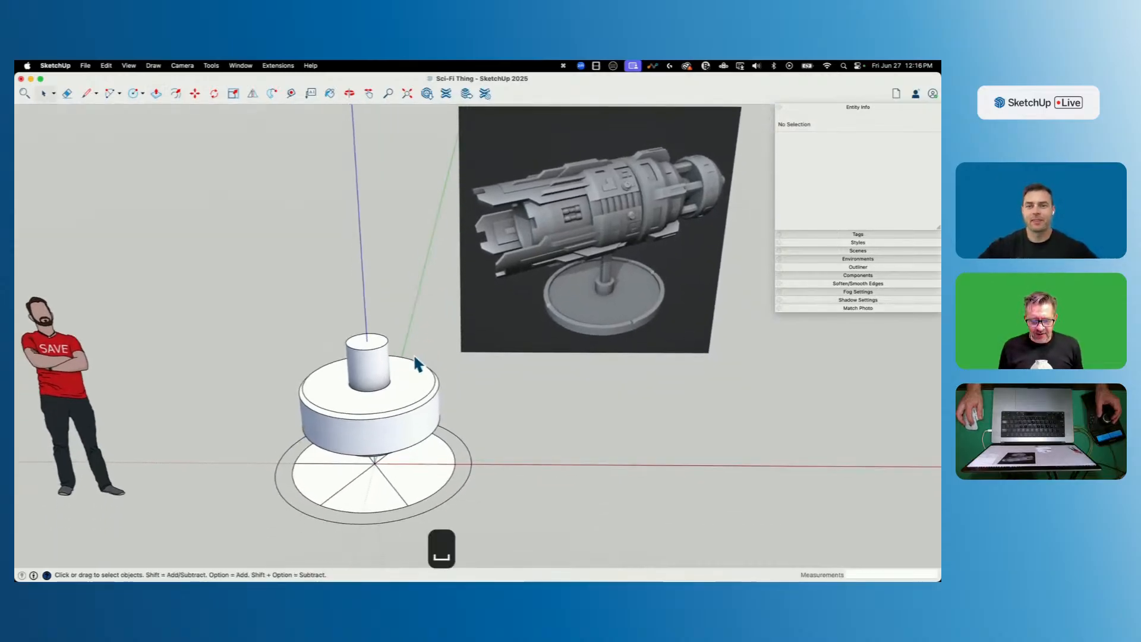
click(385, 350)
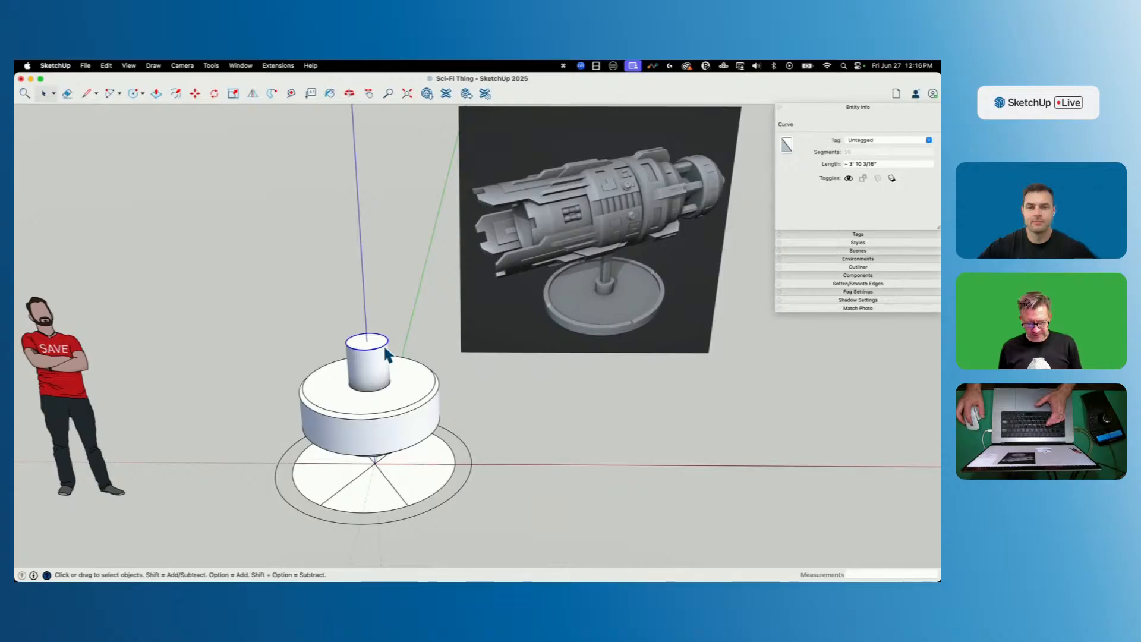
key(p)
click(385, 354)
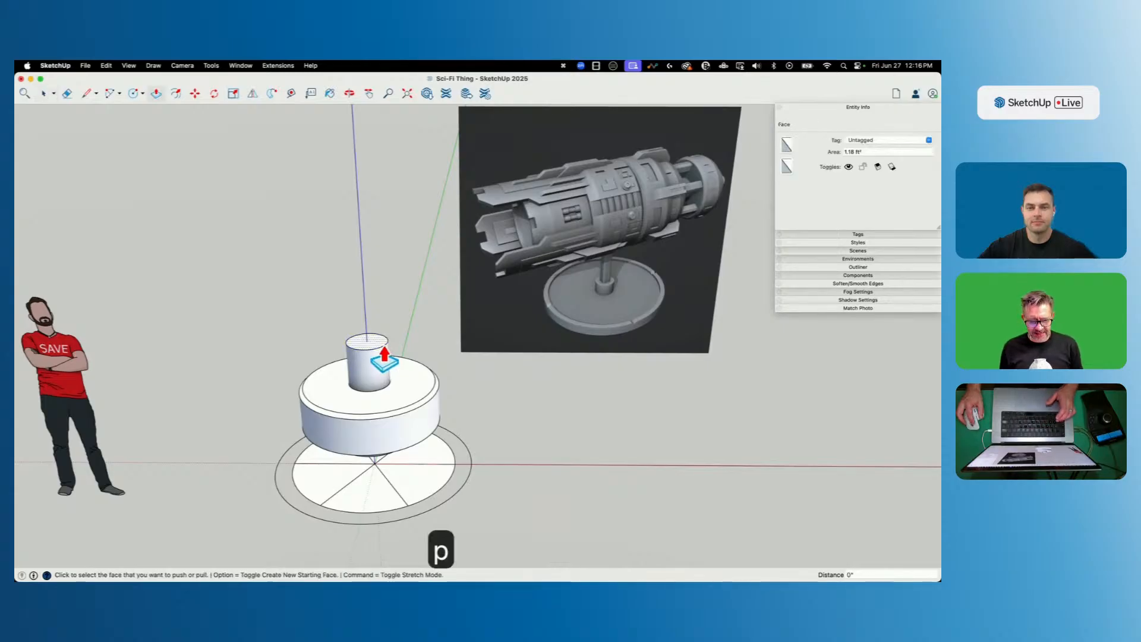
key(super+z)
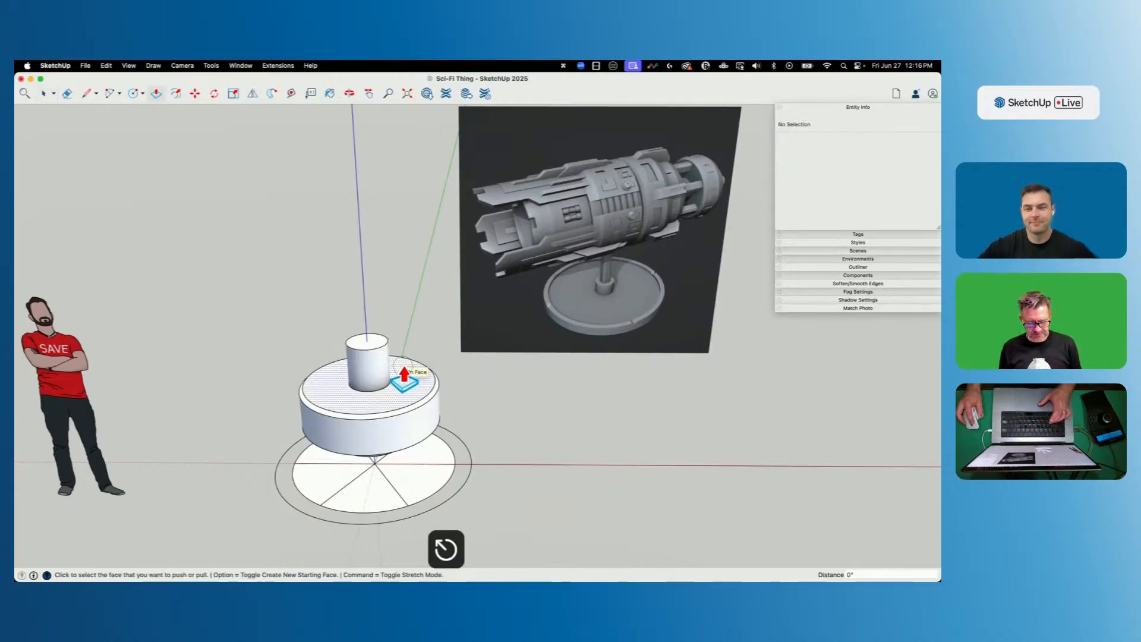
Offset the post's top rim outward to the body's top edge, forming a flat ring of about 11.02 ft².
key(f)
click(375, 348)
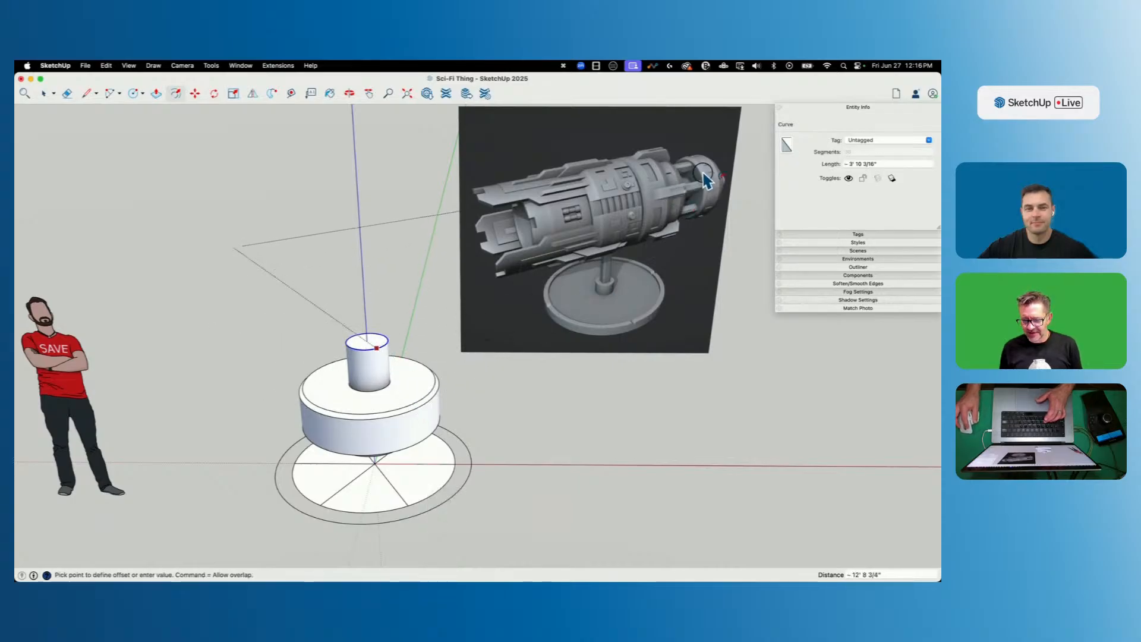
click(404, 412)
key(space)
Push/pull the ring up into a thin disc and erase the inner circle on its top.
key(p)
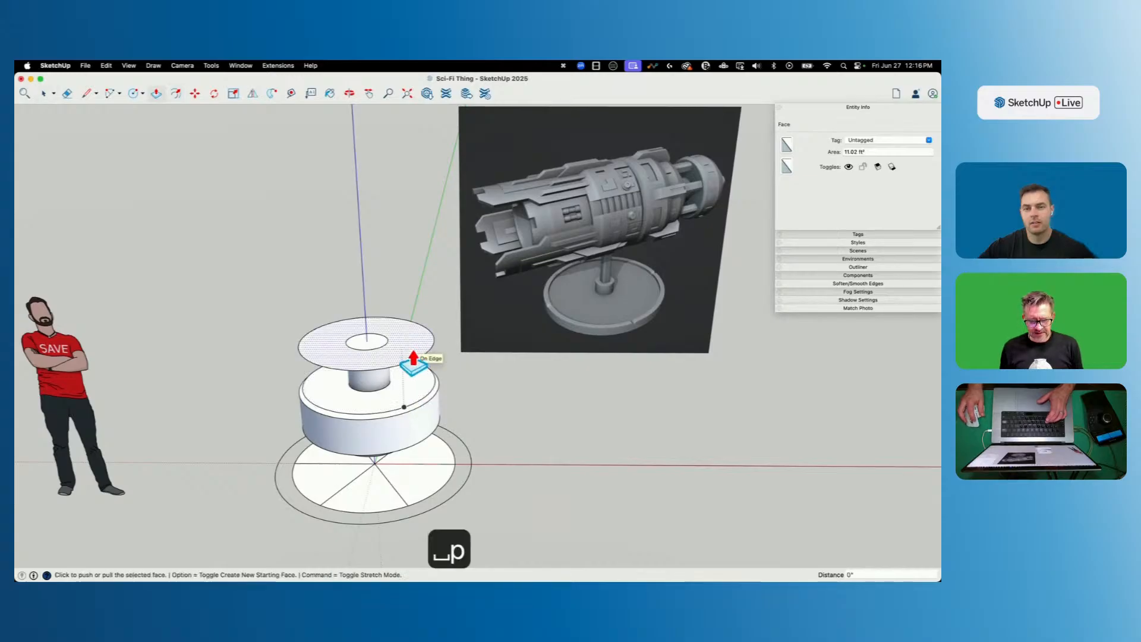
click(410, 358)
key(e)
click(384, 332)
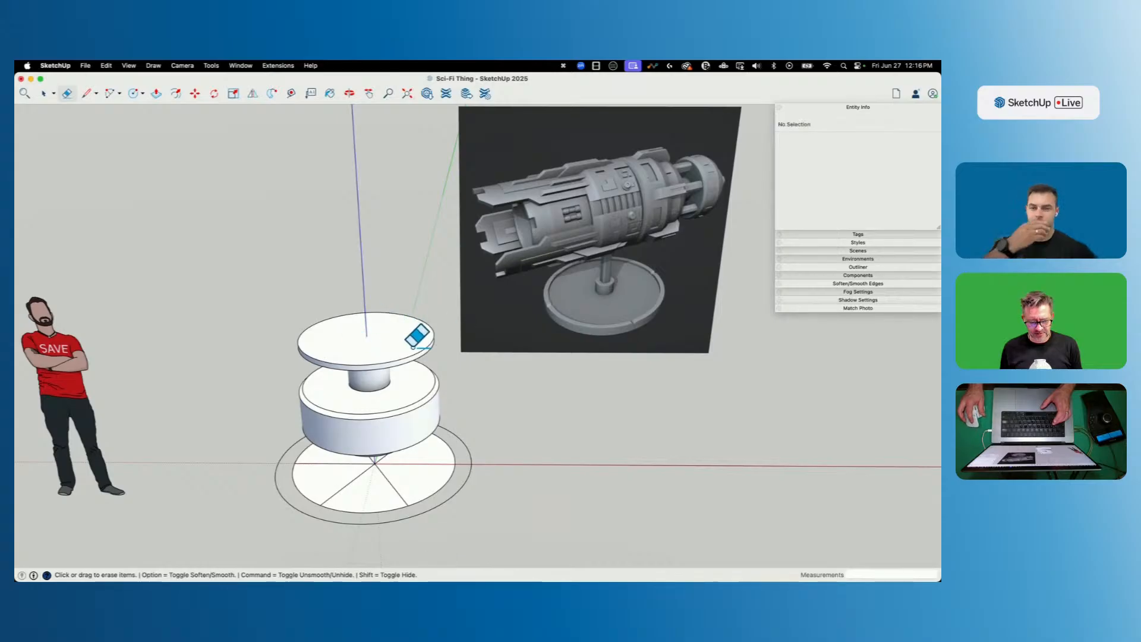
Scale the disc's top face uniformly about its center to an area of about 13.1 ft², giving the disc a flared edge.
key(space)
click(431, 349)
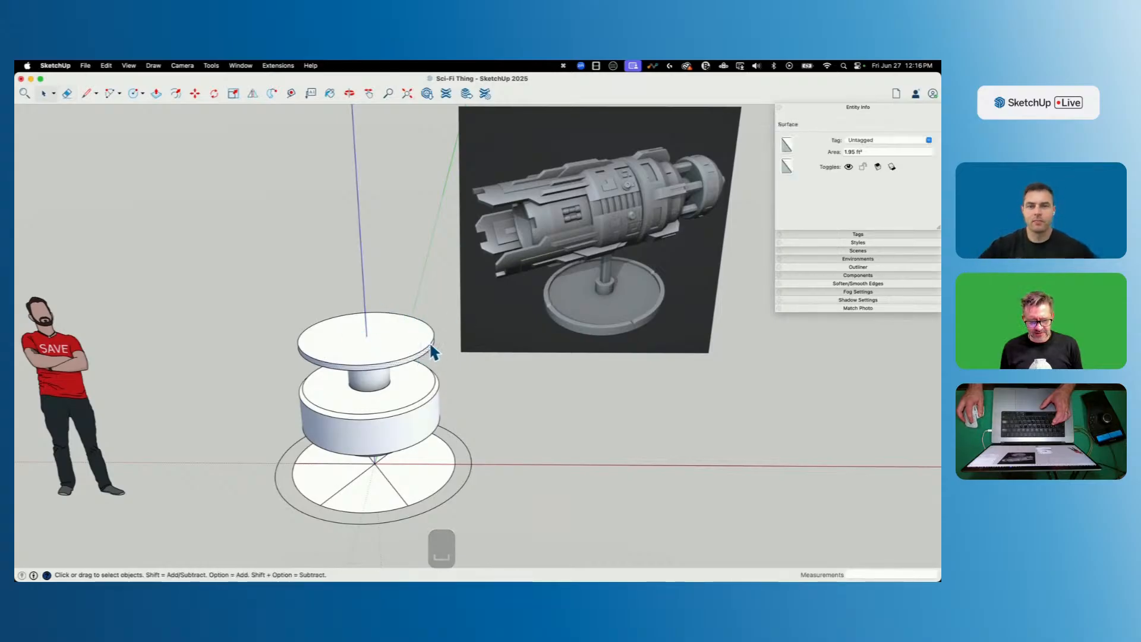
click(424, 337)
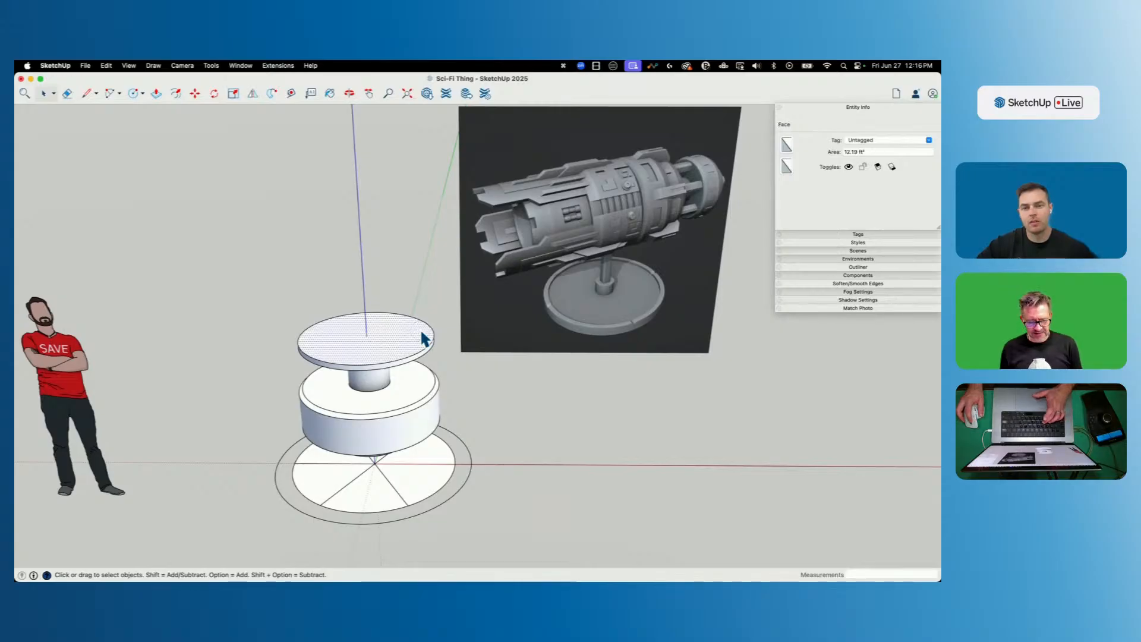
key(s)
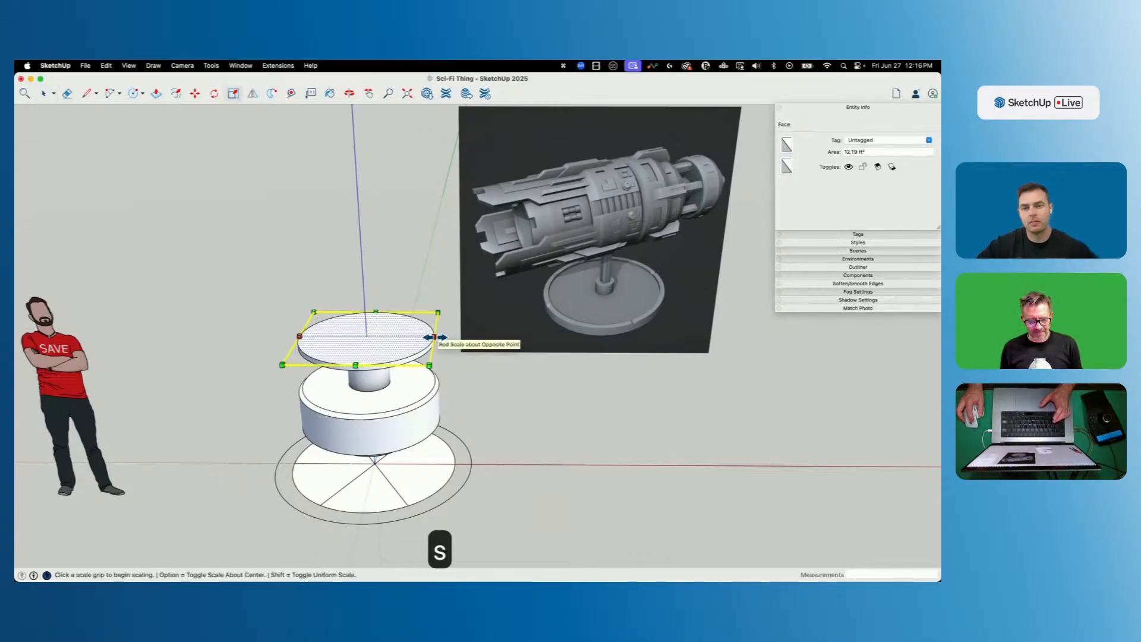
key(alt)
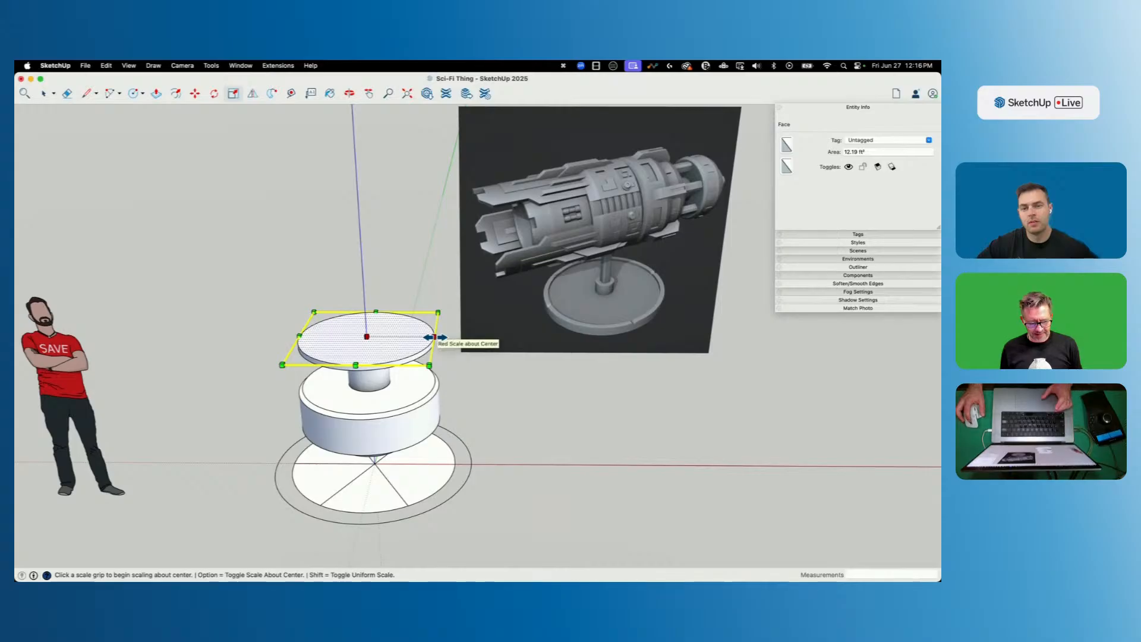
click(436, 337)
key(shift)
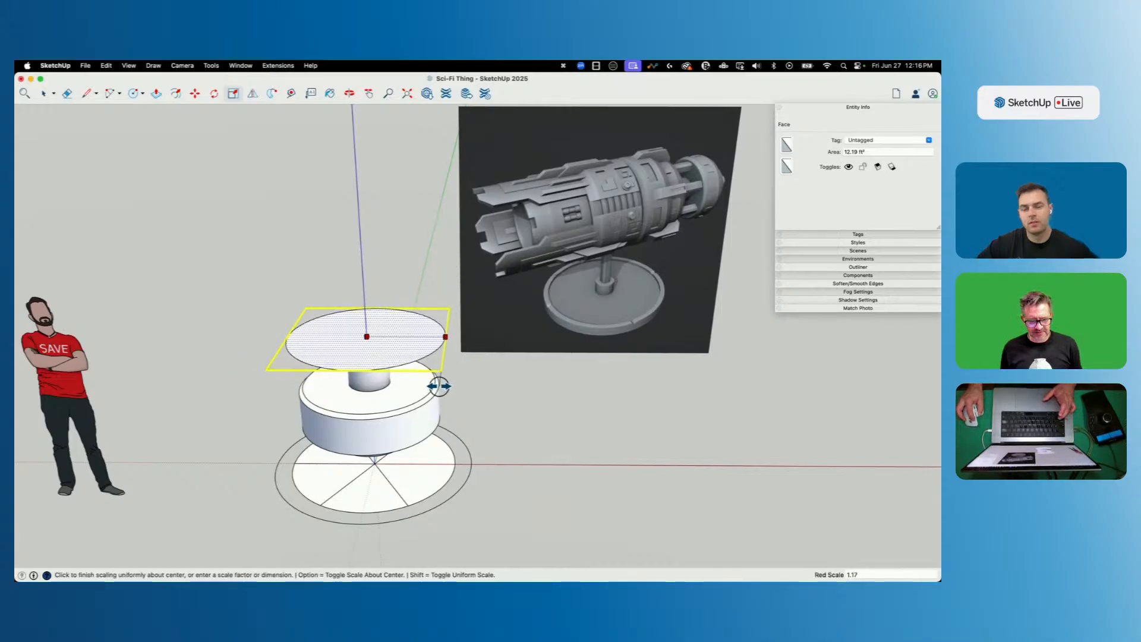
click(440, 428)
key(space)
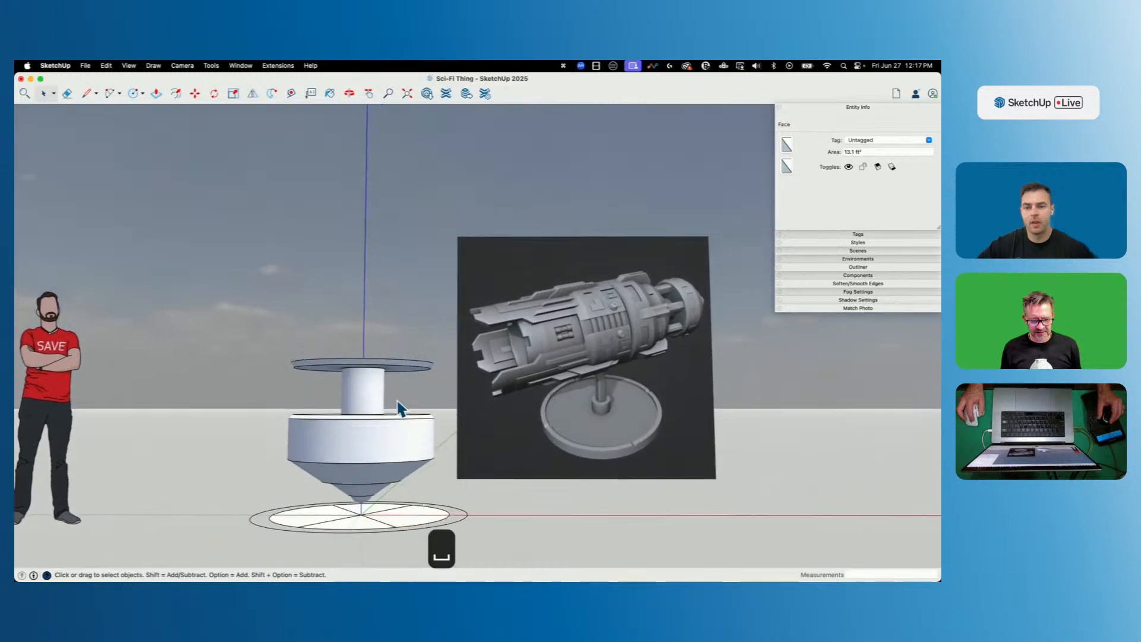
Push/pull the flared disc's top face up to form a thick drum above the post.
middle_drag(415, 426, 357, 364)
key(p)
click(340, 359)
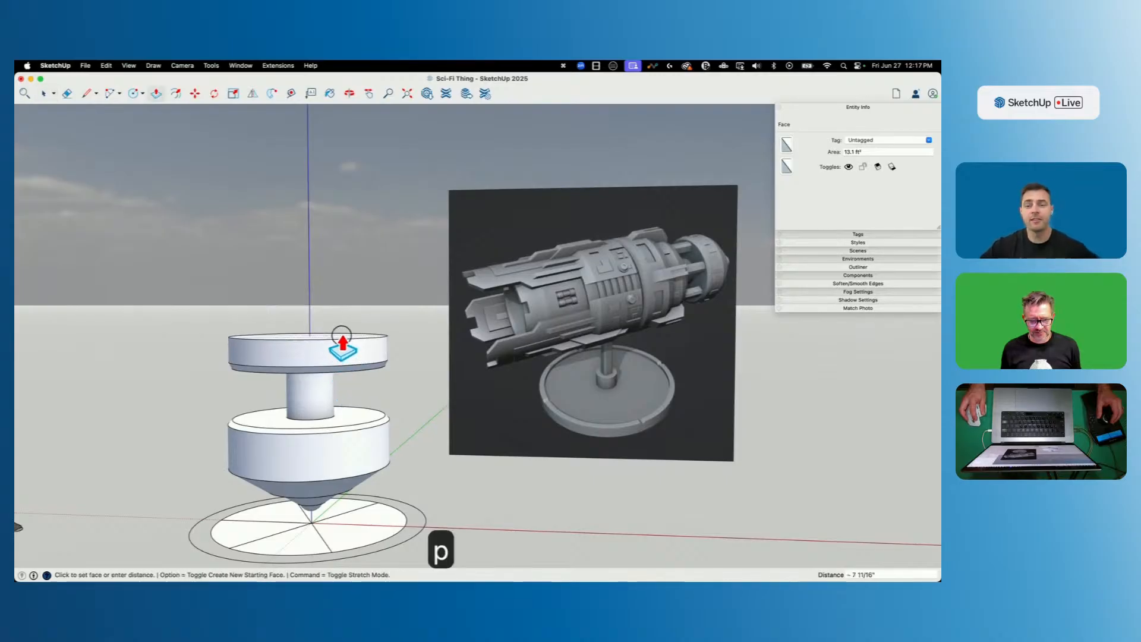
click(341, 325)
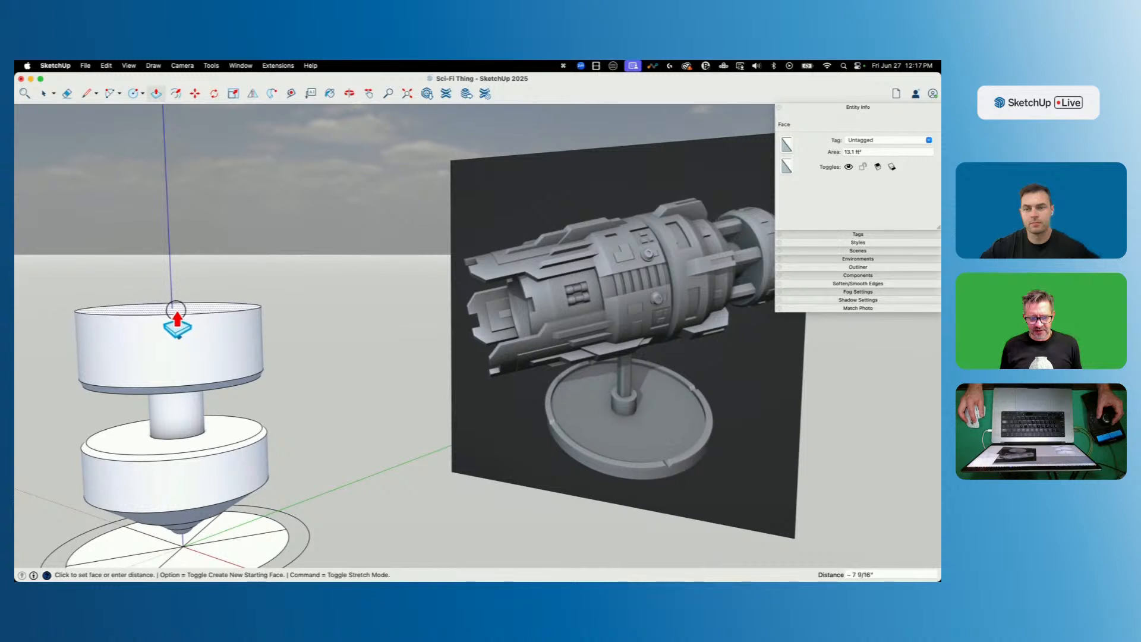
Offset the drum's top face outward by about 1 11/16" to create a narrow ring.
key(f)
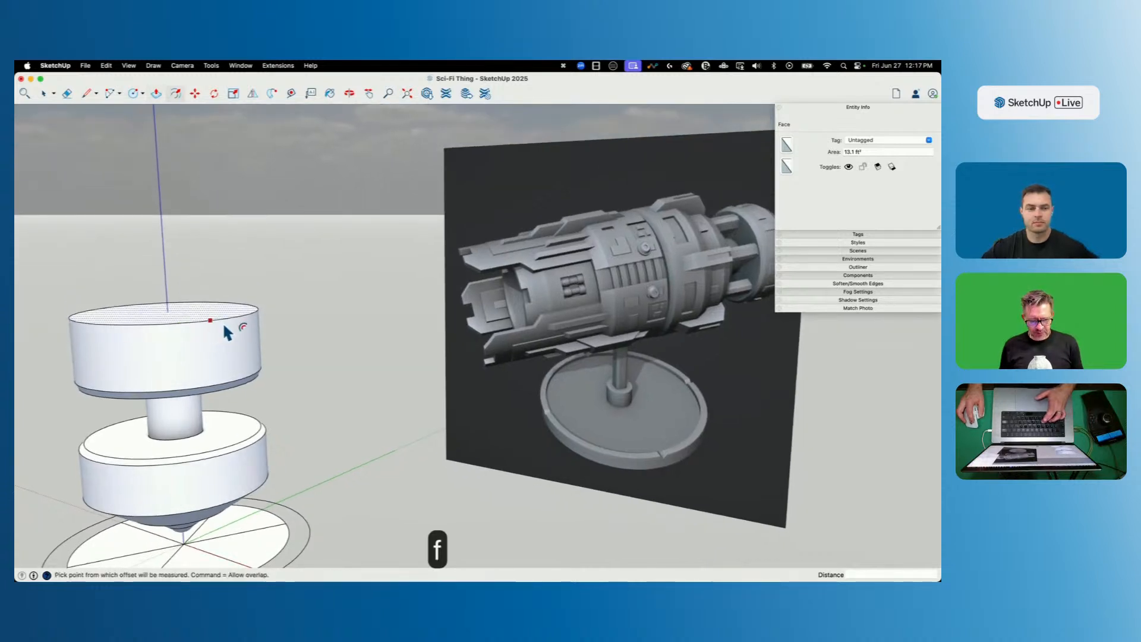
click(223, 321)
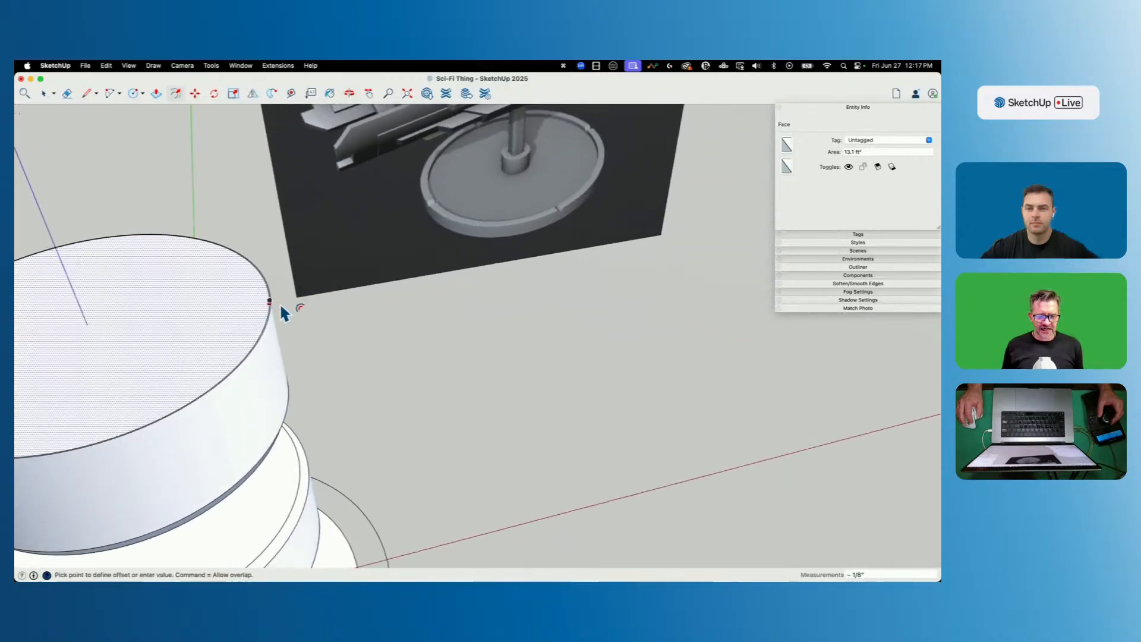
click(282, 299)
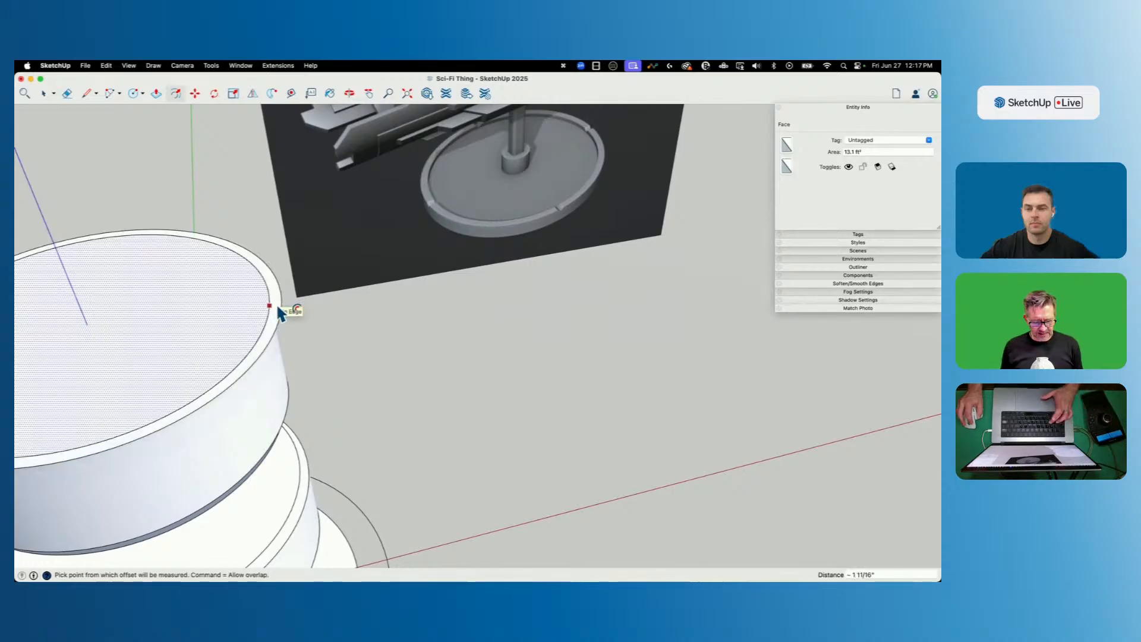
key(p)
click(279, 313)
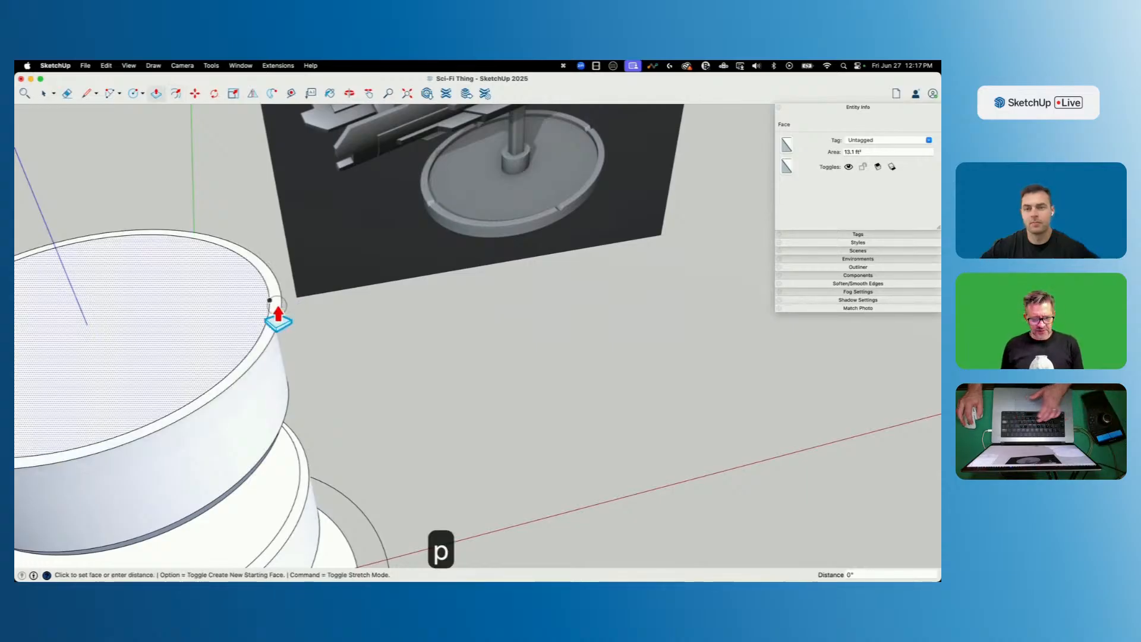
key(super+z)
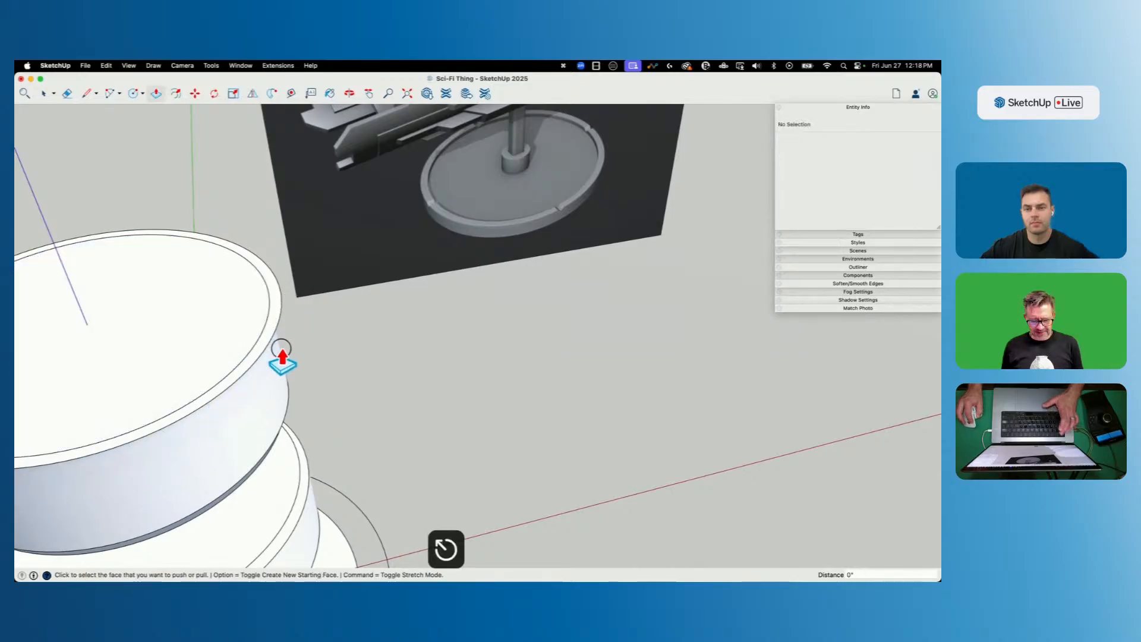
Offset the drum's inner top face outward by about 3 5/8" to add a second, larger concentric ring.
key(f)
click(269, 304)
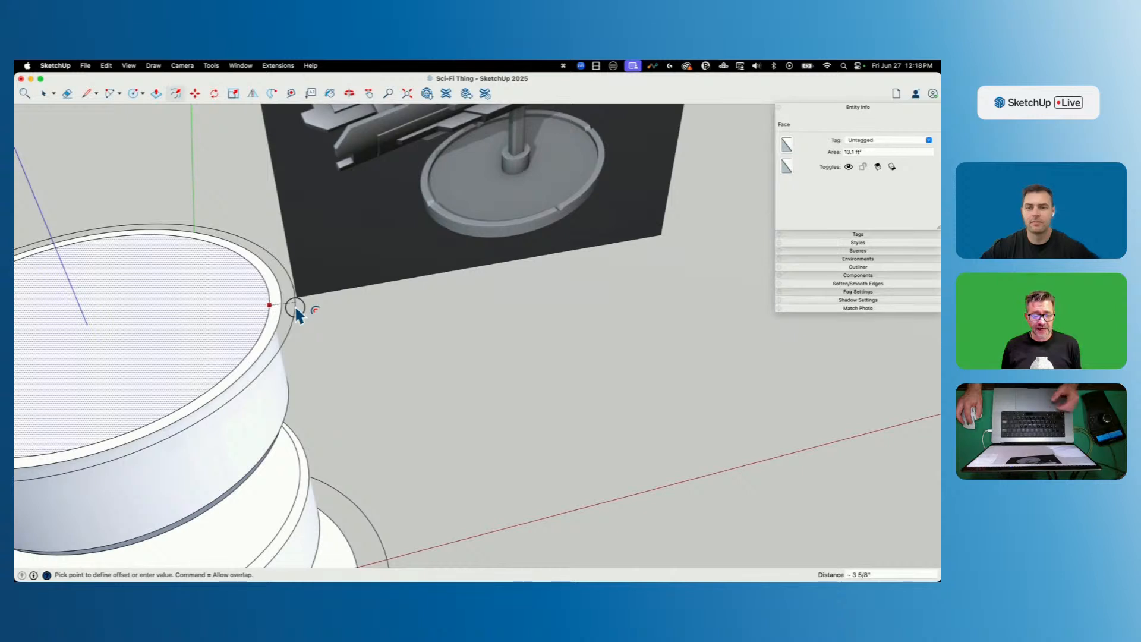
click(295, 307)
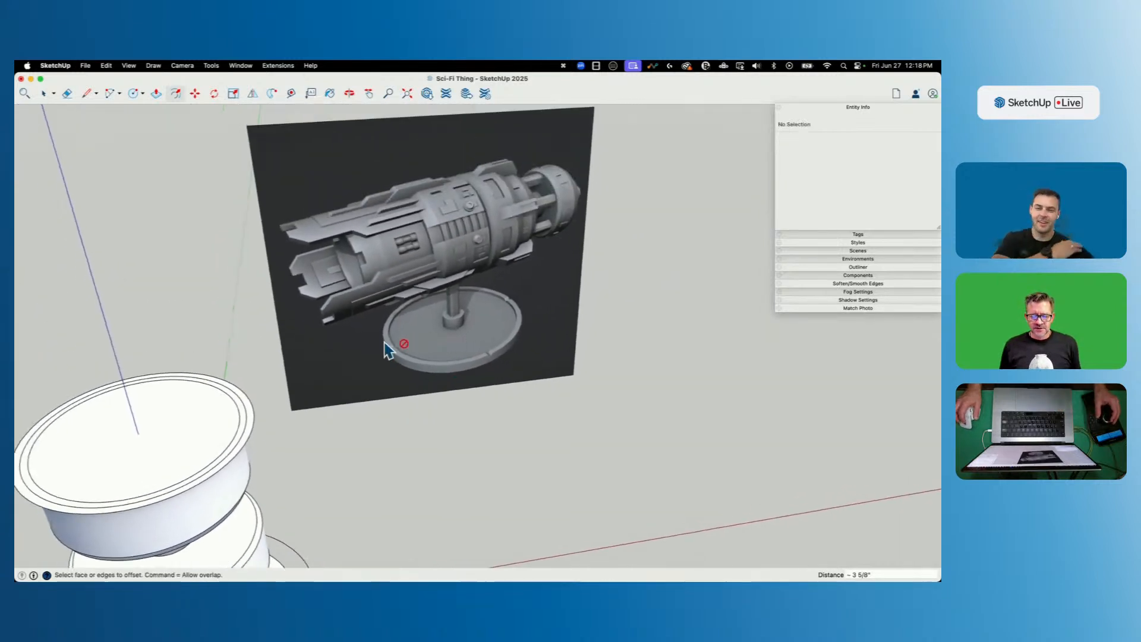
Push/pull the outer ring on the drum's top by about 5 13/16" to form a thick projecting rim.
click(265, 372)
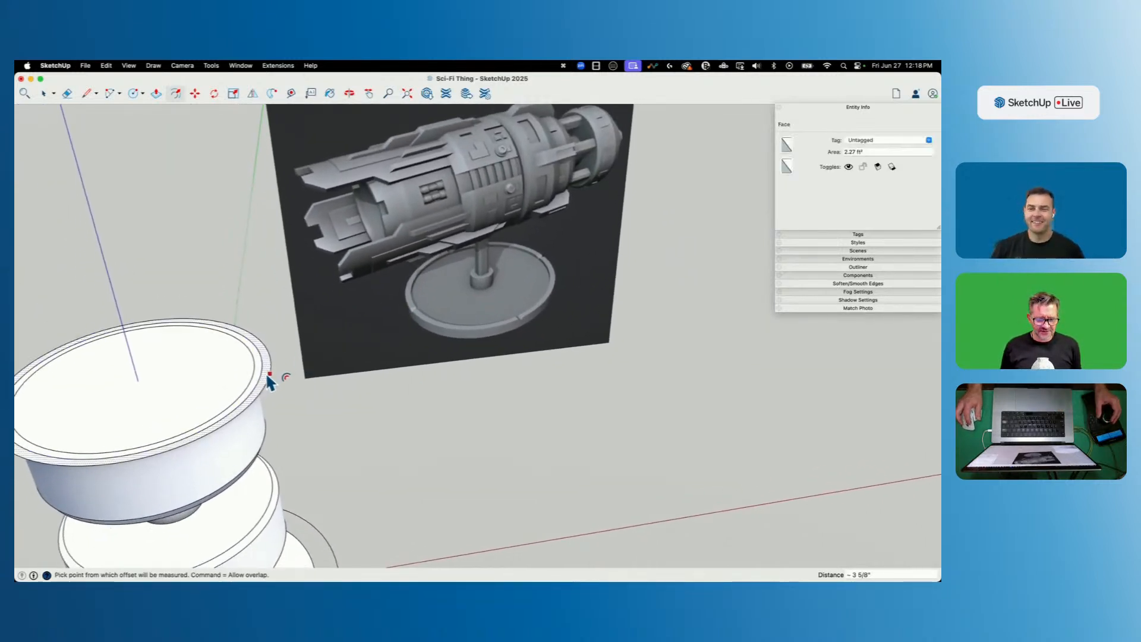
key(Escape)
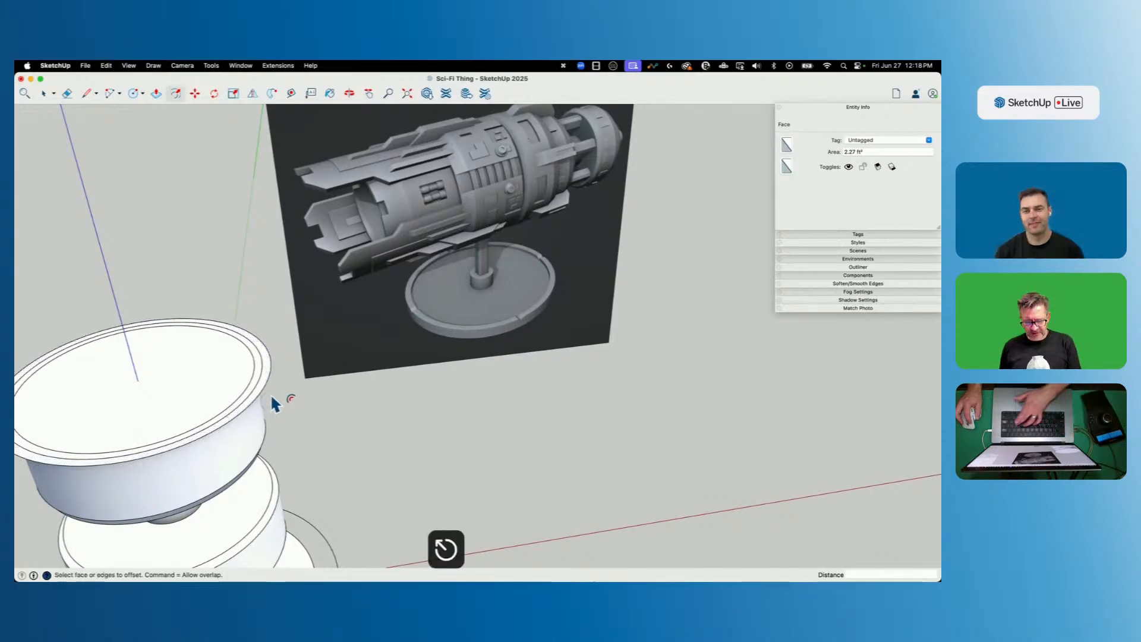
key(p)
click(271, 390)
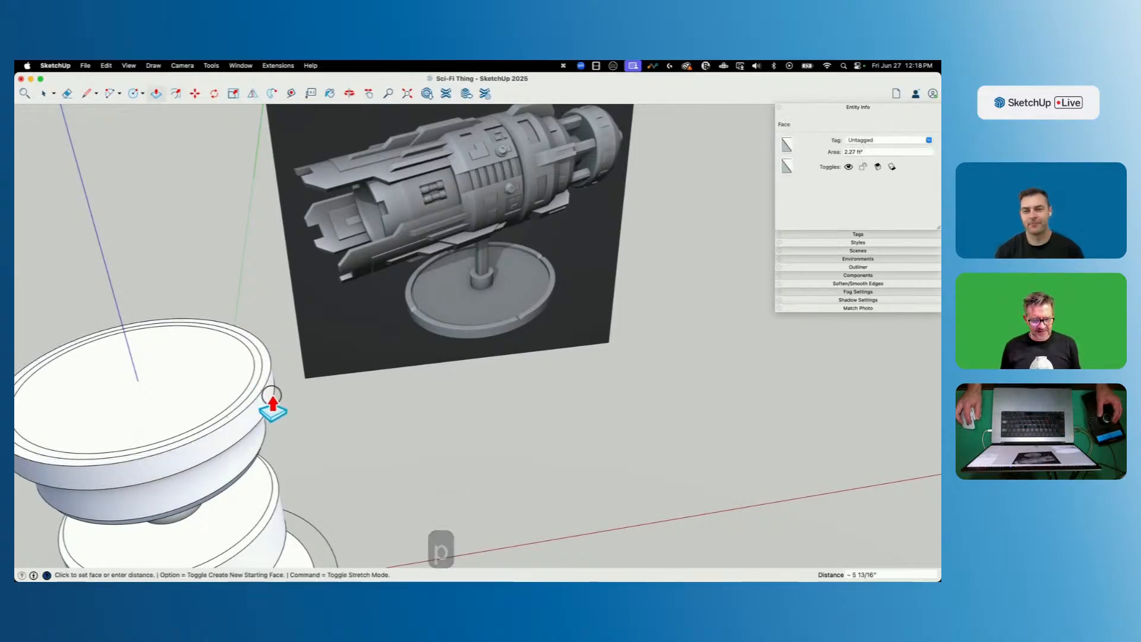
click(271, 392)
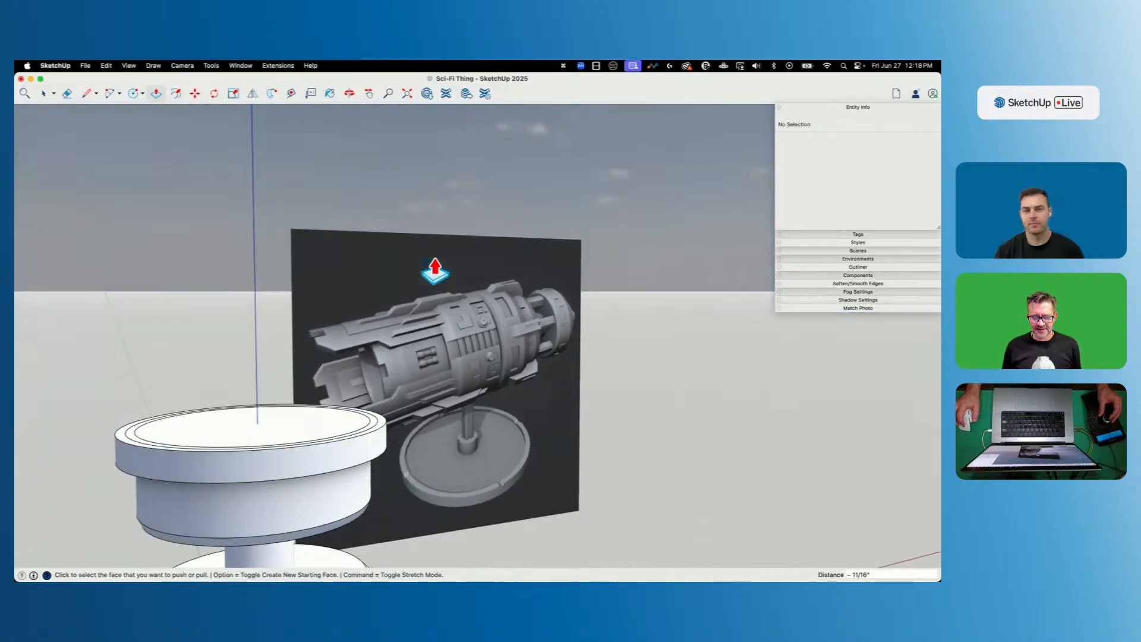
Move the circular edge where the rim's underside meets the drum vertically by about 1 1/2" to slope the underside.
key(e)
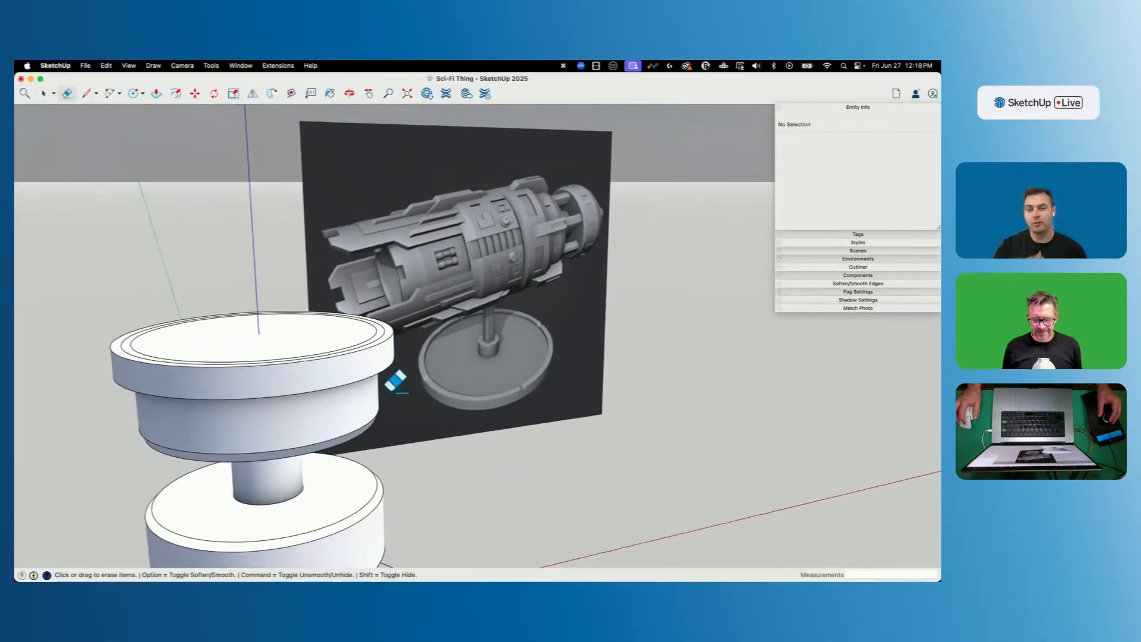
key(space)
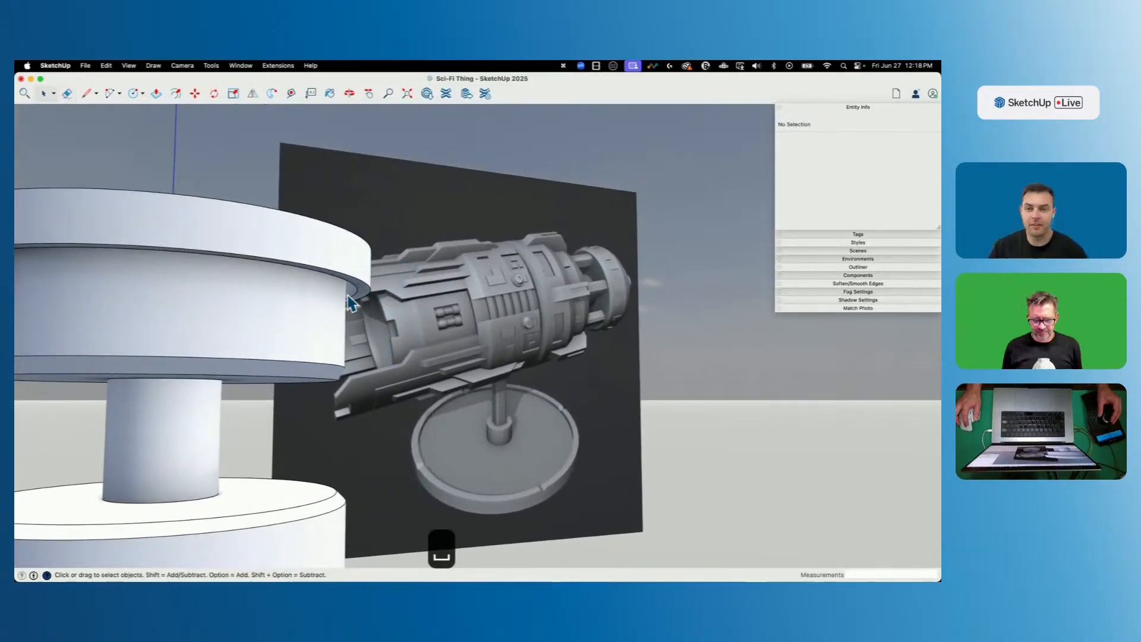
click(357, 296)
click(358, 291)
key(m)
click(503, 210)
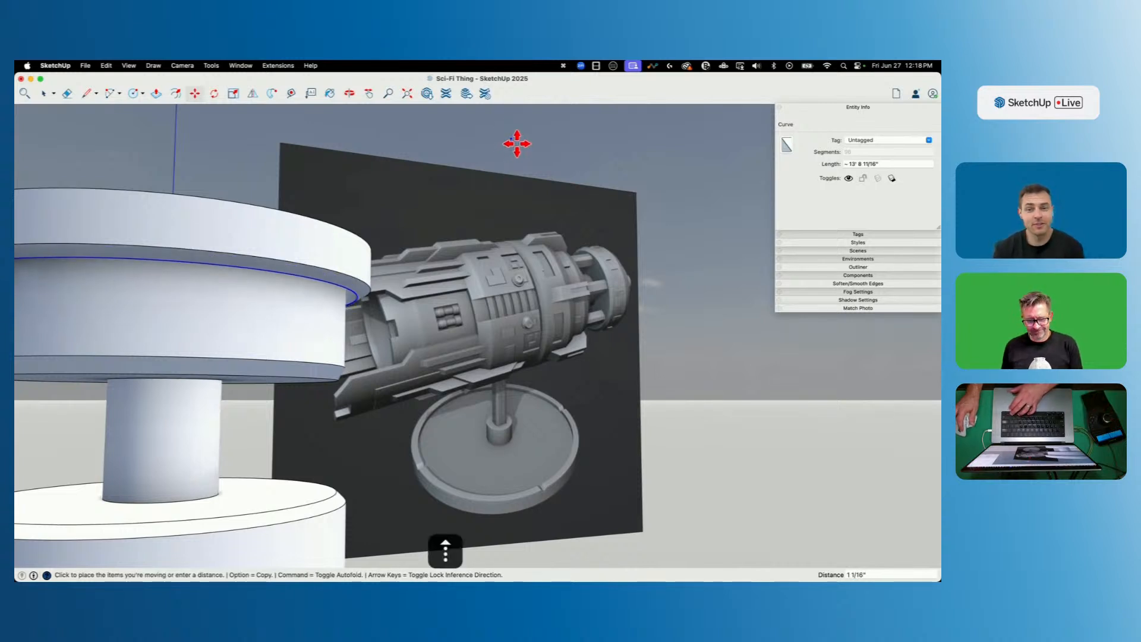
click(516, 145)
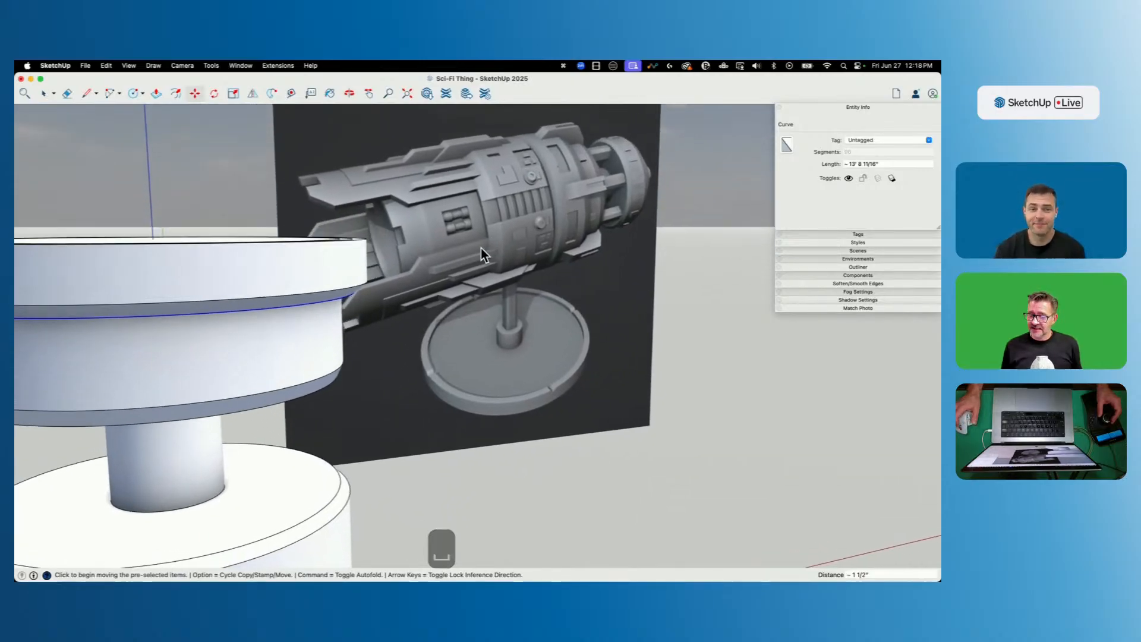
key(space)
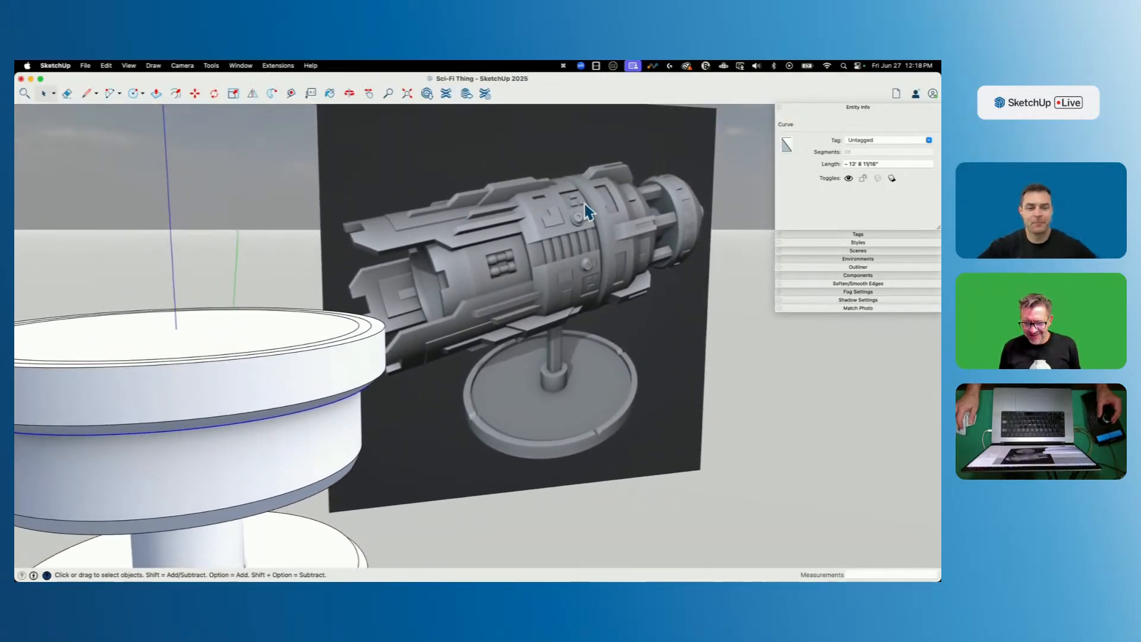
Push/pull the rim's top ring face up by about 6 15/16" to make a taller wall.
key(p)
click(370, 332)
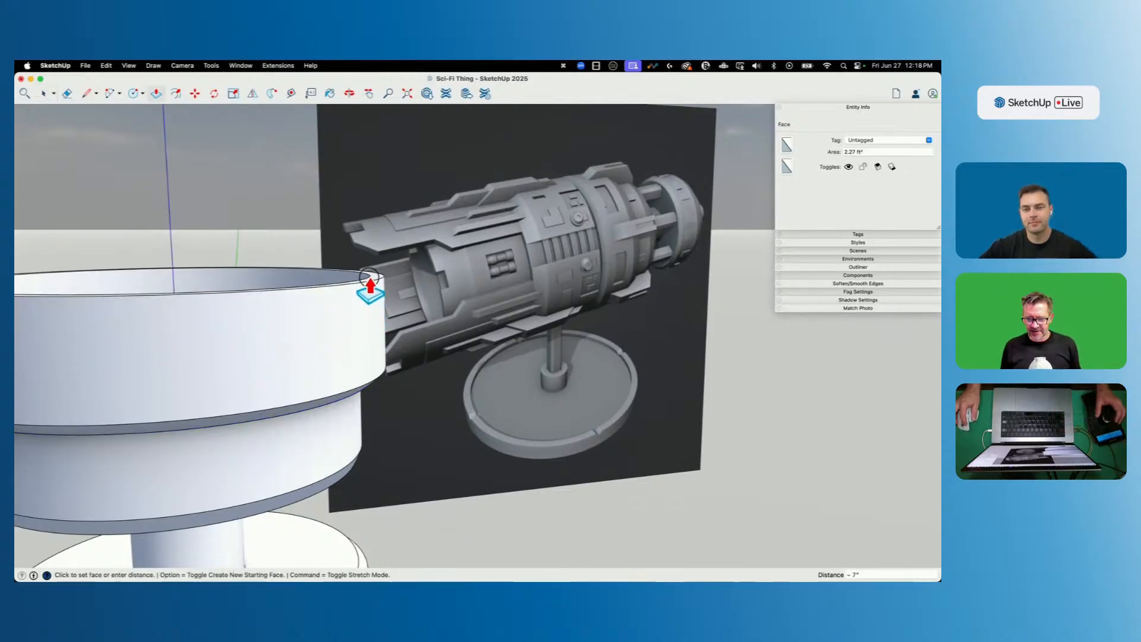
click(370, 292)
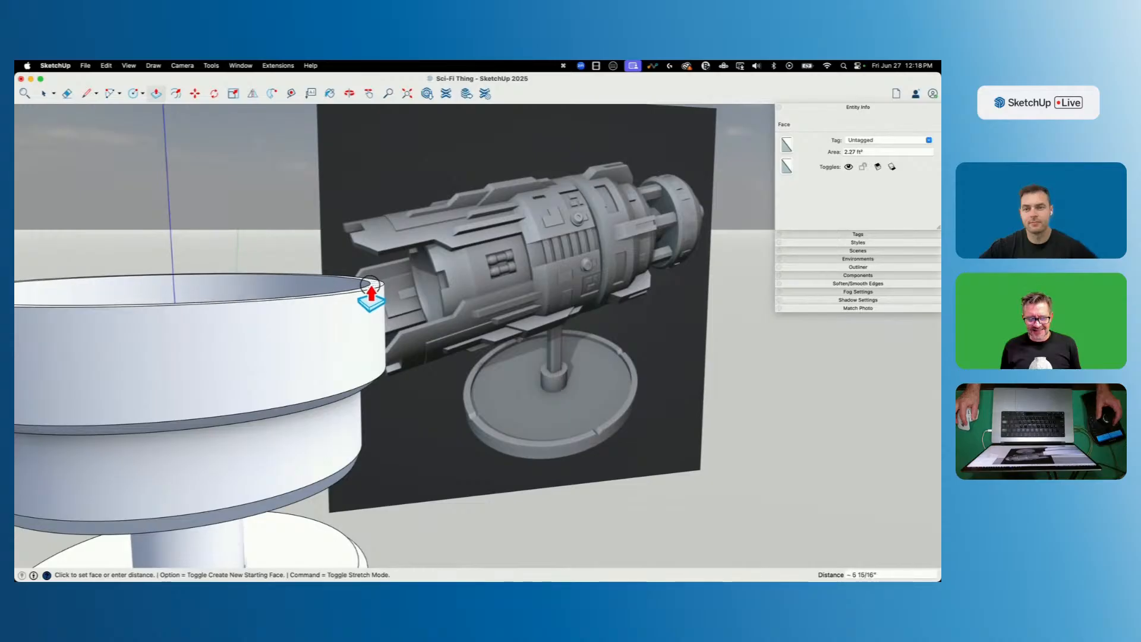
Cap the raised rim's opening by tracing one inner edge segment, and erase the inner circle to leave a single top face.
key(e)
middle_drag(362, 297, 363, 253)
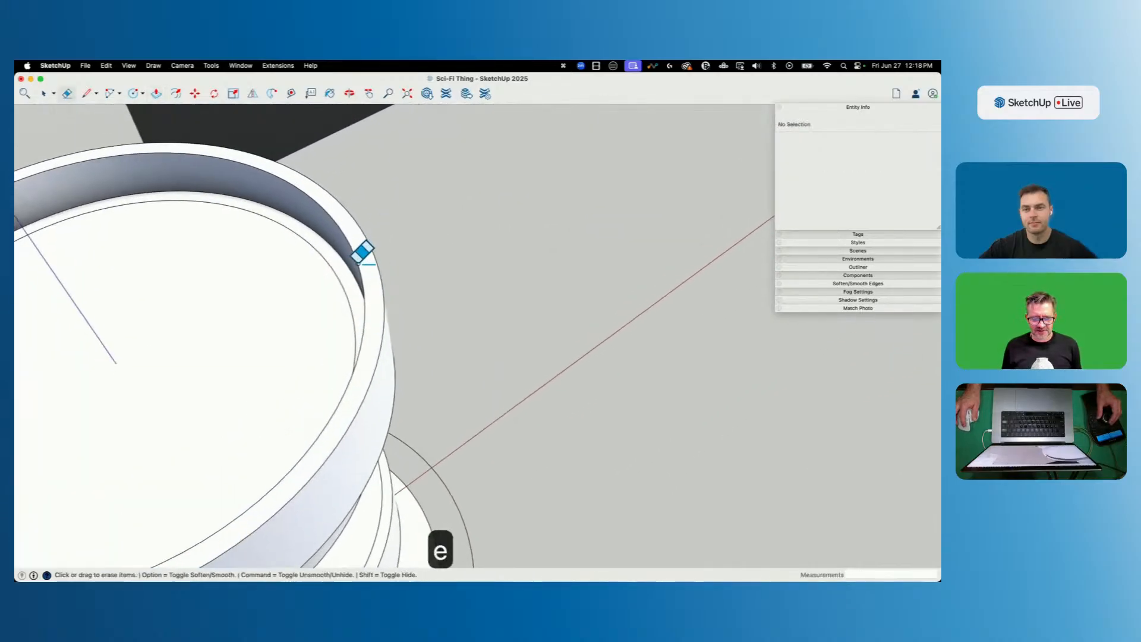
key(l)
click(350, 245)
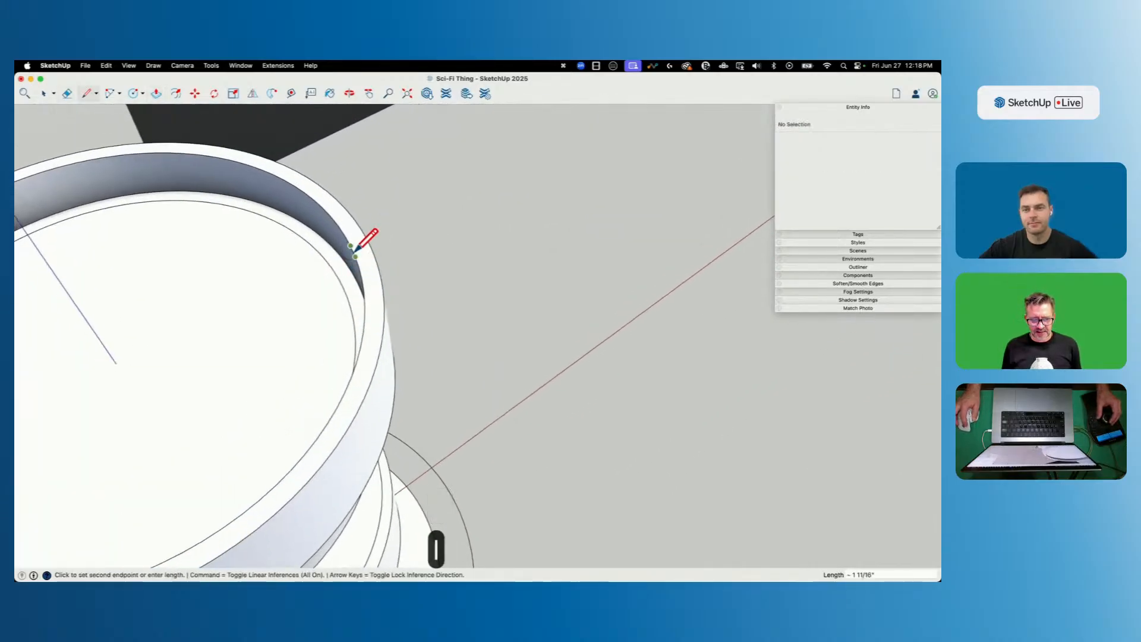
click(355, 256)
key(e)
click(352, 255)
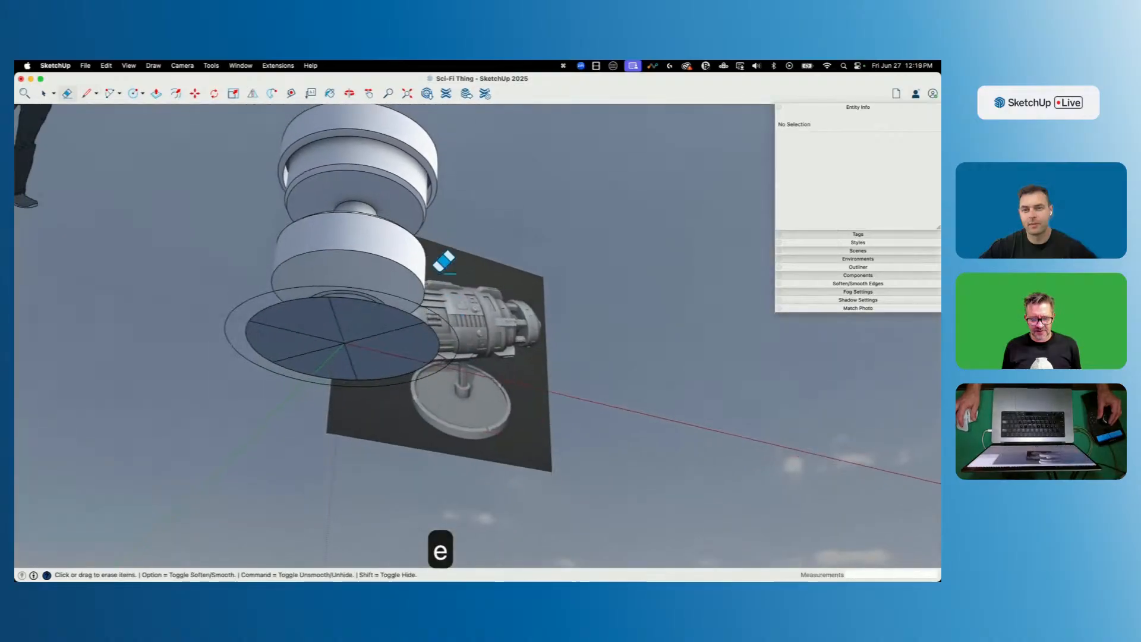
Push/pull the face in the gap beneath the rim by about 9/16" and reverse its orientation.
middle_drag(443, 262, 396, 236)
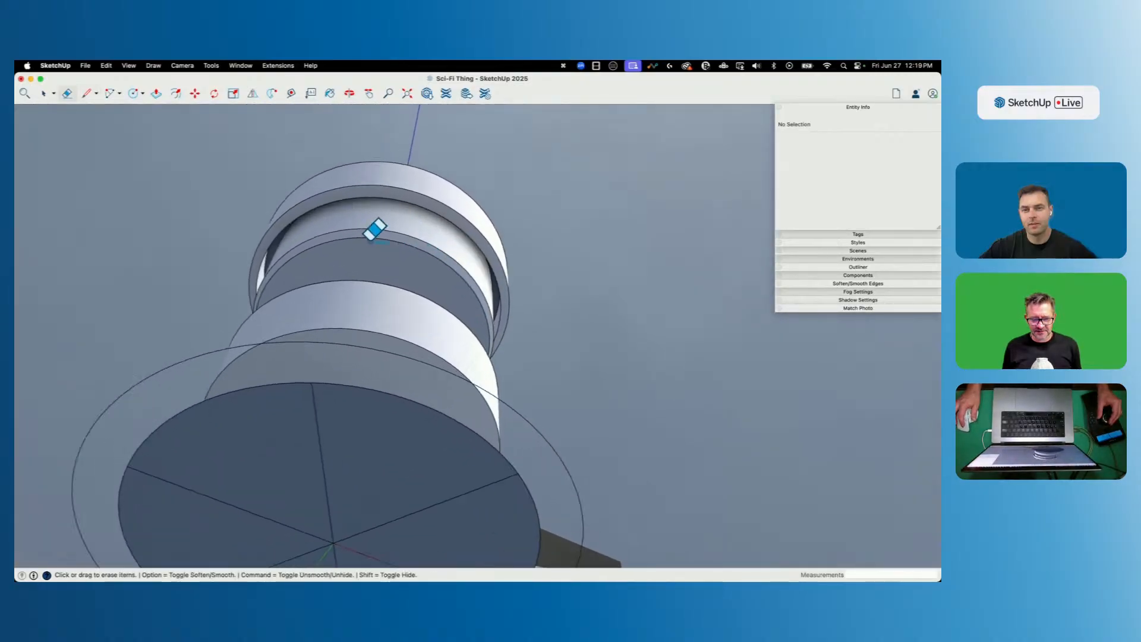
scroll(396, 237, up, 10)
key(p)
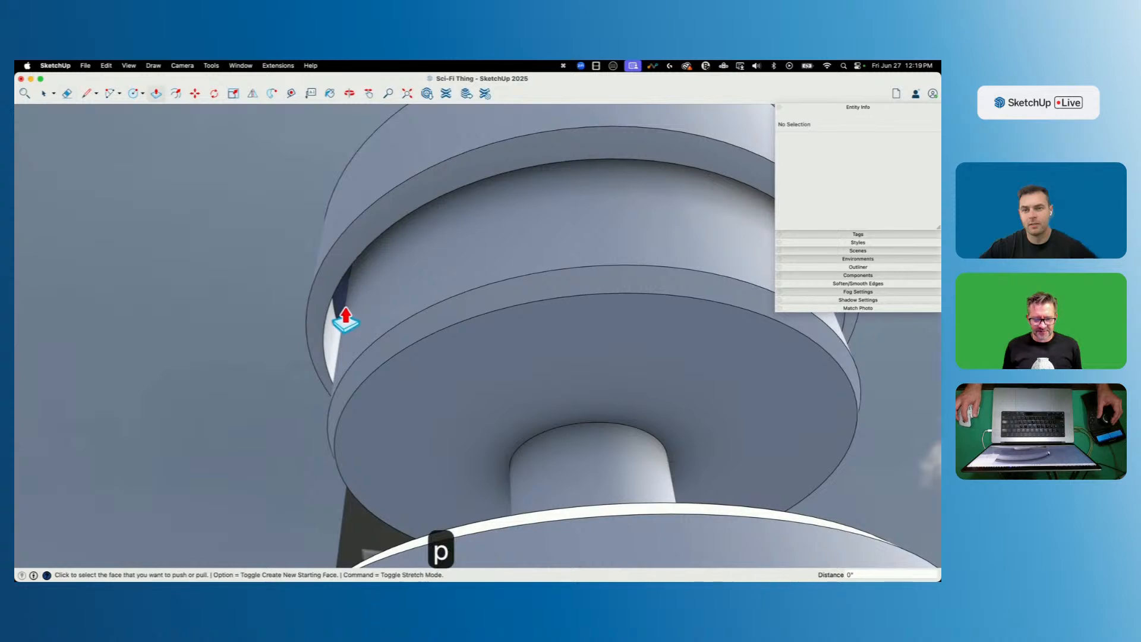
click(334, 316)
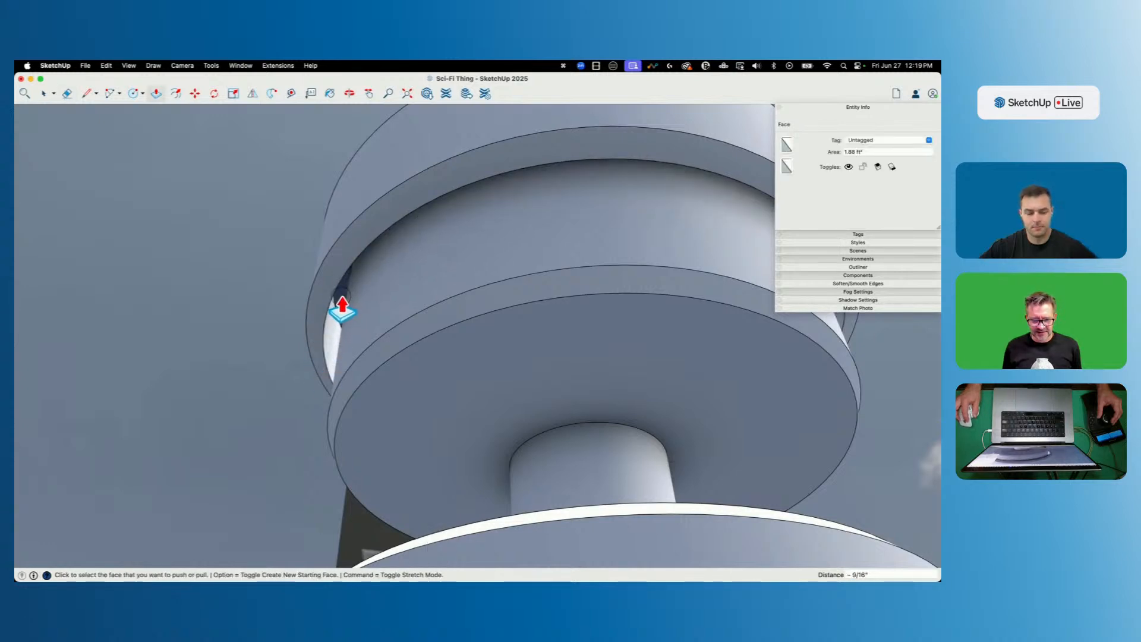
right_click(343, 302)
click(397, 414)
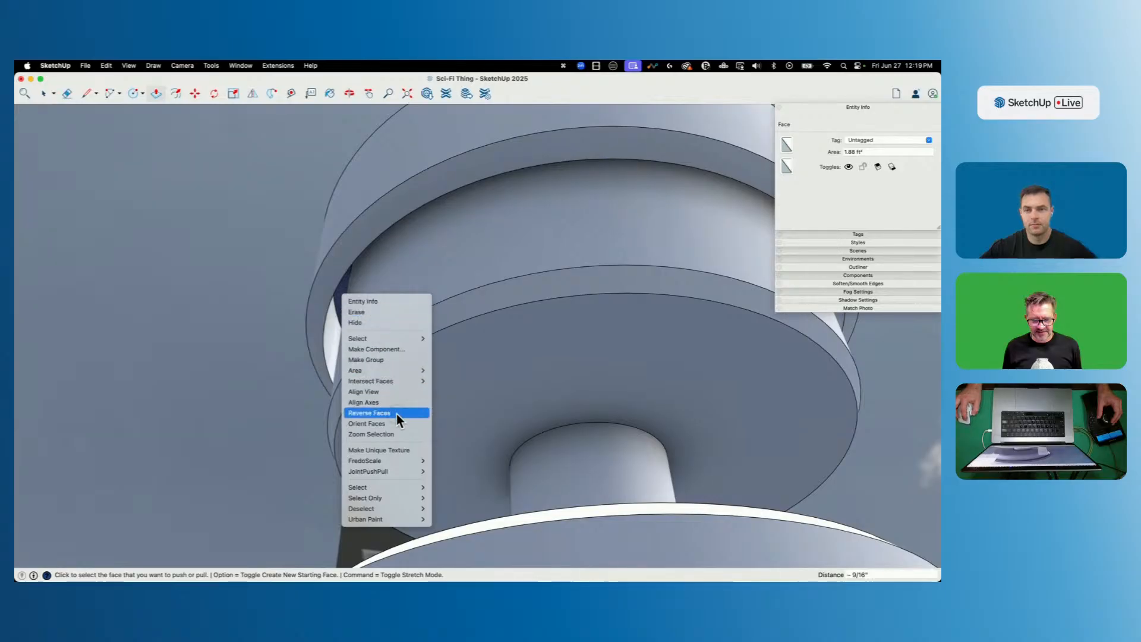
scroll(379, 337, down, 10)
scroll(391, 284, down, 5)
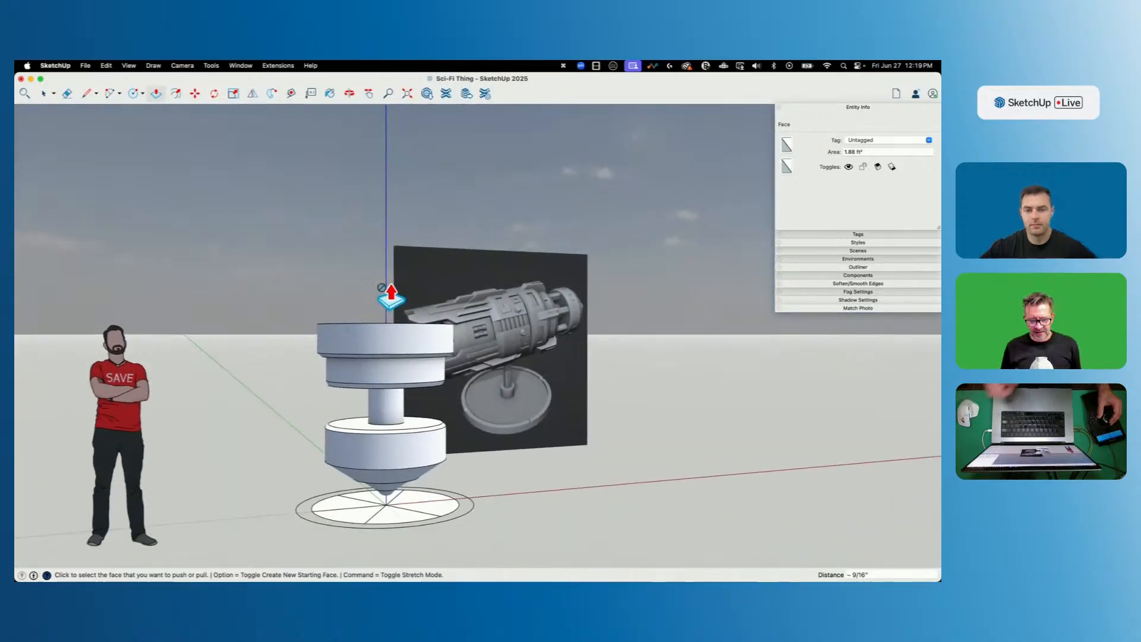
Offset the rim's capped top face inward and push/pull the inner circle up slightly to form a short recessed neck.
scroll(387, 291, up, 6)
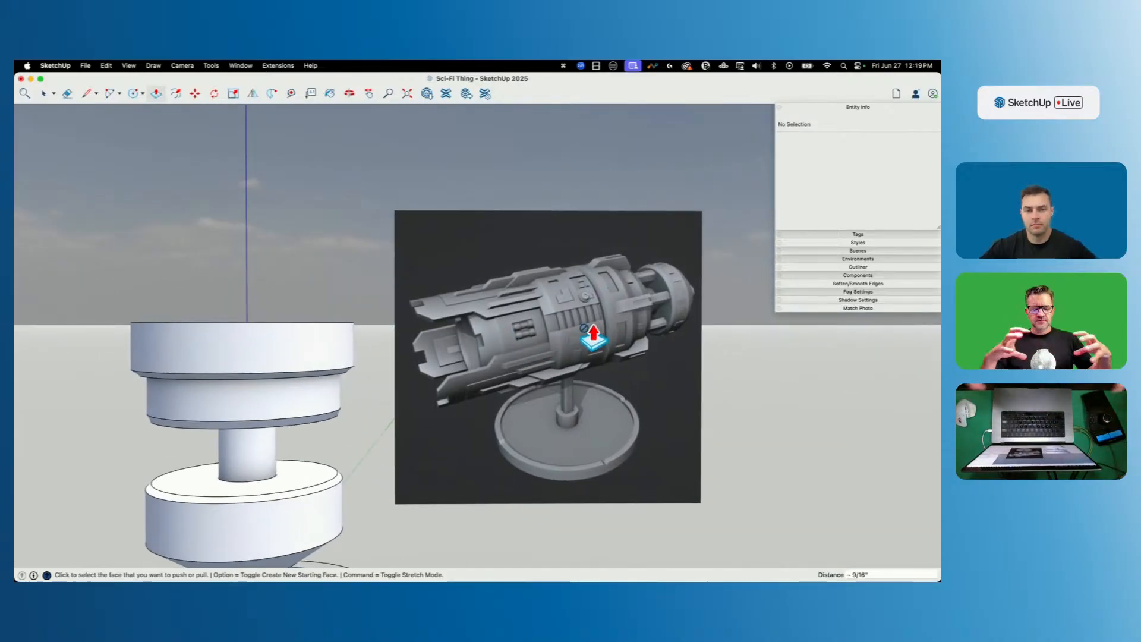
click(593, 336)
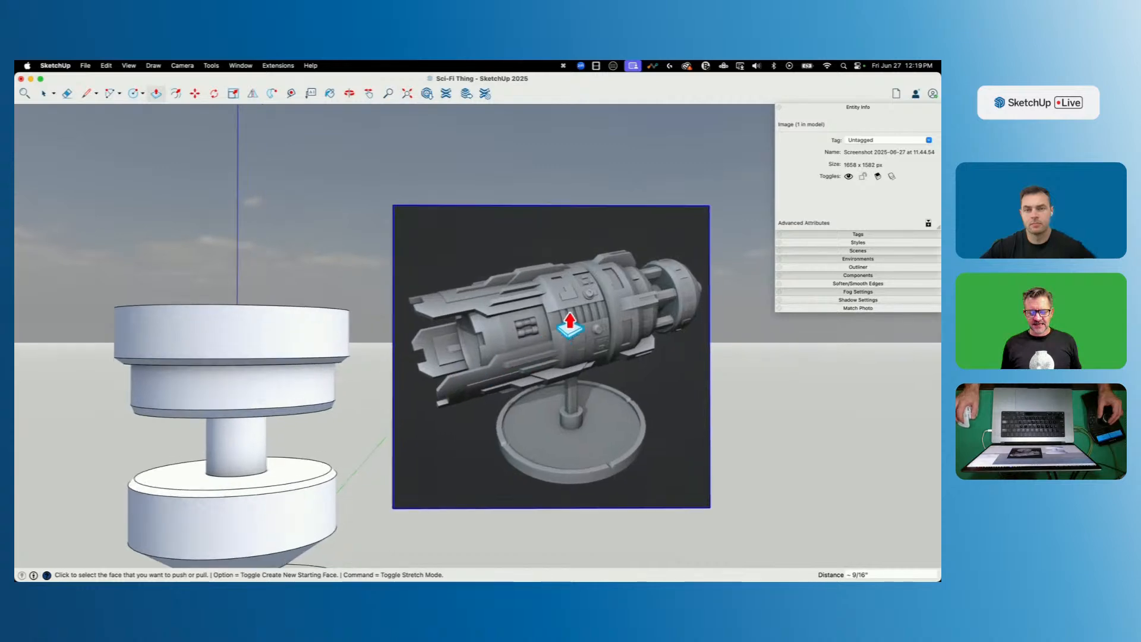
scroll(668, 319, up, 5)
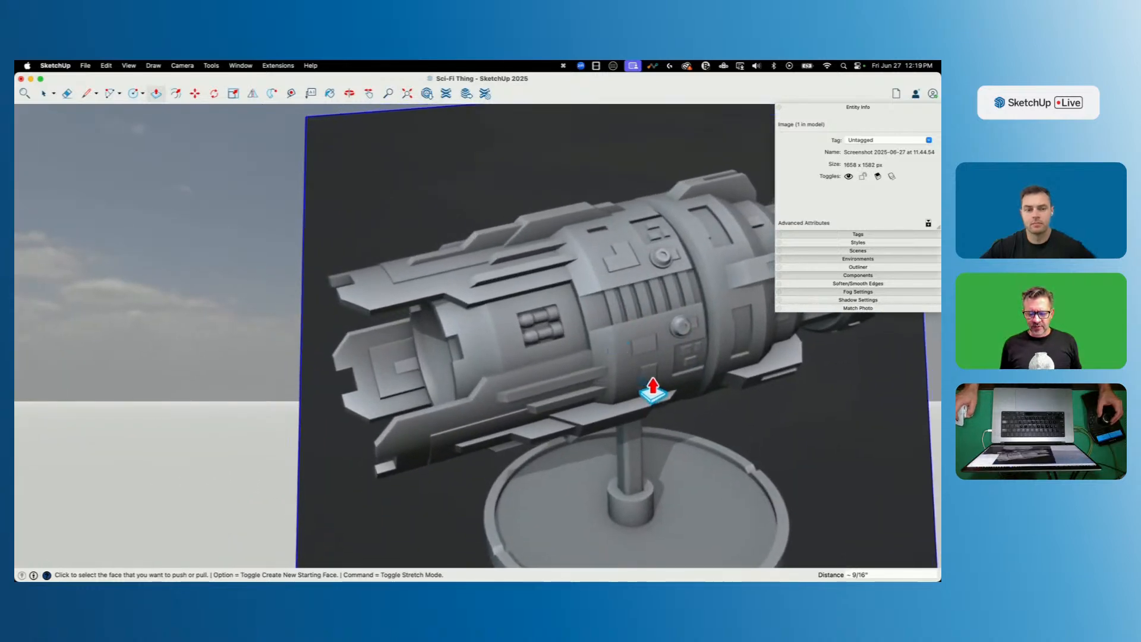
scroll(613, 357, down, 5)
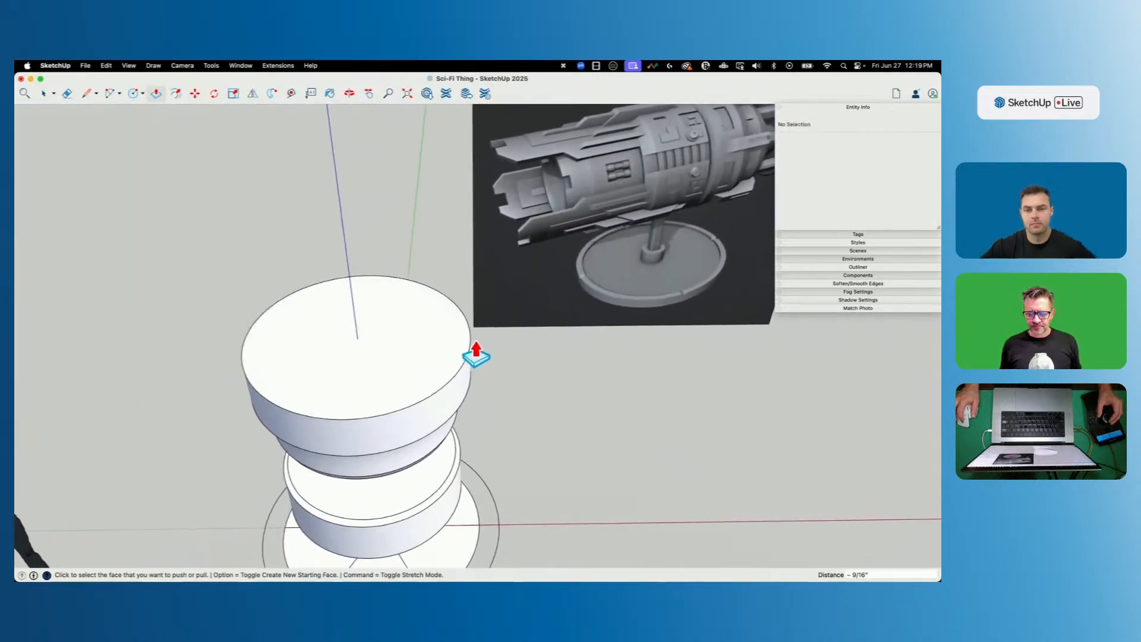
key(f)
click(455, 313)
click(449, 324)
key(p)
key(p)
click(428, 356)
click(425, 354)
Offset the neck's top face outward to form a ring and push/pull that ring up about 2' 5" into a tall cylinder wall.
key(f)
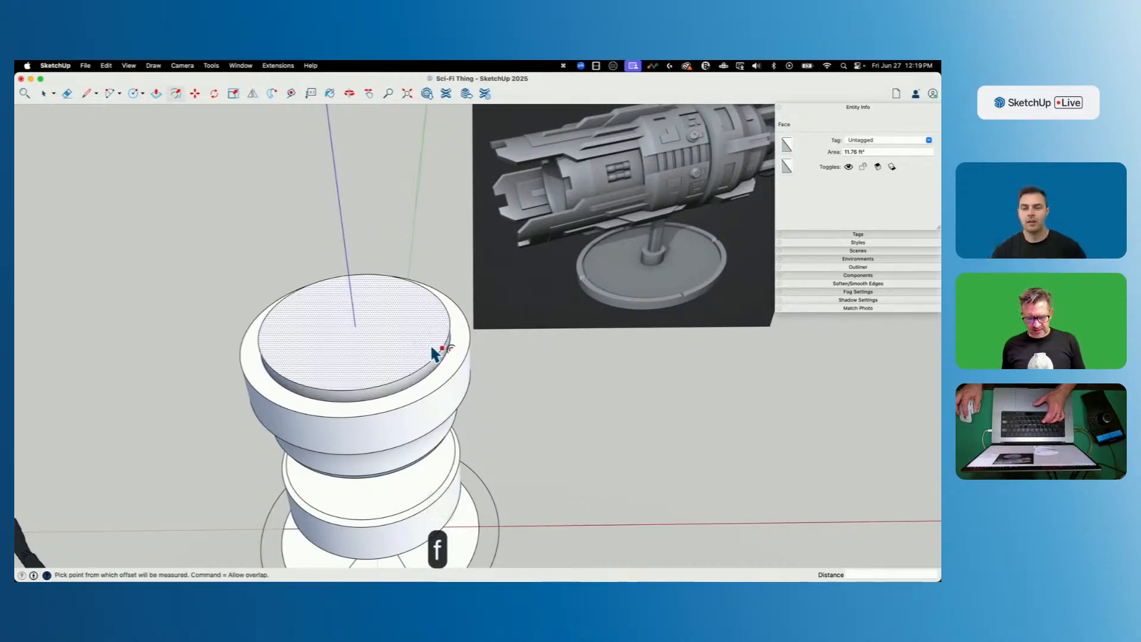
click(435, 350)
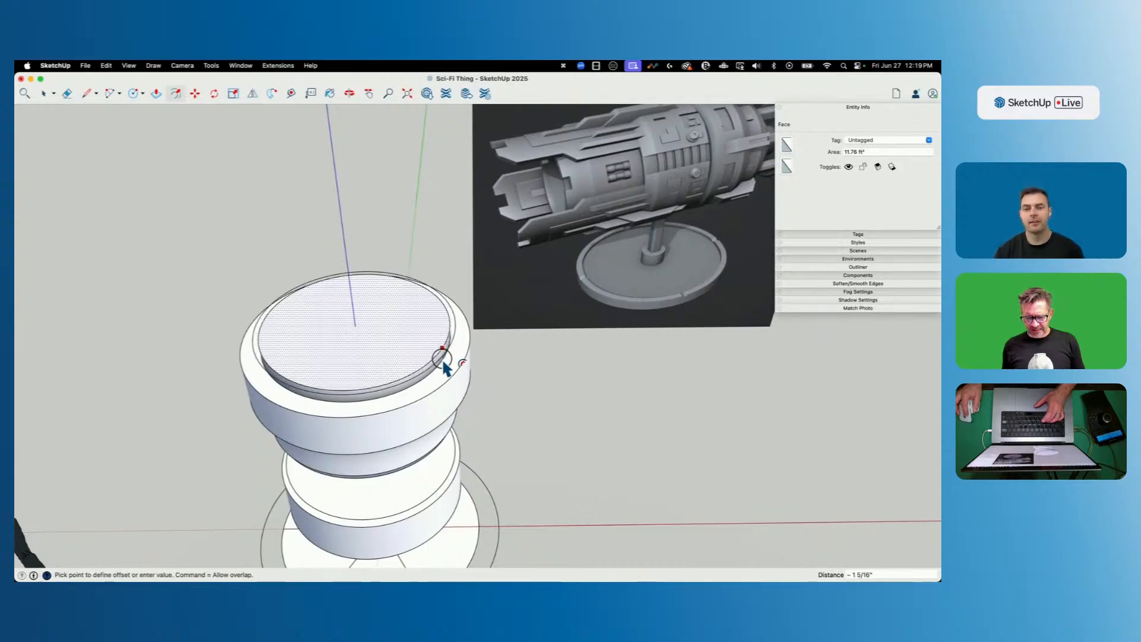
click(449, 386)
key(p)
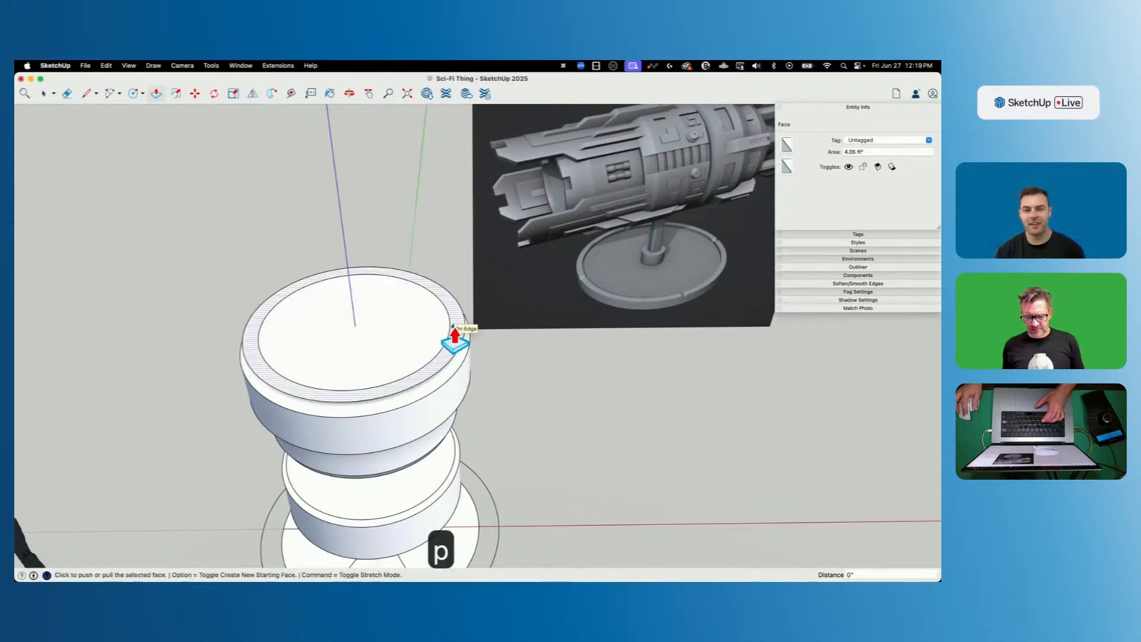
click(453, 328)
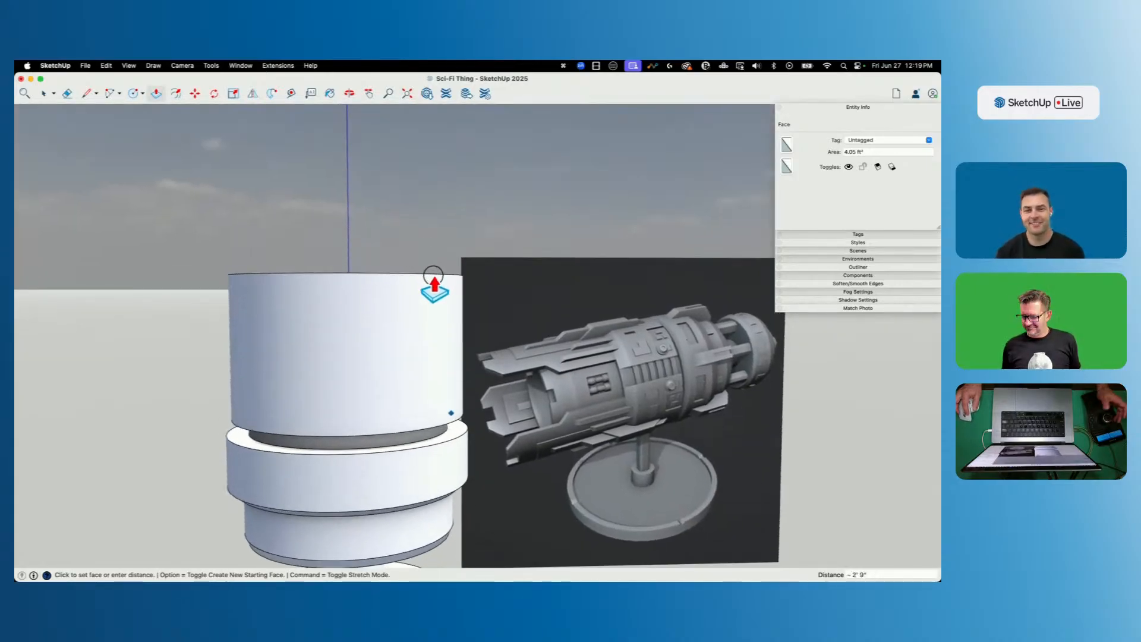
click(434, 286)
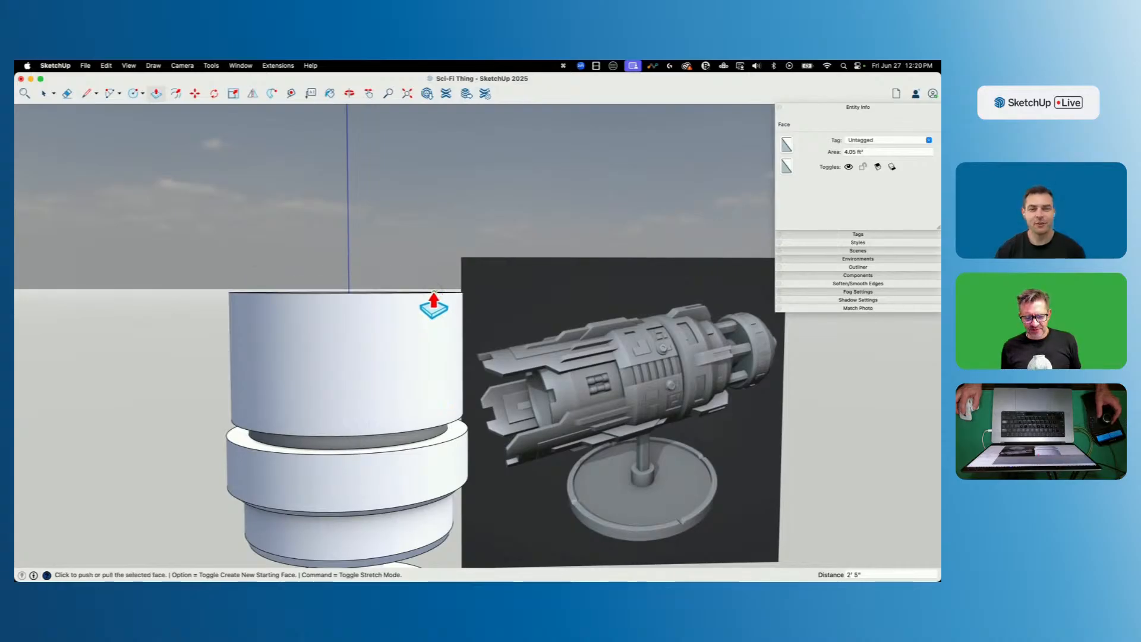
Move the cylinder's inner top edge up about 3 11/16" along the blue axis to bevel the wall's top.
key(e)
key(space)
key(m)
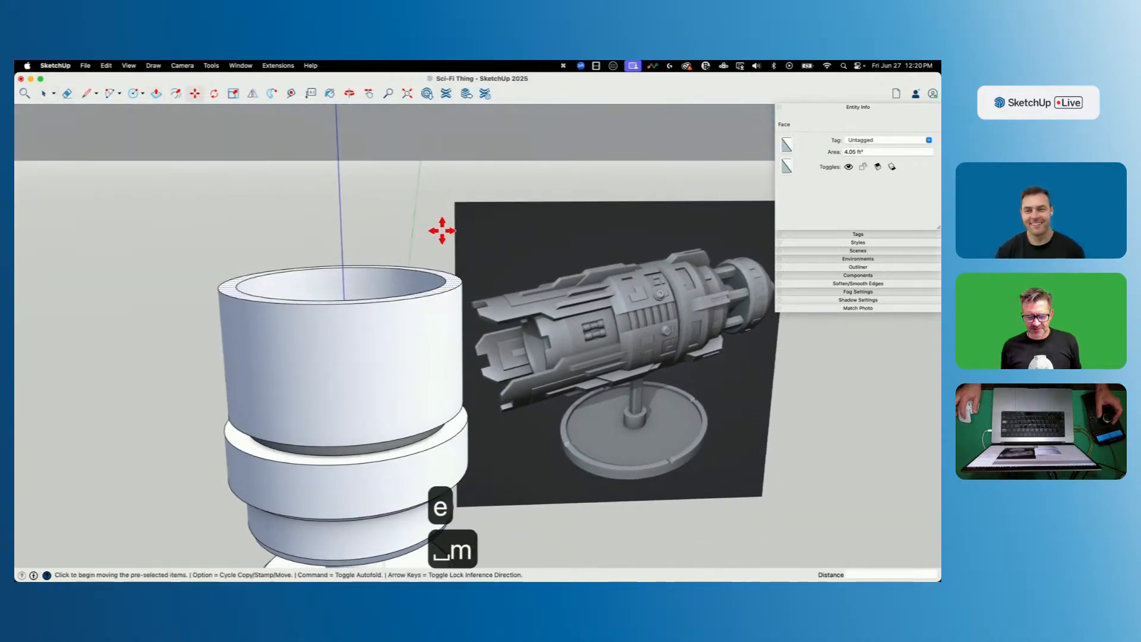
click(441, 280)
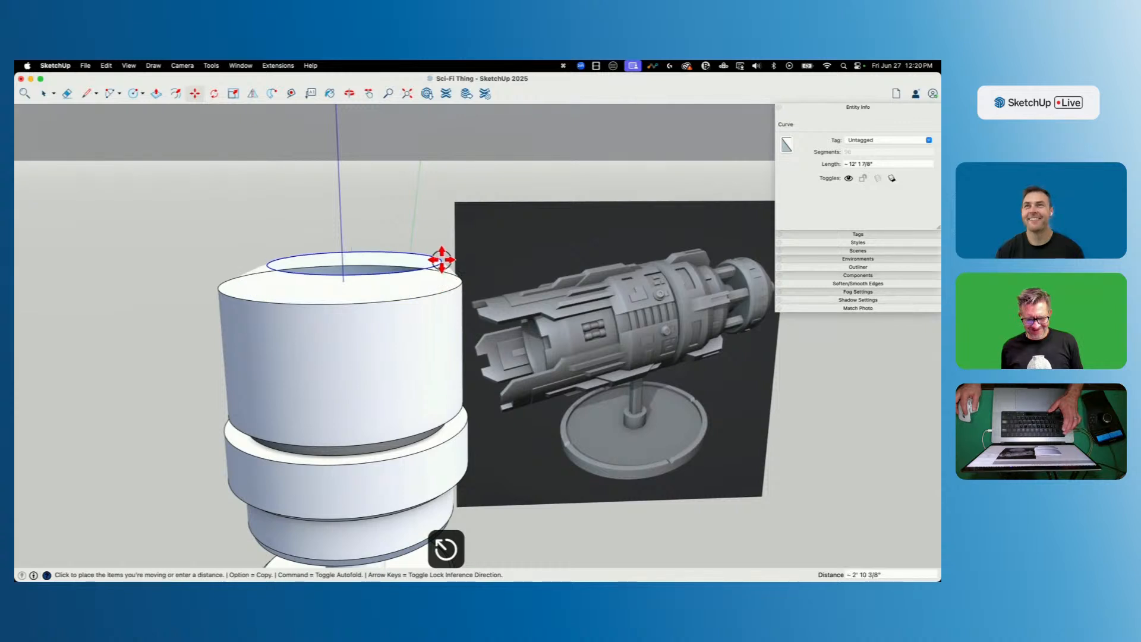
key(Up)
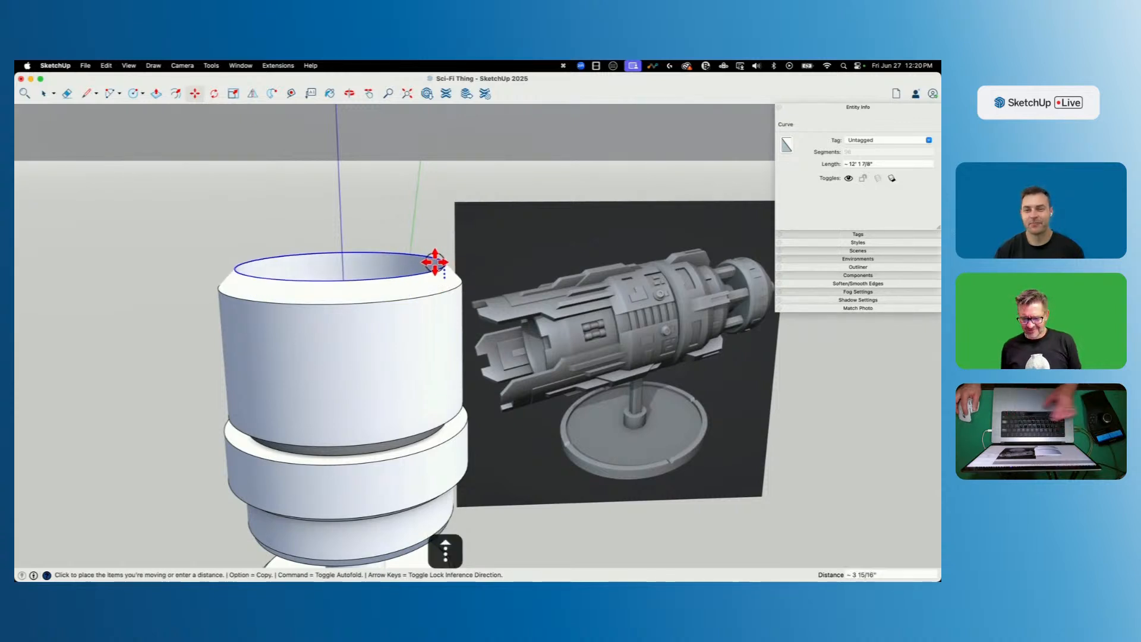
click(434, 260)
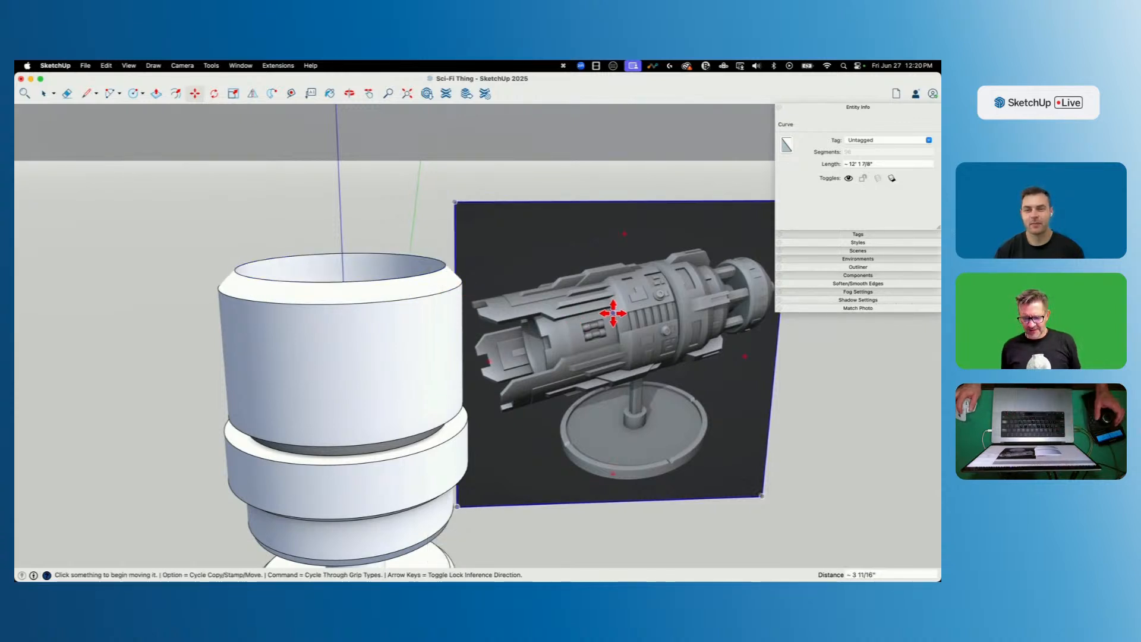
Trace one segment of the cylinder's inner top edge to cap the opening with a face.
key(l)
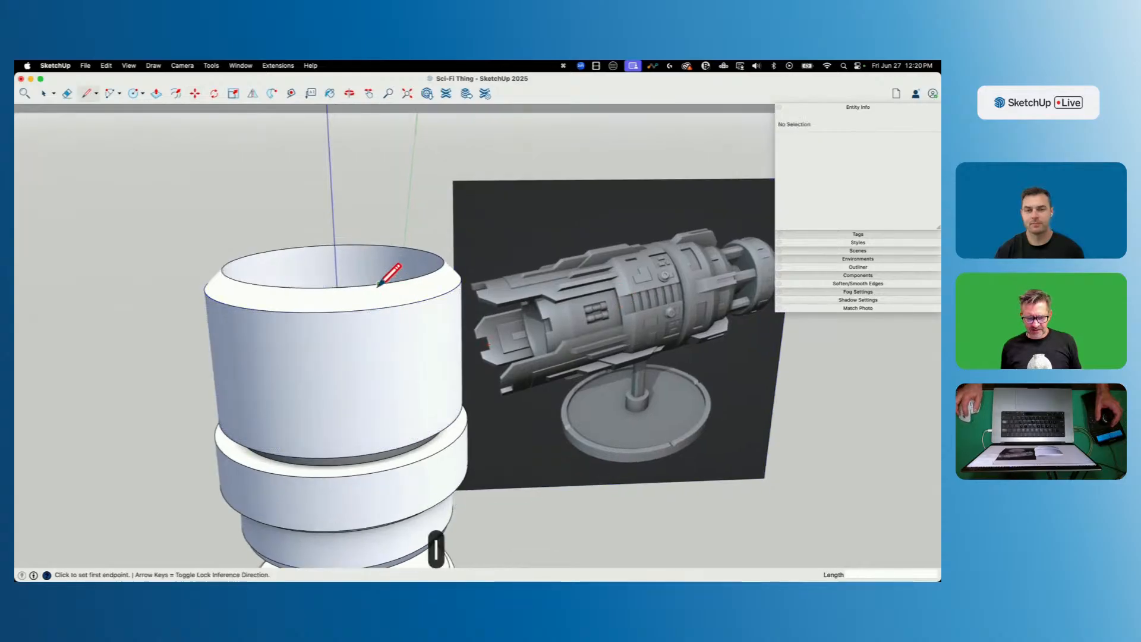
click(373, 284)
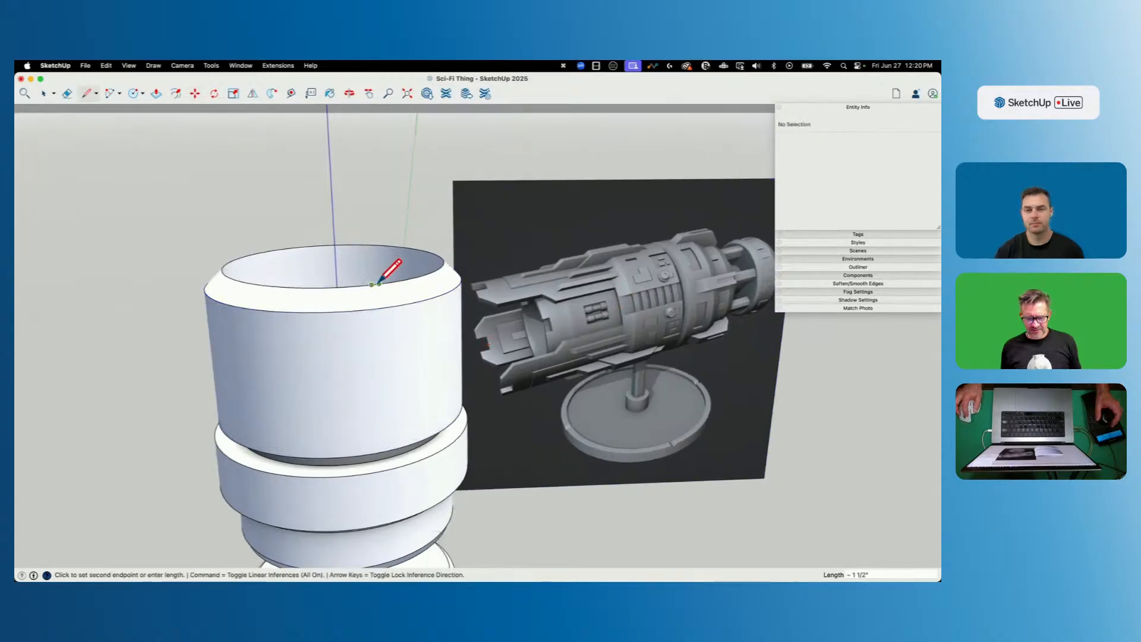
click(379, 281)
key(space)
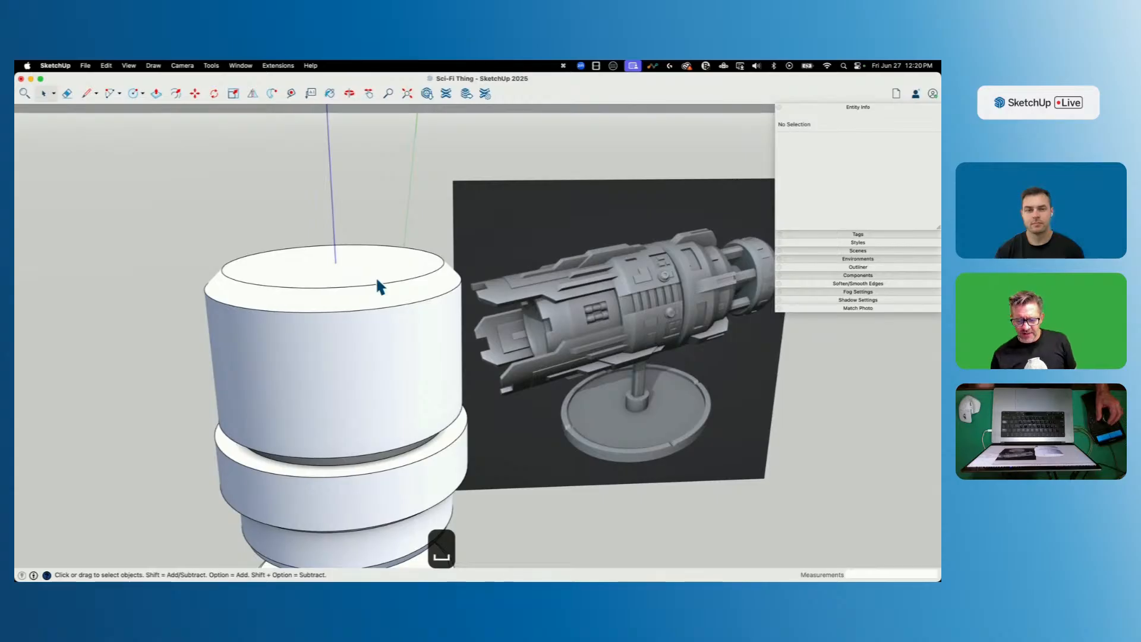
Examine the stacked cylinders' internal faces in X-ray view from several angles, and restore the opaque display.
scroll(377, 281, up, 5)
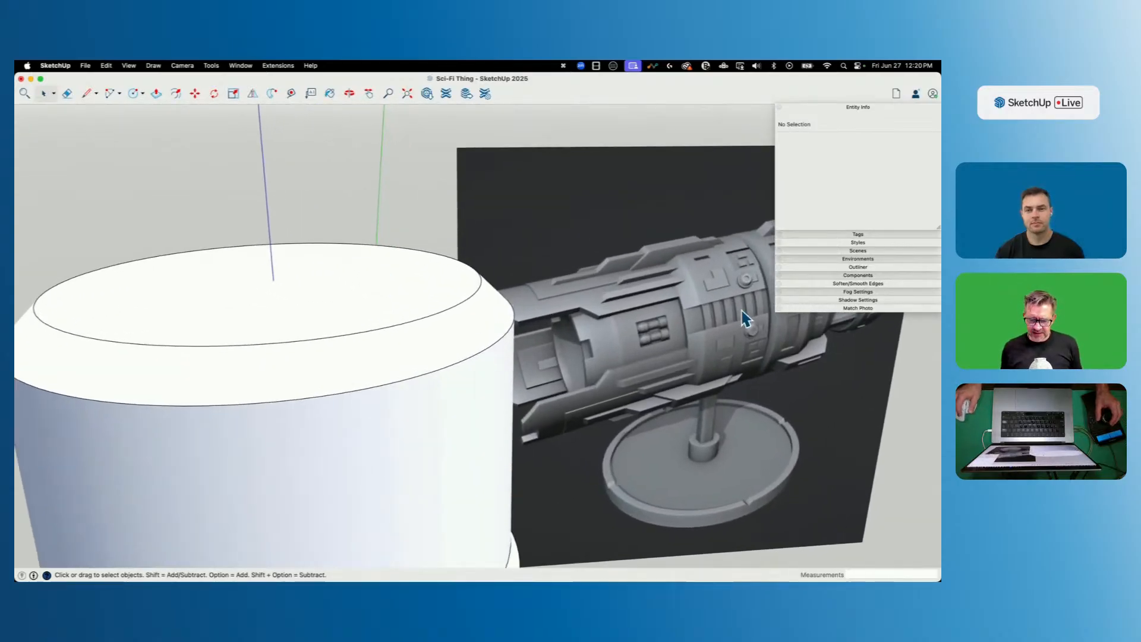
scroll(524, 294, down, 2)
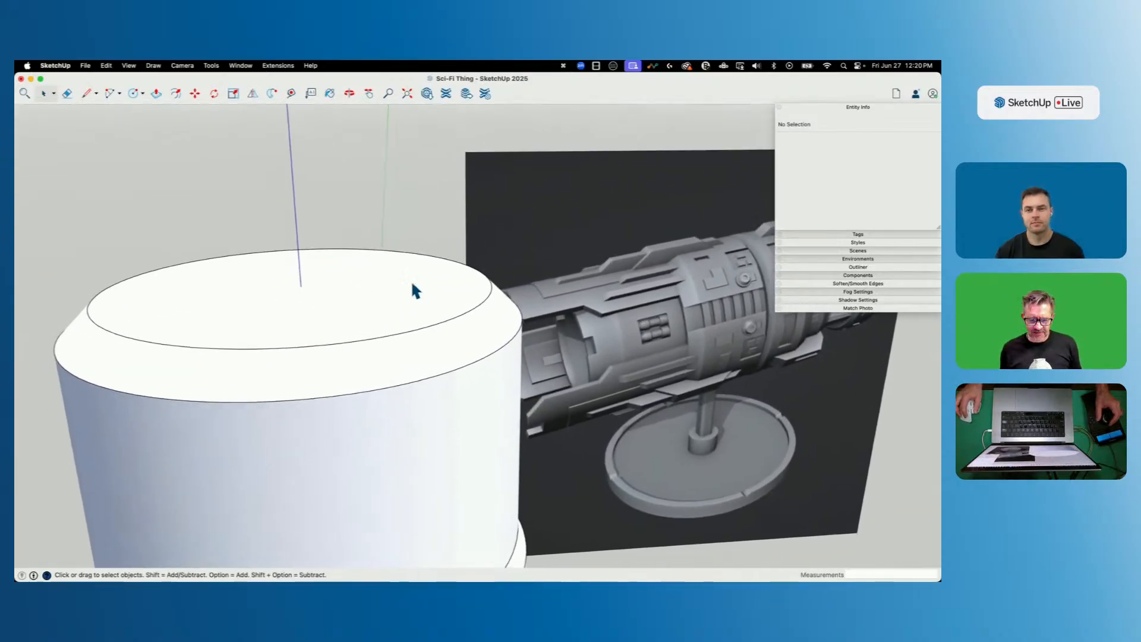
scroll(405, 280, down, 10)
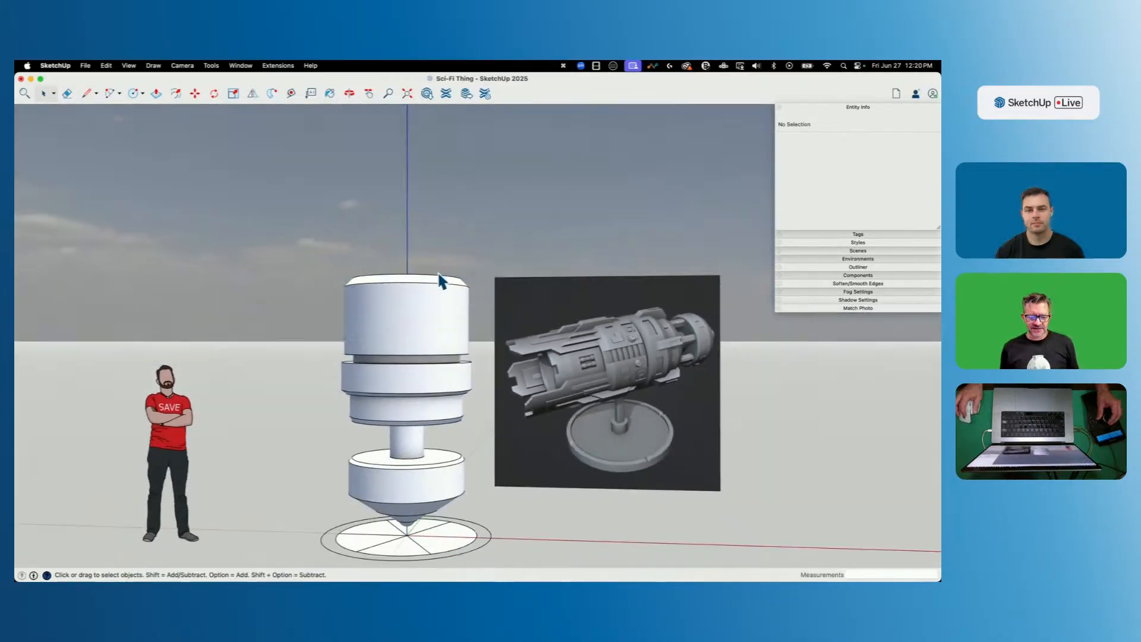
key(x)
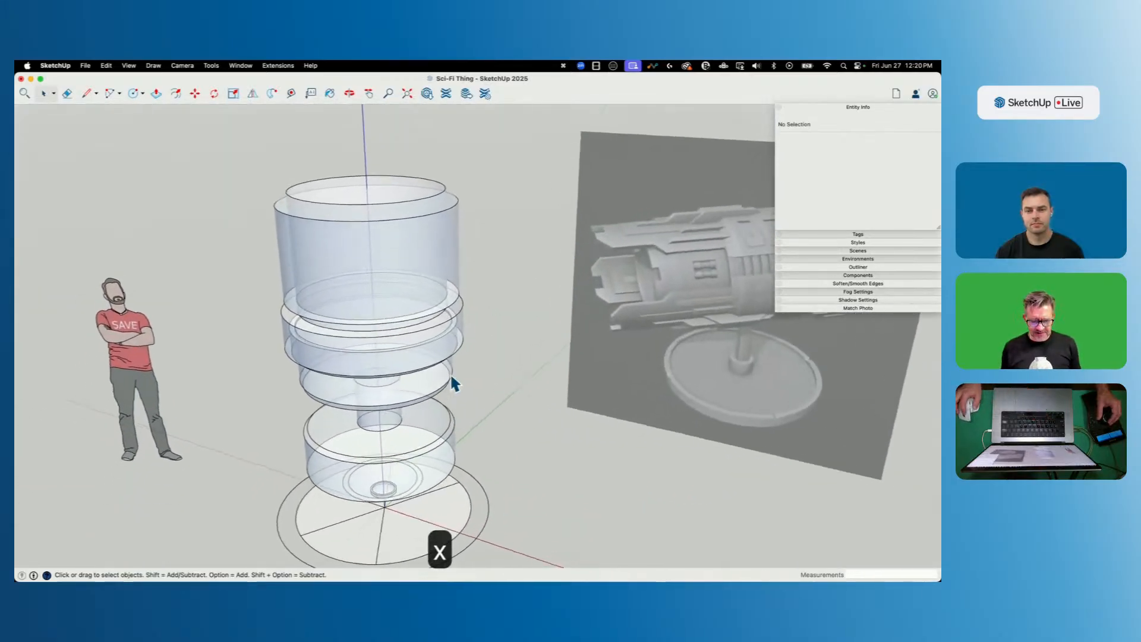
middle_drag(397, 478, 390, 286)
scroll(359, 341, up, 4)
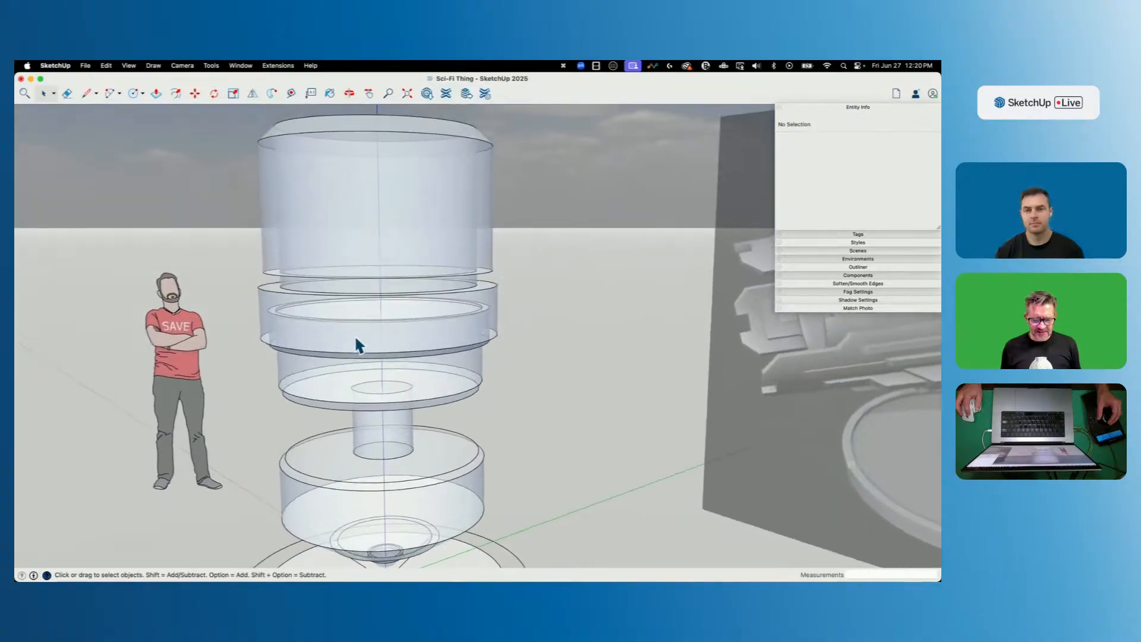
mouse_move(327, 348)
middle_down()
mouse_move(394, 282)
mouse_move(496, 305)
middle_up()
scroll(497, 307, down, 8)
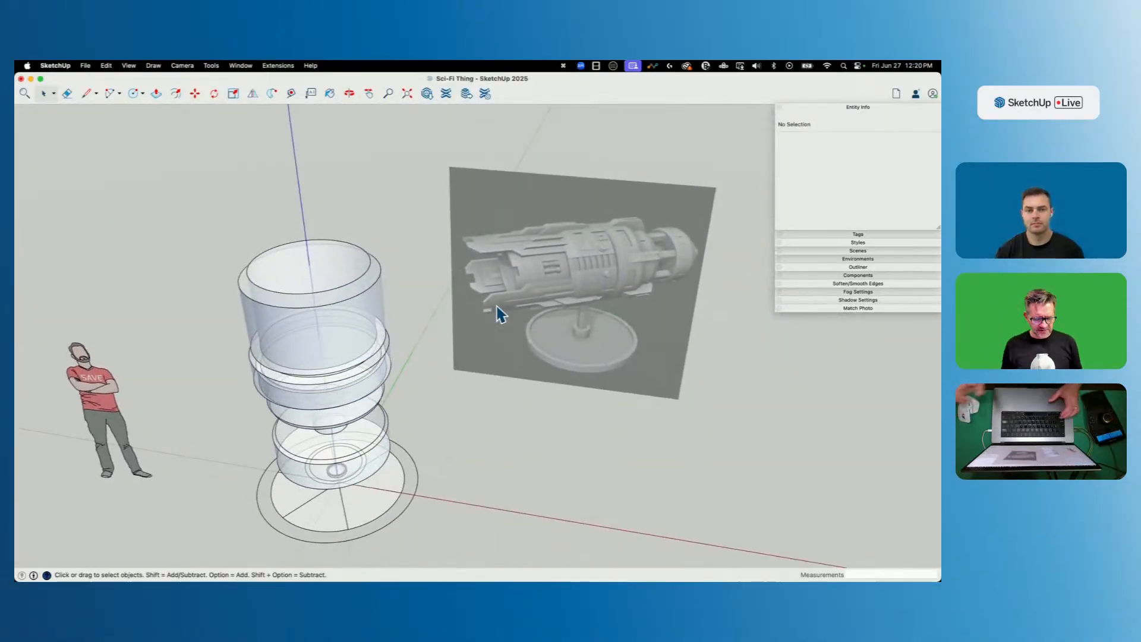
key(x)
mouse_move(349, 301)
middle_down()
mouse_move(364, 382)
mouse_move(349, 279)
mouse_move(331, 255)
mouse_move(382, 280)
middle_up()
scroll(387, 280, up, 6)
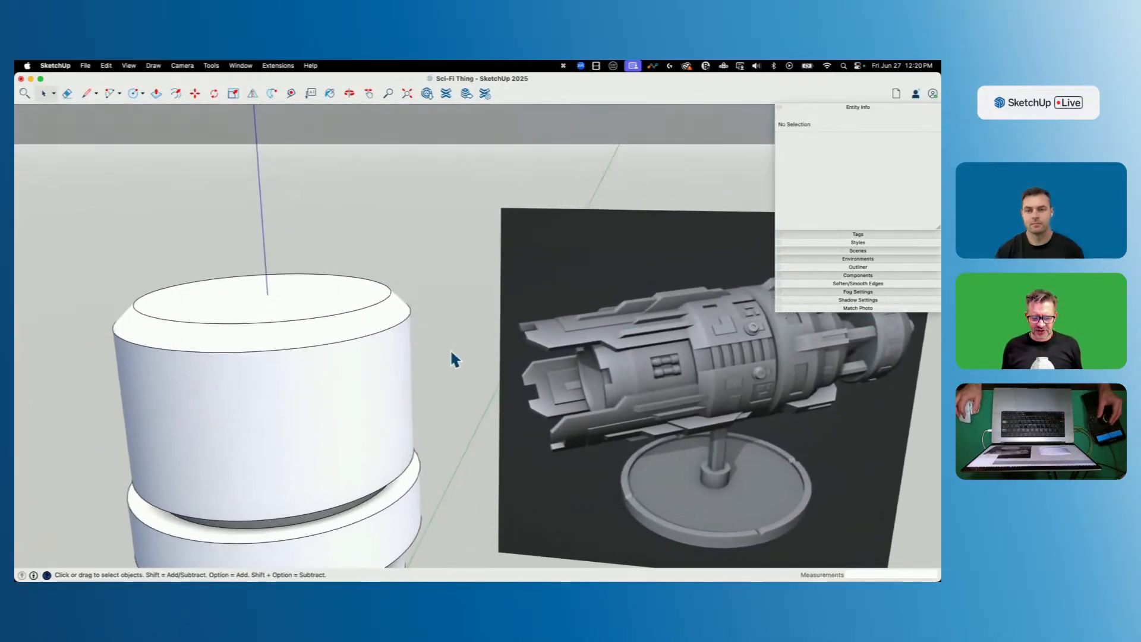
Examine the reference image's open engine end up close and compare its proportions with the modelled stack.
scroll(664, 367, up, 10)
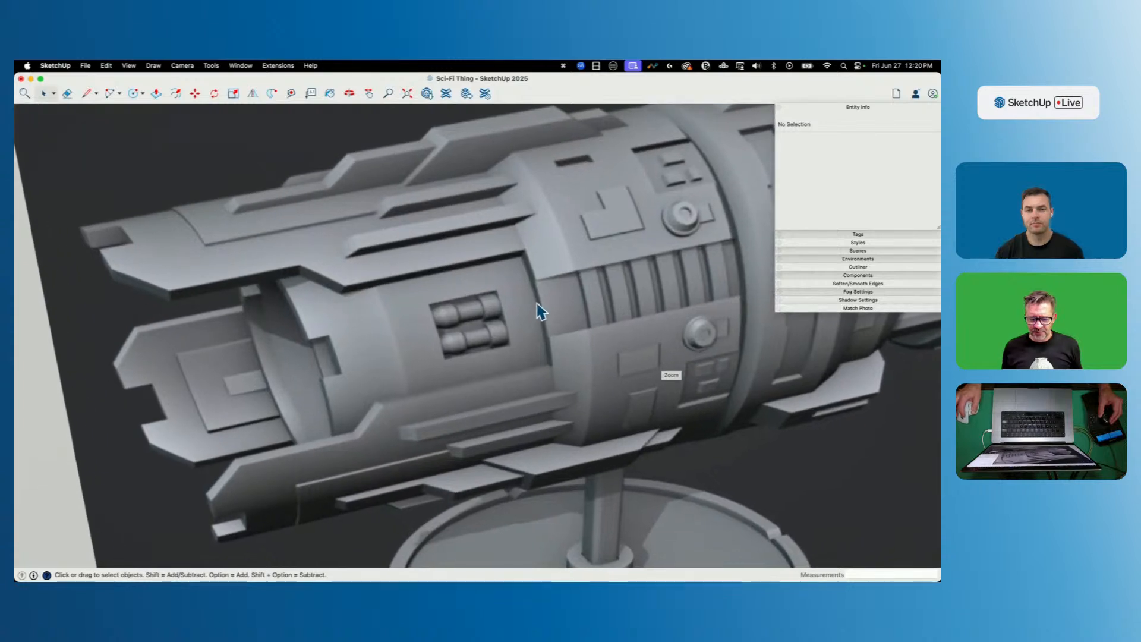
middle_drag(536, 314, 540, 286)
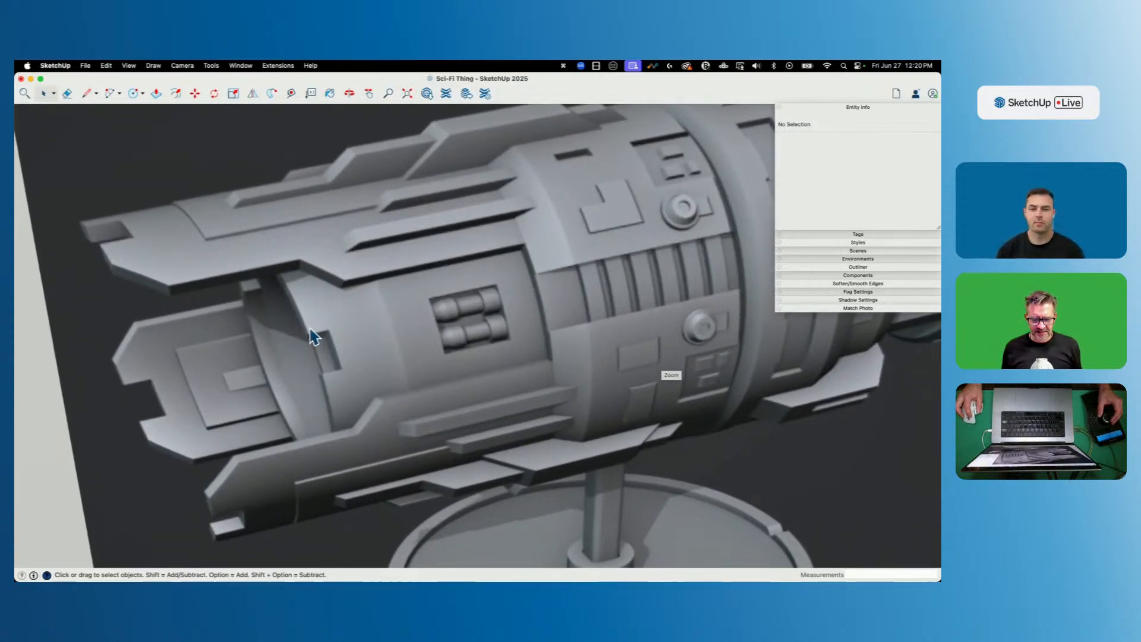
scroll(455, 299, down, 5)
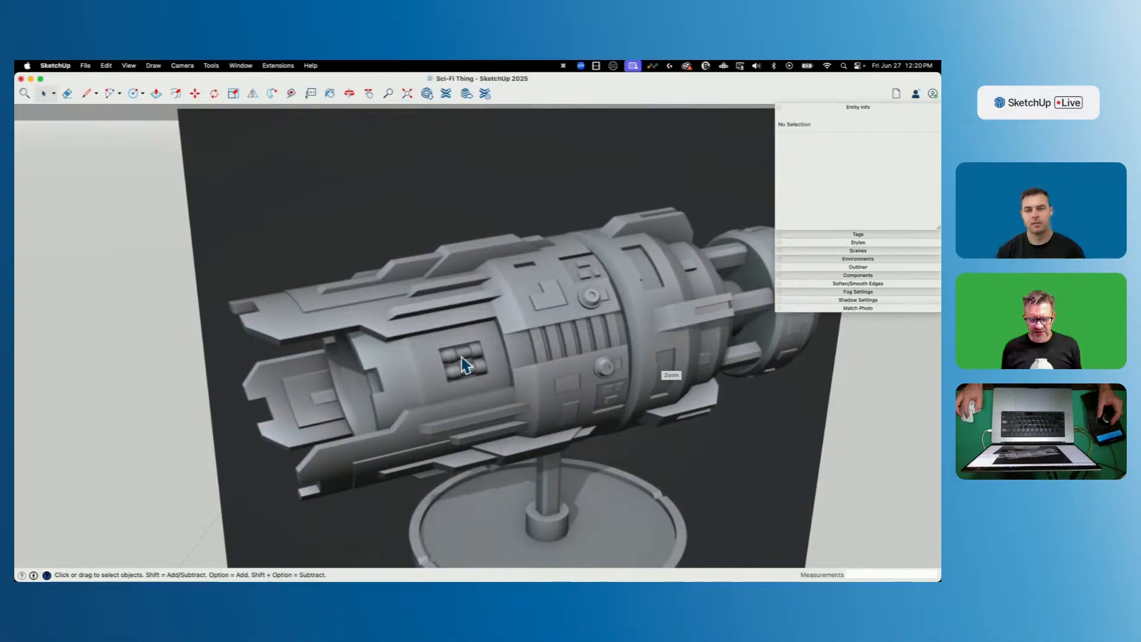
scroll(508, 335, down, 5)
middle_drag(432, 256, 475, 302)
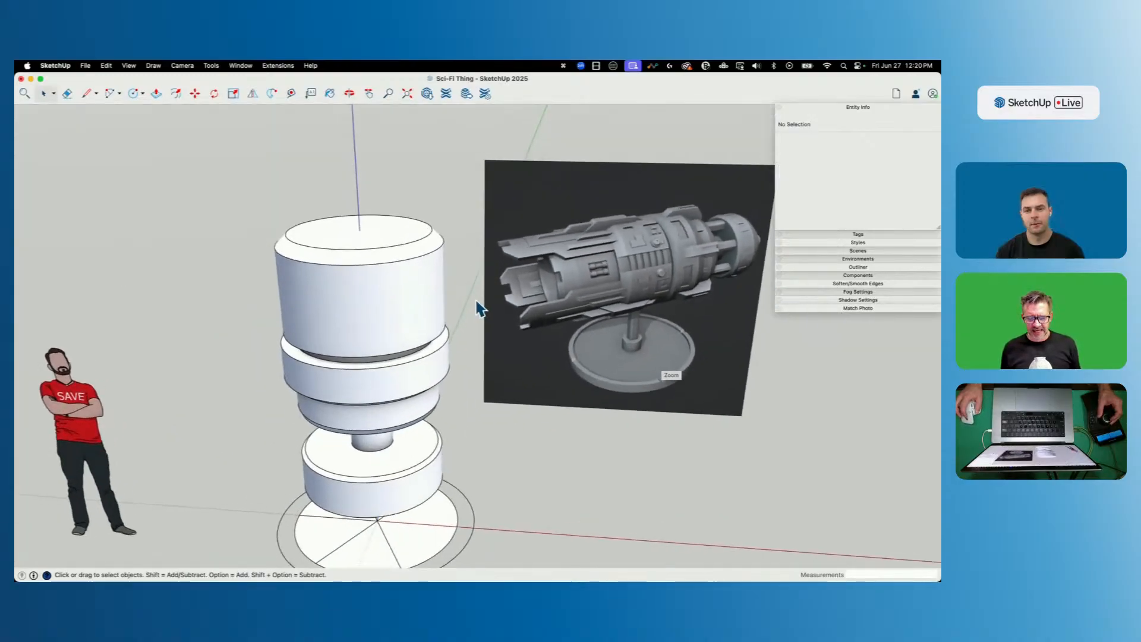
Offset the main cylinder's top face inward about 1 3/4" and push/pull the inner circle up about 2' 13/16".
scroll(442, 262, up, 4)
scroll(414, 266, up, 2)
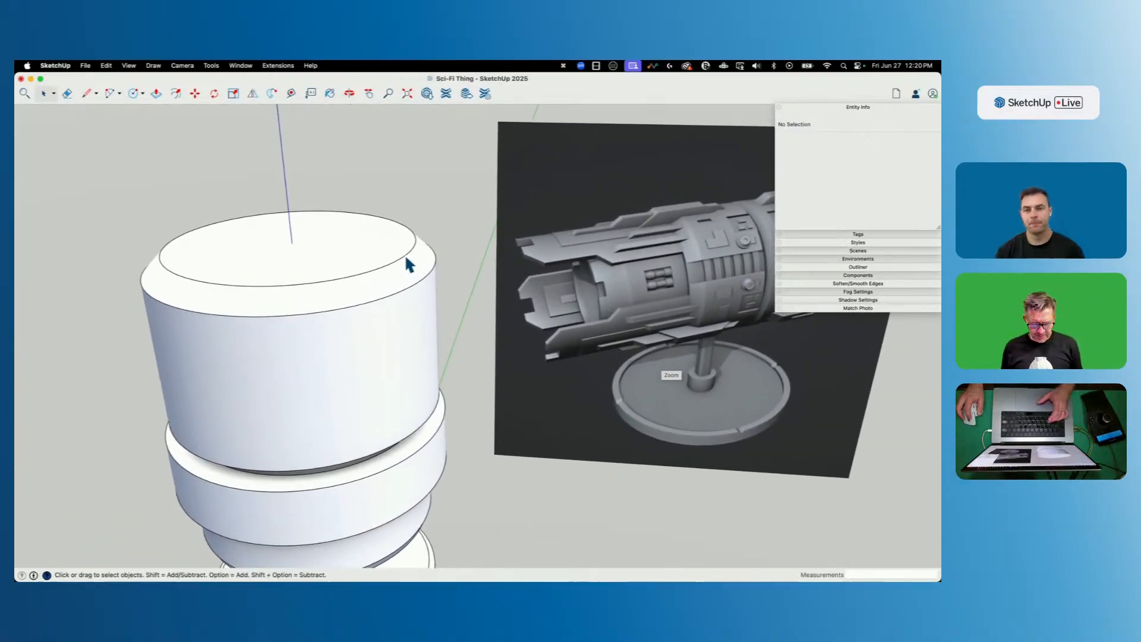
key(f)
click(406, 261)
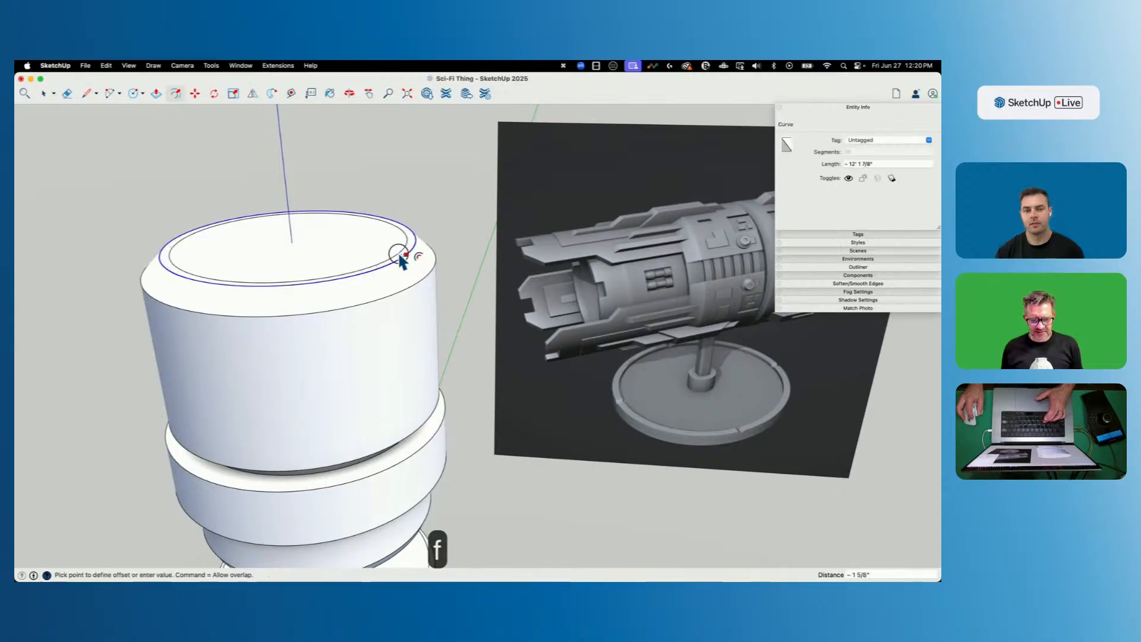
click(400, 256)
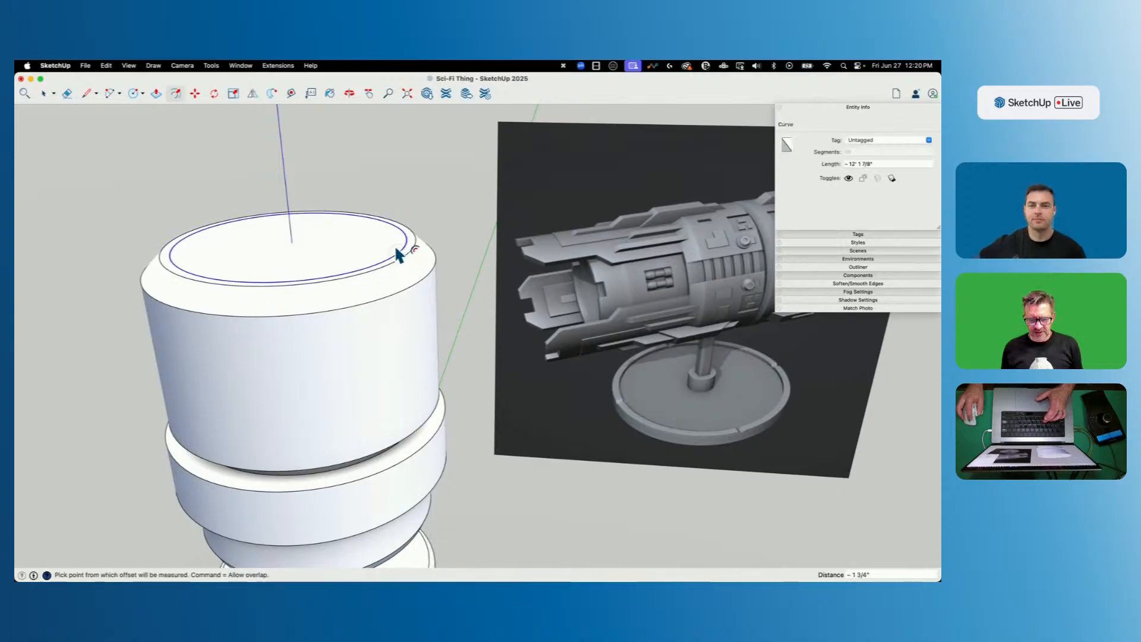
key(p)
click(387, 255)
scroll(373, 150, down, 2)
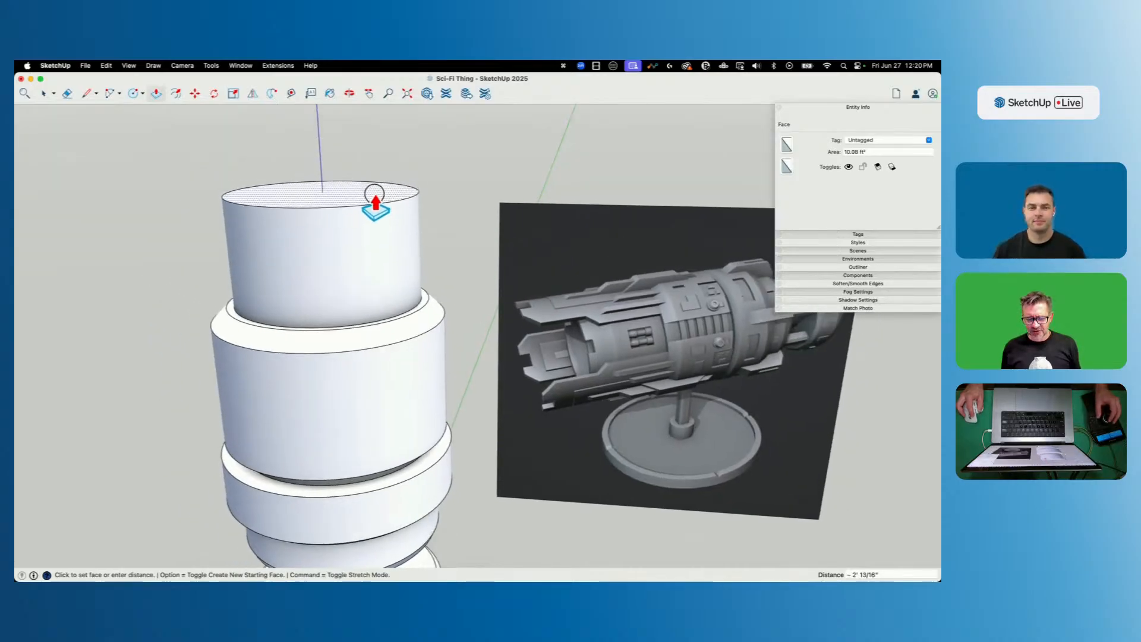
click(375, 202)
middle_drag(375, 195, 377, 197)
Offset the upper cylinder's top face inward about 5 9/16" and move the inner face up about 8 11/16" along the blue axis to form a taper.
key(f)
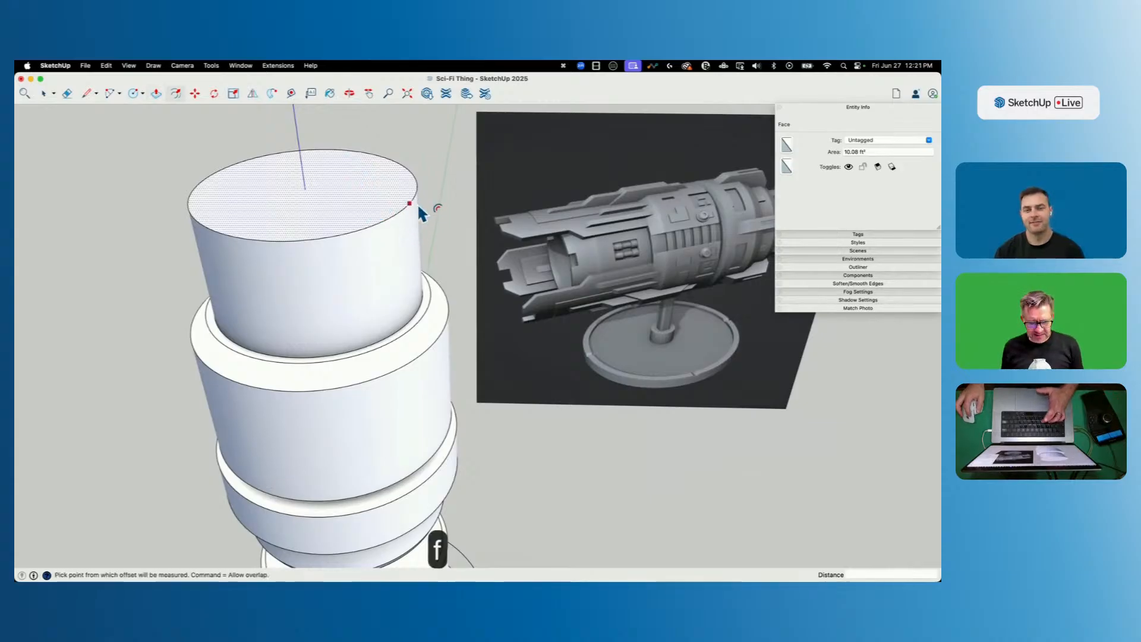
click(416, 199)
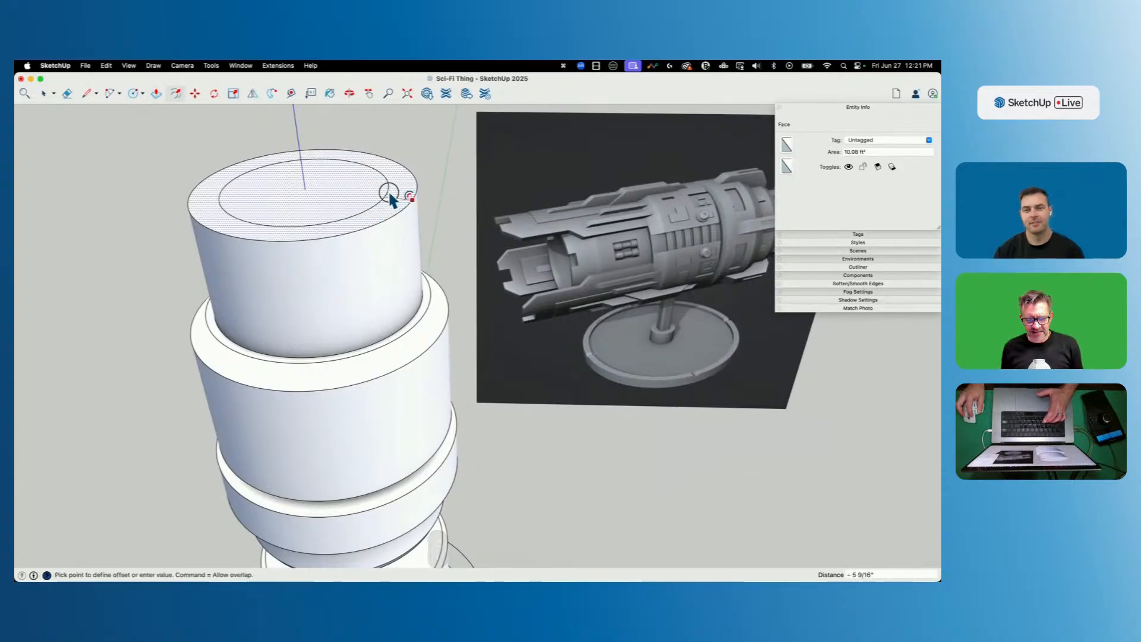
click(387, 190)
key(space)
click(387, 197)
key(m)
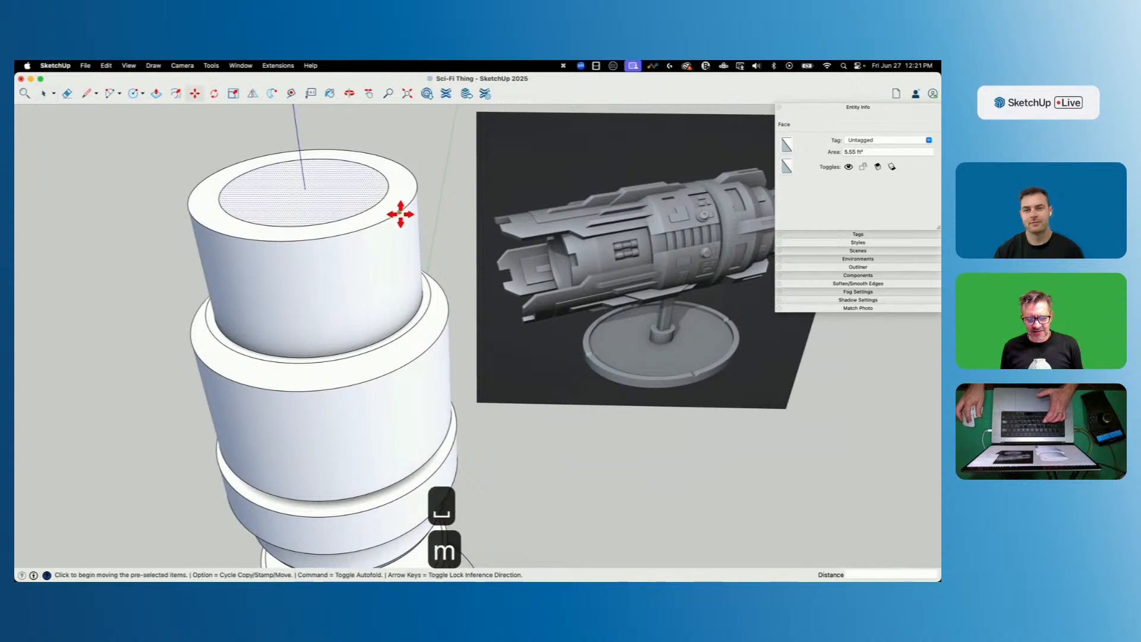
click(384, 330)
key(Up)
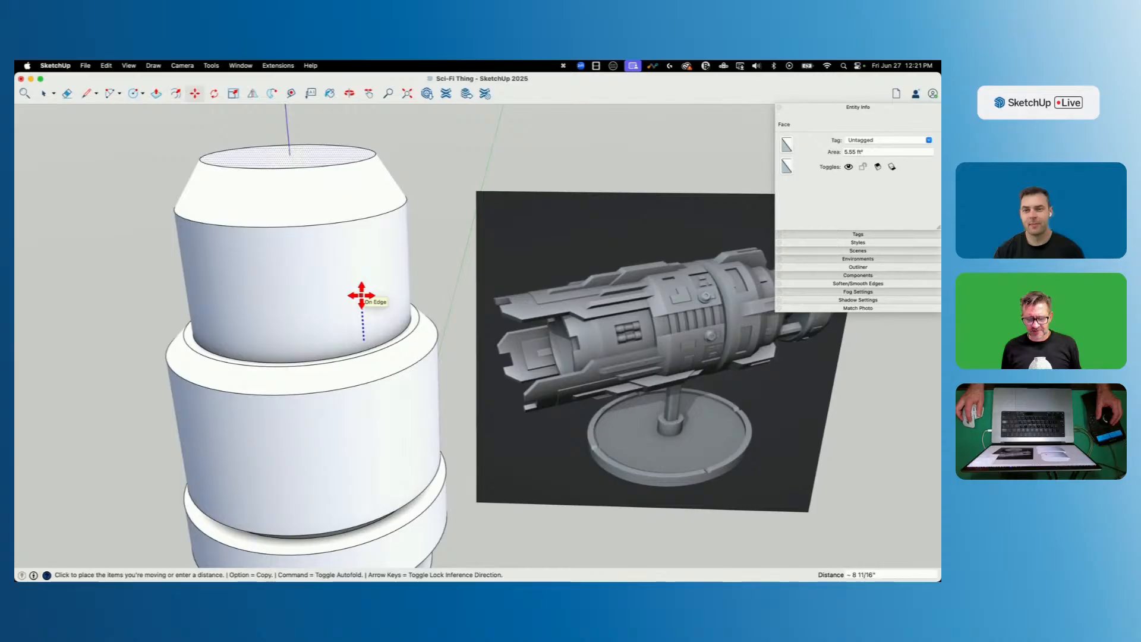
click(361, 295)
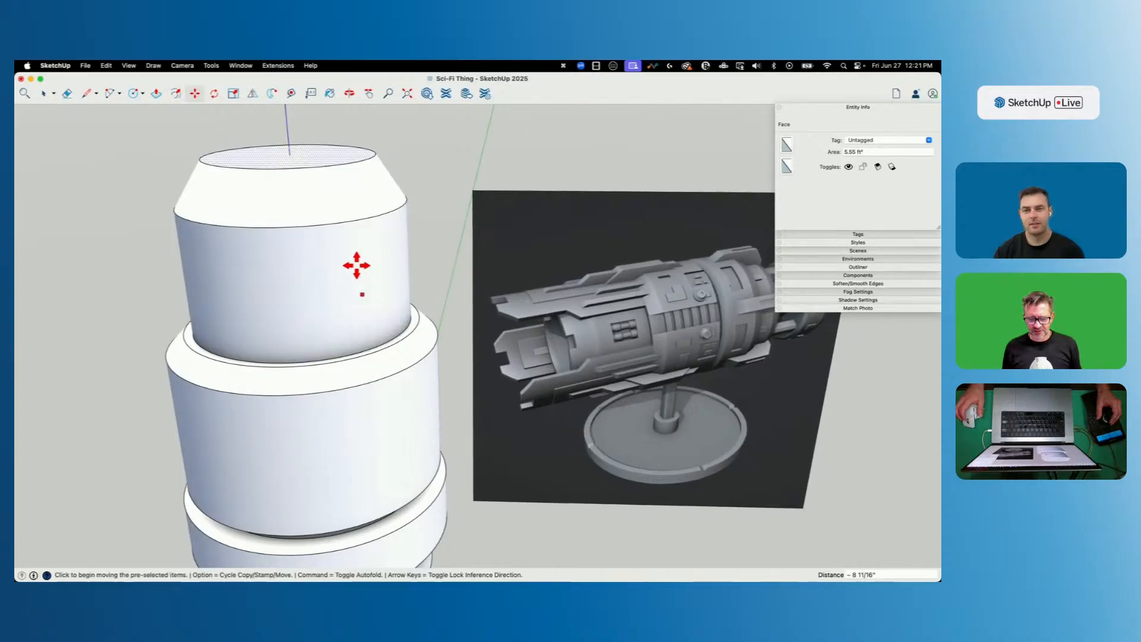
key(space)
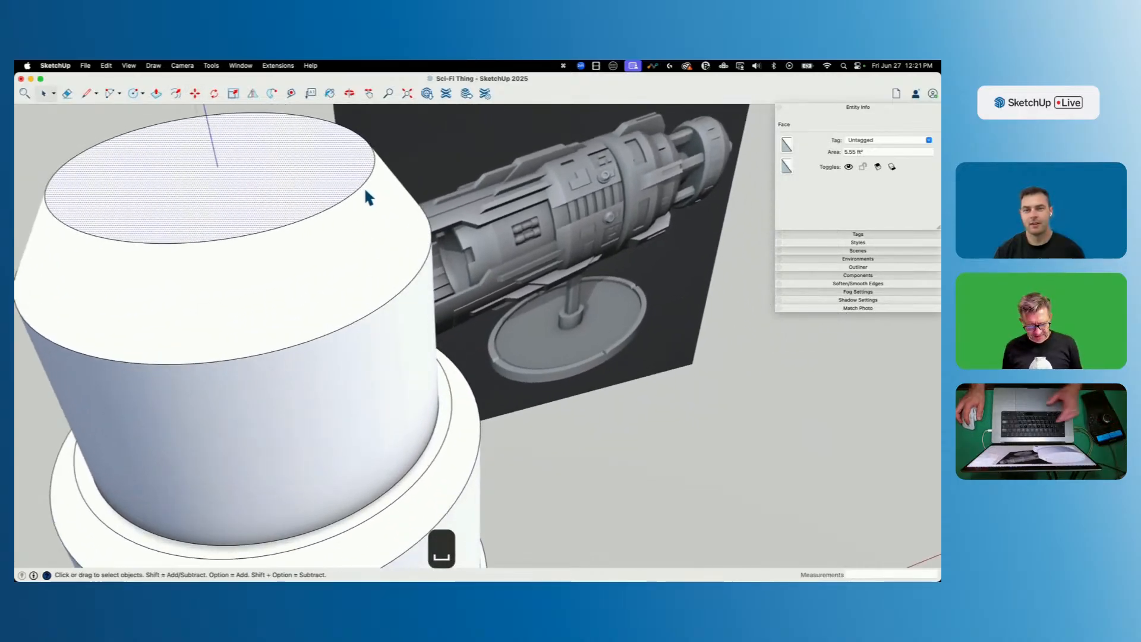
Offset the tapered top face inward about 1 3/8" and push/pull the inner face down about 1' 5/16" to hollow the end.
key(f)
click(355, 176)
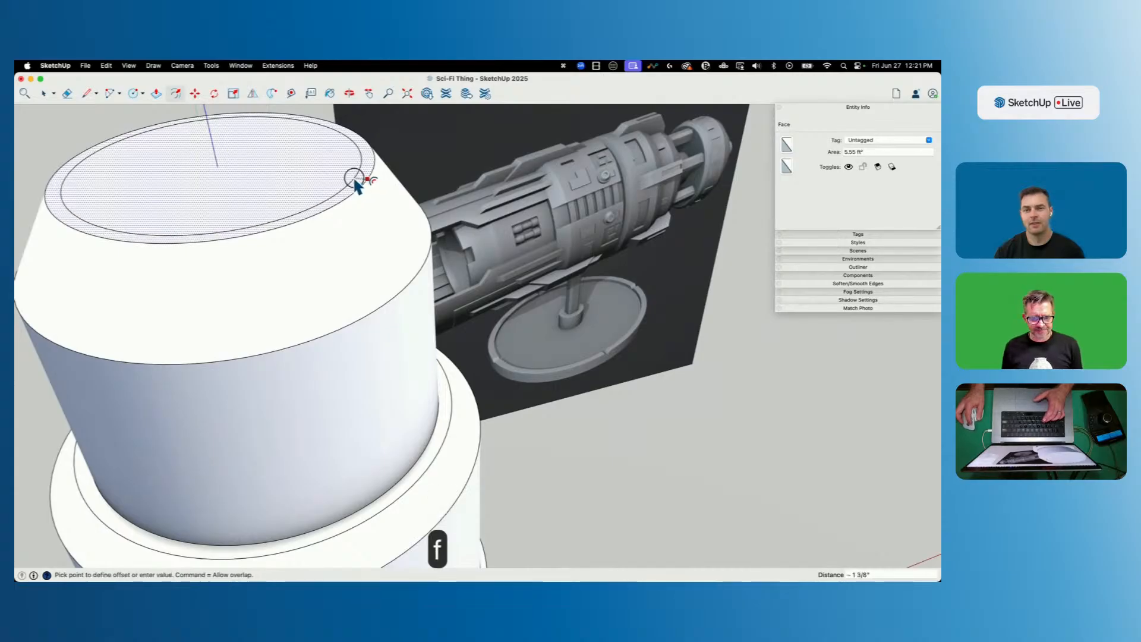
key(p)
click(249, 161)
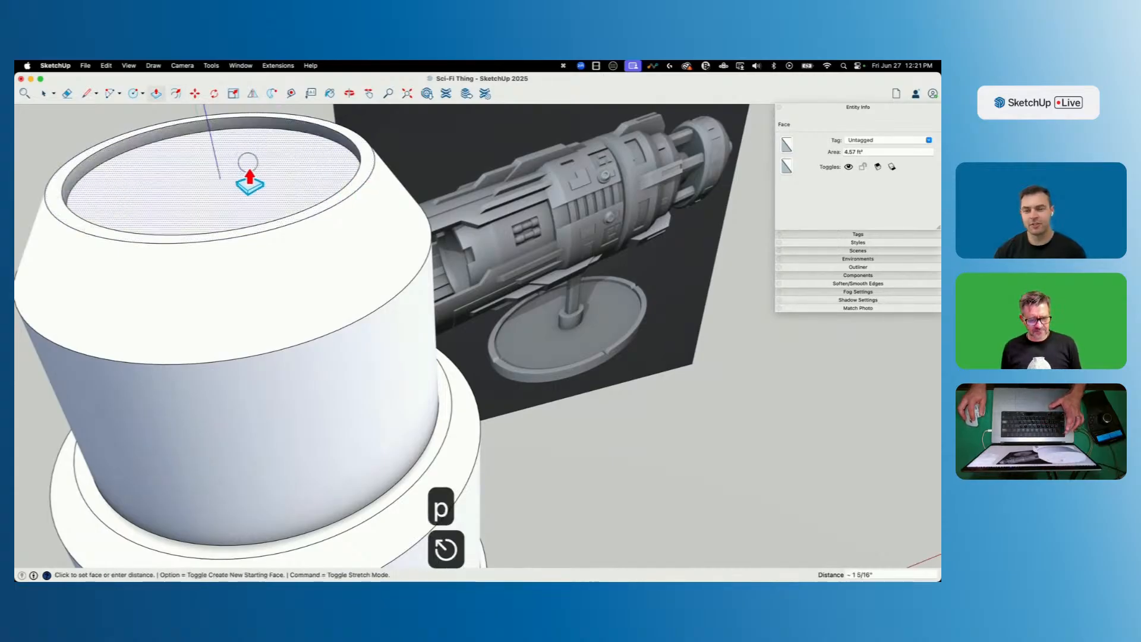
click(315, 249)
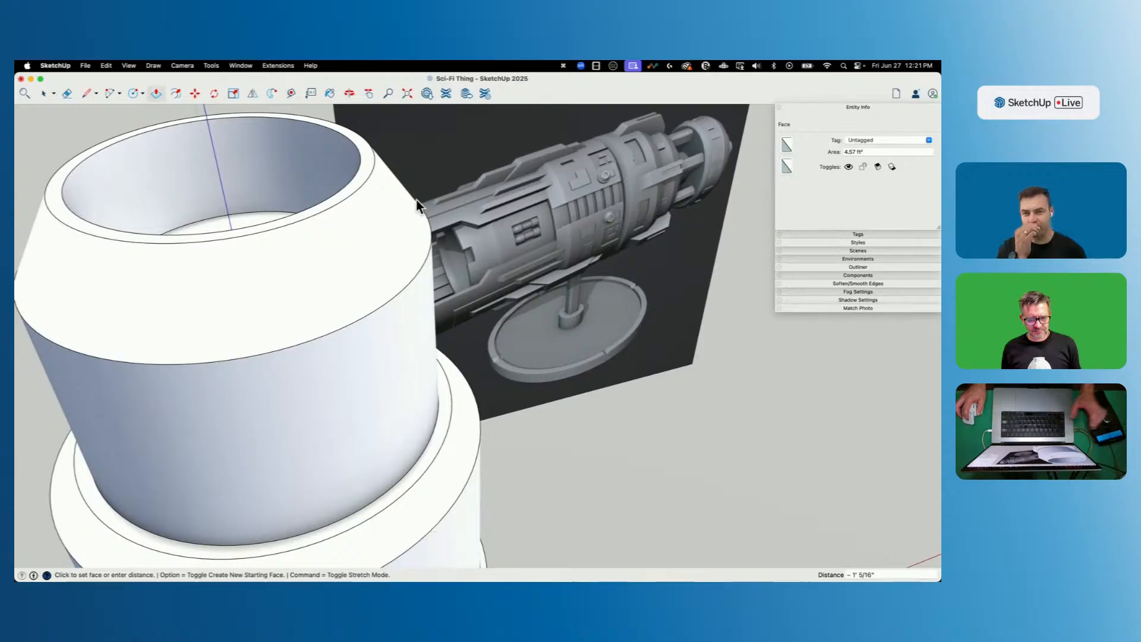
key(space)
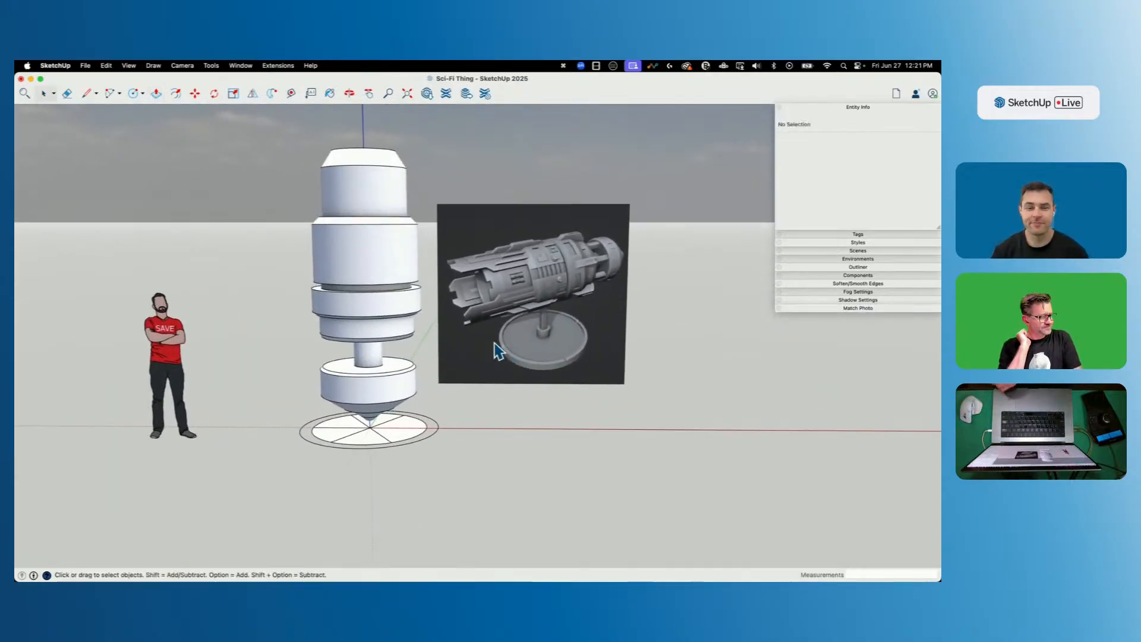
Save the model file.
key(super+s)
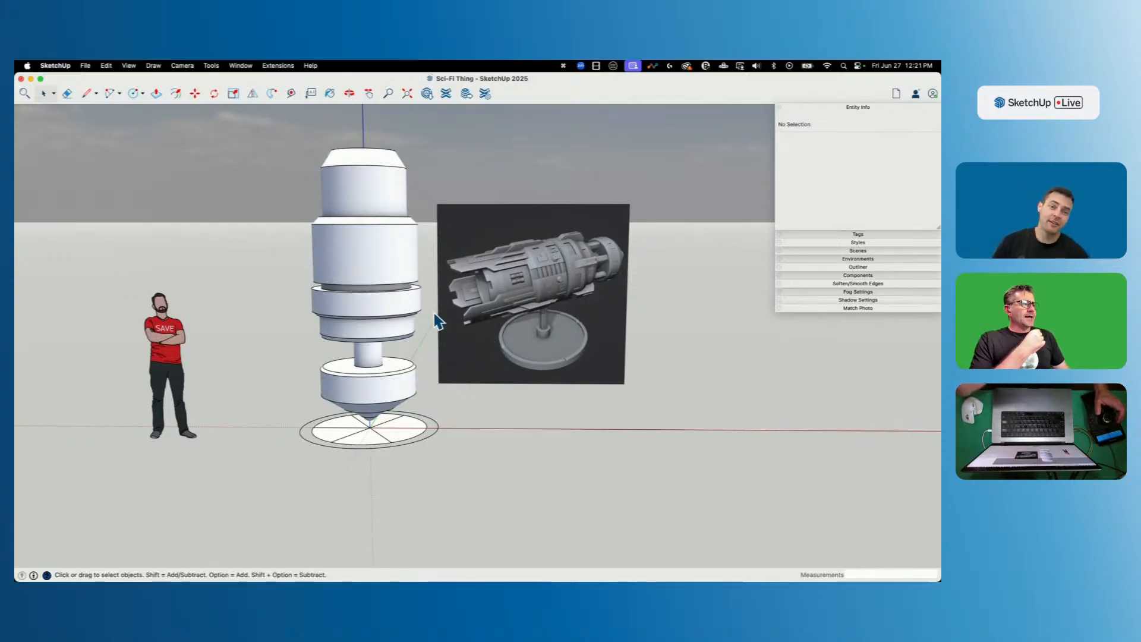
key(super+s)
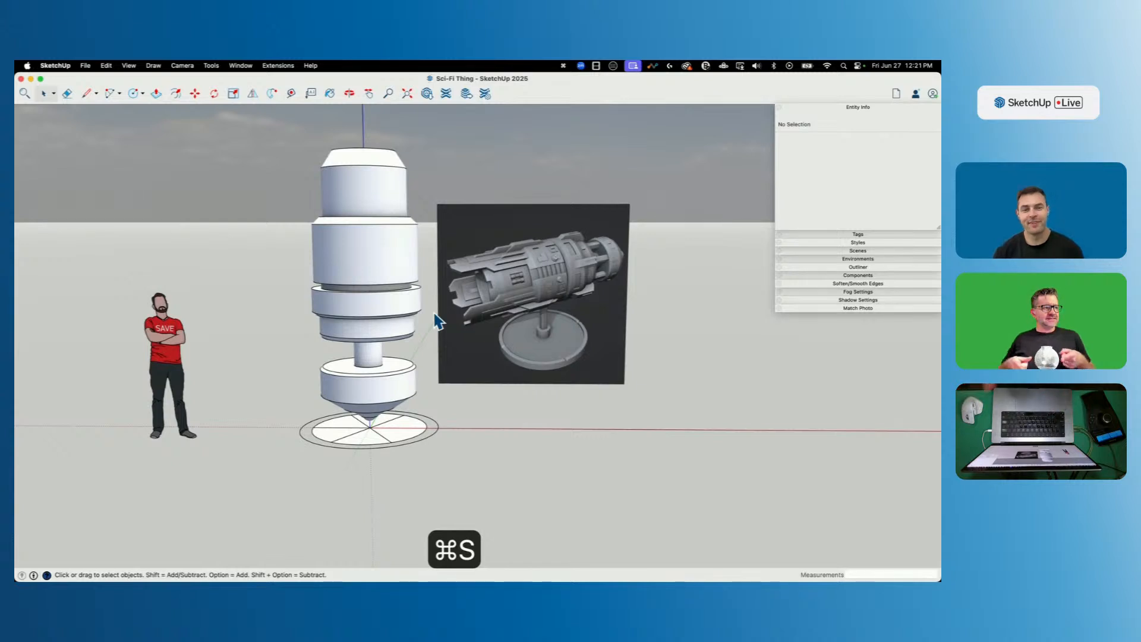
Select all connected geometry of the stacked ship body and make it a component named Temp.
scroll(443, 286, up, 5)
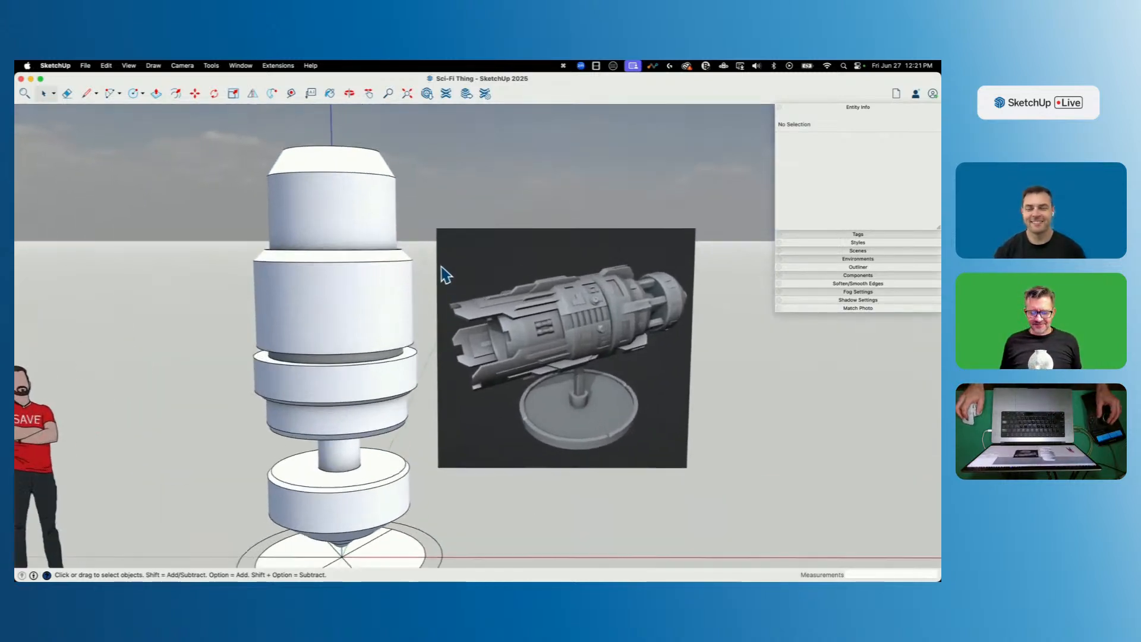
scroll(382, 297, down, 5)
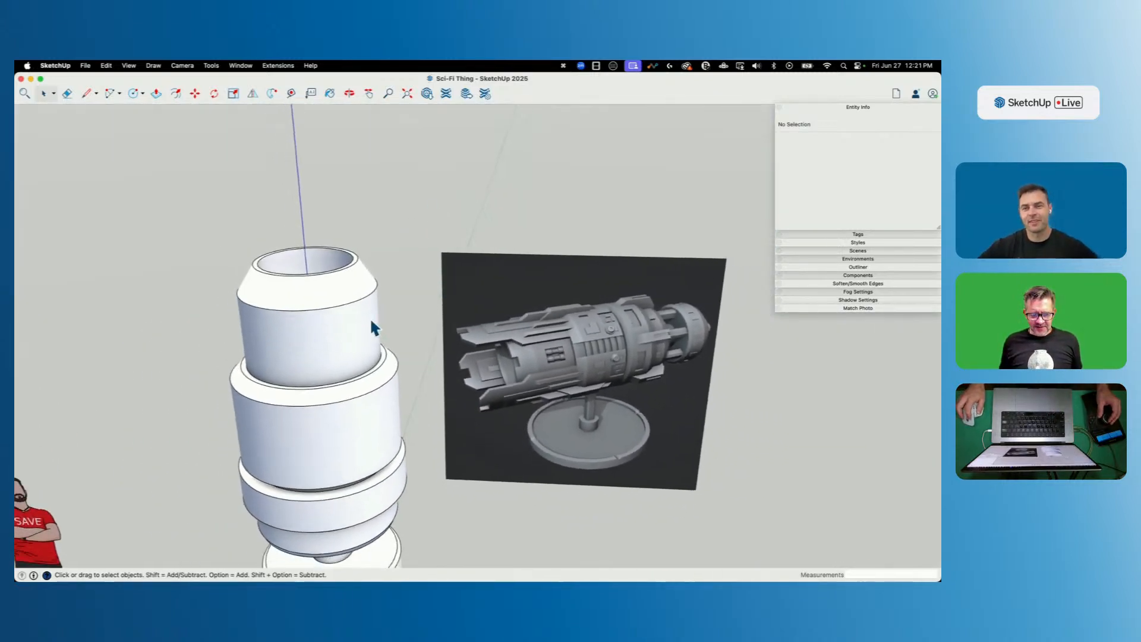
triple_click(365, 334)
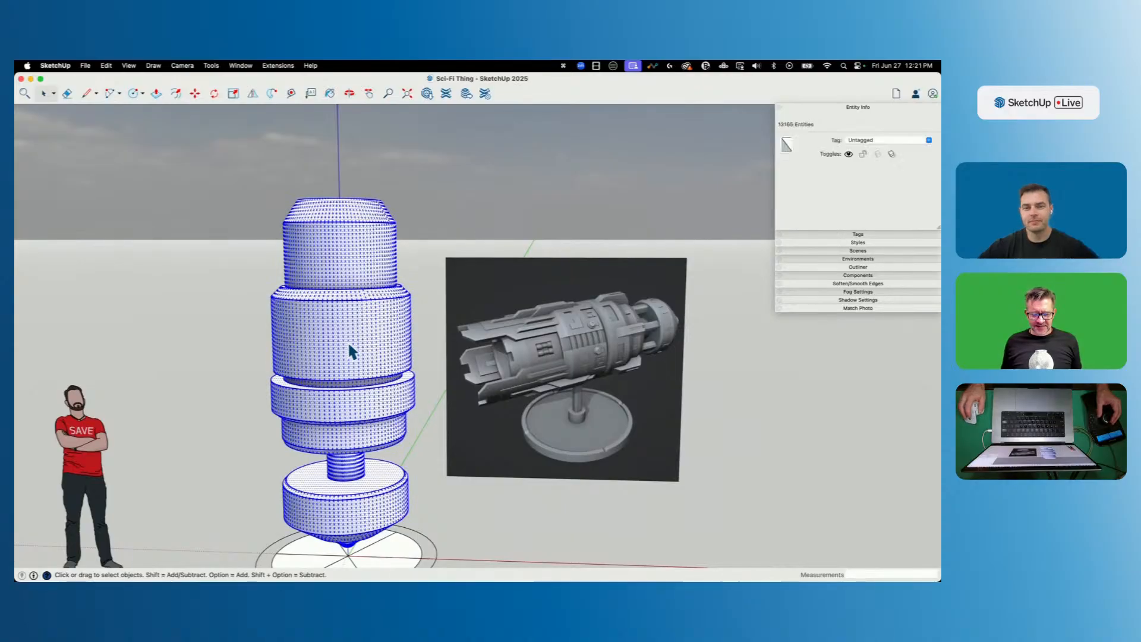
right_click(349, 345)
click(390, 387)
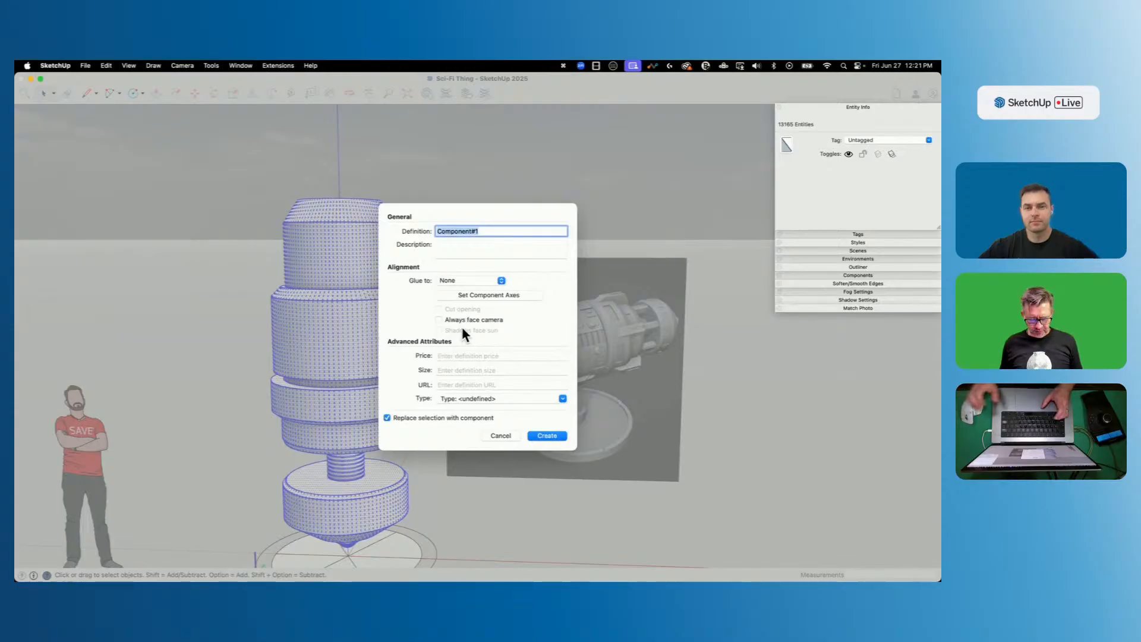
text(Temp)
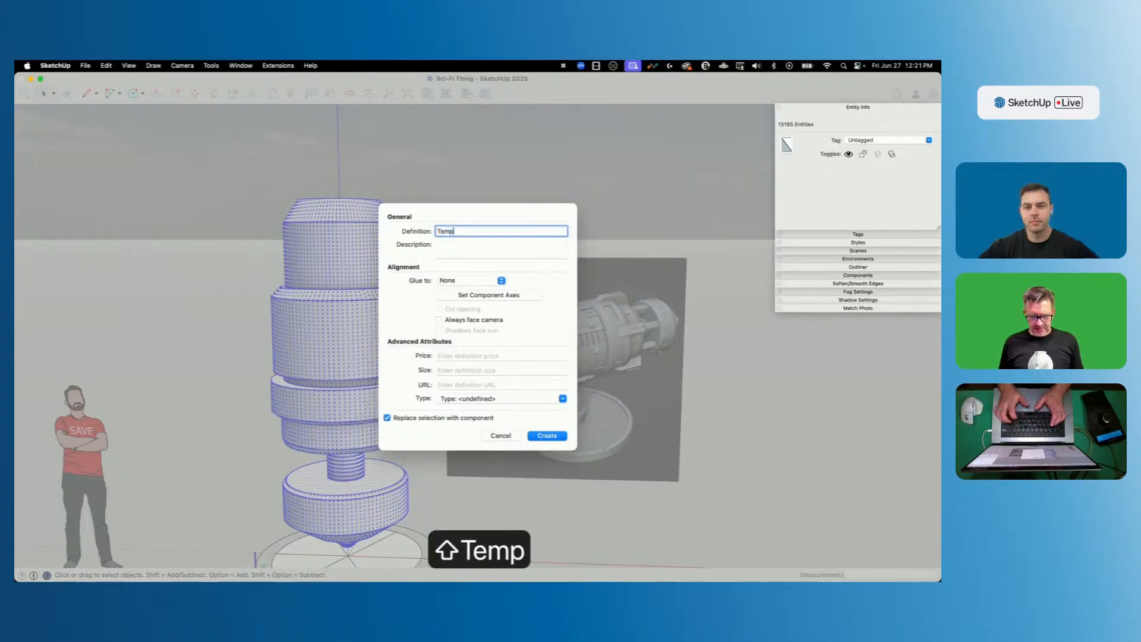
key(Return)
Place a copy of the Temp component about 19' 9" away, on the far side of the reference image.
key(m)
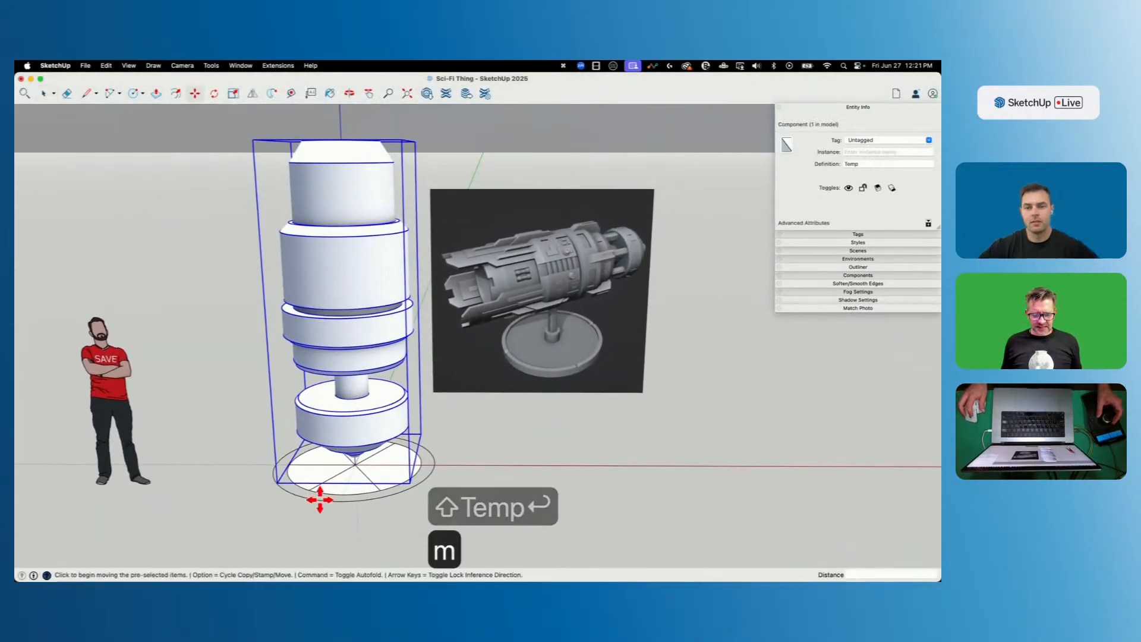
click(274, 481)
key(alt)
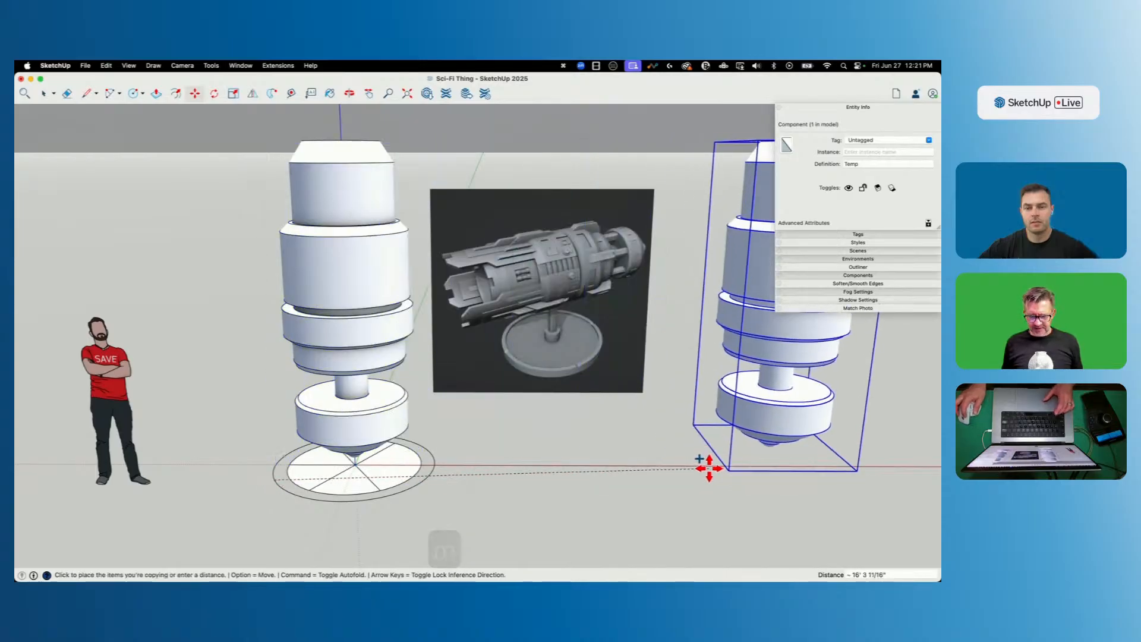
click(692, 411)
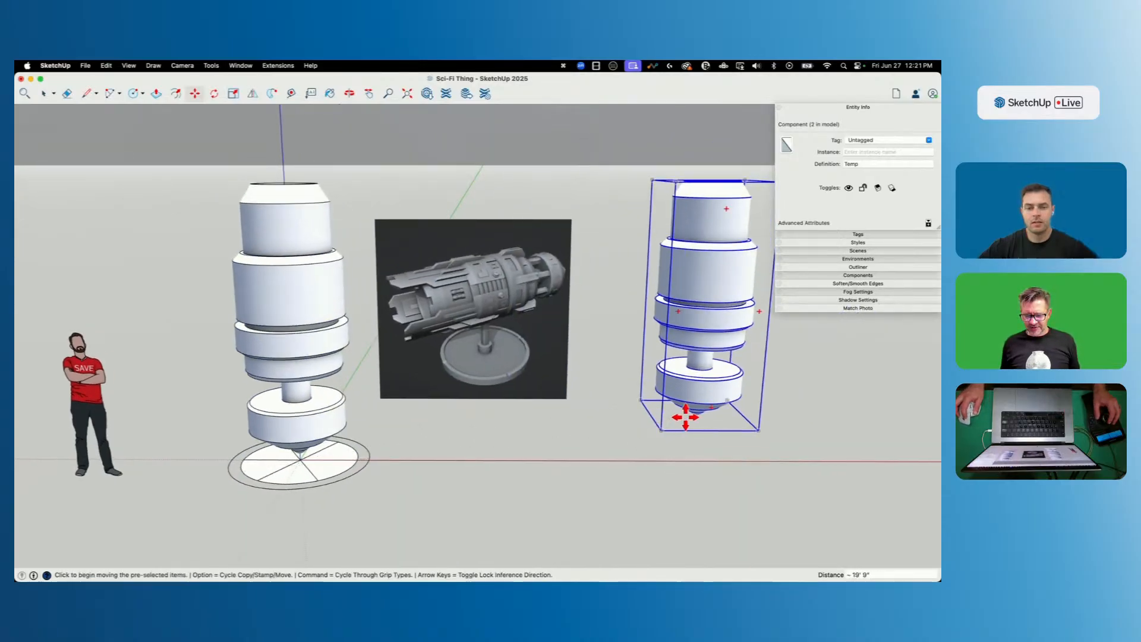
Rotate the Temp copy about 72° so it lies tilted on its side, and turn it to match the reference ship's heading.
key(q)
click(718, 302)
click(677, 315)
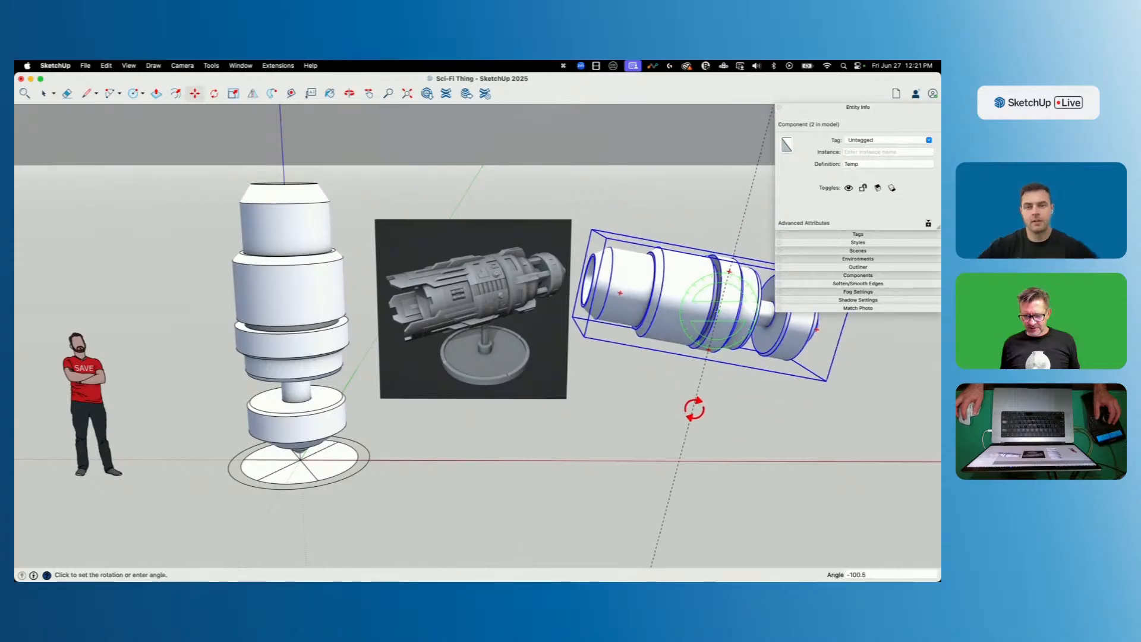
click(749, 423)
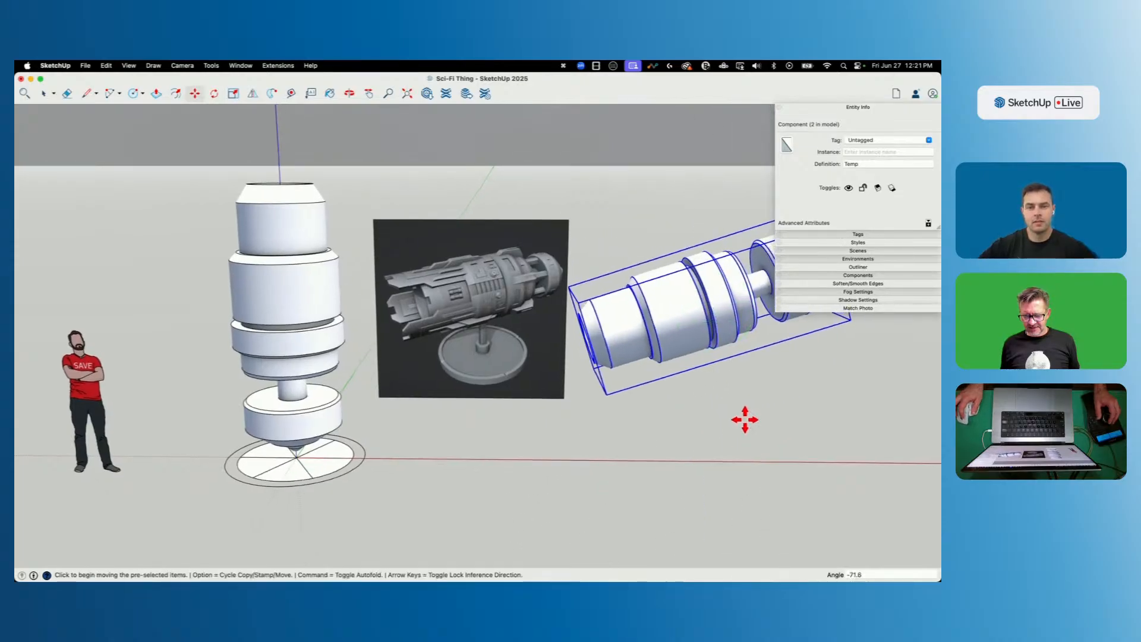
key(space)
key(m)
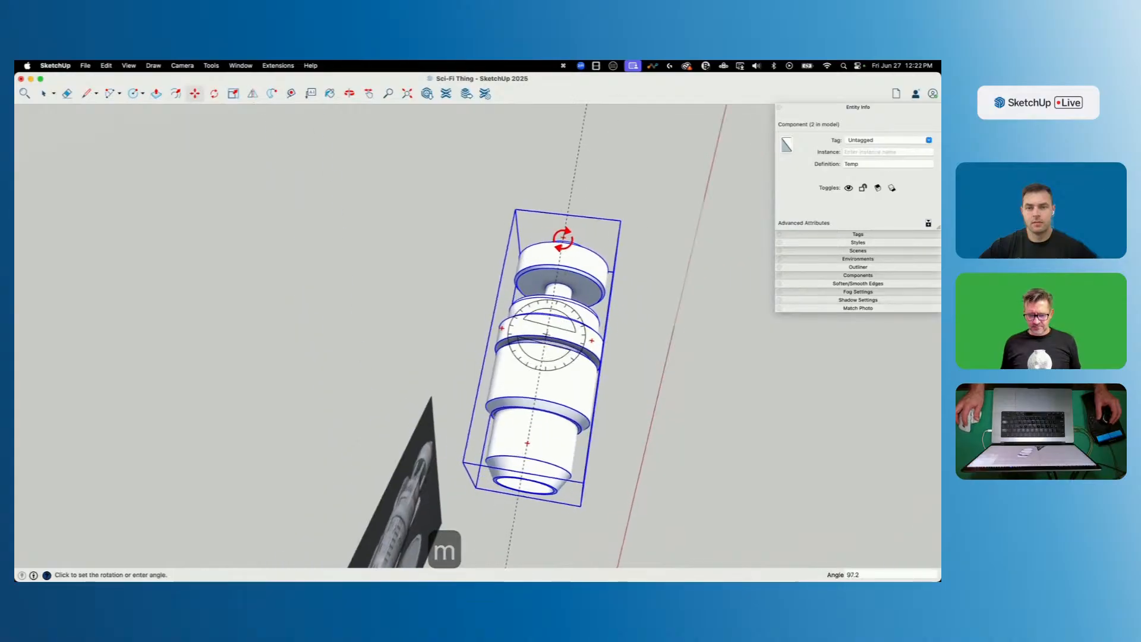
key(space)
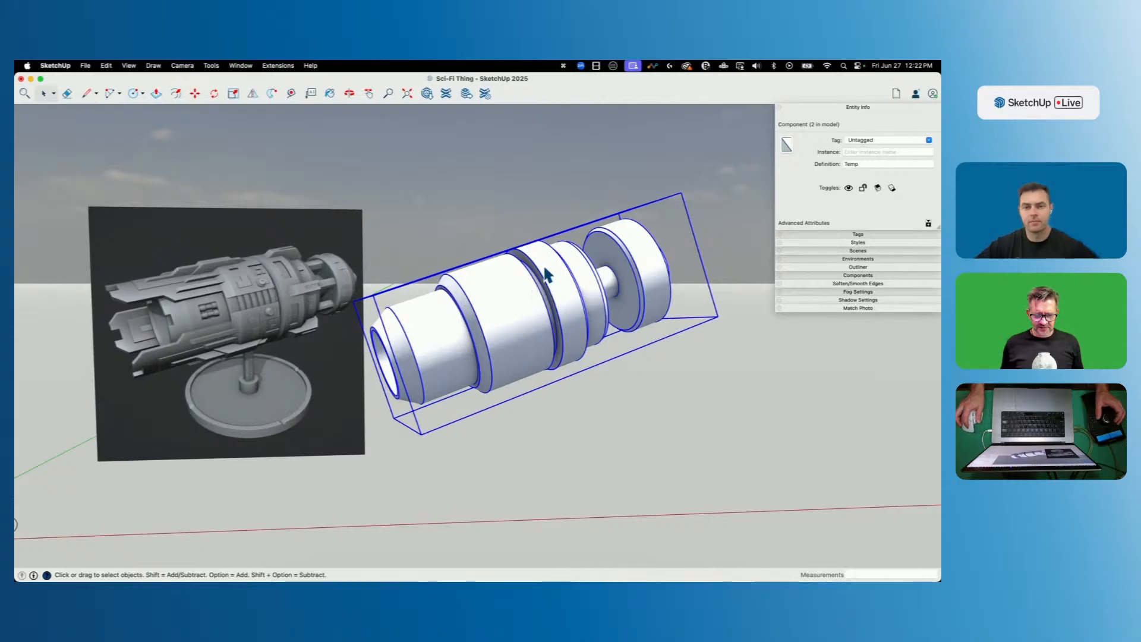
Open the Temp copy for editing and try to push/pull the ring face in the groove beside the wide collar.
double_click(541, 282)
key(p)
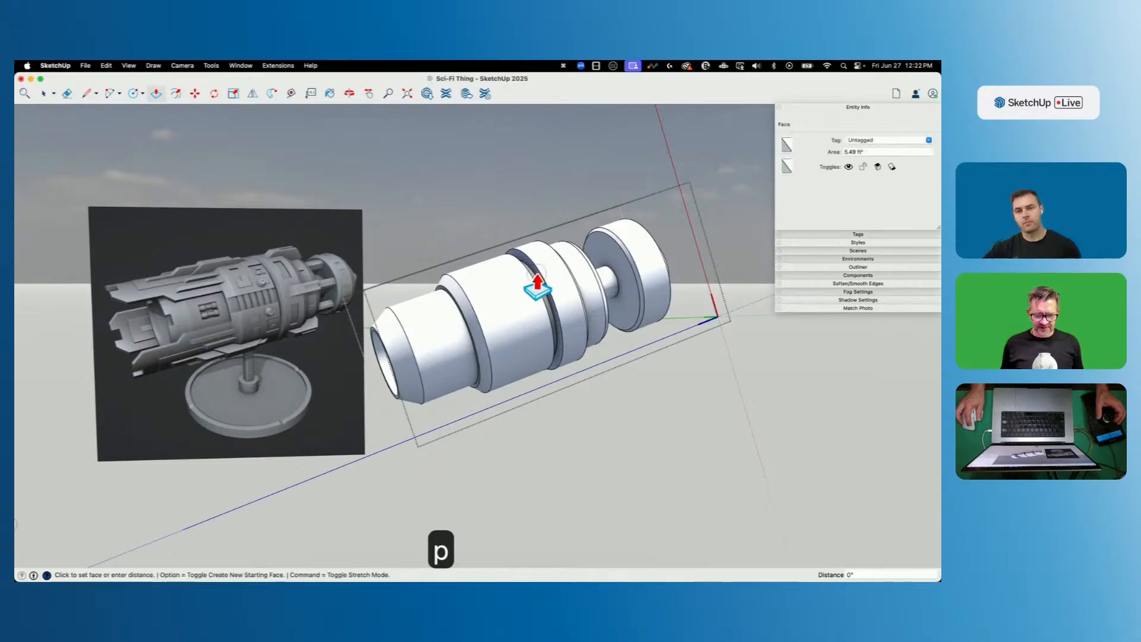
key(Escape)
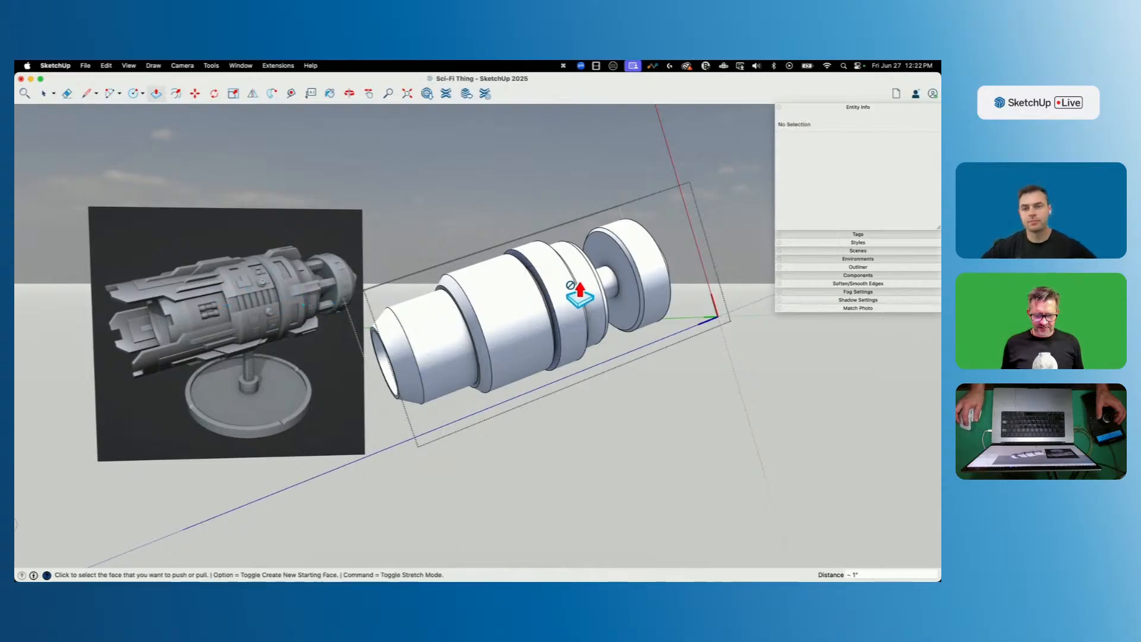
key(space)
Select the narrow beveled rim surface of the wide collar and move it about 1 3/4" along the blue axis.
scroll(594, 285, up, 5)
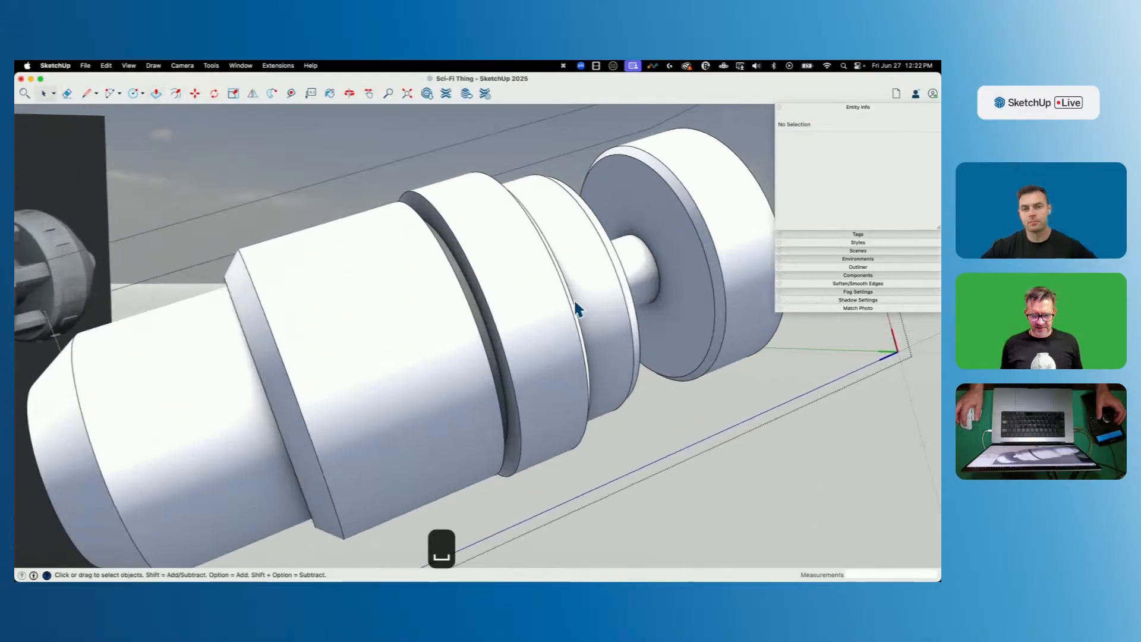
click(571, 304)
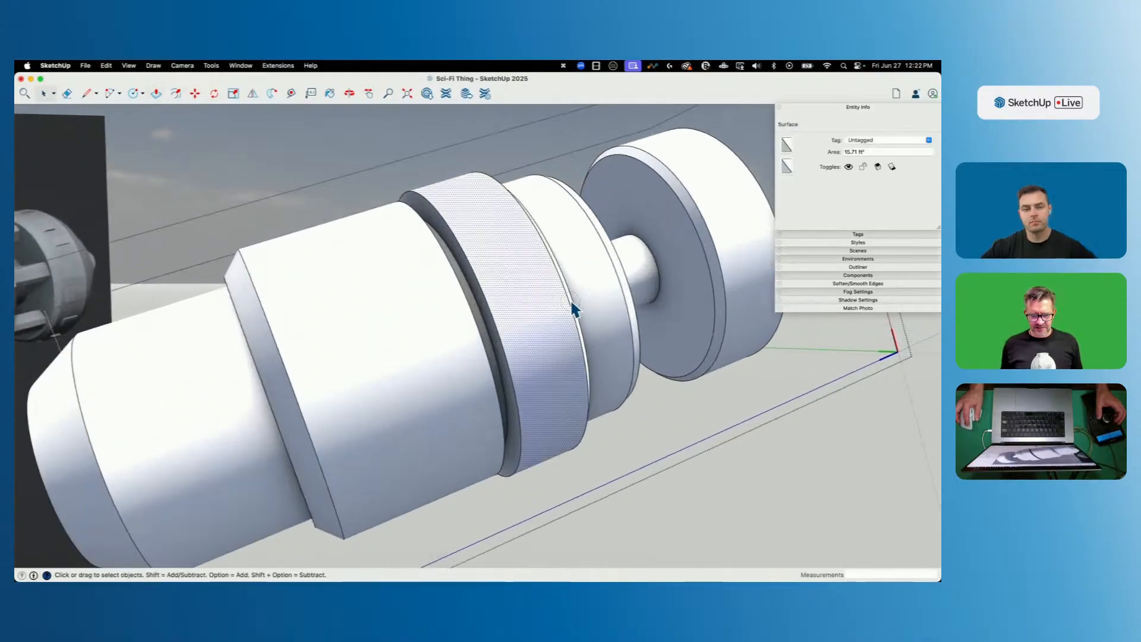
scroll(572, 304, up, 3)
click(572, 305)
scroll(571, 305, down, 3)
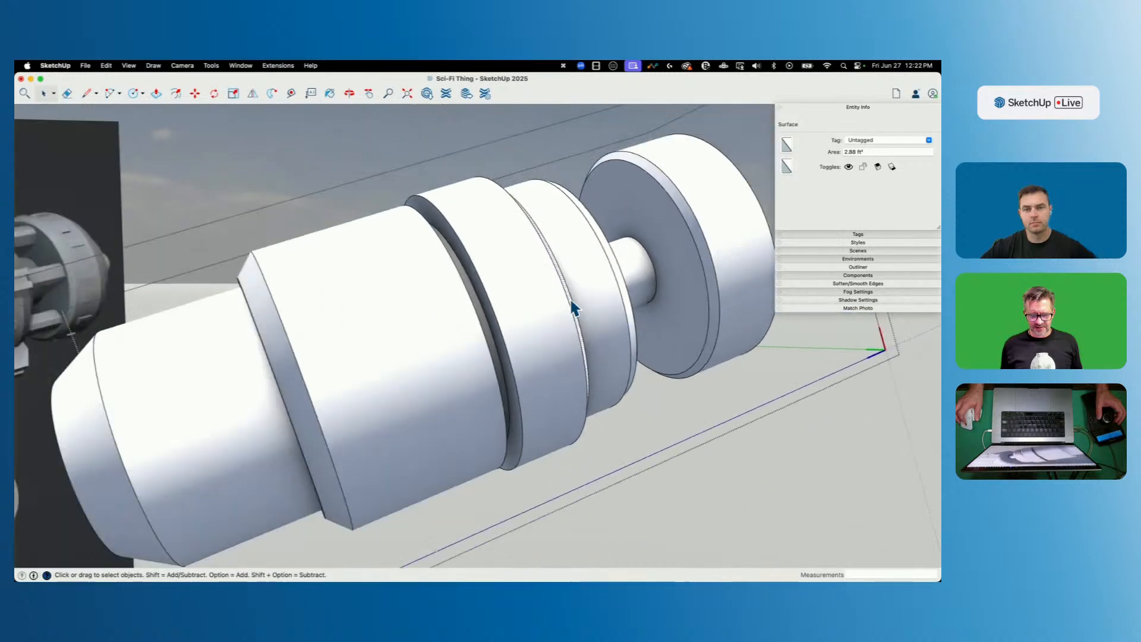
scroll(575, 307, down, 3)
key(m)
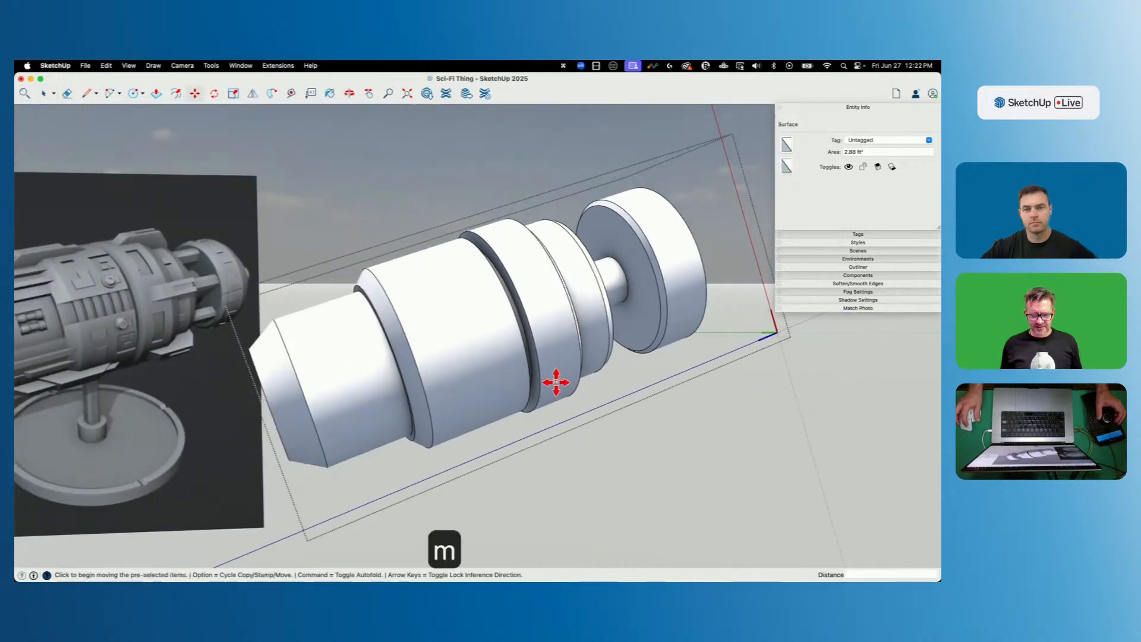
click(628, 402)
key(Up)
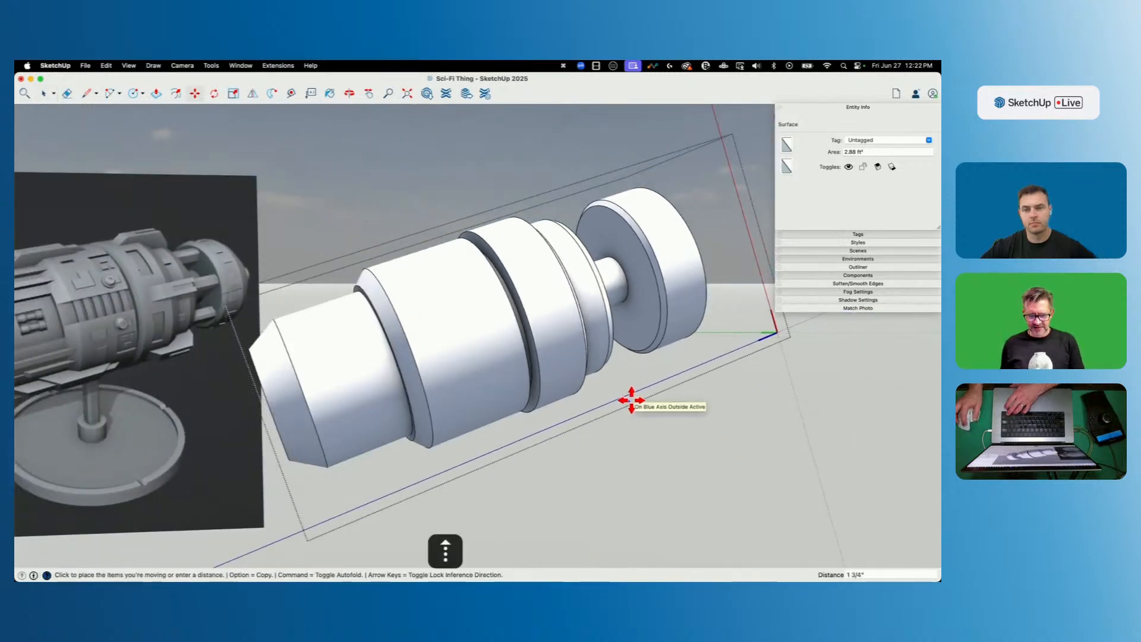
click(631, 400)
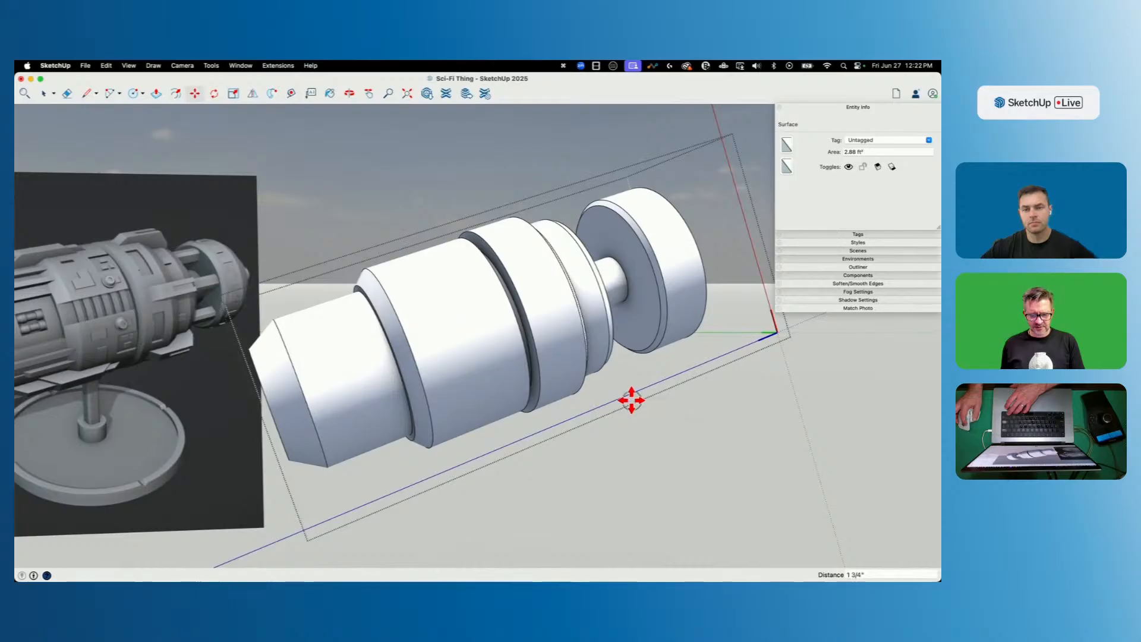
key(space)
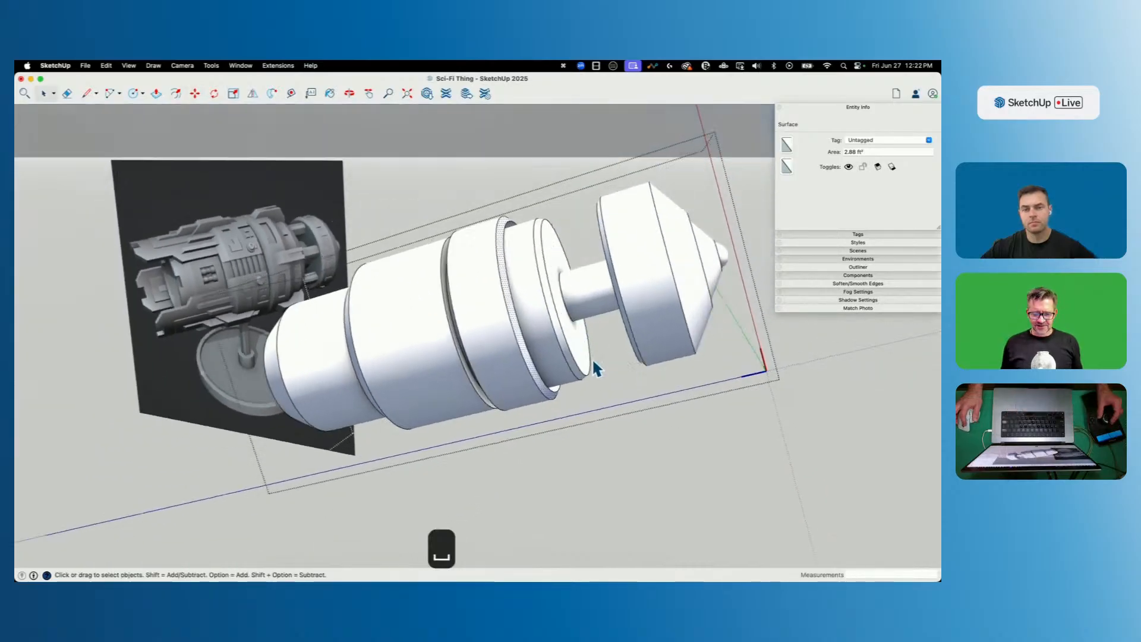
Select the collar's rear inner edge loop with its adjoining face and move them about 2 7/16" along the blue axis.
click(537, 325)
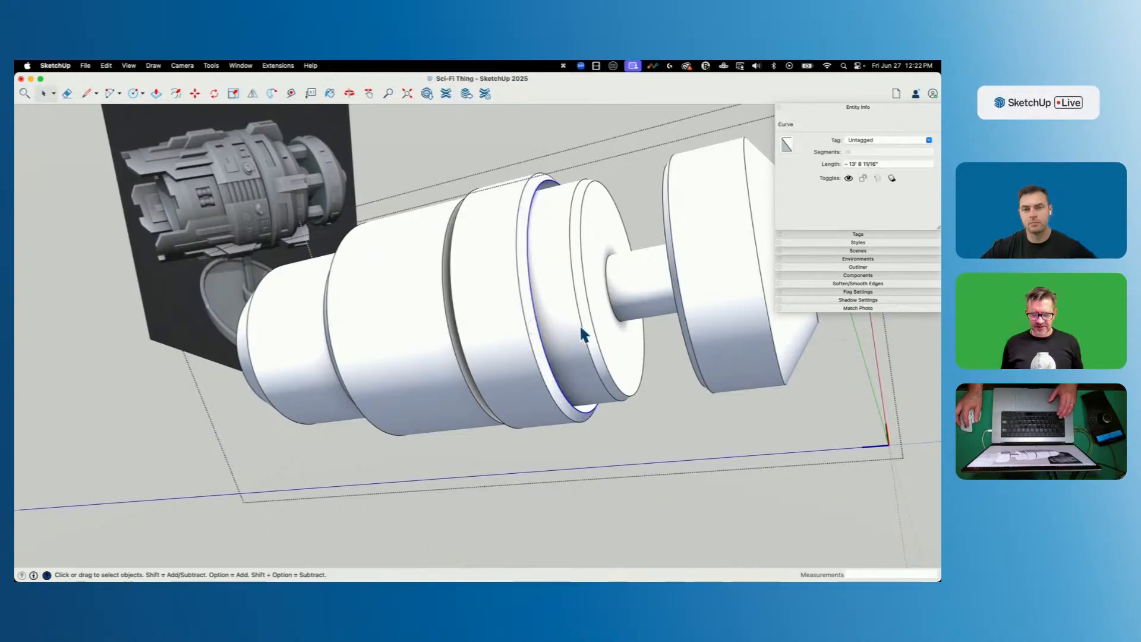
shift+click(605, 316)
middle_drag(607, 419, 593, 433)
key(m)
key(Up)
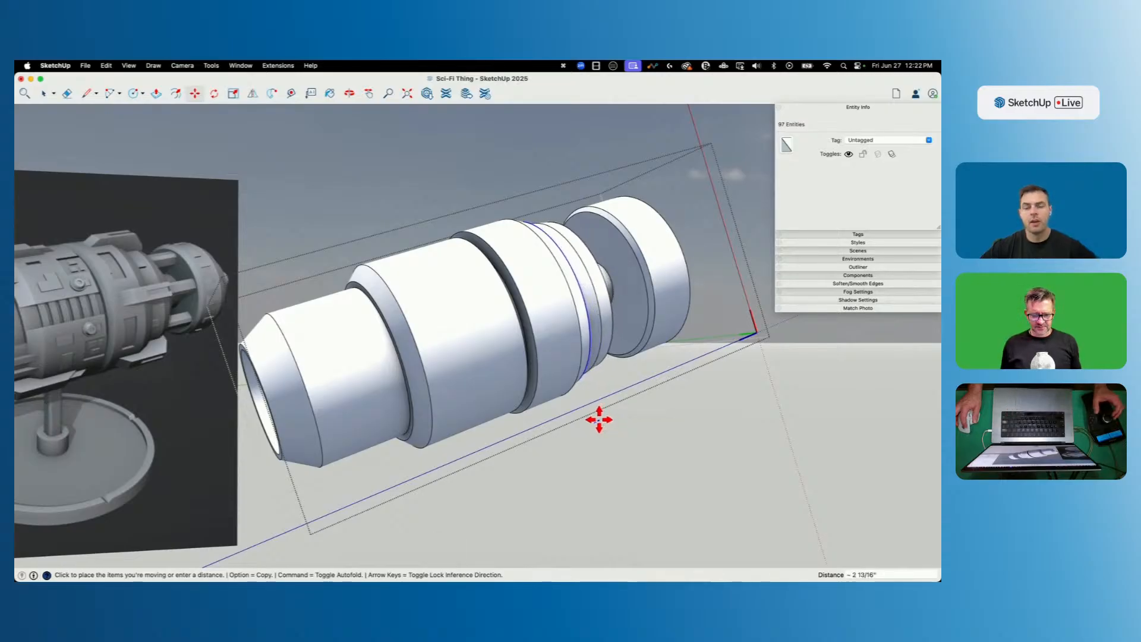
click(599, 420)
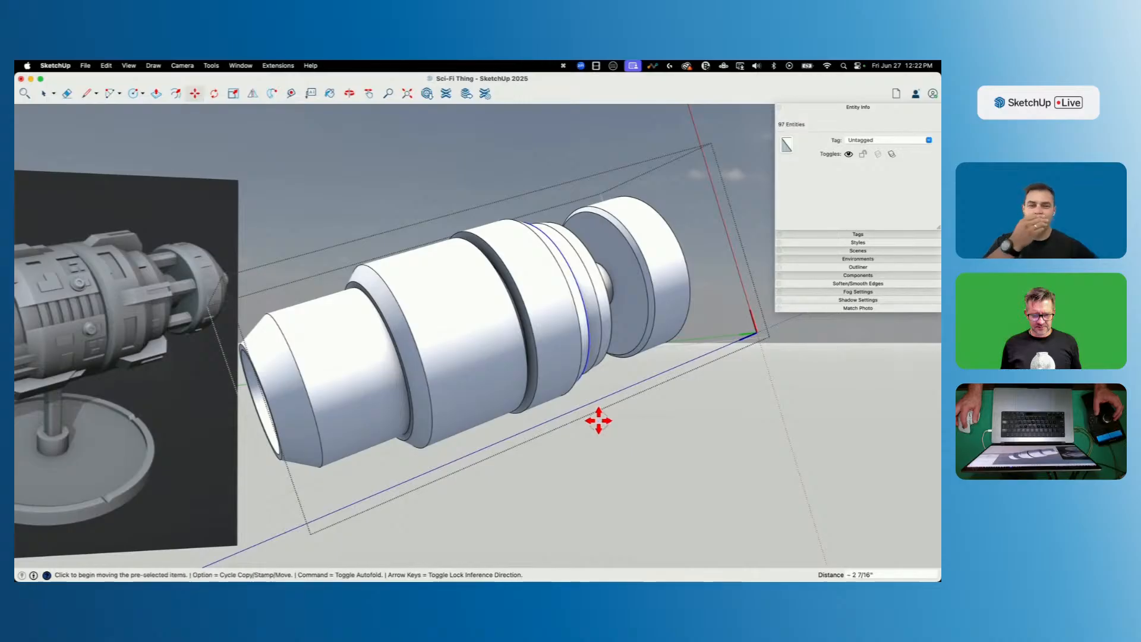
key(space)
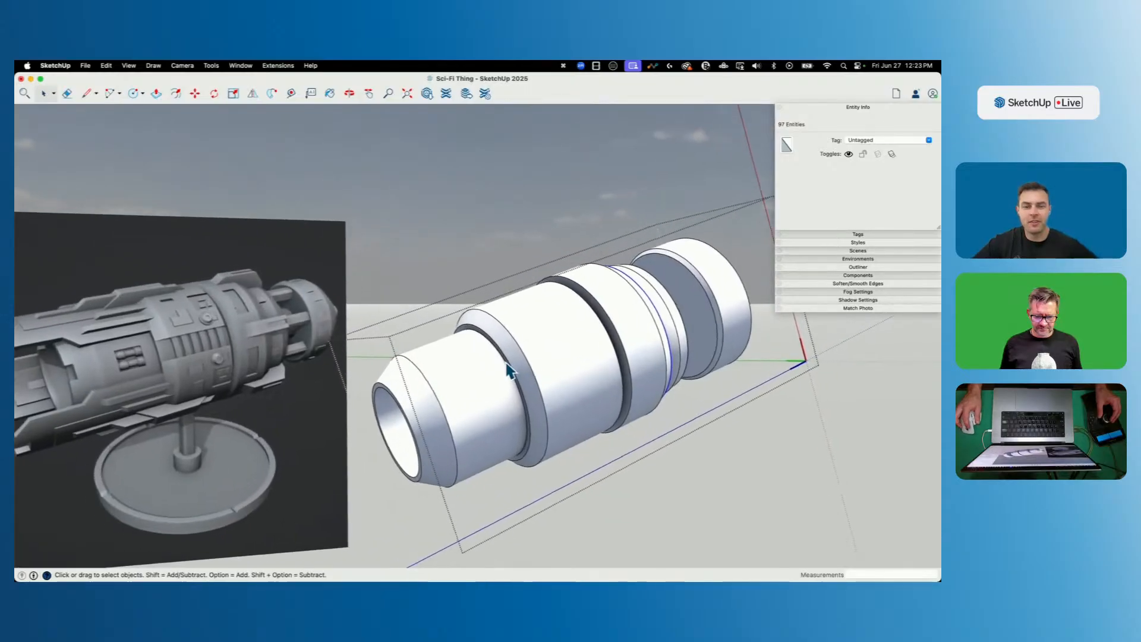
Move the narrow ring face between the front cylinder and the beveled main body about 2 3/16" along the blue axis.
click(535, 350)
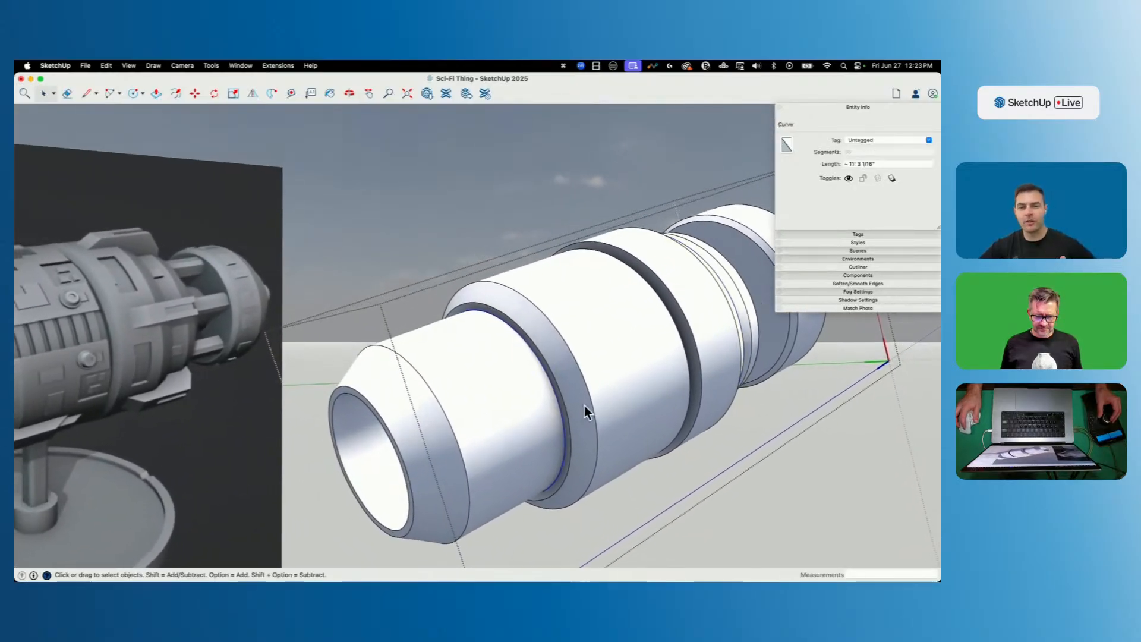
click(580, 323)
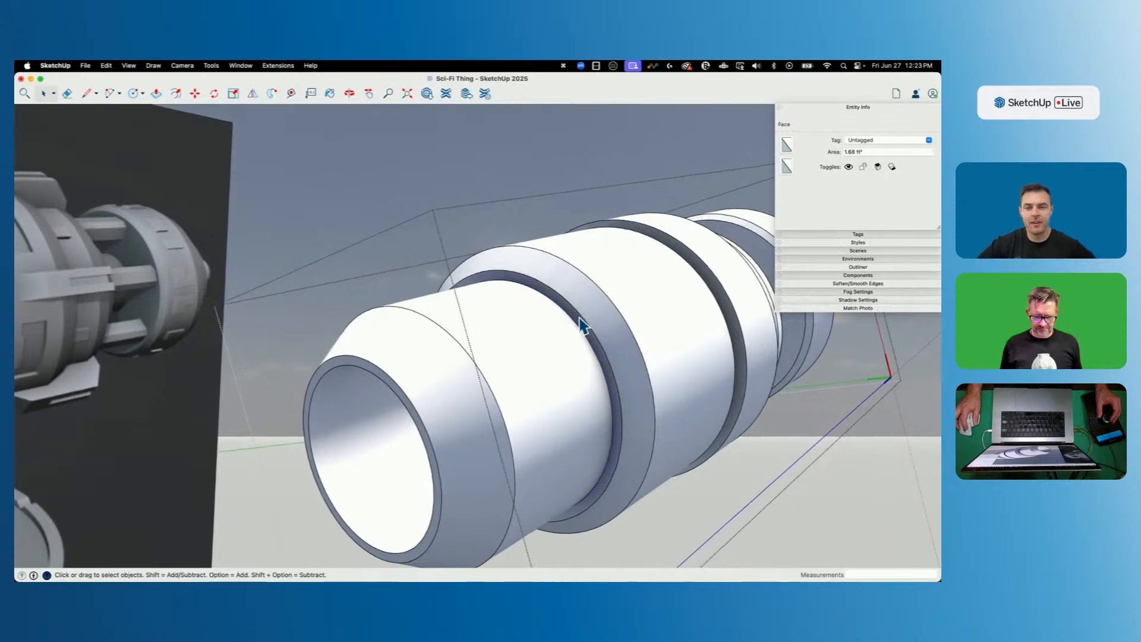
key(m)
click(643, 453)
key(Up)
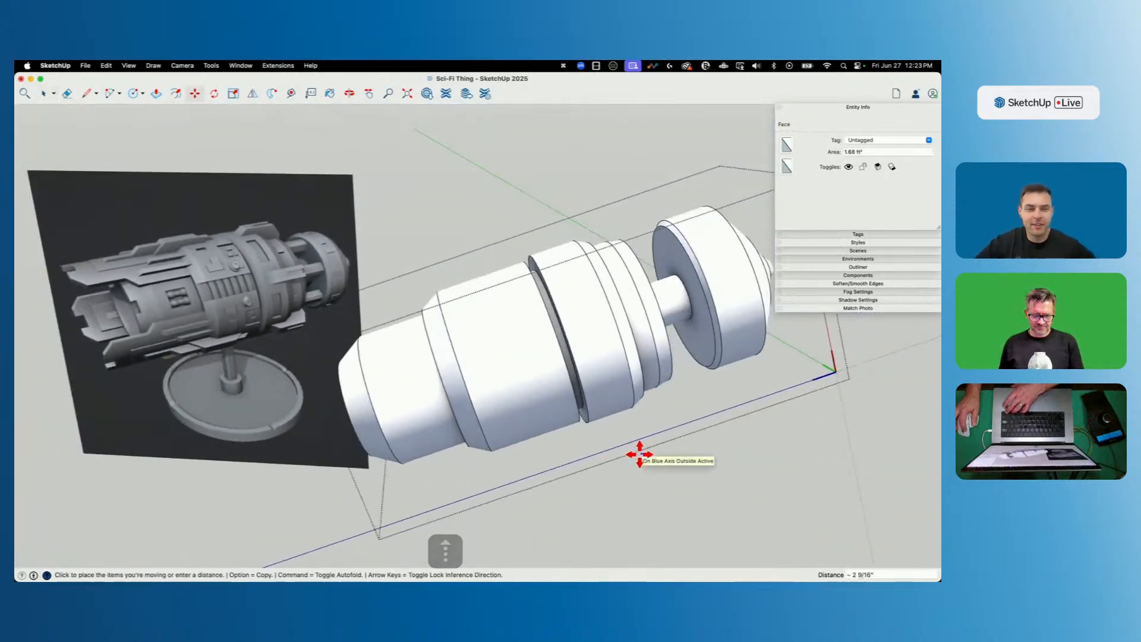
click(640, 454)
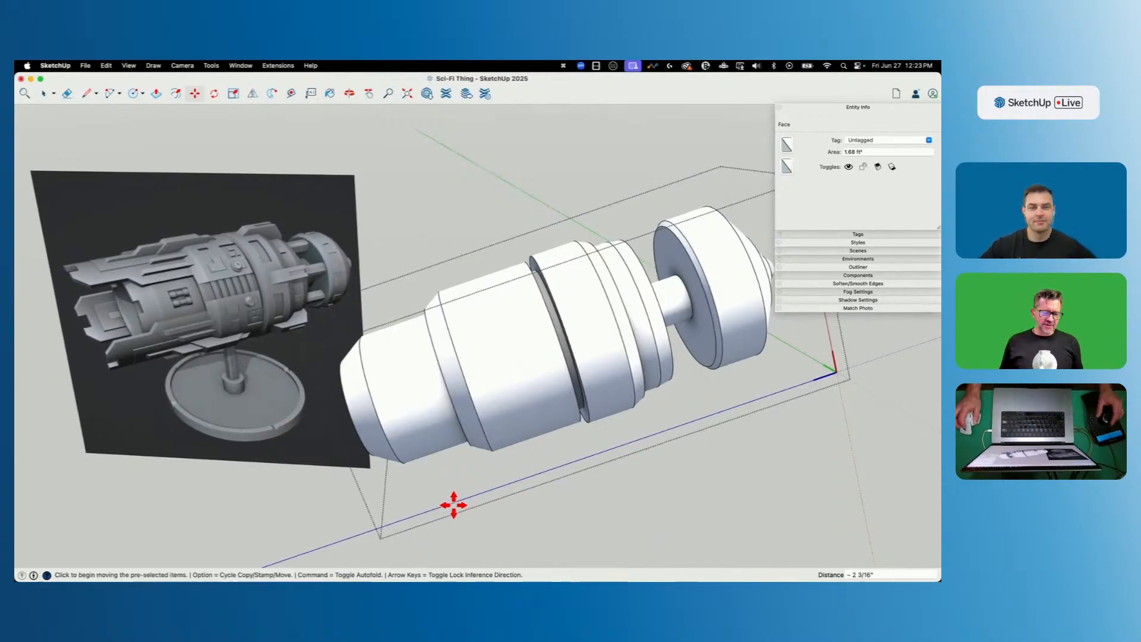
key(space)
Move the thin rim face of the hollow front end about 2 15/16" along the blue axis.
middle_drag(458, 508, 404, 437)
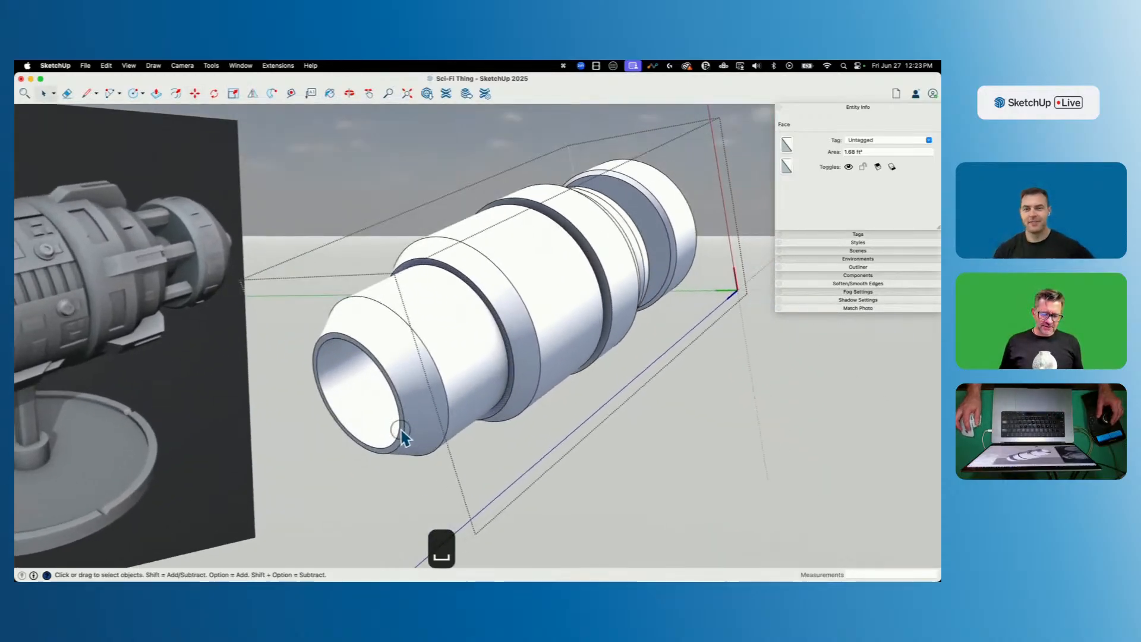
click(400, 432)
scroll(403, 440, up, 3)
click(411, 443)
scroll(433, 459, down, 6)
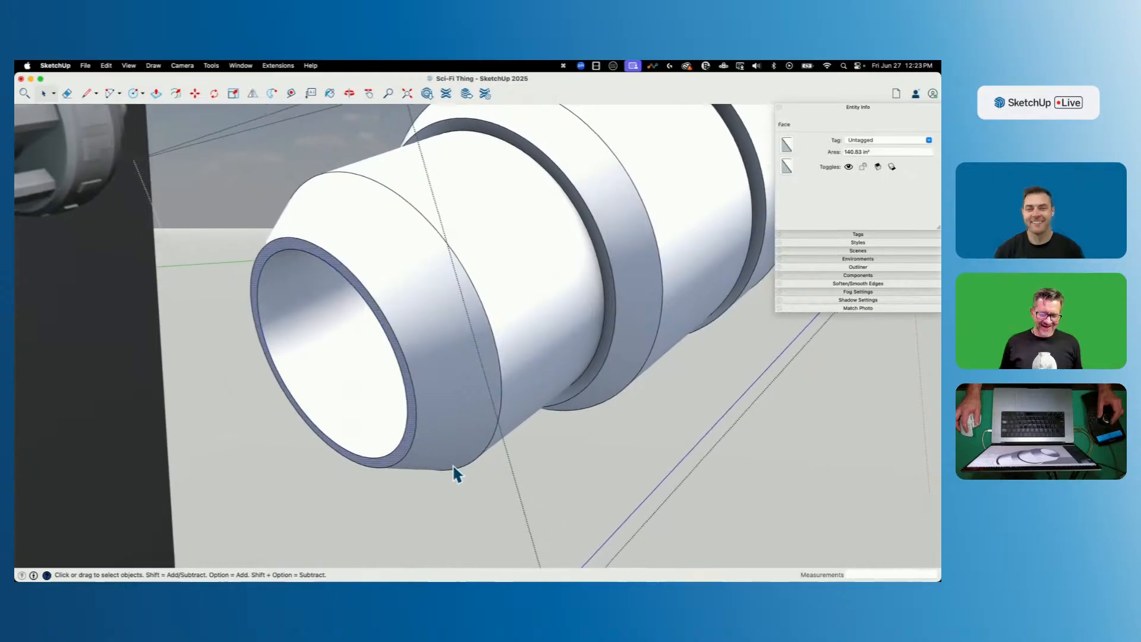
key(m)
click(535, 450)
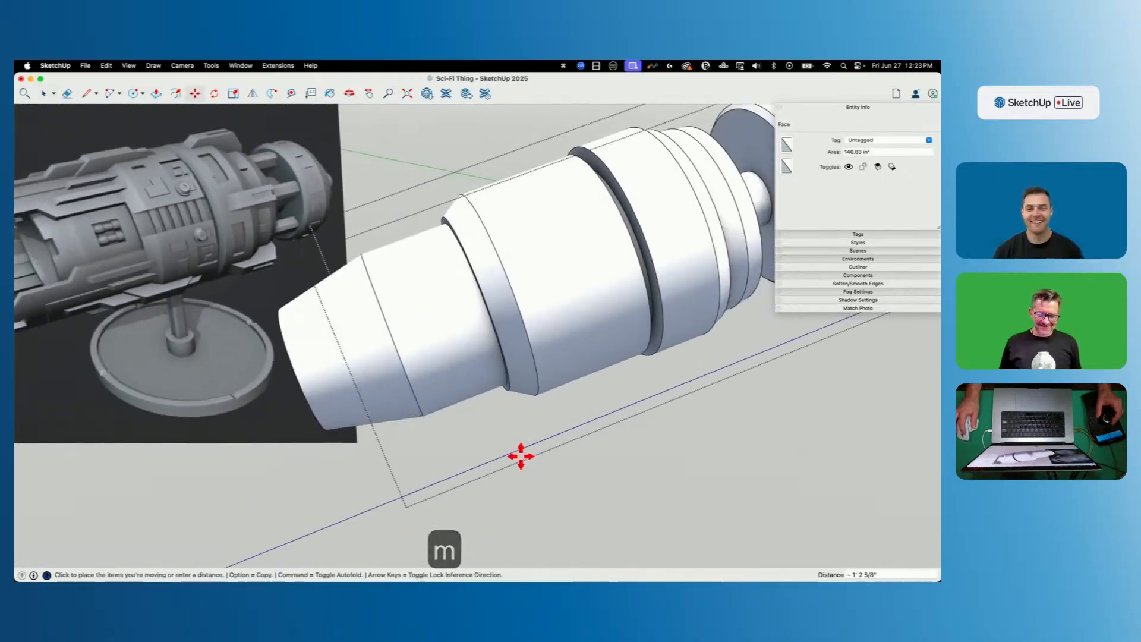
key(Up)
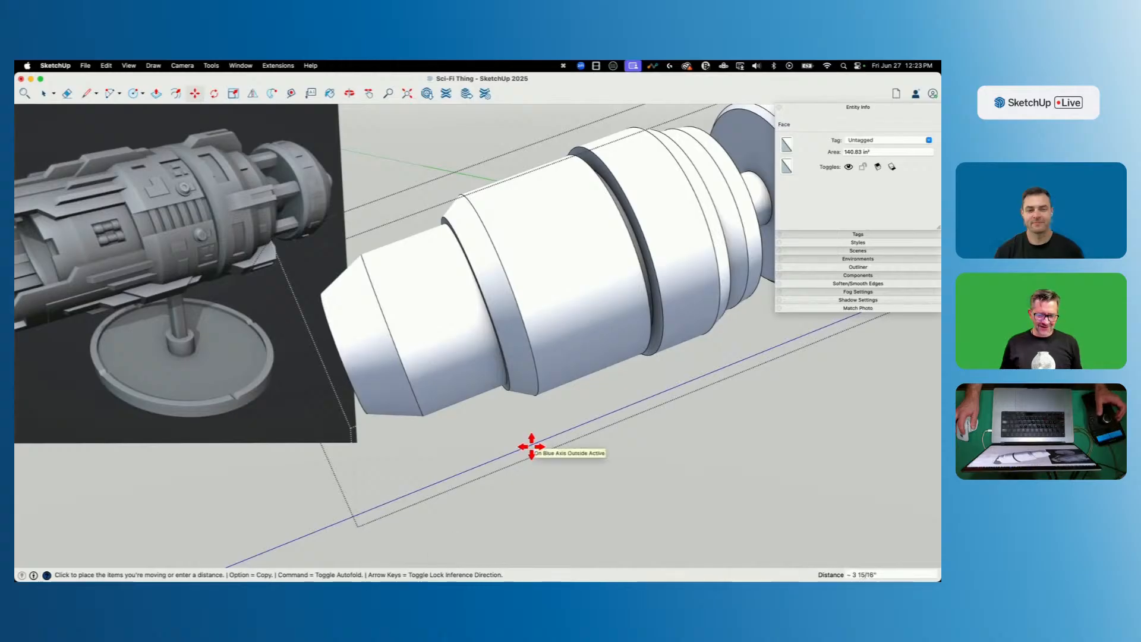
click(532, 445)
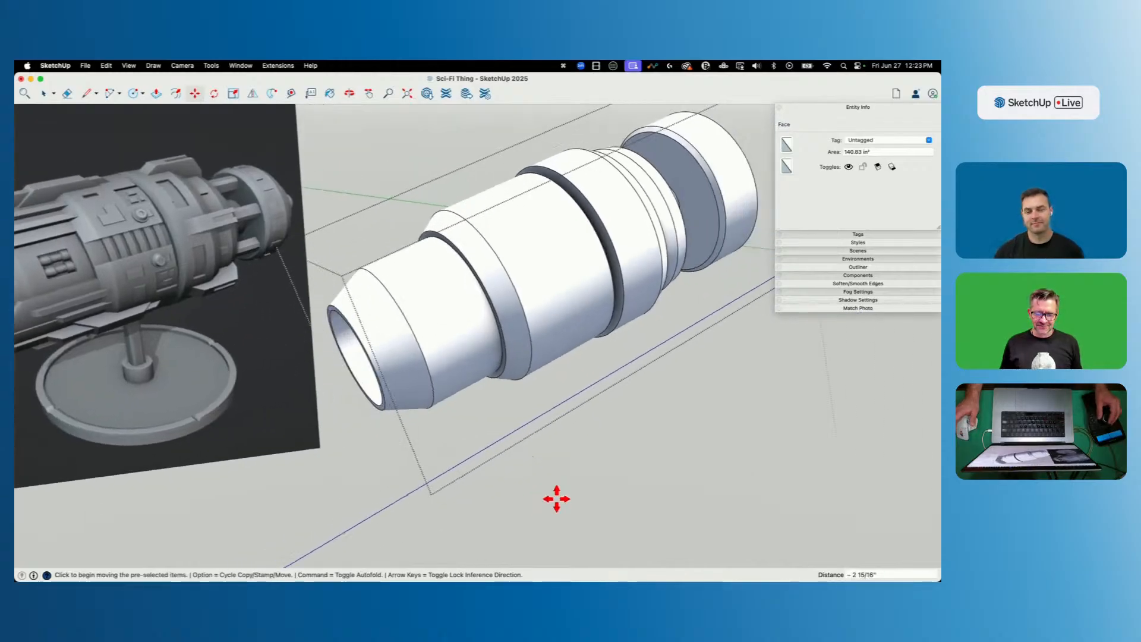
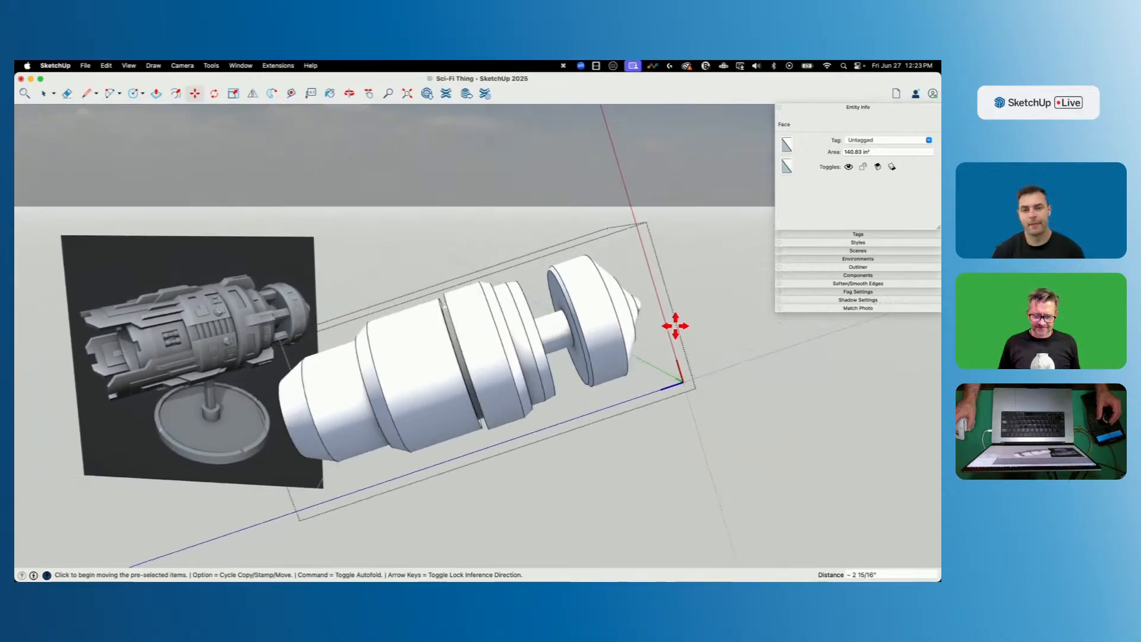
Select the nose cone geometry without the drum wall behind it and scale it about 1.4 times along the blue axis.
key(space)
drag(541, 227, 635, 405)
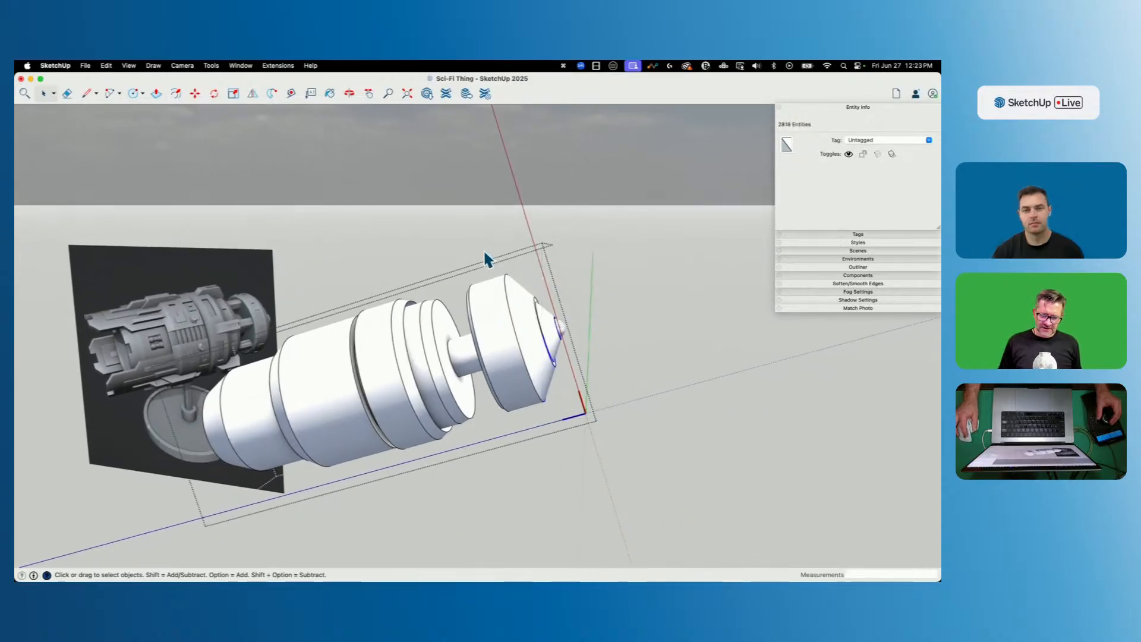
click(53, 95)
click(64, 128)
mouse_move(486, 251)
mouse_down()
mouse_move(540, 421)
mouse_move(581, 422)
mouse_up()
drag(538, 252, 515, 250)
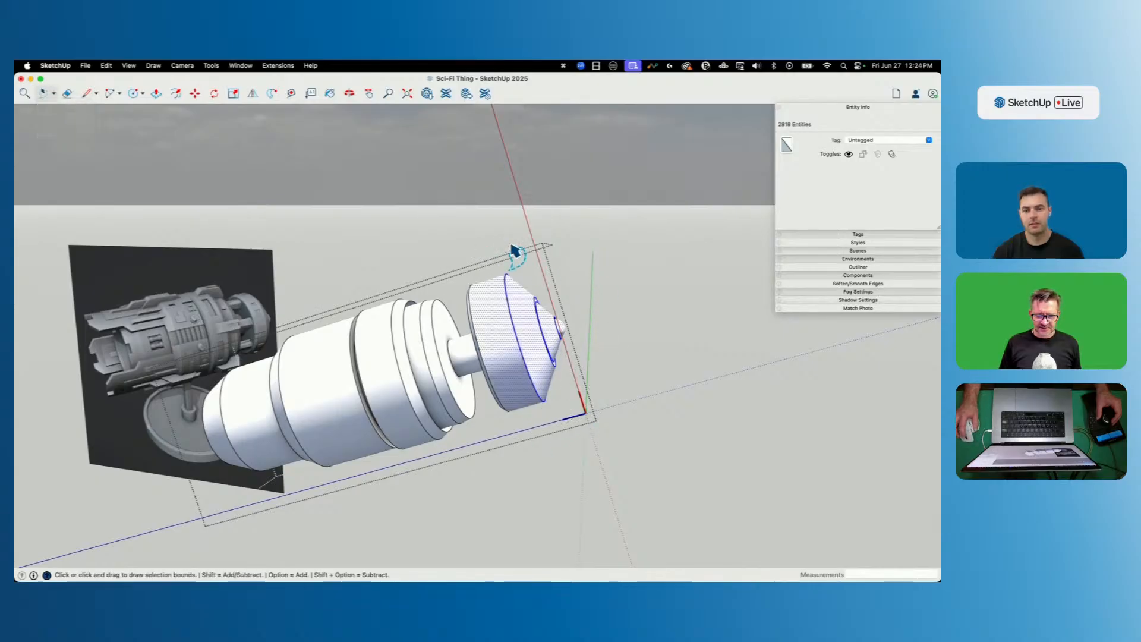
middle_drag(516, 253, 507, 342)
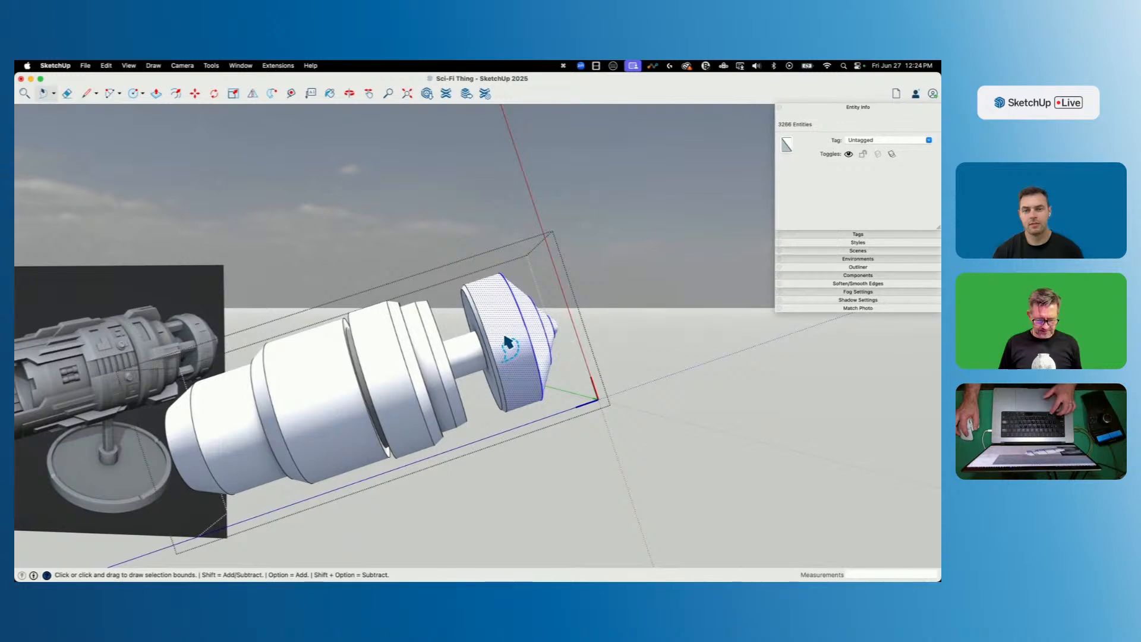
shift+click(507, 342)
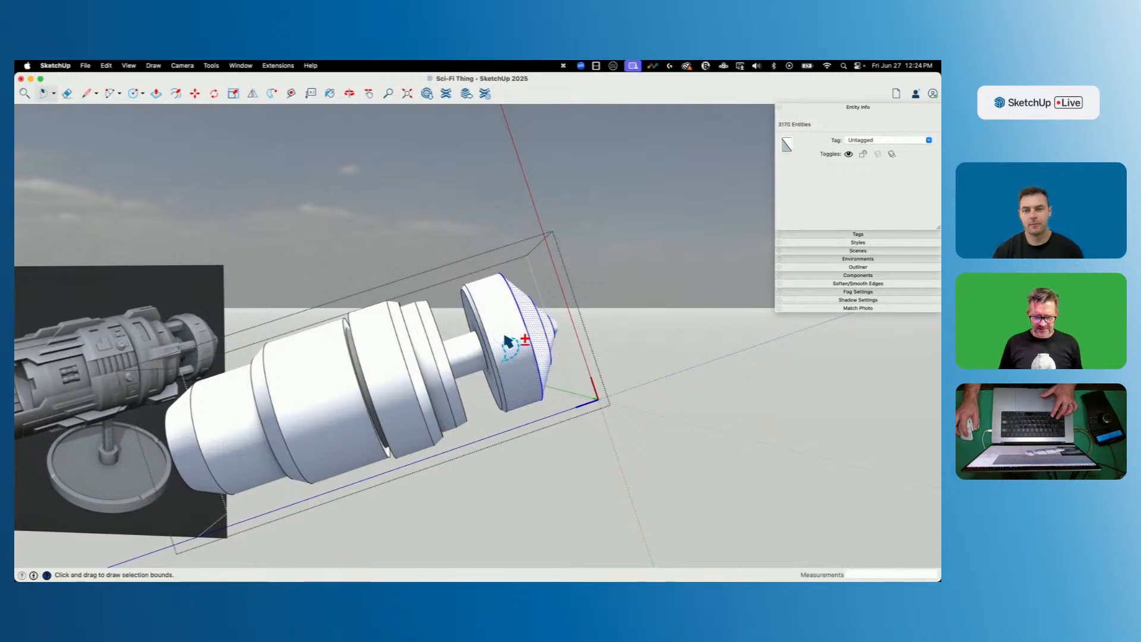
key(s)
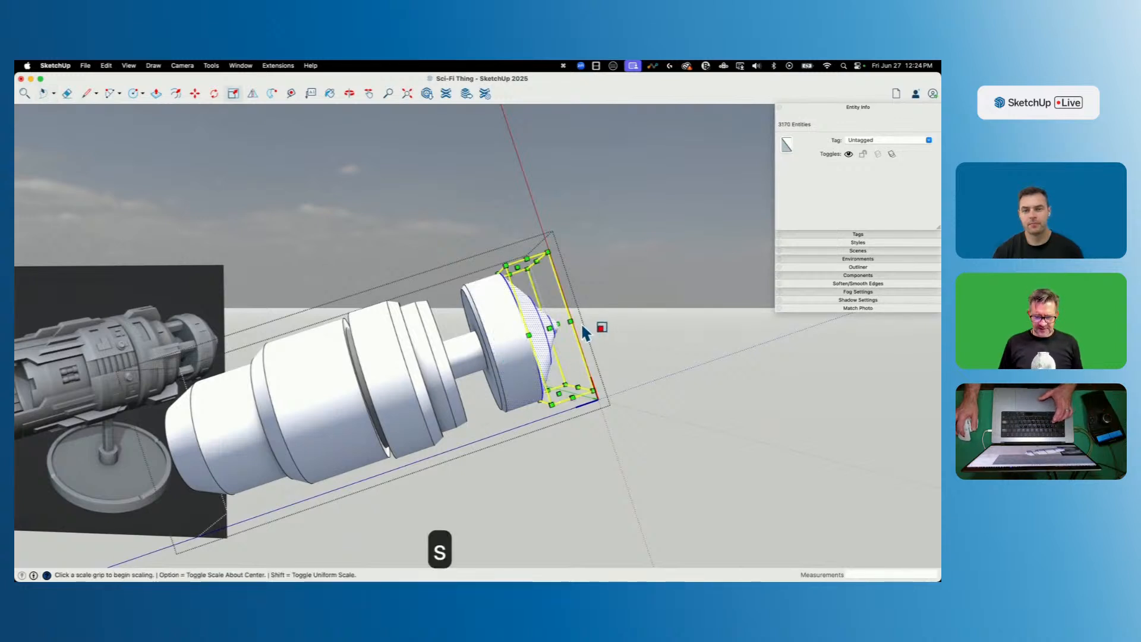
click(560, 324)
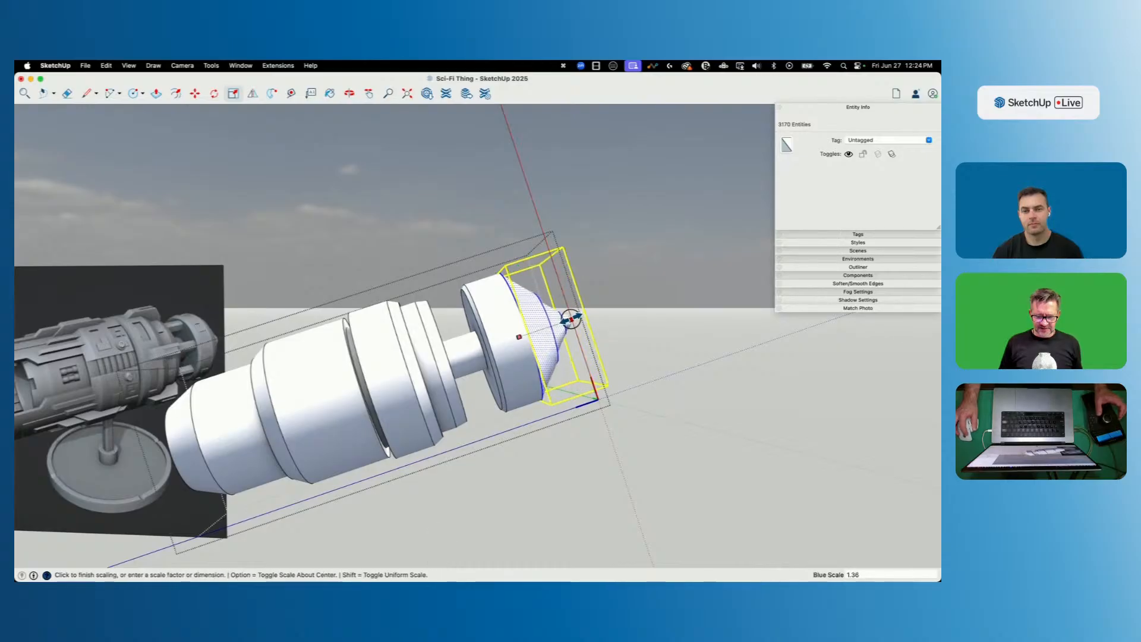
click(575, 319)
middle_drag(575, 319, 657, 368)
key(space)
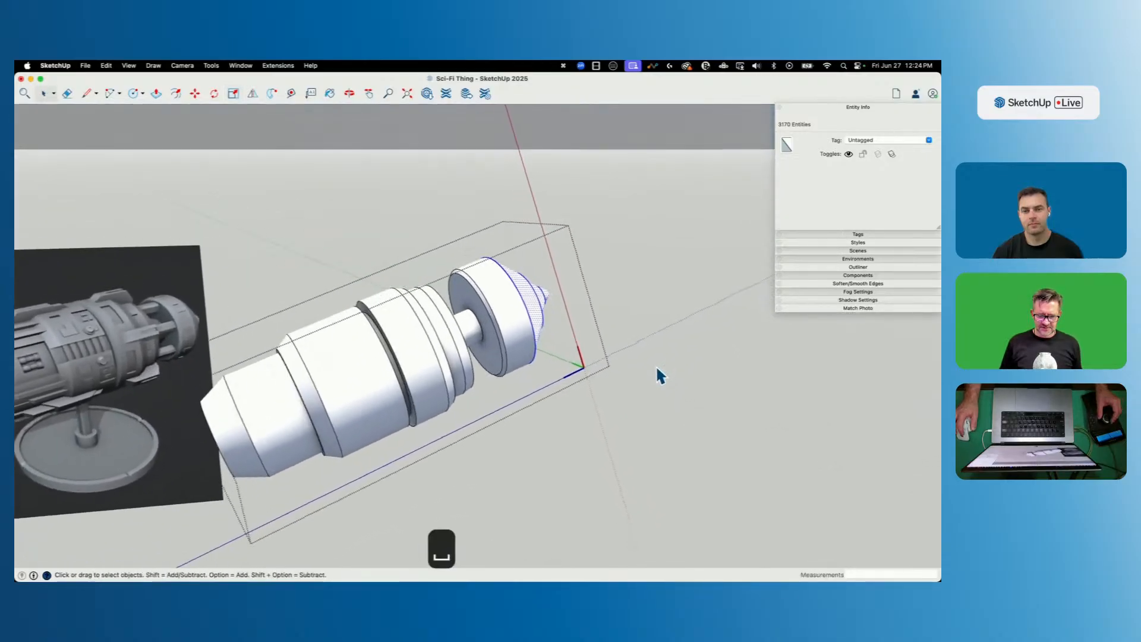
Select the small domed tip of the nose cone and scale it shorter along the blue axis.
key(space)
click(594, 247)
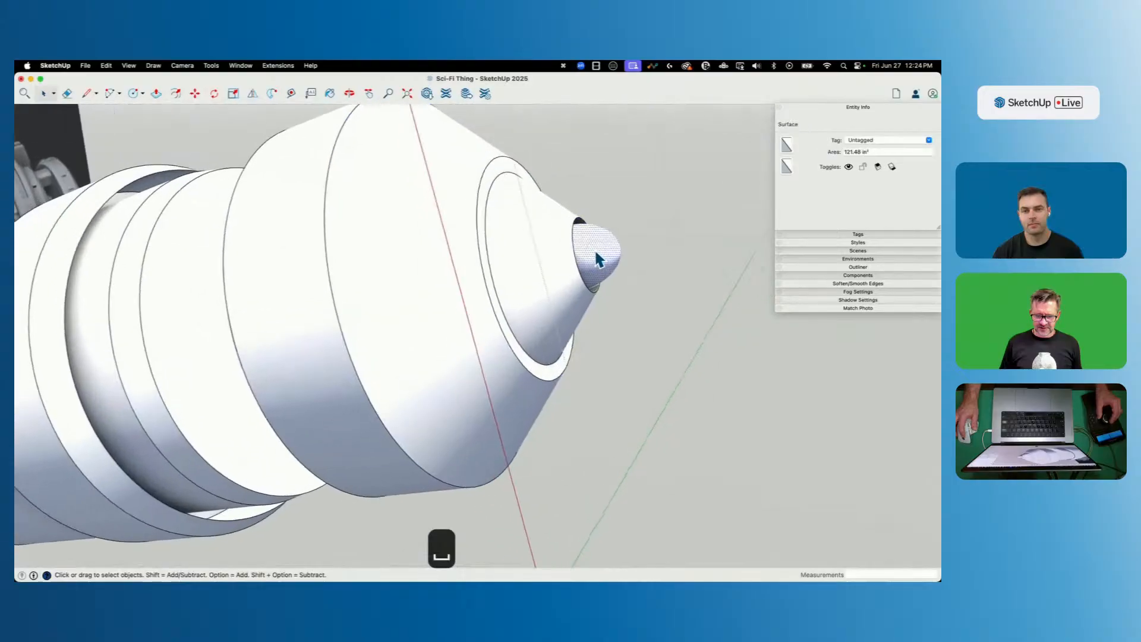
key(s)
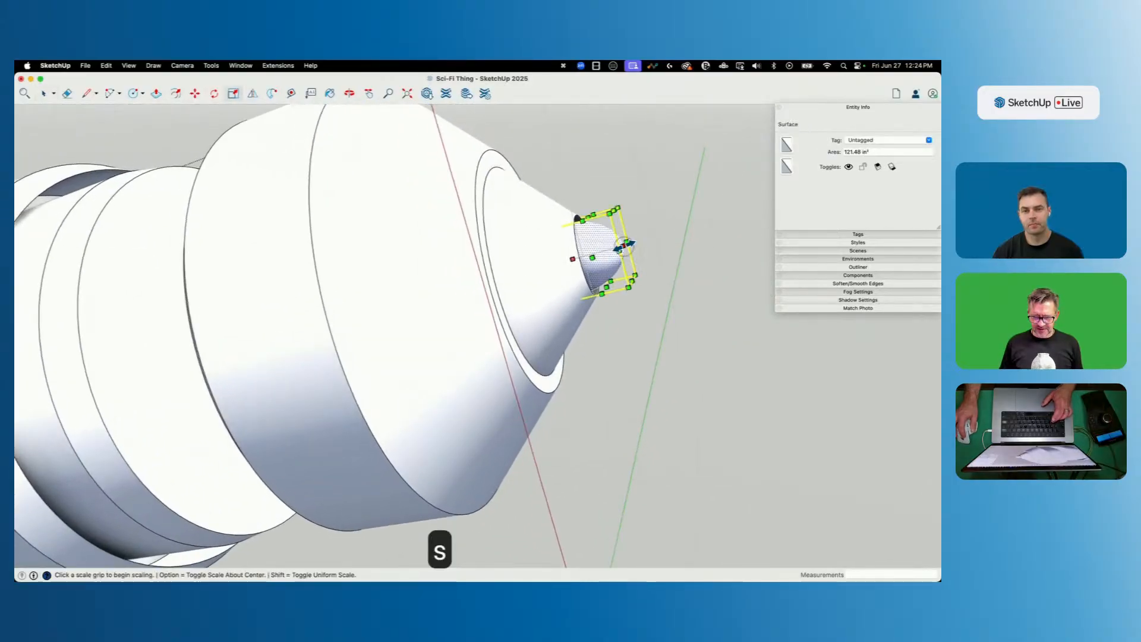
click(620, 251)
click(622, 258)
key(space)
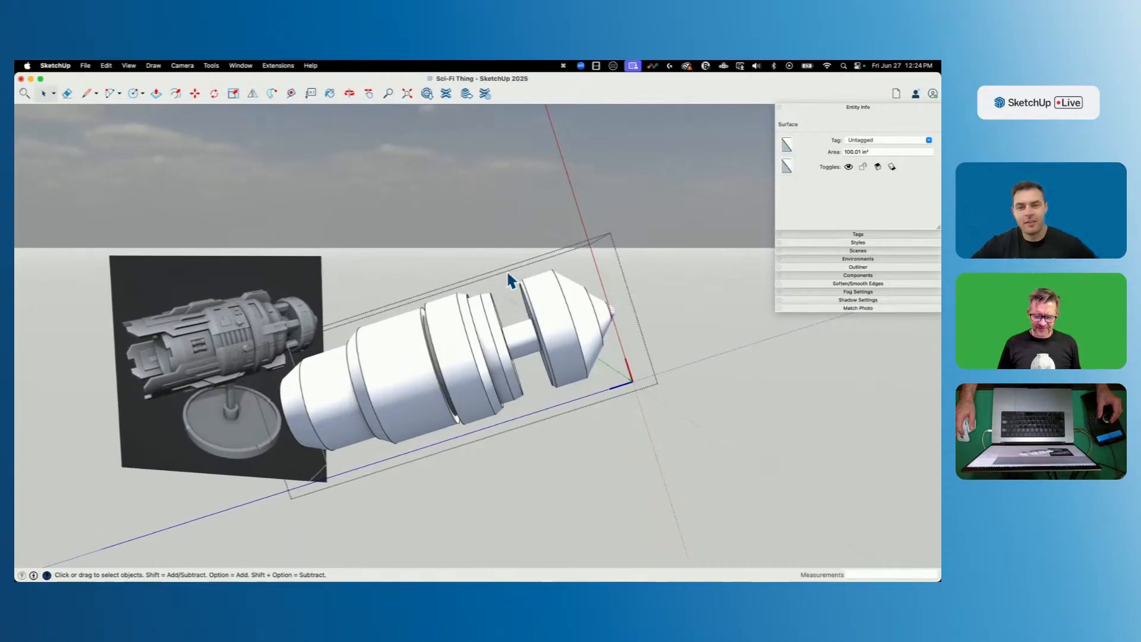
Lasso-select the nose drum with its cone and tip, and make that geometry a group.
click(53, 94)
click(55, 130)
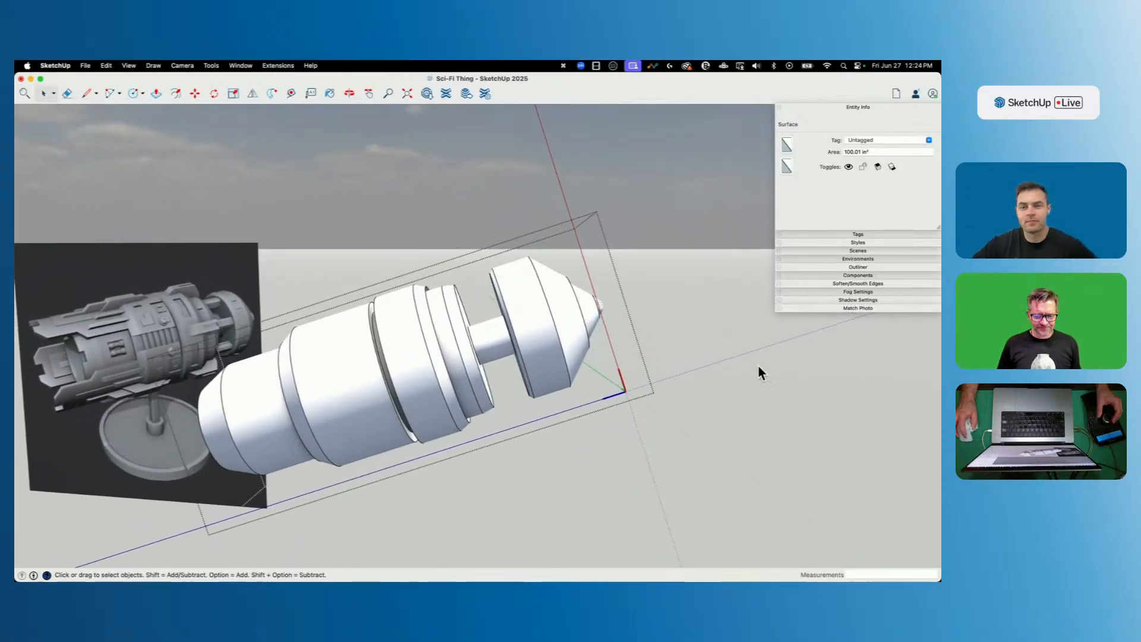
mouse_move(595, 239)
mouse_down()
mouse_move(620, 403)
mouse_move(551, 433)
mouse_move(499, 364)
mouse_move(476, 255)
mouse_up()
drag(599, 245, 595, 240)
middle_drag(542, 275, 565, 290)
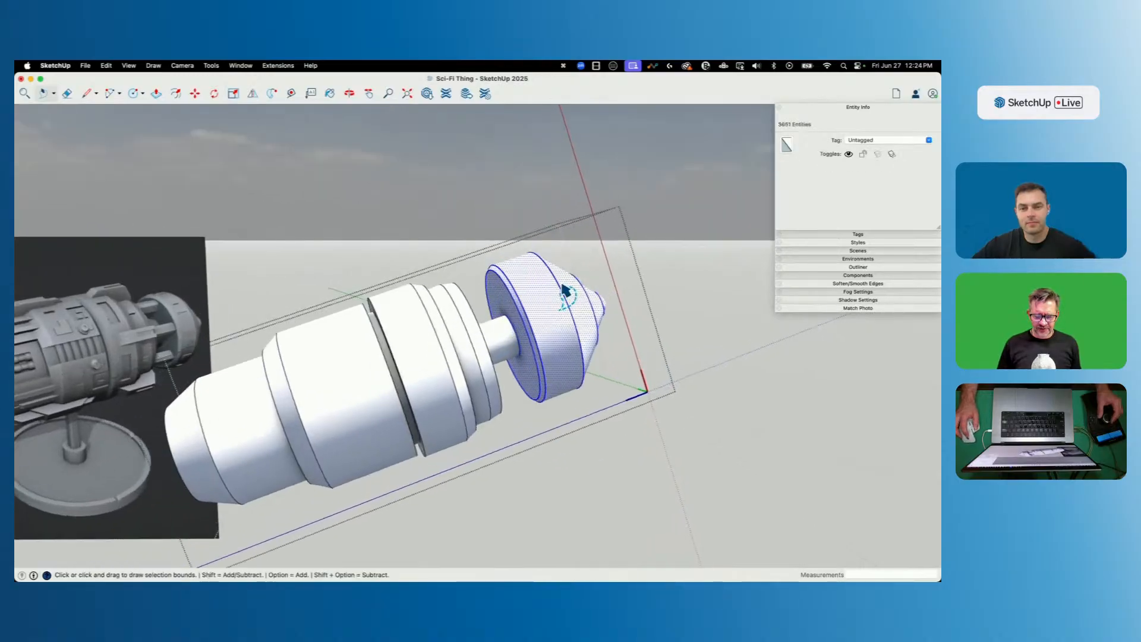
right_click(558, 286)
click(585, 371)
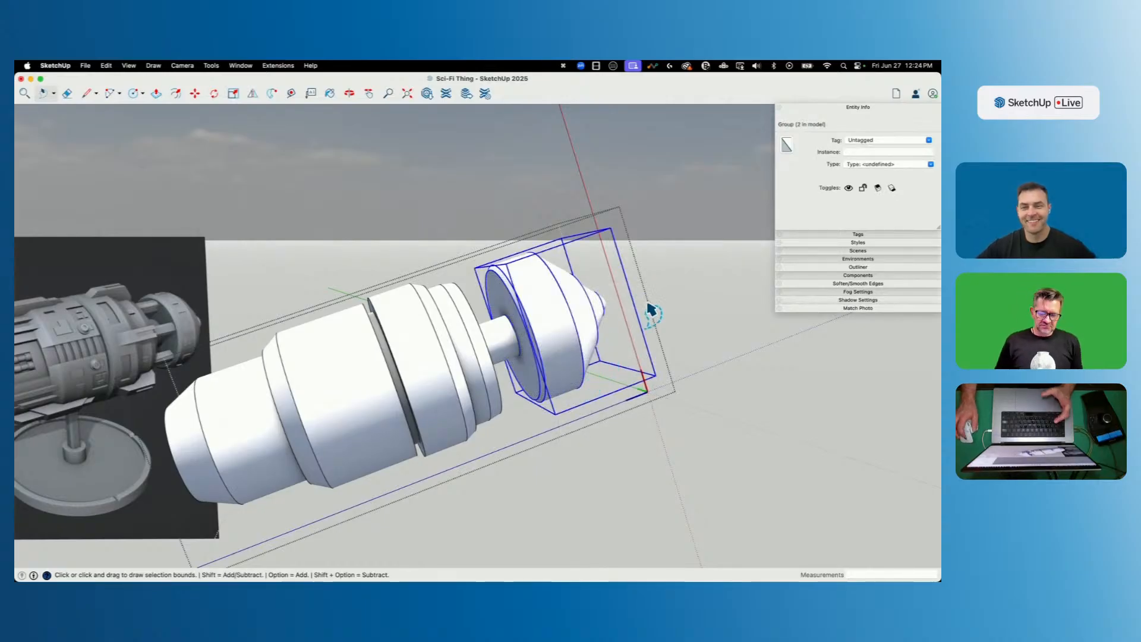
Scale the nose group uniformly about its center by a factor of about 0.82.
middle_drag(635, 280, 709, 301)
scroll(724, 303, down, 6)
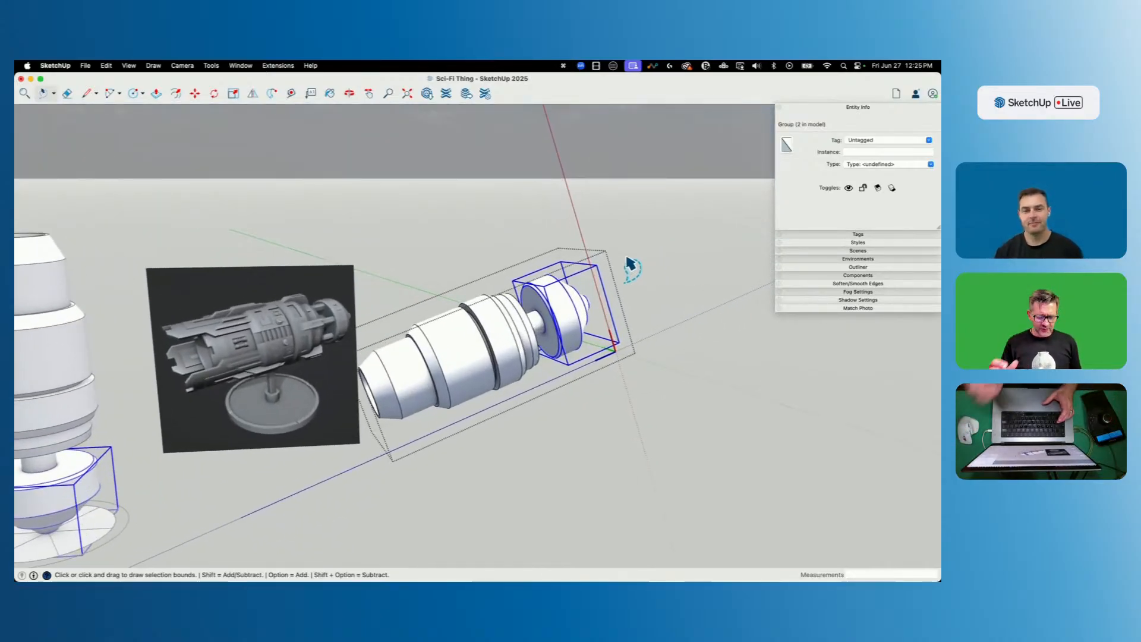
key(s)
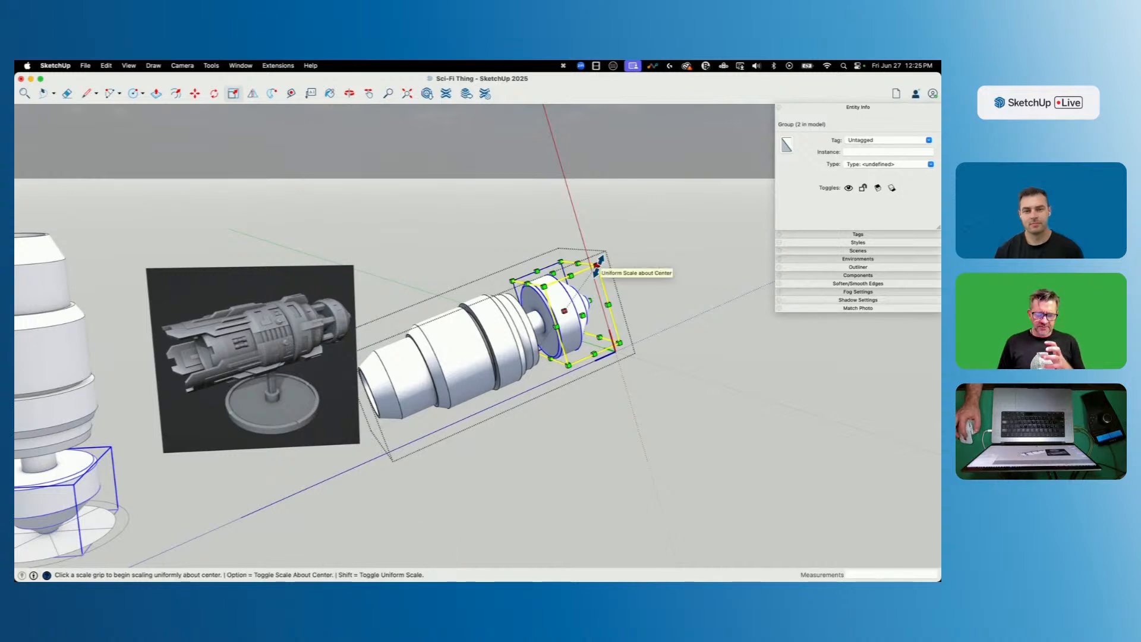
click(597, 266)
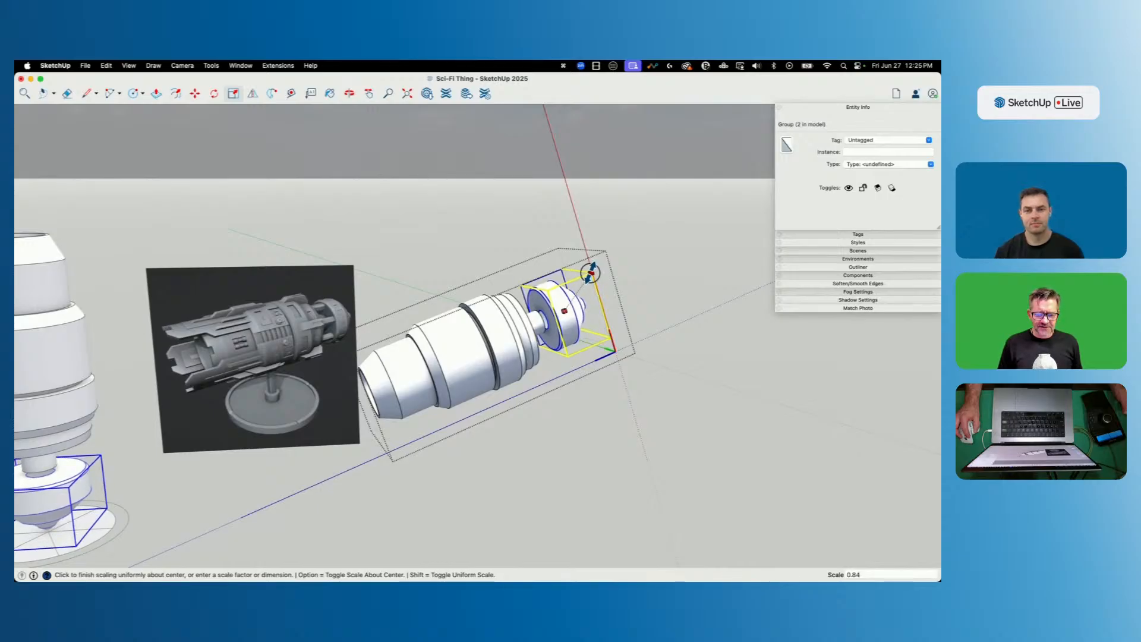
click(586, 268)
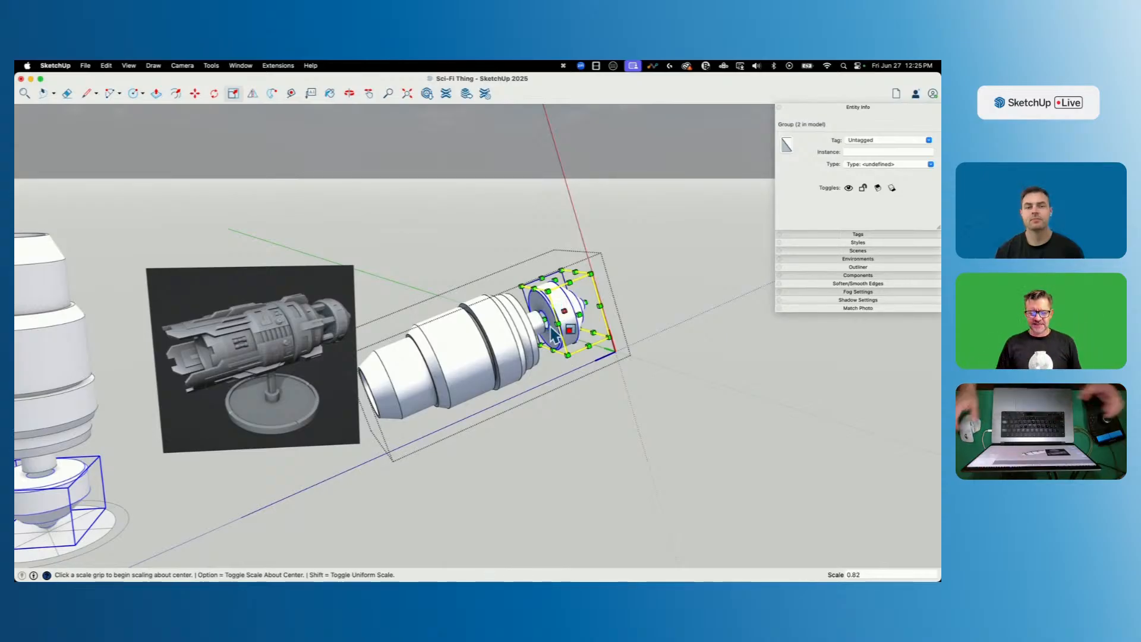
Move the nose group along the connecting shaft closer to the main body, and clear the selection.
scroll(636, 310, up, 2)
scroll(636, 309, up, 2)
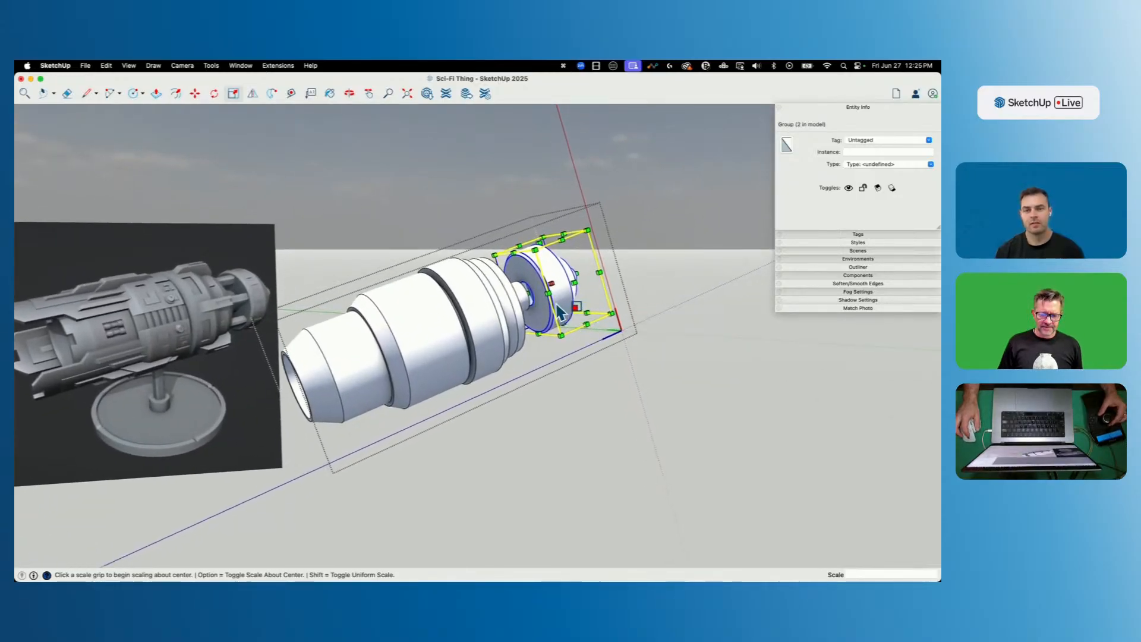
scroll(559, 306, up, 5)
key(m)
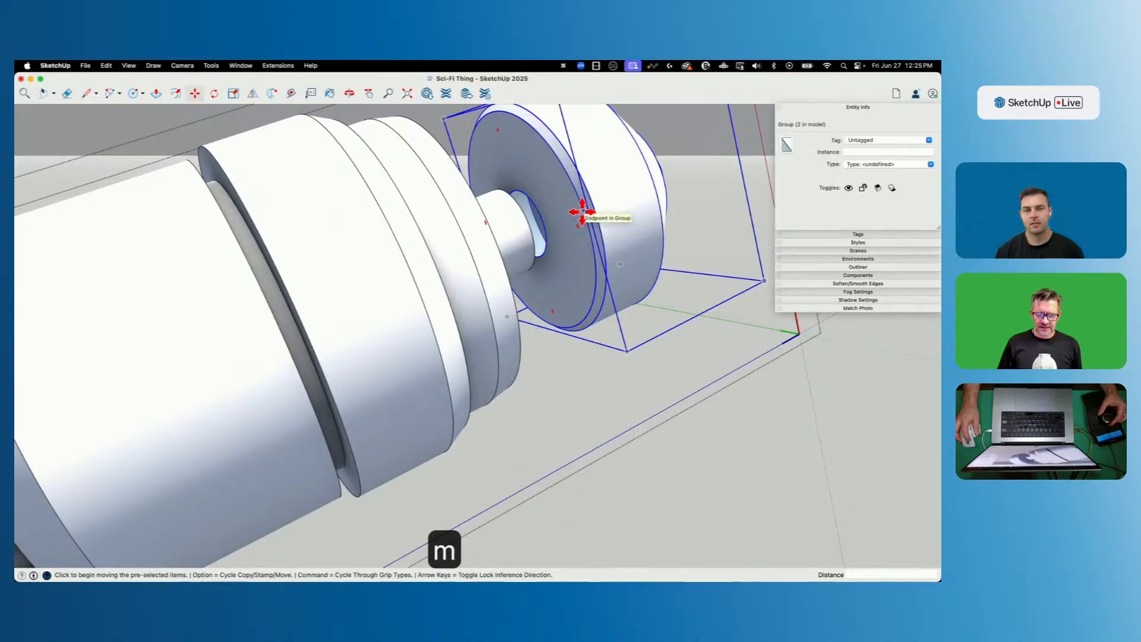
click(582, 212)
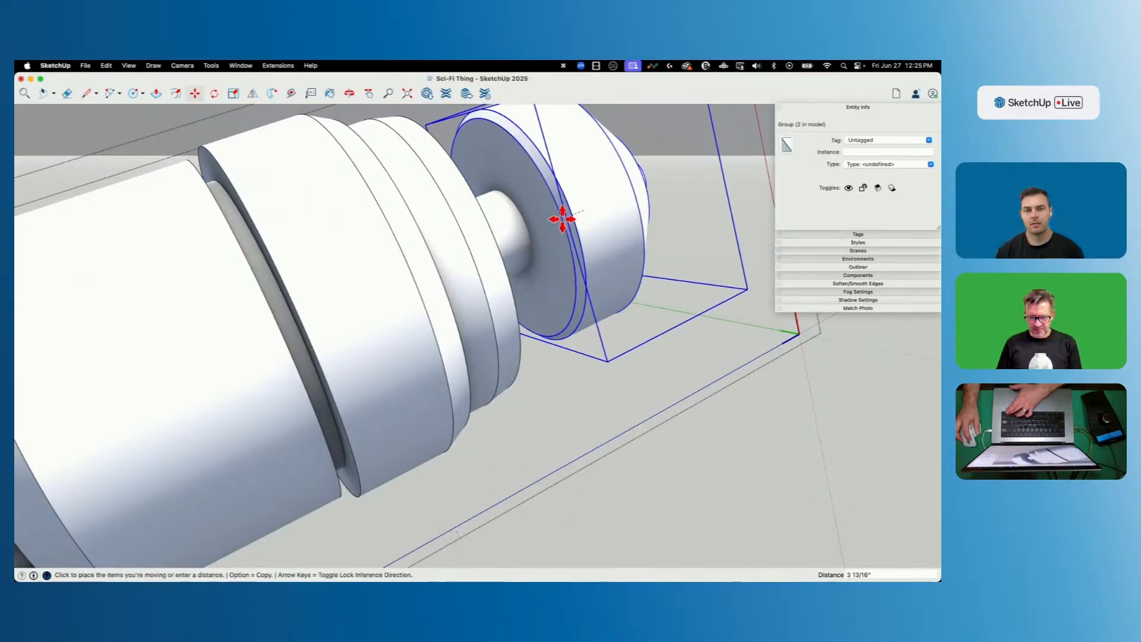
key(super)
key(x)
click(527, 219)
key(space)
click(700, 384)
scroll(627, 287, down, 3)
scroll(631, 294, down, 5)
key(x)
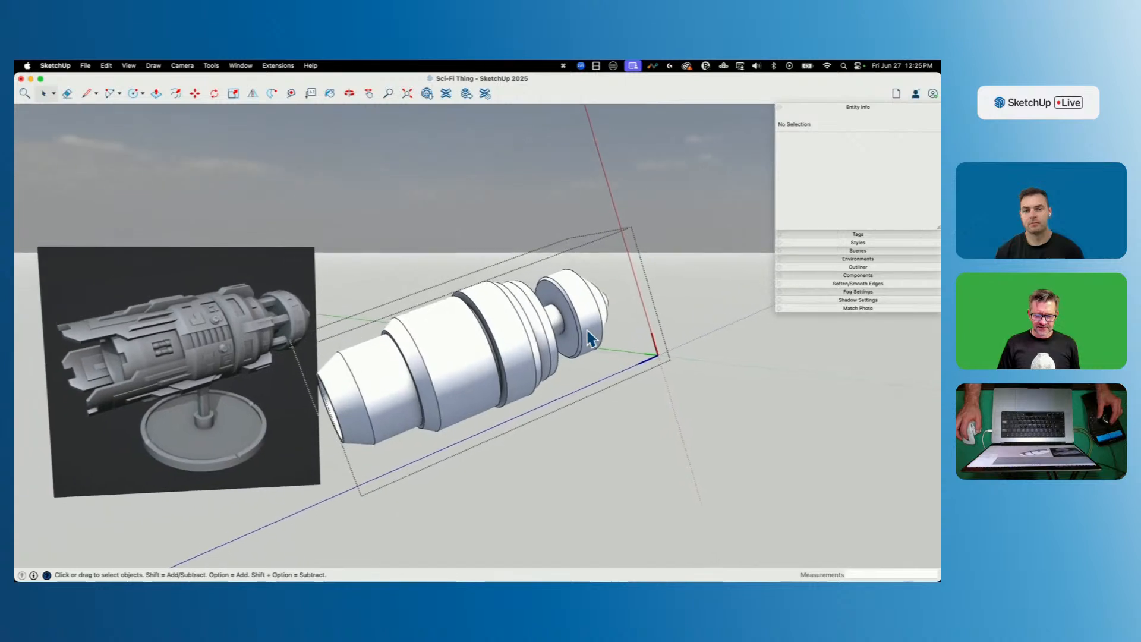
Explode the nose group back into loose geometry and leave component editing.
right_click(595, 318)
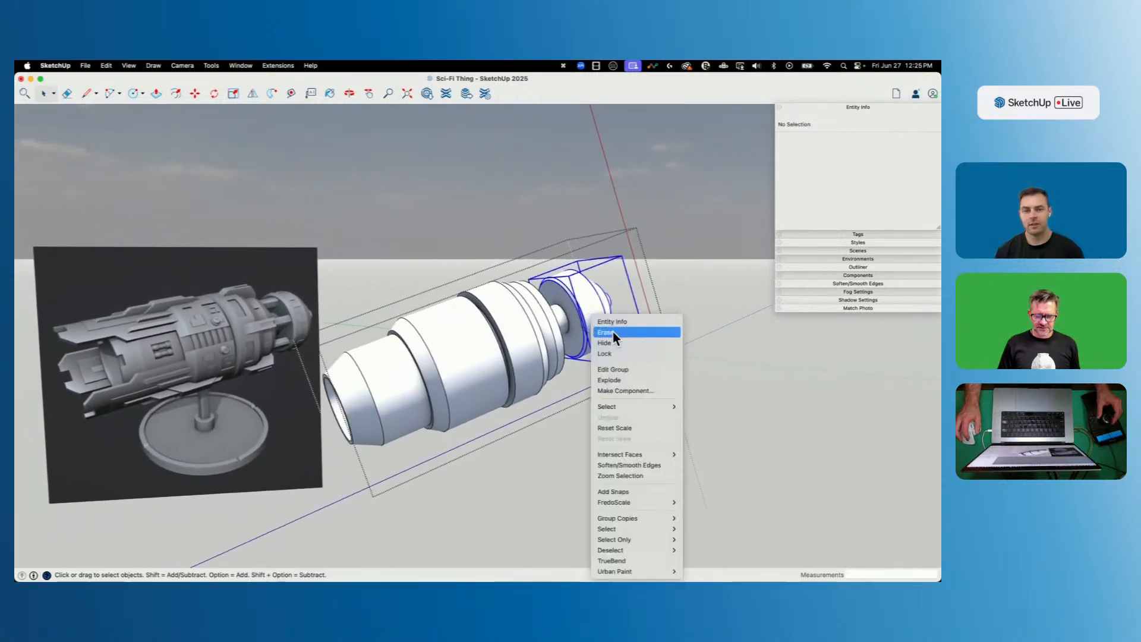
click(632, 382)
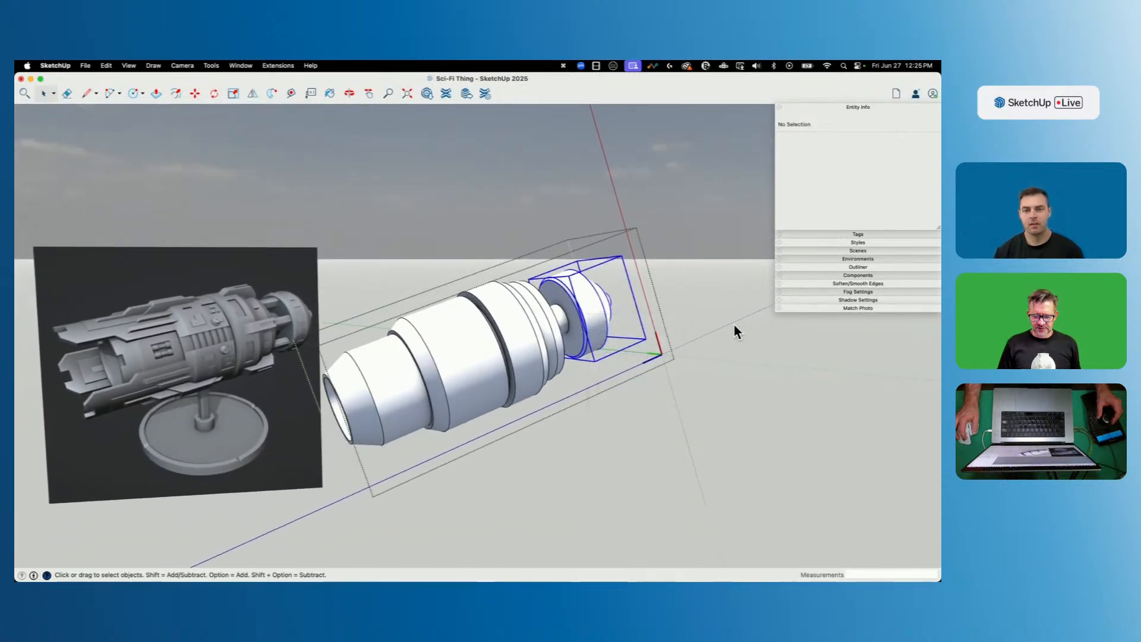
click(699, 340)
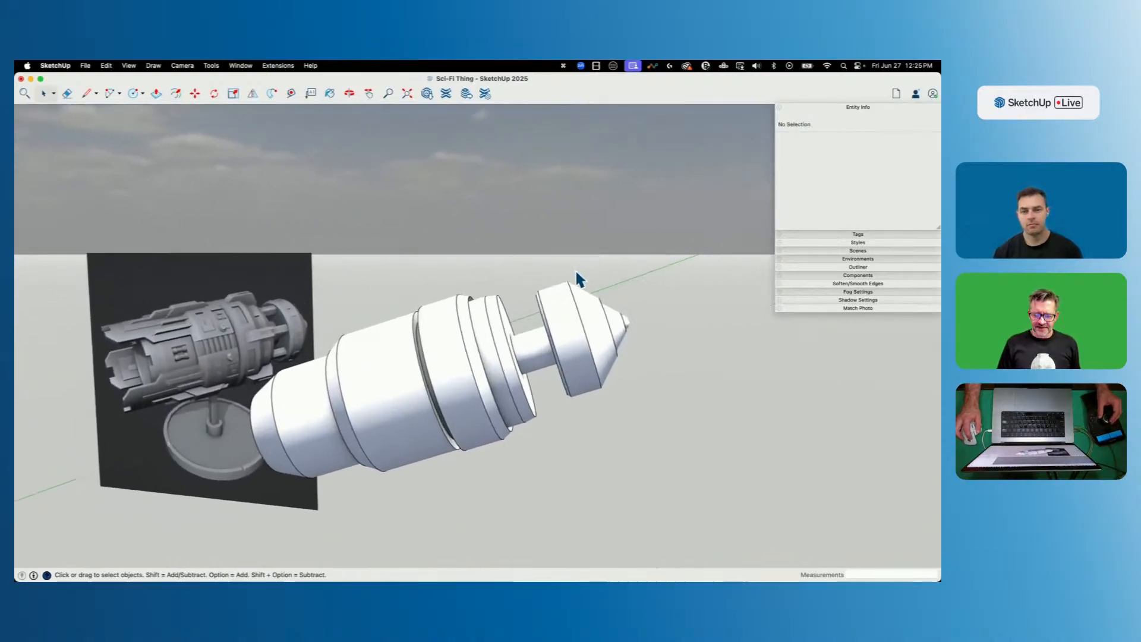
Open the rotated Temp component, lasso-select the nose cone with its tip, and move it about 3 9/16" along the blue axis.
double_click(542, 334)
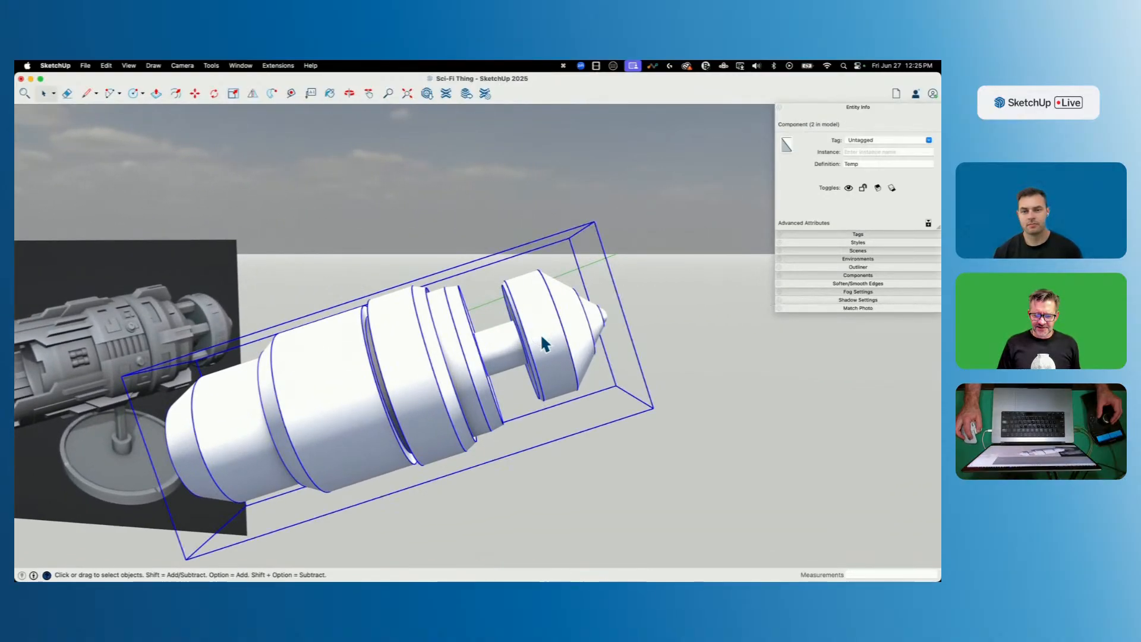
click(46, 96)
click(51, 130)
mouse_move(643, 346)
mouse_down()
mouse_move(571, 426)
mouse_move(523, 248)
mouse_move(554, 251)
mouse_up()
key(m)
click(591, 318)
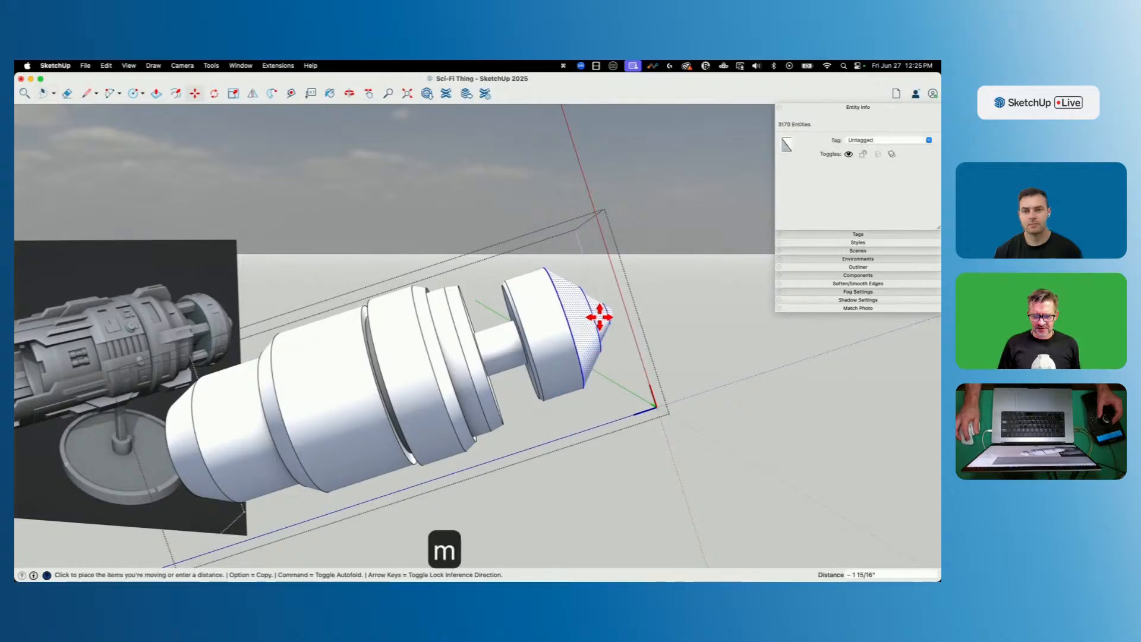
click(696, 362)
key(space)
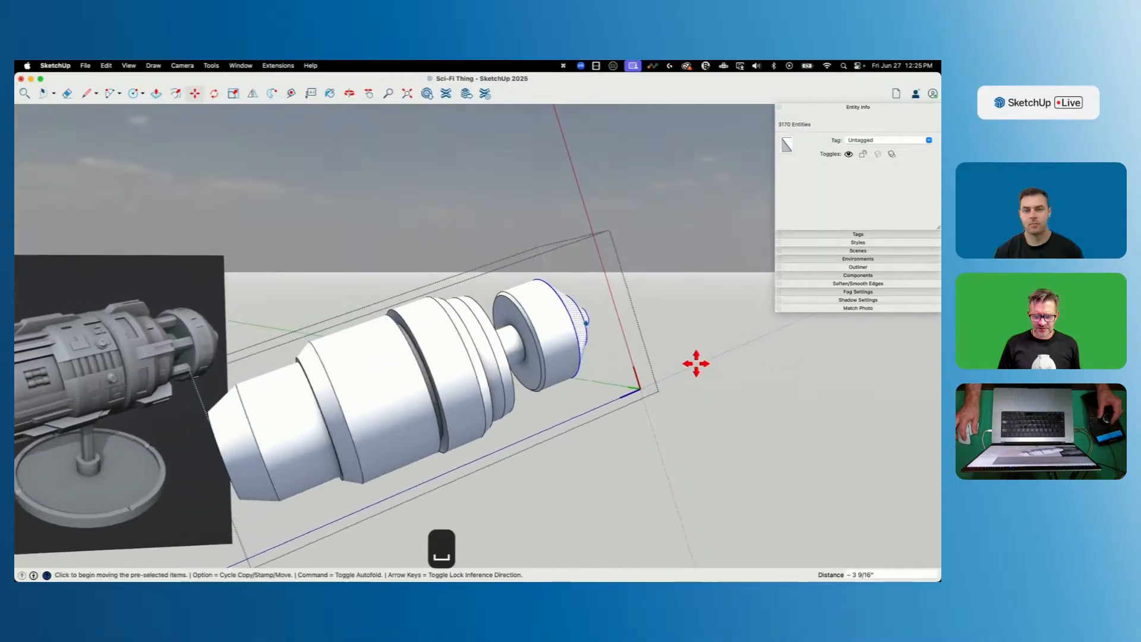
Adjust the selected nose cone by moving it about 1 7/16" back along the blue axis, and close the component.
scroll(642, 369, up, 5)
key(m)
click(602, 345)
key(Up)
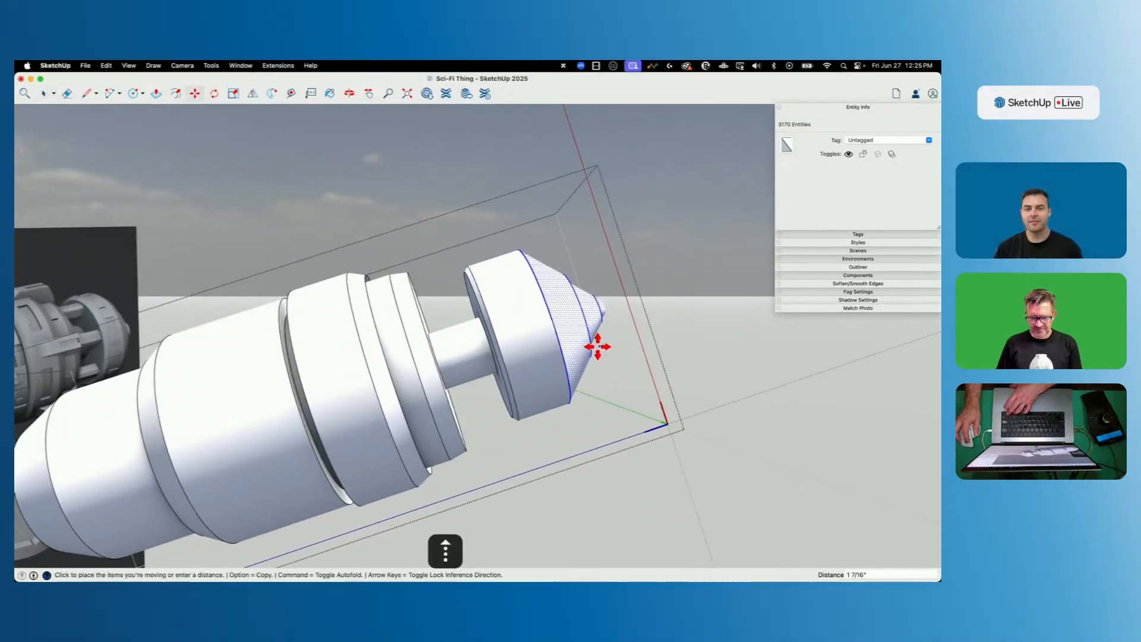
click(597, 348)
key(space)
click(678, 444)
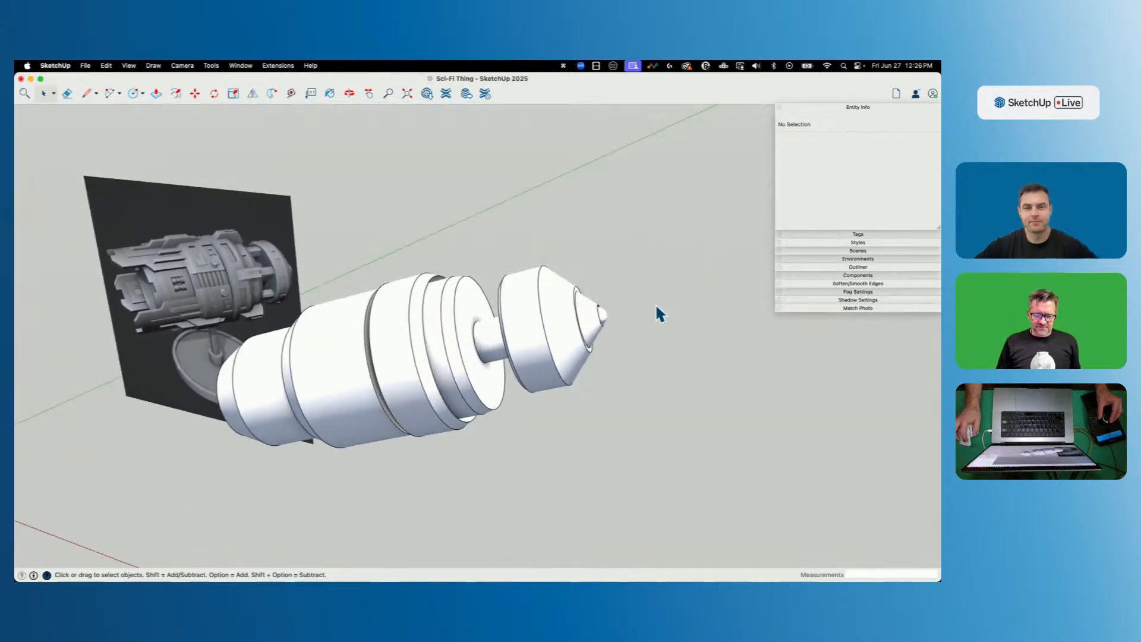
drag(655, 302, 630, 381)
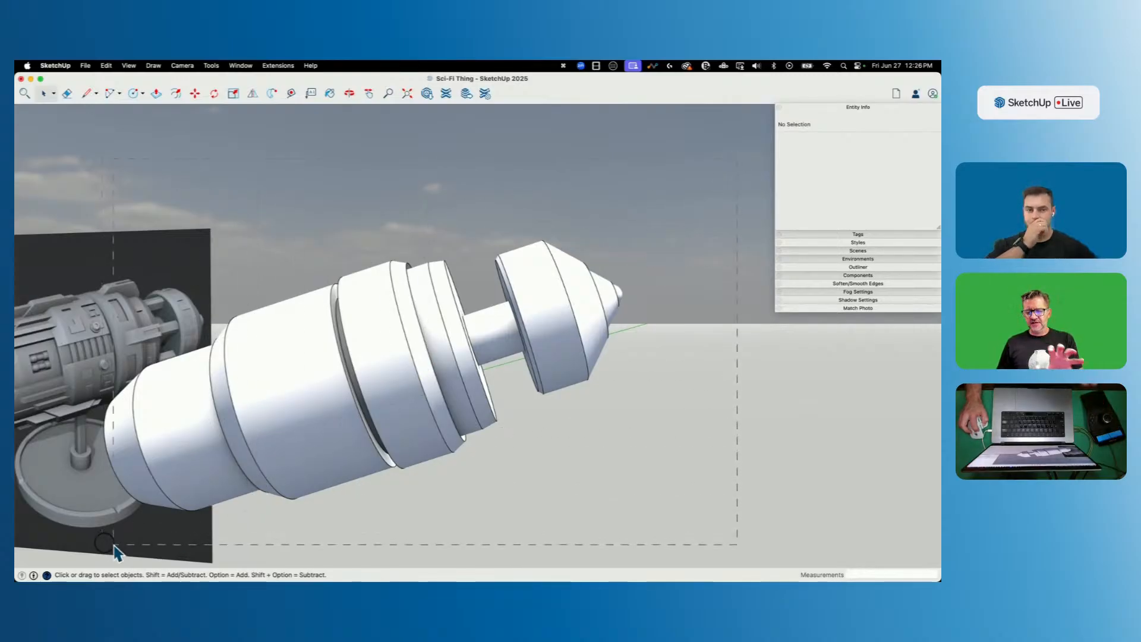
drag(447, 425, 464, 403)
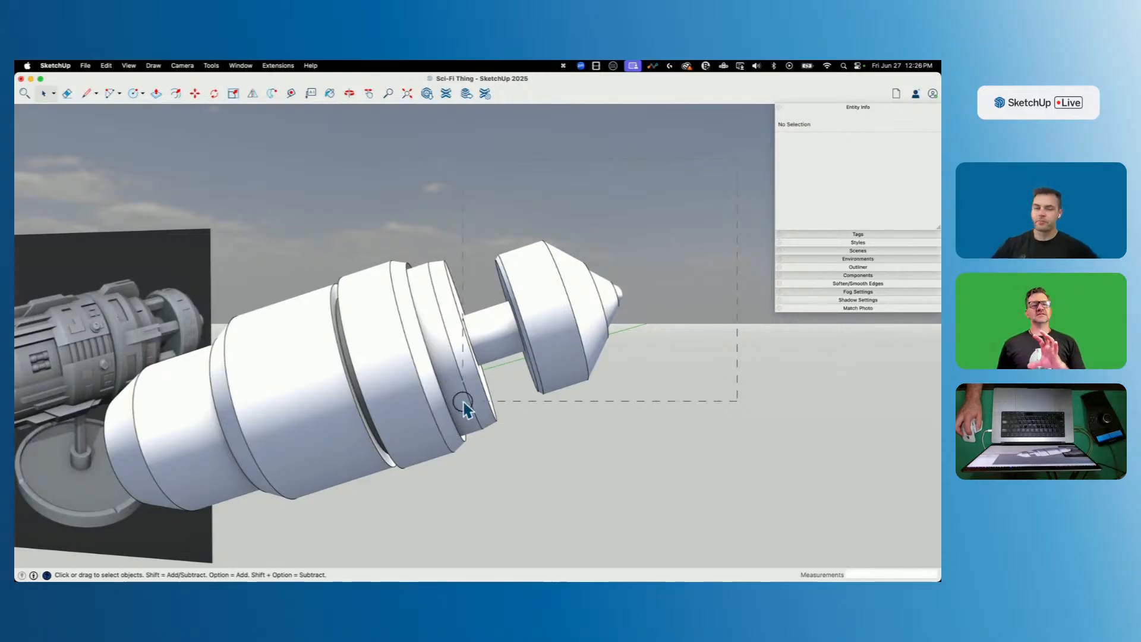
drag(588, 391, 677, 388)
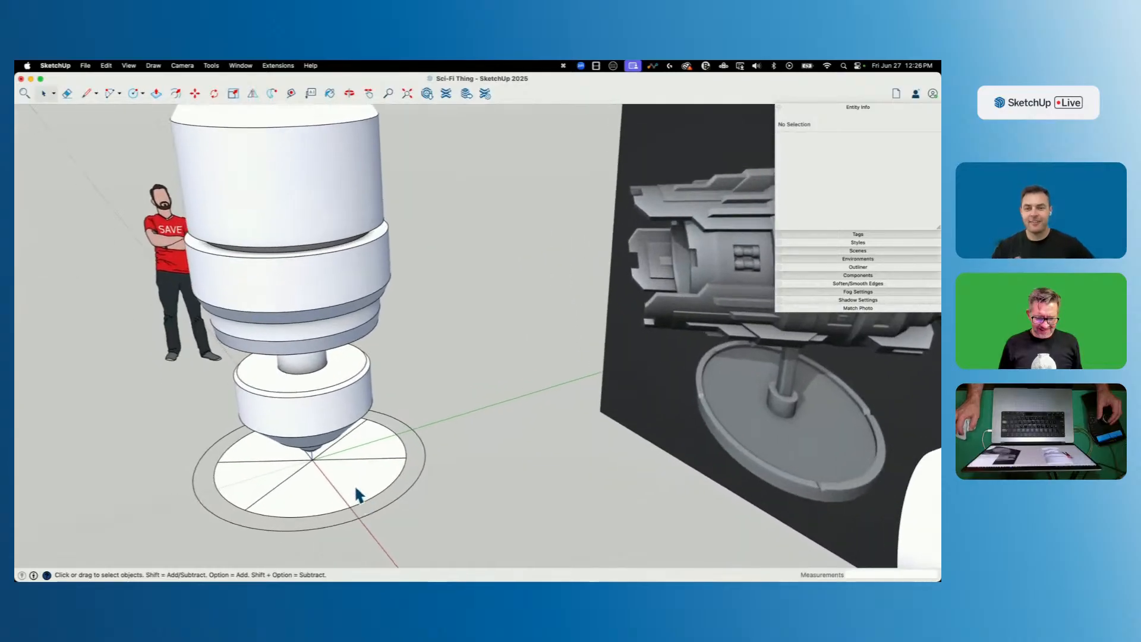
Copy the front 1/6th wedge component of the base disc and paste it in place.
key(l)
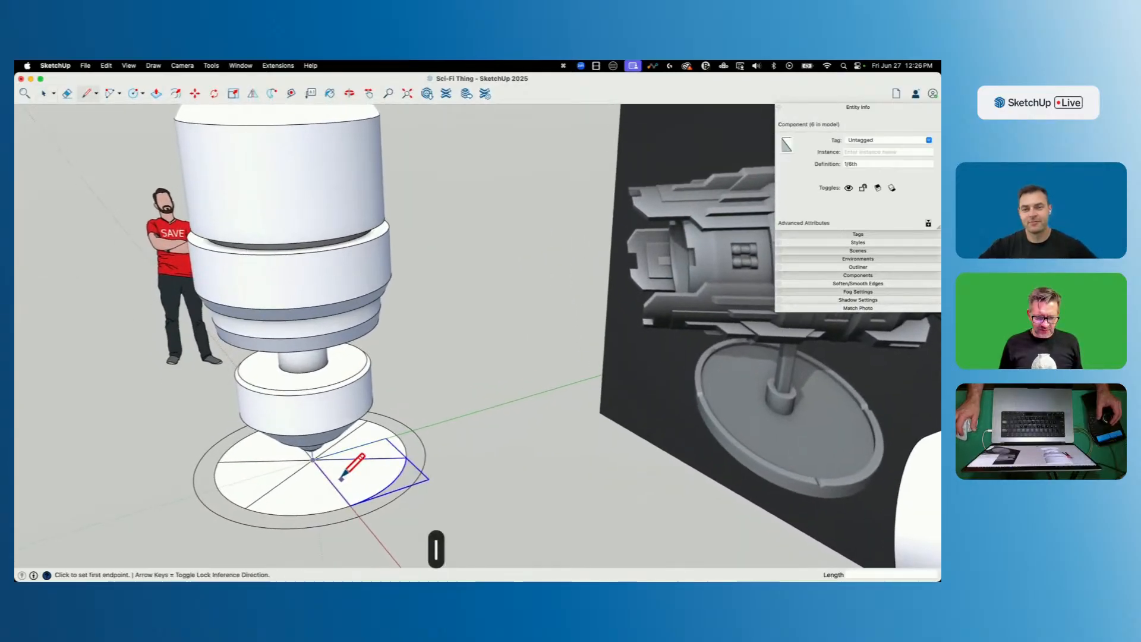
key(space)
click(347, 485)
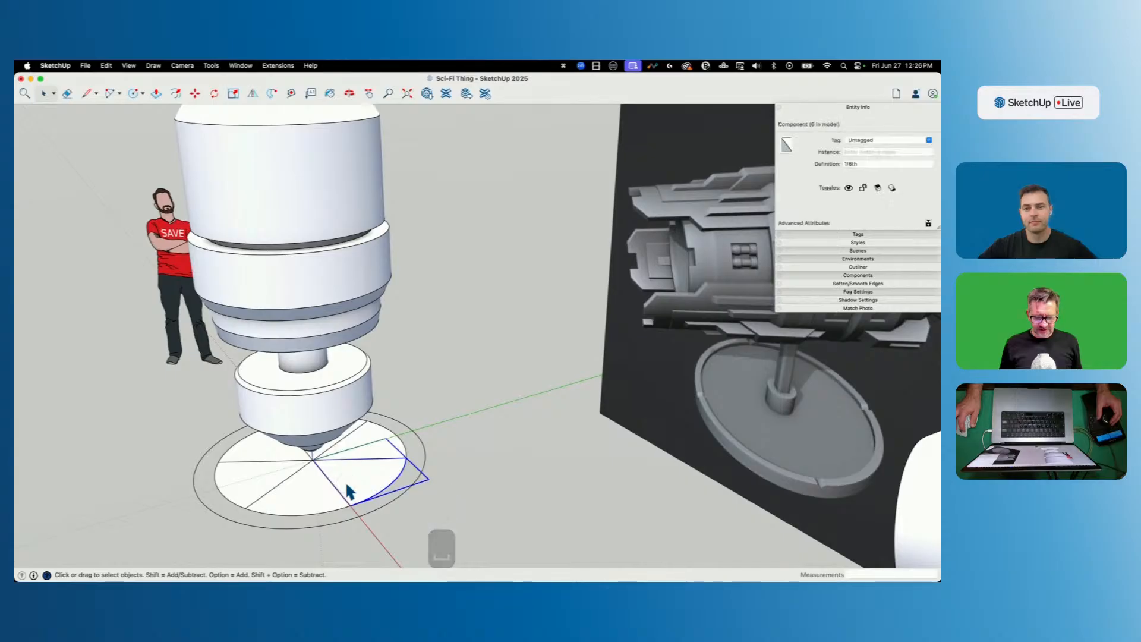
key(super+c)
click(495, 489)
click(109, 66)
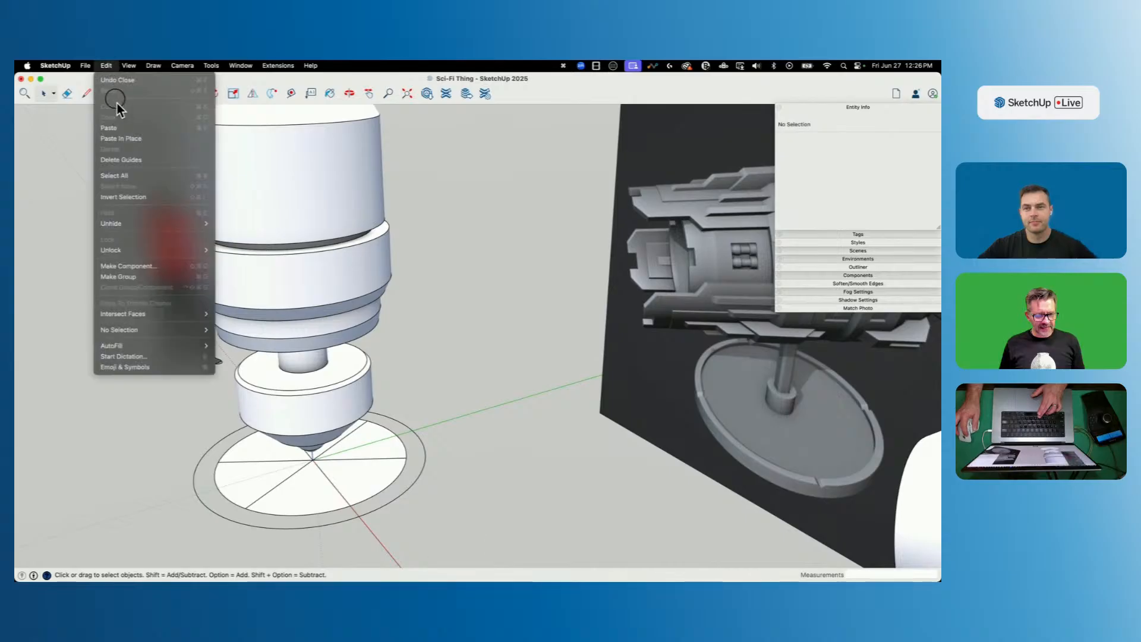
click(126, 139)
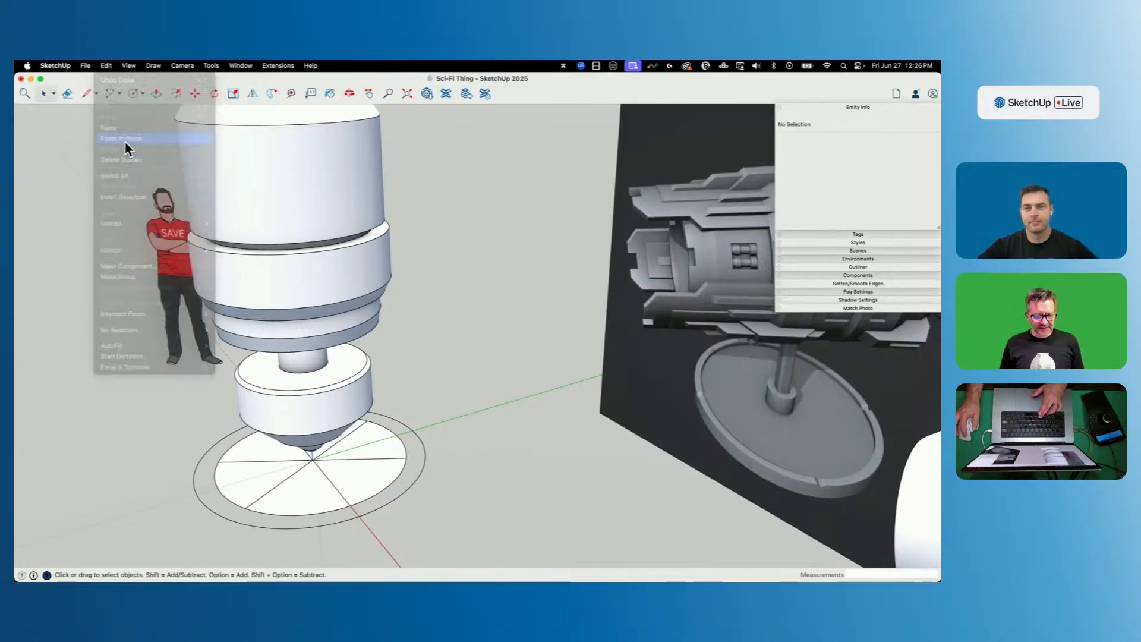
Explode the pasted wedge copy and push/pull its face up about 13' 8", past the top of the upright ship.
right_click(356, 484)
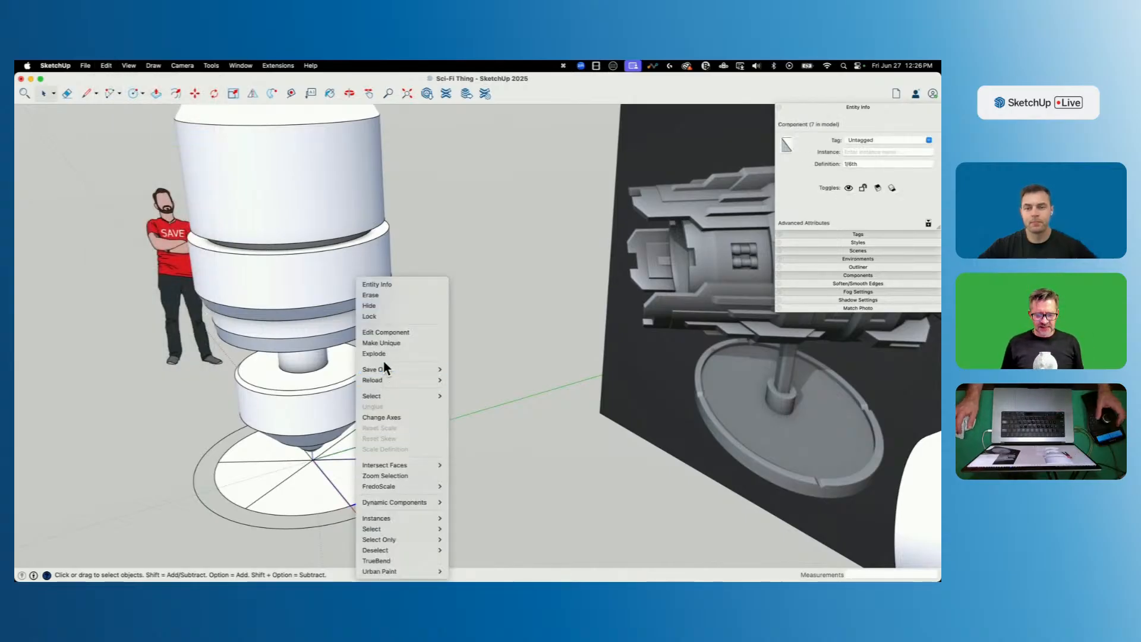
click(383, 355)
key(p)
click(346, 490)
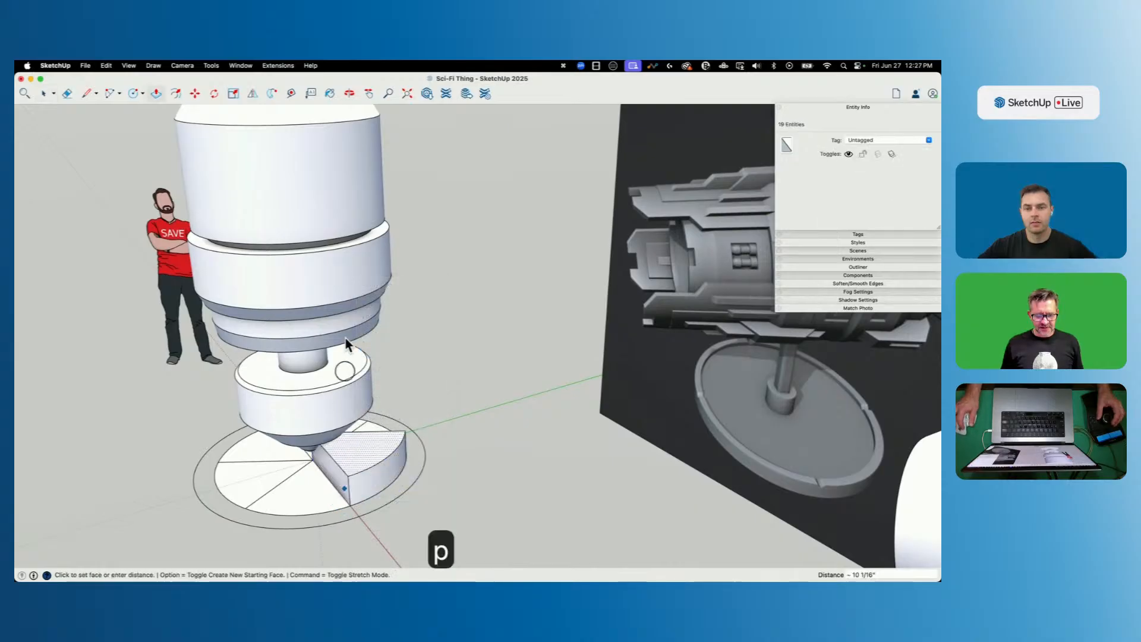
scroll(342, 238, down, 3)
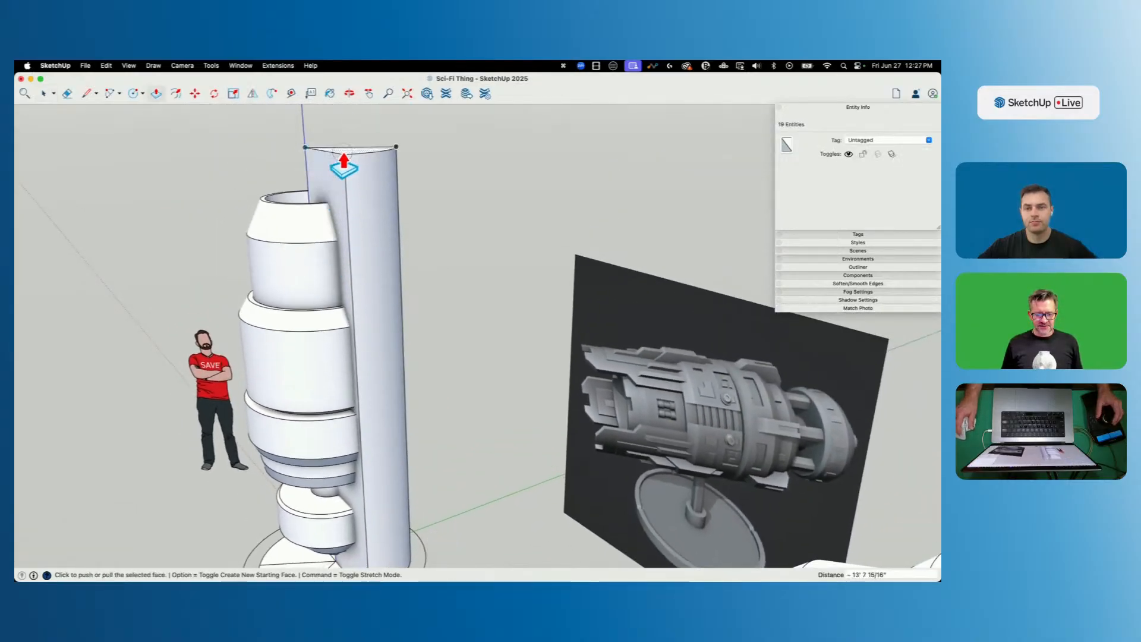
click(344, 153)
Select all geometry of the tall extruded wedge and make it a group.
key(space)
triple_click(356, 174)
scroll(356, 174, down, 3)
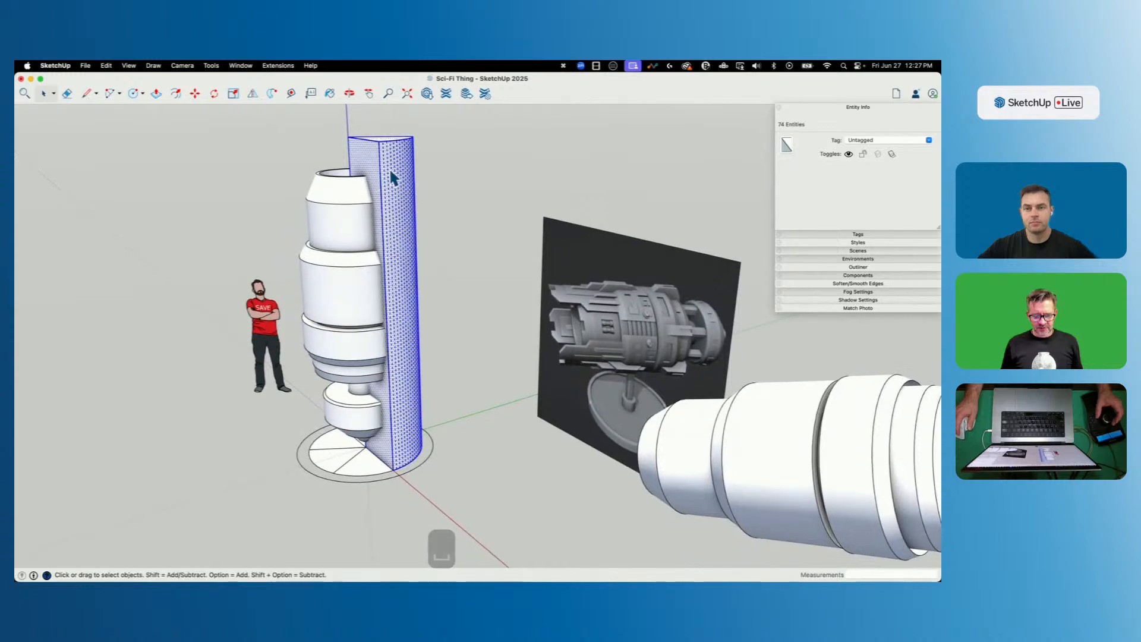
right_click(390, 167)
click(433, 254)
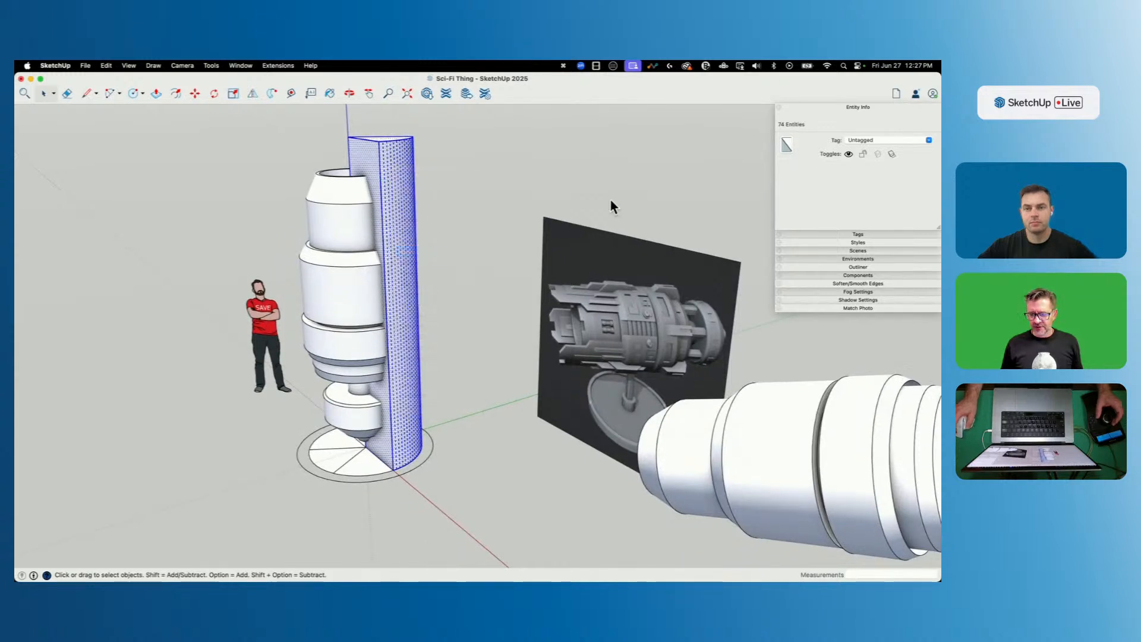
Check the tilted Temp ship component with Solid Inspector² and fix its Face Holes error.
click(355, 237)
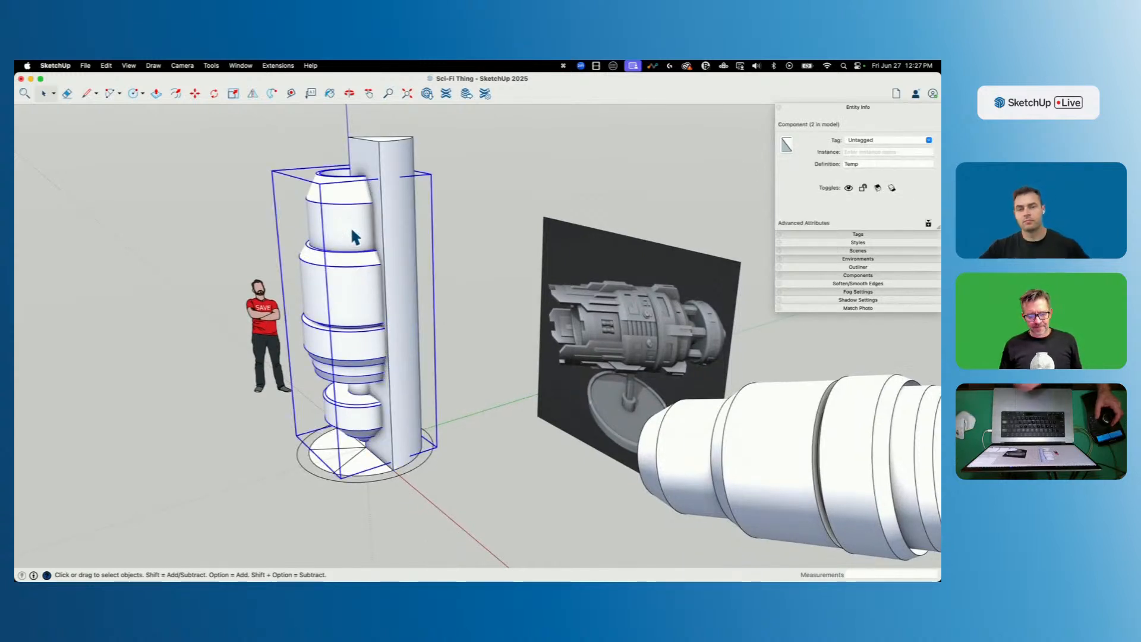
click(474, 377)
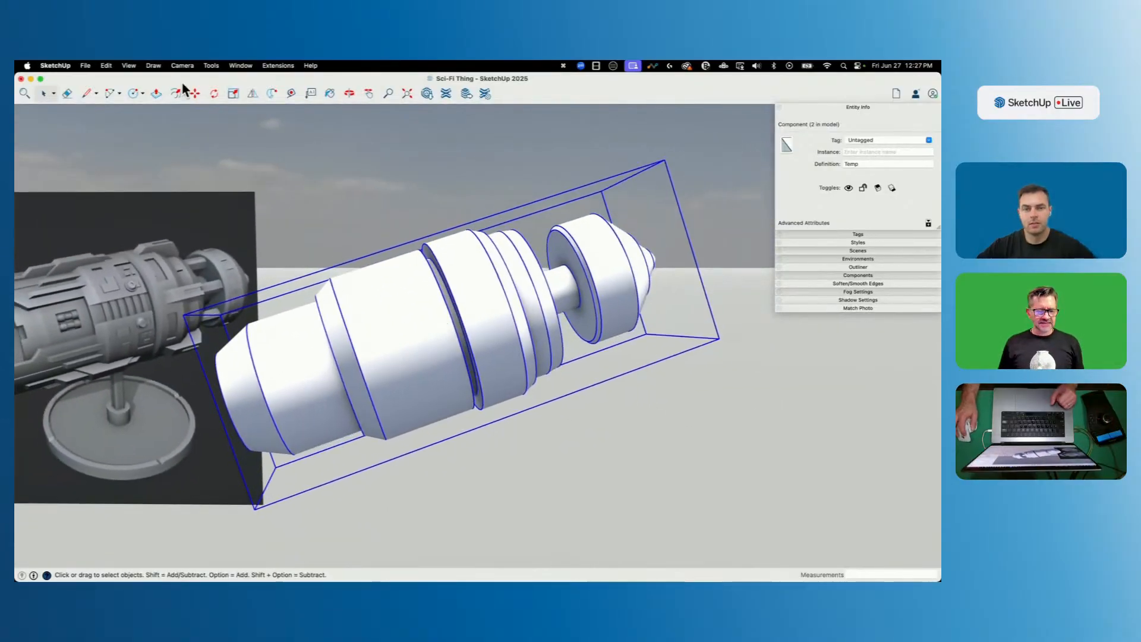
click(239, 66)
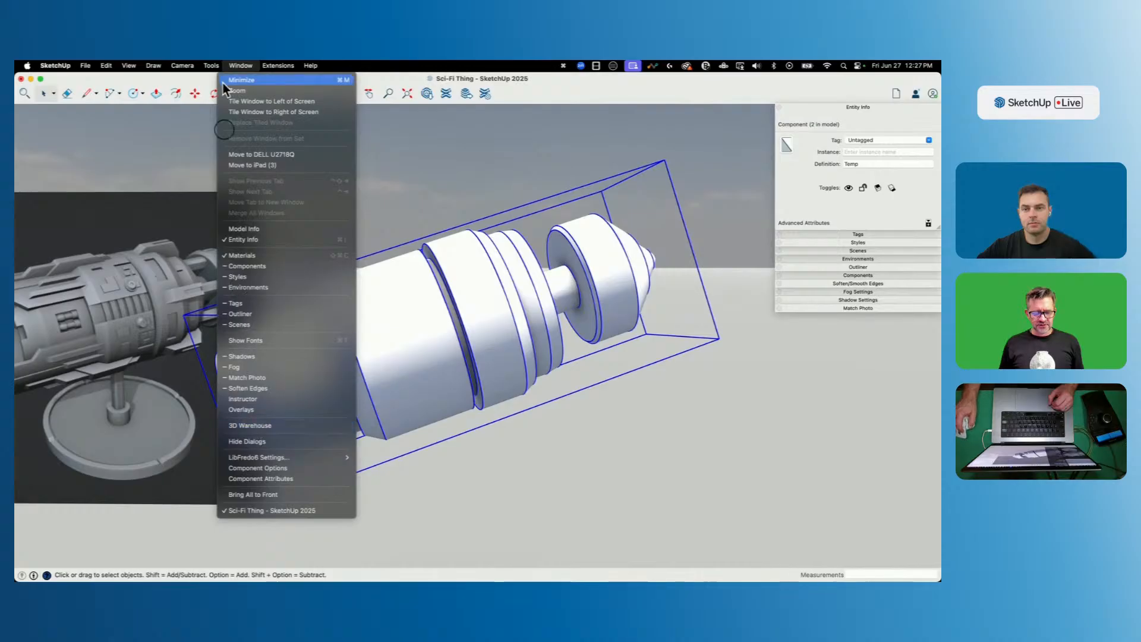
mouse_move(216, 66)
click(227, 399)
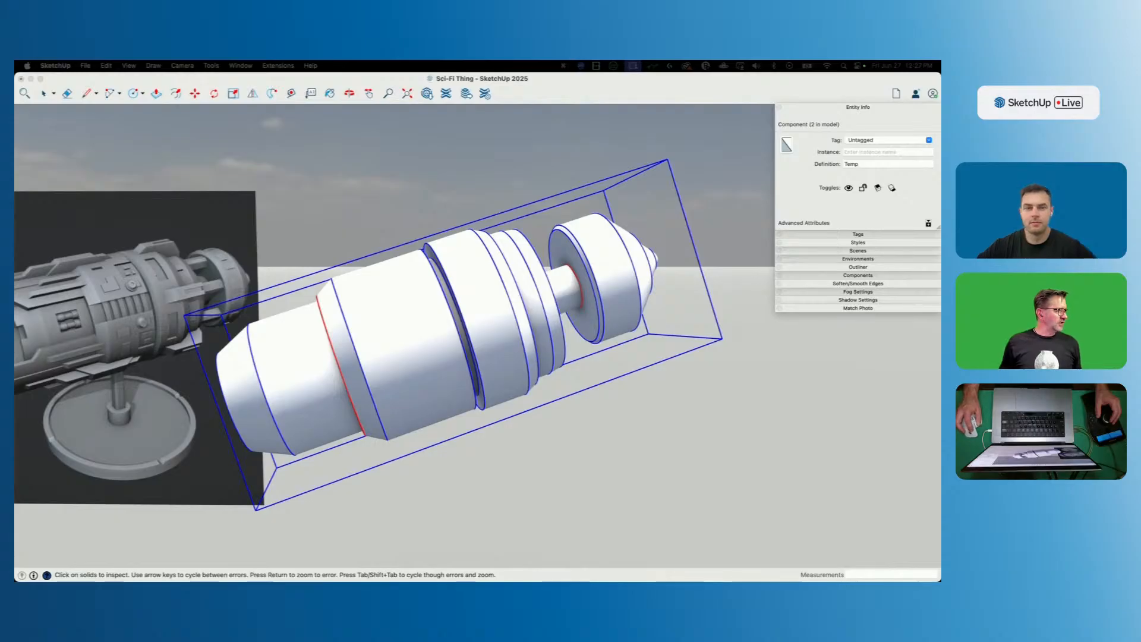
drag(330, 90, 671, 168)
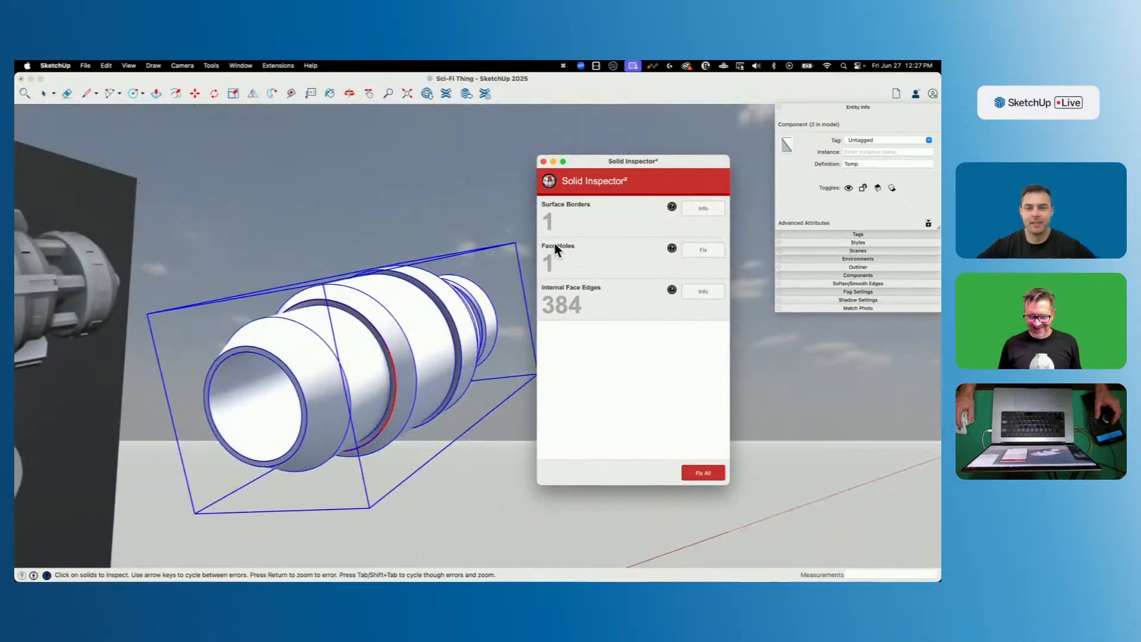
click(702, 250)
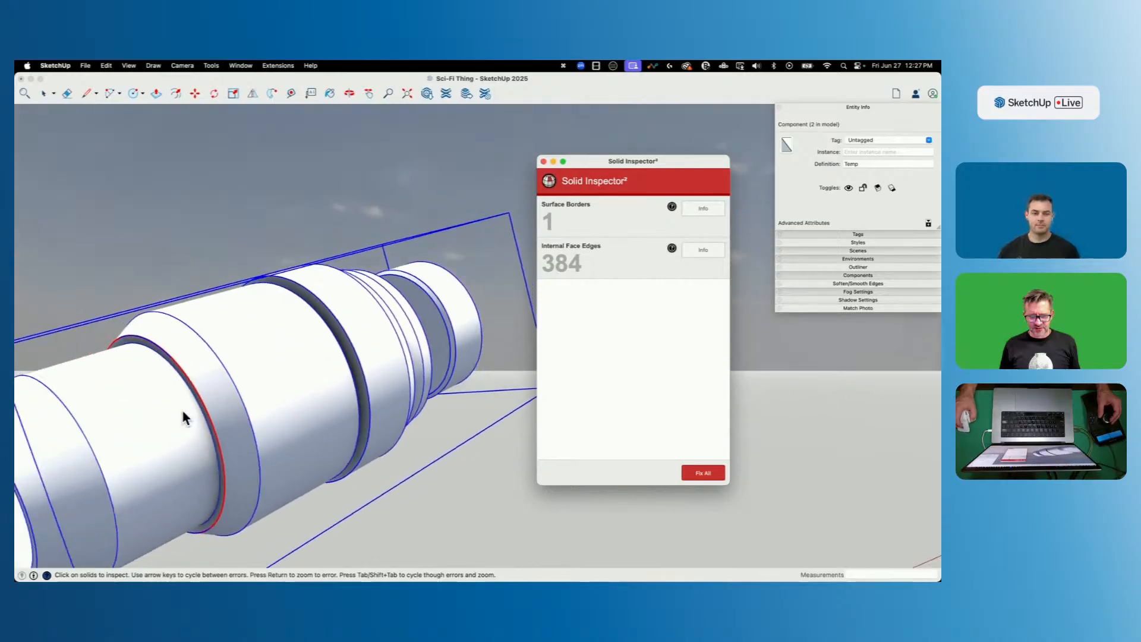
Examine the remaining solid errors inside the hull in X-ray view, and close Solid Inspector².
key(x)
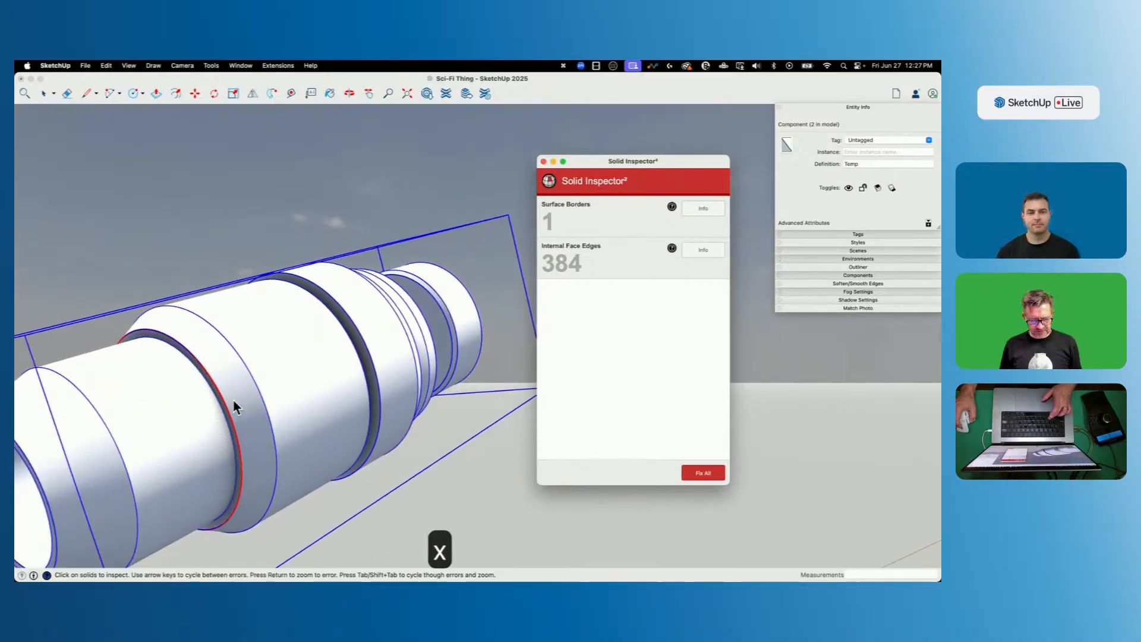
click(452, 463)
key(x)
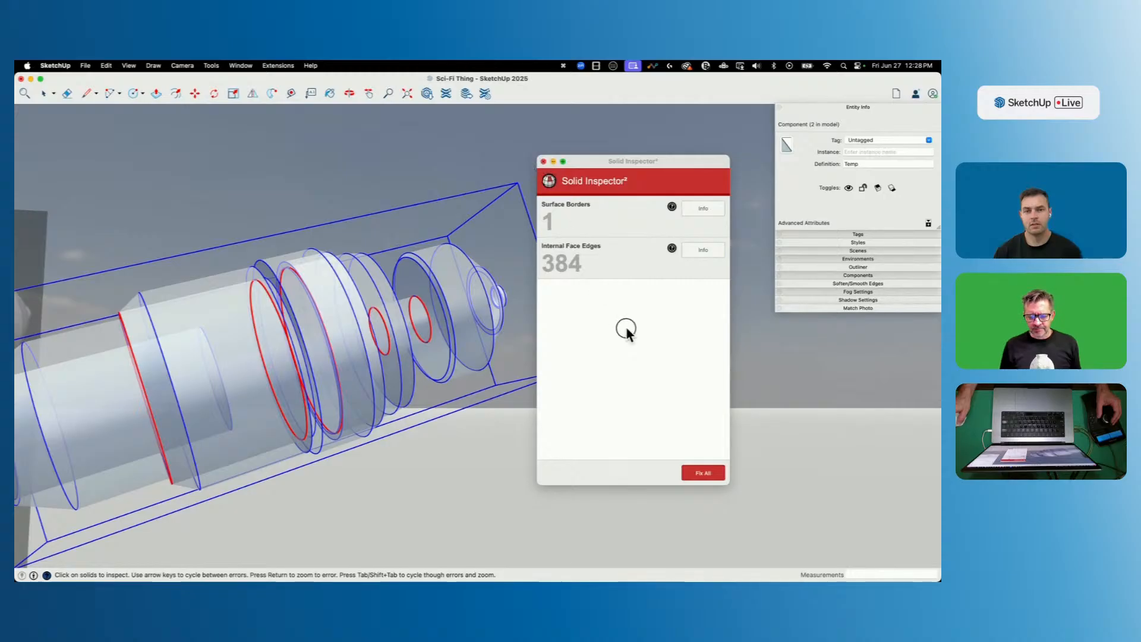
click(543, 162)
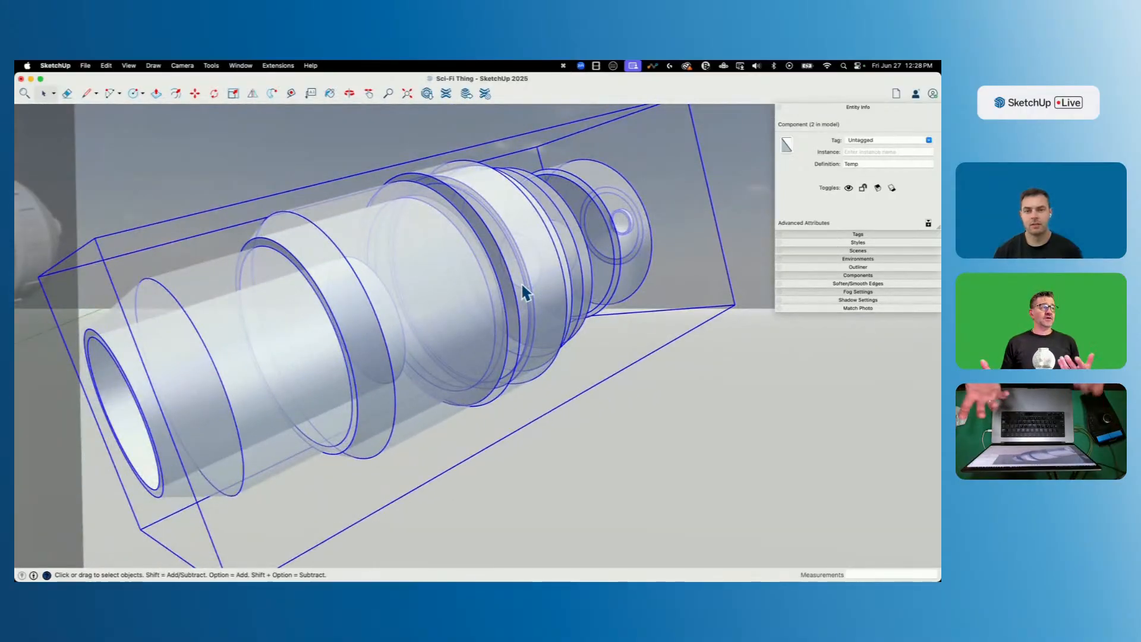
click(642, 391)
key(x)
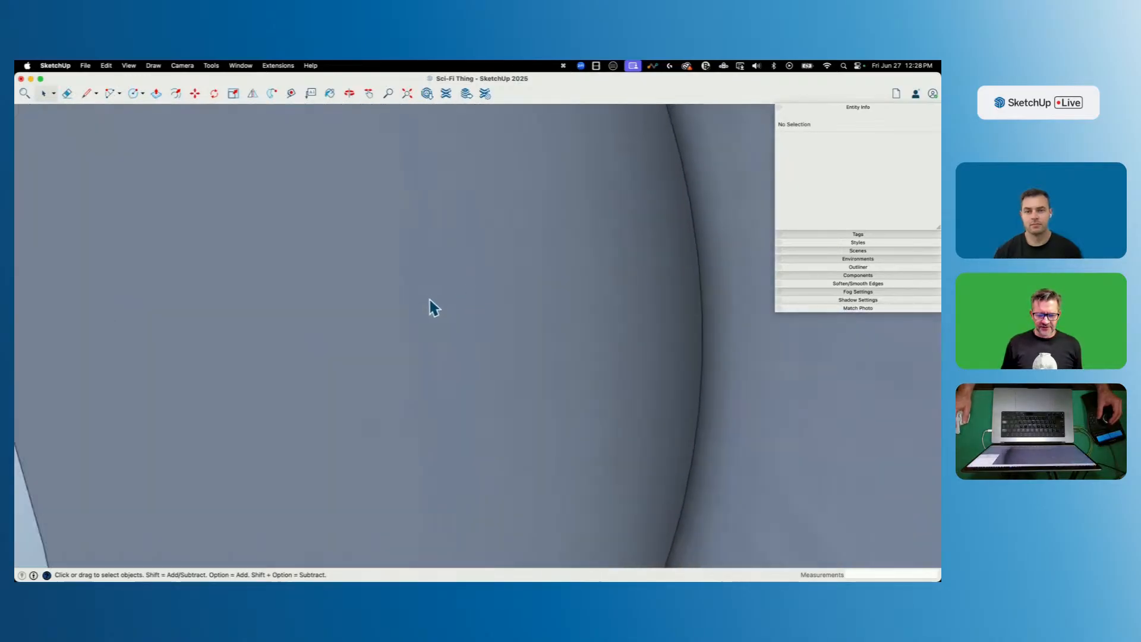
Delete the internal disc faces that close off the inside of the ship's hull and neck.
click(390, 274)
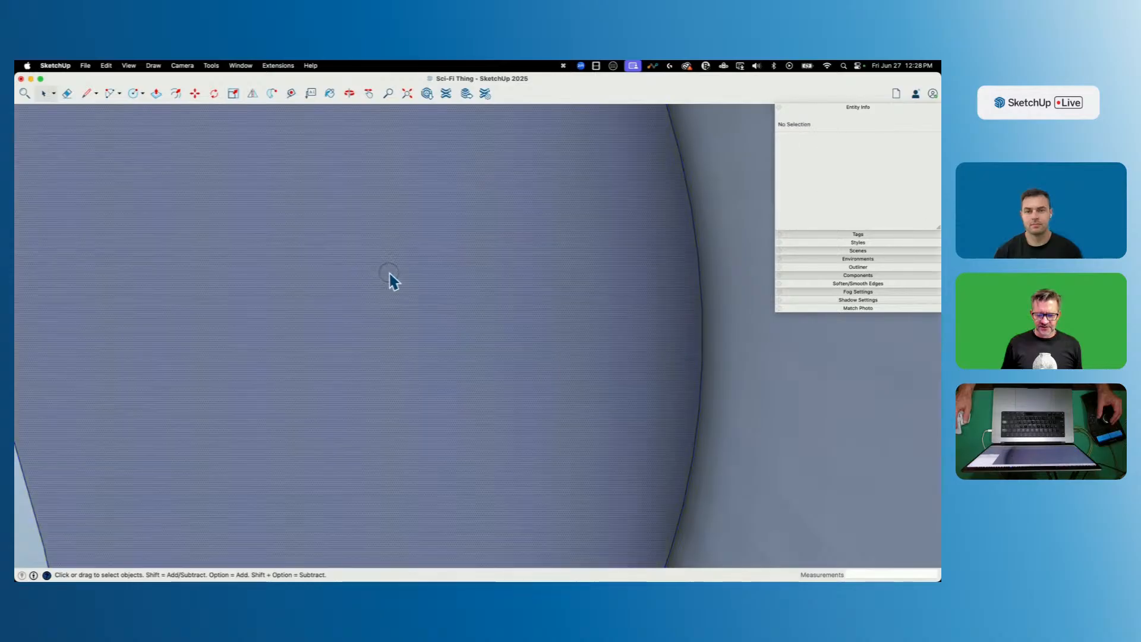
key(BackSpace)
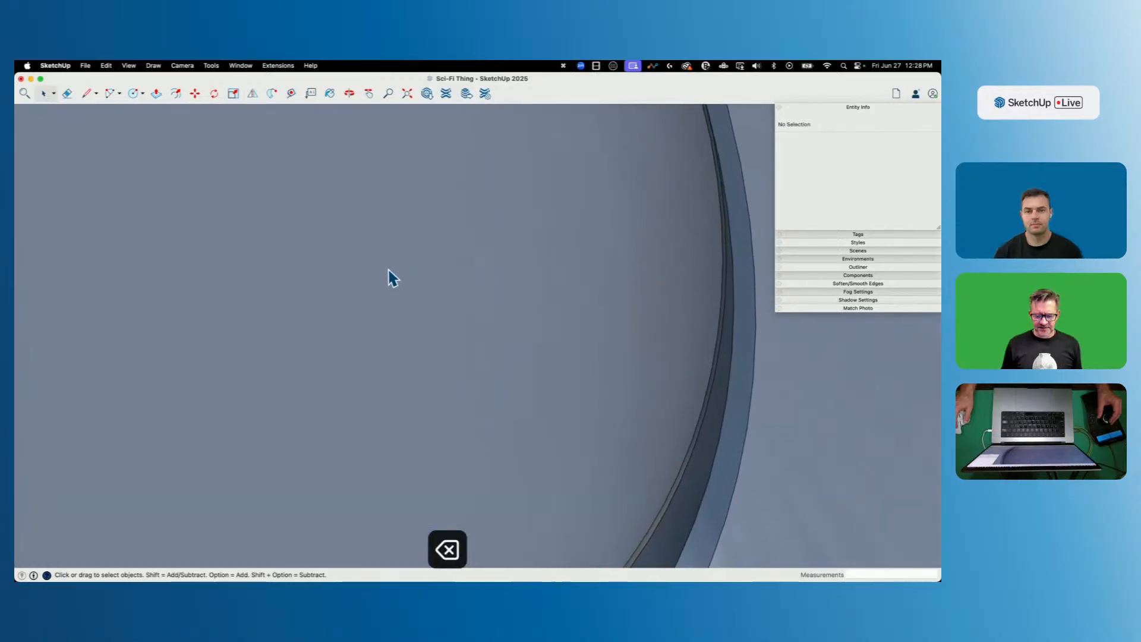
key(BackSpace)
click(385, 268)
key(BackSpace)
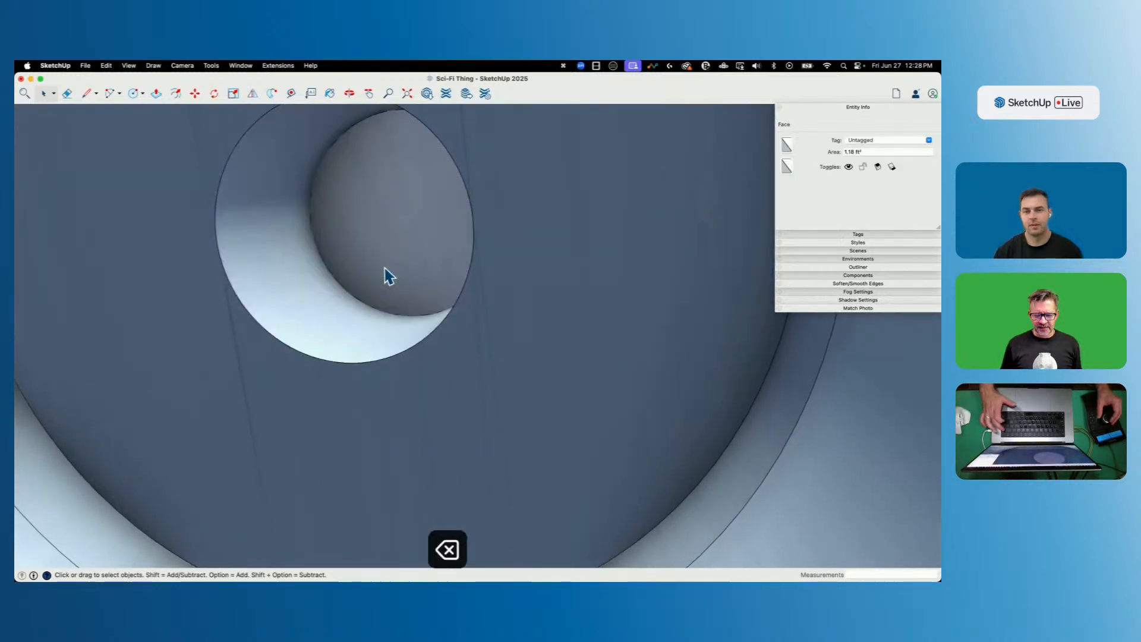
Delete the ring-shaped end face around the neck opening, undo that deletion, and close the component.
click(522, 436)
scroll(522, 436, down, 3)
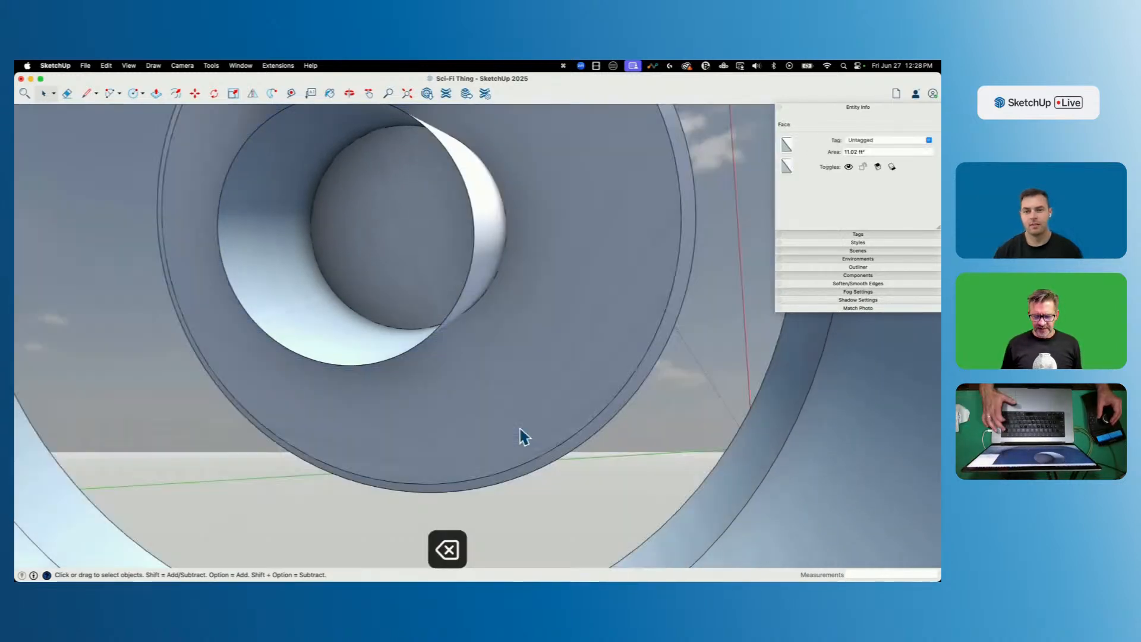
key(super+z)
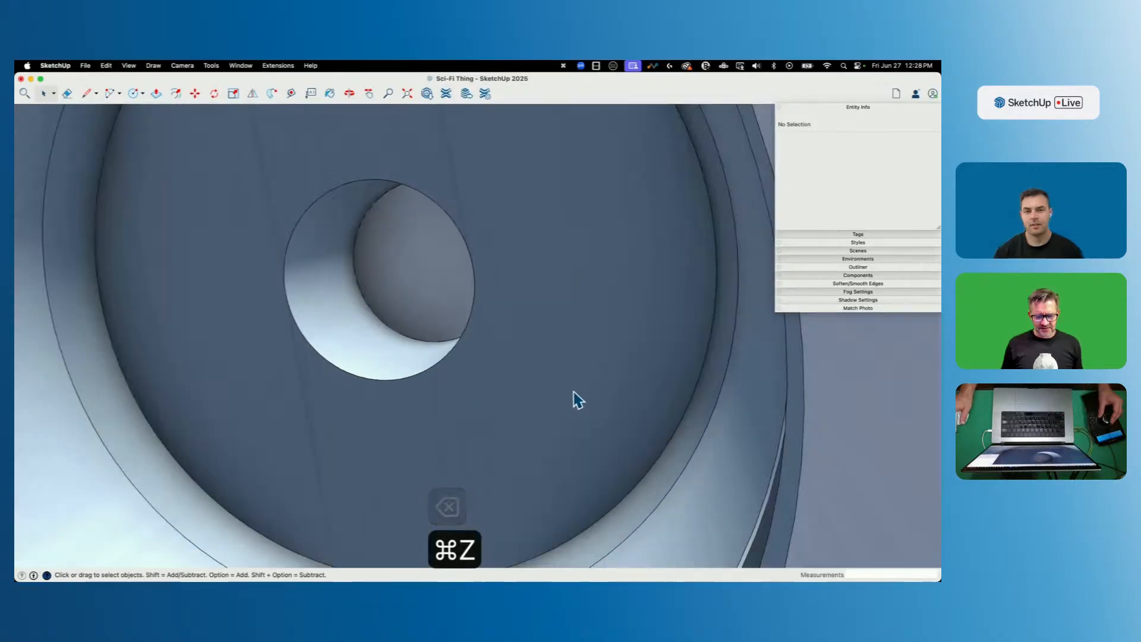
key(space)
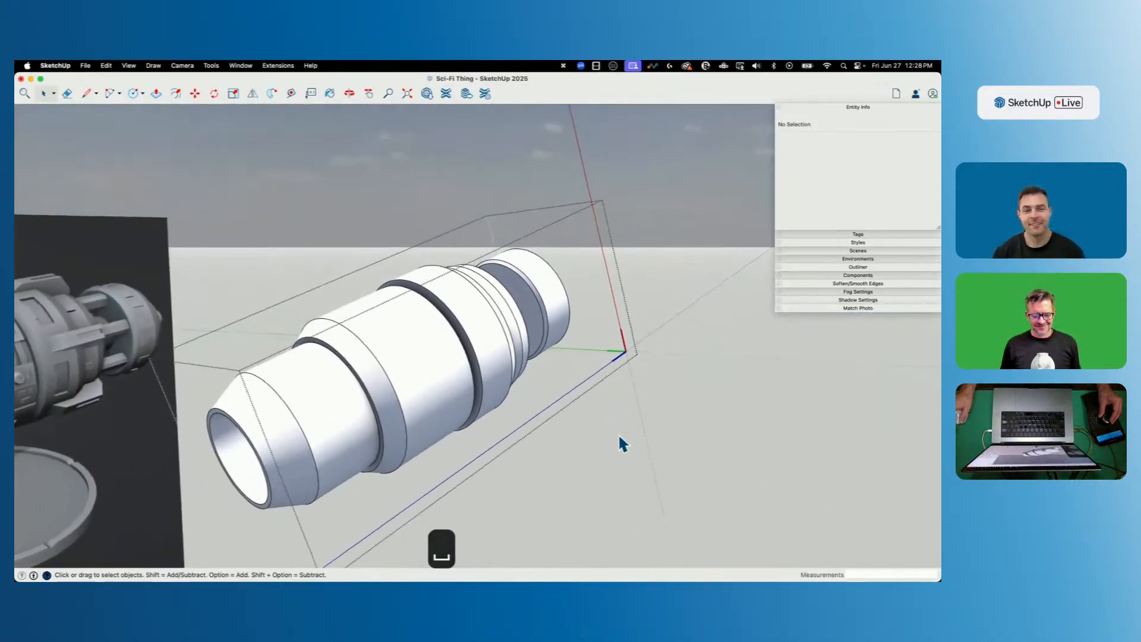
click(619, 435)
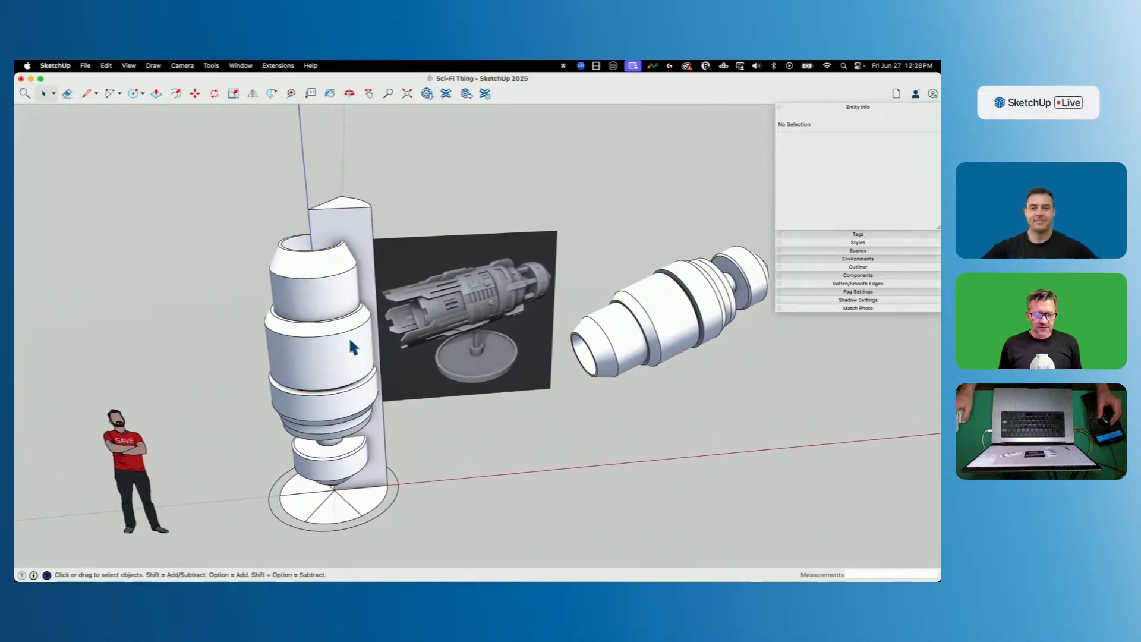
Open the upright ship component with the rest of the model hidden, and place a vertical section plane on its hull.
double_click(340, 359)
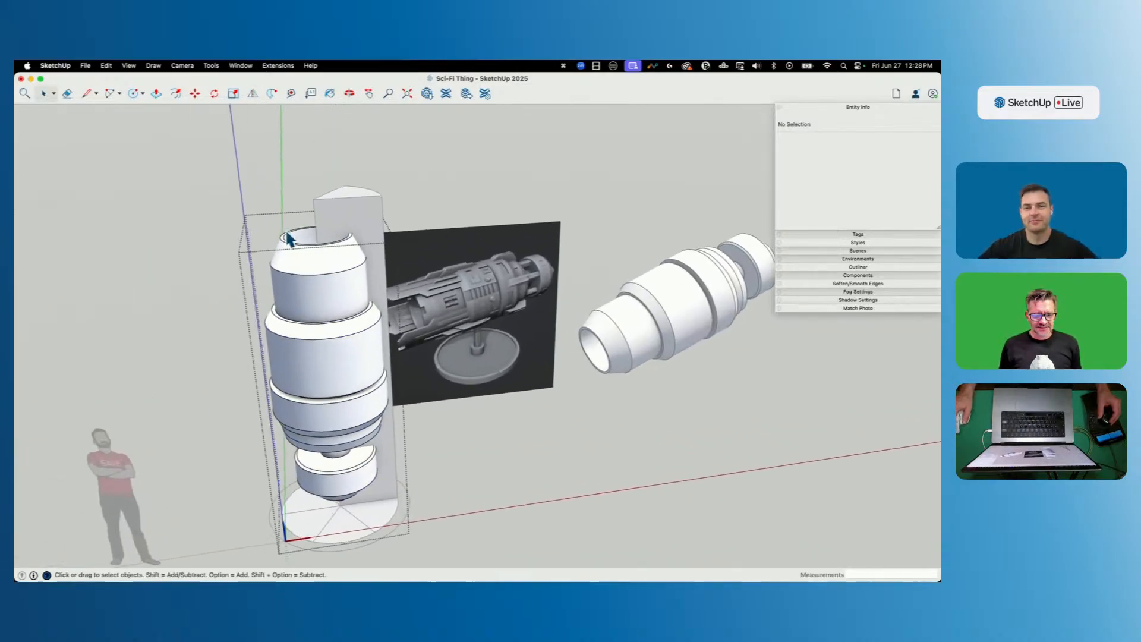
key(shift+q)
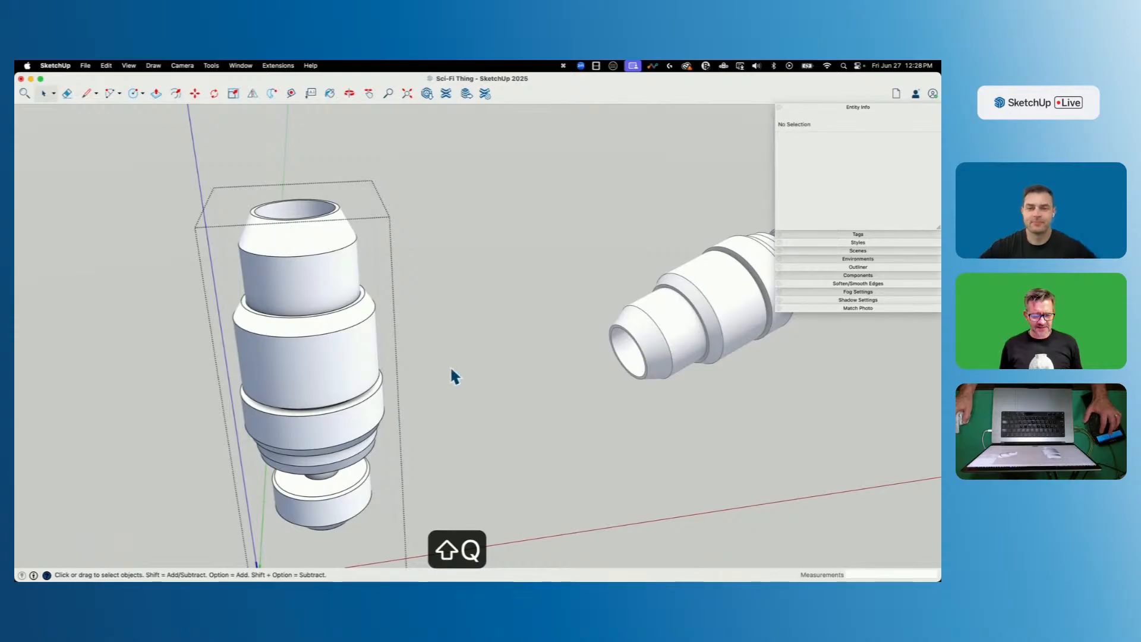
click(154, 66)
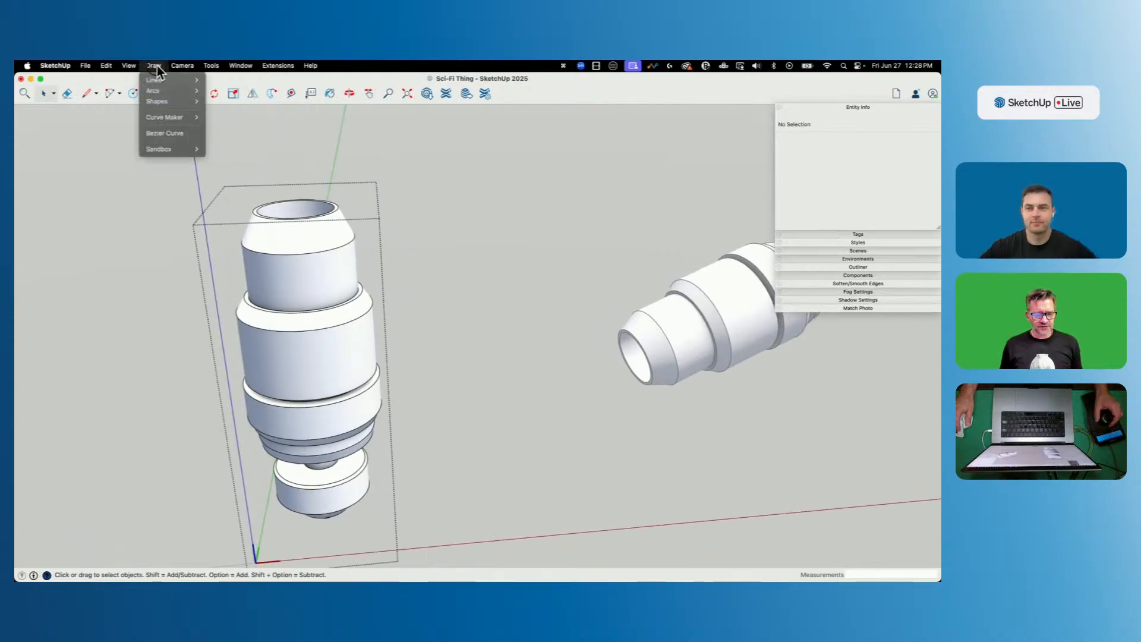
mouse_move(211, 66)
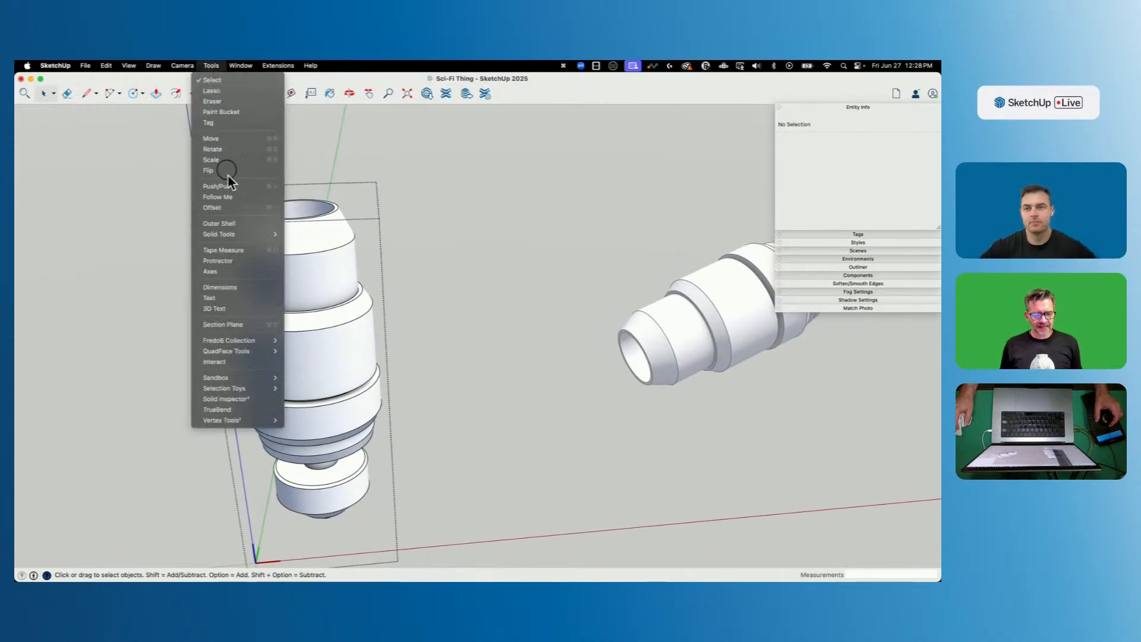
click(259, 324)
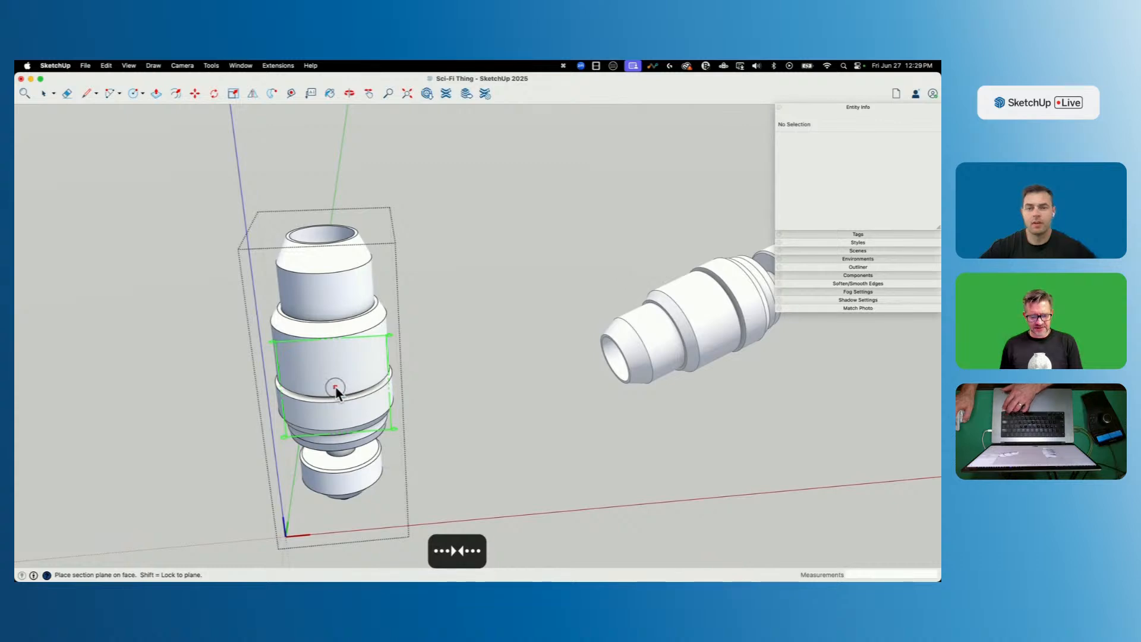
click(336, 390)
click(539, 364)
Move the section plane back so that it cuts through the middle of the ship.
key(m)
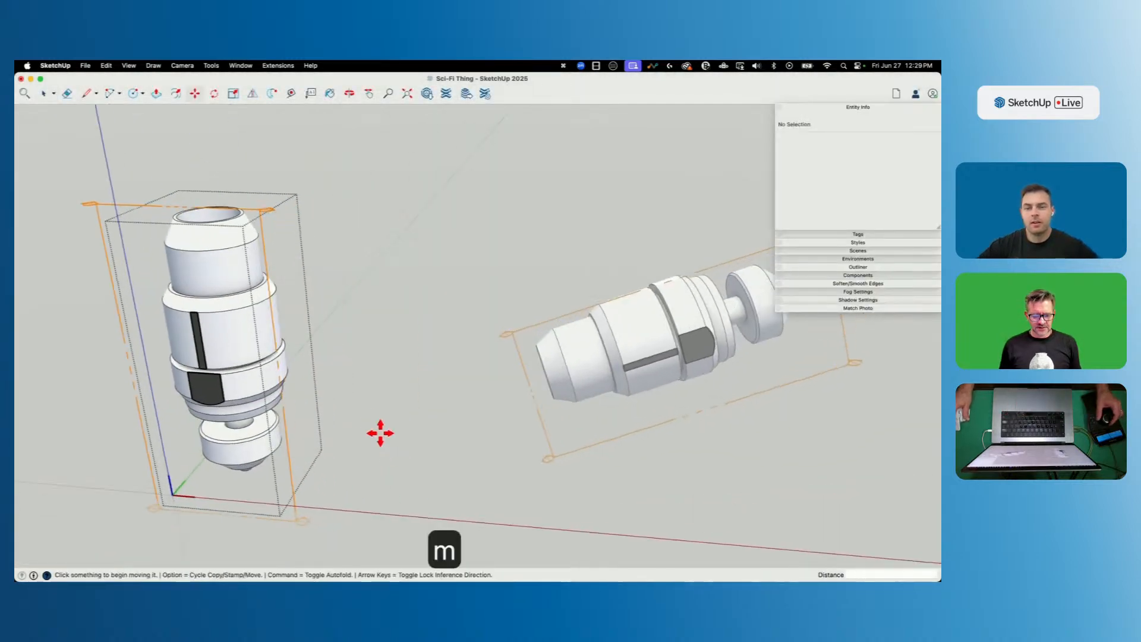
click(296, 465)
key(space)
scroll(255, 365, up, 5)
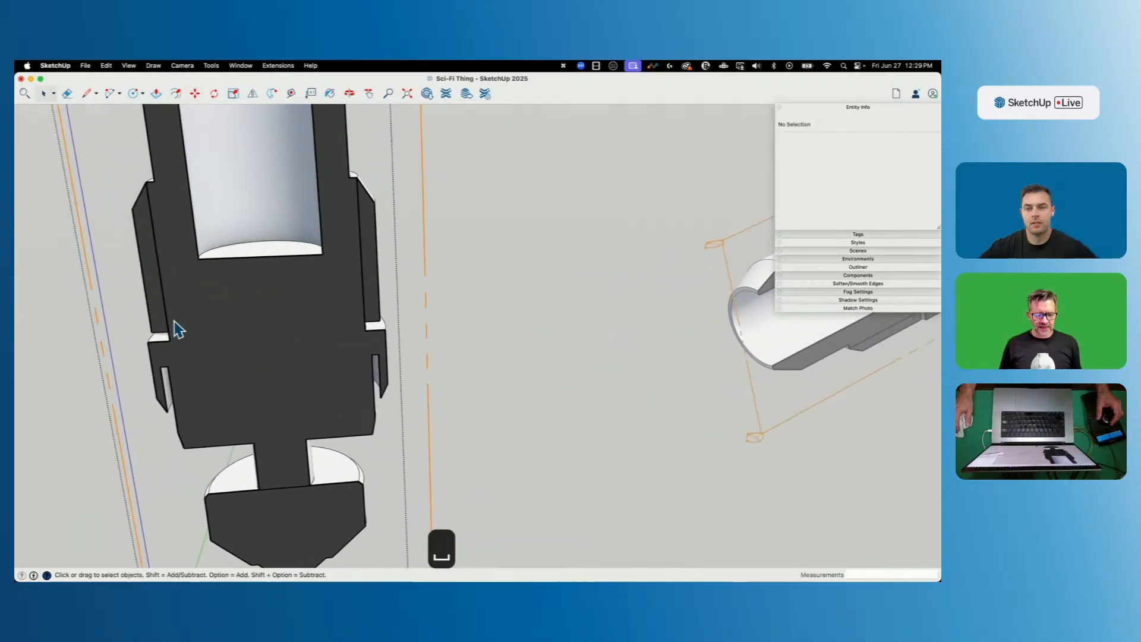
scroll(369, 321, up, 3)
scroll(414, 346, down, 6)
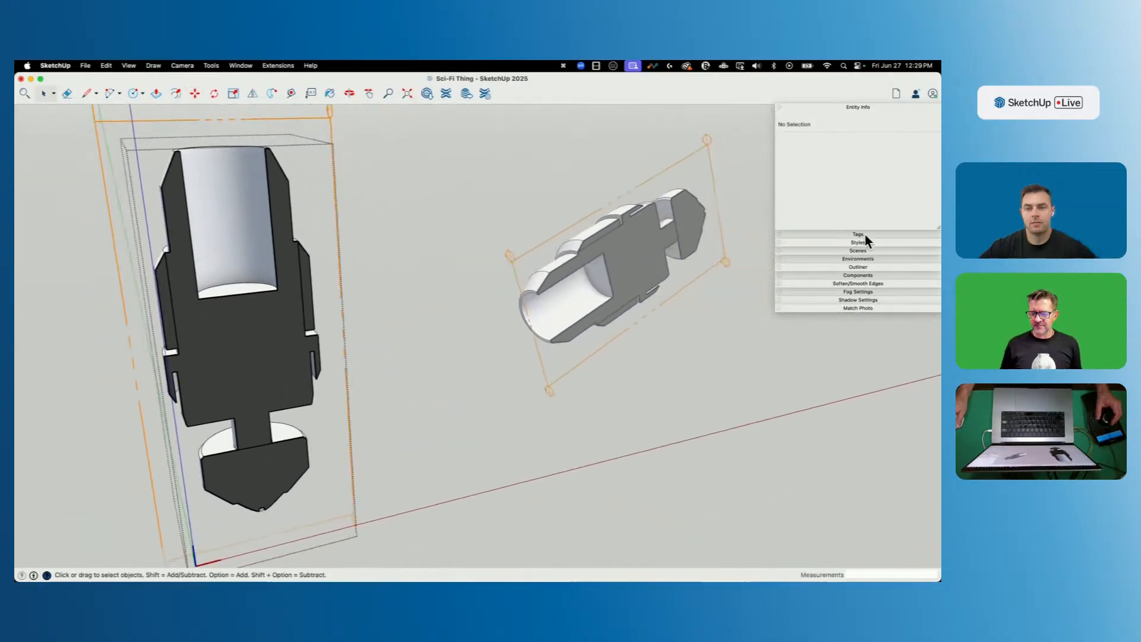
Turn off Section Fill in the style's modeling settings.
click(858, 243)
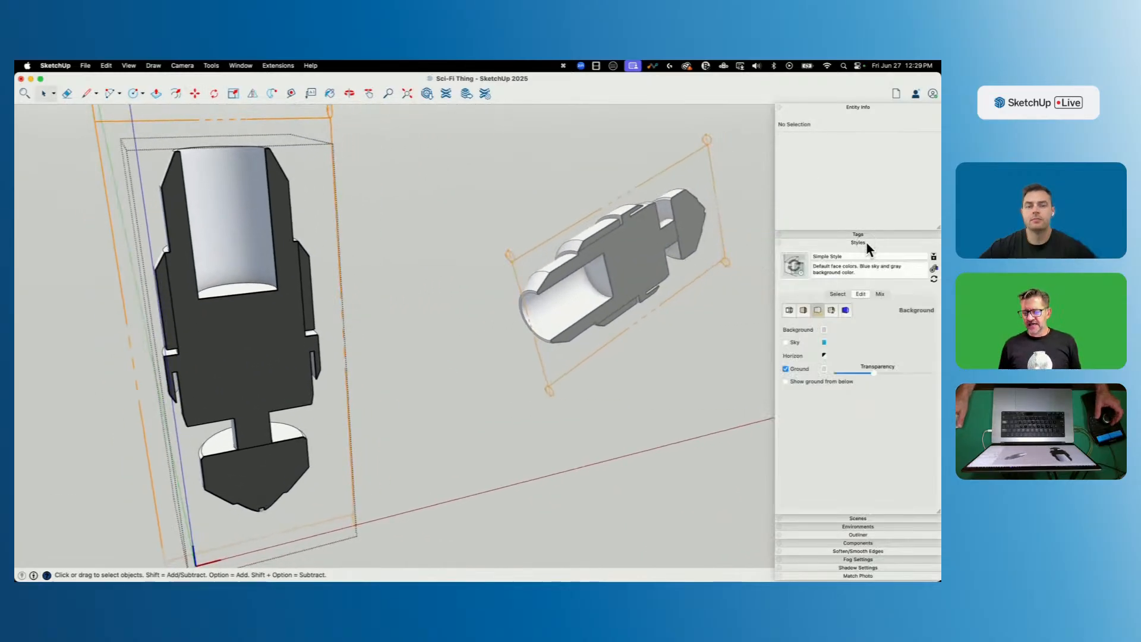
click(845, 311)
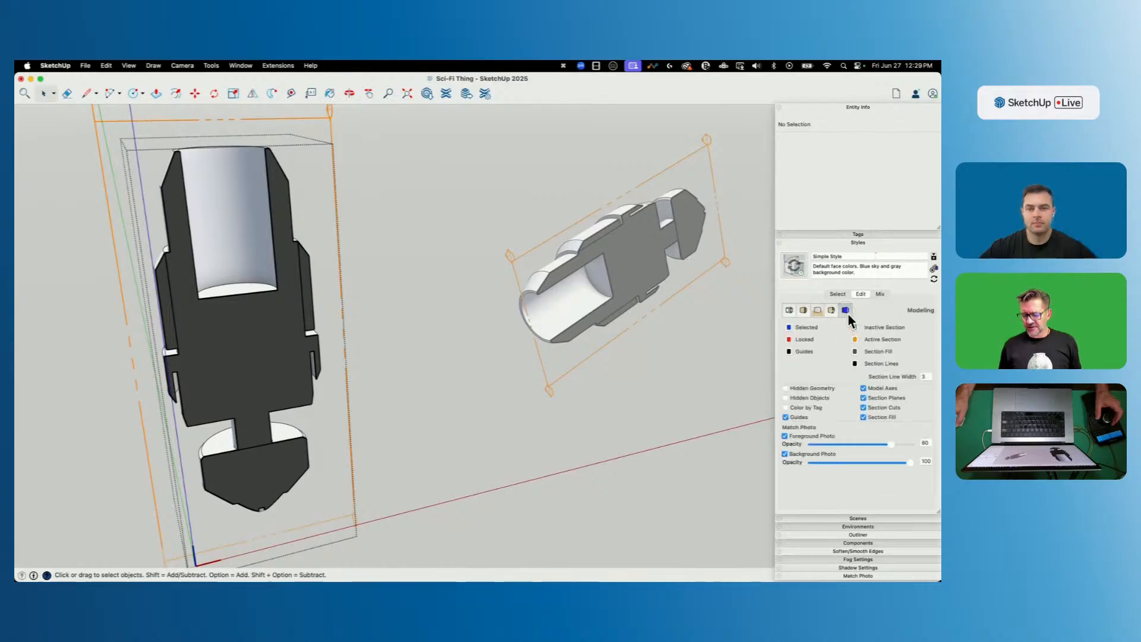
click(863, 417)
Delete the internal cylindrical surface inside the ship's wide main body.
scroll(520, 362, up, 8)
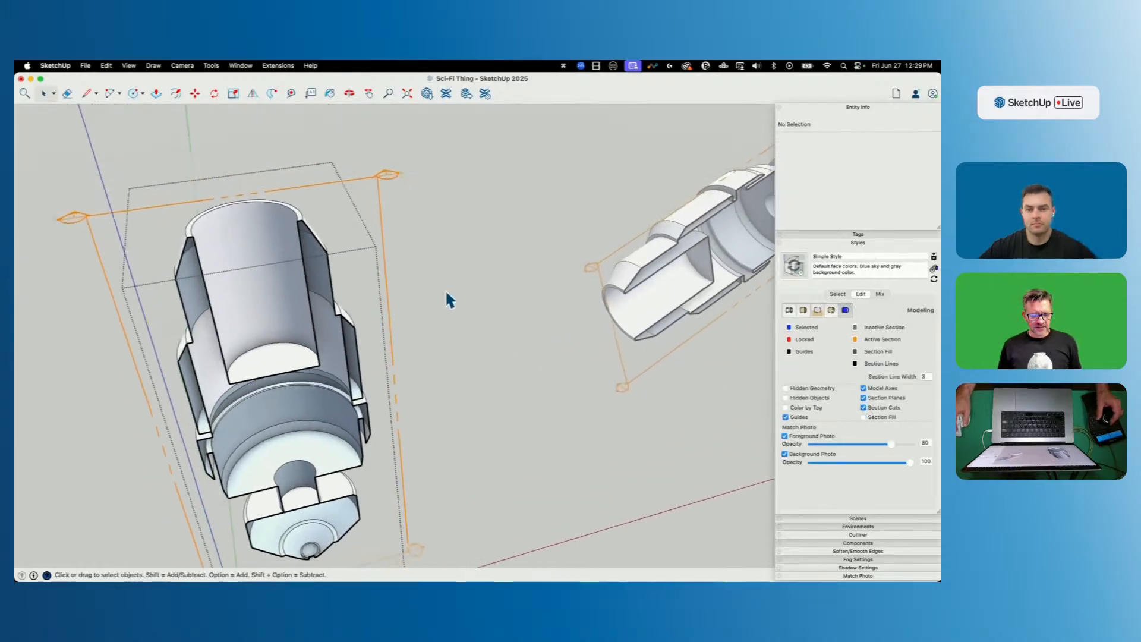
middle_drag(450, 274, 262, 221)
click(252, 224)
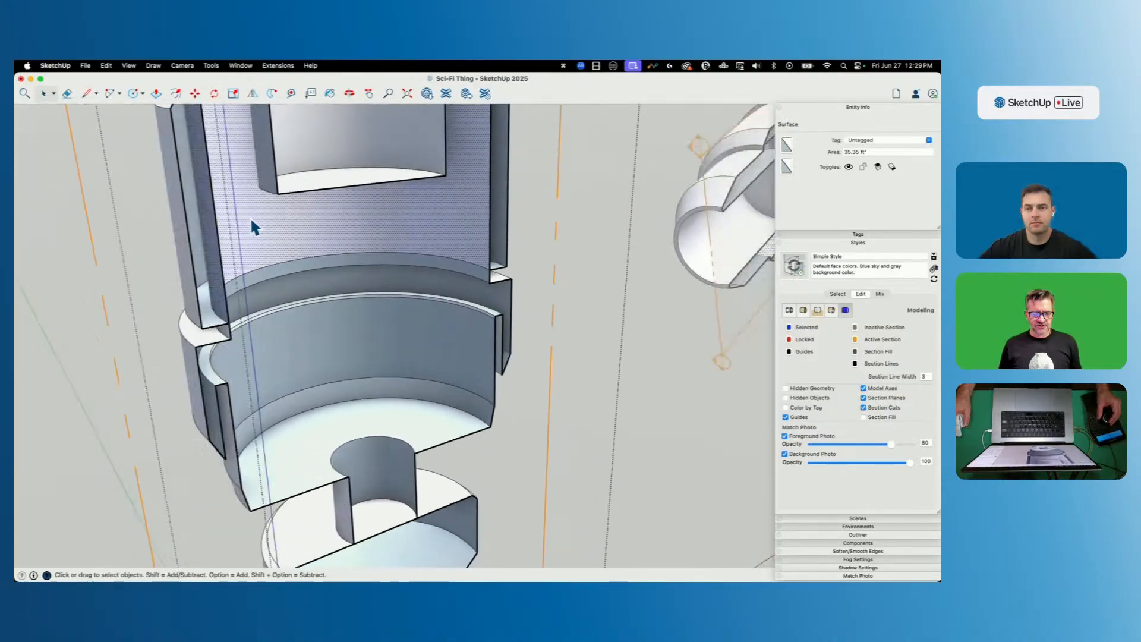
key(BackSpace)
scroll(252, 224, up, 5)
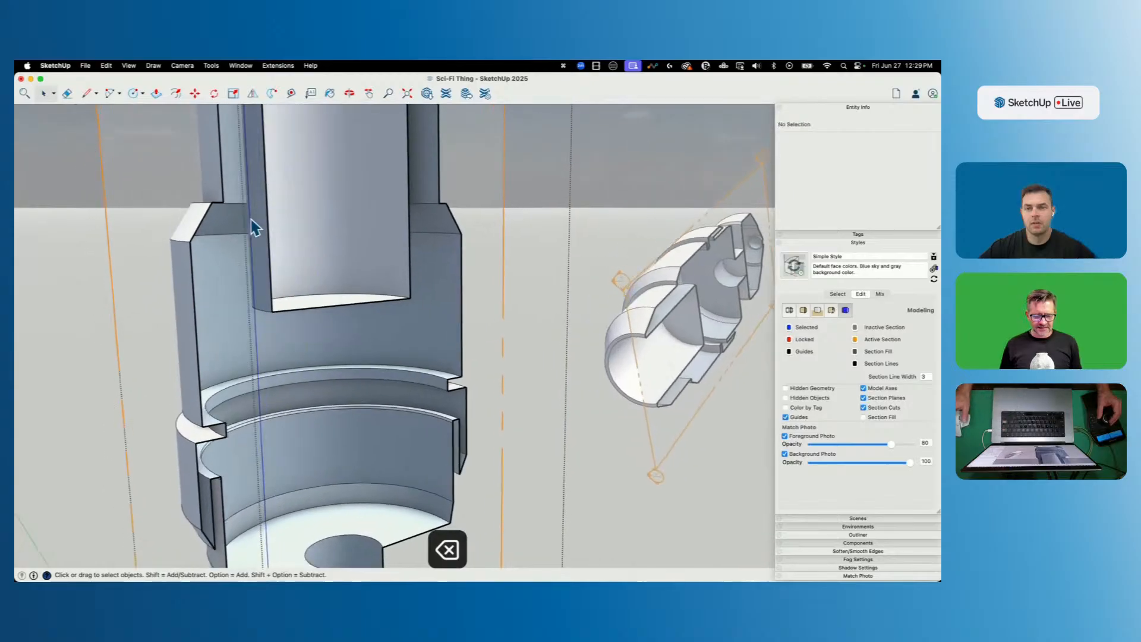
Delete the extra internal surface along the upper rim of the lower hull section.
middle_drag(240, 276, 197, 249)
scroll(179, 372, up, 3)
scroll(196, 248, up, 6)
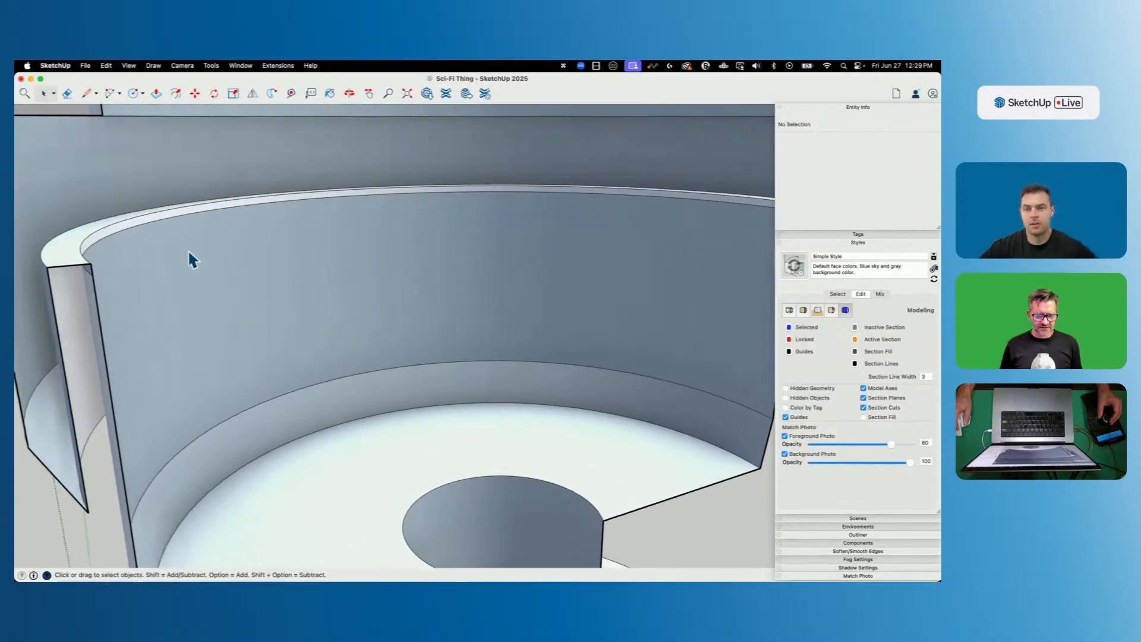
click(152, 220)
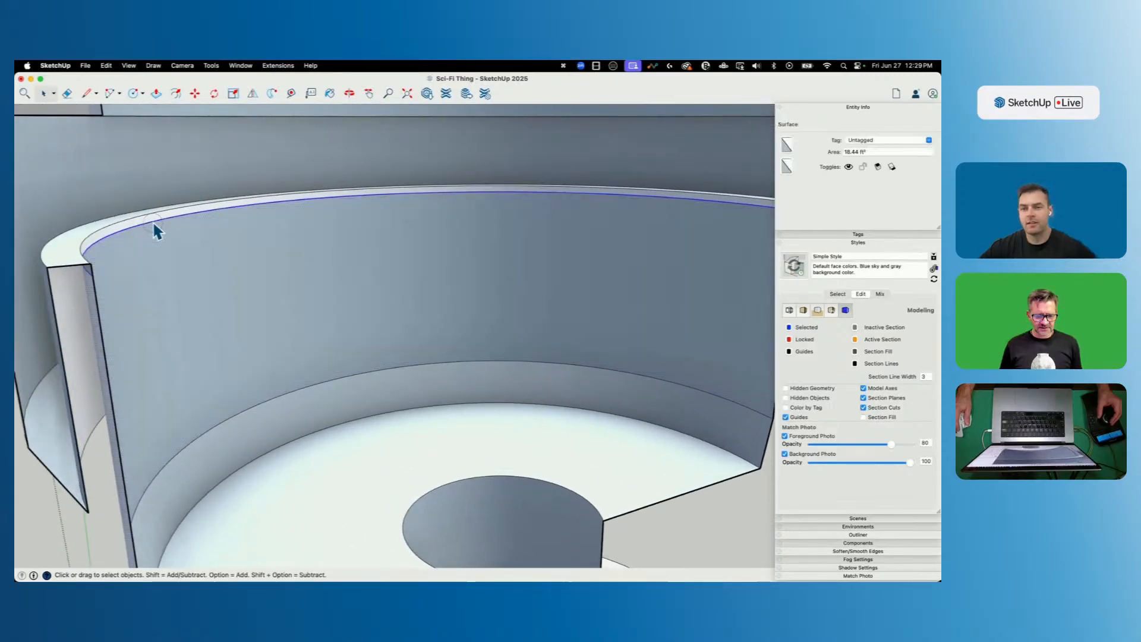
key(BackSpace)
scroll(152, 229, down, 5)
Draw a line over a segment of the neck's circular base edge to split the drum's top face there.
middle_drag(153, 229, 421, 438)
scroll(219, 324, down, 2)
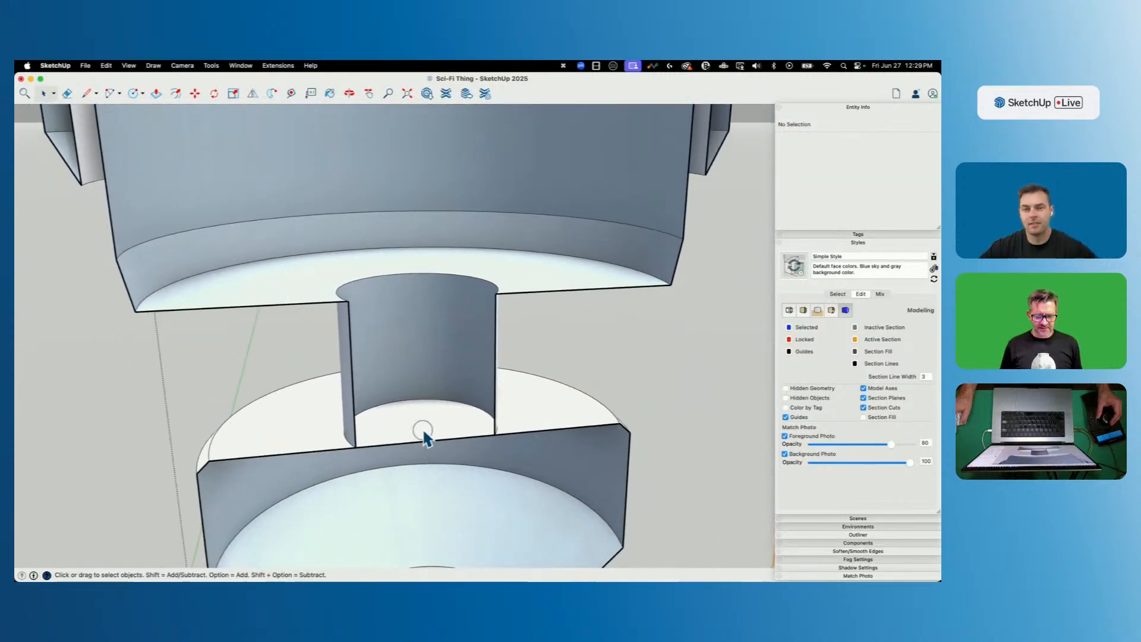
click(424, 437)
scroll(422, 438, up, 2)
scroll(333, 325, up, 6)
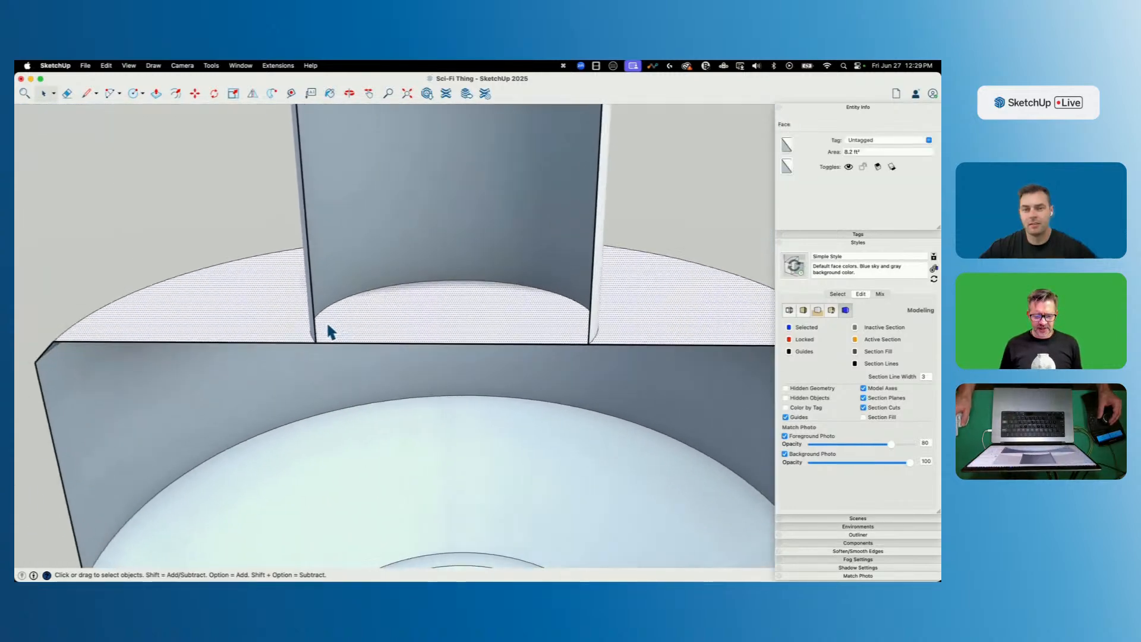
scroll(327, 315, up, 1)
key(l)
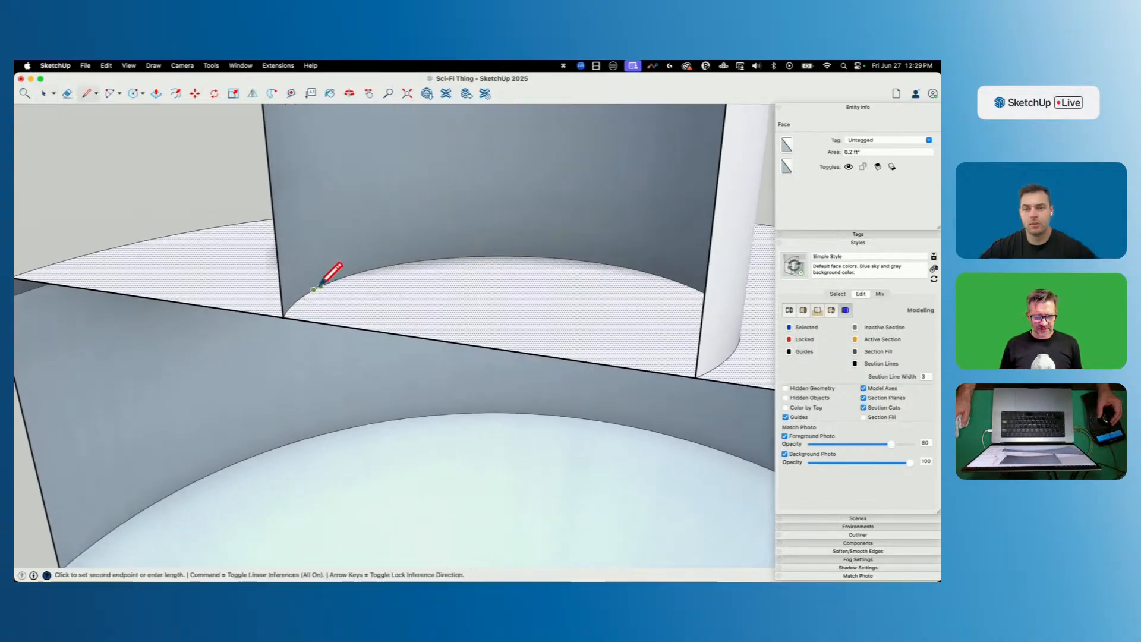
click(313, 289)
Delete the disc face inside the base of the neck and close the ship component.
key(space)
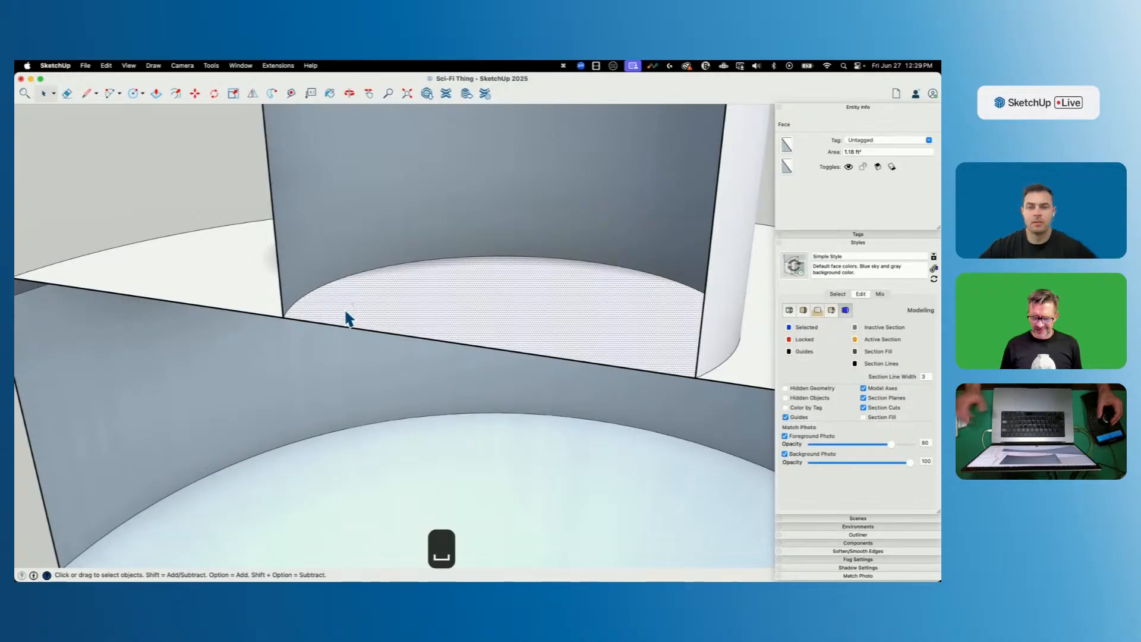
key(BackSpace)
scroll(347, 316, down, 5)
middle_drag(541, 435, 599, 509)
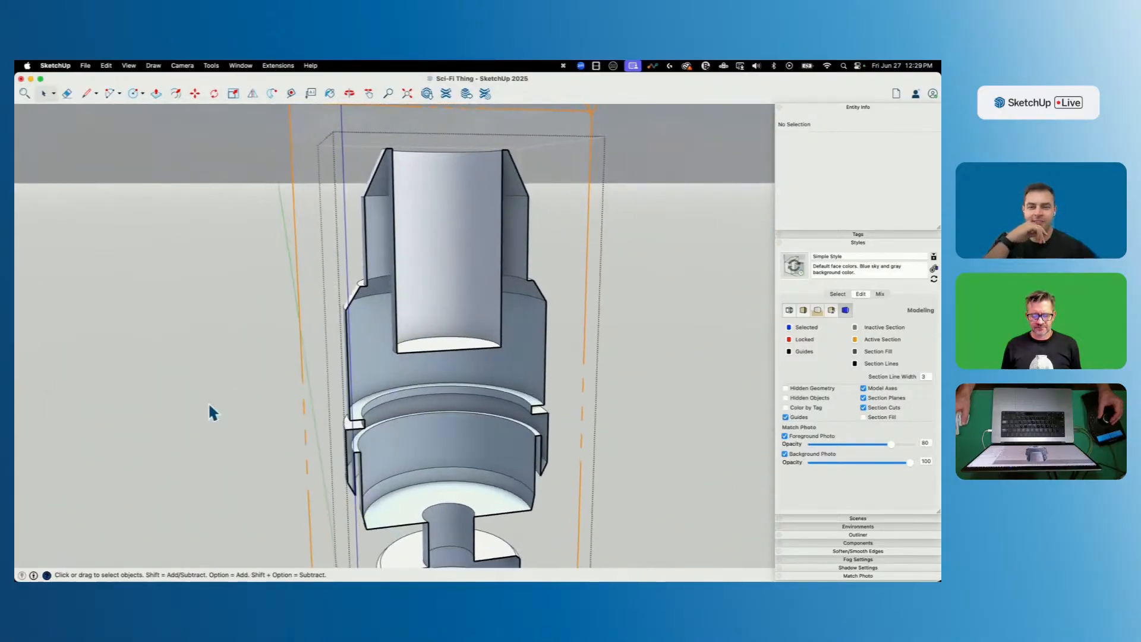
click(209, 402)
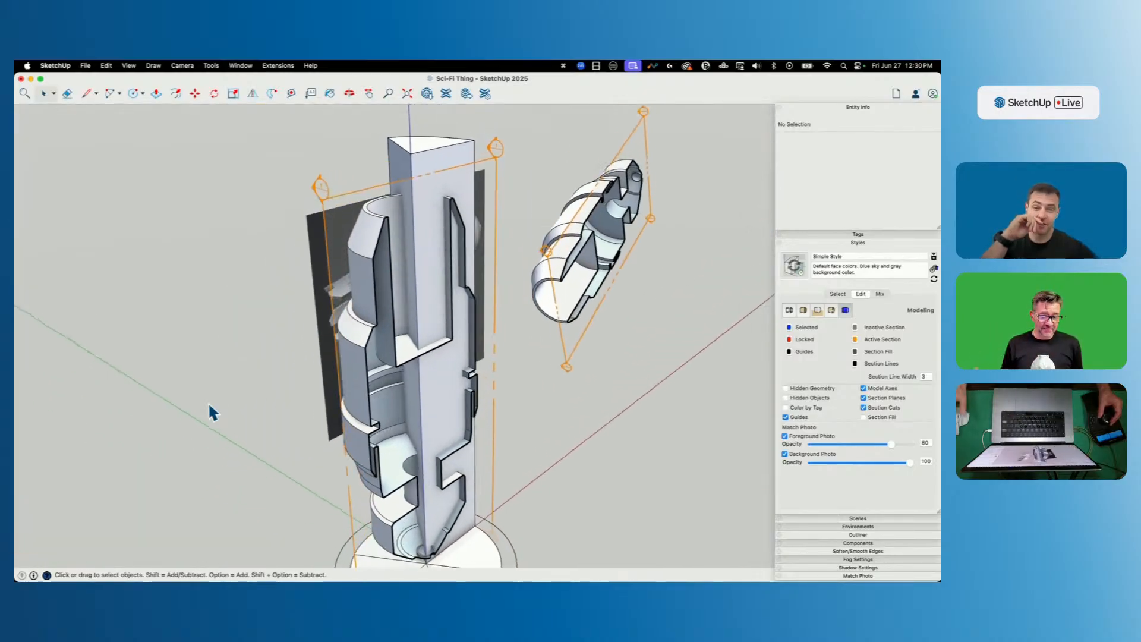
key(e)
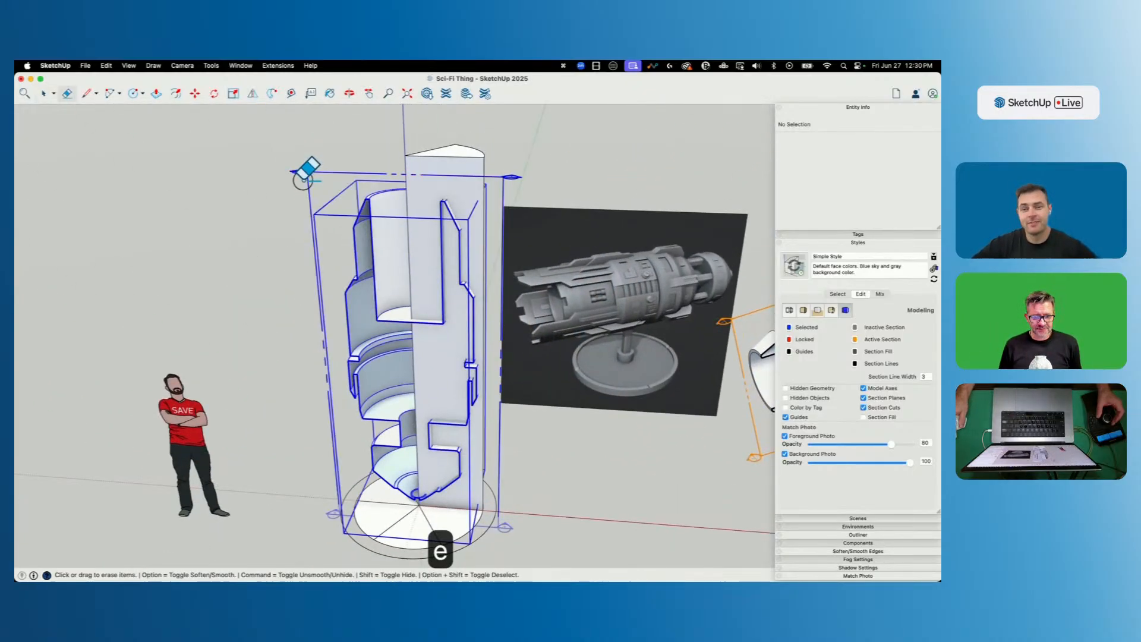
click(302, 172)
key(space)
key(super+z)
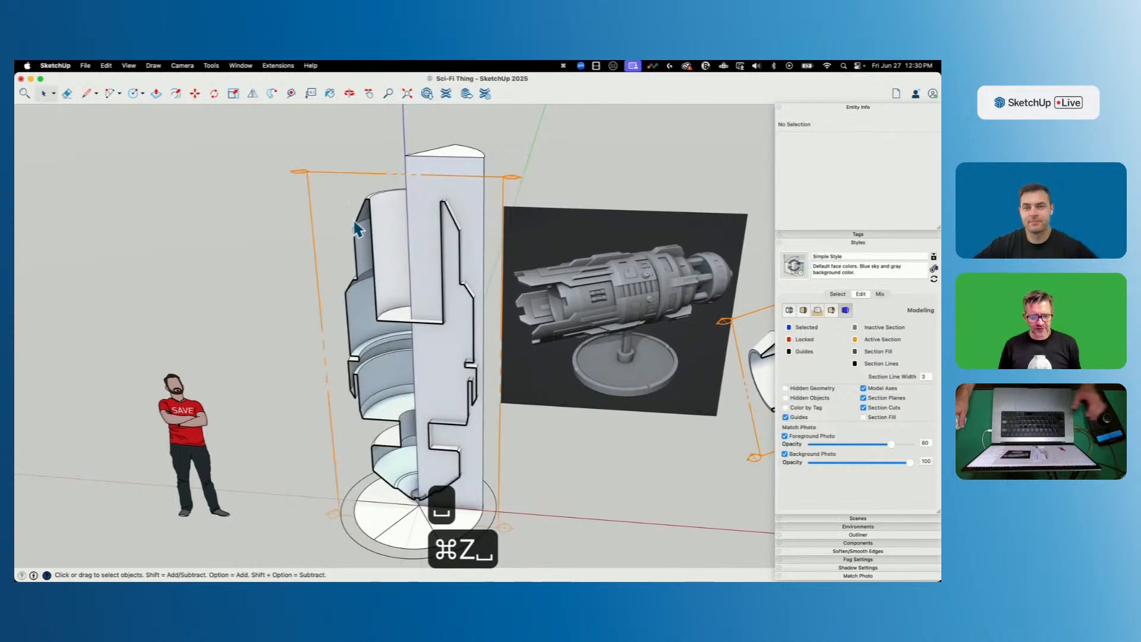
Erase the section plane inside the upright round body component, then check the body and the pie-shaped wedge as solids.
key(e)
click(315, 167)
key(space)
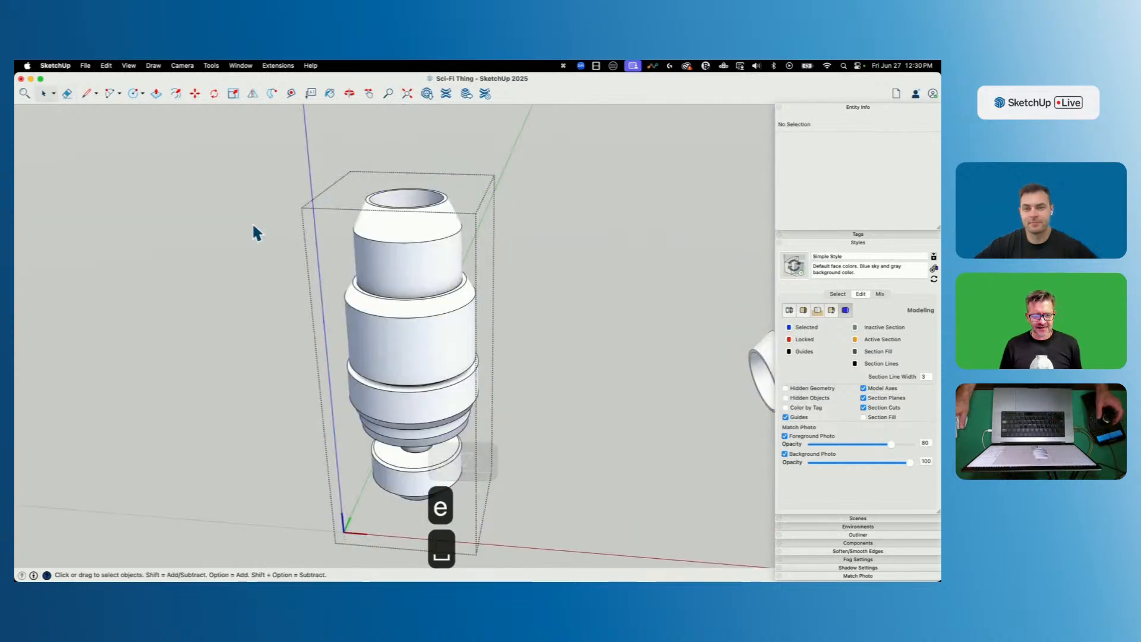
click(377, 241)
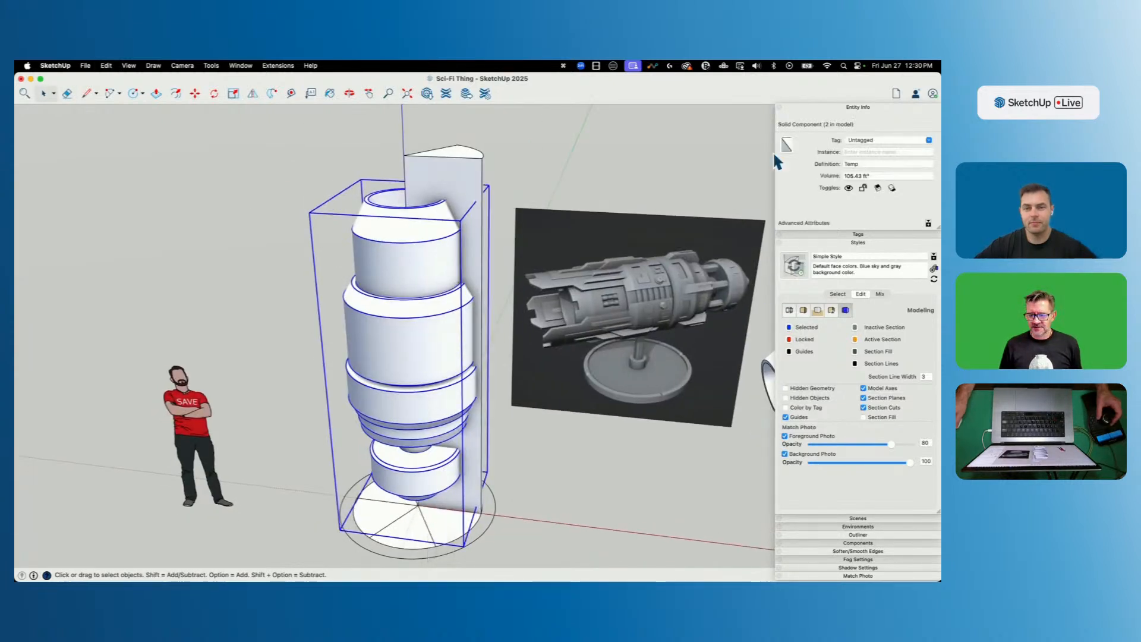
click(473, 167)
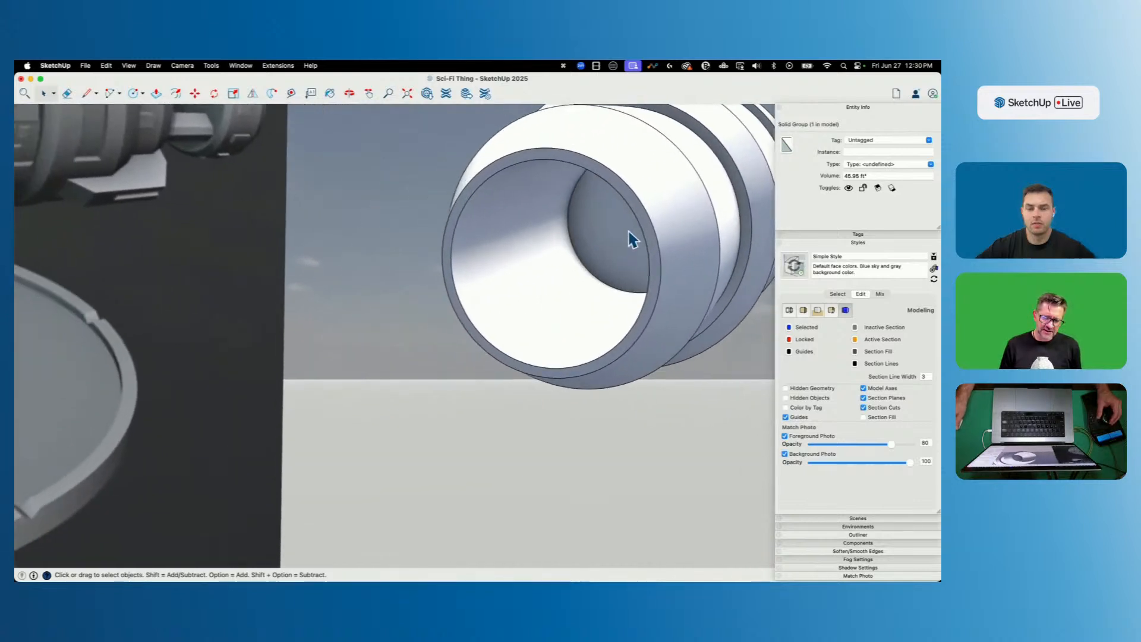
Push/Pull the recessed circular face inside the body's bore closer to the opening.
key(p)
key(space)
key(p)
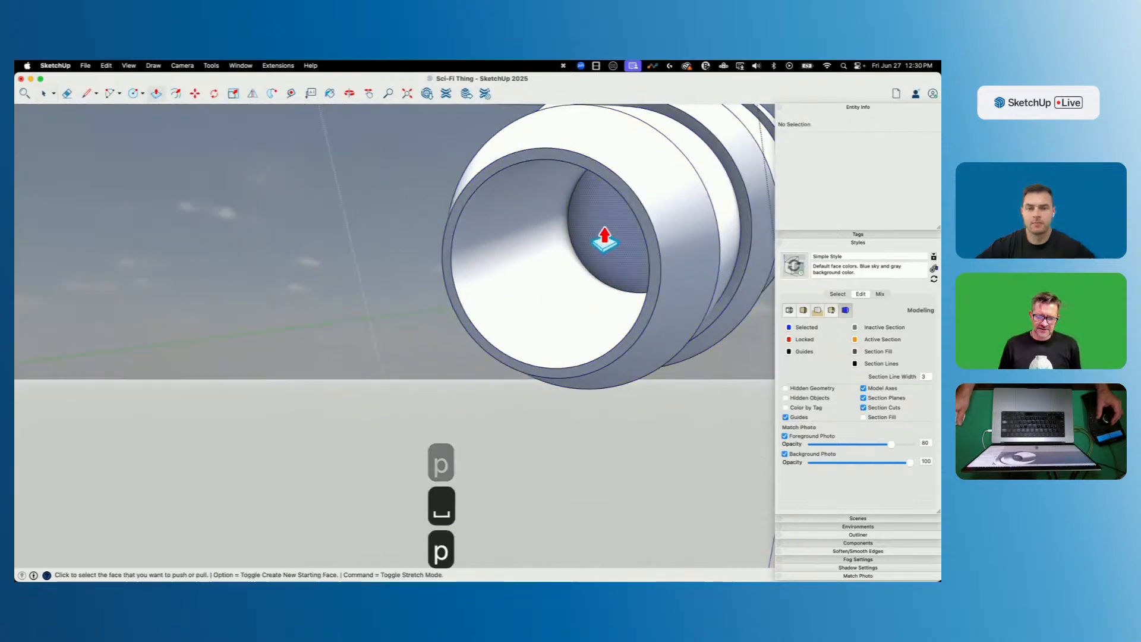
click(600, 247)
click(546, 278)
Scale the circular face inside the bore down uniformly about its centre, then close the component.
key(space)
key(s)
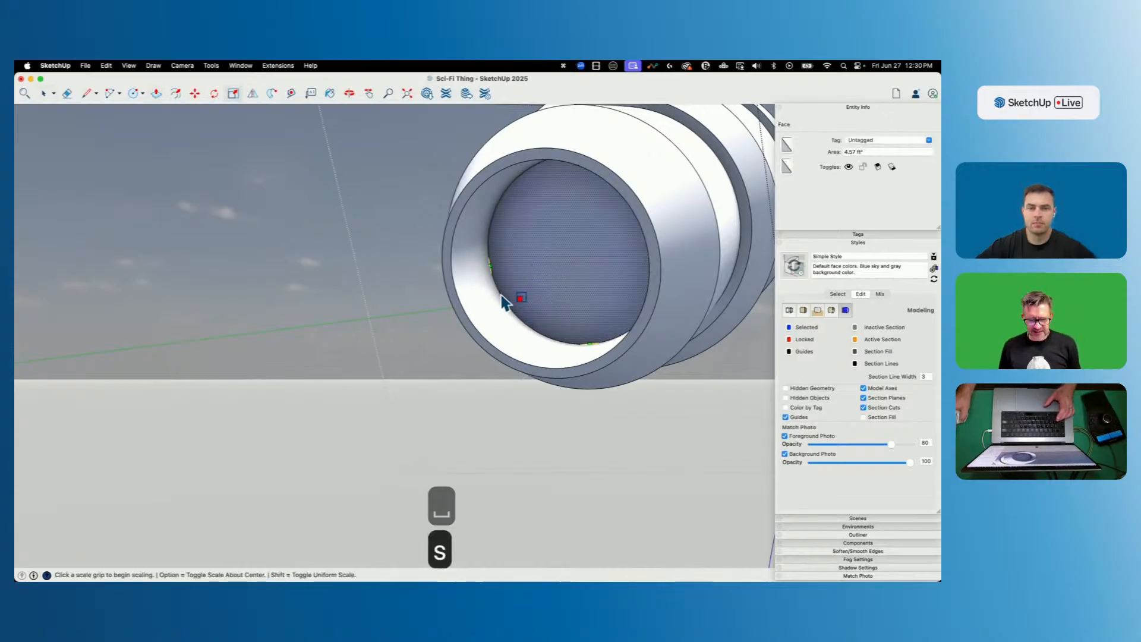
click(488, 265)
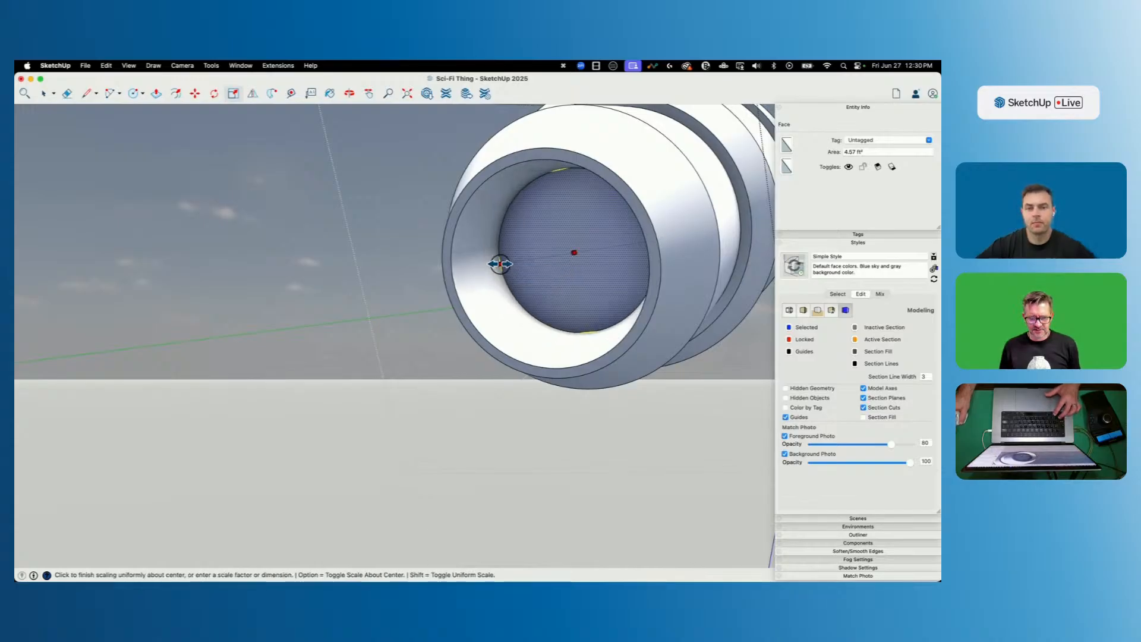
key(space)
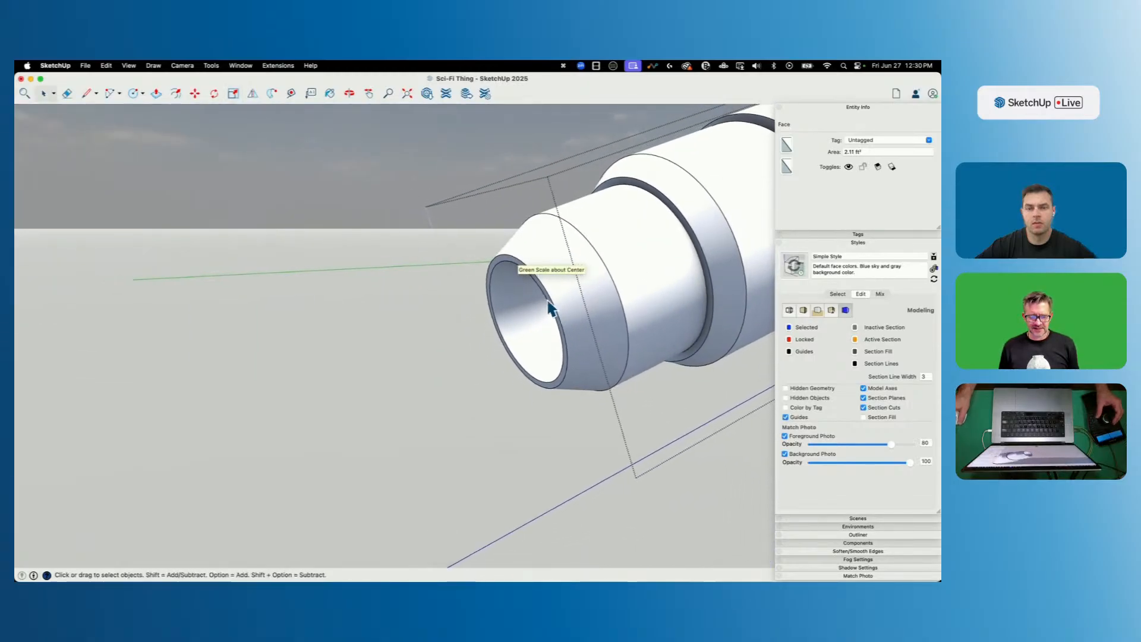
click(473, 345)
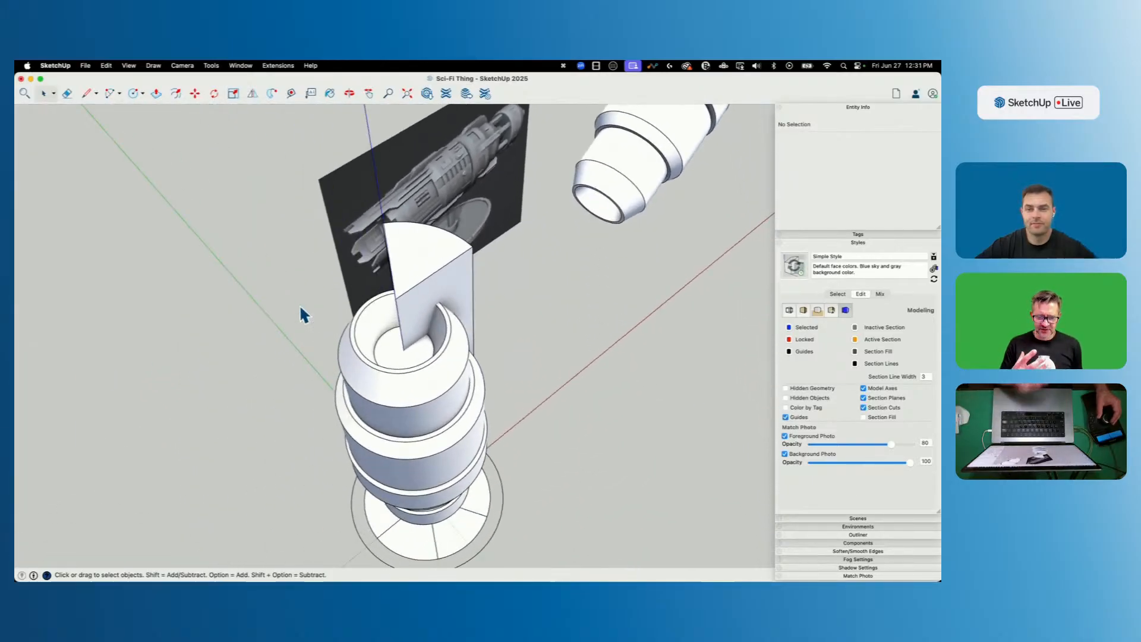
click(437, 244)
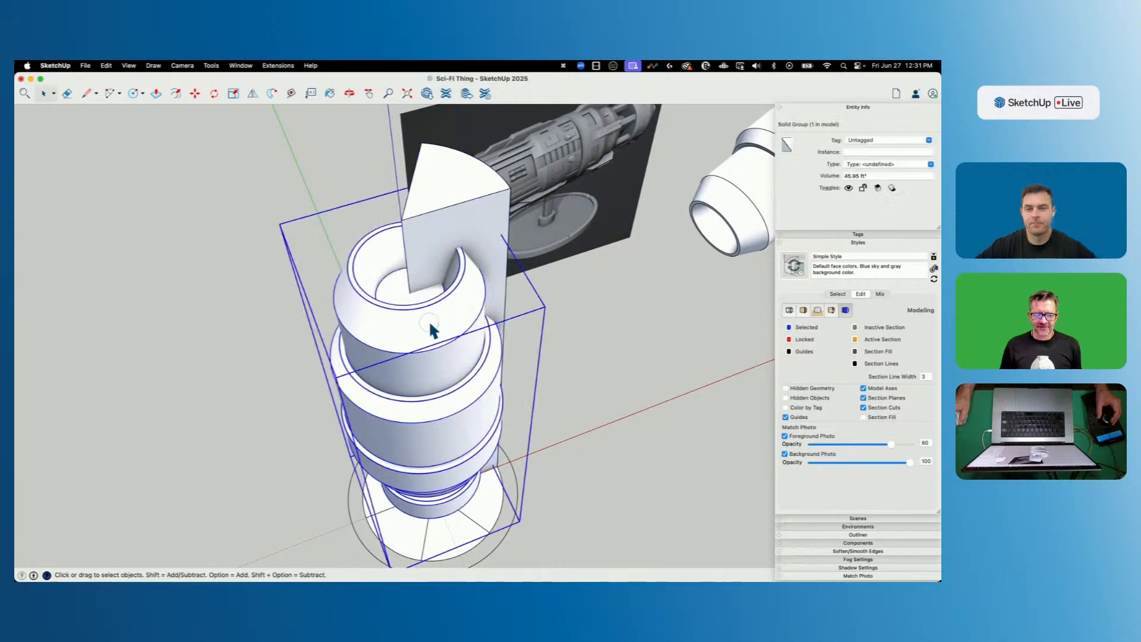
click(452, 219)
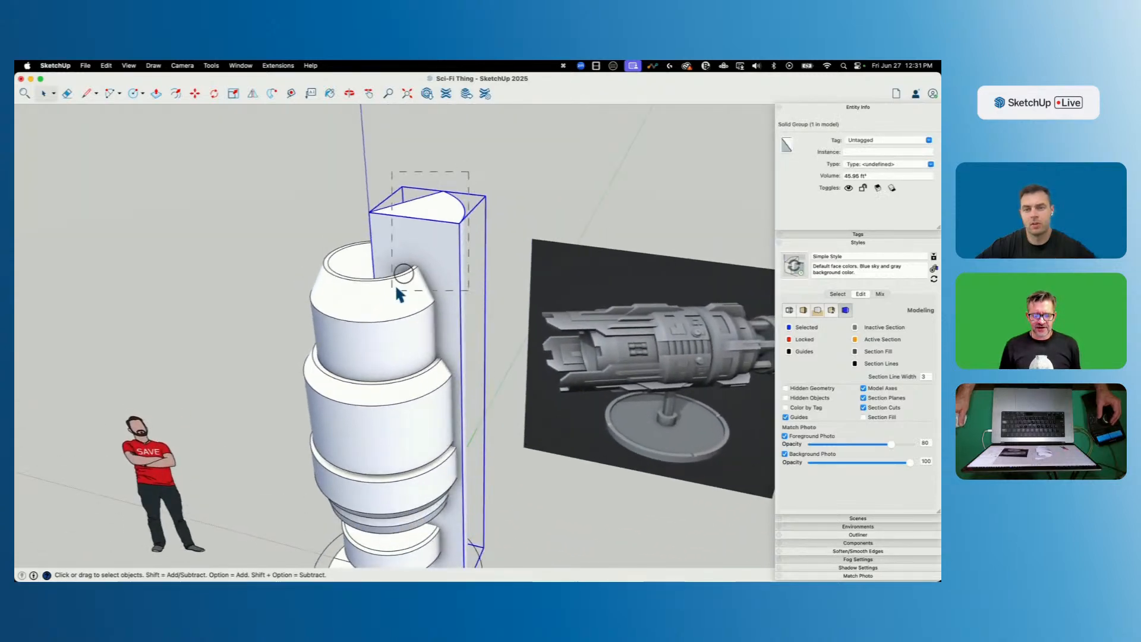
click(153, 66)
mouse_move(85, 66)
click(90, 145)
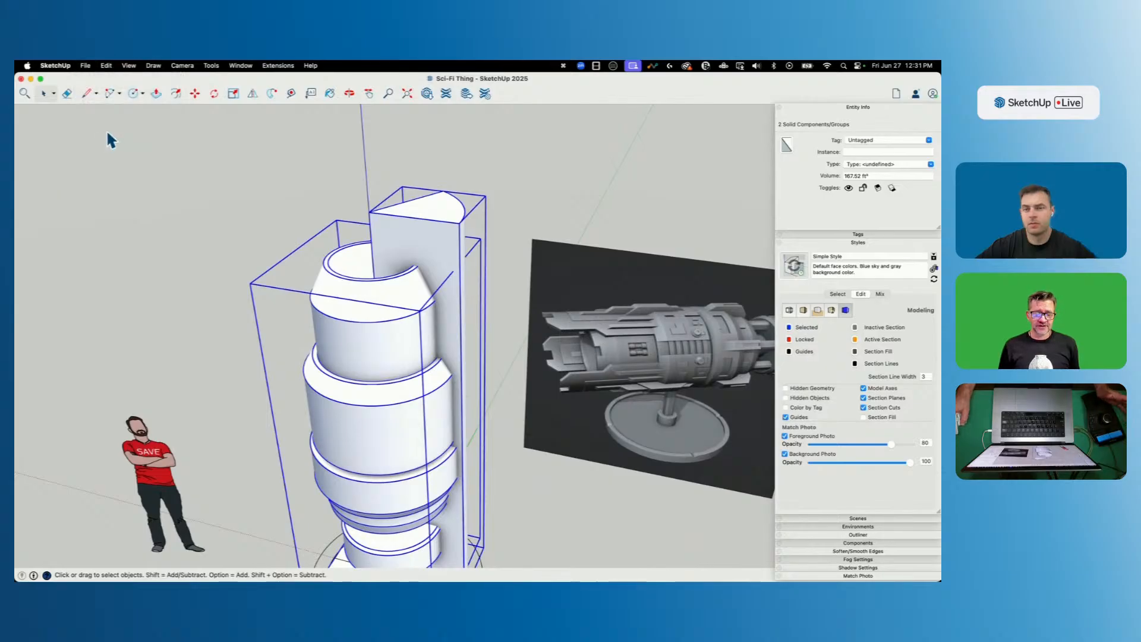
click(297, 184)
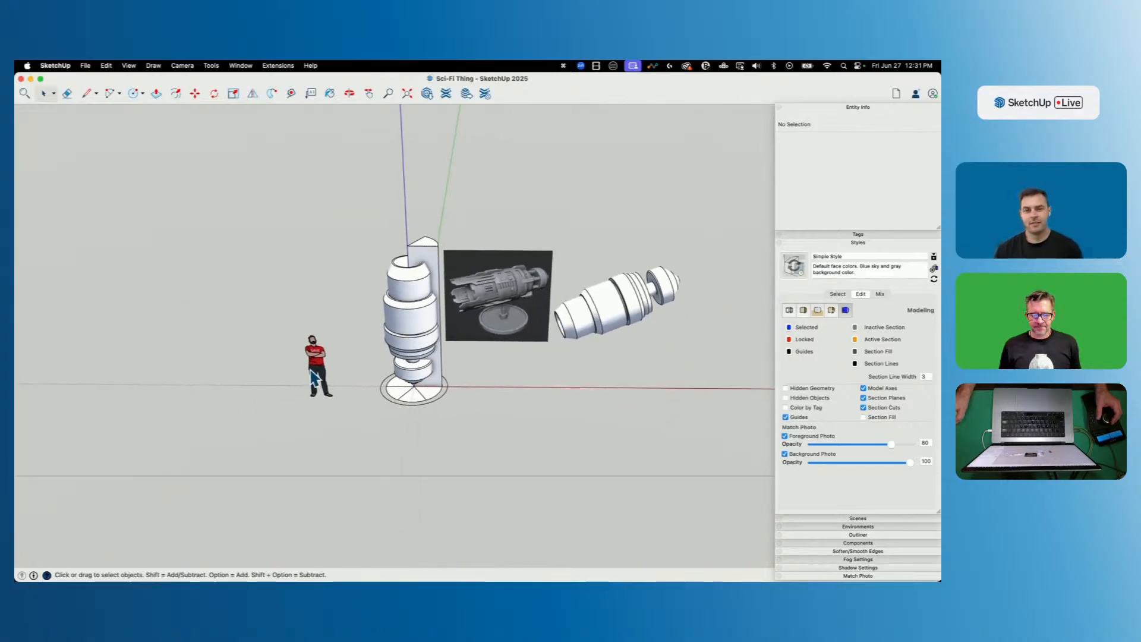
Copy the upright body along the red axis to beyond the scale figure and make the copy a unique component.
click(403, 337)
key(m)
click(403, 336)
key(alt)
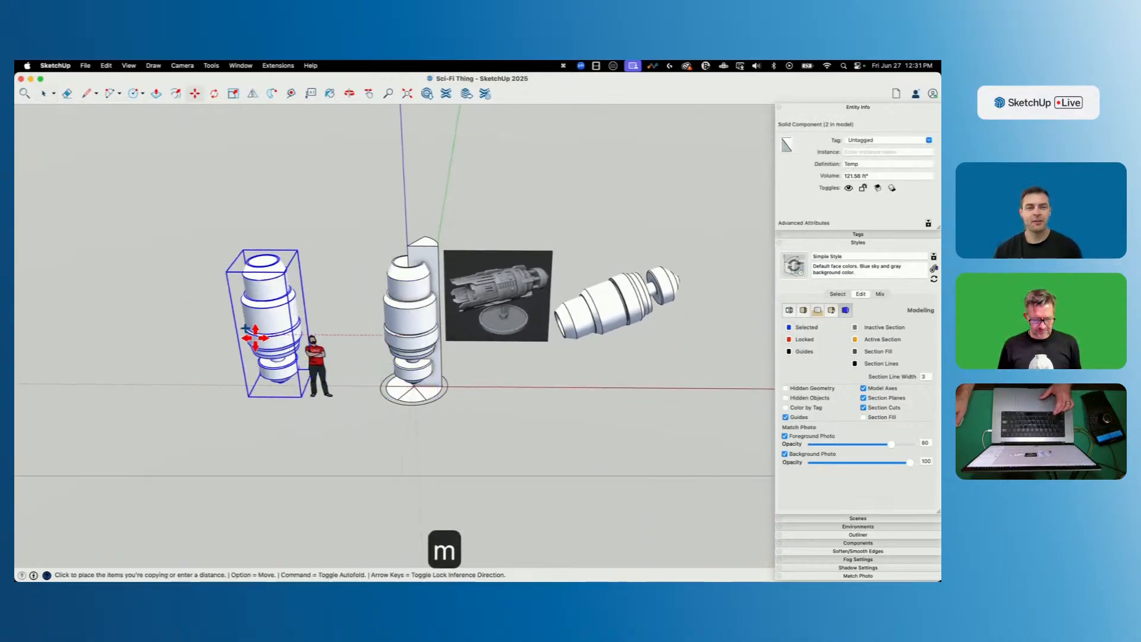
click(205, 341)
right_click(282, 317)
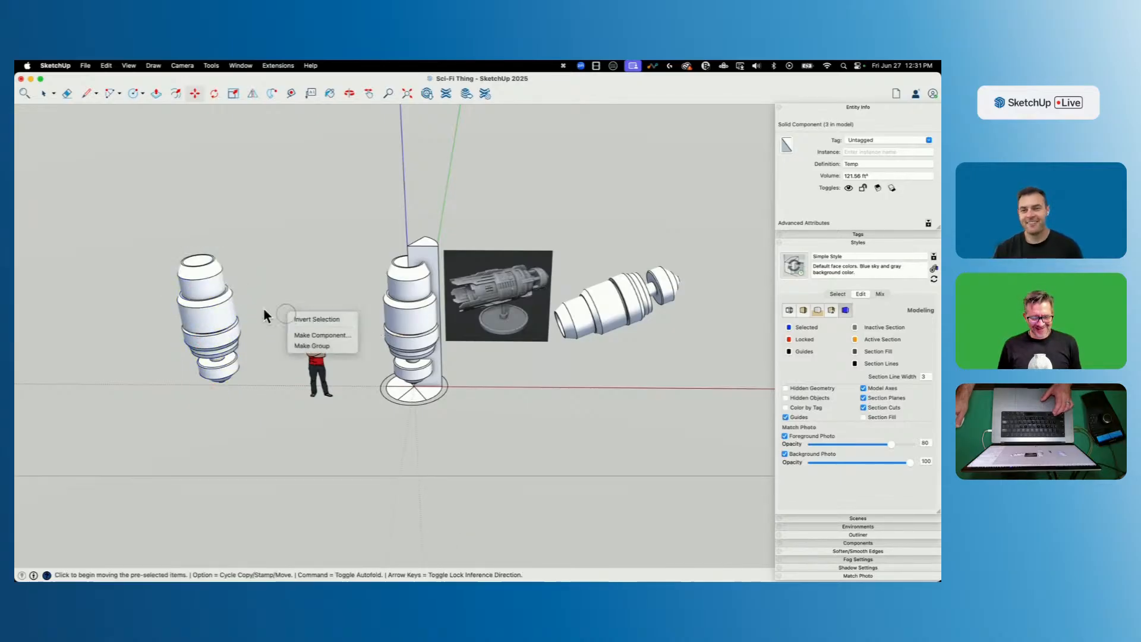
right_click(213, 268)
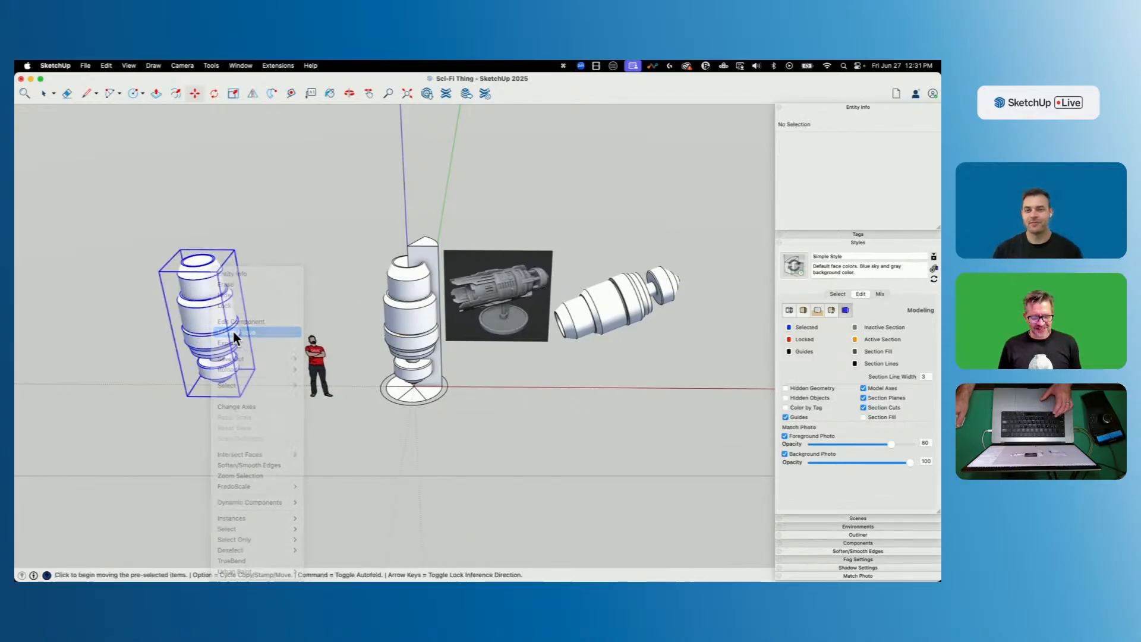
click(235, 332)
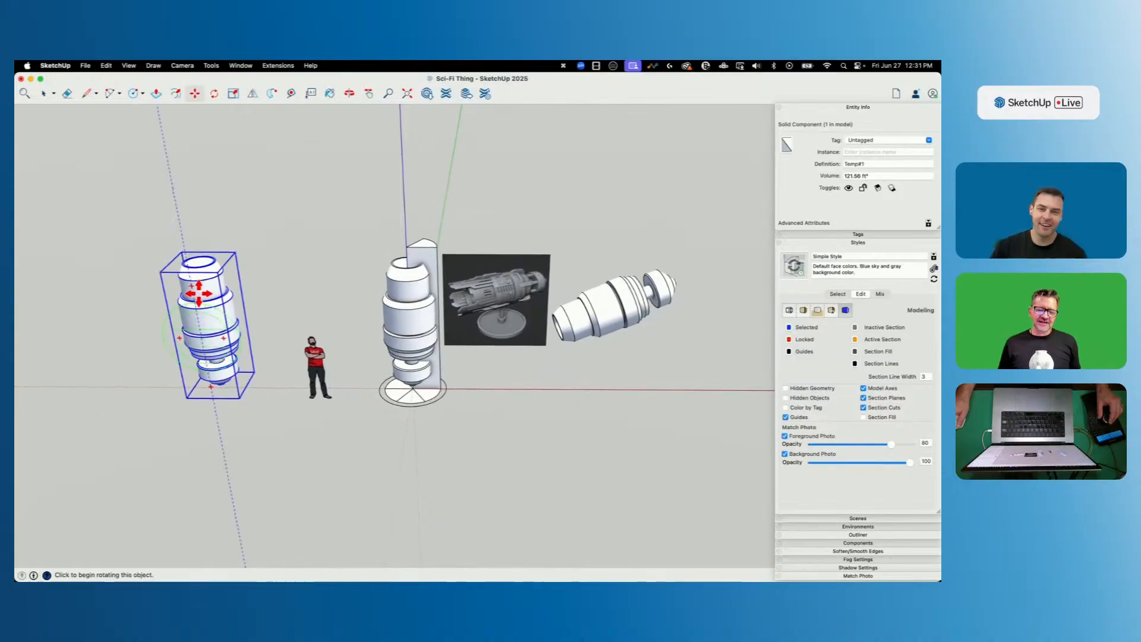
Intersect the upright round body with the pie-shaped wedge using the Intersect solid tool.
scroll(297, 326, up, 6)
key(space)
click(335, 259)
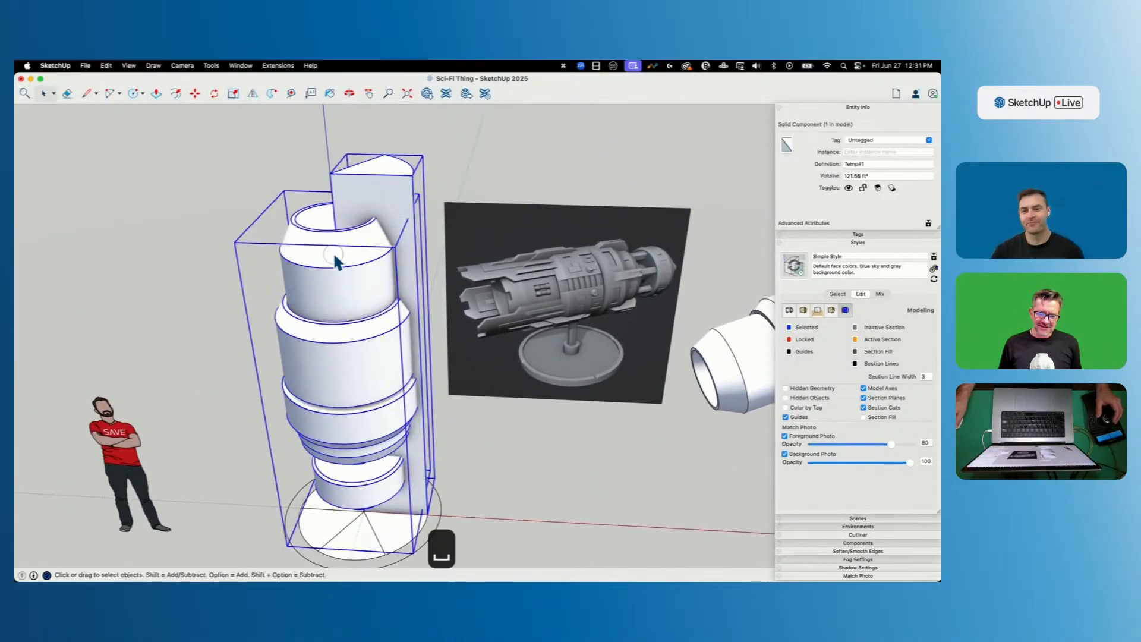
click(153, 65)
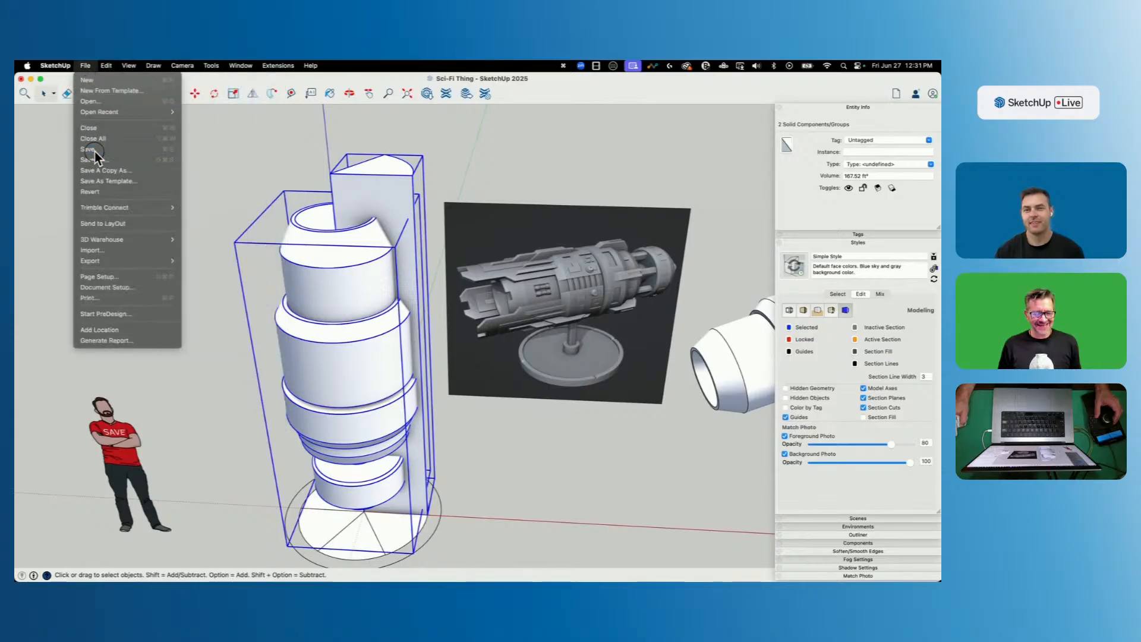
click(211, 66)
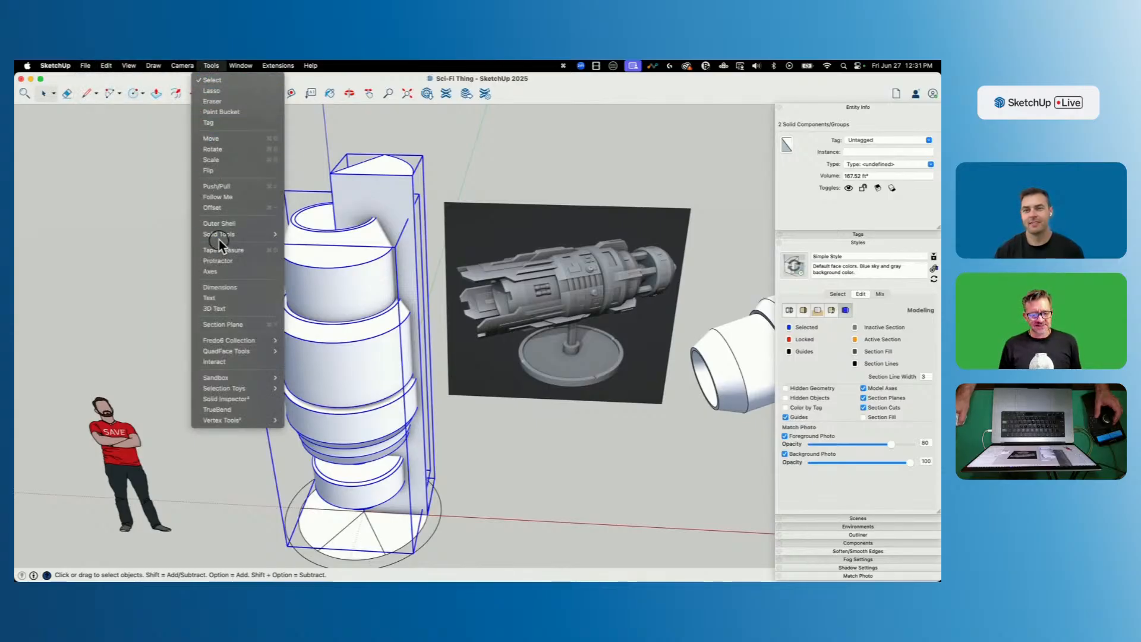
mouse_move(219, 236)
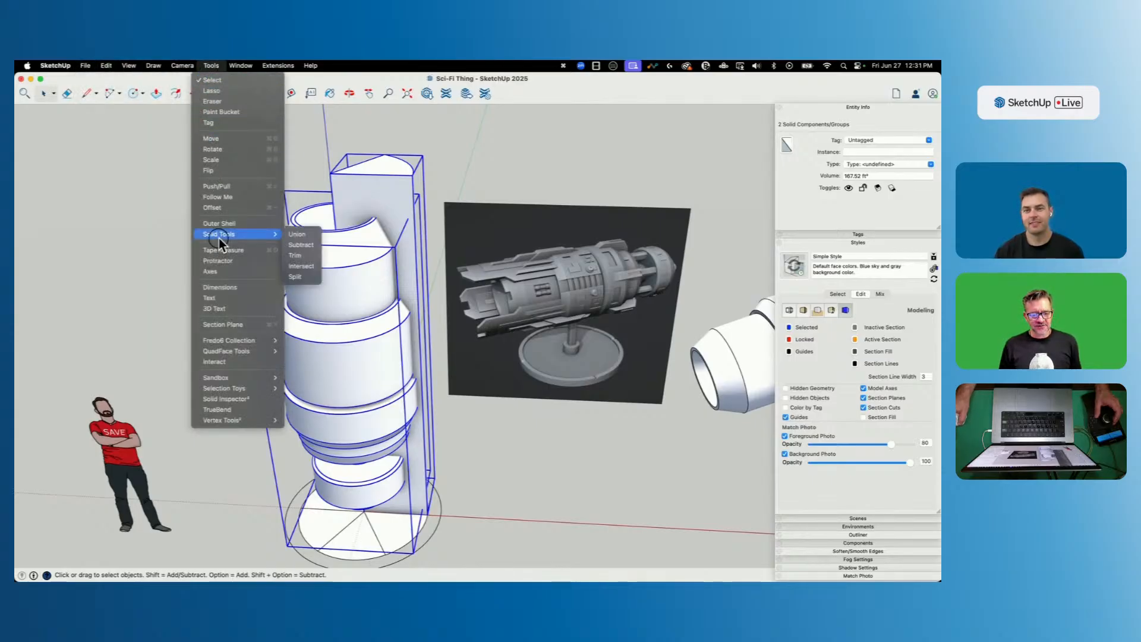
click(302, 267)
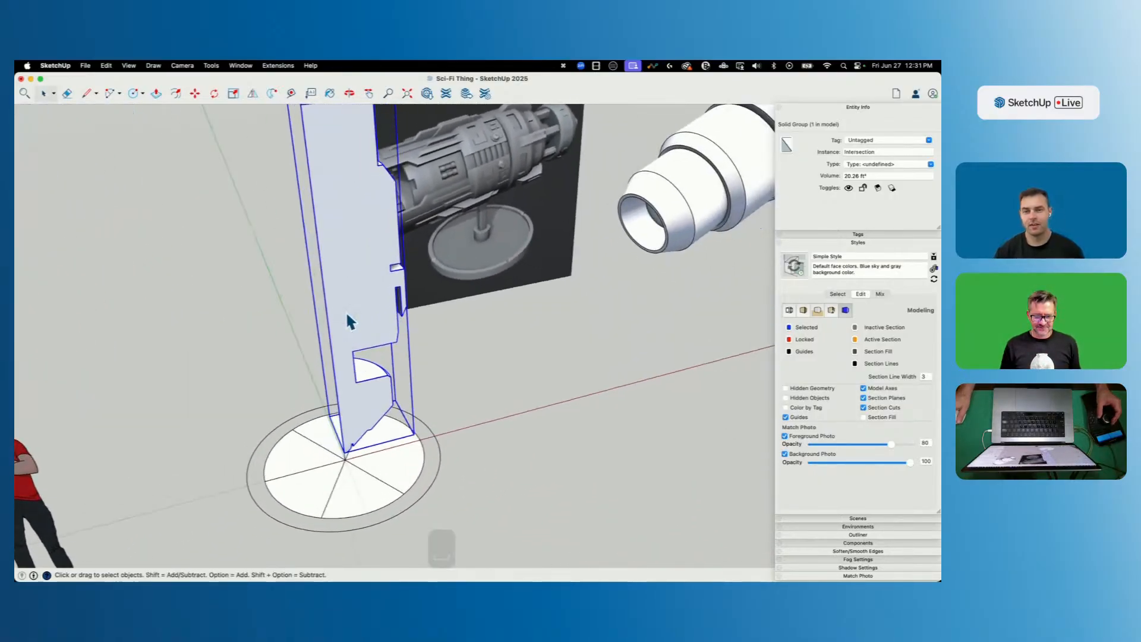
Copy all geometry inside the intersected slice group, then move the group along the red axis to beside the spare body.
double_click(418, 324)
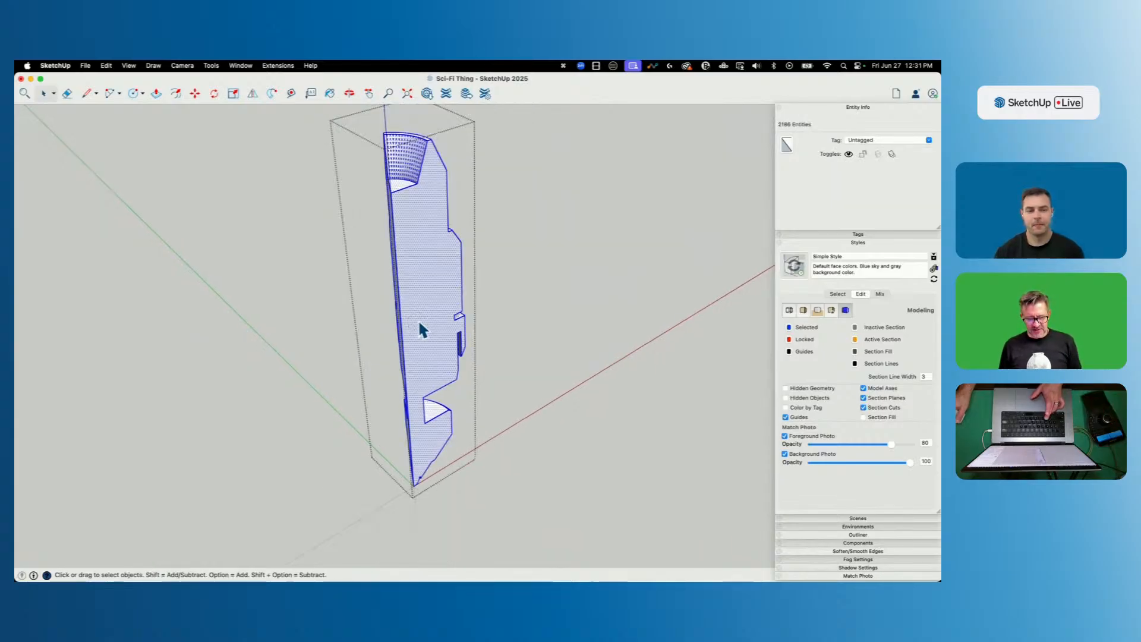
click(529, 330)
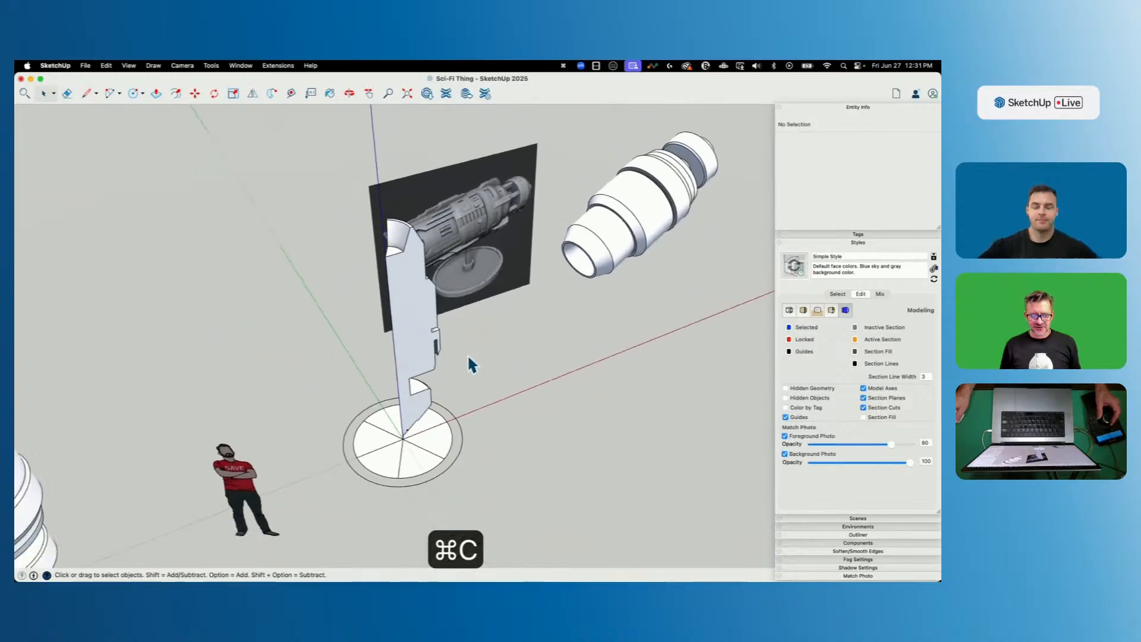
key(m)
click(512, 423)
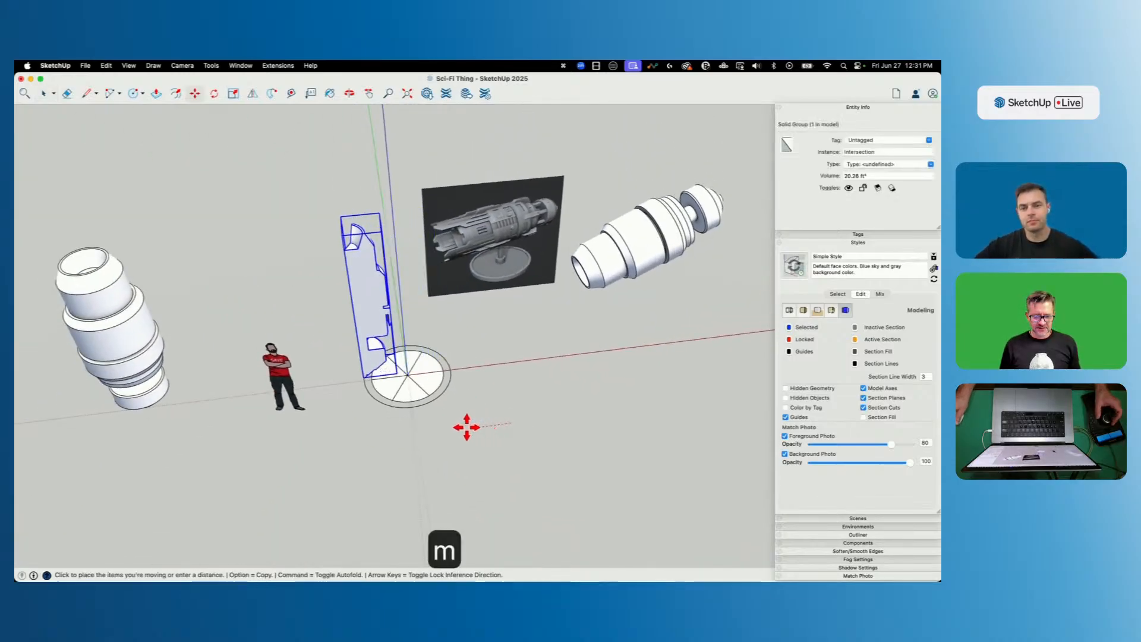
click(325, 449)
key(space)
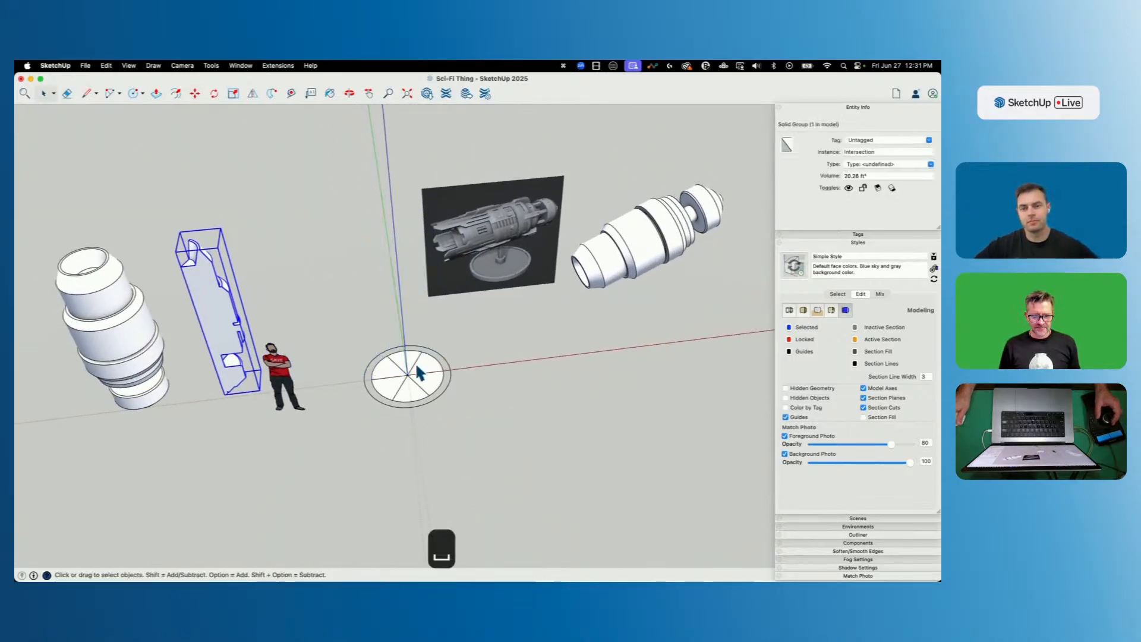
Paste the copied slice geometry in place inside the 1/6th component of the base disc, close it and save the model.
click(432, 367)
scroll(416, 386, up, 5)
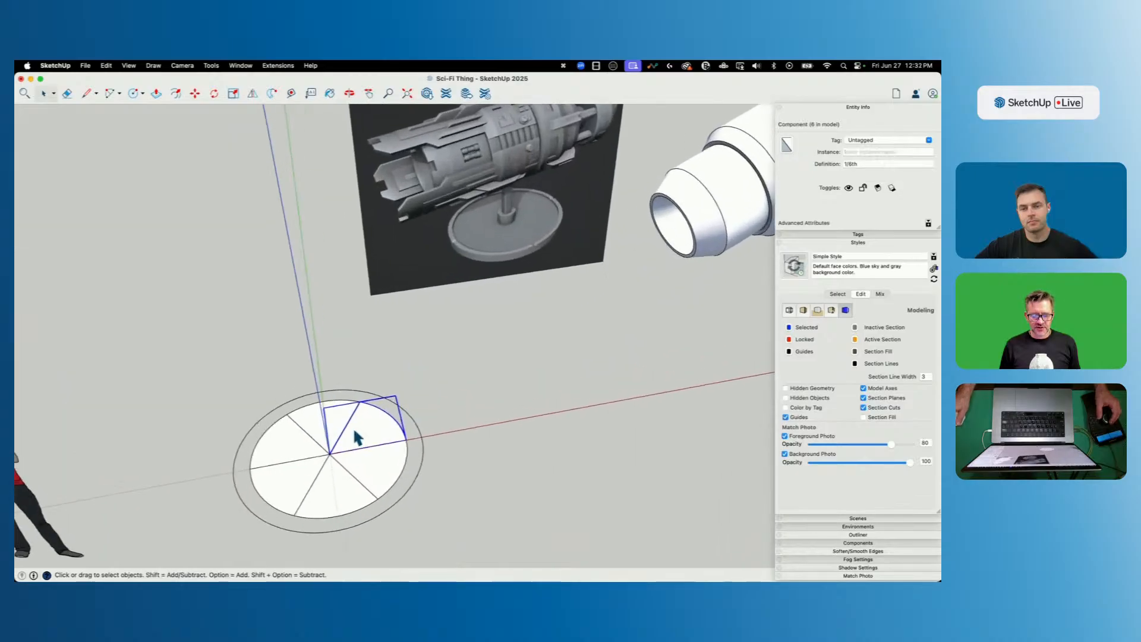
double_click(374, 409)
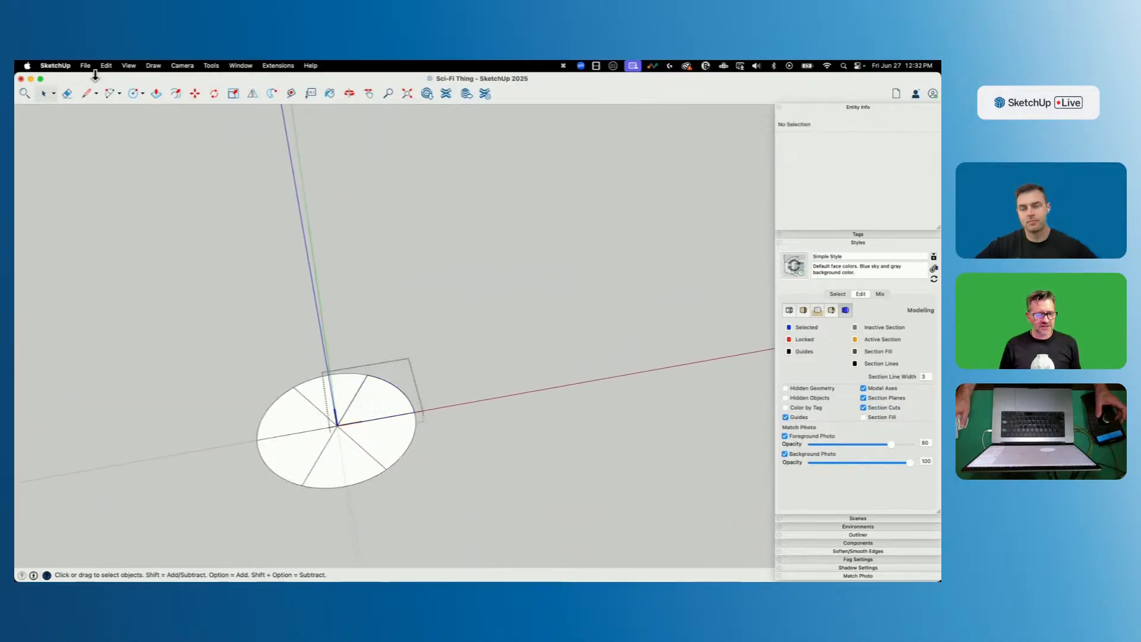
click(106, 66)
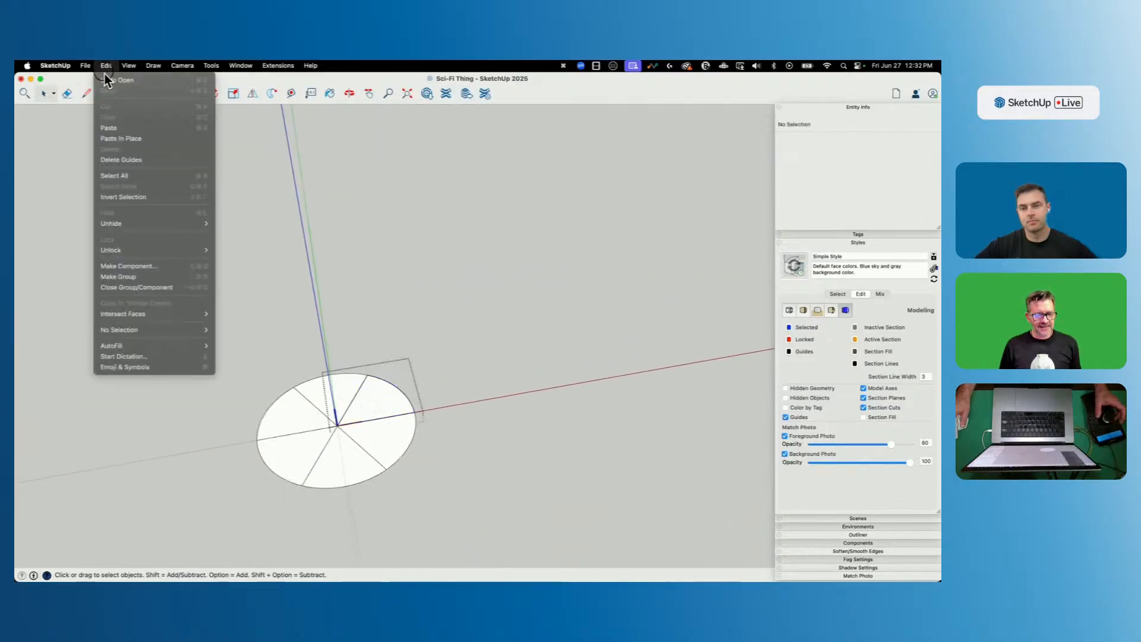
click(113, 140)
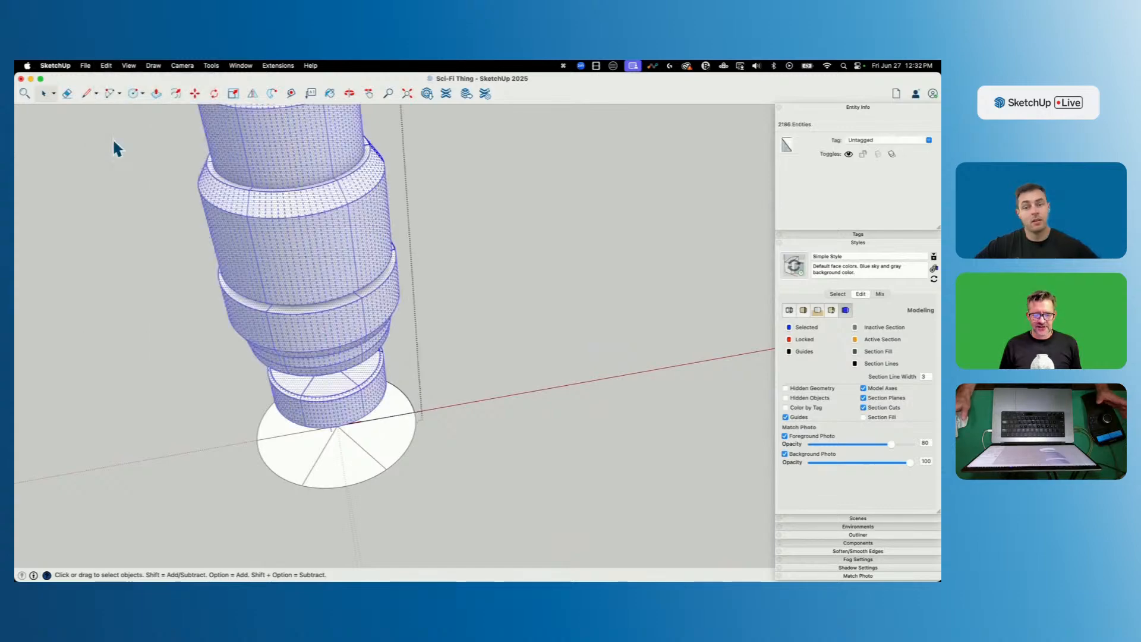
scroll(590, 357, down, 3)
key(space)
click(582, 350)
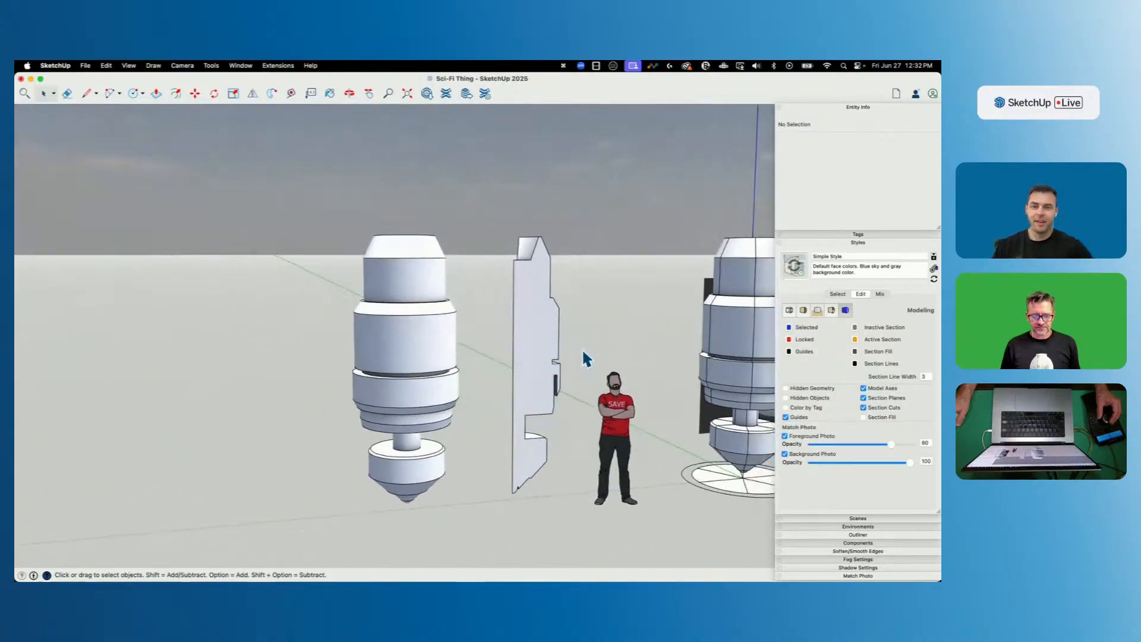
key(super+s)
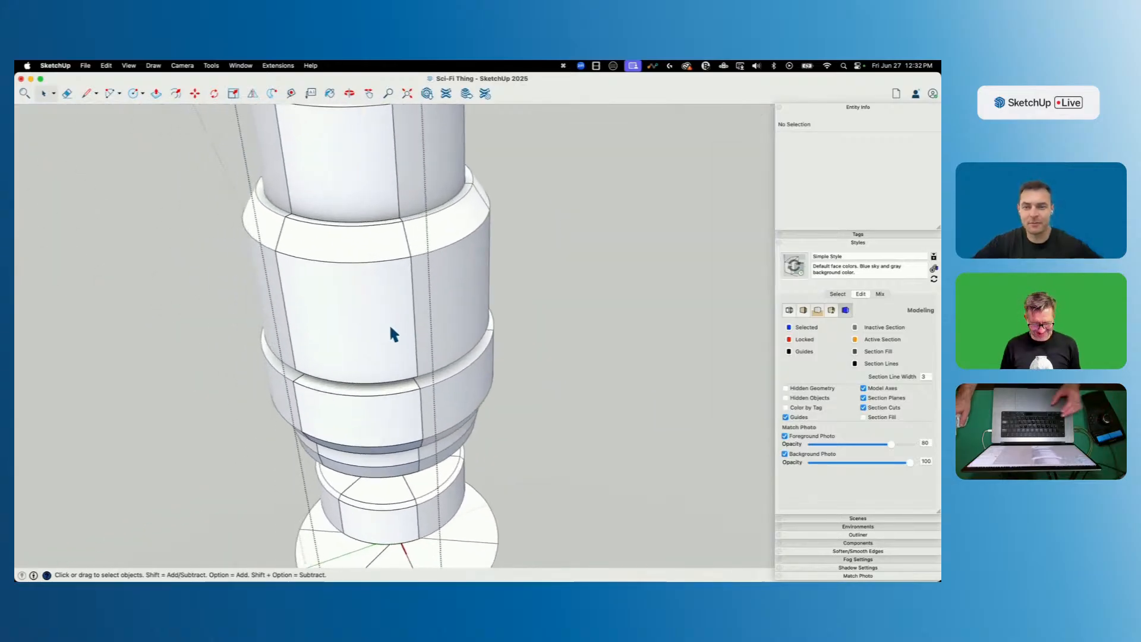
Draw a short vertical line on the wide middle band of the body inside the 1/6th component.
key(l)
click(387, 295)
key(space)
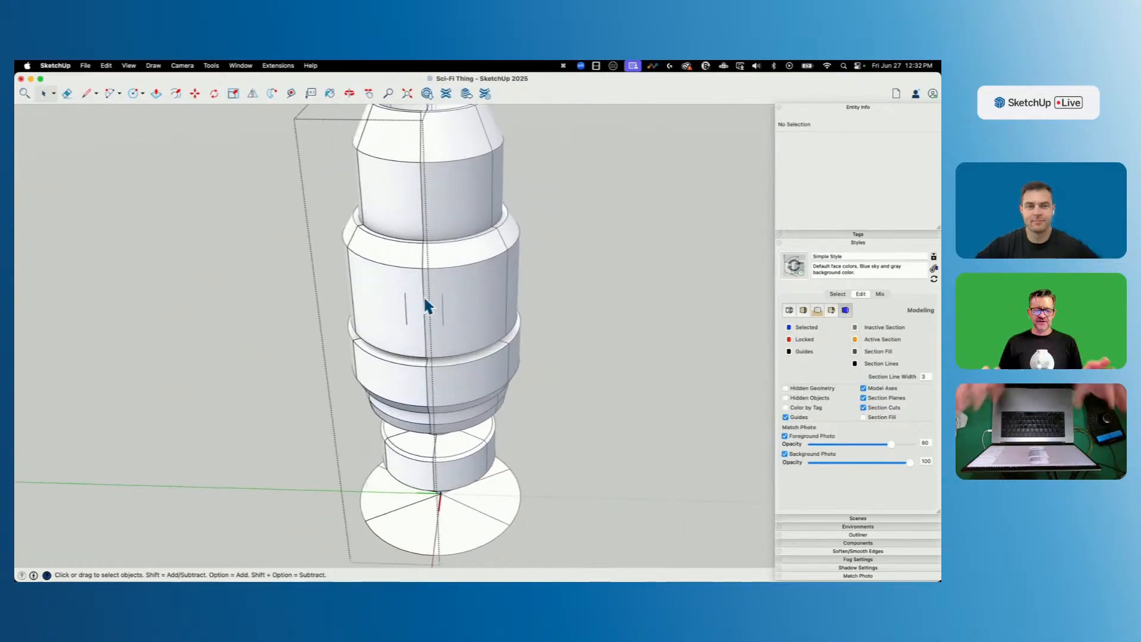
Undo the short vertical line on the wide middle band and delete the tilted body lying beside the reference image.
key(e)
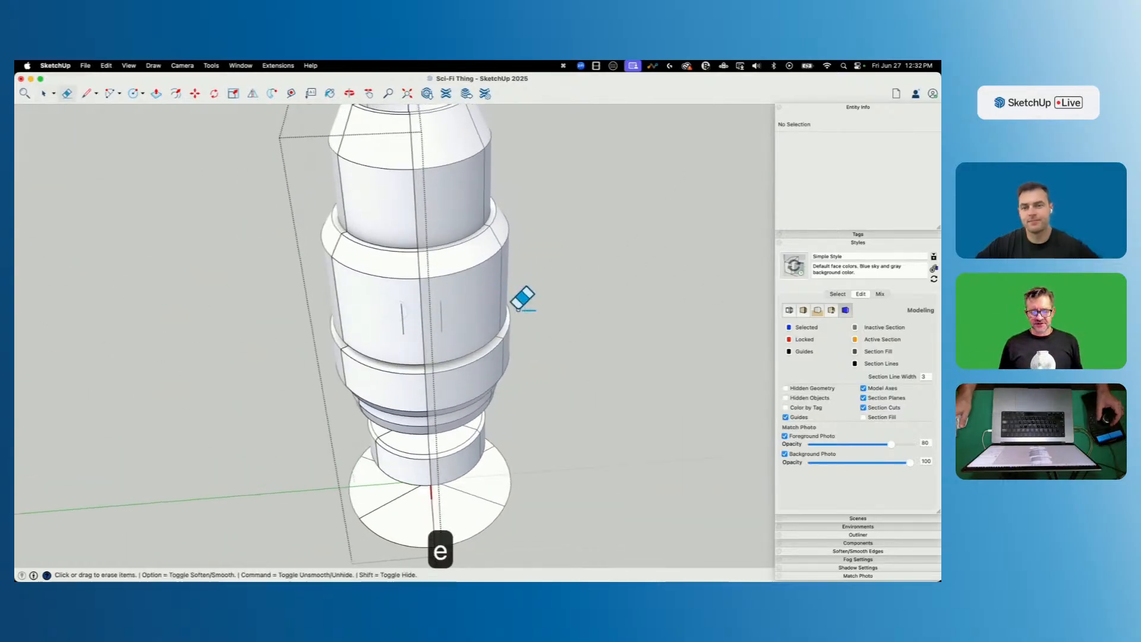
key(super+z)
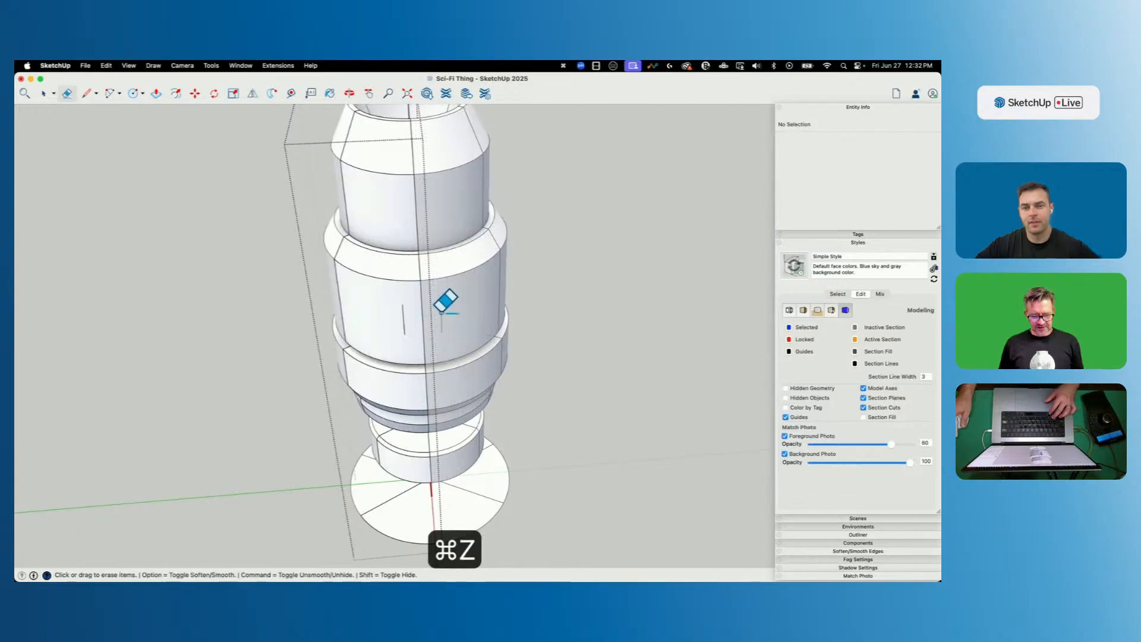
key(super+z)
key(space)
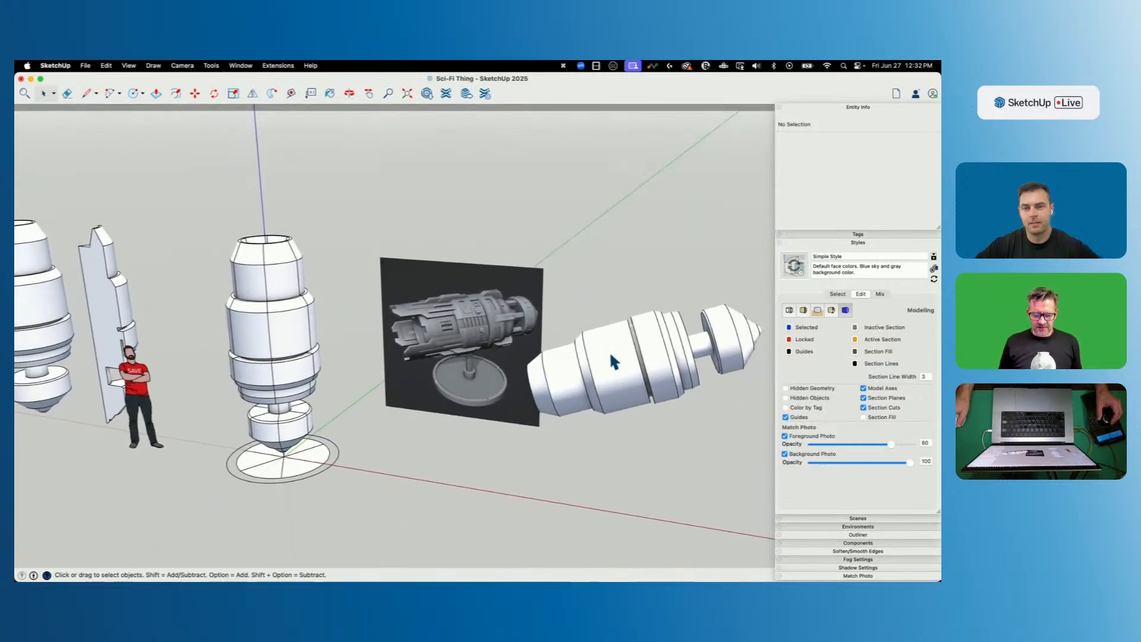
click(614, 362)
key(BackSpace)
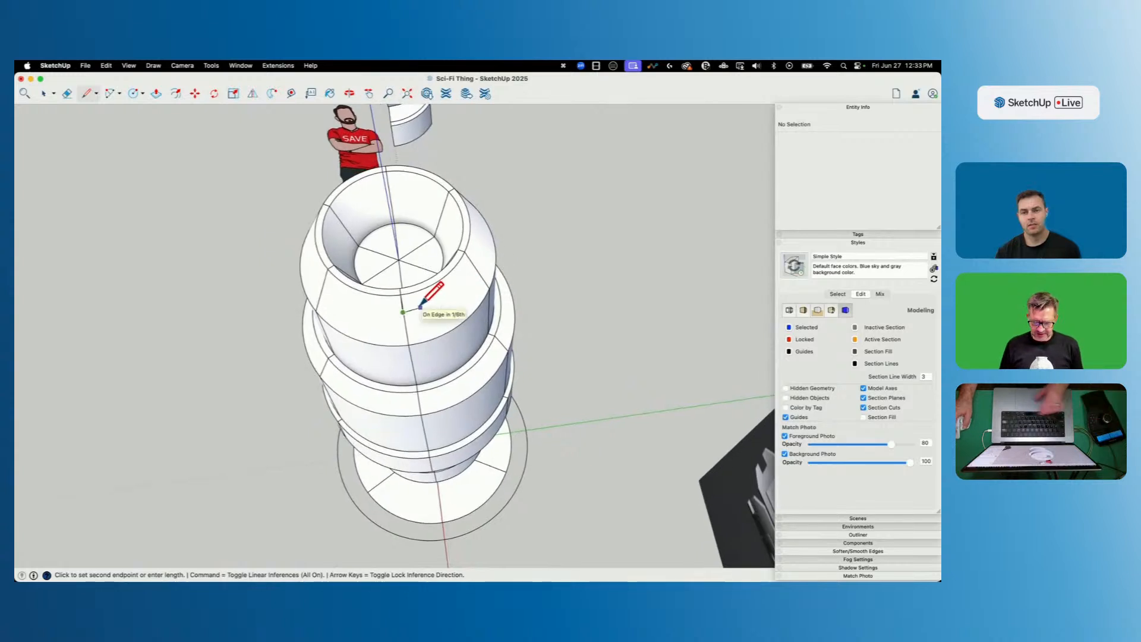
Draw a small rectangle across the body's top rim at a slice seam and Push/Pull it down into a block.
key(Right)
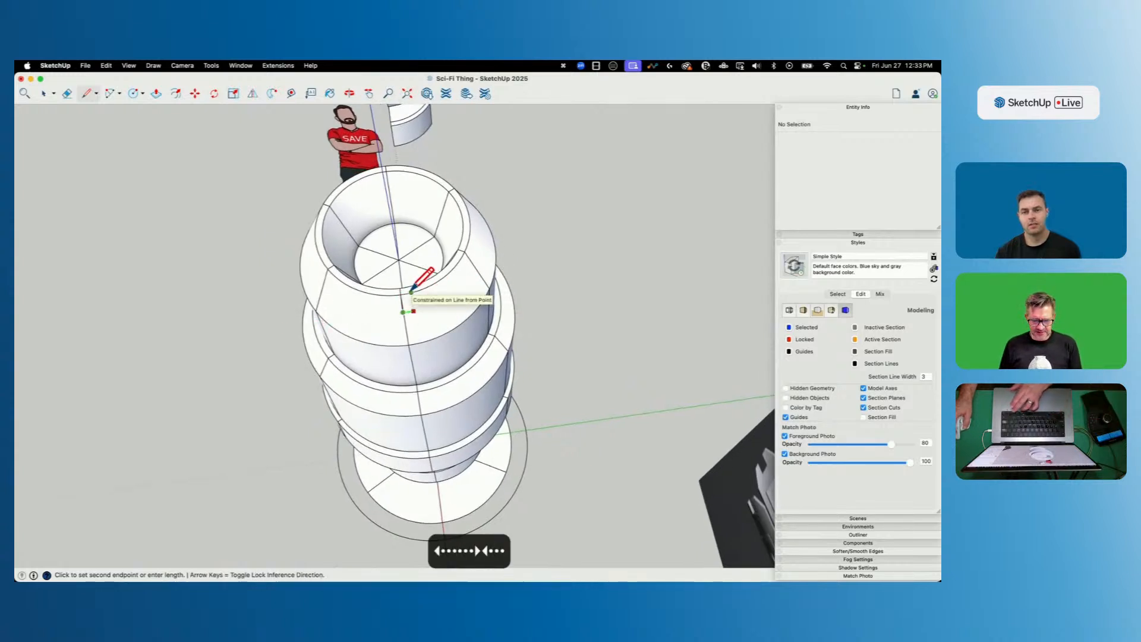
click(418, 290)
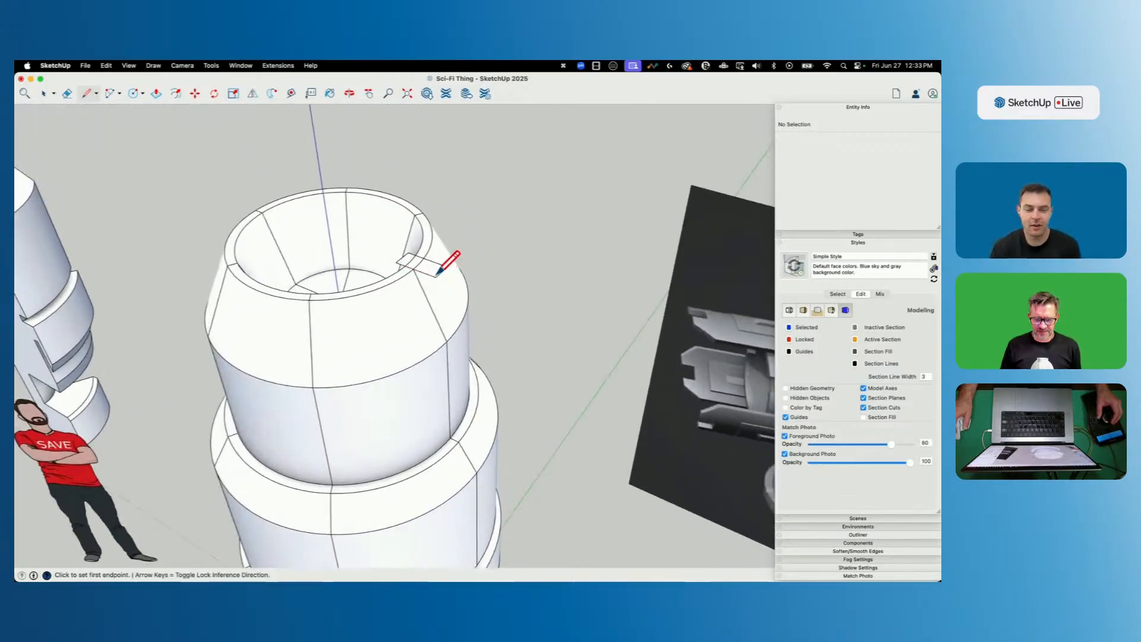
click(437, 277)
key(p)
click(427, 269)
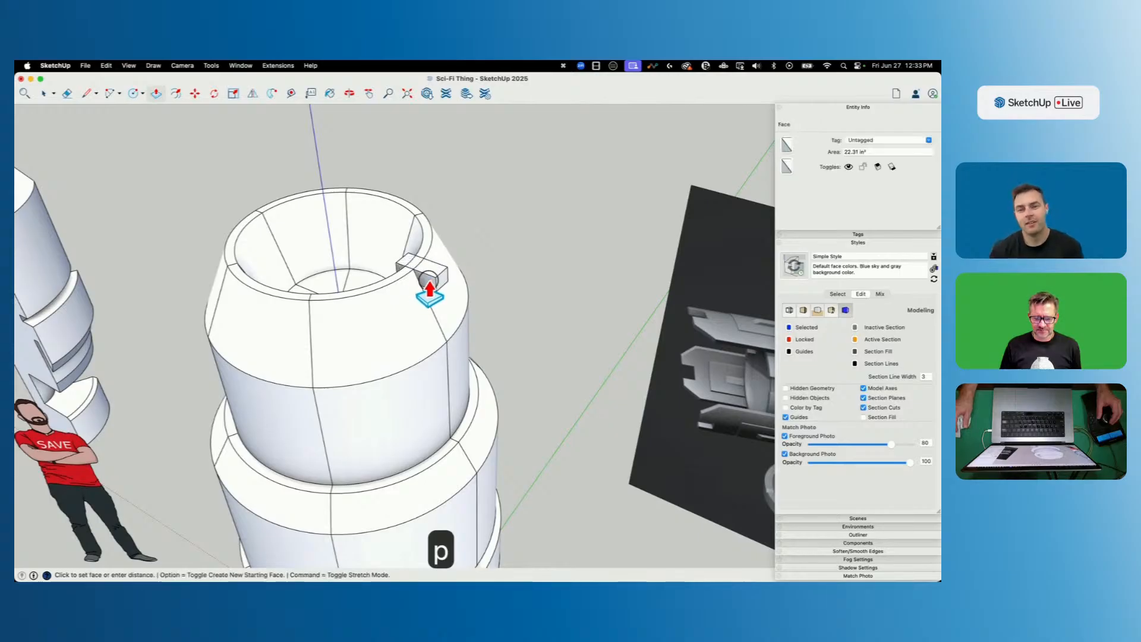
click(428, 277)
key(space)
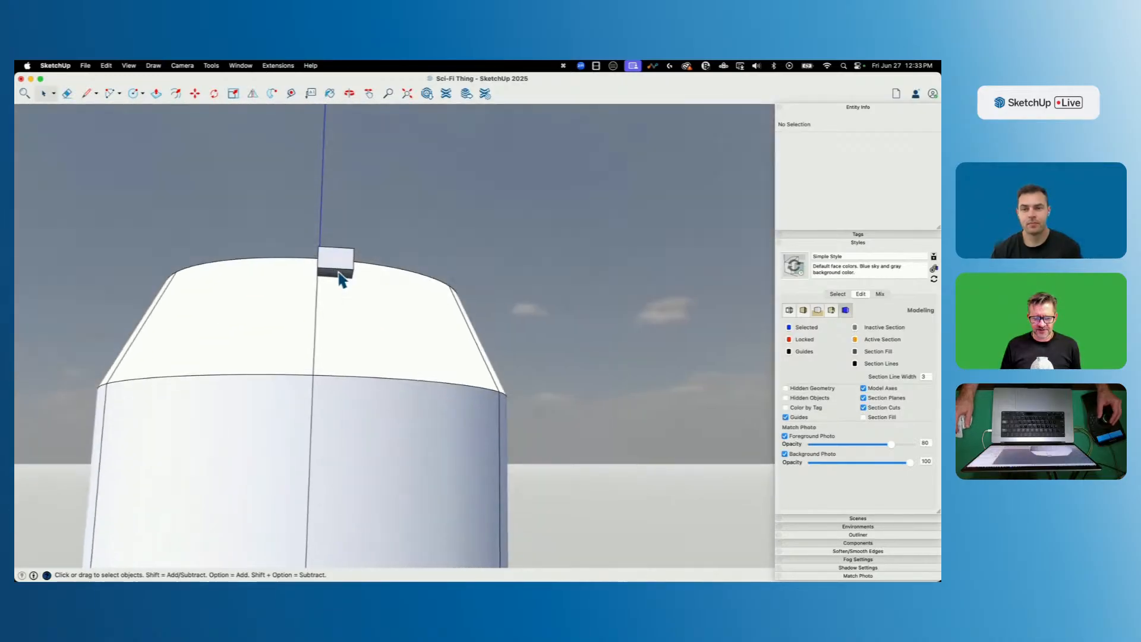
Select all geometry of the small rim block and make it a group.
key(p)
key(space)
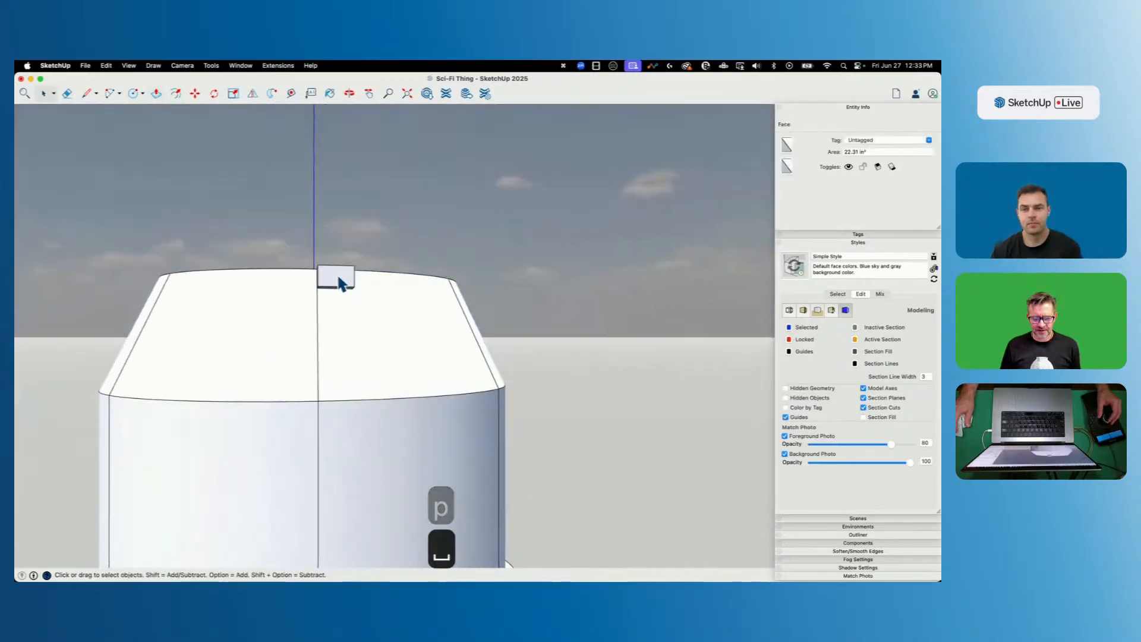
triple_click(323, 334)
right_click(323, 331)
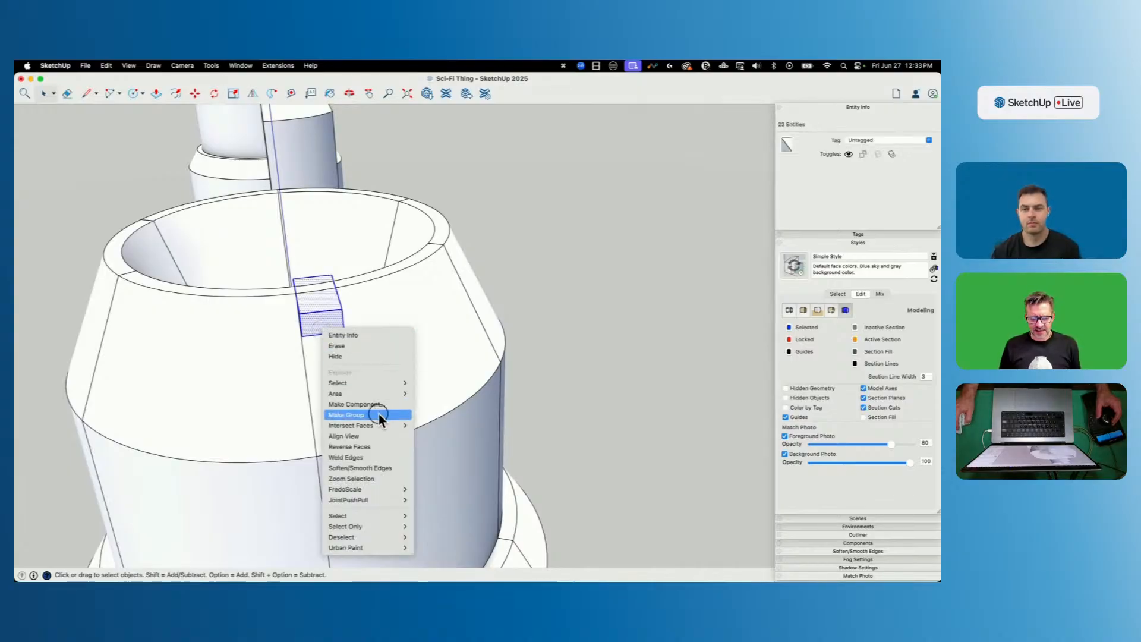
click(379, 415)
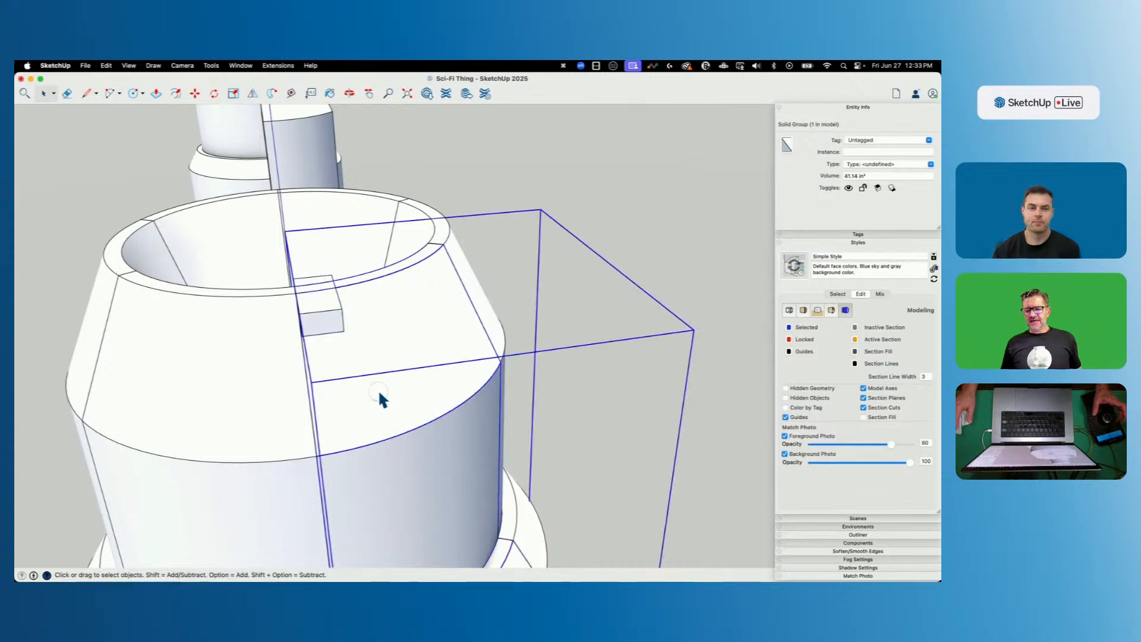
Open the 1/6th component beside the block, turn on Hide Similar Components, examine the isolated slice and close it.
click(379, 394)
middle_drag(403, 356, 476, 375)
scroll(444, 348, down, 4)
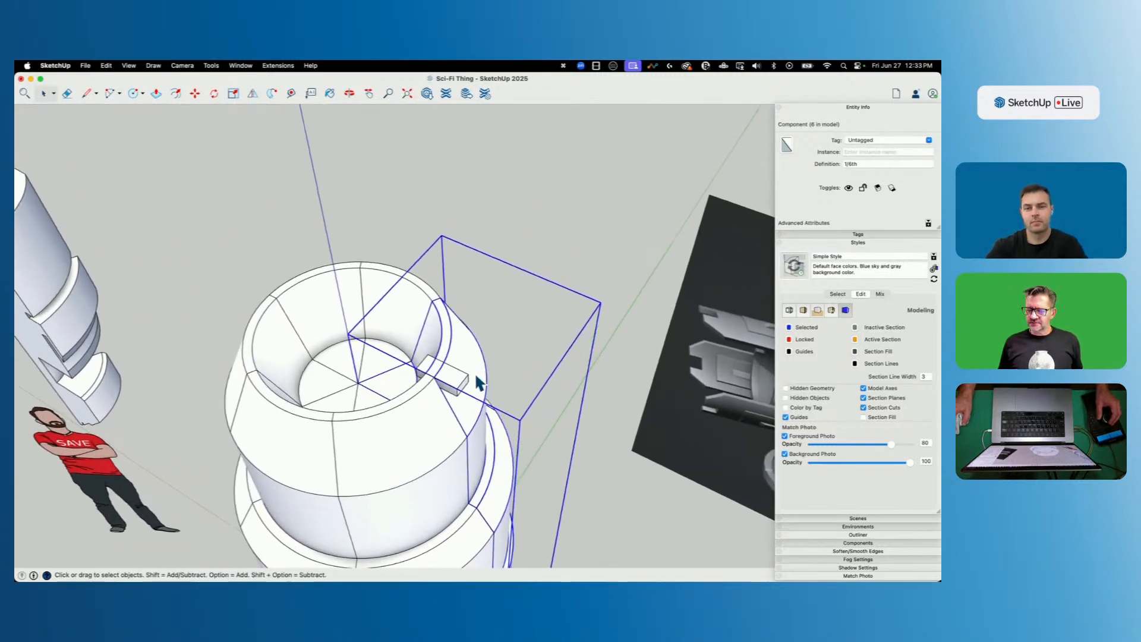
double_click(475, 372)
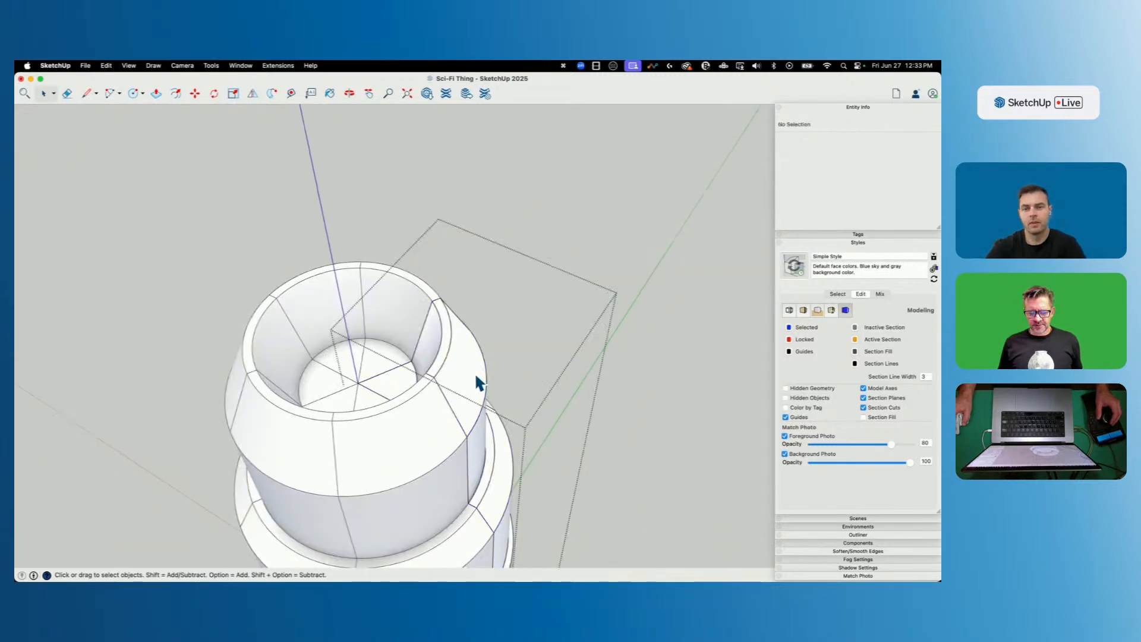
click(107, 66)
mouse_move(128, 65)
mouse_move(136, 262)
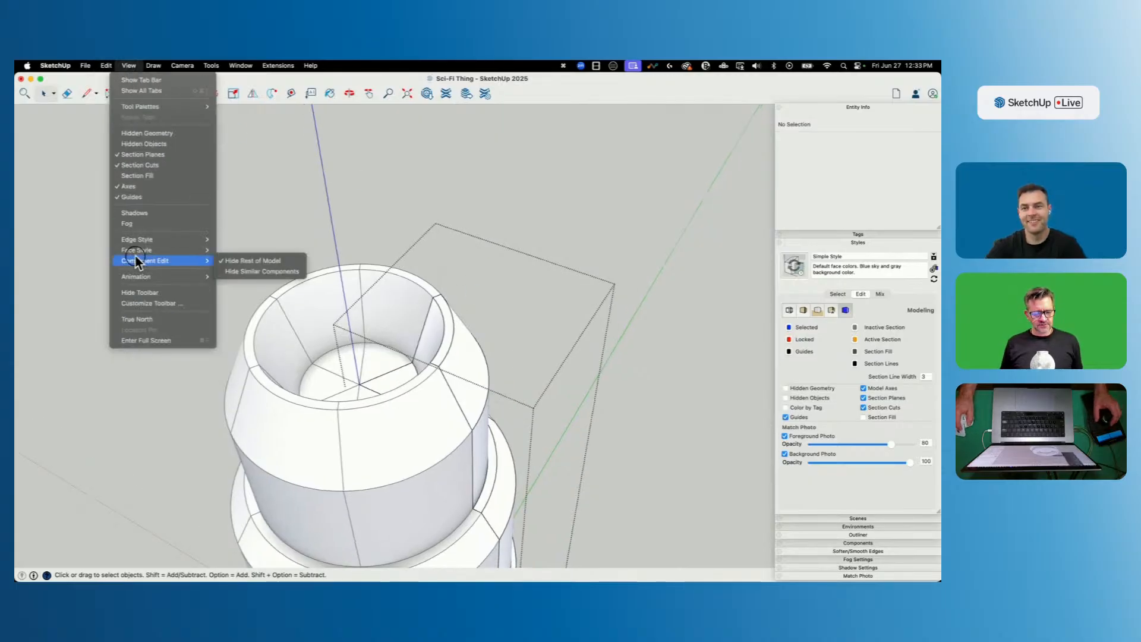
click(244, 269)
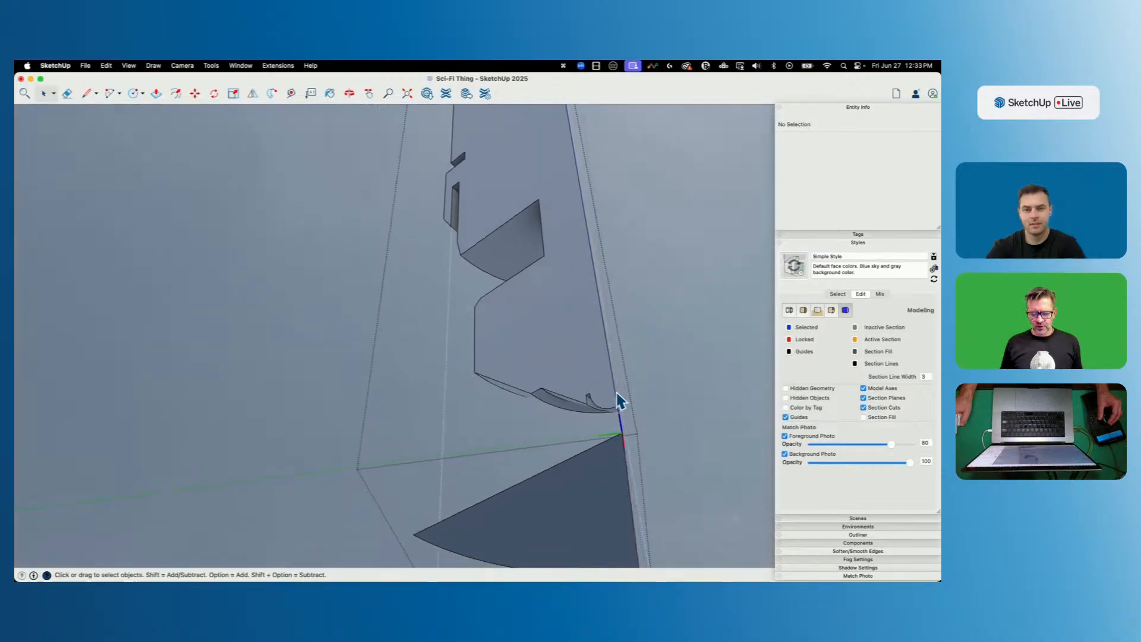
click(511, 327)
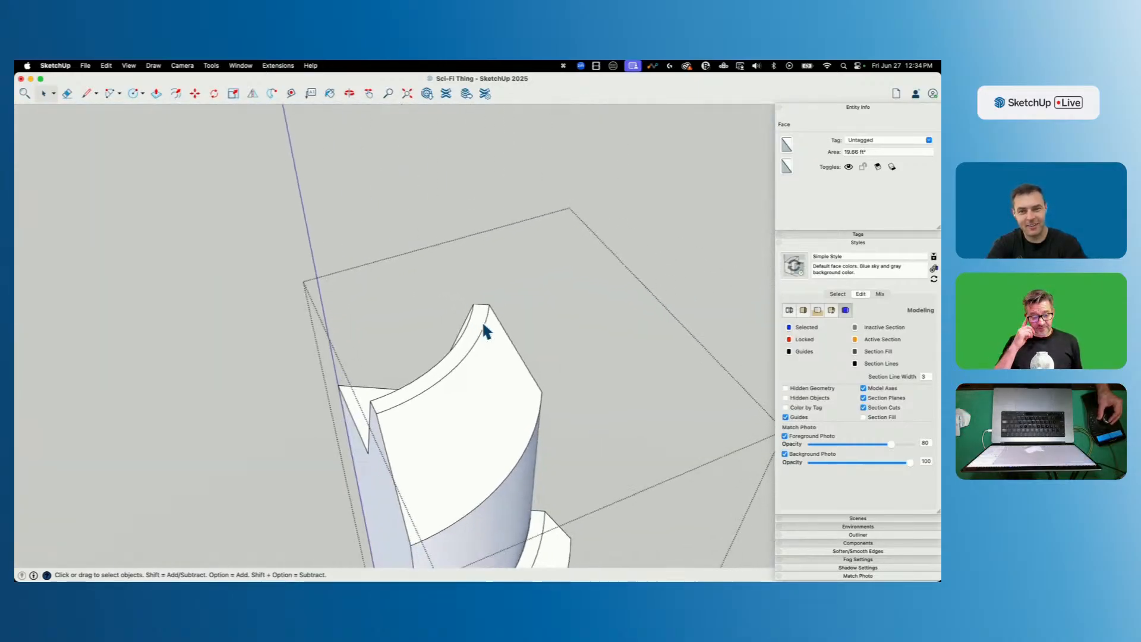
click(534, 208)
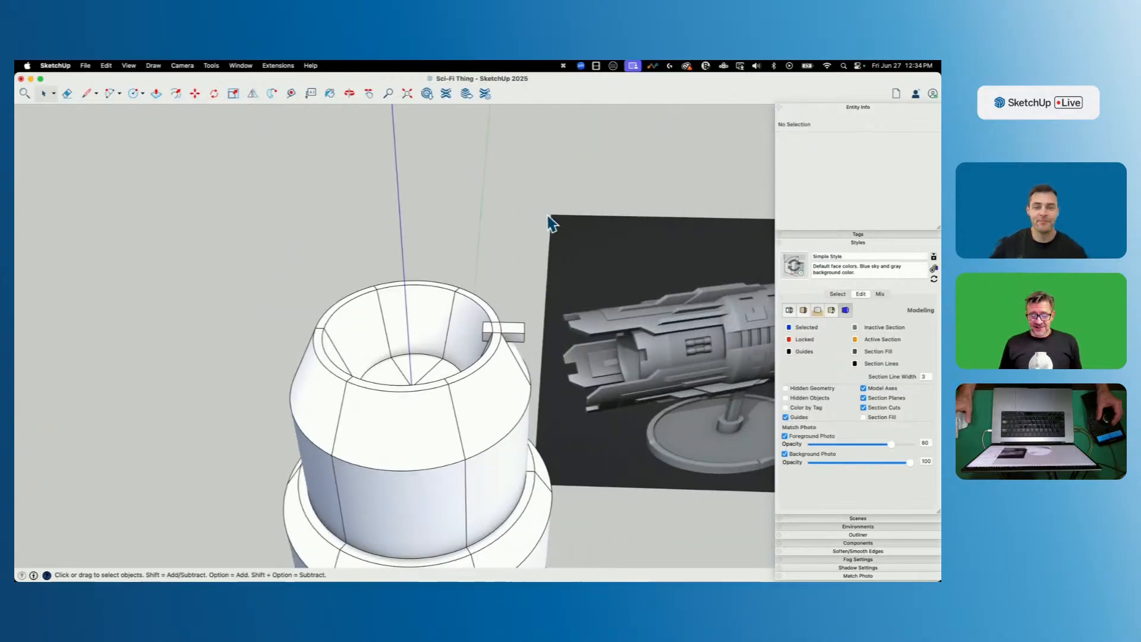
click(537, 425)
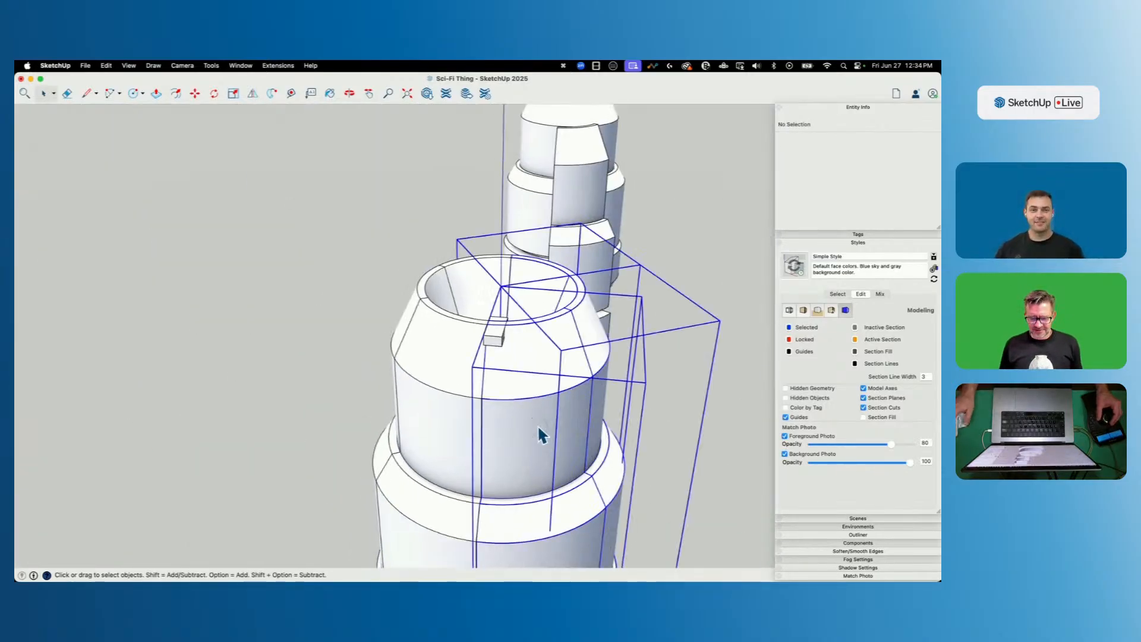
click(537, 424)
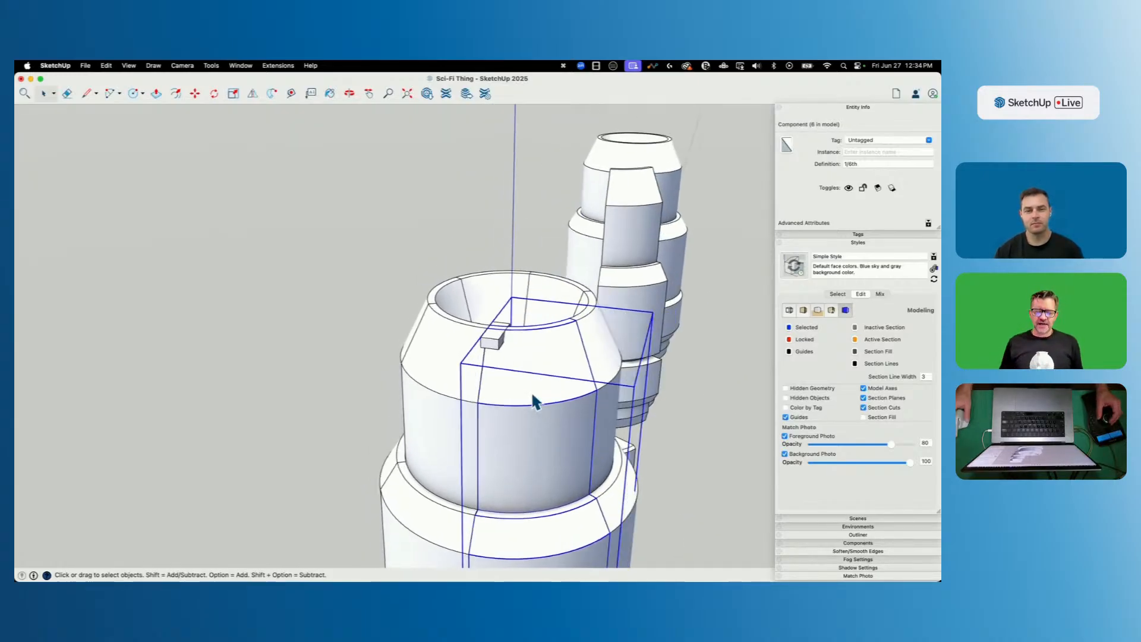
double_click(520, 362)
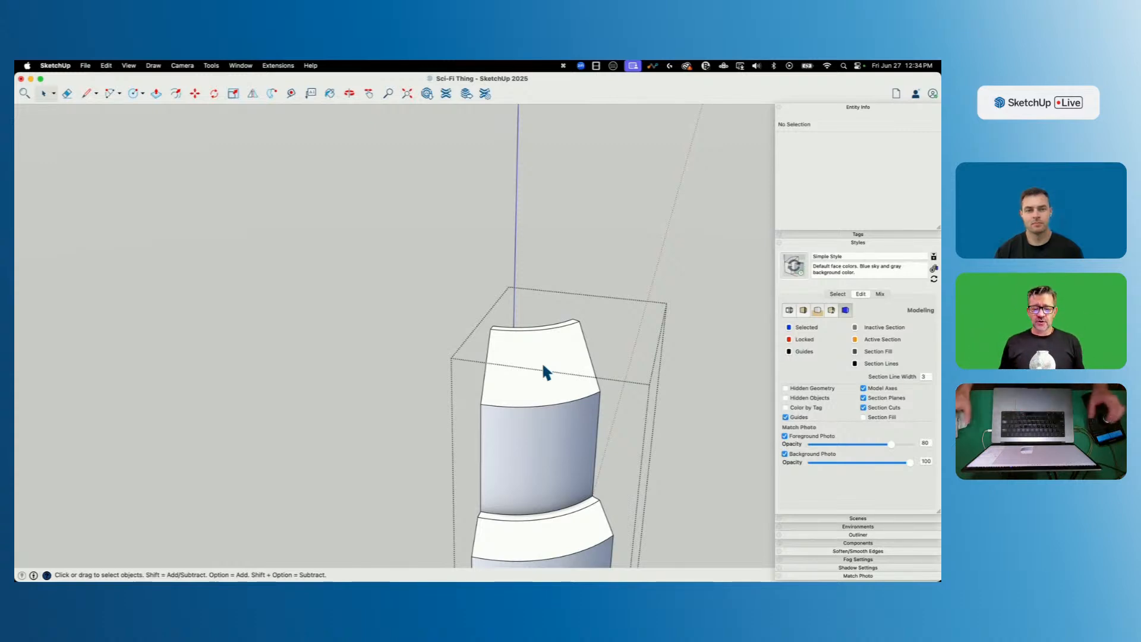
click(535, 338)
key(Escape)
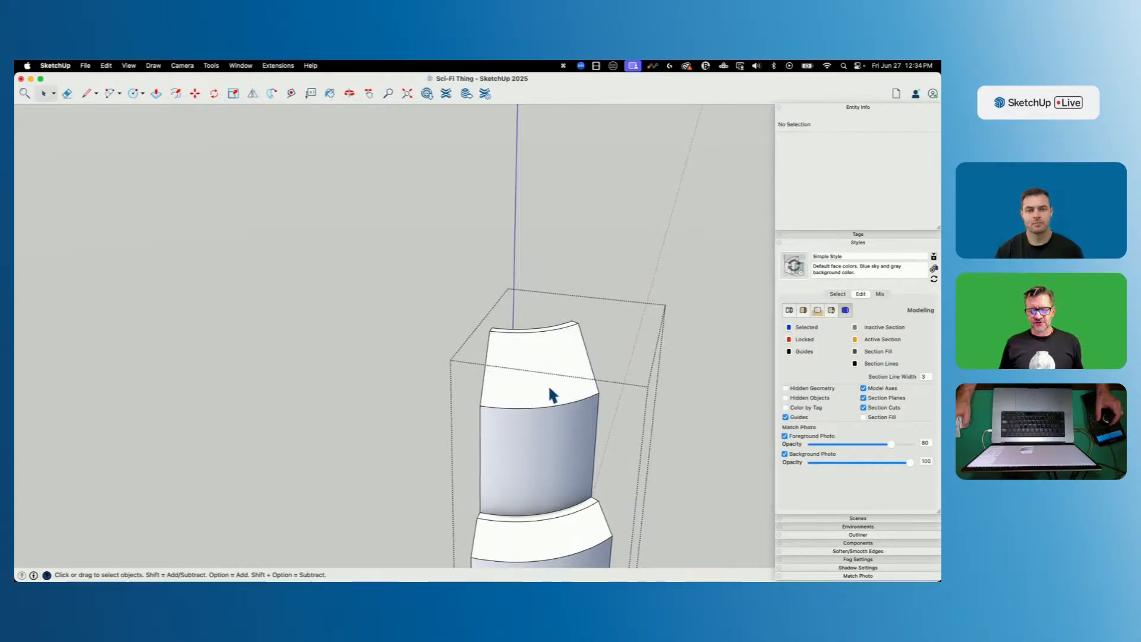
key(Escape)
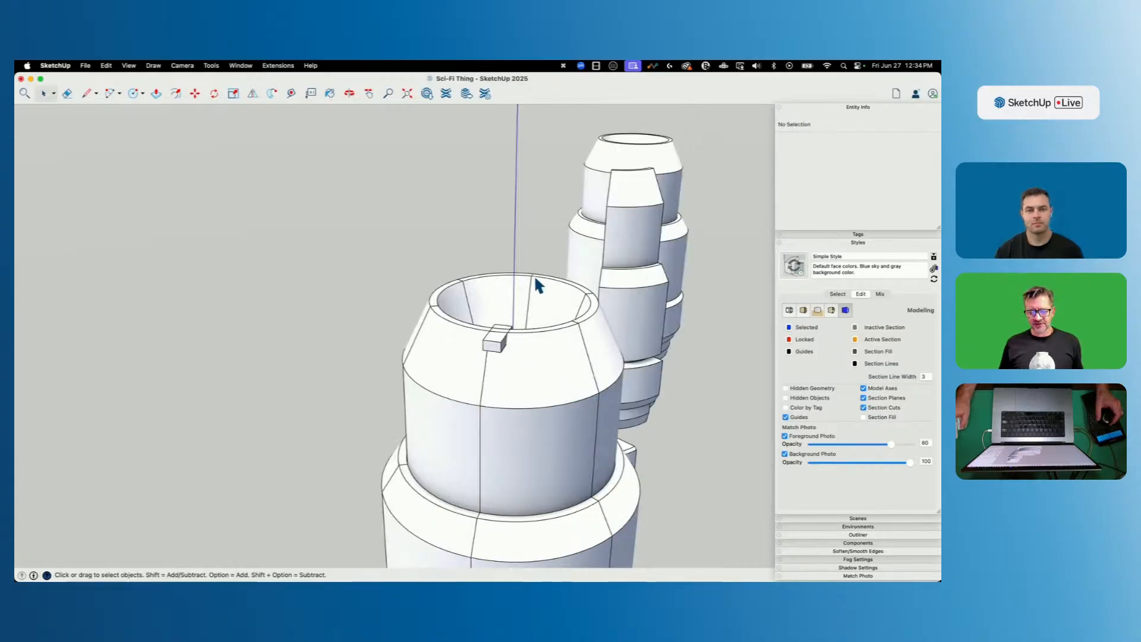
Cut the small block group from the rim, then group all geometry inside the 1/6th component.
click(488, 348)
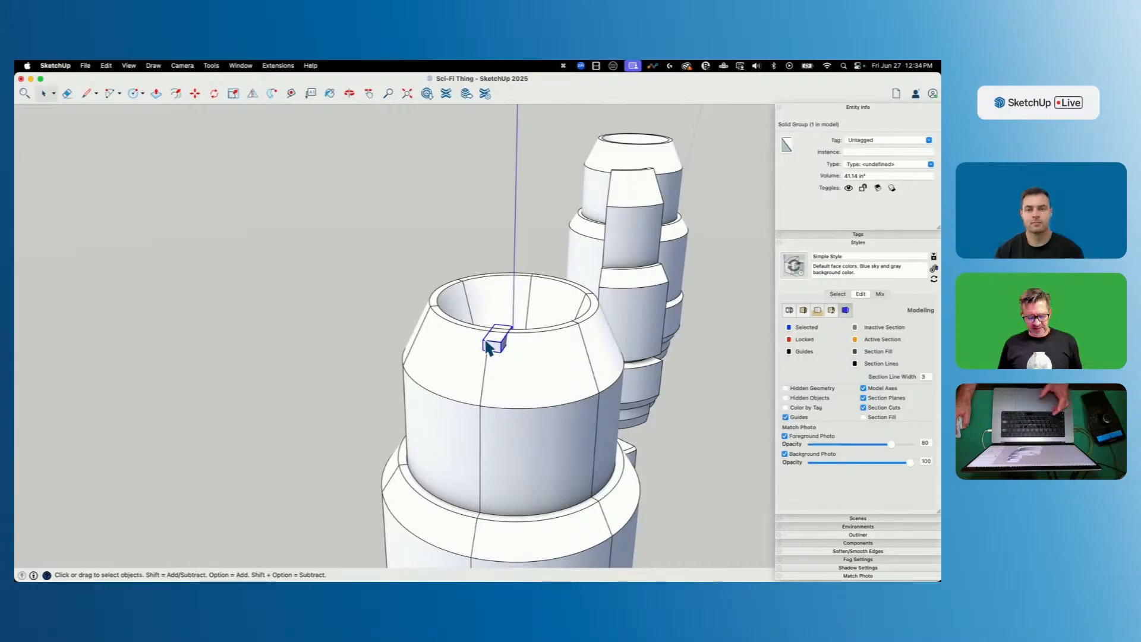
key(super+x)
double_click(536, 365)
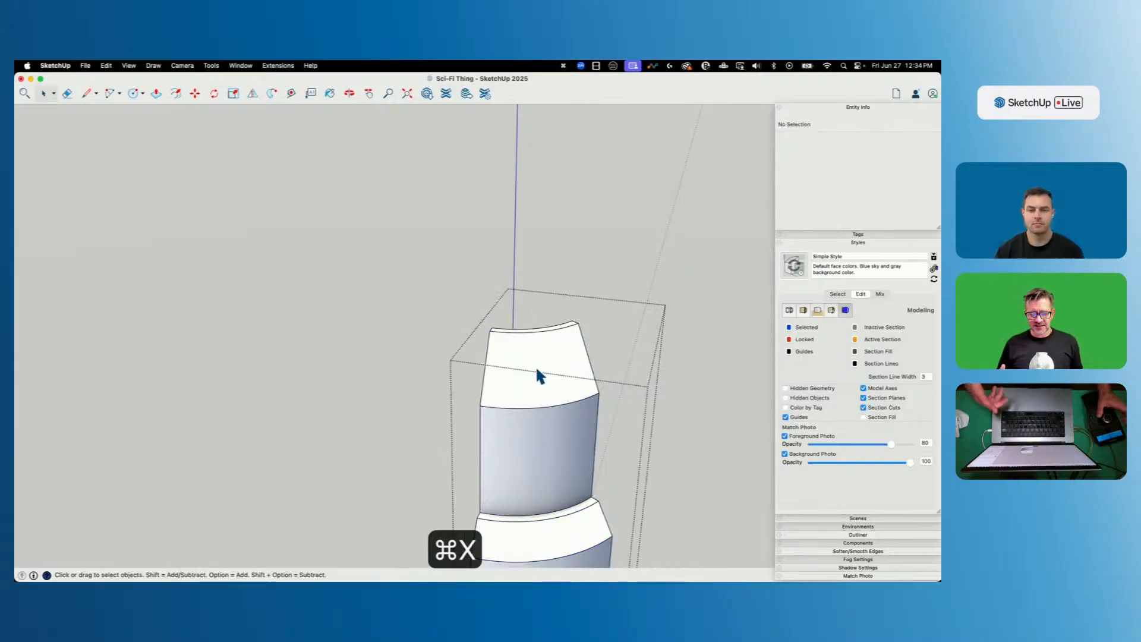
triple_click(536, 365)
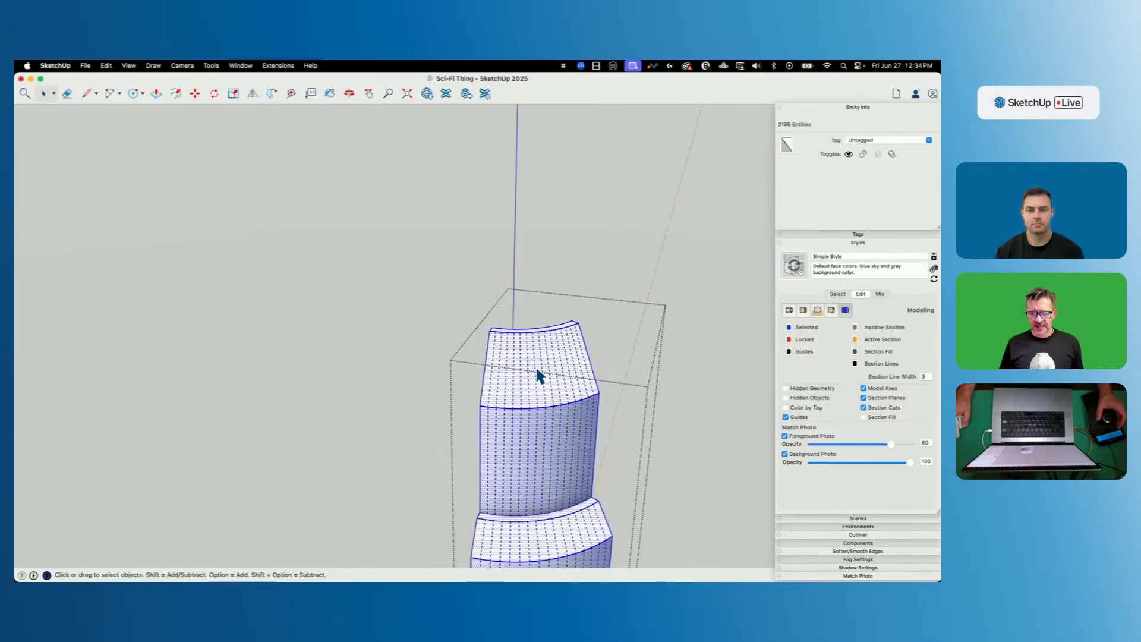
right_click(537, 371)
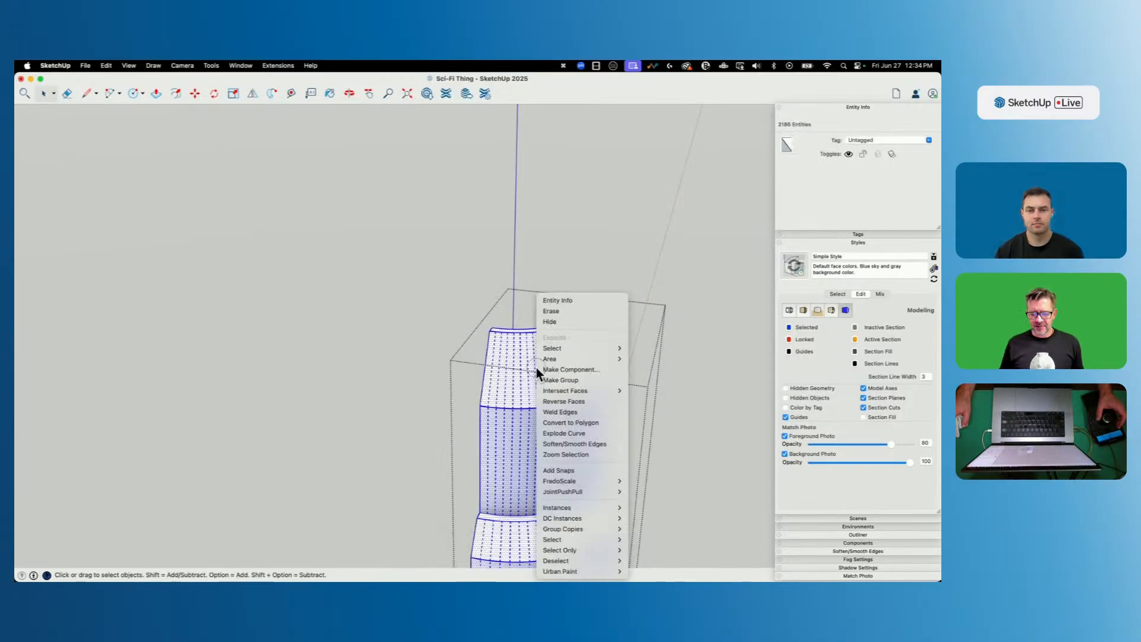
click(567, 381)
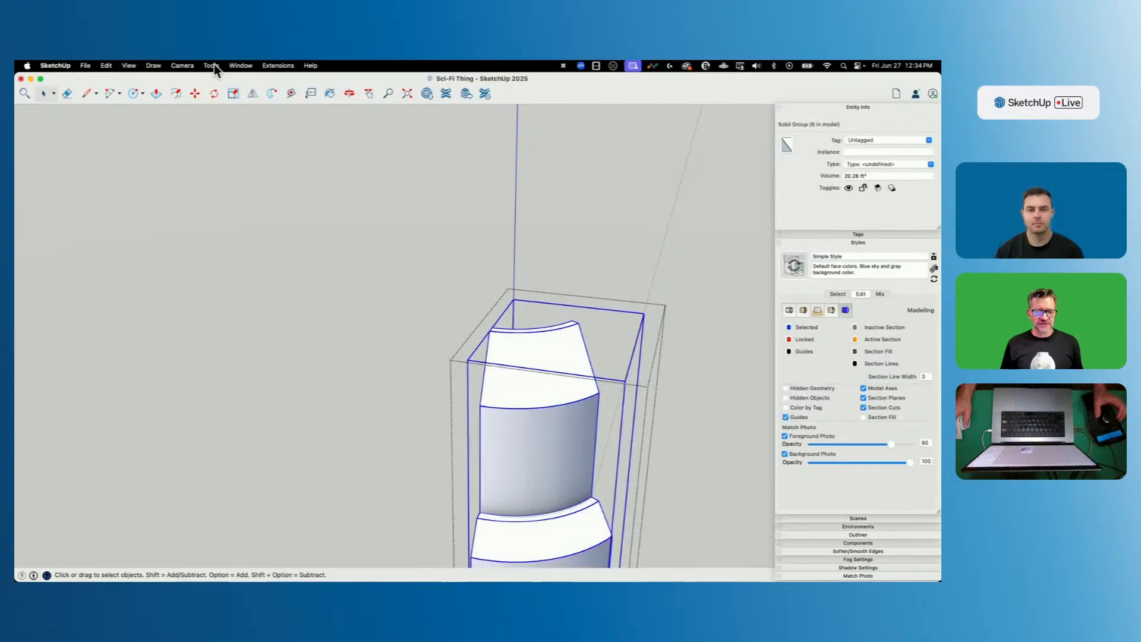
Paste the cut block in place inside the 1/6th component.
click(107, 66)
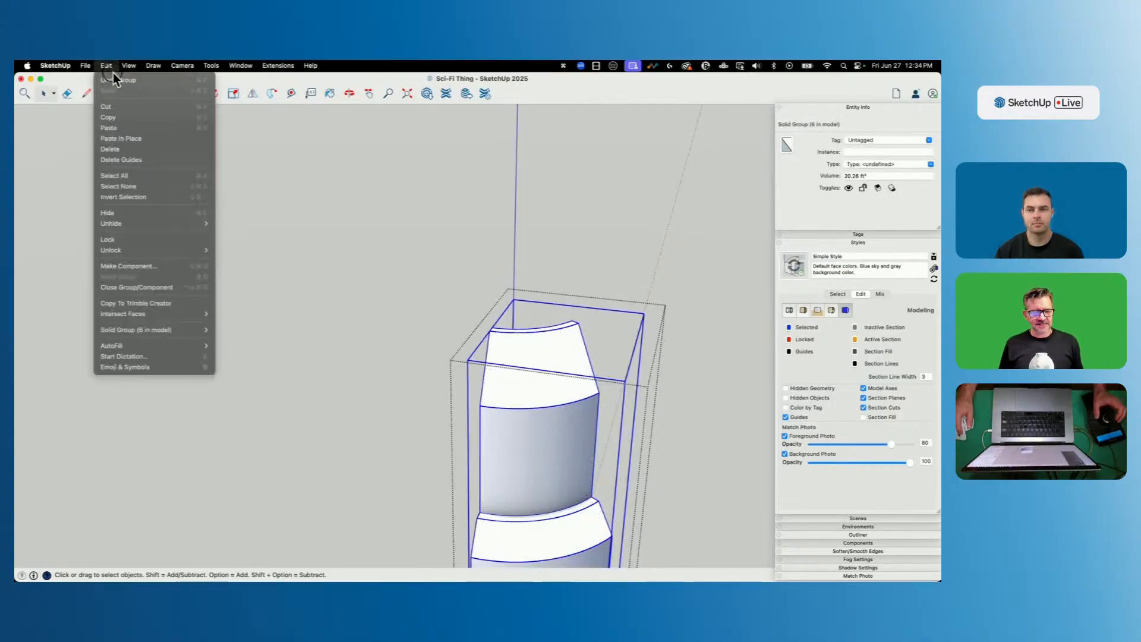
click(125, 138)
click(572, 364)
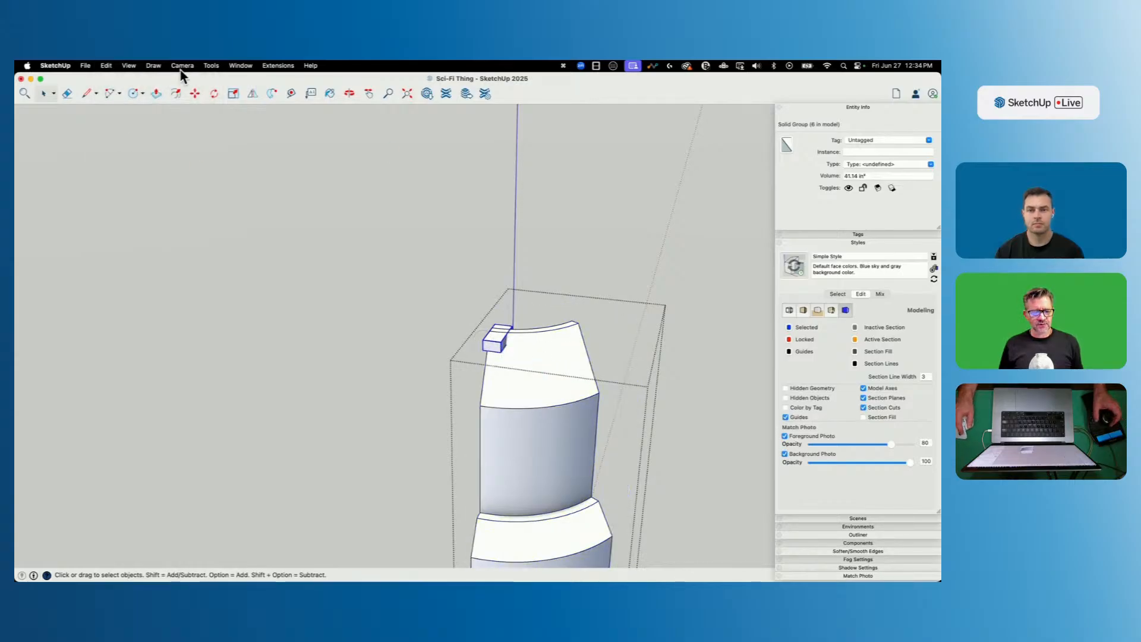
Turn off Hide Similar Components so the other slices show while the 1/6th component is being edited.
click(107, 66)
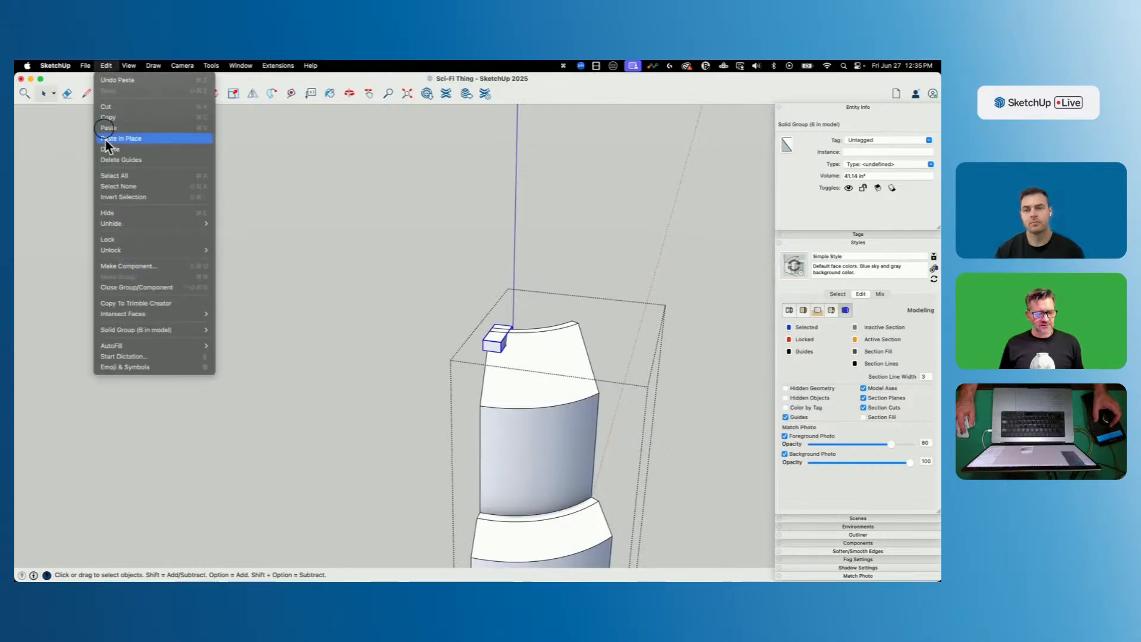
mouse_move(129, 65)
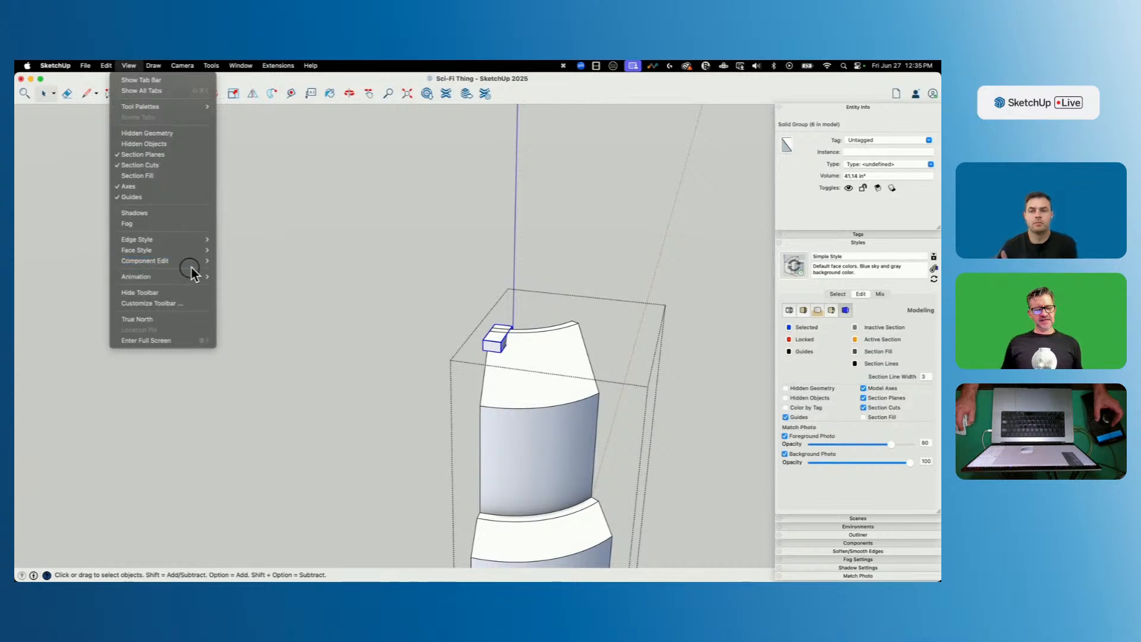
mouse_move(190, 259)
click(242, 272)
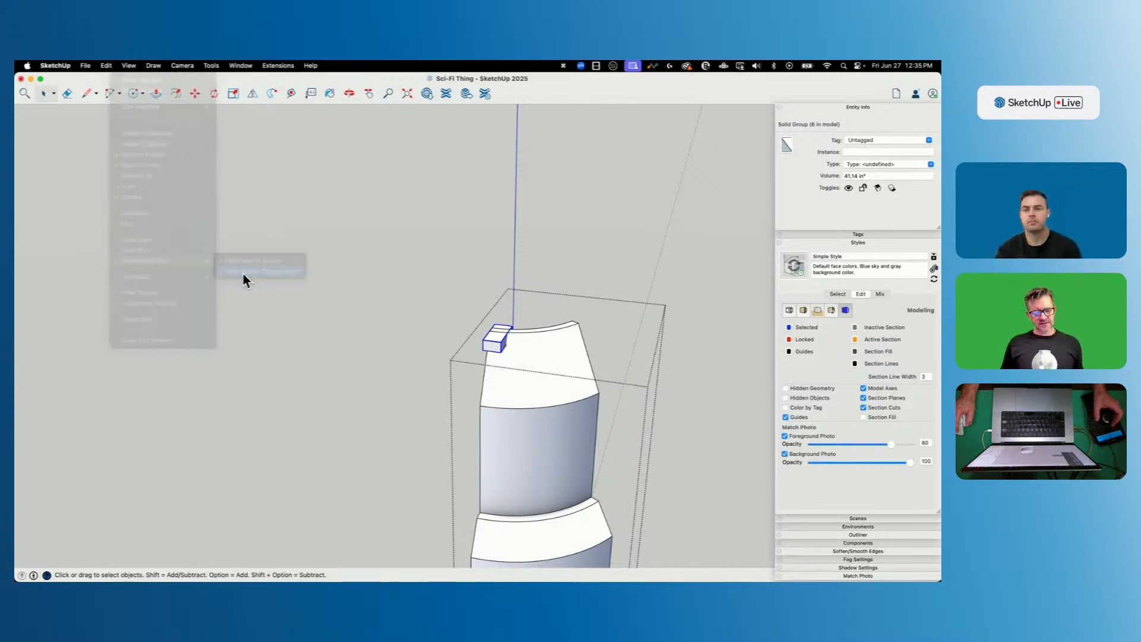
middle_drag(359, 240, 477, 348)
scroll(477, 348, up, 3)
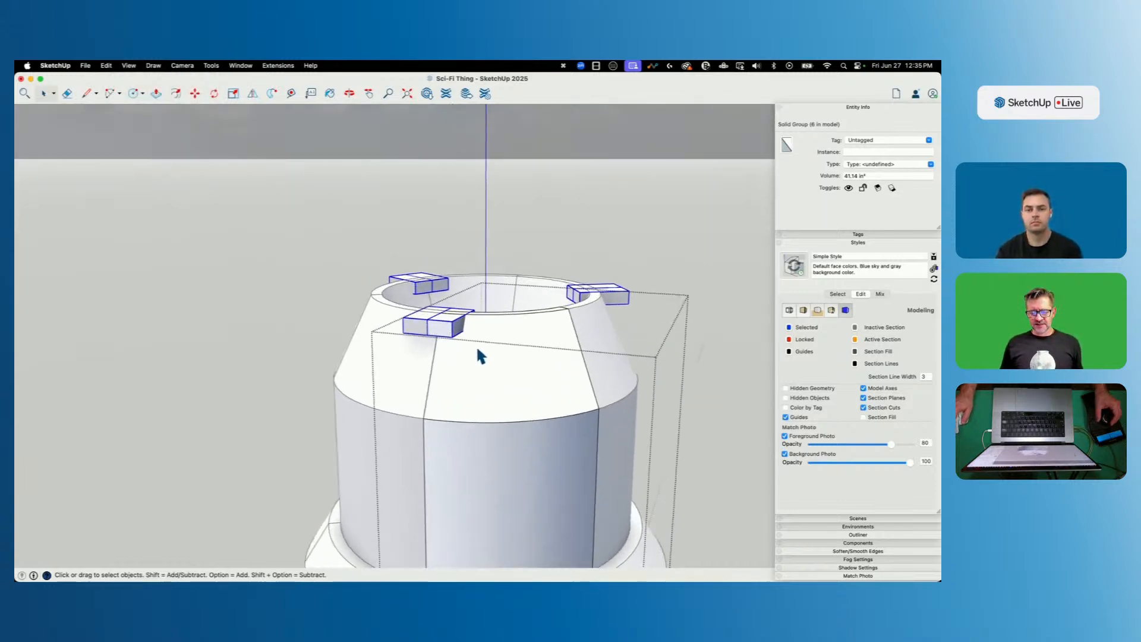
Subtract the small rim block from the slice's main body group, then close the 1/6th component.
click(209, 66)
mouse_move(247, 233)
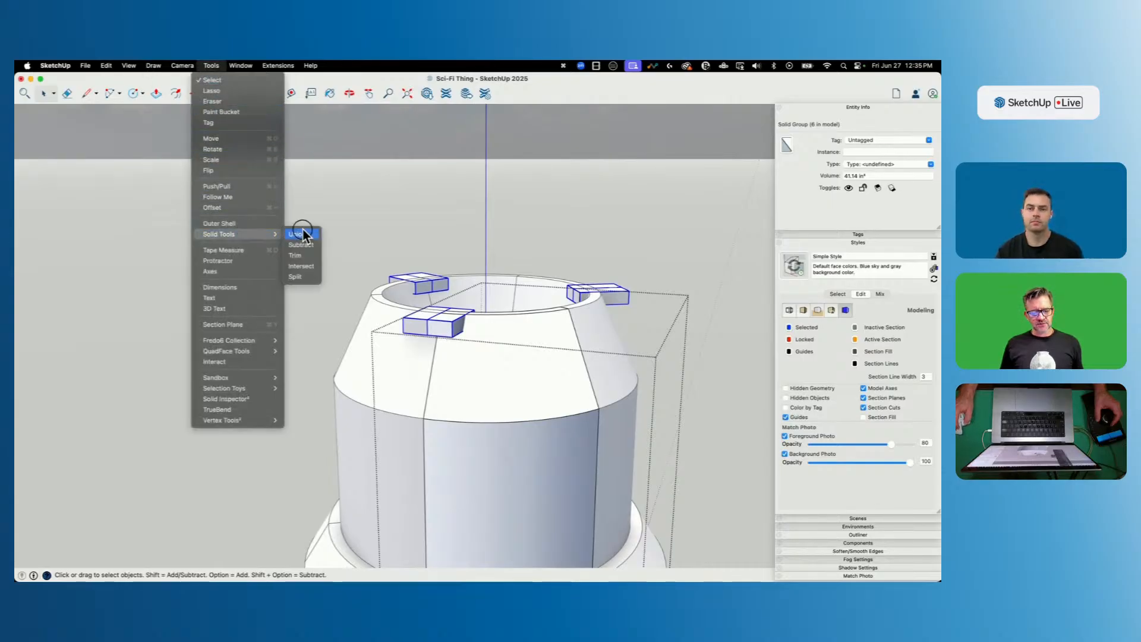
click(304, 245)
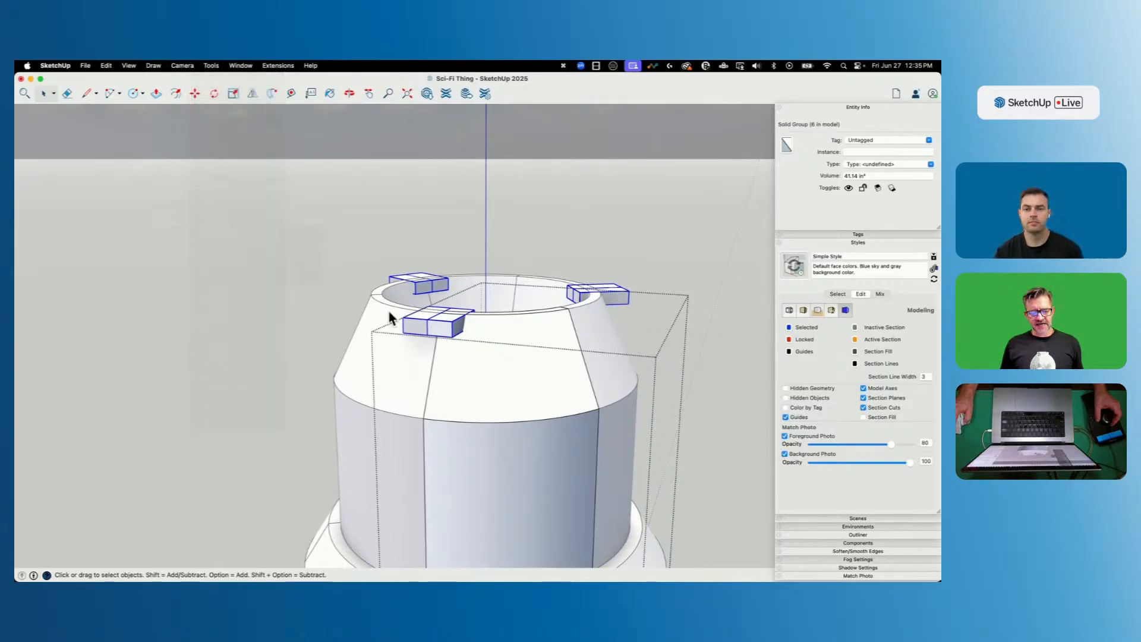
click(508, 374)
key(space)
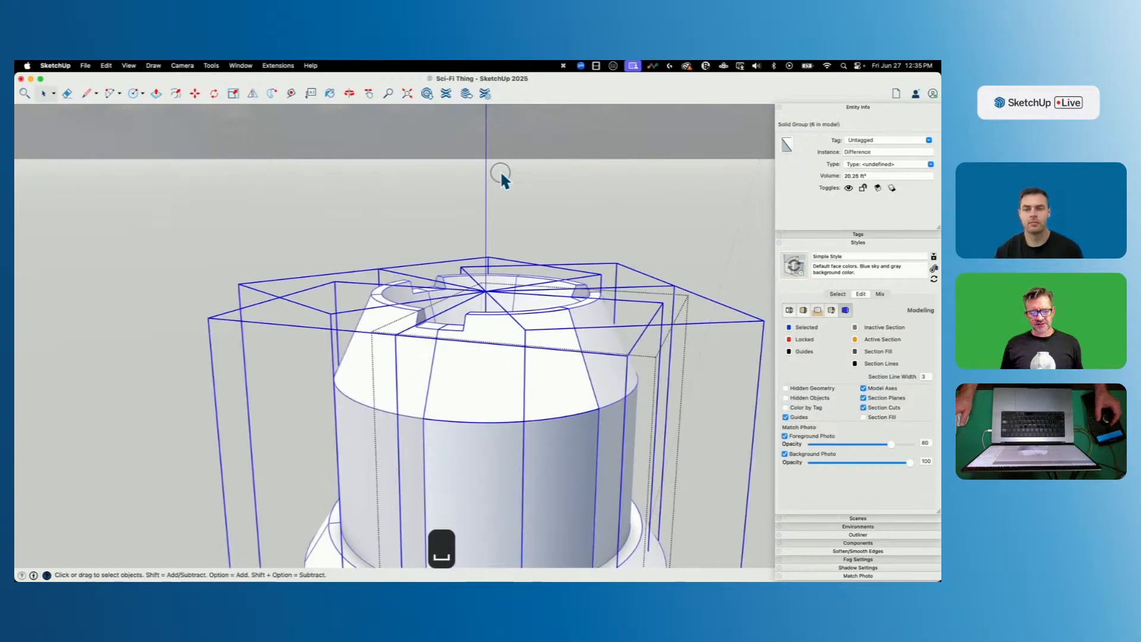
click(502, 176)
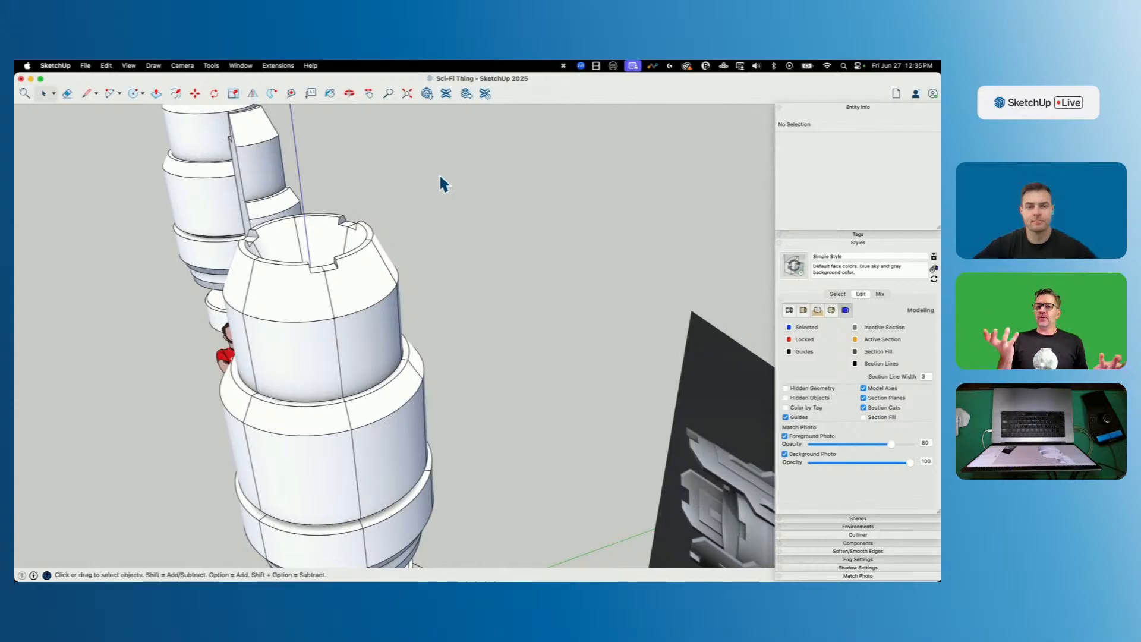
Examine the surface details on the engine in the reference image, especially the square recess near its open end.
scroll(375, 378, down, 5)
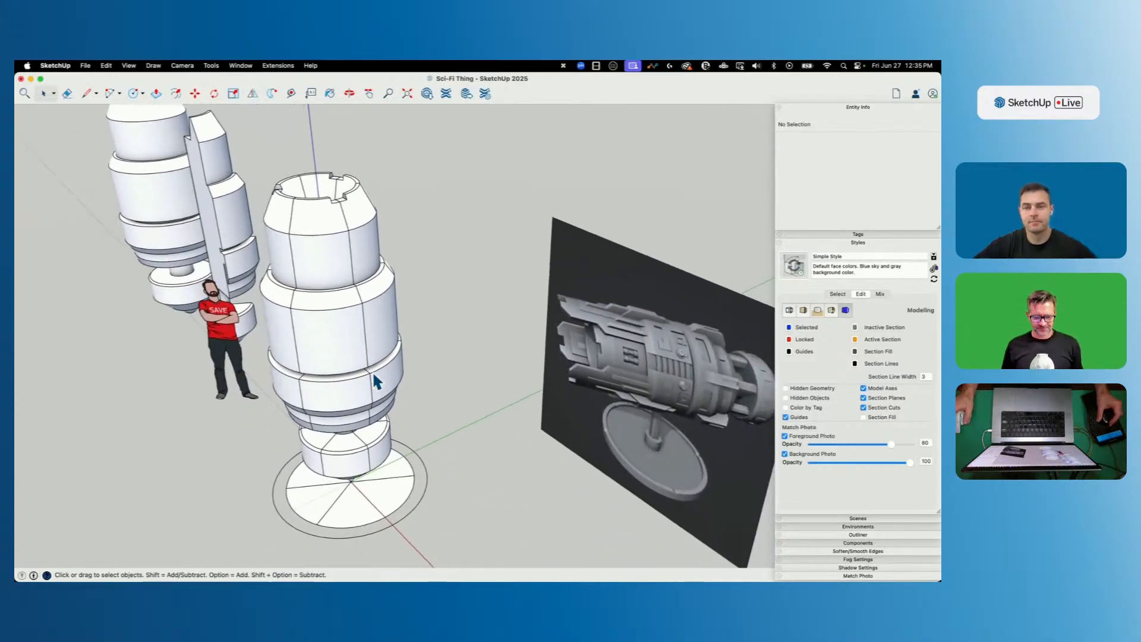
shift+middle_drag(374, 374, 373, 384)
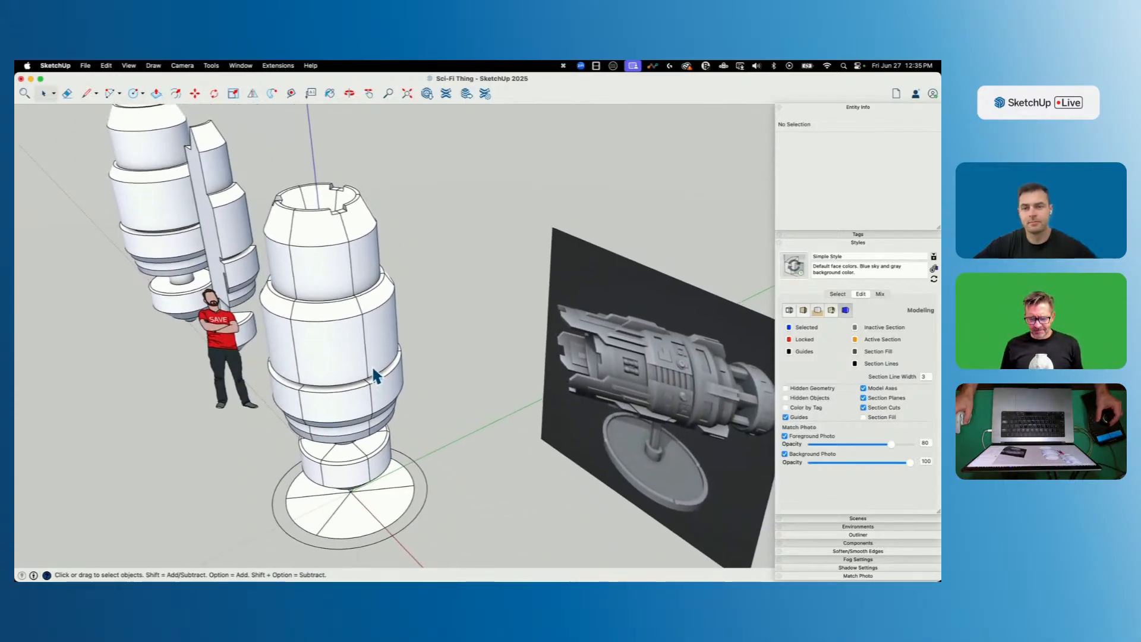
scroll(374, 368, up, 15)
scroll(409, 309, down, 4)
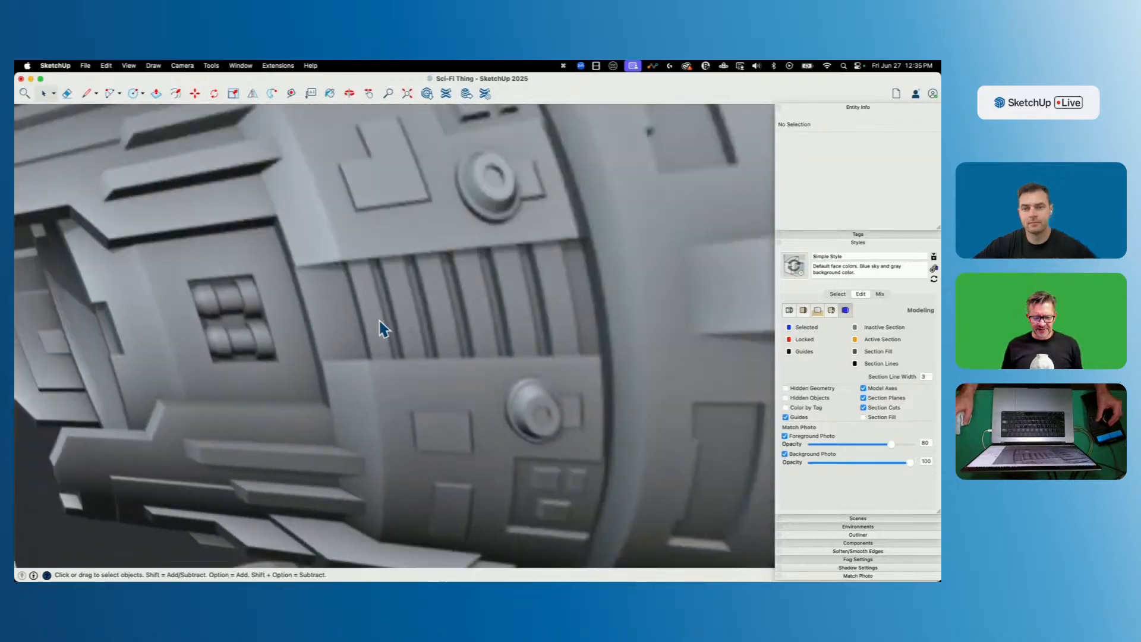
middle_drag(381, 327, 237, 337)
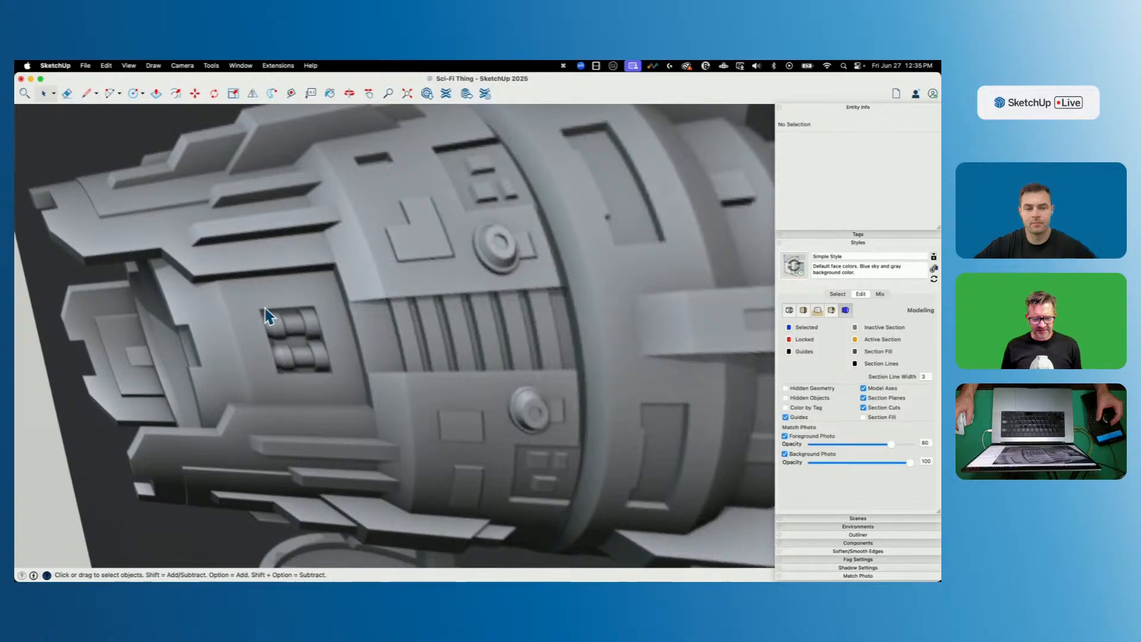
scroll(314, 304, down, 10)
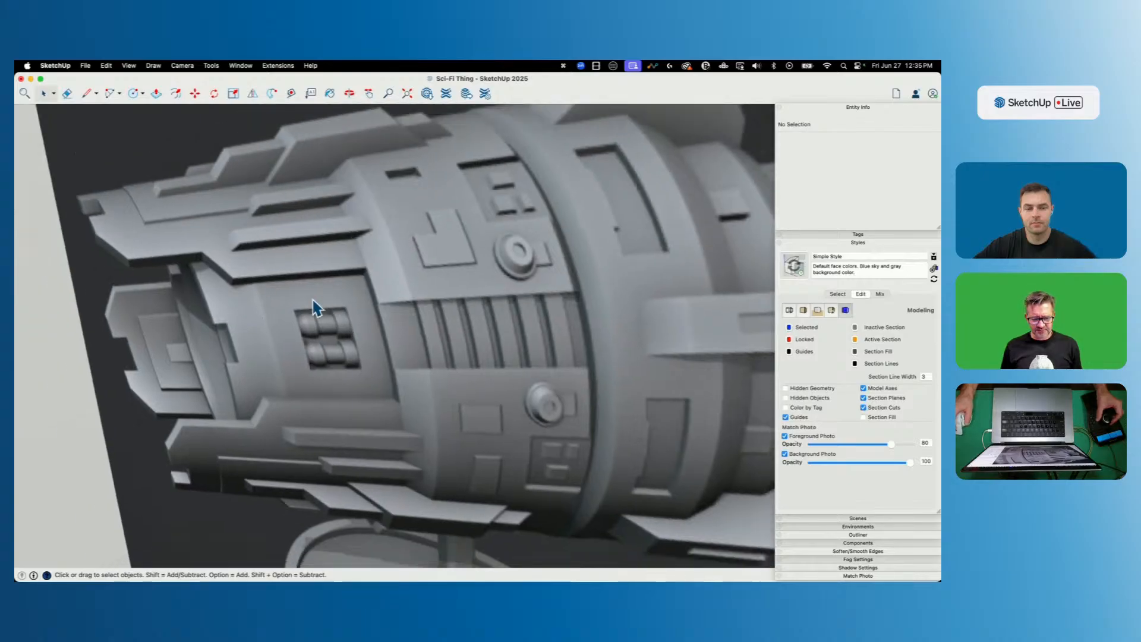
middle_drag(316, 339, 288, 235)
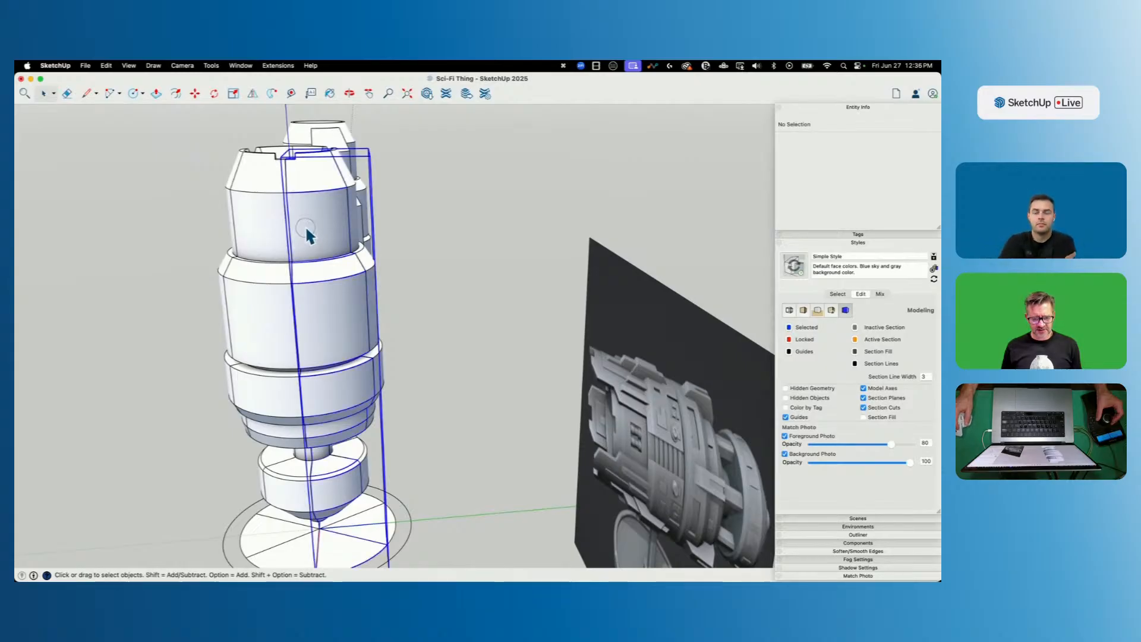
Open the 1/6th component and draw a small rectangle with the Line tool beside the slice seam on the upper cylinder.
double_click(306, 234)
key(l)
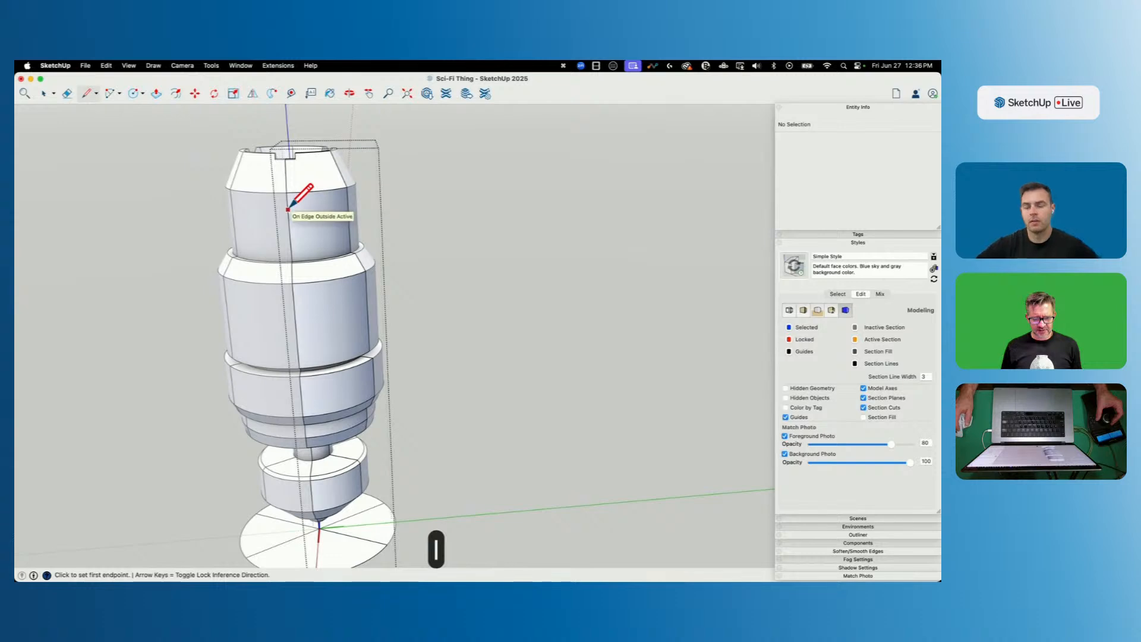
click(289, 209)
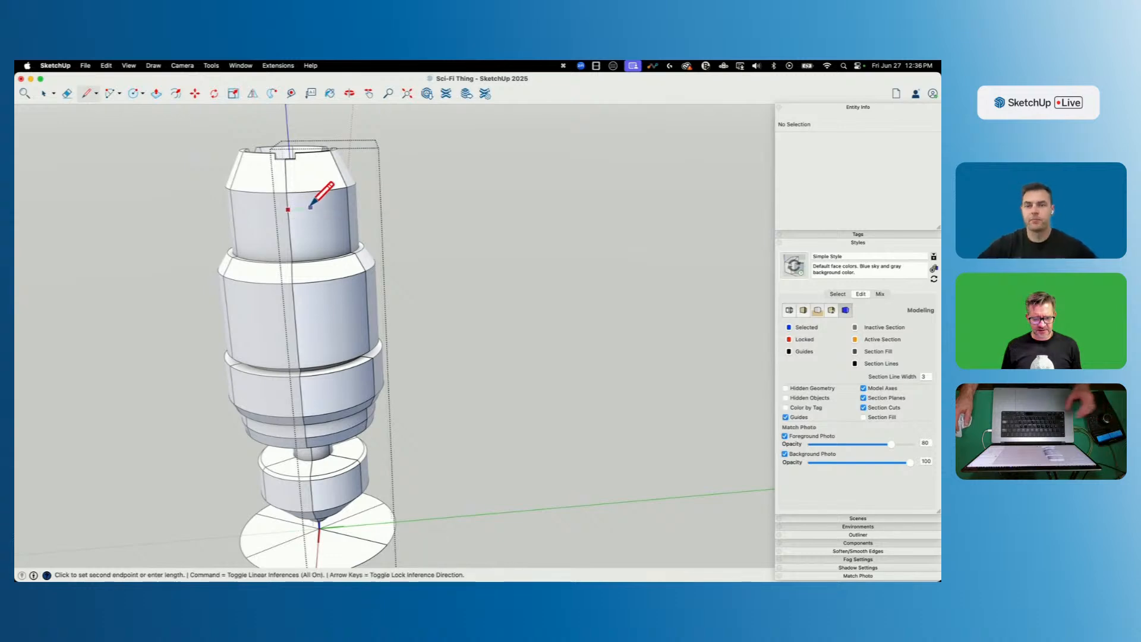
key(Left)
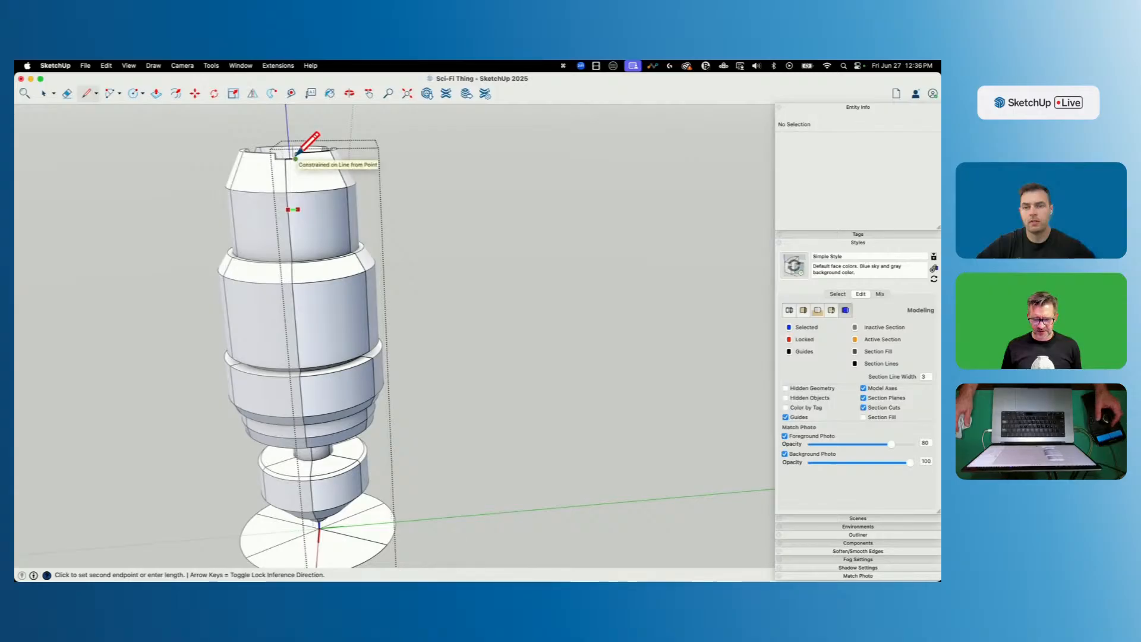
click(301, 132)
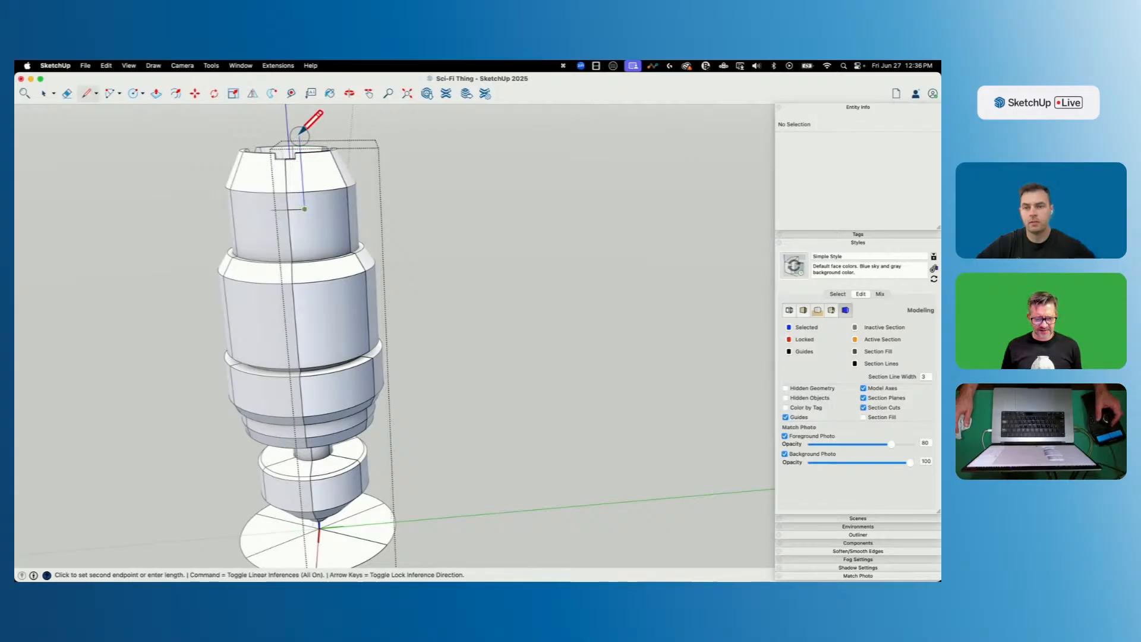
key(shift)
click(308, 236)
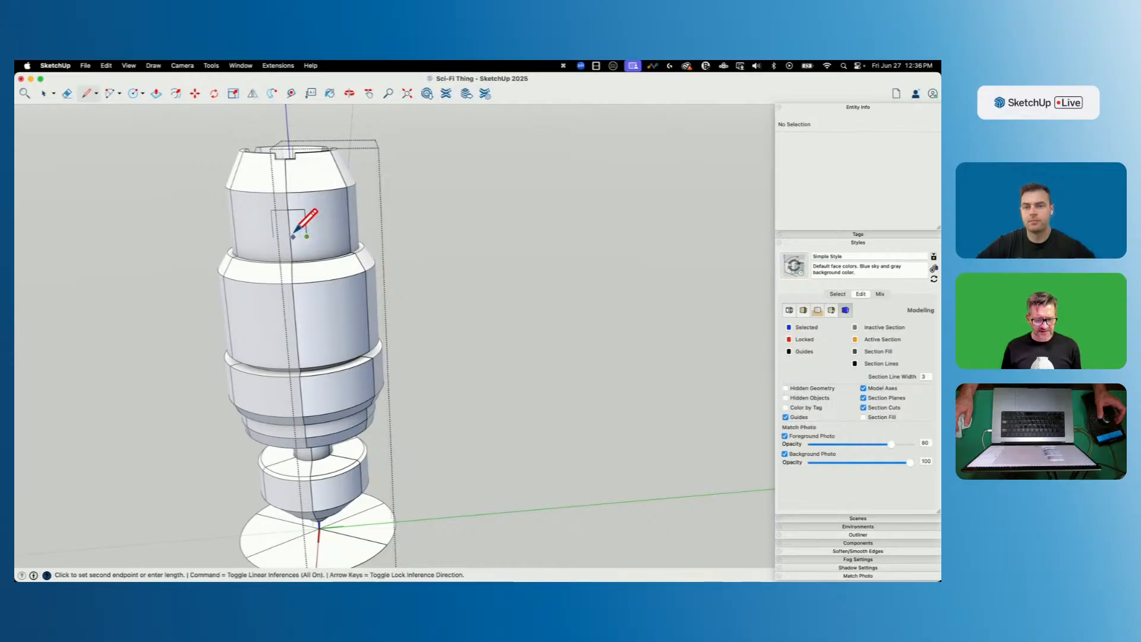
click(291, 237)
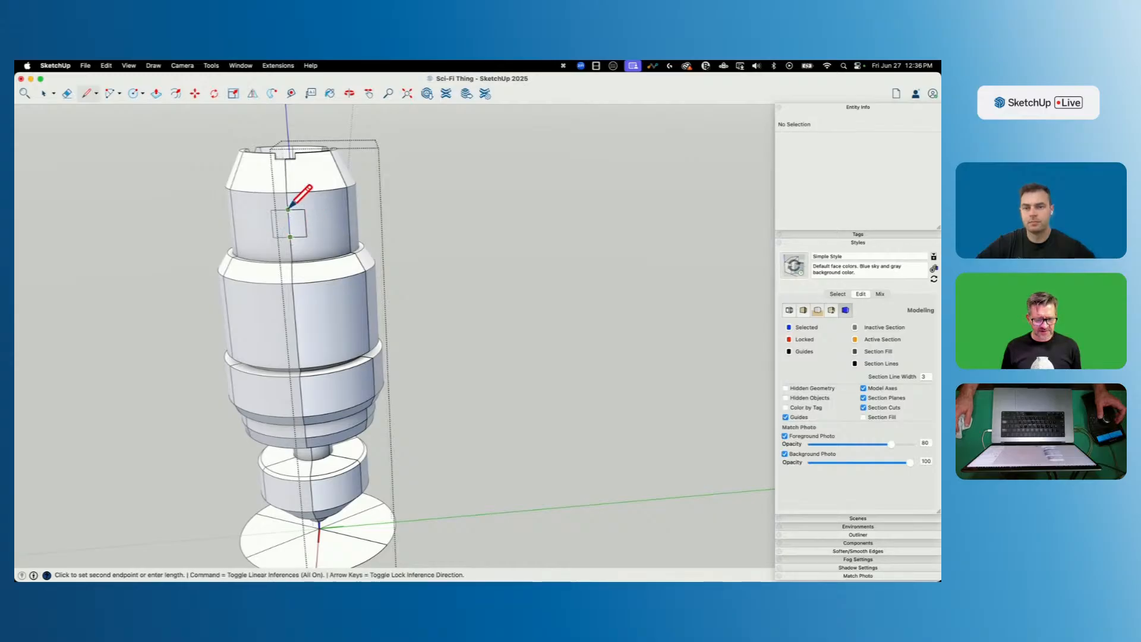
Push/Pull the small rectangle into a block that sticks out of the upper cylinder's wall.
key(p)
scroll(293, 256, up, 3)
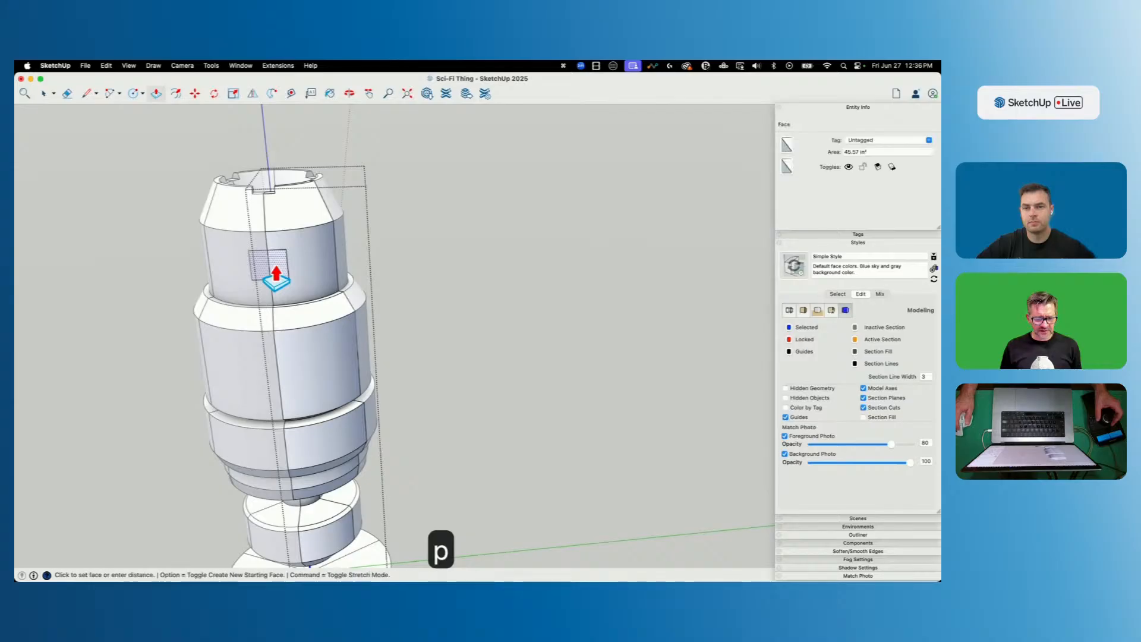
click(276, 274)
scroll(279, 286, up, 5)
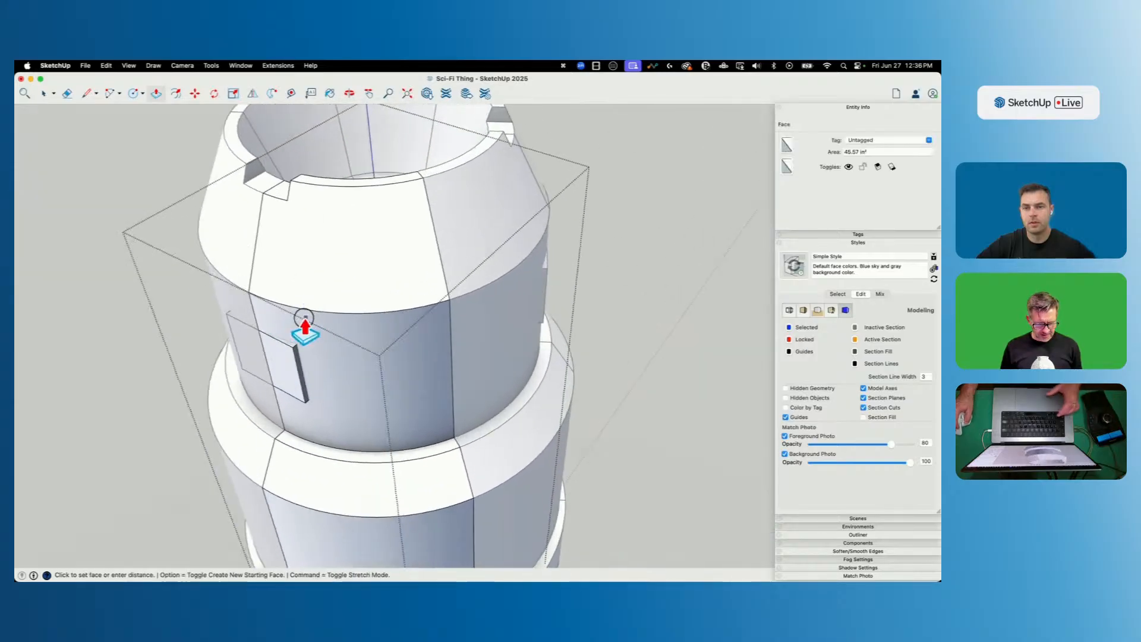
Turn on X-ray and push the block's inner end back so the block stops just inside the cylinder wall.
key(x)
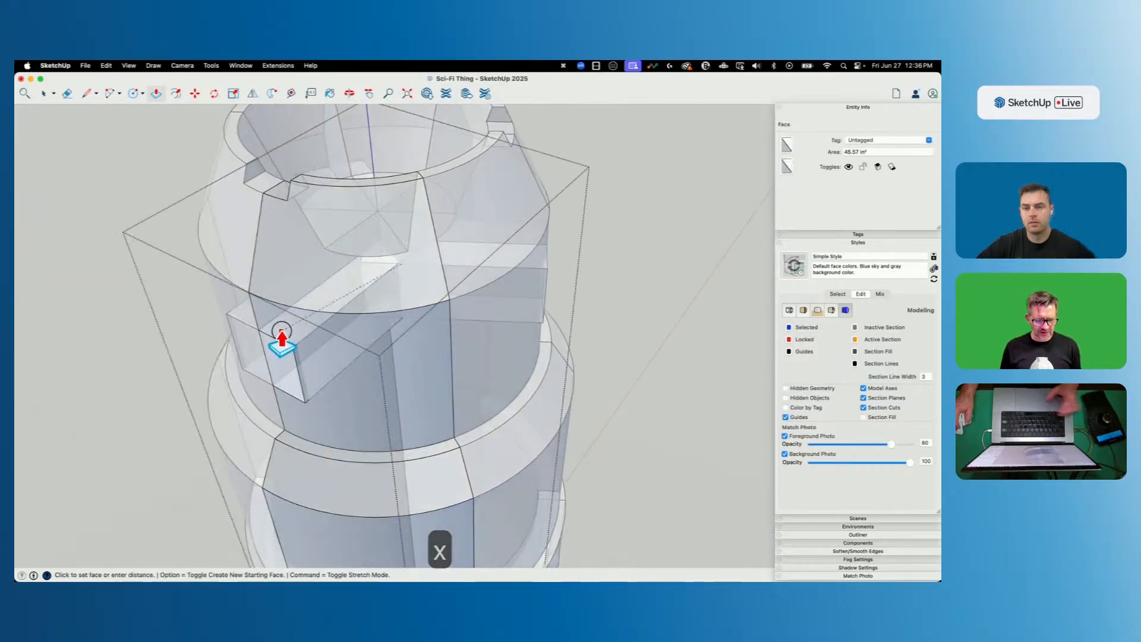
scroll(306, 324, up, 6)
scroll(308, 279, down, 10)
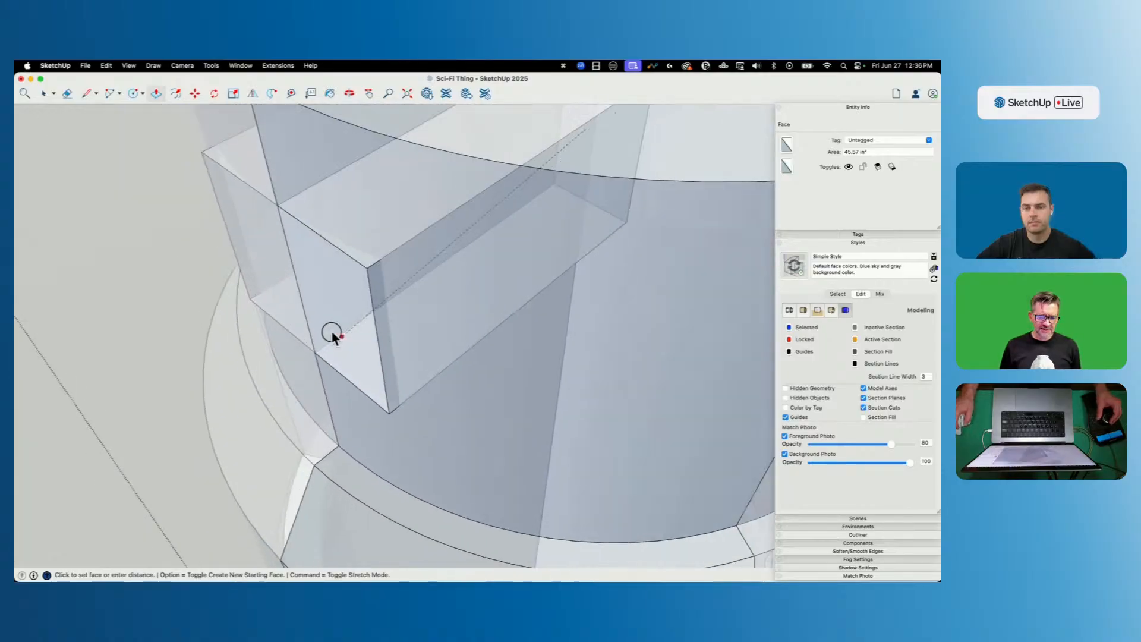
scroll(356, 383, up, 2)
click(348, 362)
middle_drag(349, 362, 375, 352)
click(294, 408)
key(space)
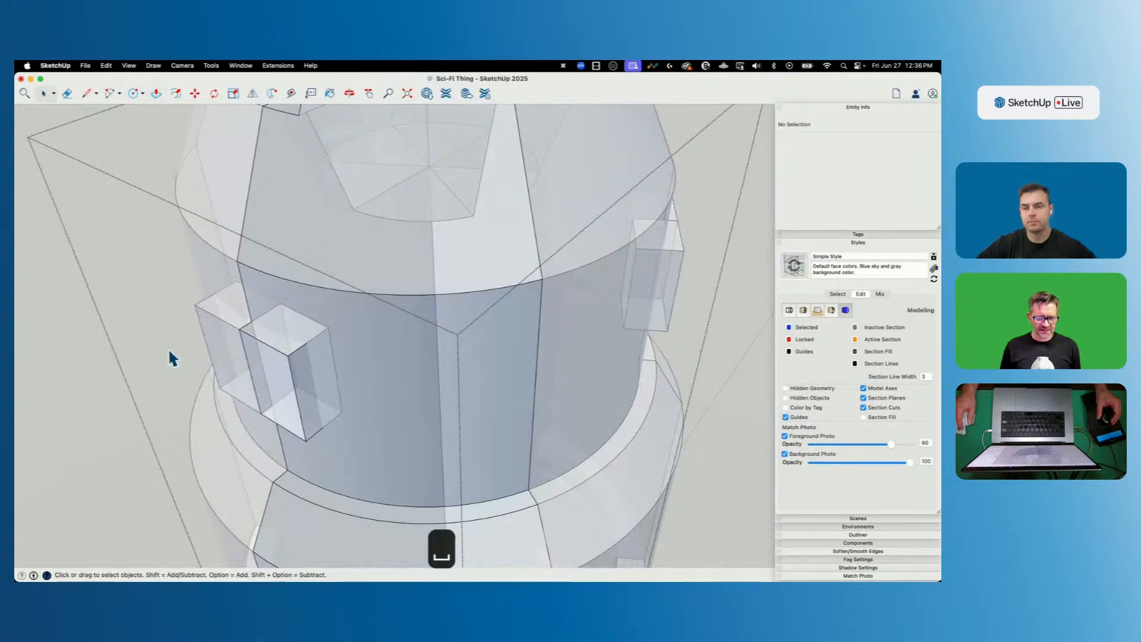
Close the 1/6th component, turn off X-ray and check the block where the two slices meet.
click(63, 348)
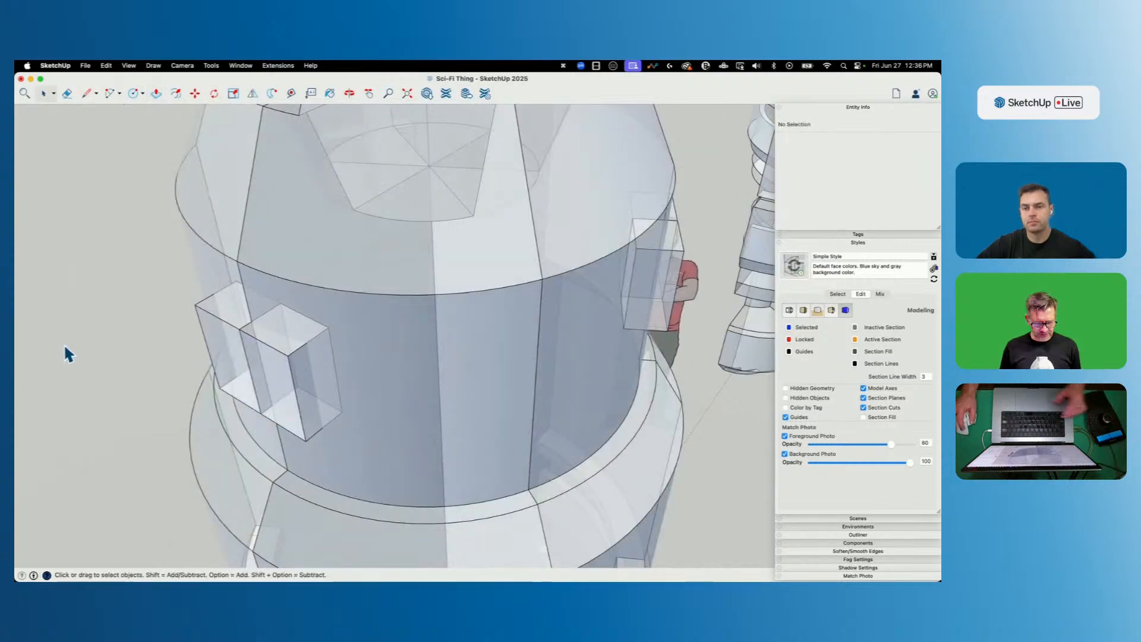
key(x)
middle_drag(280, 345, 281, 405)
scroll(298, 356, up, 5)
middle_drag(352, 337, 392, 402)
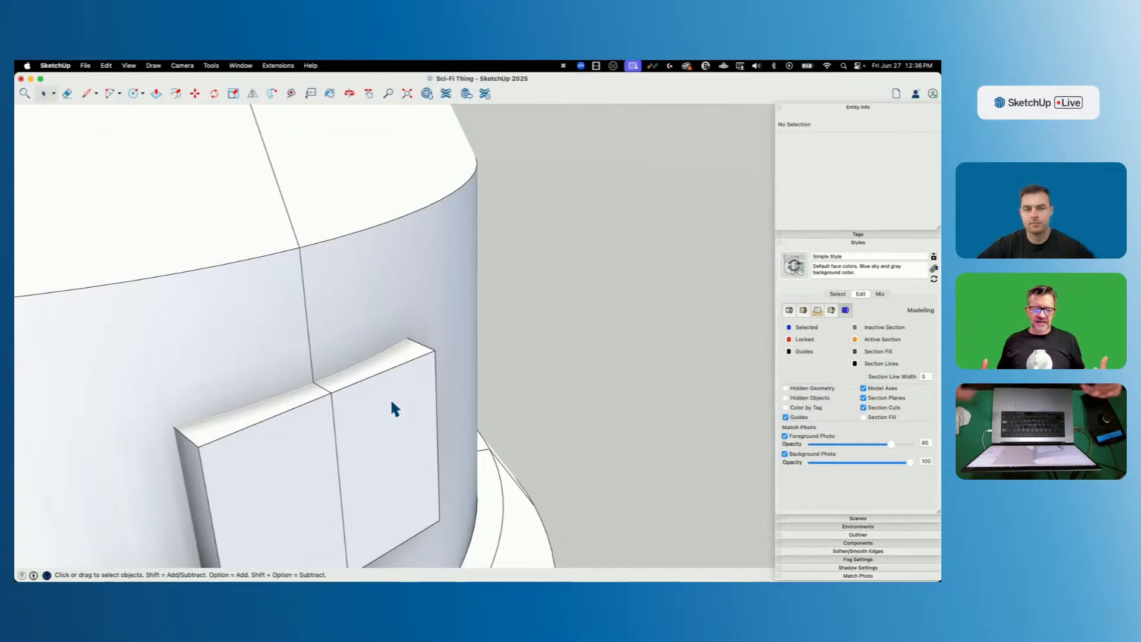
Reopen the 1/6th component and make a group of all the block's connected geometry.
click(342, 401)
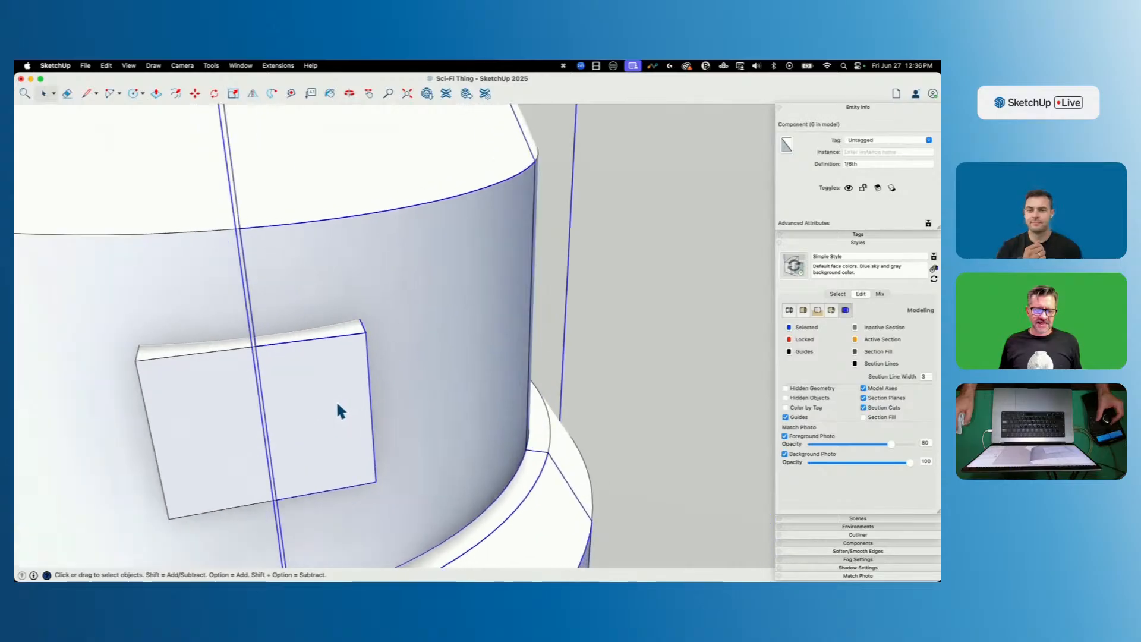
double_click(382, 385)
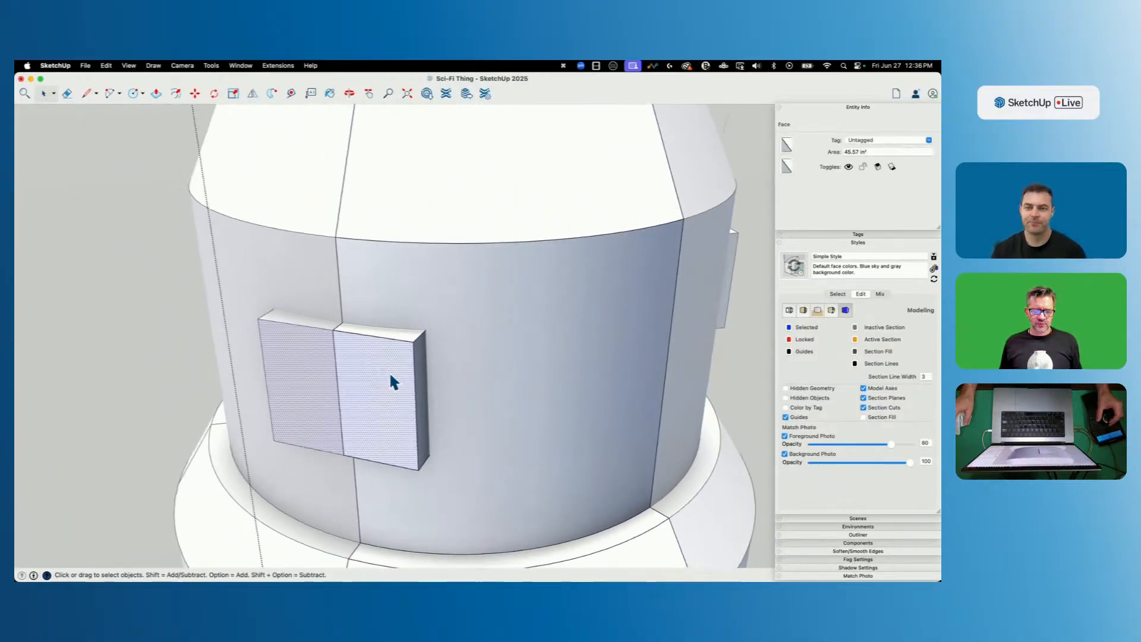
triple_click(397, 363)
right_click(397, 364)
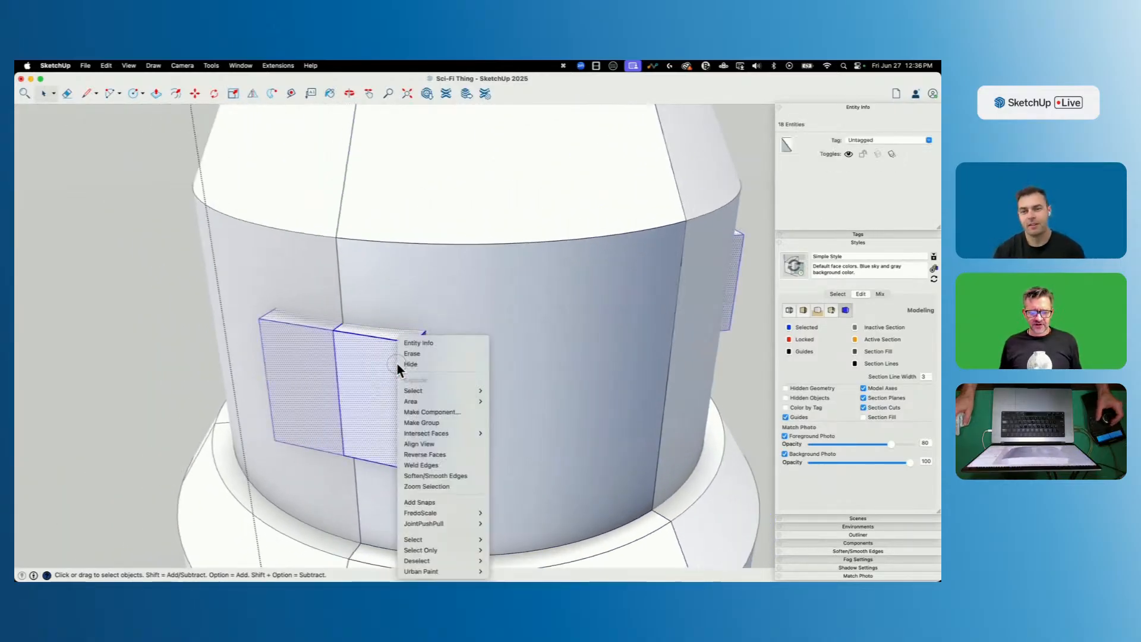
click(430, 423)
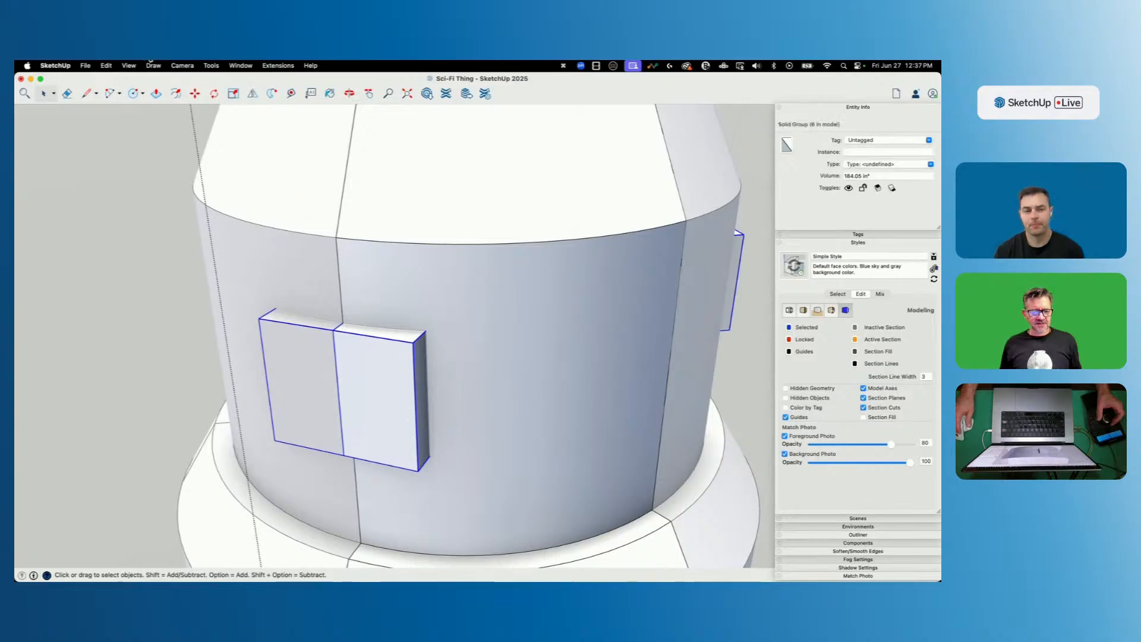
Subtract the block group from the slice's main body to cut a square recess, then close the 1/6th component.
click(210, 66)
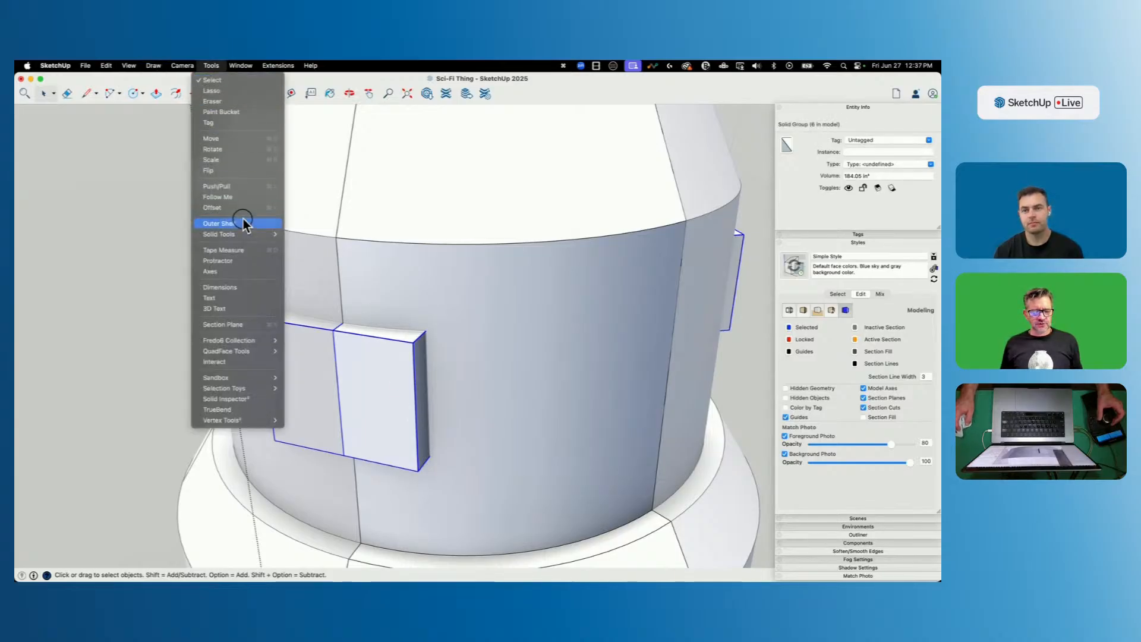
mouse_move(244, 238)
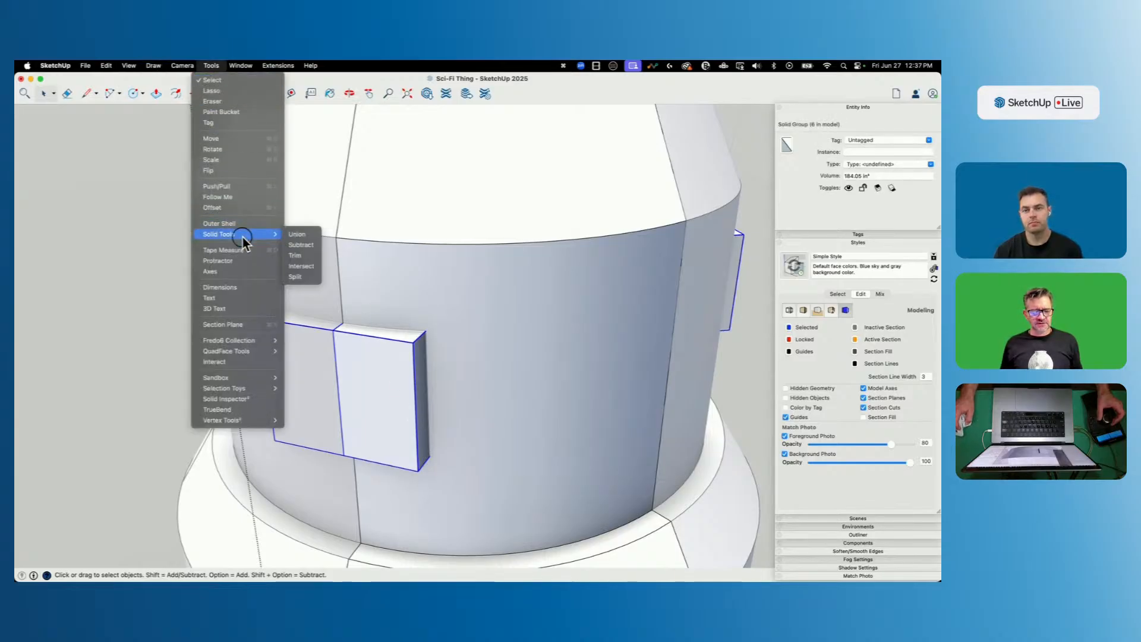
click(311, 242)
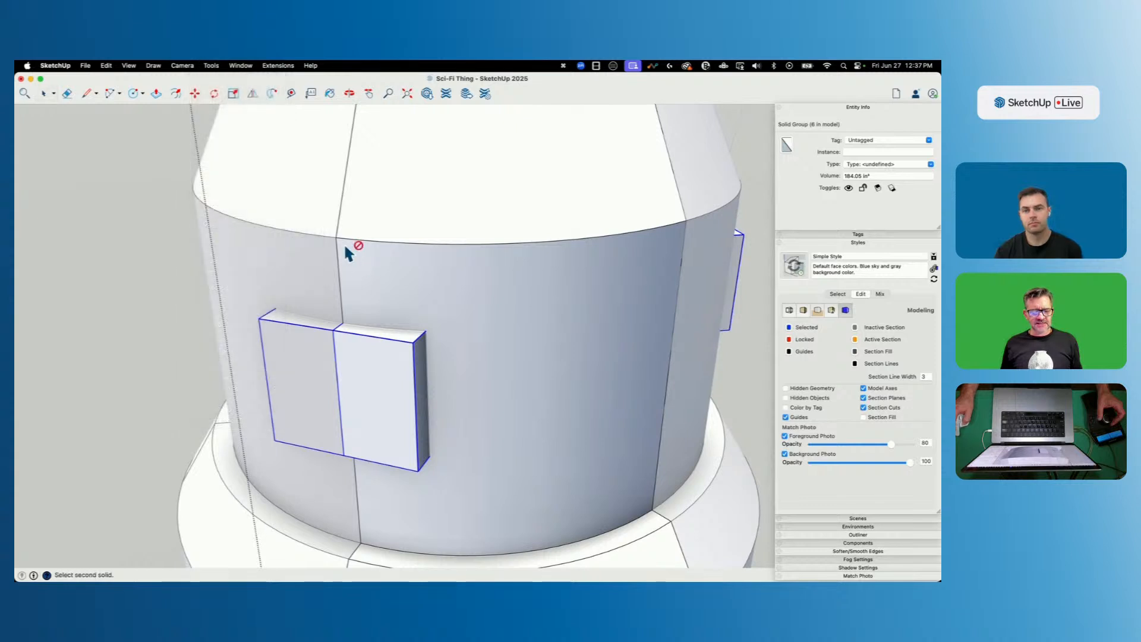
click(389, 281)
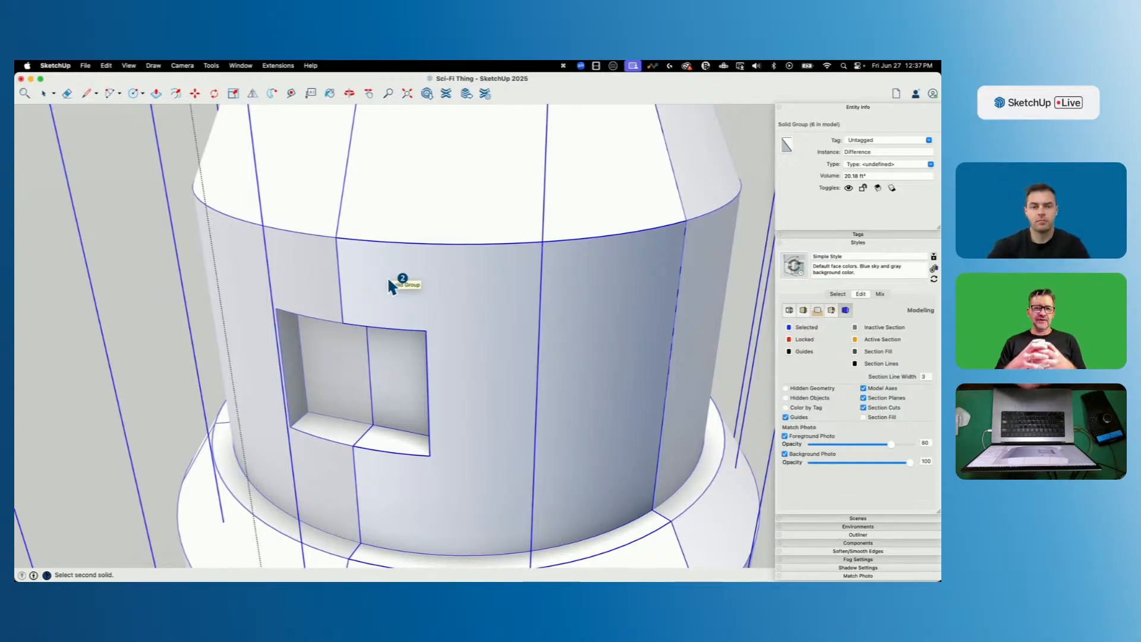
middle_drag(387, 276, 501, 353)
key(space)
scroll(508, 347, down, 10)
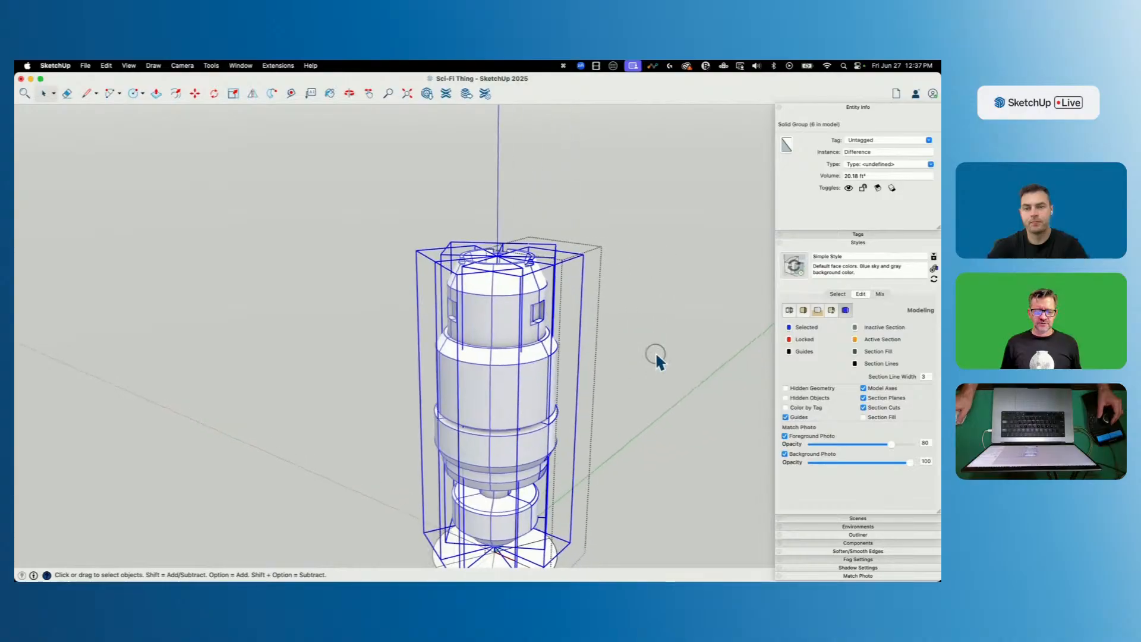
click(656, 356)
middle_drag(656, 355, 676, 369)
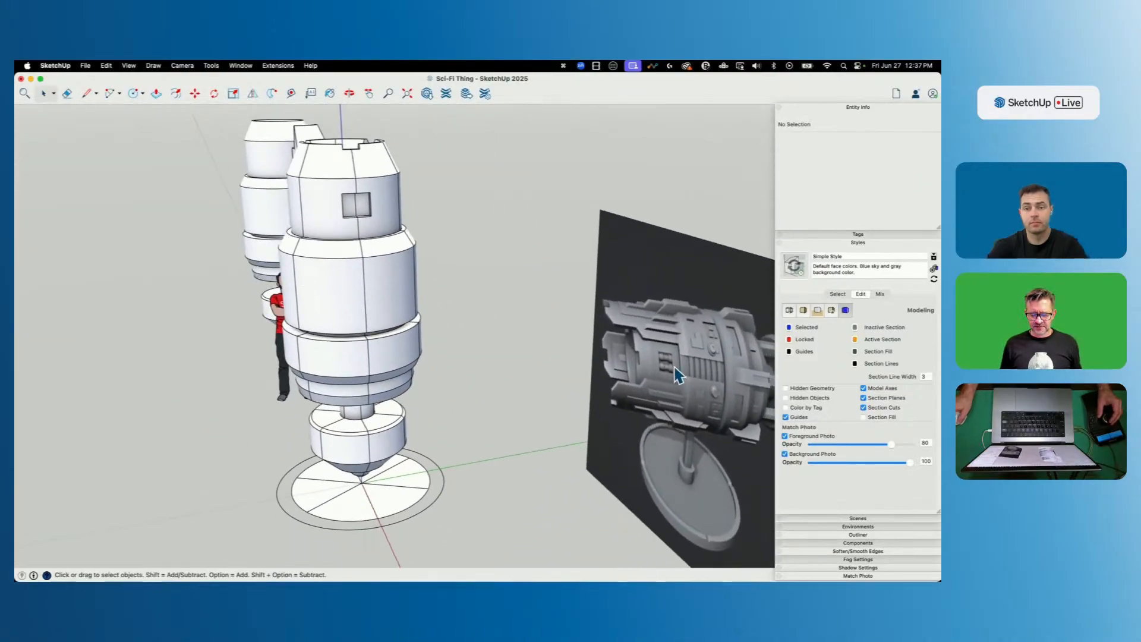
Inspect the square recess in the upper cylinder and compare it with the recess detail in the reference image.
scroll(441, 206, up, 10)
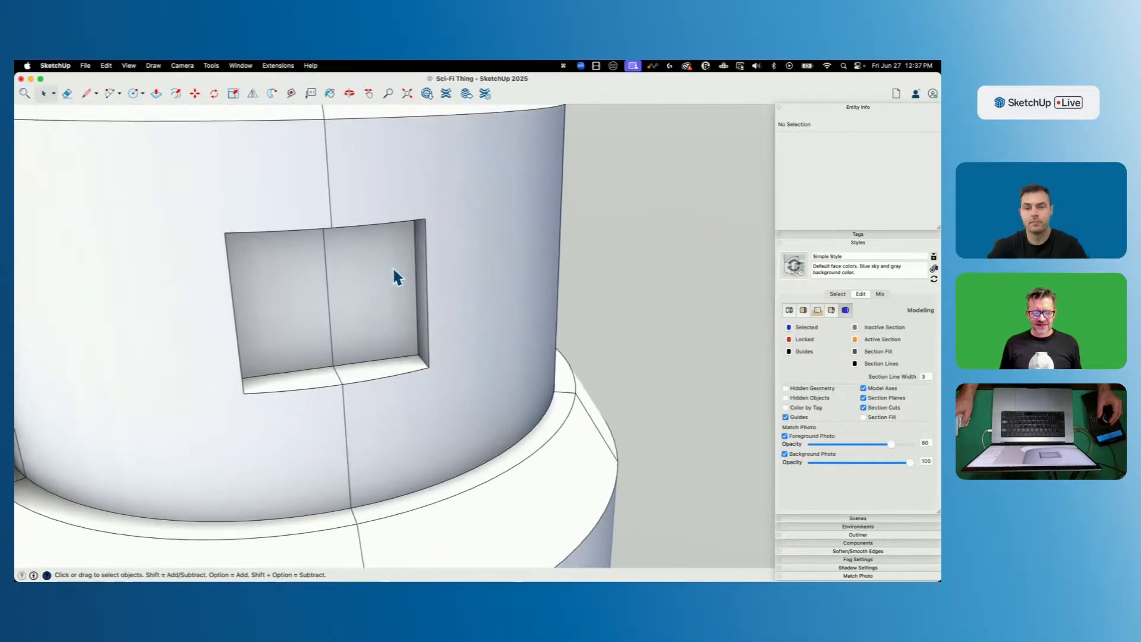
scroll(397, 348, down, 3)
middle_drag(357, 340, 519, 378)
scroll(437, 312, down, 6)
scroll(518, 379, up, 5)
middle_drag(576, 330, 652, 261)
scroll(683, 158, up, 5)
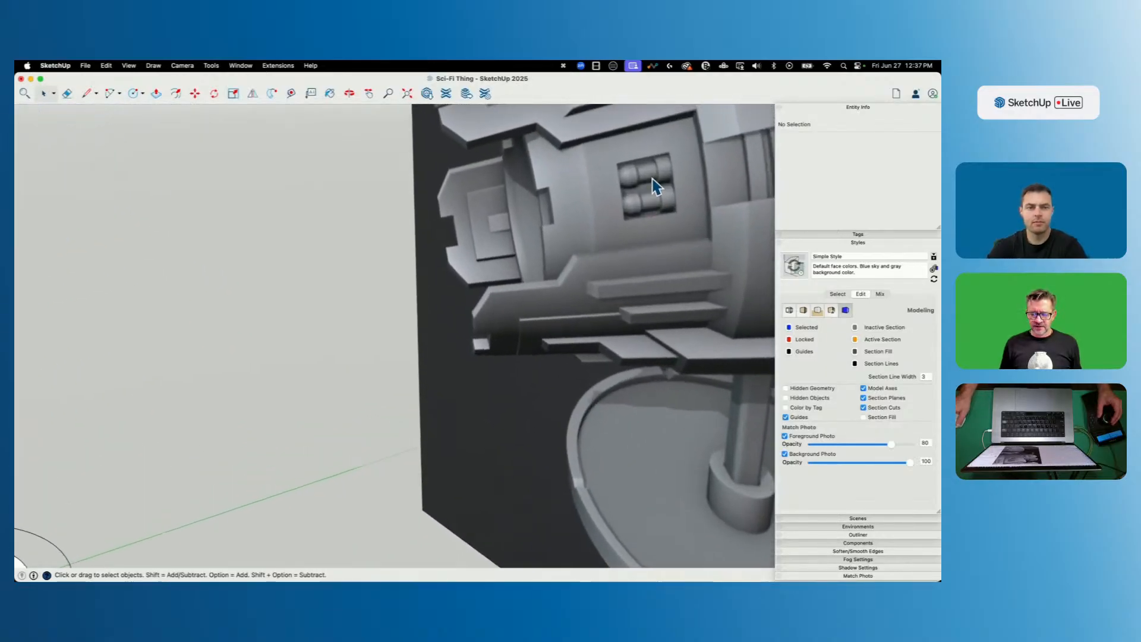
Check the reference's recess detail, open the 1/6th component and push the square recess's back face deeper.
scroll(674, 192, up, 4)
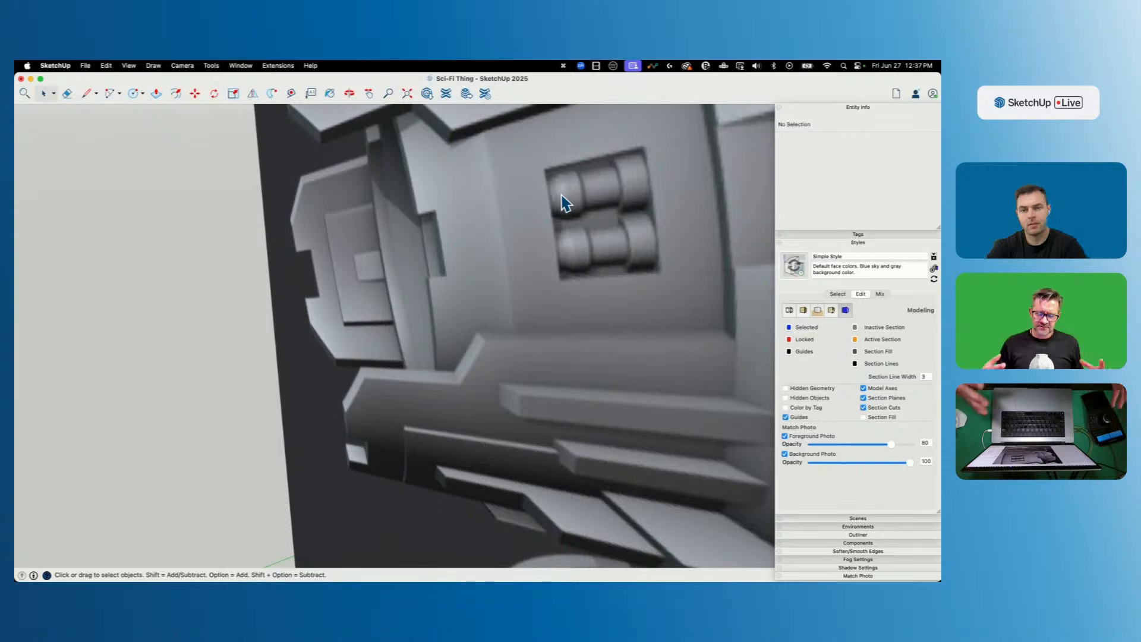
scroll(581, 199, down, 5)
middle_drag(528, 260, 375, 291)
scroll(390, 358, up, 5)
scroll(453, 339, up, 5)
double_click(442, 302)
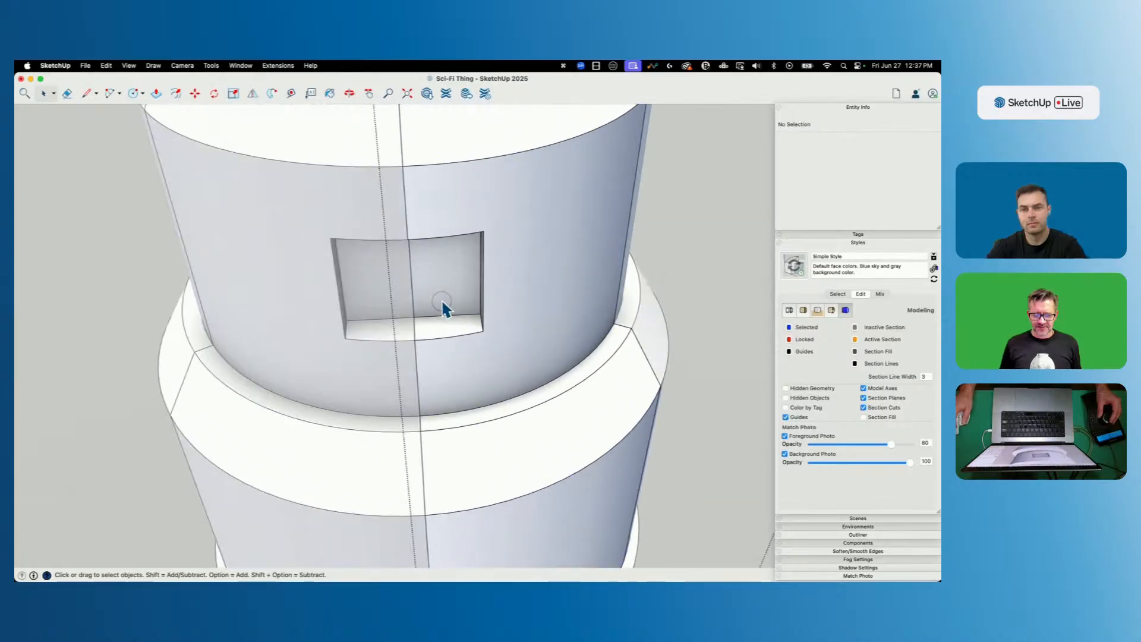
key(p)
key(space)
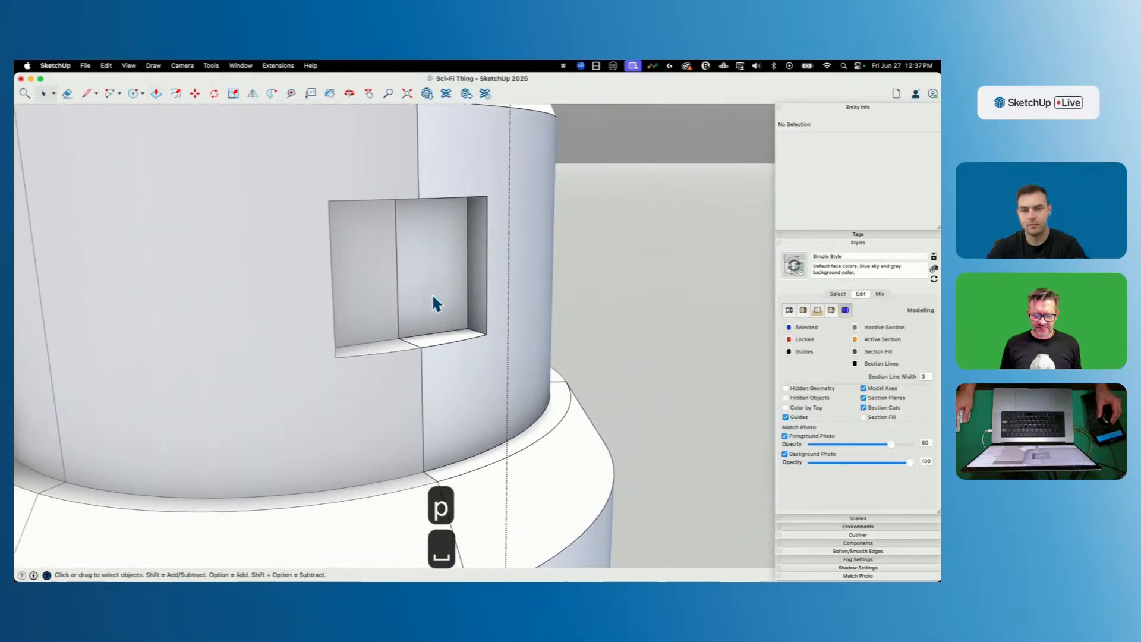
key(p)
click(421, 308)
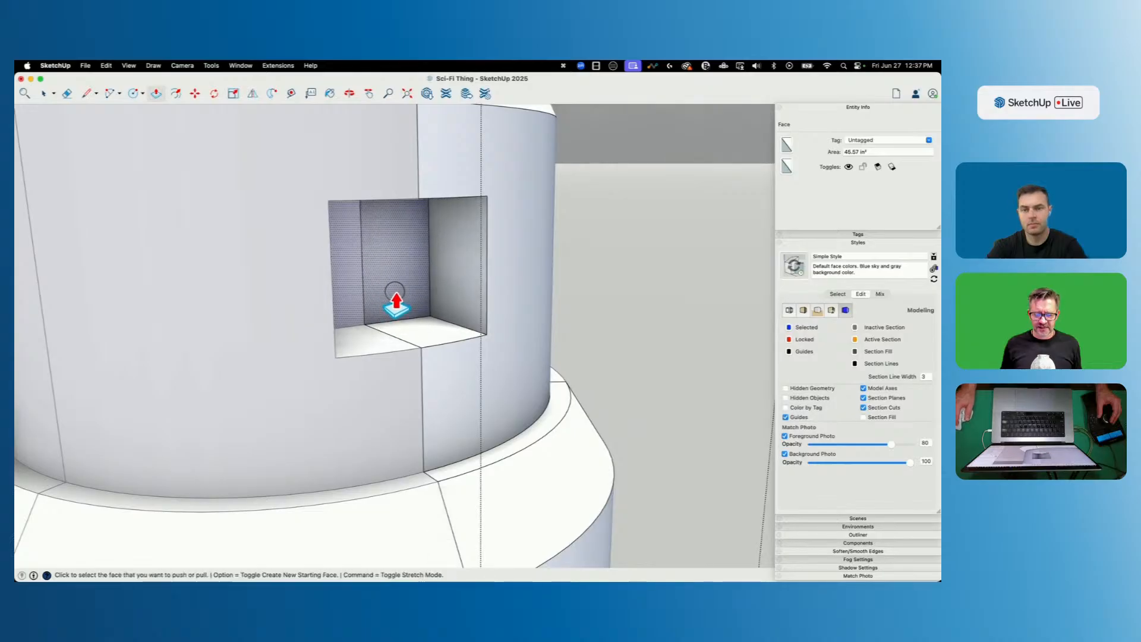
click(396, 294)
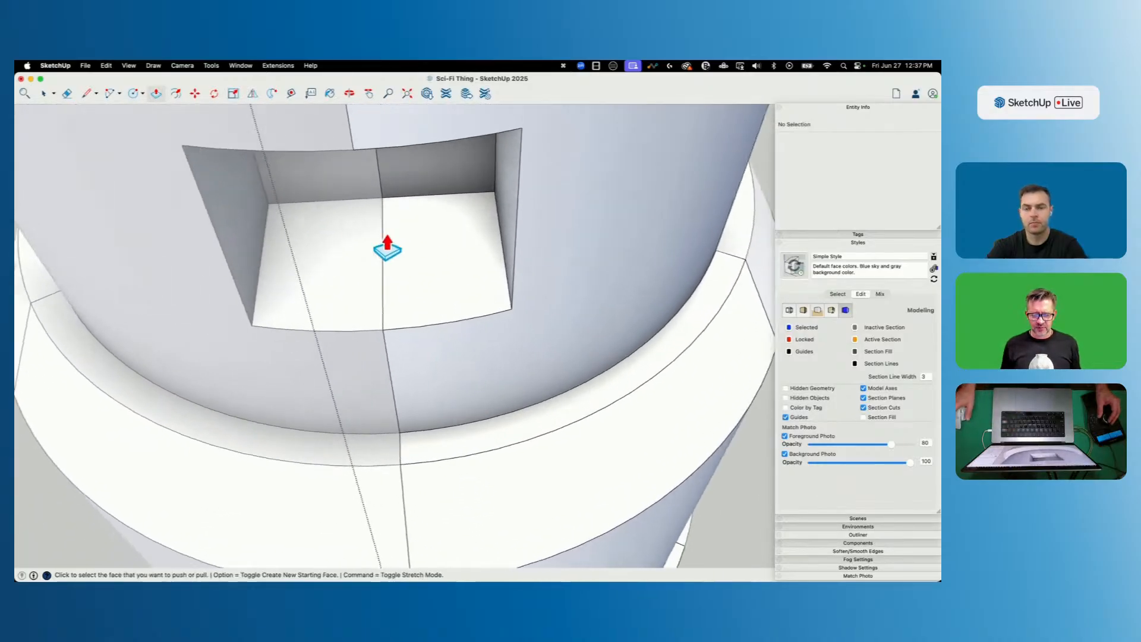
Draw a circle on the recess floor beside the slice seam, with its radius reaching almost to the side wall.
scroll(394, 255, up, 3)
key(l)
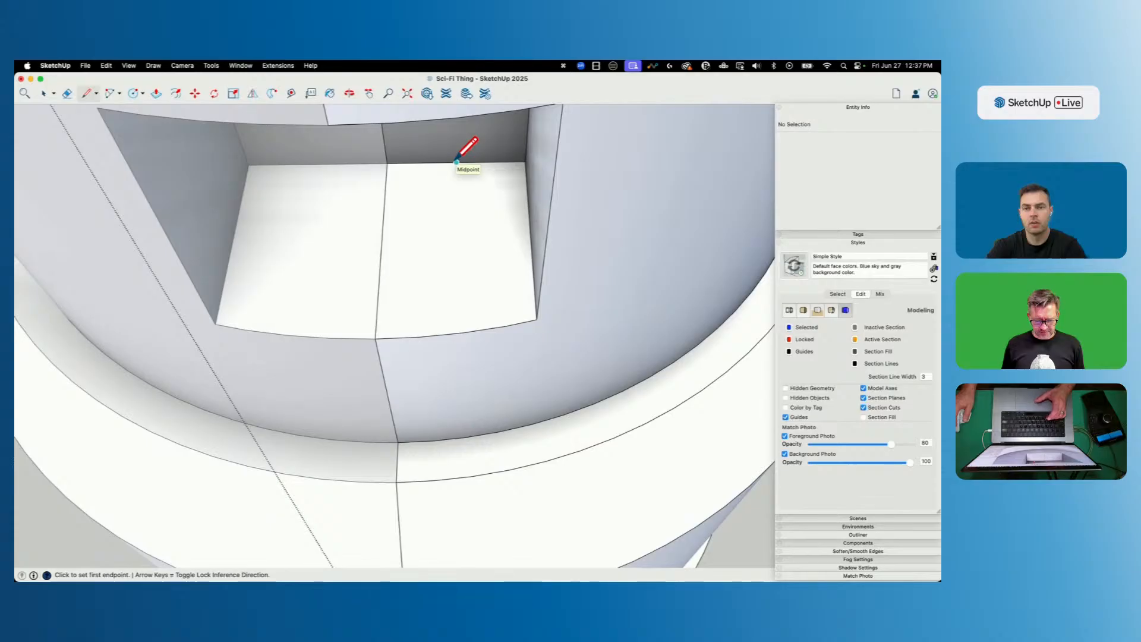
key(c)
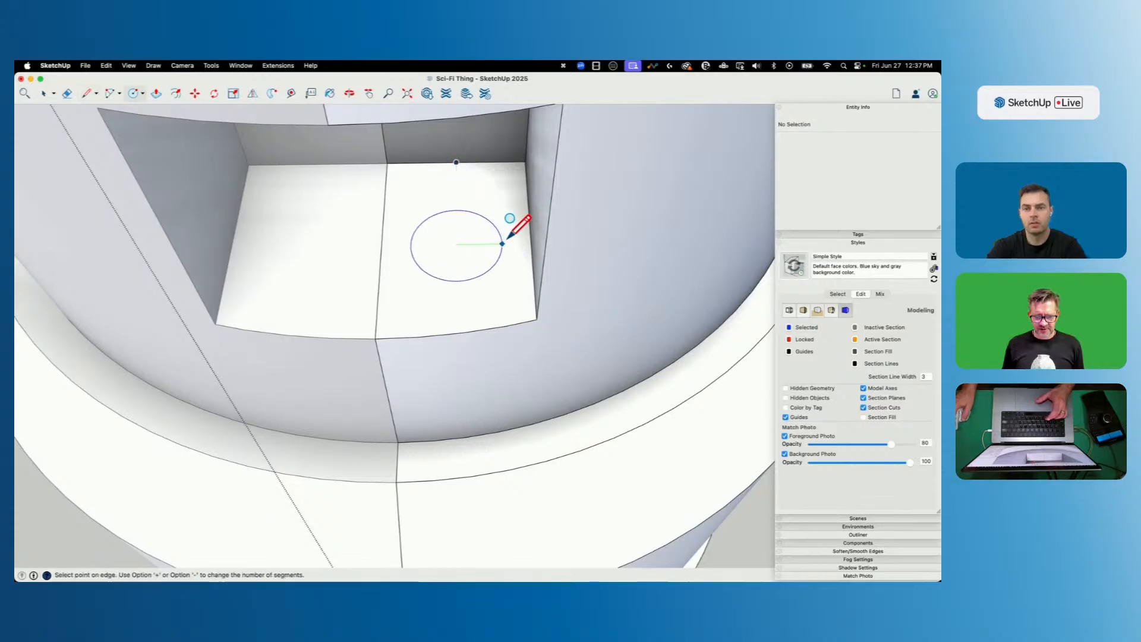
click(525, 242)
key(space)
Move the circular face on the recess floor forward towards the recess opening.
click(462, 252)
middle_drag(462, 252, 459, 281)
key(m)
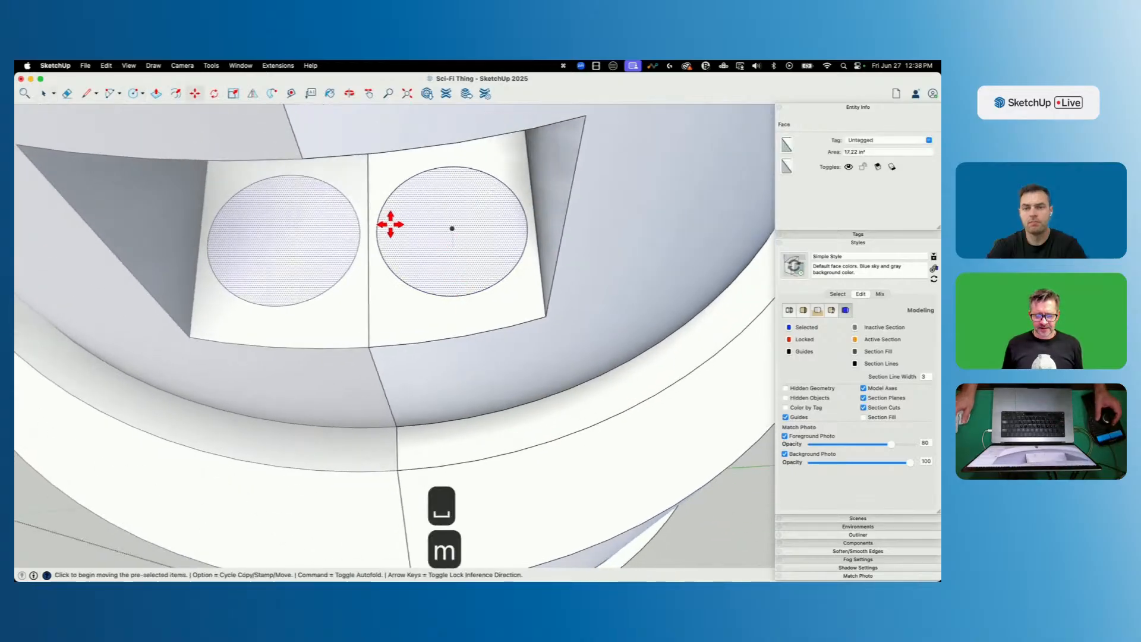
click(367, 186)
click(369, 214)
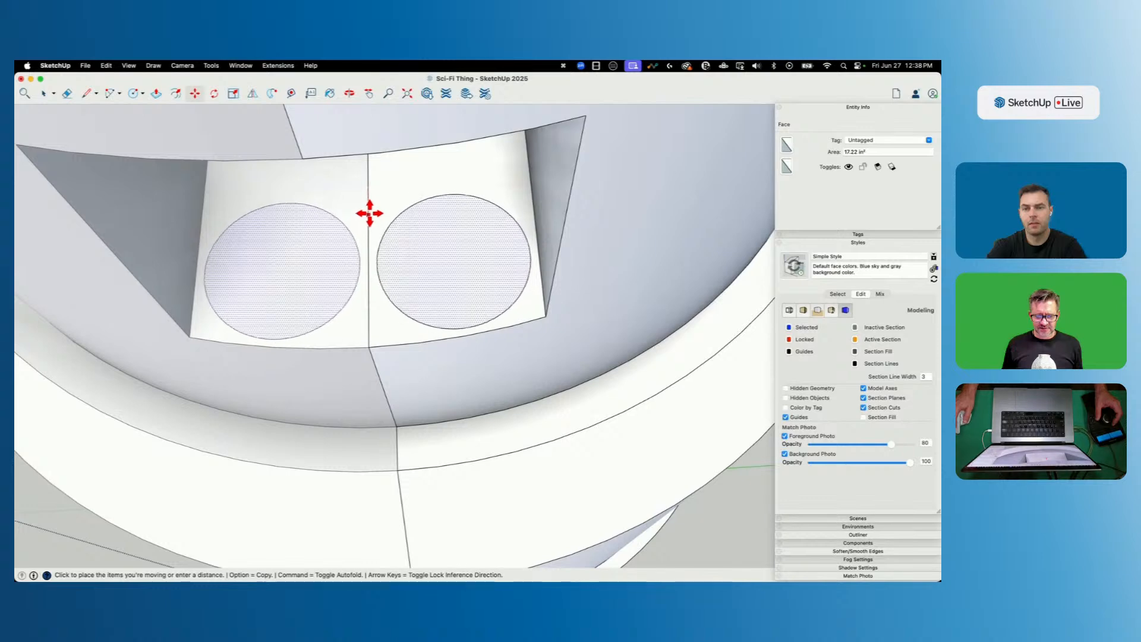
middle_drag(440, 250, 472, 319)
Extrude the circular face on the recess floor upward into a short cylinder.
key(space)
key(p)
click(466, 331)
click(465, 252)
middle_drag(465, 252, 462, 333)
key(p)
click(460, 332)
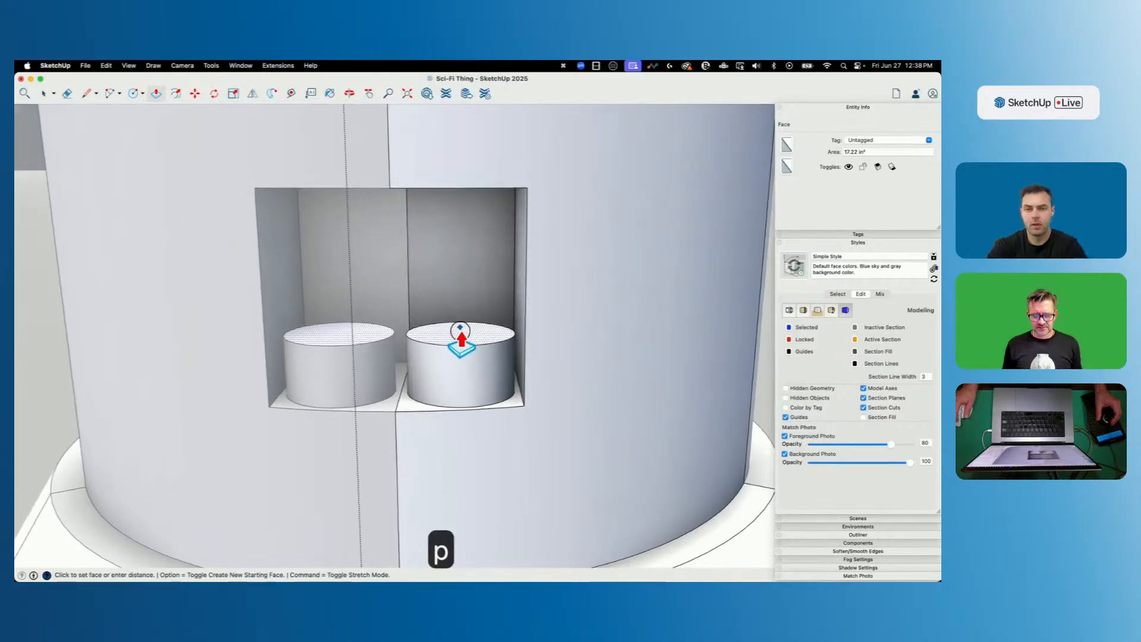
Offset the short cylinder's top edge inward and extrude the inner circle upward into a narrower column.
key(f)
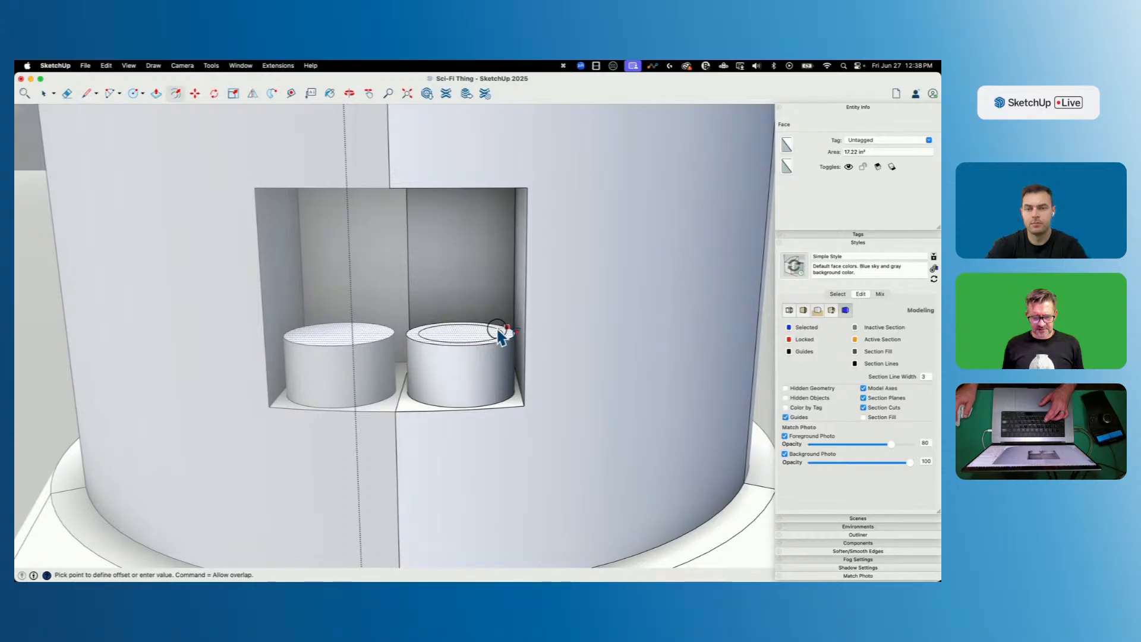
click(499, 336)
key(p)
click(461, 338)
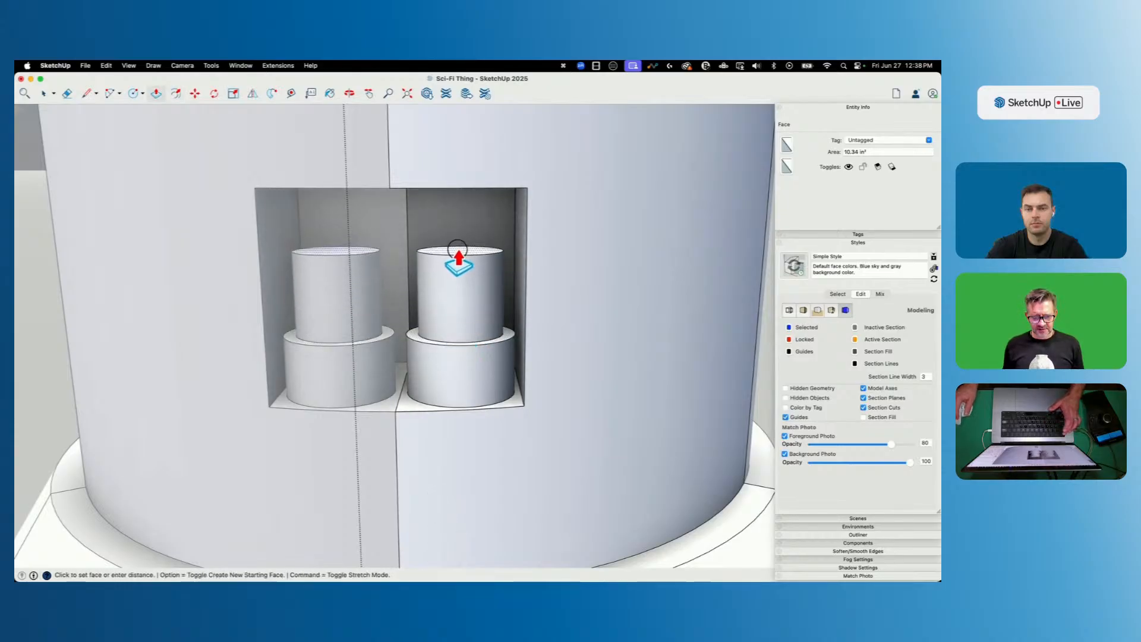
middle_drag(420, 273, 426, 255)
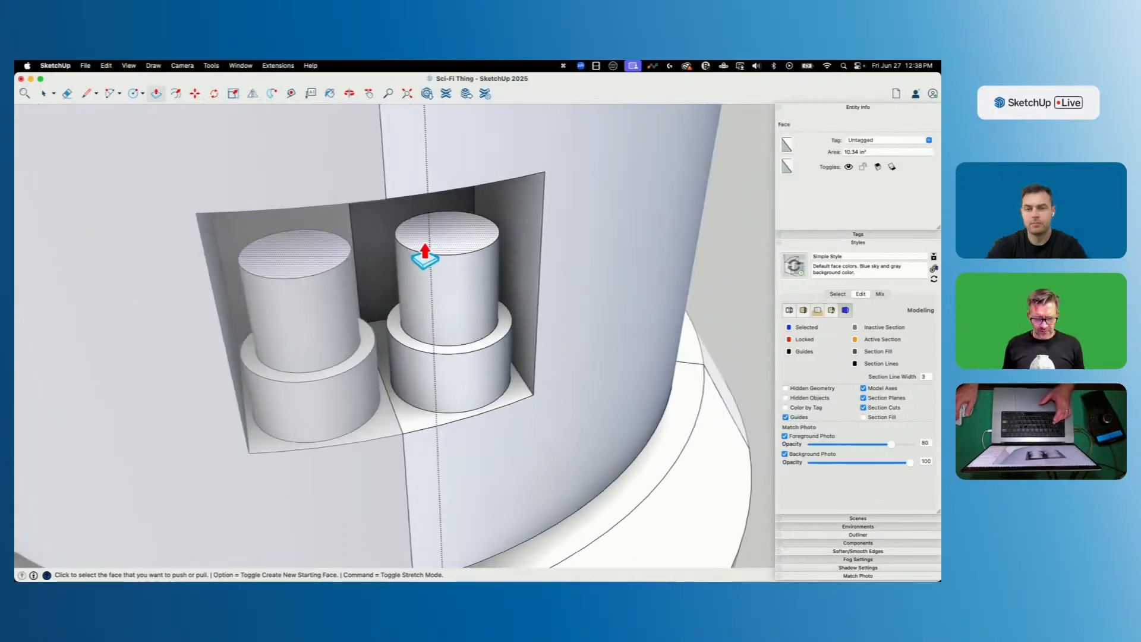
Offset the column's top edge outward to about the base cylinder's width and pull the resulting ring upward.
key(f)
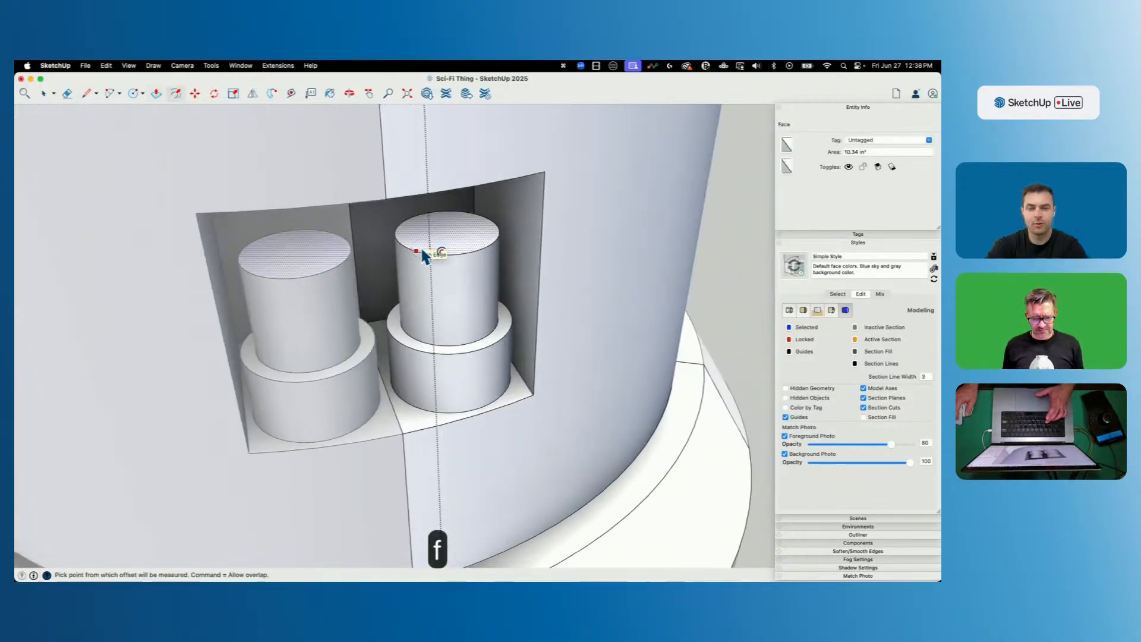
click(416, 250)
click(417, 357)
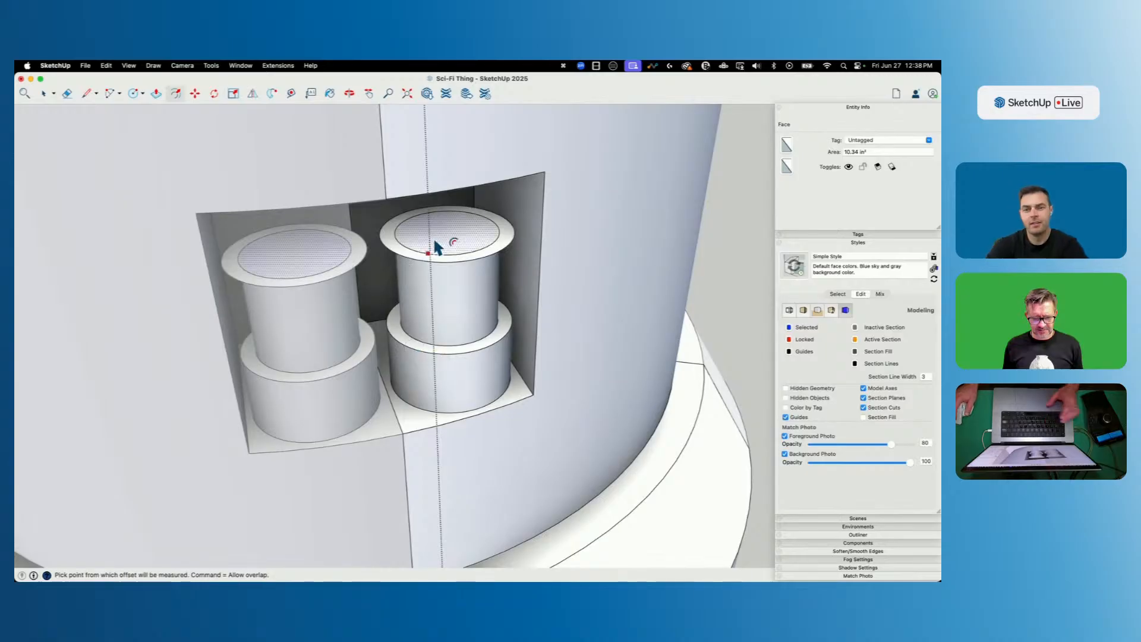
key(p)
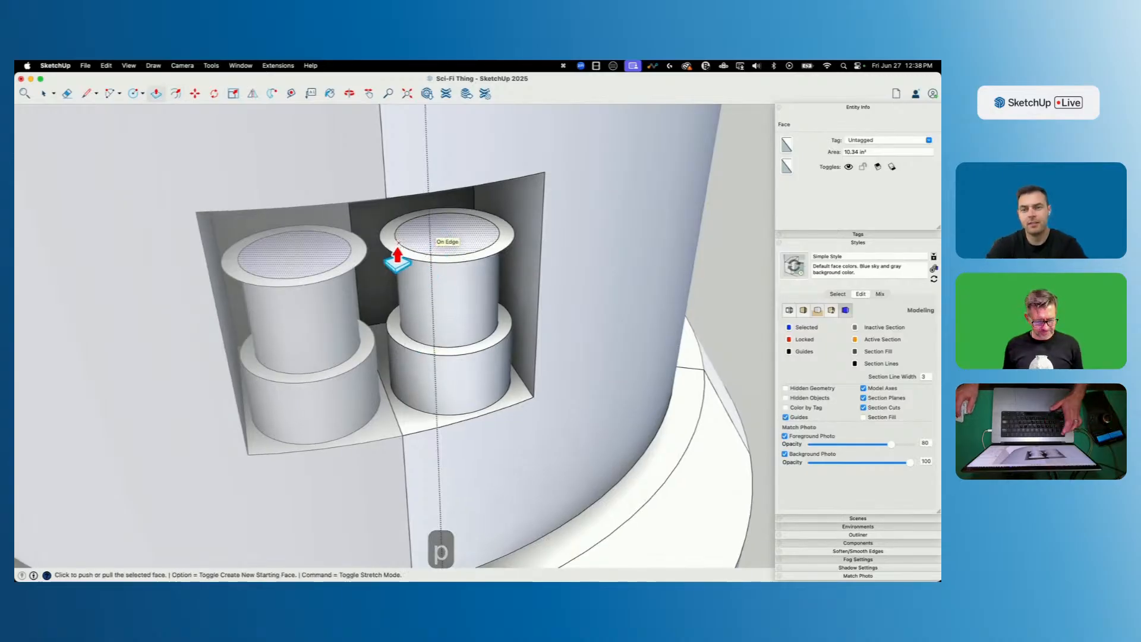
click(397, 256)
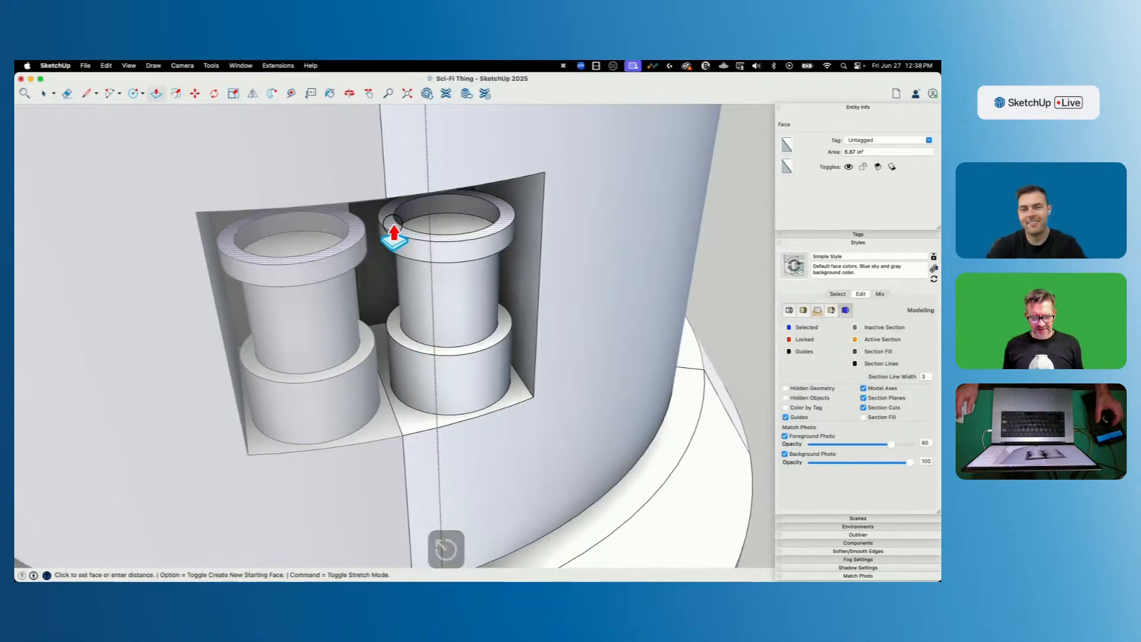
click(395, 231)
Raise the sunken circle inside the cap ring until it is flush with the ring's top.
scroll(416, 309, up, 5)
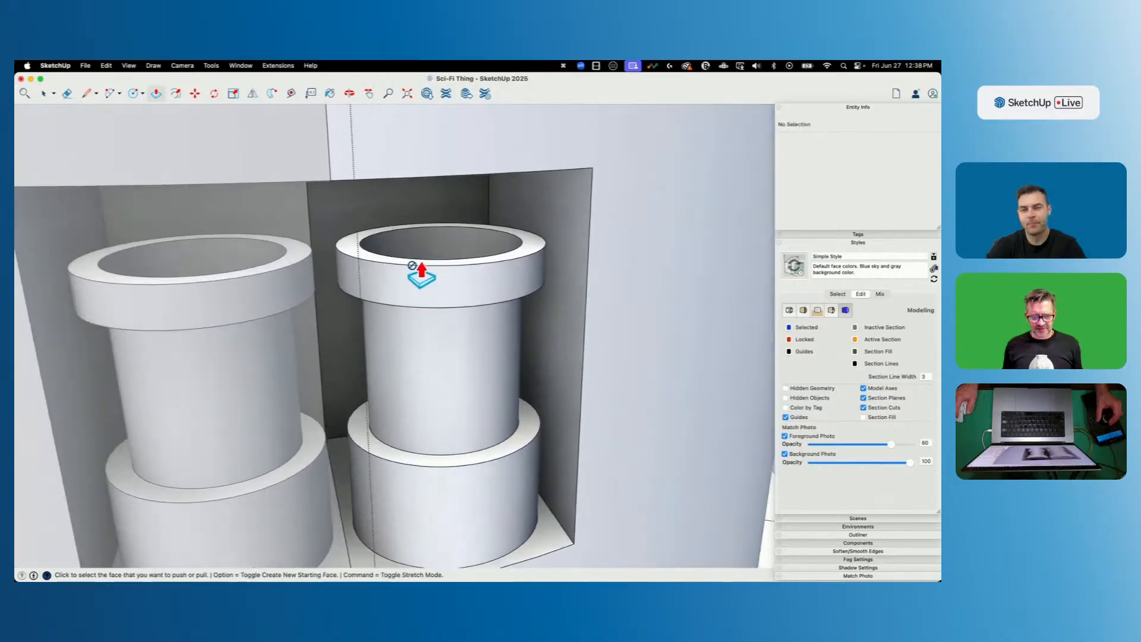
scroll(422, 276, up, 3)
click(416, 286)
click(336, 252)
Move the cap's inner circular face straight up along the blue axis to form a tapered top.
middle_drag(342, 250, 436, 287)
key(space)
click(431, 324)
key(m)
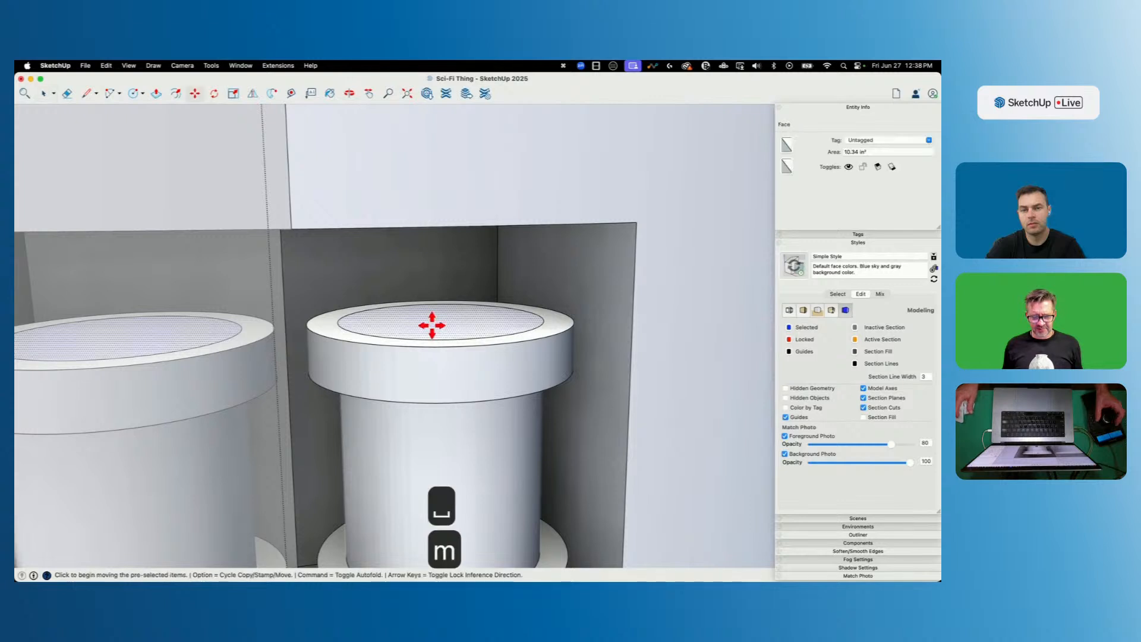
click(432, 327)
key(Up)
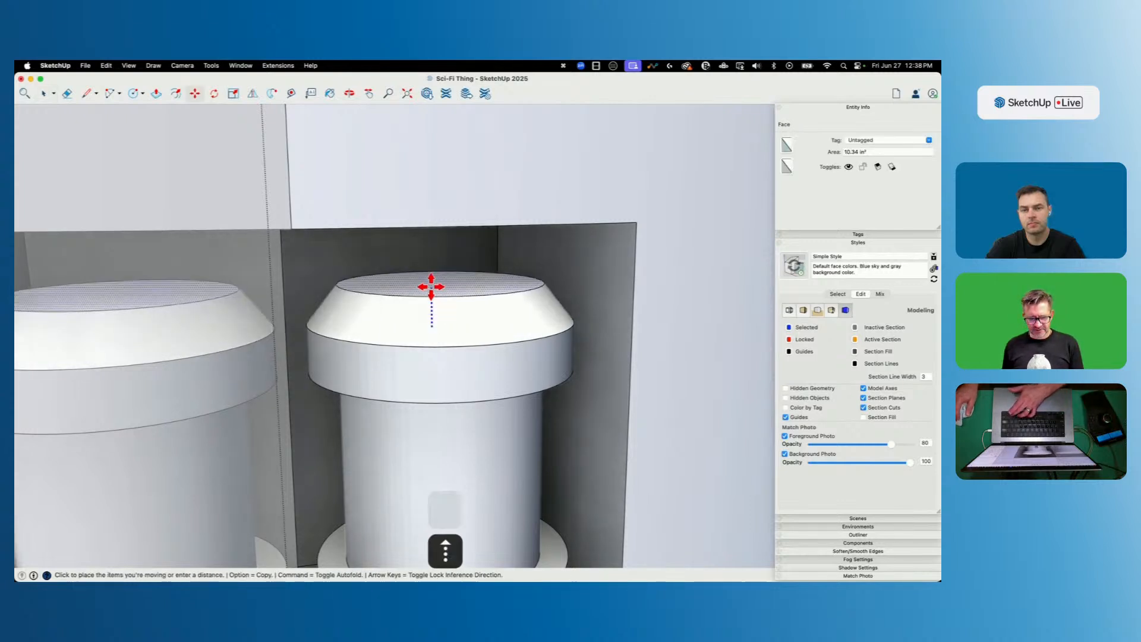
key(Escape)
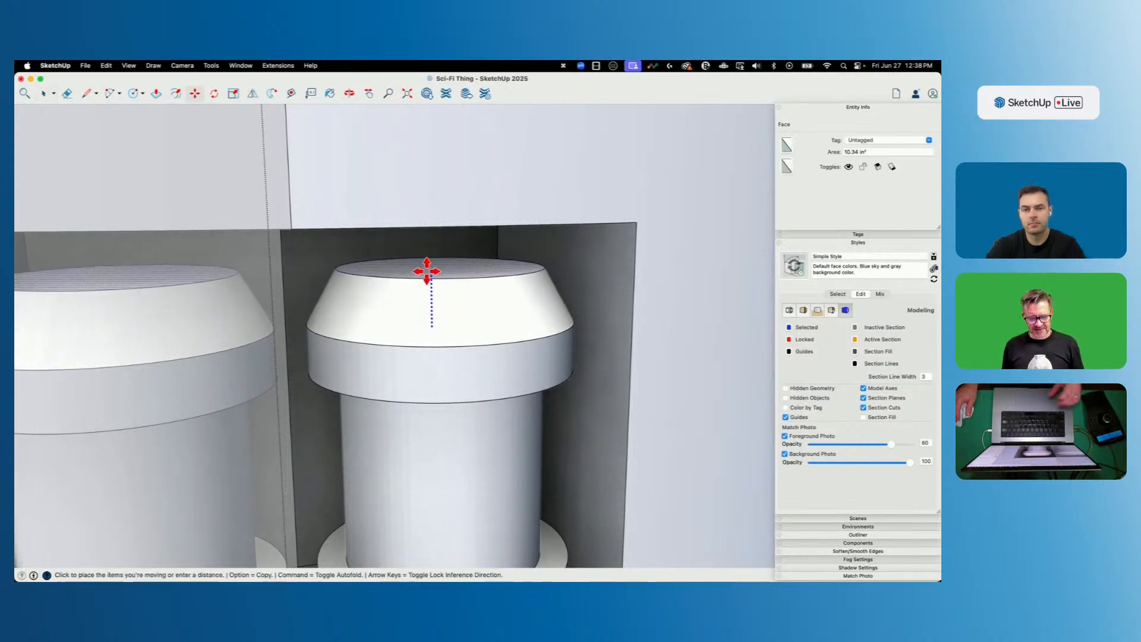
Move the cap's tapered surface upward to make the cap taller within the recess.
key(space)
click(432, 314)
key(m)
click(434, 277)
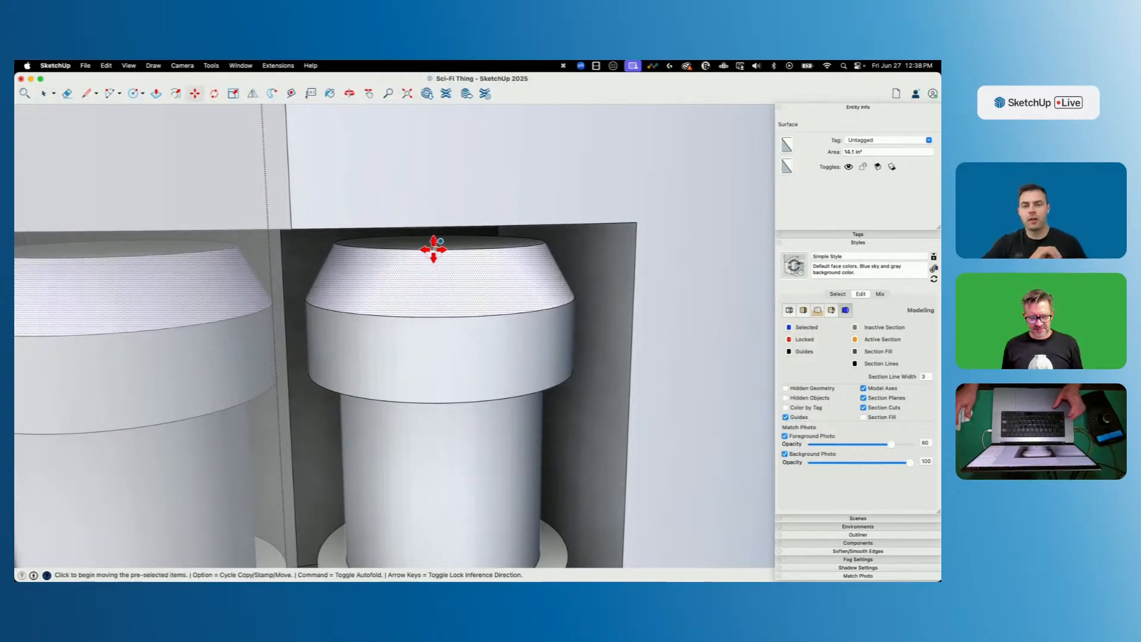
click(433, 248)
Close the 1/6th component and compare the paired cylinders in the recess with the reference image.
scroll(416, 352, down, 5)
key(space)
scroll(428, 380, down, 10)
middle_drag(452, 416, 315, 302)
click(384, 310)
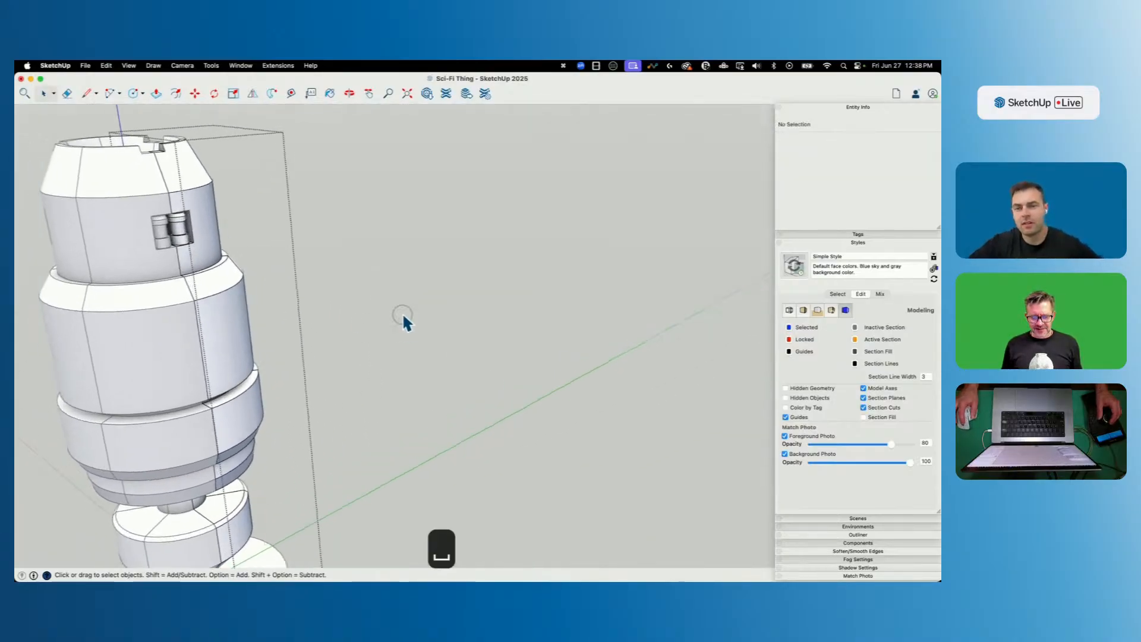
click(404, 321)
scroll(476, 309, up, 10)
scroll(426, 265, up, 2)
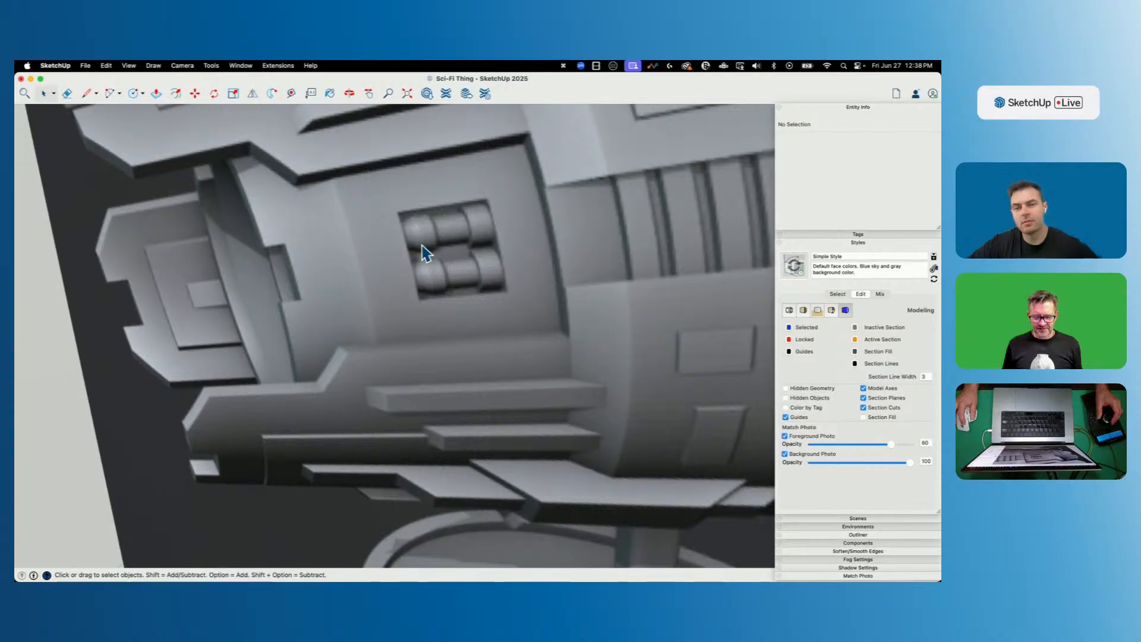
scroll(515, 302, down, 10)
scroll(387, 311, up, 10)
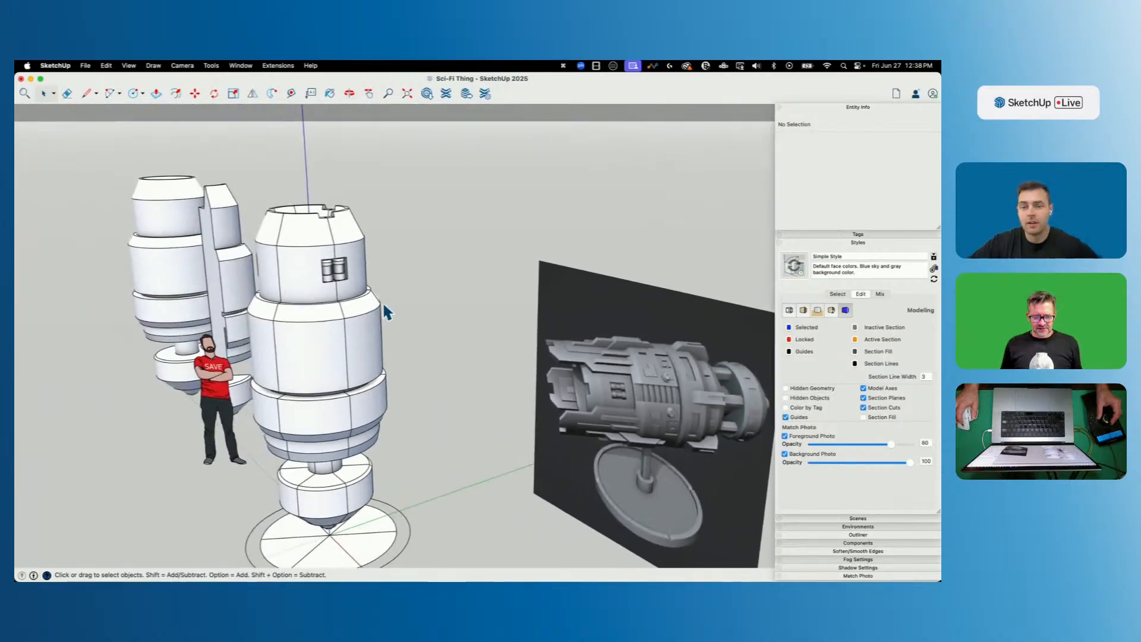
scroll(349, 268, up, 8)
scroll(347, 372, down, 10)
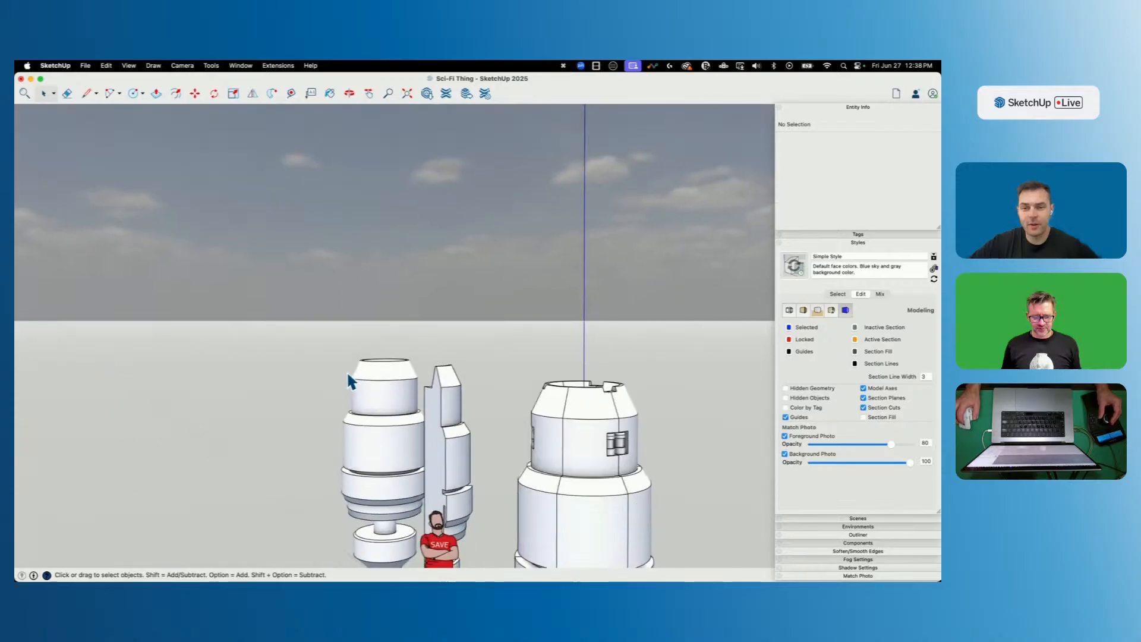
scroll(596, 476, up, 12)
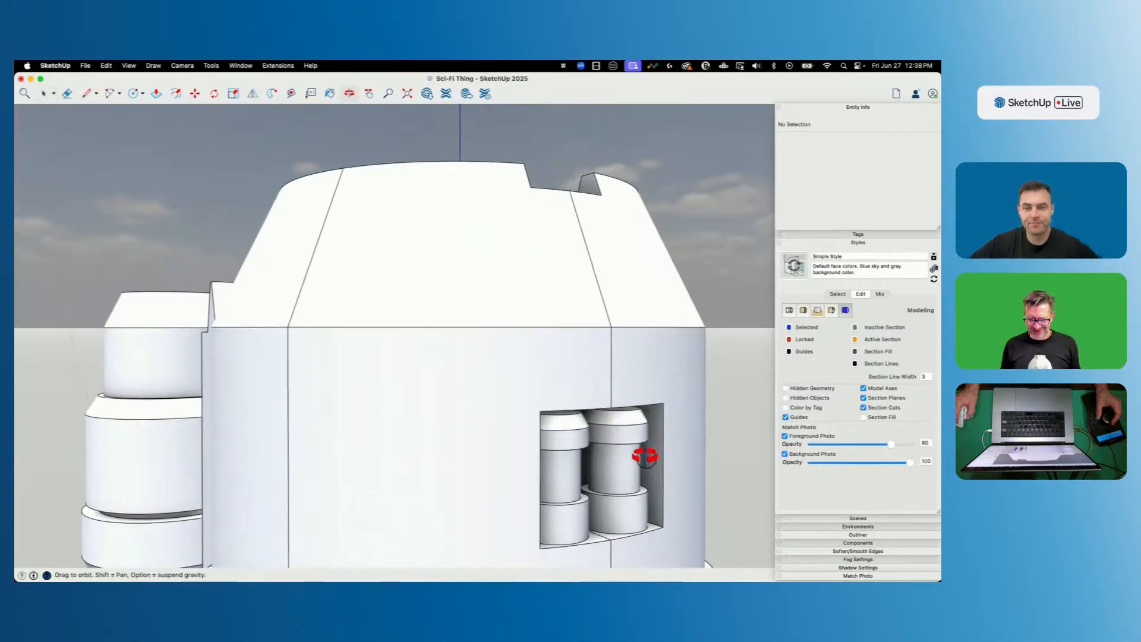
Reopen the 1/6th component and move the underside of the cap ring slightly lower.
scroll(532, 368, up, 6)
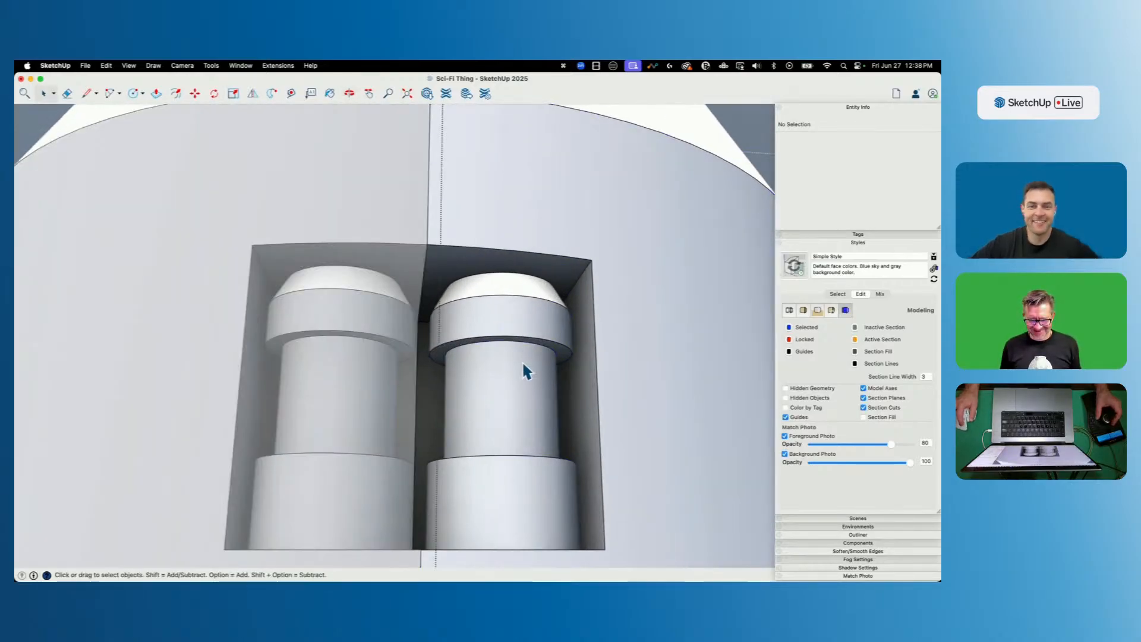
key(m)
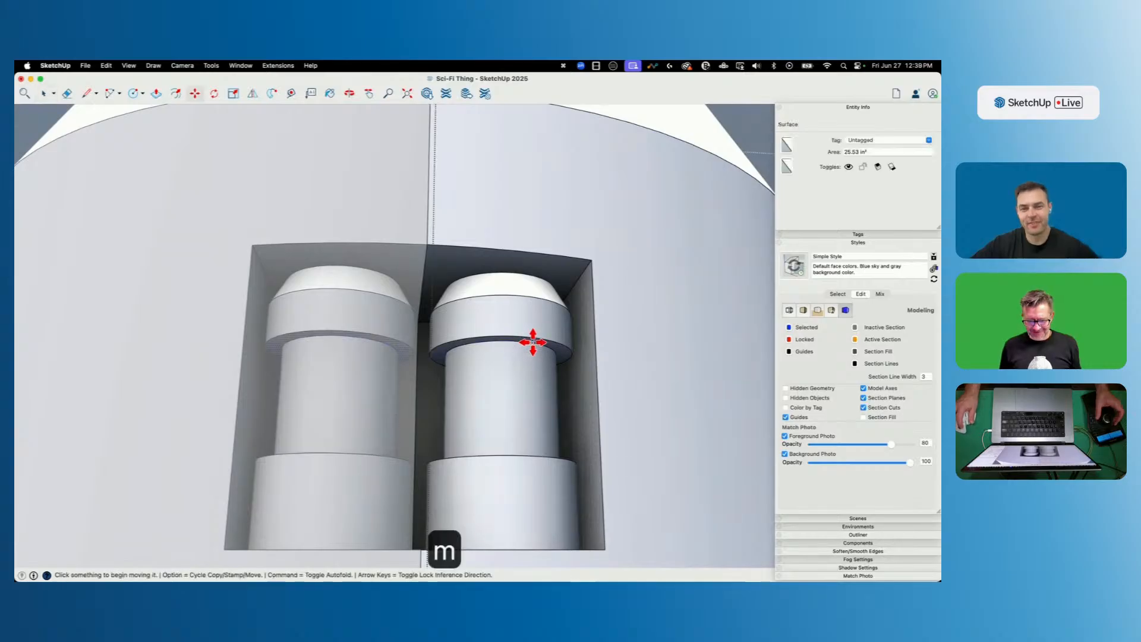
click(559, 346)
click(557, 346)
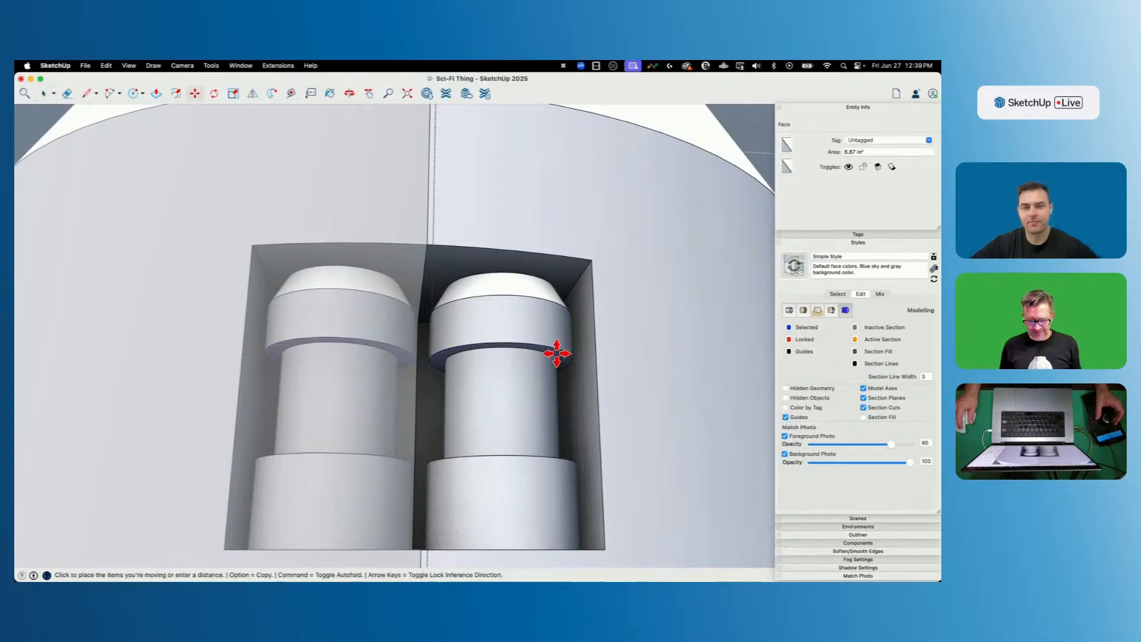
key(space)
scroll(543, 349, up, 8)
key(space)
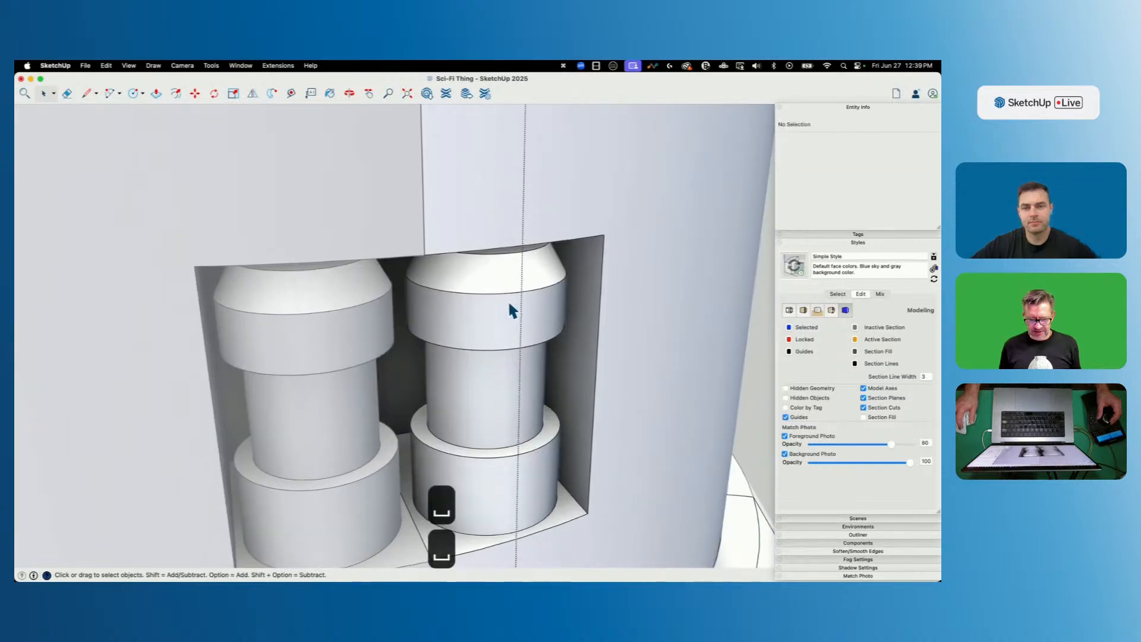
Adjust the height of the cap's top face, lowering it to leave a small gap beneath the recess ceiling.
click(503, 308)
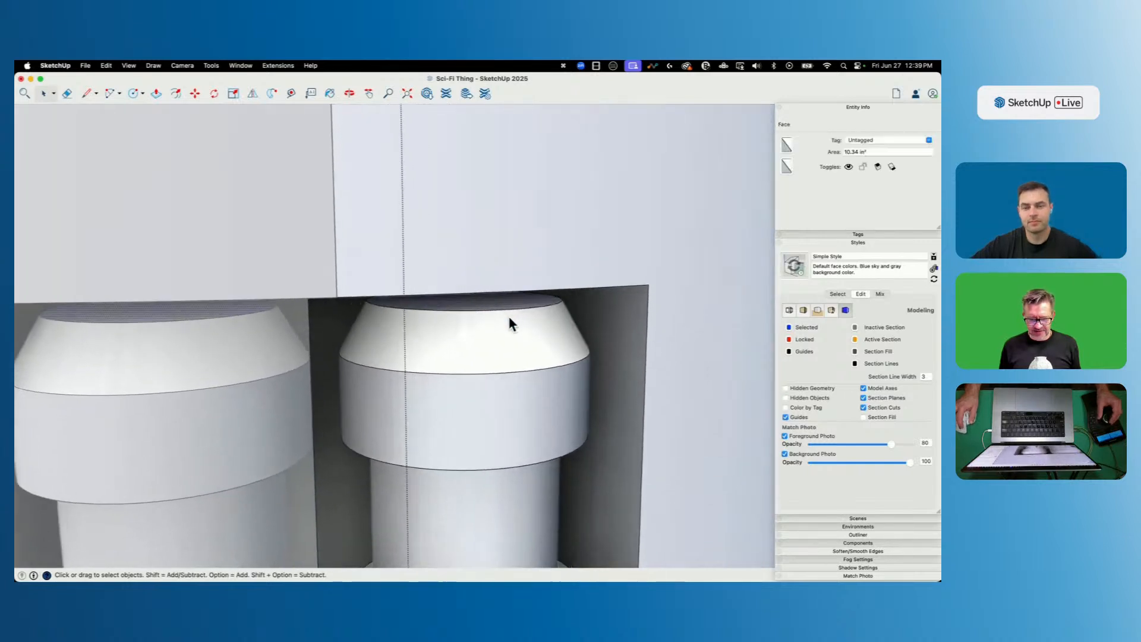
key(m)
click(507, 311)
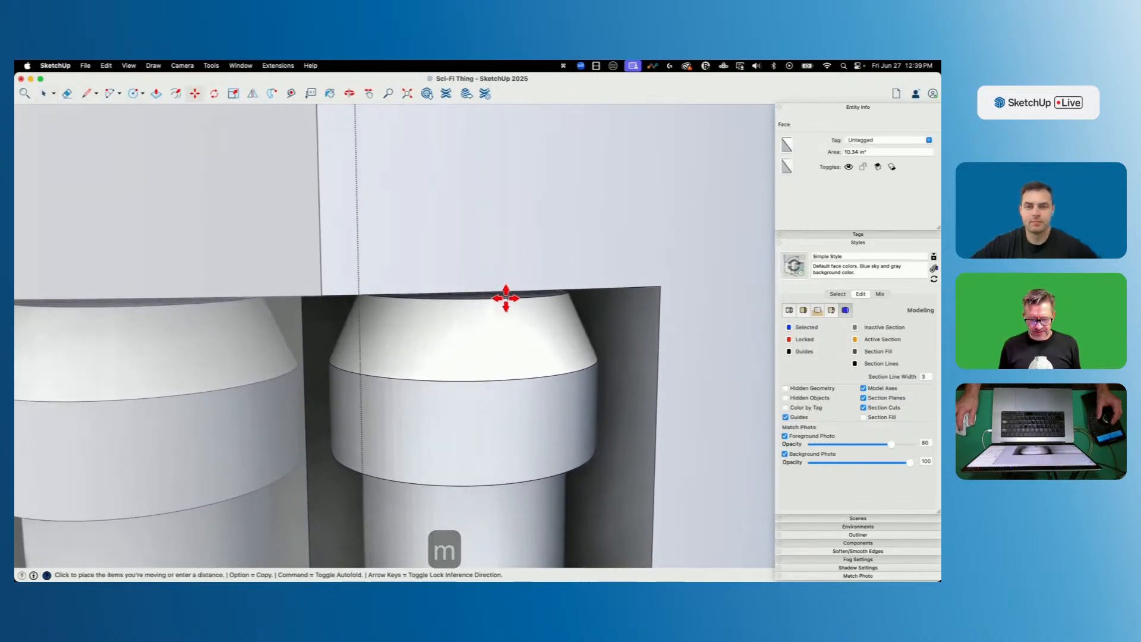
click(507, 298)
scroll(495, 341, up, 5)
key(space)
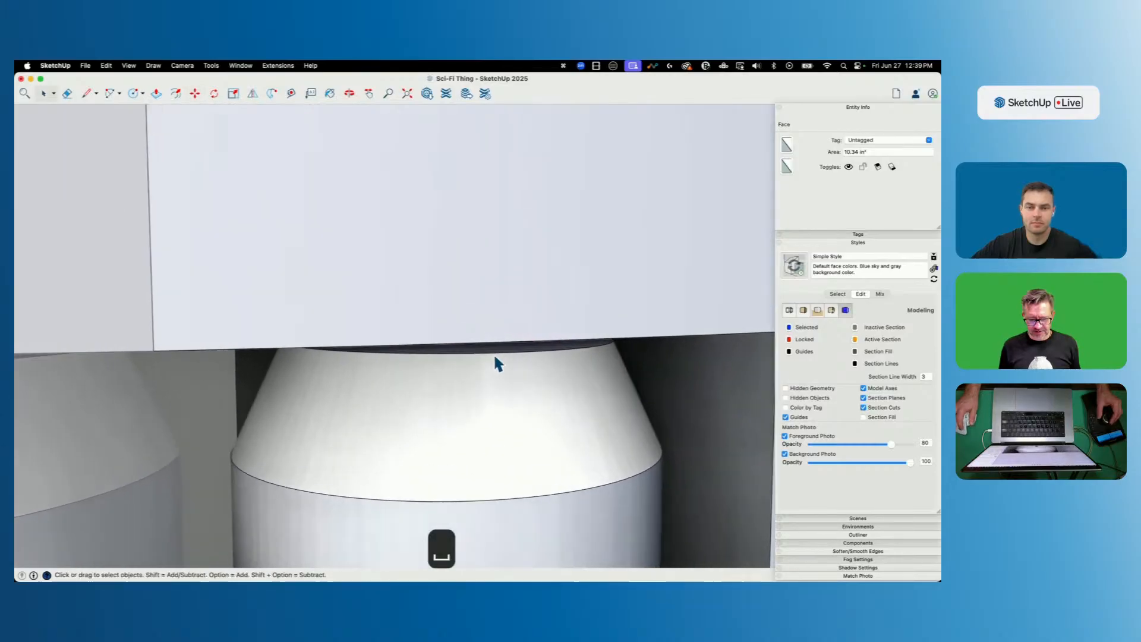
key(p)
key(m)
click(493, 351)
click(494, 376)
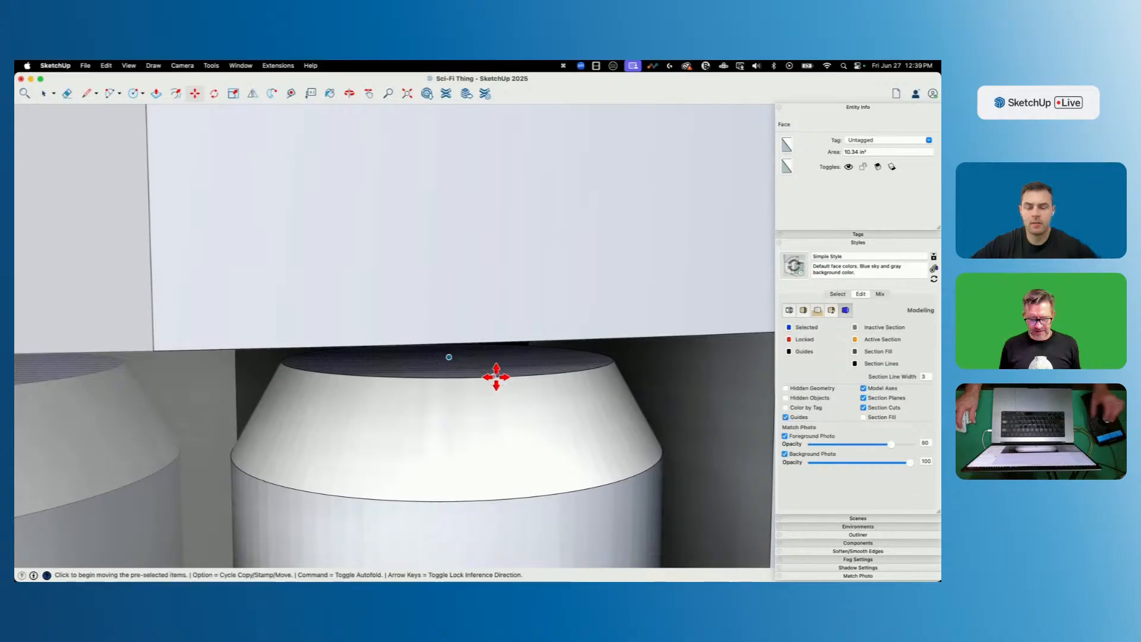
Offset the cap's top face inward, then raise the inner face to the recess ceiling to form a second taper.
key(space)
scroll(517, 379, up, 3)
key(f)
click(625, 373)
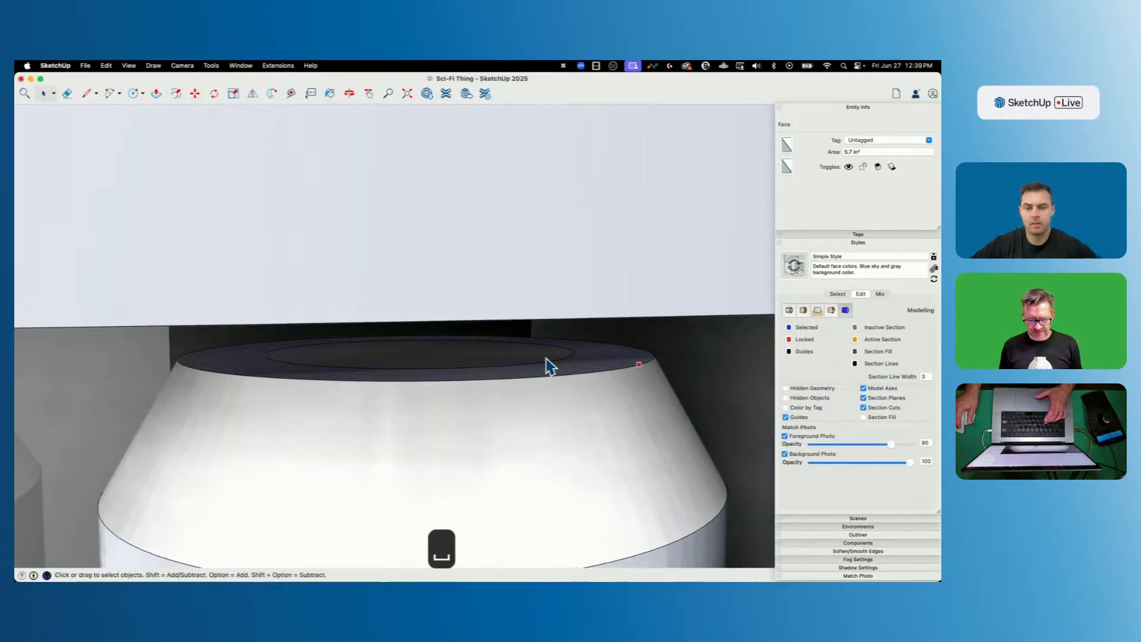
key(m)
click(555, 362)
key(Up)
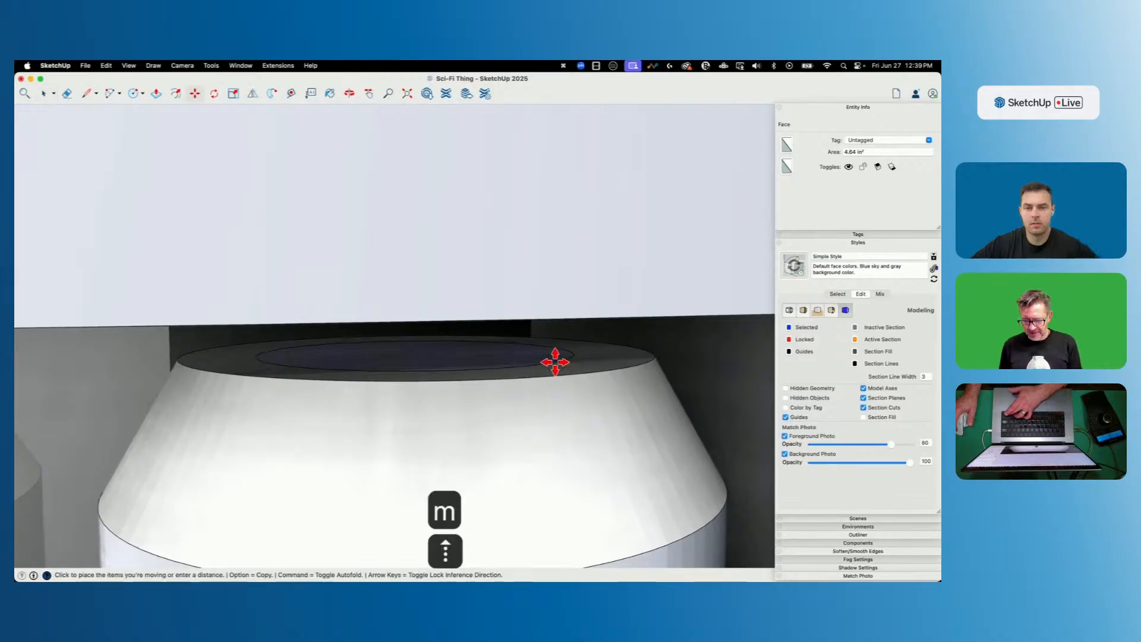
scroll(640, 315, down, 3)
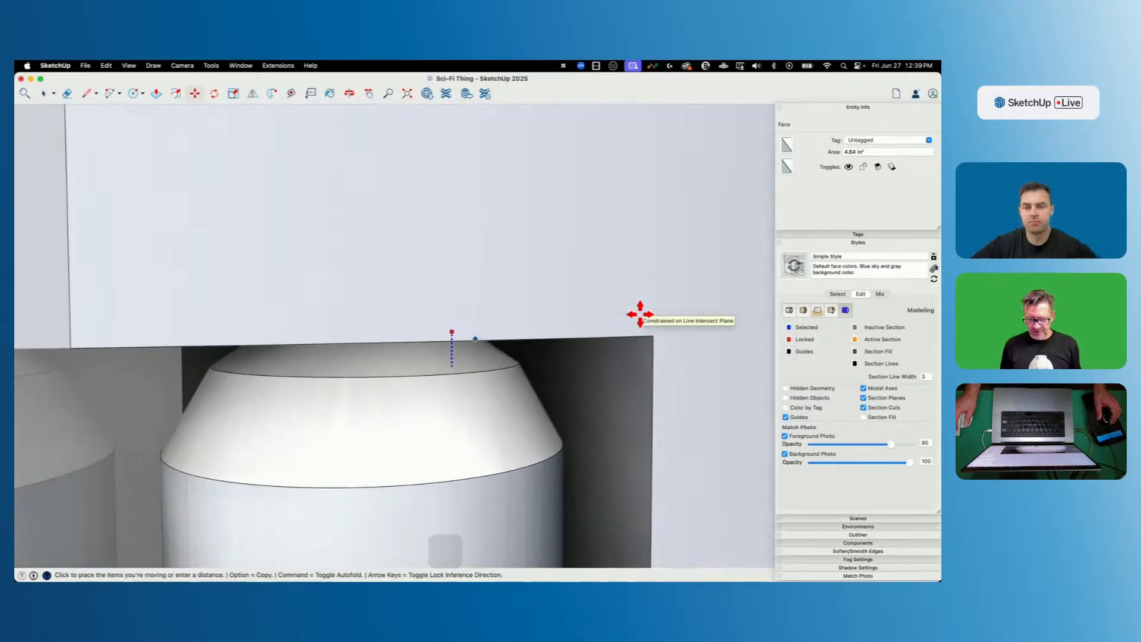
click(605, 337)
scroll(579, 383, down, 10)
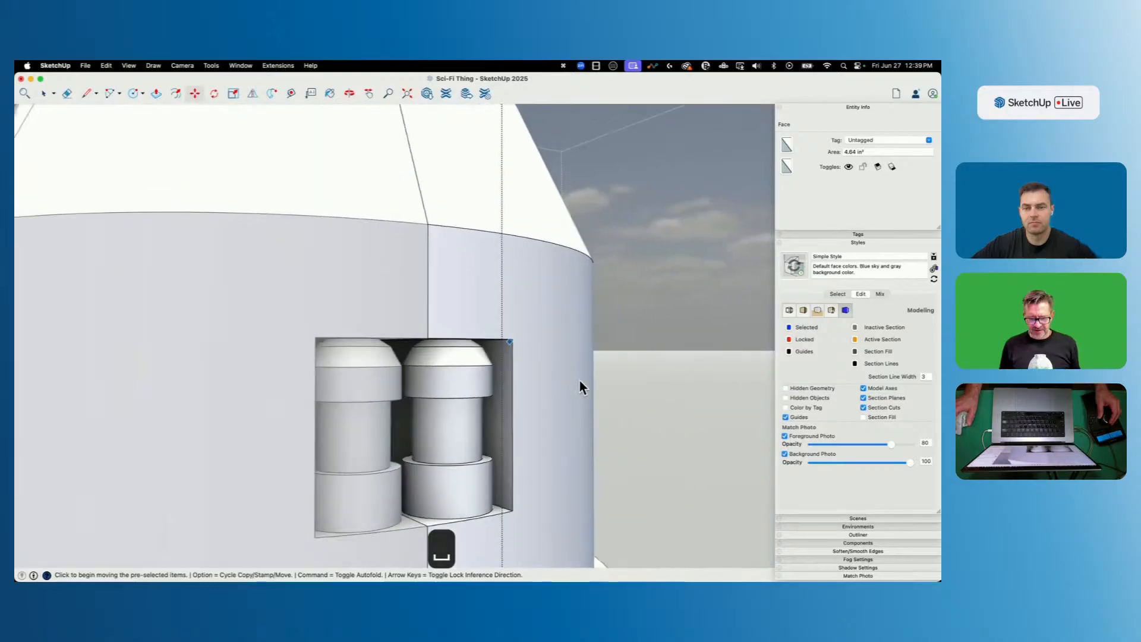
scroll(579, 380, down, 10)
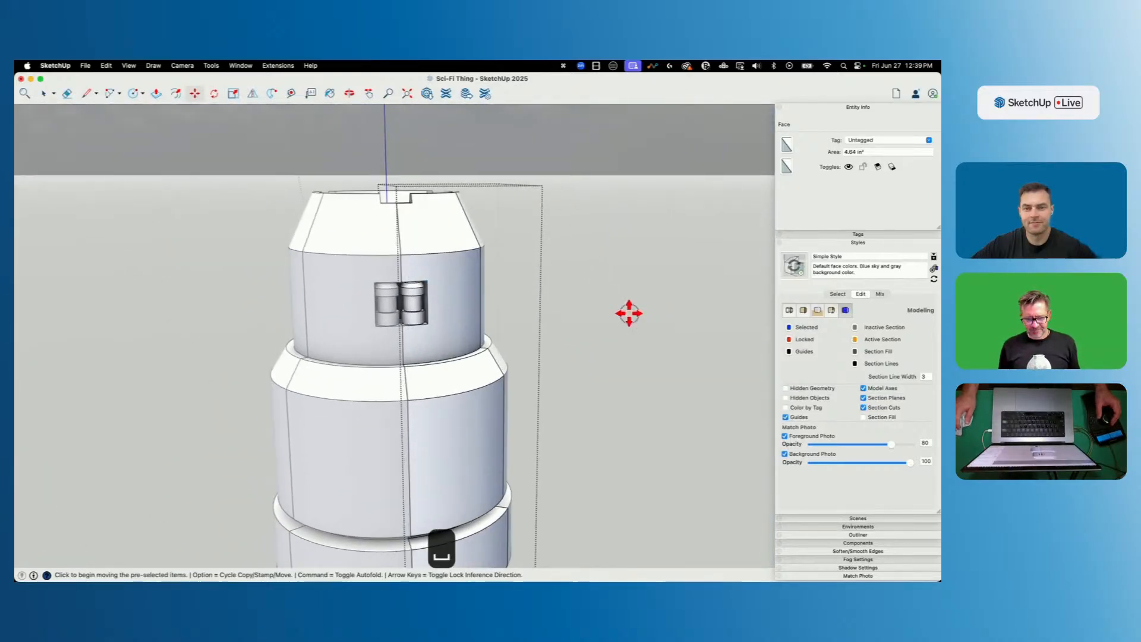
key(space)
click(558, 372)
Push/Pull the recess's back wall behind the paired cylinders inside the 1/6th component, then close the component.
scroll(561, 377, up, 10)
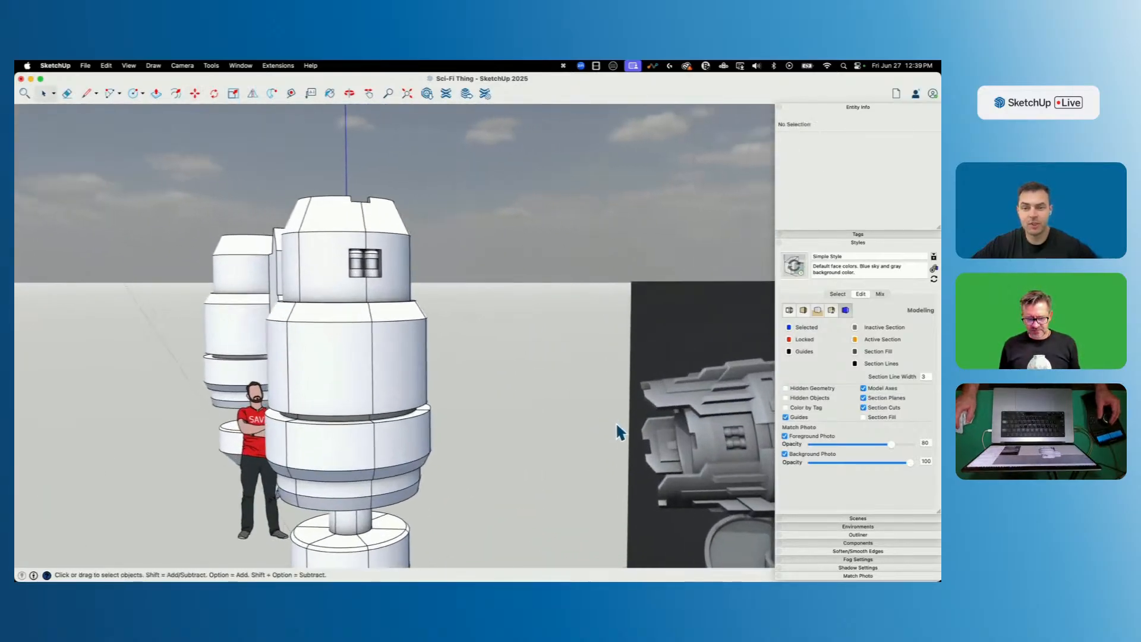
scroll(437, 297, up, 10)
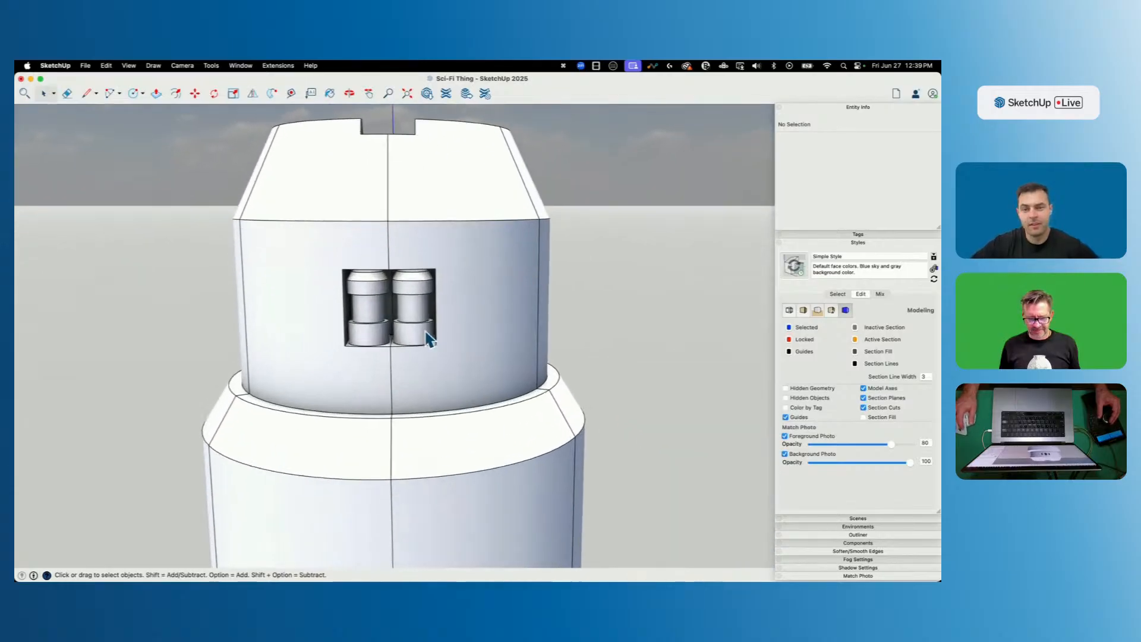
scroll(435, 277, up, 10)
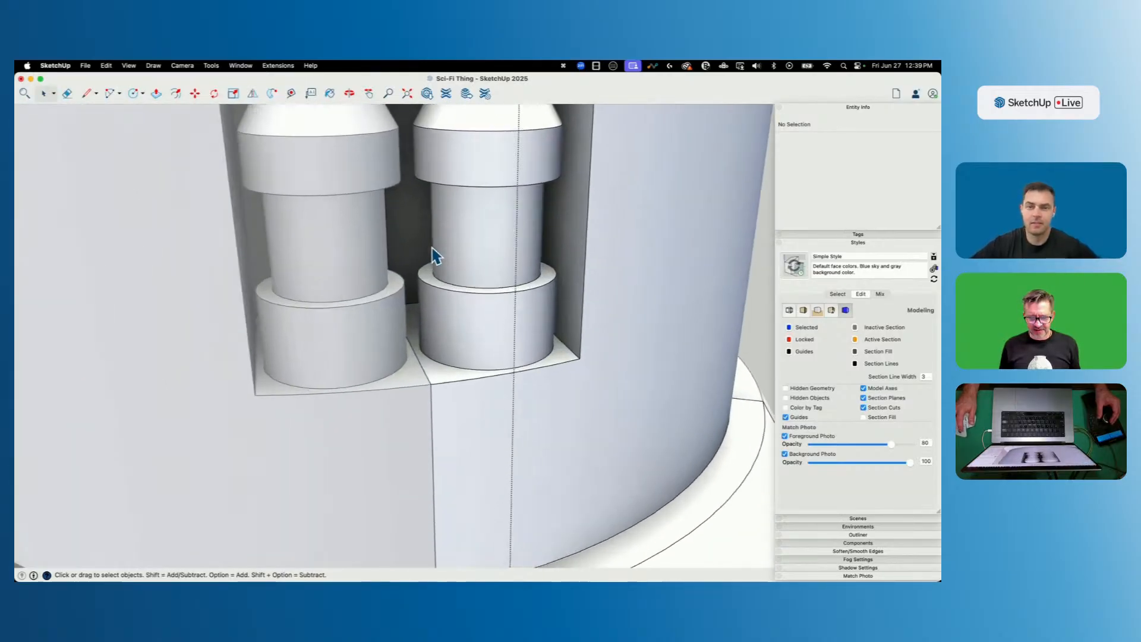
scroll(434, 225, up, 3)
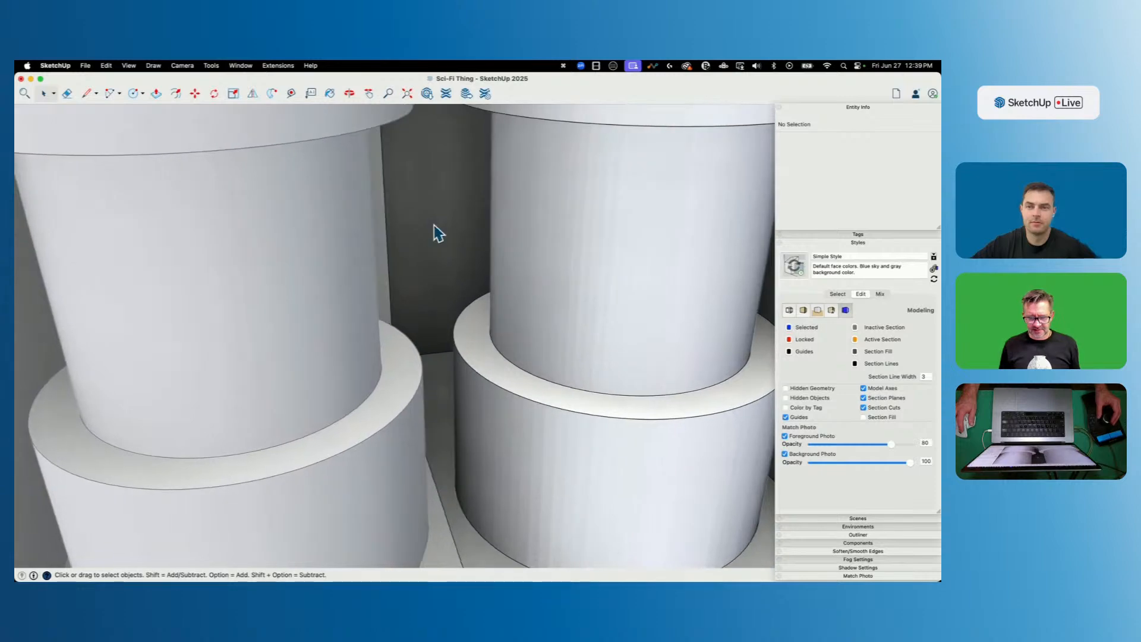
key(p)
click(437, 229)
scroll(436, 227, up, 10)
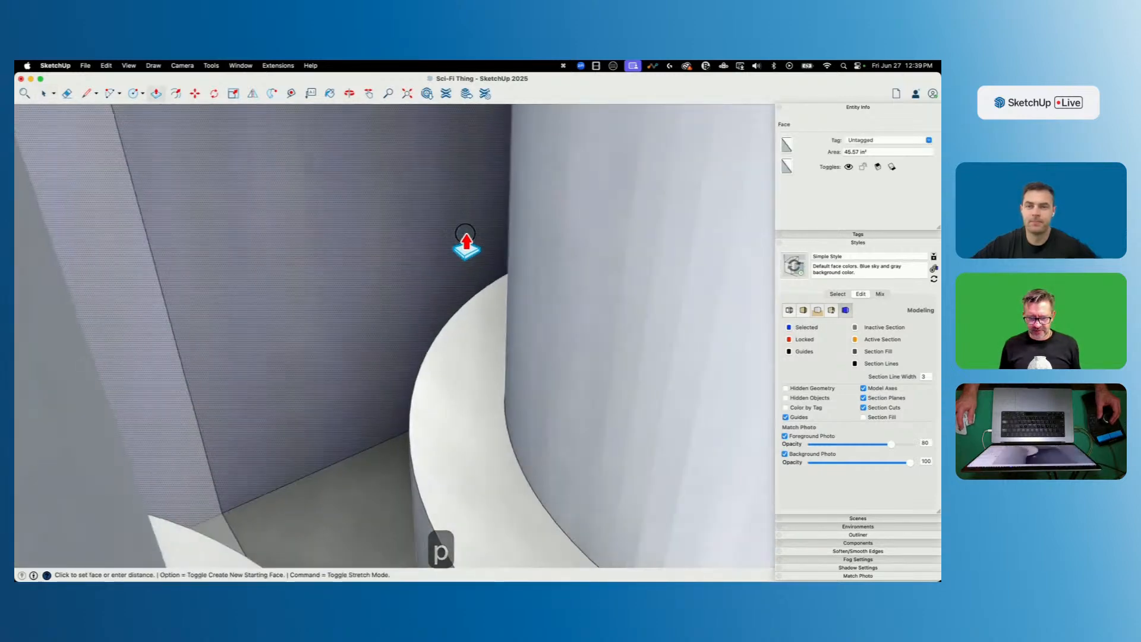
scroll(432, 232, up, 8)
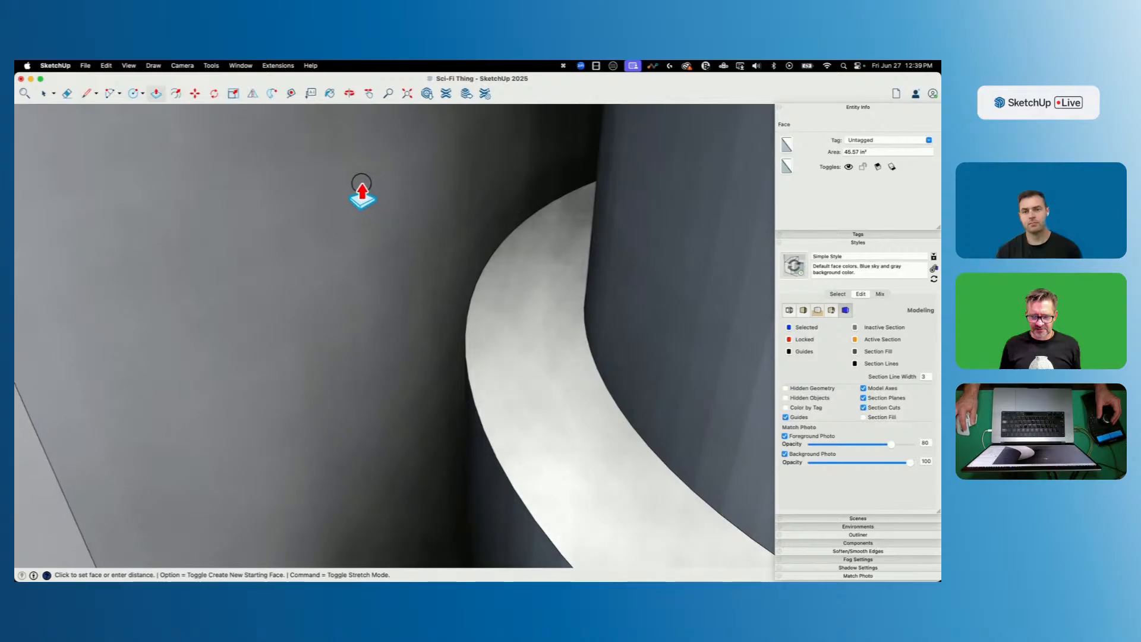
key(space)
scroll(357, 191, down, 10)
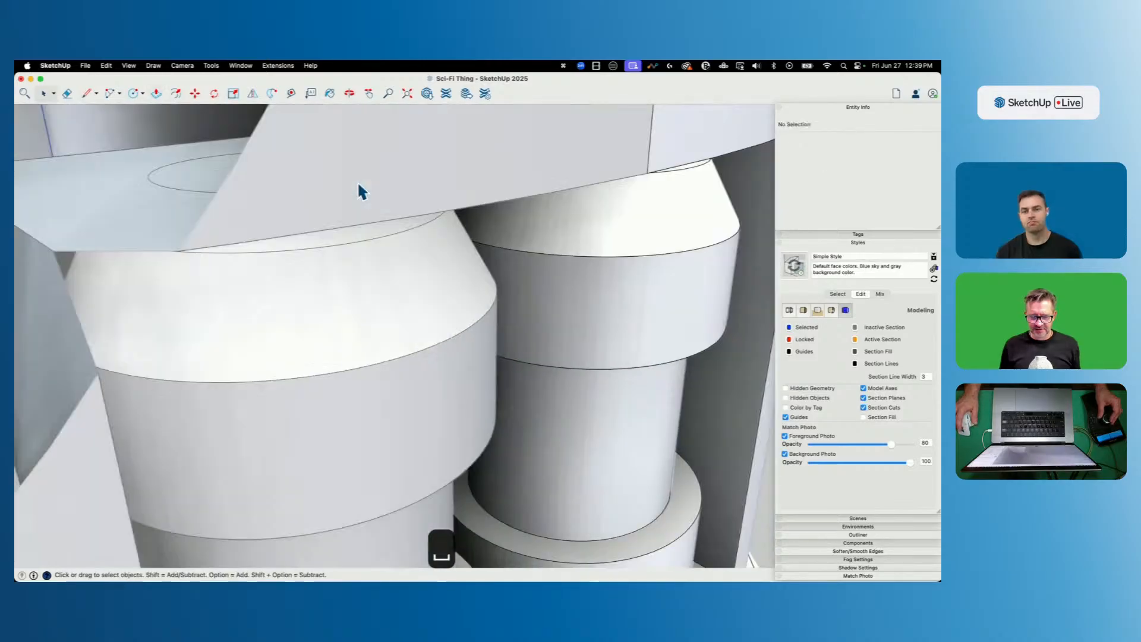
click(670, 323)
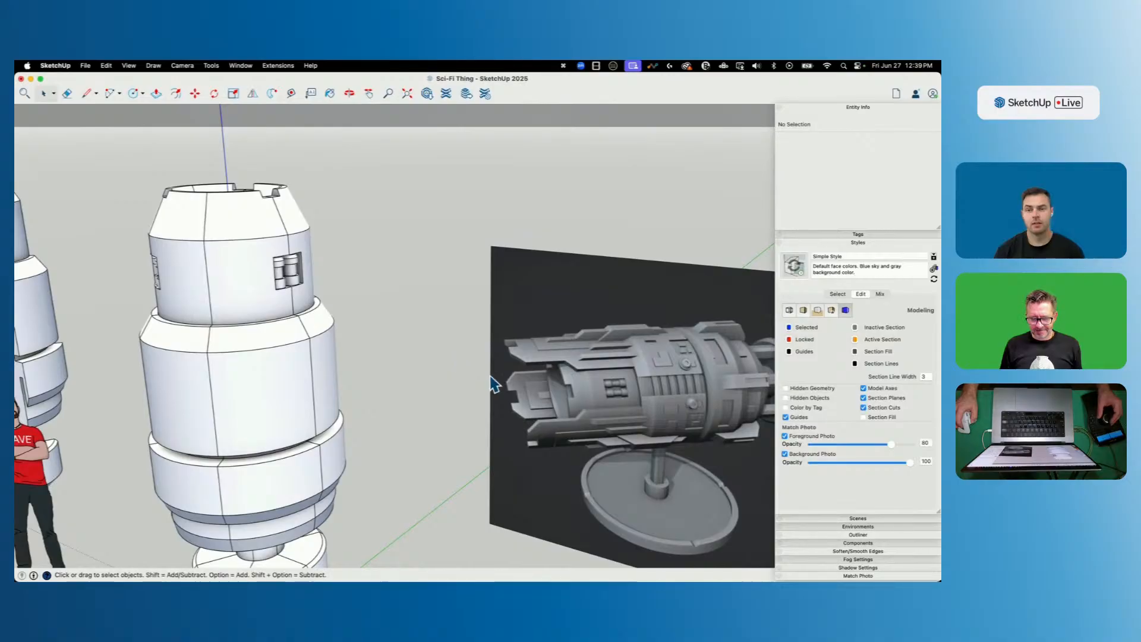
scroll(470, 366, up, 5)
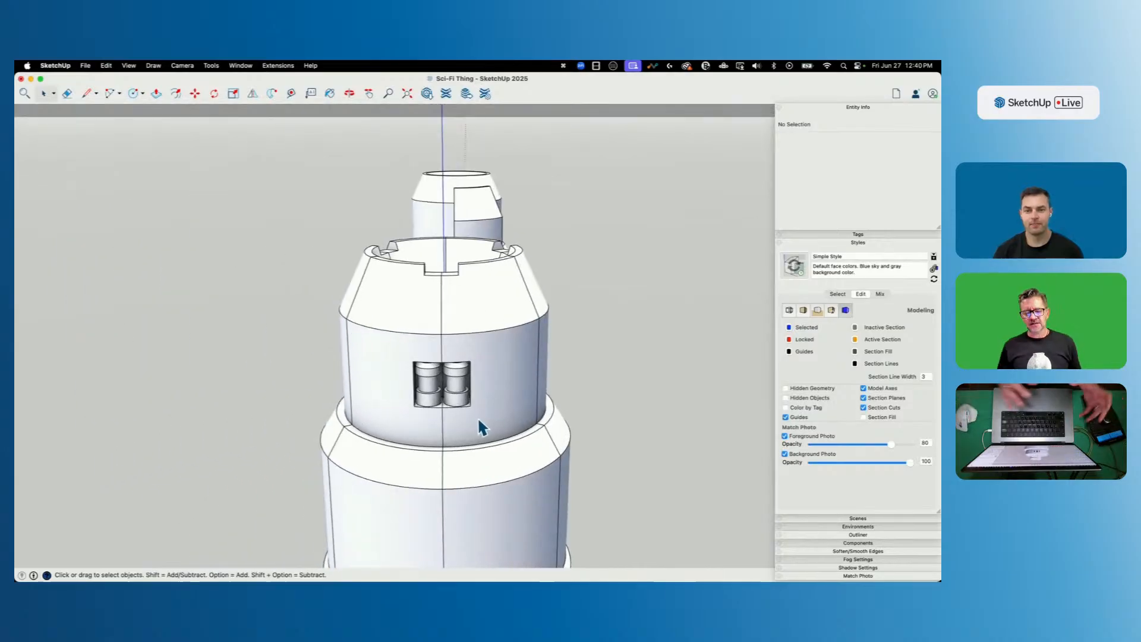
key(l)
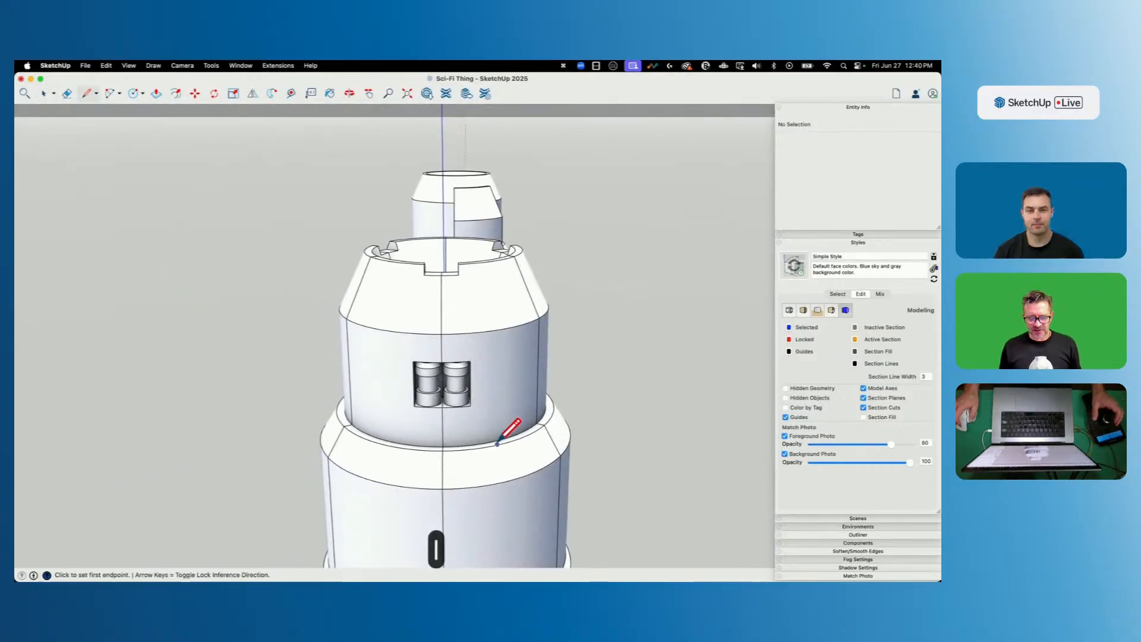
scroll(510, 434, up, 4)
key(space)
key(super+a)
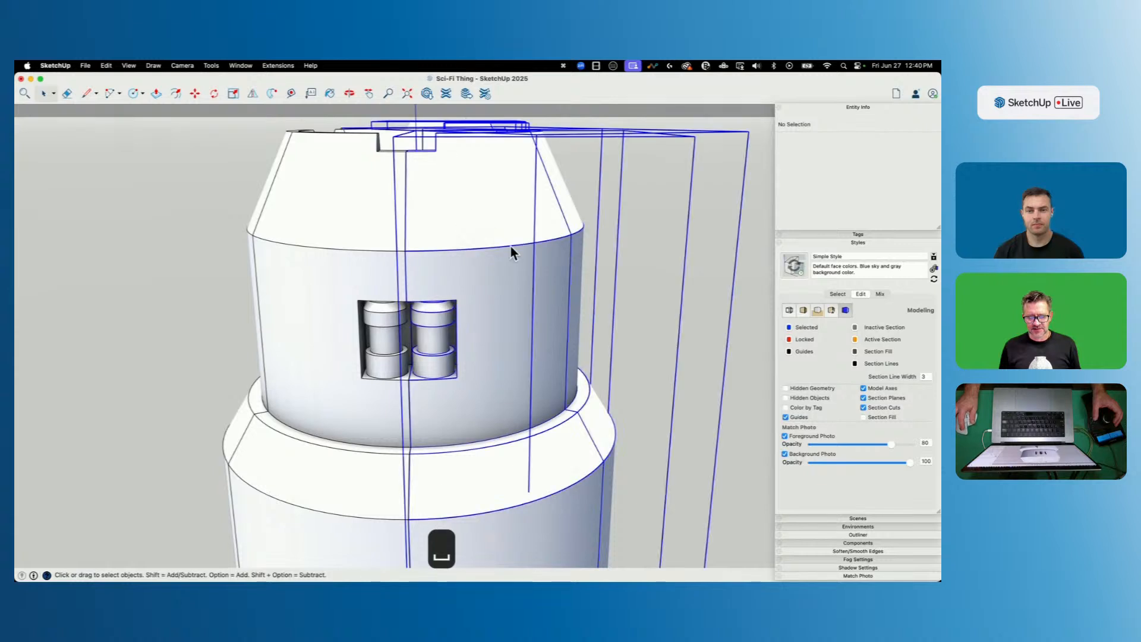
click(651, 317)
Outside the component, draw a vertical reference line from the ledge beside the recess to well above the body's rim.
key(l)
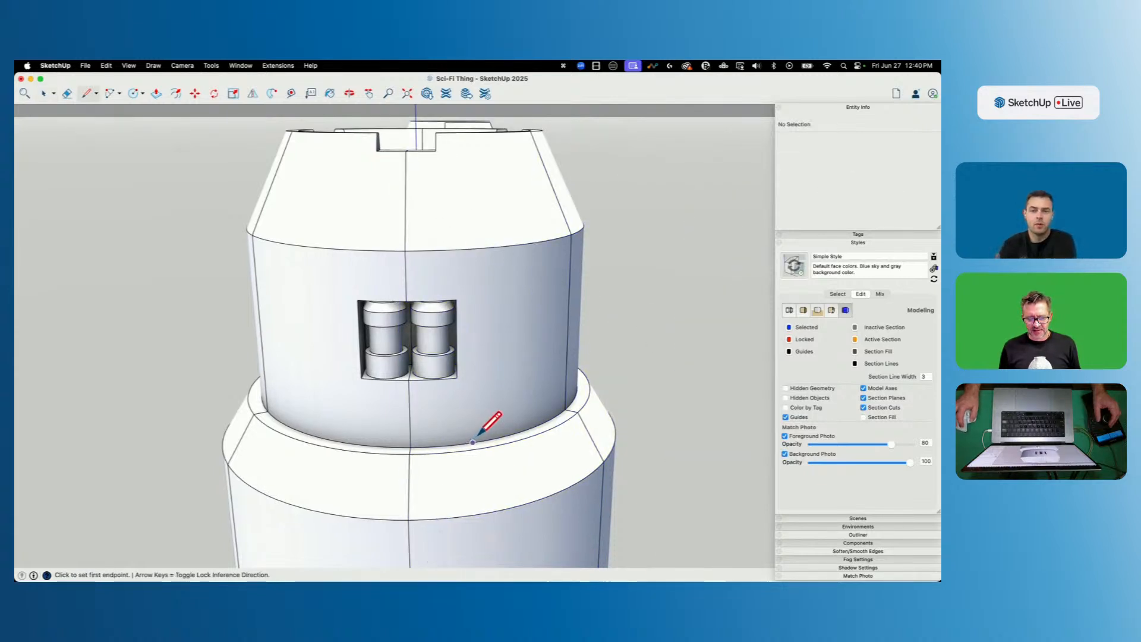
click(495, 439)
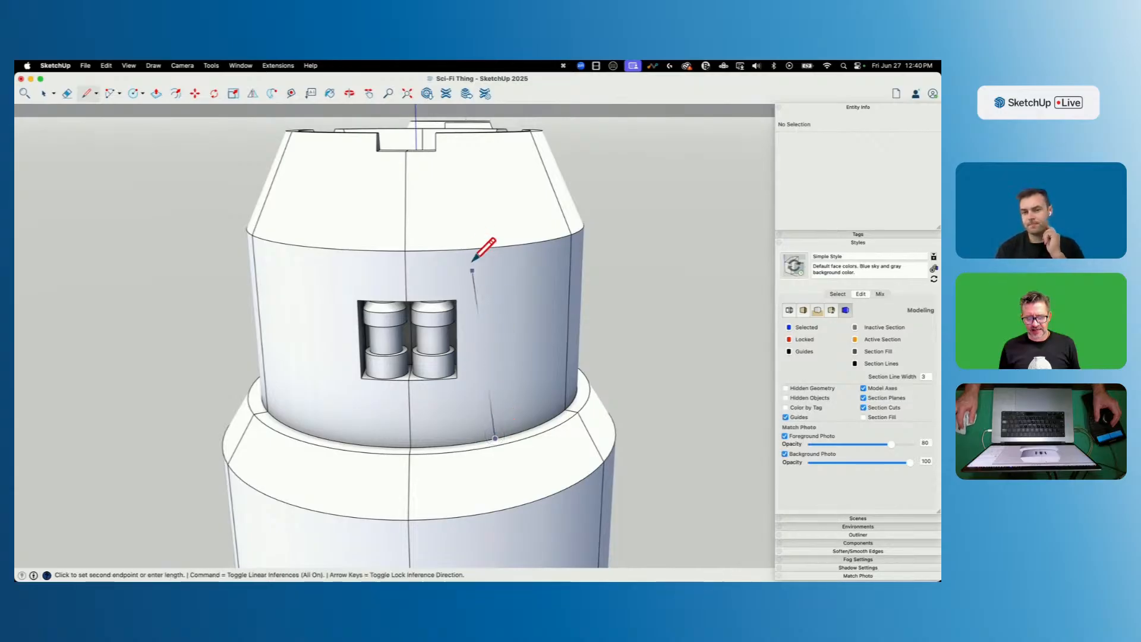
scroll(502, 205, down, 5)
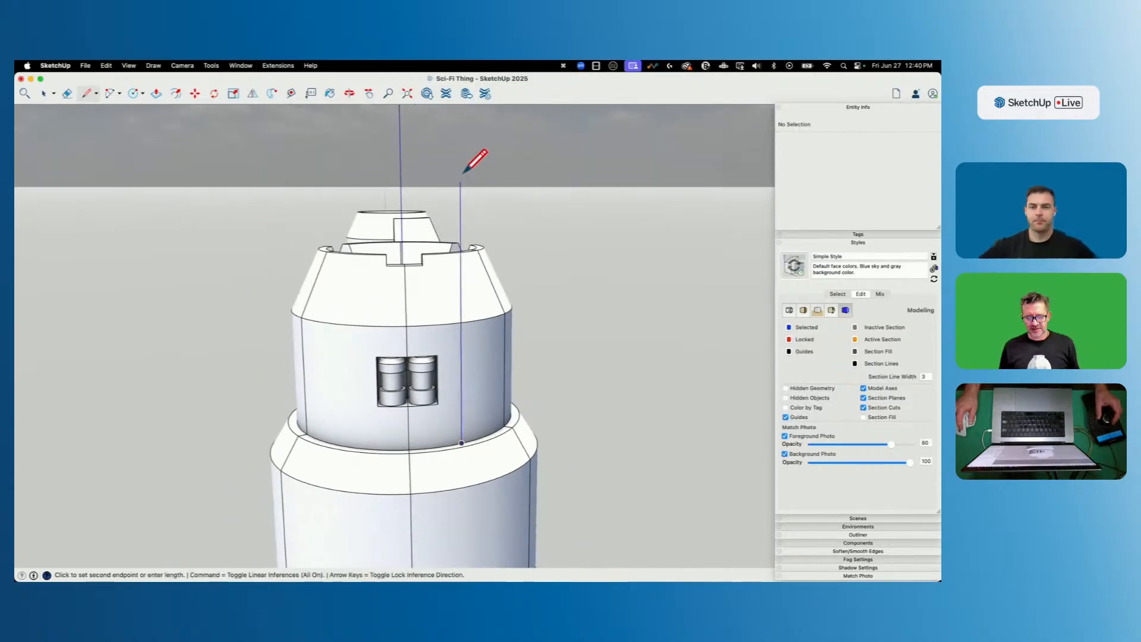
click(455, 143)
key(space)
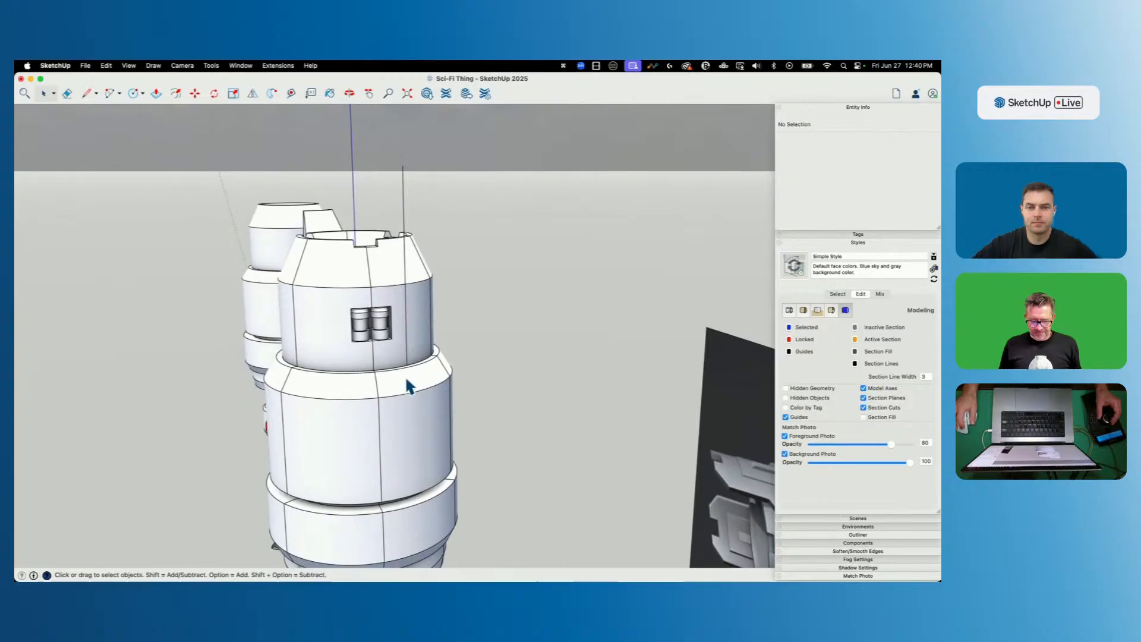
Reopen the 1/6th component, show the rest of the model and draw a line across the narrow ledge at the vertical reference line.
double_click(406, 379)
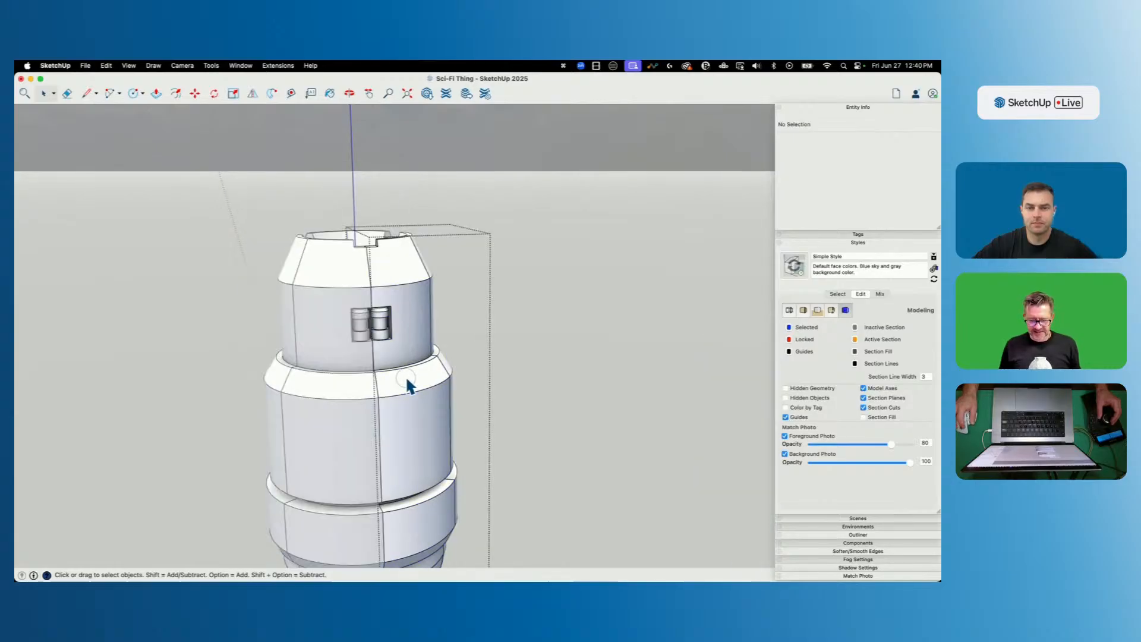
click(406, 375)
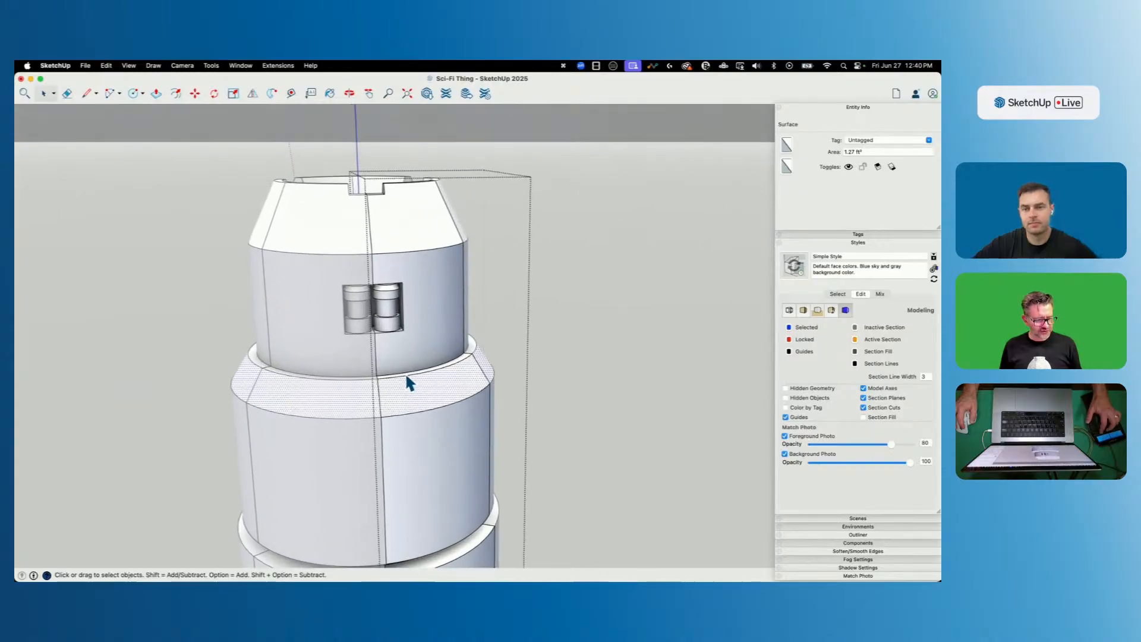
key(shift+q)
key(l)
scroll(427, 368, up, 3)
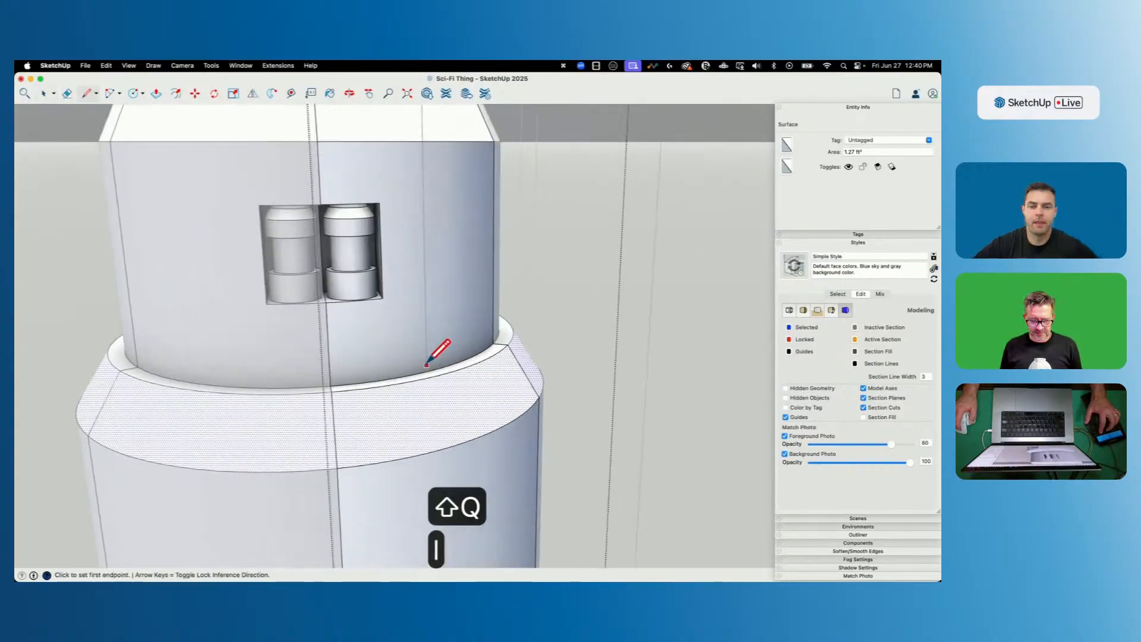
scroll(425, 370, up, 3)
click(425, 372)
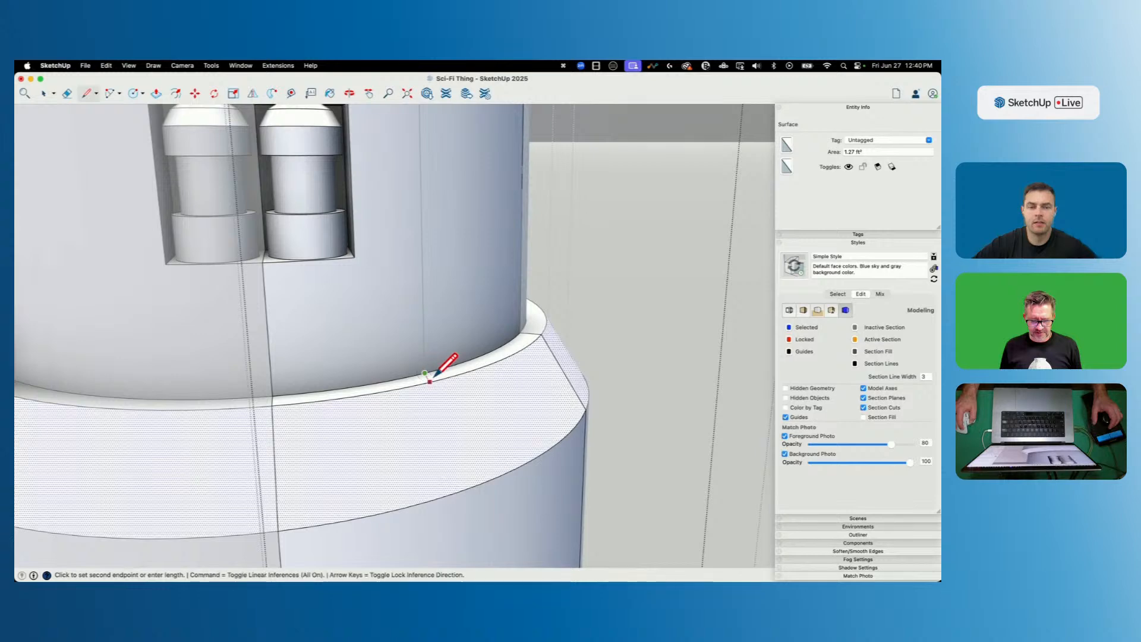
Push/Pull the ledge section beside the recess up to the top of the vertical reference line, forming tall curved panels.
middle_drag(431, 381, 466, 288)
key(p)
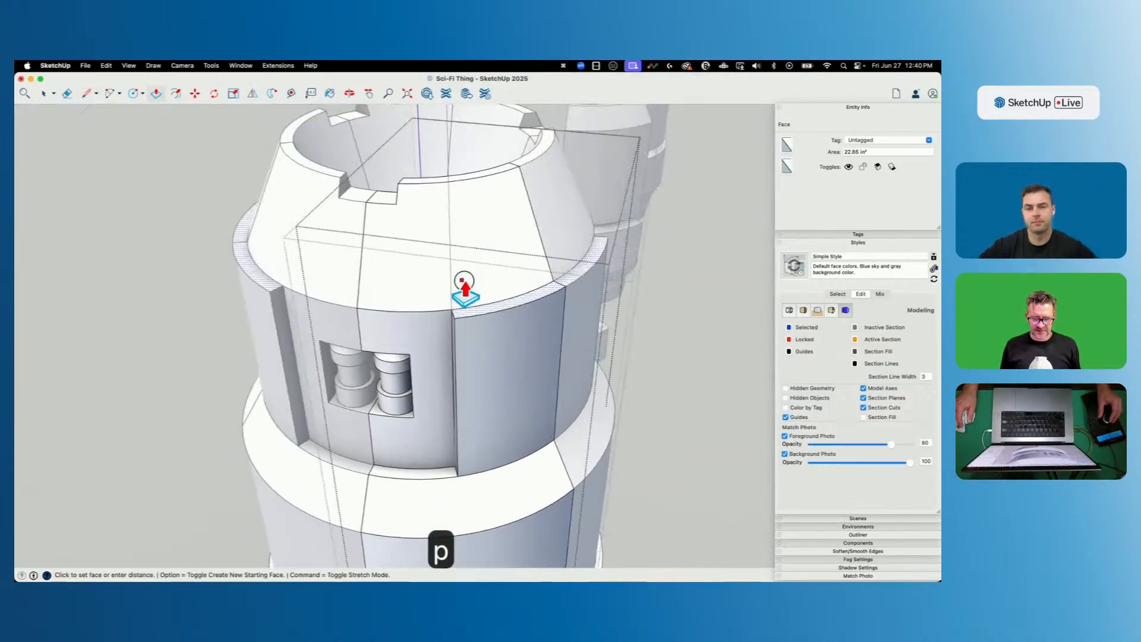
click(466, 290)
click(495, 376)
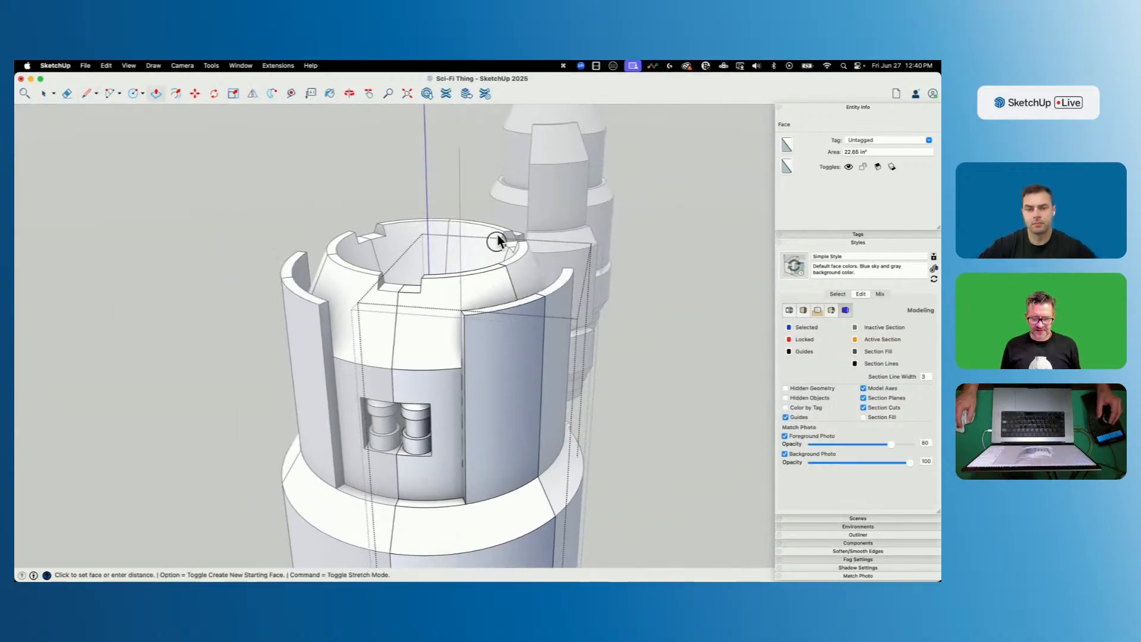
click(459, 139)
key(space)
middle_drag(646, 362, 585, 361)
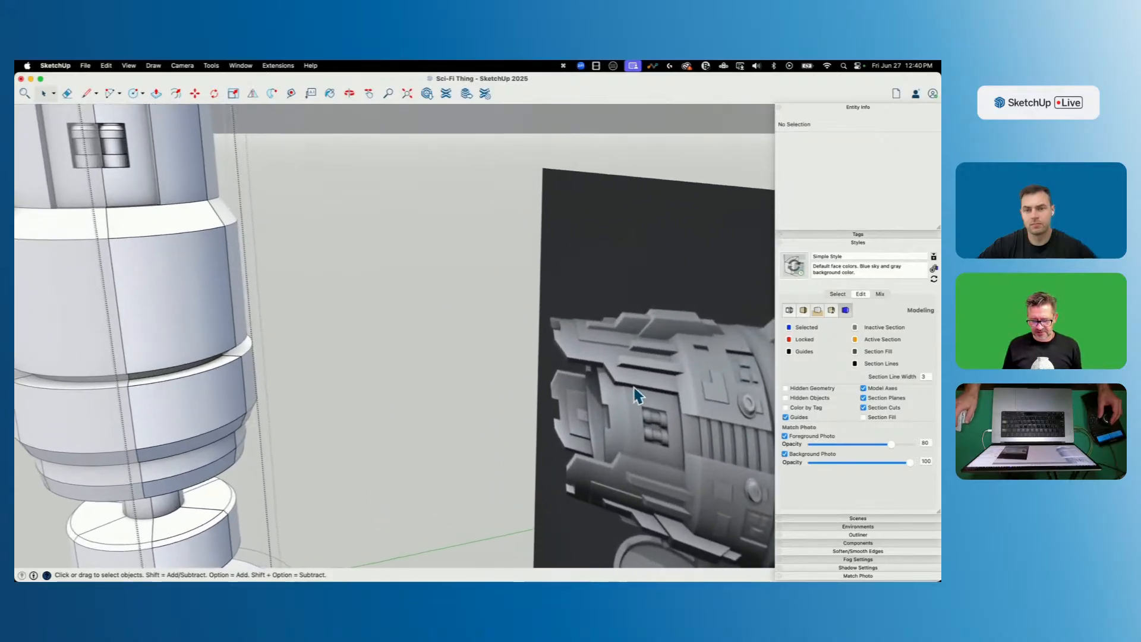
key(space)
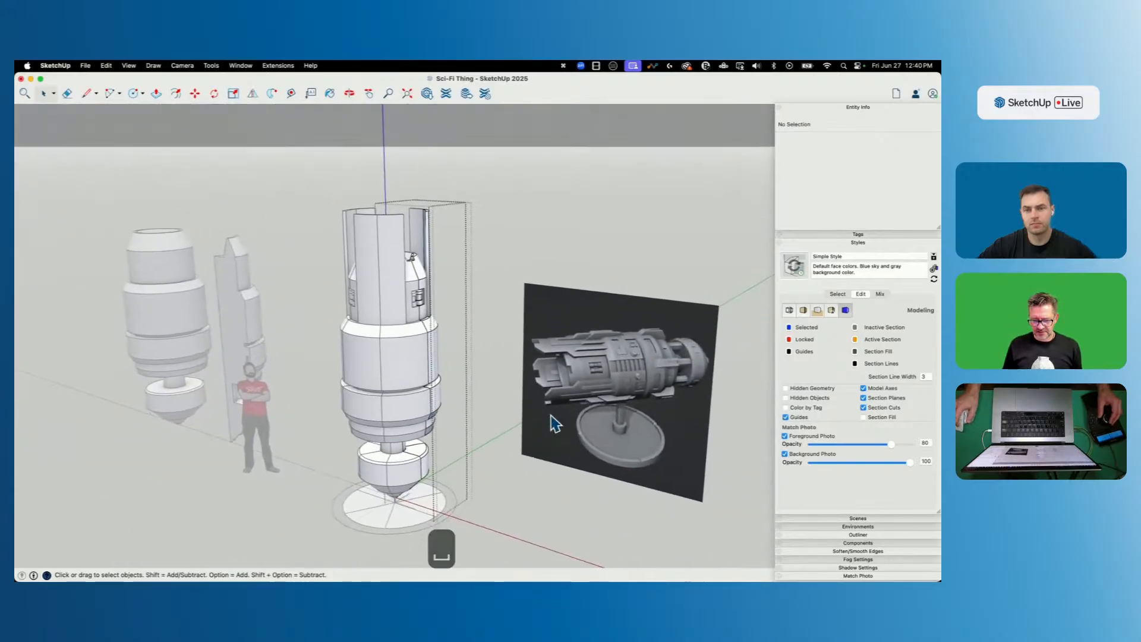
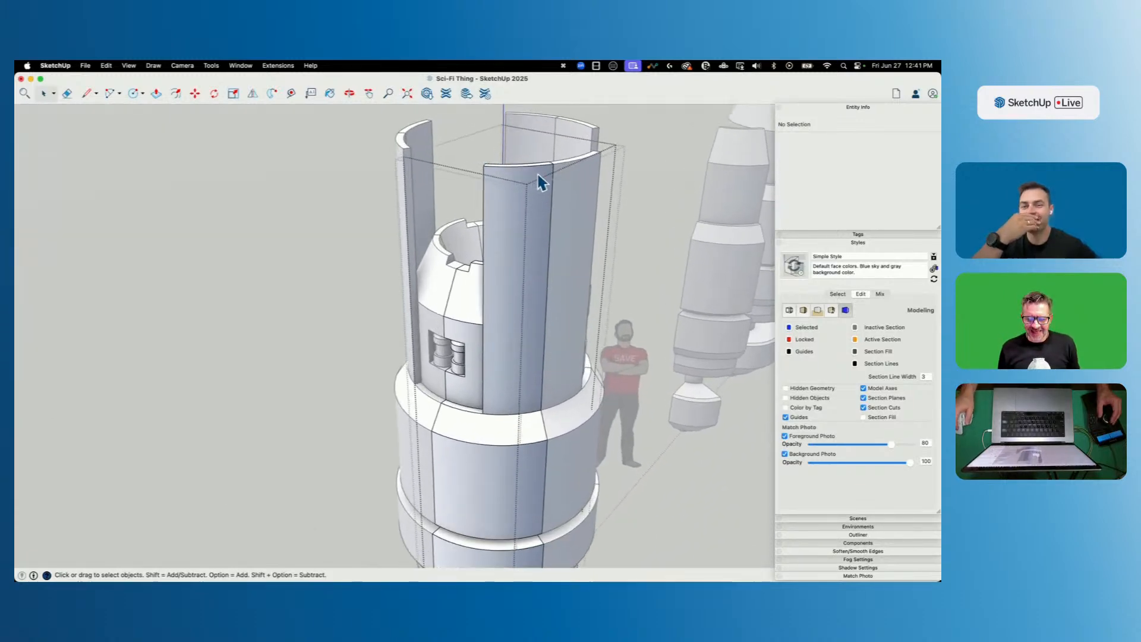
Draw a short vertical line down the tall panel's outer face from its top edge.
key(l)
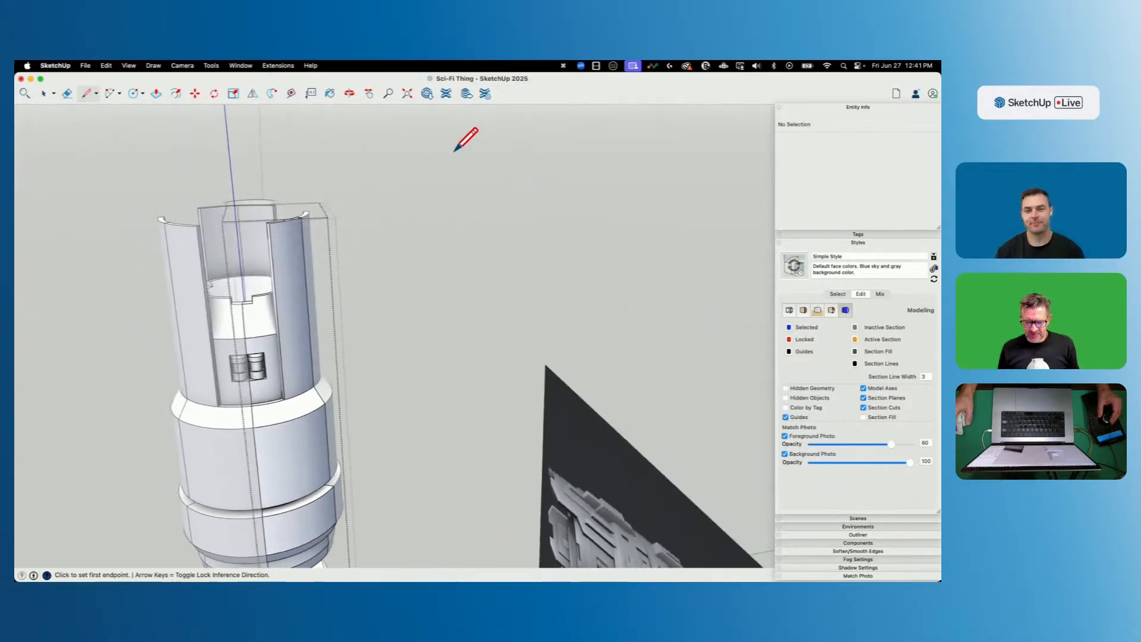
scroll(260, 240, up, 6)
click(296, 224)
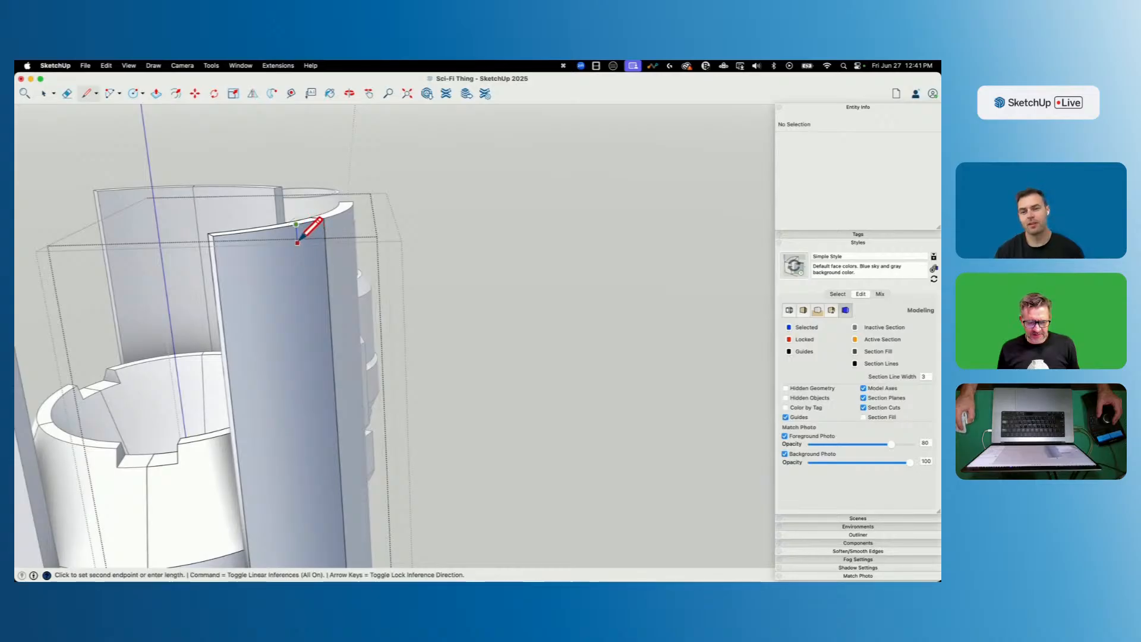
click(297, 244)
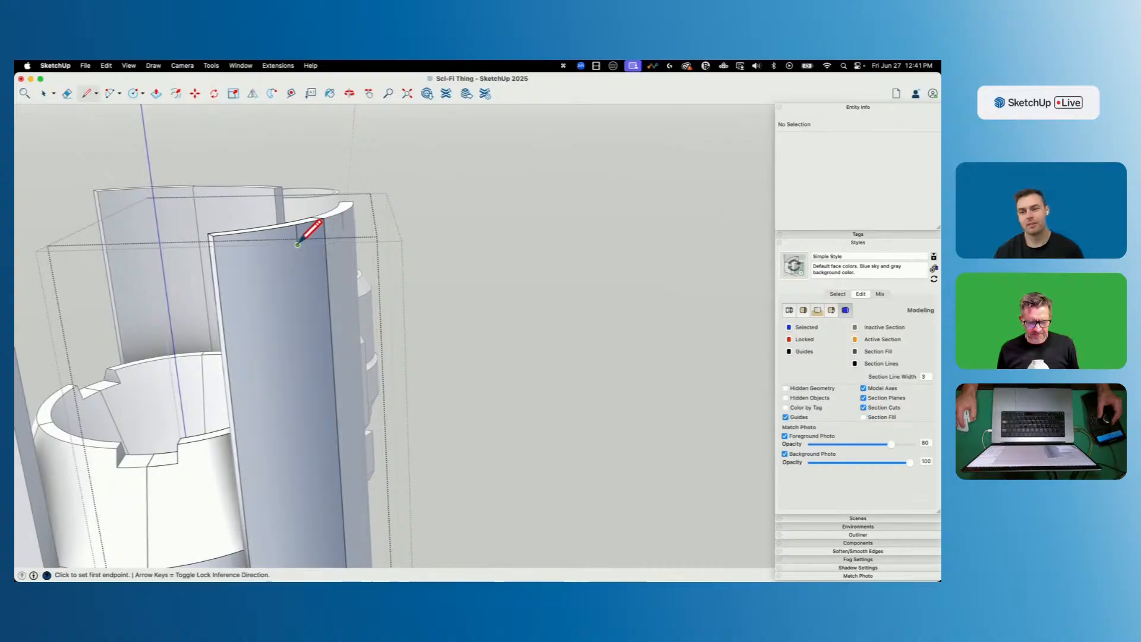
Draw a longer vertical line down the tall panel's outer face from its top edge.
scroll(297, 244, down, 10)
mouse_move(498, 312)
middle_down()
mouse_move(510, 334)
mouse_move(619, 357)
middle_up()
scroll(332, 174, up, 10)
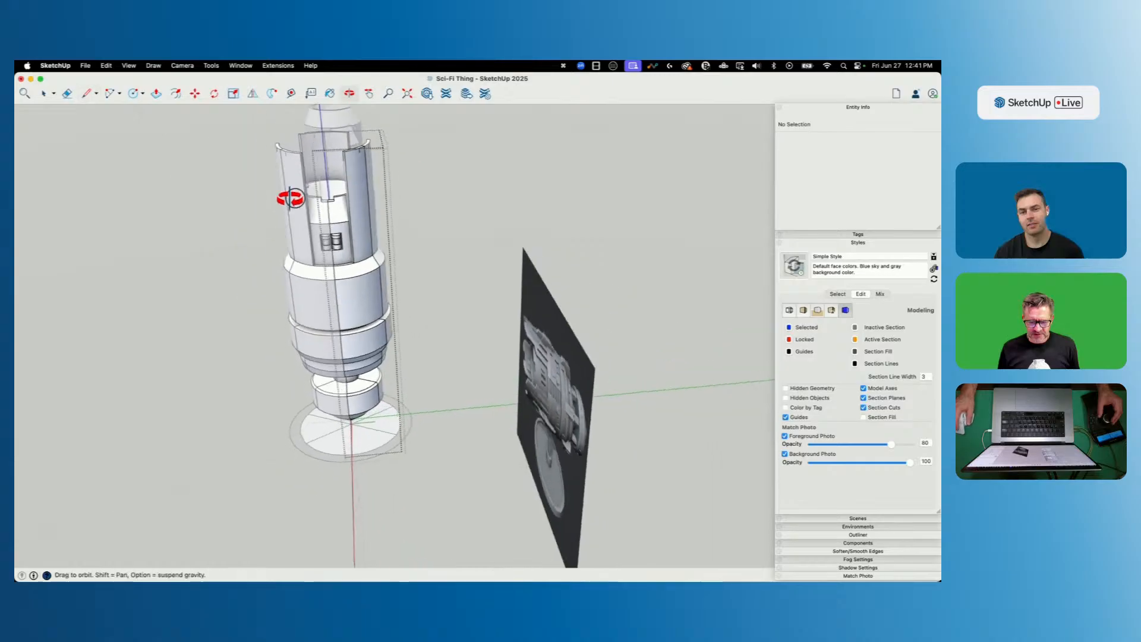
click(360, 139)
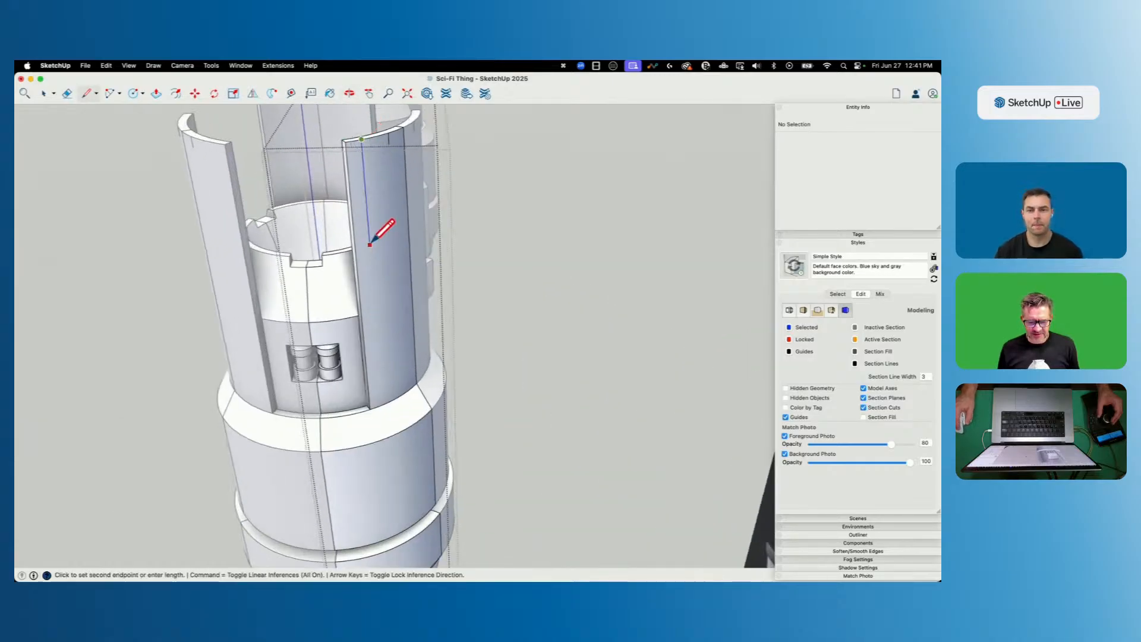
key(space)
Draw a line across the tall panel's top face from the upper end of the short vertical line to the inner edge.
mouse_move(622, 413)
middle_down()
mouse_move(272, 224)
mouse_move(373, 316)
mouse_move(417, 279)
mouse_move(395, 184)
mouse_move(430, 168)
mouse_move(423, 178)
mouse_move(387, 173)
mouse_move(381, 145)
middle_up()
scroll(428, 166, up, 3)
key(l)
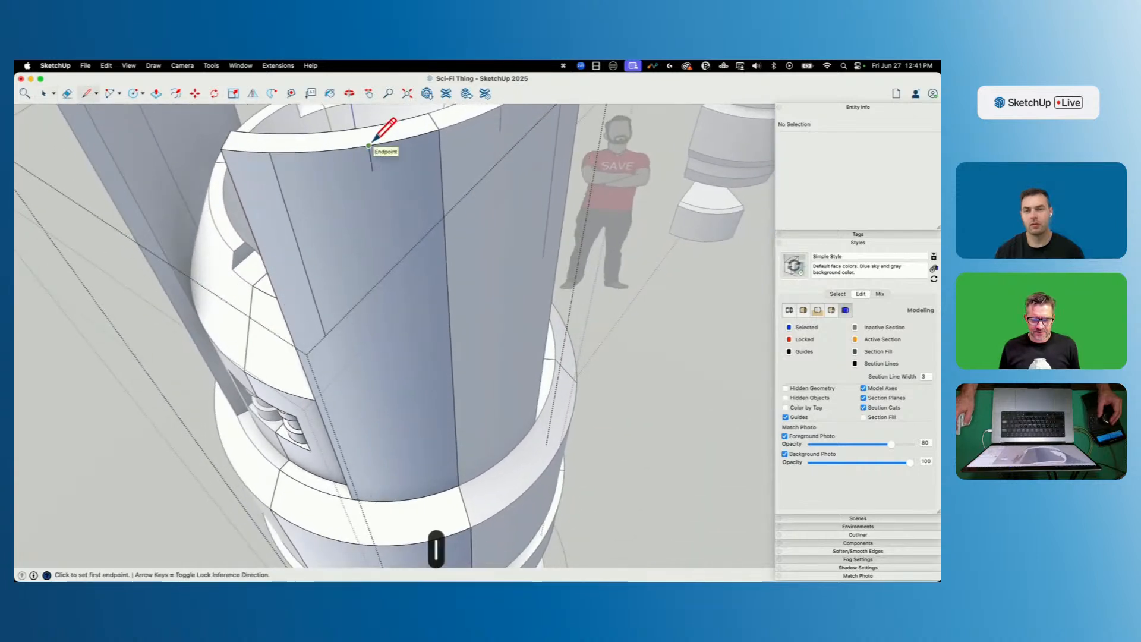
key(p)
key(l)
click(369, 145)
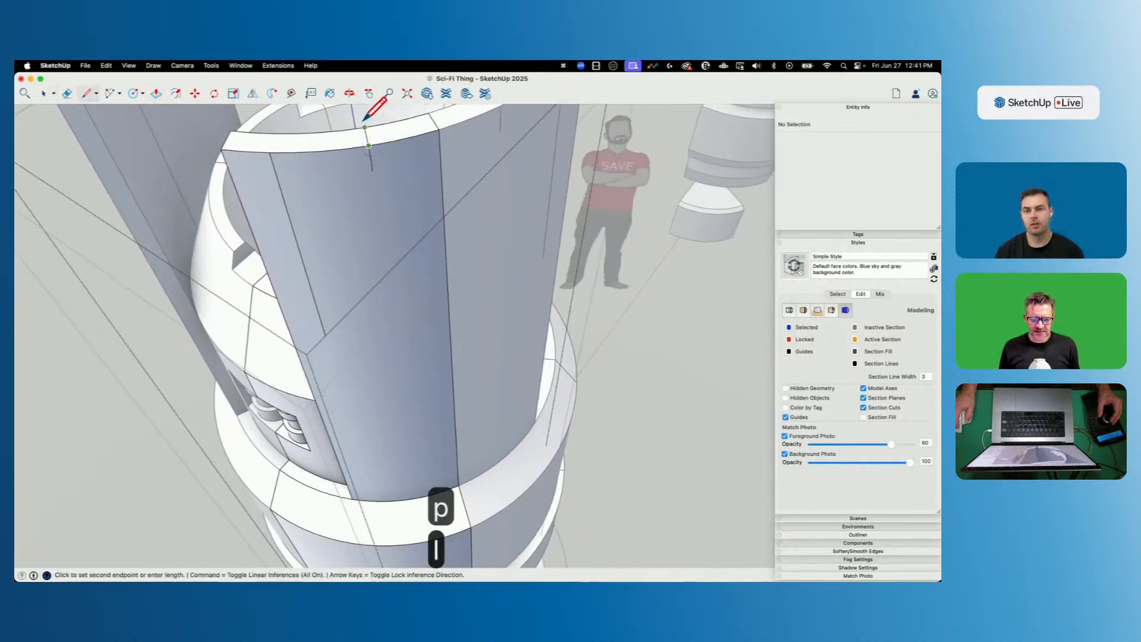
click(364, 127)
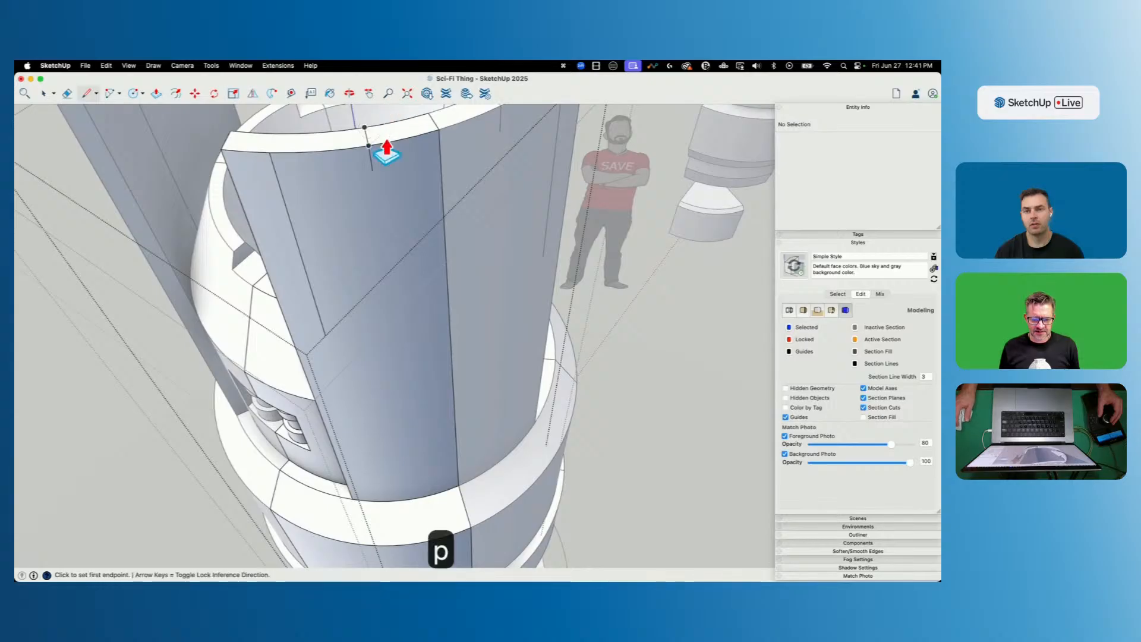
Push/Pull the divided section of the tall panel's top down a short distance to form a stepped notch in the rim.
key(p)
click(387, 139)
click(379, 172)
click(400, 162)
click(398, 153)
key(space)
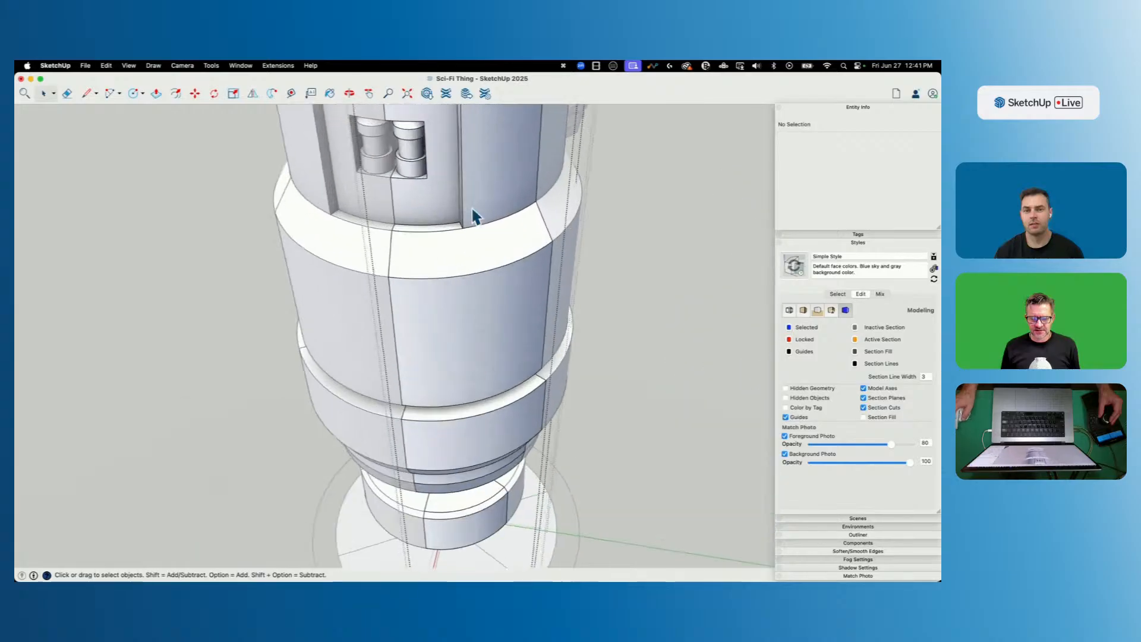
Erase the long vertical line on the panel's outer face and draw a short and a longer vertical line down from the top edge.
key(e)
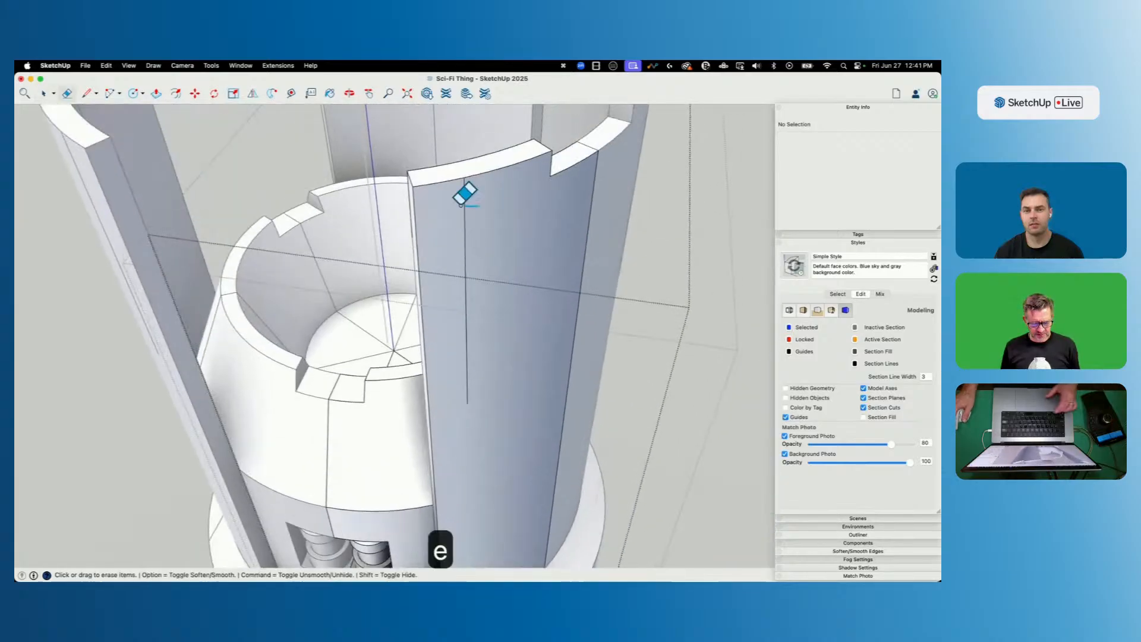
key(l)
click(511, 164)
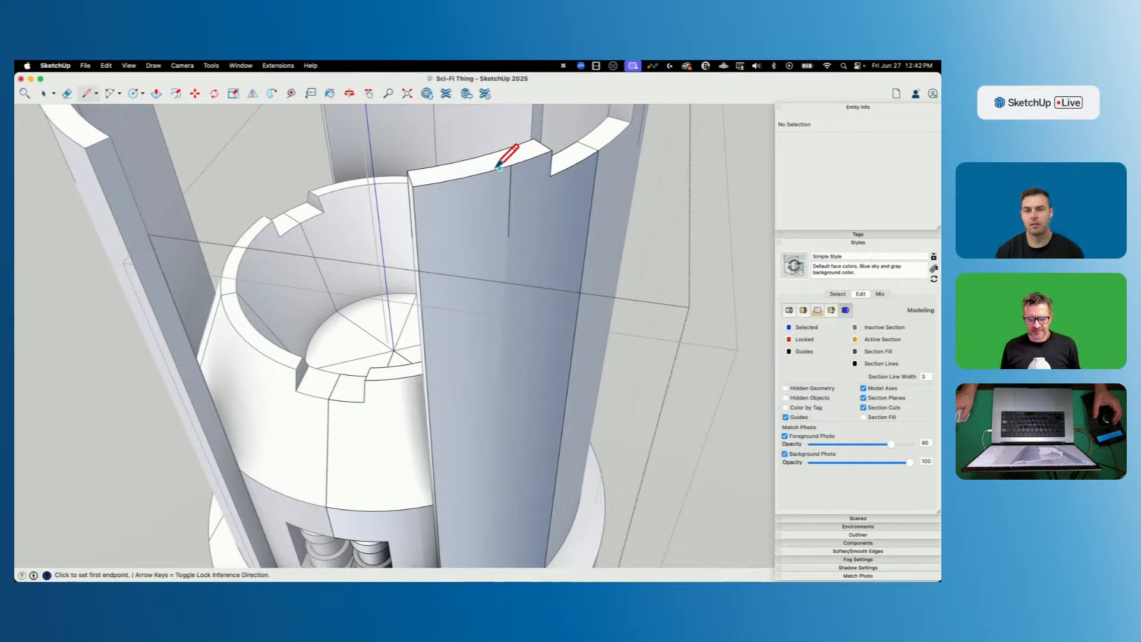
click(464, 176)
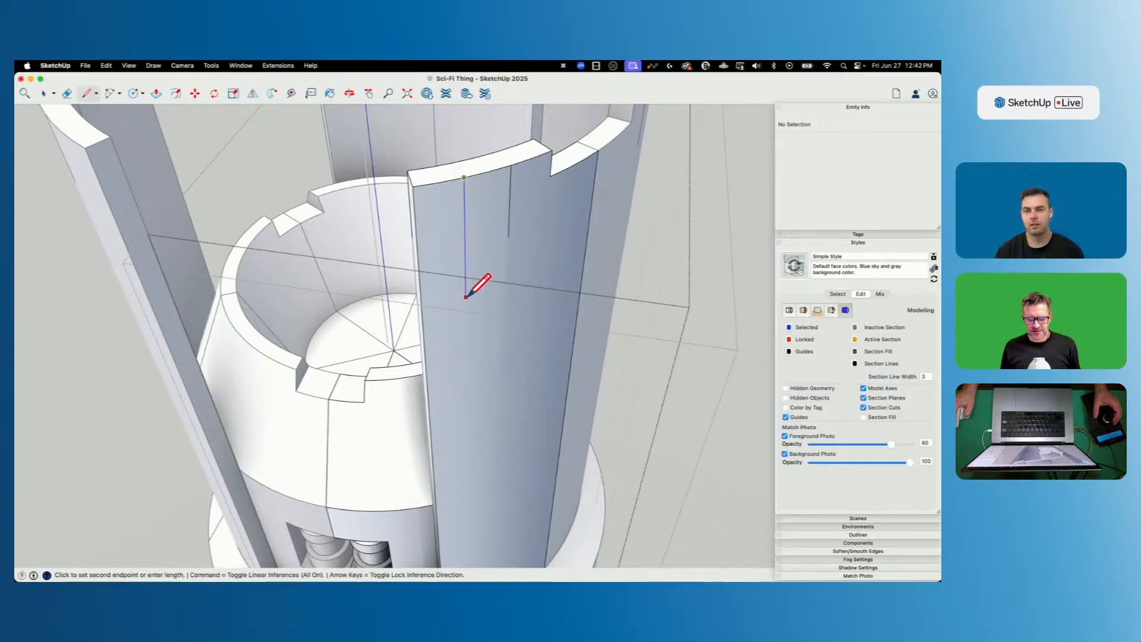
click(477, 360)
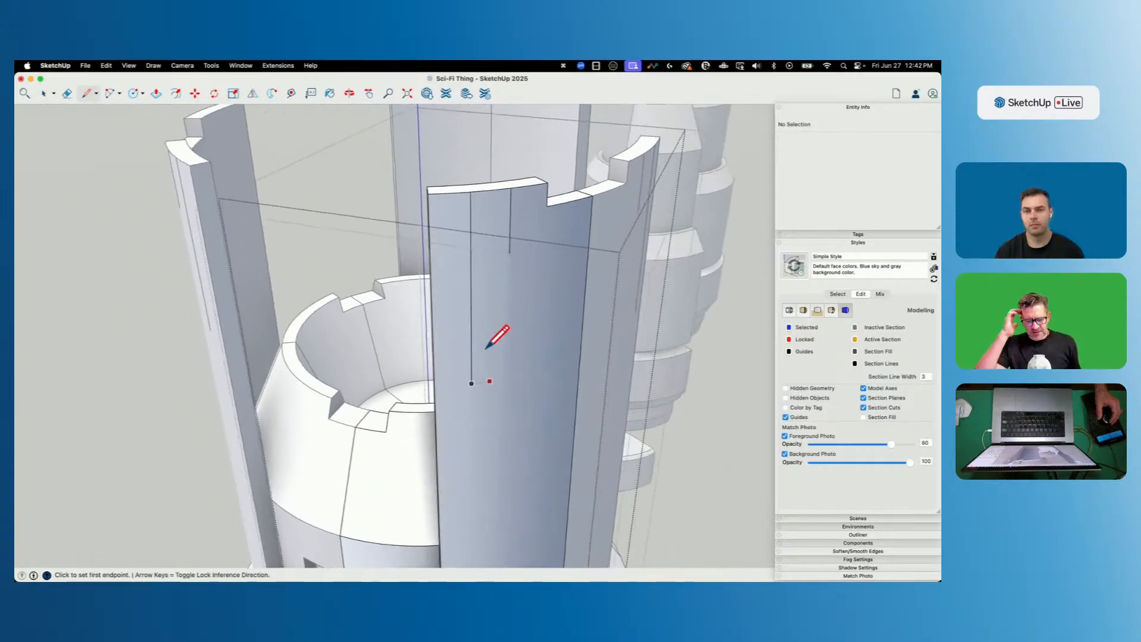
Draw a third vertical line between the two, running down the outer face from the panel's top edge.
mouse_move(486, 347)
middle_down()
mouse_move(479, 115)
mouse_move(499, 138)
mouse_move(480, 146)
mouse_move(458, 208)
mouse_move(475, 121)
middle_up()
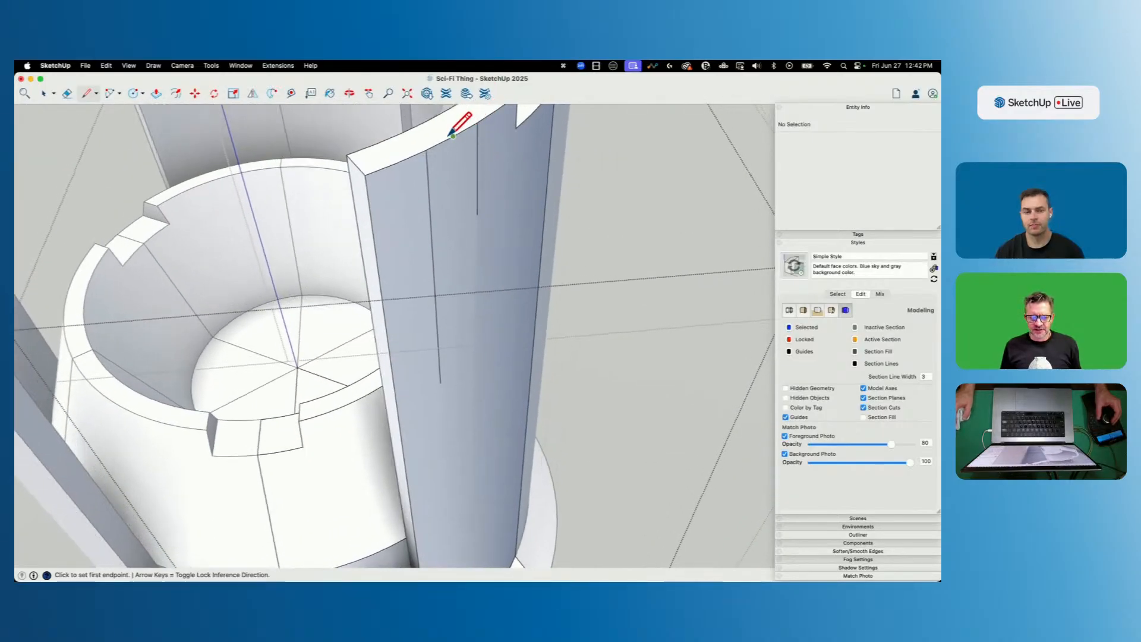
mouse_move(452, 136)
middle_down()
mouse_move(522, 179)
mouse_move(453, 158)
middle_up()
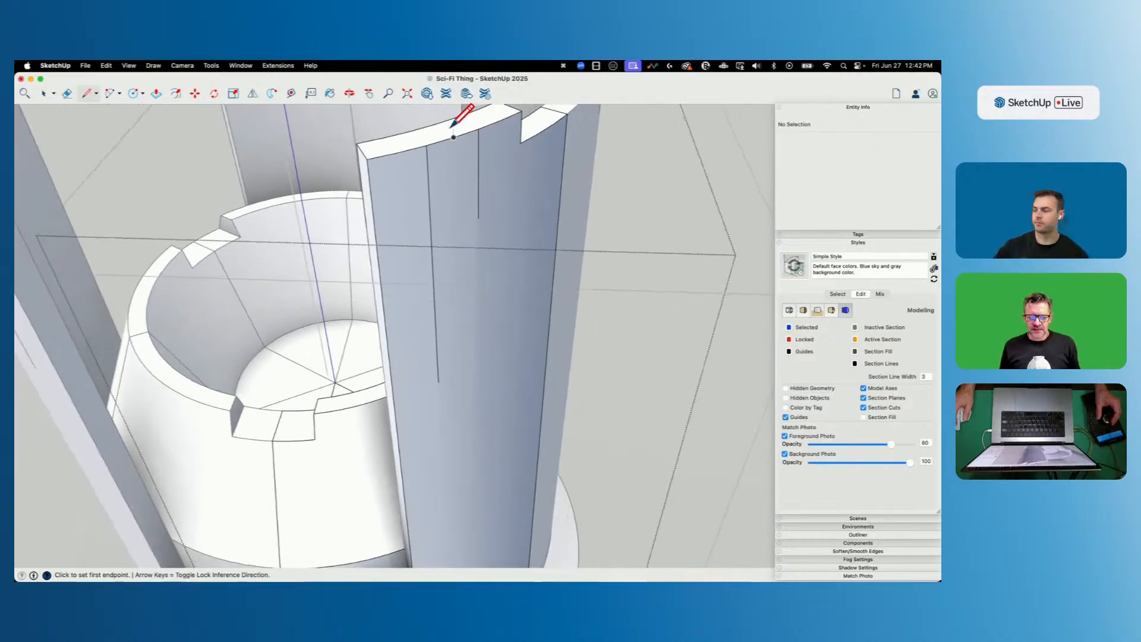
click(454, 136)
click(458, 342)
key(Escape)
Draw a narrow diagonal strip face projecting from the outer face, running from the longest vertical line up to the top edge.
mouse_move(474, 301)
middle_down()
mouse_move(507, 263)
mouse_move(497, 278)
mouse_move(489, 130)
mouse_move(491, 150)
mouse_move(428, 194)
mouse_move(362, 214)
middle_up()
click(429, 186)
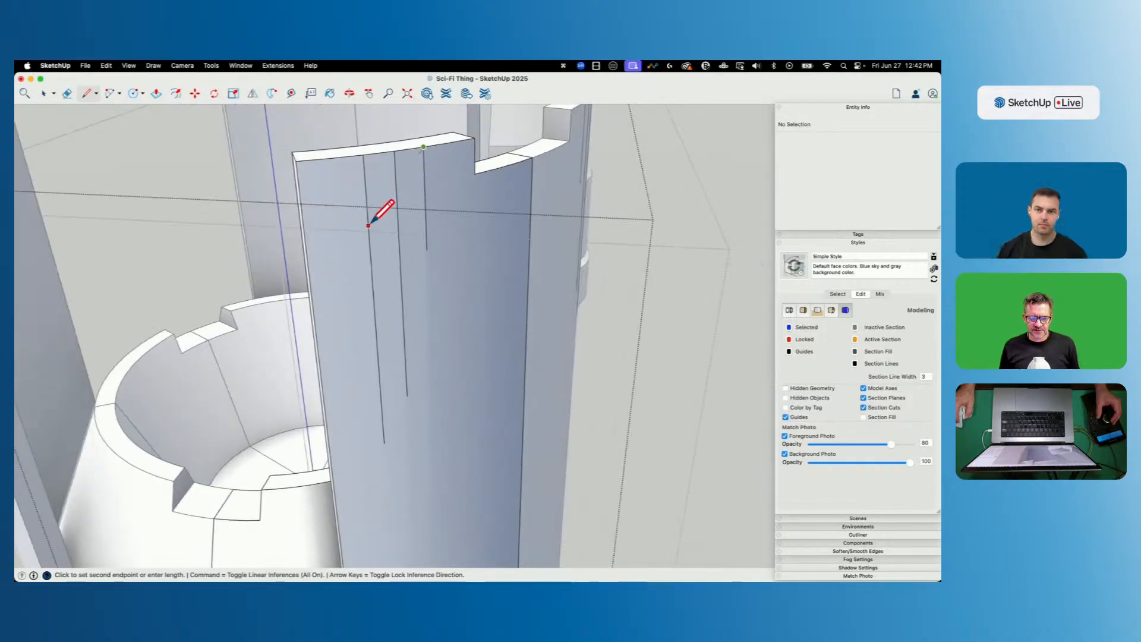
click(369, 228)
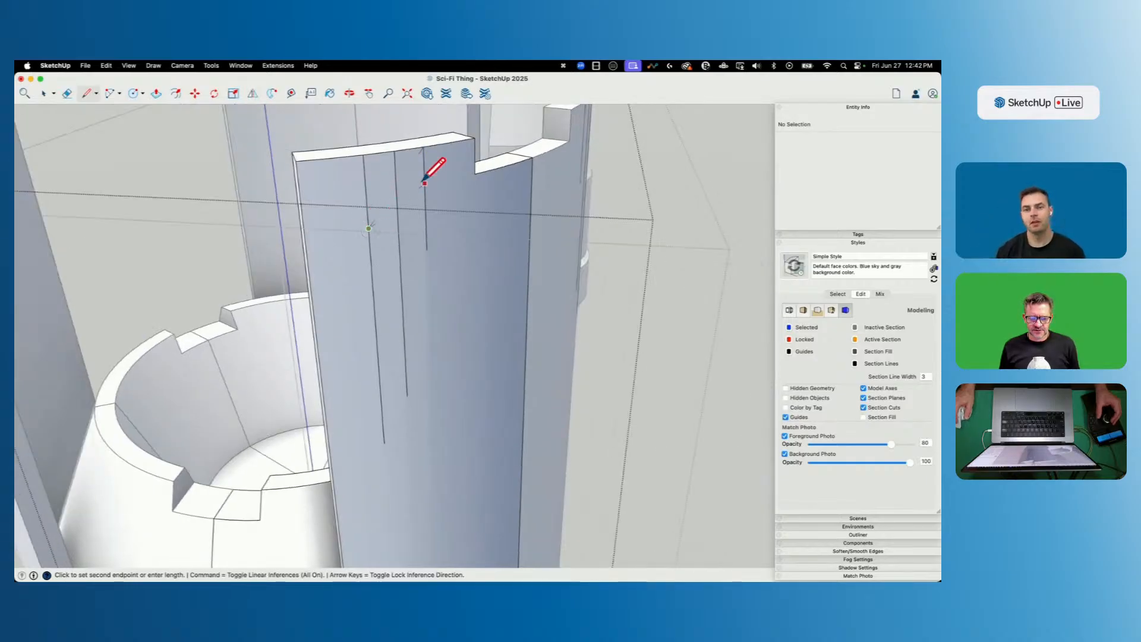
key(Escape)
scroll(400, 173, up, 5)
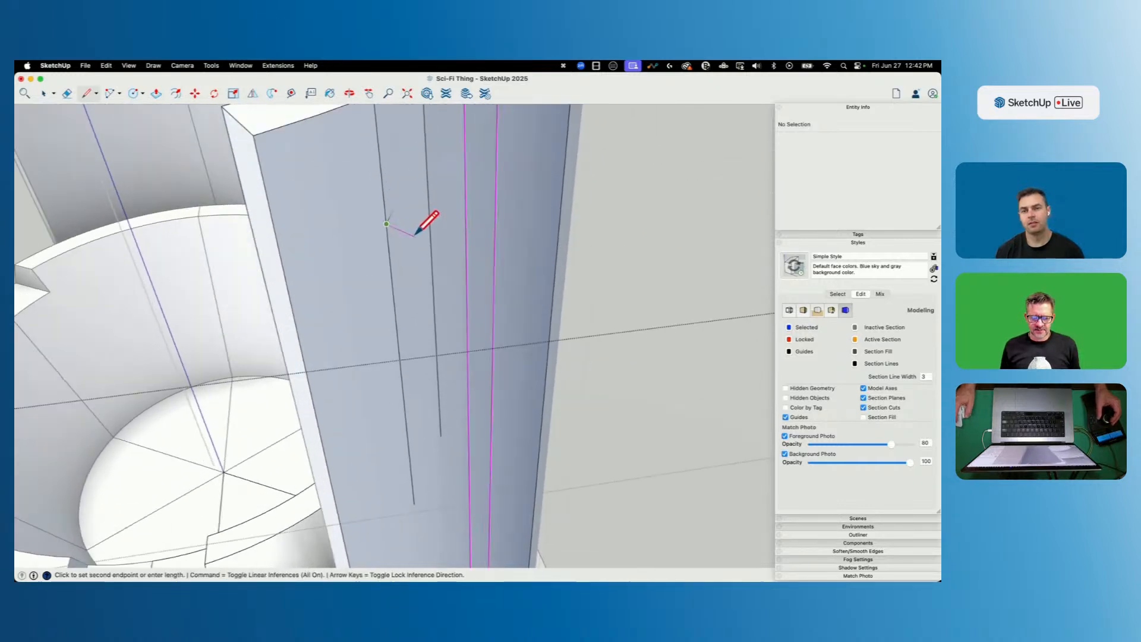
key(Escape)
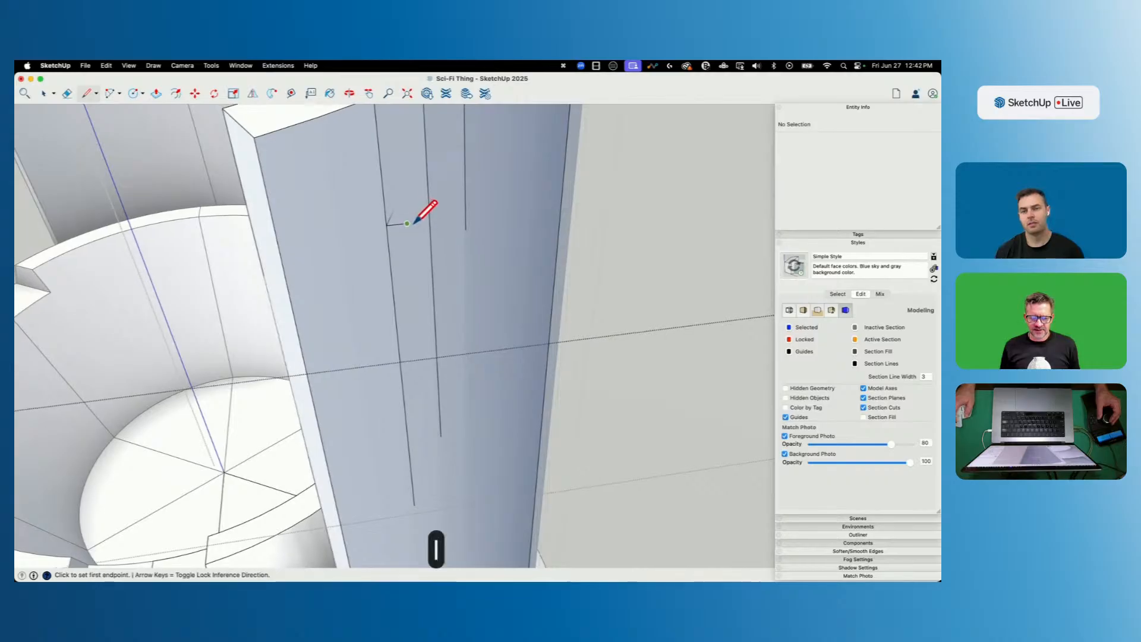
click(450, 138)
click(475, 136)
click(396, 288)
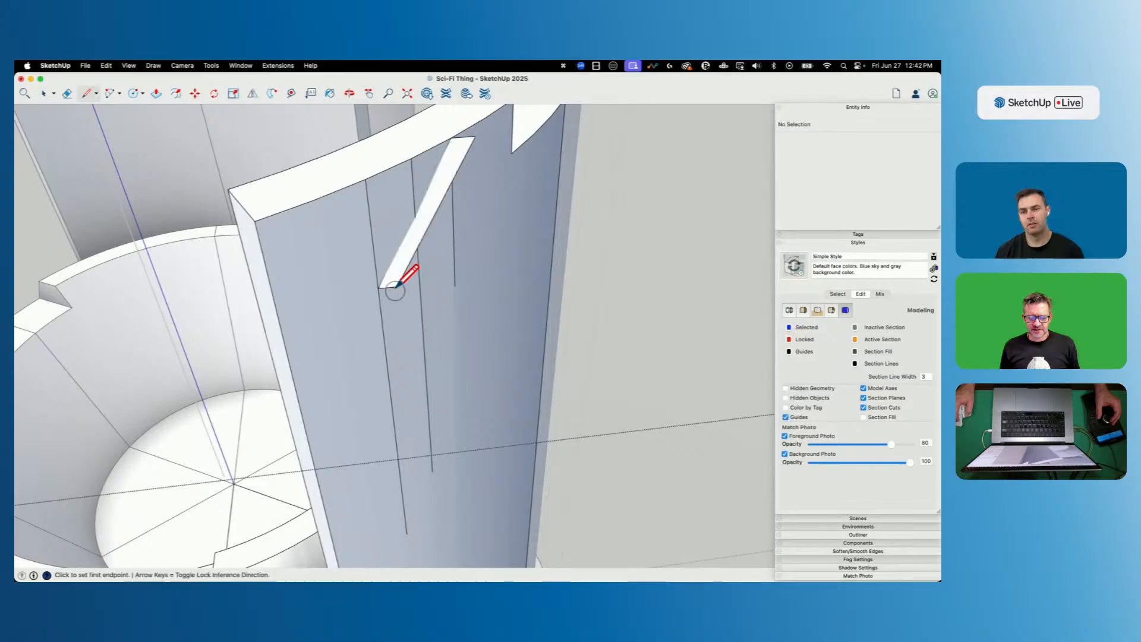
Intersect the narrow diagonal strip face with the tall curved panel.
key(space)
key(l)
click(378, 288)
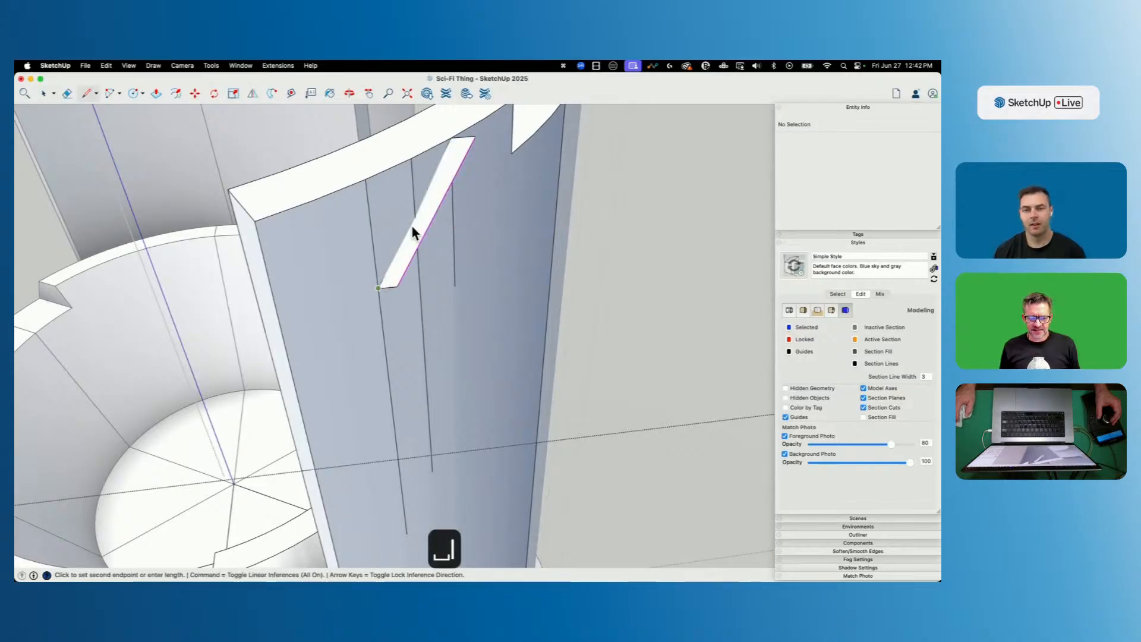
scroll(418, 215, up, 4)
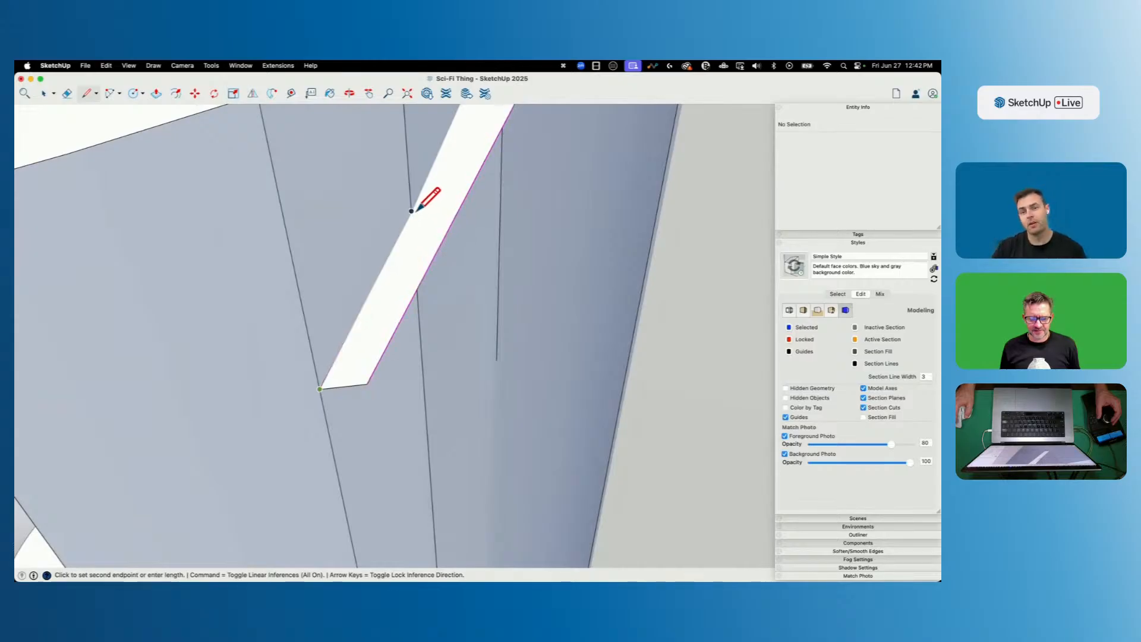
key(space)
right_click(416, 212)
mouse_move(464, 299)
click(526, 297)
scroll(409, 218, down, 5)
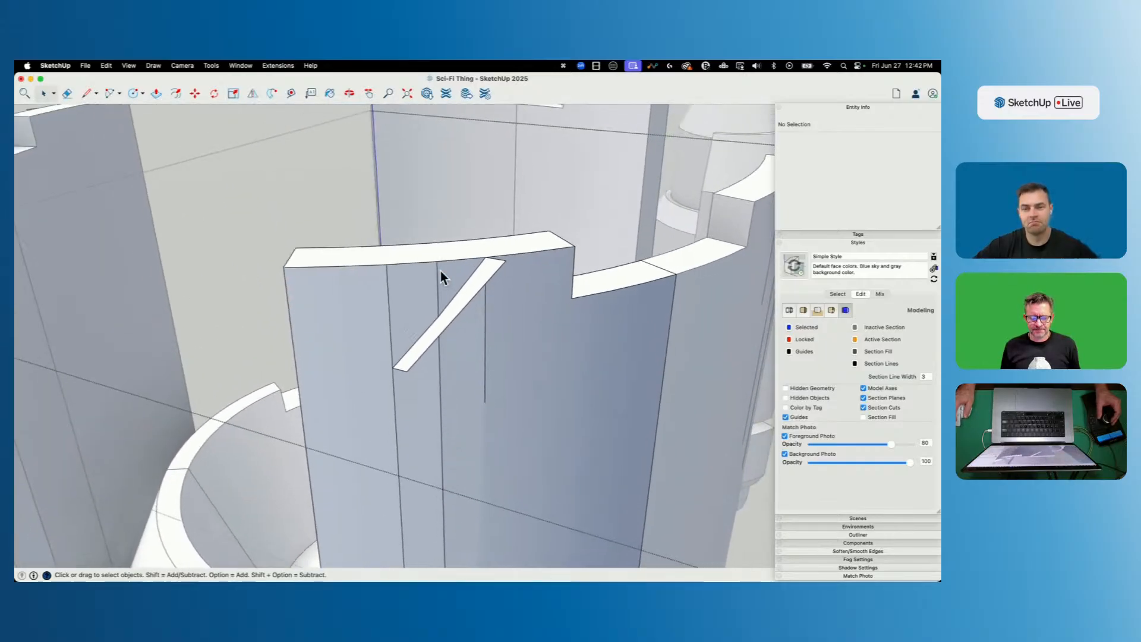
Draw two lines across the panel's top face, one at the strip's upper corner and one at the longest vertical line.
key(l)
key(l)
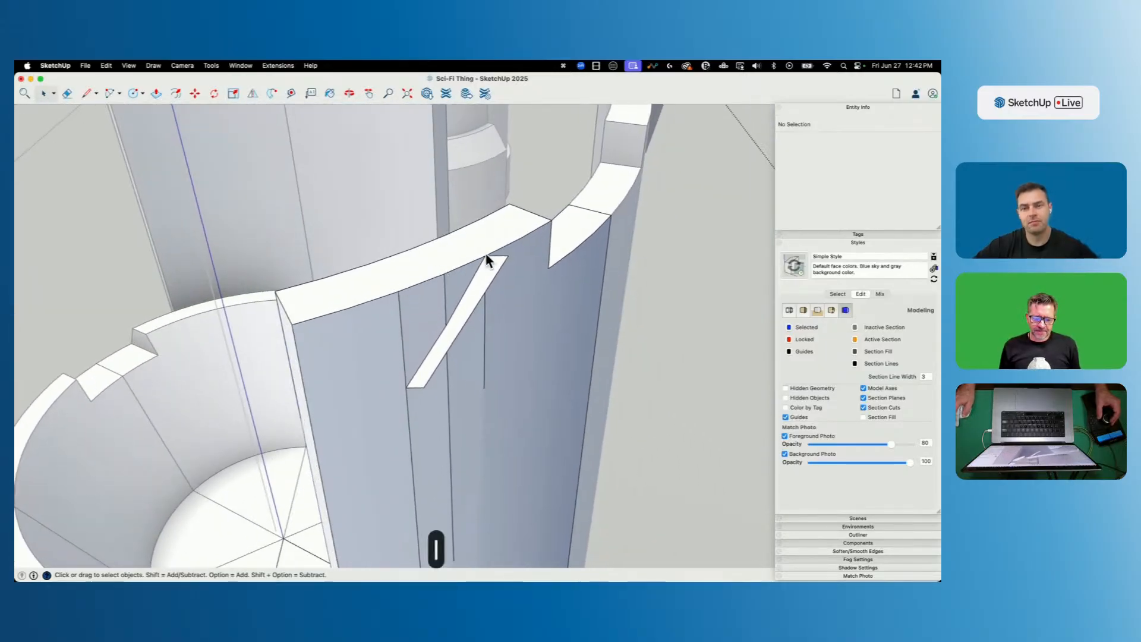
click(486, 255)
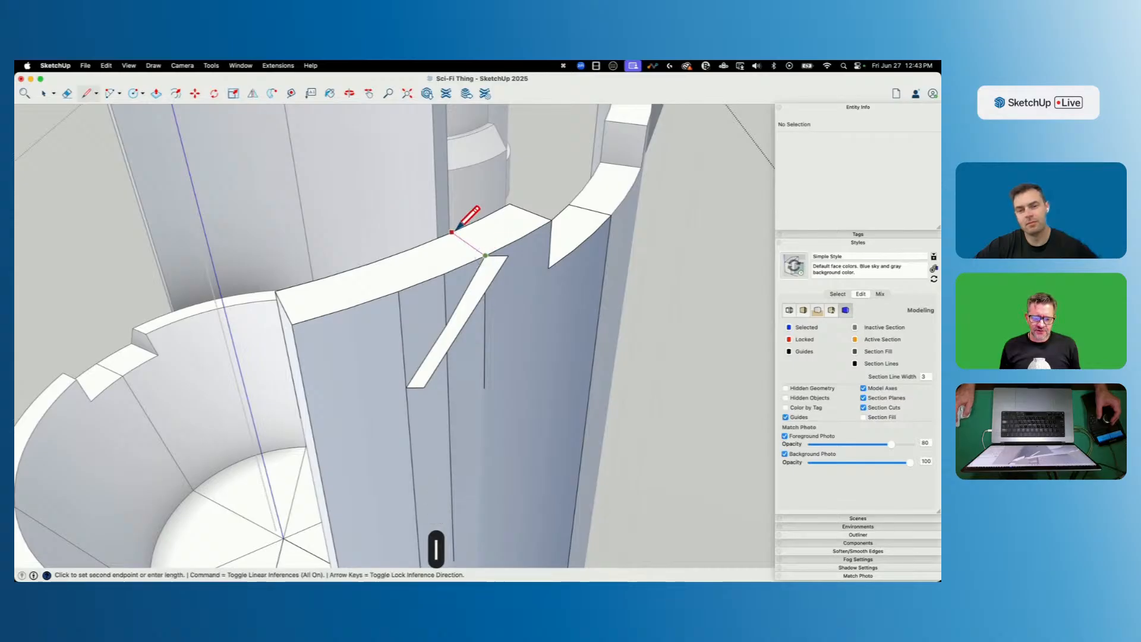
click(448, 234)
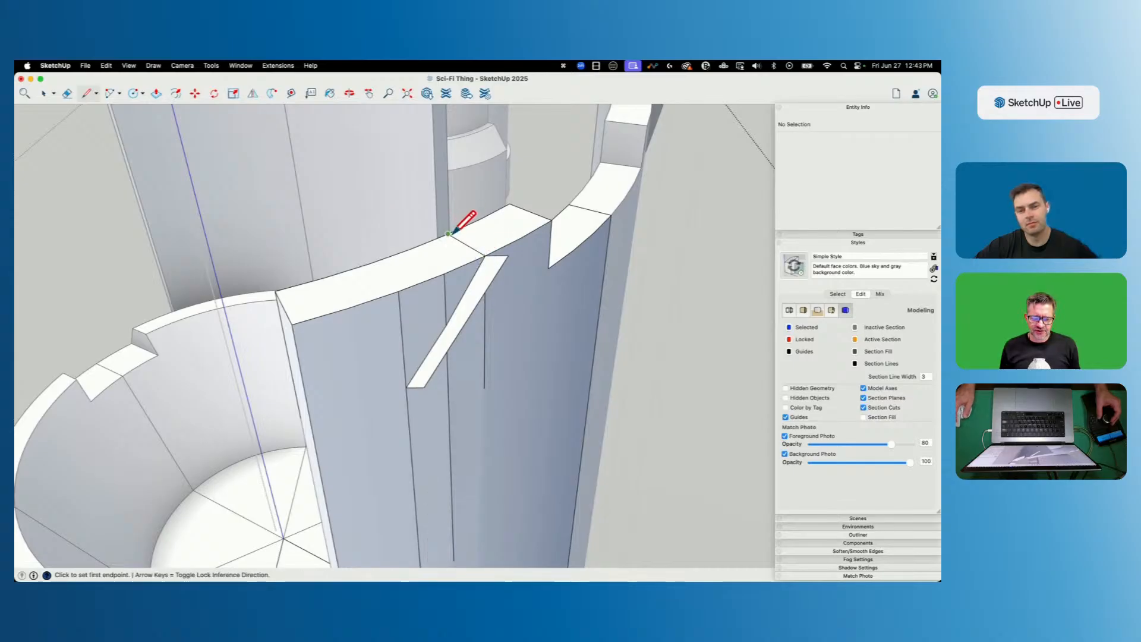
middle_drag(381, 284, 383, 272)
click(390, 281)
key(space)
middle_drag(445, 239, 473, 279)
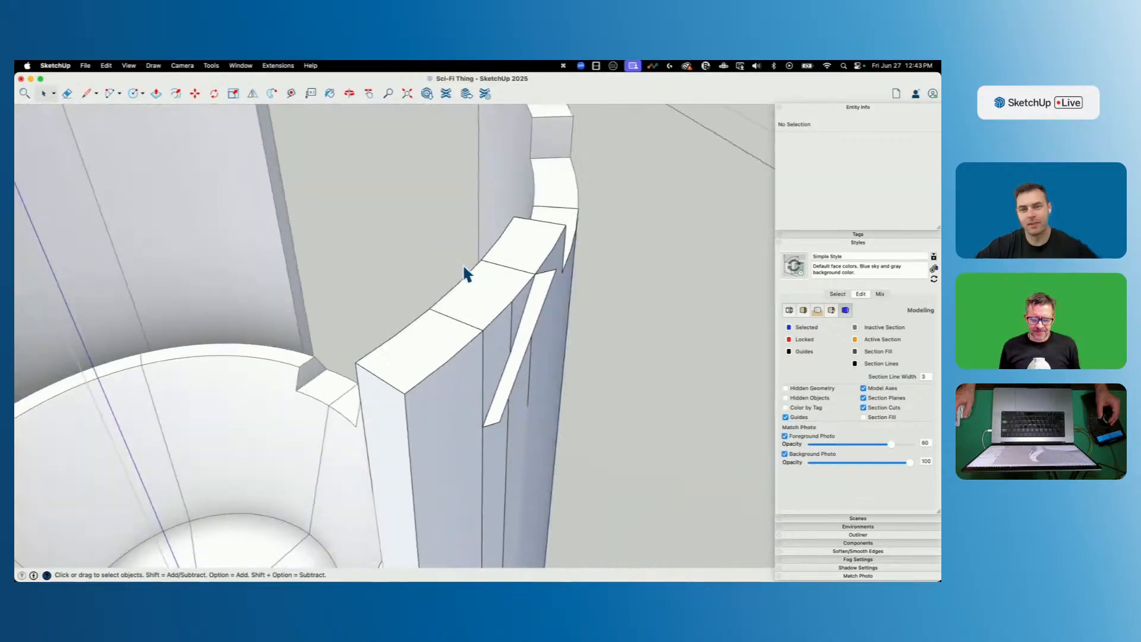
key(l)
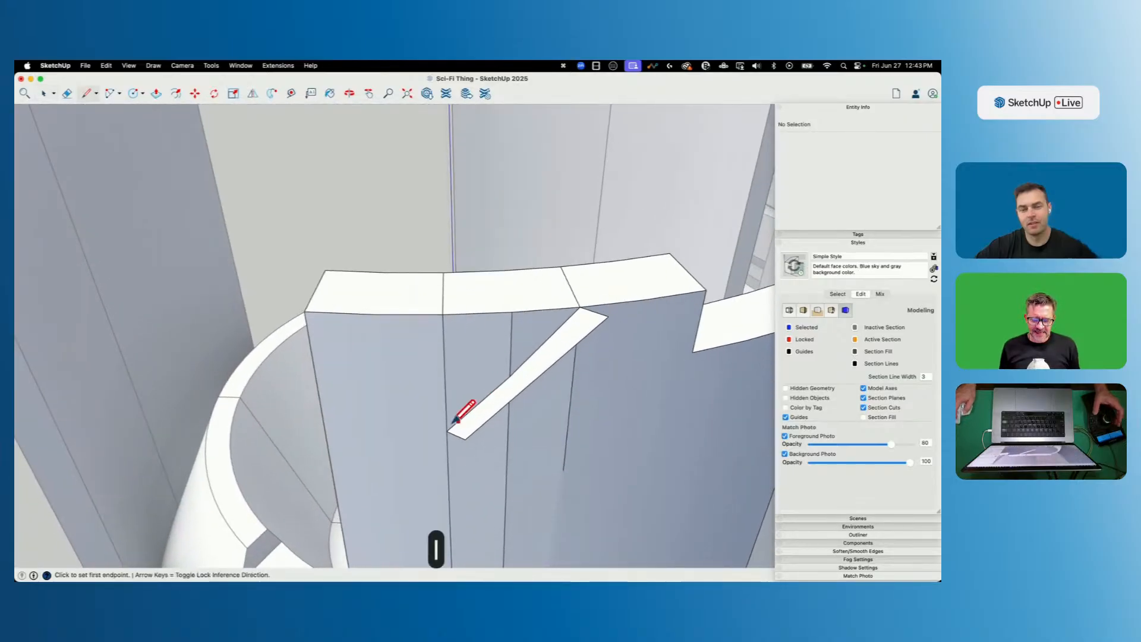
click(447, 431)
middle_drag(450, 424, 548, 456)
middle_drag(574, 494, 577, 496)
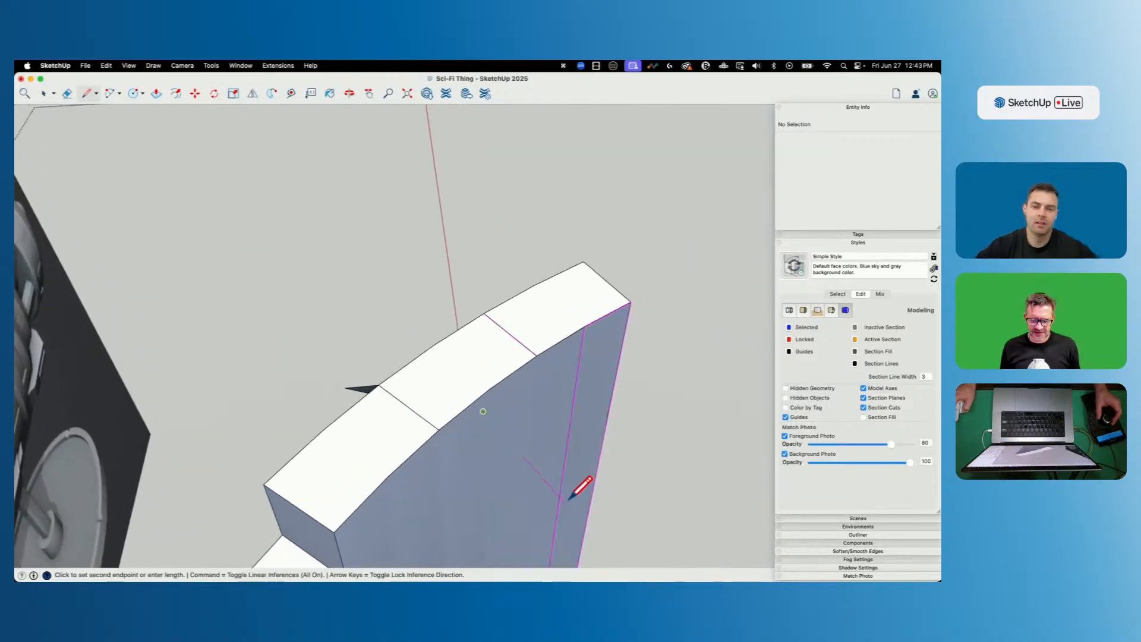
With X-ray display on, outline the V-shaped notch on the inner face with a vertical line, a connecting thickness edge and a diagonal.
key(l)
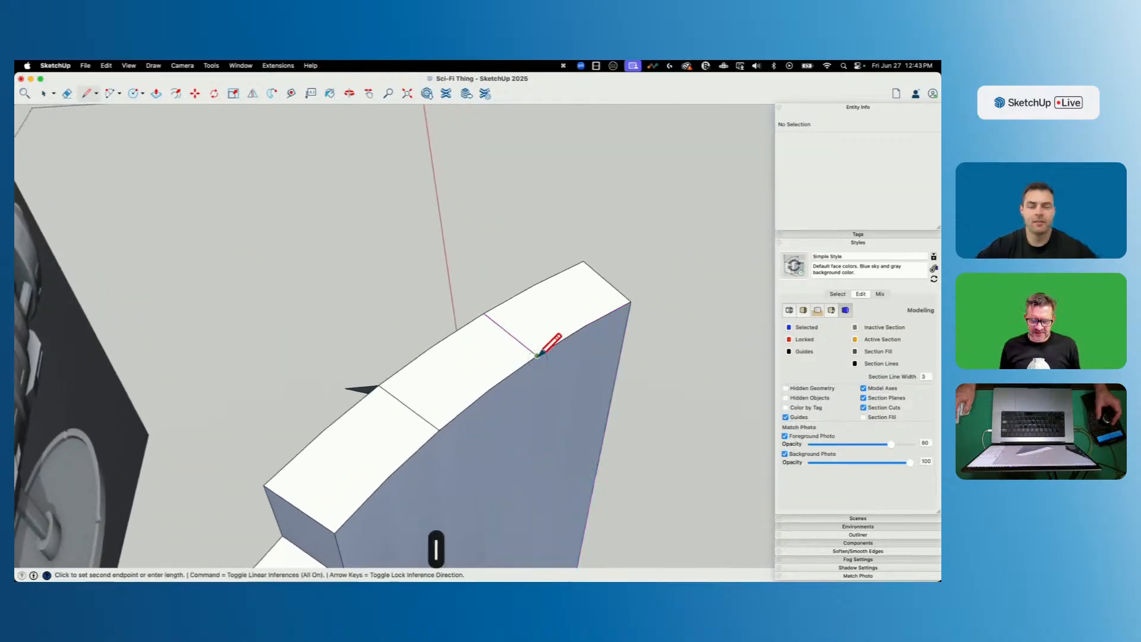
key(x)
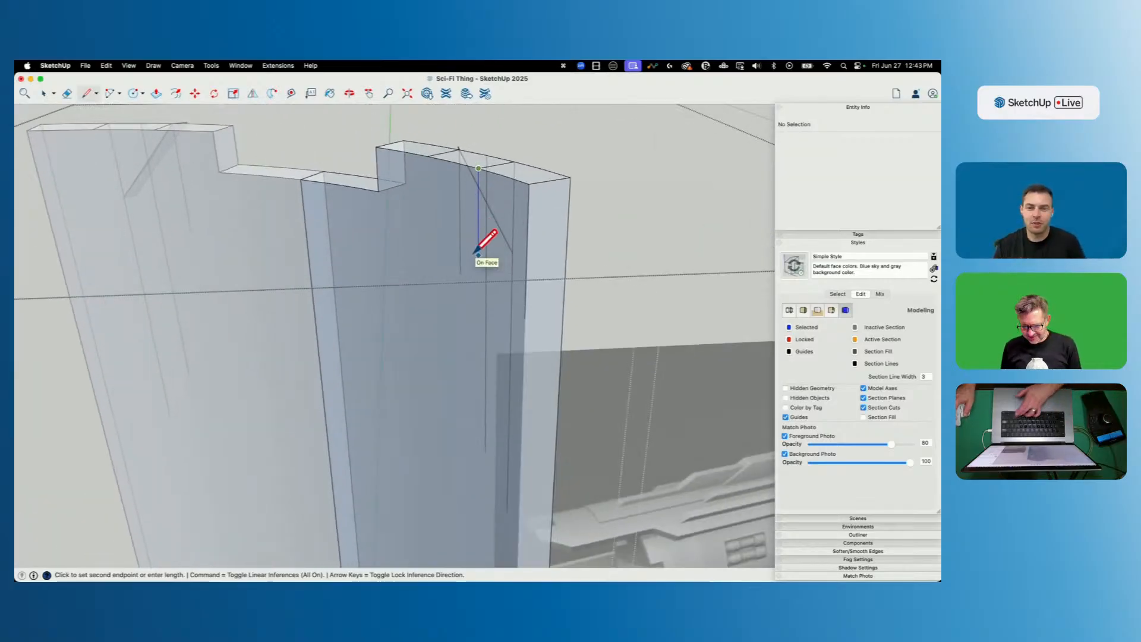
click(478, 256)
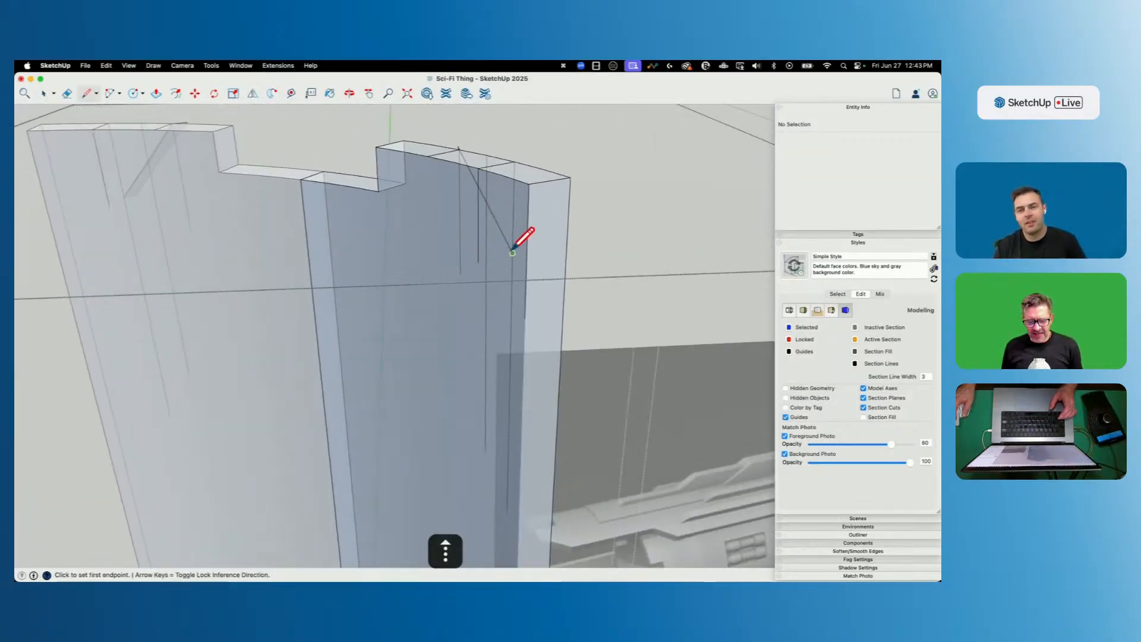
click(512, 253)
click(483, 258)
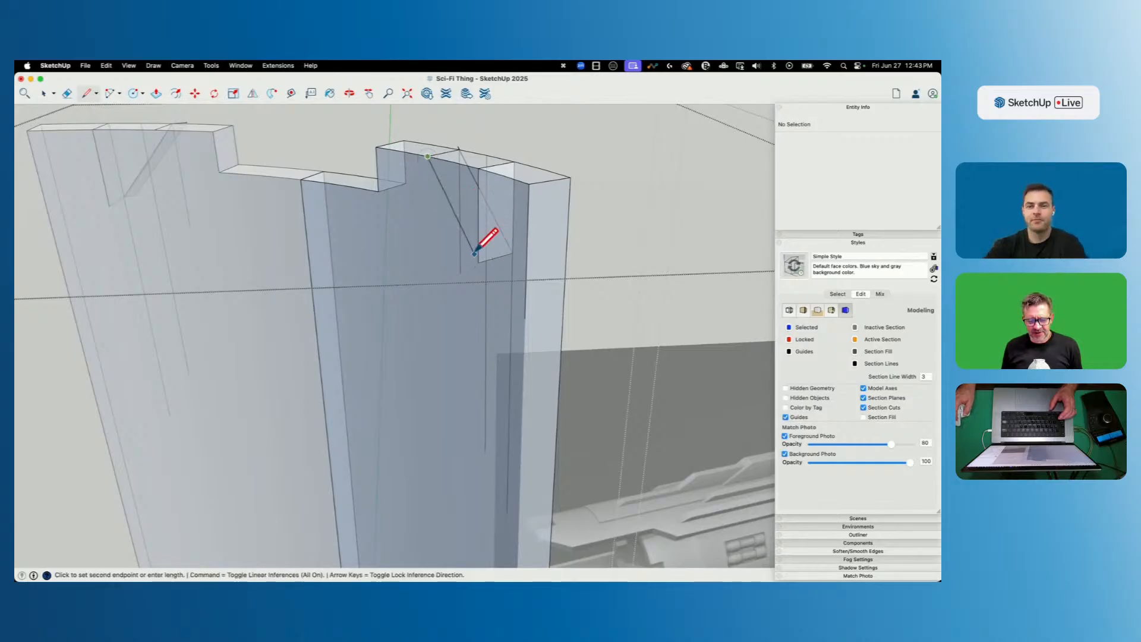
Try to erase the panel's top edges between the two cross lines.
key(e)
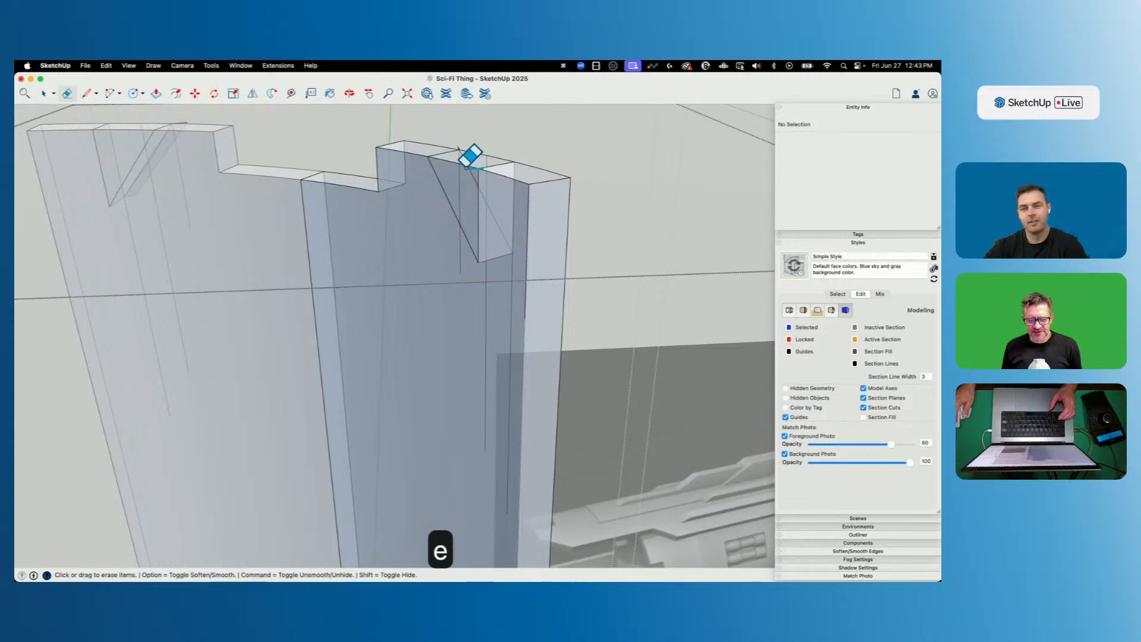
drag(489, 155, 543, 162)
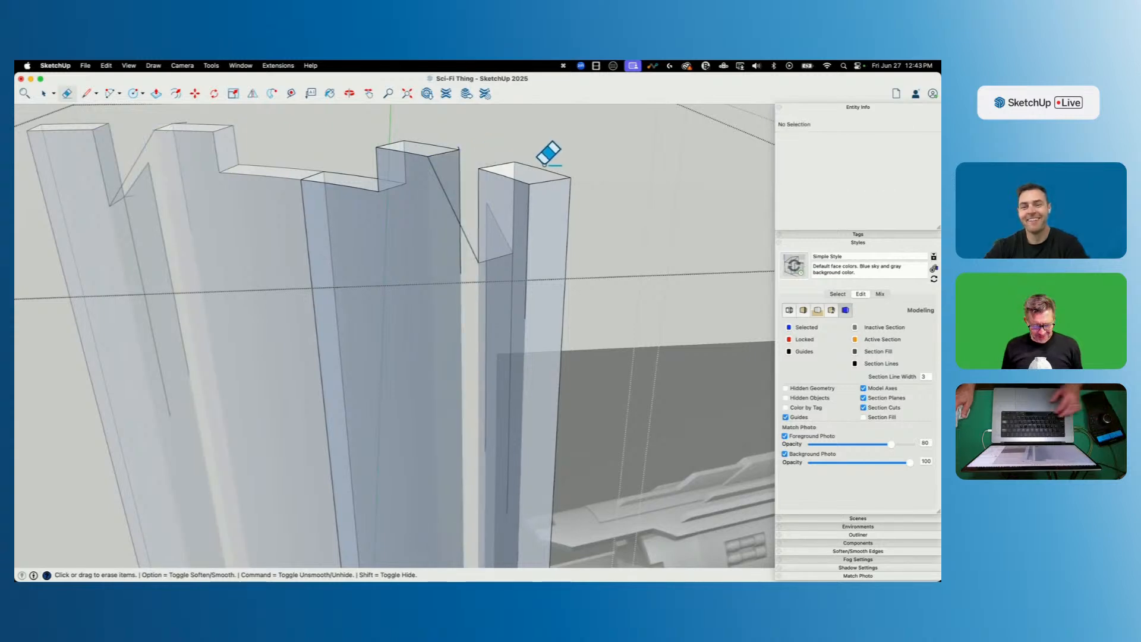
key(super+z)
Turn off X-ray display and intersect the panel's curved inner face containing the V-shaped notch outline with the model.
key(l)
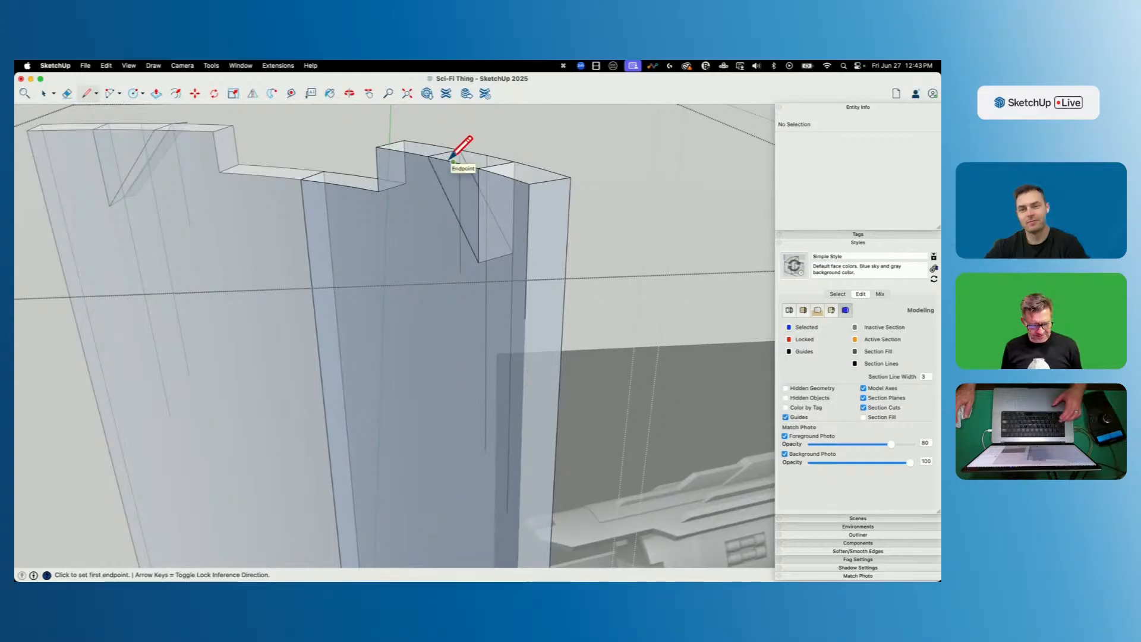
key(x)
key(space)
click(457, 209)
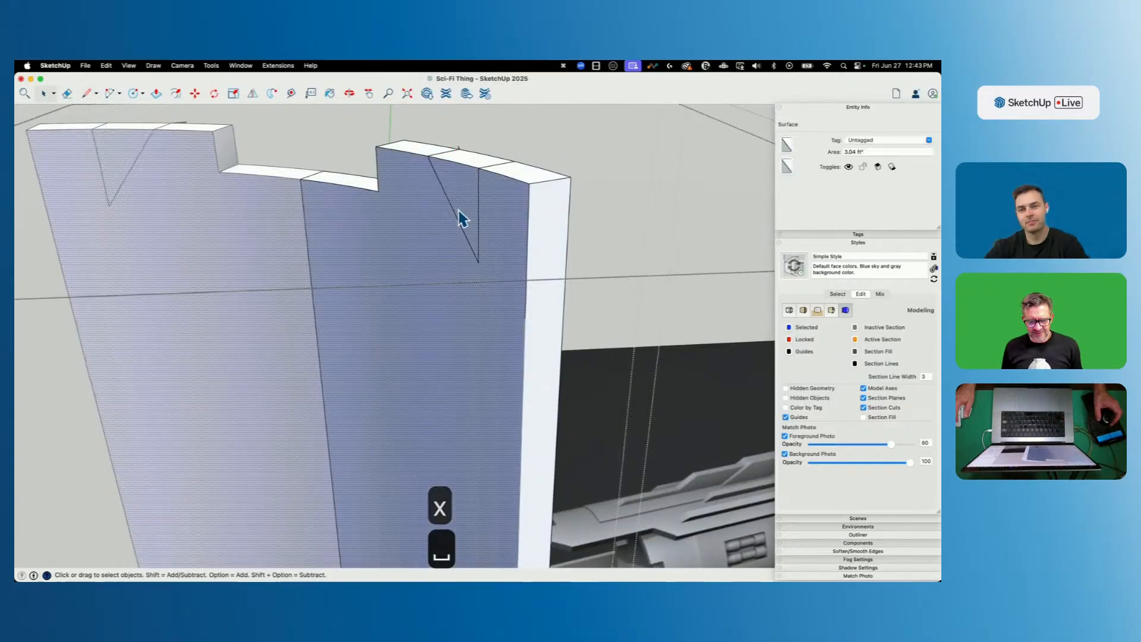
right_click(460, 274)
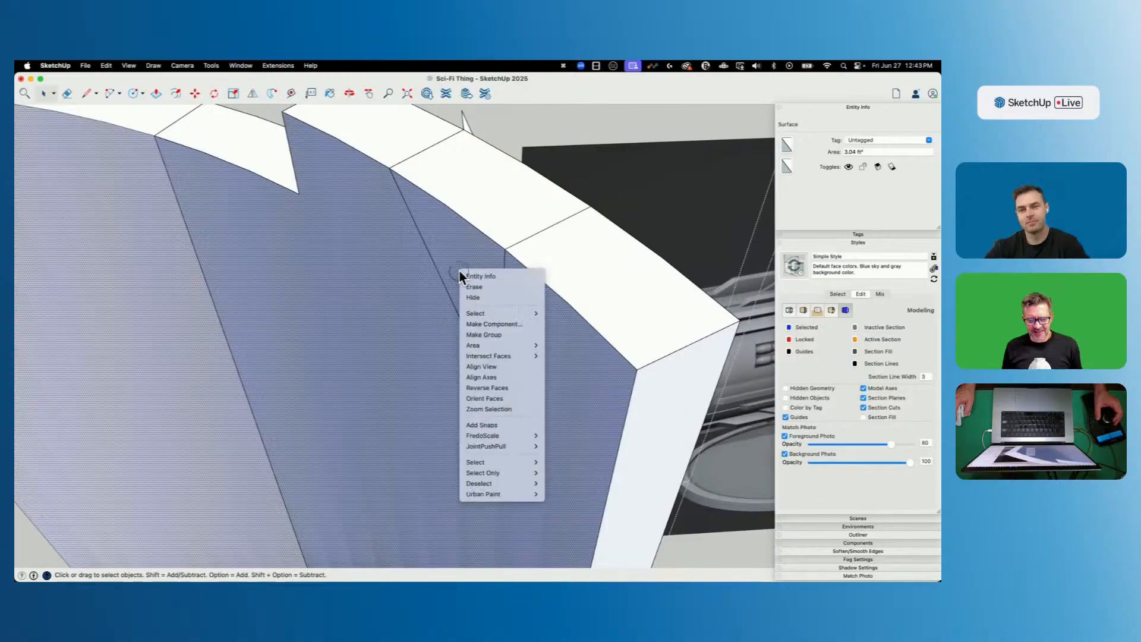
mouse_move(514, 348)
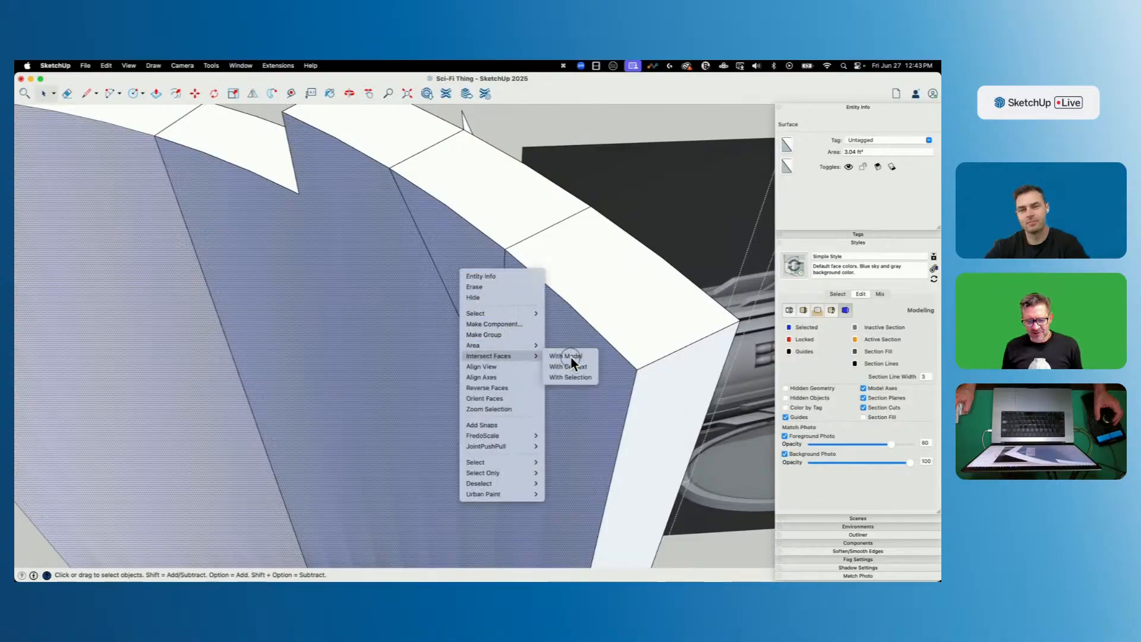
click(571, 357)
click(491, 270)
scroll(434, 288, up, 5)
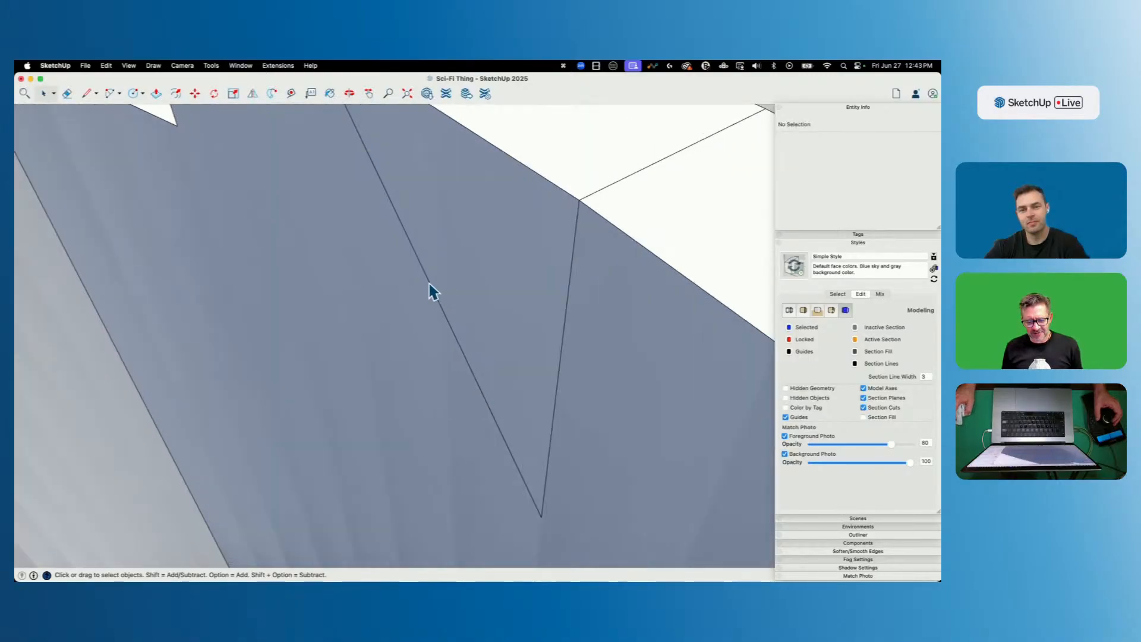
Examine how the notch's diagonal edge lies against the panel's curved inner face, viewed from above and obliquely.
click(432, 286)
scroll(434, 284, up, 3)
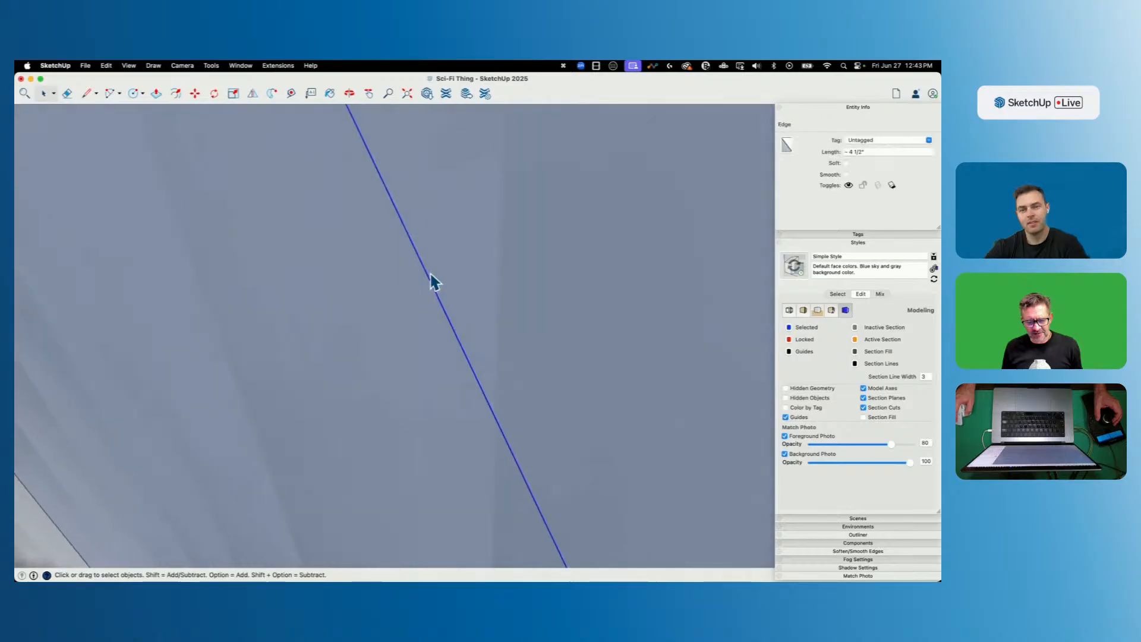
scroll(431, 276, down, 8)
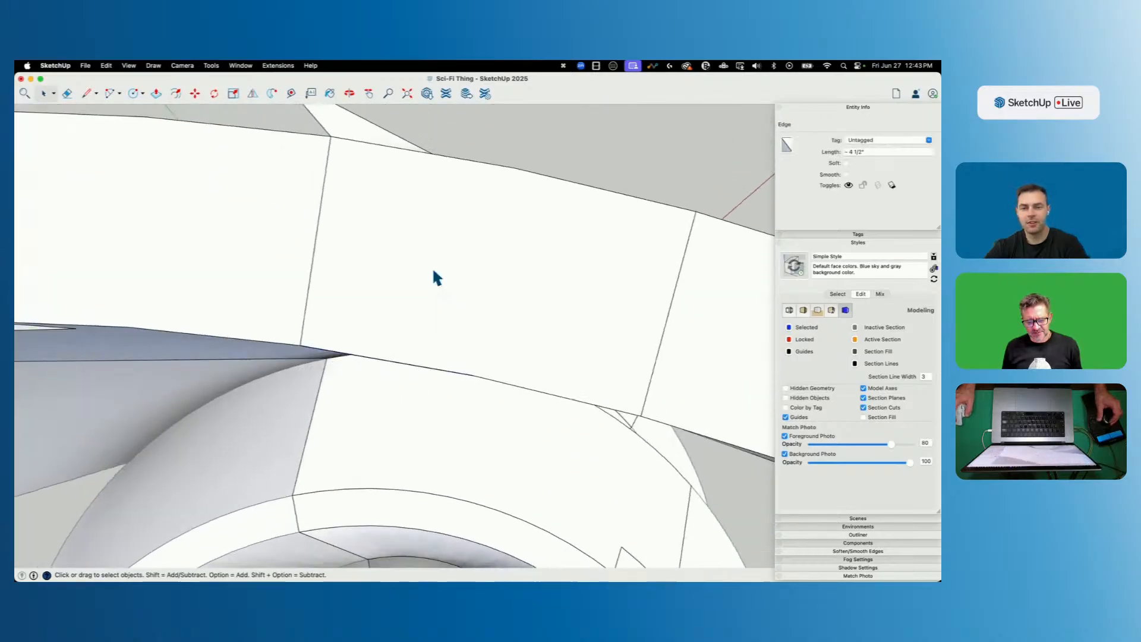
scroll(433, 271, down, 5)
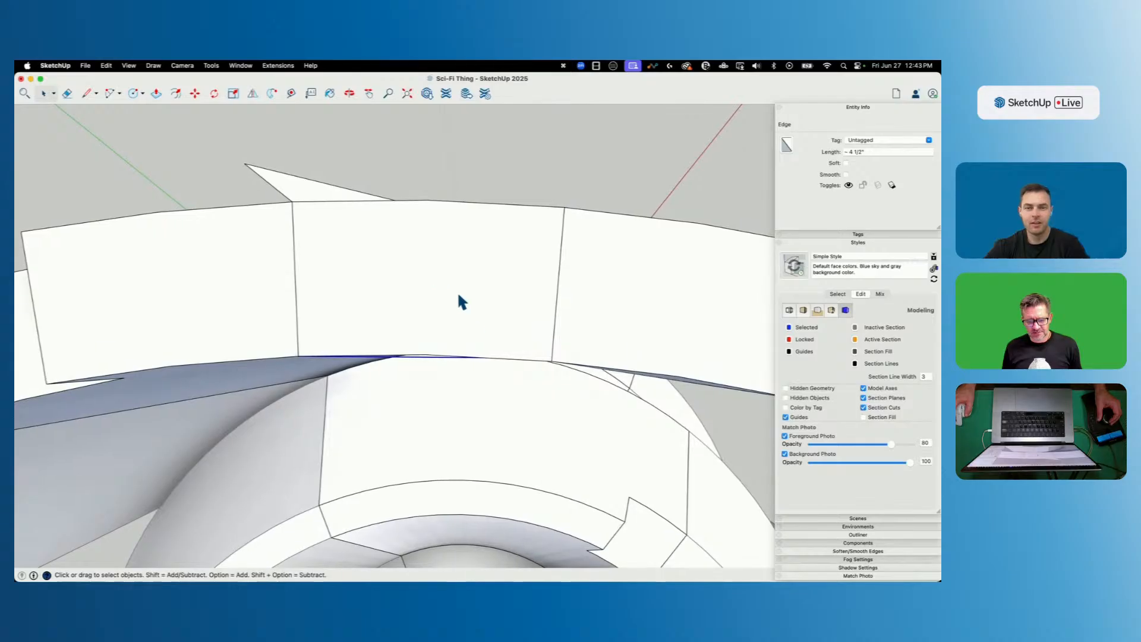
scroll(441, 364, down, 5)
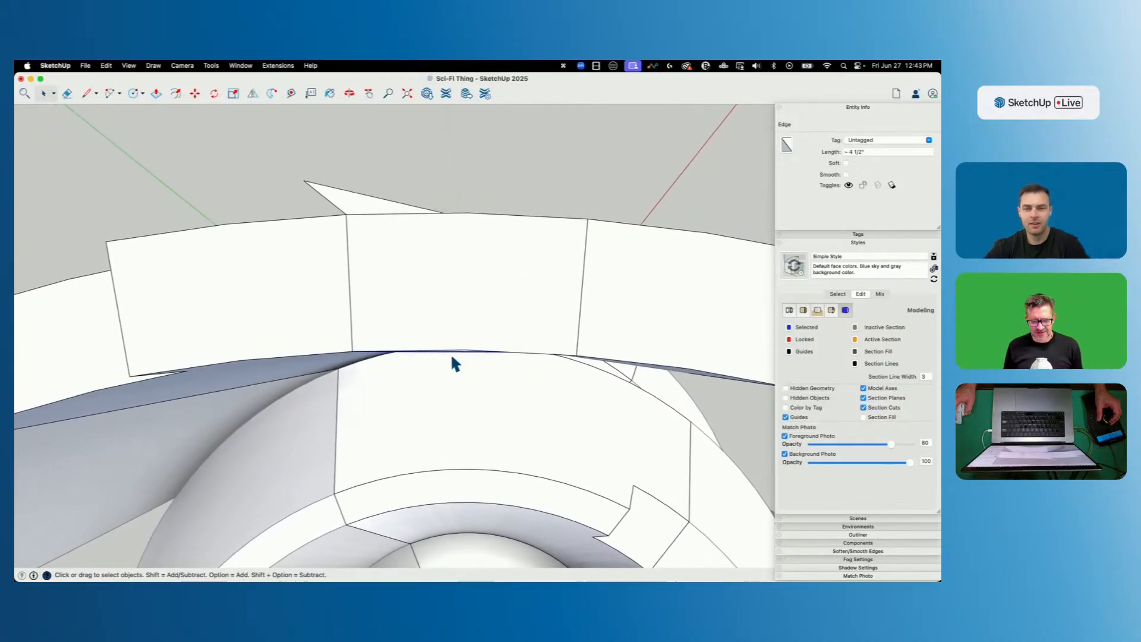
middle_drag(459, 354, 461, 349)
key(l)
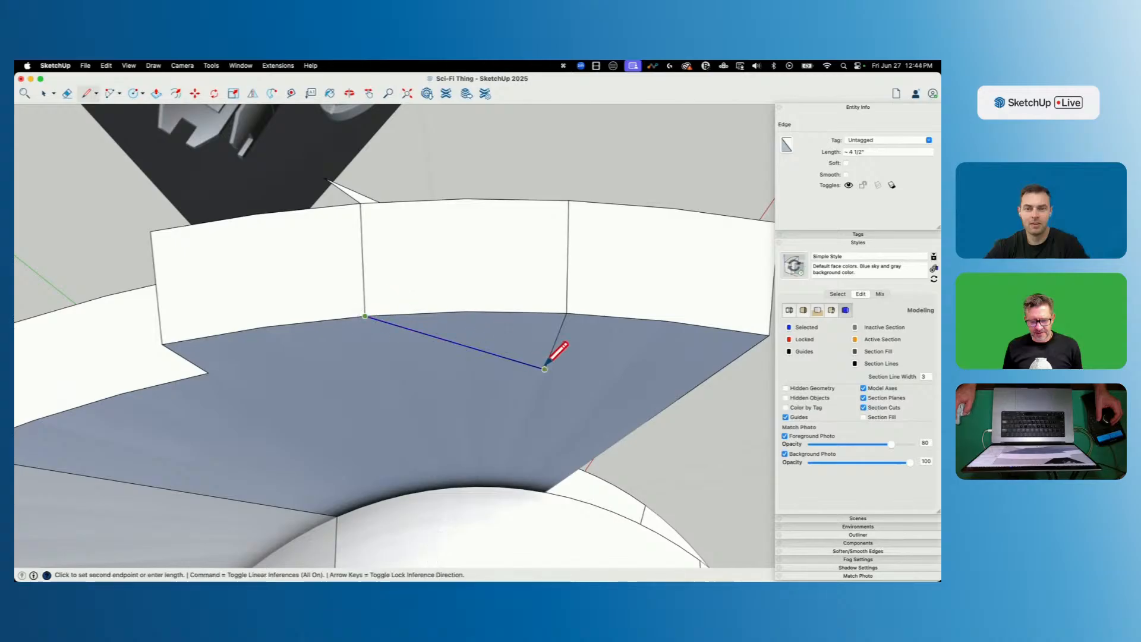
key(space)
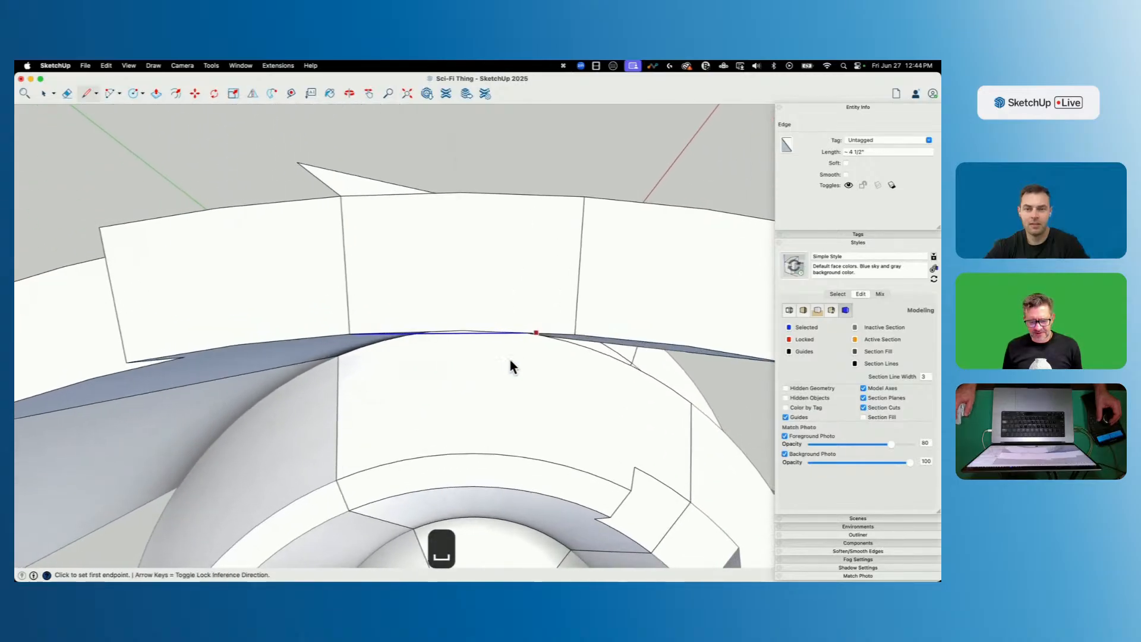
middle_drag(497, 356, 454, 295)
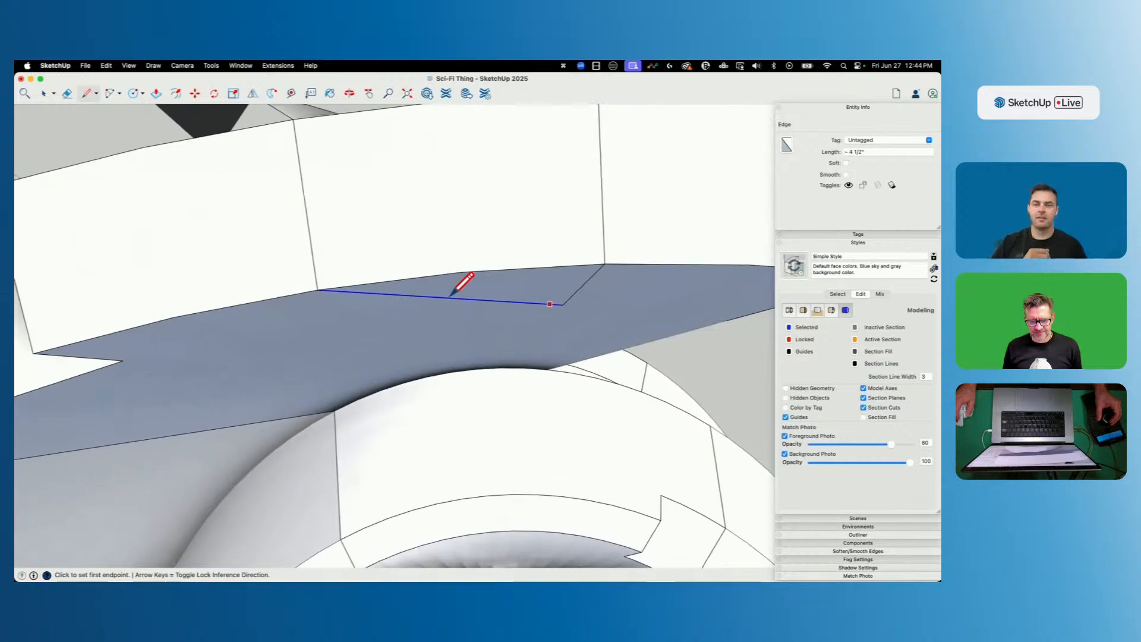
key(l)
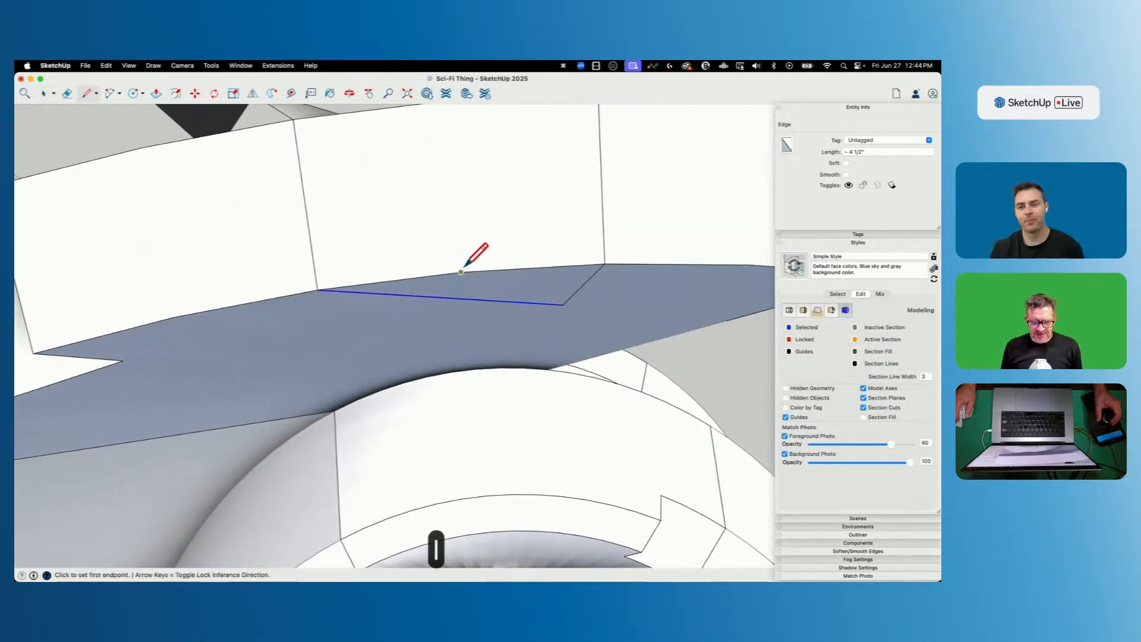
key(space)
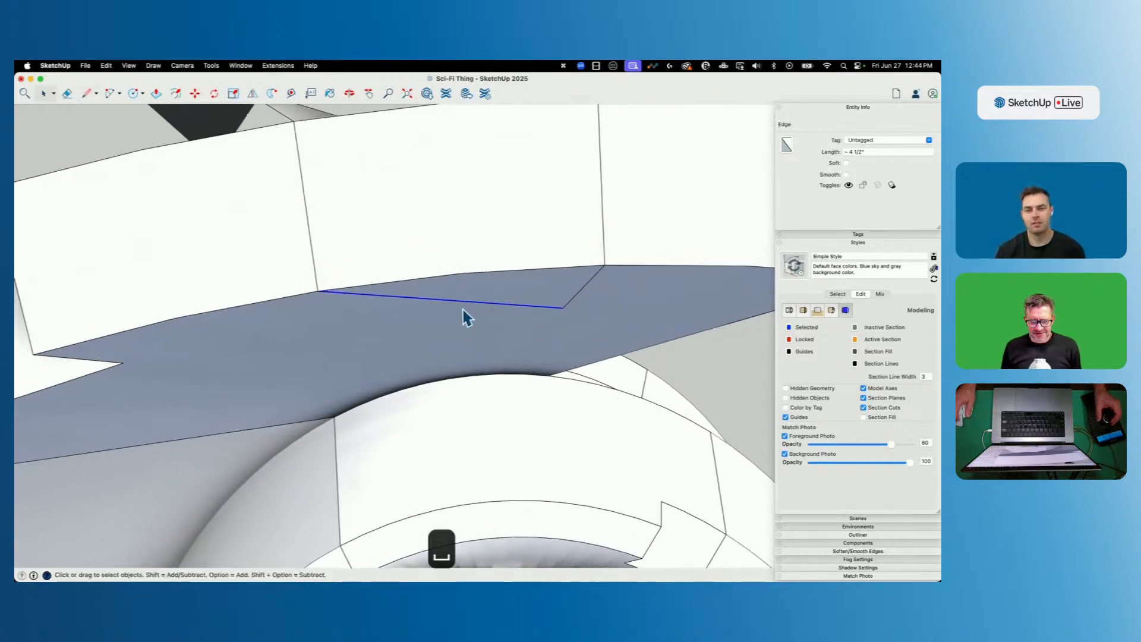
Try to draw a line from the notch's lower corner across the panel's curved face.
mouse_move(479, 255)
middle_down()
mouse_move(548, 370)
mouse_move(542, 380)
middle_up()
key(l)
click(546, 375)
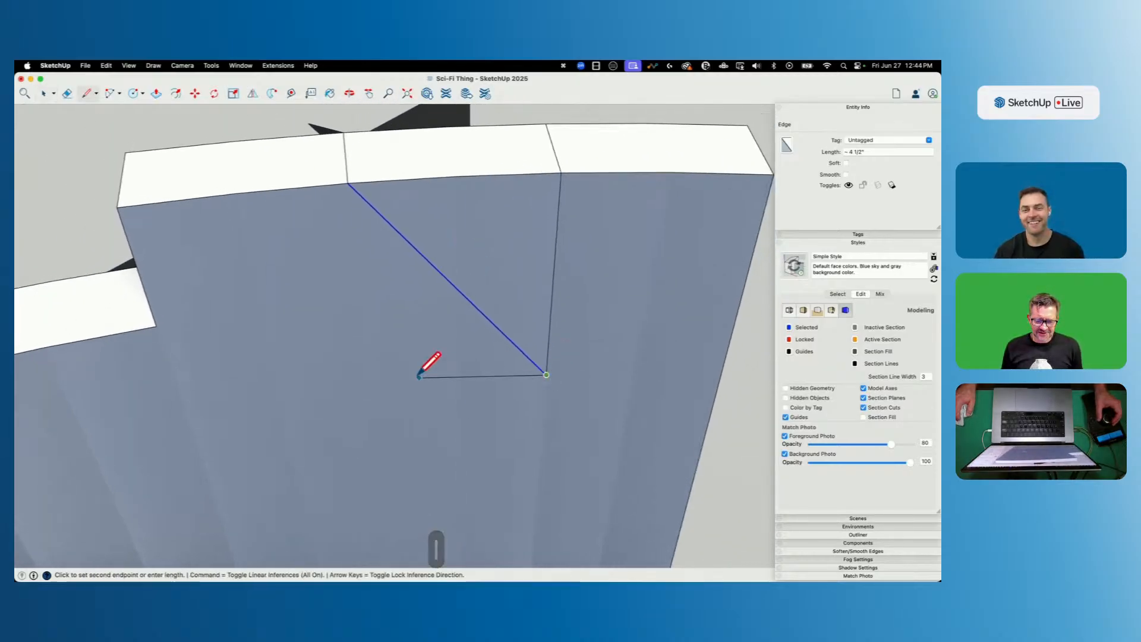
key(shift)
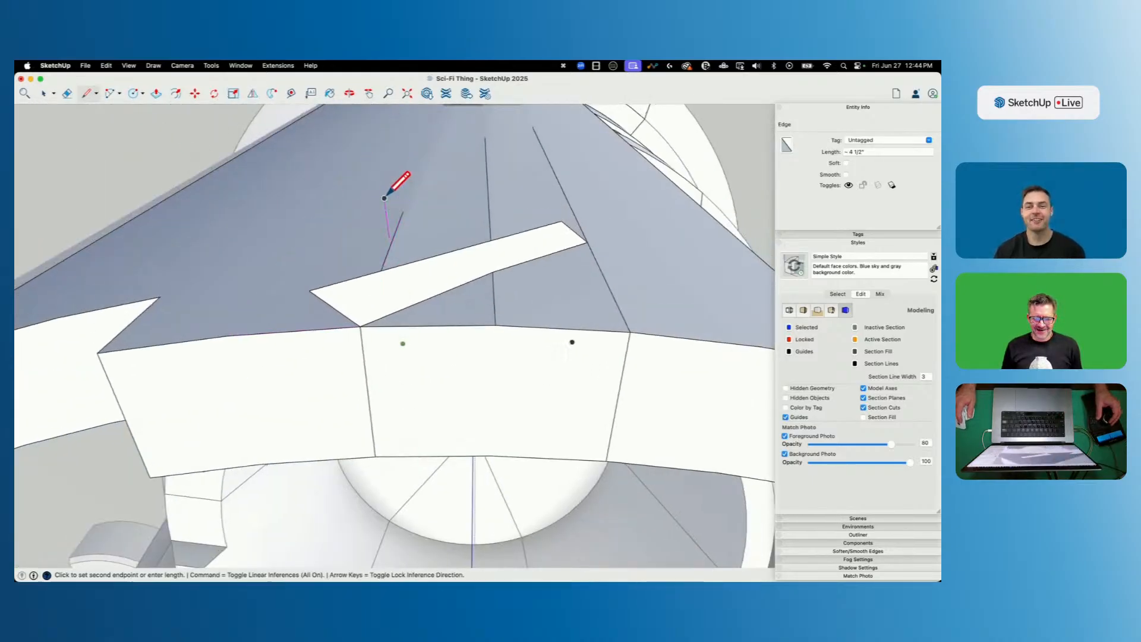
key(space)
Try to erase the line at the notch's lower corner and the adjacent cross line on the panel's top face.
key(e)
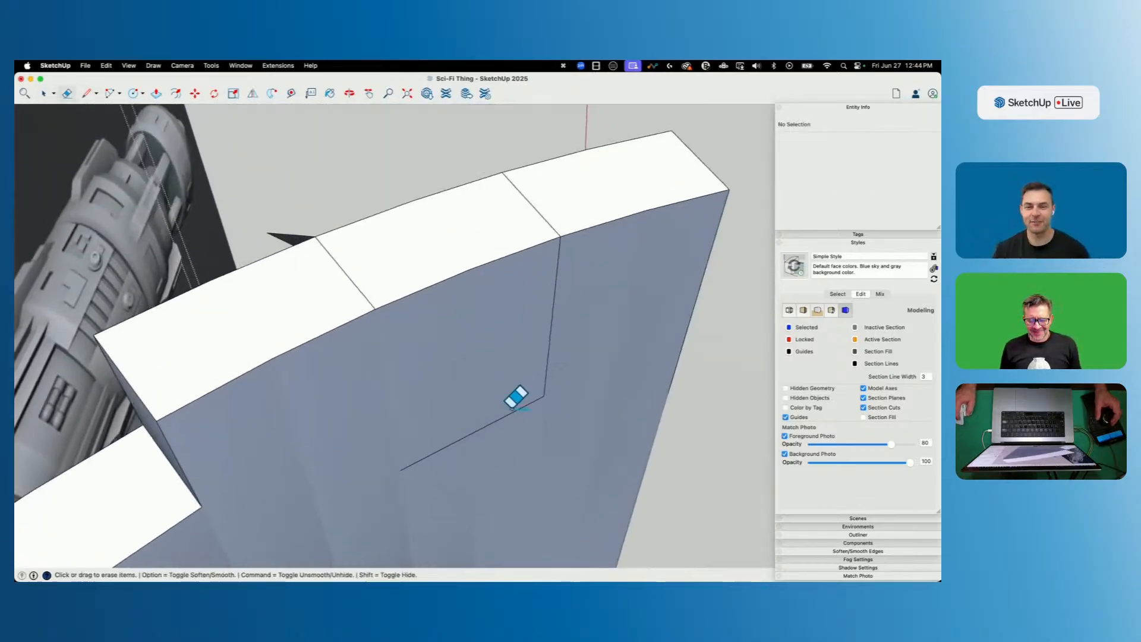
drag(535, 215, 564, 254)
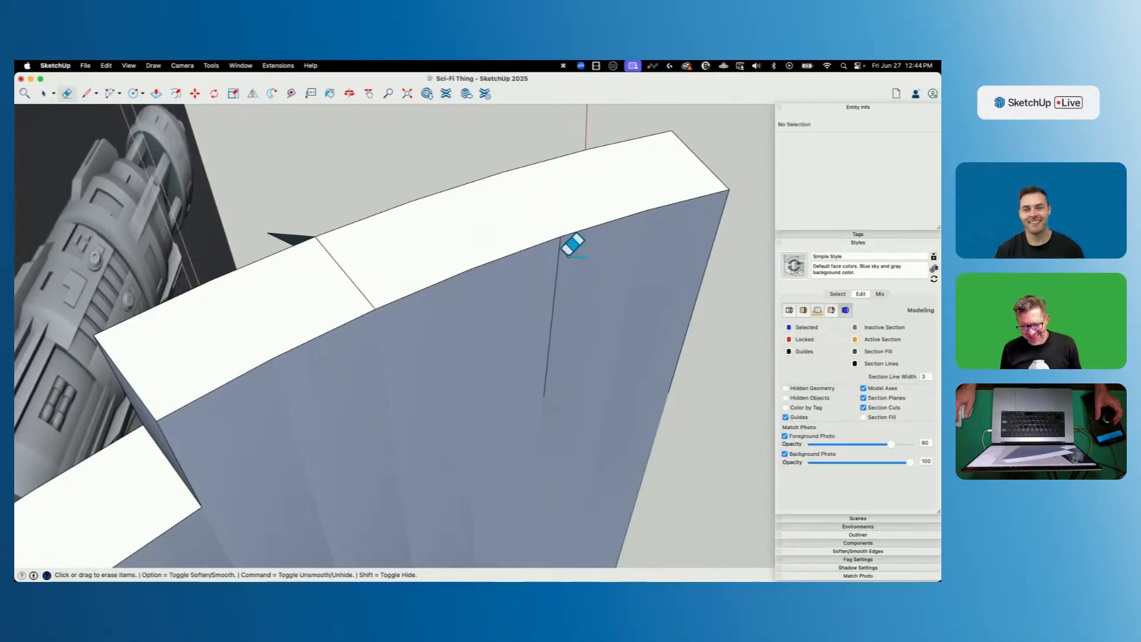
click(562, 252)
Undo the notch edits, removing the cross lines and the diagonal strip so only the vertical notch guide lines remain on the panel.
key(super+z)
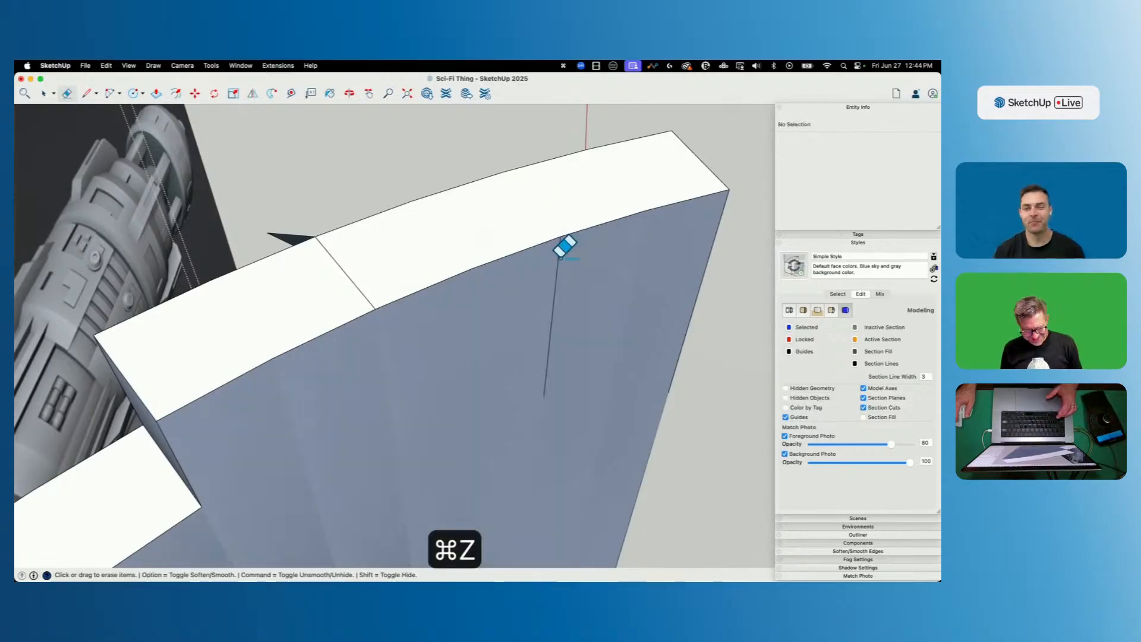
key(alt)
mouse_move(243, 307)
middle_down()
mouse_move(314, 357)
mouse_move(456, 297)
middle_up()
key(super+z)
key(super+z)
key(super+z)
key(super+z)
key(super+z)
key(super+z)
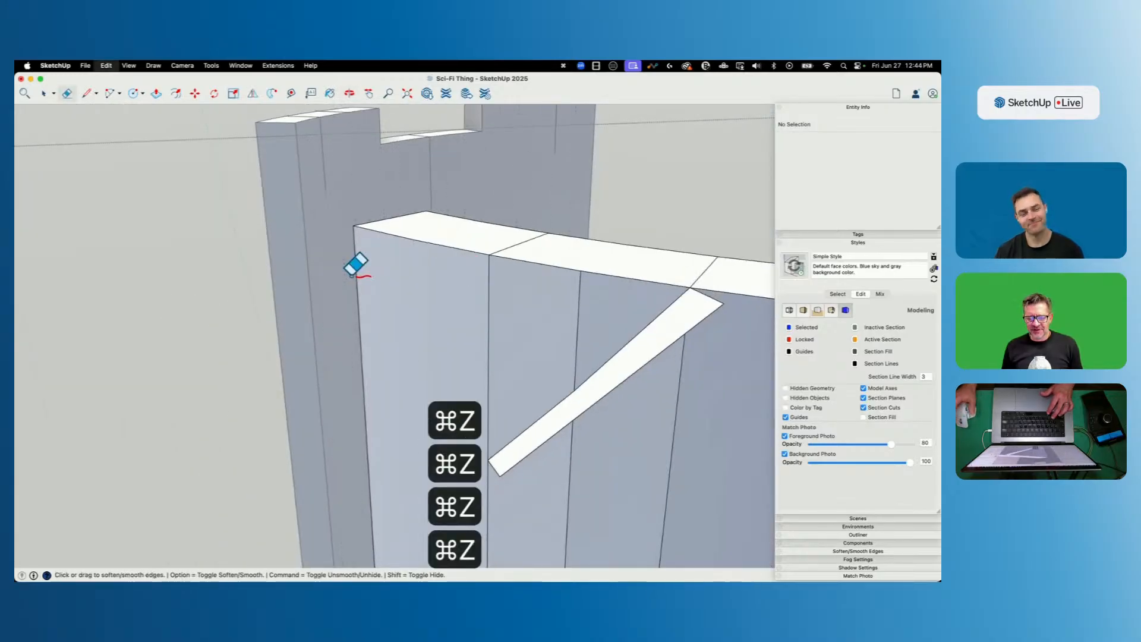
key(super+z)
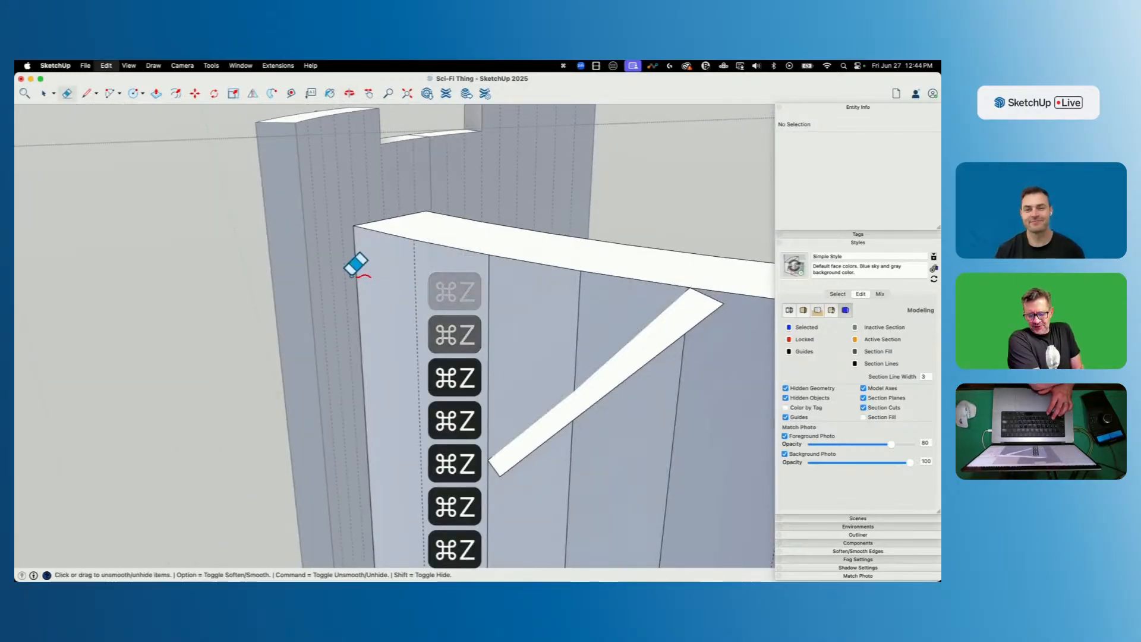
key(super)
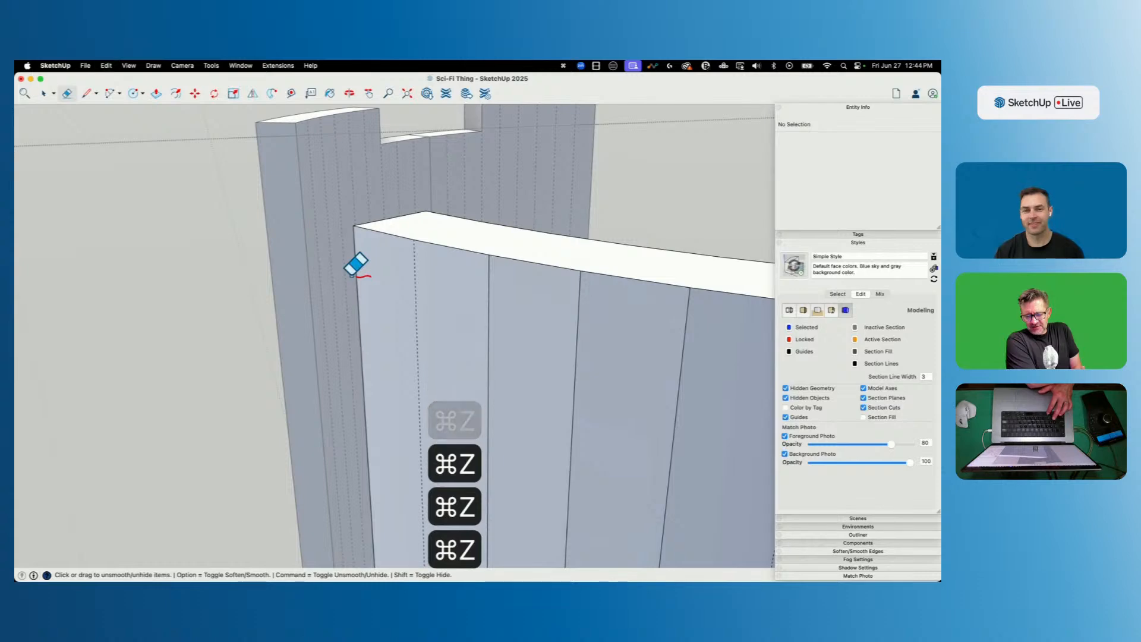
key(space)
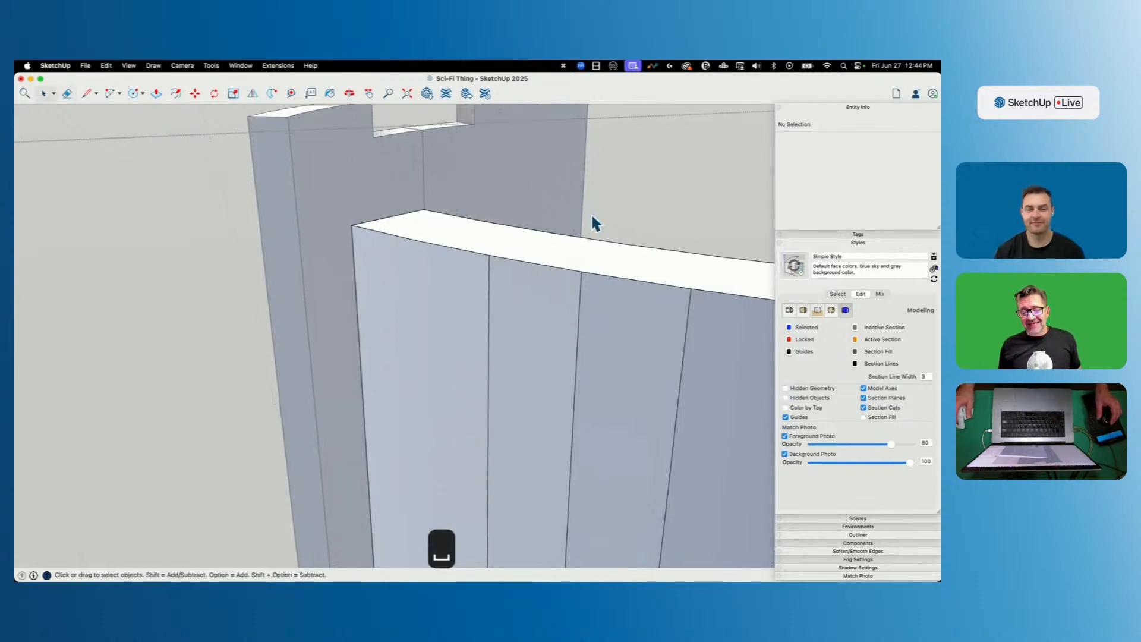
Draw two lines across the panel's top face, one at each of the two outer vertical notch guide lines.
key(l)
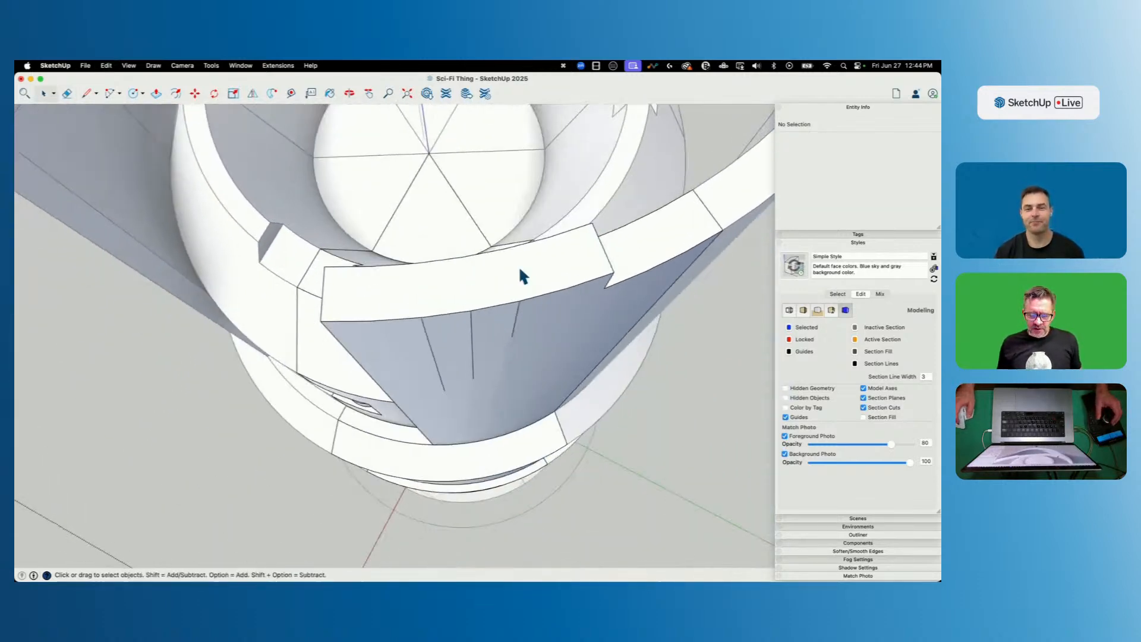
key(space)
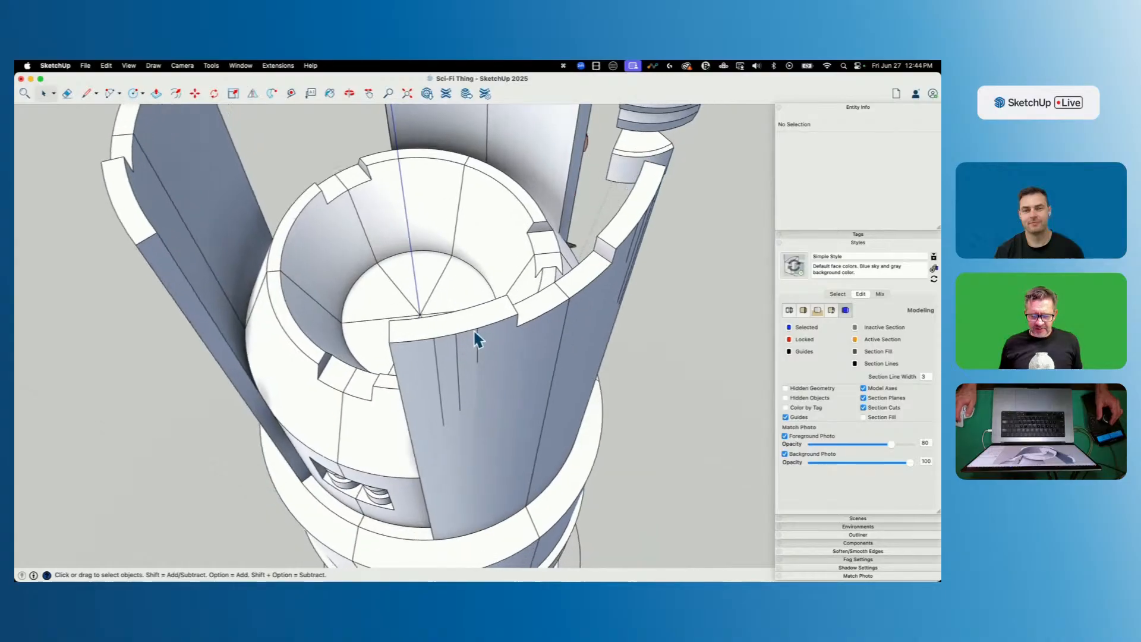
key(l)
click(548, 272)
click(531, 228)
key(l)
click(462, 292)
click(453, 246)
key(space)
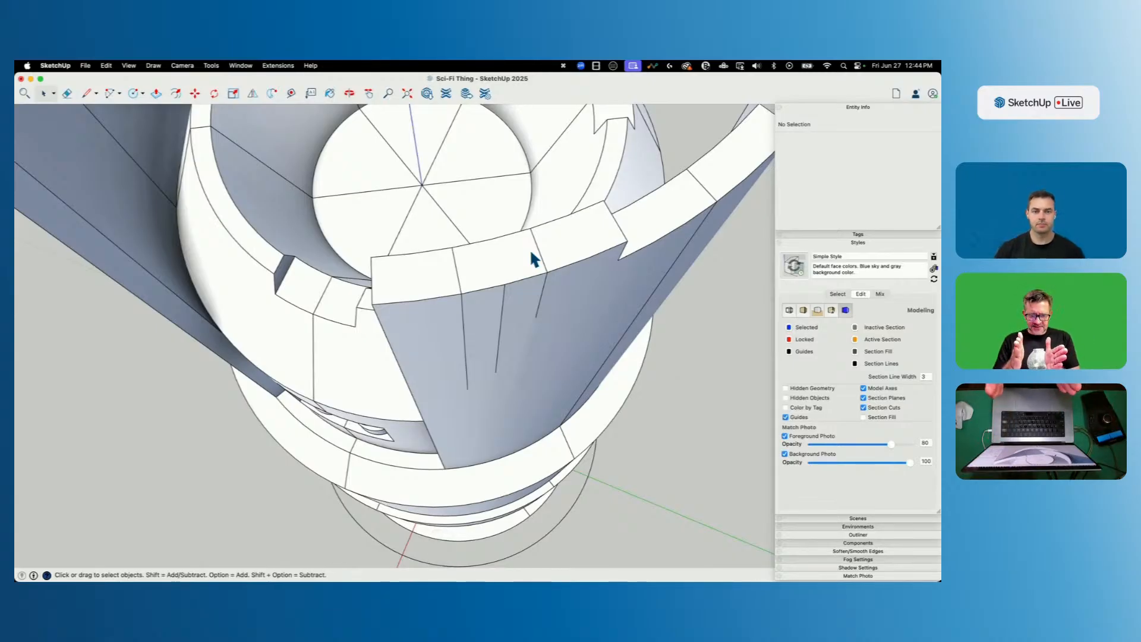
Extend both top cross lines in the same direction beyond the panel's inner and outer faces.
key(l)
click(464, 288)
mouse_move(465, 288)
middle_down()
mouse_move(492, 280)
mouse_move(498, 315)
mouse_move(536, 346)
middle_up()
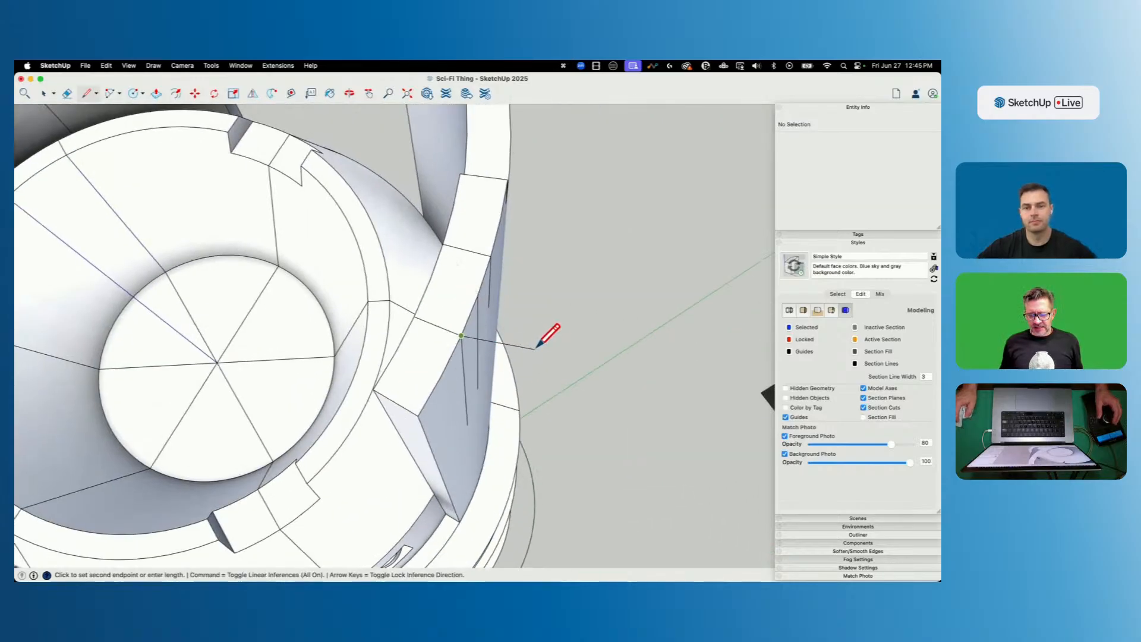
click(553, 373)
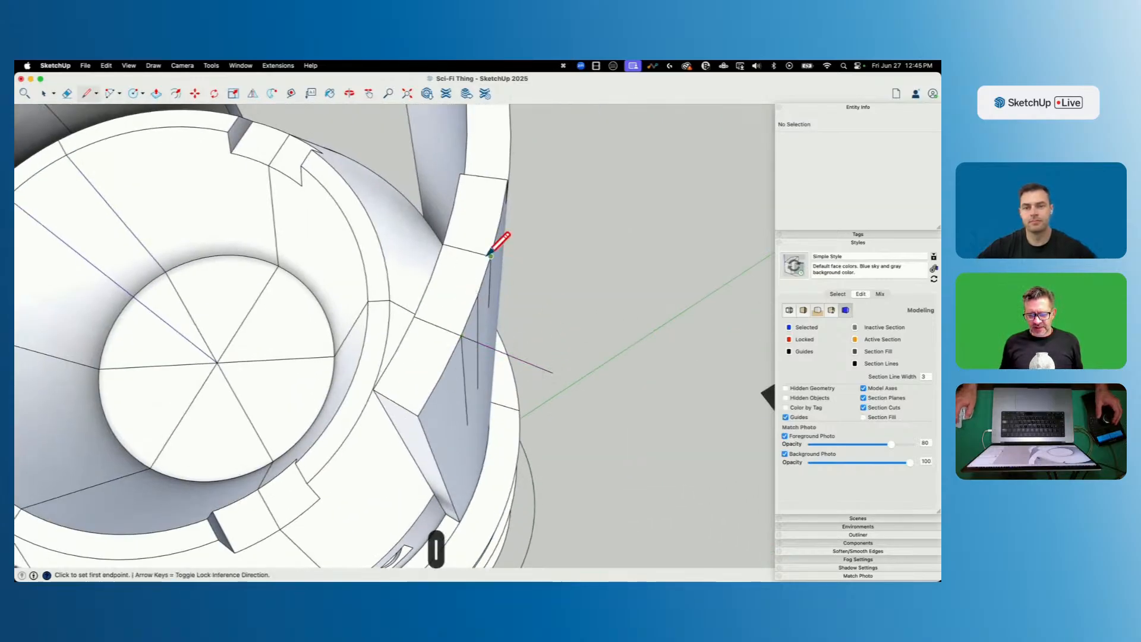
click(571, 277)
click(491, 256)
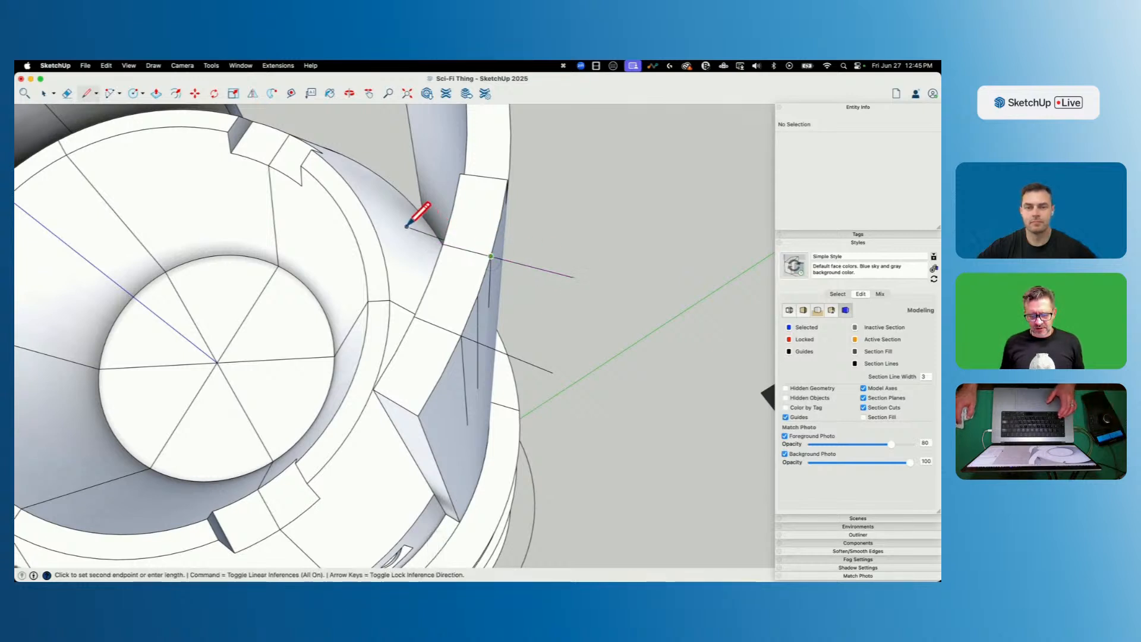
click(404, 234)
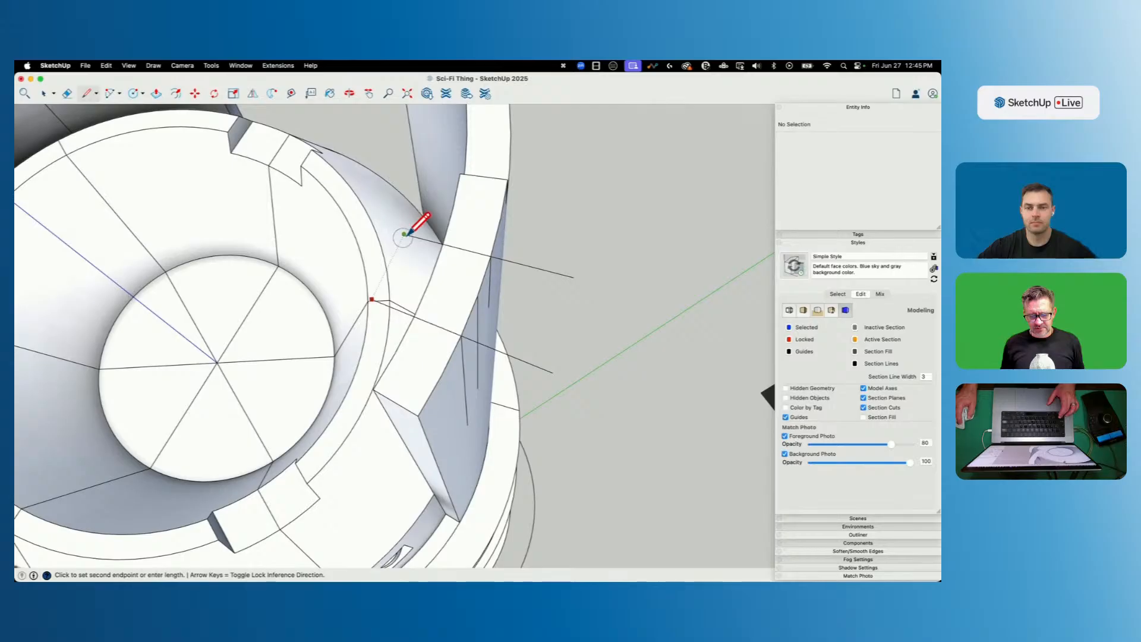
key(space)
middle_drag(587, 308, 521, 213)
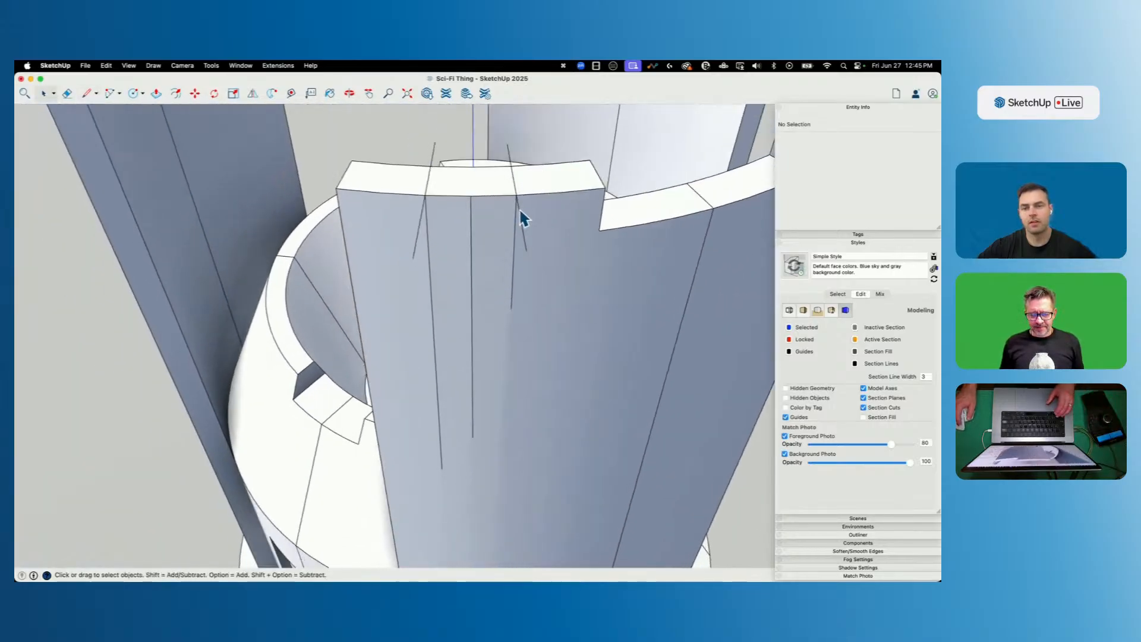
click(520, 212)
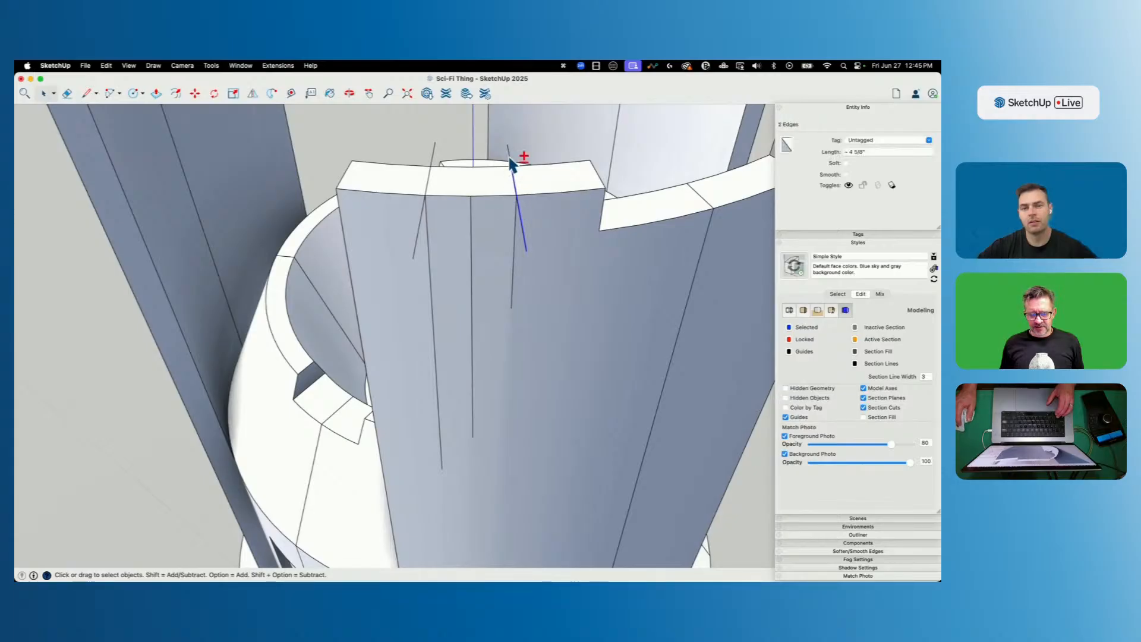
key(m)
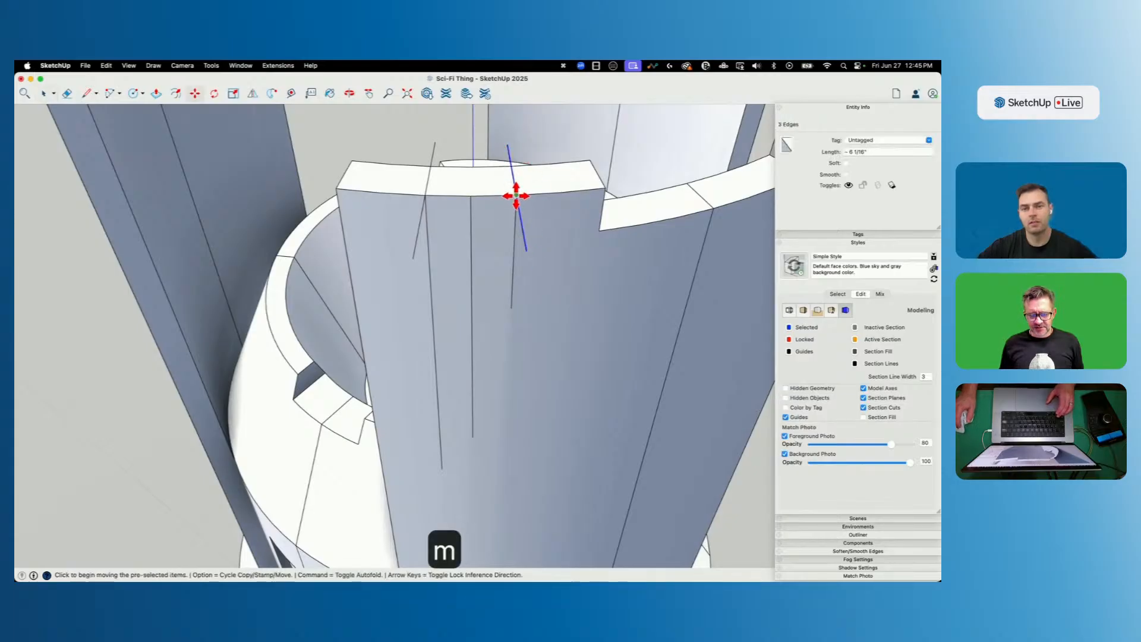
key(space)
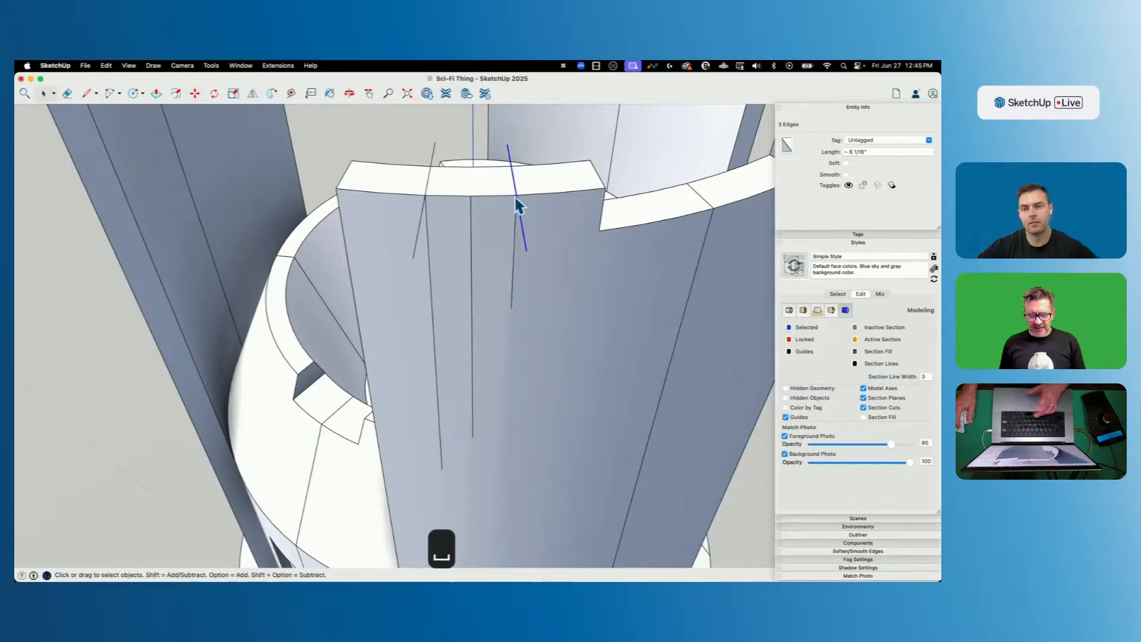
Copy the cross line at one outer notch guide straight down along that guide on the panel's outer face.
click(424, 205)
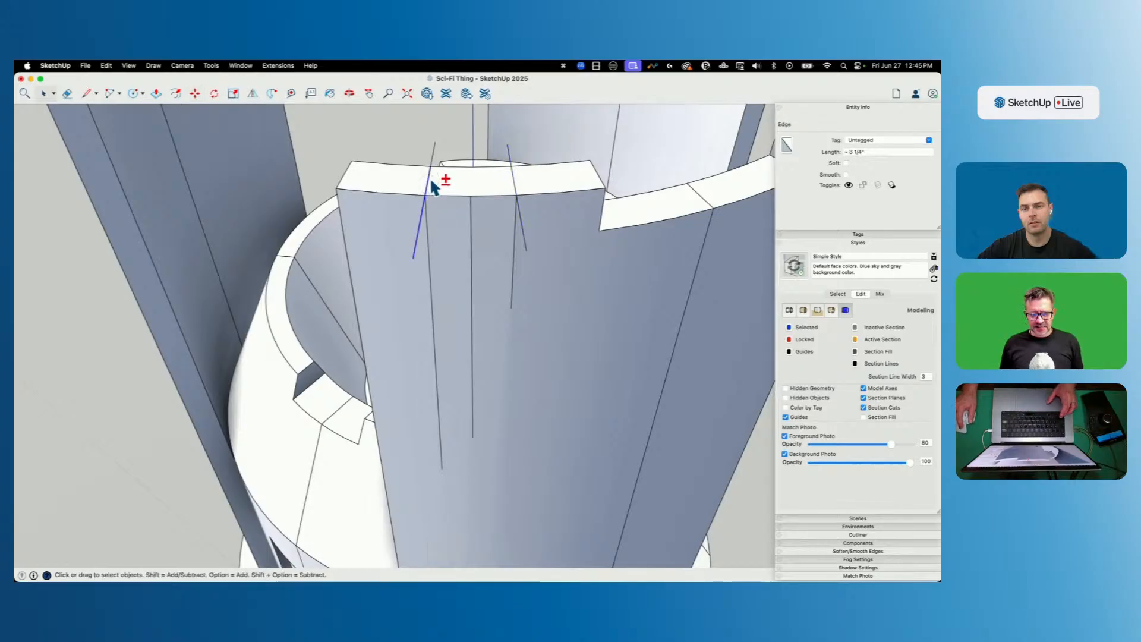
key(m)
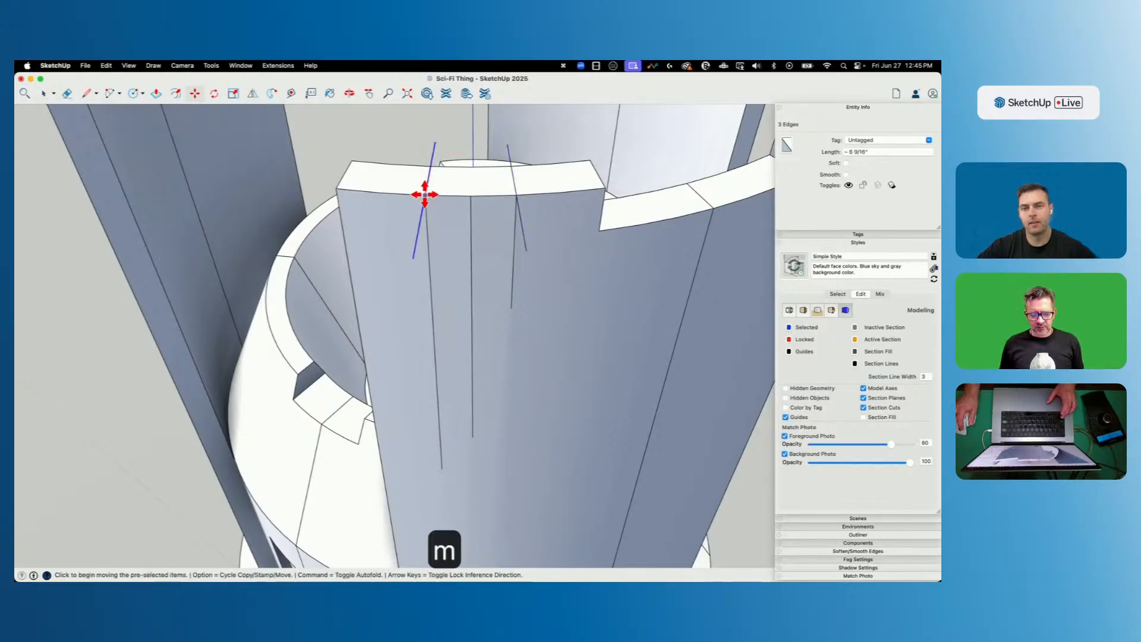
click(424, 194)
key(alt)
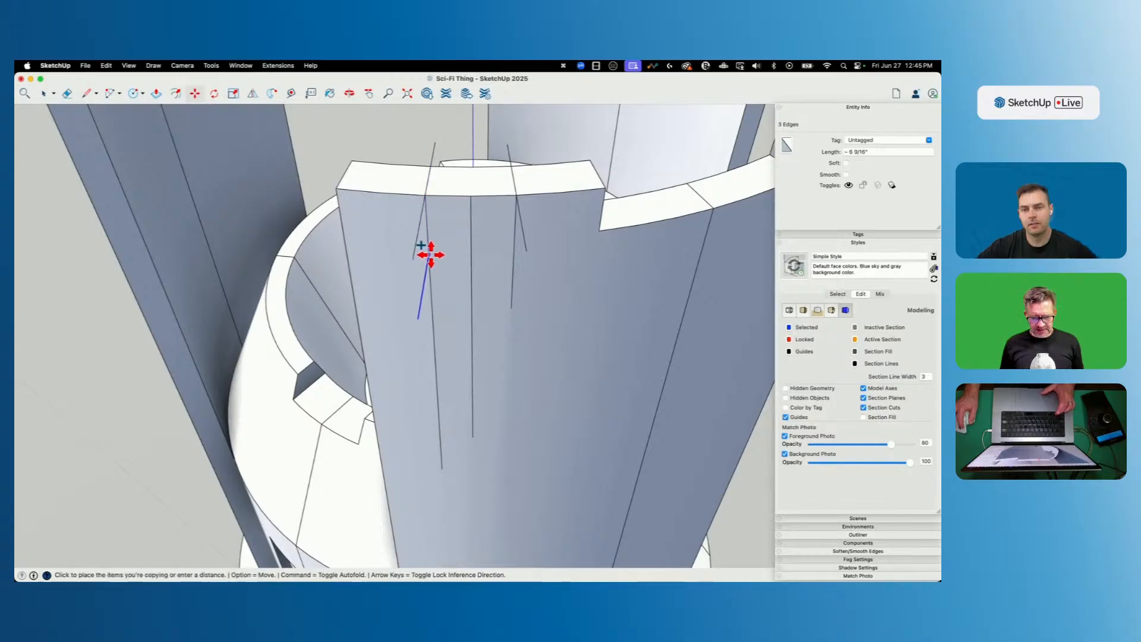
scroll(431, 265, down, 5)
middle_drag(431, 265, 444, 210)
scroll(457, 210, up, 4)
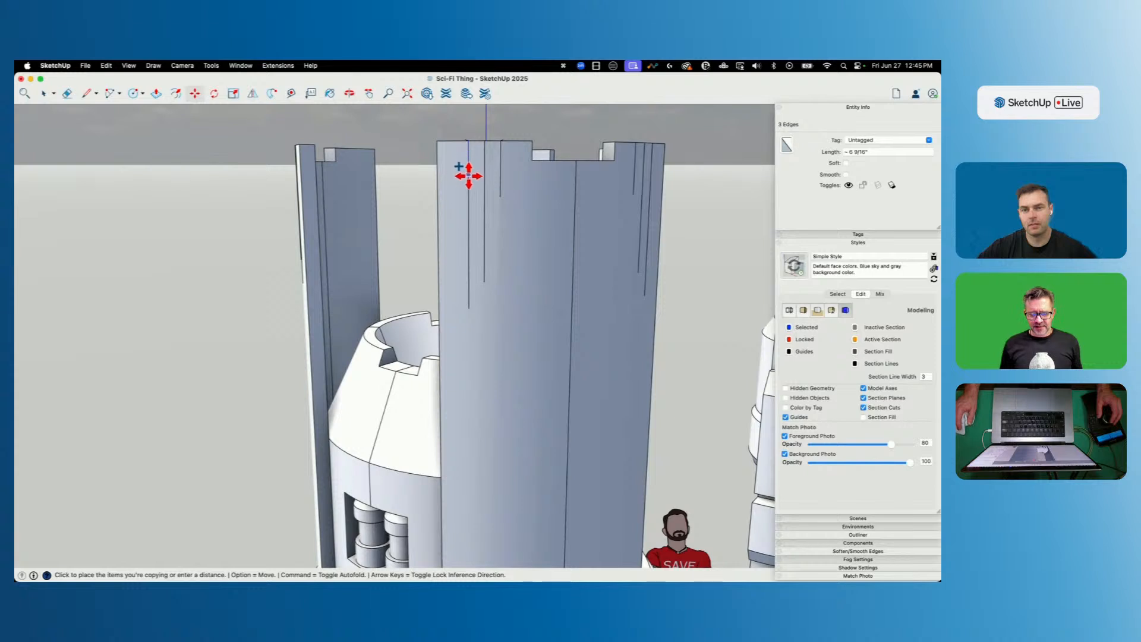
click(468, 182)
Connect the outer ends of the two top cross lines and the lowered copy with lines to form a triangle.
key(l)
middle_drag(518, 160, 492, 181)
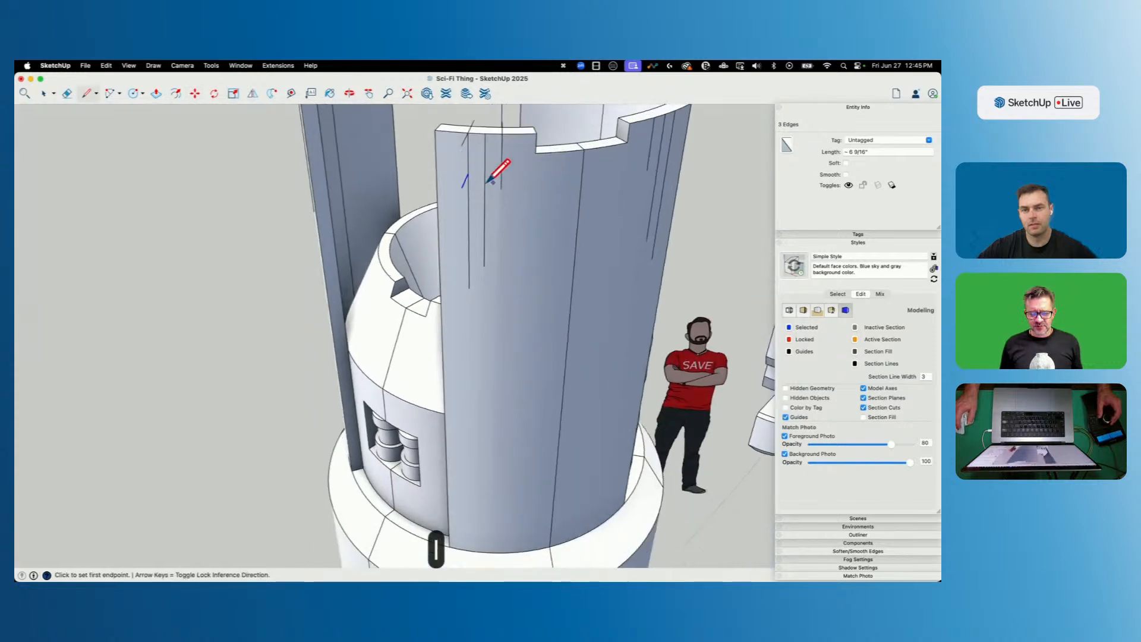
click(462, 187)
middle_drag(504, 148, 482, 158)
key(l)
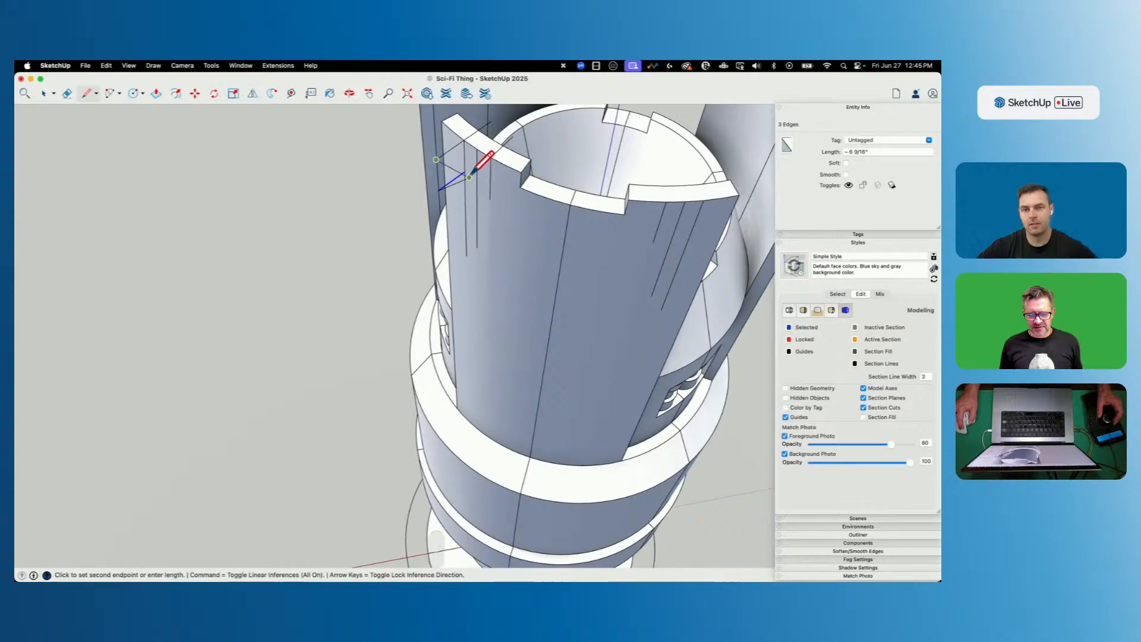
click(435, 159)
key(l)
key(l)
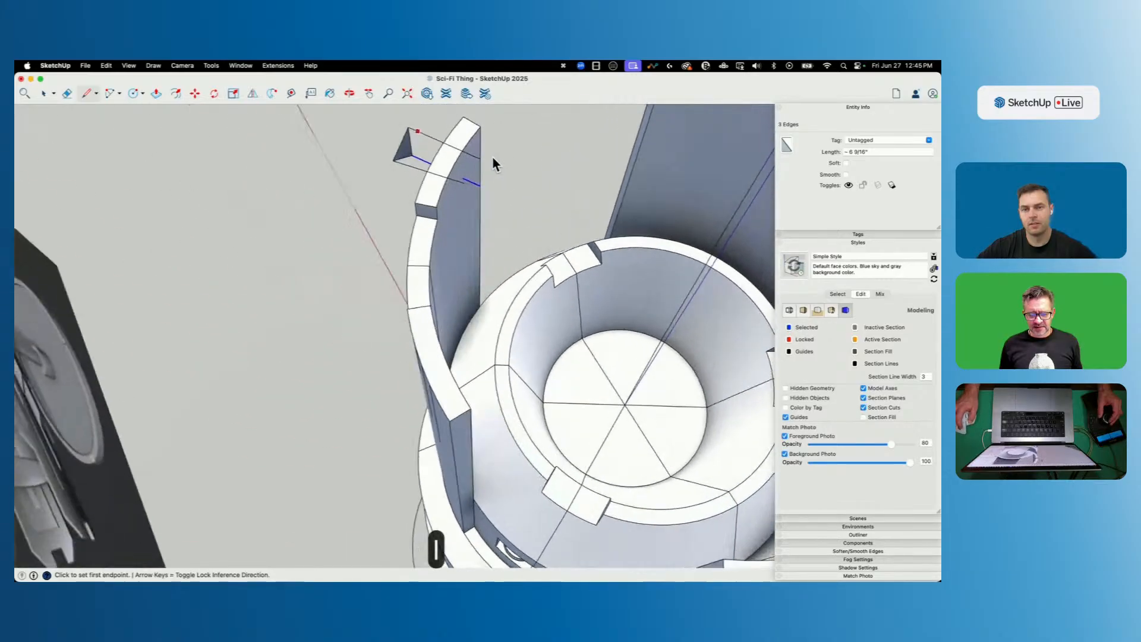
Connect the inner ends of the three cross lines to form the matching triangle and faces of the notch wedge.
click(475, 188)
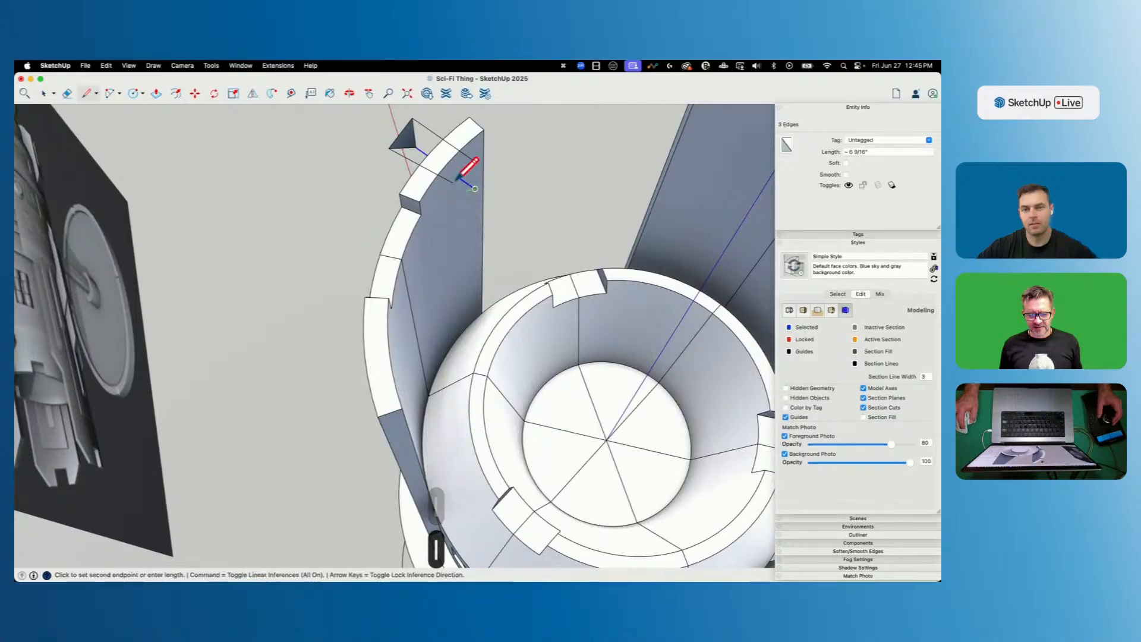
key(l)
click(475, 187)
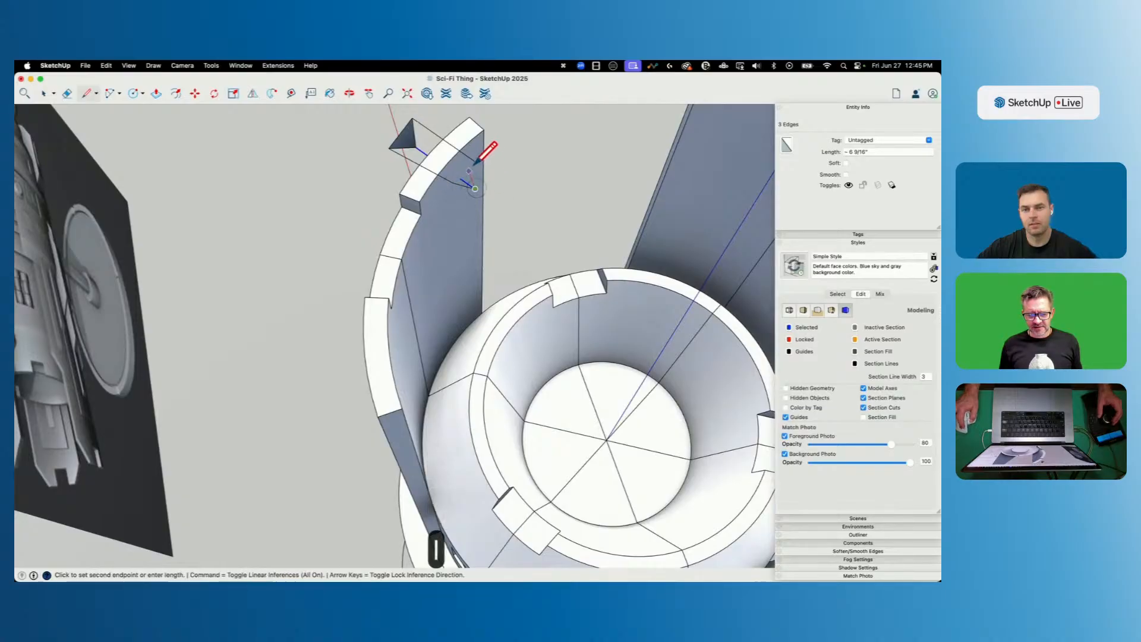
click(474, 160)
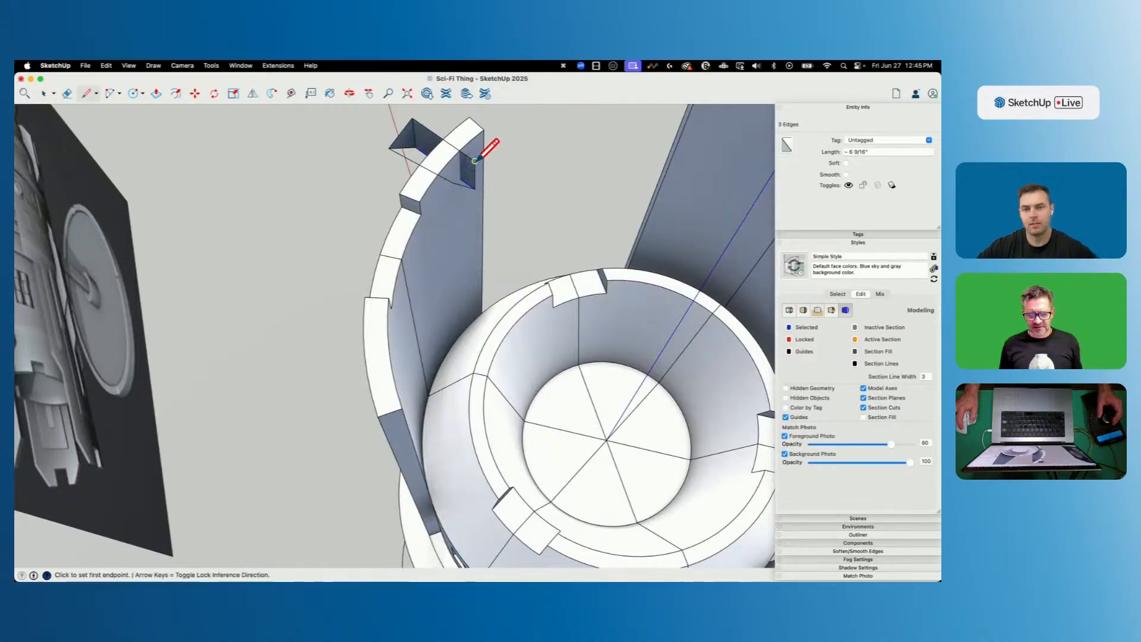
click(453, 184)
key(space)
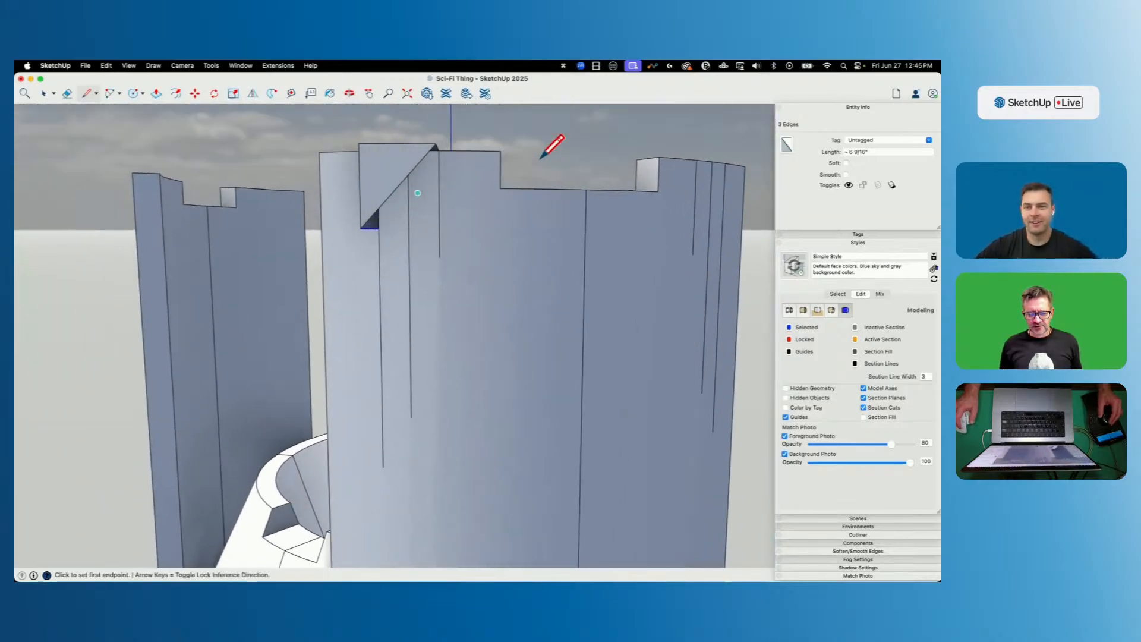
Select all connected wedge geometry, make it a group, and open that group for editing in isolation.
key(space)
key(space)
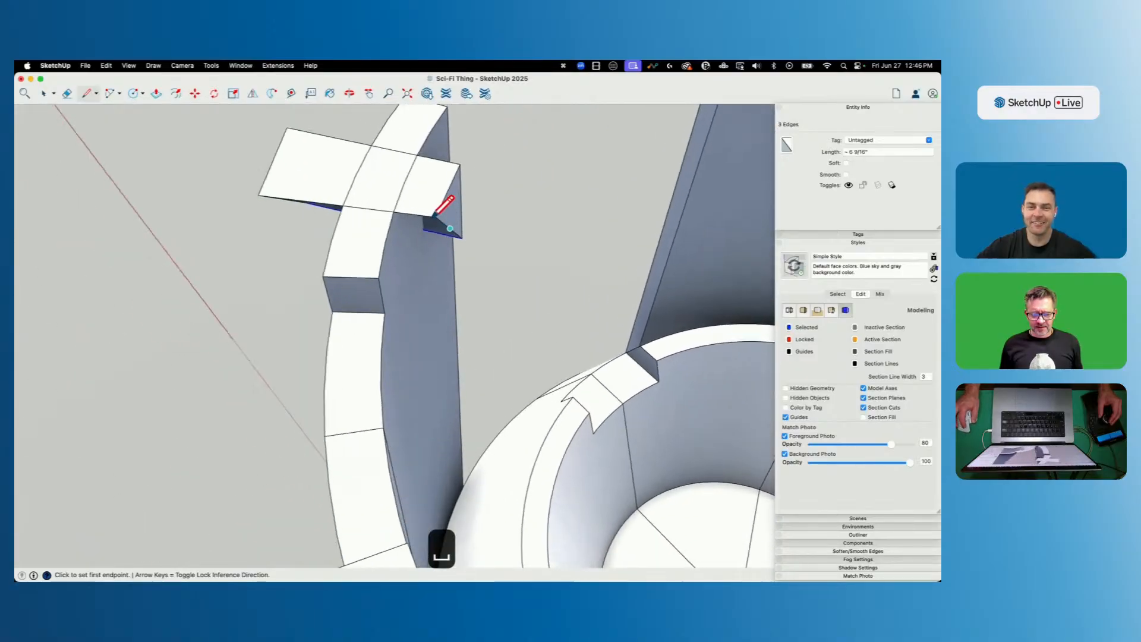
triple_click(429, 225)
right_click(426, 215)
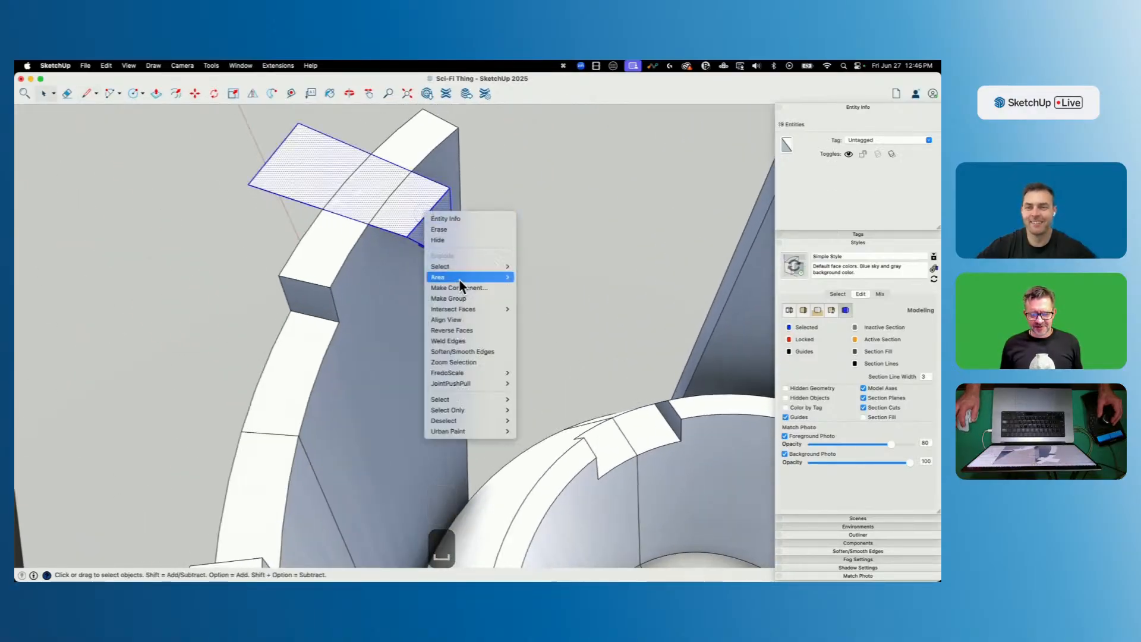
click(461, 298)
double_click(420, 226)
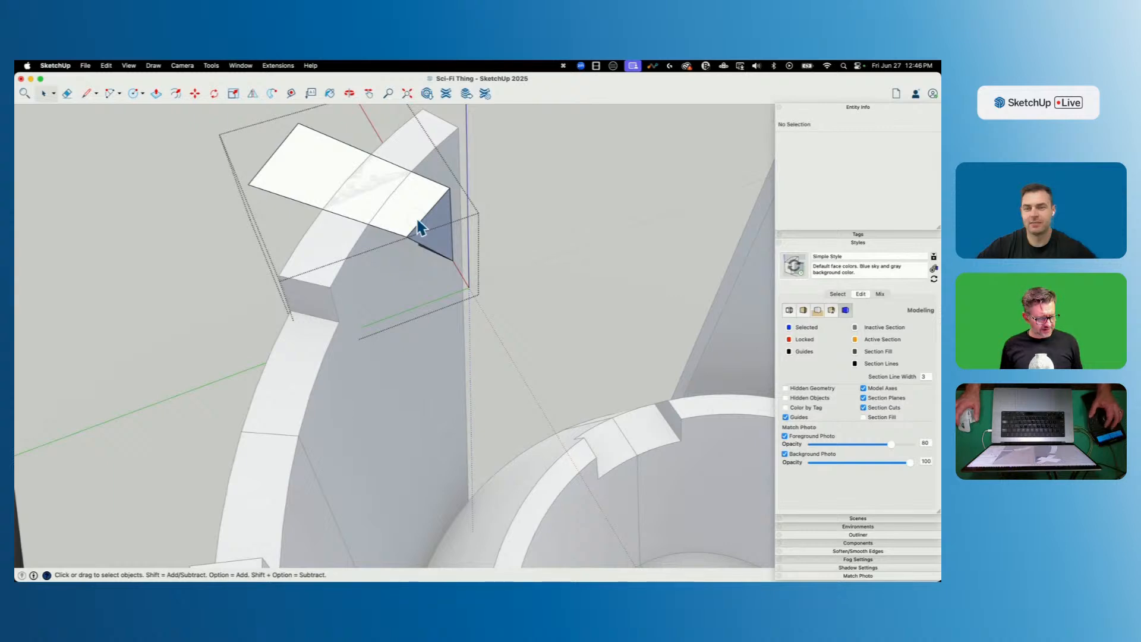
key(shift+q)
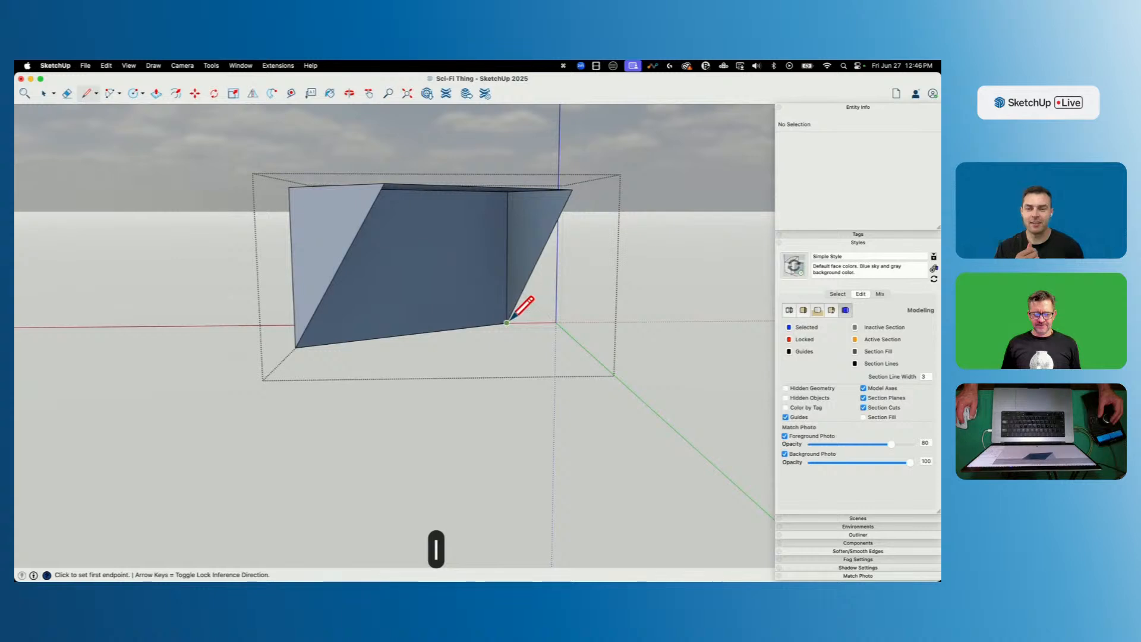
click(385, 183)
key(space)
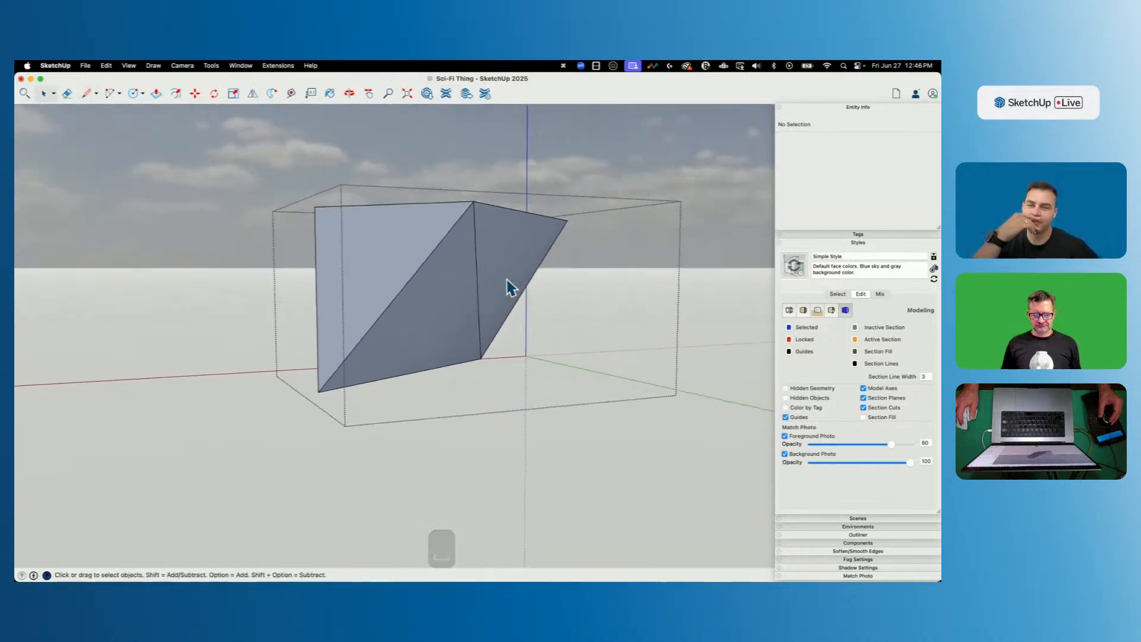
key(e)
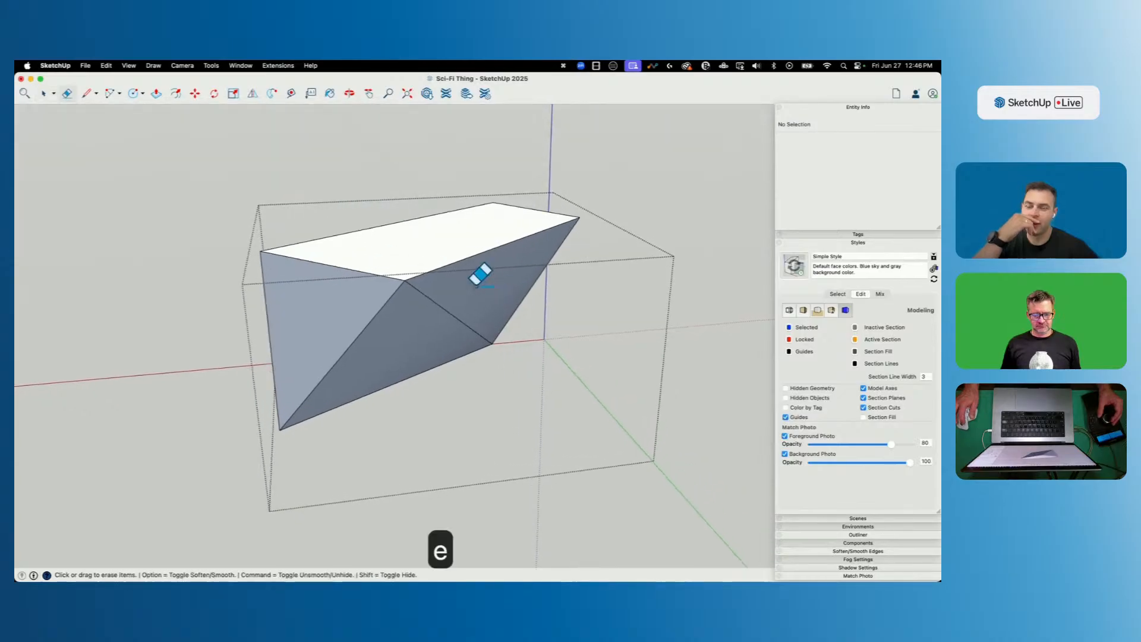
click(447, 311)
Draw a diagonal between opposite corners of the wedge's open sloped side to fill it, and close the group.
key(l)
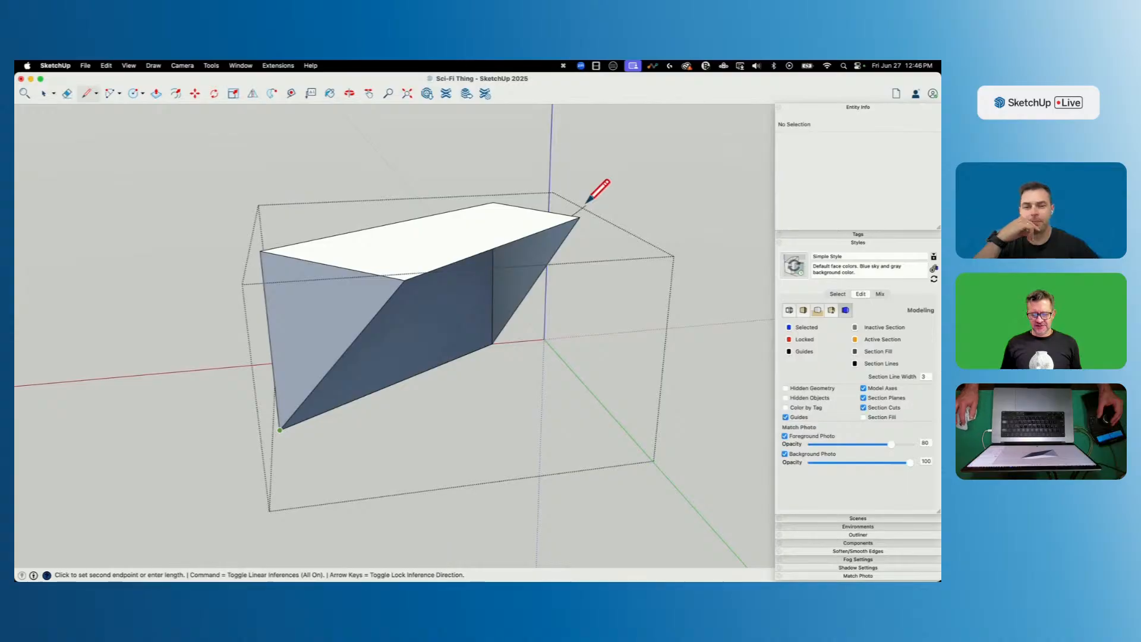
click(578, 220)
key(space)
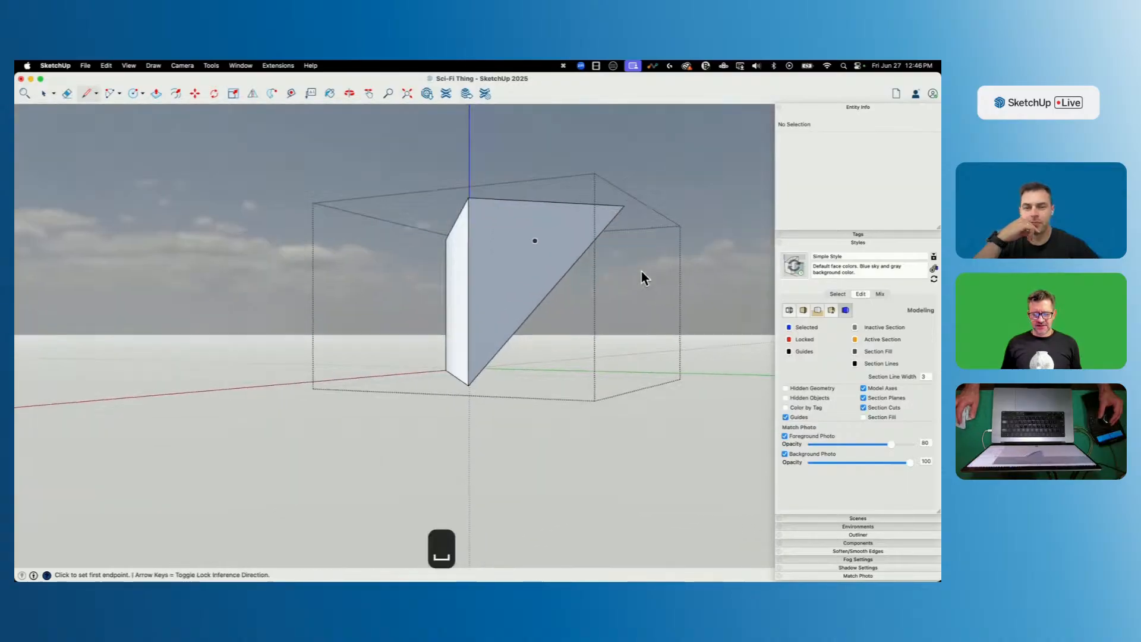
key(space)
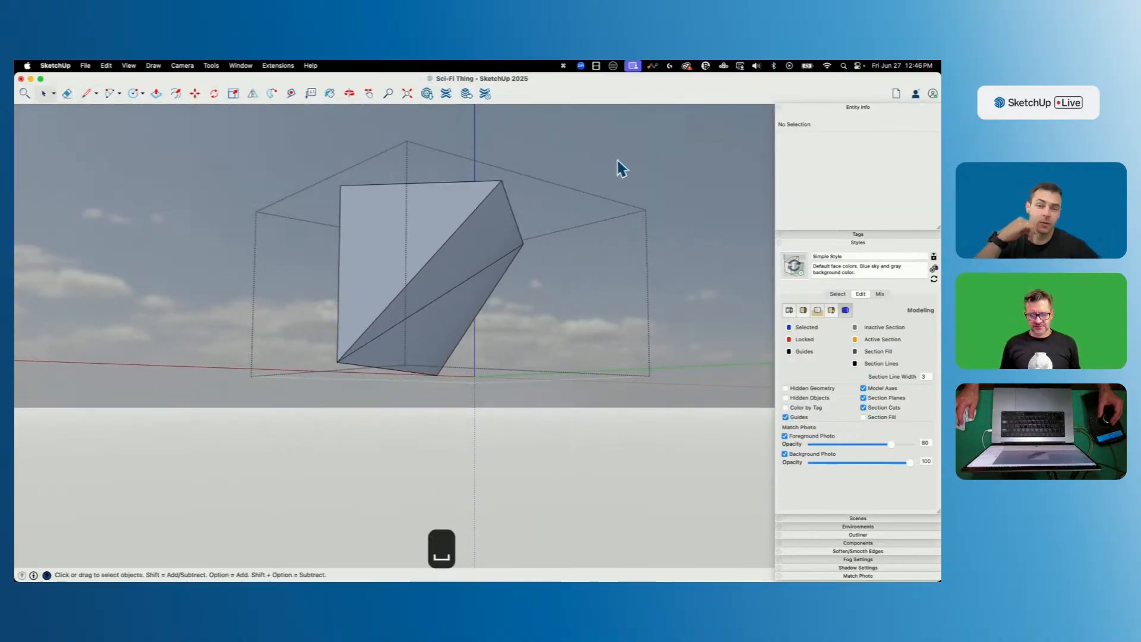
click(614, 156)
Copy the wedge group from its notch guide to the panel's outer top corner.
click(439, 291)
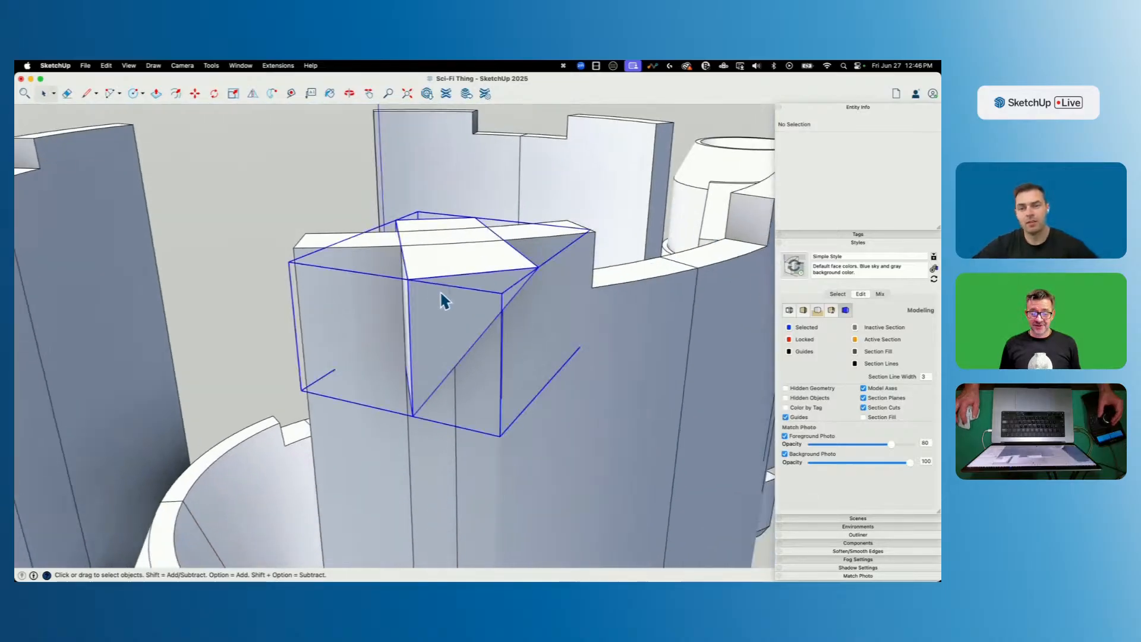
key(m)
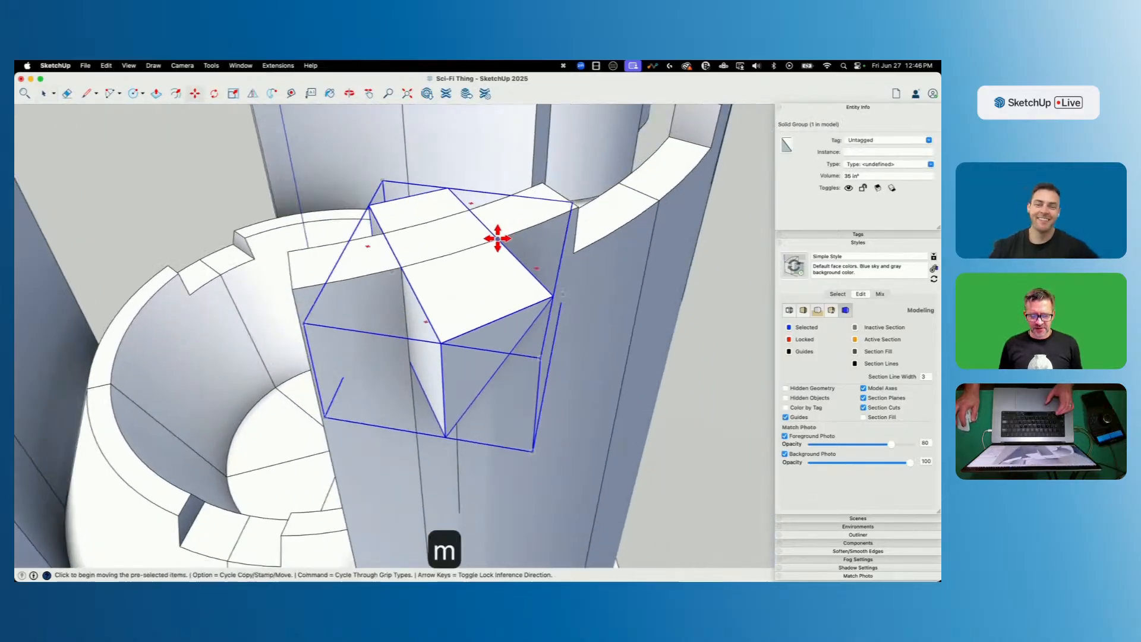
click(400, 269)
key(alt)
click(293, 287)
Try to rotate the copied wedge about the panel's top corner and undo the rotation.
key(q)
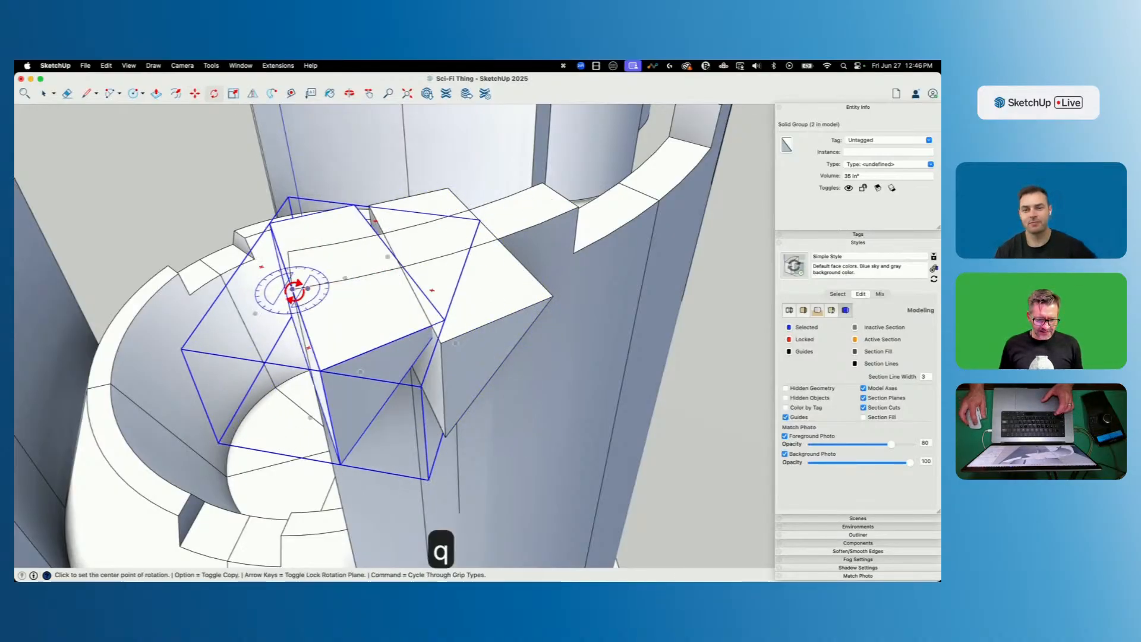
click(293, 289)
click(277, 252)
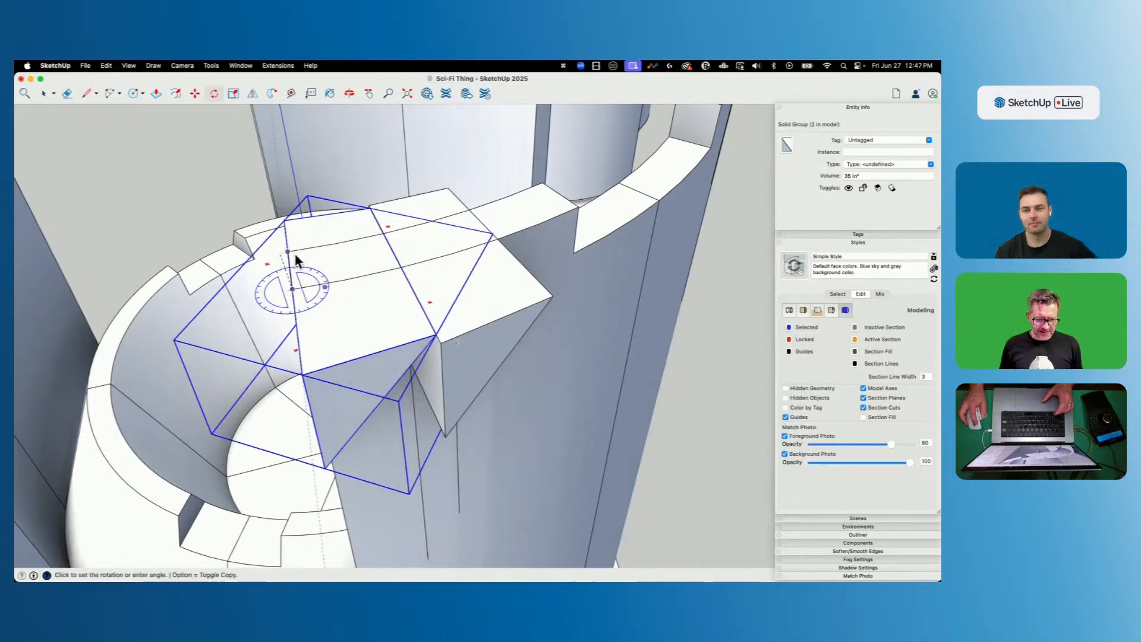
click(295, 255)
key(super+z)
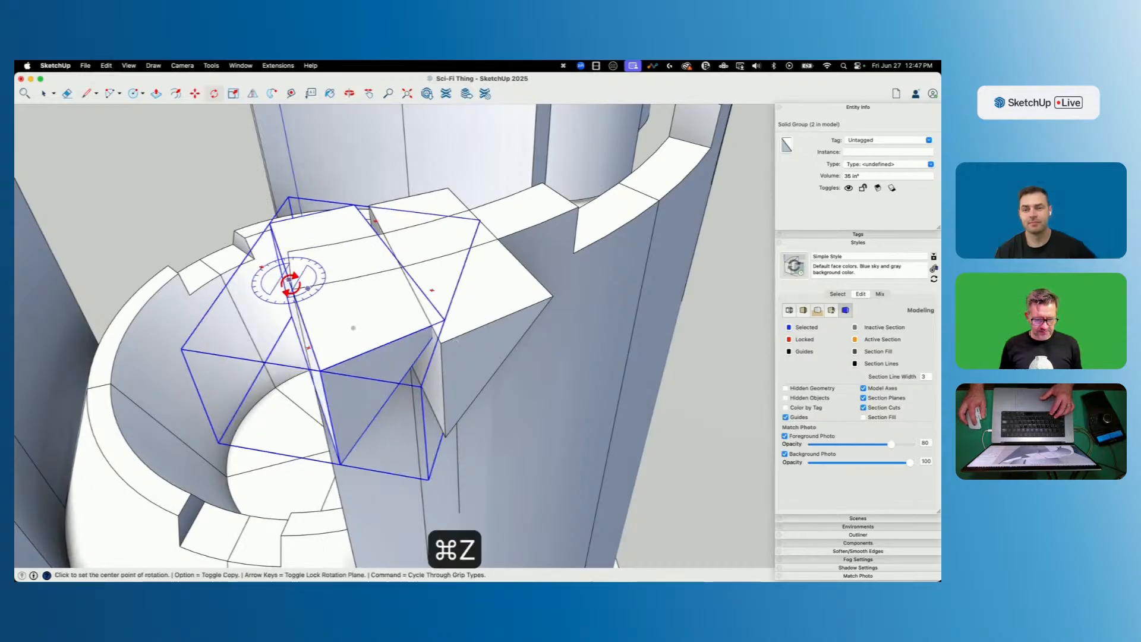
click(279, 253)
Move the copied wedge straight down the panel along the vertical axis to near the inner cone's rim.
key(m)
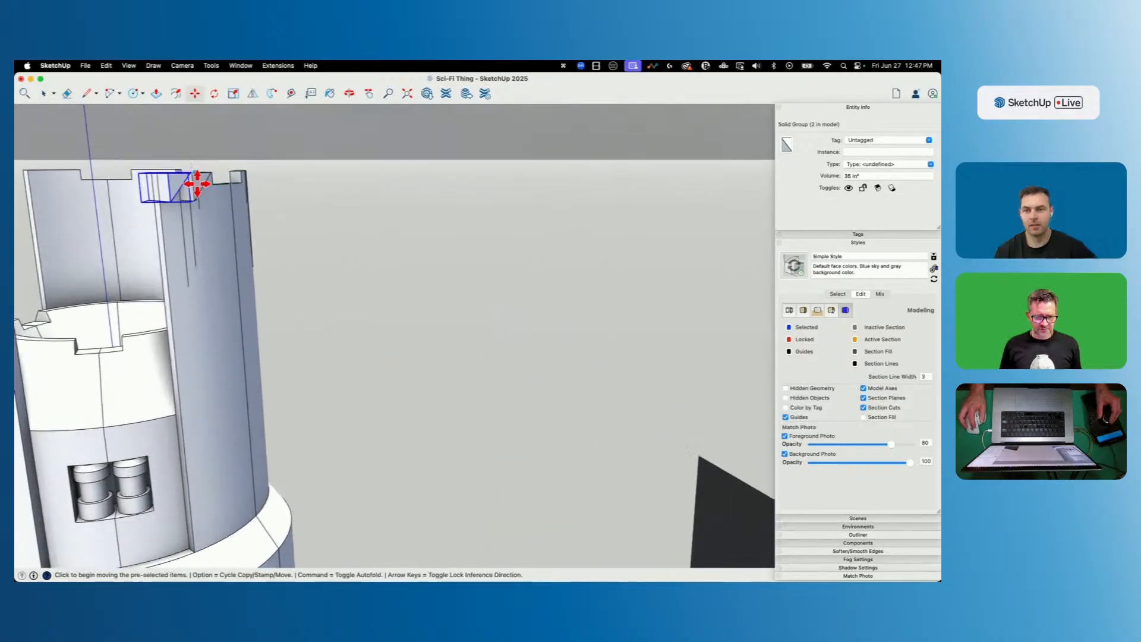
click(178, 181)
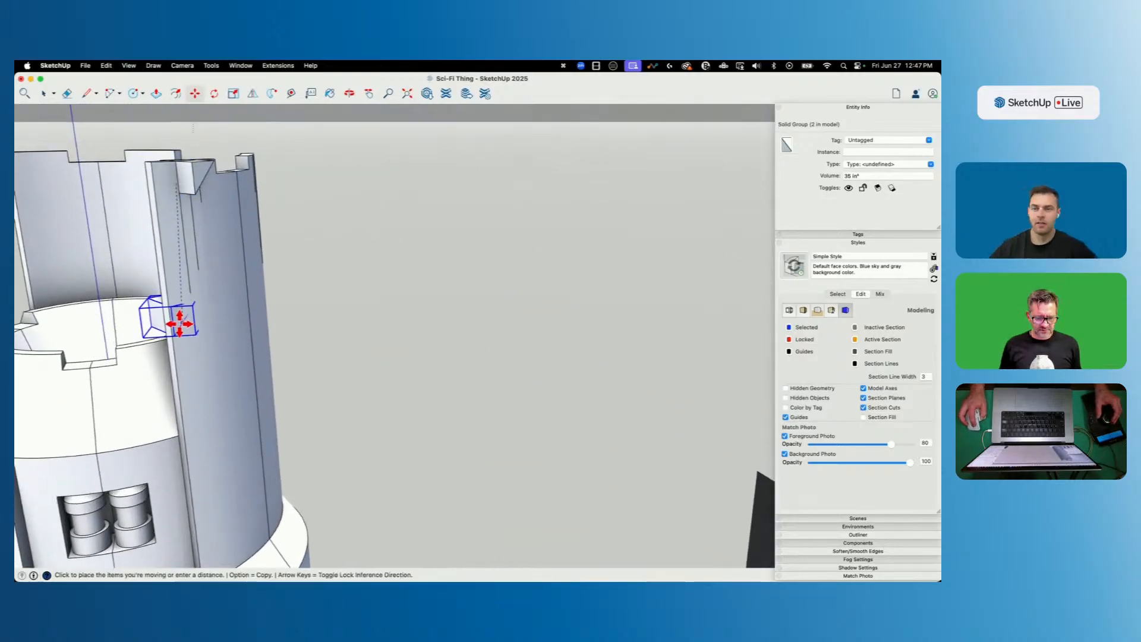
key(Up)
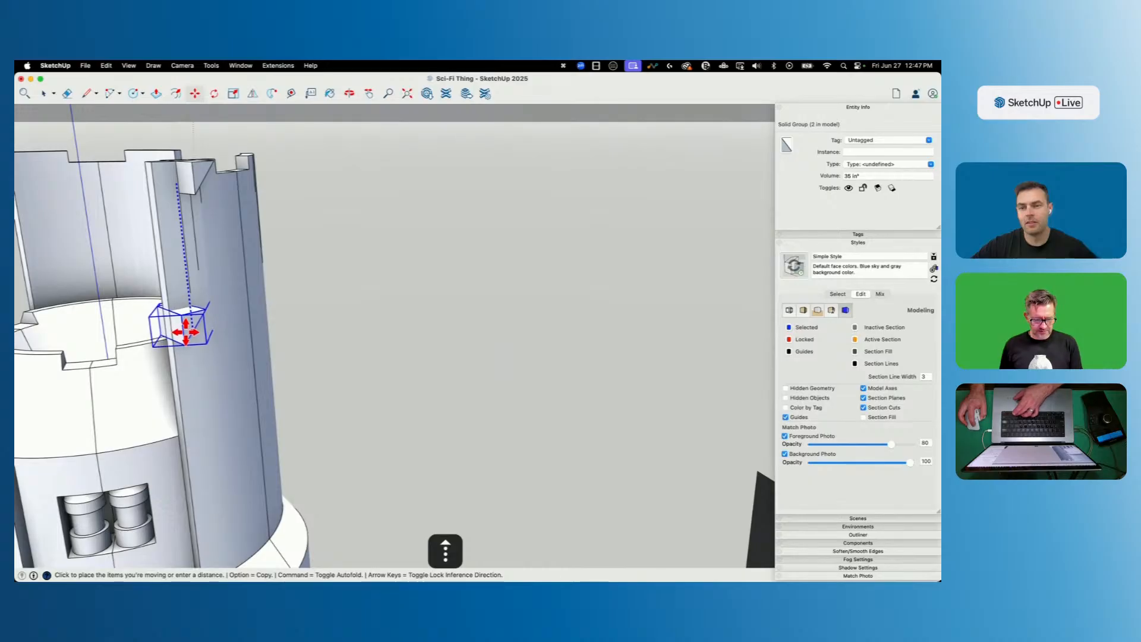
click(187, 344)
key(space)
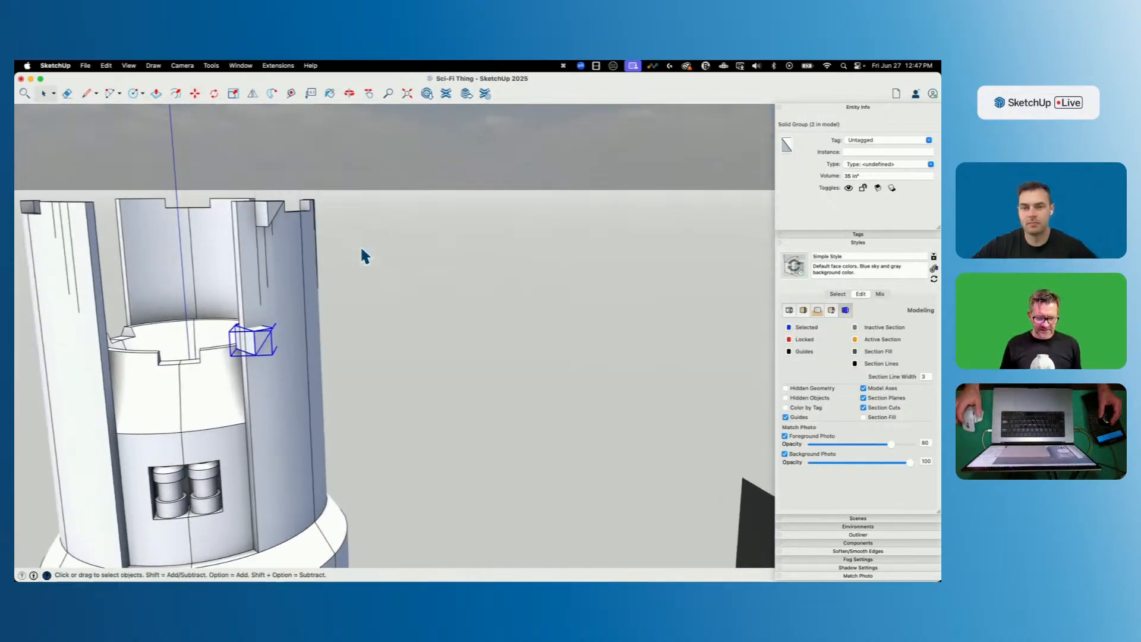
key(space)
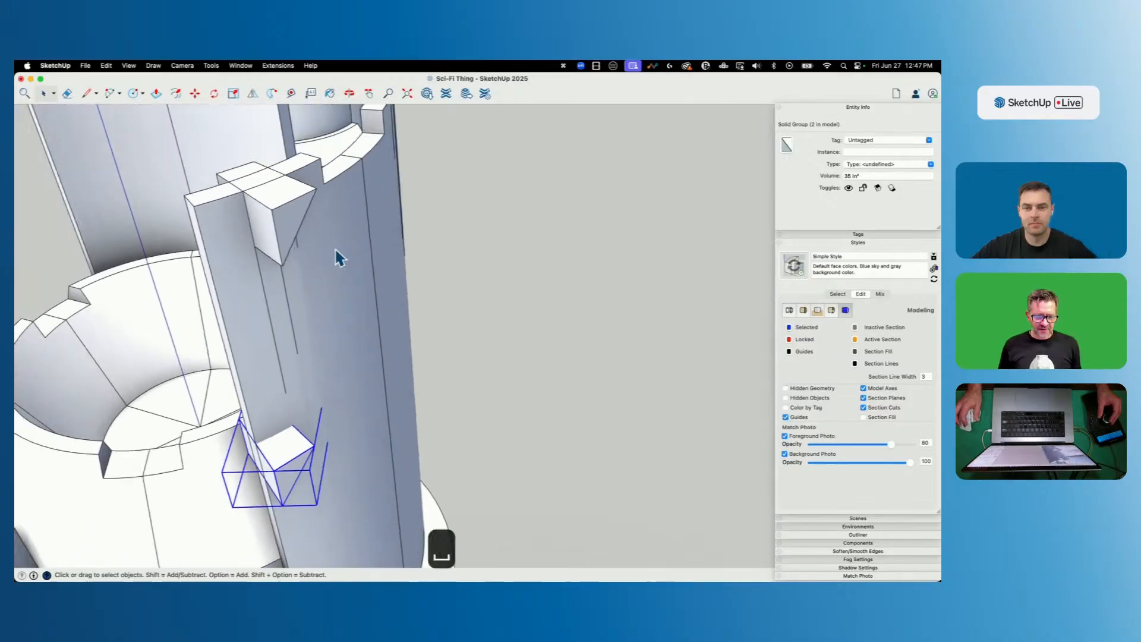
click(354, 329)
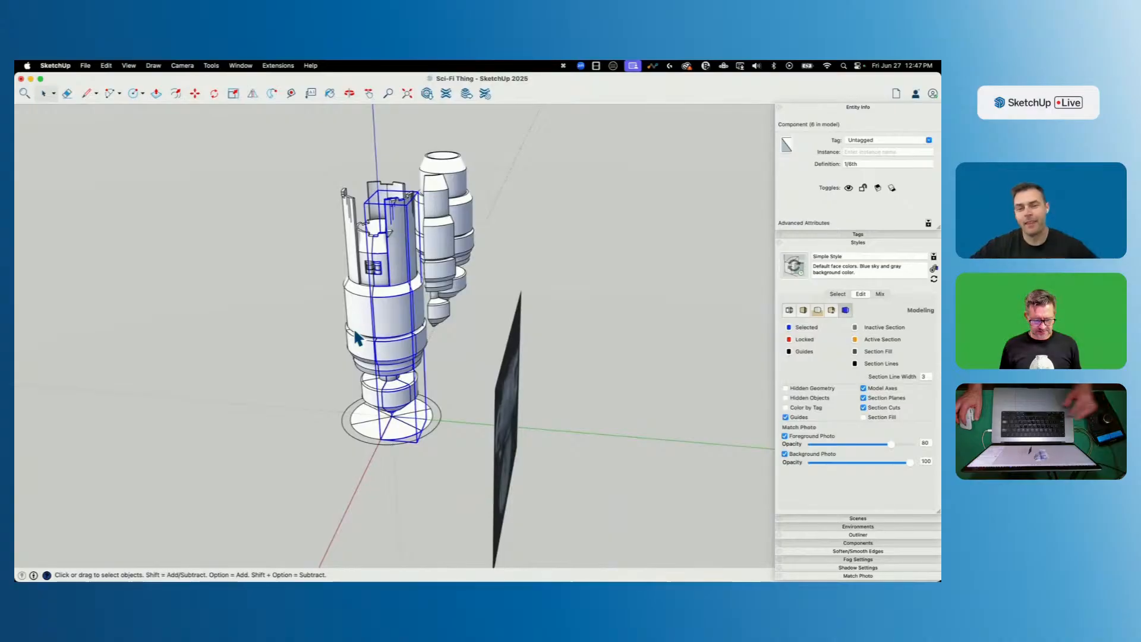
Save the model with unused items purged and set the purge question not to be asked again.
key(super+s)
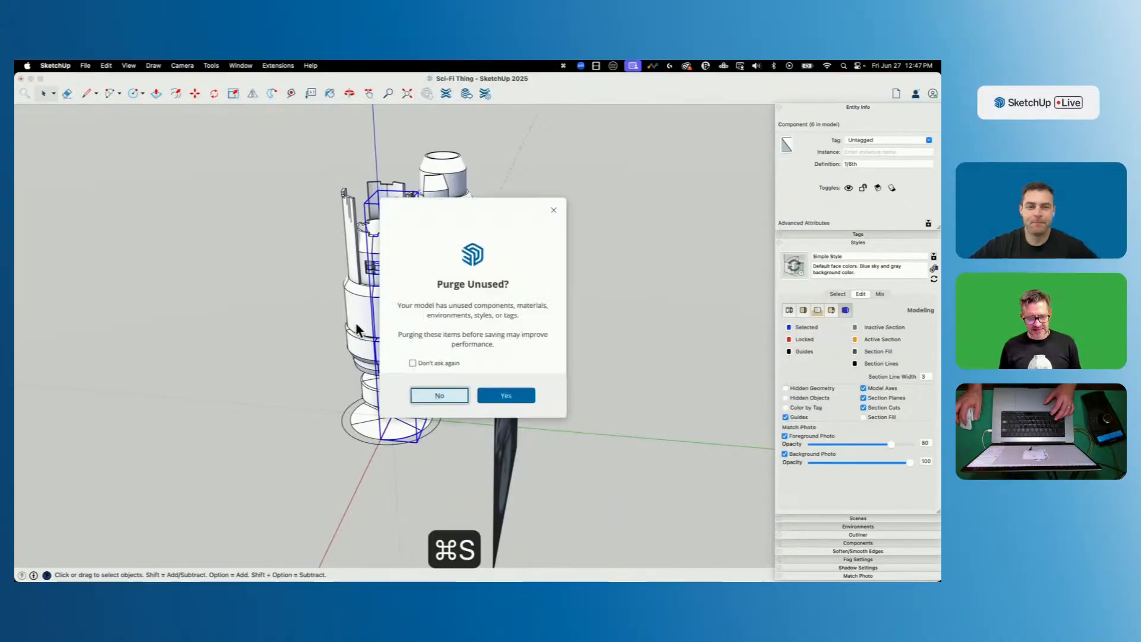
click(423, 365)
click(509, 398)
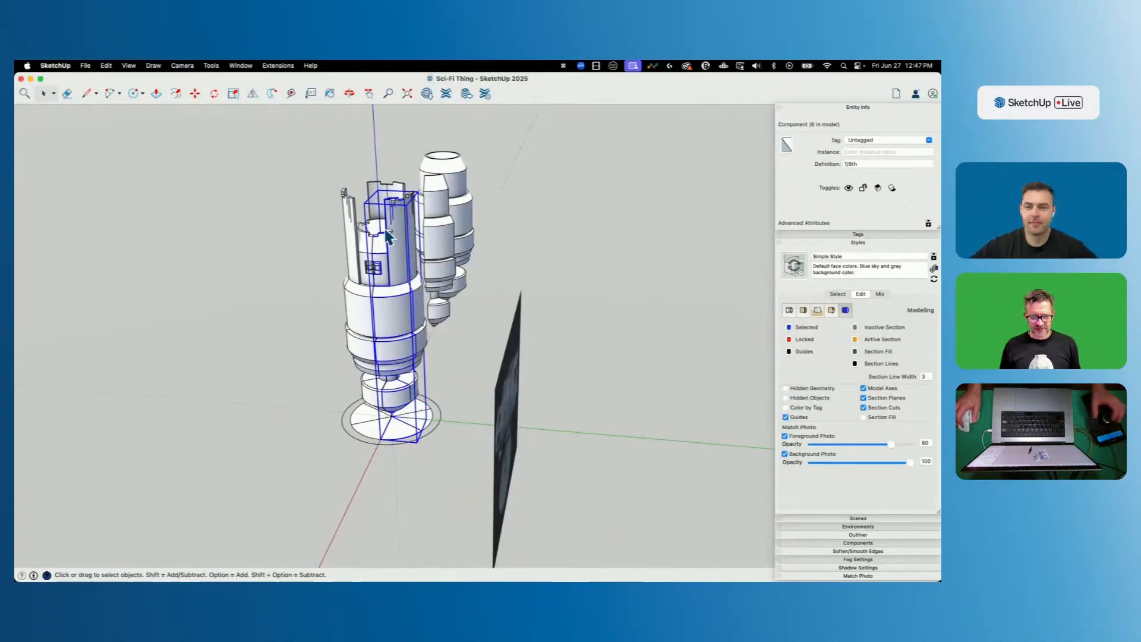
Cut both wedge groups out of the model and erase the leftover notch guide lines on the panel inside its 1/6th component.
scroll(390, 243, up, 10)
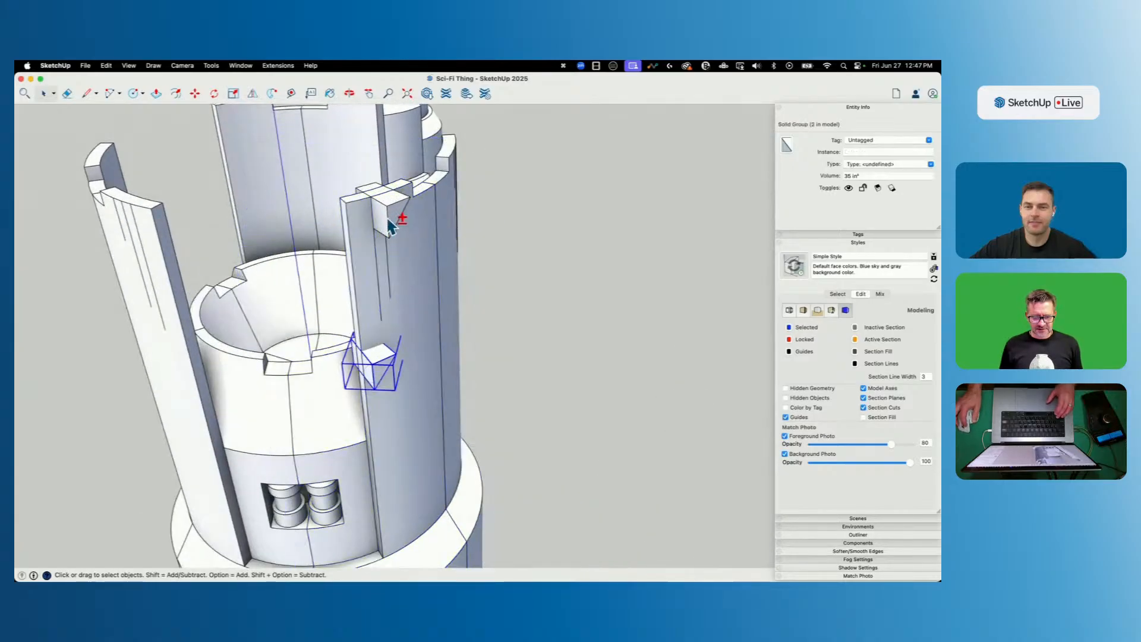
key(super+x)
double_click(399, 262)
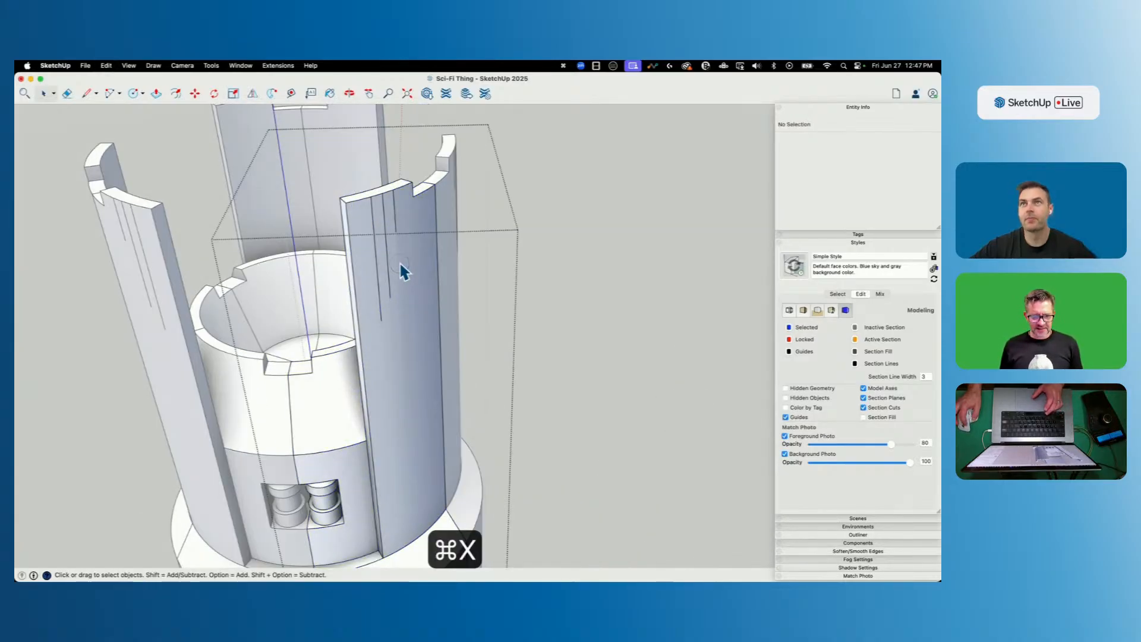
key(e)
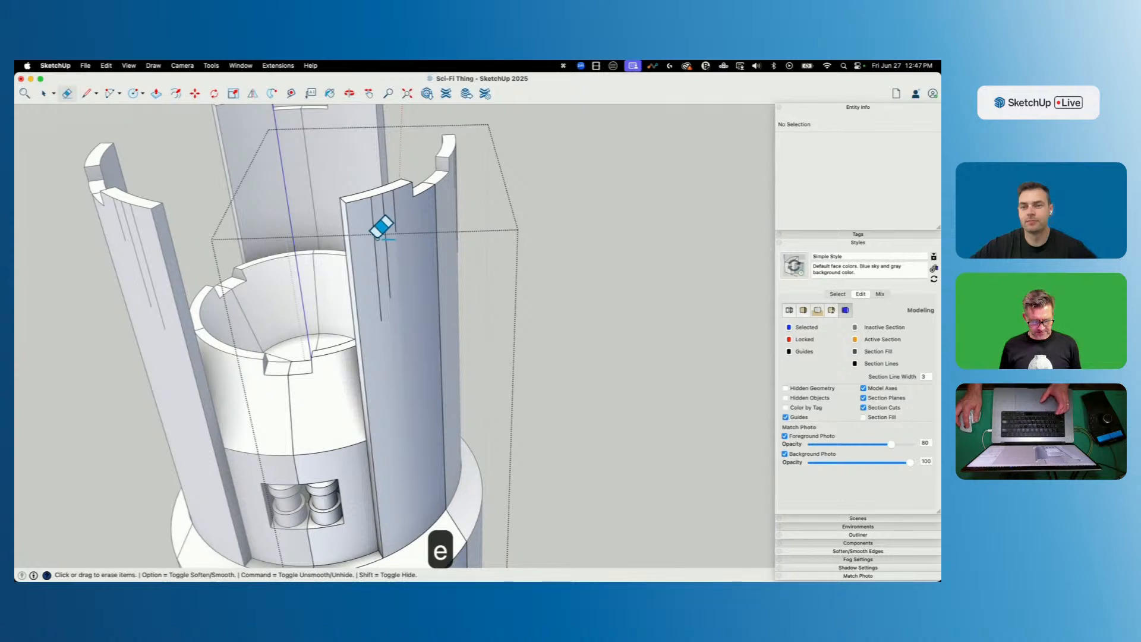
drag(376, 237, 402, 216)
key(Escape)
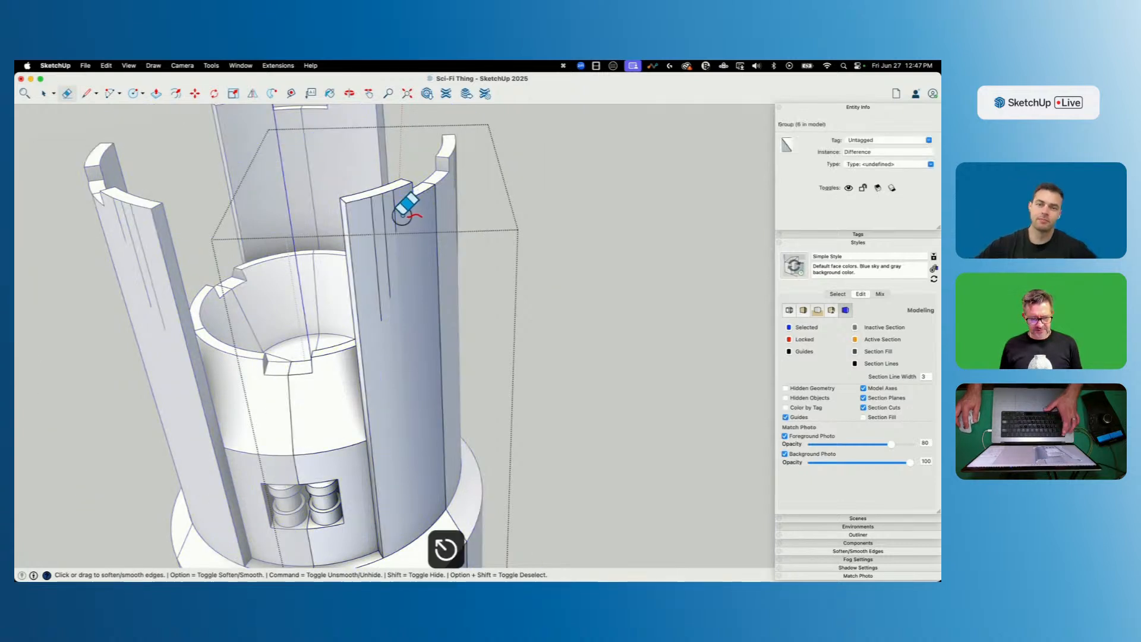
key(space)
key(e)
drag(396, 196, 365, 237)
key(space)
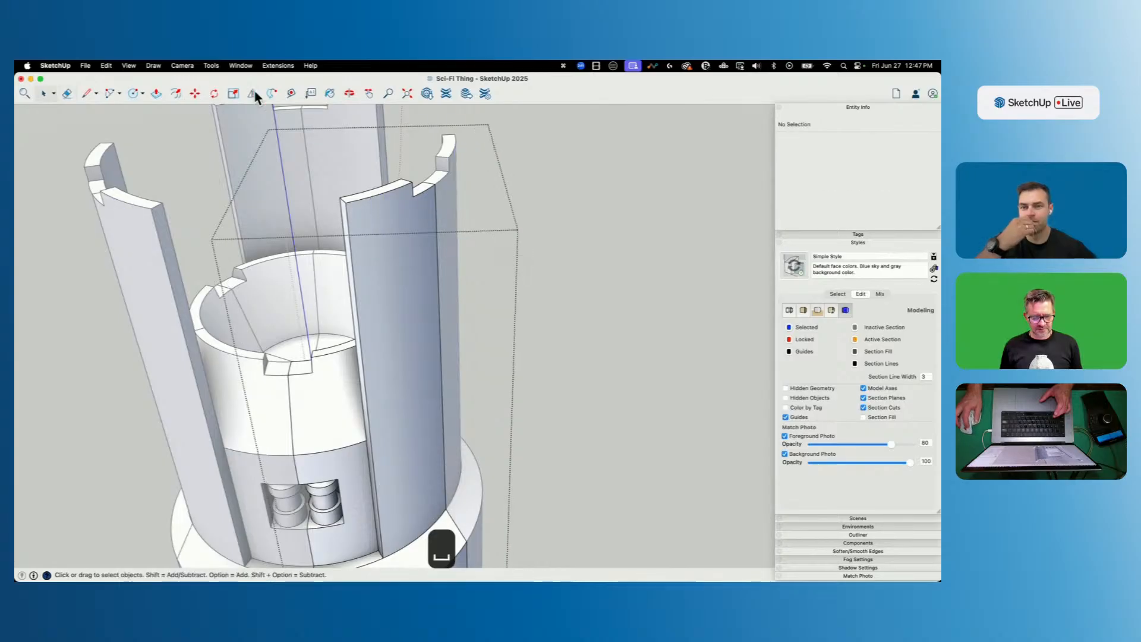
Paste the two wedge groups in place inside the 1/6th component and close it.
click(113, 66)
click(124, 138)
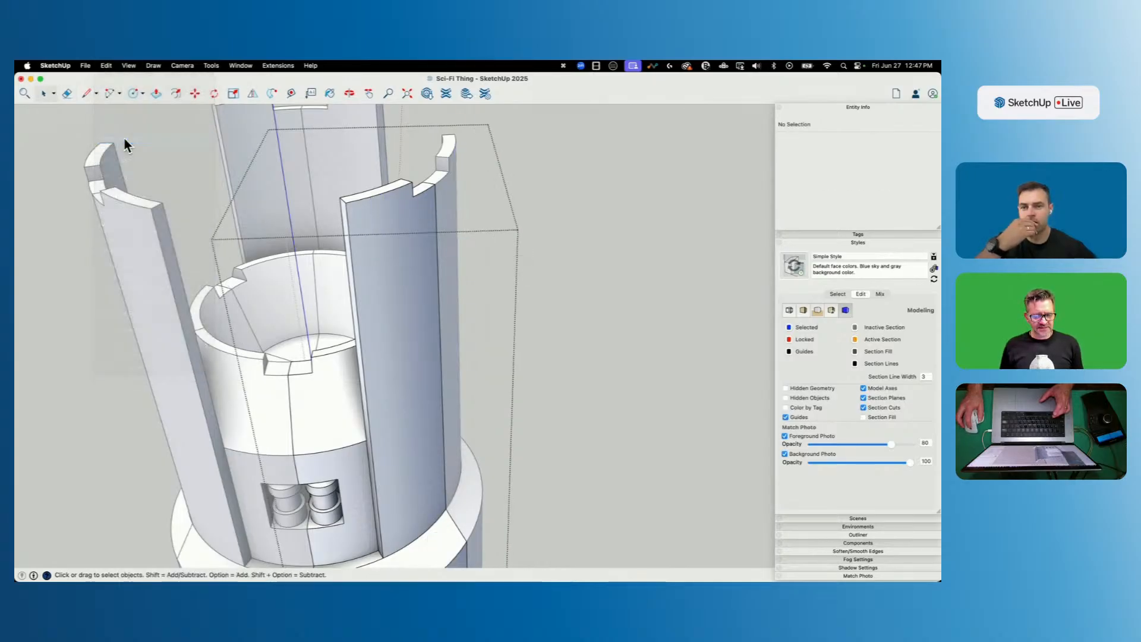
click(605, 244)
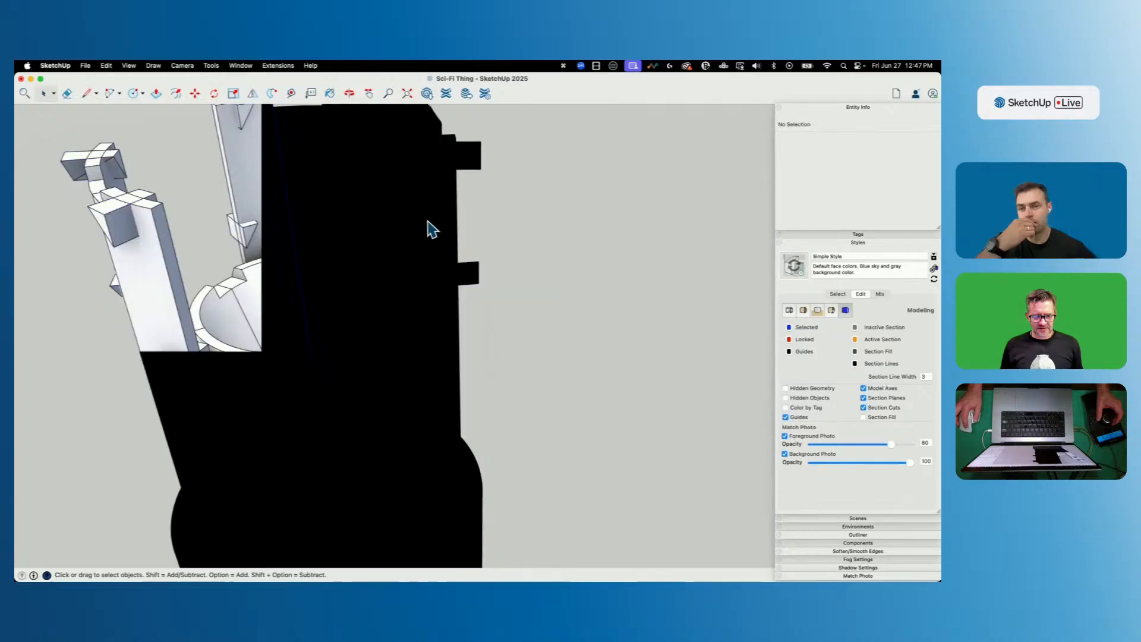
Try to subtract the upper wedge from the body group inside the 1/6th component.
click(387, 232)
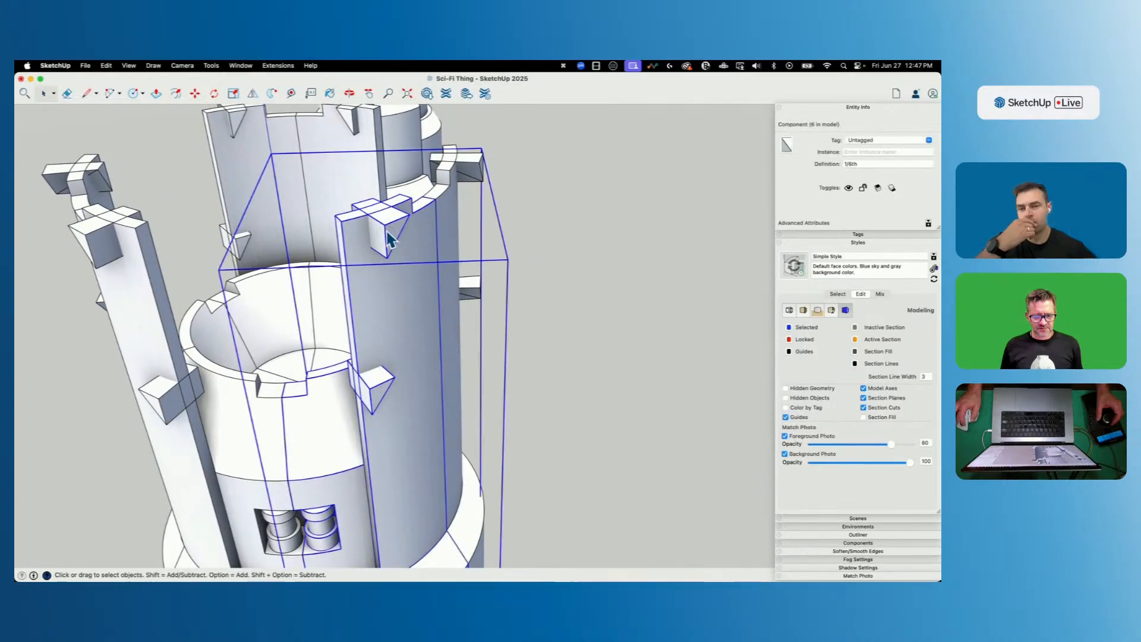
double_click(387, 232)
click(387, 231)
click(356, 260)
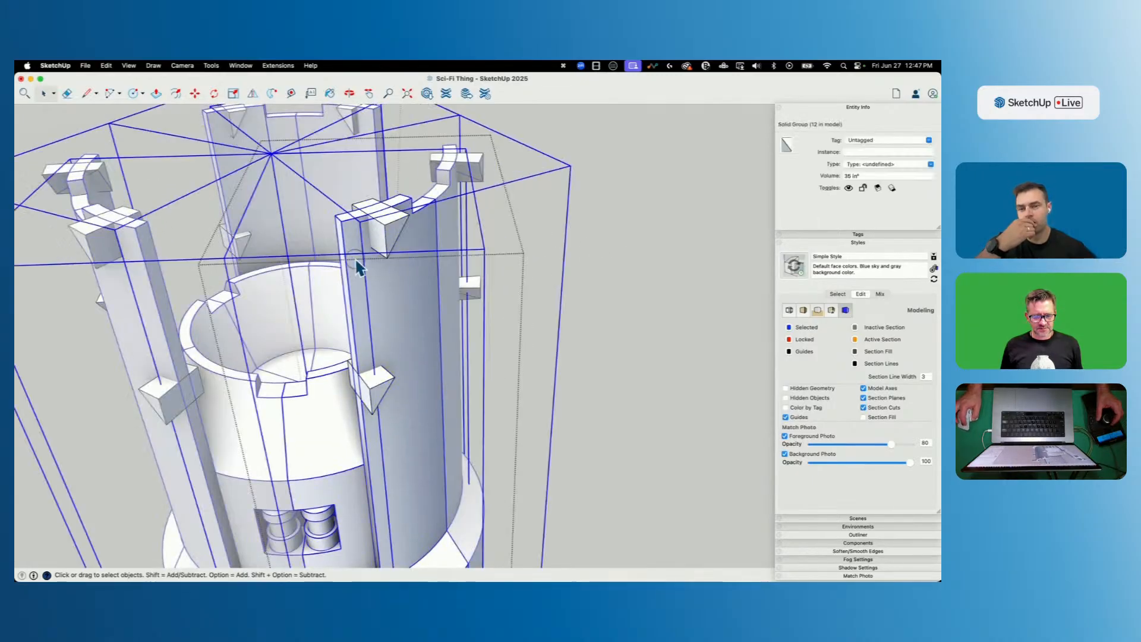
click(393, 243)
click(130, 66)
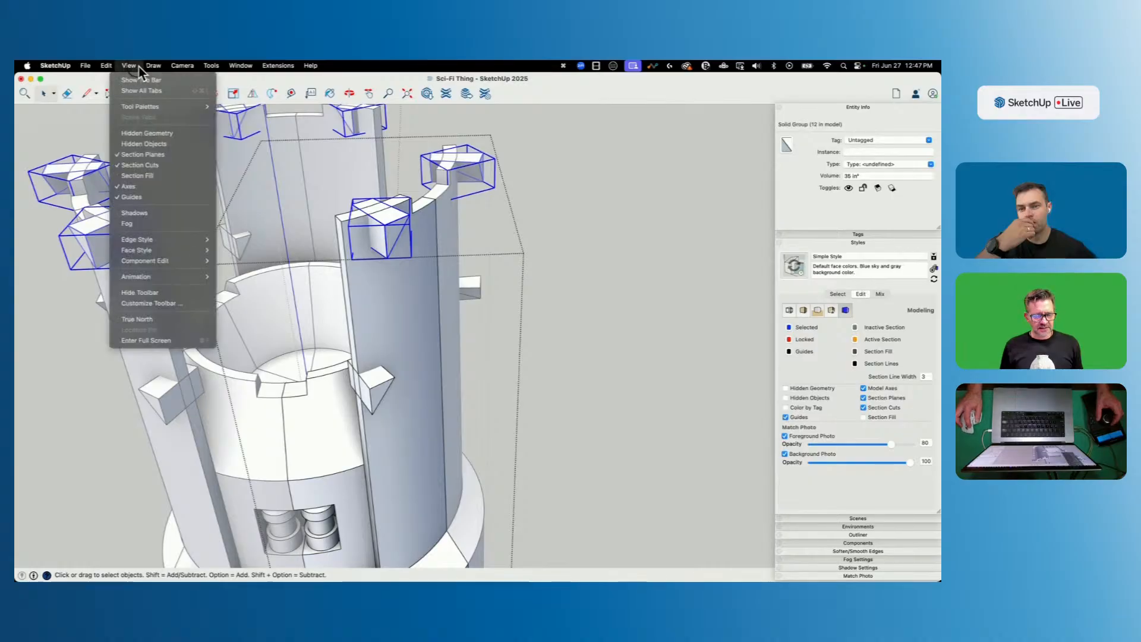
mouse_move(211, 66)
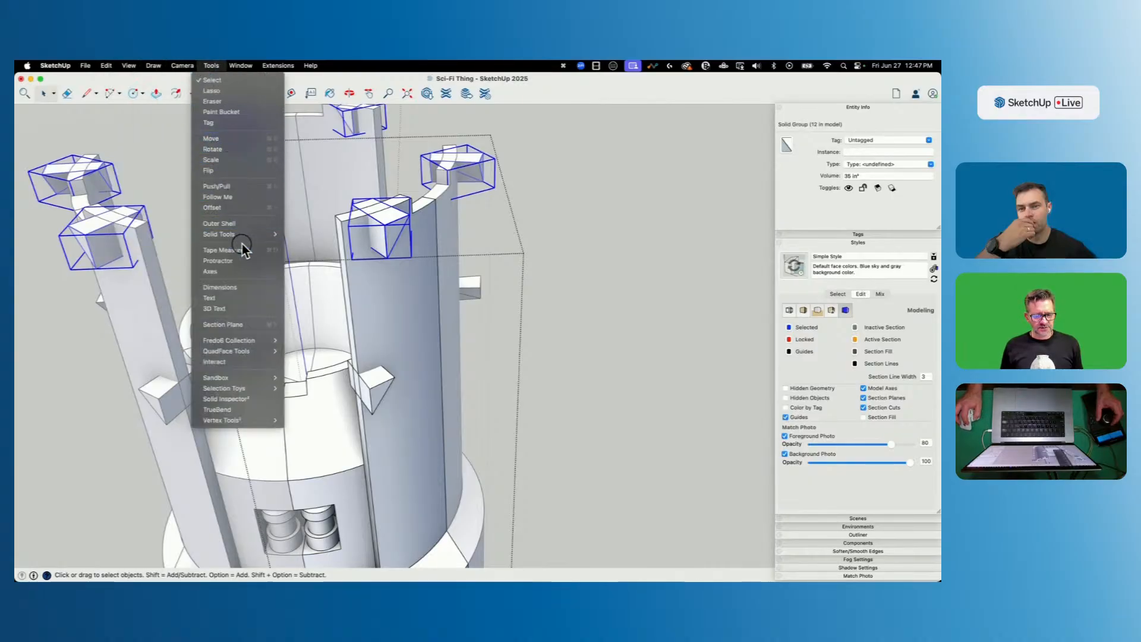
click(306, 245)
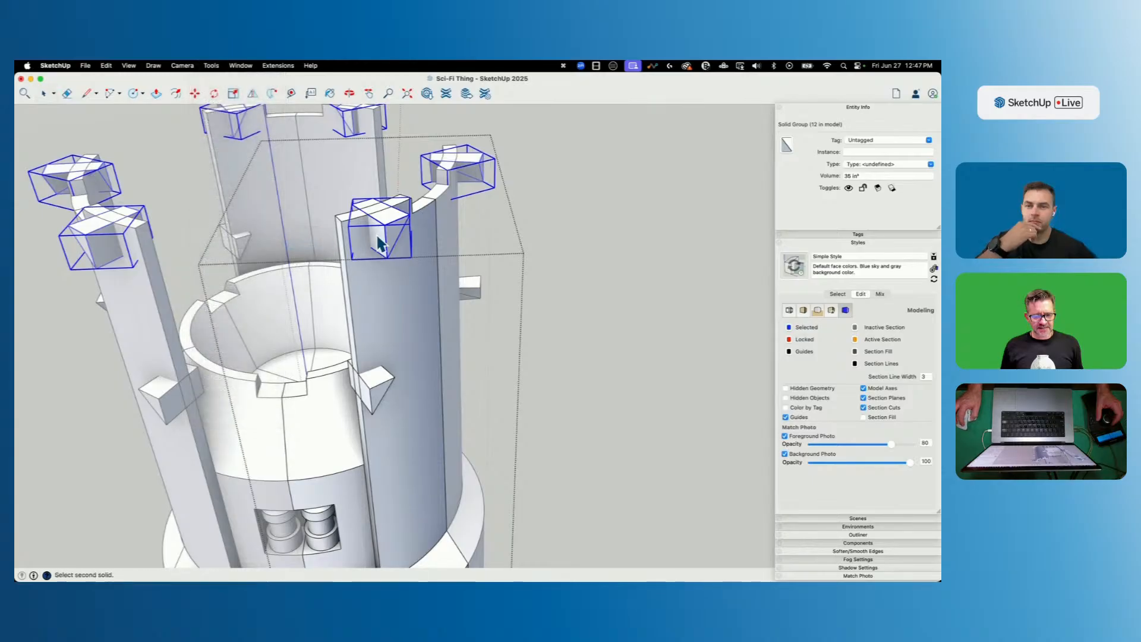
click(360, 244)
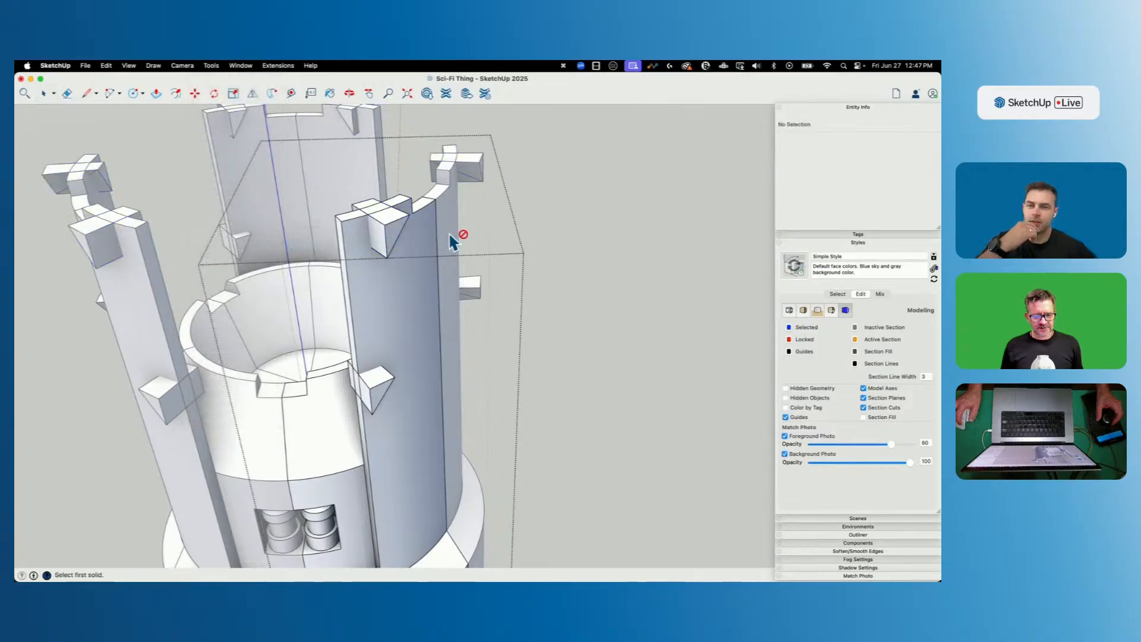
key(space)
Check the body group inside the component with Solid Inspector² and fix its internal faces.
click(404, 284)
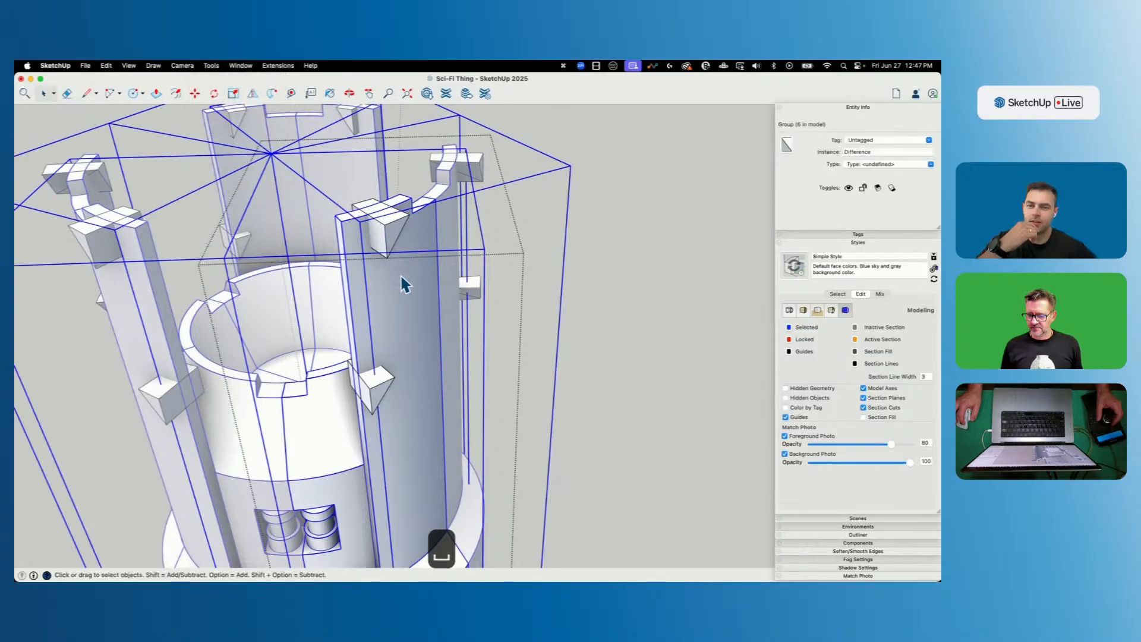
scroll(401, 274, down, 5)
scroll(384, 137, up, 3)
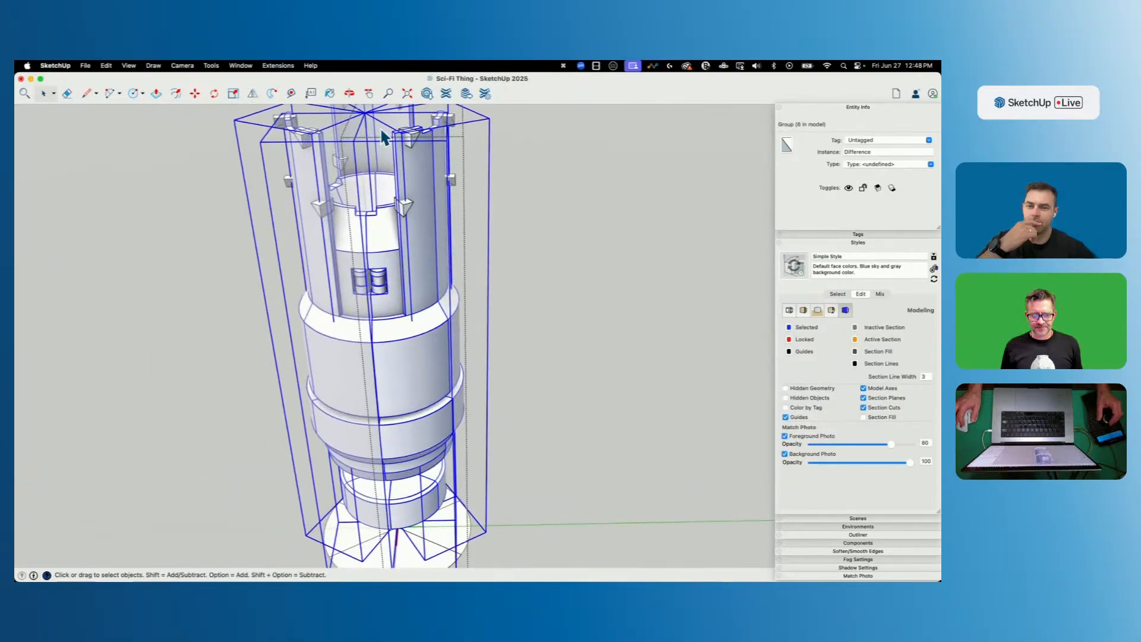
scroll(381, 131, up, 5)
scroll(382, 132, down, 5)
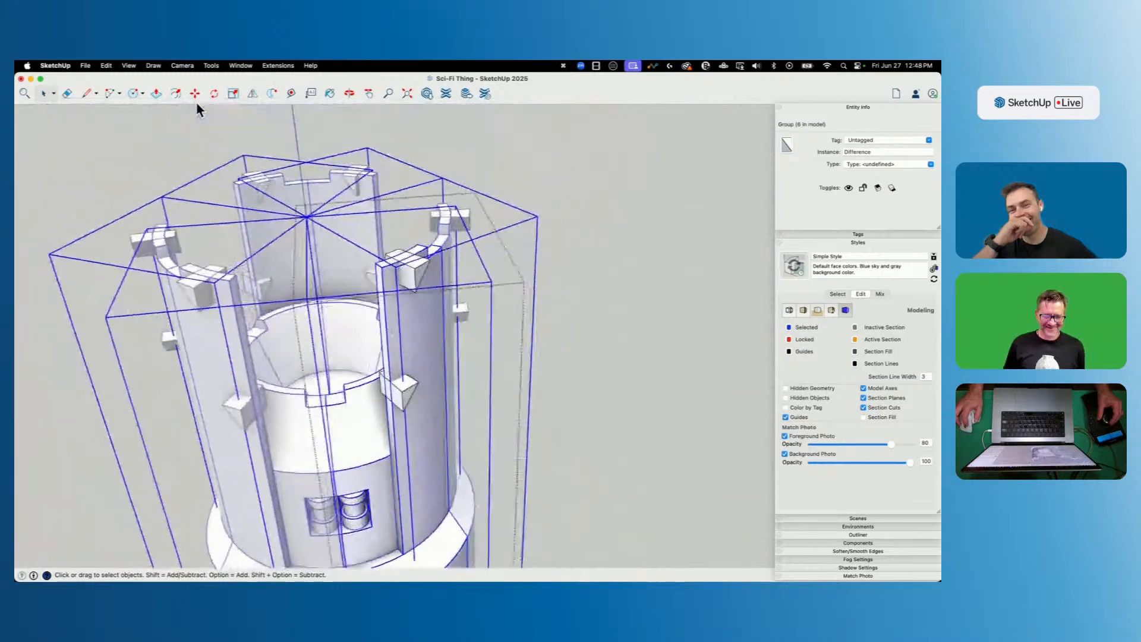
double_click(309, 300)
click(310, 300)
click(441, 294)
click(328, 307)
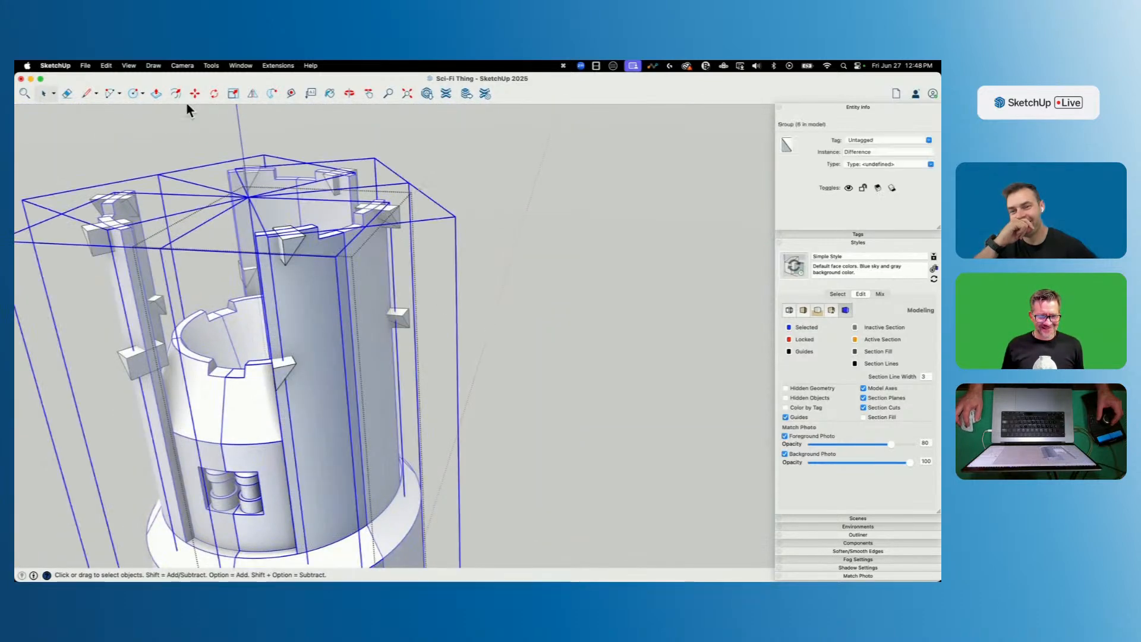
click(211, 66)
click(225, 399)
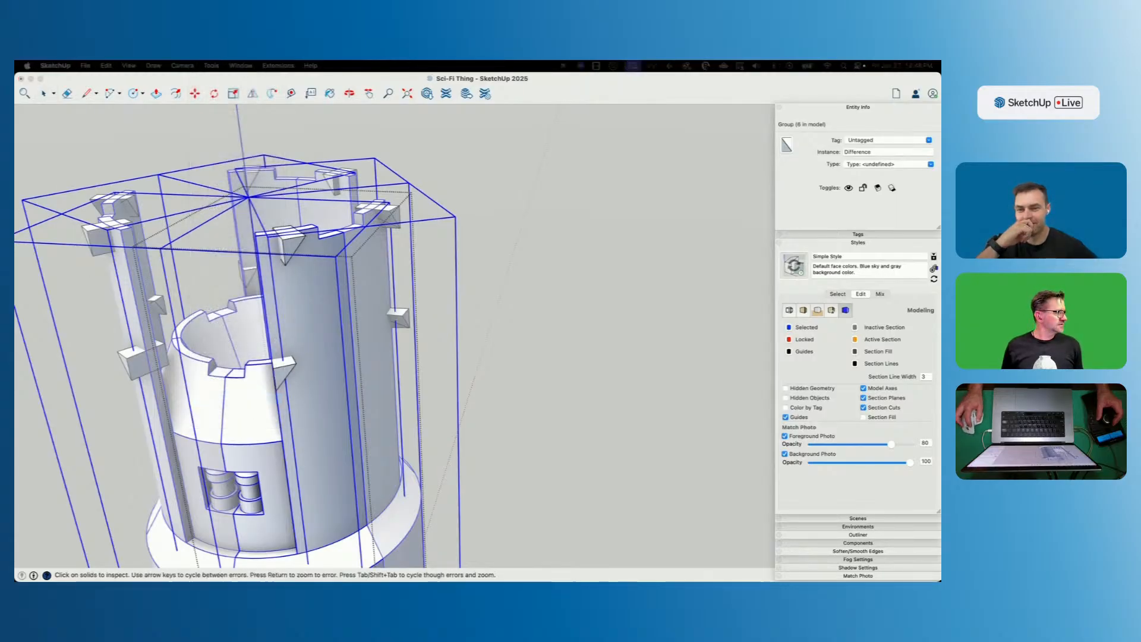
drag(362, 111, 640, 165)
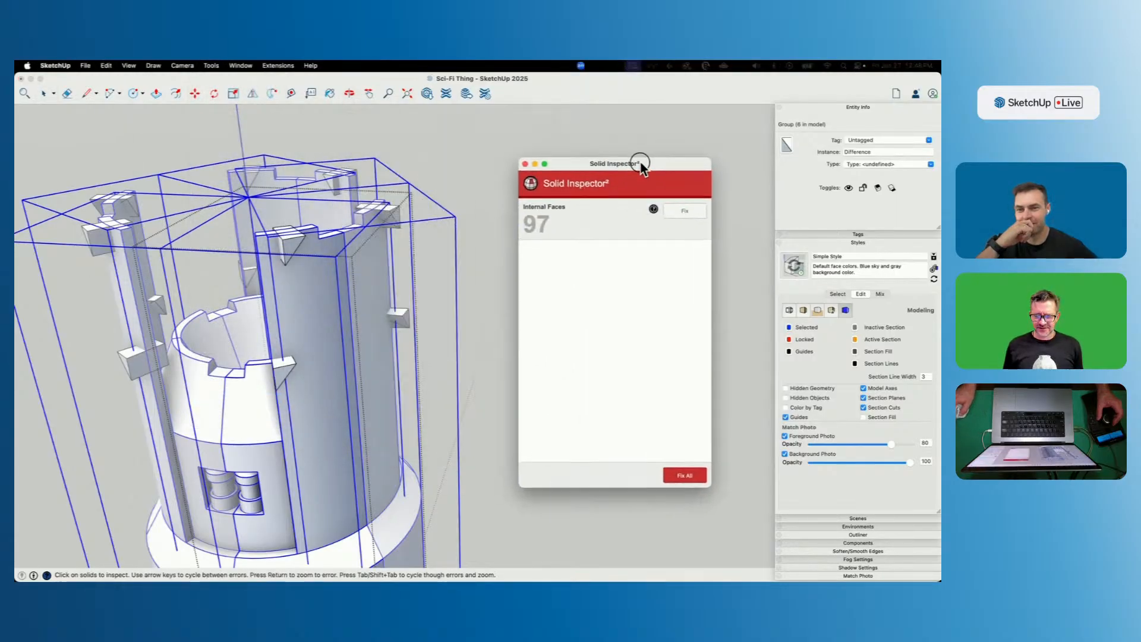
click(684, 211)
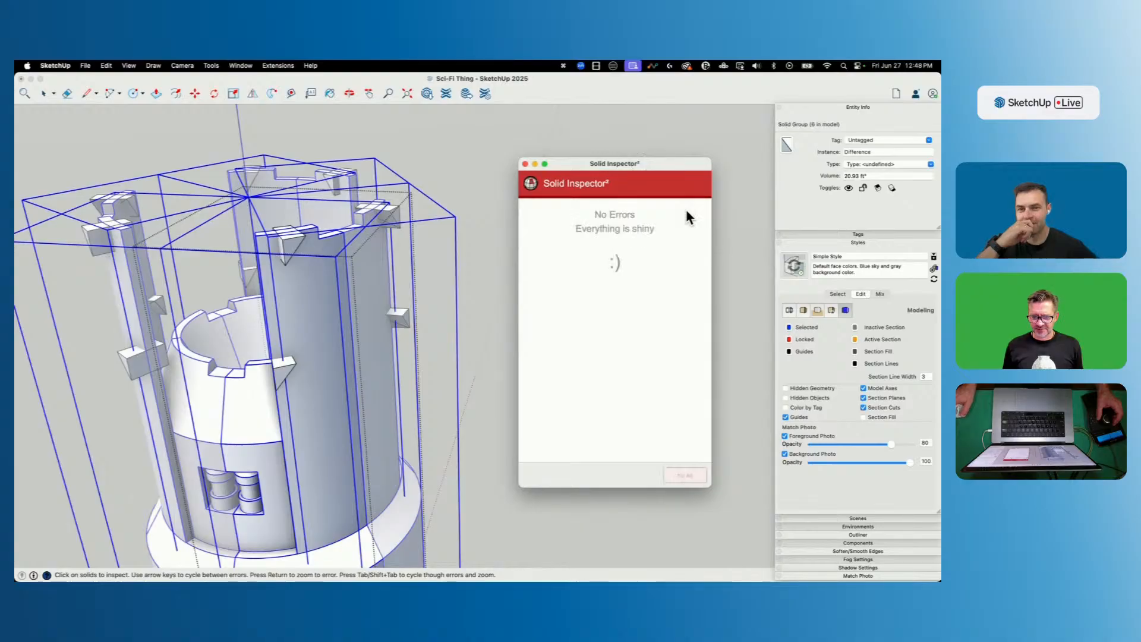
click(525, 164)
Subtract the upper wedge from the body group to cut a V-shaped notch in the panel's top edge.
double_click(299, 248)
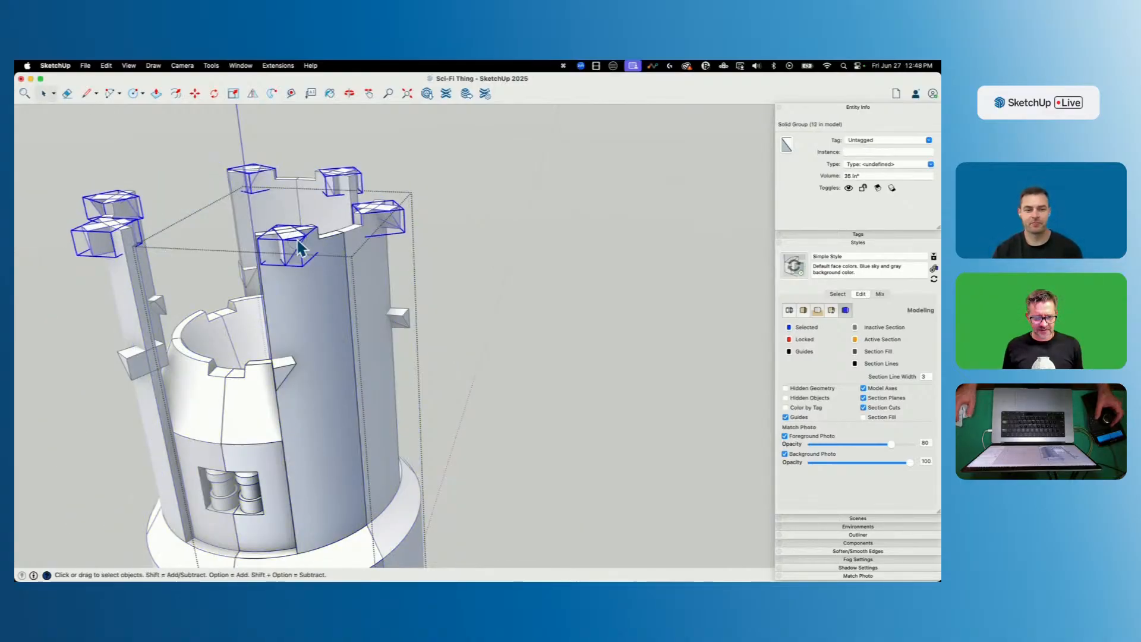
click(211, 65)
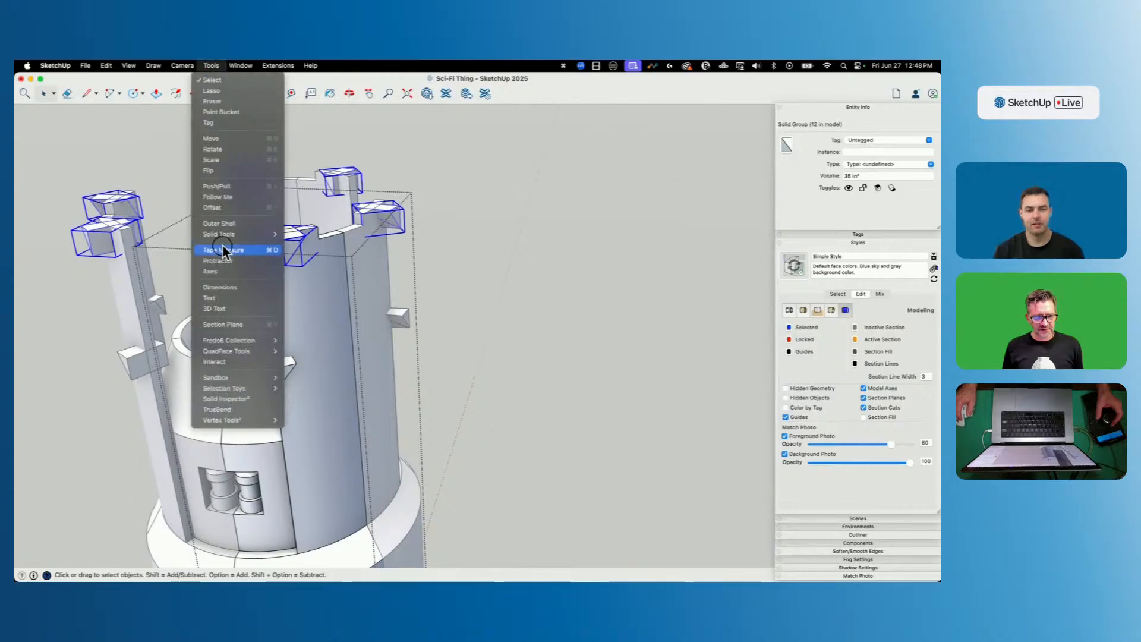
mouse_move(226, 238)
click(303, 245)
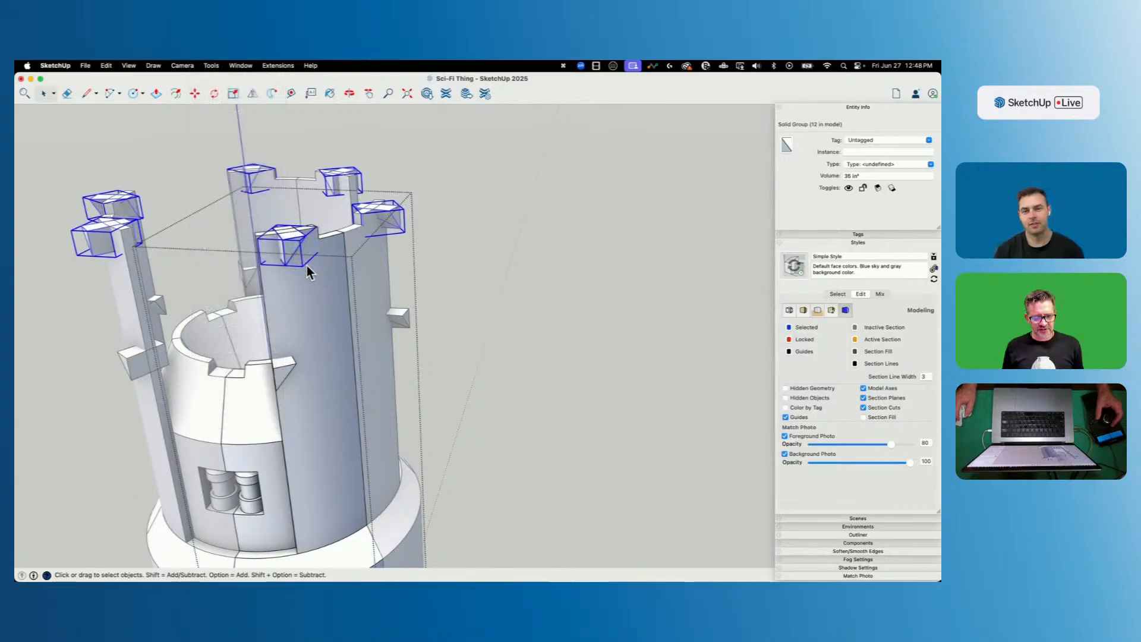
click(311, 293)
Subtract the lower wedge from the body group to cut a notch in the panel's side near the inner cone's rim.
click(290, 370)
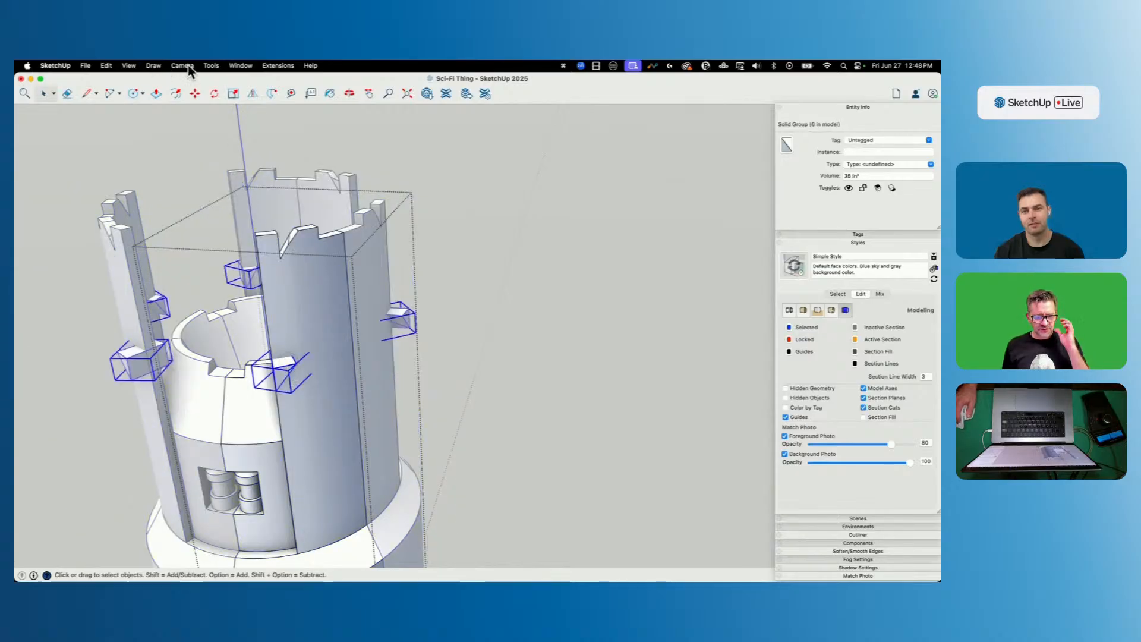
click(211, 66)
mouse_move(244, 238)
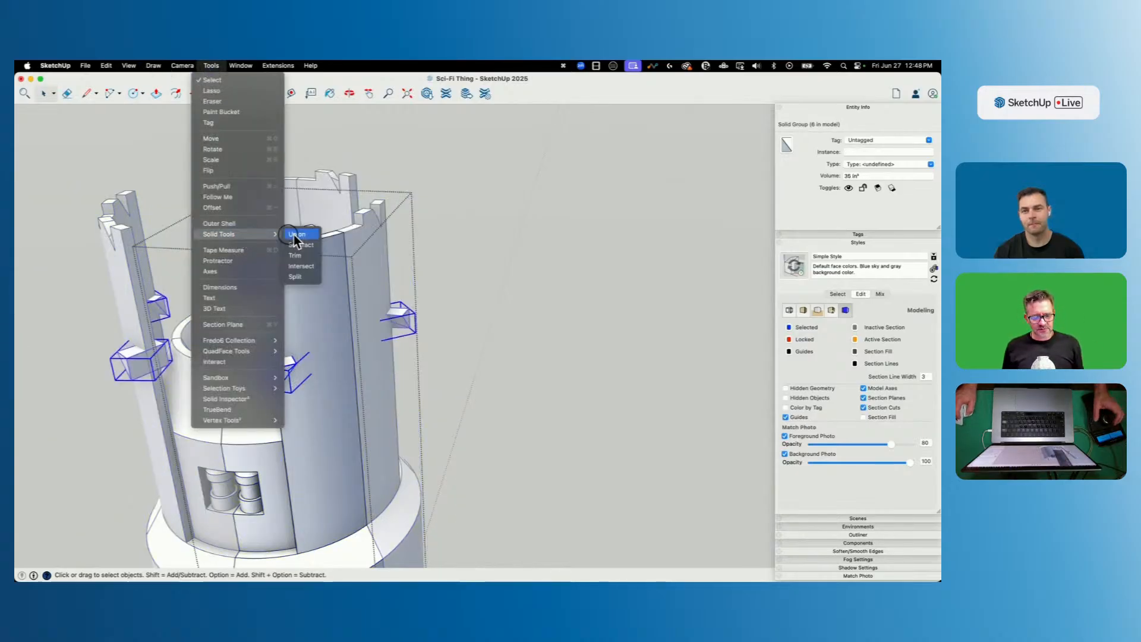
click(303, 241)
click(308, 299)
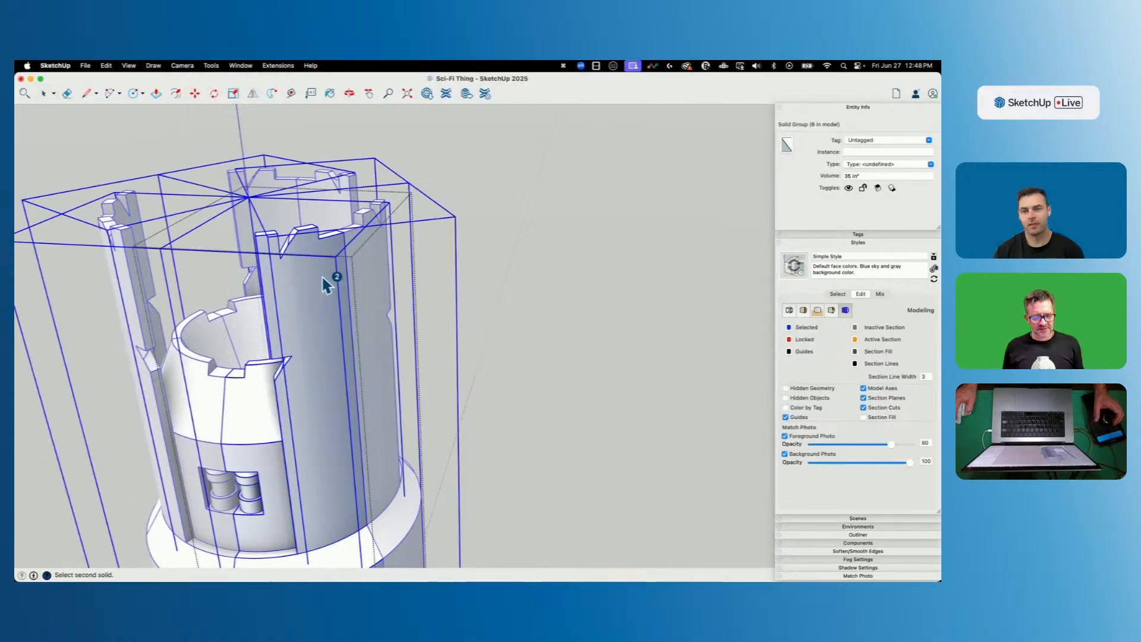
scroll(291, 354, up, 5)
key(space)
Push the top face of the panel's narrow corner strip down to the lower notch to remove the strip.
scroll(252, 351, down, 3)
key(l)
key(p)
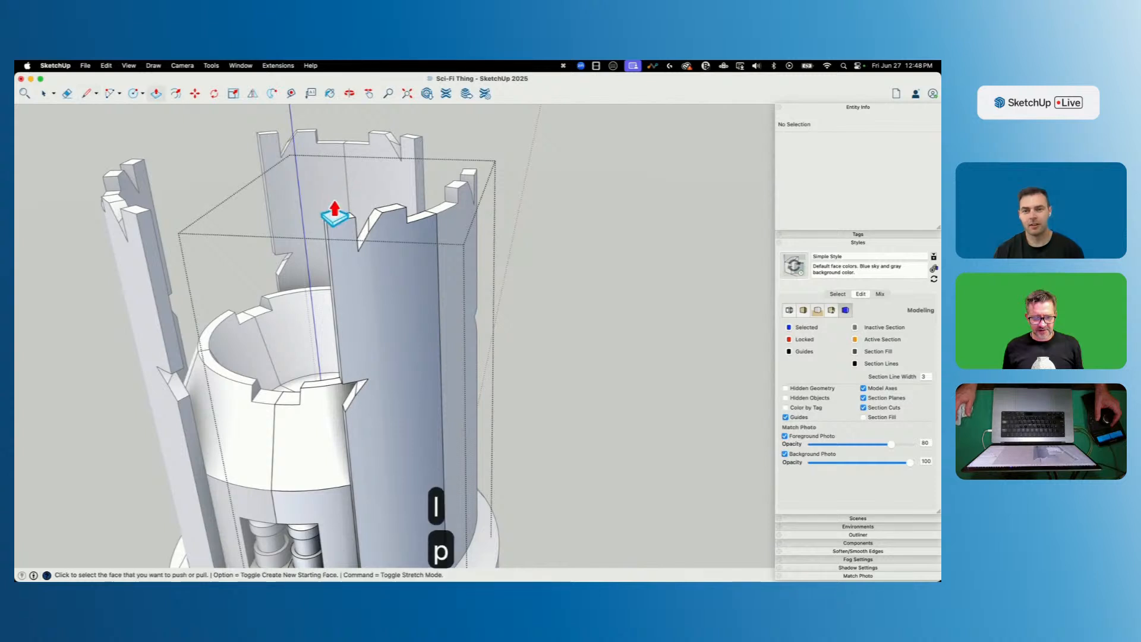
click(336, 220)
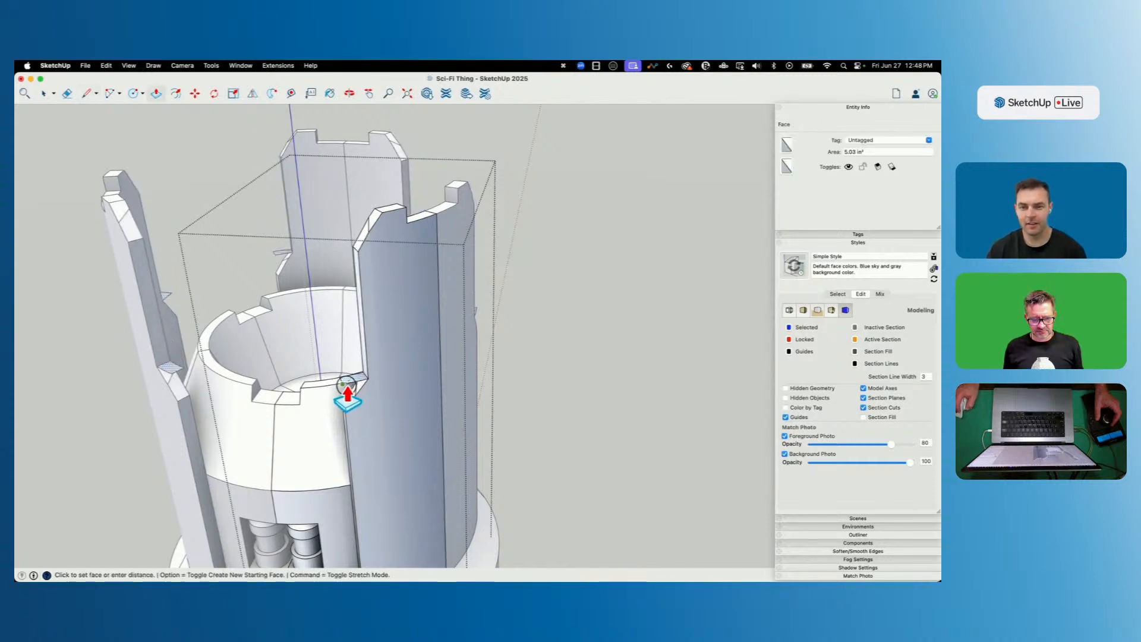
click(346, 384)
key(space)
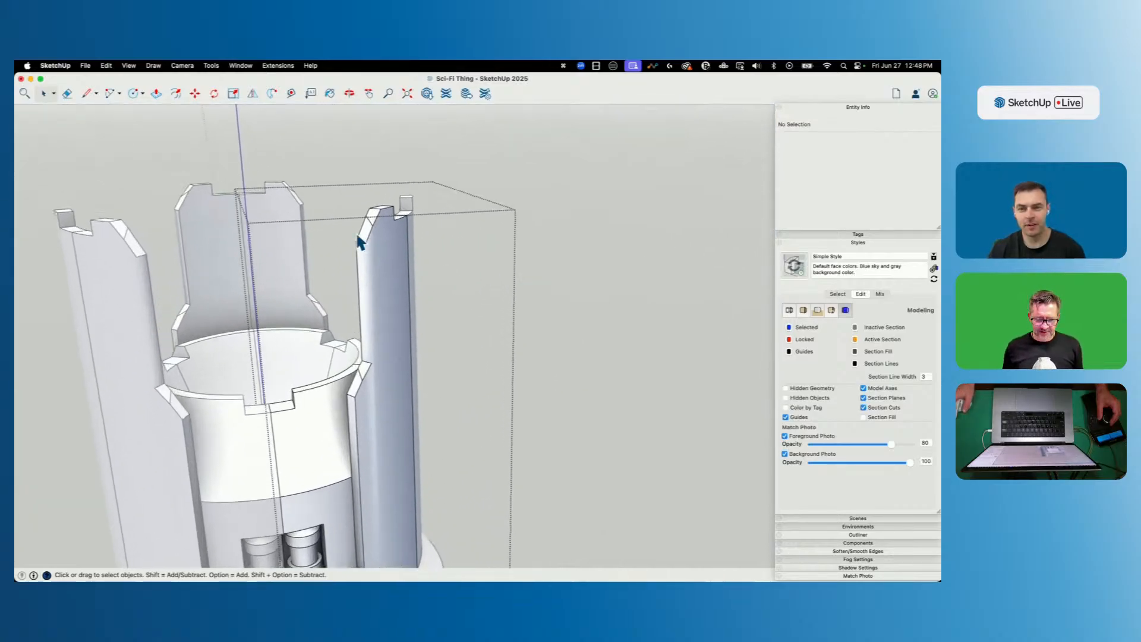
Draw a straight line along the panel's outer side edge from the lower notch's corner up to the upper notch's corner.
key(l)
key(space)
double_click(410, 368)
key(l)
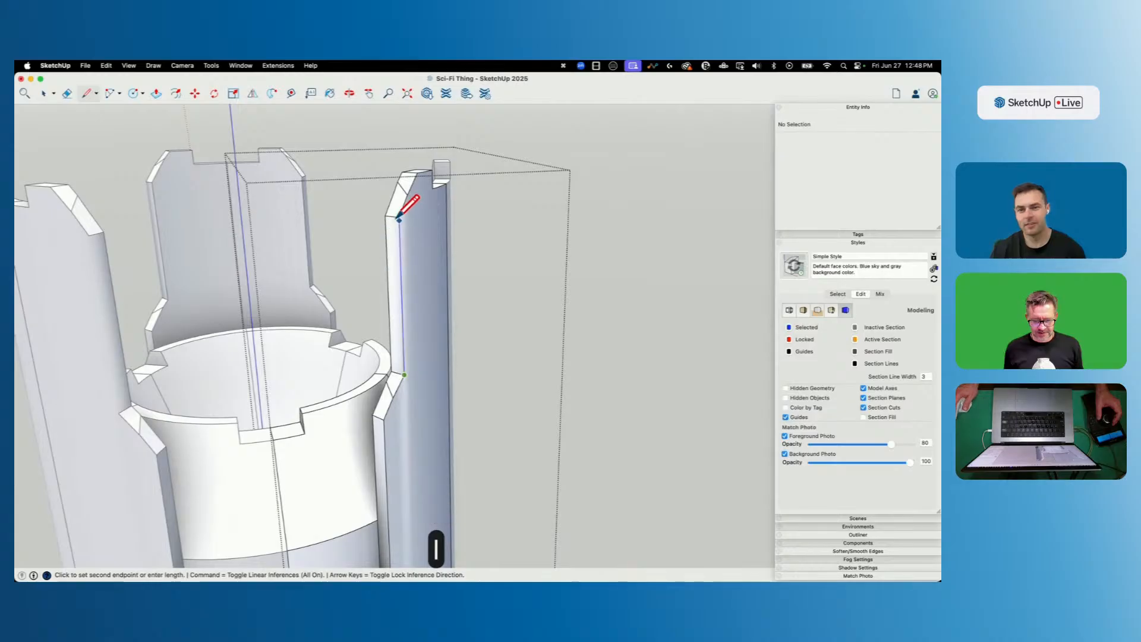
click(399, 216)
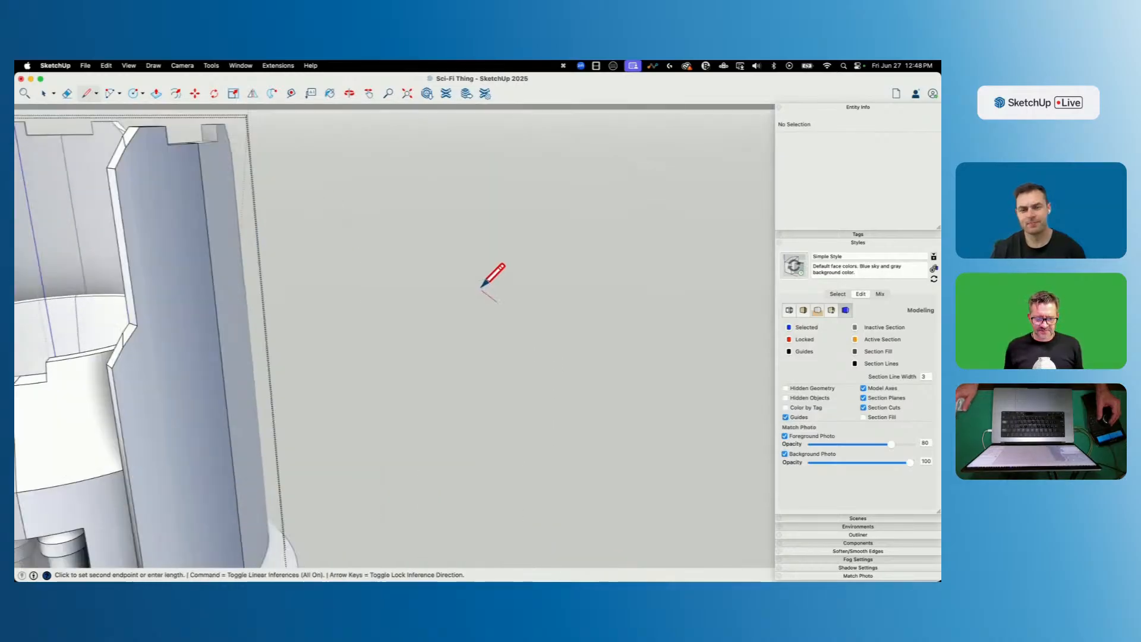
key(space)
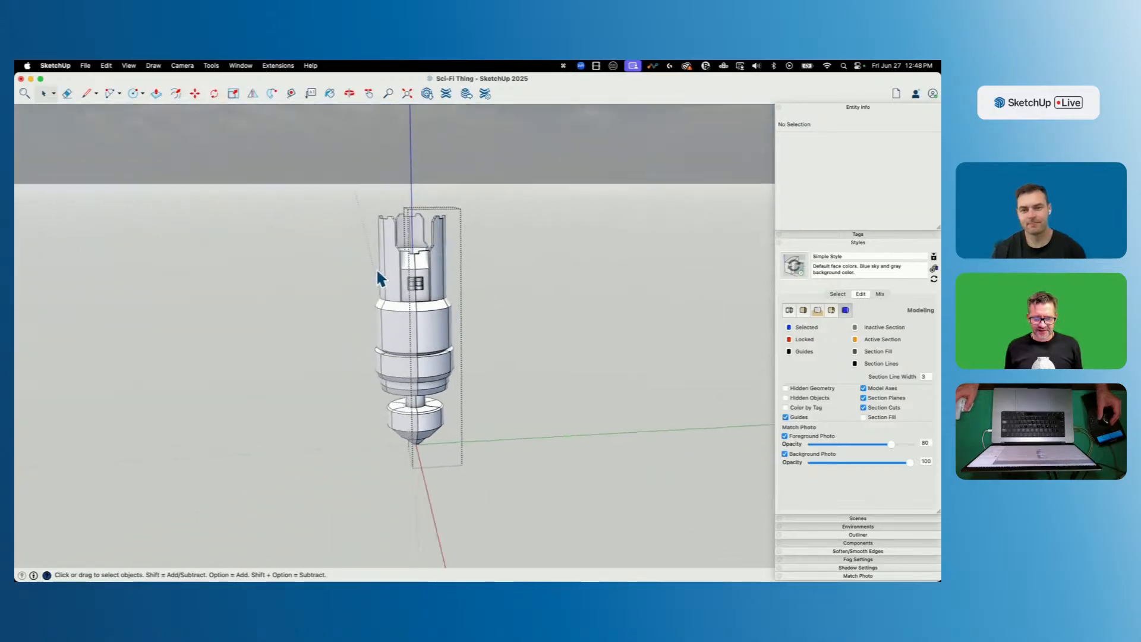
middle_drag(497, 247, 454, 377)
scroll(454, 377, up, 5)
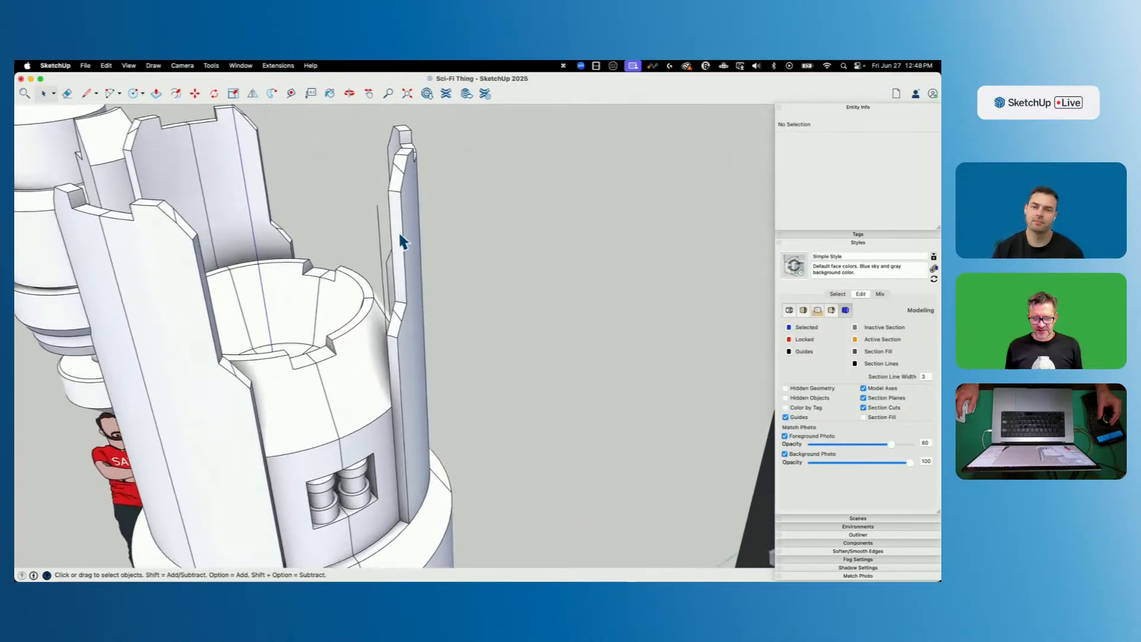
Delete the loose vertical line standing beside the tall panel's edge.
click(380, 248)
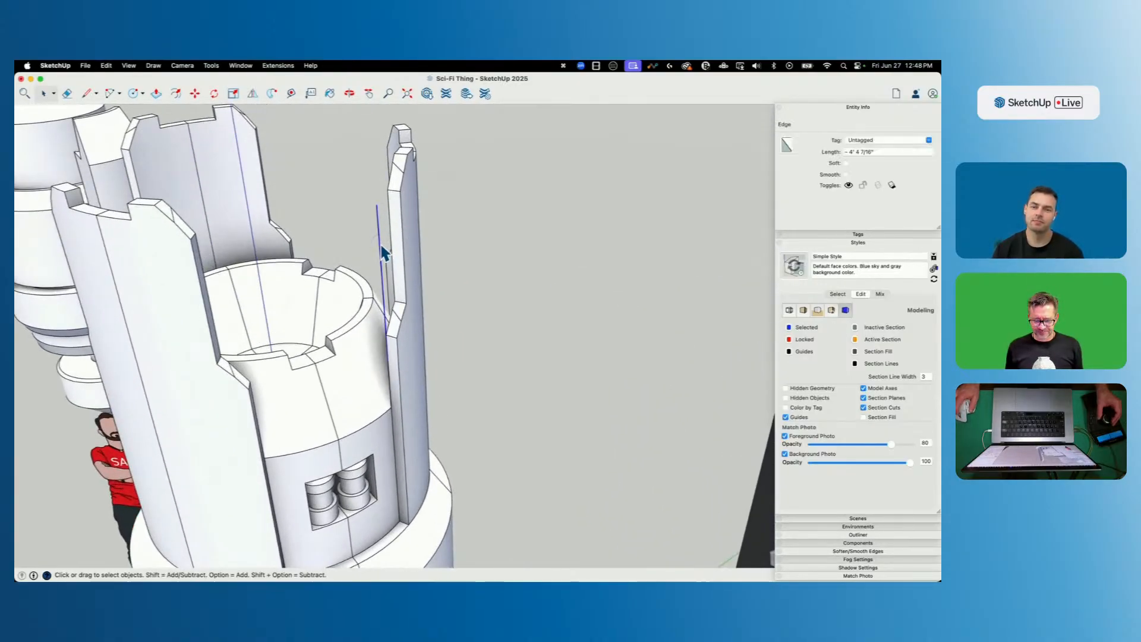
key(BackSpace)
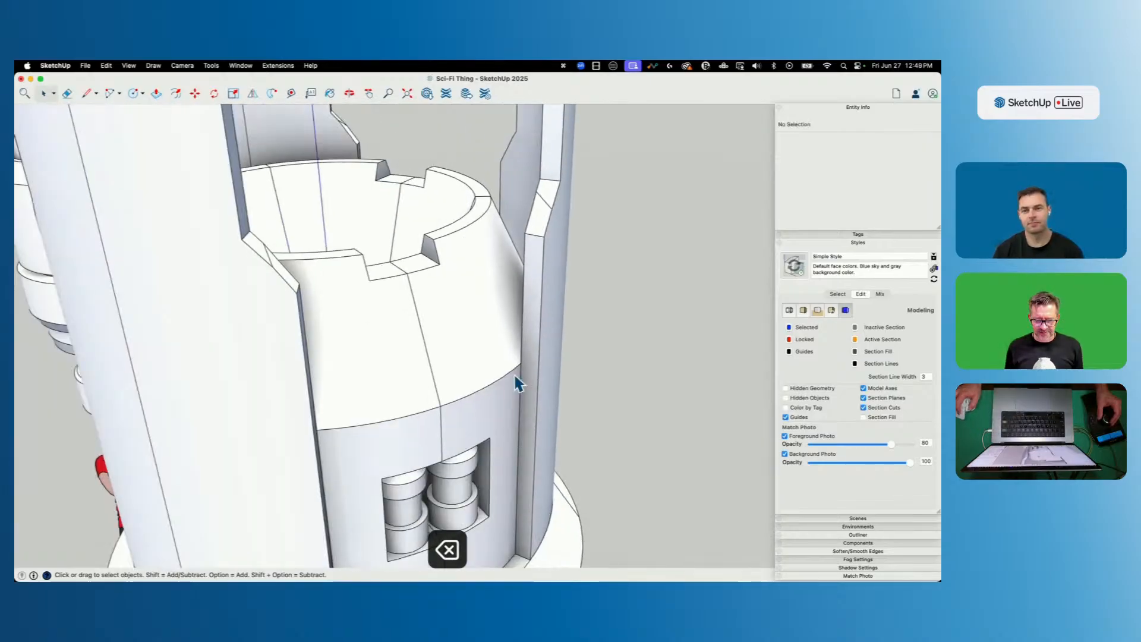
Open the panel component for editing and soften the edge crossing the lower notch's sloped face.
scroll(530, 205, up, 5)
mouse_move(531, 205)
middle_down()
mouse_move(487, 166)
mouse_move(108, 111)
mouse_move(333, 158)
mouse_move(489, 143)
mouse_move(542, 202)
middle_up()
key(e)
key(space)
click(549, 194)
double_click(547, 191)
click(537, 201)
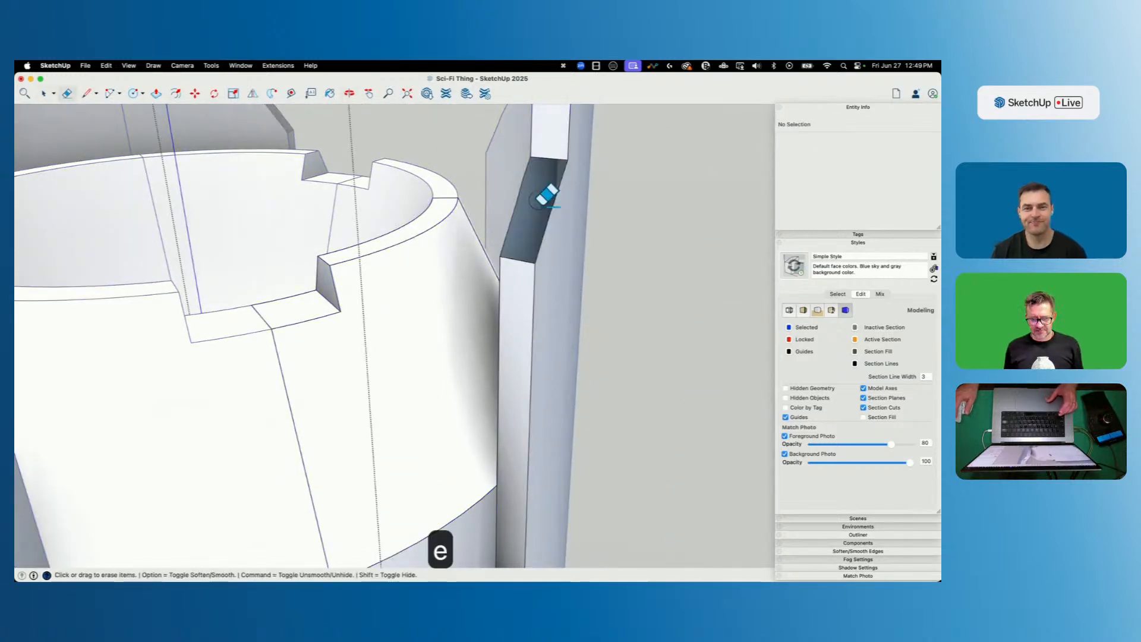
key(super+z)
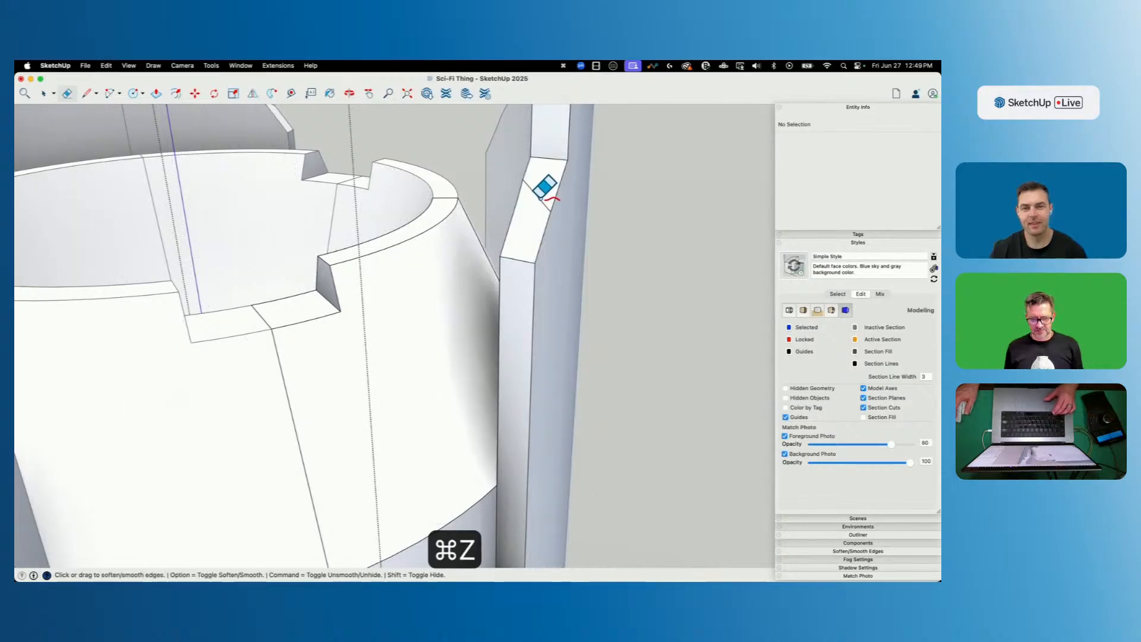
scroll(639, 204, down, 5)
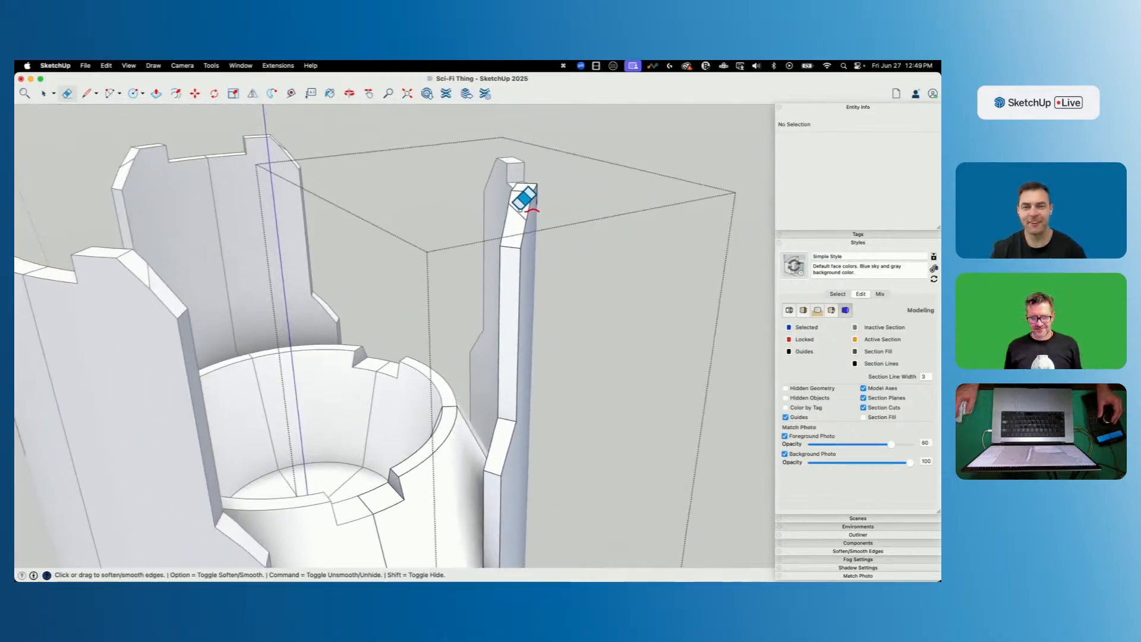
Close the panel component and save the model.
key(space)
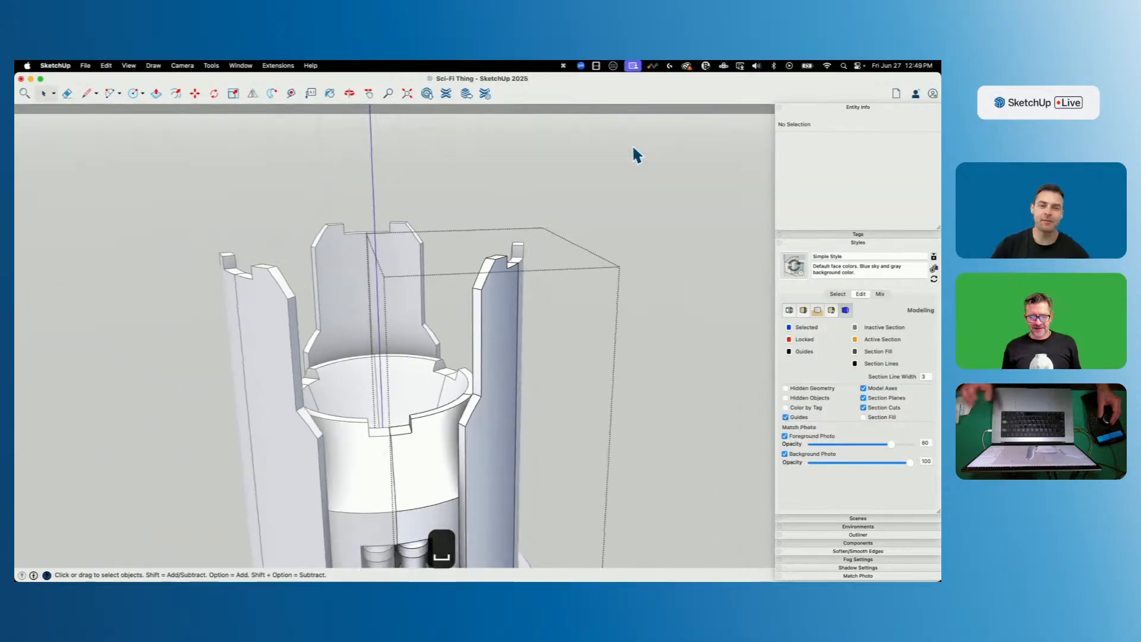
click(519, 273)
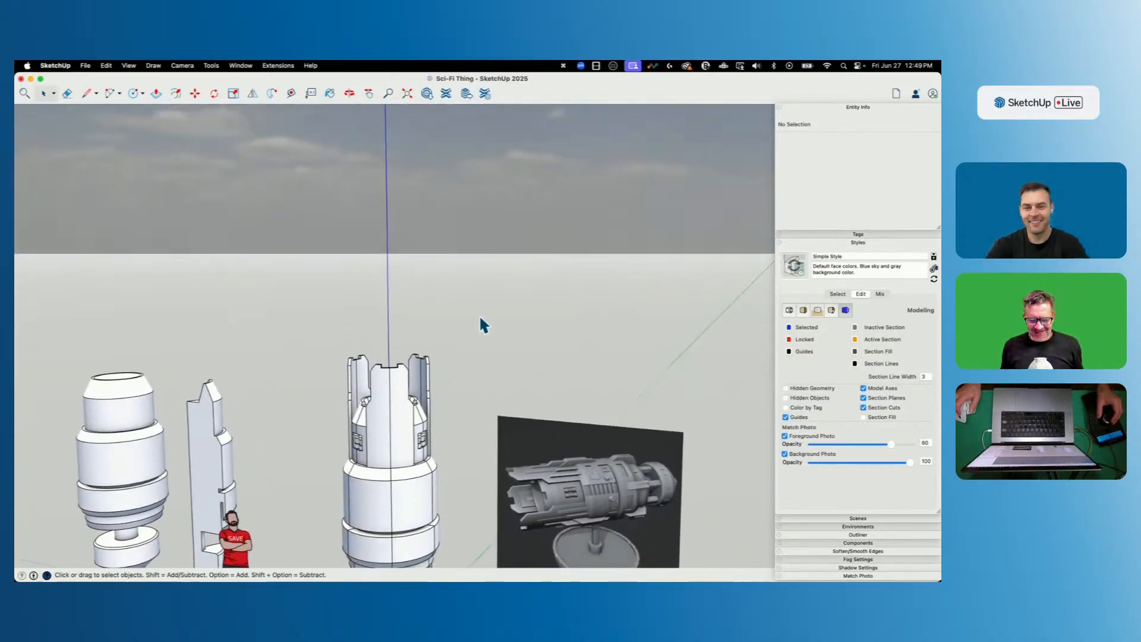
key(super+s)
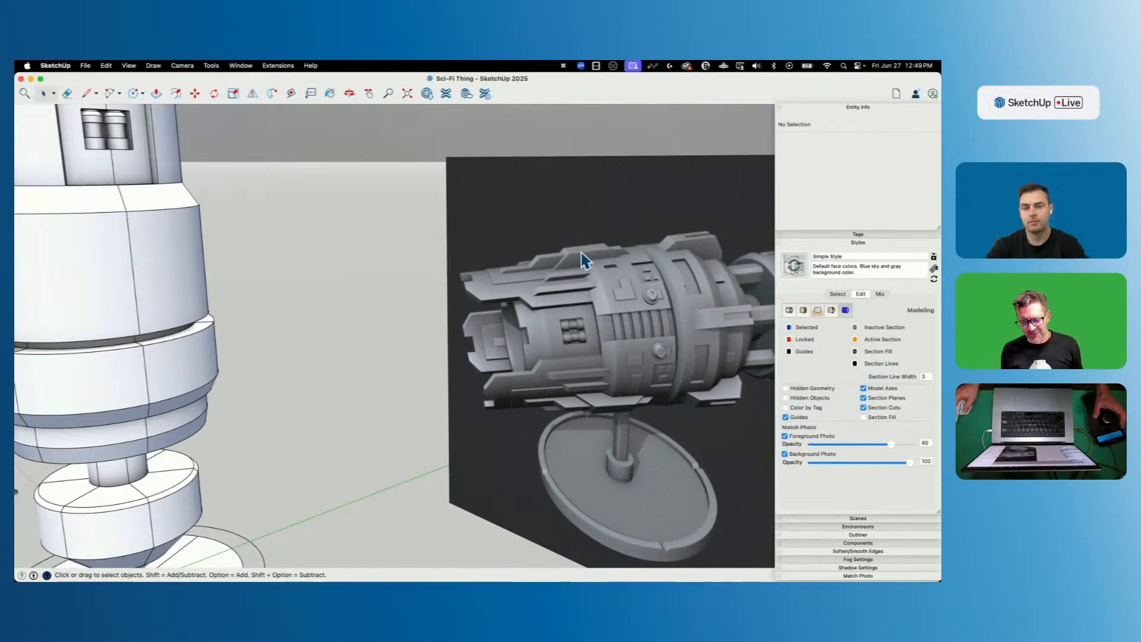
middle_drag(537, 258, 452, 422)
scroll(255, 259, up, 5)
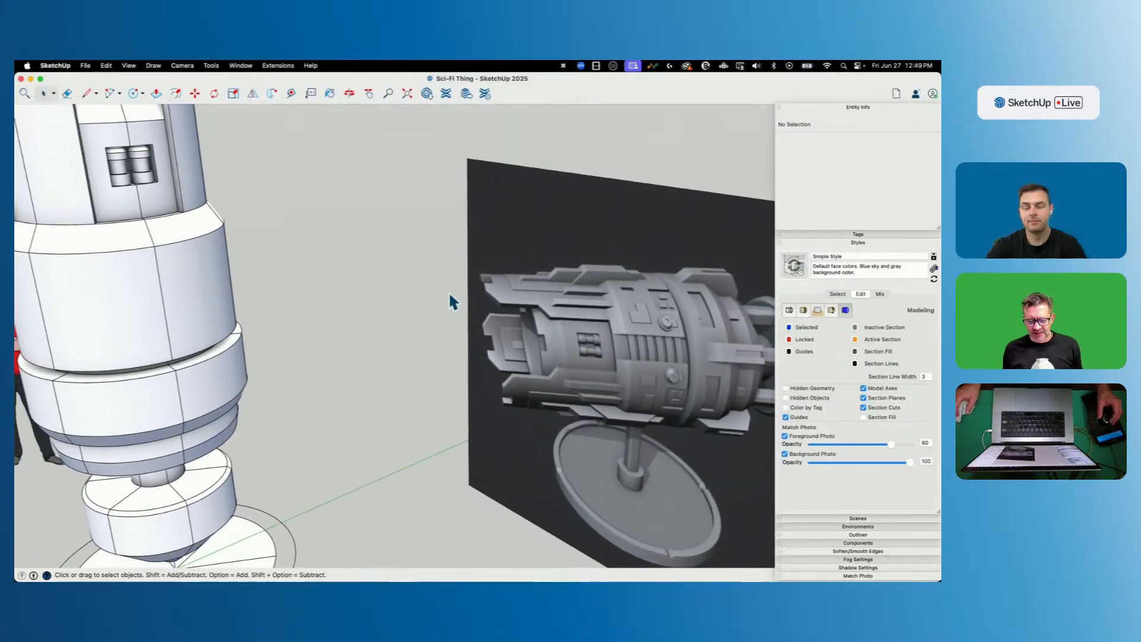
key(l)
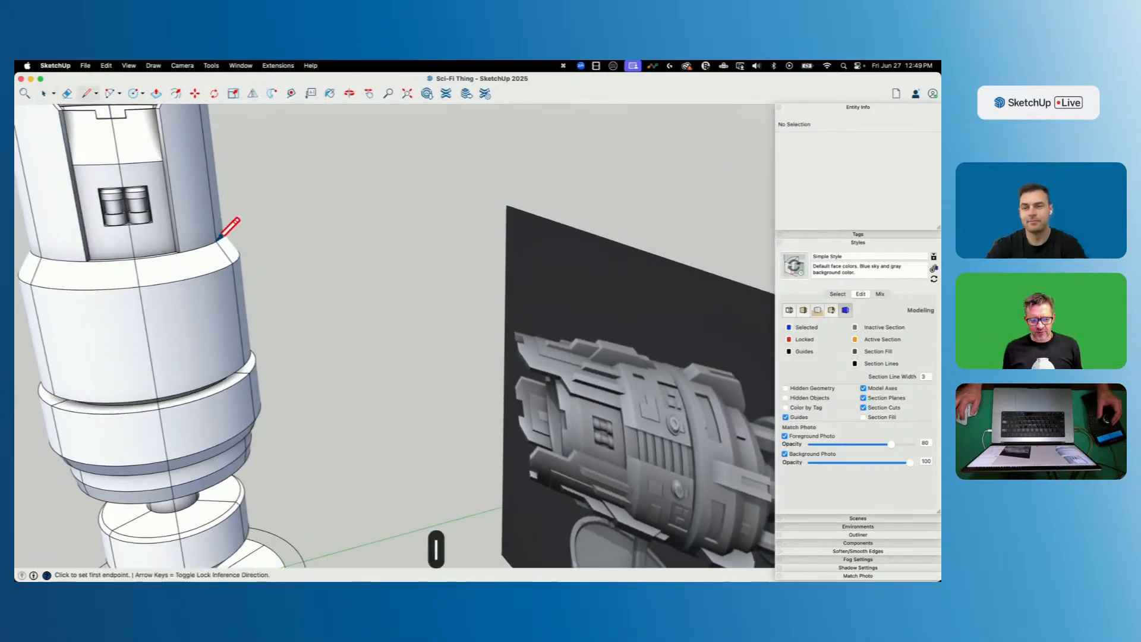
key(space)
scroll(220, 235, down, 5)
middle_drag(222, 227, 382, 388)
scroll(378, 264, up, 4)
key(l)
scroll(383, 387, up, 2)
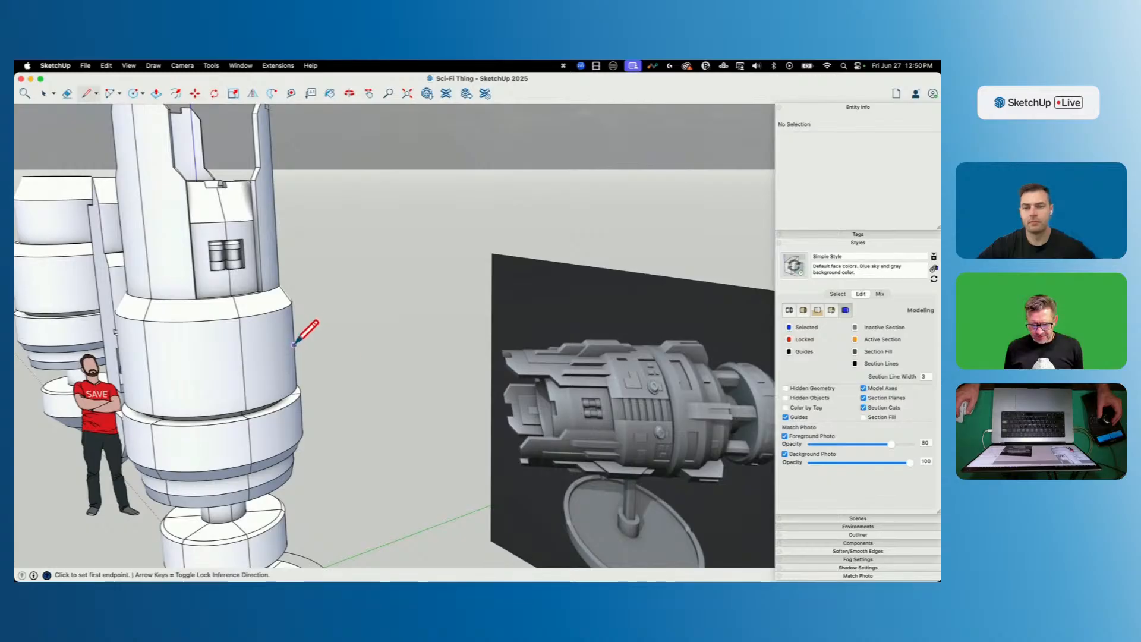
key(Escape)
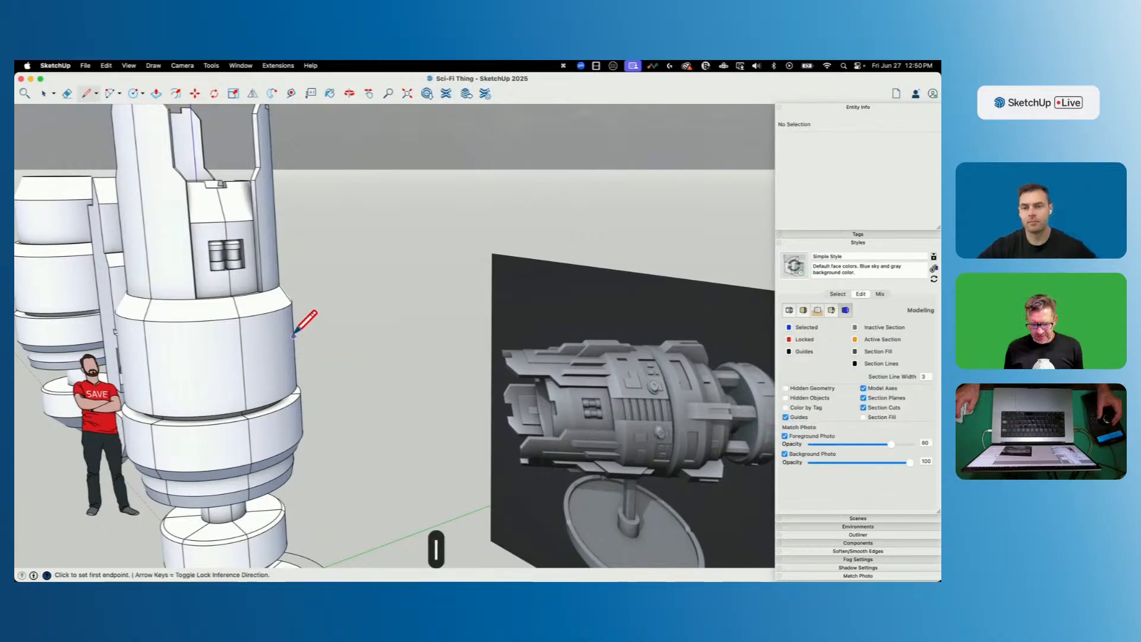
mouse_move(293, 348)
middle_down()
mouse_move(265, 321)
mouse_move(285, 362)
mouse_move(275, 350)
mouse_move(223, 376)
middle_up()
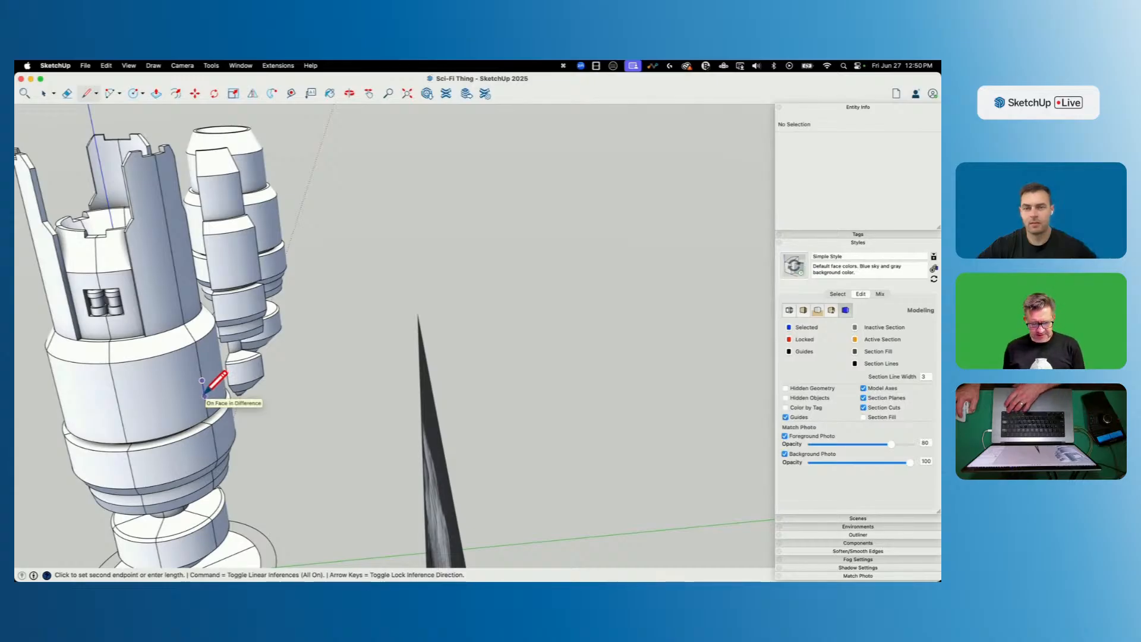
key(Down)
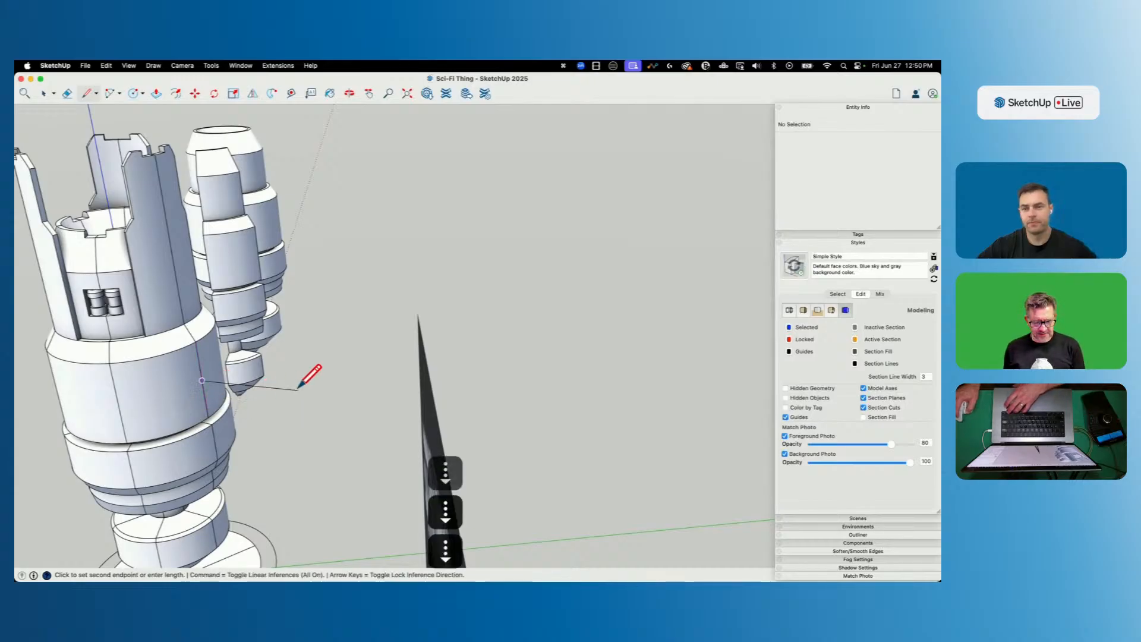
key(Down)
key(Down)
key(Down)
middle_drag(325, 309, 224, 351)
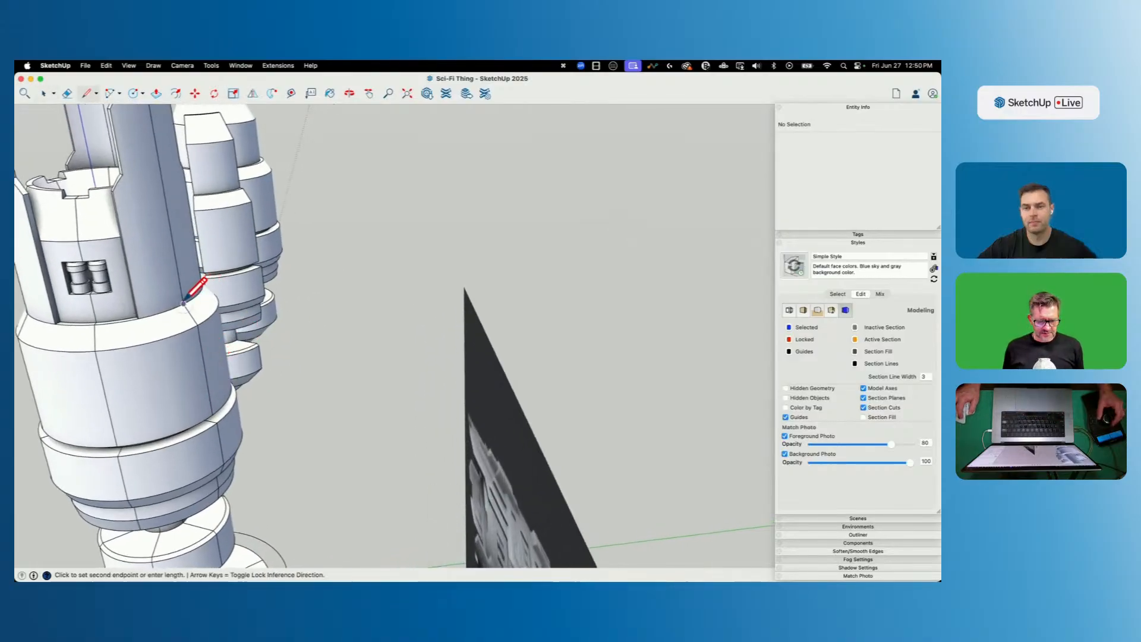
key(l)
click(197, 324)
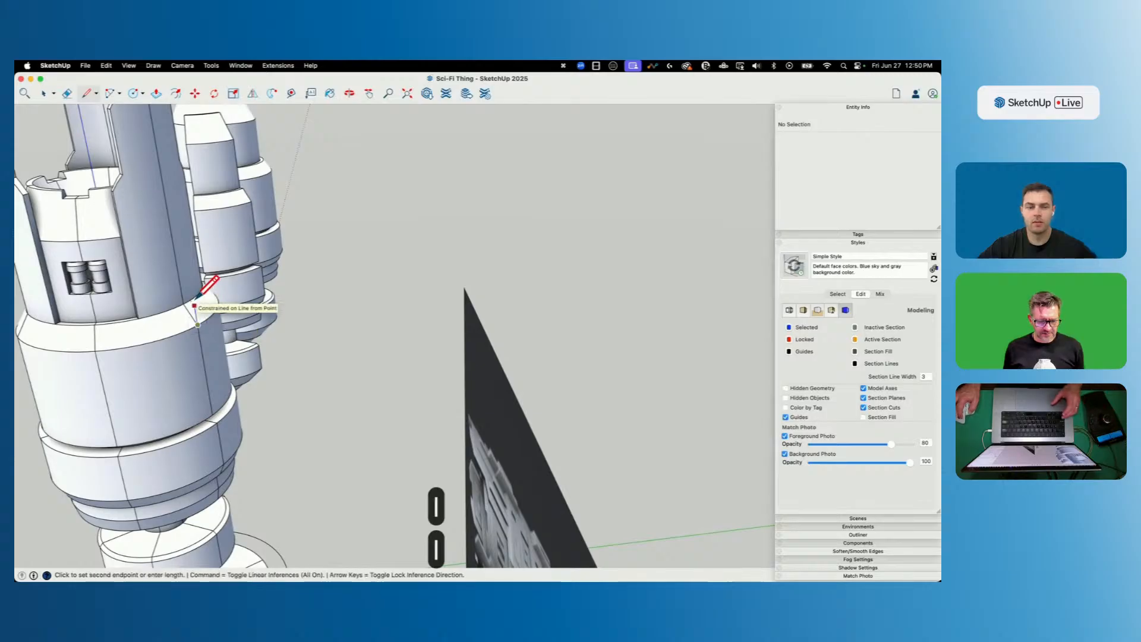
key(space)
Draw a small upright triangular face on the sloped shoulder, from its outer corner straight up and back to the panel's base corner.
middle_drag(194, 302, 164, 272)
middle_drag(183, 196, 246, 213)
scroll(293, 280, up, 5)
mouse_move(293, 280)
middle_down()
mouse_move(254, 254)
mouse_move(316, 281)
middle_up()
key(l)
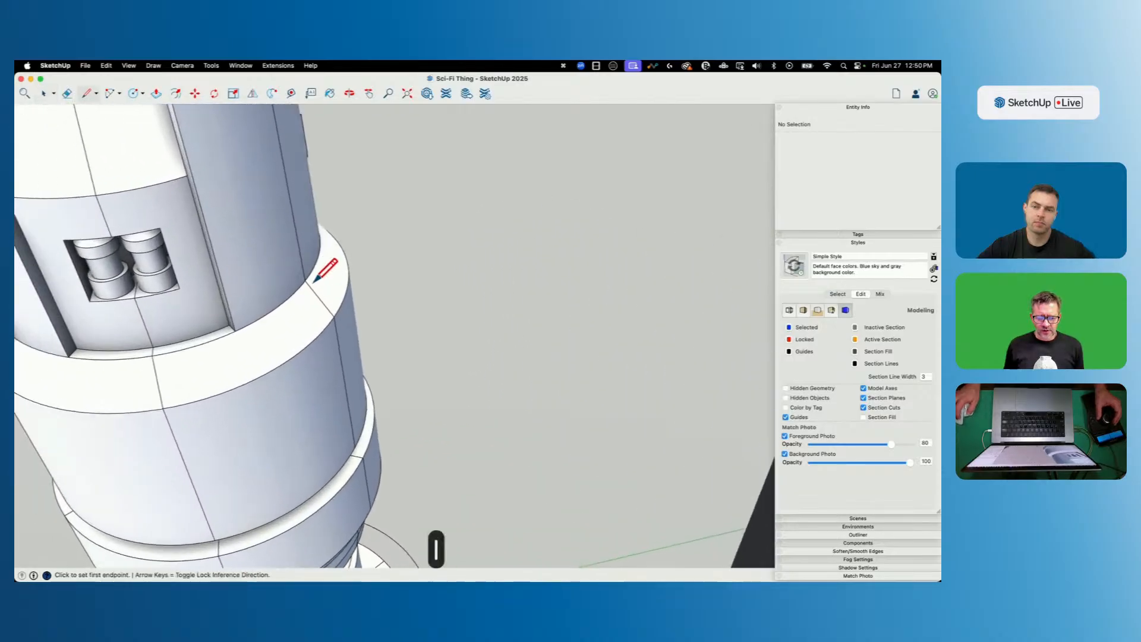
click(305, 280)
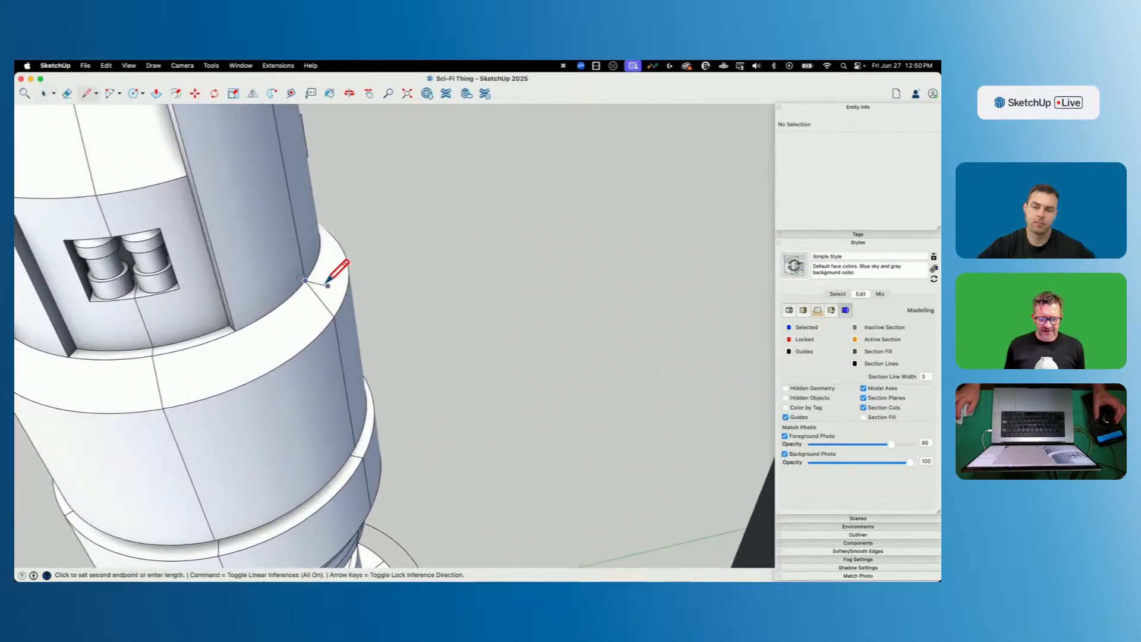
key(l)
click(334, 316)
key(Up)
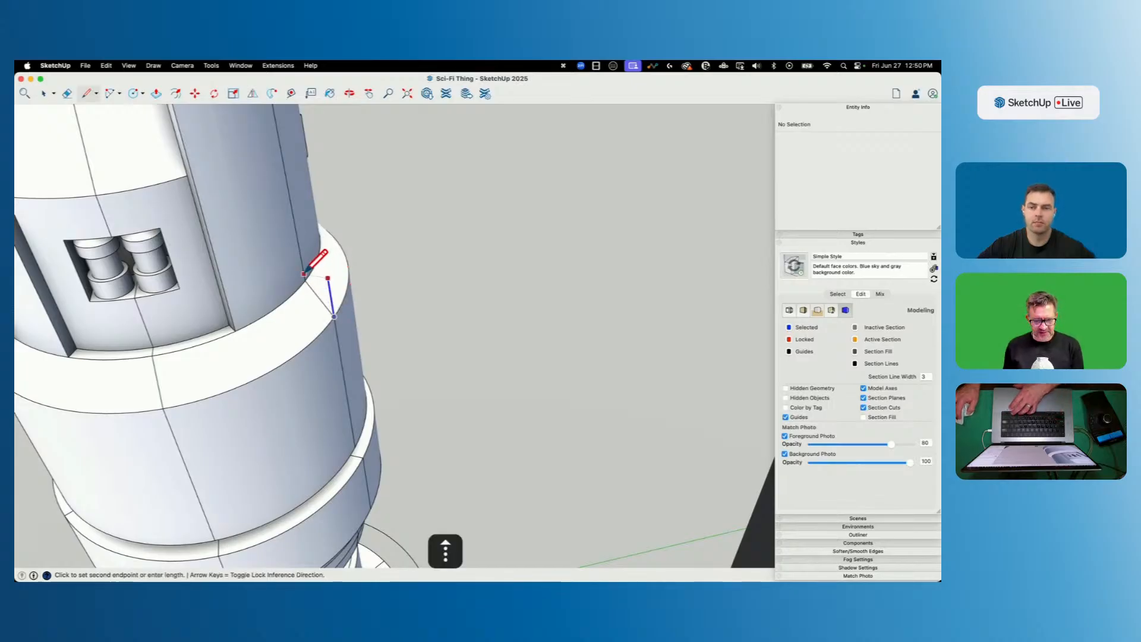
click(305, 276)
click(306, 280)
key(space)
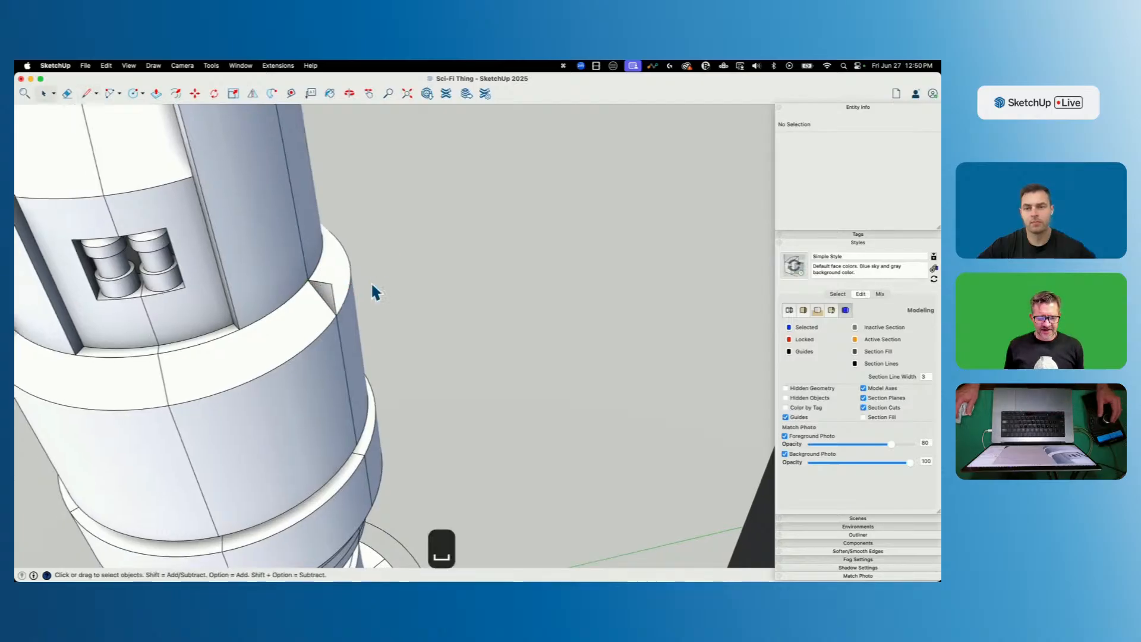
Try to outline a tall fin from the panel's base corner up its outer face, outward and down to the small triangle.
middle_drag(454, 245, 261, 355)
scroll(225, 286, up, 5)
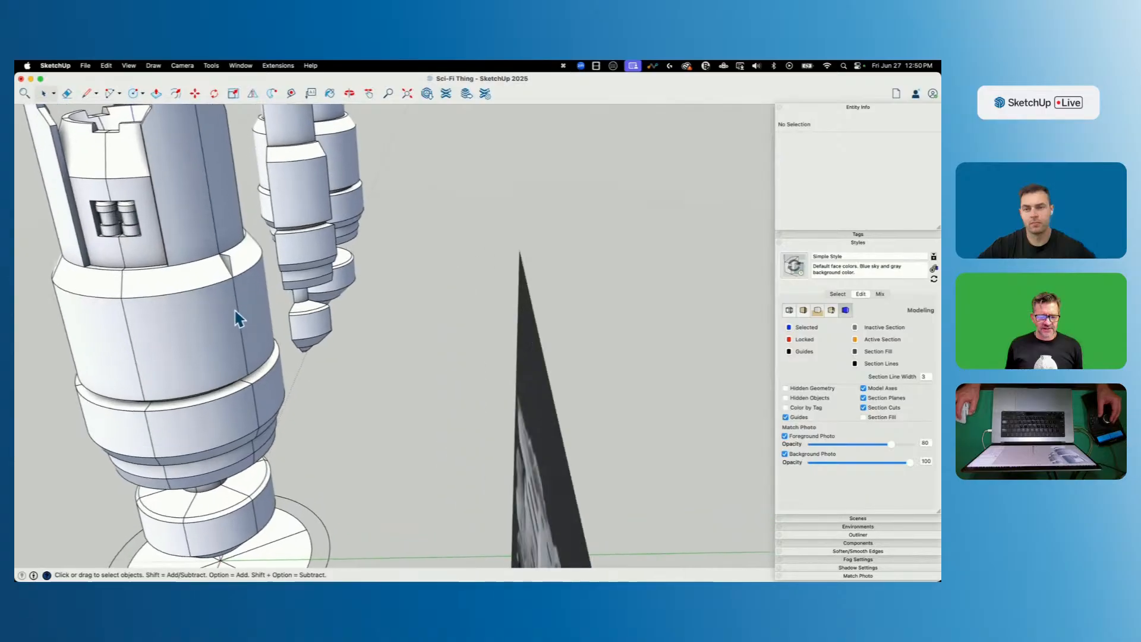
key(l)
click(277, 216)
scroll(262, 310, down, 5)
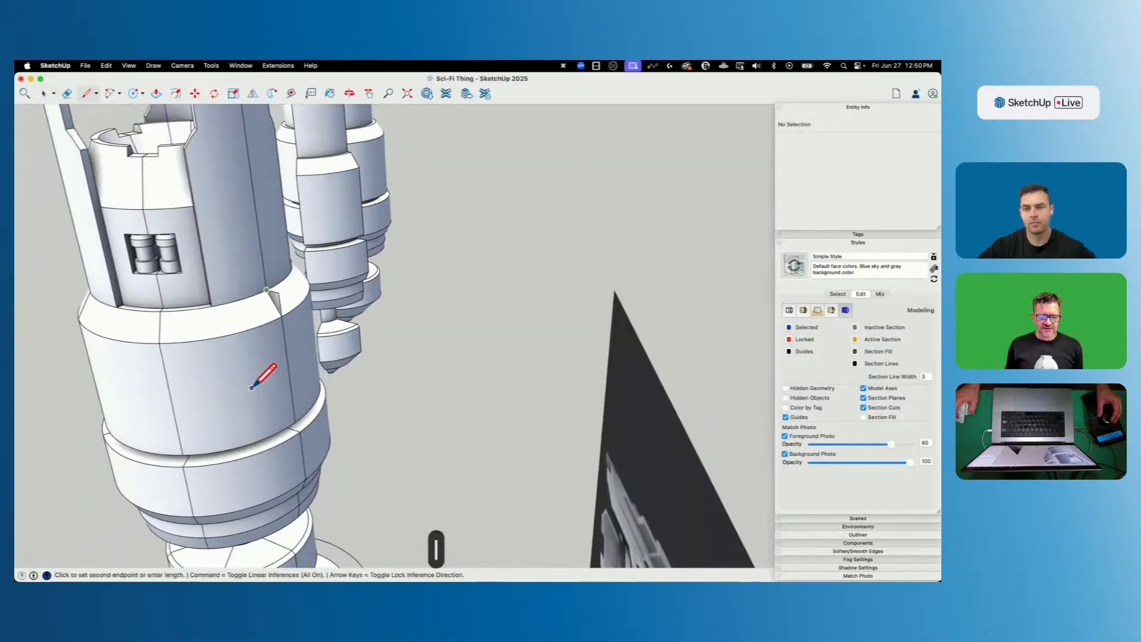
mouse_move(285, 373)
middle_down()
mouse_move(415, 357)
mouse_move(440, 331)
mouse_move(351, 380)
mouse_move(285, 364)
middle_up()
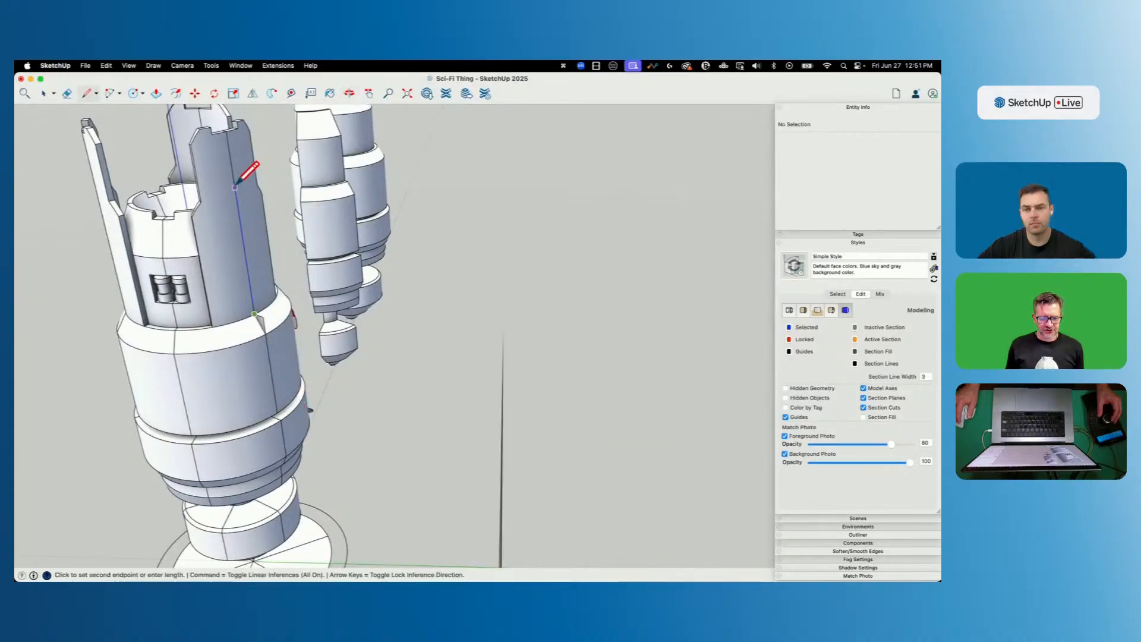
click(235, 187)
middle_drag(261, 334, 383, 344)
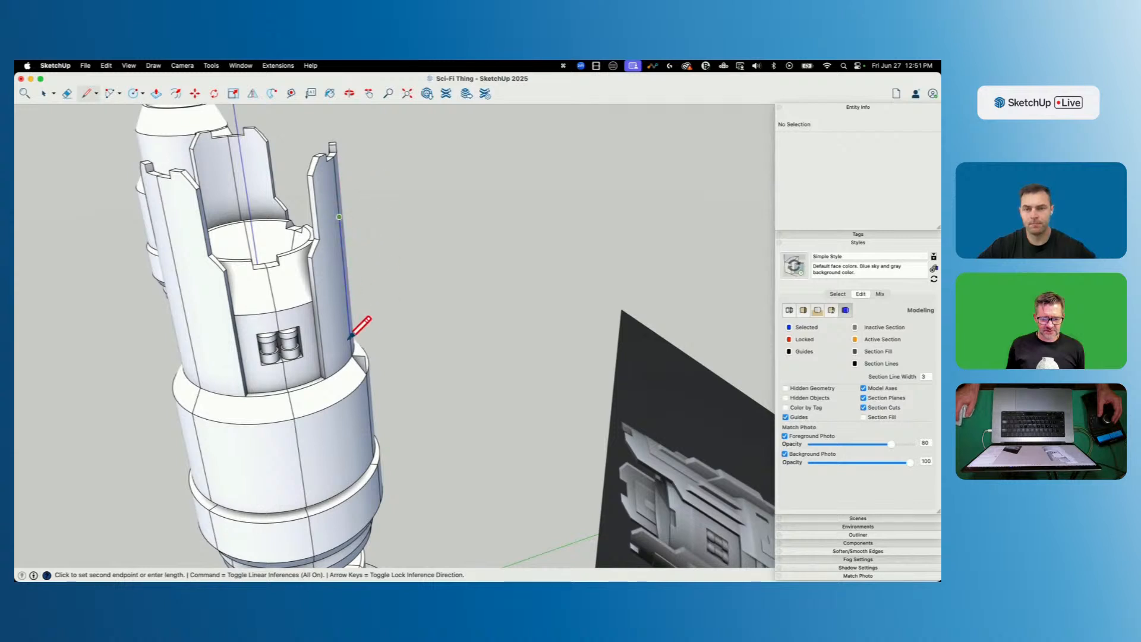
click(355, 218)
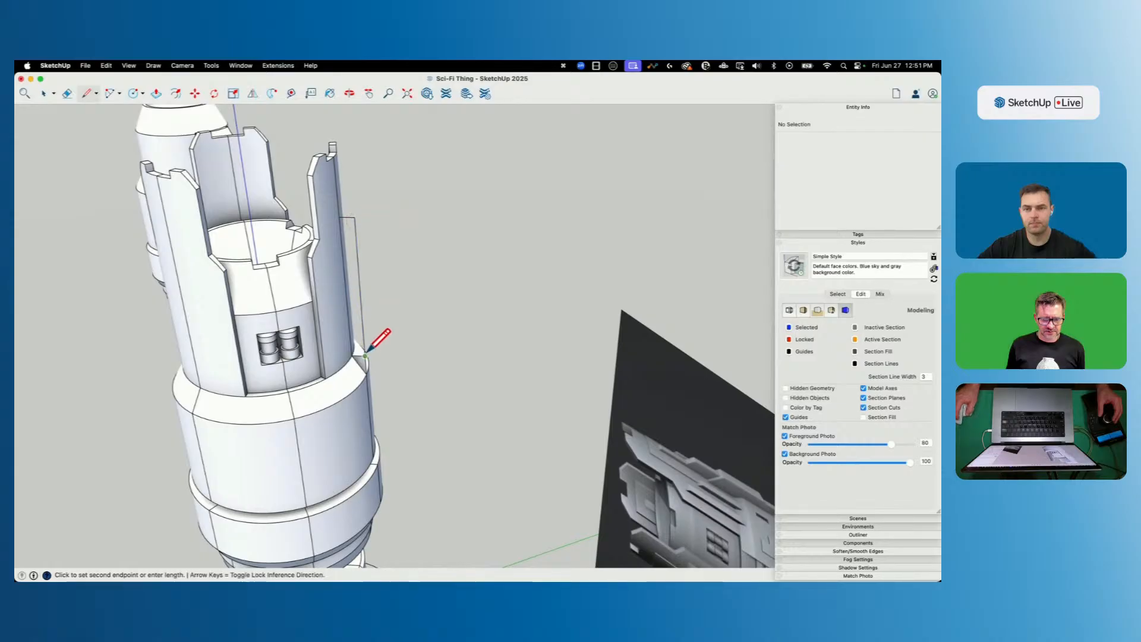
Try to close the fin outline by retracing its inner and outer vertical sides, and erase the outline.
key(e)
mouse_move(369, 259)
middle_down()
mouse_move(327, 293)
mouse_move(444, 296)
mouse_move(473, 275)
mouse_move(339, 403)
middle_up()
key(l)
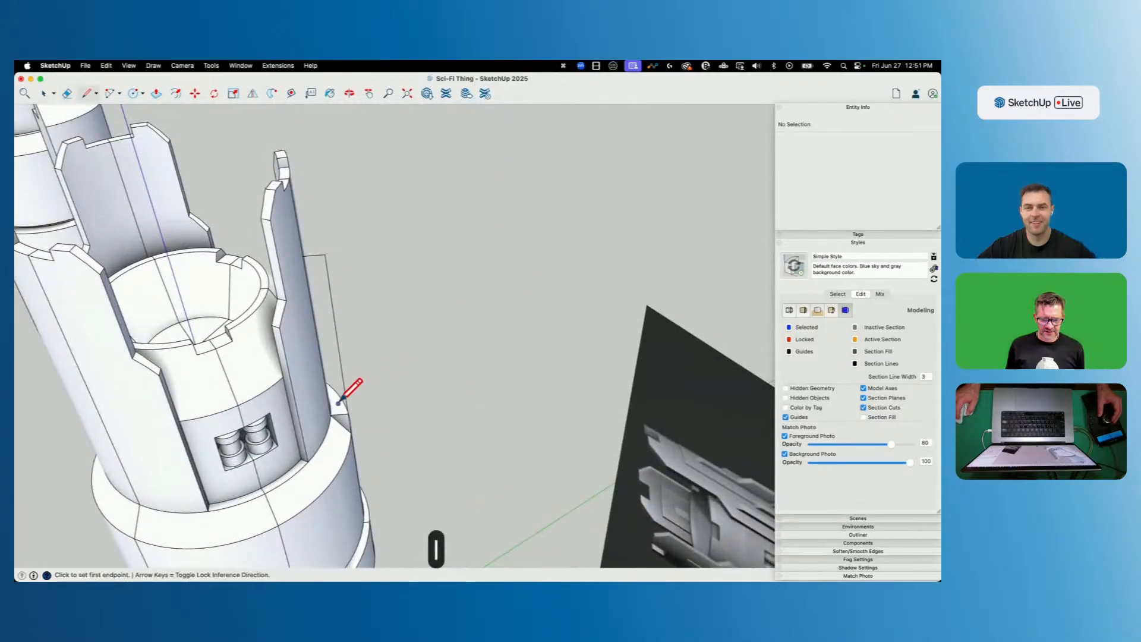
click(331, 415)
click(314, 255)
scroll(344, 377, up, 5)
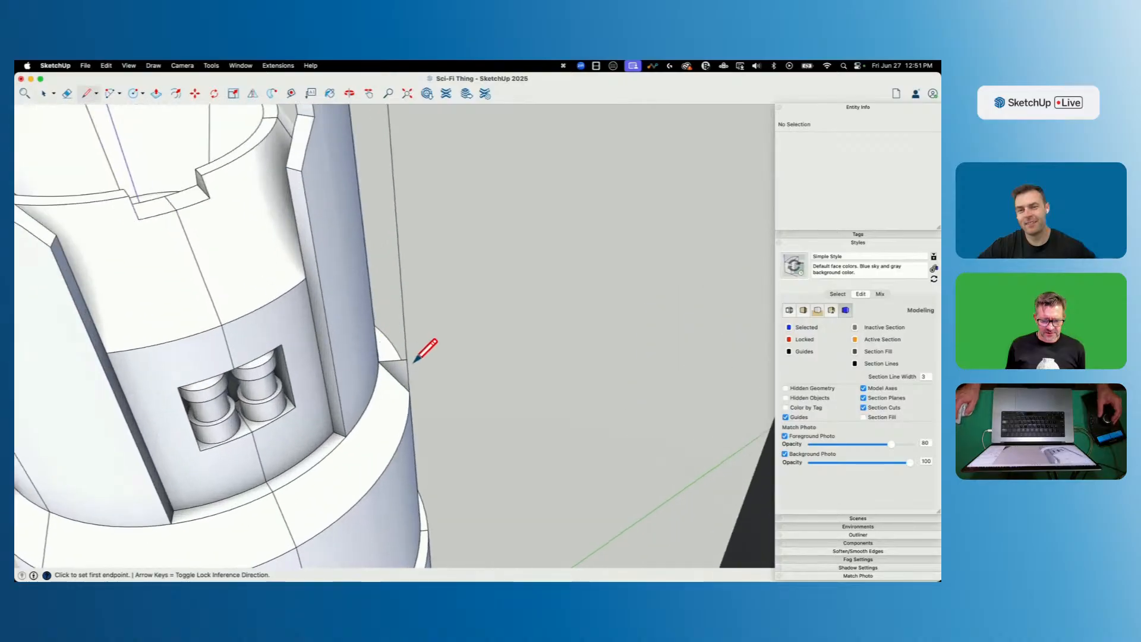
click(408, 358)
scroll(364, 355, down, 3)
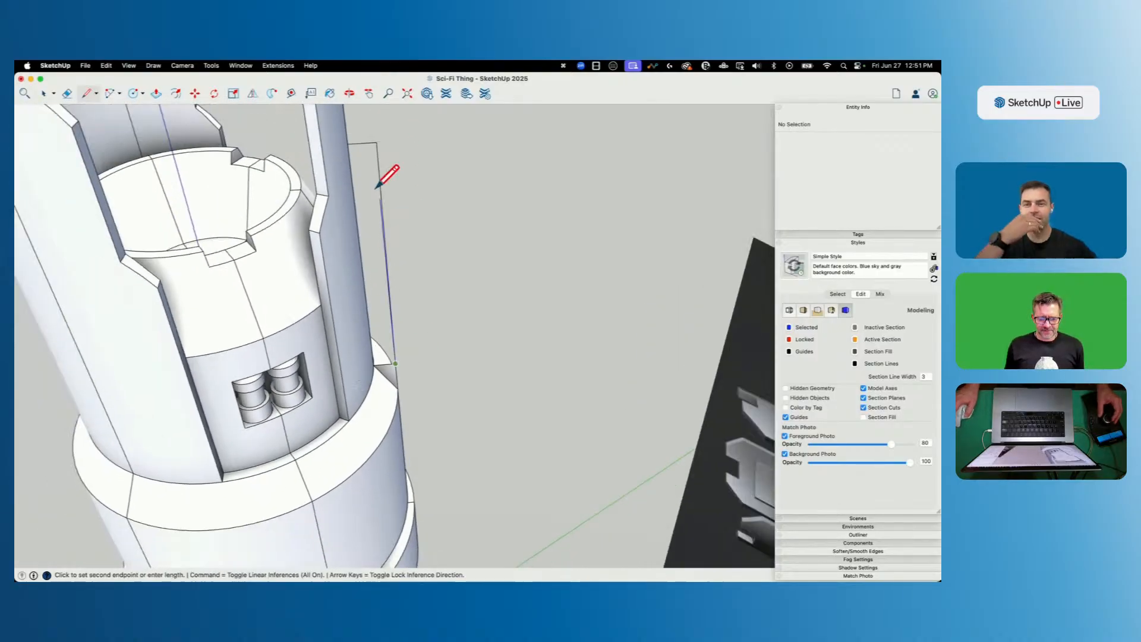
key(e)
mouse_move(402, 369)
middle_down()
mouse_move(393, 355)
mouse_move(387, 390)
middle_up()
Draw a tall vertical fin face from the small triangle's outer corner up, across to the panel and down to its base, and erase the dividing edge.
key(l)
click(355, 440)
key(Up)
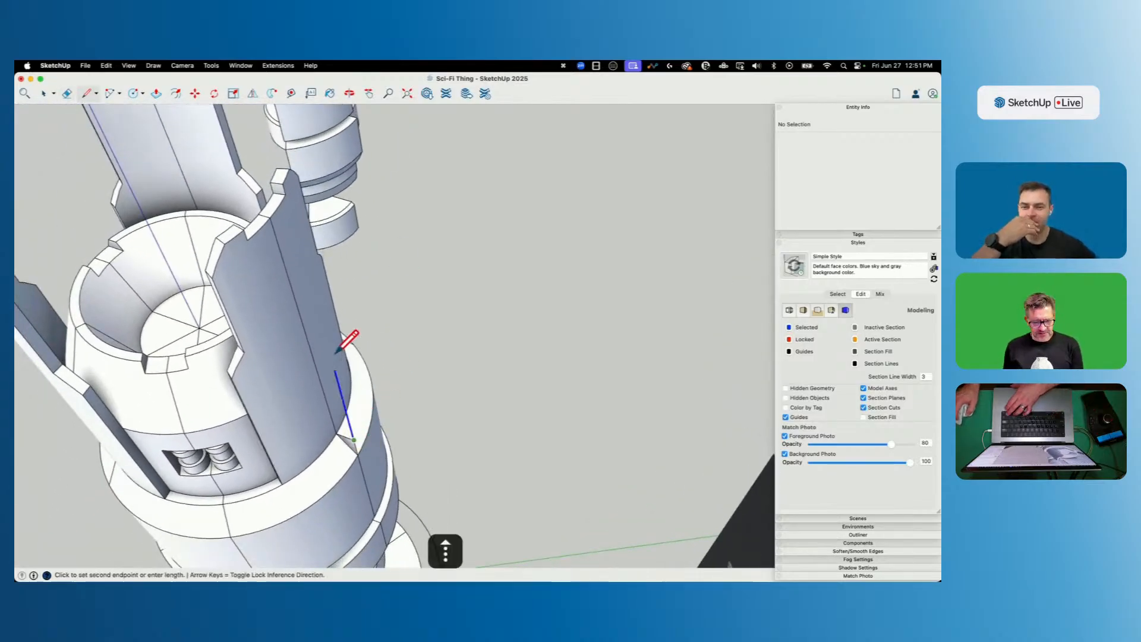
click(289, 279)
click(337, 434)
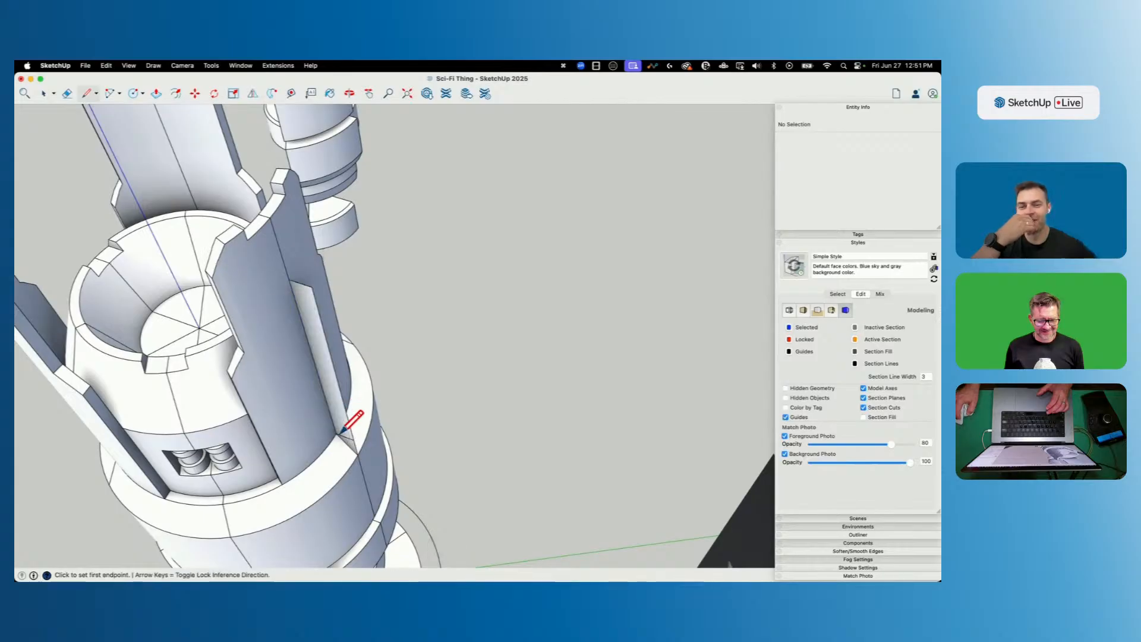
key(e)
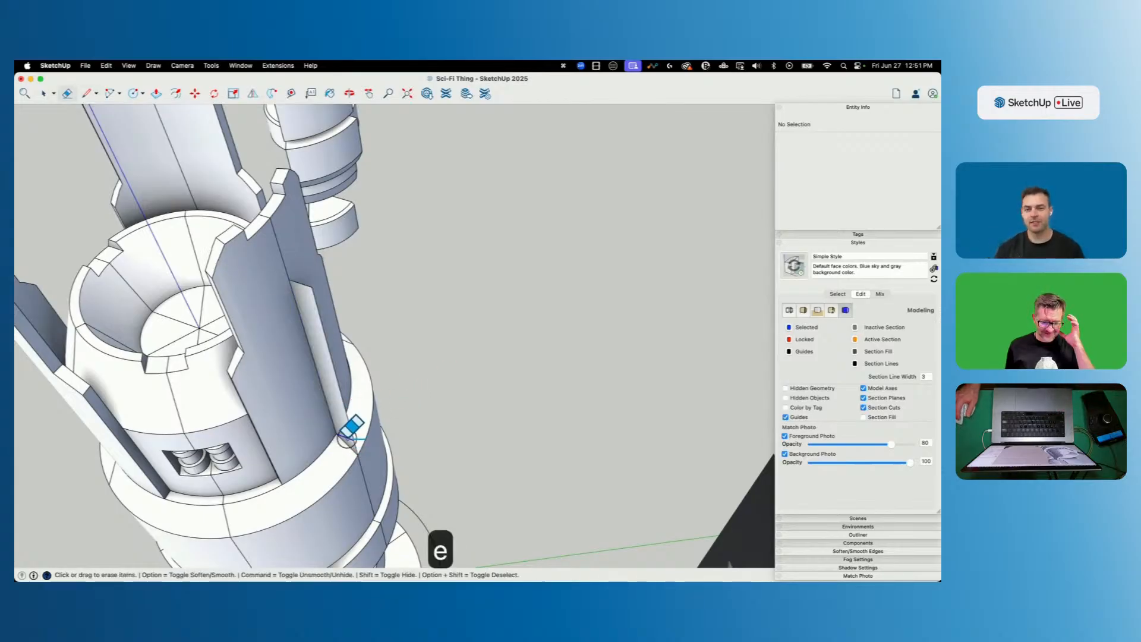
middle_drag(416, 408, 389, 306)
Draw a large triangular face outside the fin, running down the body's side, horizontally outward and diagonally up to the fin's upper outer edge.
key(l)
scroll(418, 347, up, 2)
click(387, 316)
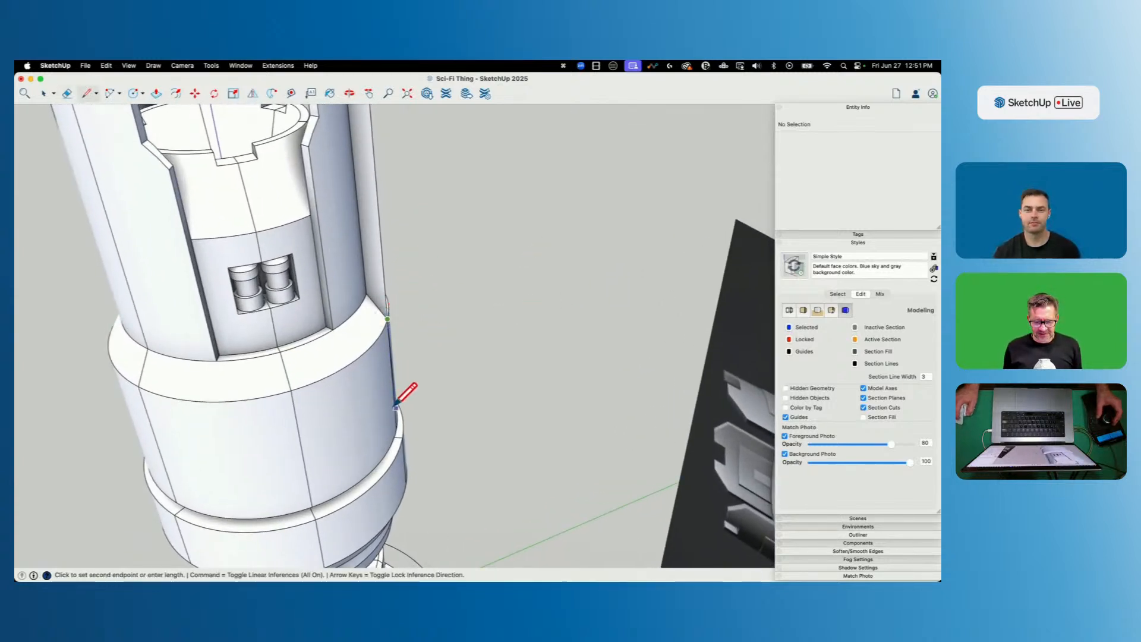
middle_drag(395, 408, 423, 287)
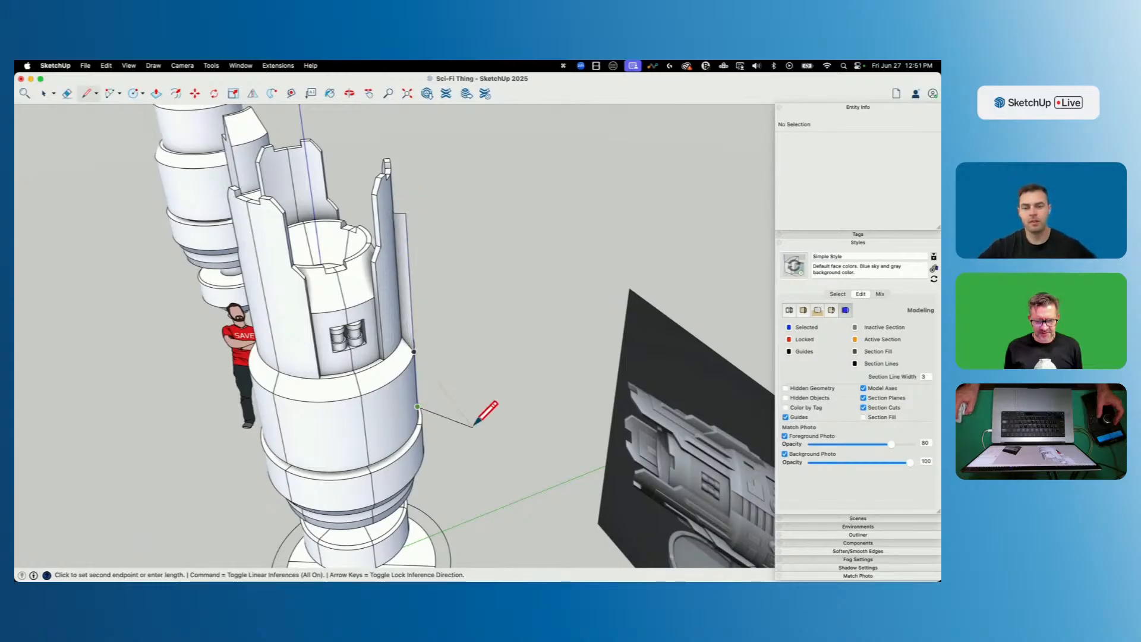
middle_drag(459, 273, 433, 186)
key(space)
middle_drag(466, 249, 344, 255)
Undo the large triangular face outside the tall fin and erase its remaining outline edges.
key(m)
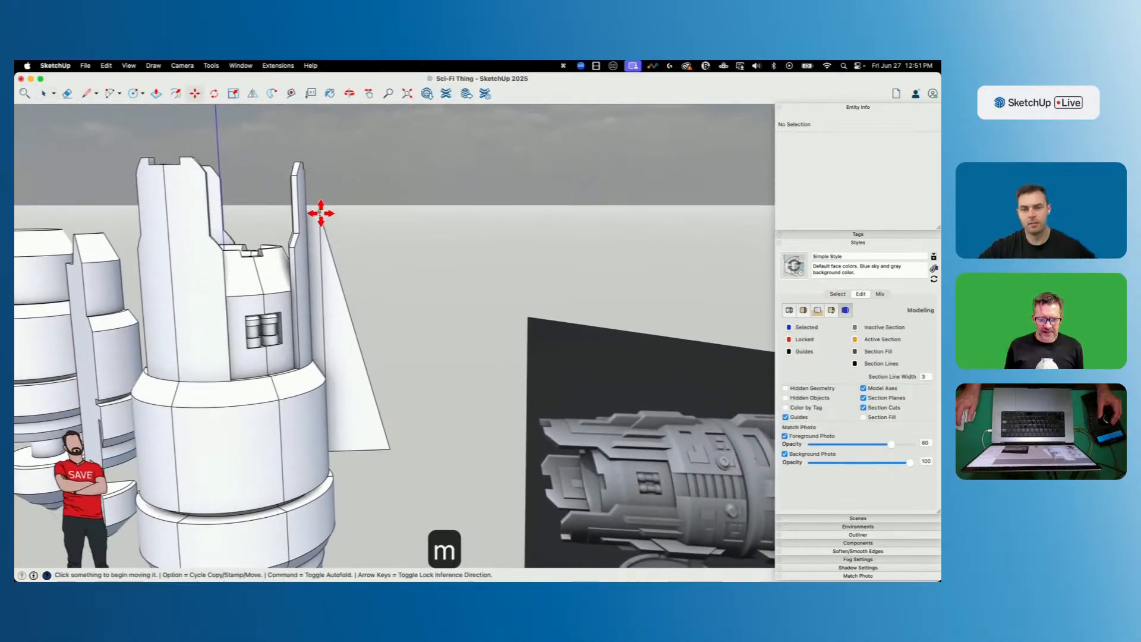
key(space)
key(e)
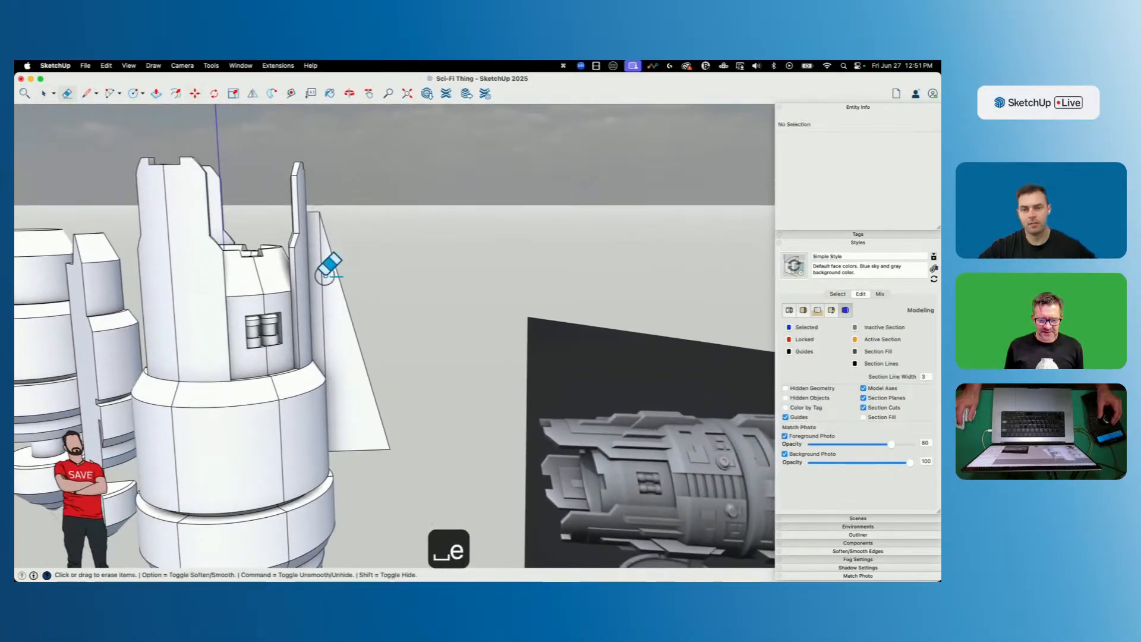
key(super+z)
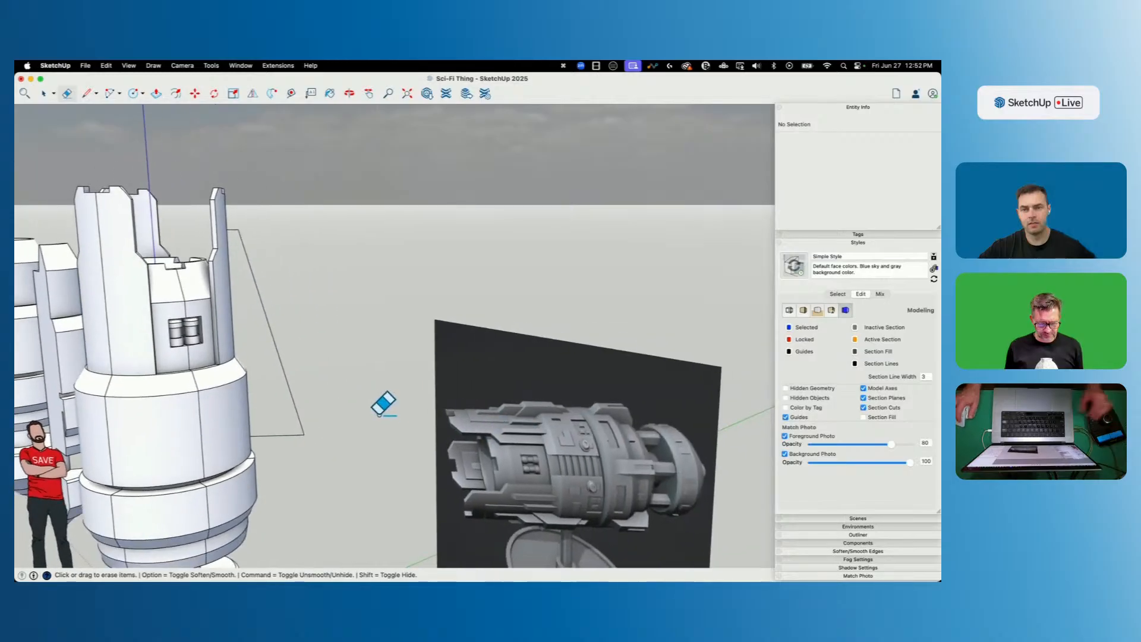
key(e)
Select the short top edge of the tall vertical fin beside the panel.
key(l)
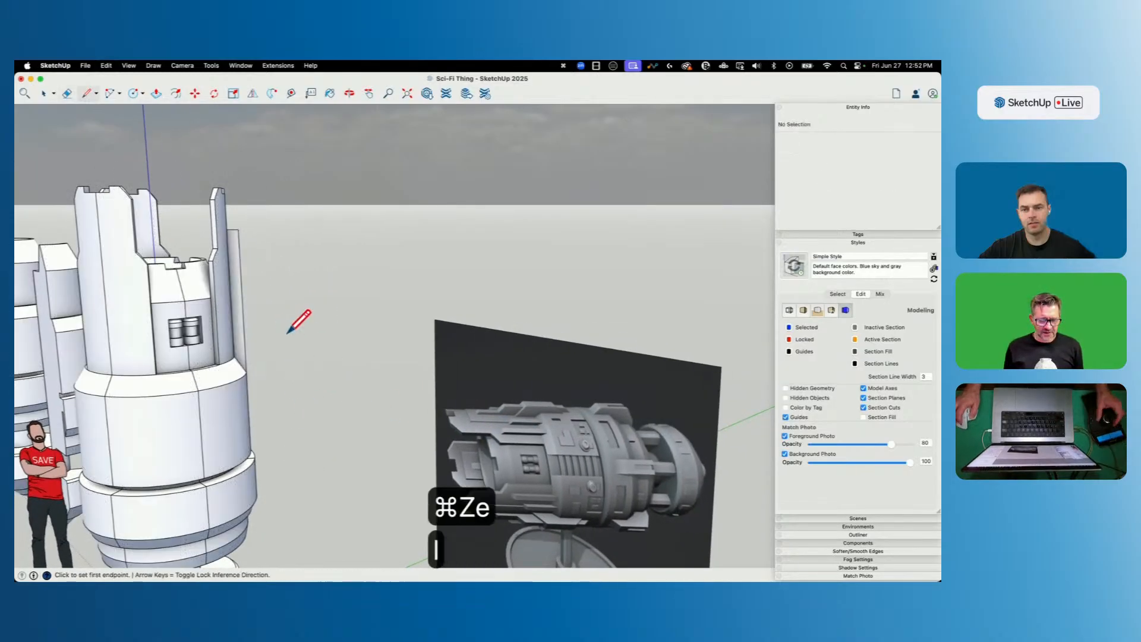
scroll(158, 352, up, 5)
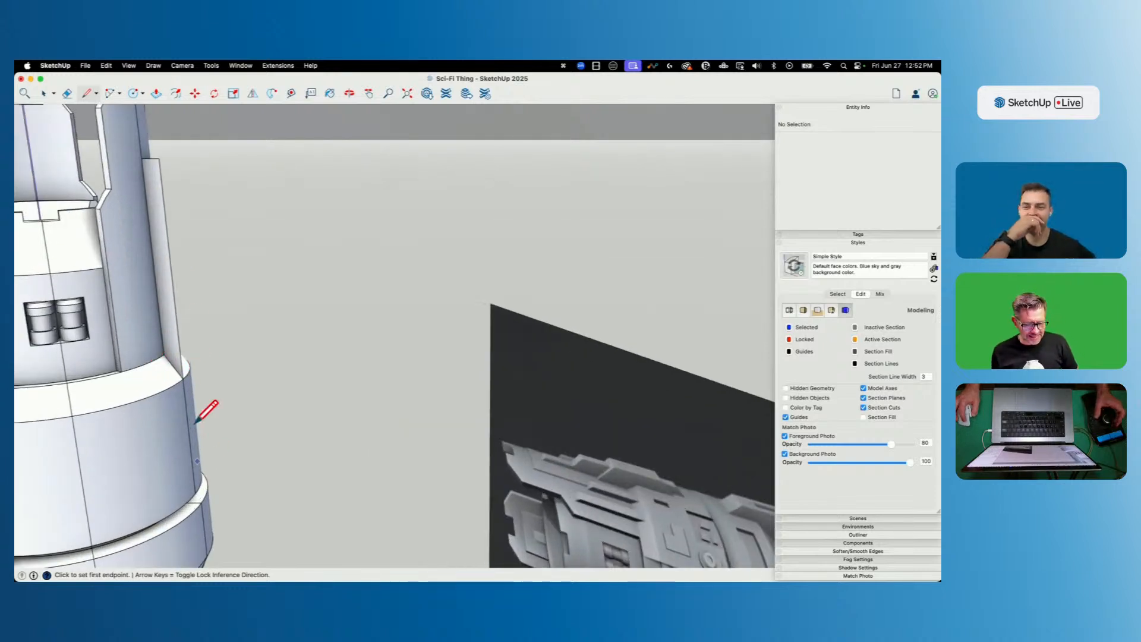
key(space)
click(152, 158)
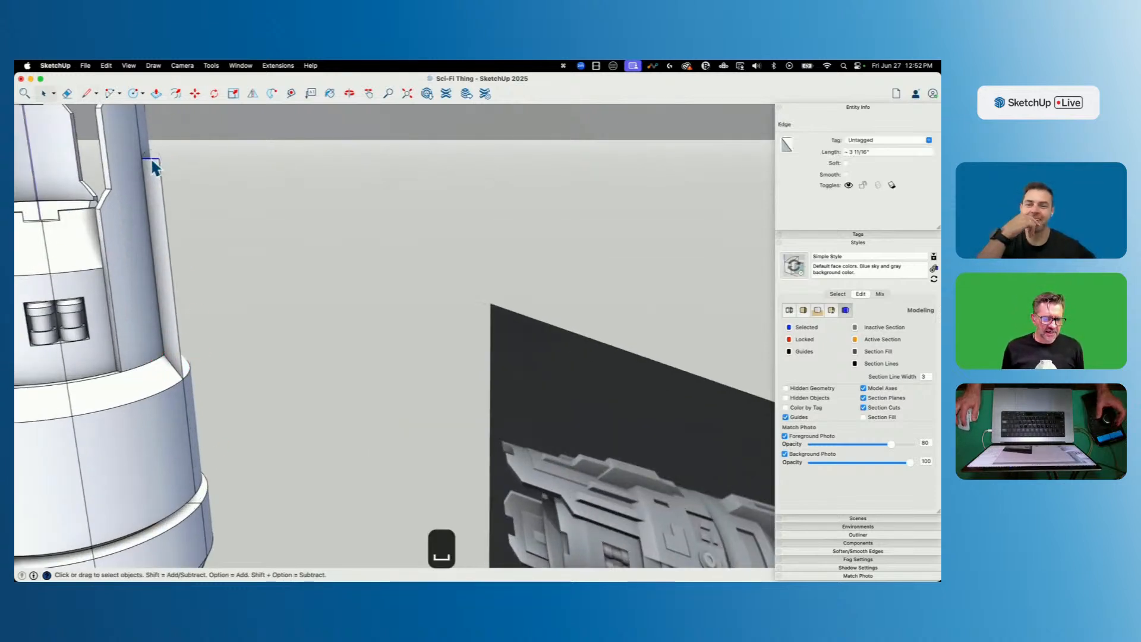
key(l)
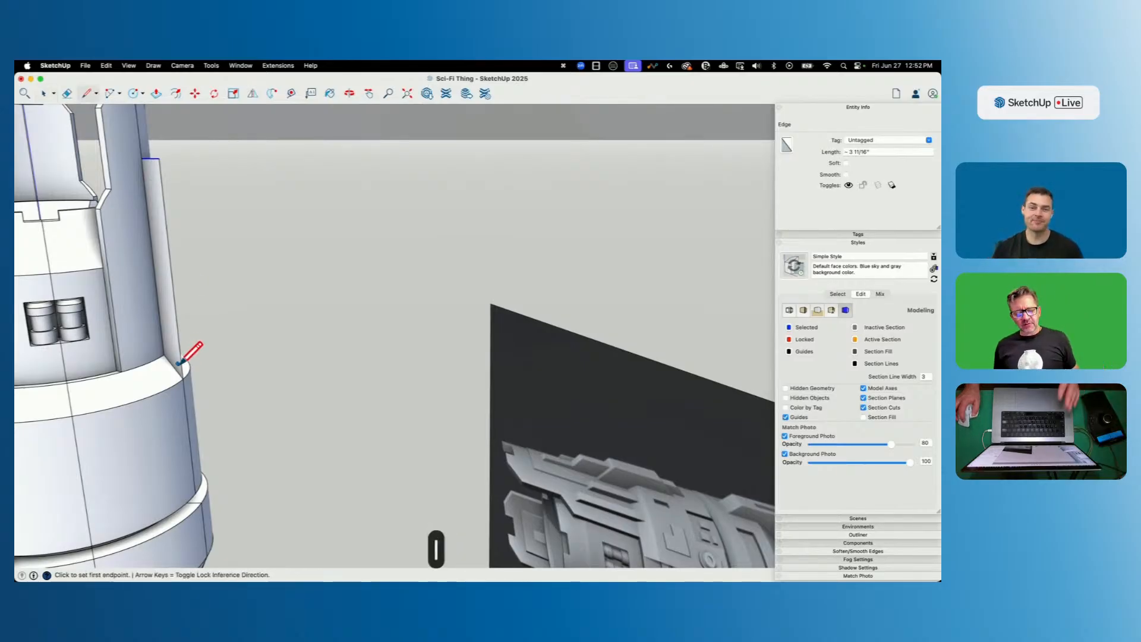
click(183, 378)
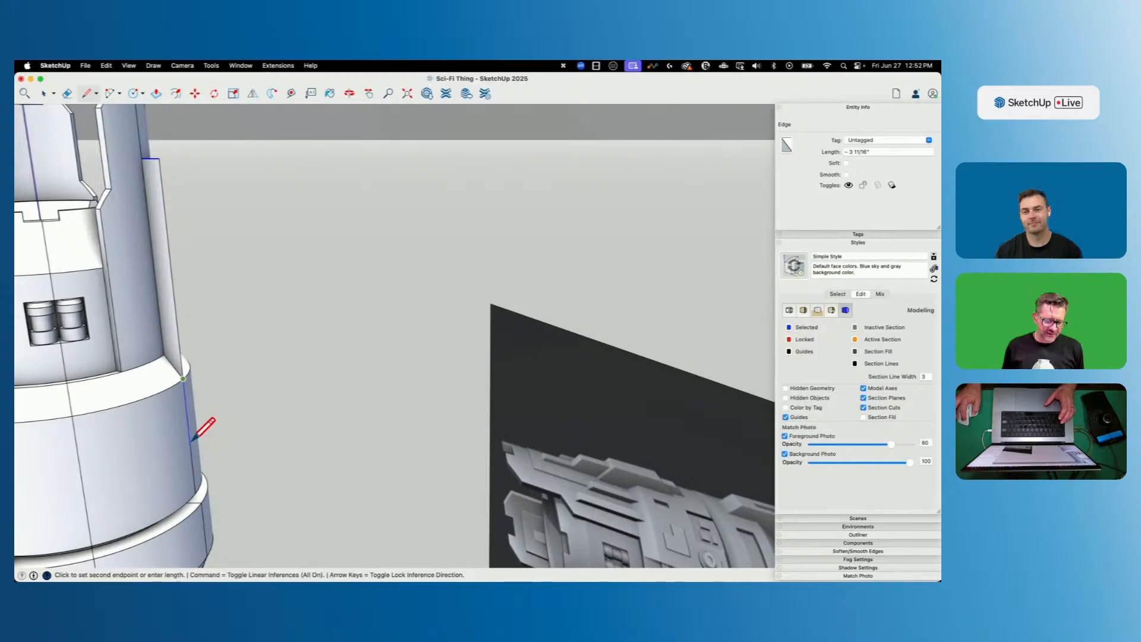
key(Escape)
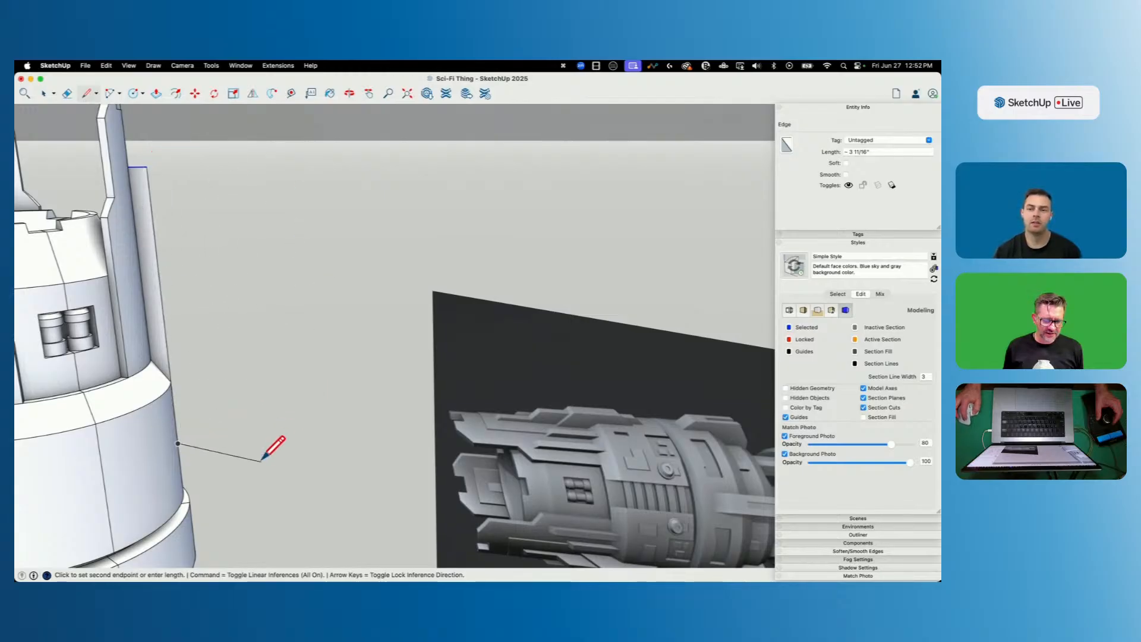
key(space)
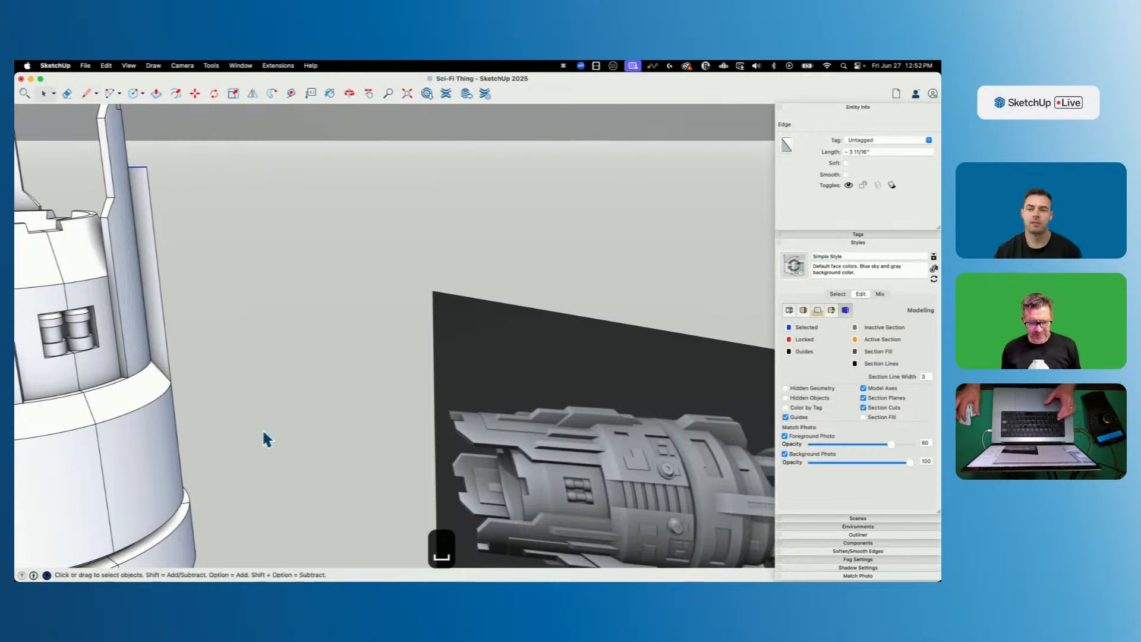
Move the selected top edge of the tall fin.
key(m)
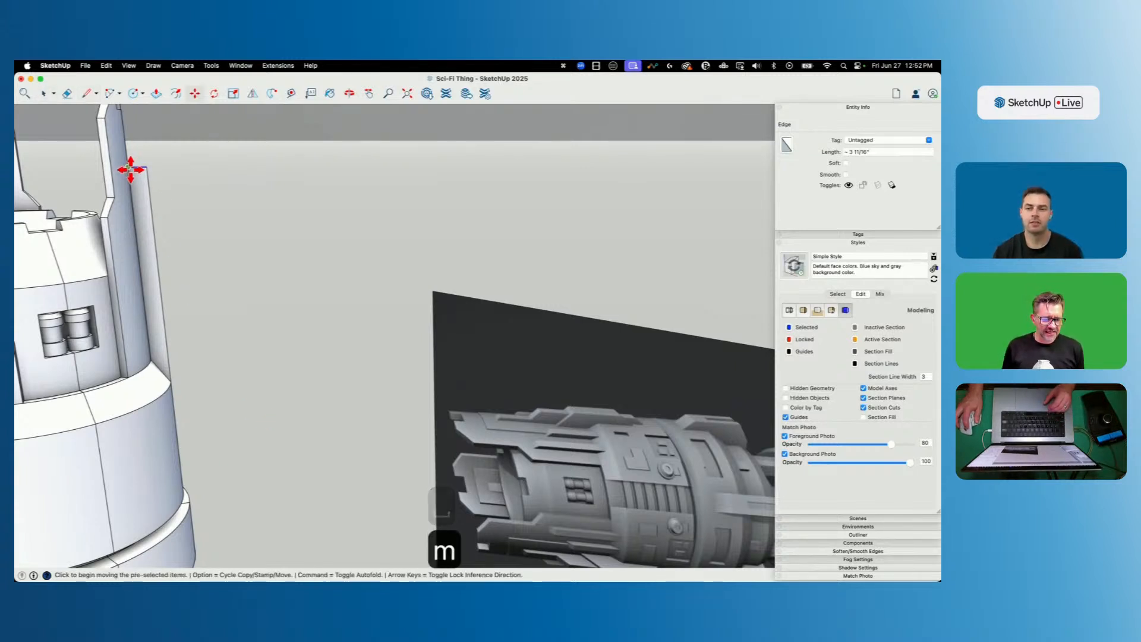
Widen the side fin by copying its top edge down beside the wide drum and drawing a new vertical outer edge up to its top.
click(133, 171)
key(alt)
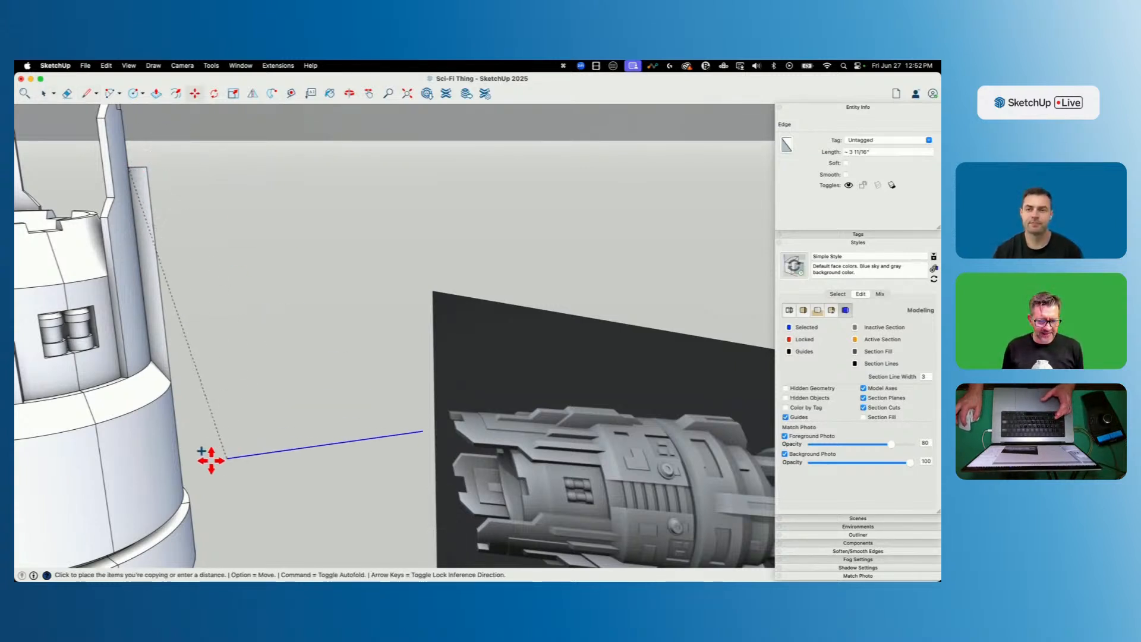
key(l)
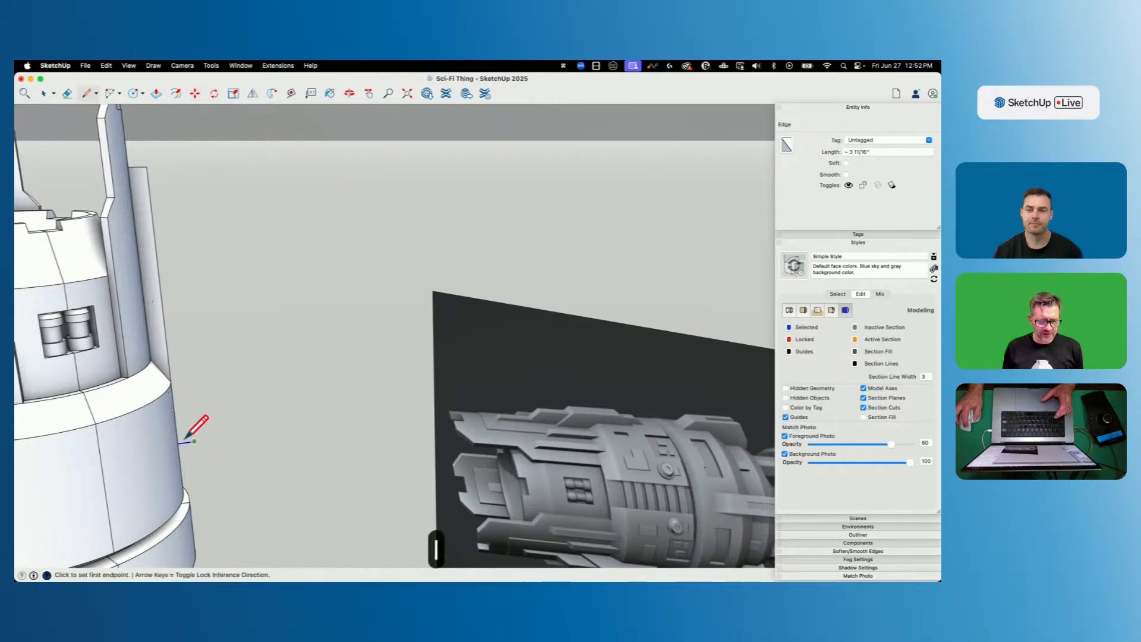
click(193, 441)
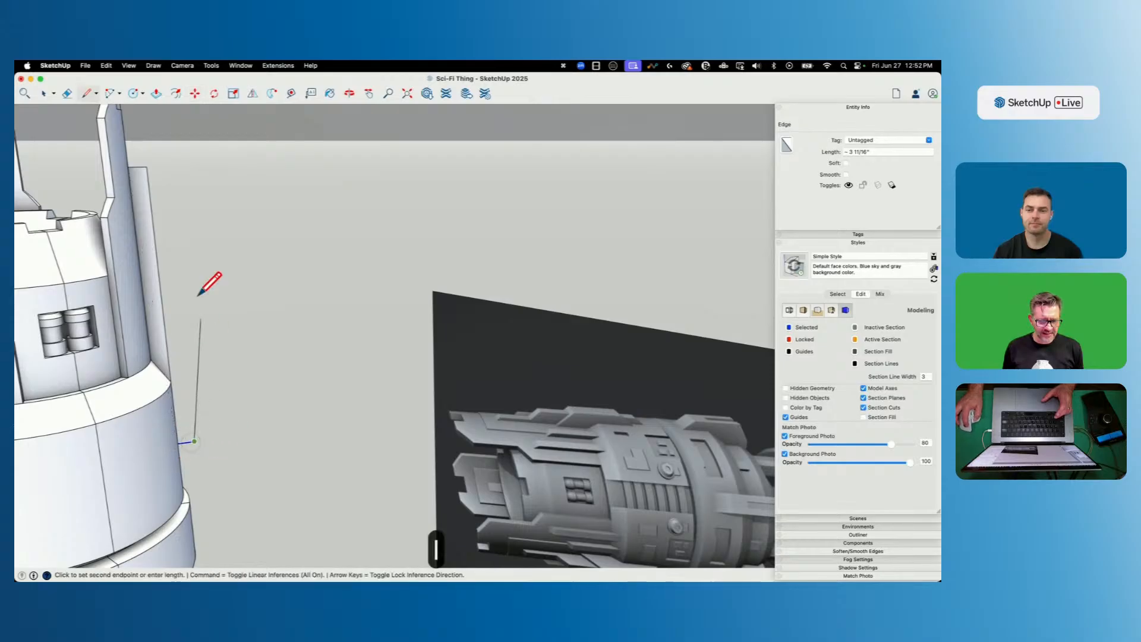
key(Up)
click(166, 166)
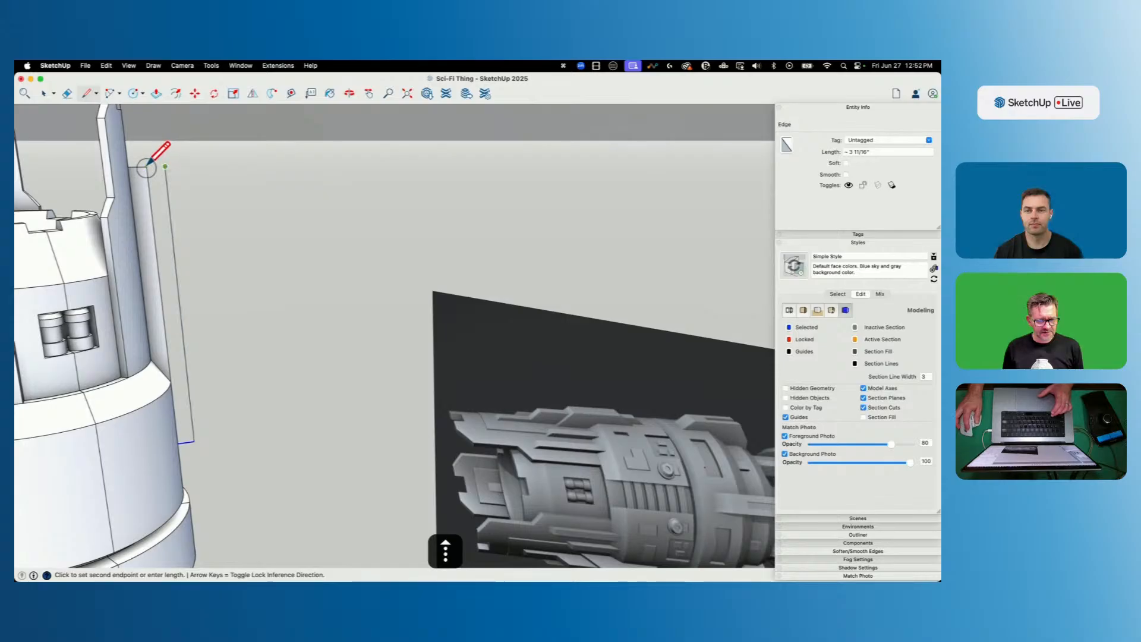
click(147, 167)
key(e)
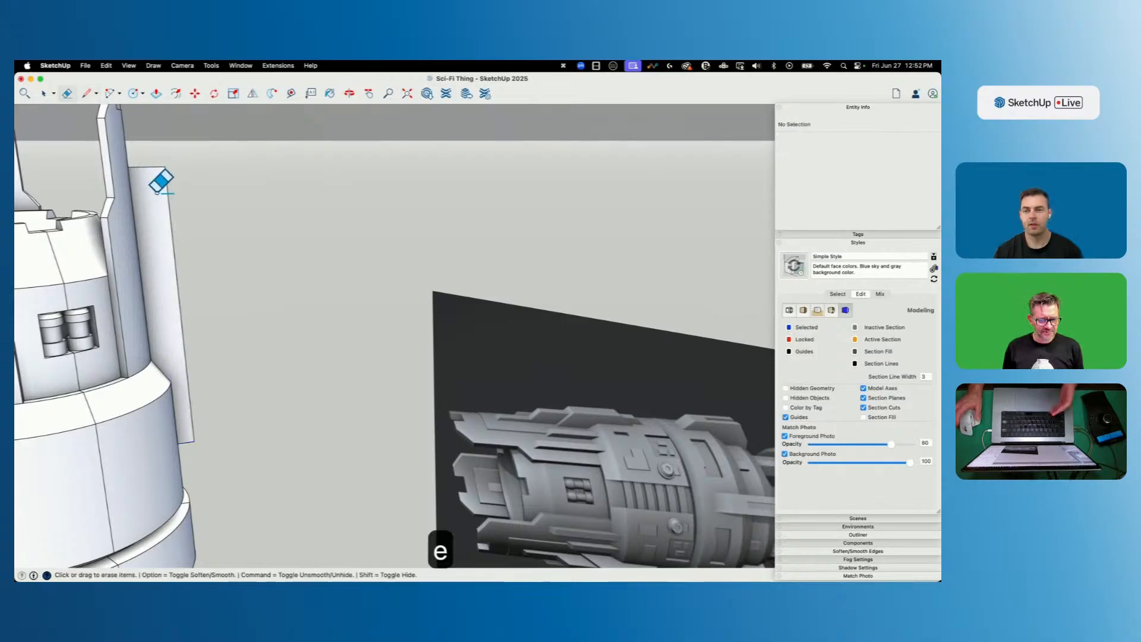
Move the side fin's bottom edge downward to lengthen the fin along the wide drum.
scroll(290, 285, down, 5)
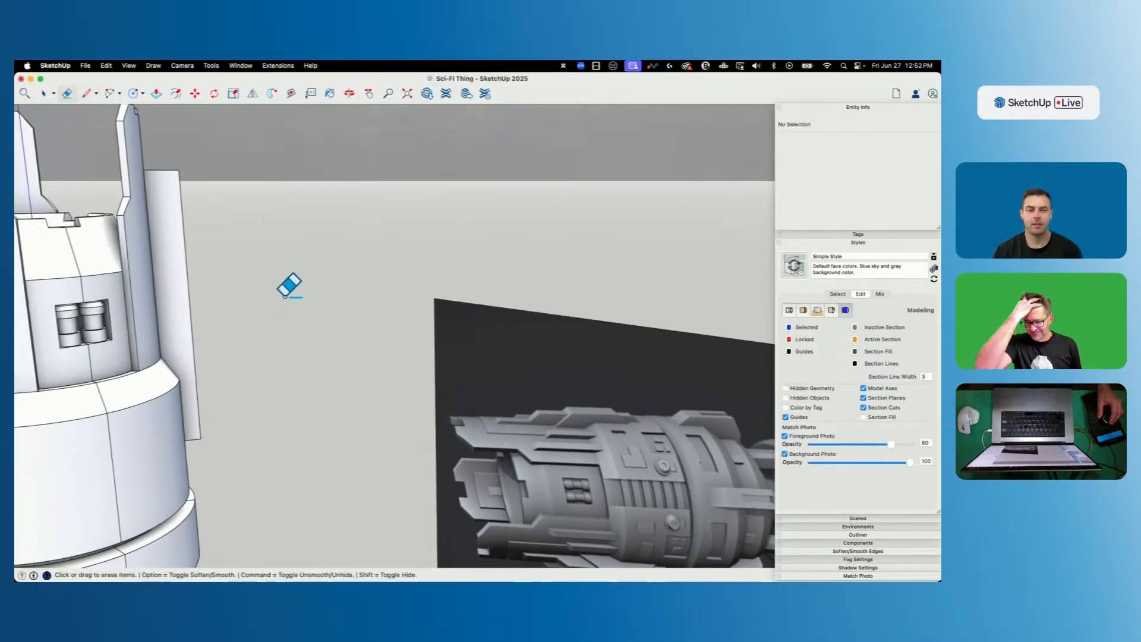
scroll(286, 296, up, 4)
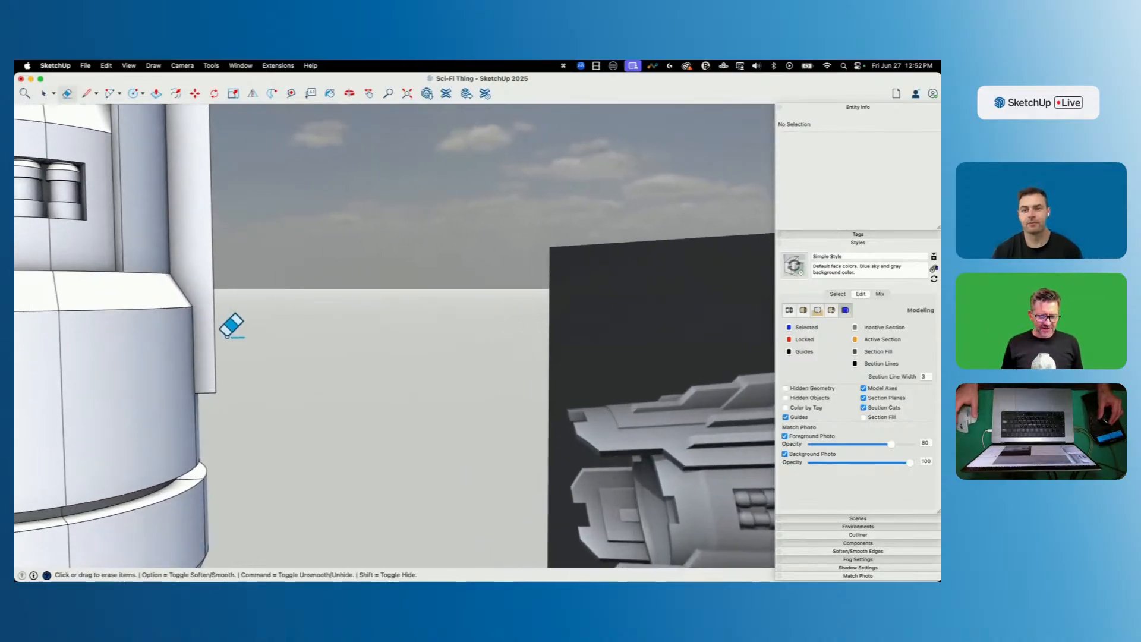
key(space)
click(246, 351)
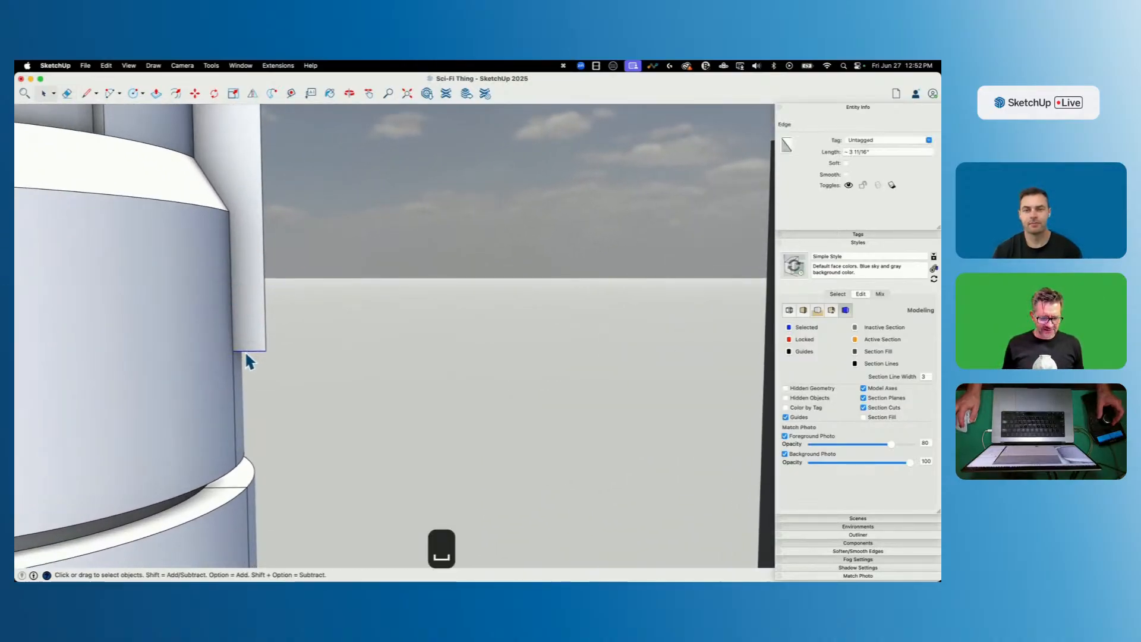
key(m)
click(230, 351)
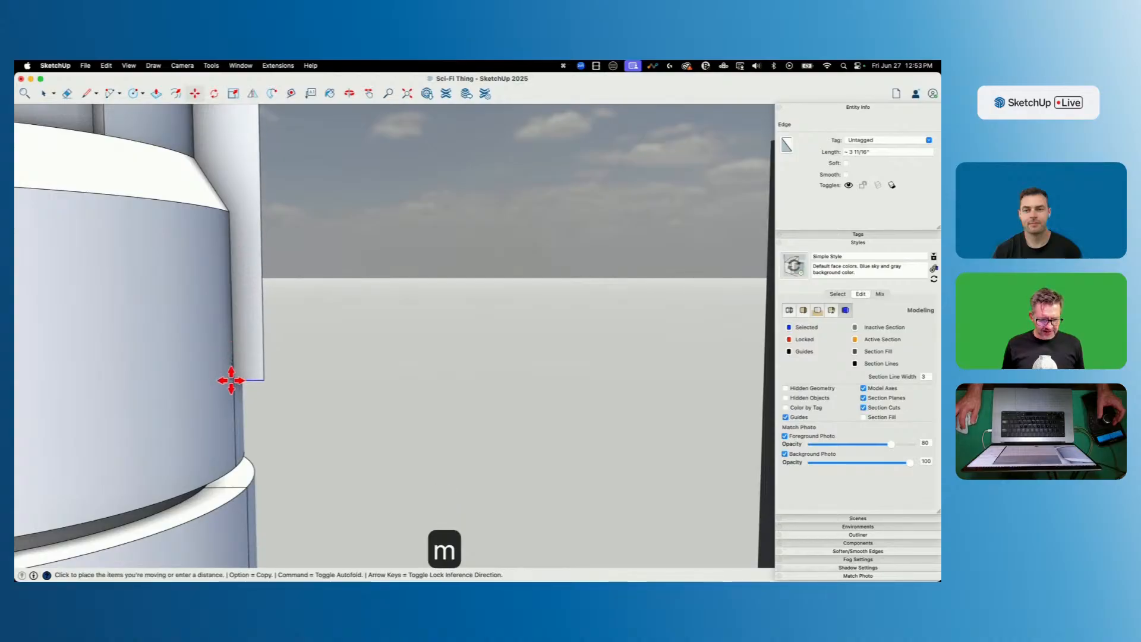
click(233, 410)
Draw a diagonal line about 6 7/16" long across the fin's lower end, rising from the drum side to the outer edge.
key(l)
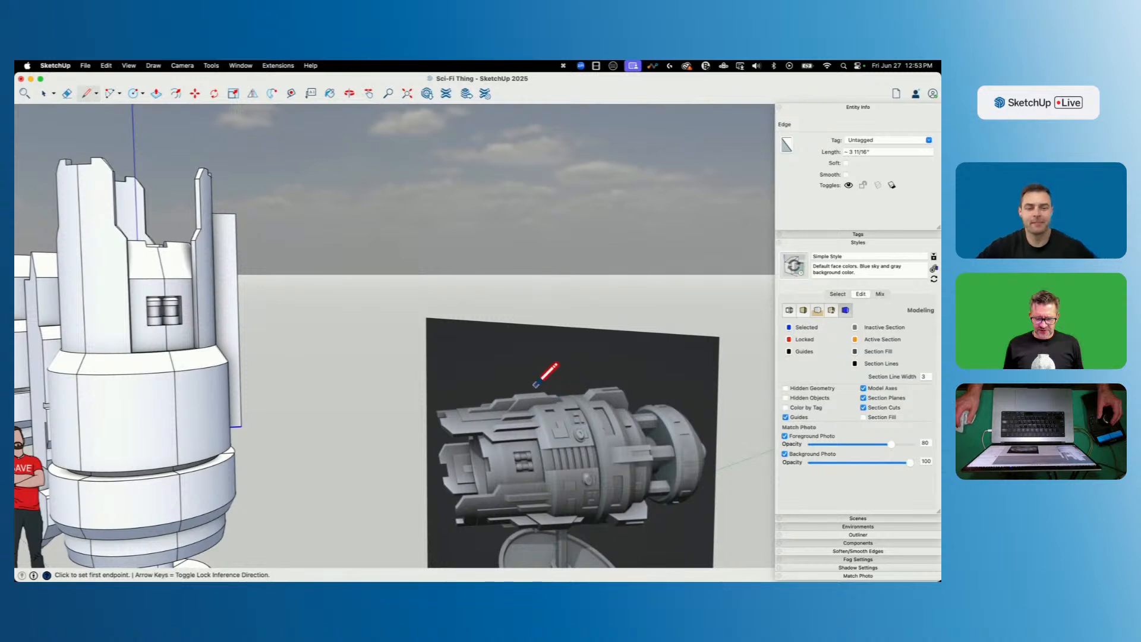
scroll(264, 372, up, 1)
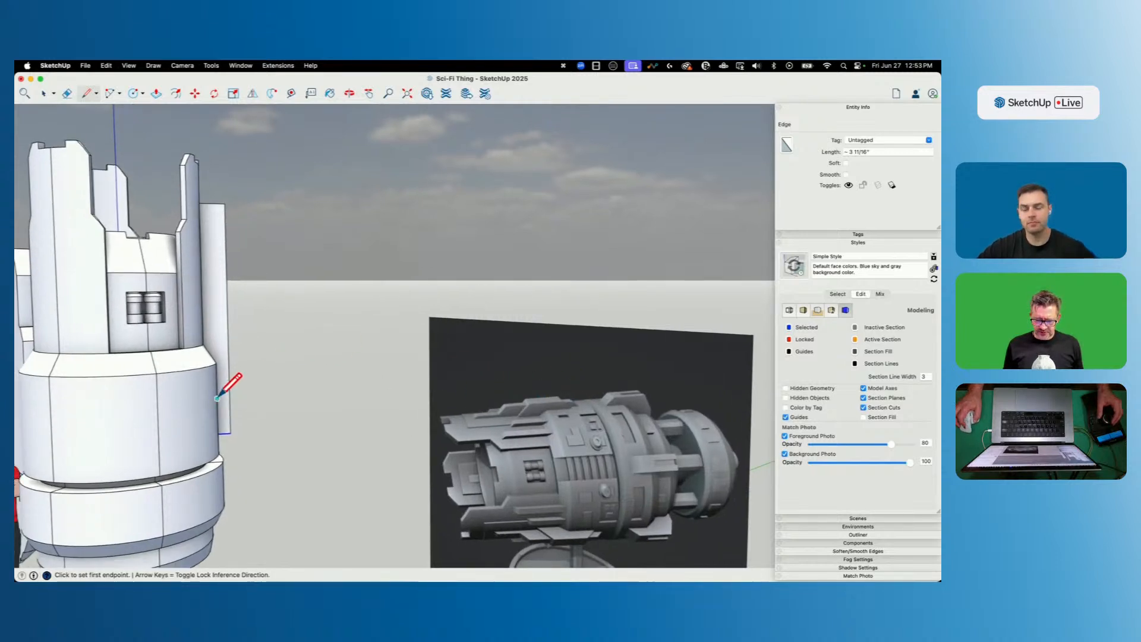
scroll(218, 397, up, 2)
click(218, 416)
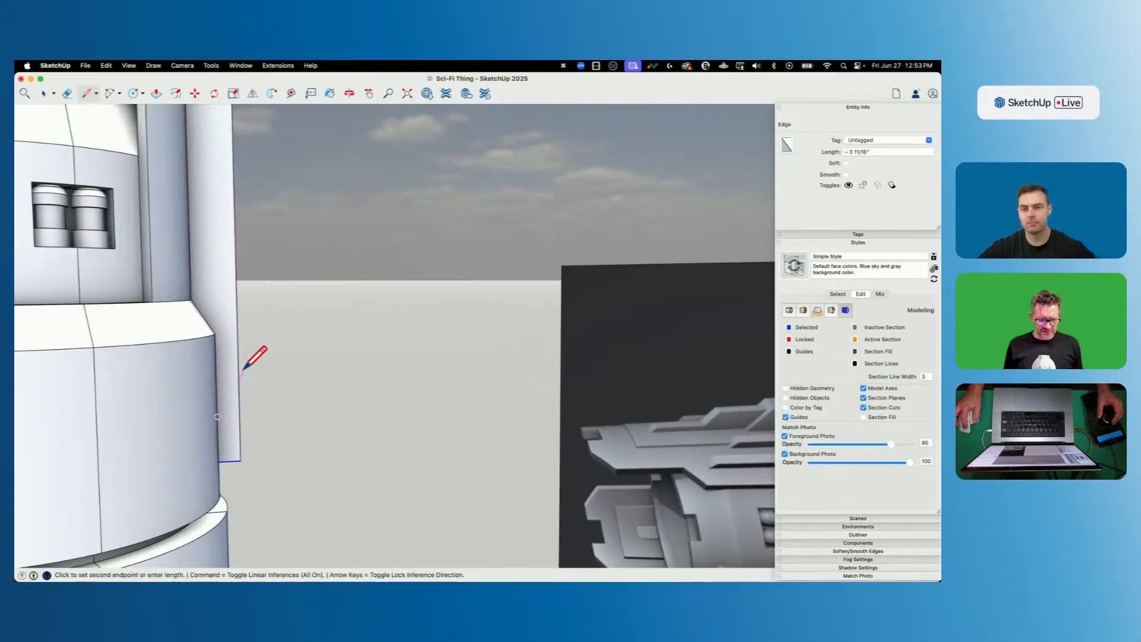
click(239, 385)
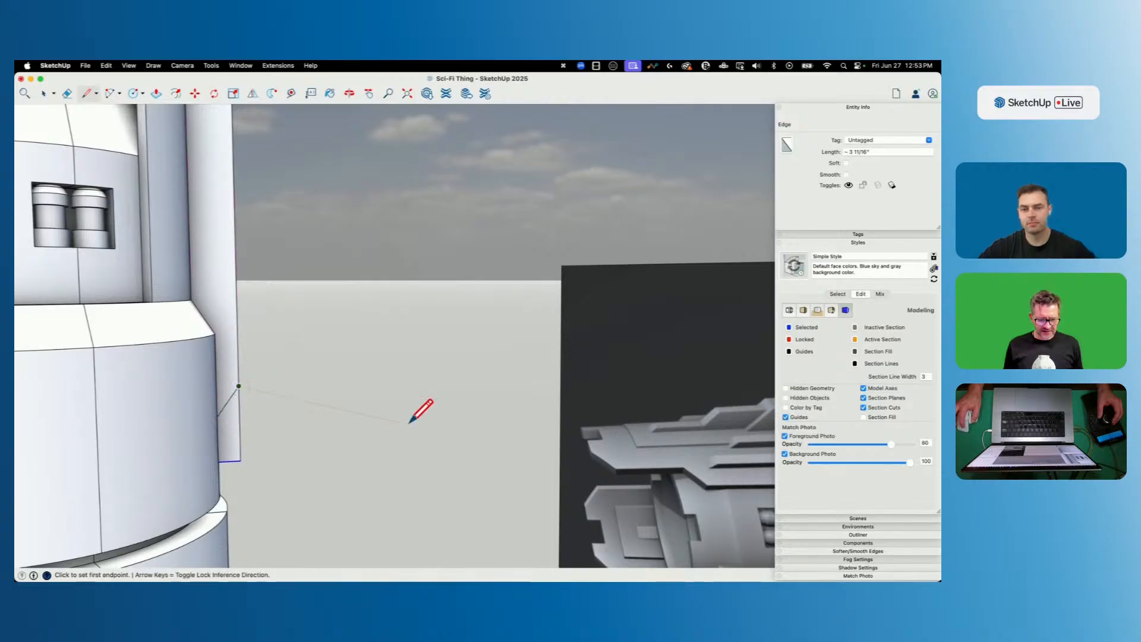
Copy the diagonal line straight down to the fin's bottom inner corner, following the vertical axis.
key(space)
scroll(401, 413, down, 3)
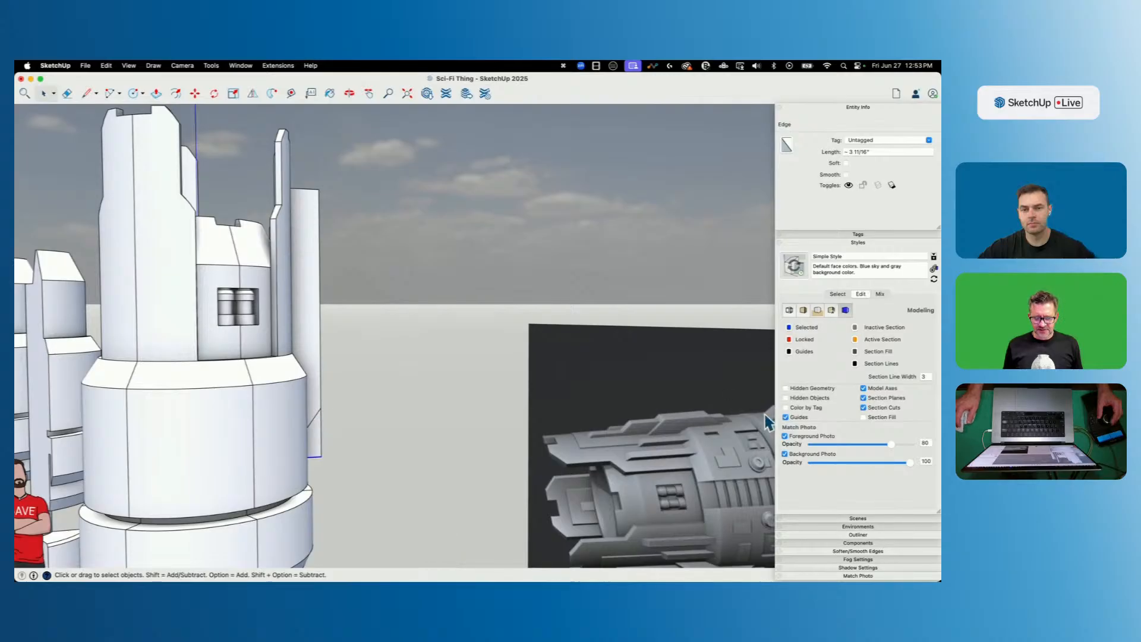
scroll(283, 380, up, 3)
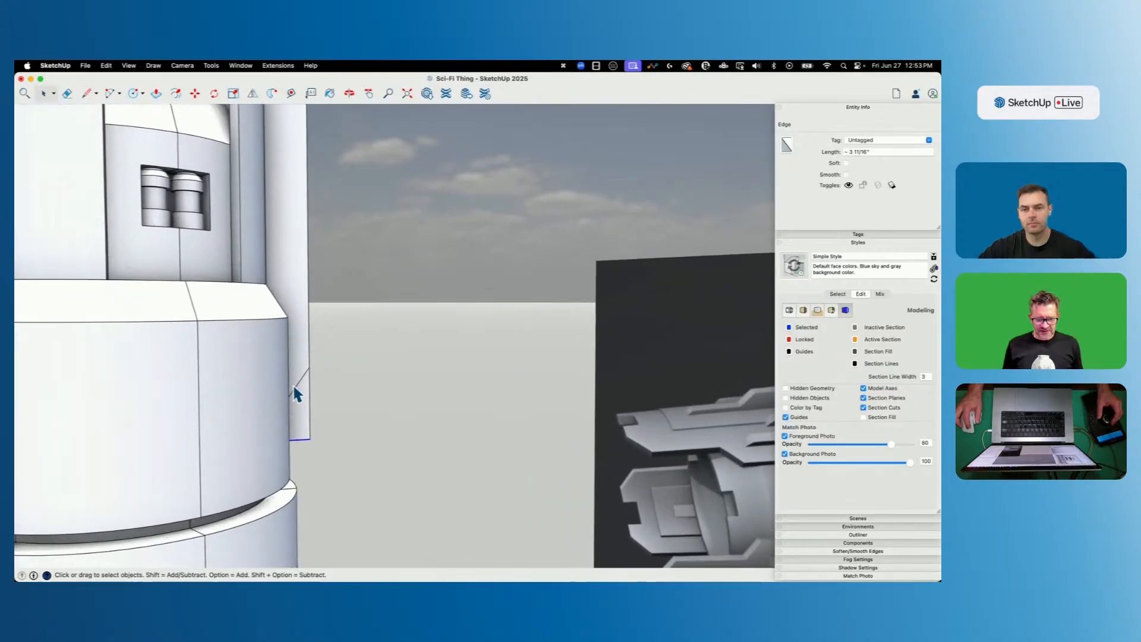
click(297, 384)
key(m)
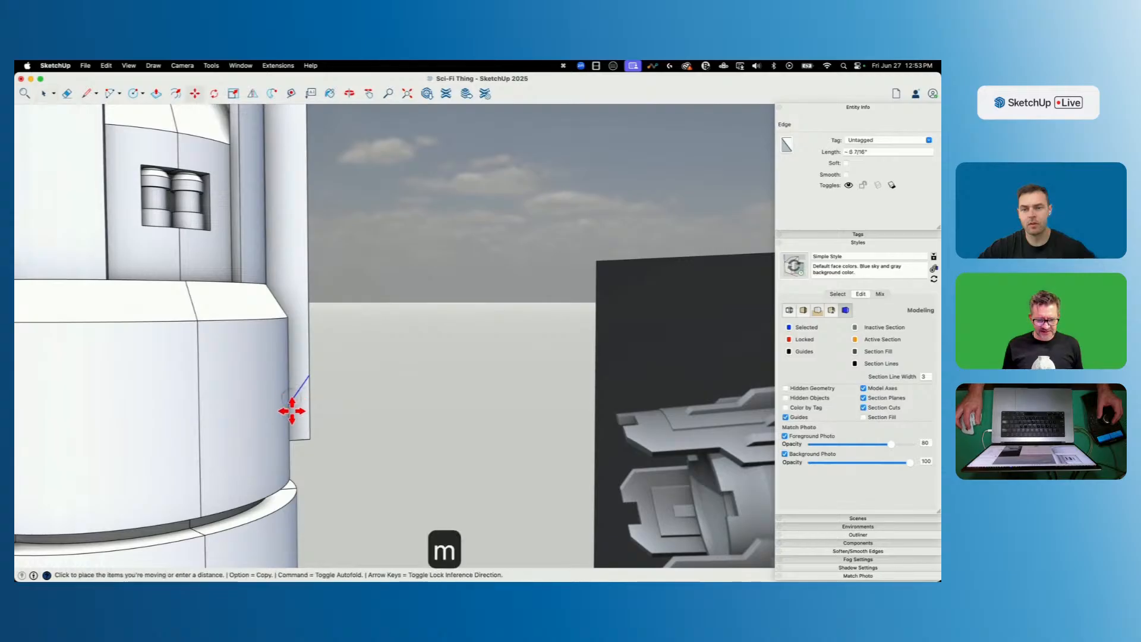
key(alt)
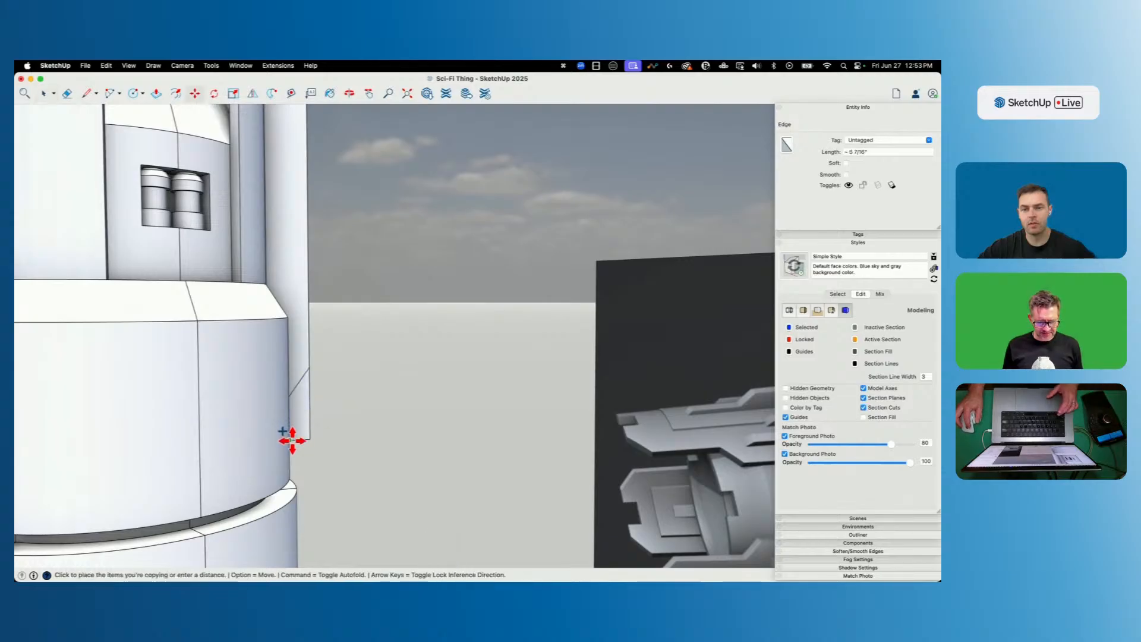
scroll(292, 438, up, 5)
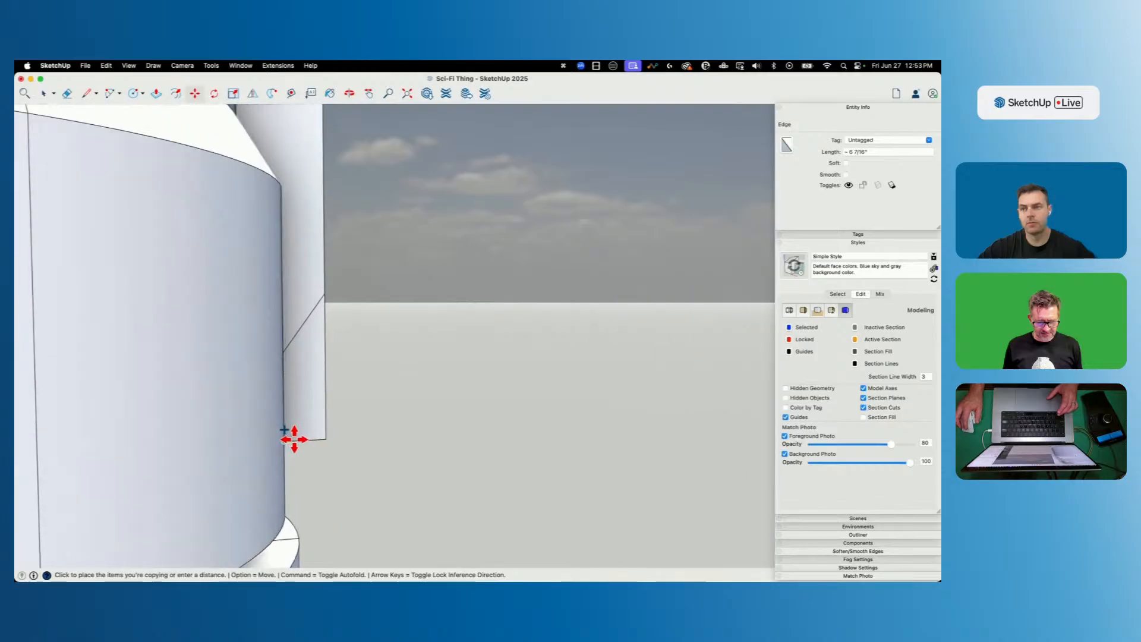
key(Up)
click(288, 442)
Draw a vertical line between the two diagonals and erase the leftover outer edges to form a stepped, angled fin tip.
key(l)
click(314, 395)
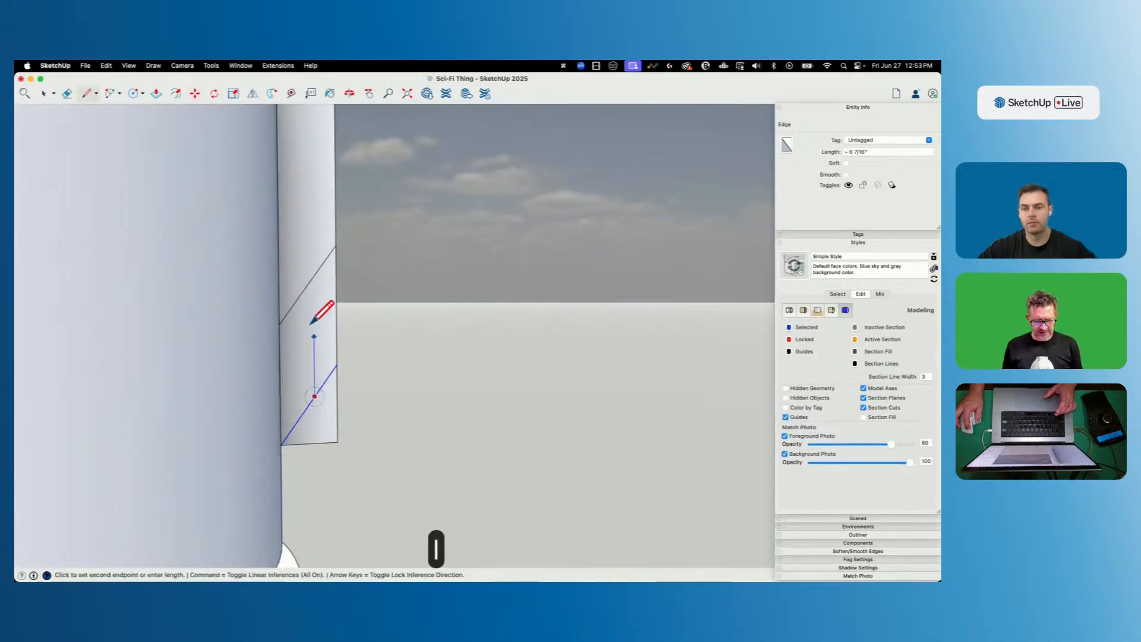
click(313, 277)
key(e)
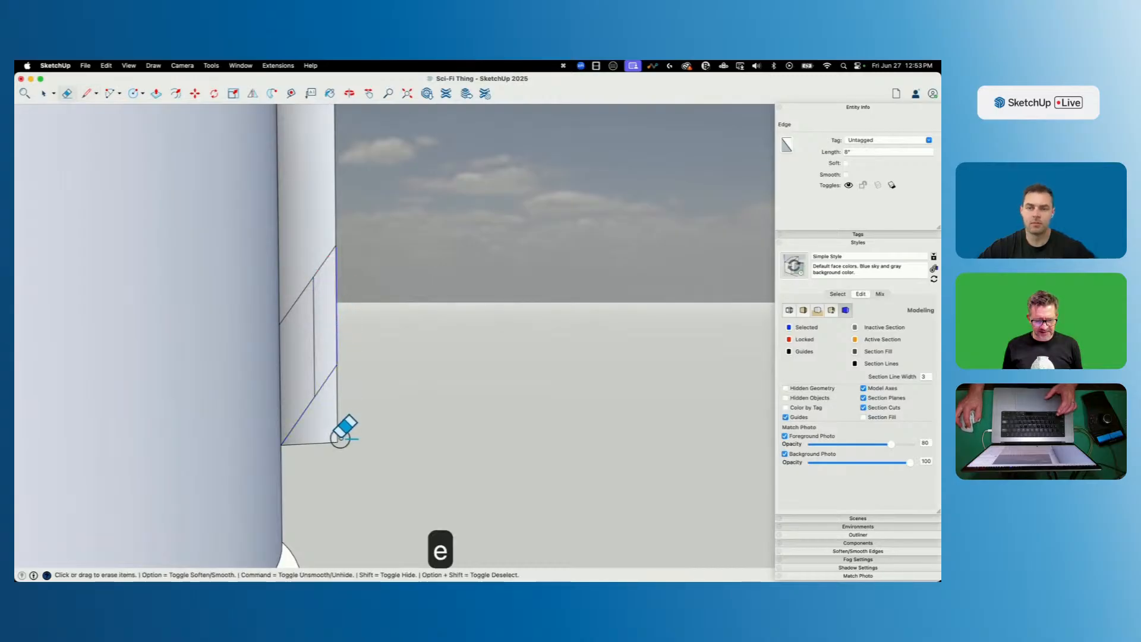
key(space)
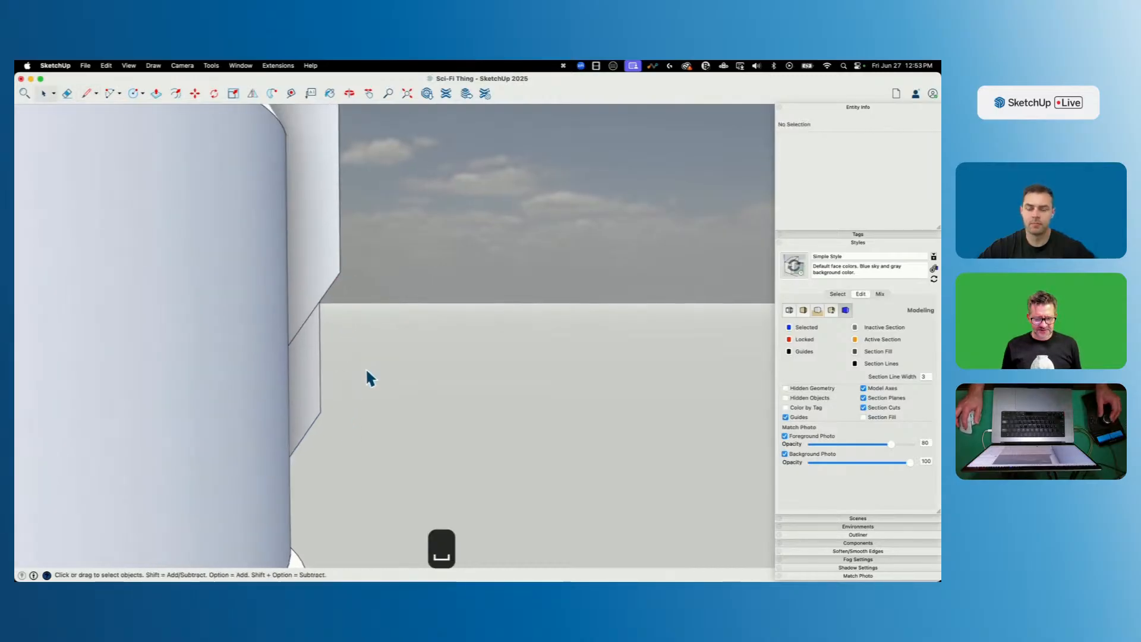
Make a flipped copy of the small angled face at the fin's tip, mirrored vertically to a spot higher on the fin.
scroll(366, 368, down, 10)
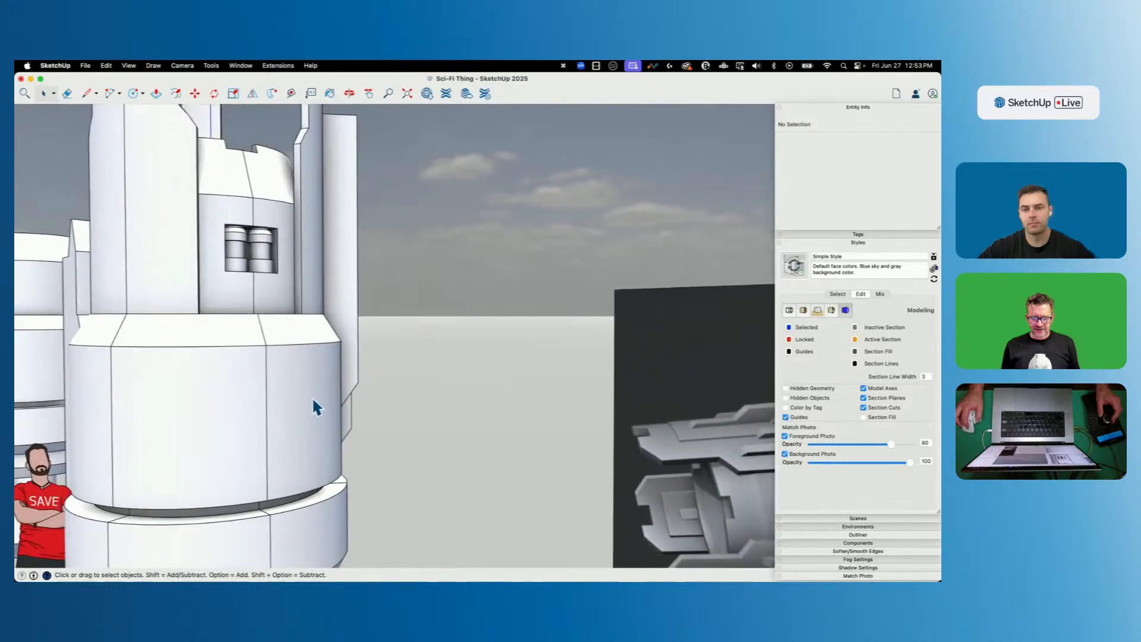
scroll(324, 297, down, 2)
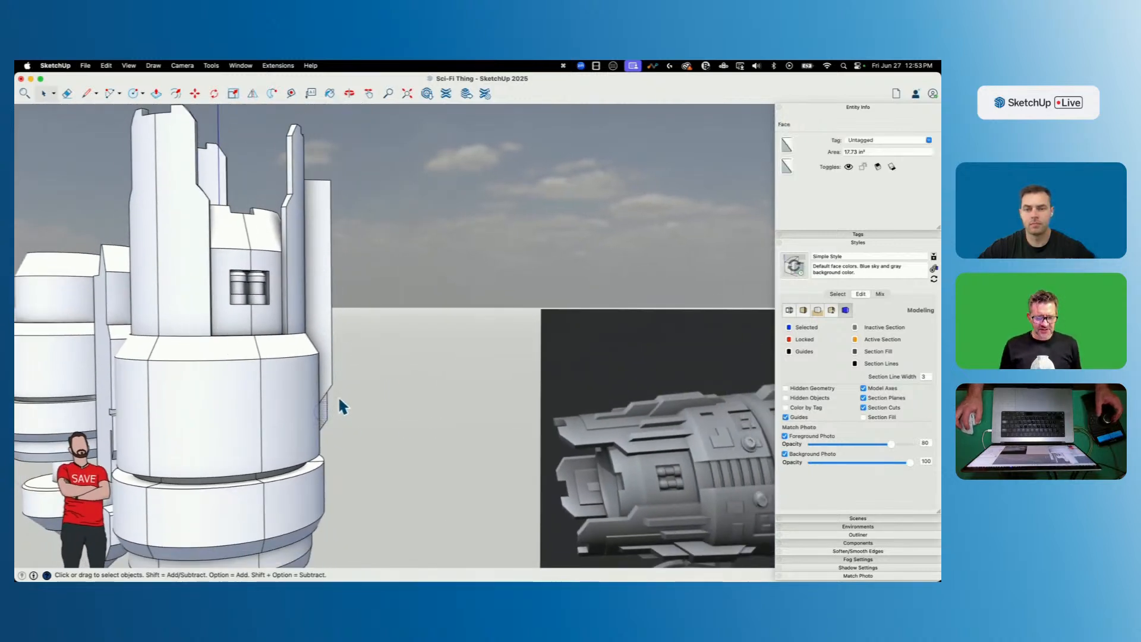
click(254, 94)
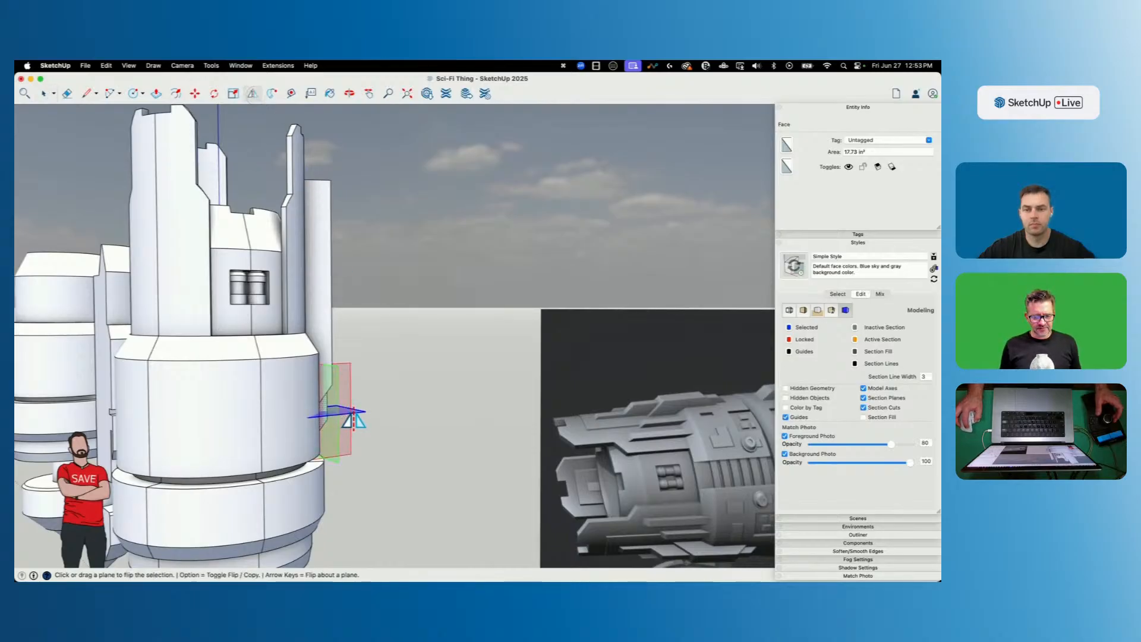
key(alt)
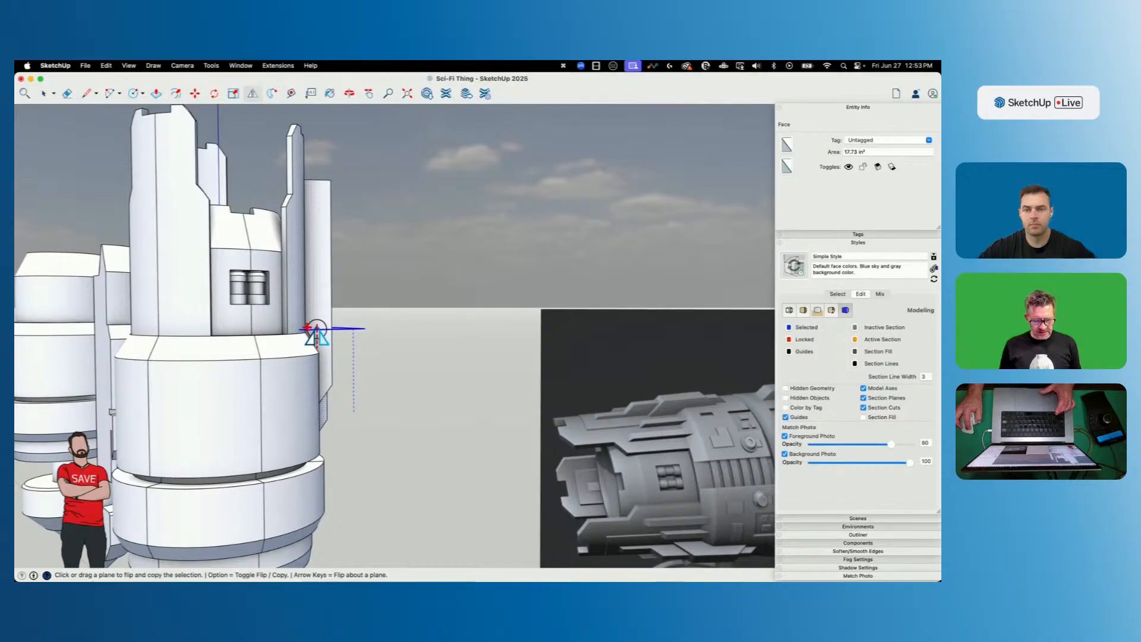
click(331, 330)
key(space)
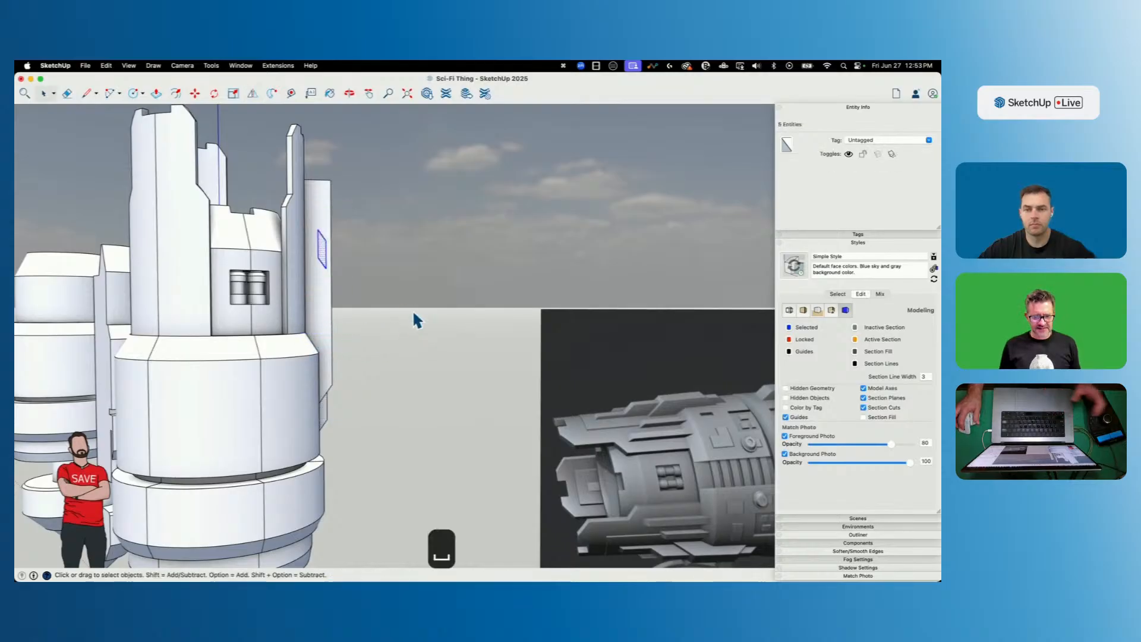
Move the mirrored outline down the fin to just above the drum's bevelled shoulder.
scroll(415, 319, up, 5)
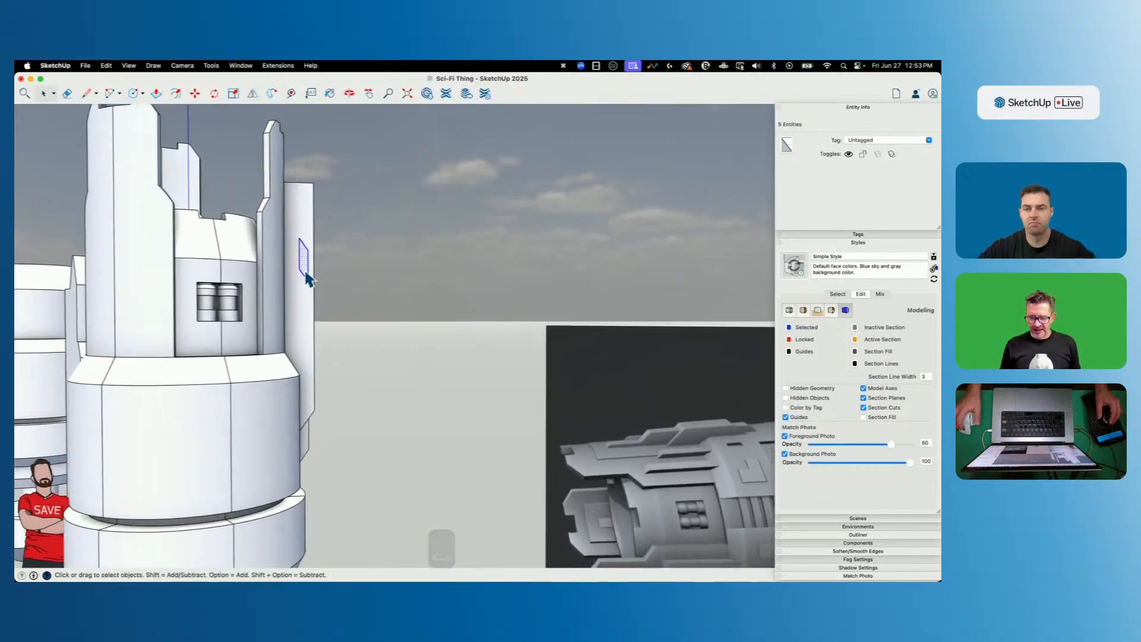
key(m)
click(298, 258)
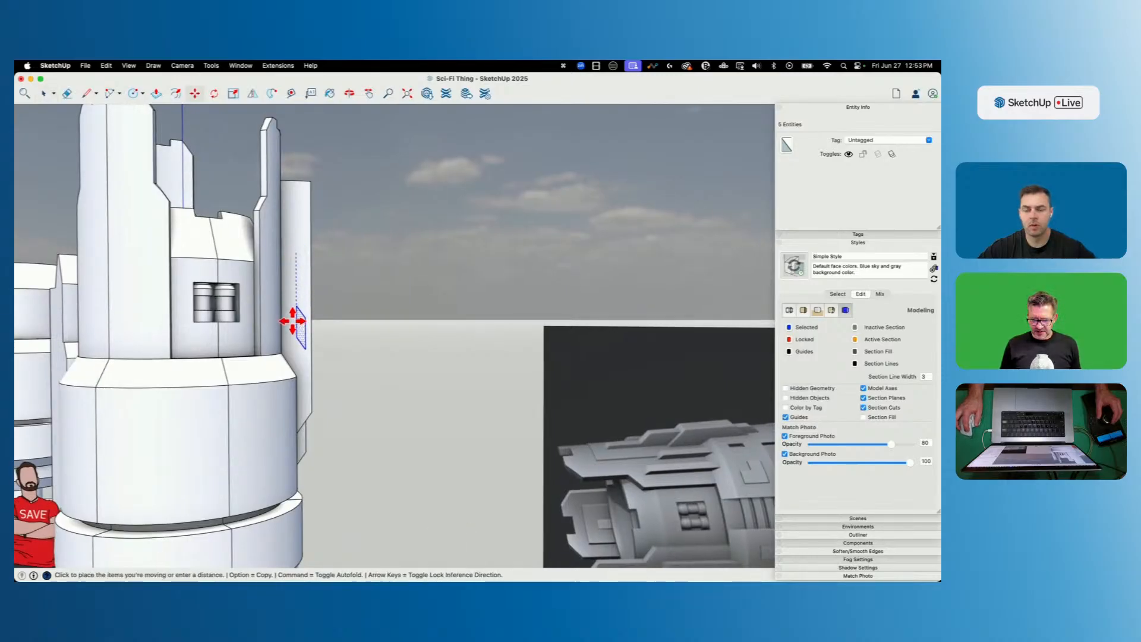
click(293, 318)
Draw a line extending the mirrored outline's lower slanted edge in both directions across the fin.
key(l)
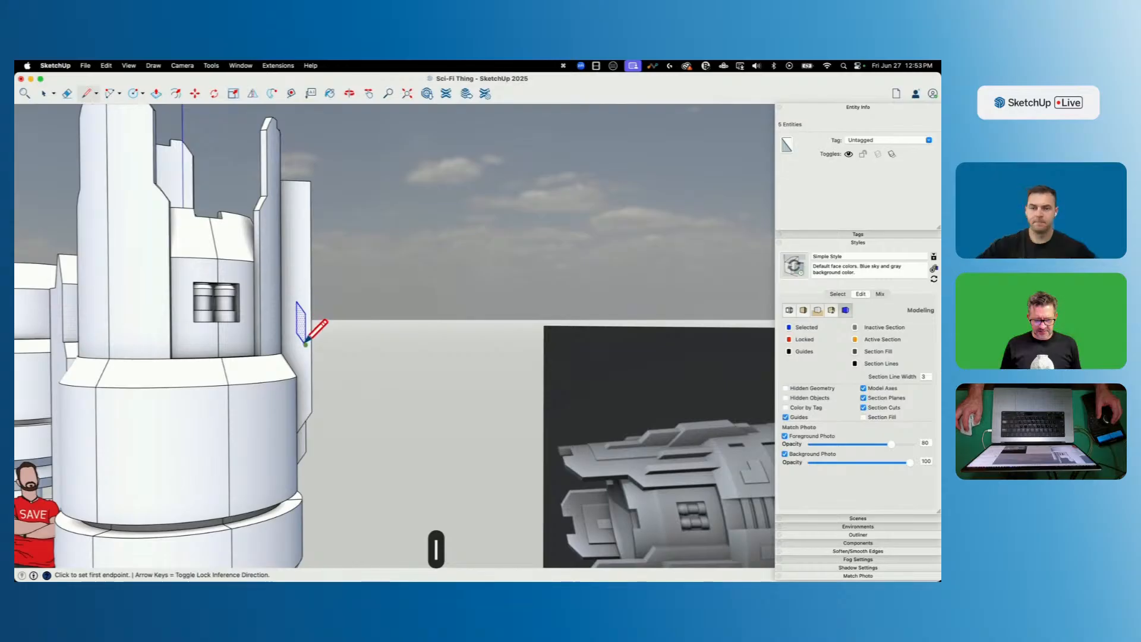
click(306, 343)
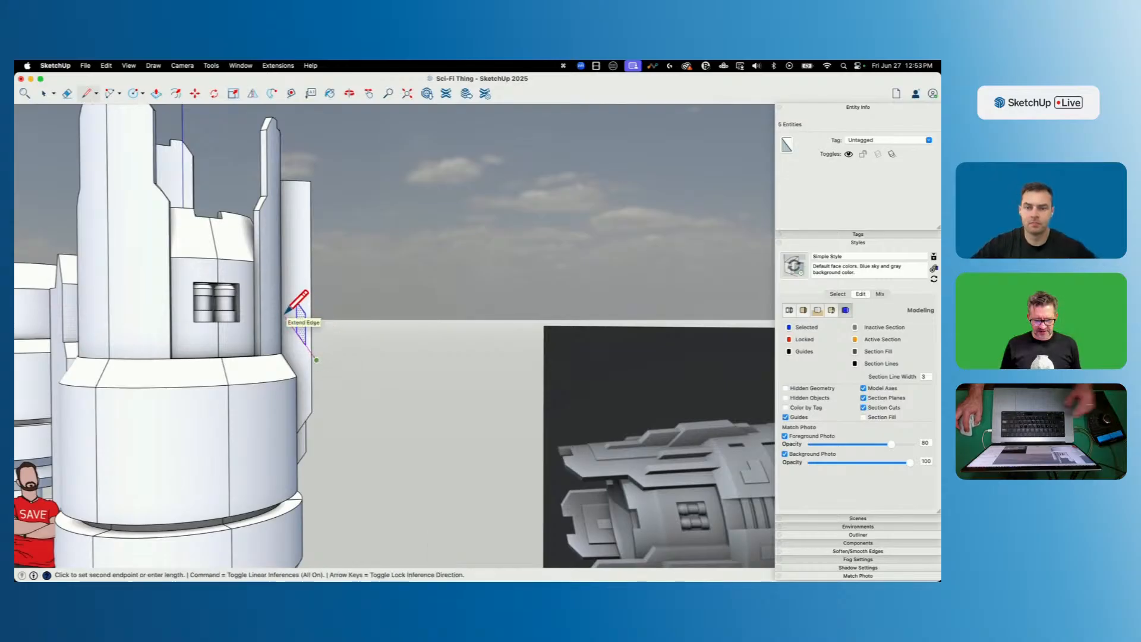
key(e)
click(310, 345)
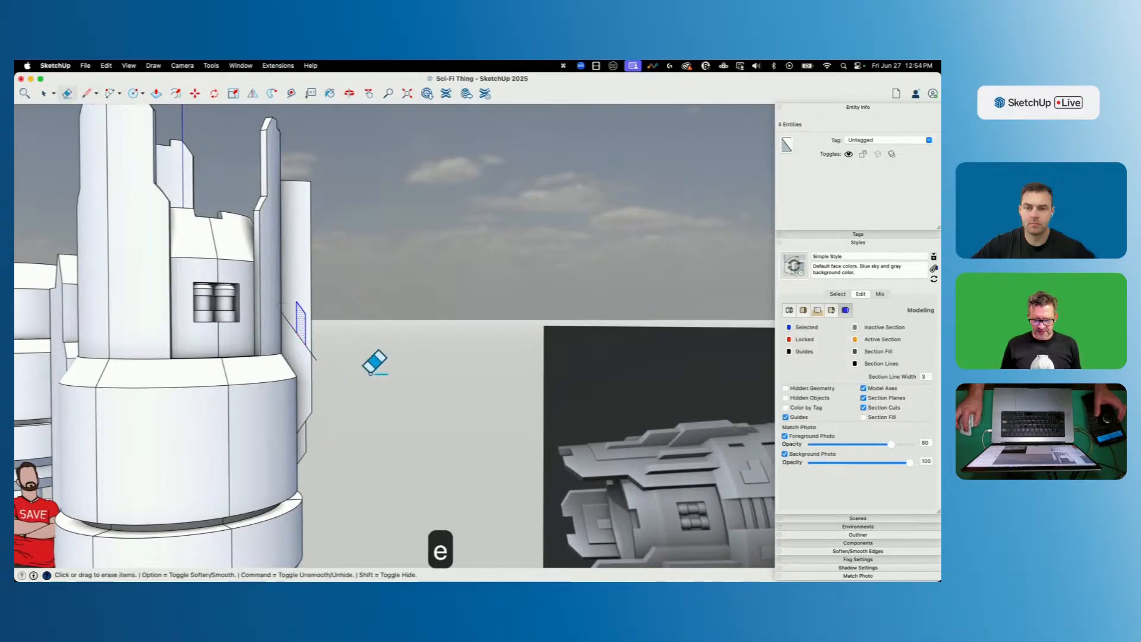
Move the mirrored outline's upper slanted edge slightly upward along the fin.
key(l)
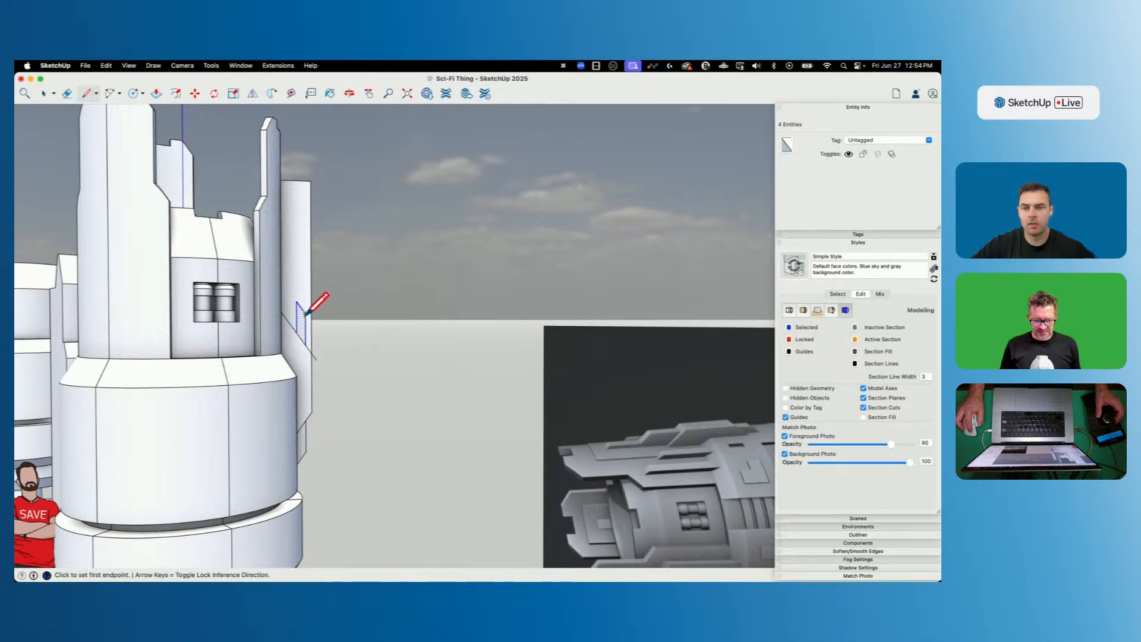
key(space)
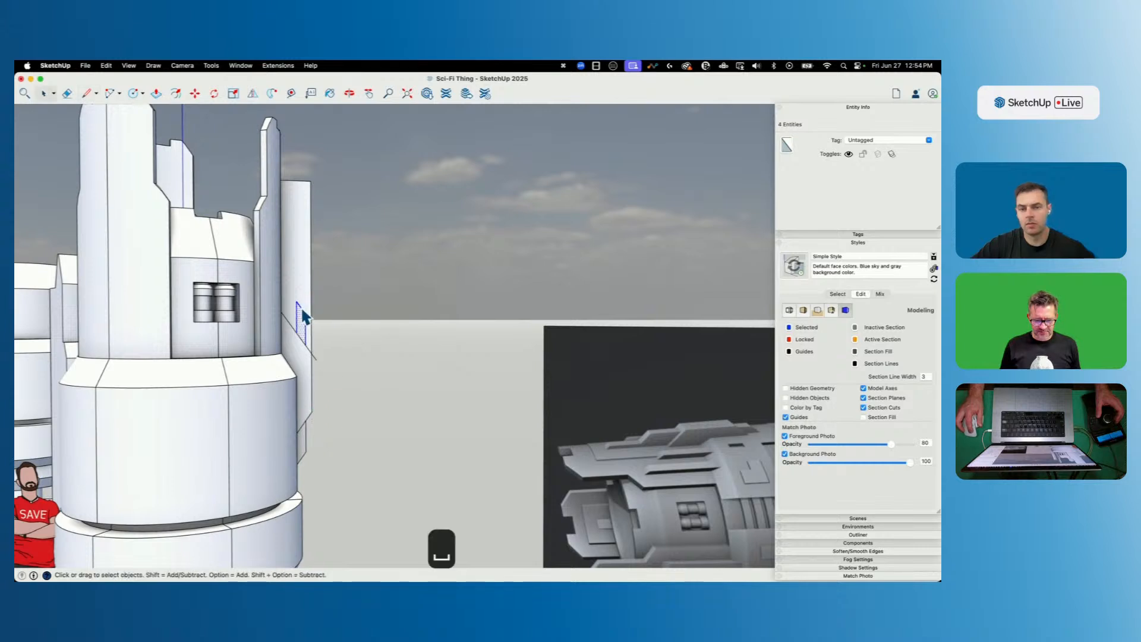
click(301, 312)
key(m)
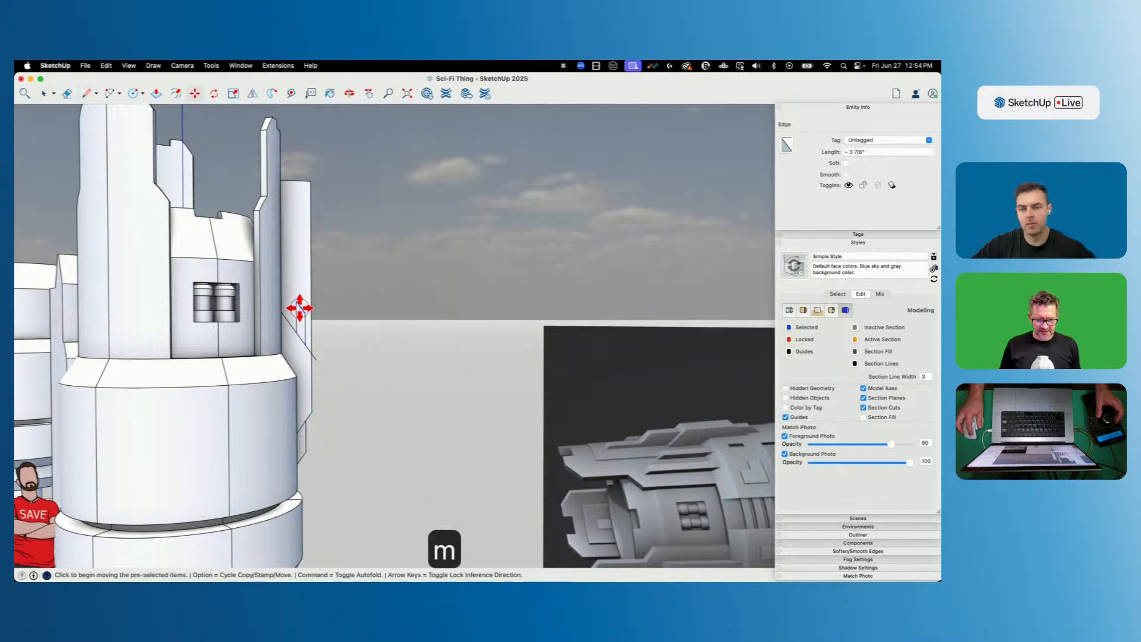
key(l)
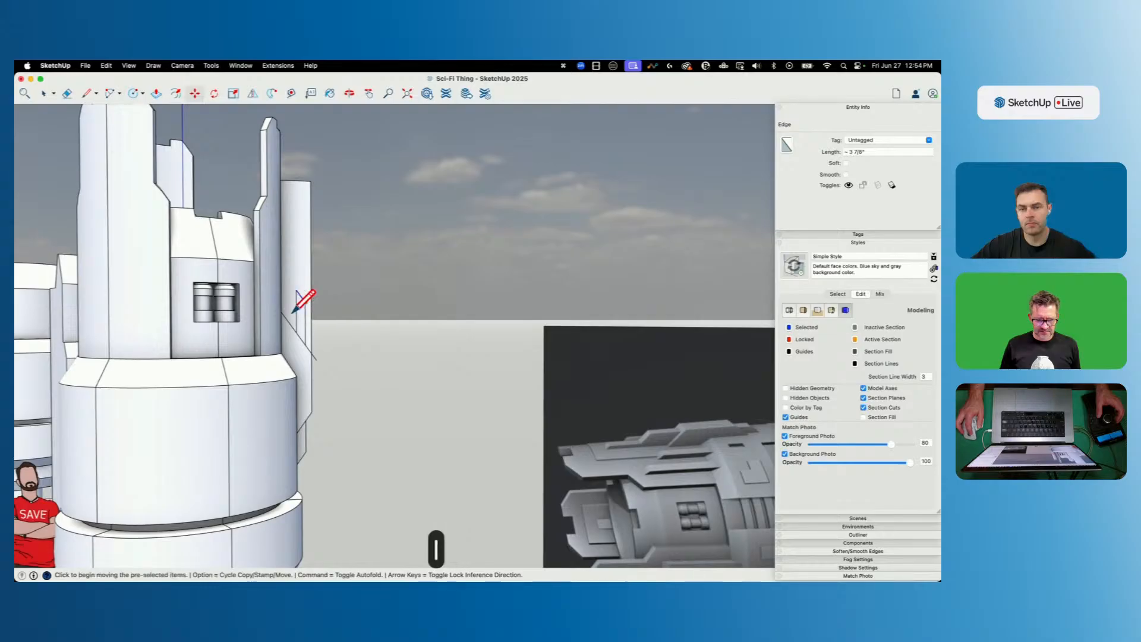
Draw a line extending the mirrored outline's upper slanted edge inward, continuing vertically up the fin to just below its top edge.
click(305, 302)
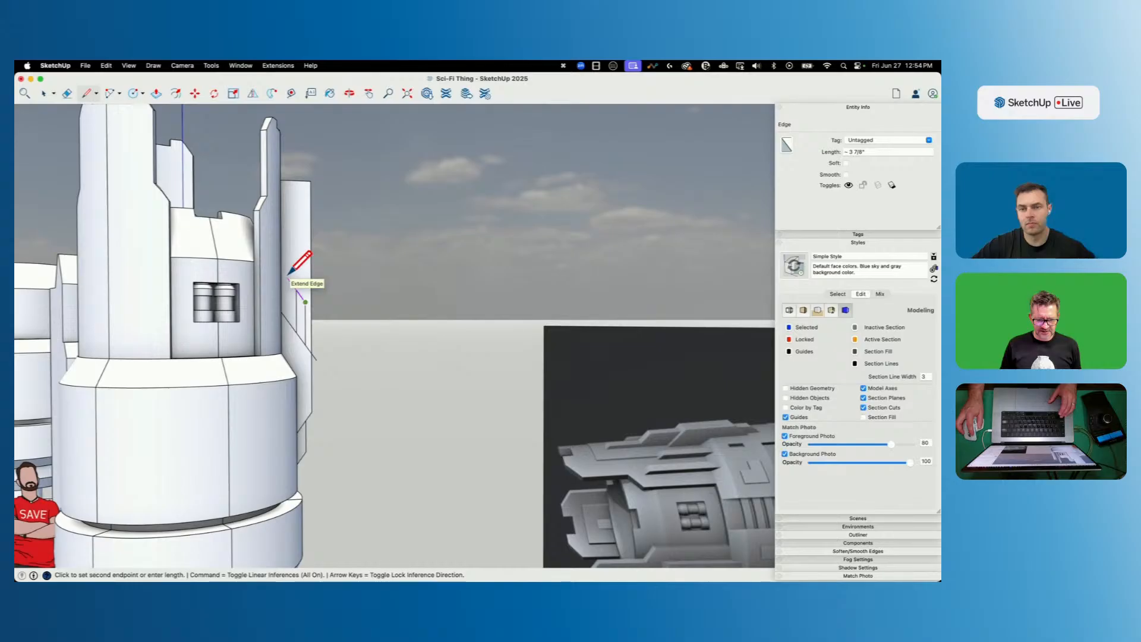
click(287, 278)
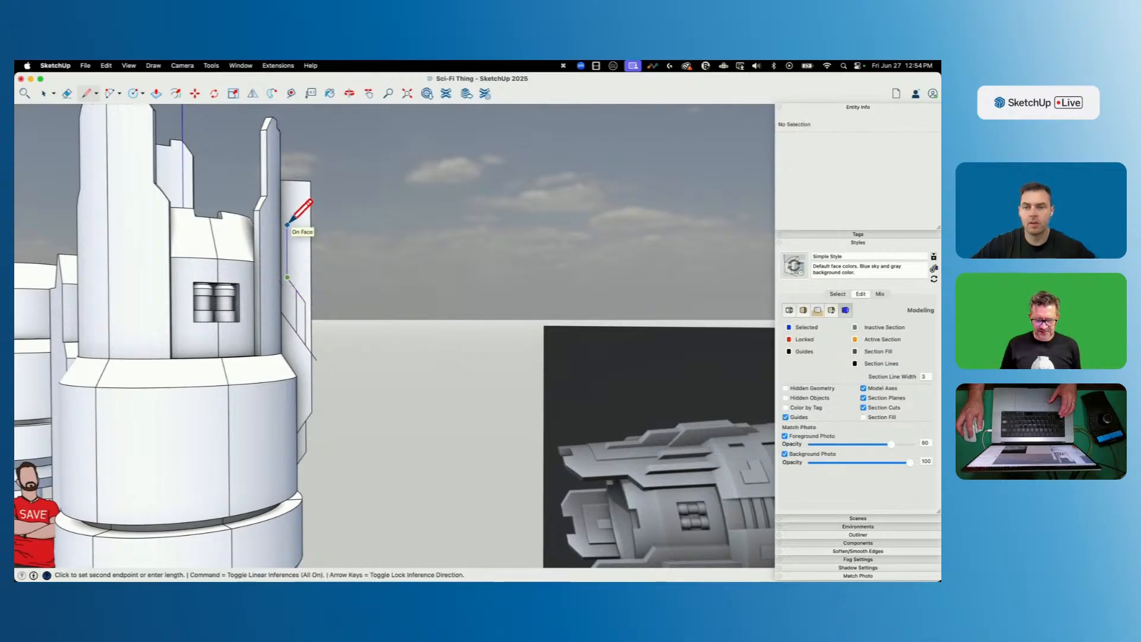
click(287, 186)
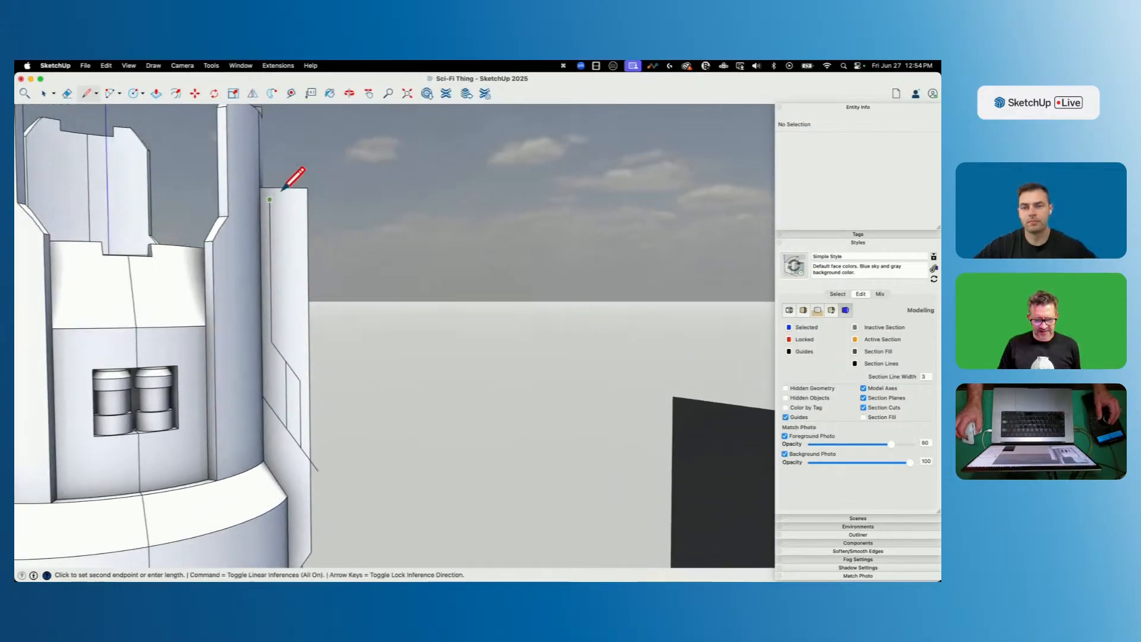
scroll(453, 433, up, 10)
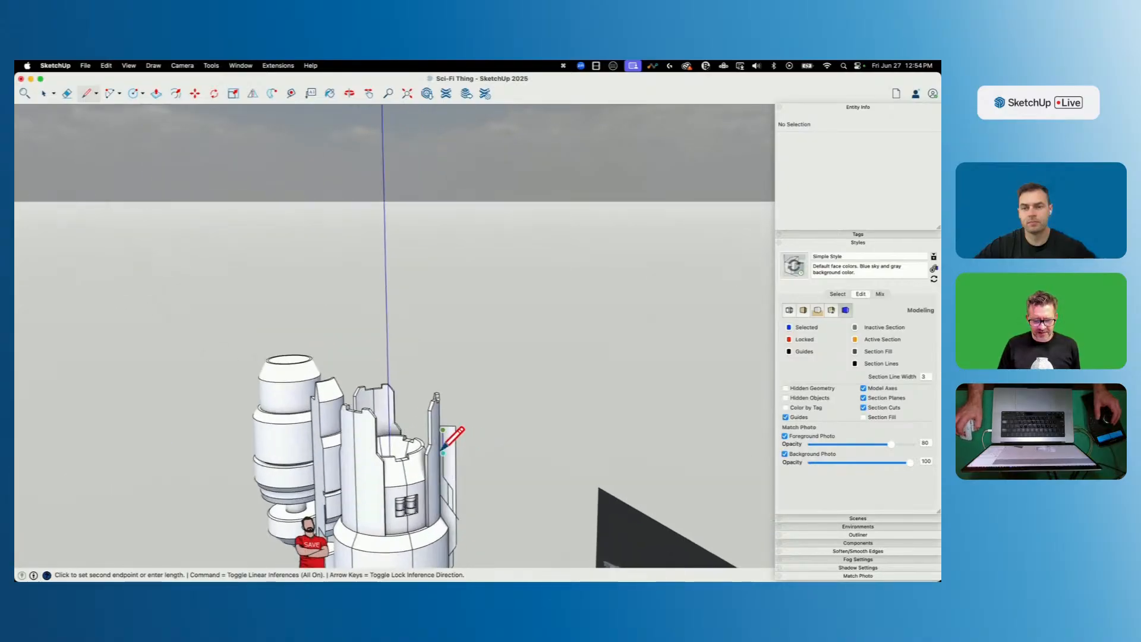
scroll(410, 365, down, 5)
scroll(402, 444, up, 4)
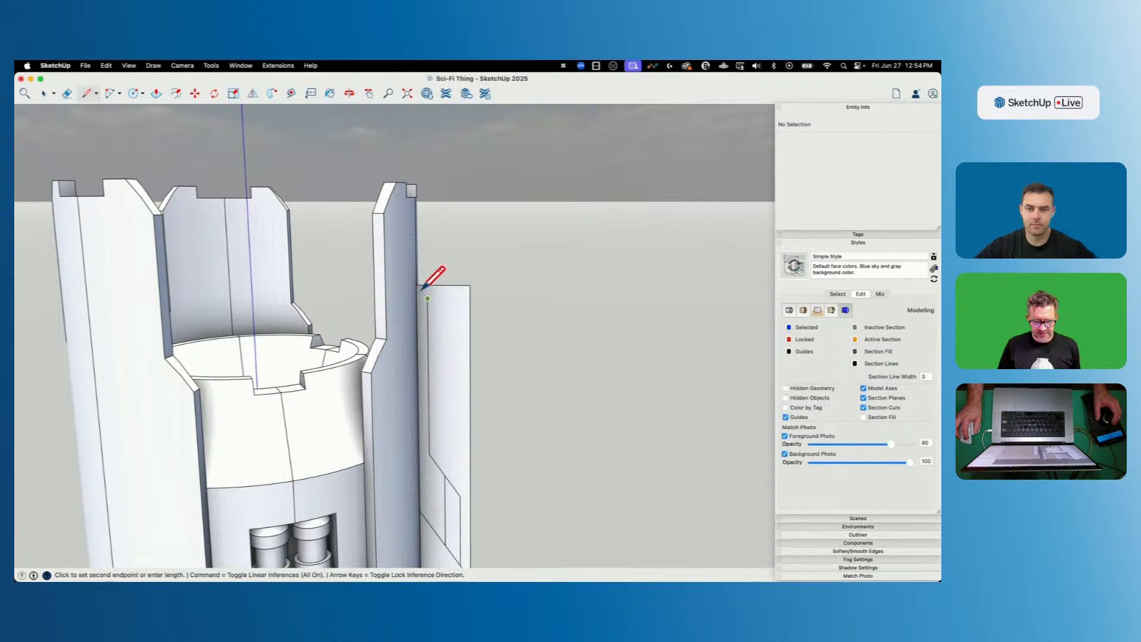
key(space)
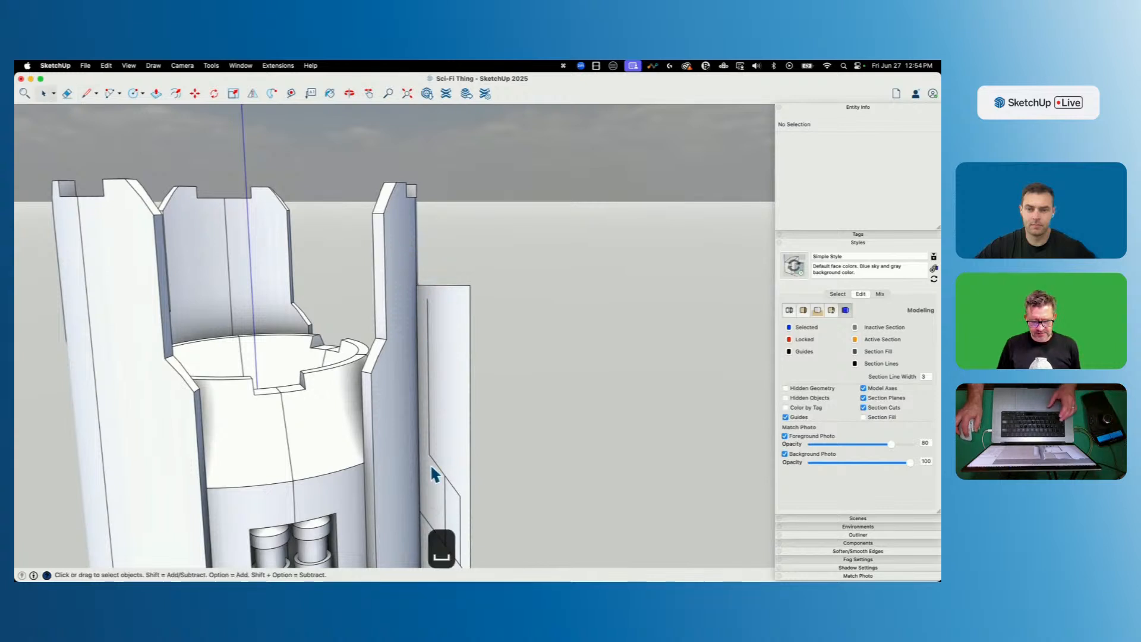
Copy the lower slanted edge straight up the fin so that it starts at the fin's top inner corner.
click(428, 521)
key(m)
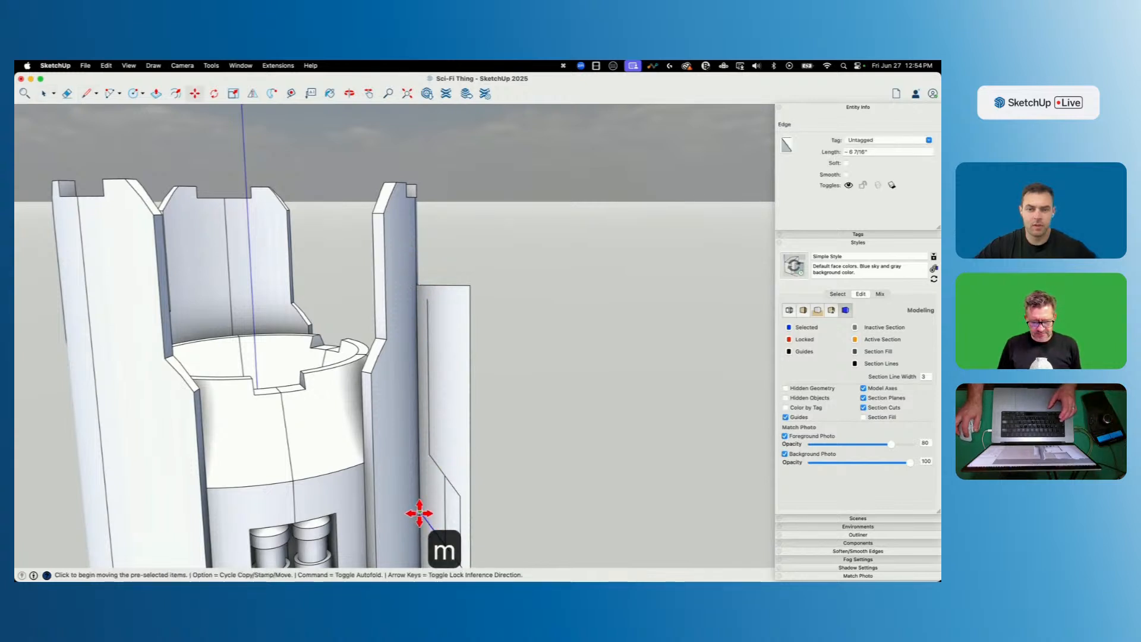
click(420, 513)
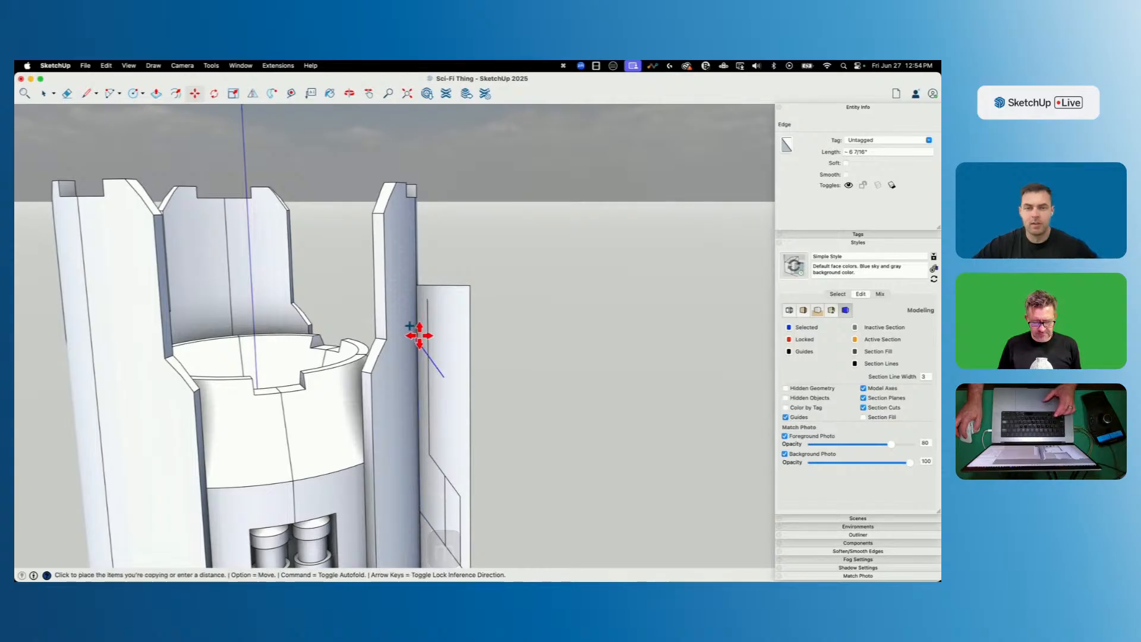
click(420, 286)
Erase the copied slanted edge's overhang past the vertical line and the fin's leftover outer top and side edges.
key(e)
scroll(432, 287, up, 3)
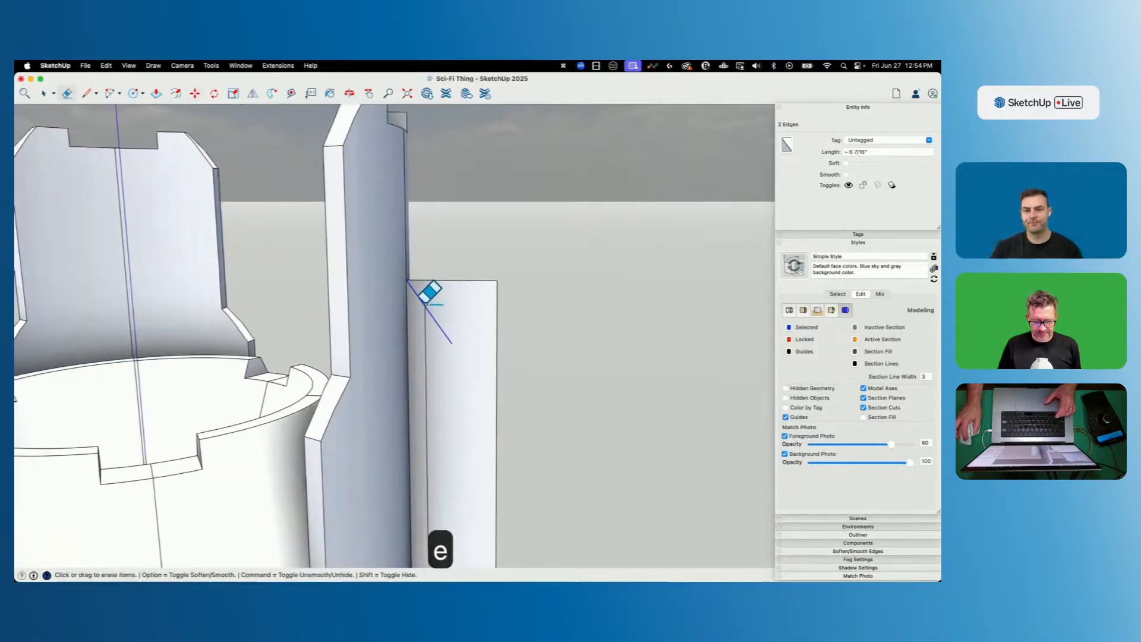
key(super+z)
scroll(426, 302, up, 2)
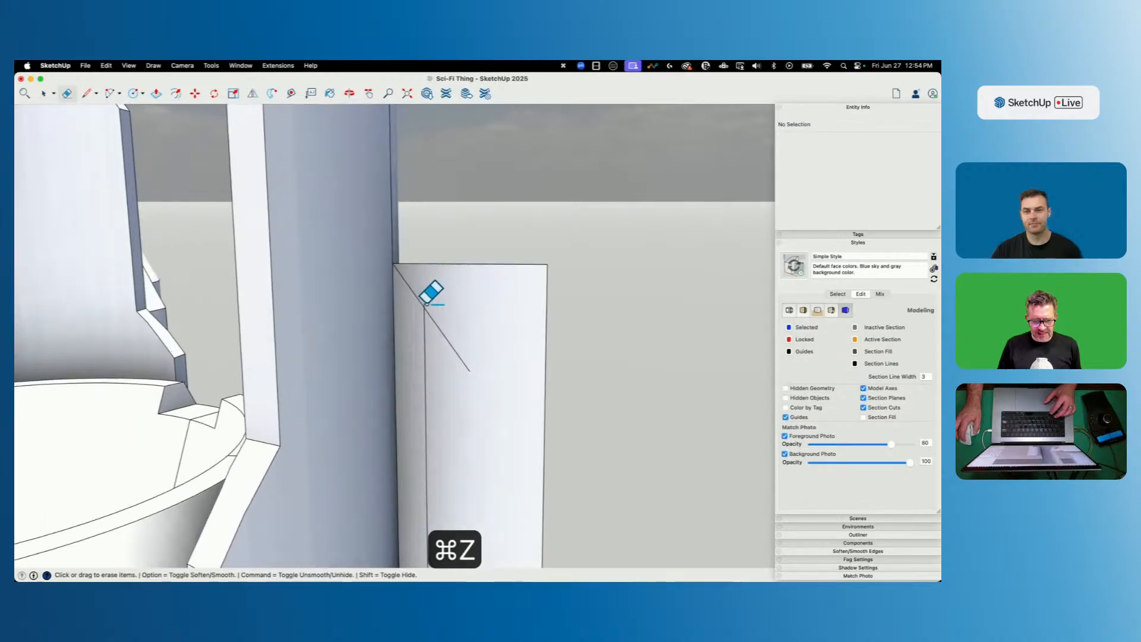
click(434, 321)
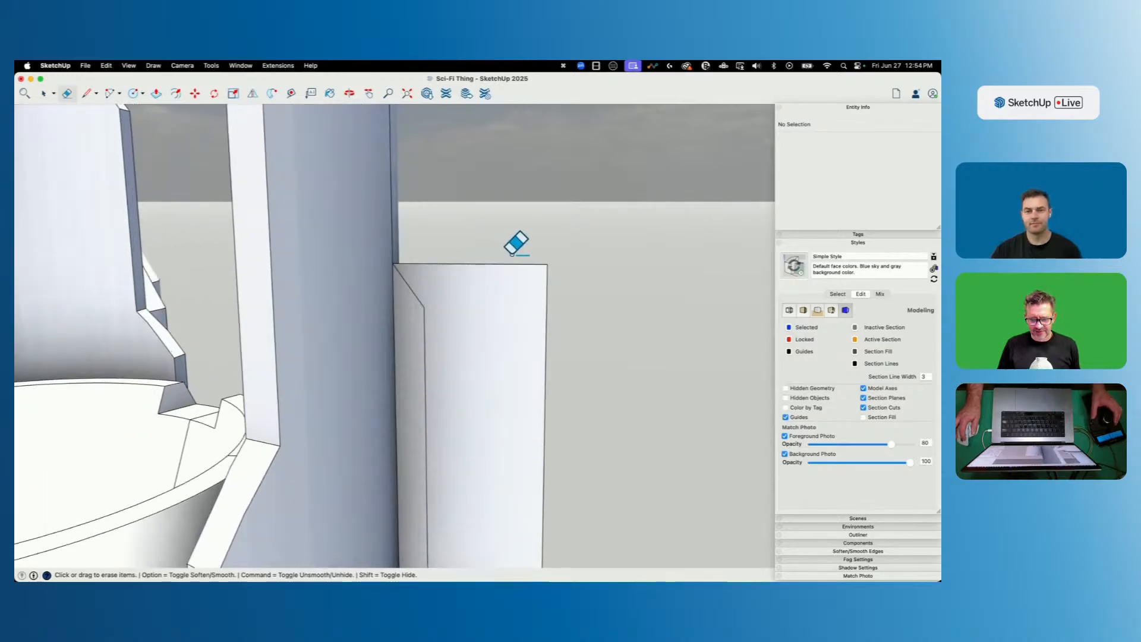
drag(514, 258, 568, 318)
Move the slanted edge above the fin's upper step slightly upward along the fin.
scroll(547, 315, down, 10)
scroll(511, 326, up, 5)
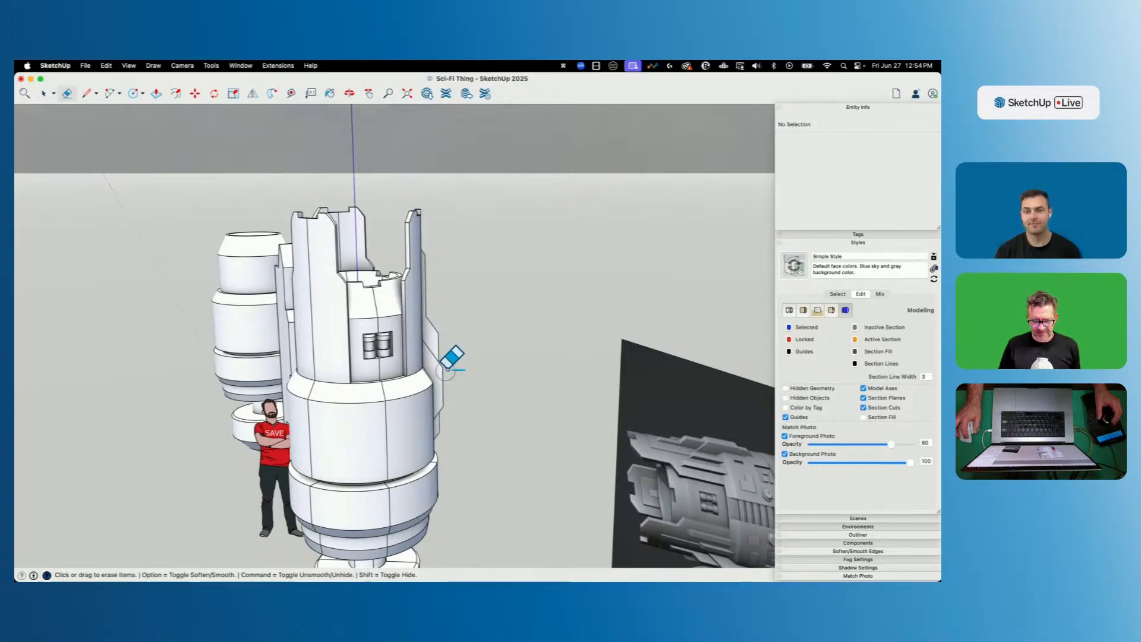
key(space)
click(433, 324)
key(m)
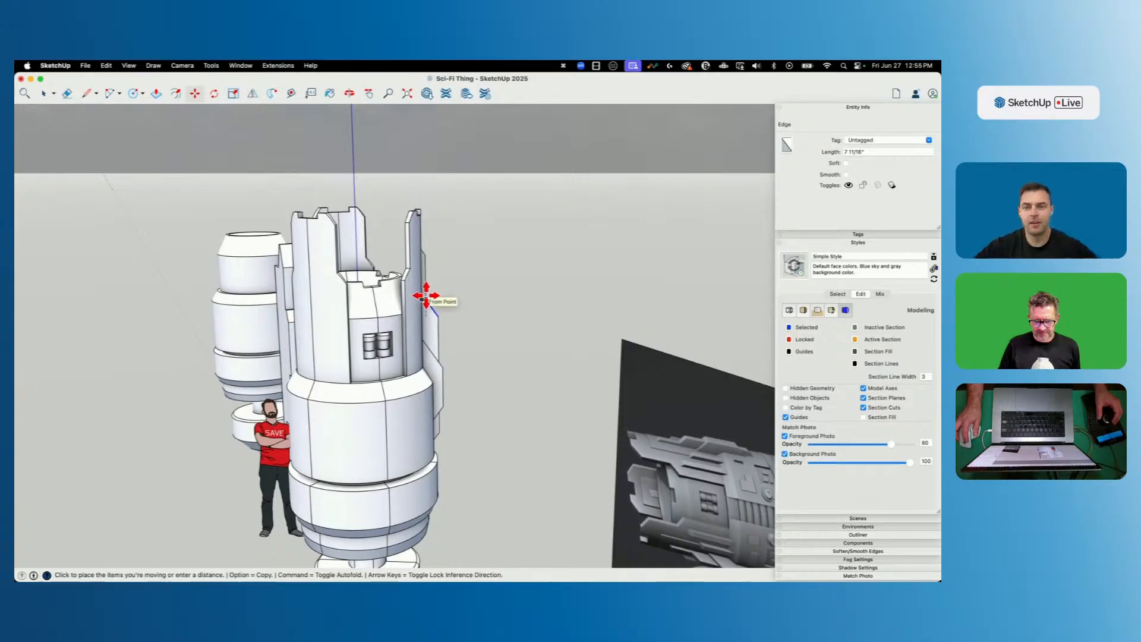
key(space)
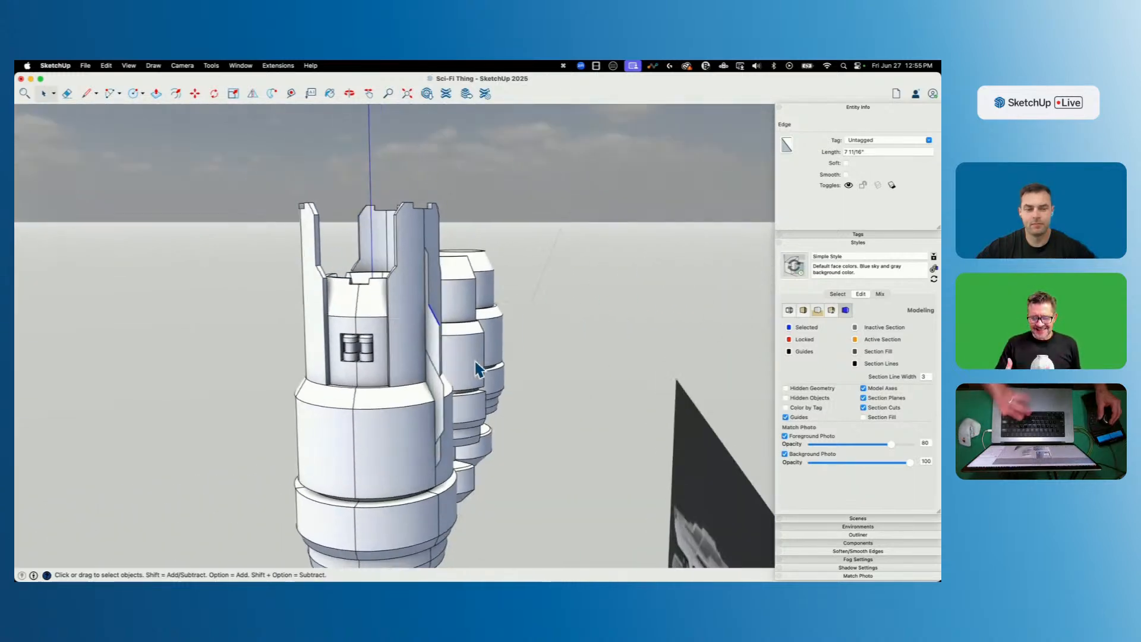
Cut the complete fin geometry and paste it in place inside the body's repeated 1/6th component.
triple_click(436, 337)
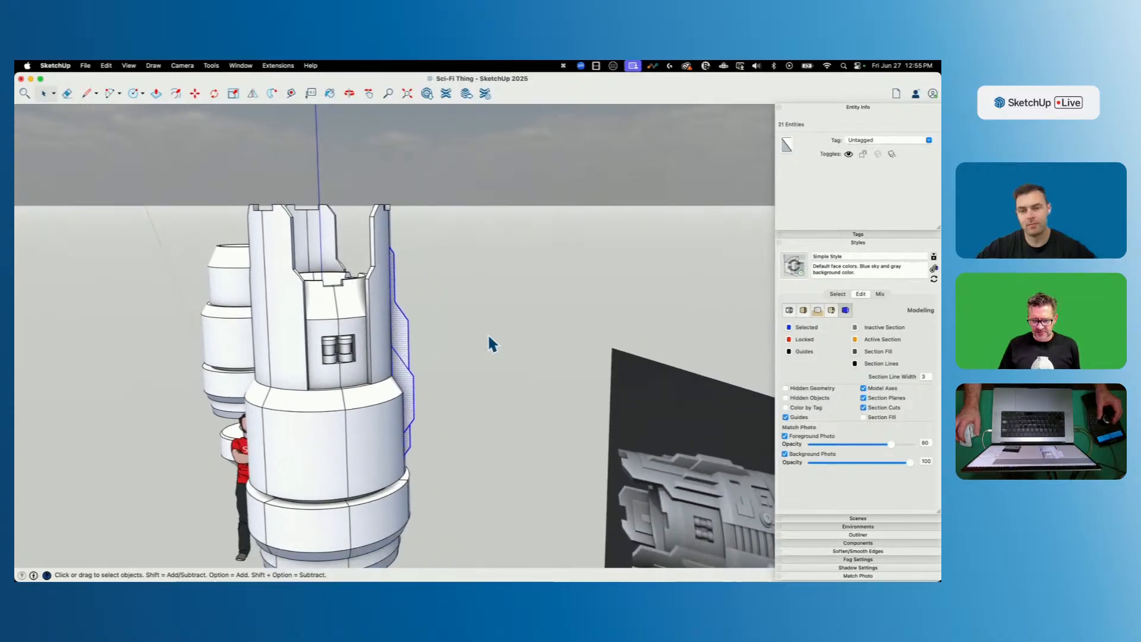
key(super+c)
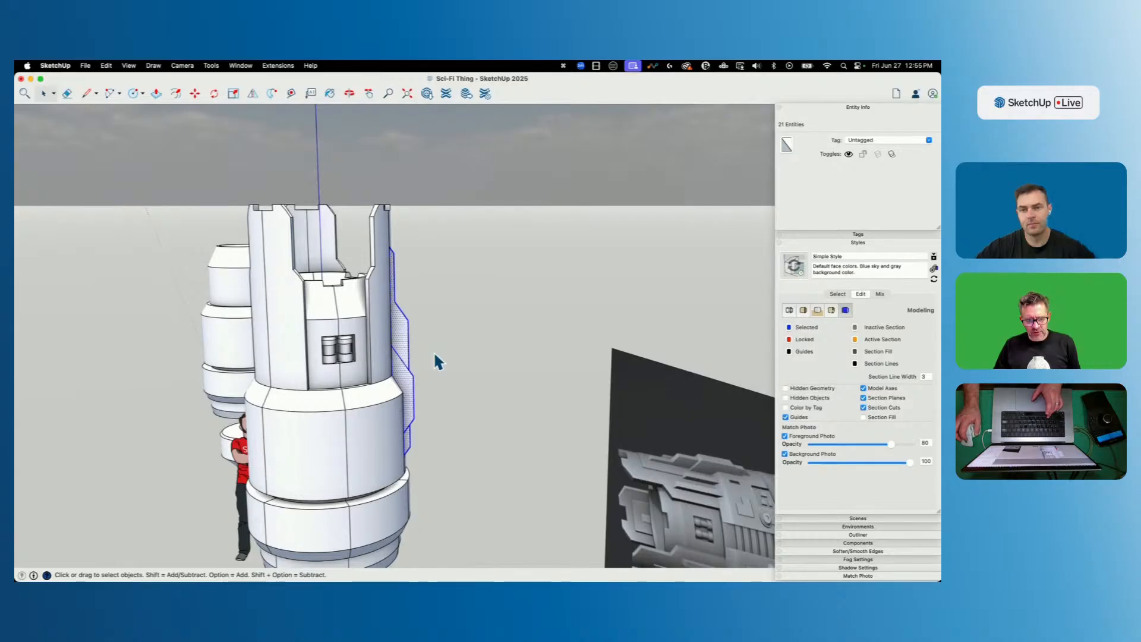
key(super+x)
double_click(385, 361)
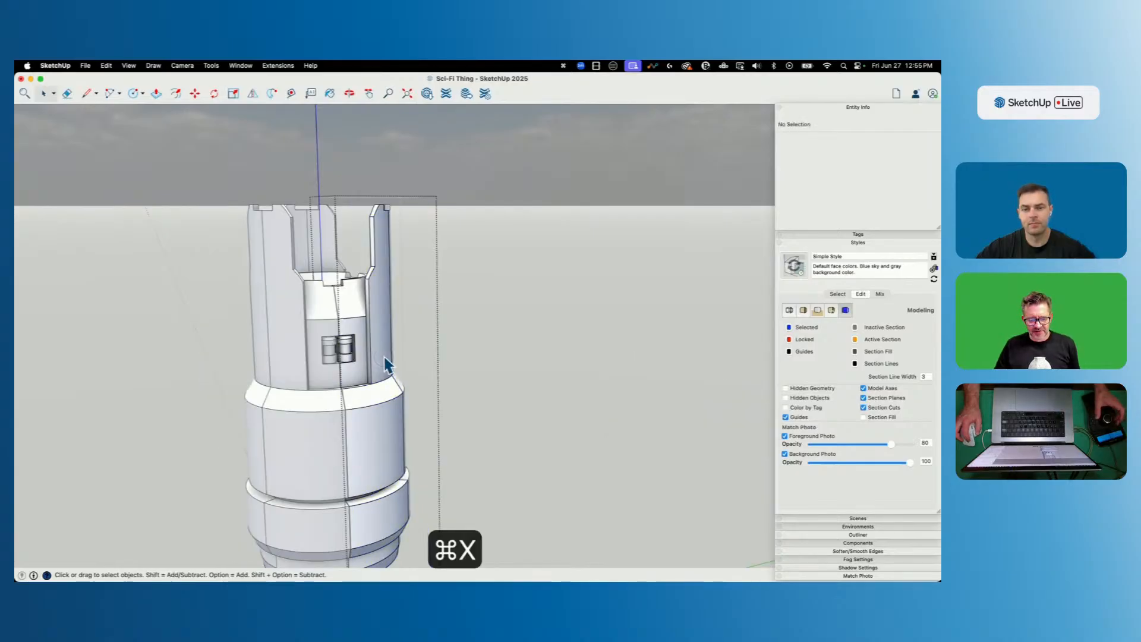
middle_drag(386, 361, 258, 202)
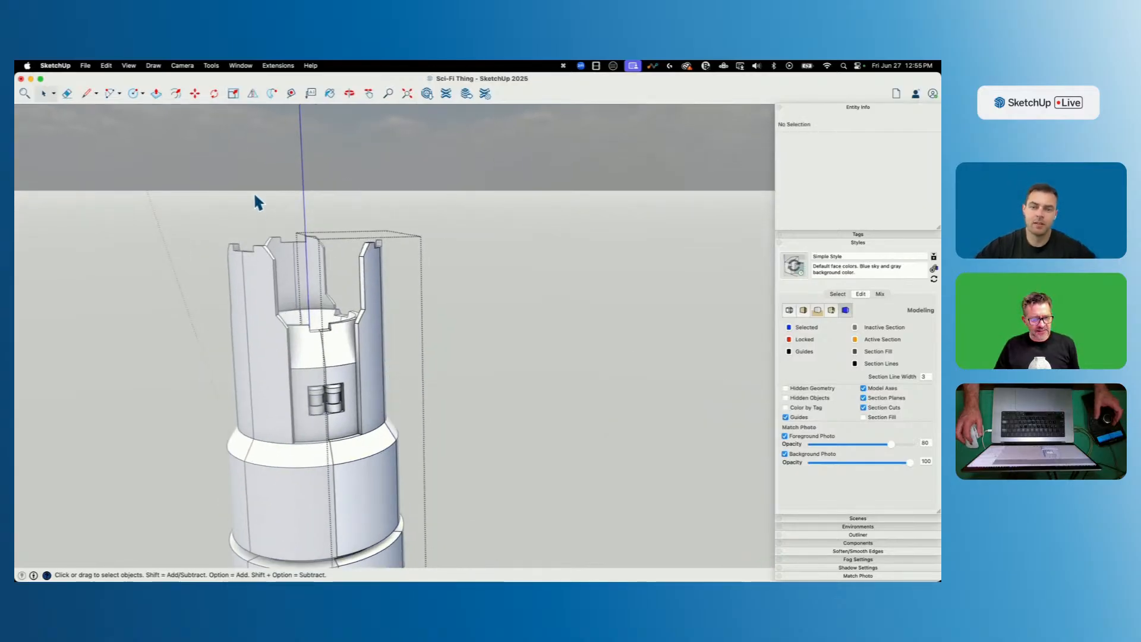
click(104, 66)
click(130, 137)
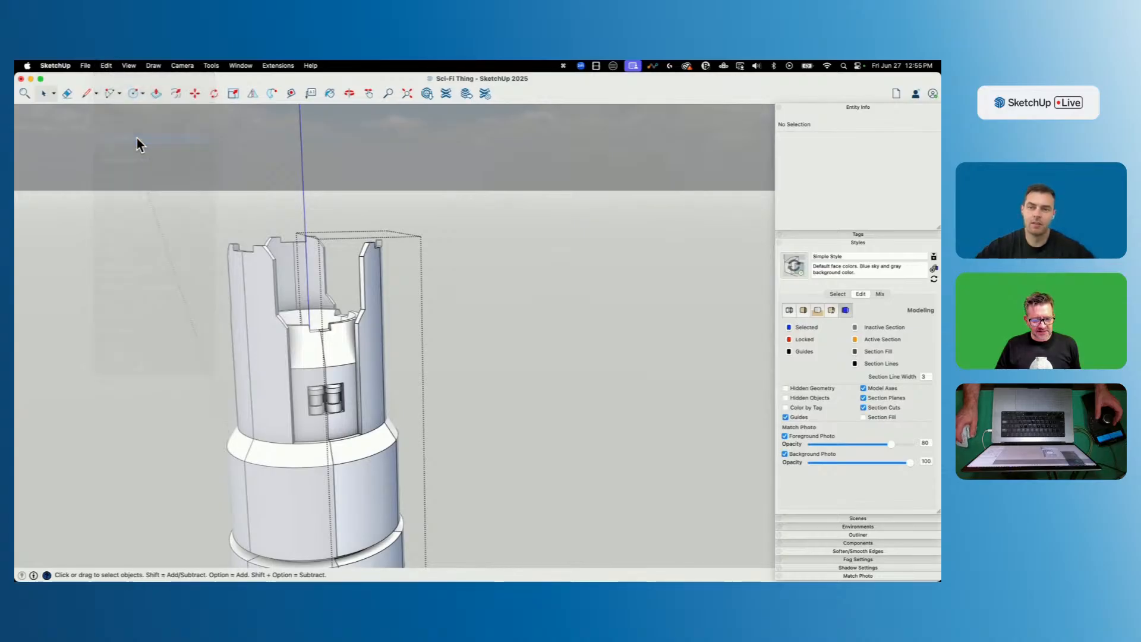
Try to give the pasted fin's stepped faces thickness with Push/Pull.
scroll(426, 408, up, 10)
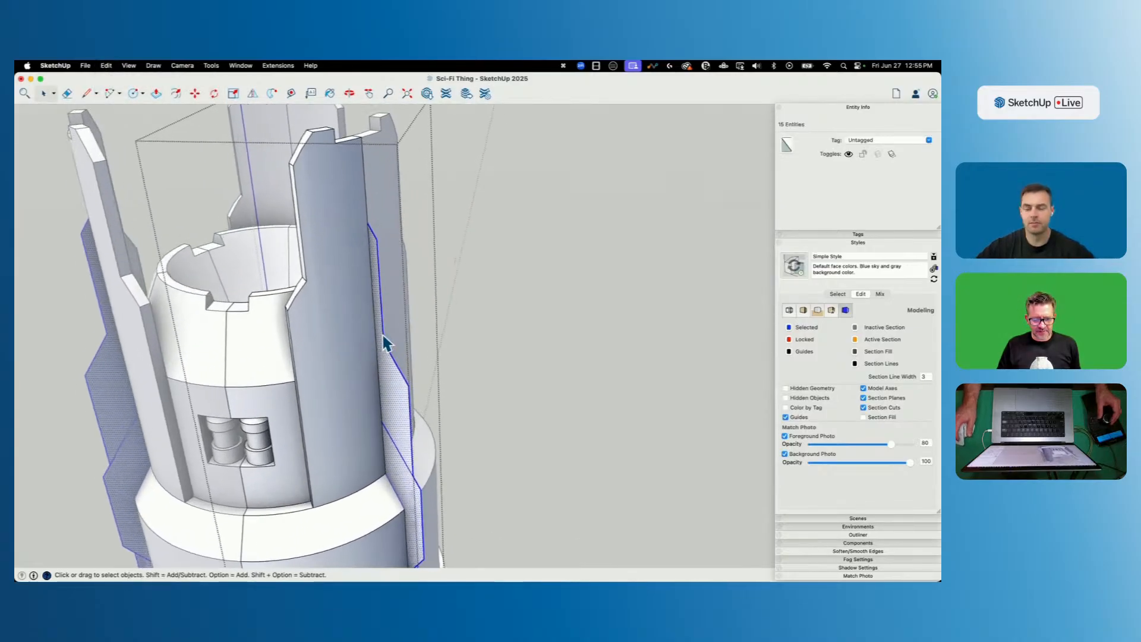
key(p)
click(395, 385)
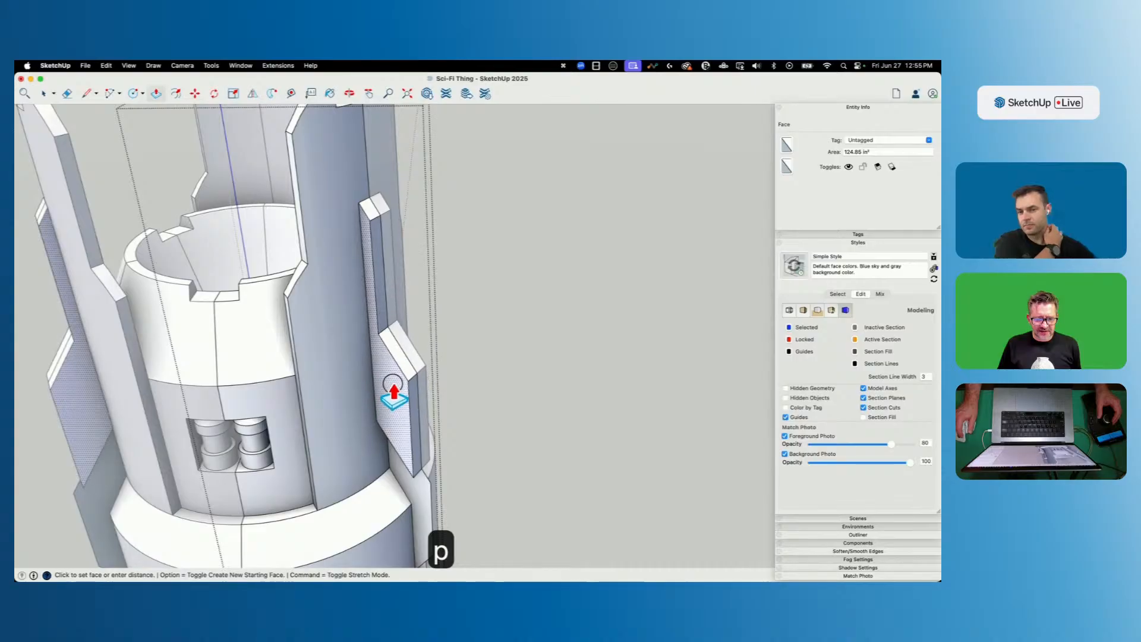
click(397, 389)
scroll(395, 392, down, 15)
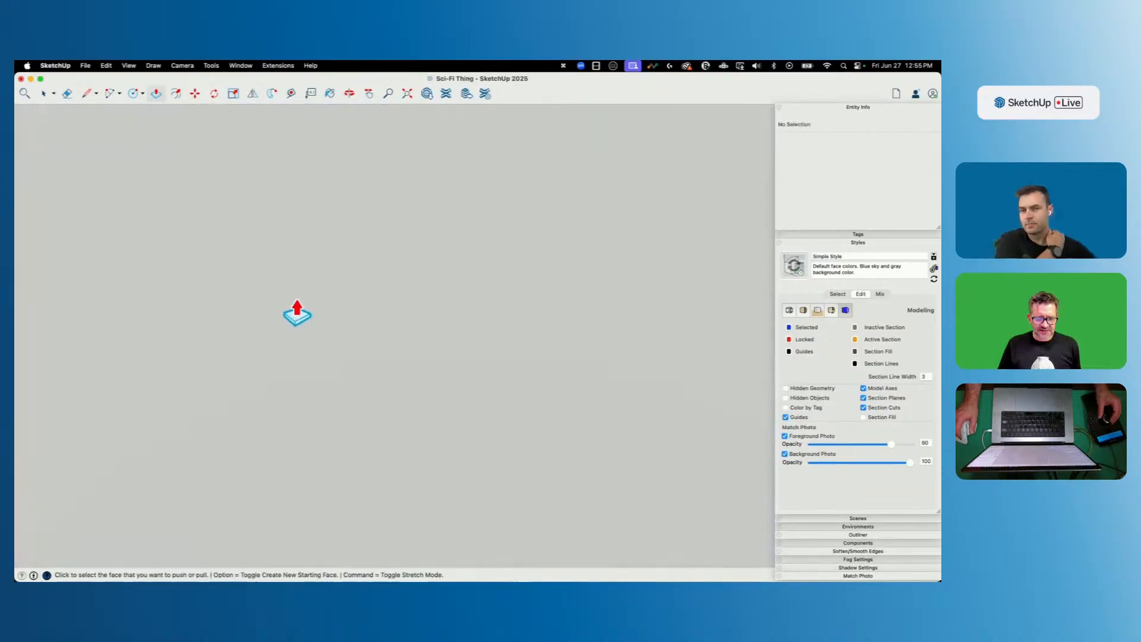
scroll(408, 431, up, 10)
middle_drag(403, 504, 499, 329)
key(space)
key(p)
key(space)
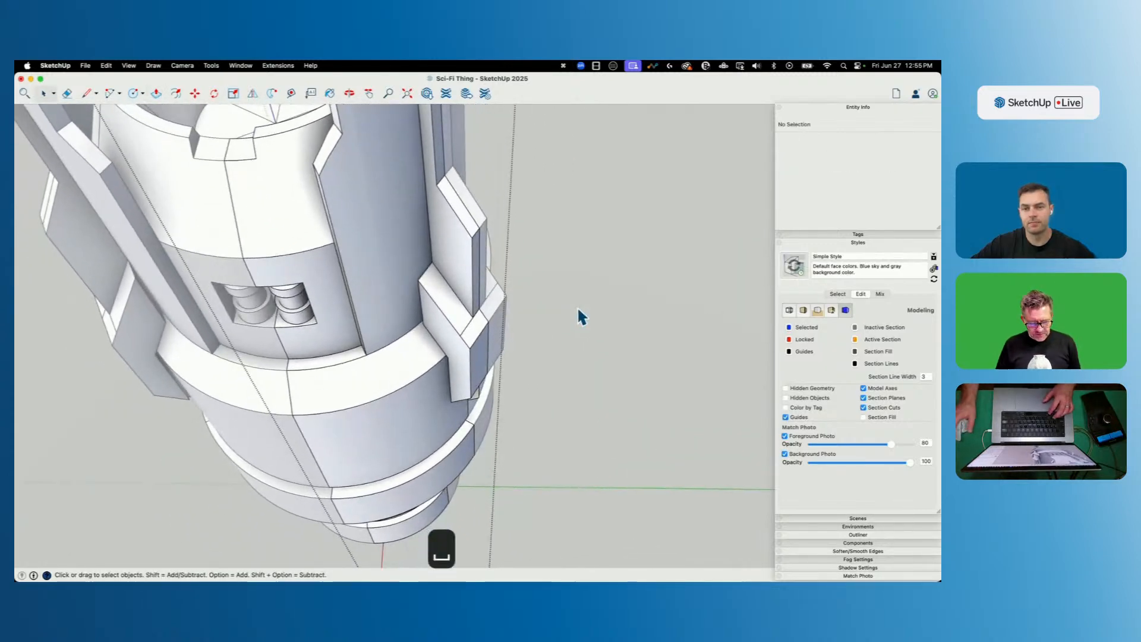
Undo the fin's thickening and its earlier paste, and paste the cut fin in place inside the component again.
key(super+z)
key(super+z)
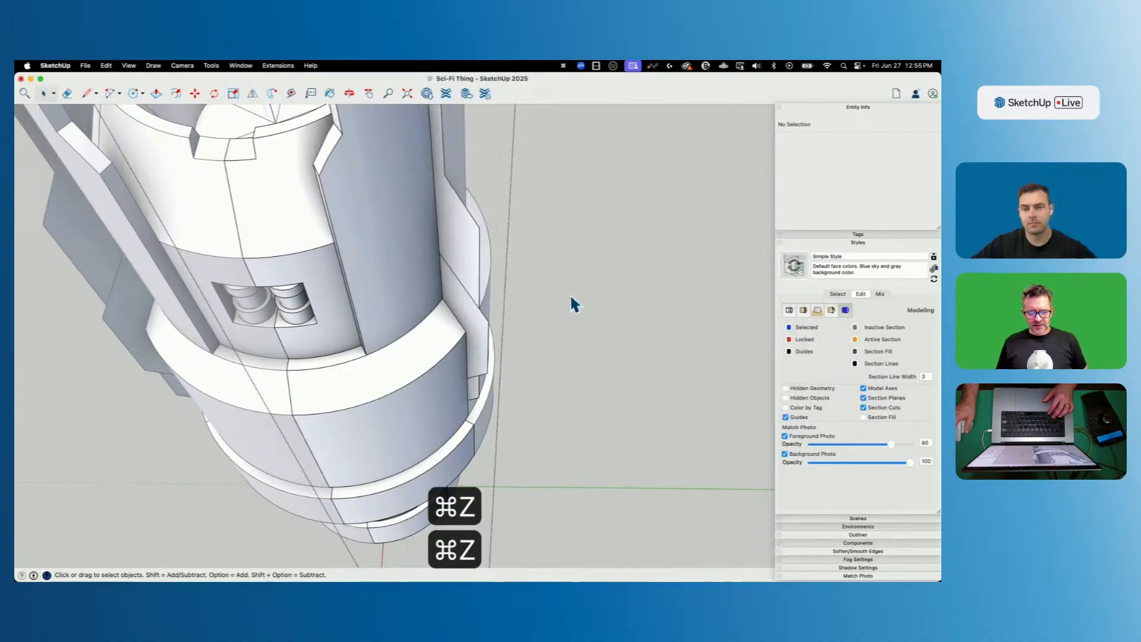
triple_click(468, 260)
click(604, 283)
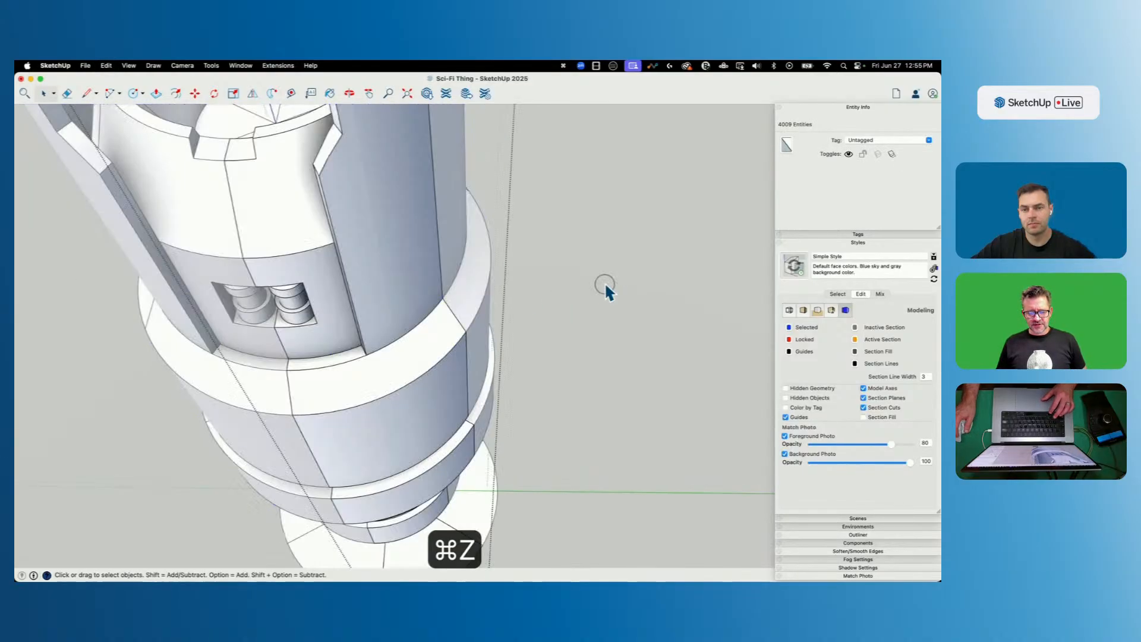
click(105, 65)
click(124, 142)
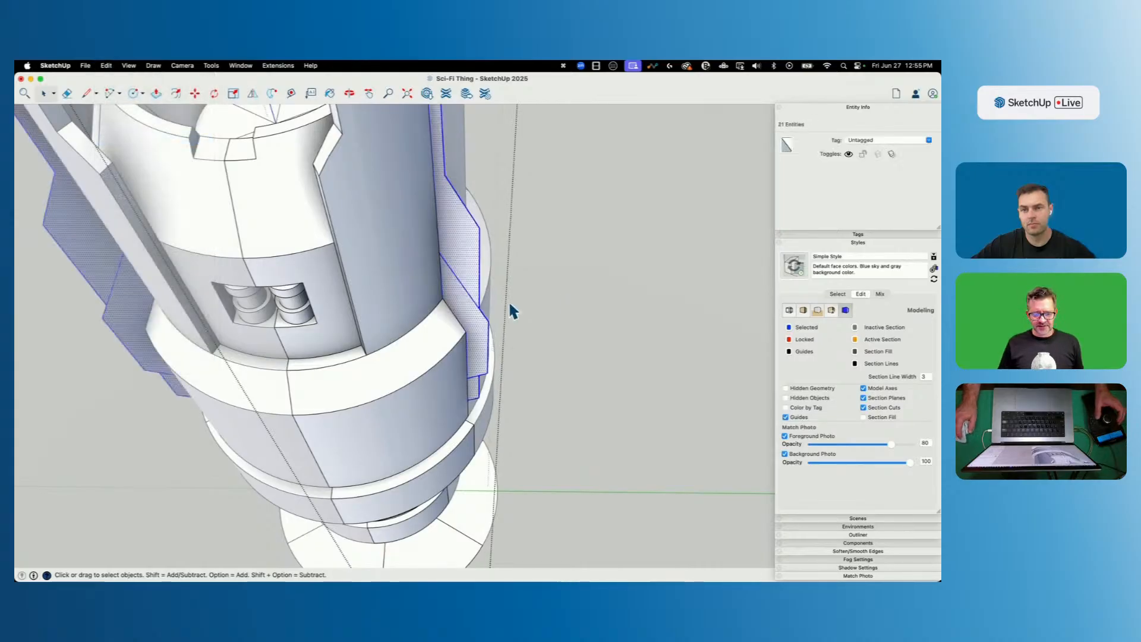
Examine how the pasted fin's flat faces sit against the body from several angles while editing the component.
scroll(458, 275, up, 2)
middle_drag(458, 275, 438, 292)
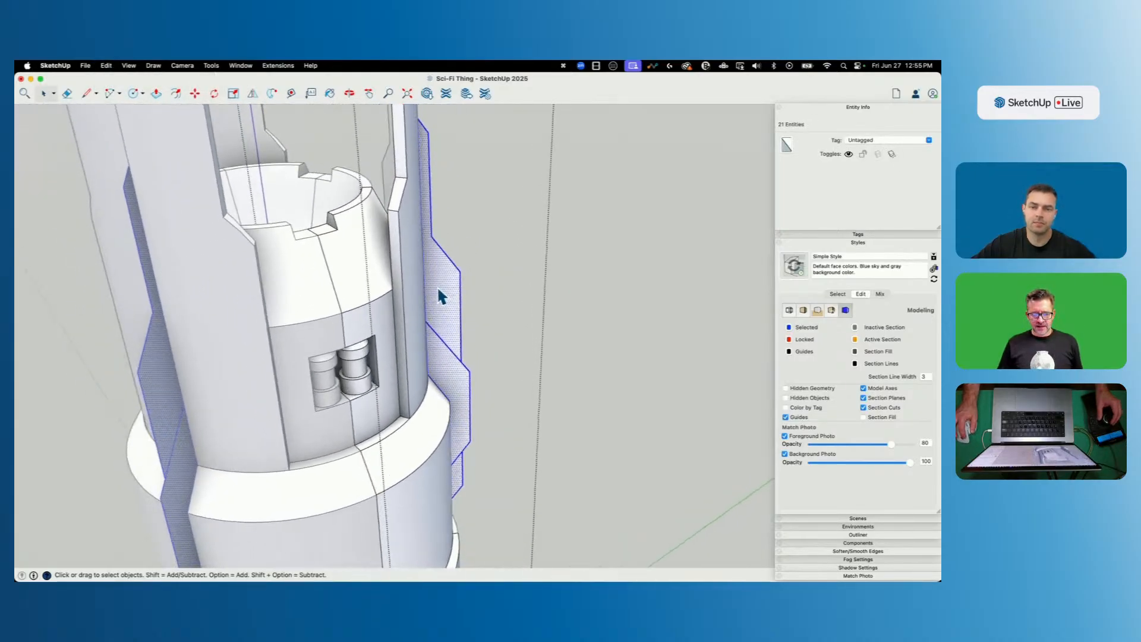
middle_drag(559, 313, 437, 308)
click(490, 318)
click(438, 305)
click(544, 324)
click(446, 310)
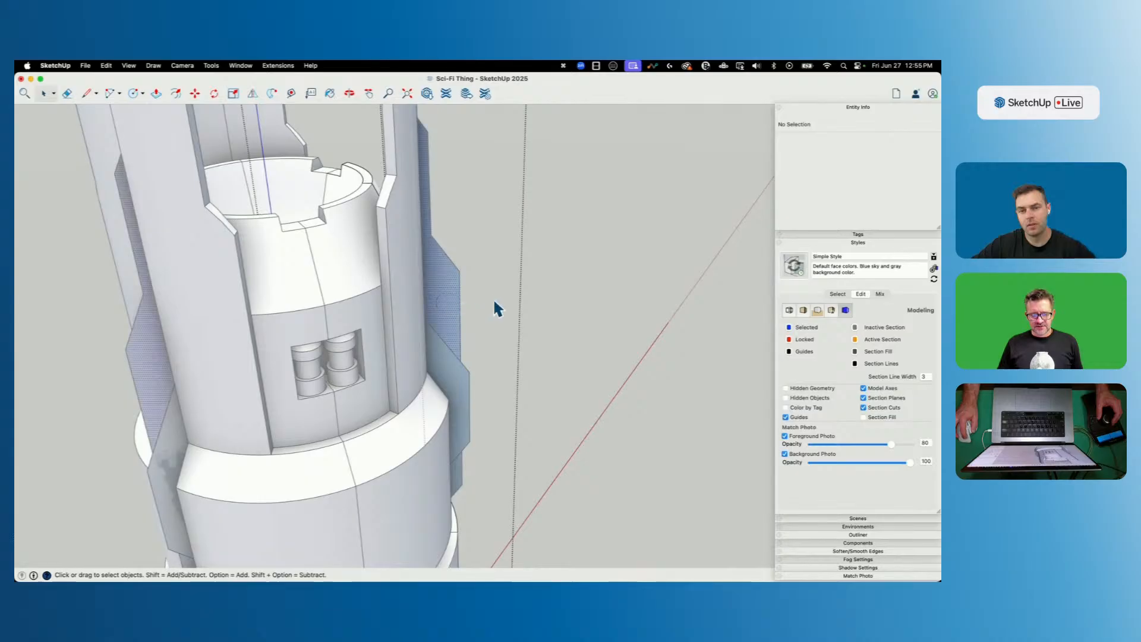
click(497, 308)
Examine the fin's faces inside and outside the 1/6th component and compare its shape with the reference image.
middle_drag(483, 305, 546, 316)
click(454, 296)
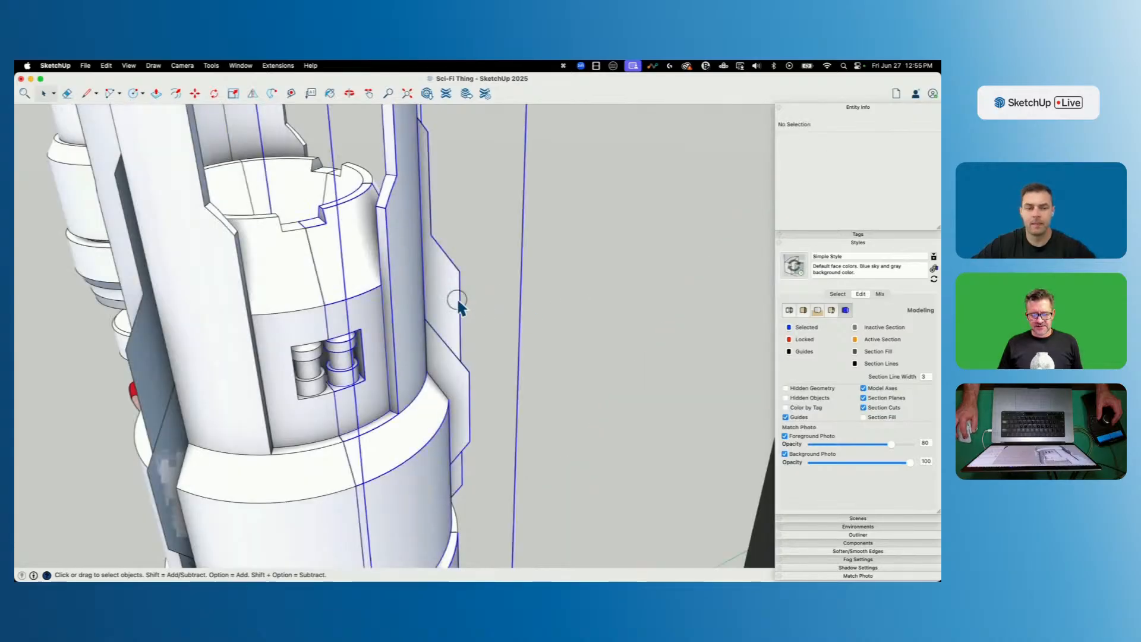
double_click(432, 333)
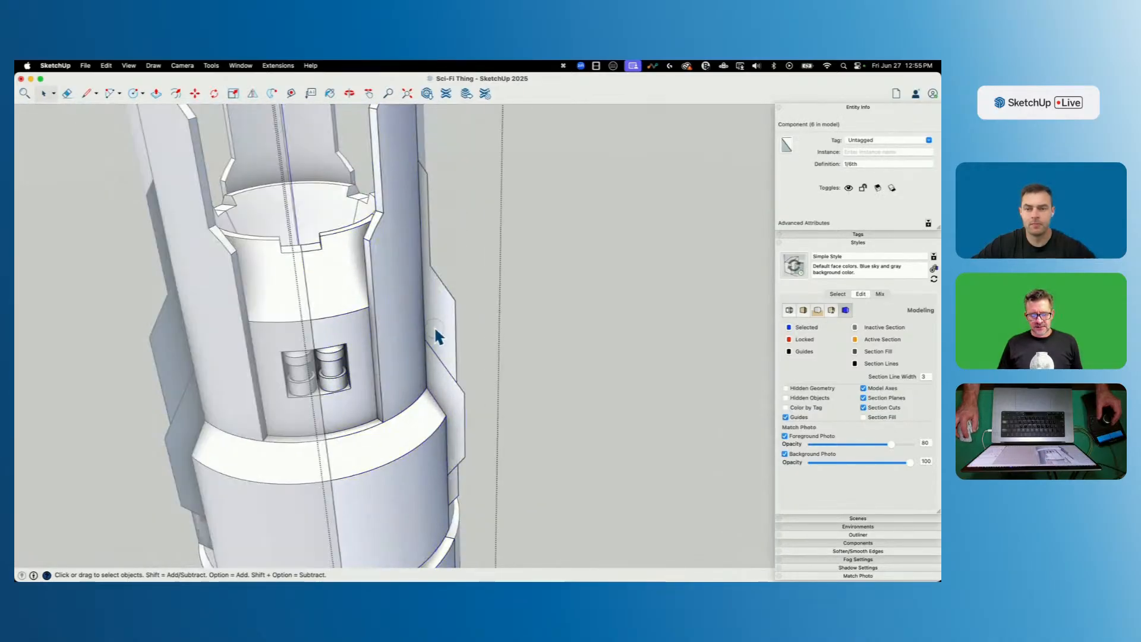
click(435, 330)
key(Escape)
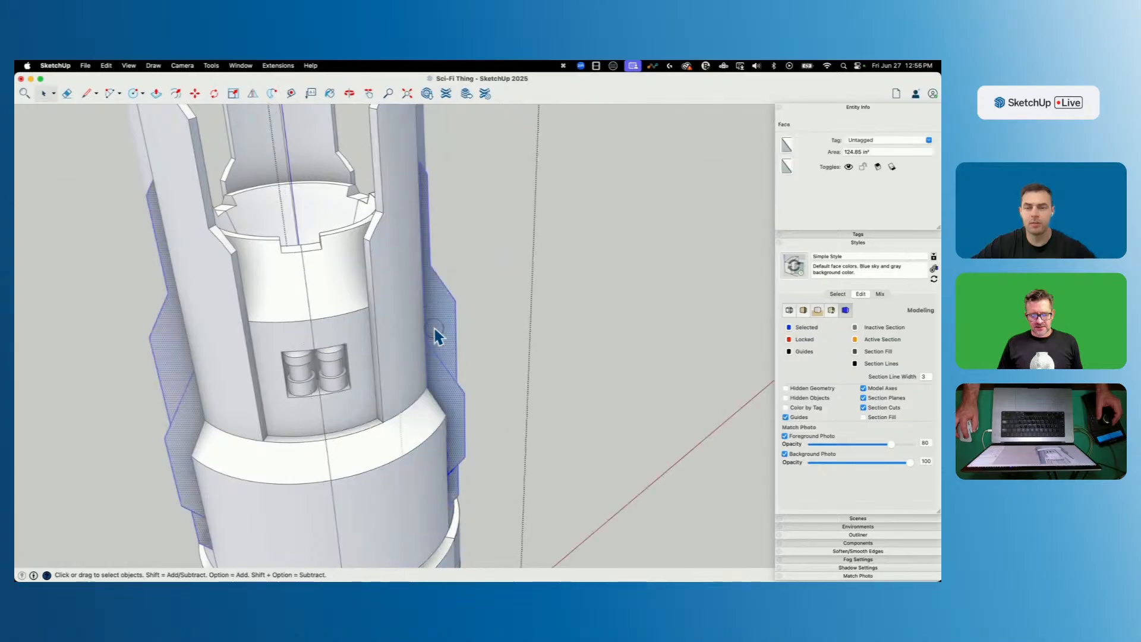
click(520, 321)
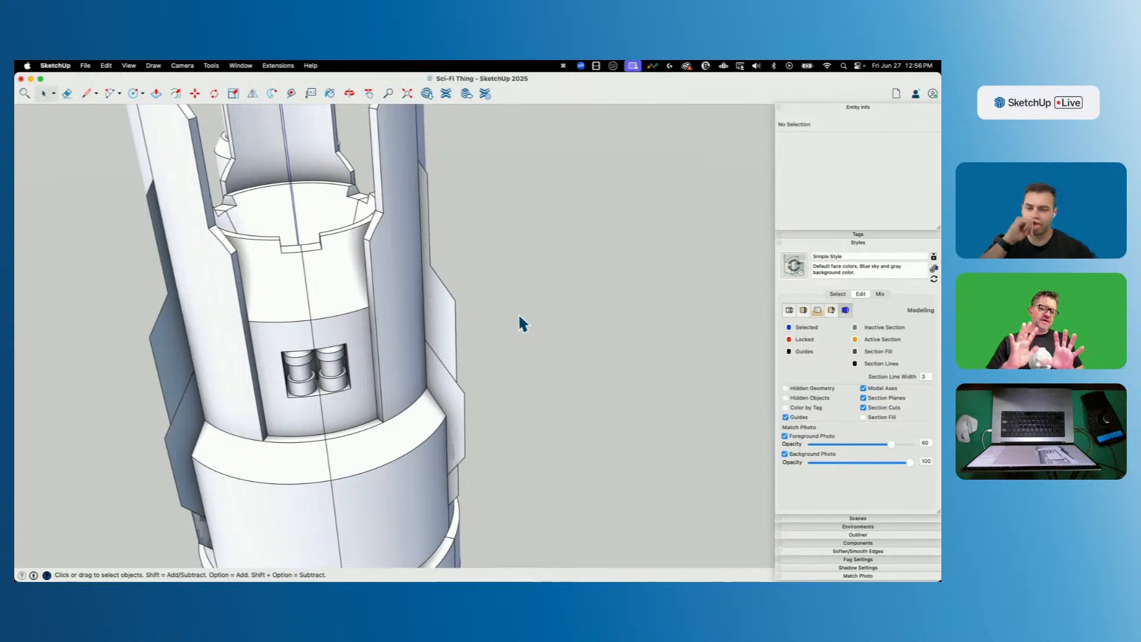
scroll(520, 316, down, 5)
middle_drag(520, 316, 645, 406)
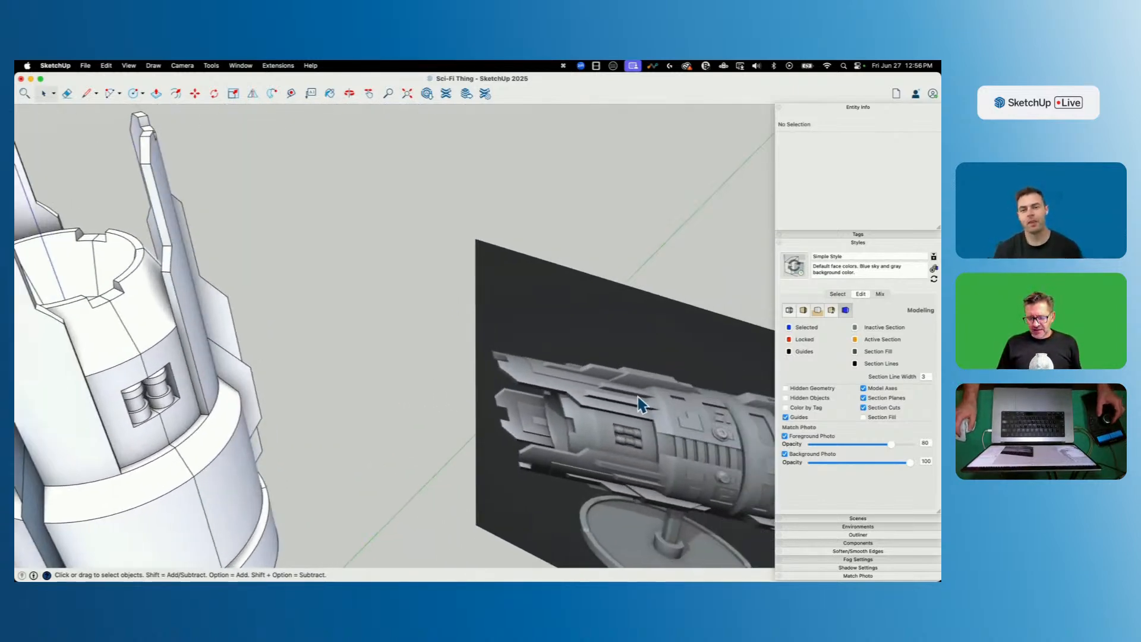
middle_drag(539, 384, 334, 147)
Group the flat fin faces inside the 1/6th component and open the new group for editing.
click(334, 315)
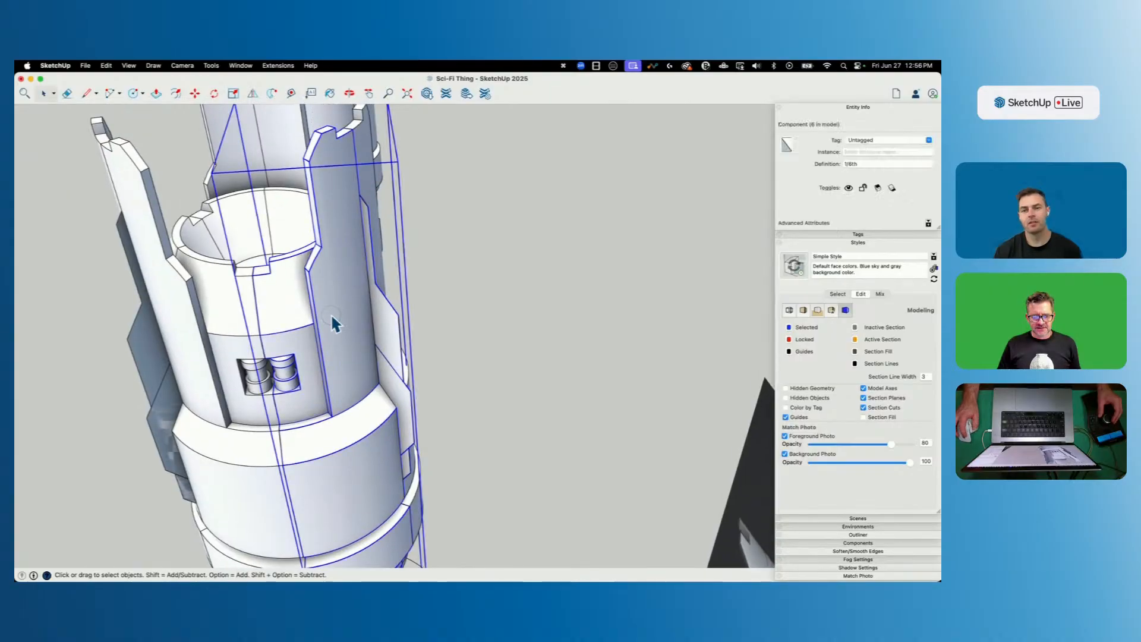
double_click(331, 313)
drag(326, 180, 447, 515)
right_click(397, 393)
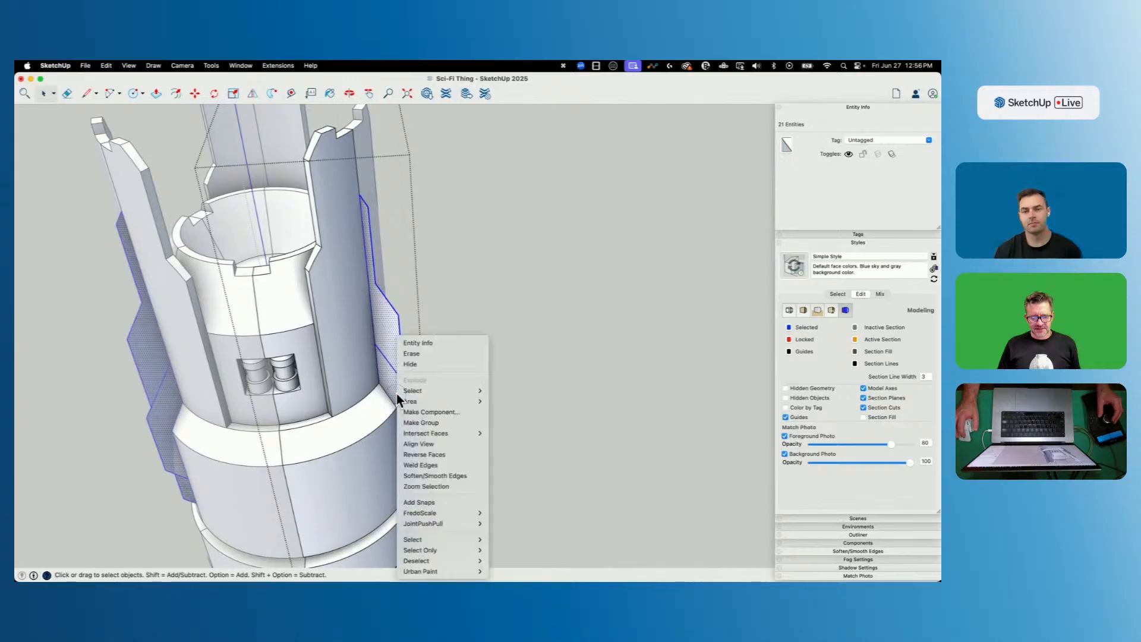
click(423, 423)
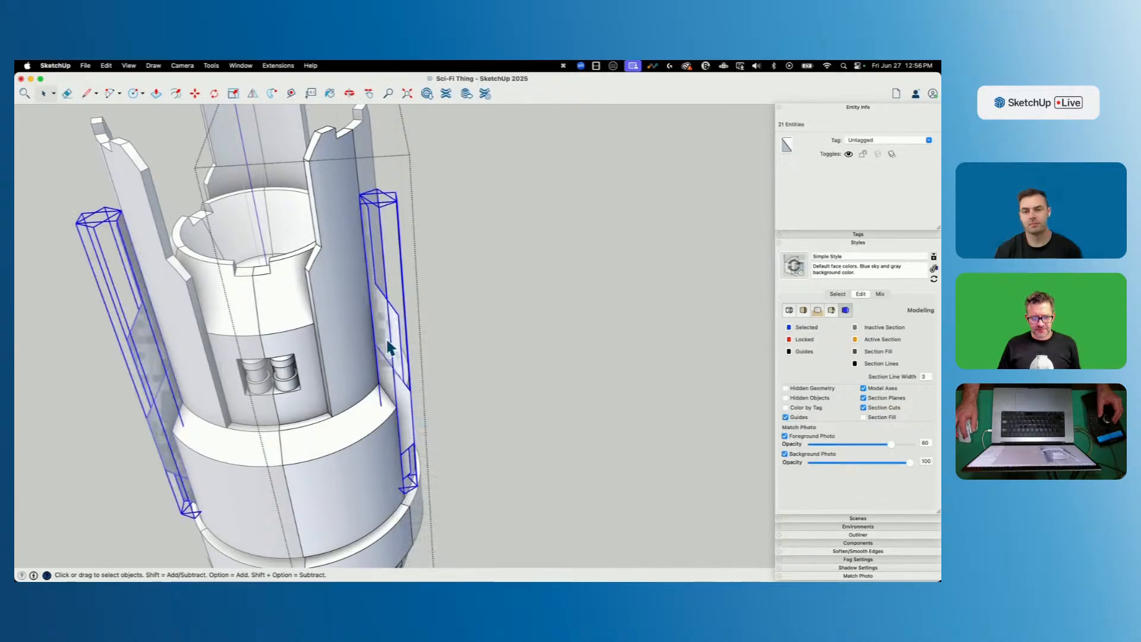
double_click(389, 345)
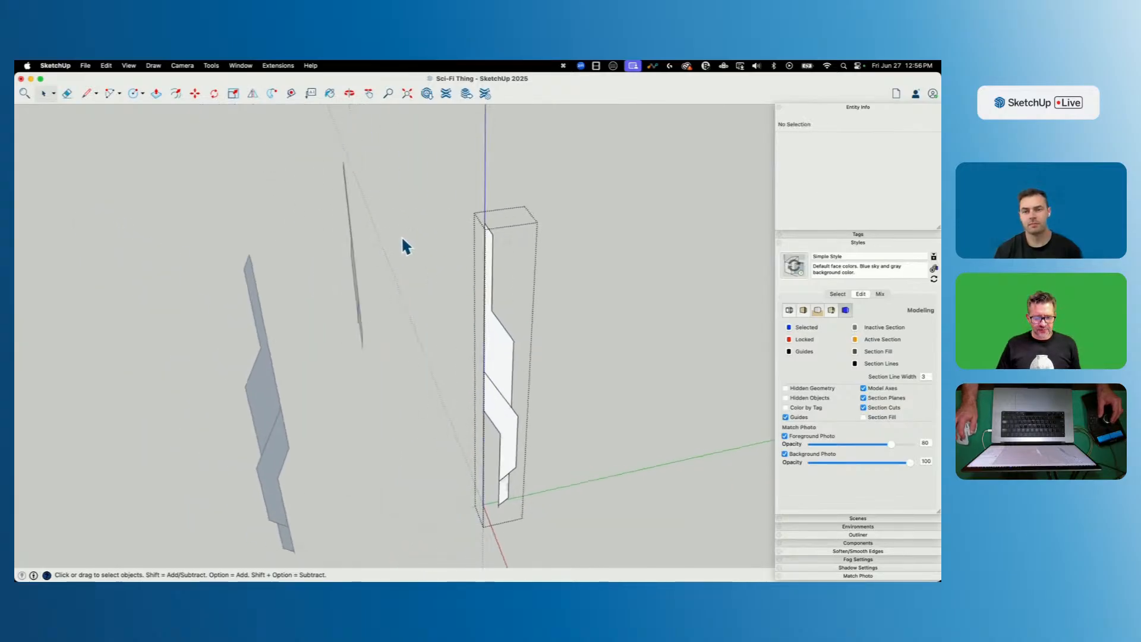
Extend the fin's slanted top edge inward towards the body and draw a vertical line down from it past the fin's lower end.
key(l)
click(355, 225)
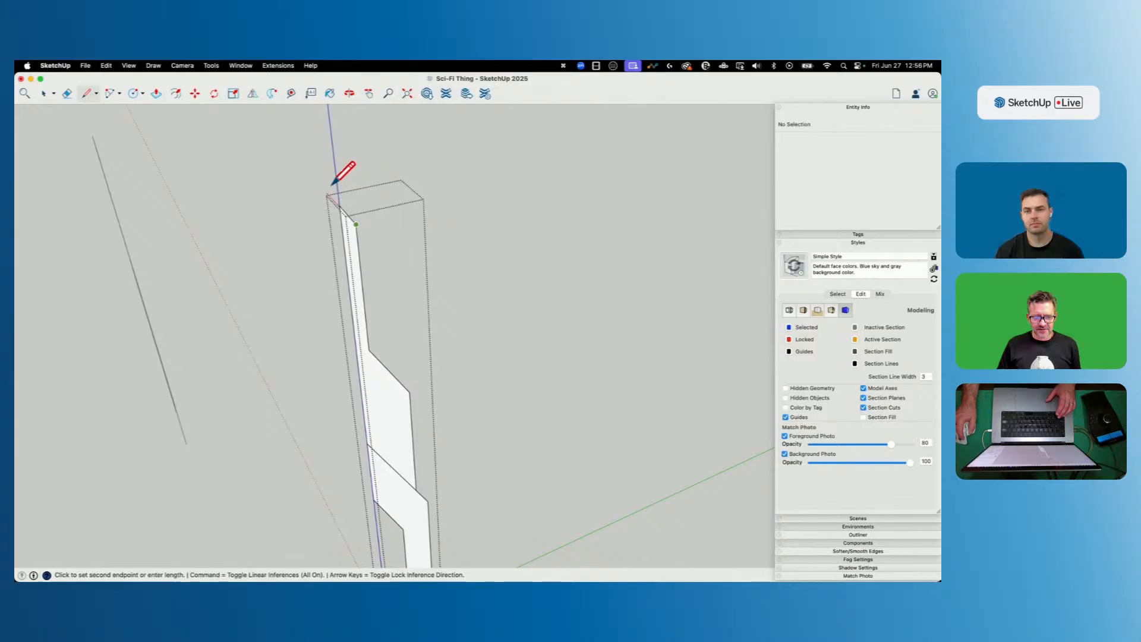
scroll(346, 224, up, 3)
key(shift)
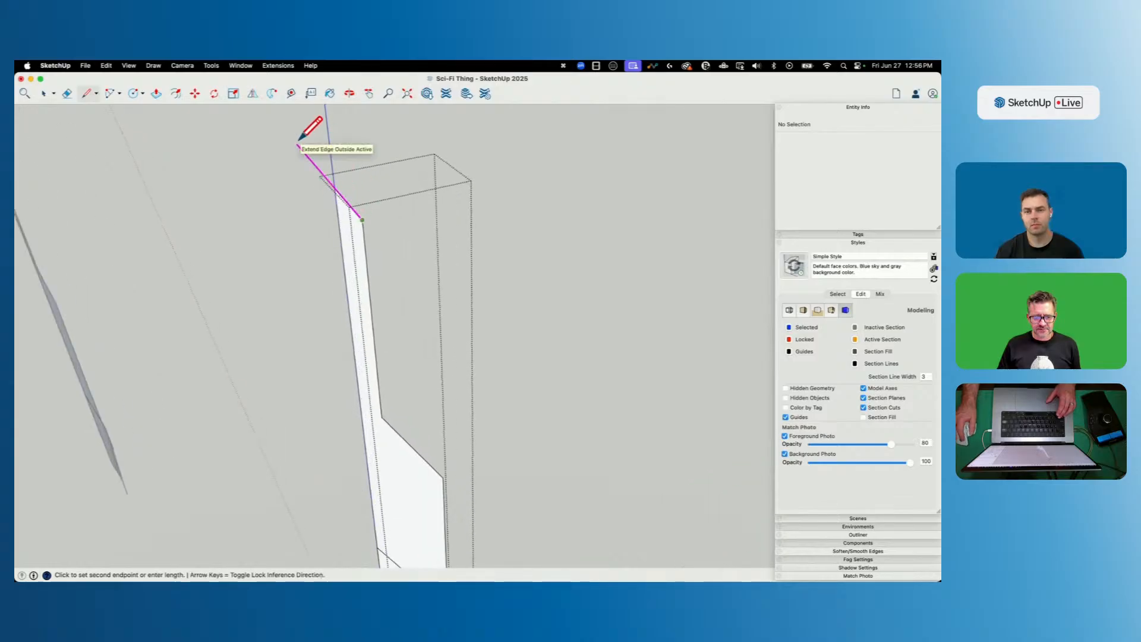
click(302, 124)
scroll(302, 124, down, 5)
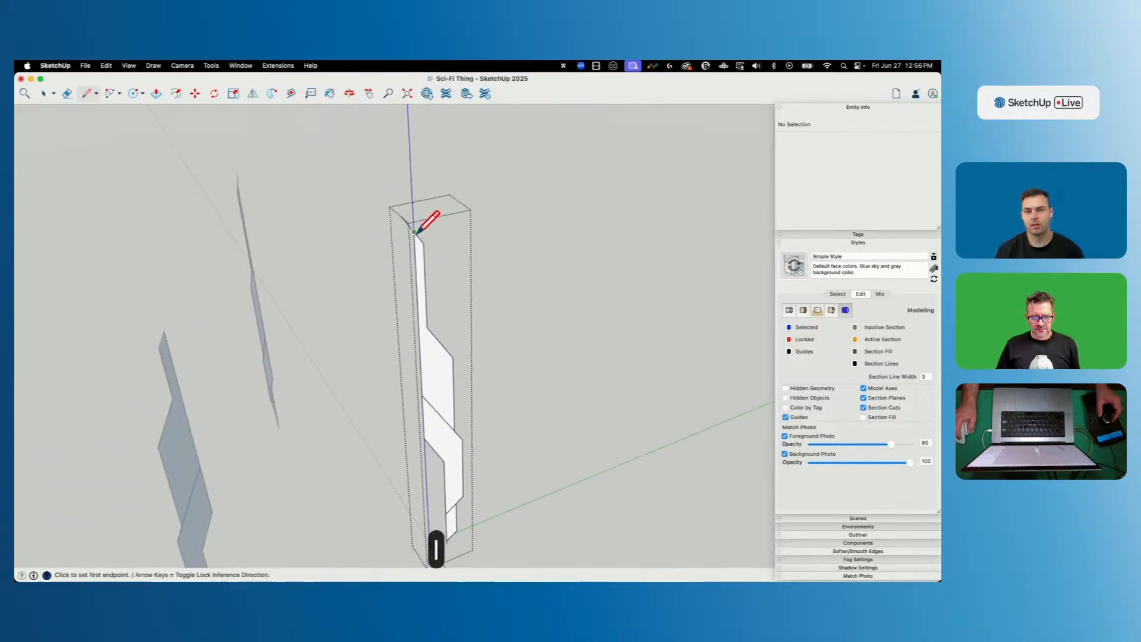
click(407, 224)
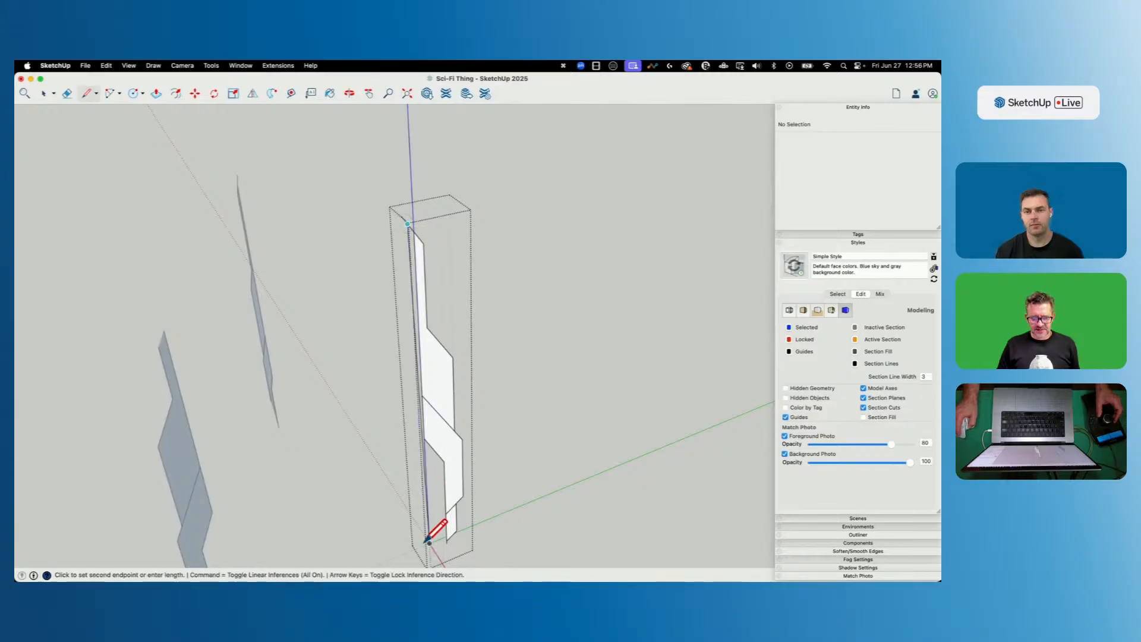
scroll(421, 499, down, 4)
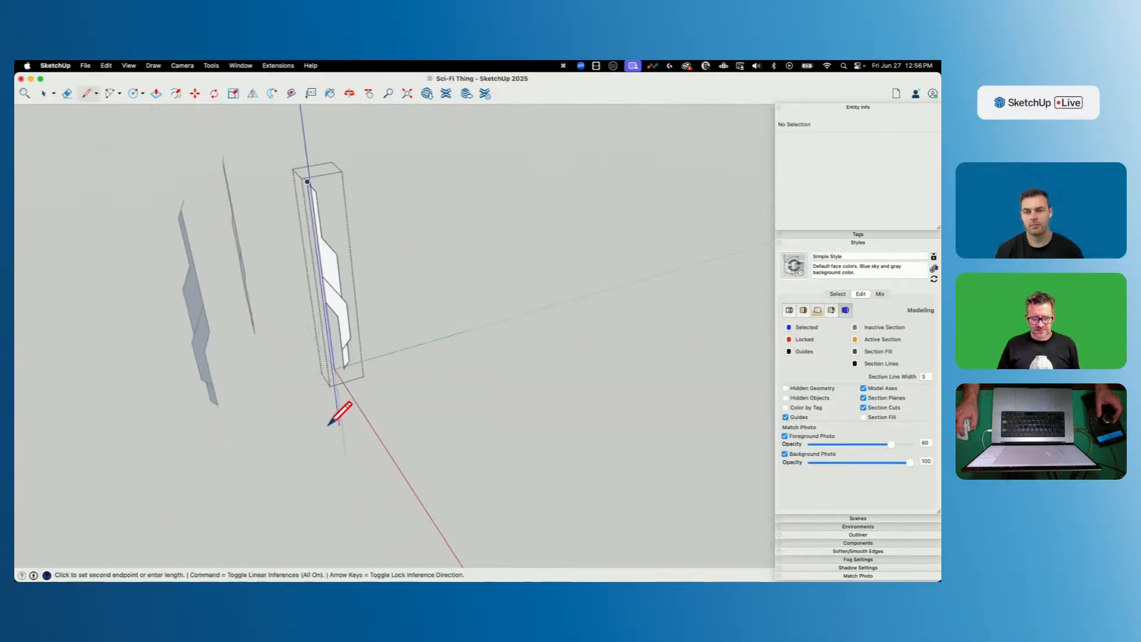
click(334, 424)
Extend the fin's slanted bottom edge to the new inner vertical line and erase the overhanging line ends.
key(l)
scroll(347, 361, up, 2)
click(360, 355)
click(304, 426)
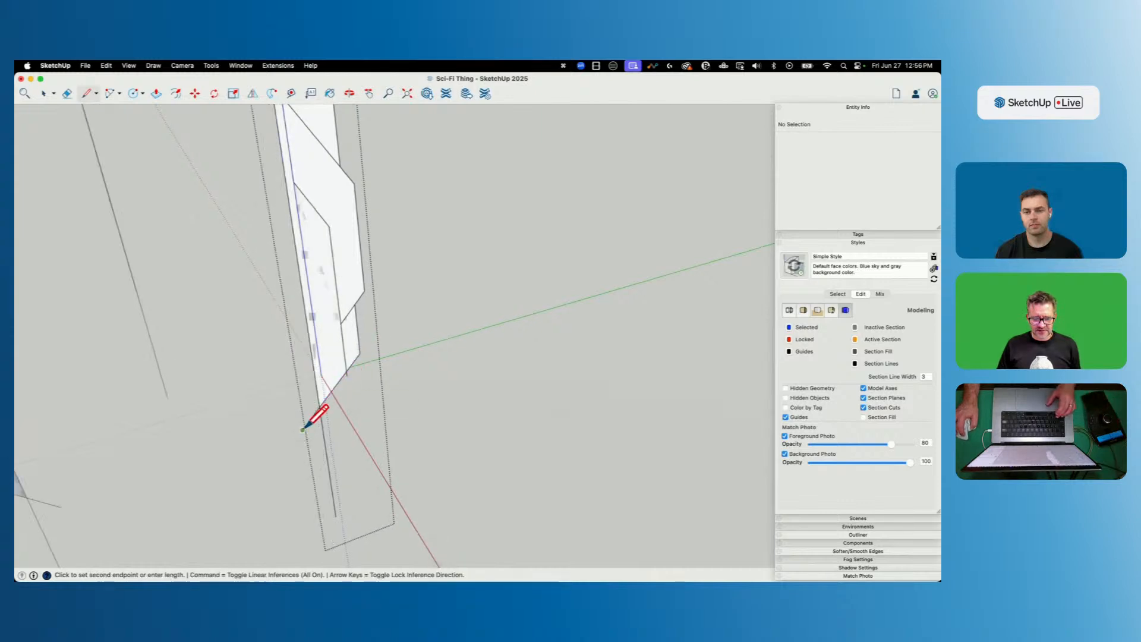
key(e)
key(super+z)
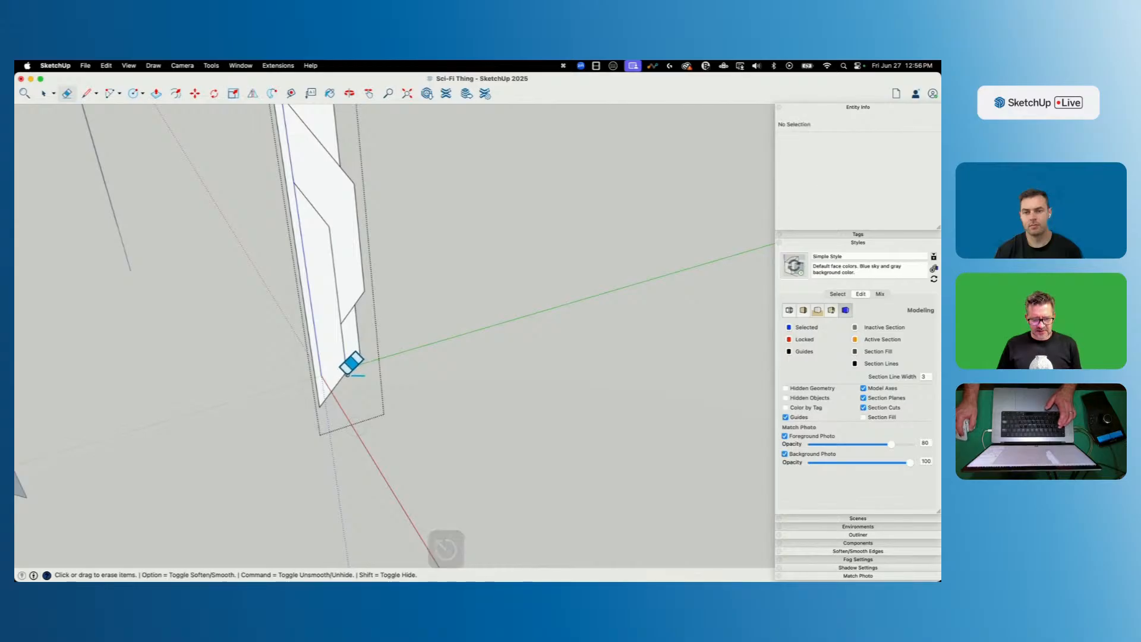
click(348, 374)
key(super+z)
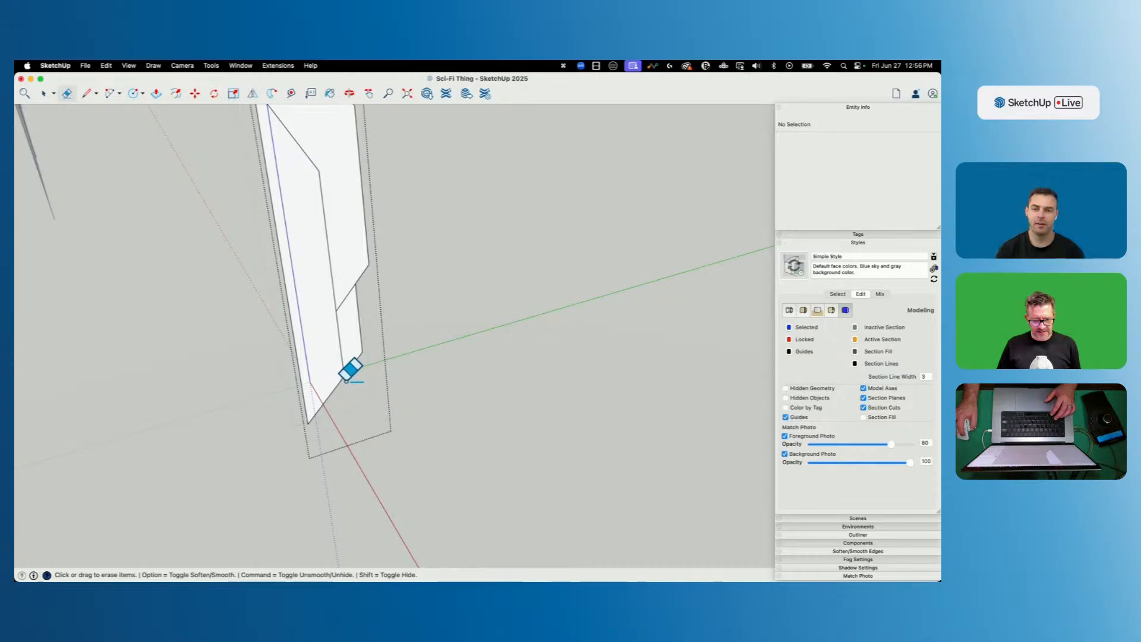
Erase the fin's old inner vertical edge between the original faces and the added strip.
key(space)
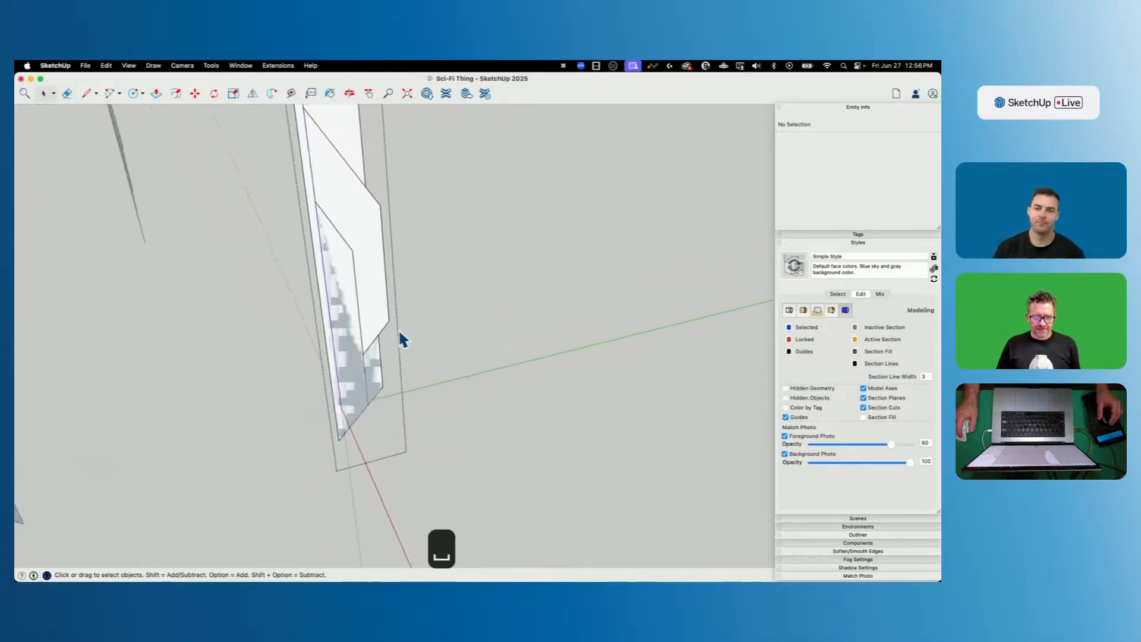
key(e)
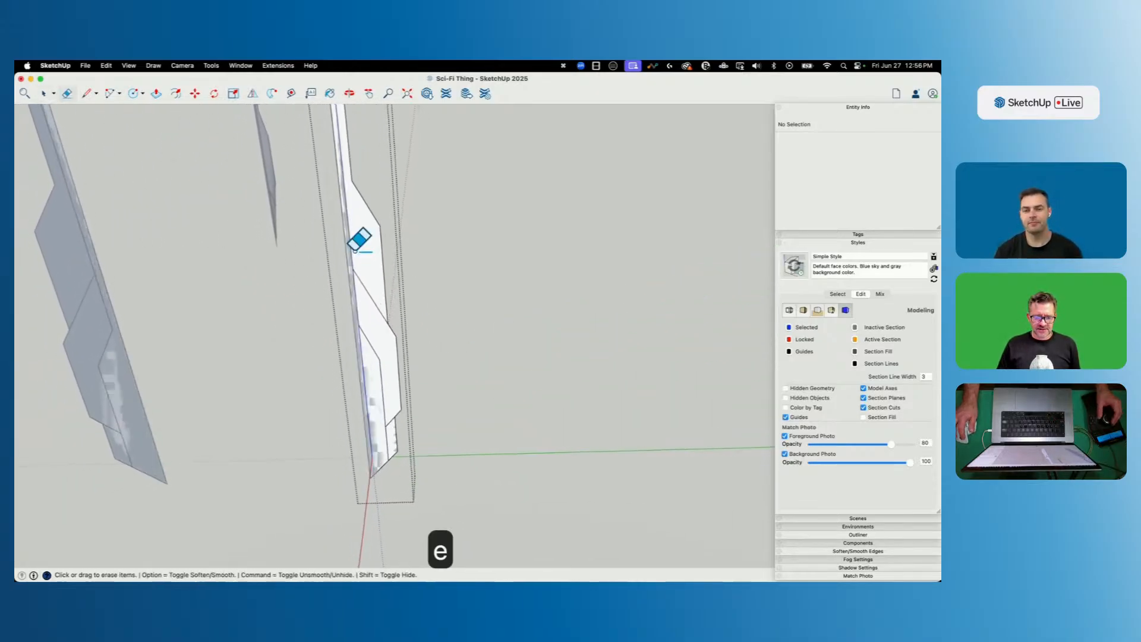
click(351, 255)
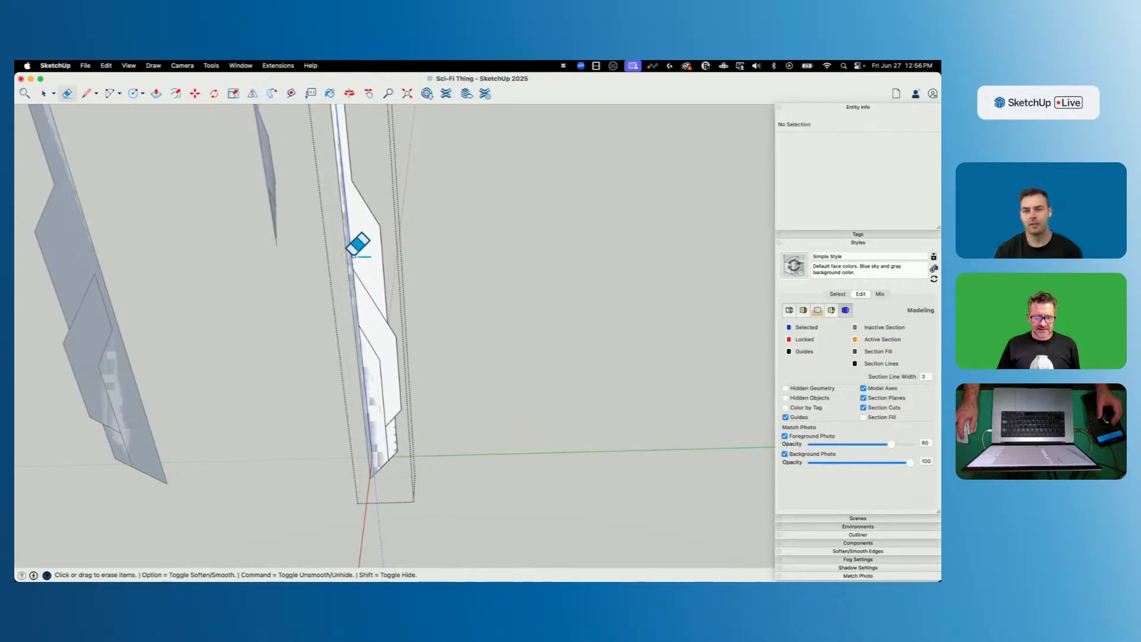
mouse_move(387, 252)
middle_down()
mouse_move(425, 273)
mouse_move(423, 310)
middle_up()
Extend the fin's two diagonal dividing lines to the new inner edge and erase the ends that overshoot it.
key(l)
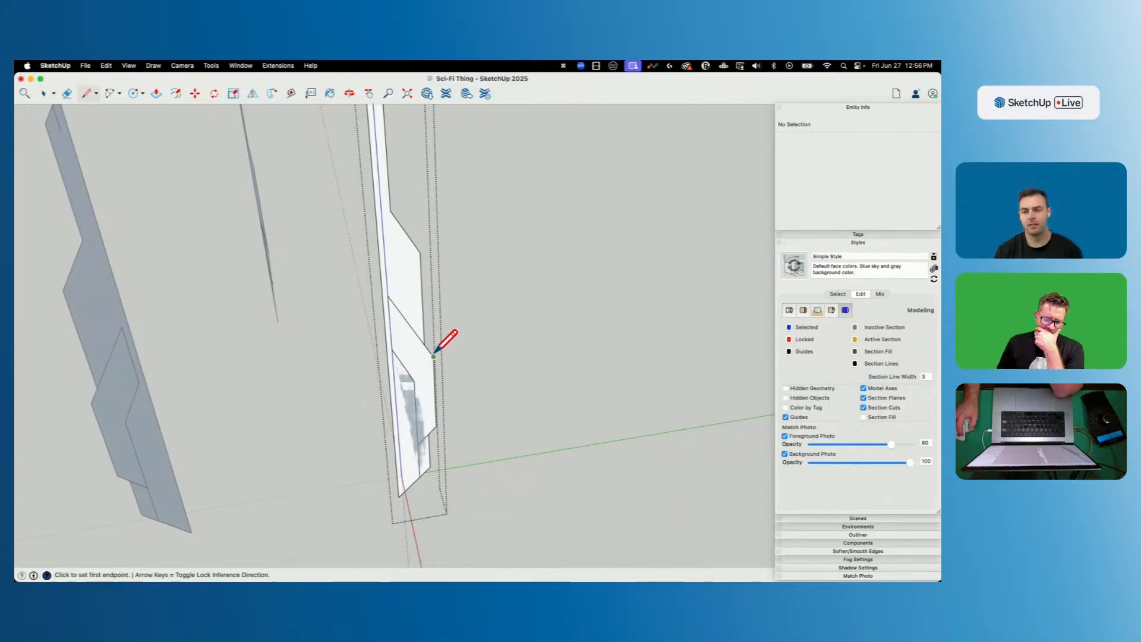
click(365, 268)
key(l)
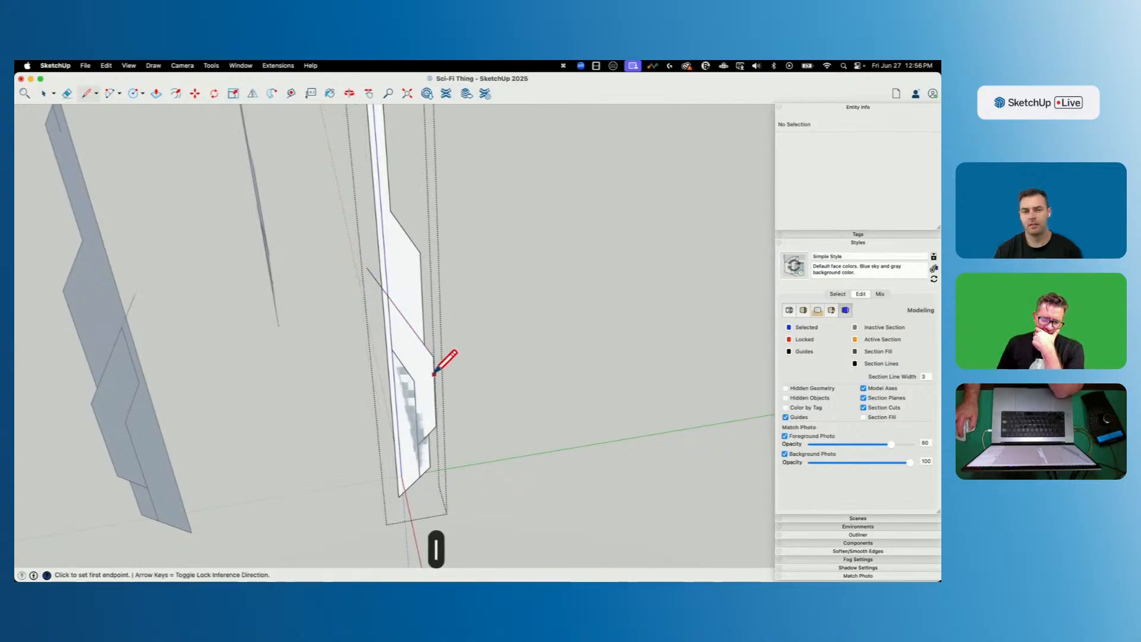
click(415, 380)
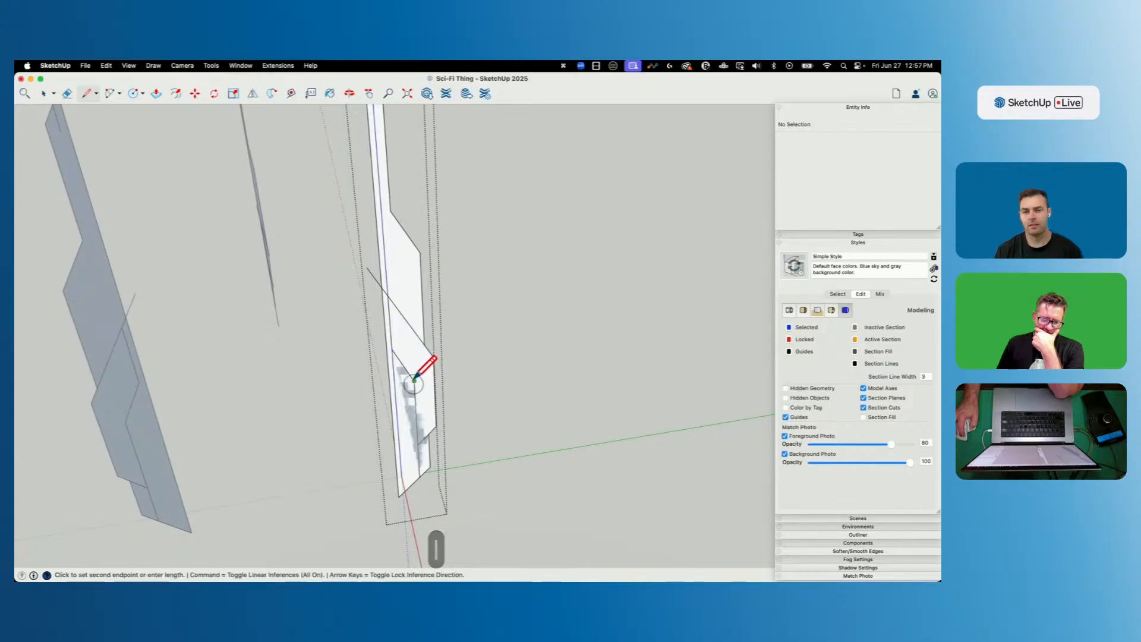
click(361, 306)
key(e)
mouse_move(369, 291)
mouse_down()
mouse_move(363, 343)
mouse_move(389, 331)
mouse_up()
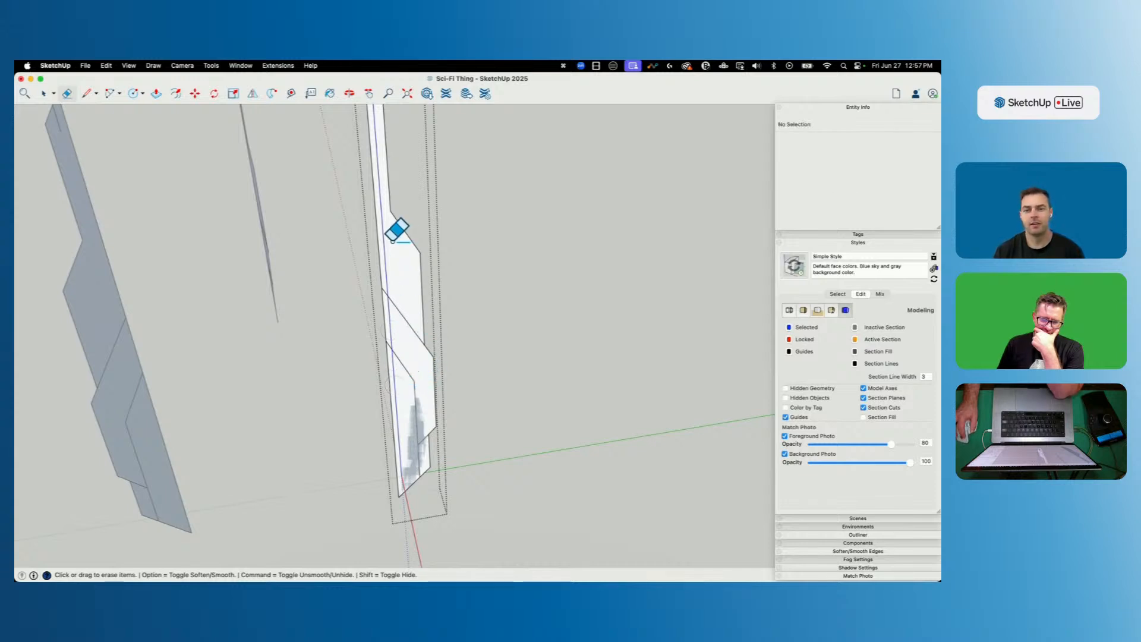
Extend the fin's lowest diagonal step line to the inner edge and erase the leftover vertical segment beneath it.
key(space)
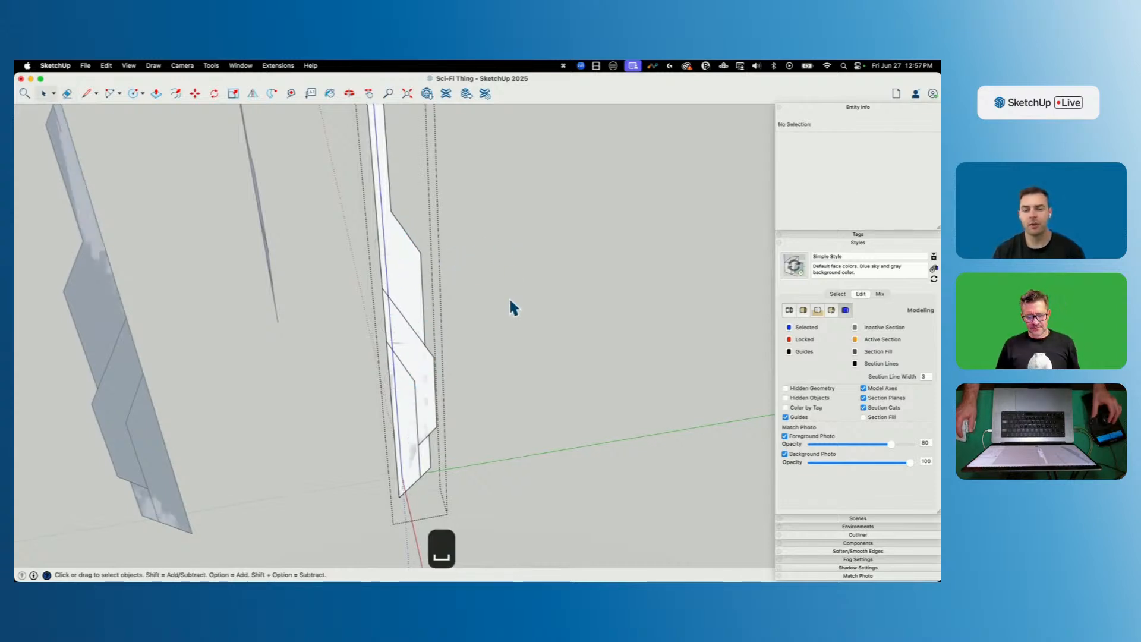
key(e)
drag(441, 418, 438, 423)
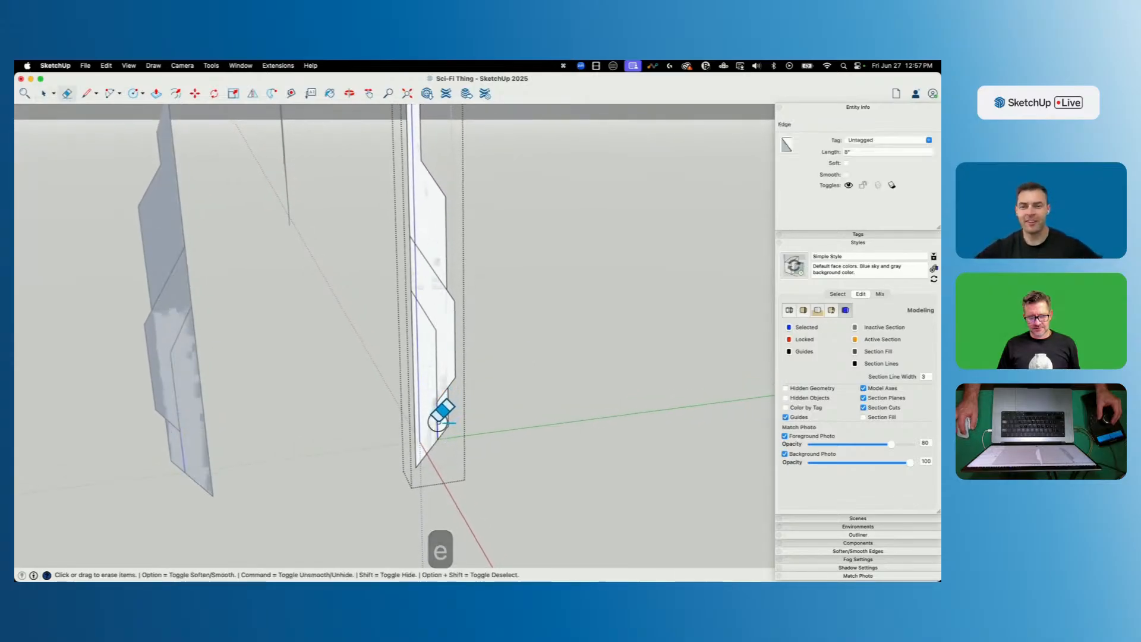
key(Escape)
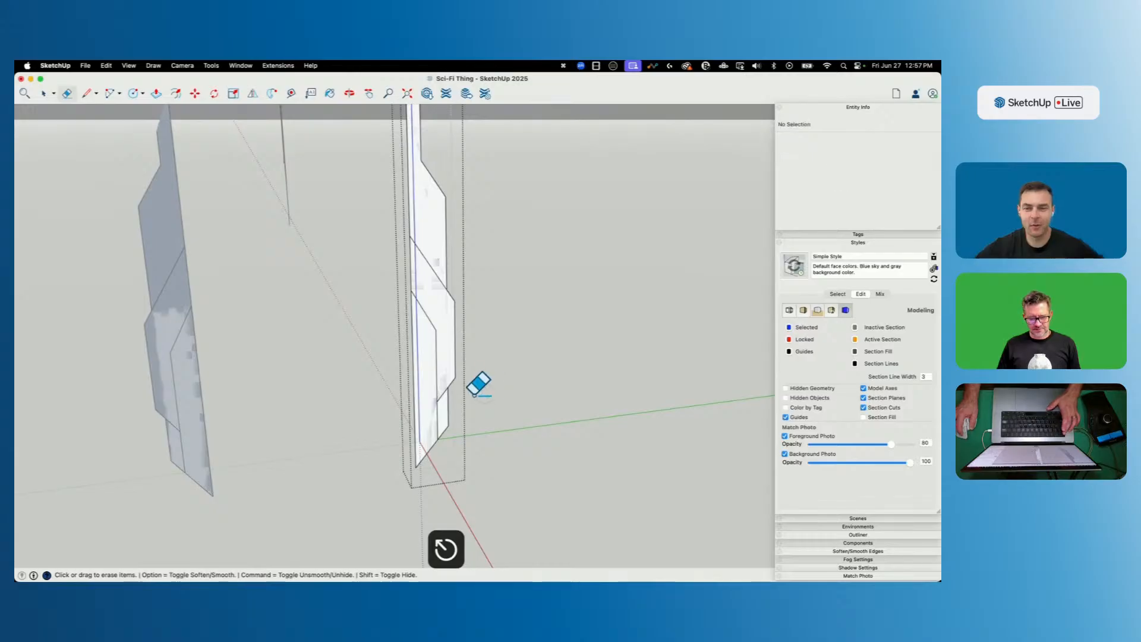
key(l)
click(440, 399)
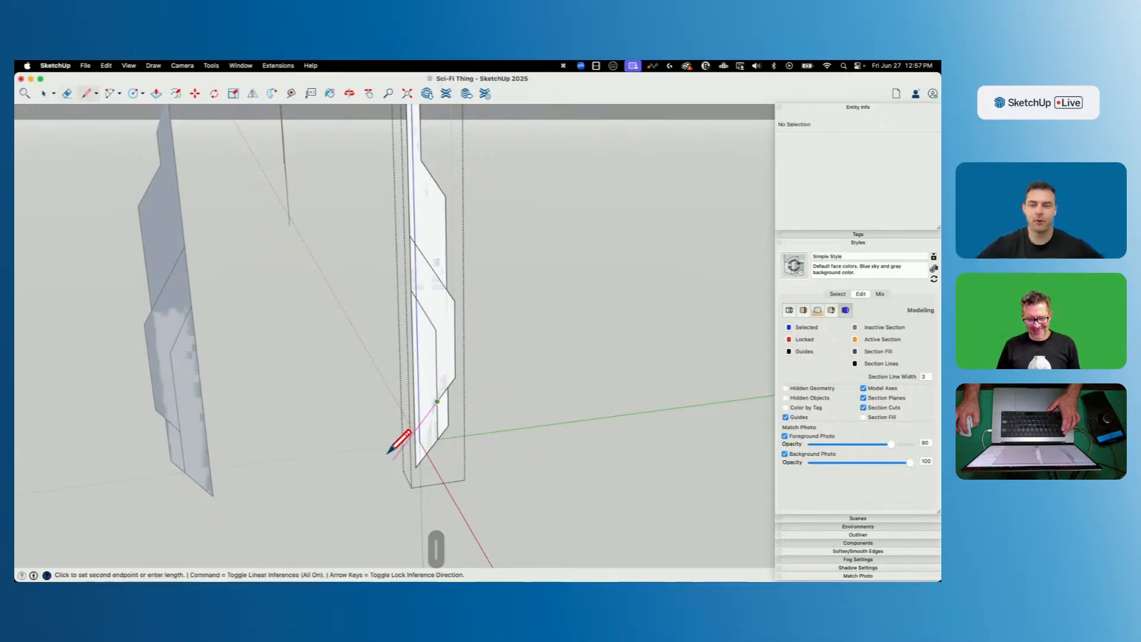
key(e)
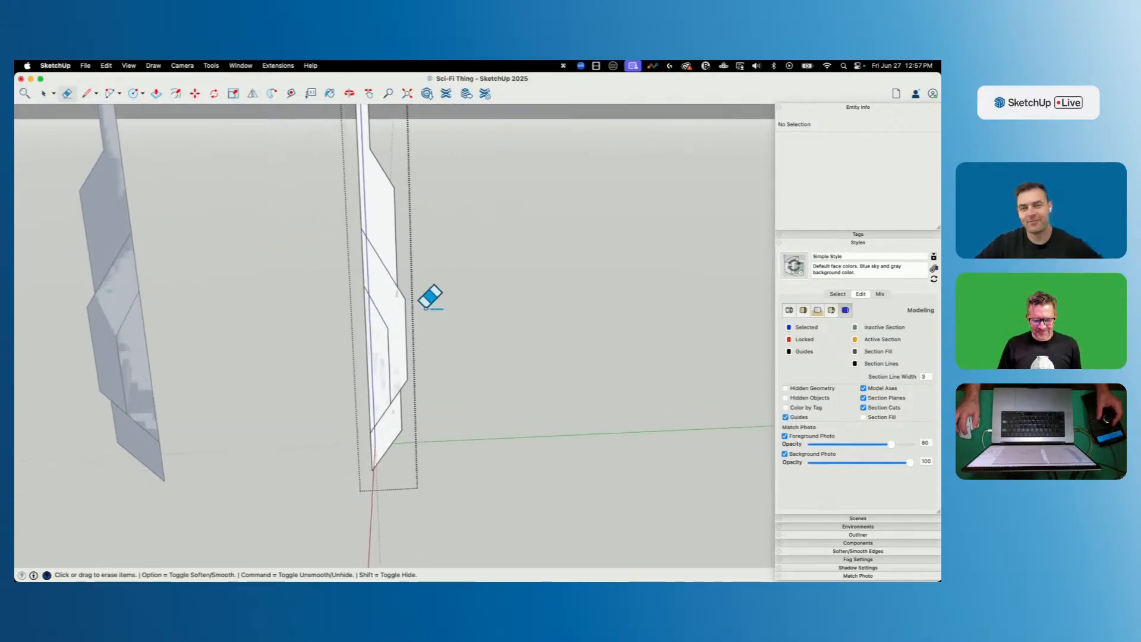
Show the rest of the model while editing, thicken the fin's upper face with Push/Pull and clean up its top centre edges.
key(space)
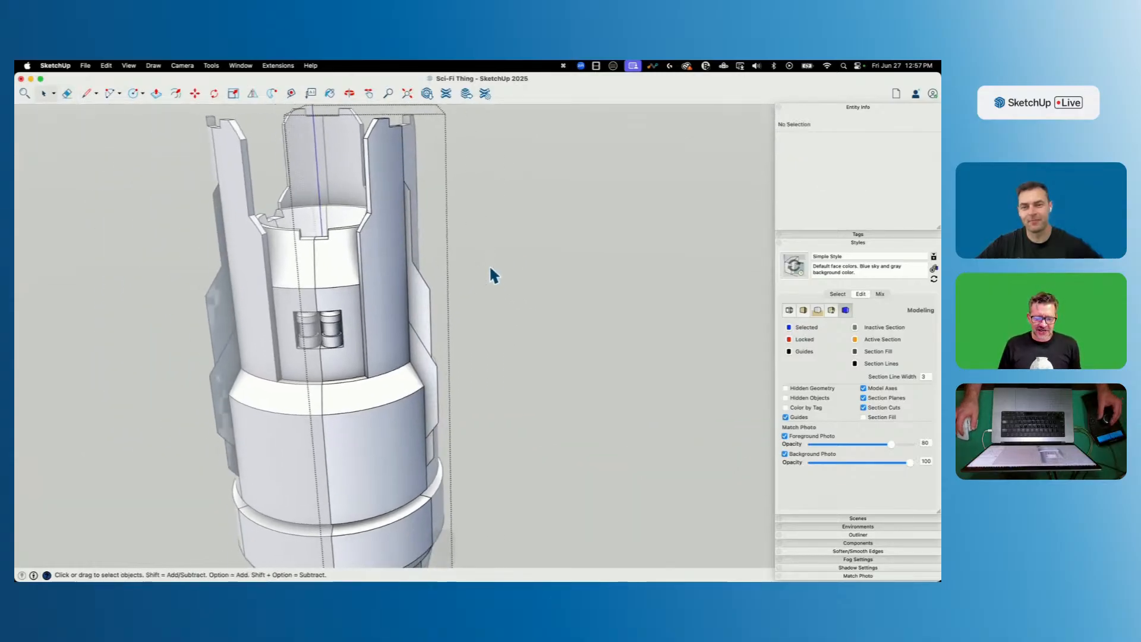
key(p)
key(space)
click(458, 333)
key(p)
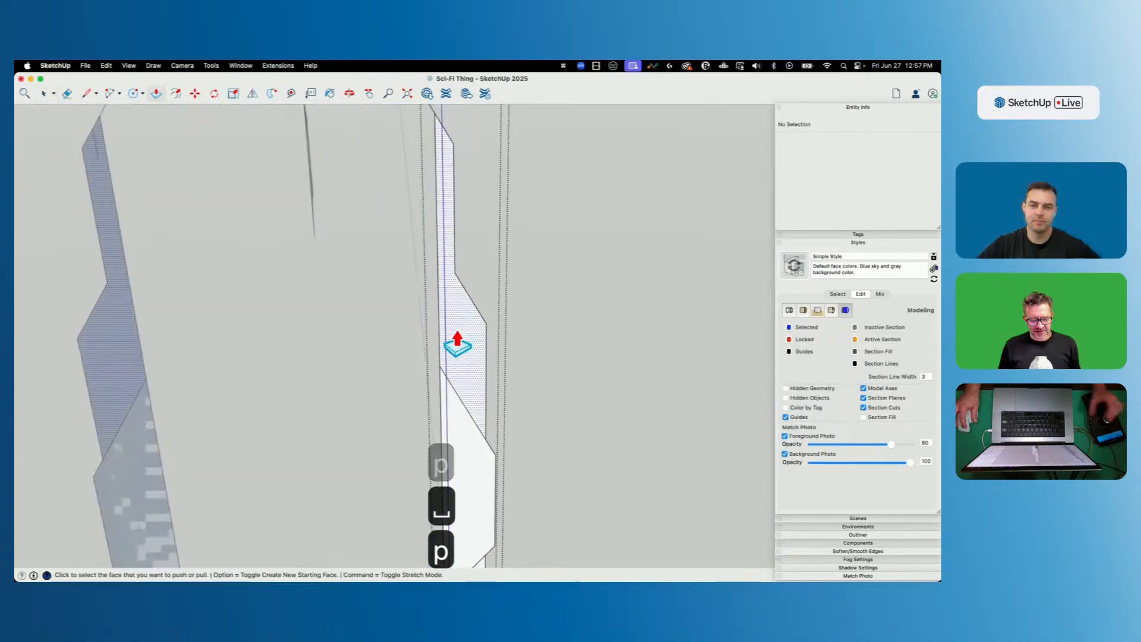
key(shift+q)
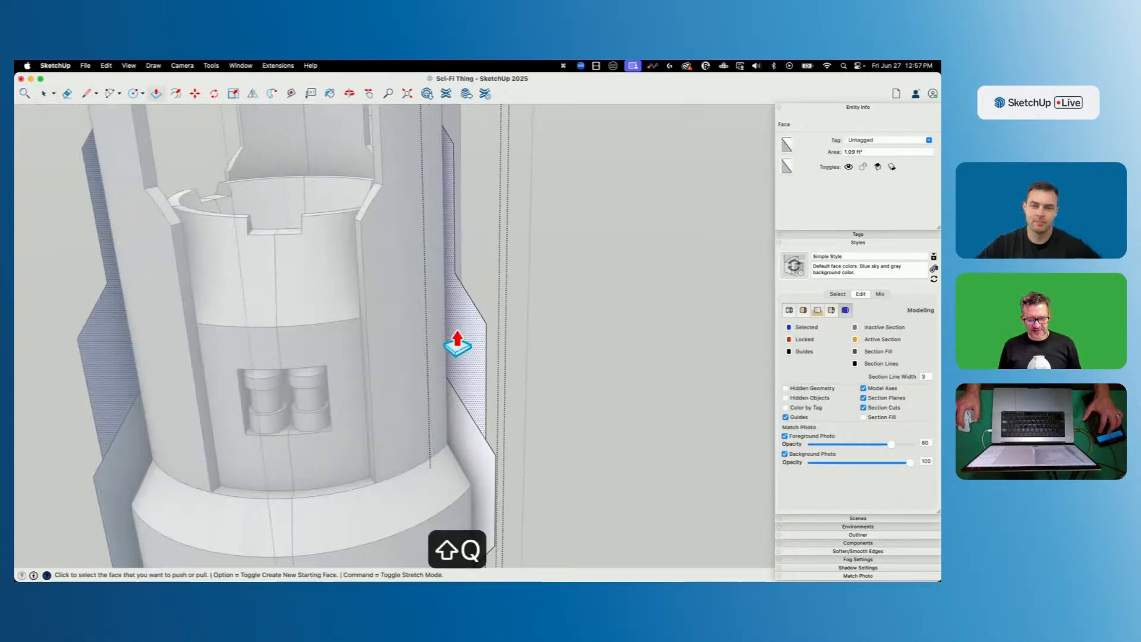
click(457, 339)
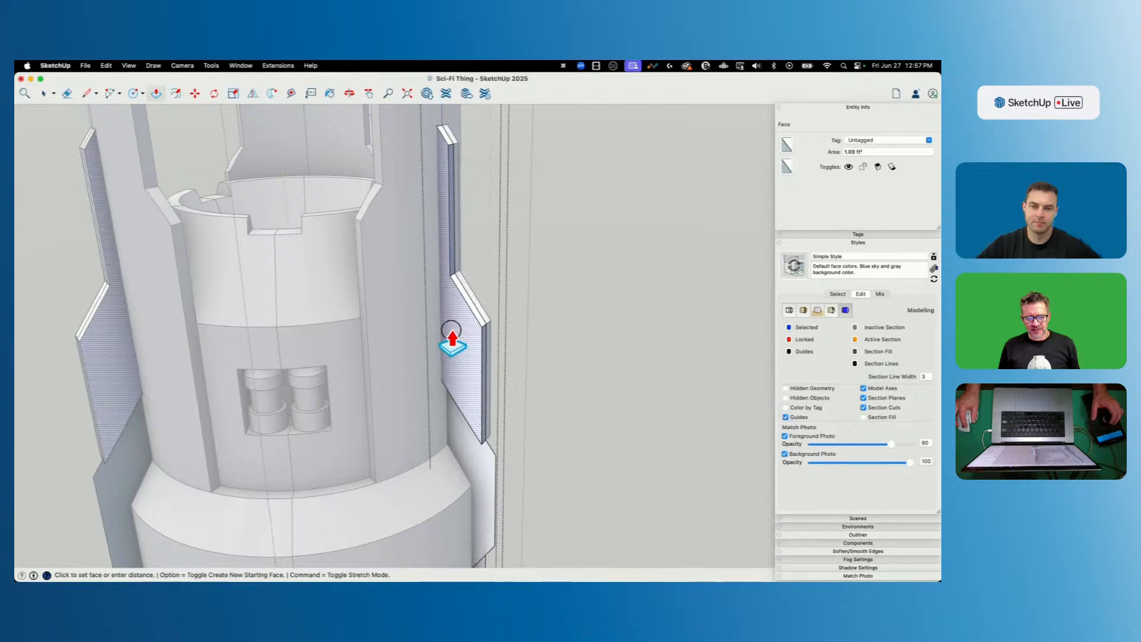
click(453, 336)
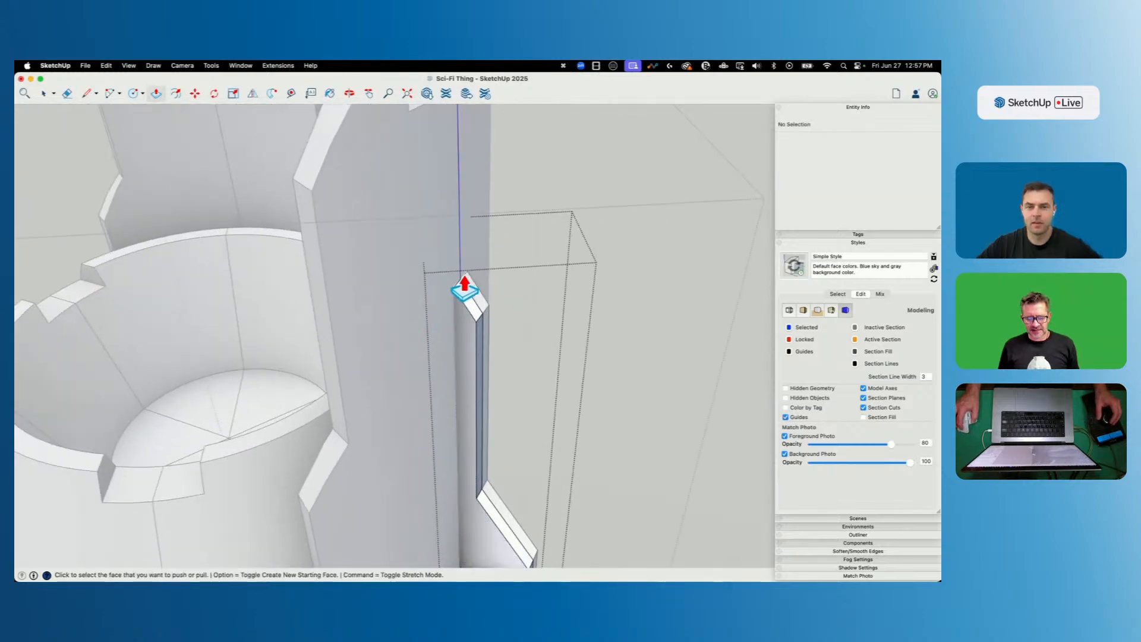
key(e)
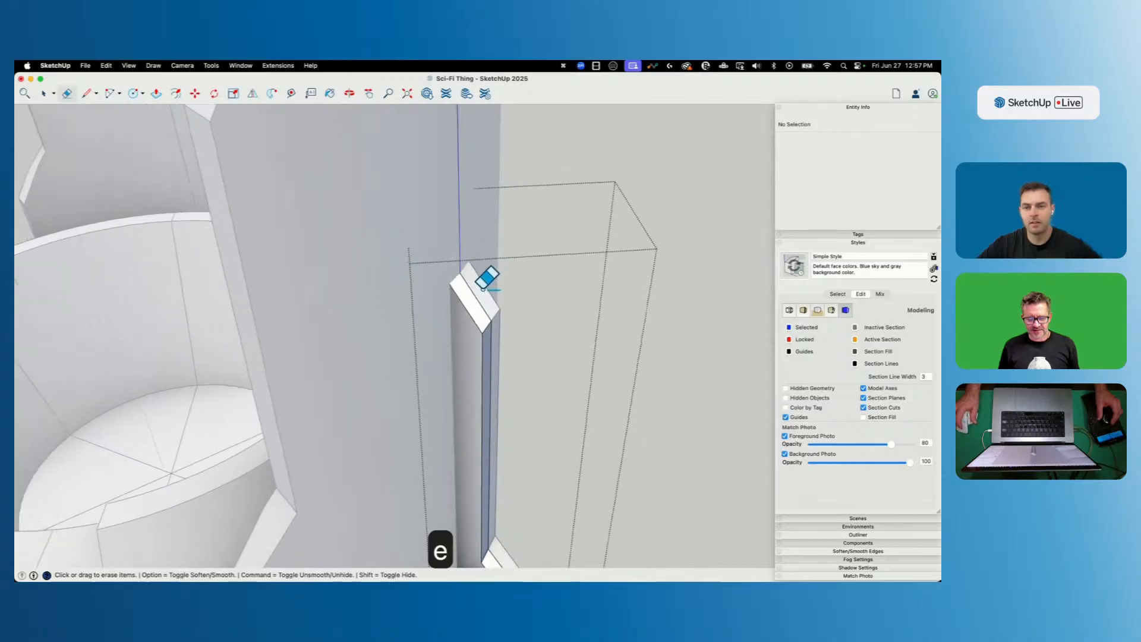
Push/Pull the fin's lowest face and give the middle face a greater thickness than the upper one.
key(space)
key(p)
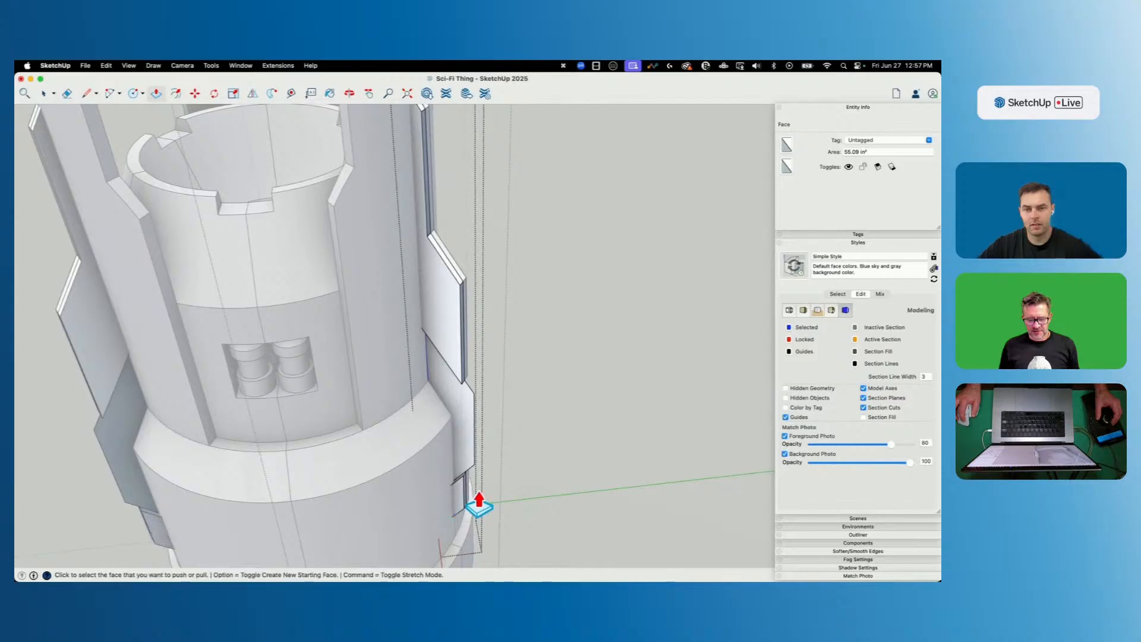
click(454, 439)
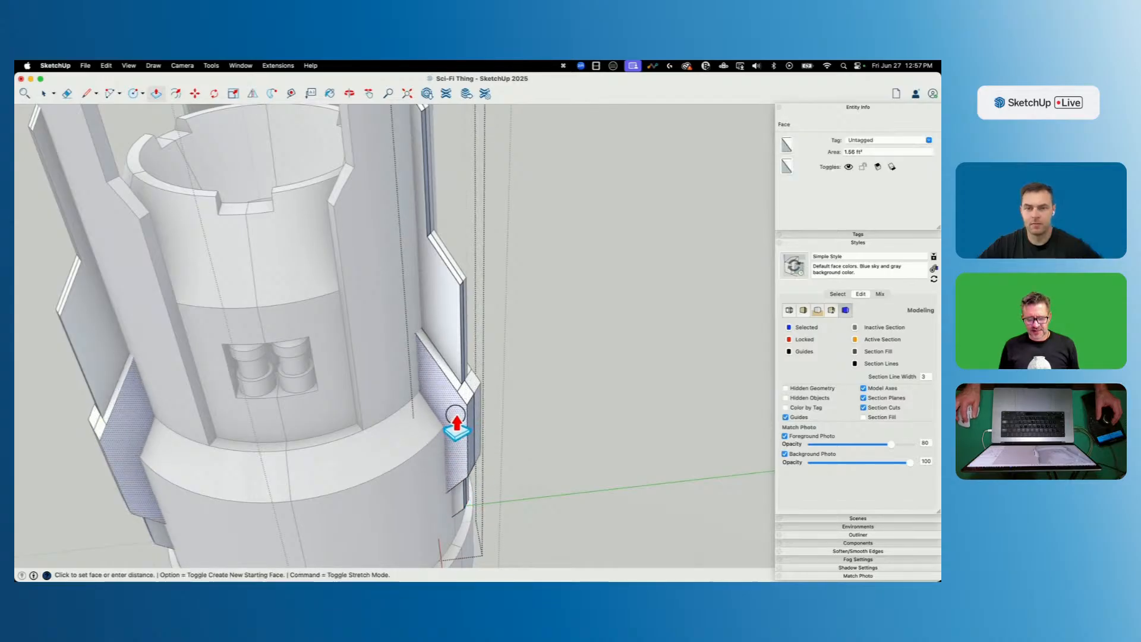
Clean up the leftover edges on the fin's thickened middle section and underside with the Eraser.
key(e)
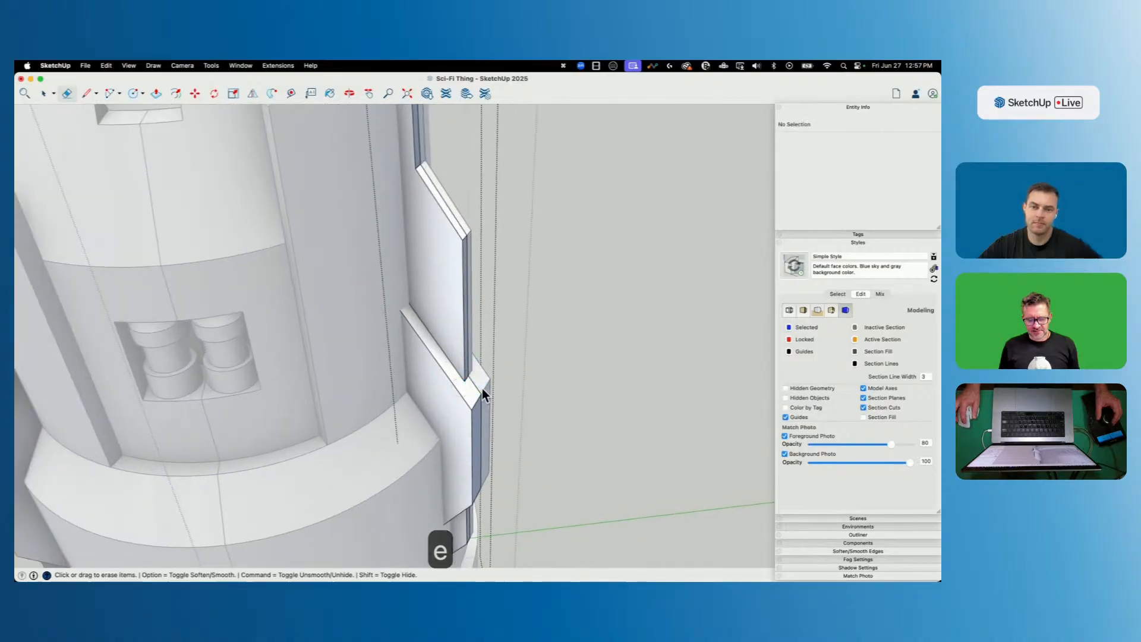
key(space)
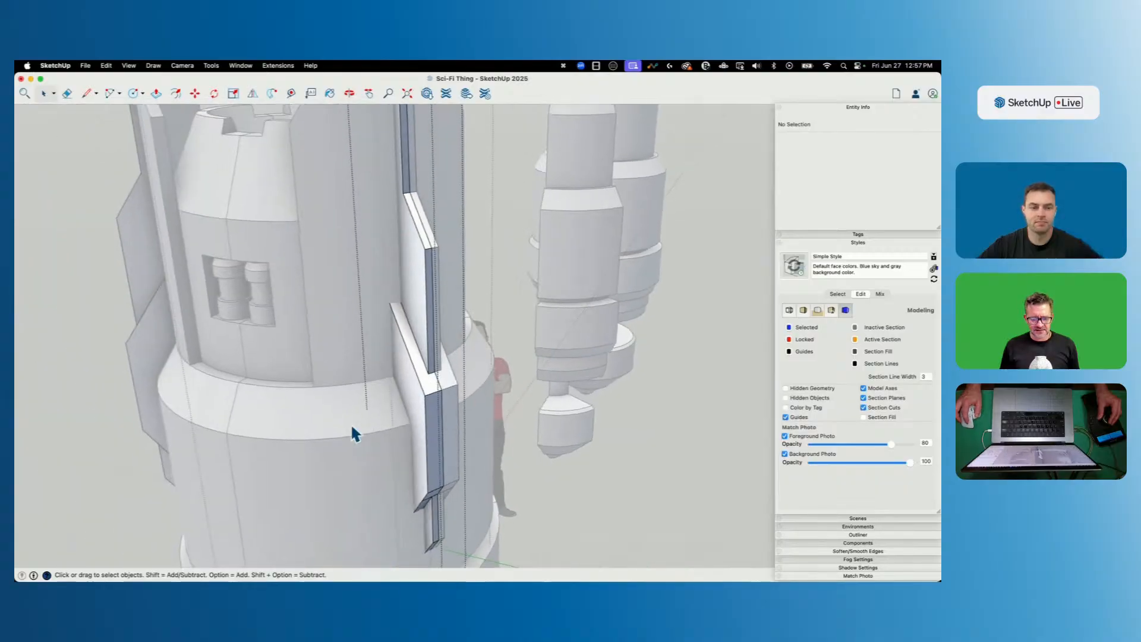
key(e)
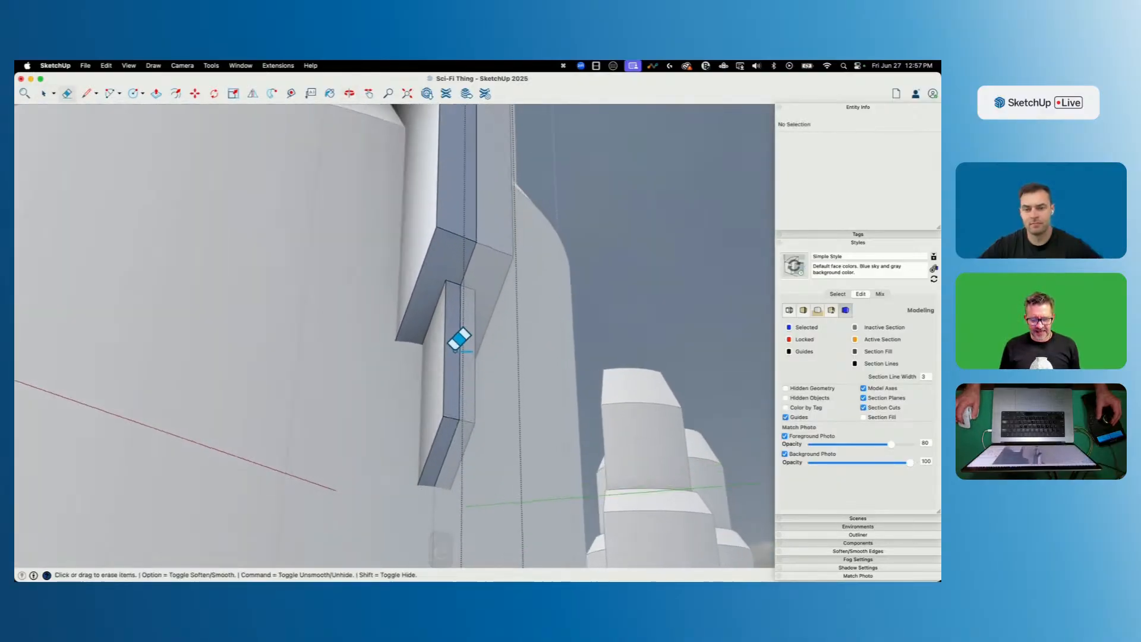
key(space)
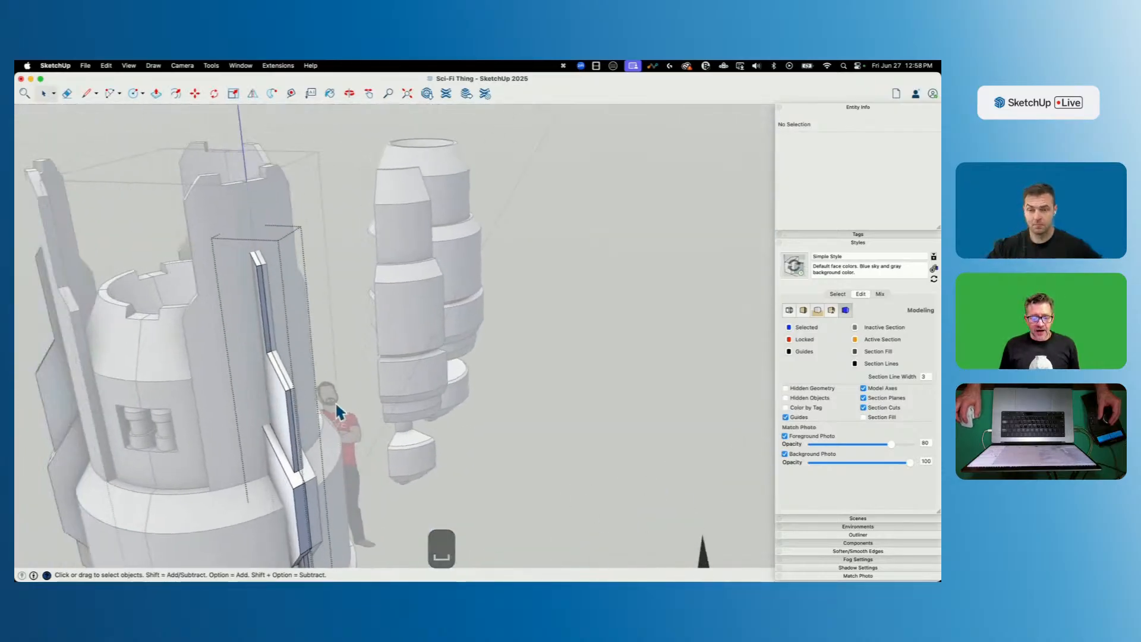
Reopen the fin group with the rest of the model hidden and orient its faces from the upper side face.
click(318, 491)
click(504, 444)
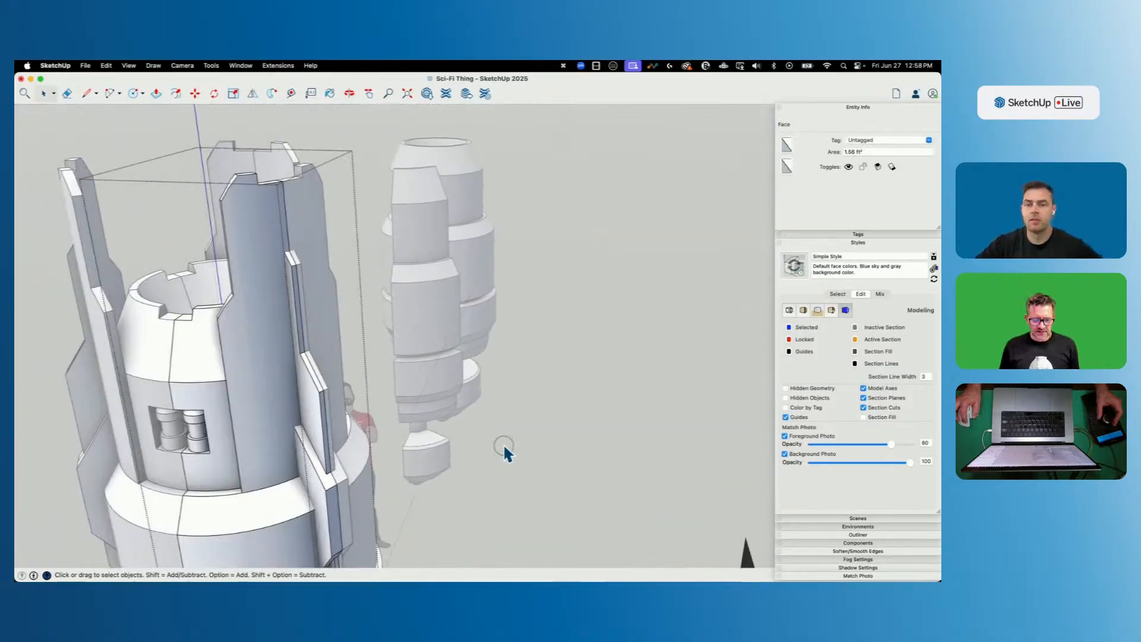
double_click(311, 449)
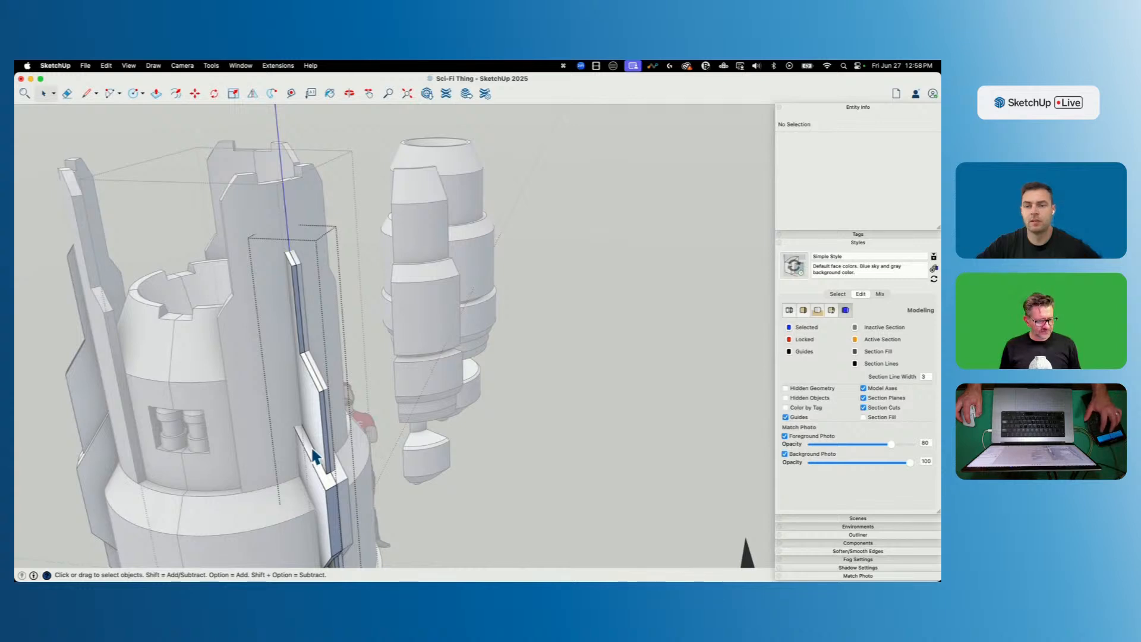
key(shift+q)
key(e)
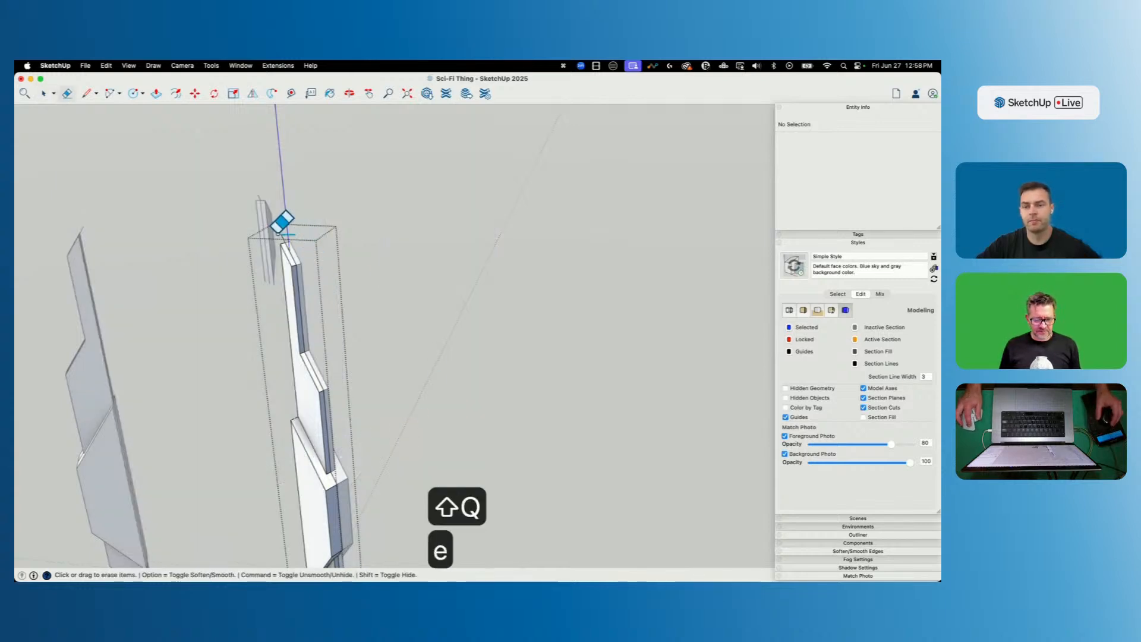
key(space)
right_click(310, 425)
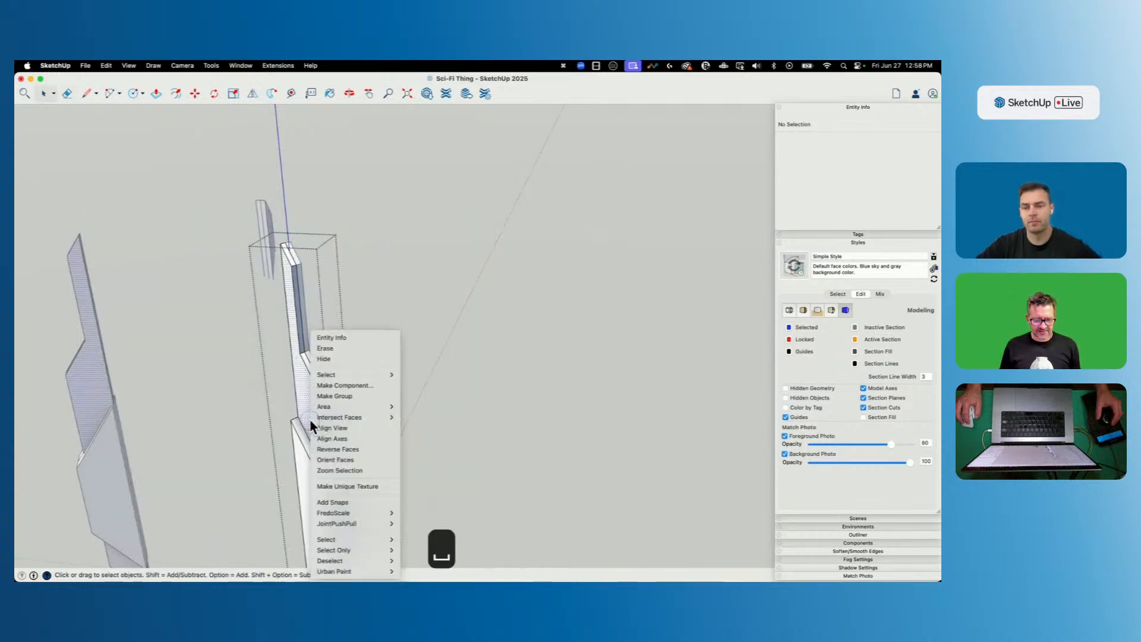
click(347, 458)
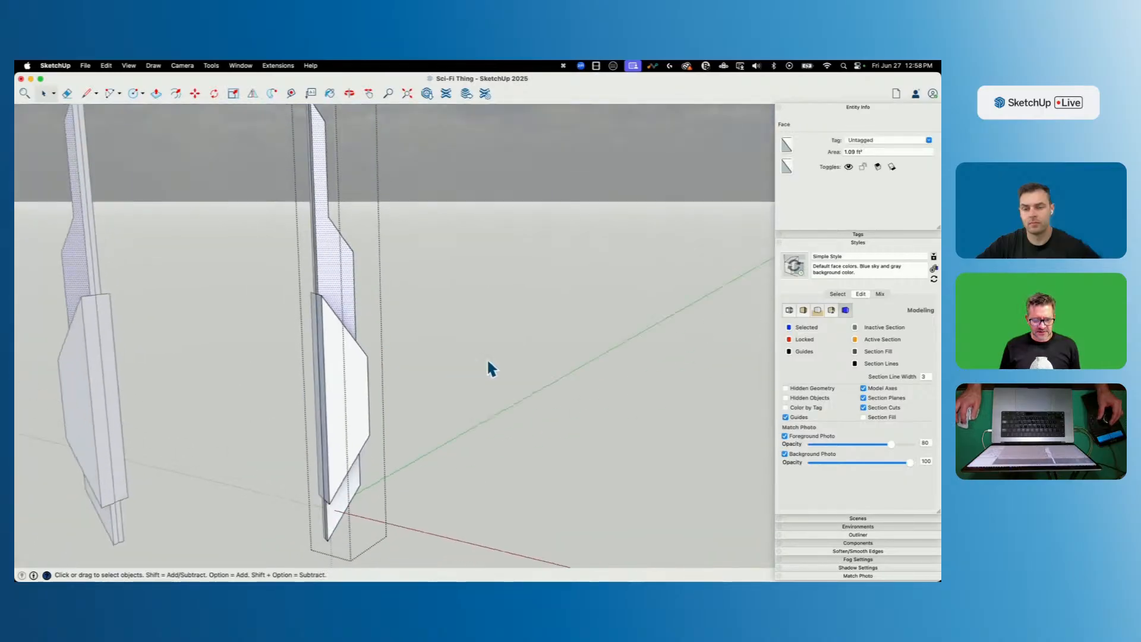
Erase leftover edges at the fin's lower end and orient the faces from the middle section's sloped top face.
key(e)
click(278, 273)
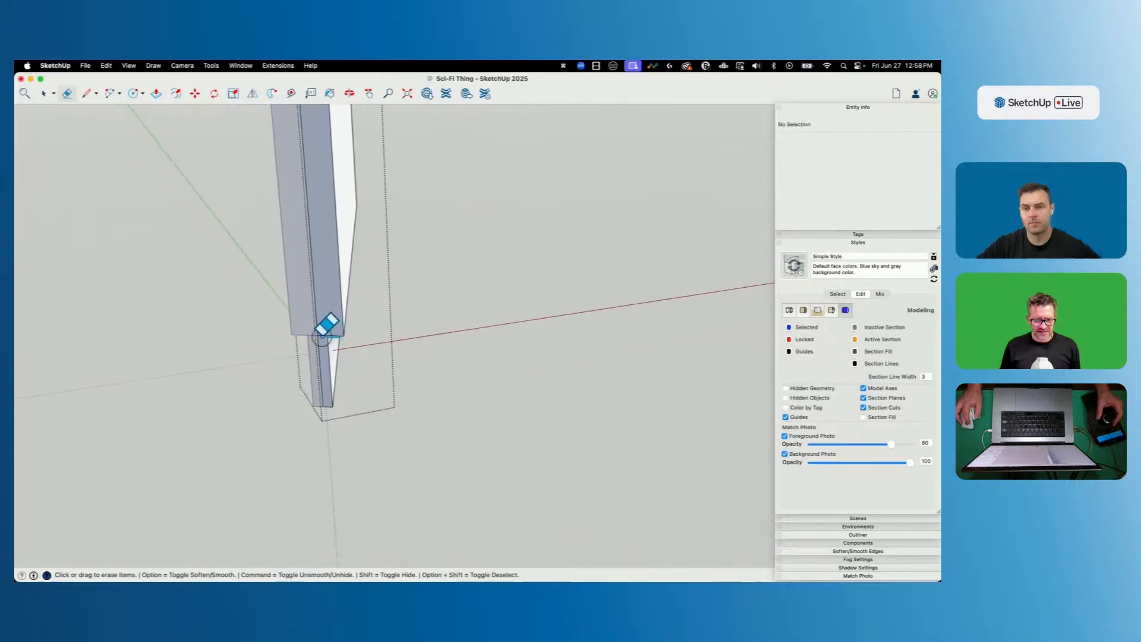
key(space)
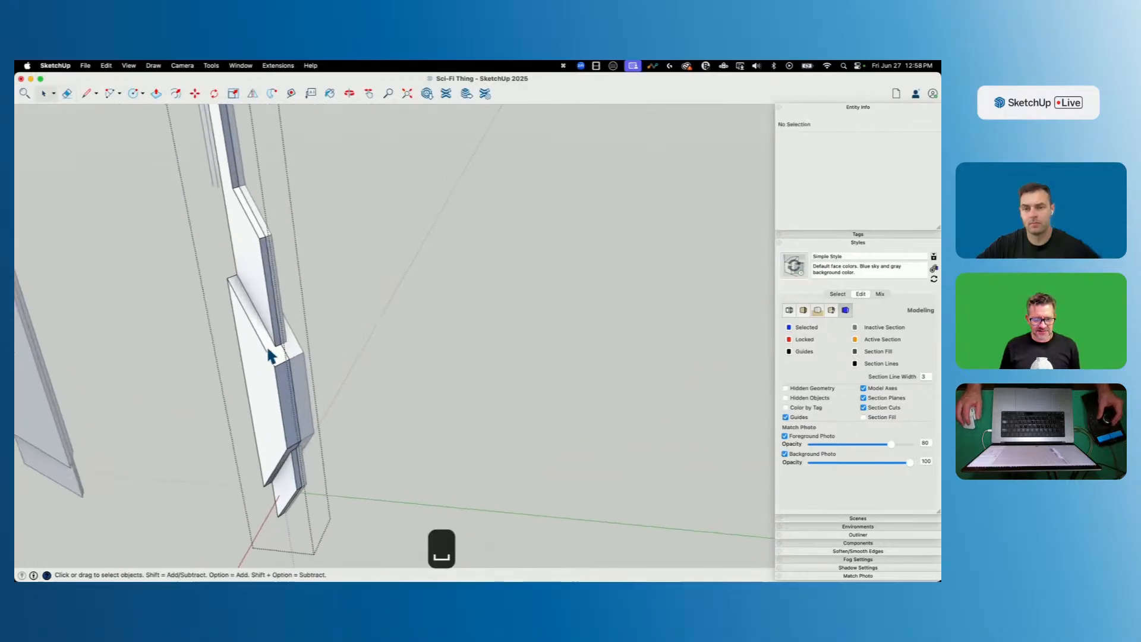
right_click(278, 356)
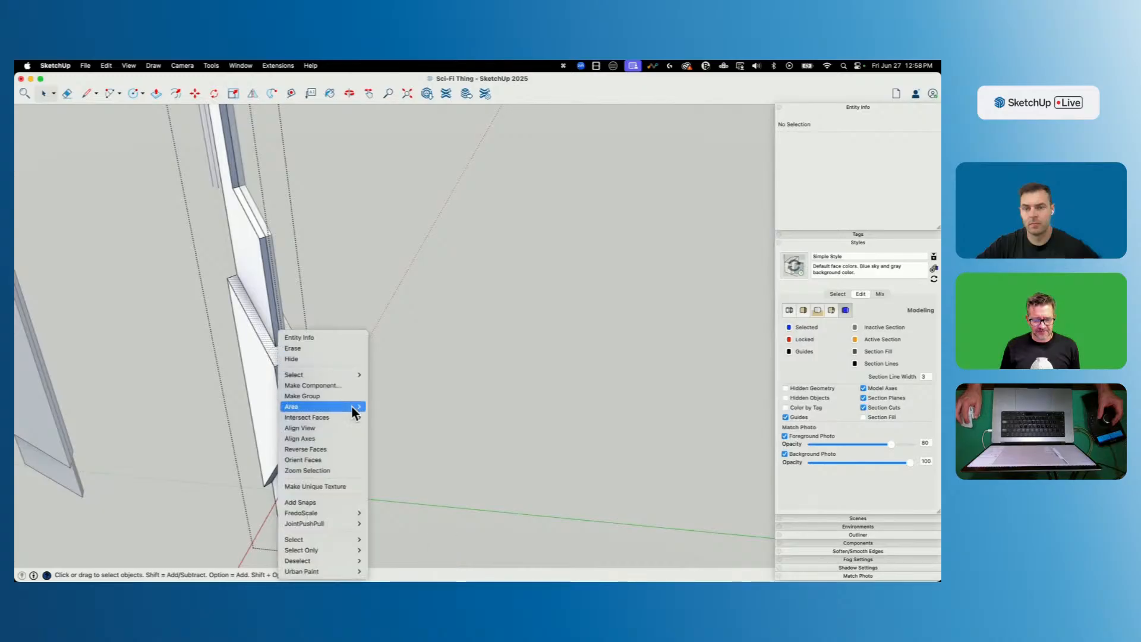
click(341, 460)
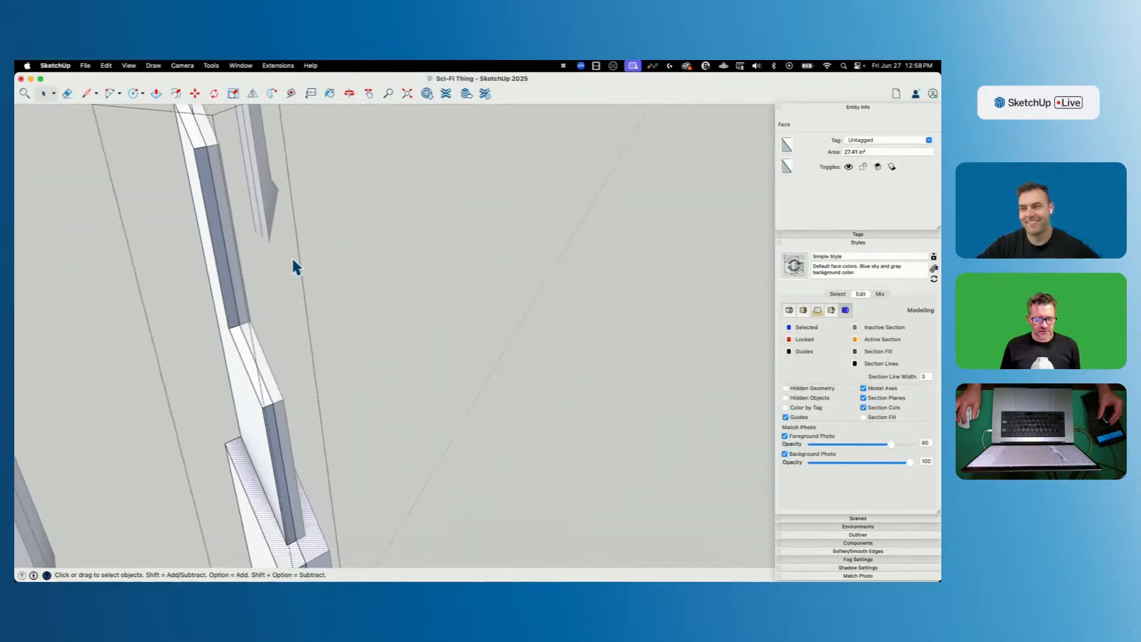
Try to reverse the narrow outer edge face of the fin's upper section and undo the change.
right_click(186, 221)
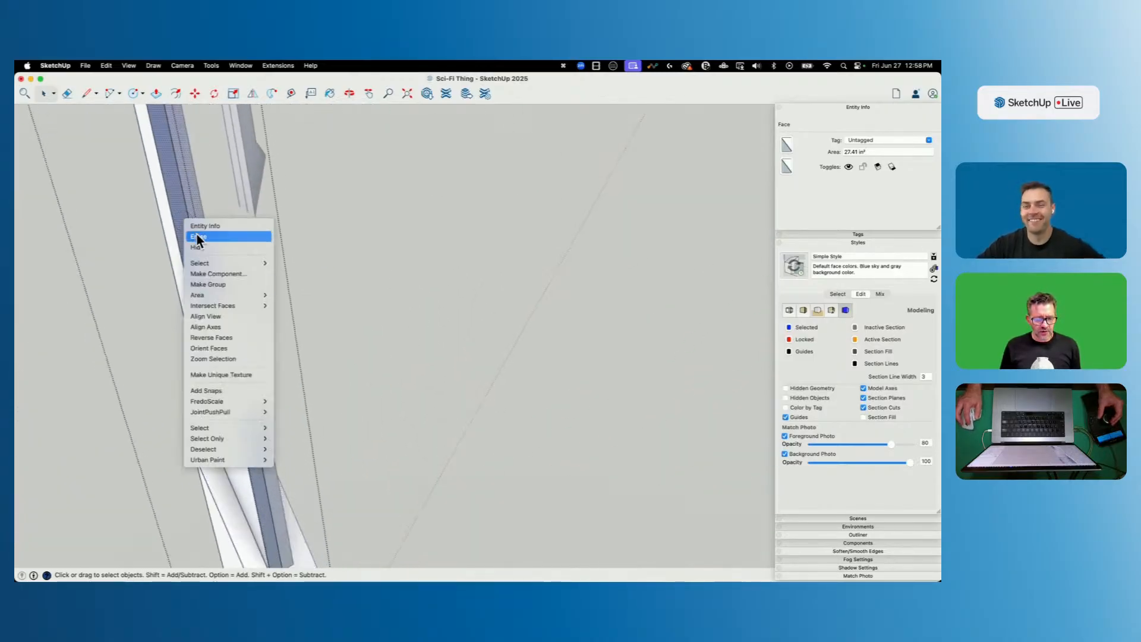
click(225, 339)
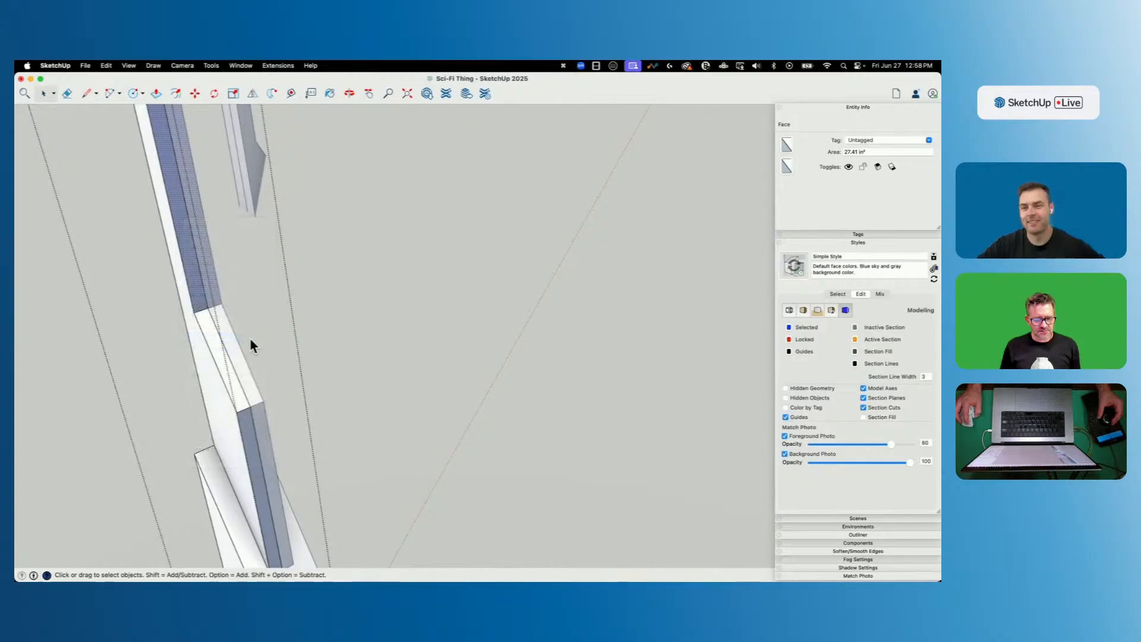
key(super+z)
key(super+z)
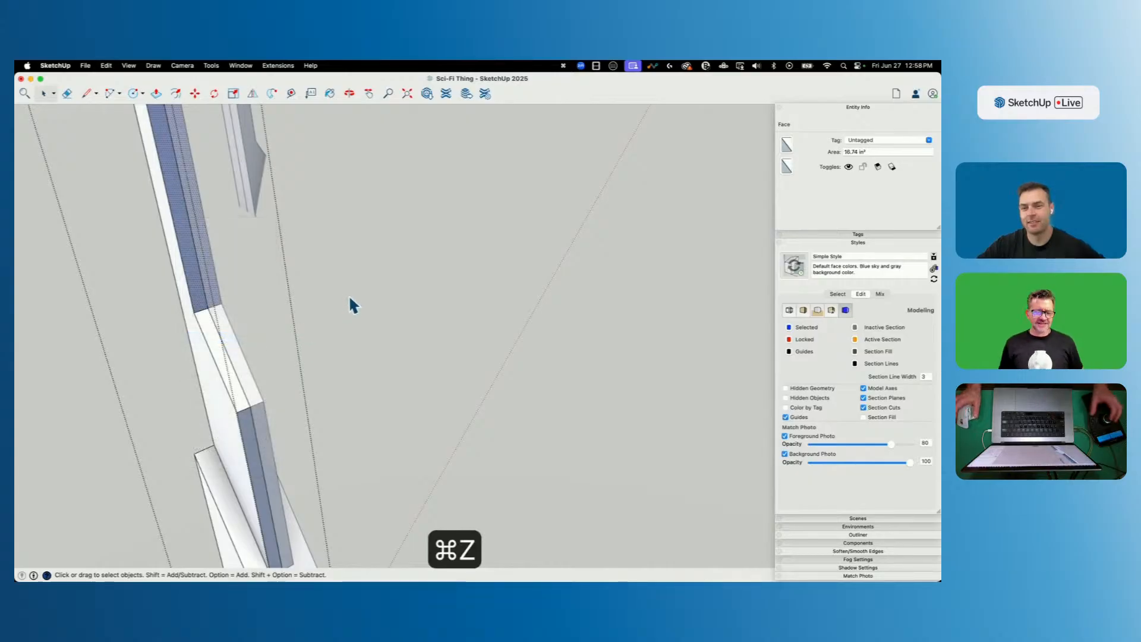
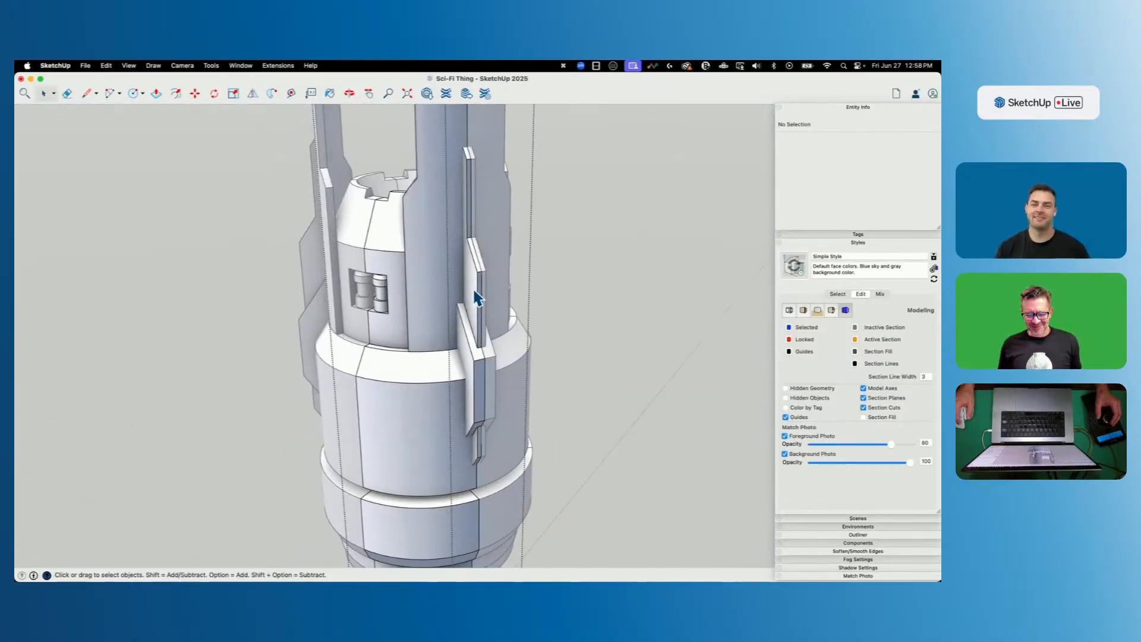
Reopen the fin group and check its geometry with Solid Inspector.
click(474, 297)
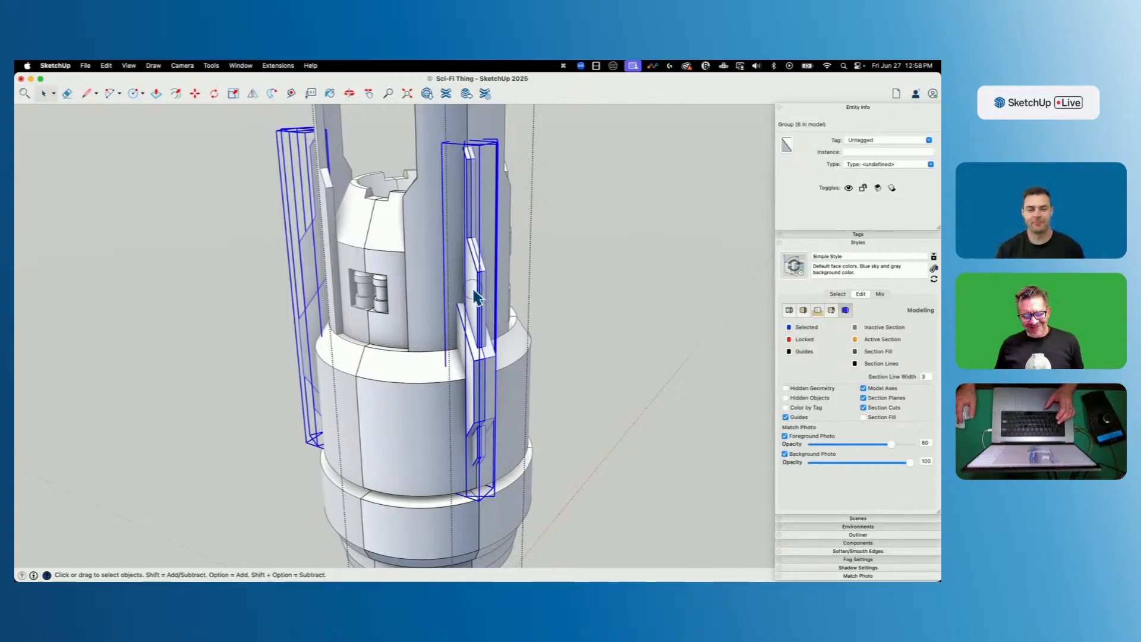
double_click(477, 296)
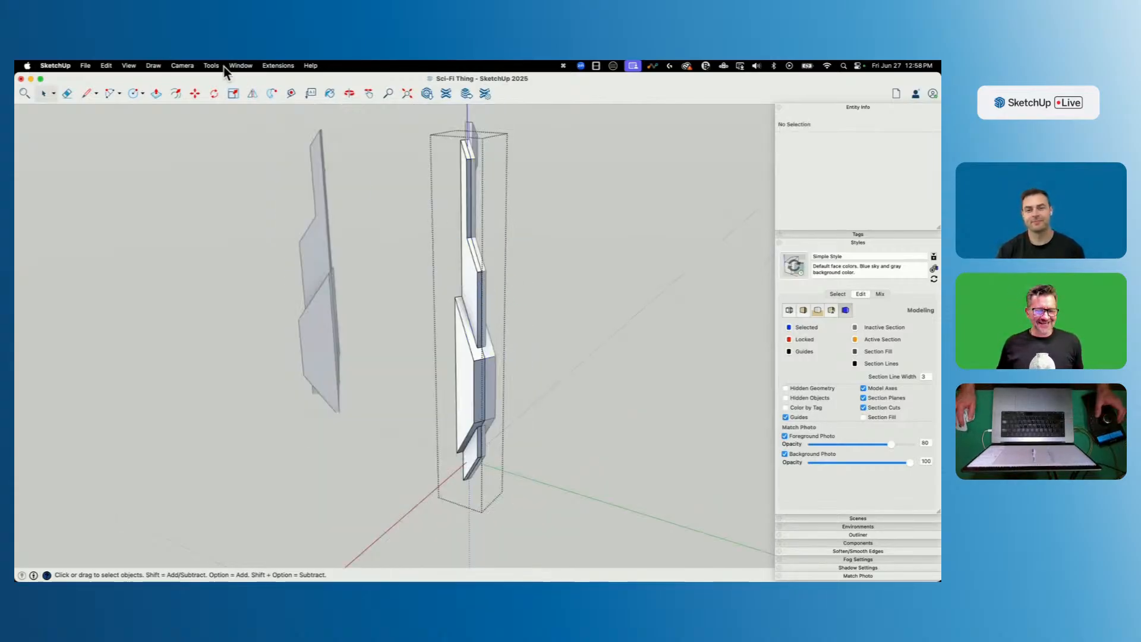
click(259, 66)
mouse_move(234, 66)
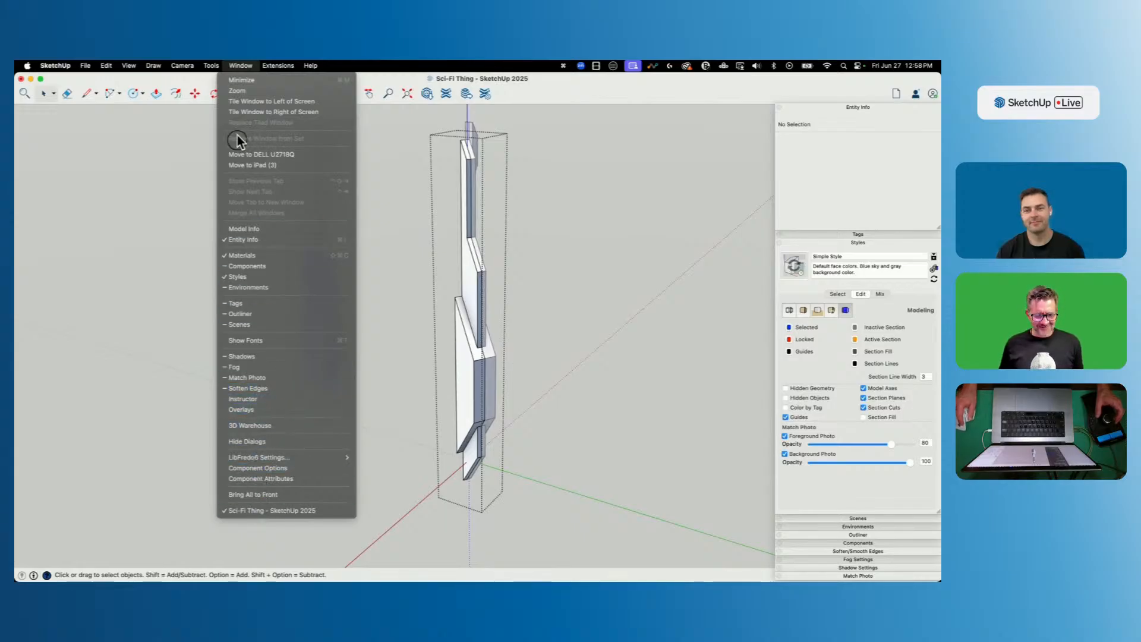
click(254, 399)
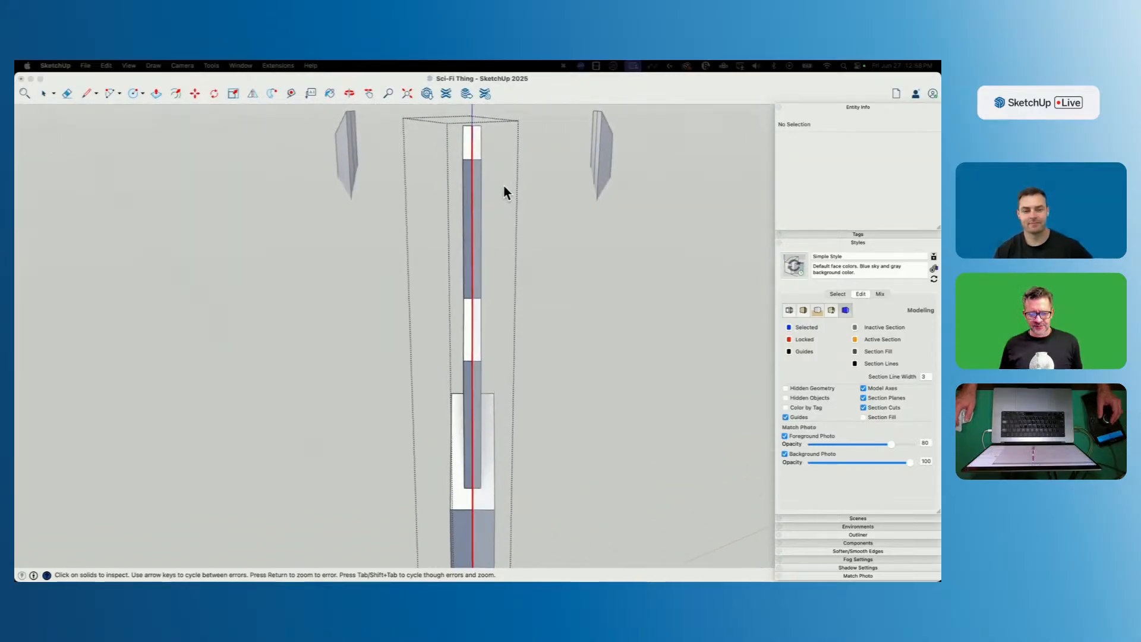
Draw a line along the centre of the fin's sloped top face between the midpoints of its ends.
key(l)
key(l)
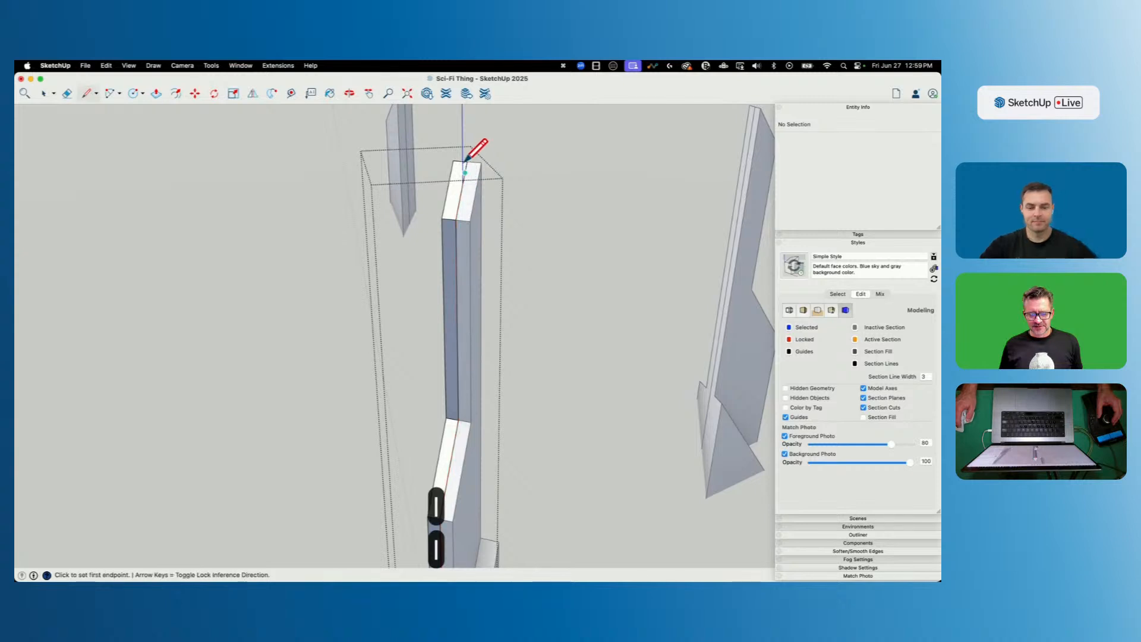
click(467, 161)
click(456, 219)
key(space)
Reopen the fin group, clear its remaining internal geometry and check it again with Solid Inspector.
click(548, 192)
click(452, 222)
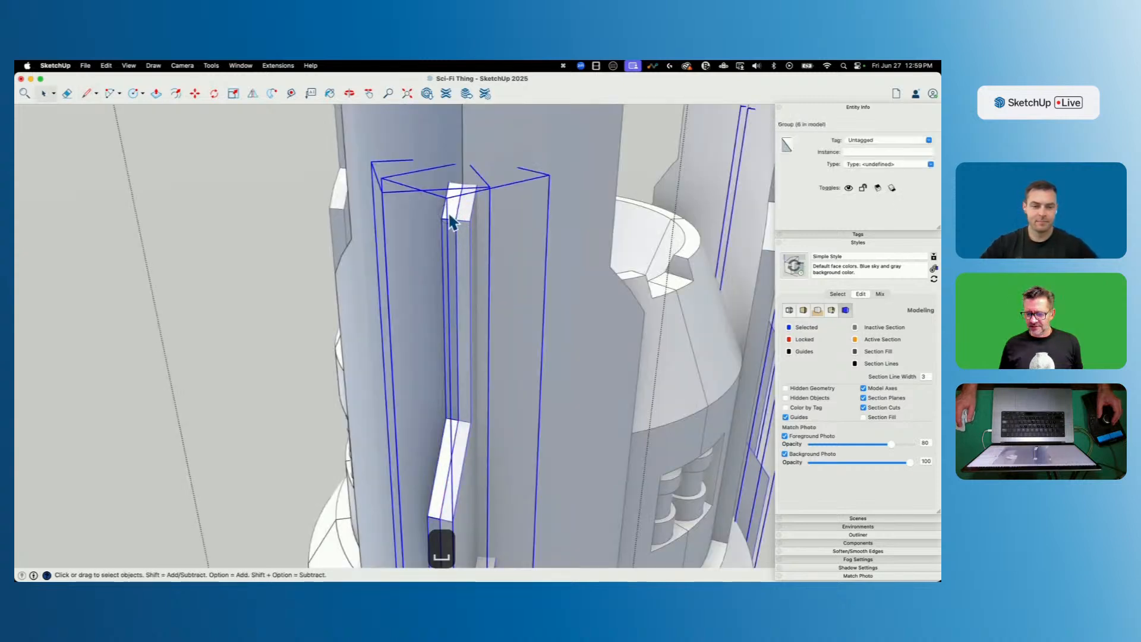
double_click(461, 227)
middle_drag(460, 227, 427, 209)
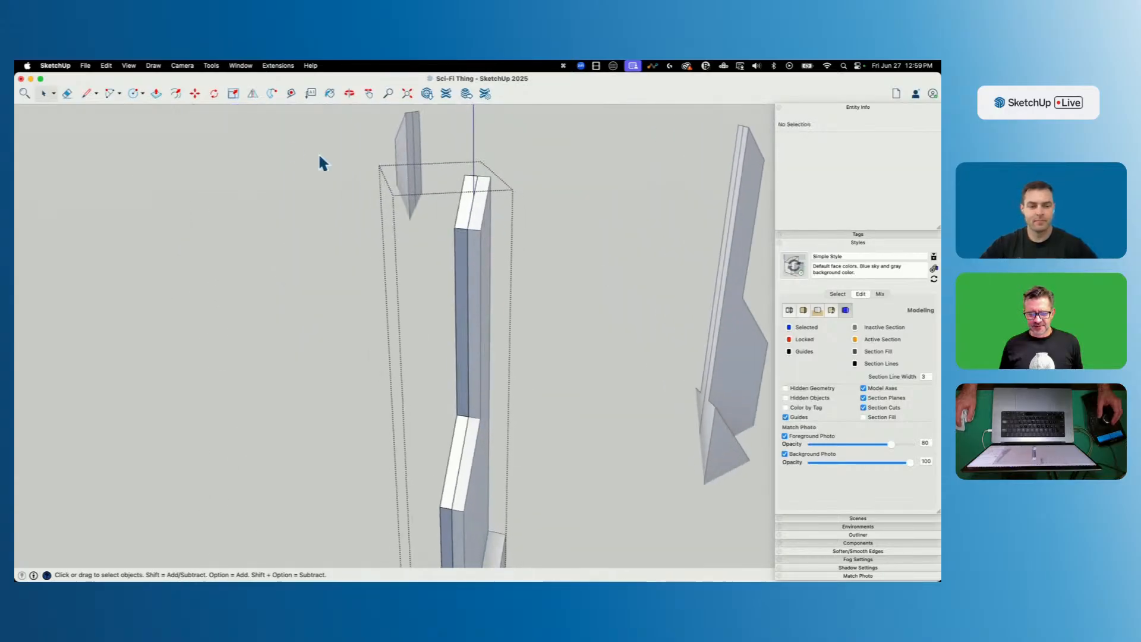
click(126, 66)
mouse_move(178, 262)
click(229, 271)
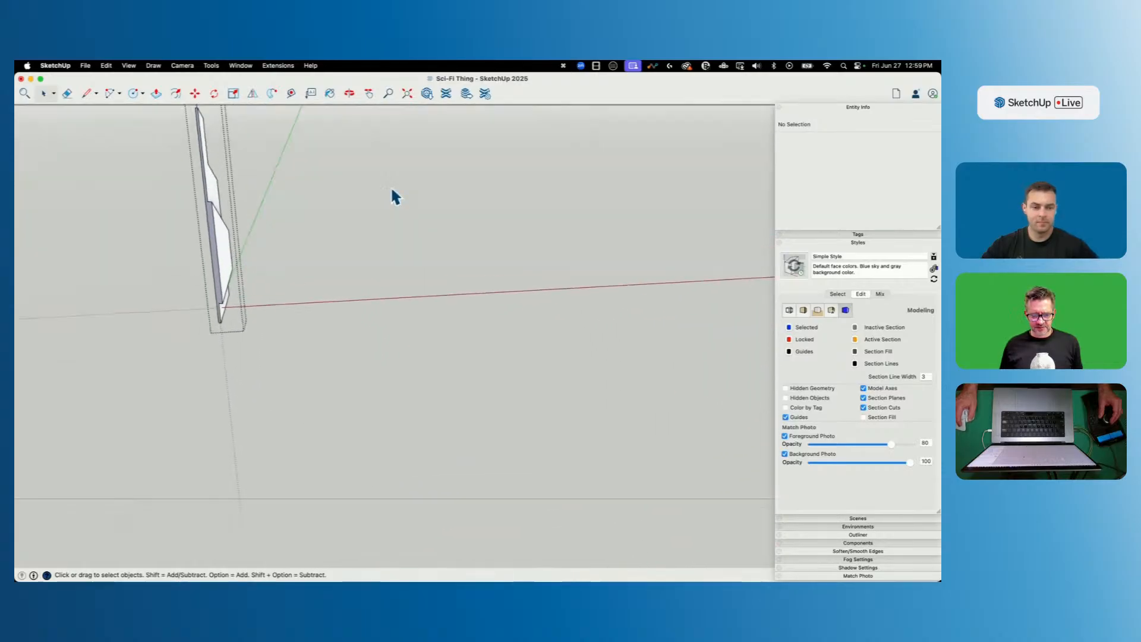
click(211, 67)
click(250, 397)
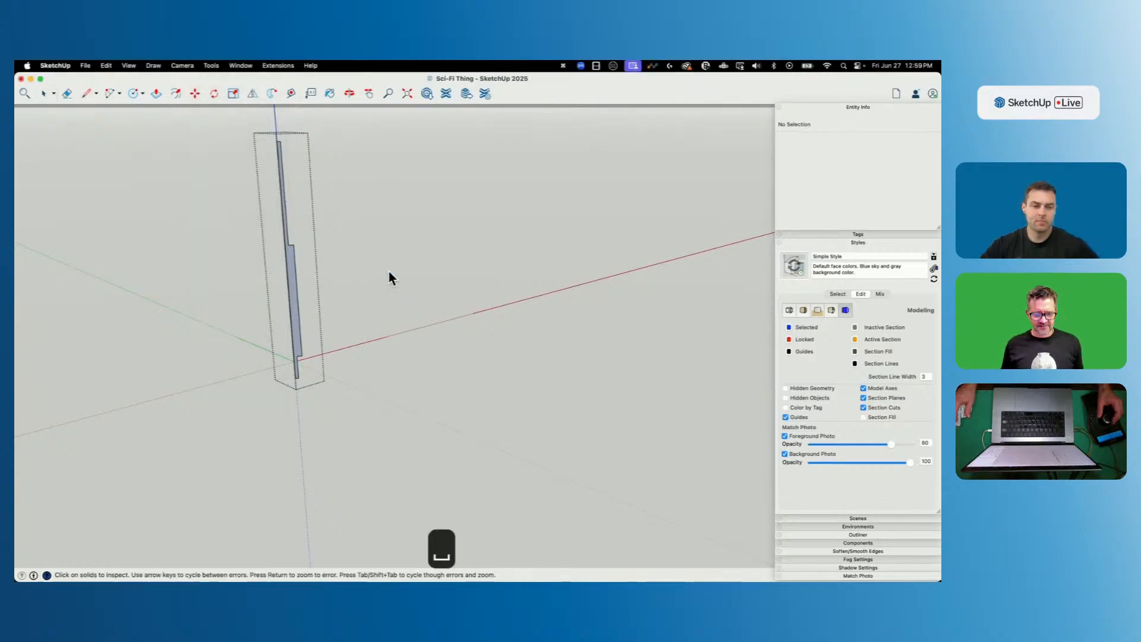
Leave the fin group, select it together with the engine body group inside the component and save the model.
key(space)
click(503, 366)
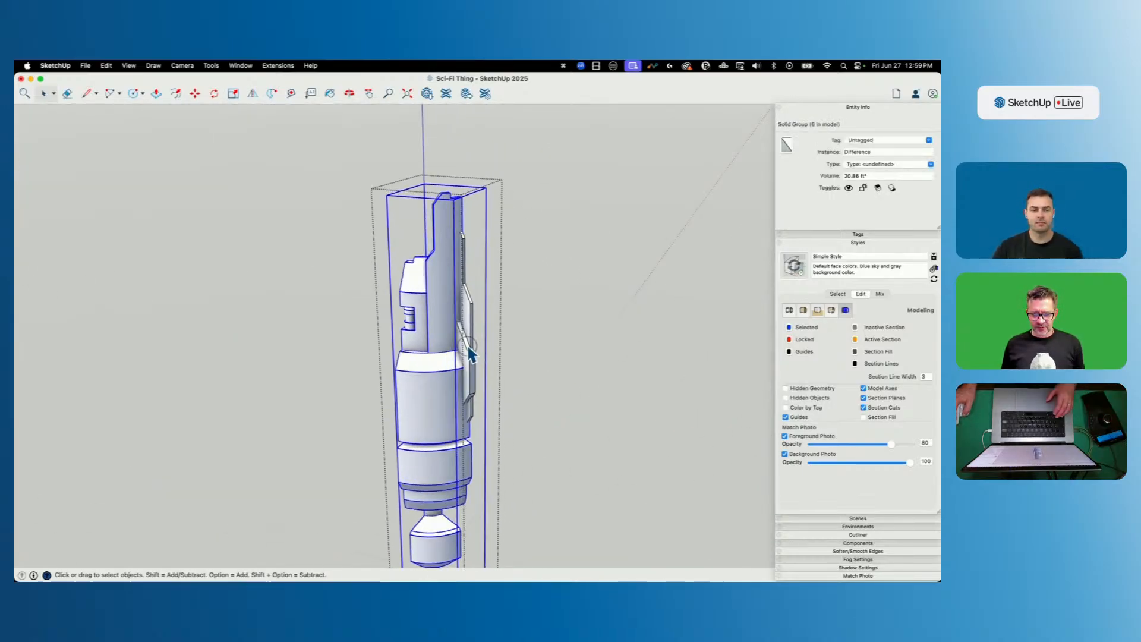
double_click(470, 354)
alt+click(443, 343)
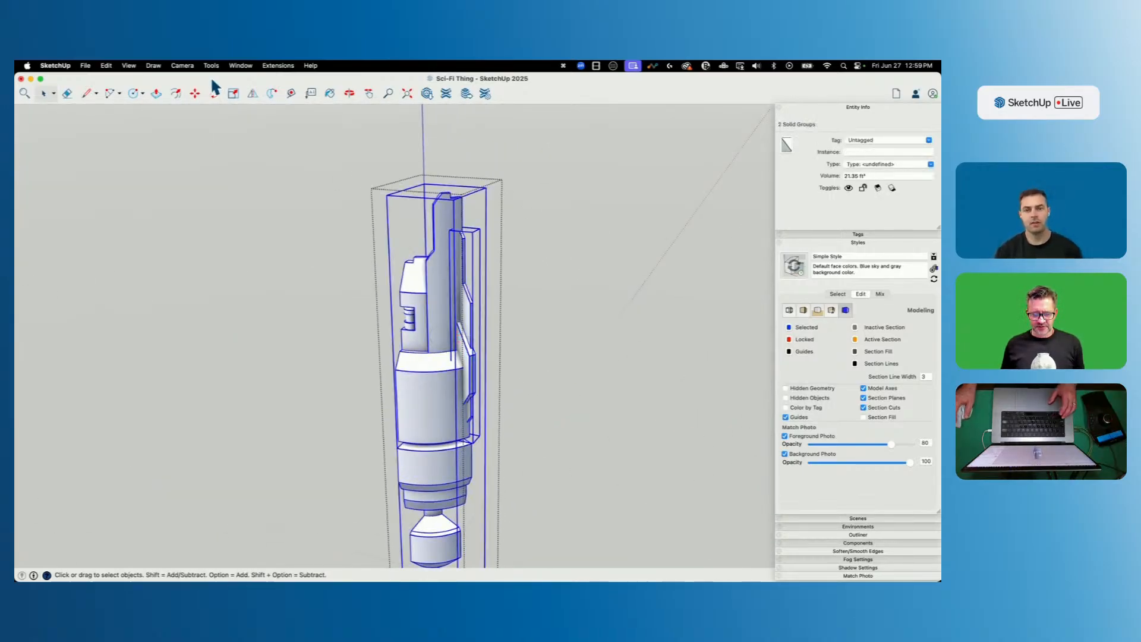
click(152, 66)
mouse_move(85, 66)
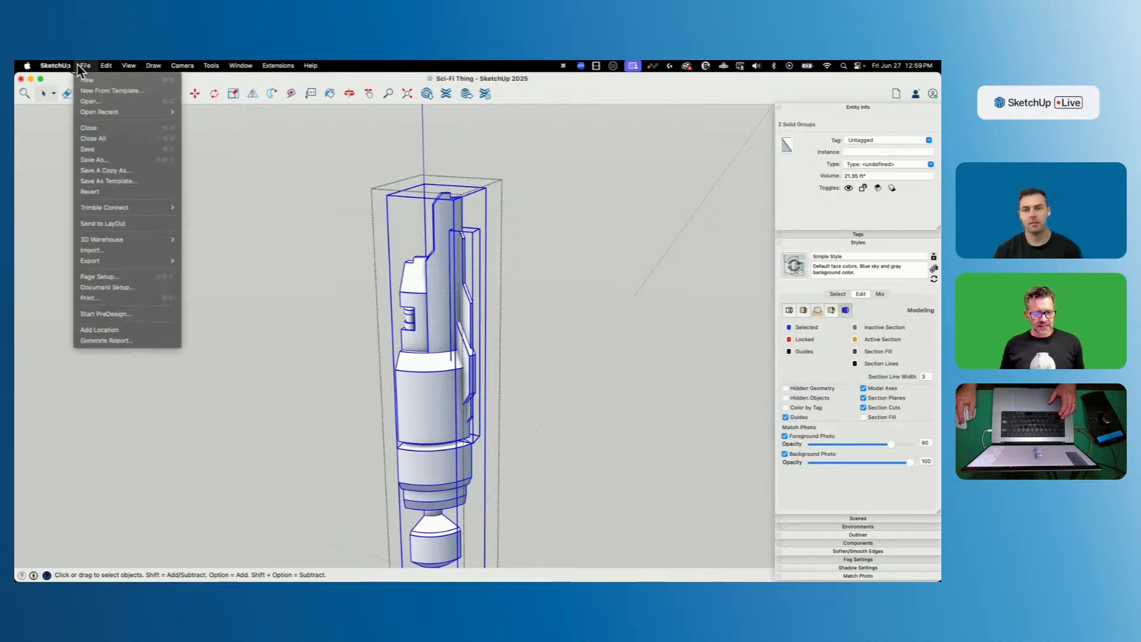
click(98, 150)
Combine the selected body and fin groups with the Union solid tool and leave the component.
click(213, 65)
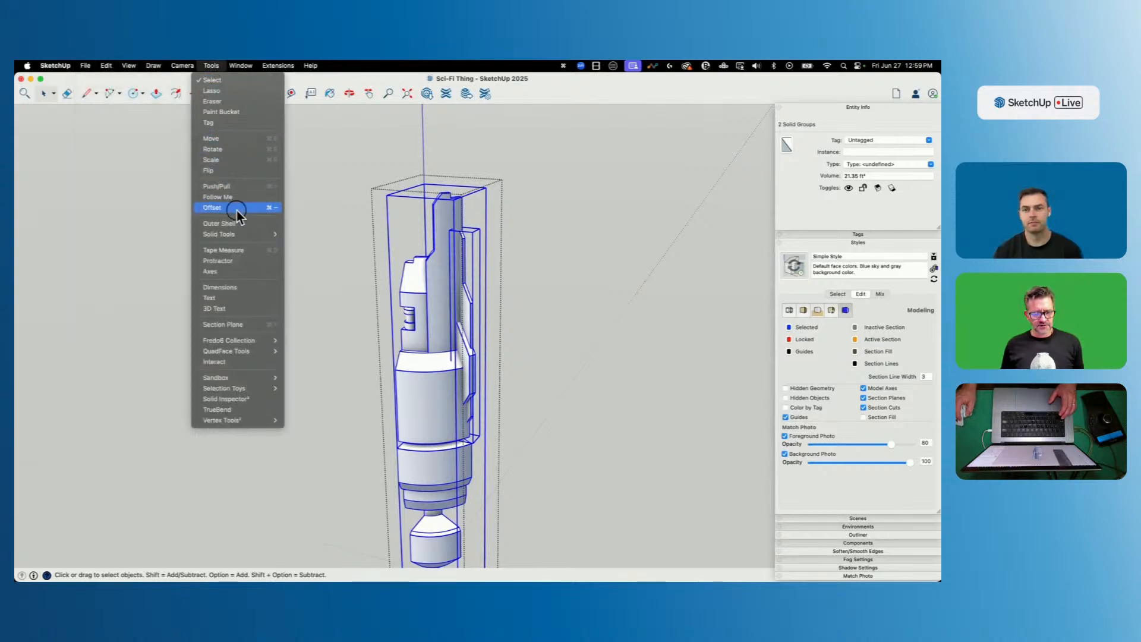
mouse_move(245, 233)
click(311, 236)
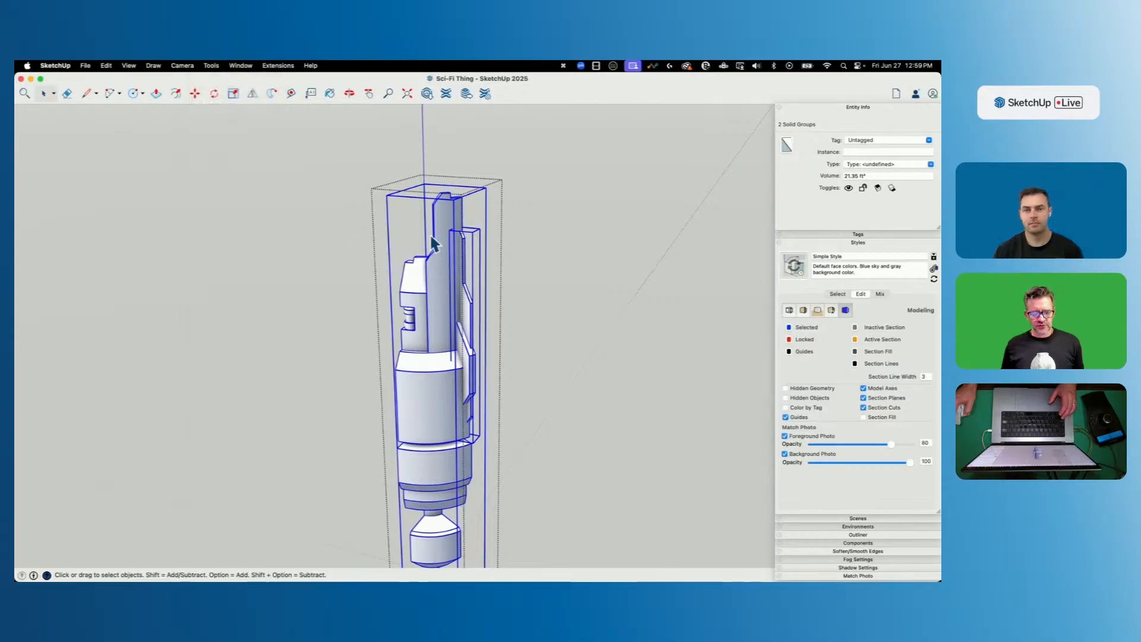
click(540, 233)
key(space)
click(608, 254)
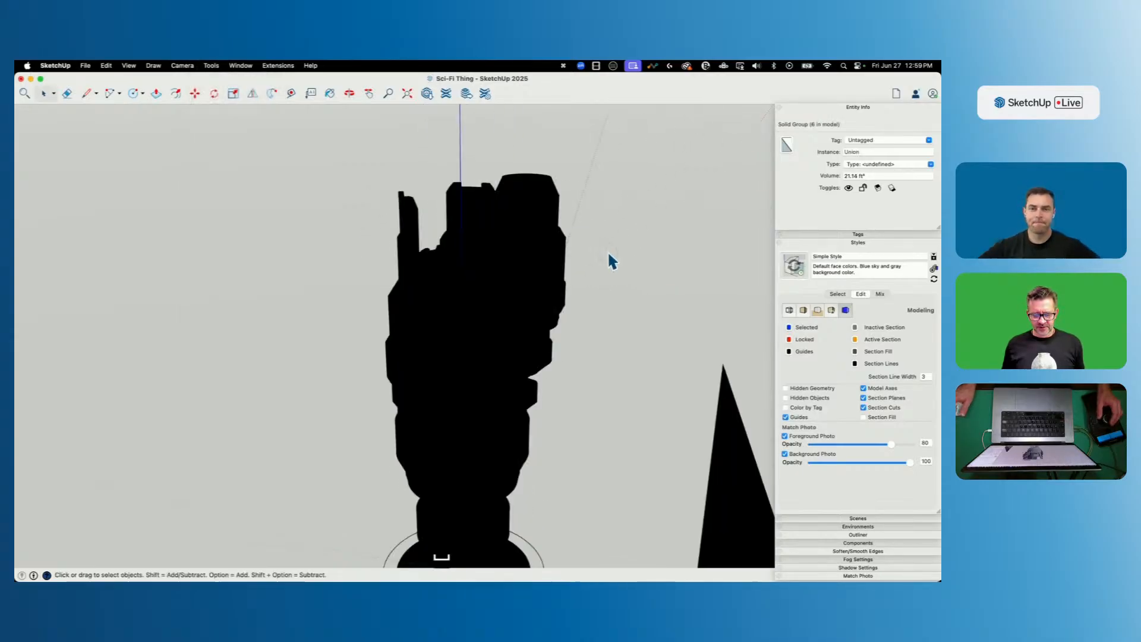
click(608, 253)
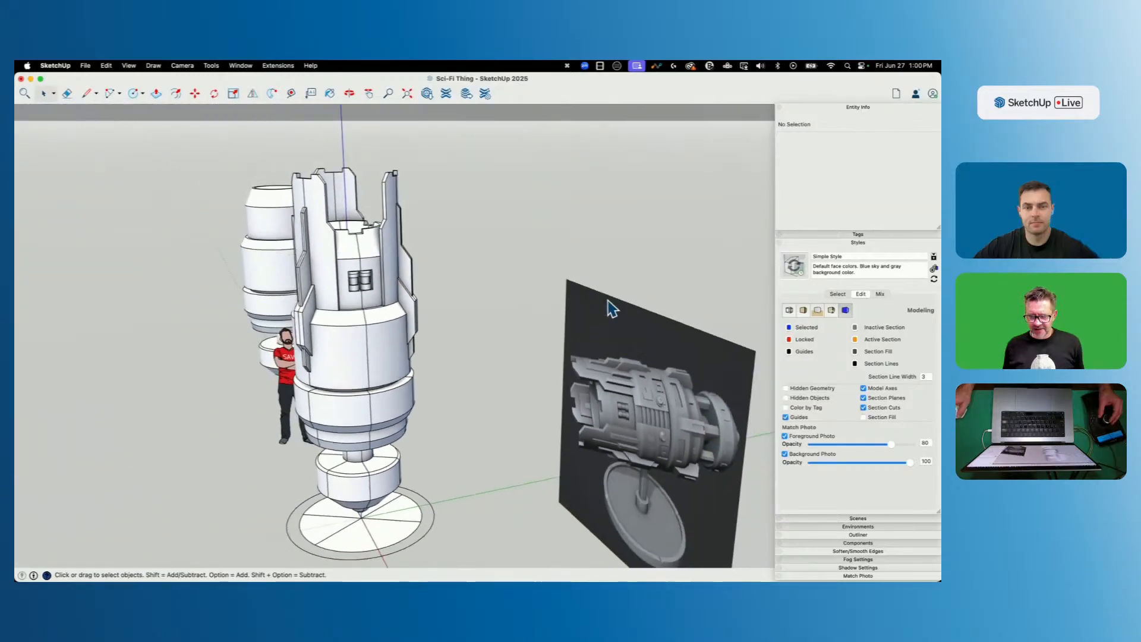
mouse_move(437, 251)
middle_down()
mouse_move(306, 283)
mouse_move(319, 326)
middle_up()
scroll(308, 284, up, 6)
key(l)
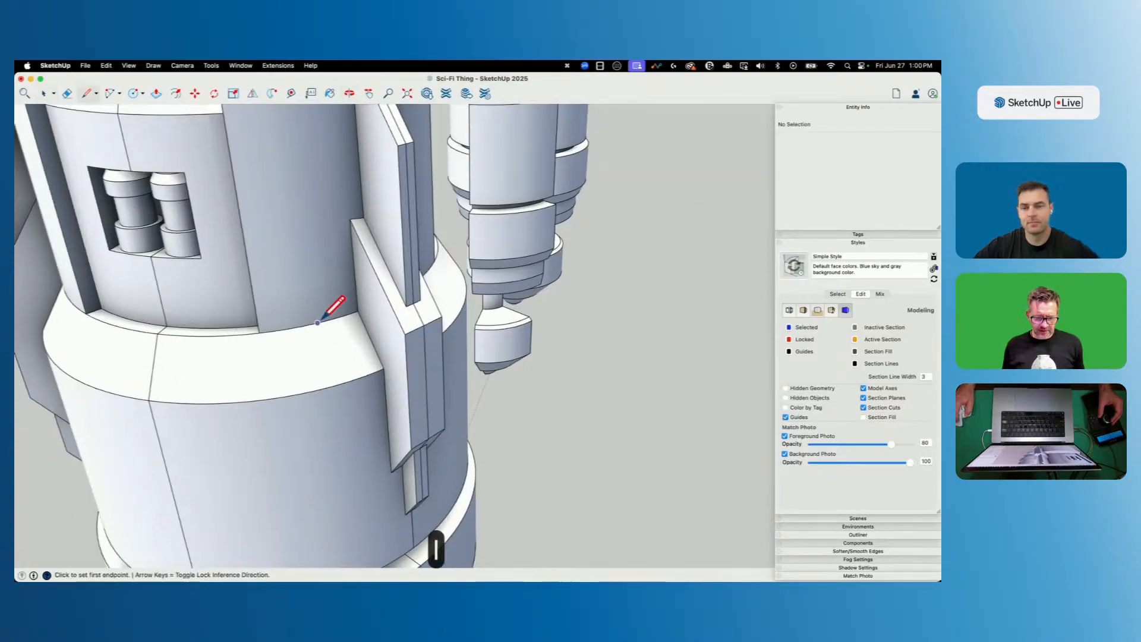
click(318, 323)
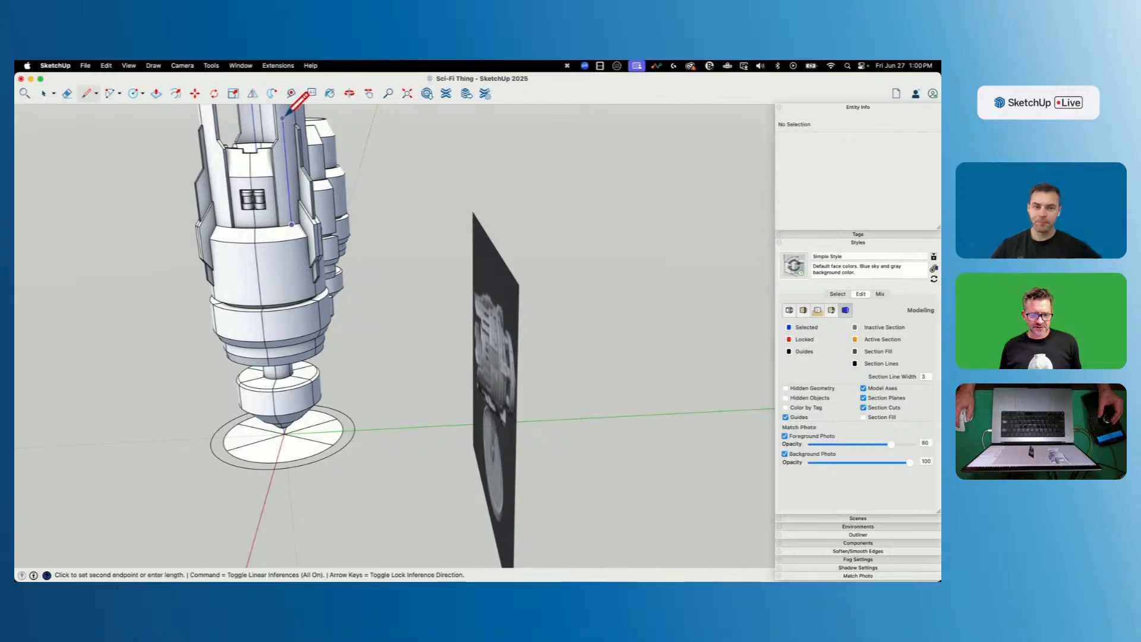
Draw a vertical line up the tall upper plate's outer face, starting from the edge where it meets the body's bevel.
mouse_move(307, 114)
middle_down()
mouse_move(467, 147)
mouse_move(298, 153)
middle_up()
scroll(291, 214, up, 6)
middle_drag(304, 224, 293, 300)
key(l)
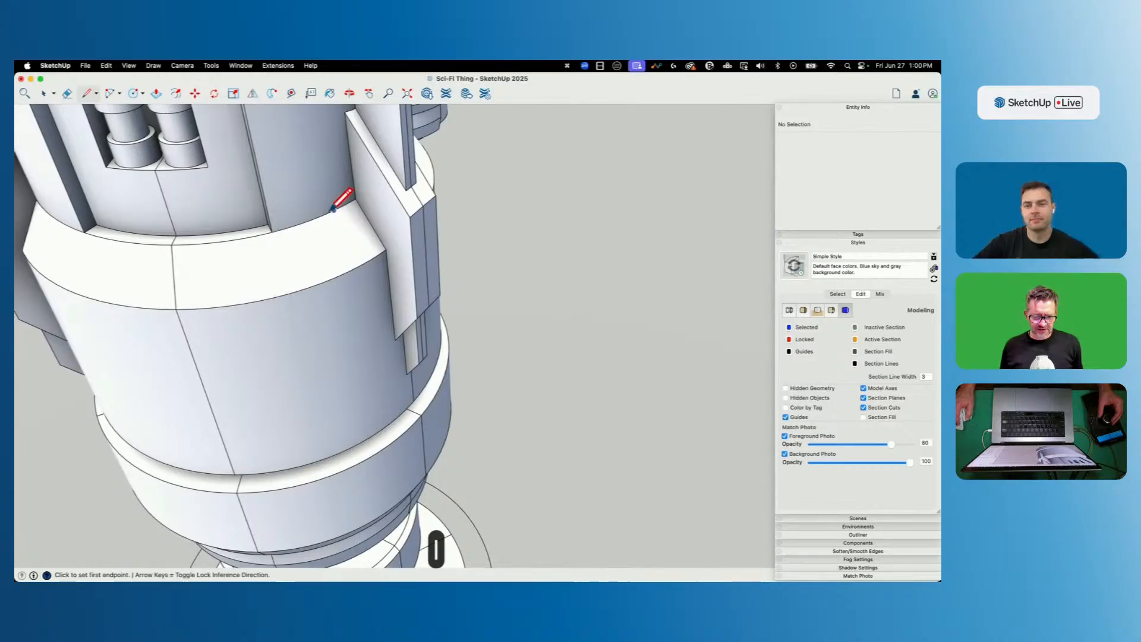
scroll(323, 214, up, 2)
click(330, 223)
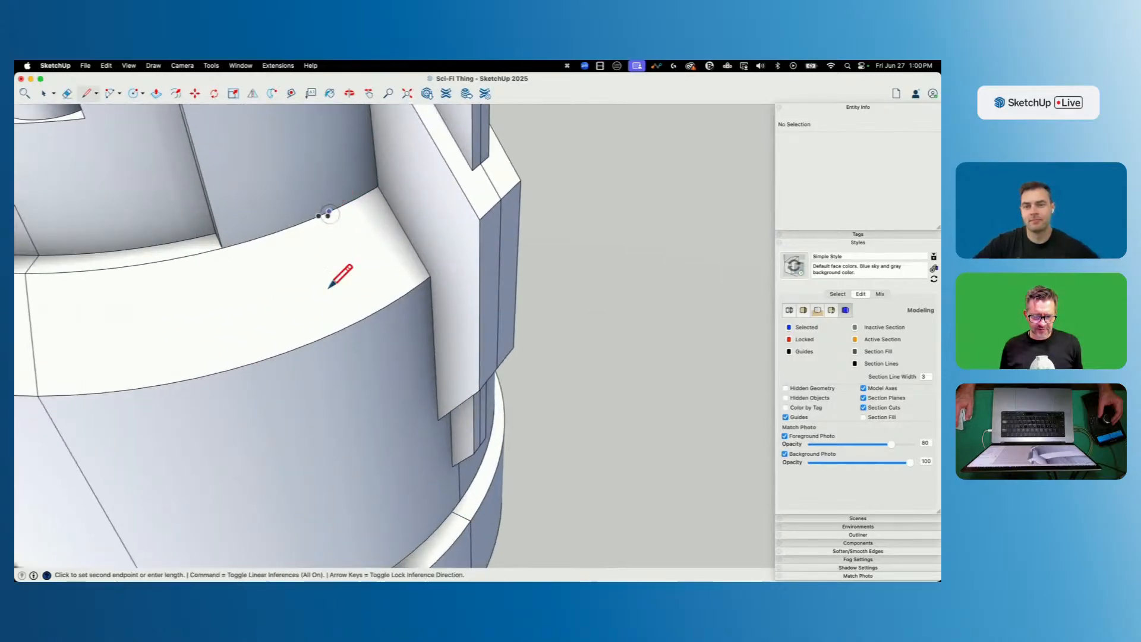
scroll(333, 225, down, 5)
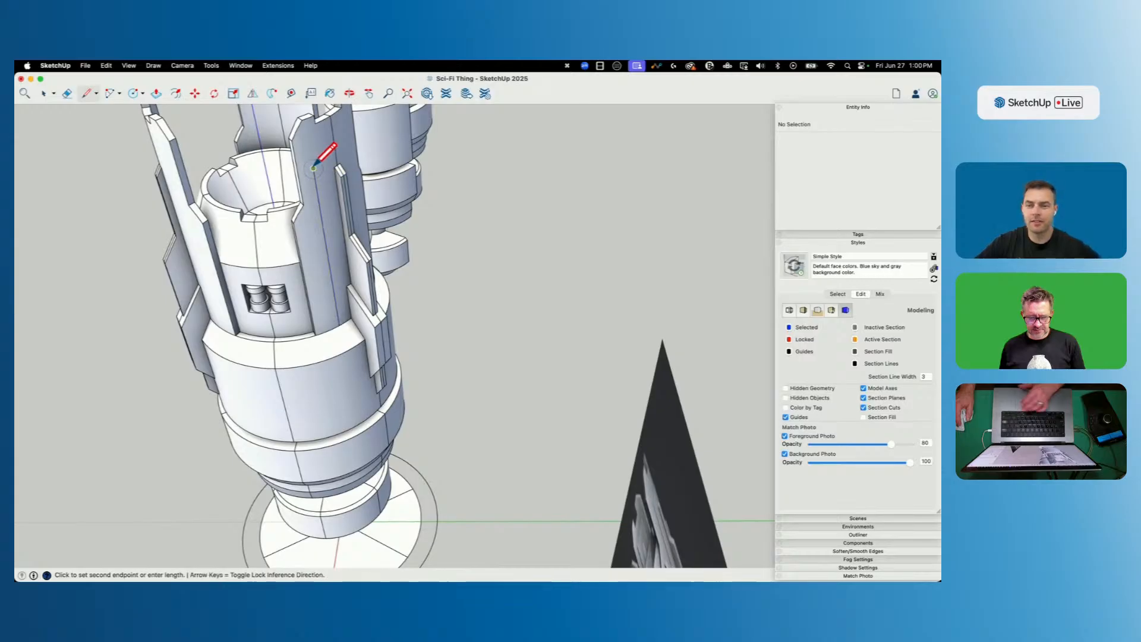
mouse_move(331, 159)
middle_down()
mouse_move(316, 180)
mouse_move(332, 190)
mouse_move(496, 237)
middle_up()
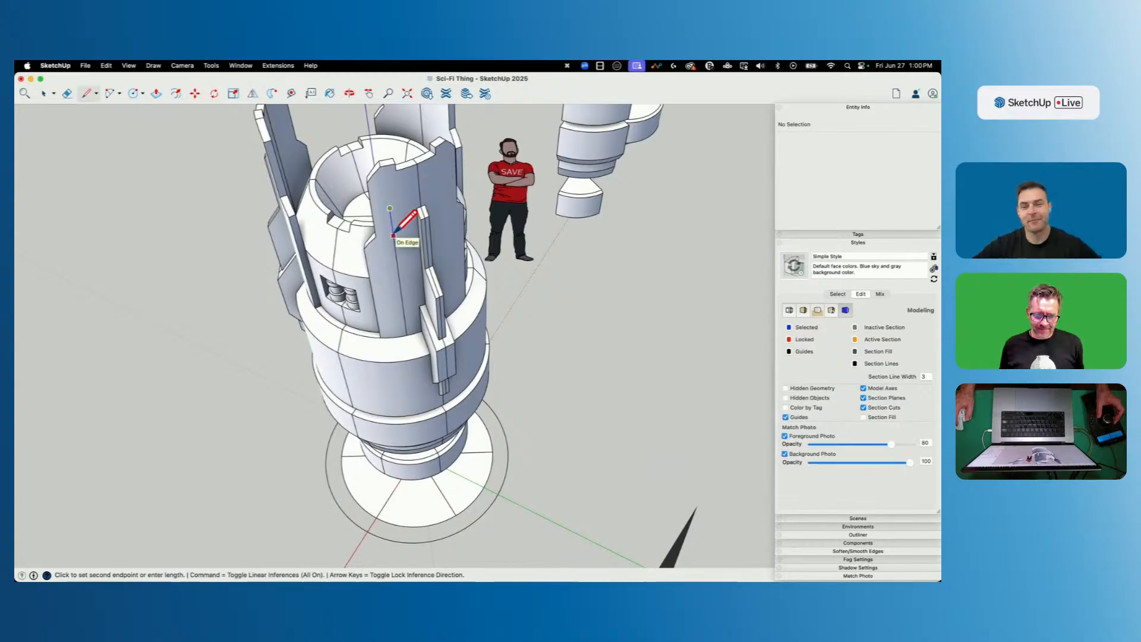
key(space)
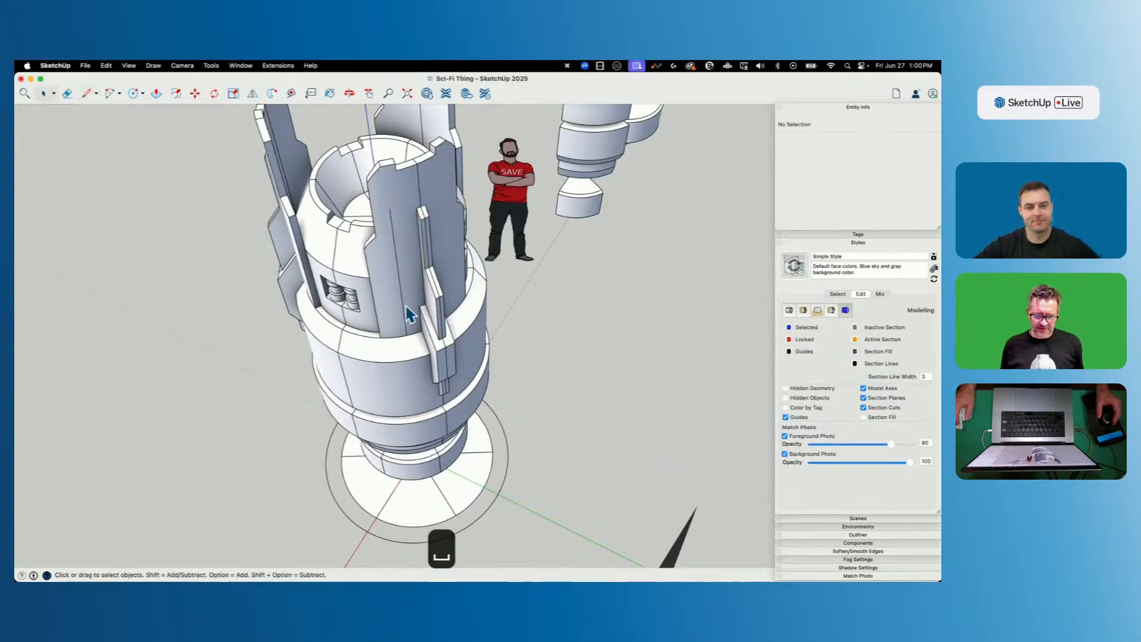
key(l)
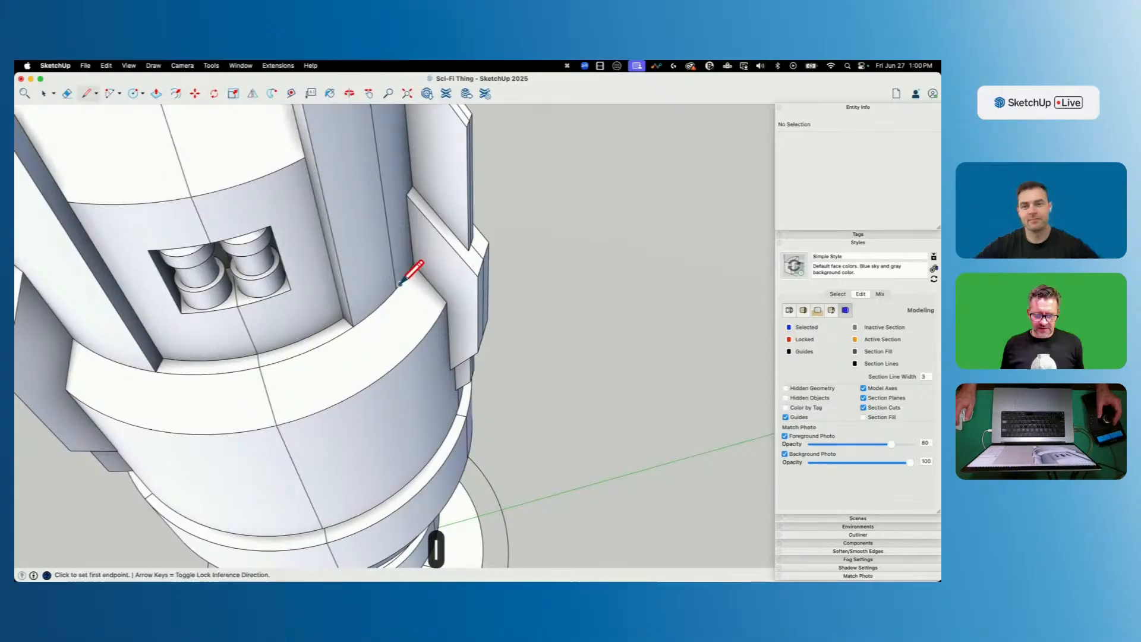
click(396, 289)
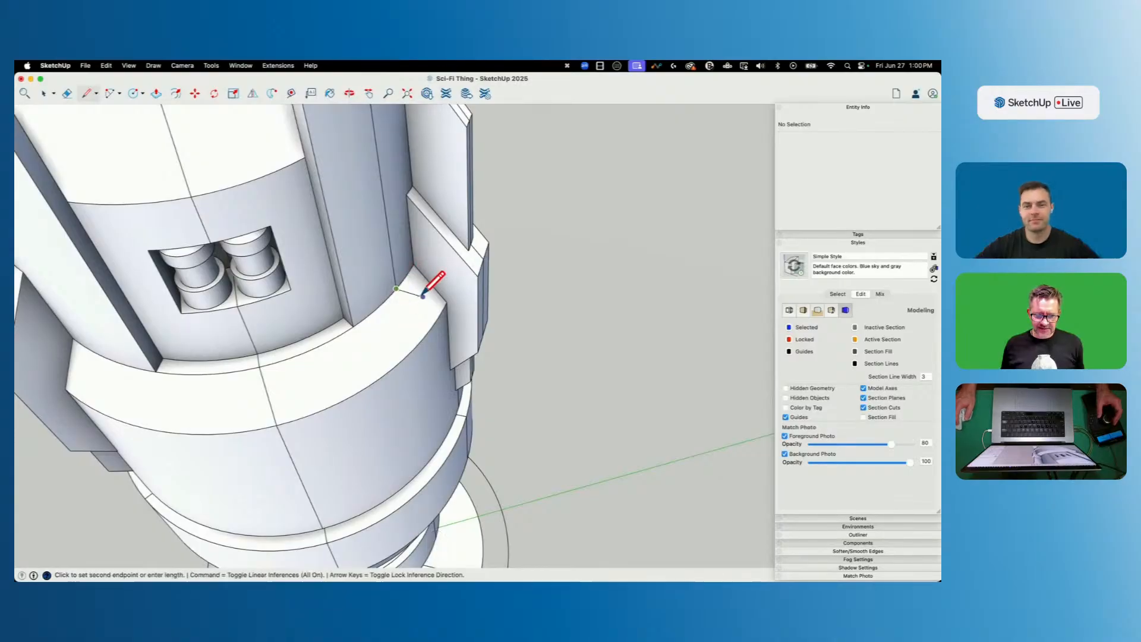
middle_drag(423, 295, 486, 345)
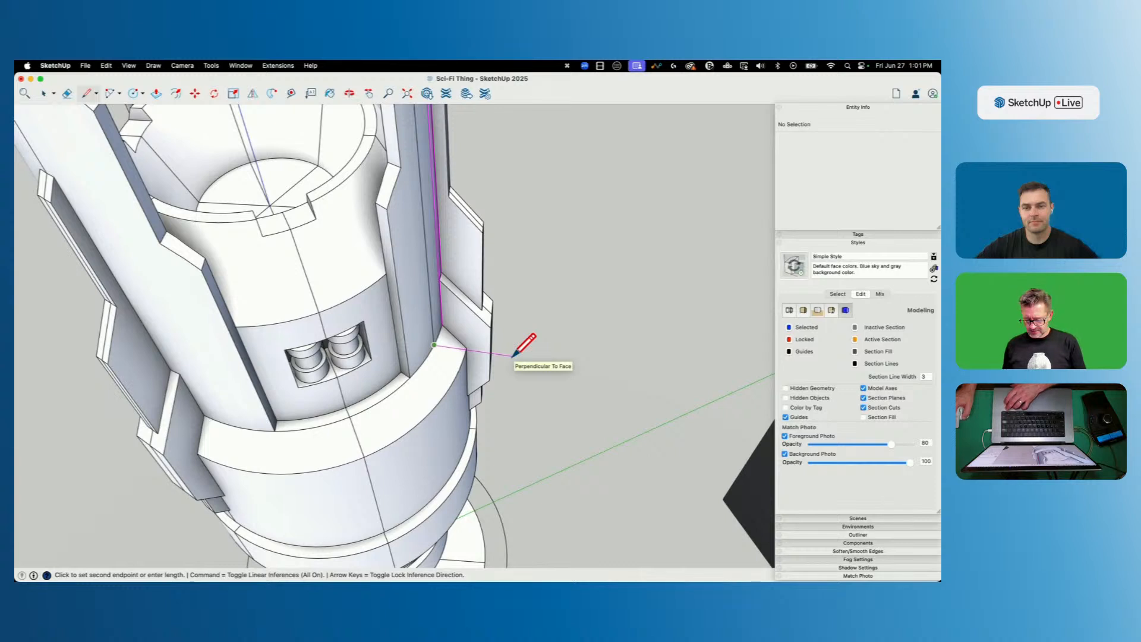
key(Down)
key(Down)
Draw a rectangular face projecting outward from the plate's vertical line, with its lower end level with that line's base.
key(l)
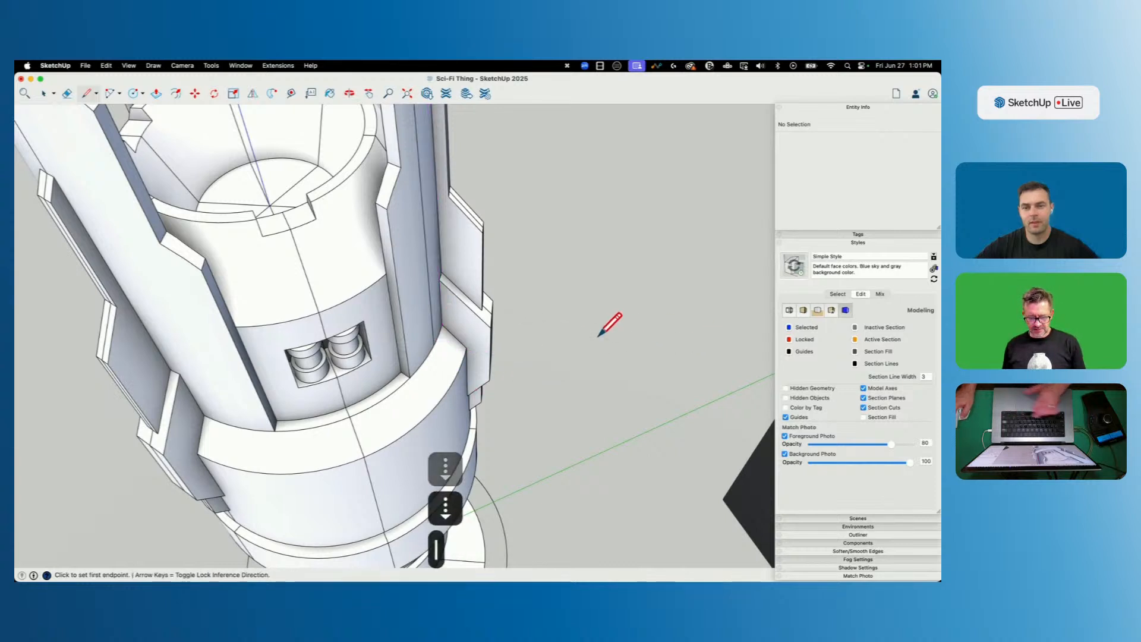
click(416, 133)
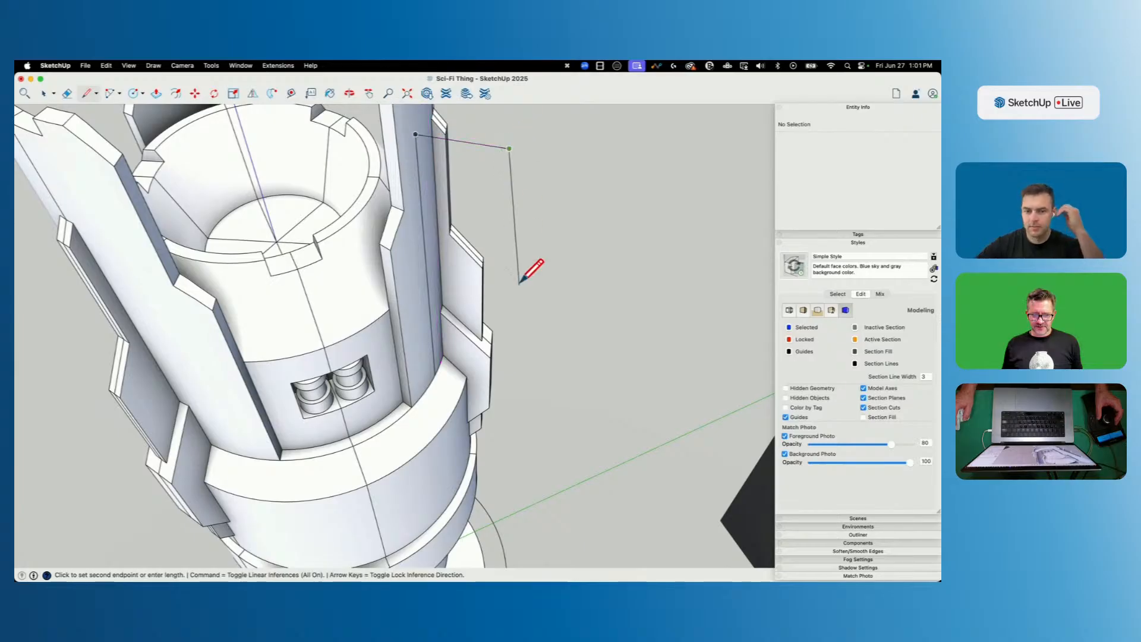
key(shift)
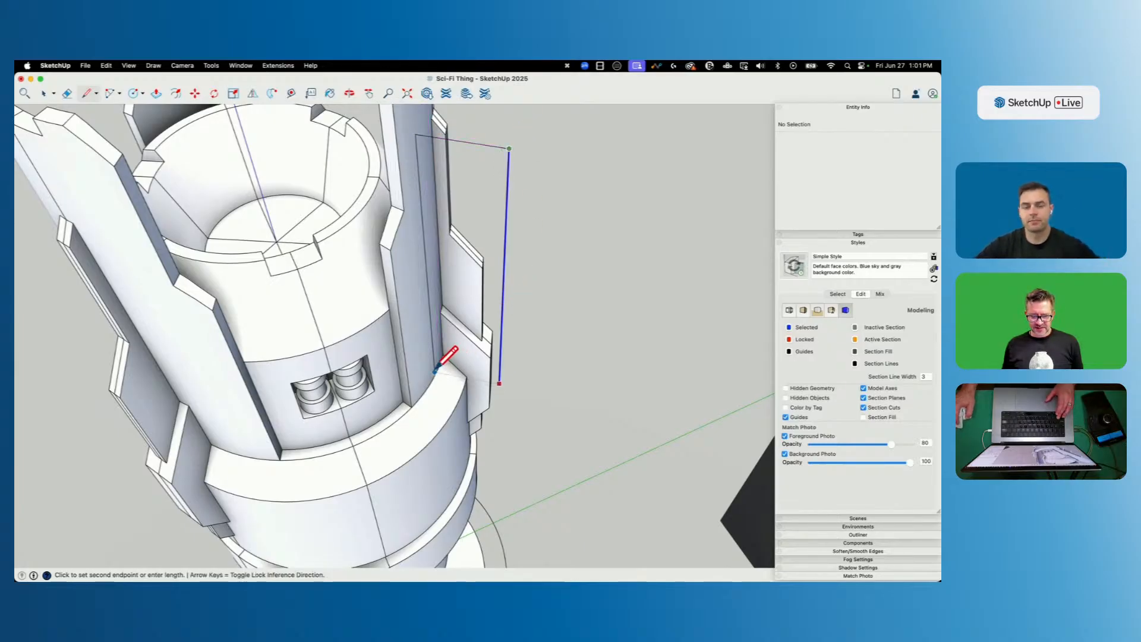
click(436, 373)
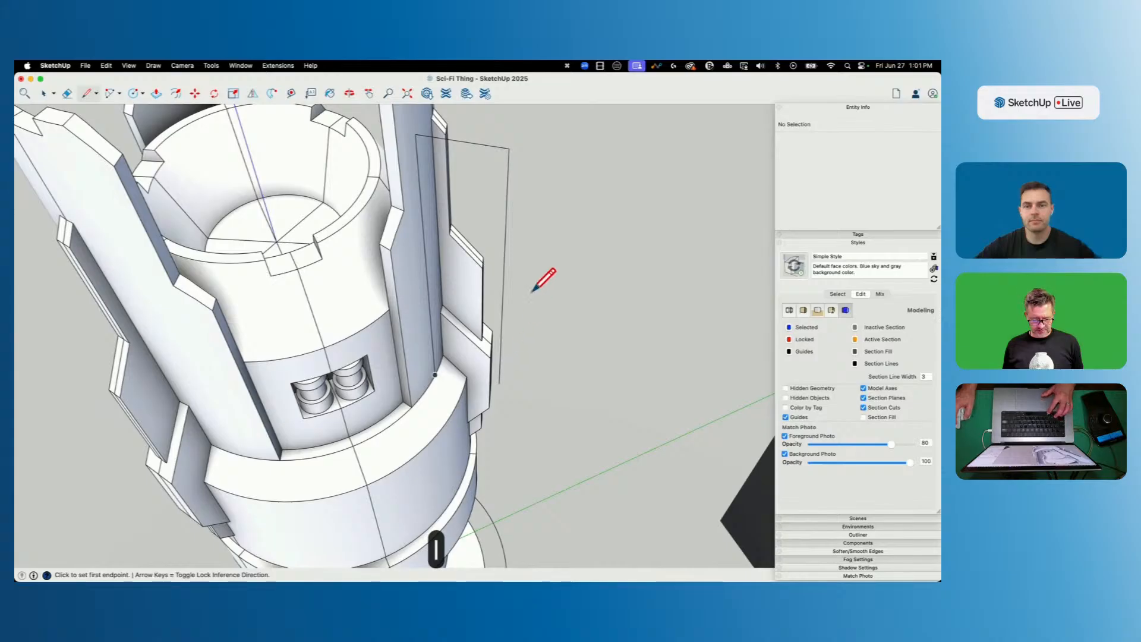
key(super+z)
click(508, 148)
key(shift)
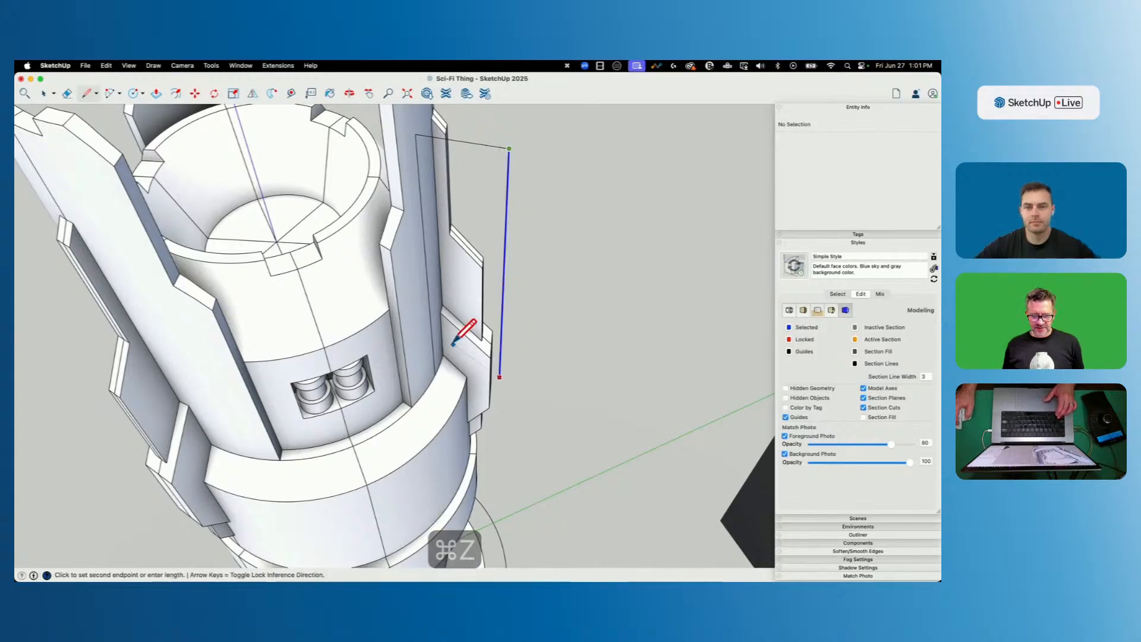
click(437, 374)
key(space)
Push/Pull the projecting face sideways as far as the plate's centre line to form a block.
middle_drag(598, 241, 472, 239)
key(p)
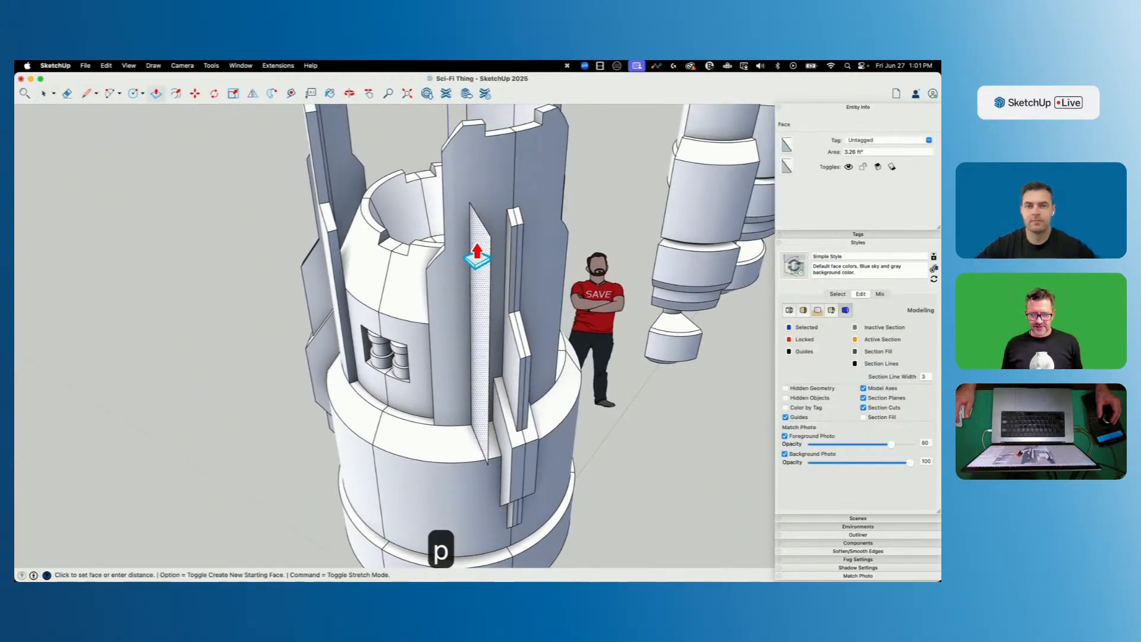
click(477, 256)
click(515, 144)
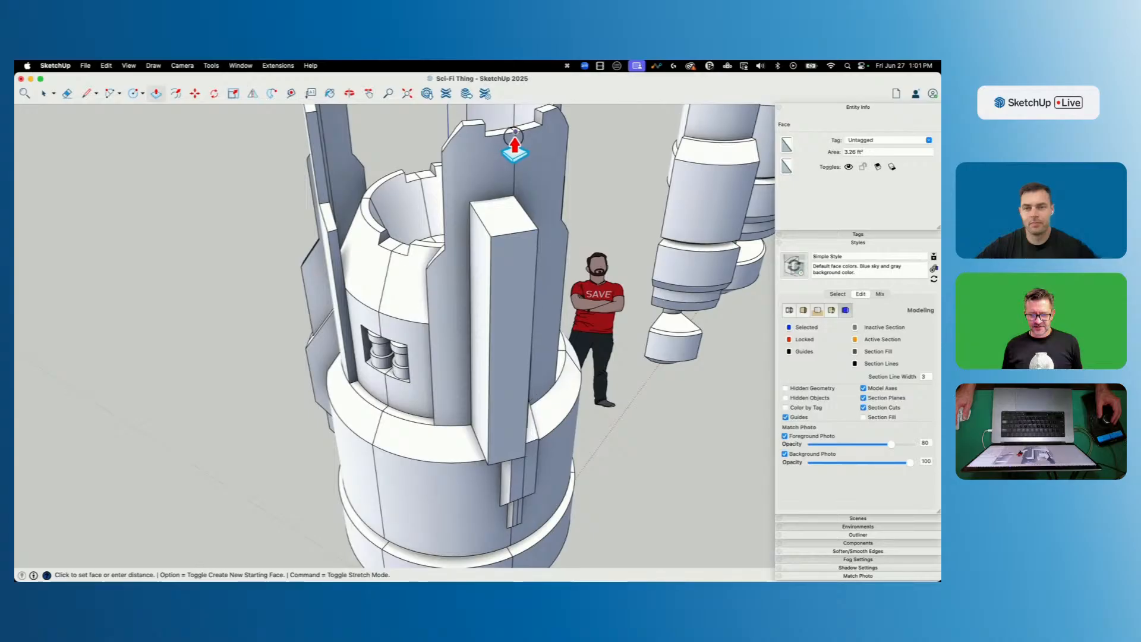
key(space)
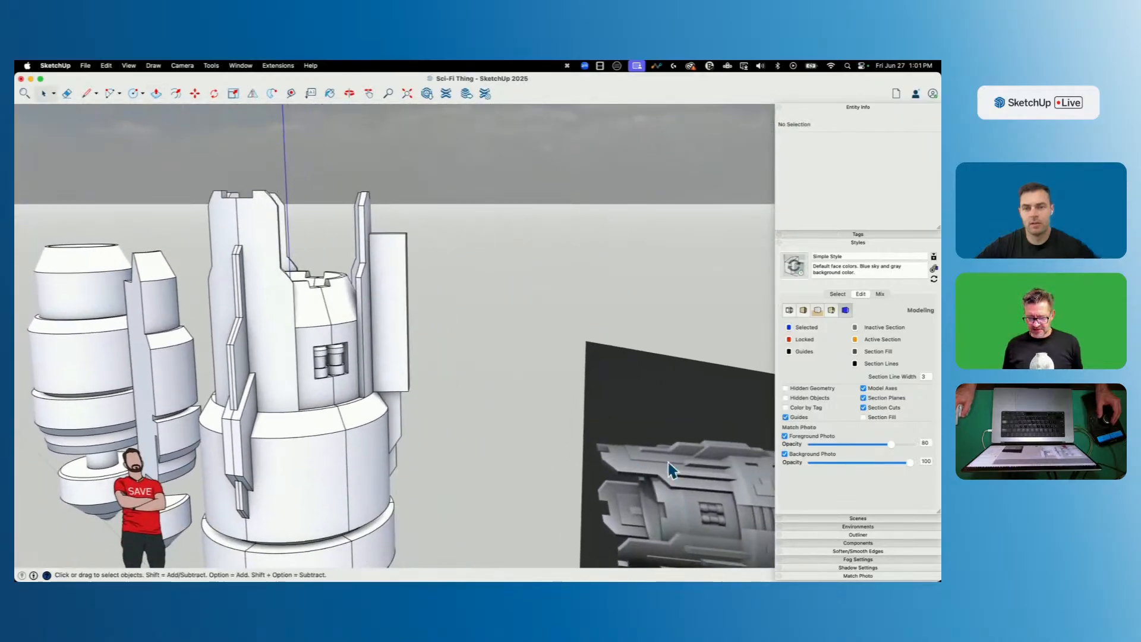
Check how the block's side face meets the plate's centre line.
scroll(280, 345, up, 8)
scroll(283, 274, up, 3)
key(p)
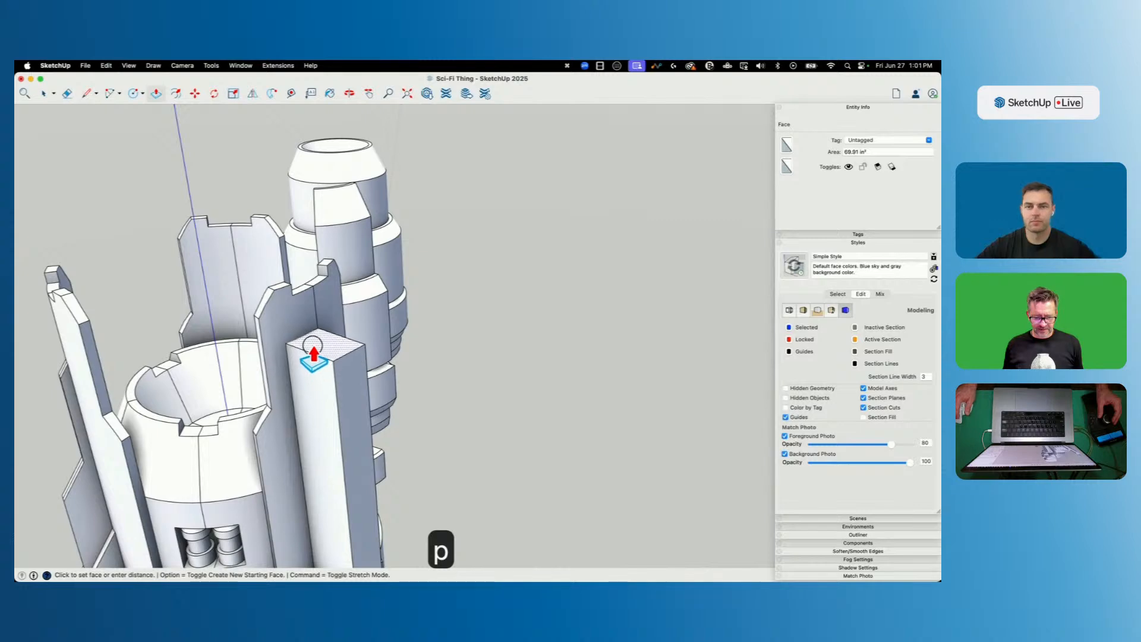
key(space)
triple_click(323, 380)
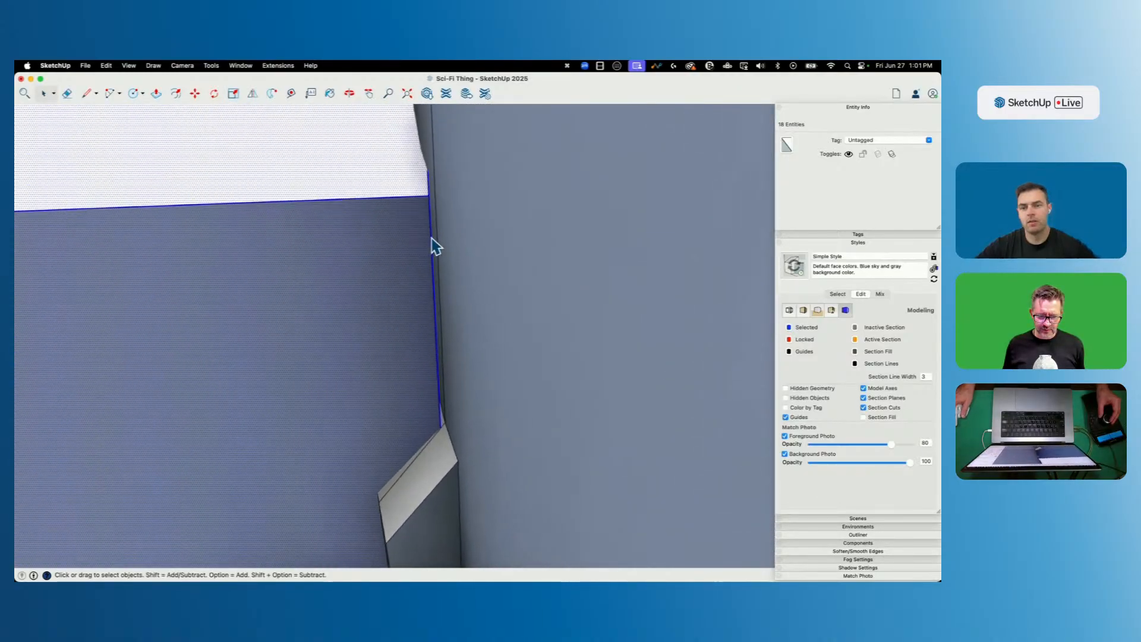
key(p)
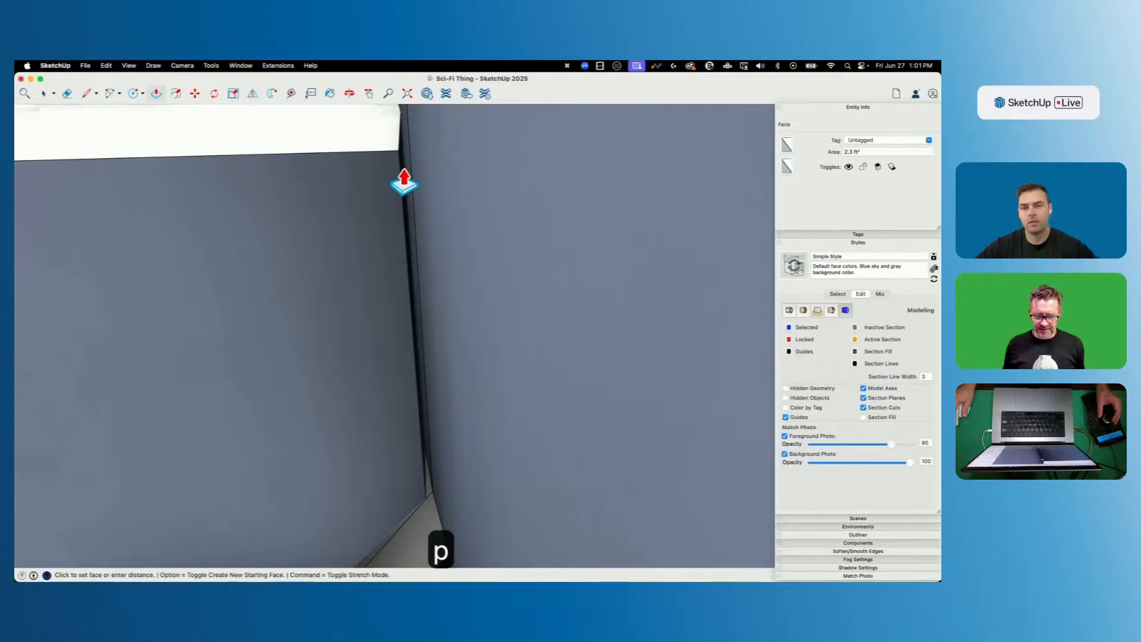
key(space)
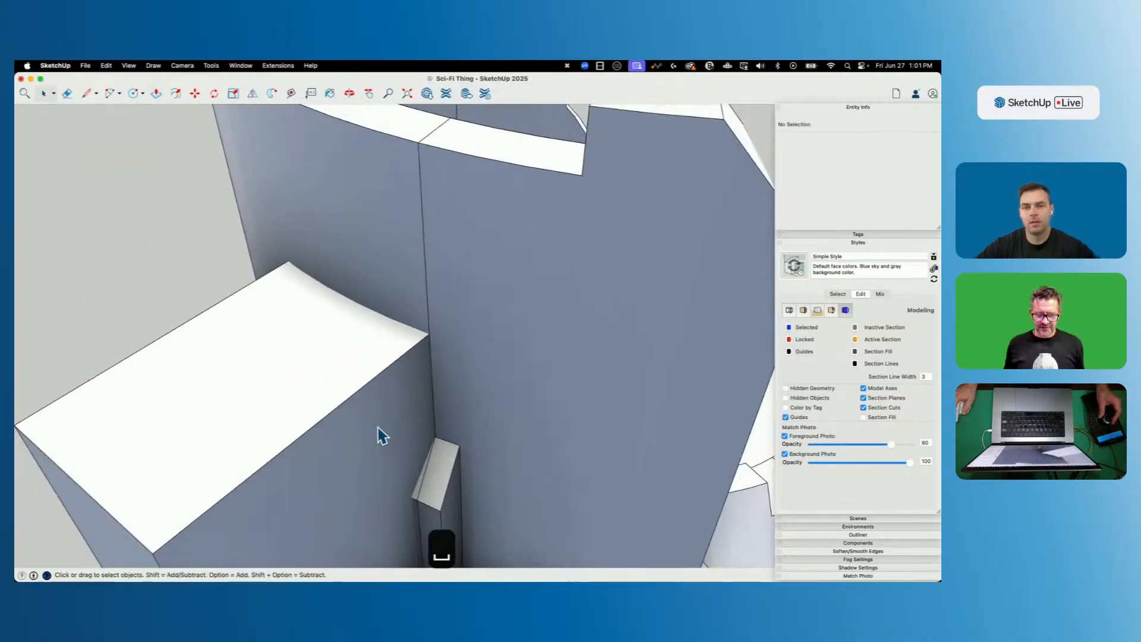
Select all of the block's connected geometry and make it a group.
triple_click(417, 321)
right_click(417, 321)
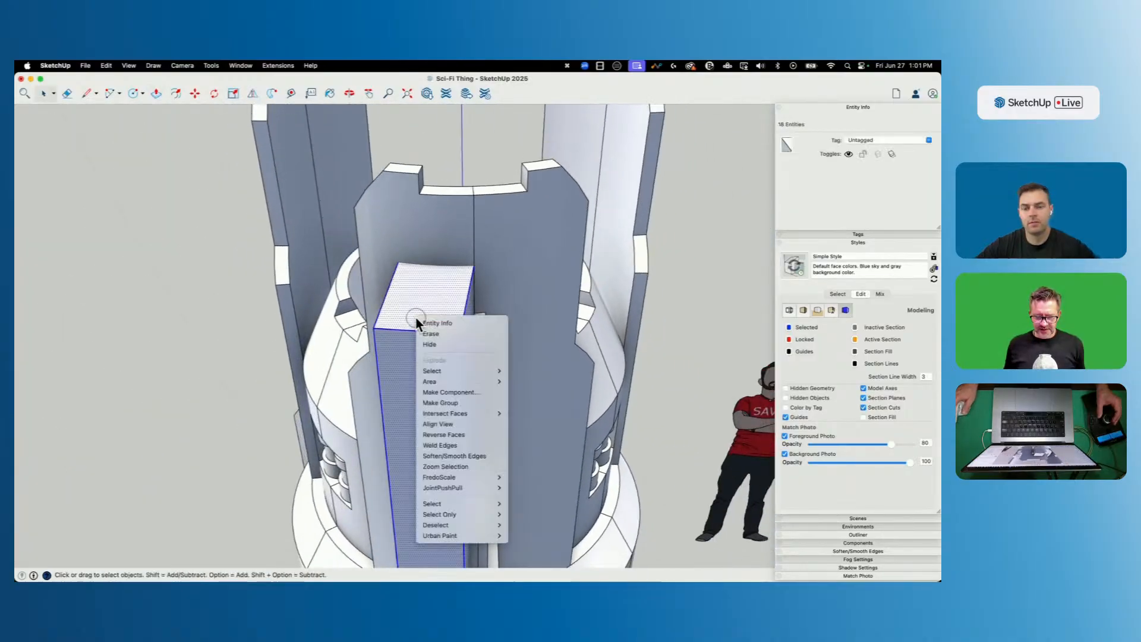
click(456, 403)
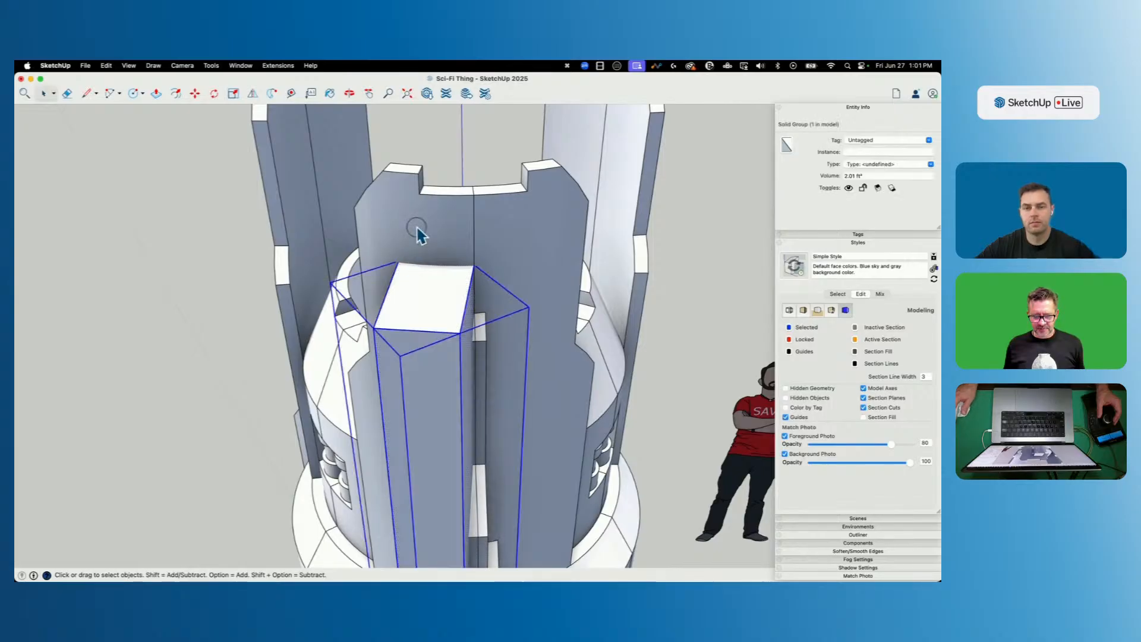
Open the body group inside the component and intersect the tall plate's outer face with the model to imprint the block's outline.
double_click(417, 234)
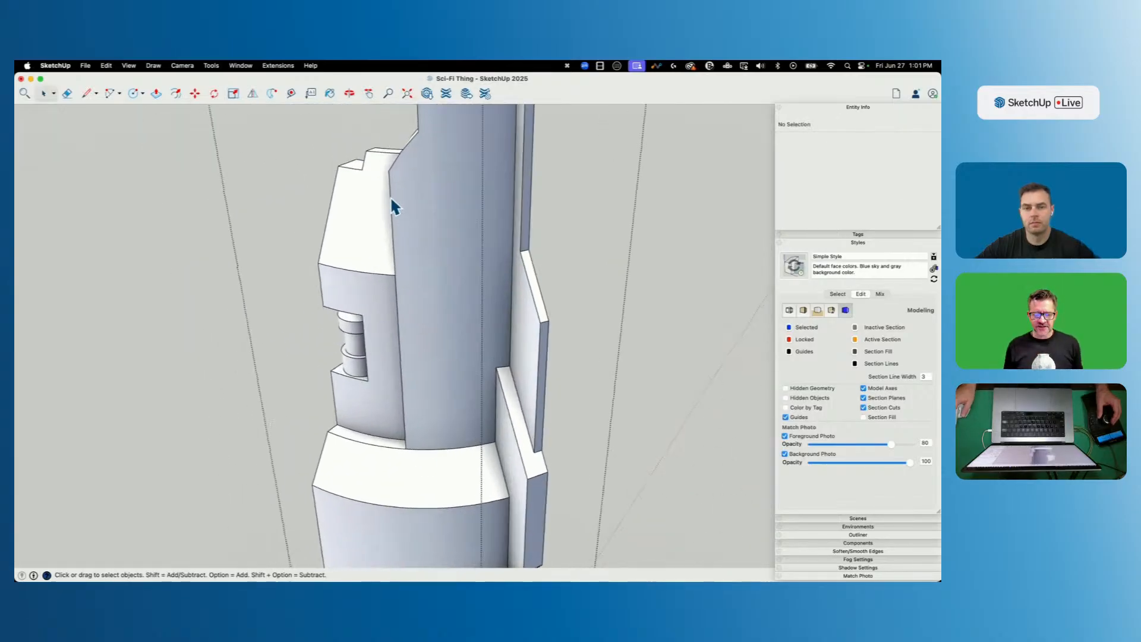
right_click(464, 193)
click(454, 197)
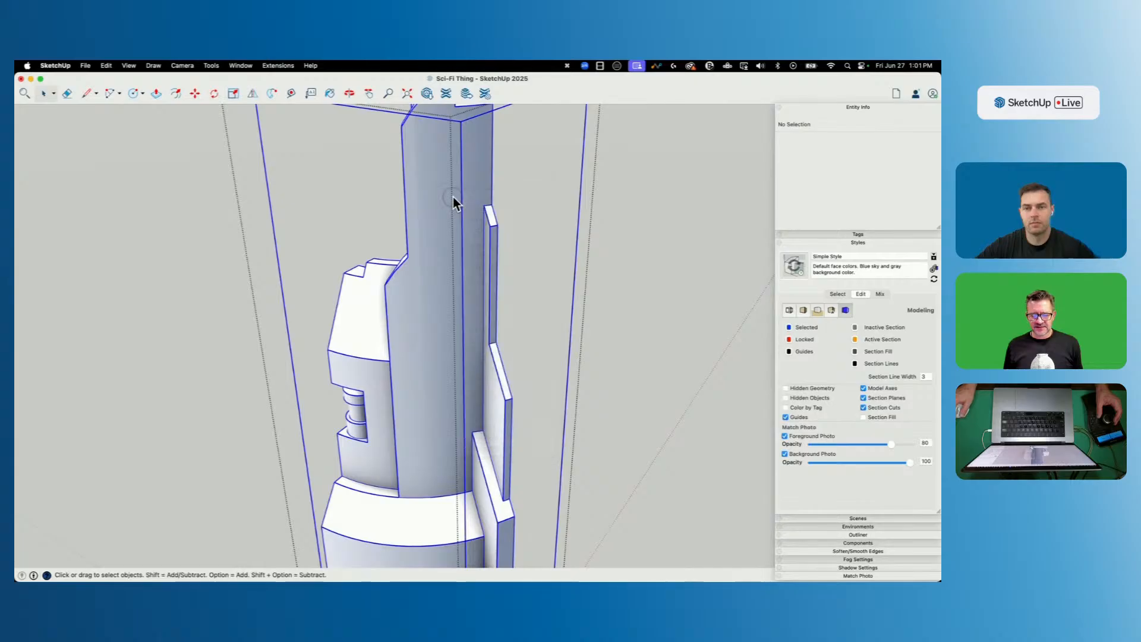
double_click(439, 193)
click(454, 194)
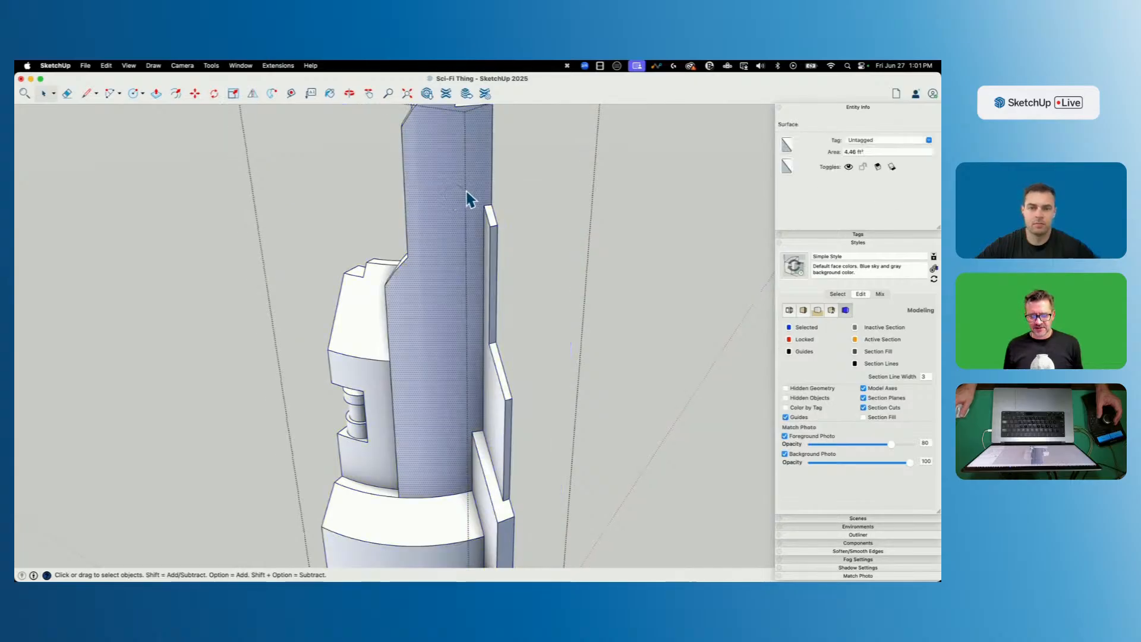
right_click(445, 197)
mouse_move(509, 280)
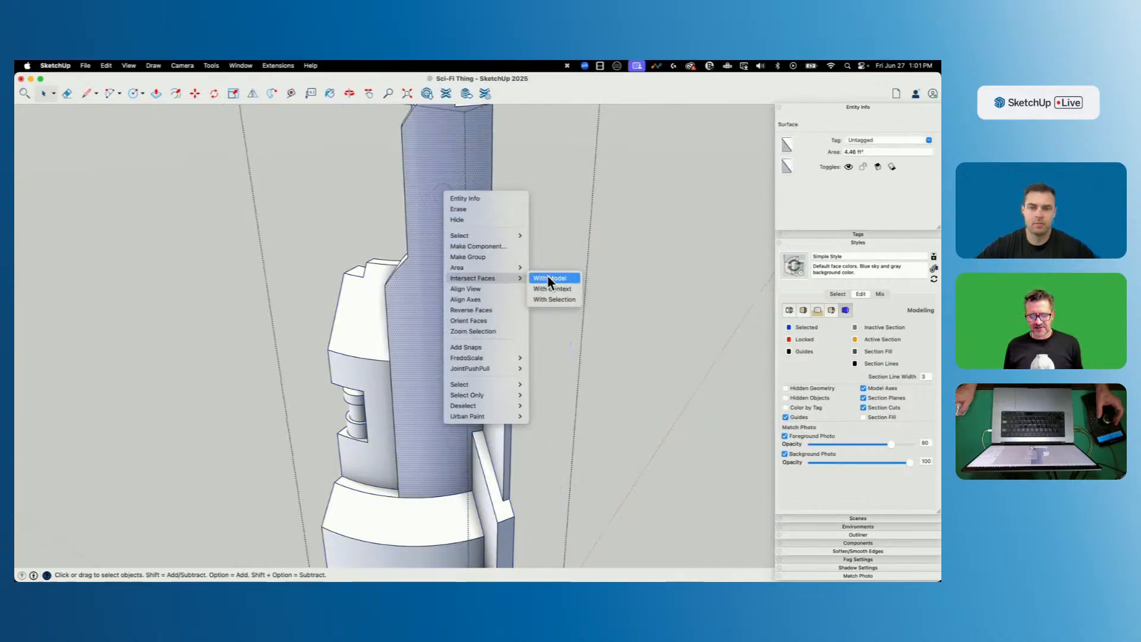
click(550, 278)
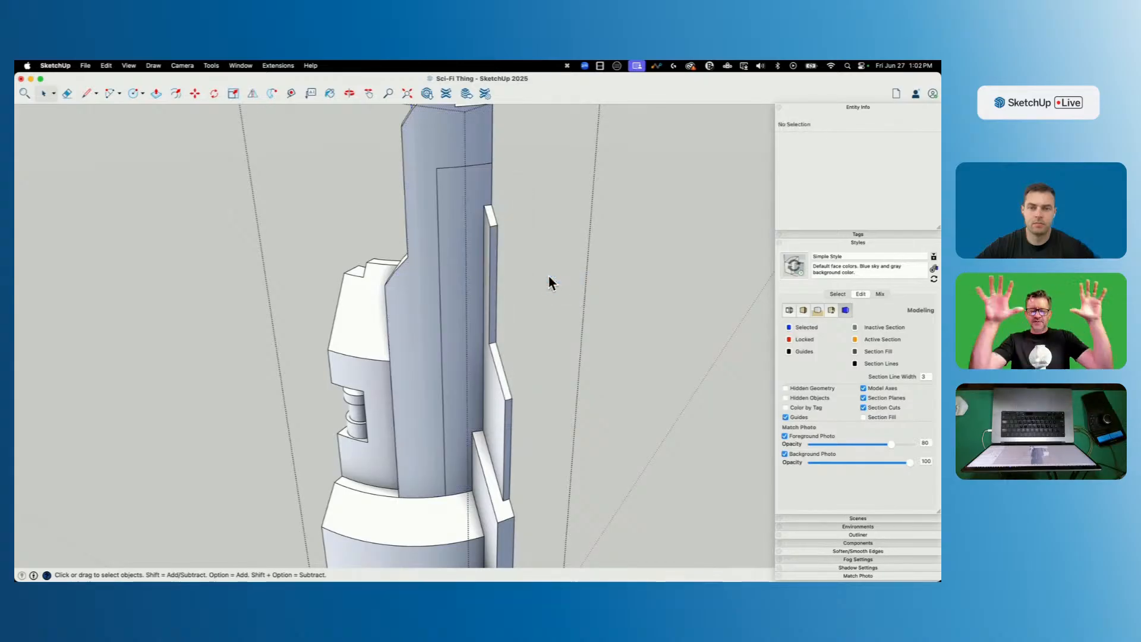
Place the drawing axes with the origin at the body's bottom inner corner and the red axis along its flat side face.
middle_drag(448, 186, 526, 214)
scroll(522, 215, up, 10)
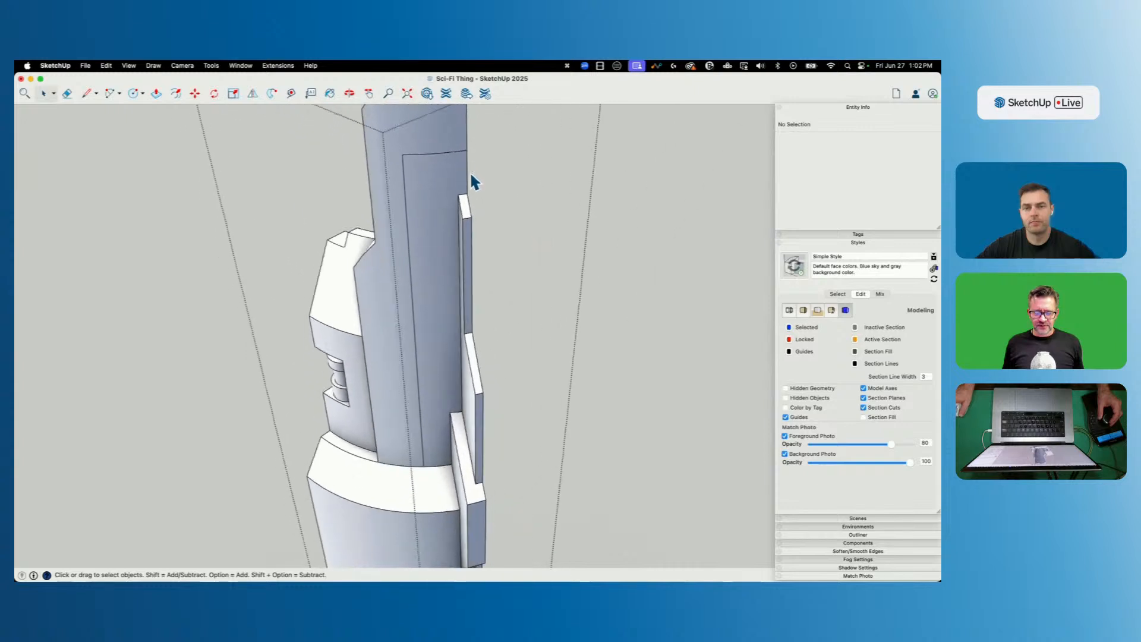
scroll(465, 171, down, 10)
scroll(437, 300, up, 5)
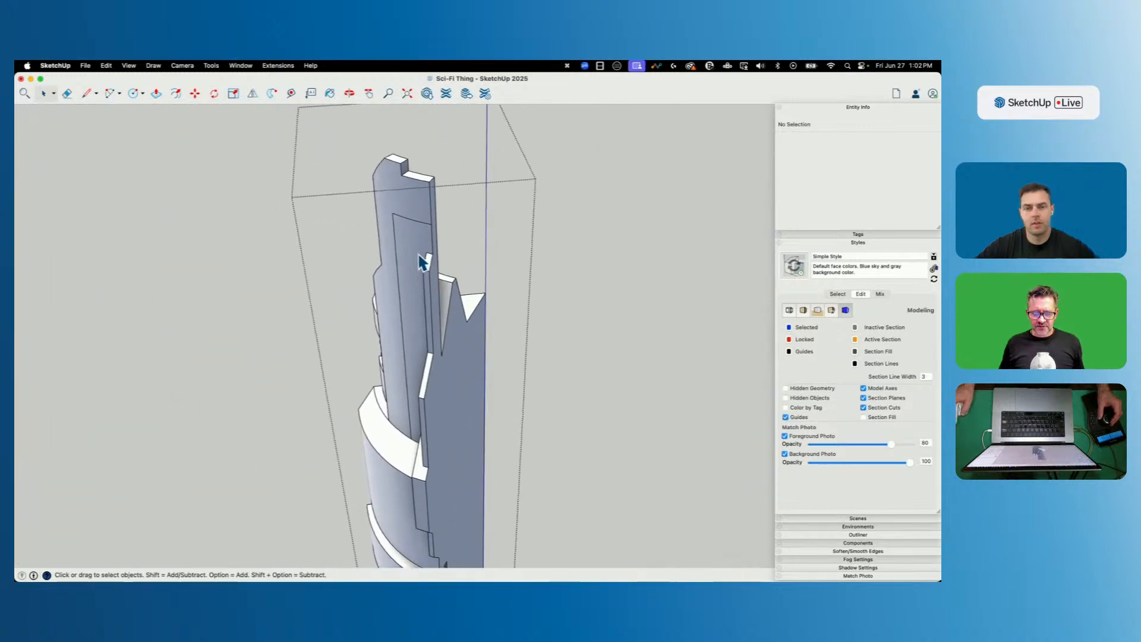
middle_drag(417, 263, 519, 488)
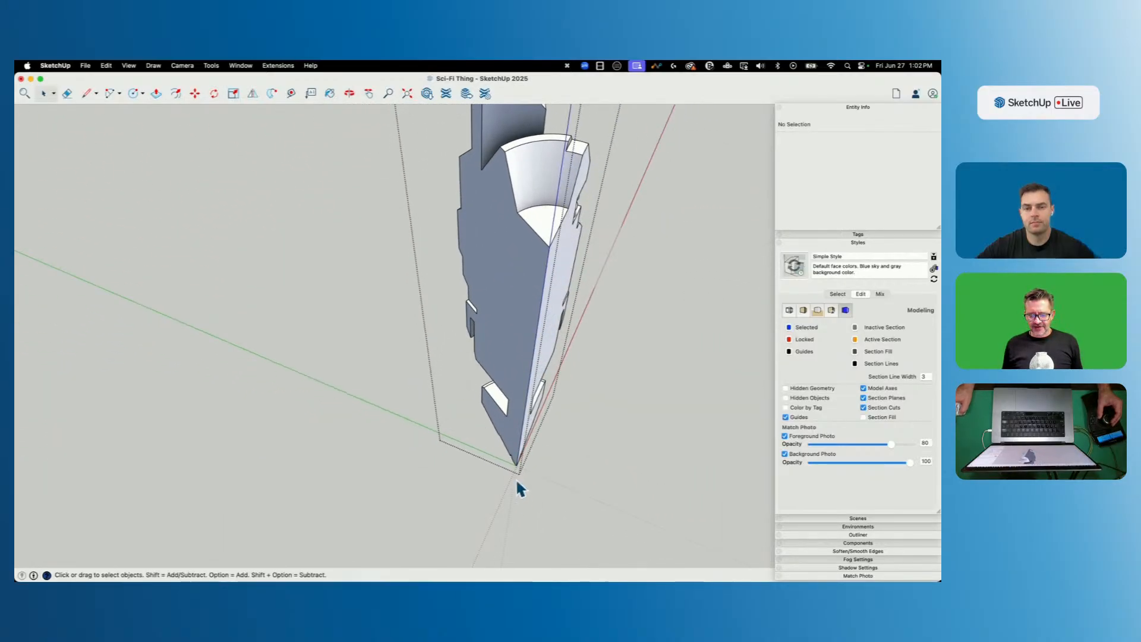
click(211, 67)
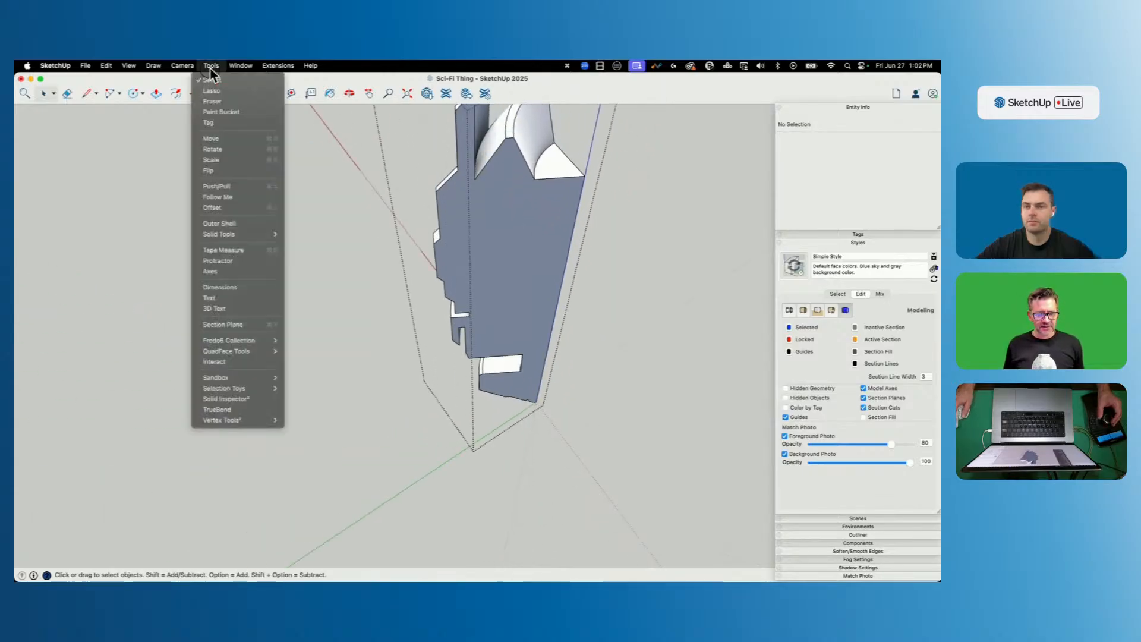
click(230, 271)
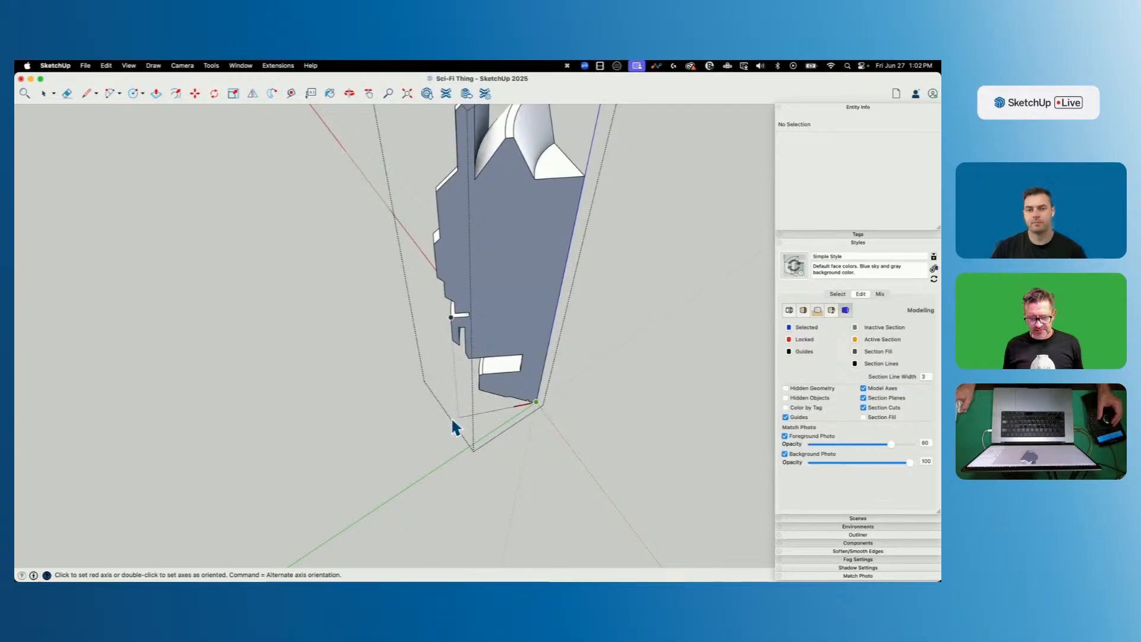
click(481, 407)
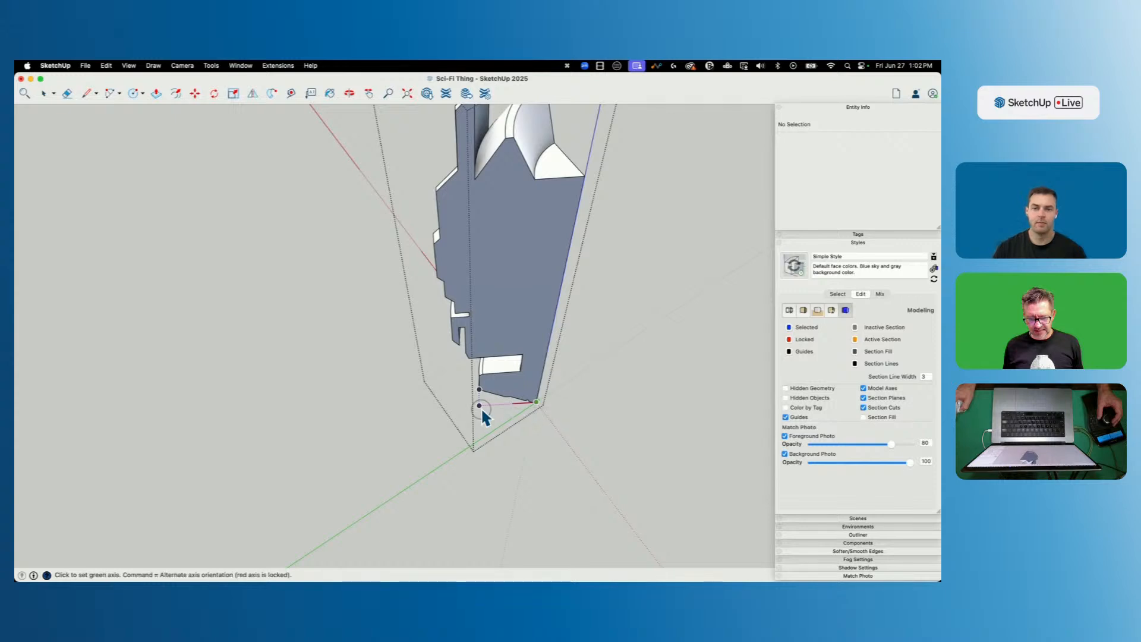
click(481, 408)
key(space)
Select the imprinted strip face on the tall plate's outer surface and save the model.
middle_drag(582, 405, 491, 191)
click(502, 205)
key(super+s)
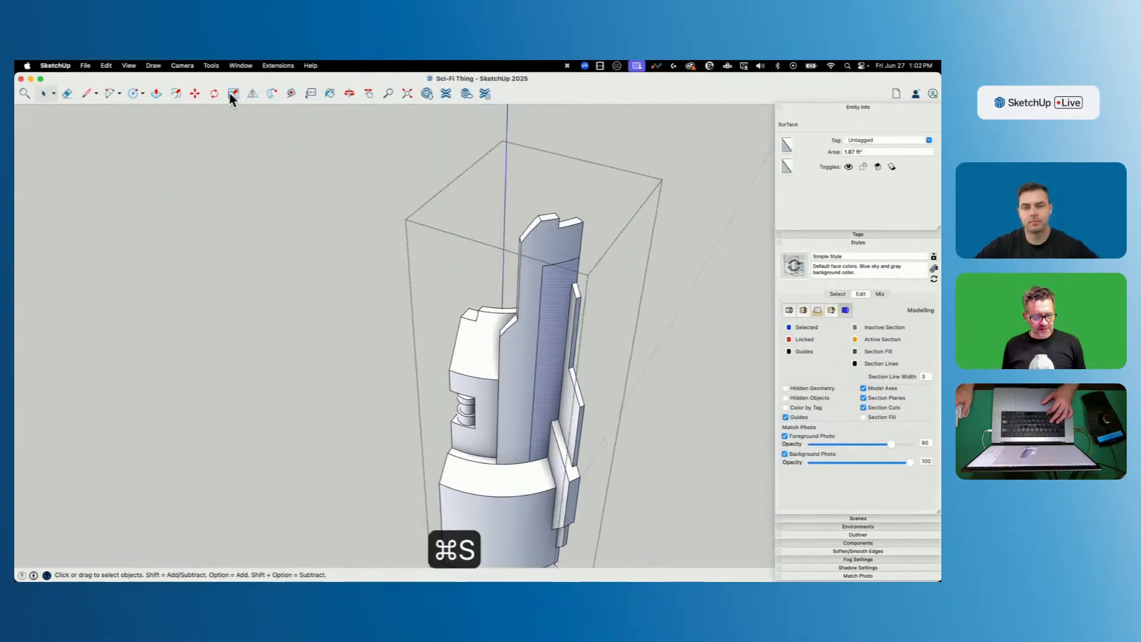
Try JointPushPull's Vector Push Pull on the imprinted strip face, cycling through the axis direction locks.
click(215, 67)
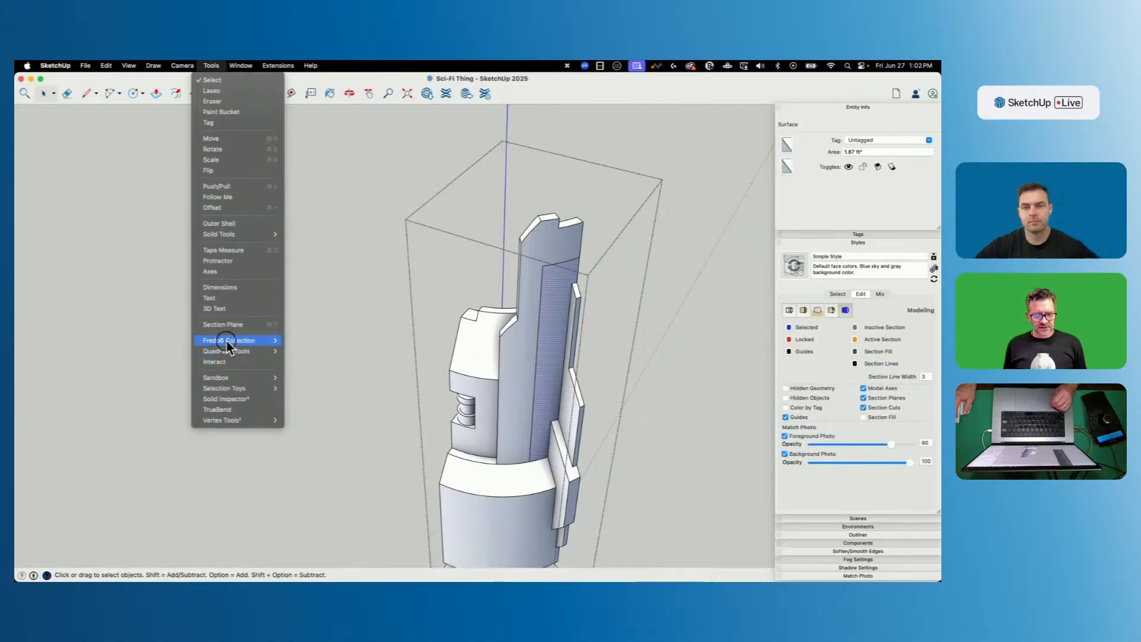
mouse_move(229, 344)
mouse_move(320, 365)
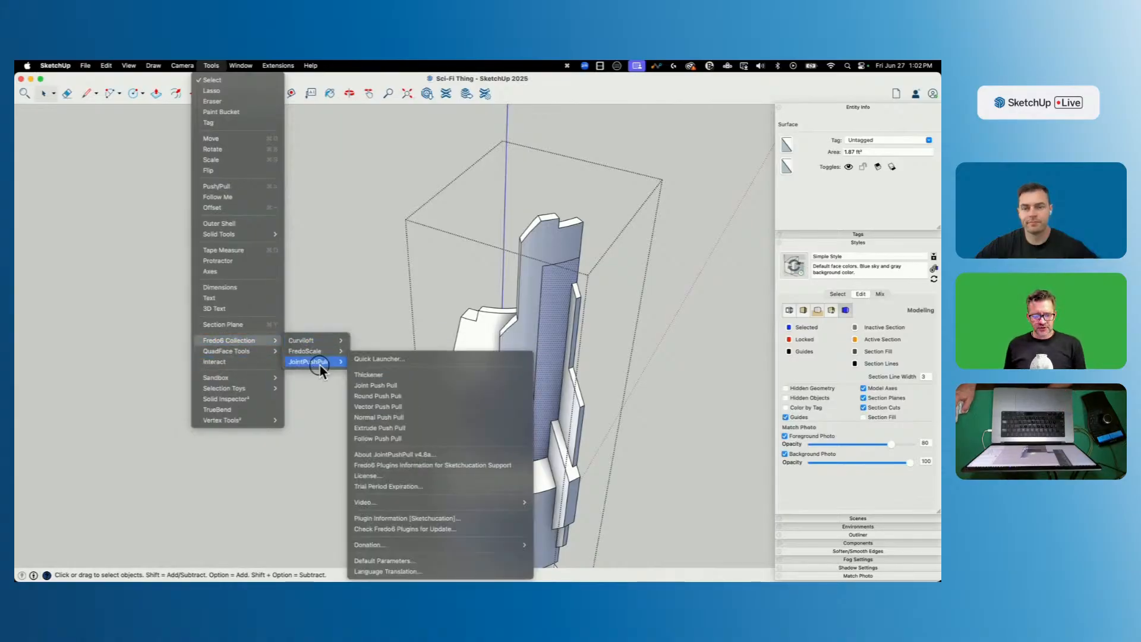
click(408, 407)
drag(563, 308, 449, 246)
key(Left)
key(Right)
key(Left)
key(Up)
key(Right)
key(Left)
key(Down)
drag(440, 250, 403, 256)
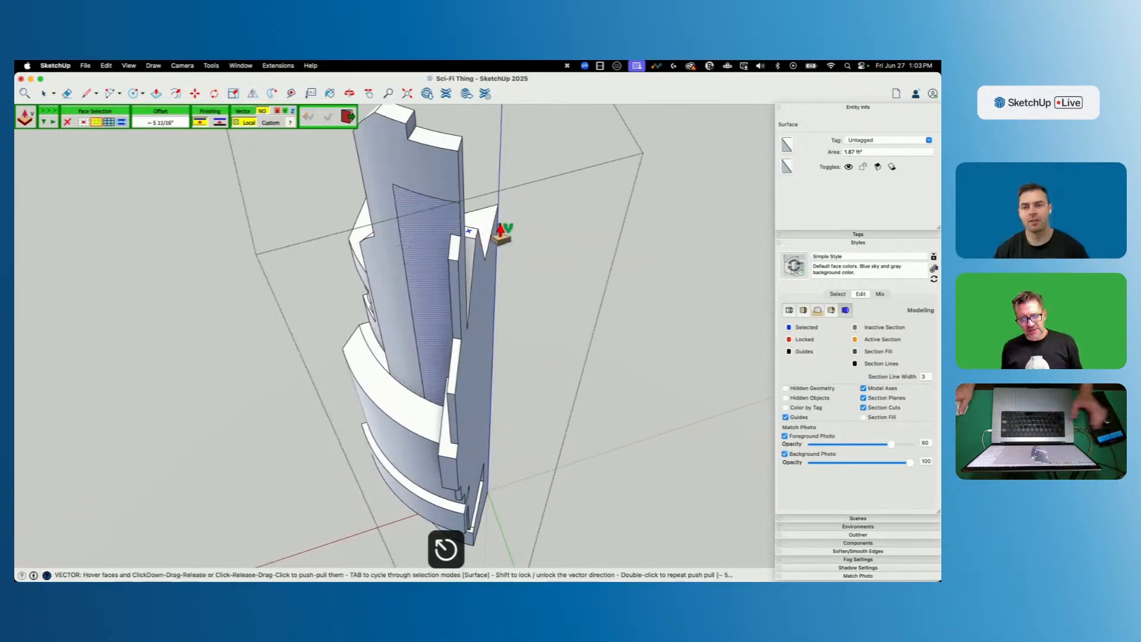
Realign the drawing axes with the origin at the flat side face's top inner corner and the red axis along that face.
key(space)
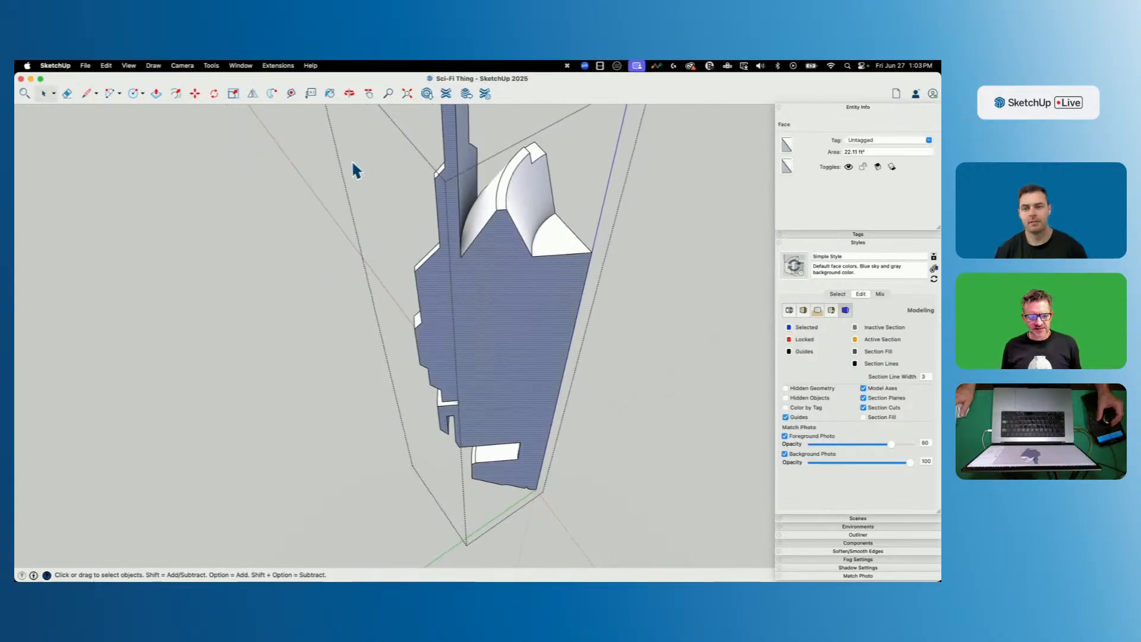
click(211, 66)
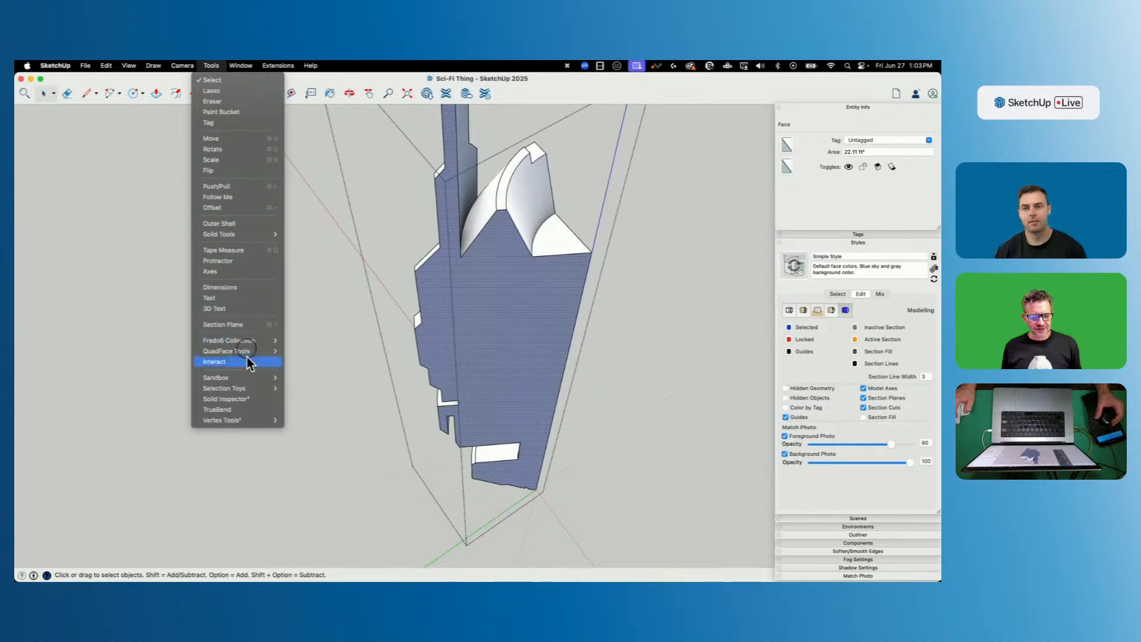
click(215, 272)
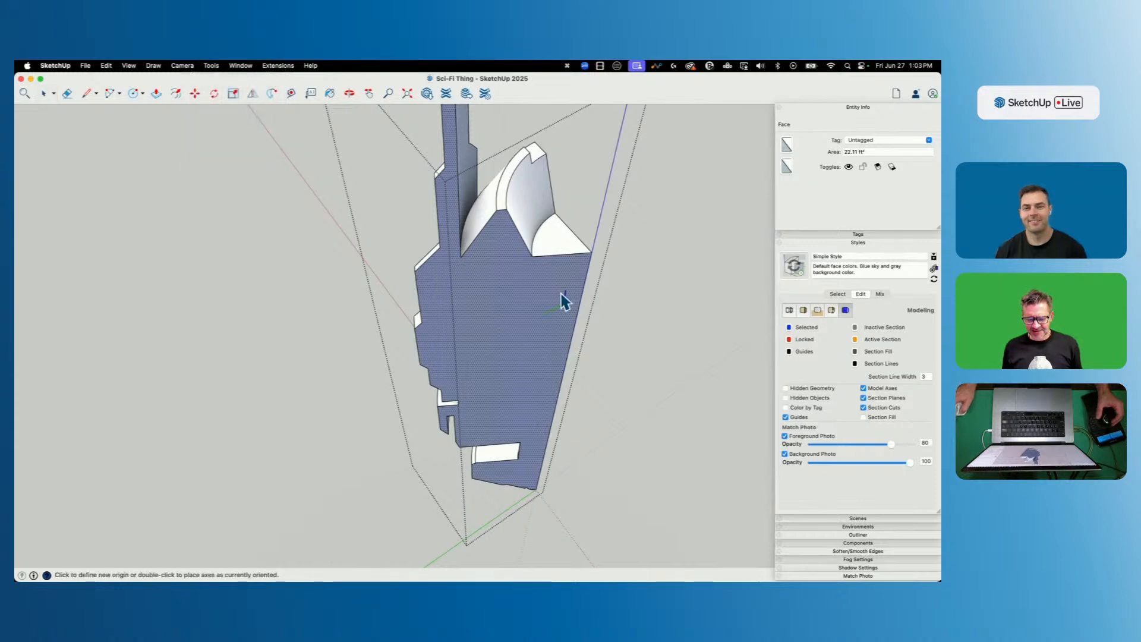
click(547, 260)
middle_drag(547, 261, 436, 180)
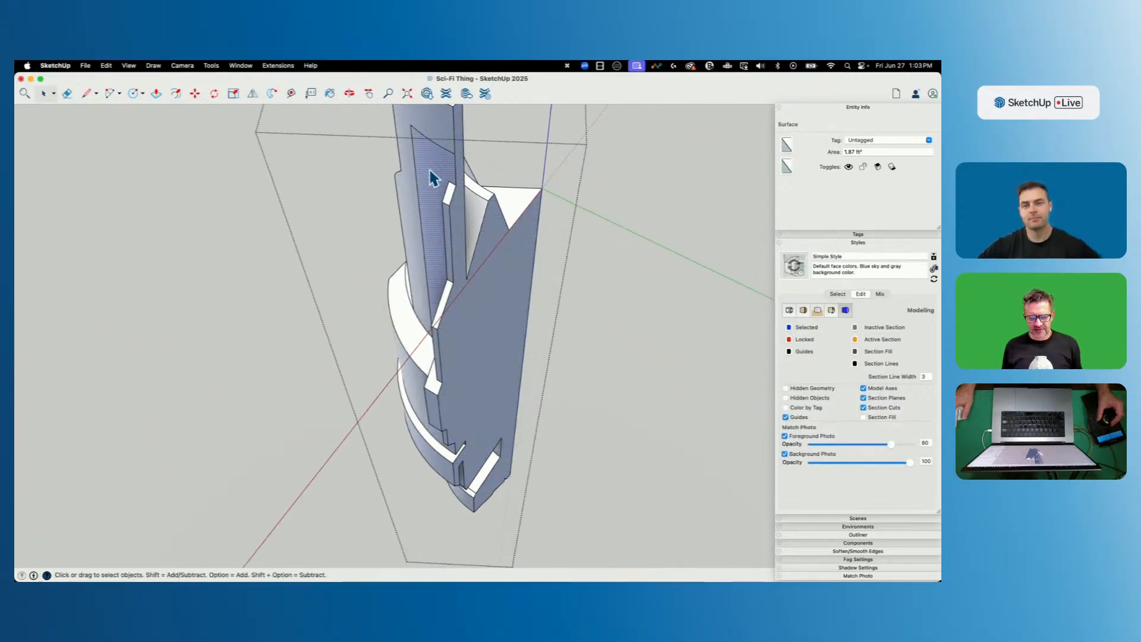
Try Vector Push Pull on the imprinted strip face along the realigned local axes.
click(211, 66)
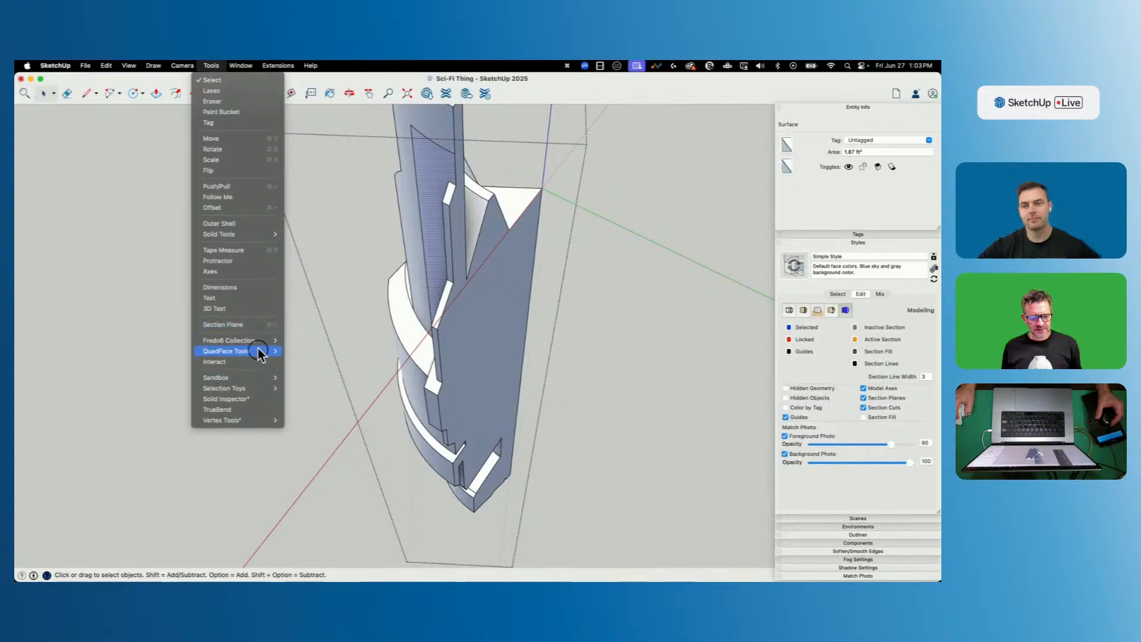
mouse_move(255, 339)
mouse_move(326, 360)
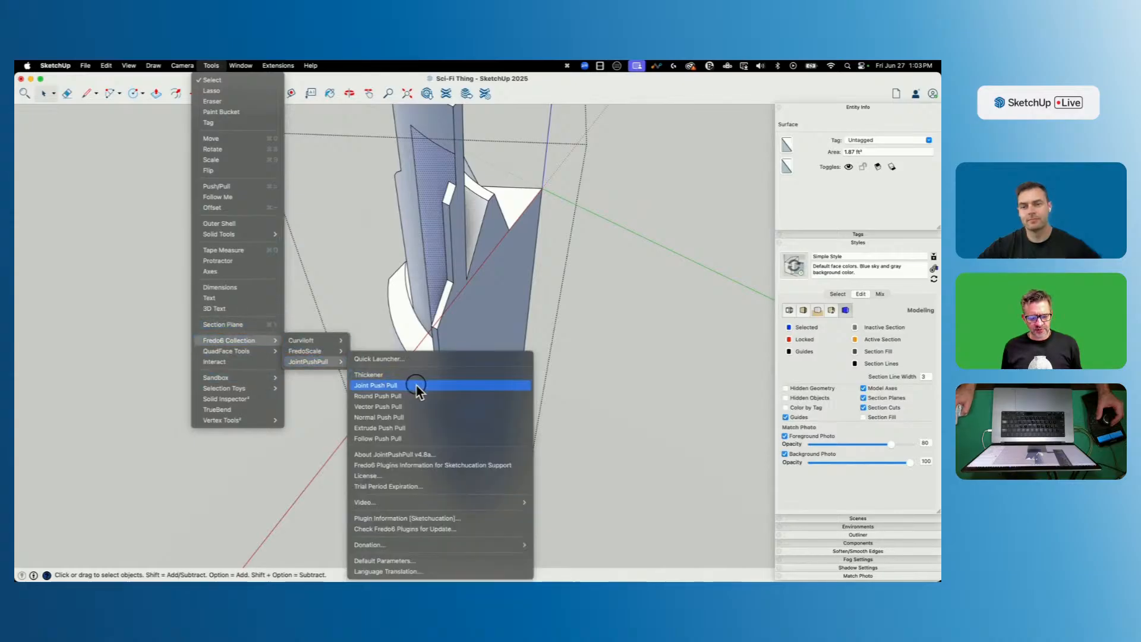
click(419, 405)
drag(444, 167, 438, 172)
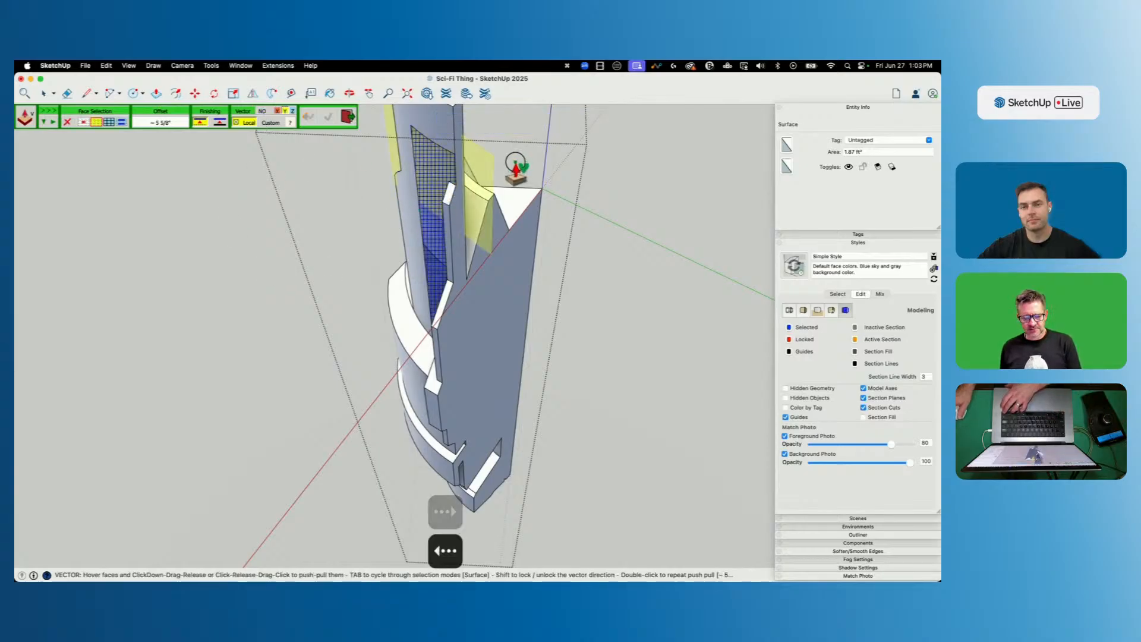
key(space)
Select the plate's imprinted strip face and begin pulling it with Vector Push Pull.
middle_drag(647, 172, 390, 117)
click(470, 205)
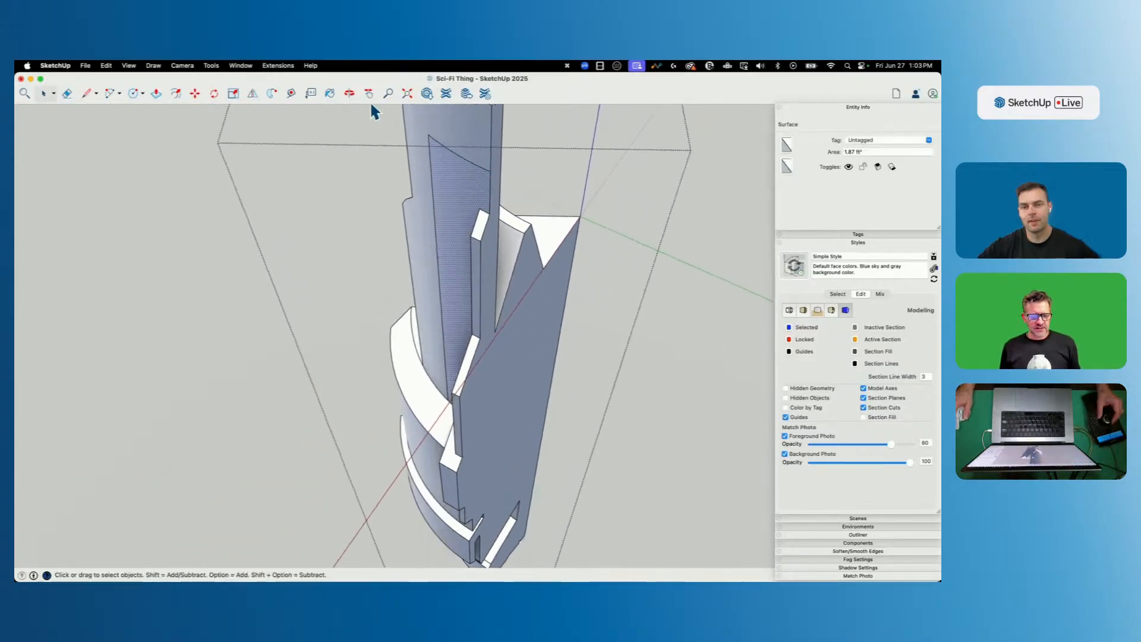
click(238, 69)
mouse_move(215, 67)
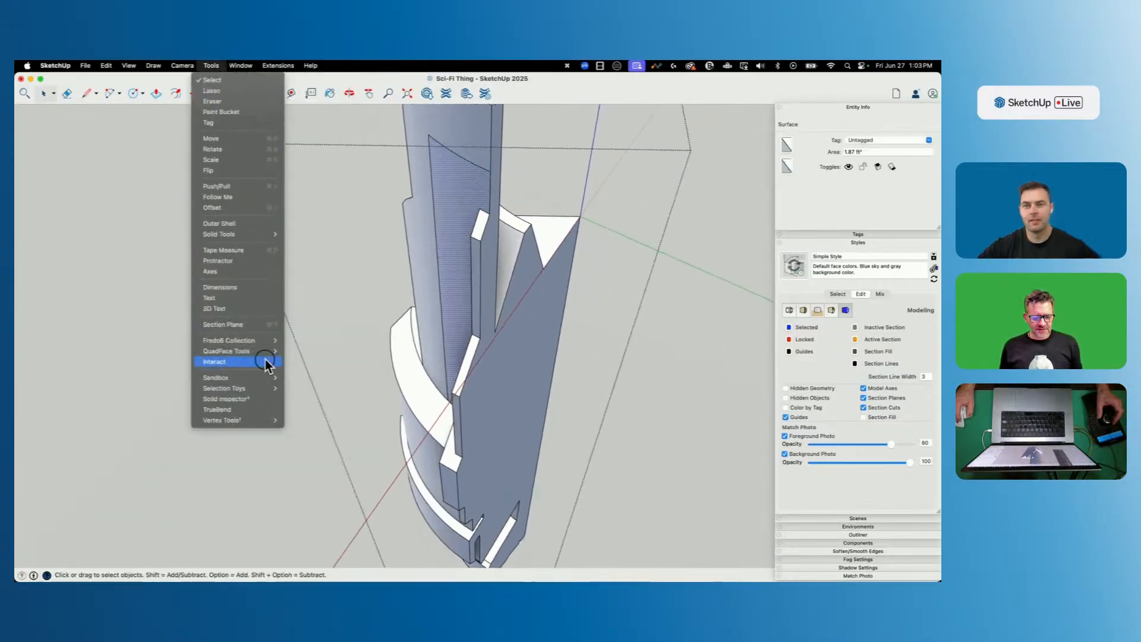
mouse_move(267, 340)
mouse_move(333, 363)
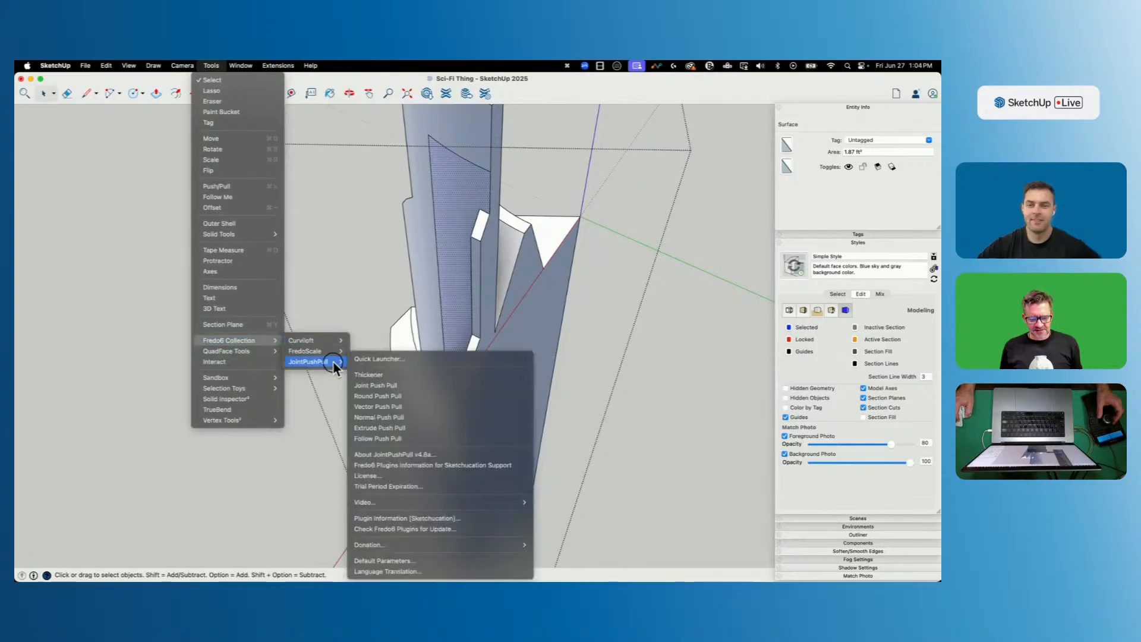
click(407, 405)
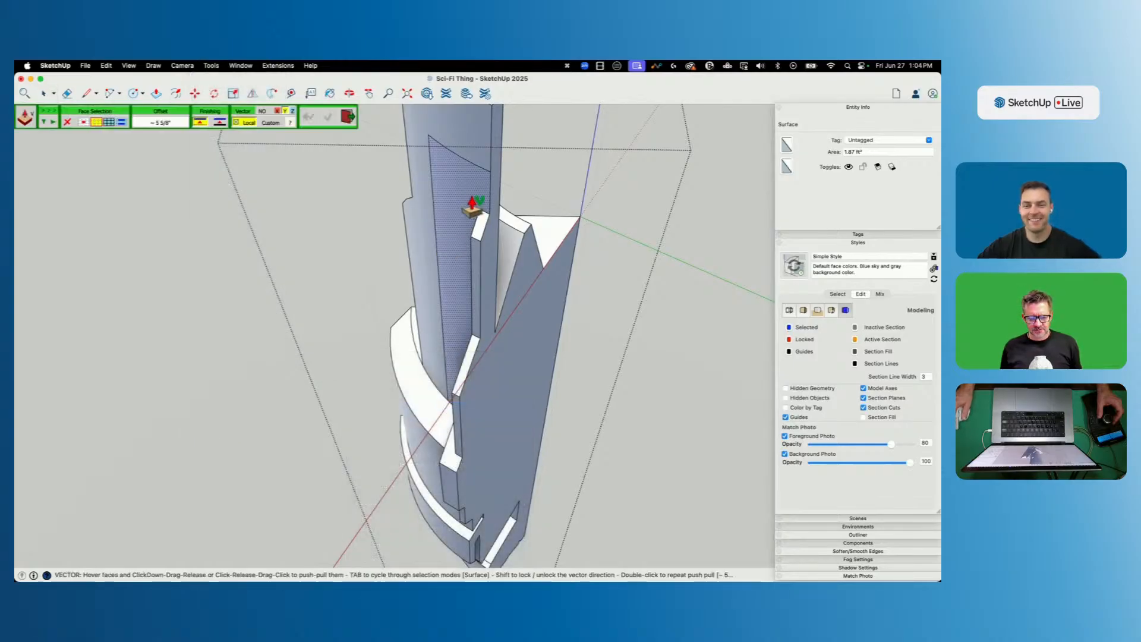
drag(472, 198, 134, 447)
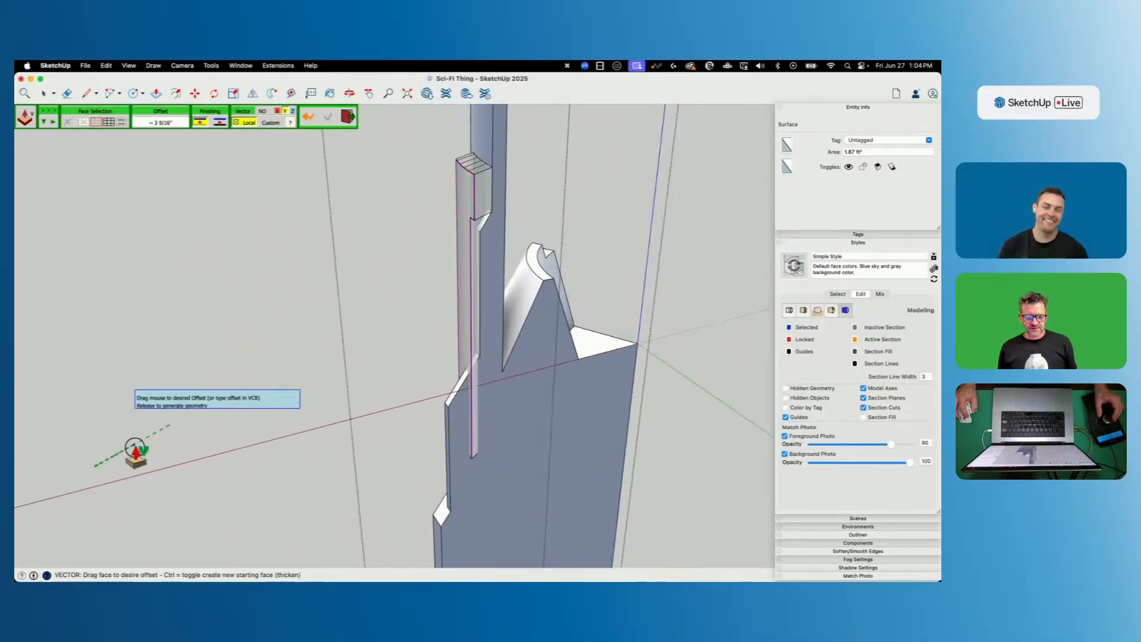
Try different axis direction locks for the strip face's pull in progress.
key(Right)
key(Left)
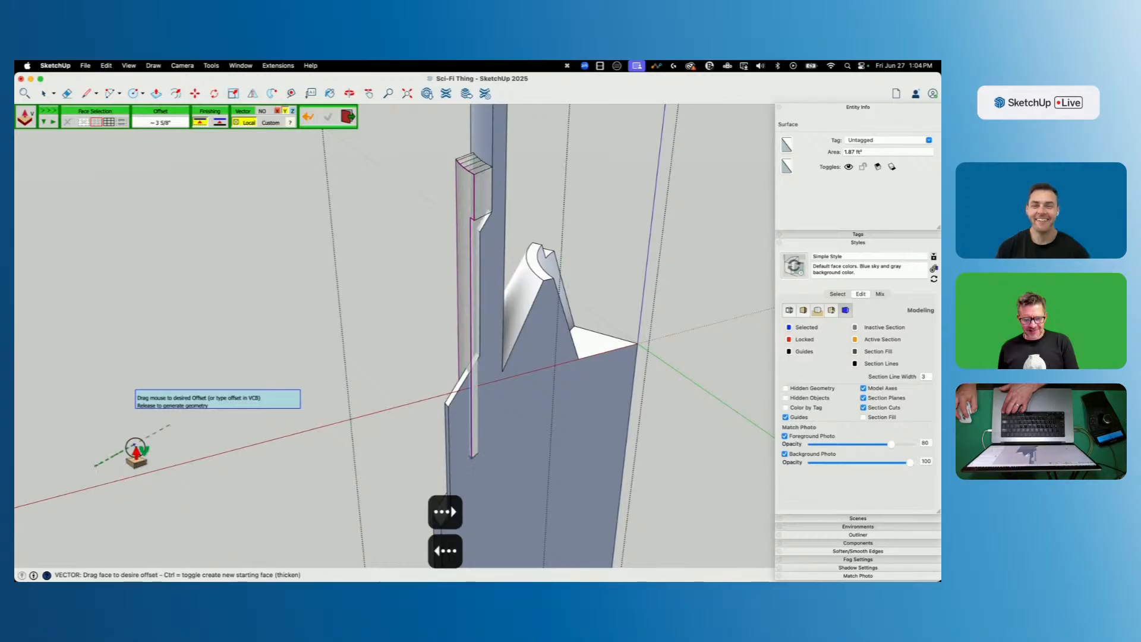
key(Left)
key(Left)
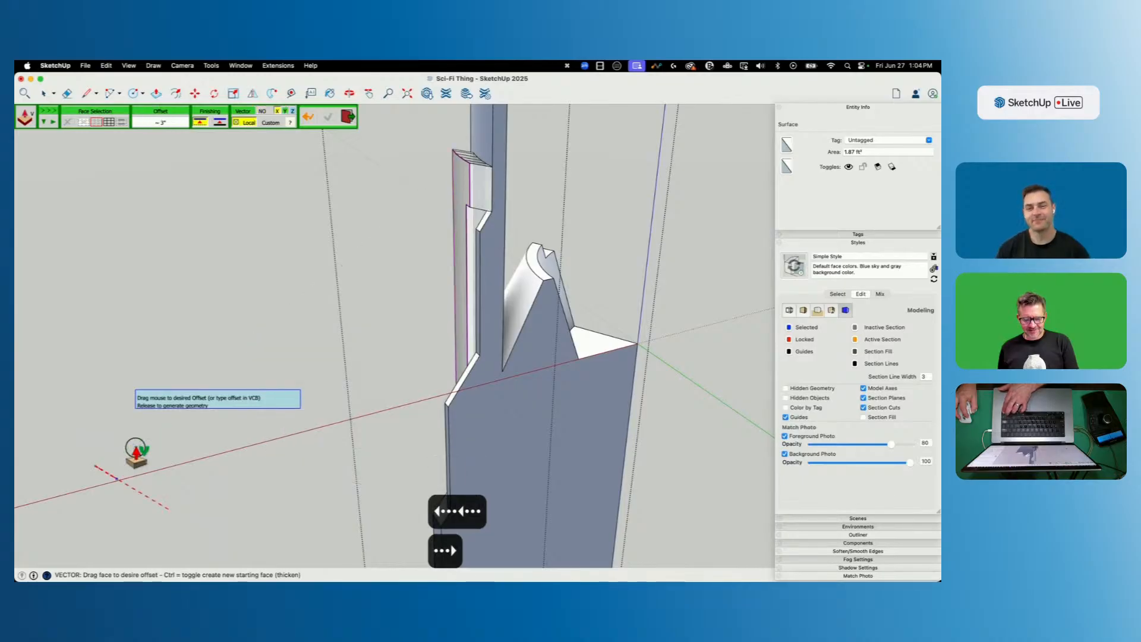
key(Right)
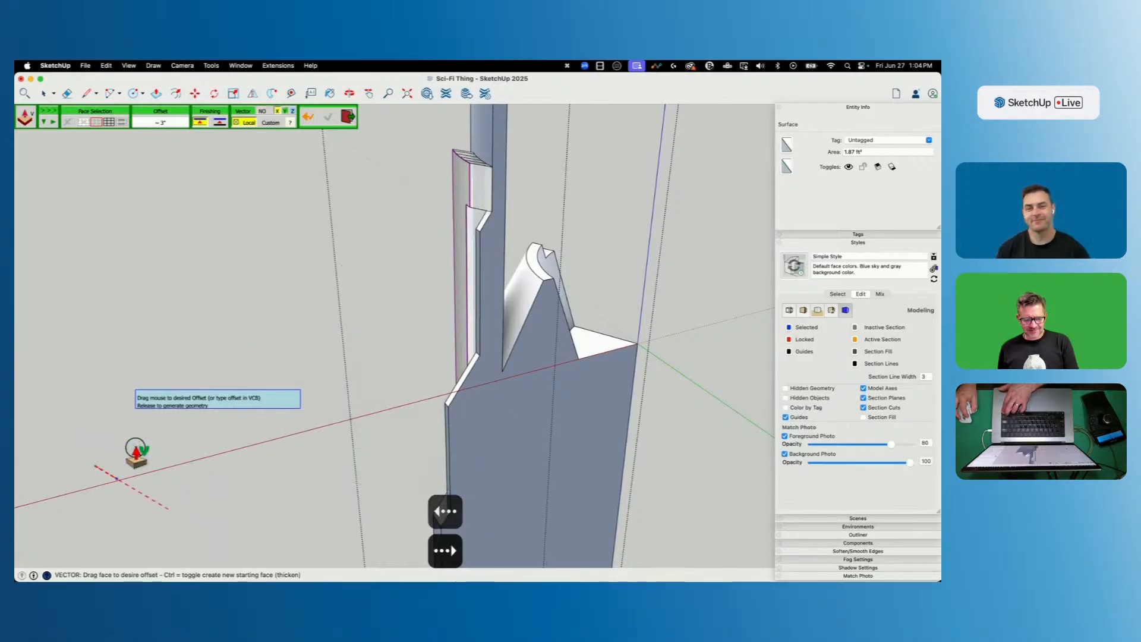
key(Left)
key(Left)
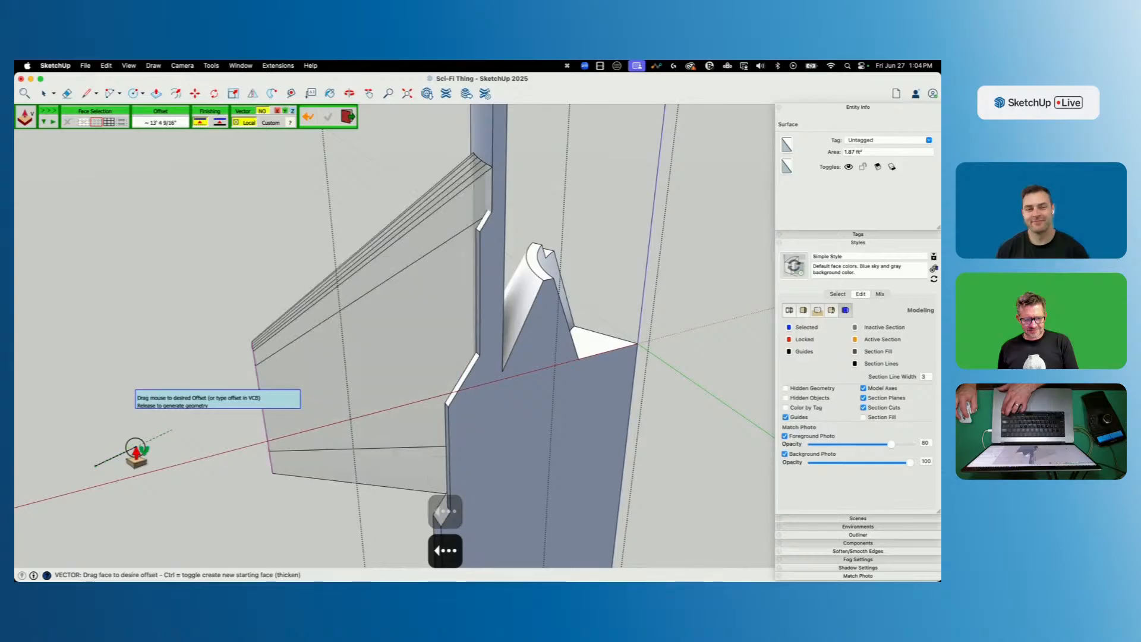
Try the X and Y vector directions for the pull, with the Local axes option on and off.
click(278, 113)
middle_drag(346, 379, 680, 223)
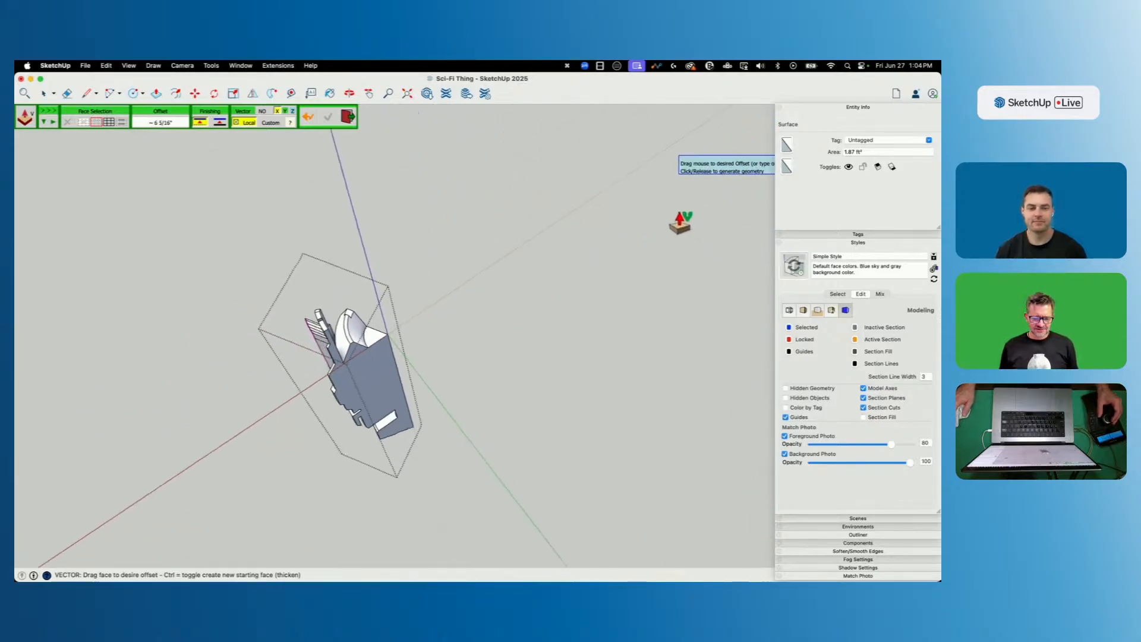
click(285, 112)
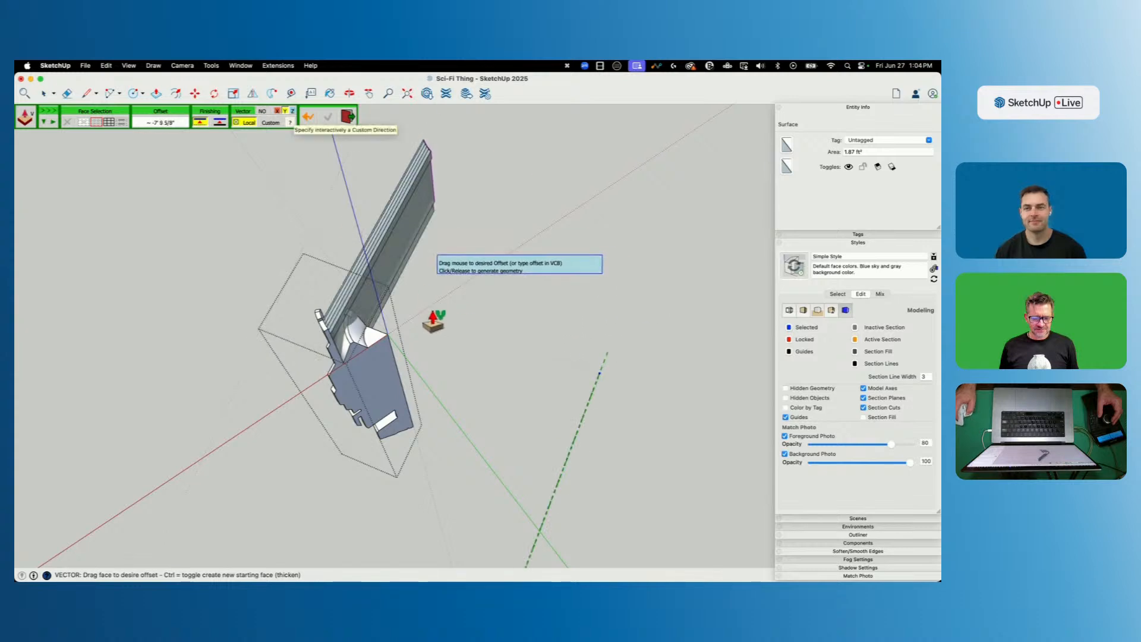
scroll(441, 255, up, 5)
middle_drag(443, 255, 444, 255)
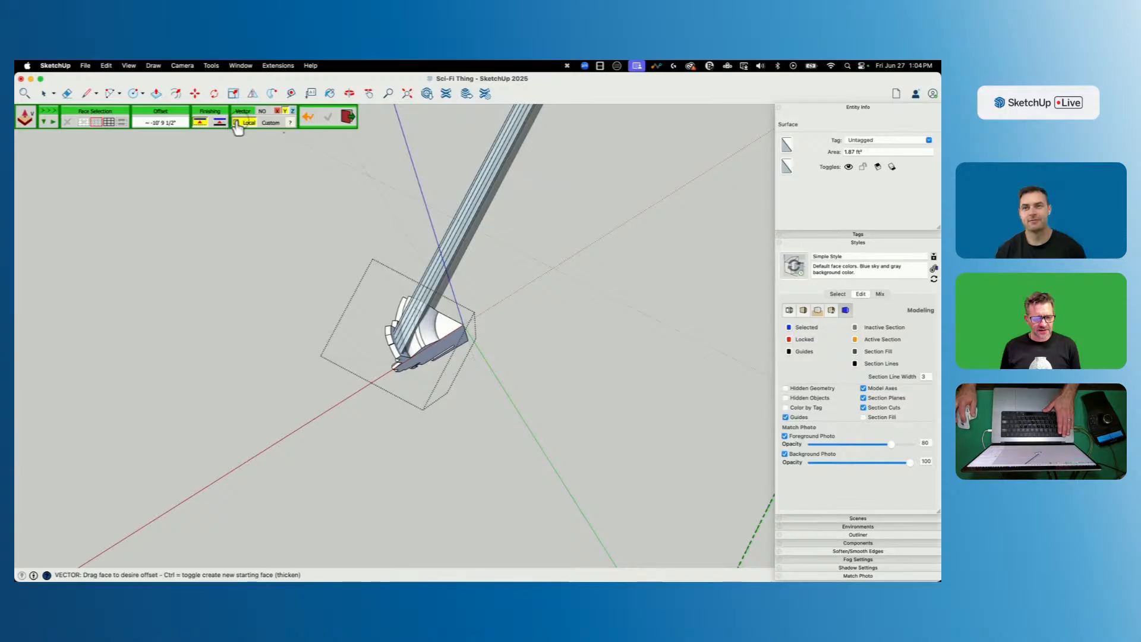
click(278, 113)
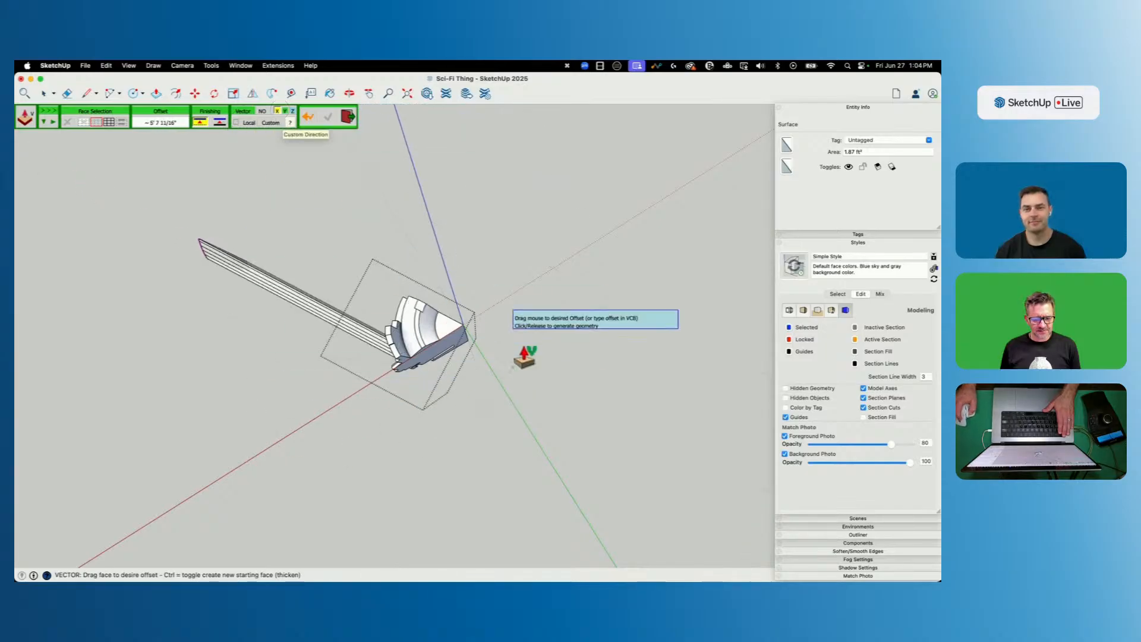
Pick the flat side face as the custom push direction and generate the strip face's offset of about -5/16".
click(290, 123)
key(Escape)
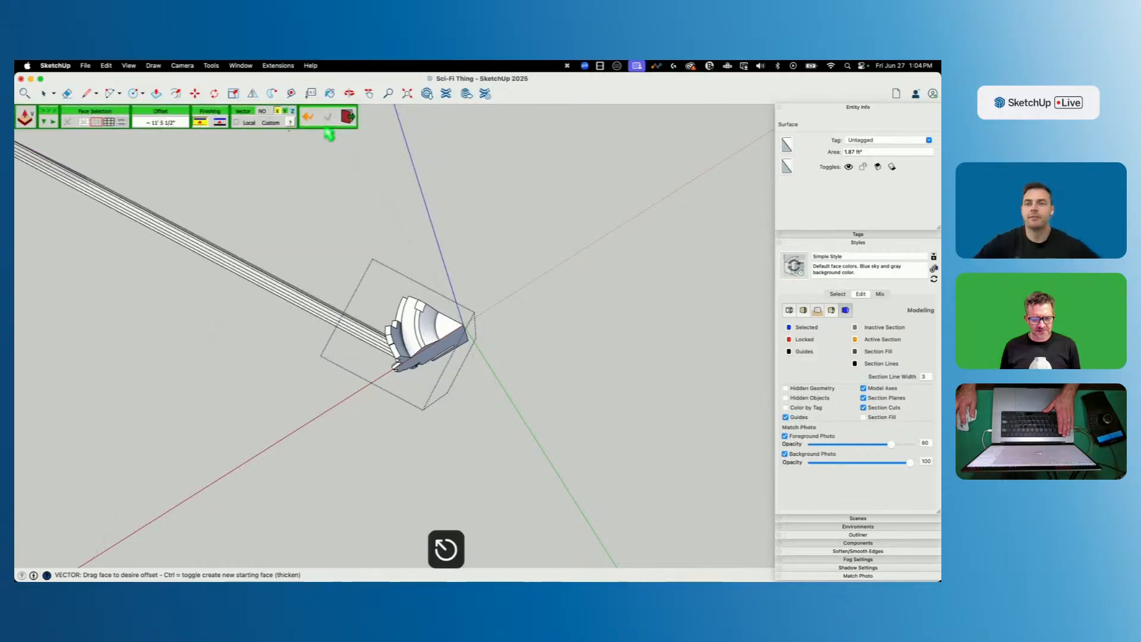
click(290, 125)
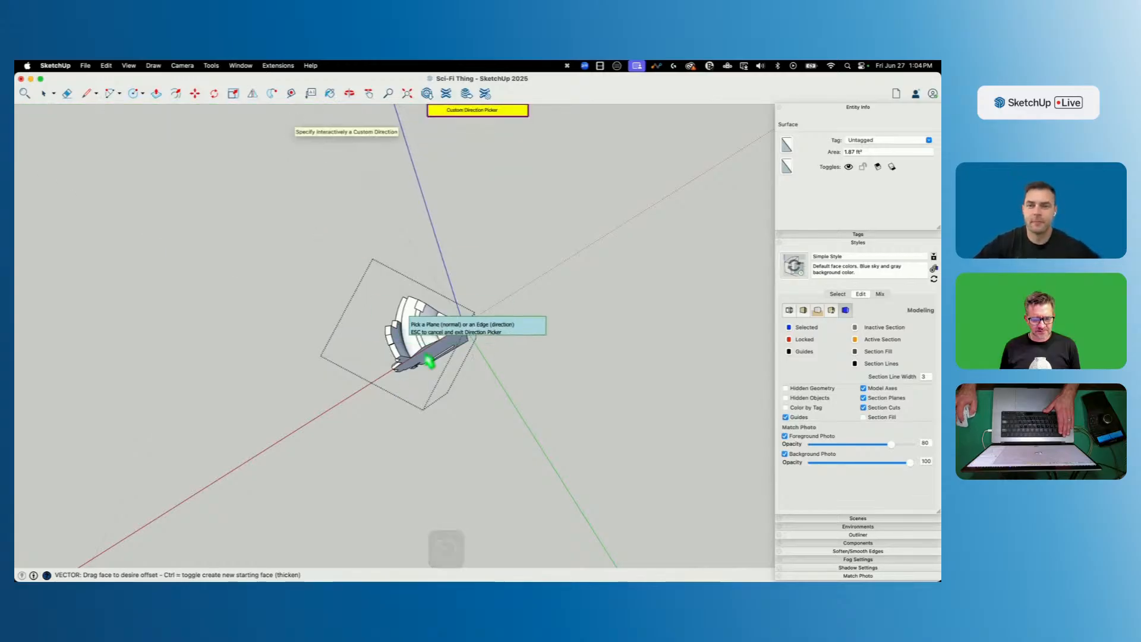
click(456, 337)
middle_drag(229, 403, 414, 361)
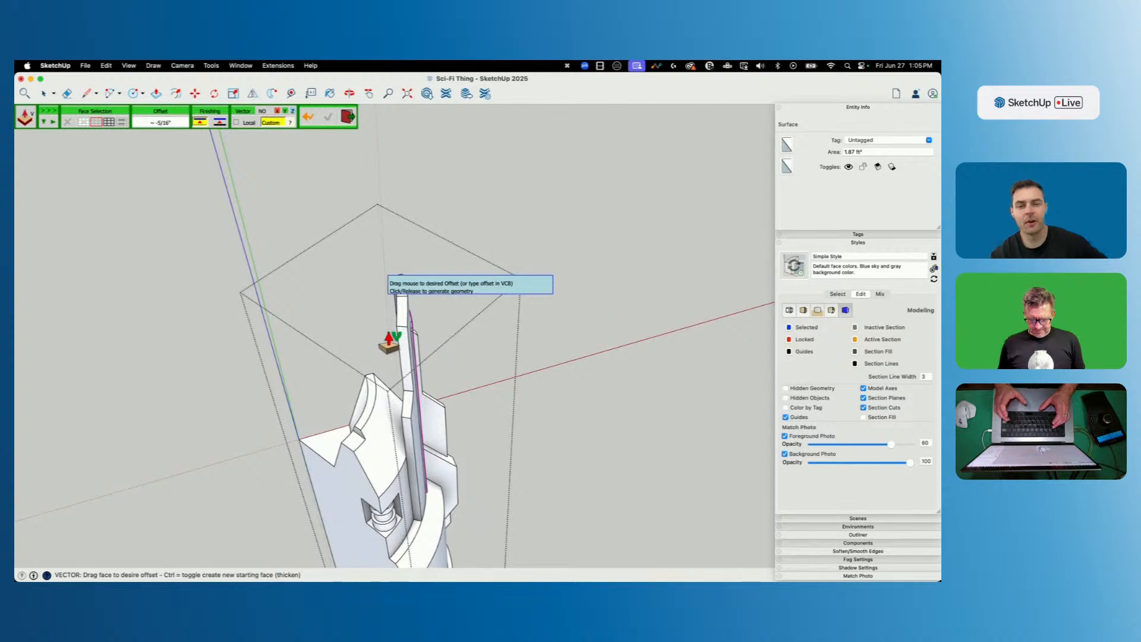
key(Return)
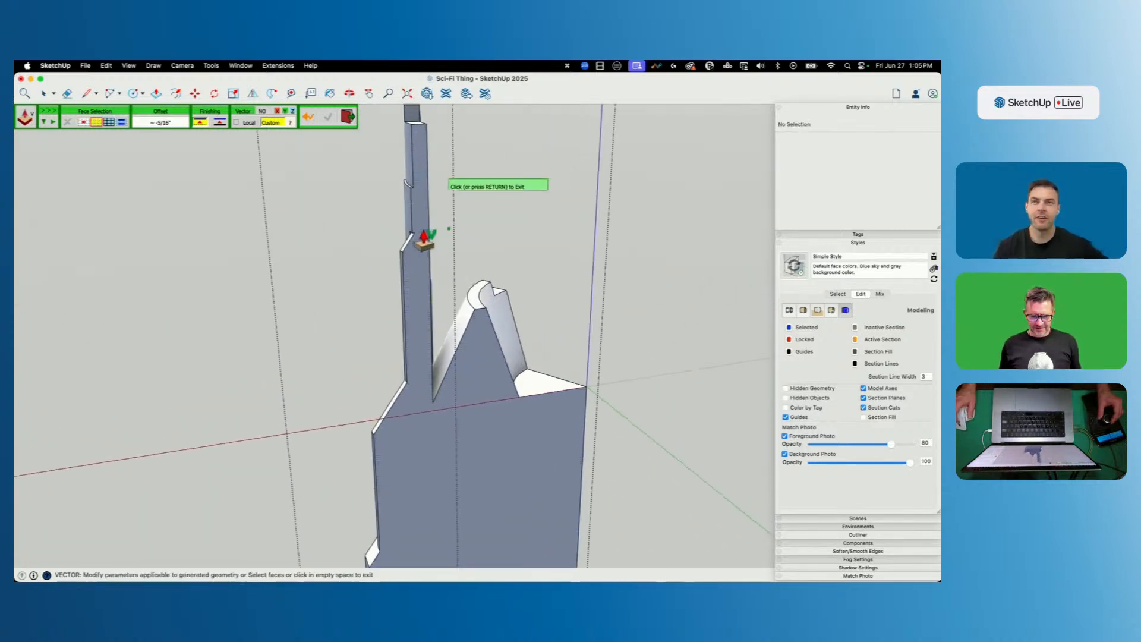
key(space)
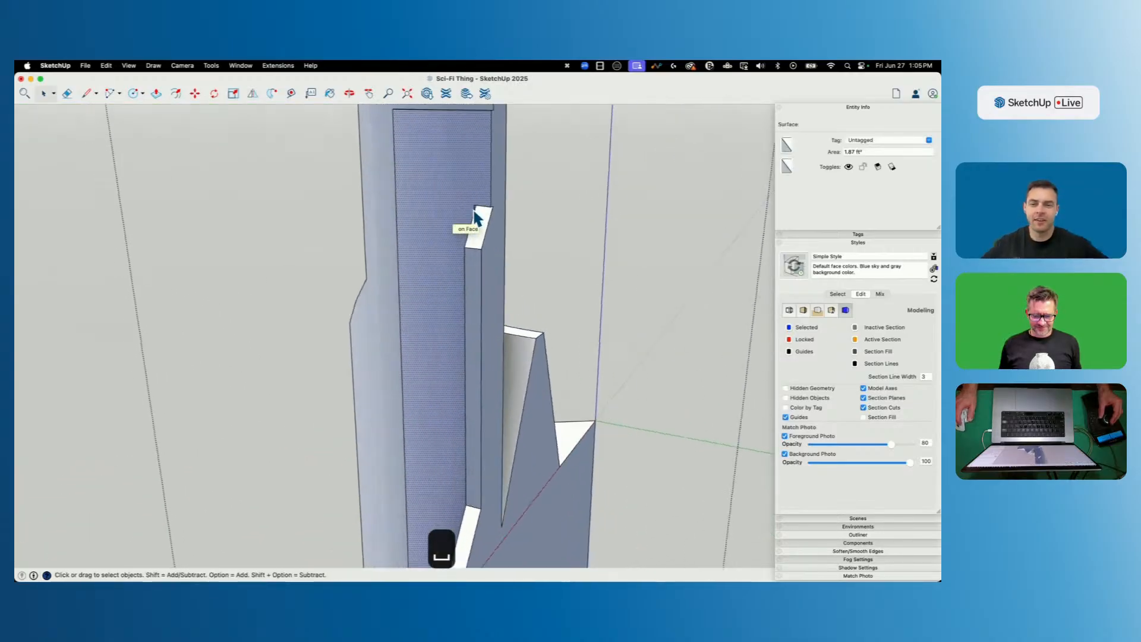
Try a line across the fin's sloped end face where it meets the plate, and erase it.
key(l)
click(410, 170)
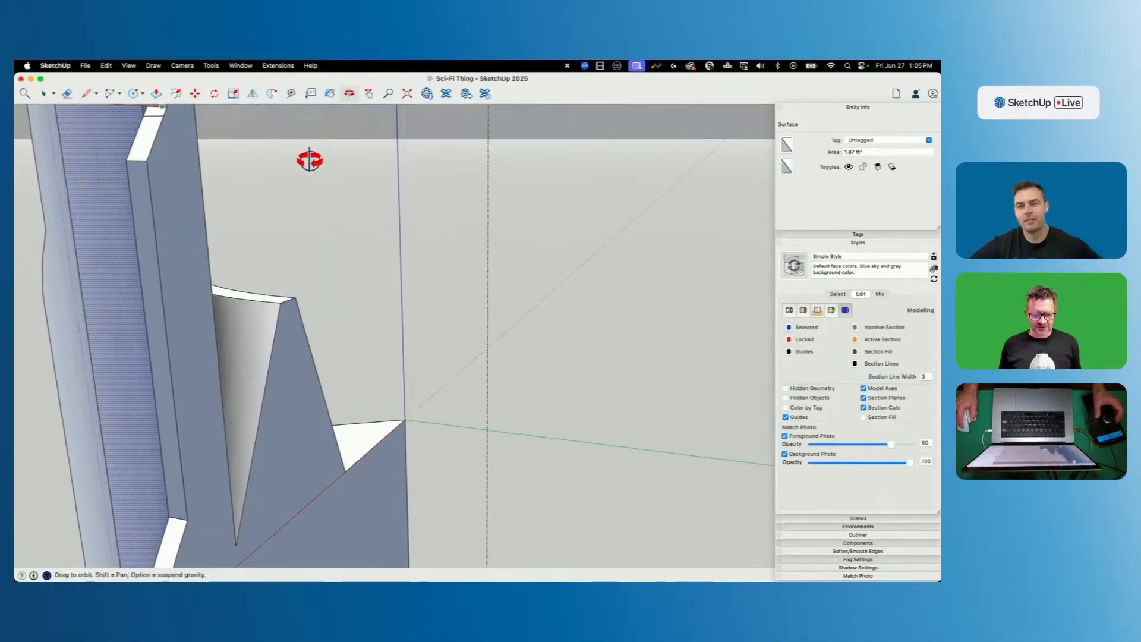
key(space)
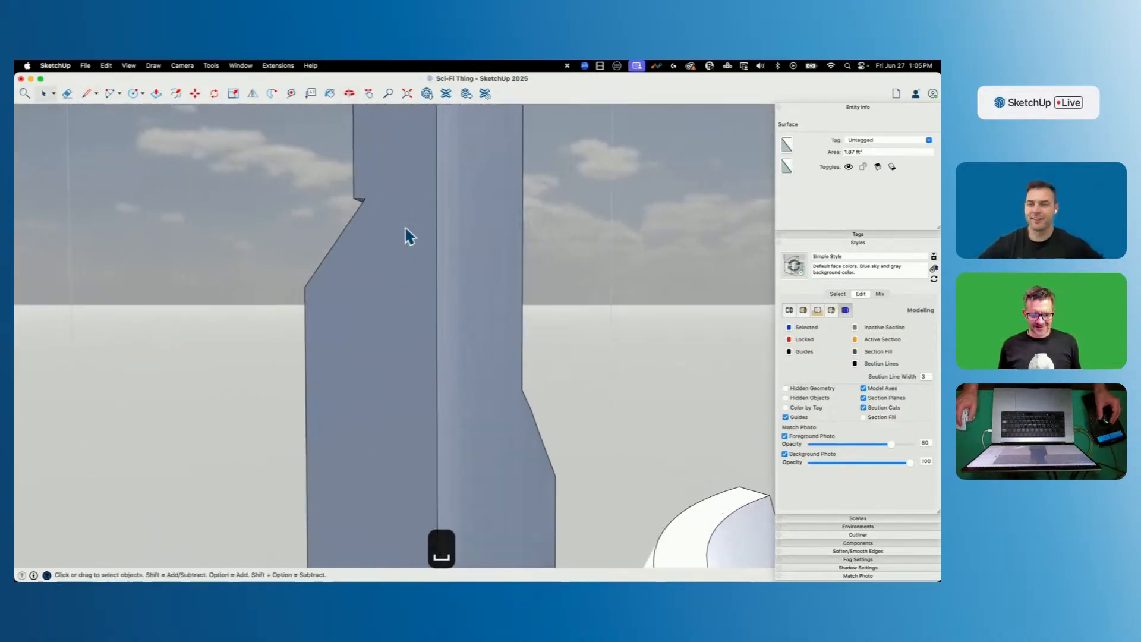
key(e)
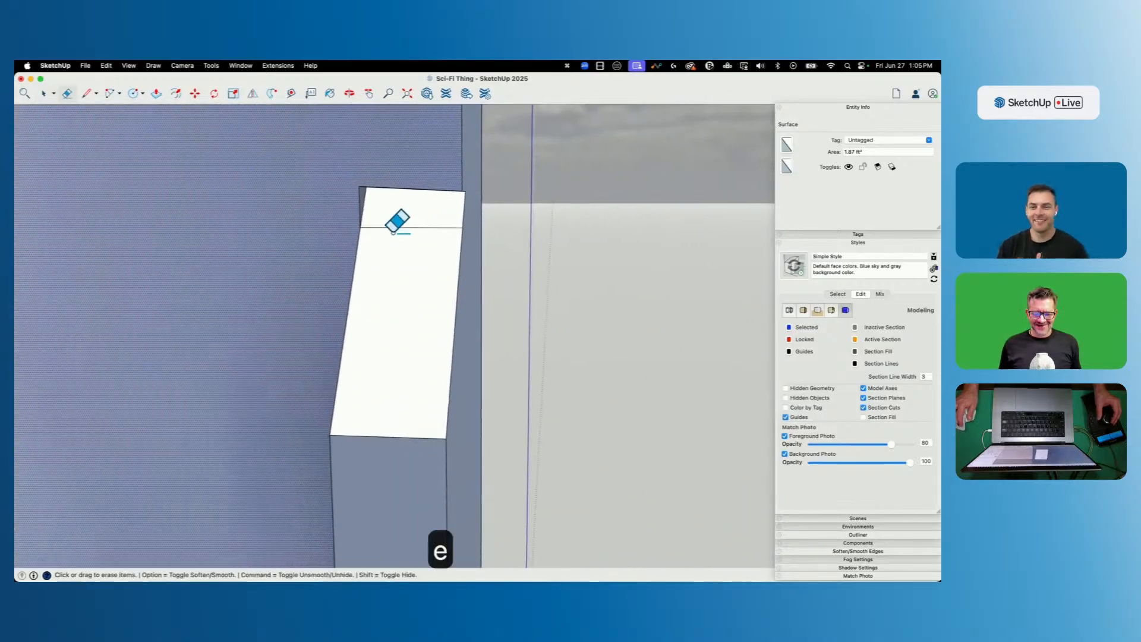
key(l)
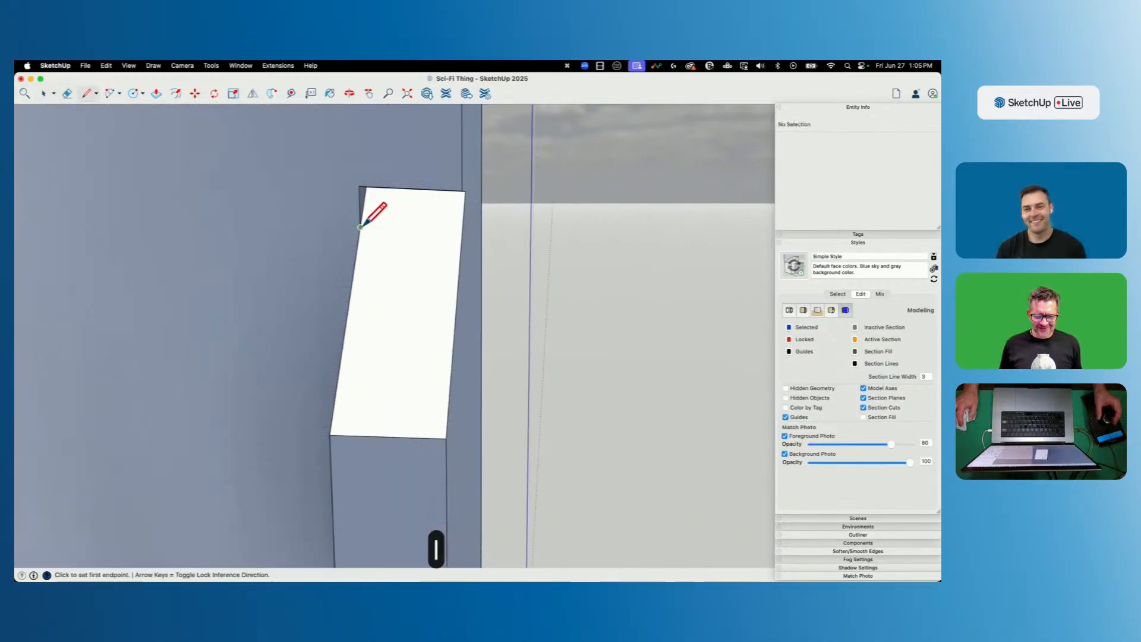
Copy the lower edge of the fin's sloped end face up the slope to where the fin meets the plate.
key(space)
click(340, 438)
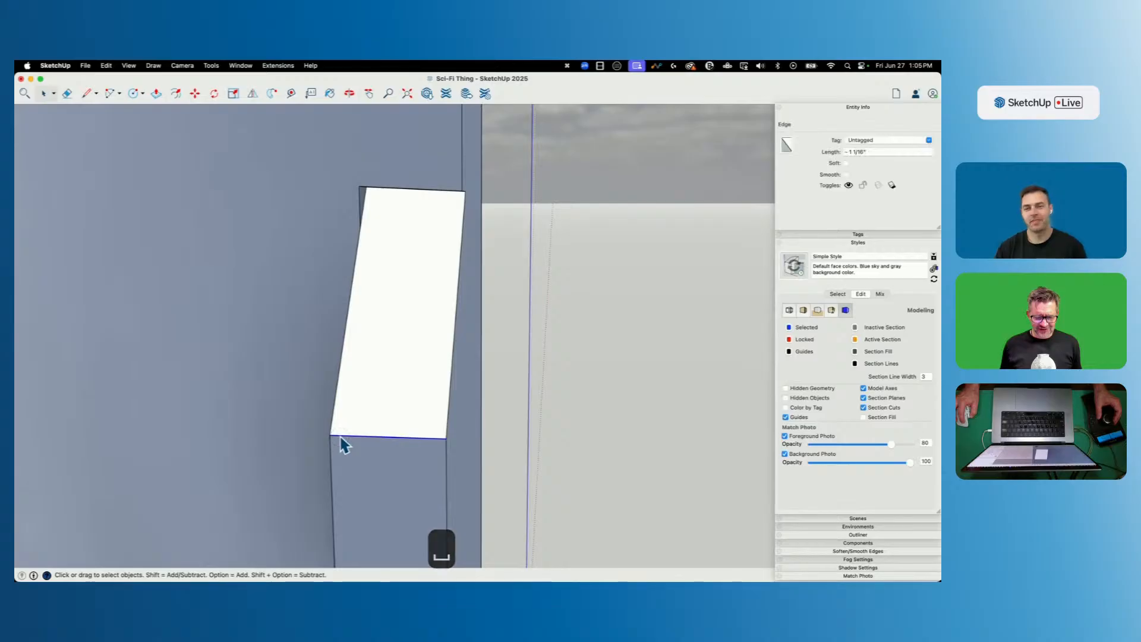
key(m)
click(331, 436)
key(alt)
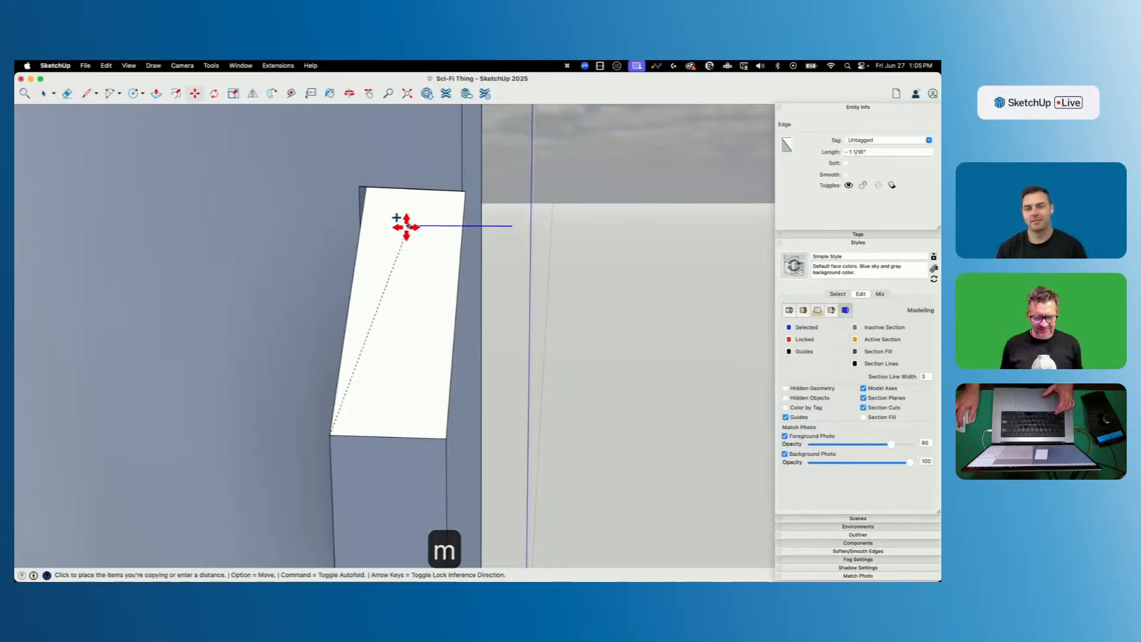
click(362, 227)
Try a closing line from the copied edge to the notch corner on the plate, and erase the edge across the slope.
key(l)
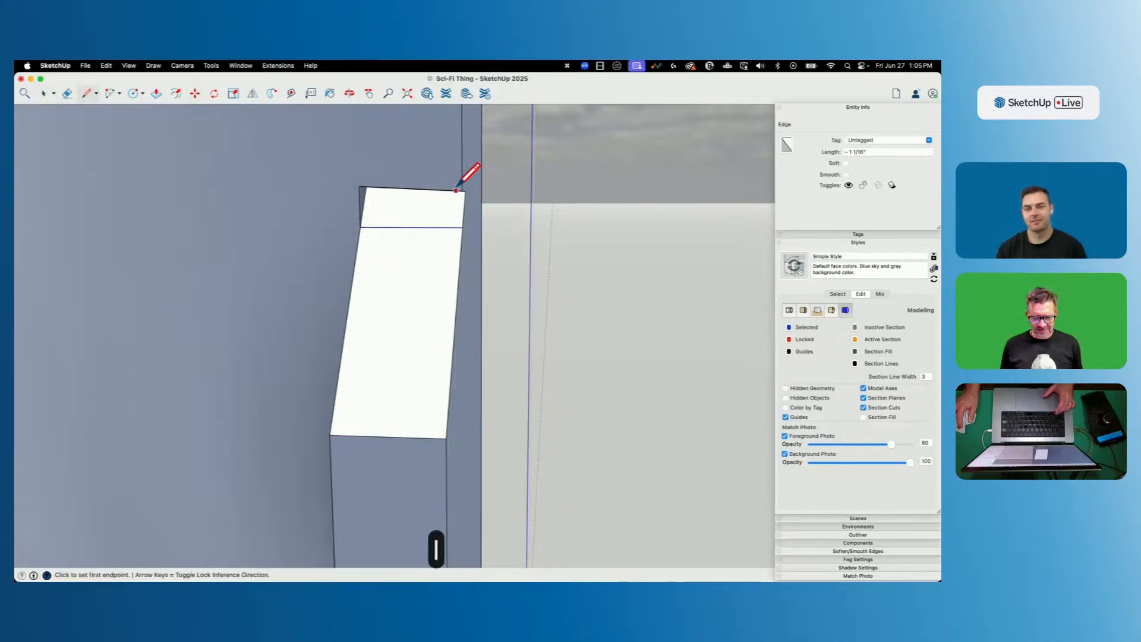
click(462, 227)
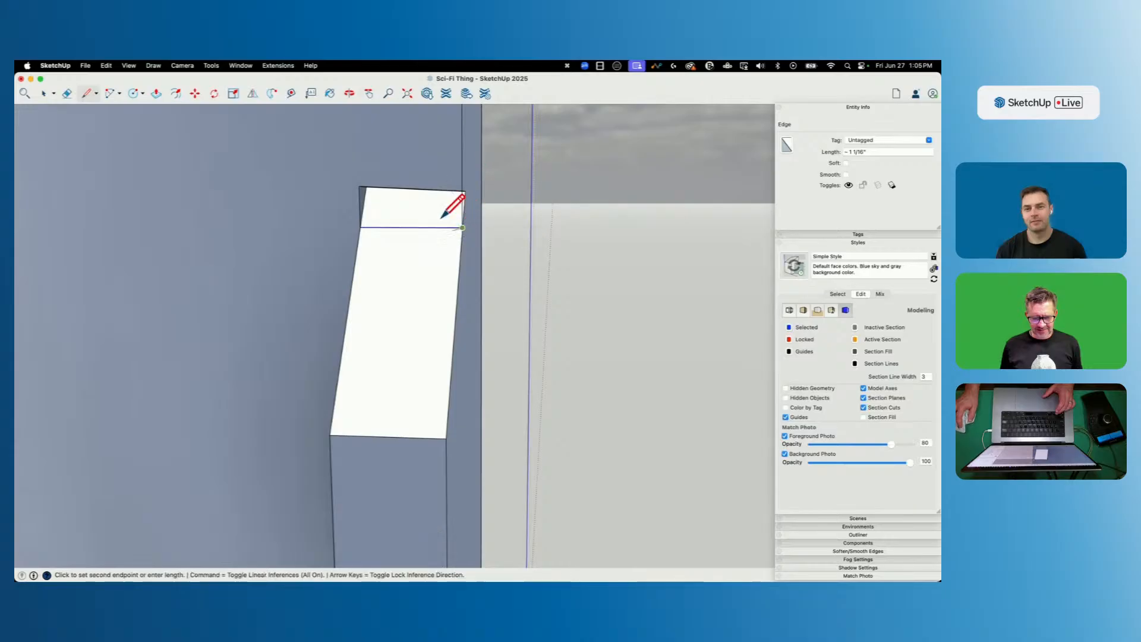
click(360, 186)
key(e)
mouse_move(383, 209)
middle_down()
mouse_move(447, 220)
mouse_move(430, 230)
mouse_move(471, 227)
mouse_move(454, 232)
middle_up()
click(417, 245)
key(l)
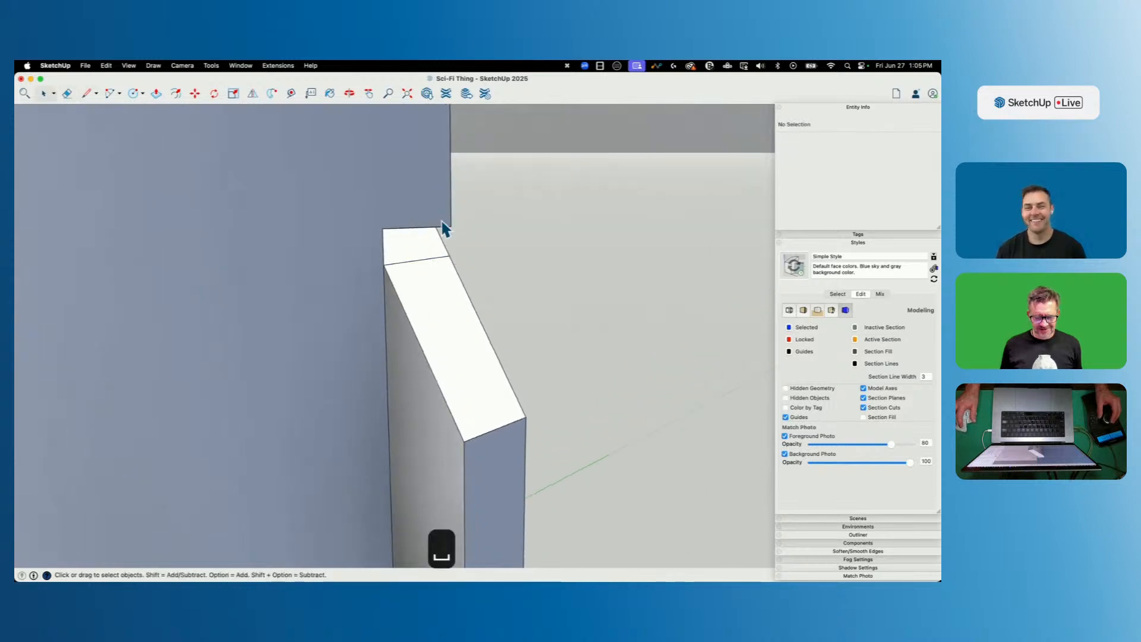
key(space)
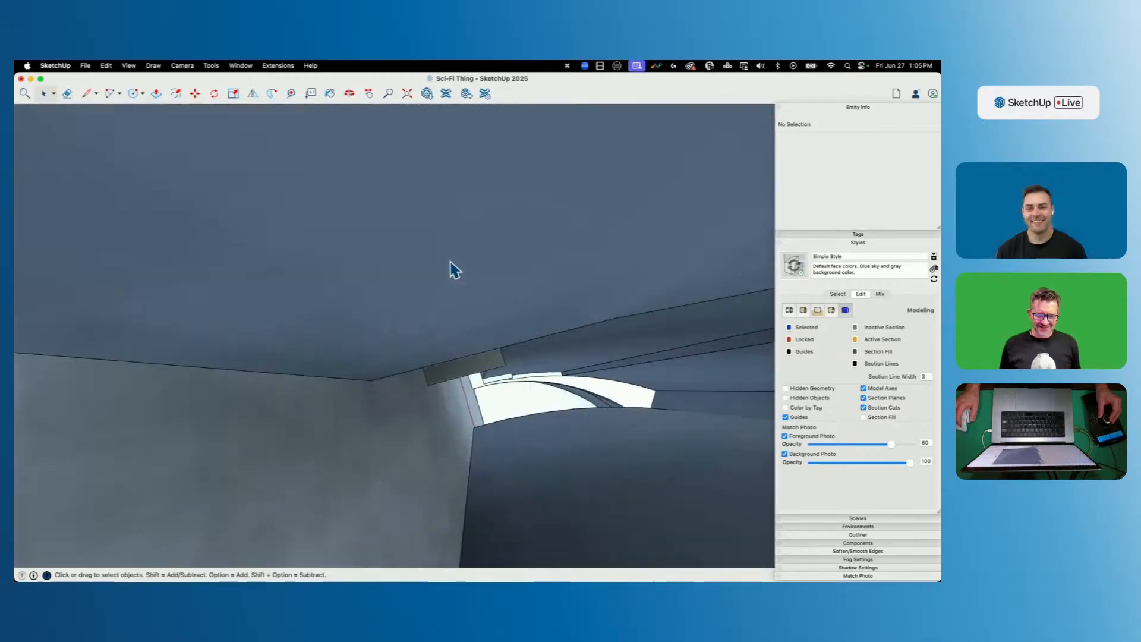
key(l)
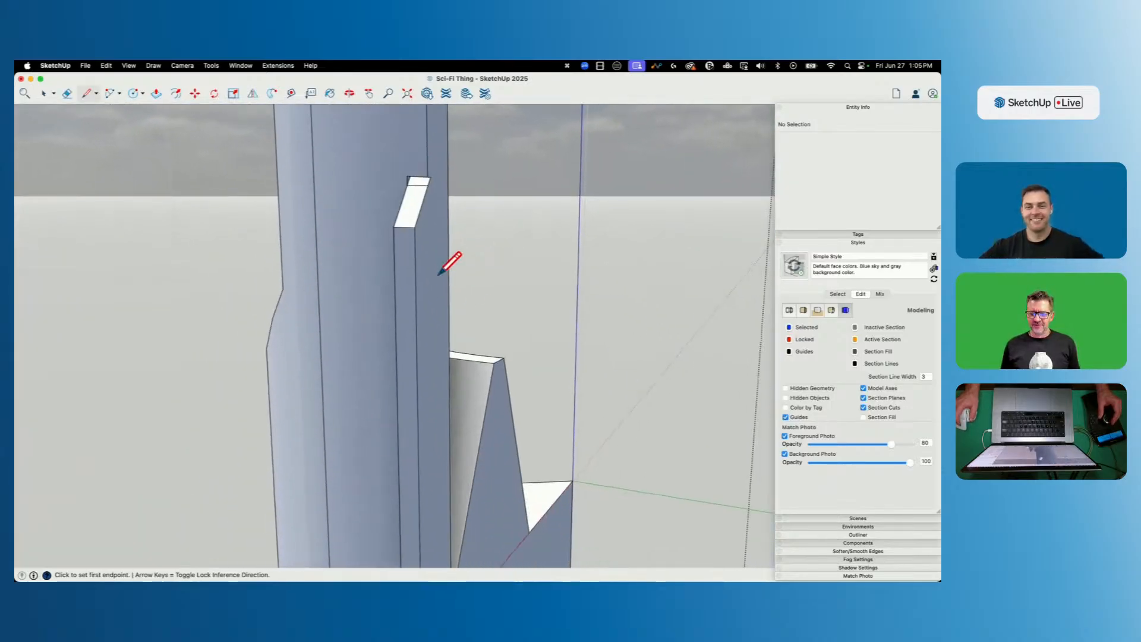
key(e)
scroll(419, 190, up, 5)
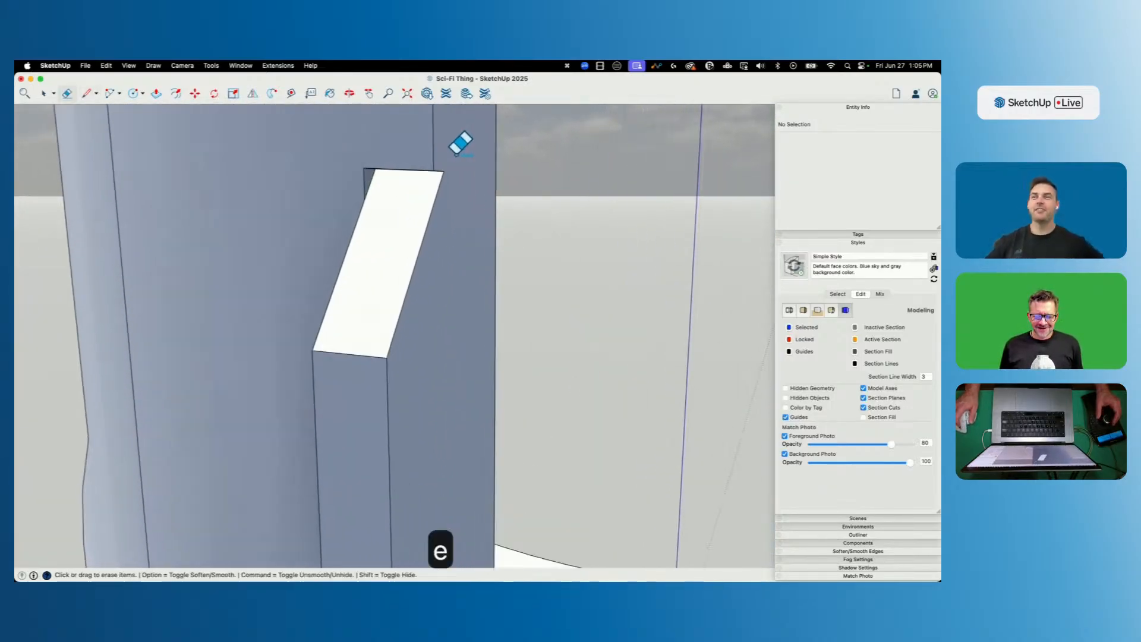
Close the notch at the fin's upper end with a vertical line and a line across the slope, and erase the leftover edges.
key(l)
click(434, 170)
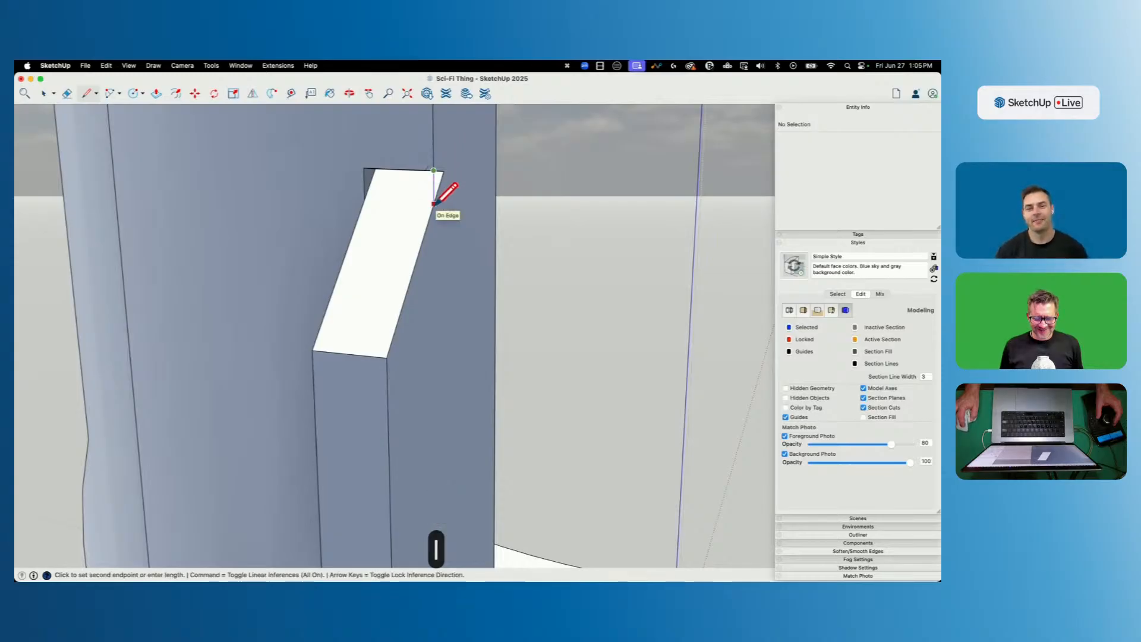
click(433, 203)
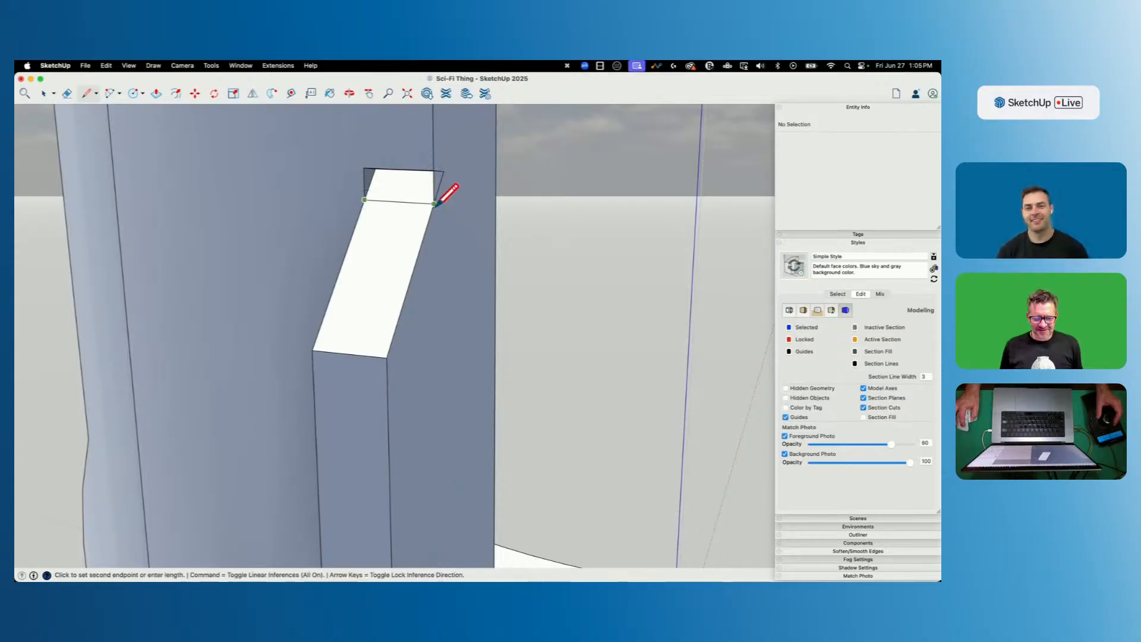
click(434, 203)
key(e)
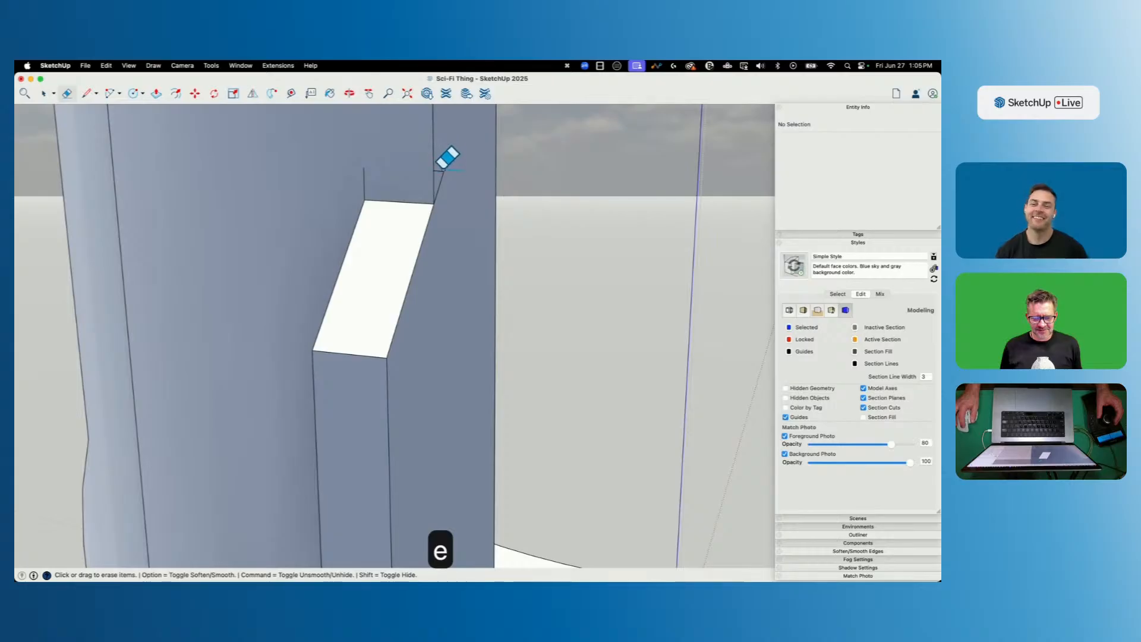
alt+drag(373, 172, 355, 166)
key(space)
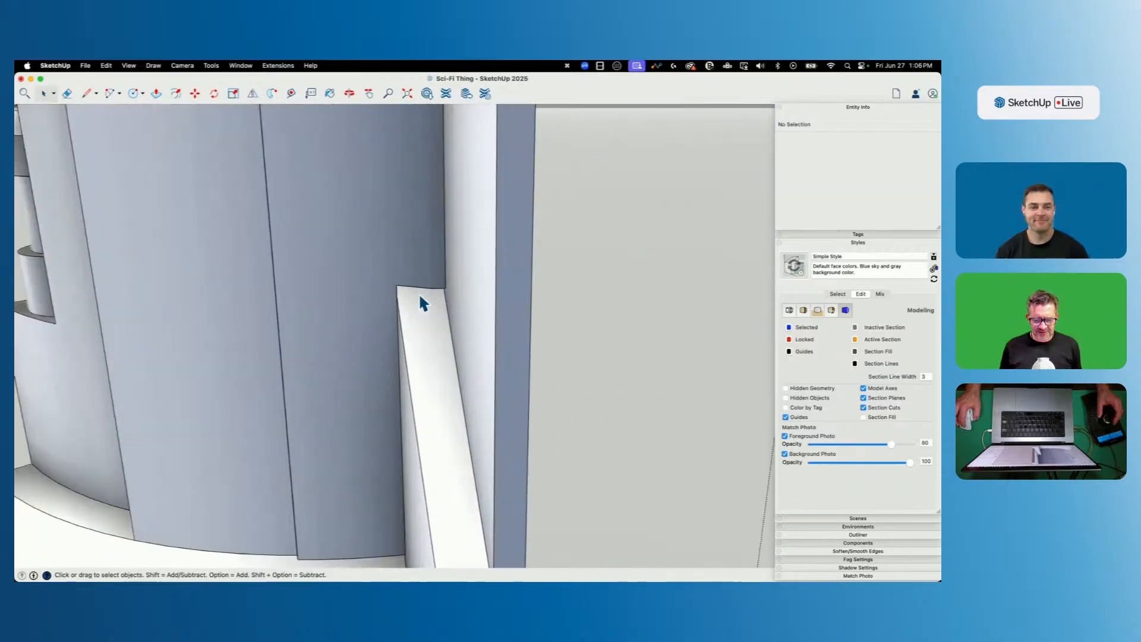
Close the gap at the upper end of the neighbouring fin with lines across its slope, and erase the leftover edges.
scroll(420, 293, up, 3)
middle_drag(427, 292, 578, 176)
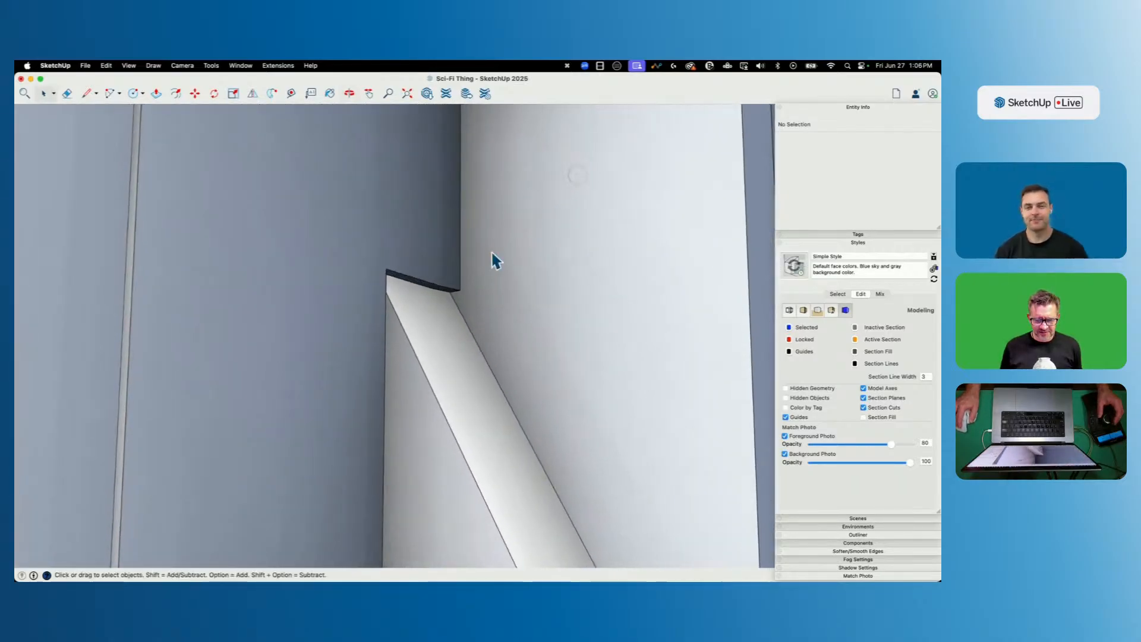
key(l)
click(460, 290)
click(460, 310)
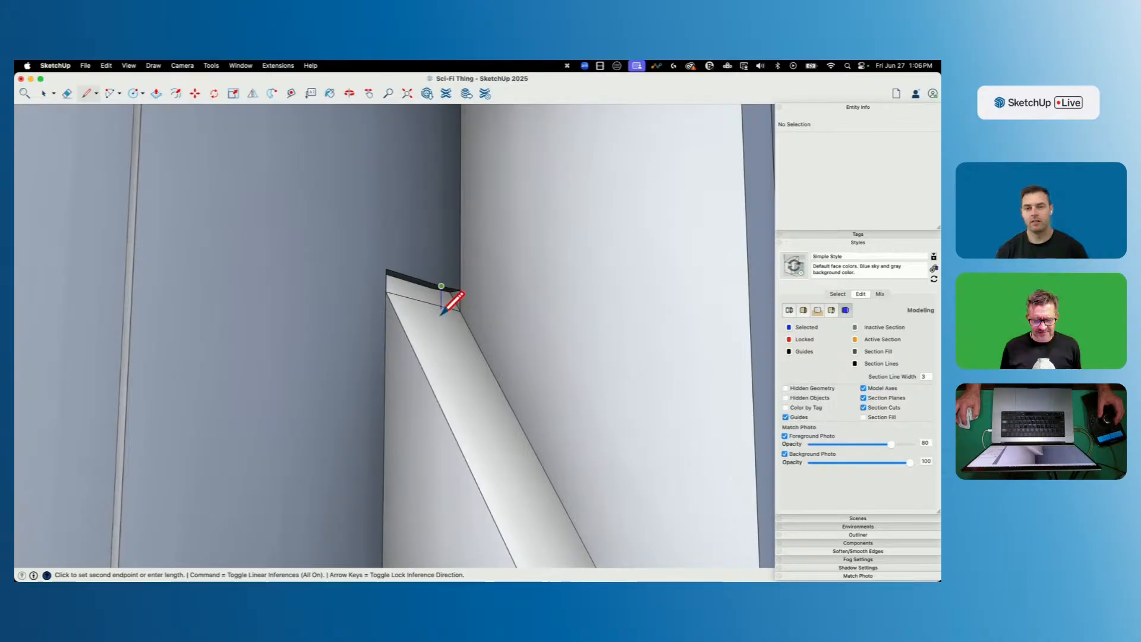
click(460, 310)
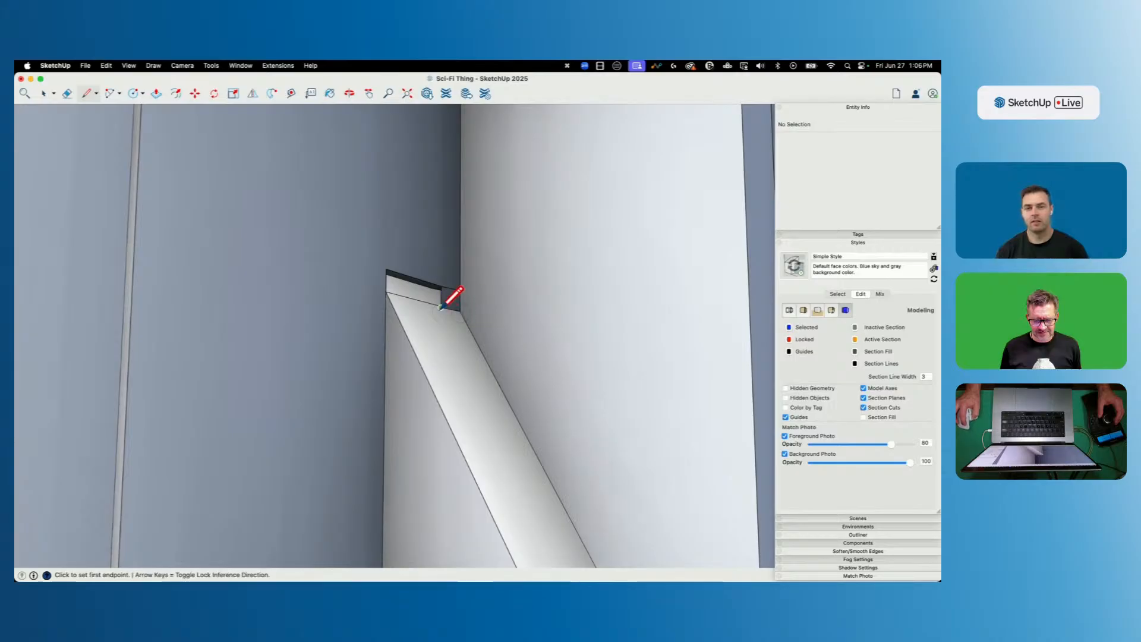
key(e)
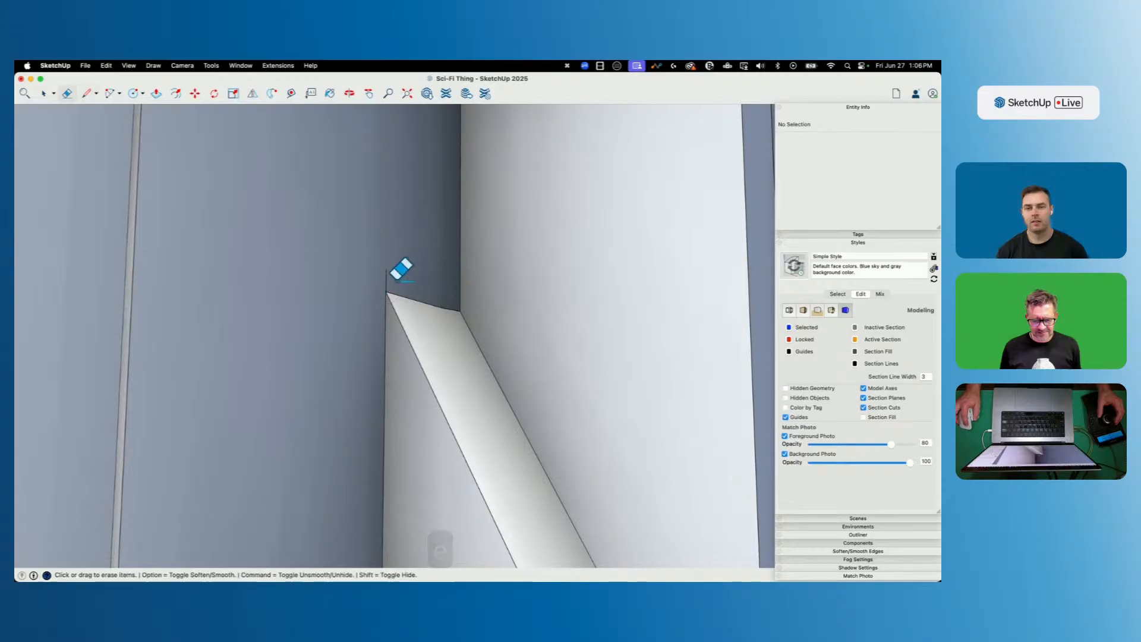
Move the strip's curved bottom edge vertically to meet the sloped collar below the plate.
key(space)
scroll(356, 190, down, 5)
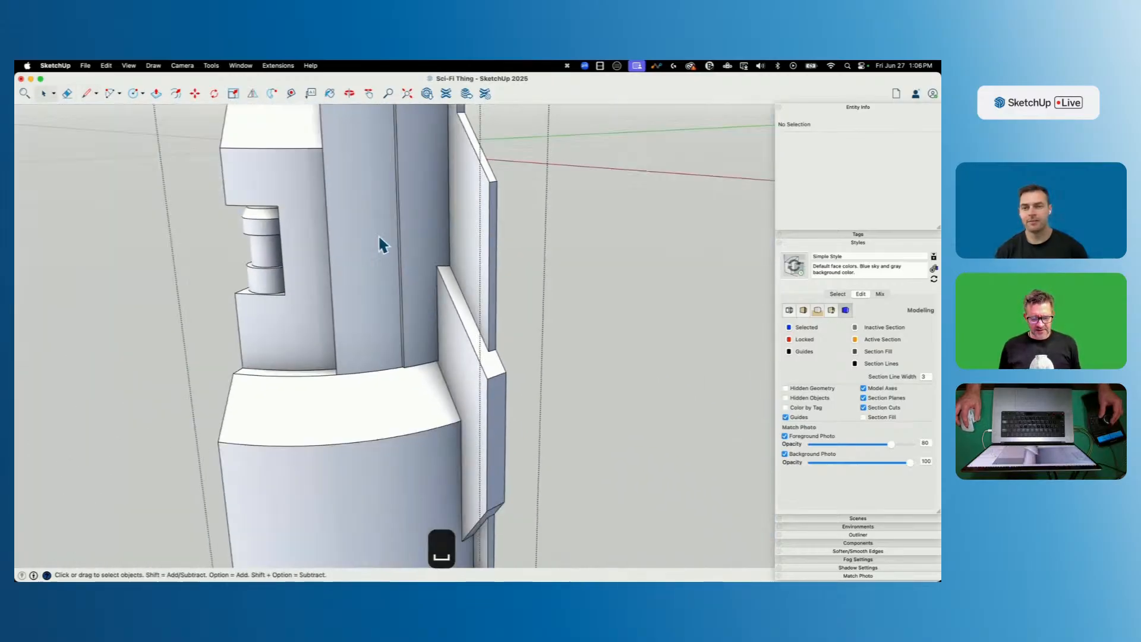
scroll(426, 342, up, 10)
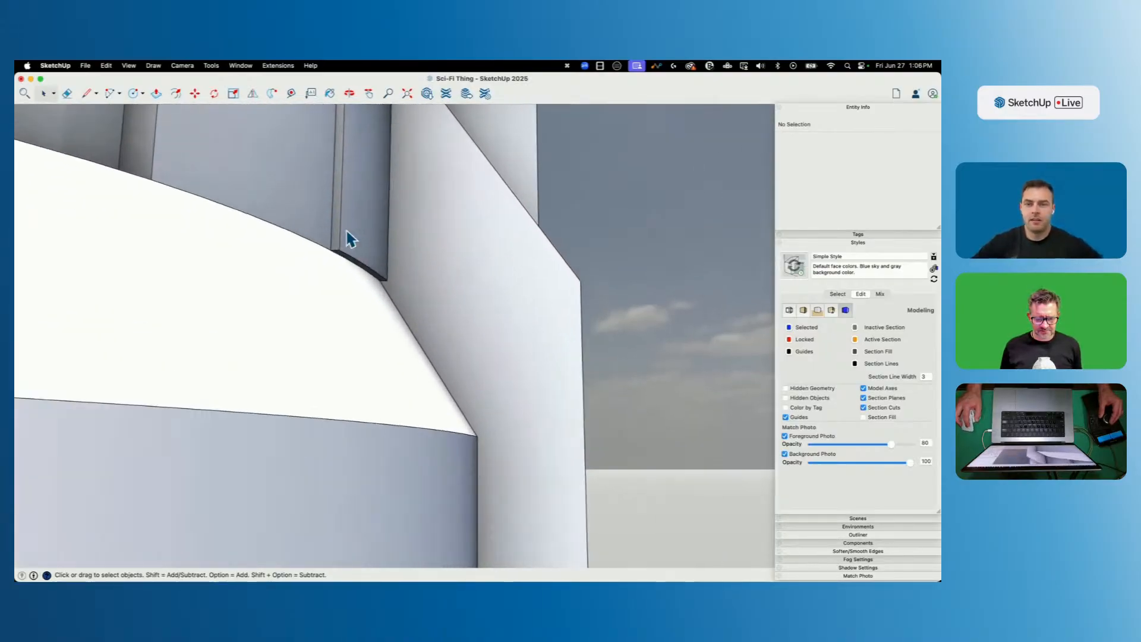
scroll(357, 256, up, 2)
click(362, 269)
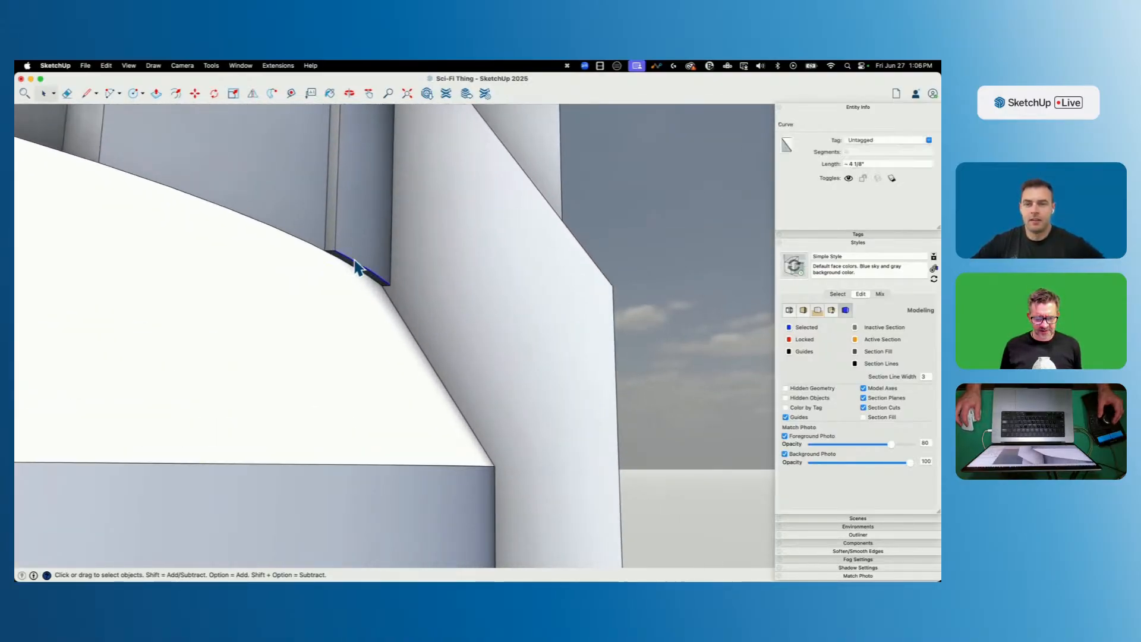
key(m)
click(334, 249)
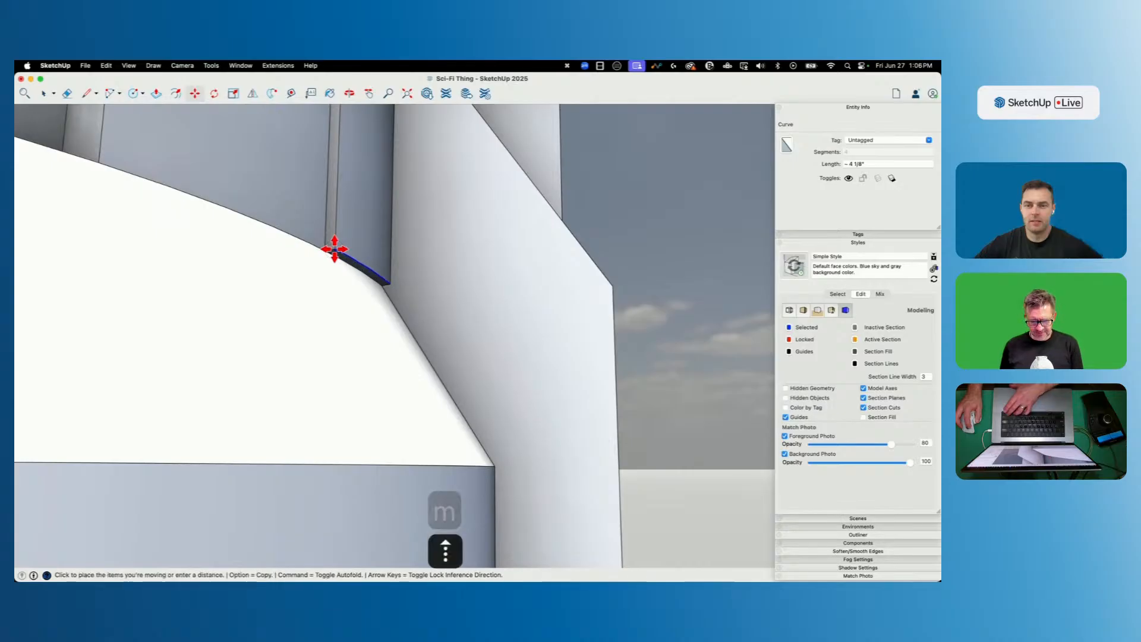
key(space)
scroll(557, 308, down, 10)
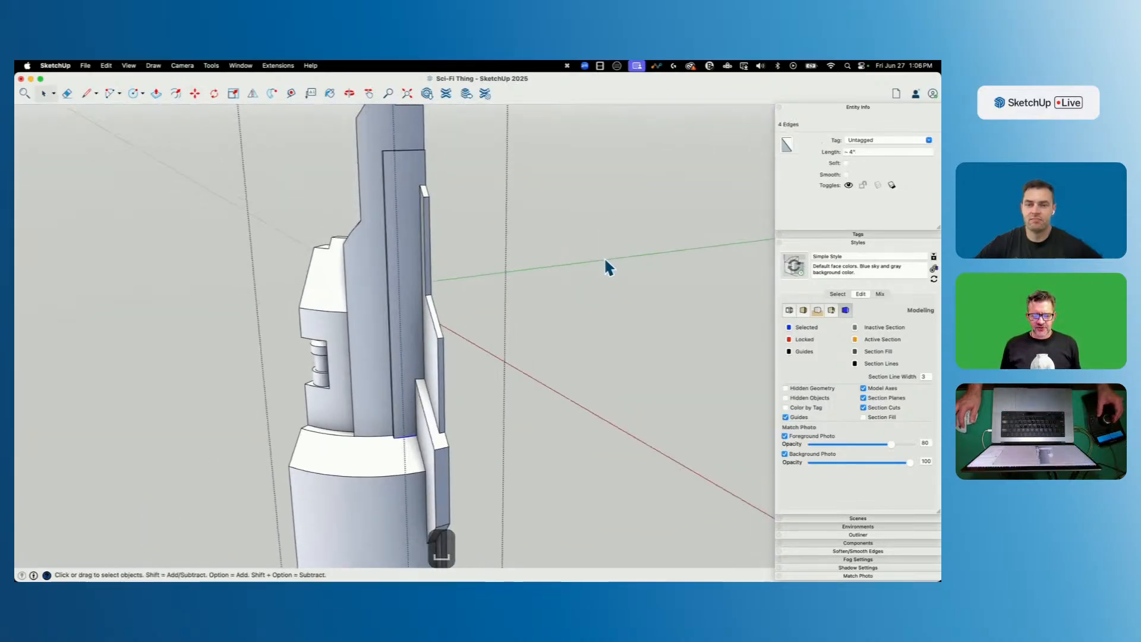
Delete the tall solid box group standing against the engine's upper plate.
click(605, 260)
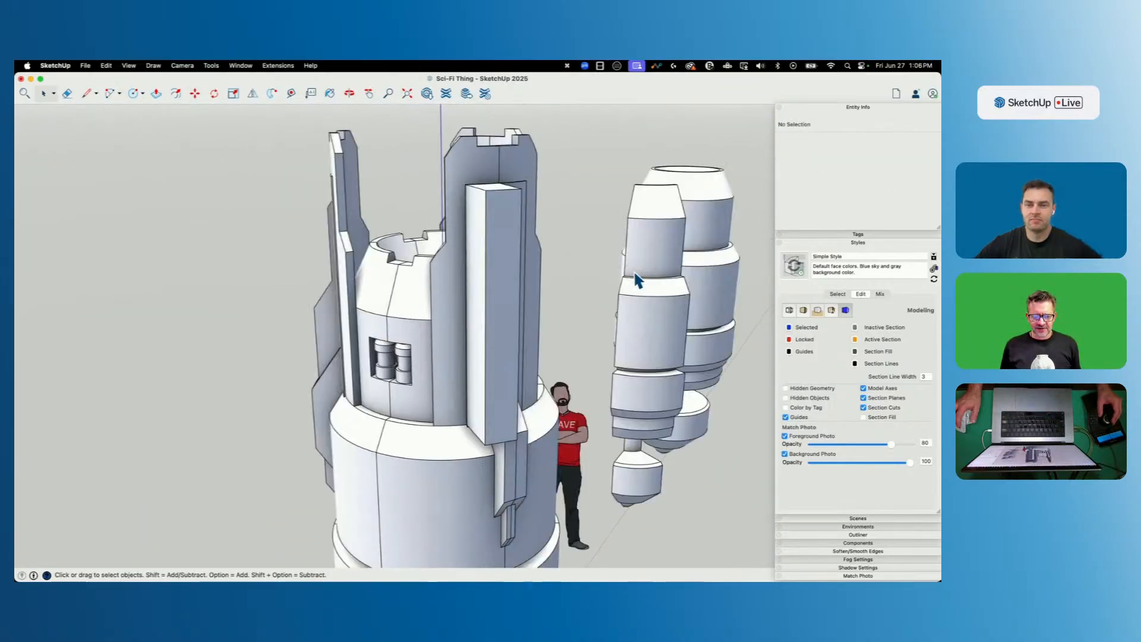
click(423, 293)
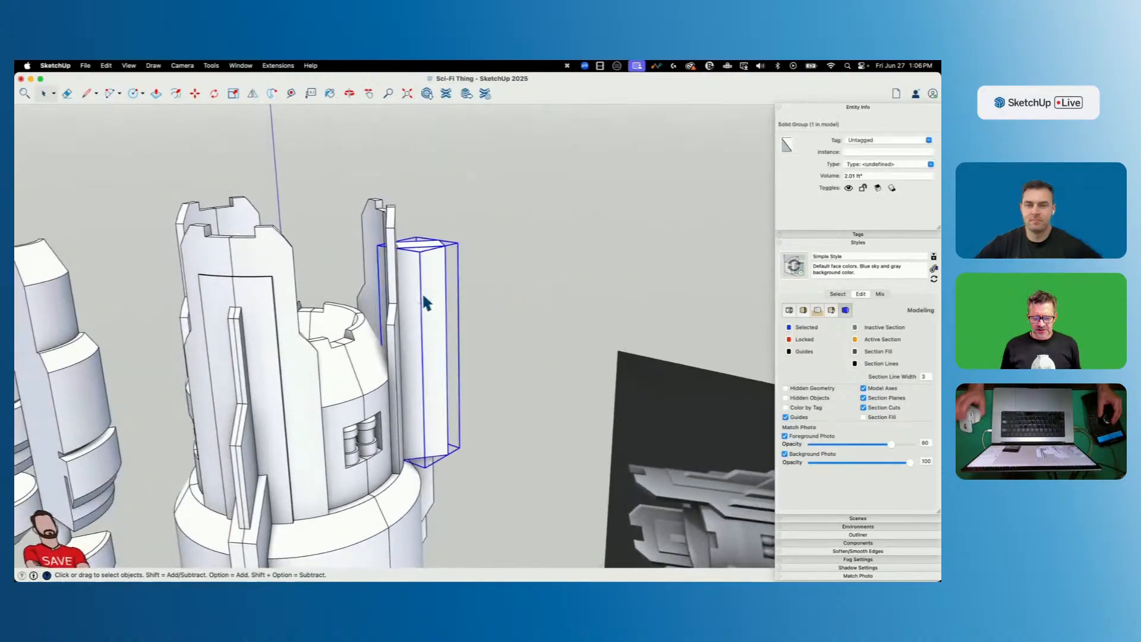
key(BackSpace)
scroll(424, 293, up, 5)
scroll(386, 335, up, 6)
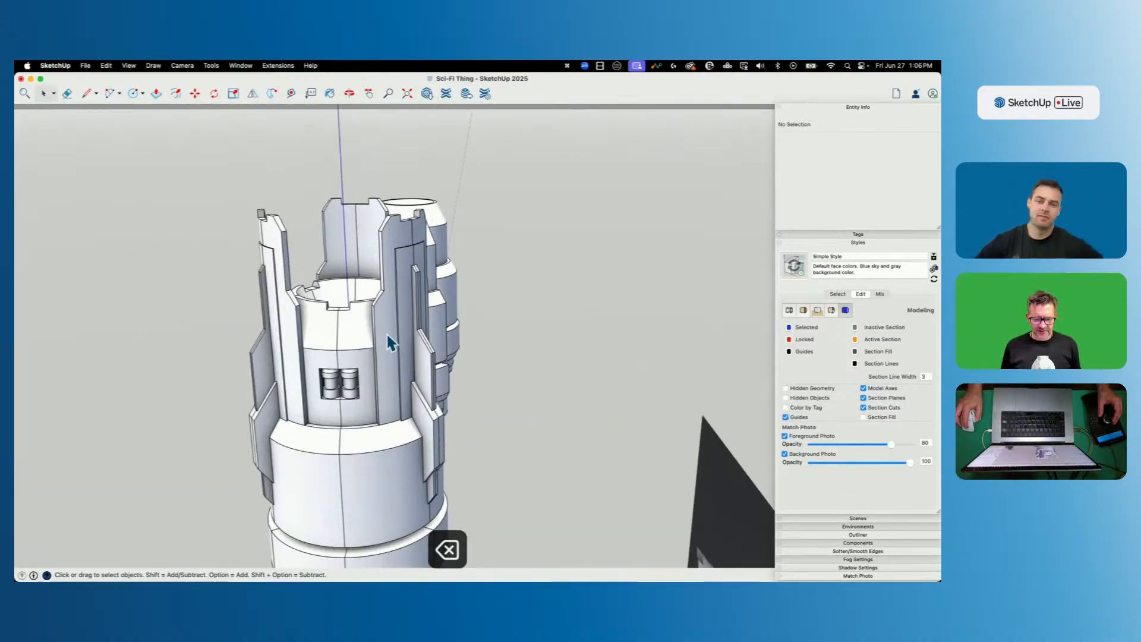
middle_drag(448, 282, 127, 363)
scroll(501, 348, down, 10)
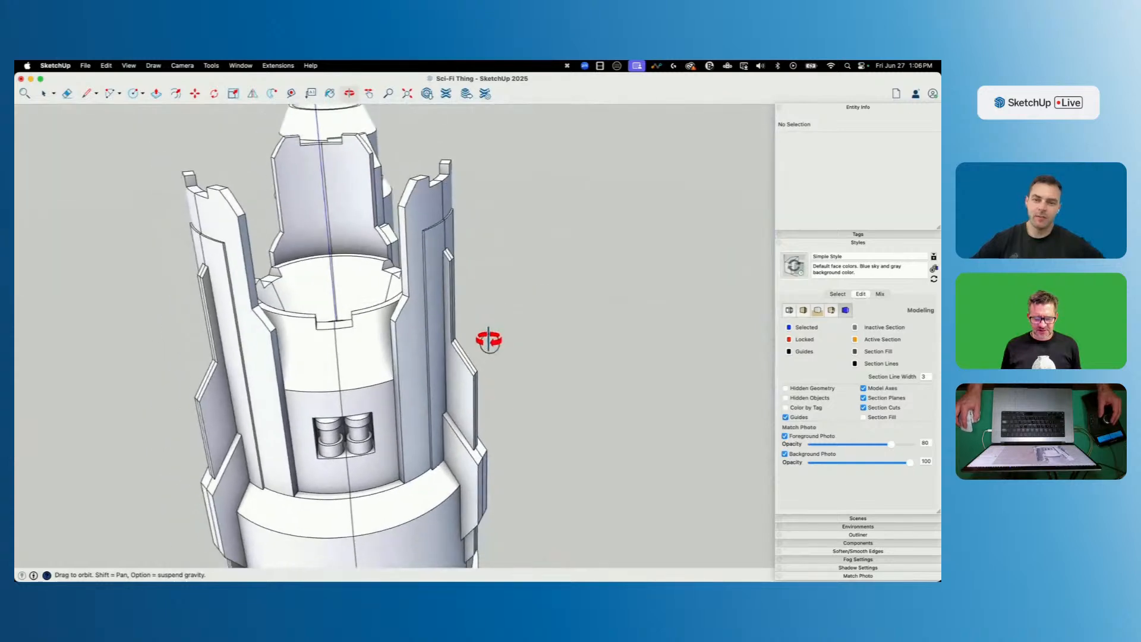
Save the model with the engine and the reference image in view.
key(space)
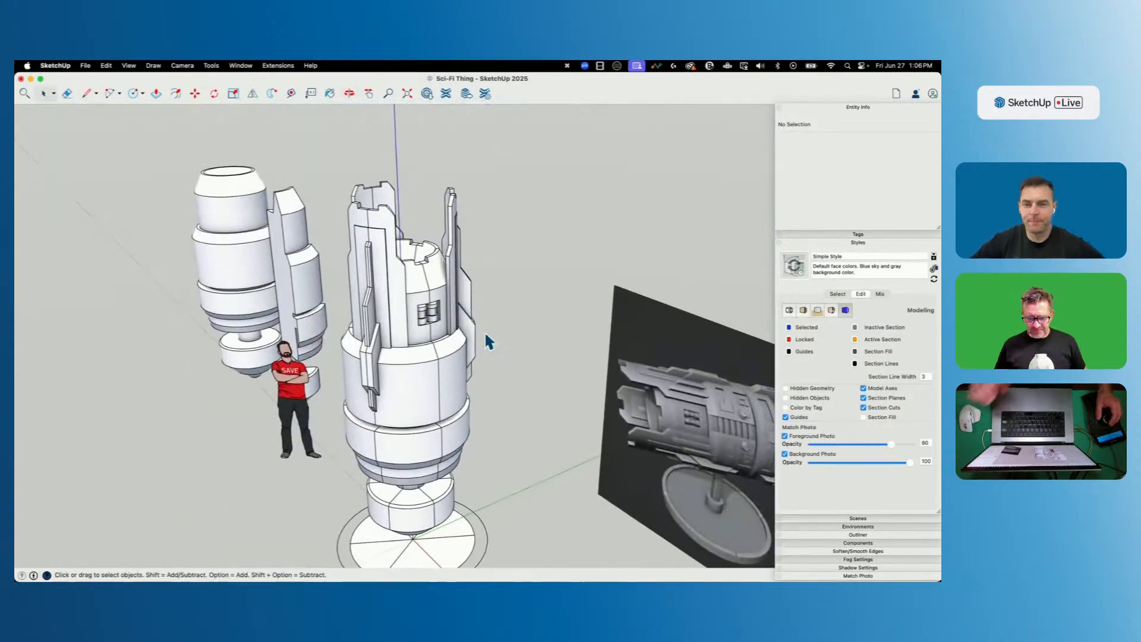
scroll(500, 292, up, 5)
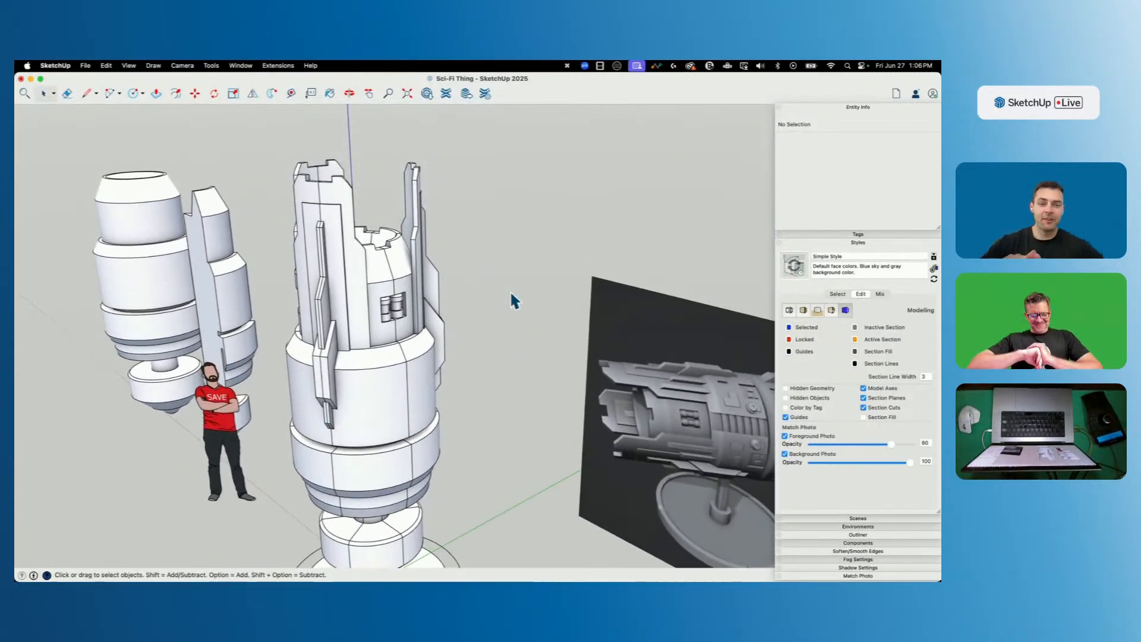
key(super+s)
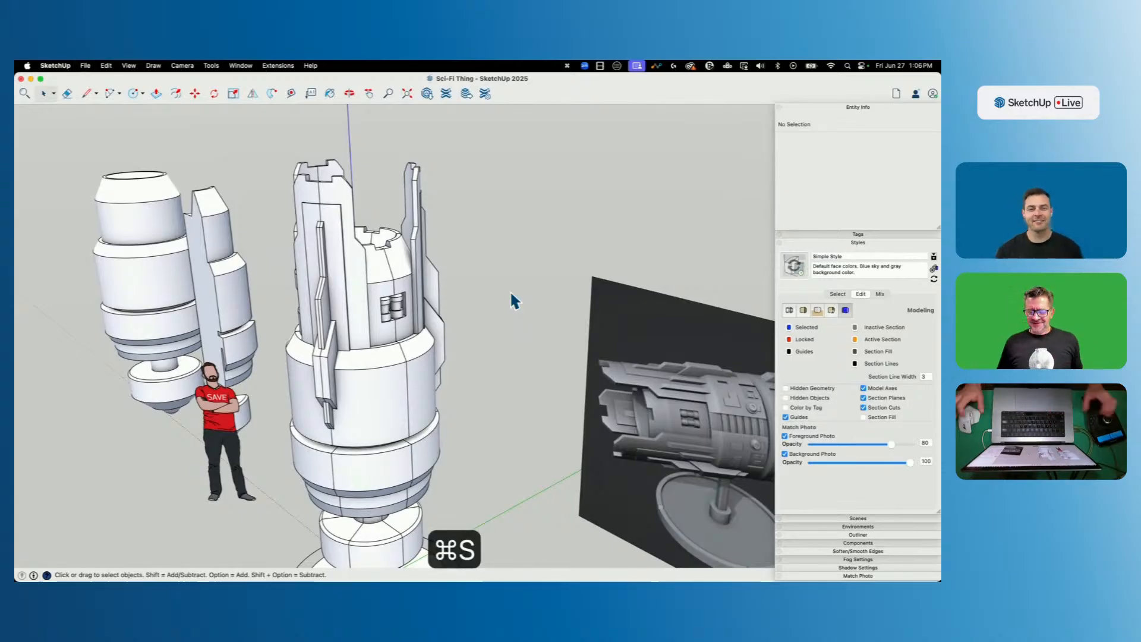
Draw a long narrow rectangle on the ground in front of the reference image and extrude it into a thin bar.
middle_drag(520, 291, 458, 323)
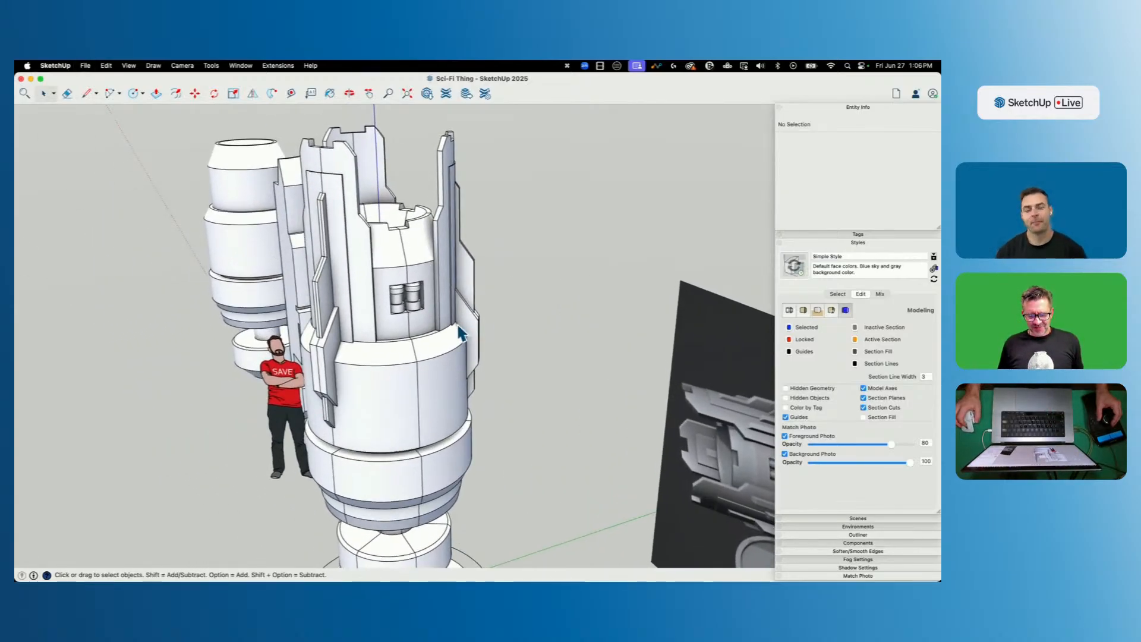
scroll(455, 322, down, 6)
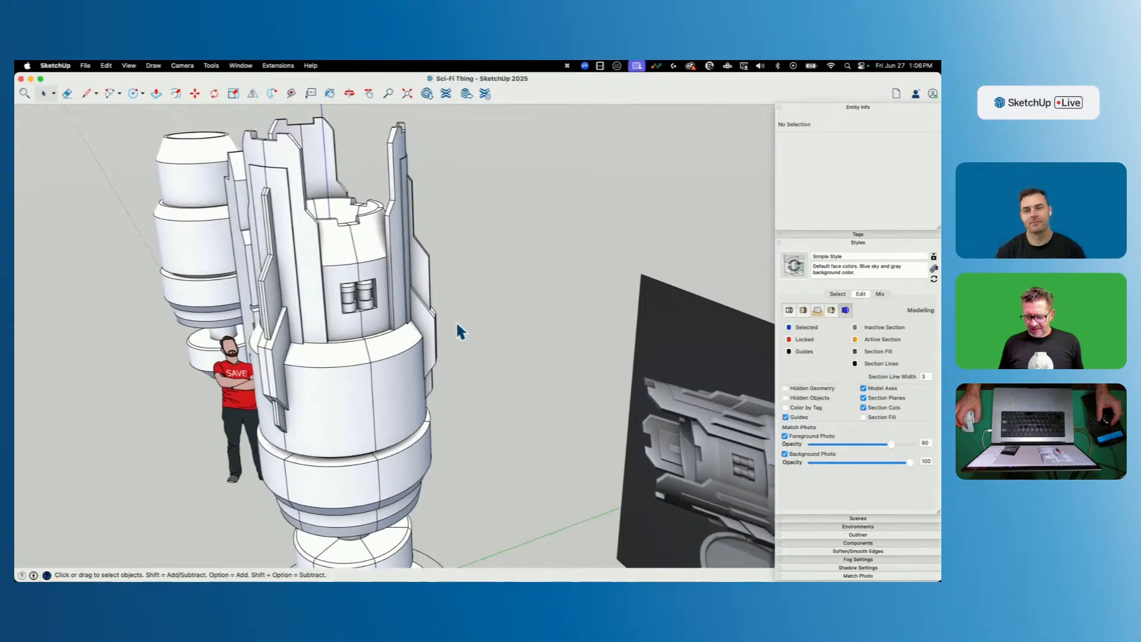
scroll(443, 416, up, 5)
key(r)
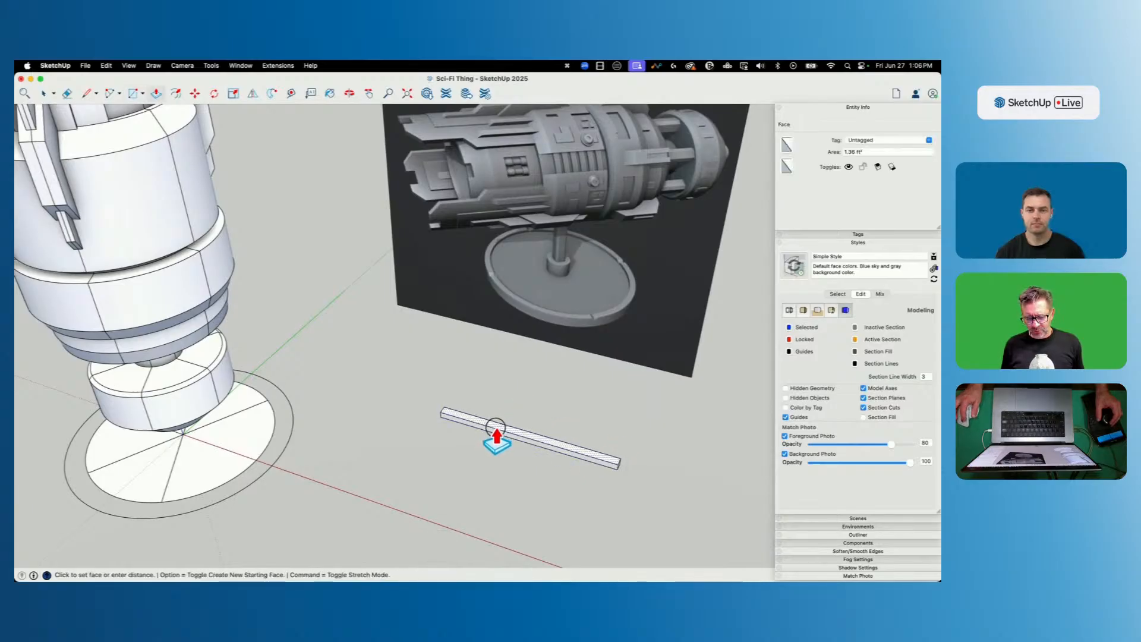
key(space)
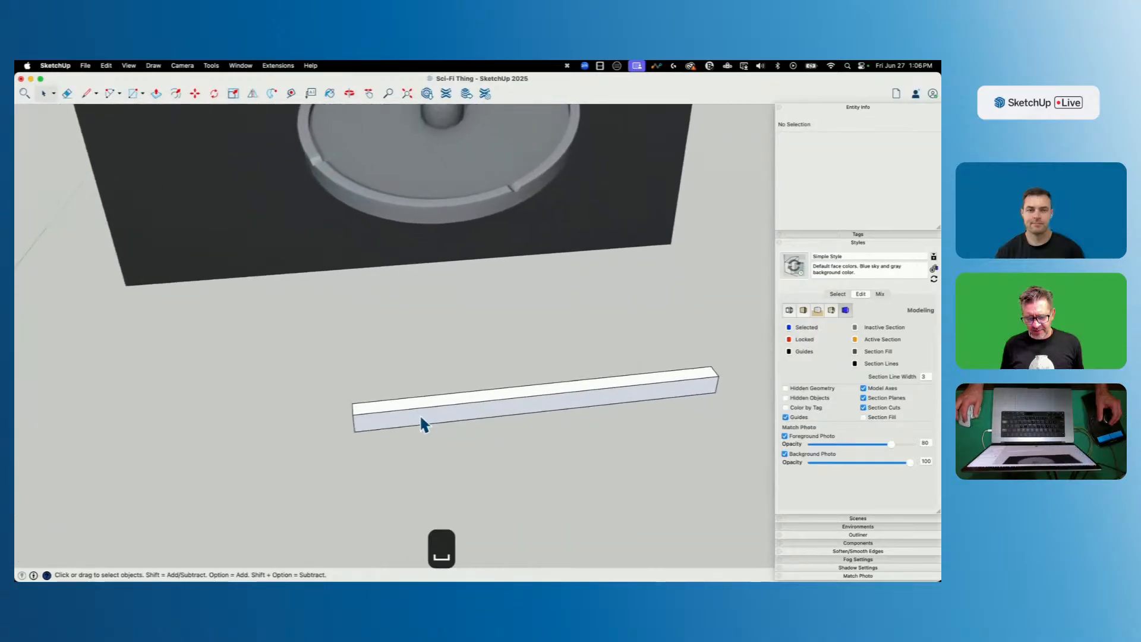
Slope one end of the bar by moving its upper end edge inward along the bar's length.
key(m)
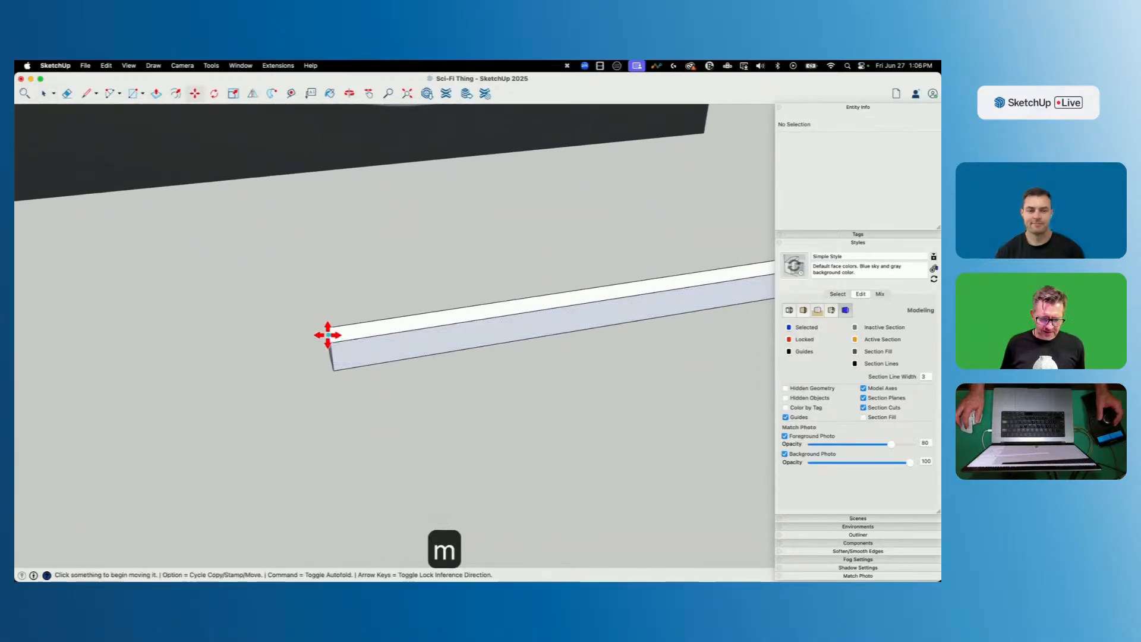
scroll(327, 334, up, 3)
click(327, 334)
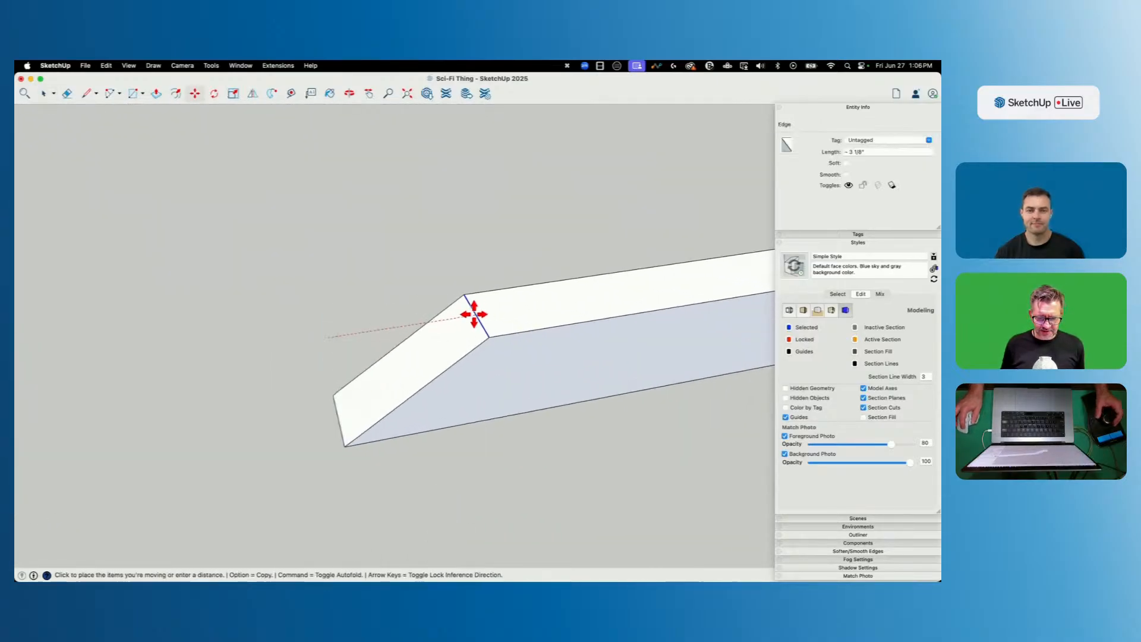
key(space)
scroll(451, 326, down, 8)
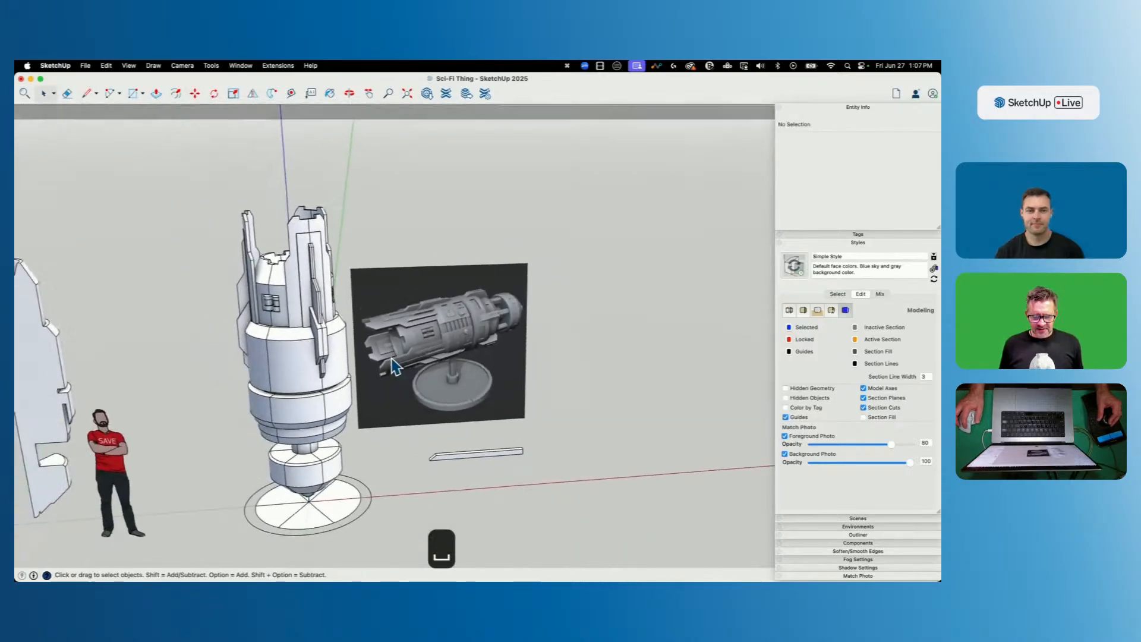
Select all geometry of the sloped bar and make it a group.
scroll(394, 364, up, 4)
scroll(376, 440, up, 4)
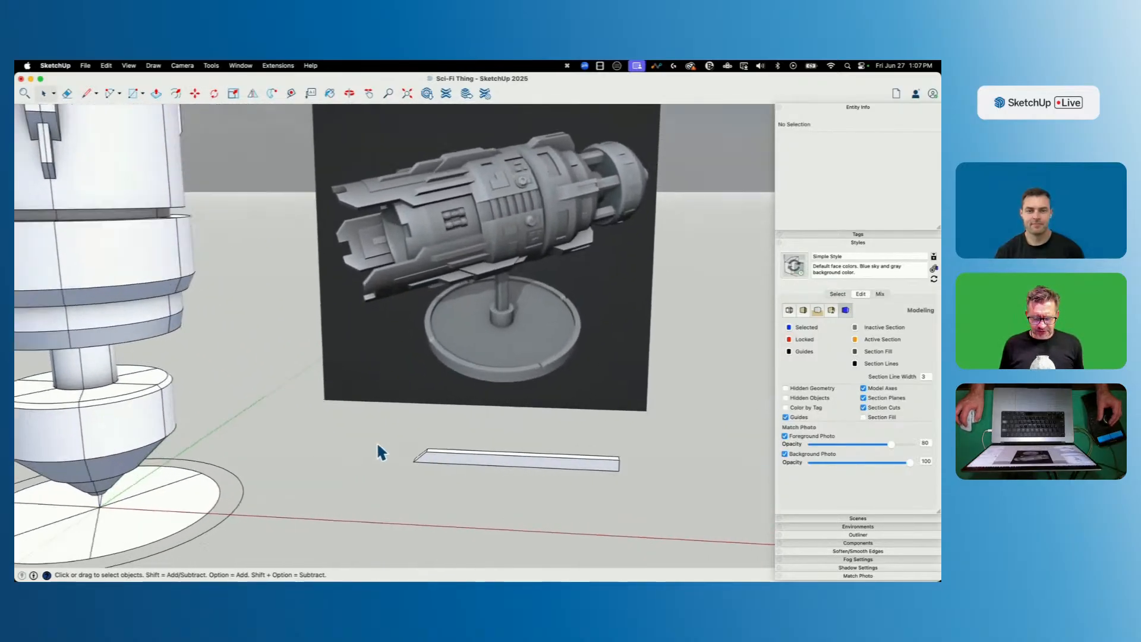
drag(696, 495, 697, 496)
right_click(589, 451)
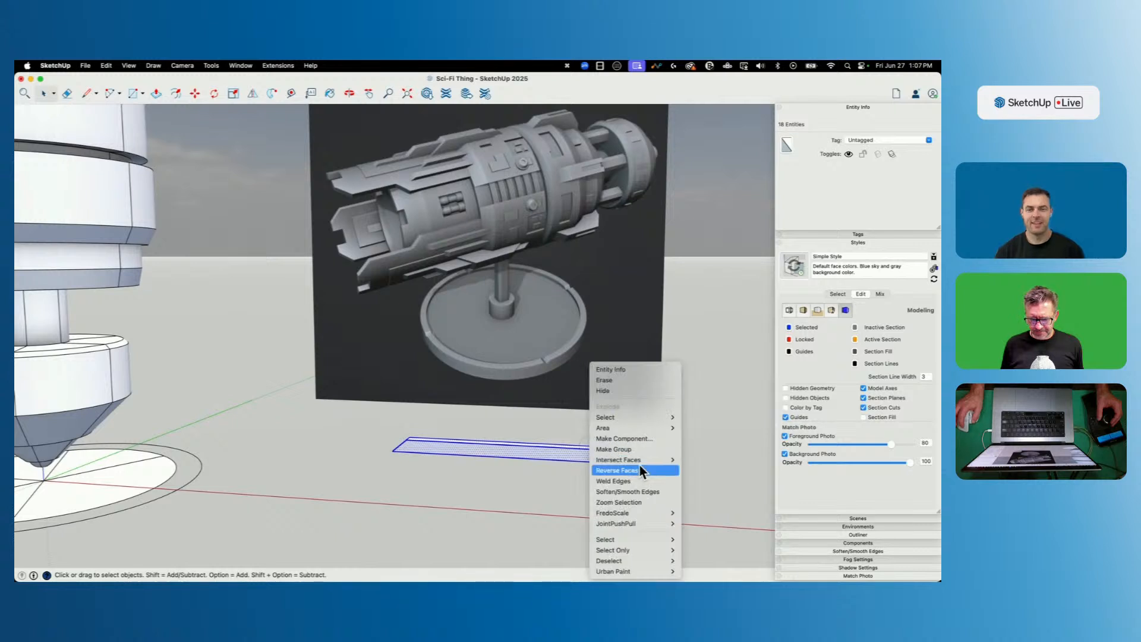
click(636, 451)
Rotate the bar group upright about its square end so the sloped end points up.
key(q)
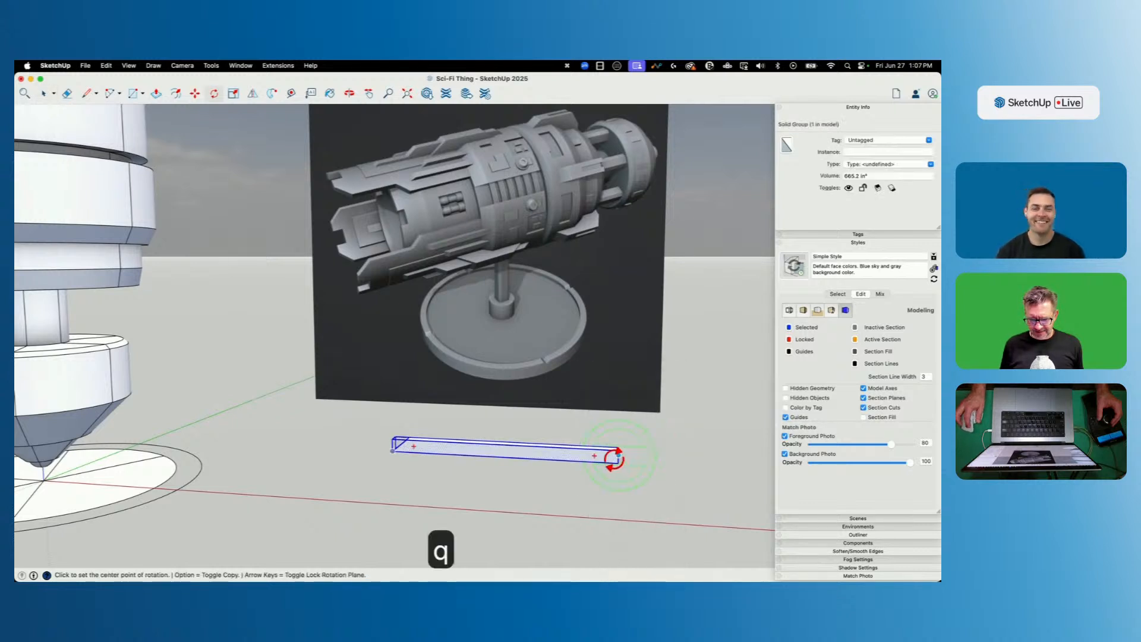
click(618, 458)
click(591, 461)
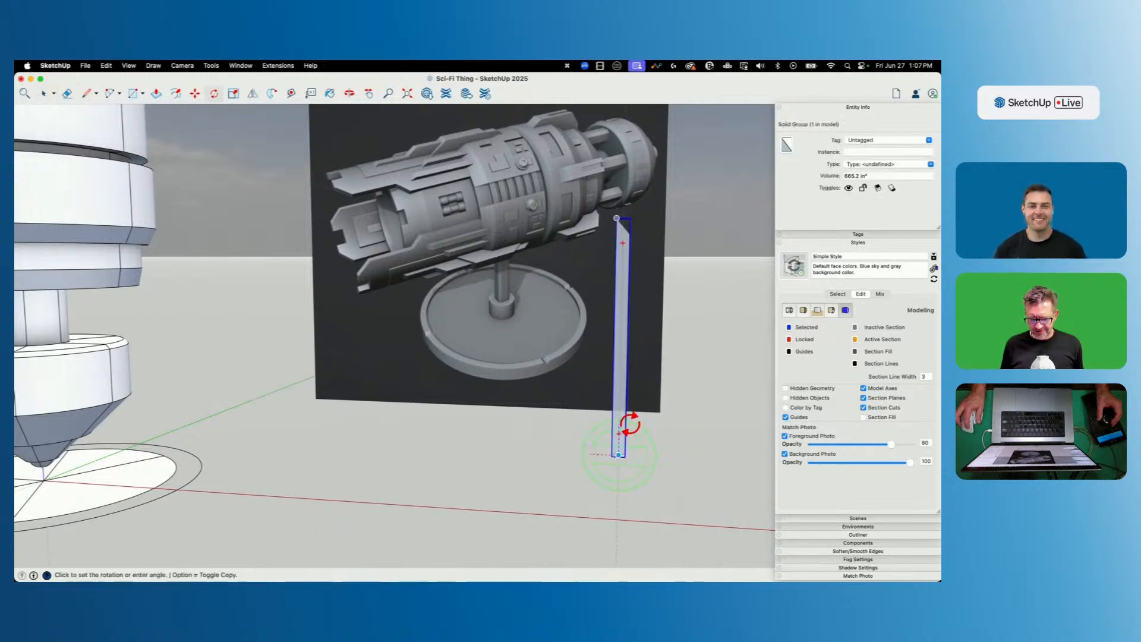
click(619, 418)
key(space)
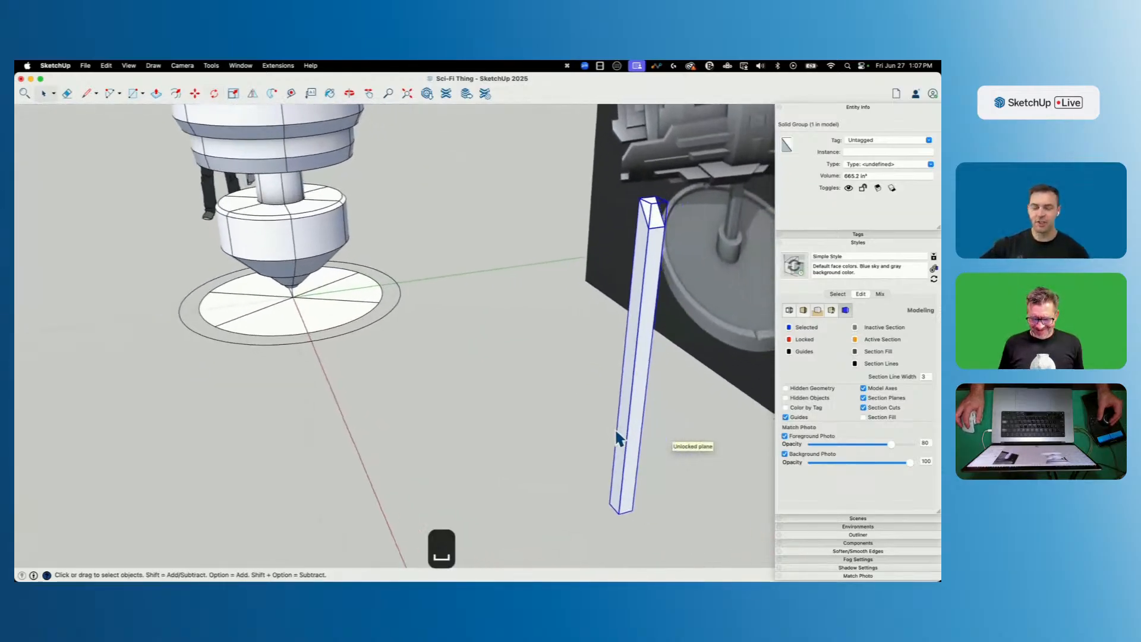
Move the upright bar by its bottom end onto the engine's sloped collar, against the curved upper plate.
key(m)
click(606, 463)
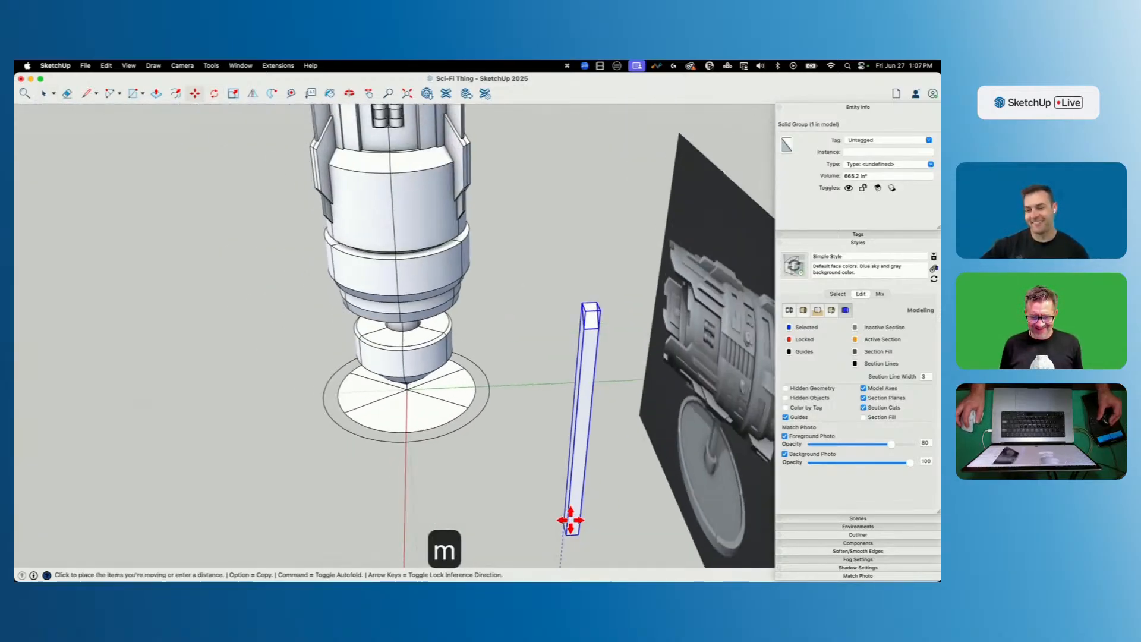
scroll(468, 366, up, 3)
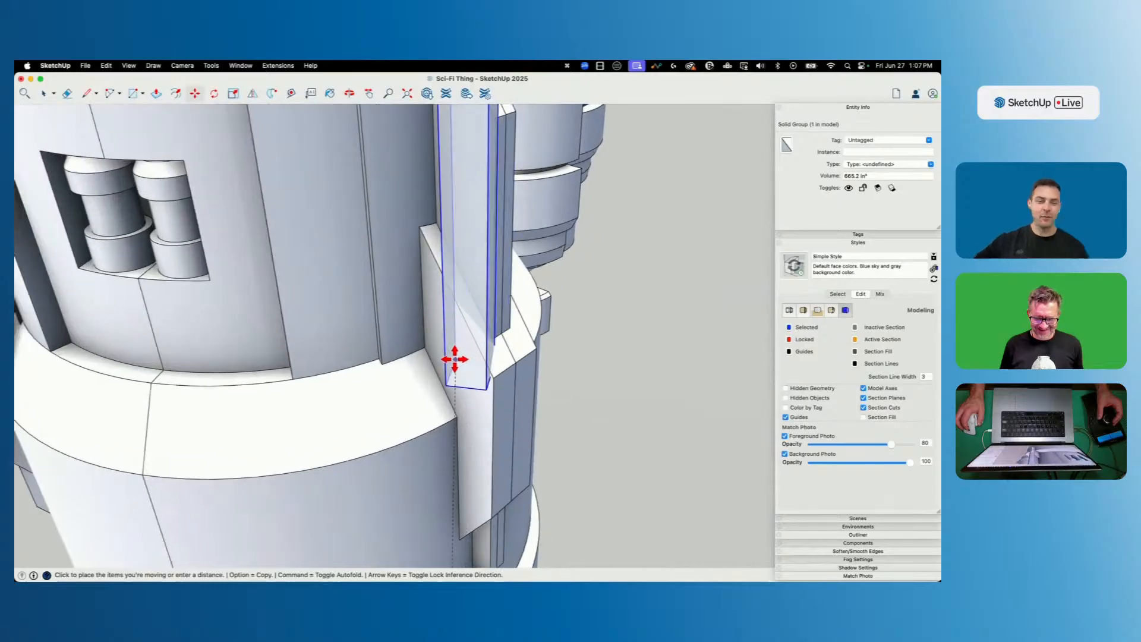
scroll(381, 363, up, 3)
click(402, 377)
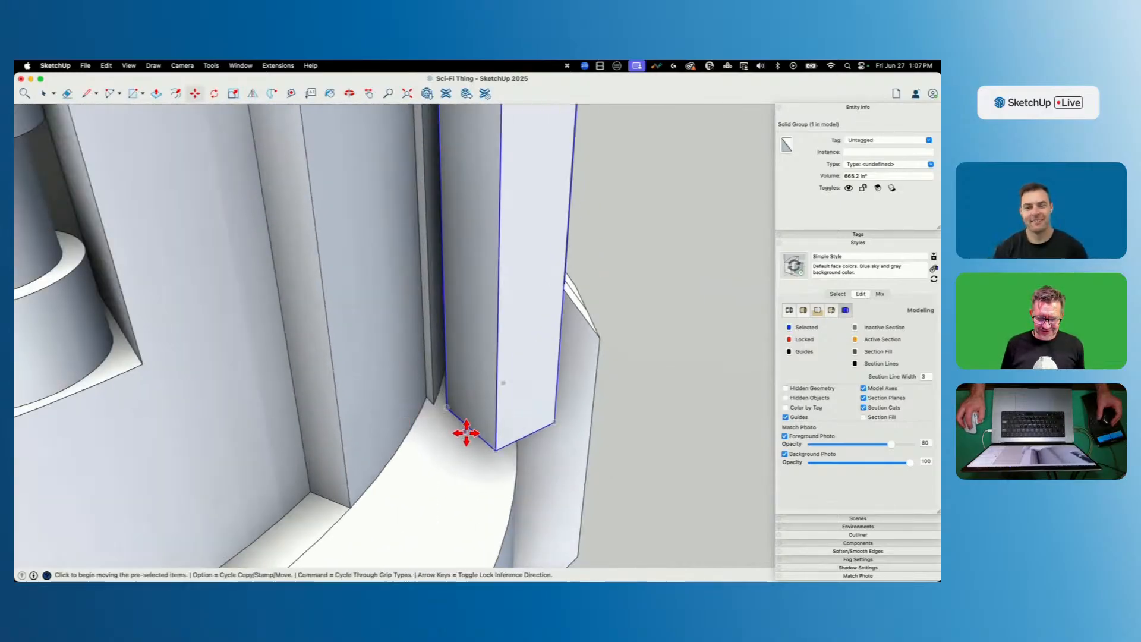
Rotate the bar about its vertical axis to sit square to the curved plate, and lower it into the collar.
click(468, 428)
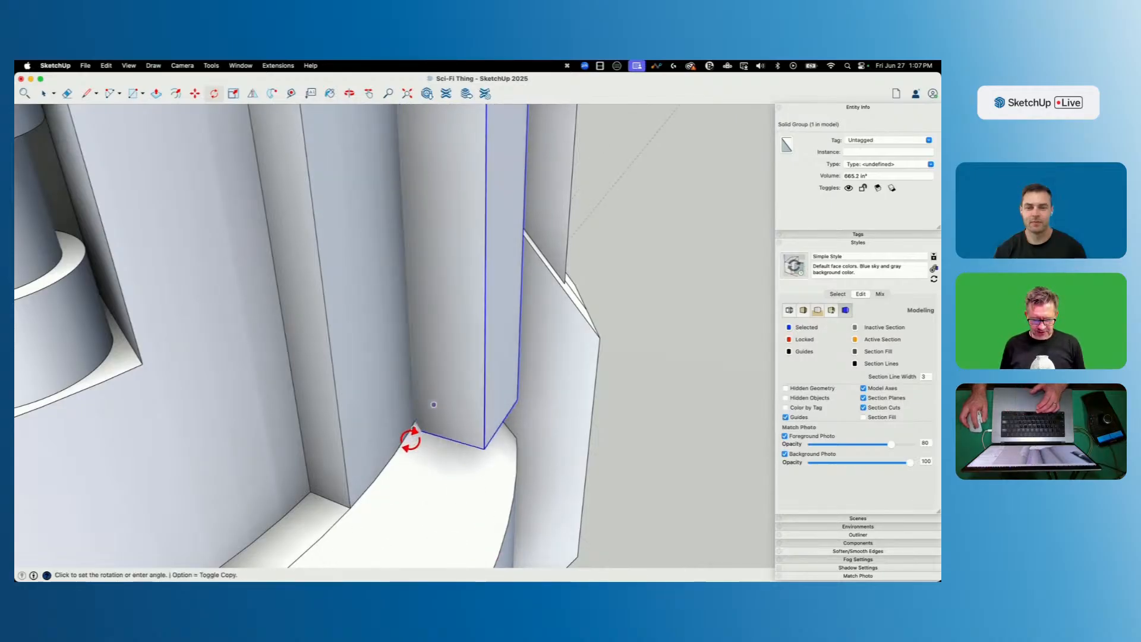
click(410, 444)
key(space)
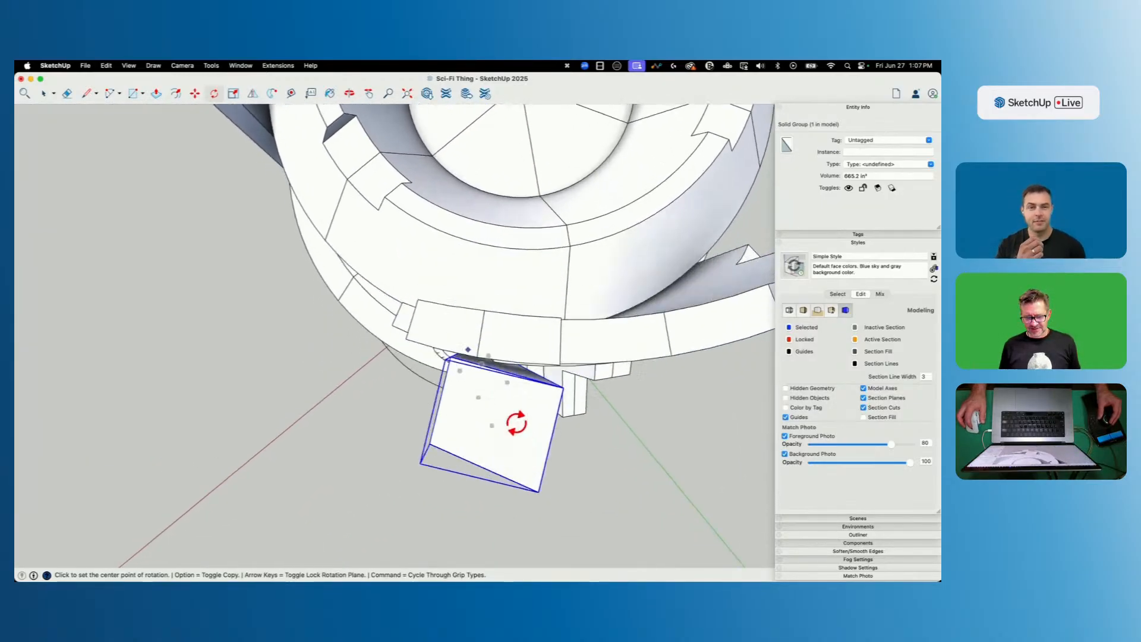
key(space)
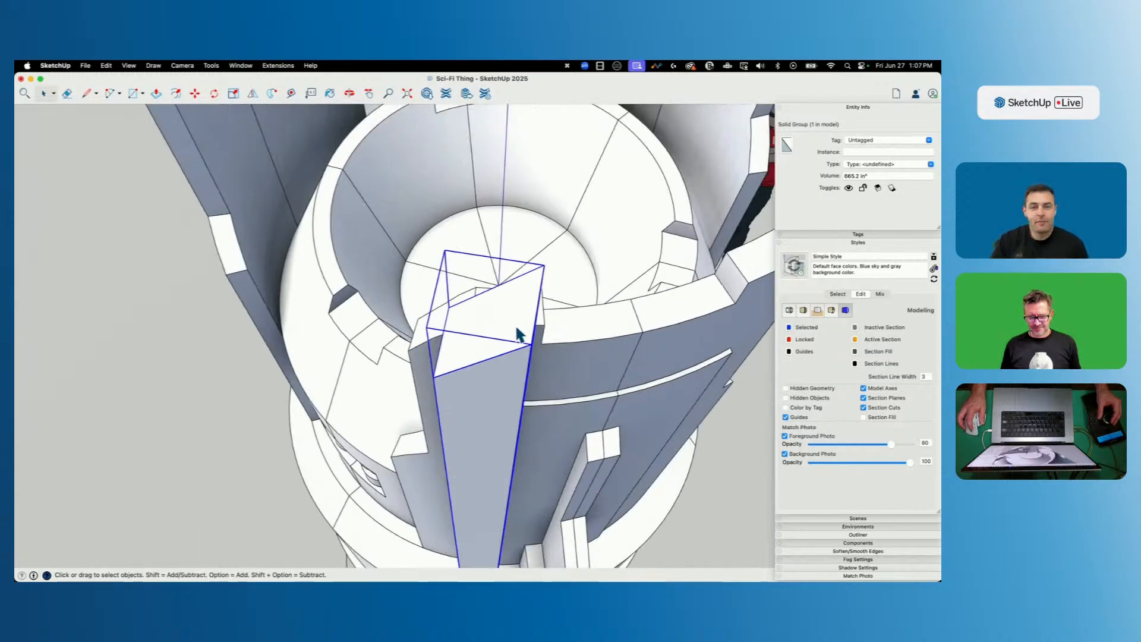
key(m)
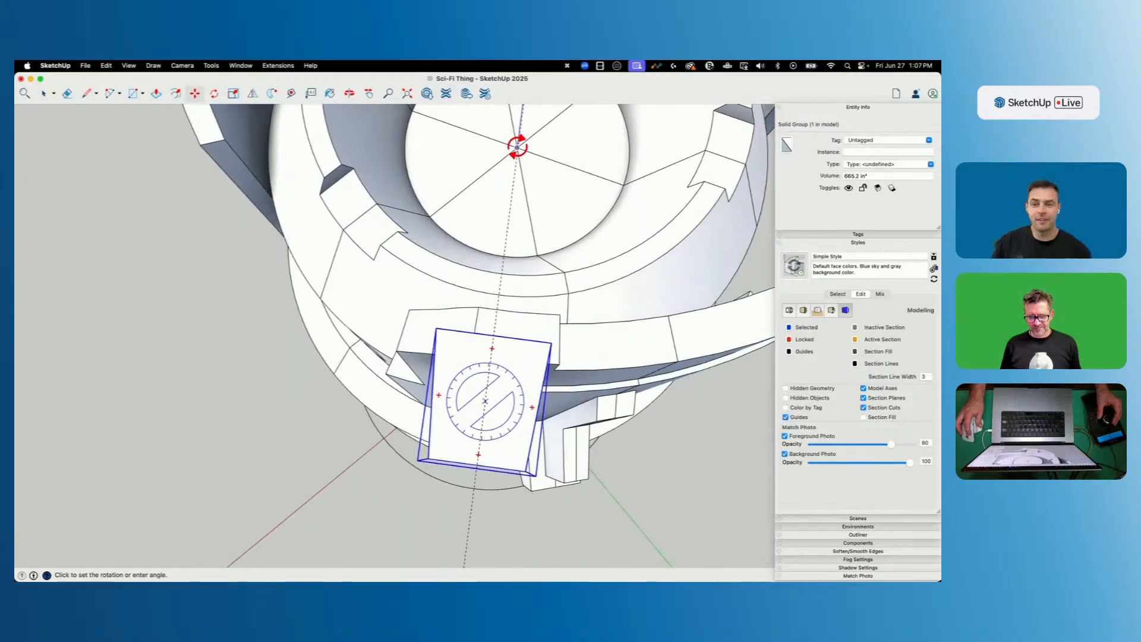
key(space)
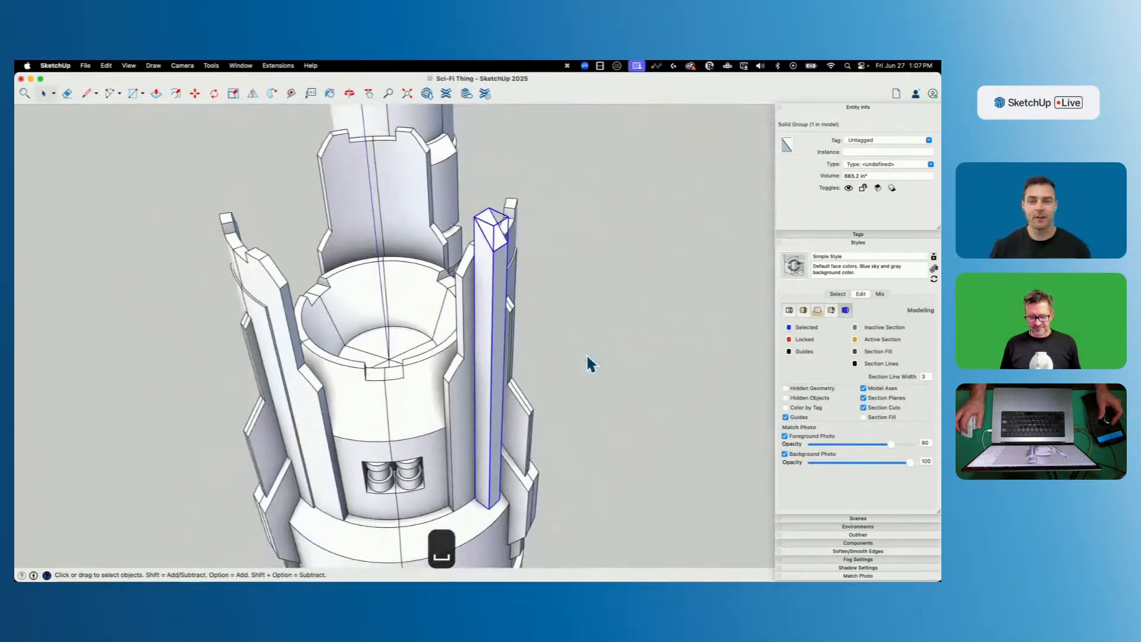
key(m)
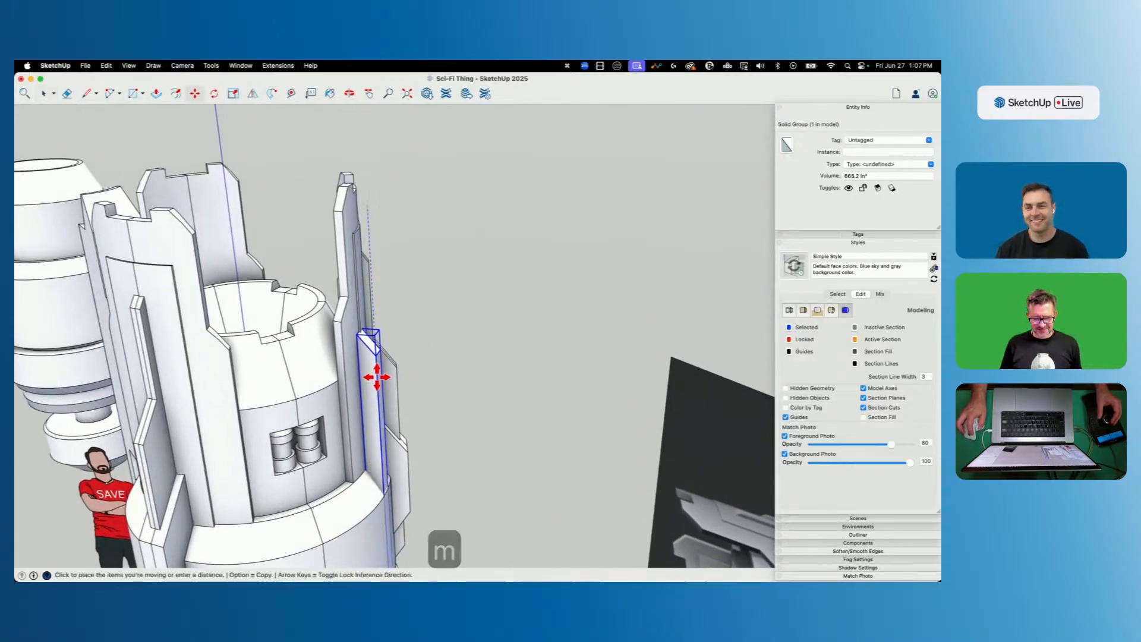
key(space)
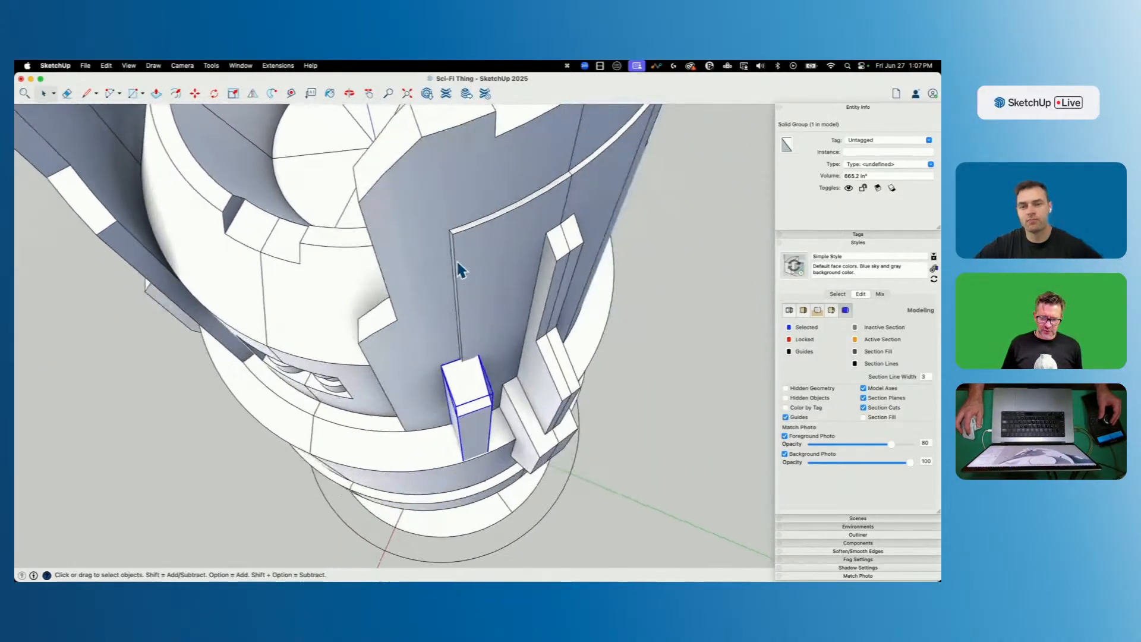
Open the bar group and narrow the bar by pushing its side face inward.
double_click(459, 312)
key(p)
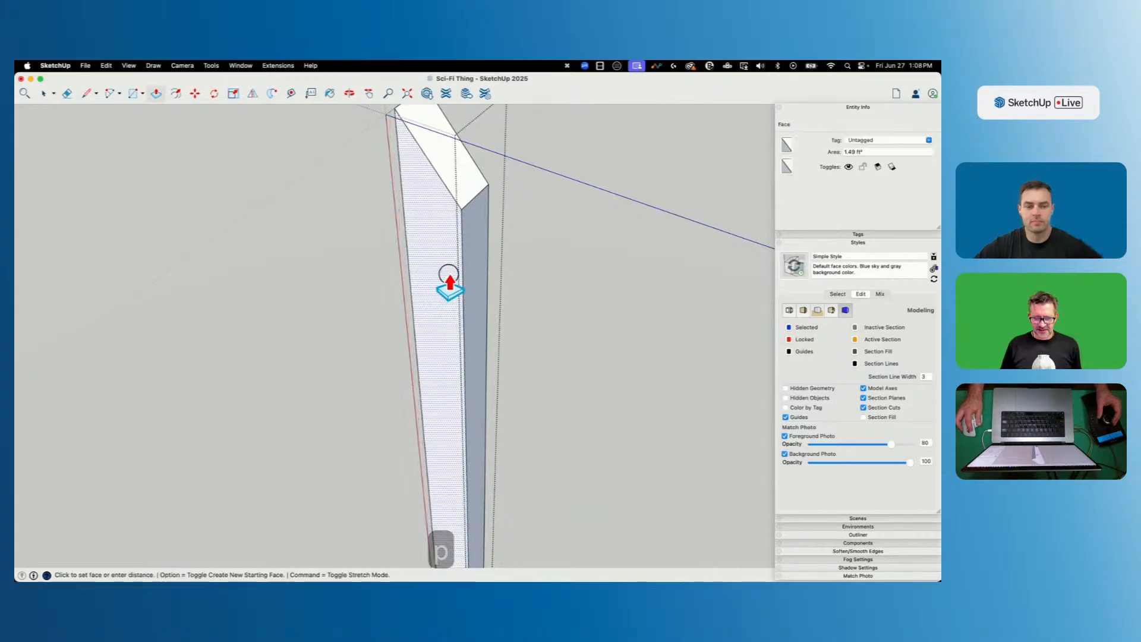
click(455, 282)
key(space)
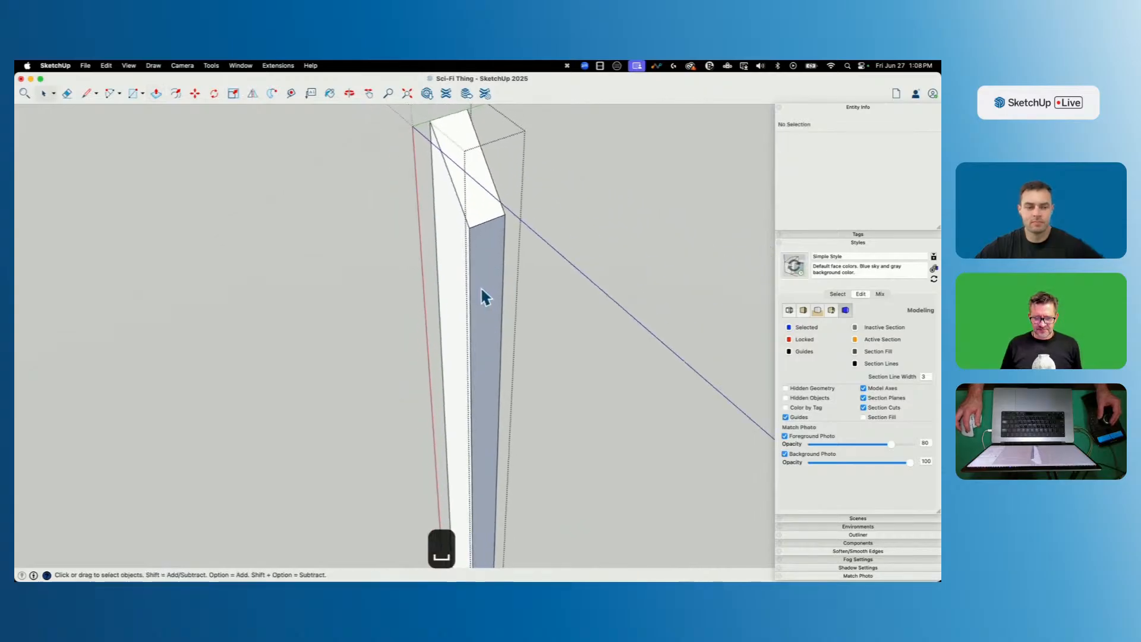
key(p)
key(space)
Move the bar's front face inward to make it shallower, adjust the lower edge of its slope, and close the group.
key(m)
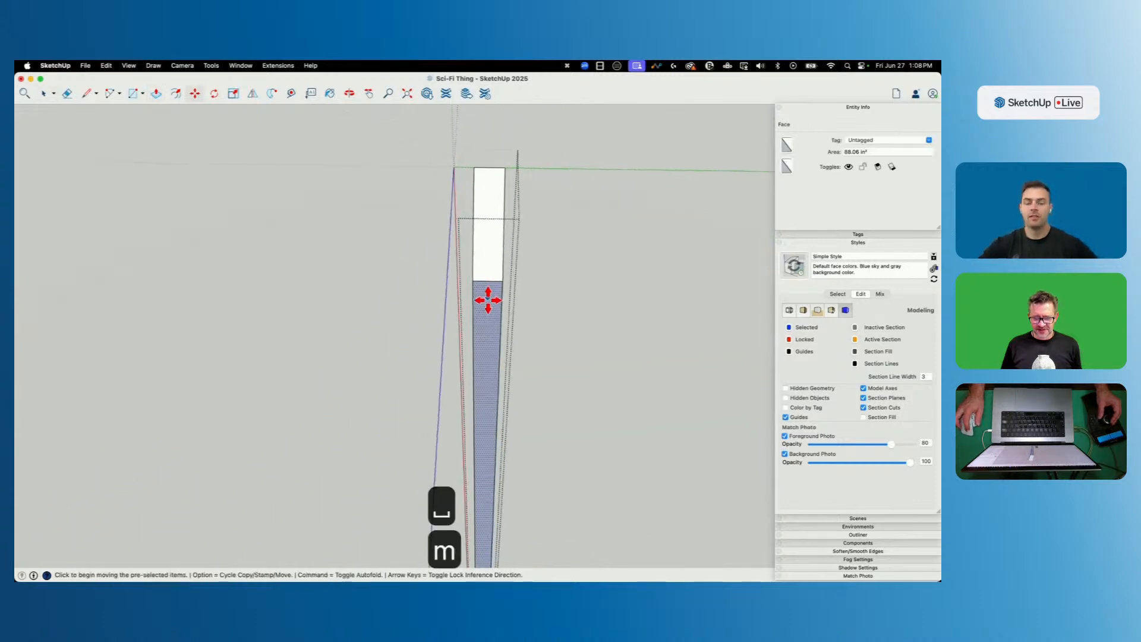
click(484, 296)
click(441, 271)
click(444, 273)
key(m)
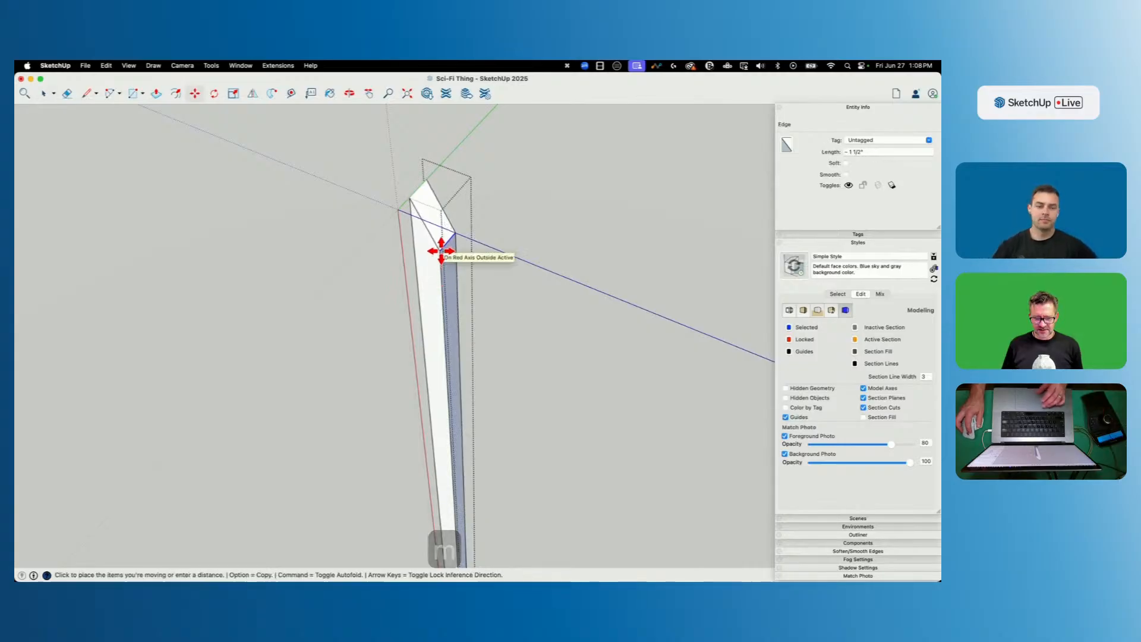
key(space)
click(548, 312)
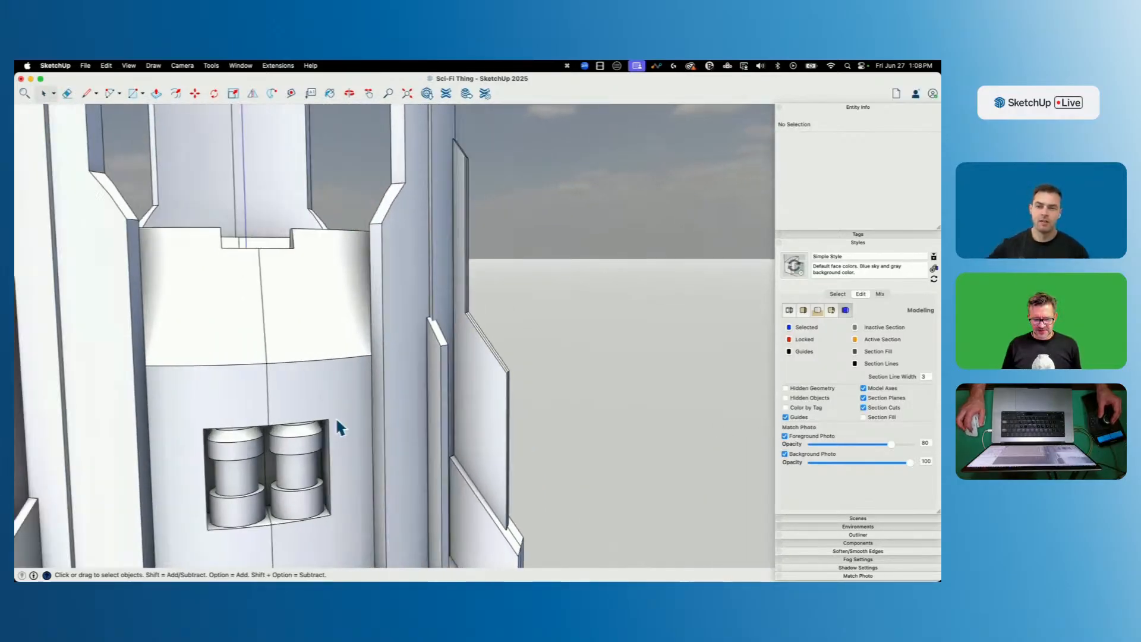
Move the bar slightly down the plate, and shift its back face toward the engine to meet the plate.
key(m)
click(443, 366)
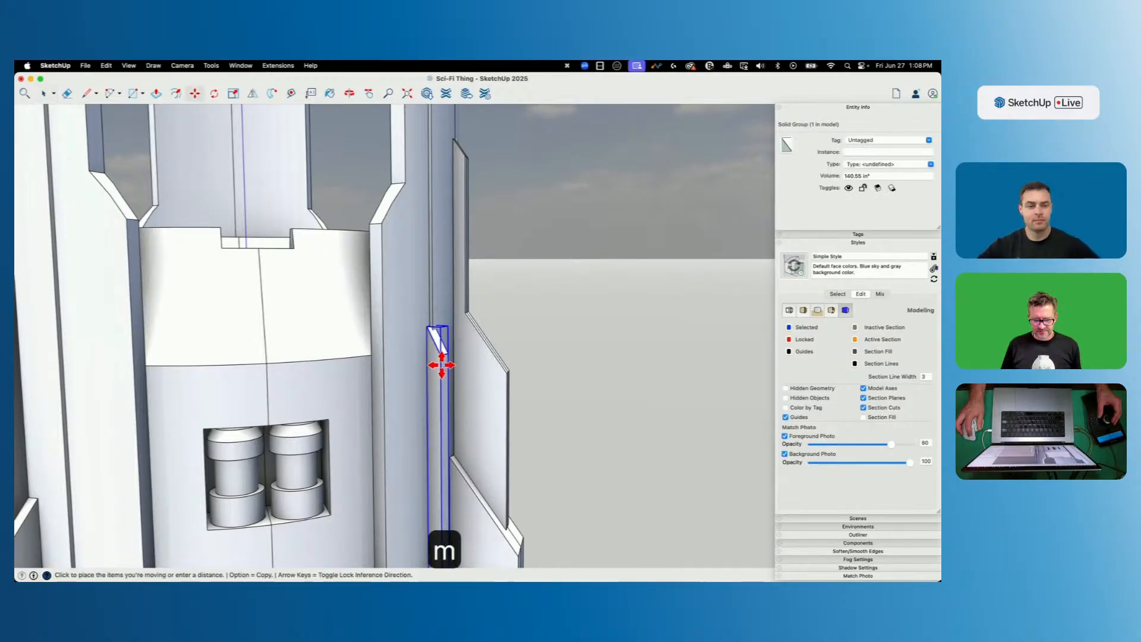
double_click(441, 380)
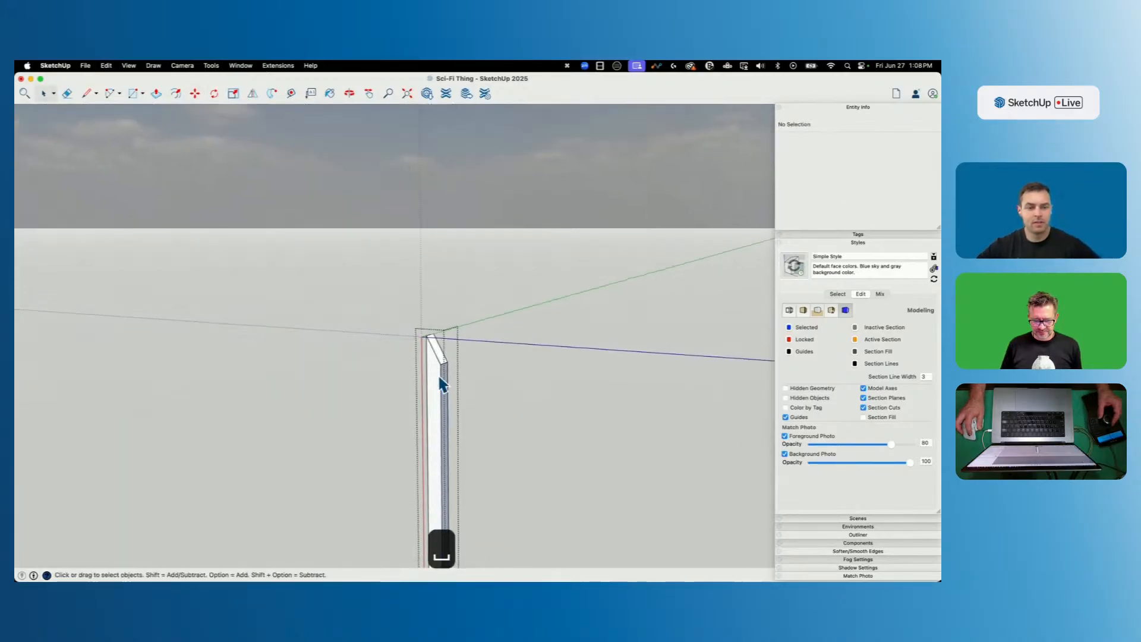
click(502, 368)
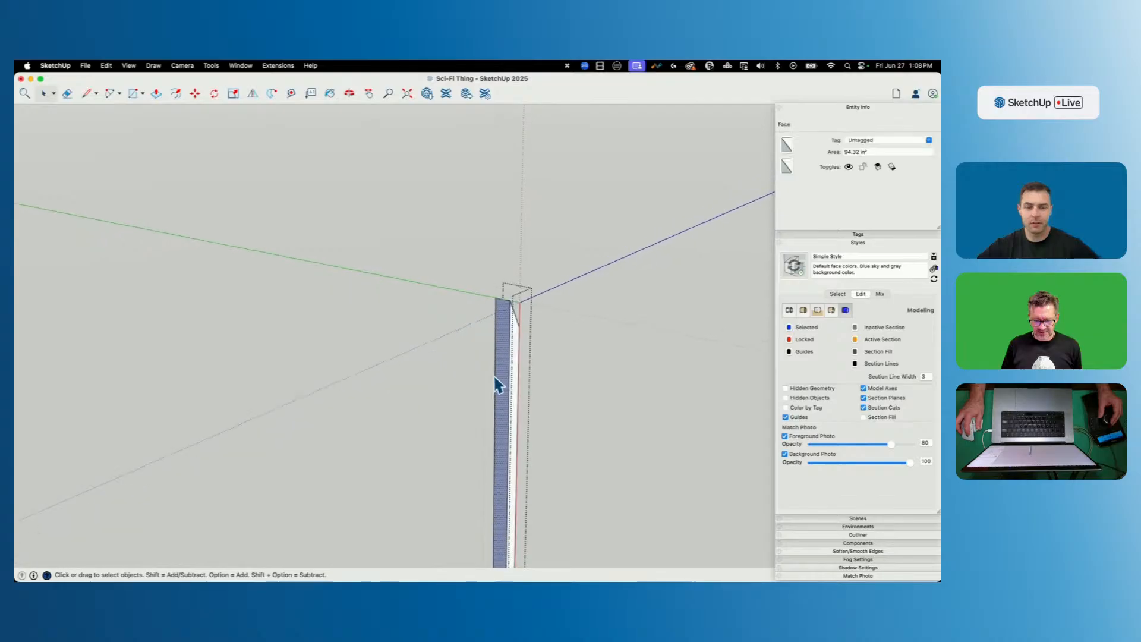
key(m)
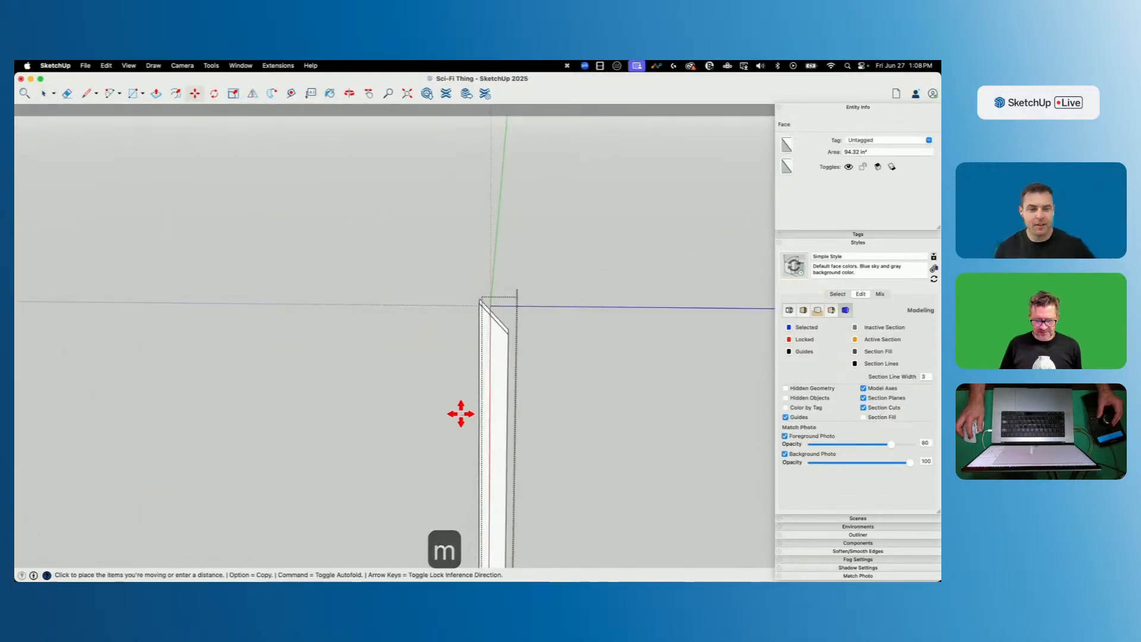
click(554, 442)
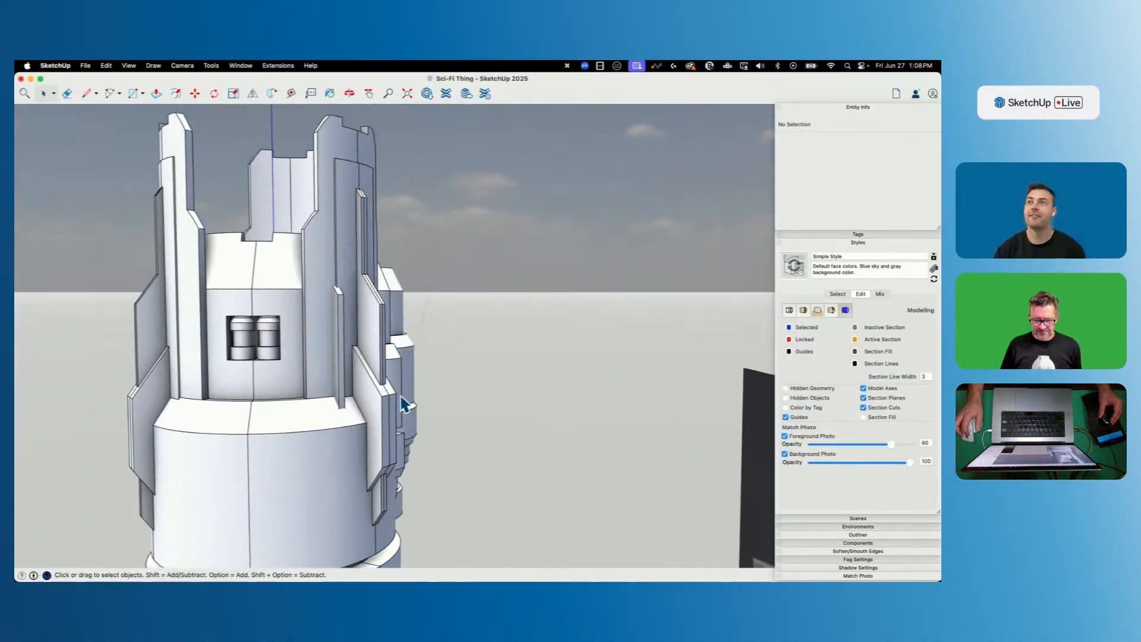
Reopen the bar group and adjust the bar's width by pushing or pulling its side face.
click(439, 364)
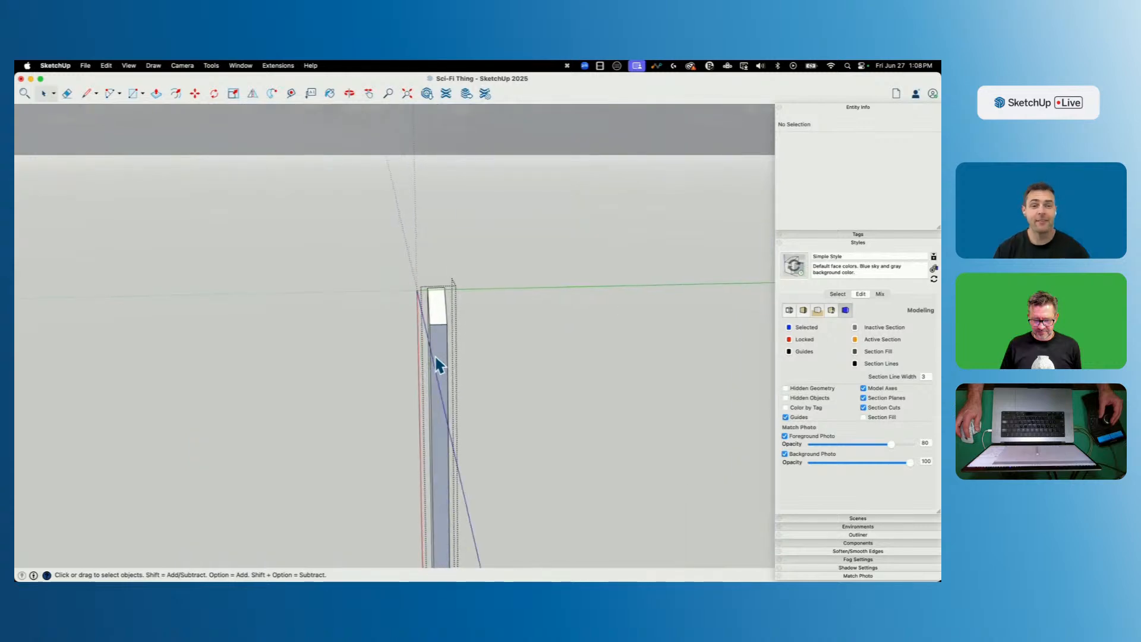
key(p)
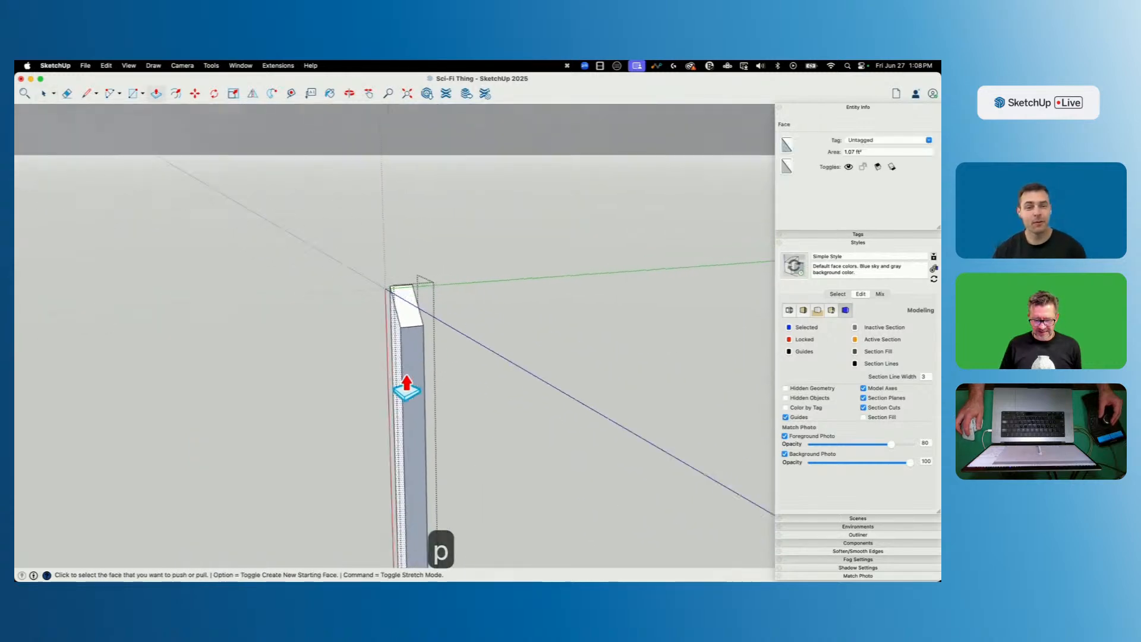
key(space)
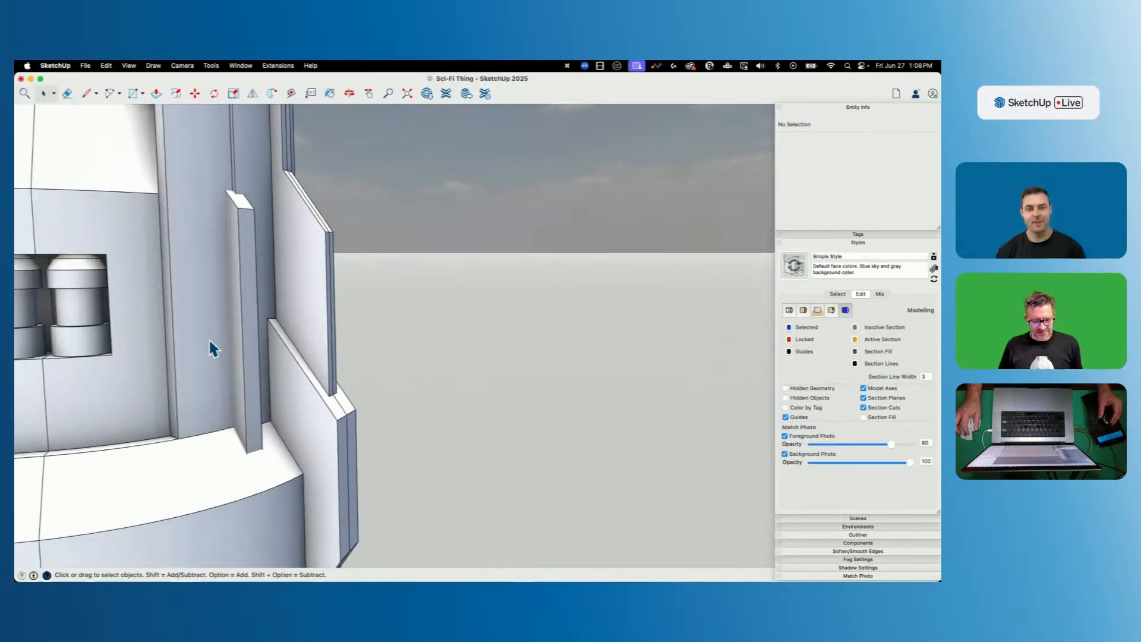
Adjust the narrow sloped bar's position against the upper plate by moving its group.
key(m)
click(273, 283)
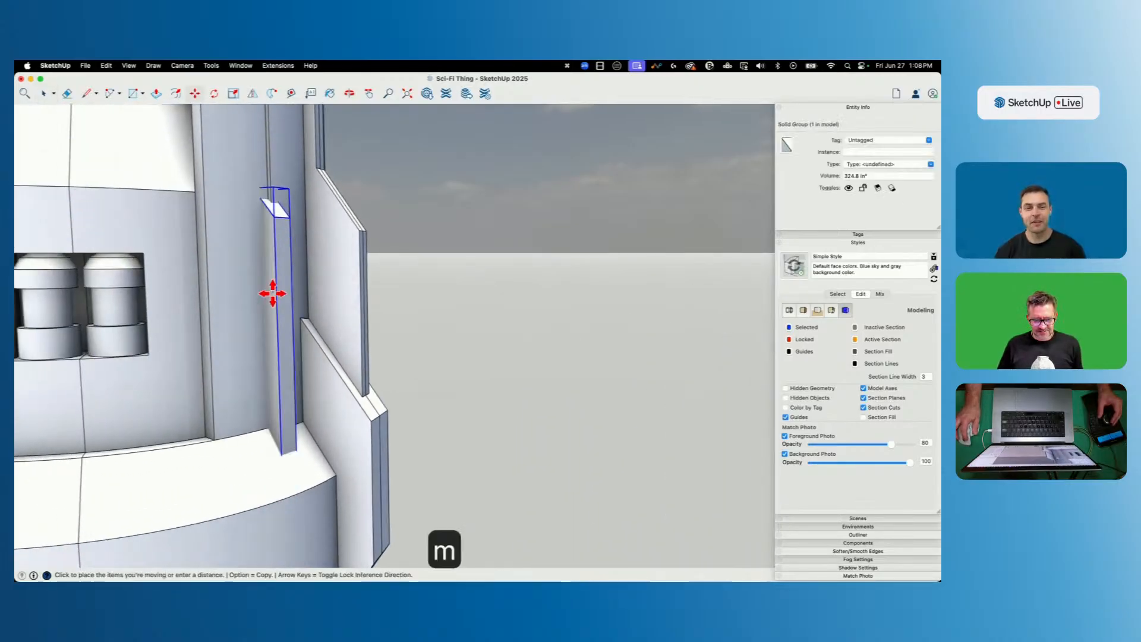
key(space)
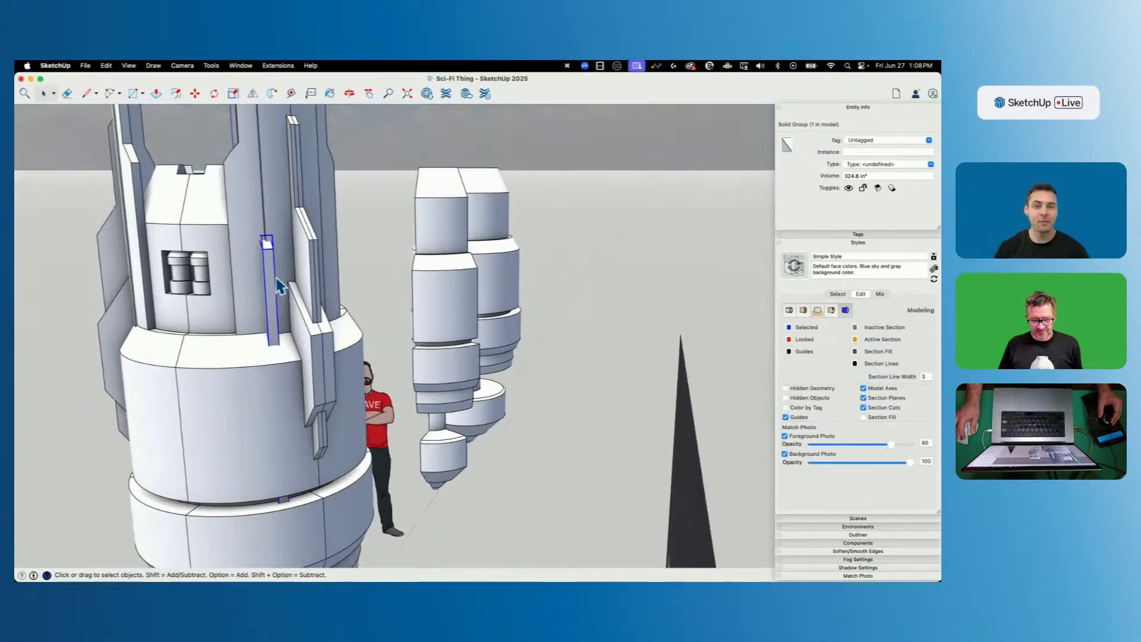
Copy the bar beside the original by rotating it around the engine's central axis, and raise the copy so it stands taller.
key(q)
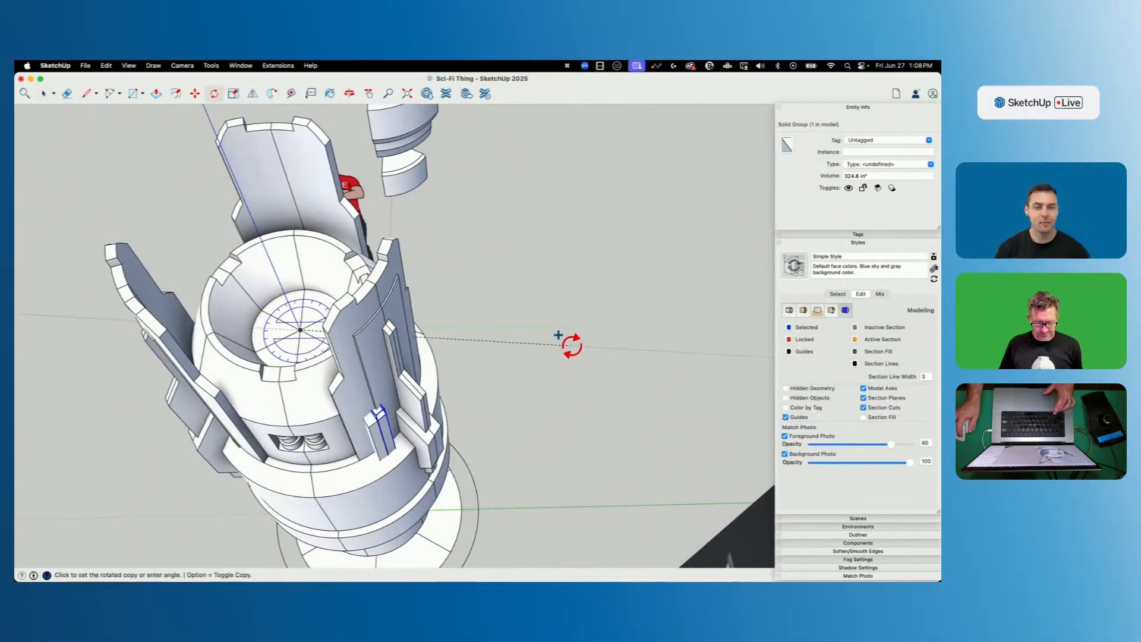
click(561, 364)
key(space)
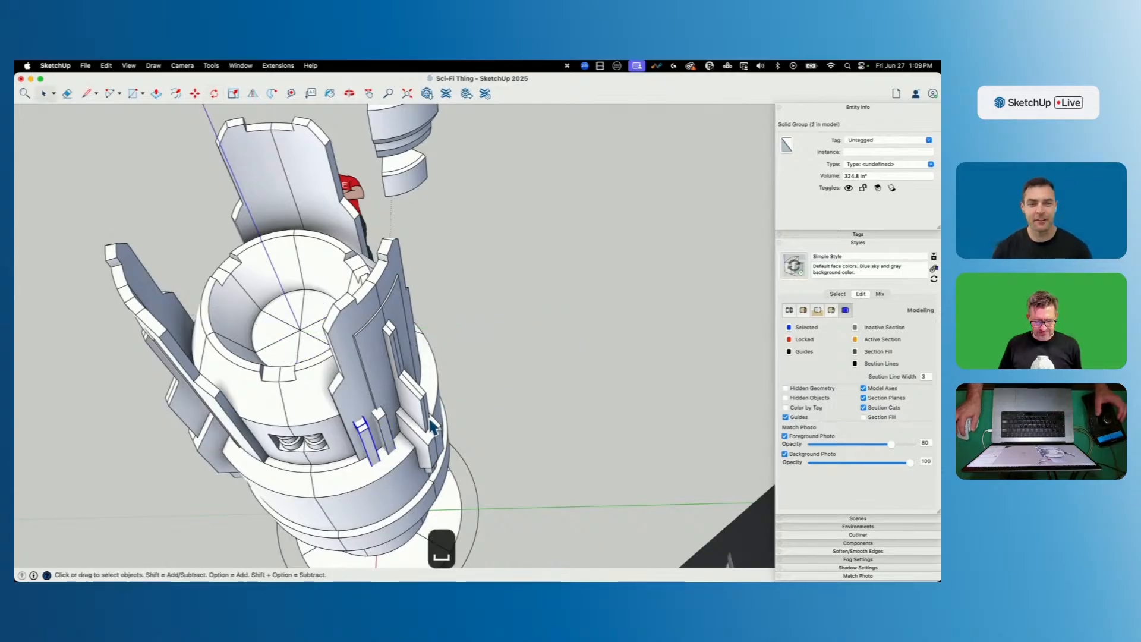
key(m)
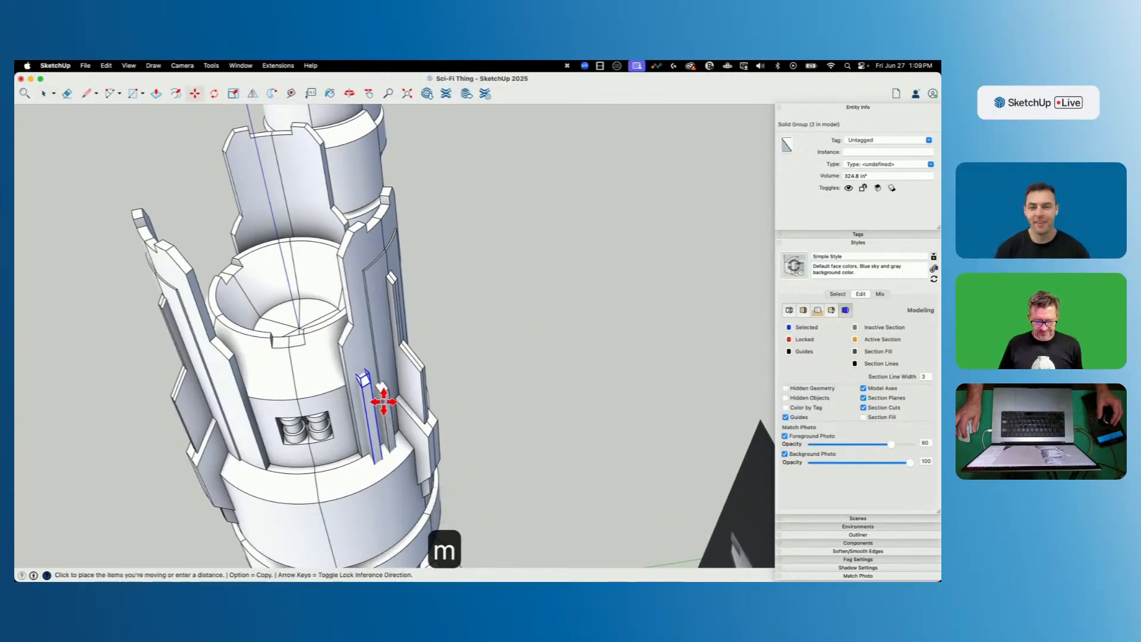
key(space)
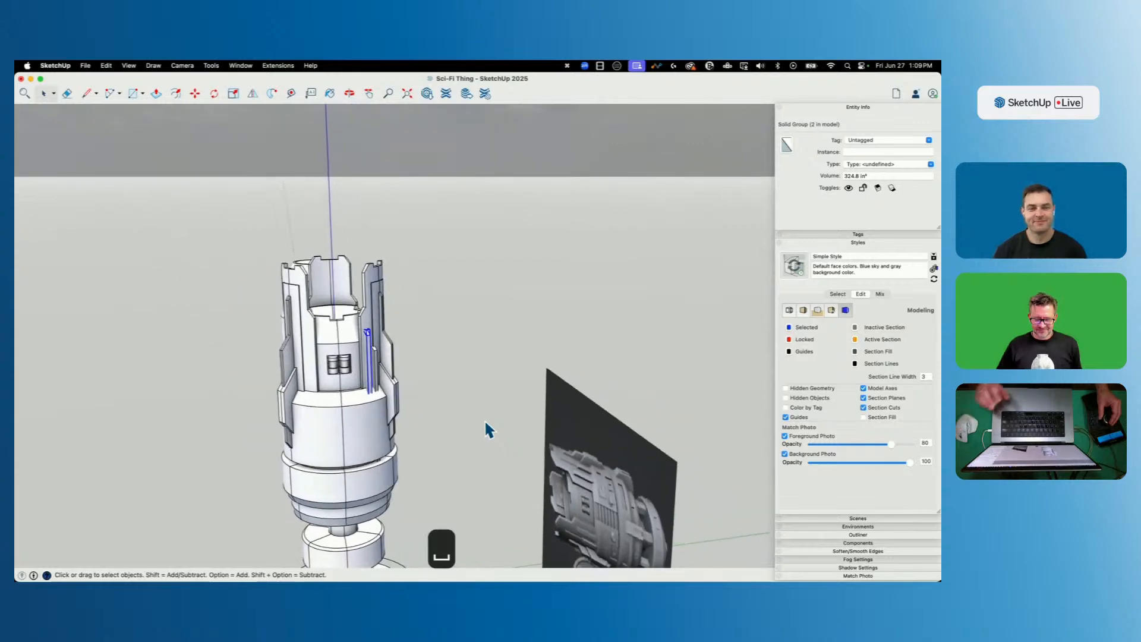
Cut both bars from the model, open the engine segment component, and paste them in place inside it.
middle_drag(486, 428, 417, 378)
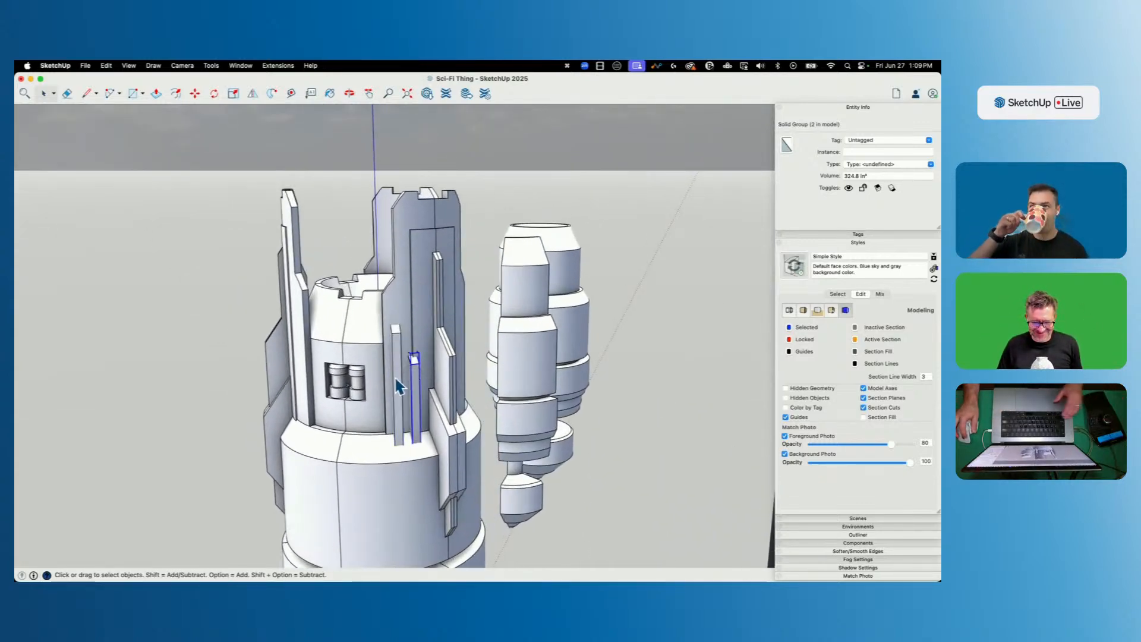
key(super+x)
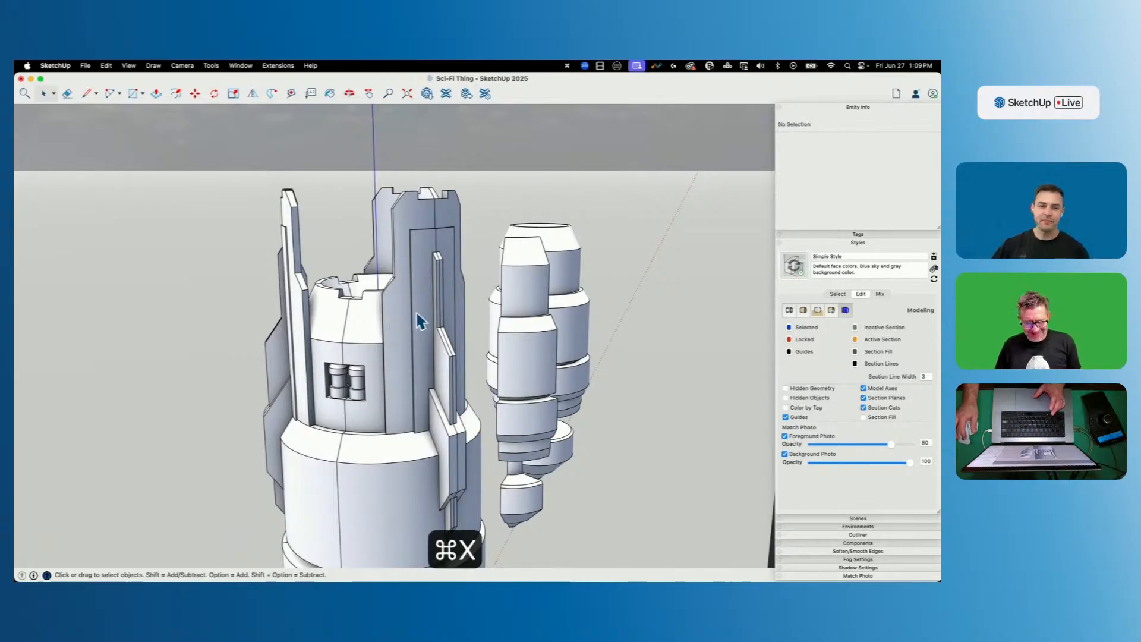
double_click(416, 315)
click(416, 315)
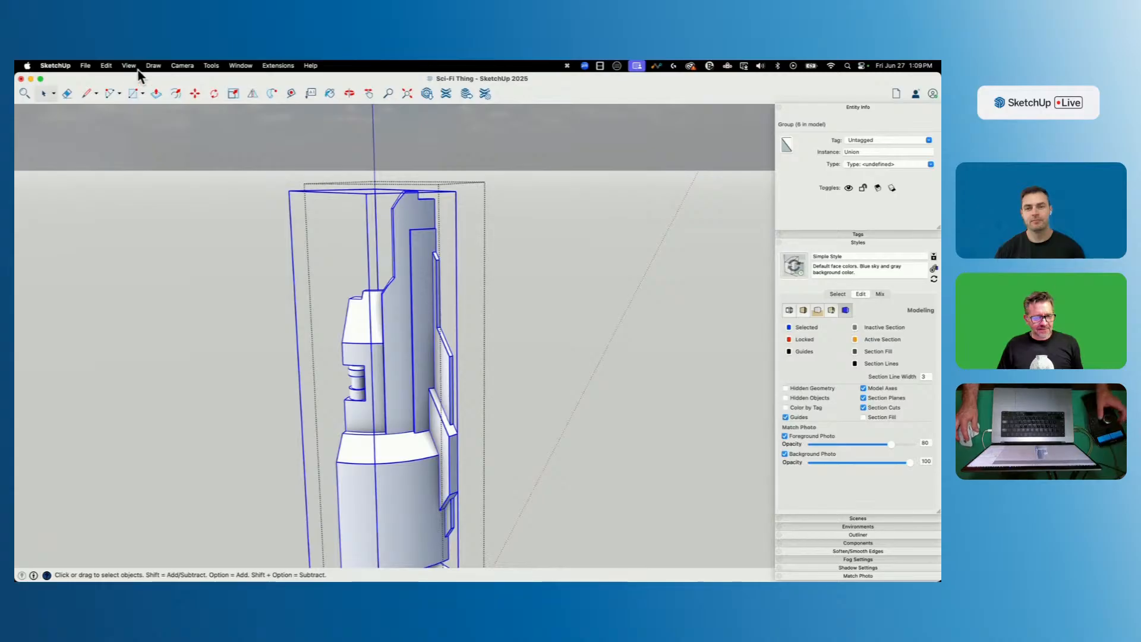
click(106, 67)
click(119, 138)
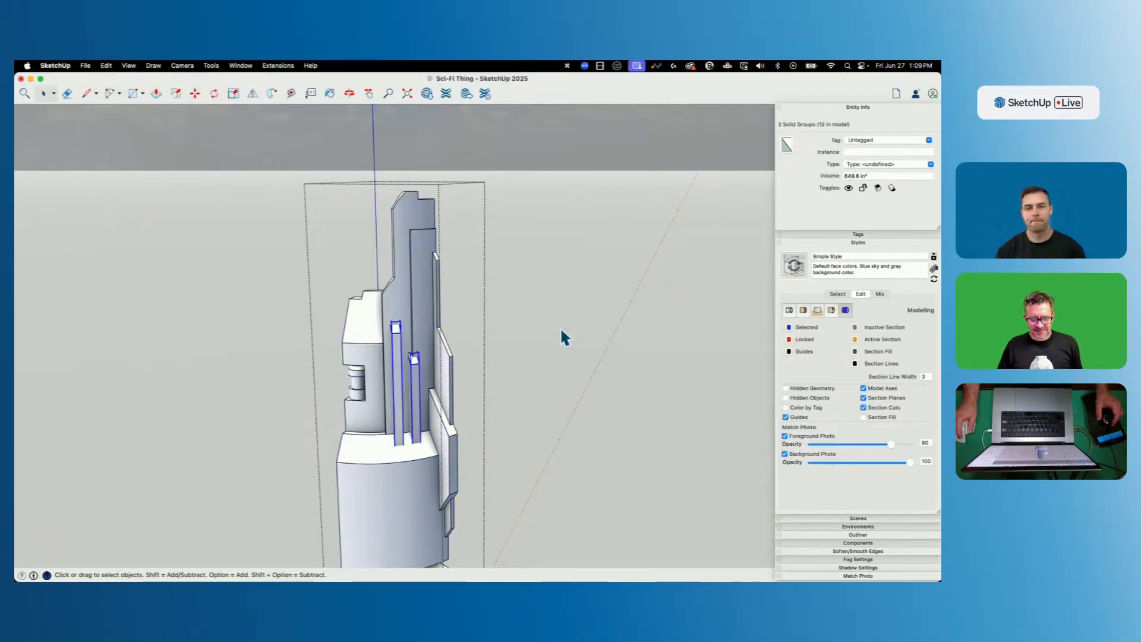
Run Solid Inspector² on the engine segment group and fix its stray edges and internal faces.
click(387, 275)
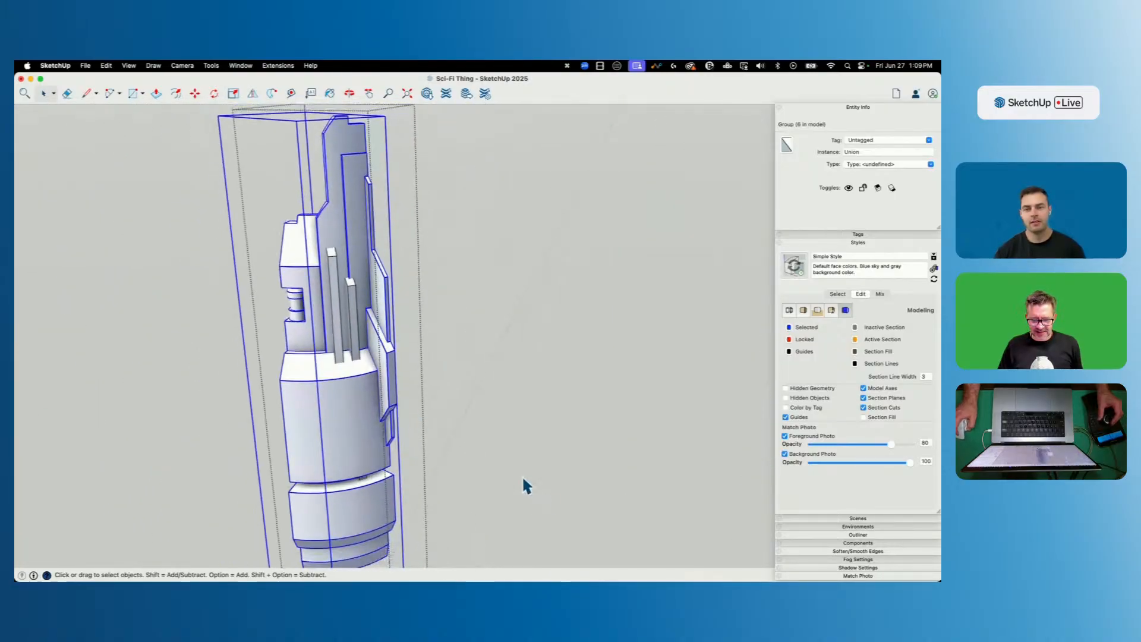
click(211, 66)
click(247, 396)
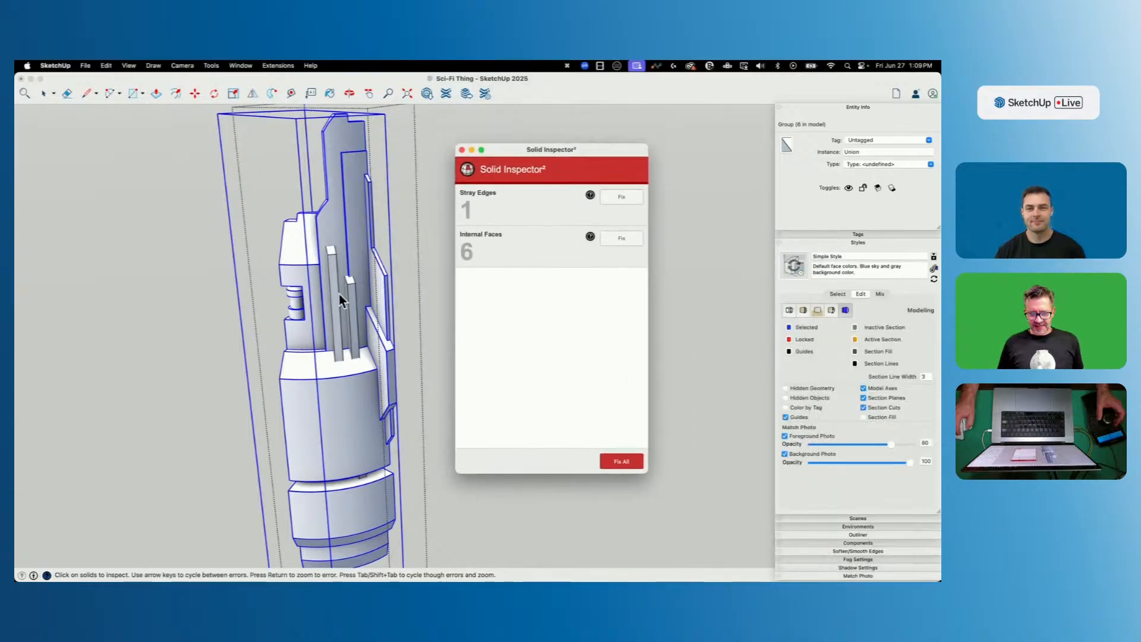
click(618, 197)
click(612, 198)
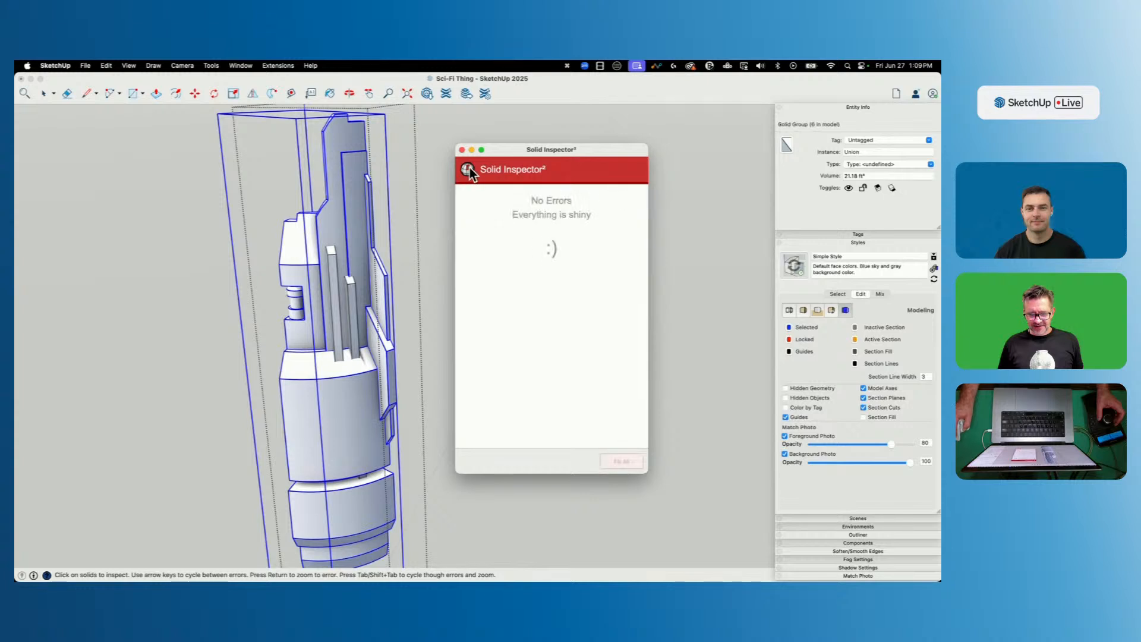
click(462, 149)
Merge the engine segment group and both bars into one solid with Outer Shell.
click(415, 231)
drag(410, 235, 319, 319)
click(152, 65)
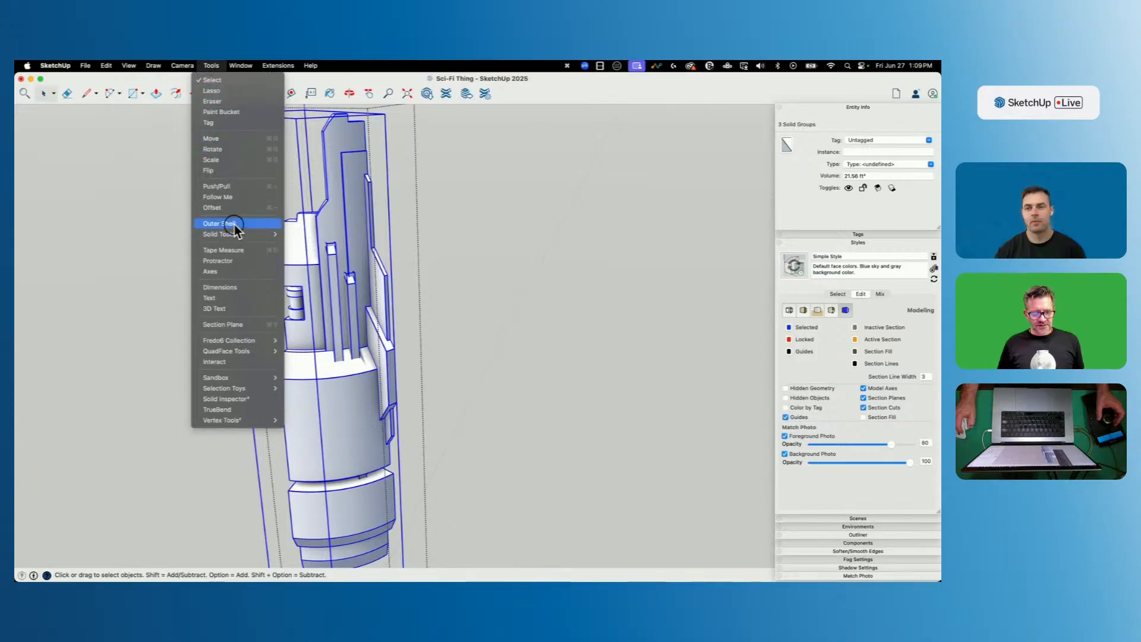
click(234, 224)
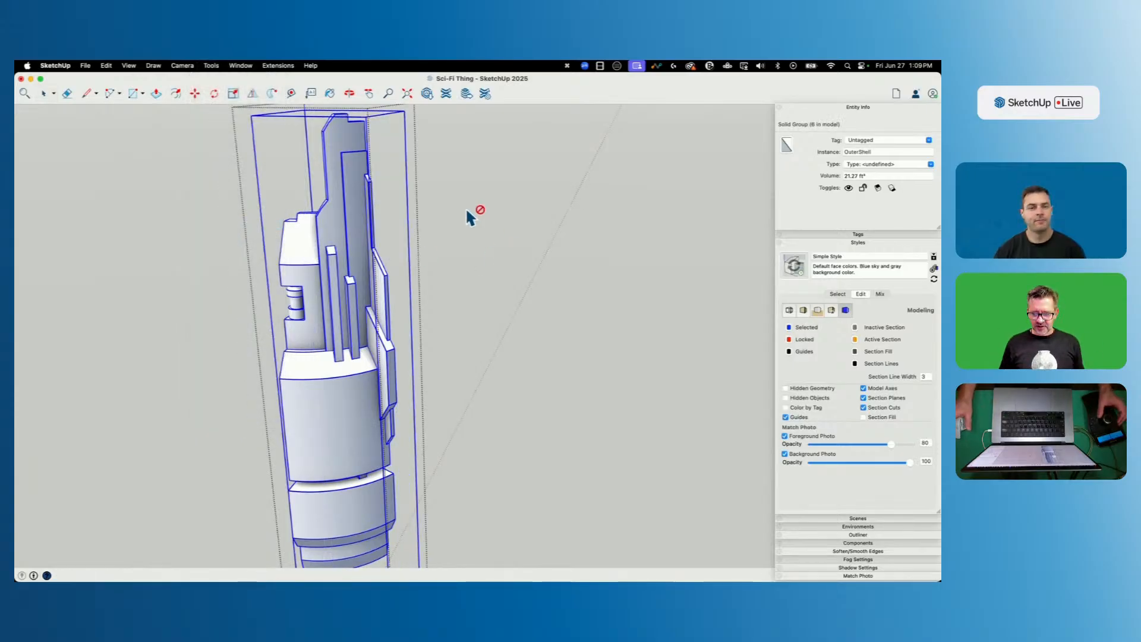
click(440, 174)
Examine the gap under the main cylinder for bar ends poking through the merged engine segment.
middle_drag(420, 233, 575, 226)
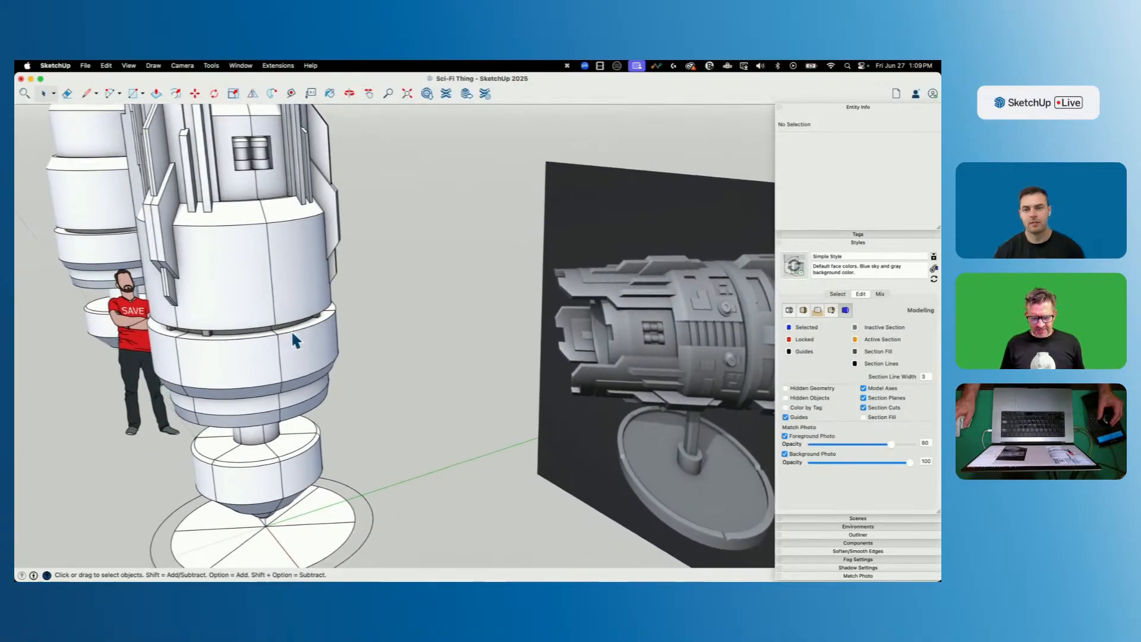
click(293, 309)
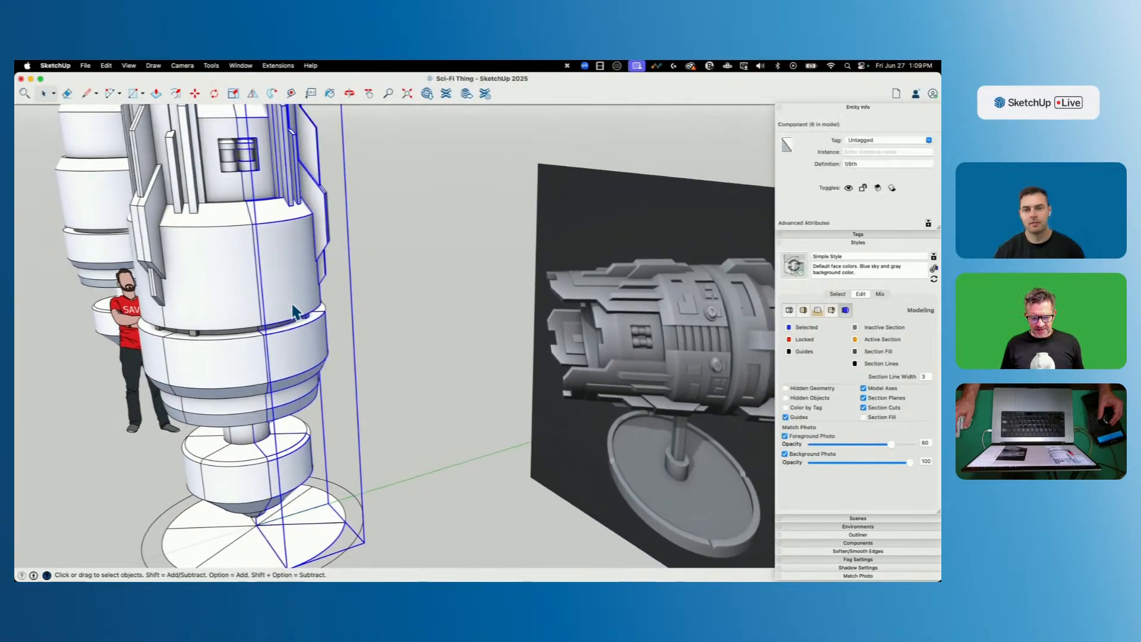
click(415, 323)
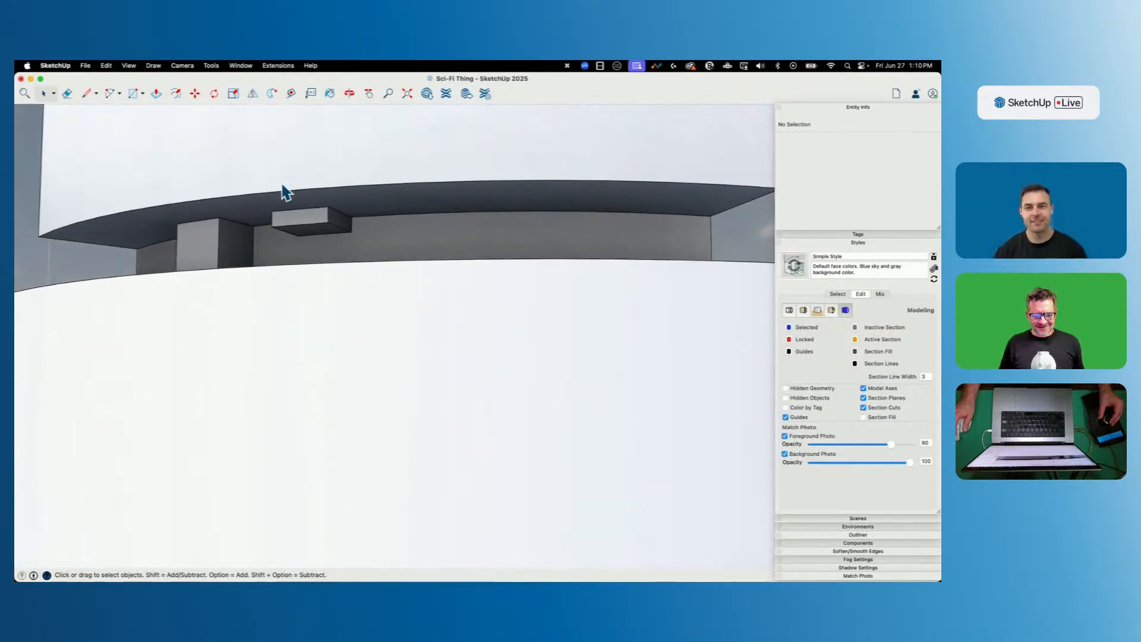
key(p)
key(space)
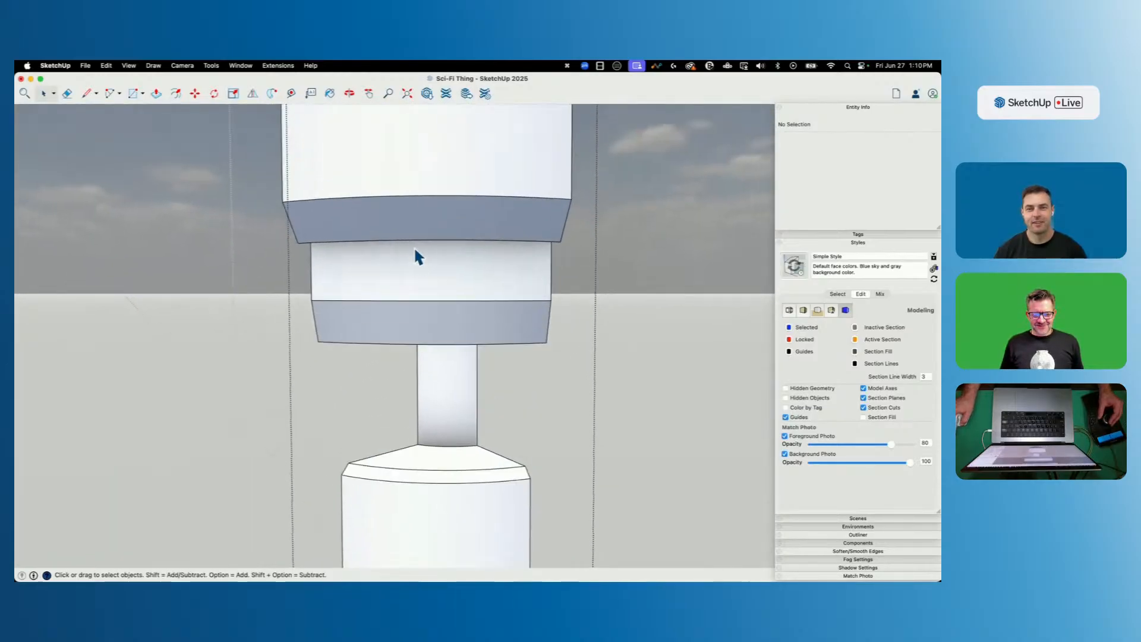
mouse_move(400, 250)
middle_down()
mouse_move(285, 280)
mouse_move(327, 285)
mouse_move(381, 243)
middle_up()
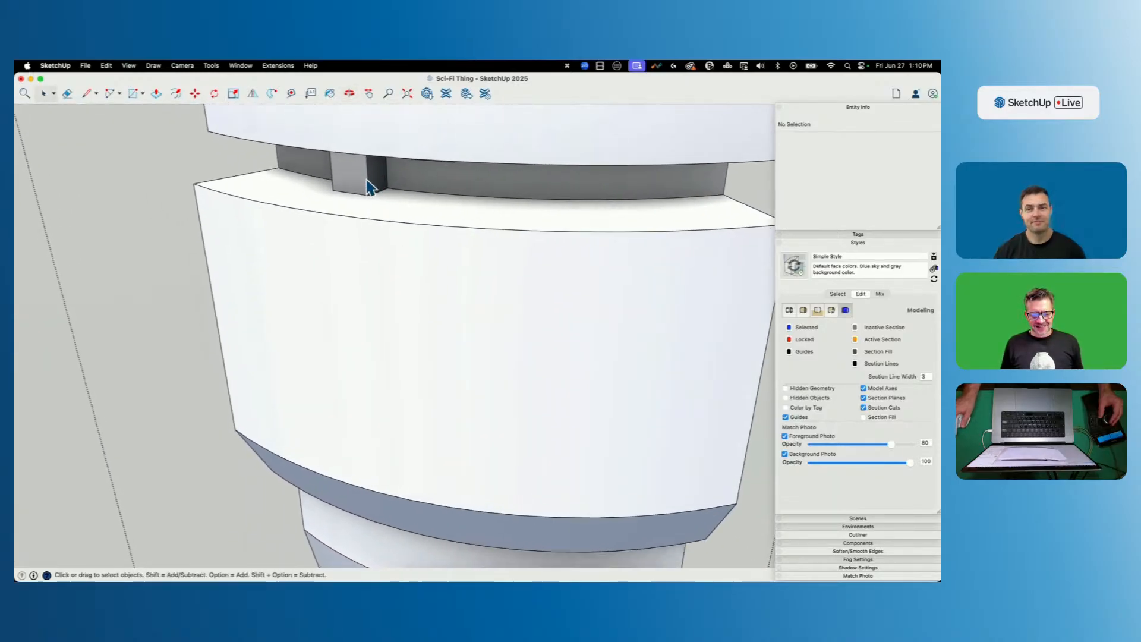
click(449, 216)
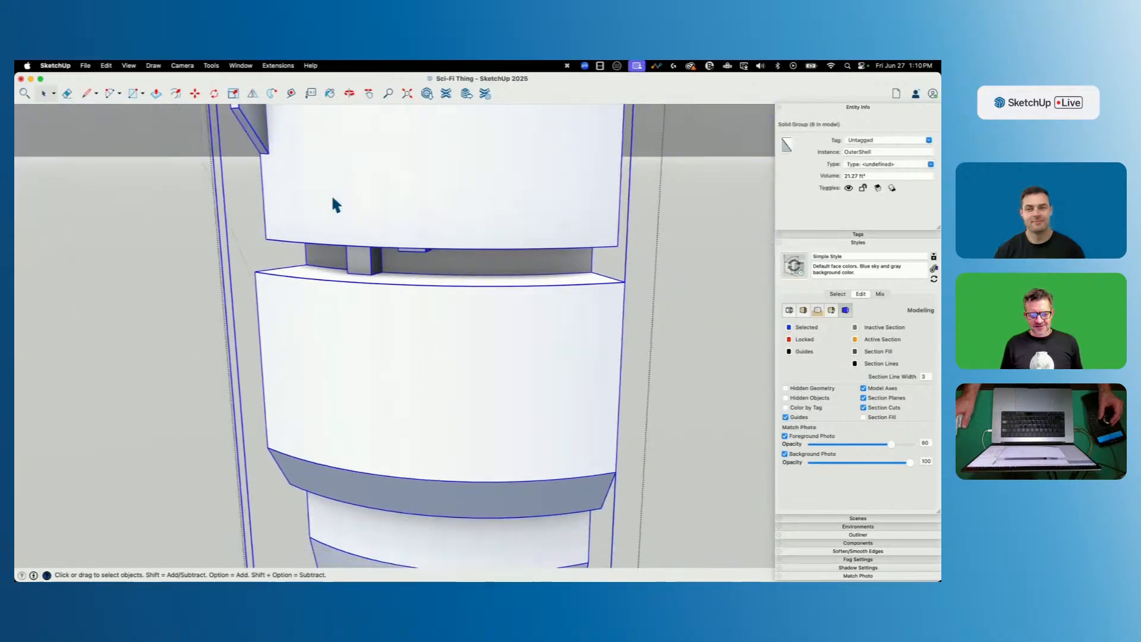
Undo the Outer Shell merge to get the separate bars back.
key(super+z)
key(super+z)
key(super+z)
key(super+z)
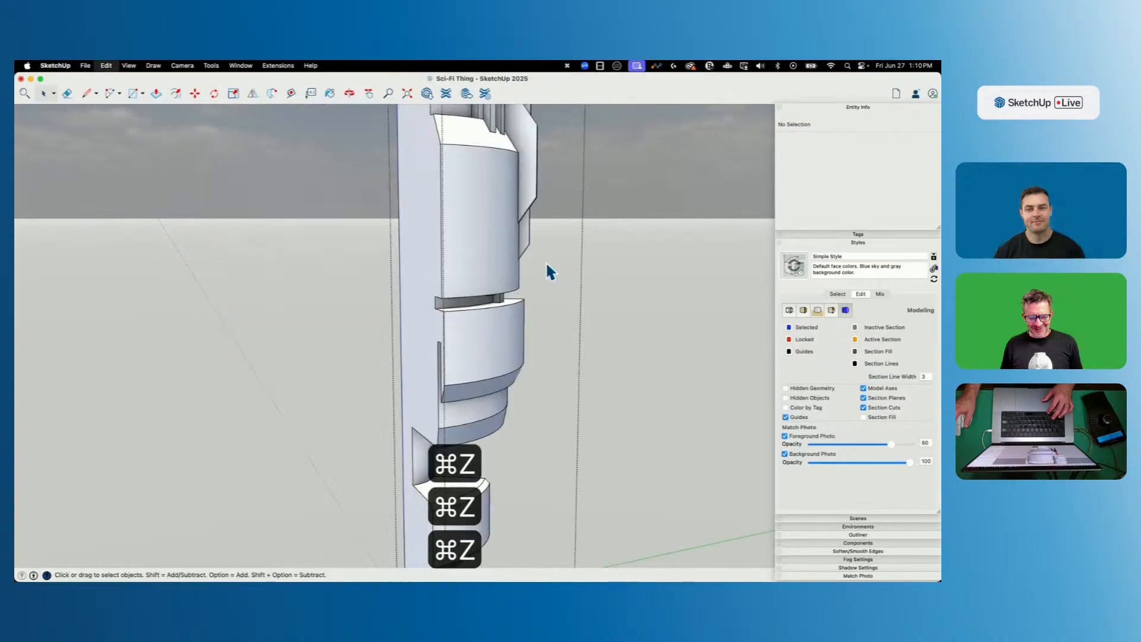
Shorten the lower bar by moving its bottom end upward, clear of the gap below the main cylinder.
middle_drag(546, 266, 486, 350)
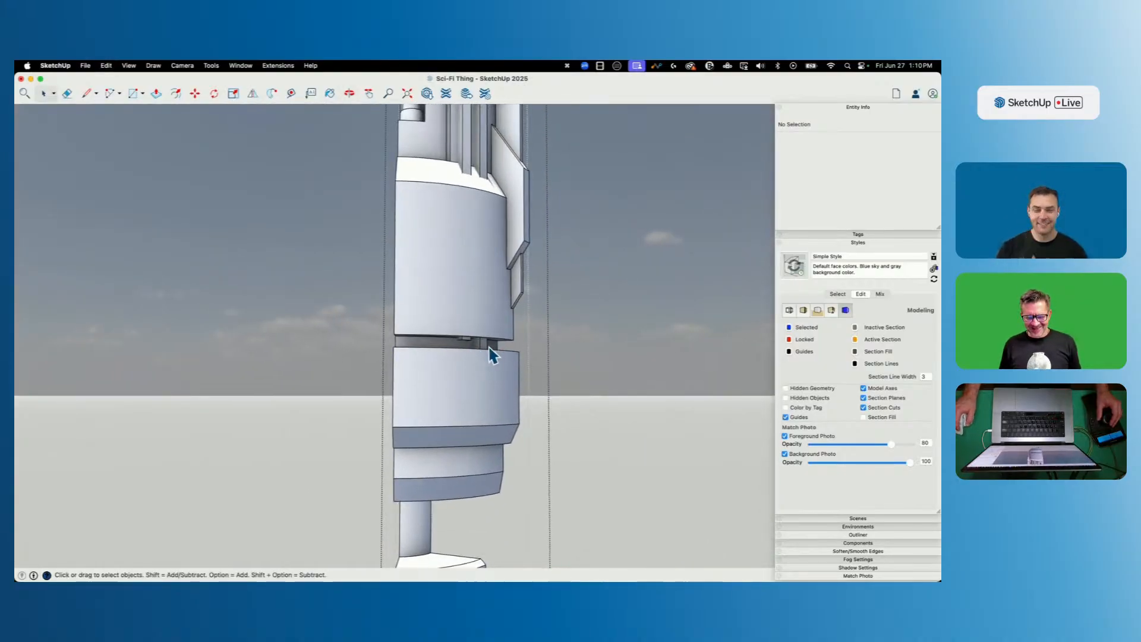
middle_drag(486, 355, 439, 330)
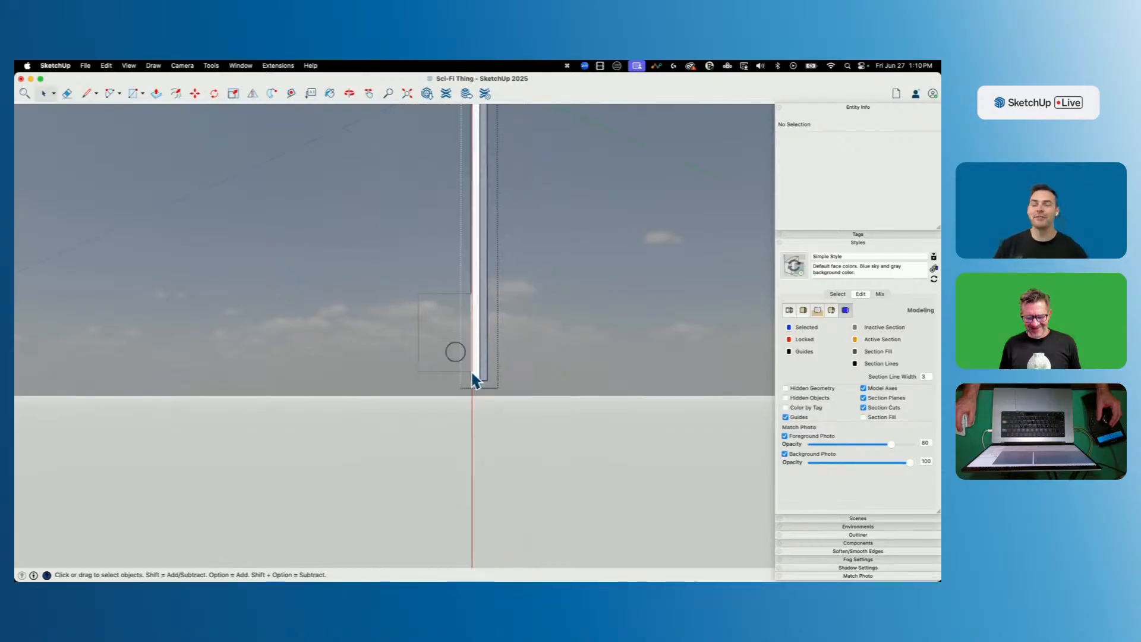
key(m)
click(534, 423)
click(533, 340)
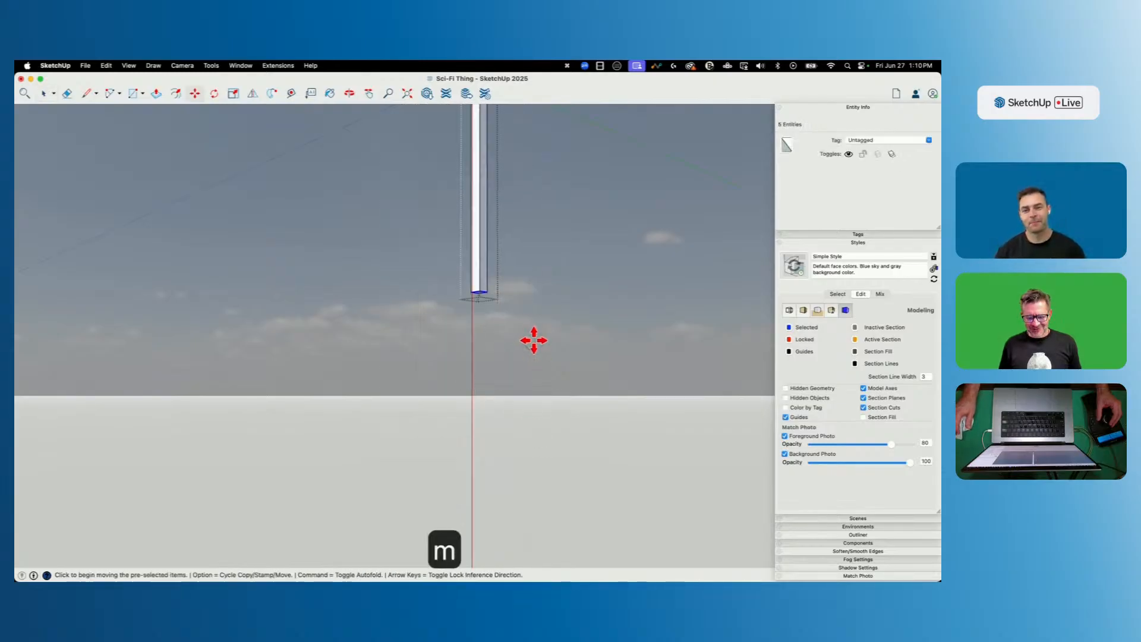
key(space)
click(535, 344)
Shorten the taller bar by moving its bottom end slightly upward, and close its group.
middle_drag(468, 176, 405, 324)
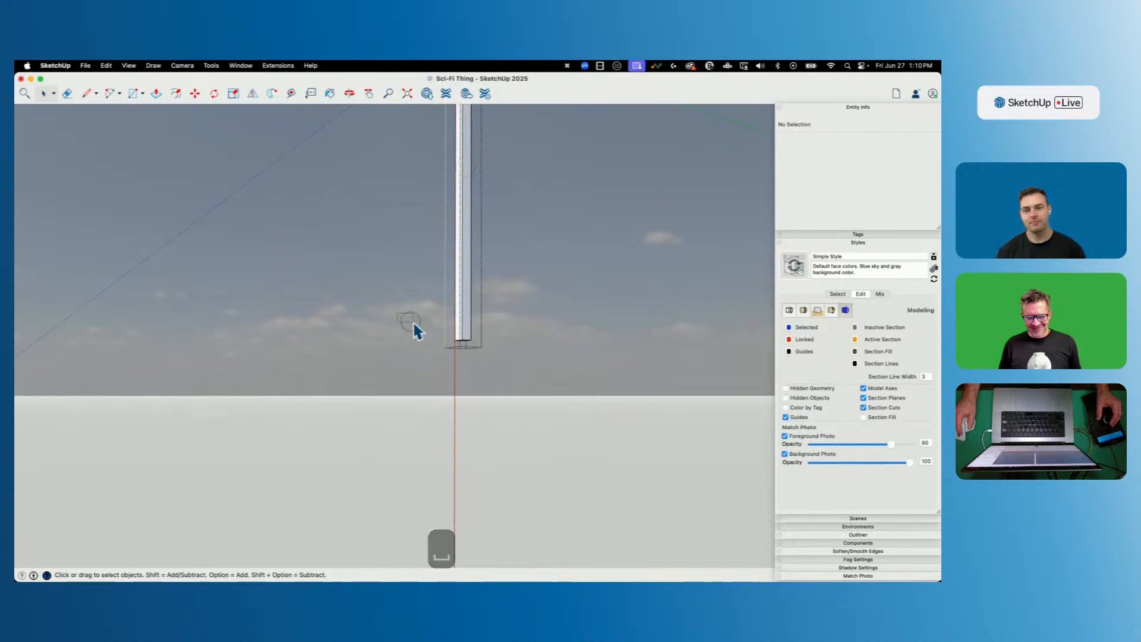
key(m)
click(522, 364)
click(528, 377)
key(space)
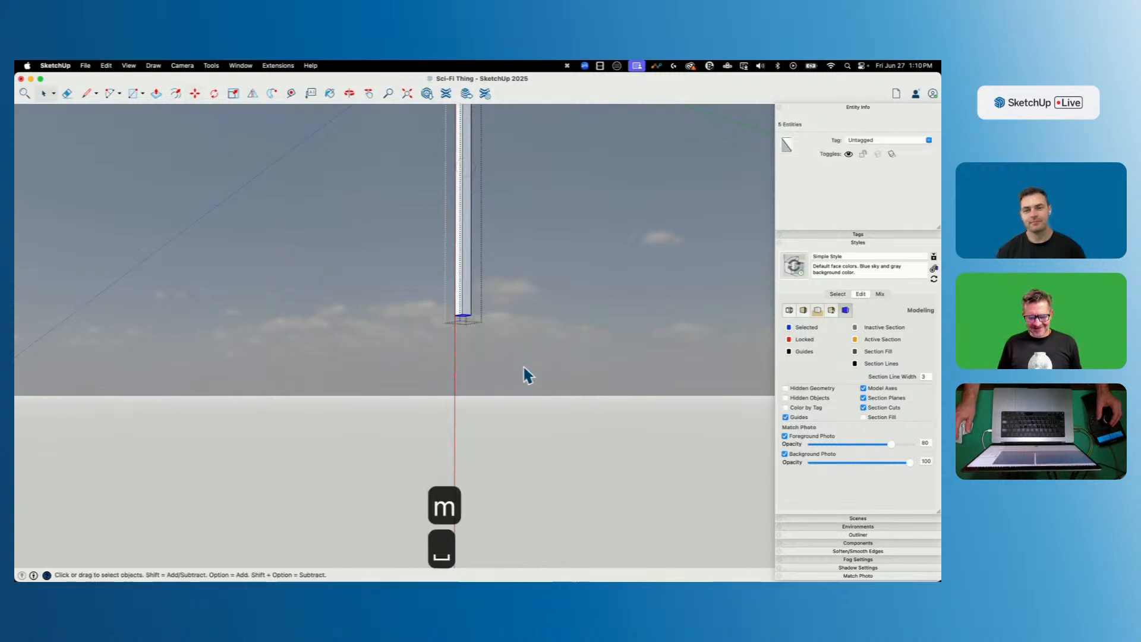
click(537, 422)
middle_drag(537, 423, 504, 205)
Combine the engine segment group and the two shortened bars with Outer Shell.
click(504, 202)
click(537, 224)
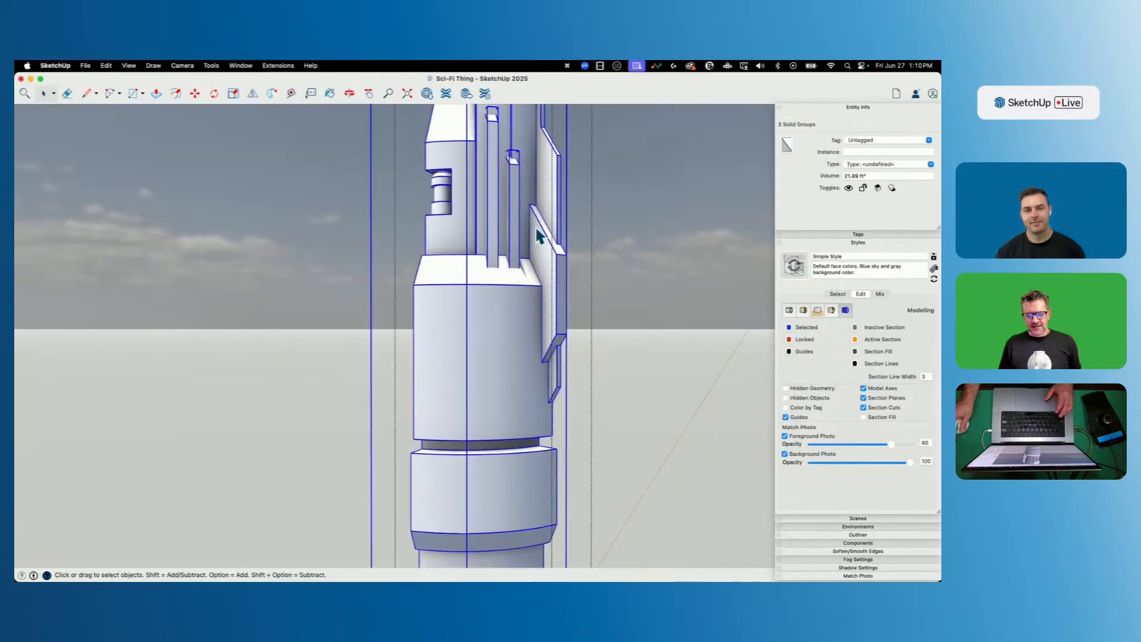
click(211, 65)
click(229, 224)
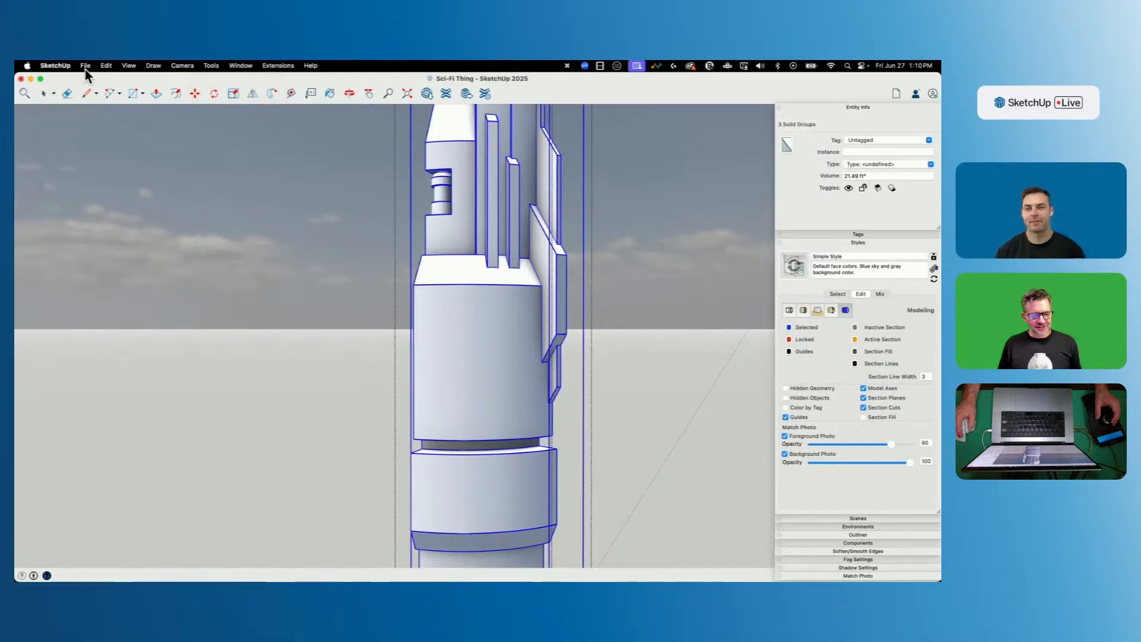
Save the model and leave the solid tool.
click(85, 67)
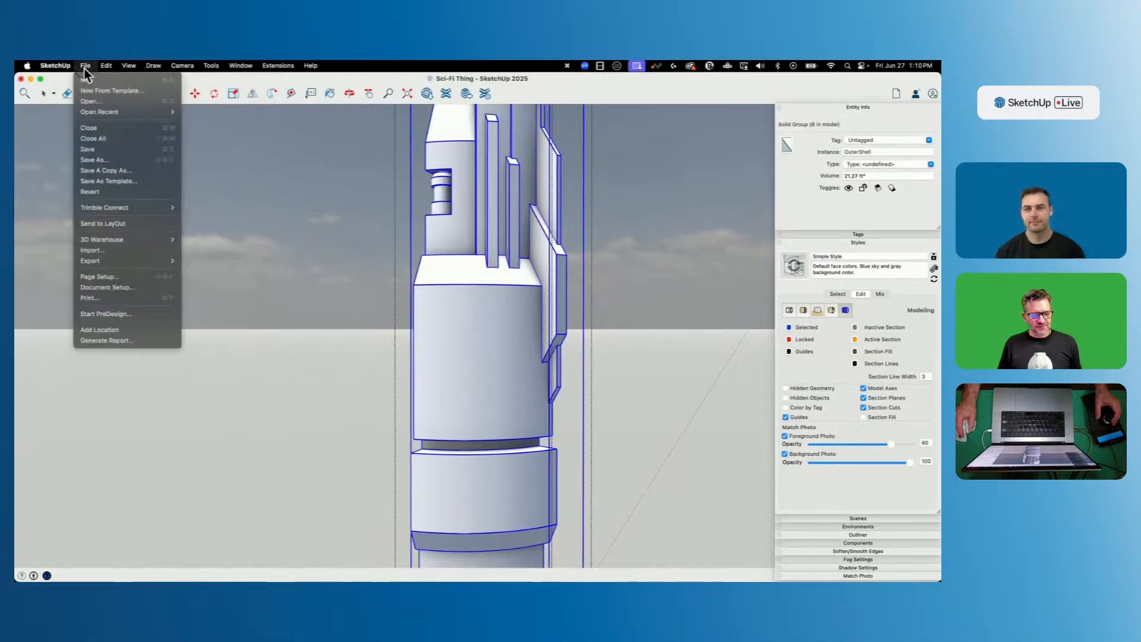
click(109, 151)
click(248, 247)
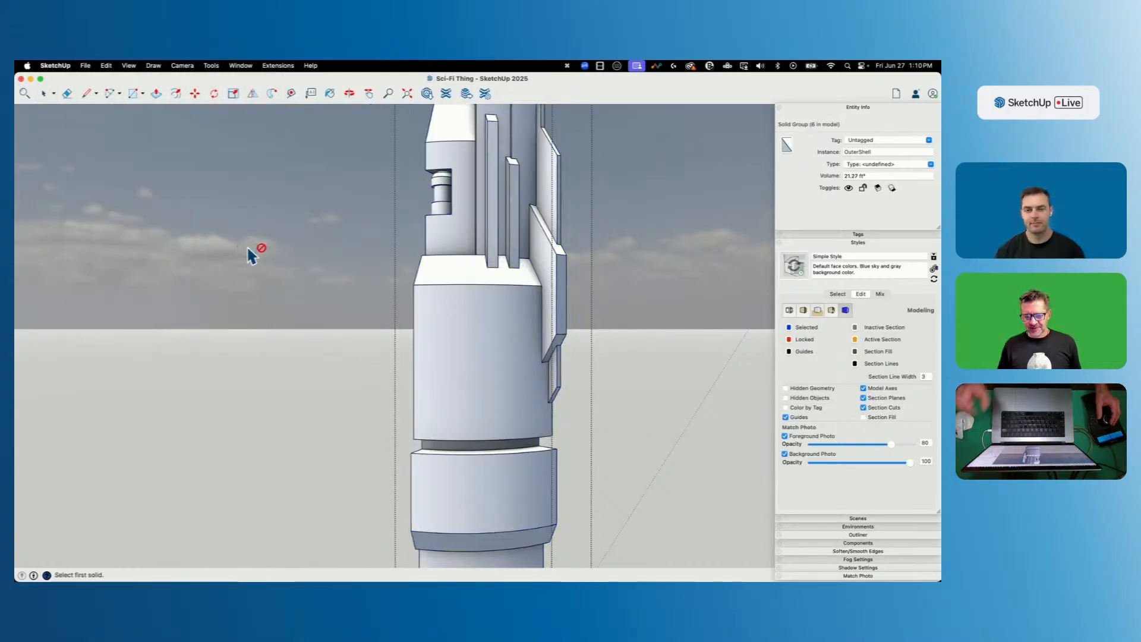
key(space)
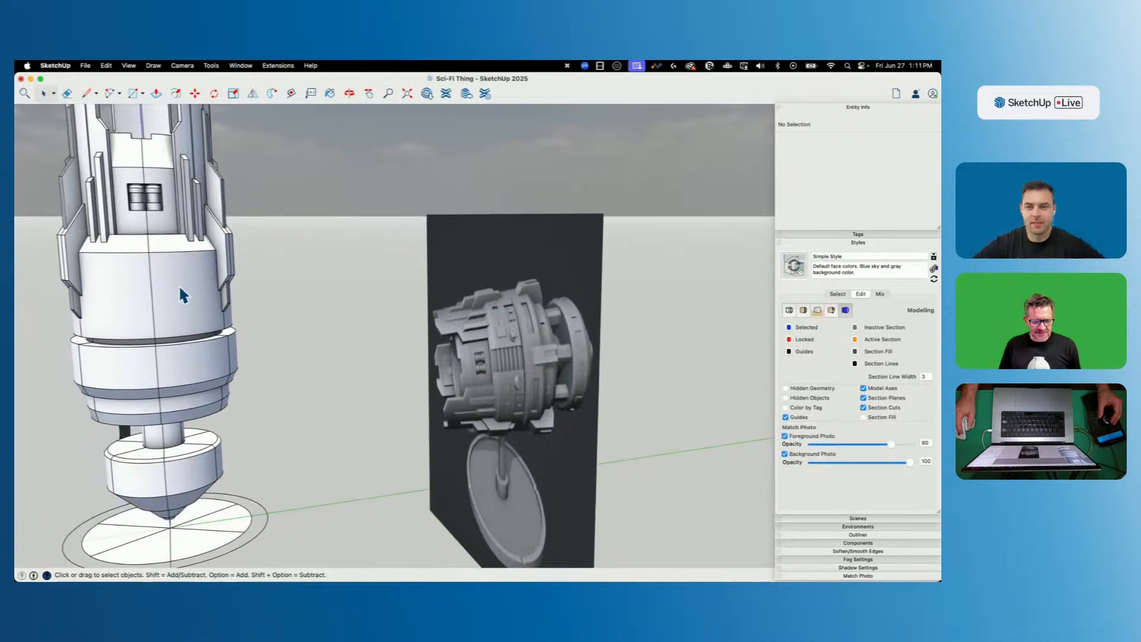
Open the engine segment group, offset the main cylinder's bottom edge curve inward, and split the bottom rim face with a short line.
double_click(165, 268)
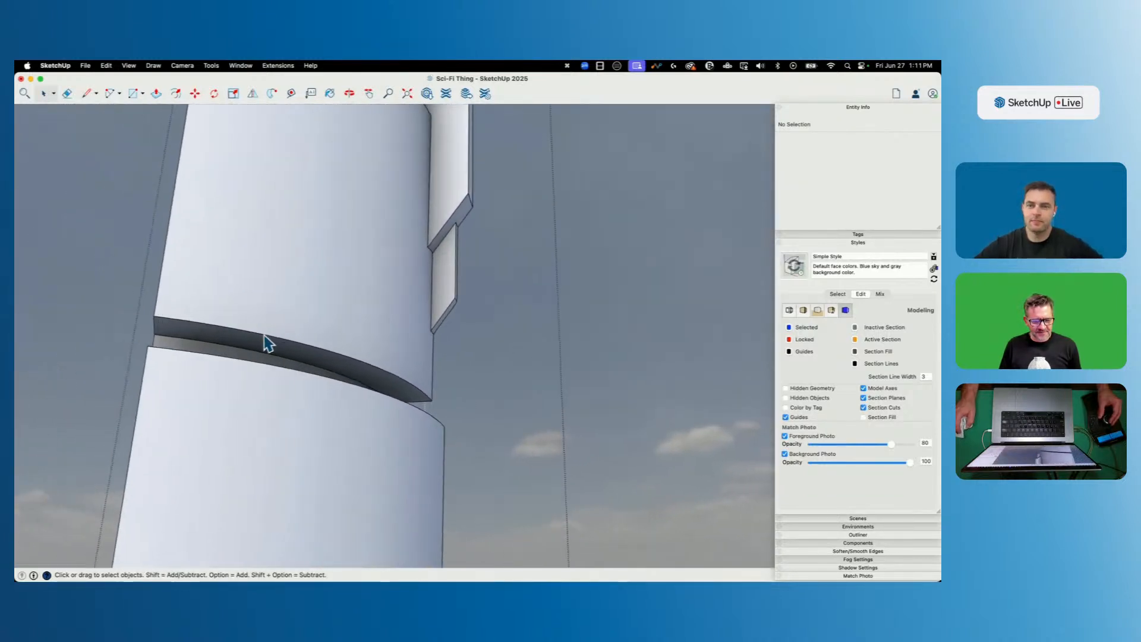
click(235, 319)
click(236, 321)
key(f)
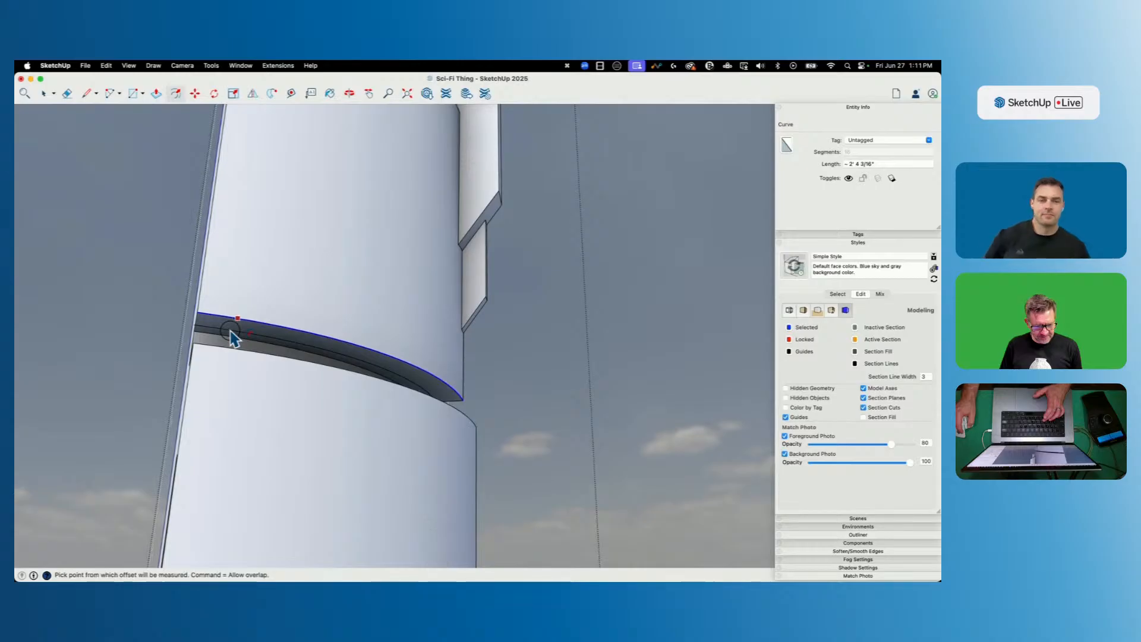
key(l)
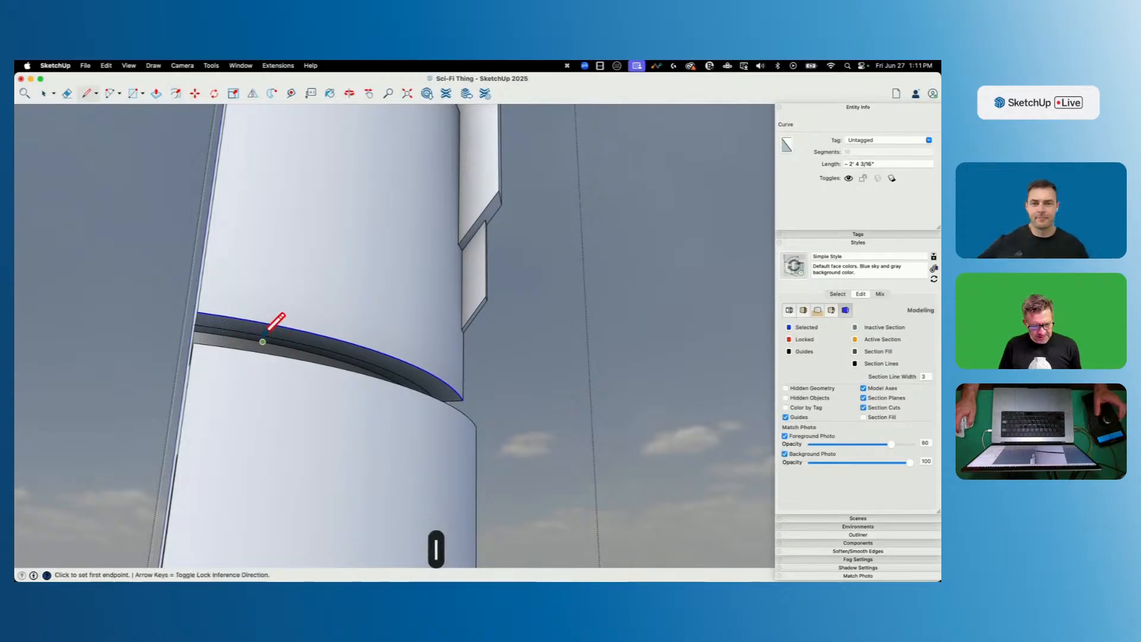
scroll(270, 331, down, 5)
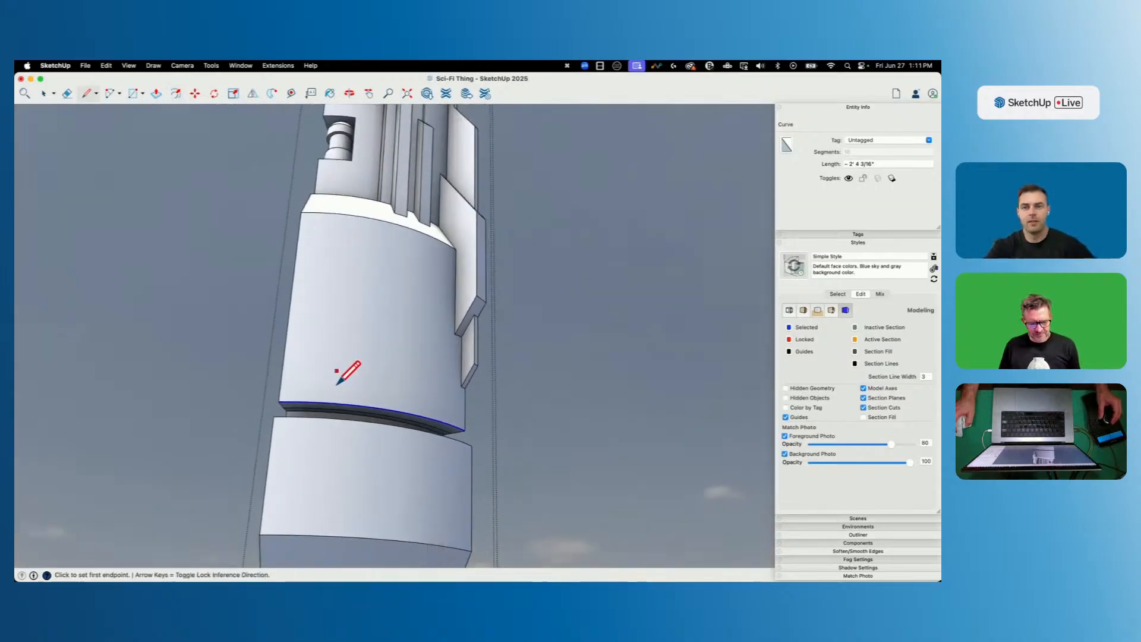
scroll(334, 405, up, 6)
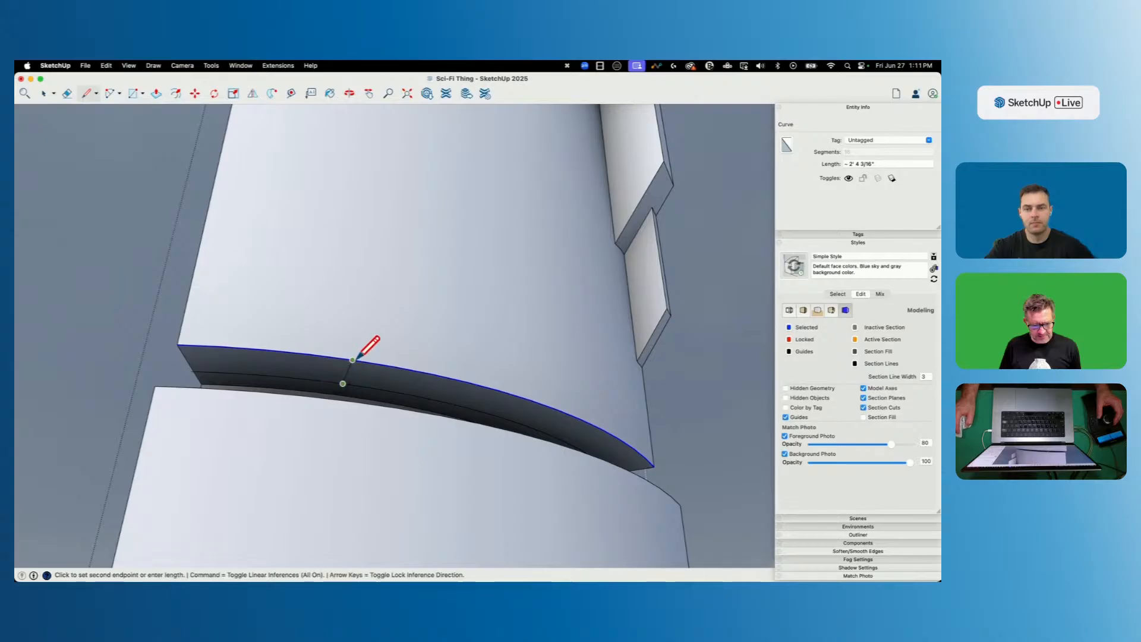
Push/Pull the narrow bottom rim face up to the cylinder's upper sloped edge to cut a recessed channel.
key(space)
scroll(350, 387, down, 8)
key(p)
click(388, 437)
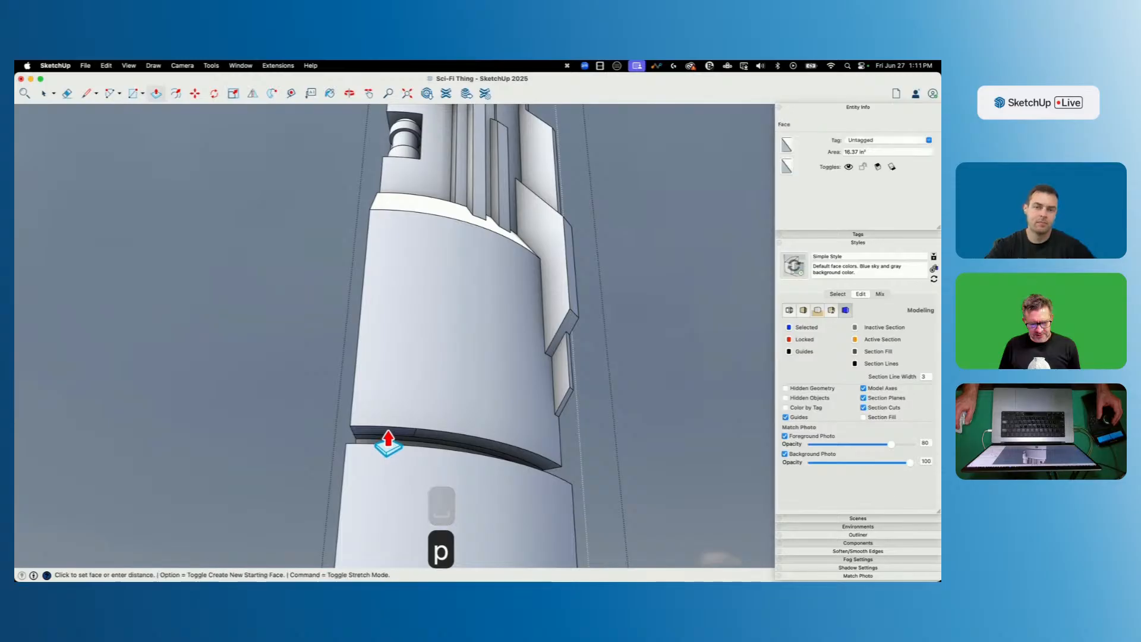
click(373, 207)
key(space)
Draw a line across the sloped face from the channel's upper corner to the slope's upper edge.
scroll(376, 205, up, 10)
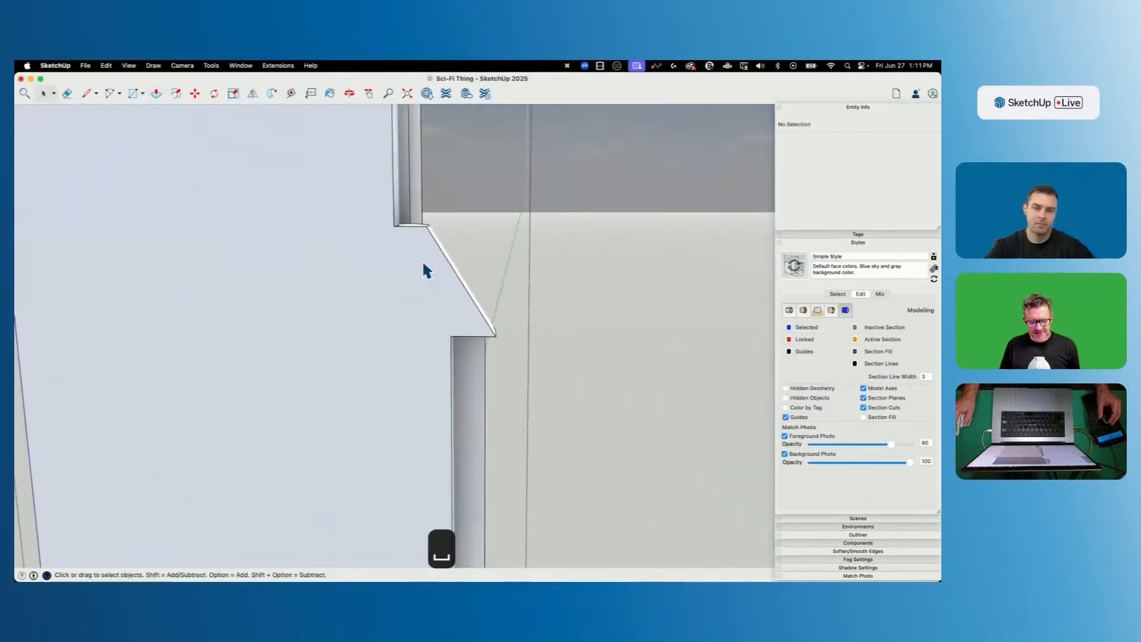
mouse_move(410, 262)
middle_down()
mouse_move(430, 303)
mouse_move(601, 410)
mouse_move(649, 423)
middle_up()
key(l)
click(647, 448)
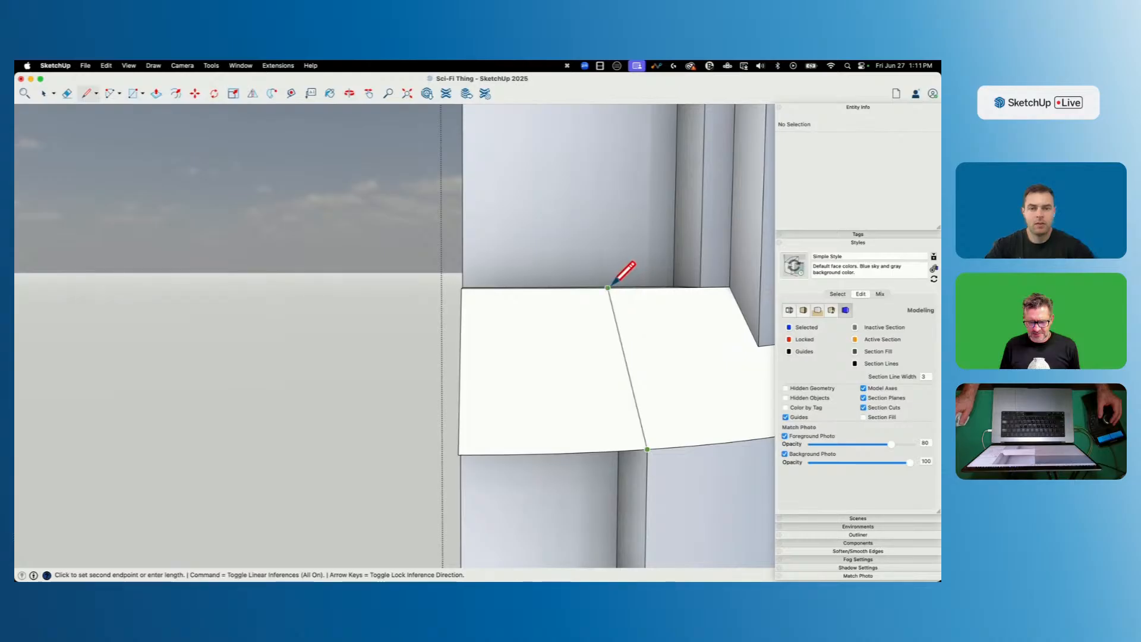
key(space)
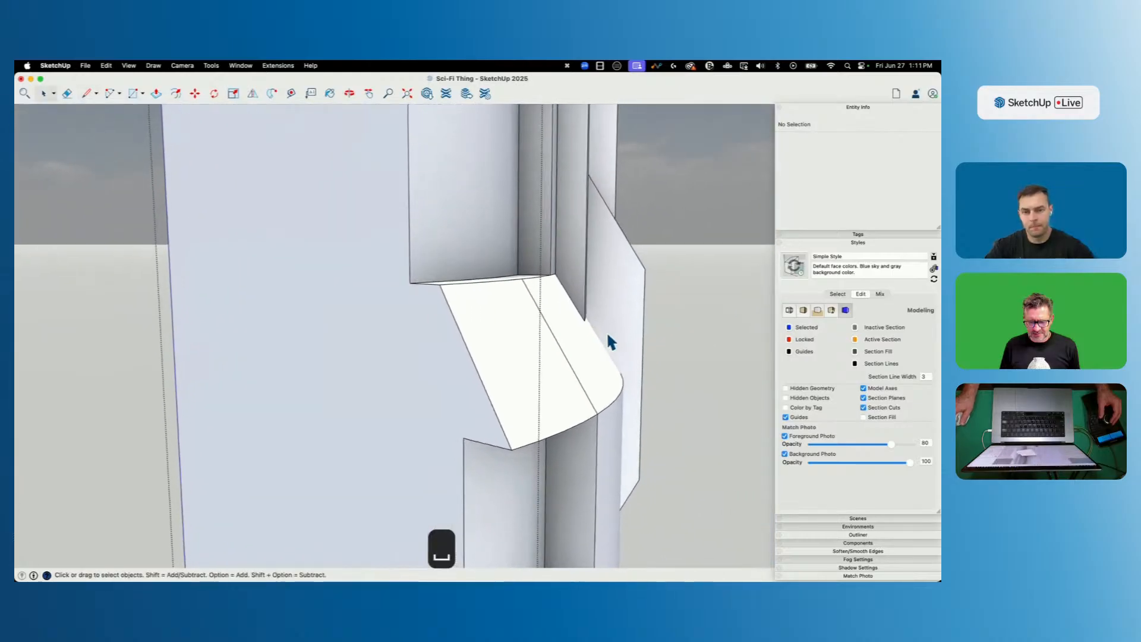
Draw a line closing the triangular profile on the segment's flat side, and cut back the slope with Follow Me along its upper curve.
key(l)
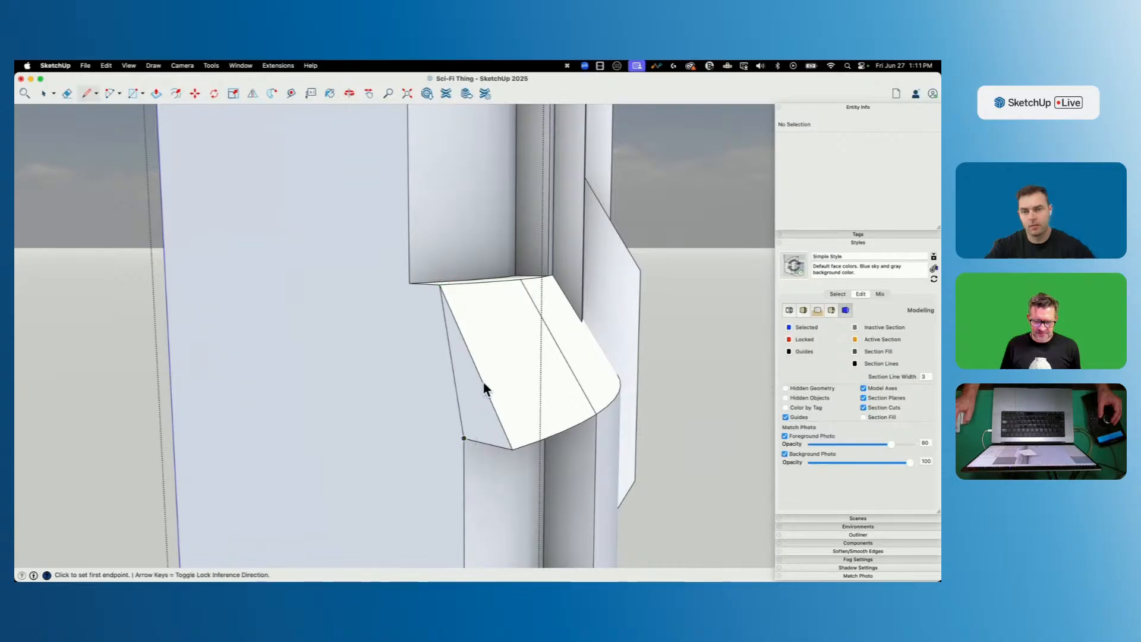
key(space)
click(483, 275)
click(271, 93)
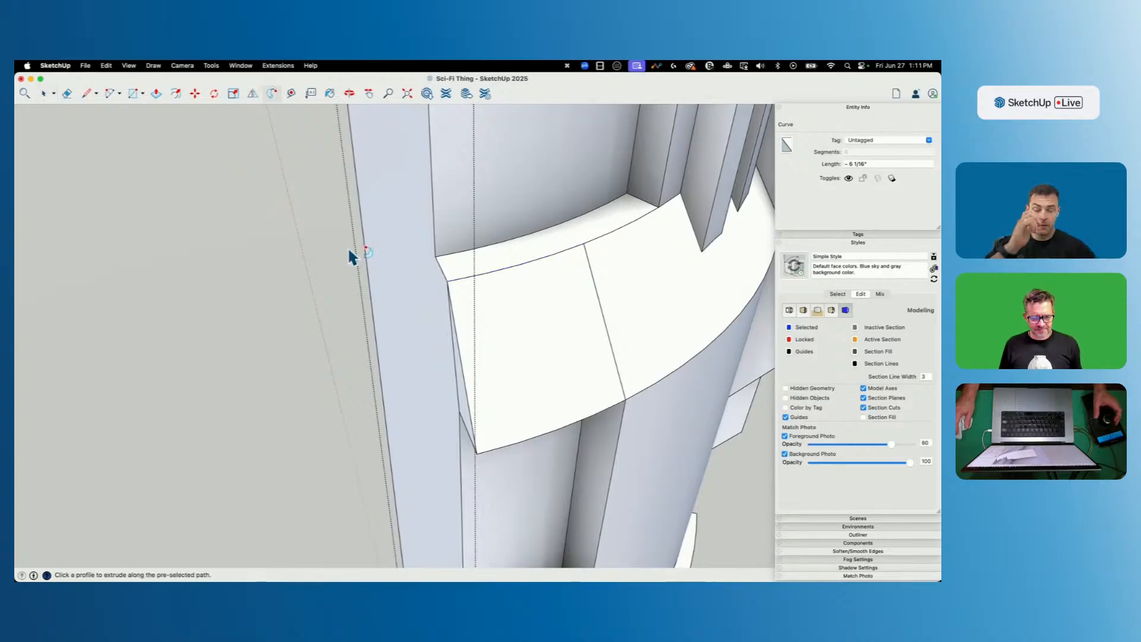
click(469, 418)
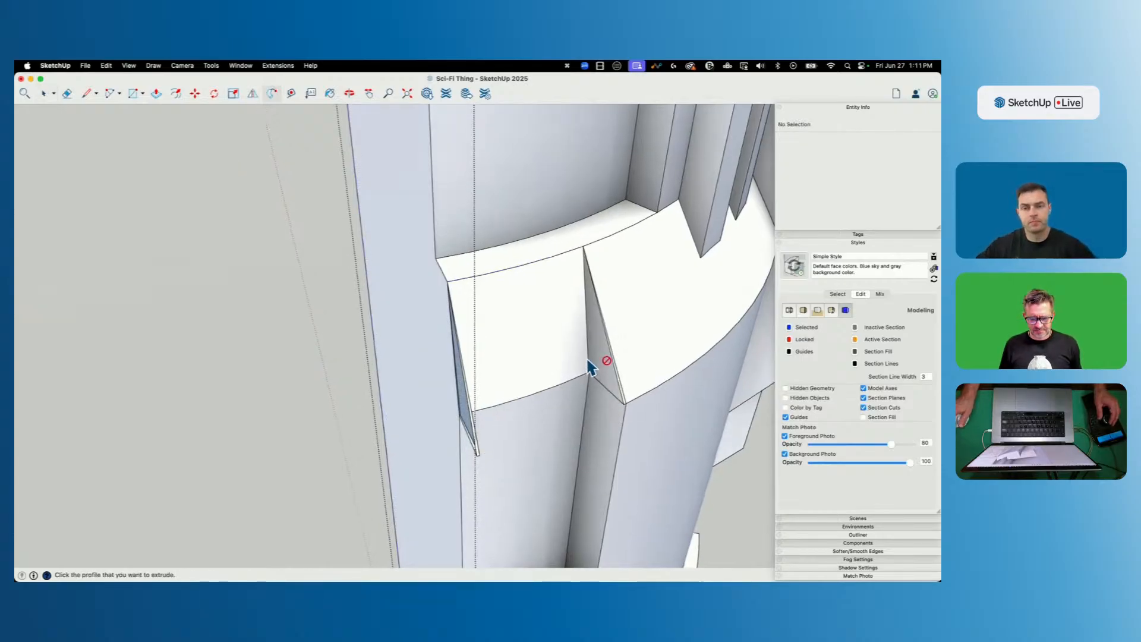
Erase the leftover slivers beside the Follow Me cut and redraw the edge from the channel corner to the slope's upper edge.
key(e)
mouse_move(483, 429)
mouse_down()
mouse_move(476, 438)
mouse_move(485, 429)
mouse_up()
scroll(632, 394, up, 5)
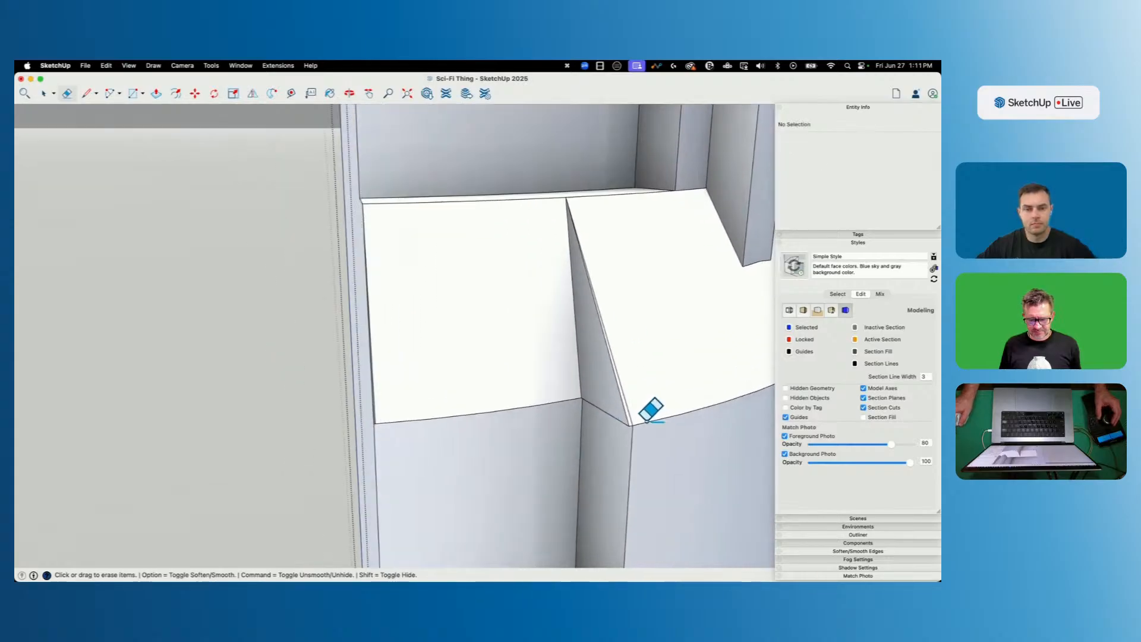
click(624, 426)
key(l)
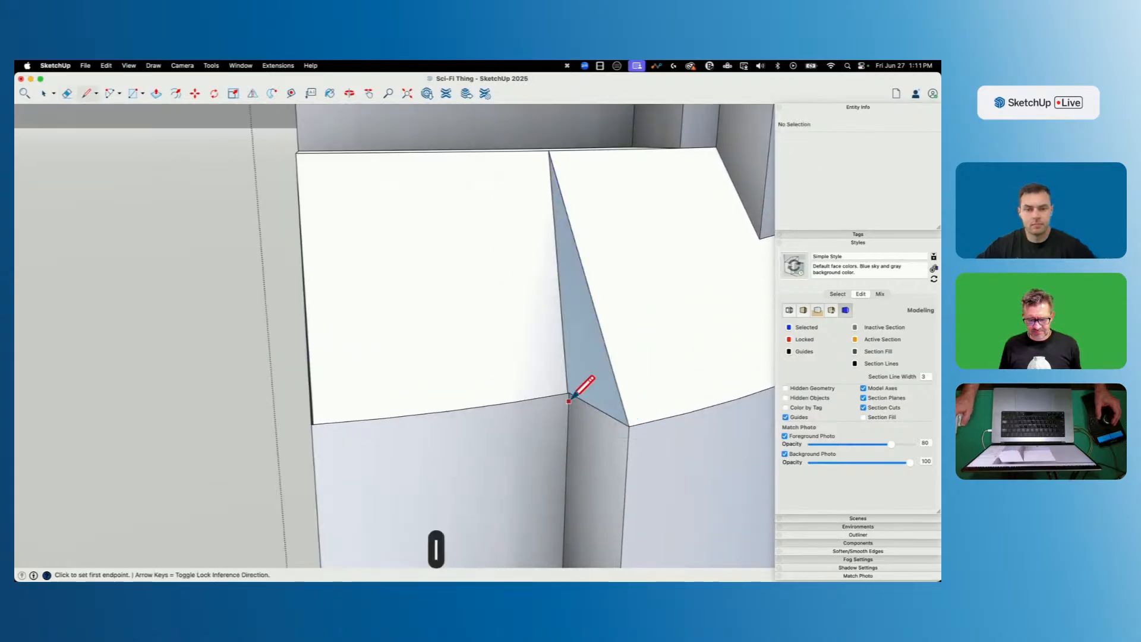
click(570, 393)
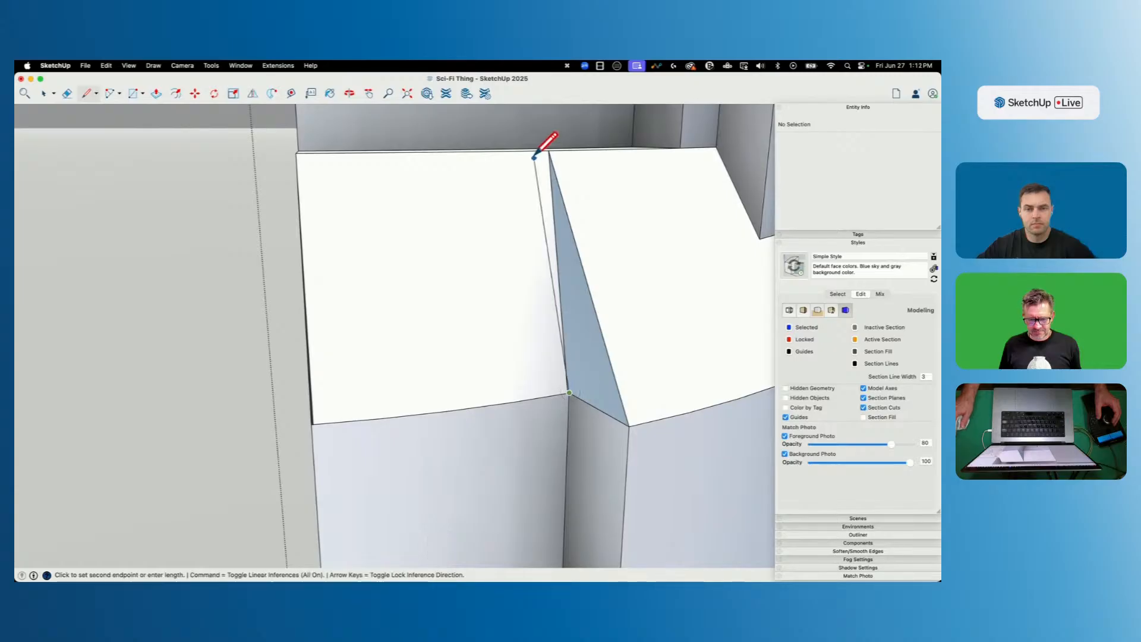
click(549, 150)
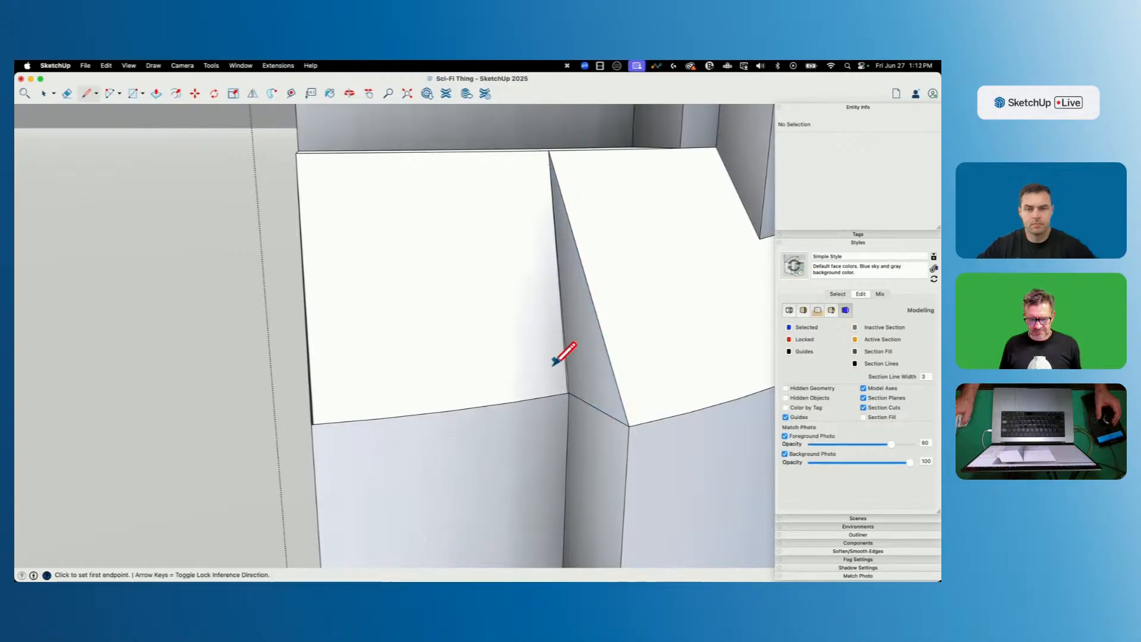
Clean up the leftover edges where the recessed slope meets the segment's flat side.
key(e)
scroll(336, 394, up, 5)
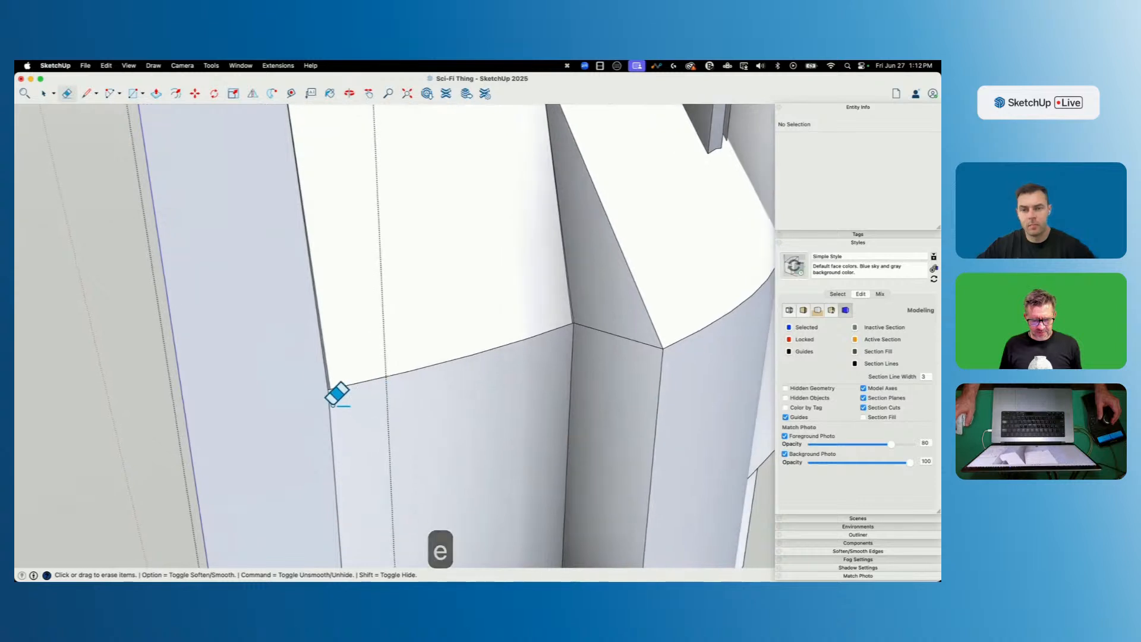
key(l)
click(322, 375)
key(e)
click(320, 359)
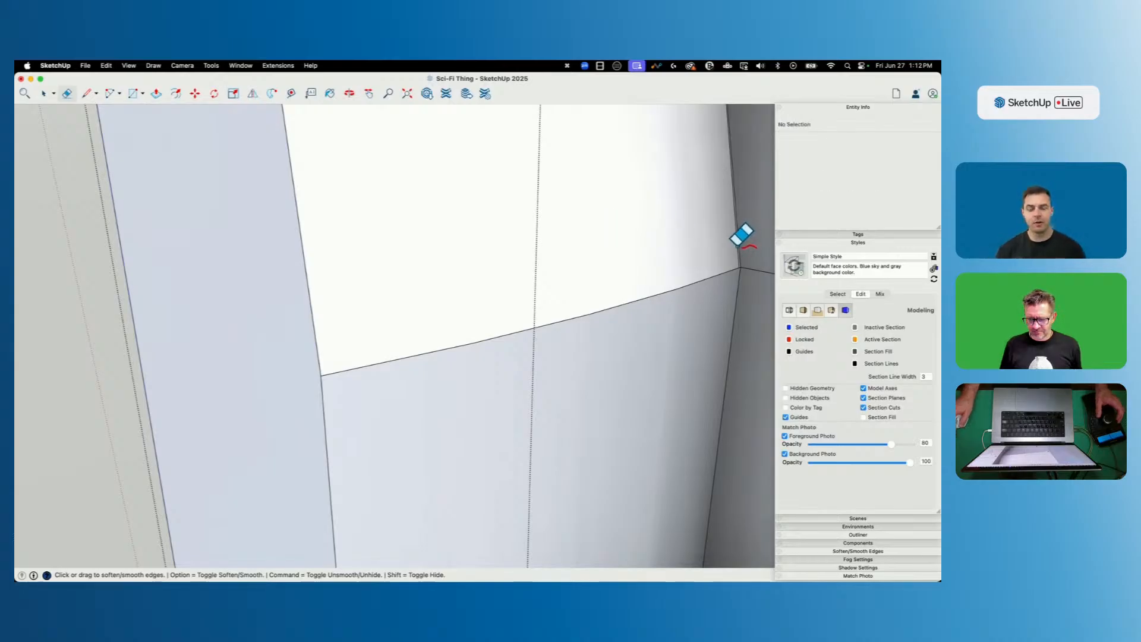
Draw vertical lines from the channel's two lower corners down to the ledge and join their ends with a line.
scroll(688, 212, down, 10)
key(space)
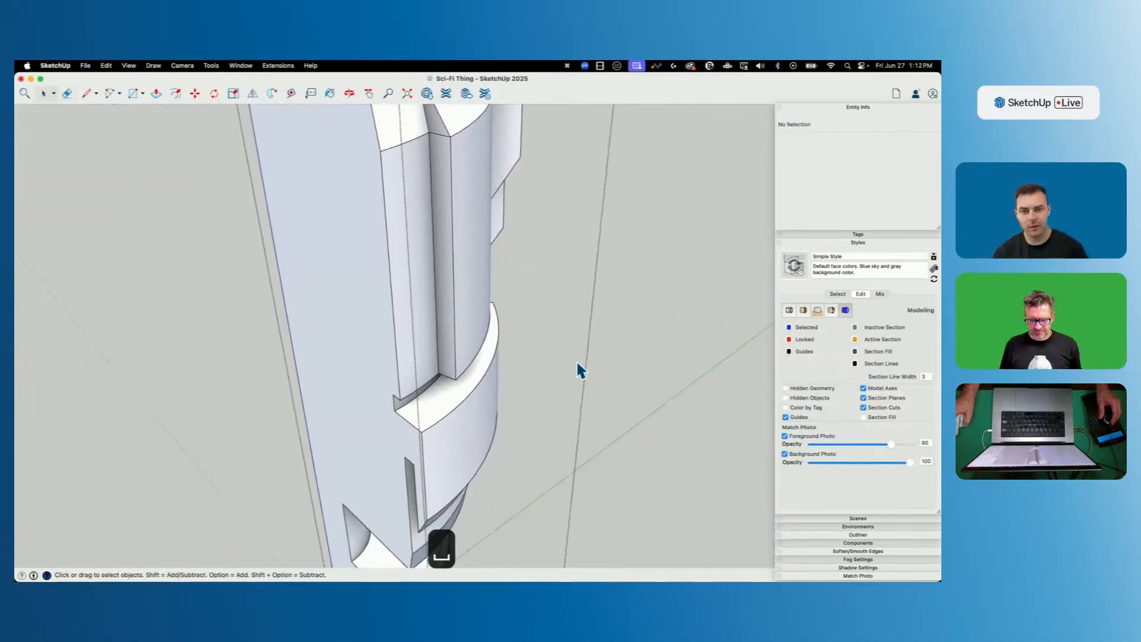
middle_drag(521, 394, 515, 203)
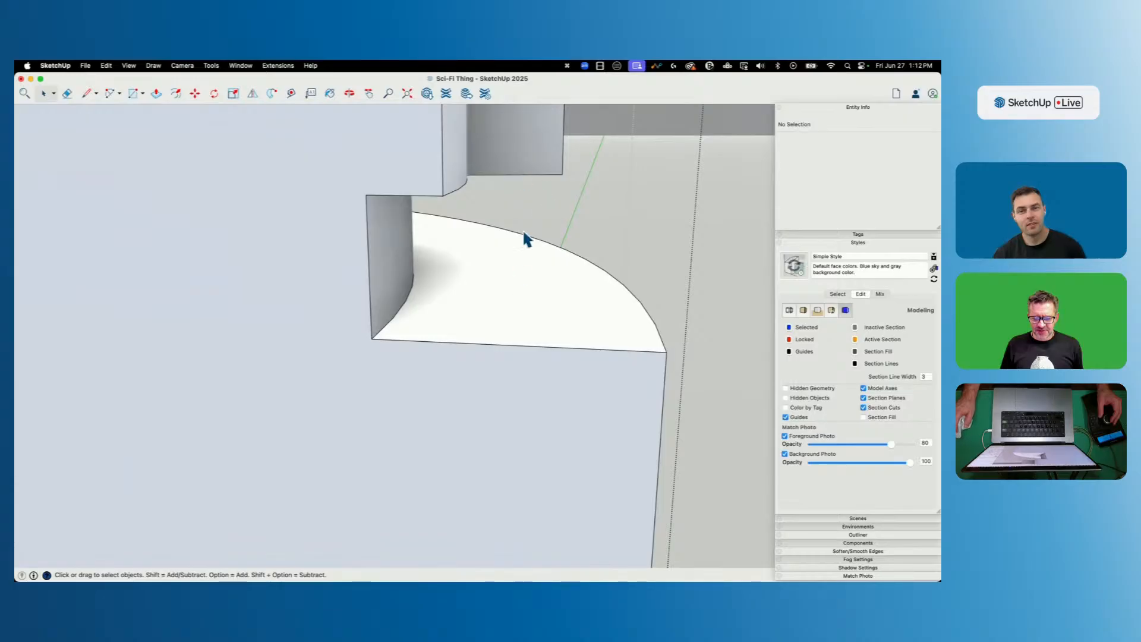
mouse_move(510, 300)
middle_down()
mouse_move(604, 275)
mouse_move(583, 223)
middle_up()
key(l)
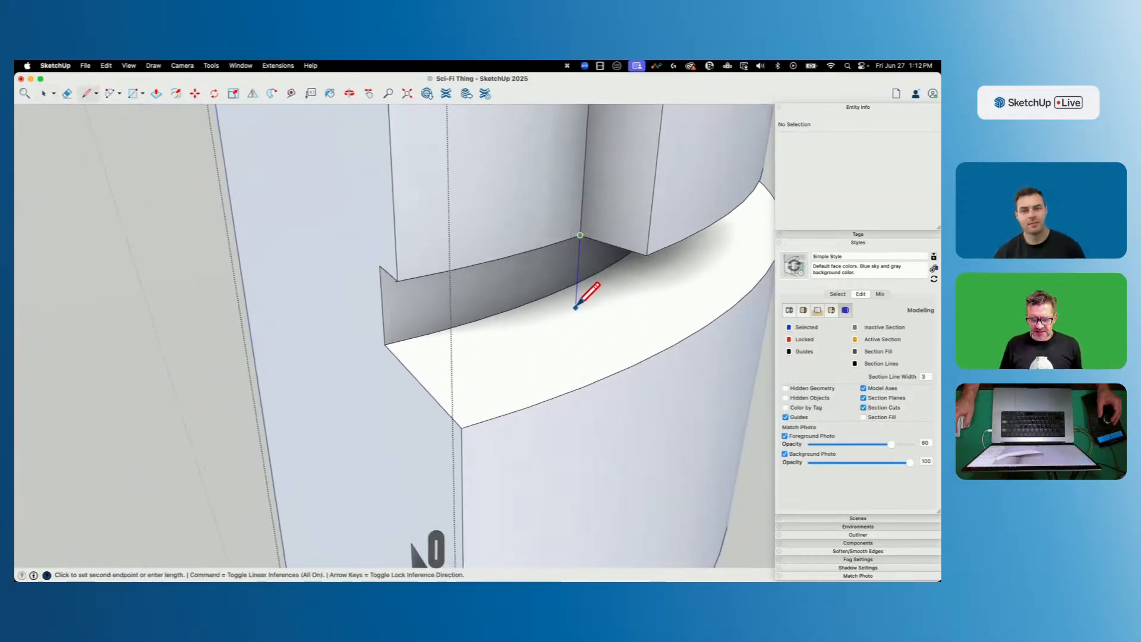
click(575, 307)
key(l)
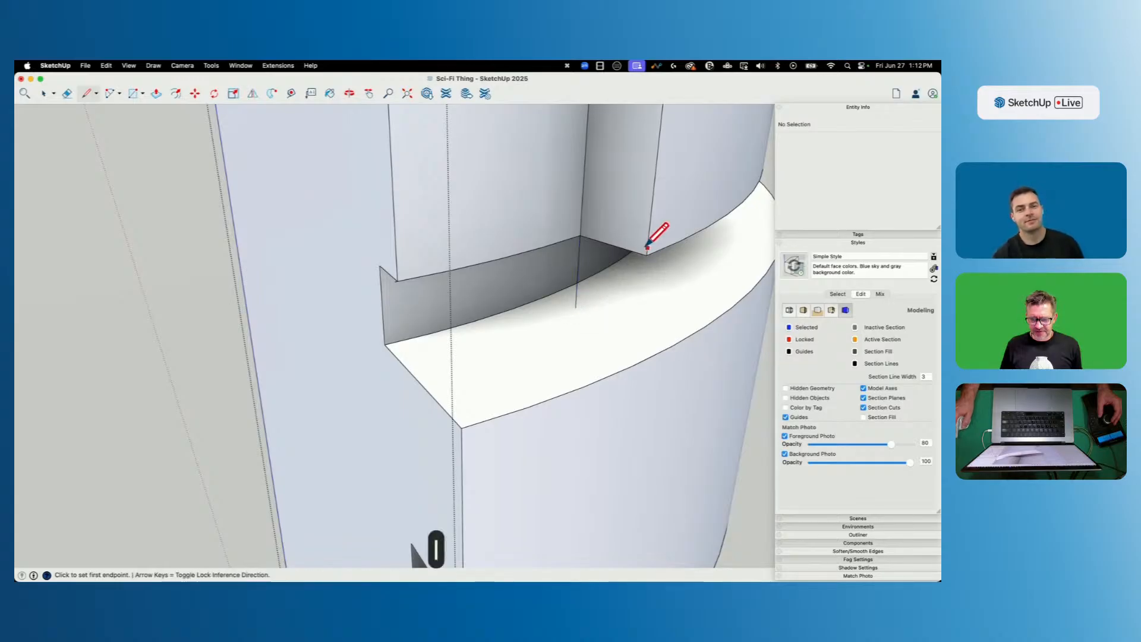
click(638, 331)
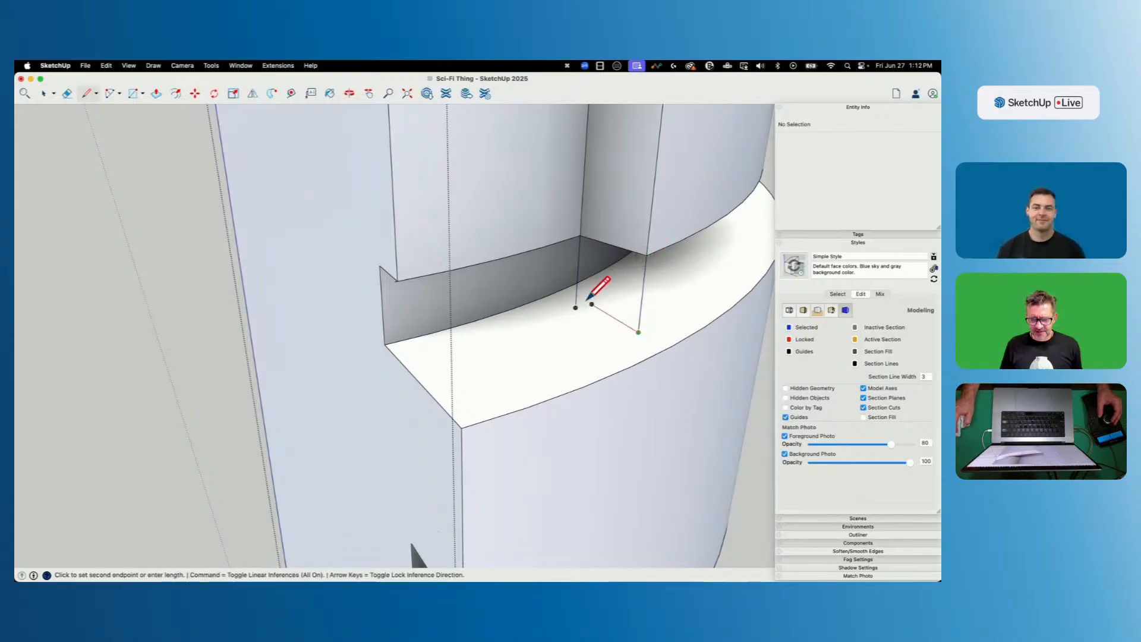
click(575, 308)
key(space)
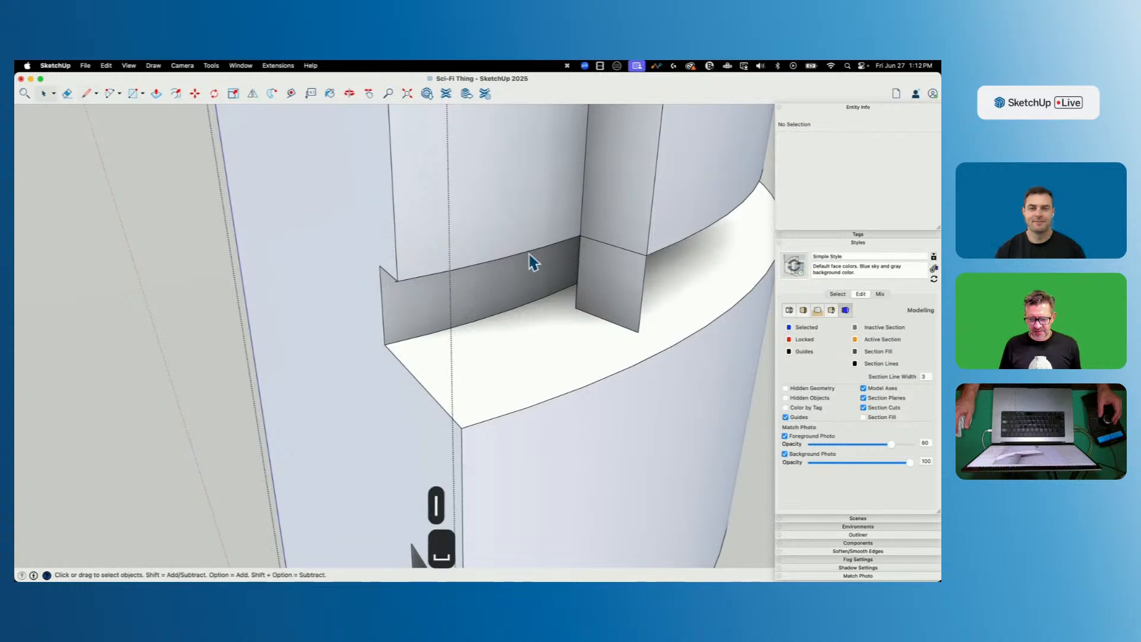
Copy the channel's lower curved edge straight down onto the ledge and offset the copy outward.
click(532, 260)
key(m)
click(580, 237)
key(alt)
click(575, 311)
key(f)
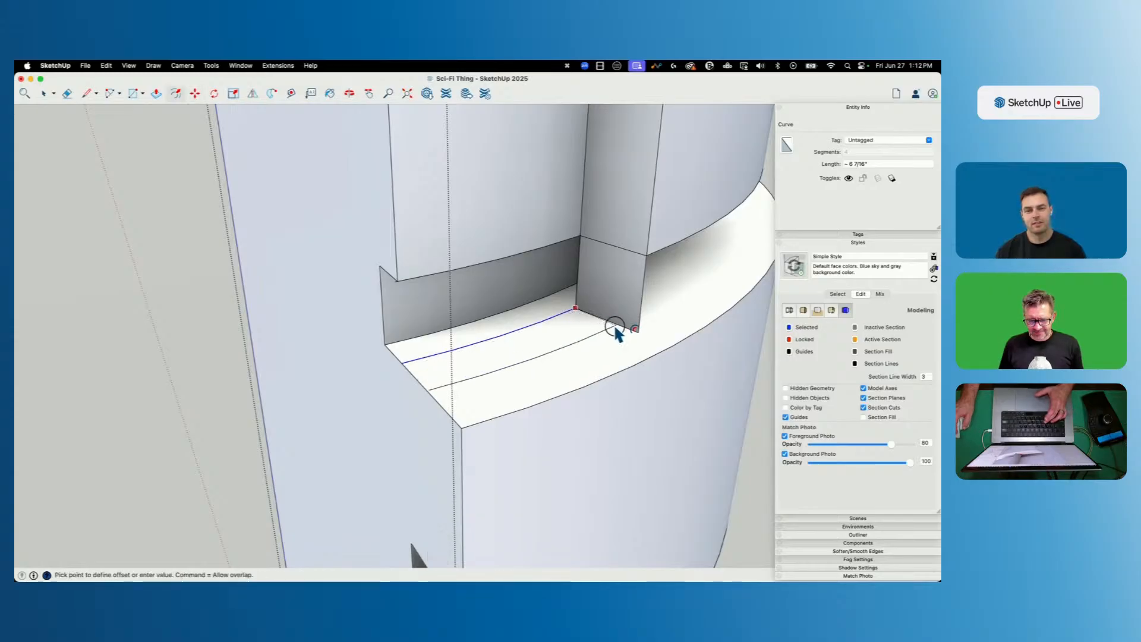
Draw short lines extending the offset curve's ends to close the outline on the ledge.
key(l)
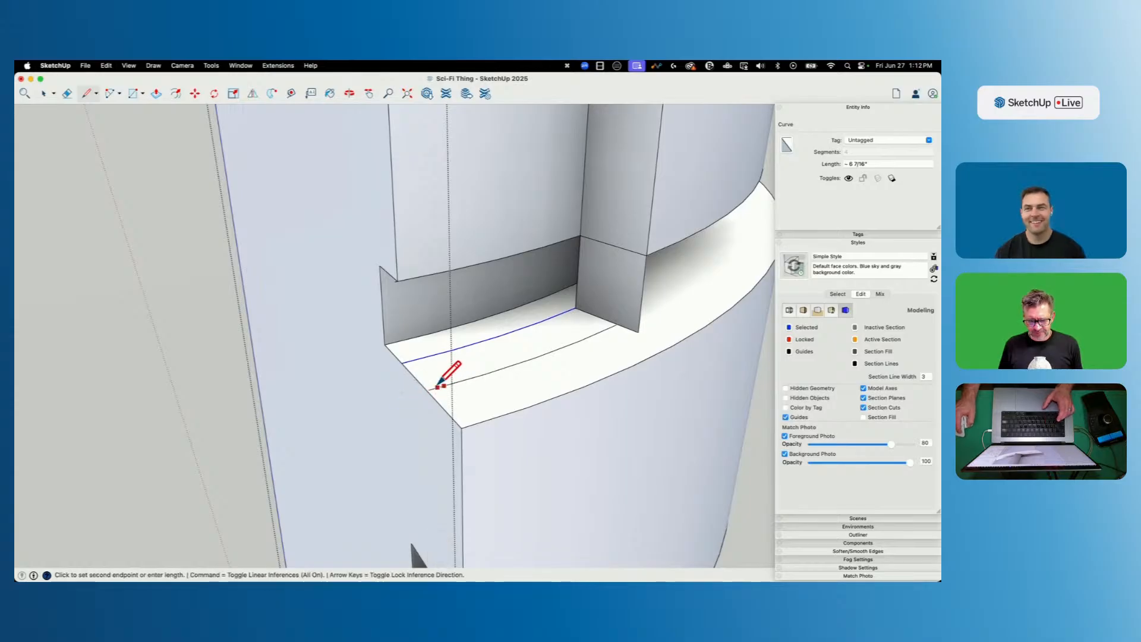
key(e)
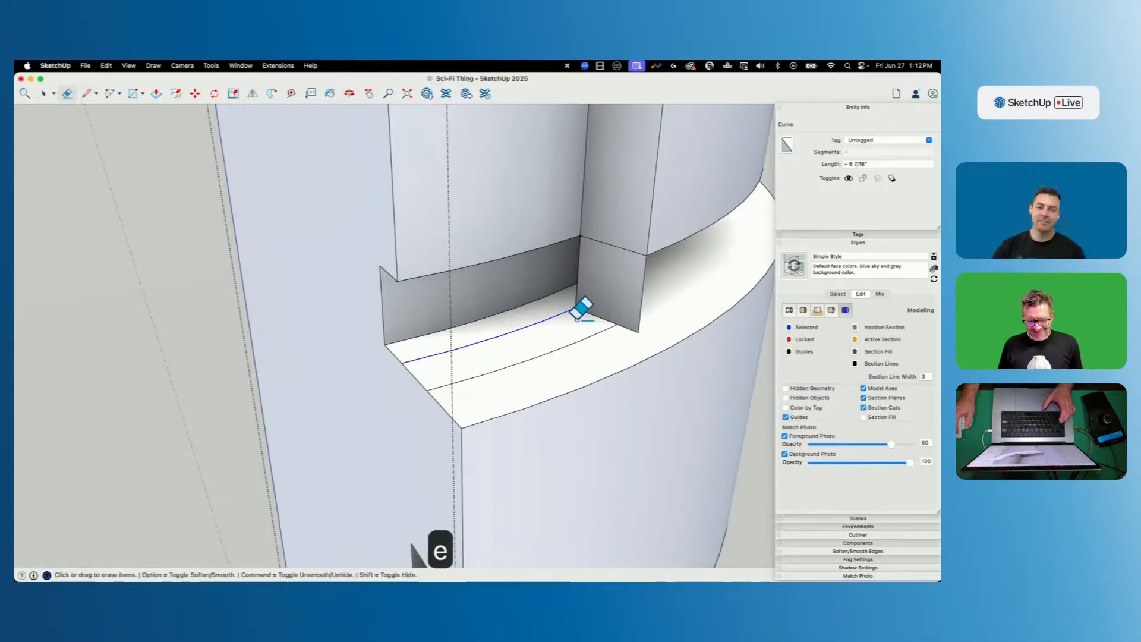
key(l)
scroll(616, 324, up, 3)
click(601, 328)
click(616, 322)
Erase the vertical construction lines and the excess edge end, leaving only the curved outline on the ledge.
key(e)
key(l)
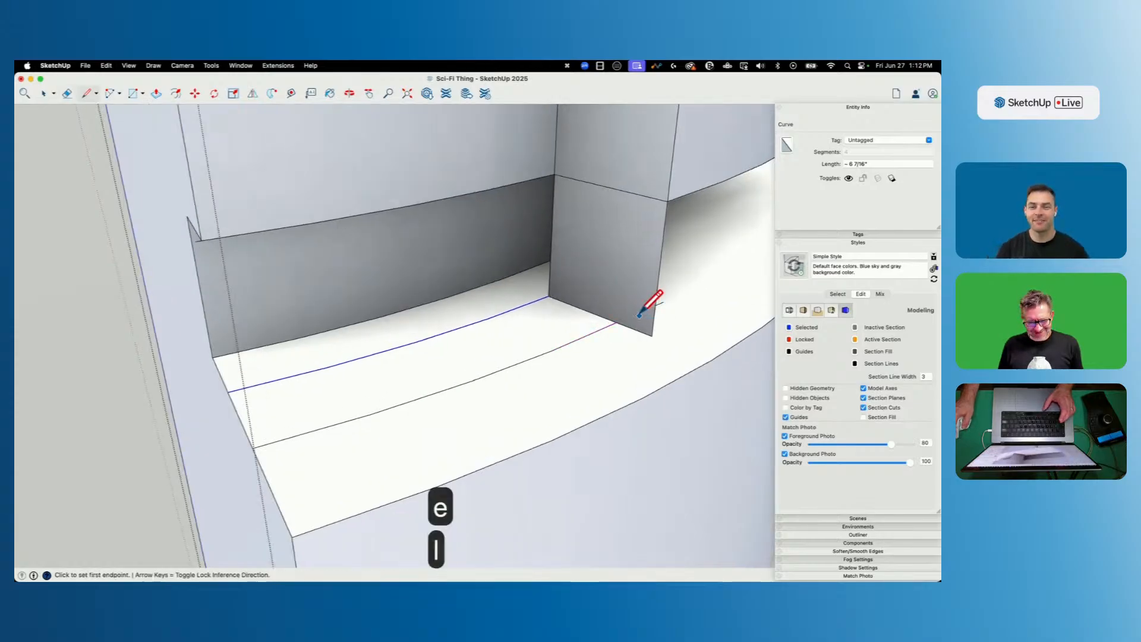
key(e)
mouse_move(664, 280)
mouse_down()
mouse_move(651, 316)
mouse_move(677, 293)
mouse_up()
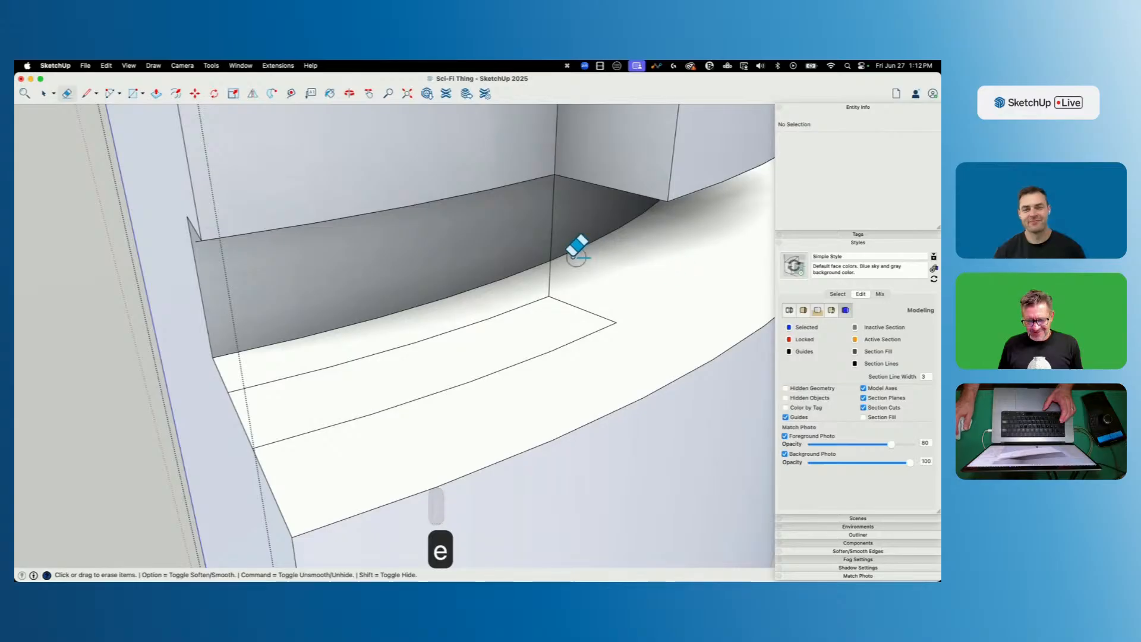
click(552, 225)
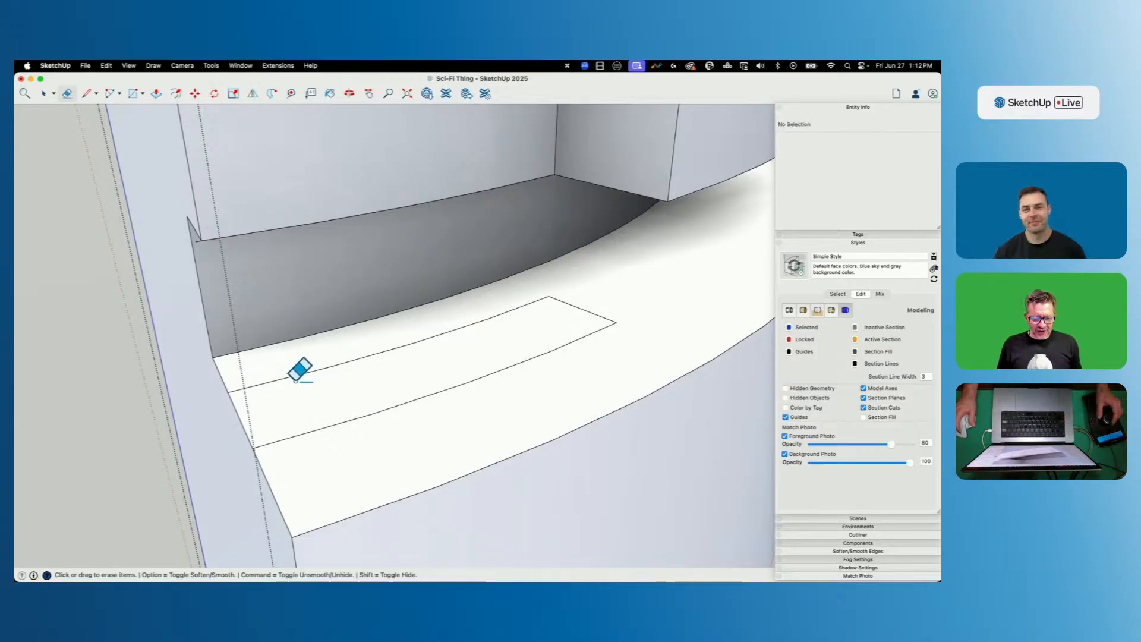
Toggle hidden geometry, show the rest of the model, and compare the segment's channel and ledge with the reference image.
middle_drag(300, 369, 341, 396)
key(space)
scroll(338, 404, down, 15)
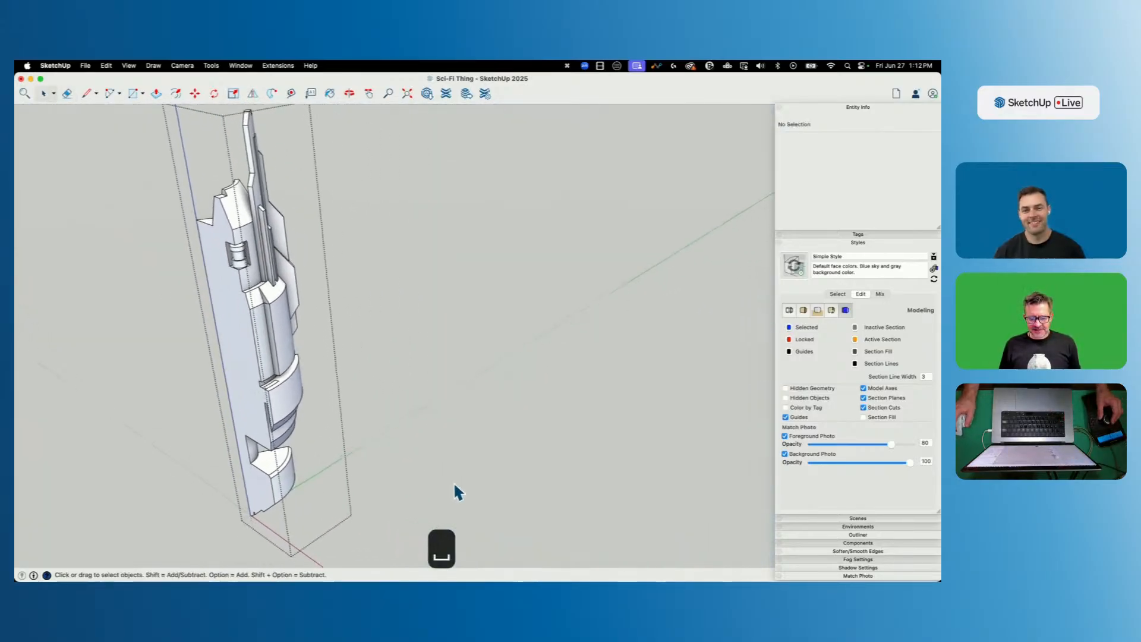
key(shift+w)
key(shift+w)
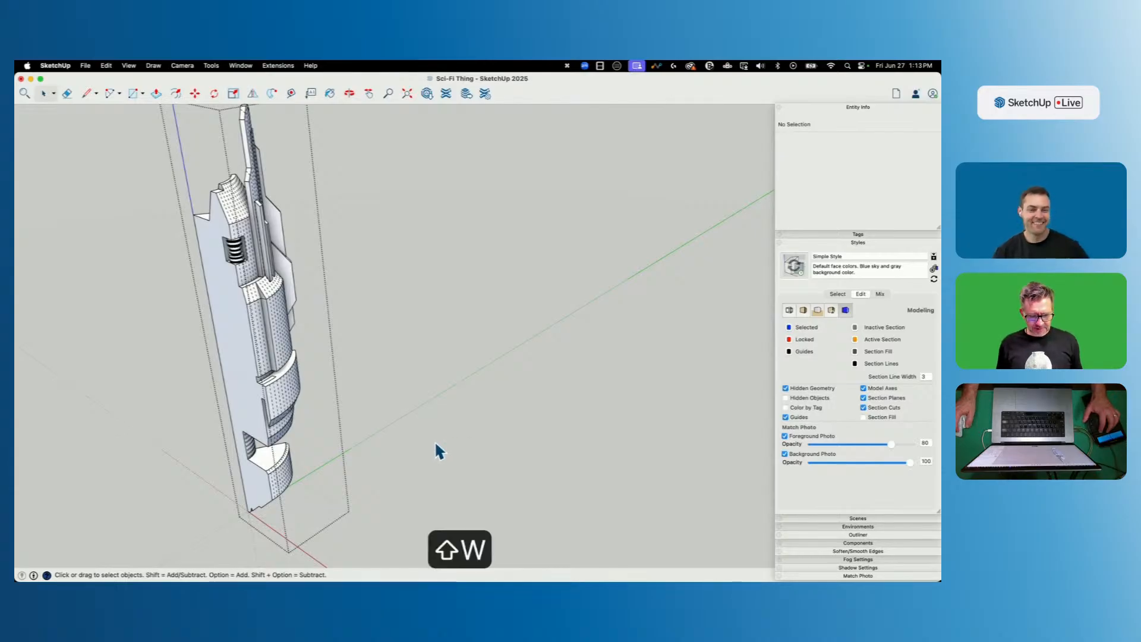
key(shift+q)
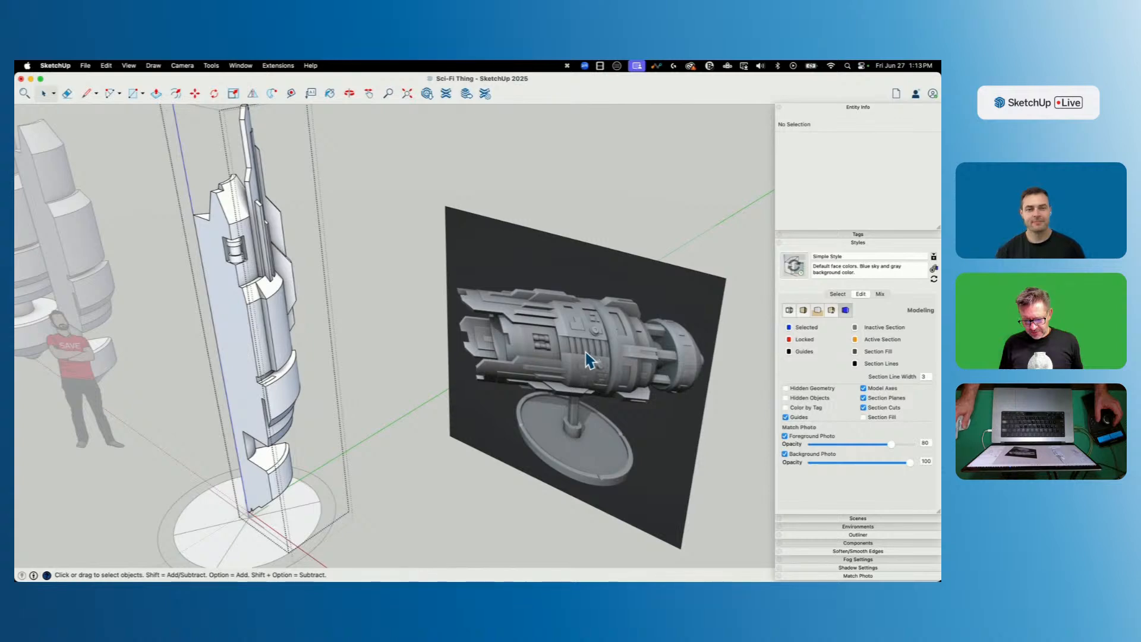
scroll(316, 410, up, 3)
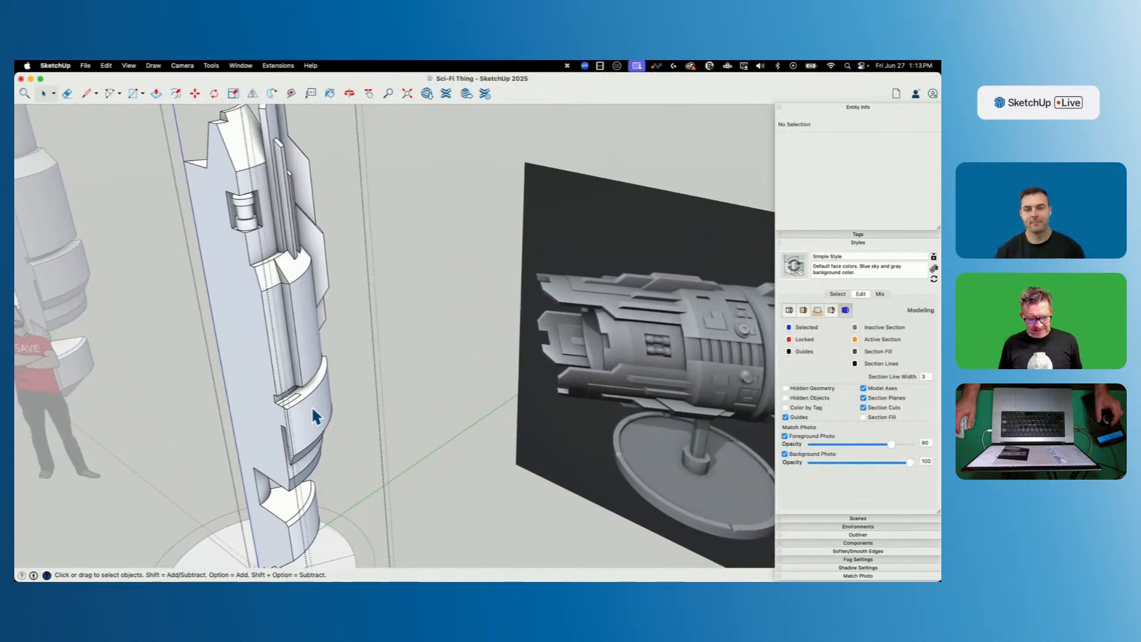
scroll(294, 277, up, 5)
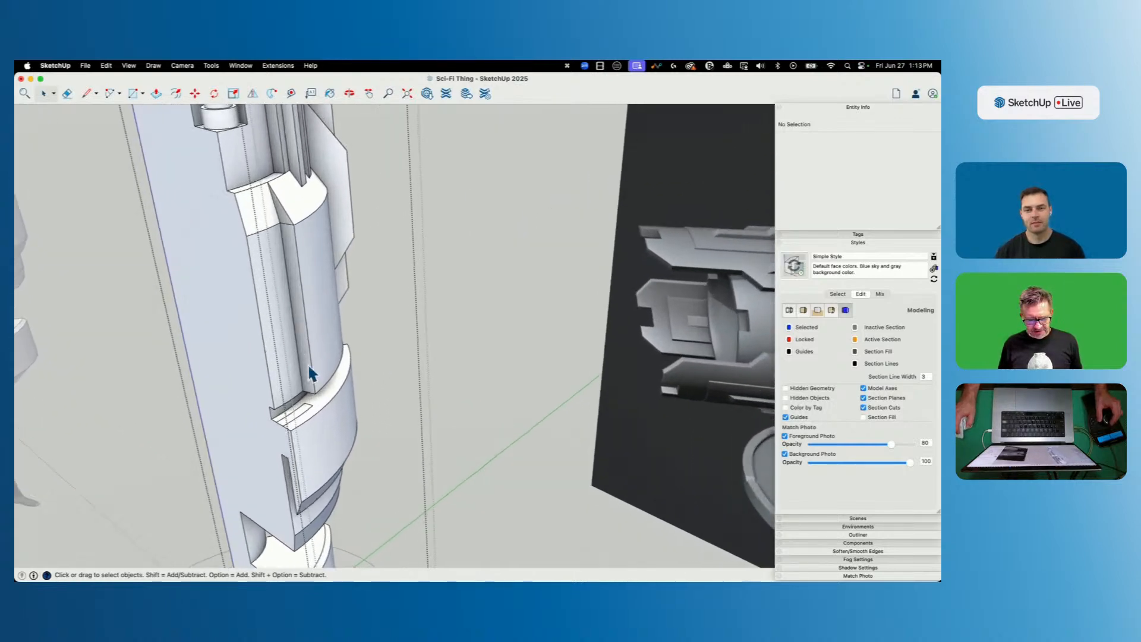
Copy the curved outline from the ledge straight up to the upper end of the recessed channel.
click(273, 440)
key(m)
key(space)
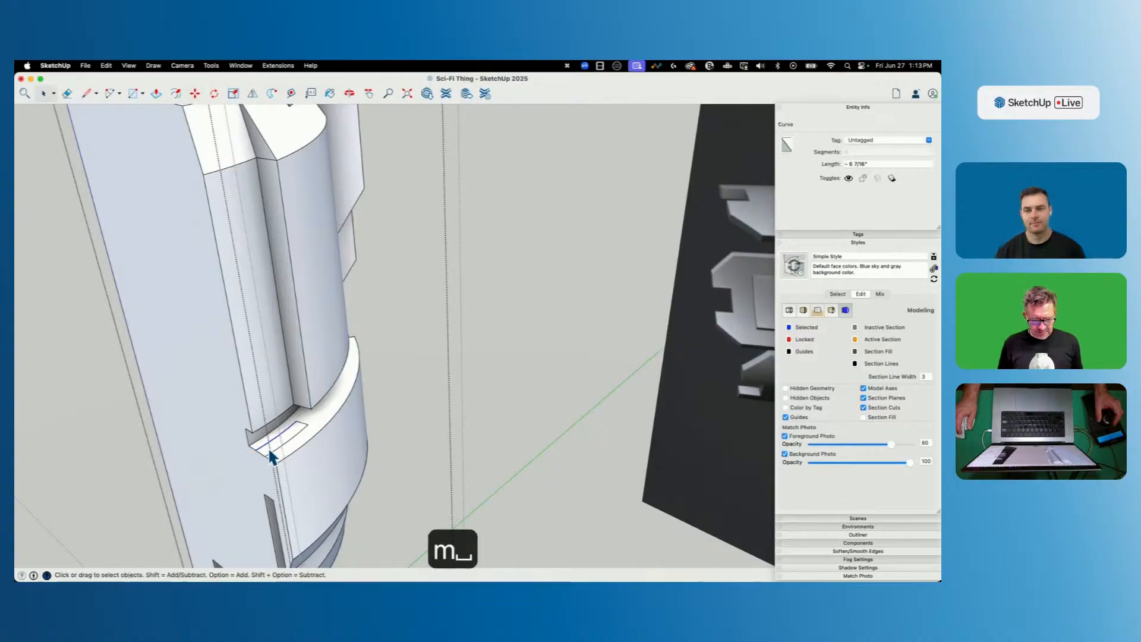
key(m)
click(258, 448)
click(204, 177)
Copy the curved outline down the channel to just above the ledge and divide the distance into 5 evenly spaced copies.
key(space)
key(m)
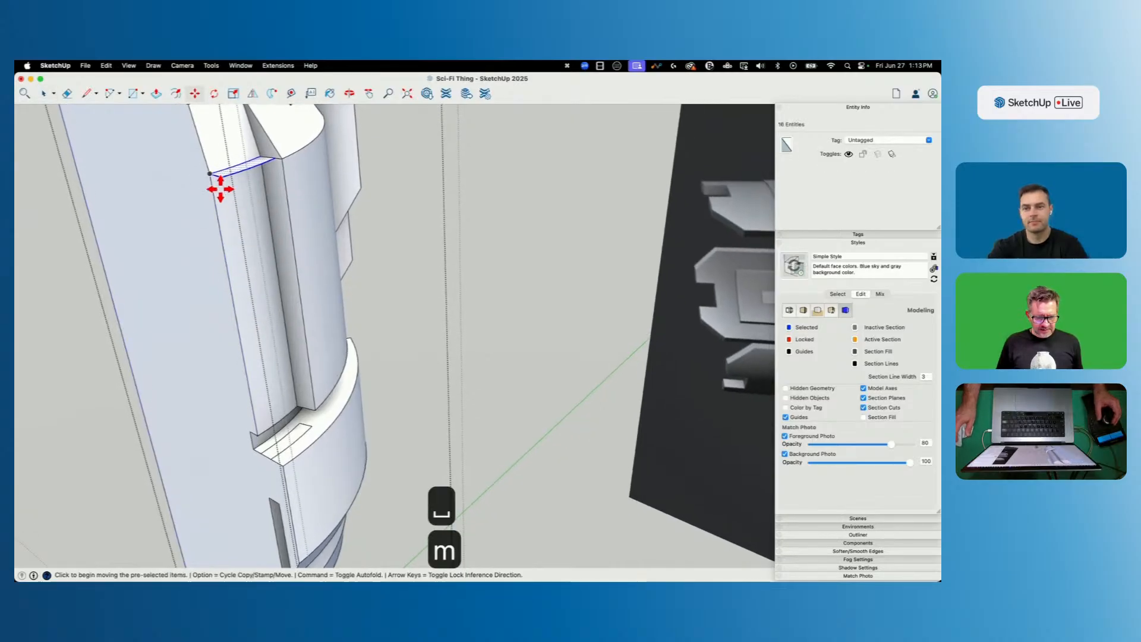
key(alt)
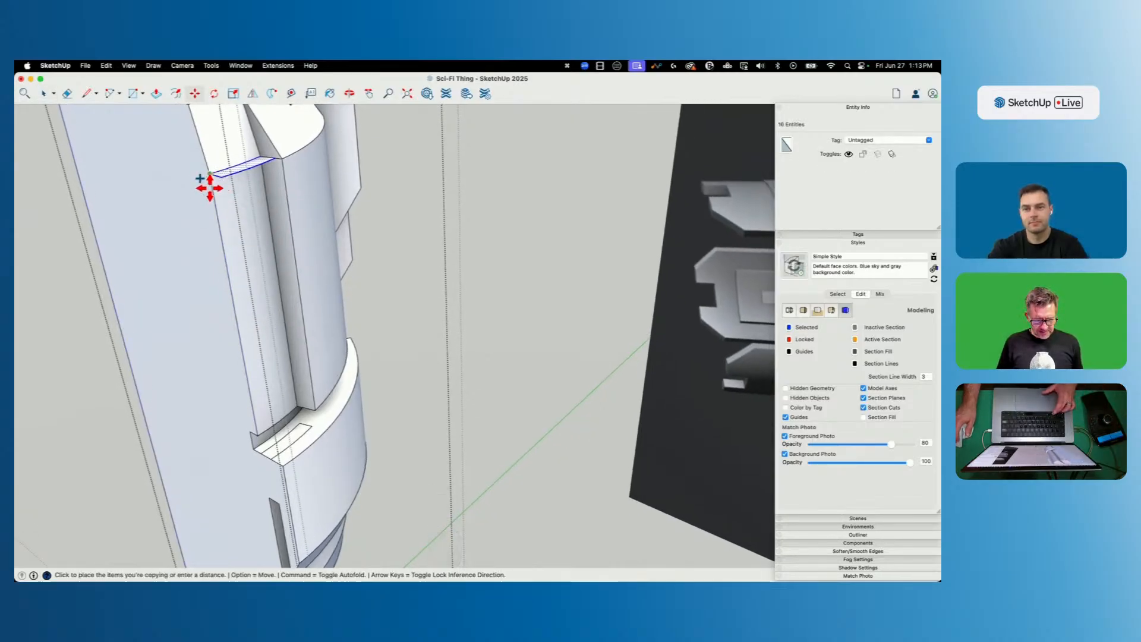
scroll(183, 359, down, 5)
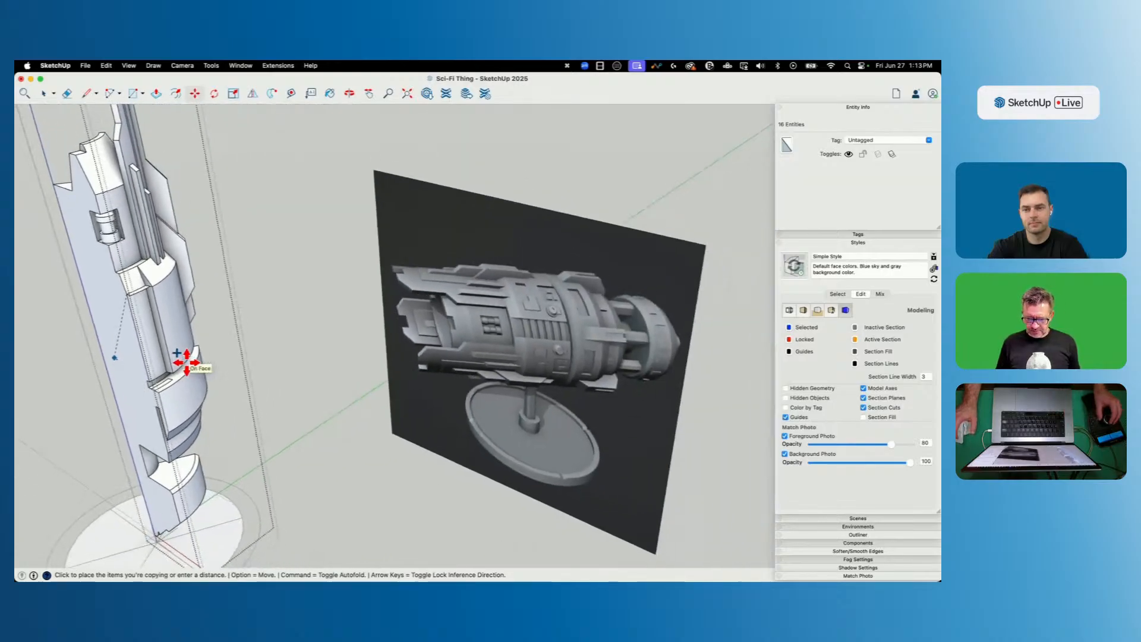
scroll(113, 383, up, 5)
scroll(114, 383, up, 3)
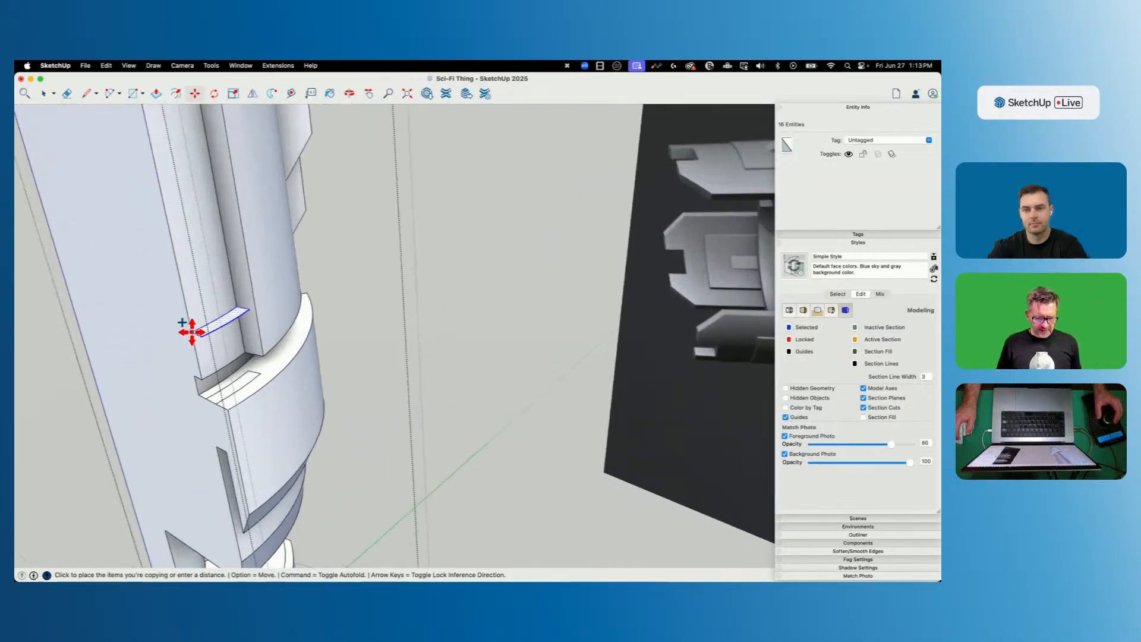
click(191, 335)
scroll(433, 394, down, 3)
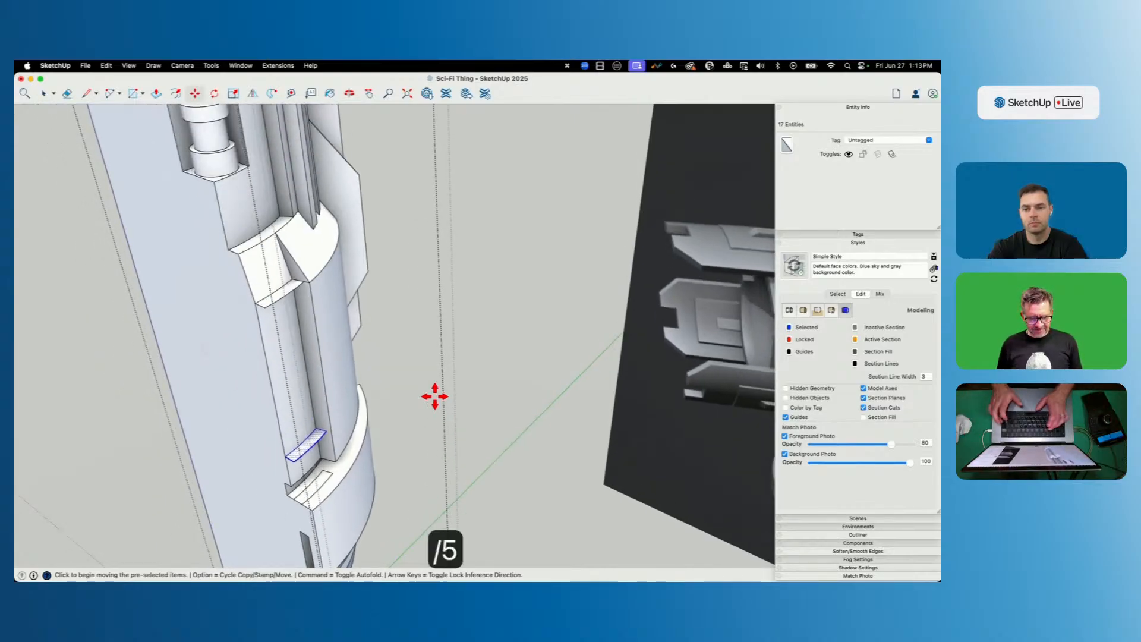
key(Return)
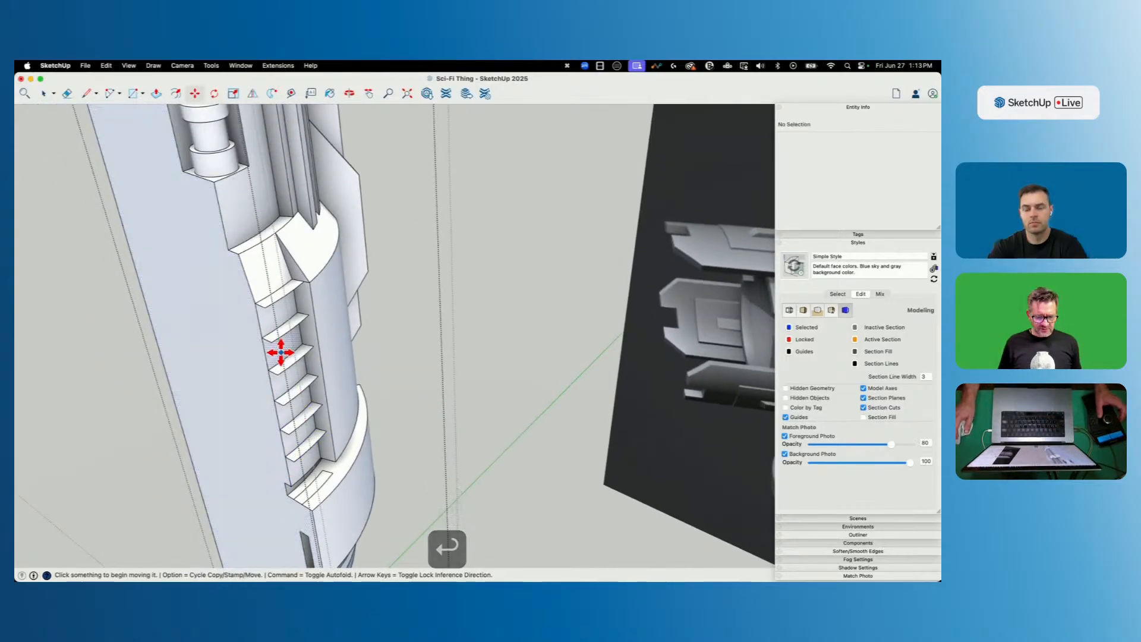
key(space)
Push/pull each curved profile in the channel downward by the same thickness to form ribs, and erase excess edges at their ends.
scroll(380, 307, up, 5)
middle_drag(341, 312, 354, 290)
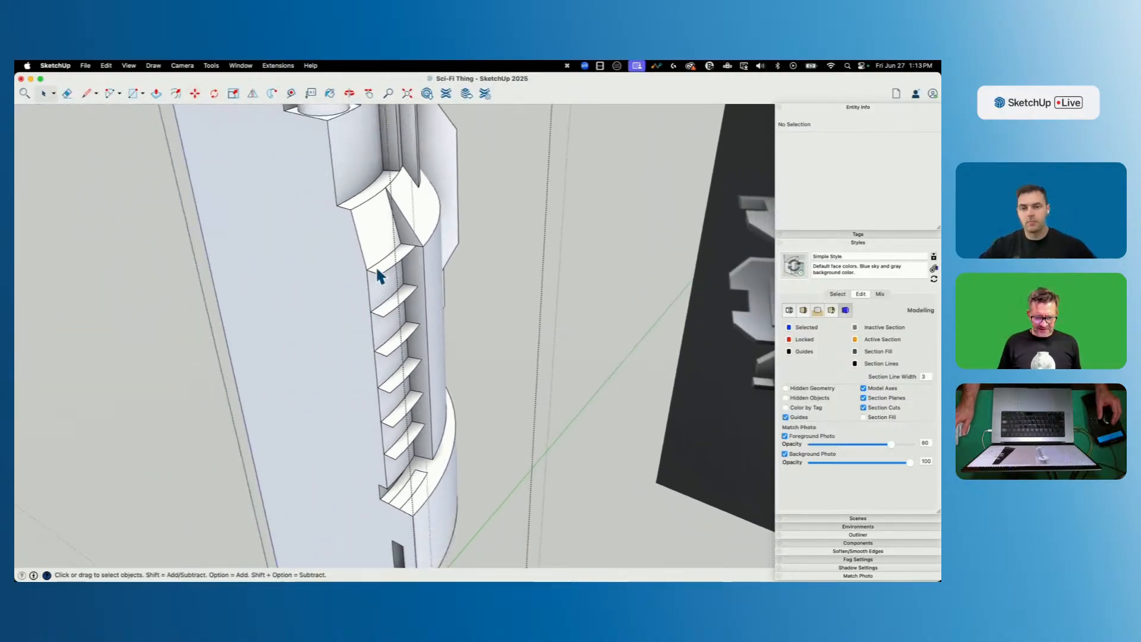
key(p)
click(376, 275)
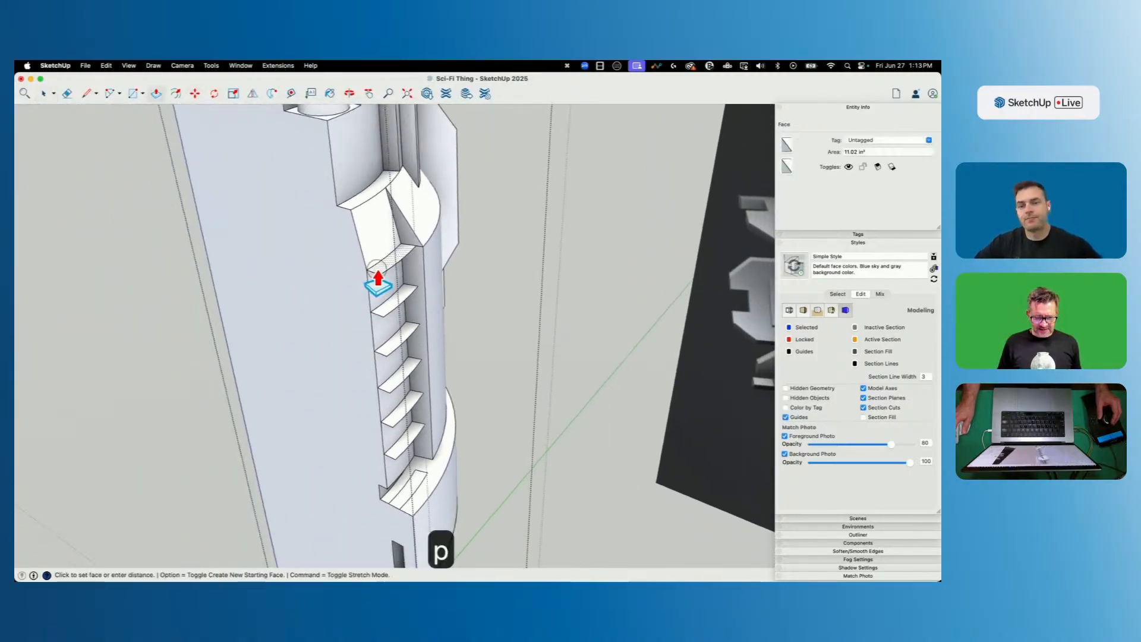
click(383, 324)
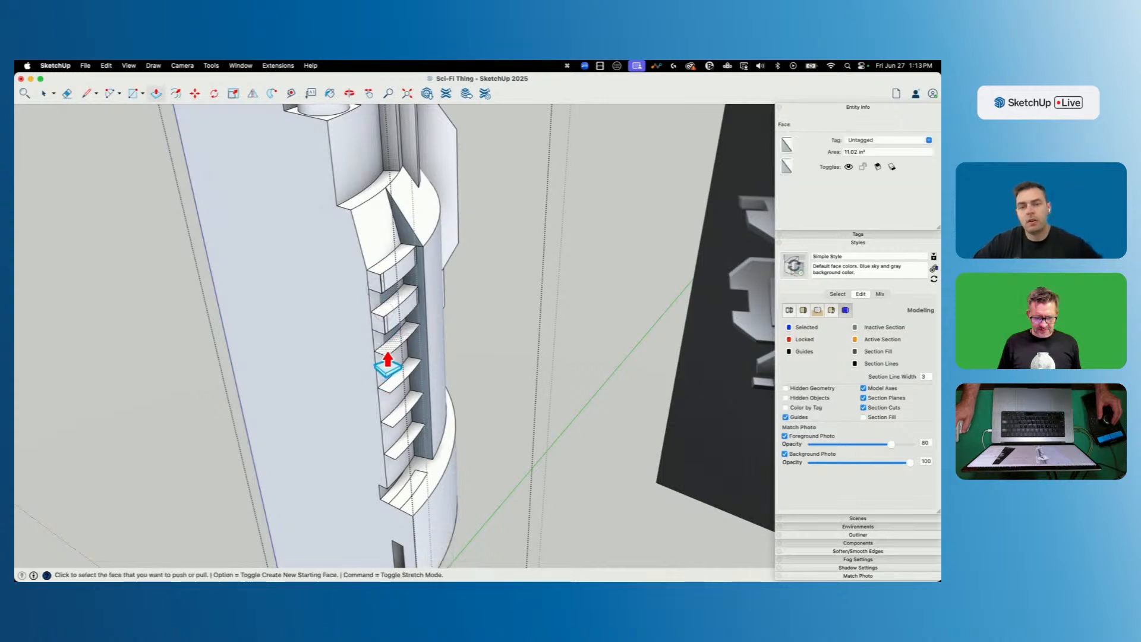
click(386, 390)
click(382, 305)
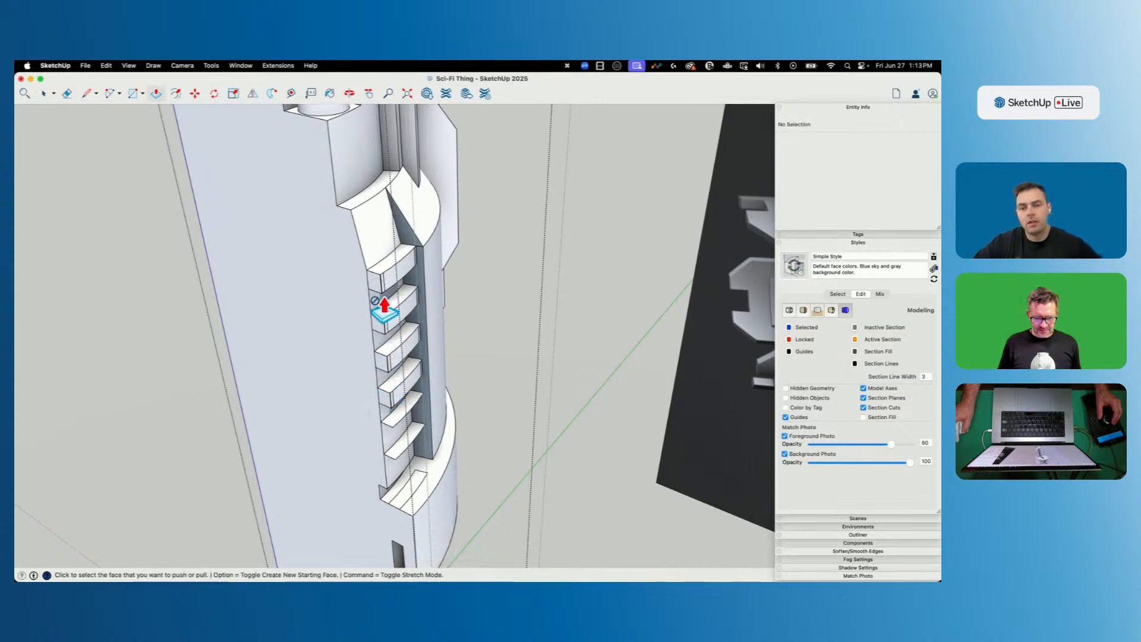
scroll(383, 303, up, 5)
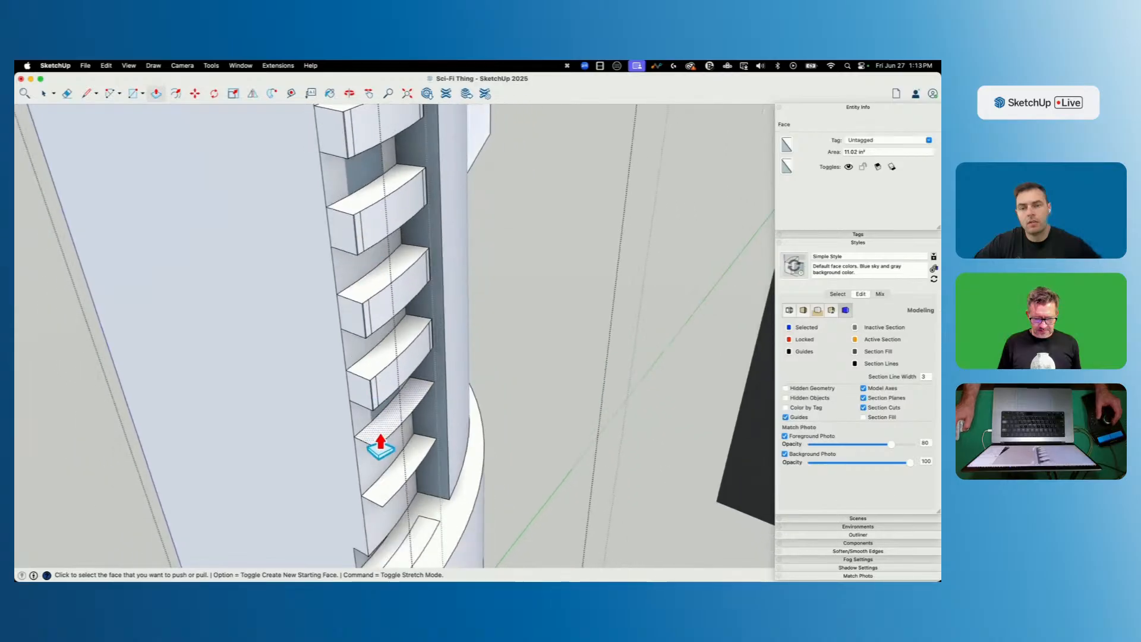
double_click(380, 443)
key(e)
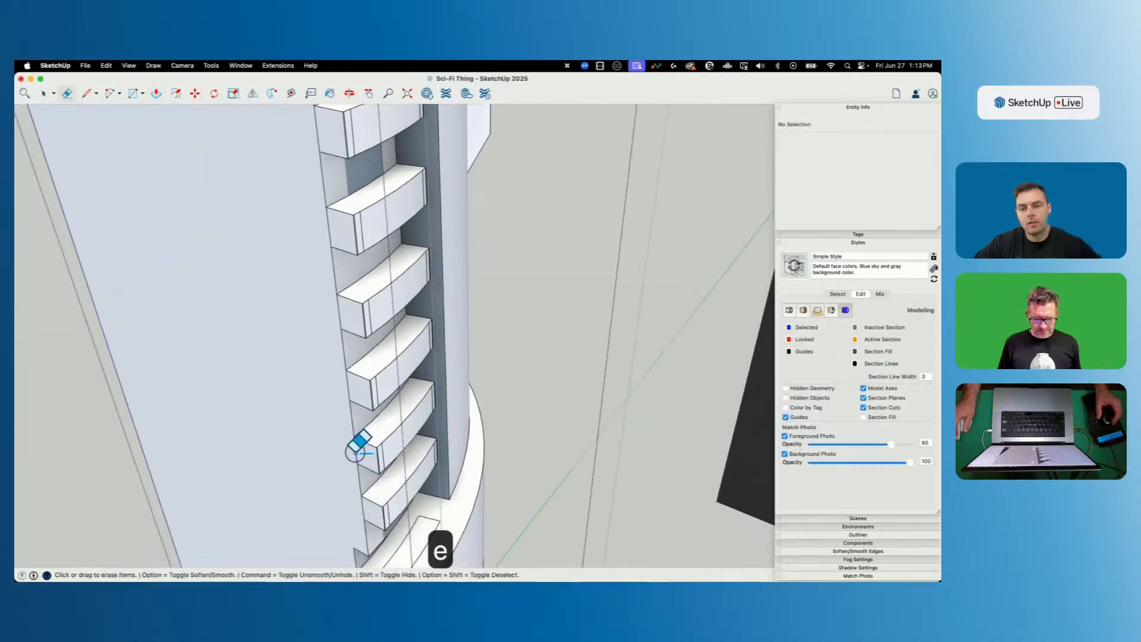
drag(352, 380, 345, 383)
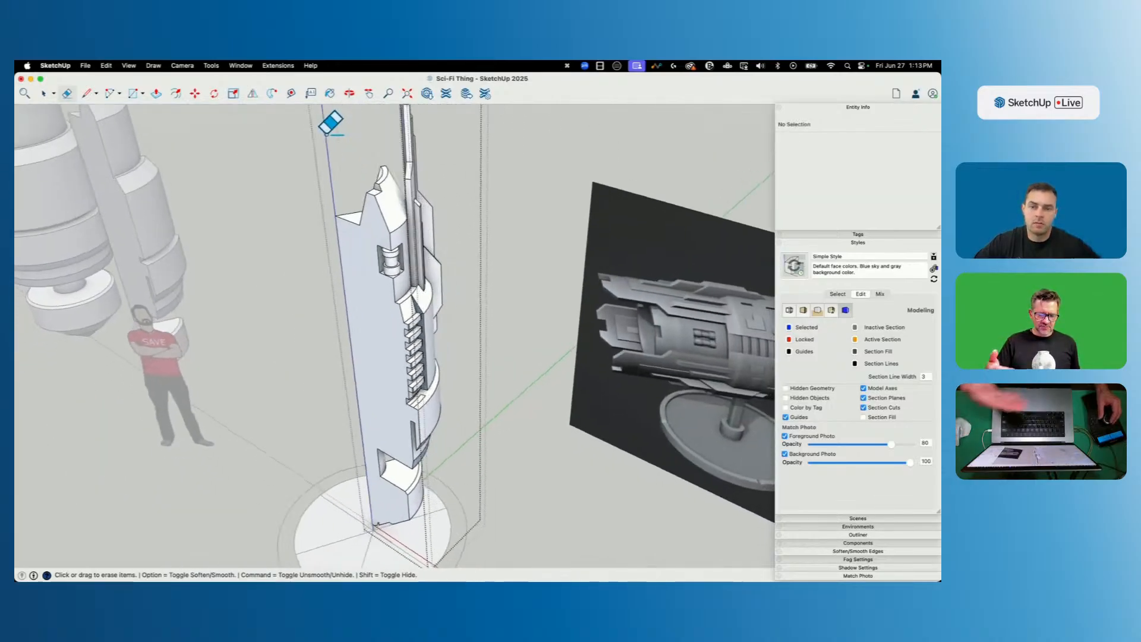
Open the slatted cylinder segment for editing and select all of its geometry.
key(space)
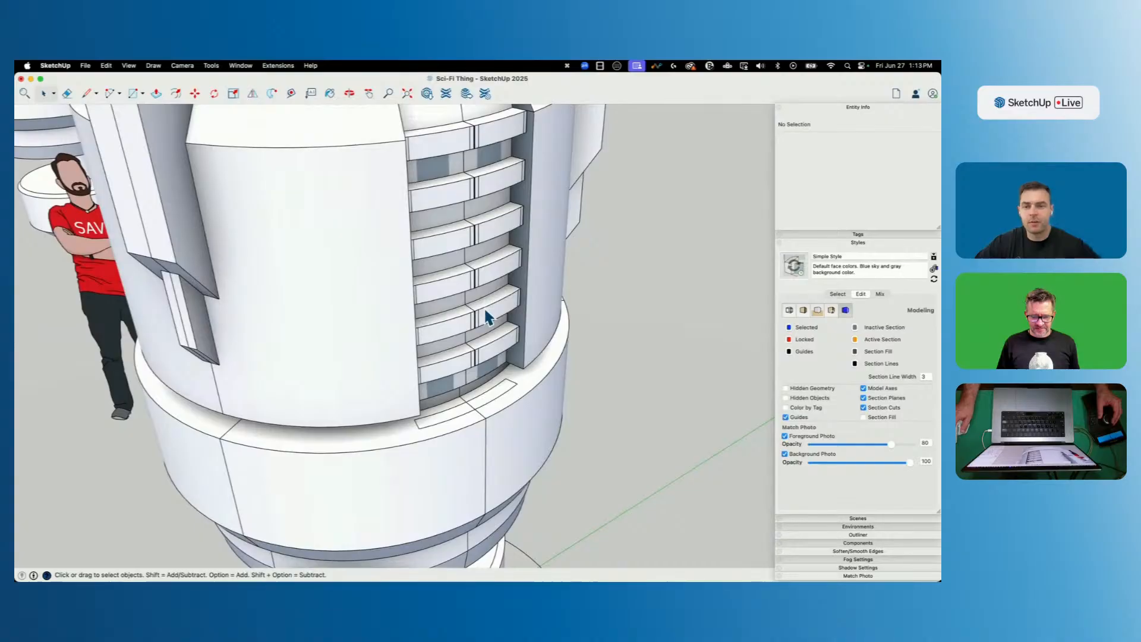
double_click(485, 307)
key(e)
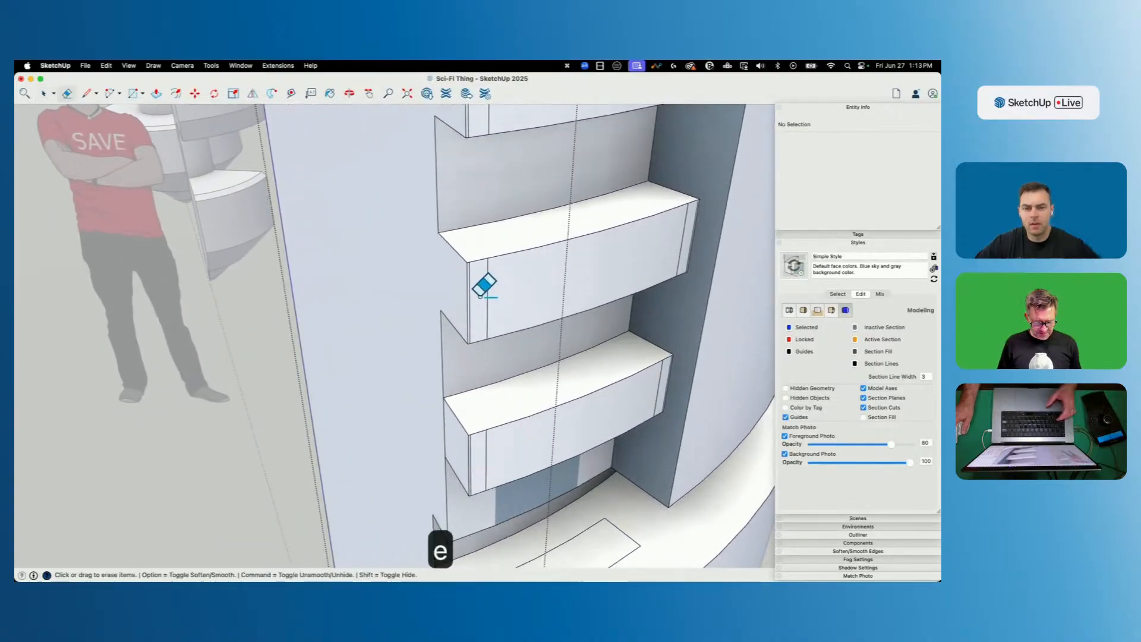
key(space)
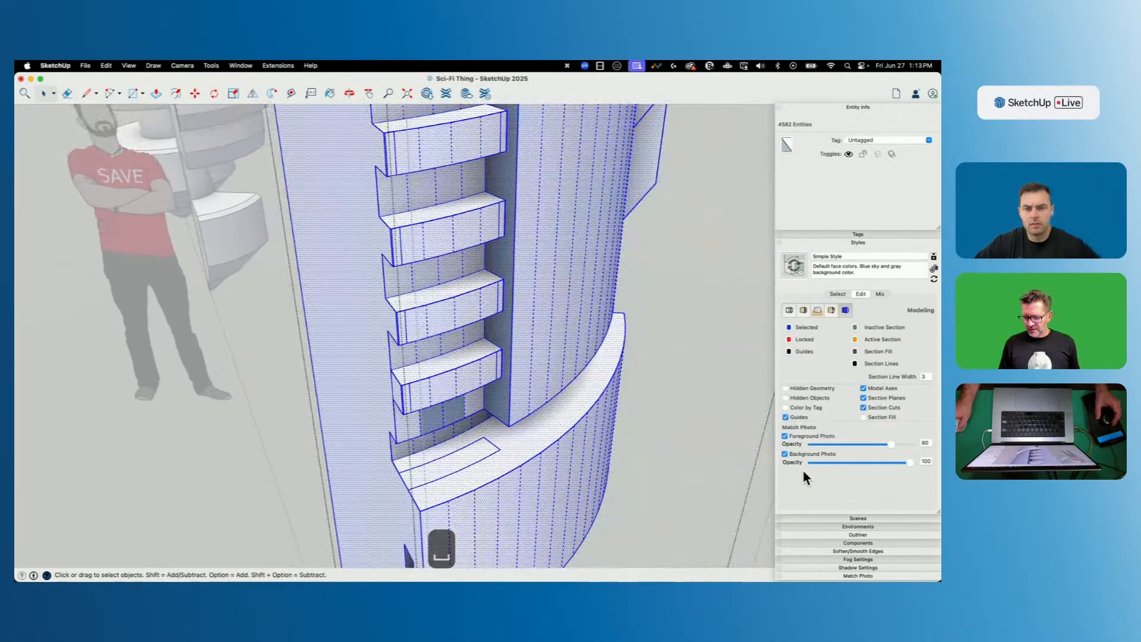
Save the model and soften the coplanar edges of all the selected geometry.
click(818, 242)
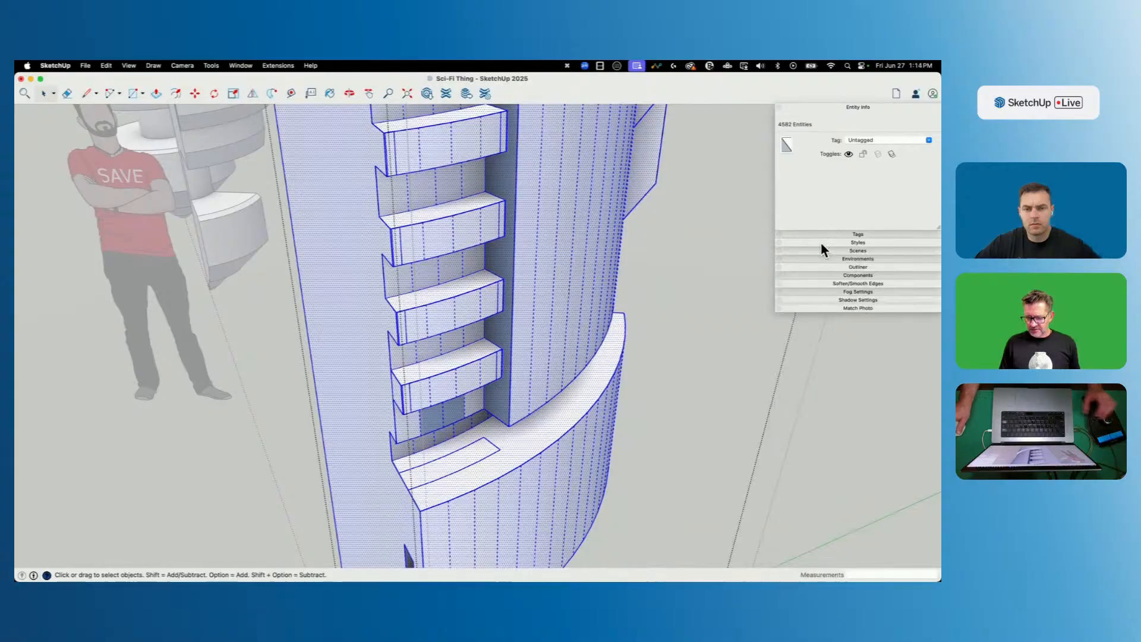
key(super+s)
click(871, 284)
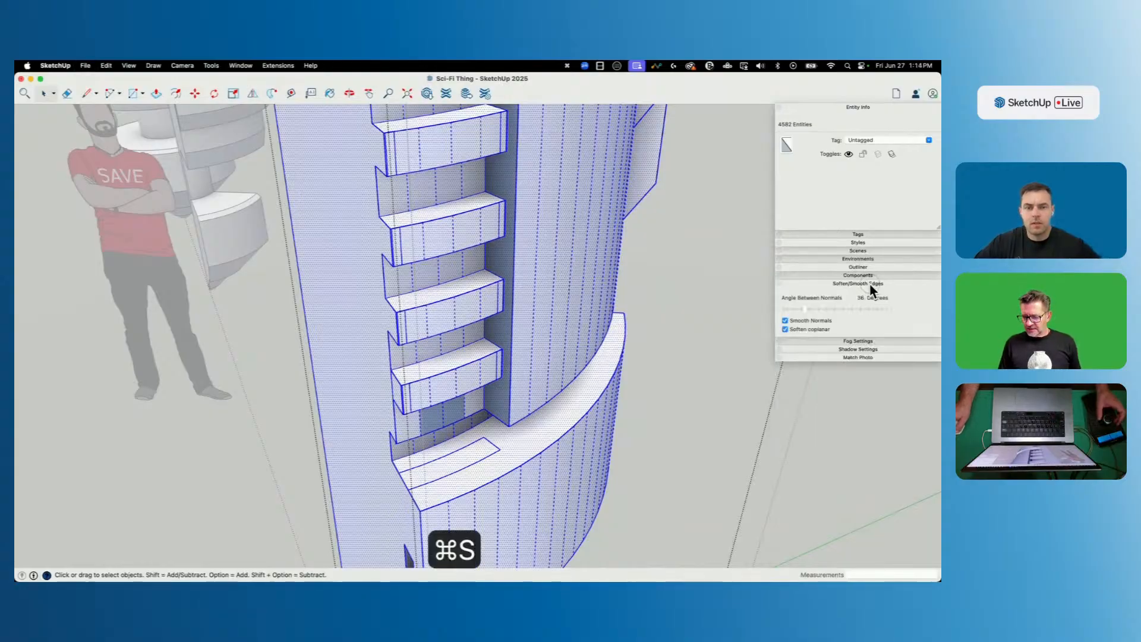
click(786, 329)
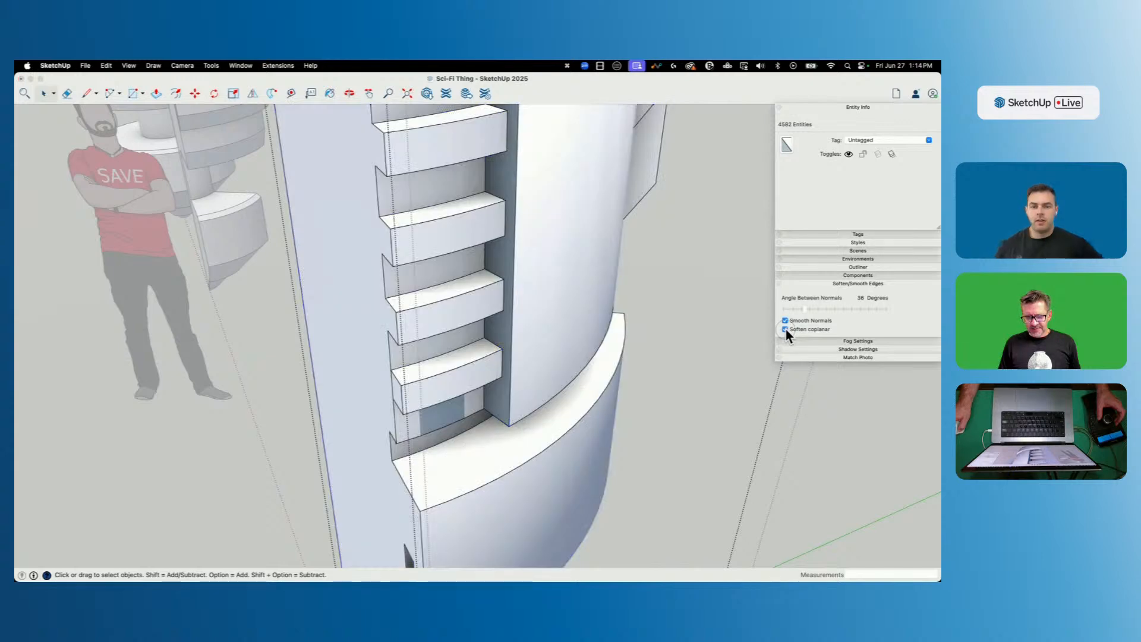
Orient the connected faces to match the recessed surface directly below the lowest slat.
right_click(483, 409)
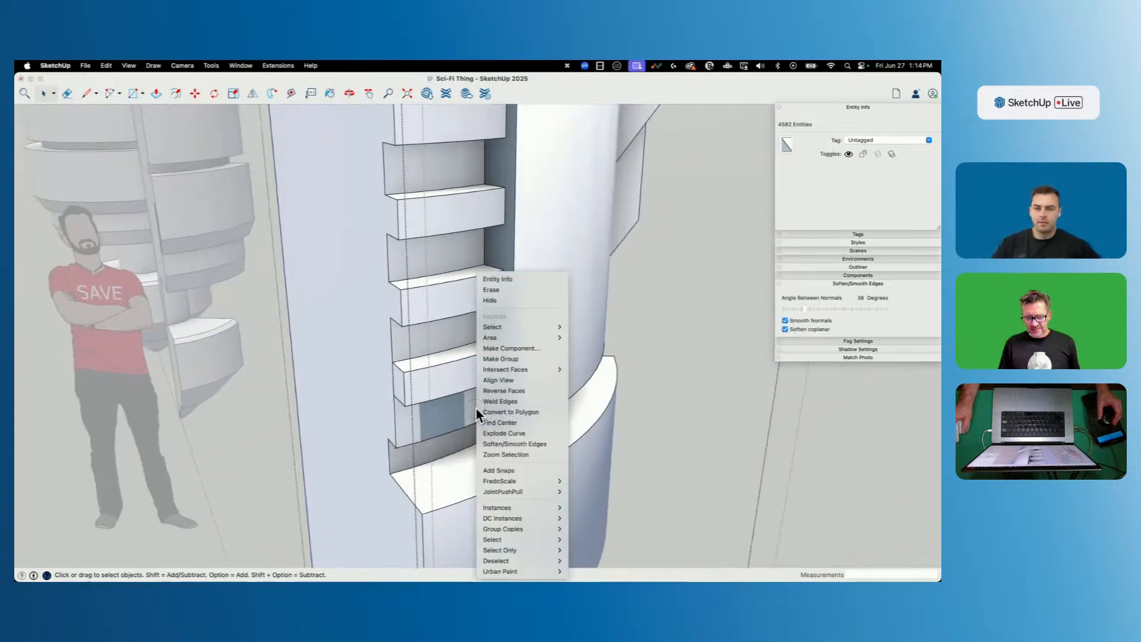
click(432, 256)
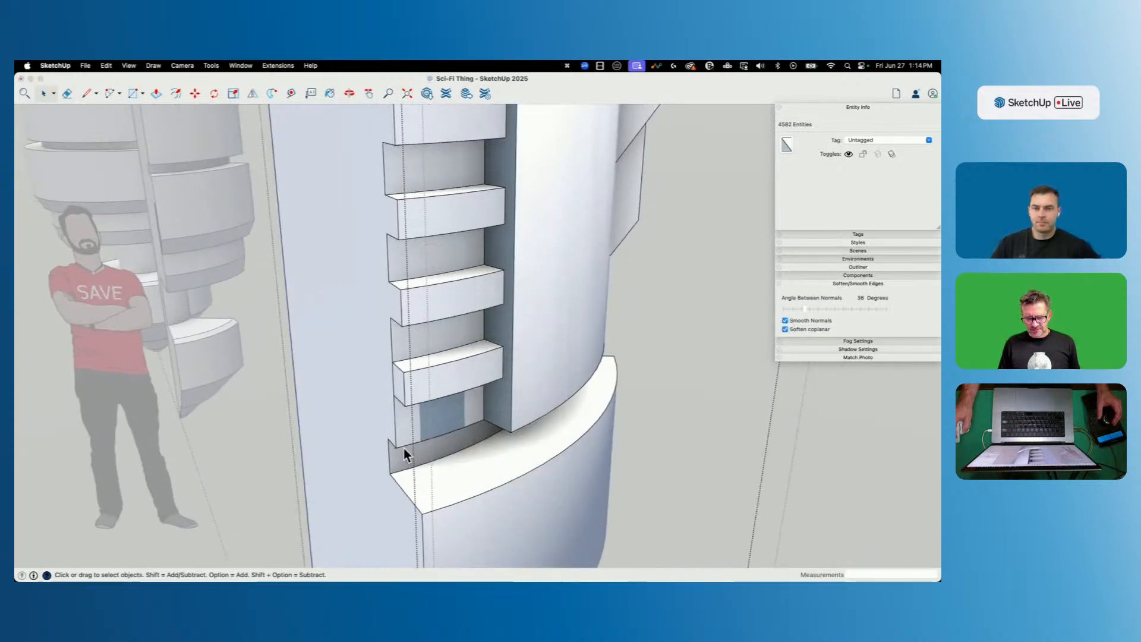
scroll(442, 415, up, 4)
click(389, 434)
click(387, 439)
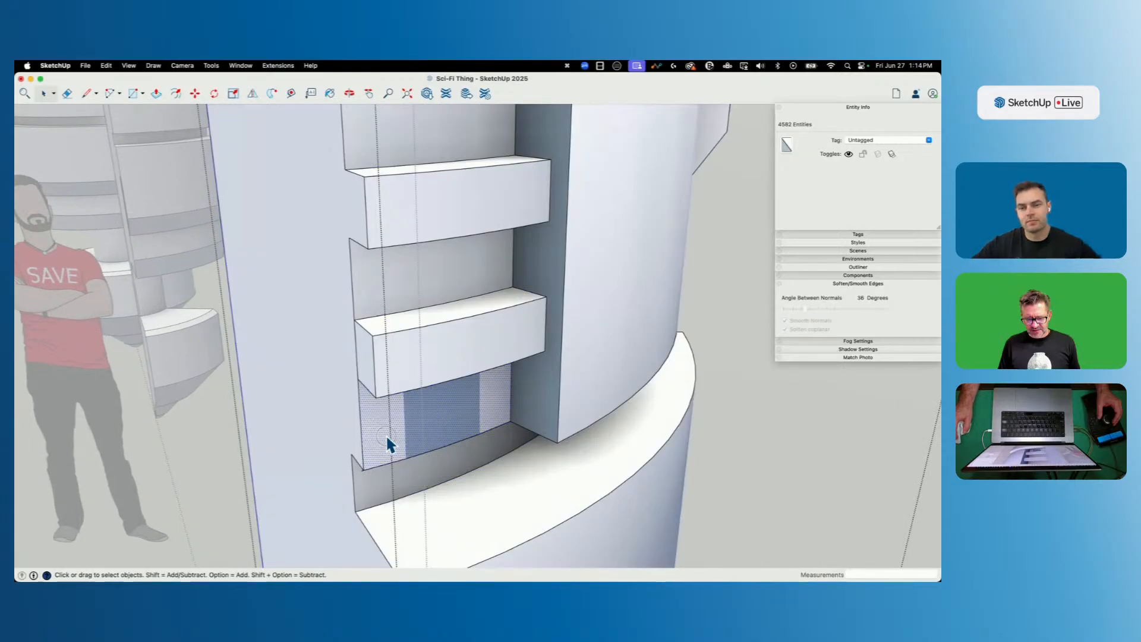
right_click(387, 439)
mouse_move(427, 434)
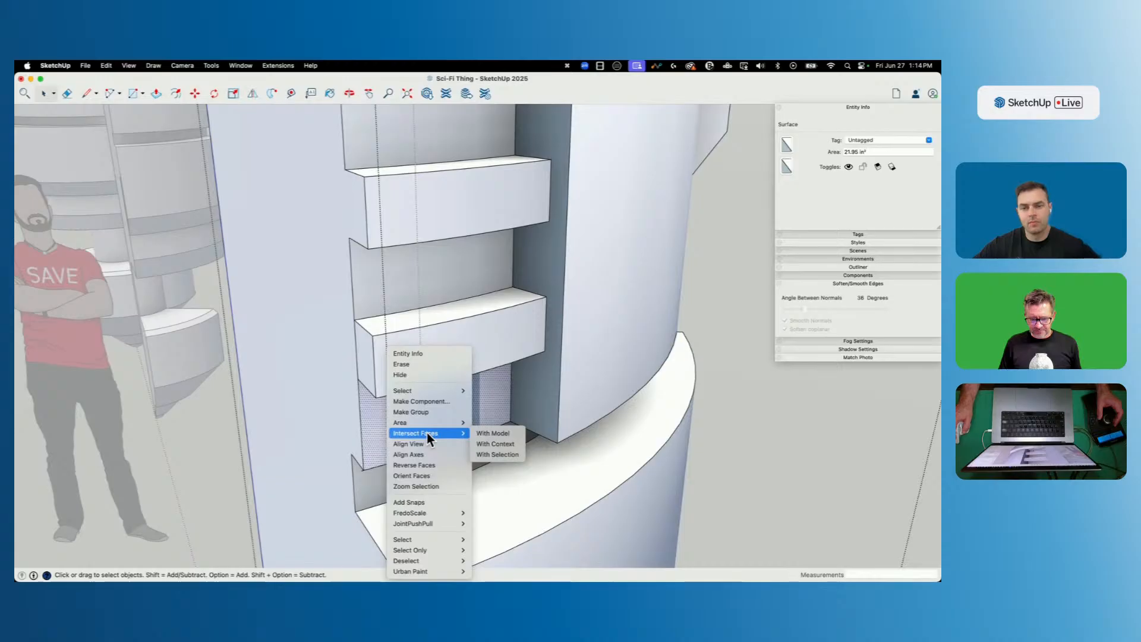
click(417, 476)
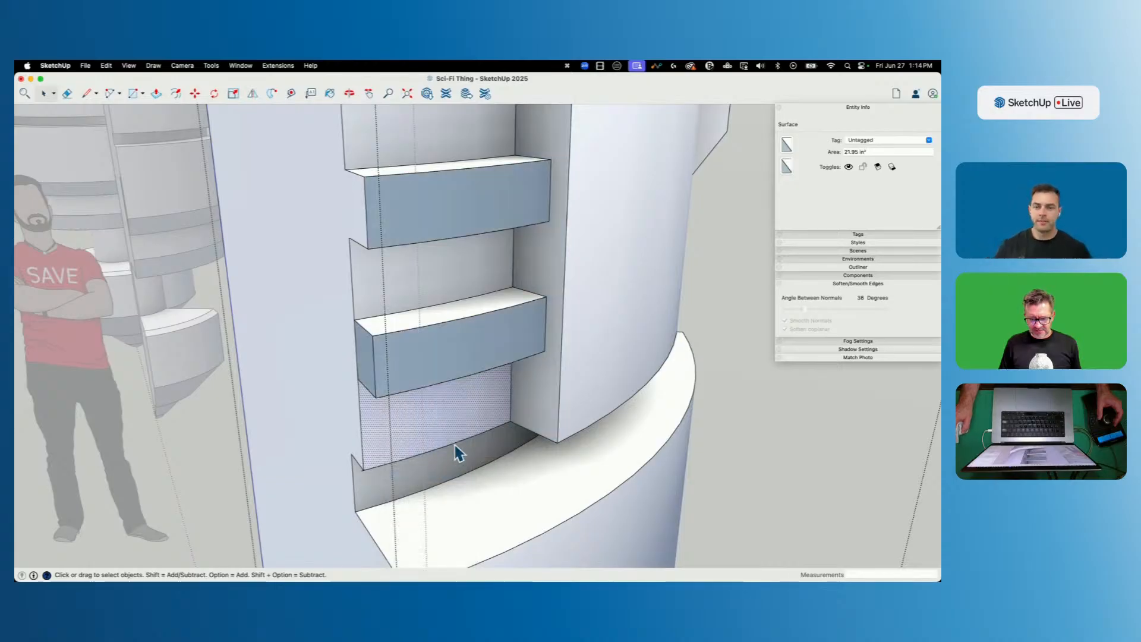
Erase at the lowest slat and orient the connected faces to match a recessed surface between two higher slats.
key(e)
drag(398, 389, 358, 378)
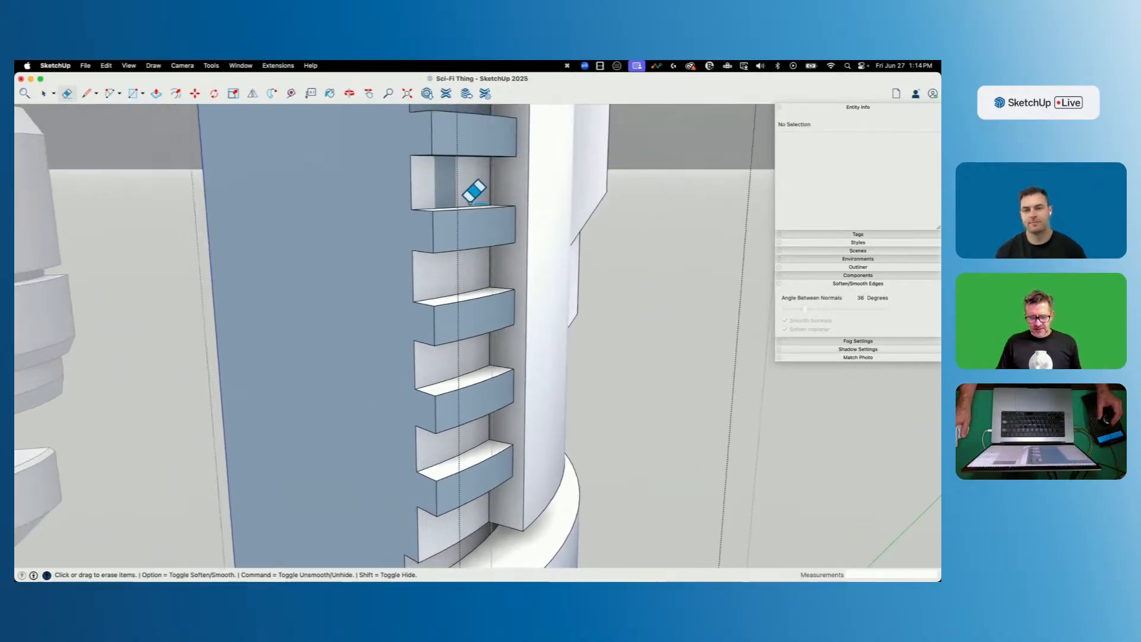
key(space)
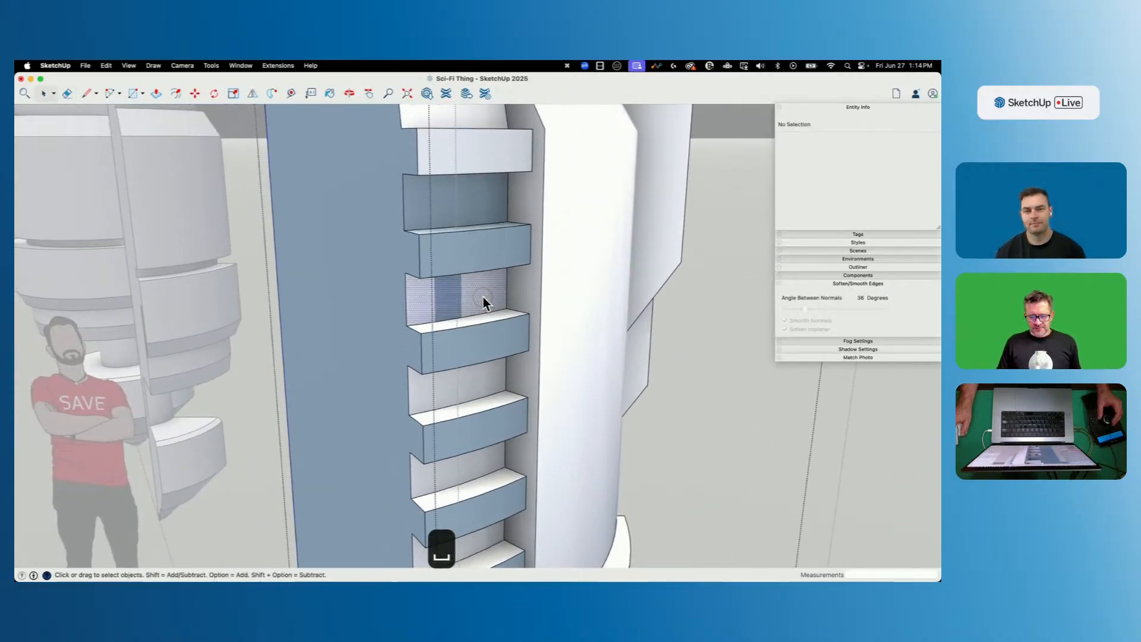
right_click(485, 297)
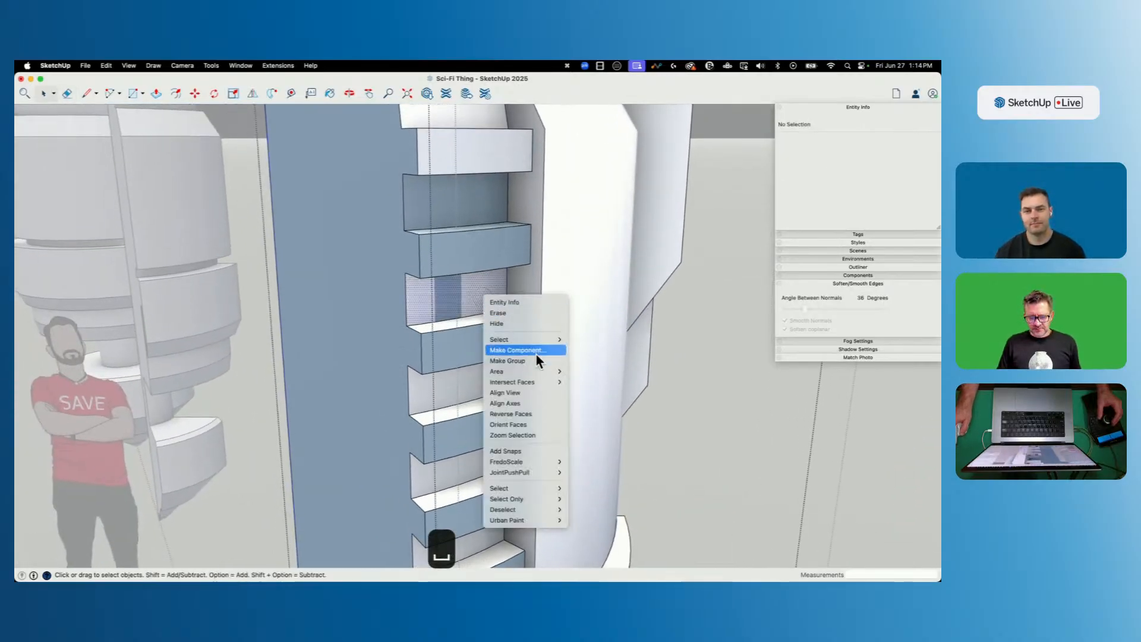
click(537, 426)
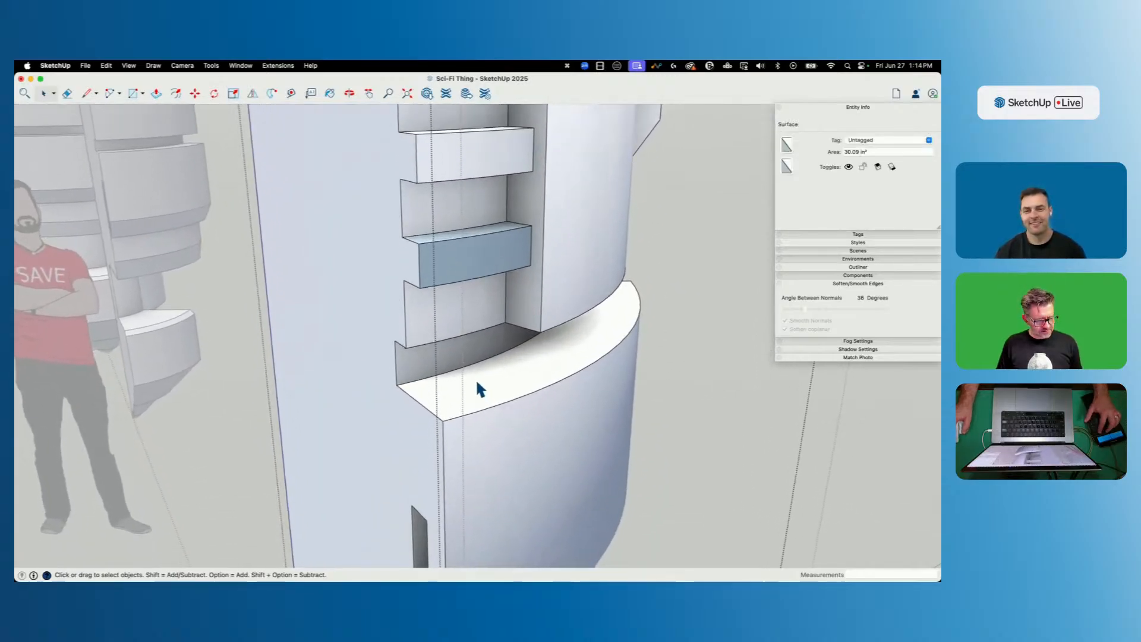
Show the hidden geometry and erase the internal faces that cover the recesses between the lower slats, working from inside the segment.
key(shift+w)
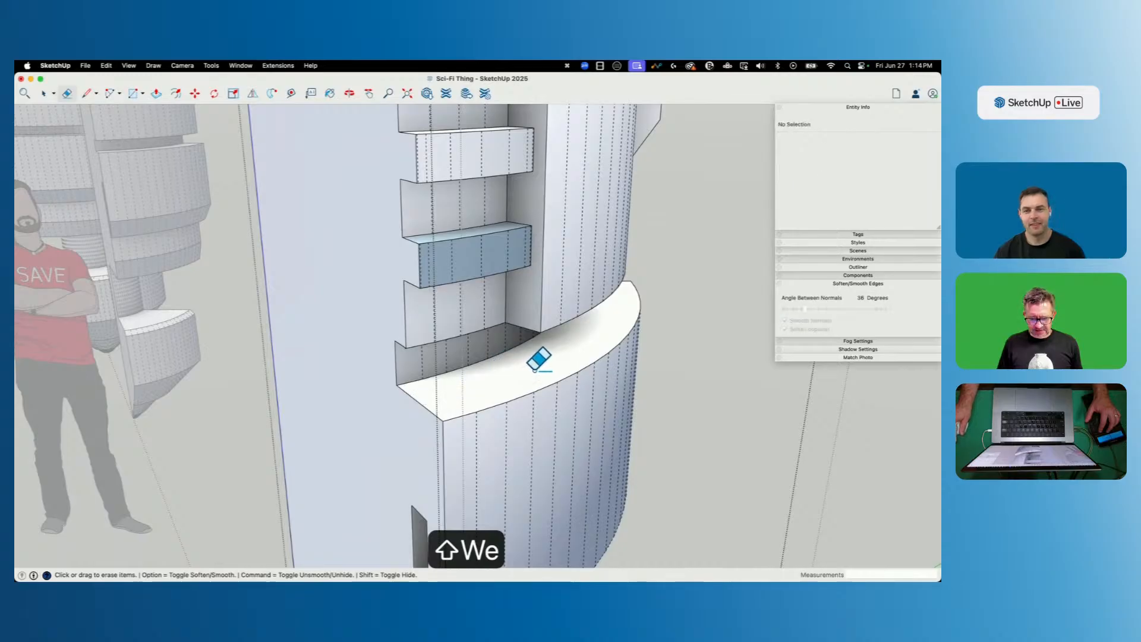
key(space)
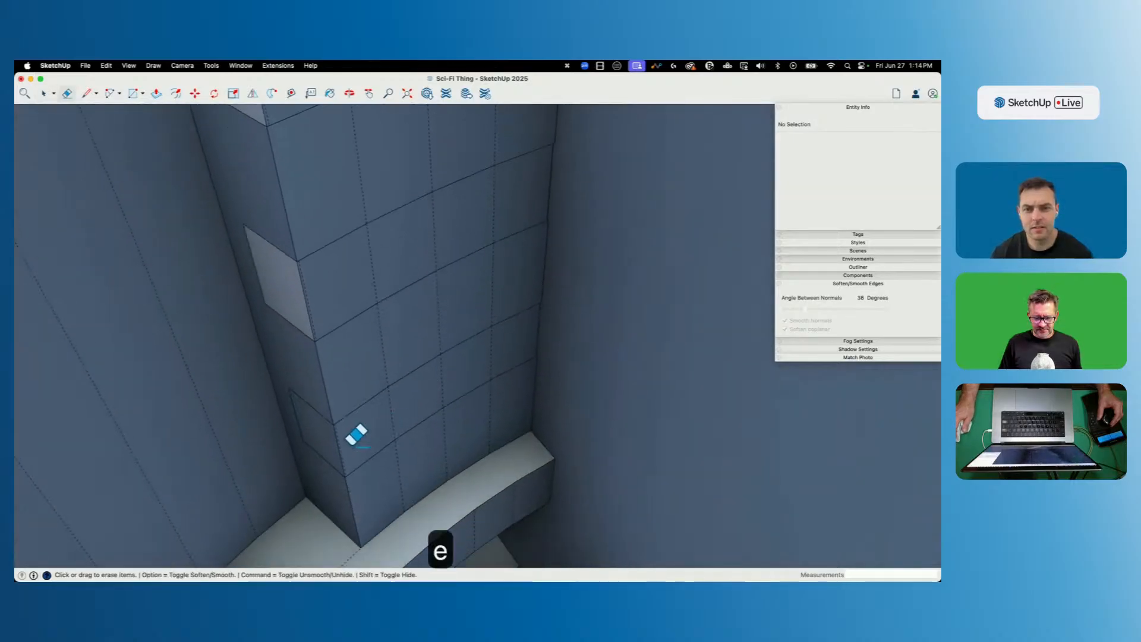
mouse_move(436, 382)
mouse_down()
mouse_move(491, 350)
mouse_move(526, 261)
mouse_up()
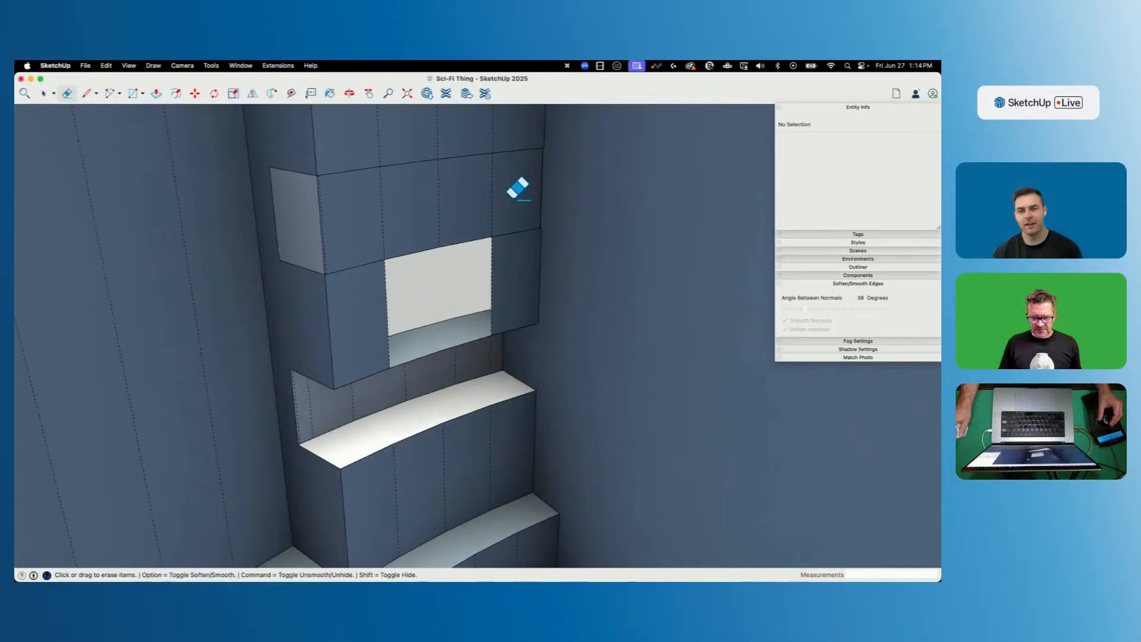
drag(318, 215, 417, 239)
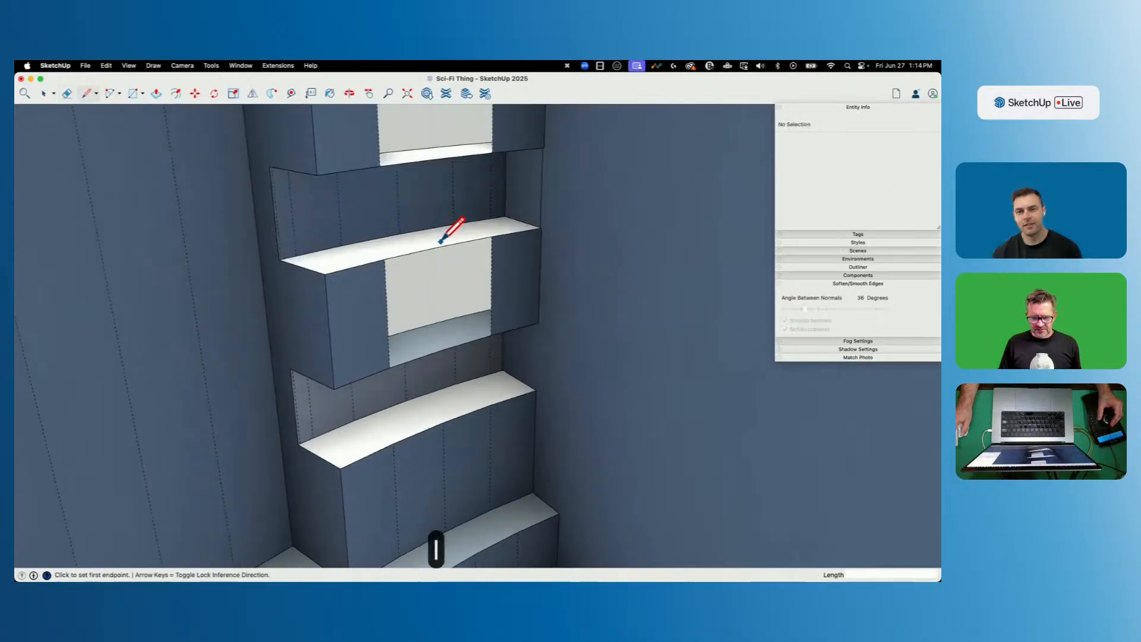
Close the gap in the lower slat's front with a vertical line about 2 11/16" long and soften that line.
click(441, 350)
key(e)
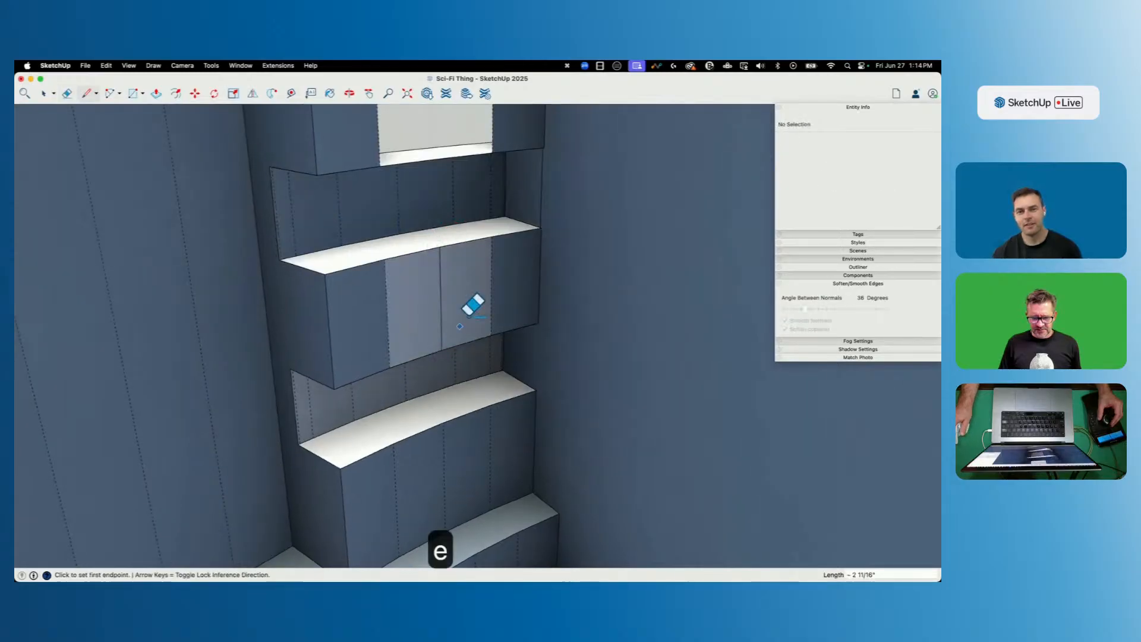
alt+click(441, 305)
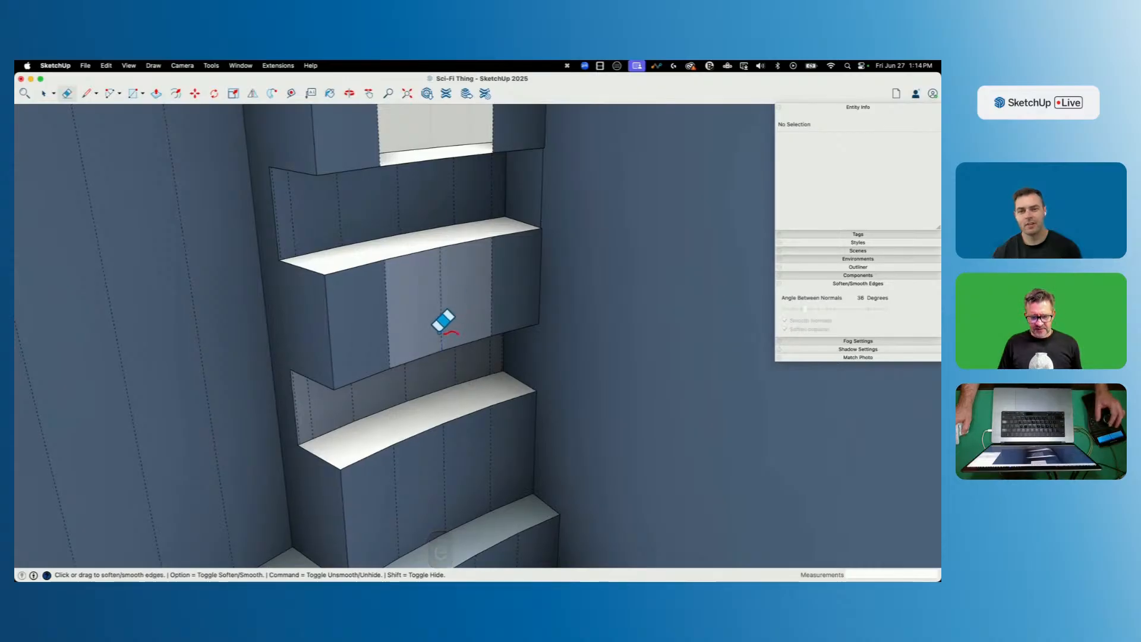
Close the open front of the next slat up with a vertical line and erase the internal faces over the recess above it.
key(l)
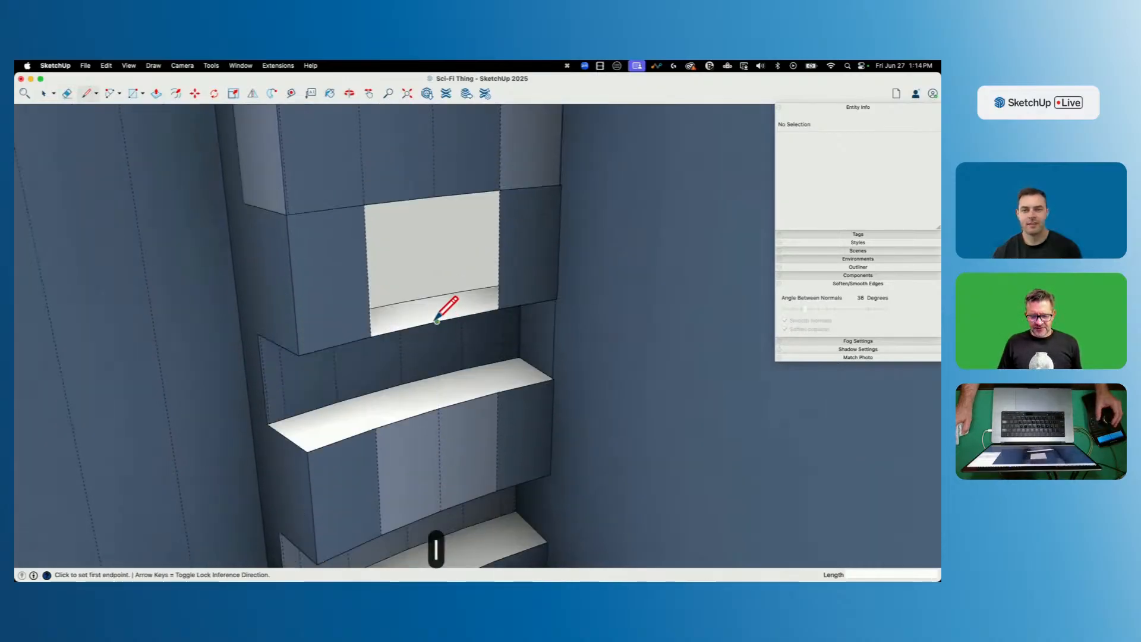
click(435, 197)
key(e)
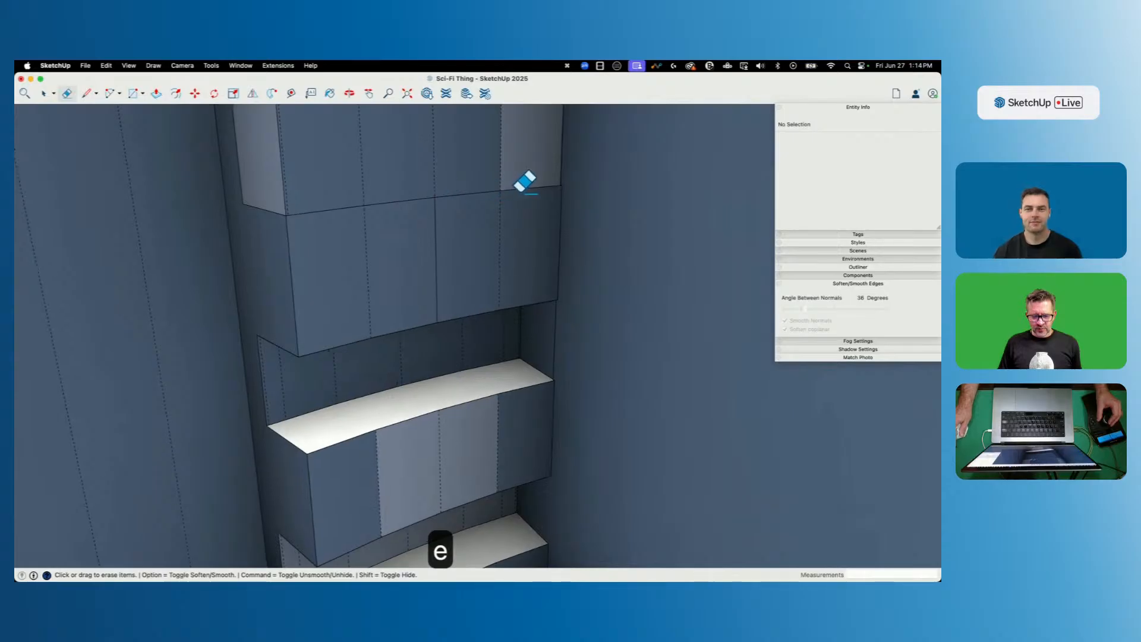
drag(320, 193, 286, 208)
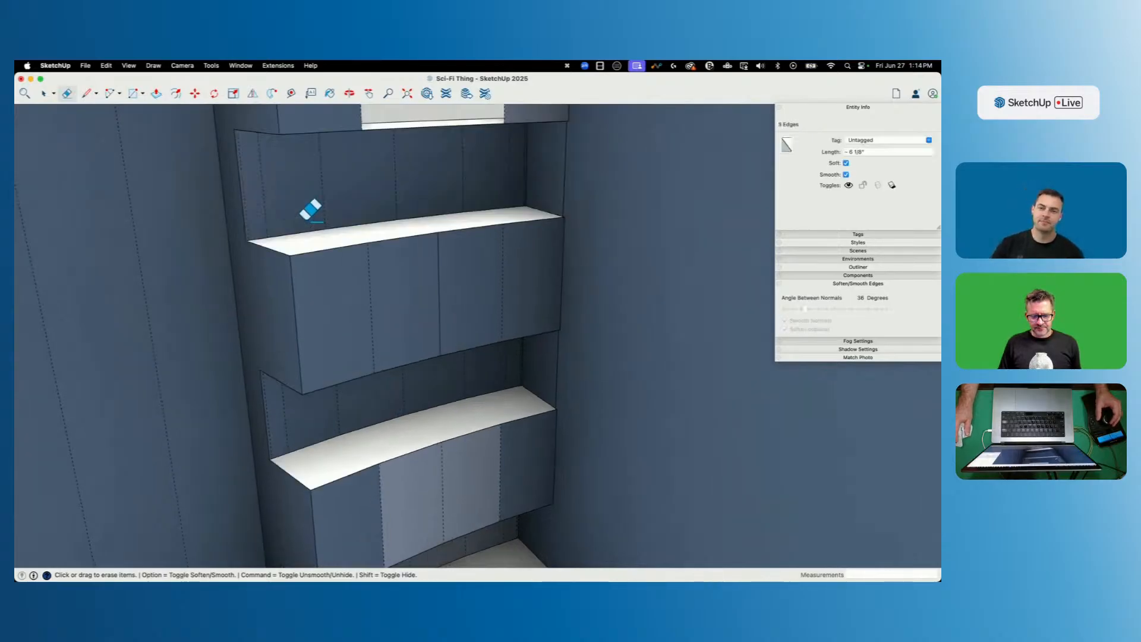
Fill the following slat's open front with a vertical line about 2 11/16" long and erase the internal faces above that slat.
key(l)
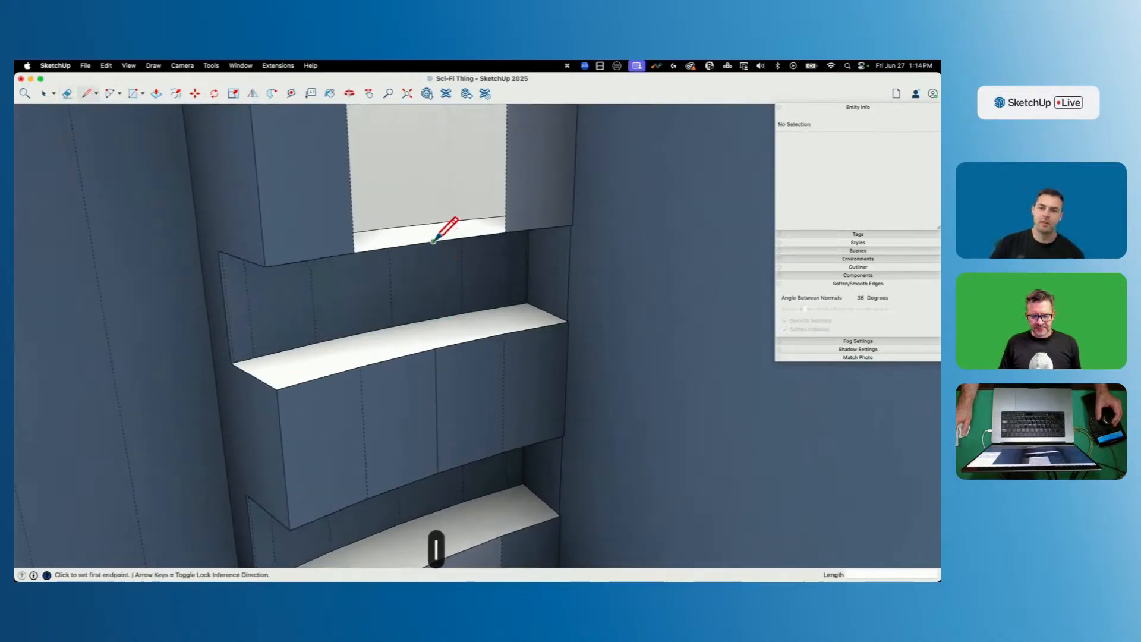
click(433, 240)
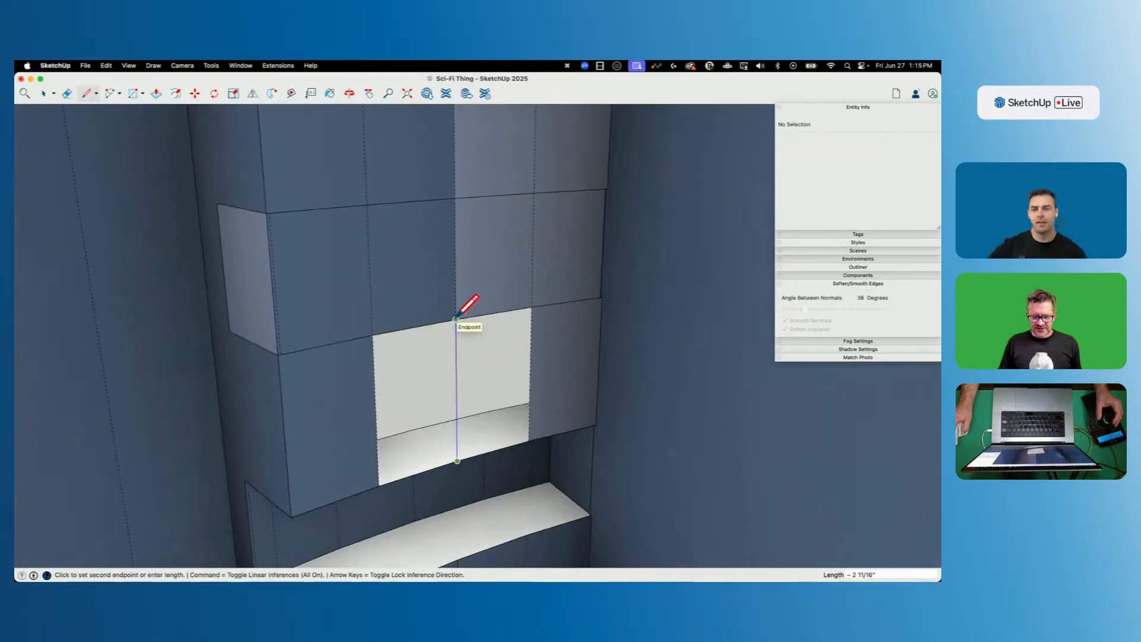
click(457, 319)
key(e)
mouse_move(389, 254)
mouse_down()
mouse_move(291, 267)
mouse_move(365, 262)
mouse_up()
Restore the missing front of another slat higher up with a vertical line and erase the internal faces covering the recess above.
scroll(592, 248, up, 3)
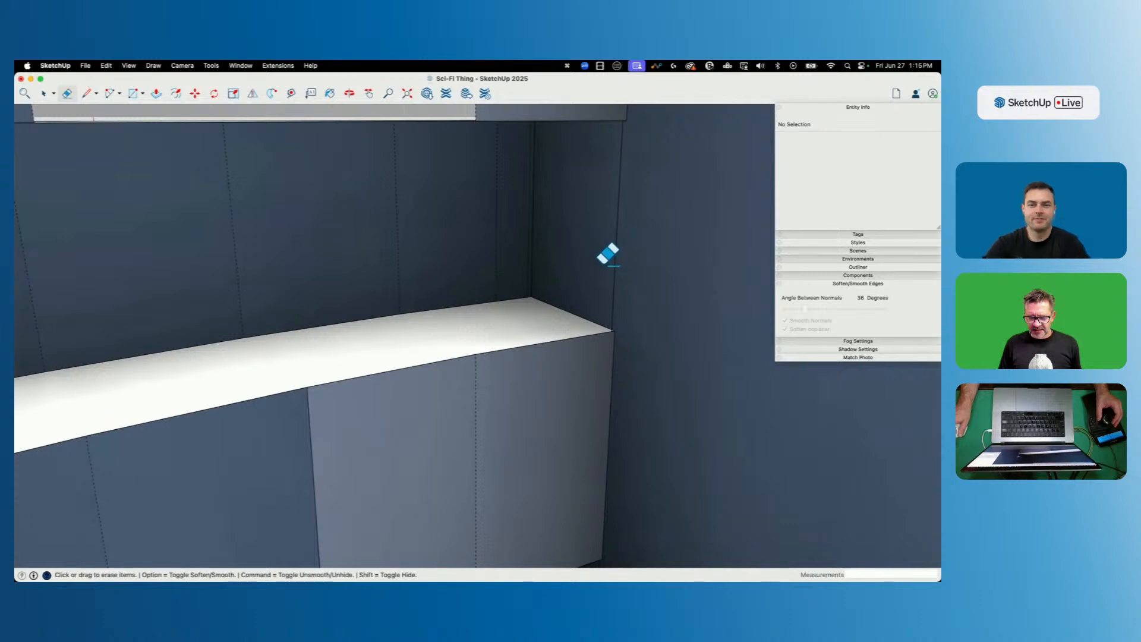
scroll(610, 266, down, 8)
scroll(573, 334, up, 5)
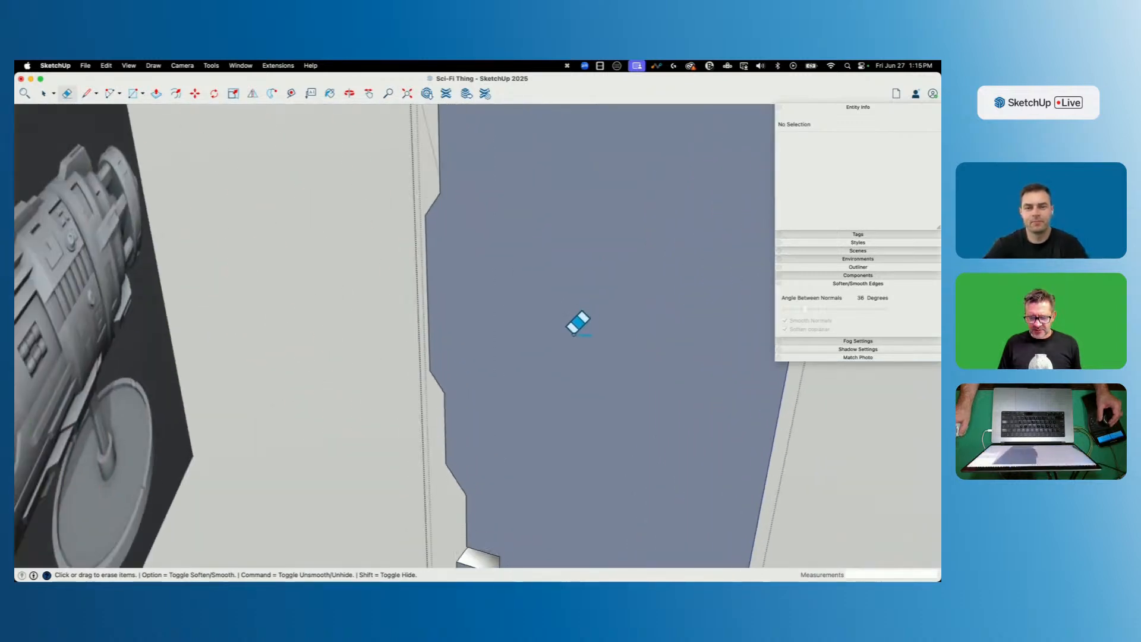
scroll(574, 333, up, 5)
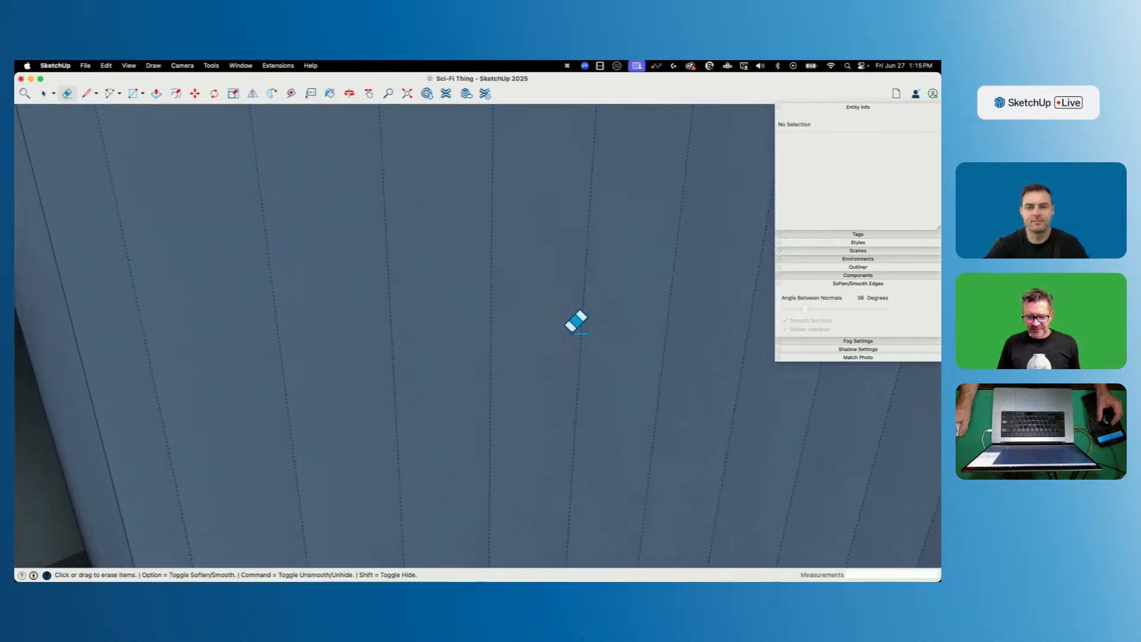
scroll(565, 322, down, 5)
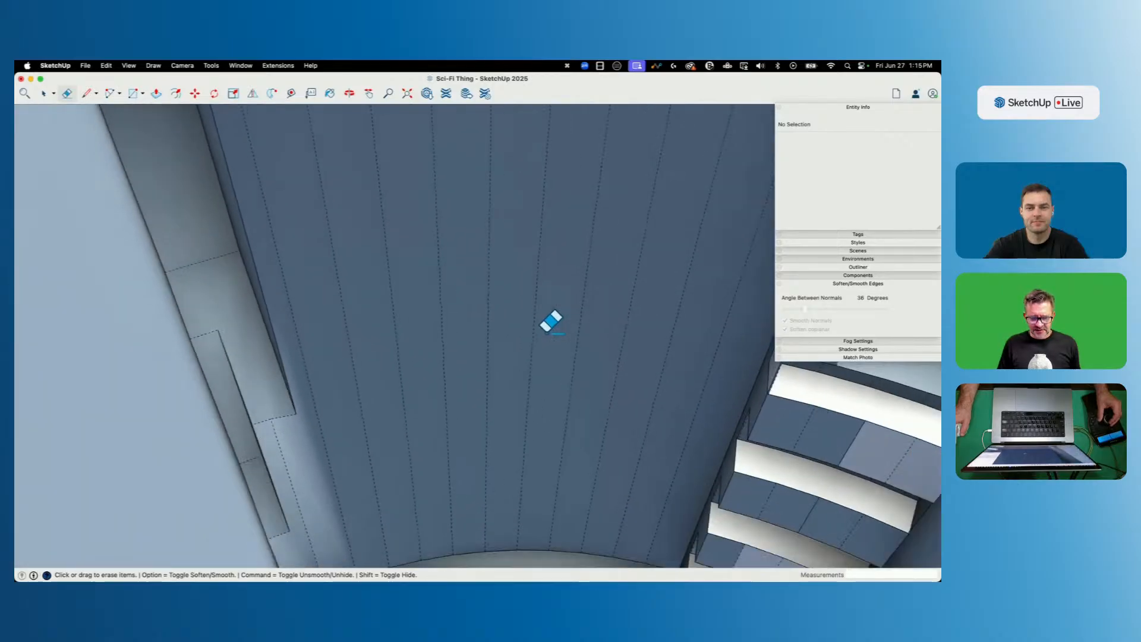
scroll(552, 321, up, 5)
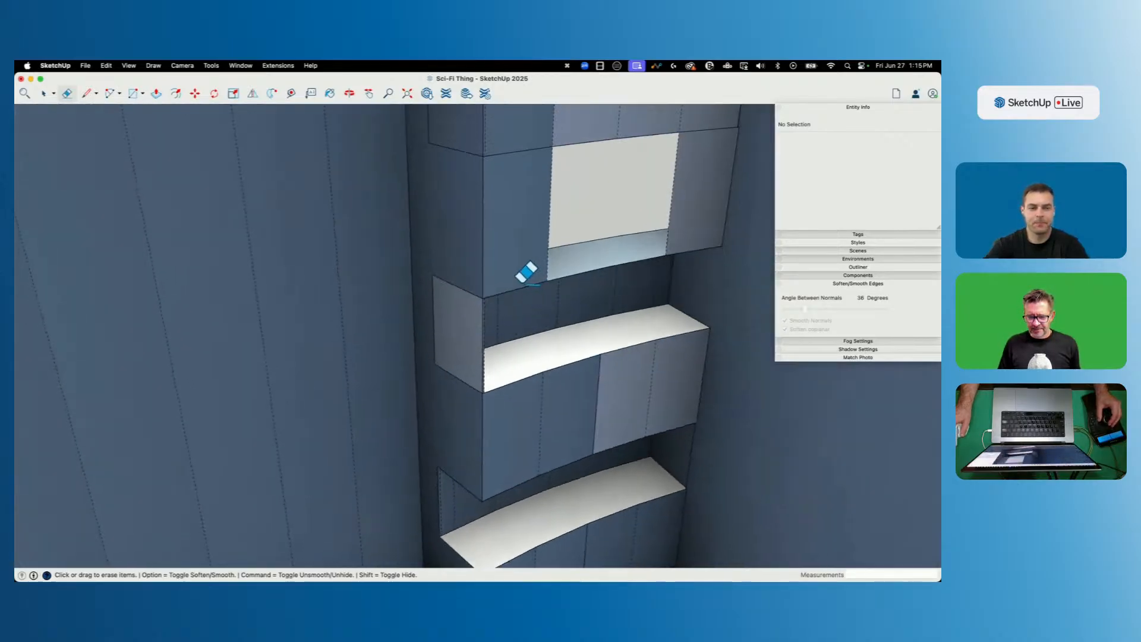
key(l)
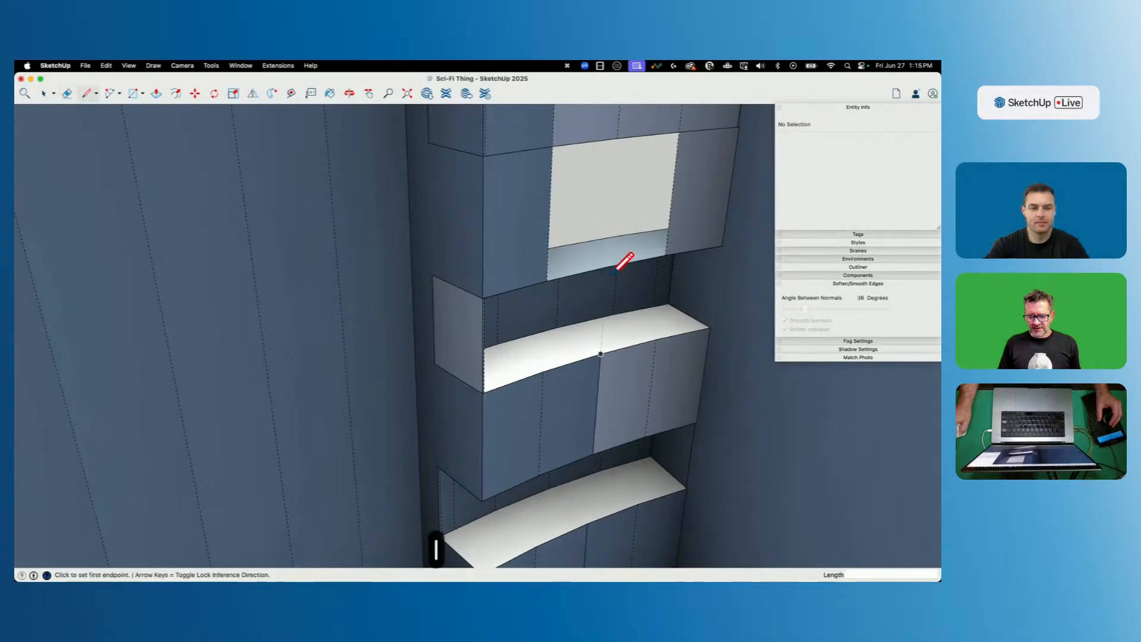
click(617, 138)
key(e)
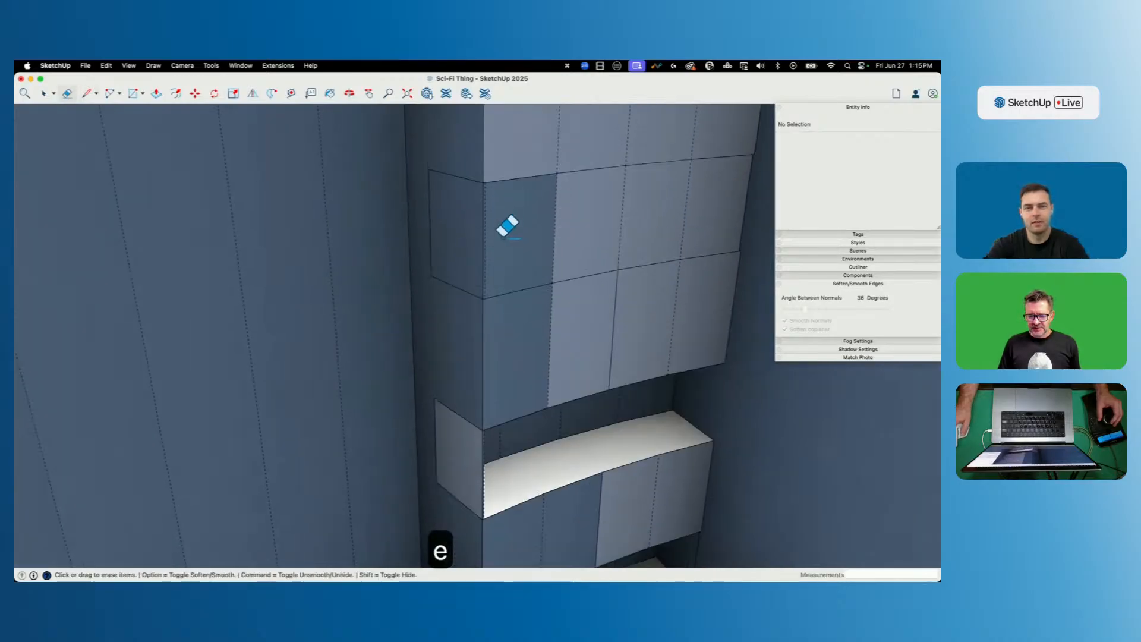
drag(733, 201, 749, 205)
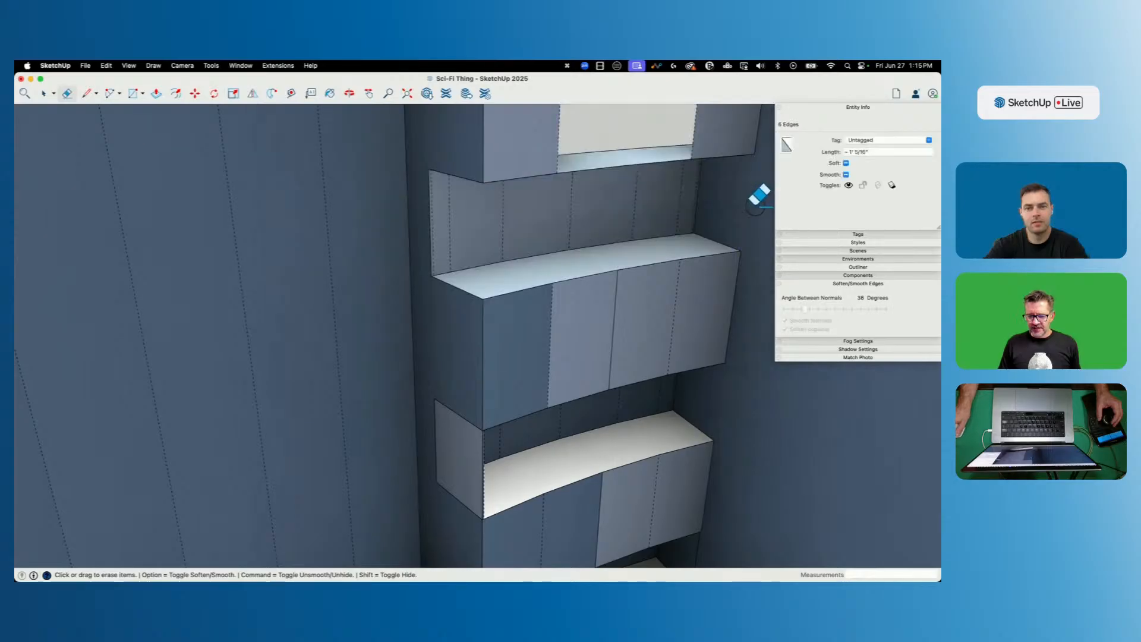
Fill the open front of the upper slat block with a vertical line and erase the internal faces directly above it.
key(l)
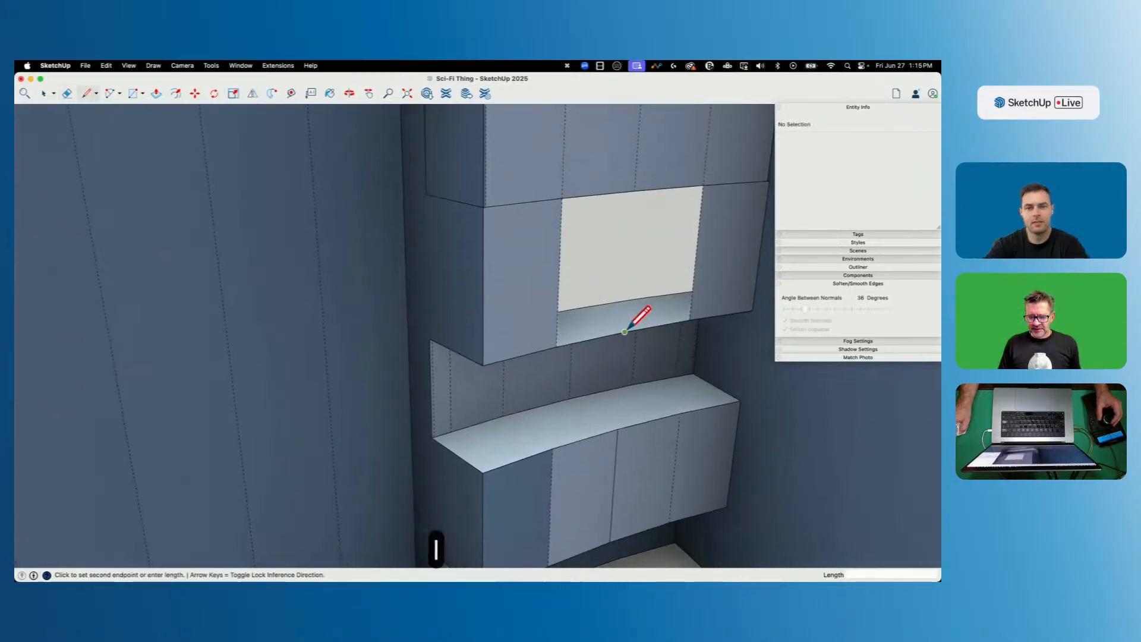
click(634, 191)
key(e)
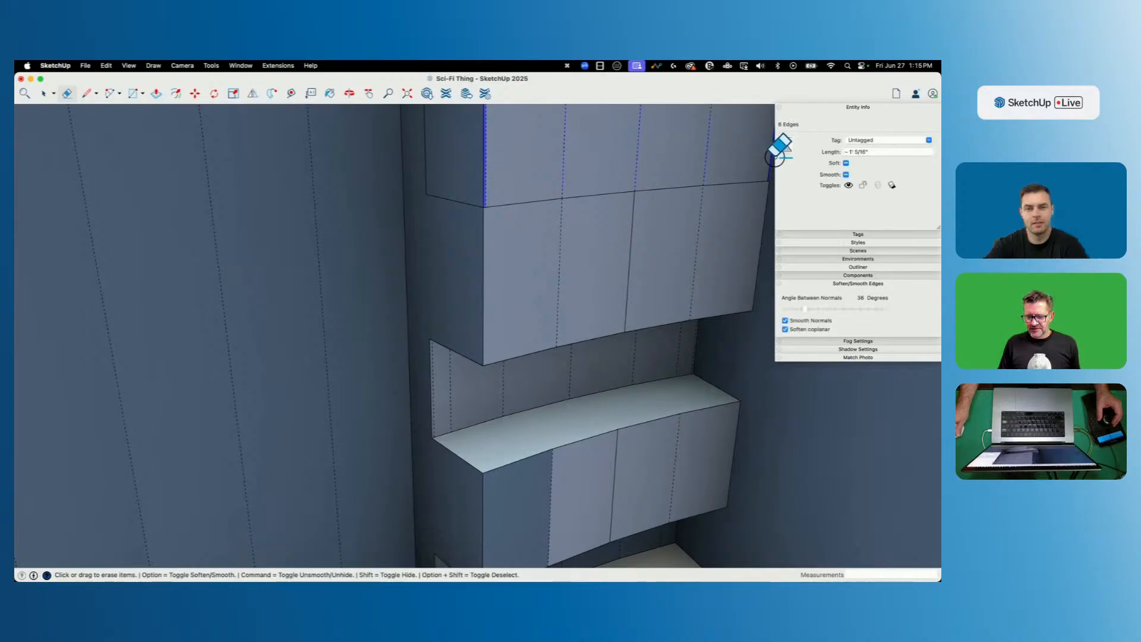
drag(775, 158, 776, 159)
Close the open side face above the topmost slat with a line along the opening's bottom edge.
key(l)
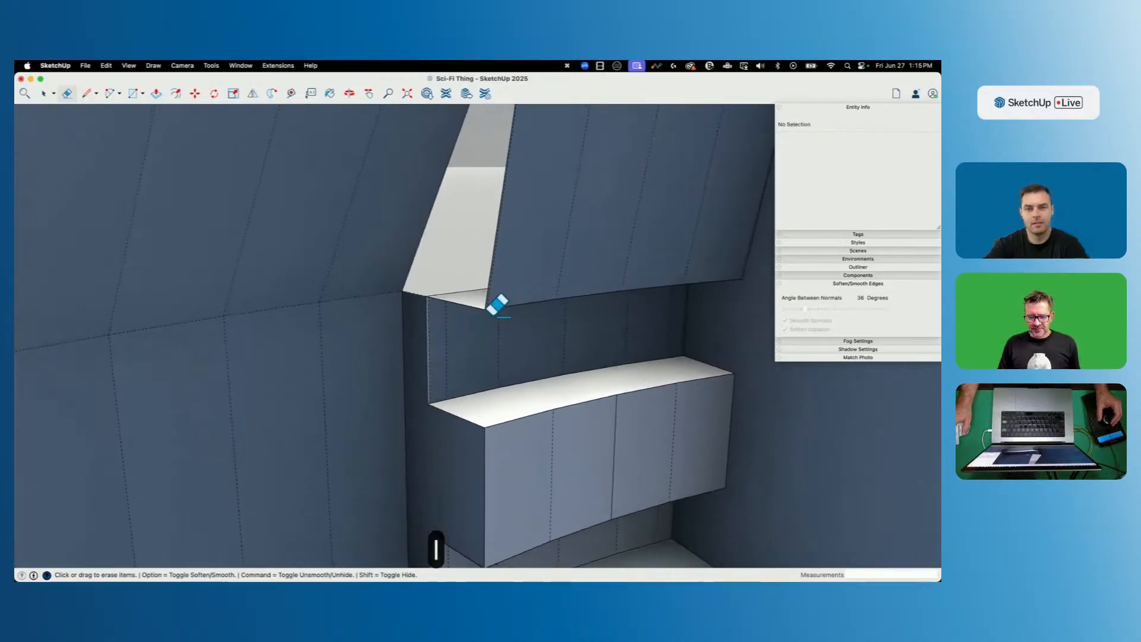
scroll(502, 302, up, 3)
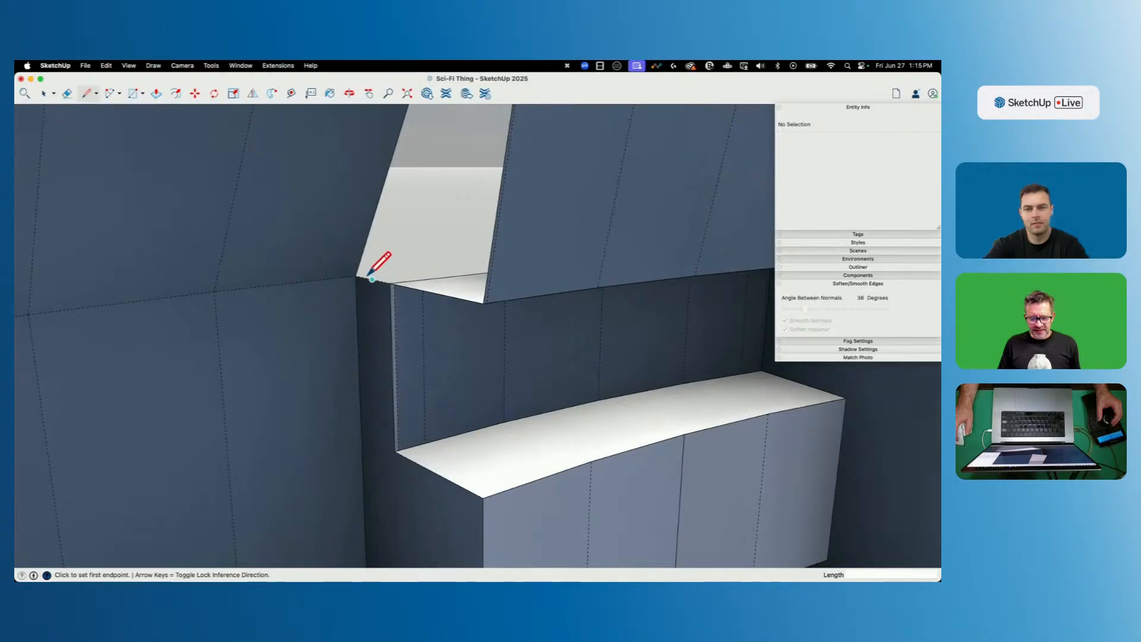
click(485, 301)
key(space)
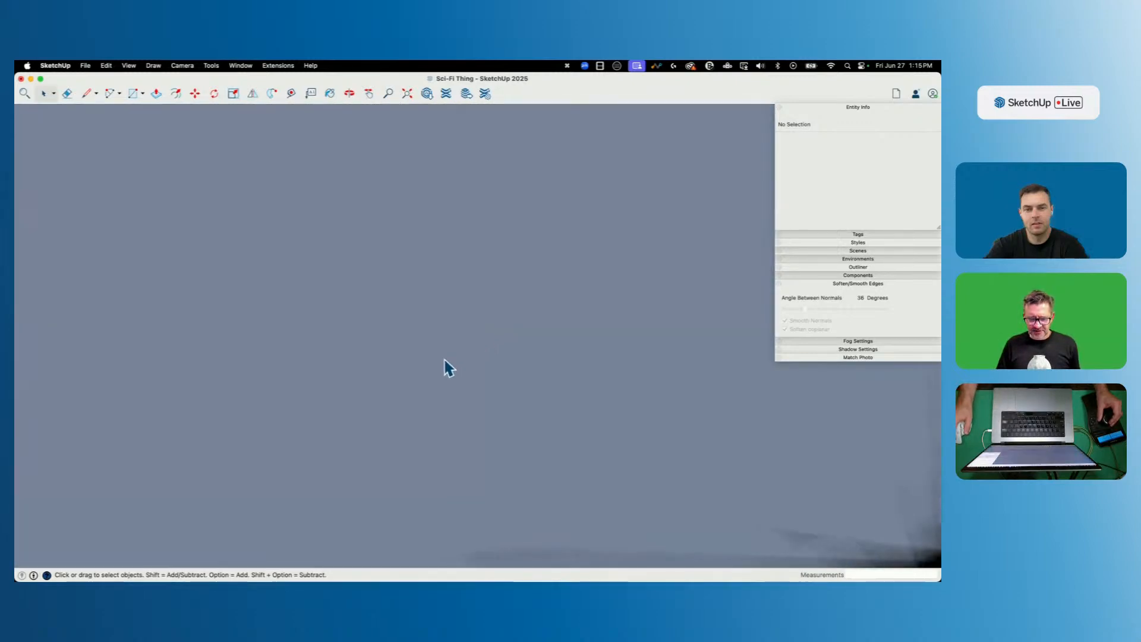
Turn off the display of hidden geometry to inspect the slatted segment's face directions.
key(space)
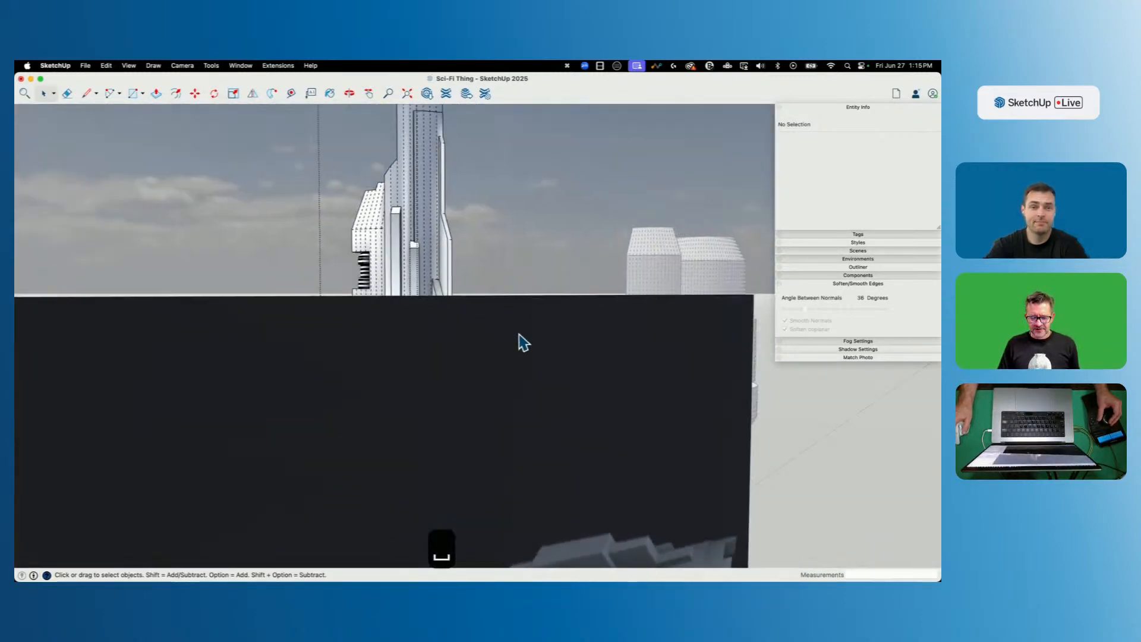
key(t)
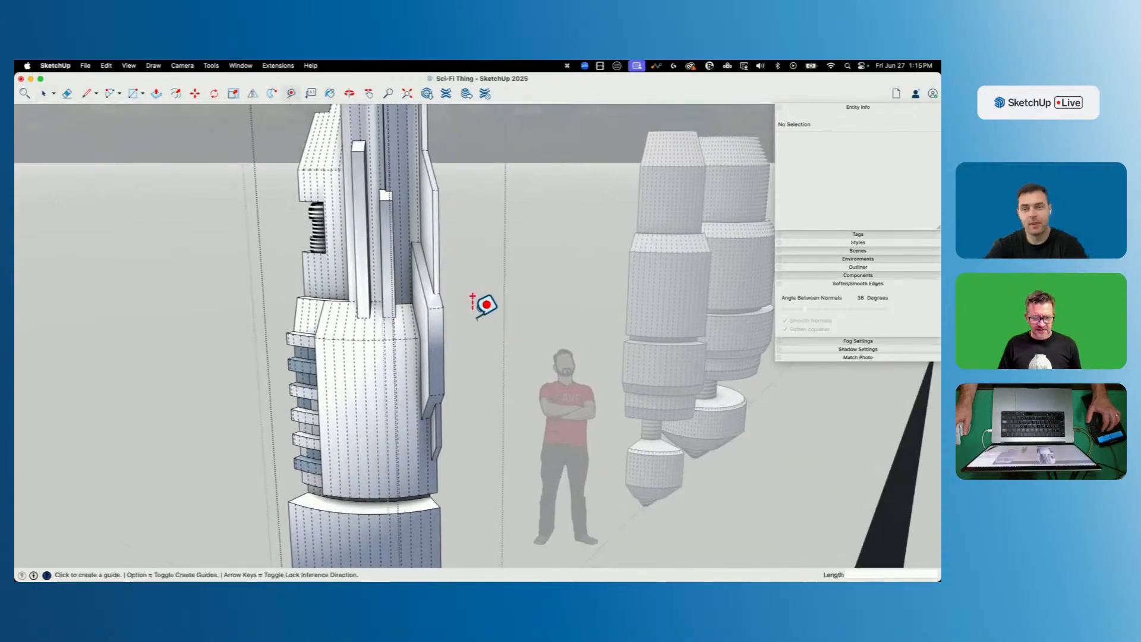
key(space)
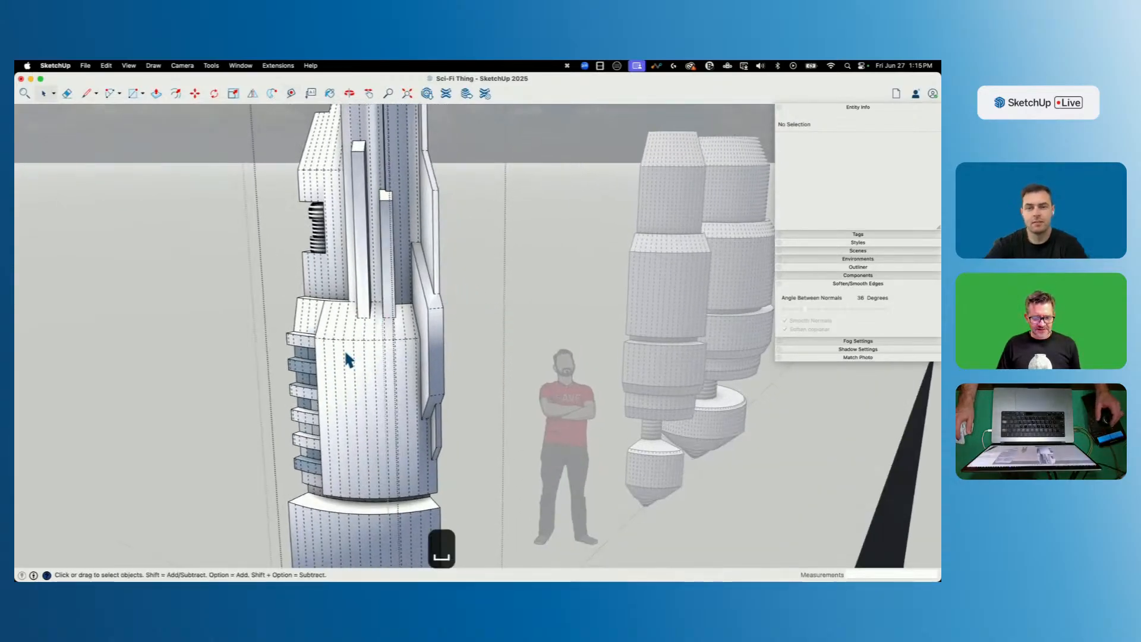
key(t)
click(338, 369)
key(space)
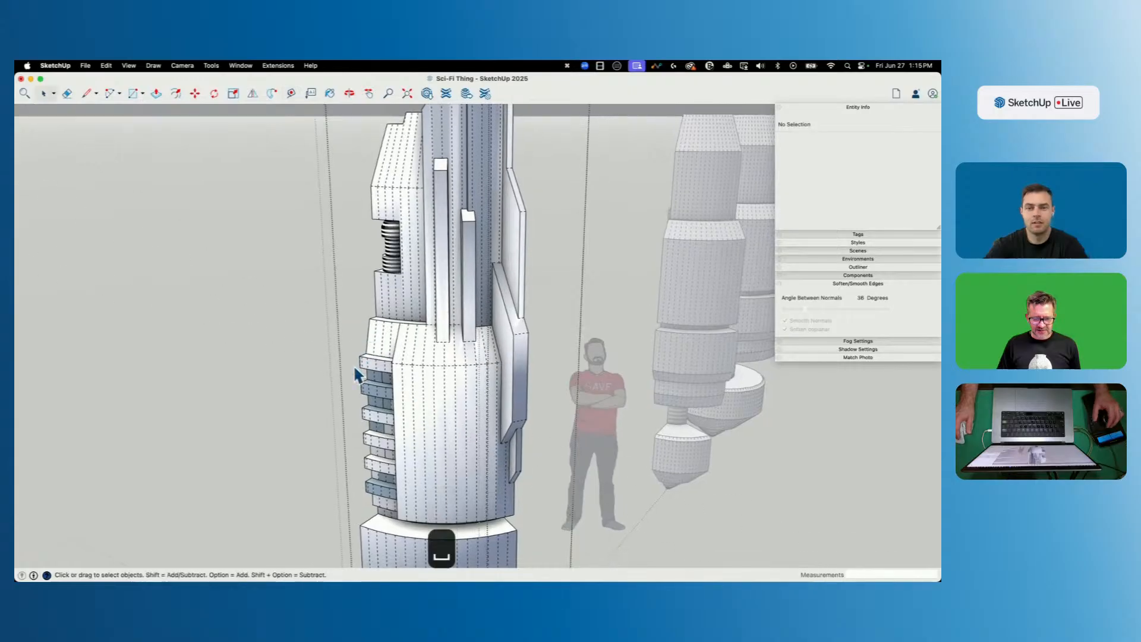
key(t)
key(space)
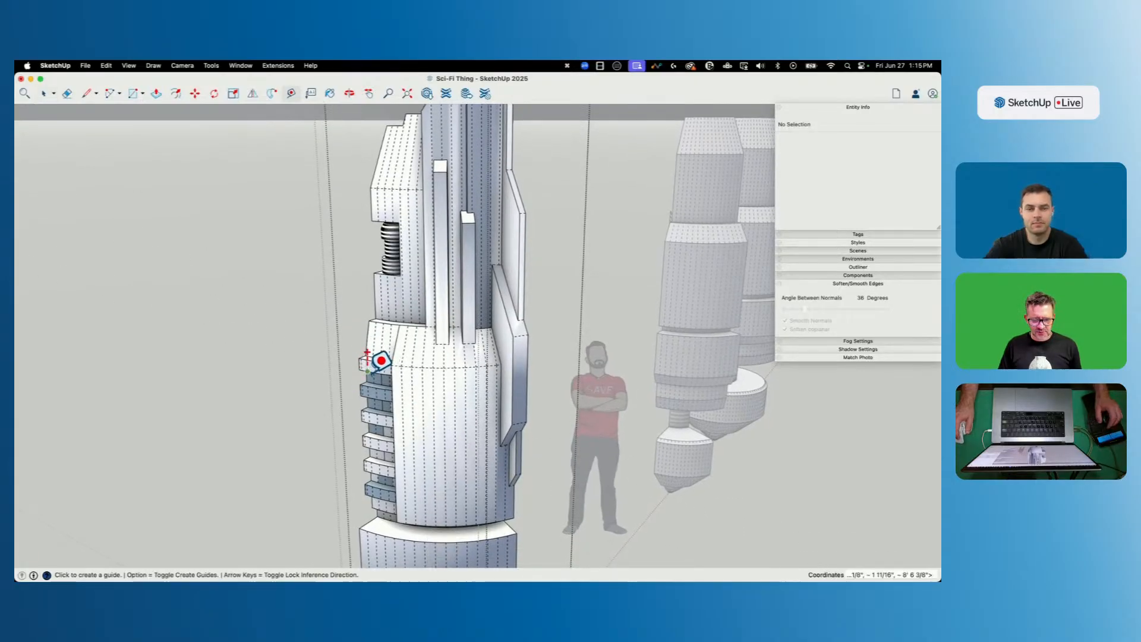
key(shift+w)
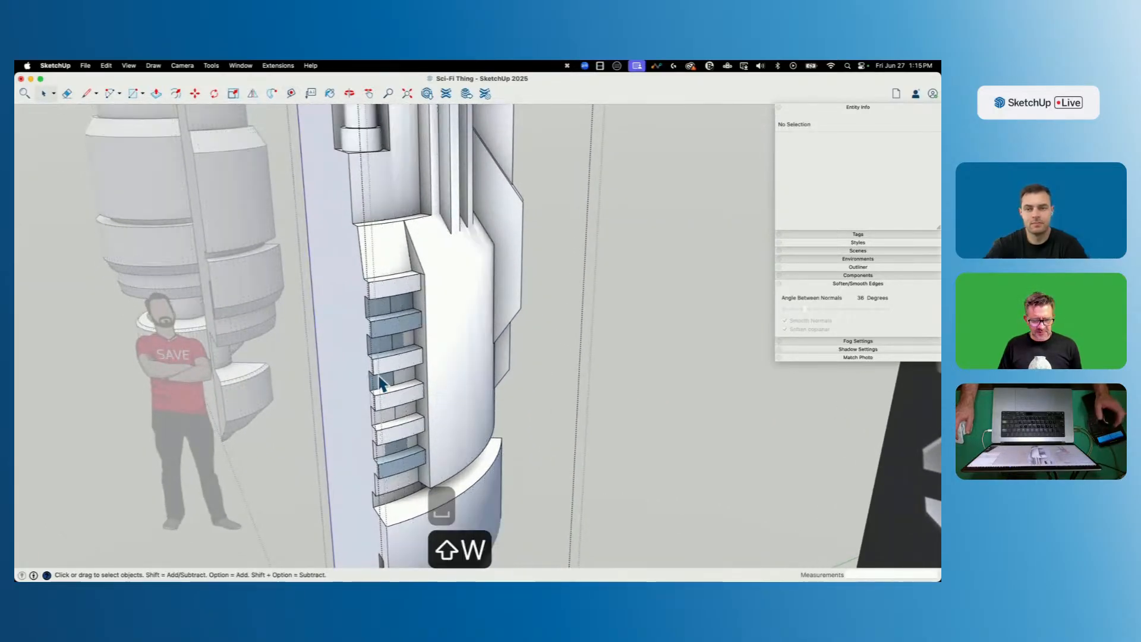
Orient the segment's faces from one slat's front face, and again from the narrow corner sliver of the slat with the mismatched front.
right_click(346, 326)
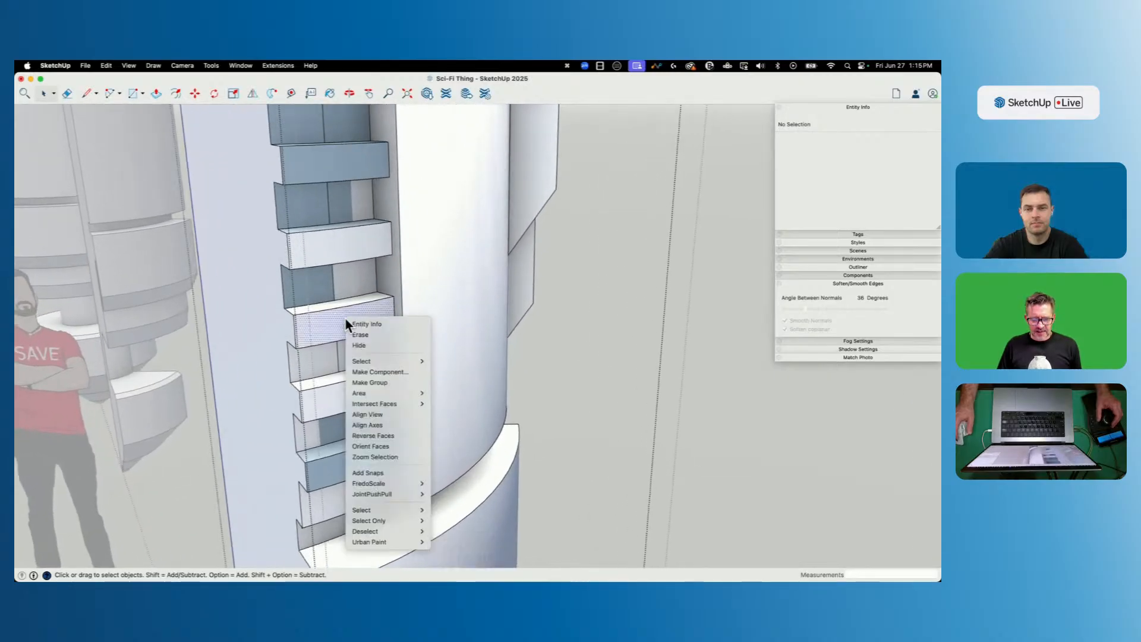
click(387, 447)
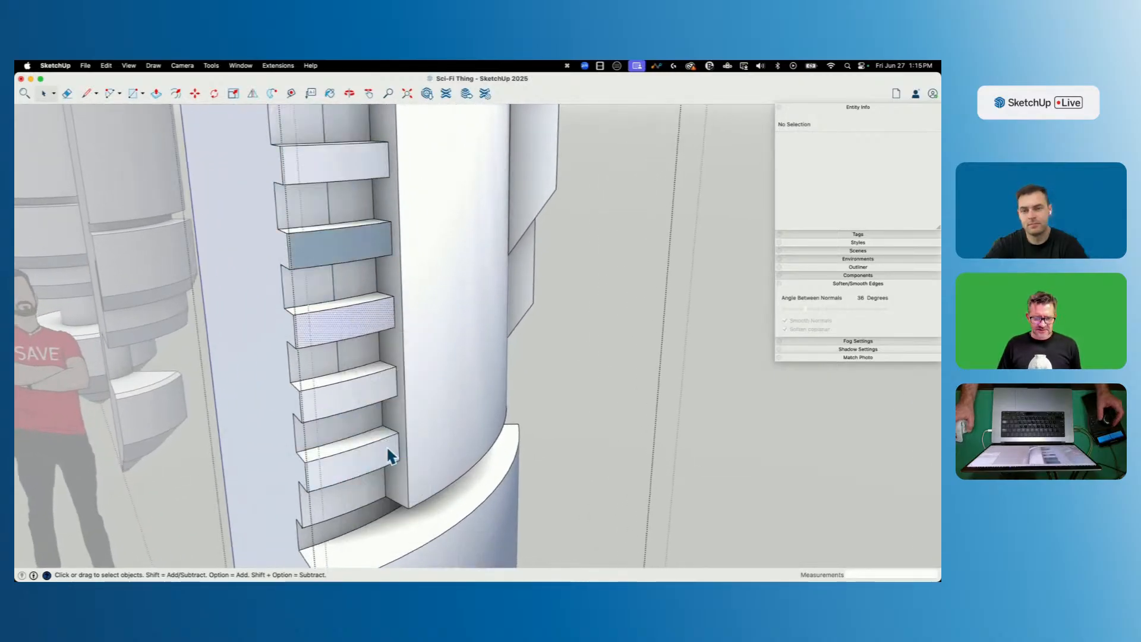
middle_drag(395, 425, 268, 259)
scroll(266, 256, up, 4)
scroll(279, 255, up, 5)
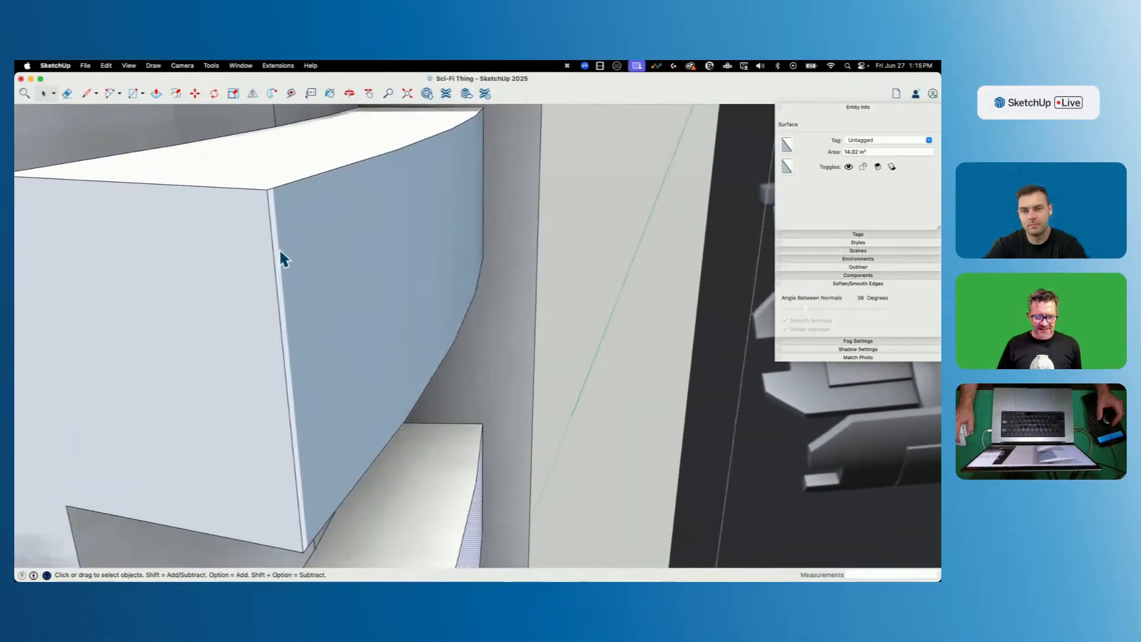
click(274, 253)
right_click(277, 254)
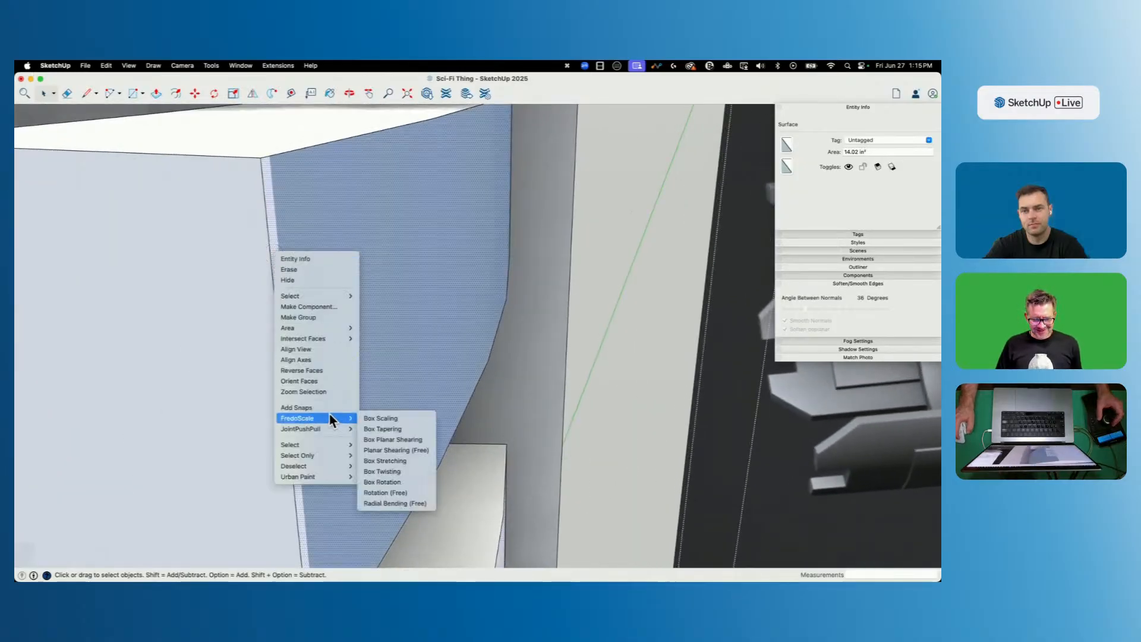
click(317, 381)
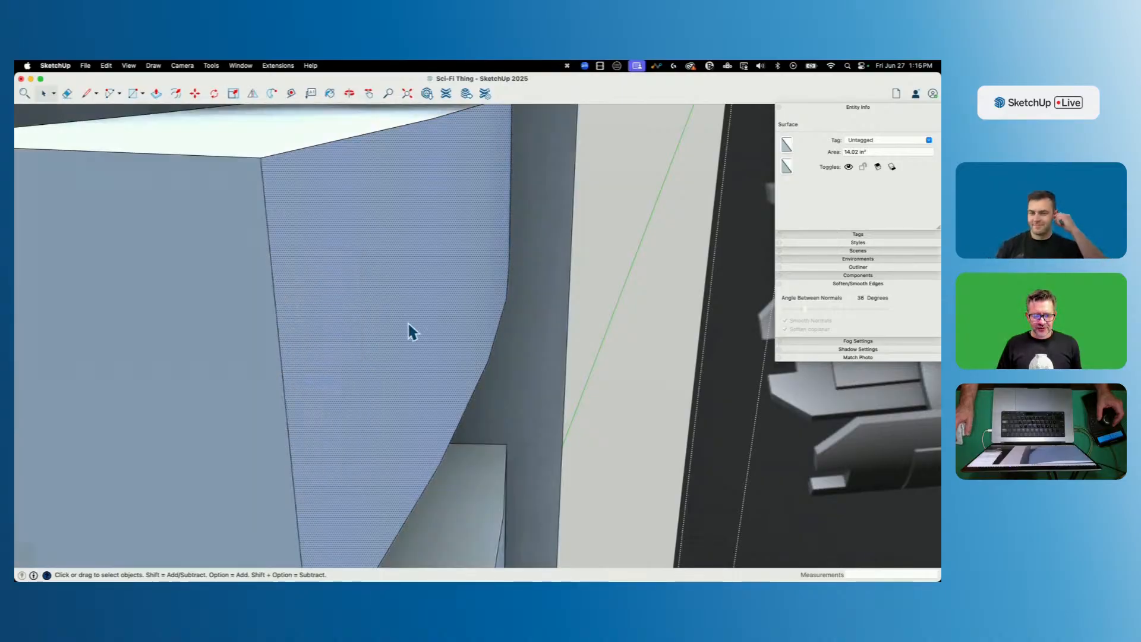
Select all of the segment's connected geometry, reverse its faces and clear the selection.
scroll(413, 331, down, 10)
scroll(437, 315, down, 5)
triple_click(433, 331)
right_click(435, 330)
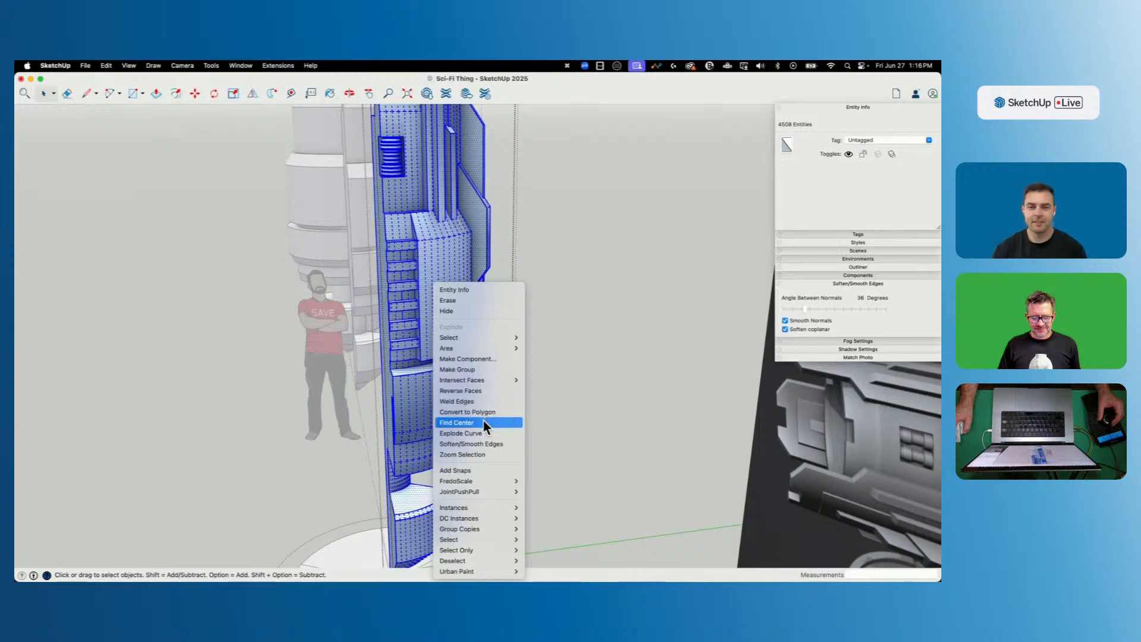
click(479, 392)
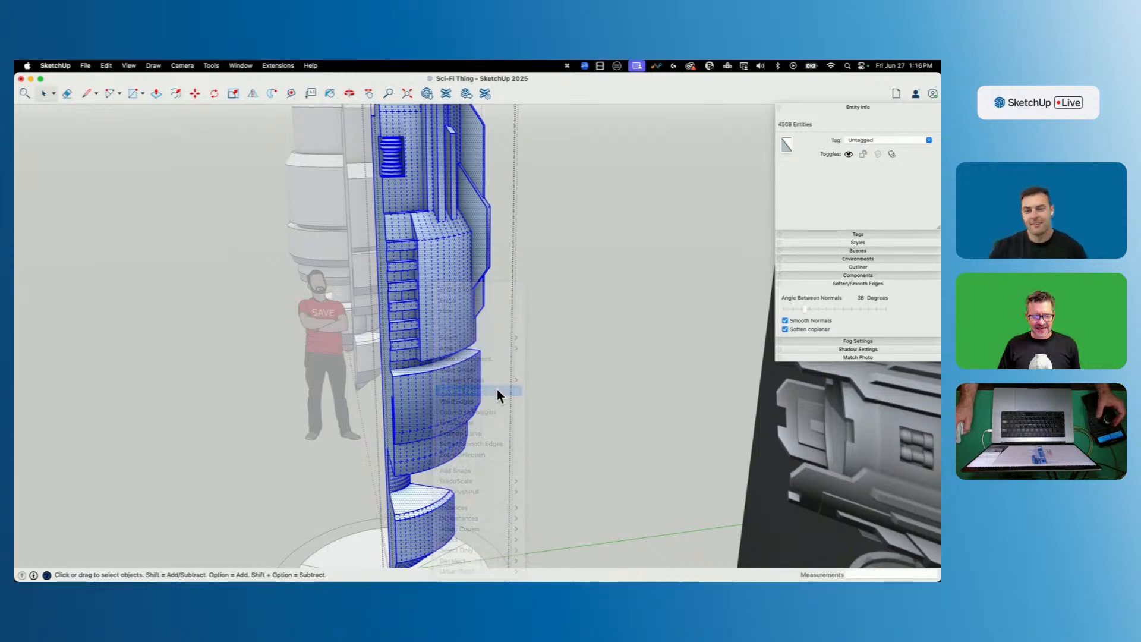
click(621, 227)
Select the segment's whole geometry, toggle Smooth Normals for its edges and review the model beside the reference image.
scroll(615, 228, up, 5)
scroll(613, 237, up, 1)
triple_click(441, 315)
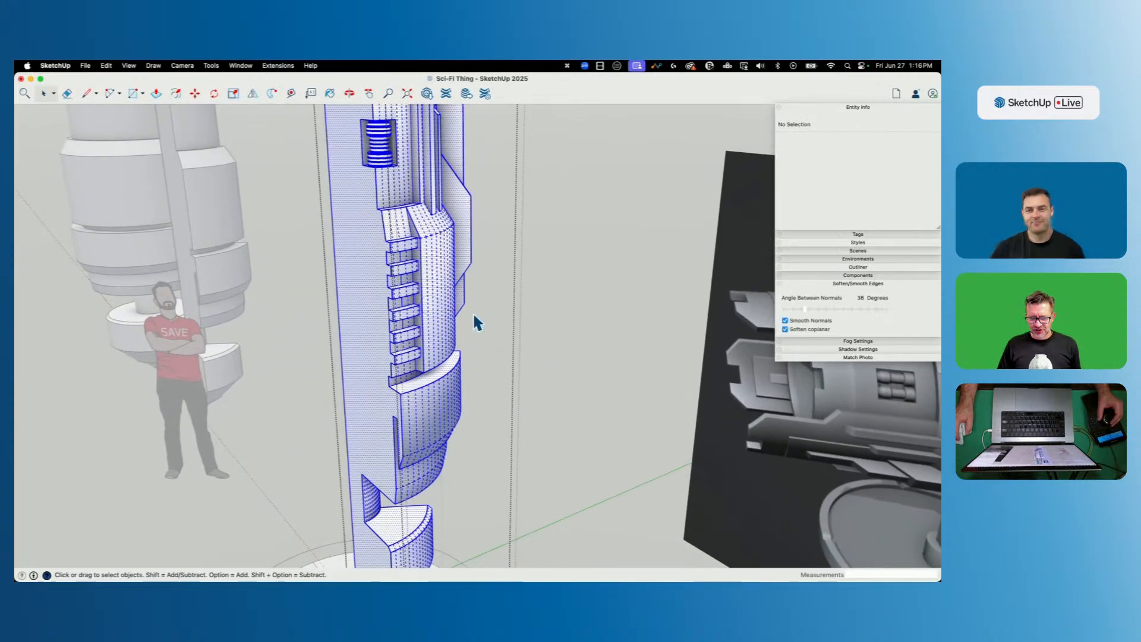
click(784, 322)
click(636, 295)
scroll(636, 295, down, 5)
key(space)
scroll(641, 281, down, 5)
middle_drag(641, 281, 514, 284)
scroll(364, 267, up, 8)
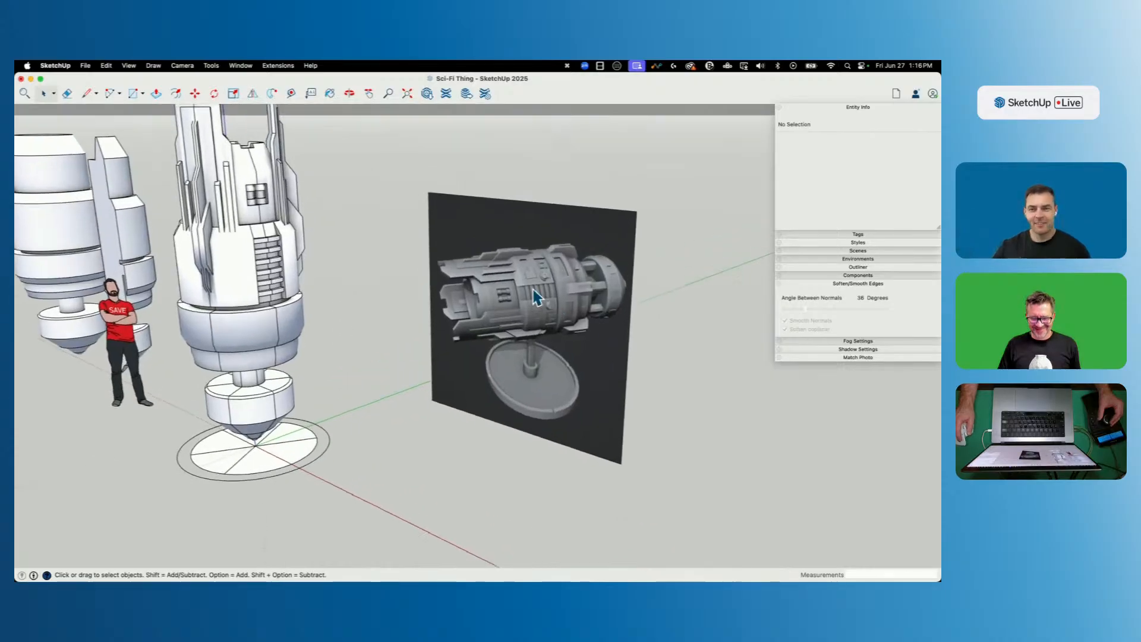
Soften all of the segment's edges with a 25-degree angle between normals and leave the segment's editing context.
triple_click(362, 311)
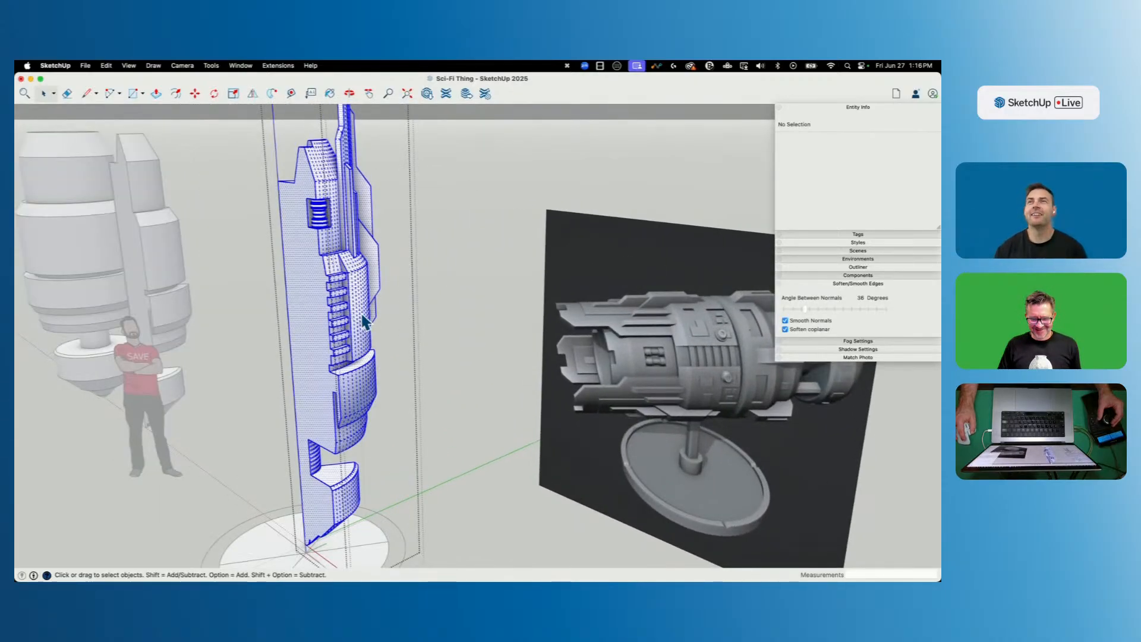
drag(809, 309, 800, 309)
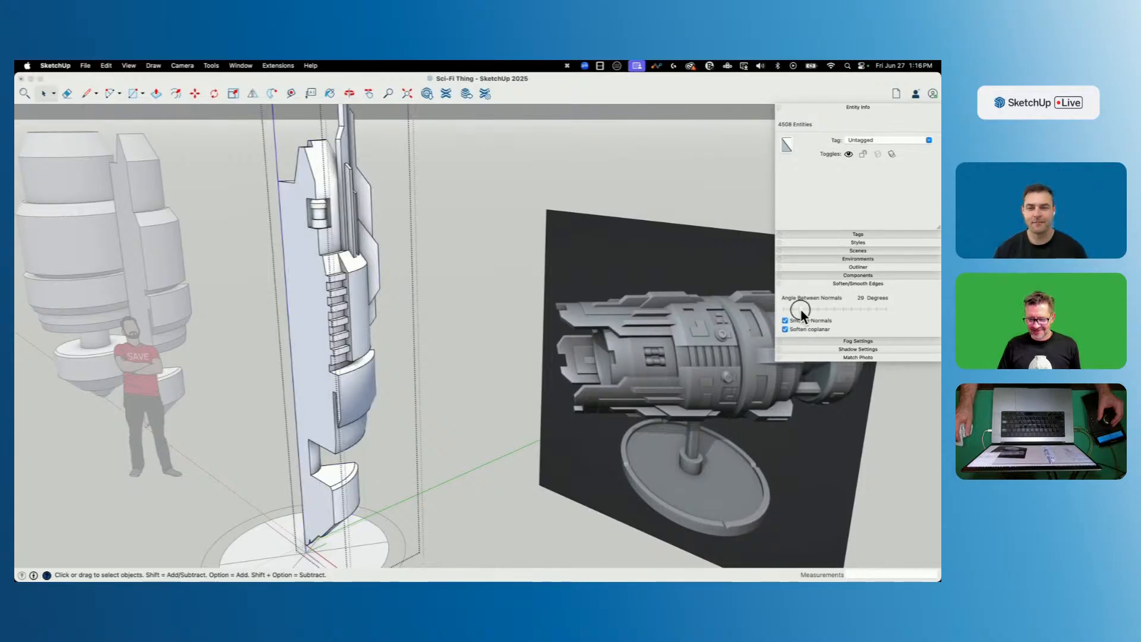
click(471, 291)
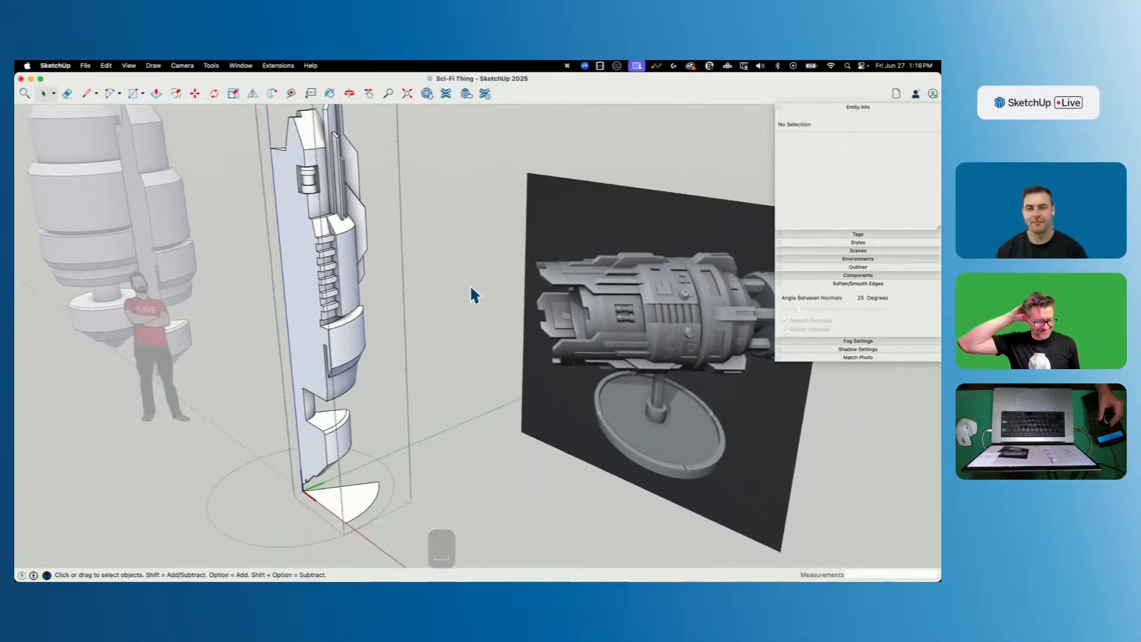
click(471, 286)
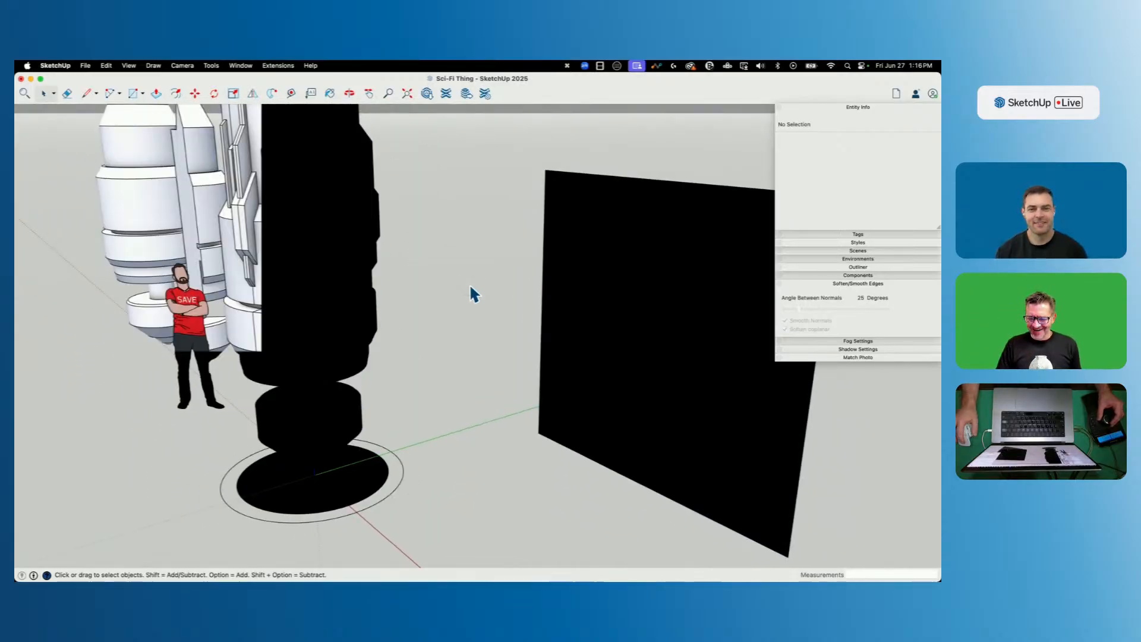
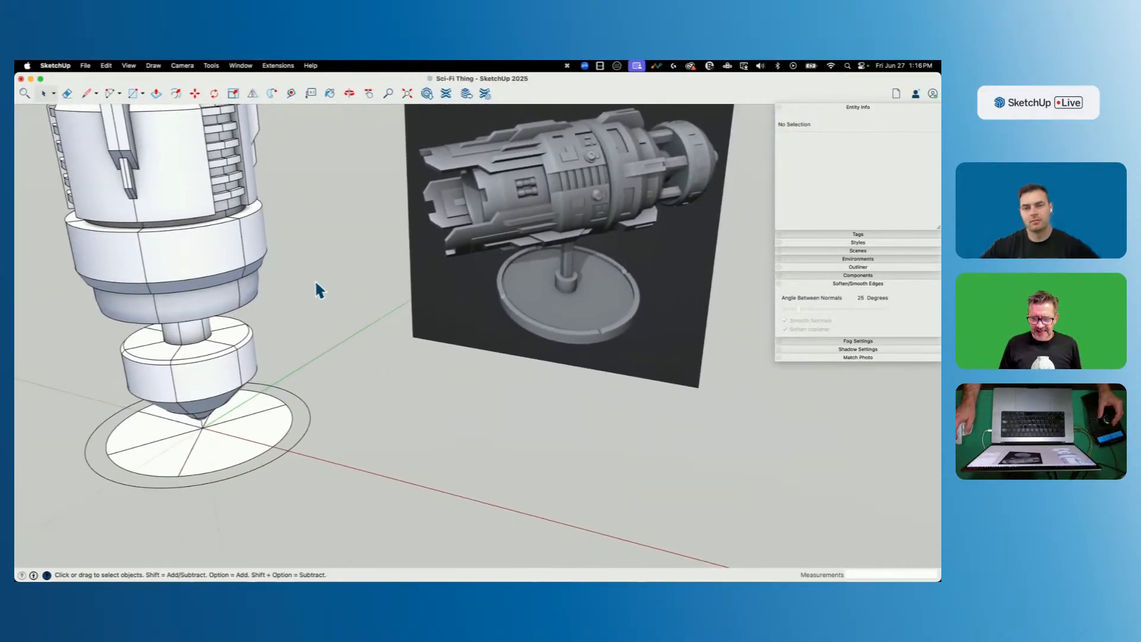
Draw an upright rectangular face about 1' 6 9/16" tall projecting outward from the wide ring below the slats.
key(l)
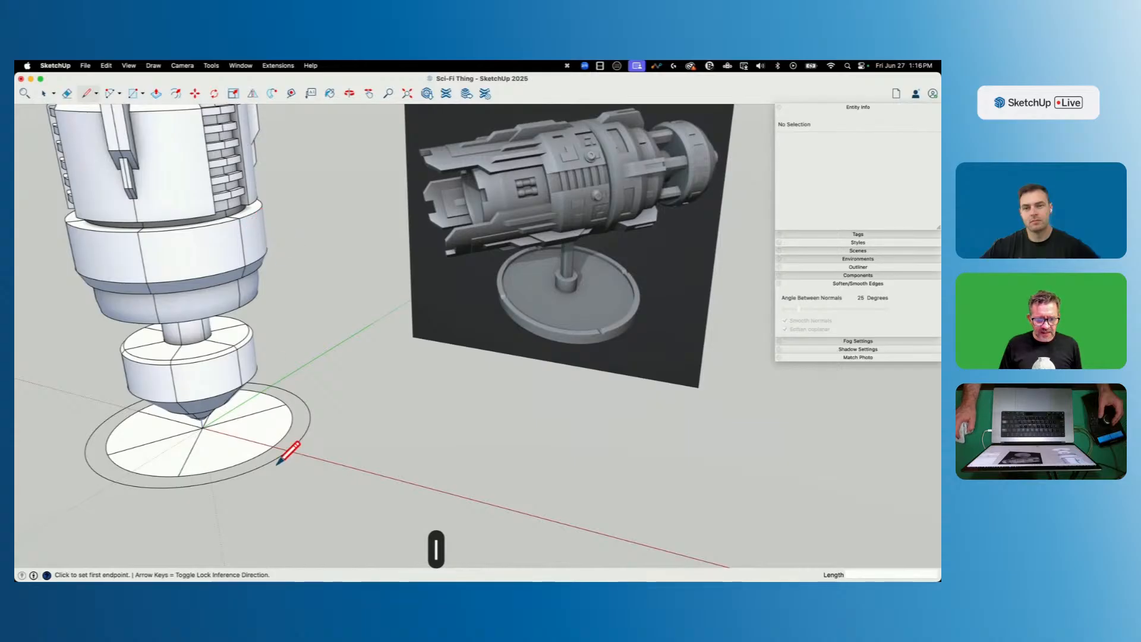
key(space)
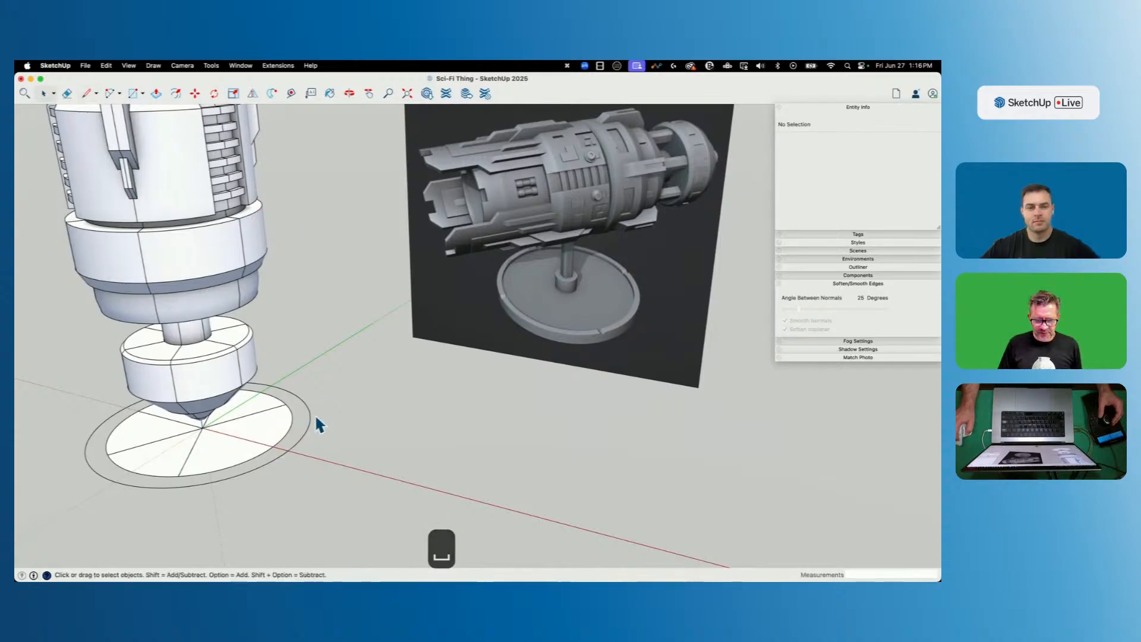
key(l)
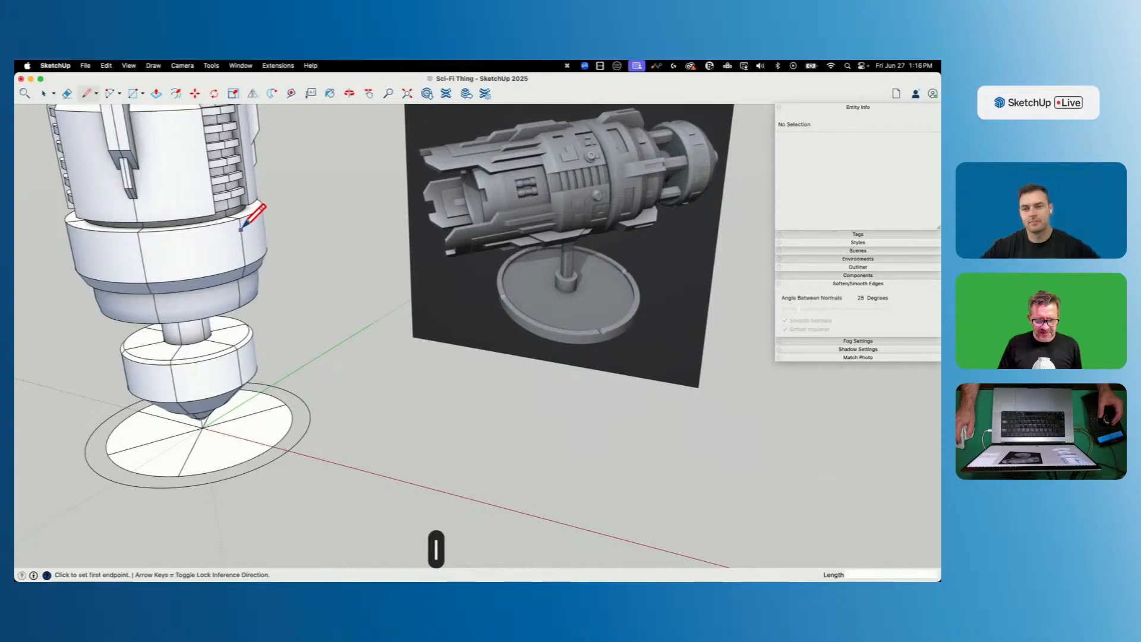
click(240, 228)
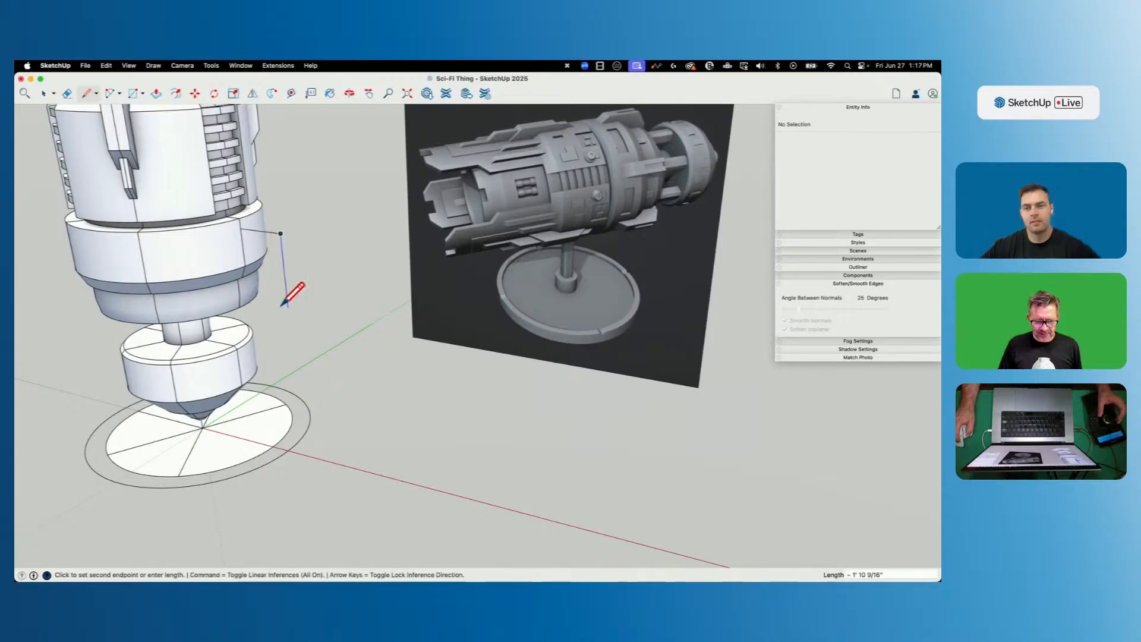
key(shift)
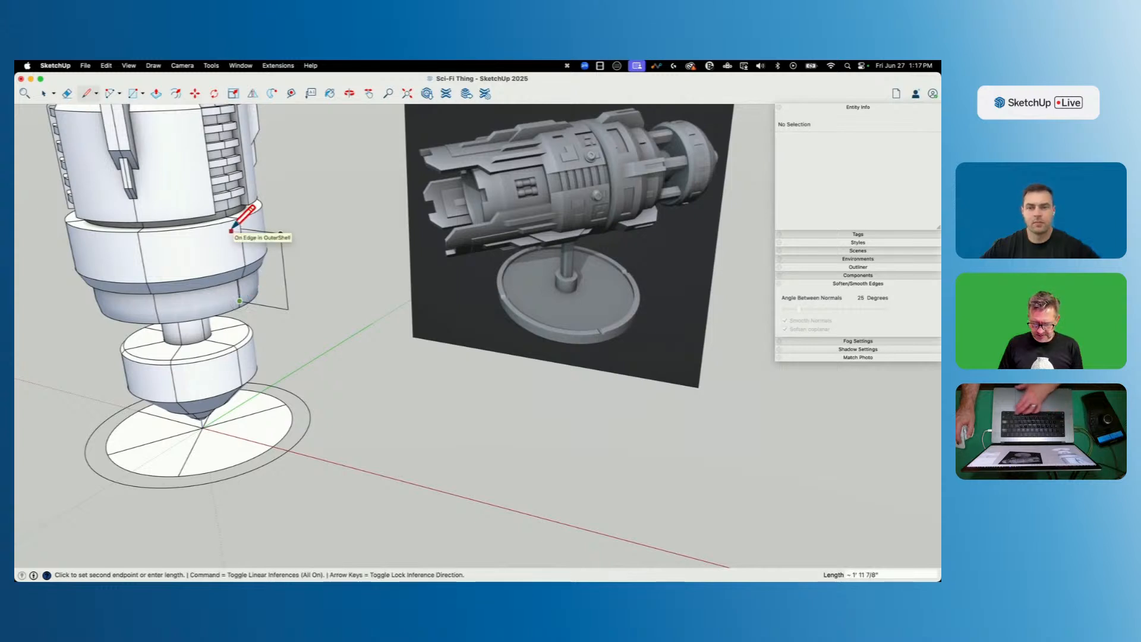
key(Up)
click(281, 233)
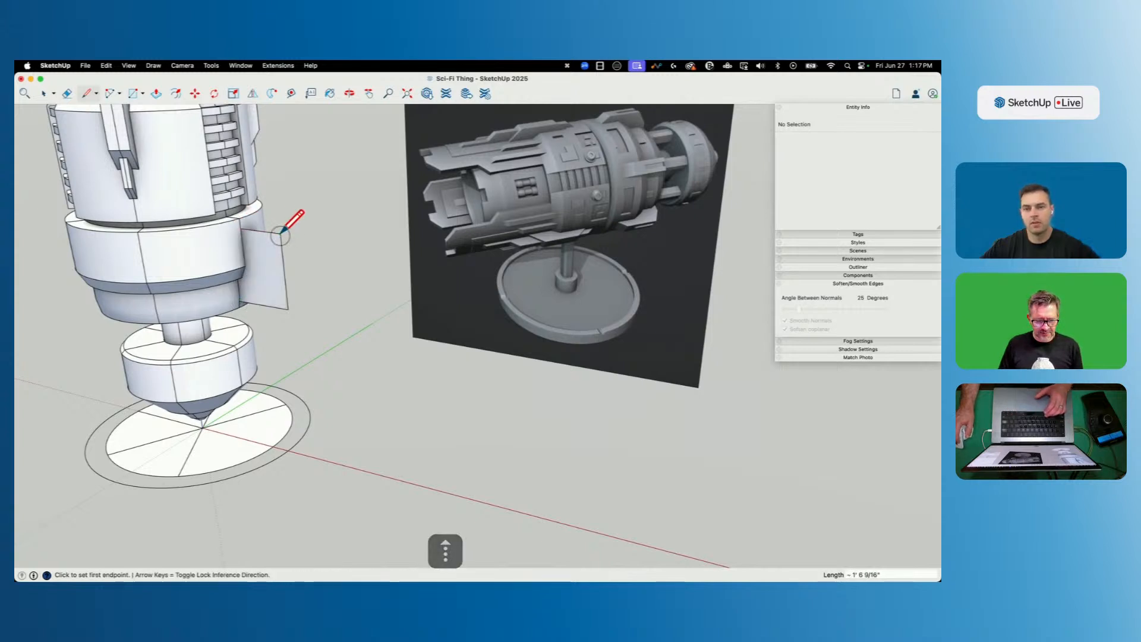
key(space)
Outline a narrow fin with angled corners on the projecting rectangle, bottom chamfer about 5 7/8" long, and erase the surplus outer edges.
scroll(309, 289, up, 5)
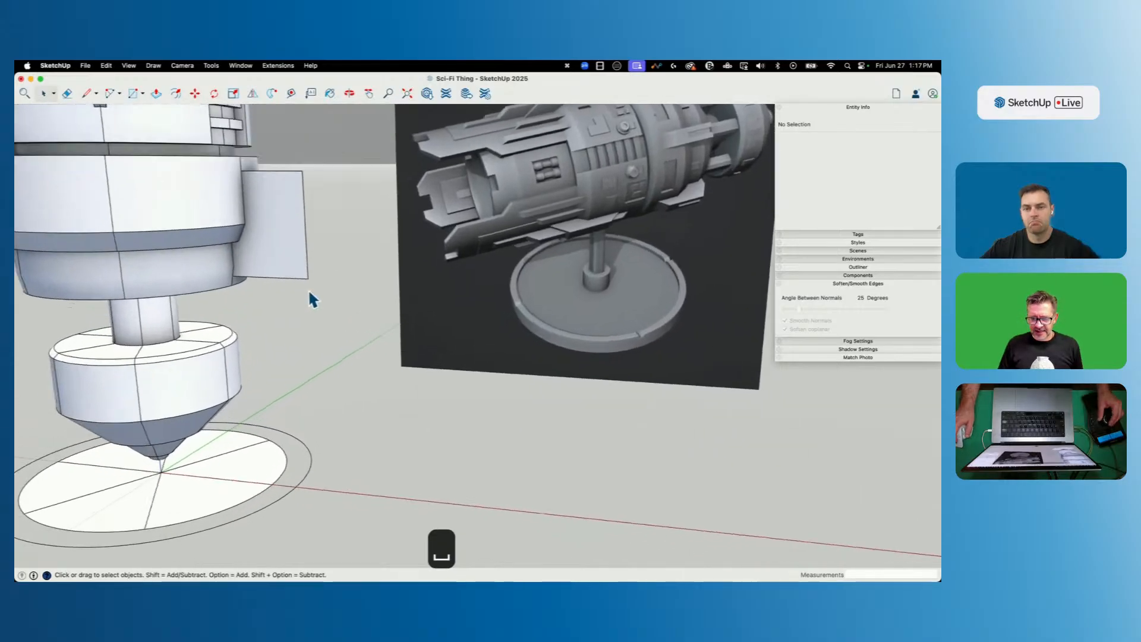
key(l)
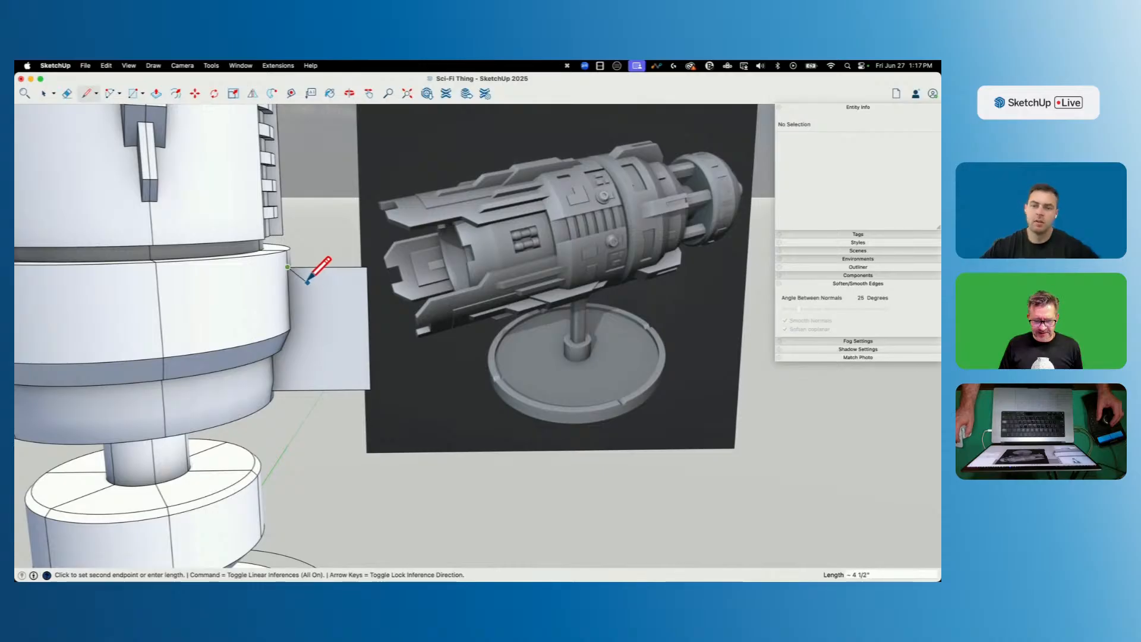
click(310, 389)
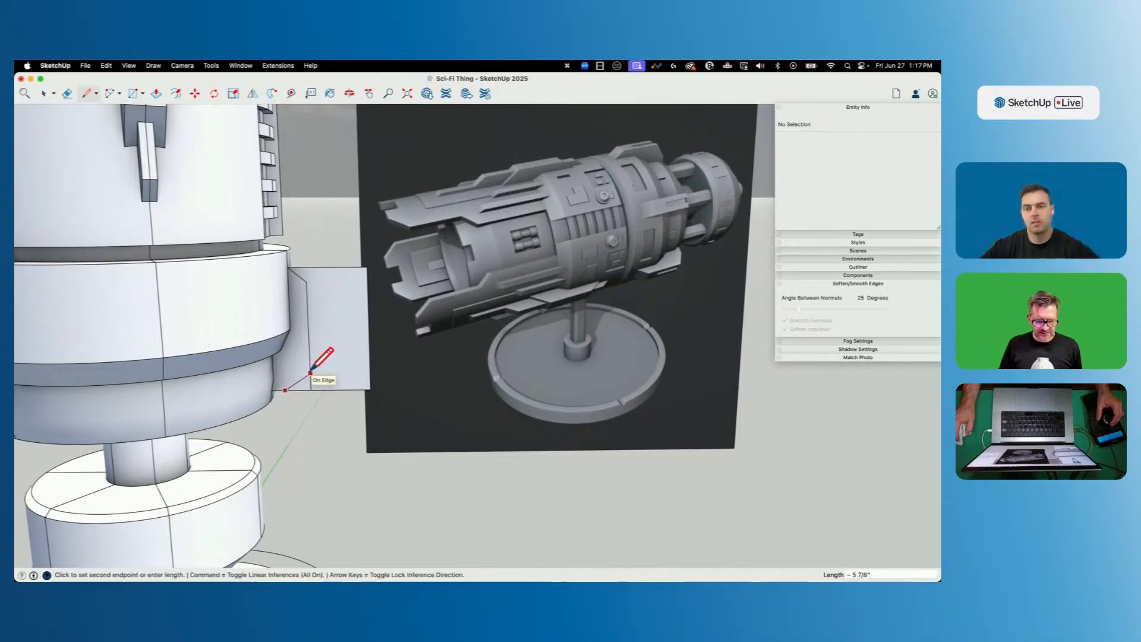
key(e)
click(312, 390)
click(339, 268)
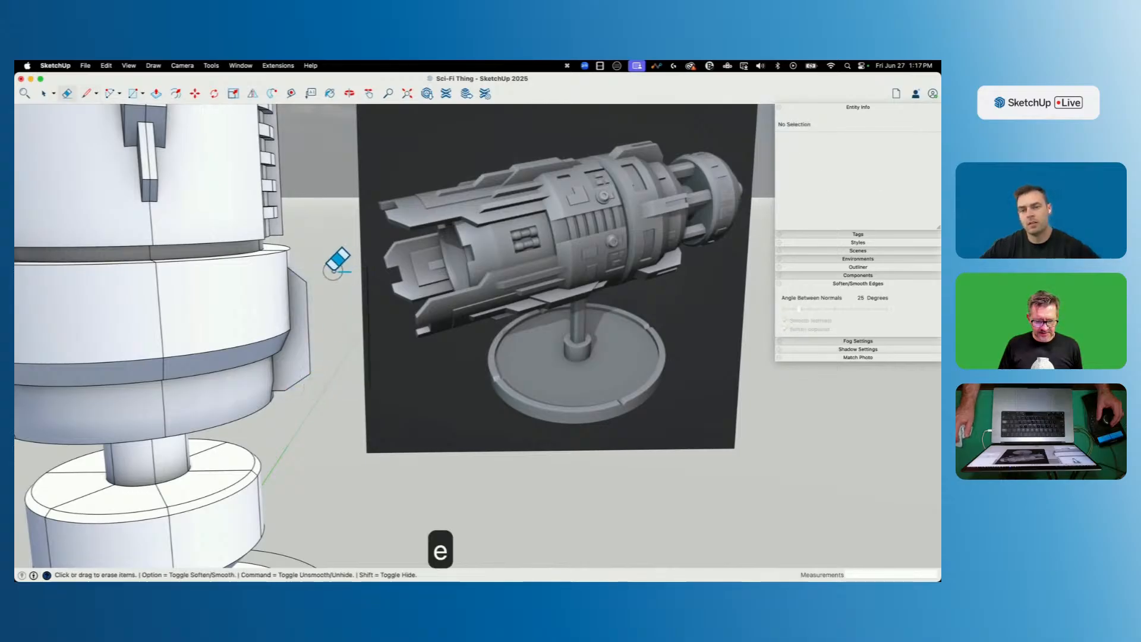
Push/Pull the fin outline out to one side, and extend its opposite side by about 2 5/16" to form a thick block.
key(space)
key(e)
click(299, 339)
scroll(261, 306, up, 3)
key(p)
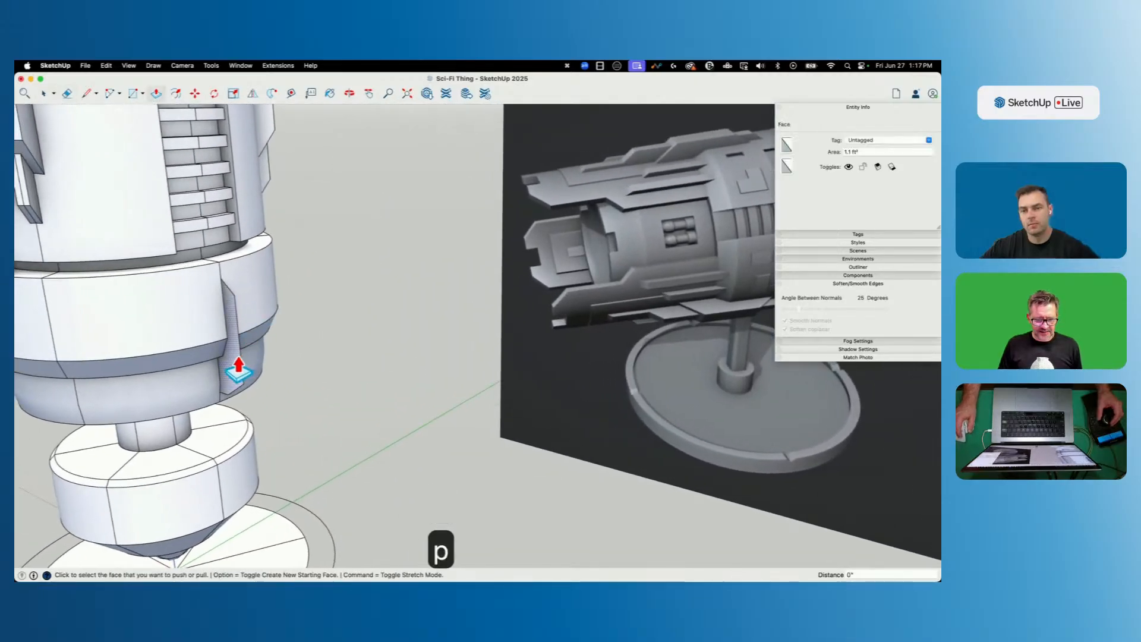
click(239, 365)
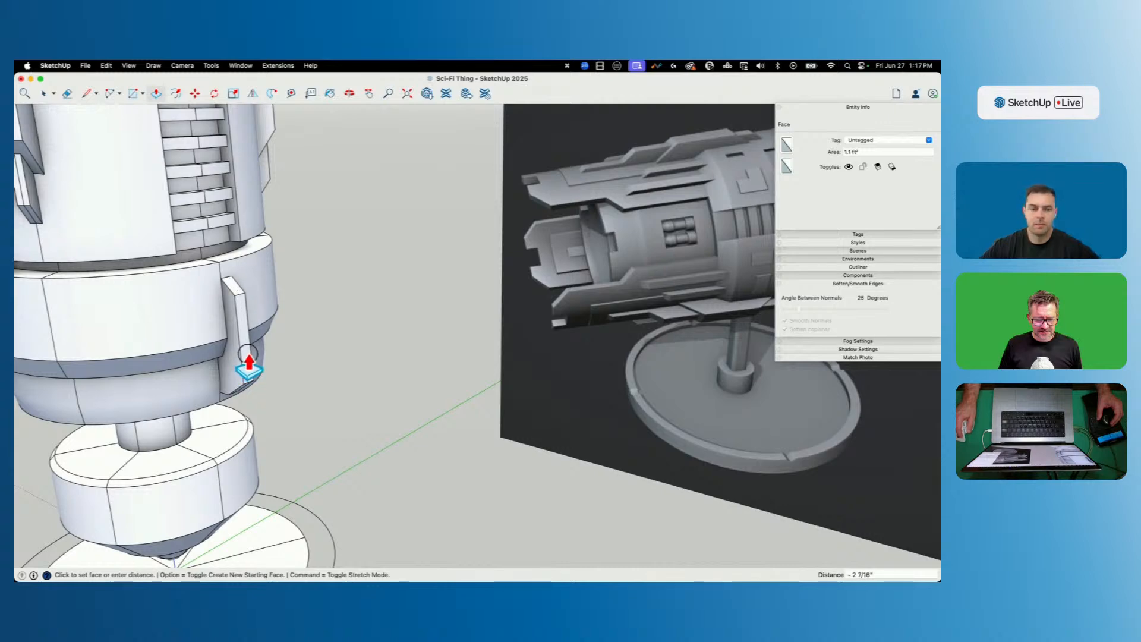
click(249, 355)
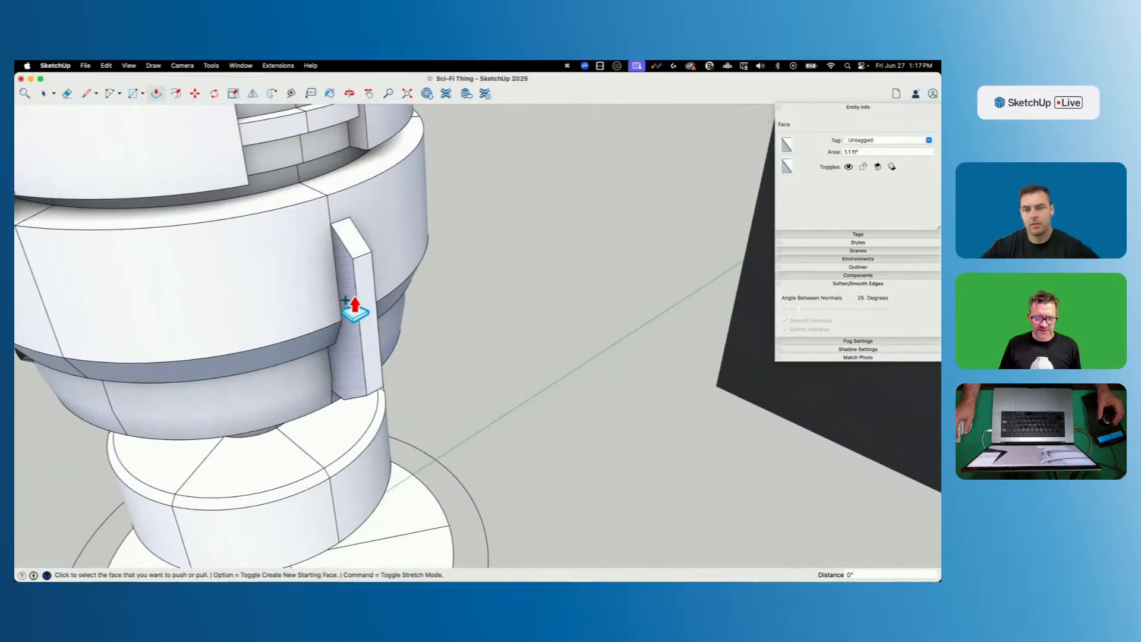
click(345, 318)
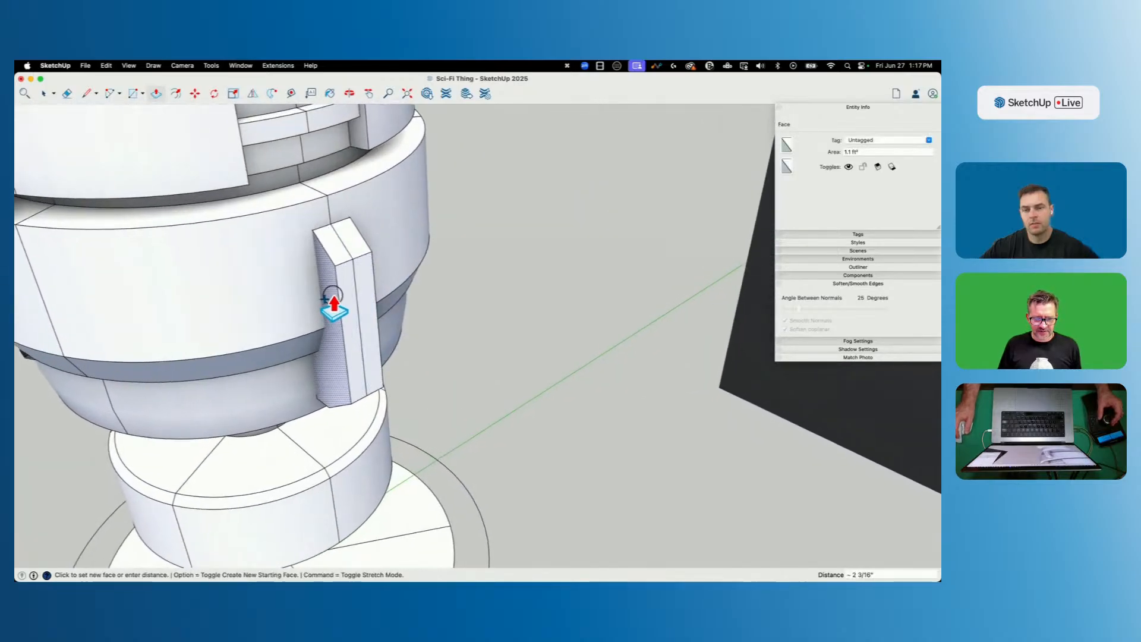
click(332, 304)
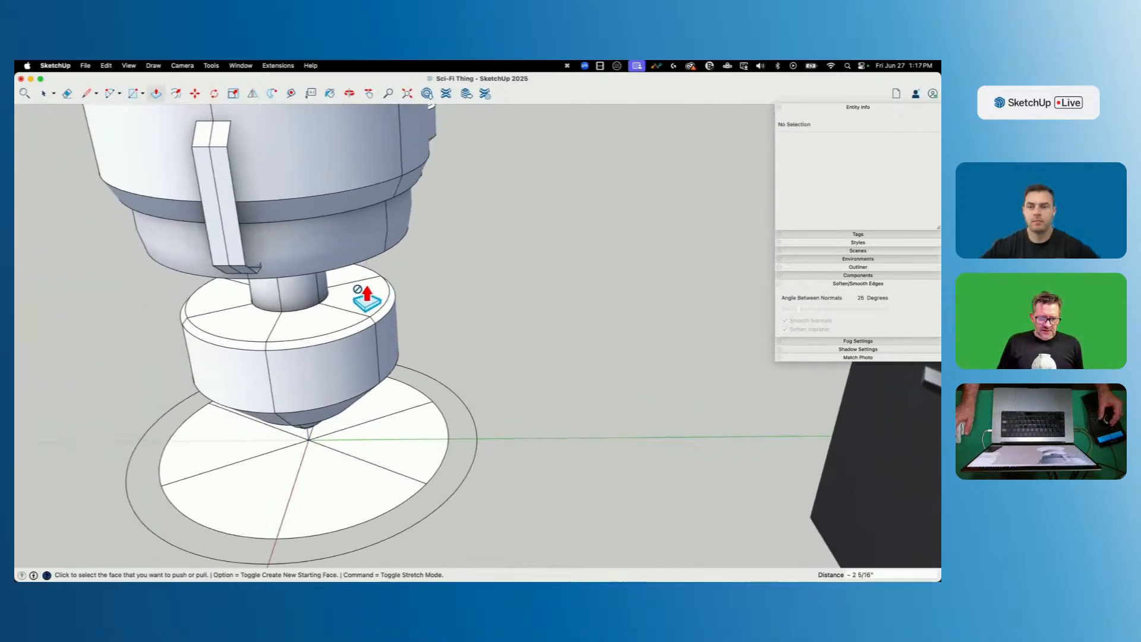
click(308, 272)
Select all of the fin's connected geometry, make it a group and open the group for editing.
key(space)
triple_click(349, 272)
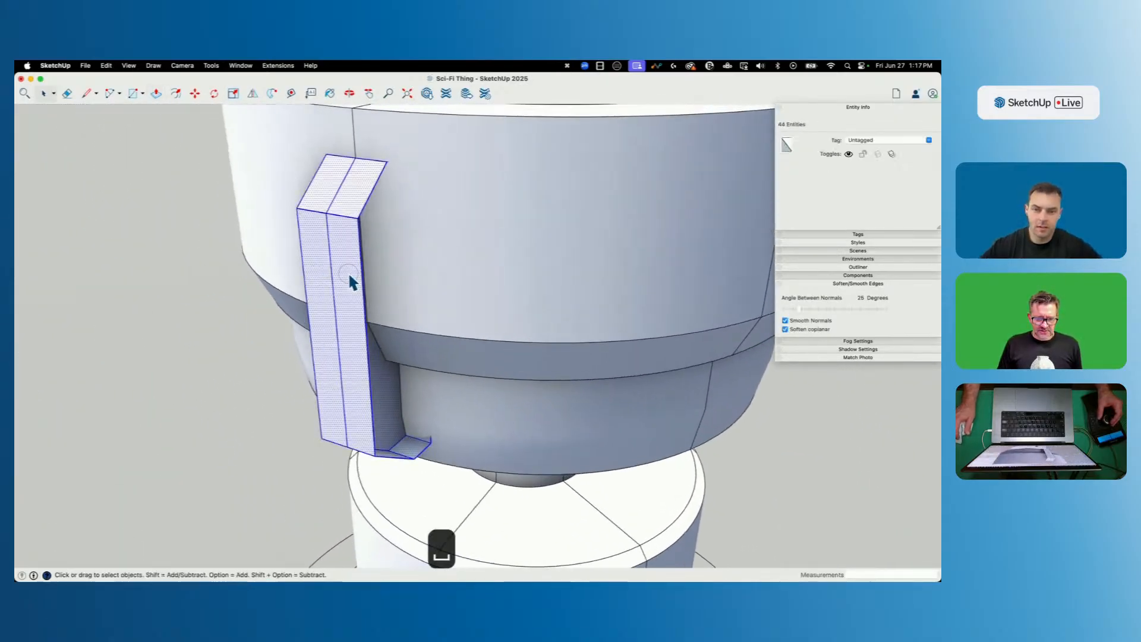
right_click(349, 272)
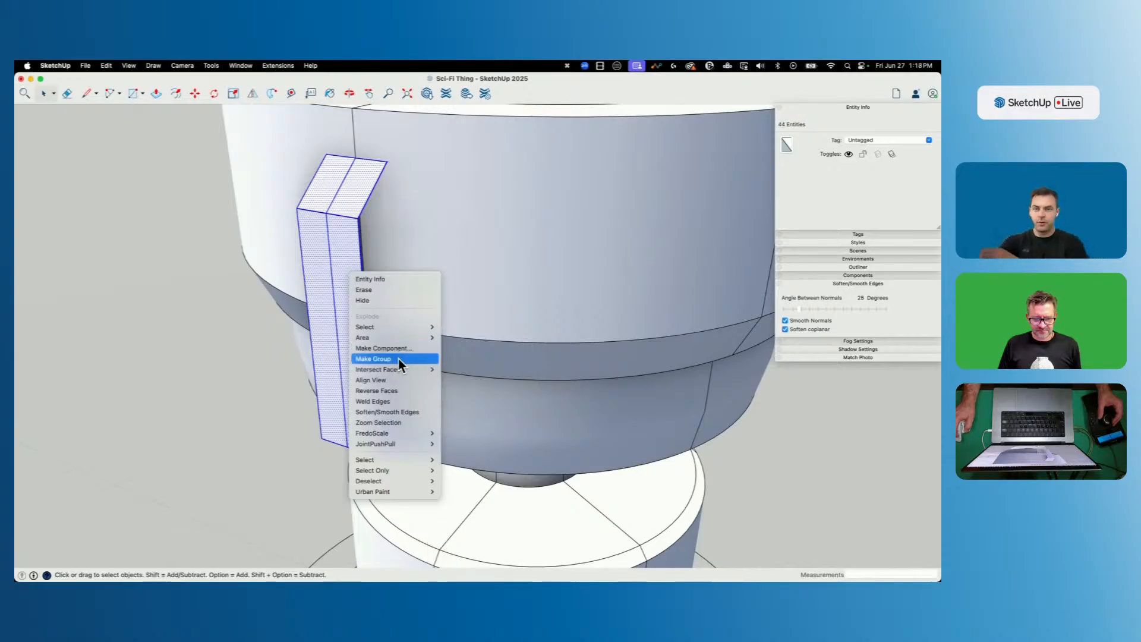
click(398, 359)
double_click(341, 299)
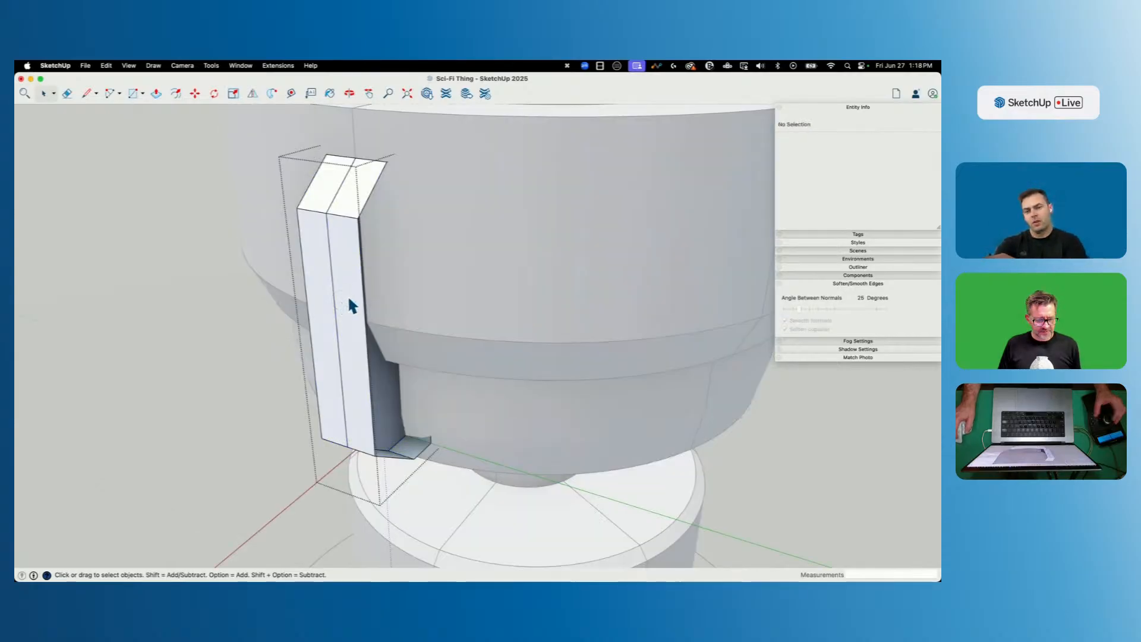
Hide the rest of the model, move the fin's side face out to the adjoining back corner for a clean block, and close the group.
key(shift+w)
key(shift+w)
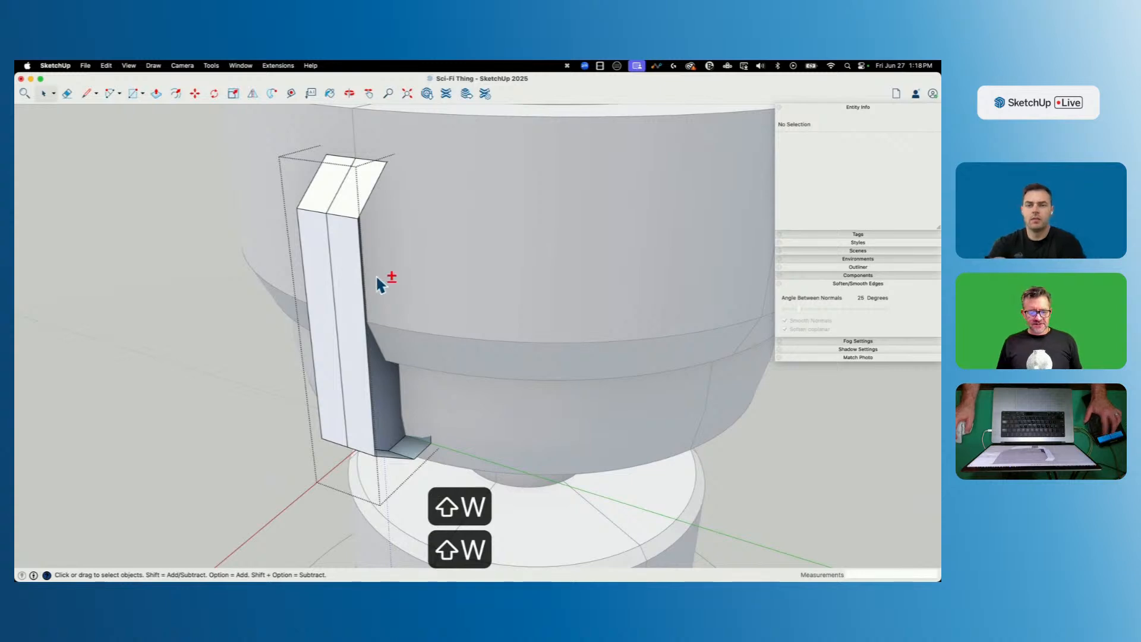
key(shift+q)
key(l)
key(e)
key(space)
click(392, 397)
key(m)
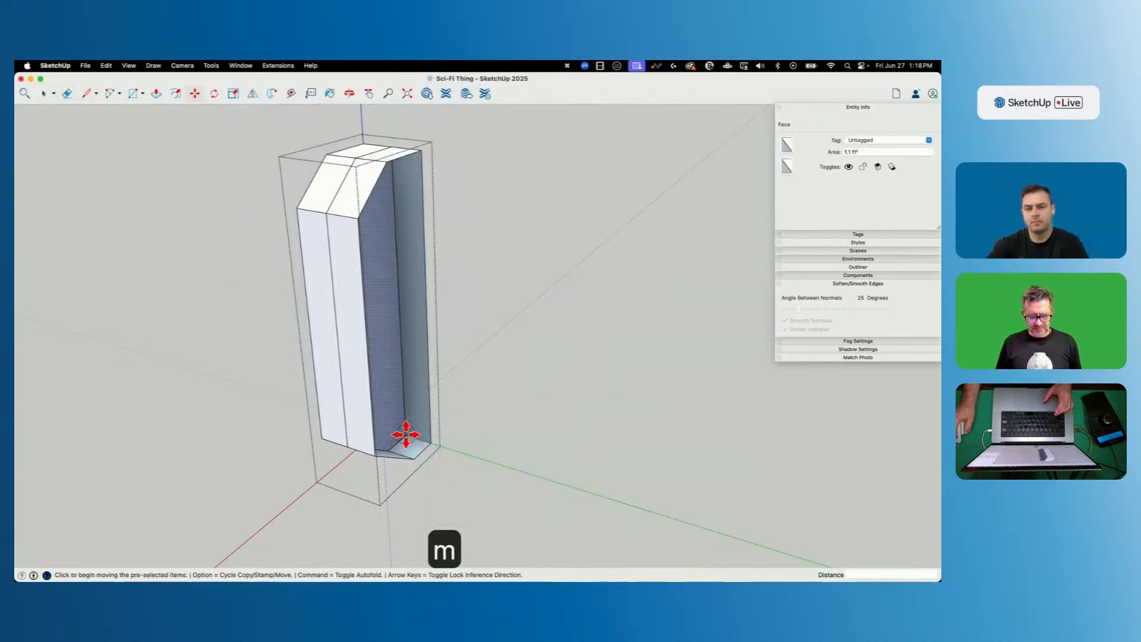
click(409, 432)
click(429, 444)
key(space)
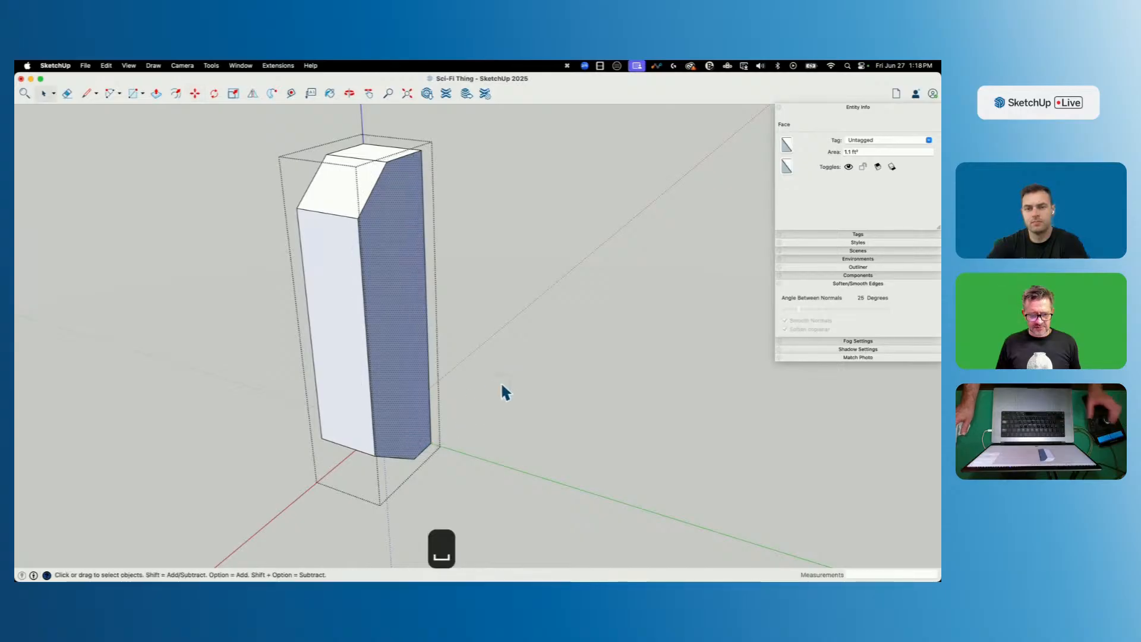
click(504, 392)
scroll(504, 393, down, 10)
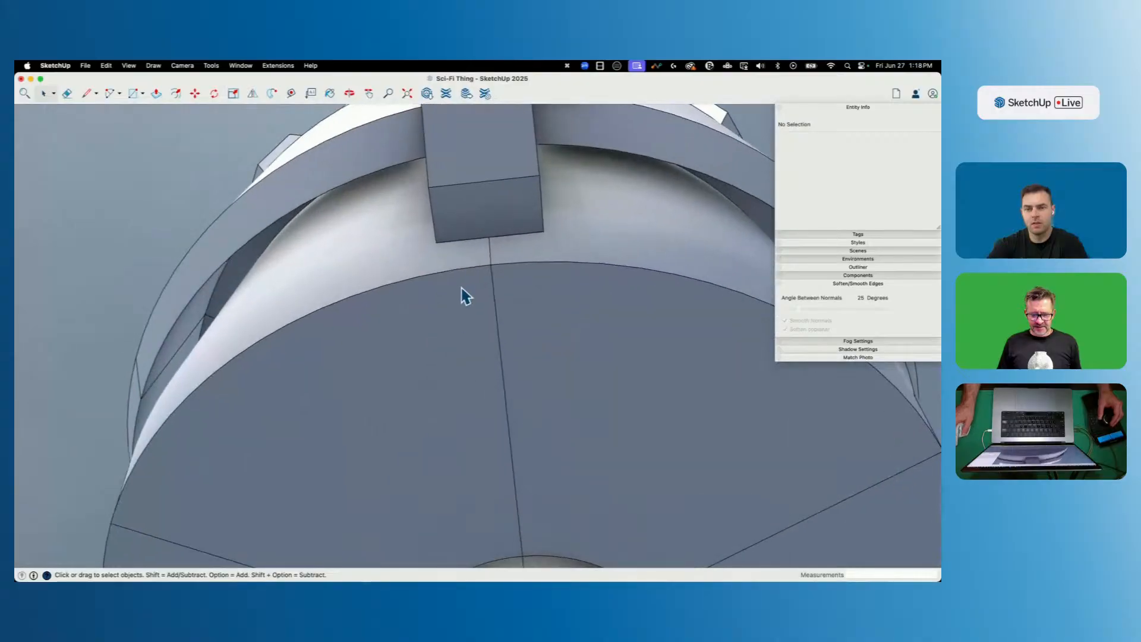
double_click(496, 170)
key(p)
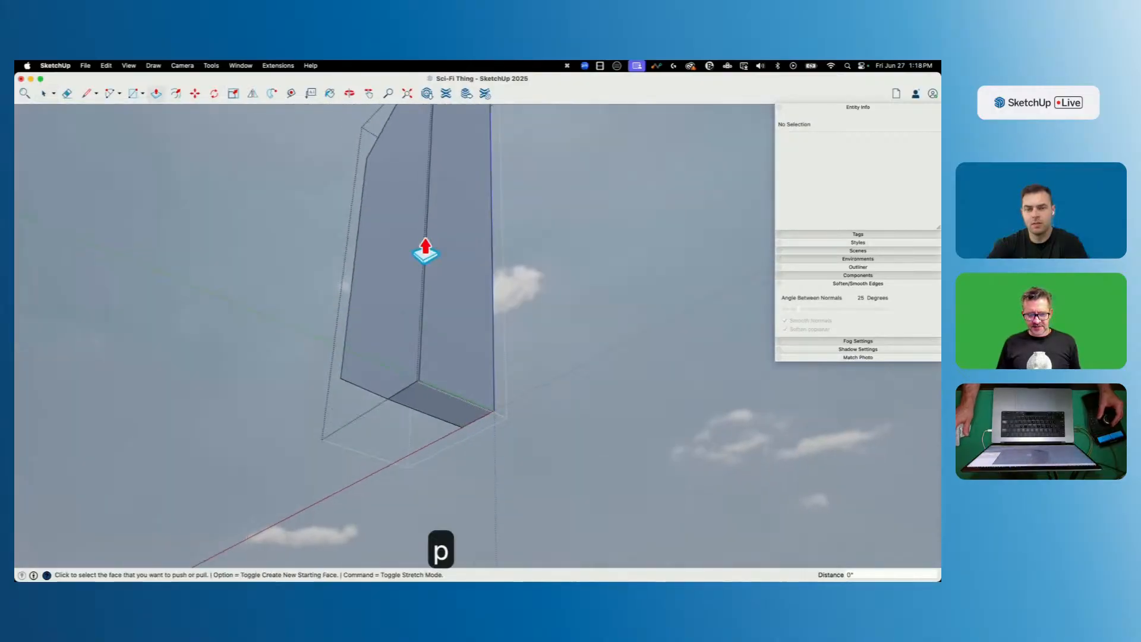
key(space)
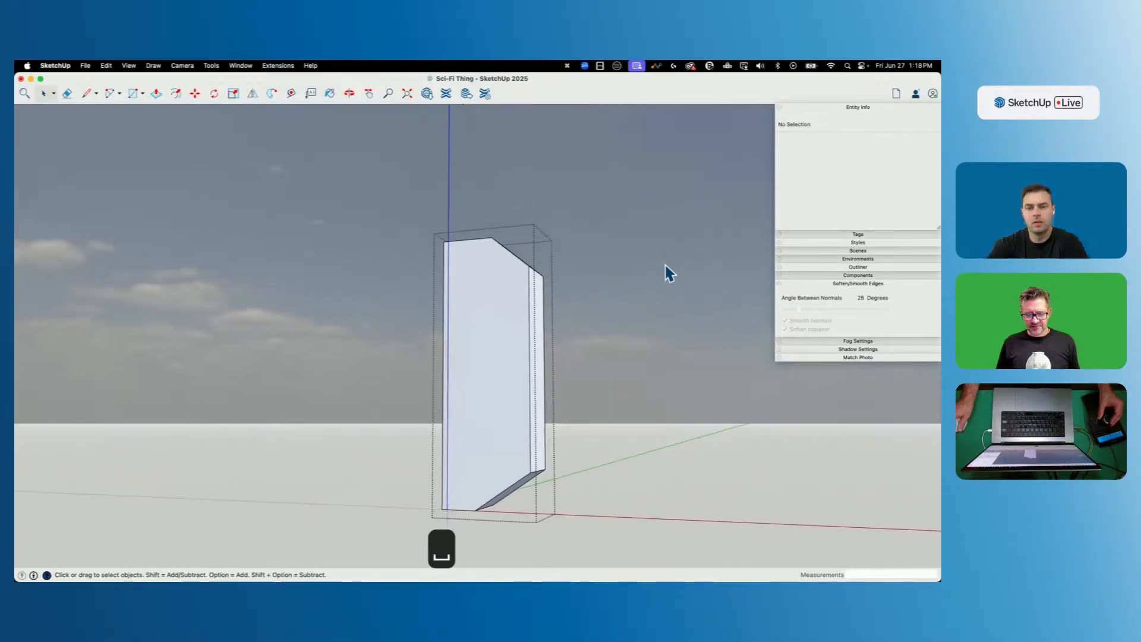
click(664, 263)
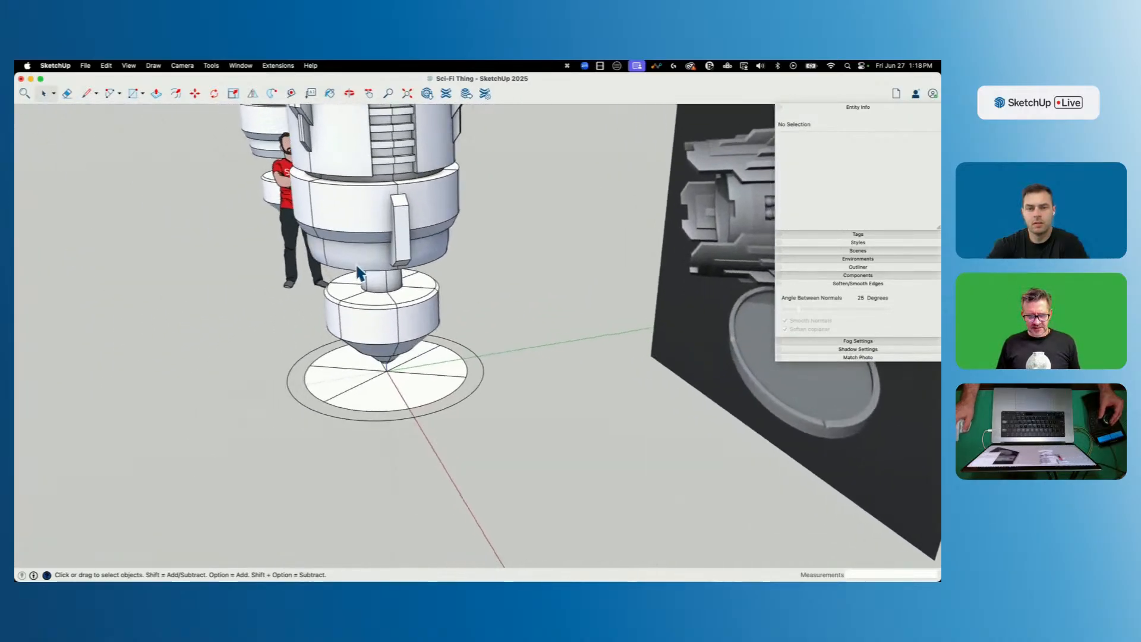
Open the fin group and outline a narrow strip about 11 1/16" tall beside the outer face's centreline, rising from its lower edge.
click(422, 289)
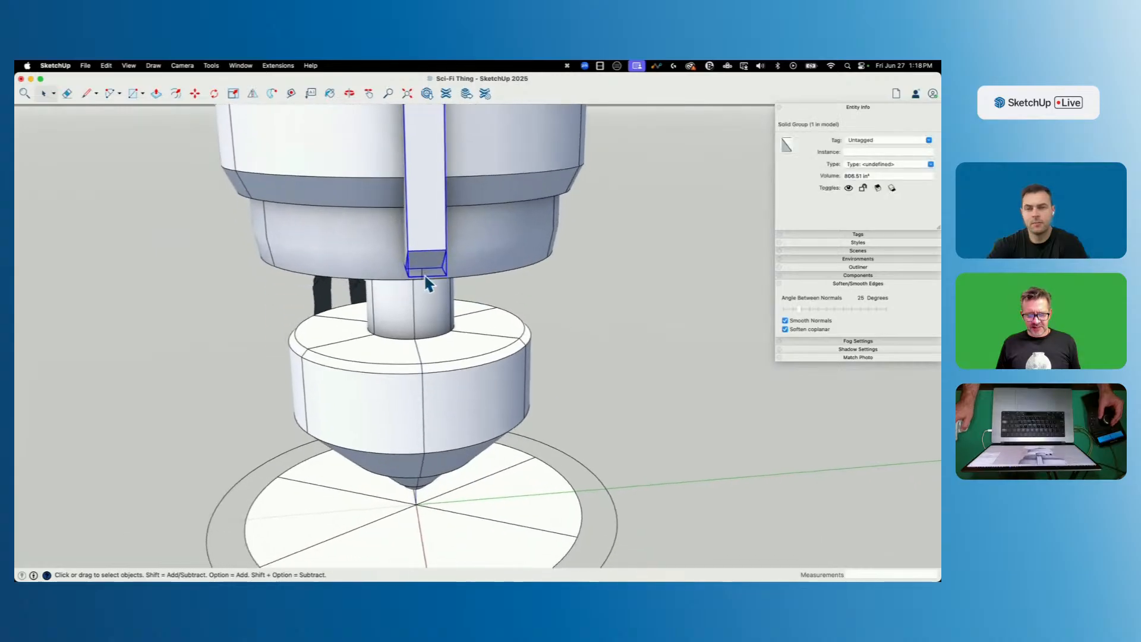
double_click(418, 242)
key(l)
click(427, 250)
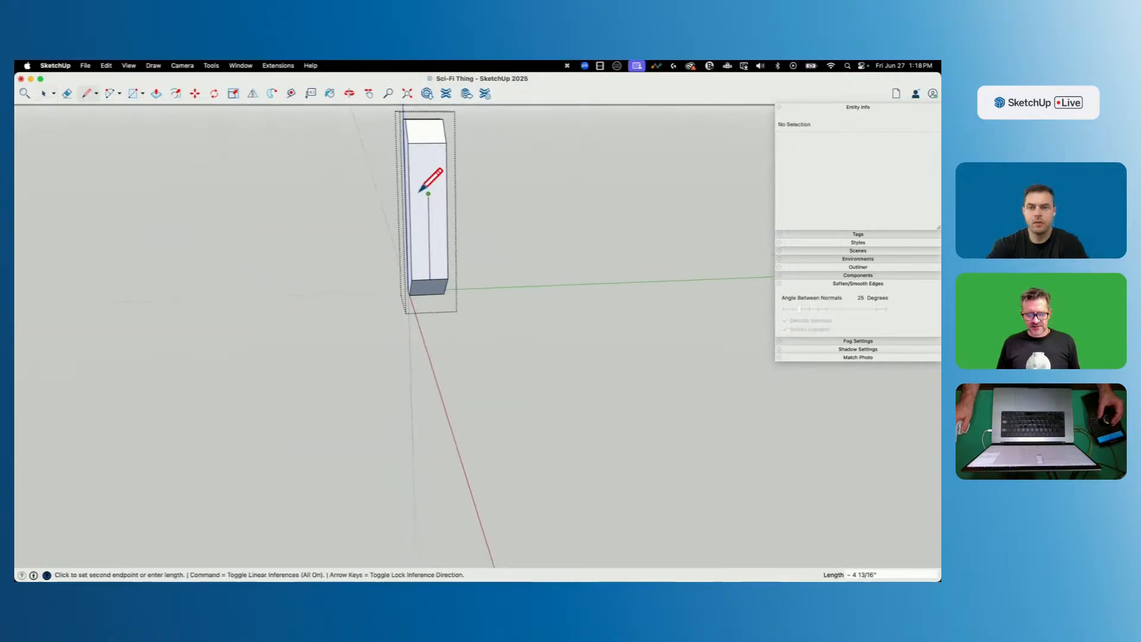
click(421, 194)
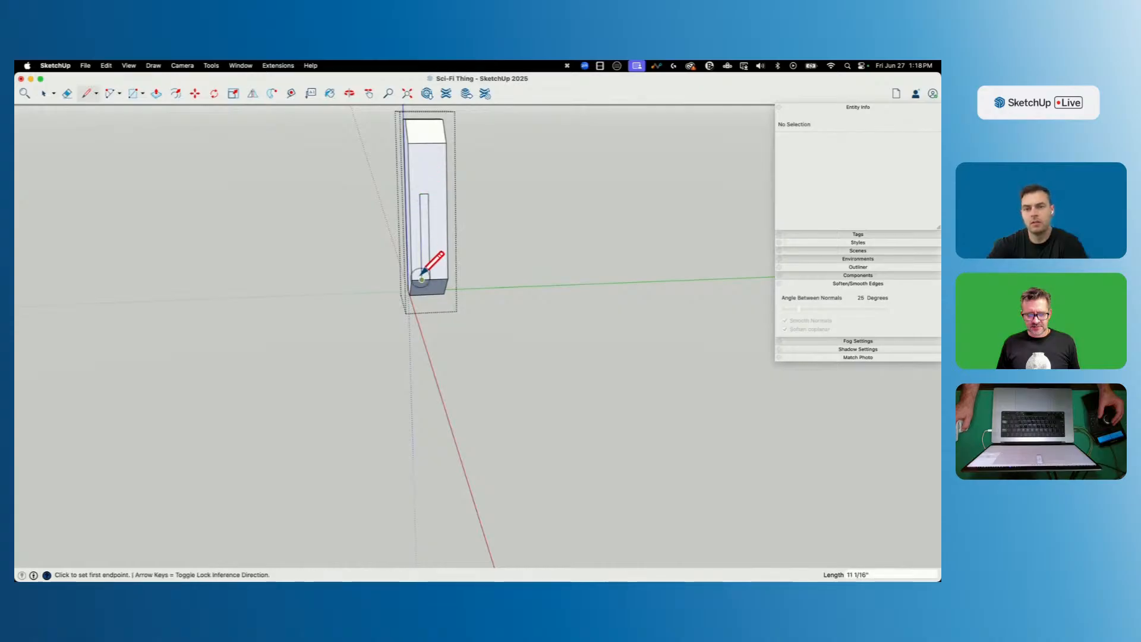
Copy the strip face to the other side of the centreline and erase the dividing edge to make one wider slot outline.
click(422, 211)
key(m)
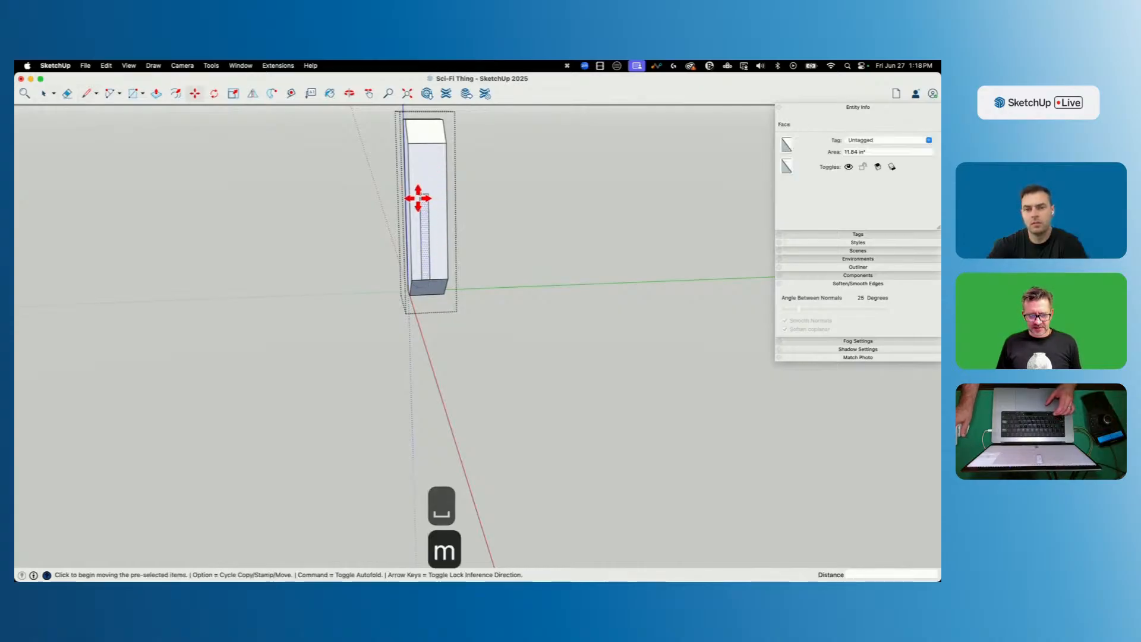
key(alt)
click(428, 197)
key(e)
click(429, 205)
Push the slot outline into the fin as a recess and extend the recess downward through the bottom chamfer.
middle_drag(440, 206, 424, 284)
key(p)
click(433, 233)
click(434, 236)
click(414, 231)
click(408, 325)
mouse_move(408, 325)
middle_down()
mouse_move(472, 251)
mouse_move(401, 323)
middle_up()
Select all of the fin's geometry and intersect its faces with the selection.
key(space)
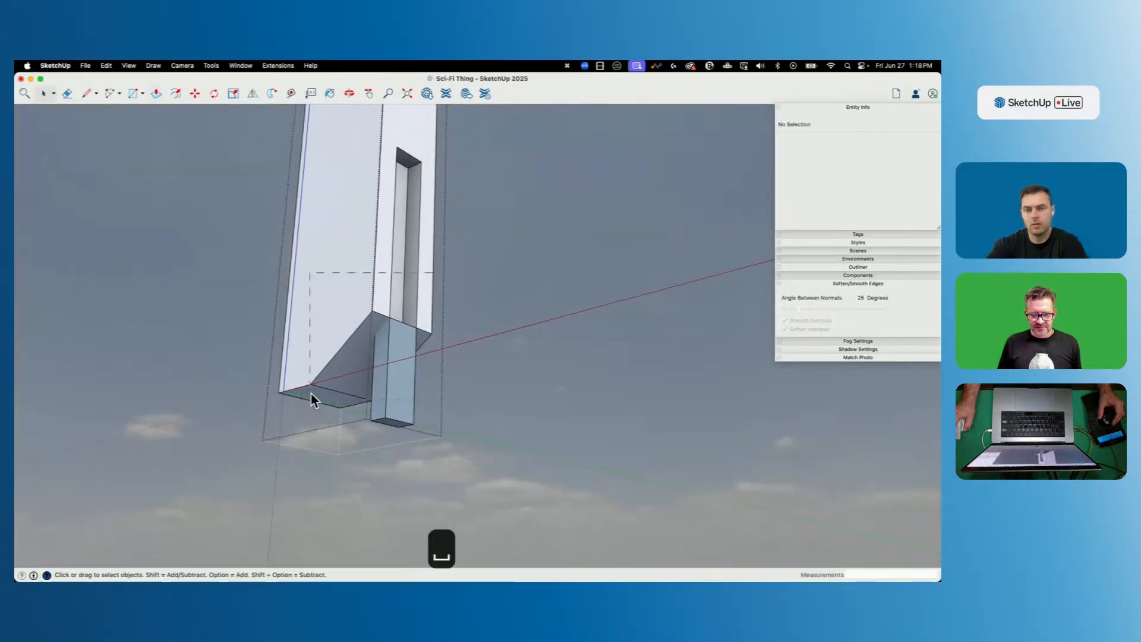
triple_click(319, 371)
right_click(390, 333)
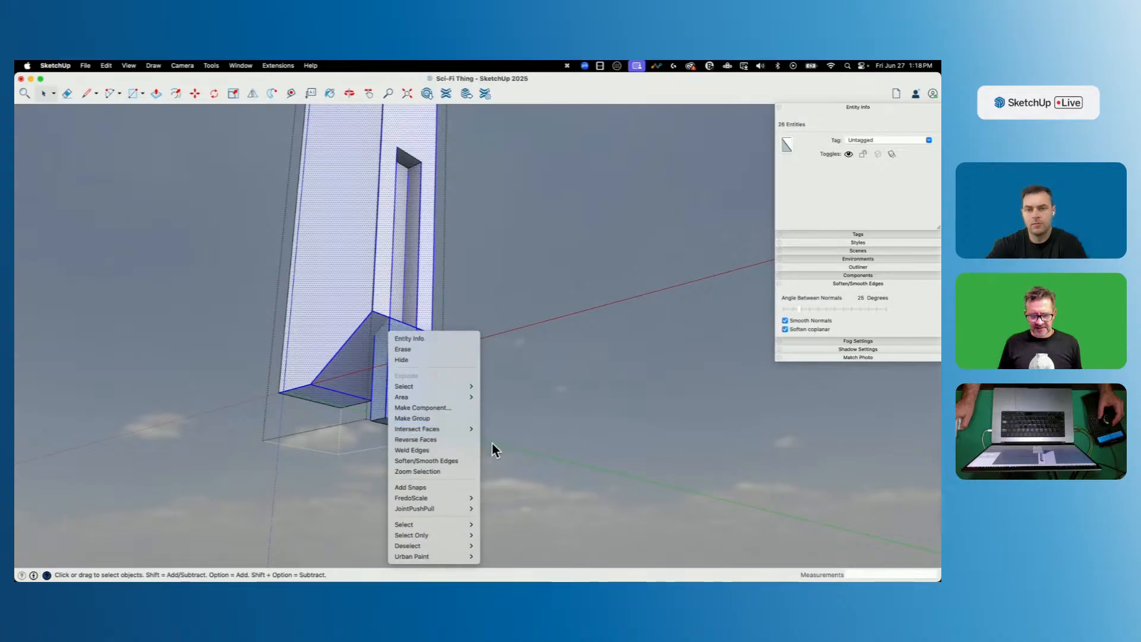
mouse_move(451, 429)
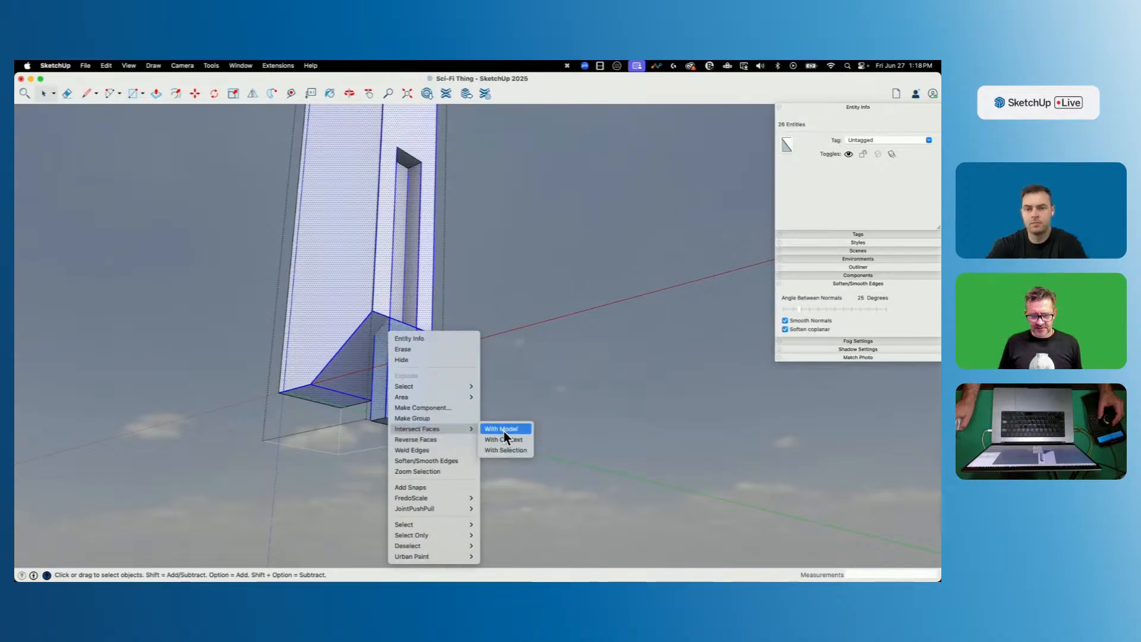
click(506, 450)
Delete the surplus block hanging below the fin's chamfer, erase the leftover edge at the slot opening, and leave the group.
middle_drag(463, 388, 286, 424)
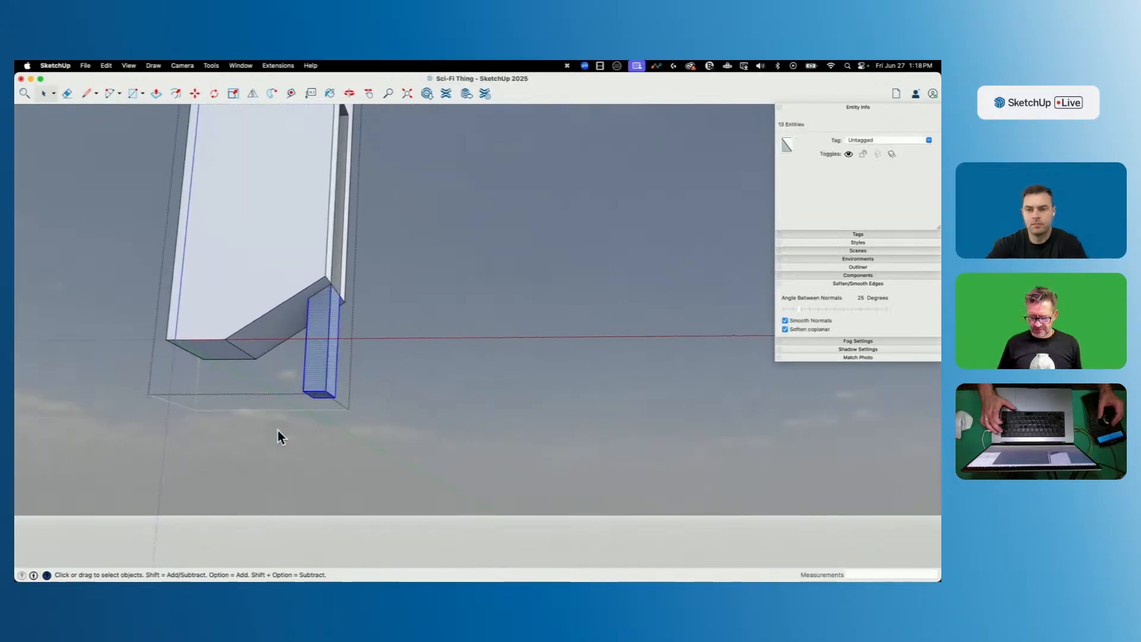
key(BackSpace)
key(e)
key(space)
key(e)
click(337, 289)
key(space)
click(427, 321)
middle_drag(491, 340, 512, 343)
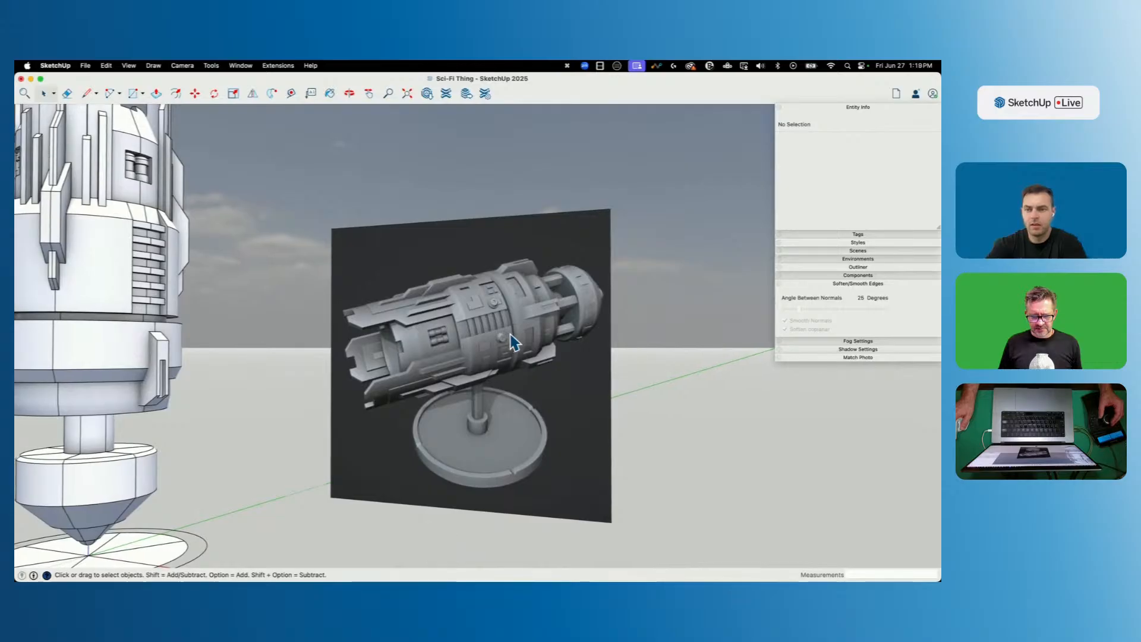
Cut the fin group, open the cylinder's repeating segment and paste the fin in place inside it.
key(space)
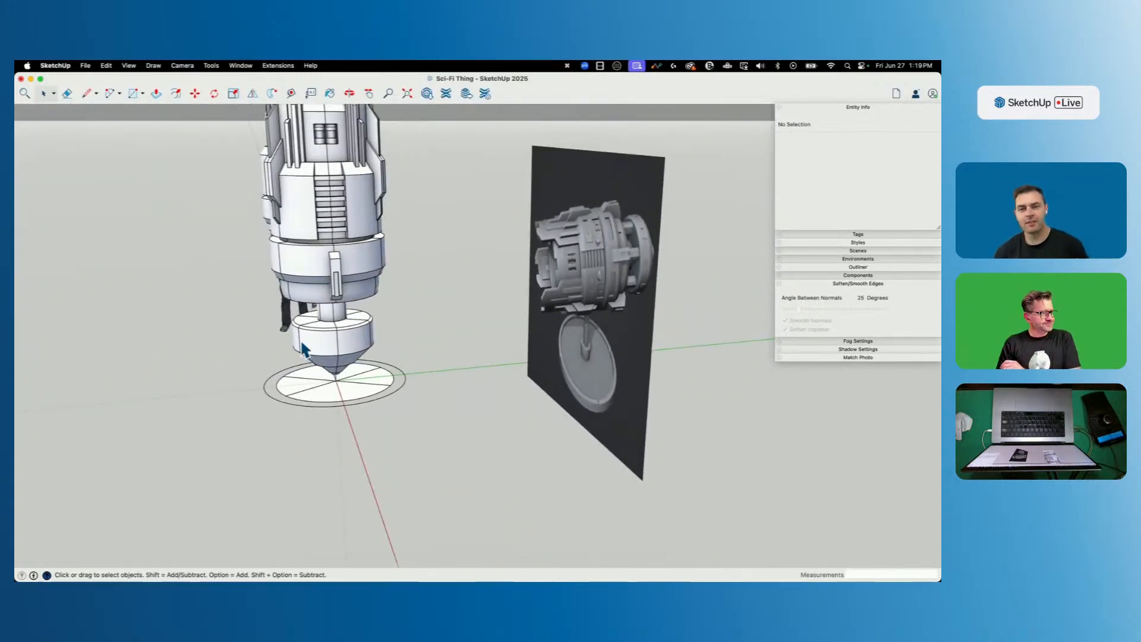
click(335, 272)
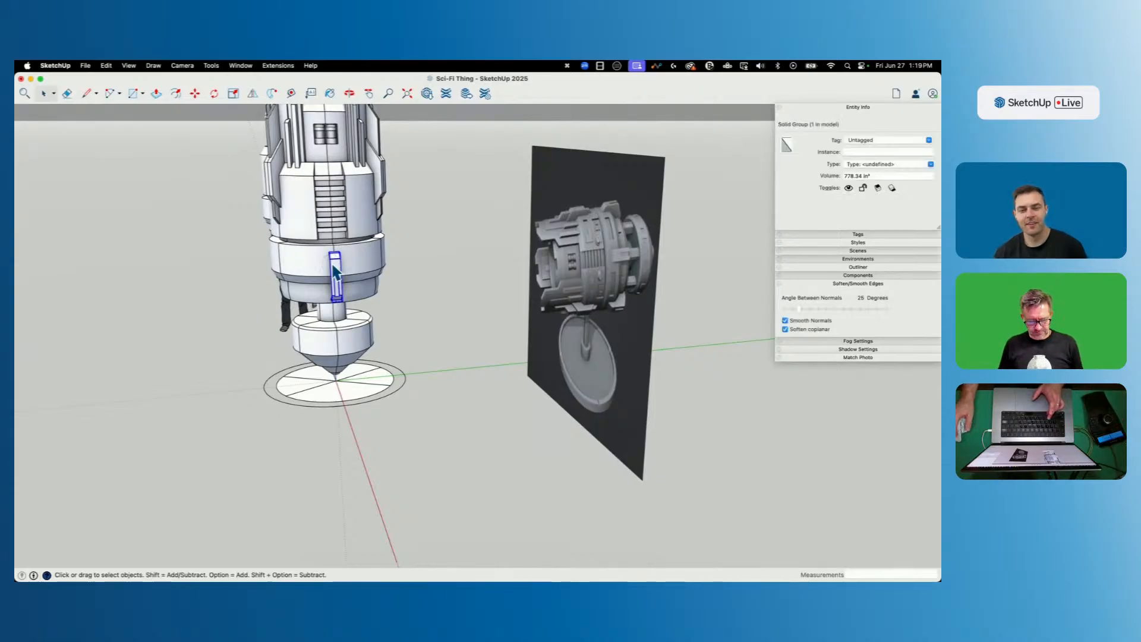
key(super+x)
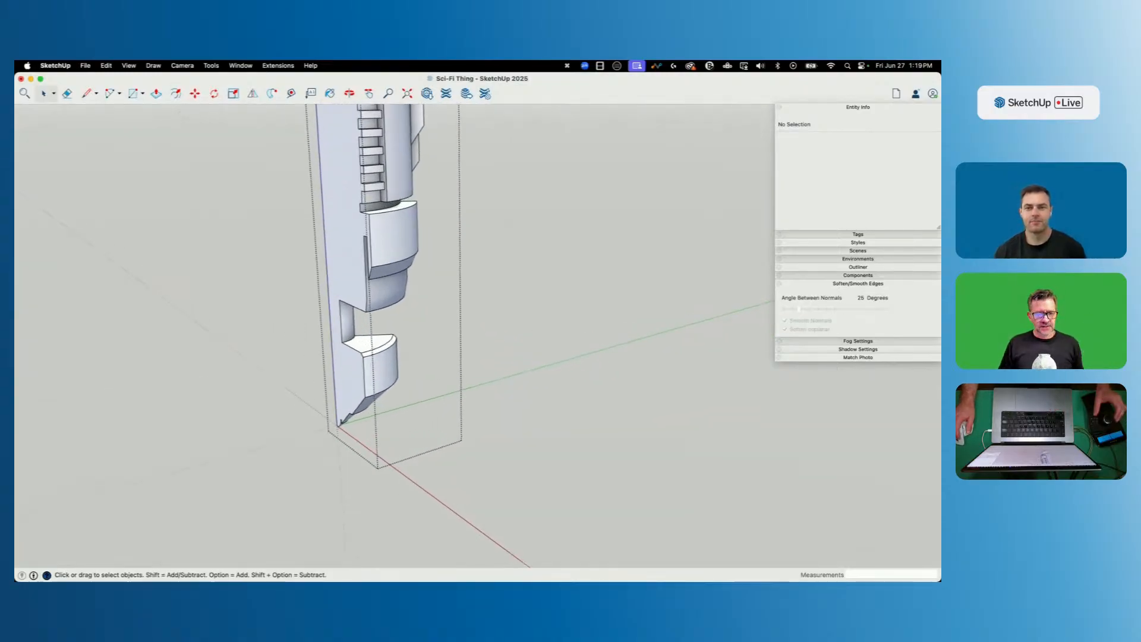
click(106, 66)
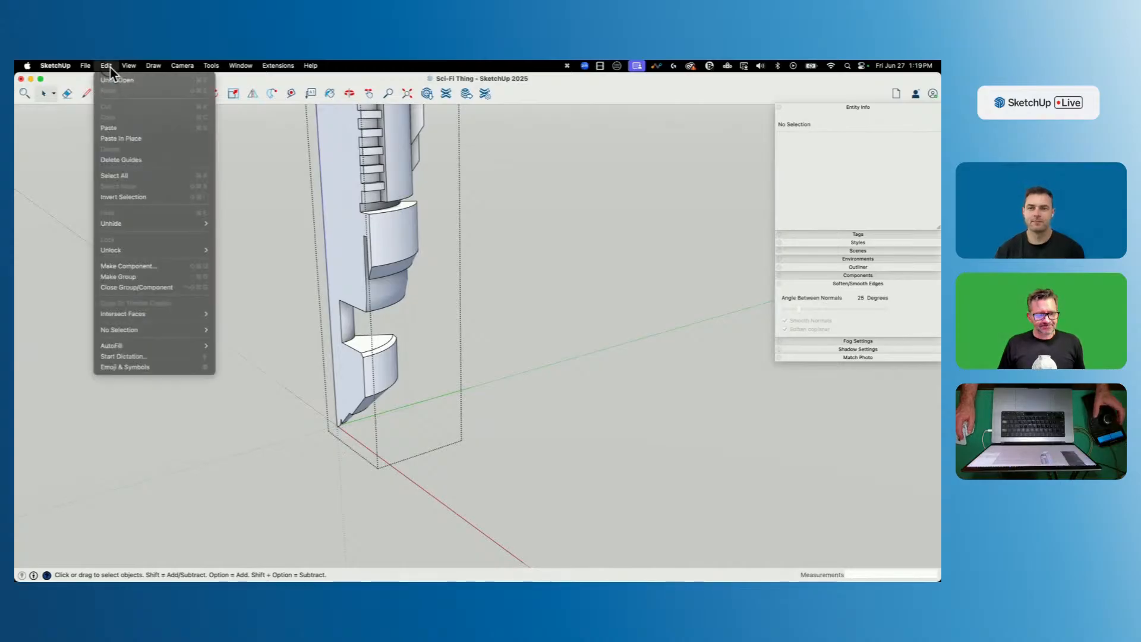
click(121, 138)
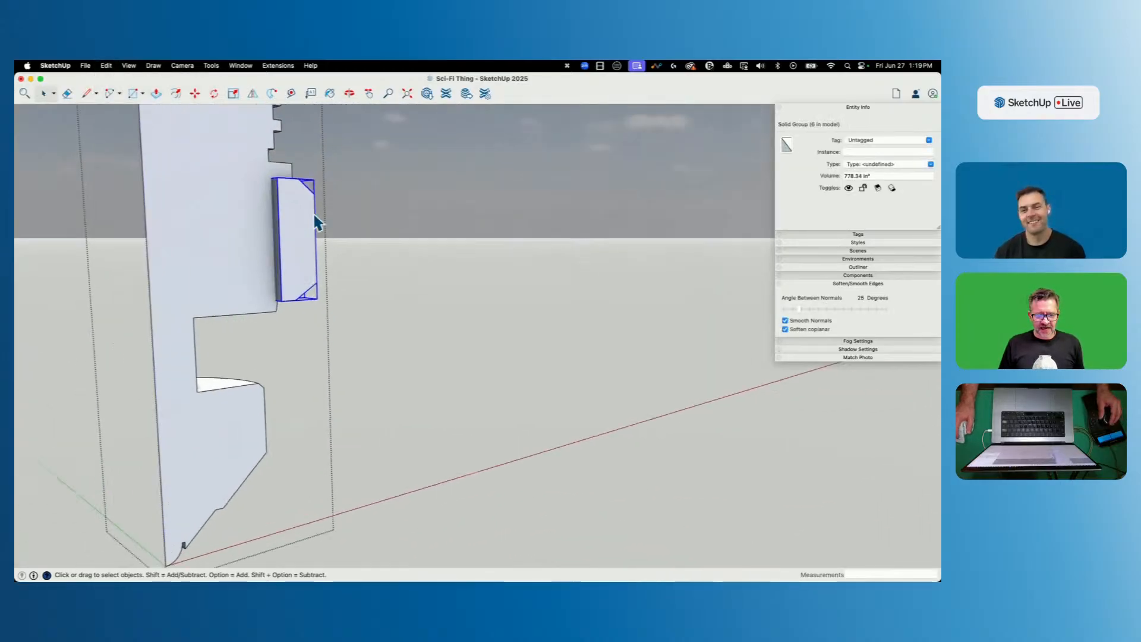
Open the fin group and push its inner back face outward toward the ring by about 2 9/16", leaving the group.
key(p)
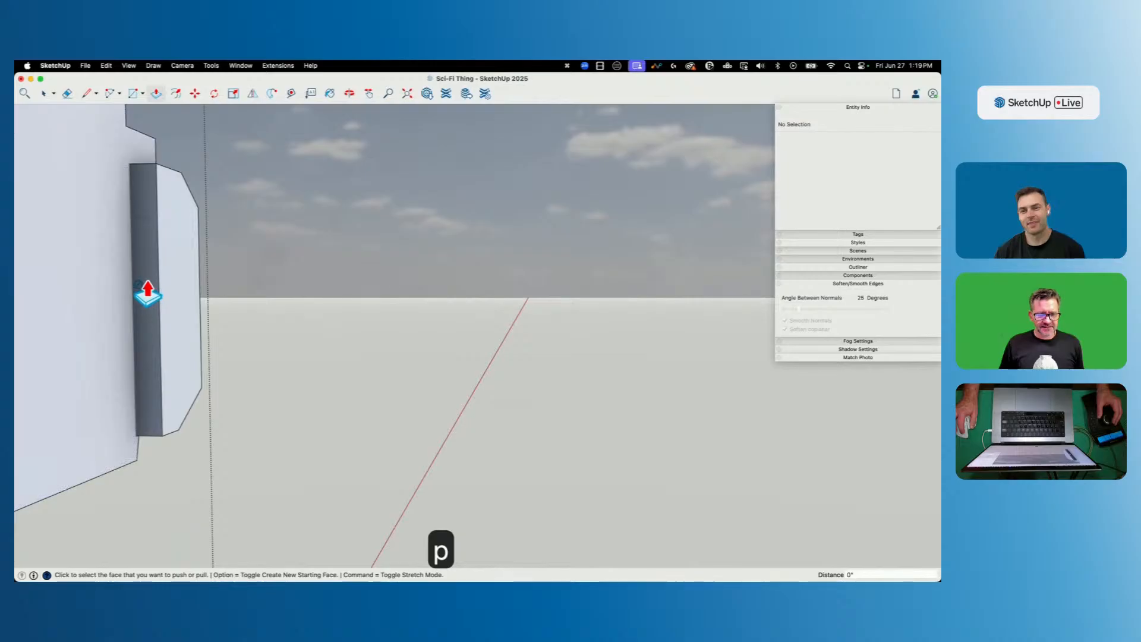
key(space)
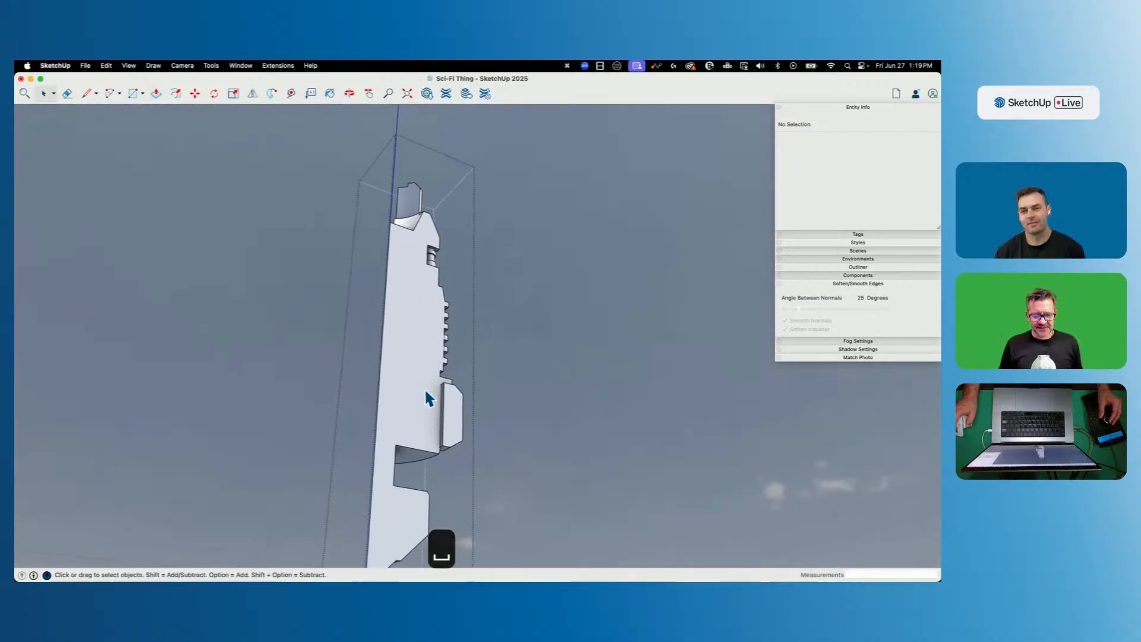
middle_drag(488, 393, 731, 331)
key(space)
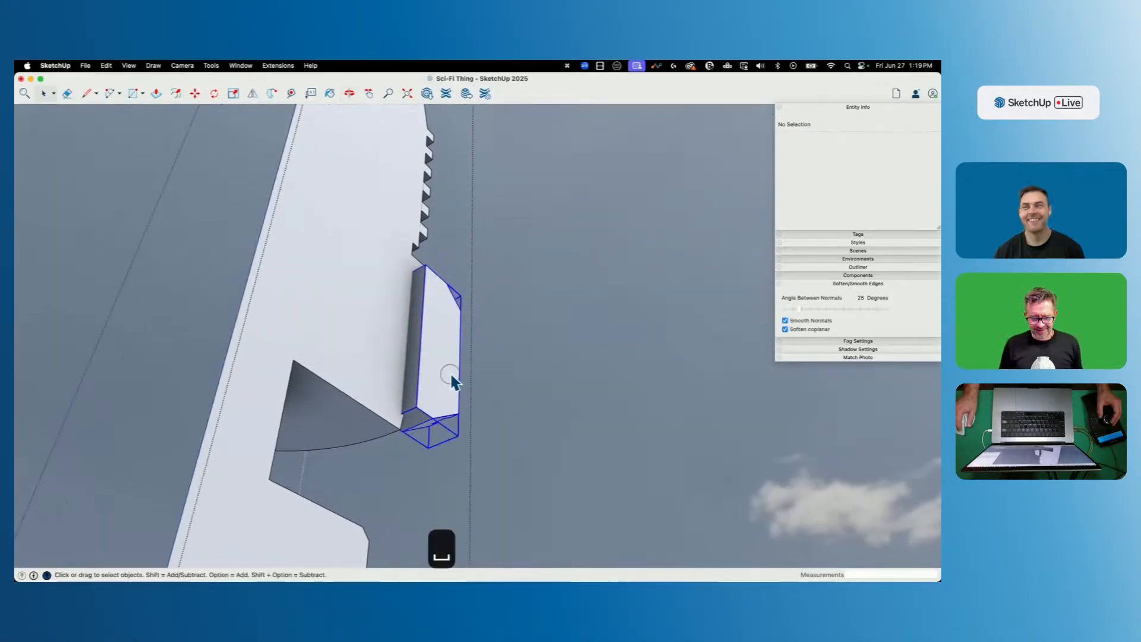
double_click(451, 380)
key(shift+q)
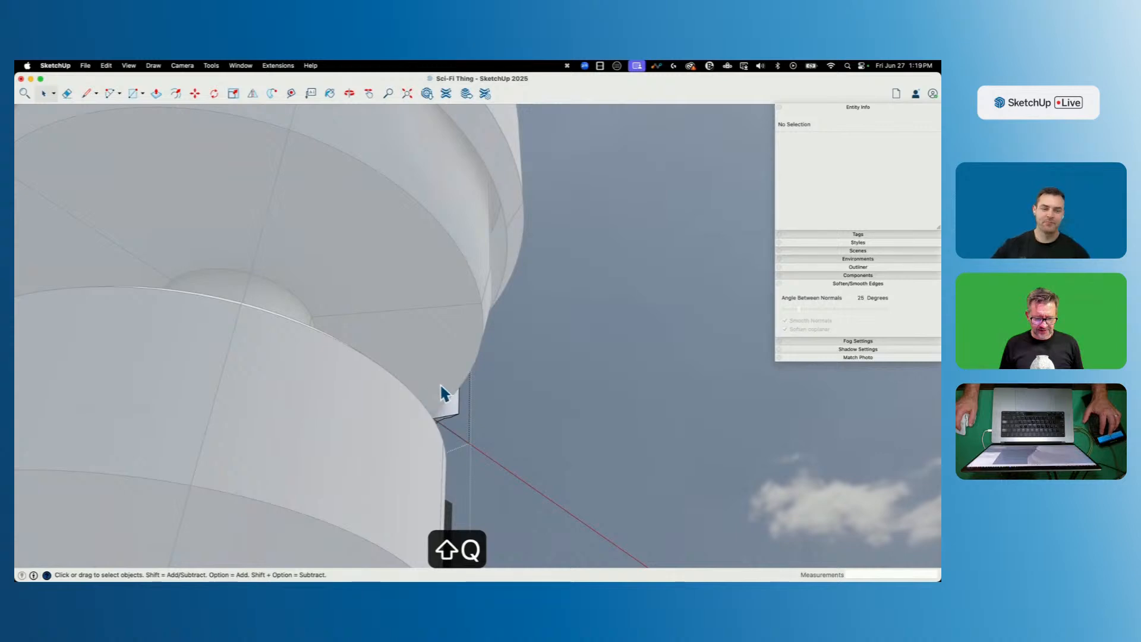
key(p)
middle_drag(312, 297, 367, 356)
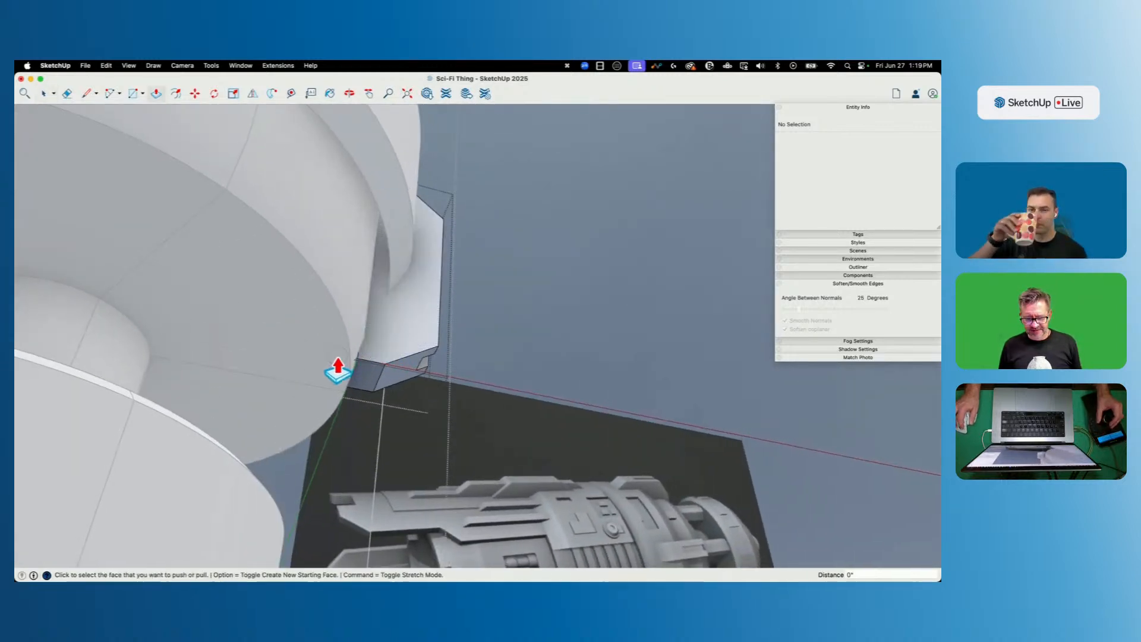
click(342, 369)
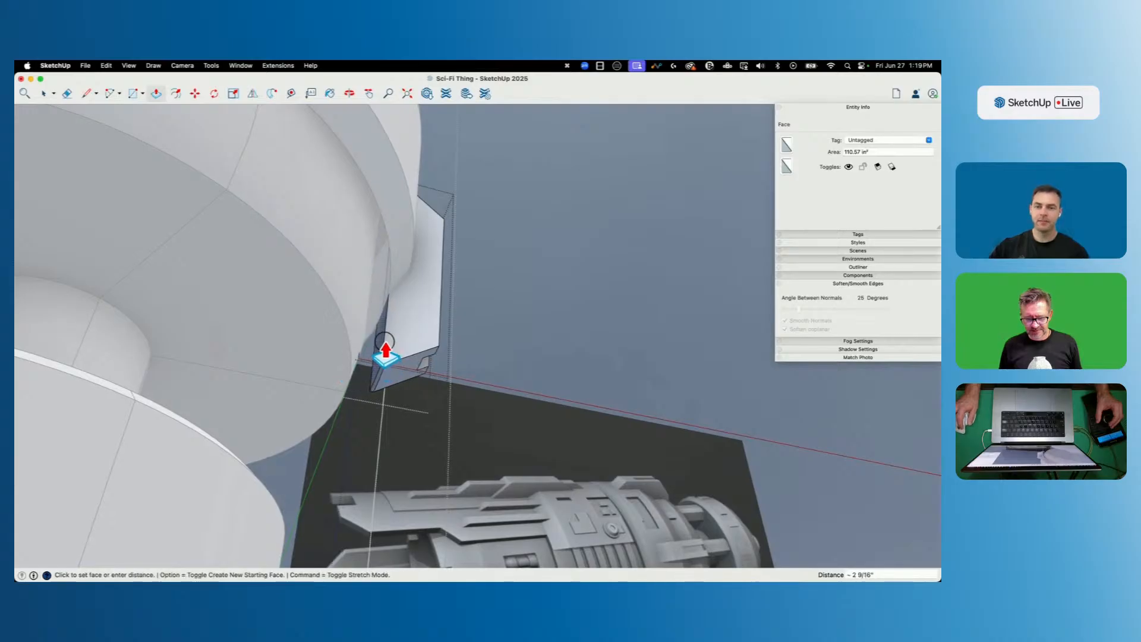
click(386, 343)
key(space)
click(518, 361)
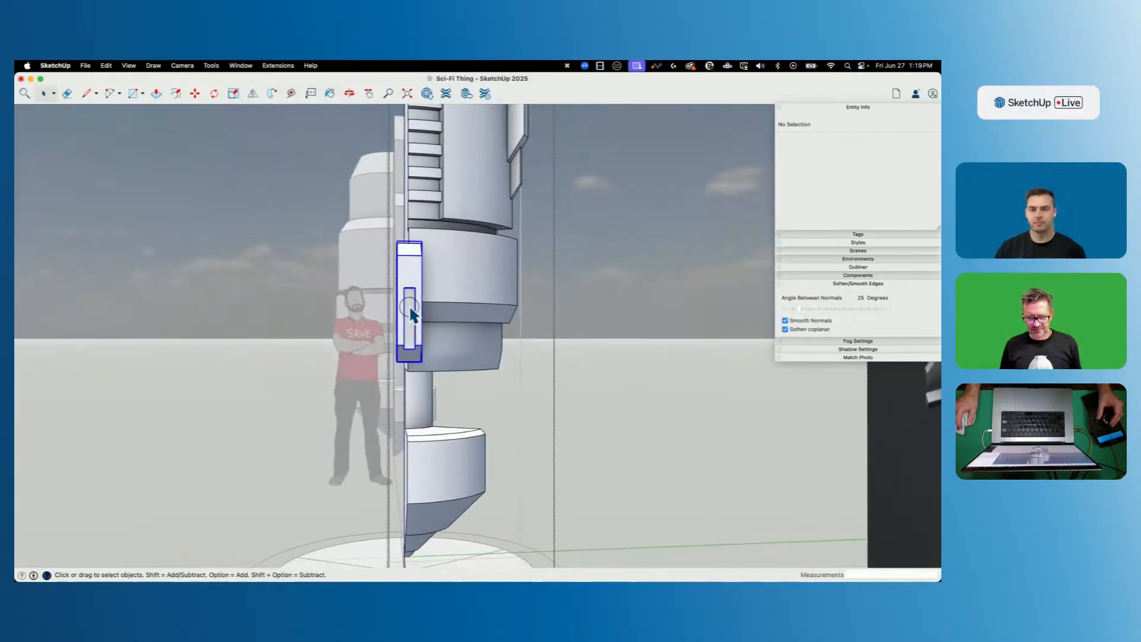
Cut the slotted fin out of the OuterShell group, leave that group and paste the fin in place beside it.
click(411, 313)
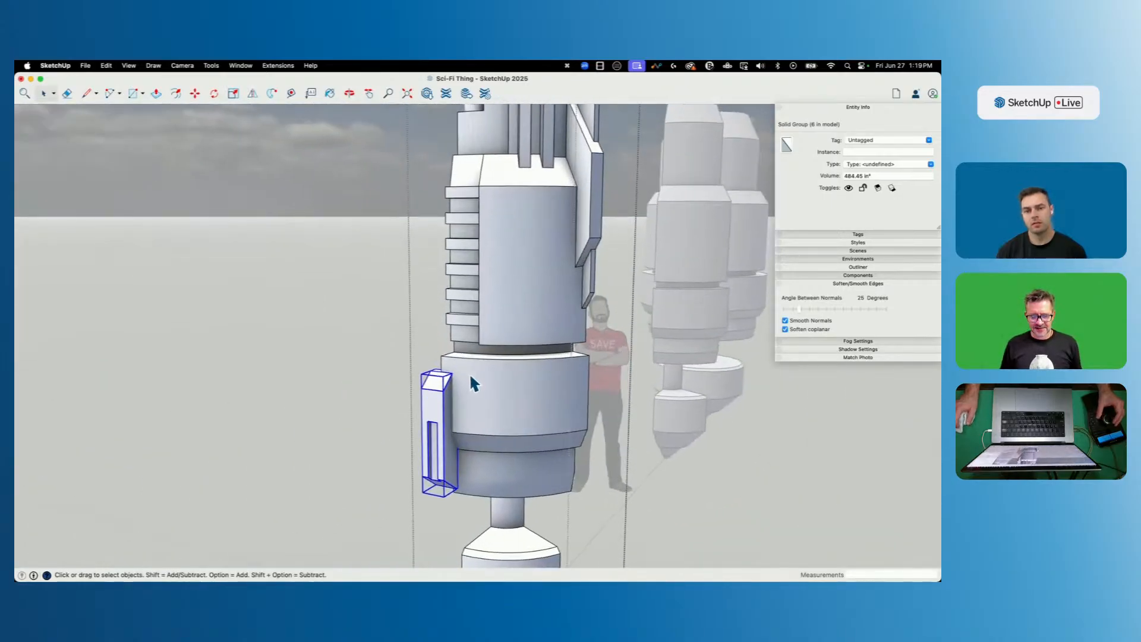
click(472, 373)
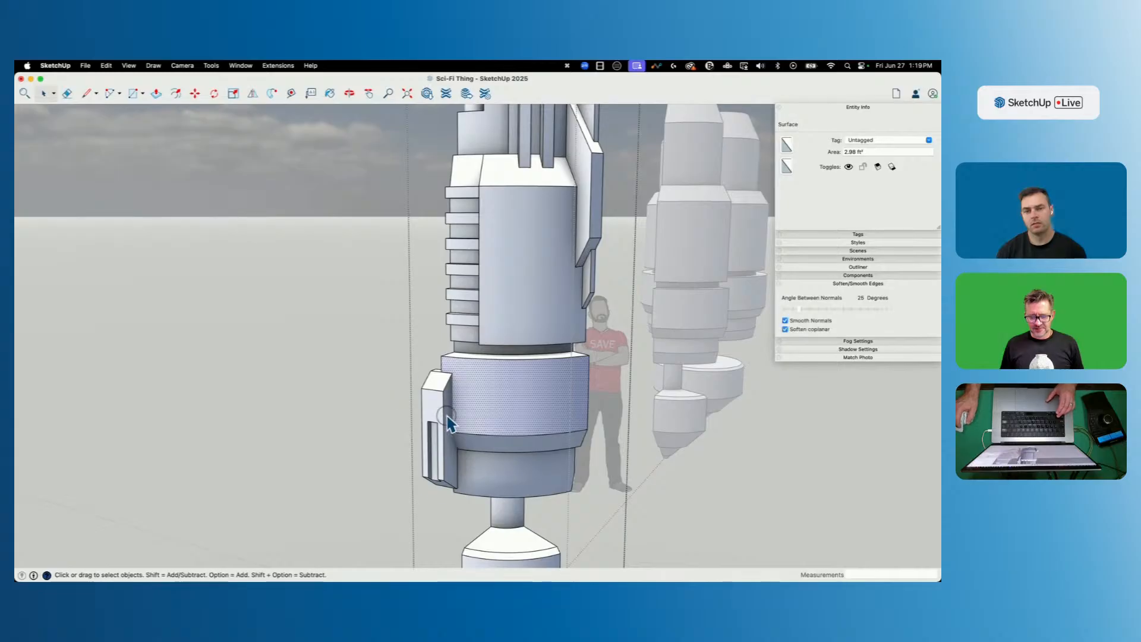
click(448, 418)
key(super+x)
double_click(477, 380)
click(359, 375)
click(443, 376)
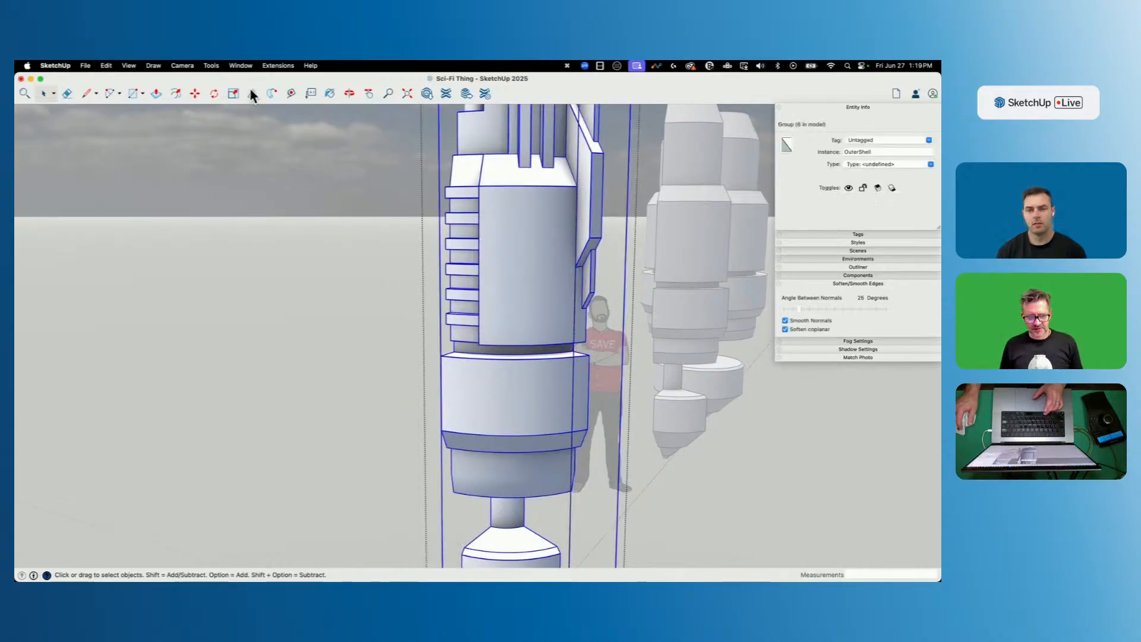
click(105, 66)
click(121, 140)
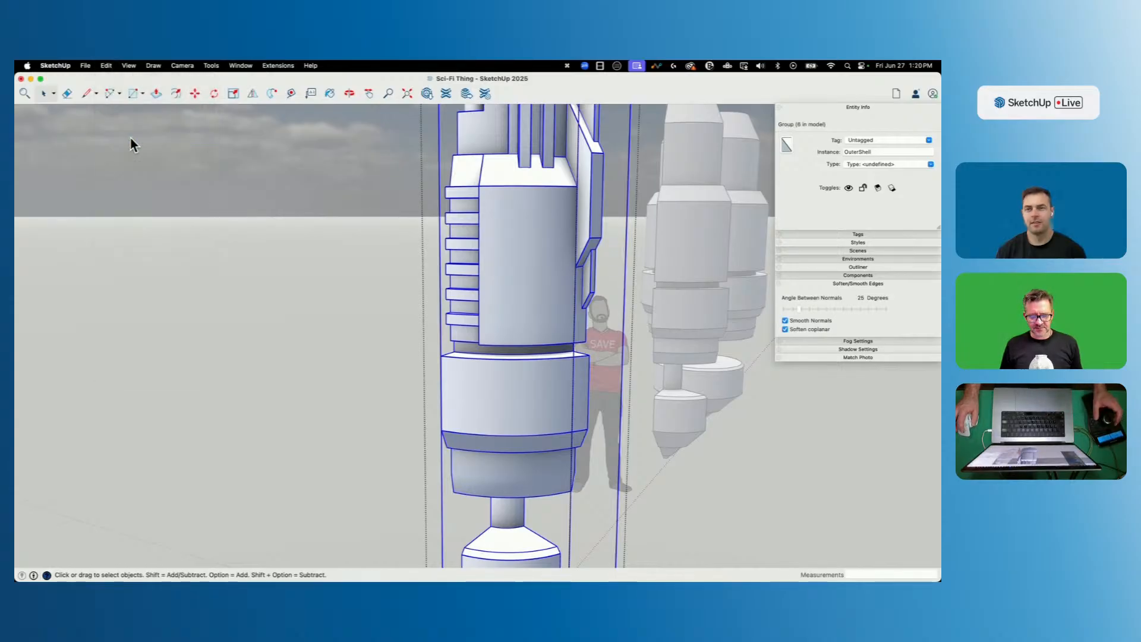
Check the OuterShell group with Solid Inspector² and fix all of its reported errors.
click(211, 65)
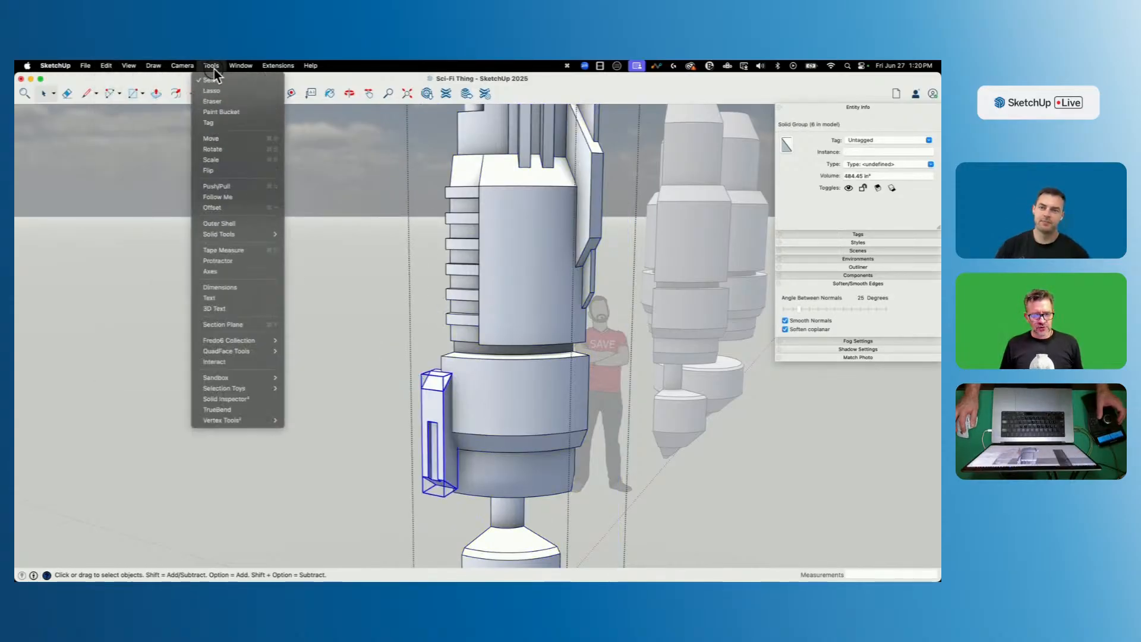
click(248, 223)
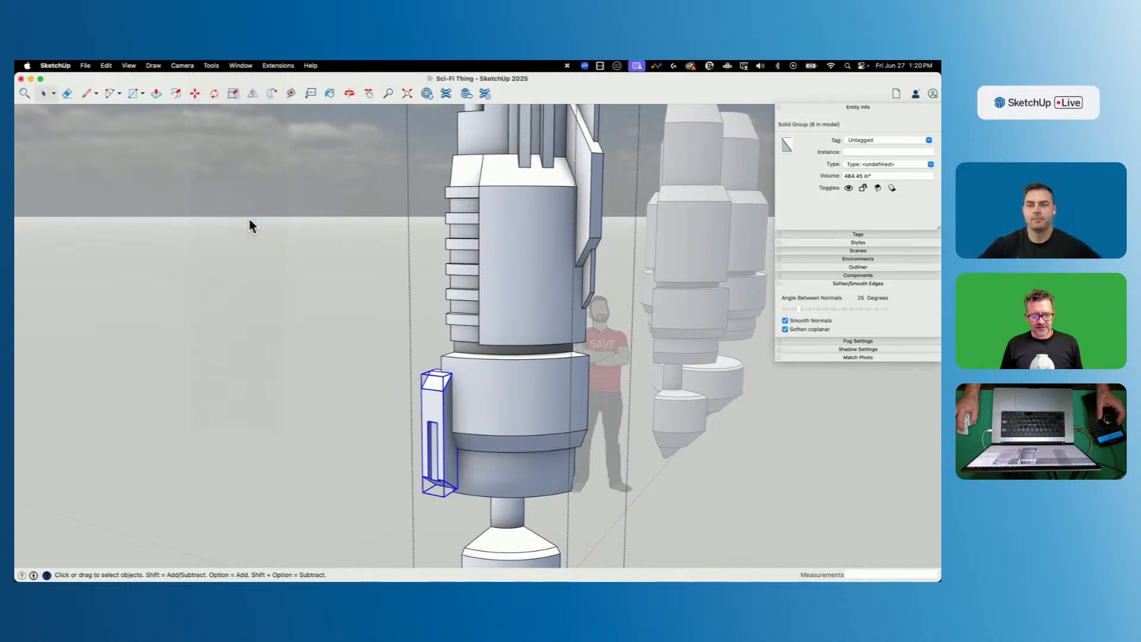
key(space)
click(519, 295)
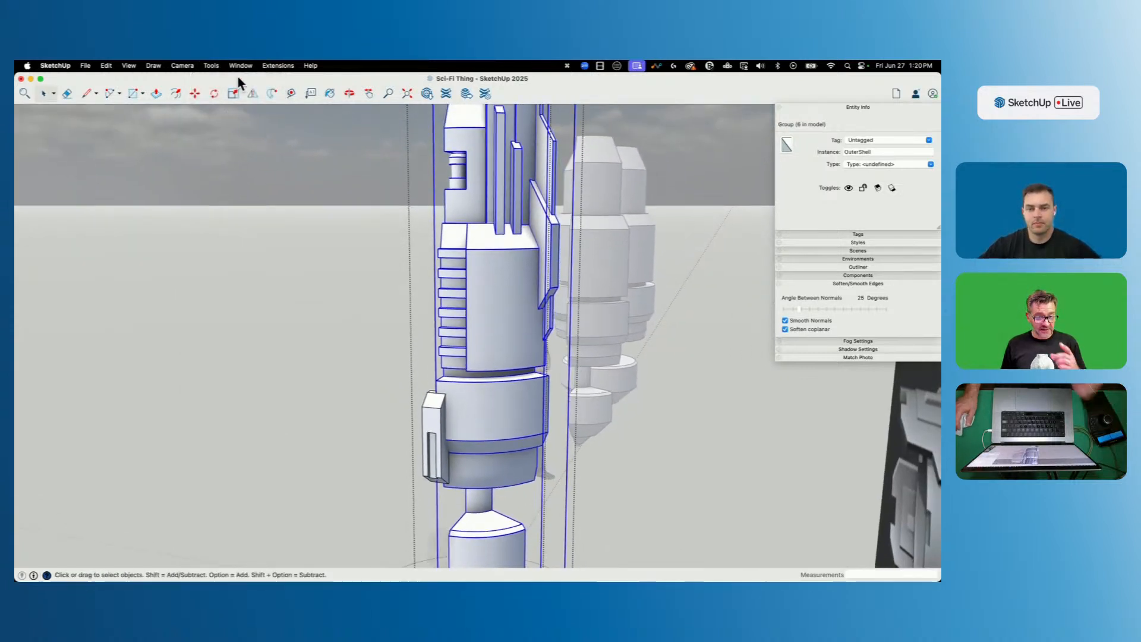
click(234, 67)
mouse_move(211, 66)
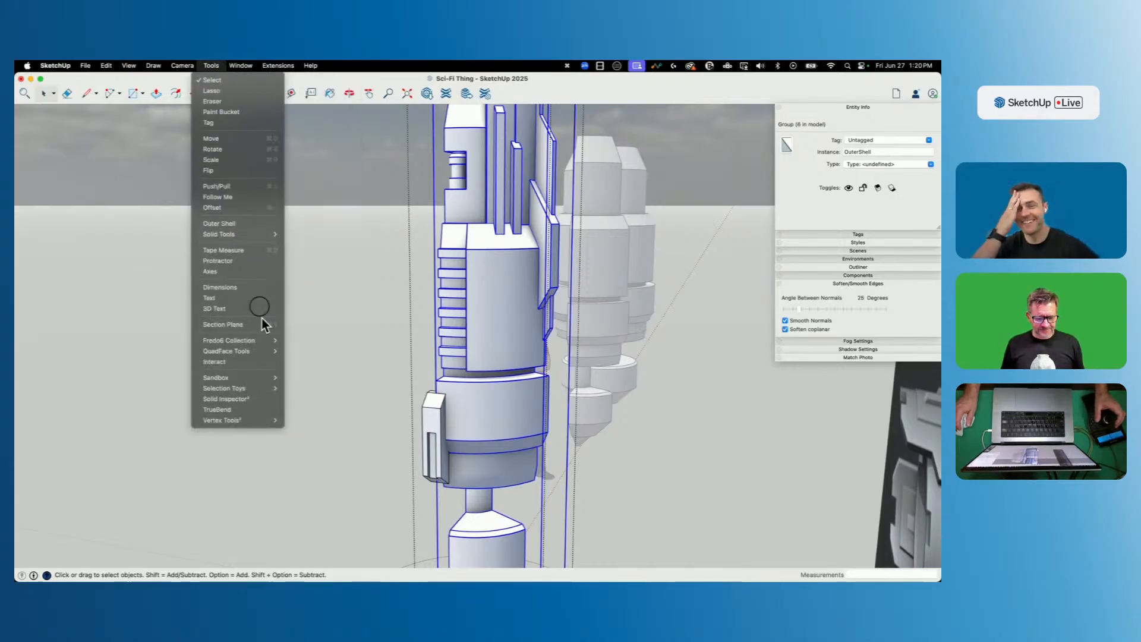
click(251, 398)
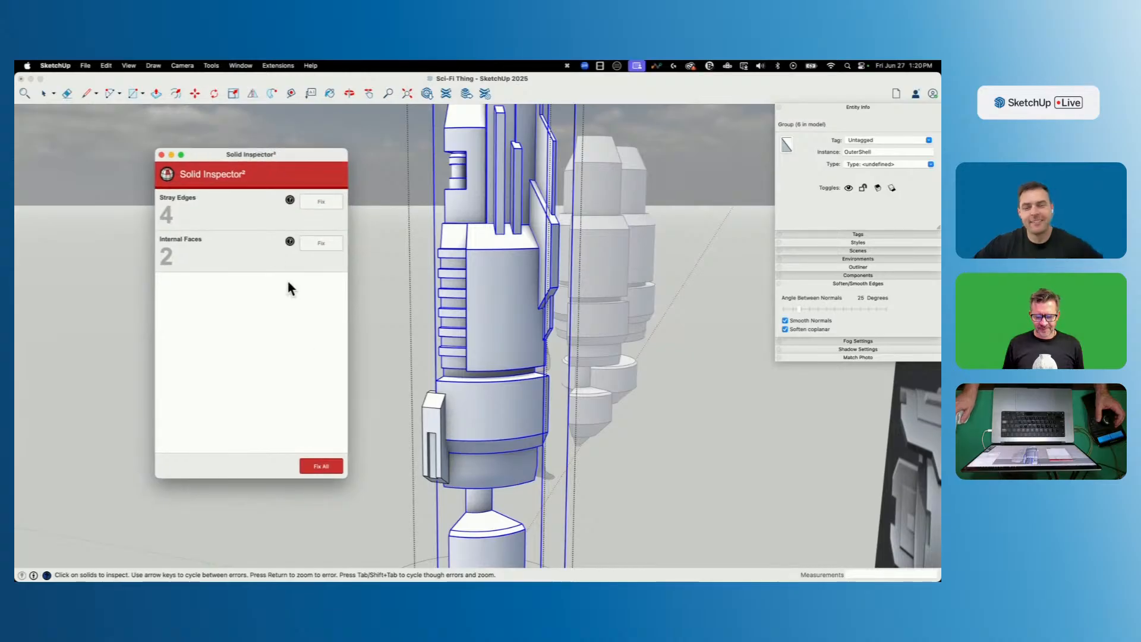
click(321, 466)
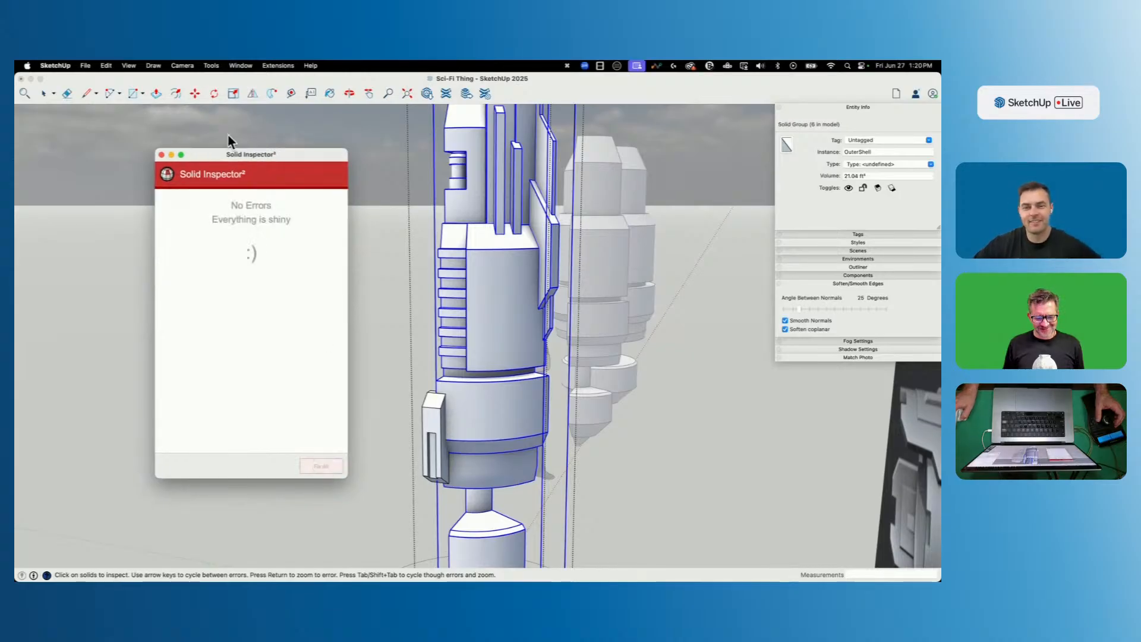
click(161, 156)
Combine the fin group and the OuterShell group into one solid with Outer Shell, and leave the segment.
shift+click(436, 416)
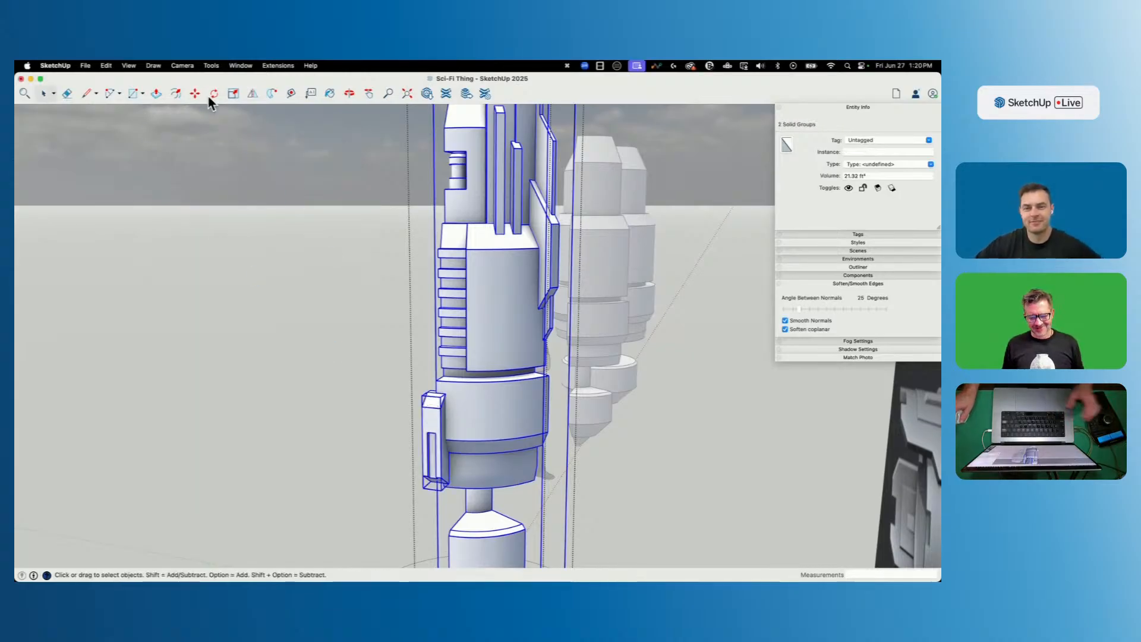
click(250, 67)
mouse_move(212, 68)
click(246, 196)
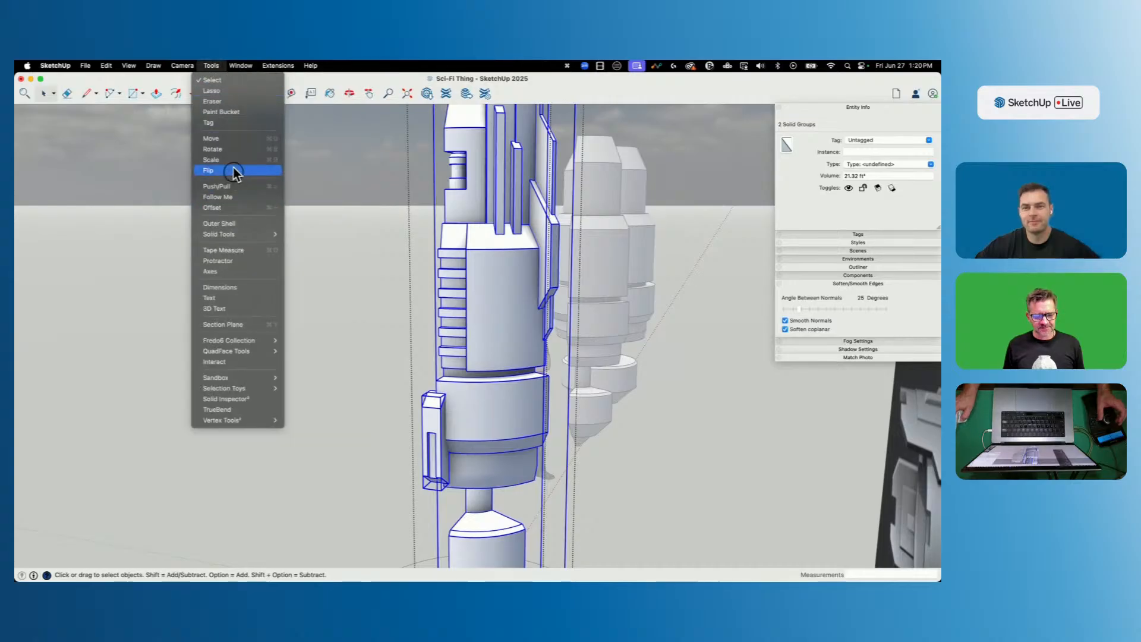
click(237, 224)
key(space)
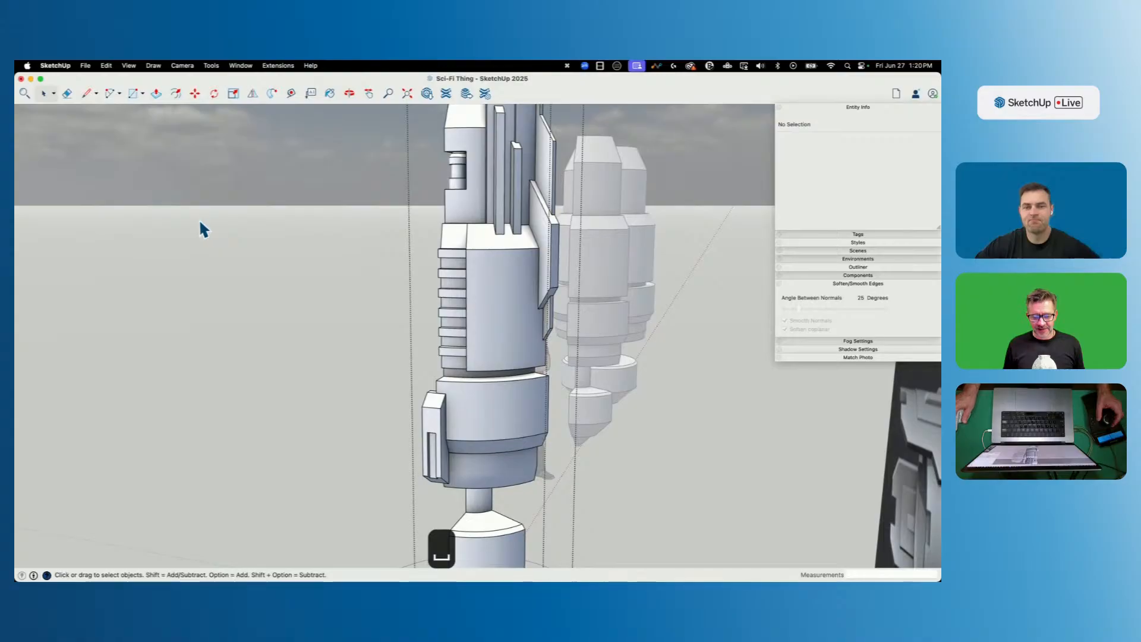
click(200, 220)
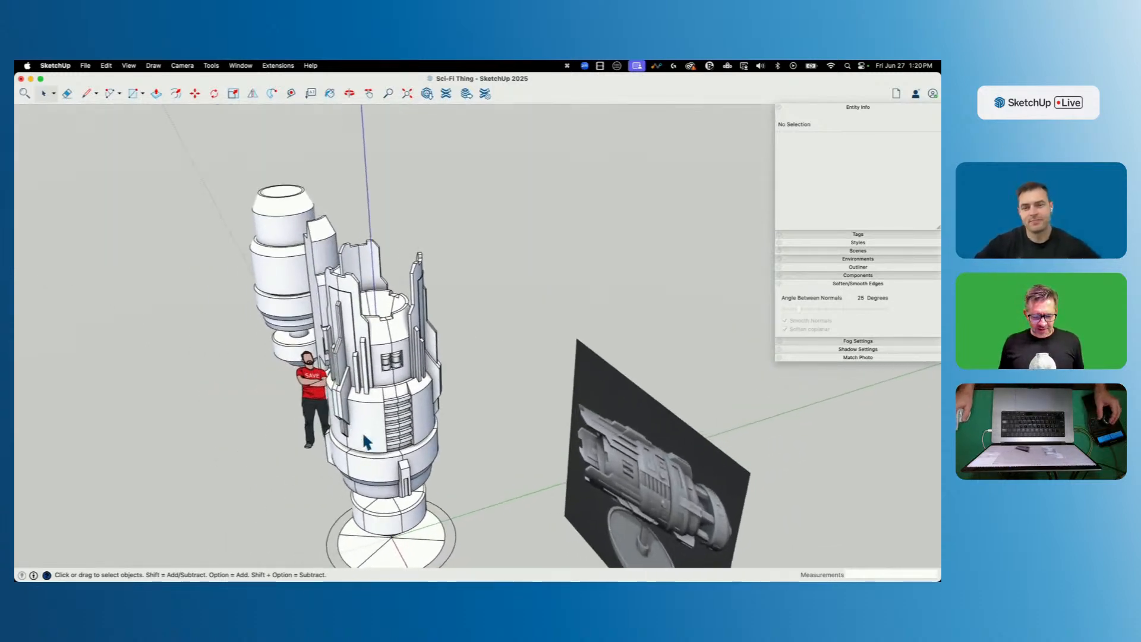
Shift one 1/6th segment briefly aside and back, and examine how the fin meets the wide ring at the segment's seam.
click(392, 459)
key(m)
click(392, 462)
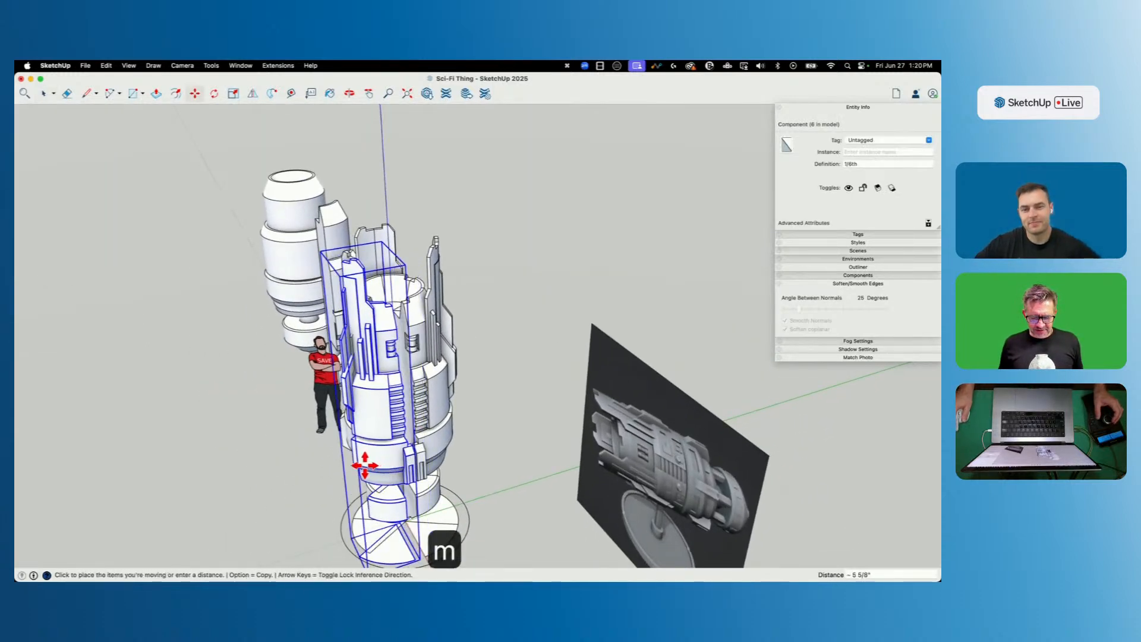
click(385, 469)
key(space)
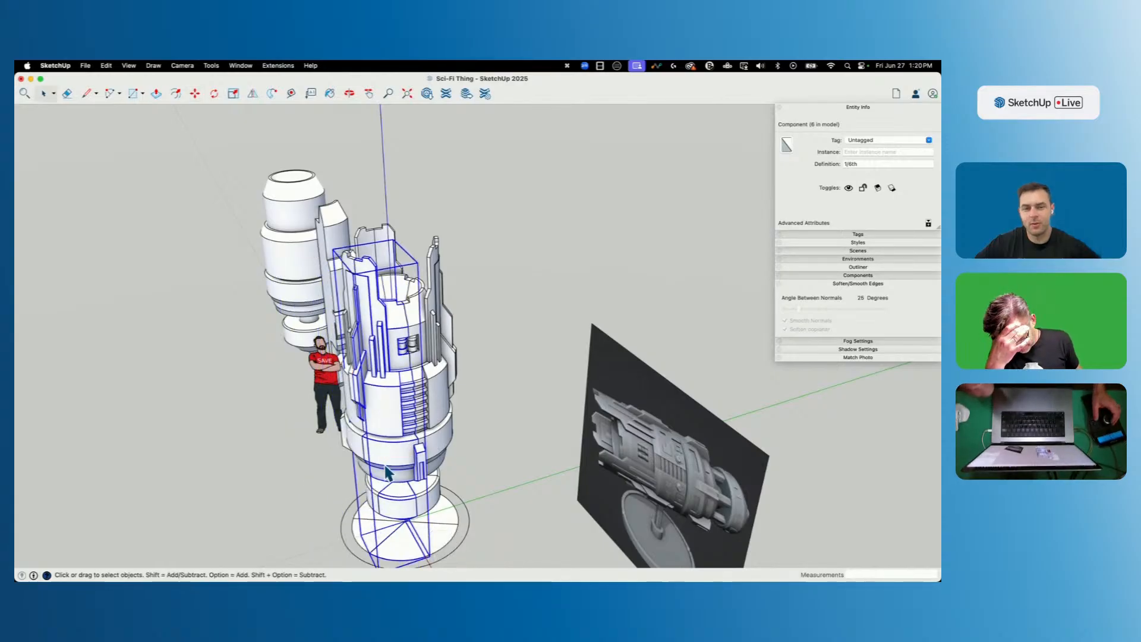
scroll(388, 473, up, 10)
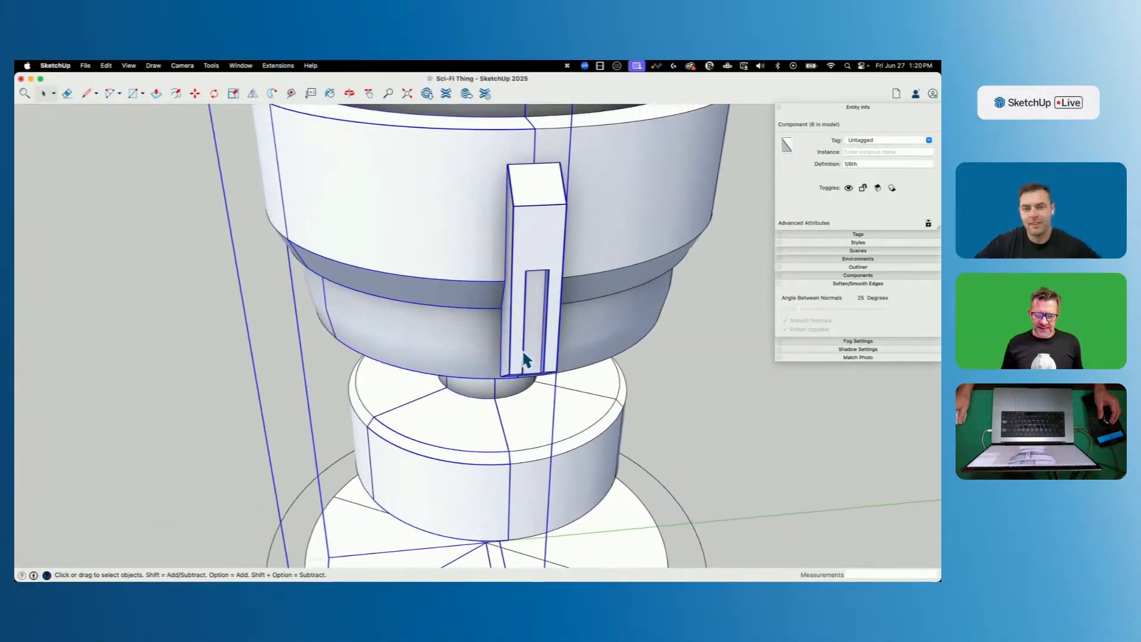
middle_drag(535, 243, 558, 238)
click(160, 269)
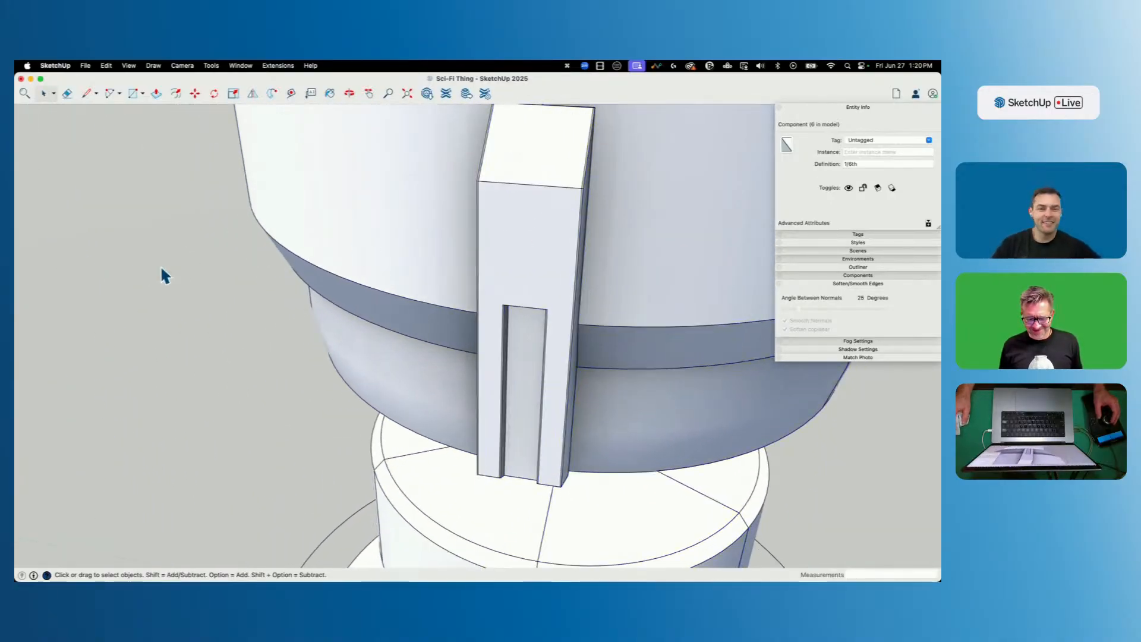
scroll(279, 345, down, 8)
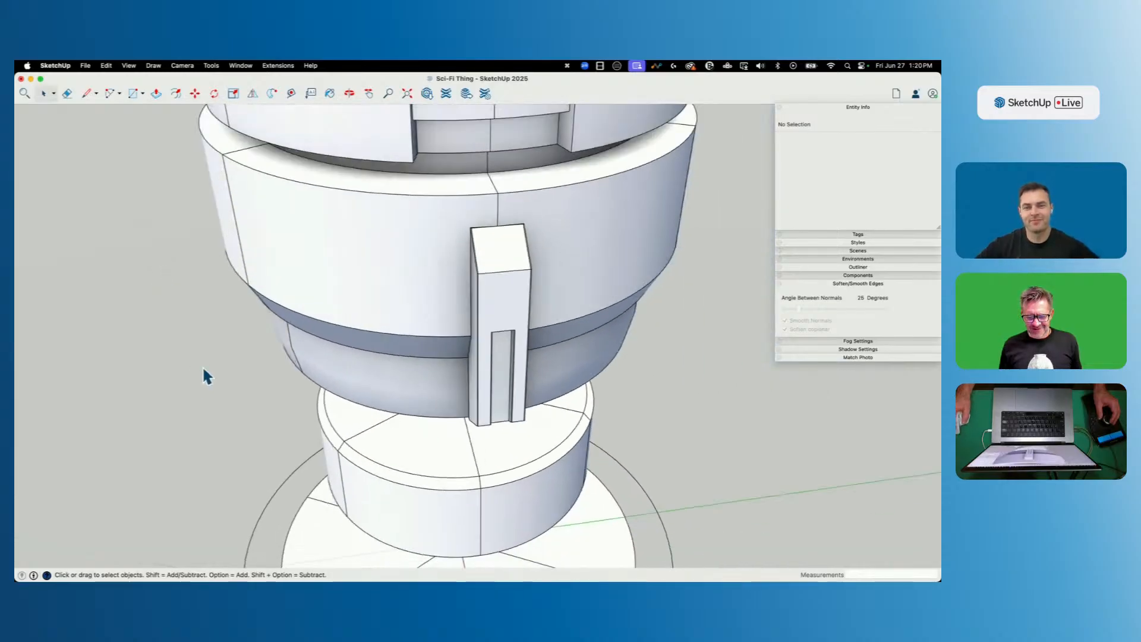
middle_drag(203, 366, 460, 344)
Reopen the 1/6th segment and undo the Outer Shell merge to get the fin back as a separate group.
double_click(493, 322)
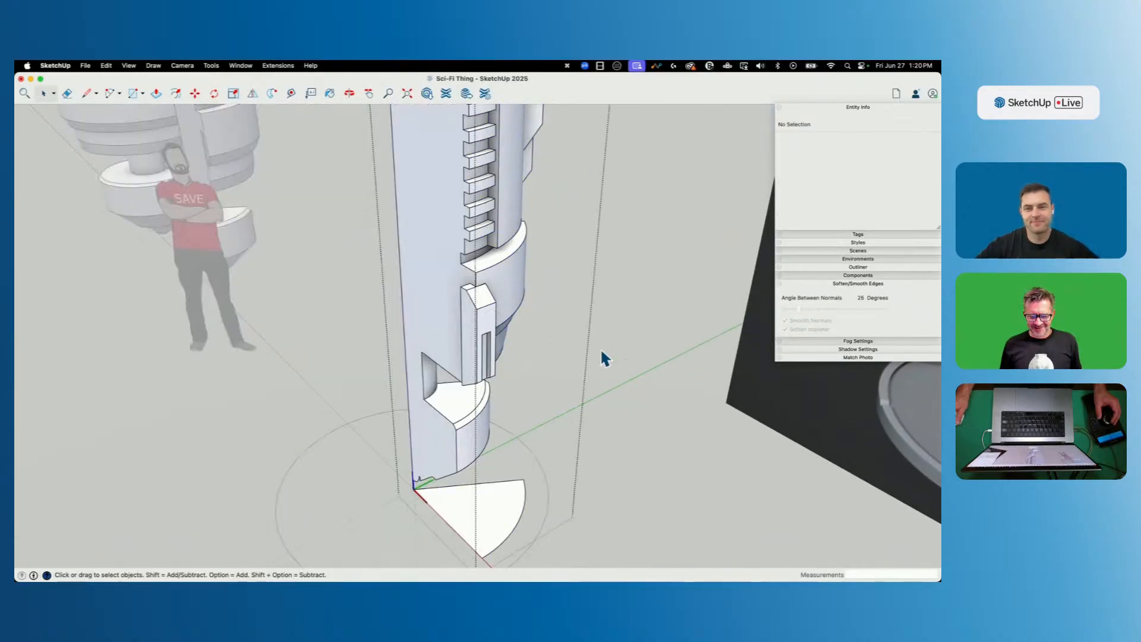
key(super+z)
key(super+z)
key(super+z)
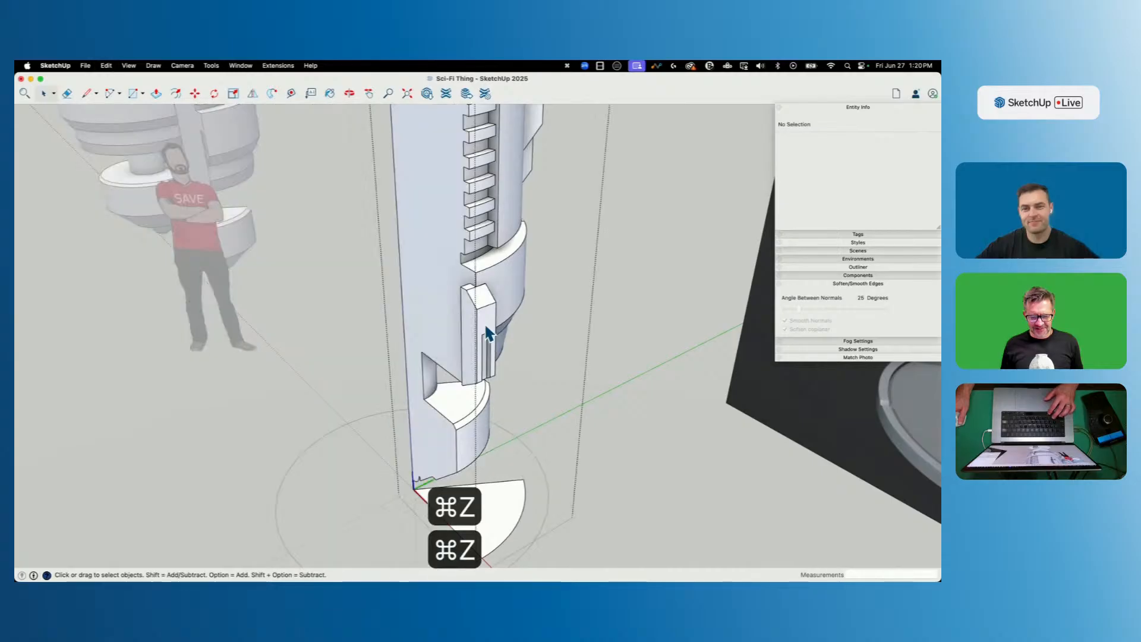
Try to rotate the fin group 60 degrees about the cylinder's central axis, and undo the rotation.
scroll(544, 338, down, 6)
middle_drag(522, 214, 443, 307)
key(q)
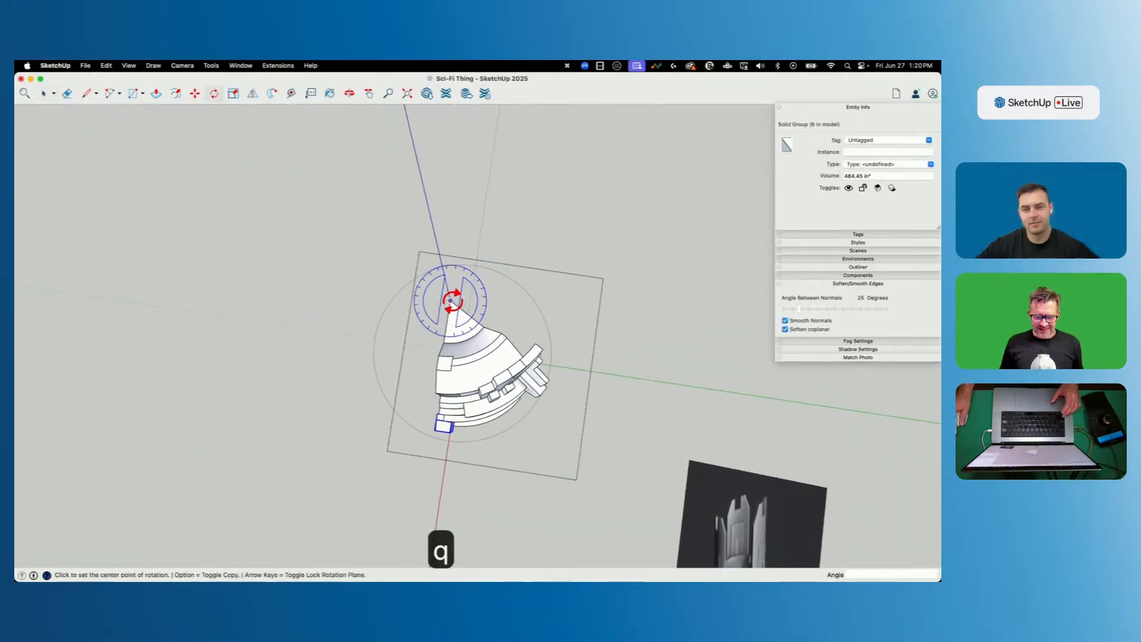
click(447, 322)
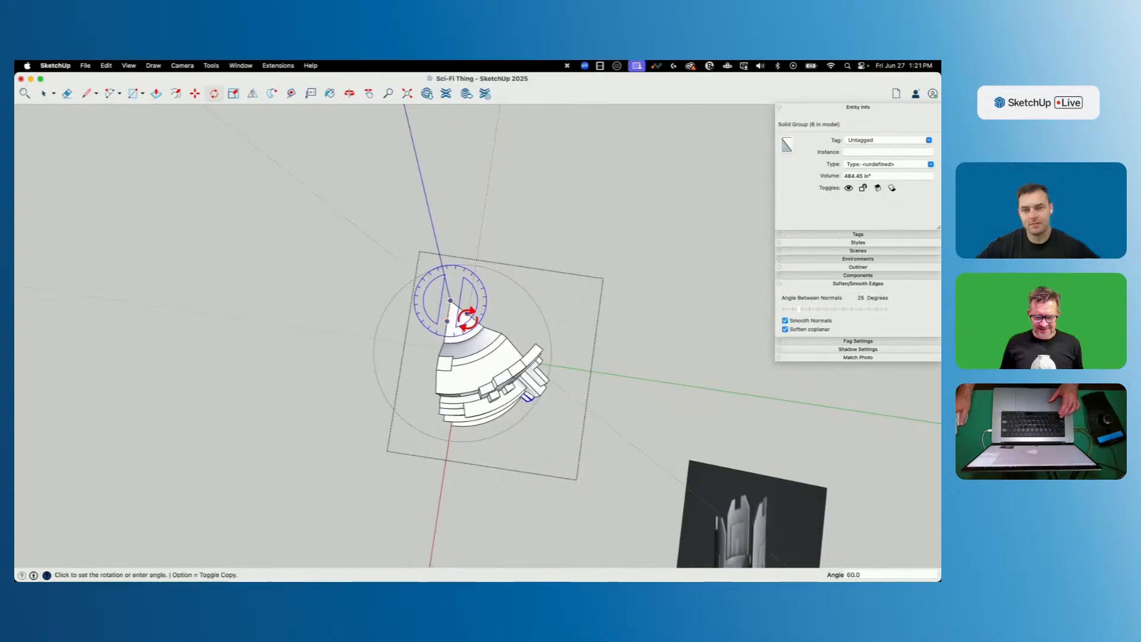
click(469, 316)
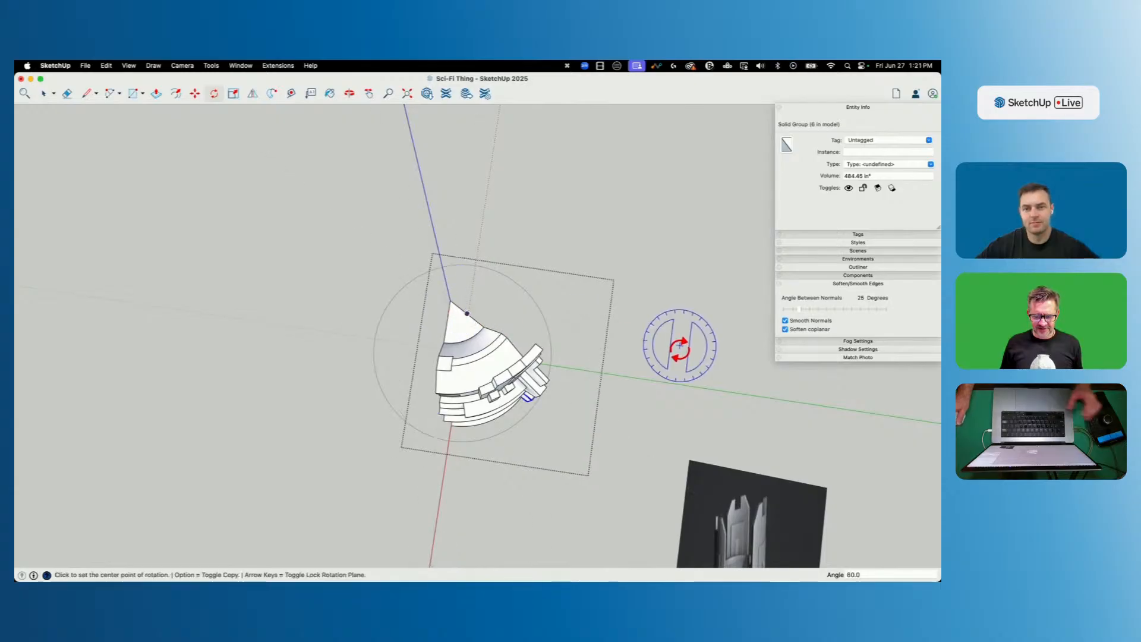
key(space)
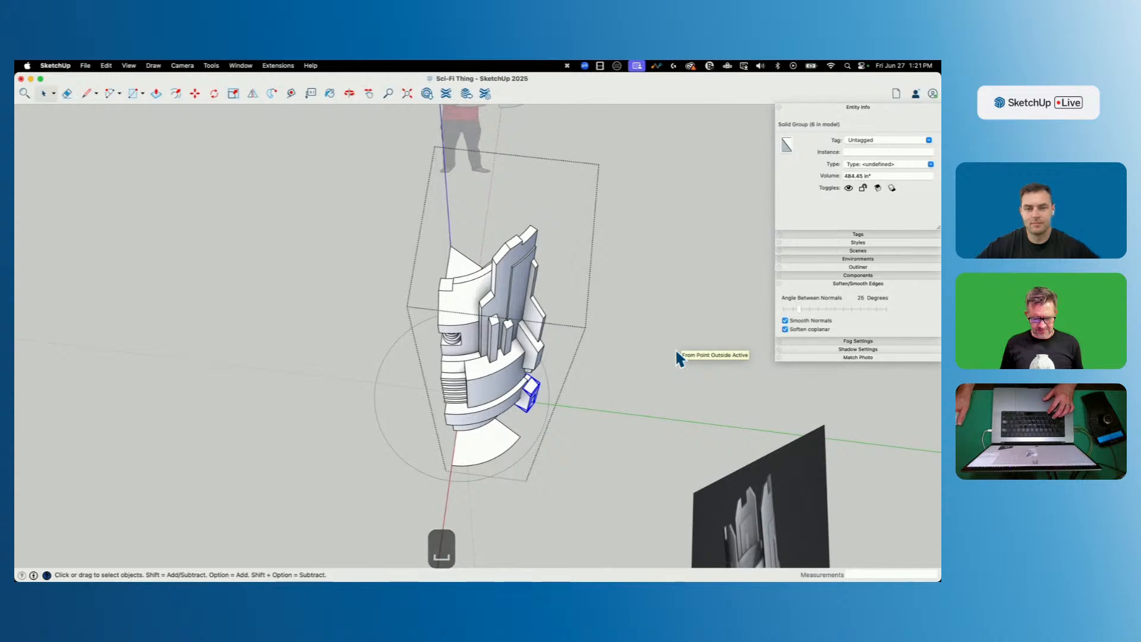
key(super+z)
Rotate a copy of the fin 60 degrees about the cylinder's central axis to the segment's other edge, and leave the segment.
key(q)
click(450, 249)
key(alt)
click(447, 262)
click(467, 256)
key(space)
click(616, 303)
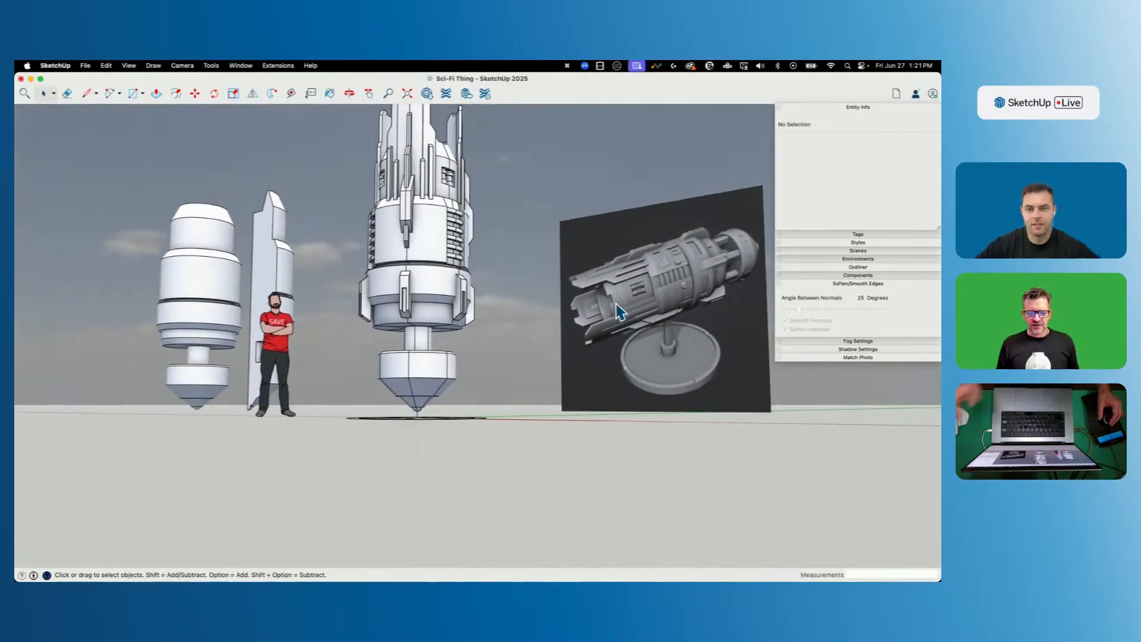
Check one 1/6th segment for errors with Solid Inspector.
click(450, 253)
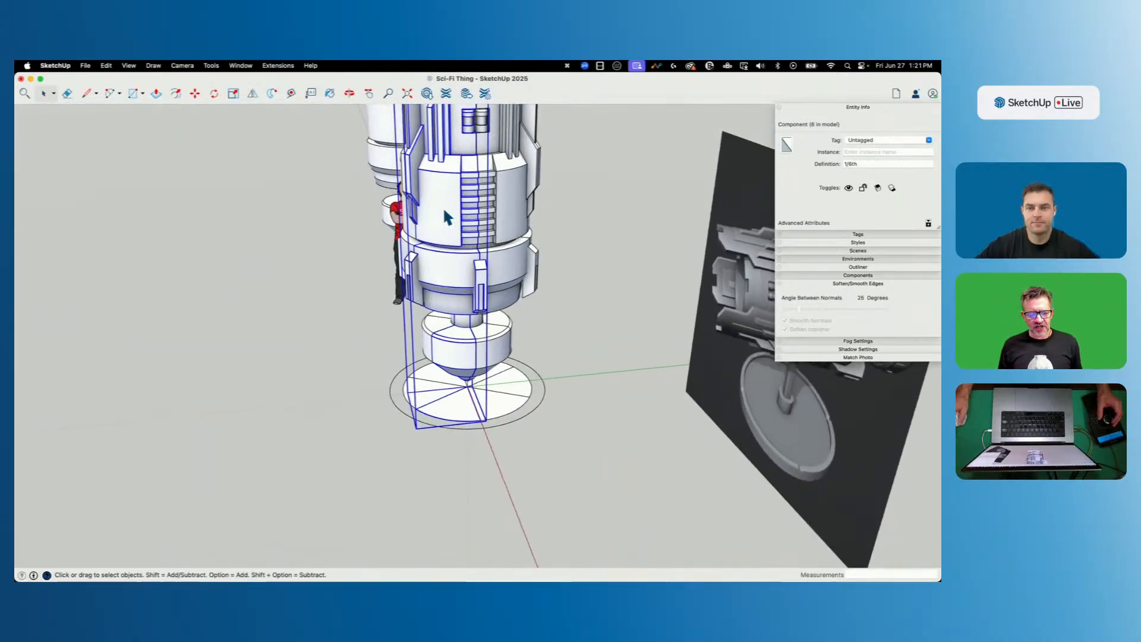
click(187, 67)
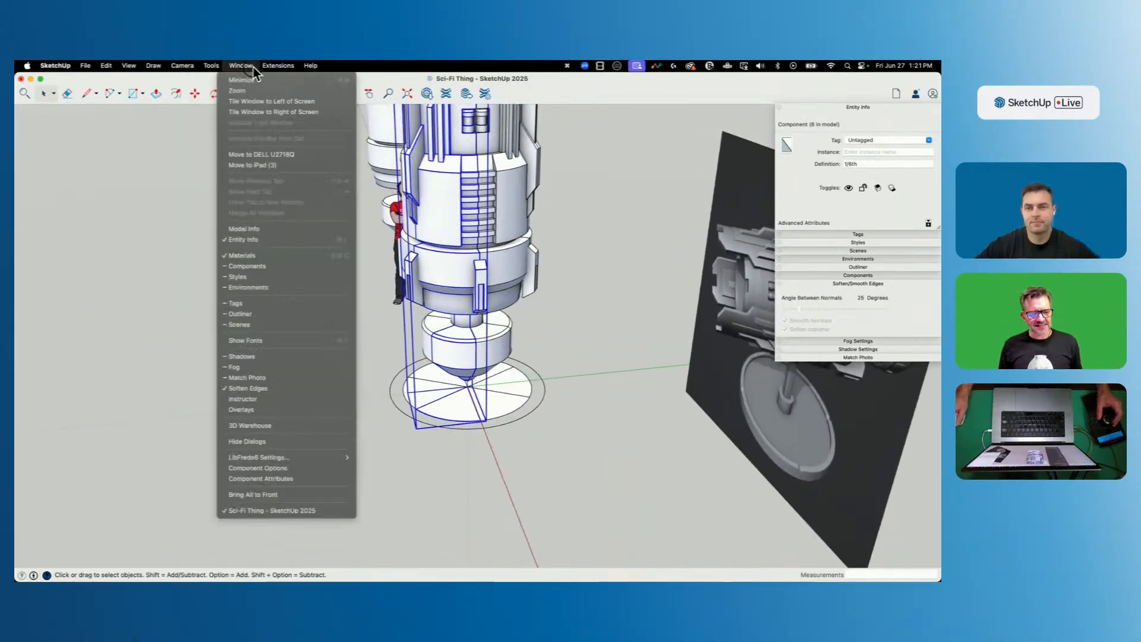
click(244, 399)
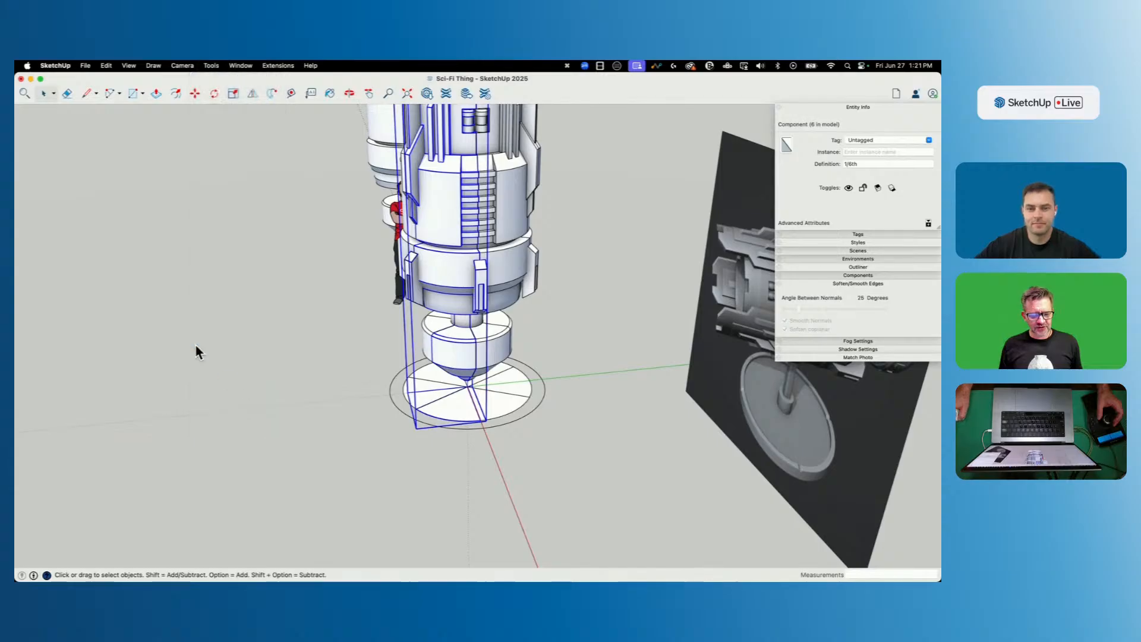
drag(127, 115, 274, 156)
click(427, 277)
key(space)
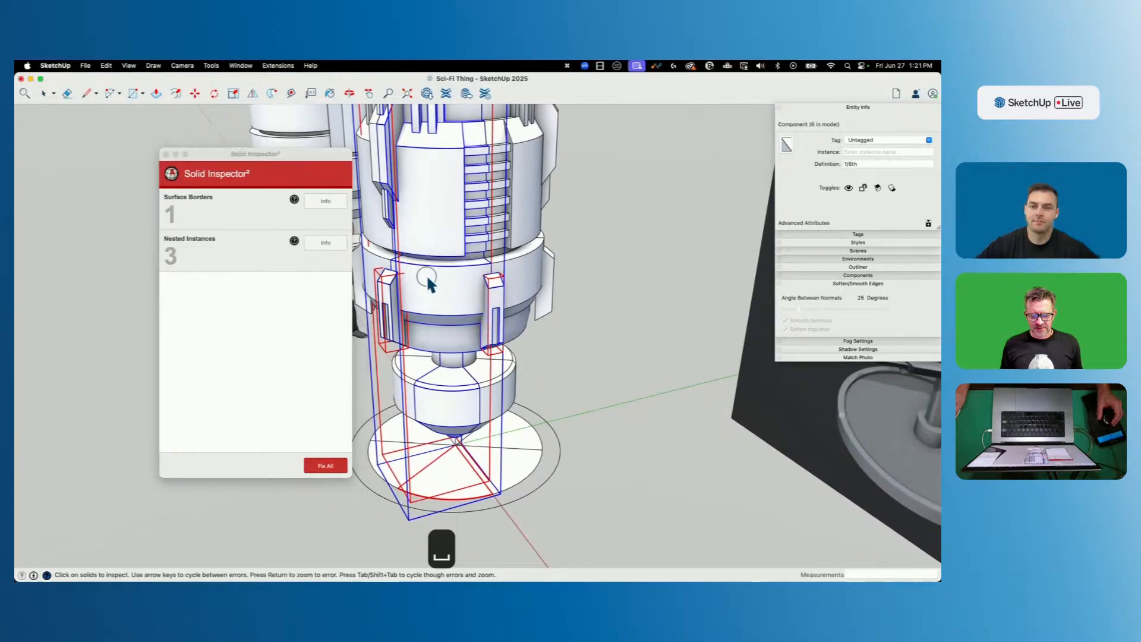
key(space)
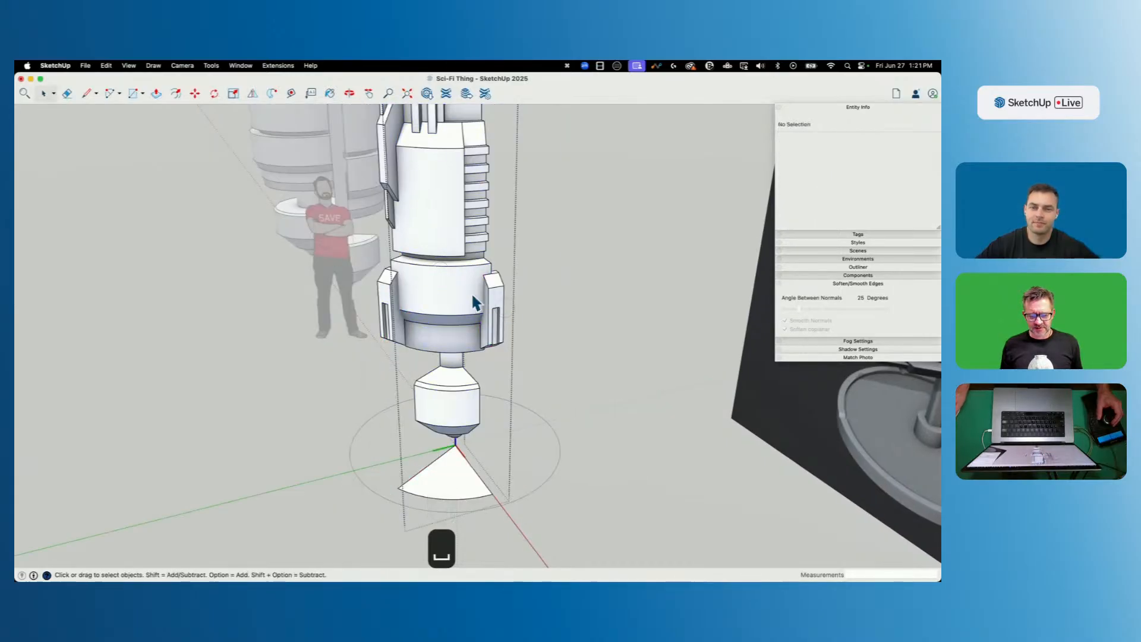
Inside the 1/6th segment, merge both fin groups and the segment body into one solid with Outer Shell.
click(490, 304)
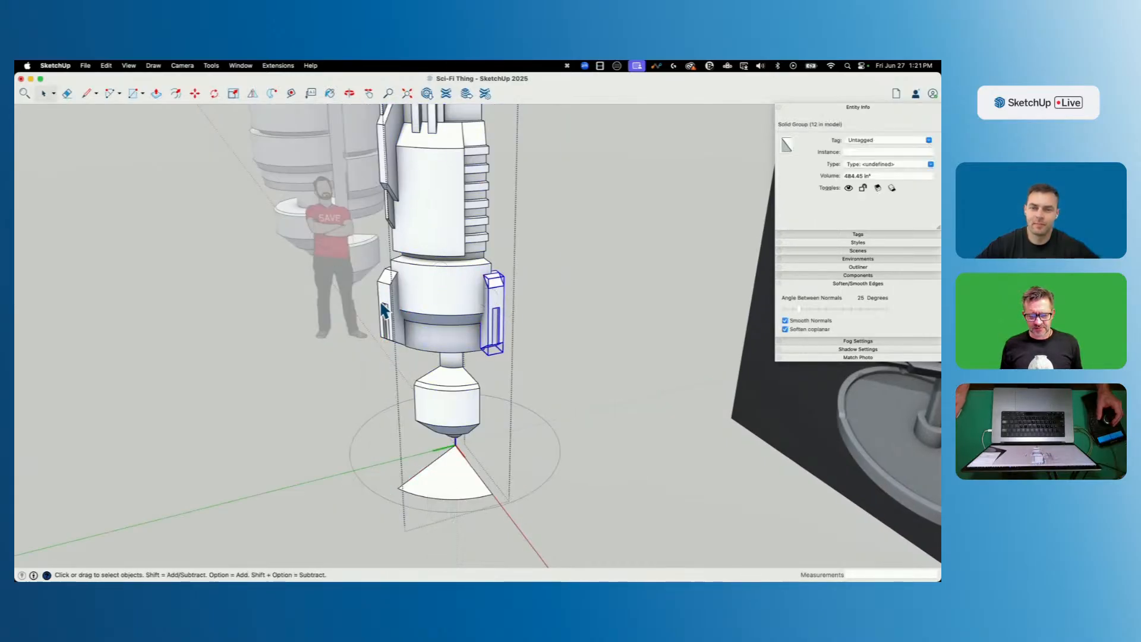
shift+click(509, 306)
shift+click(435, 294)
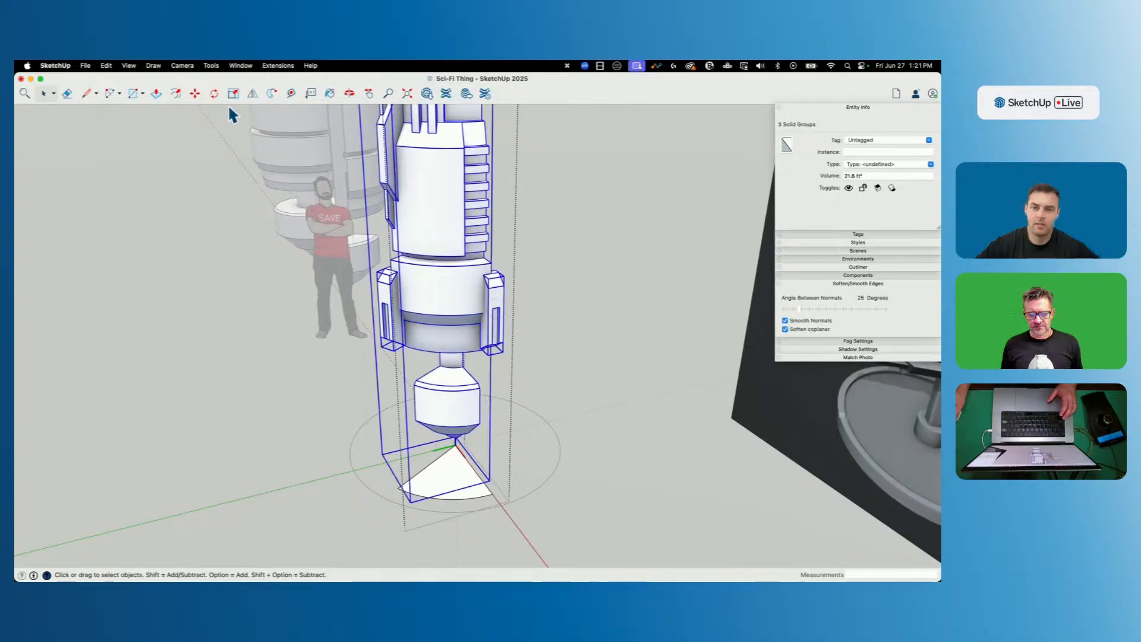
click(147, 67)
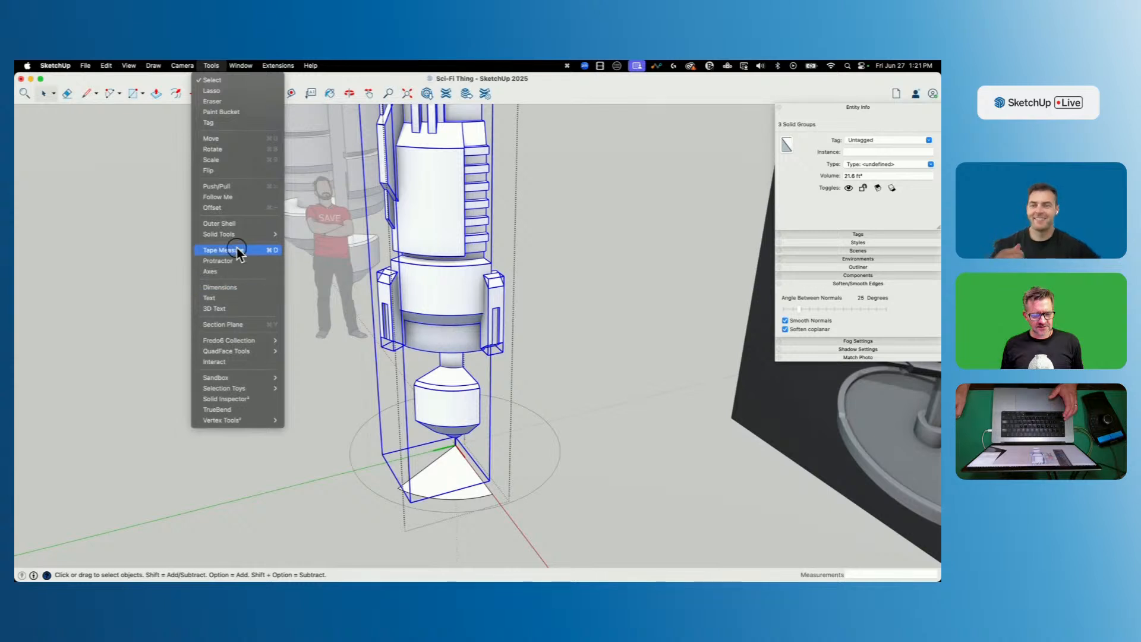
click(219, 139)
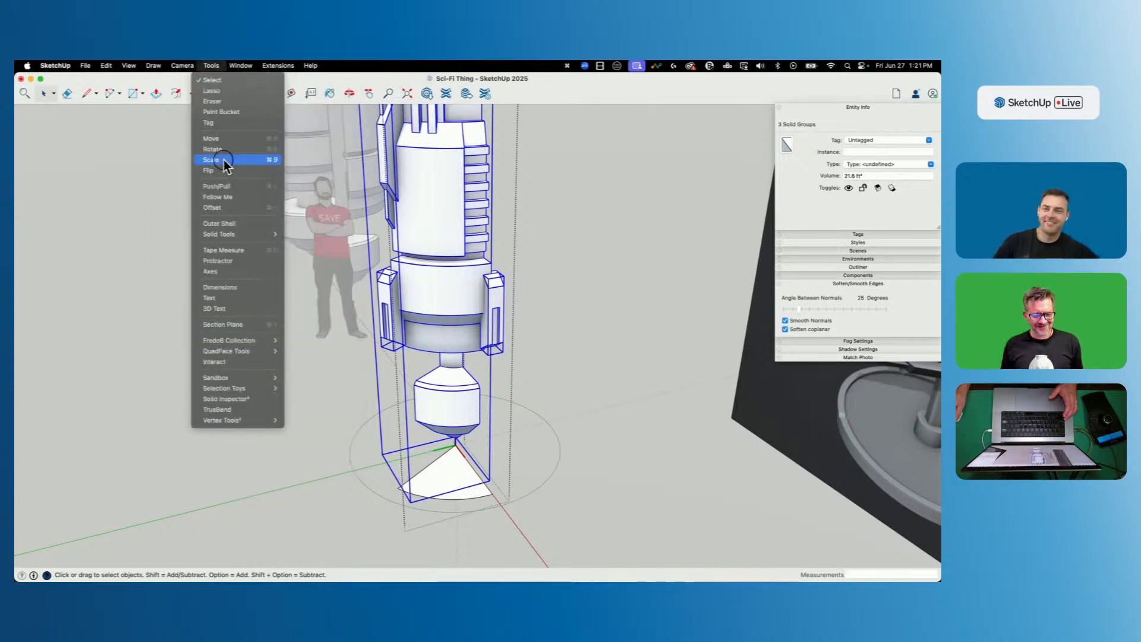
click(233, 224)
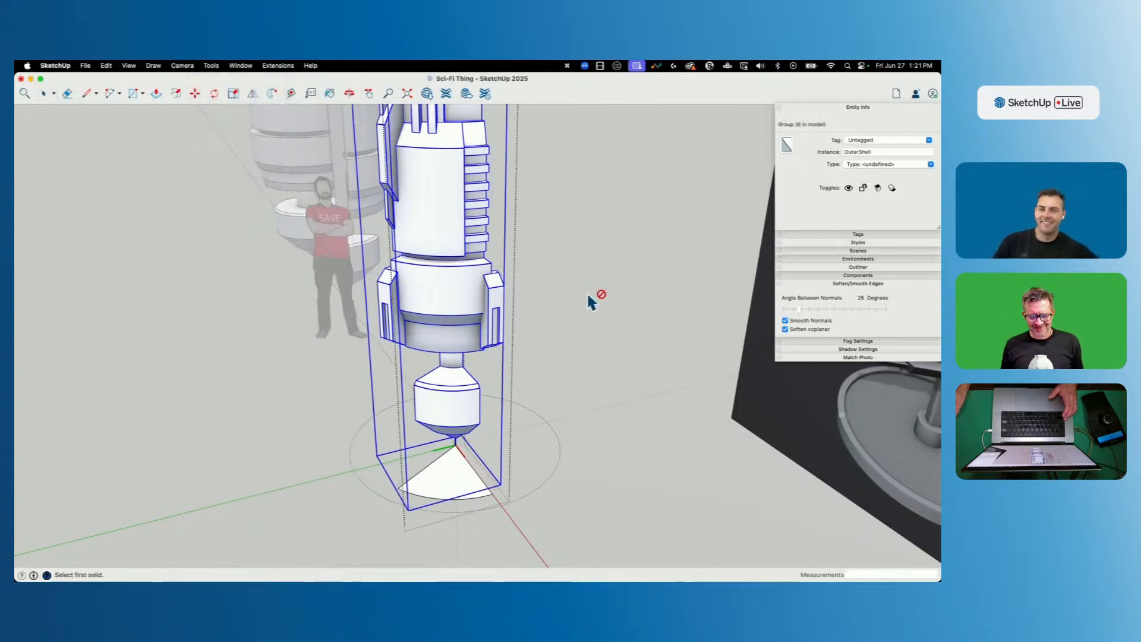
key(space)
Check the merged group with Solid Inspector and examine the joint between the fin and the wide ring.
click(478, 300)
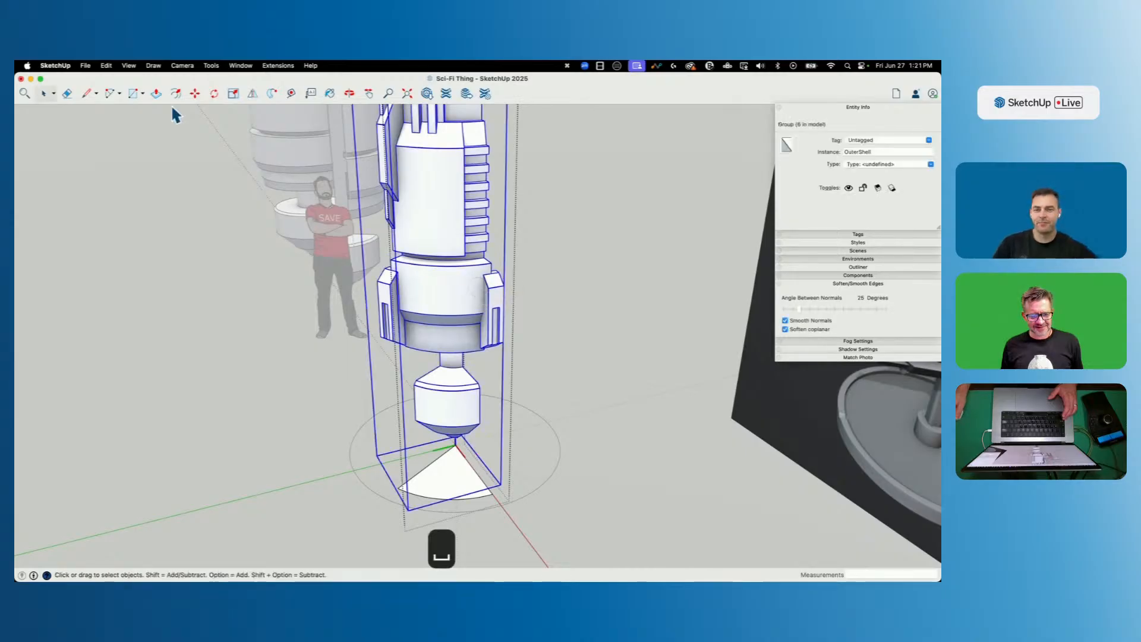
click(217, 67)
click(268, 407)
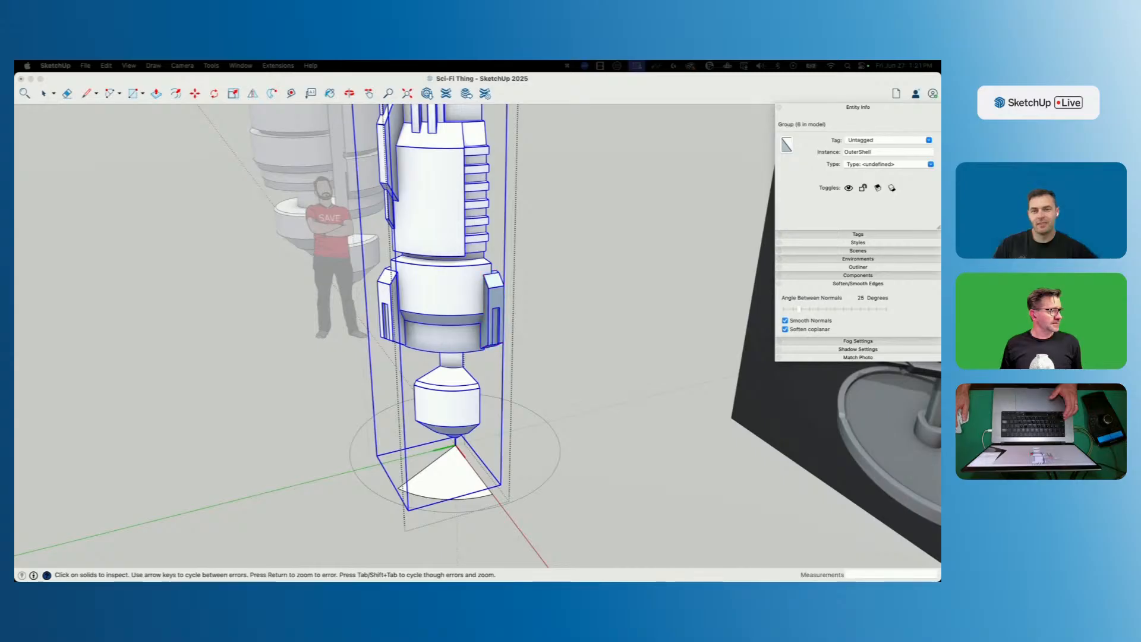
key(space)
scroll(542, 288, up, 10)
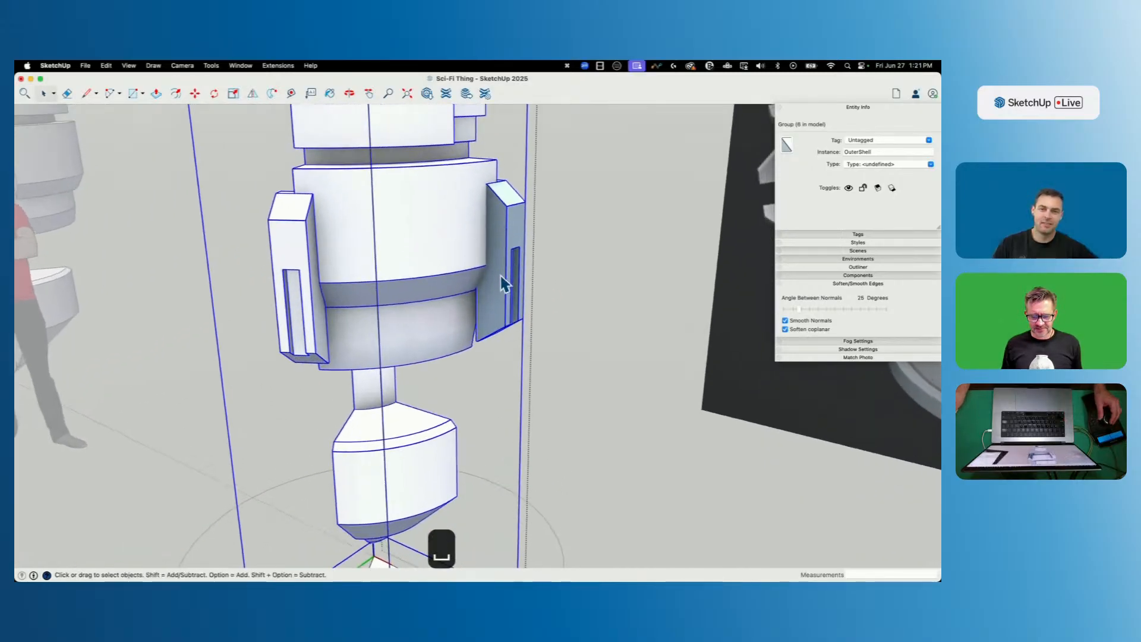
scroll(493, 248, up, 10)
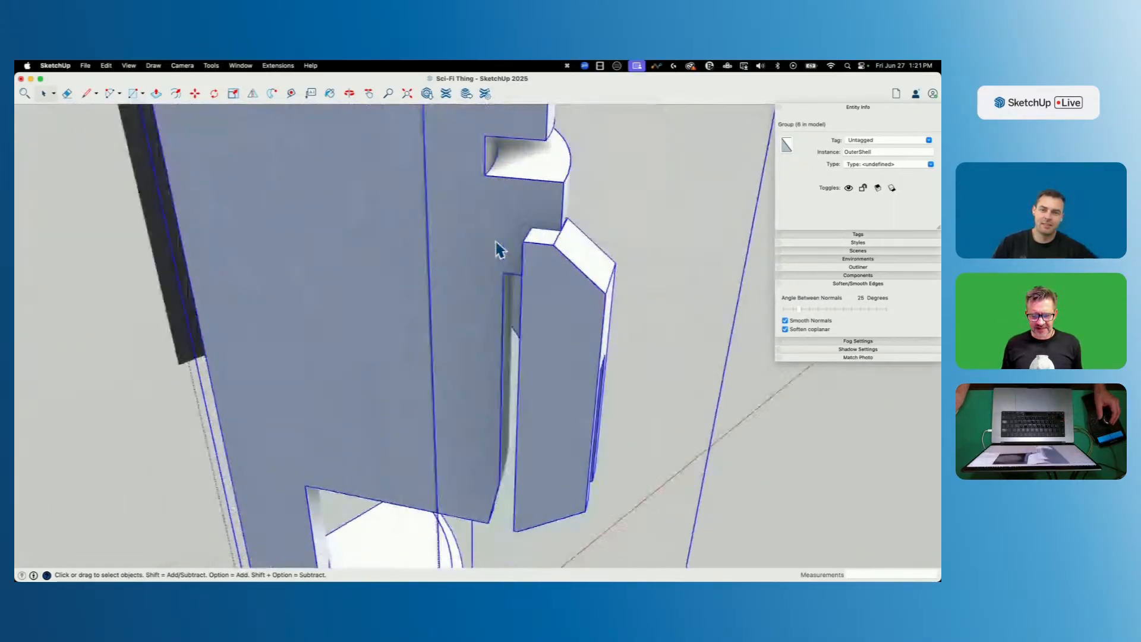
middle_drag(498, 248, 378, 305)
Inside the merged group, intersect the wide ring's curved outer face with its context where the fin meets it.
key(Escape)
key(l)
click(377, 272)
key(space)
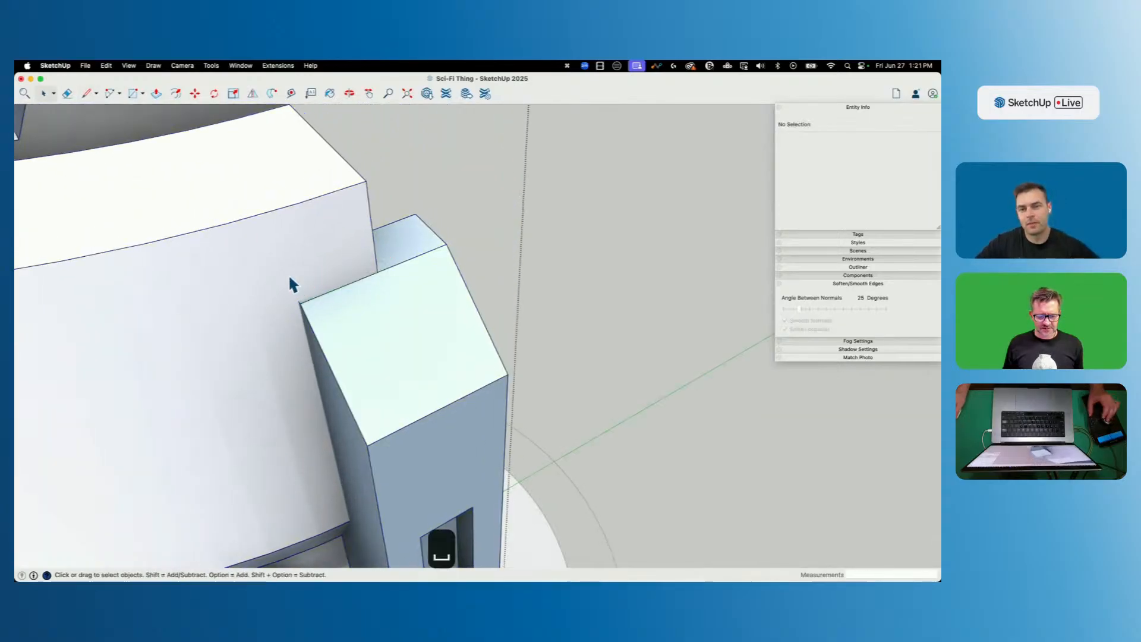
click(289, 274)
right_click(289, 274)
mouse_move(341, 358)
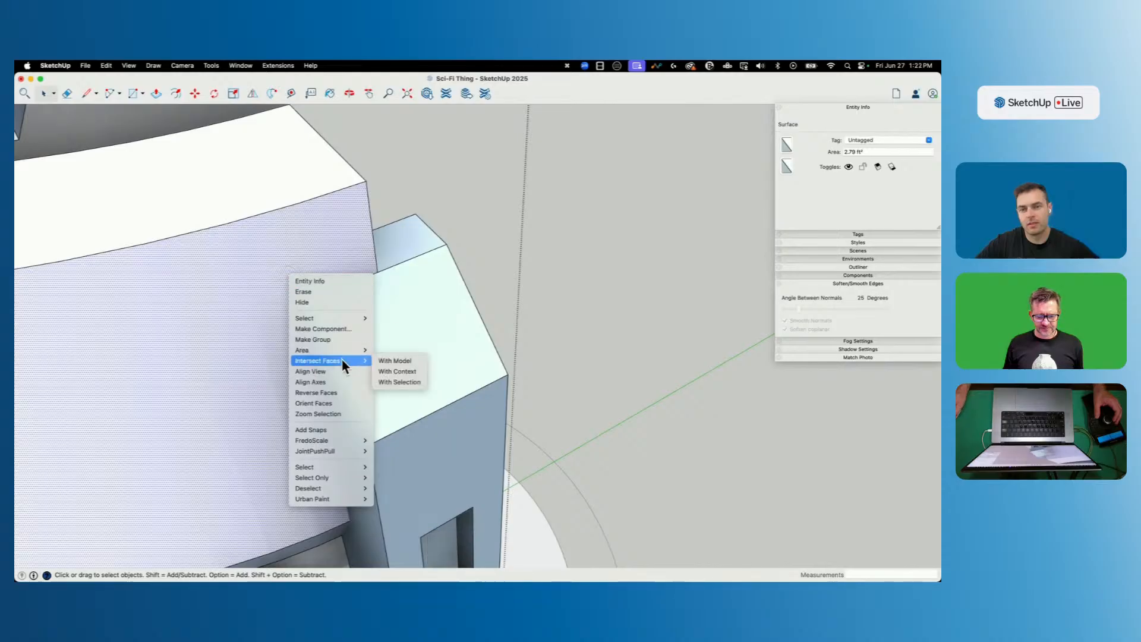
click(412, 373)
click(613, 294)
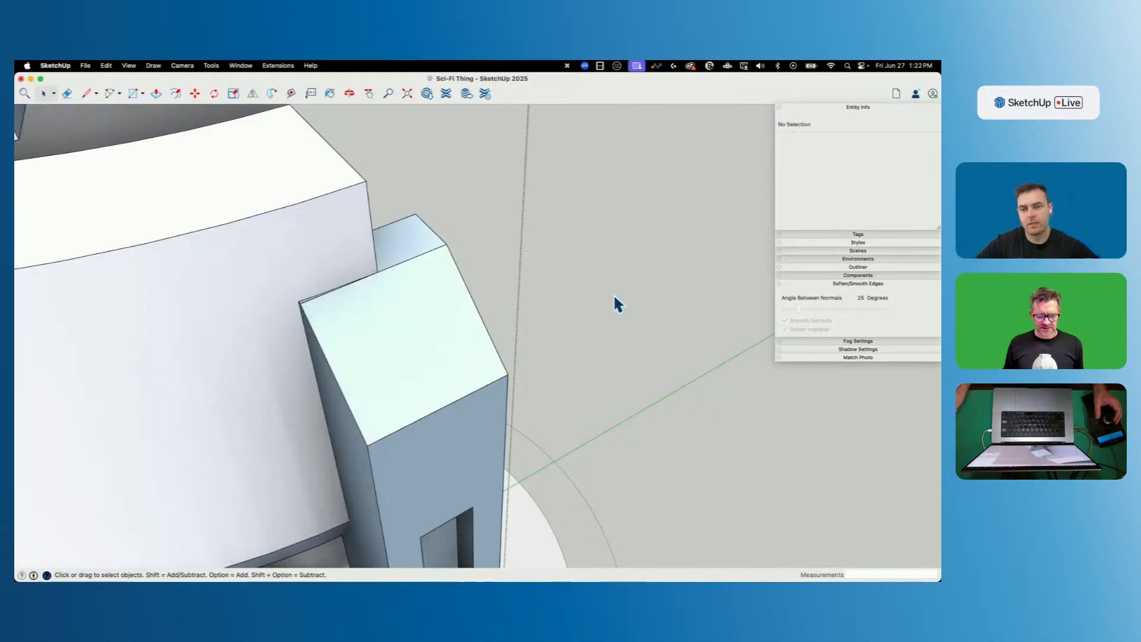
Intersect the sloped band beneath the wide ring with its context inside the merged group.
key(space)
middle_drag(478, 374, 374, 383)
right_click(374, 383)
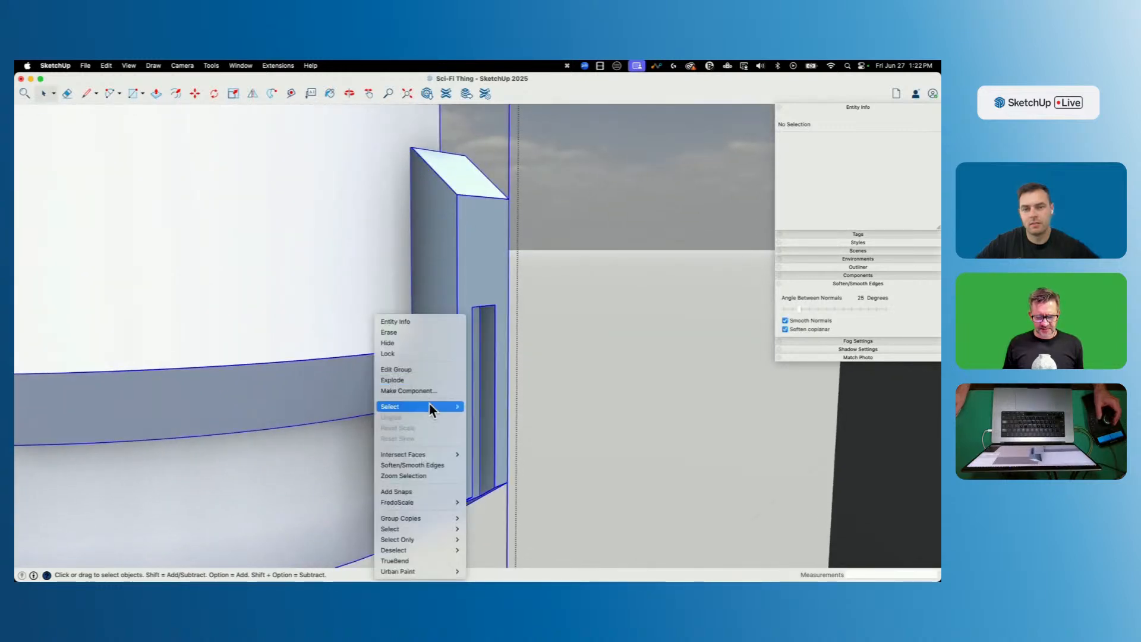
click(352, 371)
key(space)
double_click(378, 382)
right_click(379, 383)
mouse_move(436, 434)
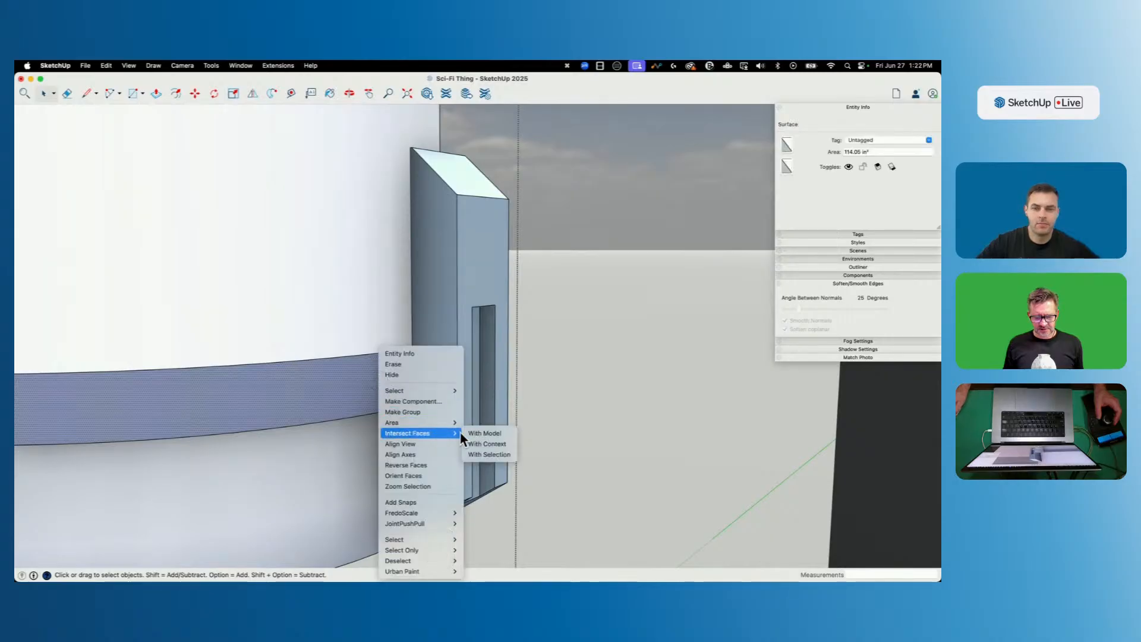
click(500, 446)
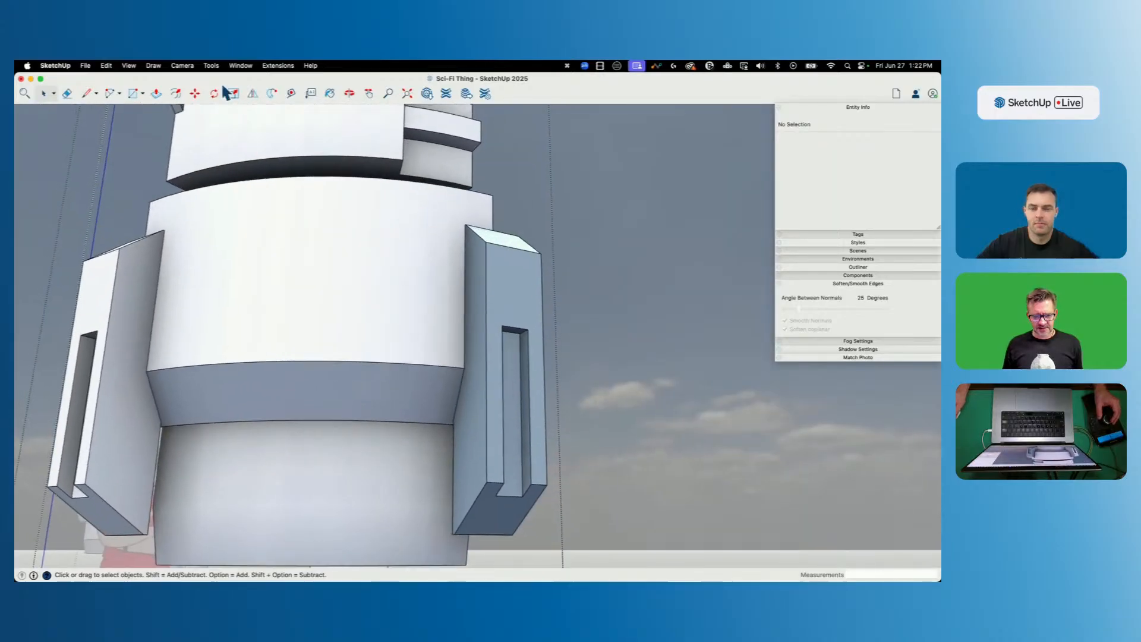
Fix the merged group's internal and reversed faces with Solid Inspector, and leave the group.
click(211, 65)
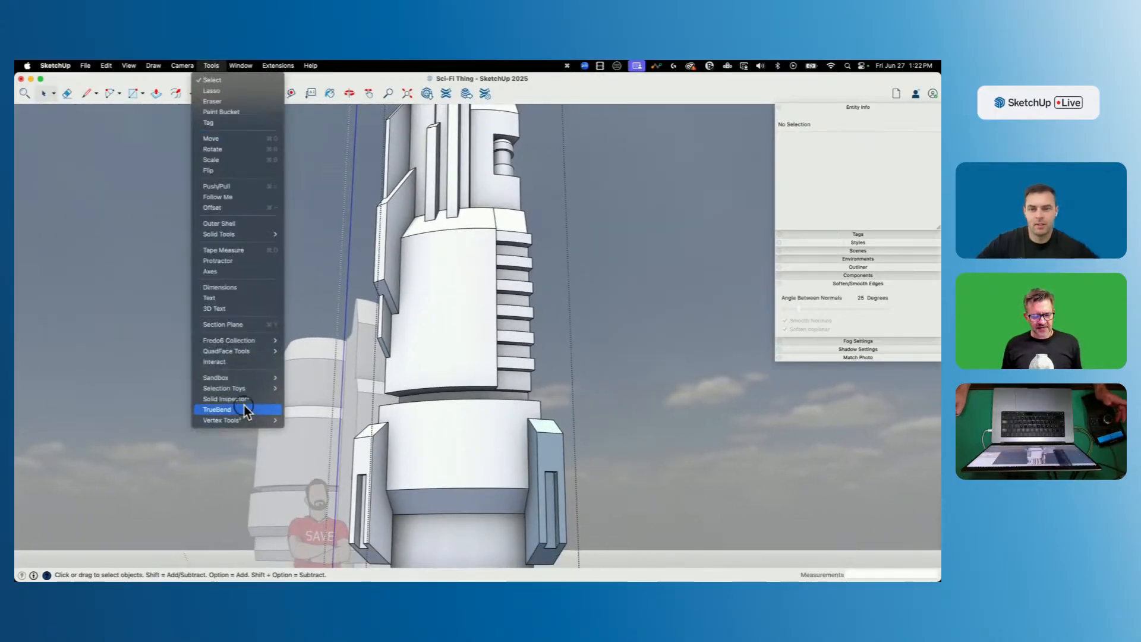
click(226, 399)
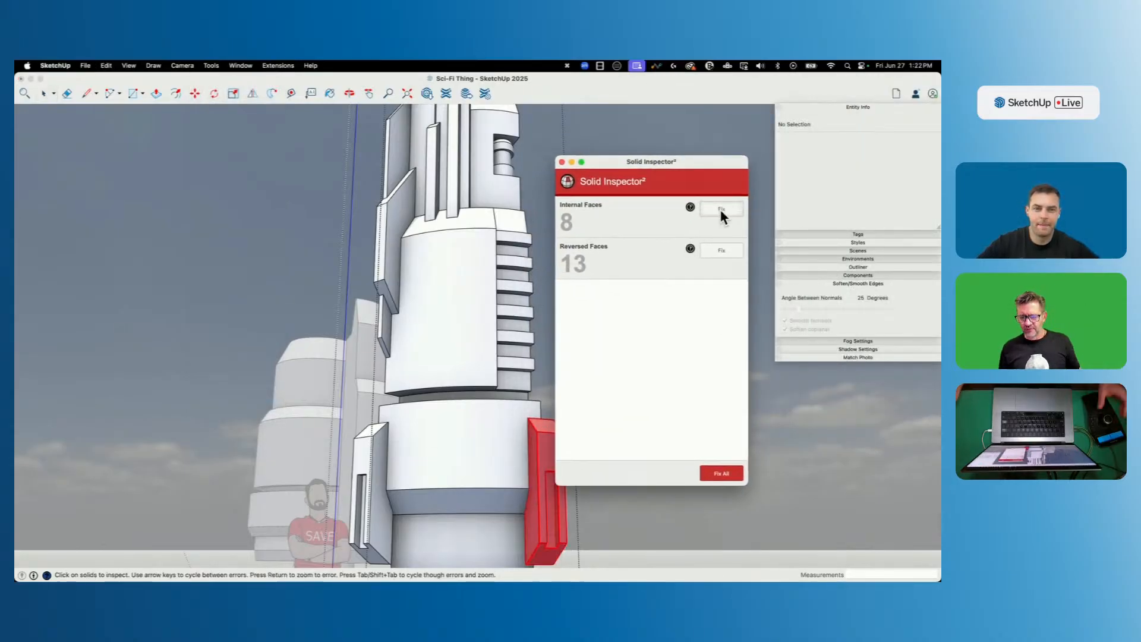
click(721, 209)
click(721, 209)
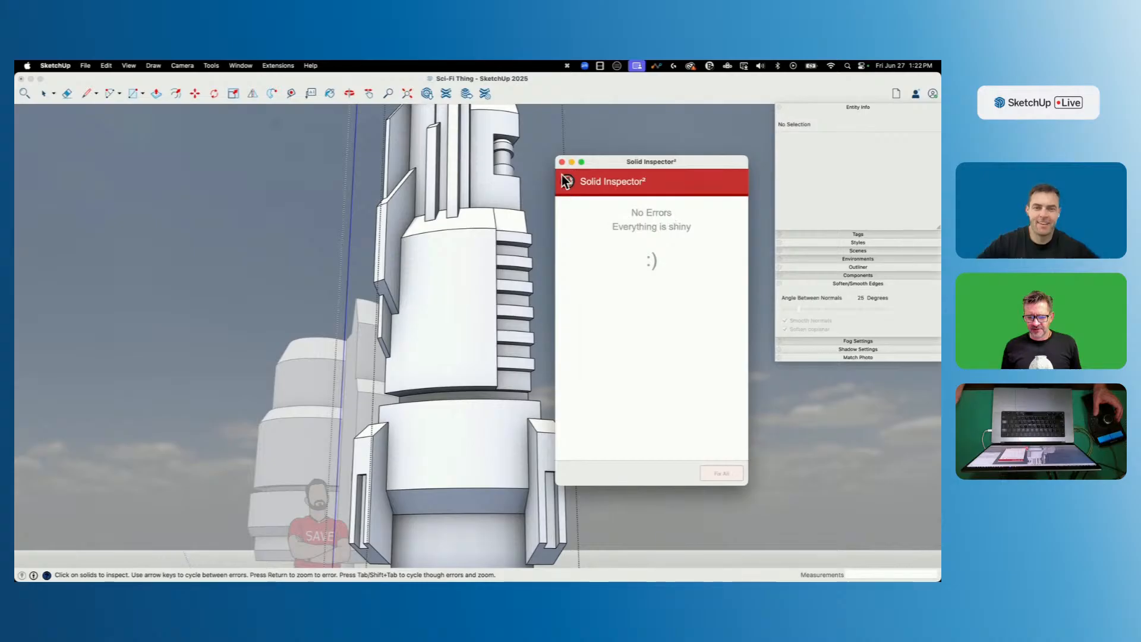
click(562, 162)
key(space)
click(604, 168)
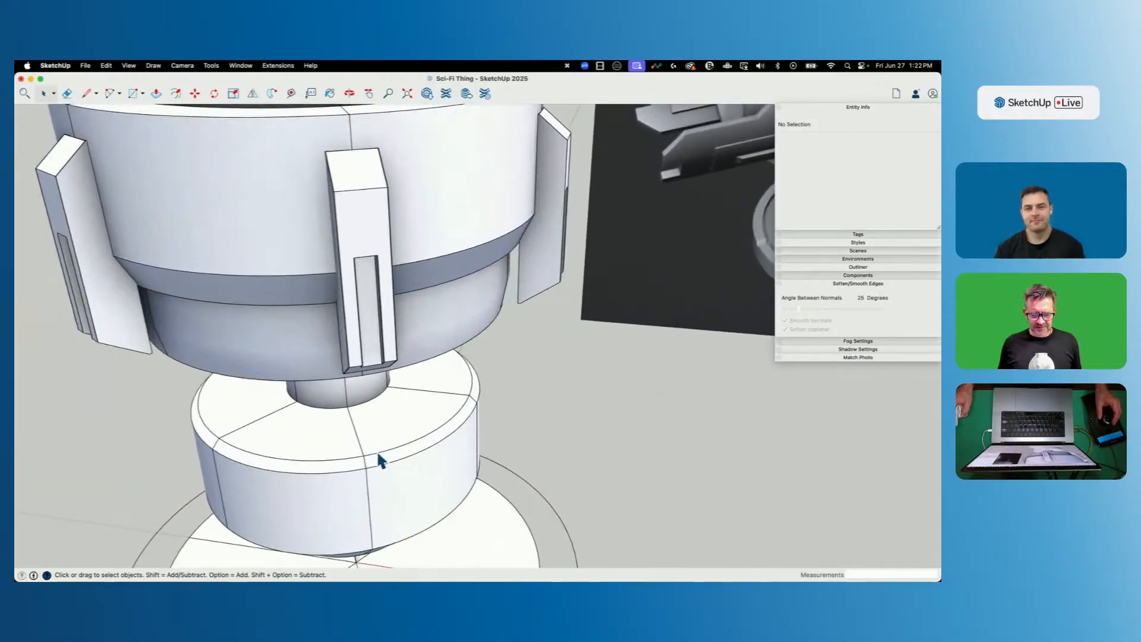
Reopen the segment's merged group and weld the outer curved edges of the lower drum's top face into one curve.
double_click(379, 355)
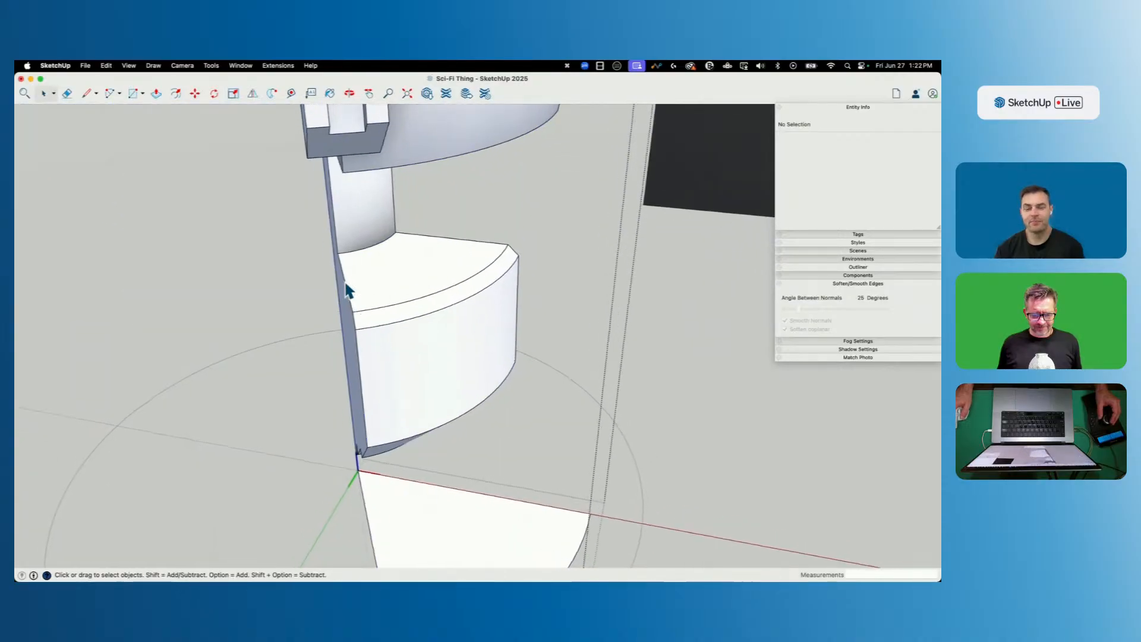
key(l)
key(space)
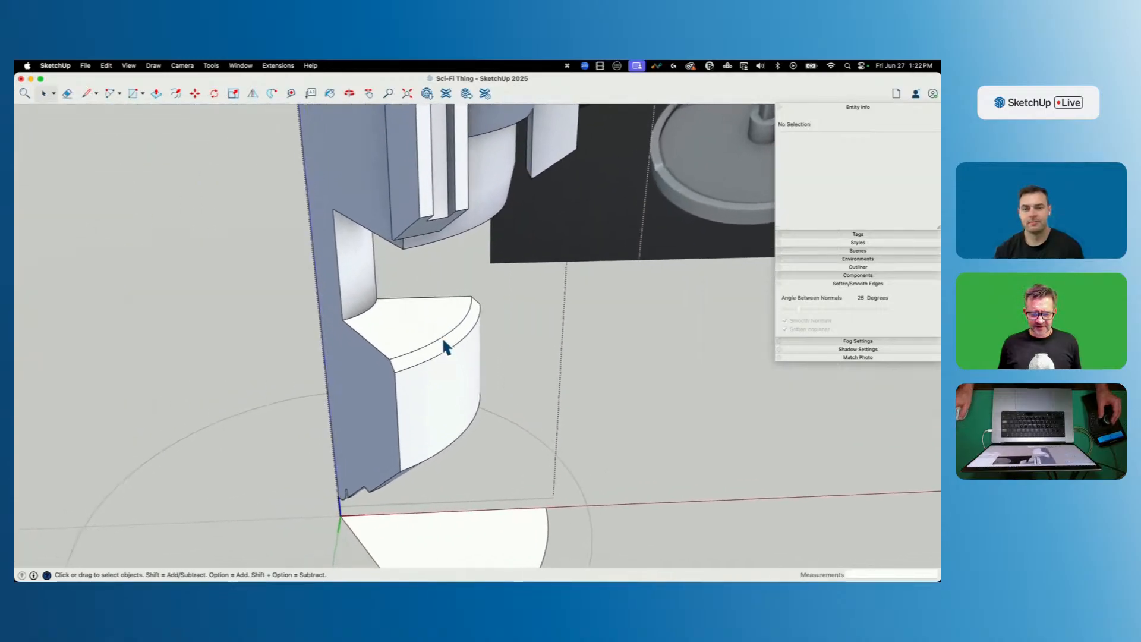
click(435, 324)
double_click(436, 324)
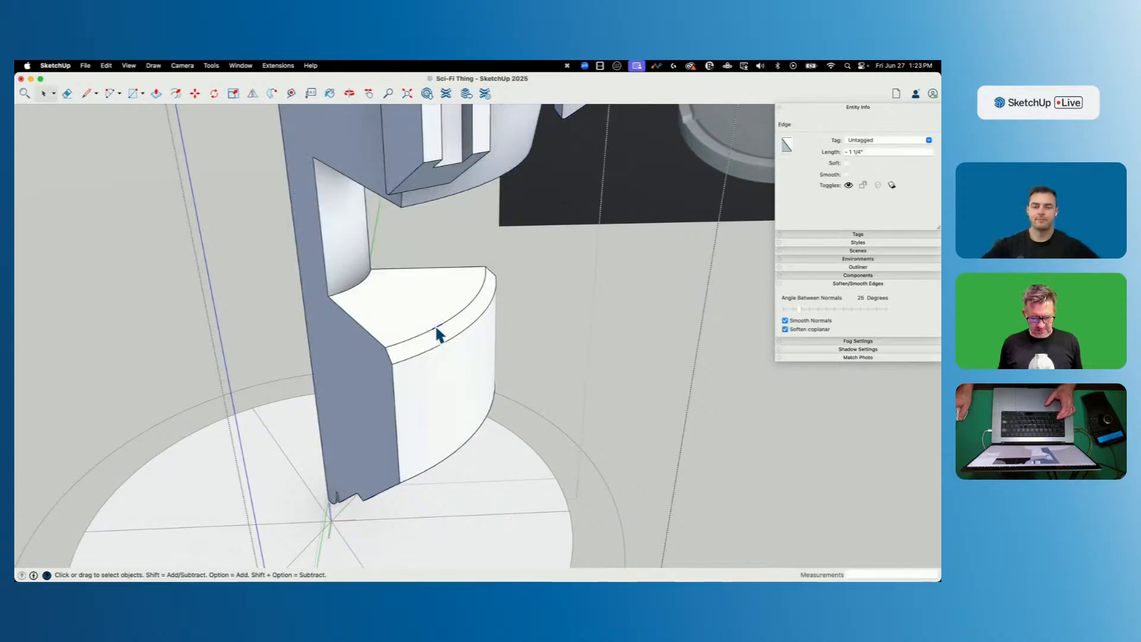
double_click(435, 325)
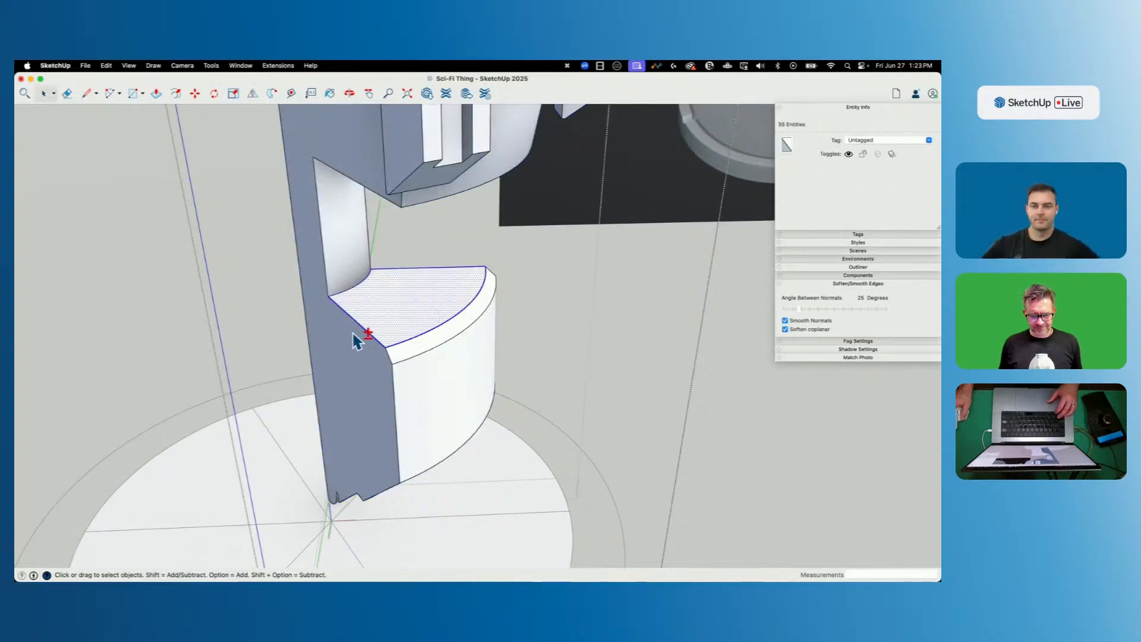
click(436, 331)
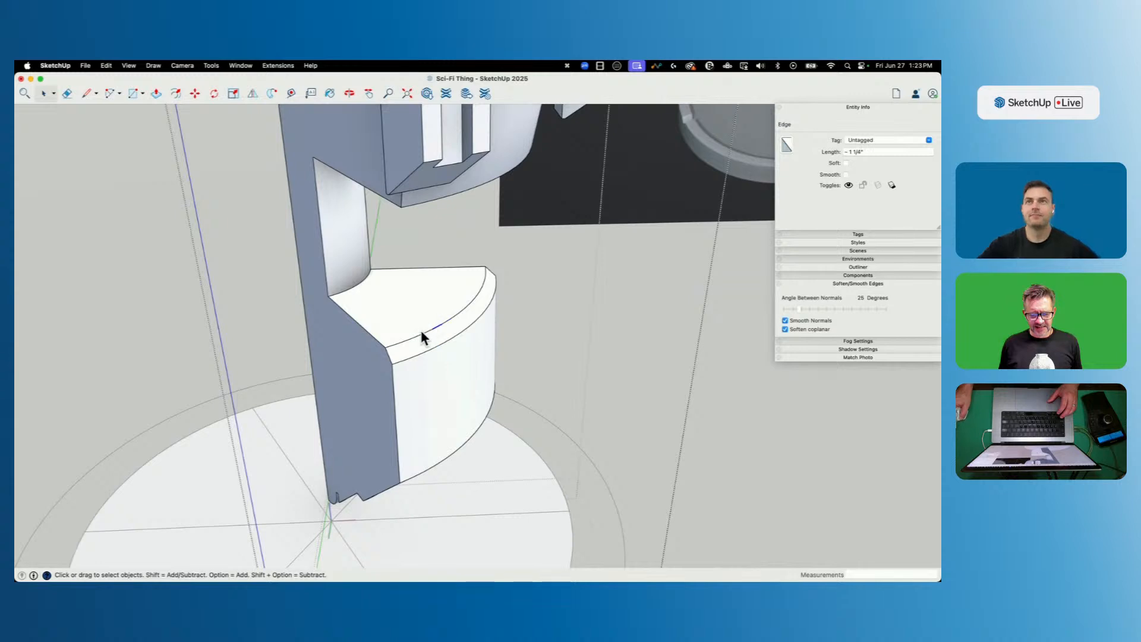
double_click(374, 309)
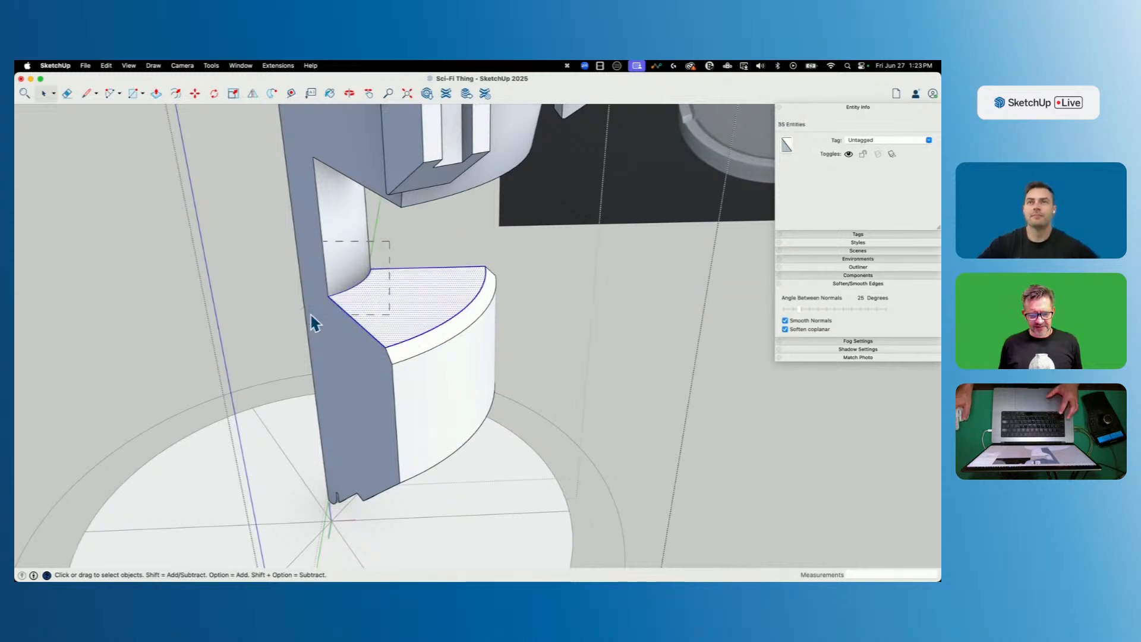
click(482, 302)
right_click(469, 305)
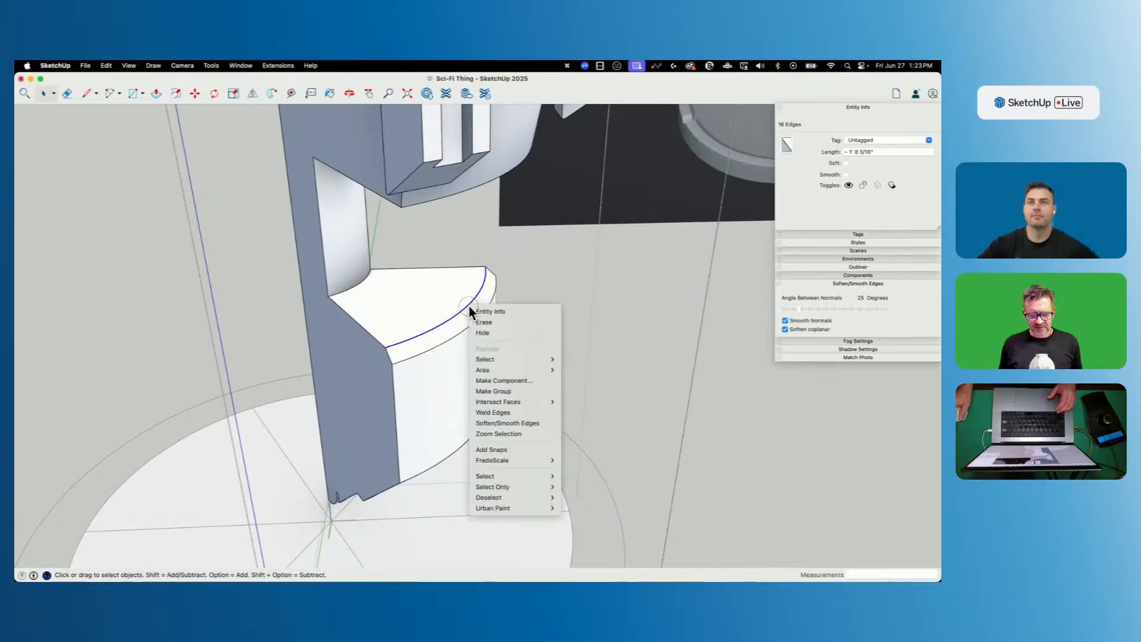
click(509, 409)
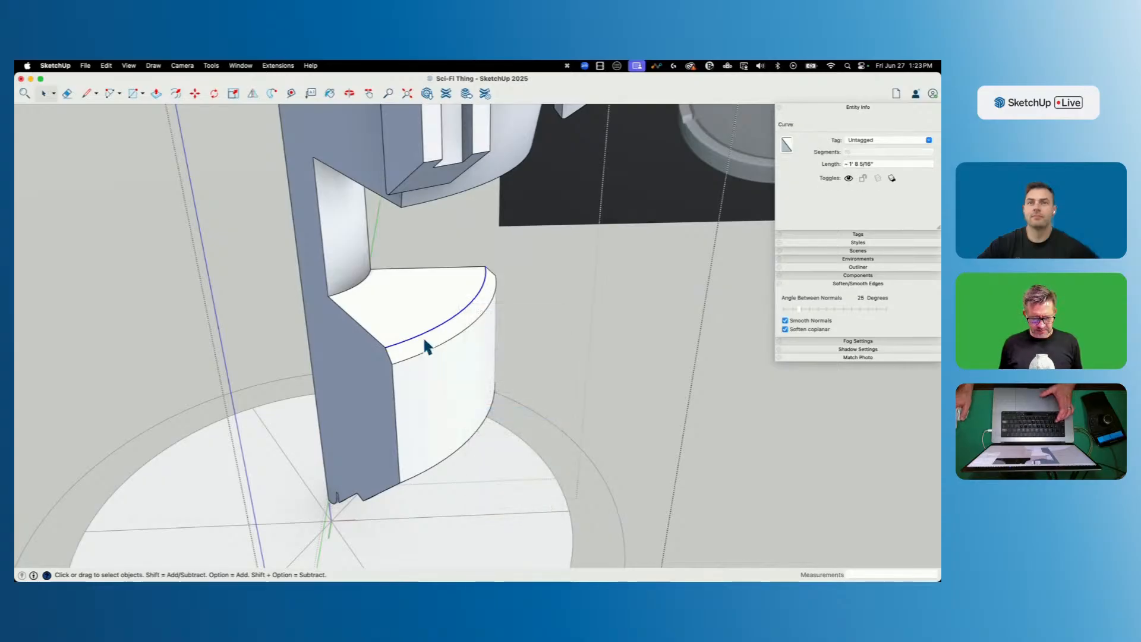
Offset the welded curve inward twice on the drum's top face, by about 13/16" and about 5 1/16".
click(422, 337)
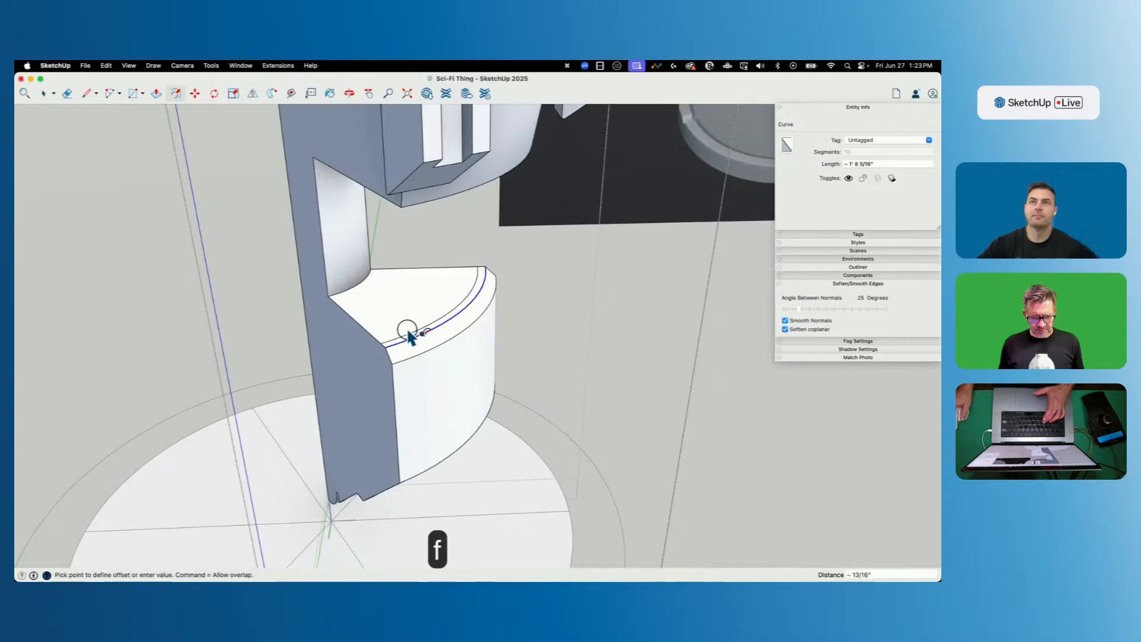
click(411, 337)
click(417, 337)
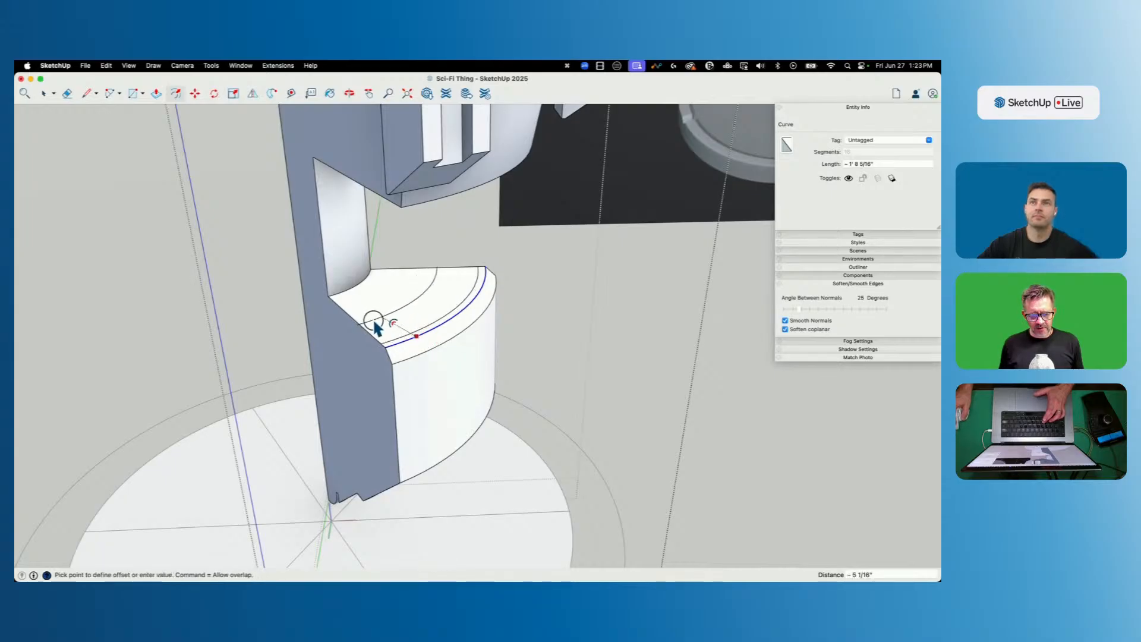
key(l)
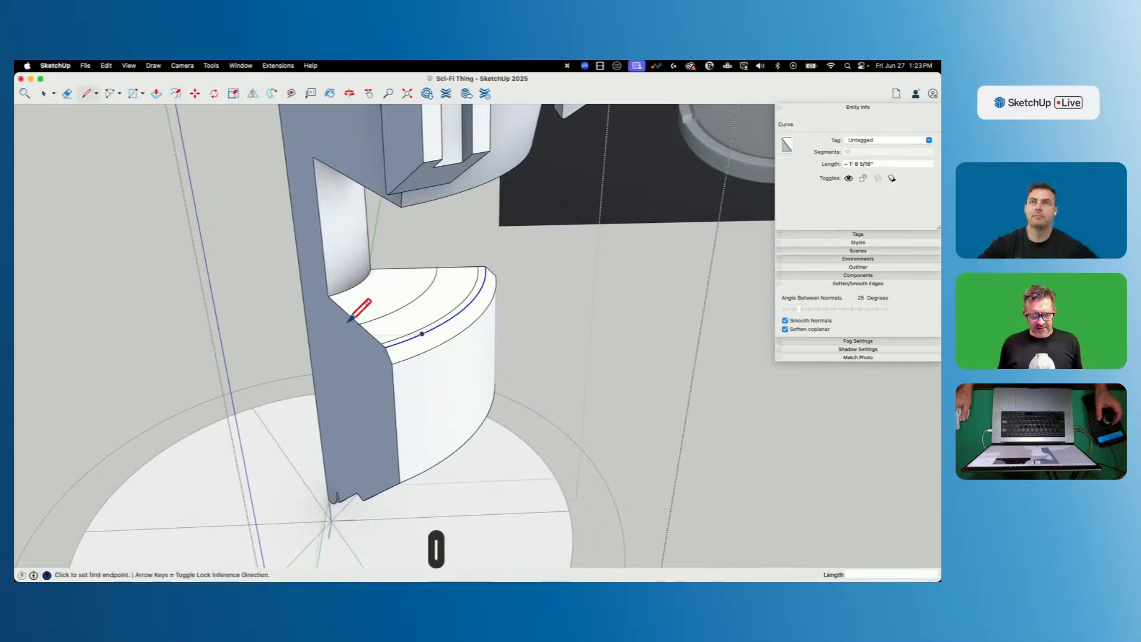
Draw a radial line across the drum's offset curves towards the cylinder's axis and erase the excess edges, leaving a small panel outline beside the cut side.
scroll(351, 321, up, 5)
key(e)
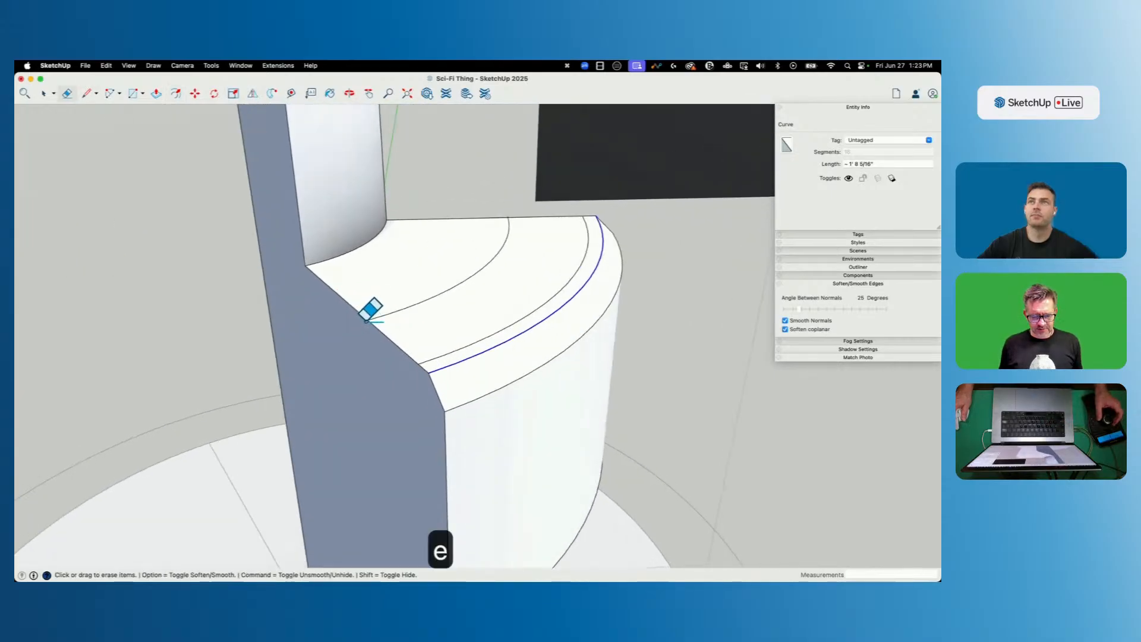
key(l)
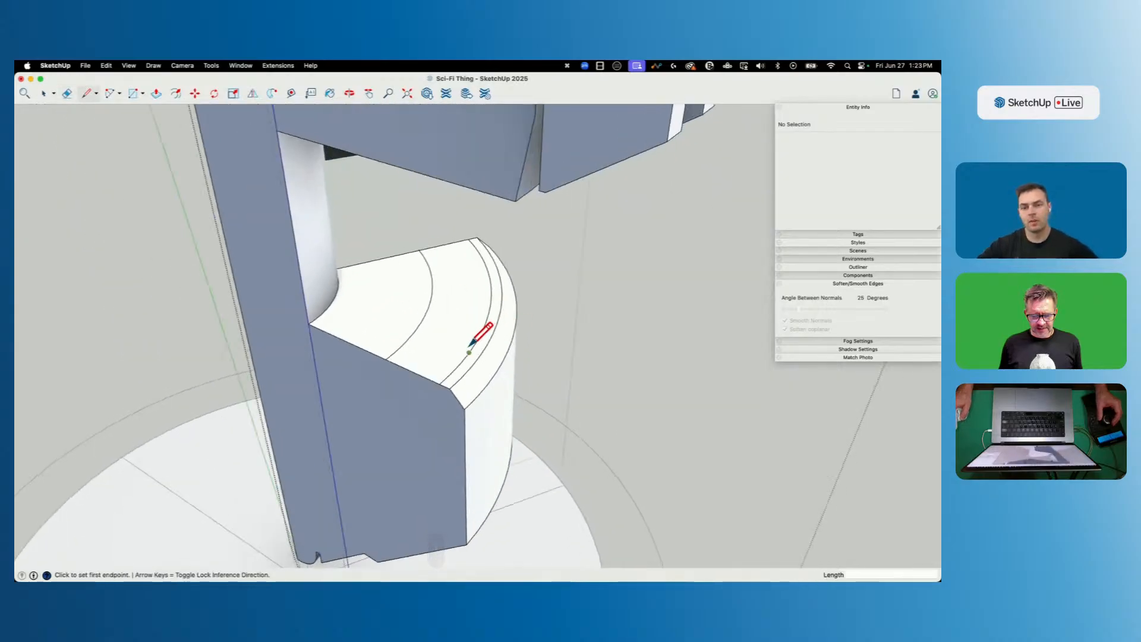
click(469, 352)
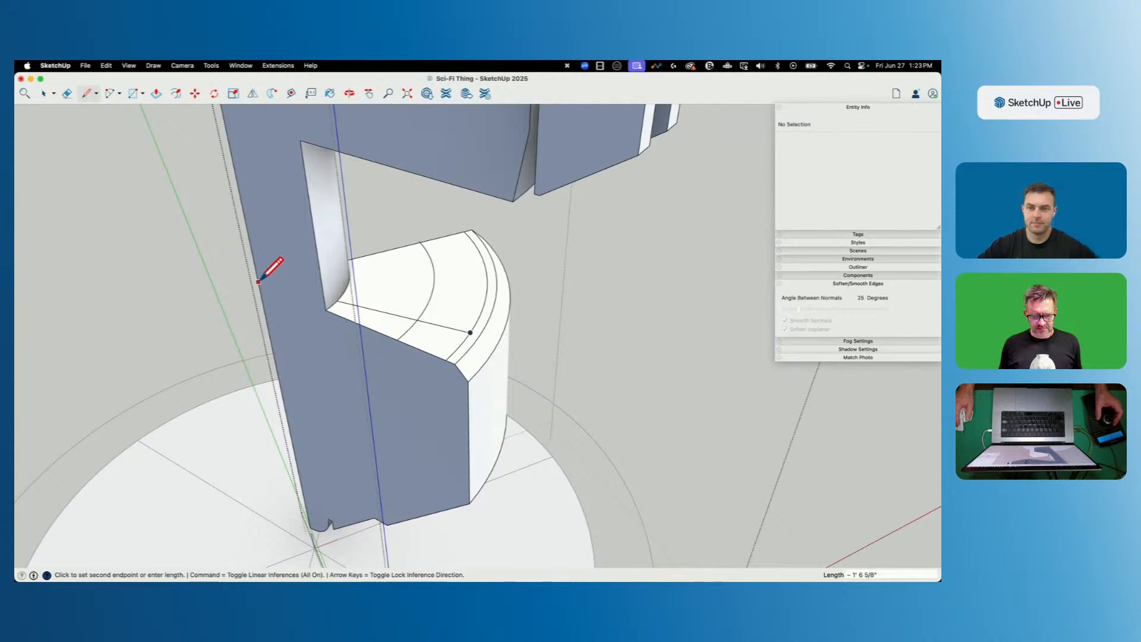
key(e)
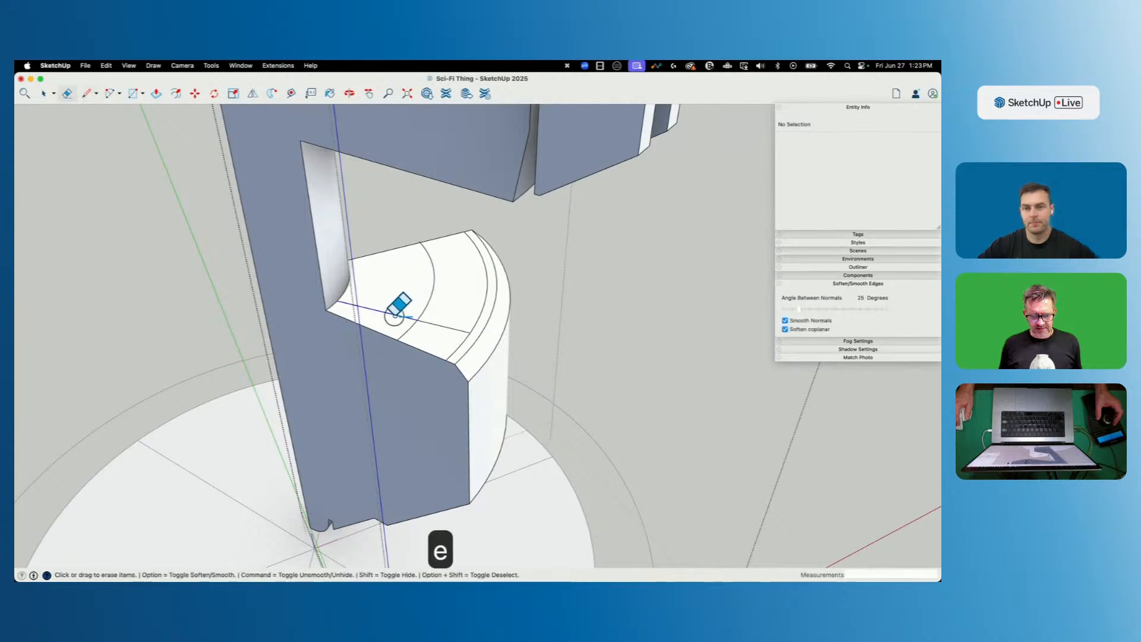
click(419, 306)
click(475, 323)
key(space)
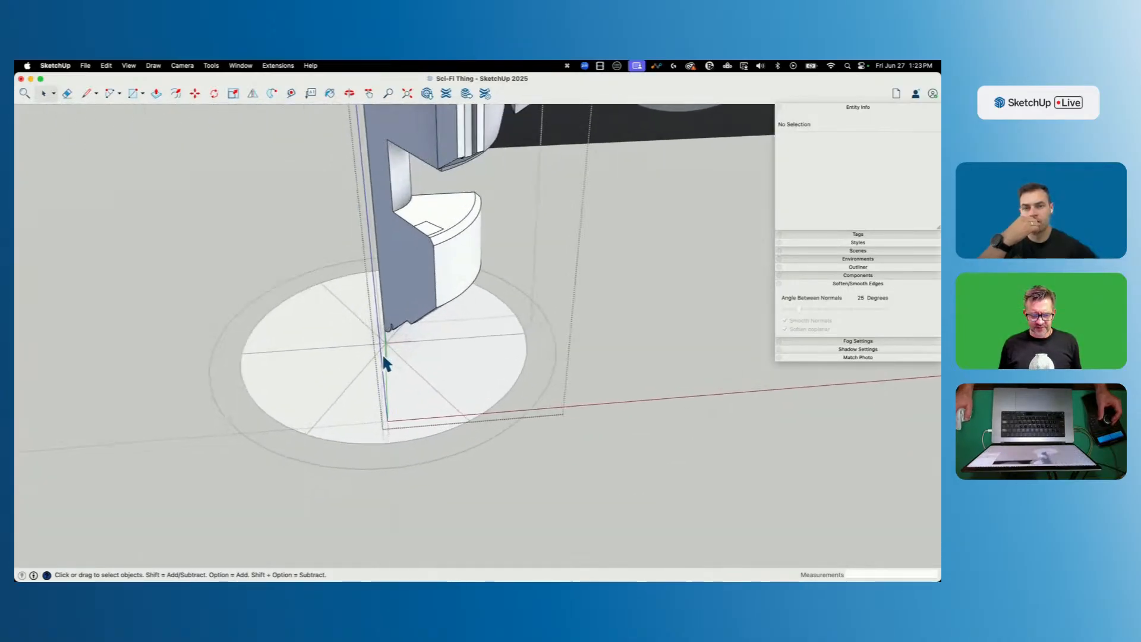
Cut off the panel outline's outer inward-facing corner with a diagonal line about 1 1/4" long and erase the leftover corner.
key(l)
click(420, 230)
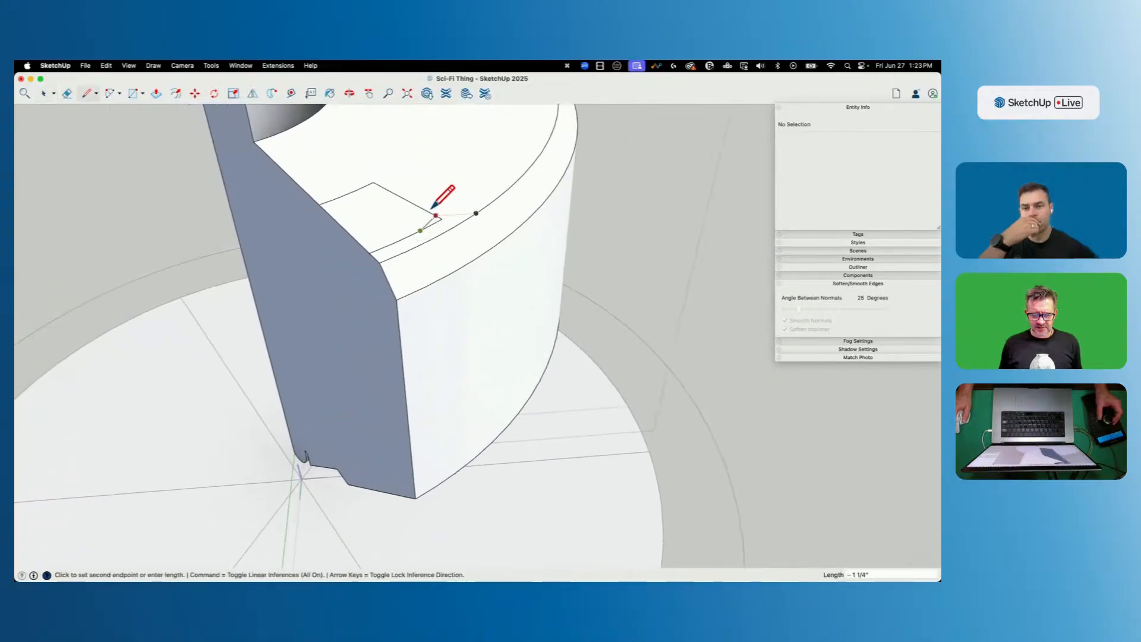
key(e)
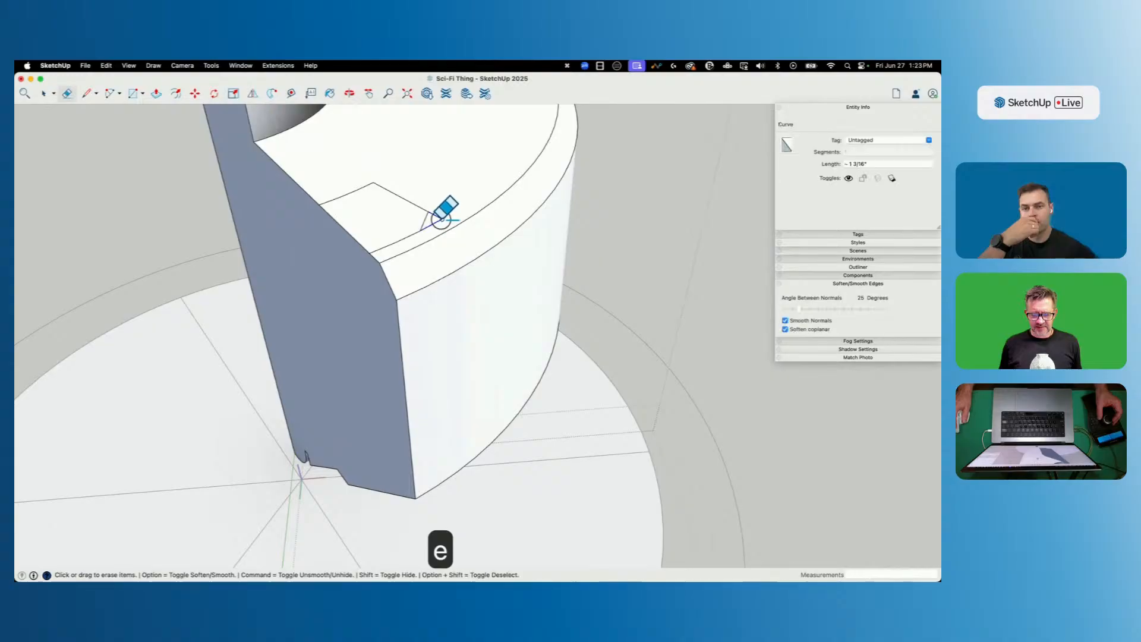
key(space)
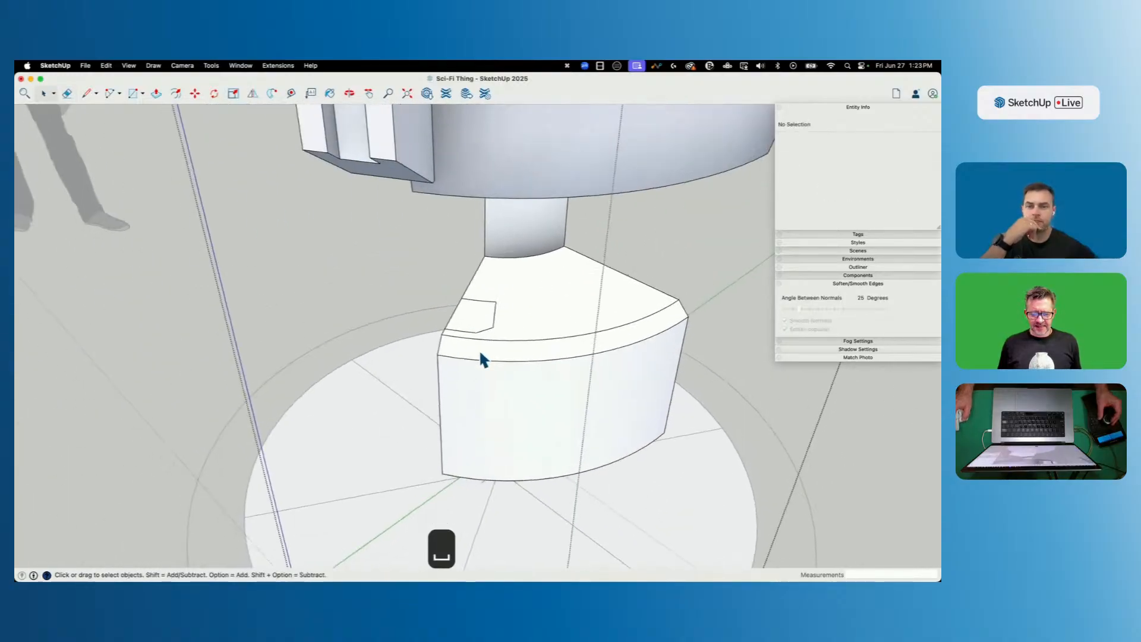
key(p)
key(space)
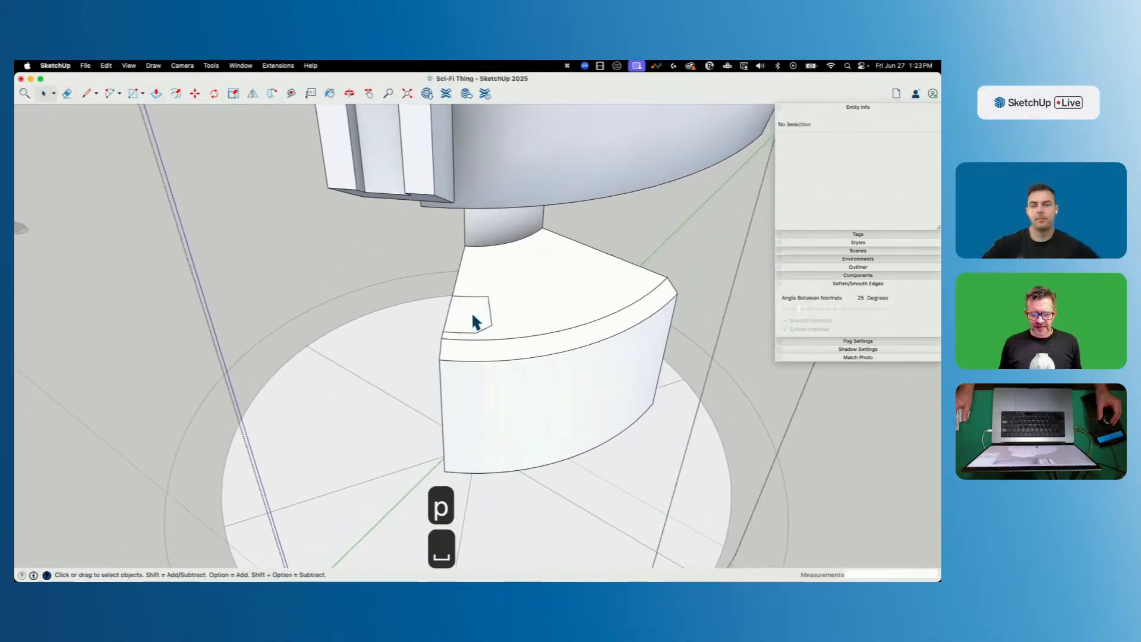
Draw a centre line across the drum's top face from the midpoint of its outer curve to the cylinder's vertical axis.
click(473, 316)
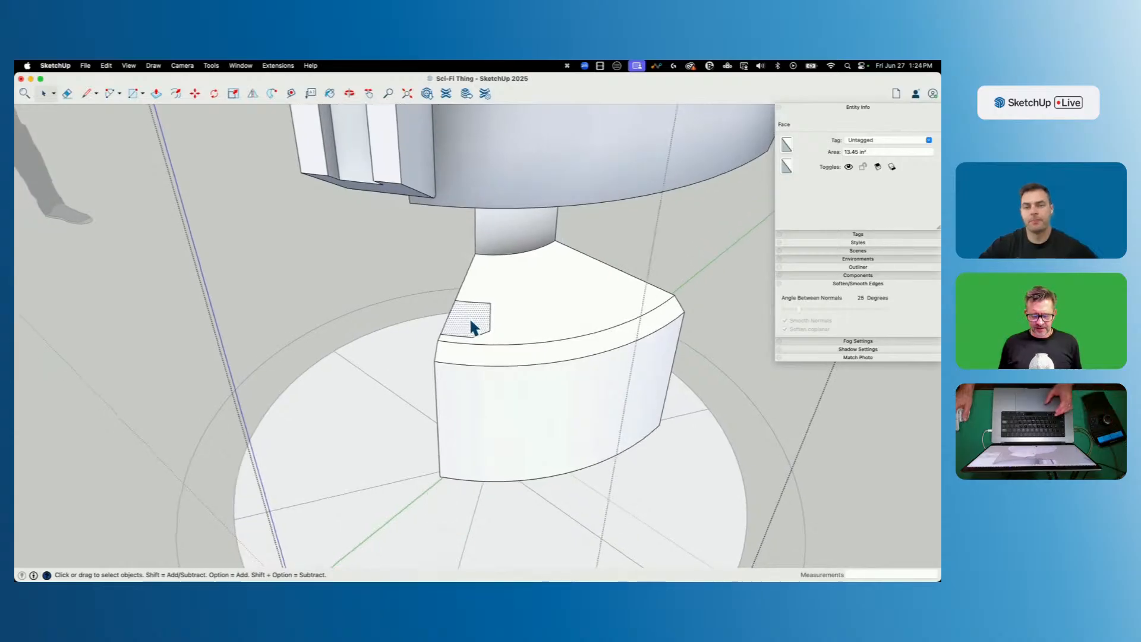
key(l)
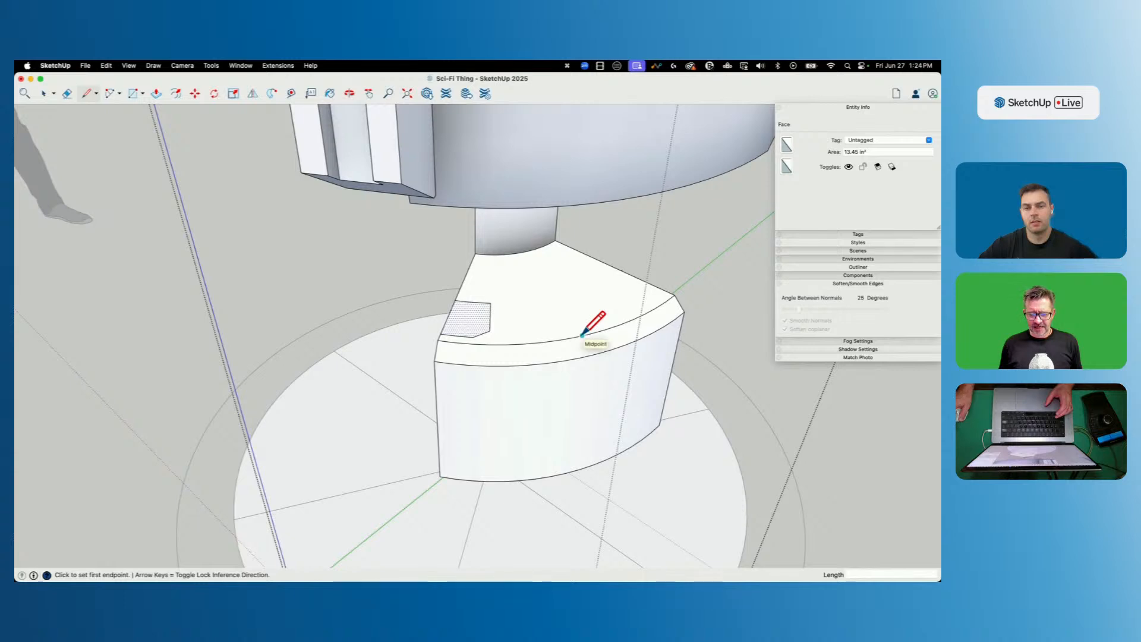
key(space)
click(552, 341)
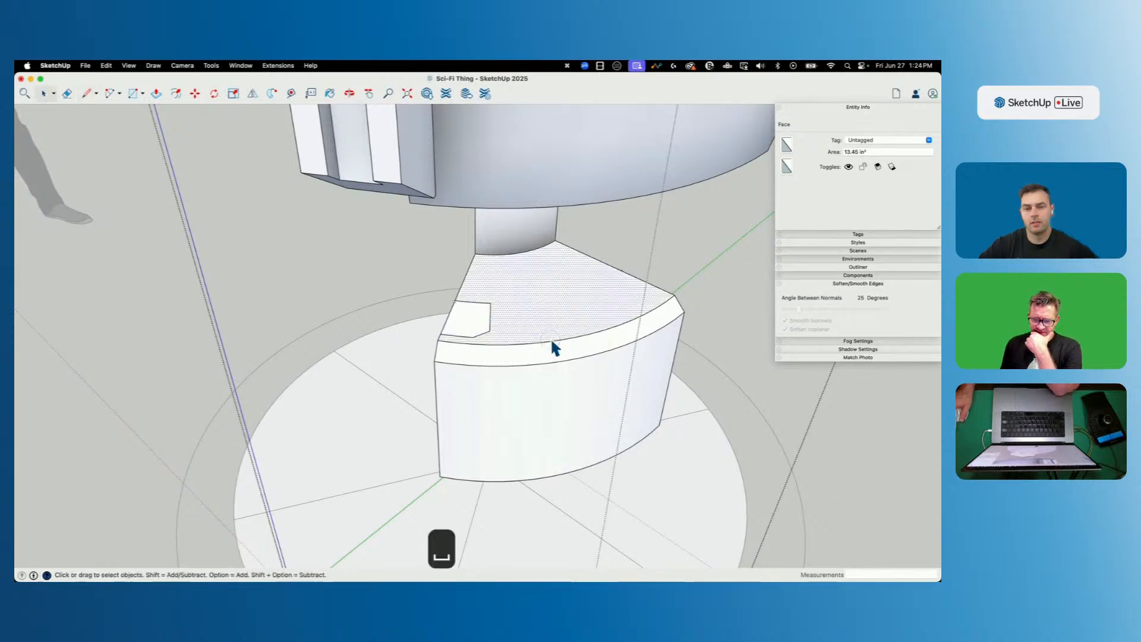
click(552, 342)
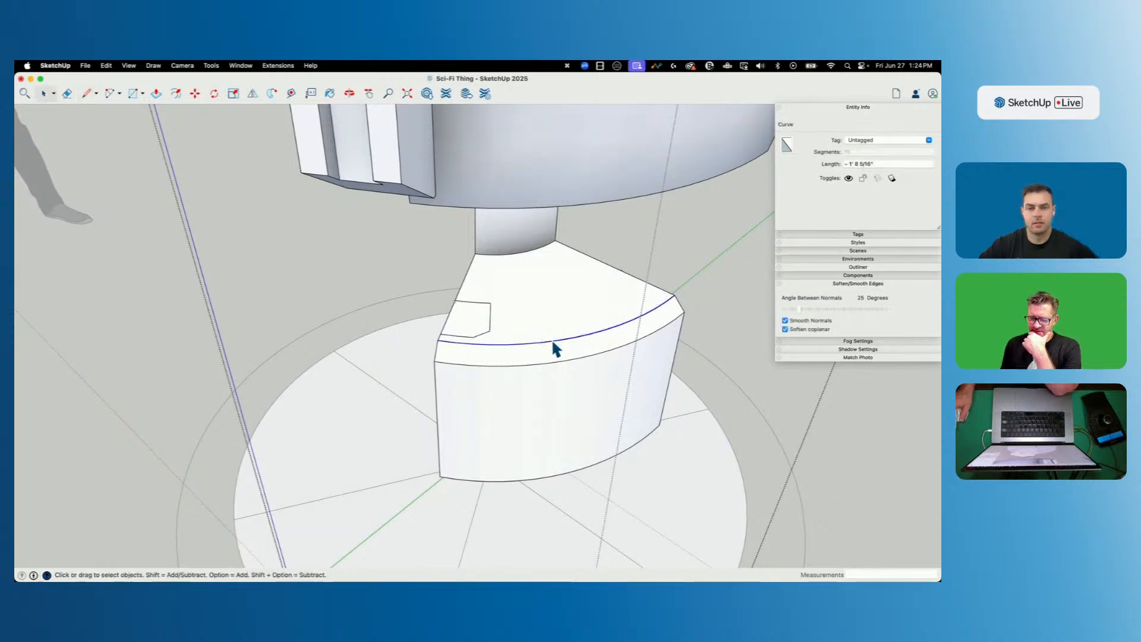
key(l)
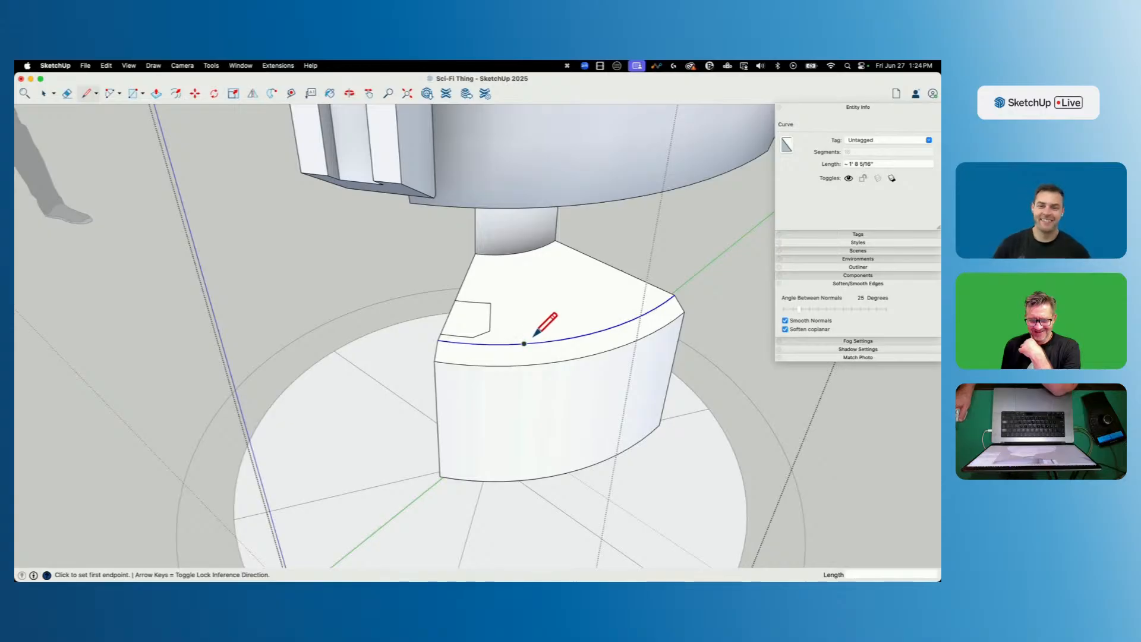
click(574, 337)
middle_drag(497, 313, 367, 325)
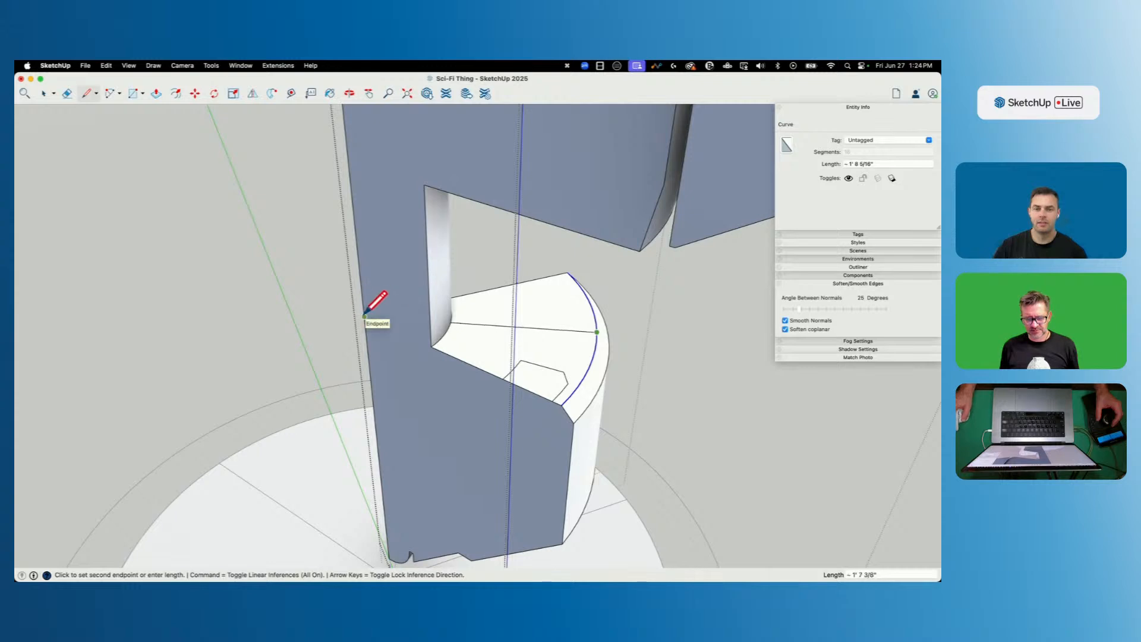
key(space)
Build an upright triangular face on the drum's centre line as a mirror plane, with the small panel face selected.
middle_drag(729, 347, 541, 332)
click(494, 338)
key(l)
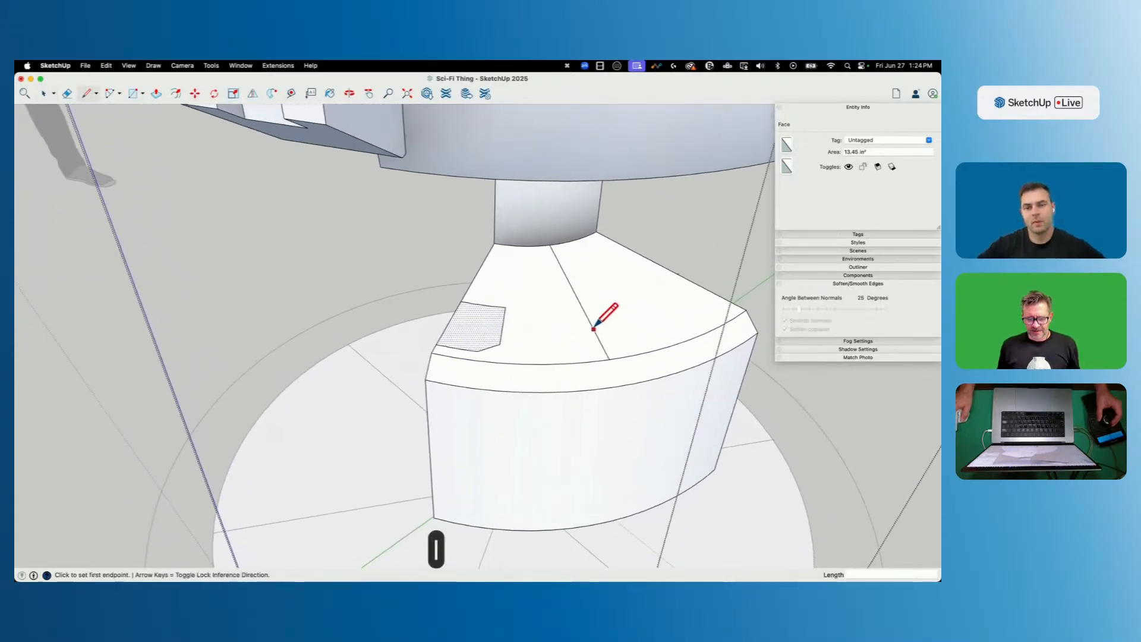
click(553, 250)
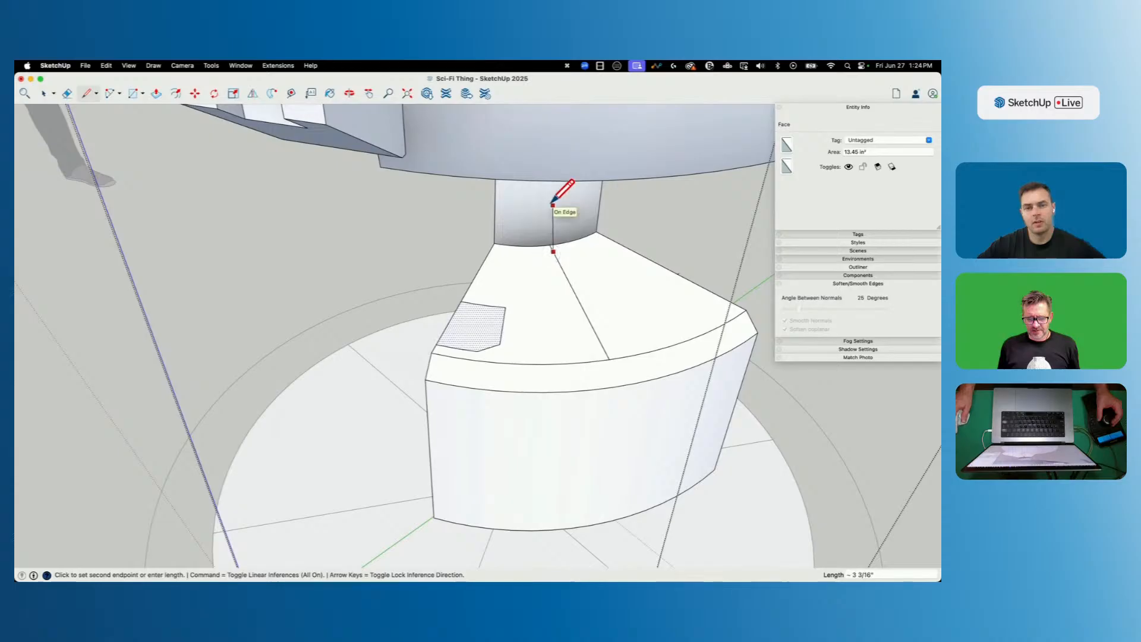
click(610, 359)
Flip a copy of the panel face across the upright triangular face to the opposite side of the drum's top.
key(space)
key(space)
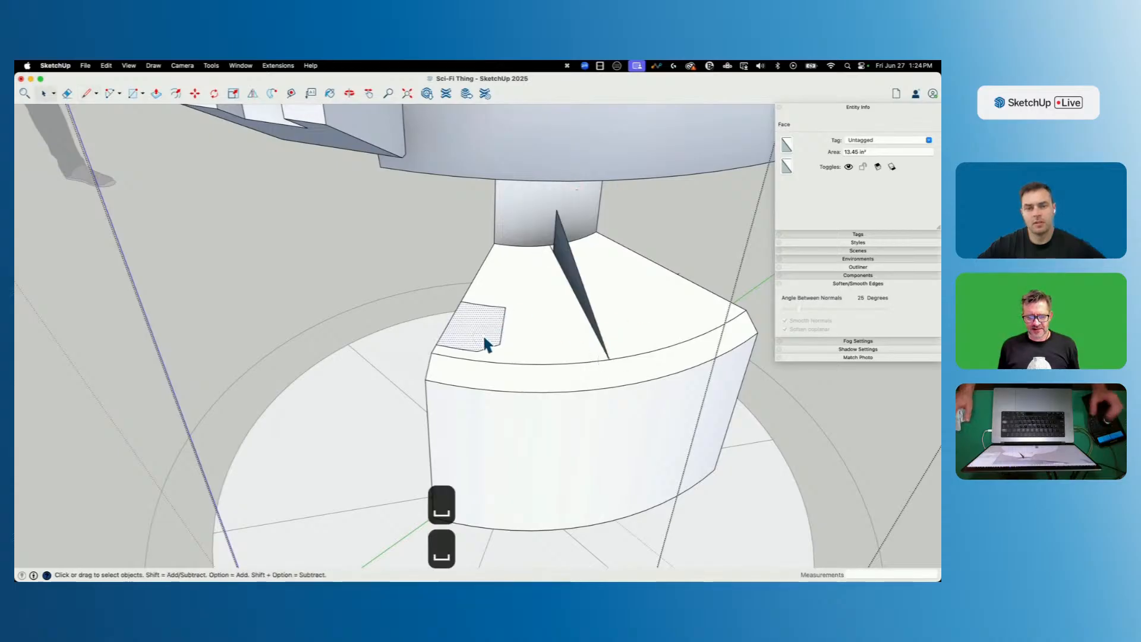
click(255, 94)
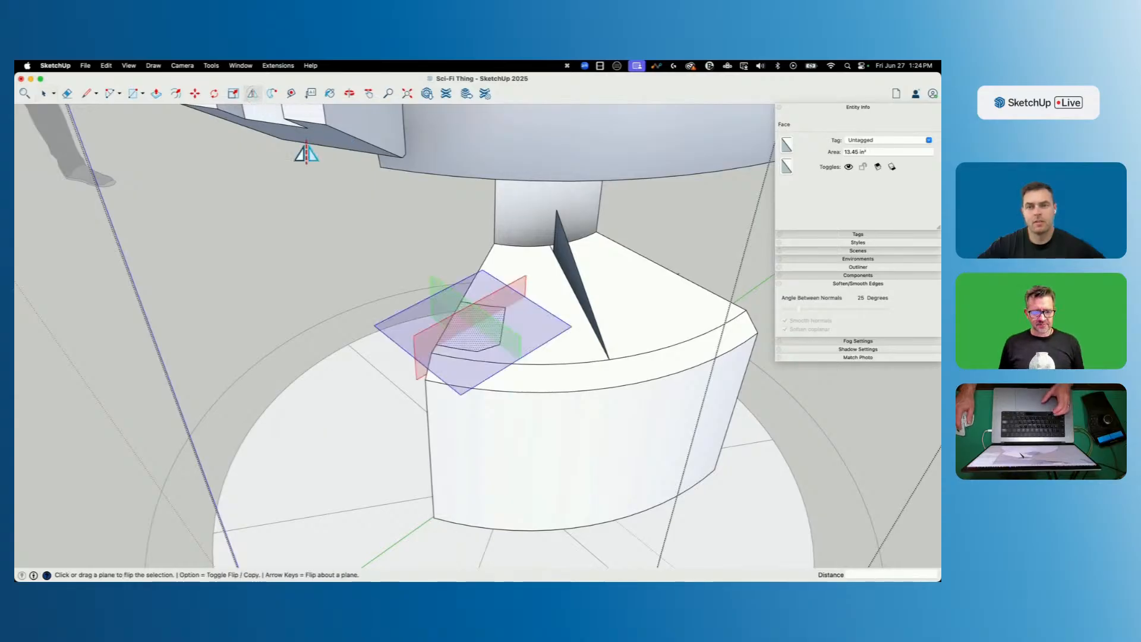
key(alt)
click(561, 270)
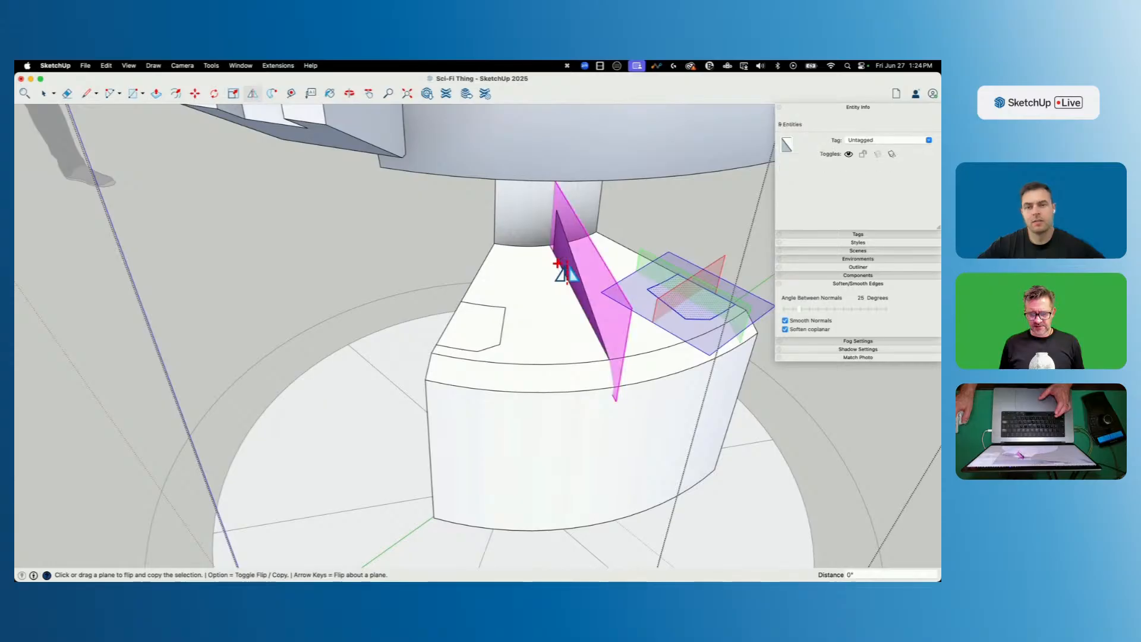
Erase the surplus edges beside the mirrored panel and the triangular construction face with its centre line.
key(e)
scroll(530, 302, up, 4)
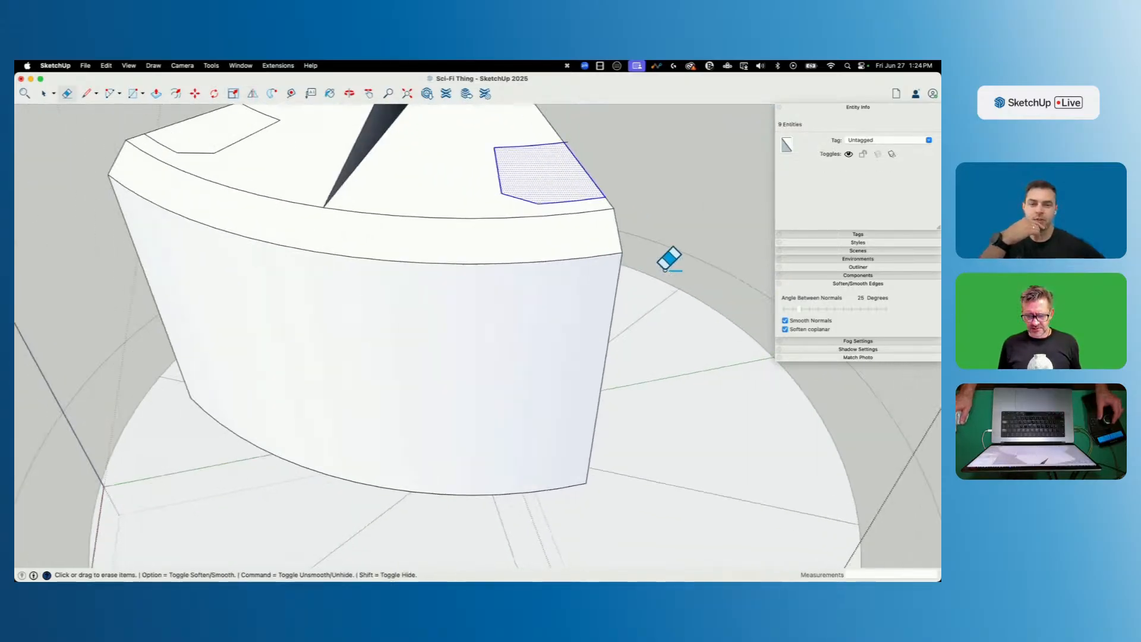
scroll(598, 277, up, 5)
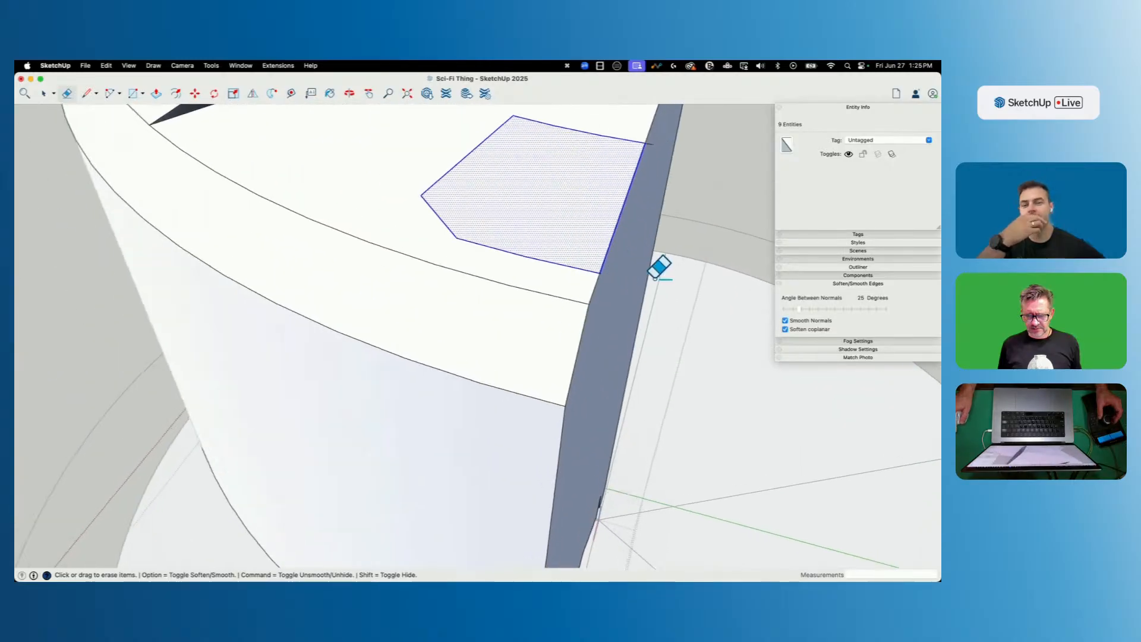
key(e)
click(544, 278)
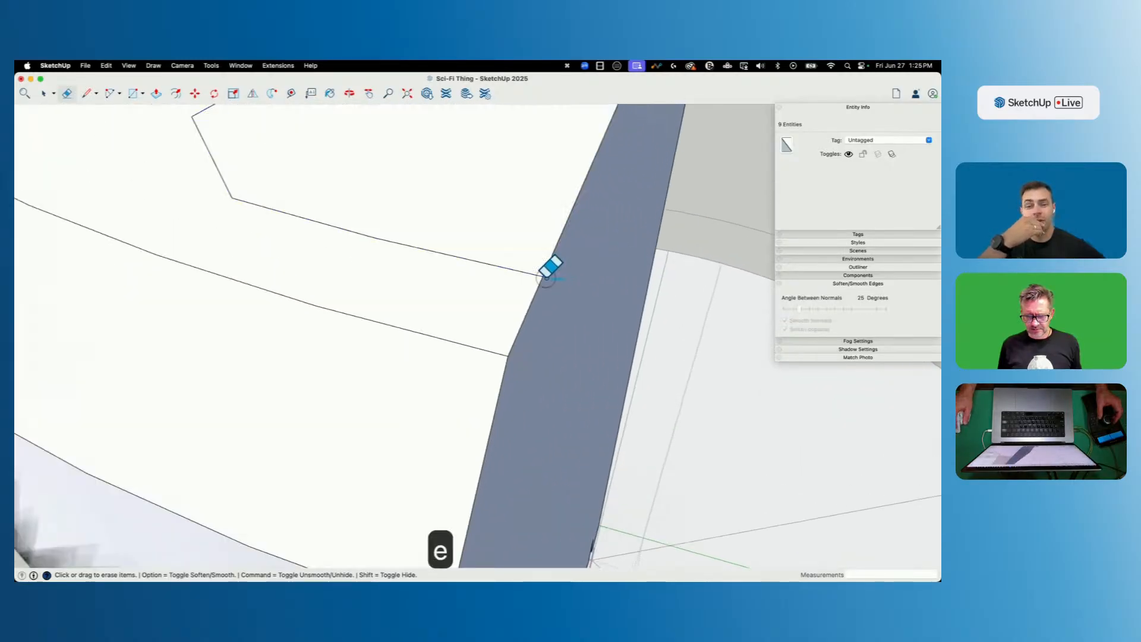
click(625, 210)
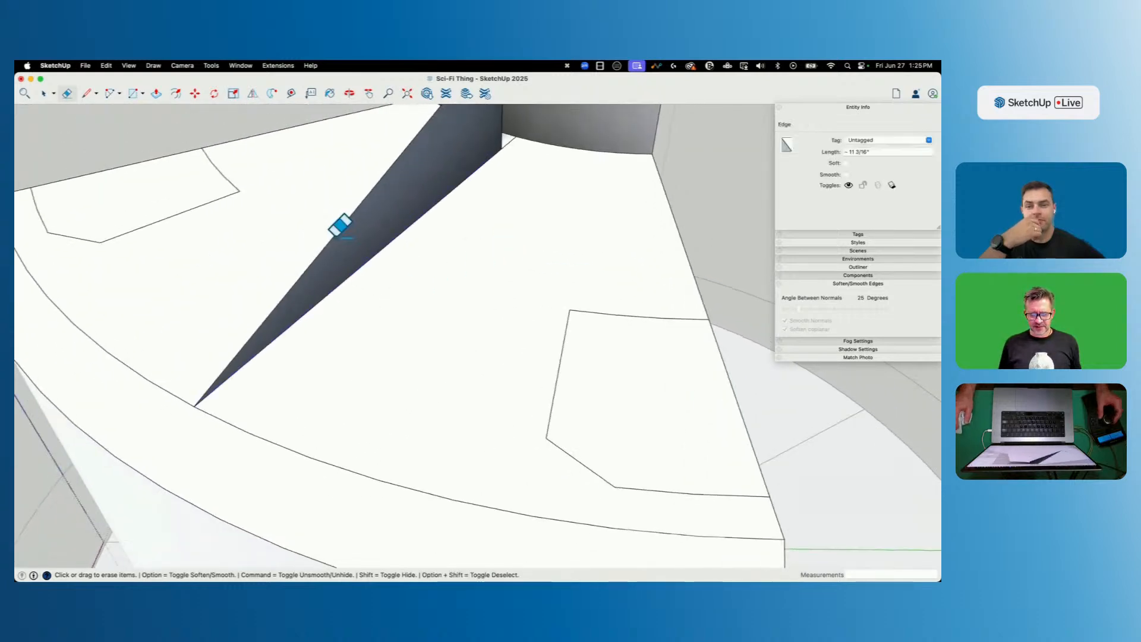
click(338, 232)
click(499, 142)
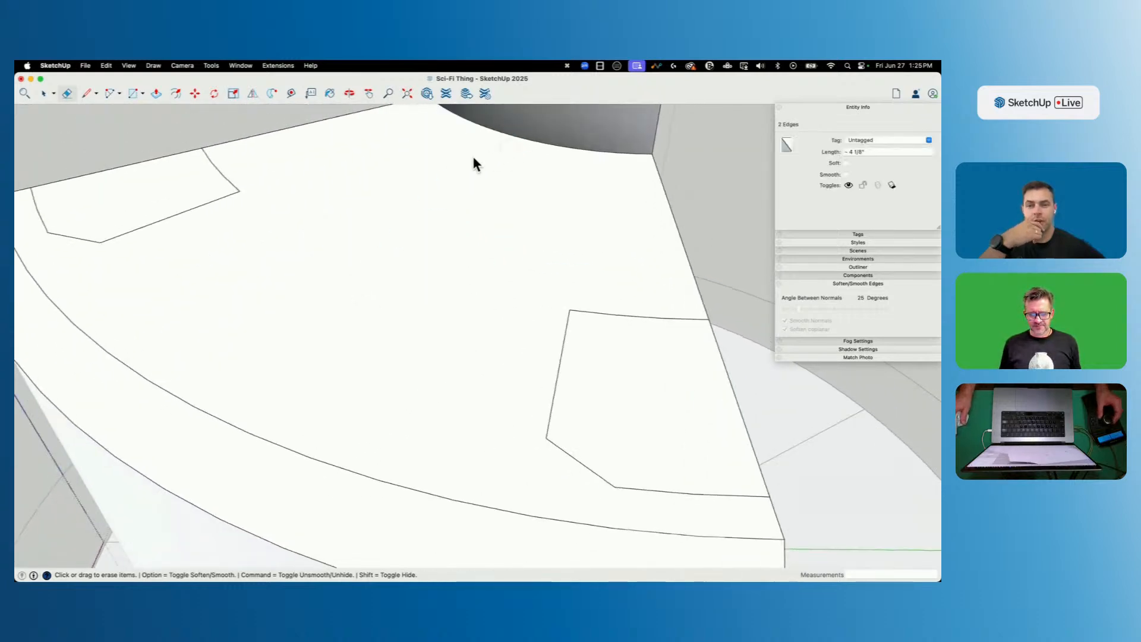
Push/Pull both panels about 1' 1 9/16" up to the underside of the body above as pillars, and leave the group.
scroll(209, 333, up, 5)
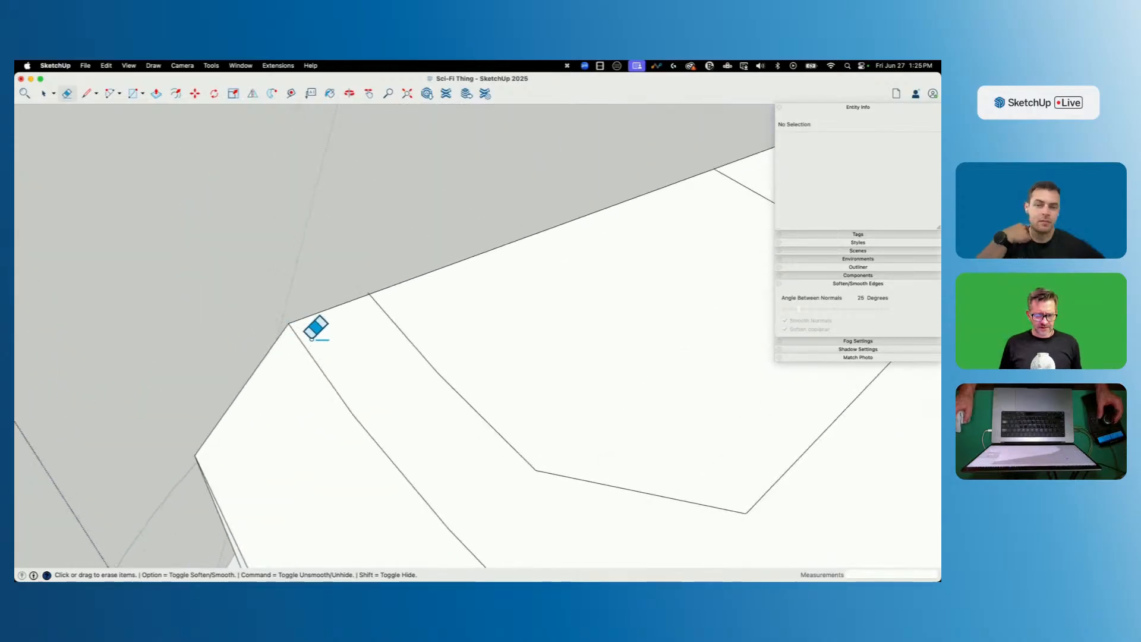
key(p)
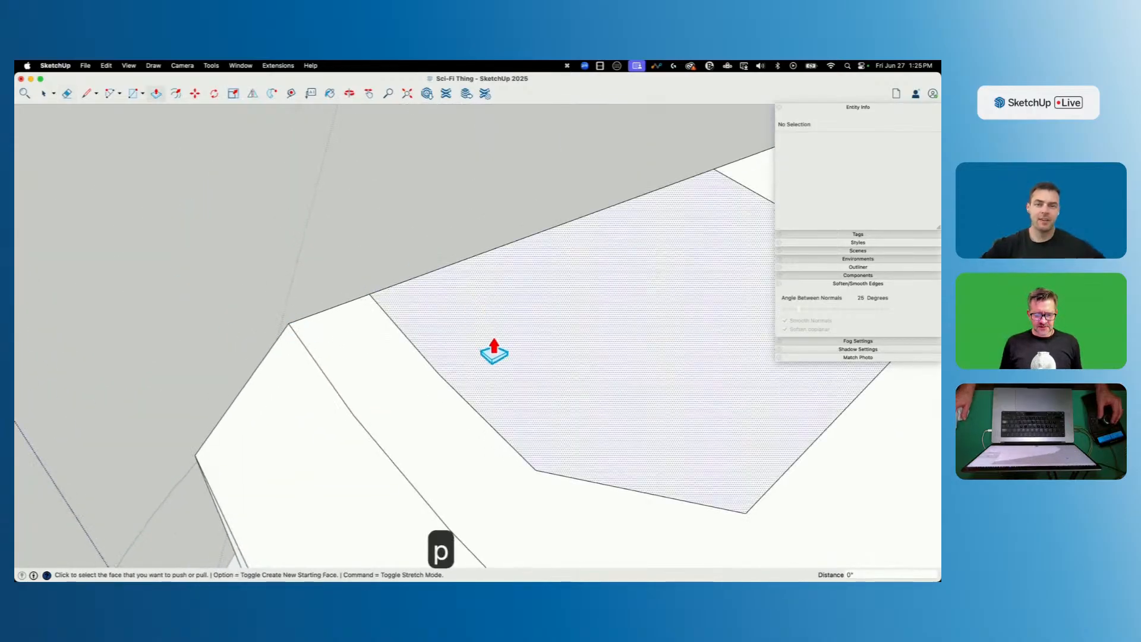
click(474, 323)
scroll(522, 307, down, 10)
mouse_move(521, 308)
middle_down()
mouse_move(507, 329)
mouse_move(482, 288)
mouse_move(537, 311)
mouse_move(535, 323)
middle_up()
click(477, 297)
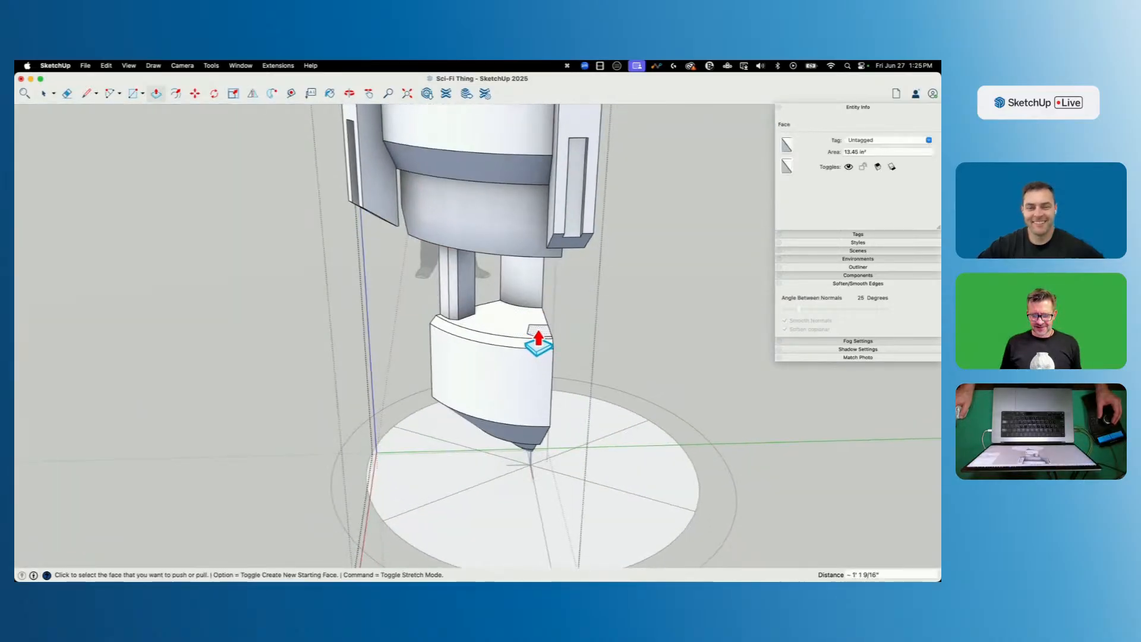
key(space)
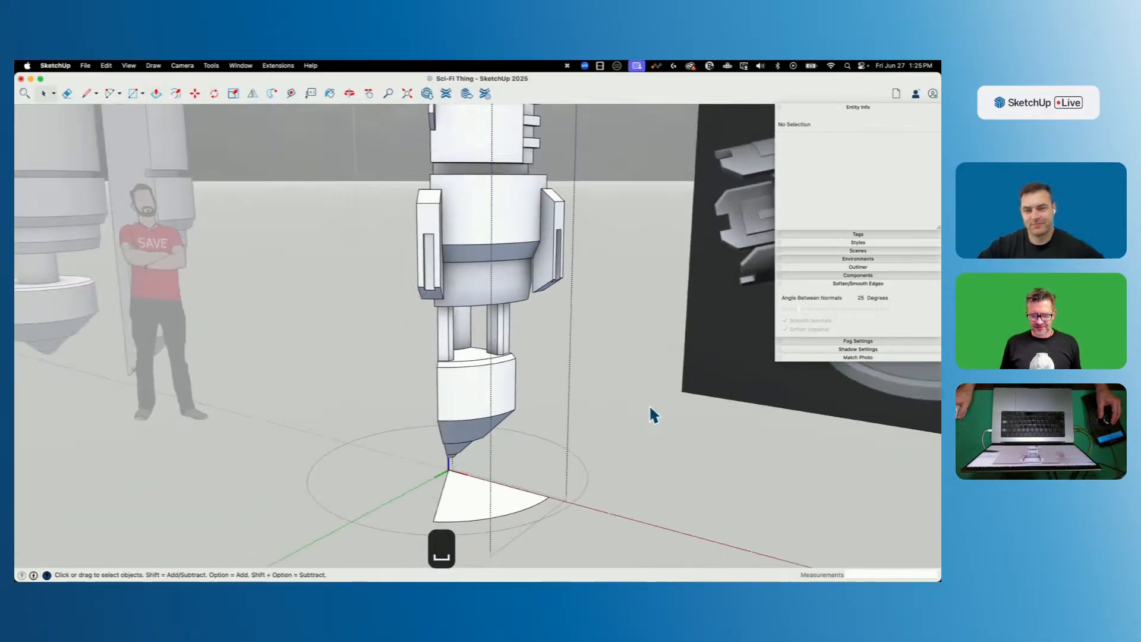
click(661, 453)
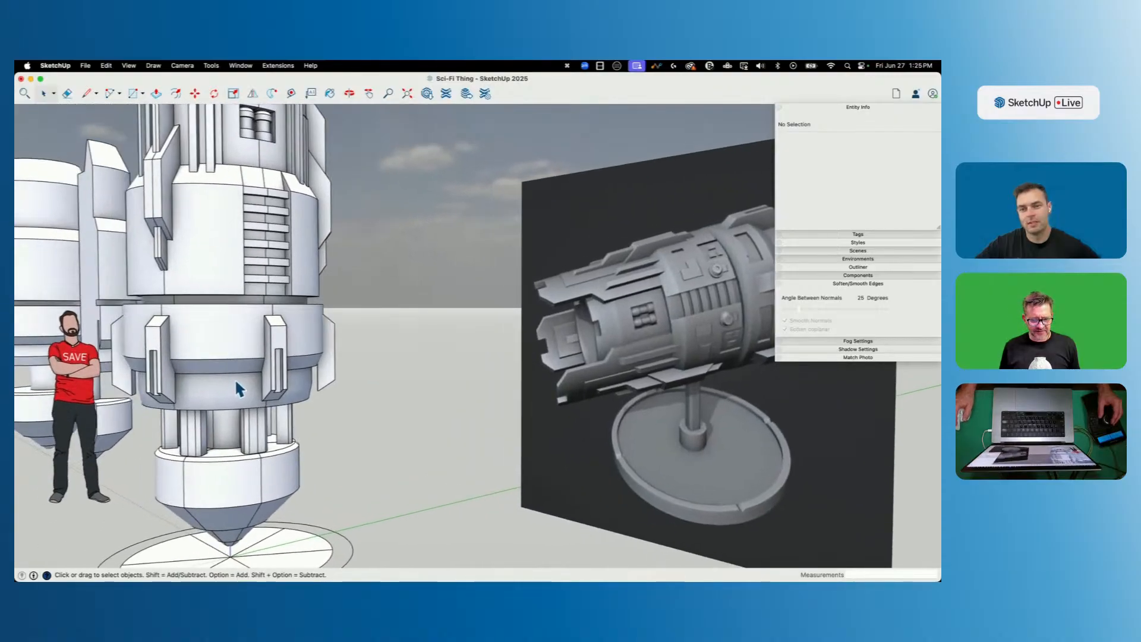
Reopen the segment's merged group and show hidden geometry on the curved band beneath the wide ring.
double_click(233, 377)
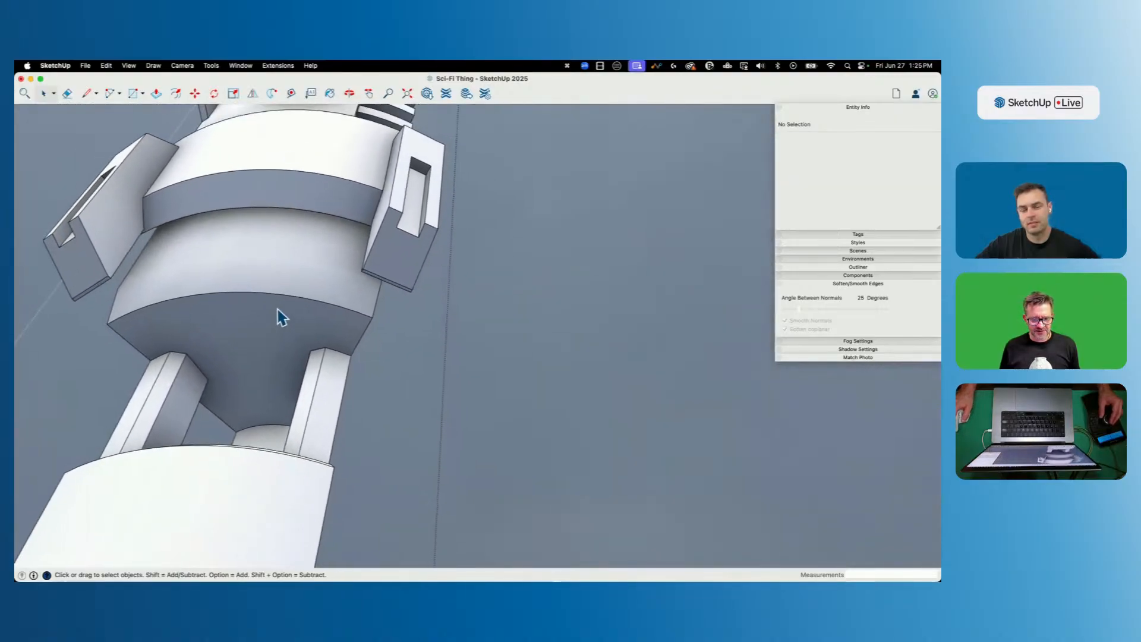
mouse_move(237, 244)
middle_down()
mouse_move(247, 319)
mouse_move(338, 237)
mouse_move(395, 229)
mouse_move(396, 209)
mouse_move(252, 221)
mouse_move(400, 270)
mouse_move(401, 351)
mouse_move(423, 256)
mouse_move(416, 222)
mouse_move(388, 232)
middle_up()
scroll(415, 240, up, 3)
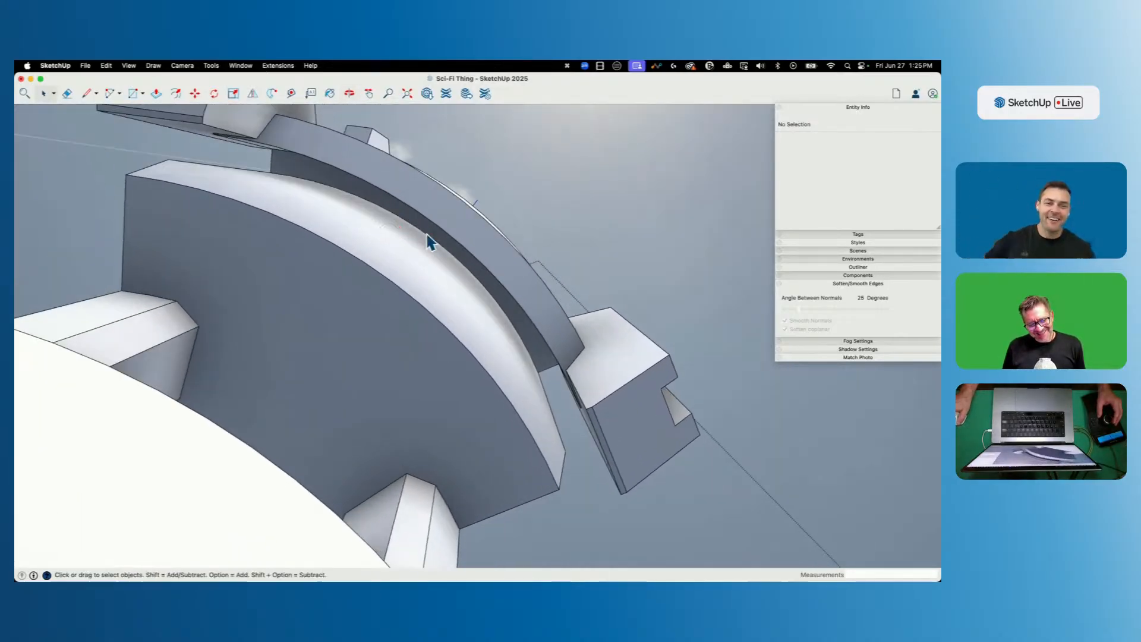
scroll(433, 242, up, 3)
key(l)
click(424, 233)
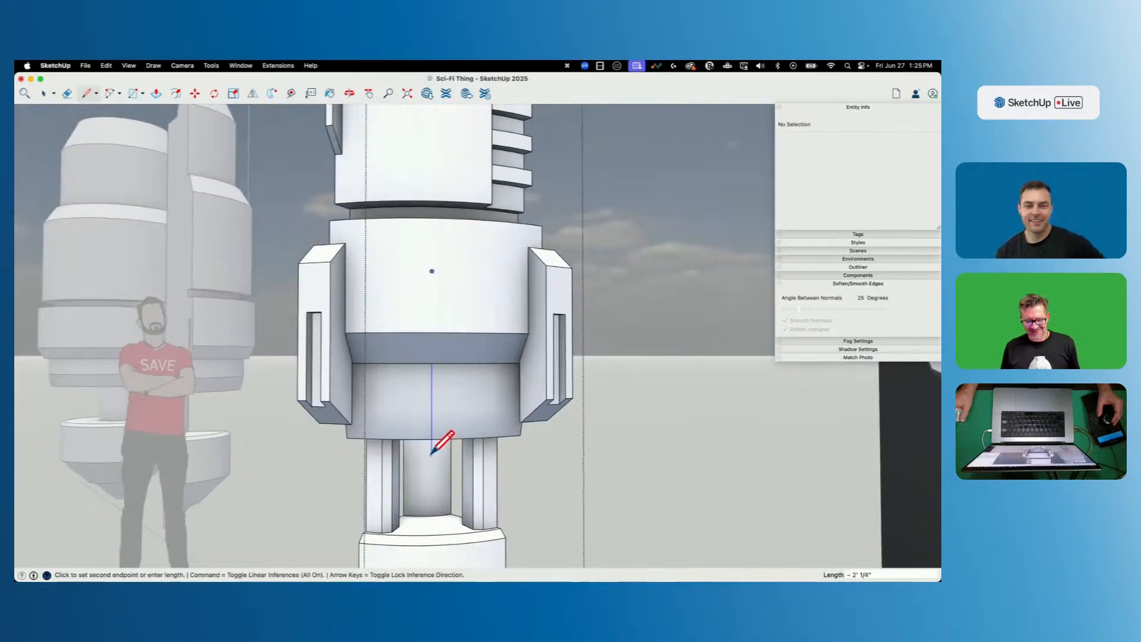
middle_drag(432, 453, 451, 320)
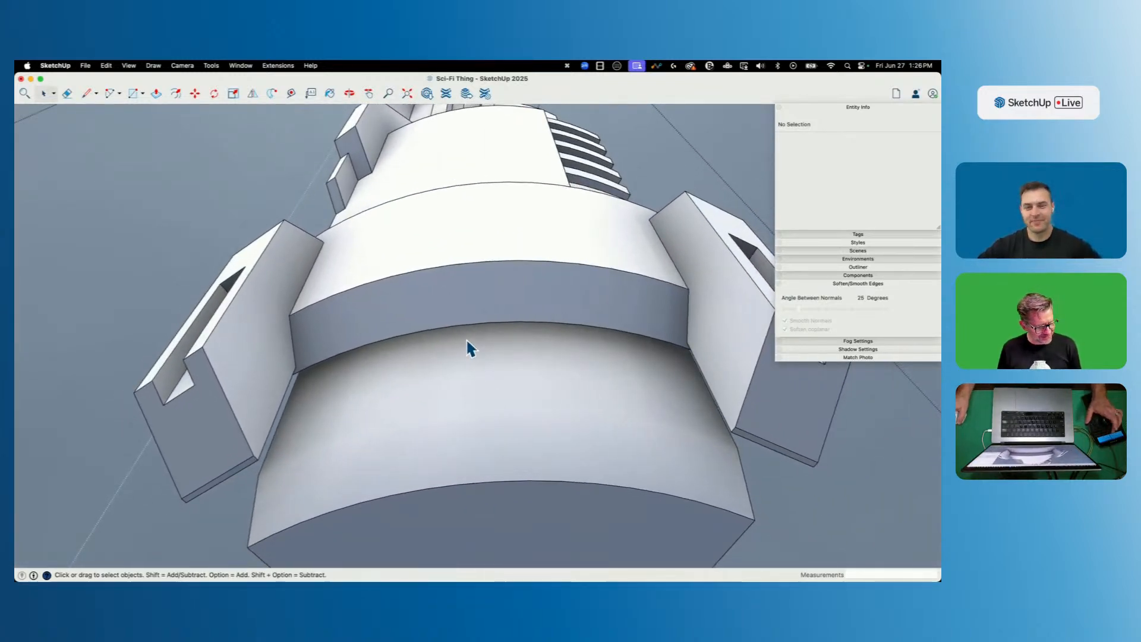
key(shift+w)
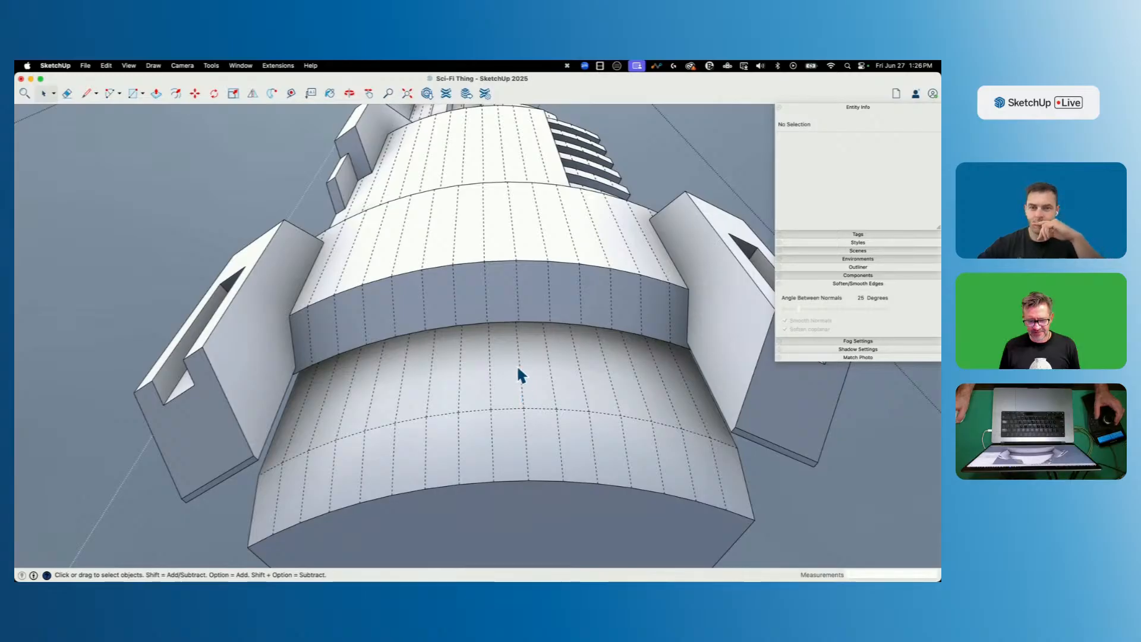
Draw two short edges across the dark underside of the wide ring to mark off a narrow central section.
mouse_move(507, 373)
middle_down()
mouse_move(469, 363)
mouse_move(447, 285)
mouse_move(441, 303)
middle_up()
key(l)
click(437, 315)
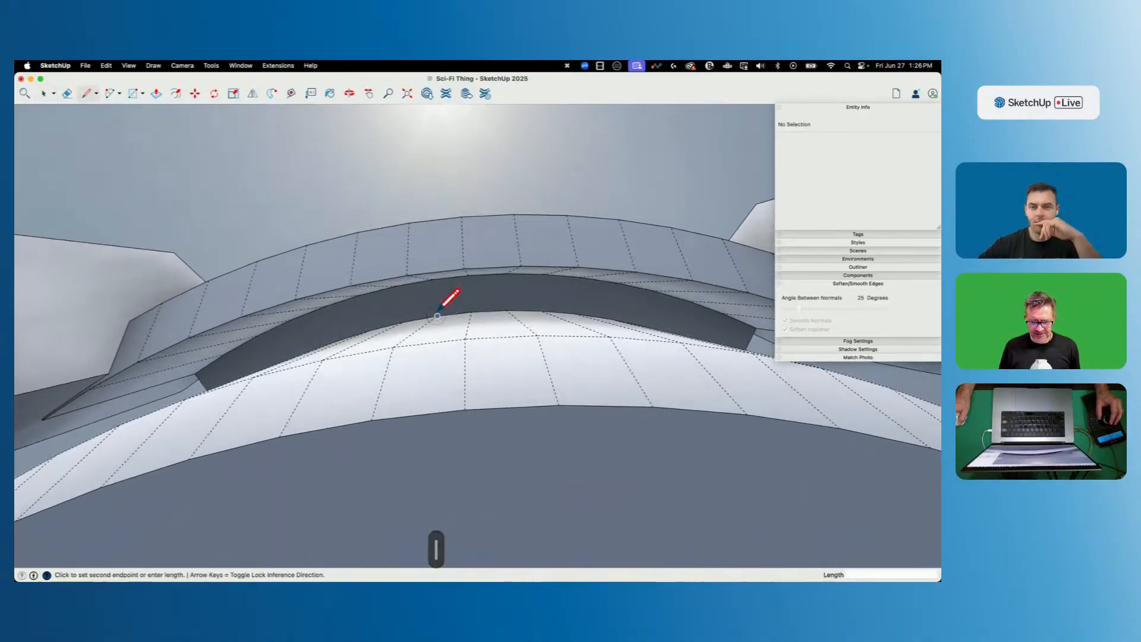
click(432, 278)
click(506, 310)
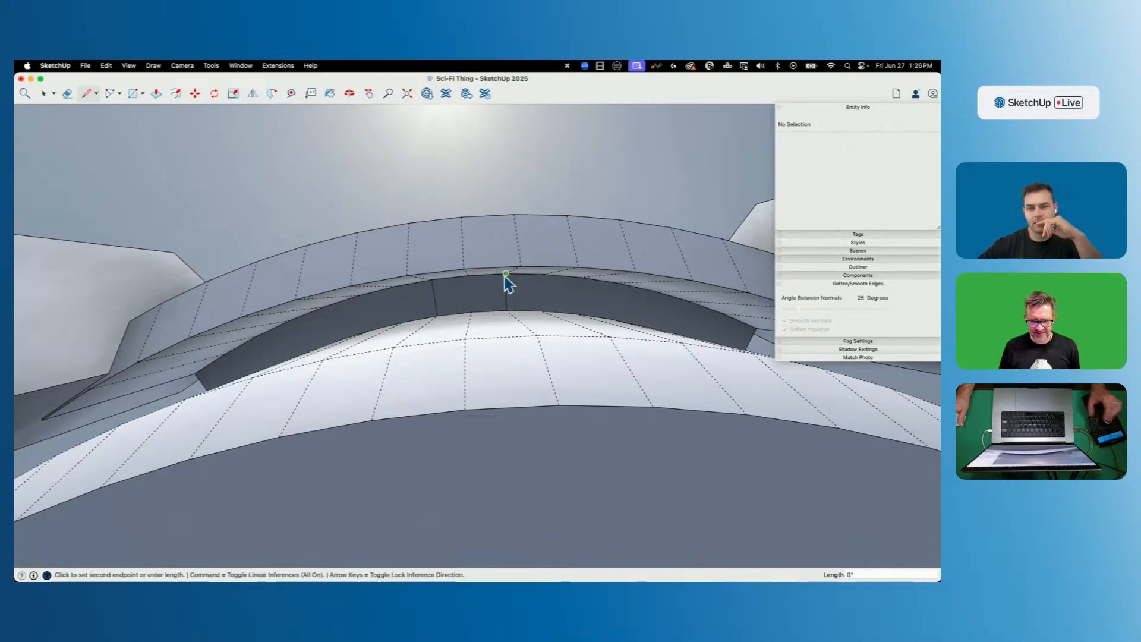
Copy the two new edges, open the group holding the ring's underside, and paste them in place on it.
key(space)
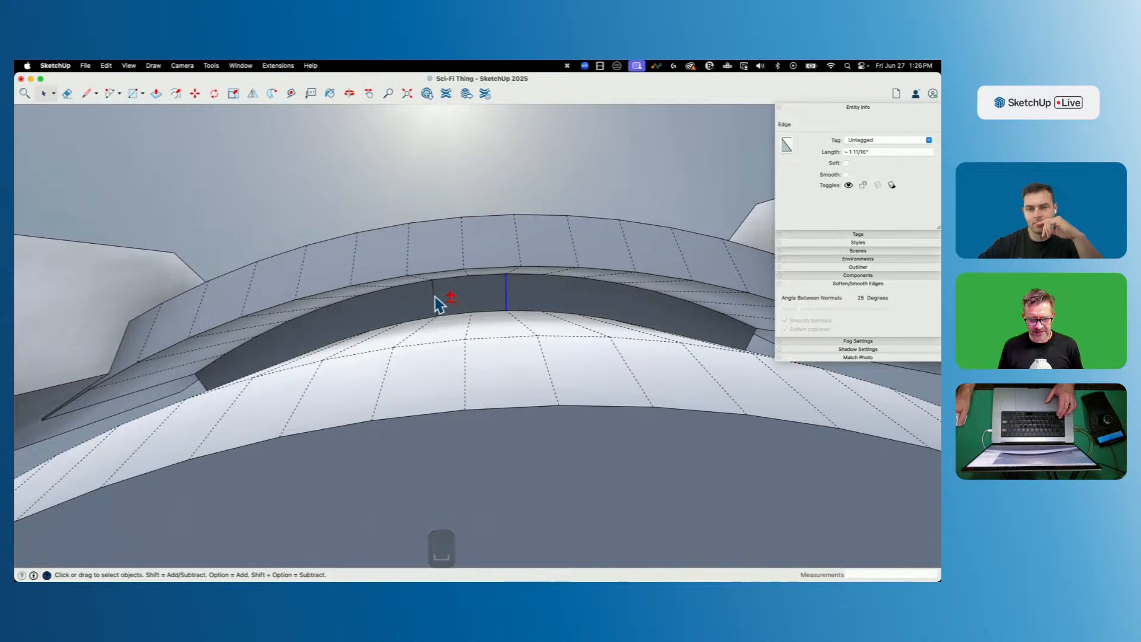
key(super+c)
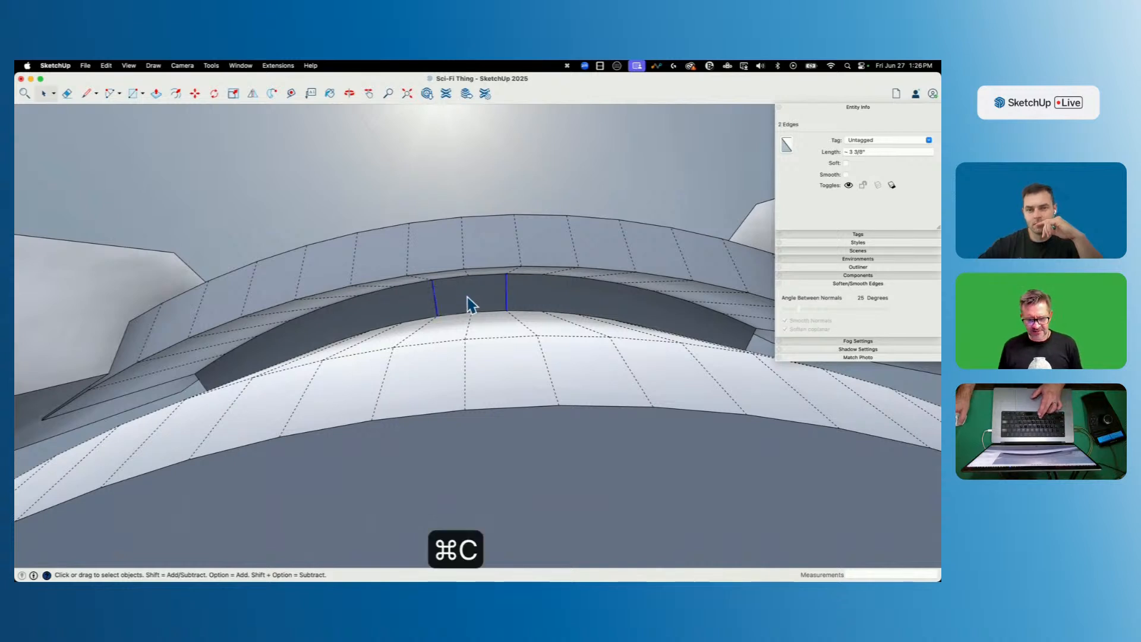
click(471, 304)
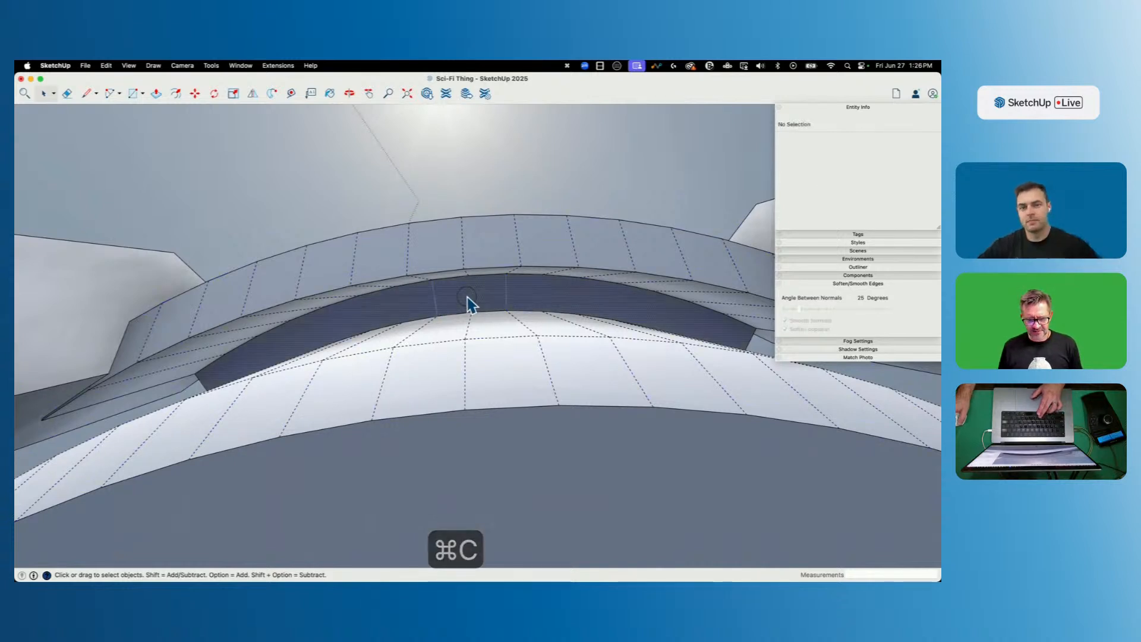
click(109, 66)
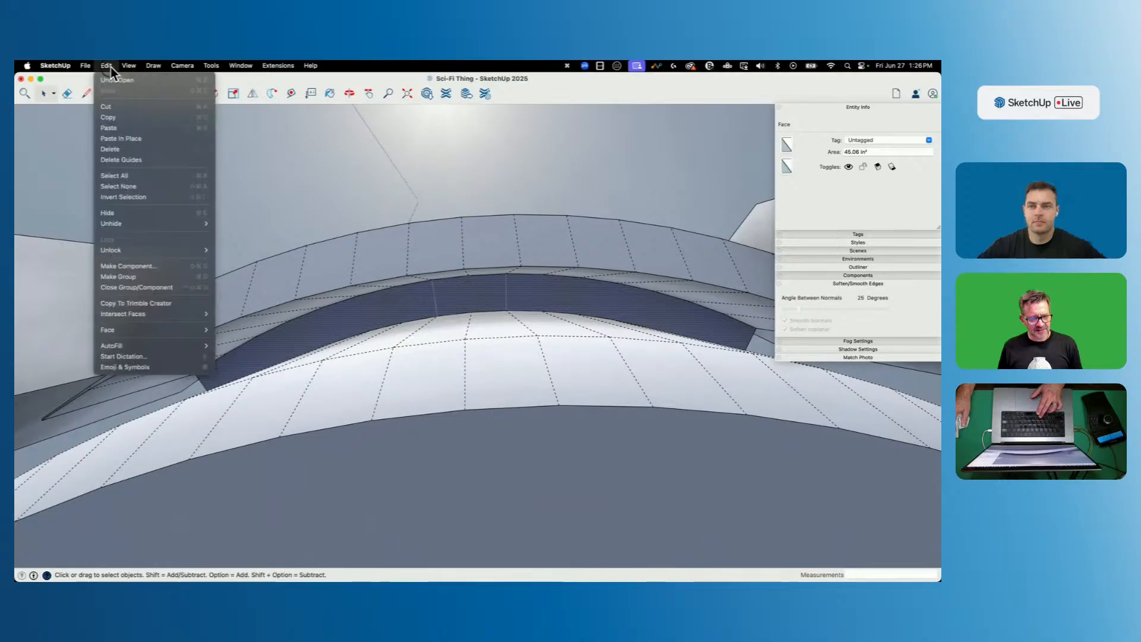
click(127, 140)
Push/Pull the marked section of the ring's underside down over the band as a small block, and extend it a further 9/16".
key(p)
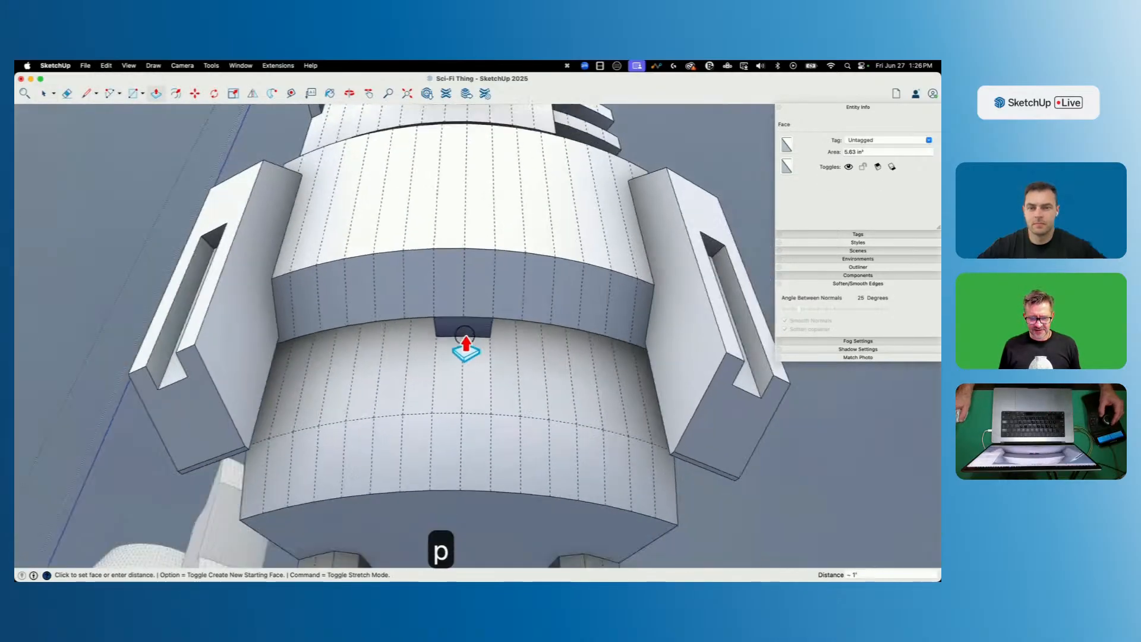
click(465, 333)
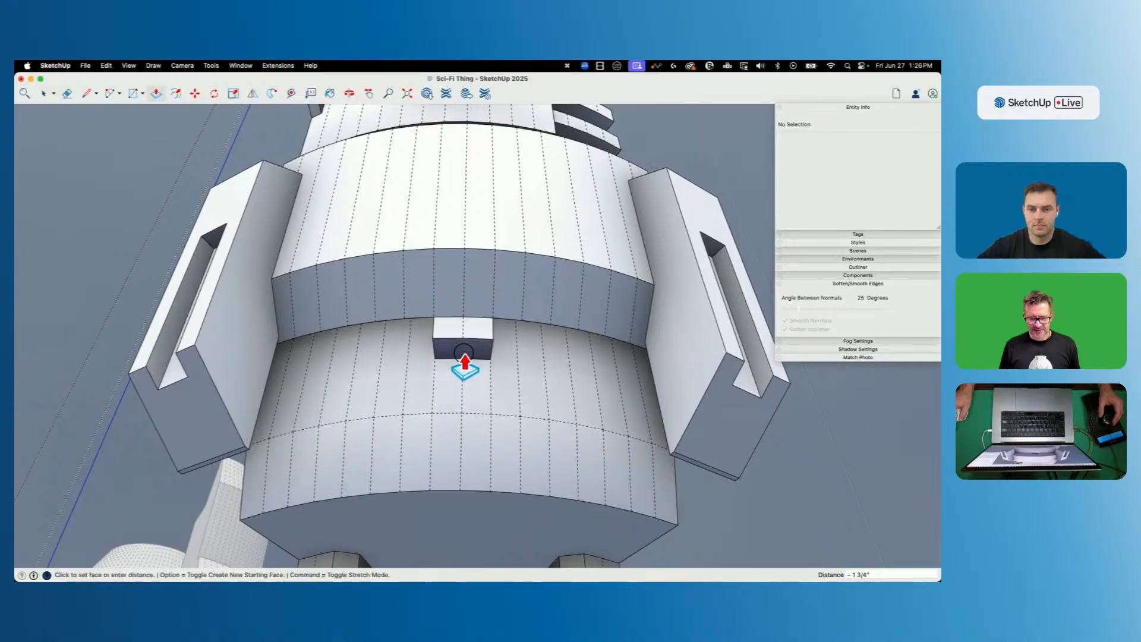
click(463, 373)
key(space)
middle_drag(719, 252, 709, 209)
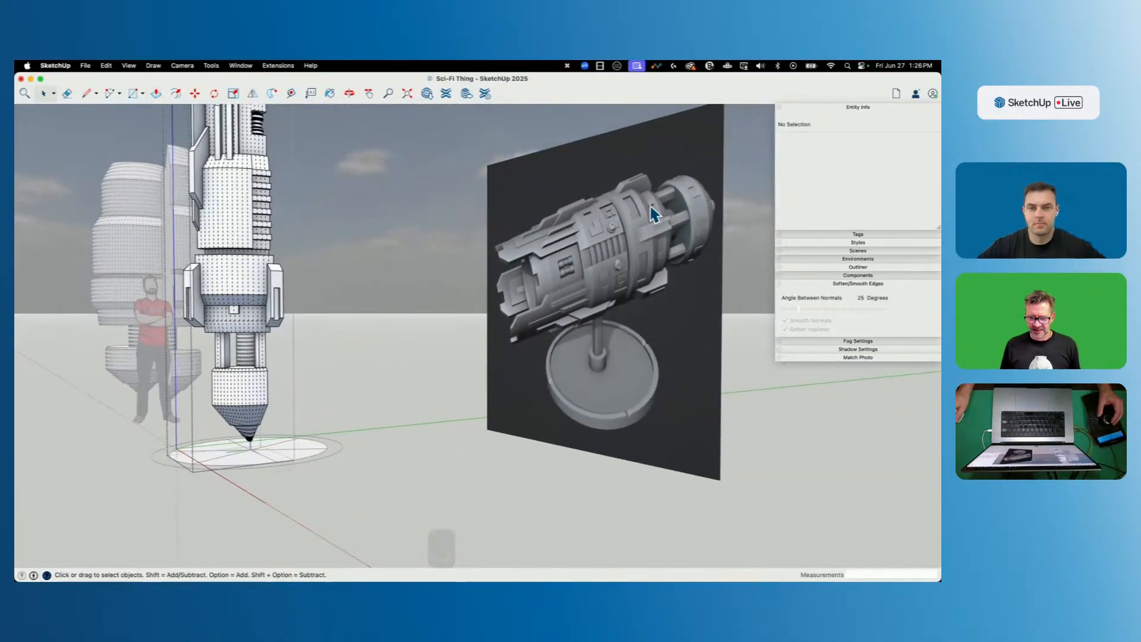
scroll(105, 286, up, 10)
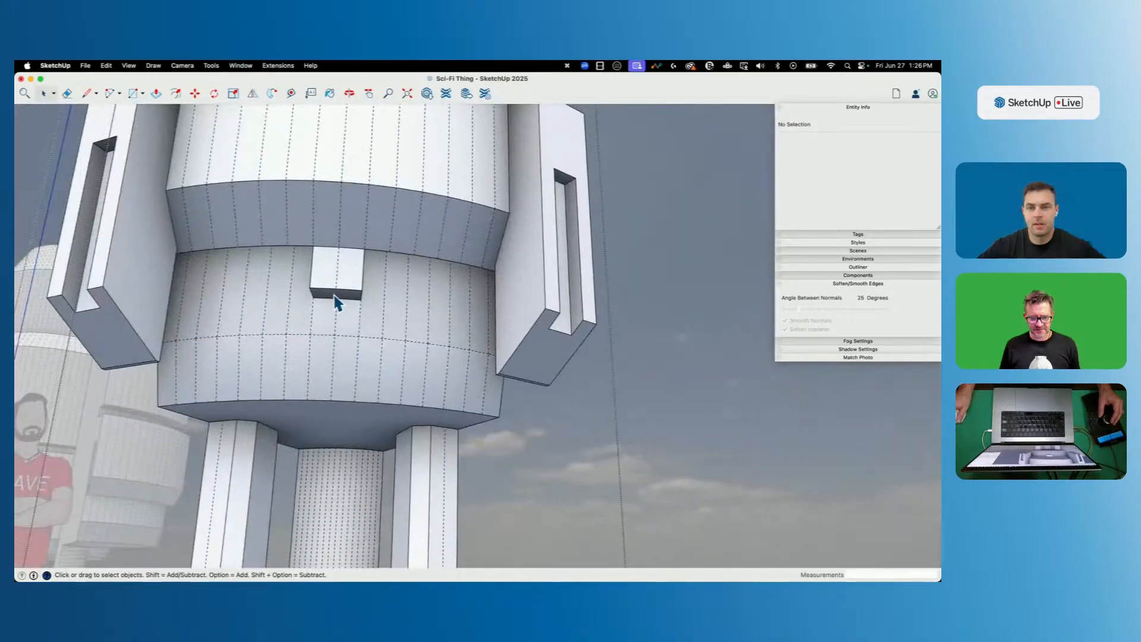
key(p)
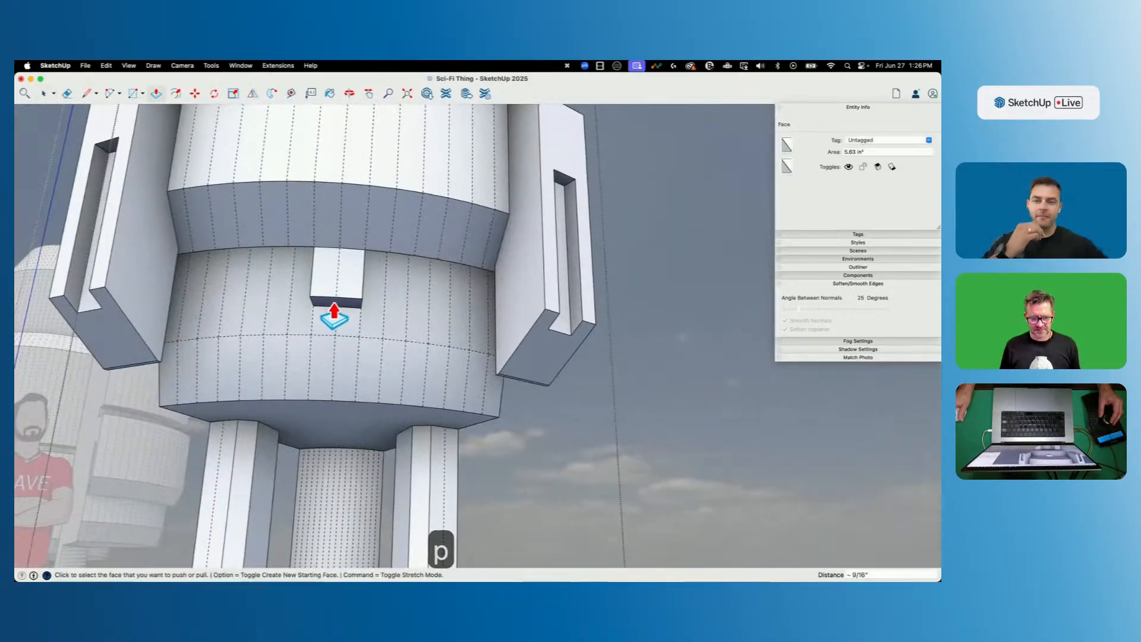
scroll(543, 413, down, 10)
key(space)
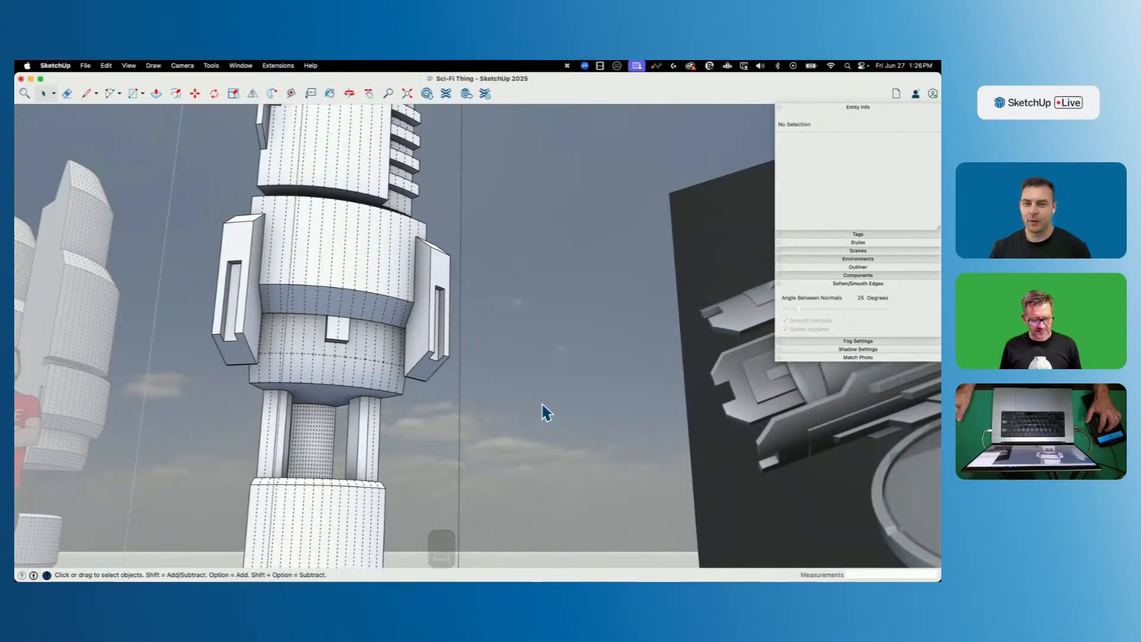
Turn off the hidden geometry display and leave the segment's merged group.
key(shift+w)
double_click(289, 372)
click(293, 365)
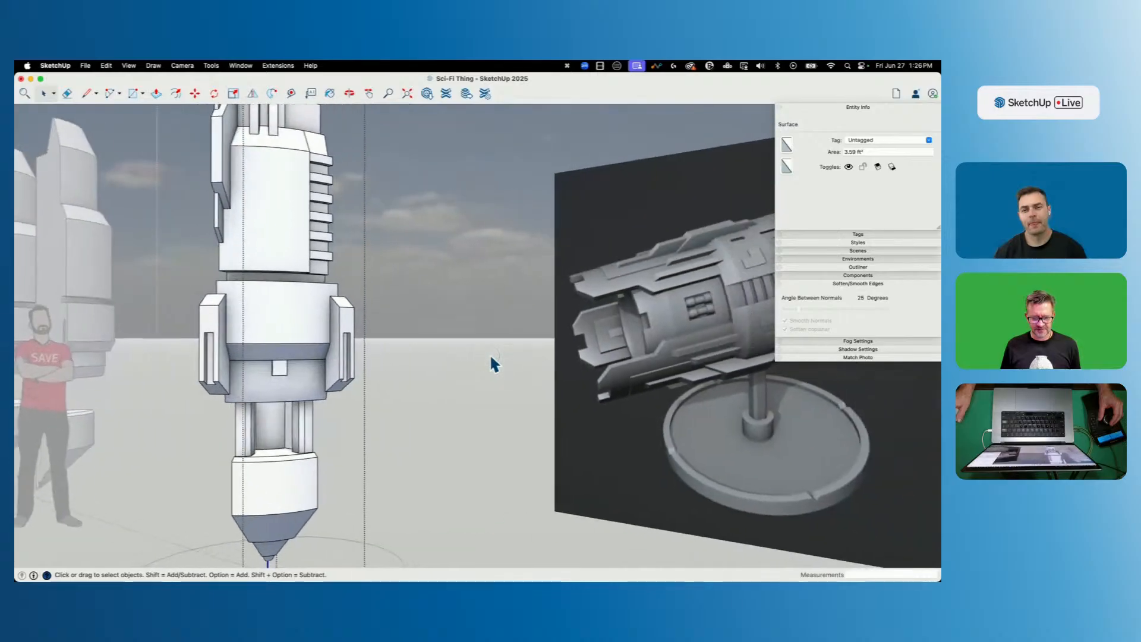
click(490, 355)
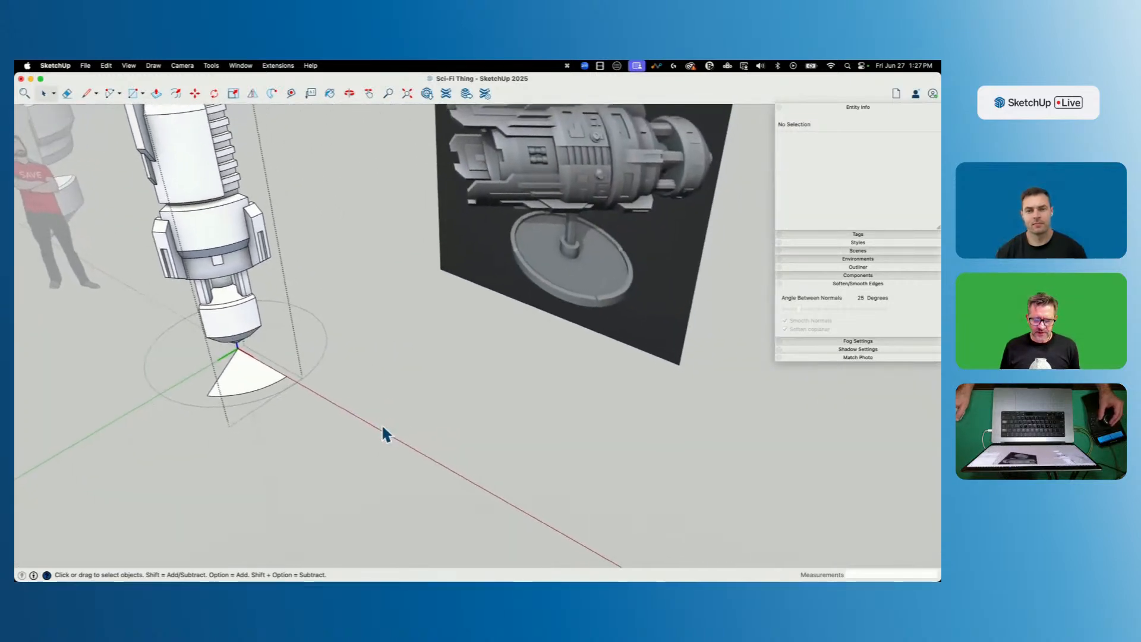
Sketch a flat rectangle about 8 1/2" wide on the ground in front of the segment.
key(l)
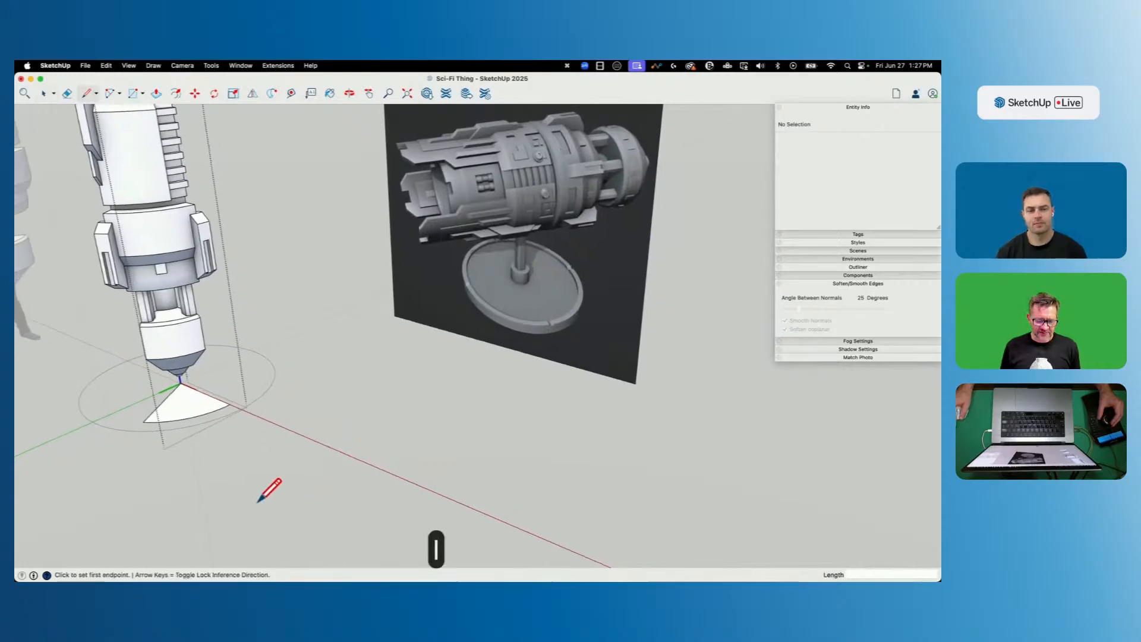
click(258, 502)
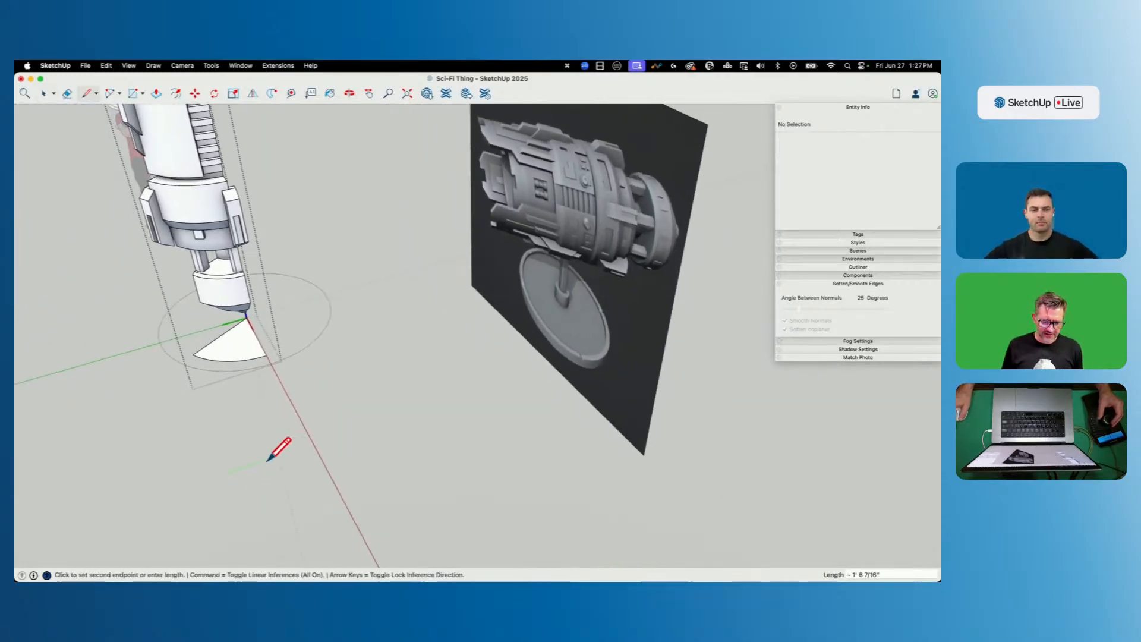
click(256, 445)
click(207, 462)
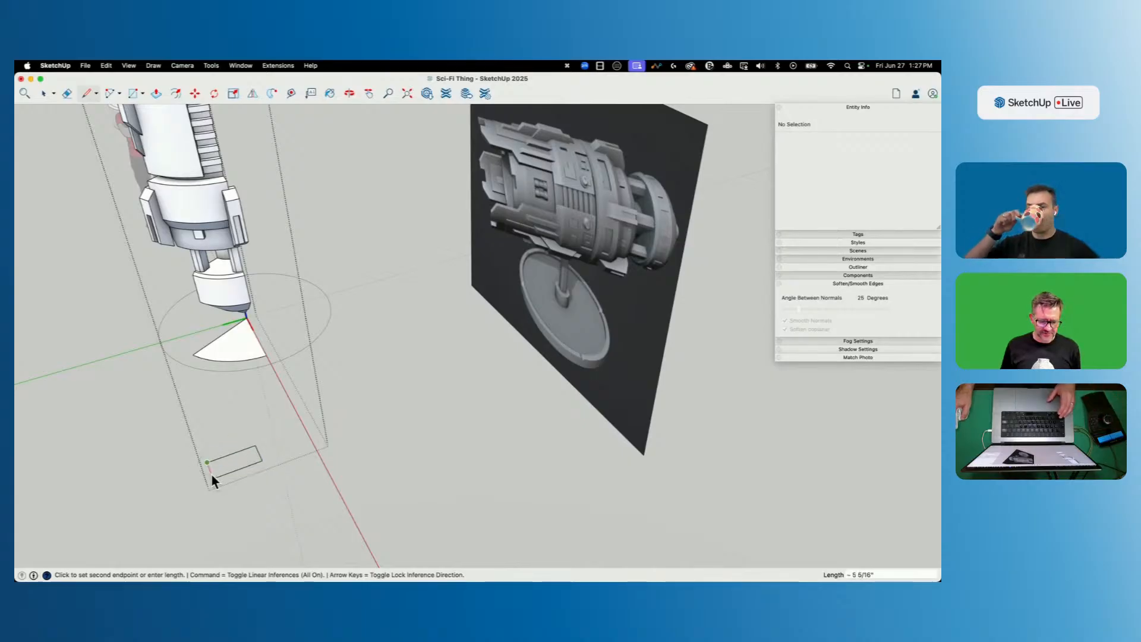
click(213, 478)
Split the ground rectangle with a centre line and draw a small rectangle beside it on the long edge facing the segment.
scroll(213, 477, up, 3)
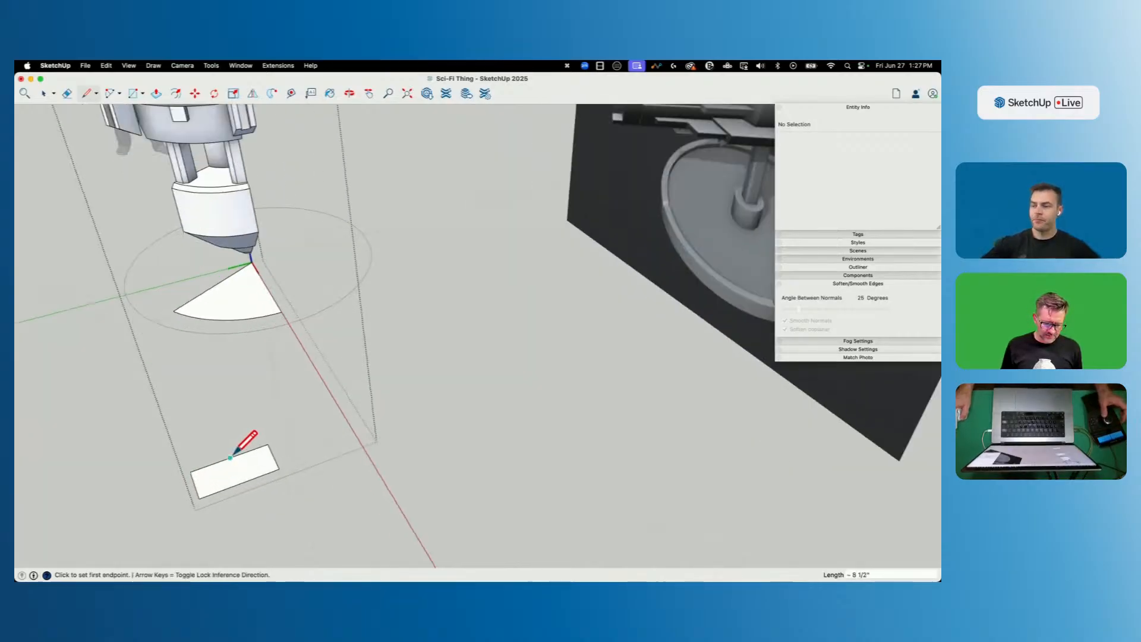
click(240, 482)
key(l)
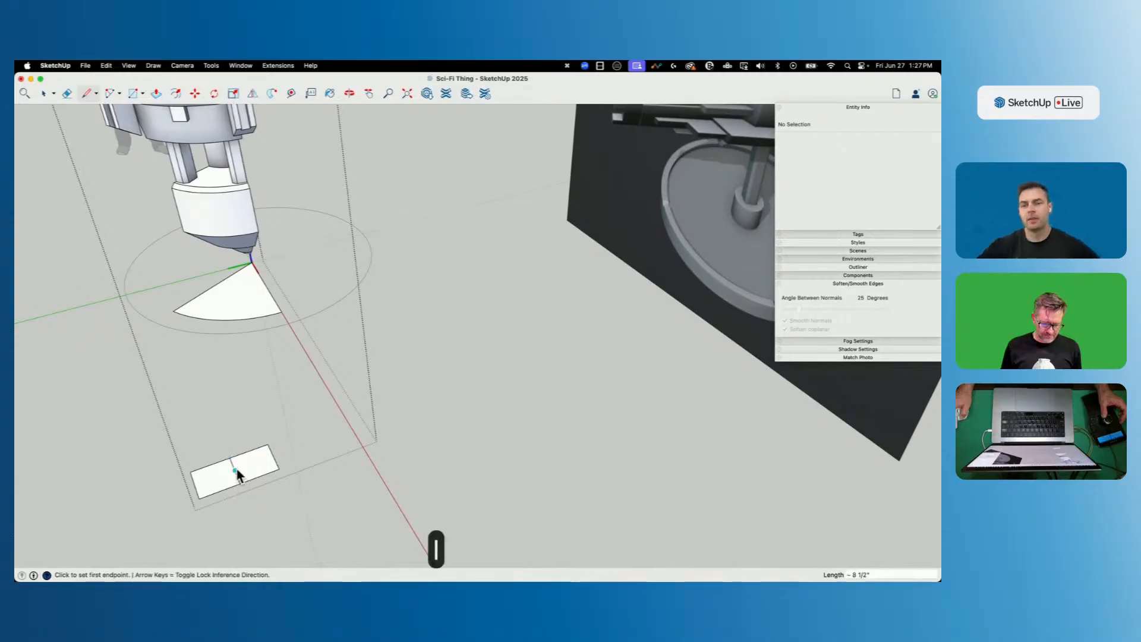
scroll(238, 464, up, 4)
click(233, 461)
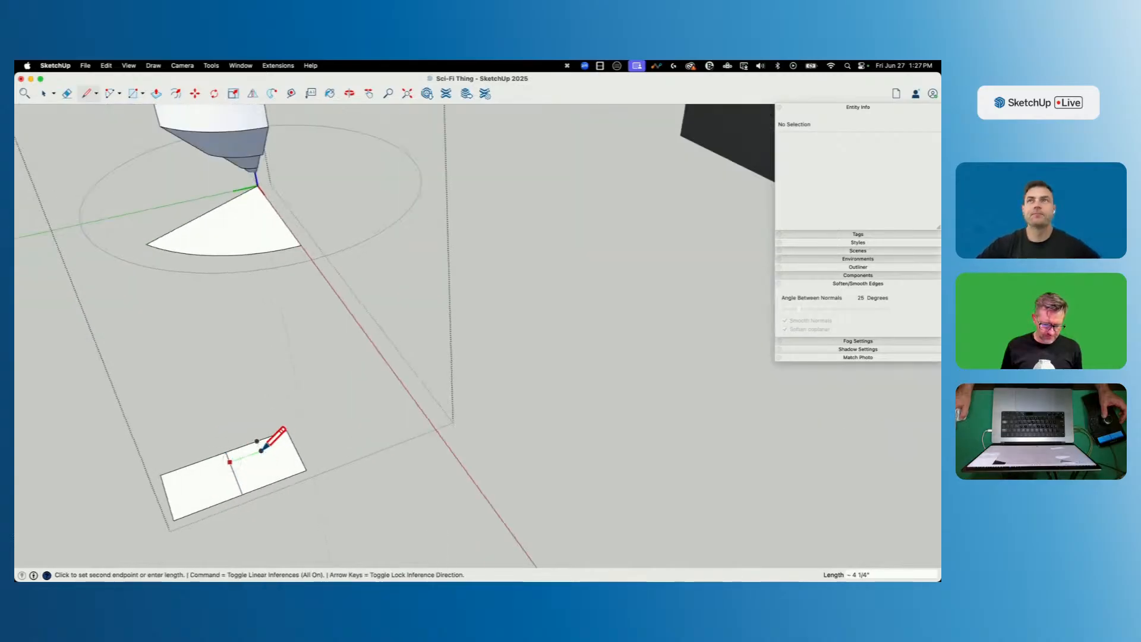
key(space)
Copy the small rectangle to the other side of the centre line and erase the surplus edges to leave a notched profile.
click(256, 448)
key(m)
click(261, 450)
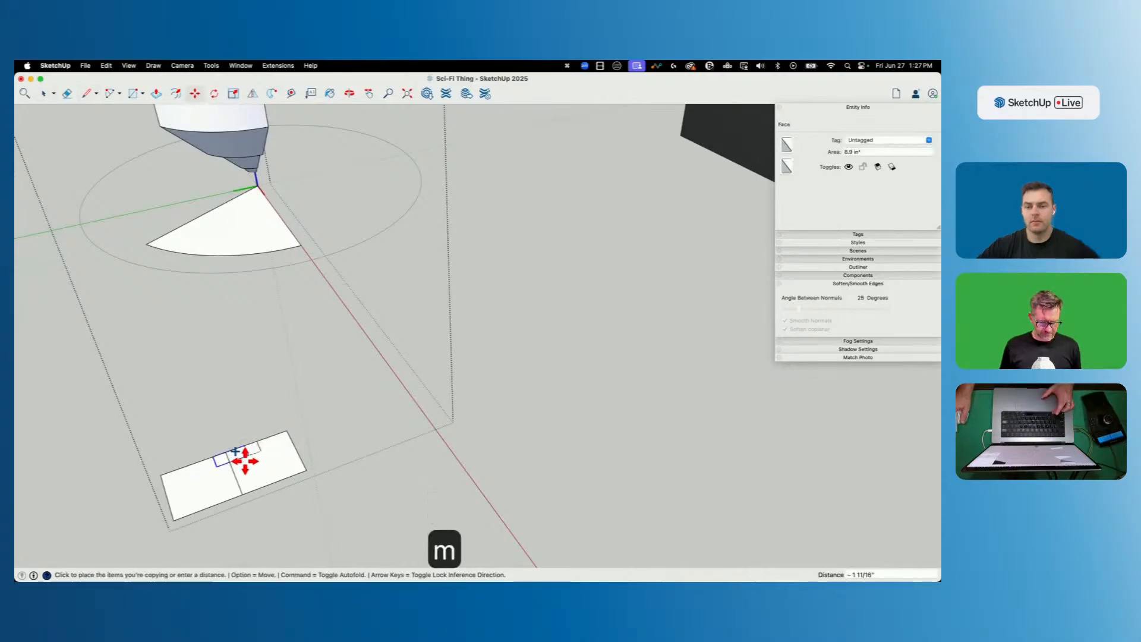
click(234, 460)
key(e)
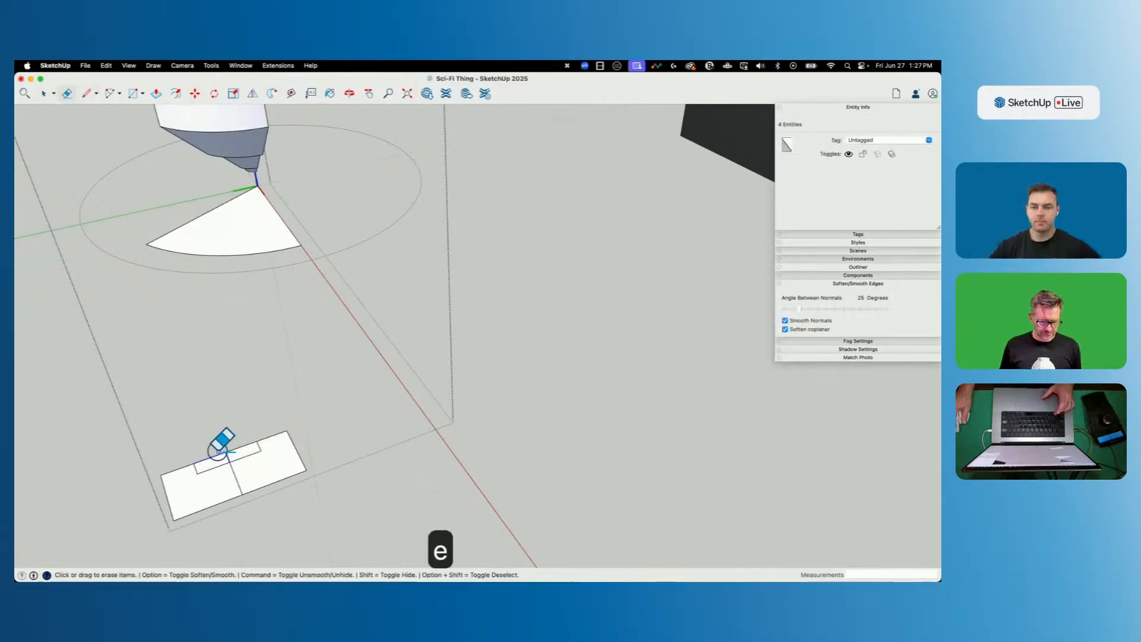
click(231, 451)
key(space)
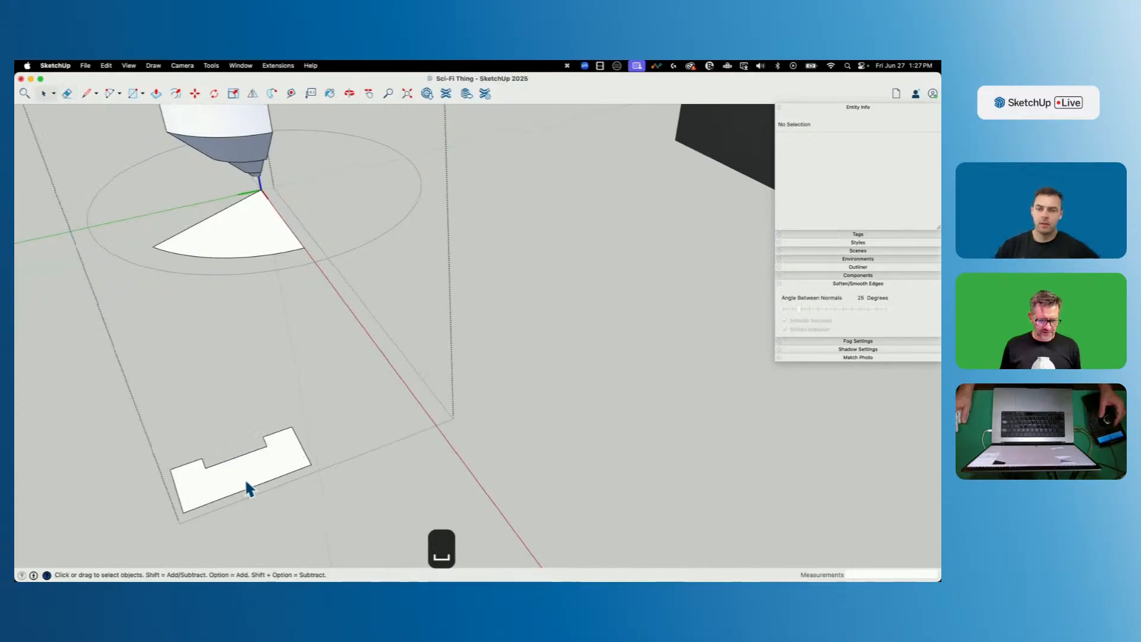
Rotate the notched profile upright about its outer long edge, with the notch facing up.
click(389, 426)
key(q)
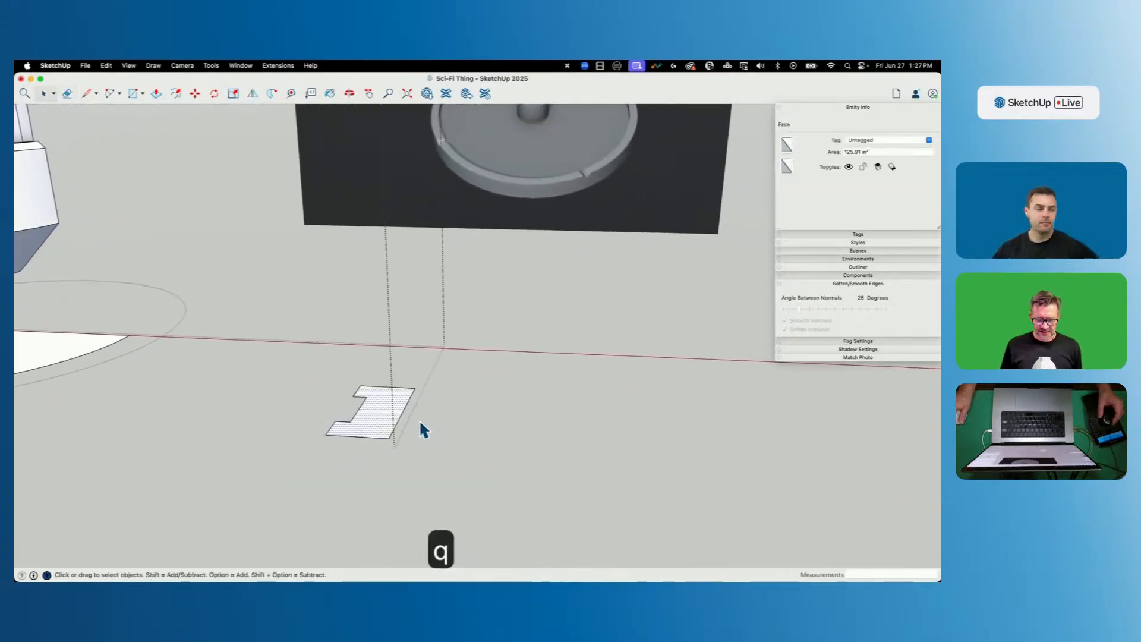
key(Left)
key(Right)
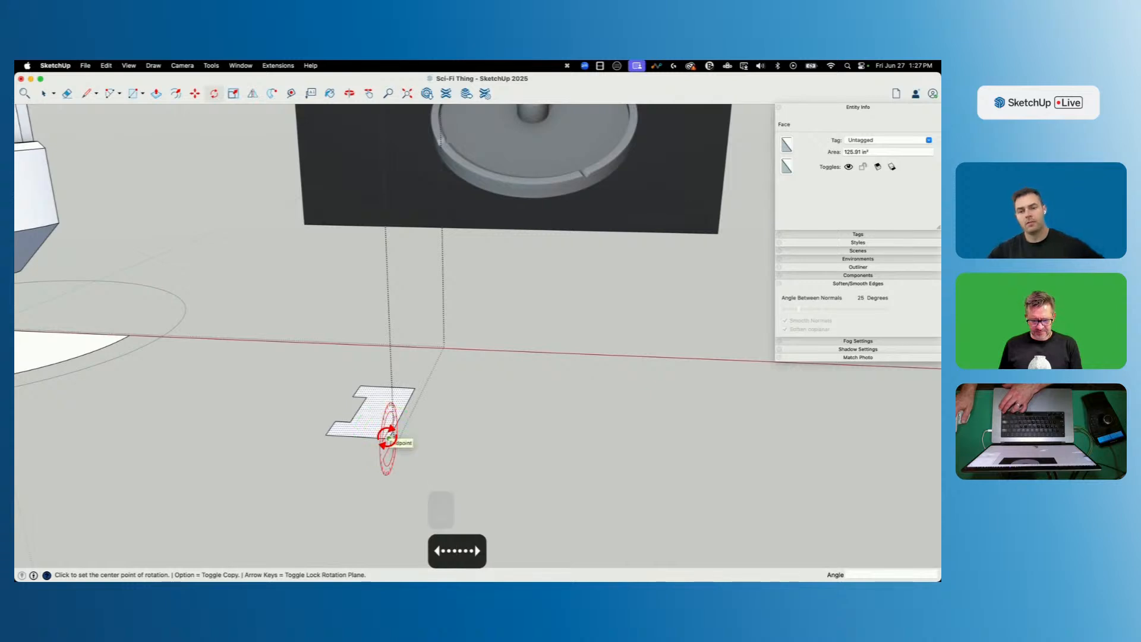
key(Left)
click(352, 438)
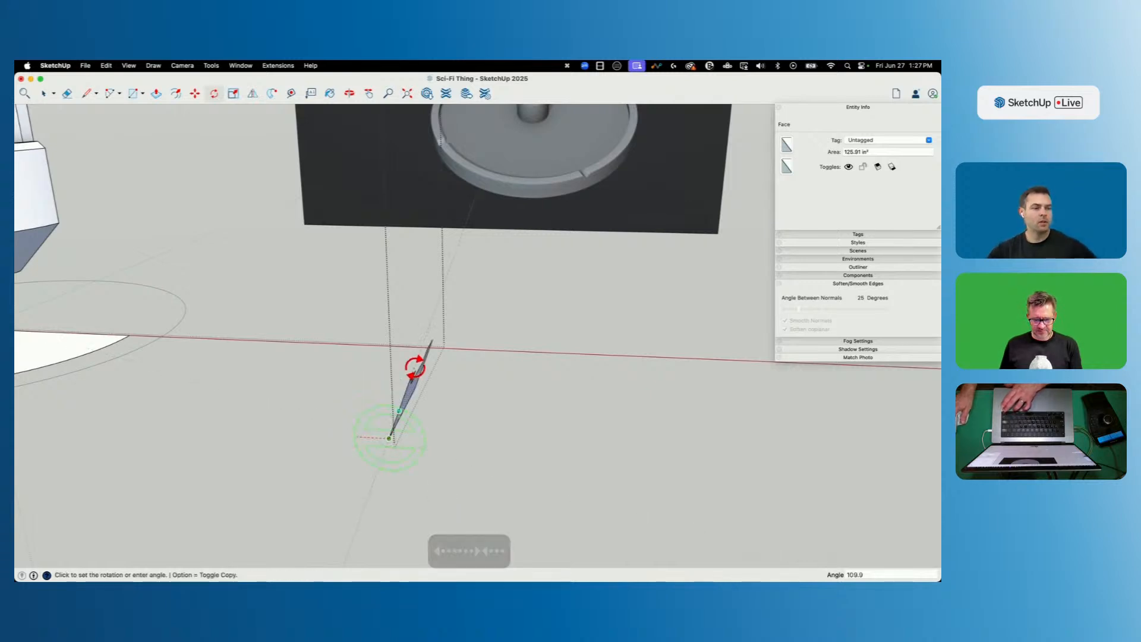
click(383, 356)
key(space)
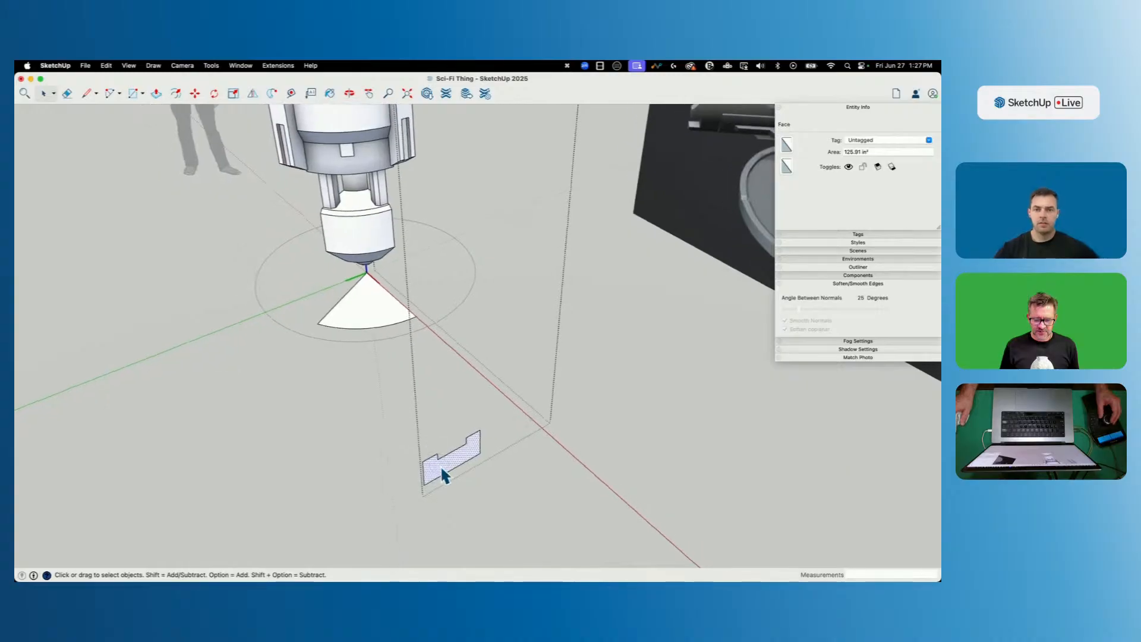
Move the upright profile to line up with the red-axis corner of the ground sector, and rotate it 30° about the origin.
key(m)
click(452, 467)
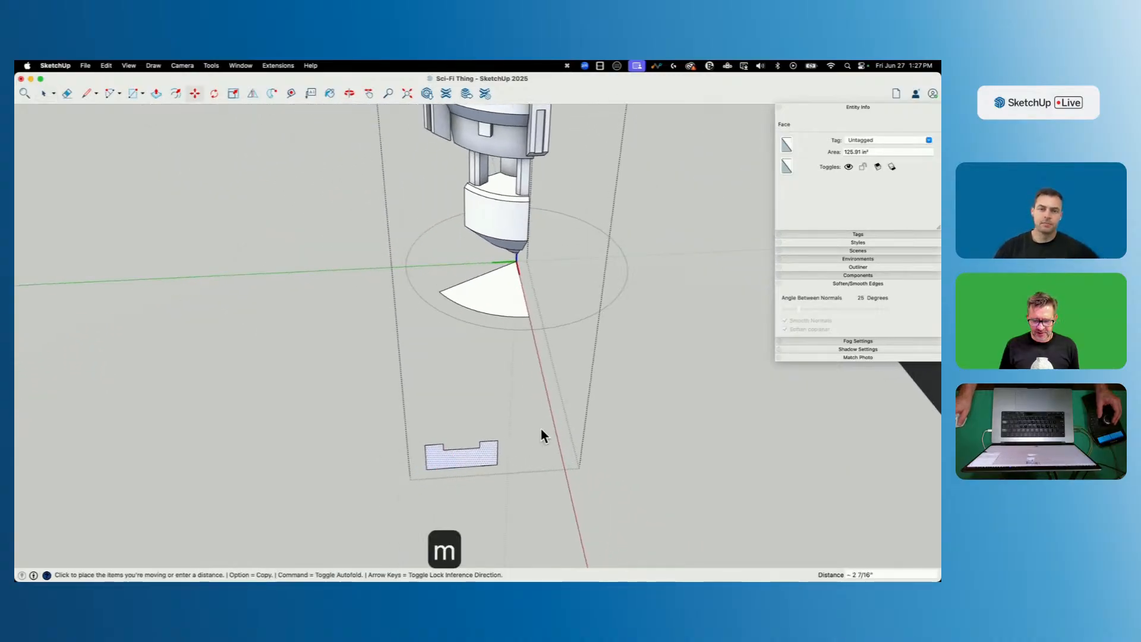
click(529, 317)
key(q)
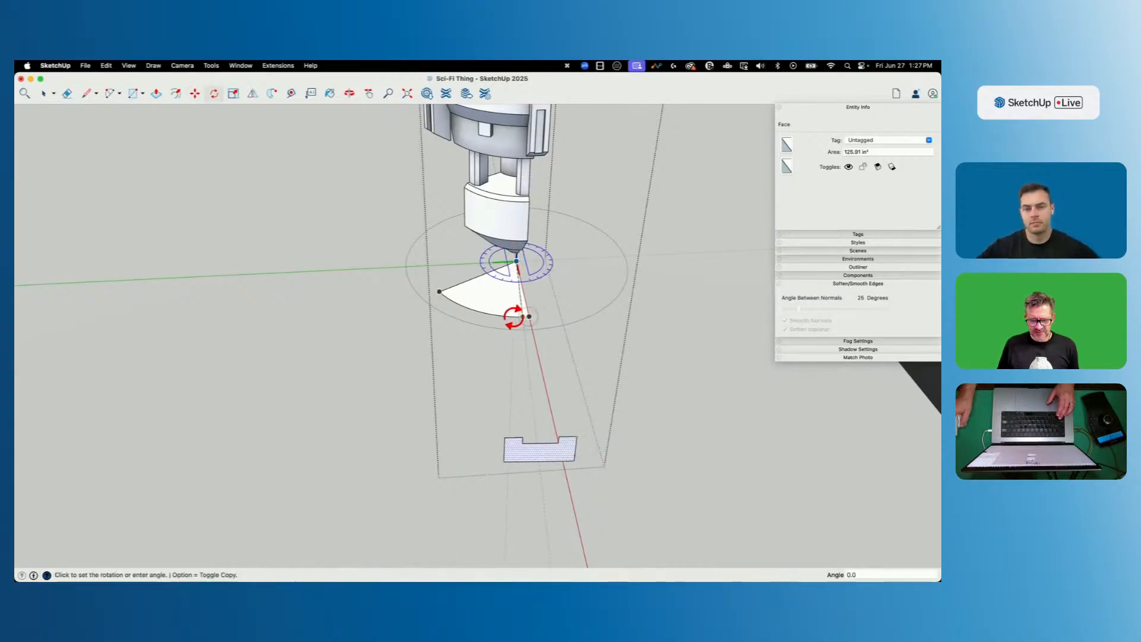
click(484, 139)
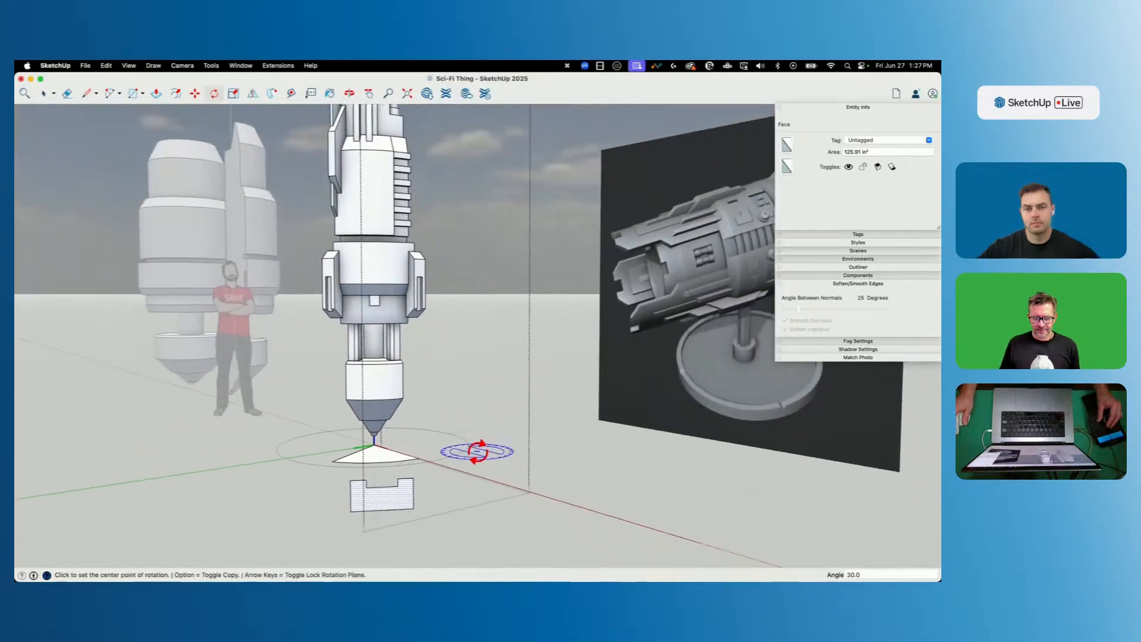
Raise the profile vertically about 5' 2" to the wide ring's level, and about 2 3/16" further.
key(m)
click(383, 509)
key(Up)
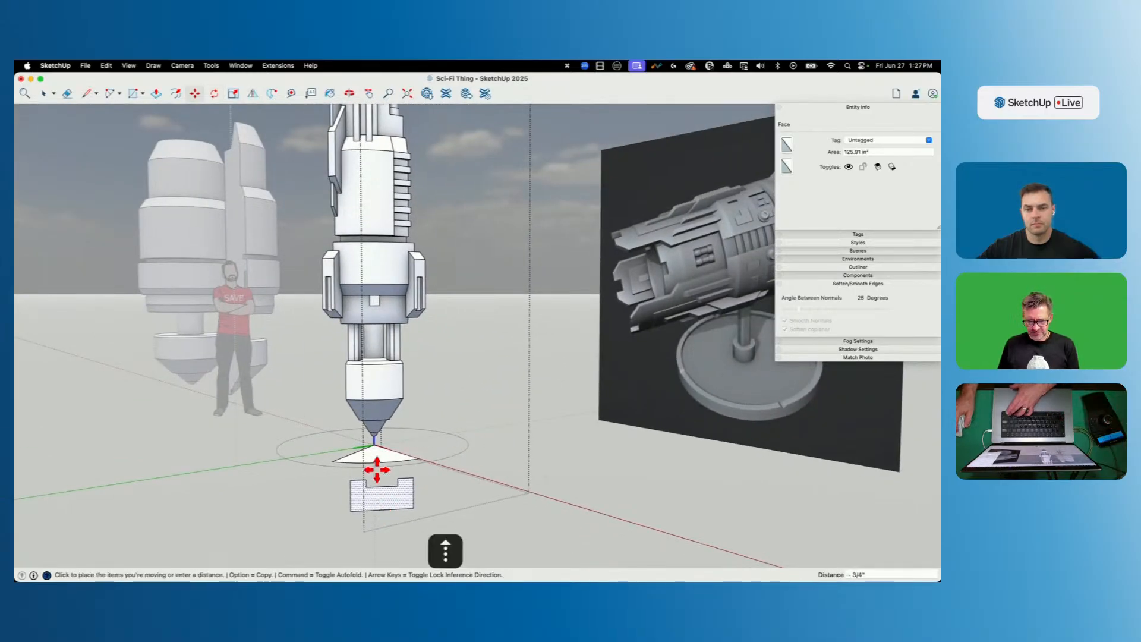
click(342, 284)
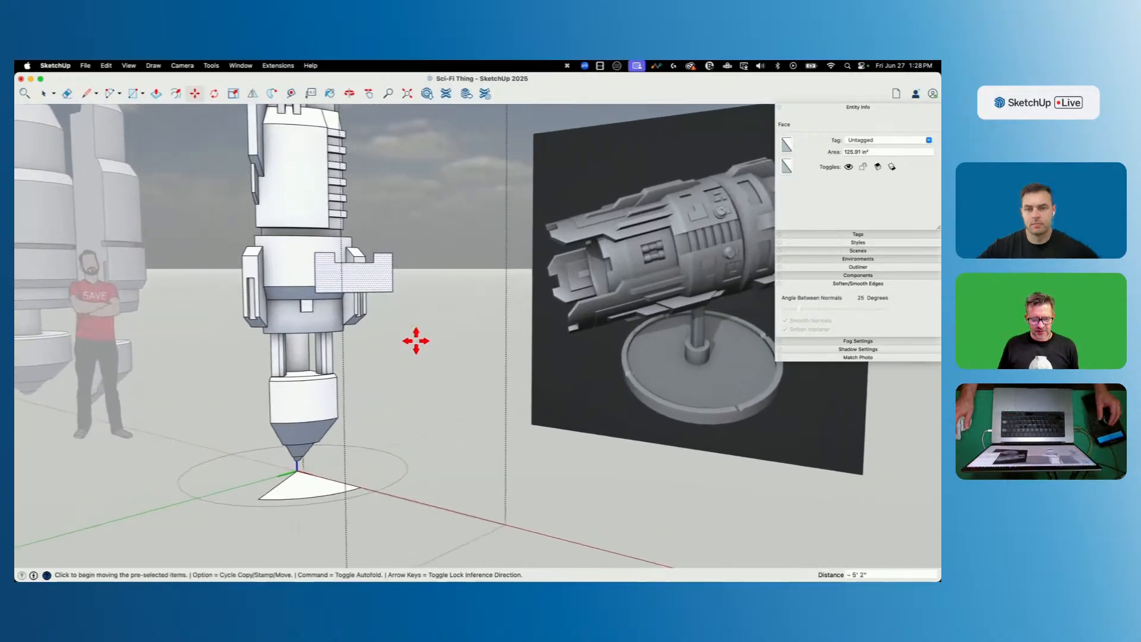
click(414, 340)
key(Up)
click(411, 333)
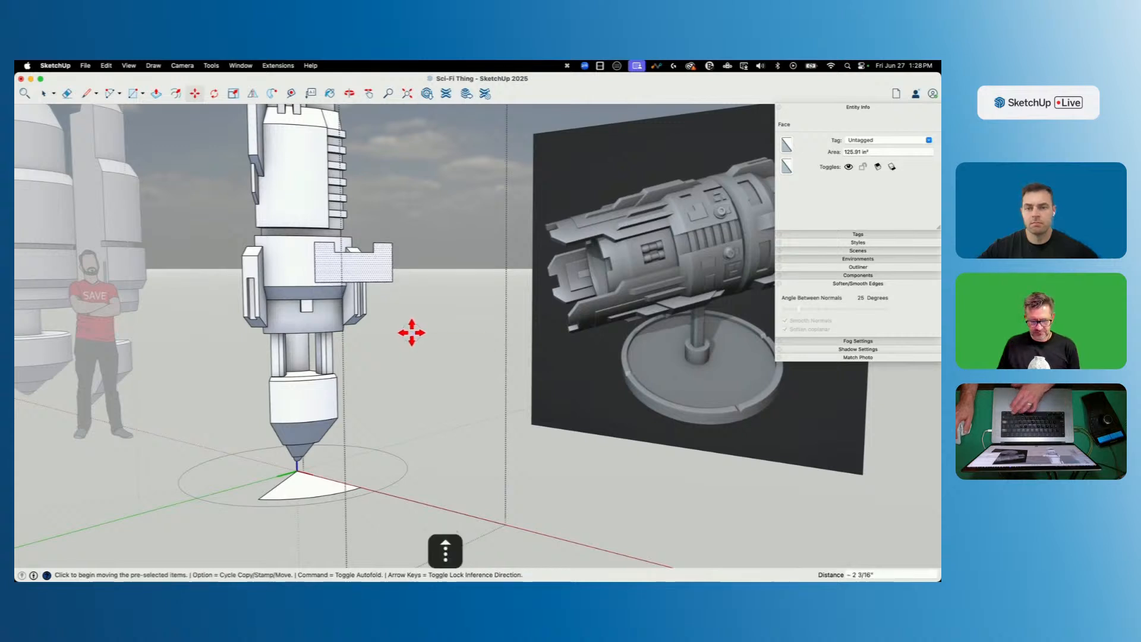
Push/Pull the notched profile about 8' 8 3/4" through the segment's body at the wide ring.
key(space)
key(p)
click(390, 303)
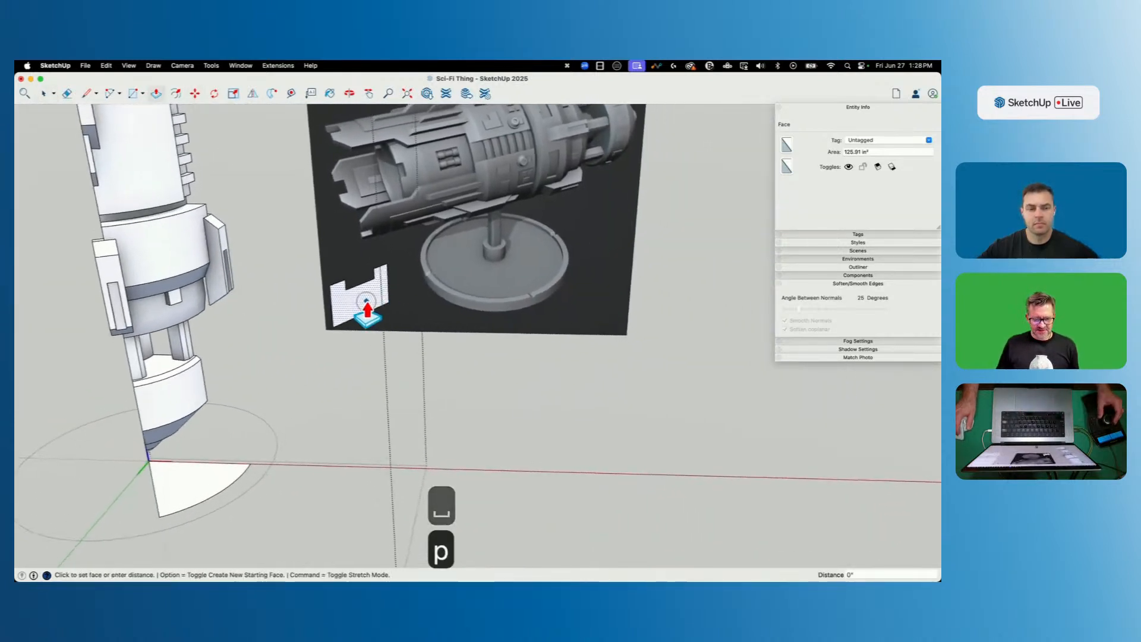
click(70, 238)
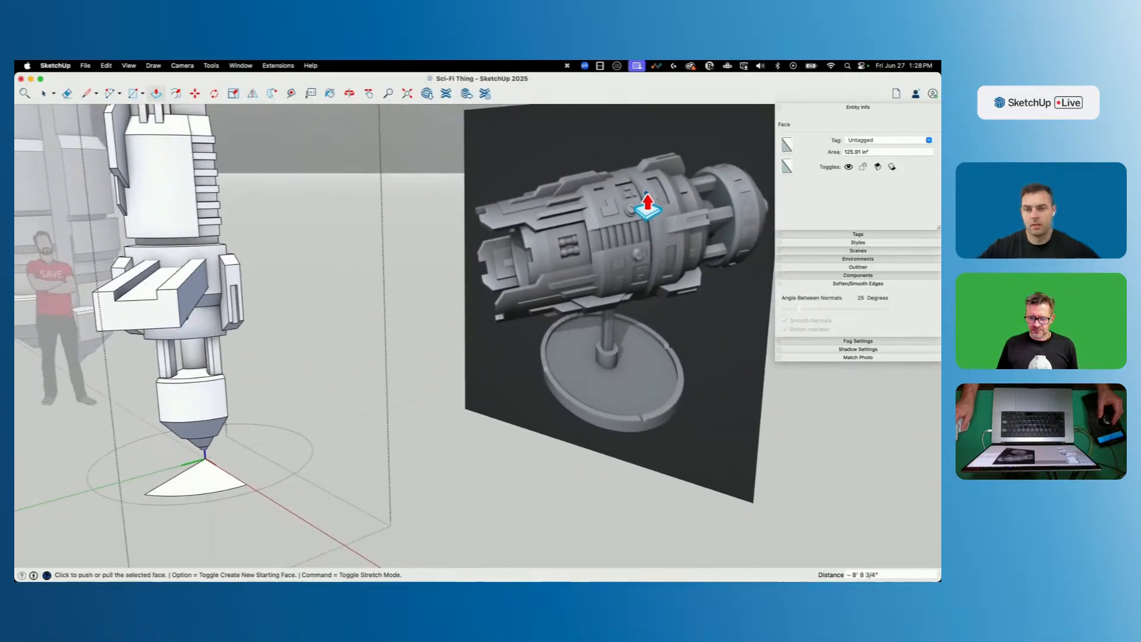
Try to push the long side face of the notched extrusion by about 1 3/4" and undo it.
middle_drag(554, 239, 560, 238)
middle_drag(267, 257, 196, 222)
key(p)
key(space)
scroll(197, 214, up, 5)
click(180, 189)
key(p)
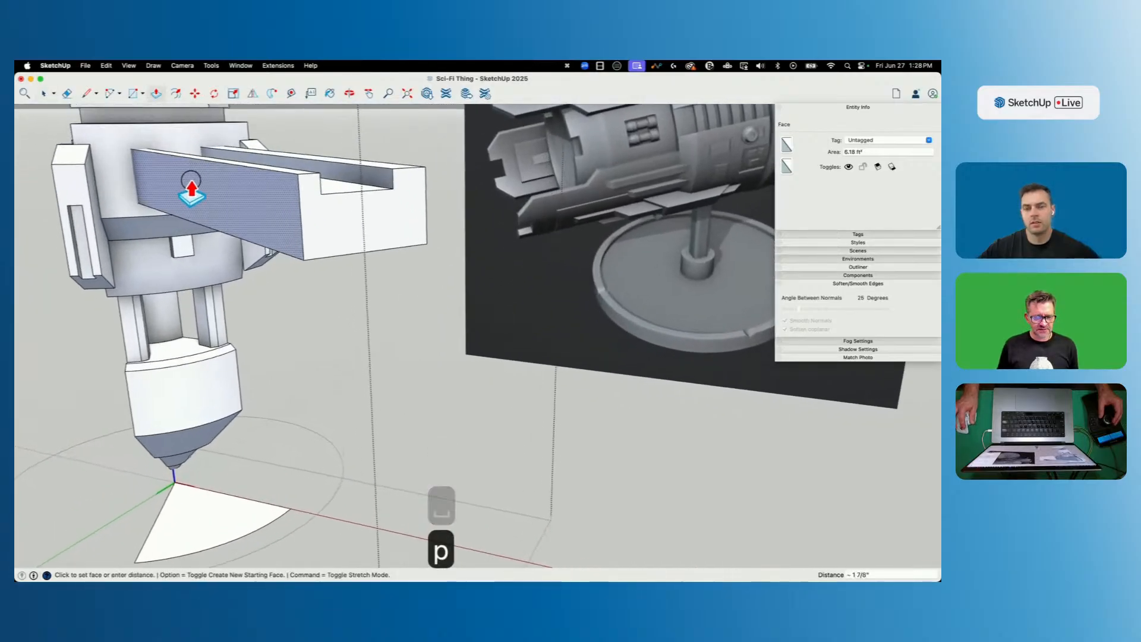
middle_drag(178, 194, 121, 205)
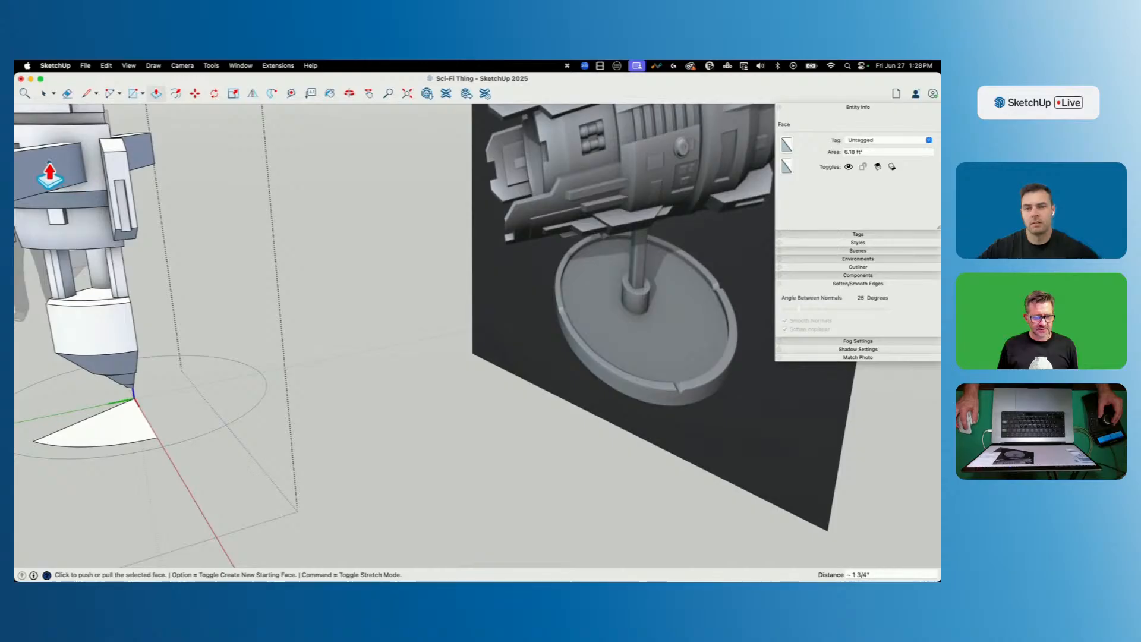
key(super+z)
middle_drag(183, 165, 380, 244)
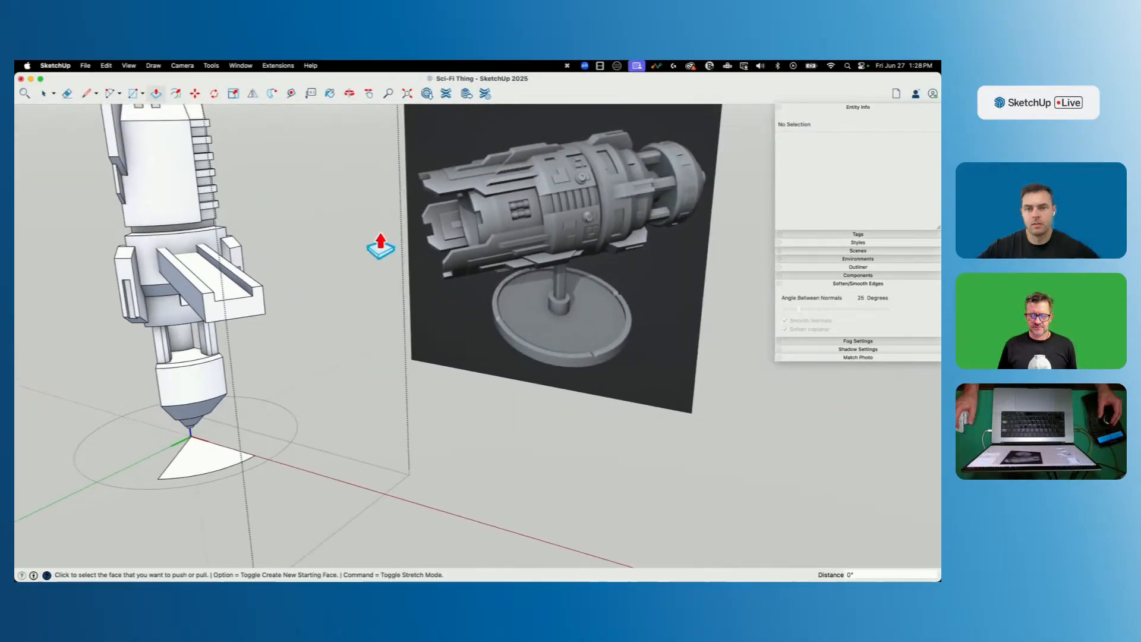
Push/Pull the floor of the extrusion's notch by about 1 1/16" to make the notch shallower.
scroll(242, 242, up, 5)
click(214, 238)
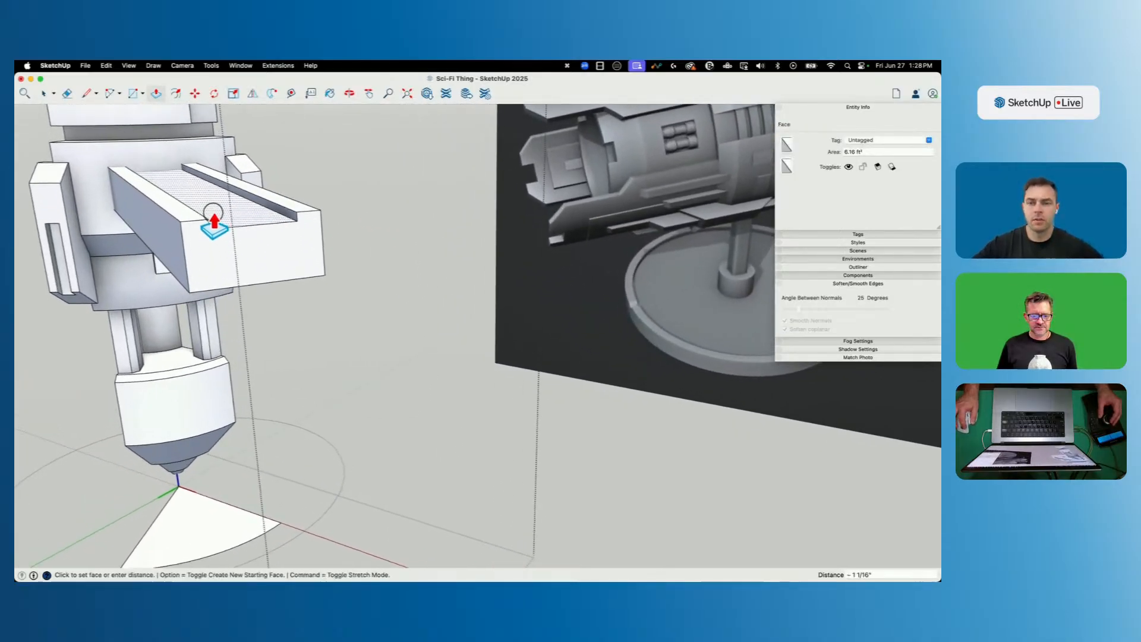
click(213, 212)
Intersect the wide ring's curved surface with the model to imprint the notched profile, and delete the notched extrusion.
key(space)
triple_click(163, 221)
right_click(164, 226)
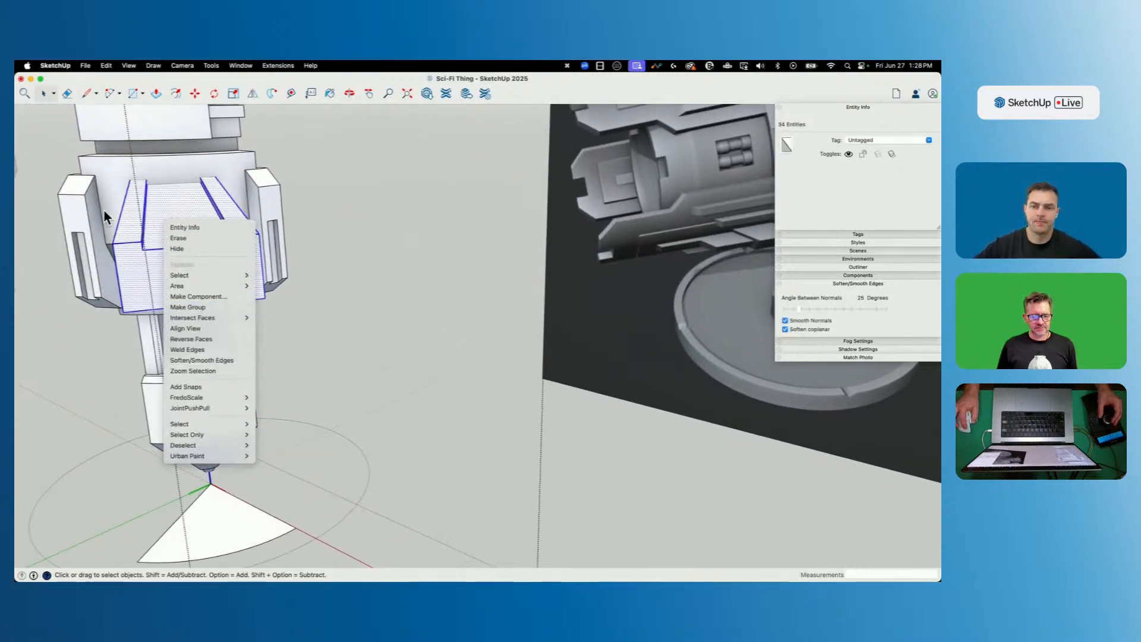
click(113, 172)
double_click(115, 173)
click(114, 173)
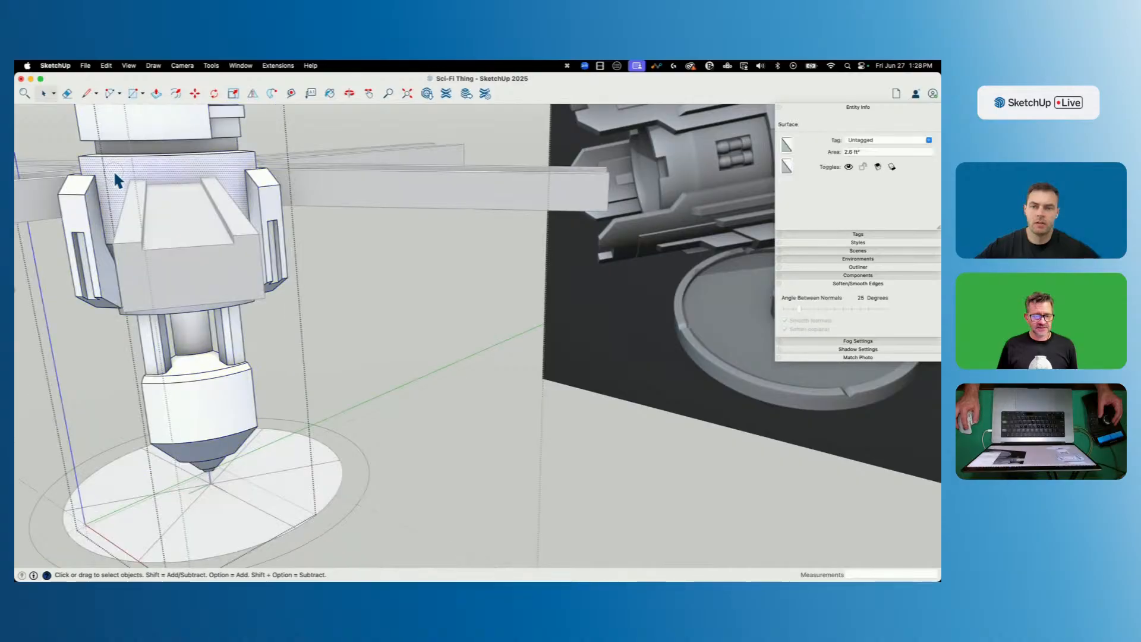
right_click(115, 174)
mouse_move(168, 257)
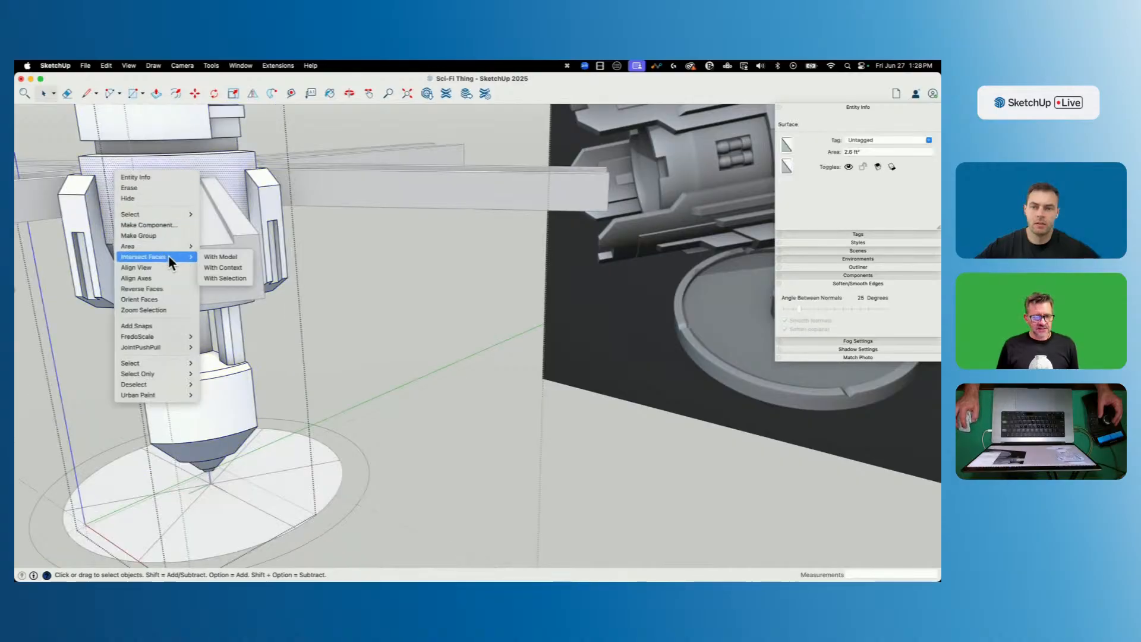
click(225, 257)
click(373, 240)
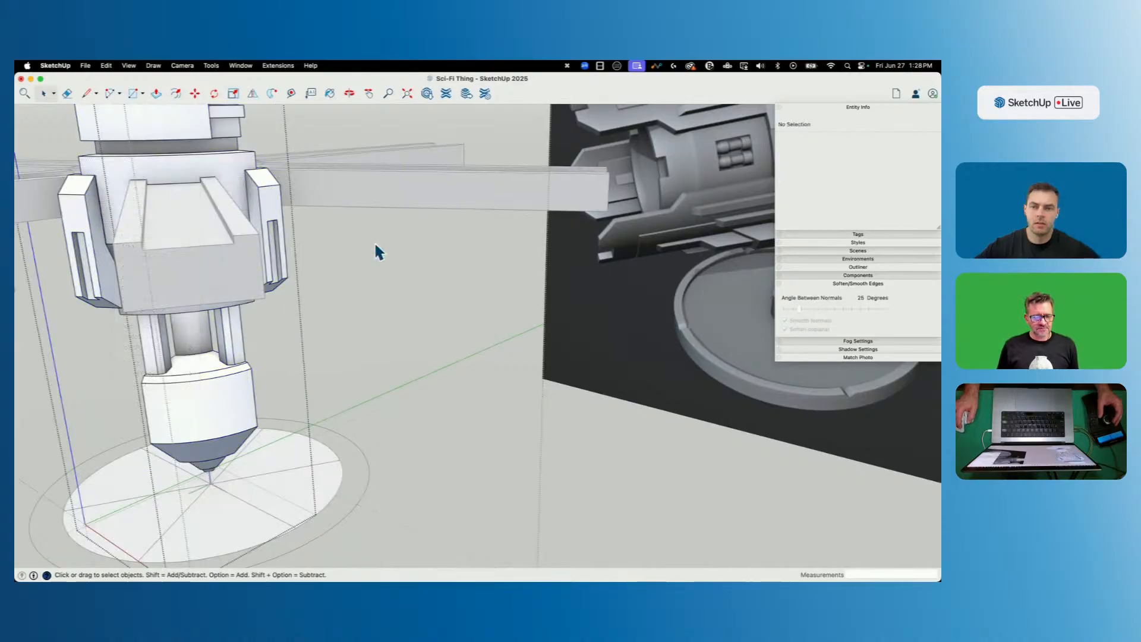
triple_click(240, 267)
key(BackSpace)
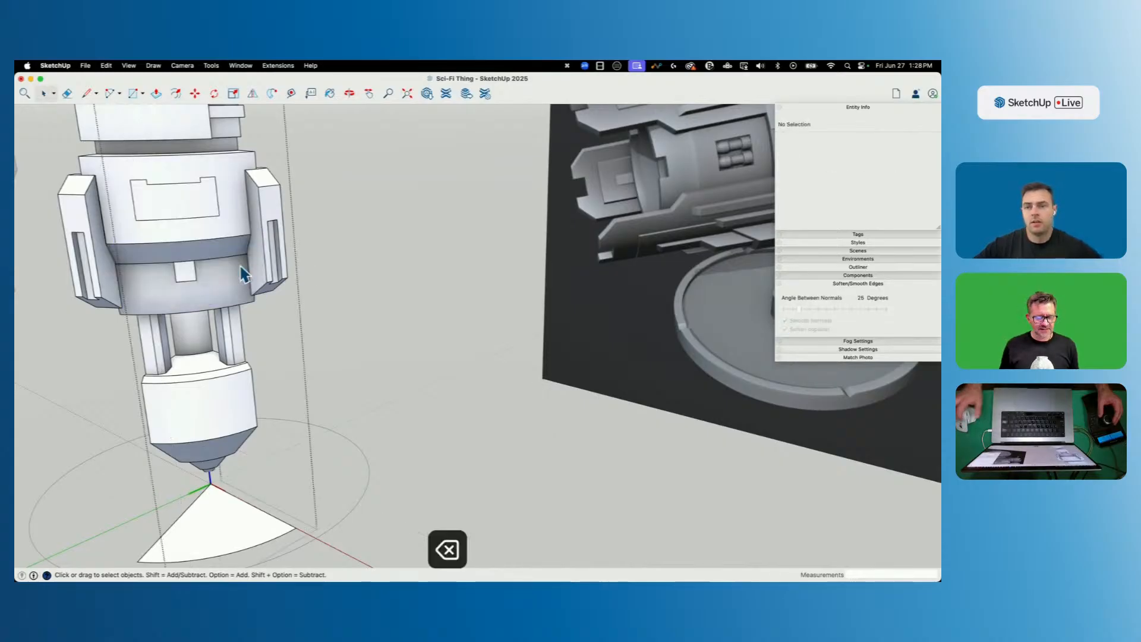
Try to extrude the notched imprint on the wide ring with Joint Push Pull, and cancel the offset.
click(194, 214)
scroll(194, 214, up, 5)
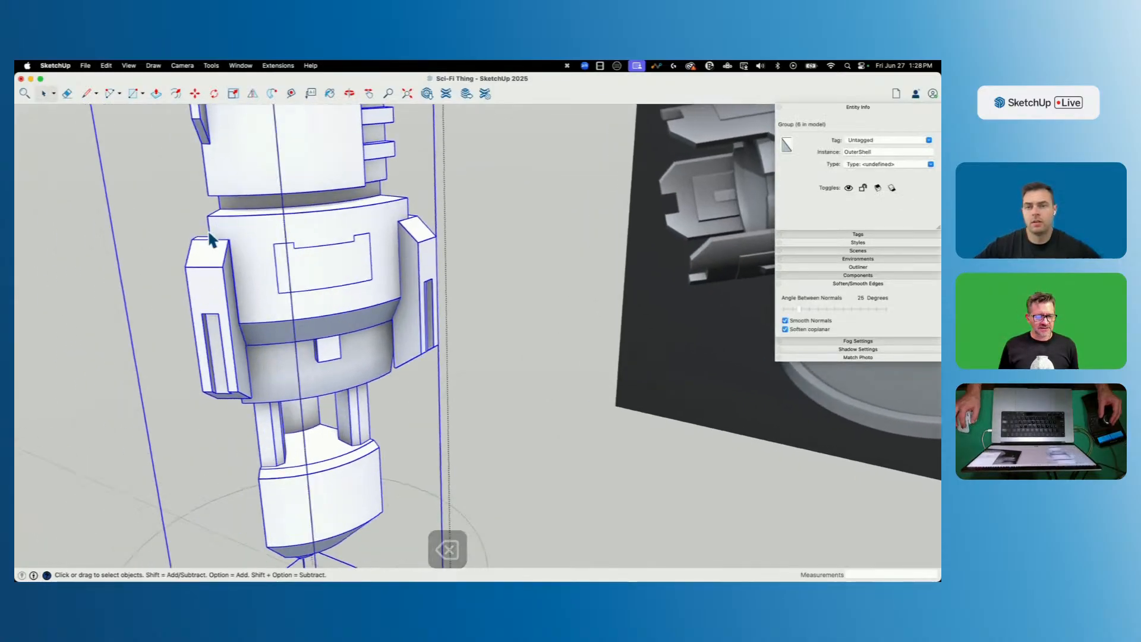
double_click(319, 273)
click(320, 274)
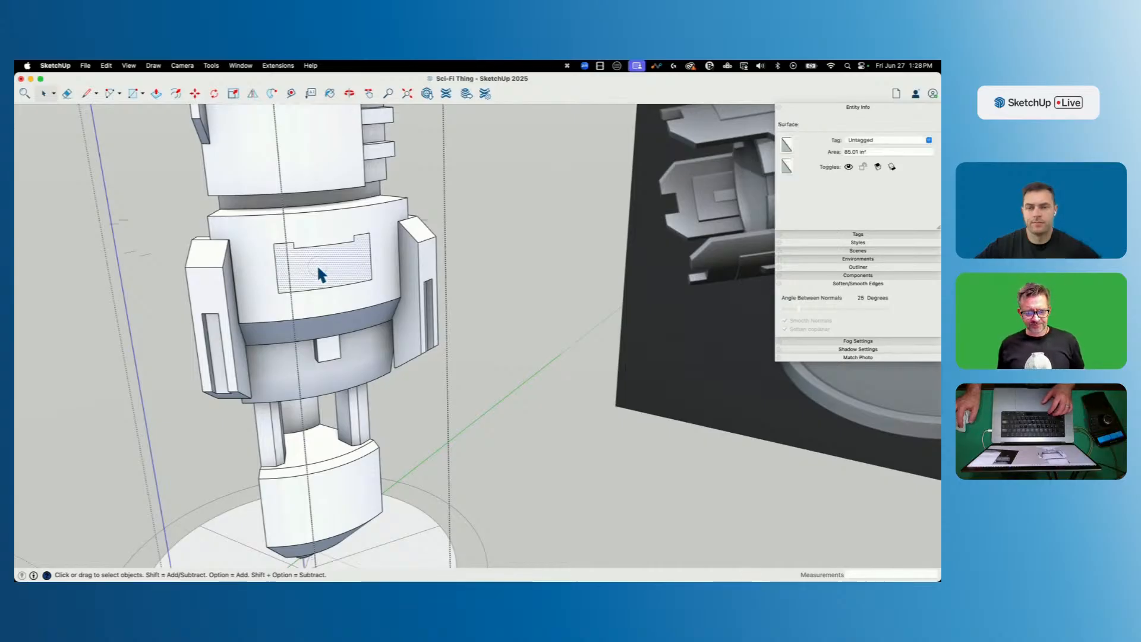
click(217, 66)
mouse_move(244, 340)
mouse_move(313, 362)
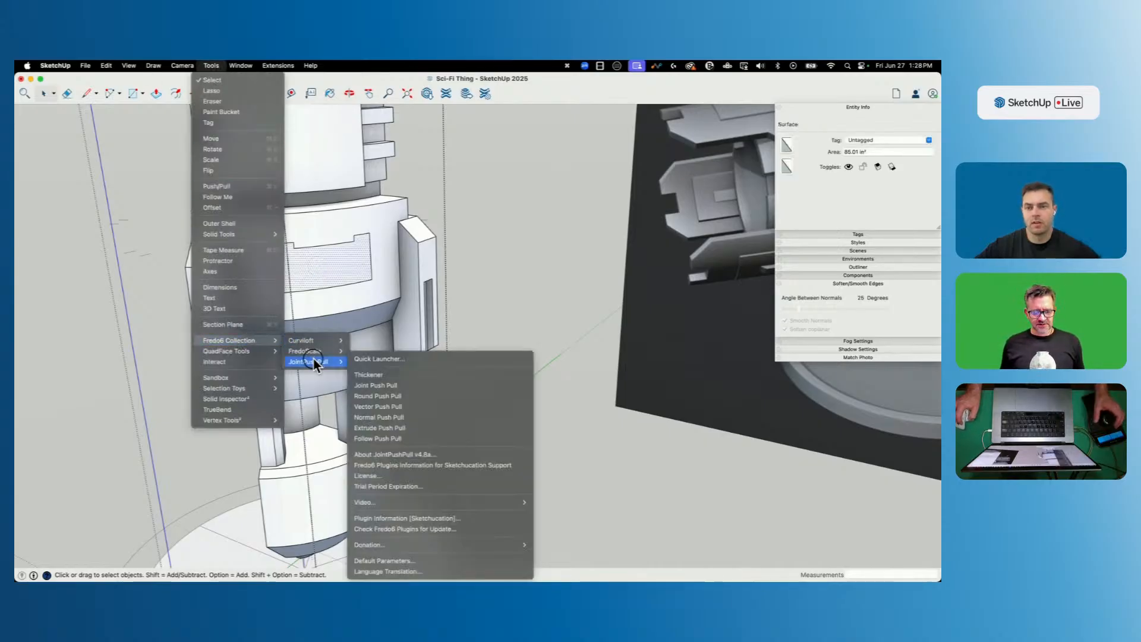
click(389, 385)
scroll(308, 268, up, 6)
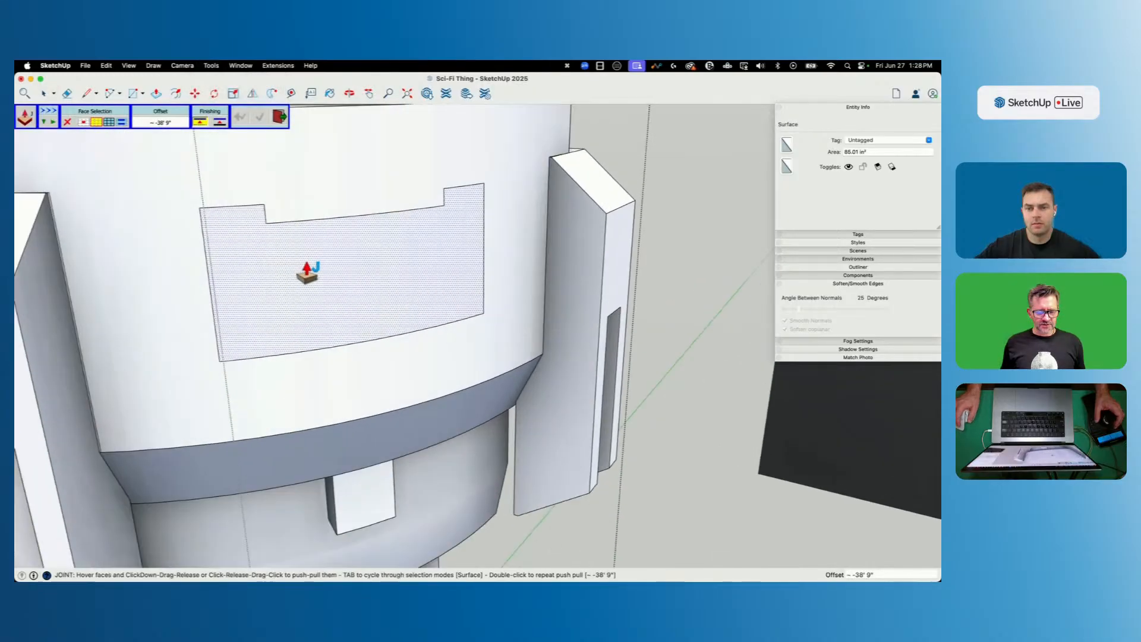
click(308, 271)
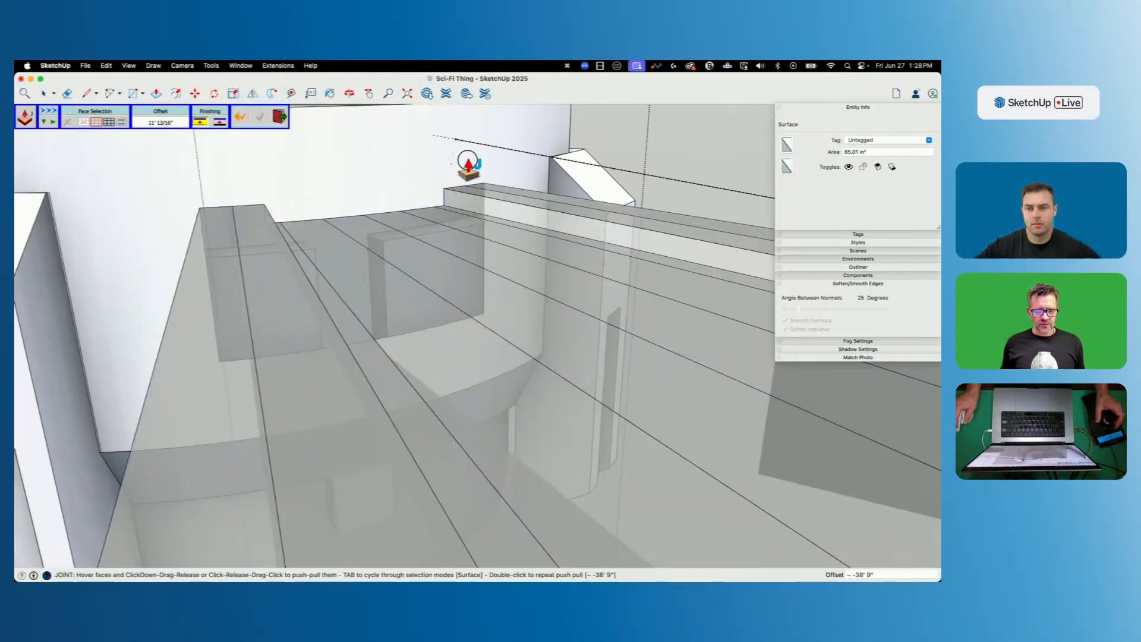
scroll(382, 242, down, 5)
scroll(382, 234, up, 6)
middle_drag(380, 231, 408, 240)
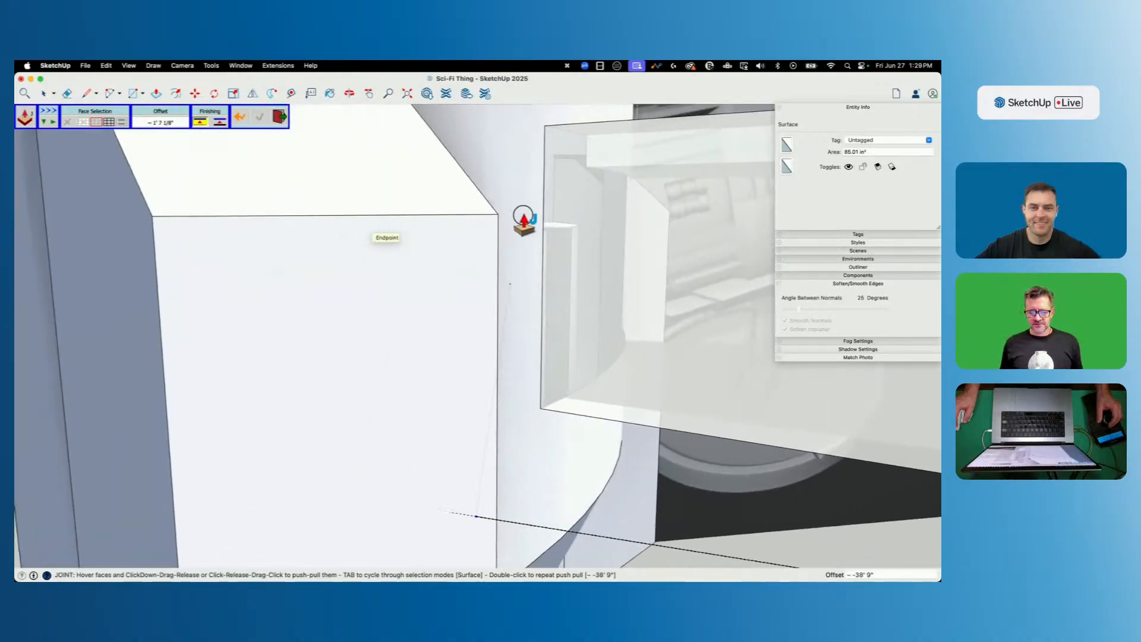
middle_drag(505, 197, 622, 309)
scroll(619, 296, down, 3)
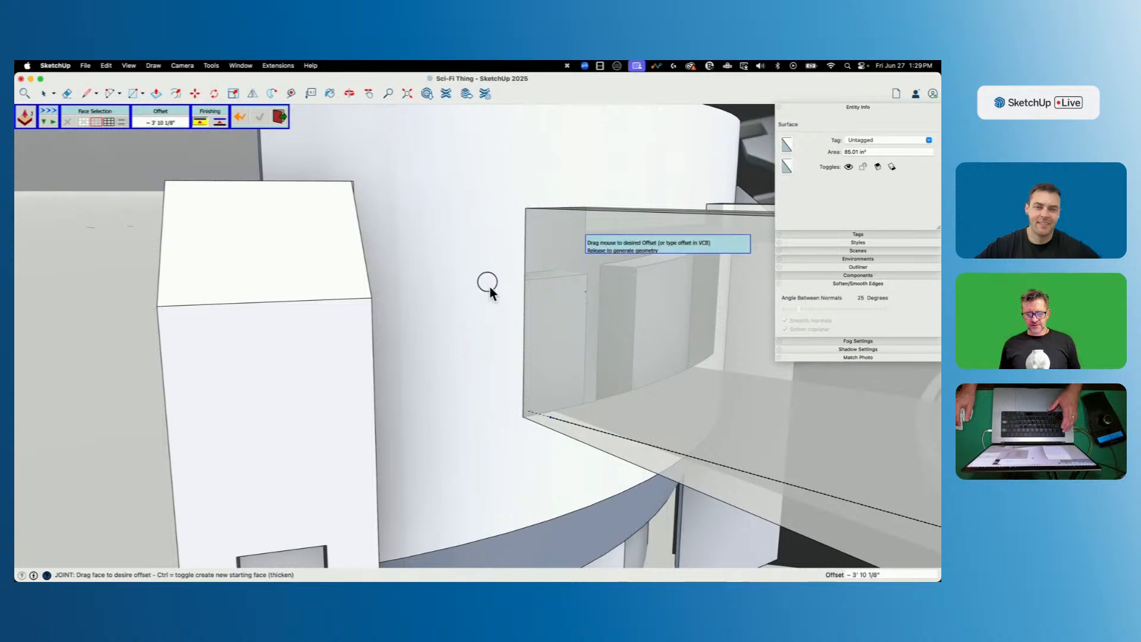
key(Escape)
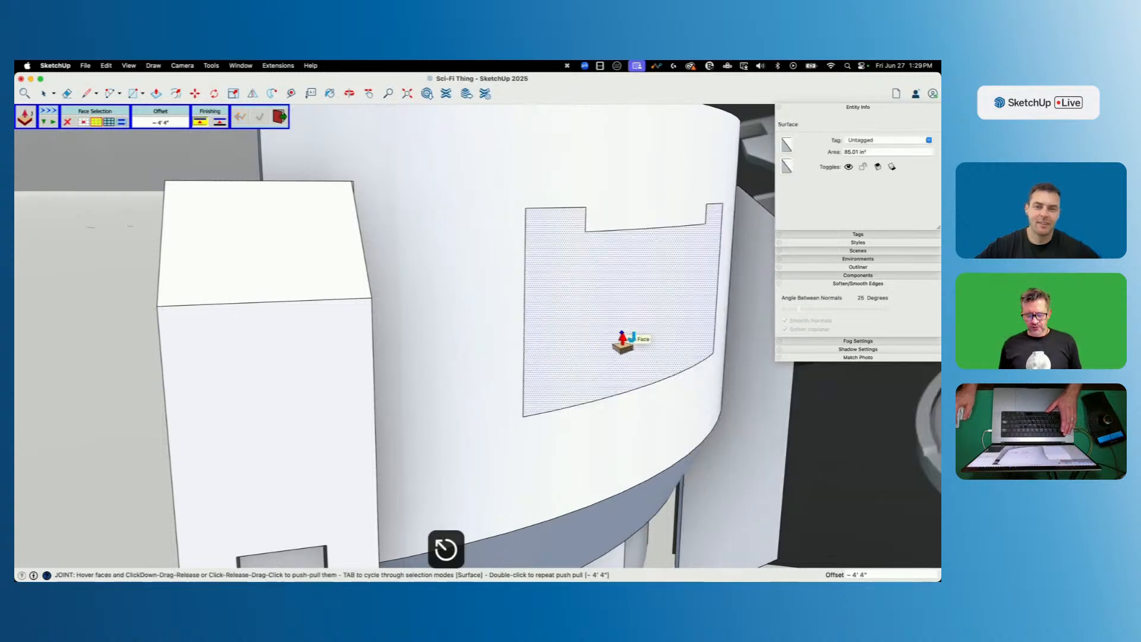
Try to offset the notched imprint about 1/4" inward with Joint Push Pull.
click(622, 332)
click(616, 327)
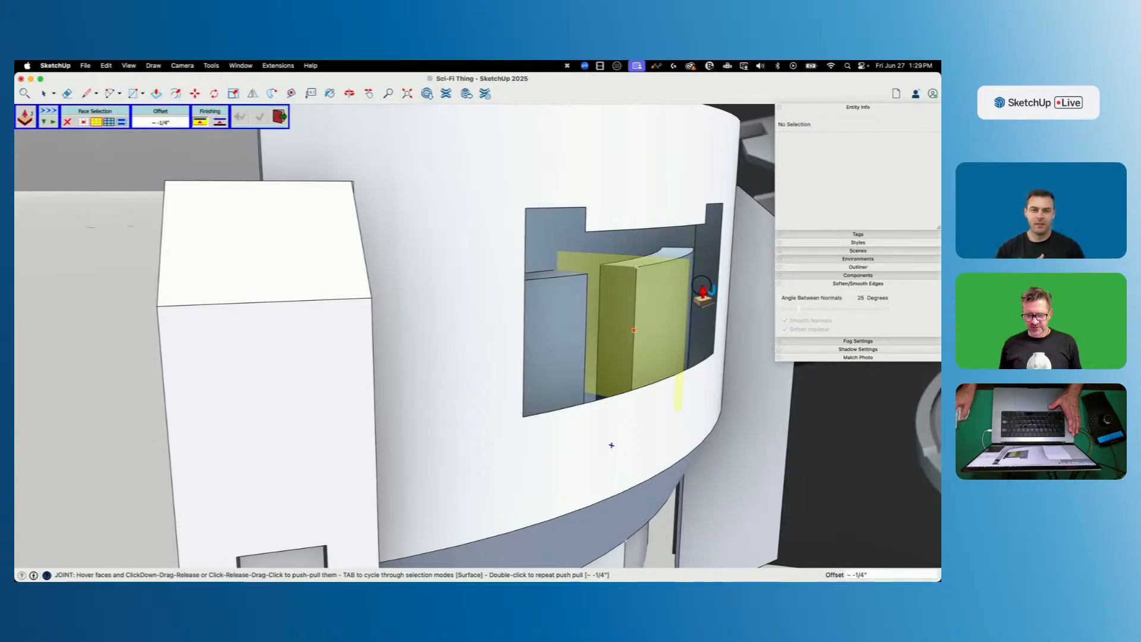
middle_drag(616, 325, 480, 342)
key(Escape)
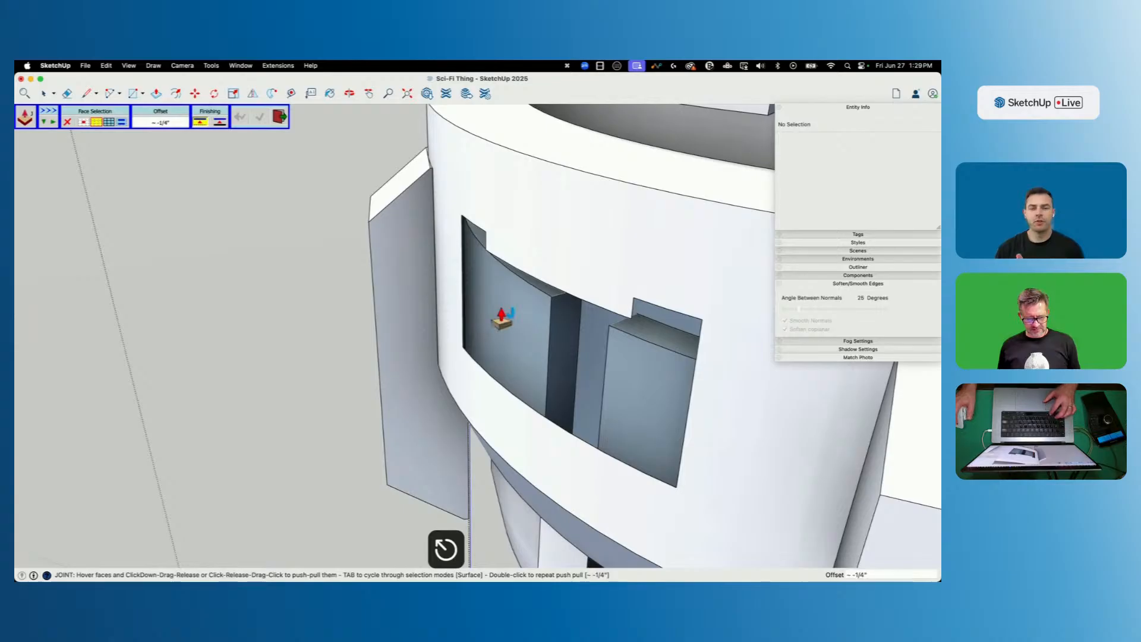
Undo the inward Joint Push Pull until the notched imprint's flush face is back on the ring.
key(super+z)
key(super+z)
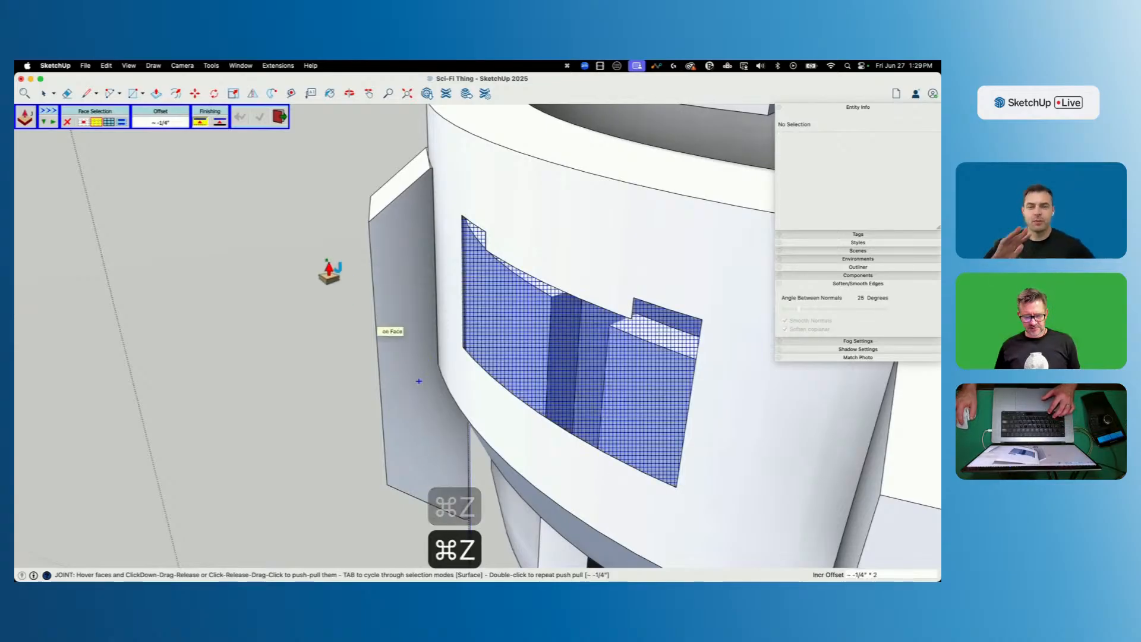
key(super+z)
key(space)
key(super+z)
key(super+z)
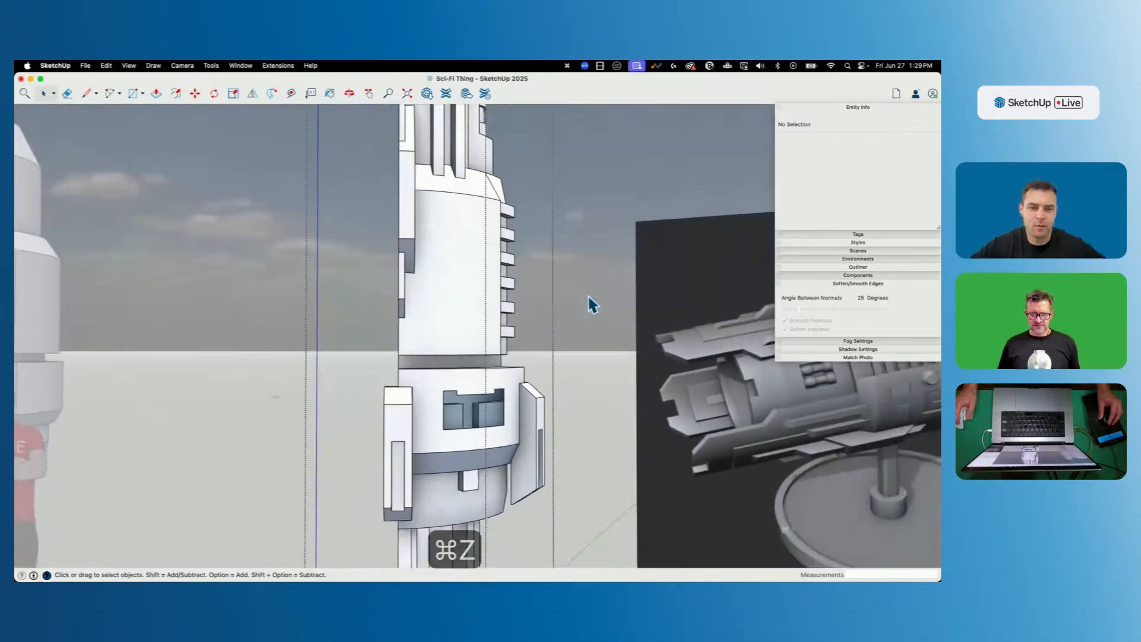
middle_drag(464, 262, 549, 288)
middle_drag(674, 415, 579, 411)
key(super+z)
key(super+z)
key(super+z)
key(super+z)
key(super+z)
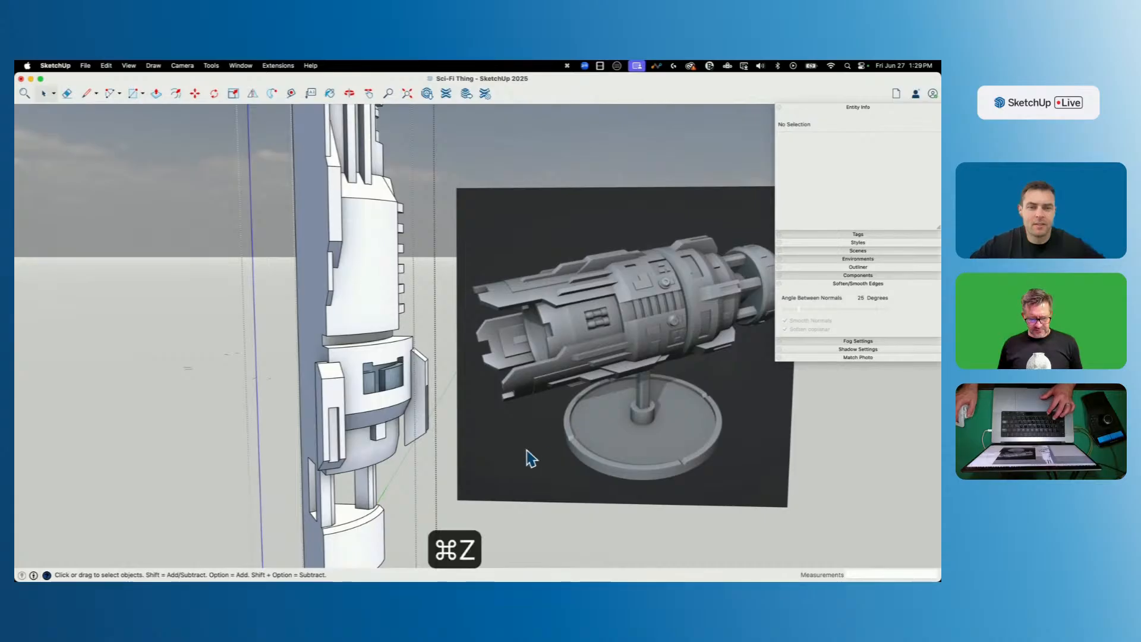
key(super+z)
key(super+z)
key(super+z)
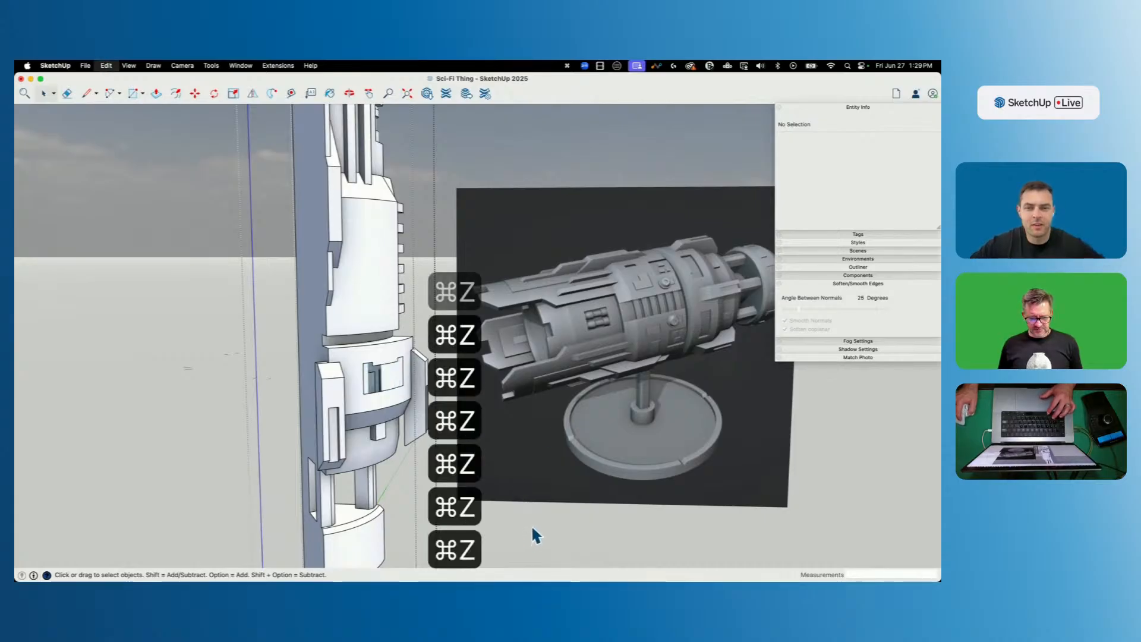
Reselect the notched imprint on the wide ring's curved surface, and save the model.
double_click(389, 379)
click(385, 382)
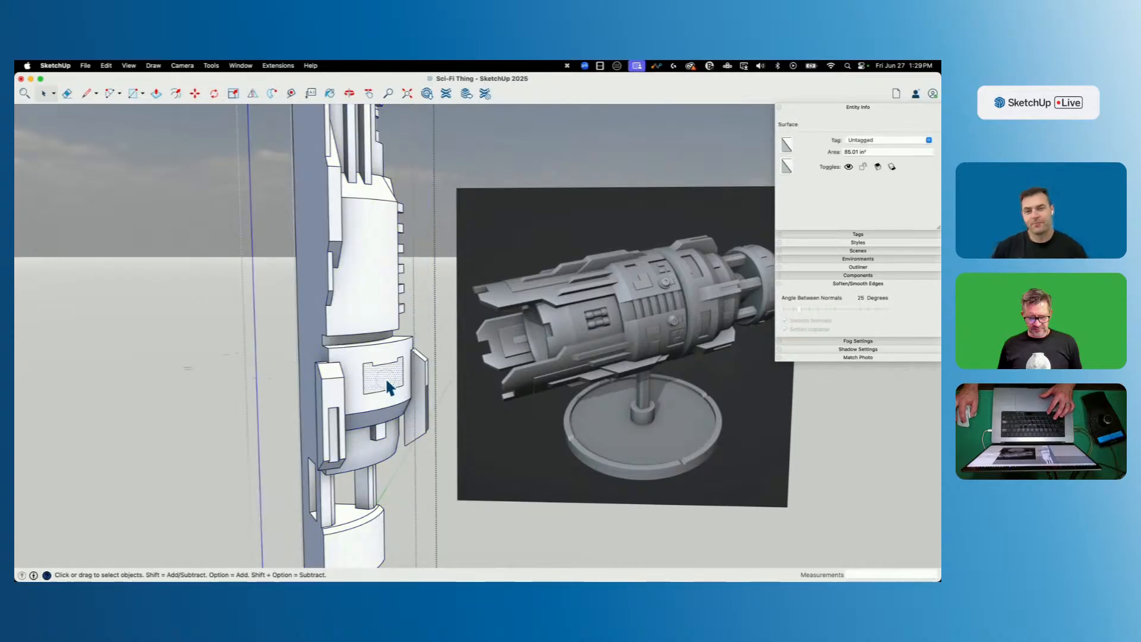
scroll(380, 348, up, 5)
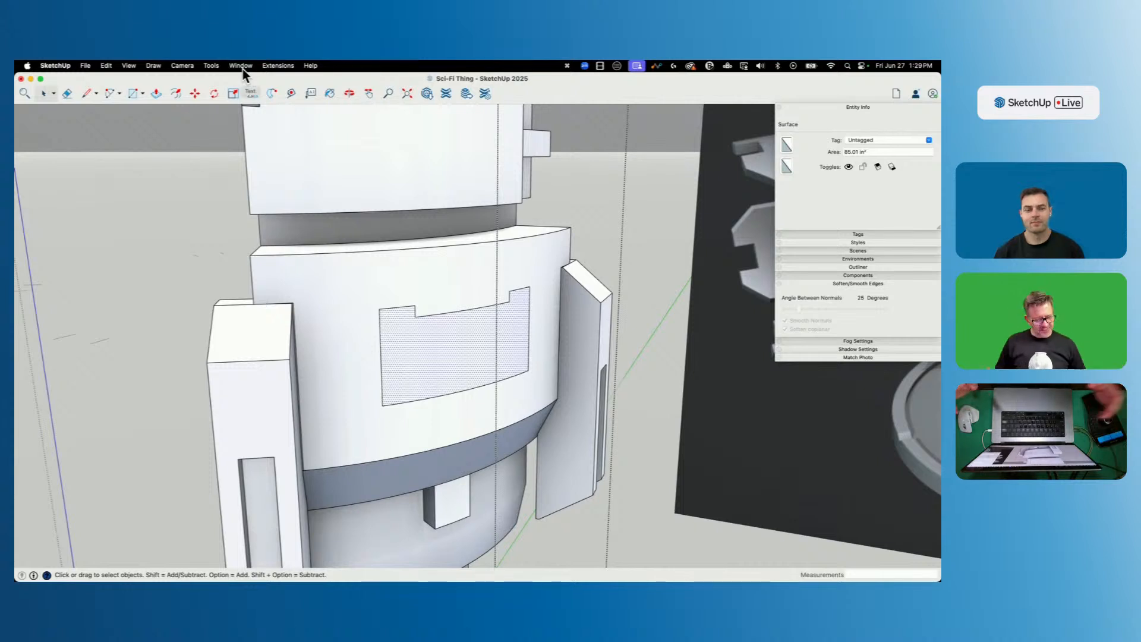
key(super+s)
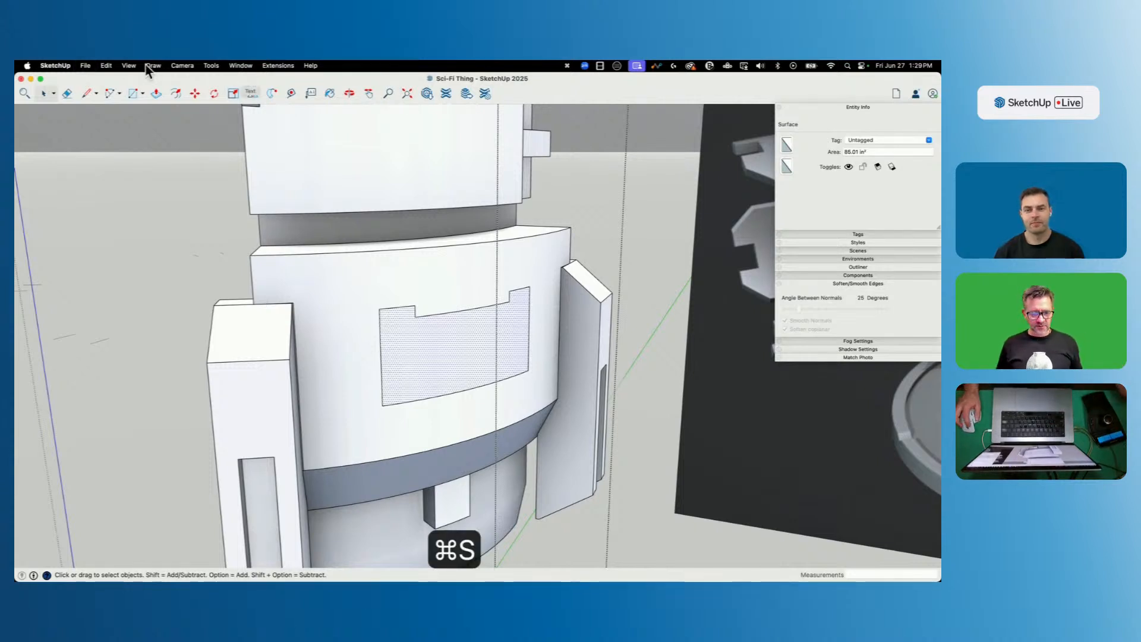
Raise the notched imprint outward from the ring by 0.25" with Joint Push Pull.
click(222, 65)
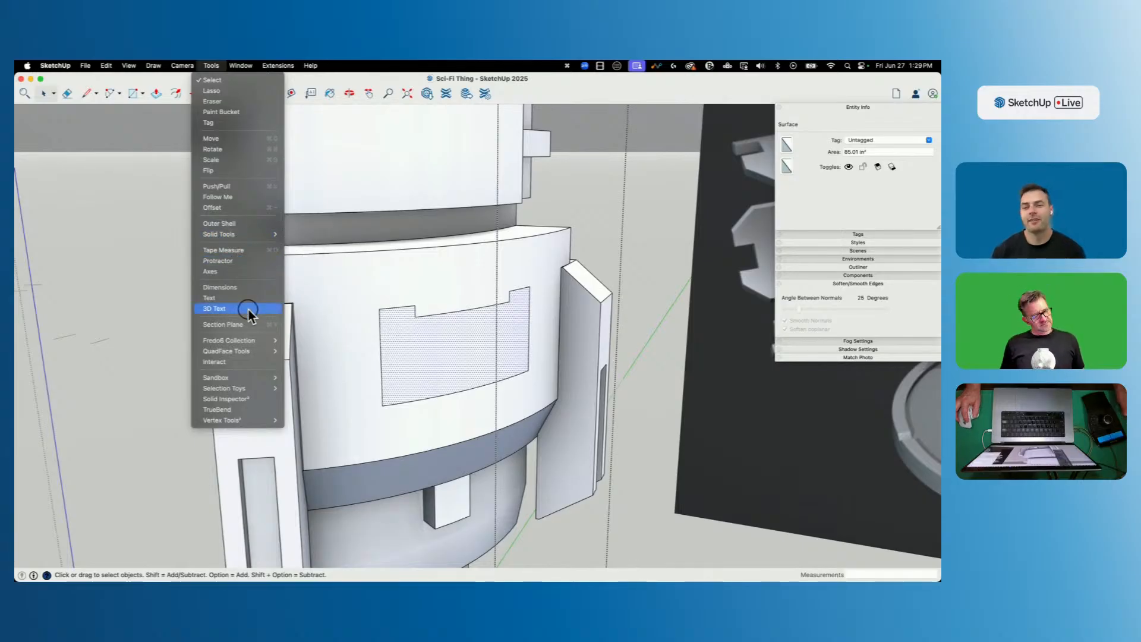
mouse_move(255, 341)
mouse_move(300, 353)
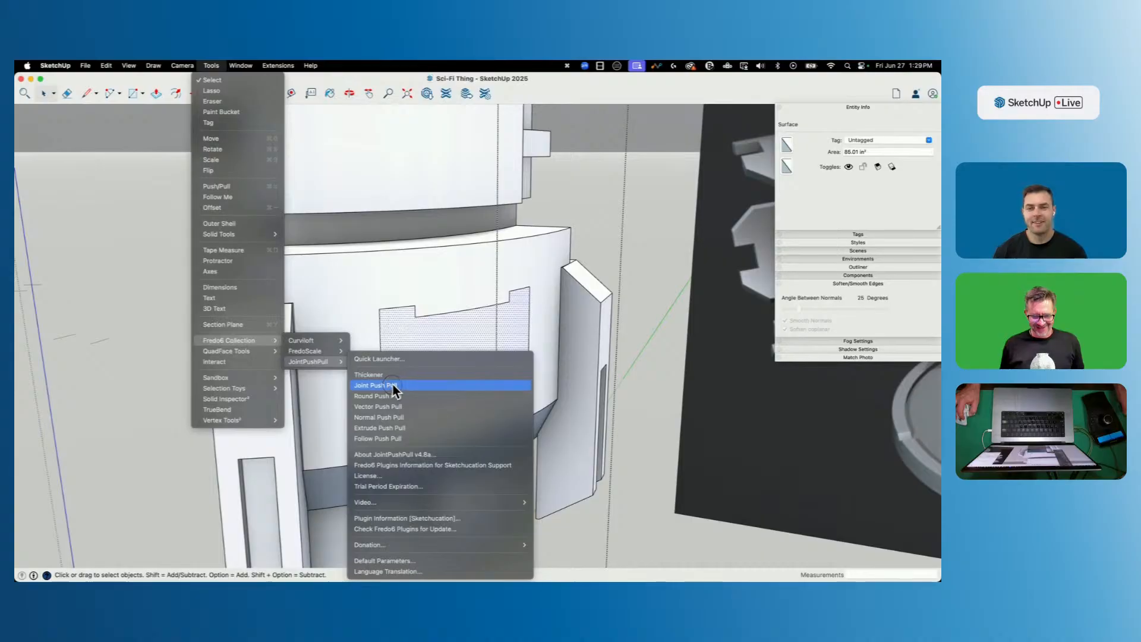
click(394, 385)
click(510, 375)
drag(502, 363, 405, 336)
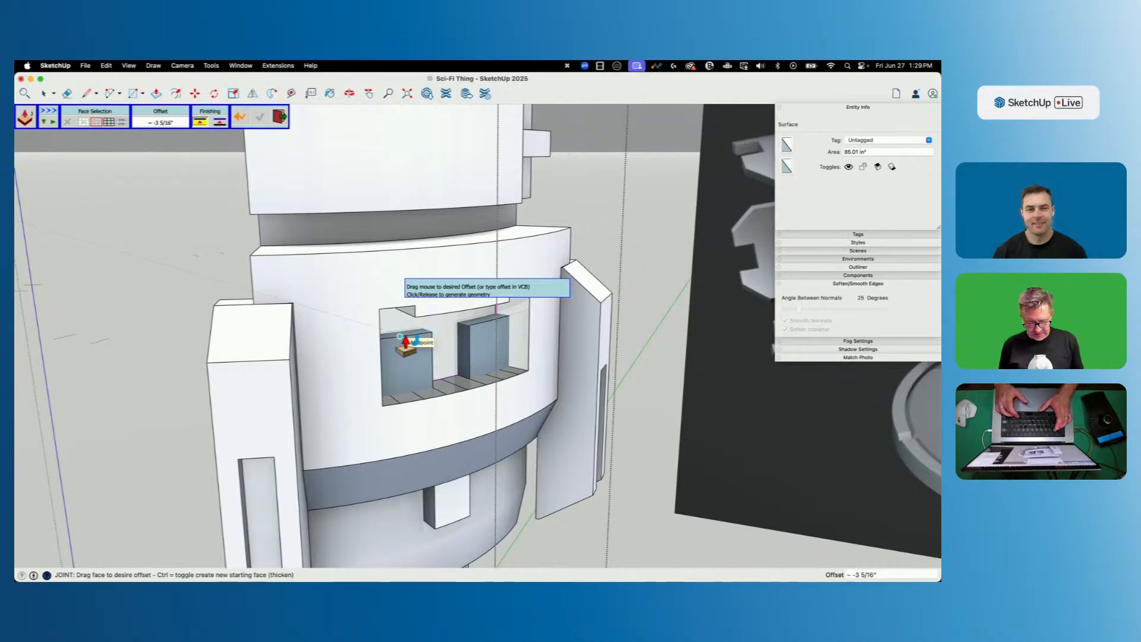
text(.25)
key(Return)
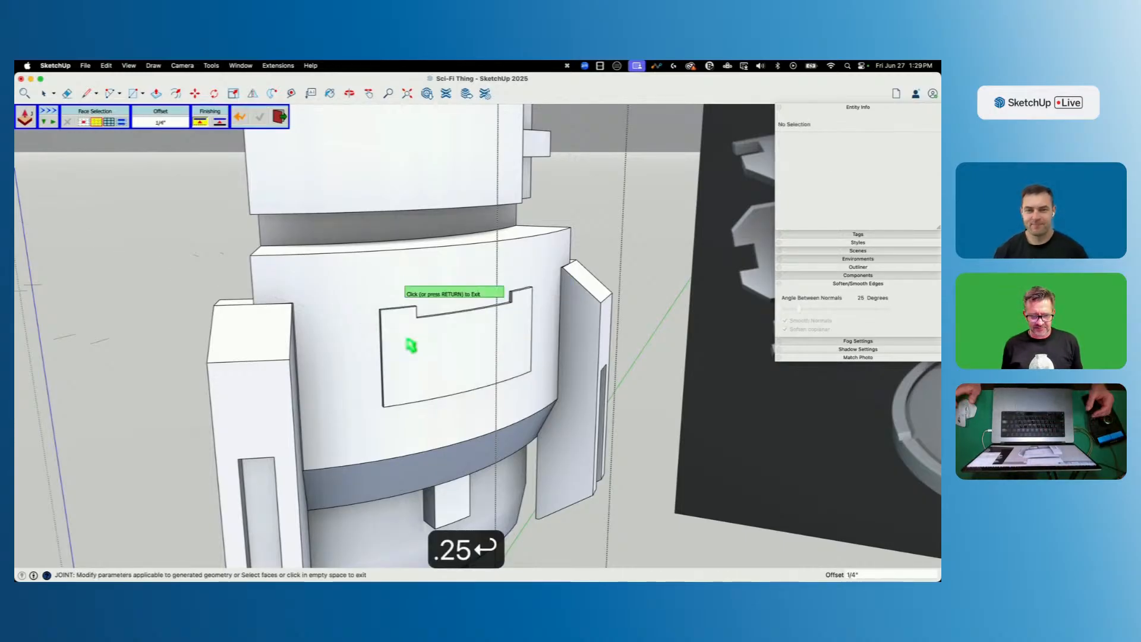
Set the raised notched panel's offset to 0.3", and leave the segment group.
text(3)
key(Return)
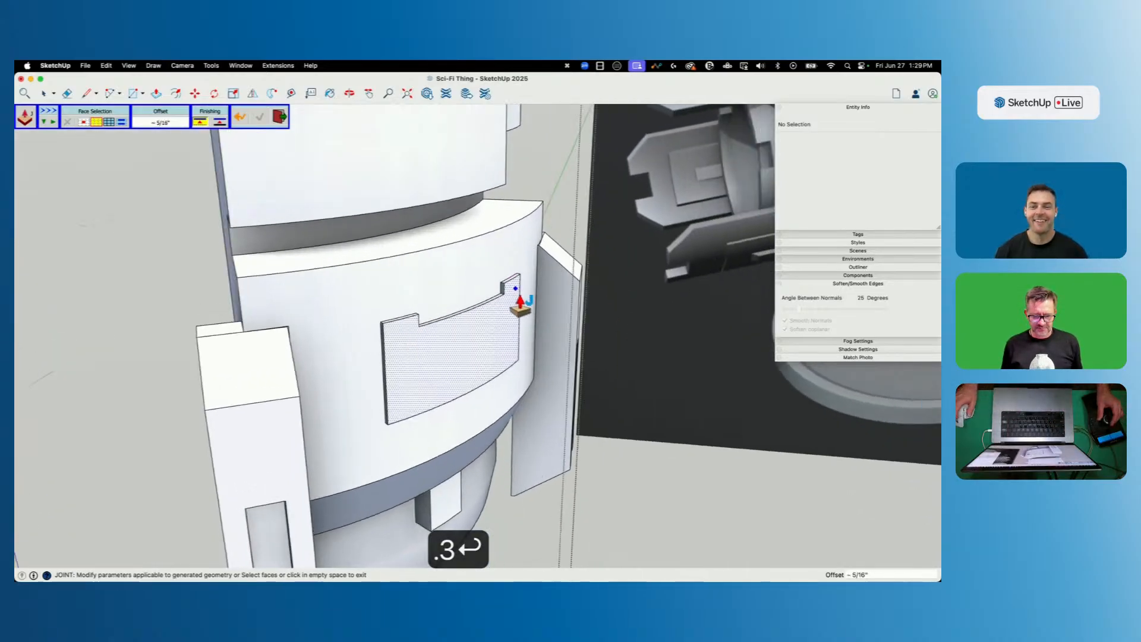
drag(459, 348, 443, 348)
key(space)
click(594, 319)
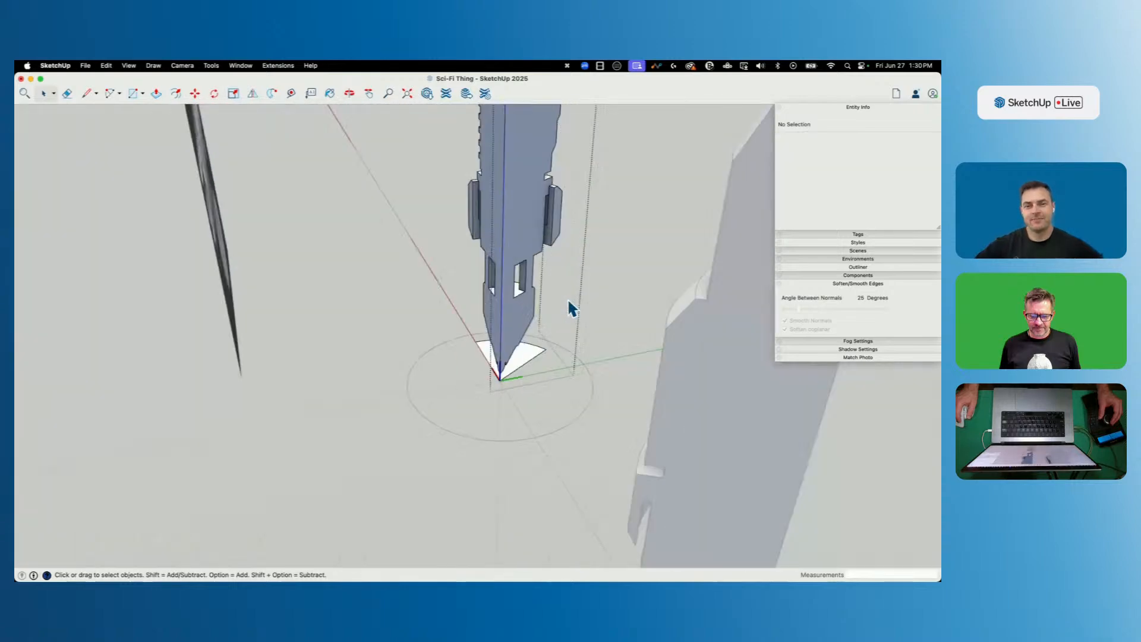
click(604, 392)
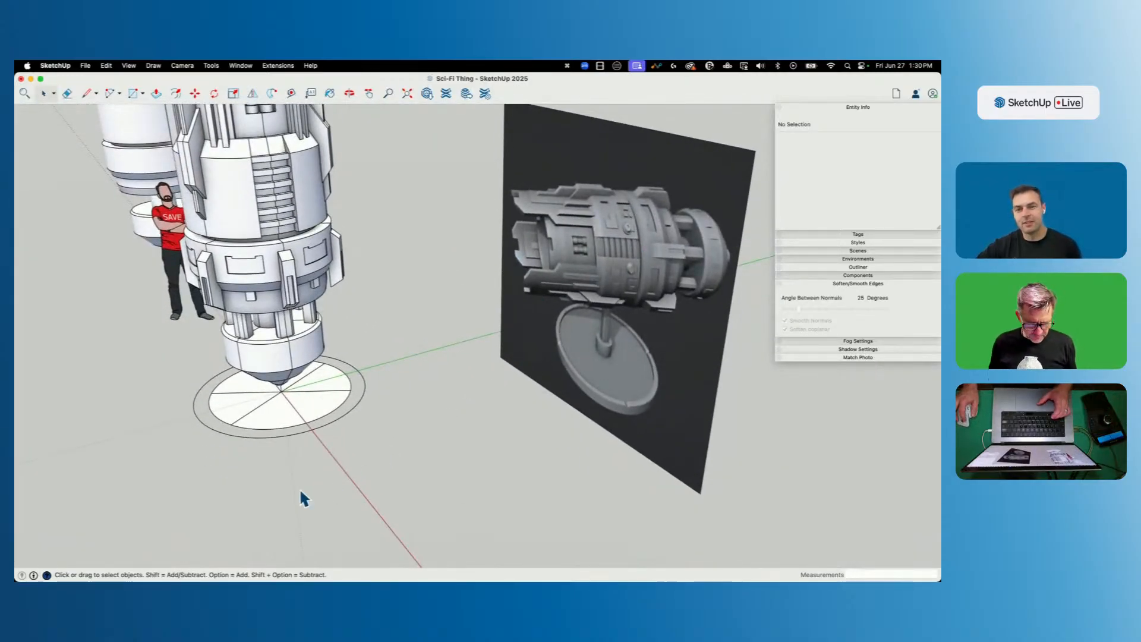
Draw a small circle on the ground beside the base disc and line out one half of a rectangular tab from its center.
key(c)
click(325, 483)
key(l)
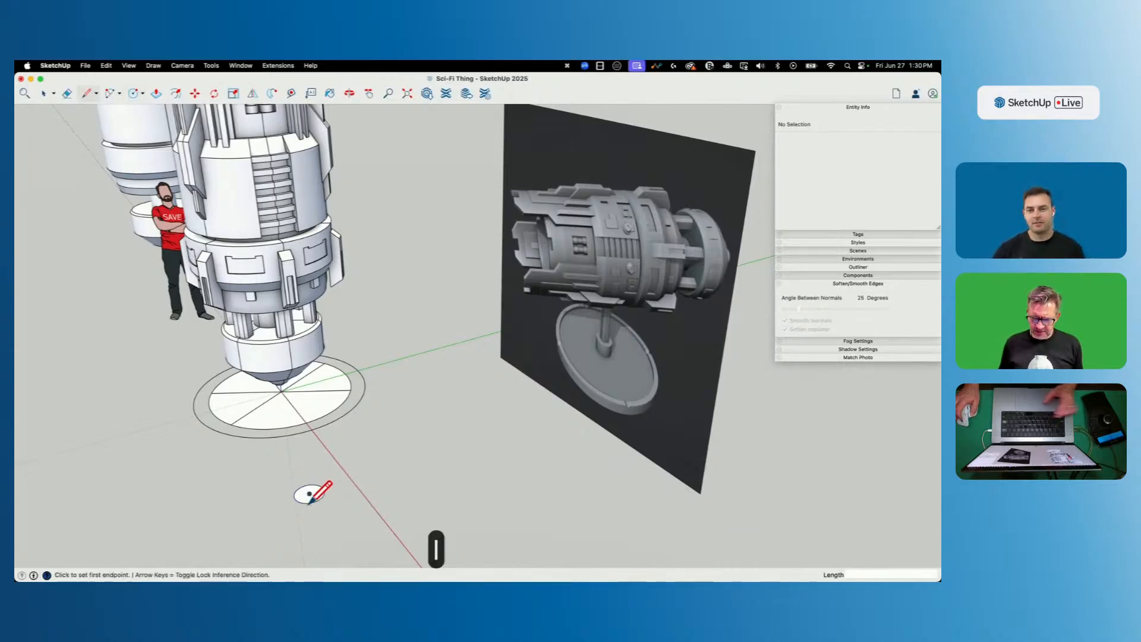
click(319, 470)
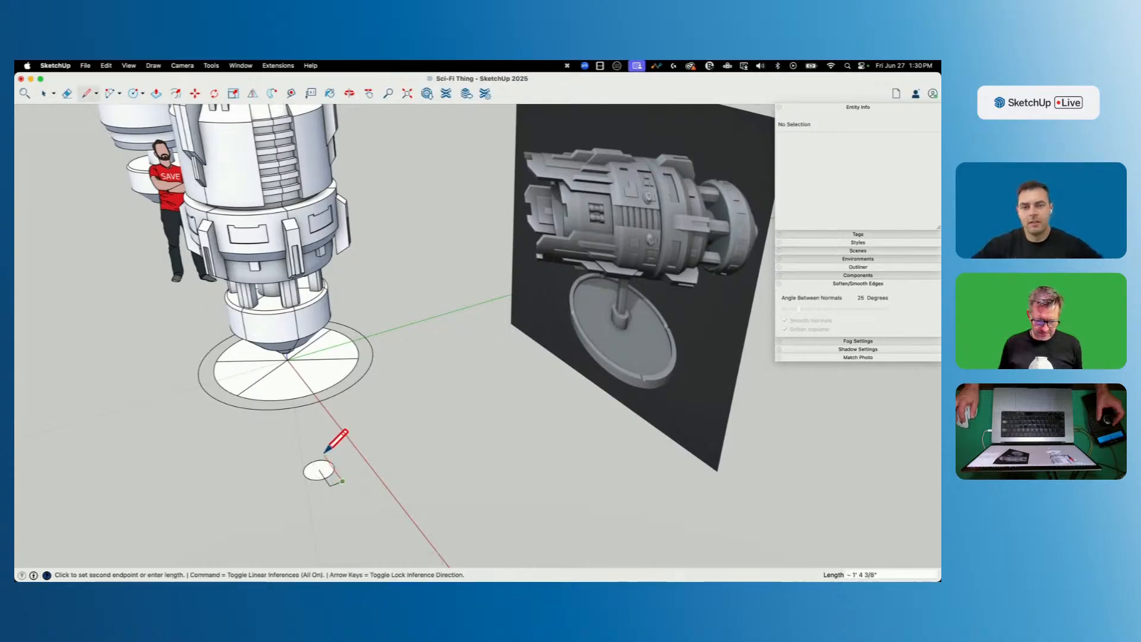
key(l)
key(space)
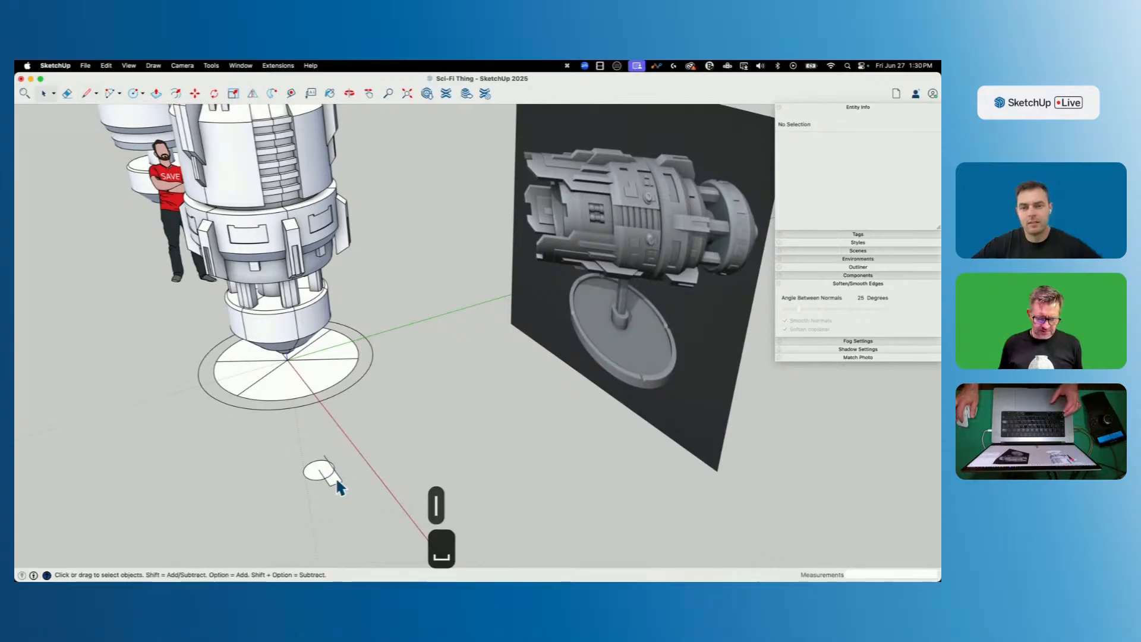
Flip a copy of the half tab across the circle's centerline, and erase the inner edges to leave one rounded tab outline.
click(335, 476)
click(252, 94)
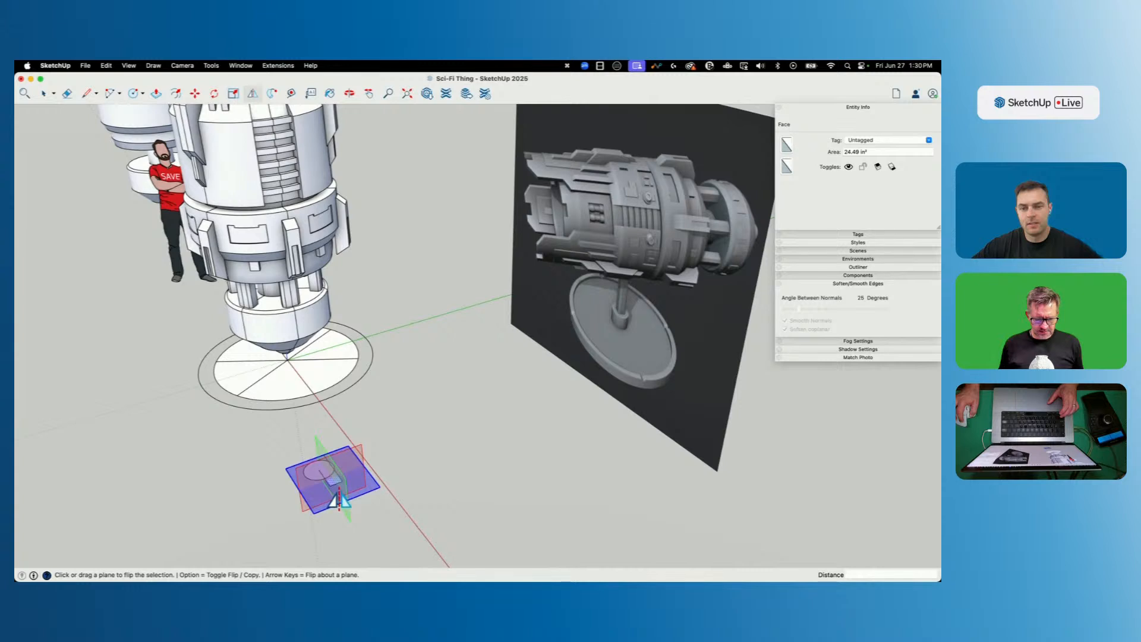
key(alt)
click(335, 488)
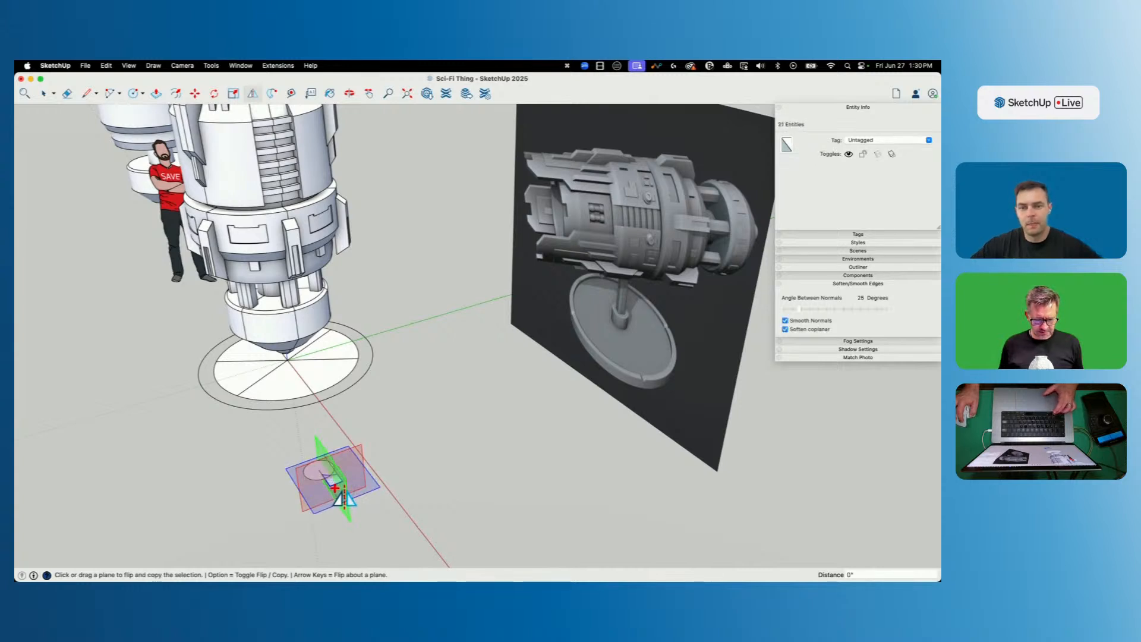
key(super+z)
key(space)
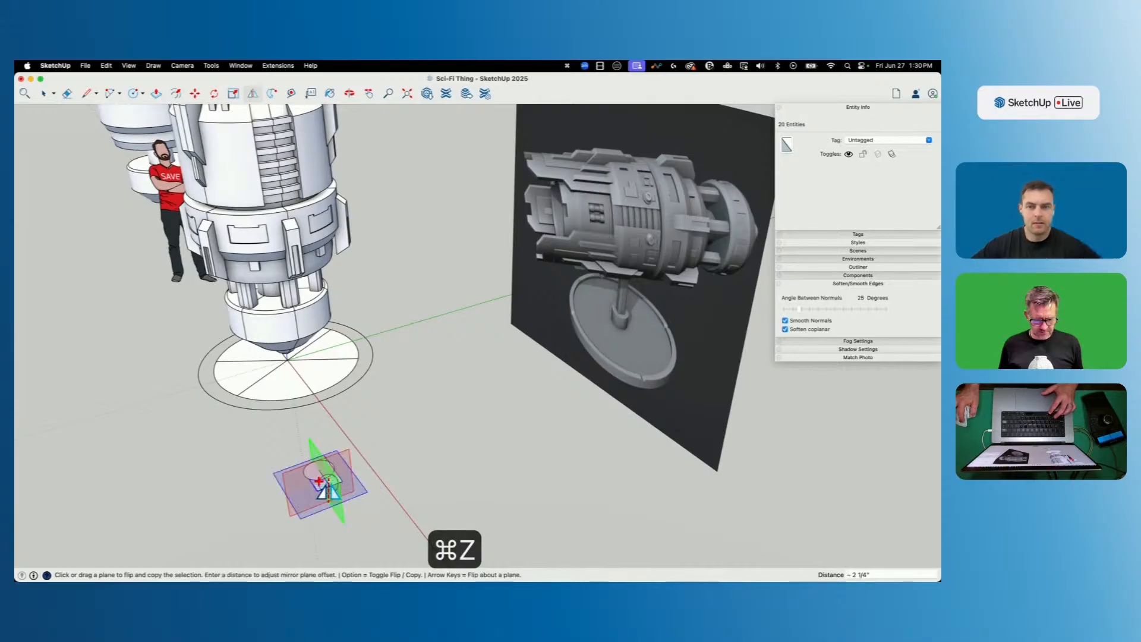
key(e)
drag(325, 461, 315, 467)
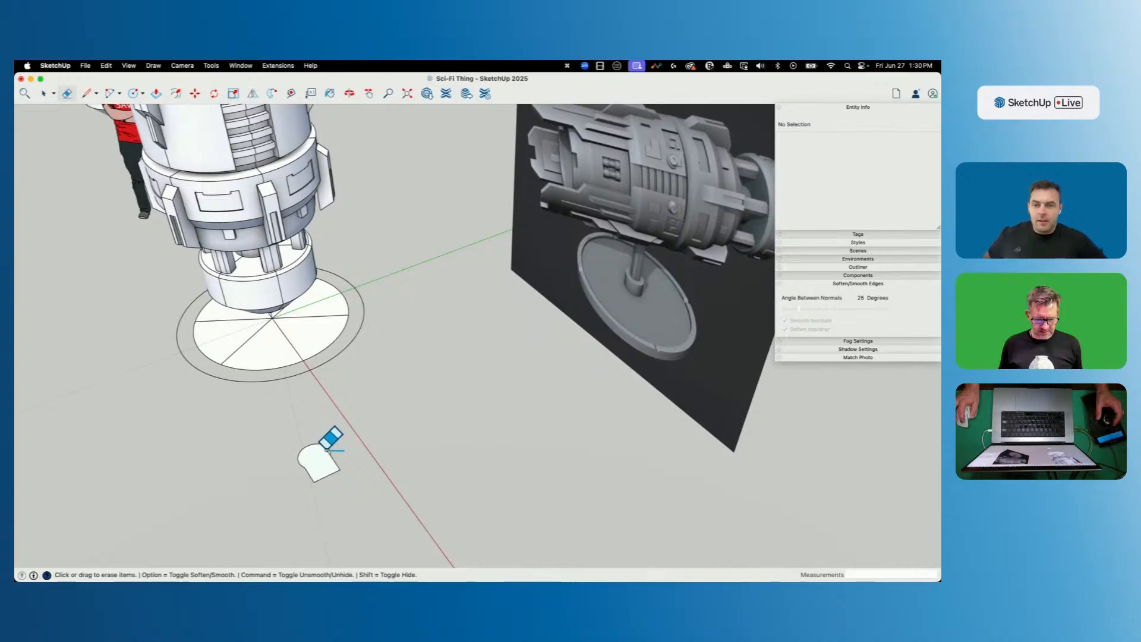
Push/Pull the rounded tab face into a plate about 1 1/4" thick.
key(p)
scroll(327, 459, up, 3)
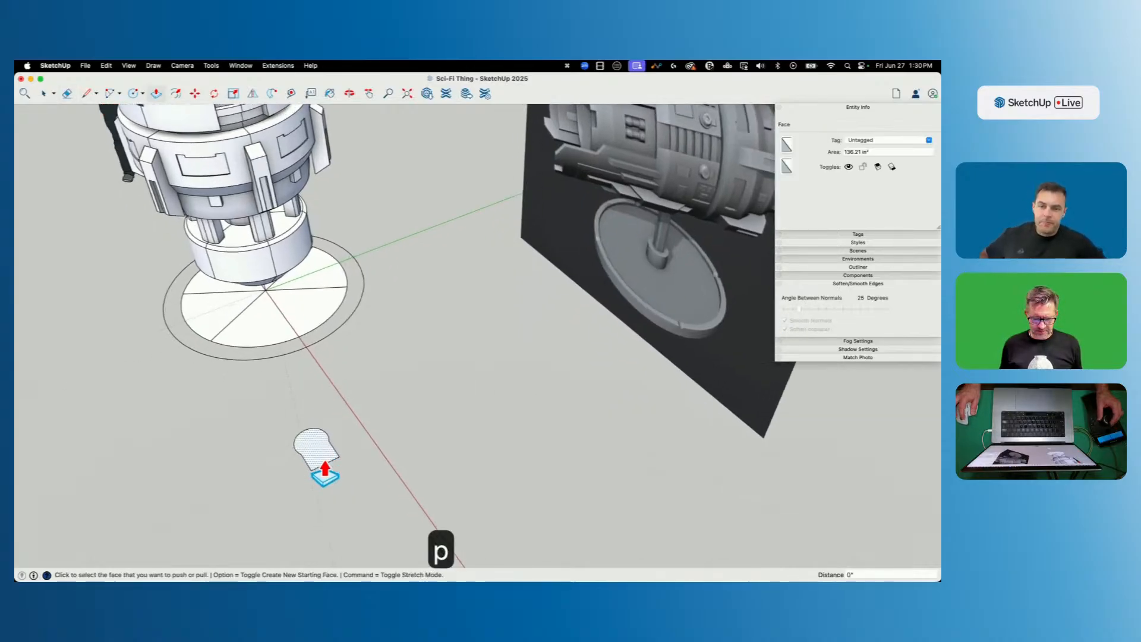
scroll(326, 458, up, 2)
click(370, 427)
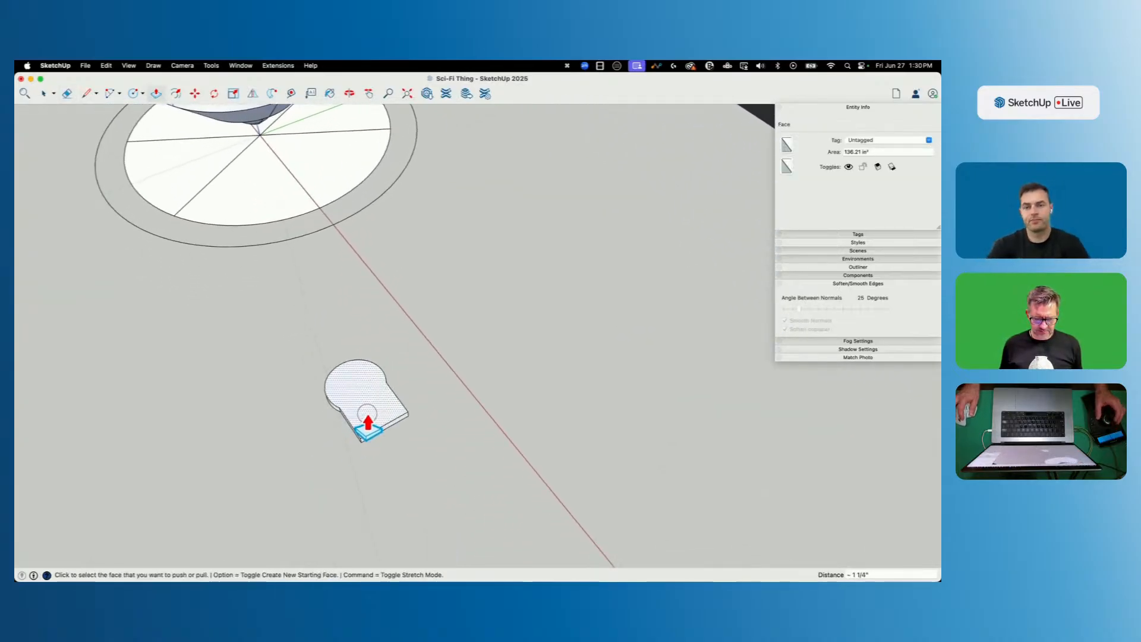
click(369, 389)
Draw a circle of about 3 11/16" radius centered on the plate's rounded end, and pull it up about 3 1/2" as a boss.
key(c)
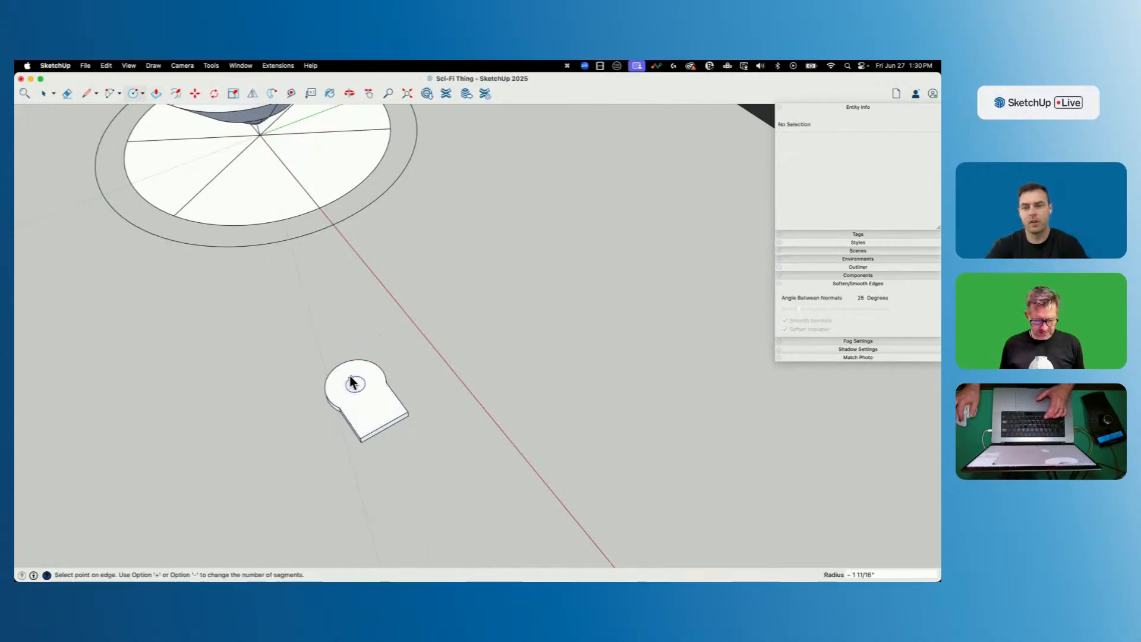
scroll(347, 349, up, 2)
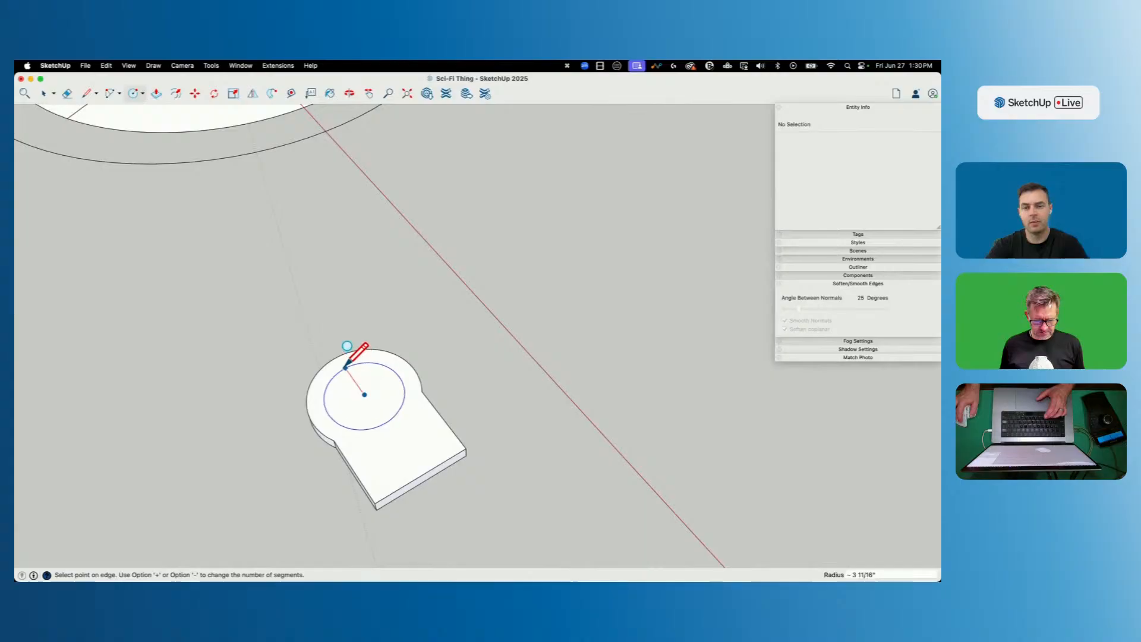
key(p)
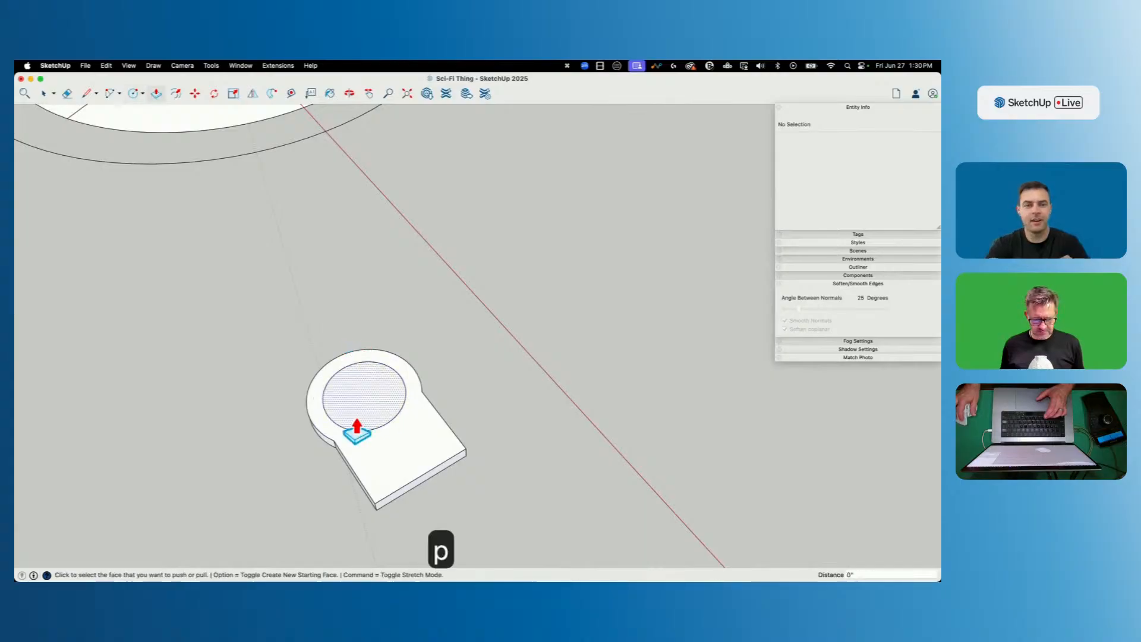
click(357, 407)
click(353, 402)
Try lowering the round boss's top face by about 1/2", and undo the change.
scroll(519, 408, down, 6)
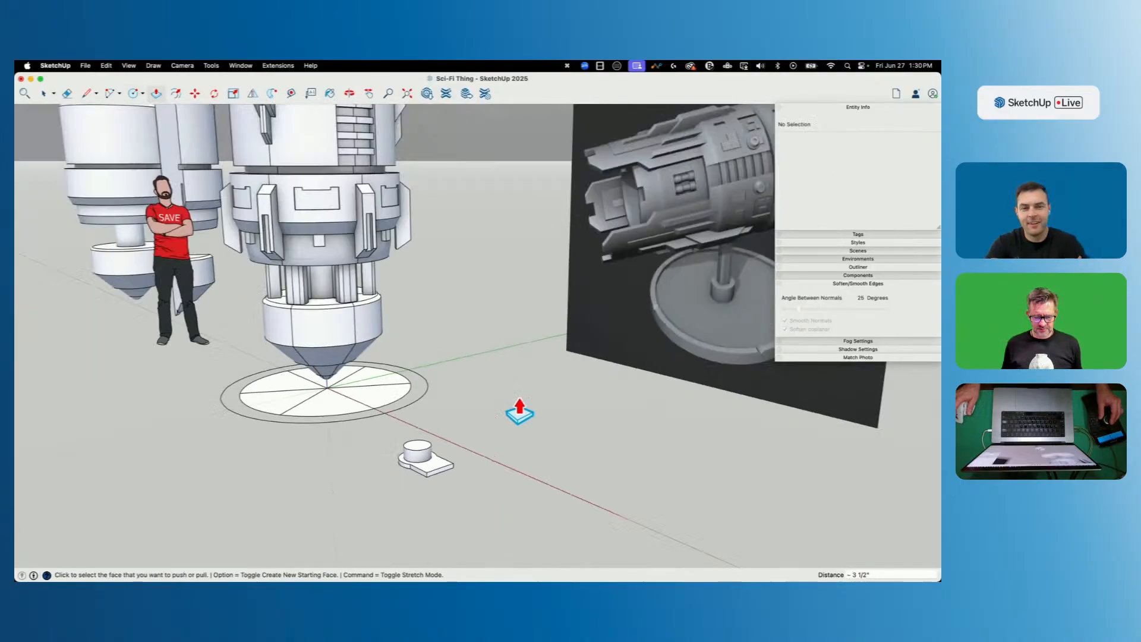
scroll(517, 410, up, 8)
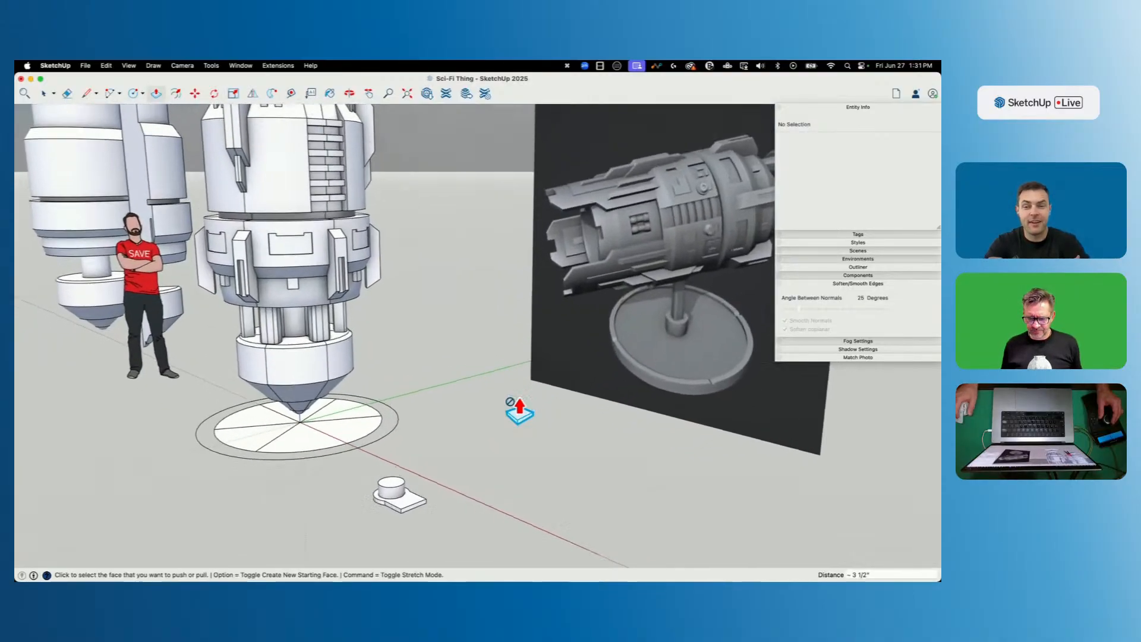
click(514, 431)
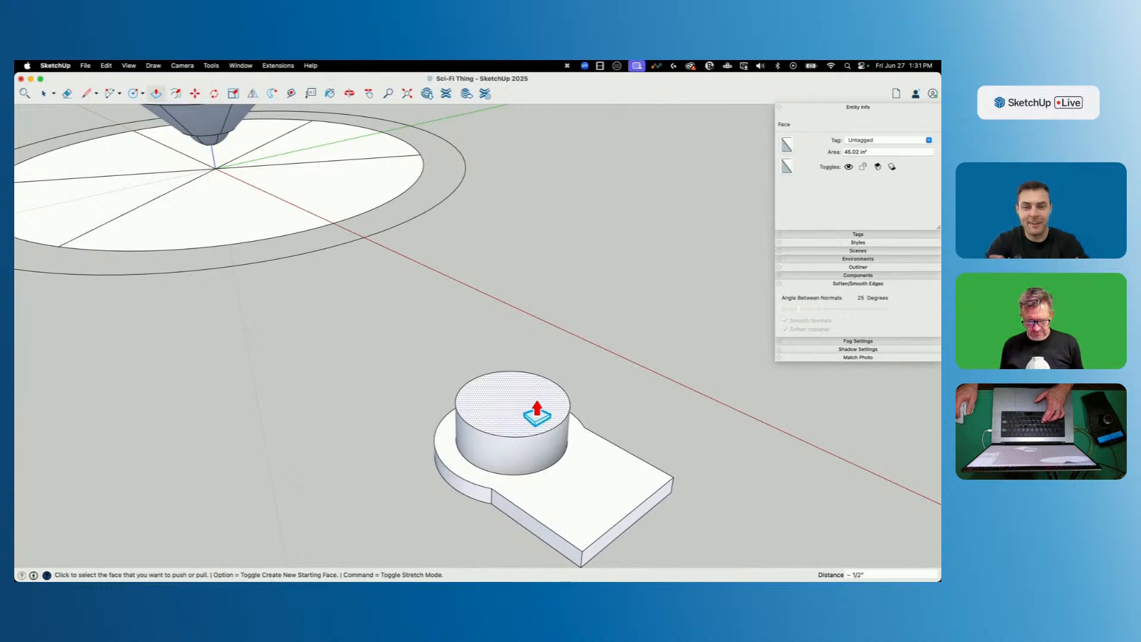
key(f)
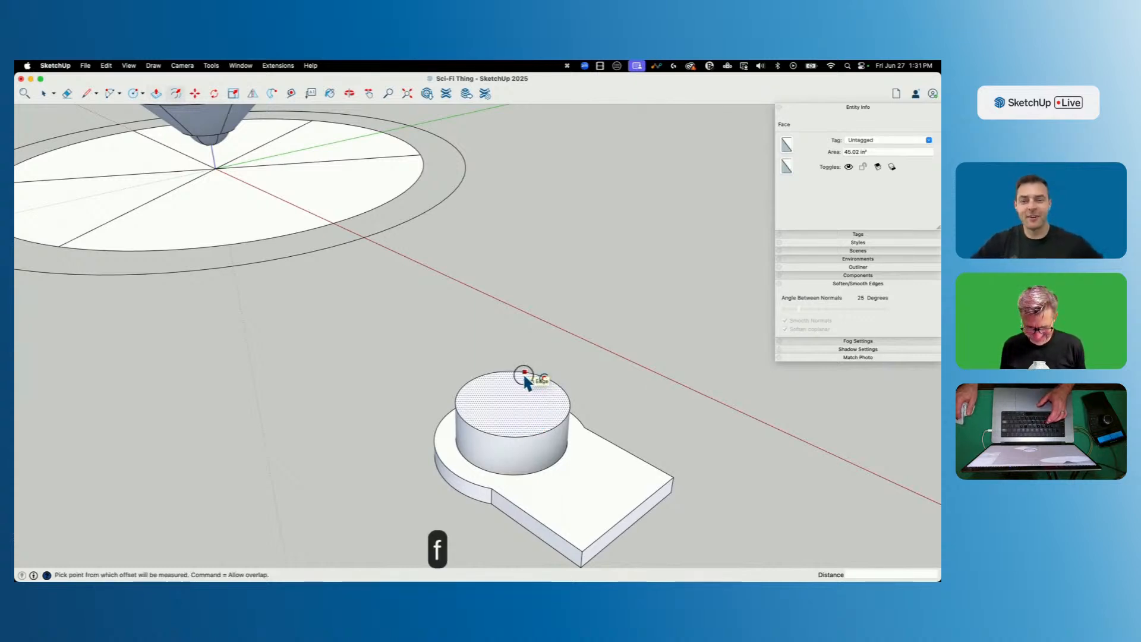
key(space)
key(super+z)
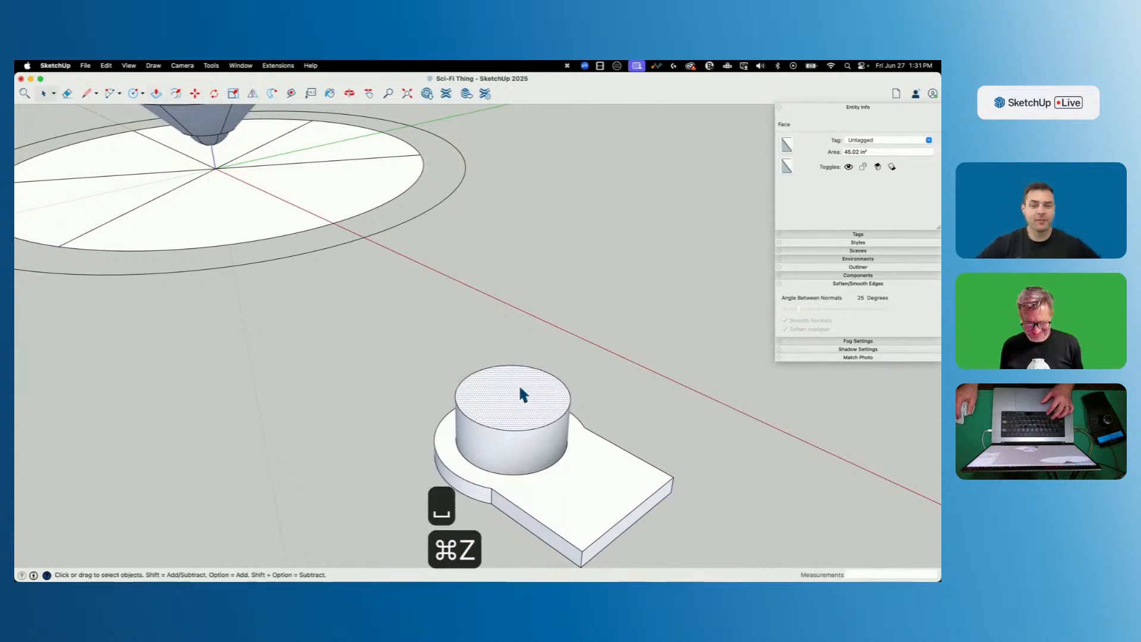
Scale the boss's top face inward about its center to taper the sides, and move the face slightly lower along the vertical axis.
key(s)
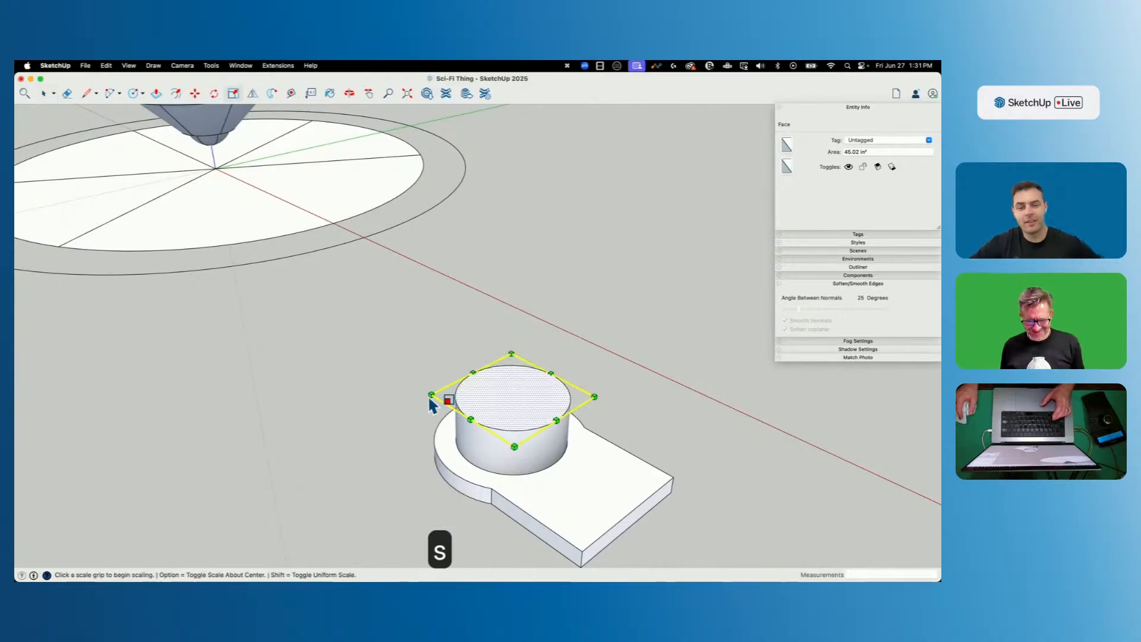
click(431, 395)
click(446, 398)
key(m)
click(529, 381)
key(Up)
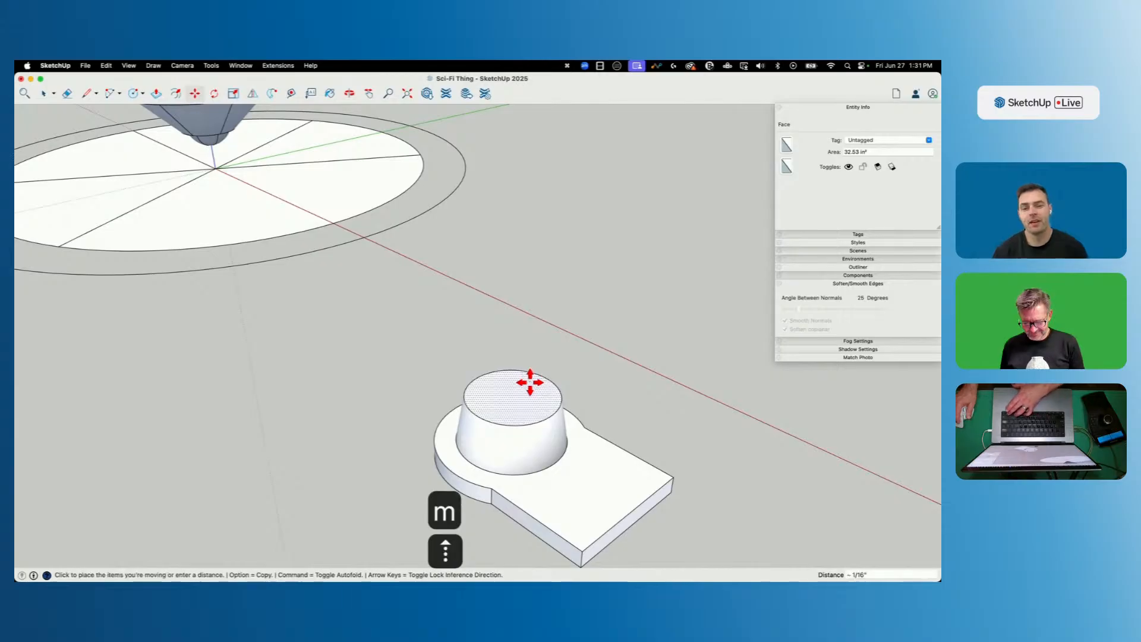
Offset the boss's top edge inward, and push the inner circle down to form a central recess.
key(f)
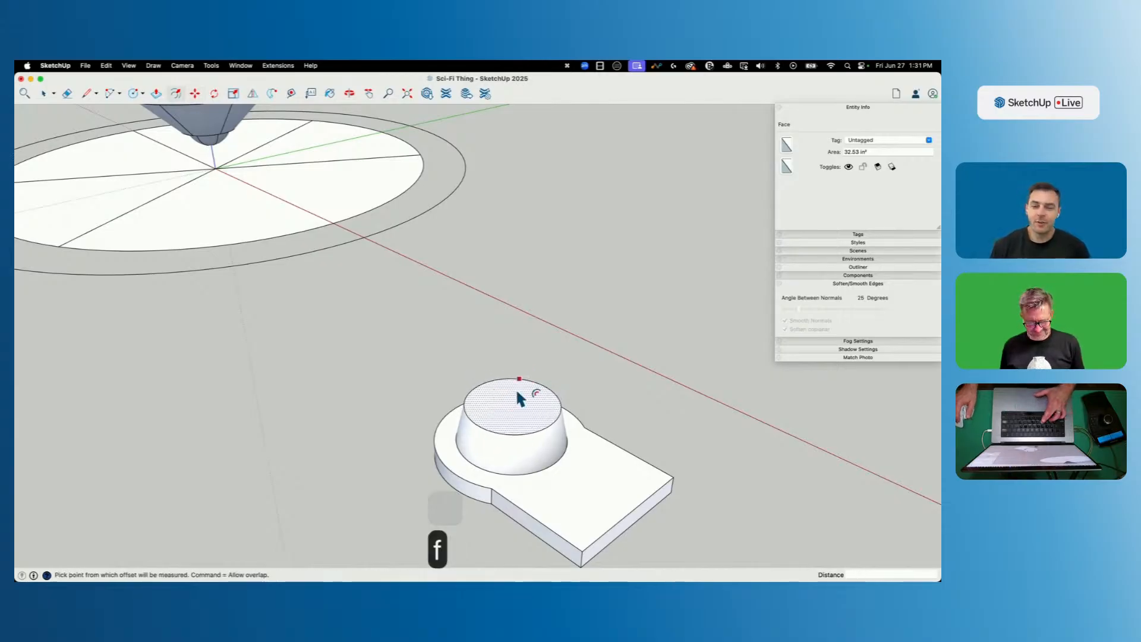
click(518, 402)
key(p)
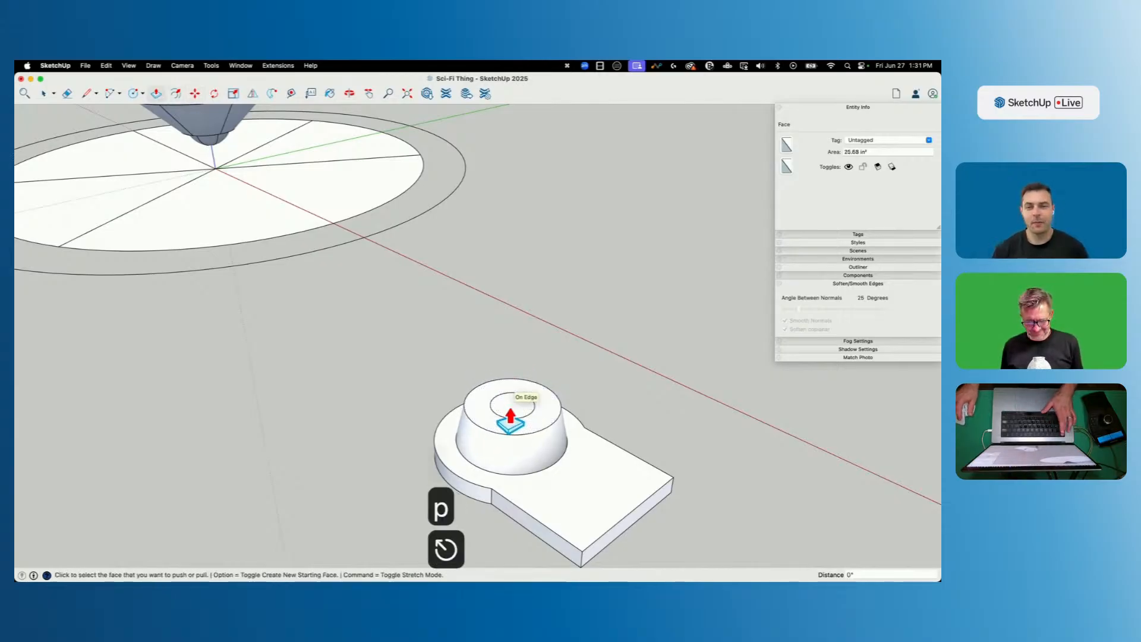
click(512, 423)
key(space)
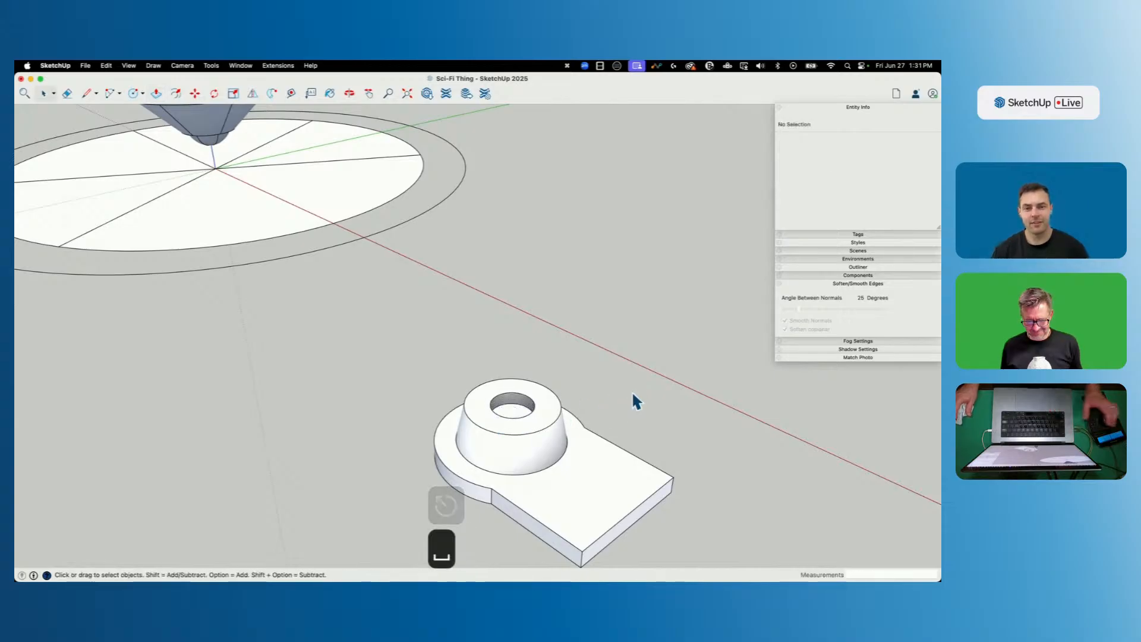
Select the whole plate and boss detail, and make it a group.
scroll(629, 397, down, 8)
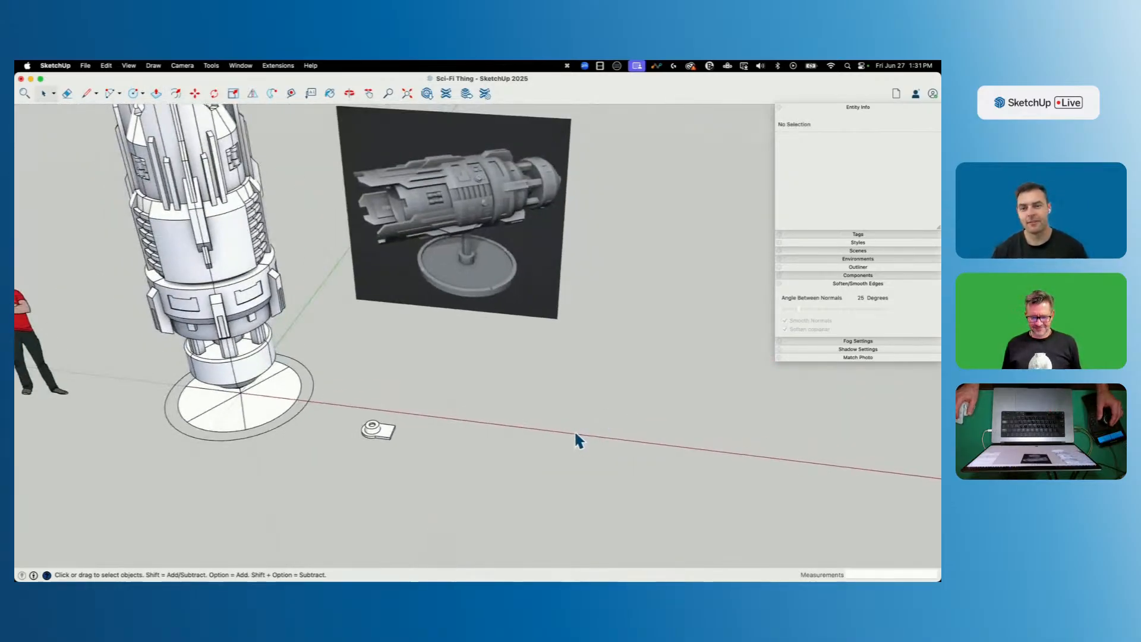
scroll(523, 427, up, 8)
drag(462, 445, 464, 446)
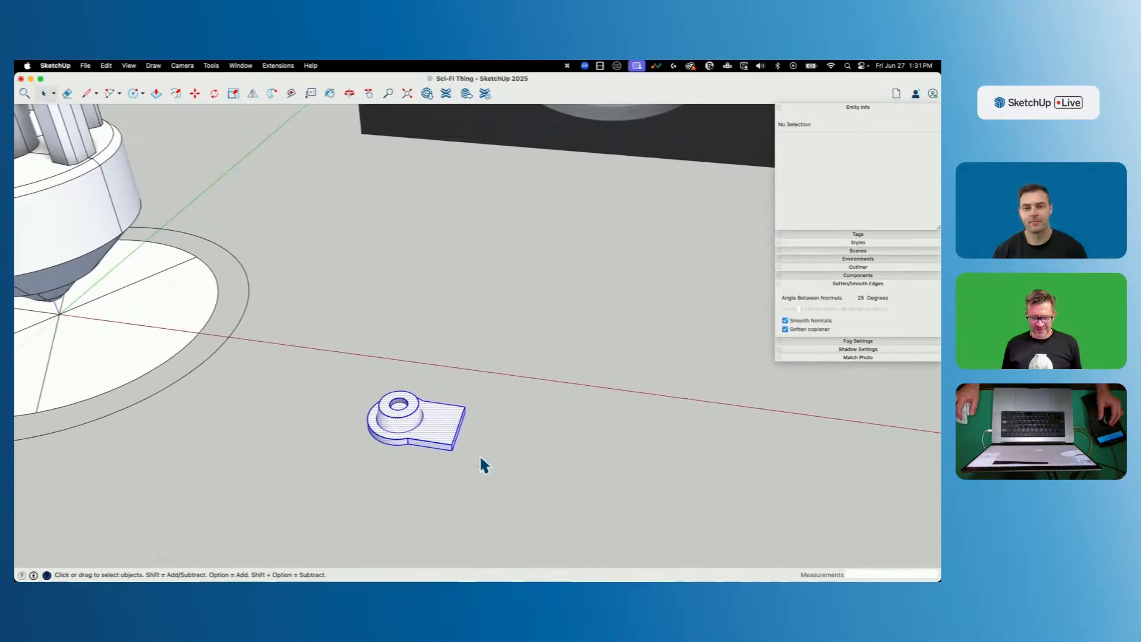
middle_drag(480, 455, 441, 434)
right_click(442, 434)
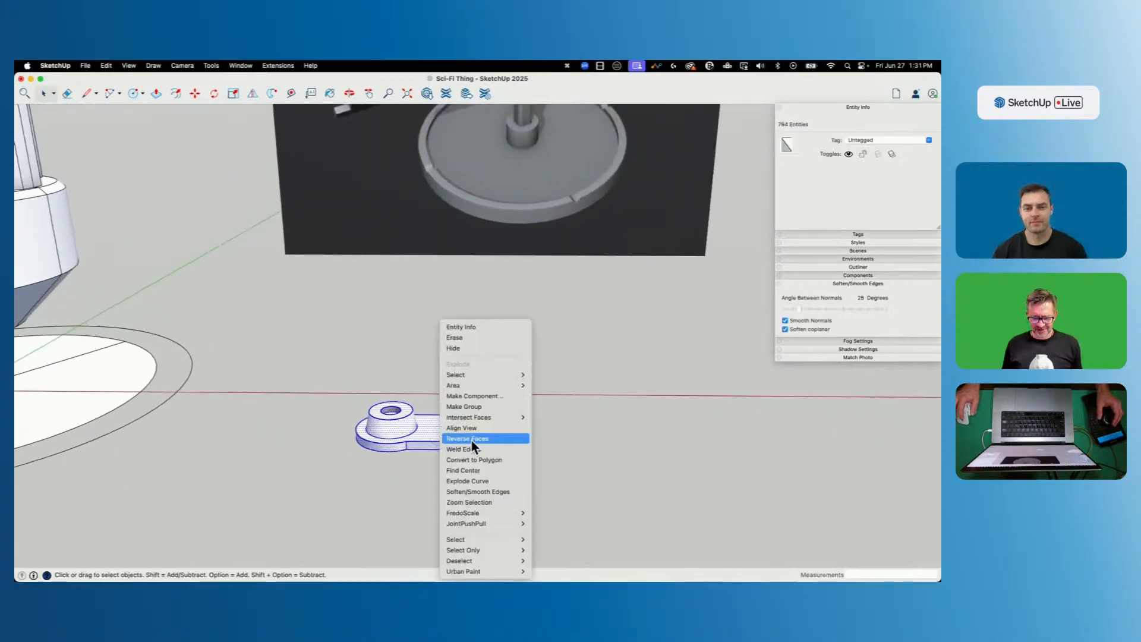
click(478, 407)
Rotate the detail group 90° so it stands upright with the boss facing away from the cylinder.
key(m)
key(q)
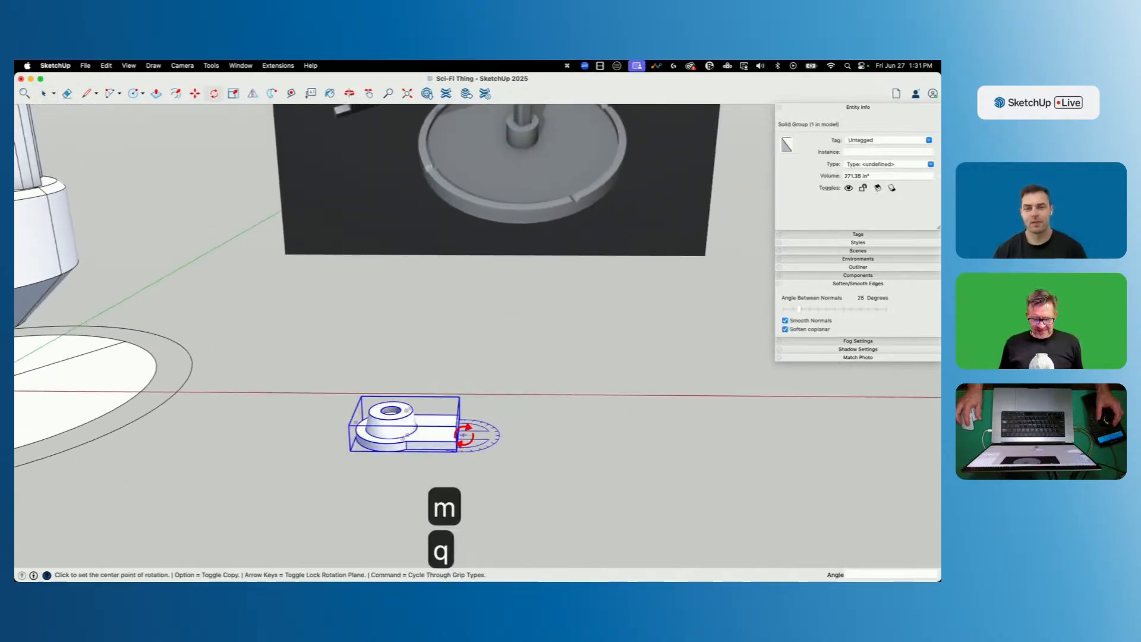
click(445, 440)
click(408, 491)
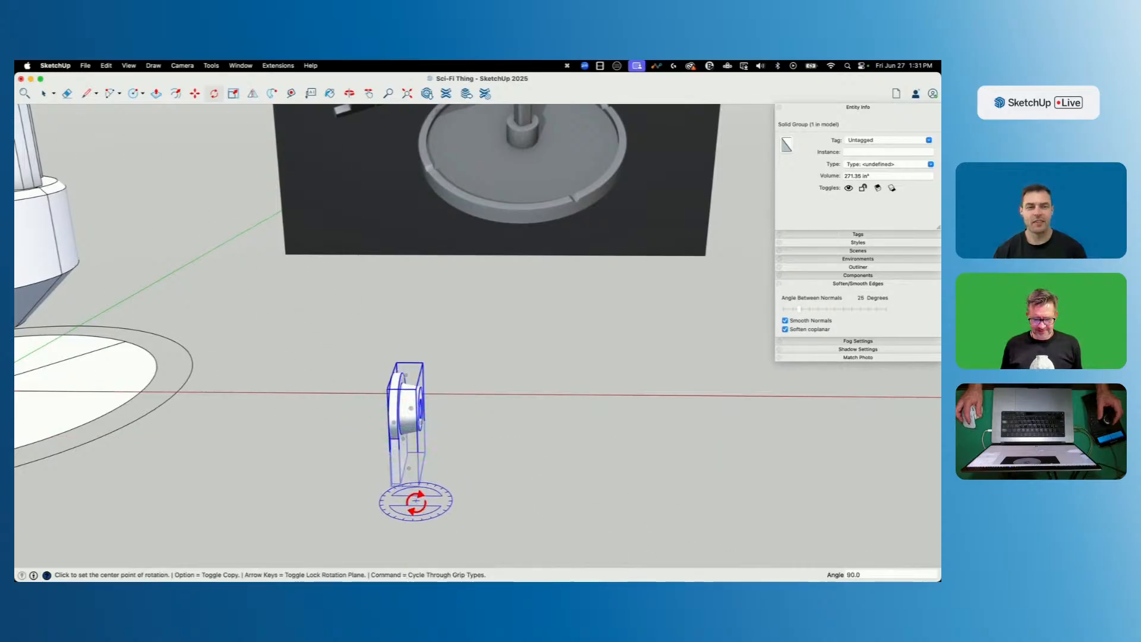
Move the upright detail group about 1' 3 7/8" parallel to the green axis to center it on the red axis.
key(m)
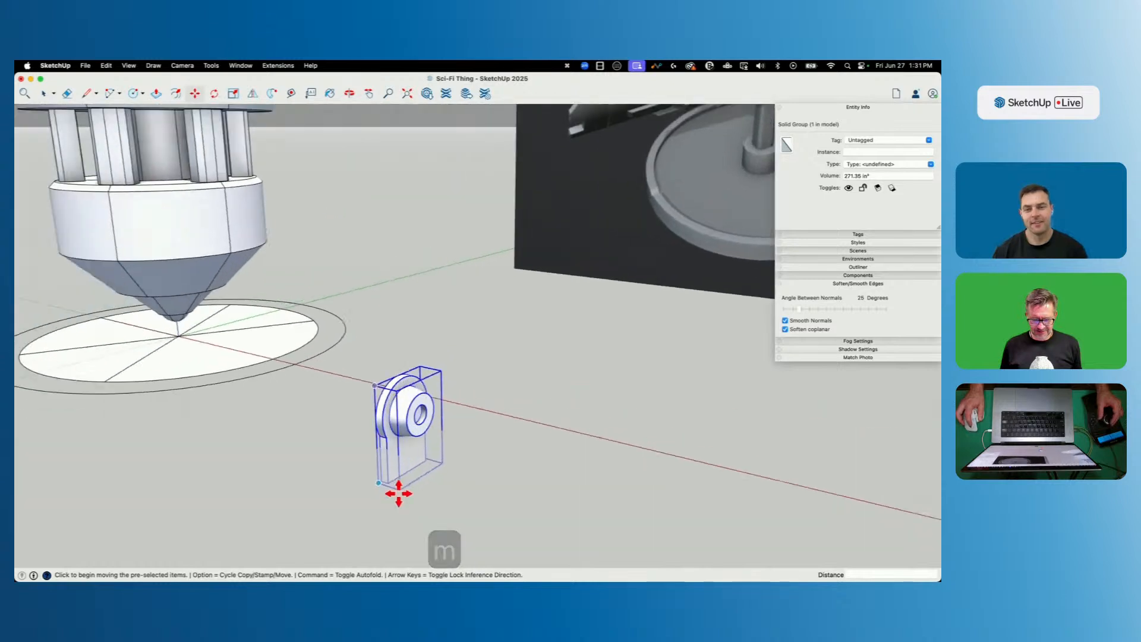
click(422, 481)
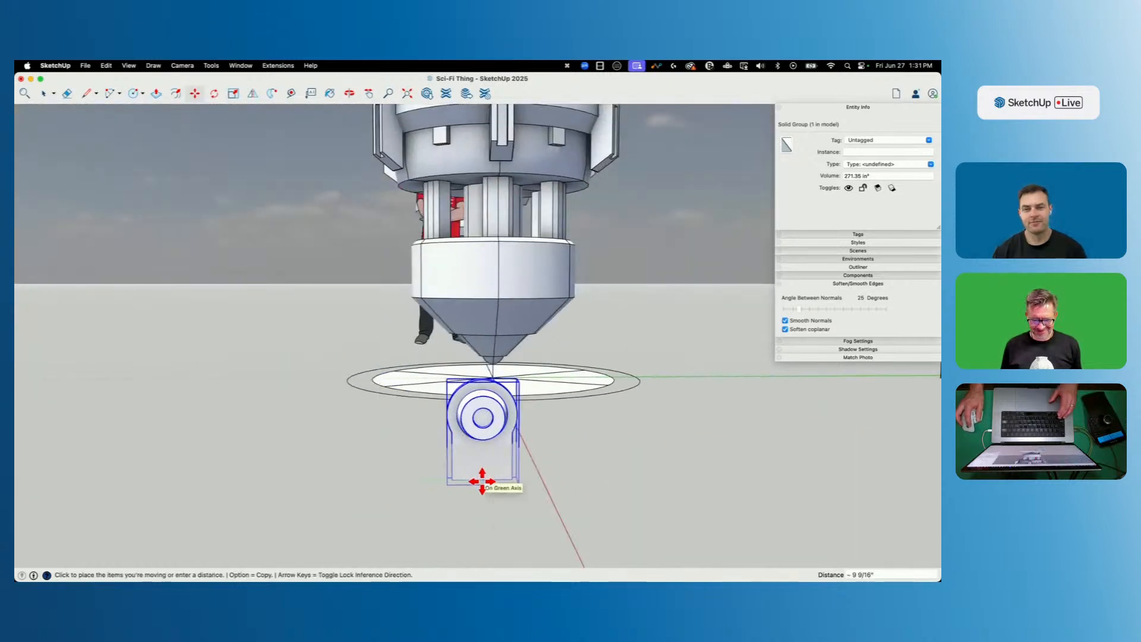
click(529, 440)
key(q)
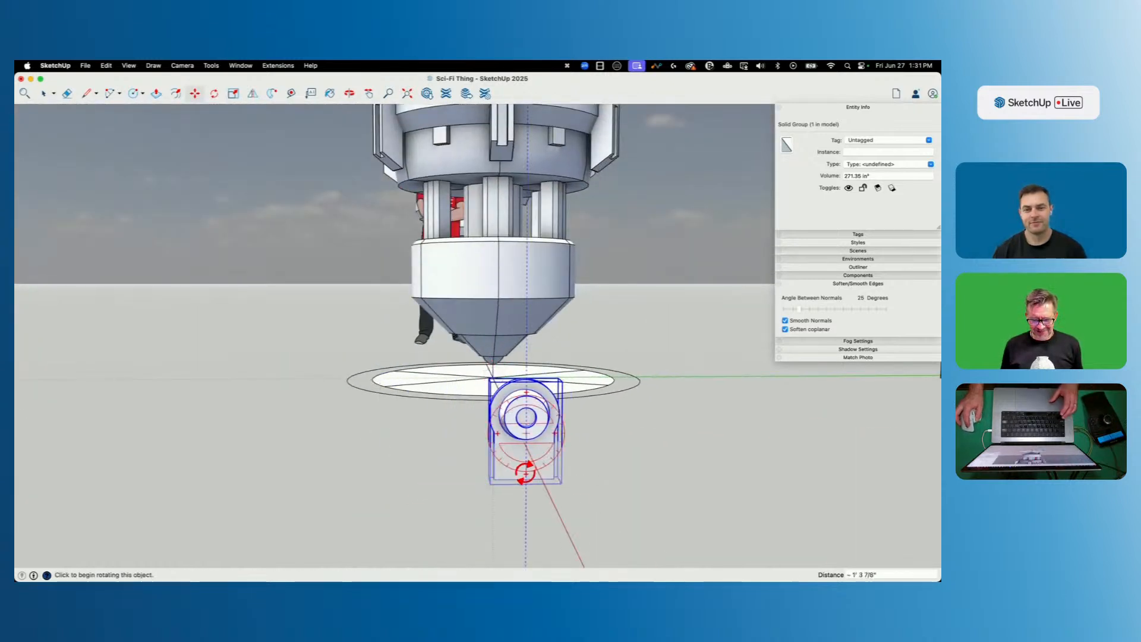
key(m)
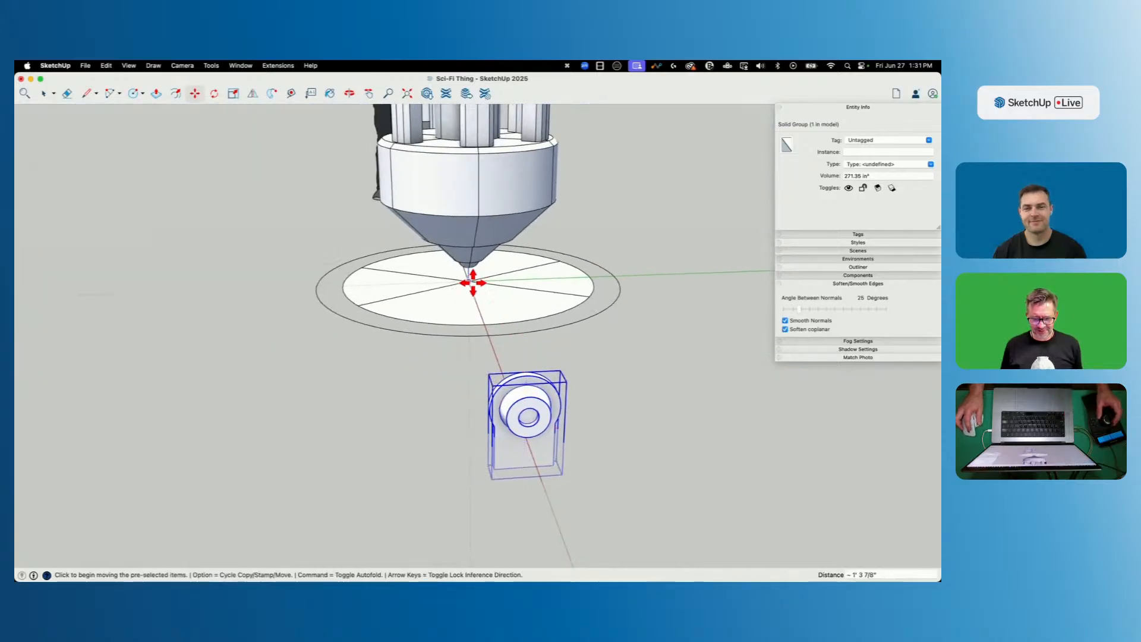
Rotate the detail group 30° about the origin at the center of the base disc.
key(q)
click(469, 280)
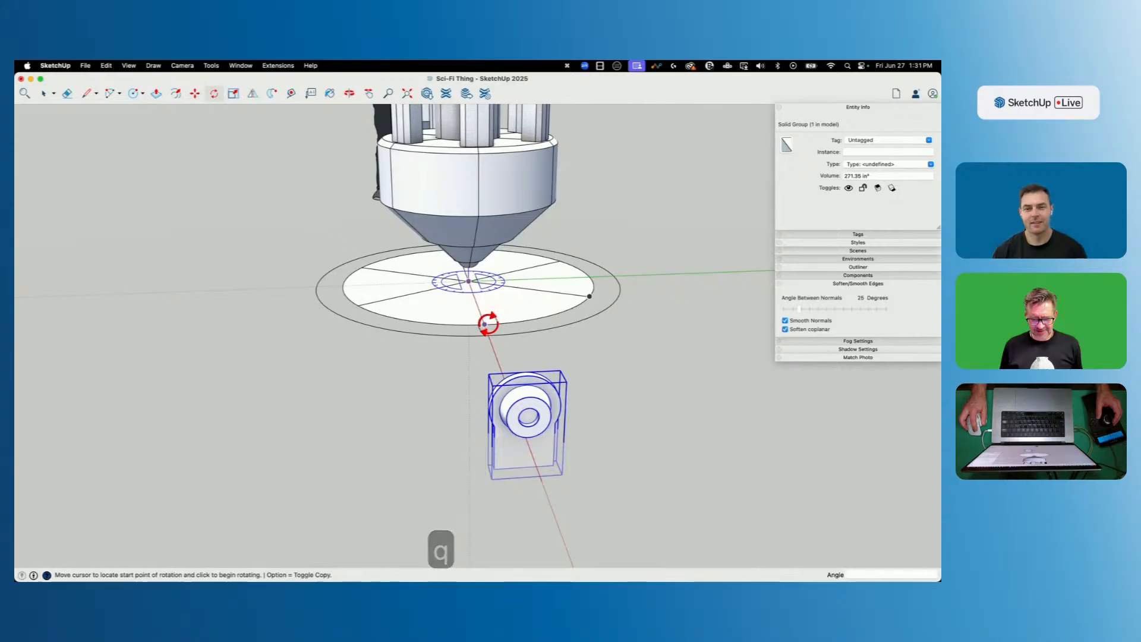
click(485, 324)
click(401, 178)
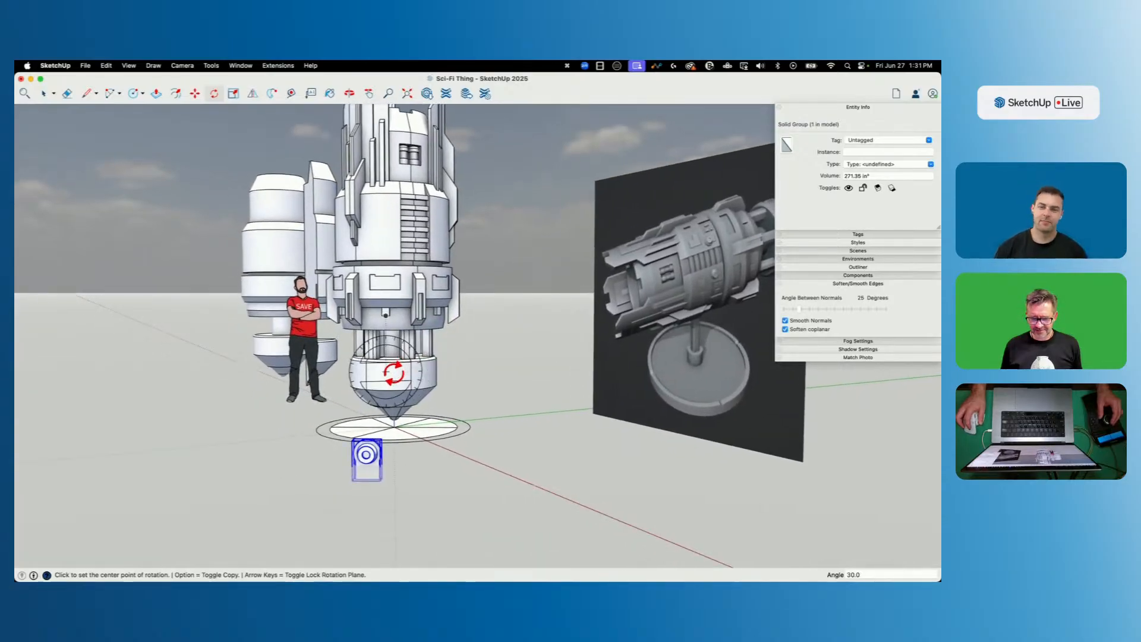
Move the plate detail group about 6' 11 9/16" up the blue axis, level with the cylinder above the wide ring.
key(m)
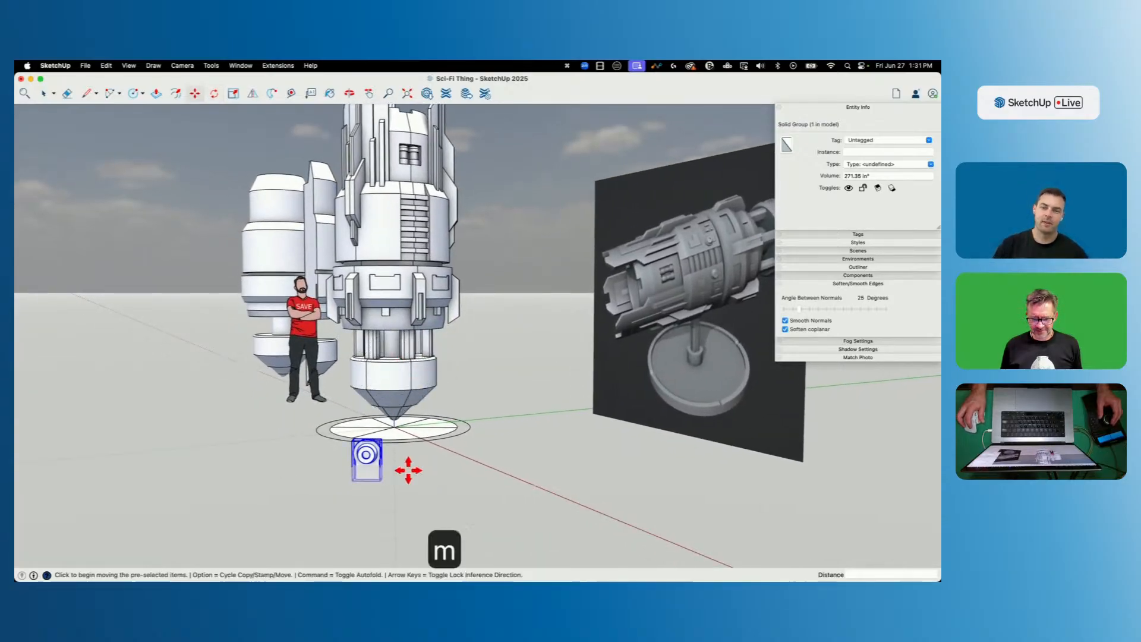
key(Up)
click(394, 427)
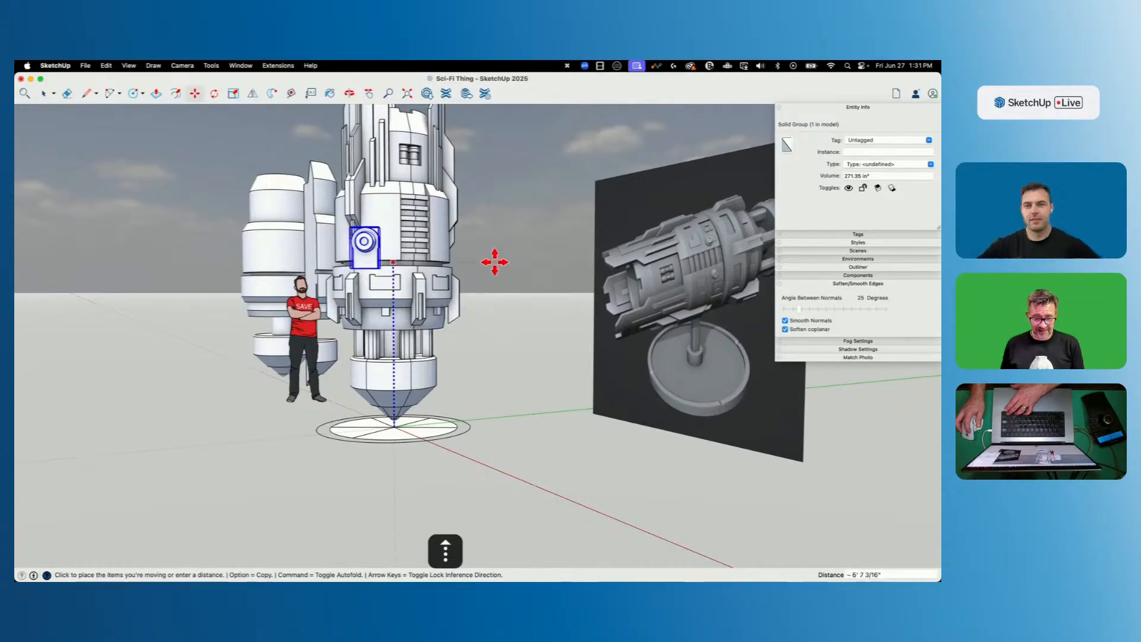
click(494, 253)
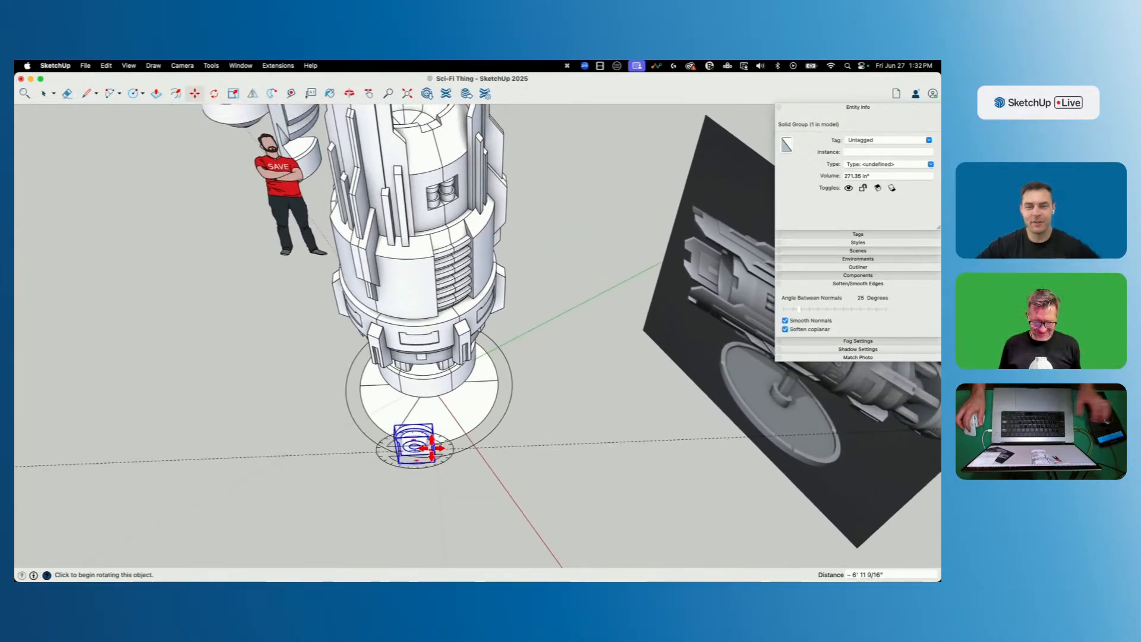
Rotate the plate detail group 330° about the origin at the center of the base disc, bringing it onto the red axis.
key(q)
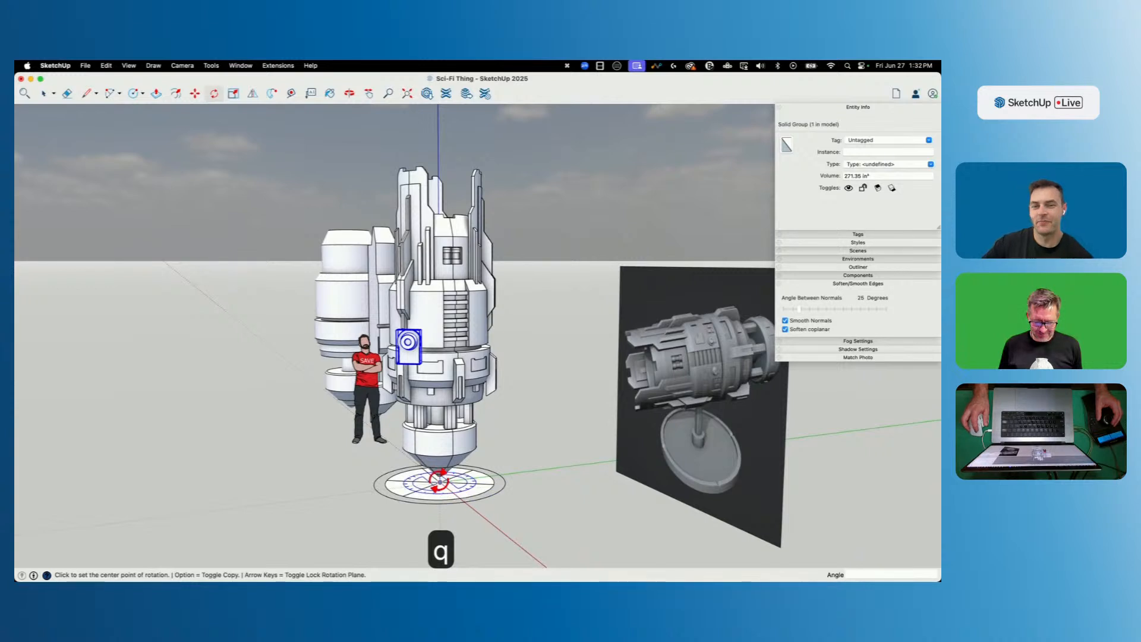
click(439, 480)
click(419, 517)
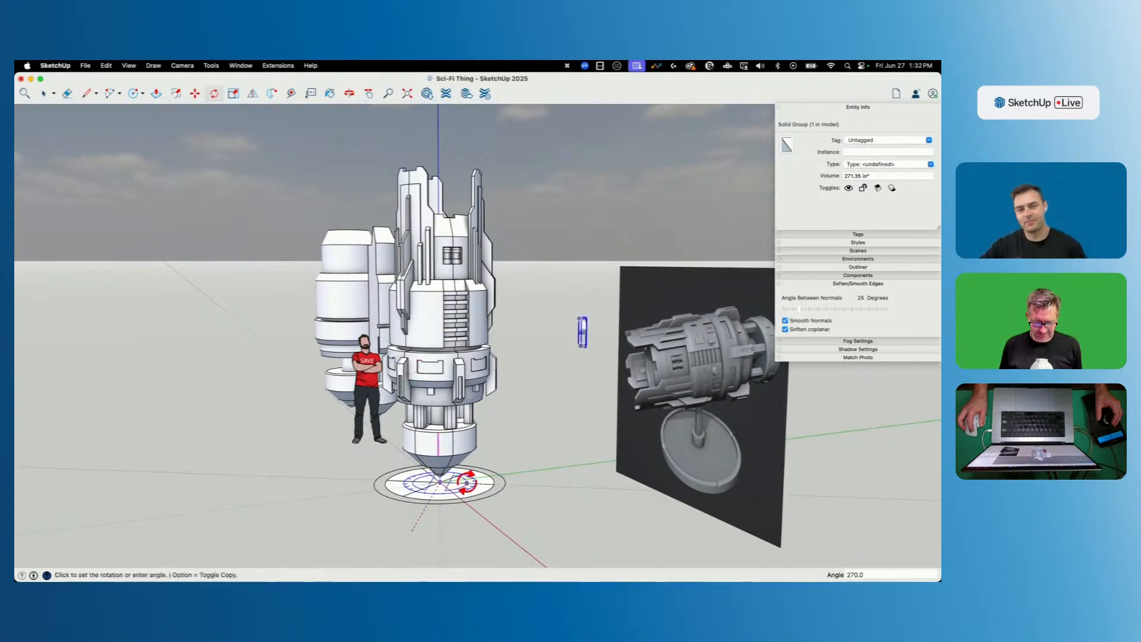
click(458, 498)
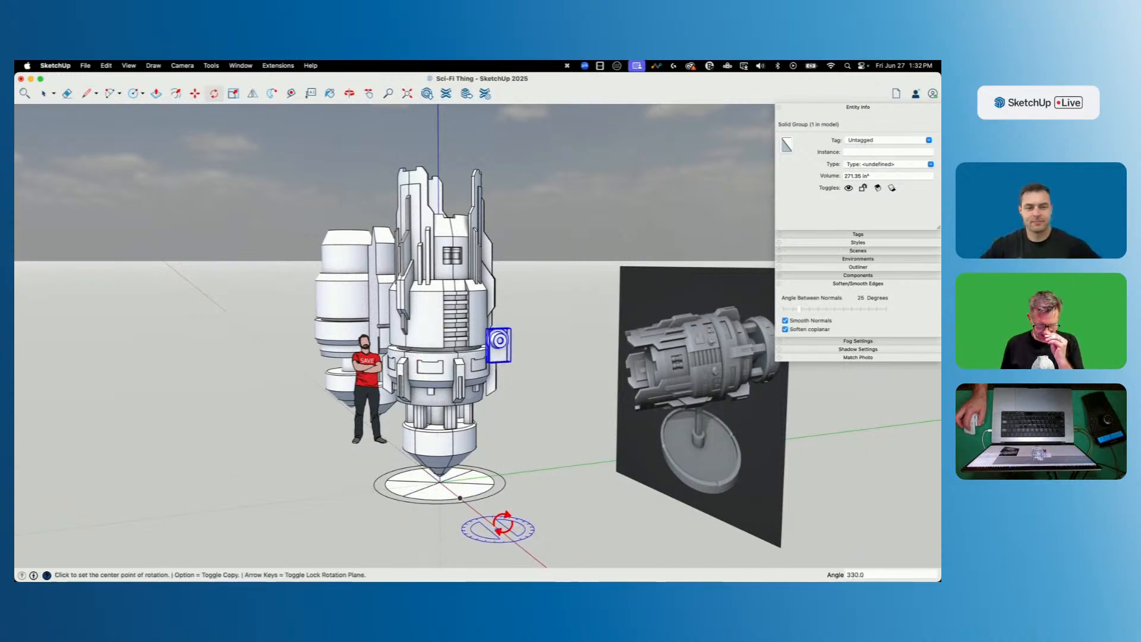
Move the plate detail group along the red axis until it sits against the cylinder's slatted recess.
key(m)
click(588, 530)
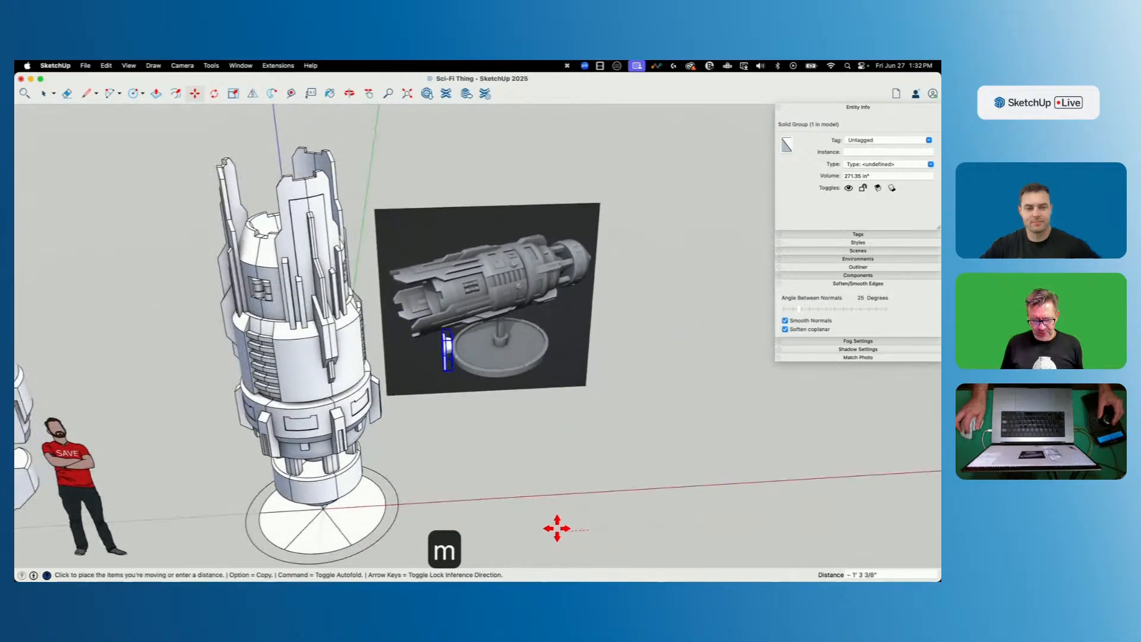
click(488, 538)
key(space)
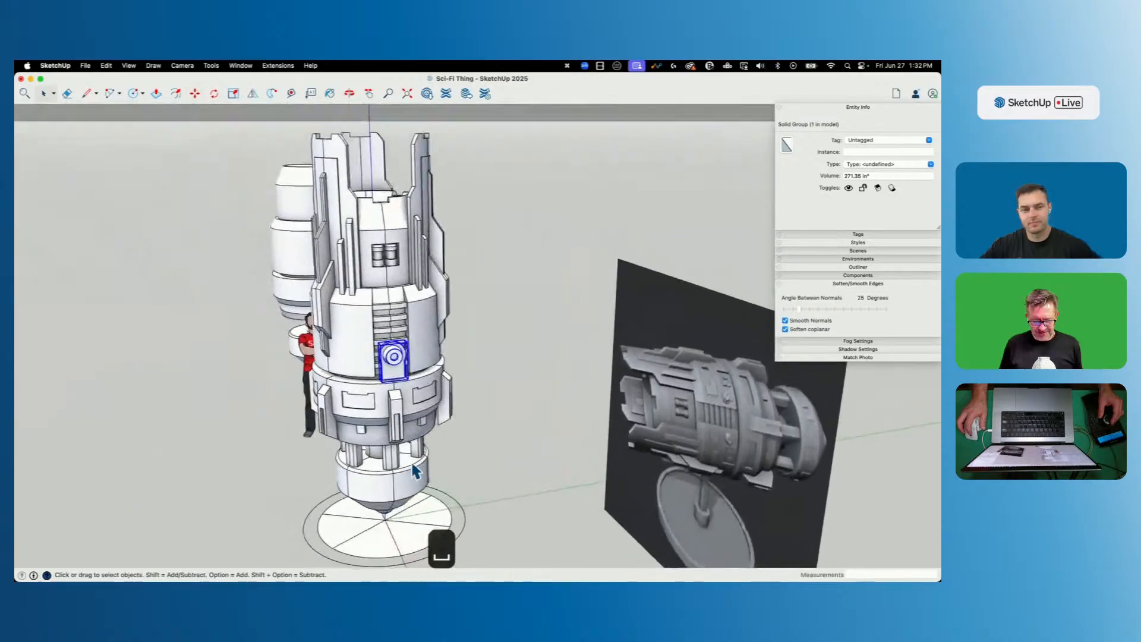
Scale the plate detail group uniformly about its center to about 0.52.
scroll(414, 471, up, 10)
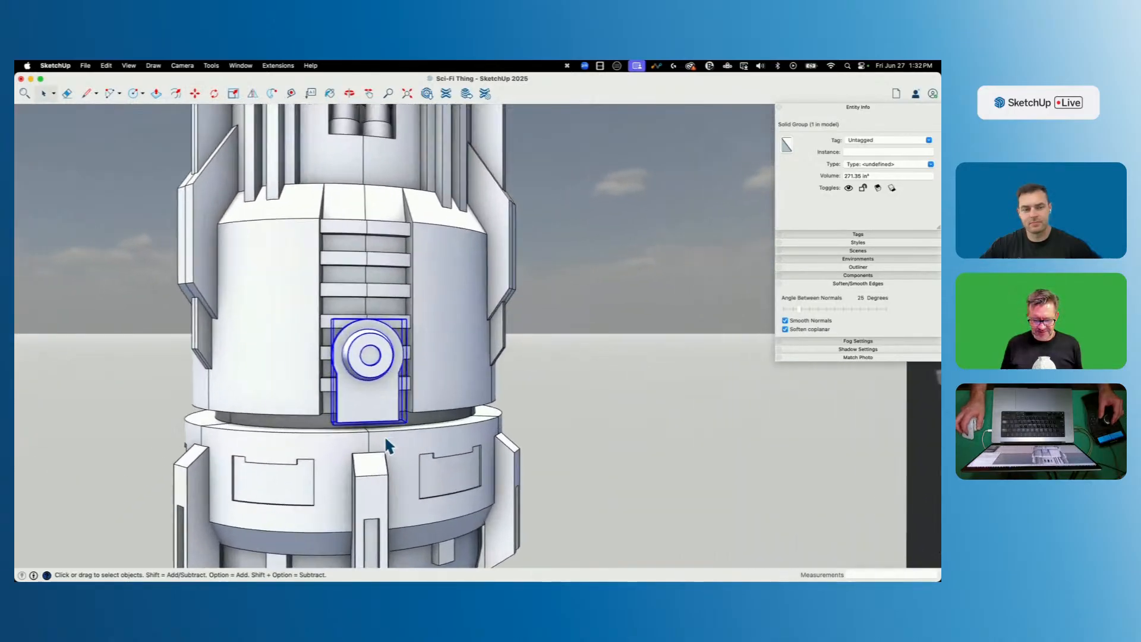
key(s)
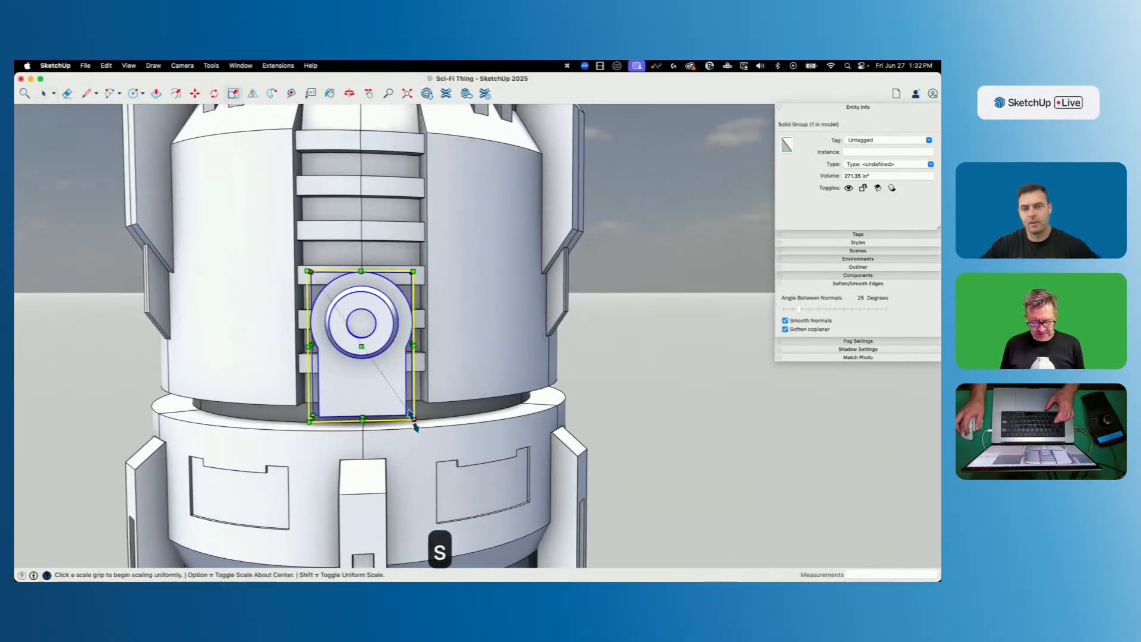
click(415, 420)
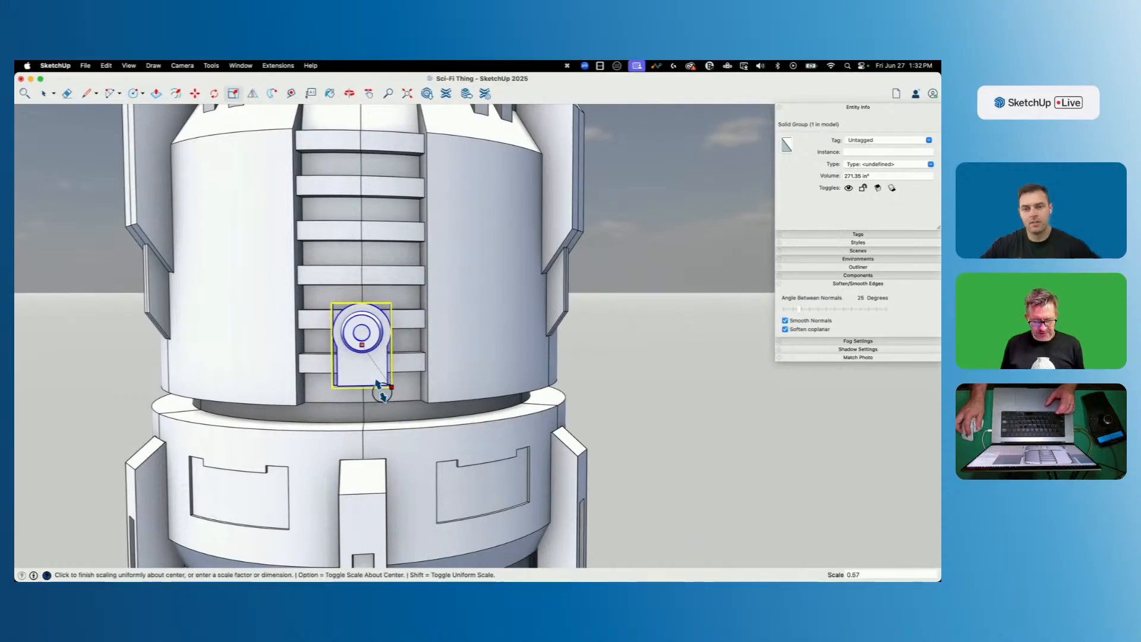
click(381, 387)
scroll(383, 387, down, 10)
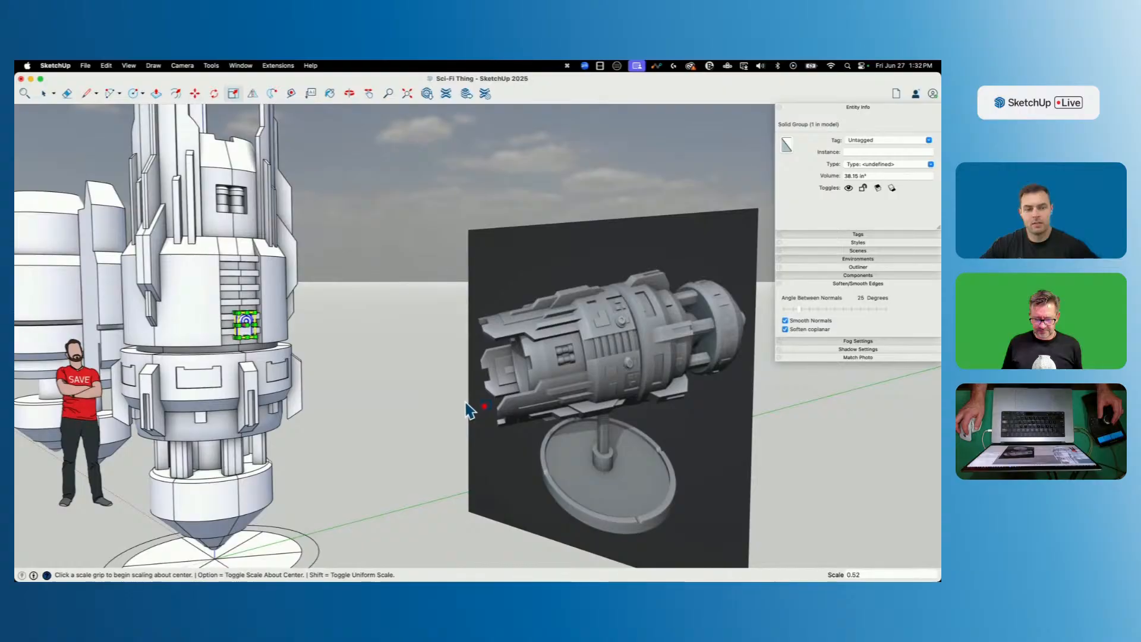
scroll(390, 379, up, 10)
Adjust the plate detail group's position on the cylinder and push/pull its back face inward until it reaches into the cylinder wall.
key(m)
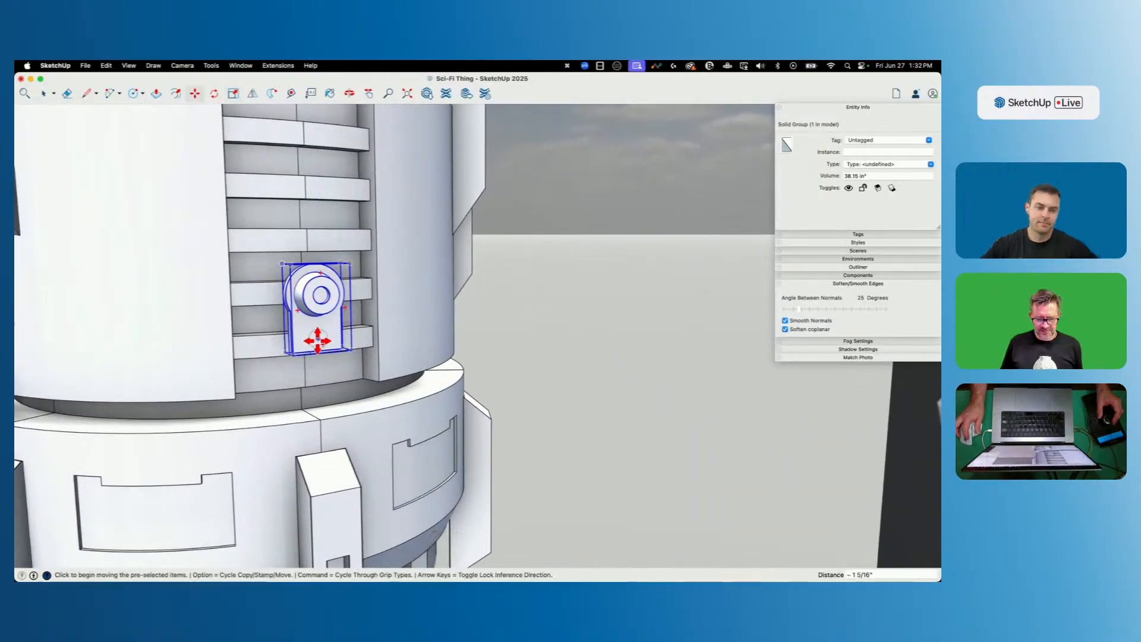
key(space)
double_click(303, 333)
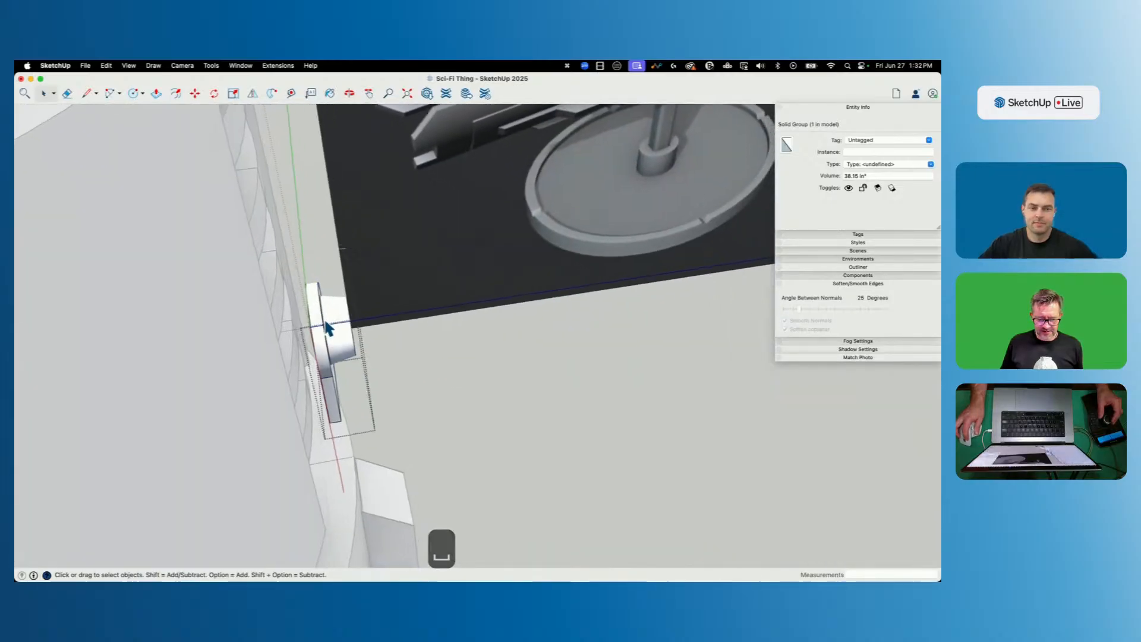
key(p)
click(280, 364)
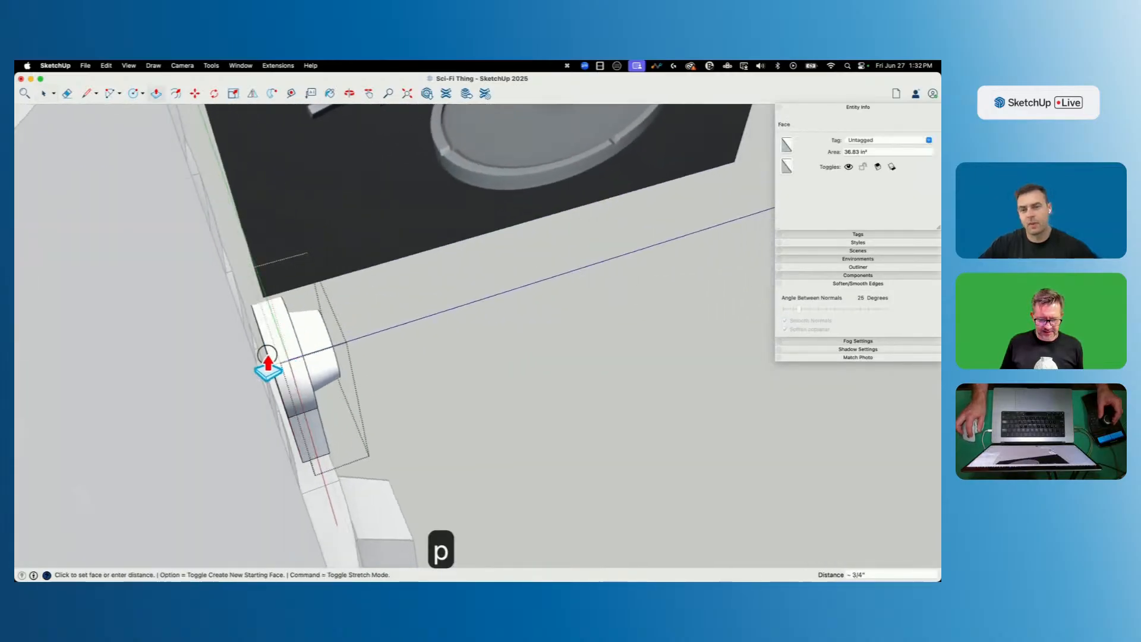
click(259, 370)
key(space)
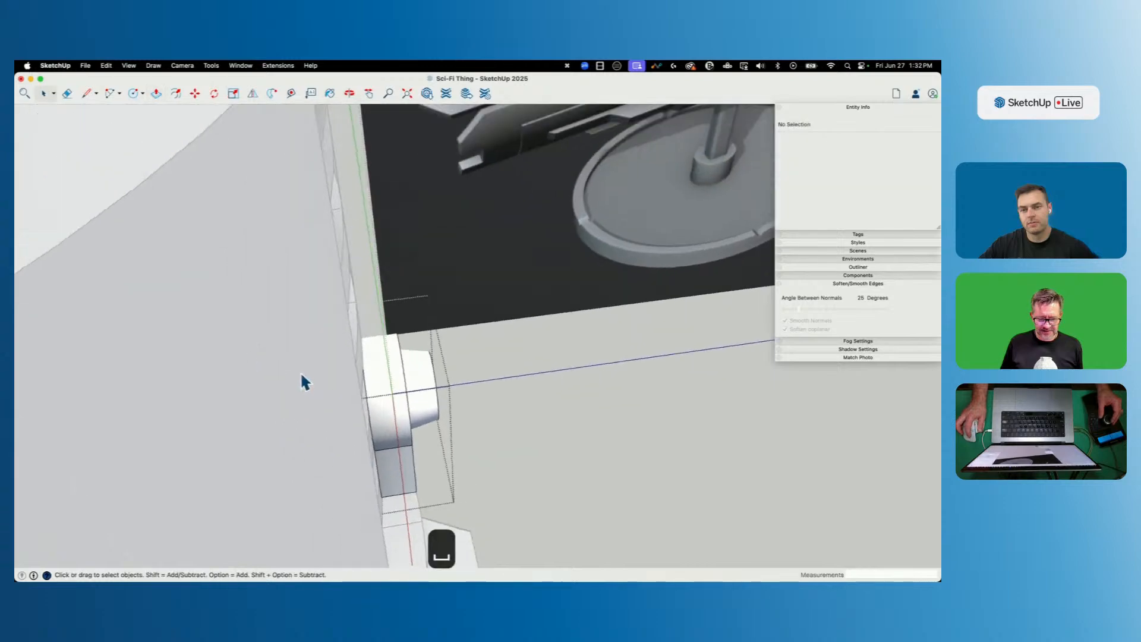
click(360, 327)
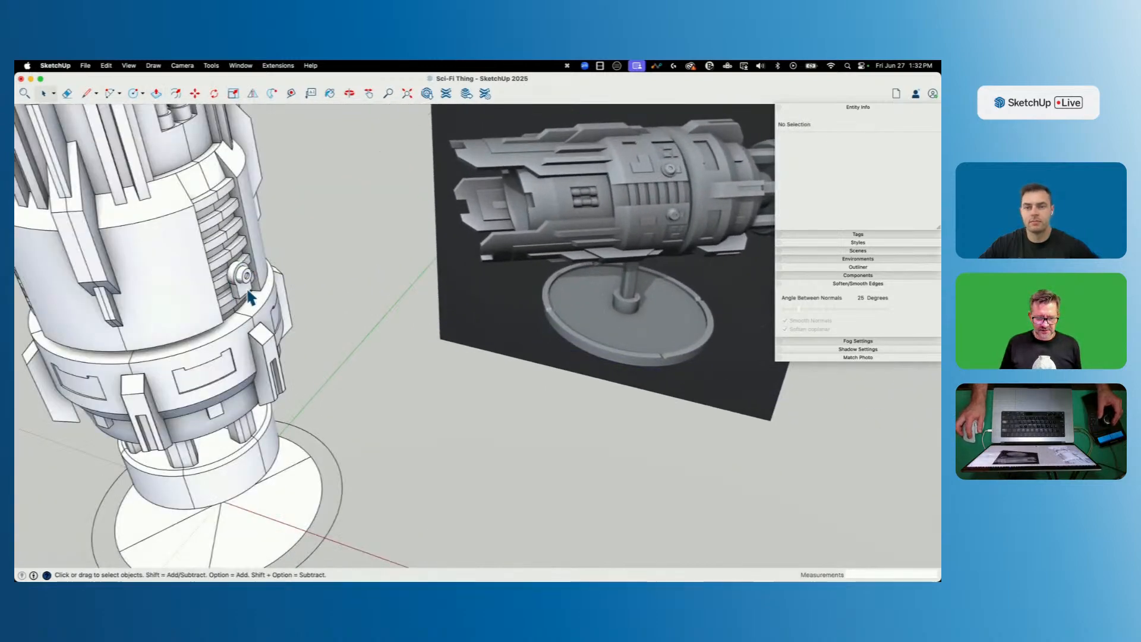
Rotate the plate detail group about the base disc's center so it sits on the smooth shell panel beside the slats.
click(251, 290)
middle_drag(264, 304, 416, 482)
key(q)
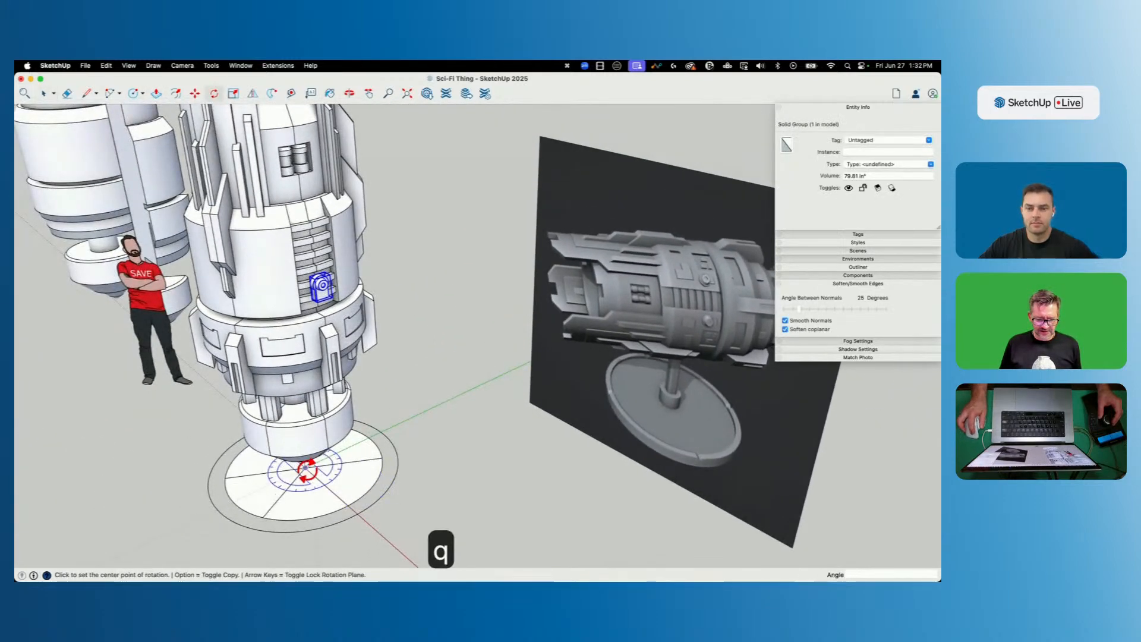
click(347, 508)
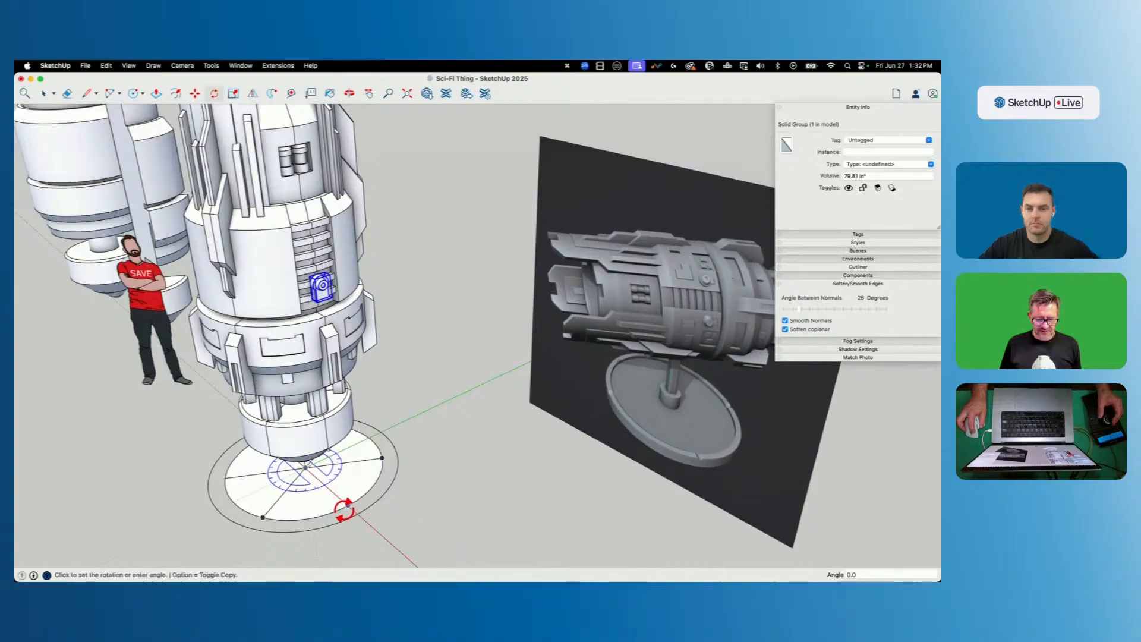
click(311, 518)
key(space)
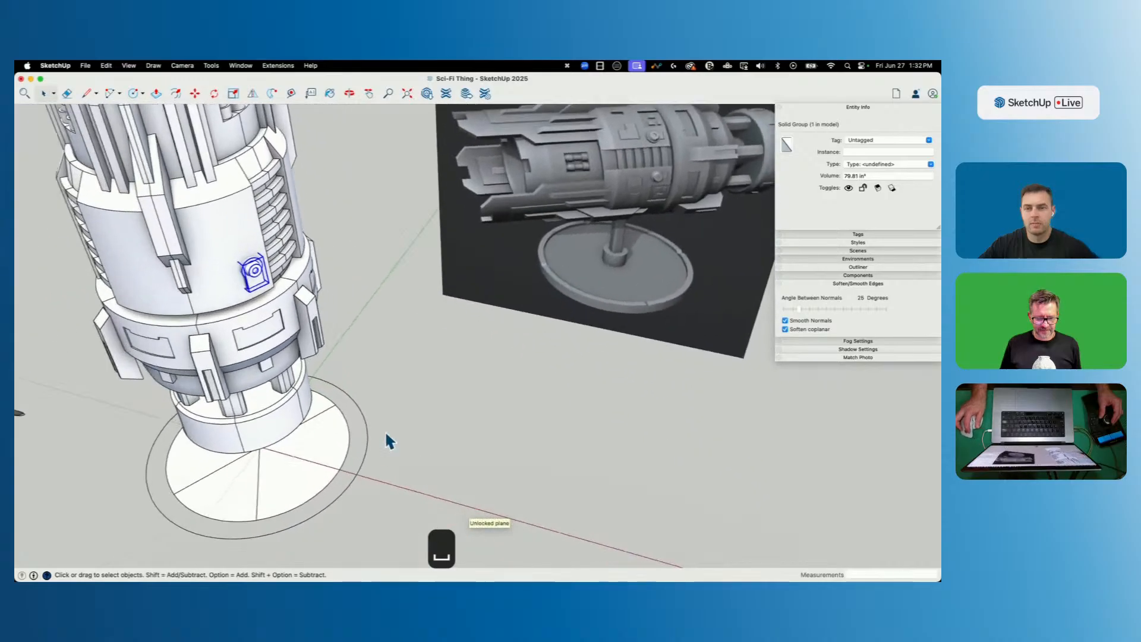
Cut the plate detail and paste it in place inside the cylinder segment, repairing the OuterShell group with Solid Inspector before pasting.
key(super+x)
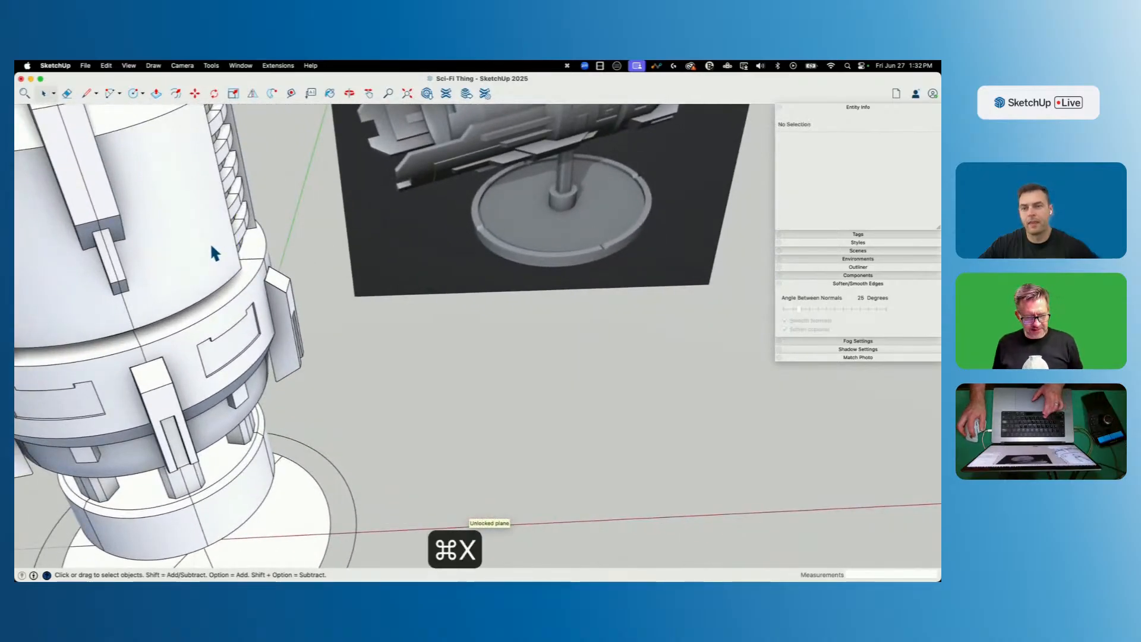
click(228, 248)
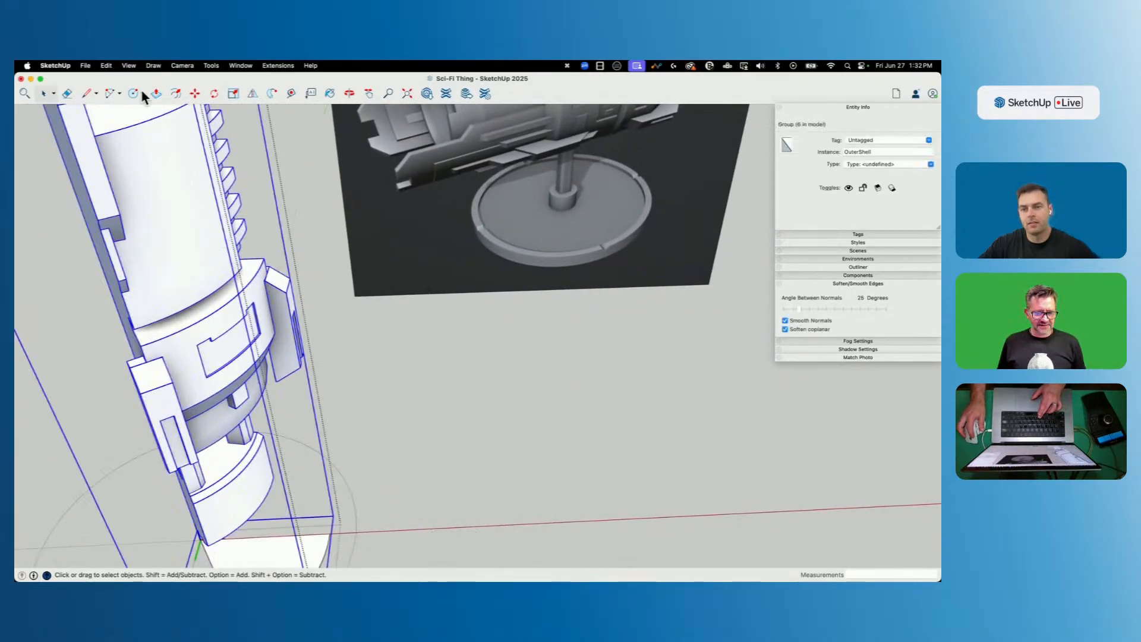
click(207, 66)
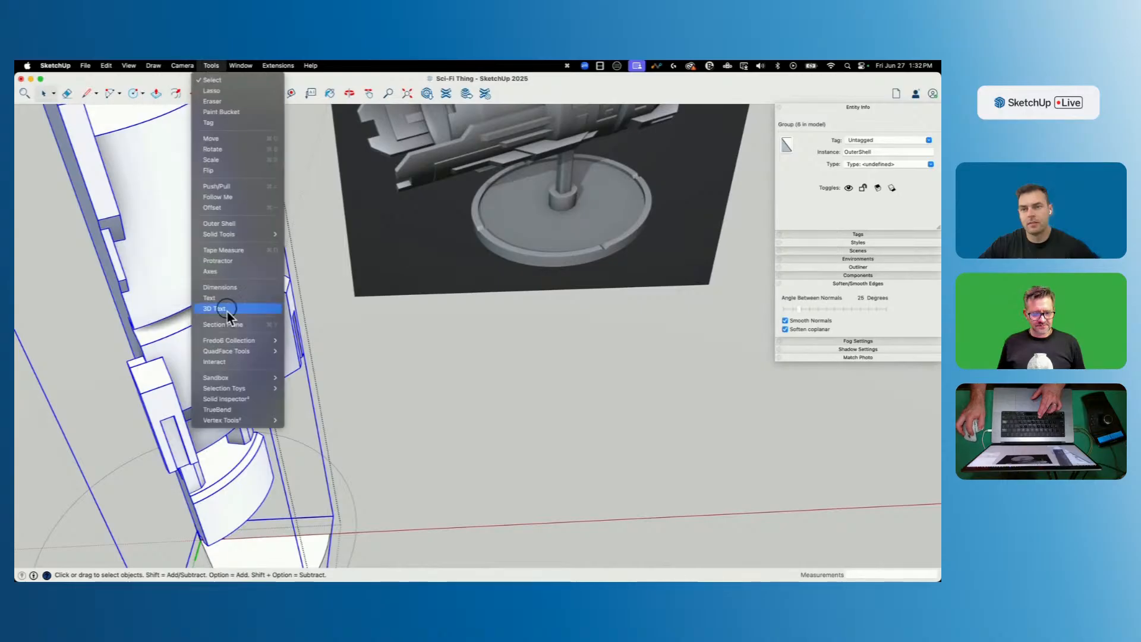
click(229, 398)
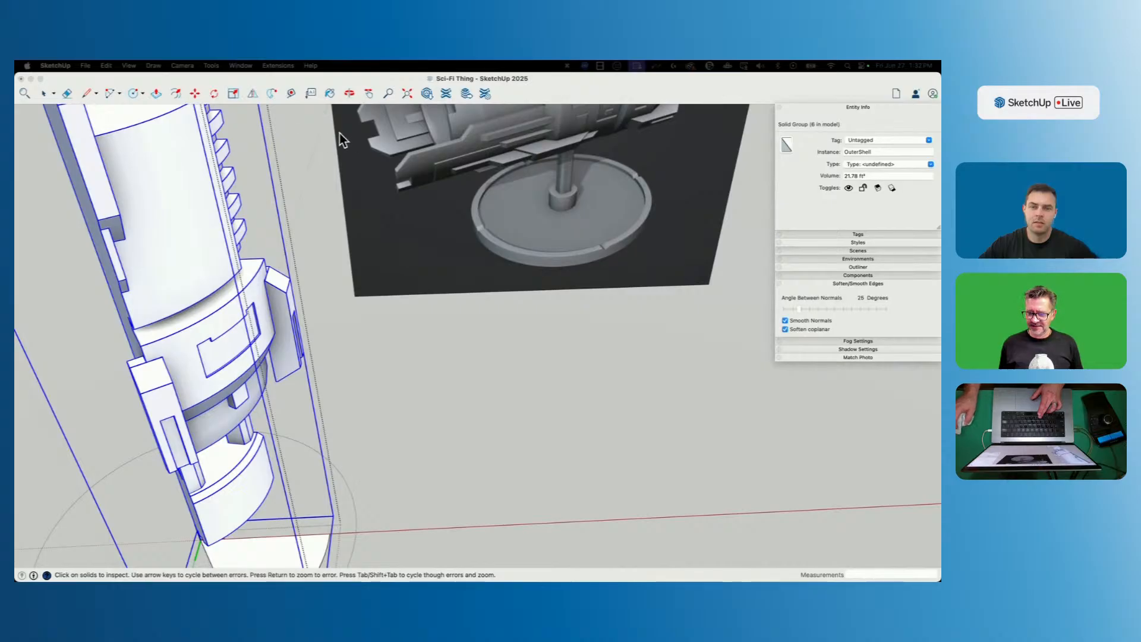
click(107, 66)
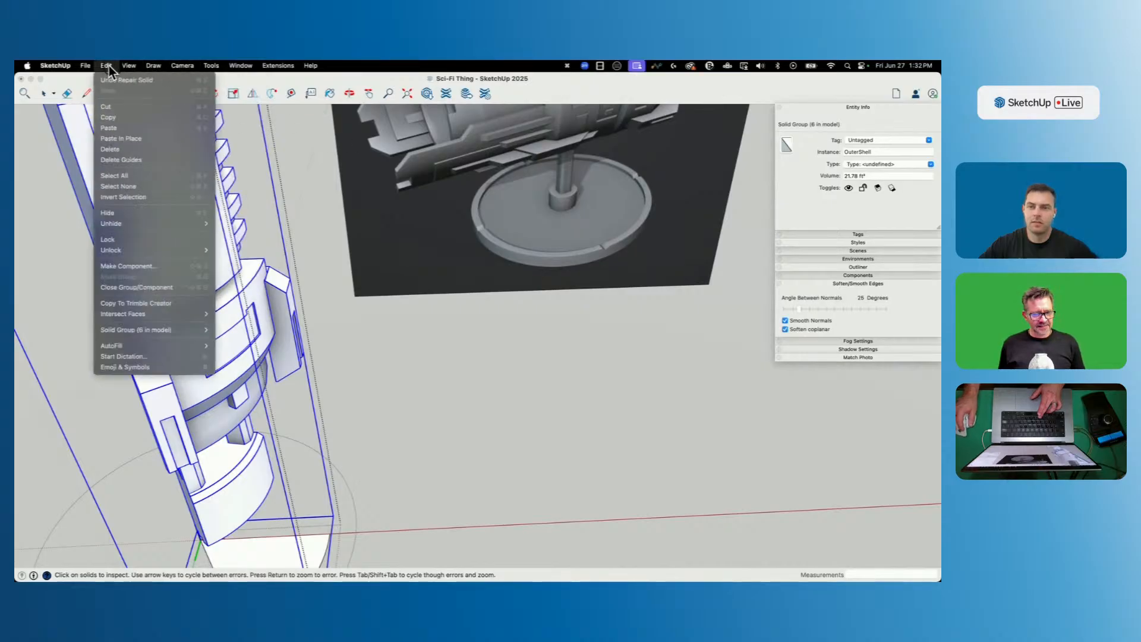
click(113, 140)
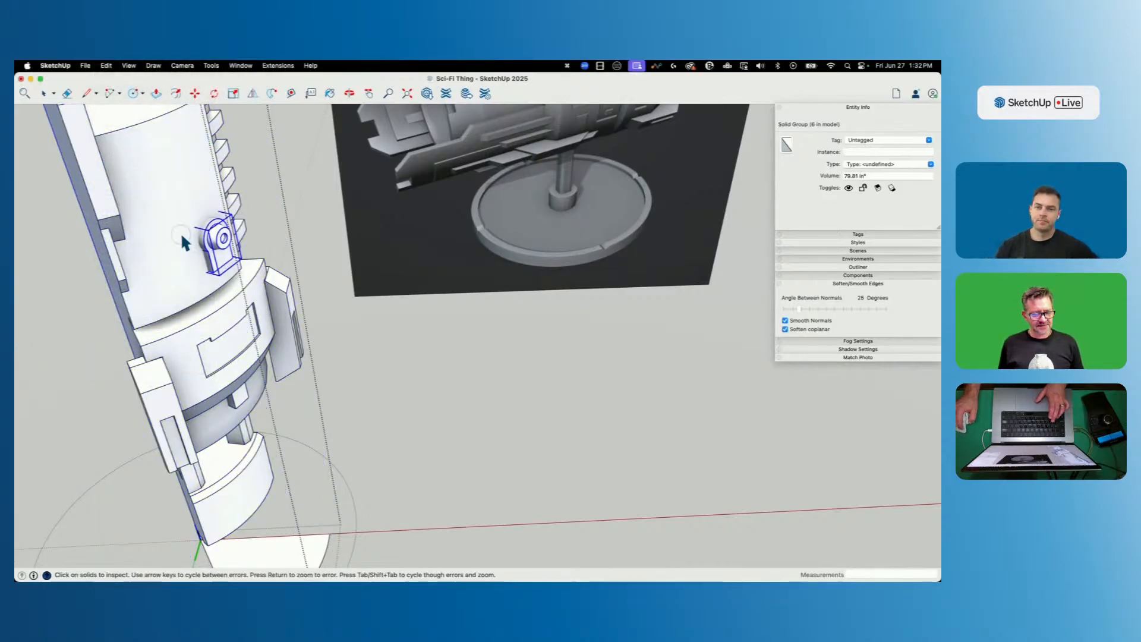
Inspect the OuterShell group and the pasted plate detail for solid errors with Solid Inspector.
click(187, 194)
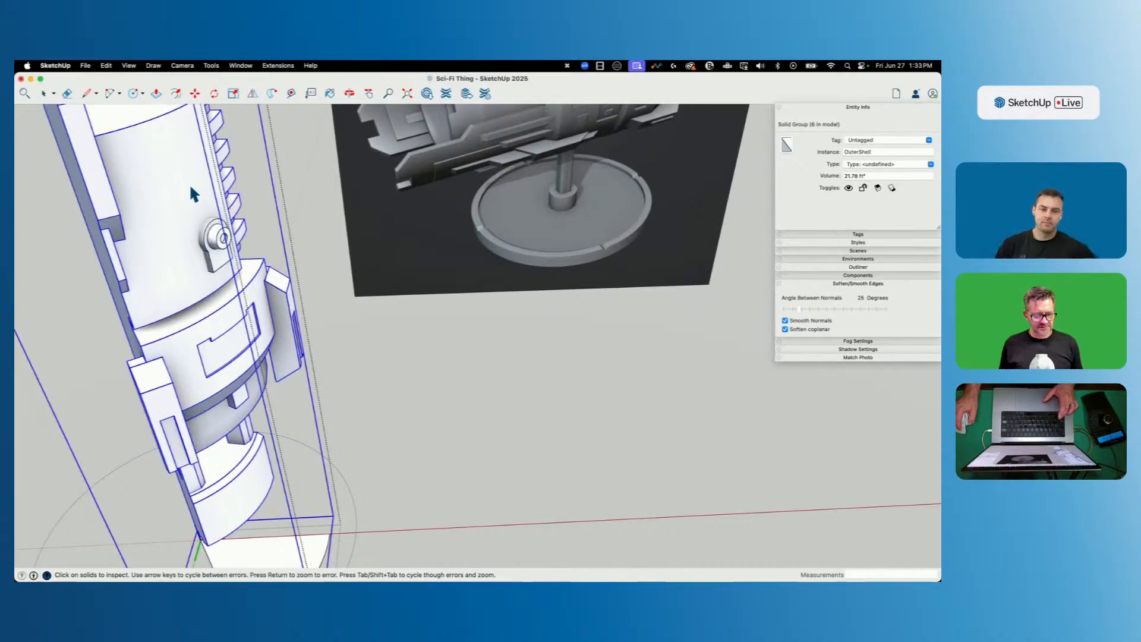
click(222, 249)
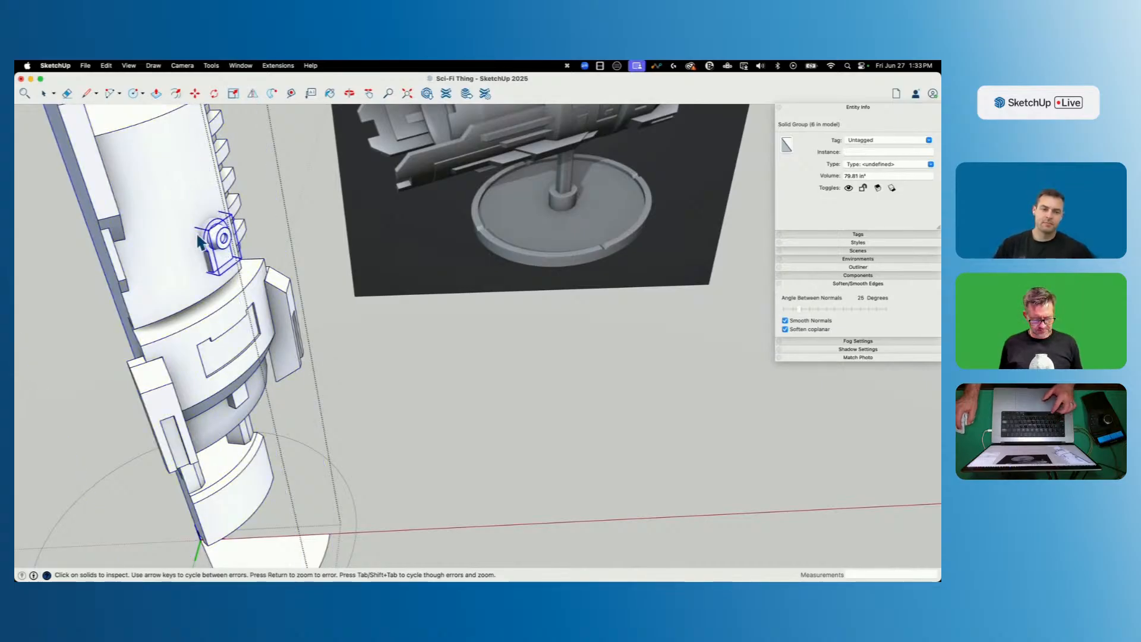
click(177, 223)
click(221, 253)
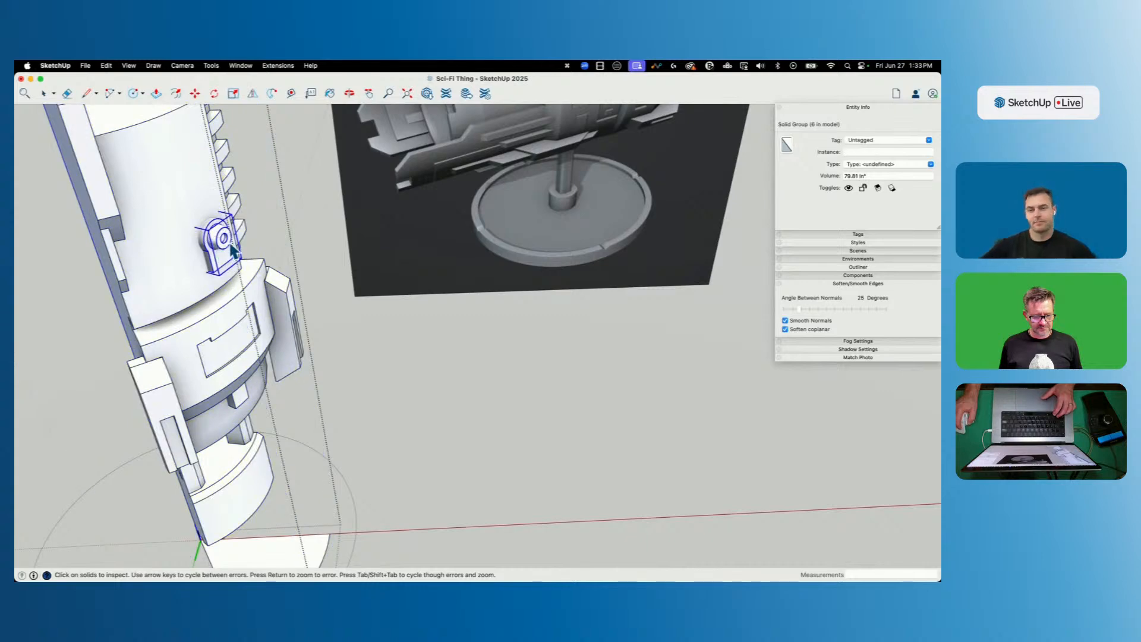
click(241, 322)
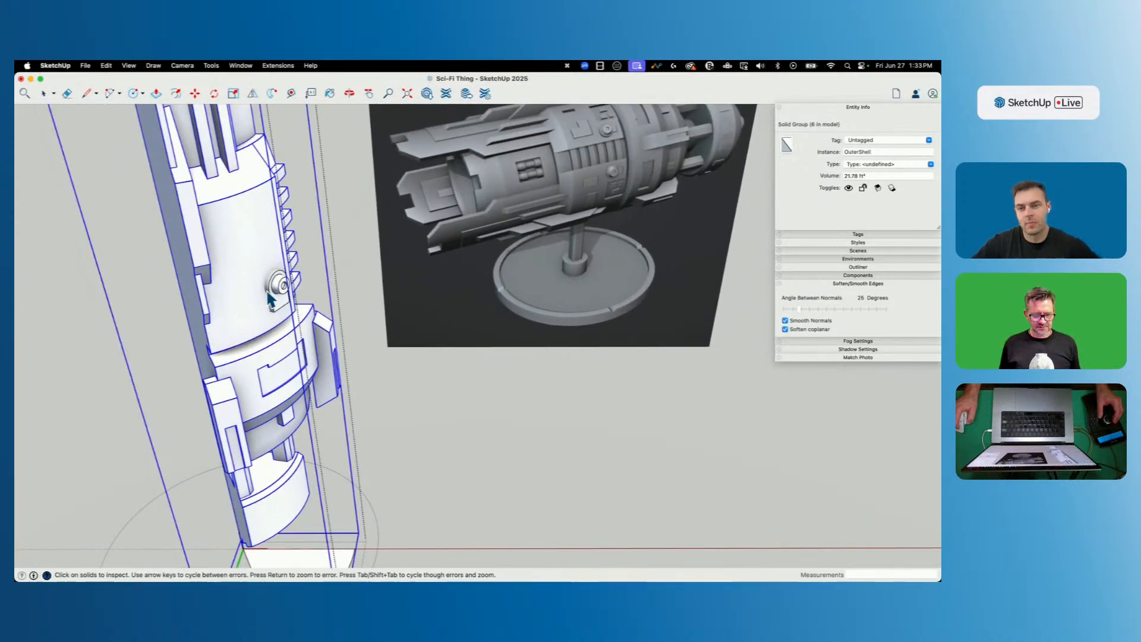
click(374, 265)
click(277, 269)
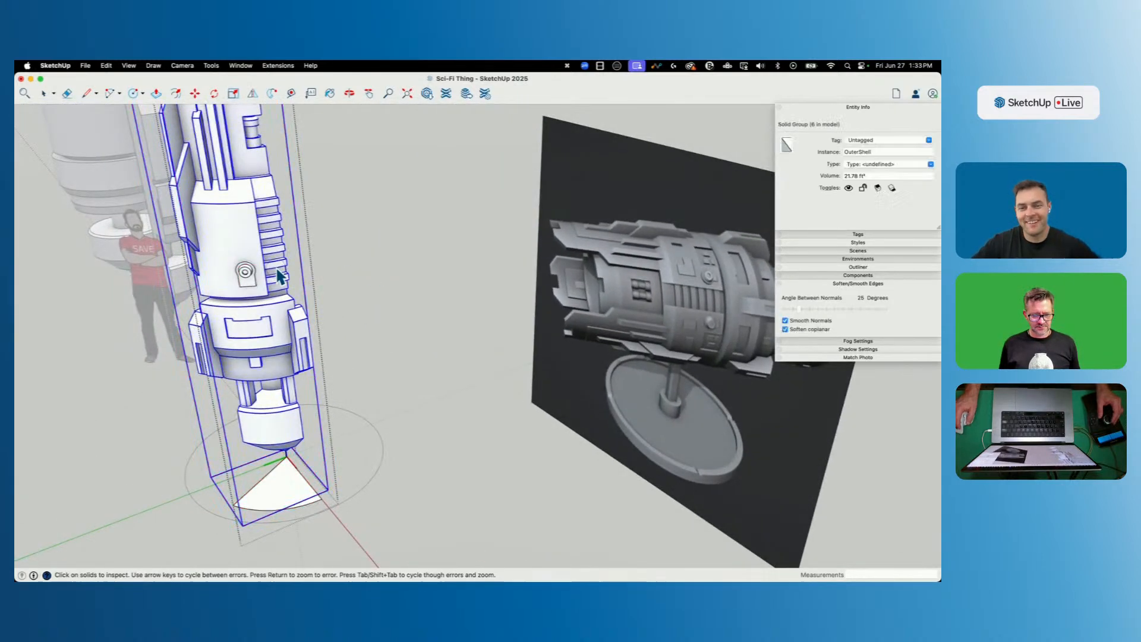
click(323, 291)
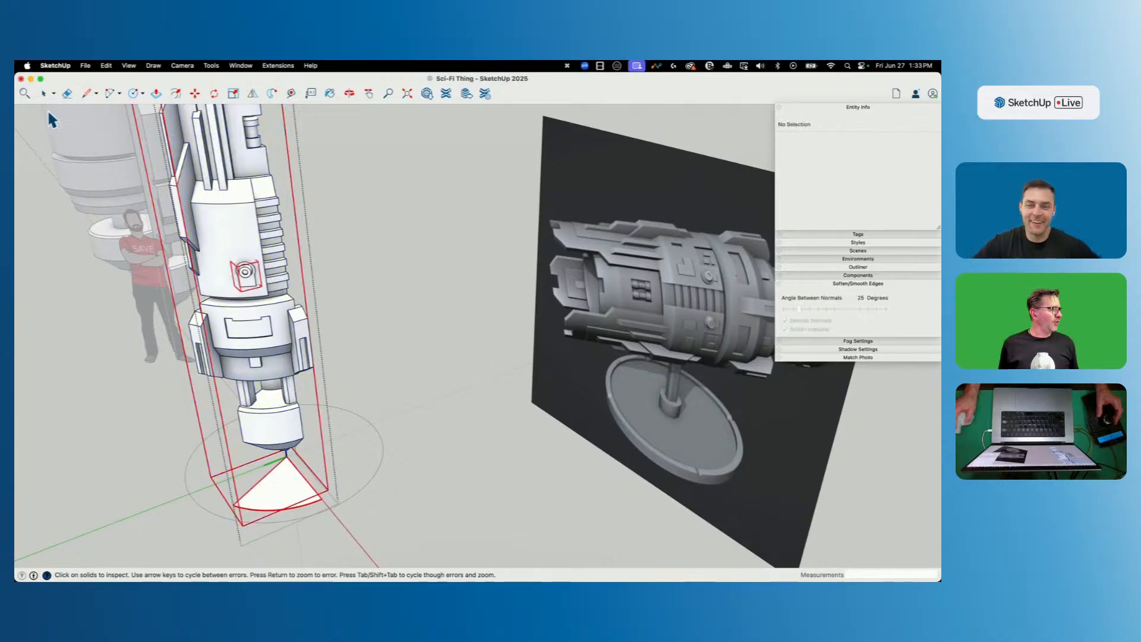
Merge the round bossed plate with the cylinder segment's shell group into a single solid using Outer Shell.
key(space)
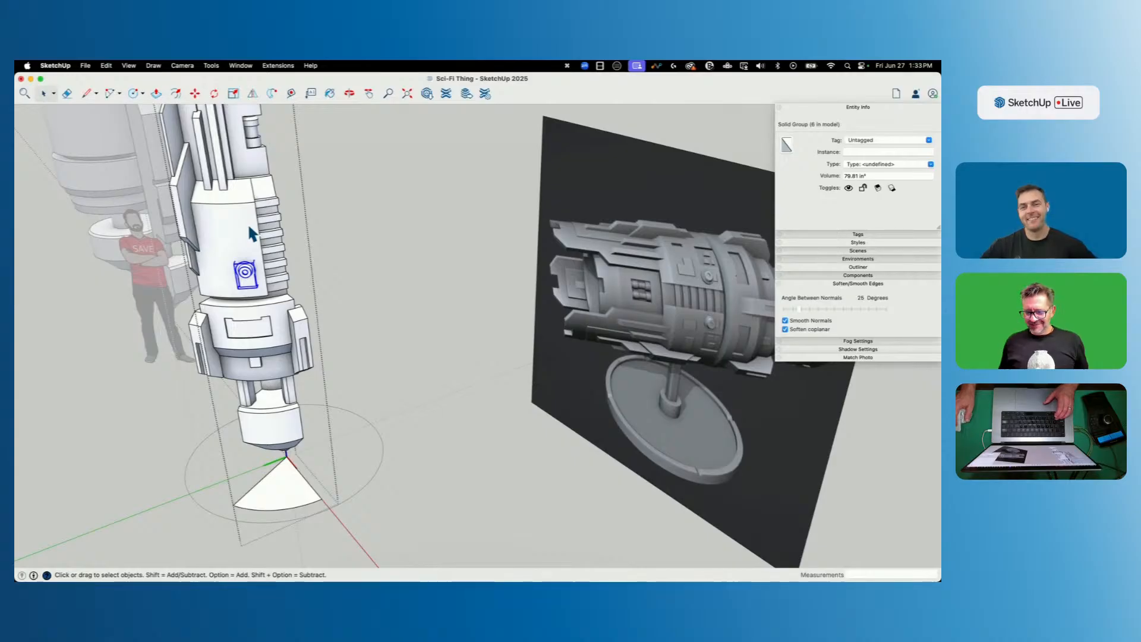
shift+click(247, 223)
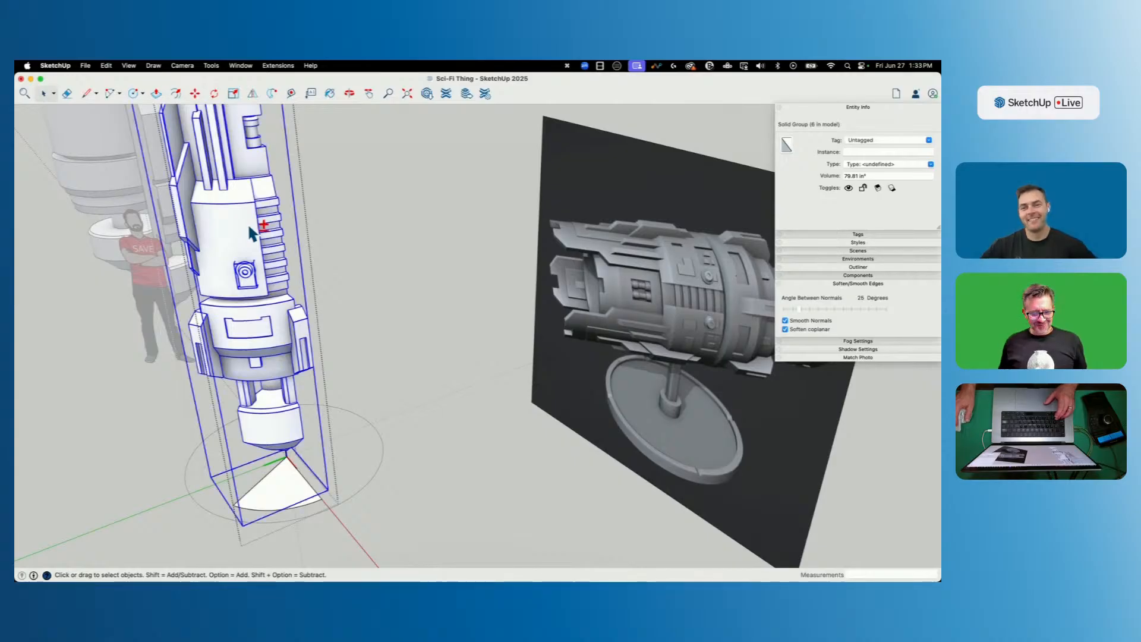
click(133, 67)
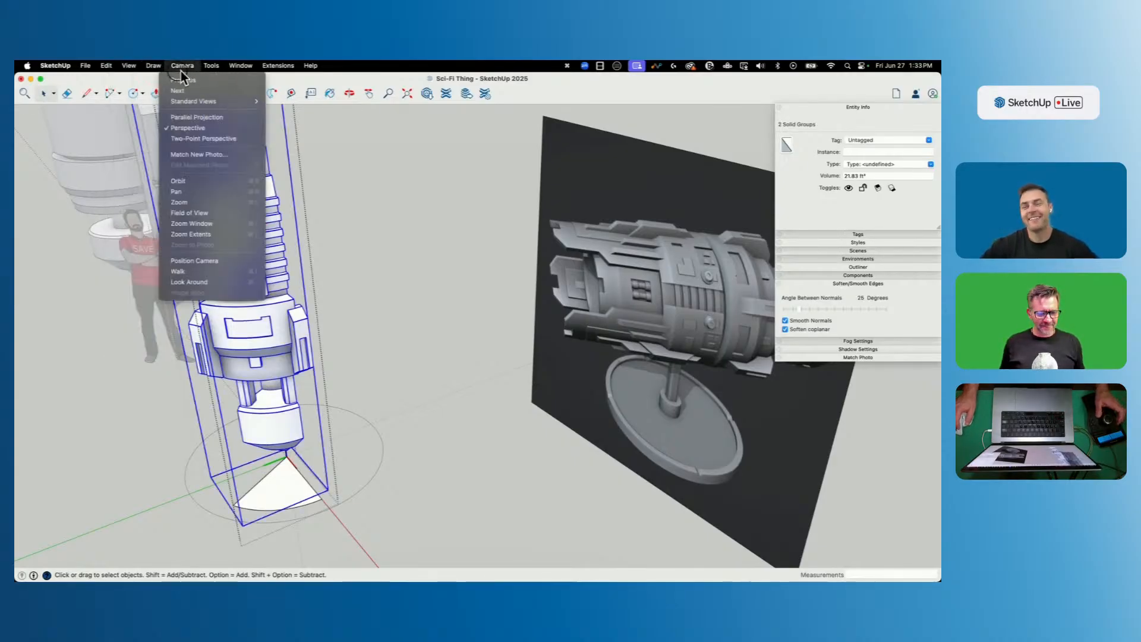
mouse_move(209, 69)
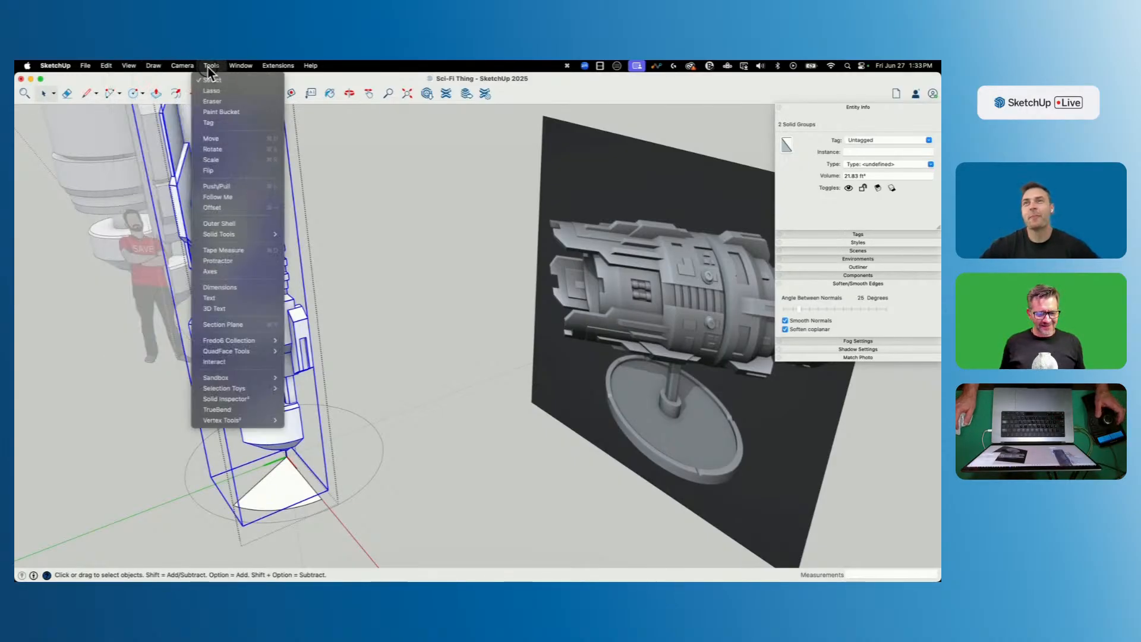
click(238, 224)
key(space)
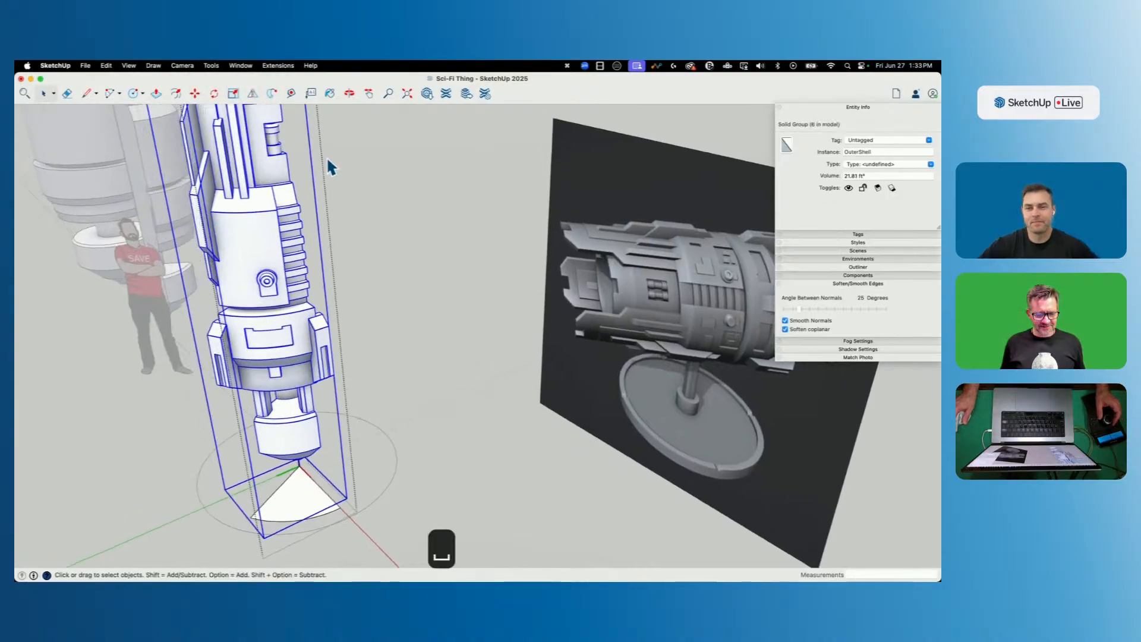
Check the merged shell group for solid errors with Solid Inspector and leave the segment's editing context.
click(189, 68)
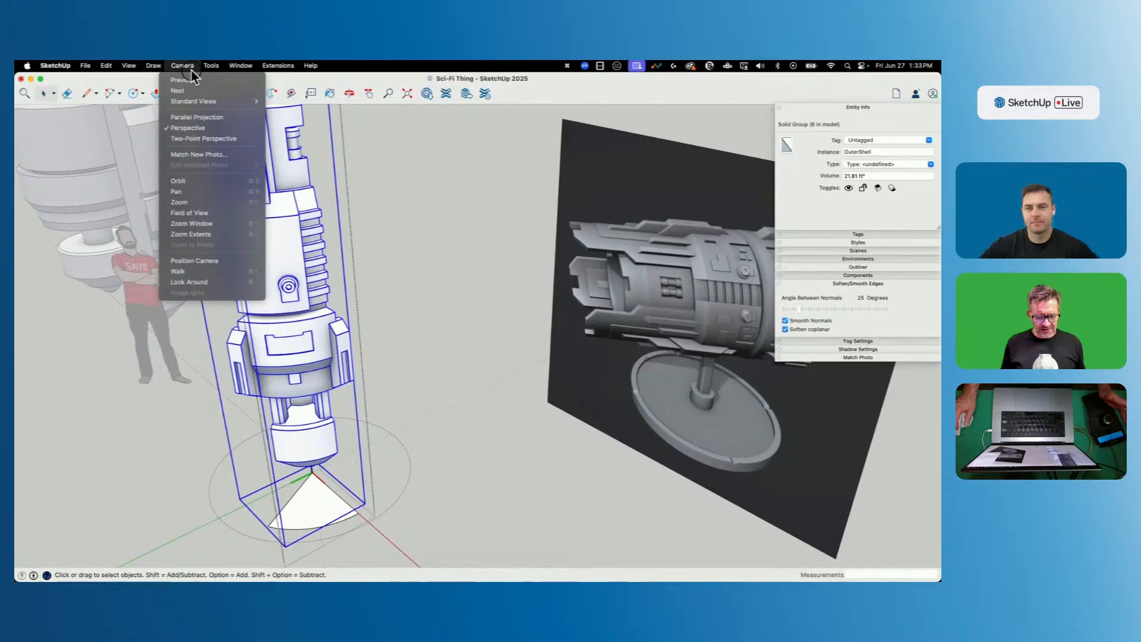
mouse_move(203, 69)
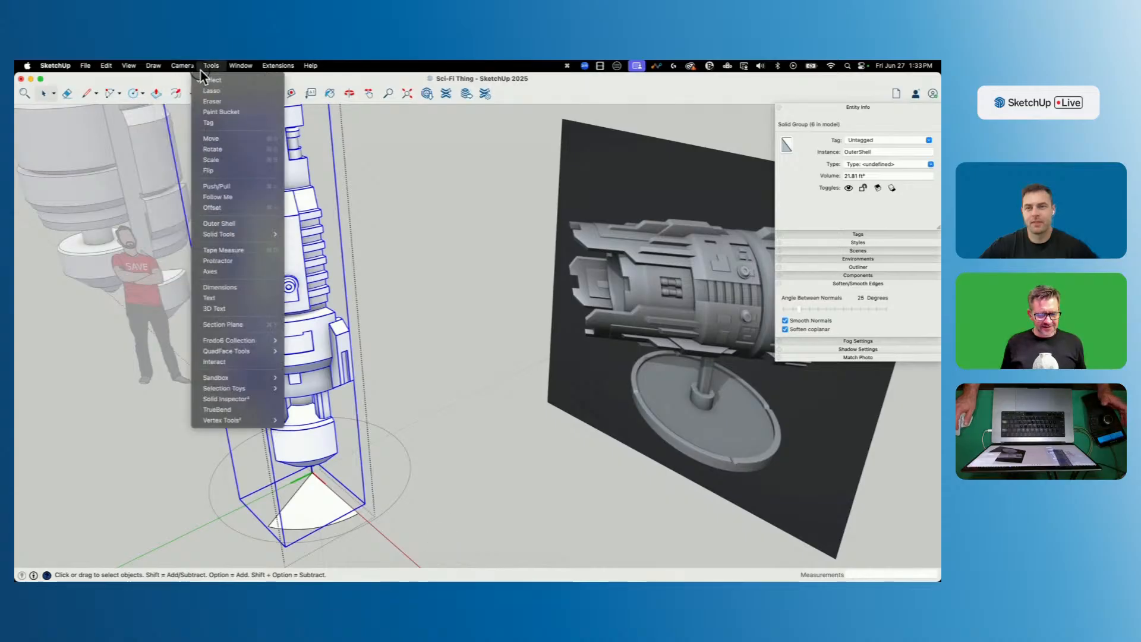
click(238, 399)
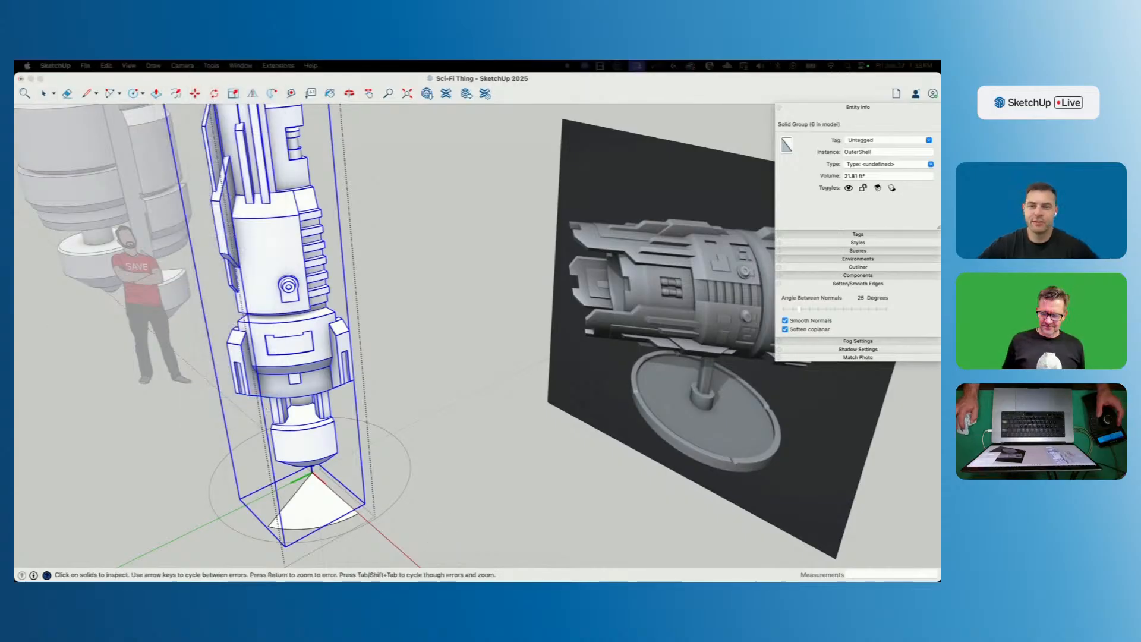
middle_drag(487, 252, 415, 231)
click(415, 231)
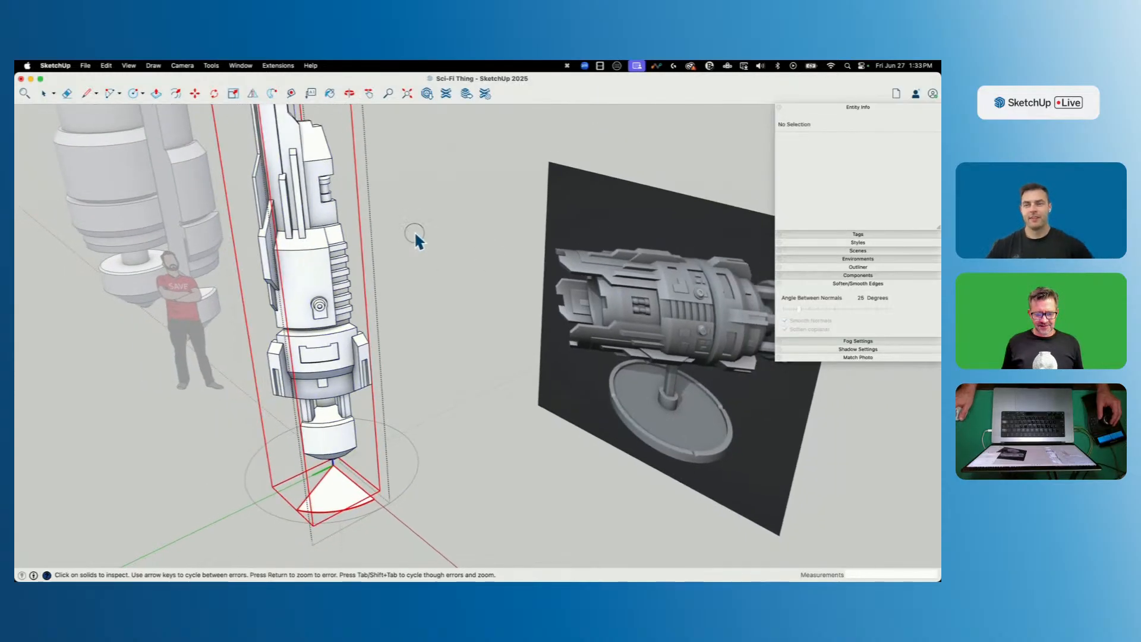
key(space)
click(420, 232)
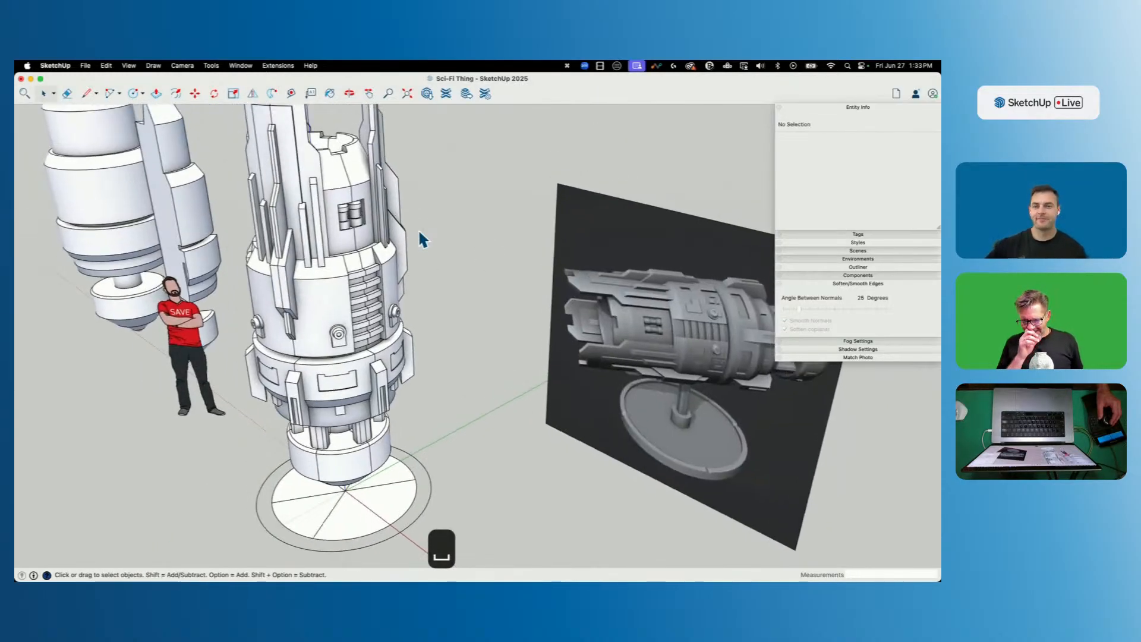
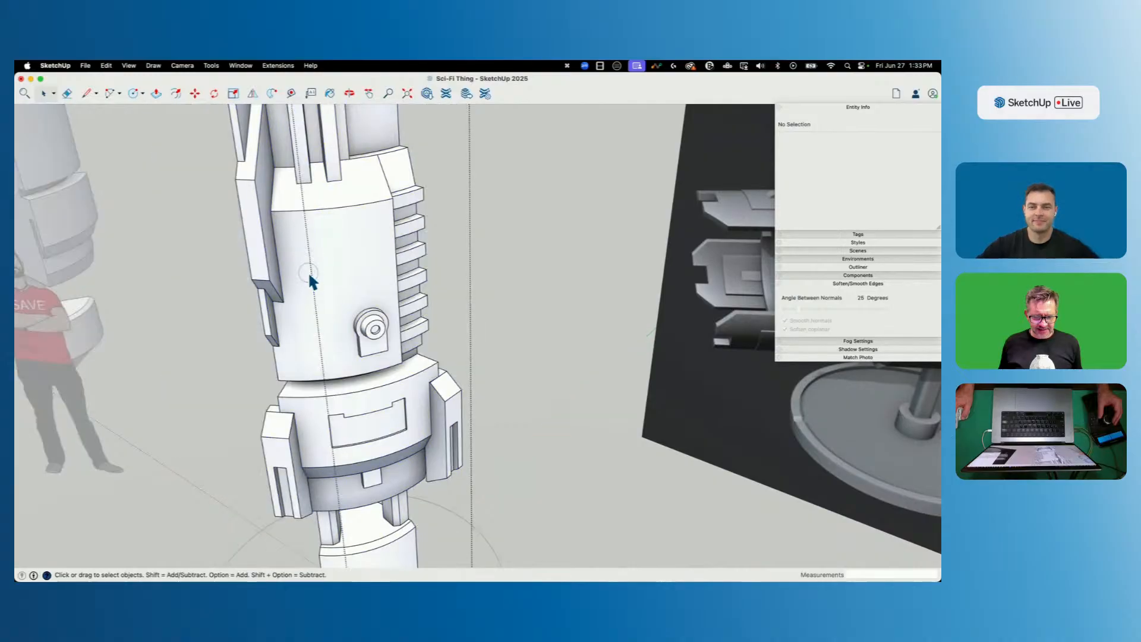
Draw the panel's side lines on the lower barrel beside the round knob and a triangular face projecting outward from their upper ends.
key(l)
key(space)
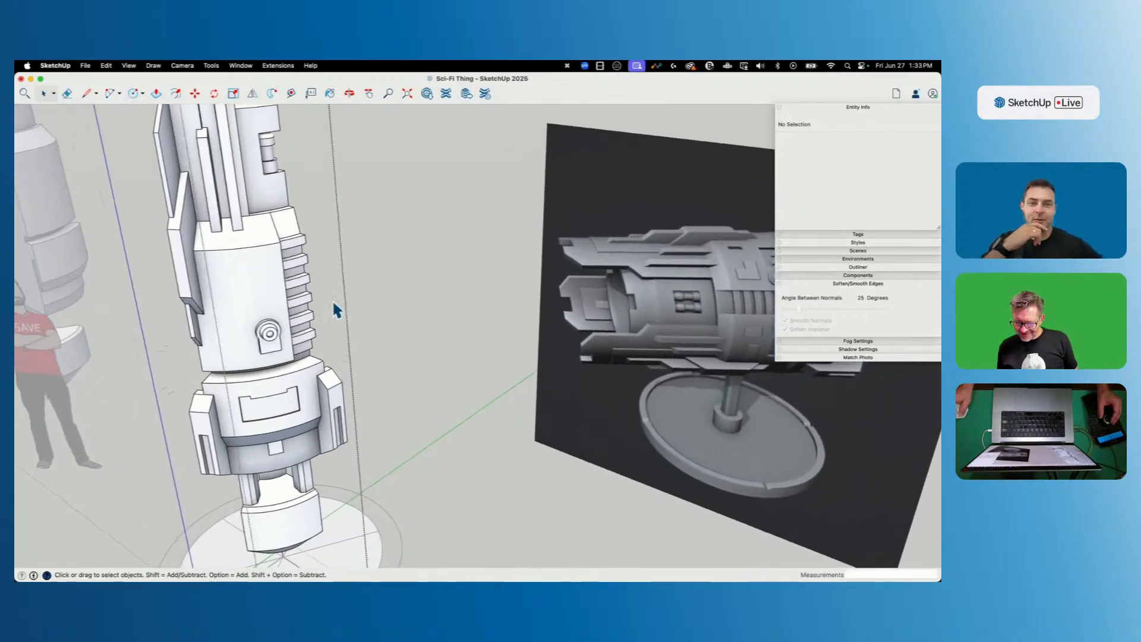
key(l)
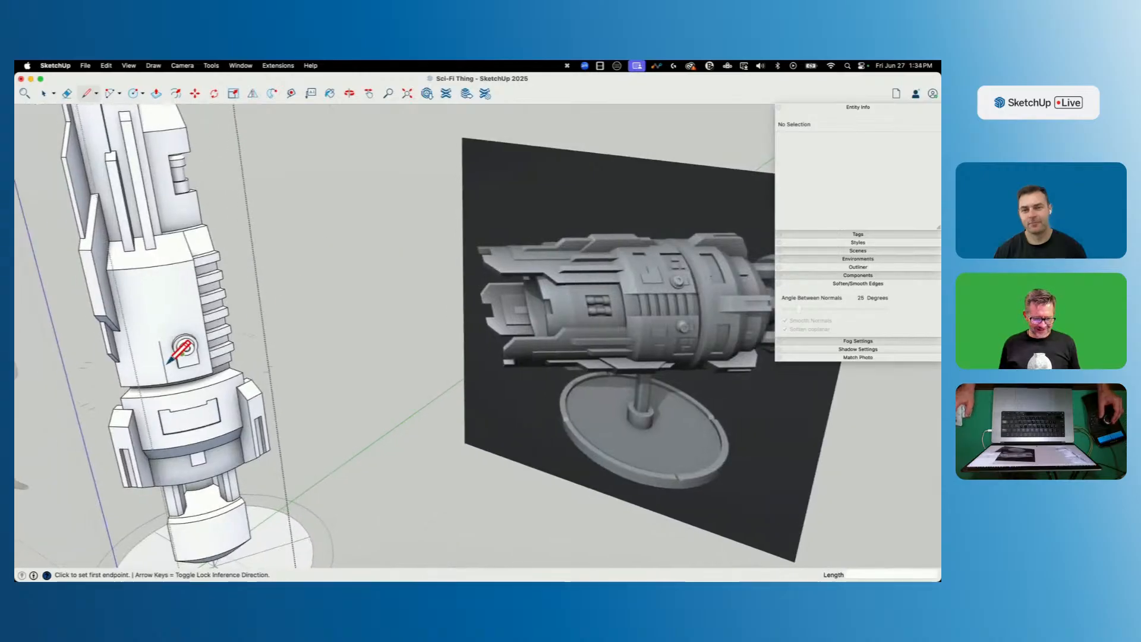
scroll(136, 380, up, 3)
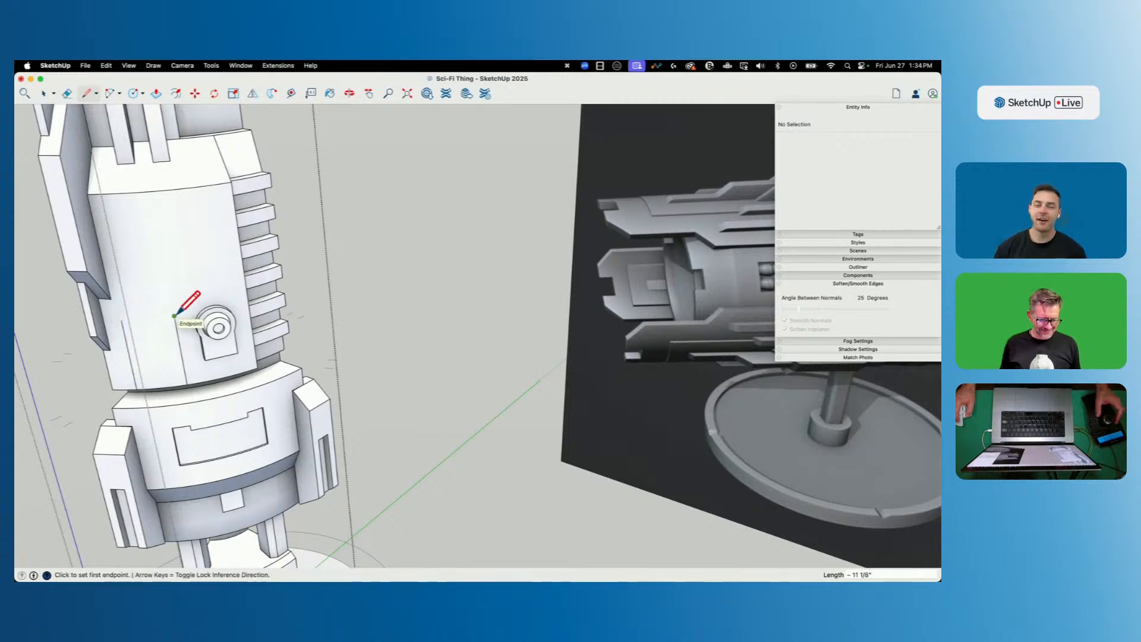
click(121, 313)
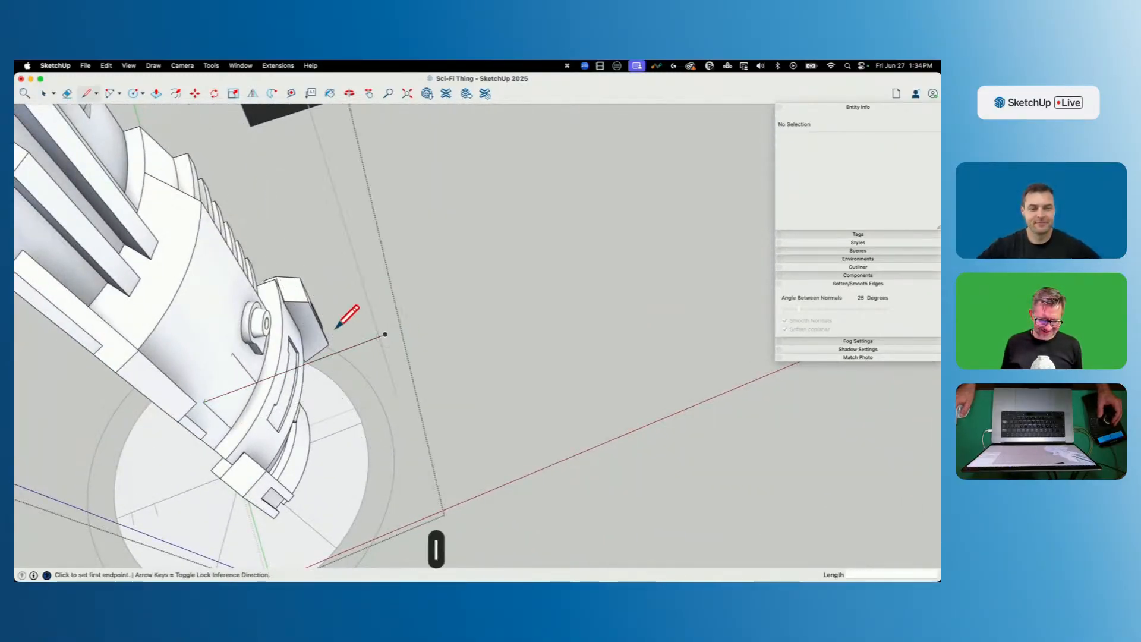
click(382, 336)
Intersect the triangular face with the barrel to get the panel's curved upper edge, and erase the projecting excess.
key(space)
right_click(240, 378)
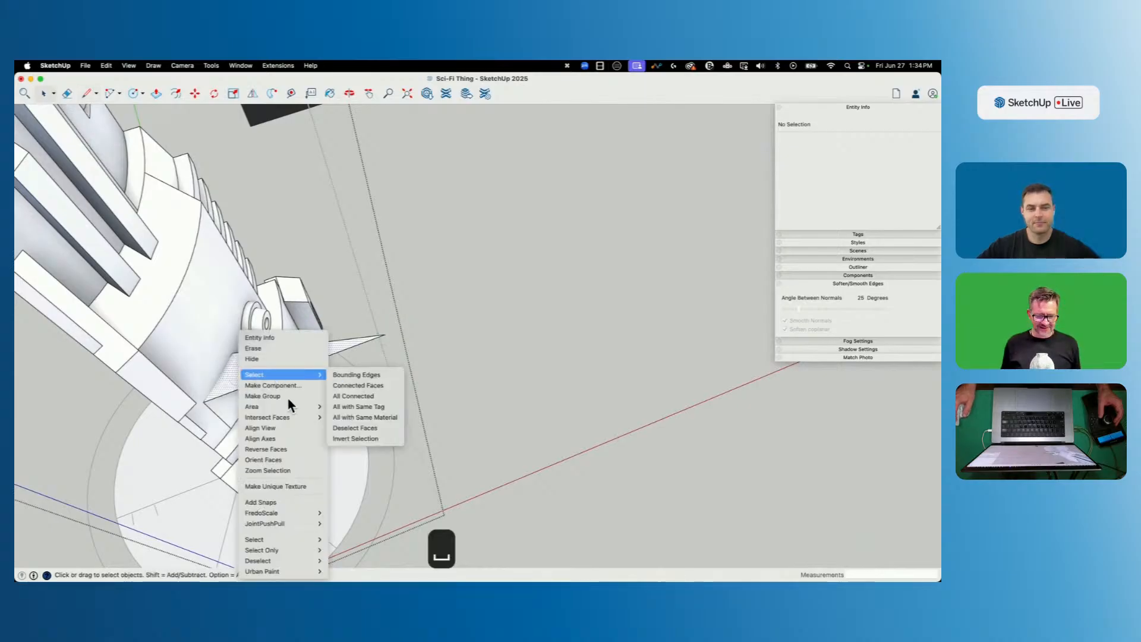
mouse_move(288, 416)
click(341, 416)
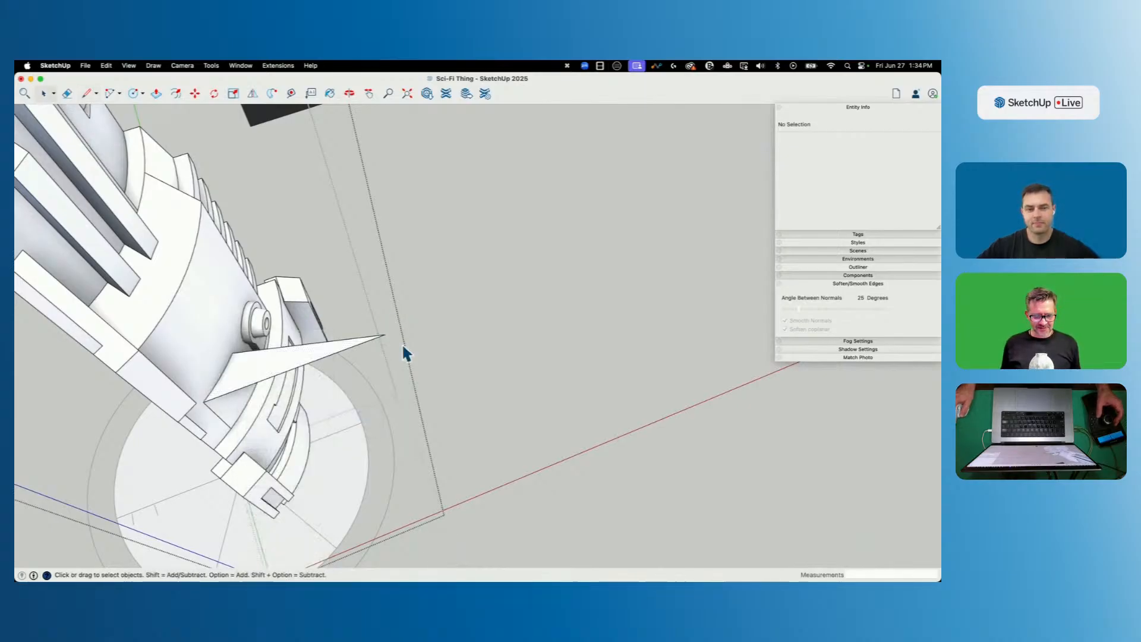
key(e)
click(379, 339)
key(space)
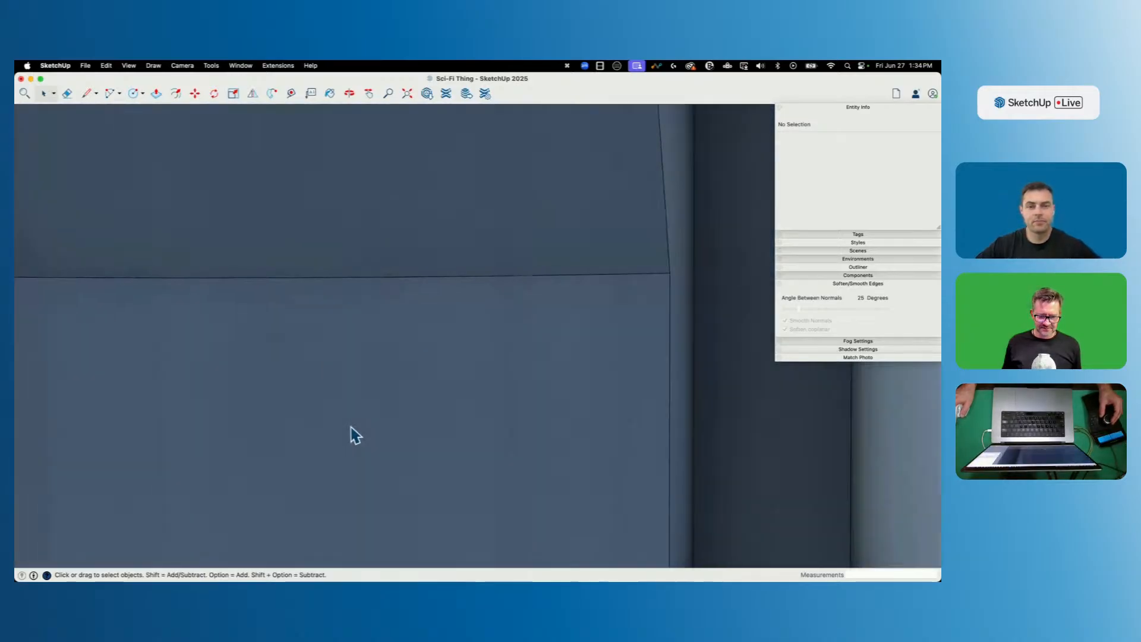
Erase the leftover sliver of the cutting face inside the barrel behind the panel, and save the model.
key(o)
drag(350, 423, 390, 527)
key(space)
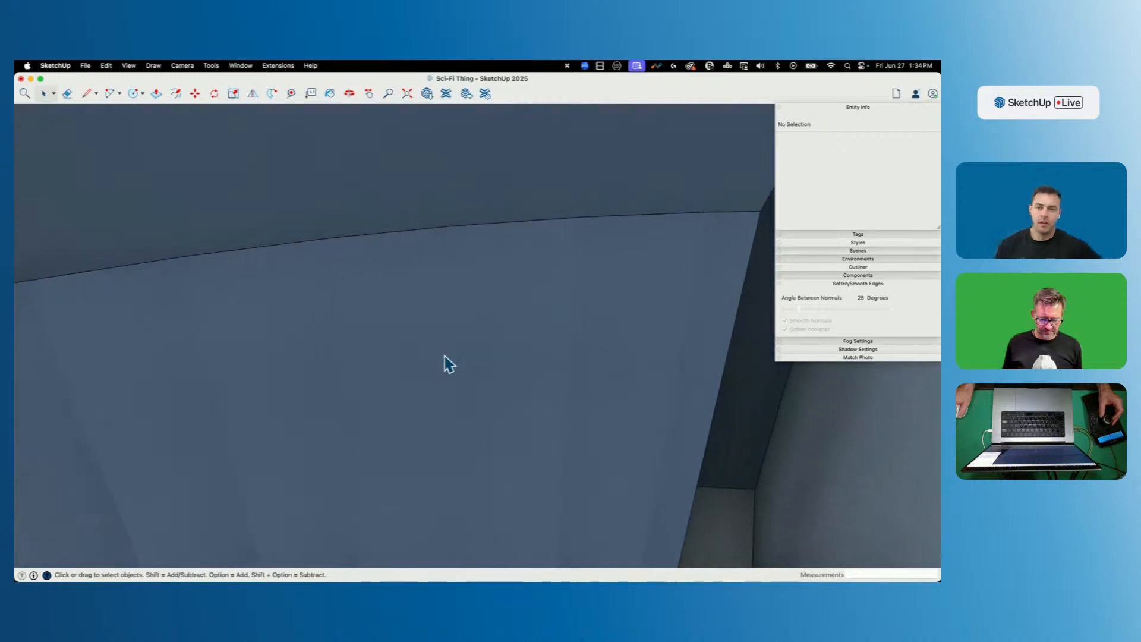
key(e)
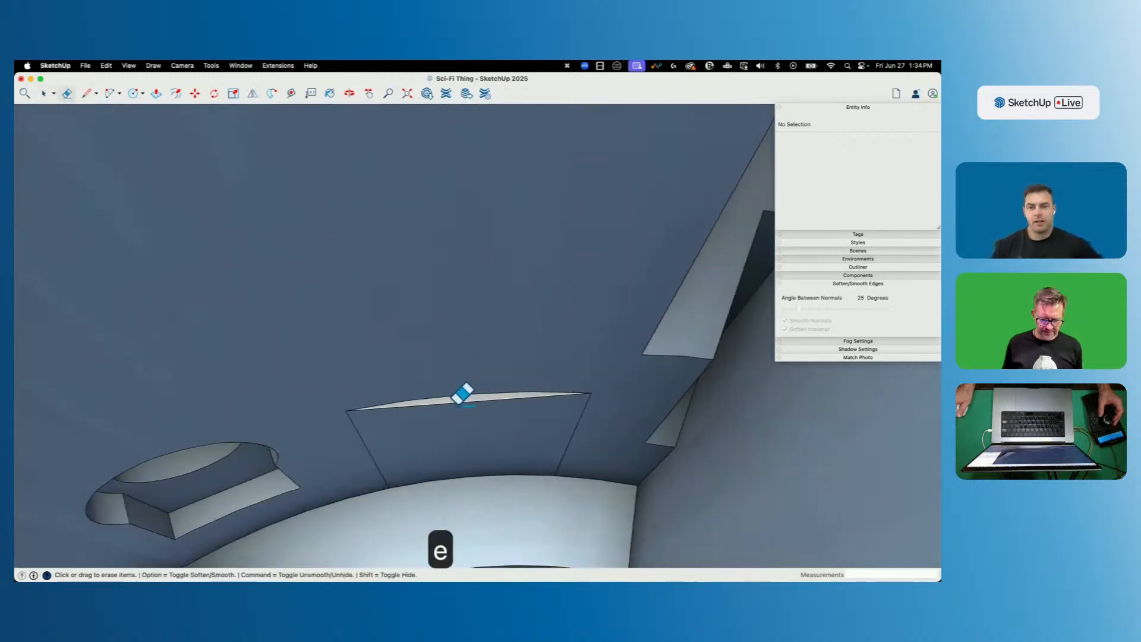
key(space)
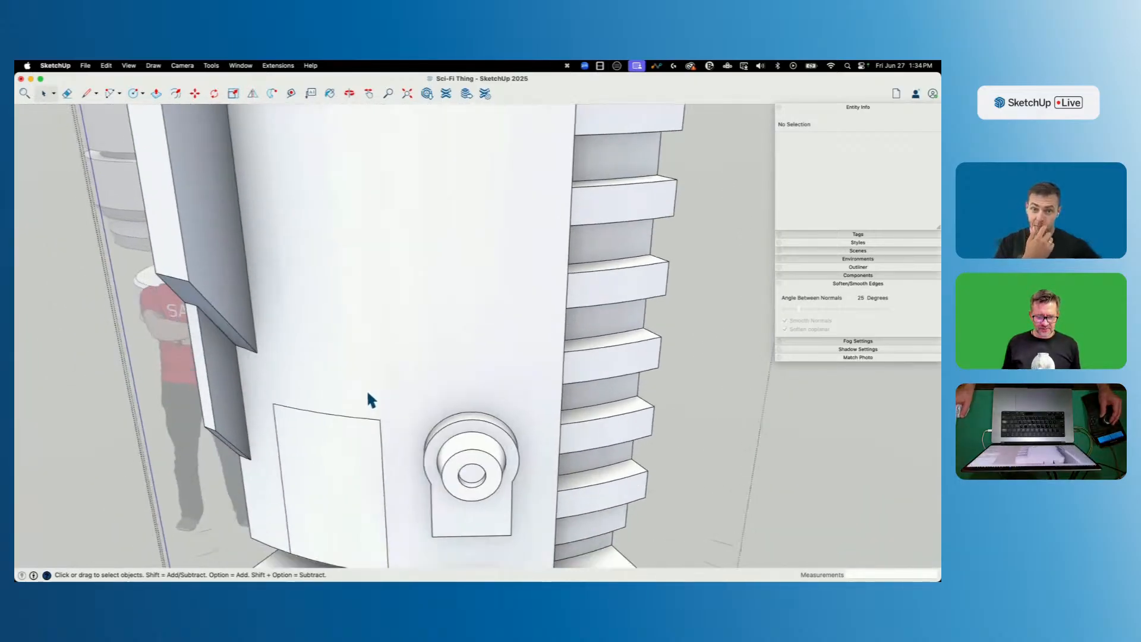
key(super+s)
Recess the panel face beside the round knob by about 1/8" with Joint Push Pull.
click(343, 392)
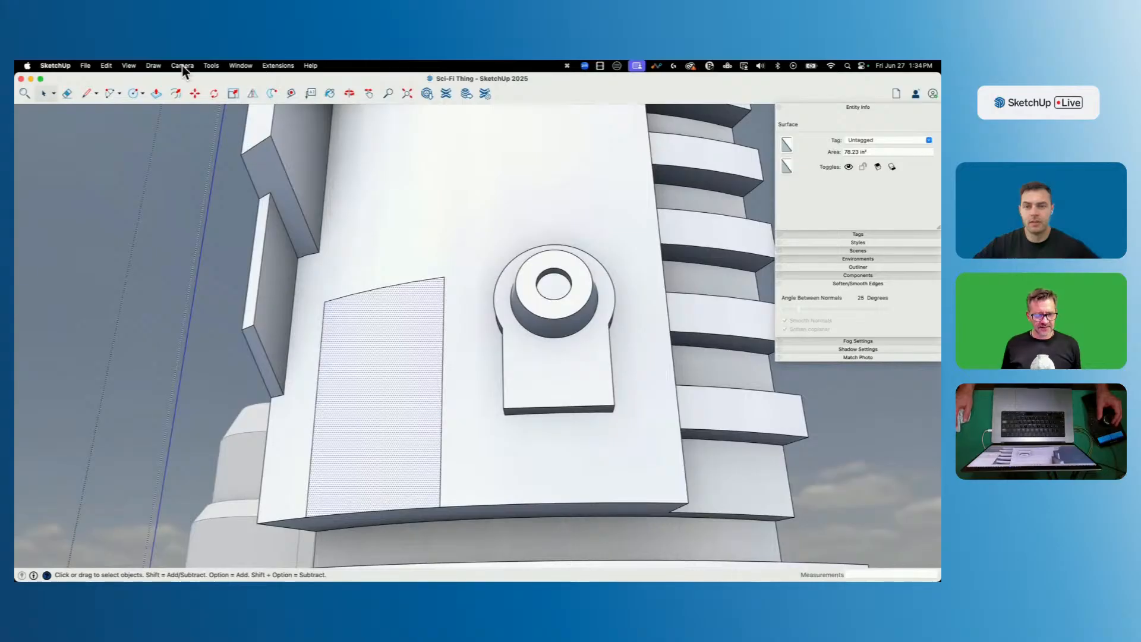
click(182, 67)
mouse_move(209, 67)
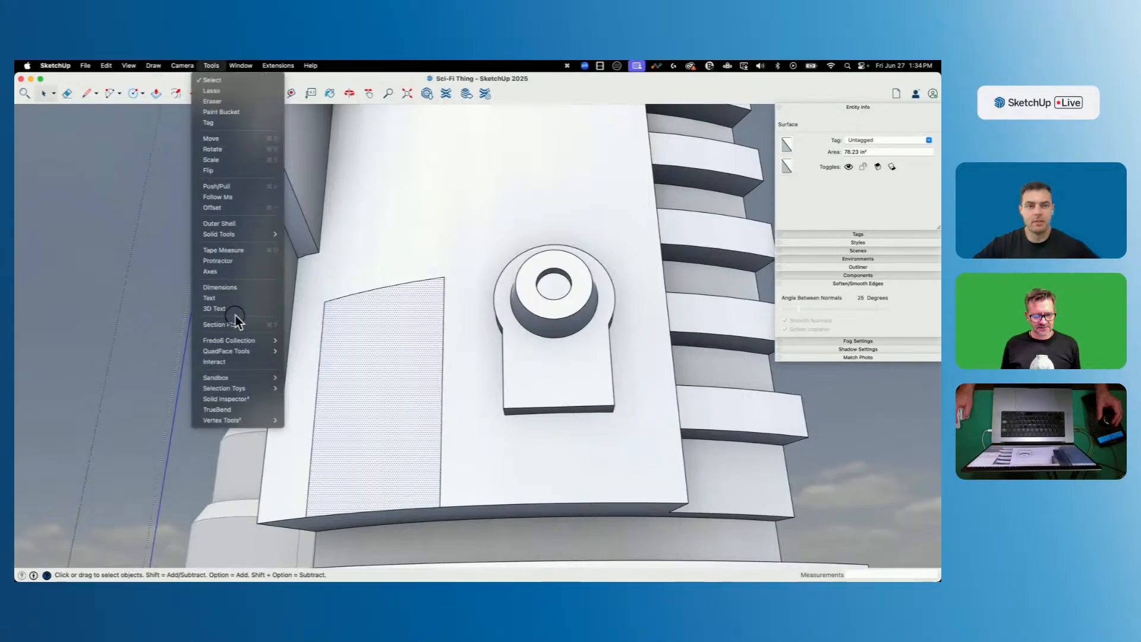
mouse_move(238, 340)
mouse_move(316, 362)
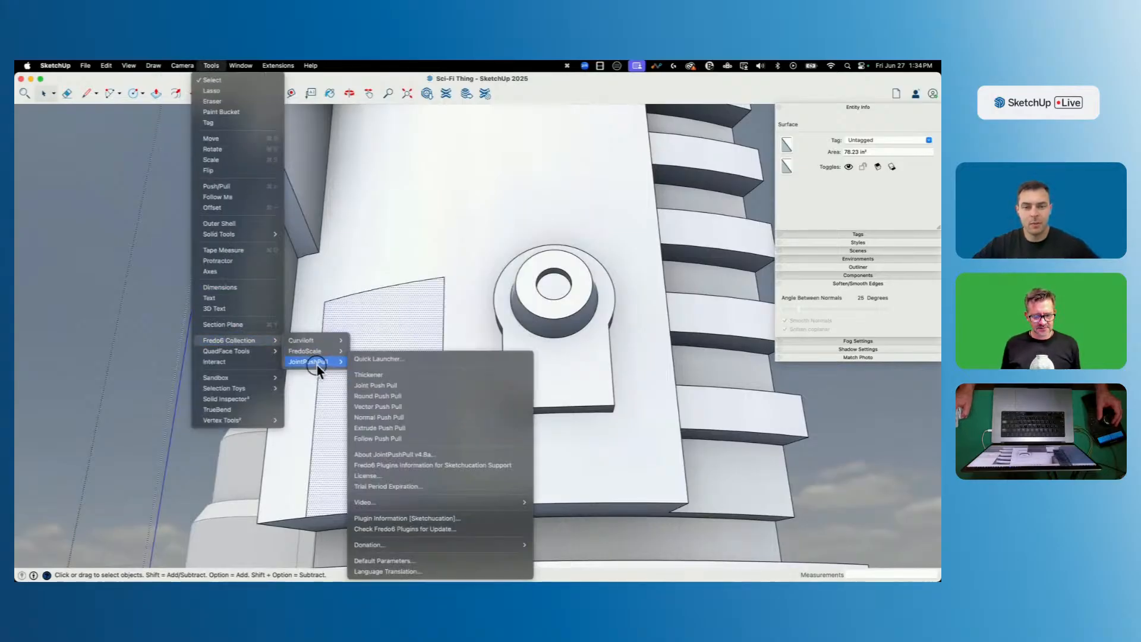
click(381, 386)
drag(349, 348, 318, 445)
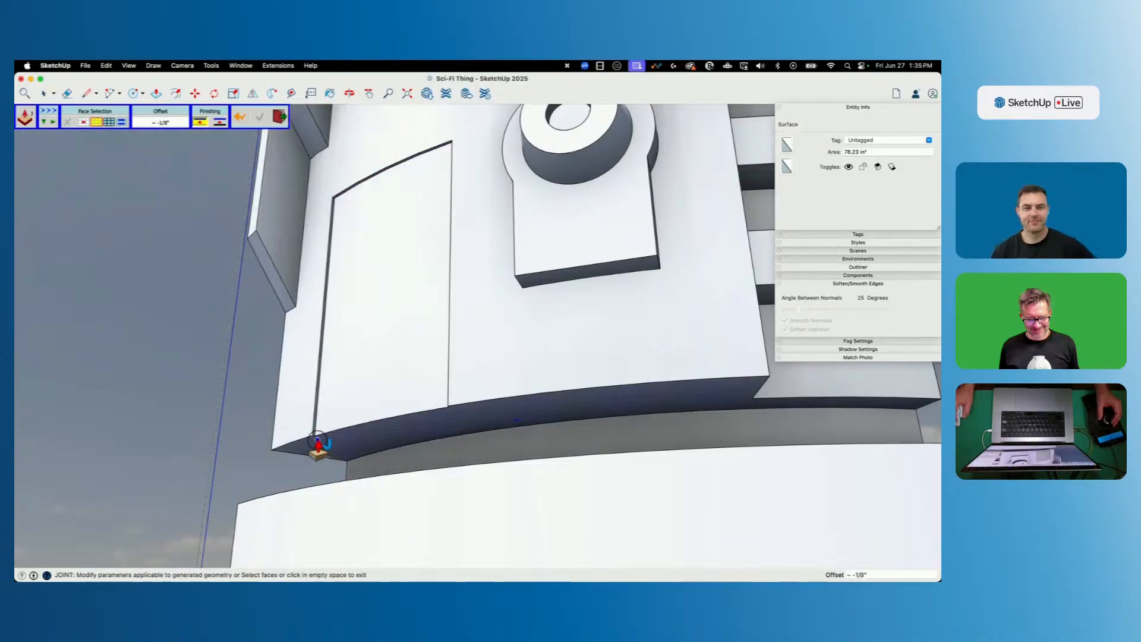
key(space)
Show the hidden geometry and draw a small upright rectangle on one facet in the upper part of the recessed panel.
middle_drag(405, 316, 360, 382)
scroll(531, 324, down, 10)
scroll(108, 351, up, 5)
scroll(109, 352, up, 4)
scroll(274, 374, up, 1)
key(shift+w)
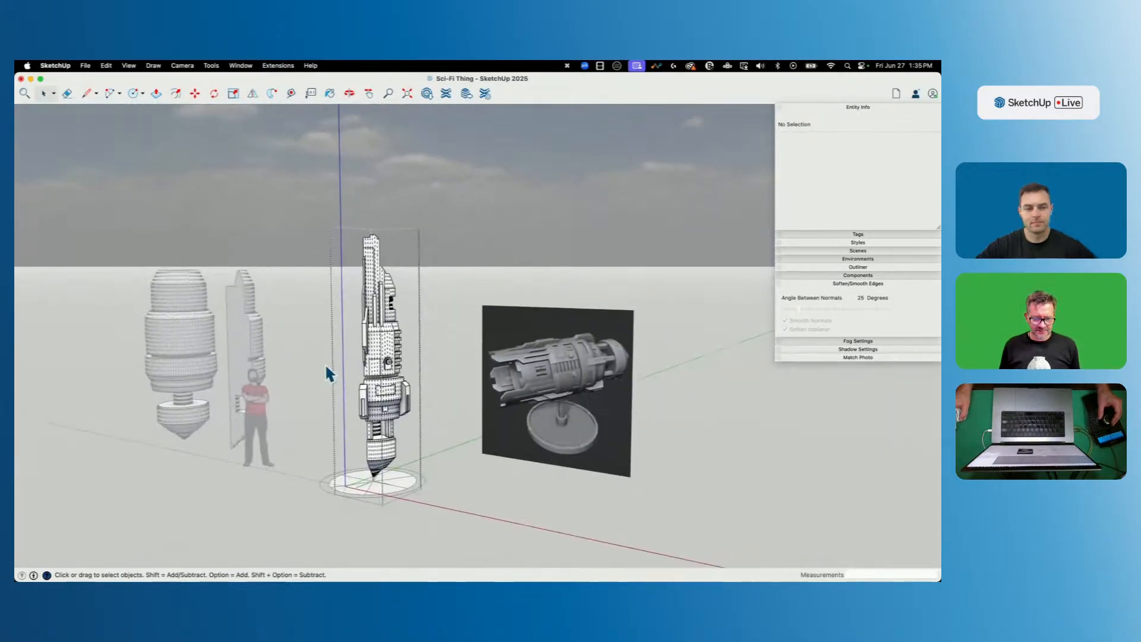
scroll(338, 348, up, 5)
key(r)
click(345, 267)
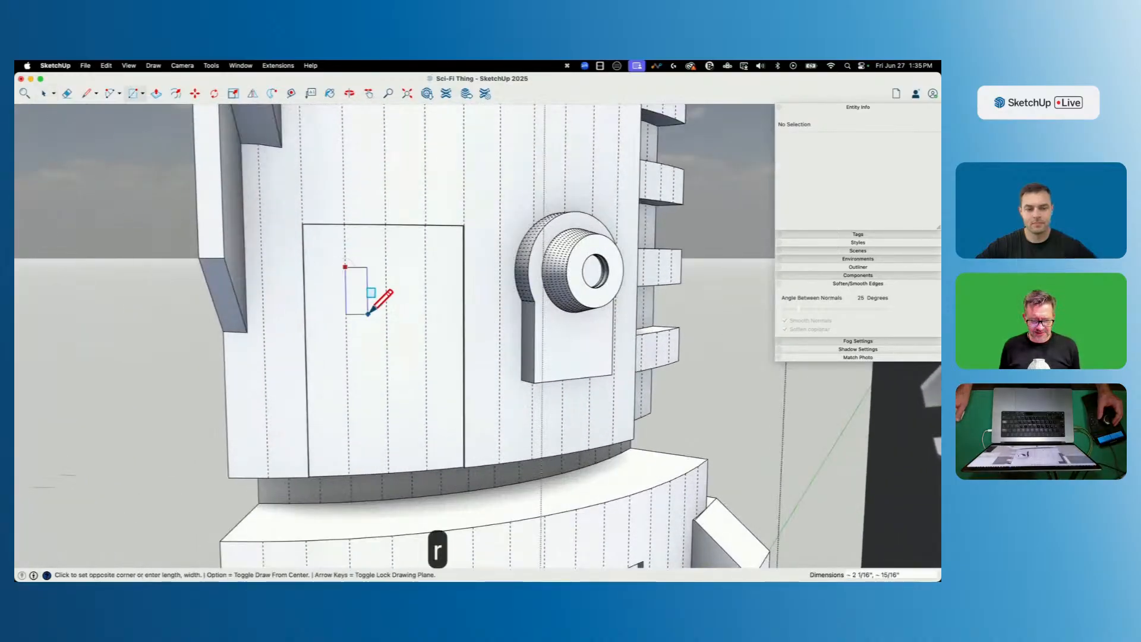
click(390, 347)
Undo the first pull attempt and raise the small rectangle on the recessed panel by about 1/8".
key(p)
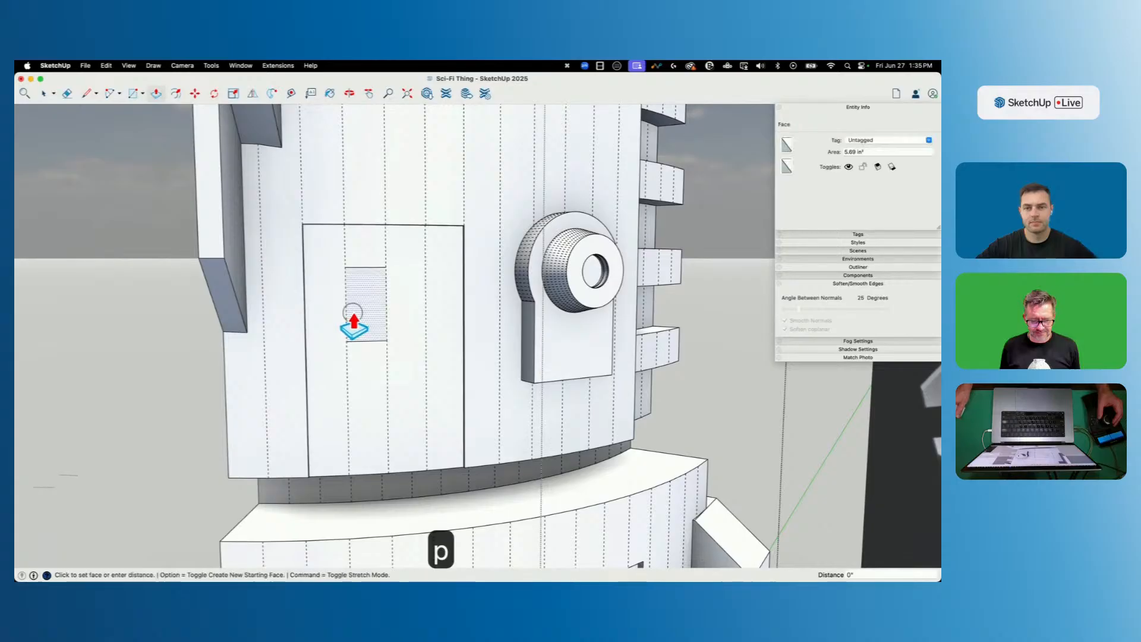
middle_drag(354, 326, 357, 292)
key(super+z)
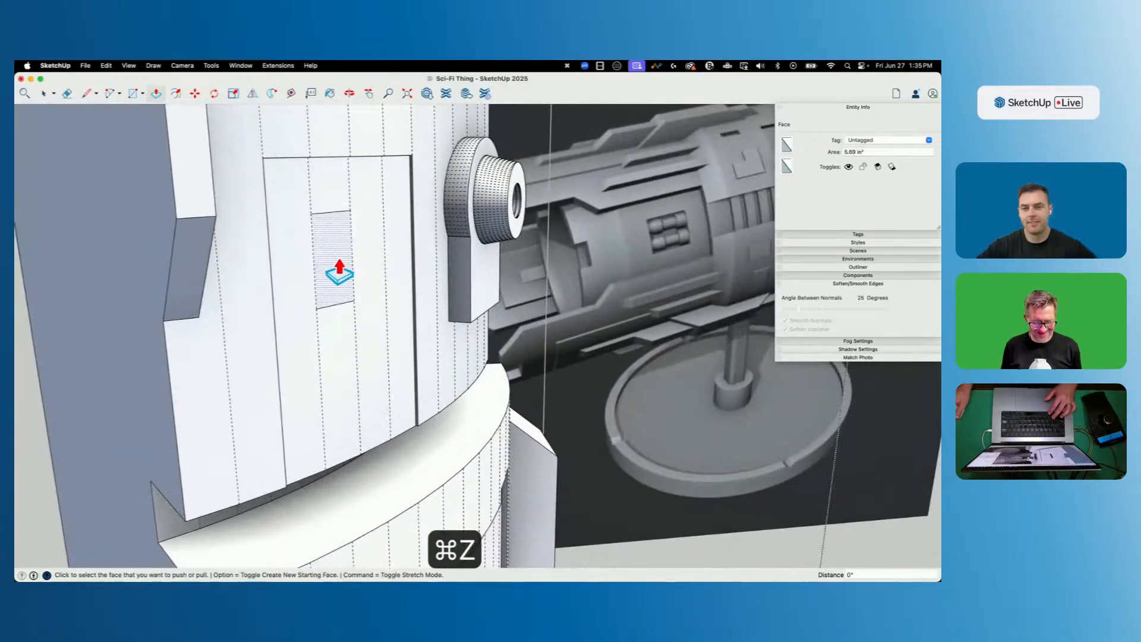
click(339, 257)
scroll(397, 286, down, 10)
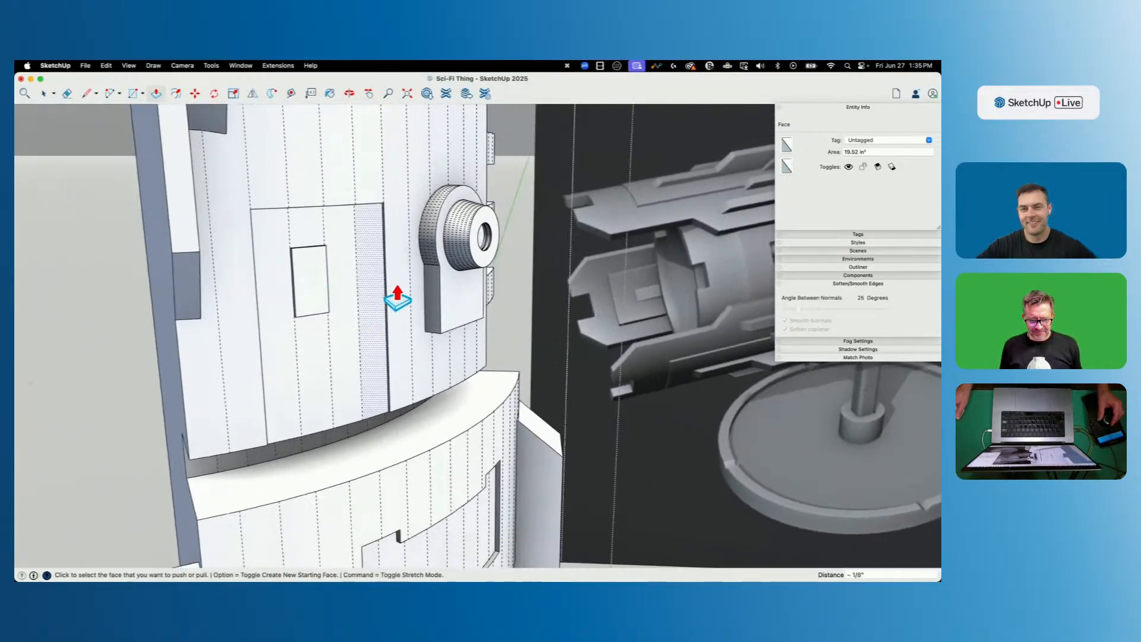
Draw a second rectangle about 2 13/16" by 1 3/4" on the same facet below the raised block, and pull it out.
scroll(250, 273, up, 10)
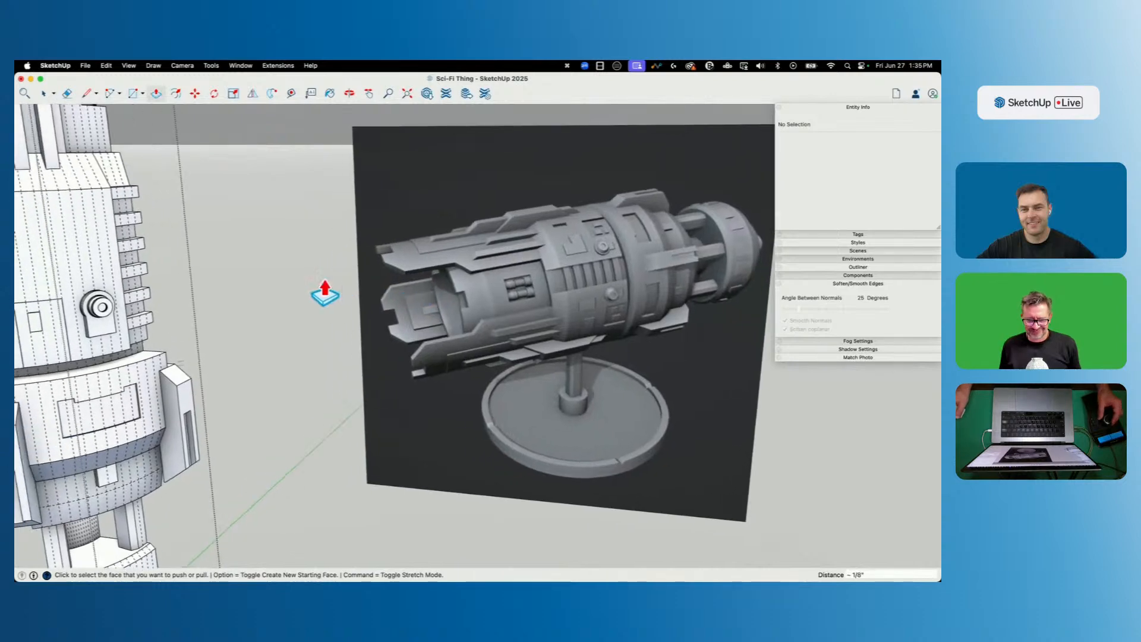
scroll(248, 288, up, 5)
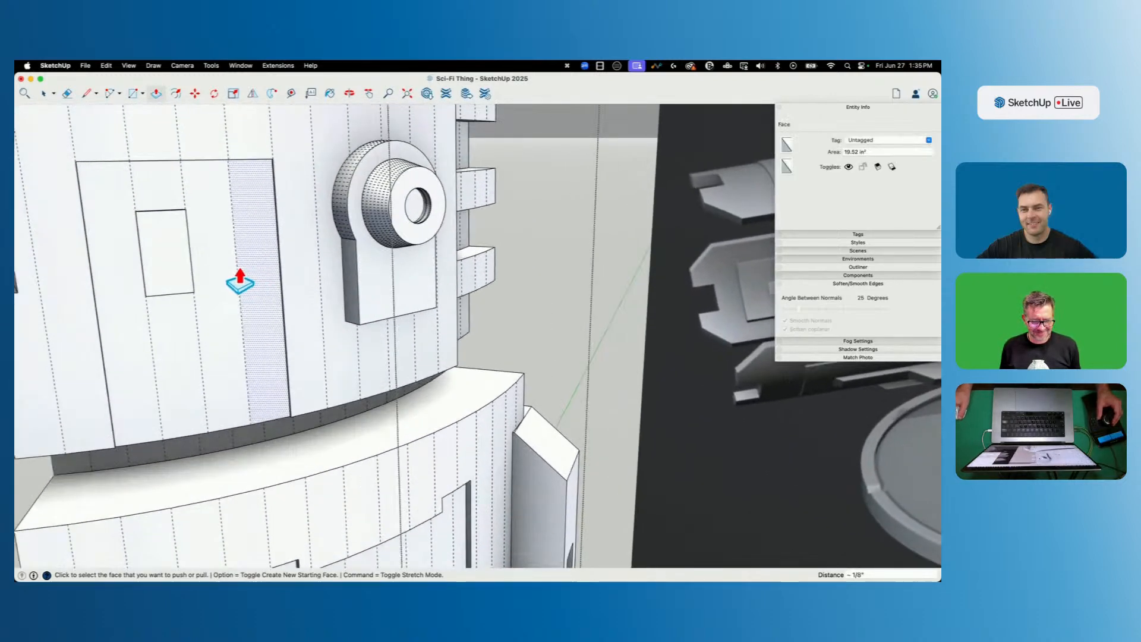
key(l)
middle_drag(209, 293, 186, 309)
click(149, 315)
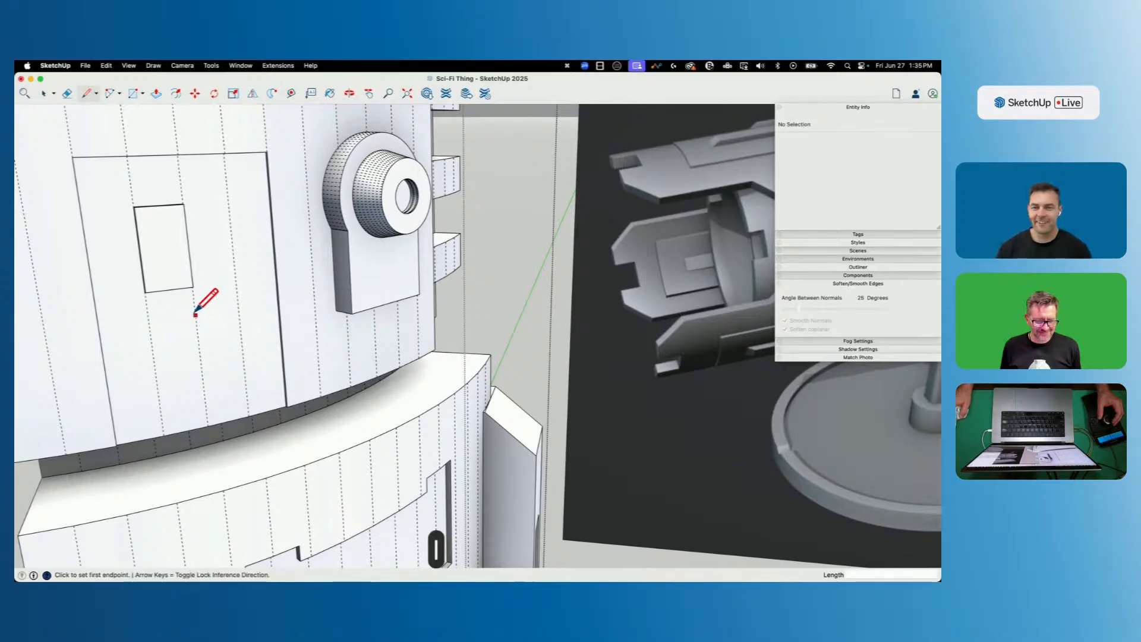
key(r)
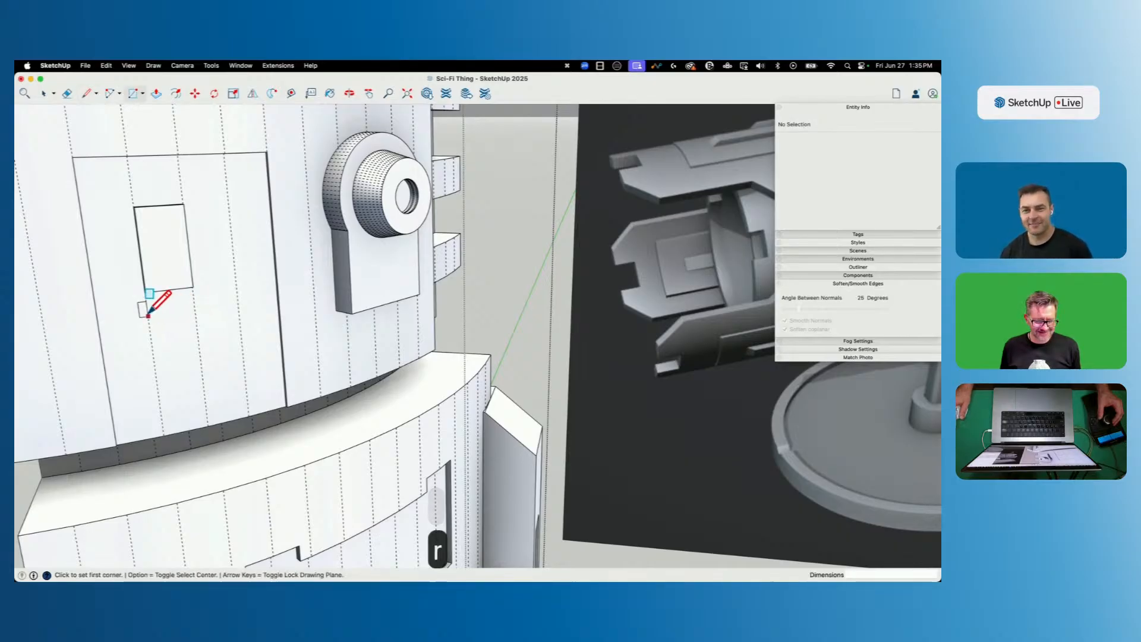
click(203, 376)
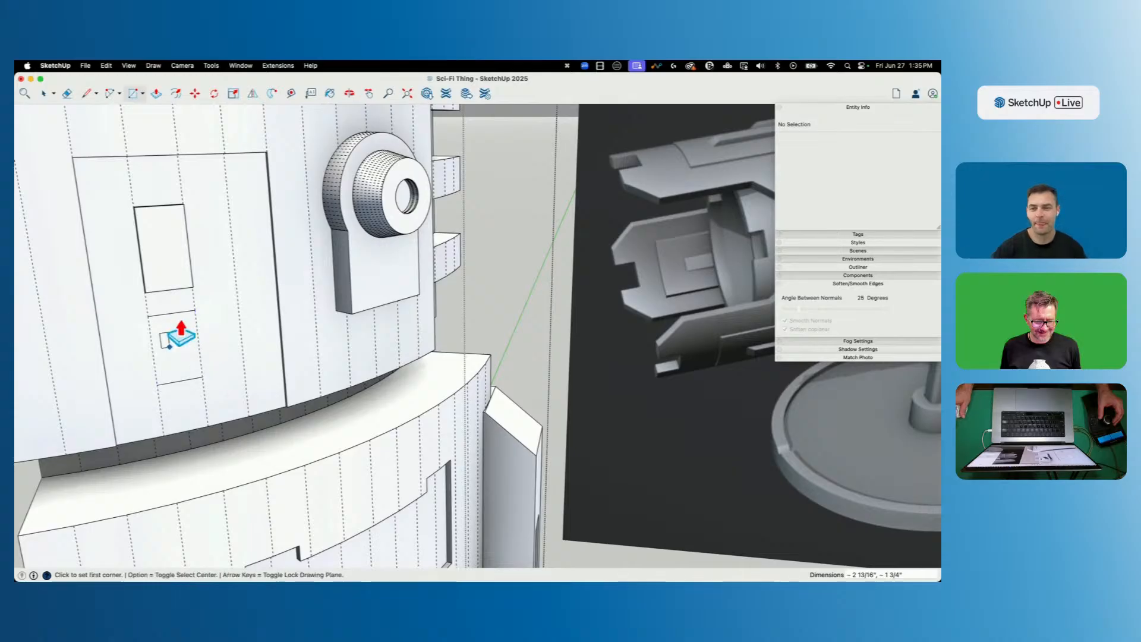
key(p)
key(space)
Draw a rectangular outline about 3 9/16" tall across a facet edge, between the raised blocks and the panel edge nearest the knob.
scroll(241, 248, down, 10)
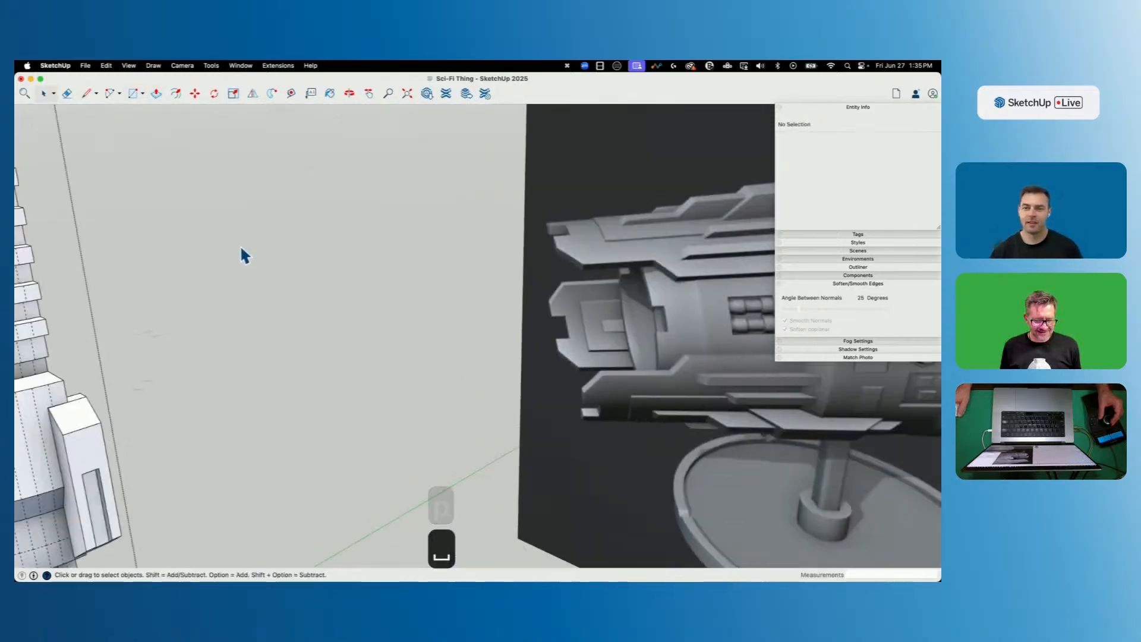
scroll(406, 360, up, 5)
scroll(357, 351, up, 10)
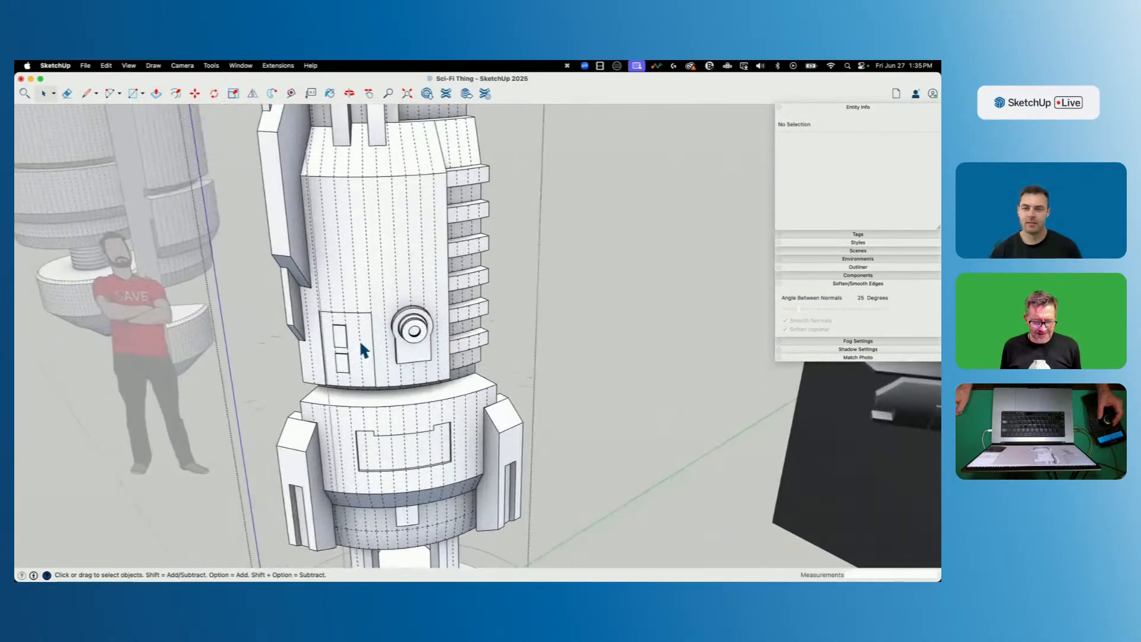
middle_drag(375, 334, 365, 354)
scroll(364, 350, up, 5)
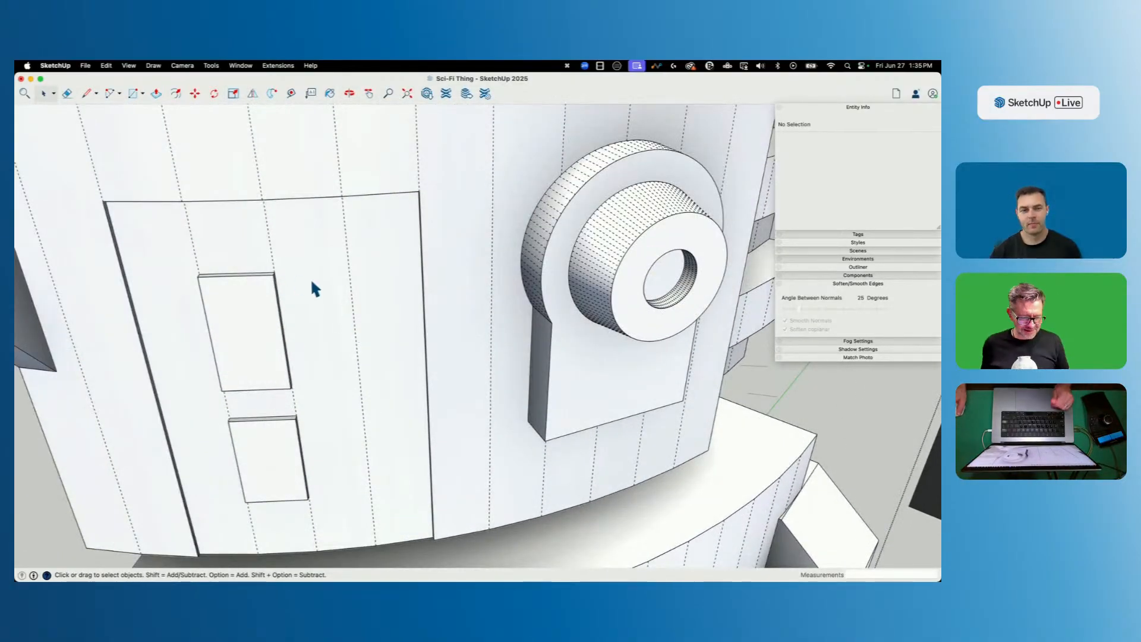
key(l)
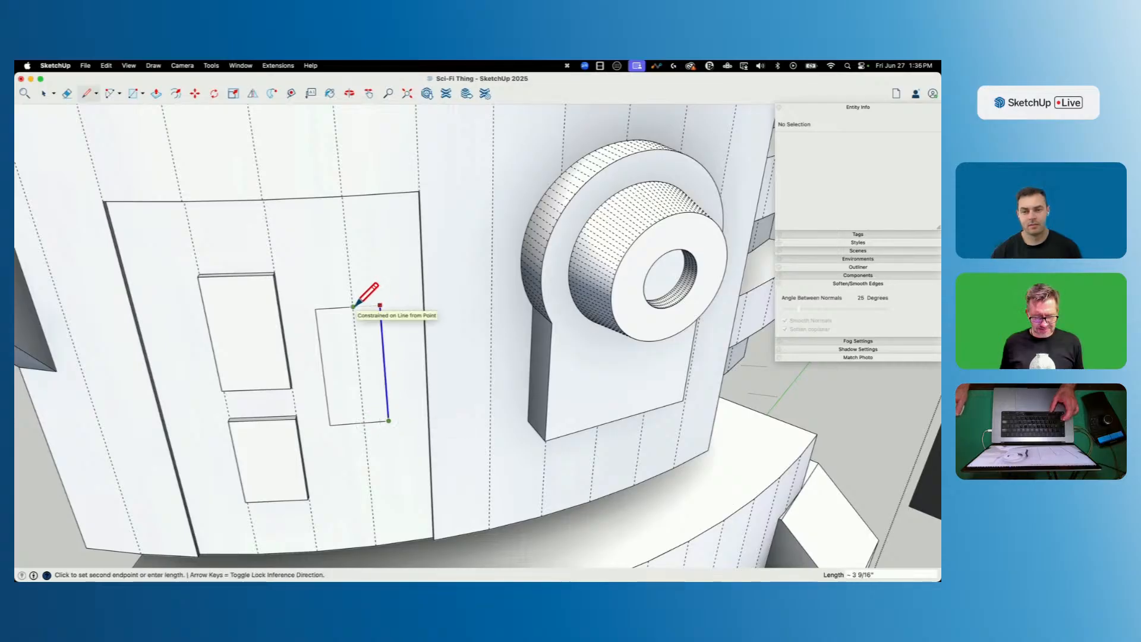
key(space)
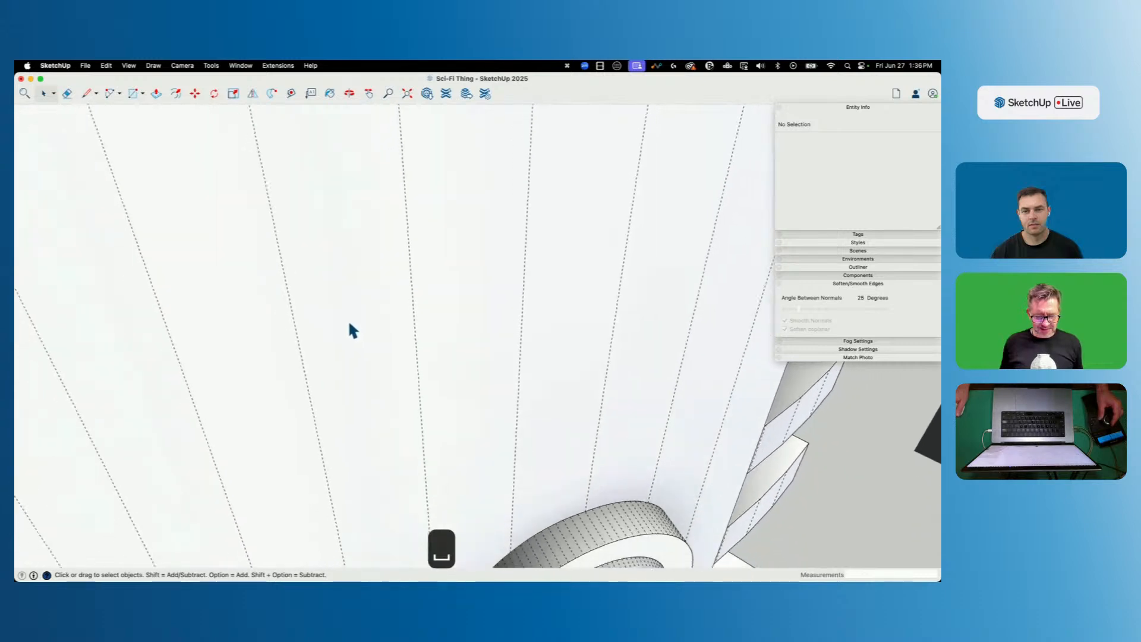
Pull both halves of the new outline out by about 1/8", matching the height of the neighbouring raised block.
scroll(339, 499, up, 5)
key(p)
click(372, 398)
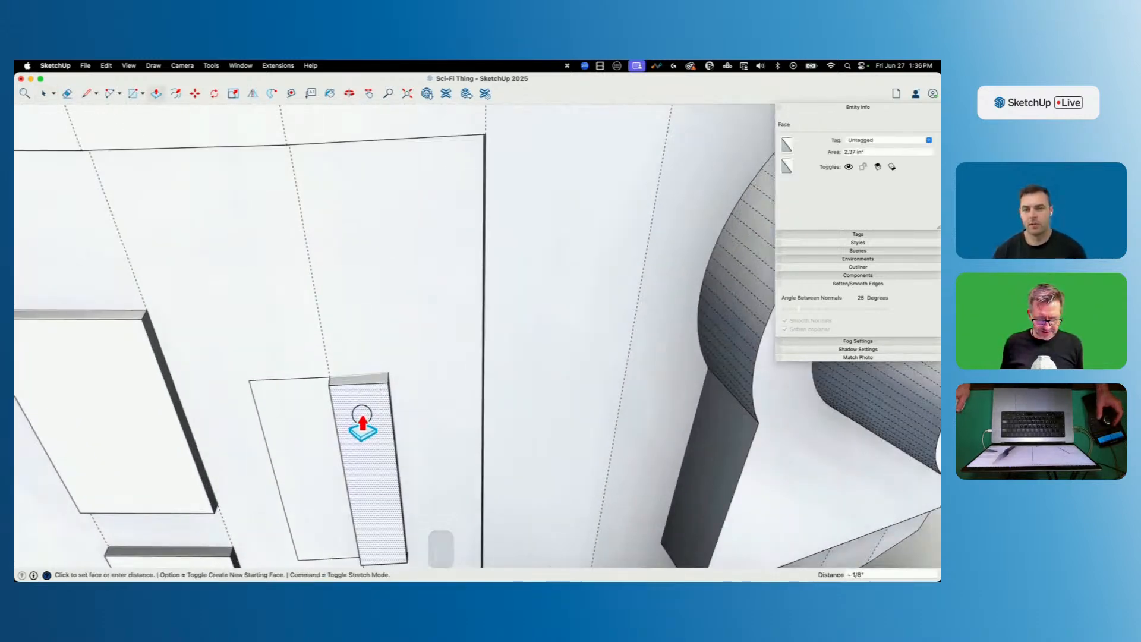
click(173, 427)
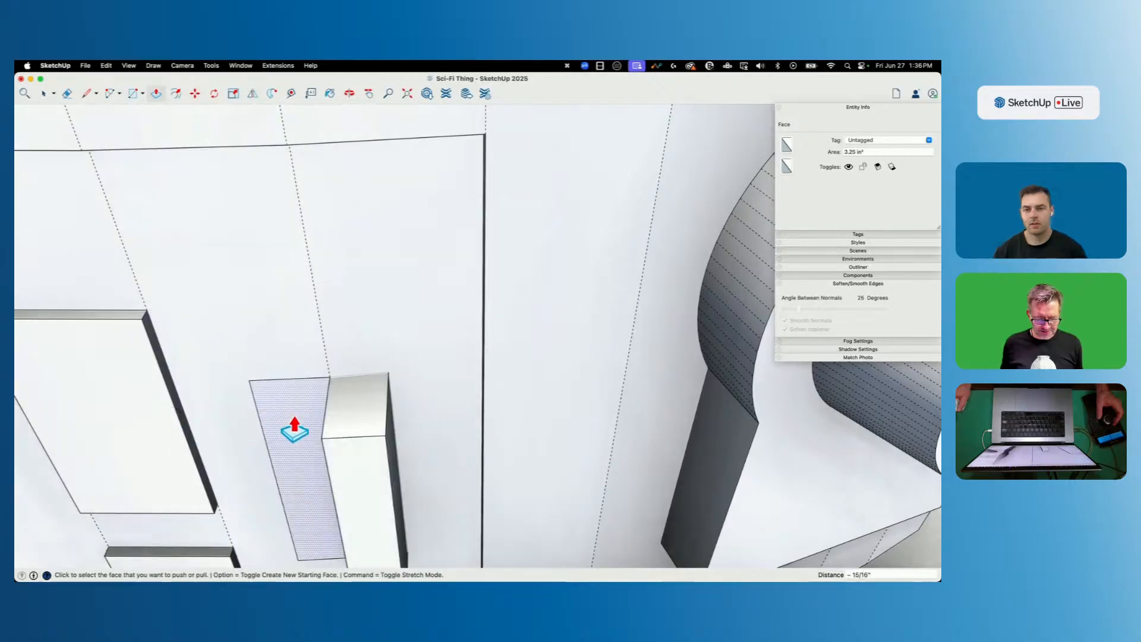
click(138, 327)
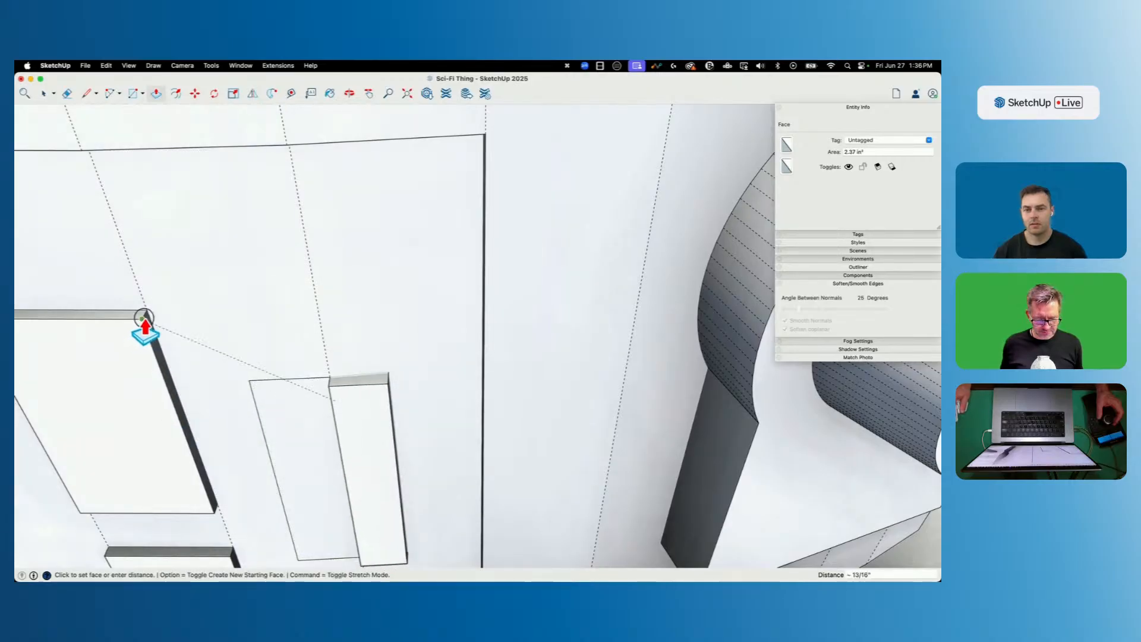
double_click(265, 416)
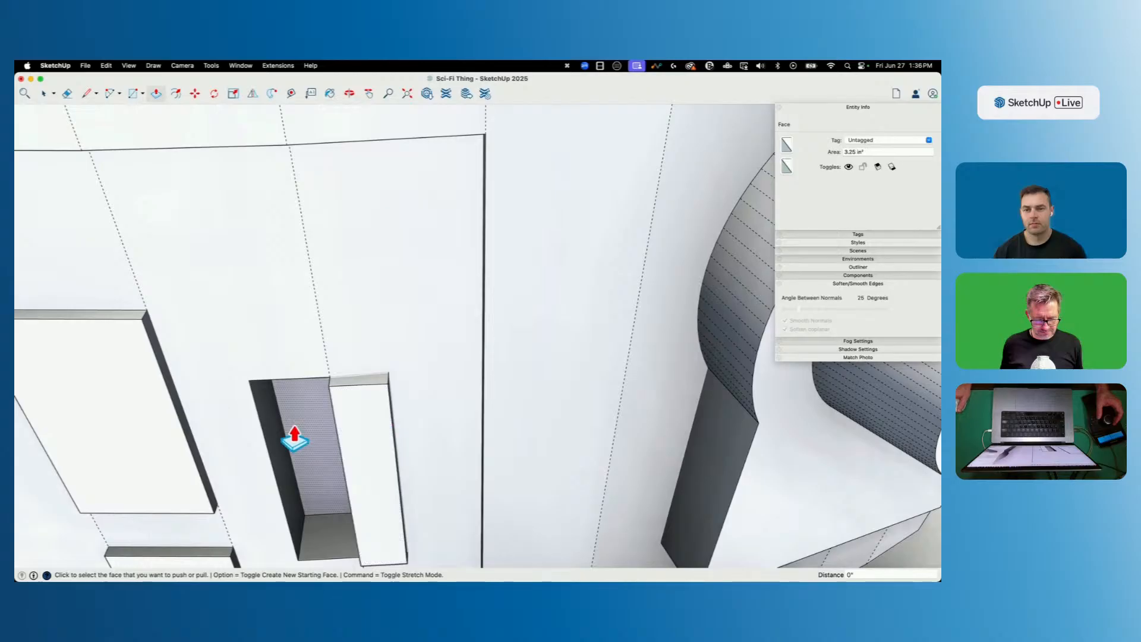
click(295, 427)
click(355, 423)
click(311, 421)
click(355, 415)
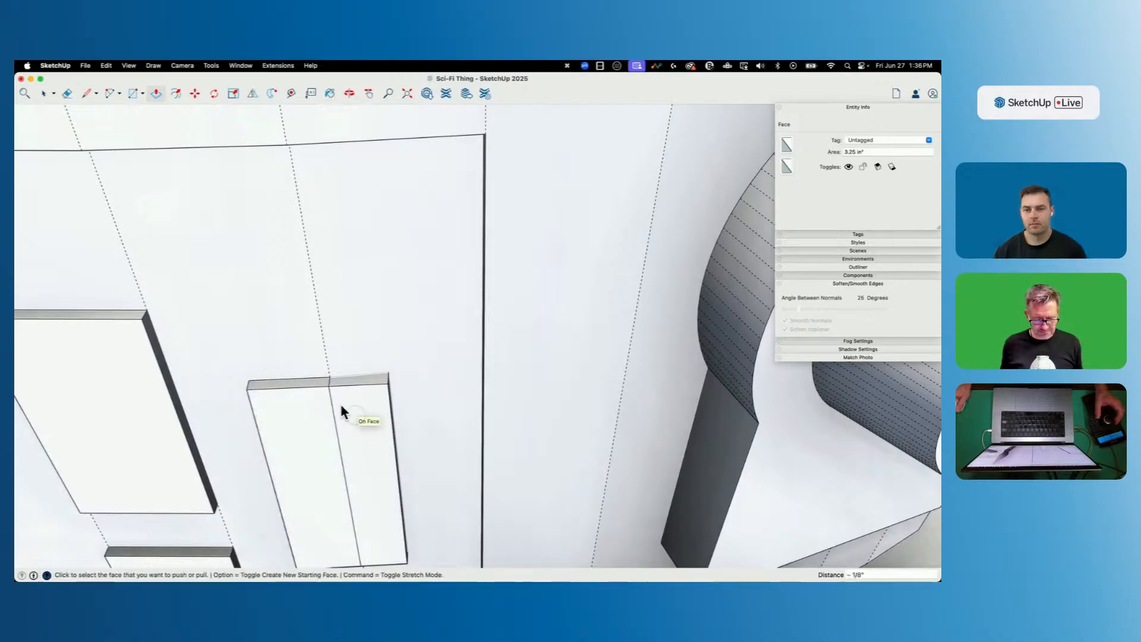
Erase the seam between the two halves of the new raised block, and intersect the recessed panel face beside it with the context.
key(e)
scroll(328, 378, up, 3)
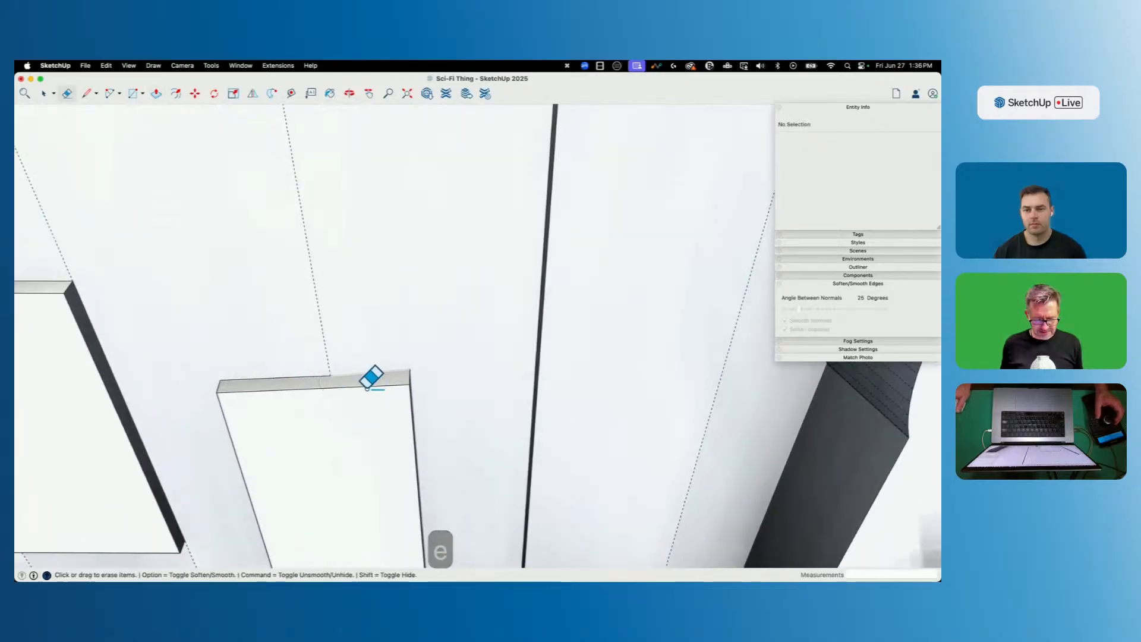
key(space)
right_click(381, 329)
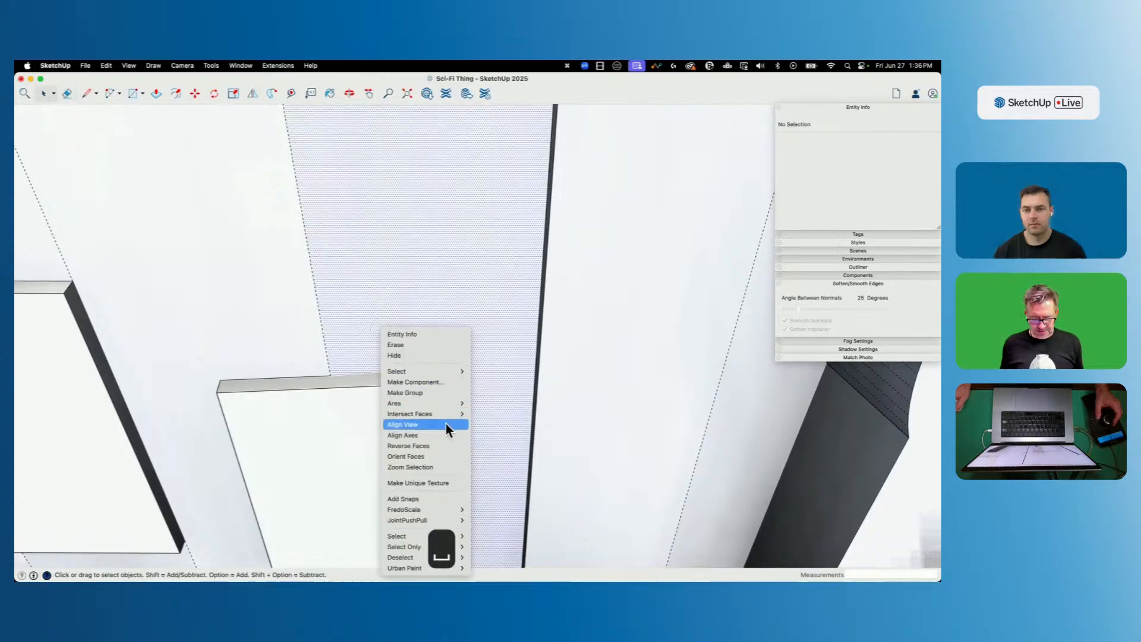
mouse_move(447, 416)
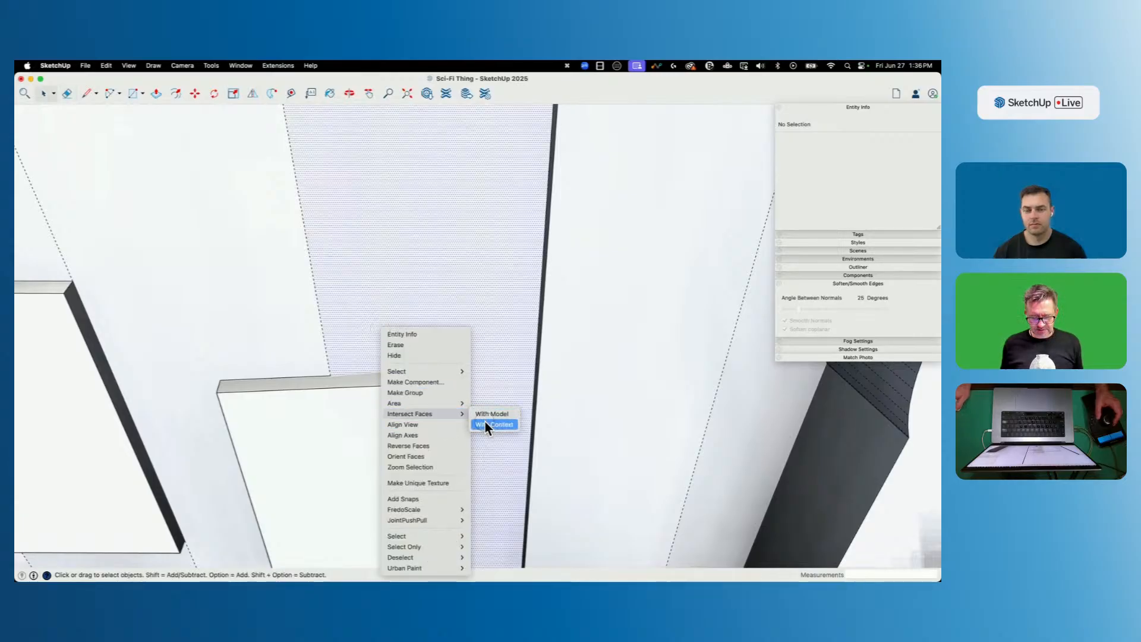
click(485, 422)
Erase the leftover internal edges and faces behind the raised block from inside the barrel, leaving one clean hollow.
scroll(420, 410, up, 5)
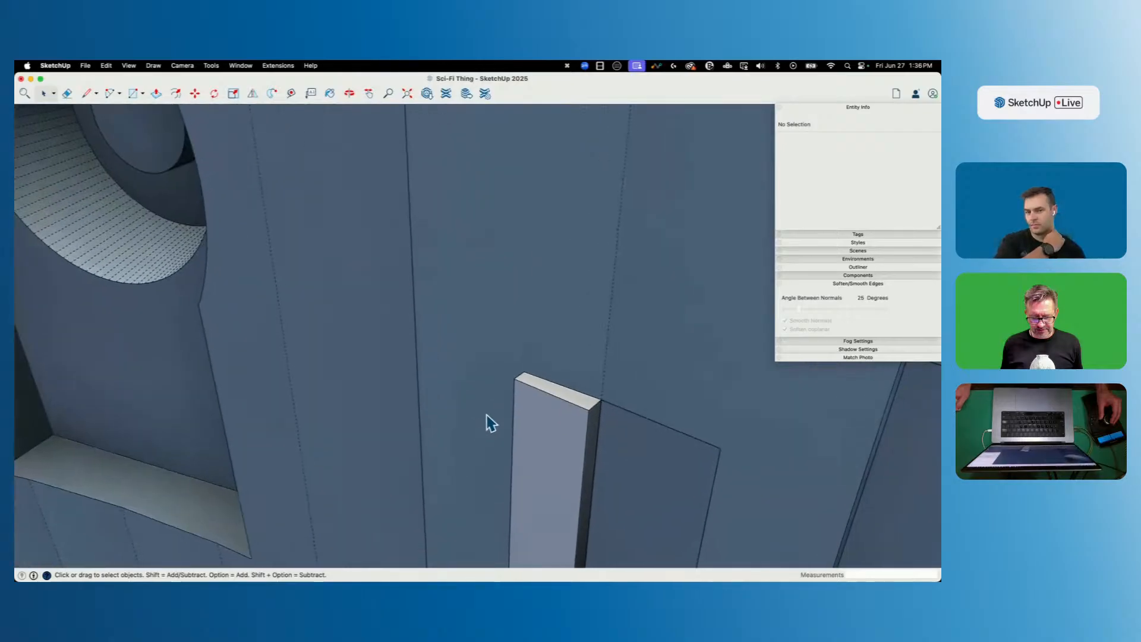
key(e)
drag(505, 270, 508, 273)
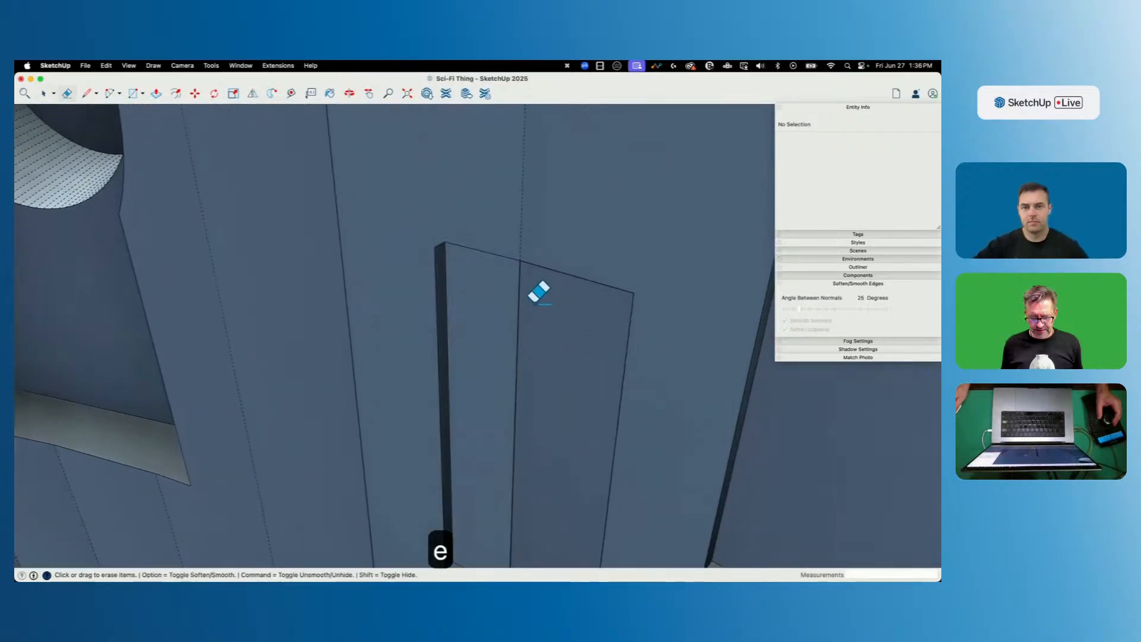
scroll(488, 389, up, 5)
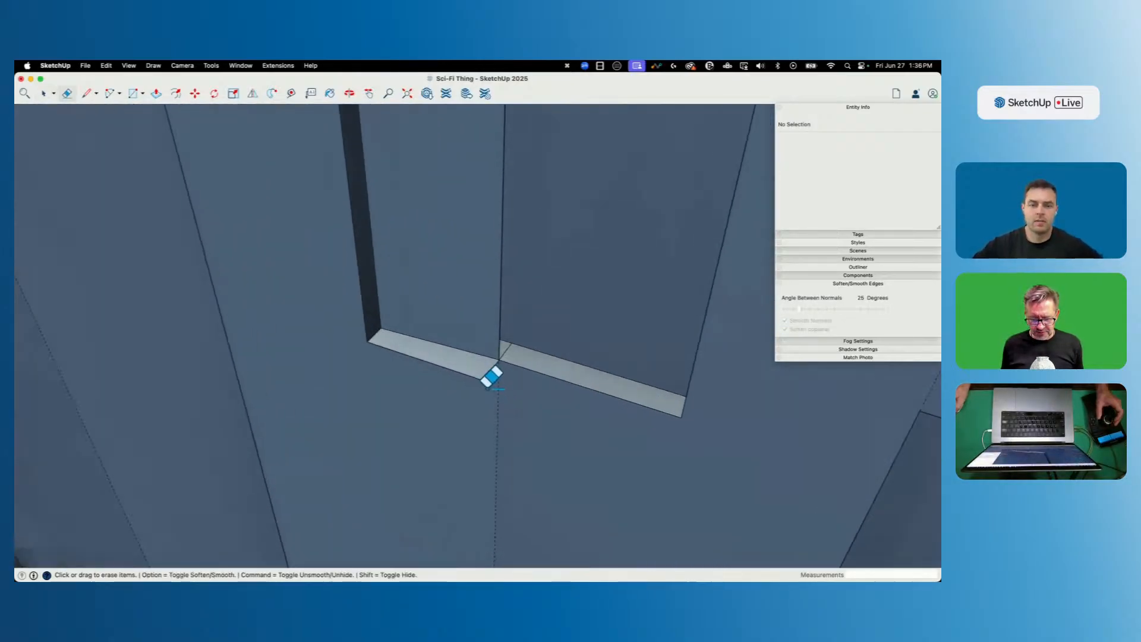
click(499, 349)
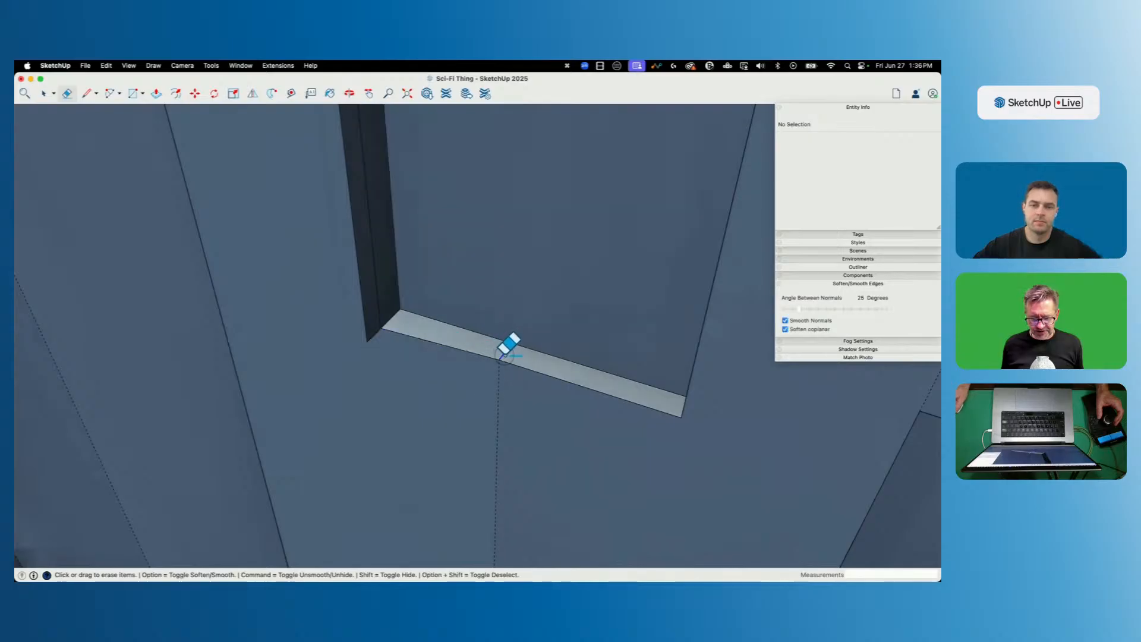
drag(359, 321, 364, 326)
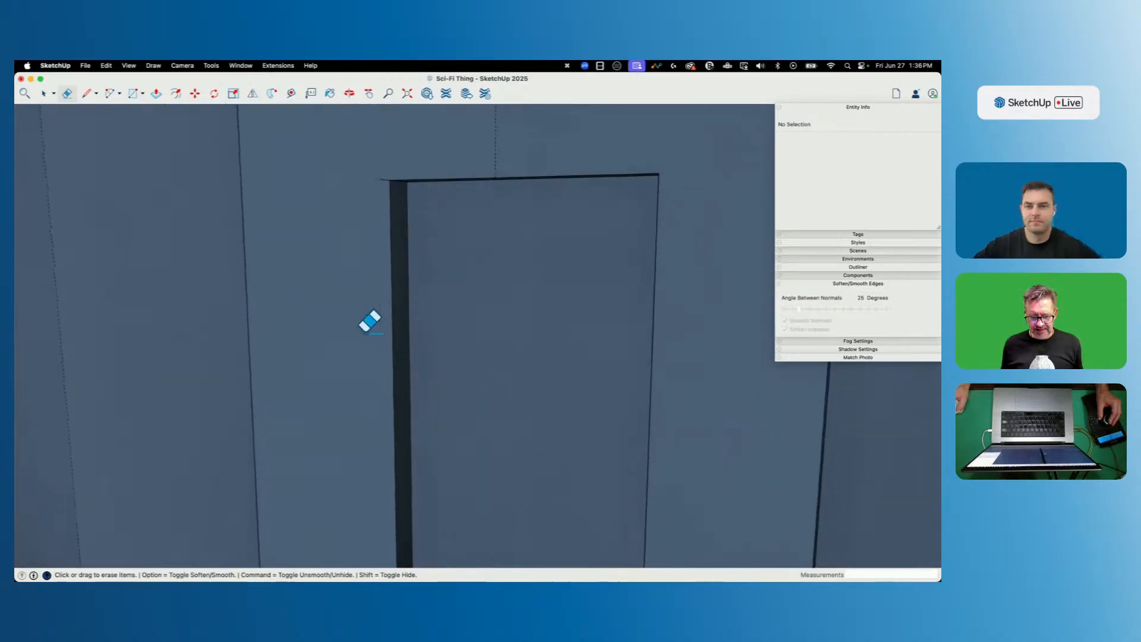
Leave the slice being edited and examine the whole device and the reference image for the next detail.
scroll(386, 248, down, 15)
key(space)
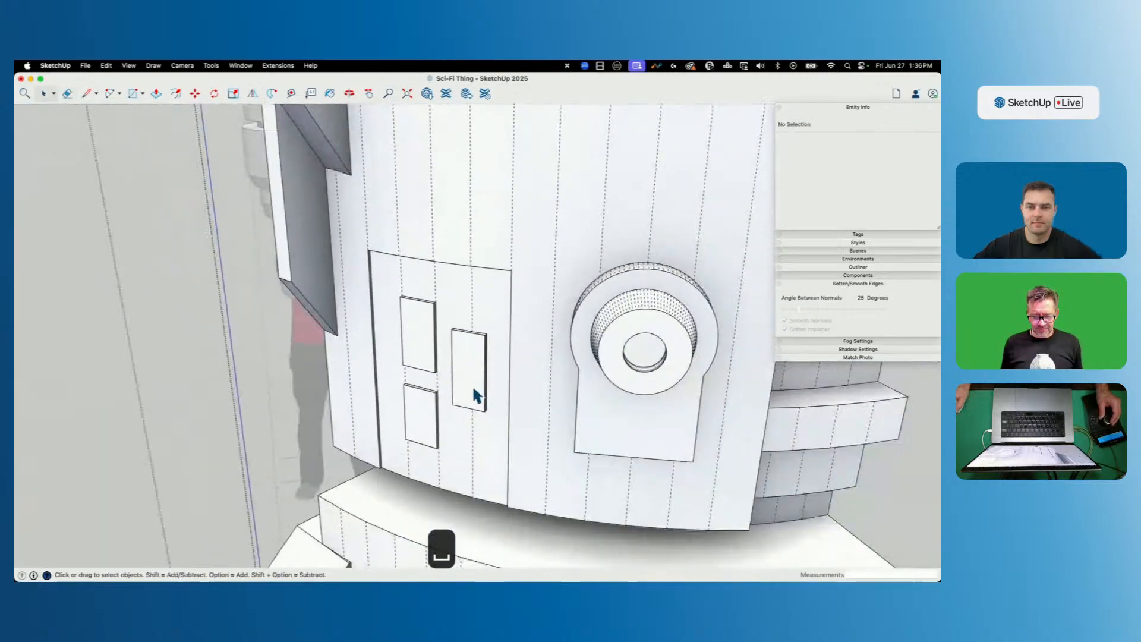
scroll(466, 401, down, 10)
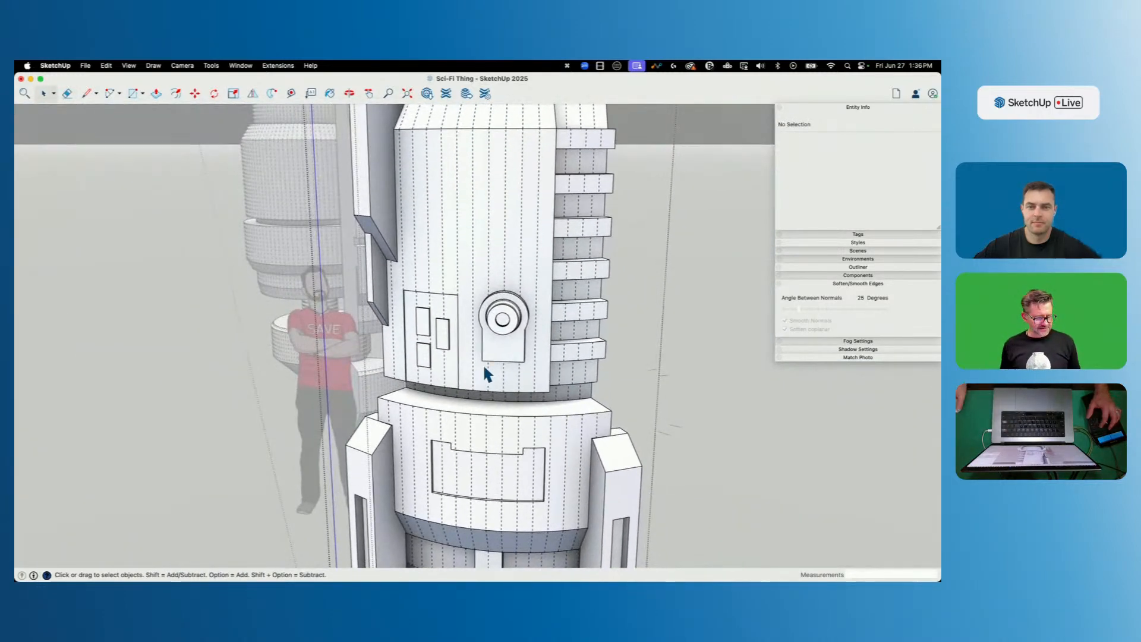
key(shift+w)
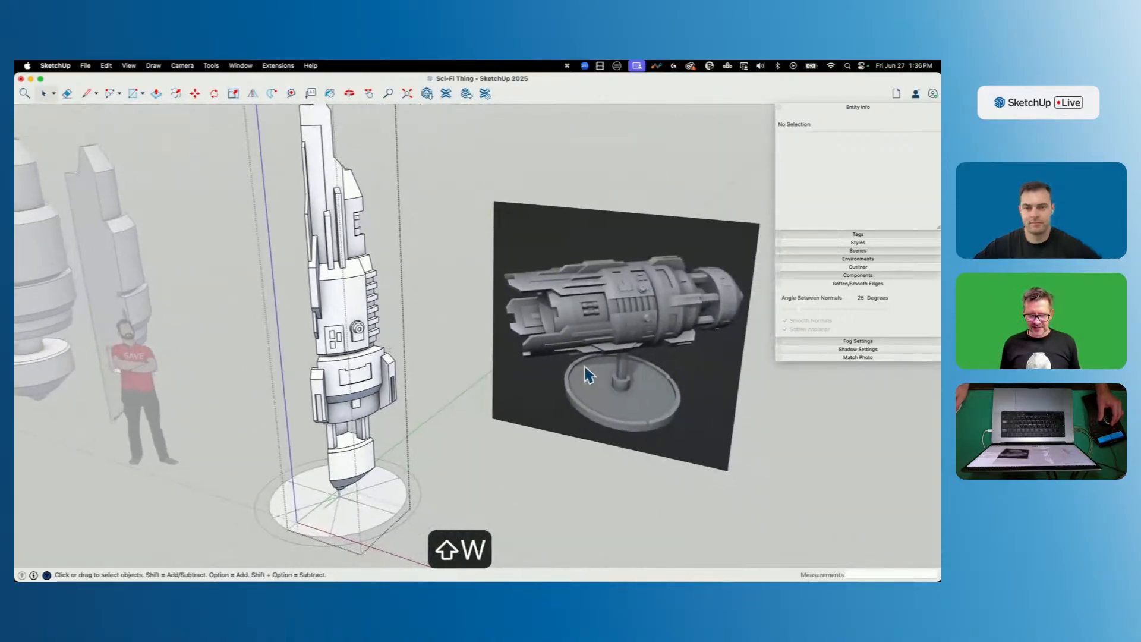
middle_drag(587, 375, 267, 353)
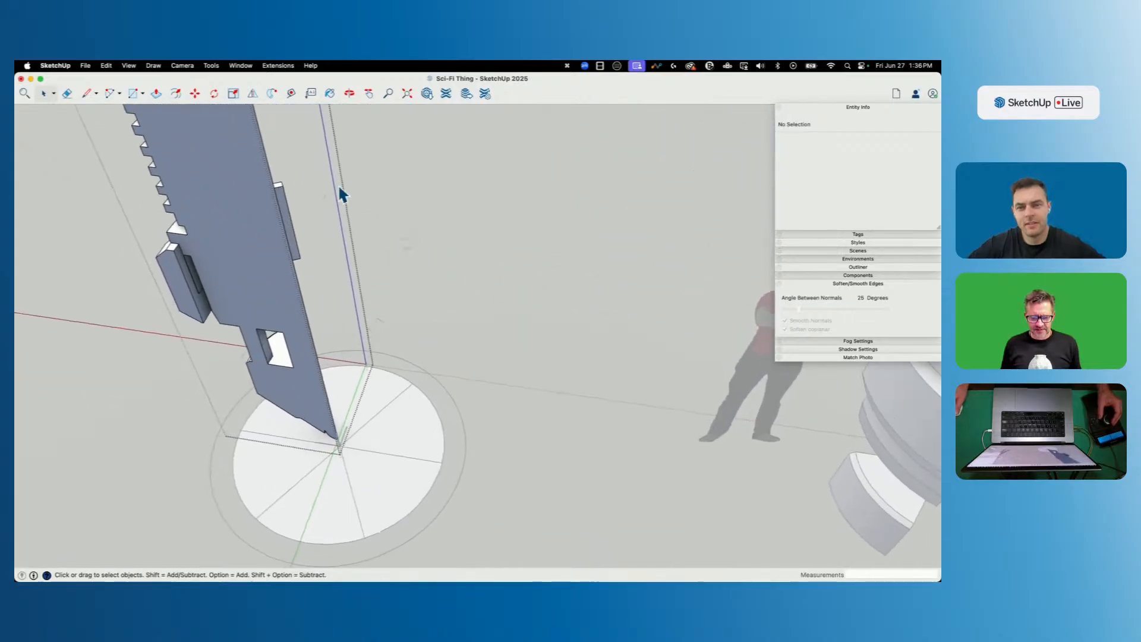
drag(330, 177, 419, 324)
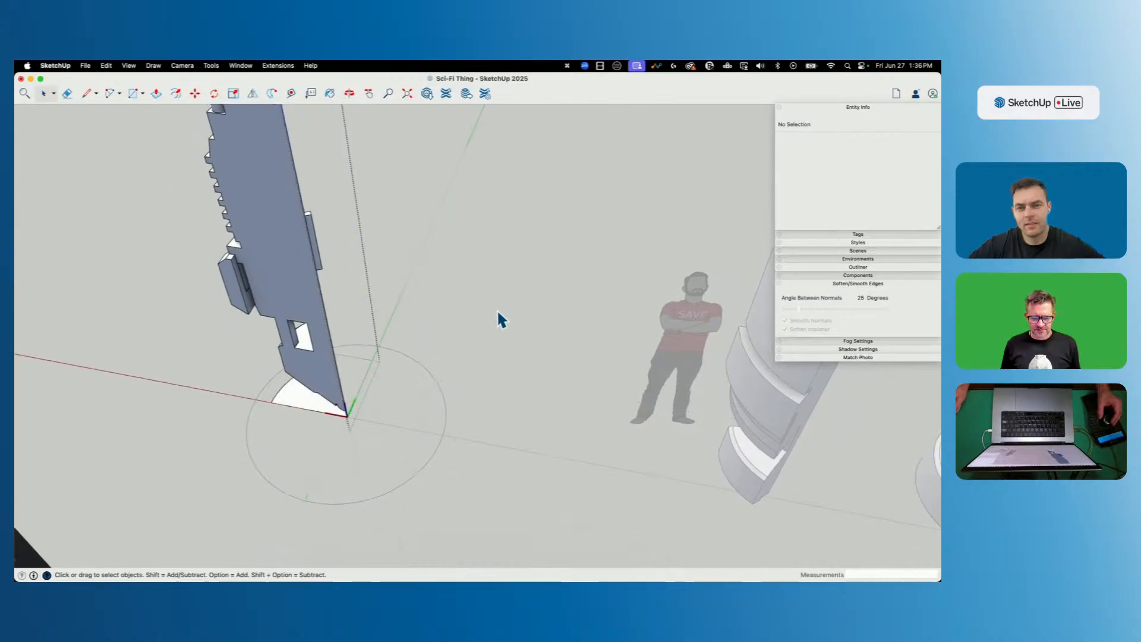
click(409, 412)
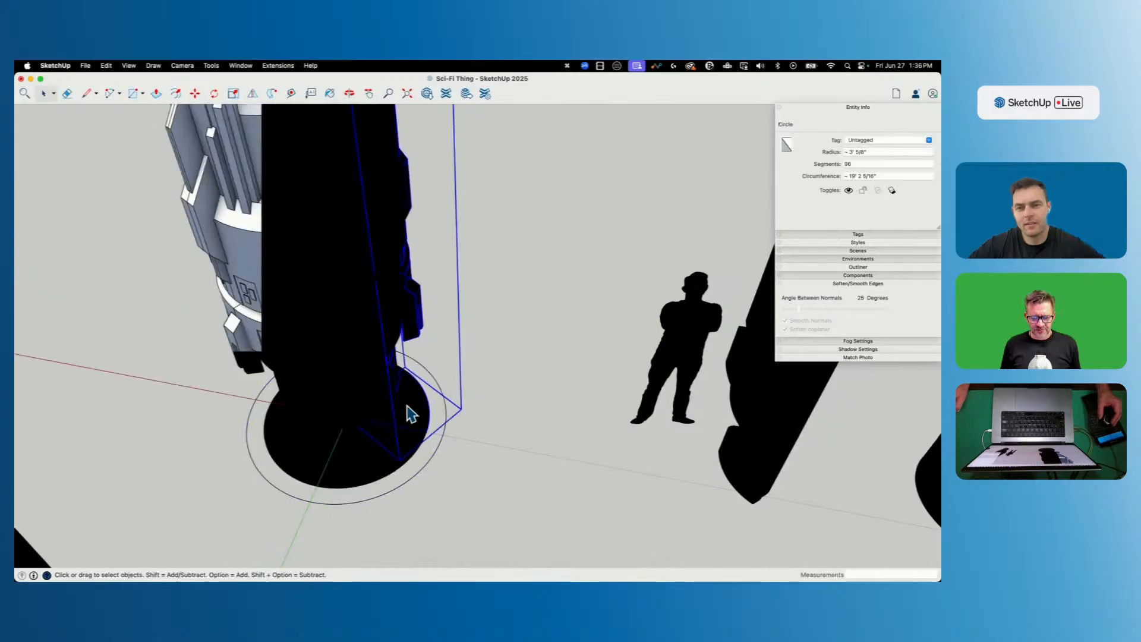
double_click(409, 413)
click(409, 413)
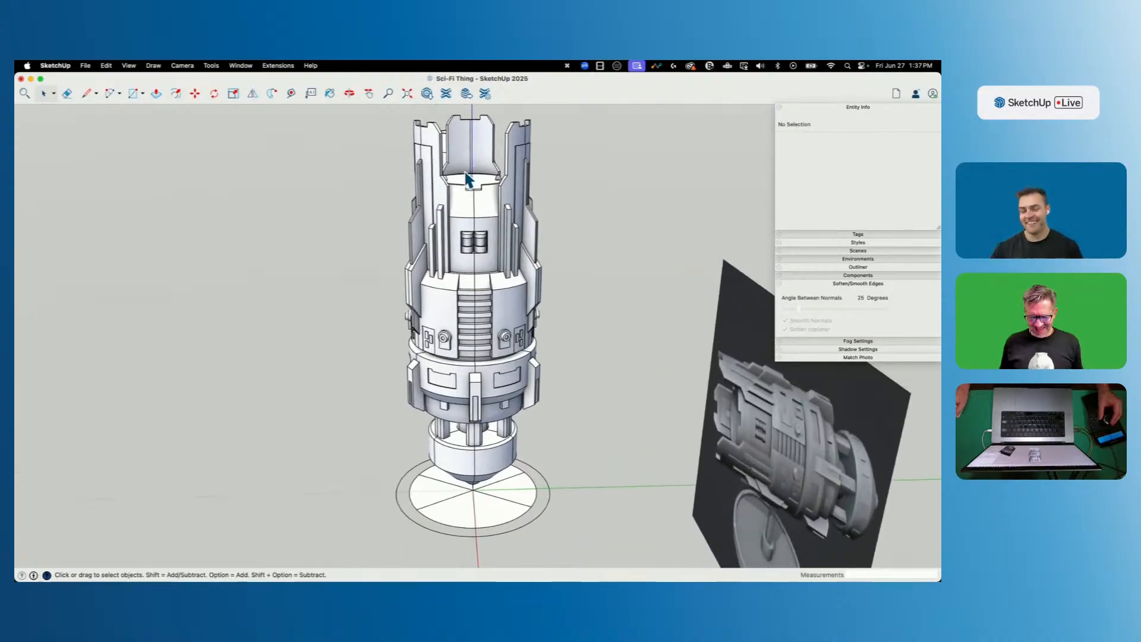
Draw a loose upright rectangular face about 1' 11 1/16" tall in front of the inner side of a prong.
key(l)
click(530, 283)
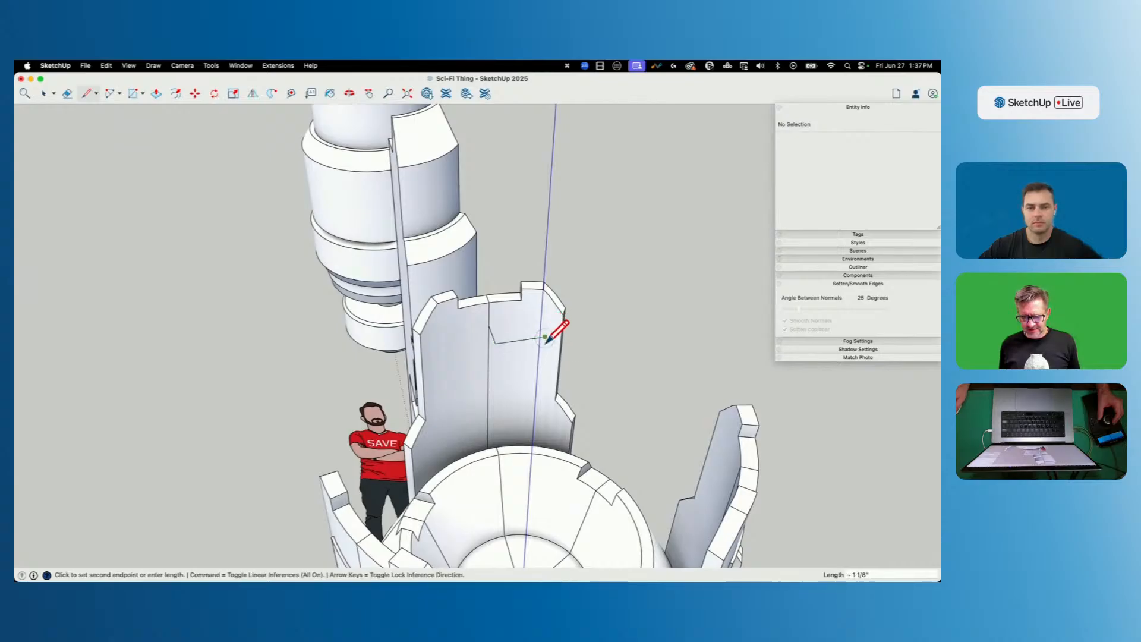
key(Up)
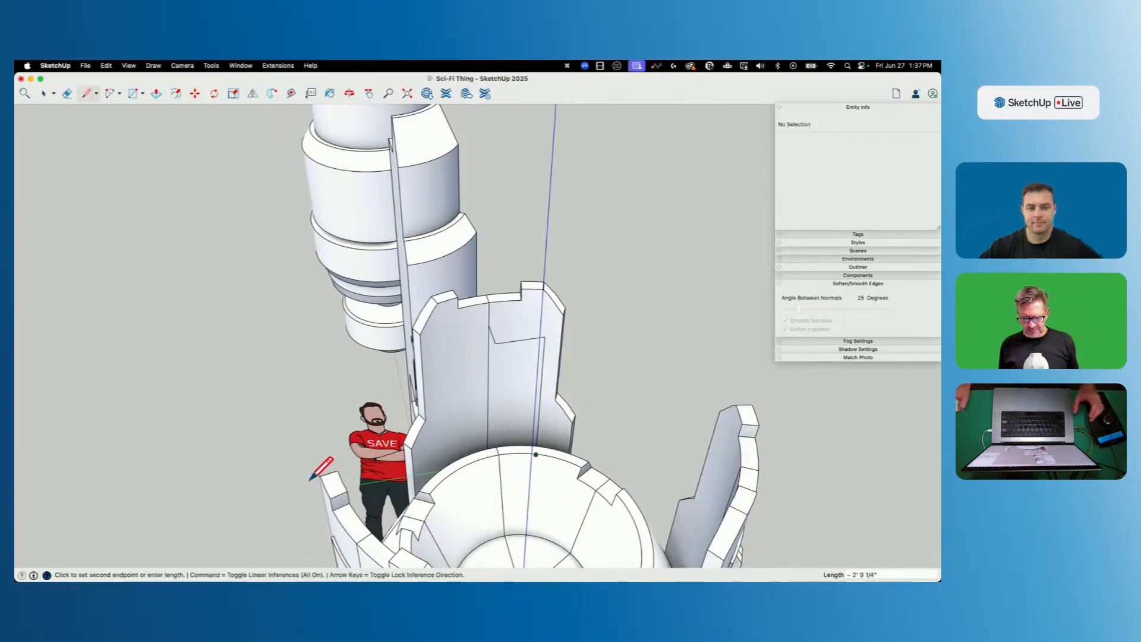
click(496, 343)
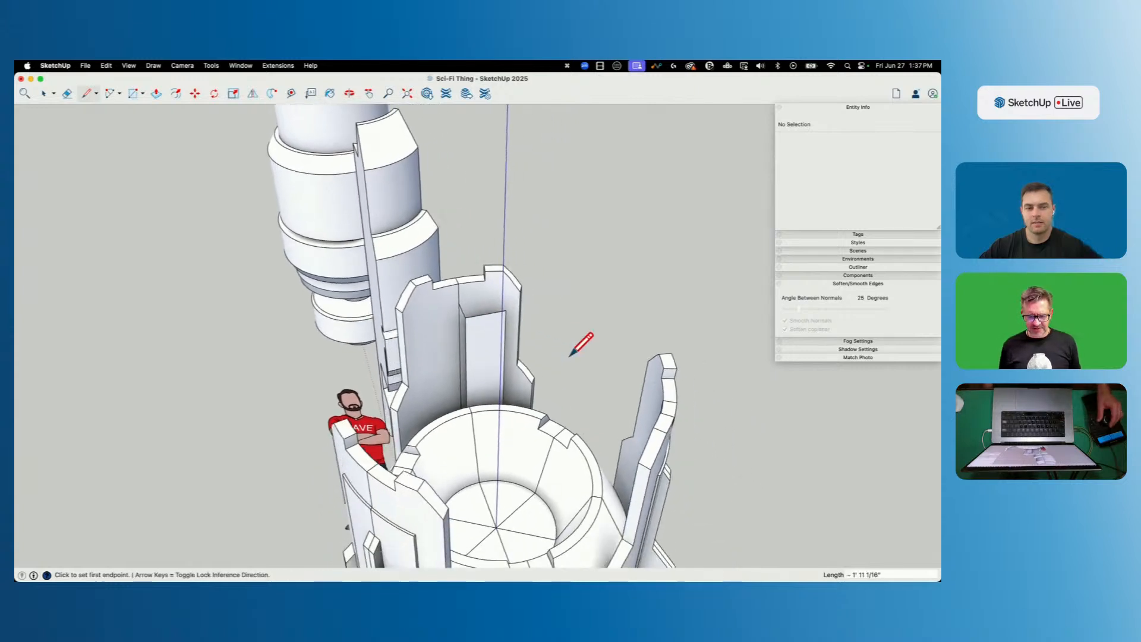
Offset the rectangle's top and outer side edges inward by about 4 11/16" to outline a narrow inner strip.
key(space)
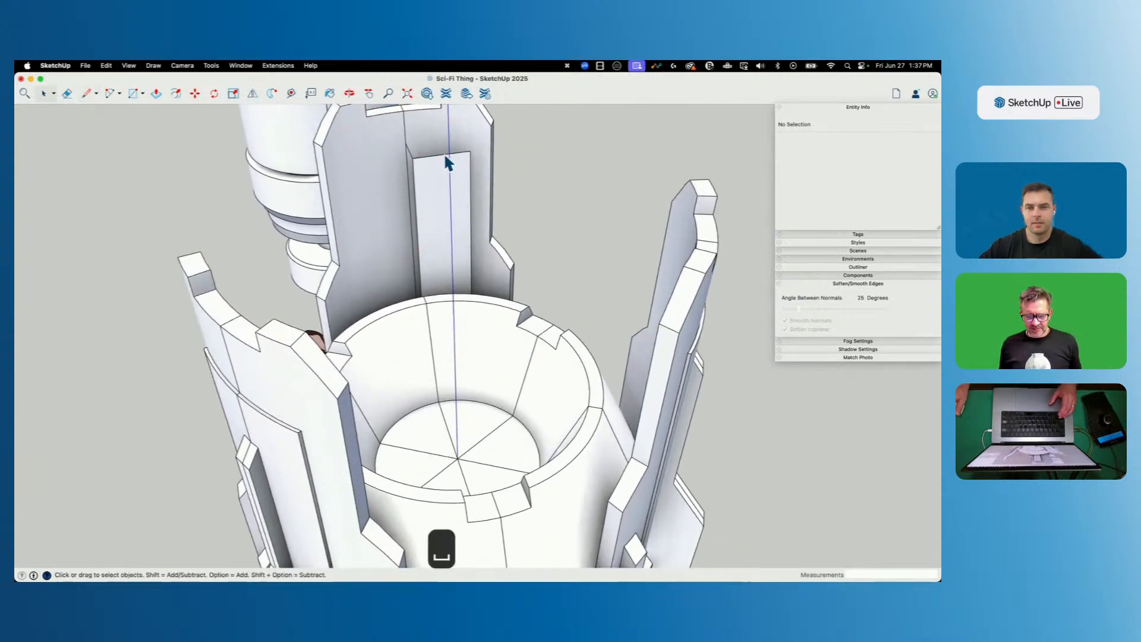
shift+click(469, 165)
key(f)
click(470, 163)
click(433, 213)
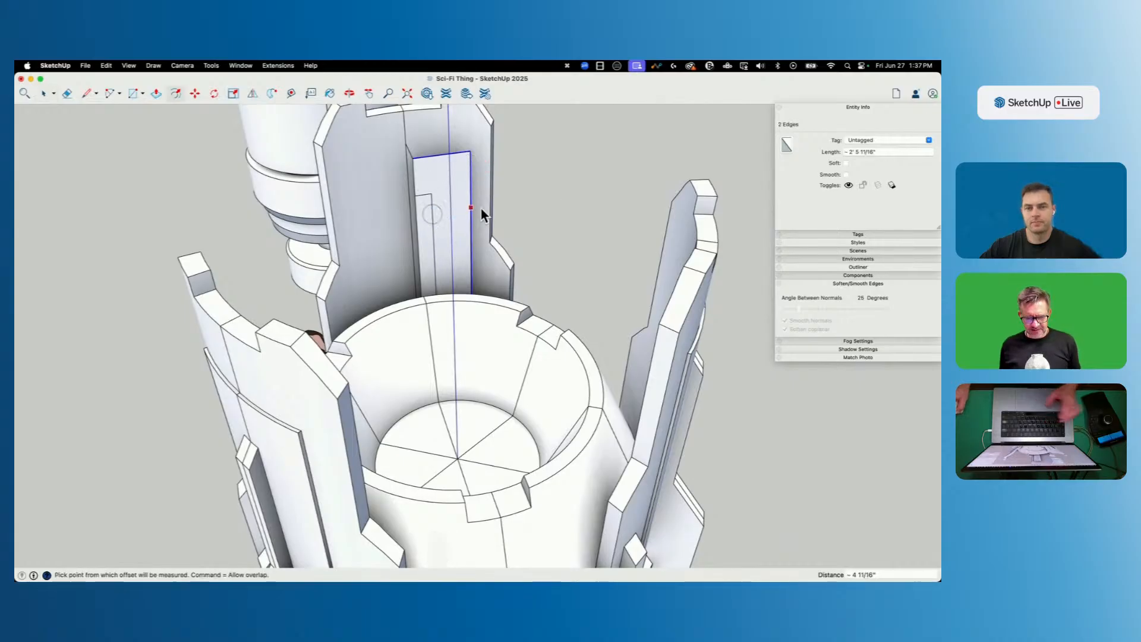
Lower the top edge of the narrow strip and erase the stray construction edge above the rectangle.
key(space)
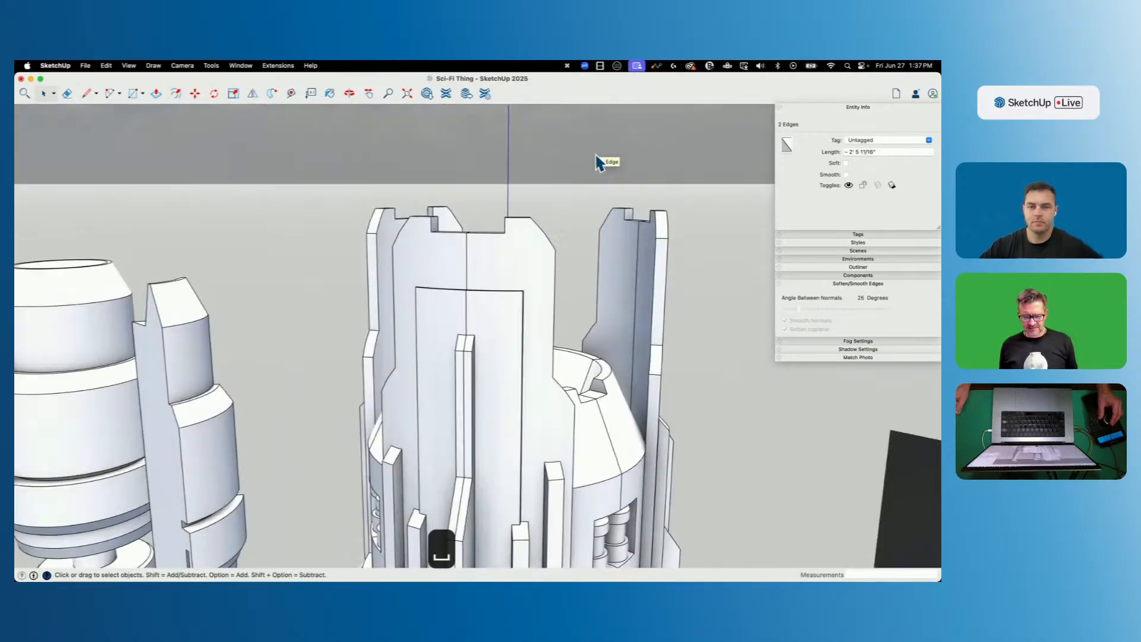
middle_drag(601, 162, 450, 334)
scroll(370, 268, up, 8)
mouse_move(361, 196)
middle_down()
mouse_move(359, 177)
mouse_move(356, 195)
middle_up()
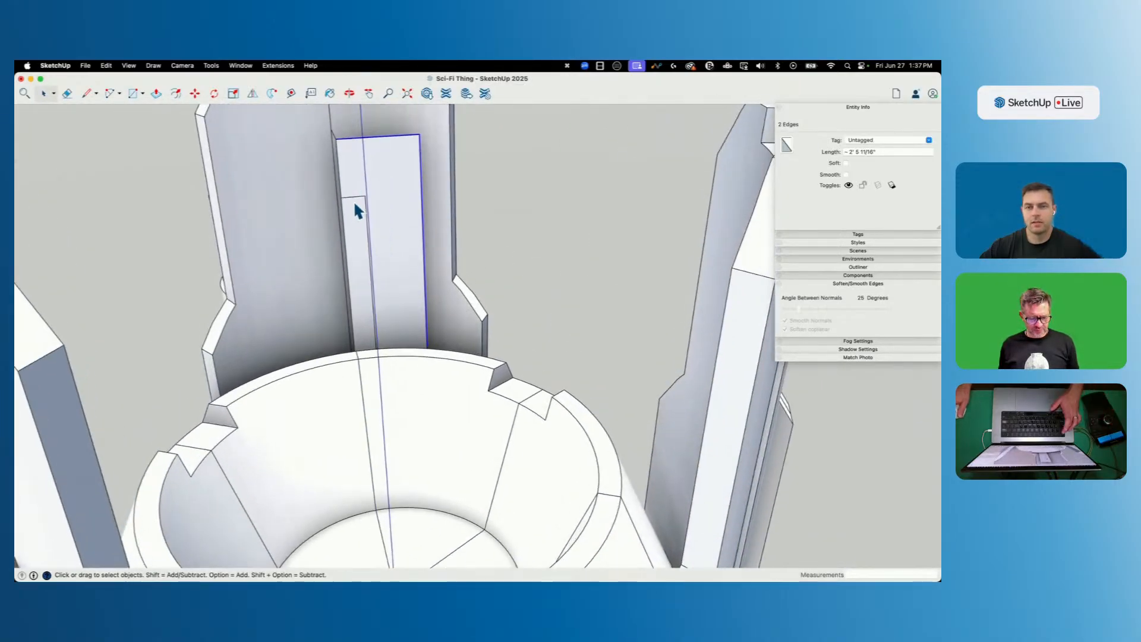
key(m)
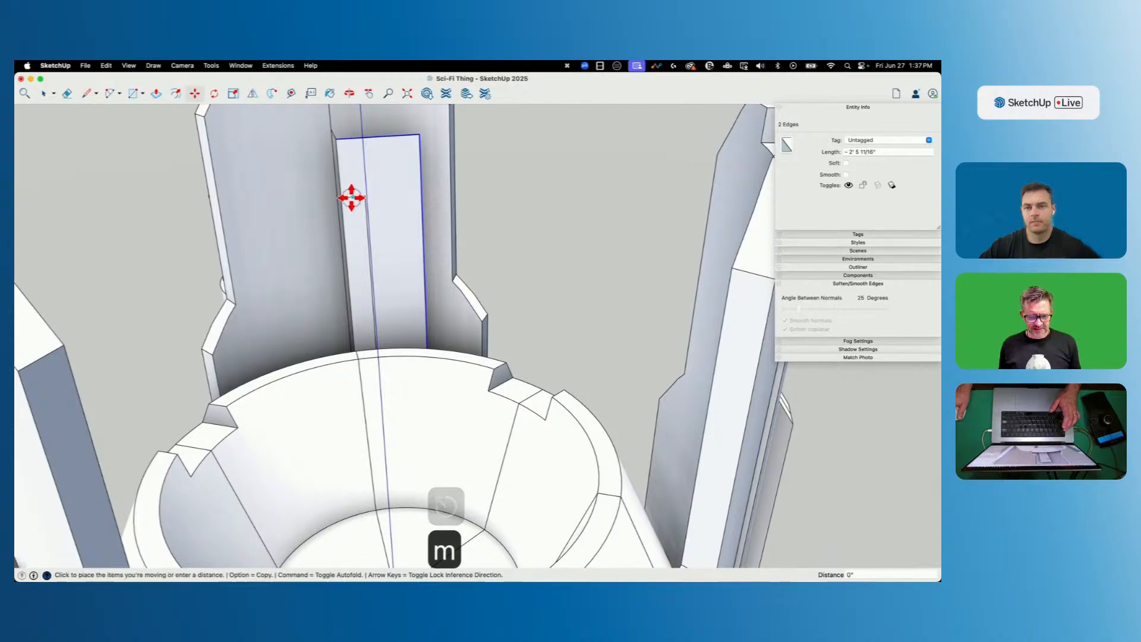
key(space)
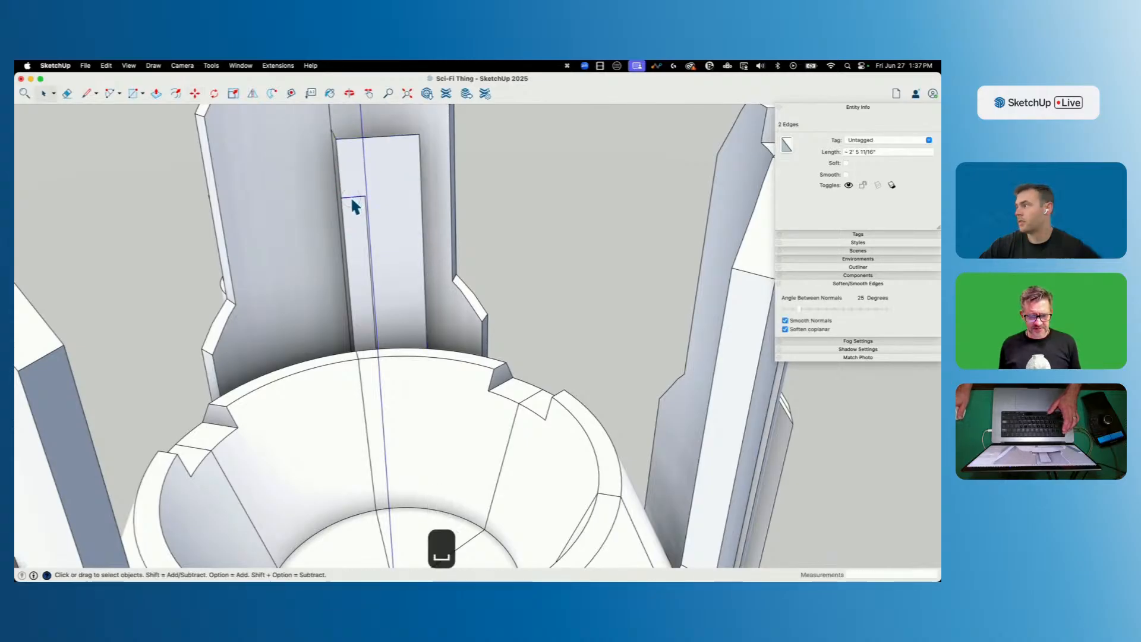
key(m)
click(352, 199)
click(354, 239)
key(e)
click(334, 136)
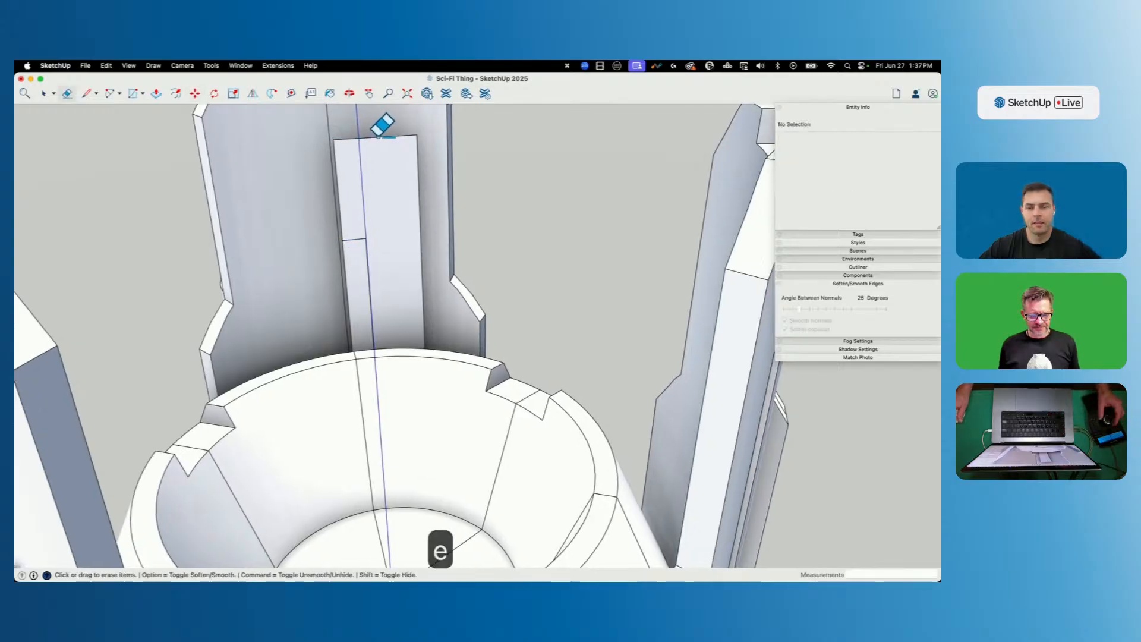
Push the L-shaped face around the narrow strip by about 4 15/16" so the shape passes through the prong.
key(space)
key(p)
click(533, 327)
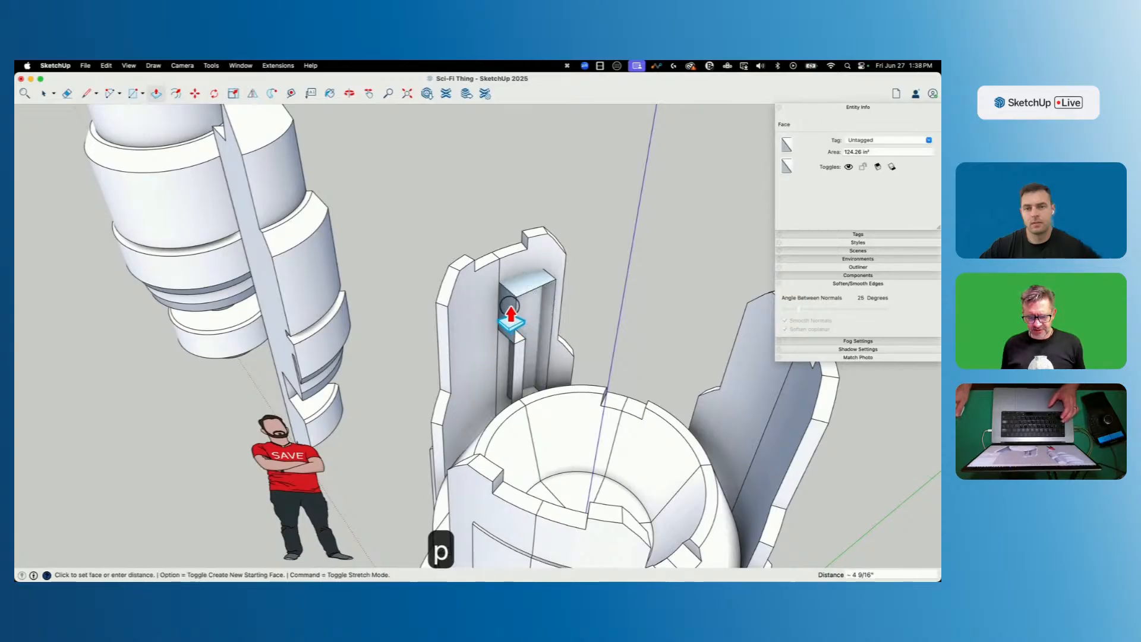
click(509, 315)
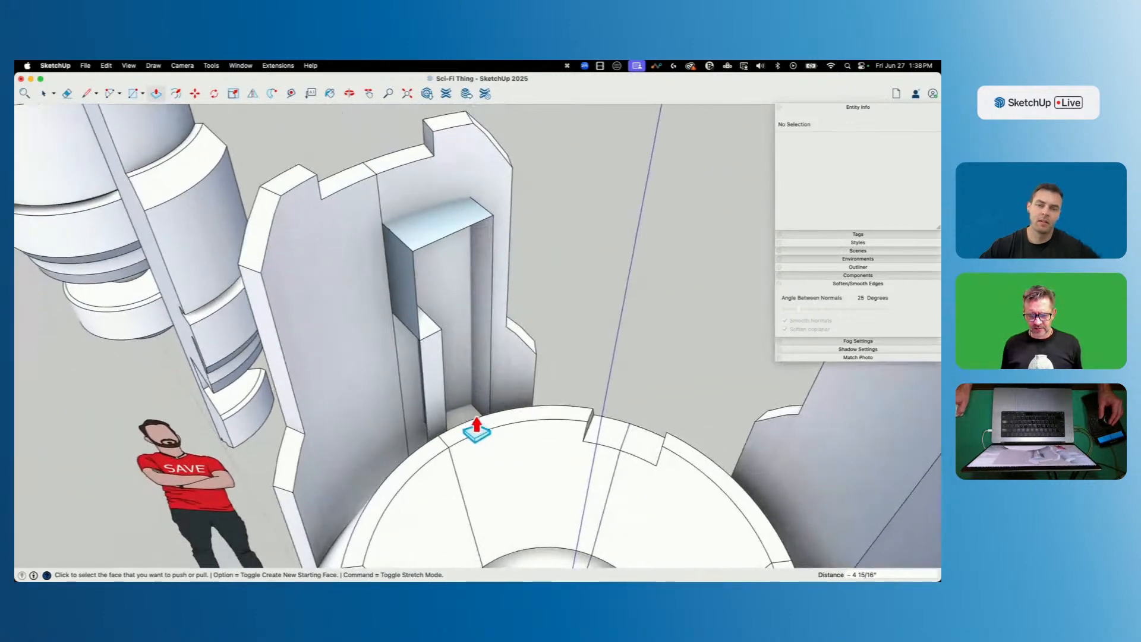
click(477, 429)
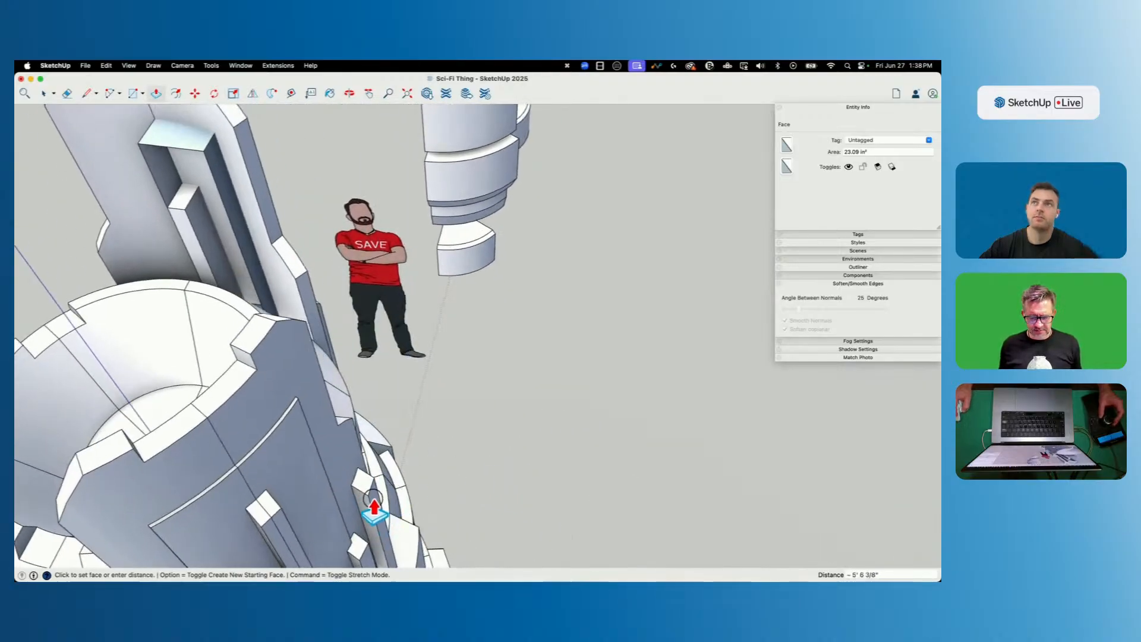
key(space)
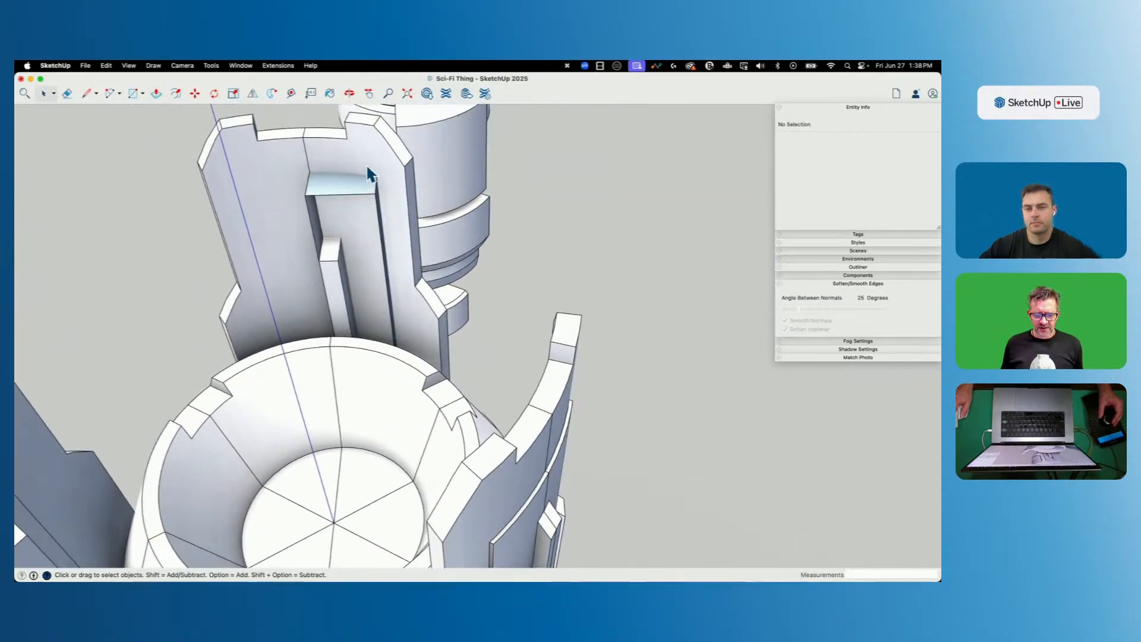
Open the prong's slice for editing and intersect its inner surface with the model.
double_click(357, 158)
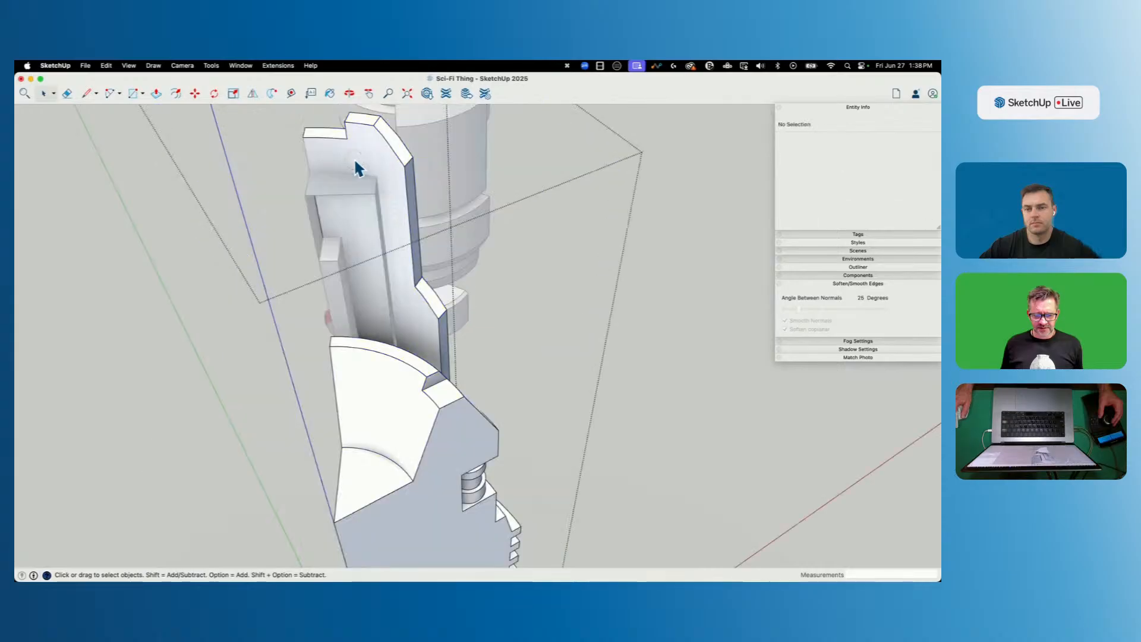
click(355, 161)
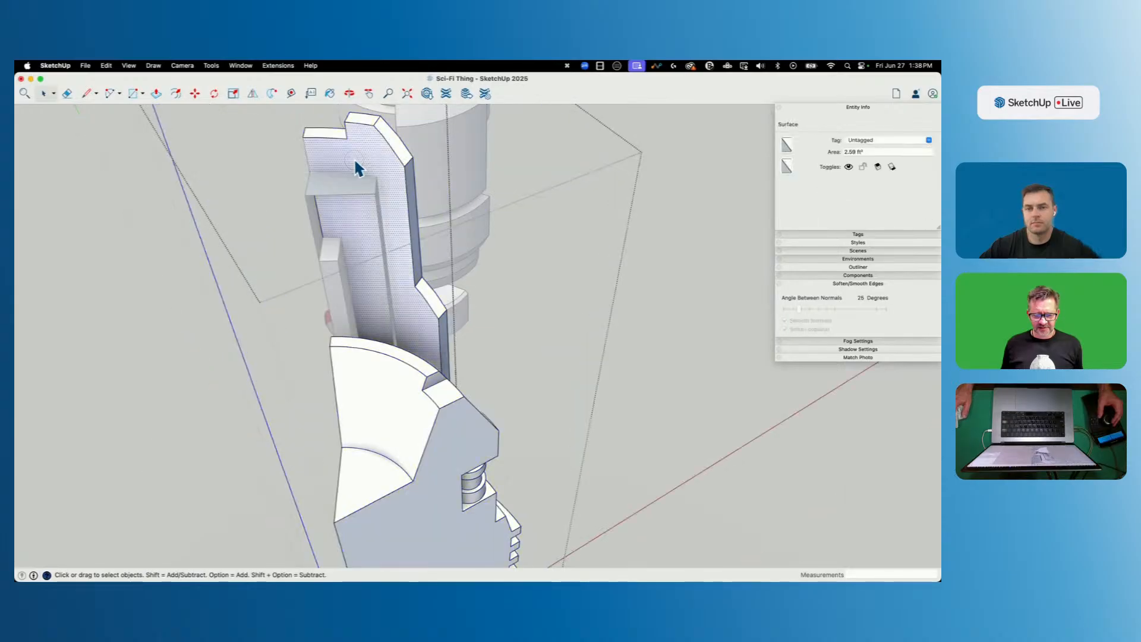
right_click(354, 161)
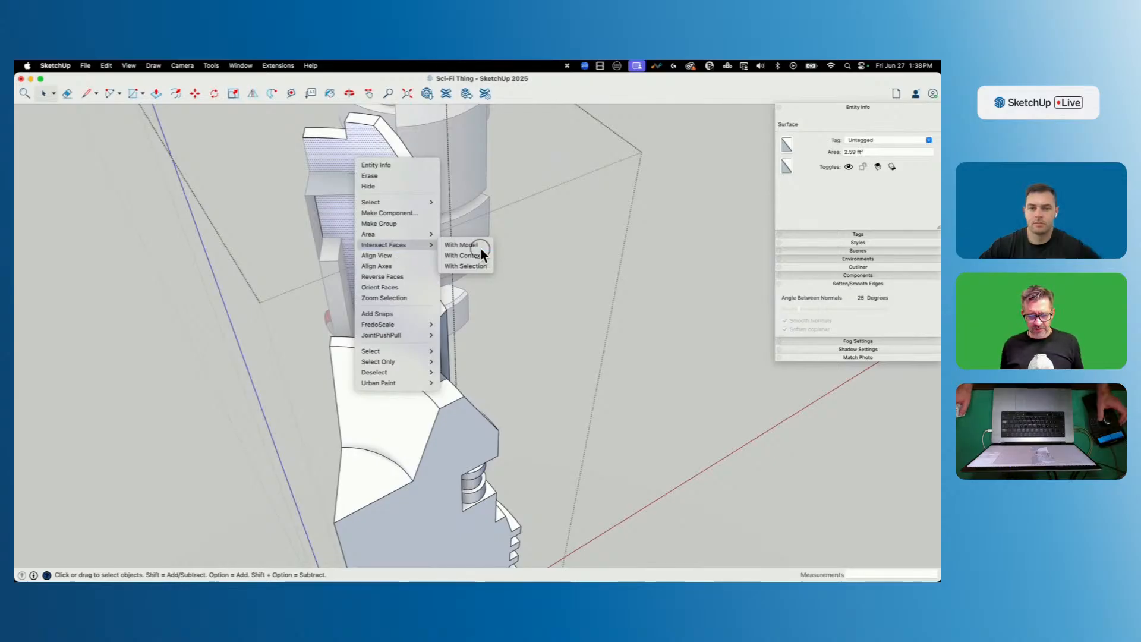
click(470, 245)
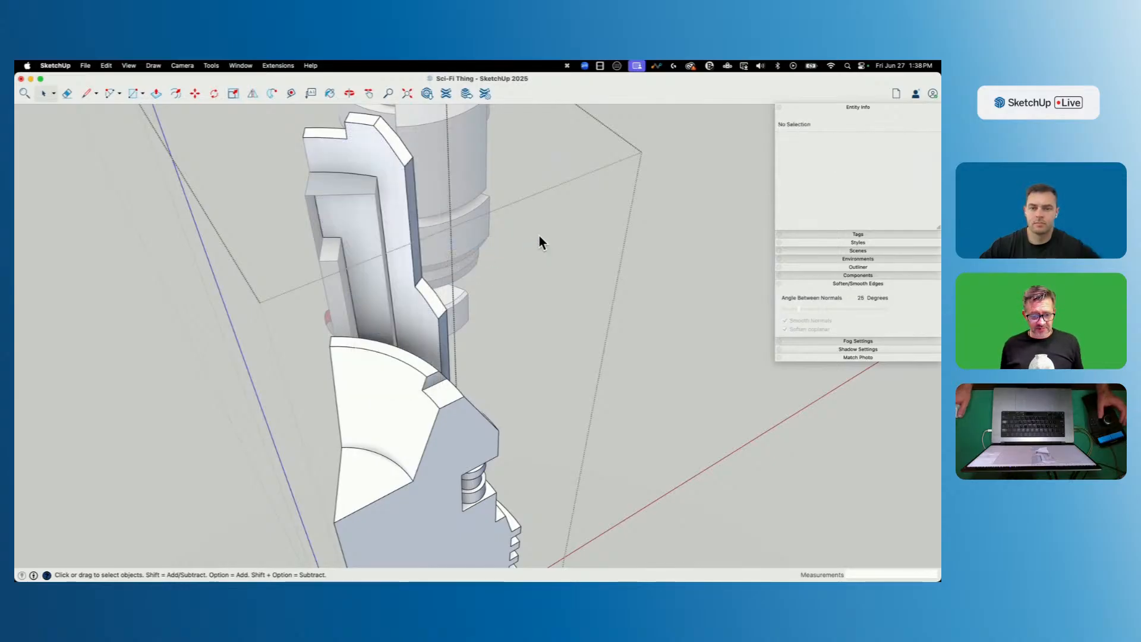
Close the slice and delete the loose extruded shape, keeping only the intersection outlines on the prongs.
click(692, 247)
triple_click(343, 274)
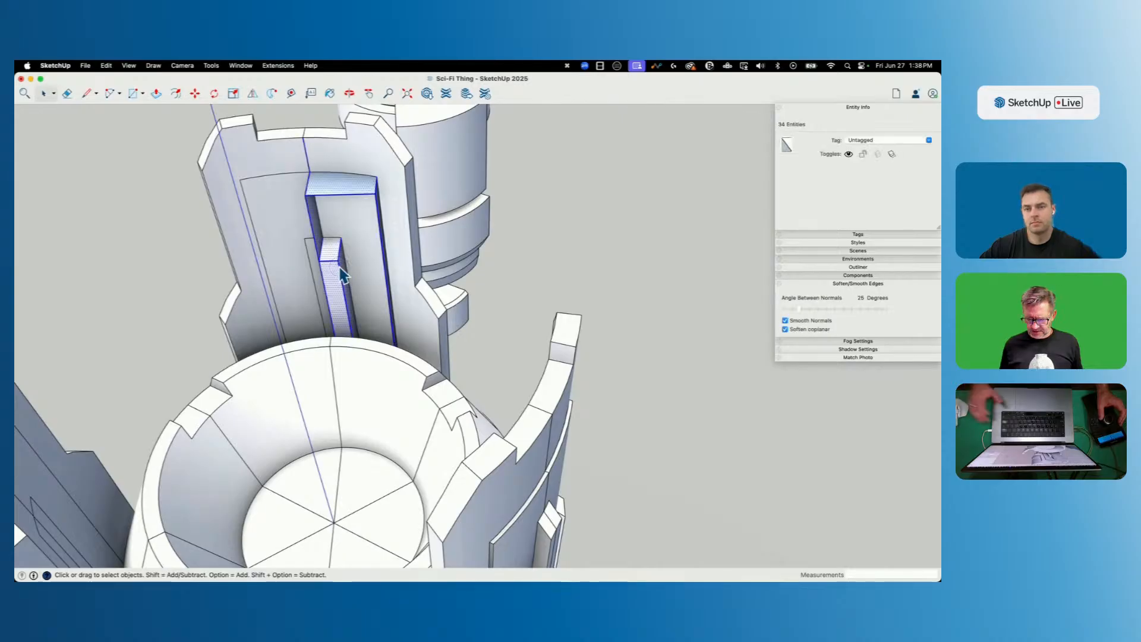
key(BackSpace)
scroll(450, 241, down, 10)
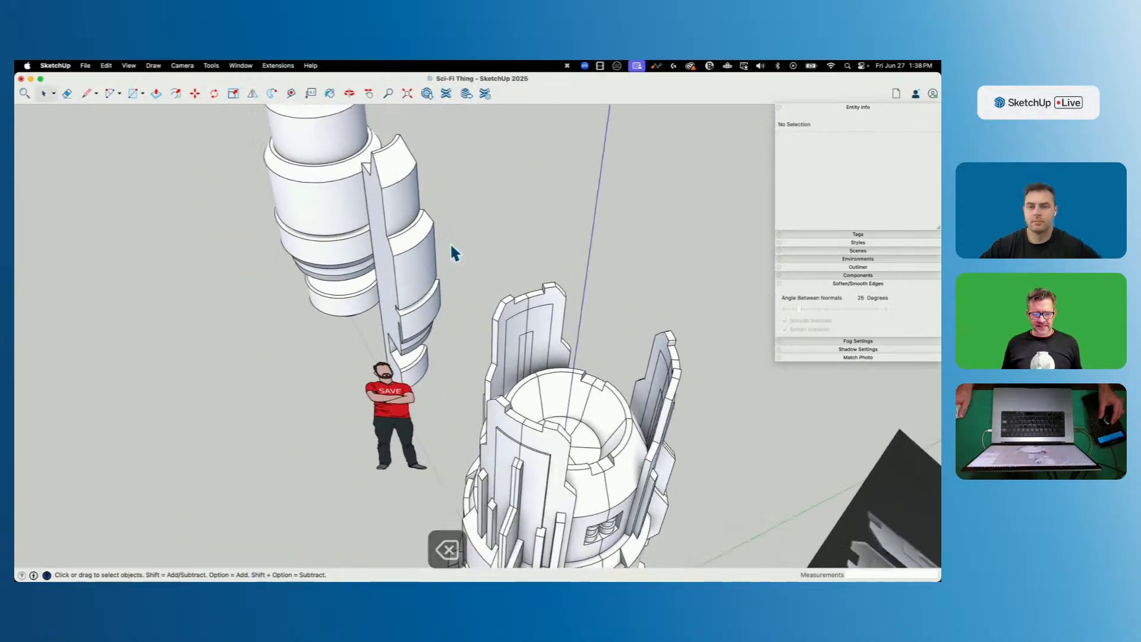
double_click(411, 307)
scroll(412, 308, up, 3)
scroll(417, 304, up, 3)
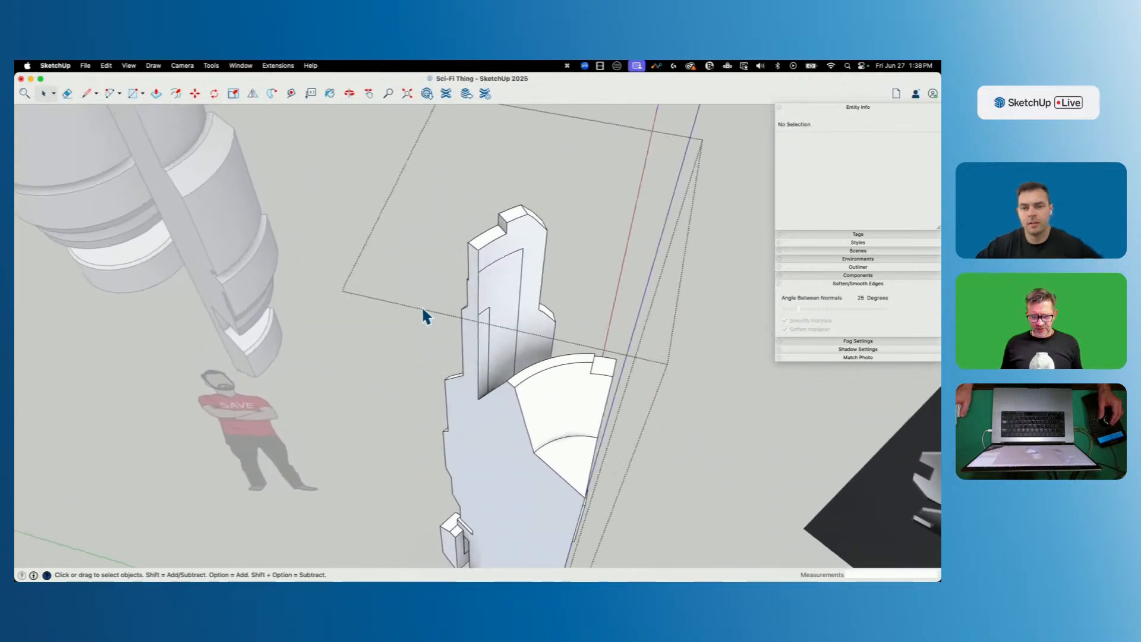
scroll(423, 306, down, 2)
scroll(422, 306, down, 2)
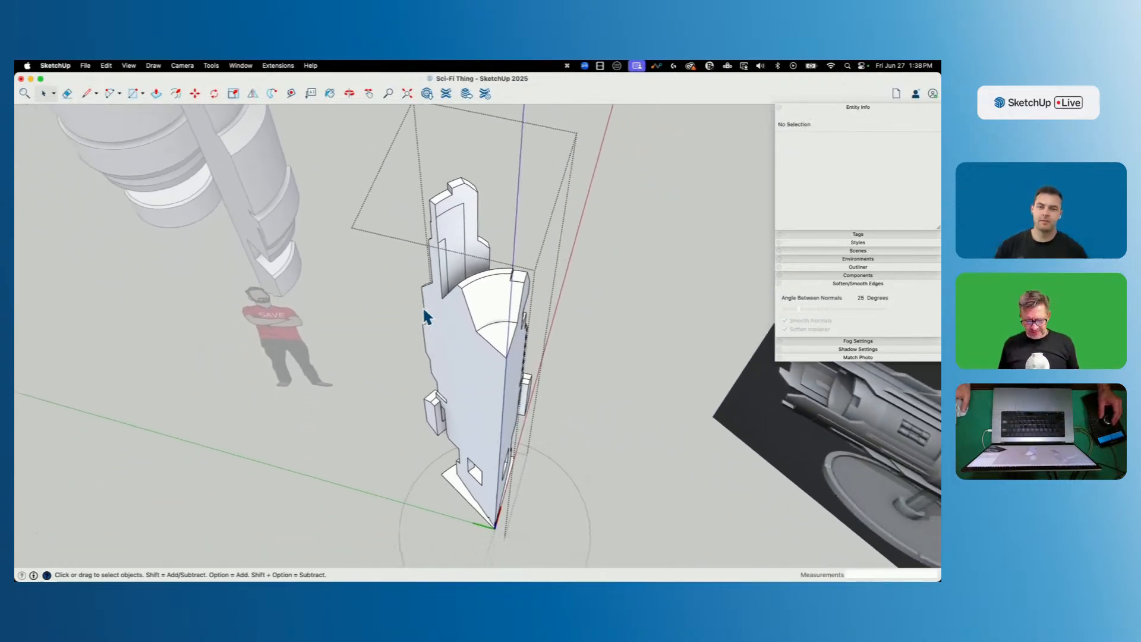
click(590, 402)
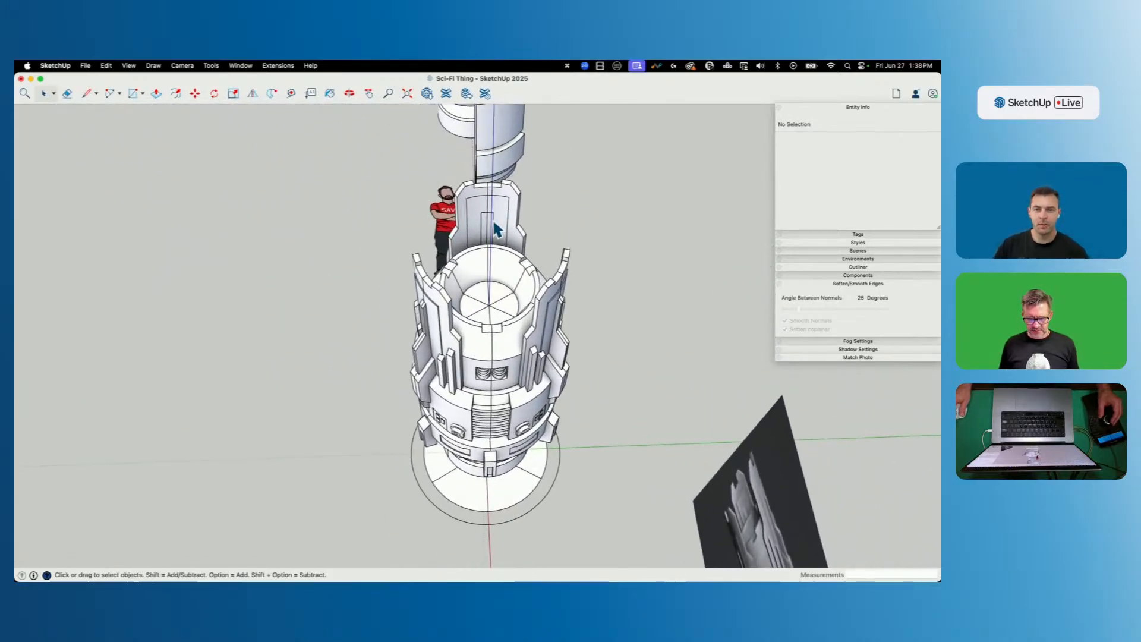
Open the slice of the rear prong for editing, select the narrow strip's surface on its inner side and save the model.
double_click(491, 231)
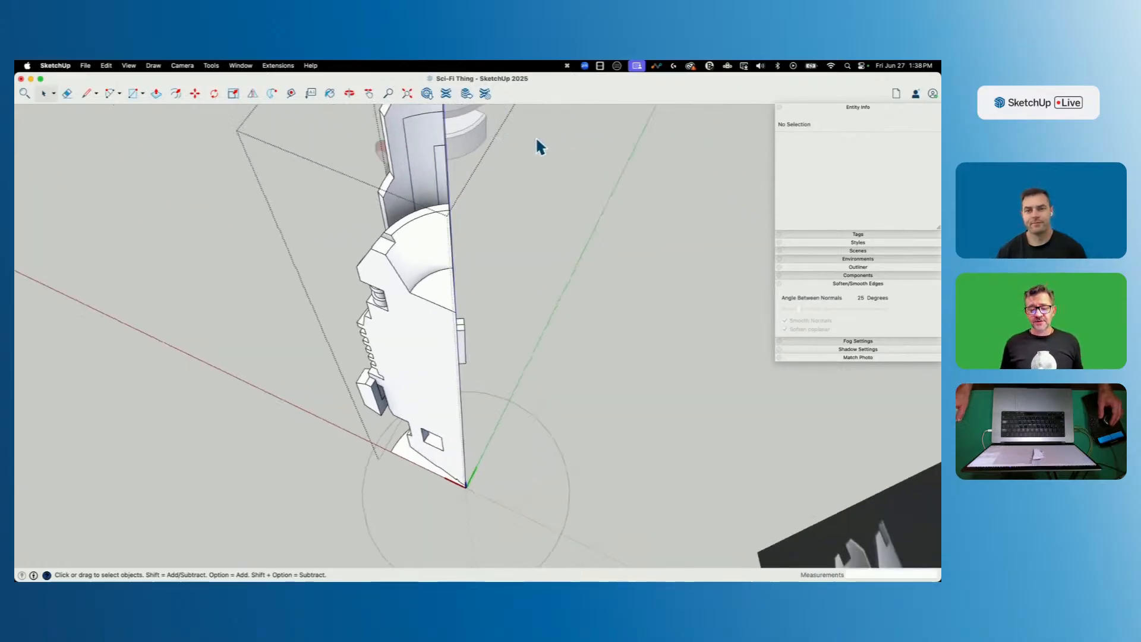
double_click(414, 169)
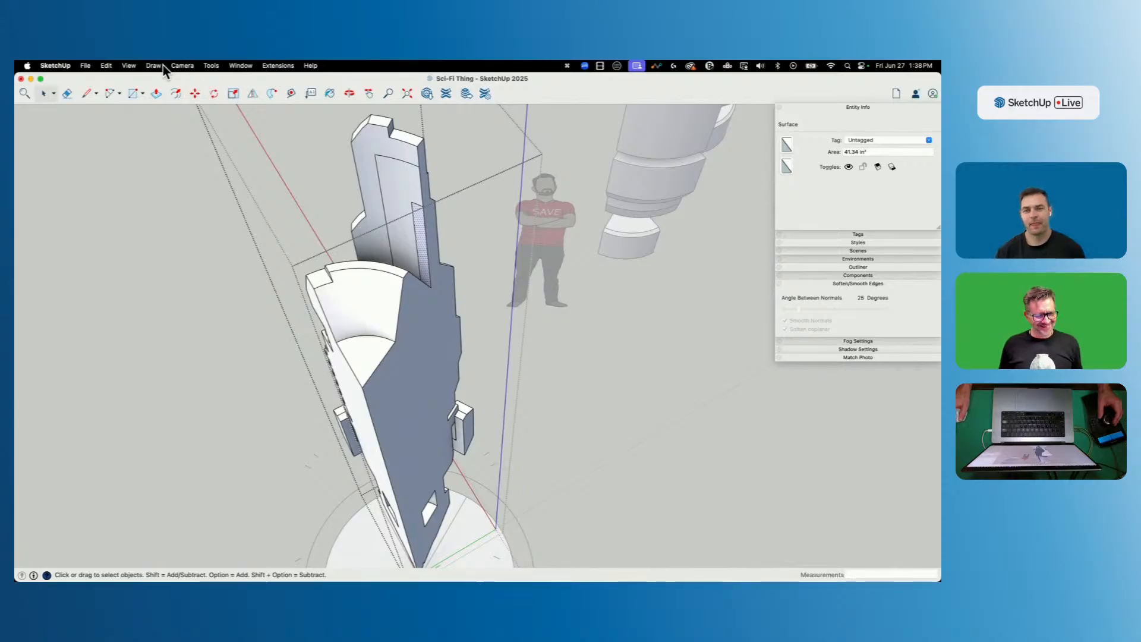
click(214, 65)
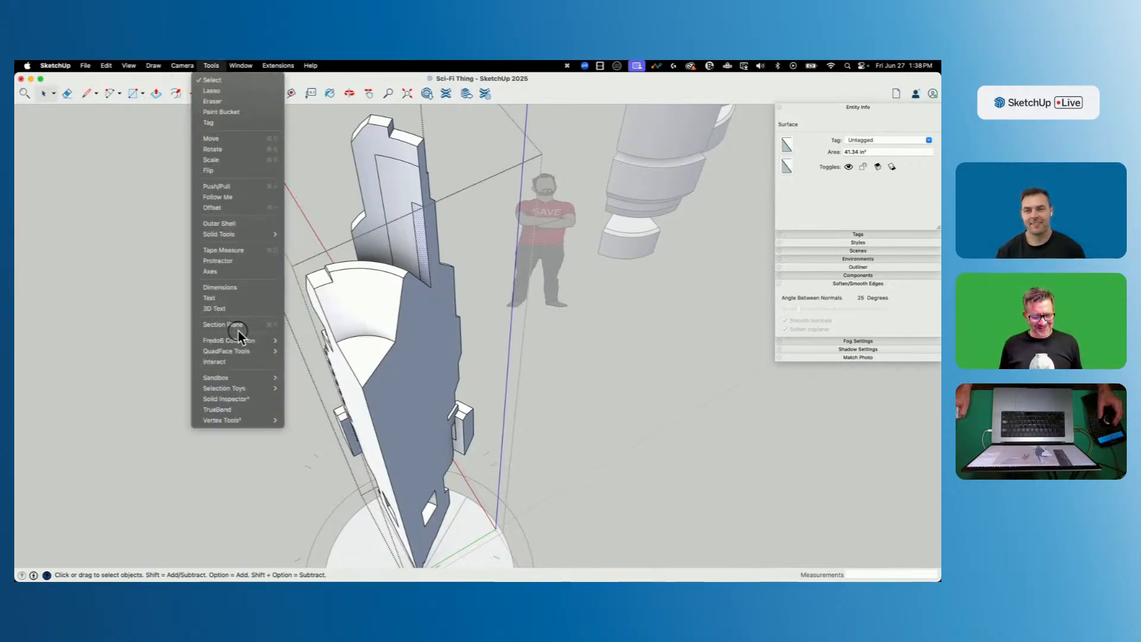
click(55, 66)
mouse_move(85, 66)
click(89, 149)
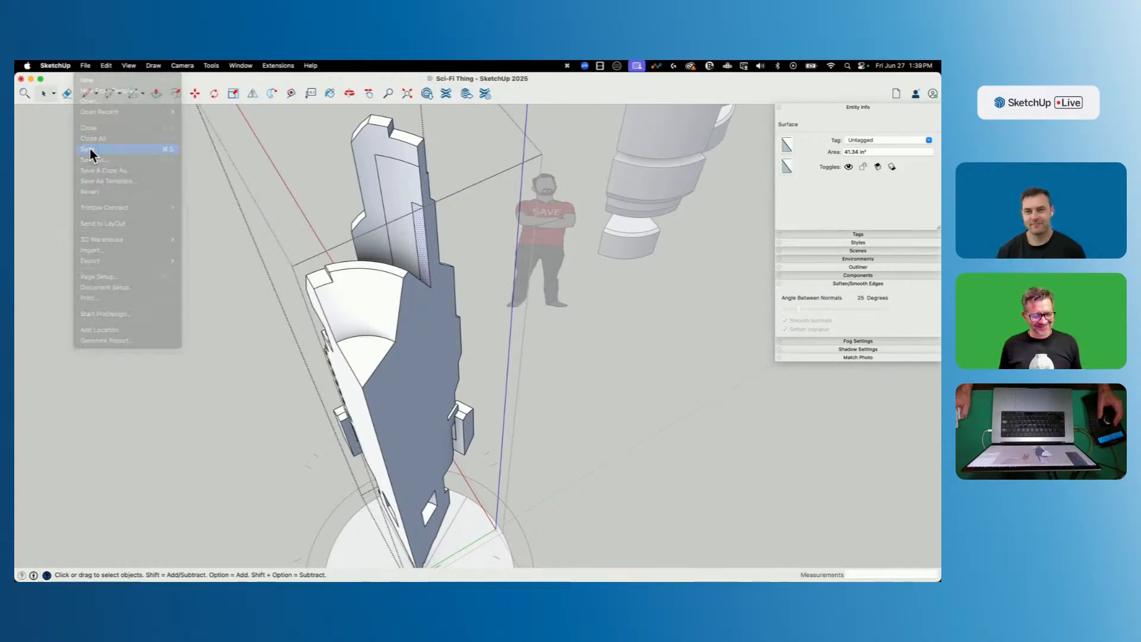
Raise the prong's narrow inner strip by about 1 5/16" along the red axis with the JointPushPull Vector Push Pull tool.
click(211, 65)
mouse_move(249, 340)
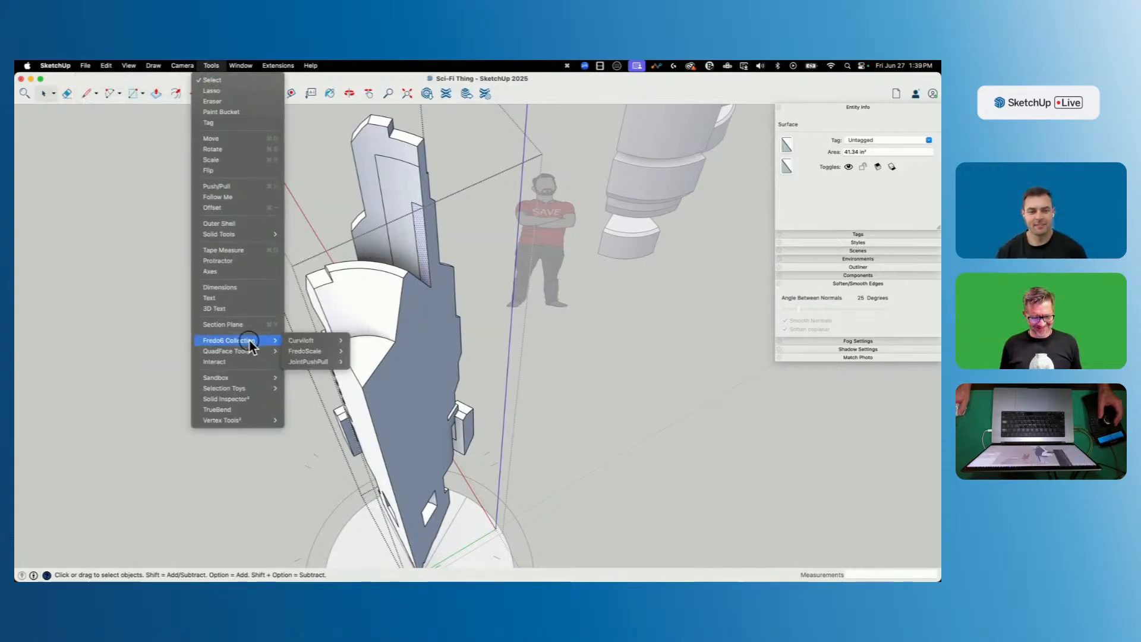
mouse_move(326, 364)
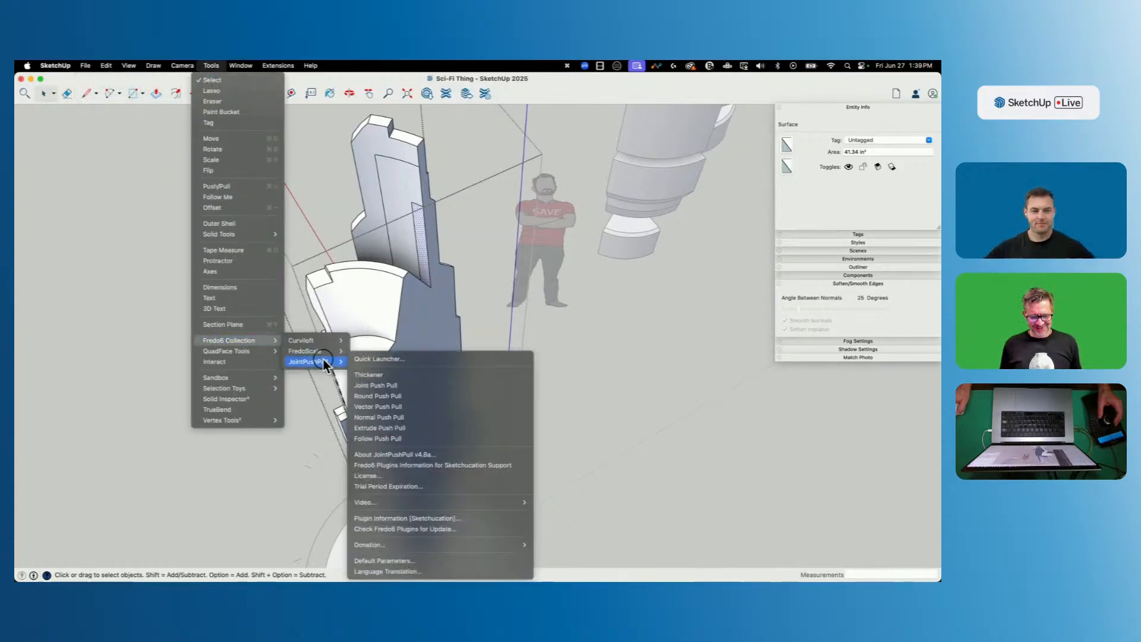
click(378, 406)
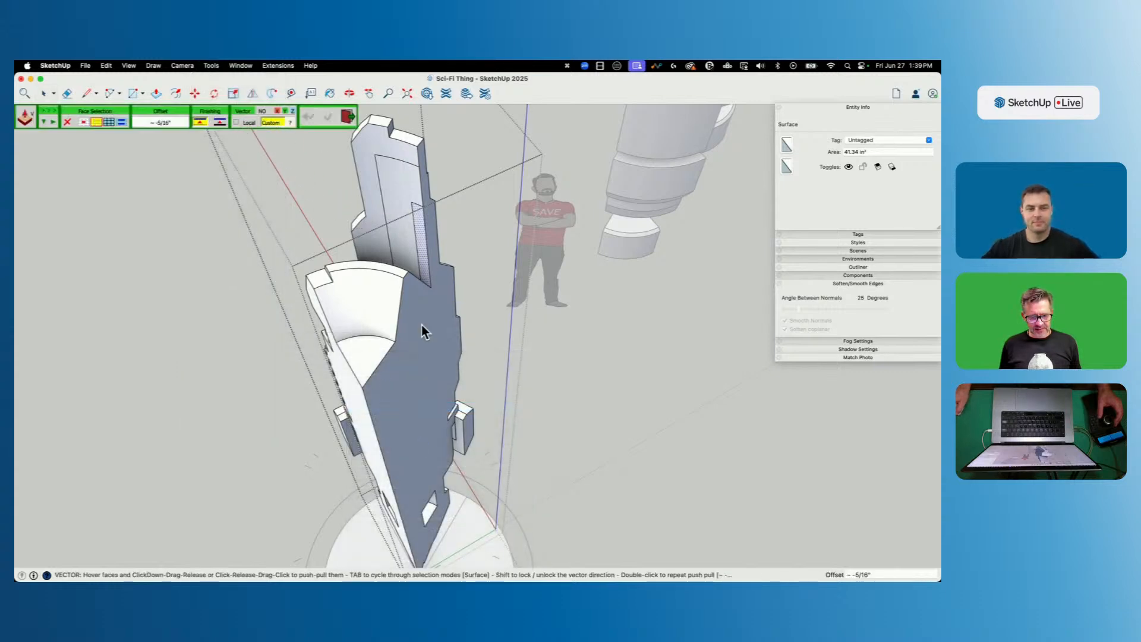
key(Return)
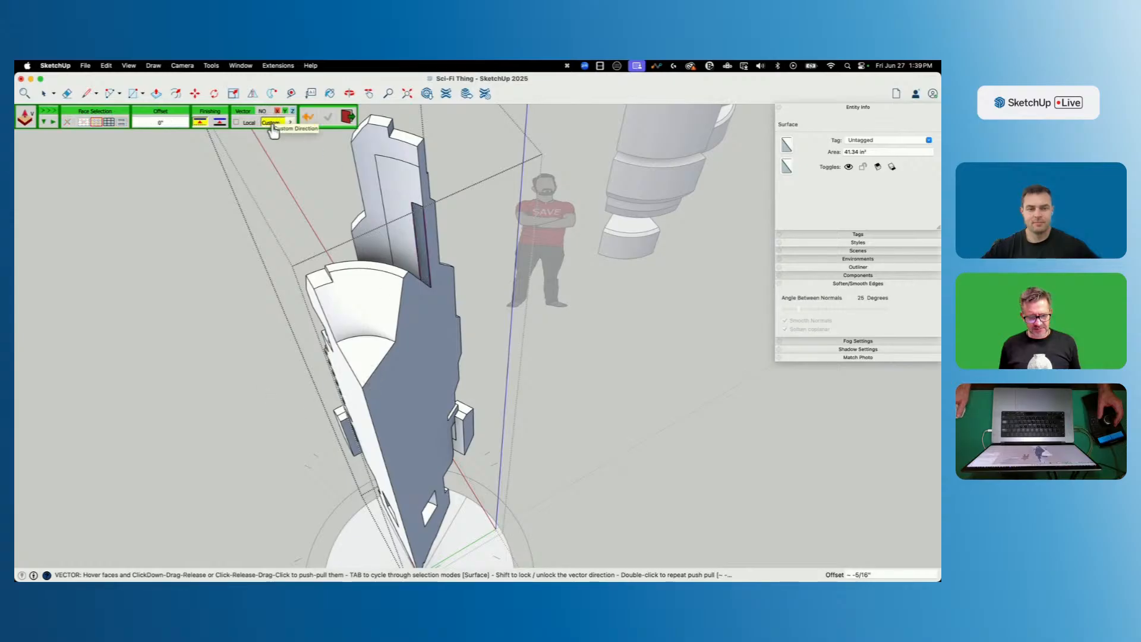
click(381, 374)
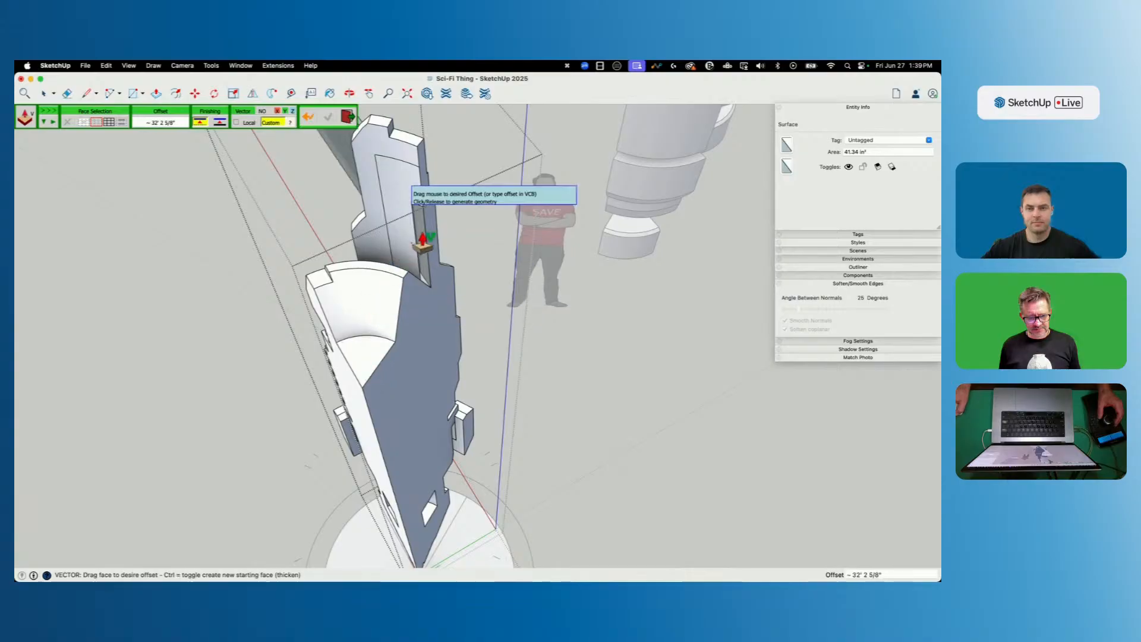
click(277, 112)
middle_drag(86, 397, 113, 390)
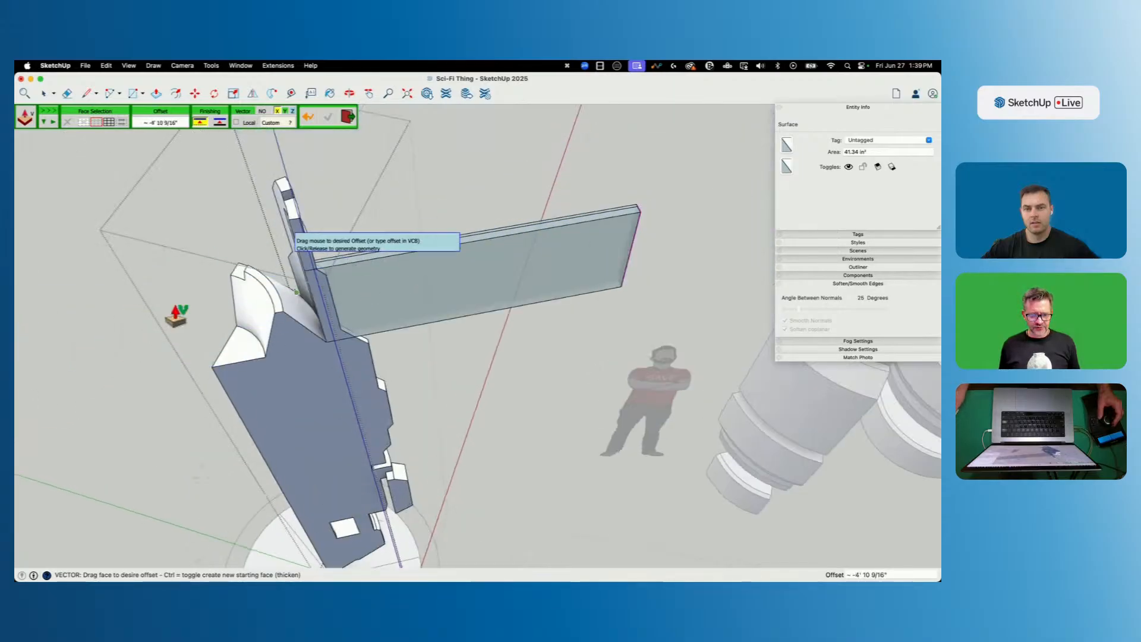
scroll(160, 326, down, 5)
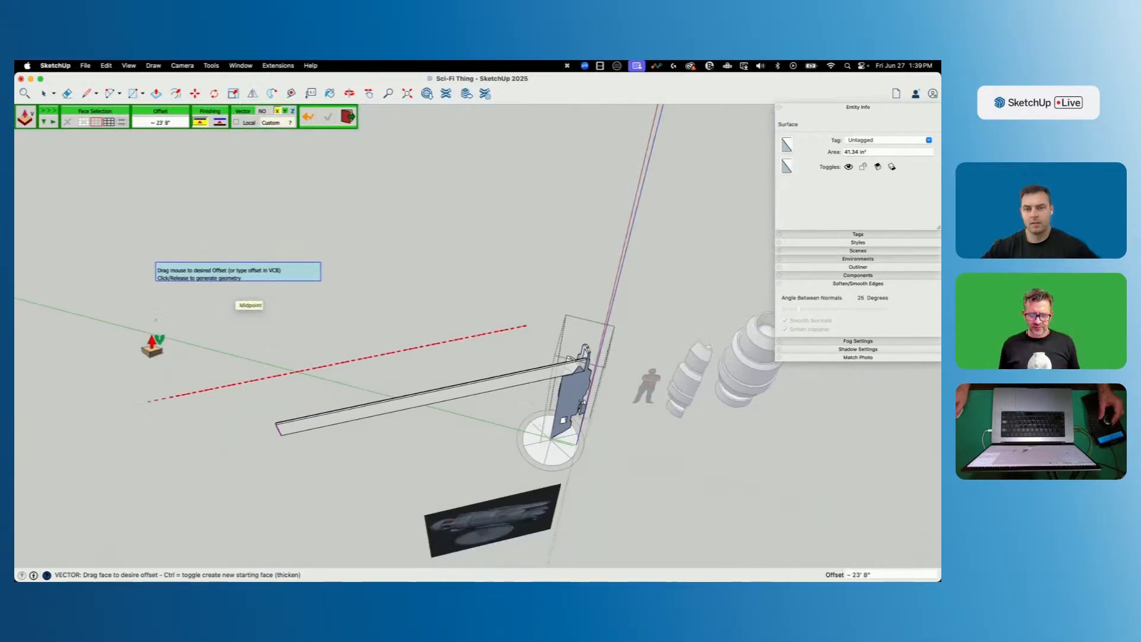
click(526, 339)
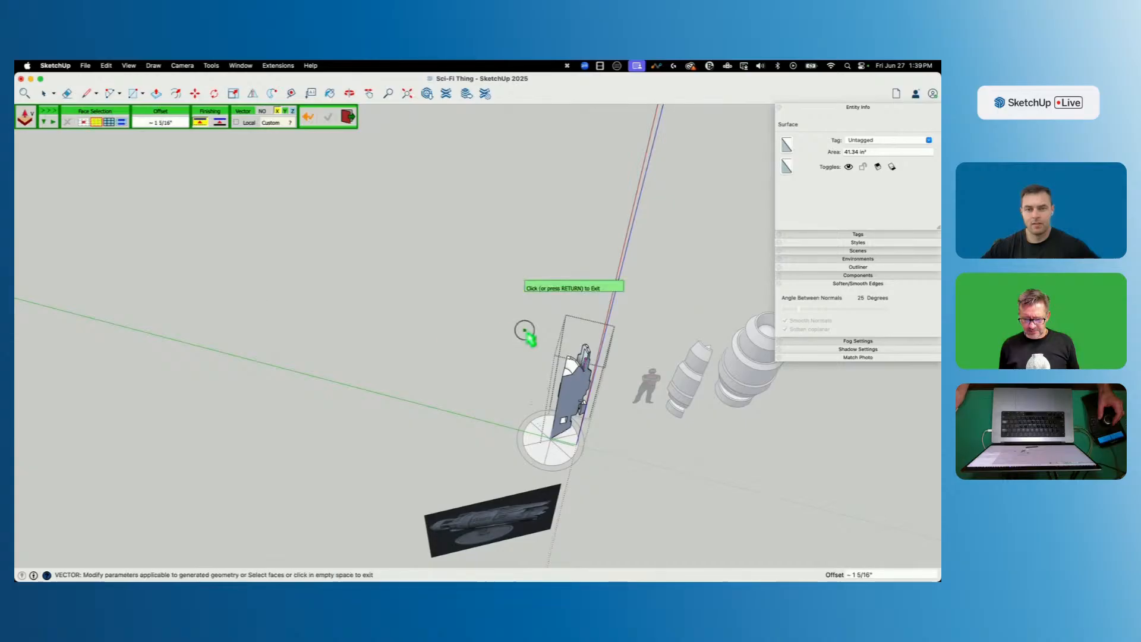
Raise the taller stepped panel around the narrow strip by about 3/4" along the red axis with Vector Push Pull.
scroll(588, 369, up, 5)
scroll(587, 367, up, 4)
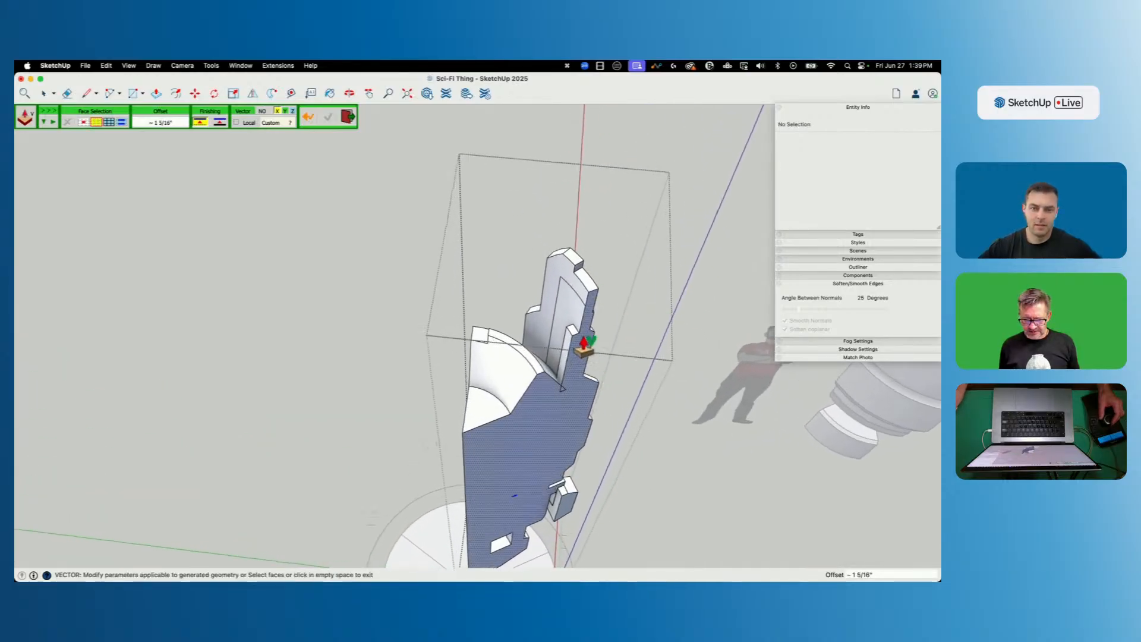
click(565, 315)
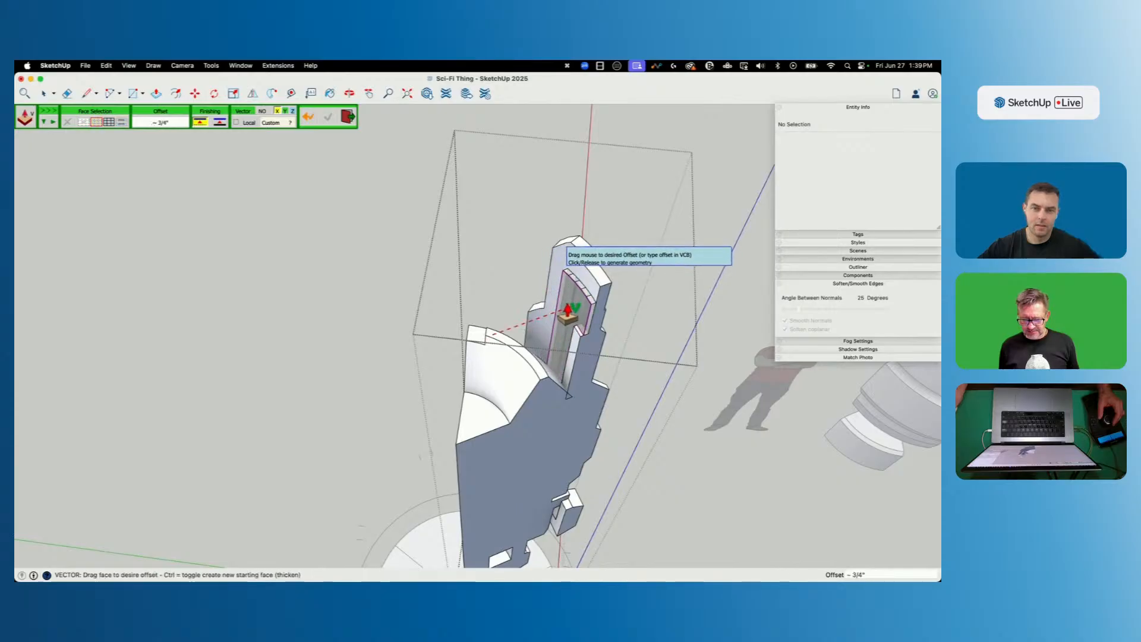
click(567, 312)
key(space)
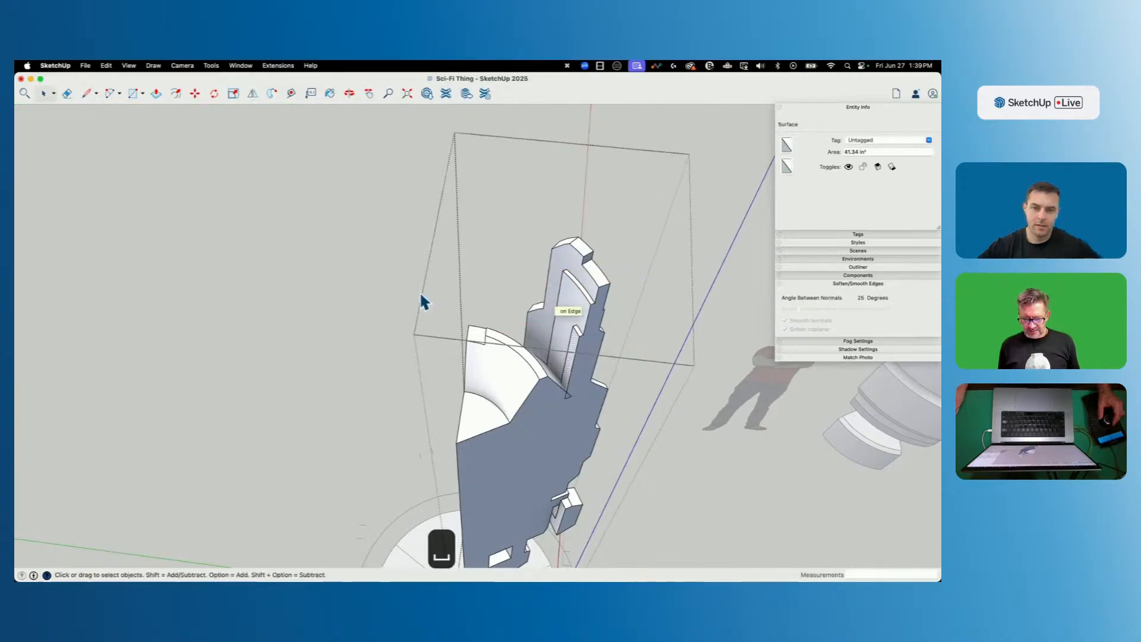
Select all of the slice's geometry and intersect its faces with the selection.
drag(387, 186, 684, 484)
right_click(518, 409)
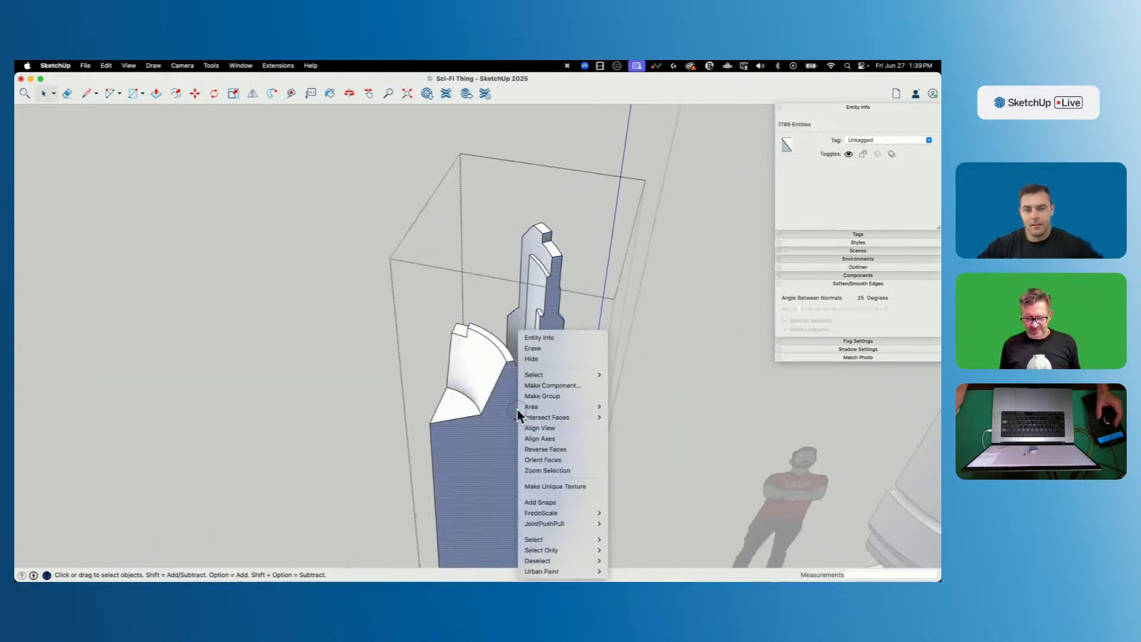
click(552, 428)
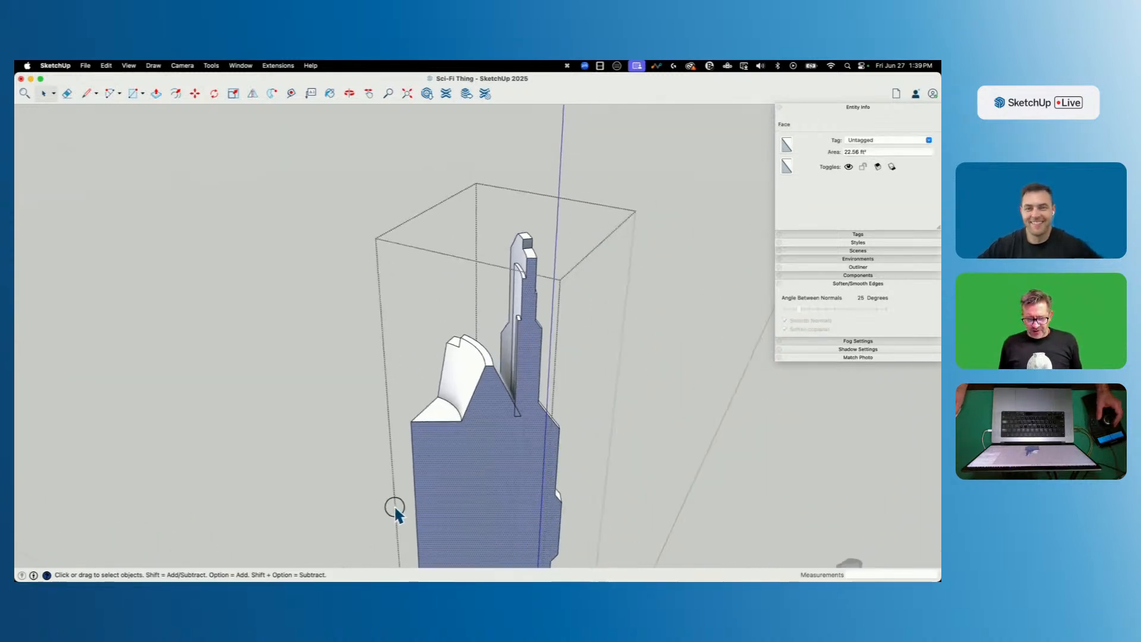
key(super+a)
right_click(503, 410)
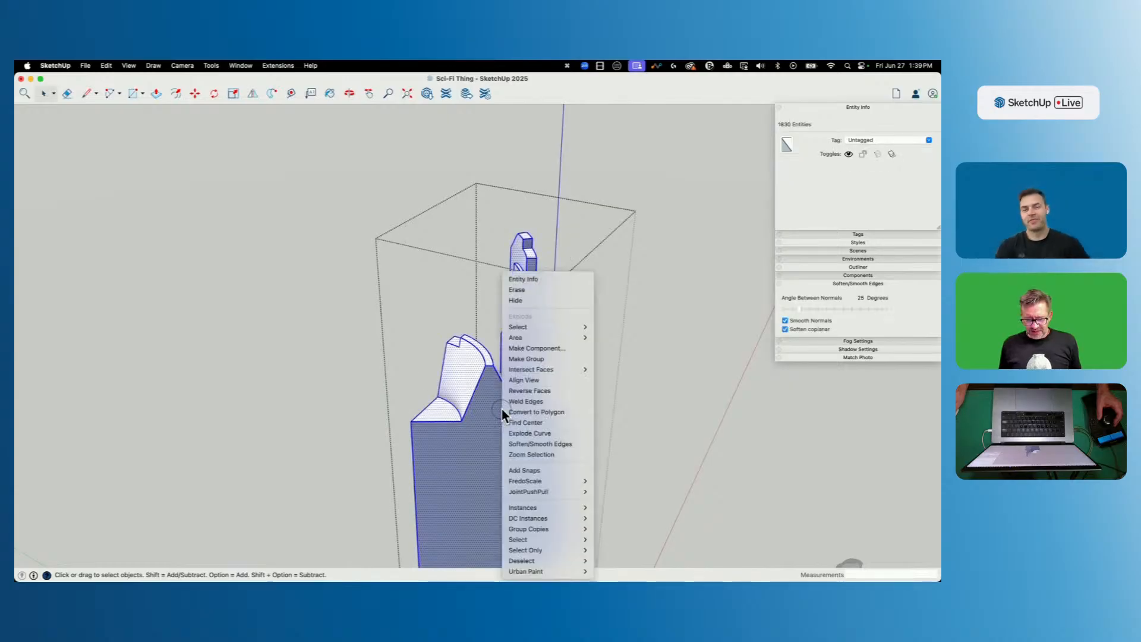
mouse_move(545, 369)
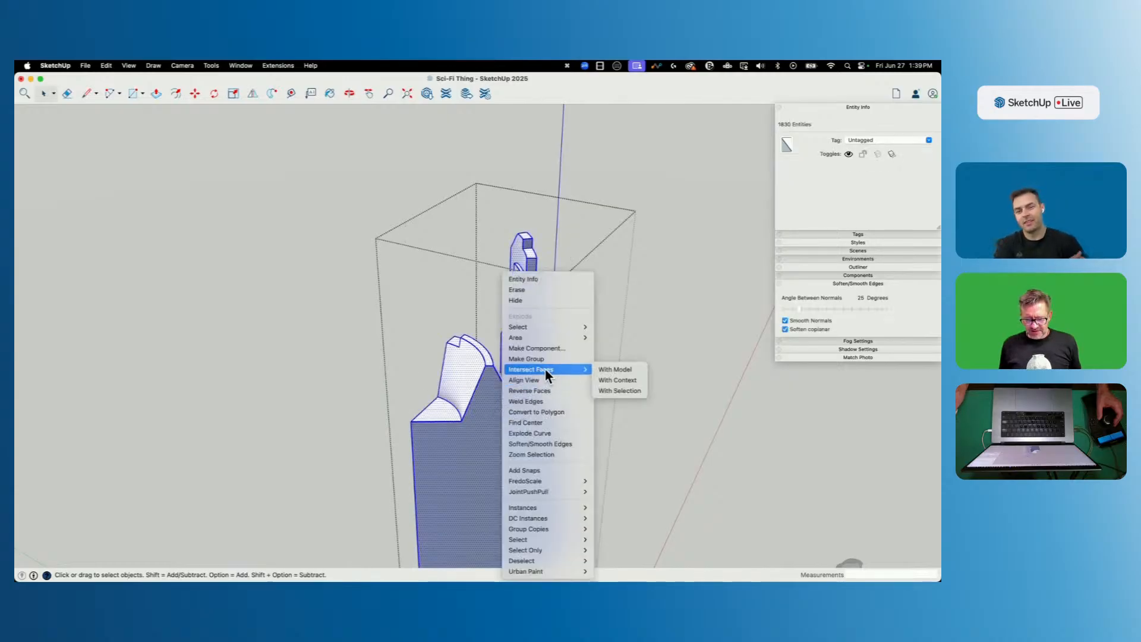
click(624, 391)
click(636, 348)
Erase the leftover edges at the base of the raised panels and close the slice.
scroll(562, 392, up, 5)
middle_drag(562, 392, 543, 403)
key(e)
drag(503, 390, 476, 380)
key(space)
middle_drag(488, 381, 498, 409)
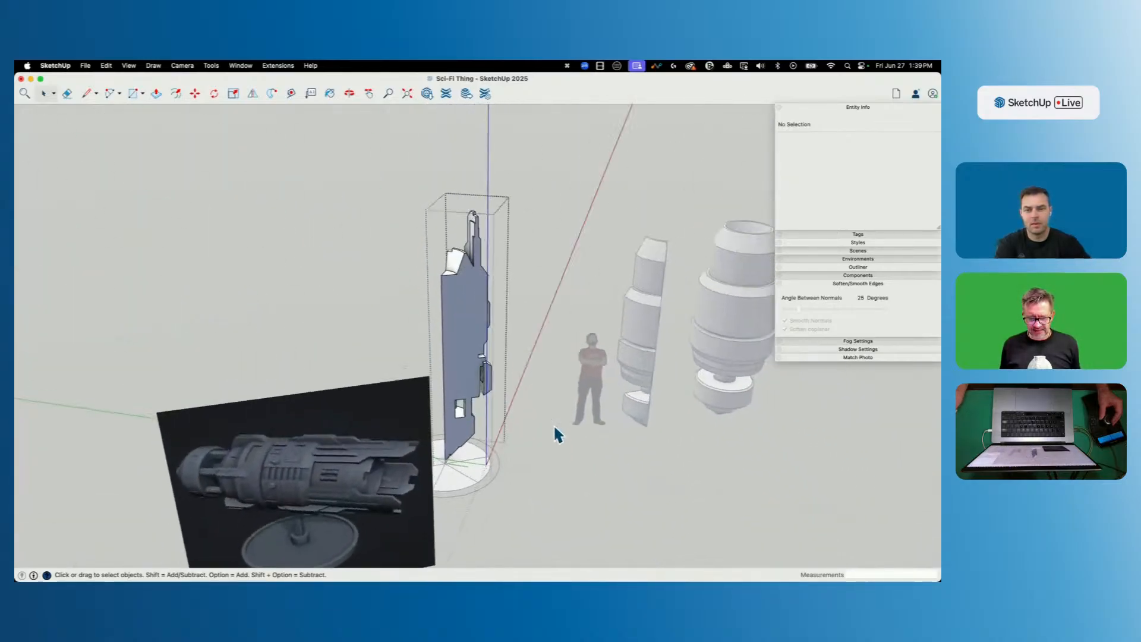
click(318, 358)
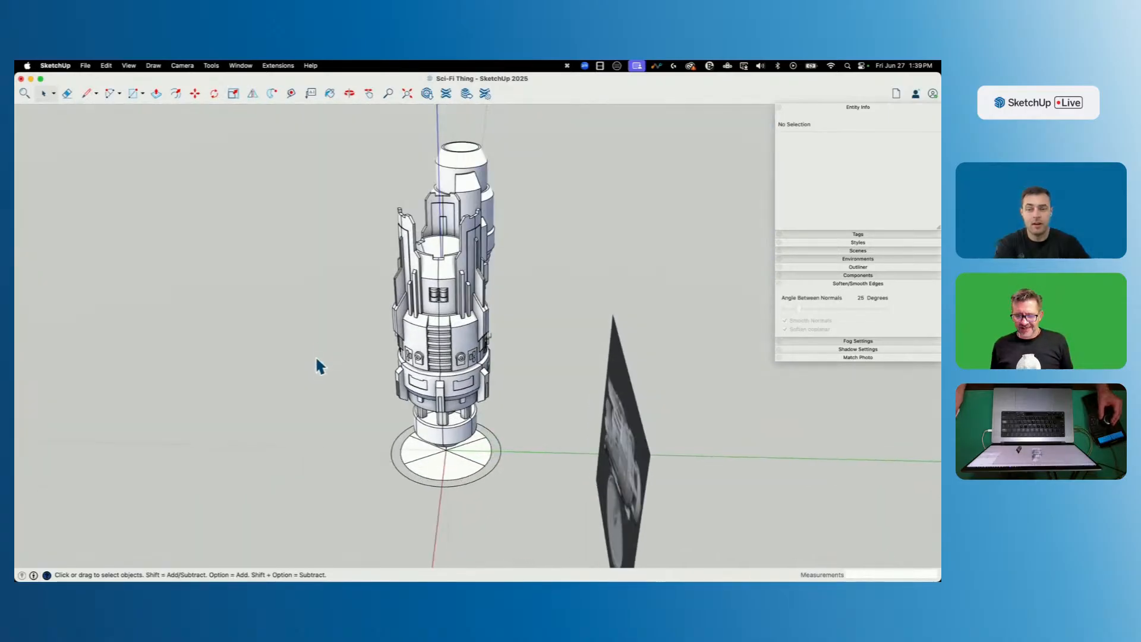
Open one slice of the finished device and check its nested outer-shell group.
middle_drag(318, 367, 450, 384)
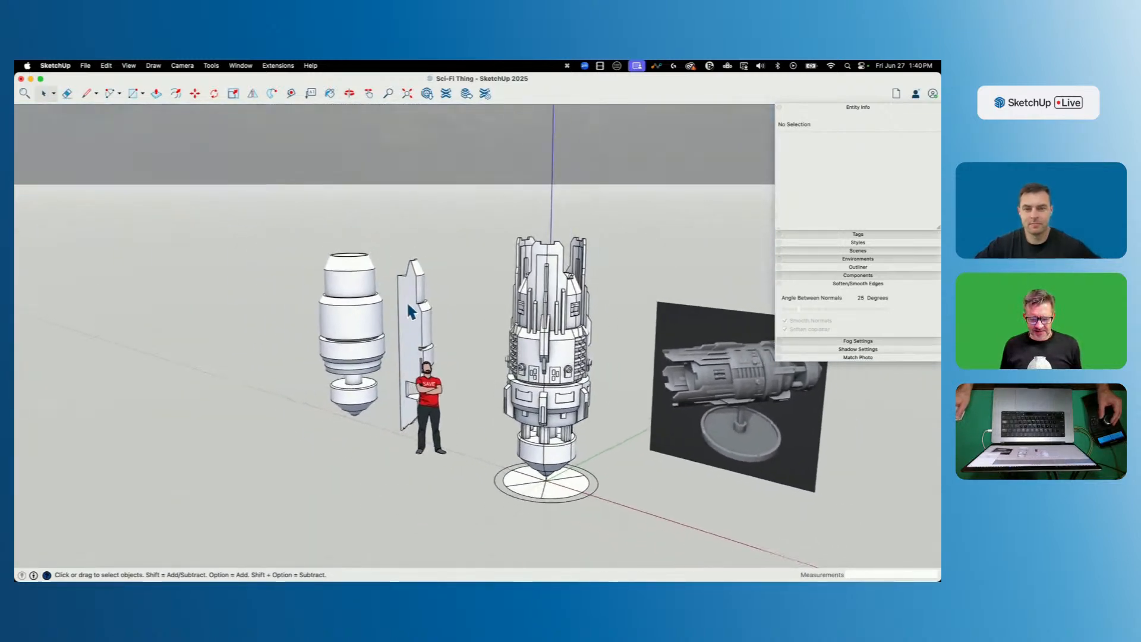
click(558, 318)
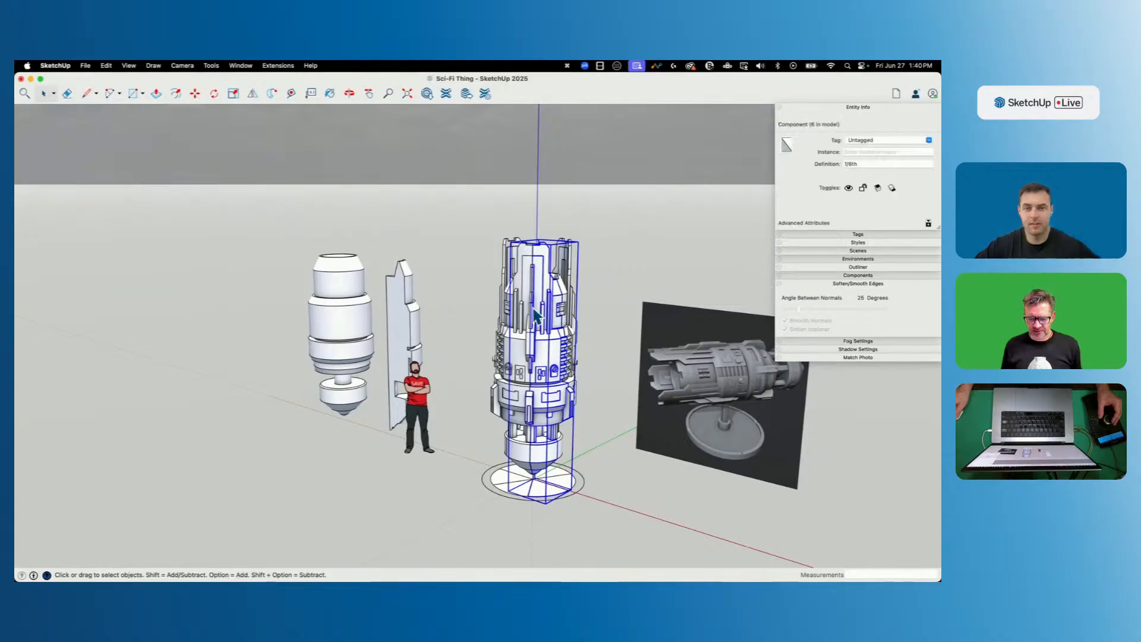
double_click(538, 315)
click(538, 315)
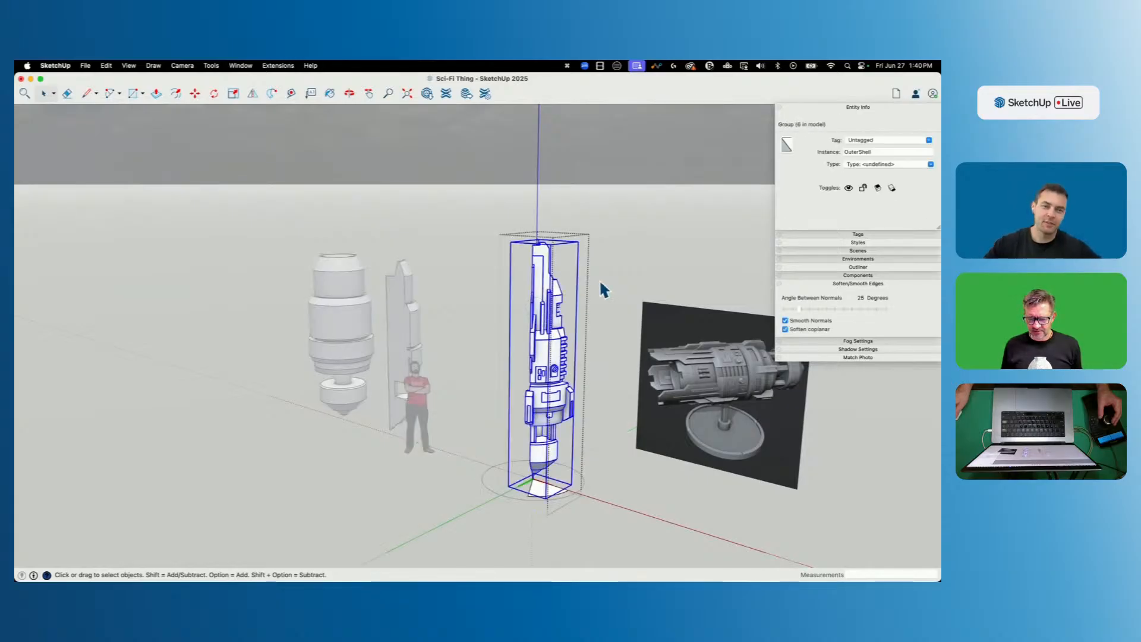
click(599, 281)
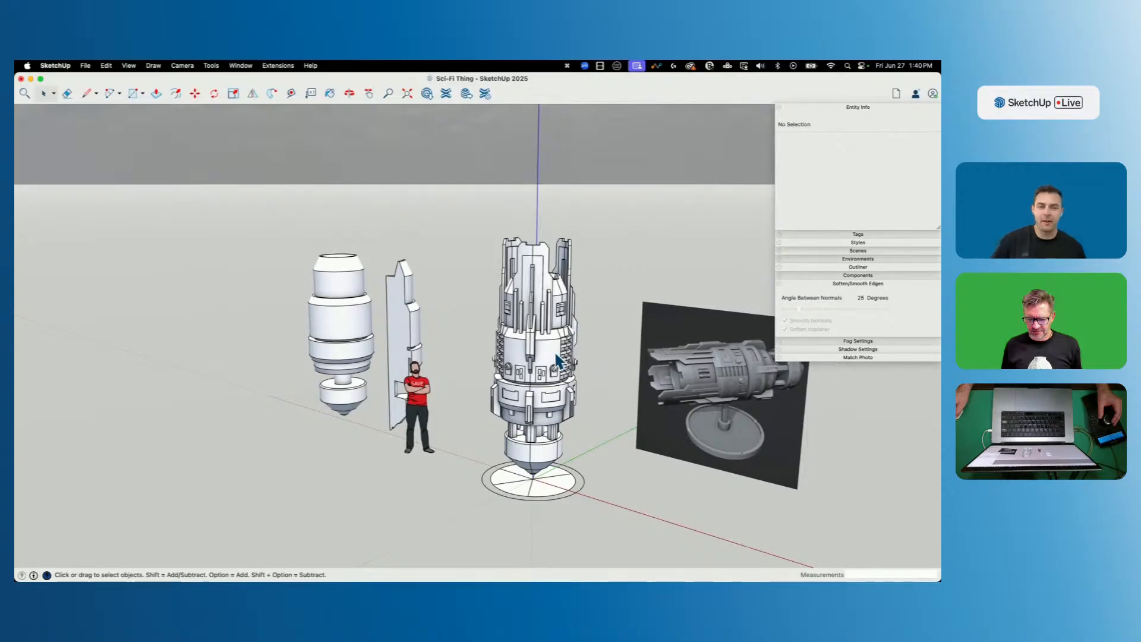
Select all six slices of the device and place a copy about 30' 8 5/8" away along the red axis, beyond the plain barrel.
click(566, 445)
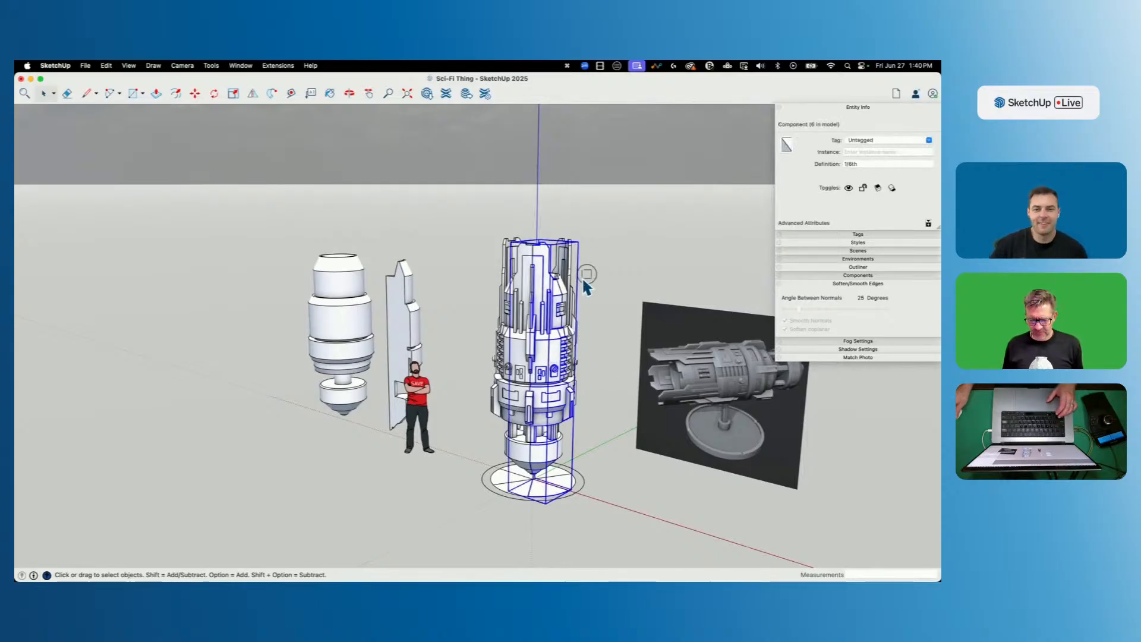
key(m)
click(639, 528)
key(alt)
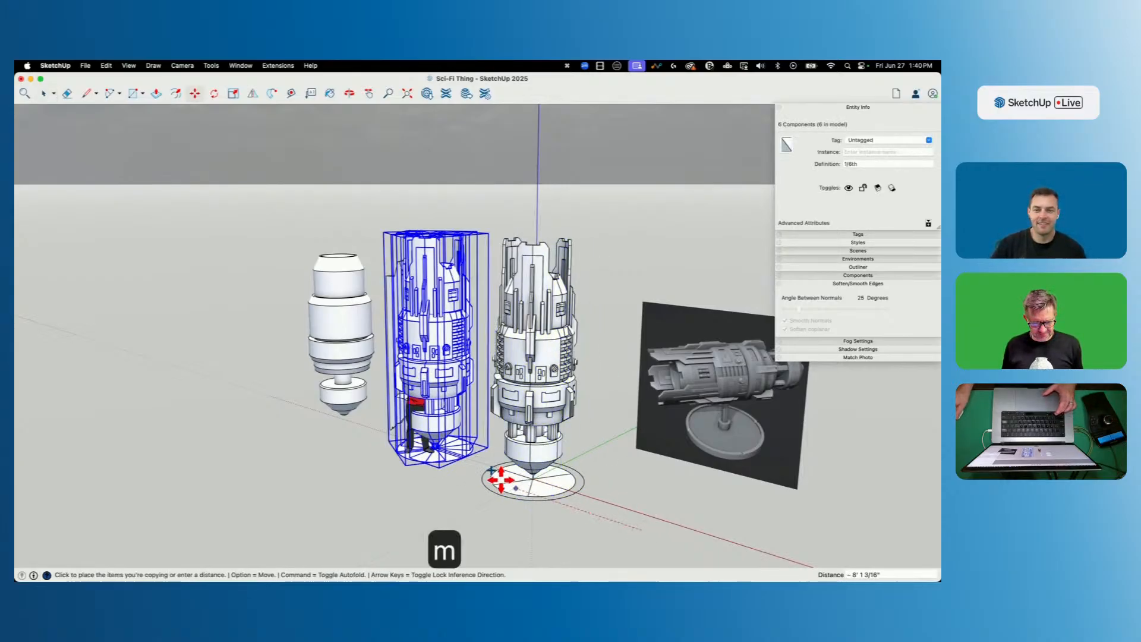
click(289, 408)
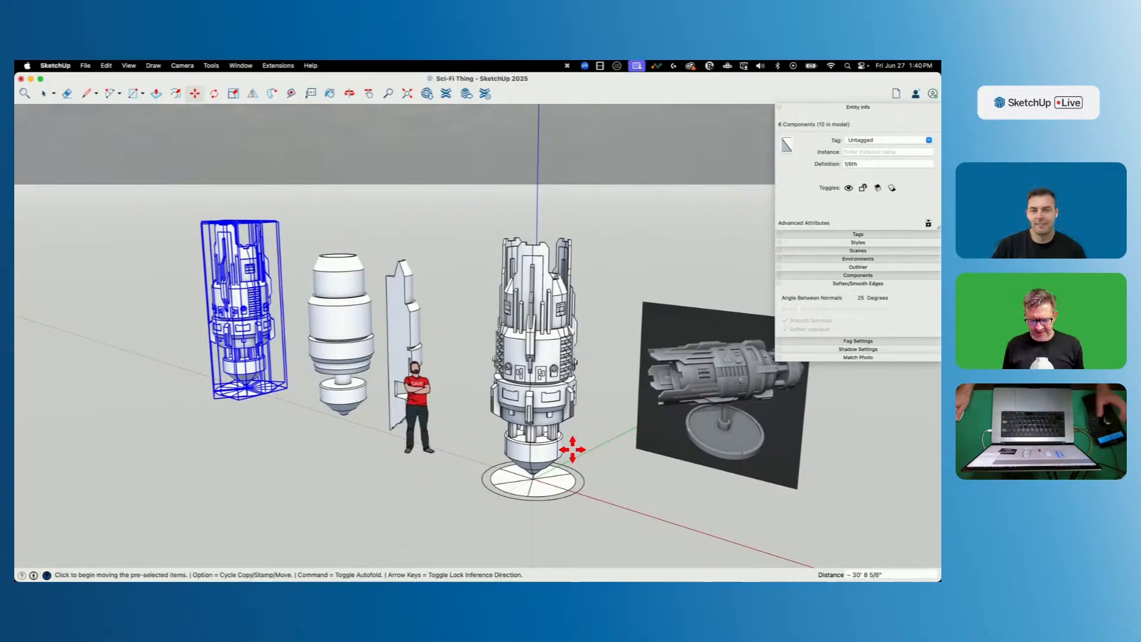
Move the six original slices about 20' 9 3/4" along the red axis, off the base circle and past the reference image.
key(space)
click(545, 417)
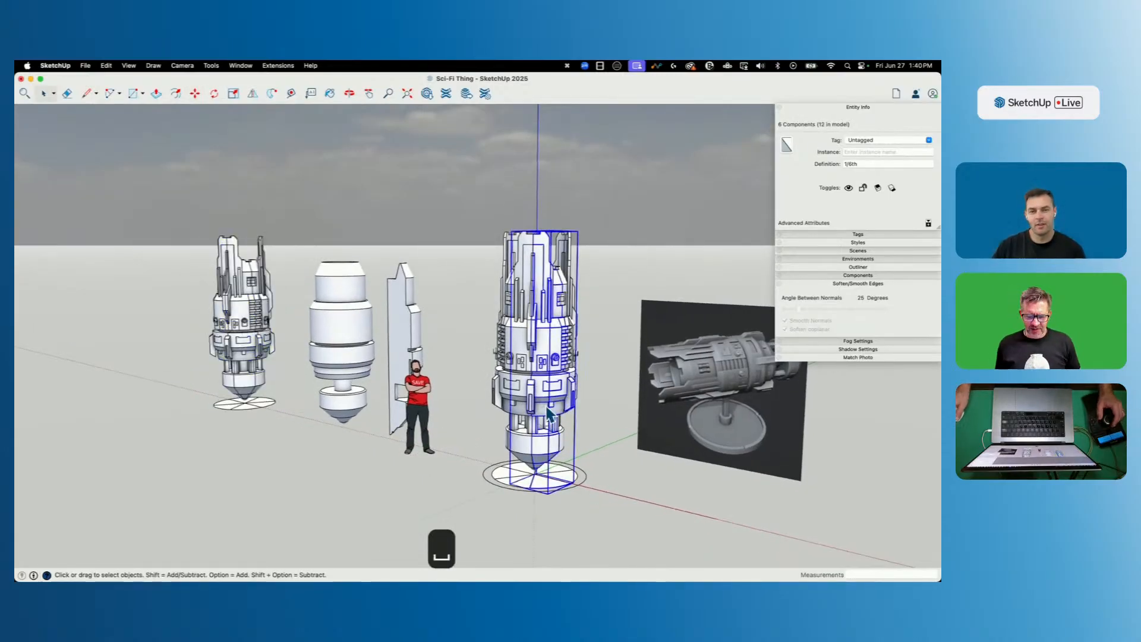
drag(570, 252, 430, 352)
key(m)
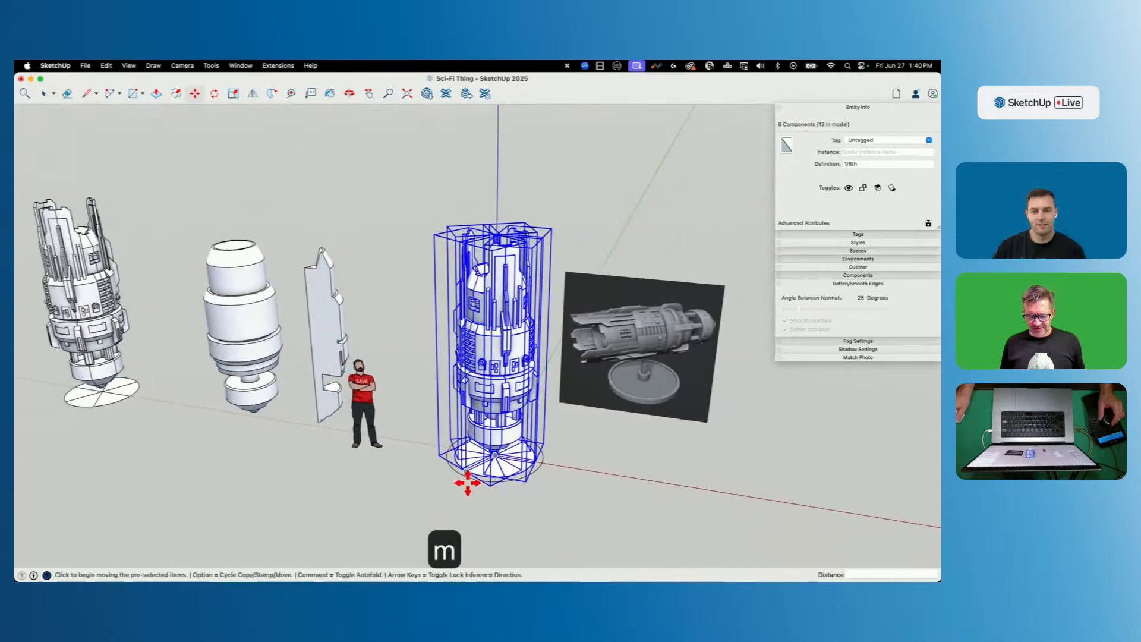
click(456, 495)
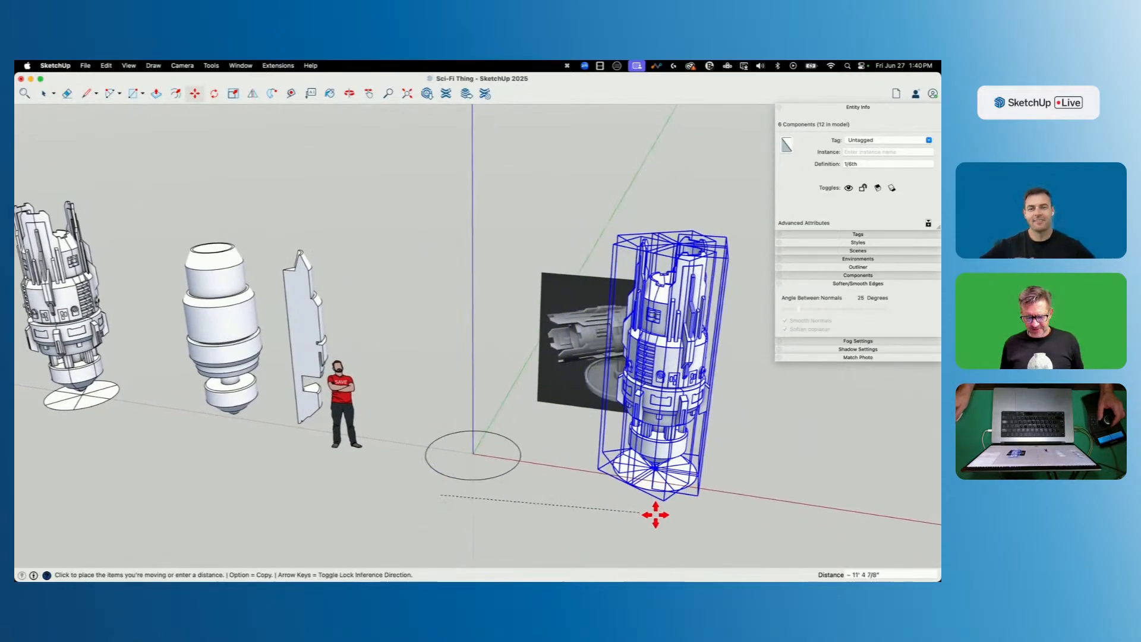
click(654, 535)
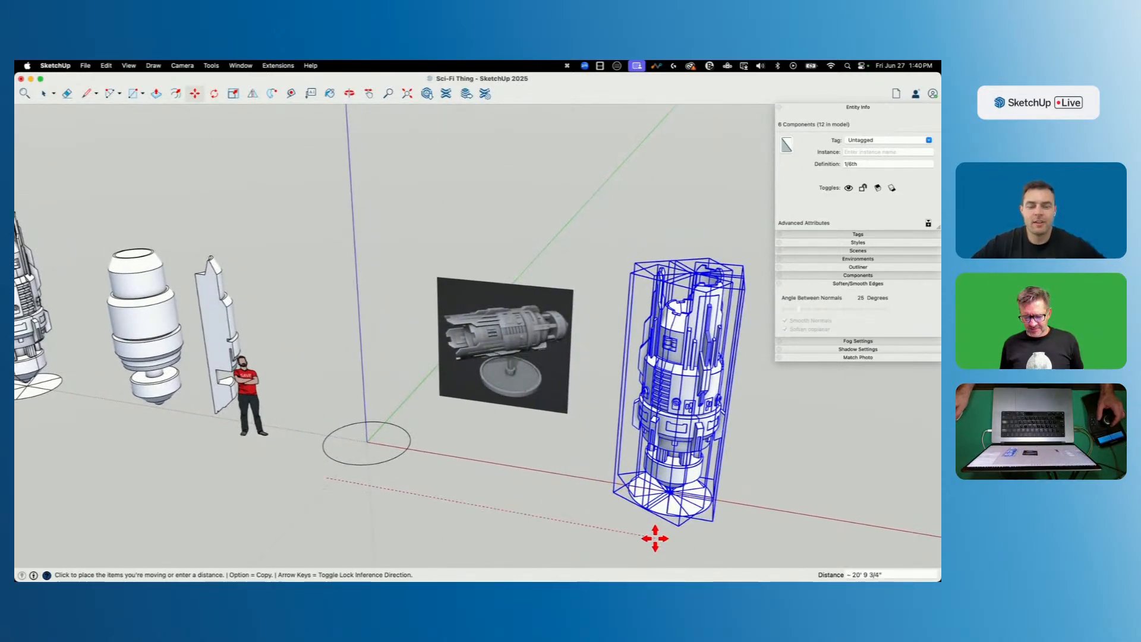
Open one slice of the moved device and delete its flat wedge of the base disc.
key(space)
click(615, 509)
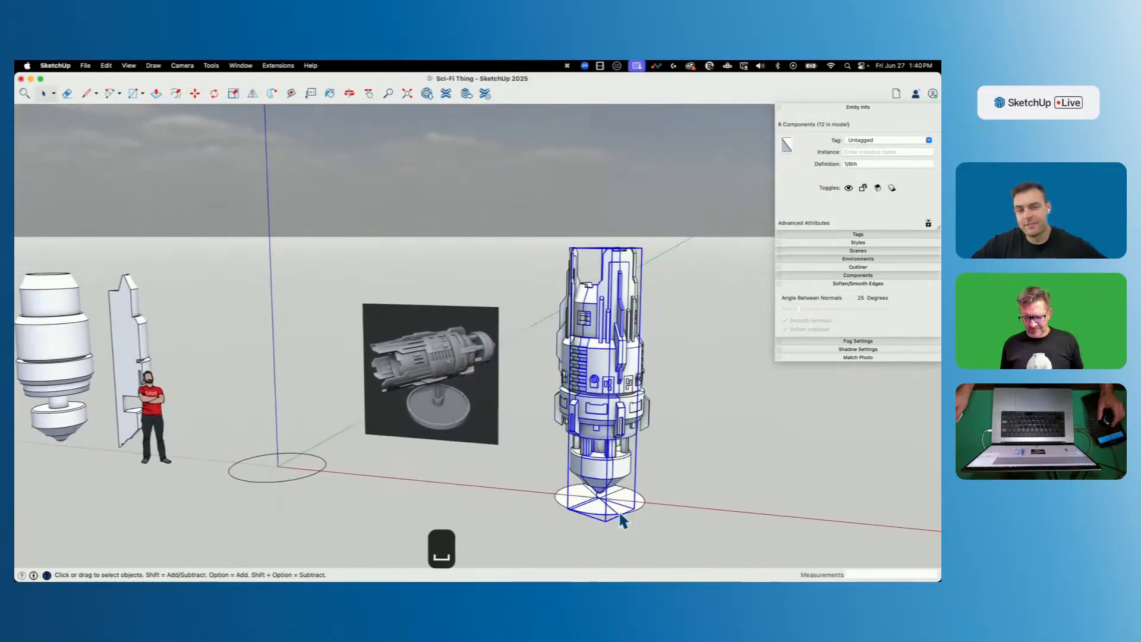
double_click(613, 509)
click(621, 504)
drag(608, 525, 616, 524)
key(BackSpace)
Explode the nested outer-shell group inside the slice and close the slice.
click(612, 424)
right_click(511, 342)
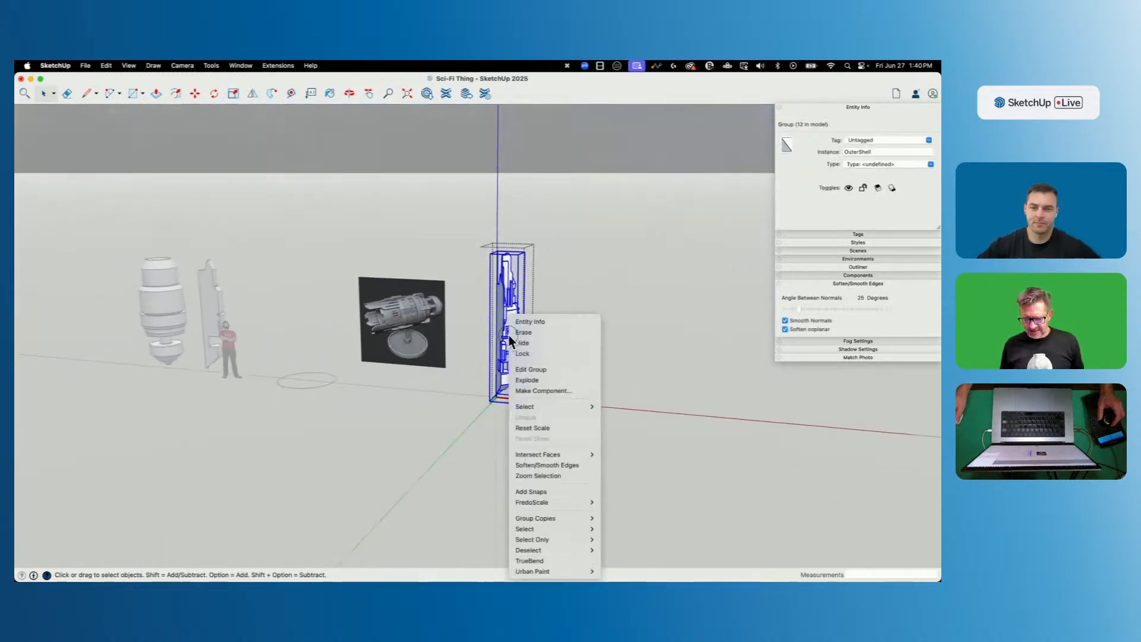
click(542, 384)
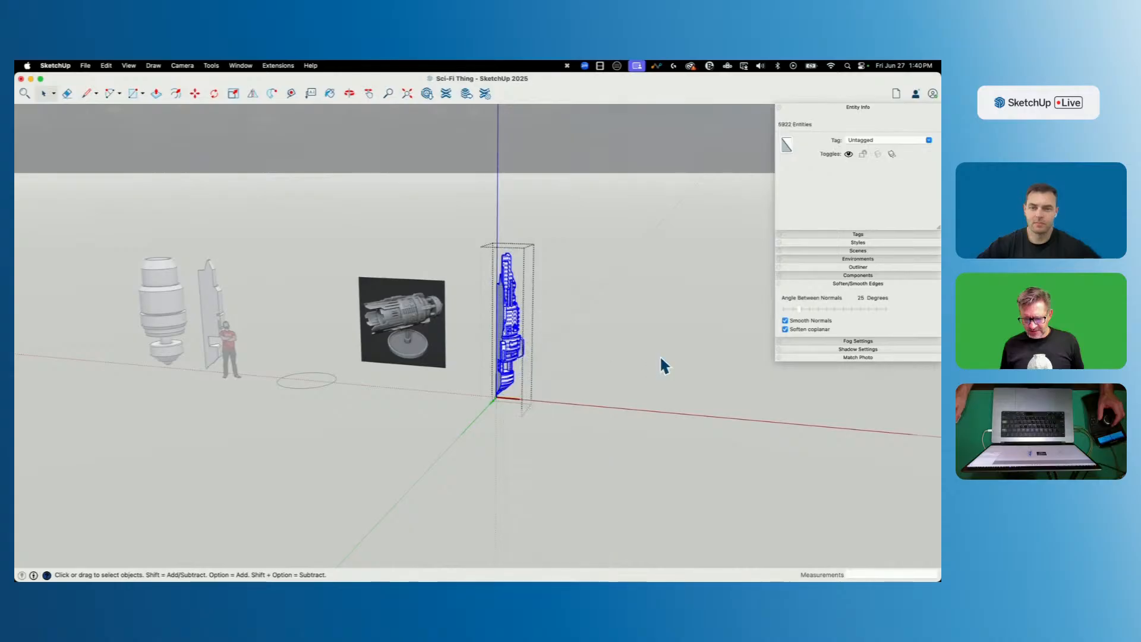
click(660, 357)
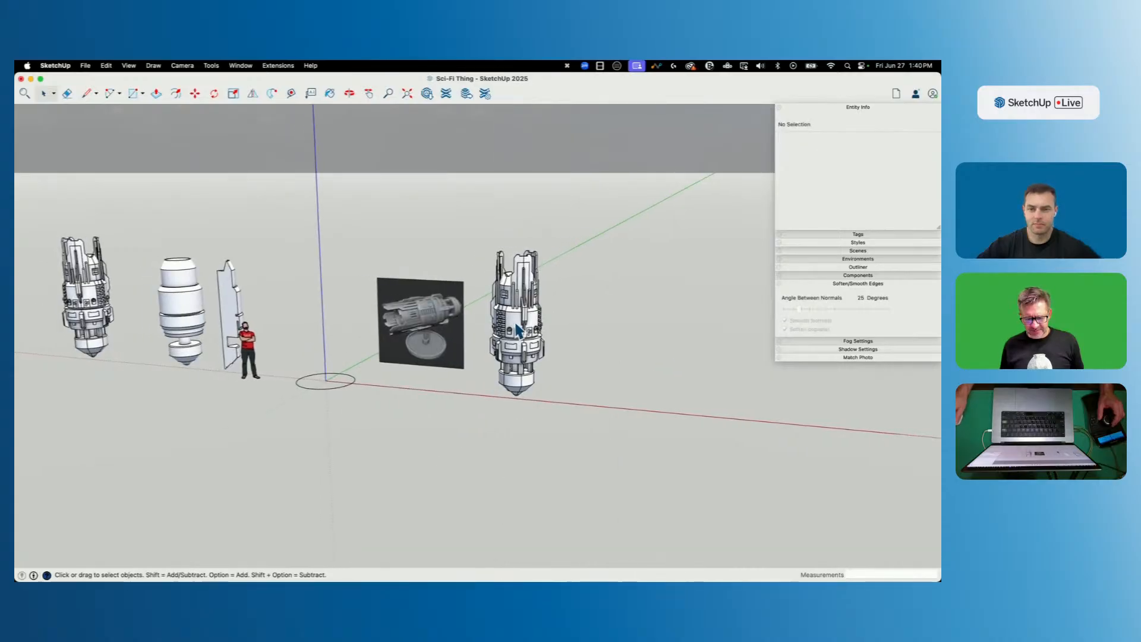
Select all six slices of the moved device and combine them into one group.
drag(601, 219, 502, 378)
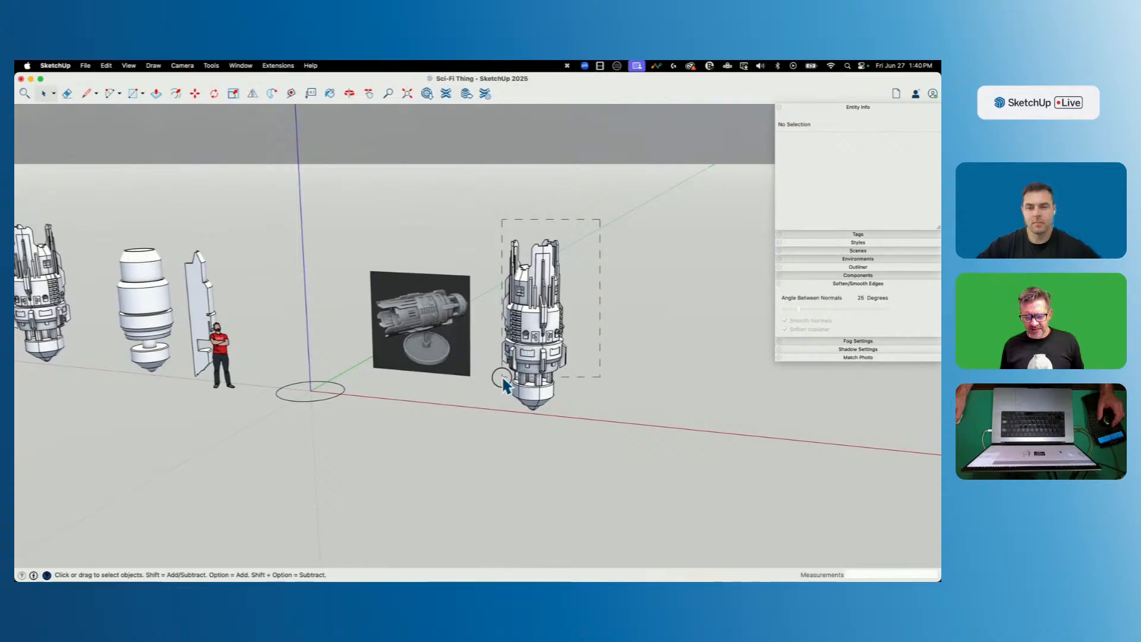
drag(491, 438, 490, 437)
right_click(552, 331)
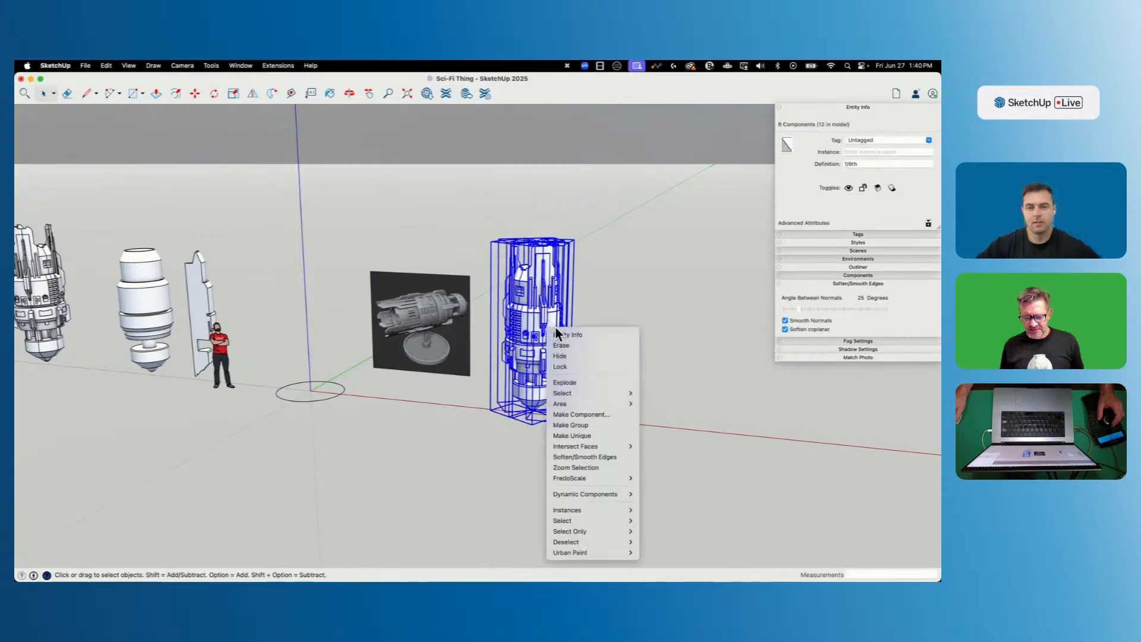
click(588, 423)
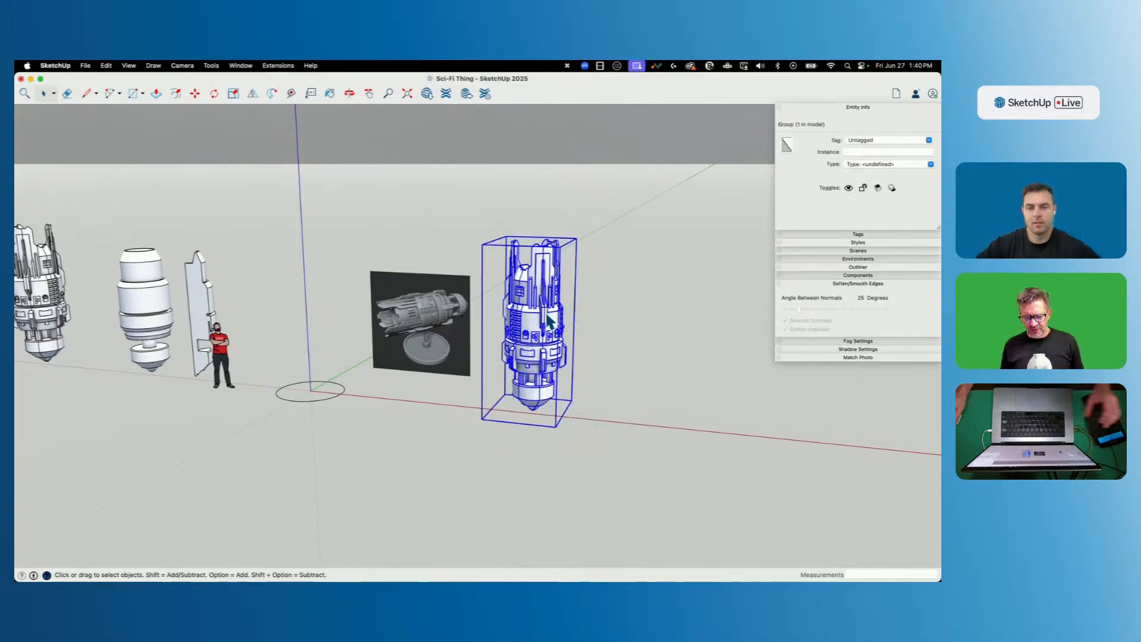
Open the new group, select its six slices and make them unique from the set-aside copy.
double_click(566, 307)
drag(529, 295, 497, 385)
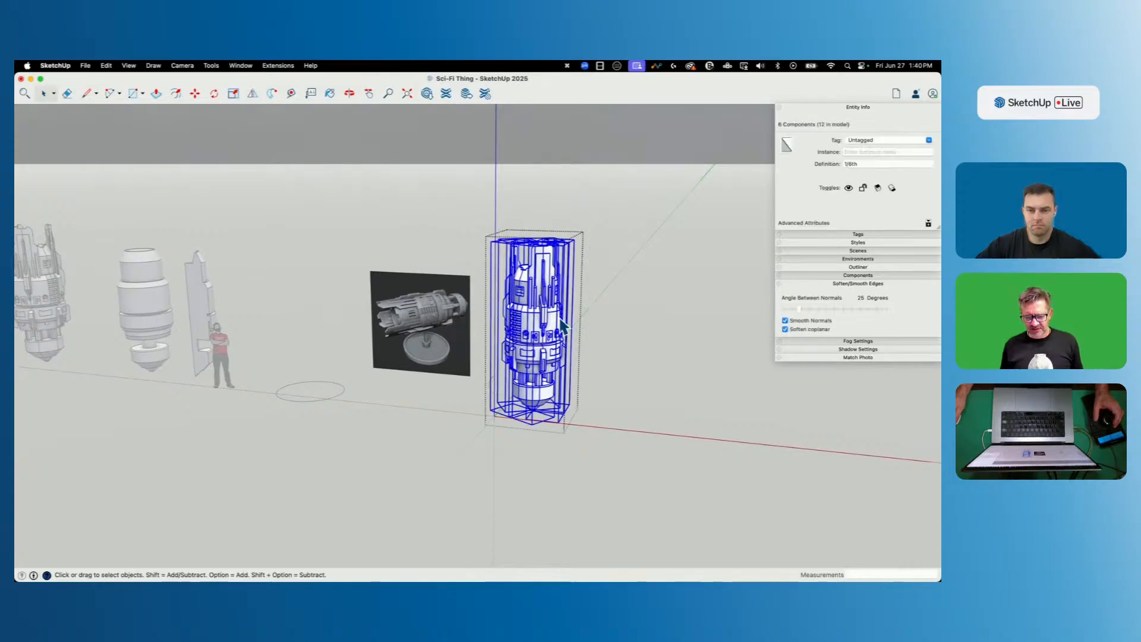
right_click(559, 318)
click(604, 424)
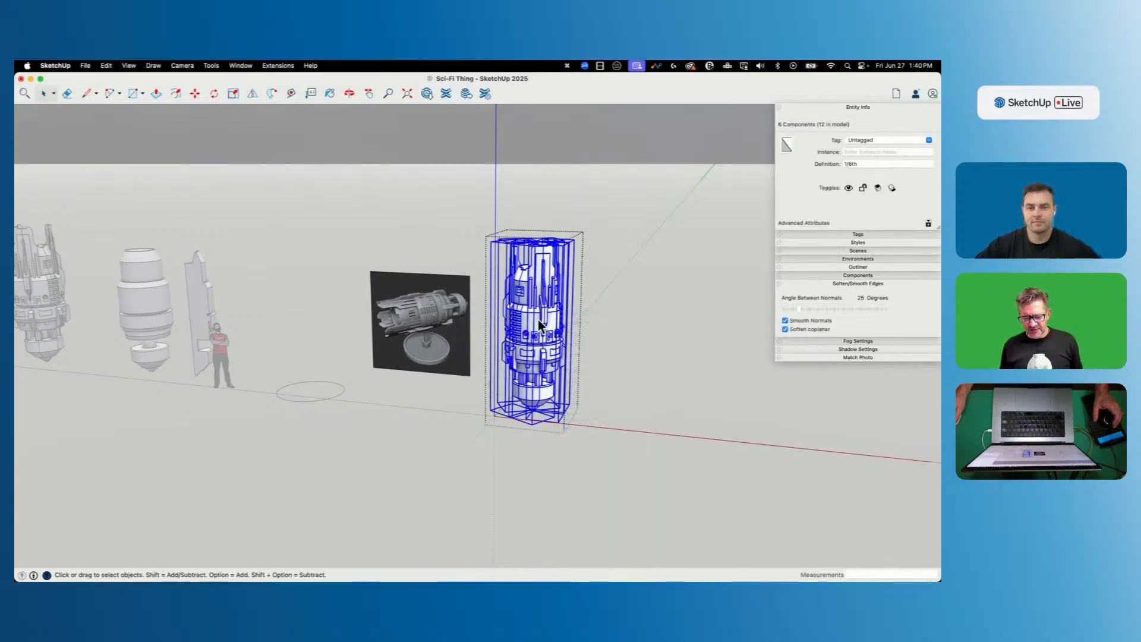
Reopen the group, select all six slices and try to merge them with the Outer Shell operation.
click(677, 378)
click(591, 319)
double_click(591, 319)
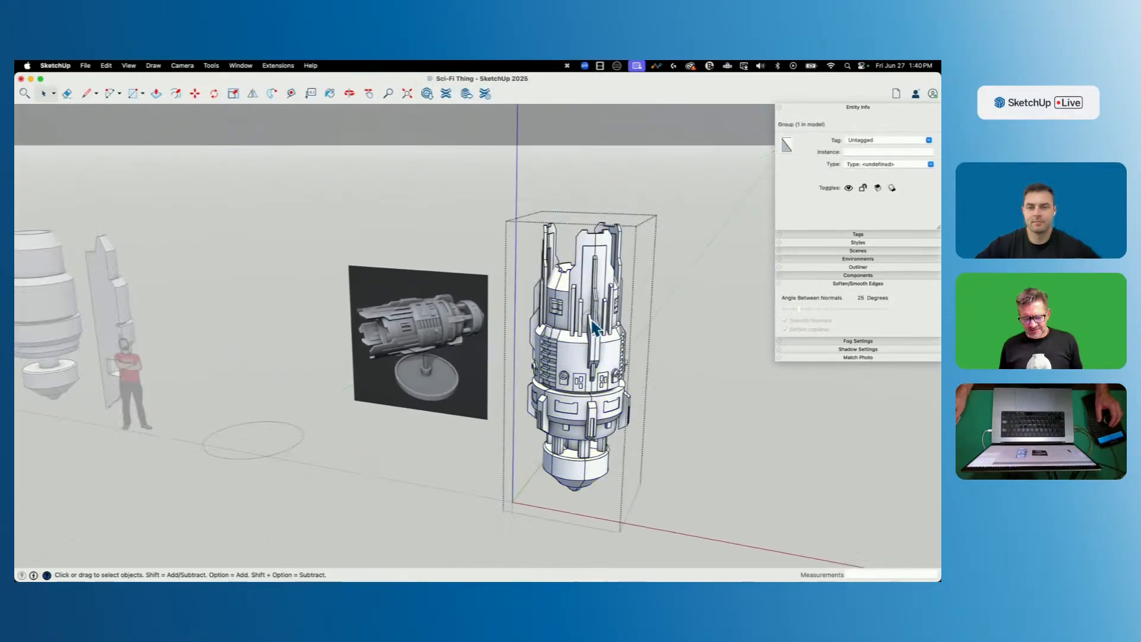
drag(639, 263, 524, 365)
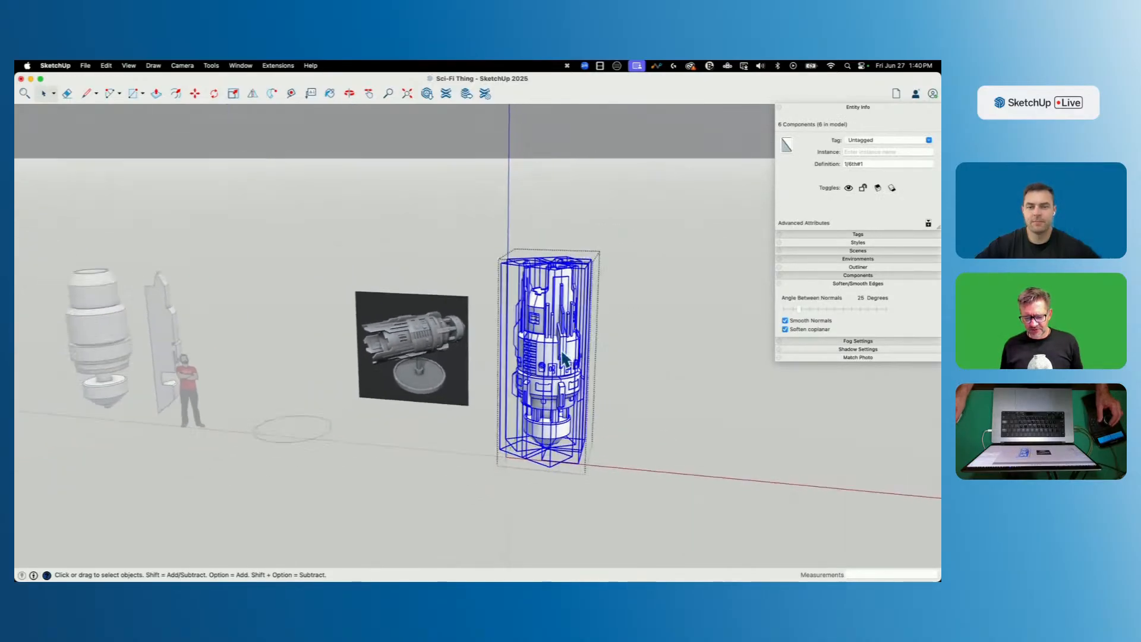
click(154, 66)
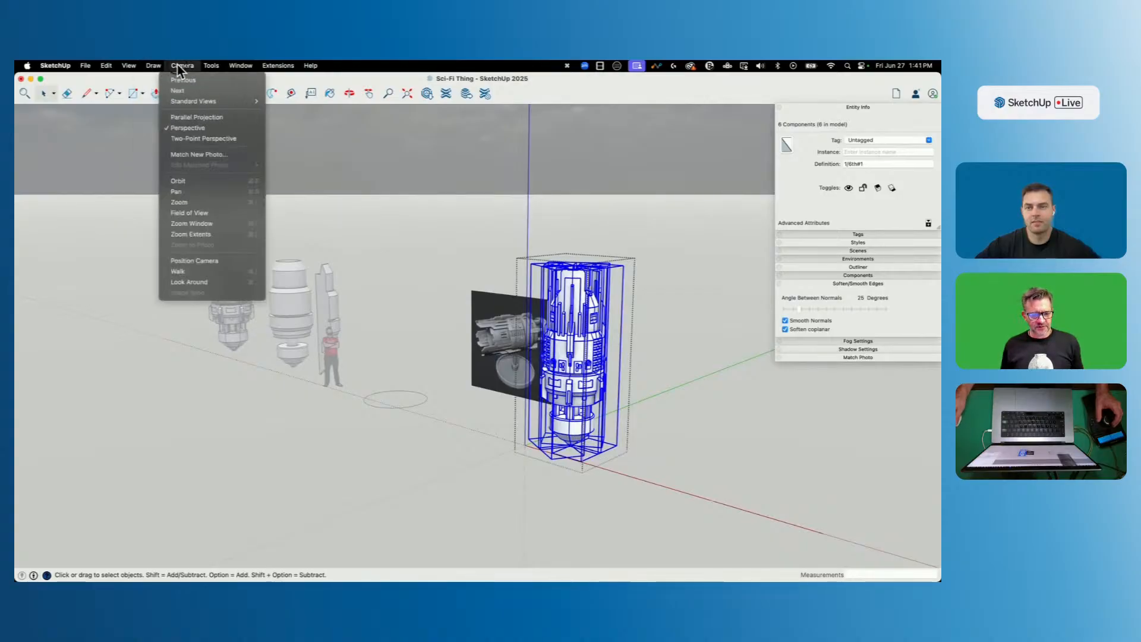
click(102, 149)
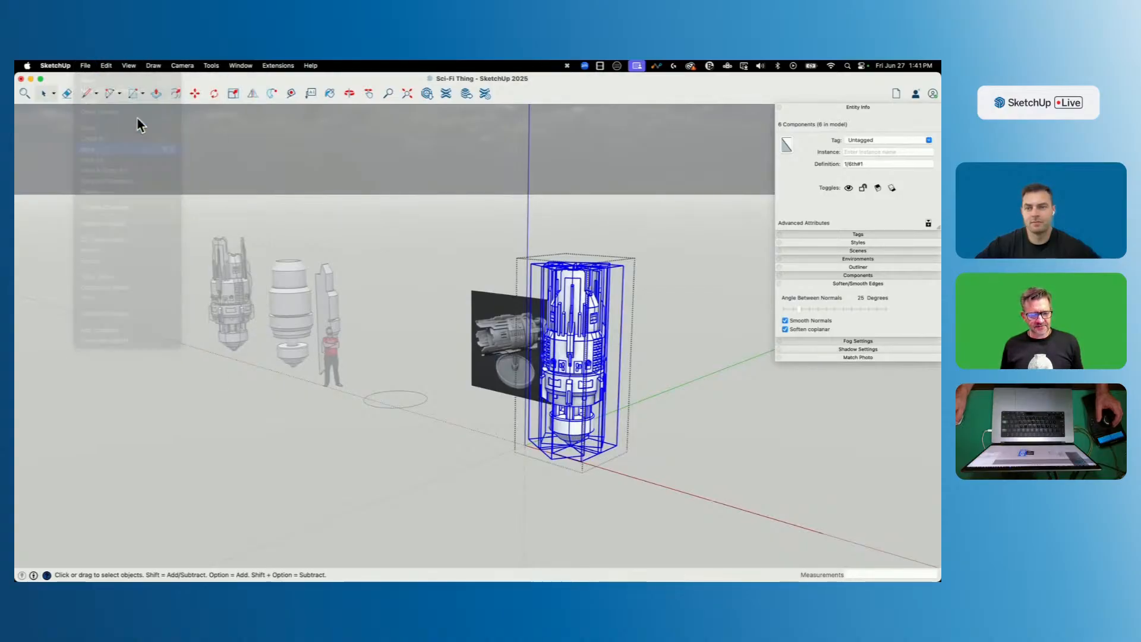
click(211, 66)
click(218, 224)
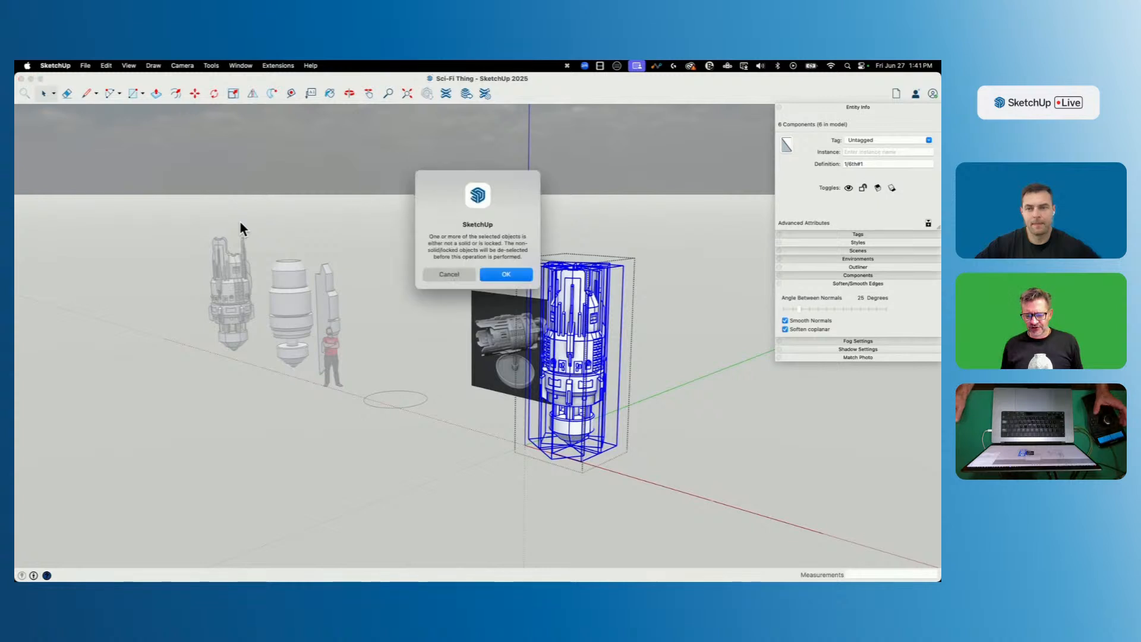
click(514, 274)
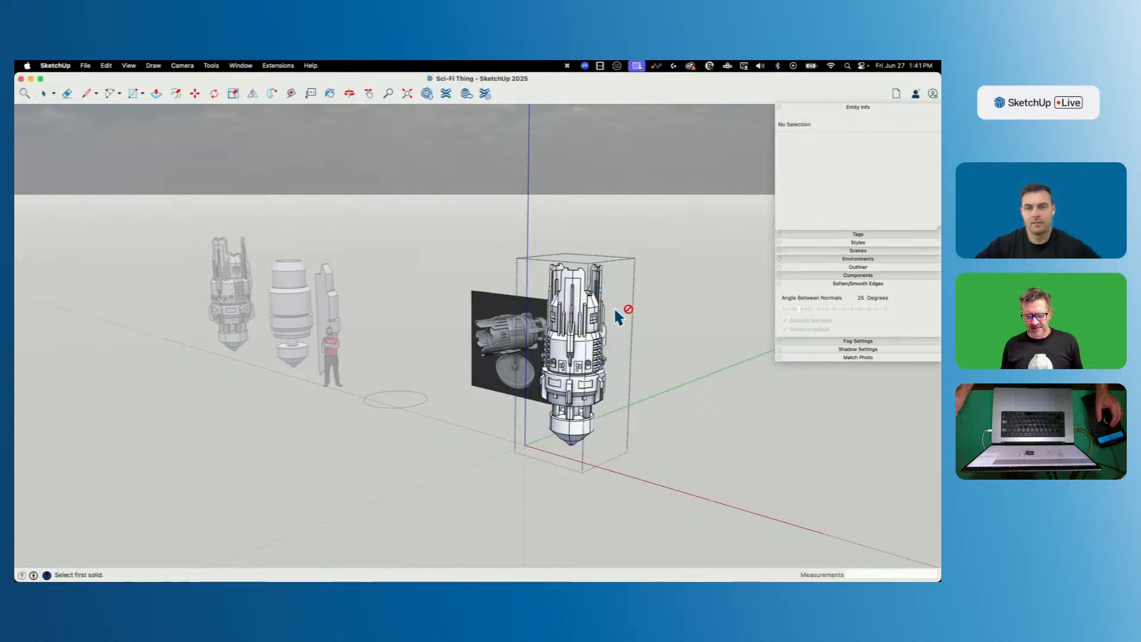
key(space)
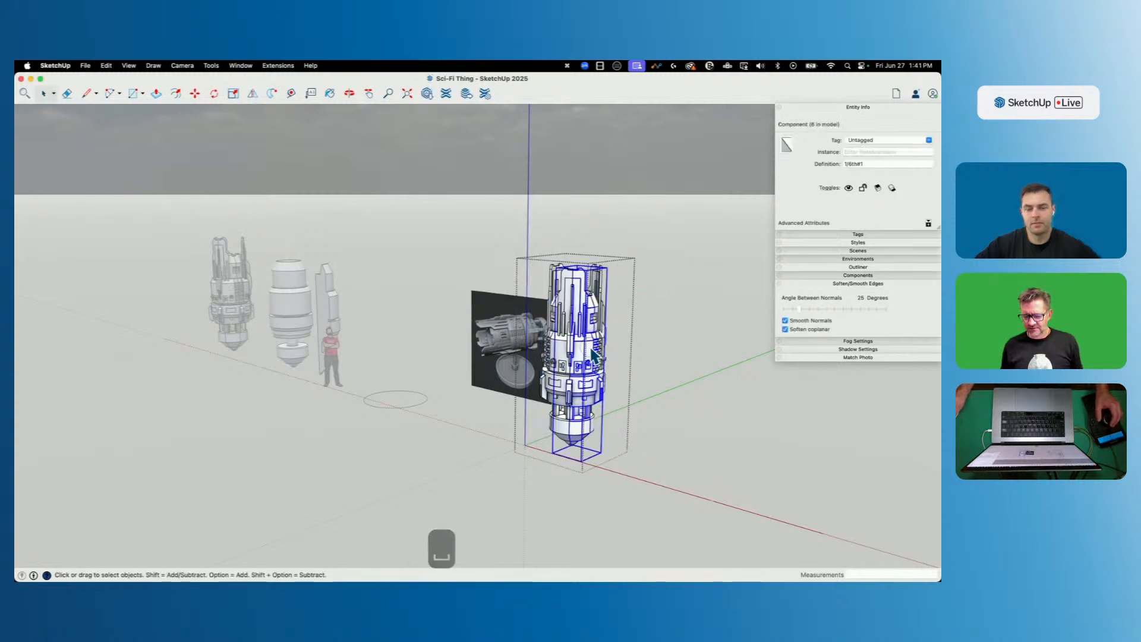
Open one slice of the group and run Solid Inspector on its geometry to repair the errors.
double_click(592, 355)
click(592, 354)
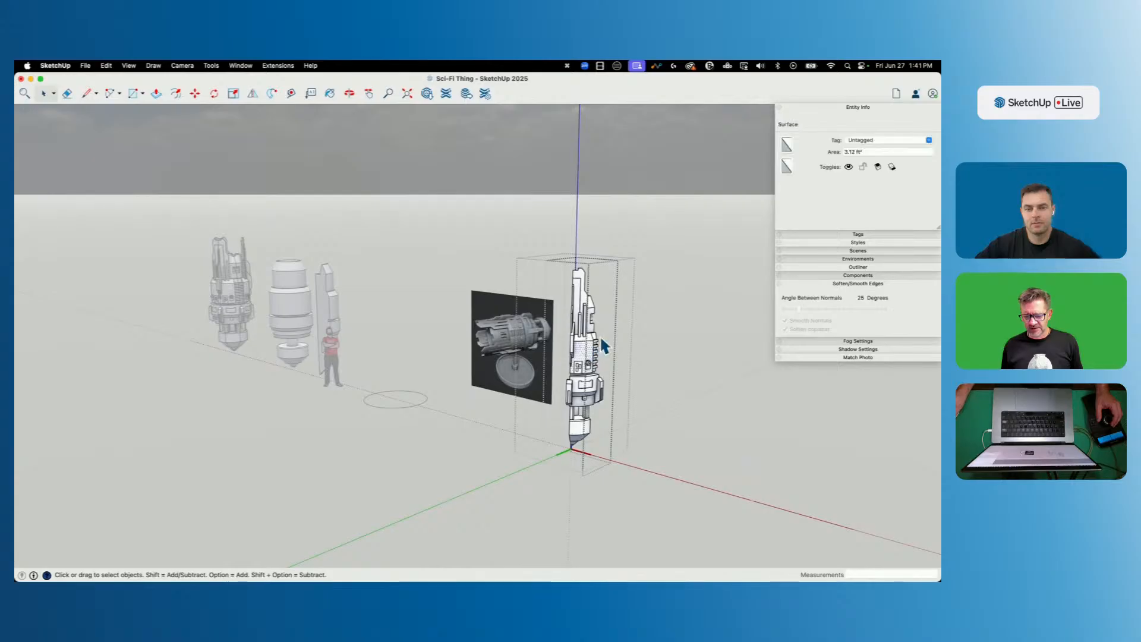
click(211, 65)
click(279, 400)
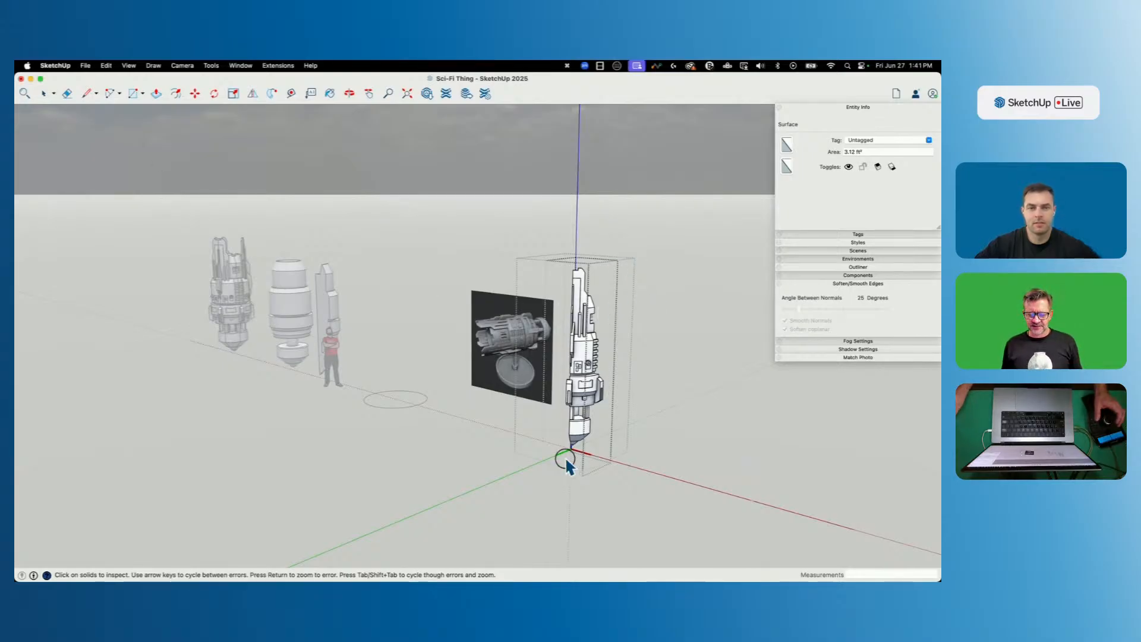
click(681, 314)
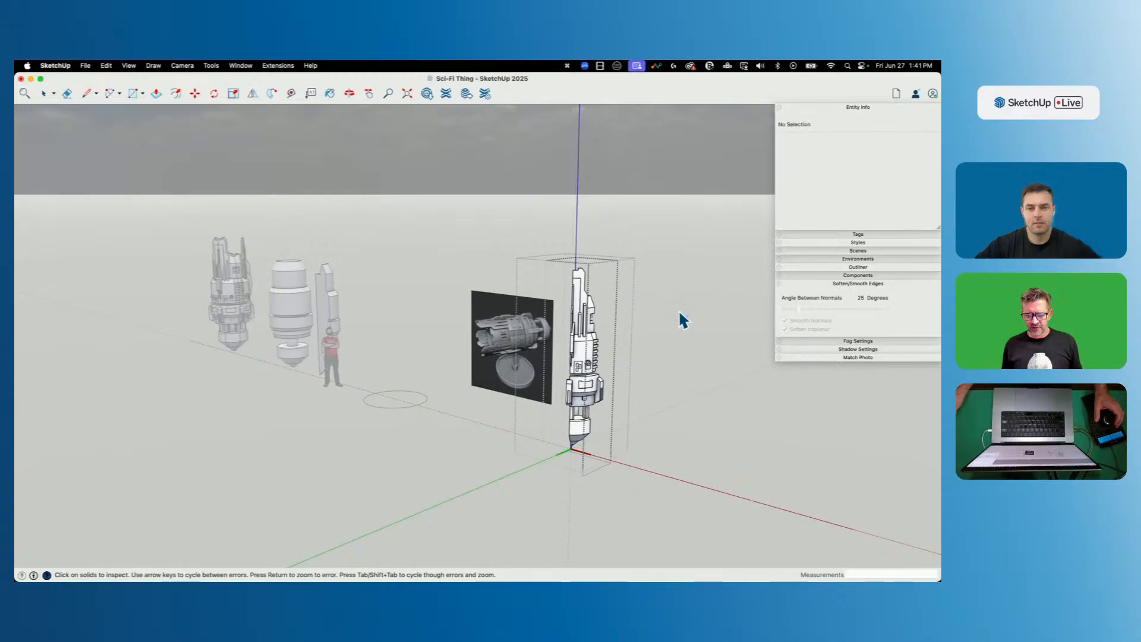
Close the slice, select all six slices and merge them into one solid with Outer Shell.
key(space)
click(653, 282)
drag(639, 264, 532, 282)
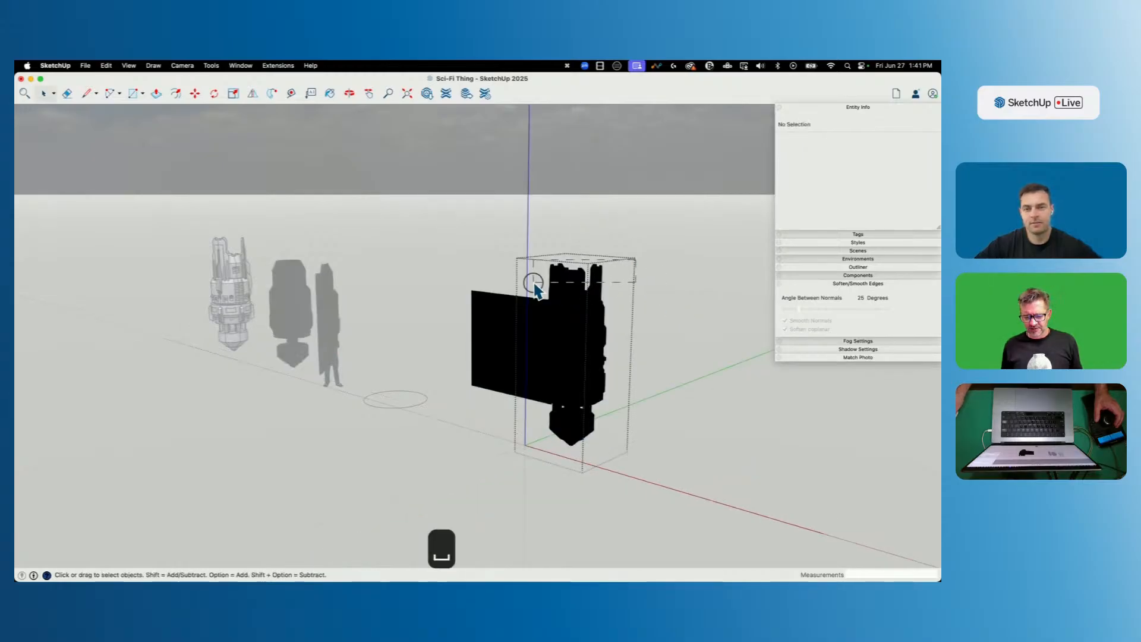
click(153, 66)
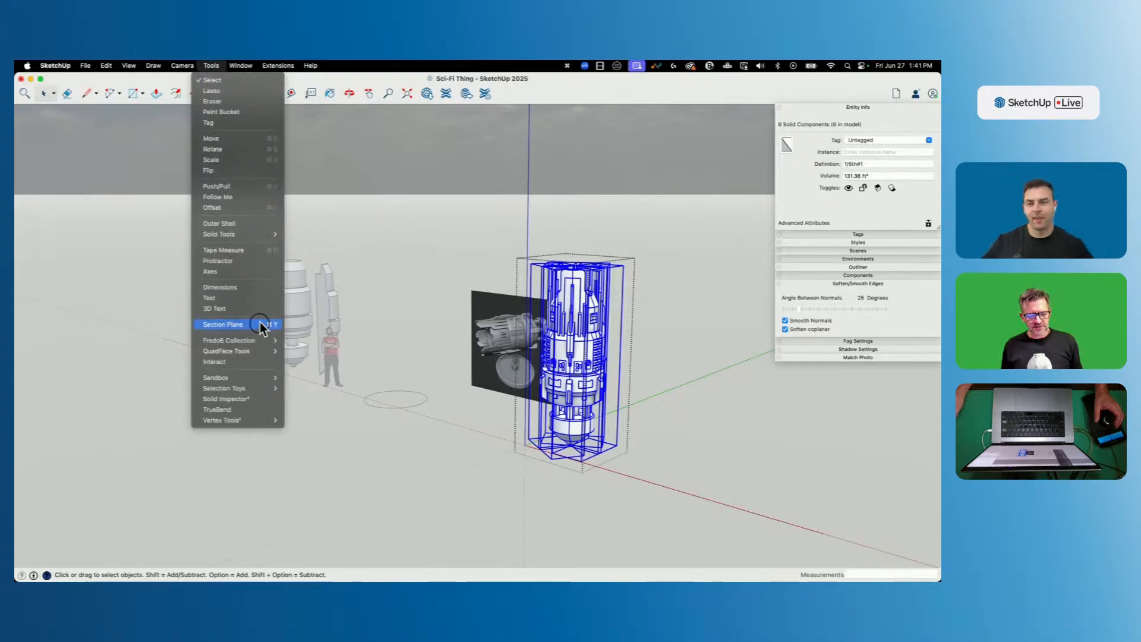
click(247, 233)
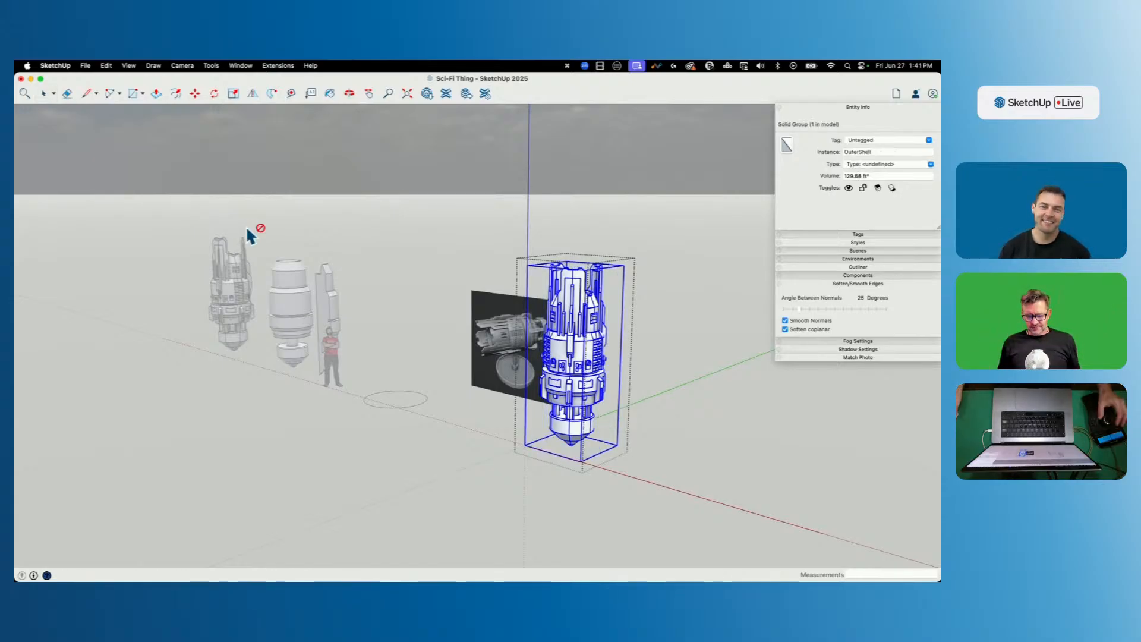
key(space)
click(616, 432)
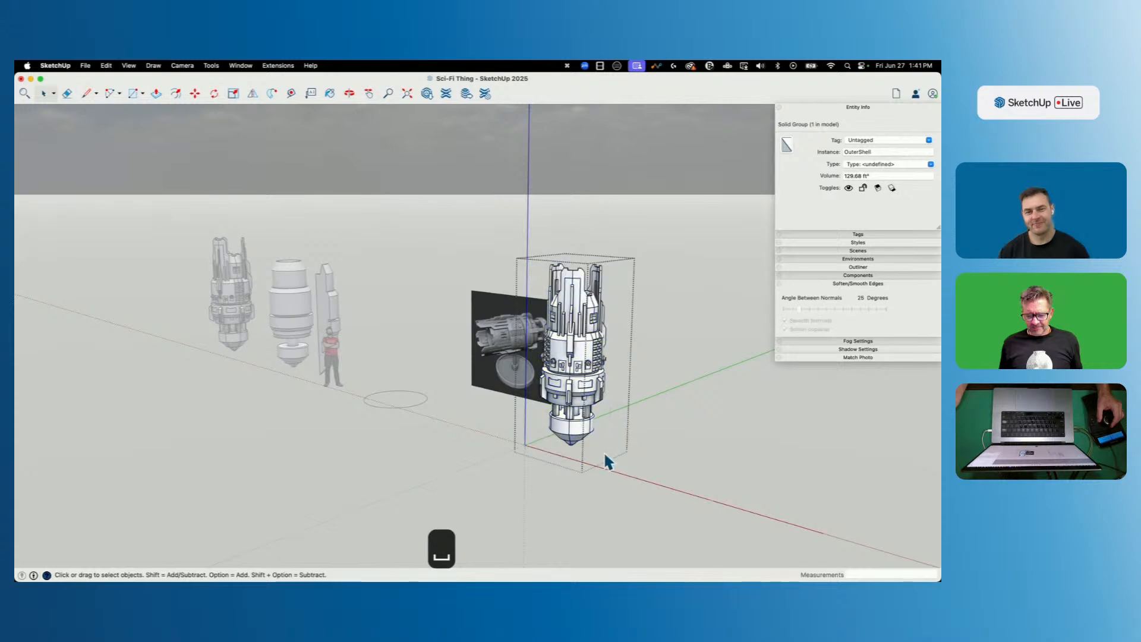
Check the merged shell's rim, select all geometry inside the shell and soften its edges with Smooth Normals off and Soften coplanar on.
middle_drag(571, 406, 437, 267)
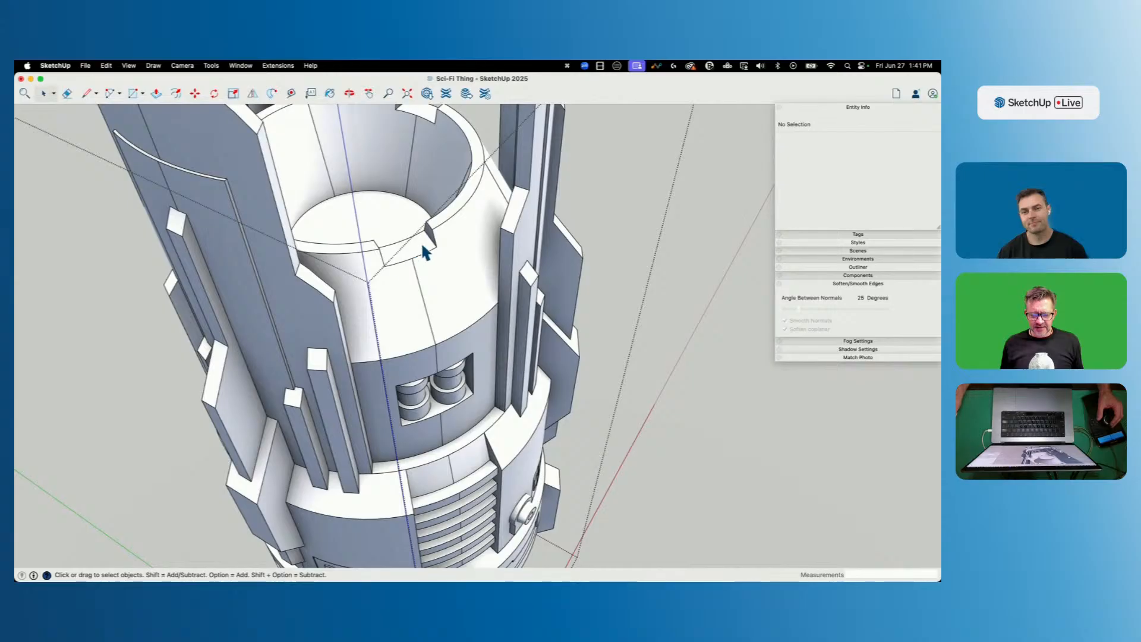
click(422, 245)
middle_drag(414, 245, 451, 253)
scroll(451, 253, down, 10)
click(654, 265)
double_click(480, 338)
scroll(481, 338, down, 3)
triple_click(480, 338)
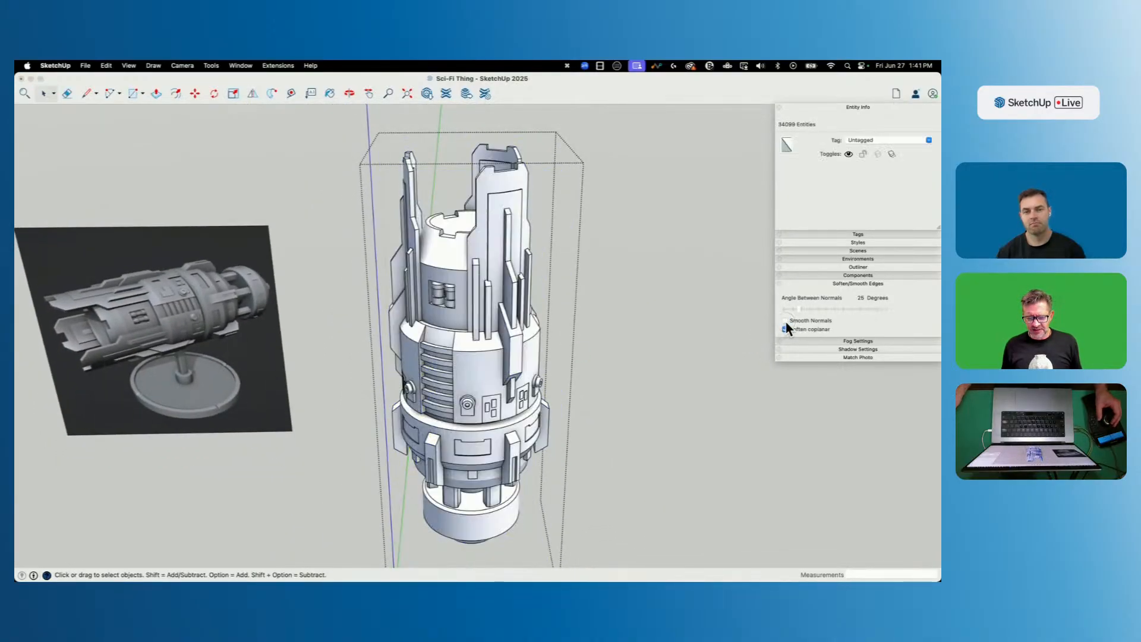
click(617, 307)
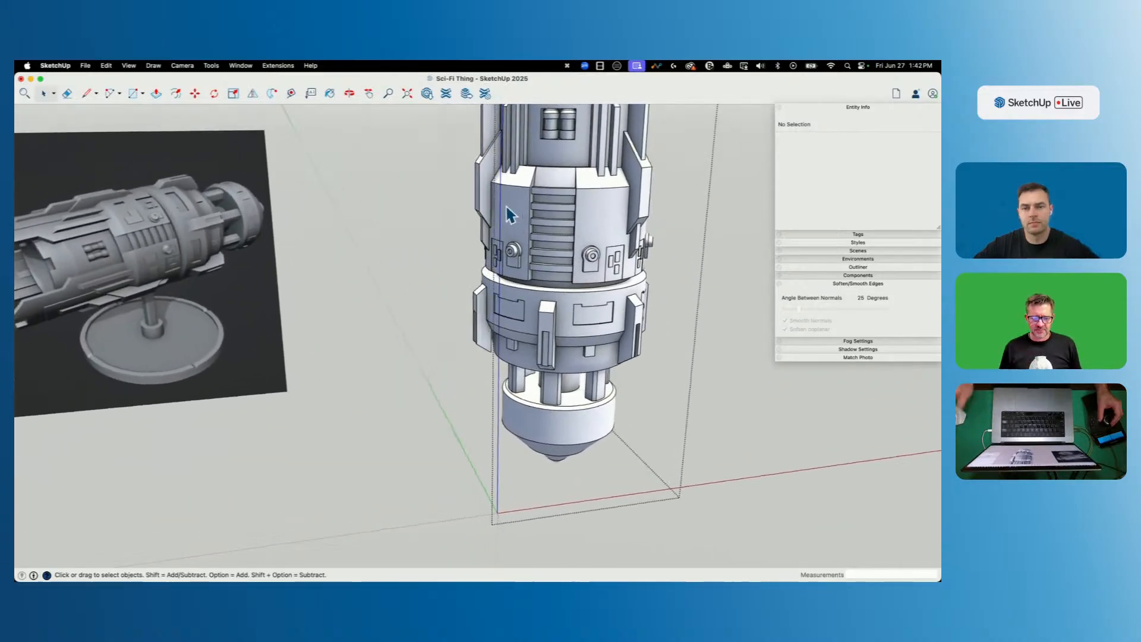
Draw two separate flat rectangles on the ground beside the device, about 9 1/16" square and about 8 7/8" by 1' 2 5/16".
key(l)
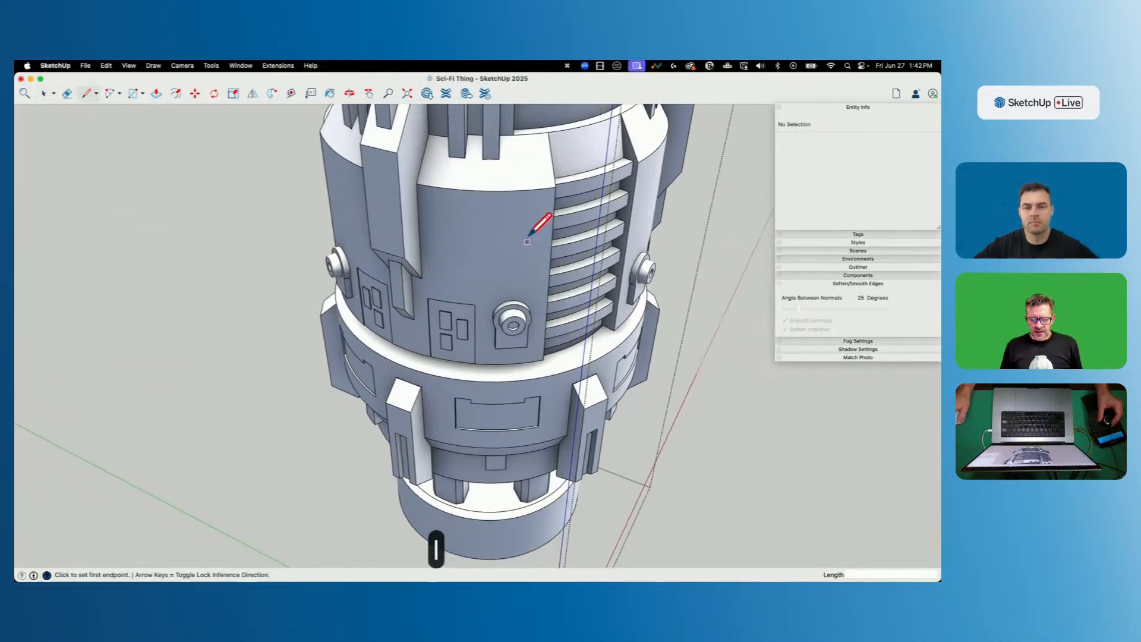
key(space)
key(r)
click(352, 474)
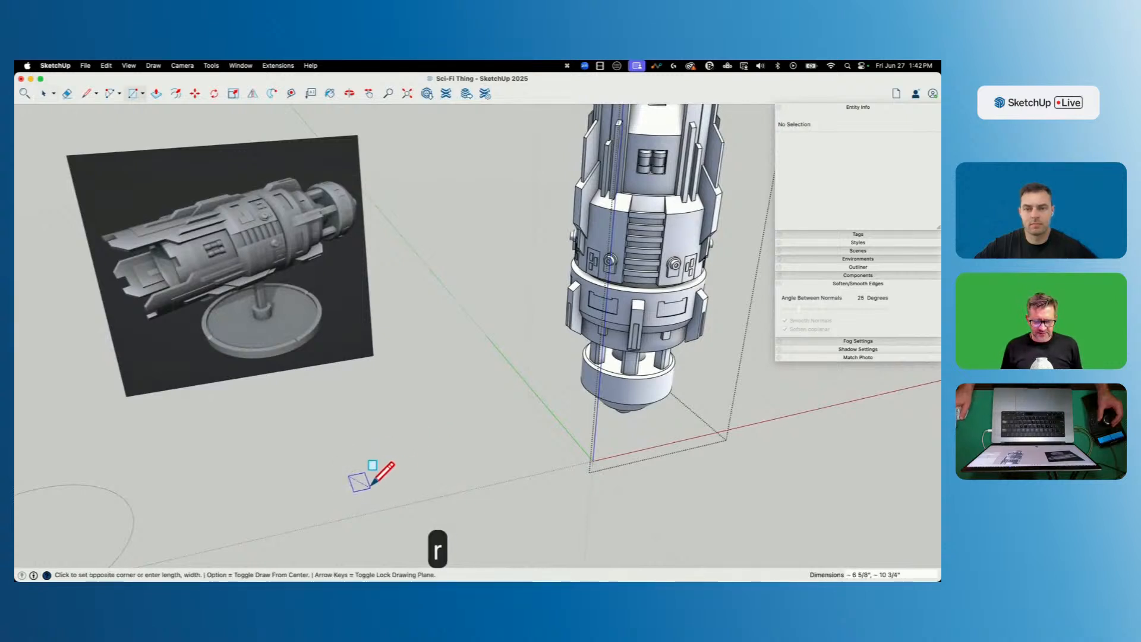
click(373, 482)
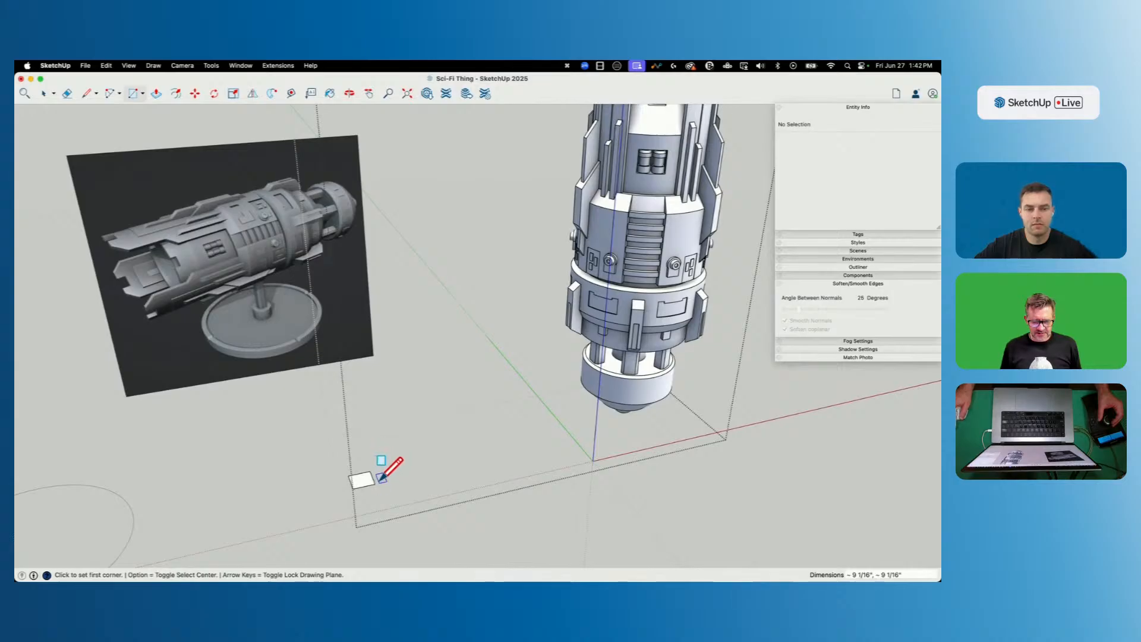
click(383, 478)
middle_drag(384, 450, 342, 471)
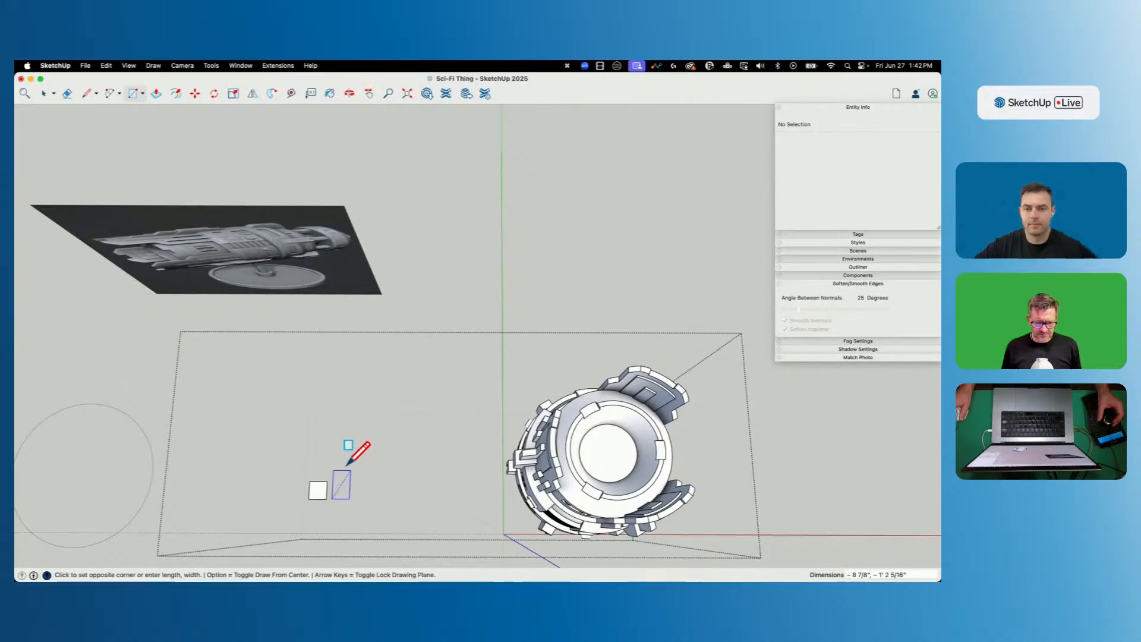
click(349, 468)
Draw a third tall rectangle beside the first two, plus a small one about 4 3/16" by 6 13/16" adjoining its lower corner.
middle_drag(319, 339, 289, 256)
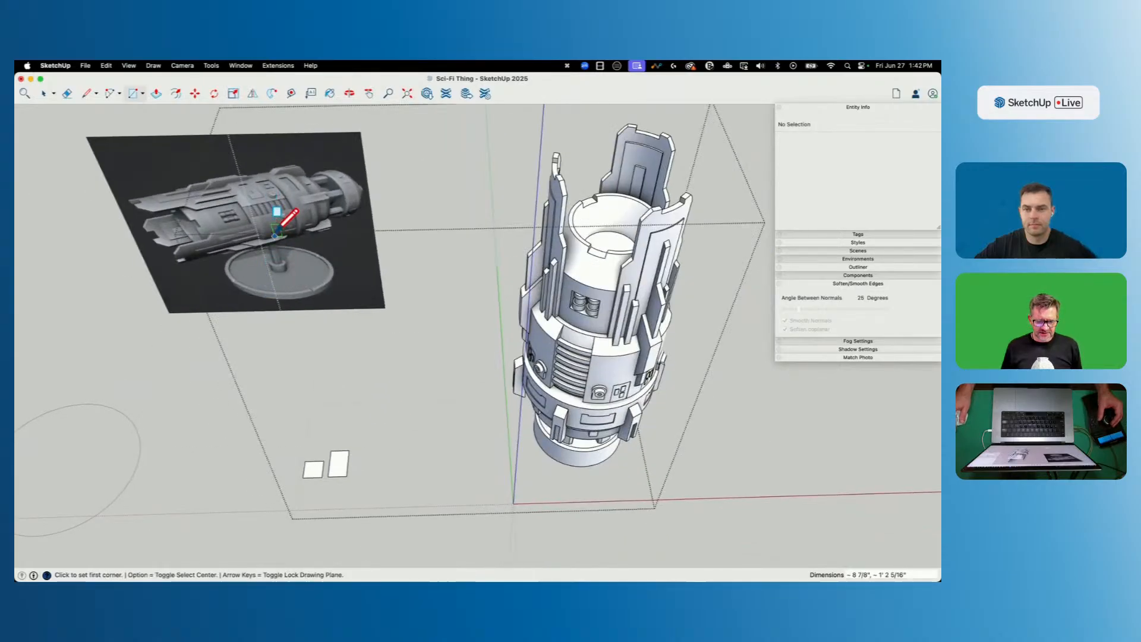
click(381, 473)
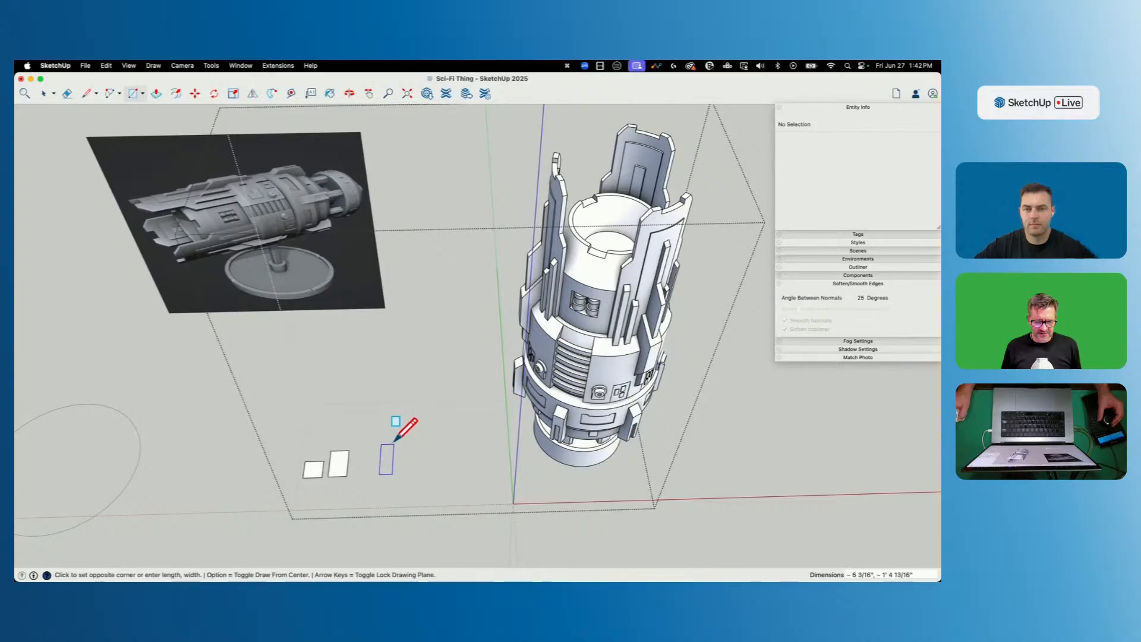
click(397, 443)
click(400, 466)
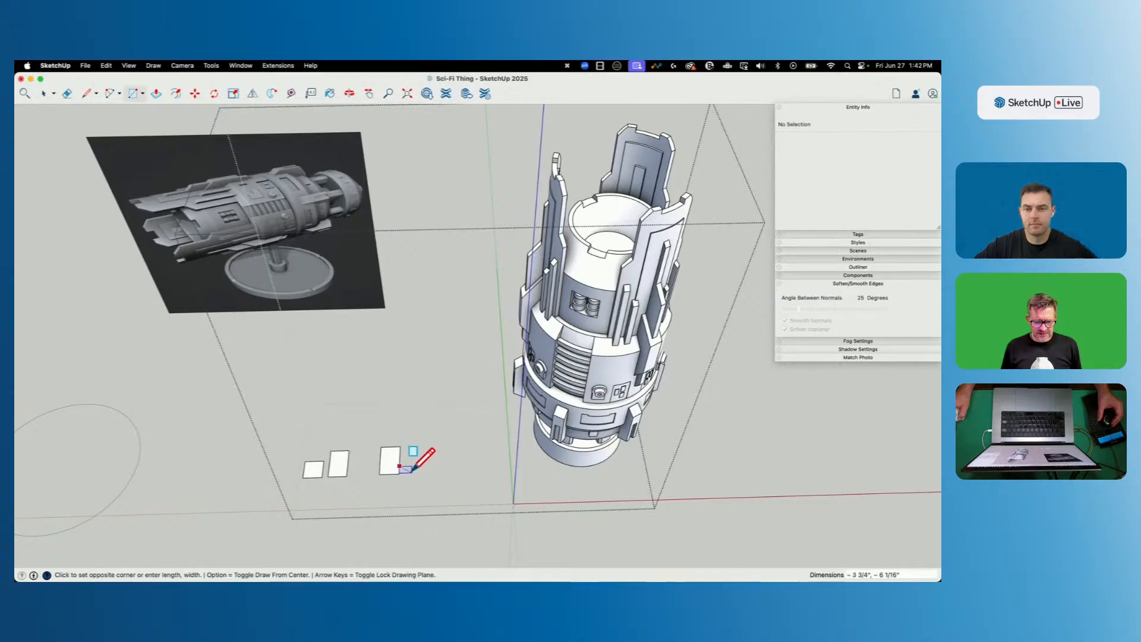
scroll(408, 469, up, 5)
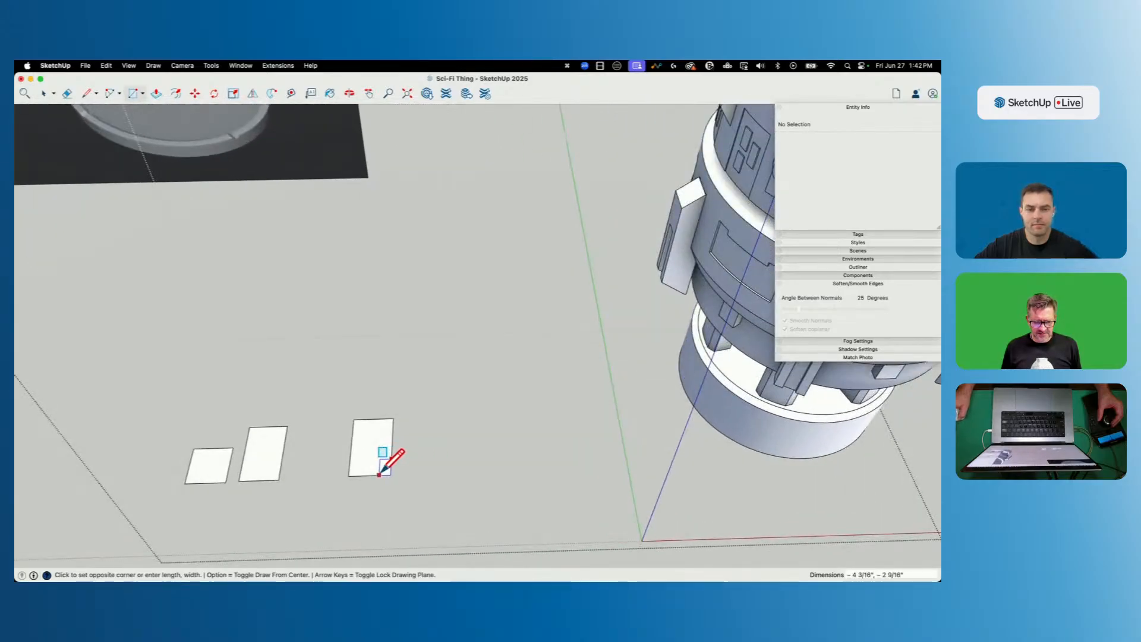
click(422, 473)
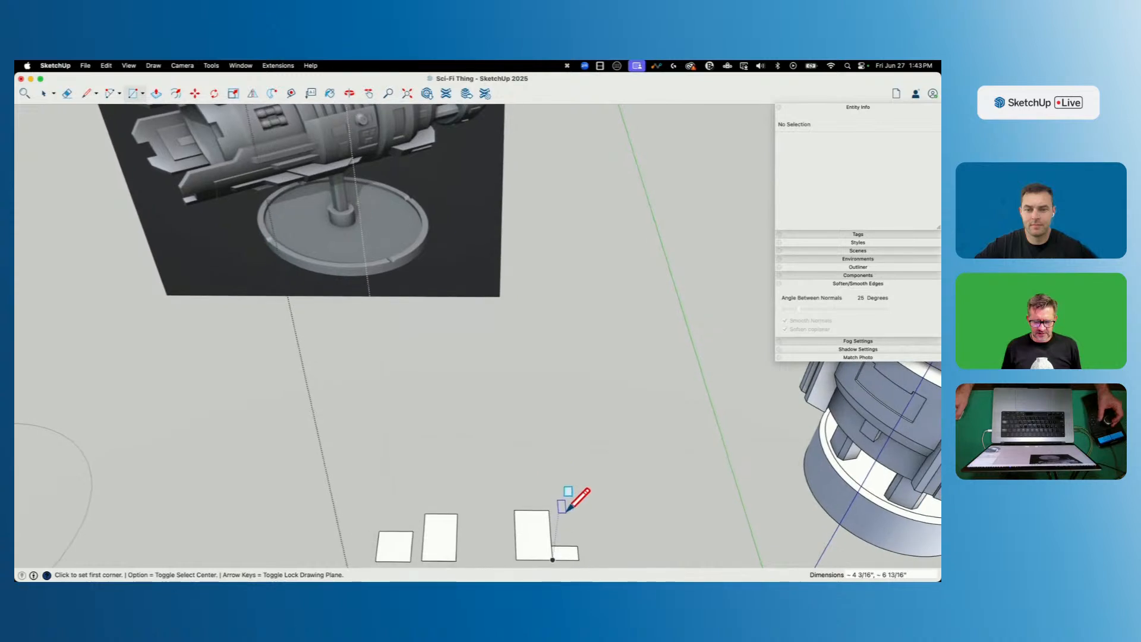
Draw a narrow upright rectangle about 2 1/8" by 7 13/16" beside the others and erase the edge shared by the two adjoining rectangles.
click(489, 440)
scroll(499, 459, up, 3)
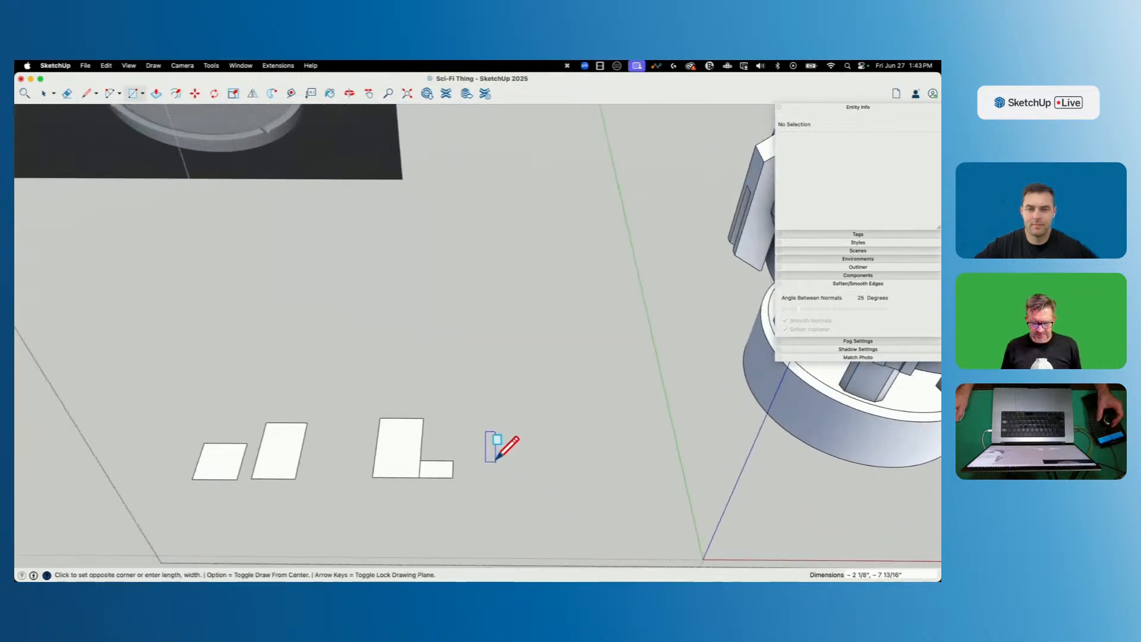
click(495, 461)
key(e)
key(space)
Select all the flat panel shapes on the ground and make them one group.
mouse_move(419, 456)
middle_down()
mouse_move(318, 400)
mouse_move(287, 344)
middle_up()
drag(287, 344, 587, 460)
right_click(502, 424)
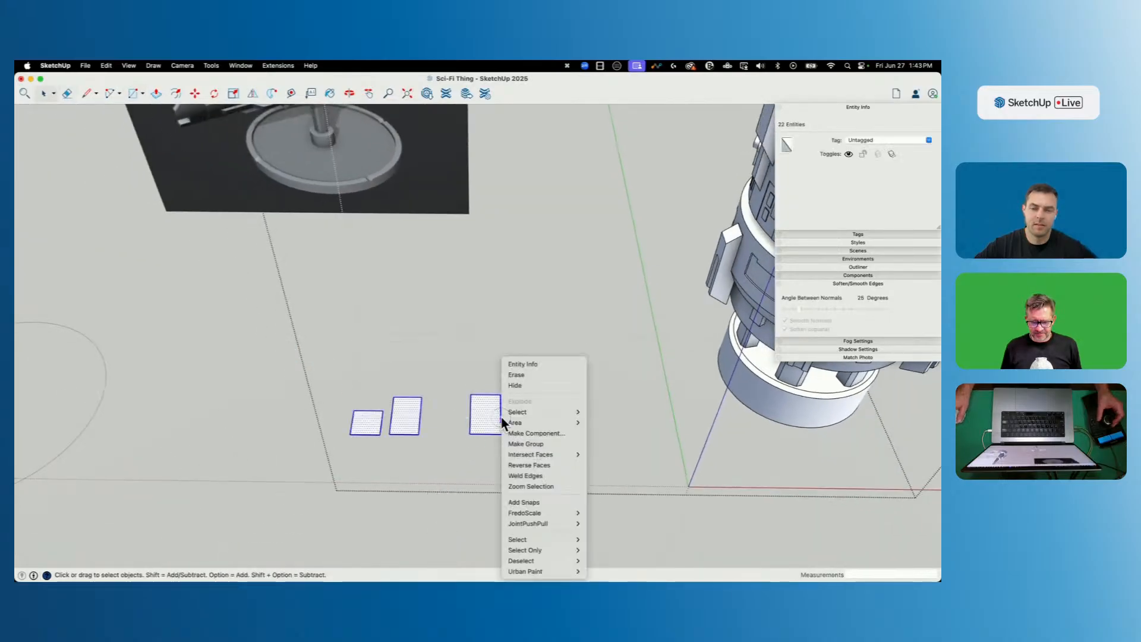
mouse_move(552, 454)
click(548, 443)
Rotate the group of panel shapes from lying on the ground to standing upright.
middle_drag(489, 443, 525, 461)
key(q)
key(Left)
key(Right)
click(468, 454)
click(437, 454)
click(469, 425)
key(space)
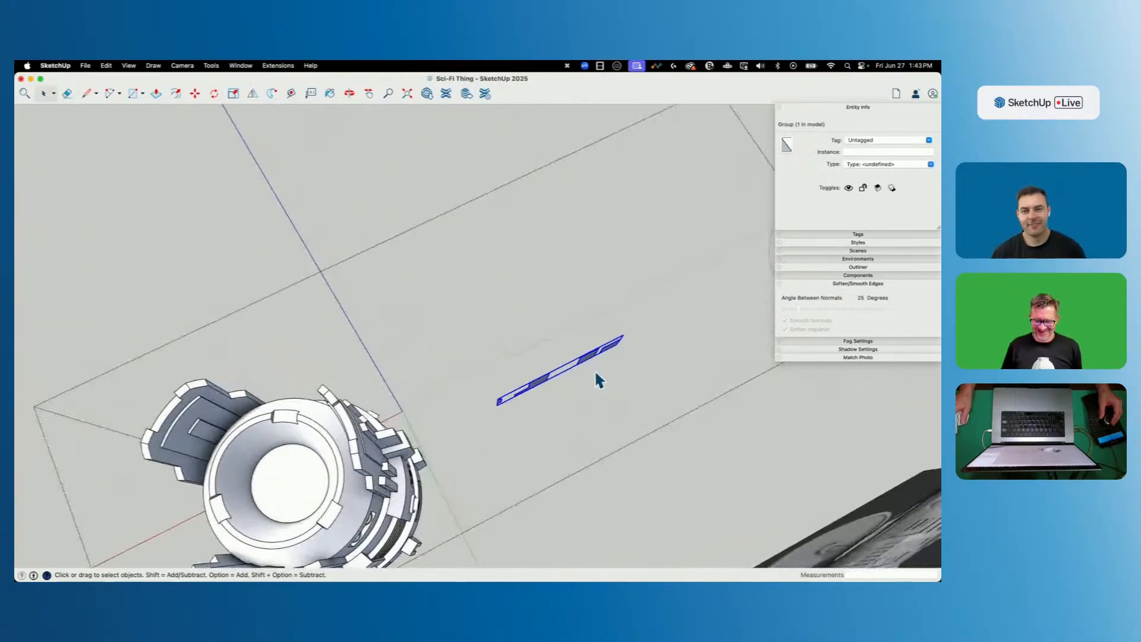
Rotate the upright group about the vertical axis so its shapes line up with the device's slatted side.
key(q)
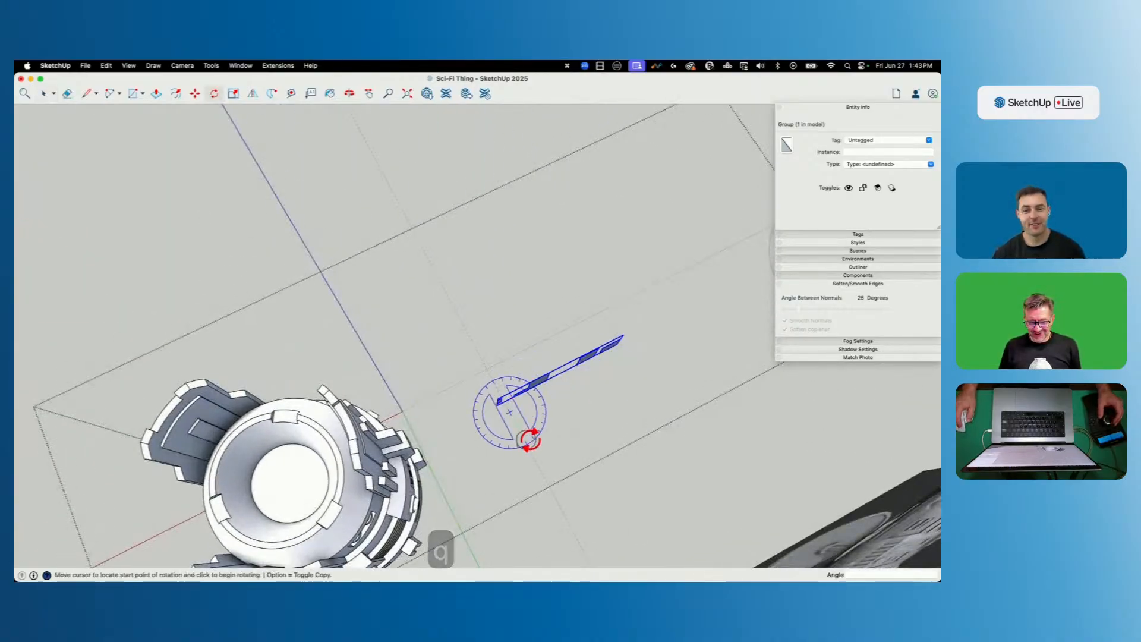
click(509, 412)
click(524, 438)
click(610, 359)
key(space)
Move the panel group over to the device and raise it to the height of the slatted band.
middle_drag(606, 356, 411, 336)
key(m)
click(405, 333)
click(413, 440)
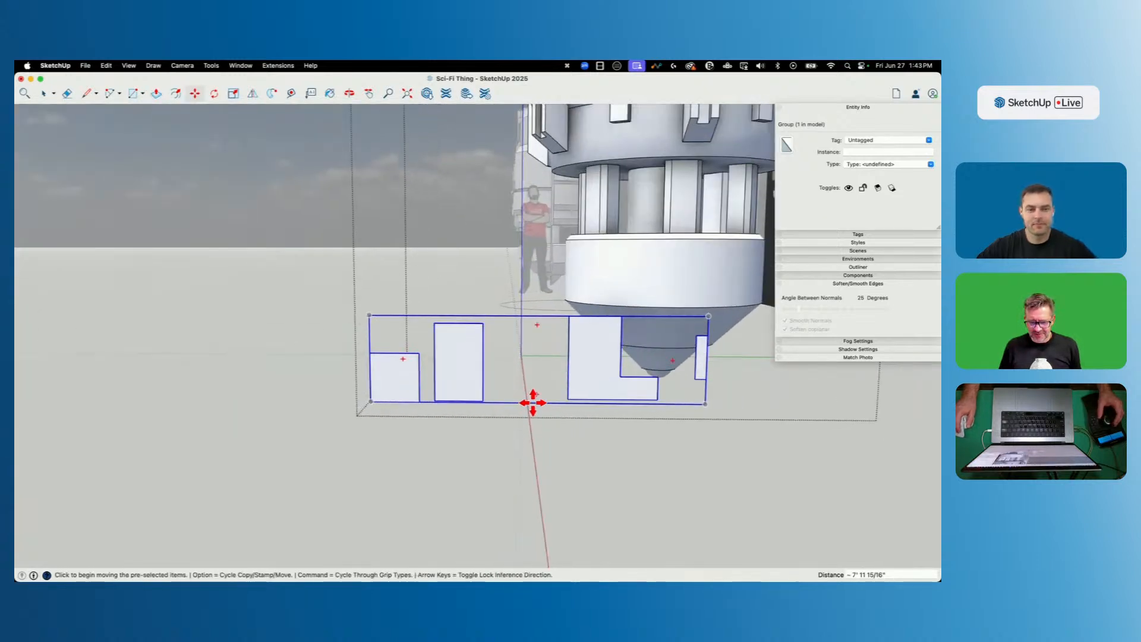
click(533, 402)
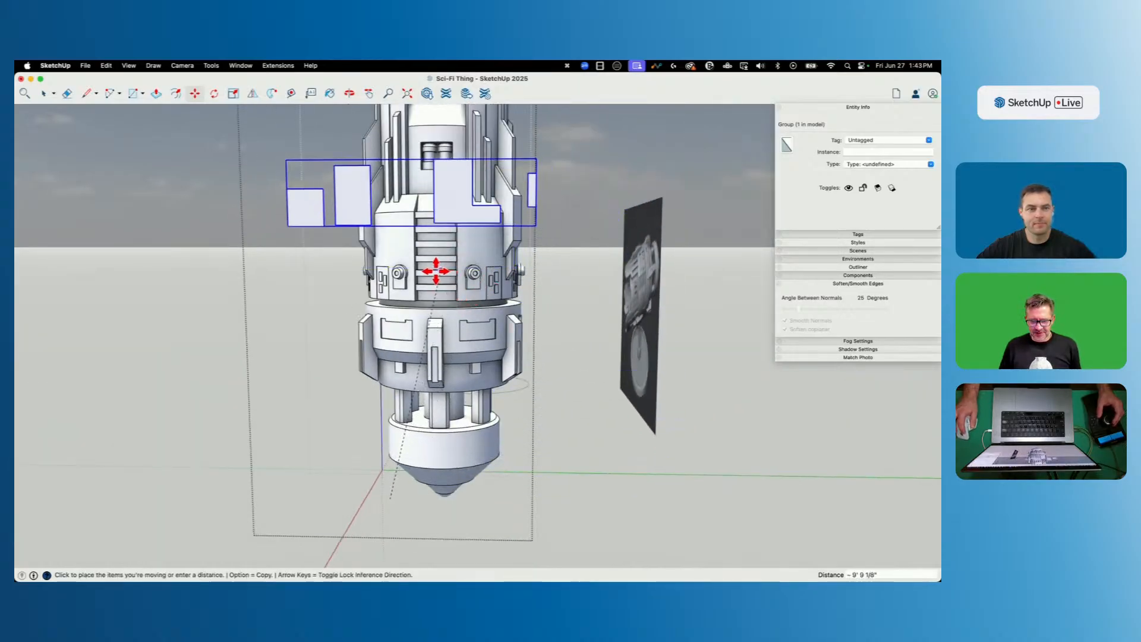
key(space)
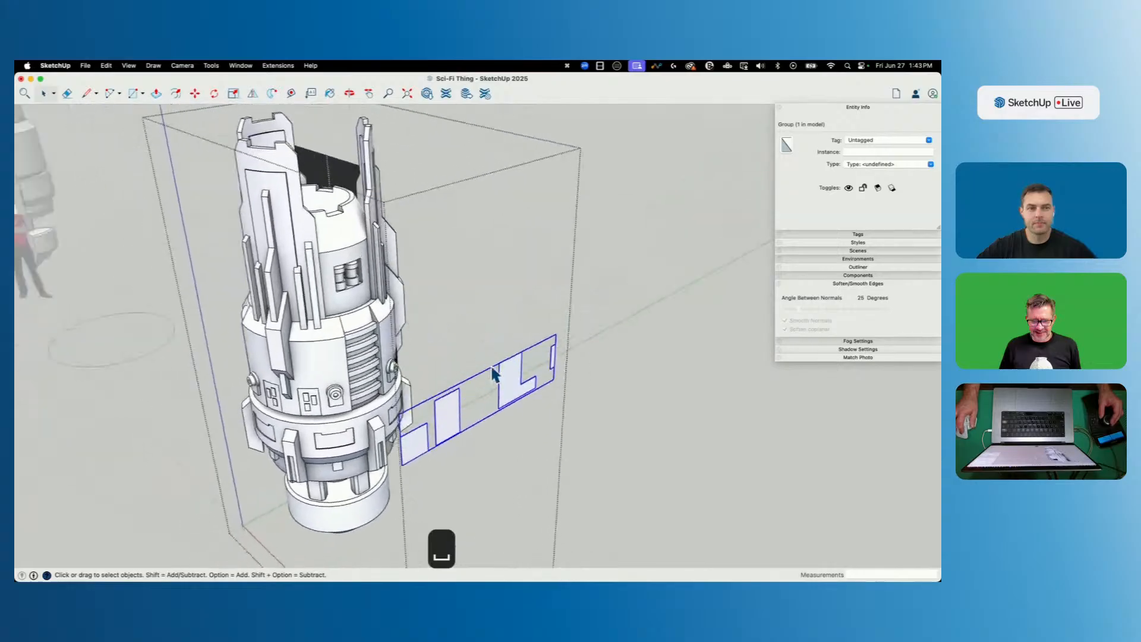
Move the panel group about 5' 7/16" so it stands in front of the slatted band.
key(m)
click(547, 327)
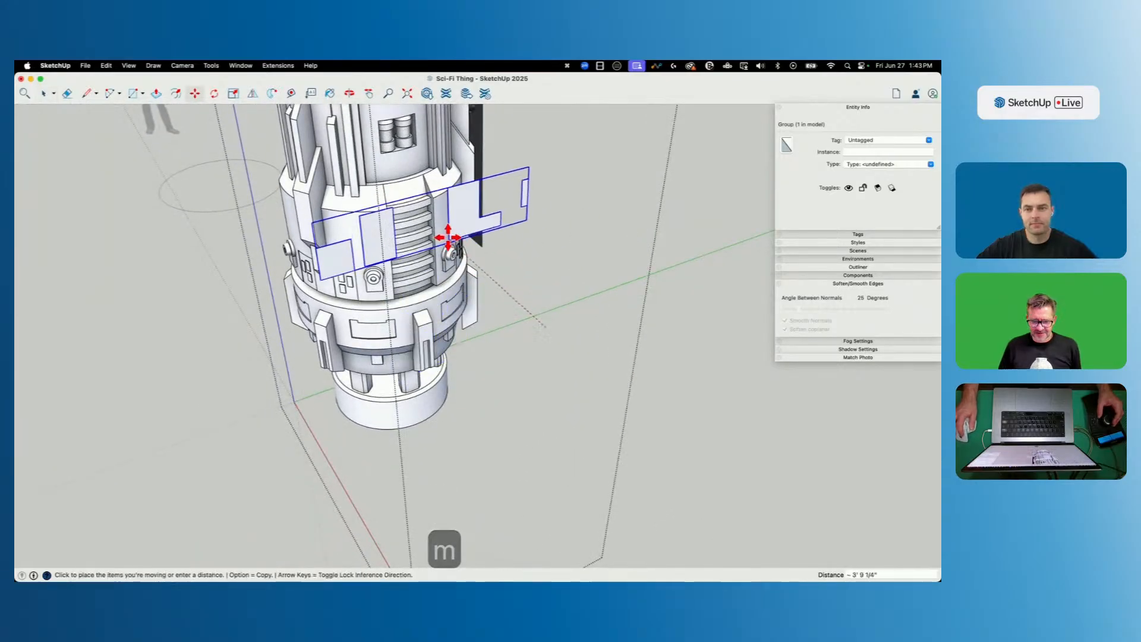
scroll(435, 248, up, 8)
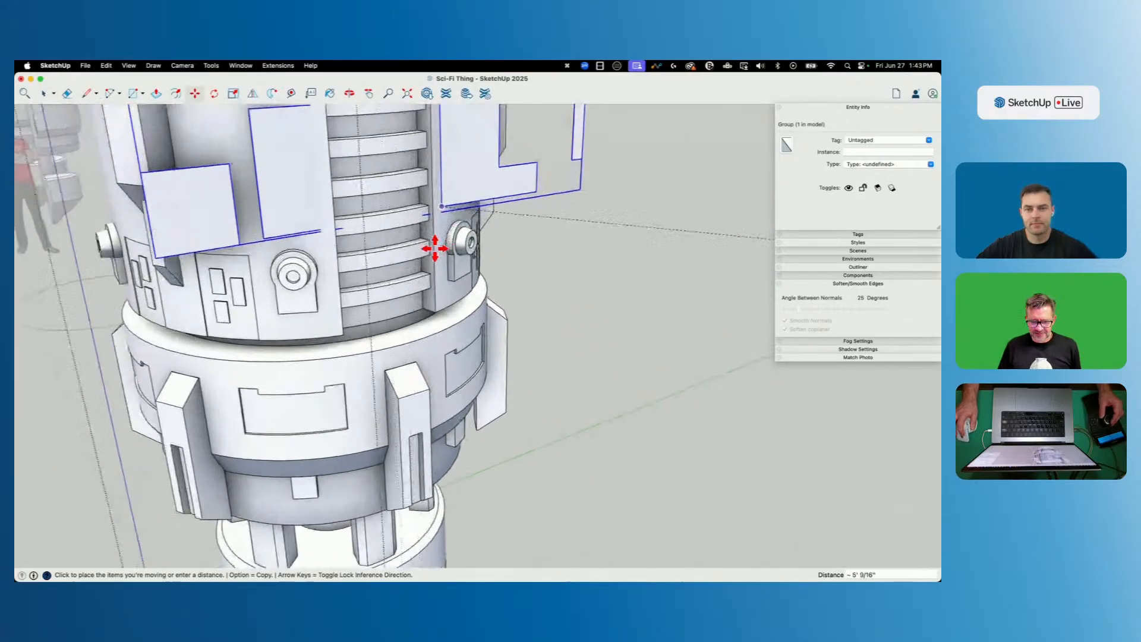
click(440, 202)
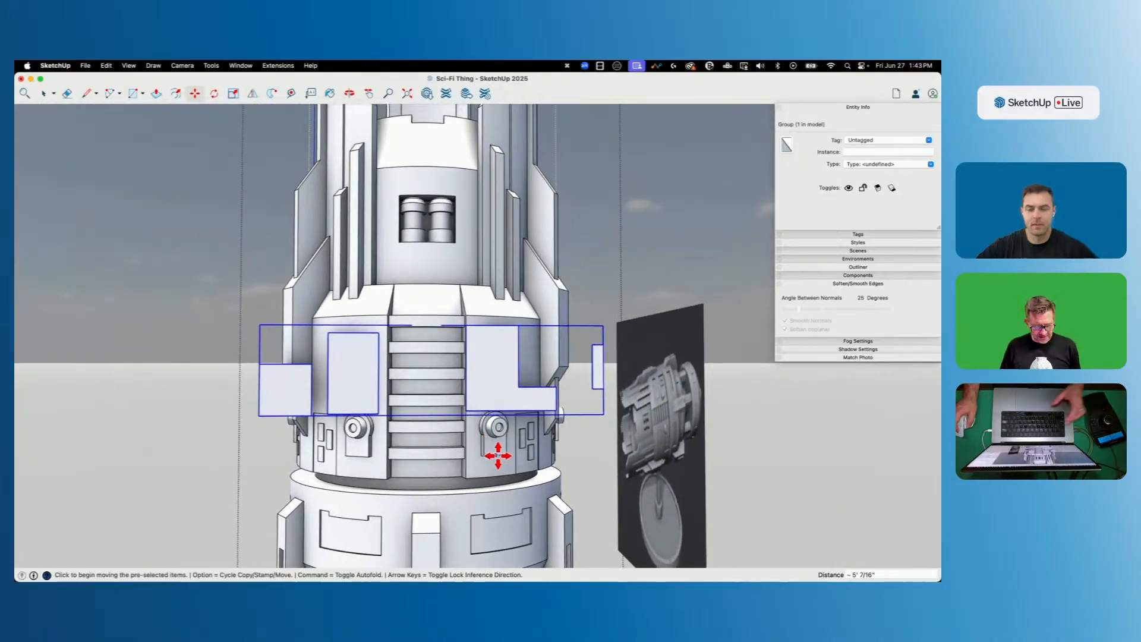
Scale the panel group uniformly about its center to about 0.68.
key(s)
click(603, 326)
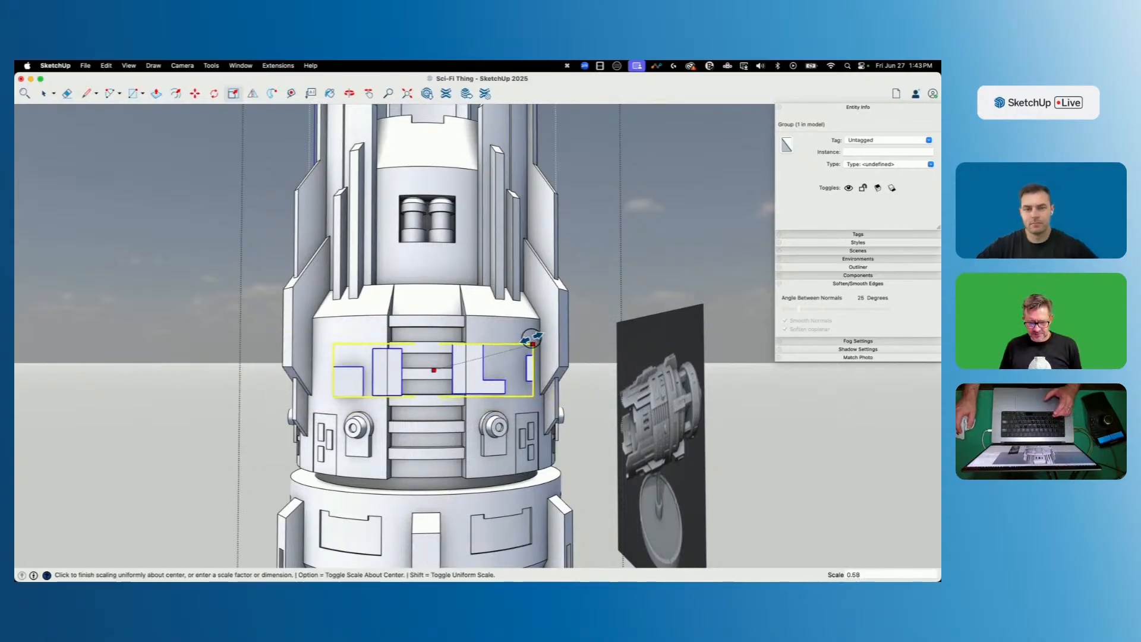
click(532, 341)
key(space)
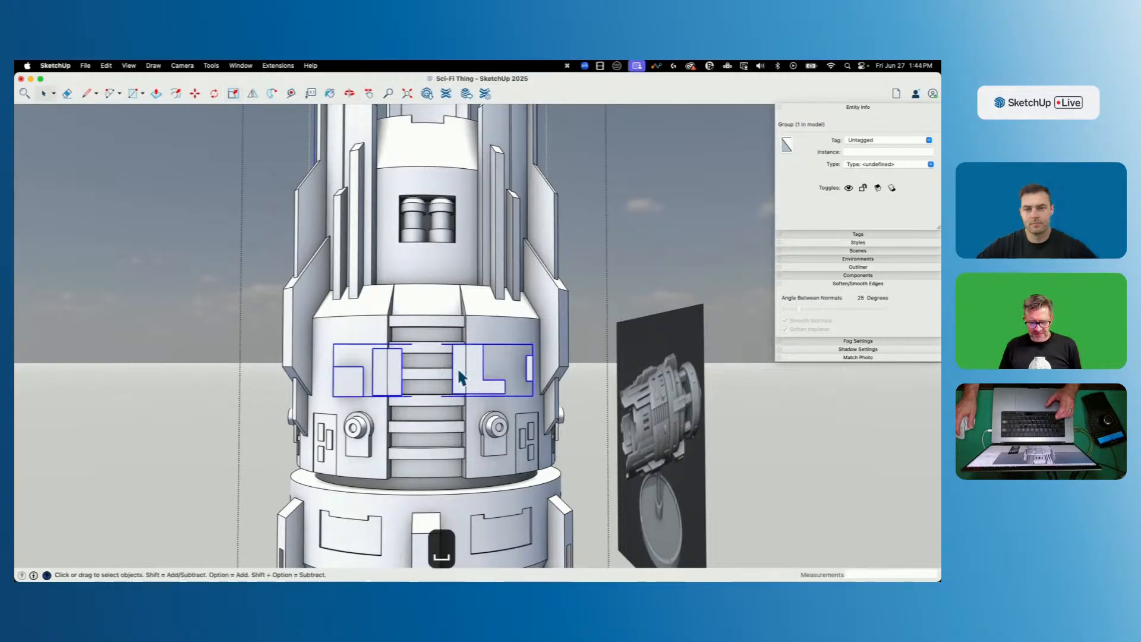
Open the panel group and move the square and the tall rectangle together about 3 13/16" outward, clear of the slats.
double_click(393, 383)
click(391, 376)
shift+click(355, 380)
key(m)
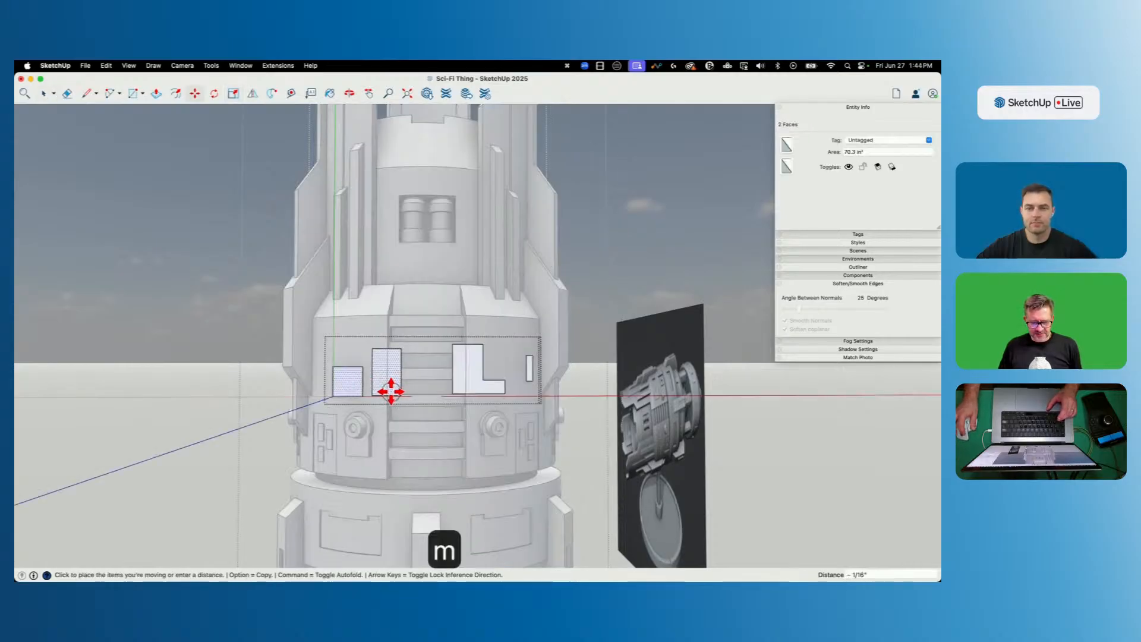
click(391, 391)
click(369, 392)
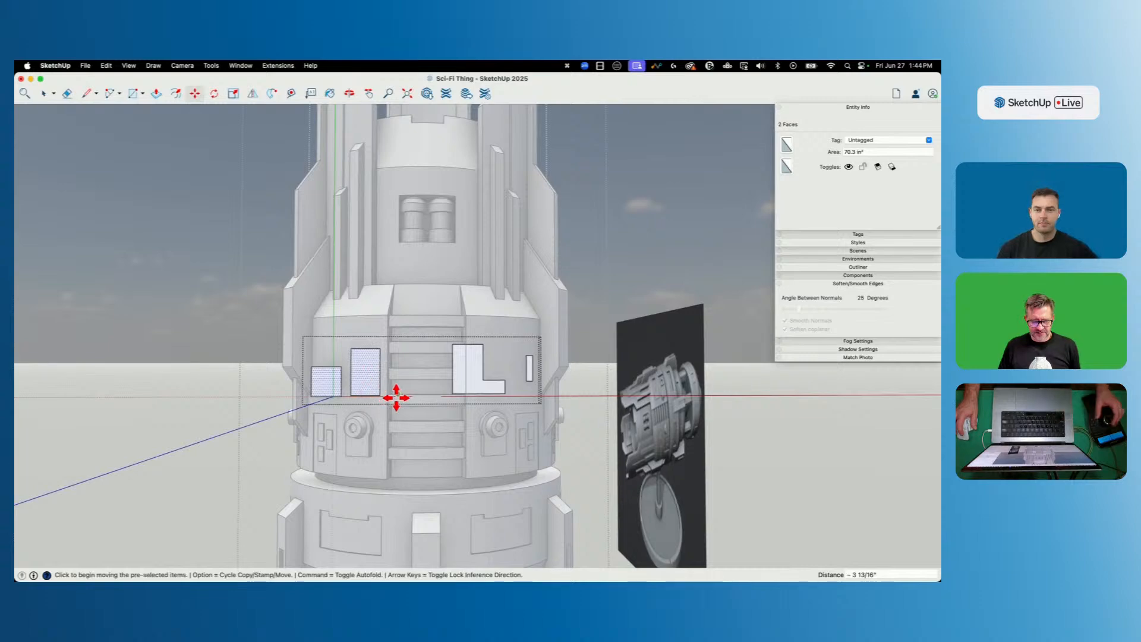
key(space)
key(m)
click(369, 376)
key(space)
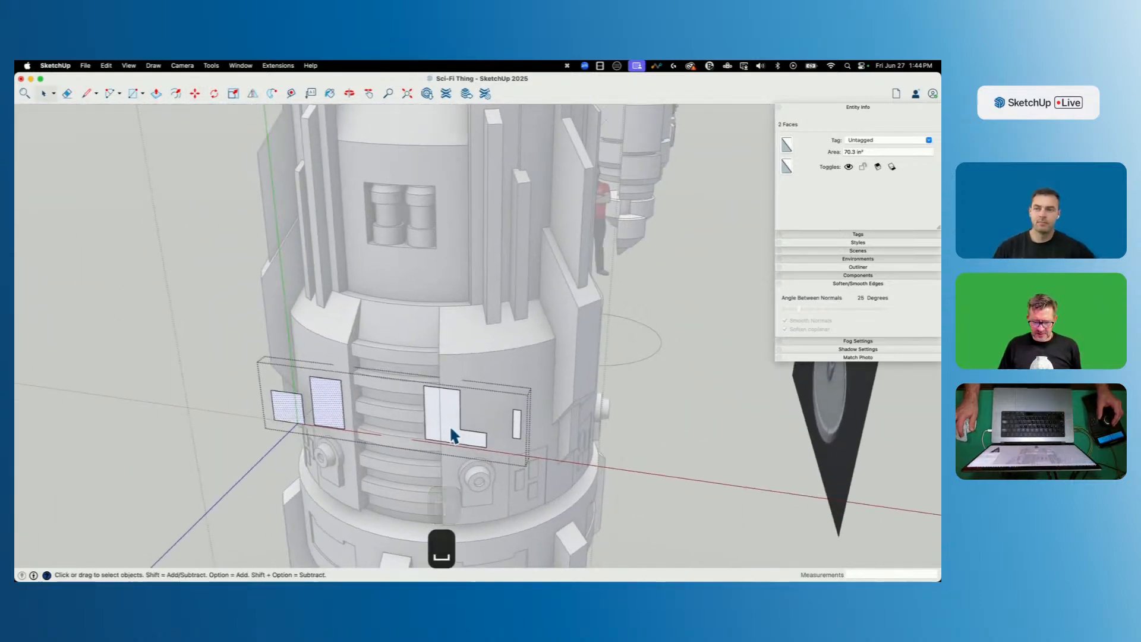
Move the L-shaped face sideways off the slats, over the smooth panel beside them.
key(space)
click(450, 429)
key(m)
click(451, 430)
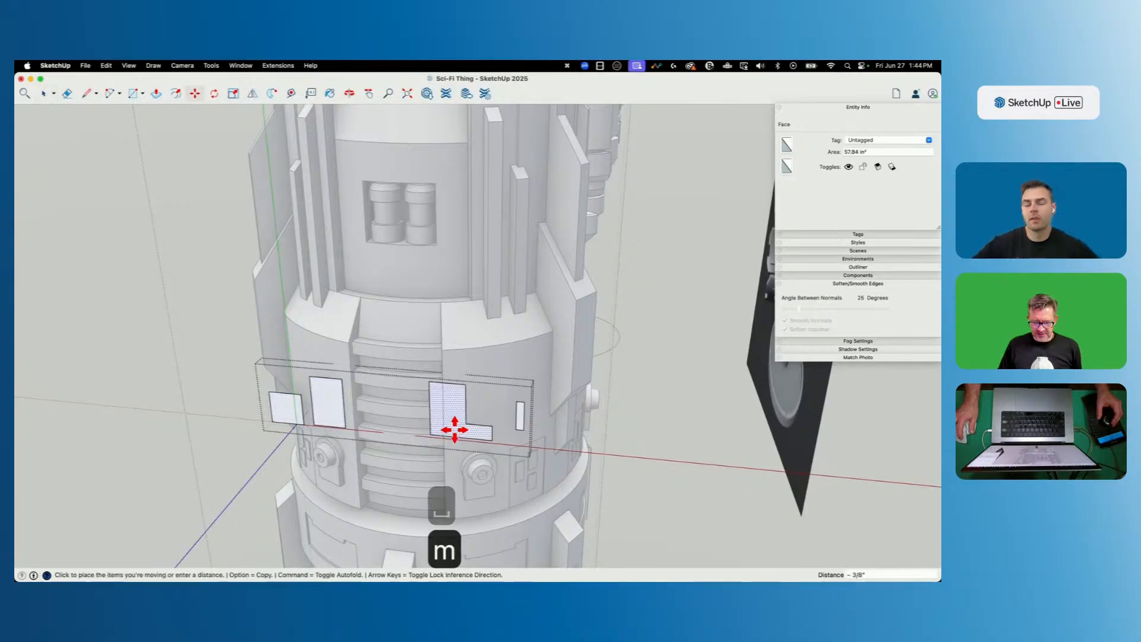
click(474, 430)
key(space)
Move the narrow rectangle slightly outward, away from the L-shape.
click(518, 419)
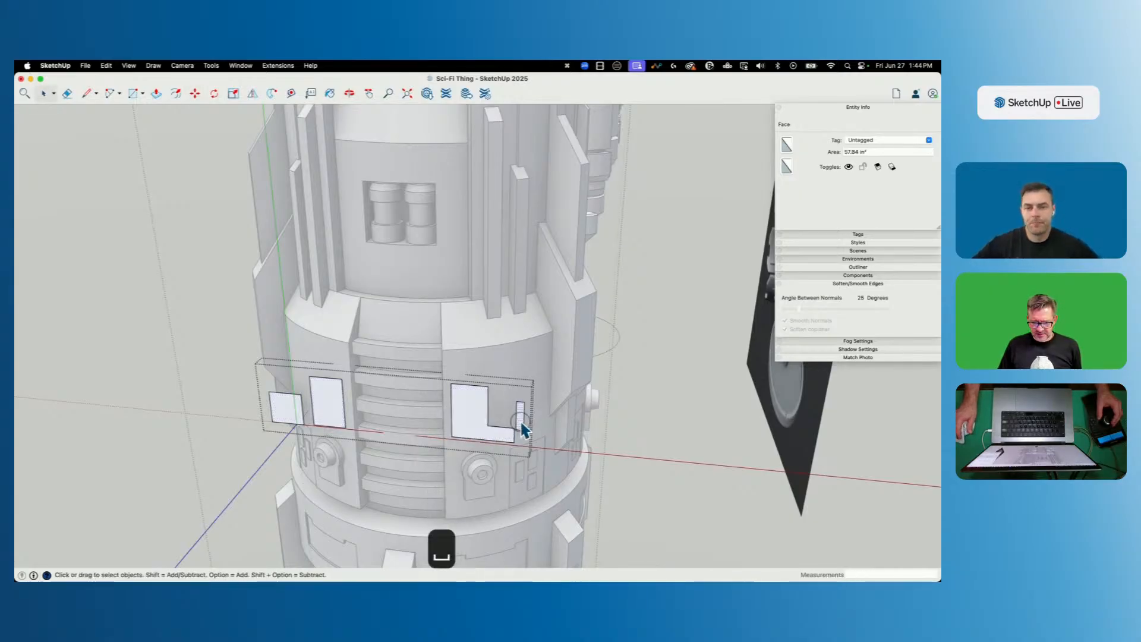
key(m)
click(520, 422)
click(525, 426)
key(space)
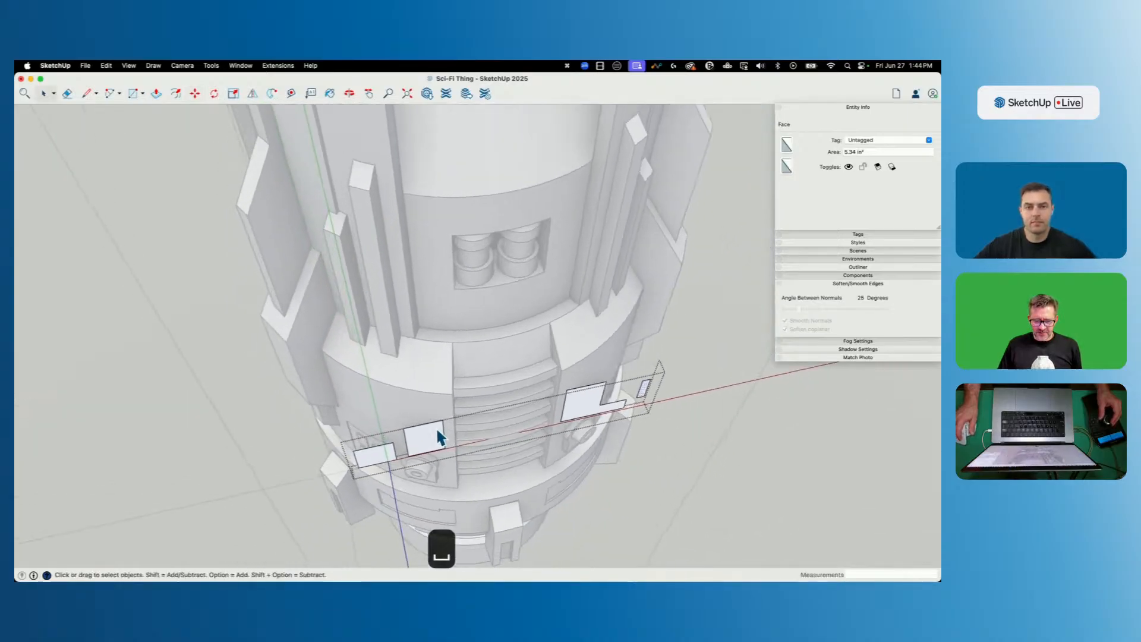
Push/Pull the tall rectangle and the square back into the device's wall, the square about 10 1/4" deep.
key(p)
key(Escape)
click(427, 454)
click(421, 424)
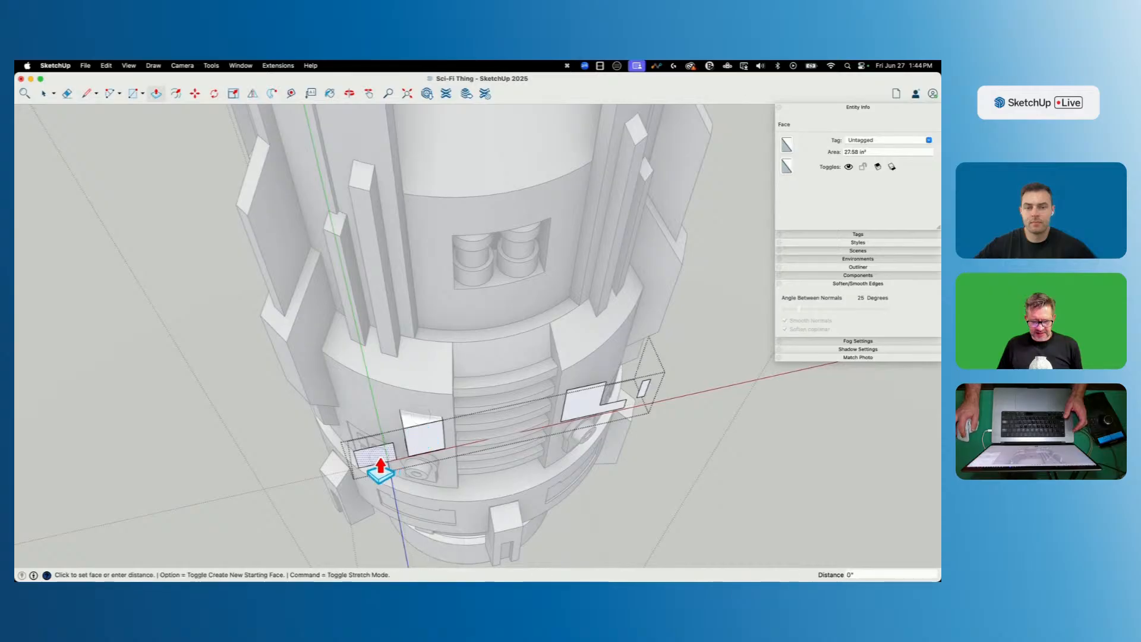
click(336, 410)
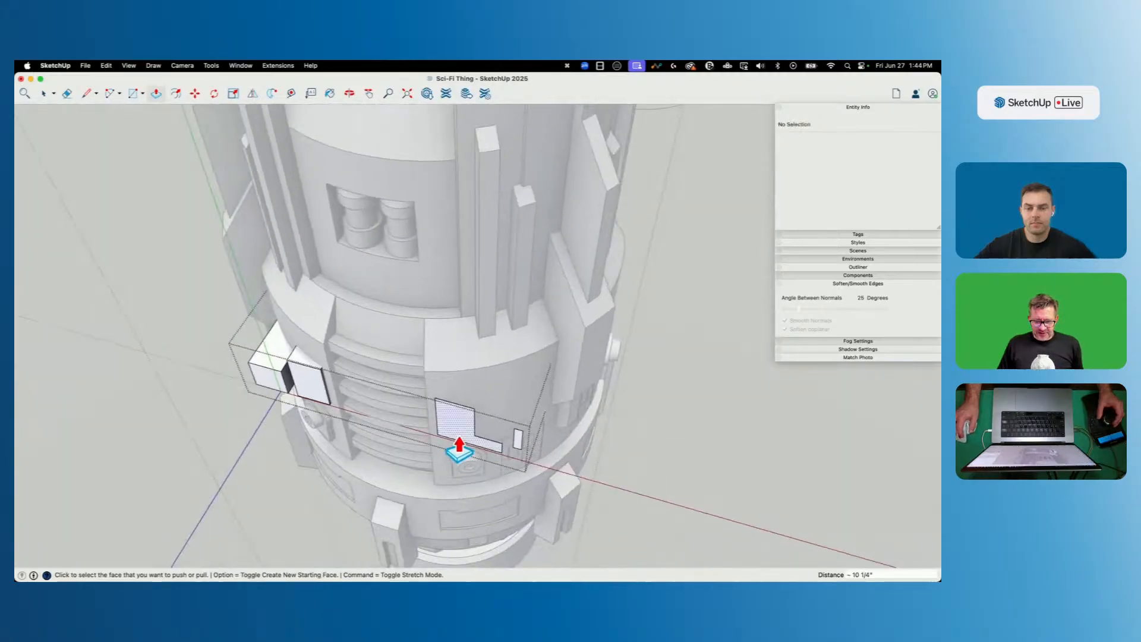
Push/Pull the L-shape and the narrow rectangle back into the device's wall, the narrow one about 1' 4 5/8", and close the group.
click(459, 447)
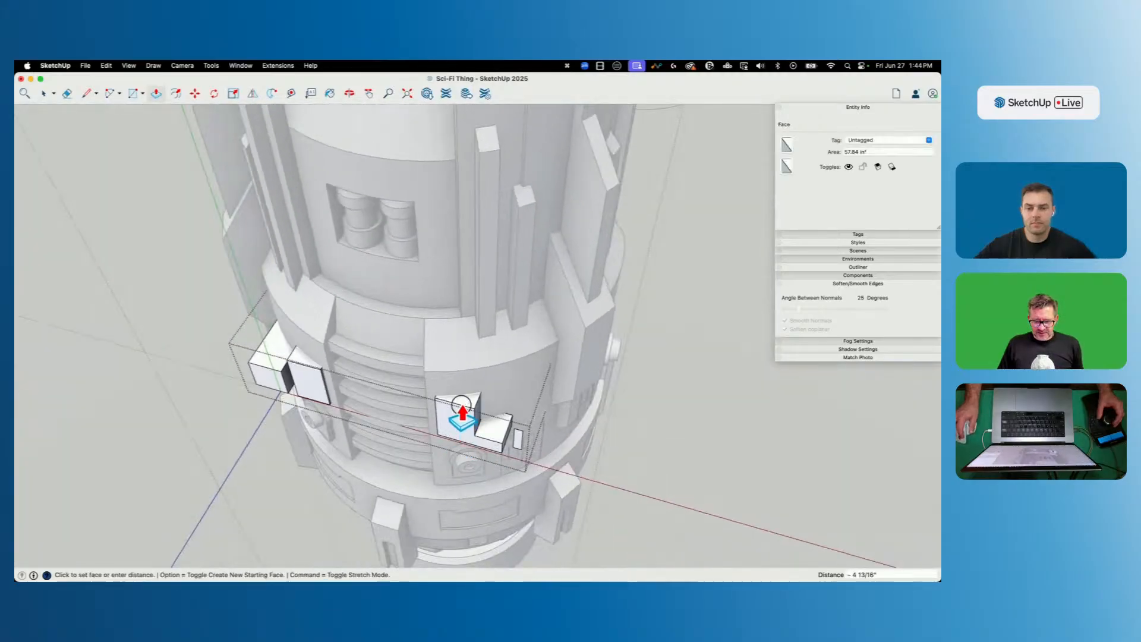
click(463, 401)
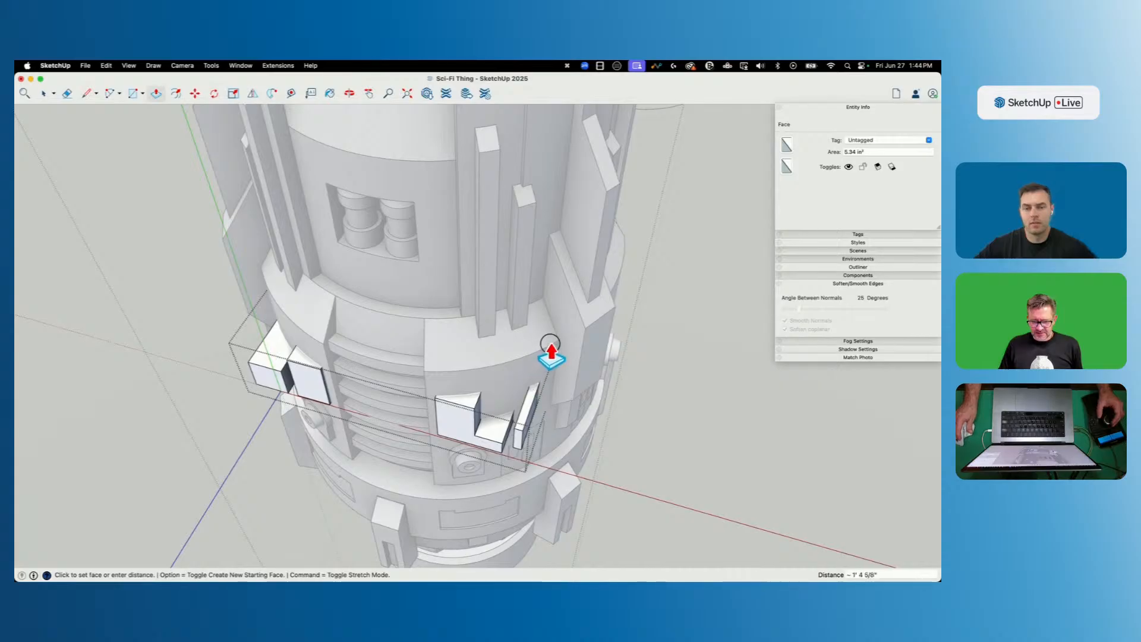
key(space)
key(space)
Open the shell, select the two smooth wall faces flanking the slats and intersect them with the model.
double_click(389, 367)
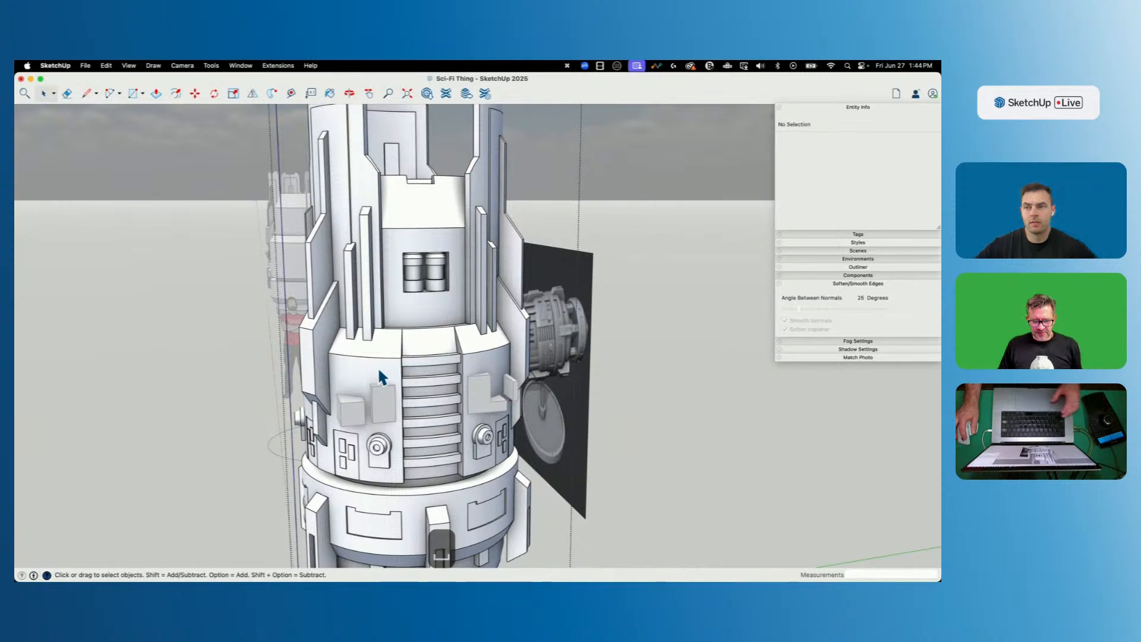
click(379, 370)
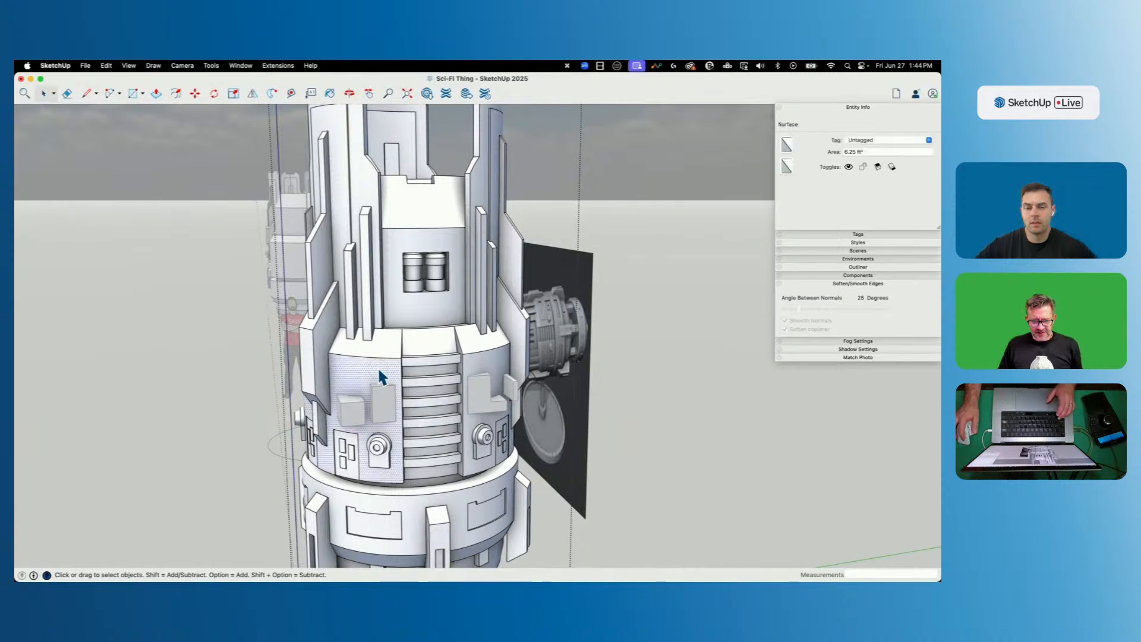
right_click(474, 362)
mouse_move(531, 454)
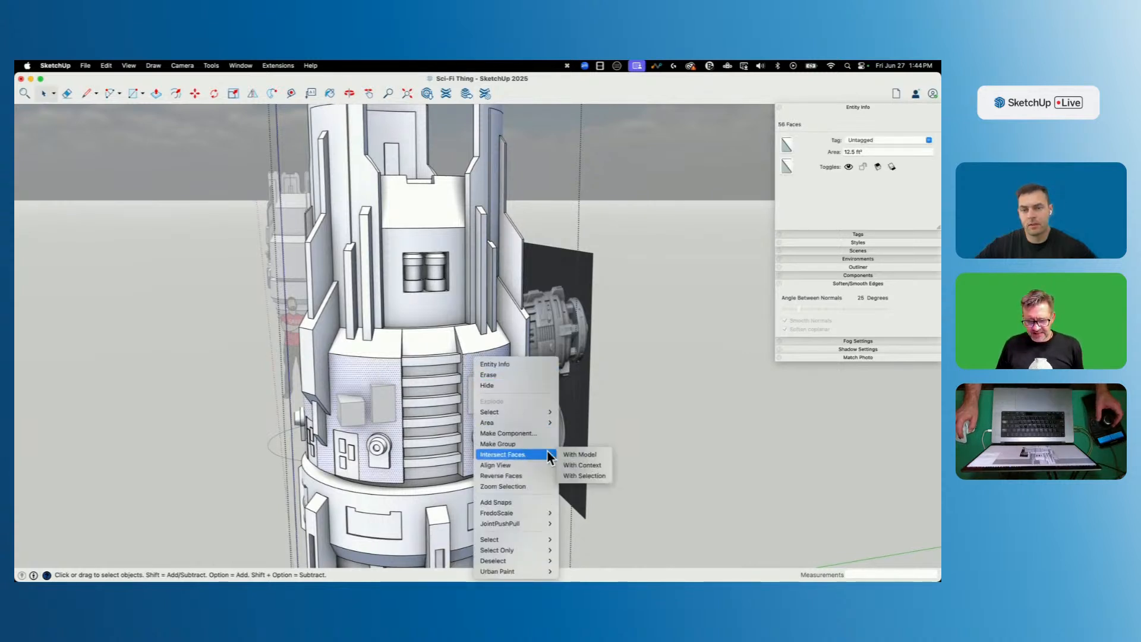
click(577, 454)
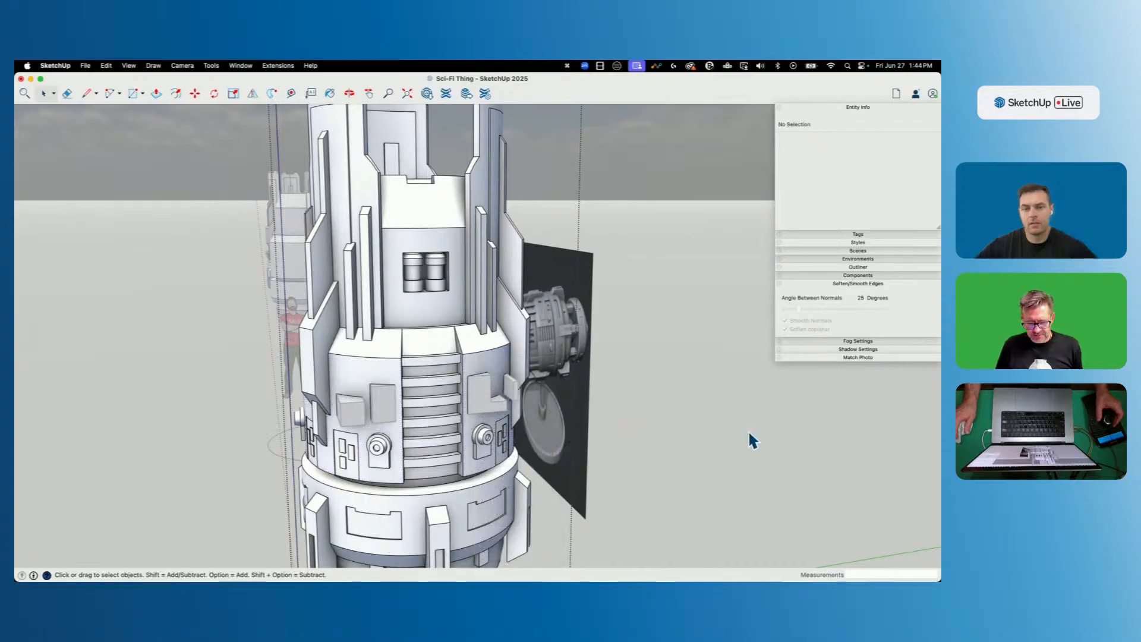
Leave the shell and delete the group of extruded panel shapes.
click(707, 404)
click(479, 403)
key(BackSpace)
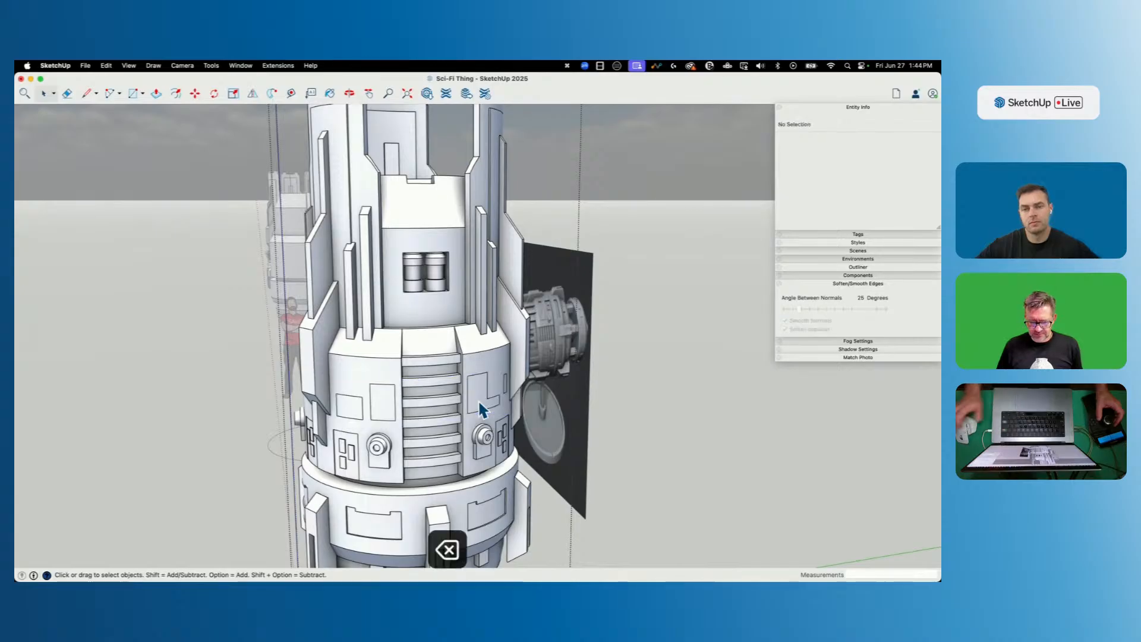
Open the shell again and select all the imprinted panel faces on both sides of the slats.
click(491, 367)
double_click(486, 374)
click(488, 367)
shift+click(542, 353)
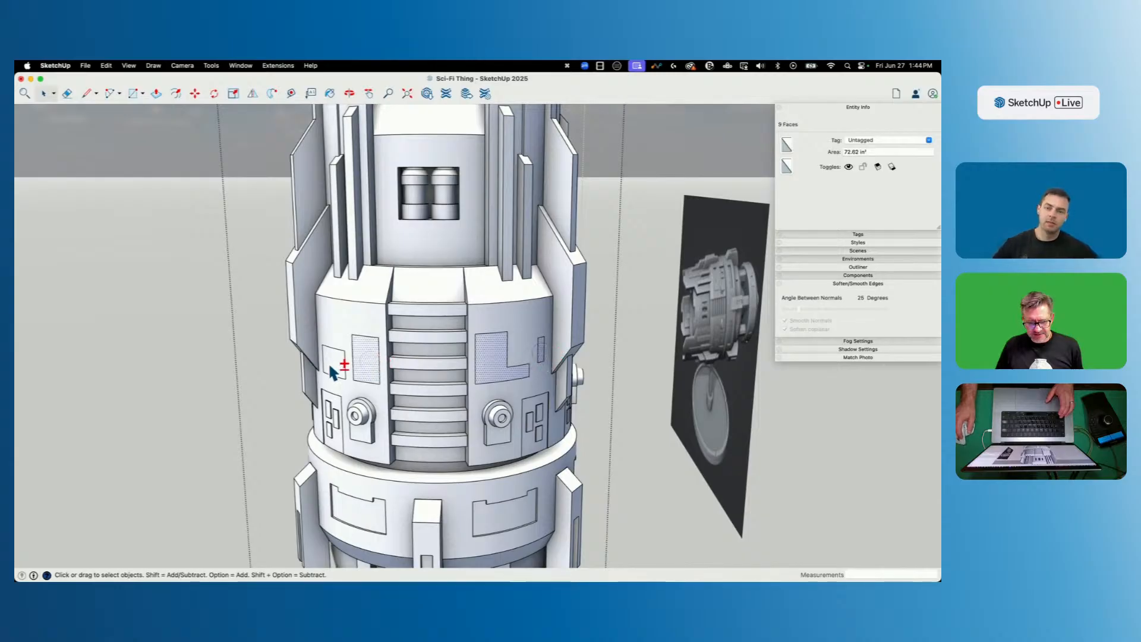
shift+click(486, 313)
Show hidden geometry, rotate a copy of the imprinted panels 240° about the center point of the device's tip, and array it 2x.
key(q)
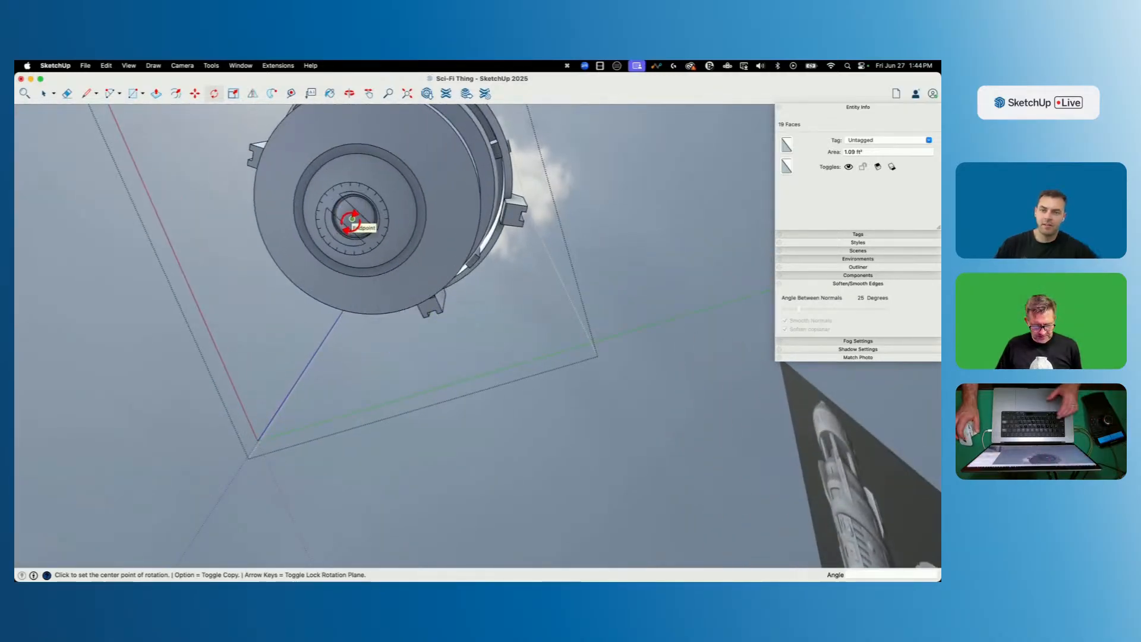
key(shift+w)
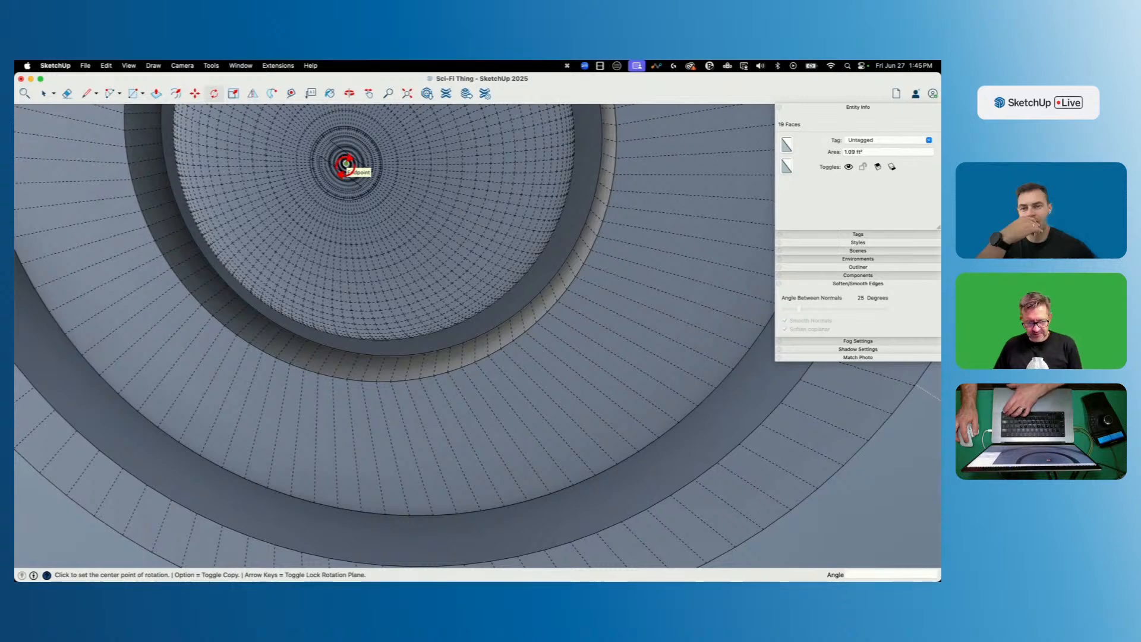
click(346, 162)
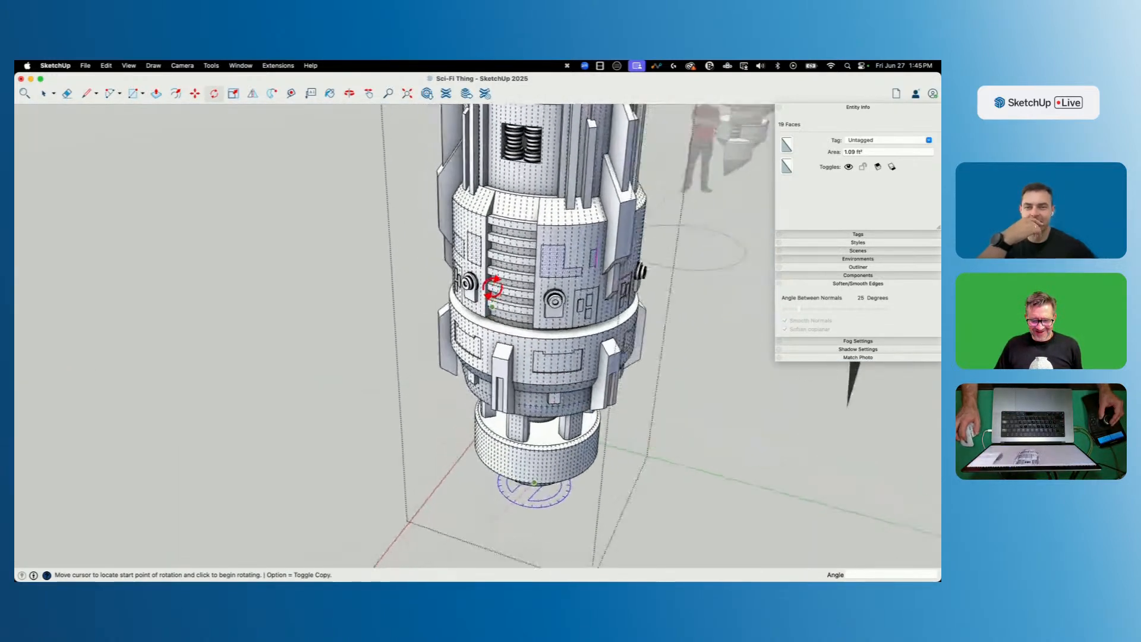
click(486, 218)
key(alt)
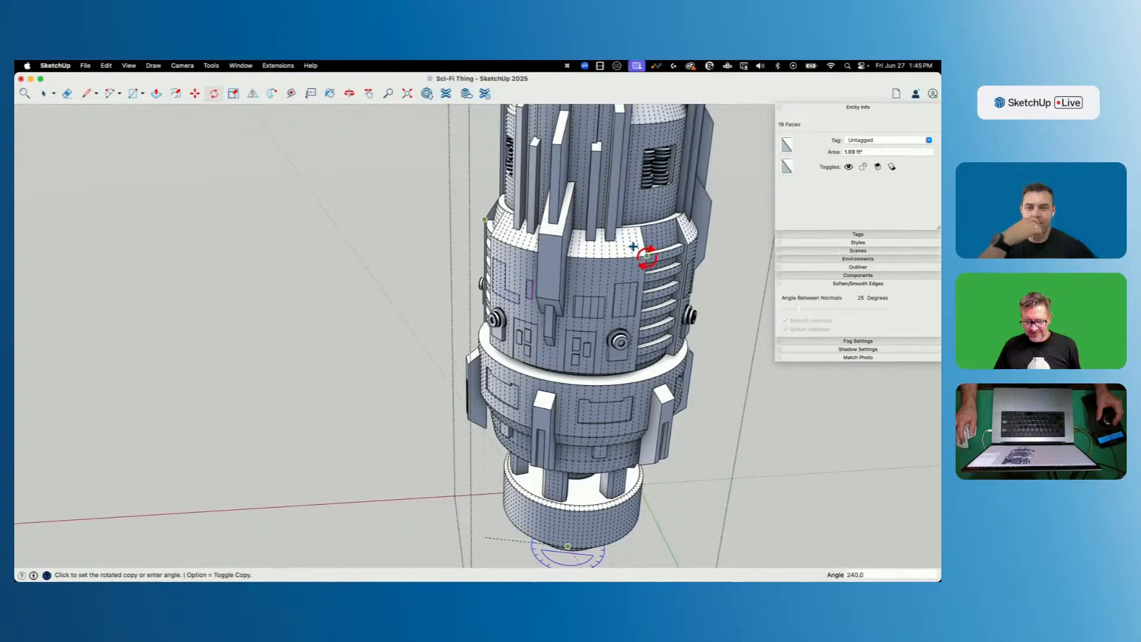
click(648, 257)
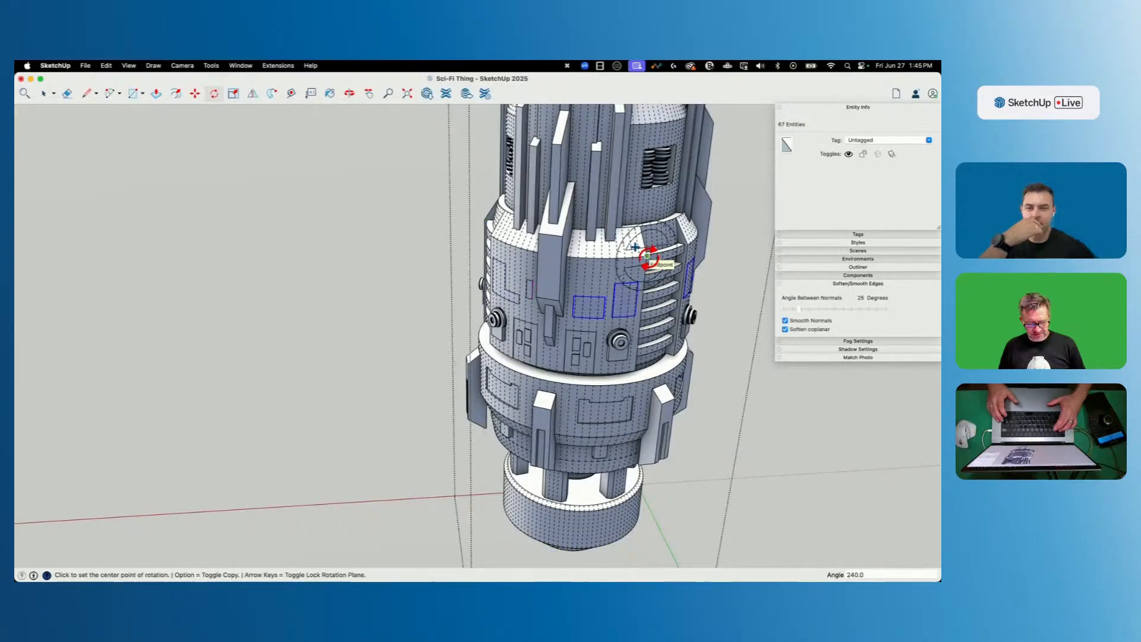
key(Return)
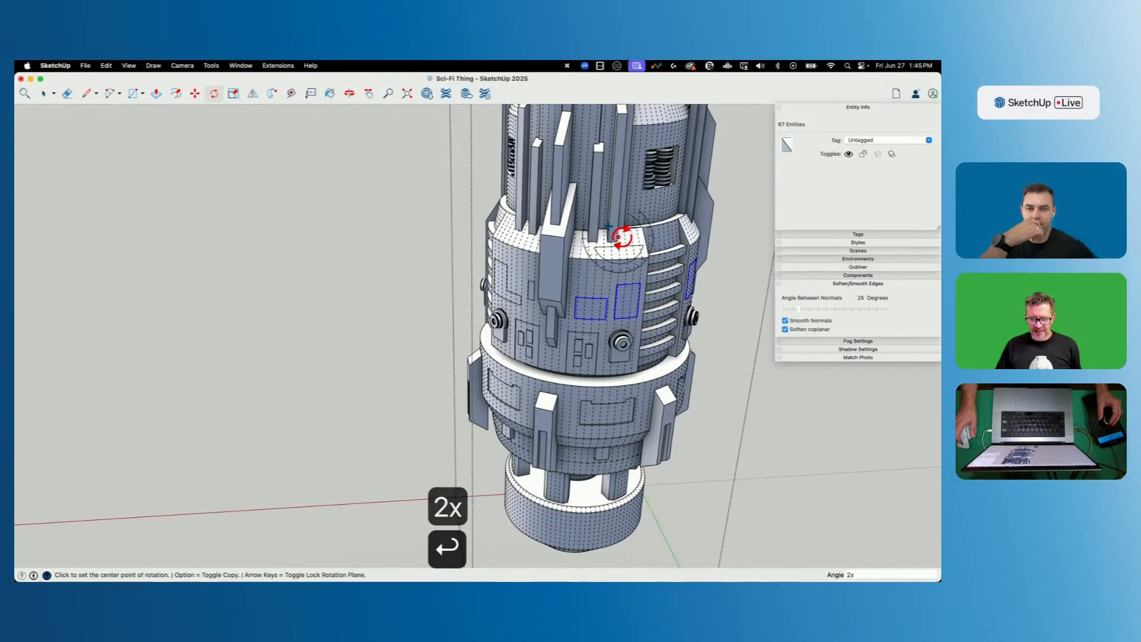
key(space)
middle_drag(624, 243, 694, 275)
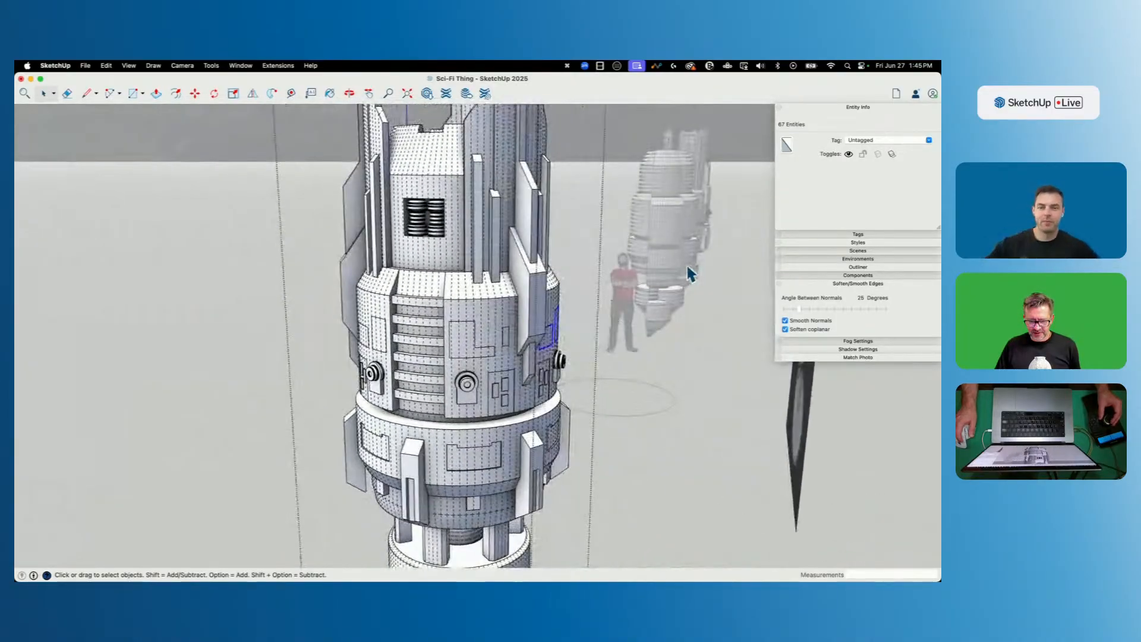
Turn off hidden geometry after the array and save the model.
key(space)
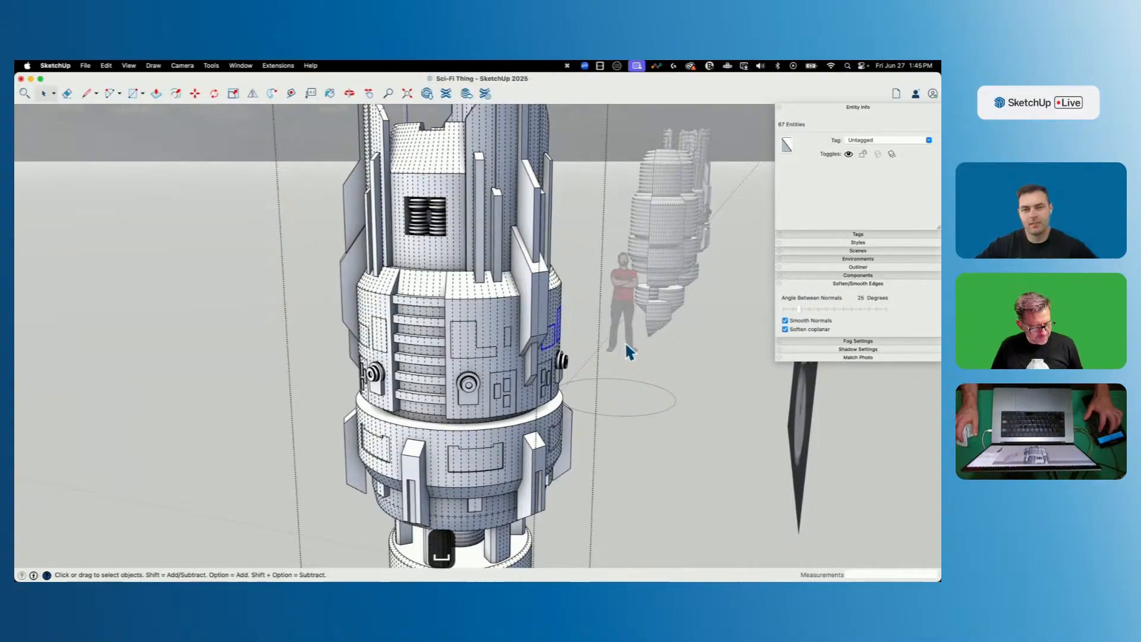
key(shift+w)
middle_drag(550, 350, 423, 338)
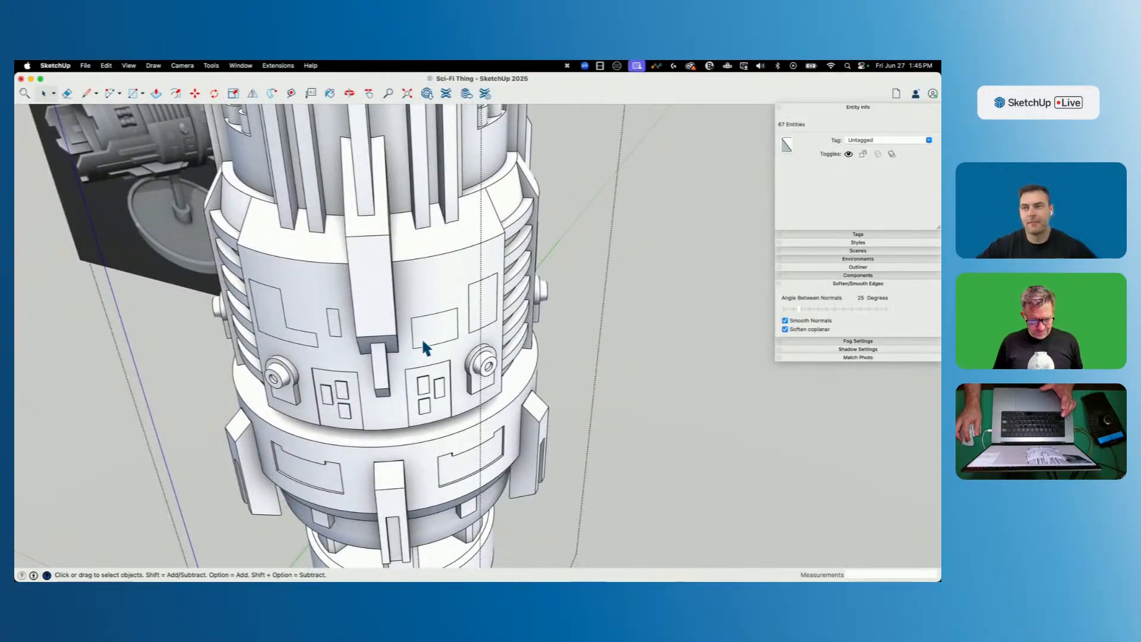
key(super+s)
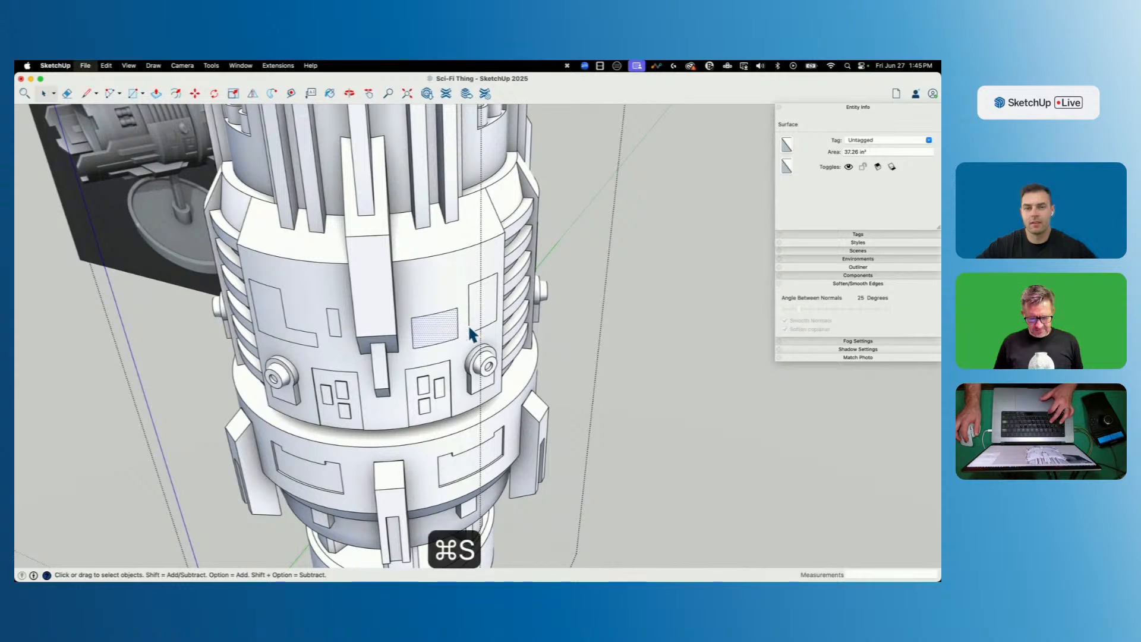
middle_drag(569, 369, 186, 342)
shift+click(646, 327)
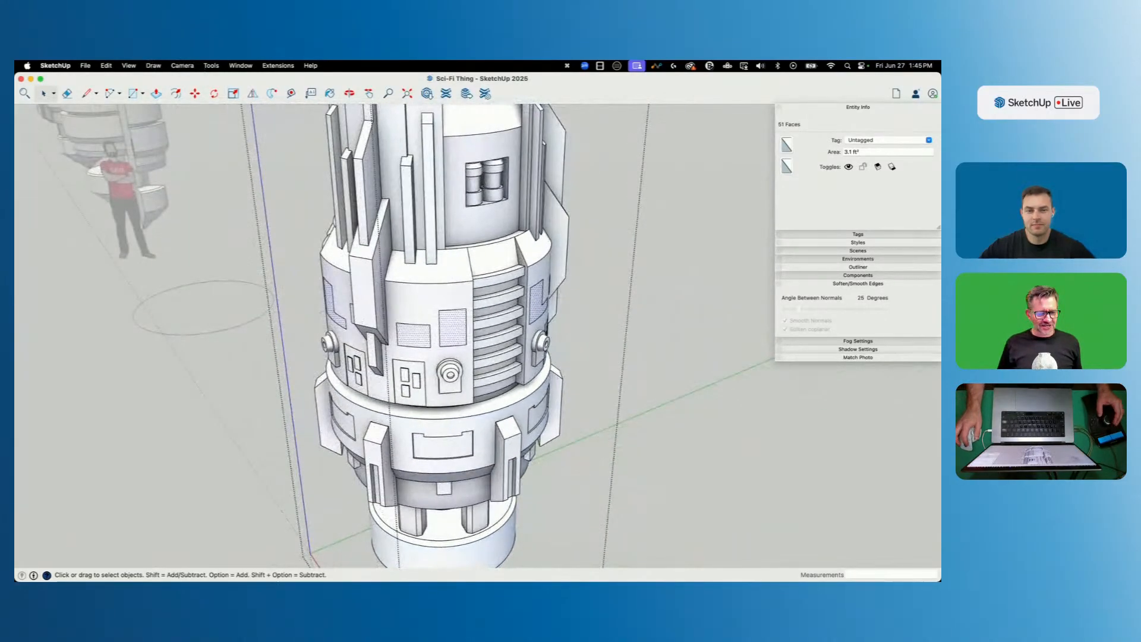
click(227, 66)
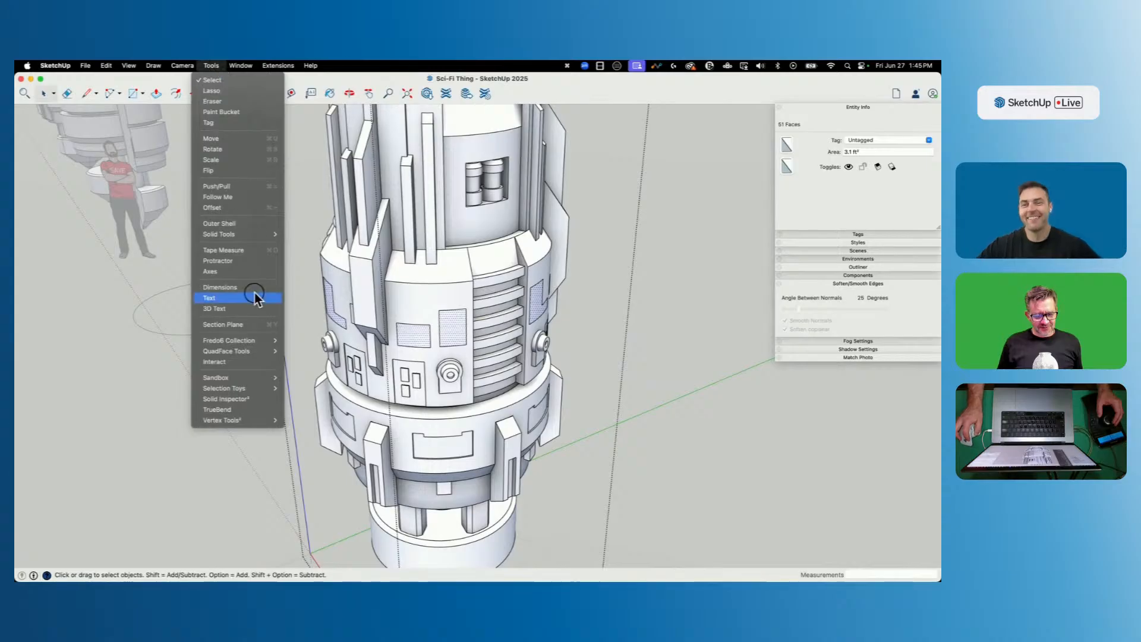
mouse_move(280, 341)
mouse_move(328, 364)
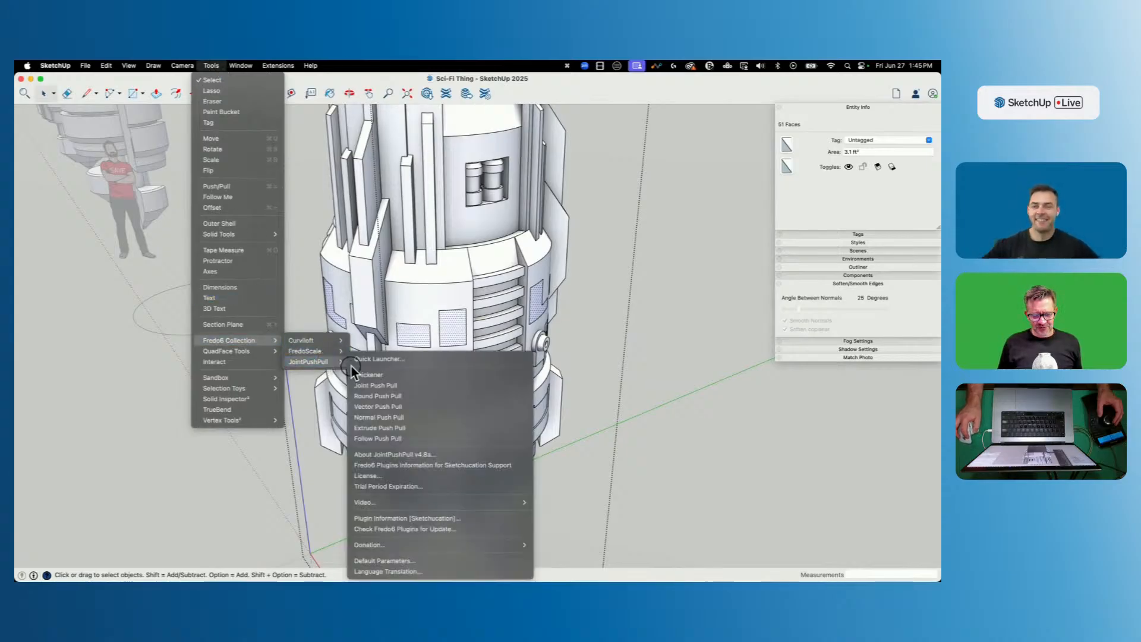
click(374, 385)
scroll(404, 341, up, 5)
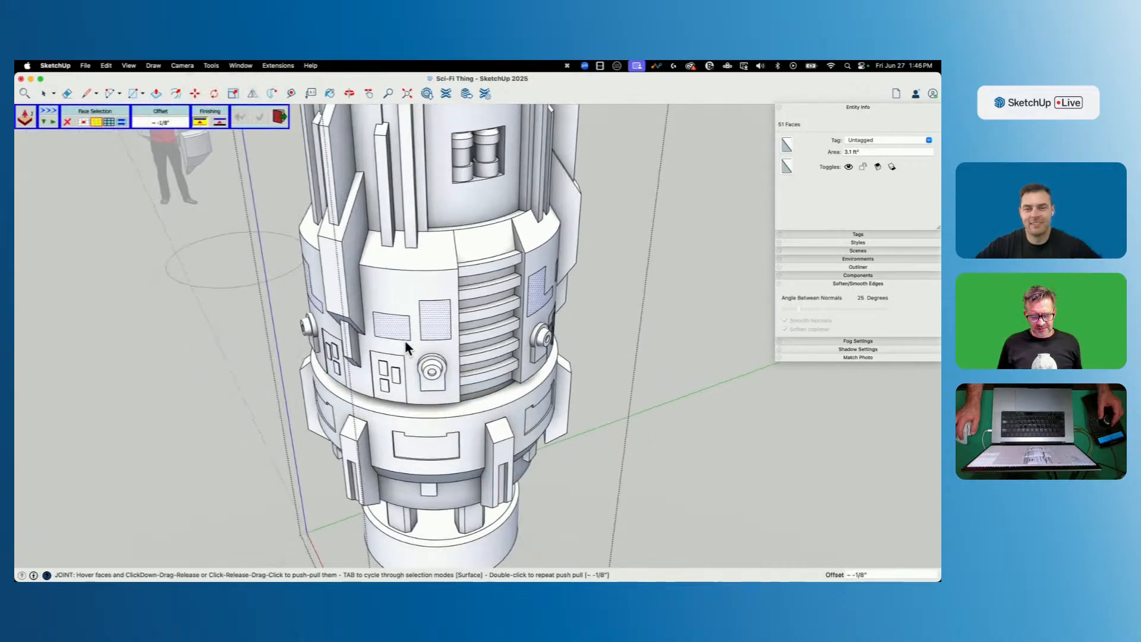
scroll(313, 304, up, 1)
drag(289, 243, 285, 243)
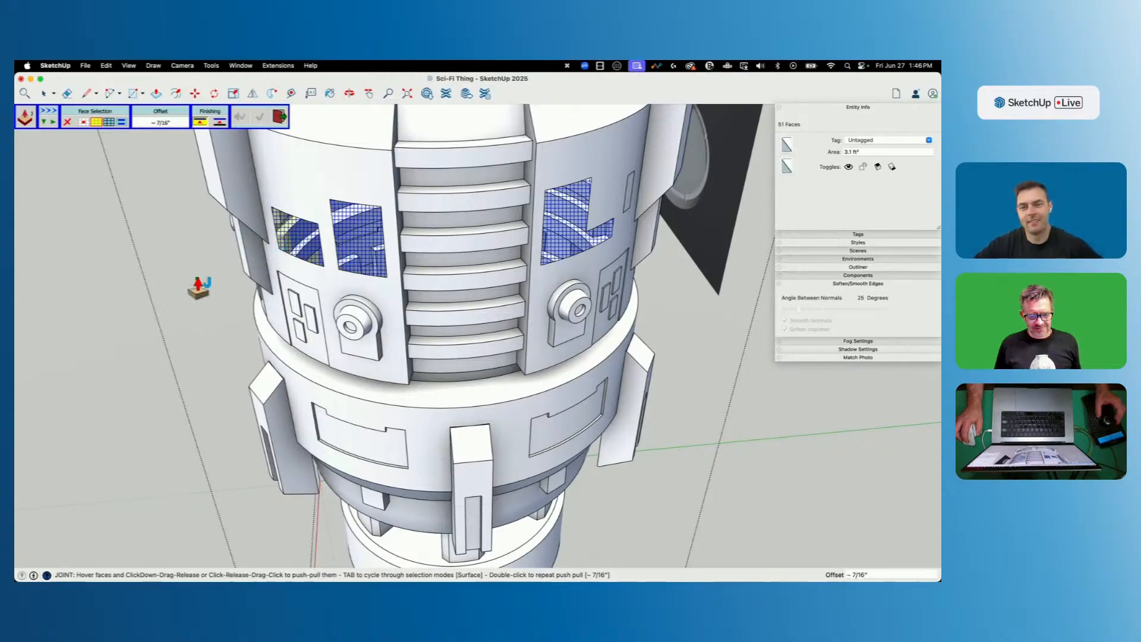
key(Escape)
key(Escape)
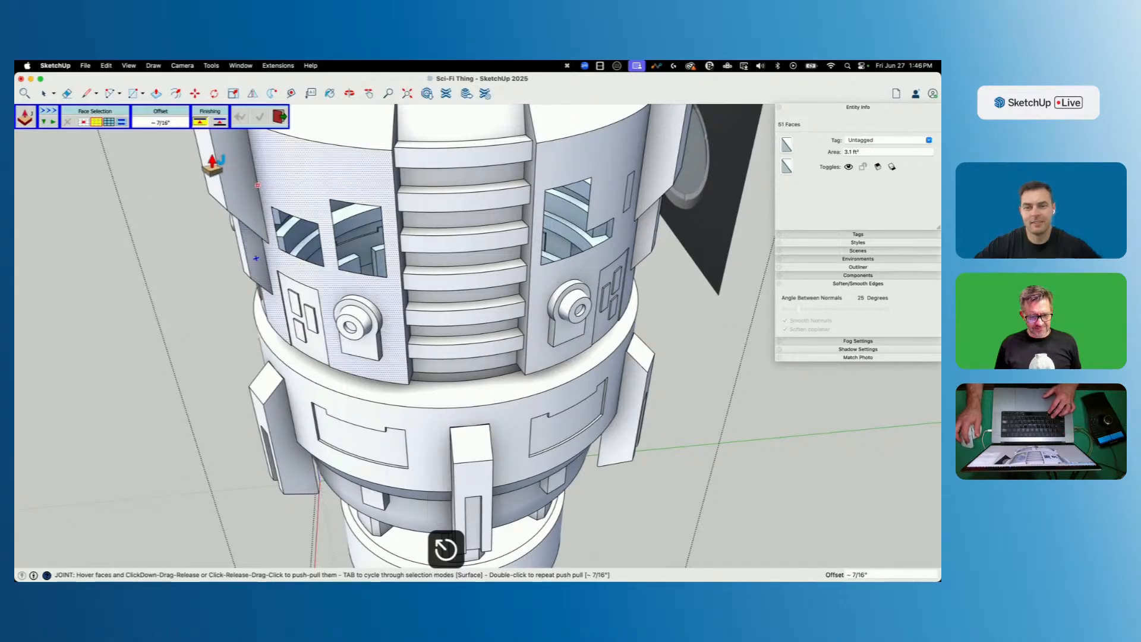
click(279, 116)
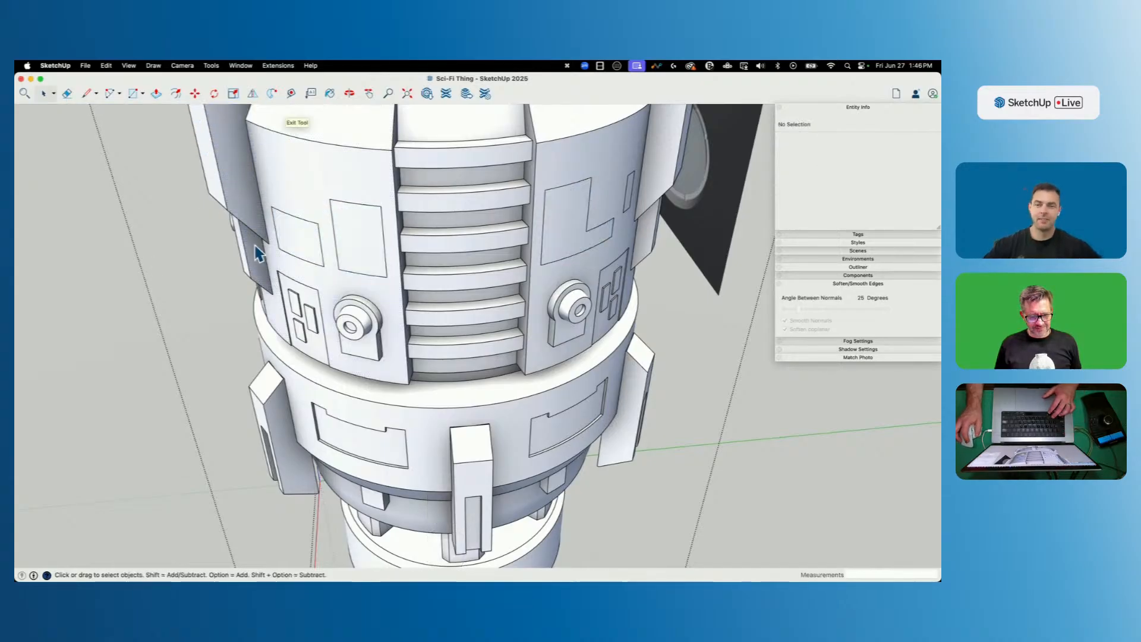
Select the two rectangular panels and the L-shaped panel beside the slats, on every repeat around the shell.
click(302, 246)
shift+click(369, 238)
shift+click(583, 235)
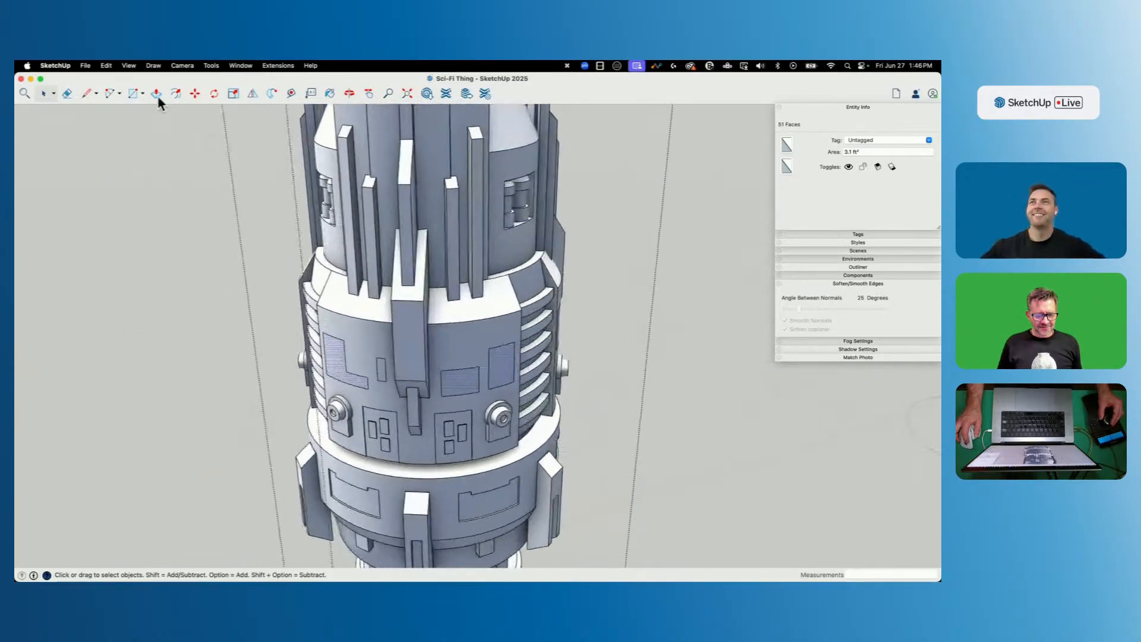
Extrude the selected panel faces outward with Joint Push Pull, using an offset of .3 inches.
click(210, 66)
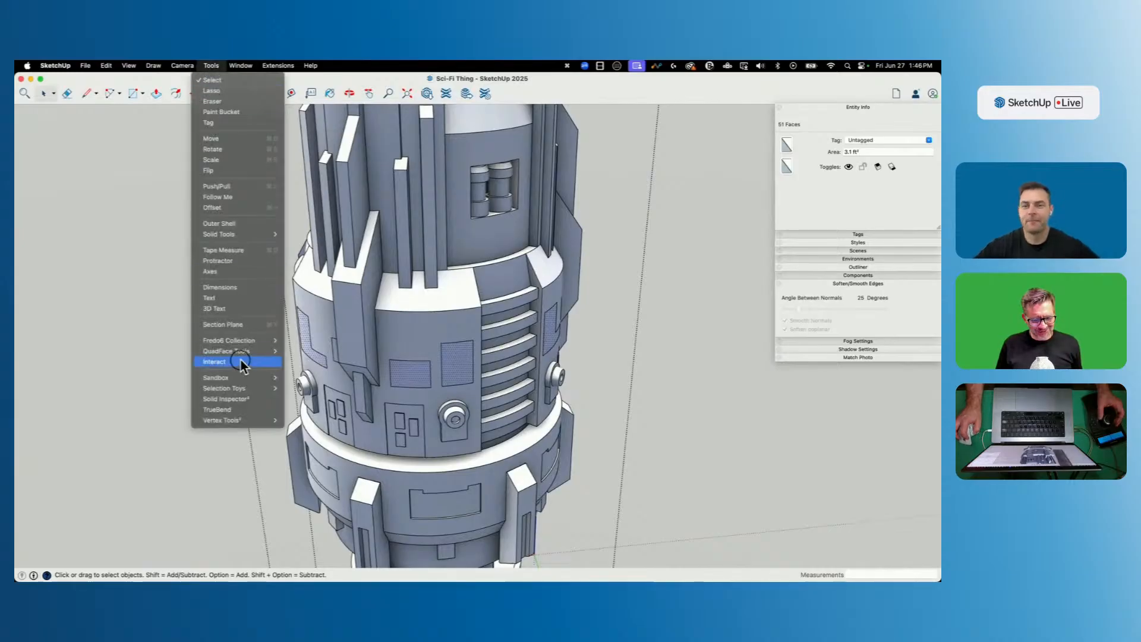
mouse_move(264, 340)
mouse_move(301, 365)
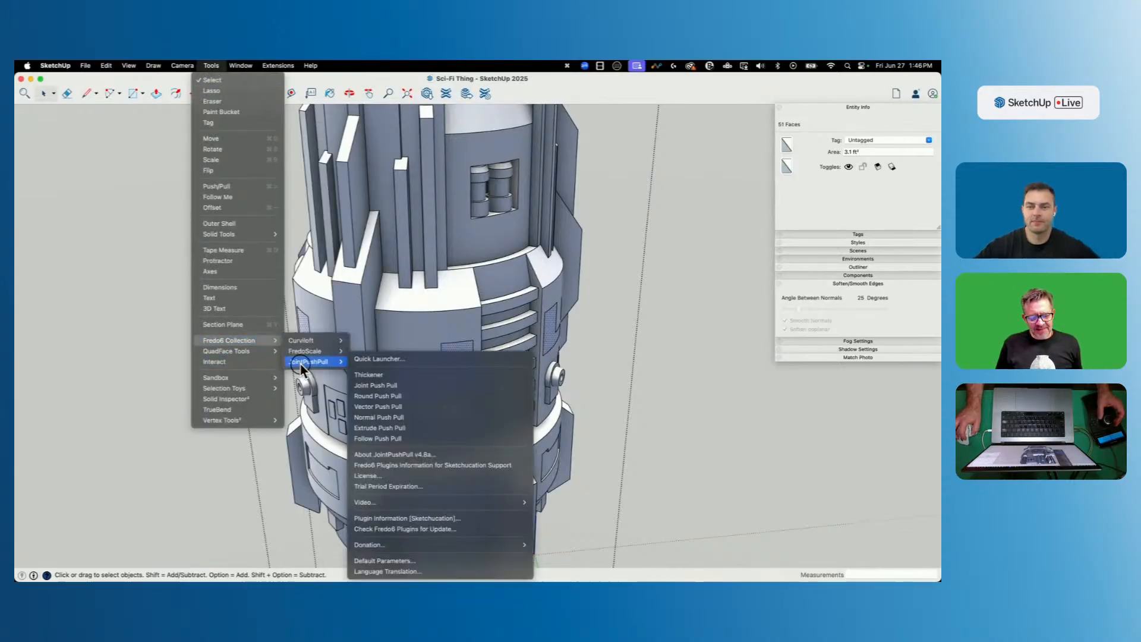
click(402, 388)
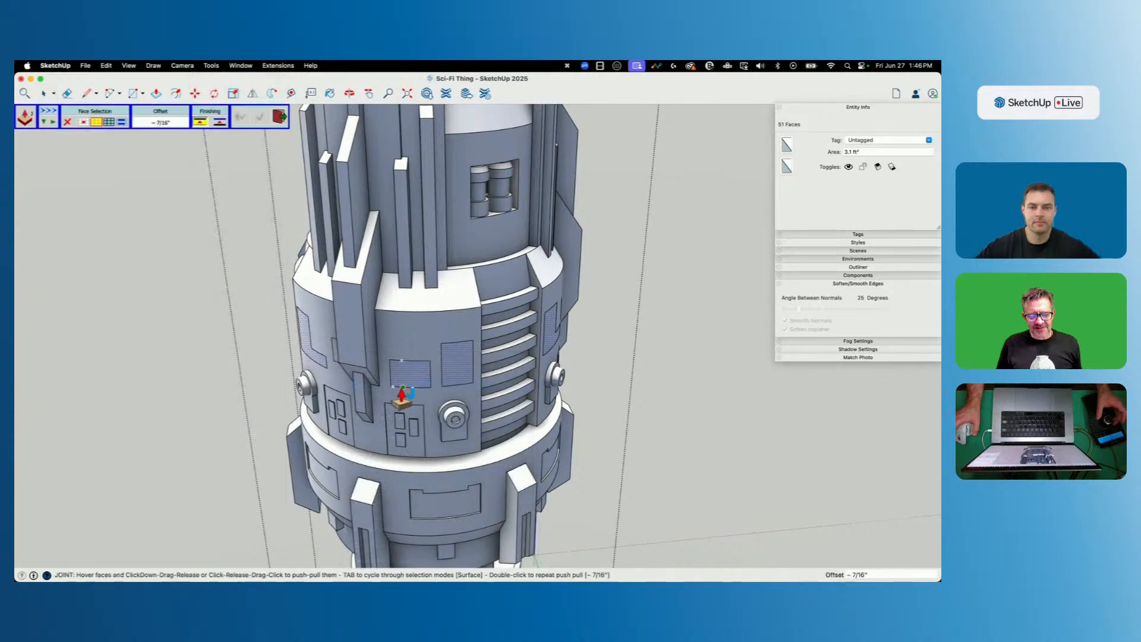
scroll(401, 389, up, 10)
scroll(380, 353, up, 4)
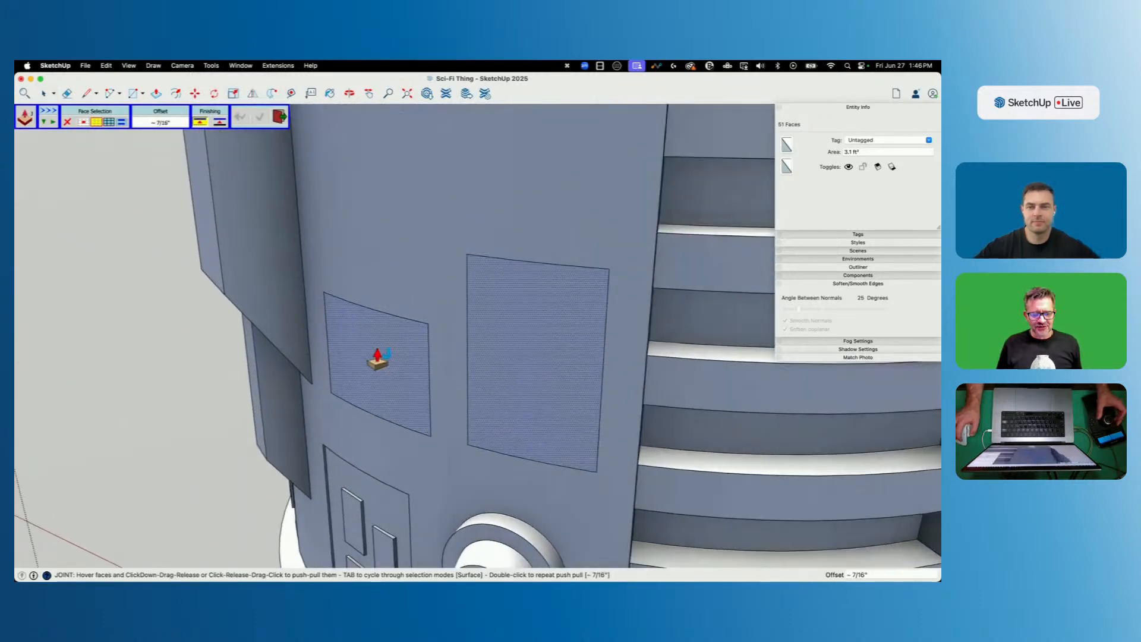
drag(332, 339, 328, 340)
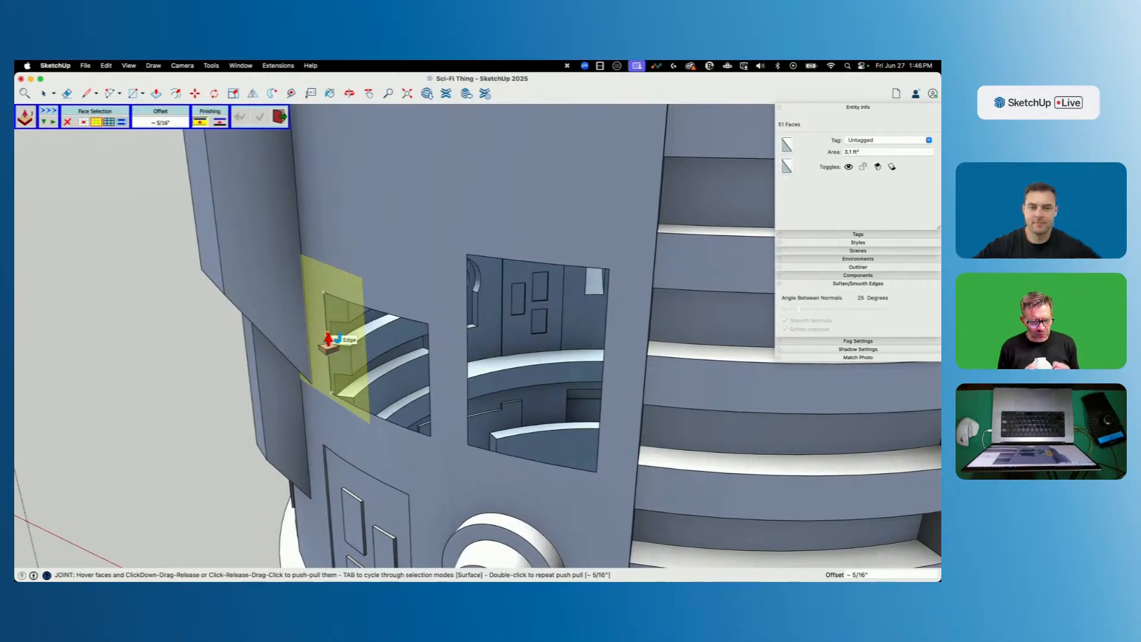
click(159, 124)
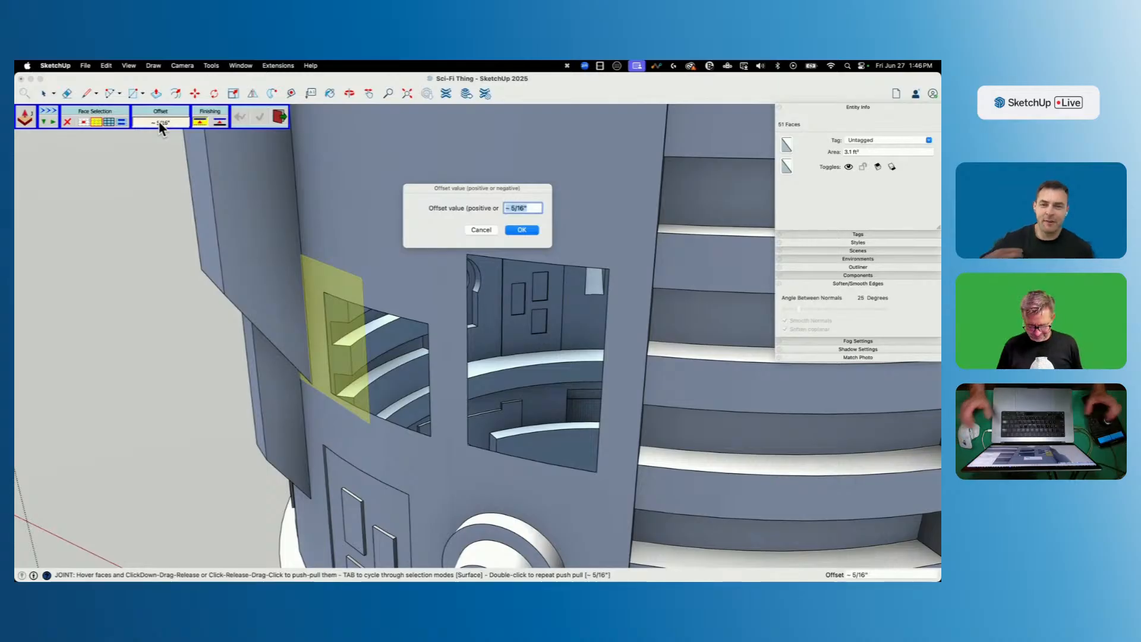
text(.3)
key(Return)
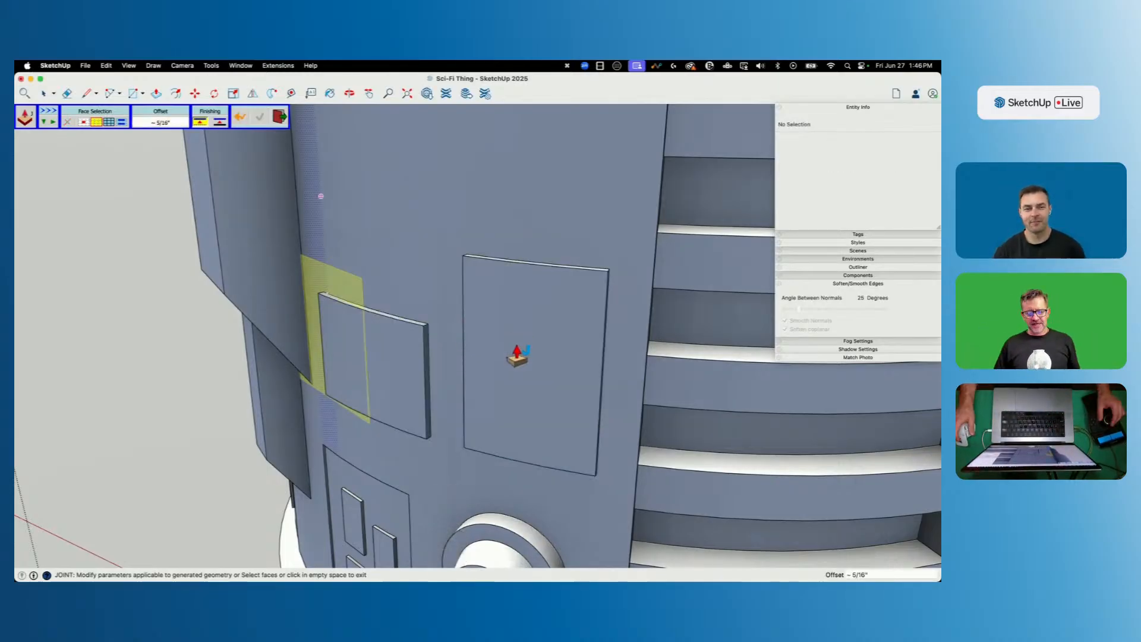
key(space)
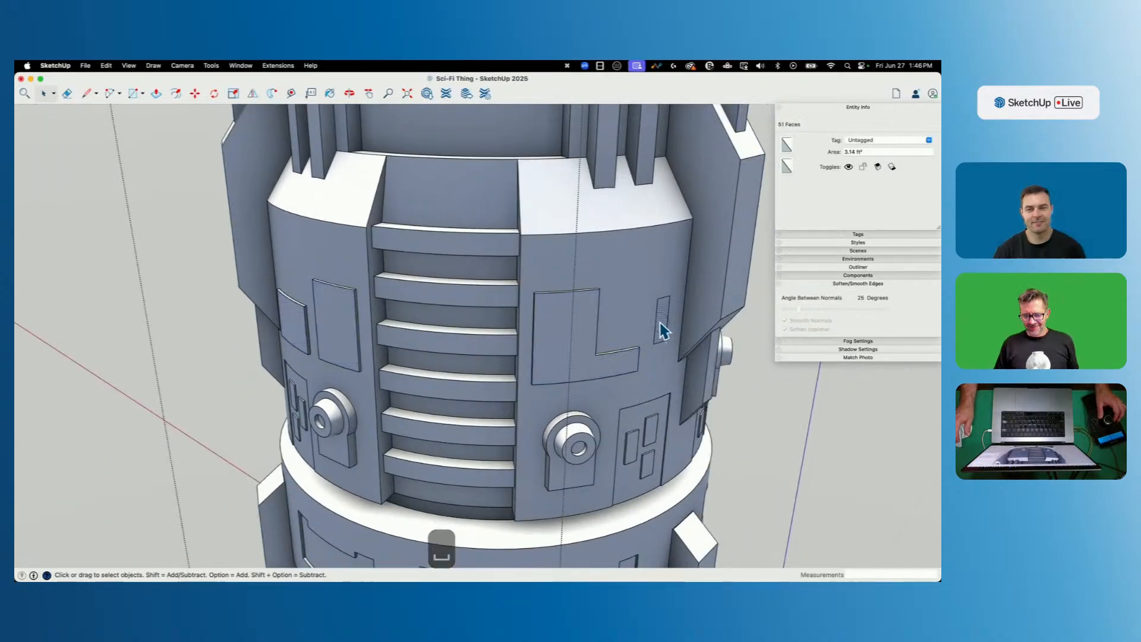
Select the narrow rectangular panels beside the L-shaped ones and recess them about 1 1/8" with Joint Push Pull.
click(662, 328)
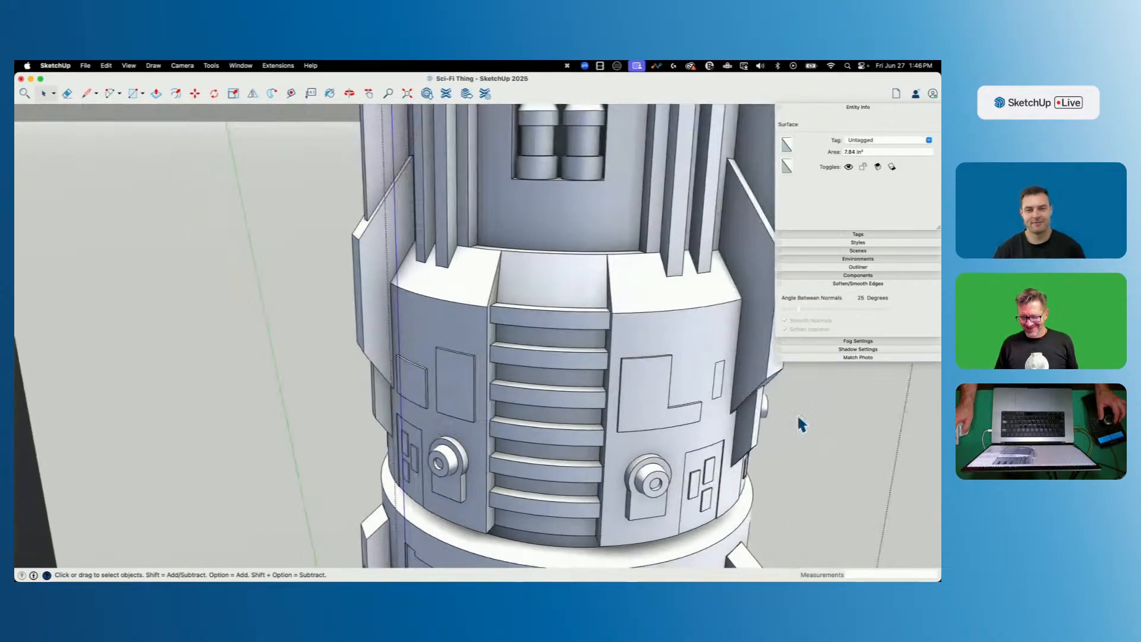
shift+click(656, 382)
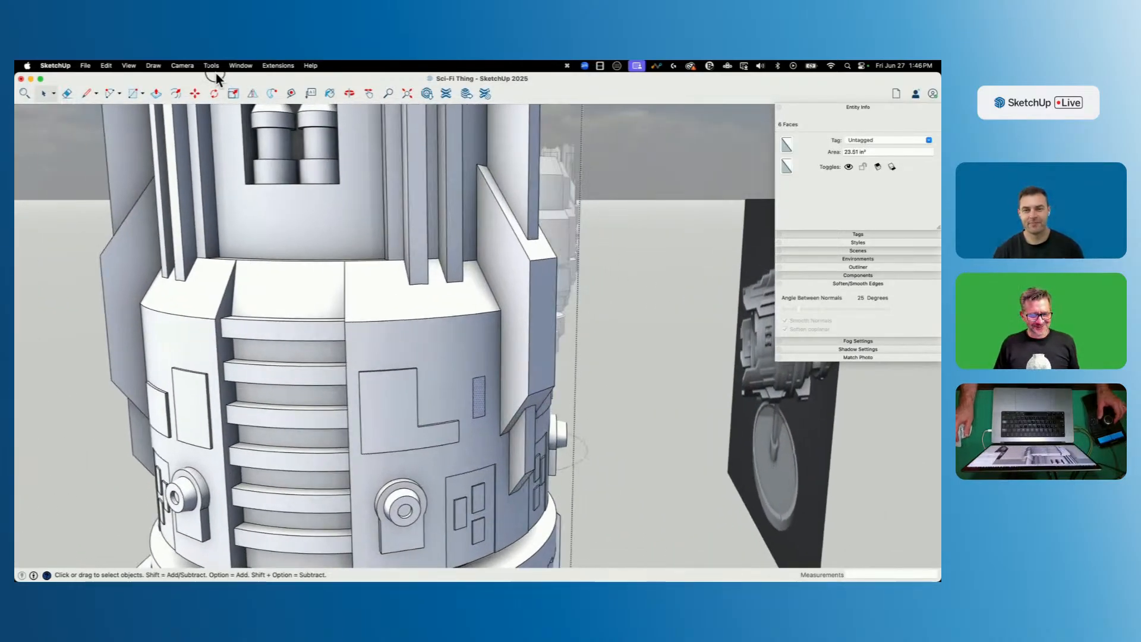
click(212, 66)
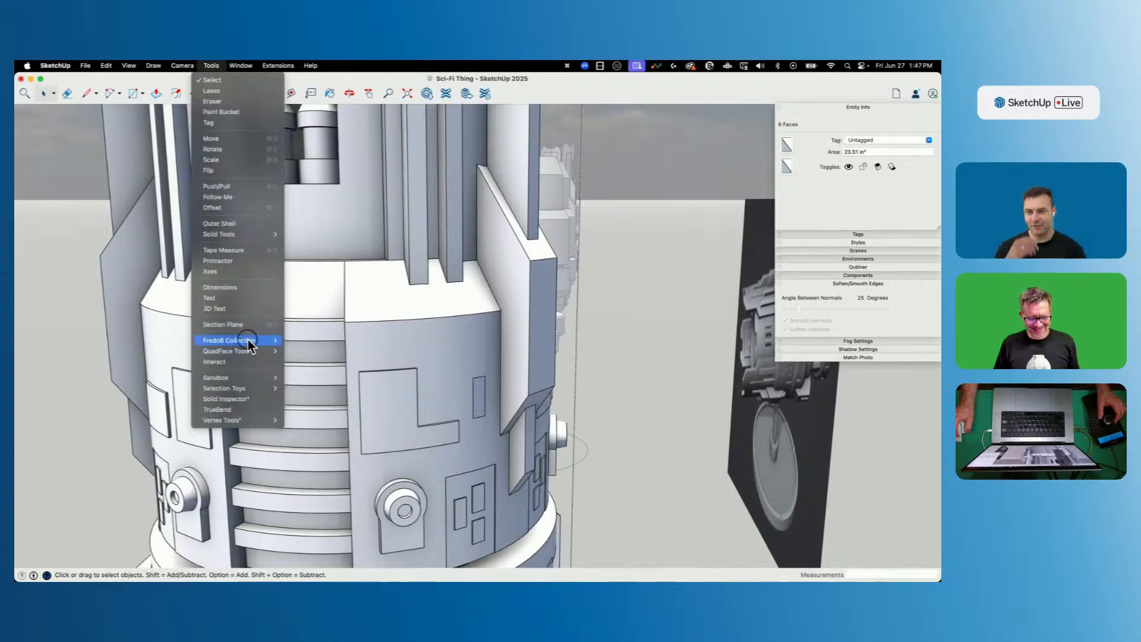
mouse_move(248, 345)
mouse_move(308, 361)
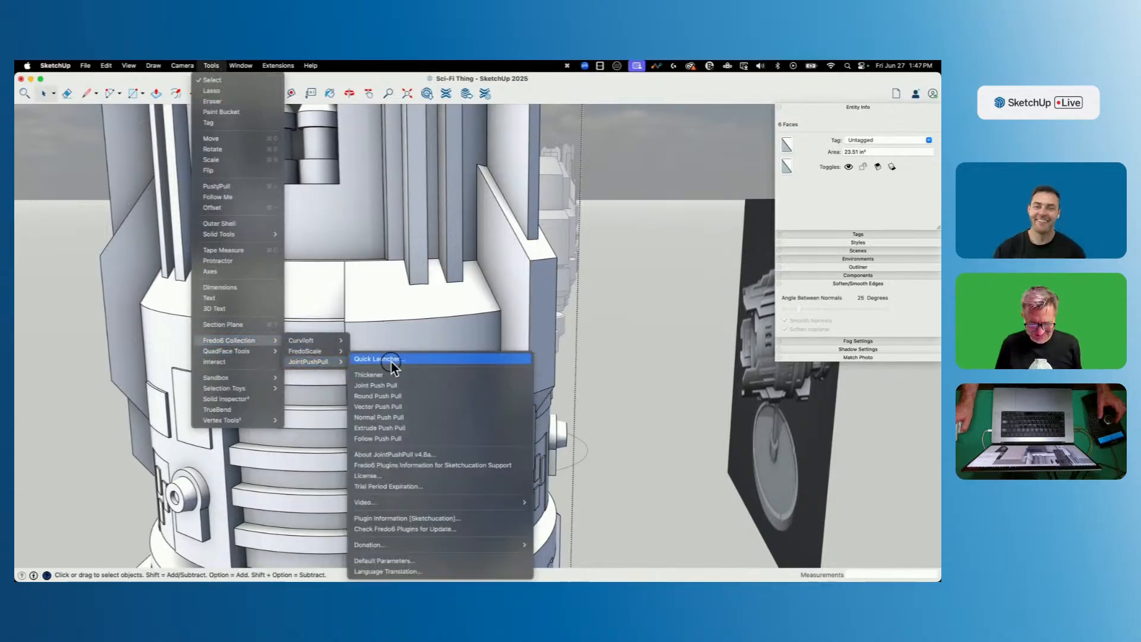
click(394, 387)
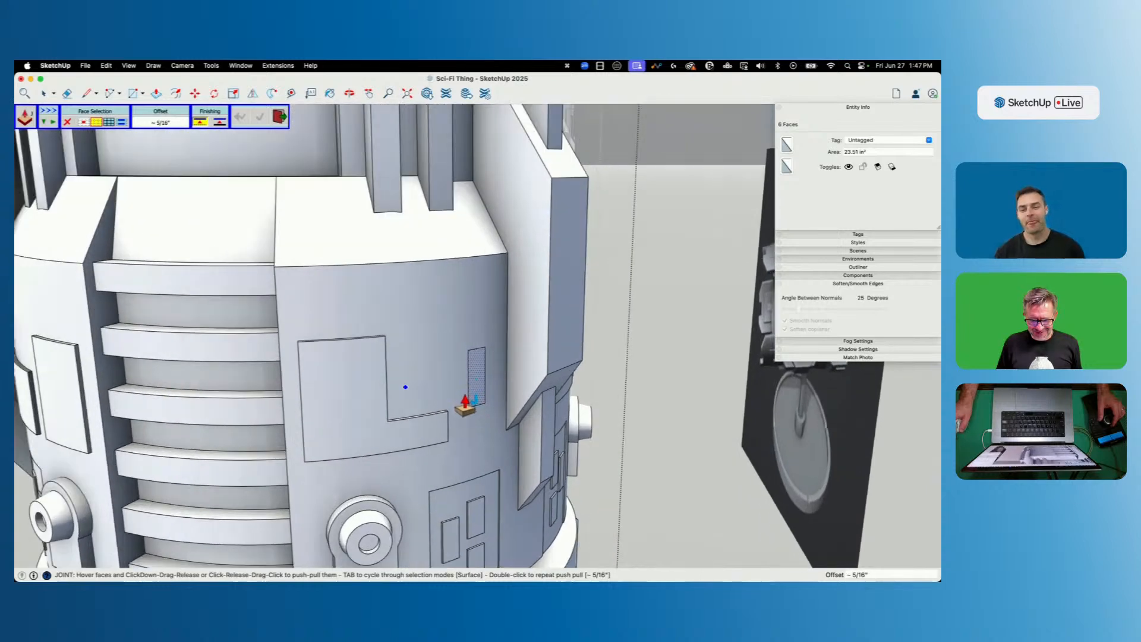
scroll(465, 404, up, 3)
drag(484, 359, 481, 355)
scroll(634, 357, down, 10)
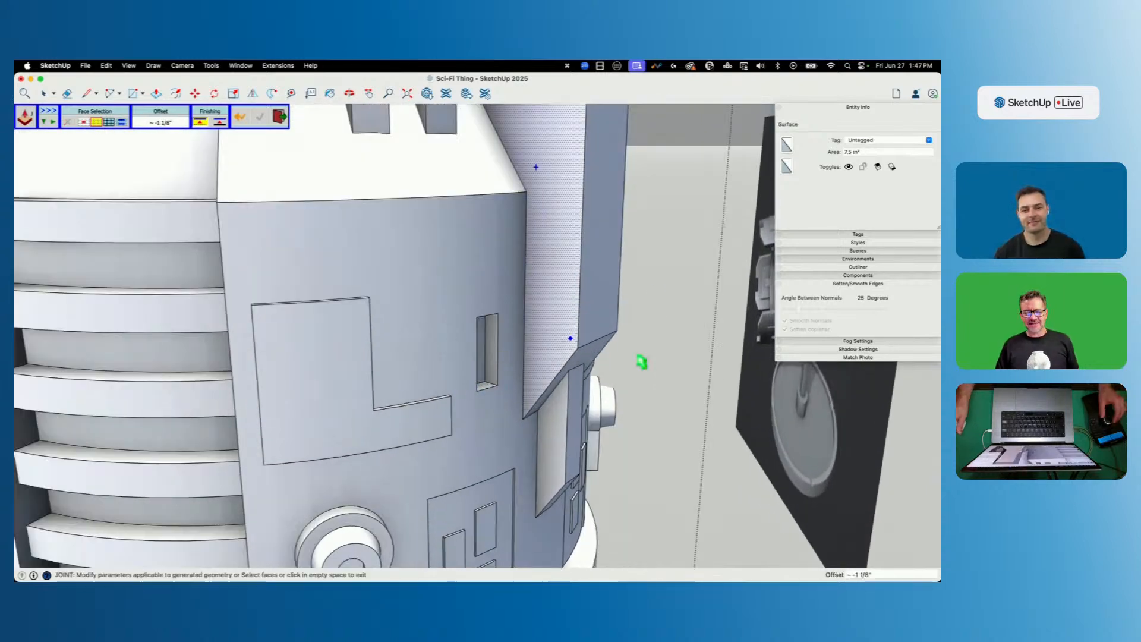
key(space)
Compare the whole device with the reference image, examining the tip section and the wall details.
scroll(635, 353, down, 10)
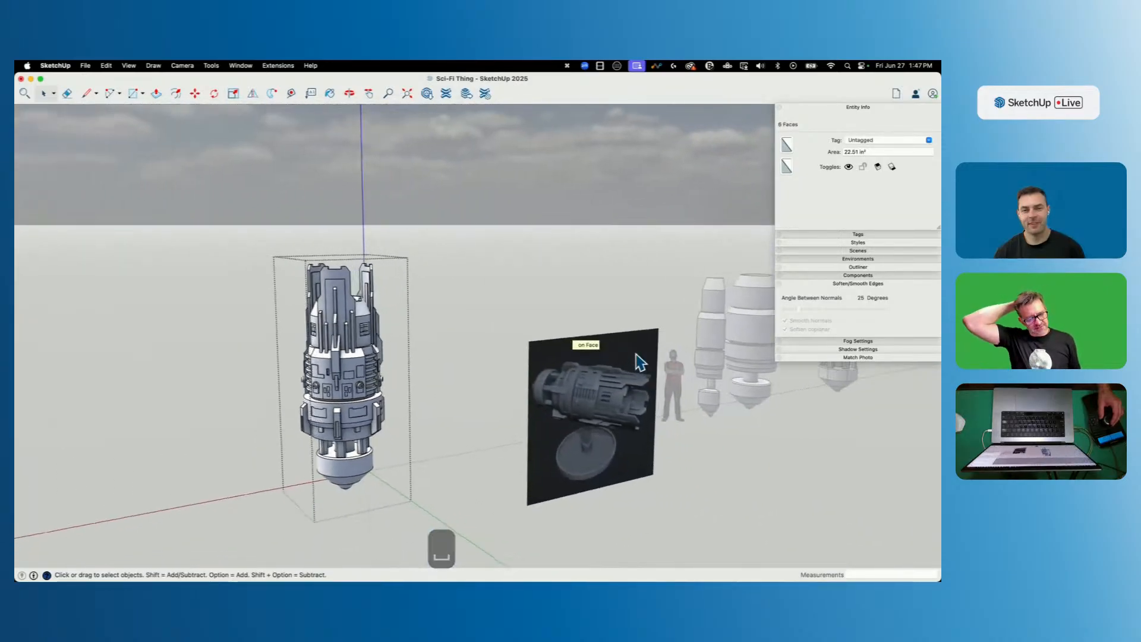
scroll(636, 355, up, 5)
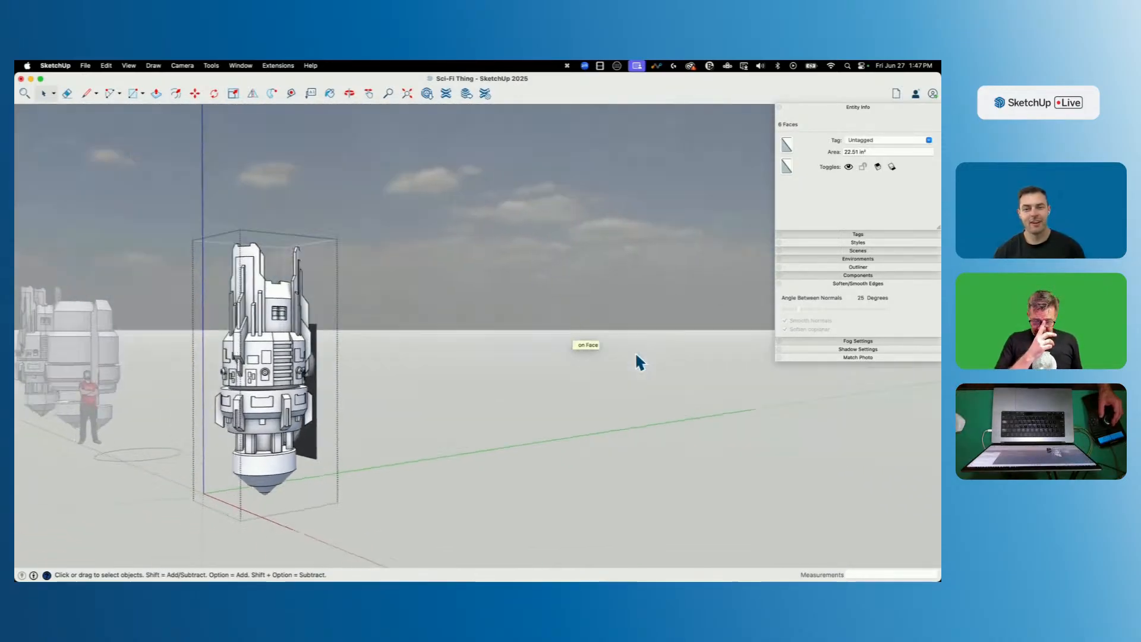
scroll(629, 352, down, 5)
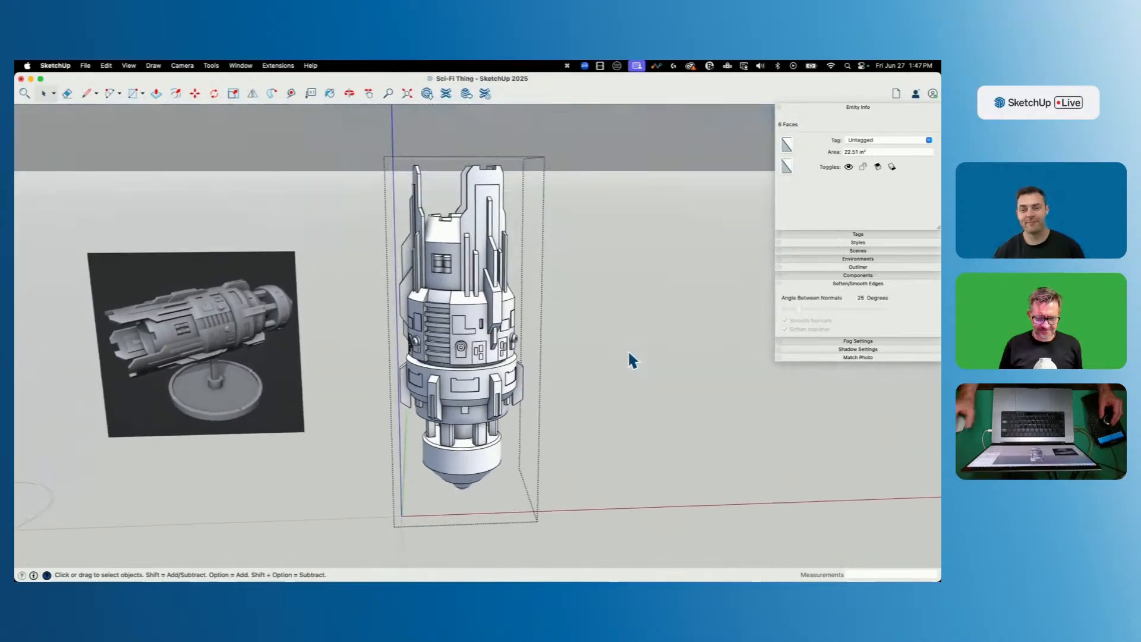
mouse_move(628, 351)
middle_down()
mouse_move(629, 321)
mouse_move(618, 342)
middle_up()
scroll(629, 353, up, 5)
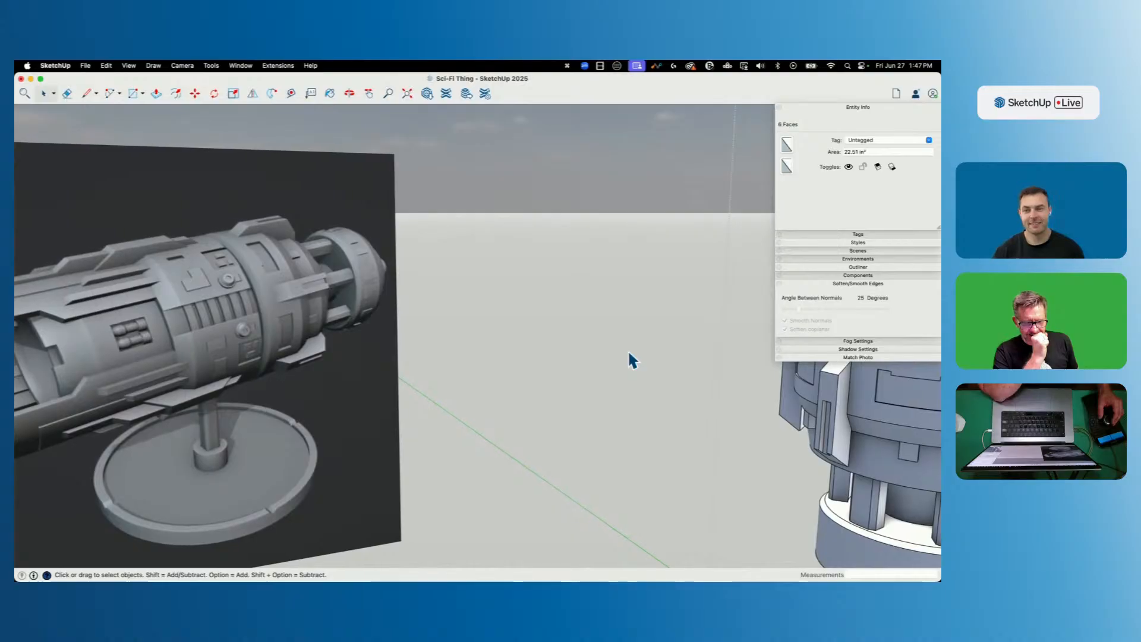
scroll(629, 354, down, 5)
scroll(546, 357, up, 3)
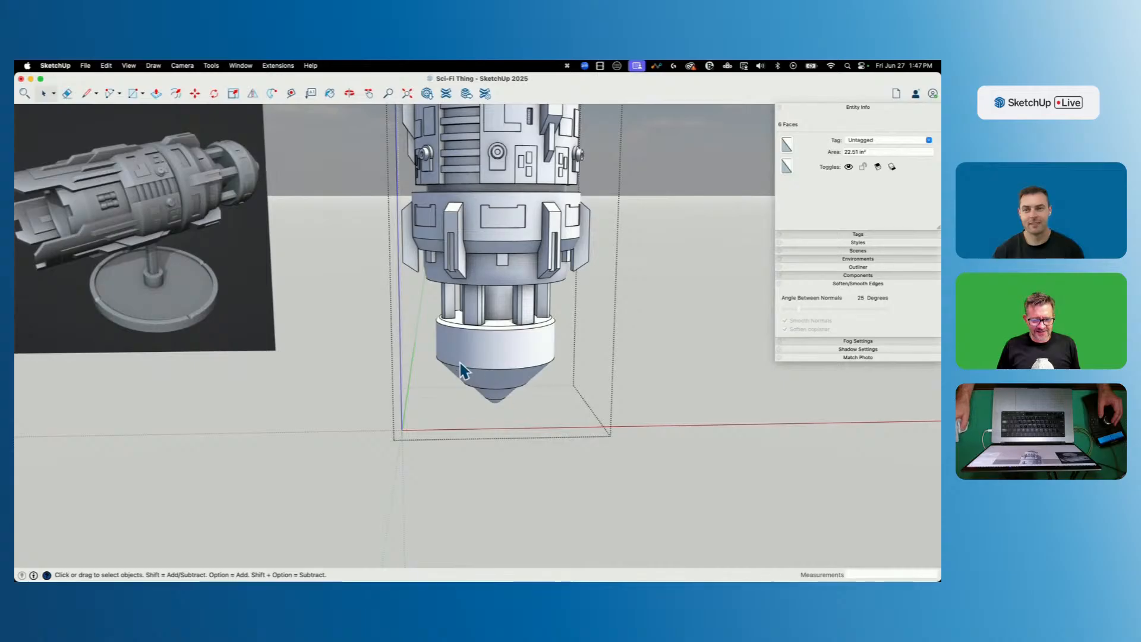
scroll(311, 369, up, 5)
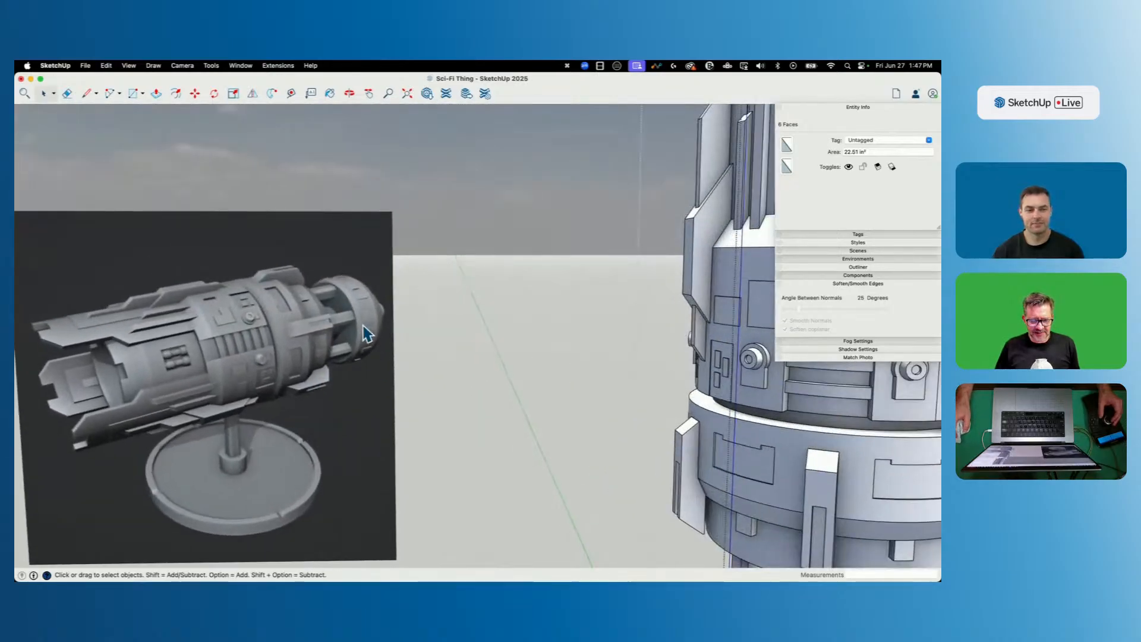
middle_drag(355, 287, 376, 358)
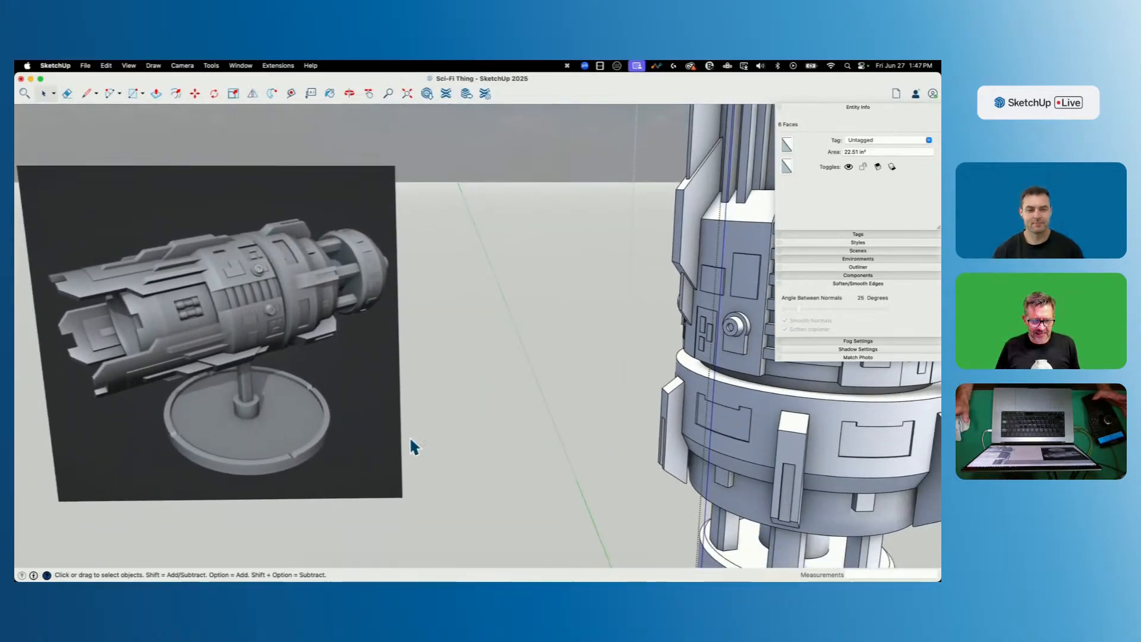
Draw a square about 1' 4" per side on the ground in front of the reference image.
scroll(357, 433, down, 4)
middle_drag(419, 490, 397, 461)
key(r)
click(342, 380)
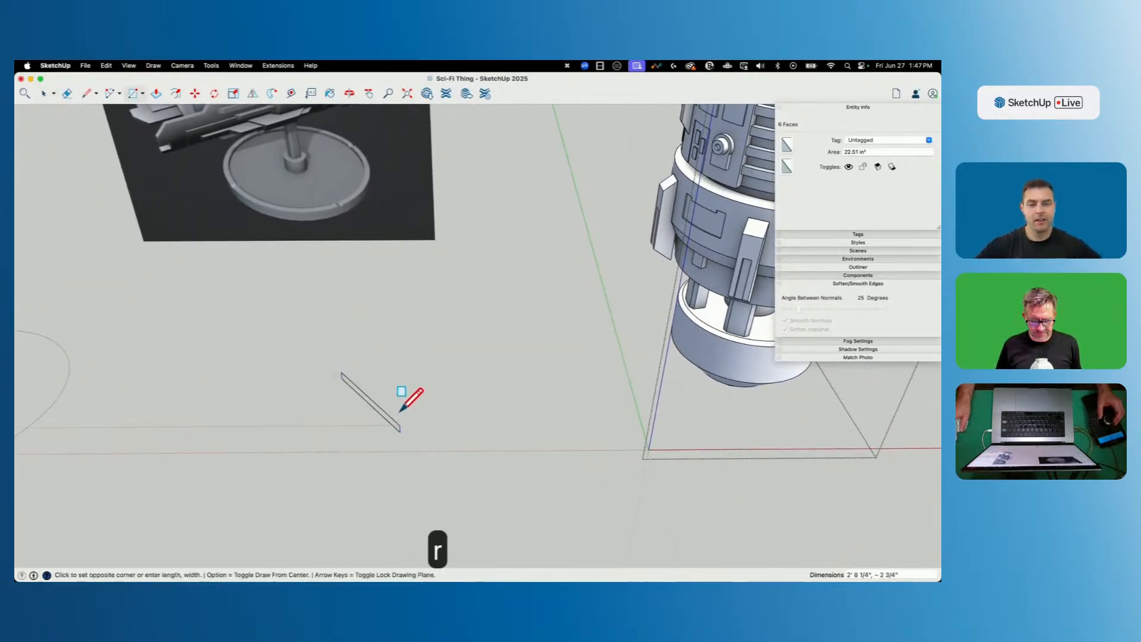
middle_drag(400, 411, 393, 376)
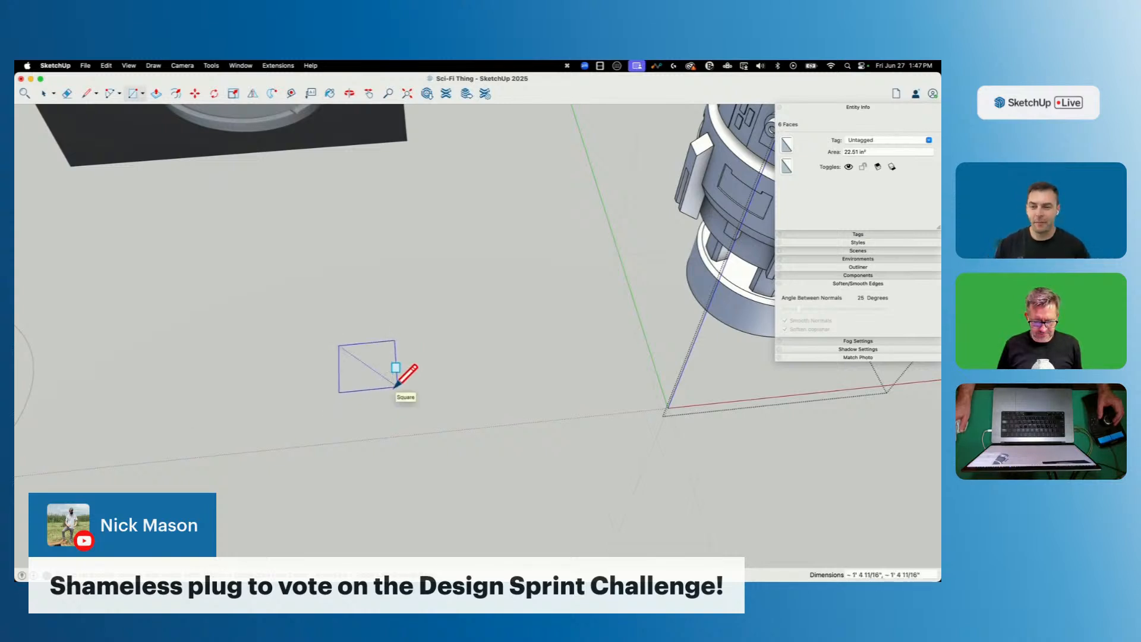
click(392, 389)
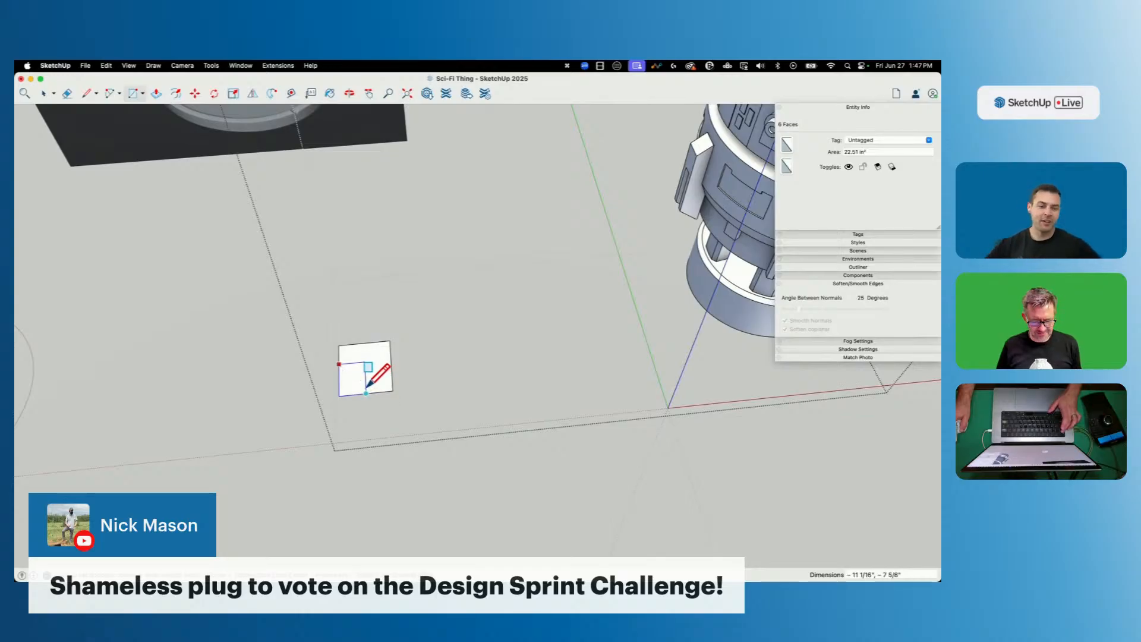
Cut a square notch about 9" per side out of the ground square's corner to leave an L-shaped face.
key(Escape)
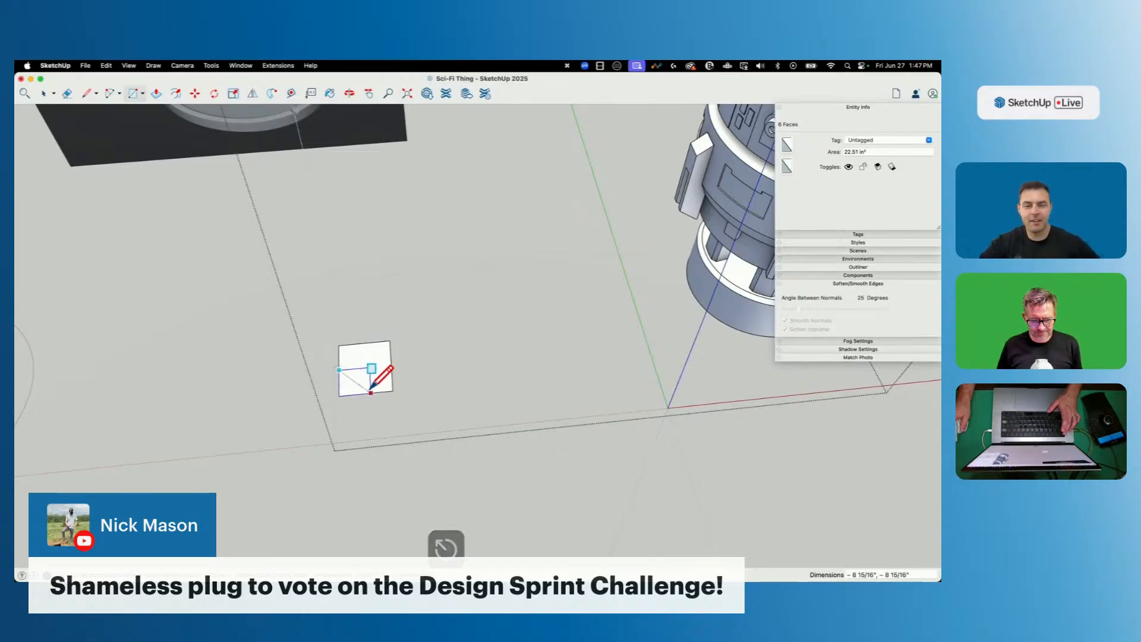
drag(351, 397, 341, 380)
key(space)
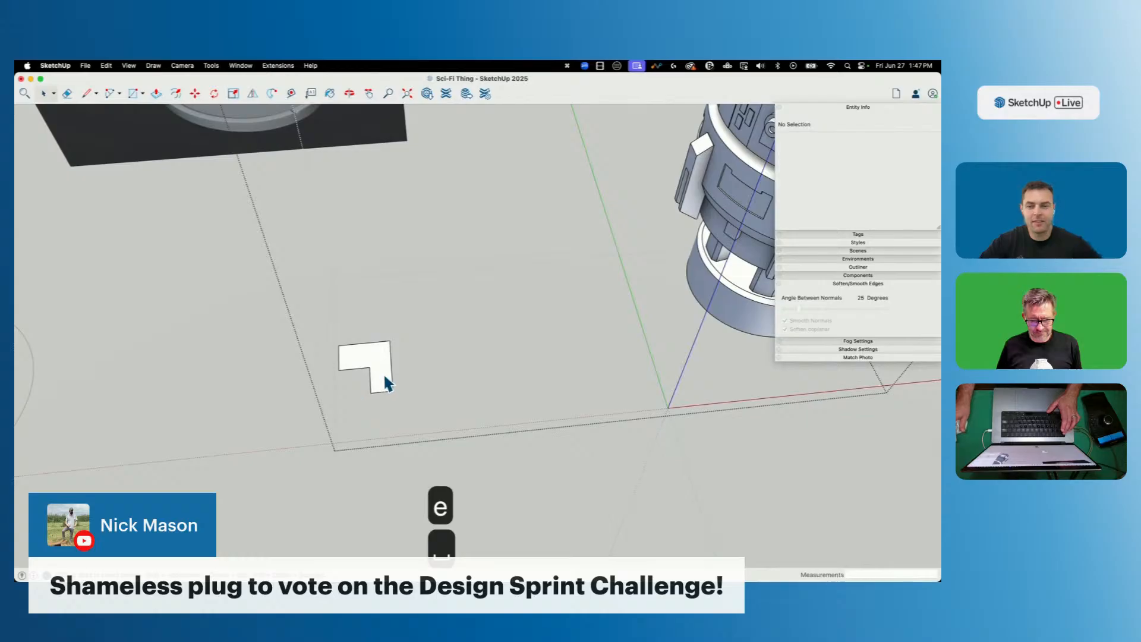
Copy the L-shaped face about 1' 5 11/16" to its side and flip the copy into a mirror image.
click(383, 373)
key(m)
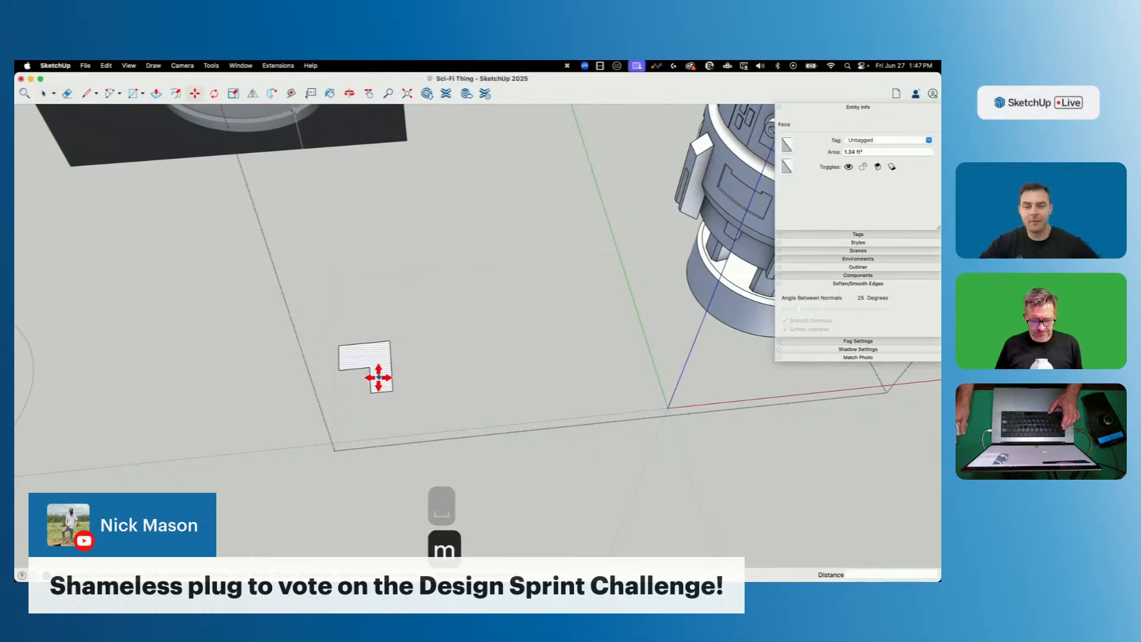
click(347, 366)
key(alt)
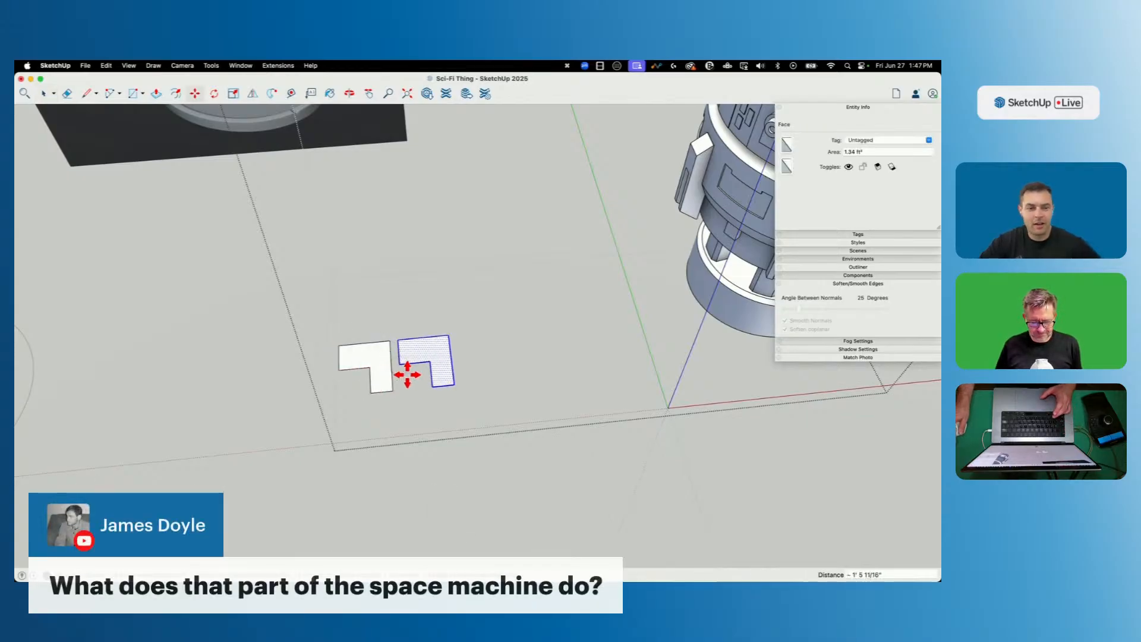
click(254, 94)
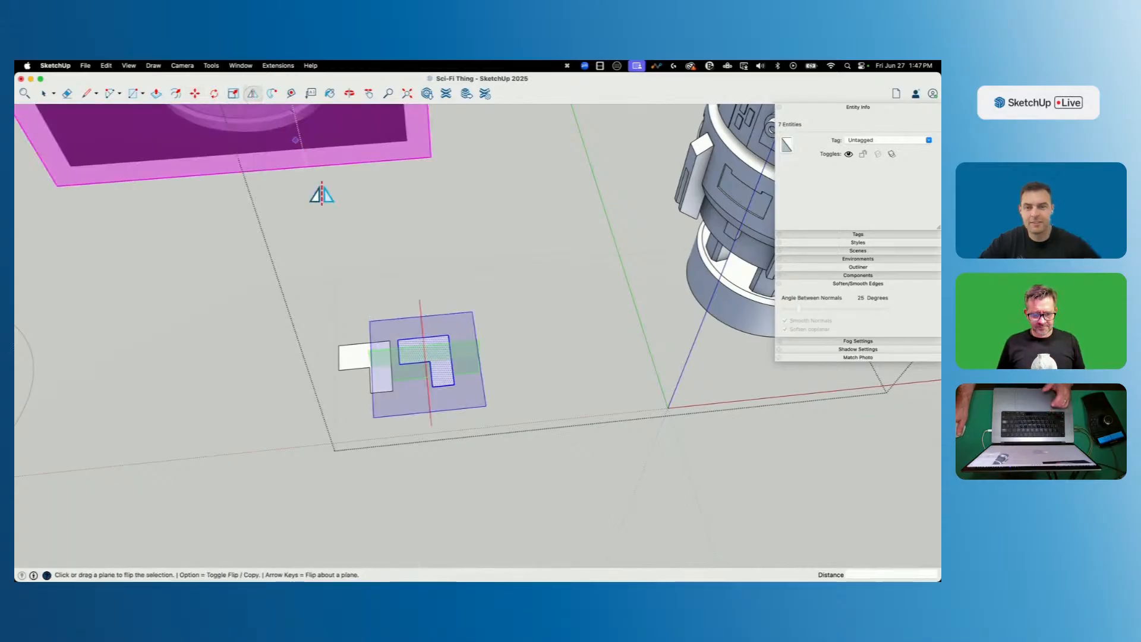
click(428, 332)
key(space)
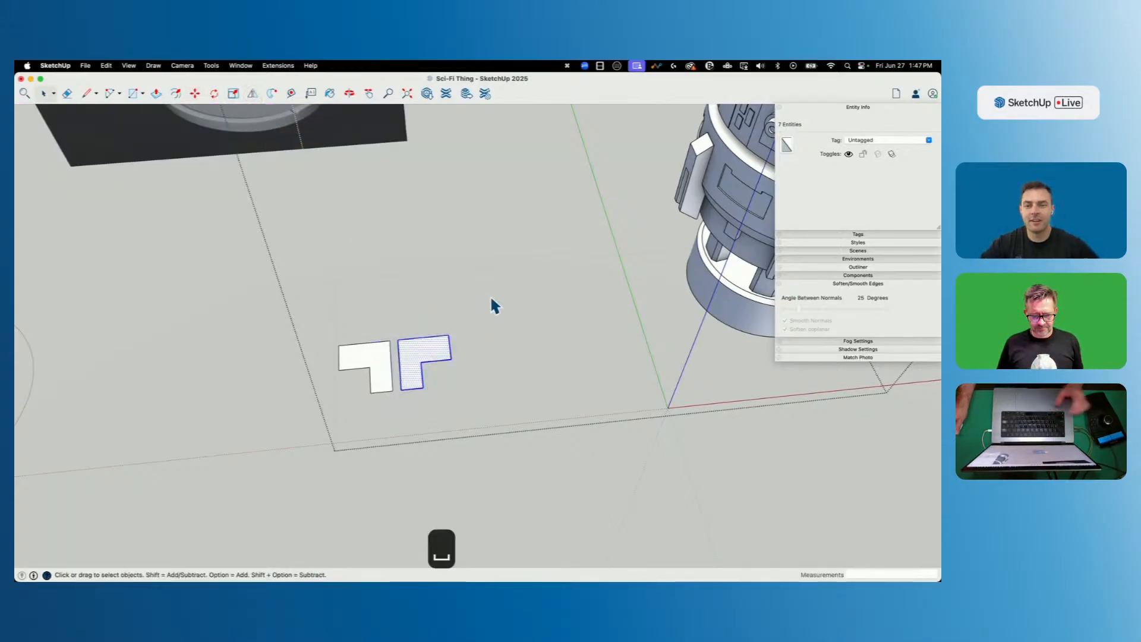
Draw a narrow rectangle about 4 5/8" by 1' 5 1/4" beside the L shapes and a small, nearly square rectangle next to it.
scroll(458, 297, up, 6)
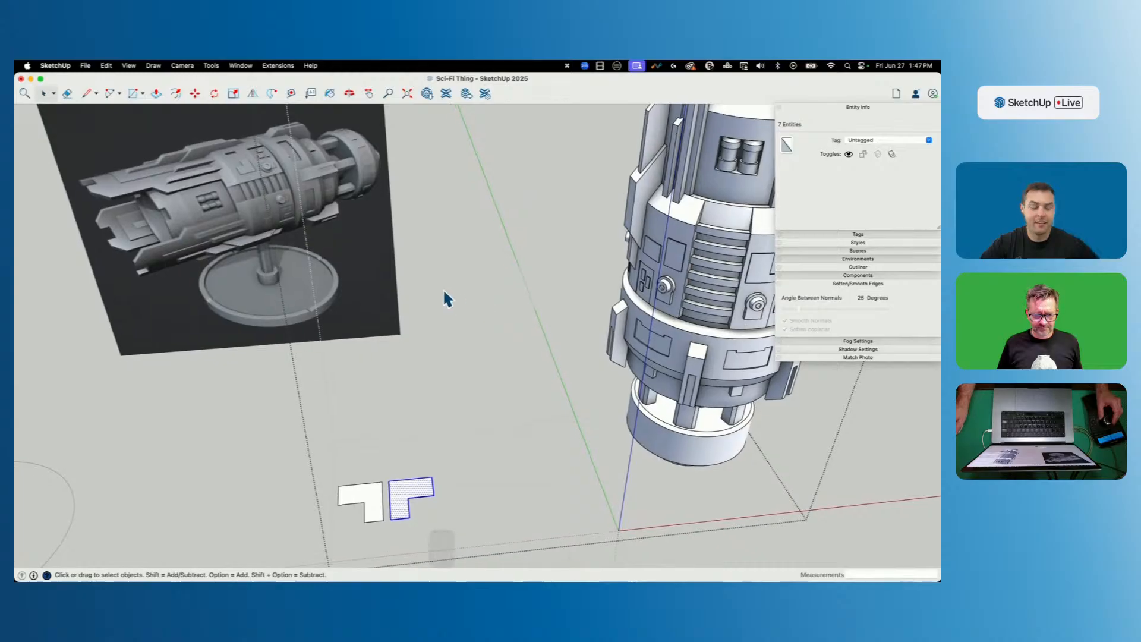
key(r)
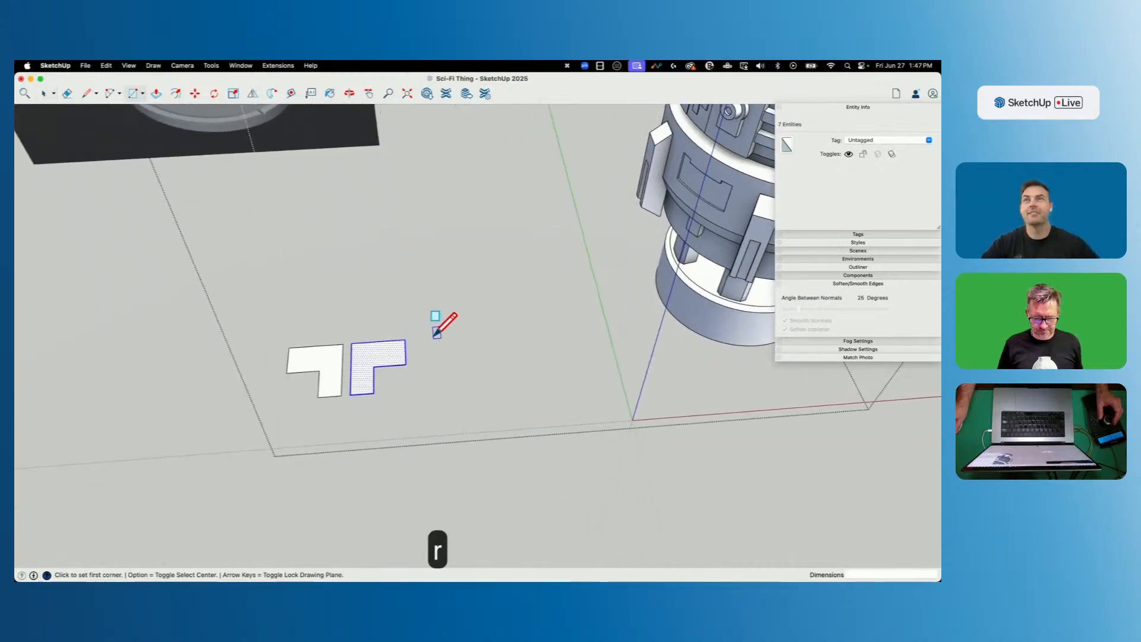
click(434, 340)
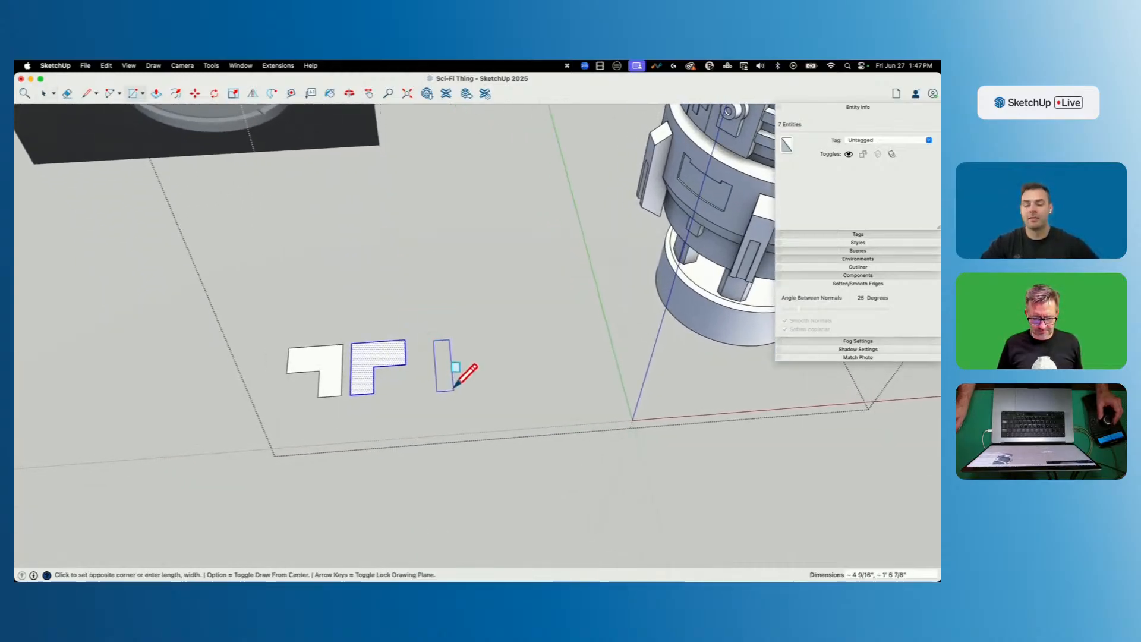
click(454, 385)
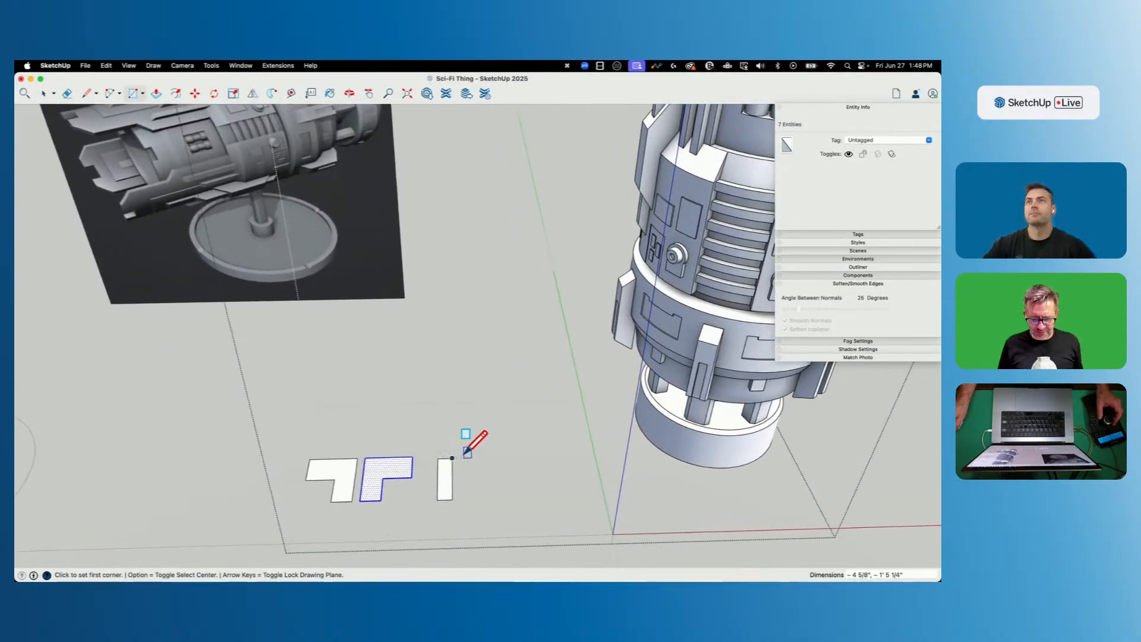
click(469, 457)
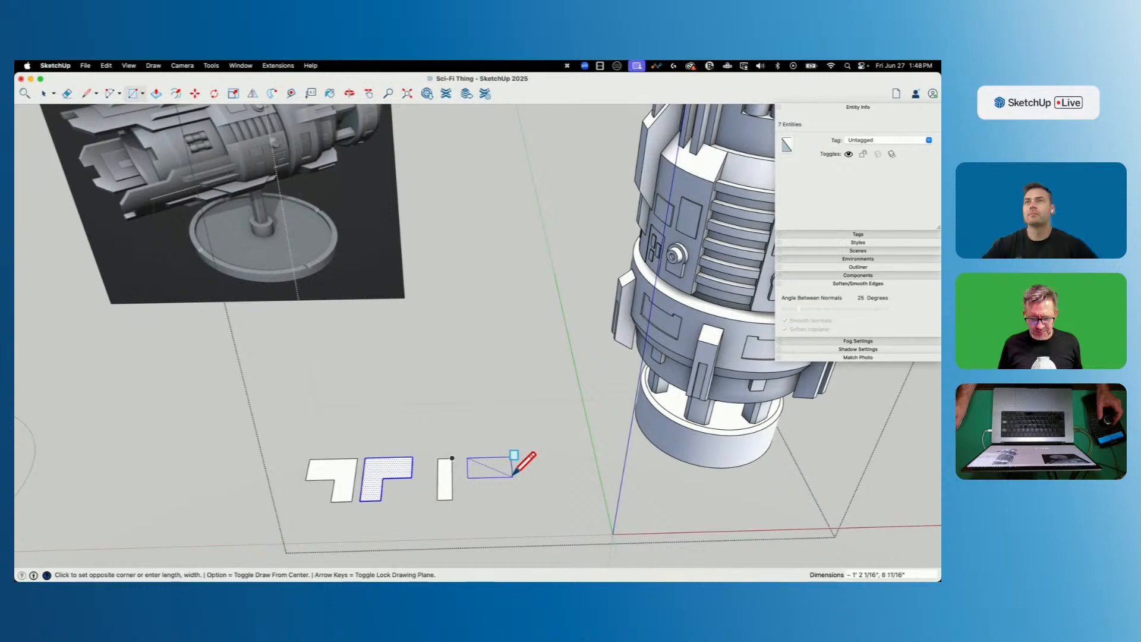
click(504, 482)
key(space)
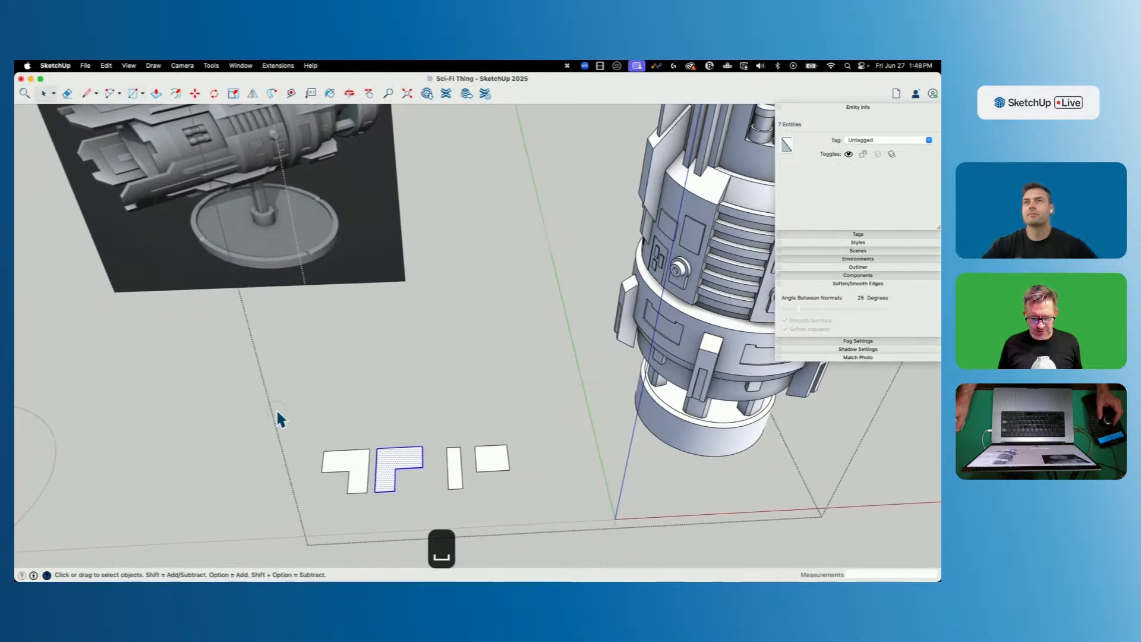
Scale the first L-shaped face and the small square face to make both slightly narrower.
drag(572, 494, 572, 496)
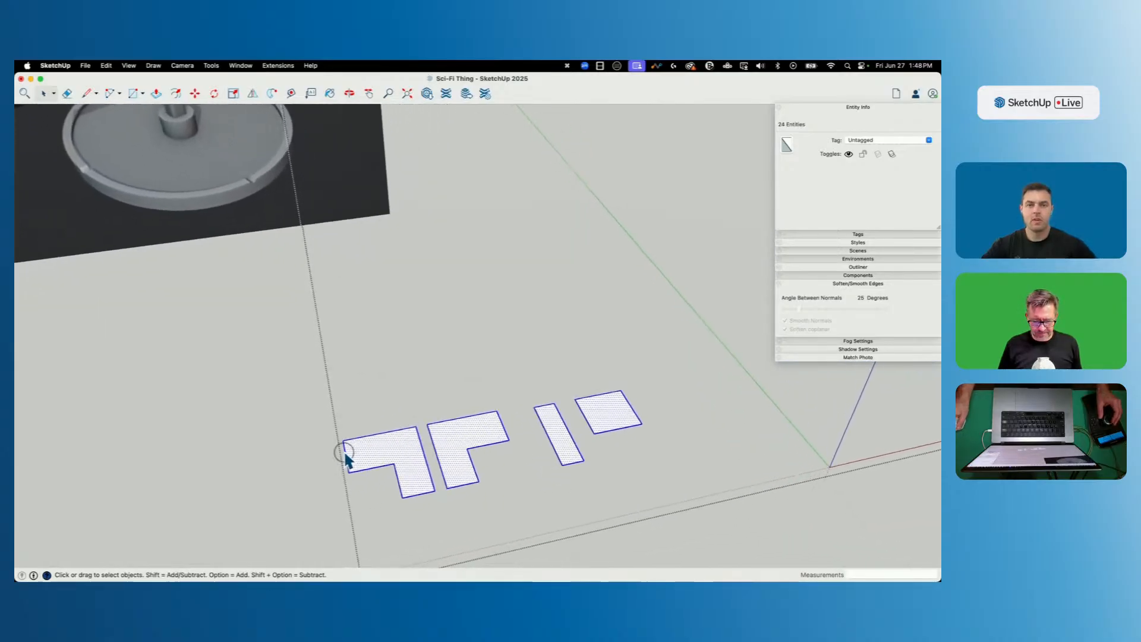
click(345, 455)
key(s)
click(347, 469)
click(364, 461)
key(space)
click(616, 423)
key(s)
click(632, 406)
click(621, 410)
Select all four flat panel shapes on the ground and make them one group.
key(space)
drag(333, 352, 650, 527)
right_click(463, 347)
click(489, 432)
Rotate the group of panel shapes 90 degrees about the red axis so it stands upright.
middle_drag(492, 438, 516, 487)
key(m)
key(q)
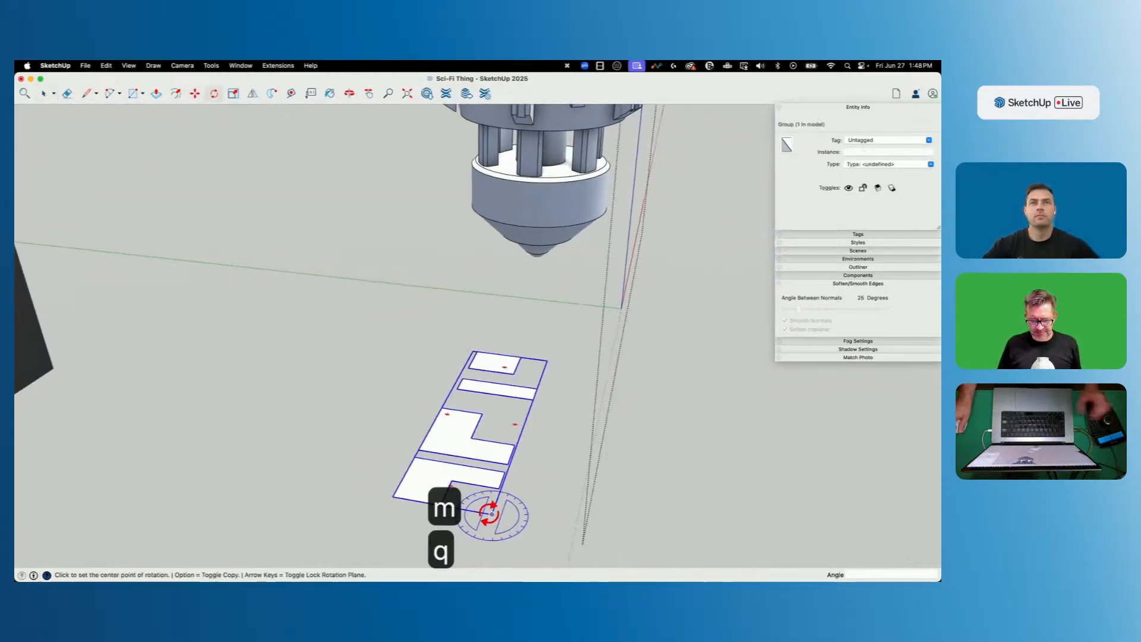
key(Right)
click(492, 514)
click(478, 471)
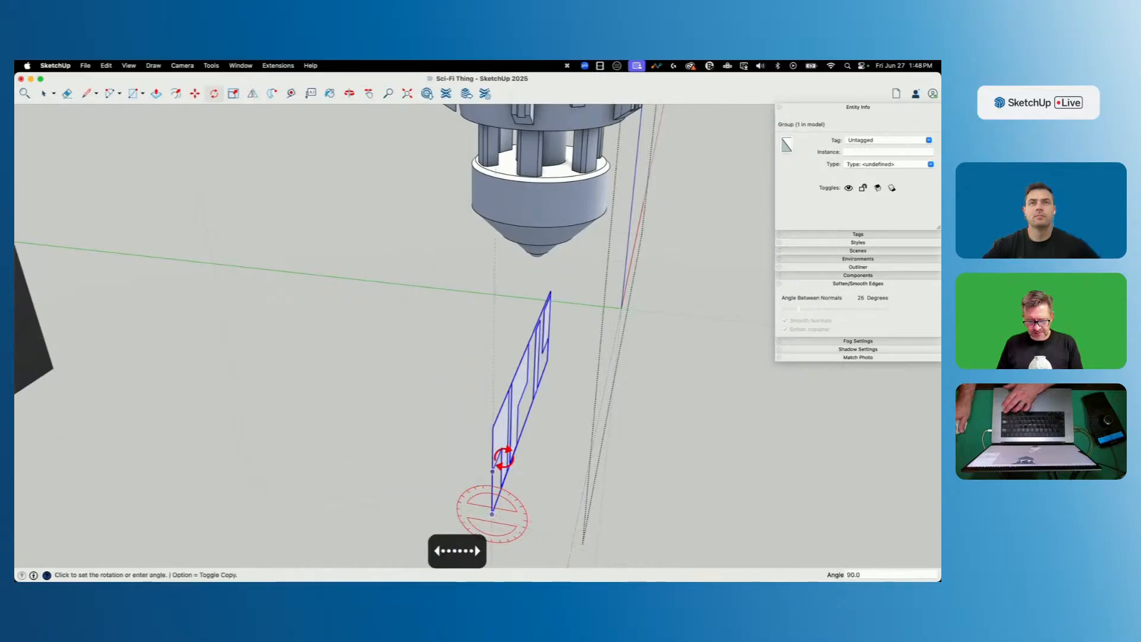
click(484, 440)
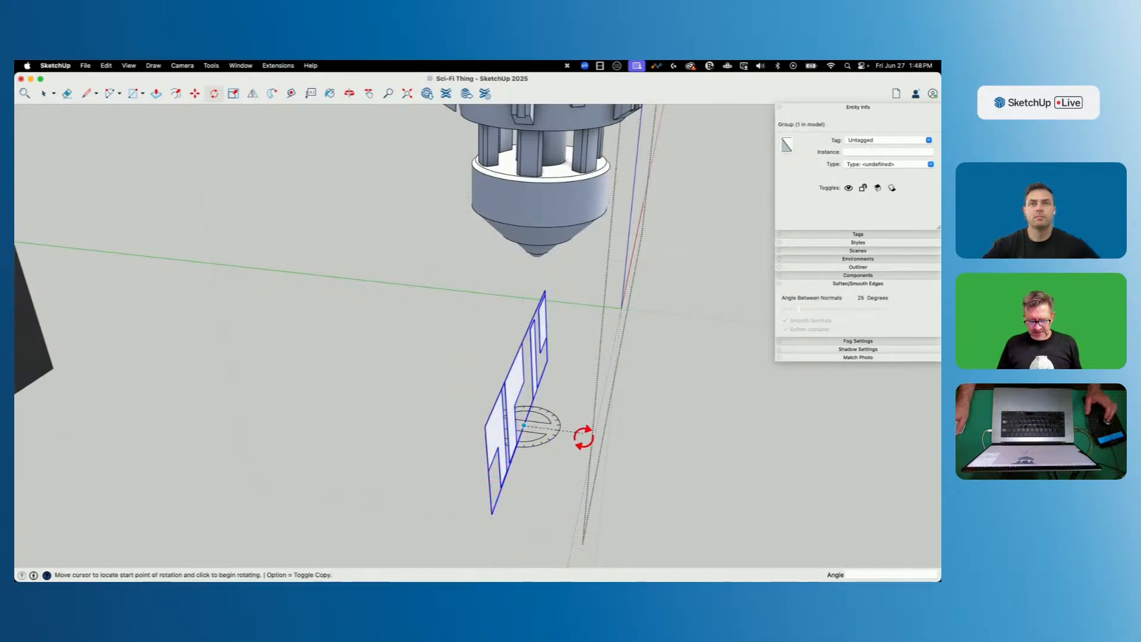
Rotate the upright group 90 degrees about the vertical axis, pivoting on the midpoint of its lower edge.
key(super+z)
key(Up)
click(523, 426)
click(563, 428)
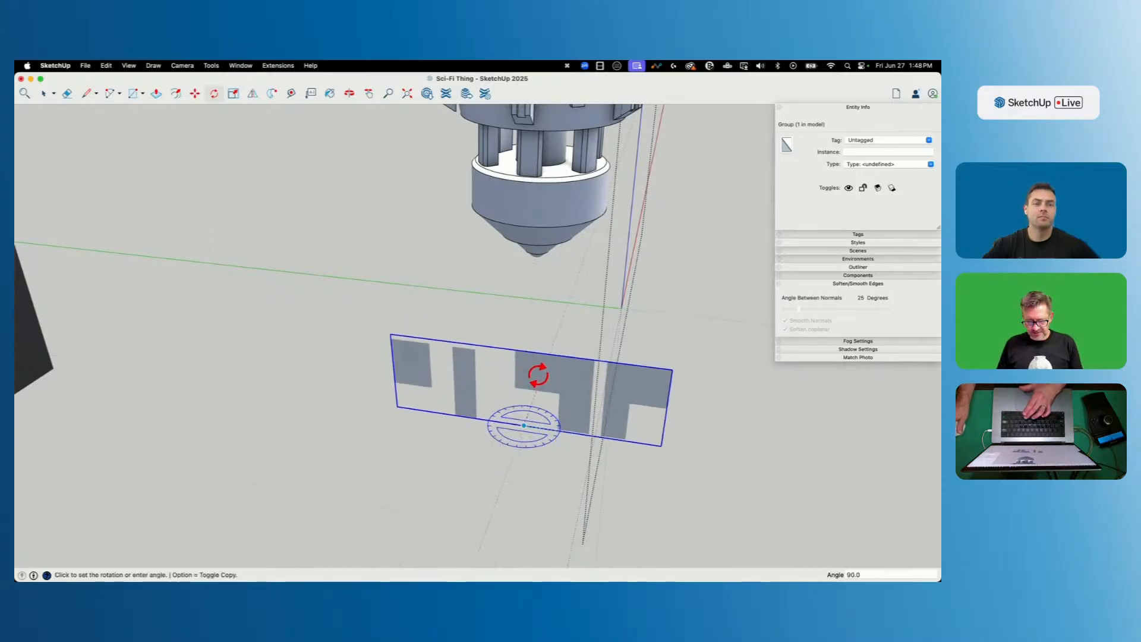
click(539, 375)
Move the group of panel shapes about 9' 7 5/8" so it stands in front of the device's lowest ring.
key(m)
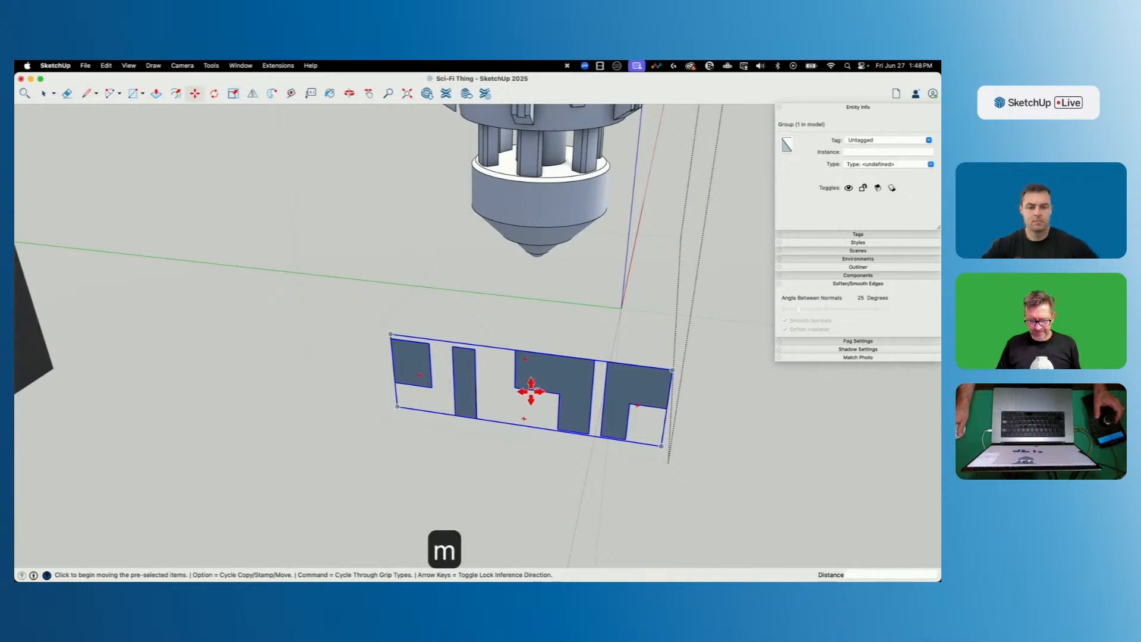
click(528, 353)
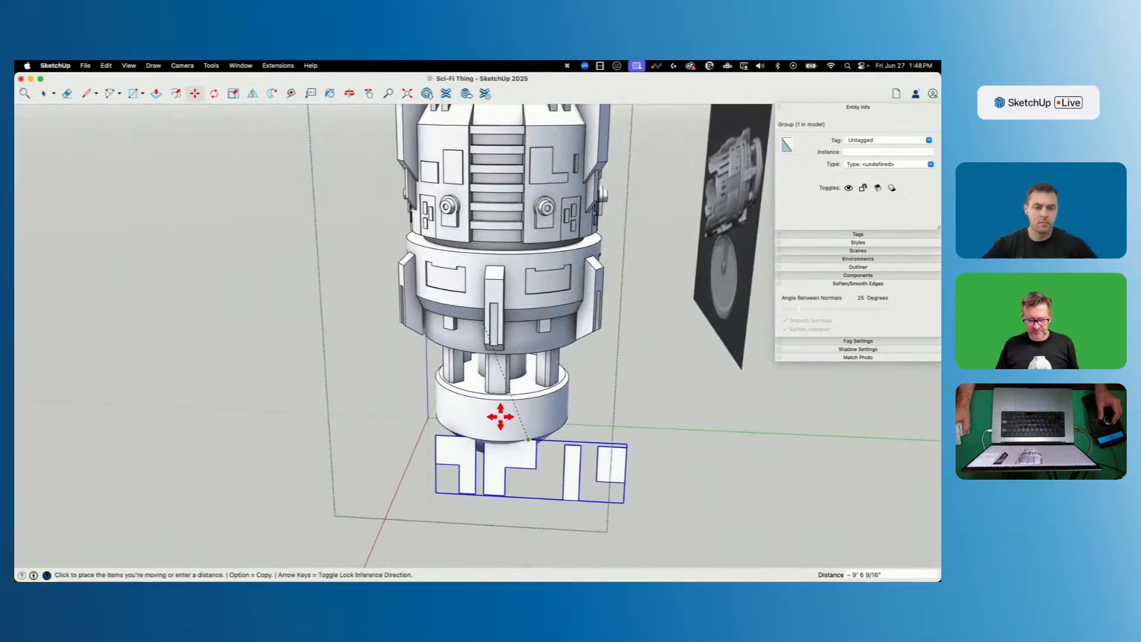
scroll(502, 398, up, 5)
click(496, 390)
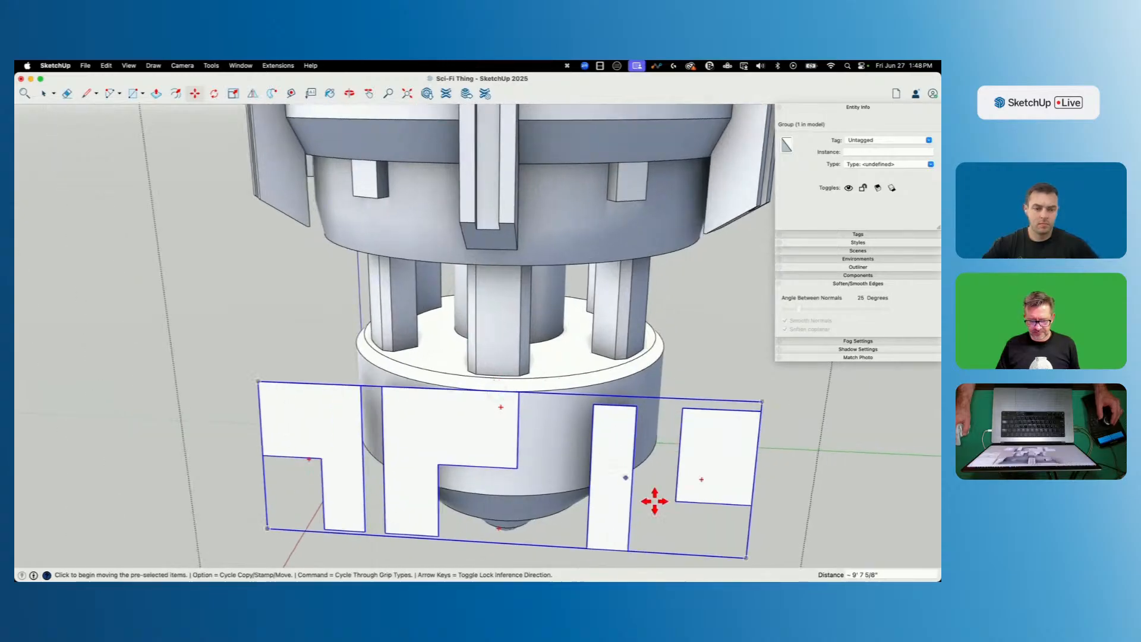
Scale the group down uniformly about its center to fit the lowest ring's wall, and move it about 1 3/16" into place.
key(space)
key(s)
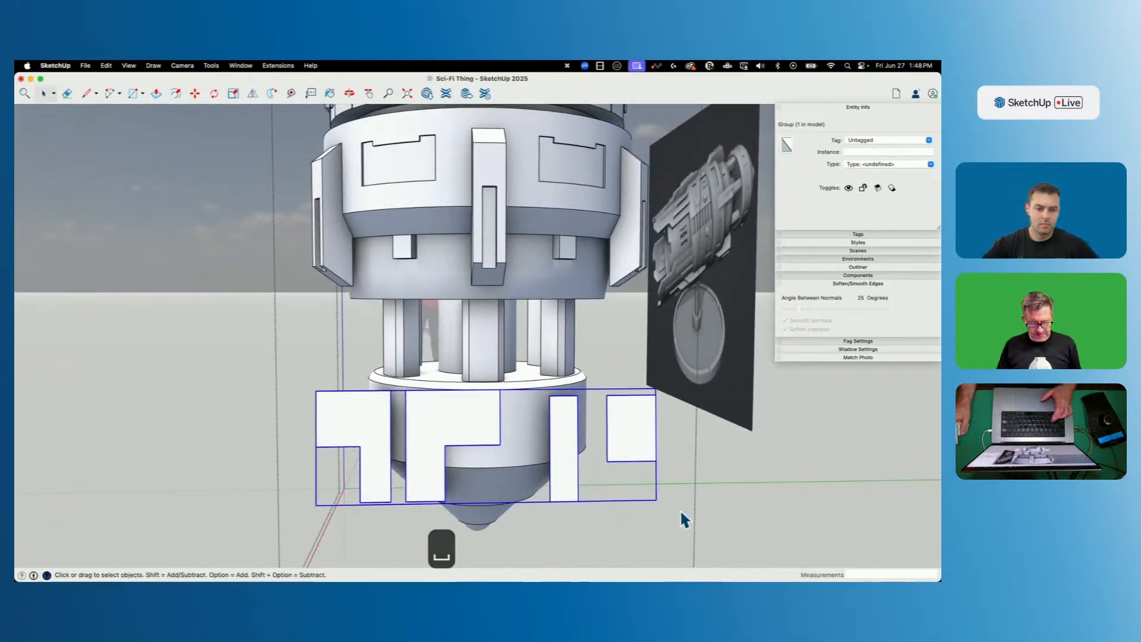
click(656, 500)
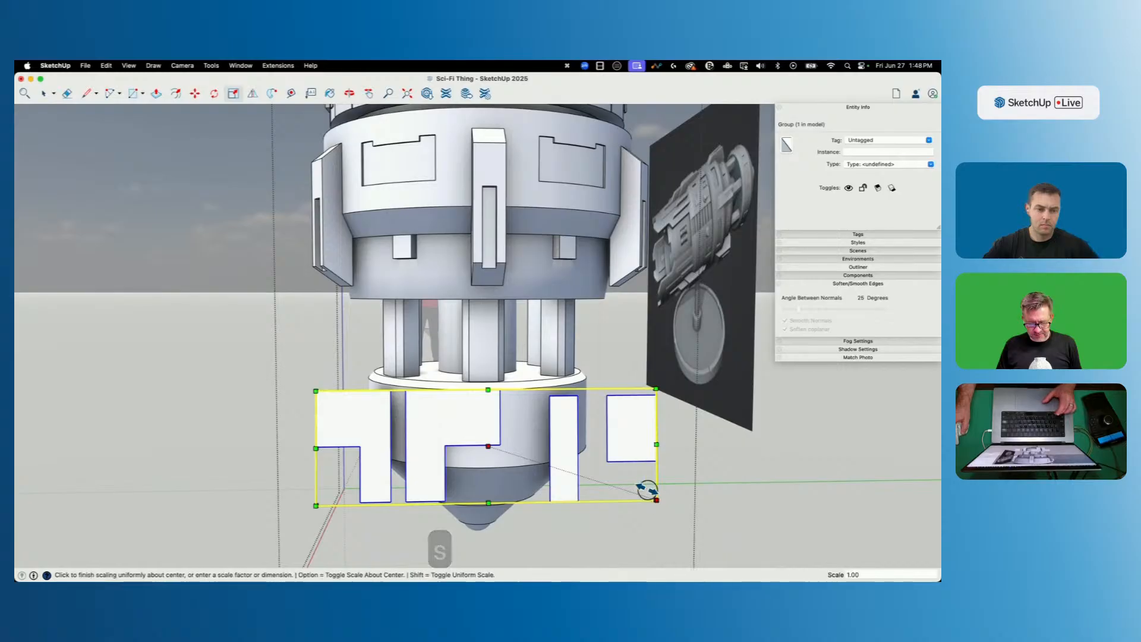
key(alt)
click(578, 461)
key(m)
click(483, 440)
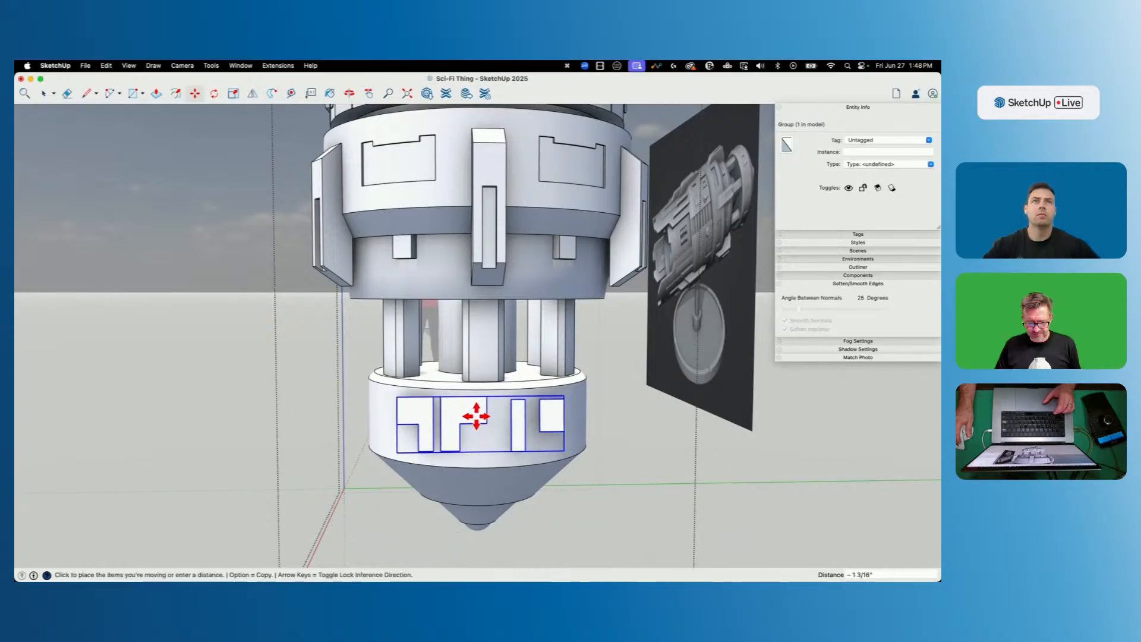
click(476, 416)
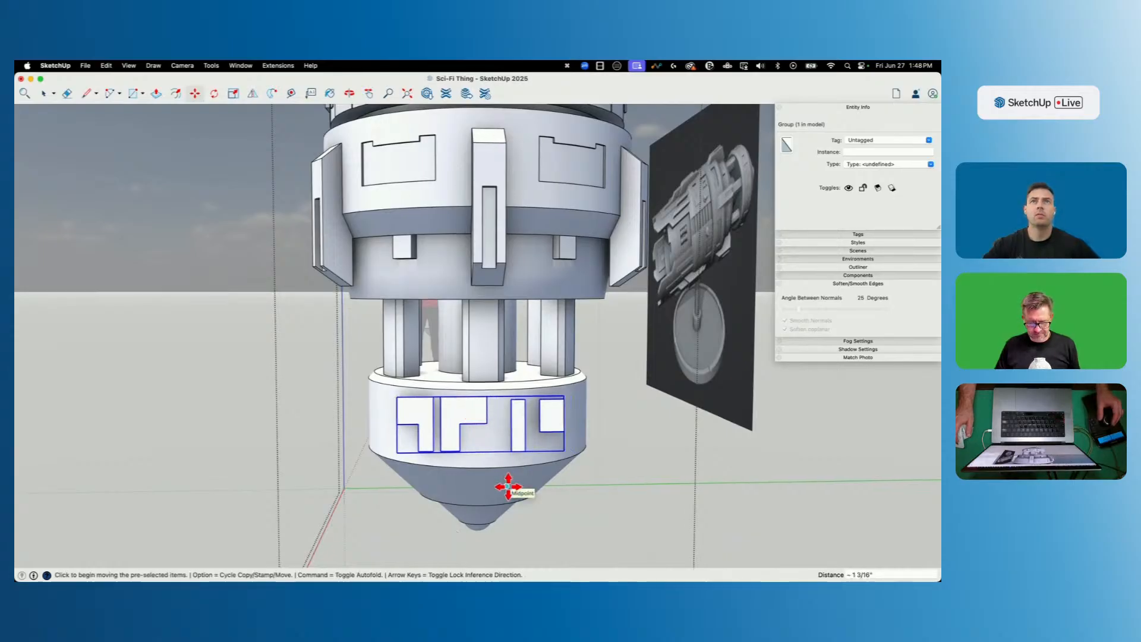
Push/Pull the four shapes inside the group toward the lowest ring so they all pass through its outer wall.
key(space)
key(p)
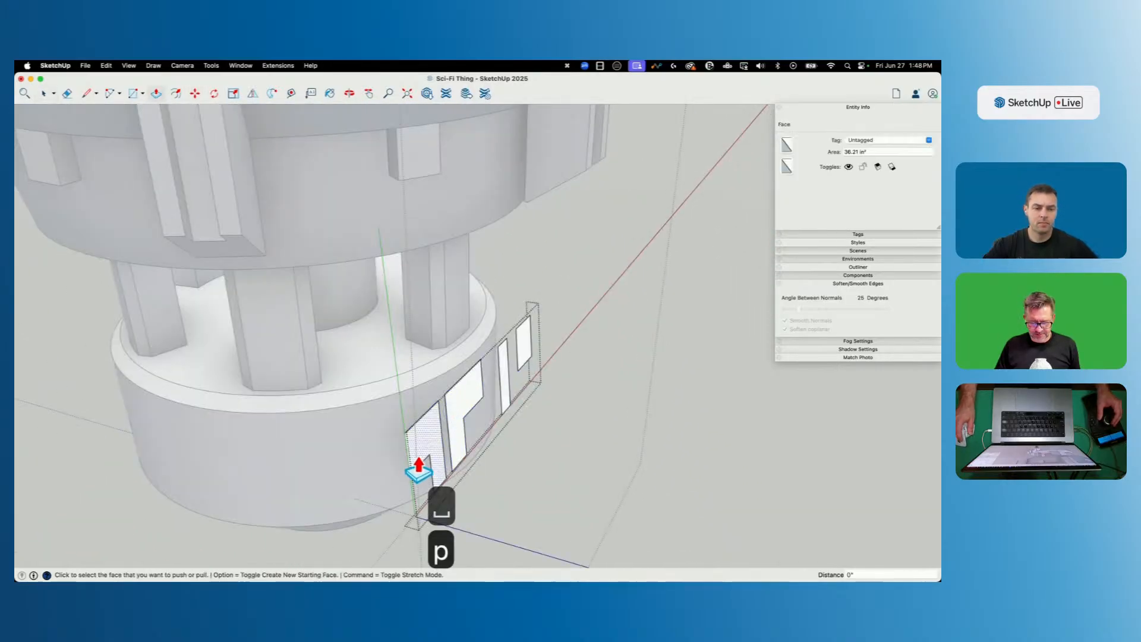
click(420, 474)
click(318, 416)
double_click(464, 400)
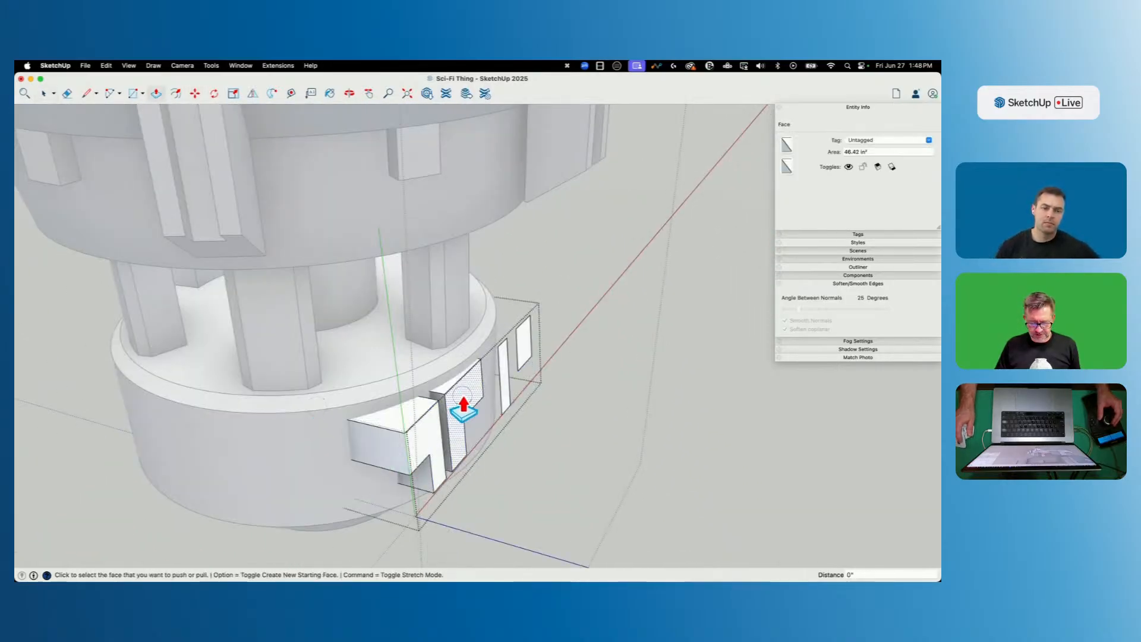
click(505, 375)
double_click(523, 344)
middle_drag(523, 343, 575, 429)
key(space)
key(space)
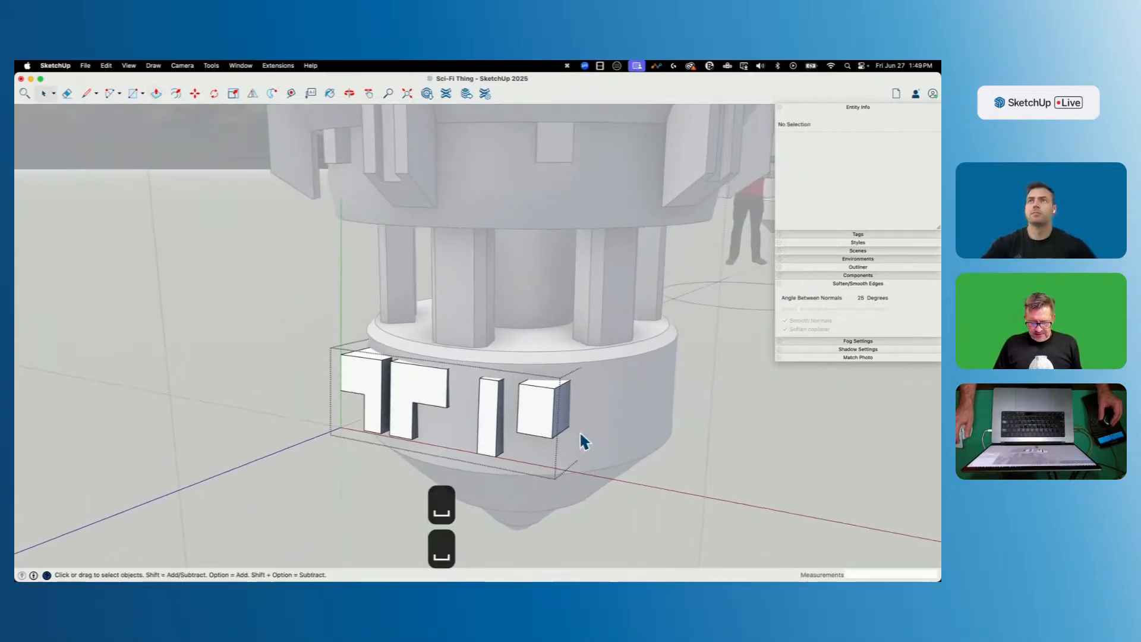
Select the lowest ring's outer wall and intersect its faces with the model.
double_click(597, 432)
click(596, 426)
right_click(596, 427)
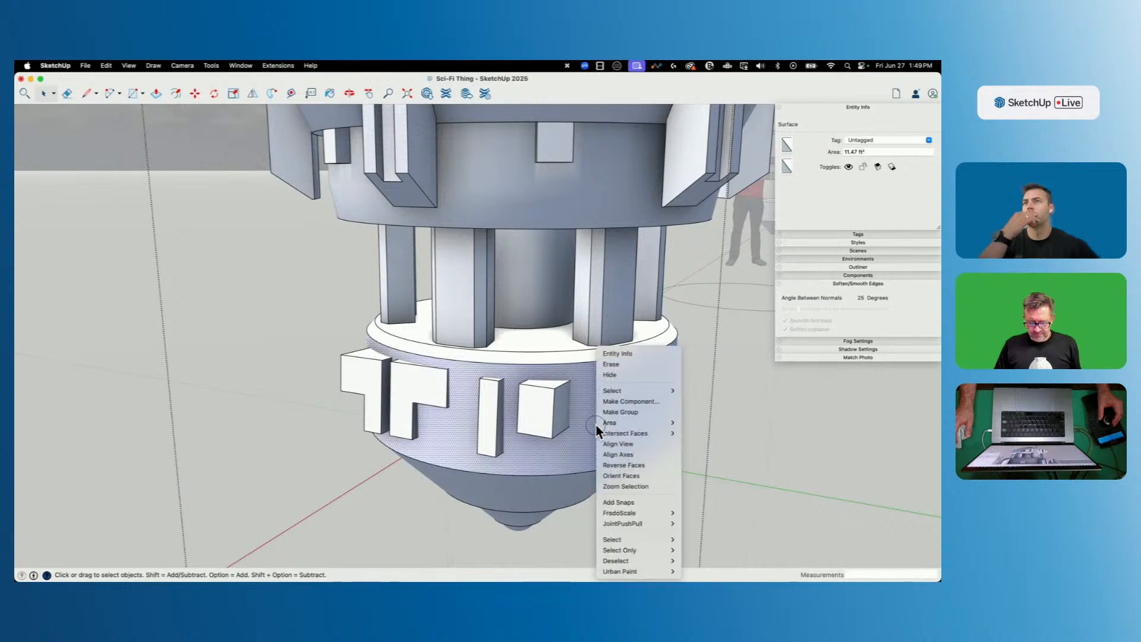
mouse_move(632, 433)
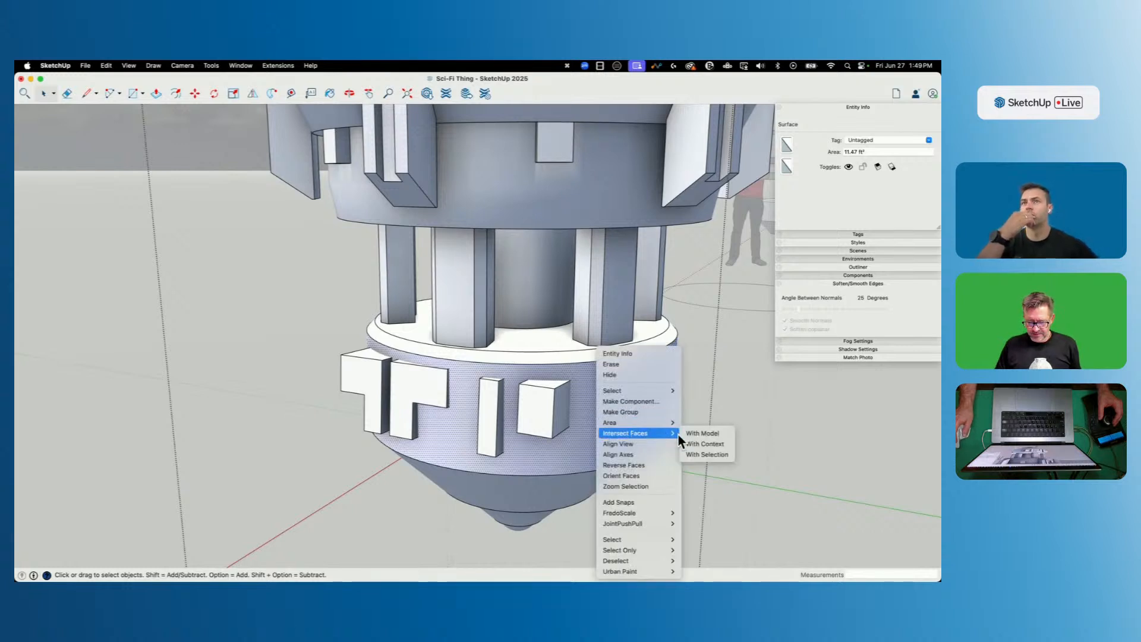
click(709, 435)
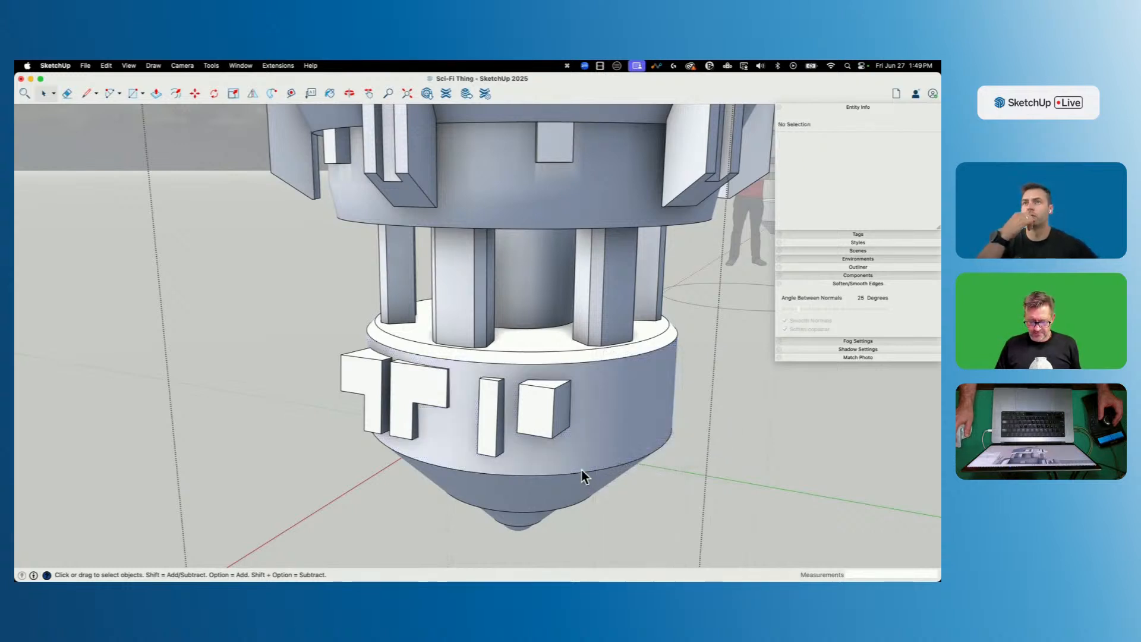
Delete the group of extruded panel shapes, keeping only their outlines on the ring's wall.
triple_click(547, 422)
click(623, 464)
click(553, 421)
key(BackSpace)
Select the four panel faces outlined on the lowest ring's wall and rotate a copy of them 120° about the device's vertical axis.
middle_drag(552, 418, 548, 410)
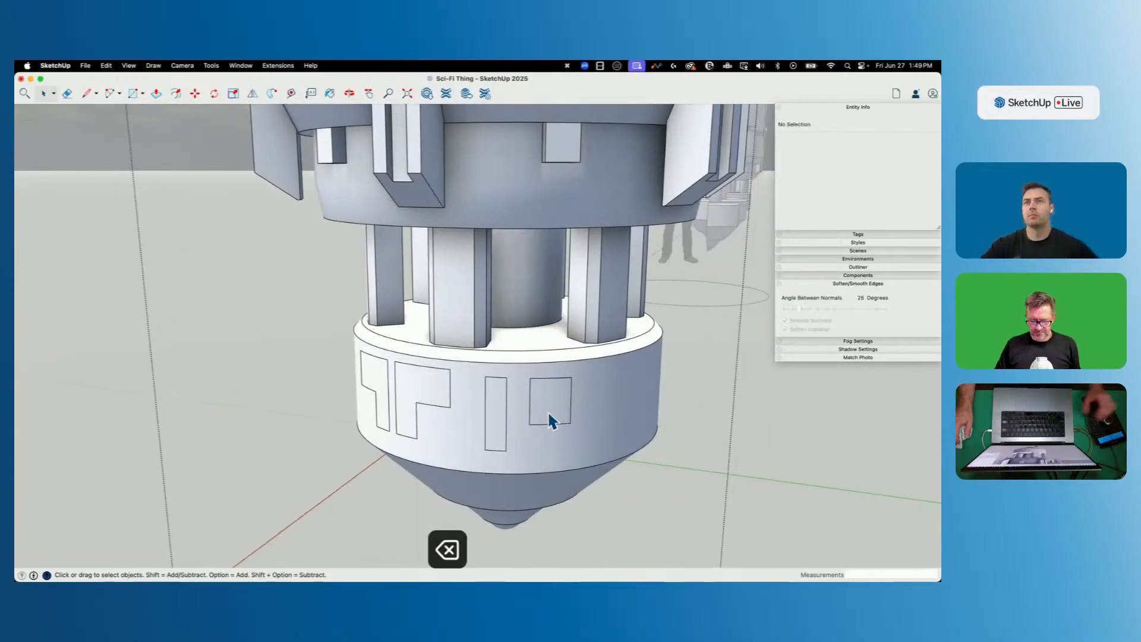
click(548, 410)
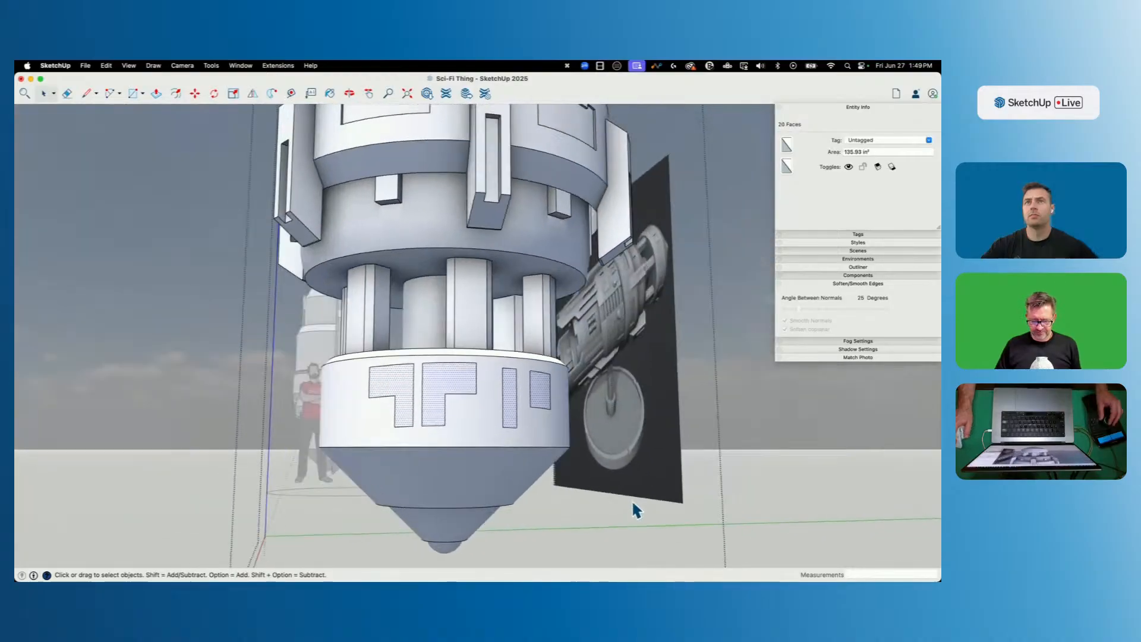
key(q)
middle_drag(630, 497, 611, 476)
key(shift+w)
scroll(489, 515, up, 2)
scroll(488, 515, up, 3)
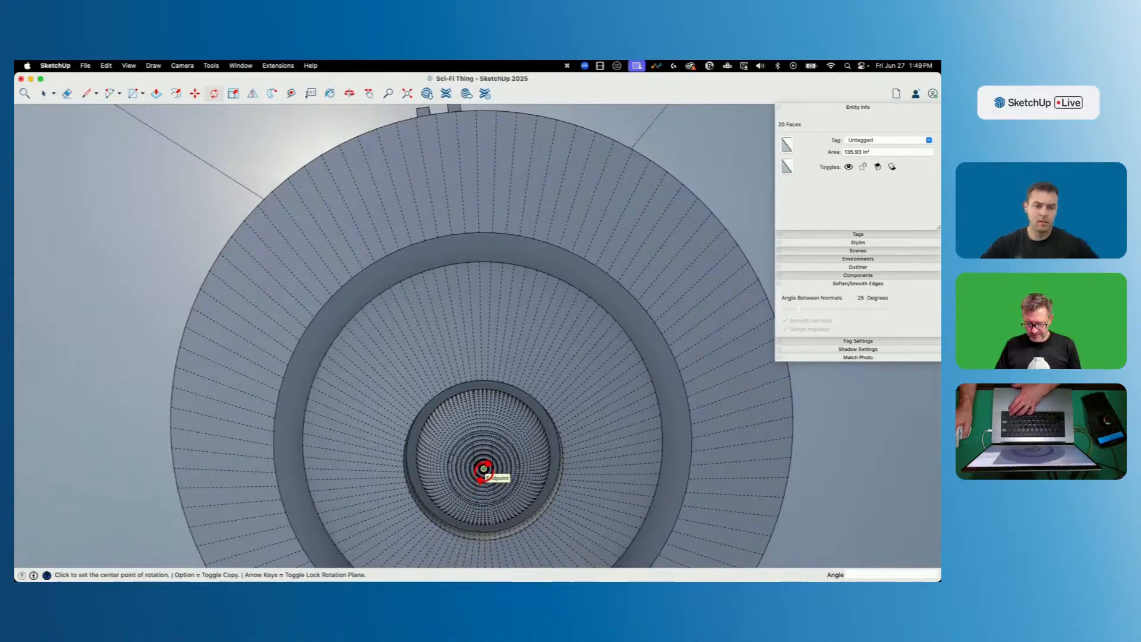
click(484, 469)
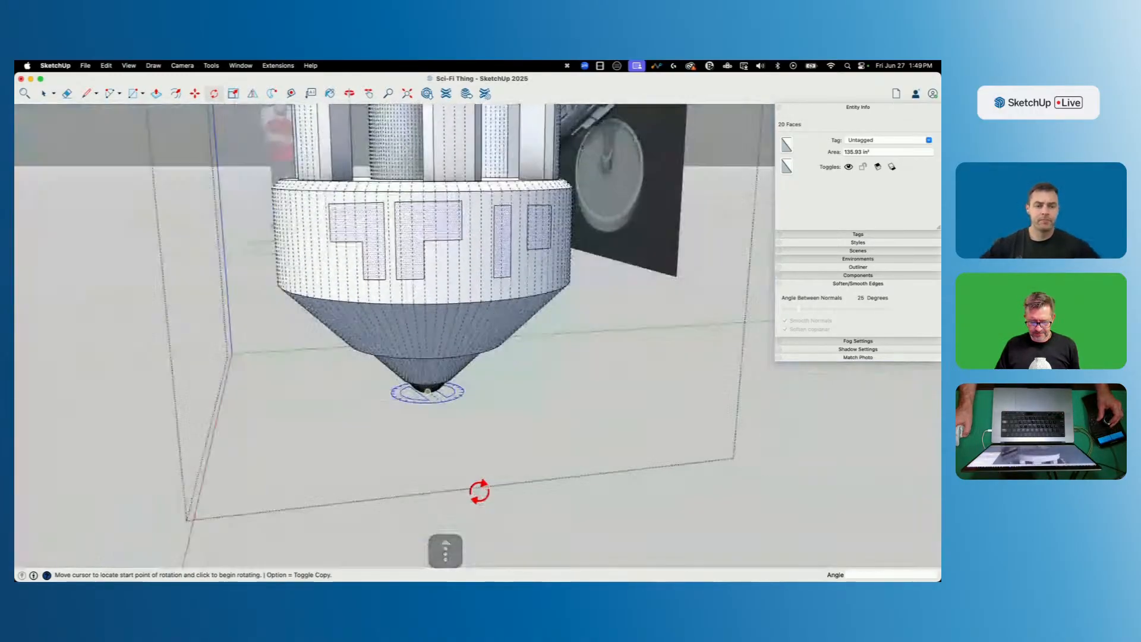
middle_drag(450, 447, 441, 428)
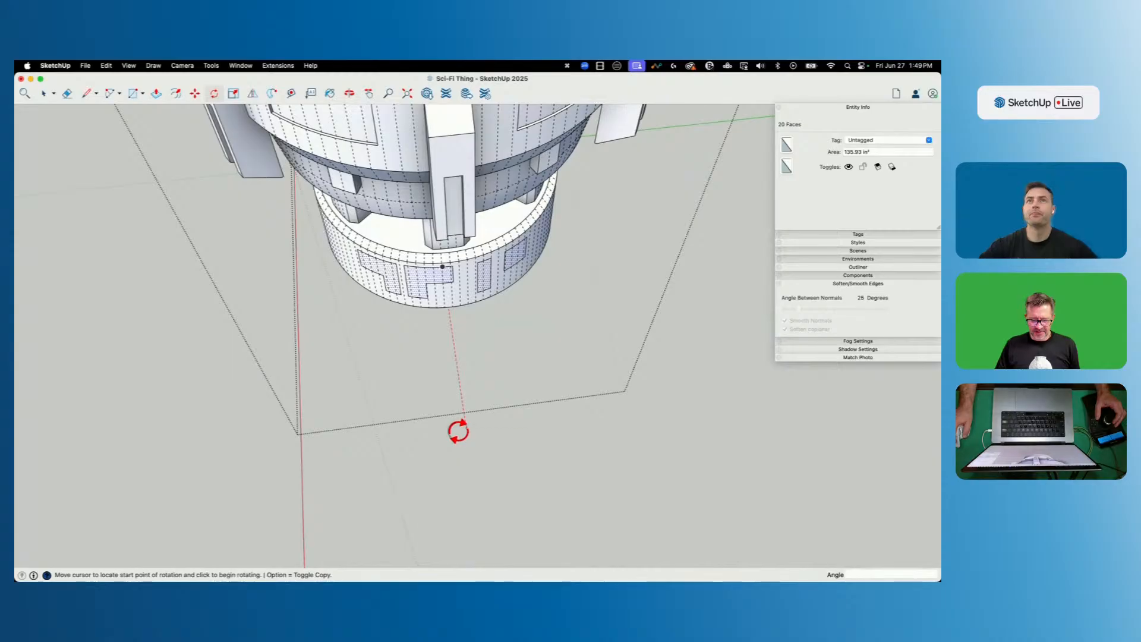
click(465, 422)
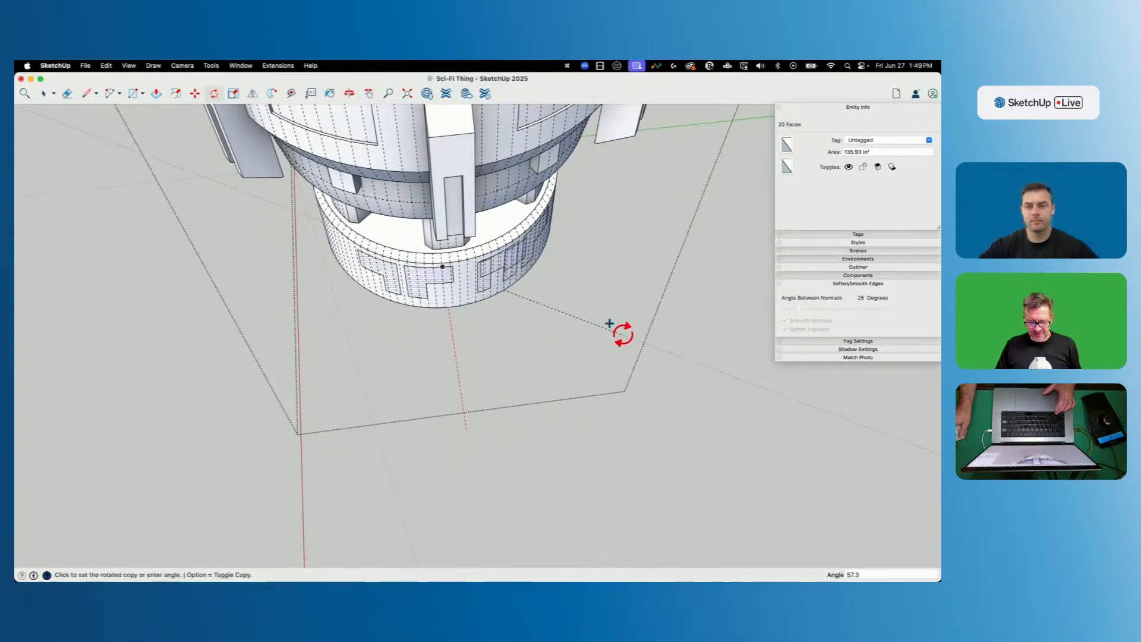
key(Return)
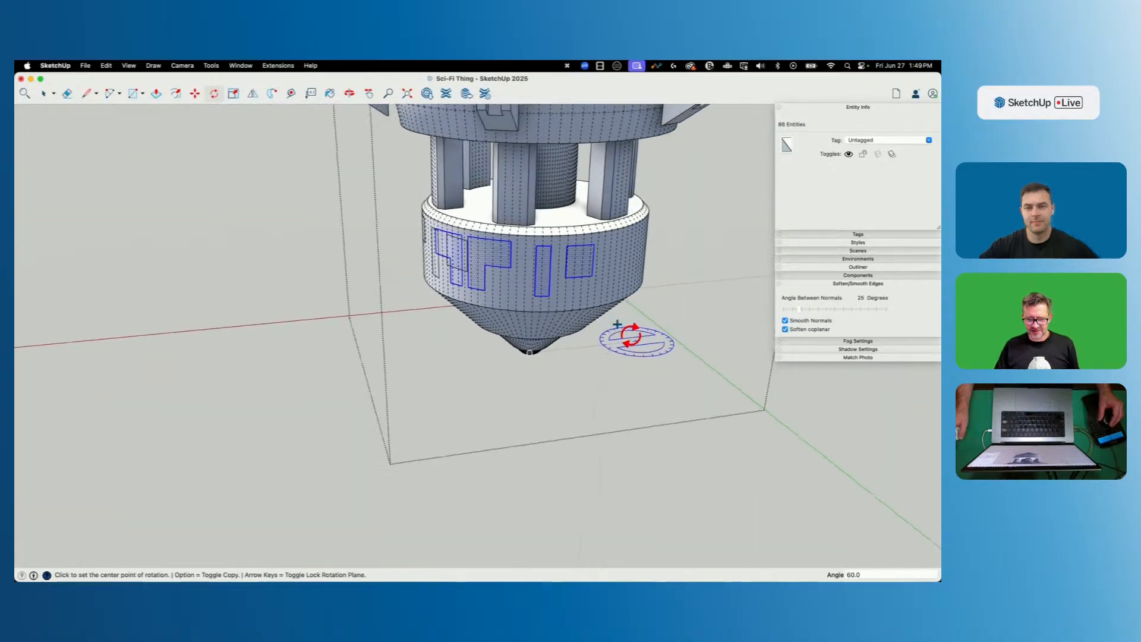
text(120)
key(Return)
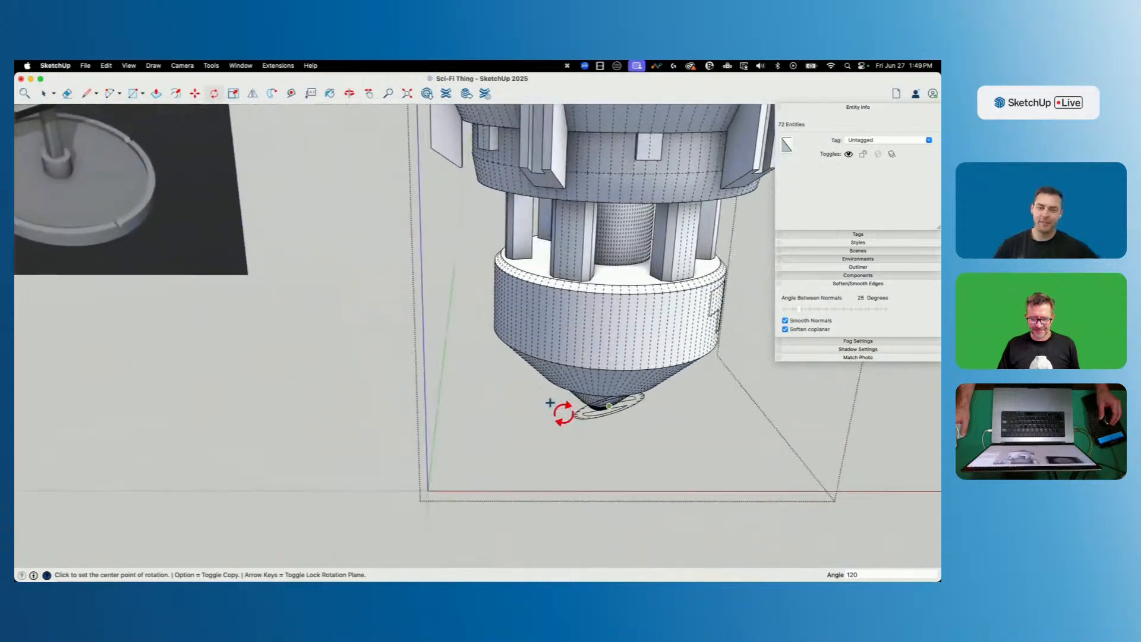
Array the rotated panel faces as 2x copies around the lowest ring.
text(2x)
key(Return)
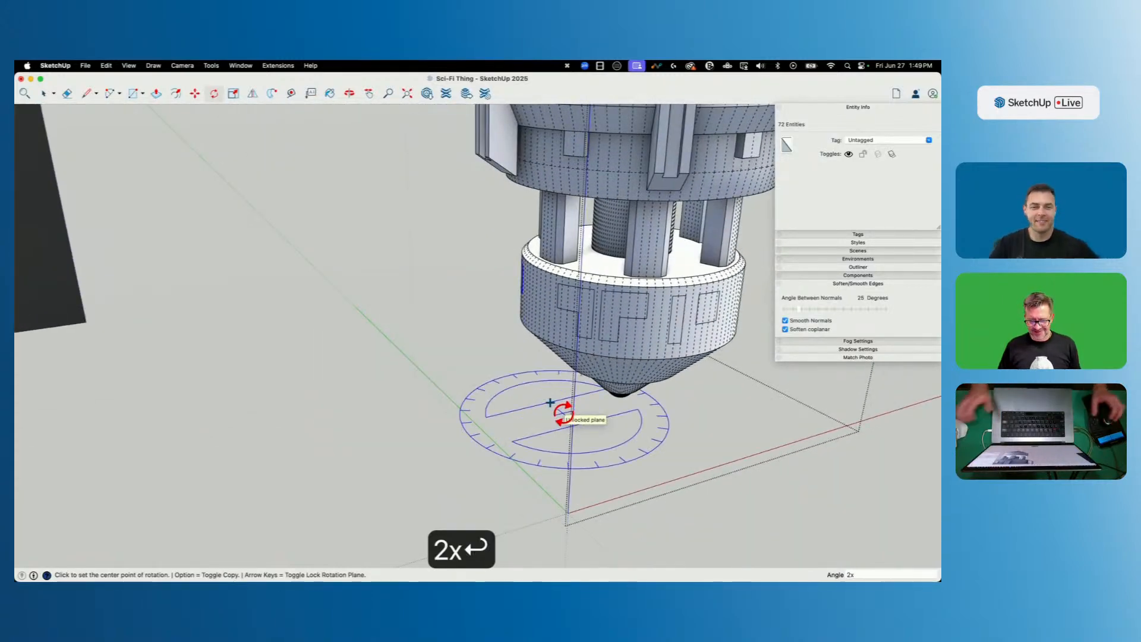
key(space)
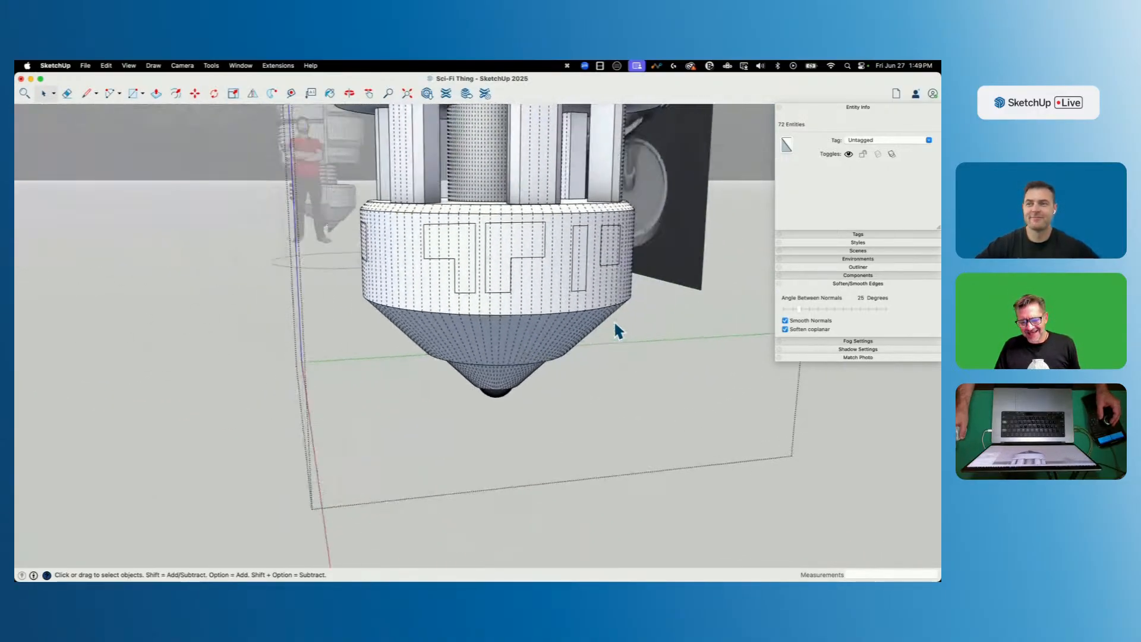
Undo the rotated copies and step back to before the extruded panel group was deleted from the lowest ring.
key(super+z)
key(super+z)
key(super+z)
key(super+z)
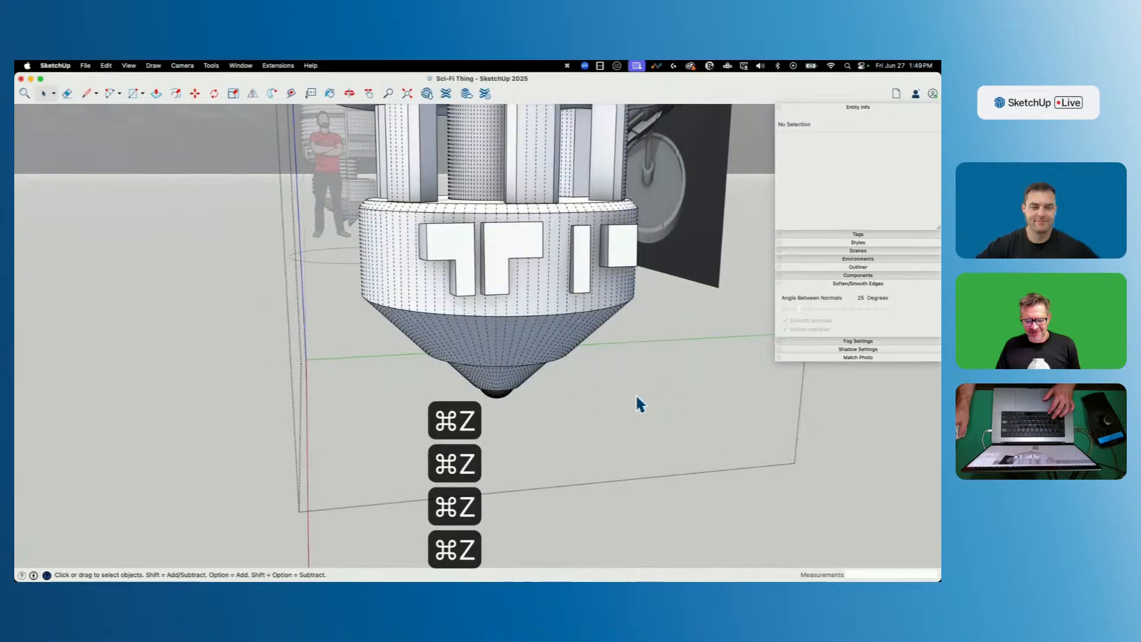
Try moving the outermost L-shaped panel inside the group about 1 15/16" away from its neighbour, and undo the move.
triple_click(462, 255)
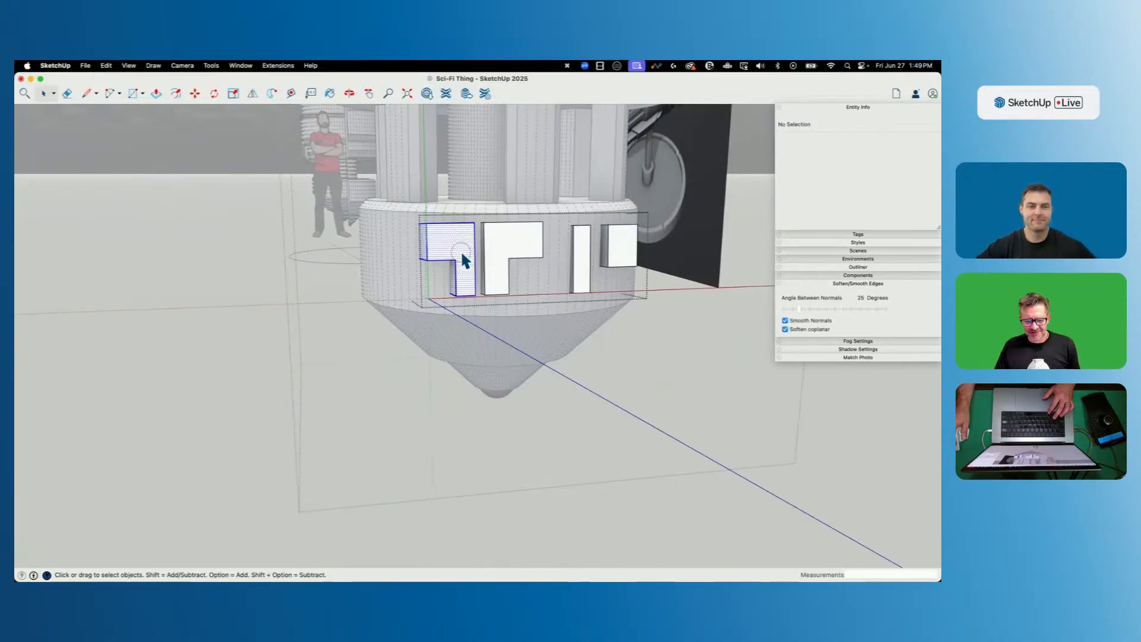
key(m)
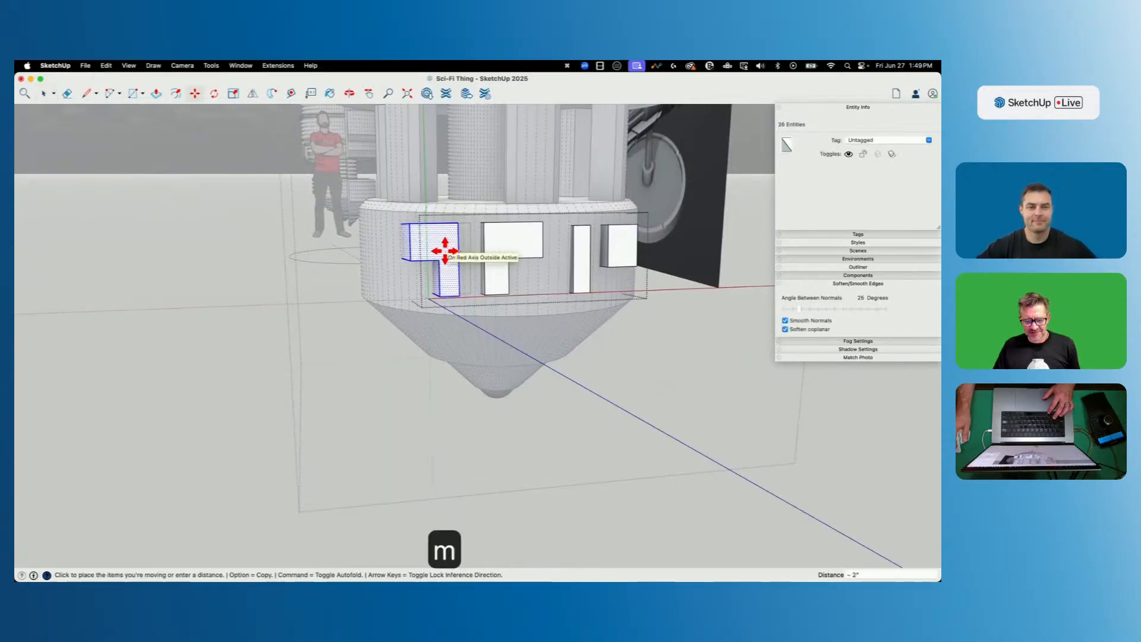
key(super+space)
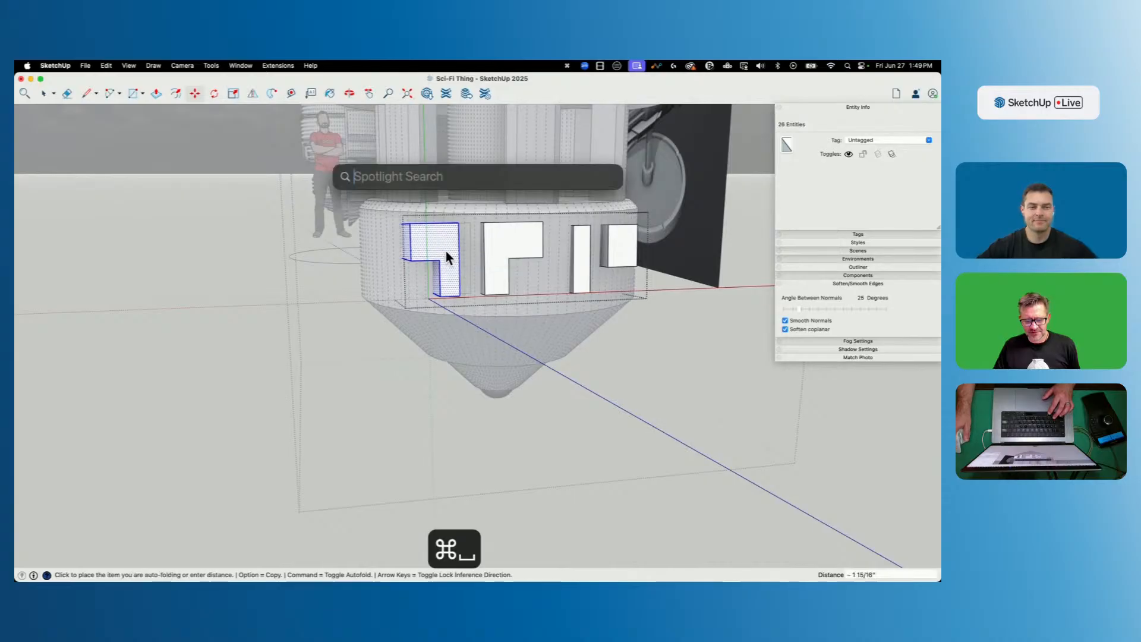
key(Escape)
key(super+z)
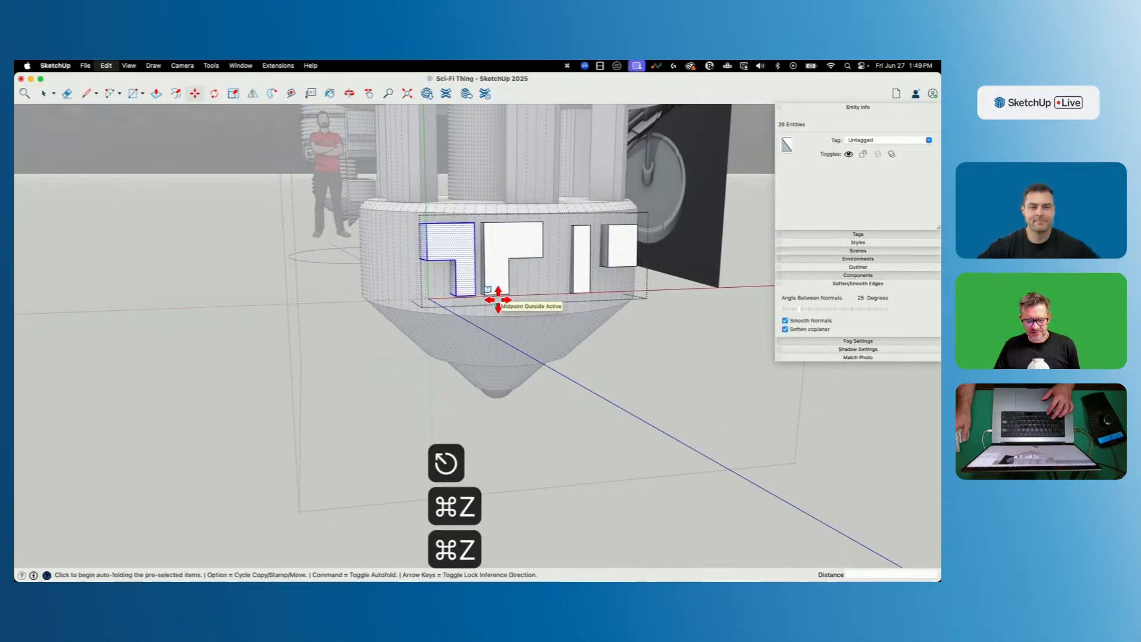
key(super+z)
key(super+z)
key(space)
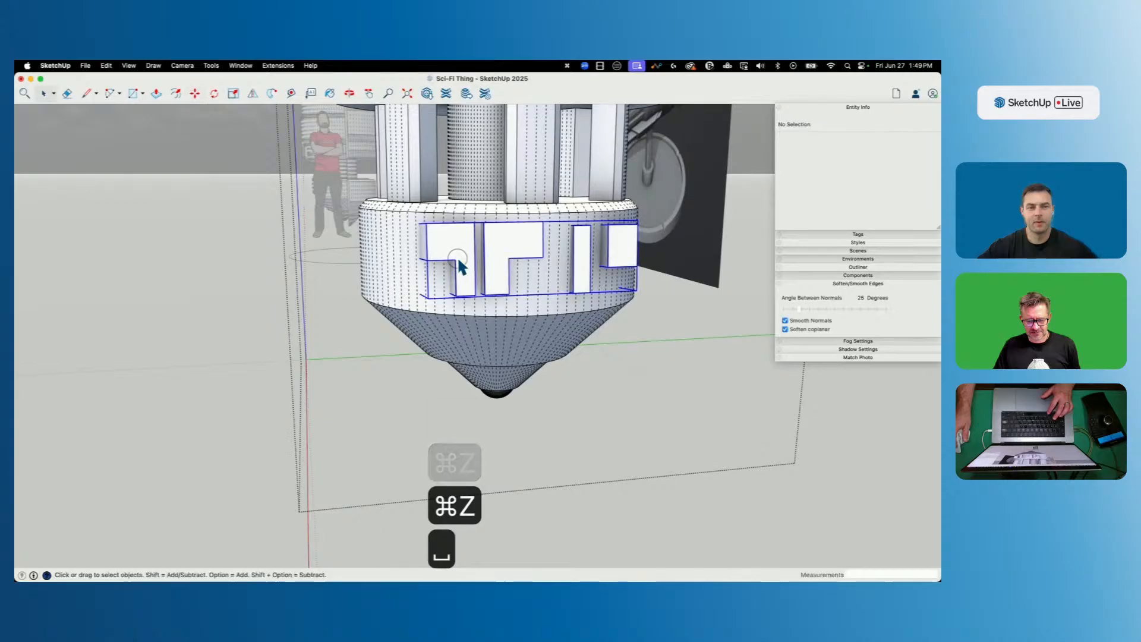
Move the outermost L-shaped panel inside the group along the red axis, away from the neighbouring L-shaped panel.
key(m)
click(456, 259)
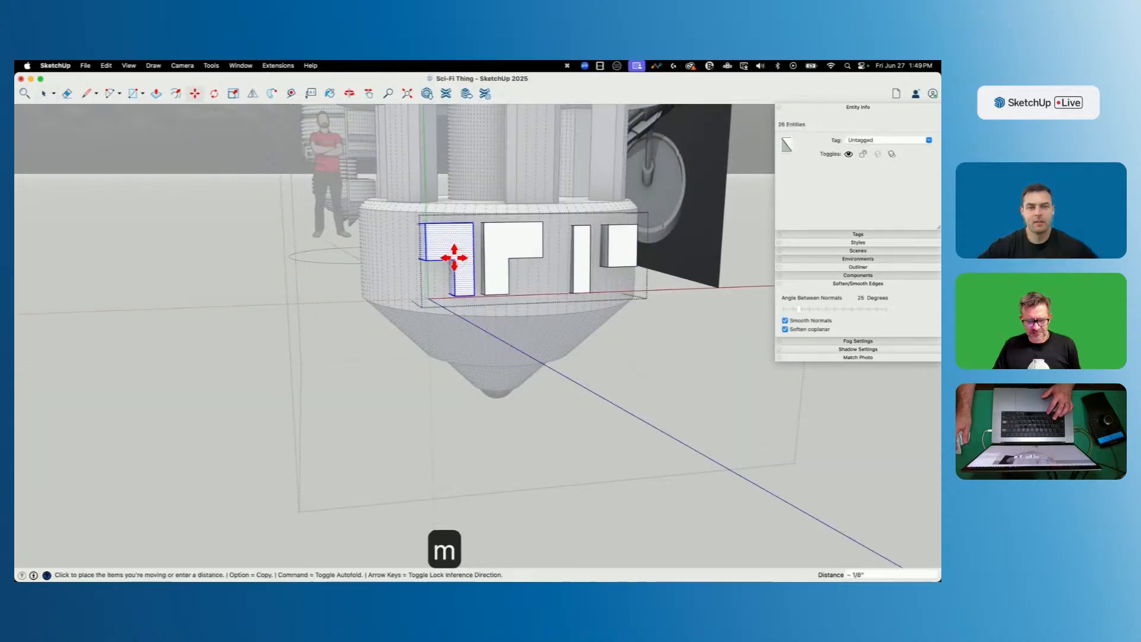
click(441, 258)
key(space)
Space the narrow and square panels farther apart along the lowest ring, and close the panel group.
middle_drag(454, 266, 519, 284)
click(586, 261)
key(m)
click(581, 387)
key(space)
click(526, 305)
key(m)
click(525, 305)
click(535, 306)
key(space)
middle_drag(534, 349, 511, 369)
key(Escape)
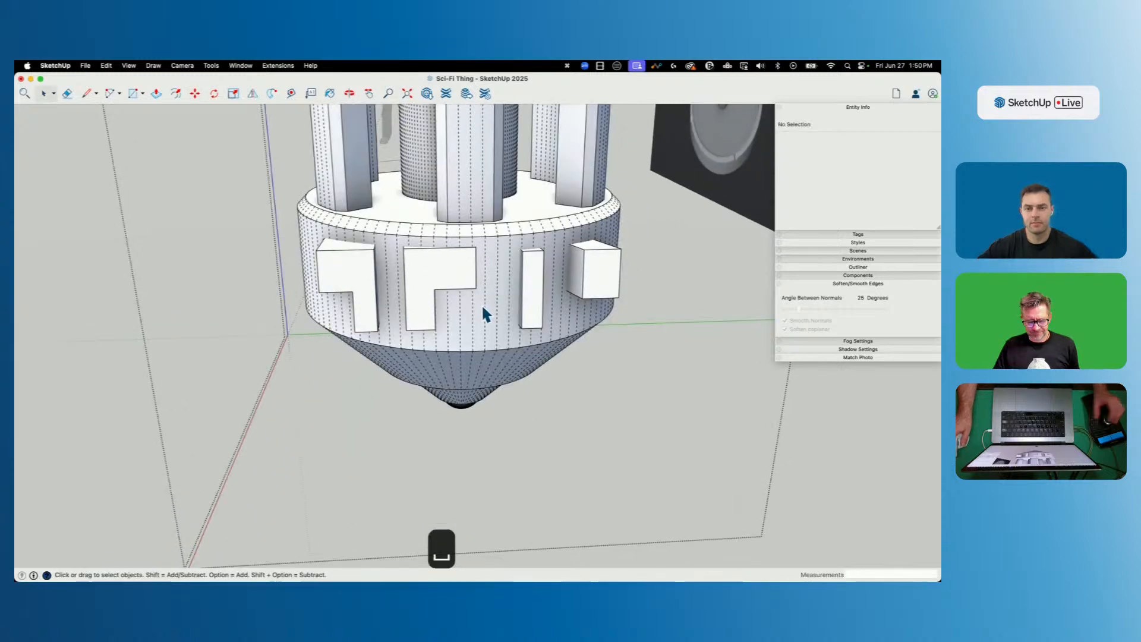
Intersect the lowest ring's outer wall with the model and delete the group of extruded panels, leaving only their outlines.
shift+click(483, 312)
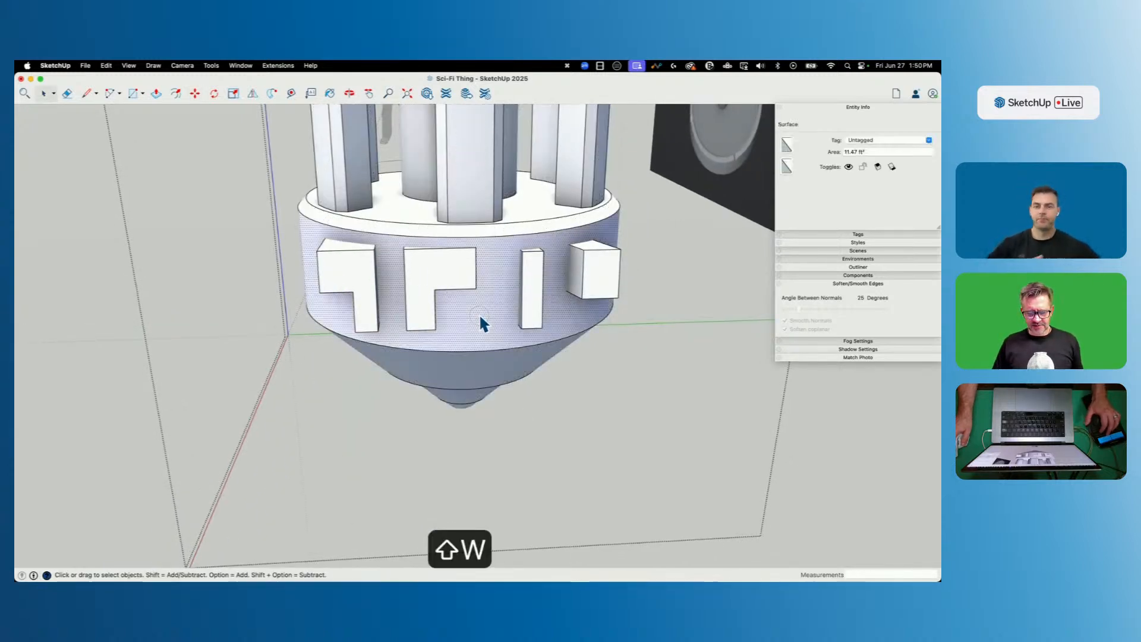
right_click(482, 313)
mouse_move(539, 402)
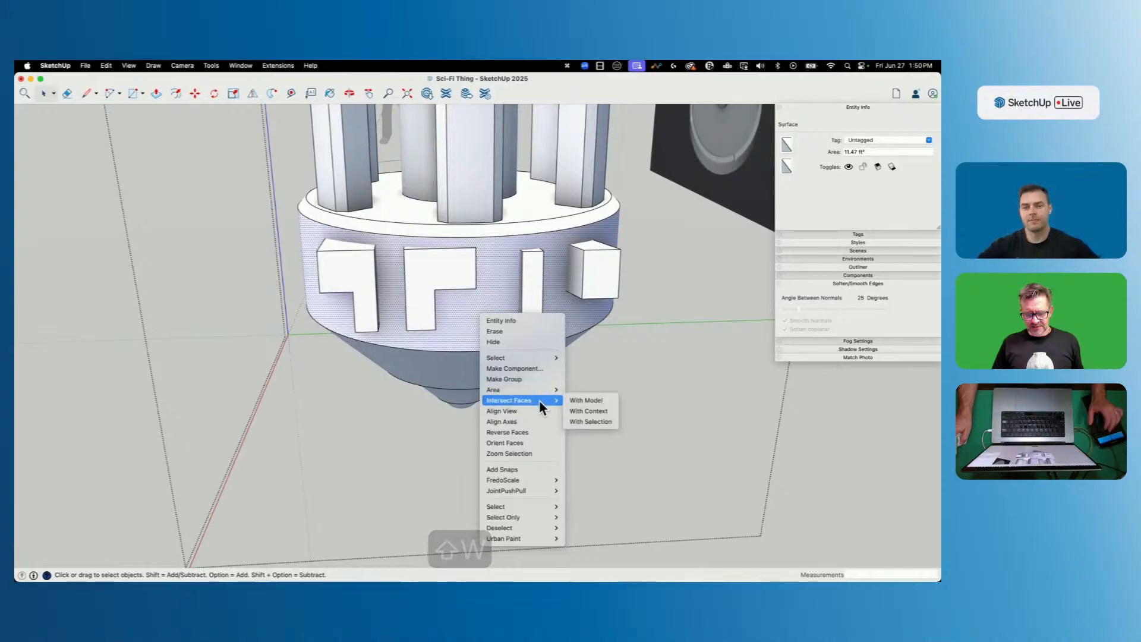
click(574, 400)
click(537, 285)
key(BackSpace)
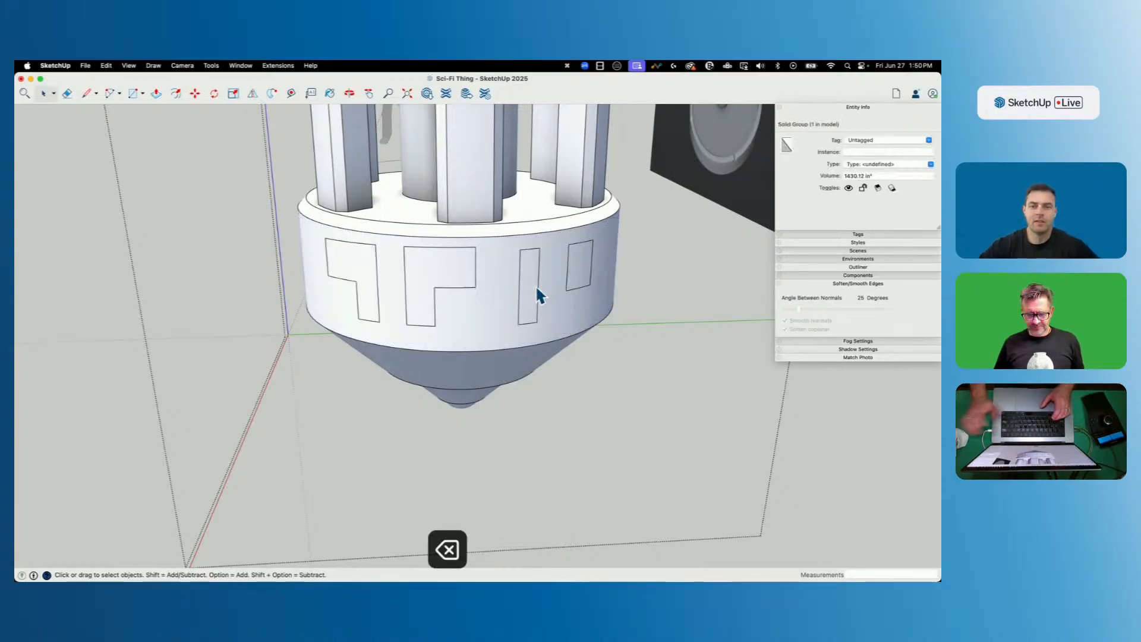
Select the two L-shaped, the narrow and the square panel faces and rotate a copy 120° about the center of the device's tip.
click(382, 264)
shift+click(440, 280)
shift+click(522, 271)
shift+click(577, 268)
key(q)
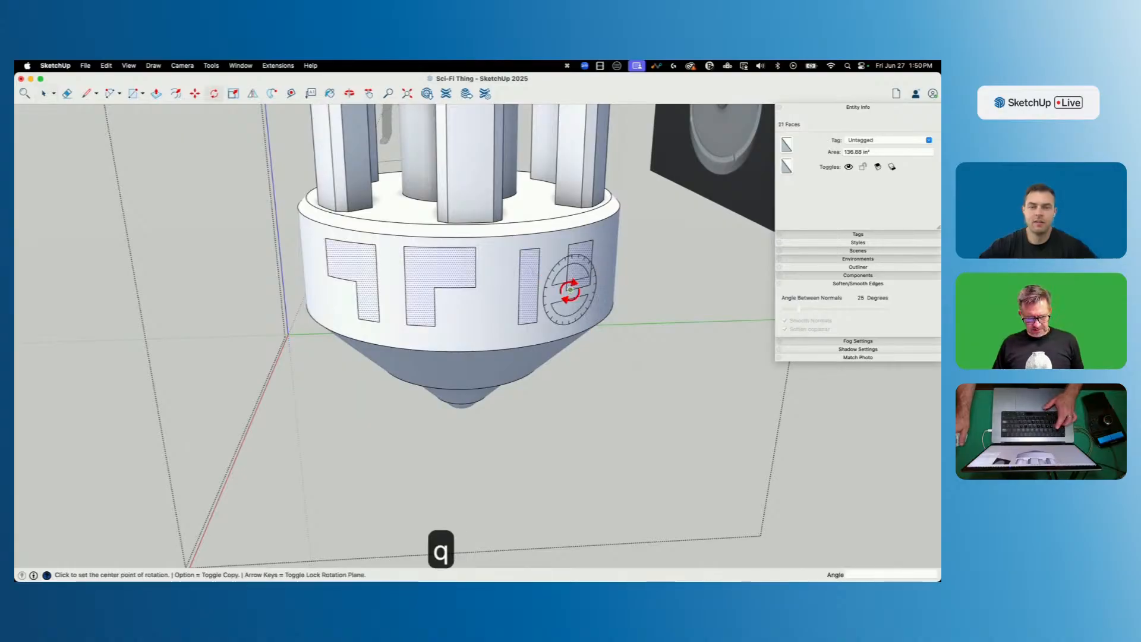
key(shift+w)
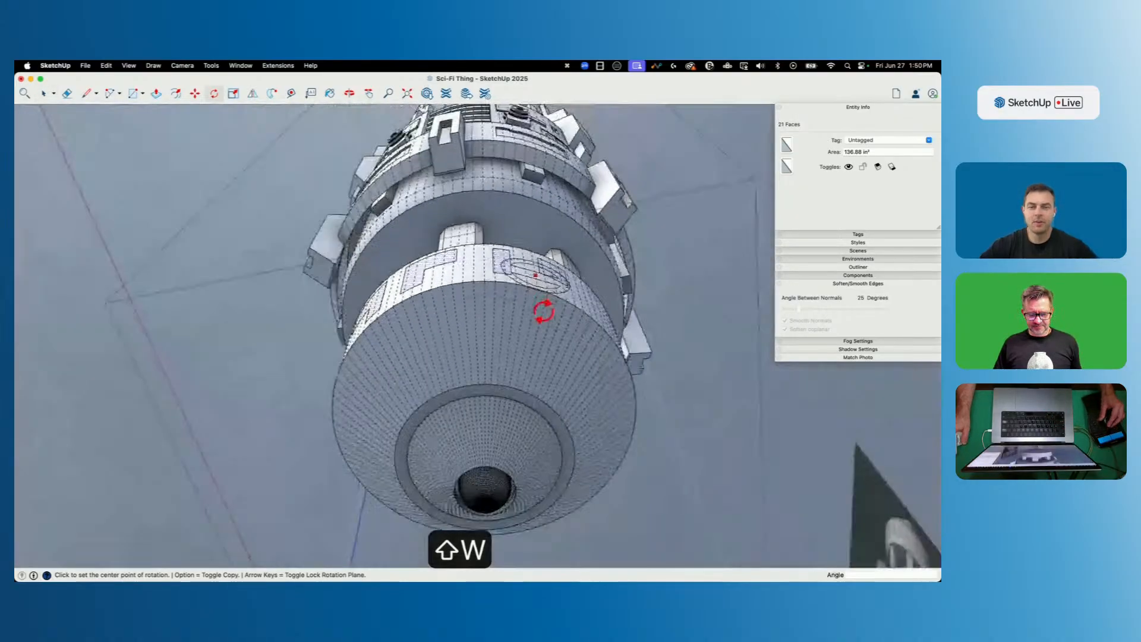
key(Up)
scroll(531, 290, up, 3)
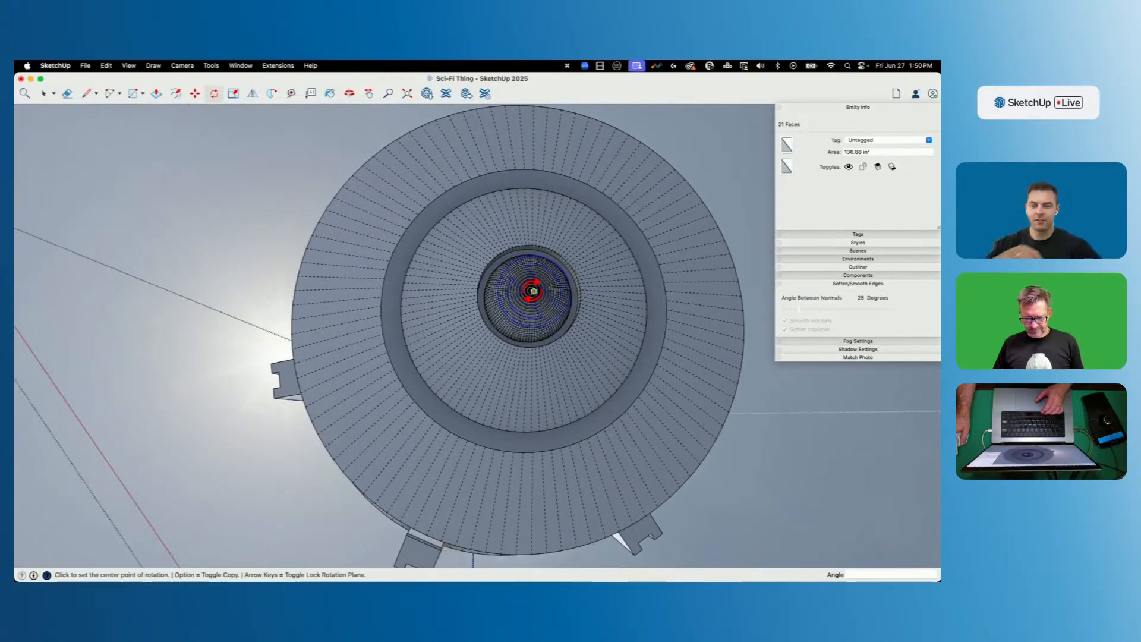
scroll(531, 290, up, 5)
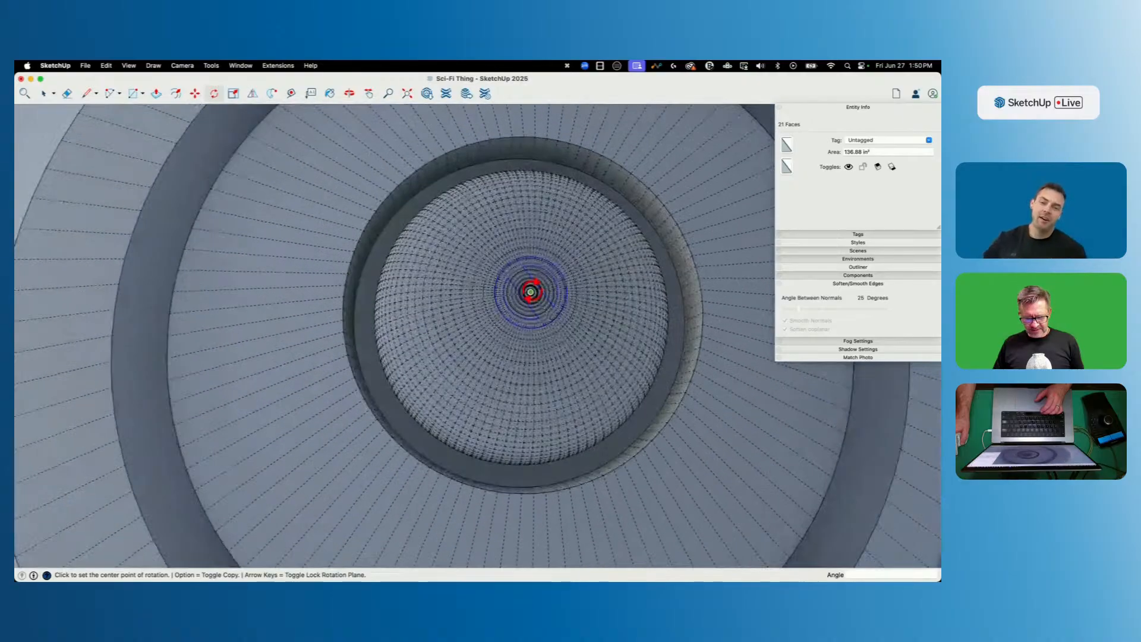
click(531, 292)
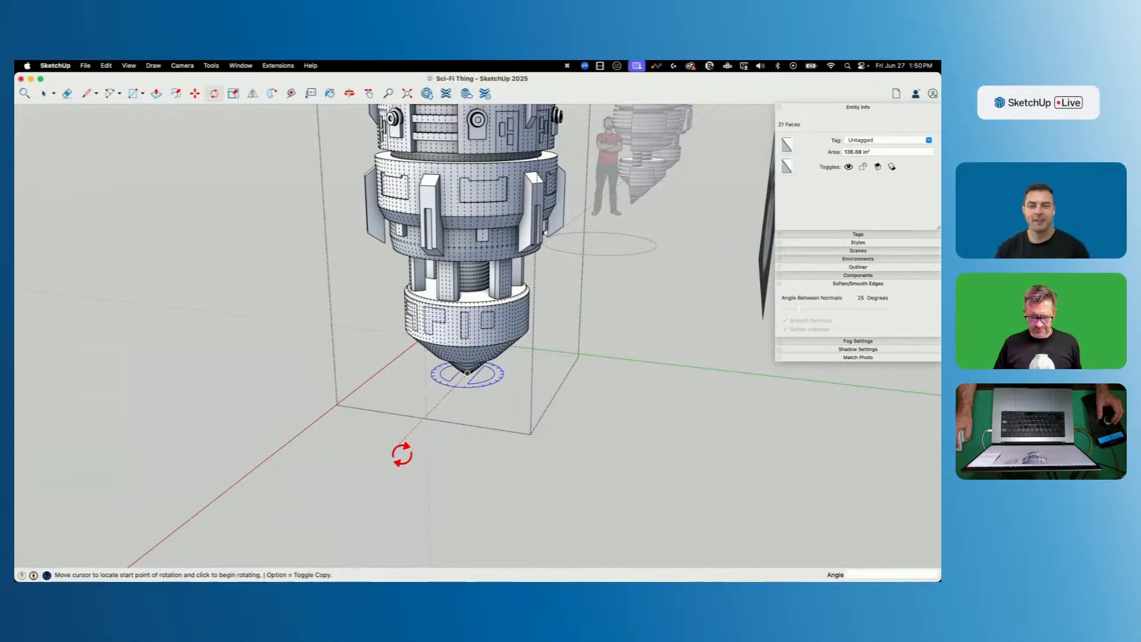
click(395, 451)
key(alt)
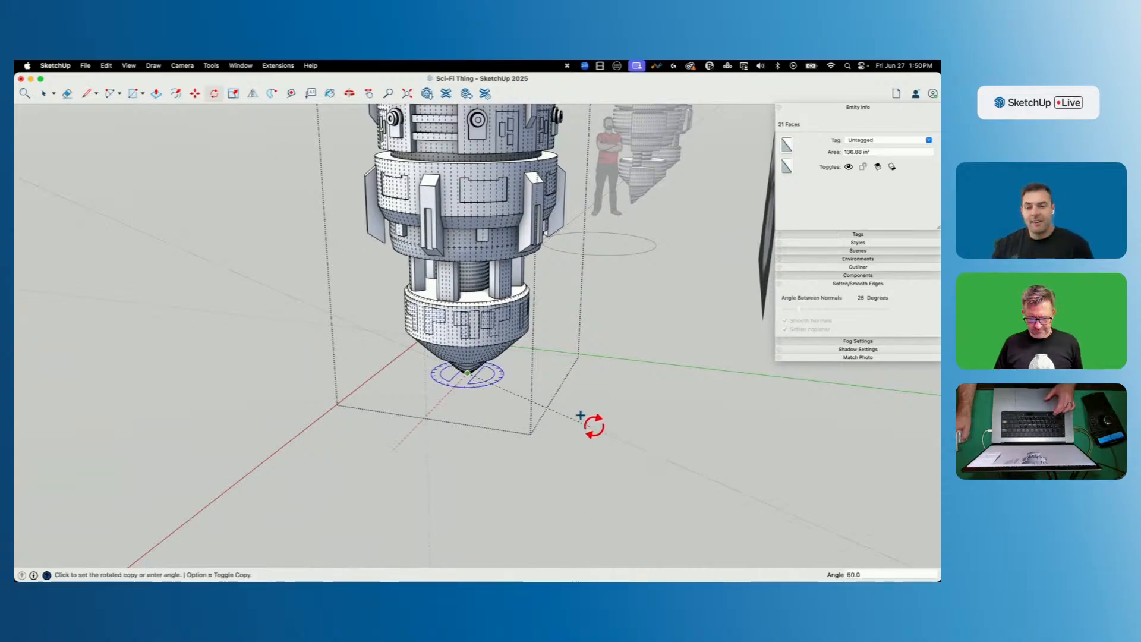
text(120)
key(Return)
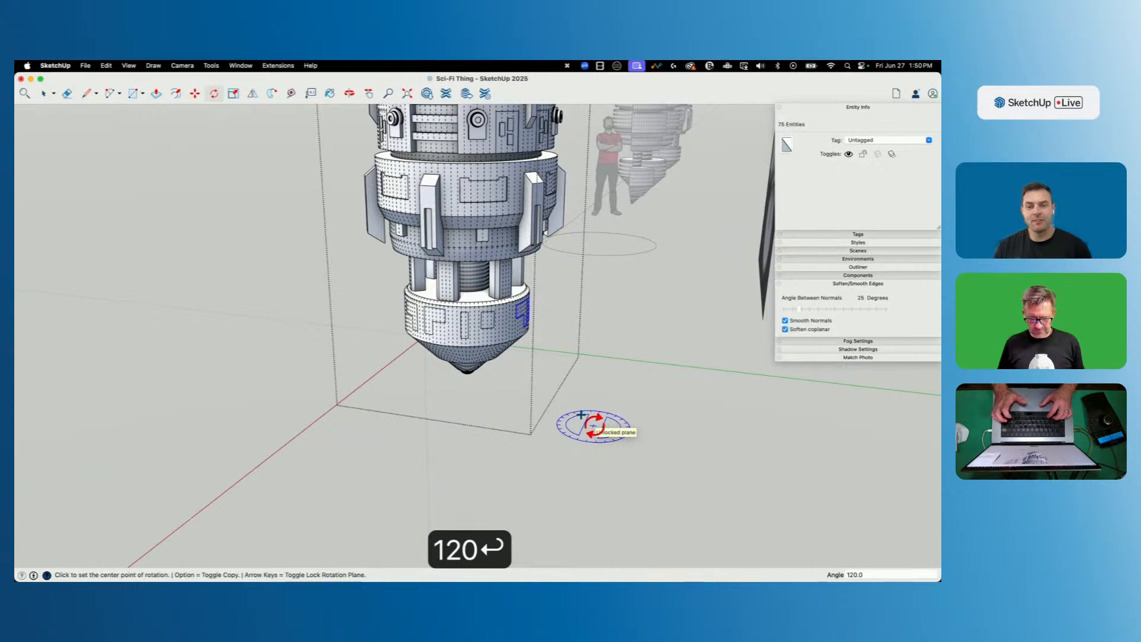
Array the copied panel faces as 2x around the lowest ring, clear the selection and turn off hidden geometry.
text(w2)
key(BackSpace)
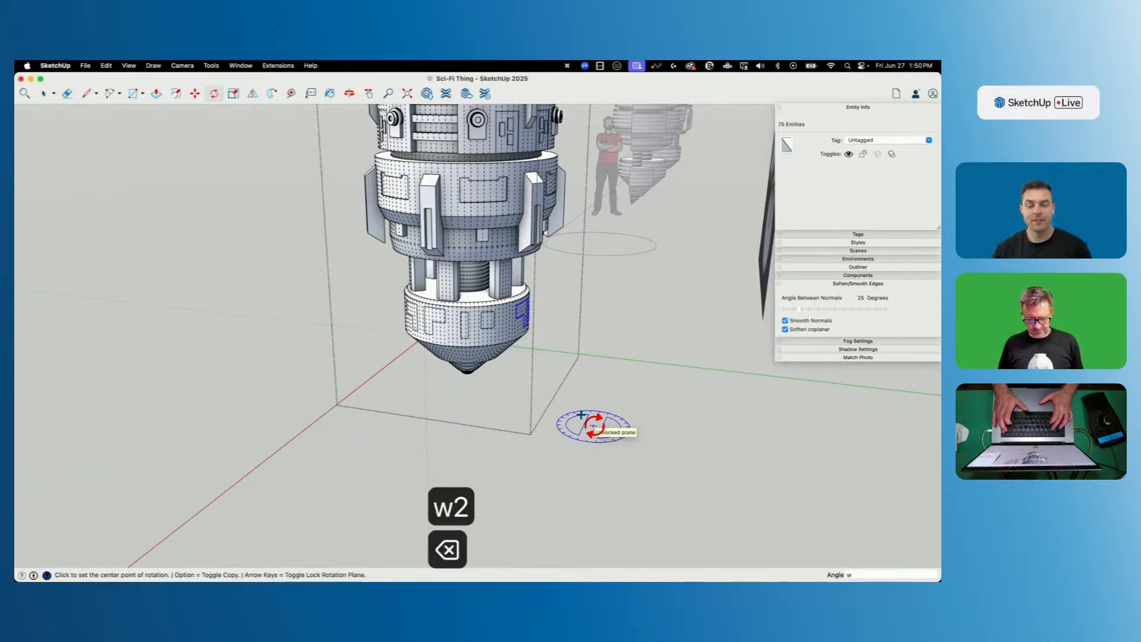
text(2x)
key(Return)
key(space)
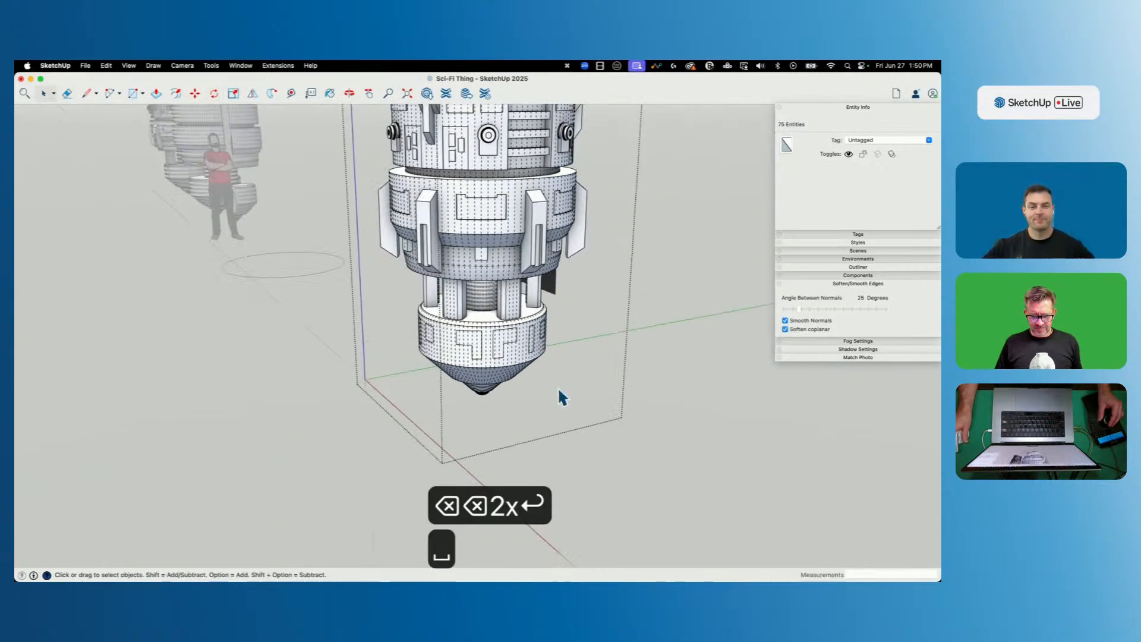
click(639, 394)
scroll(640, 394, up, 5)
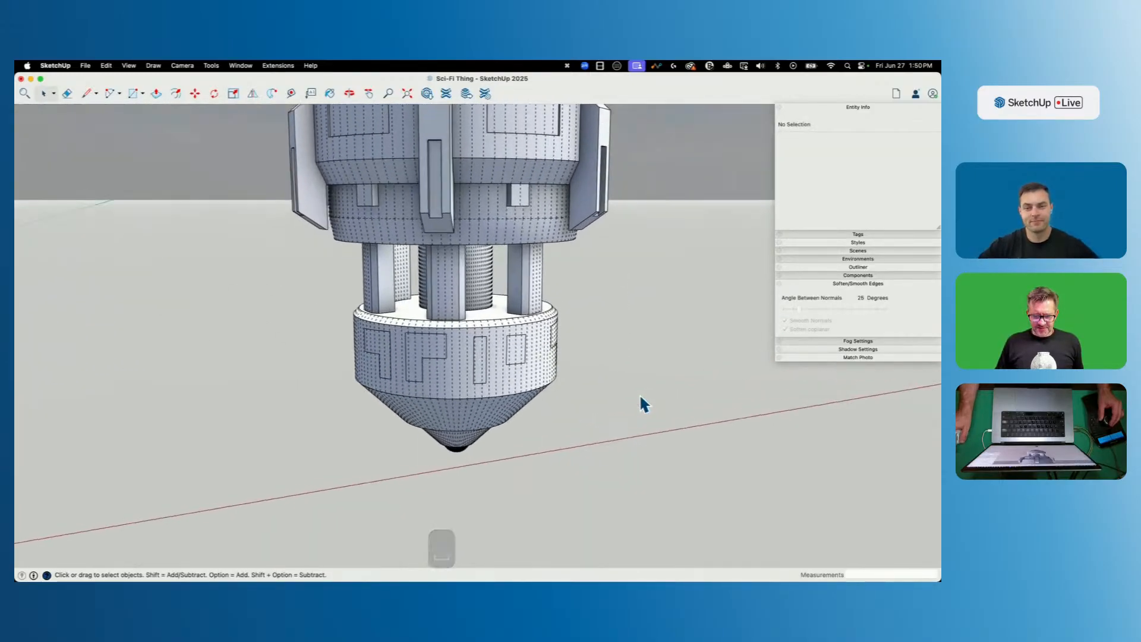
key(shift+w)
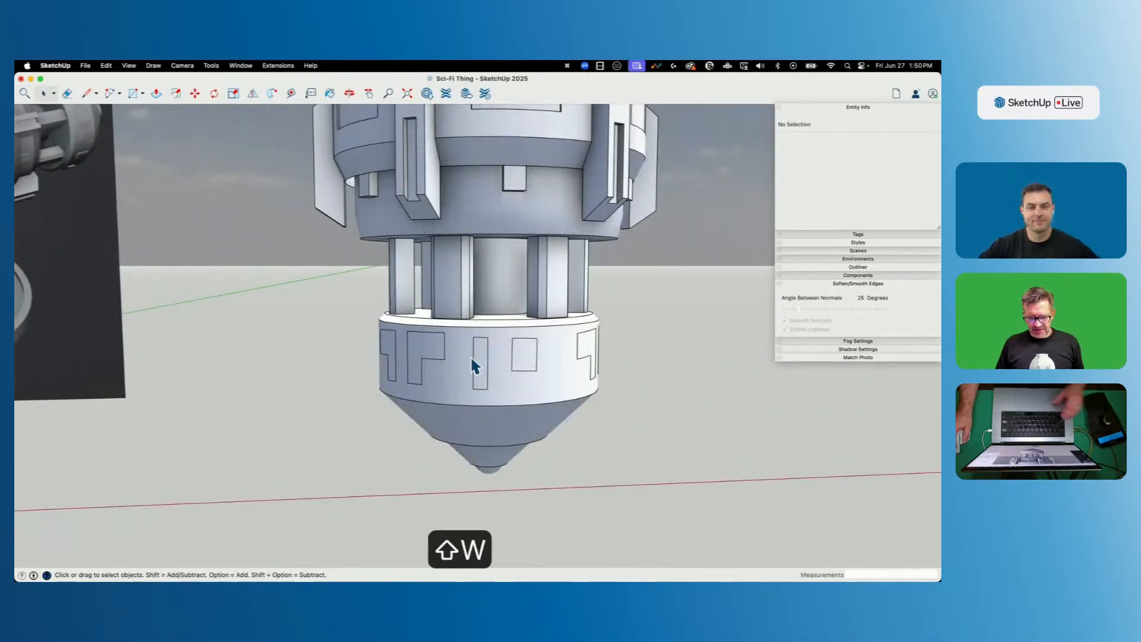
Open the outer shell group, select all the L-shaped, narrow and square panel faces around the lowest ring, and save the model.
click(443, 356)
click(442, 356)
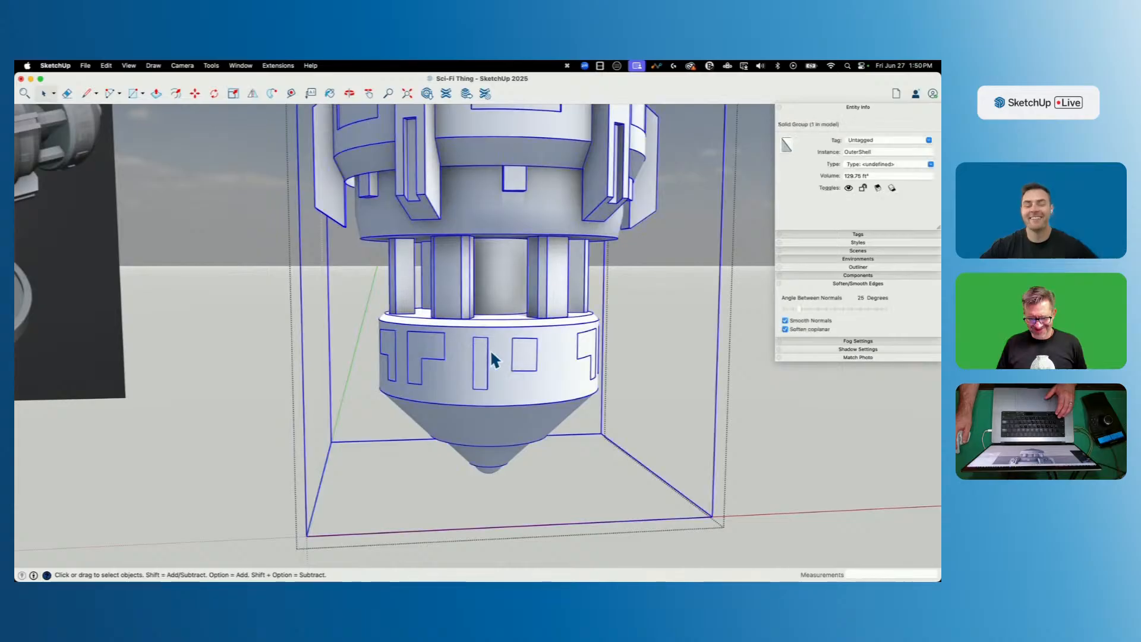
double_click(480, 352)
click(483, 356)
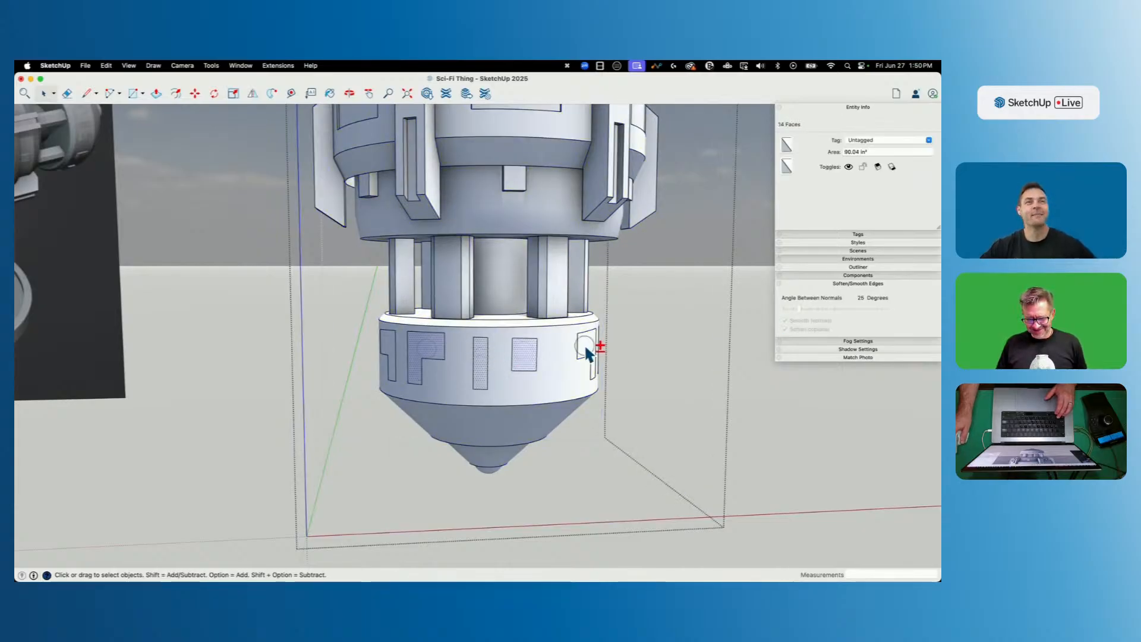
shift+click(586, 353)
middle_drag(592, 363, 432, 404)
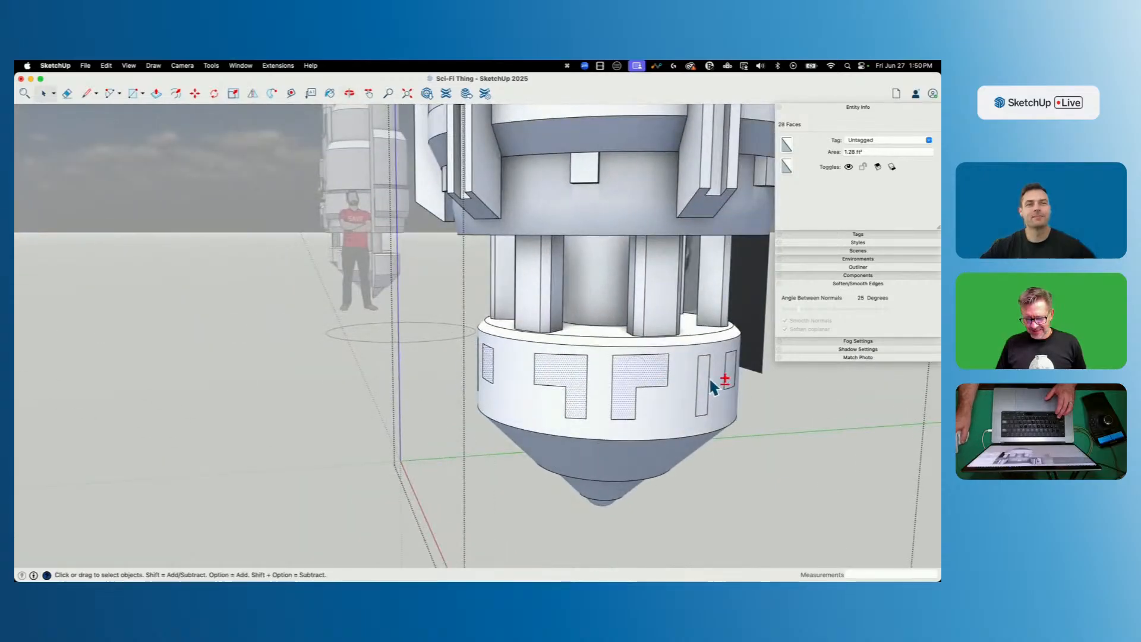
middle_drag(731, 373, 604, 377)
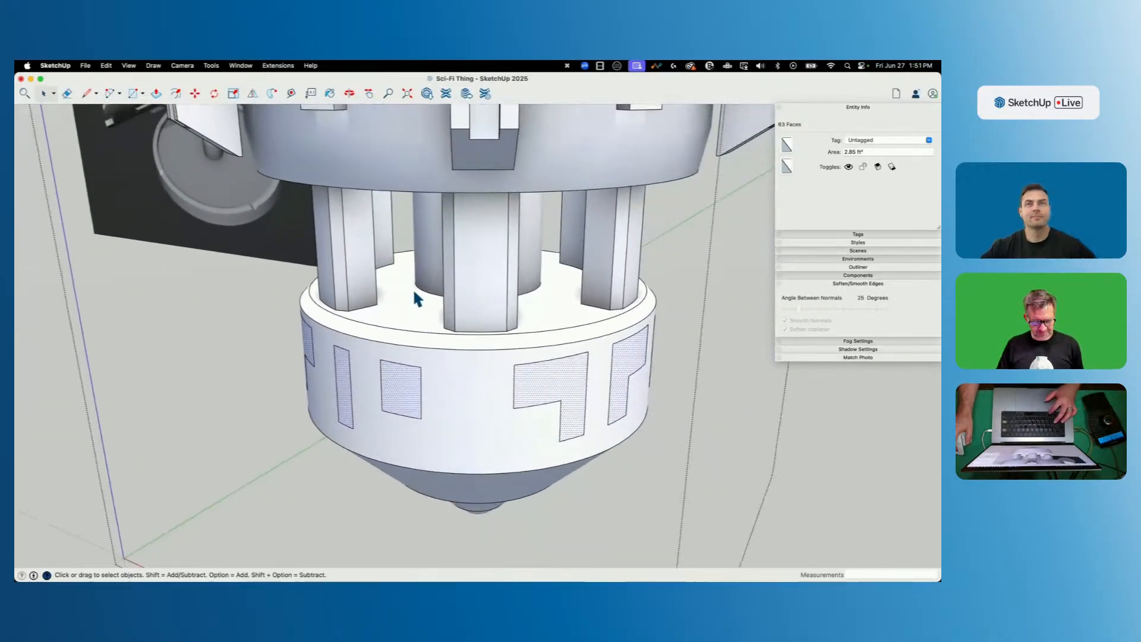
key(super+s)
Raise the selected panel faces outward by 0.3 with Joint Push Pull and exit the tool.
click(241, 67)
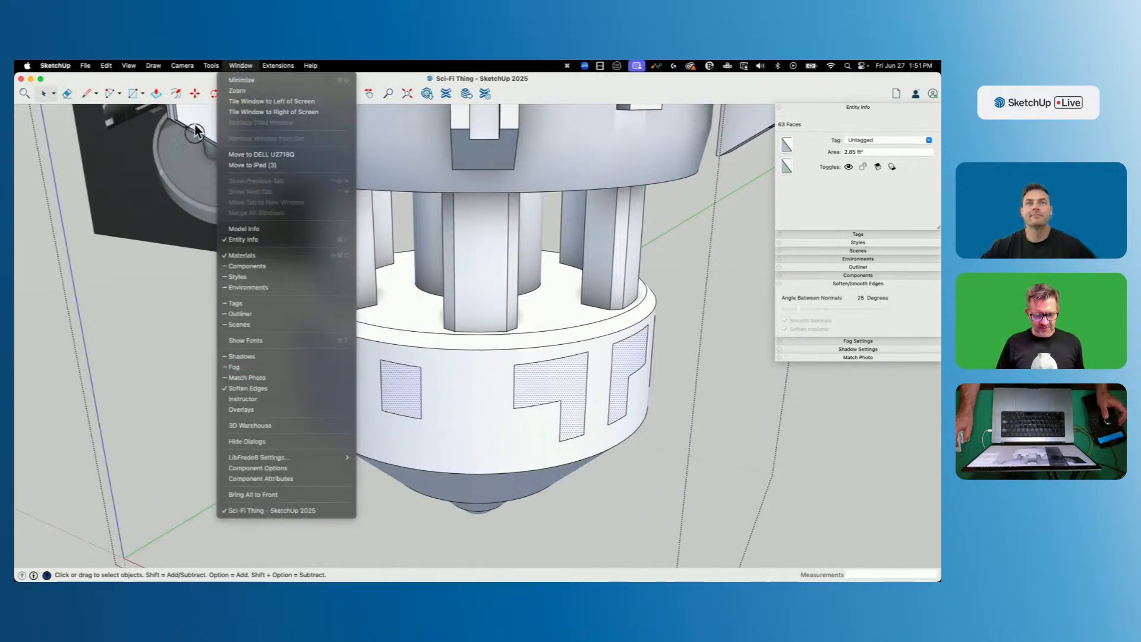
mouse_move(211, 67)
mouse_move(240, 347)
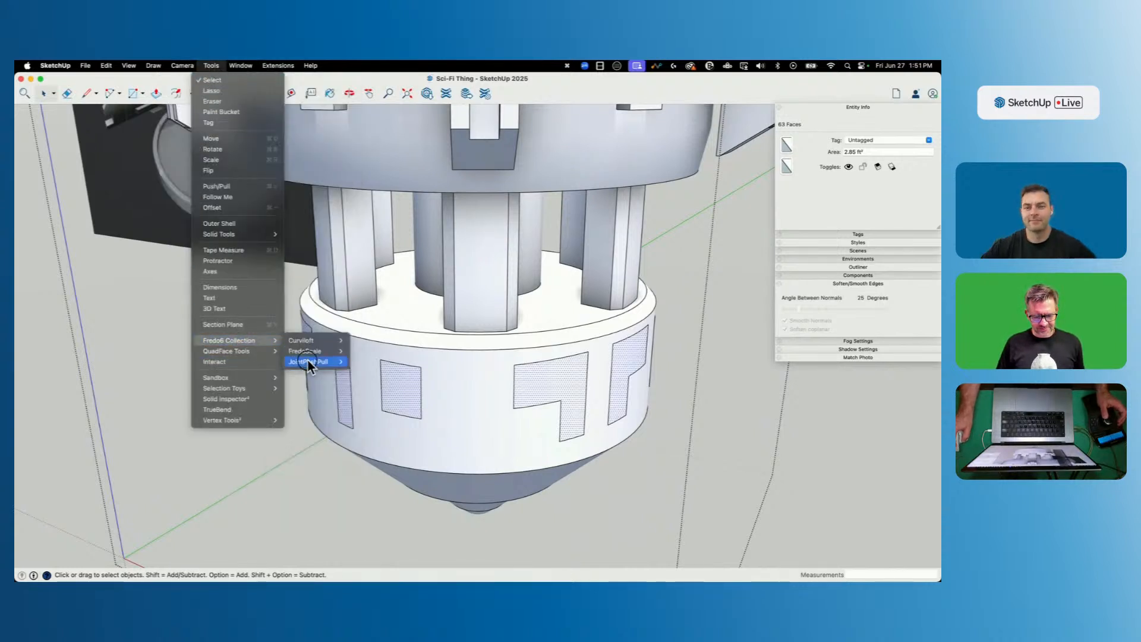
mouse_move(309, 364)
click(381, 385)
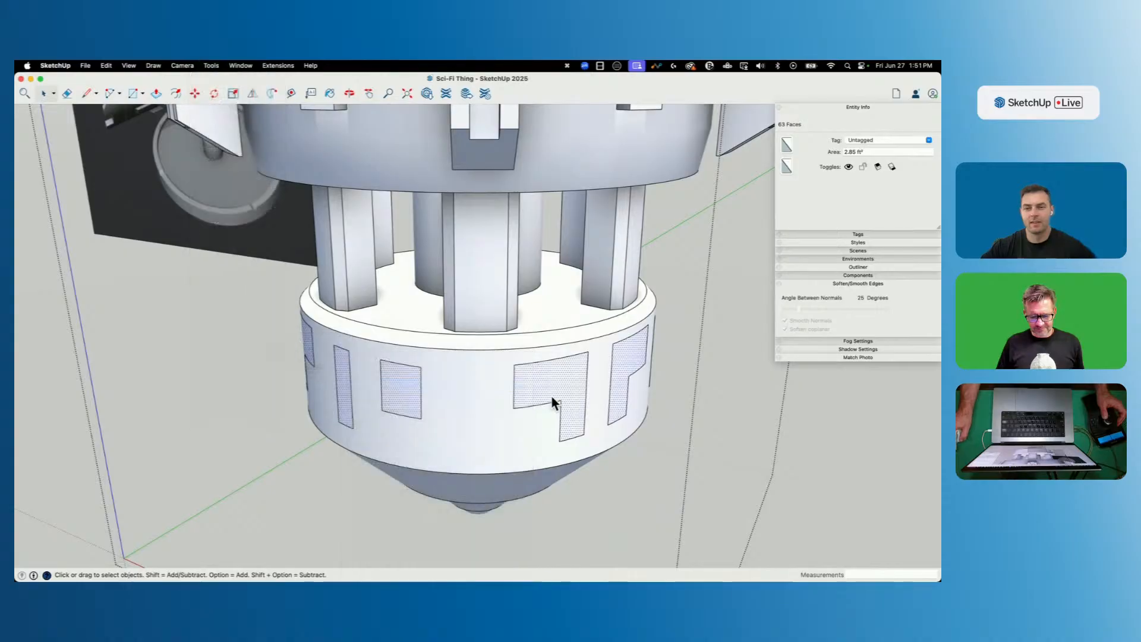
click(624, 367)
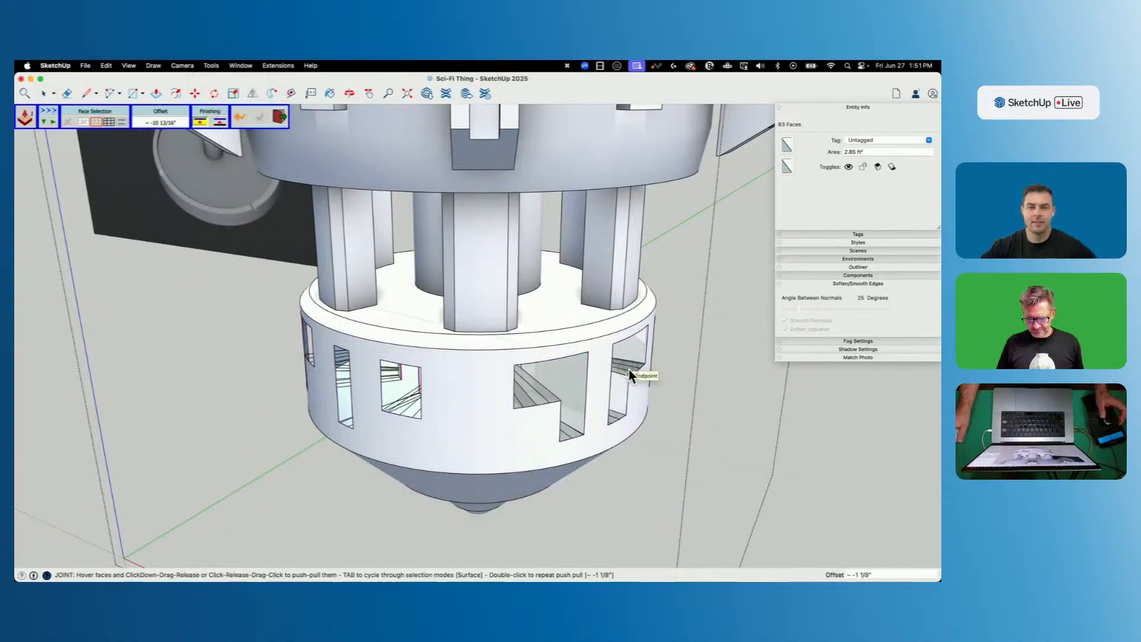
text(.3)
key(Return)
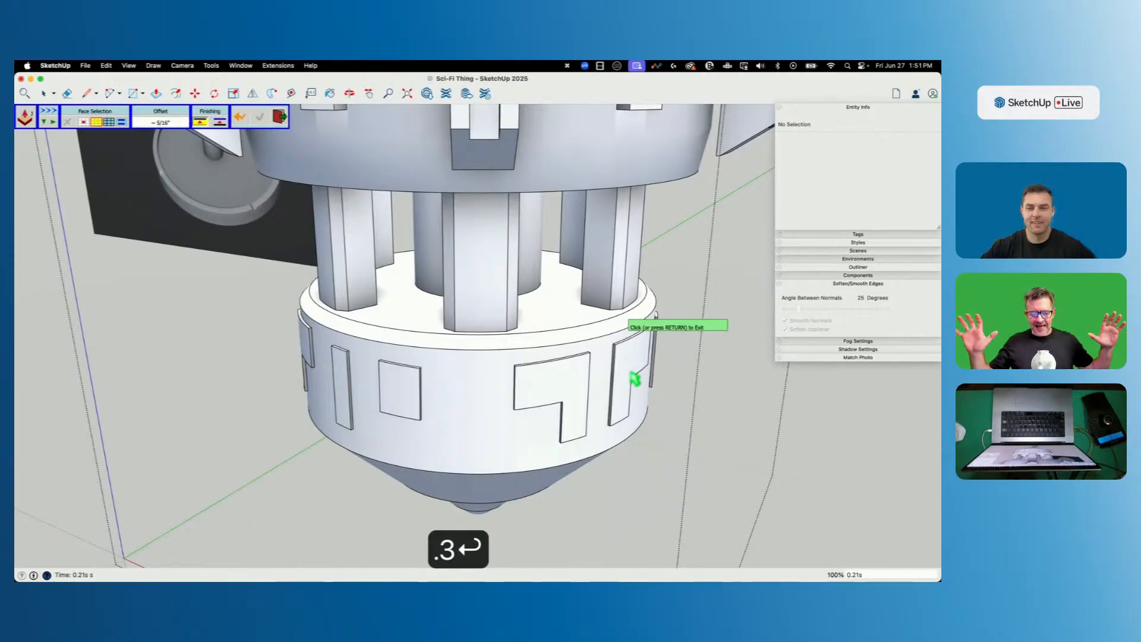
key(space)
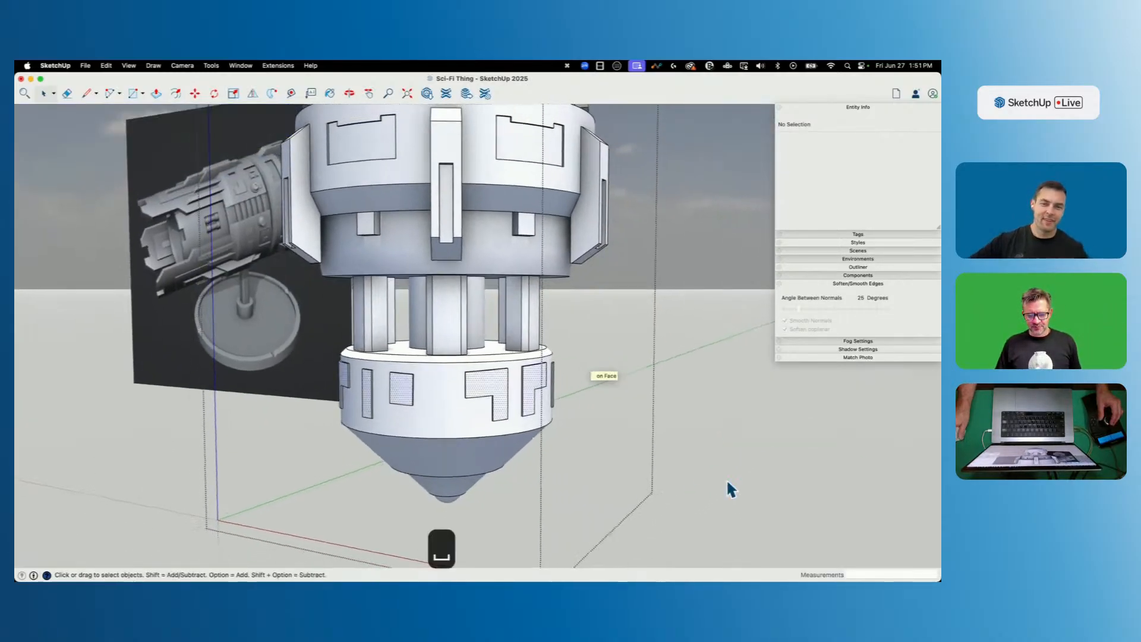
Clear the face selection, close the outer shell group and select the whole group.
click(659, 477)
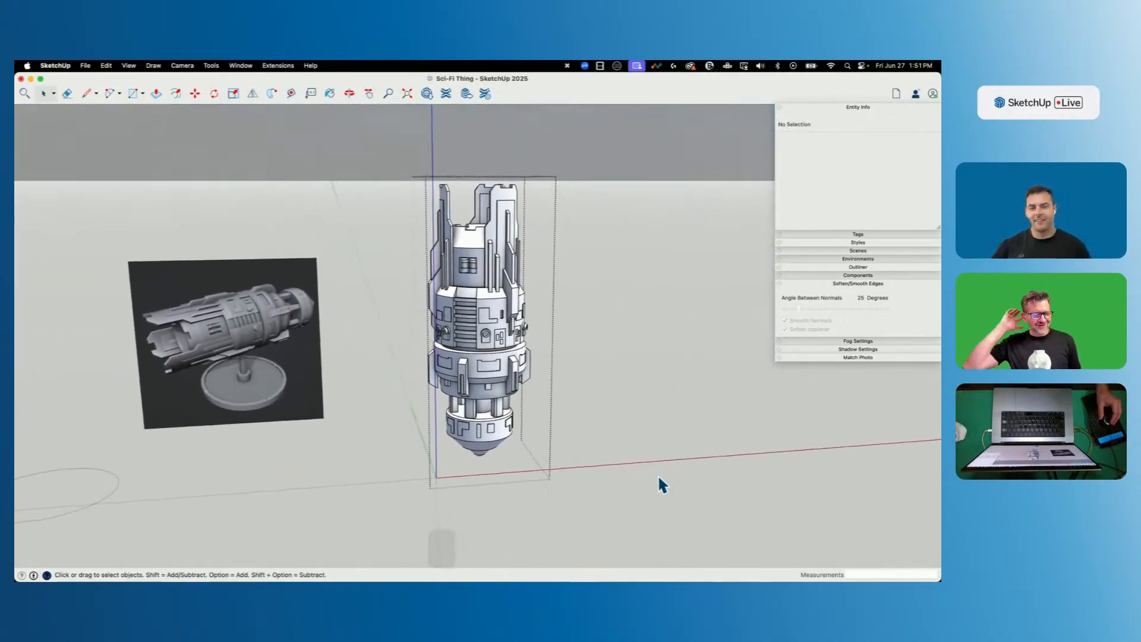
click(622, 365)
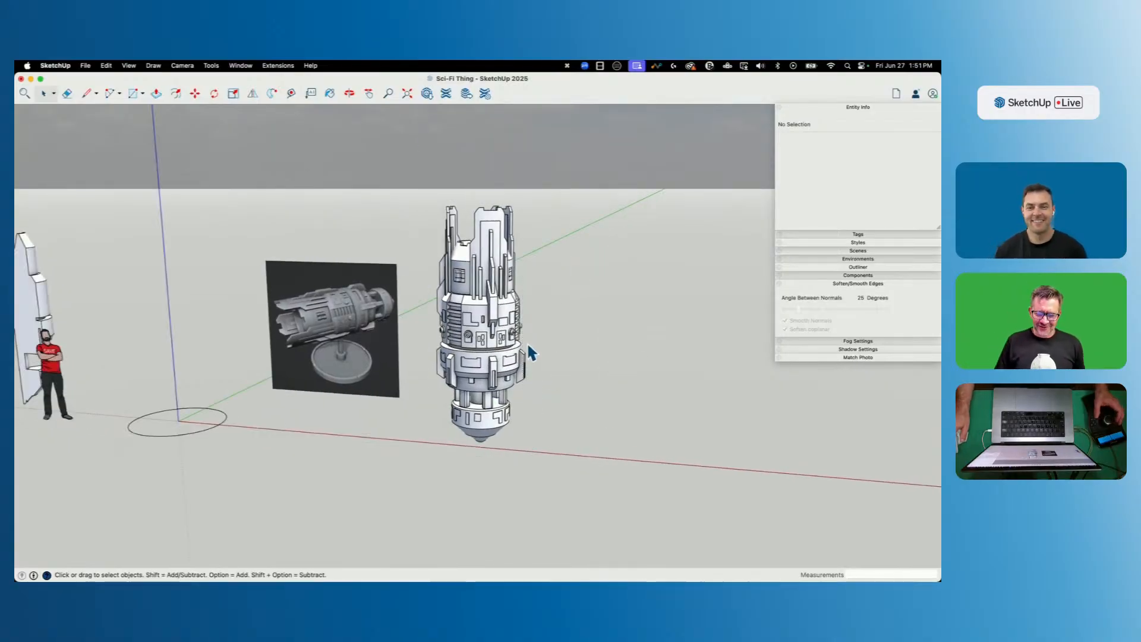
click(522, 351)
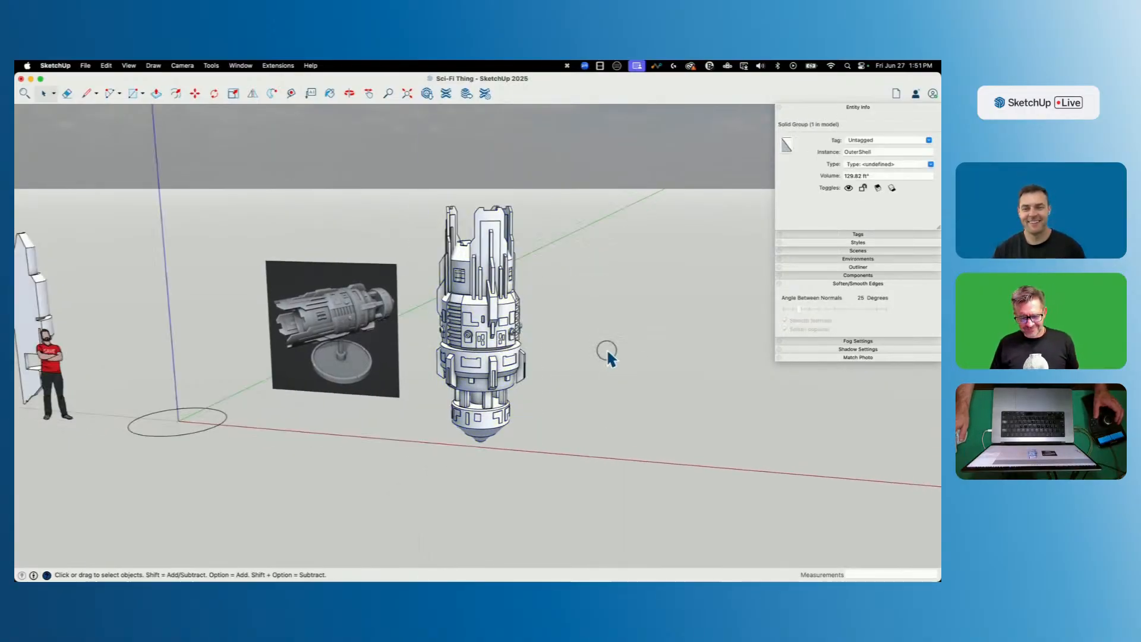
right_click(477, 344)
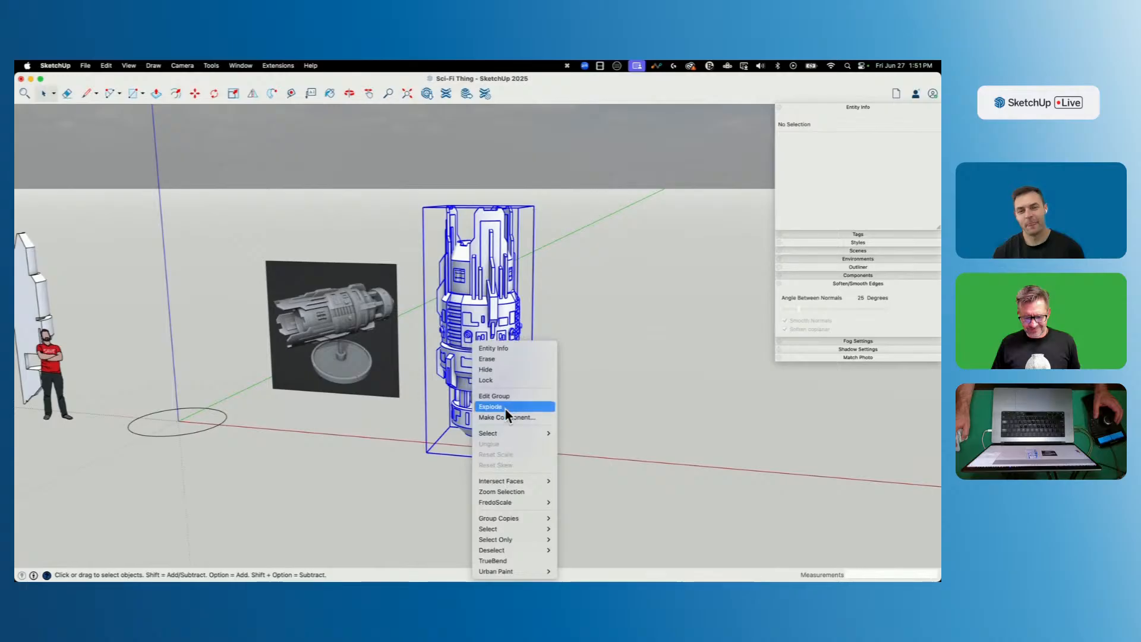
click(618, 394)
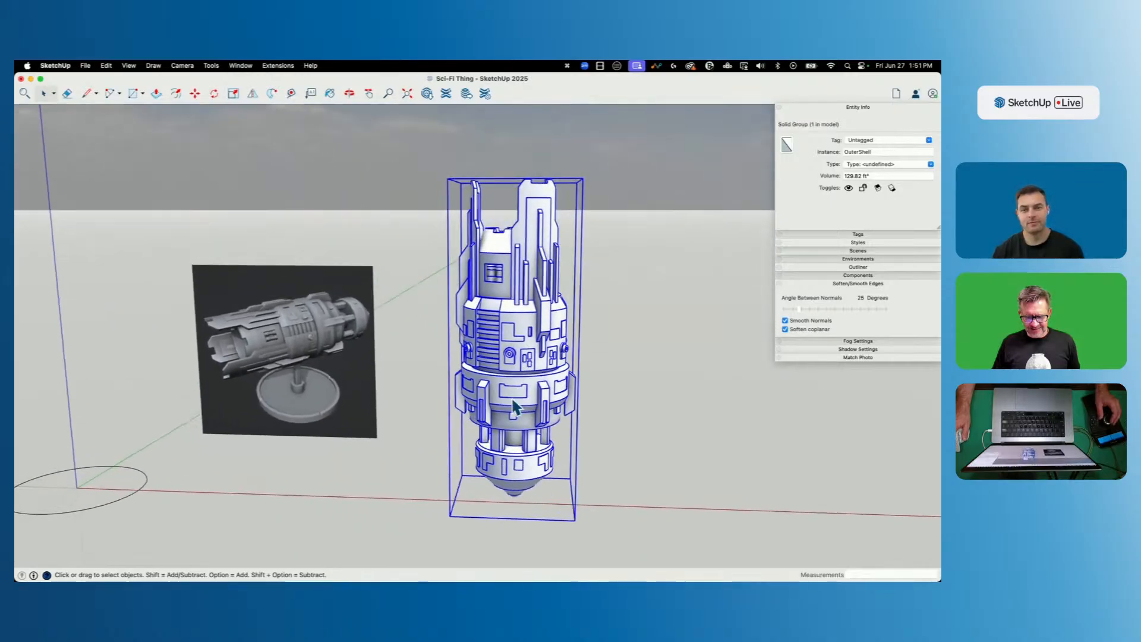
Rotate the outer shell group to lie horizontally along the red axis and turn it 180° to match the reference image's direction.
key(m)
click(523, 218)
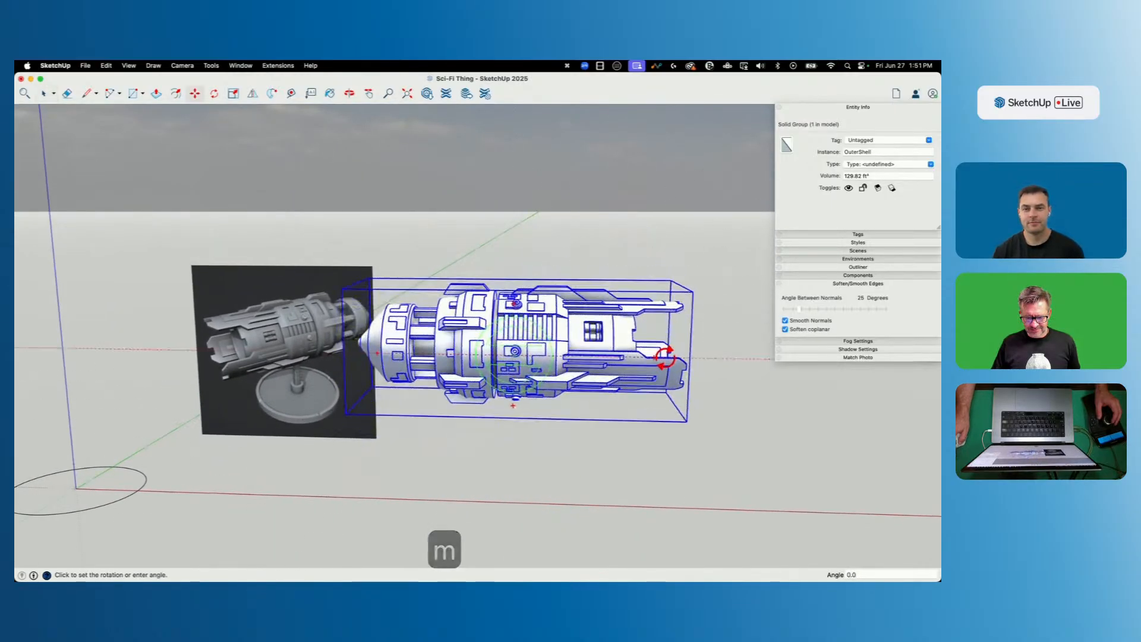
click(664, 359)
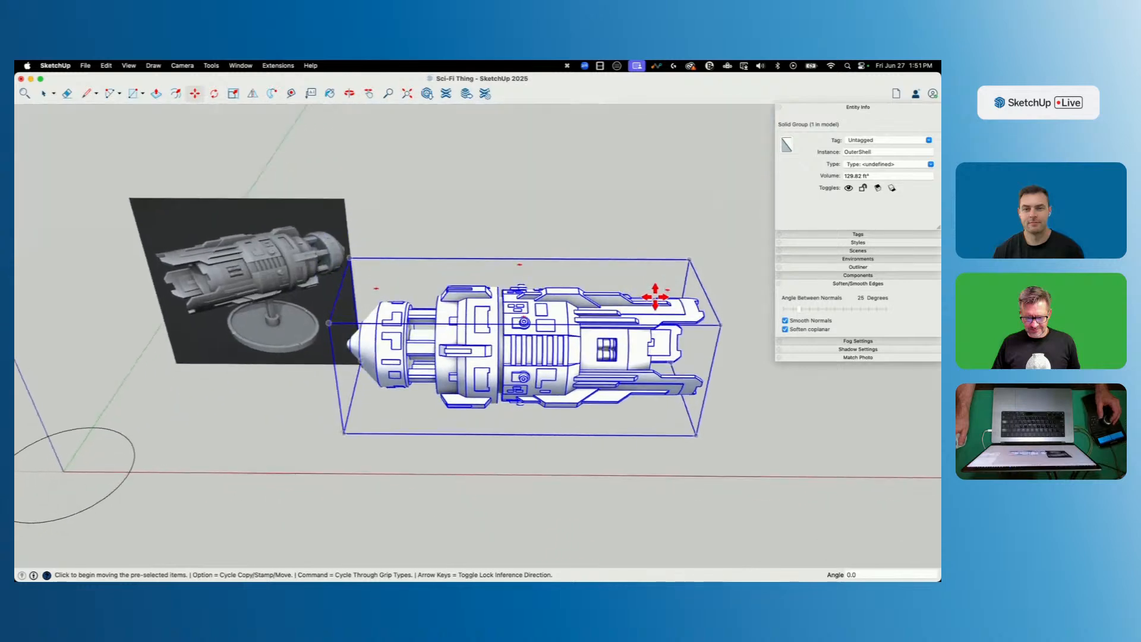
click(667, 292)
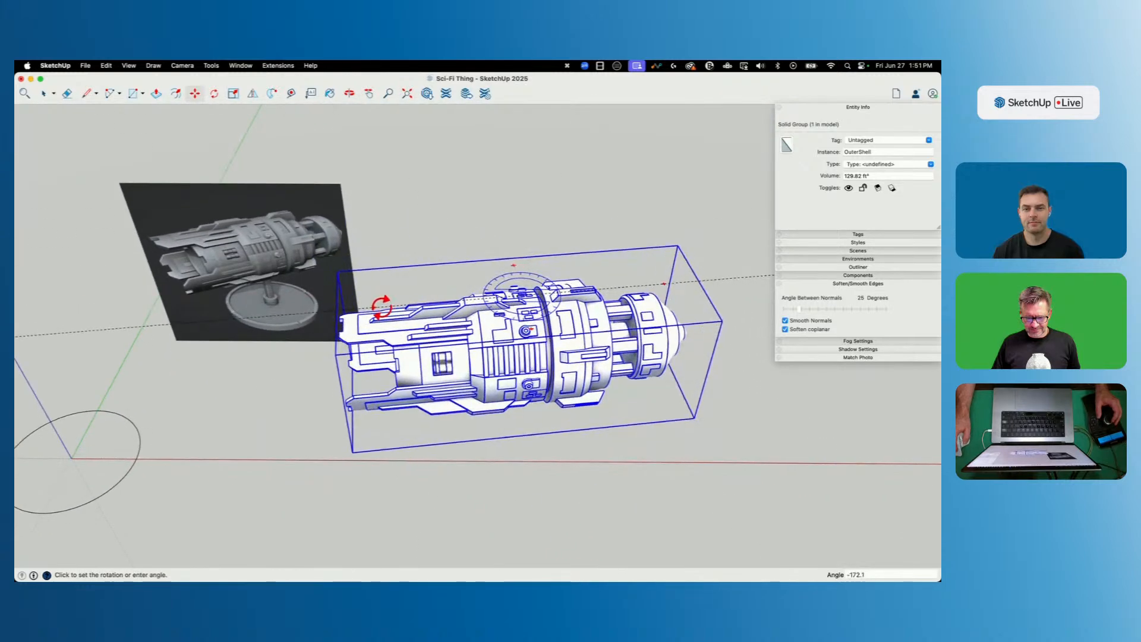
click(406, 293)
middle_drag(408, 293, 453, 399)
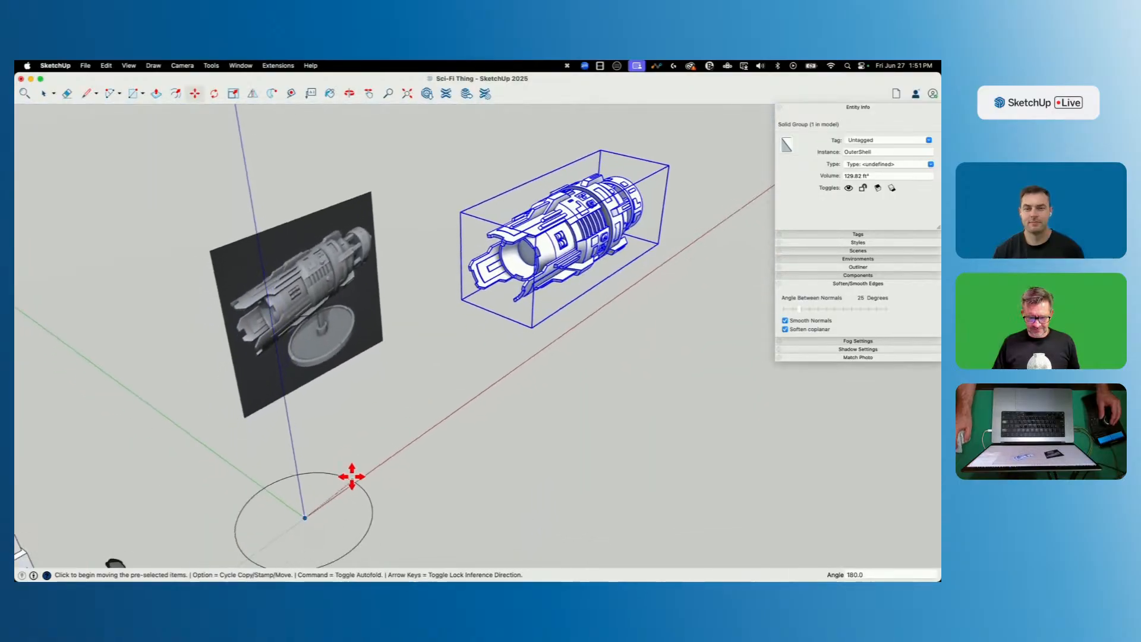
Select the spare device parts, the scale figure and the circle at the origin, and create a tag named STUFF.
key(space)
drag(267, 242, 630, 508)
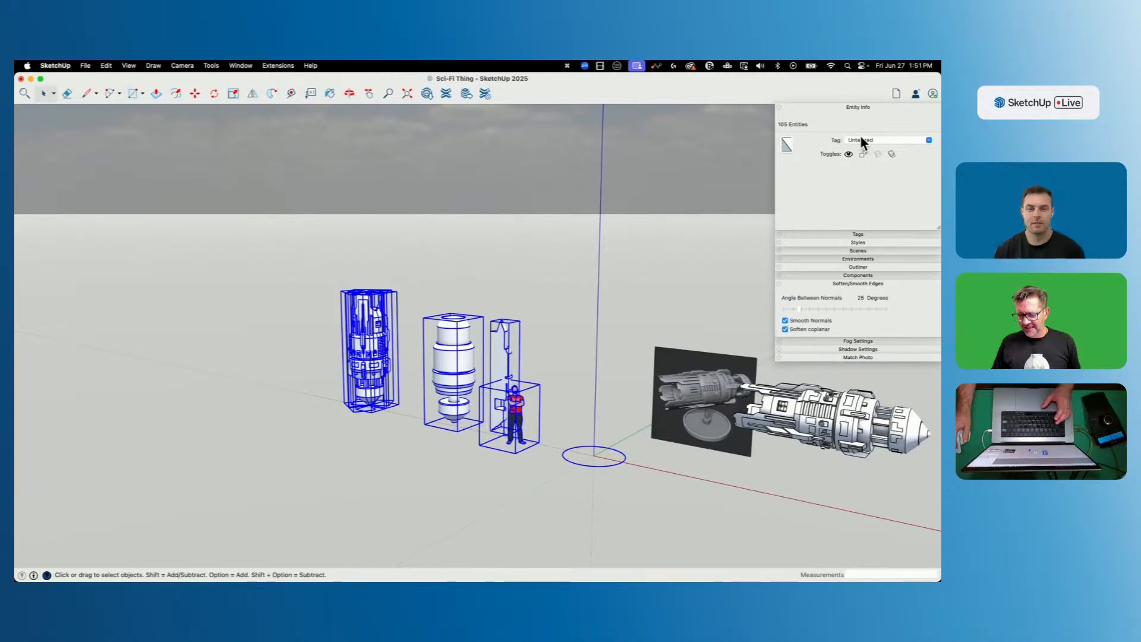
click(869, 234)
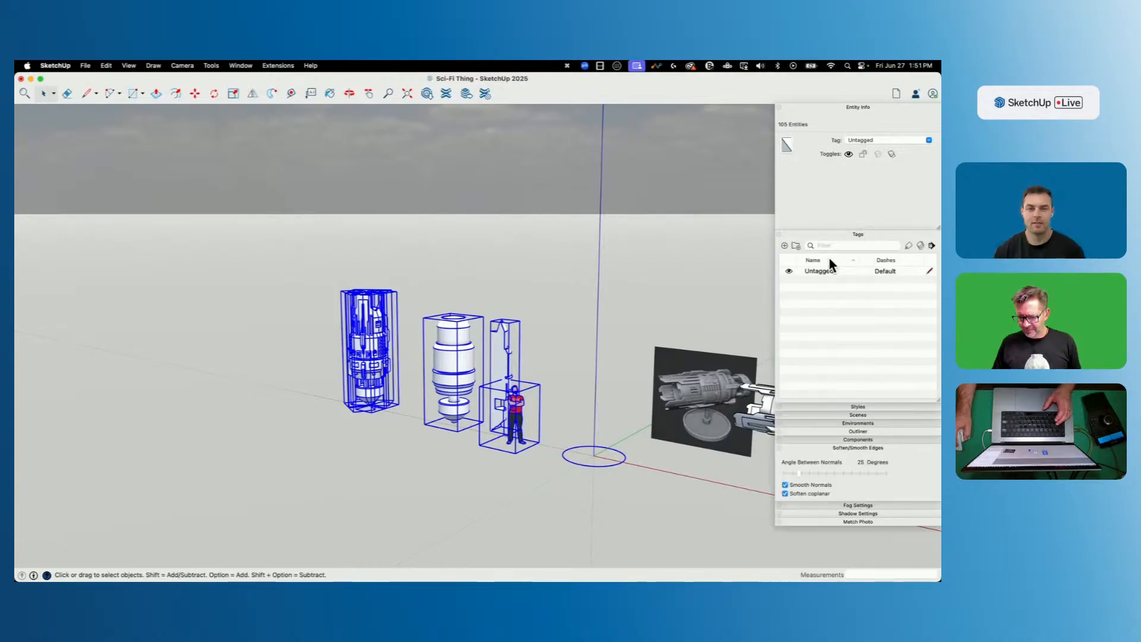
click(785, 246)
text(ST)
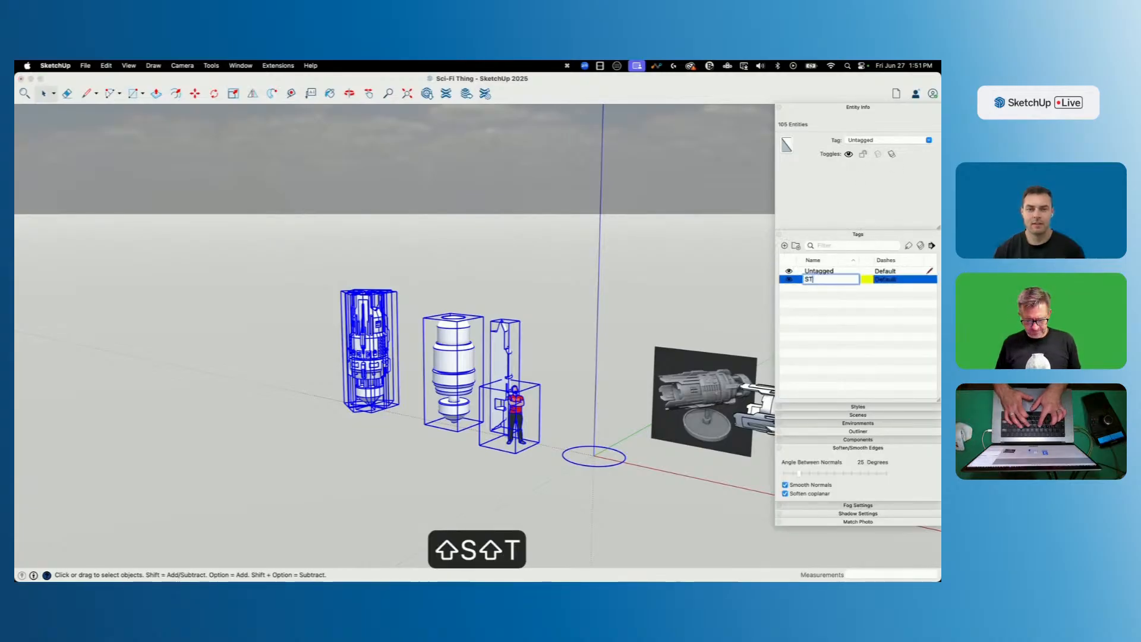
text(UFF)
key(Return)
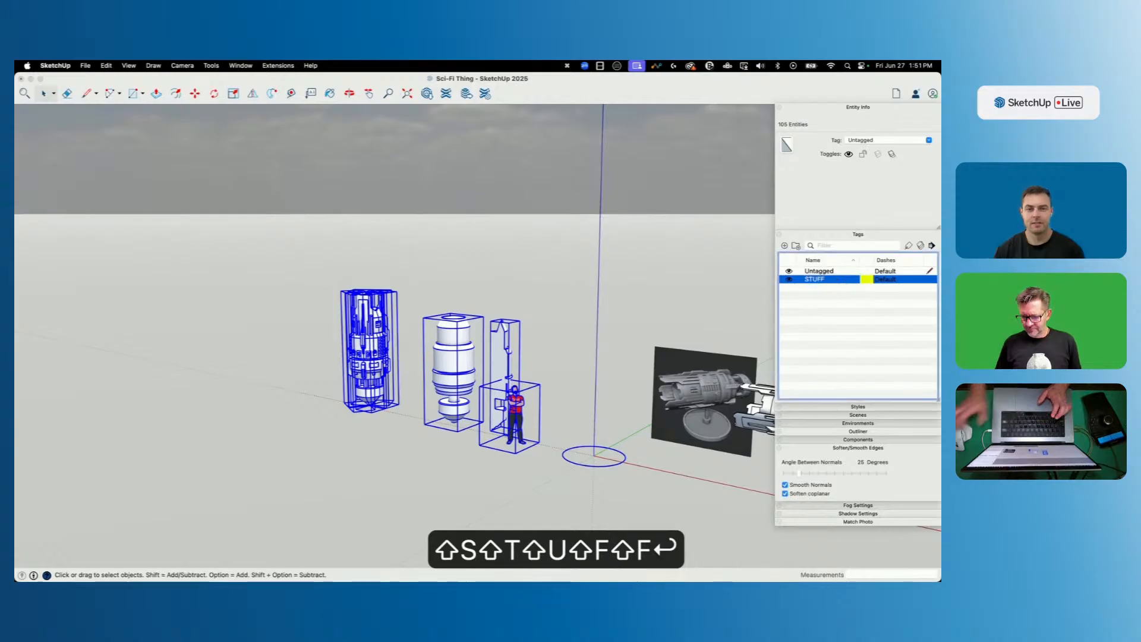
Assign the selected objects to the STUFF tag and hide that tag.
click(929, 140)
click(888, 151)
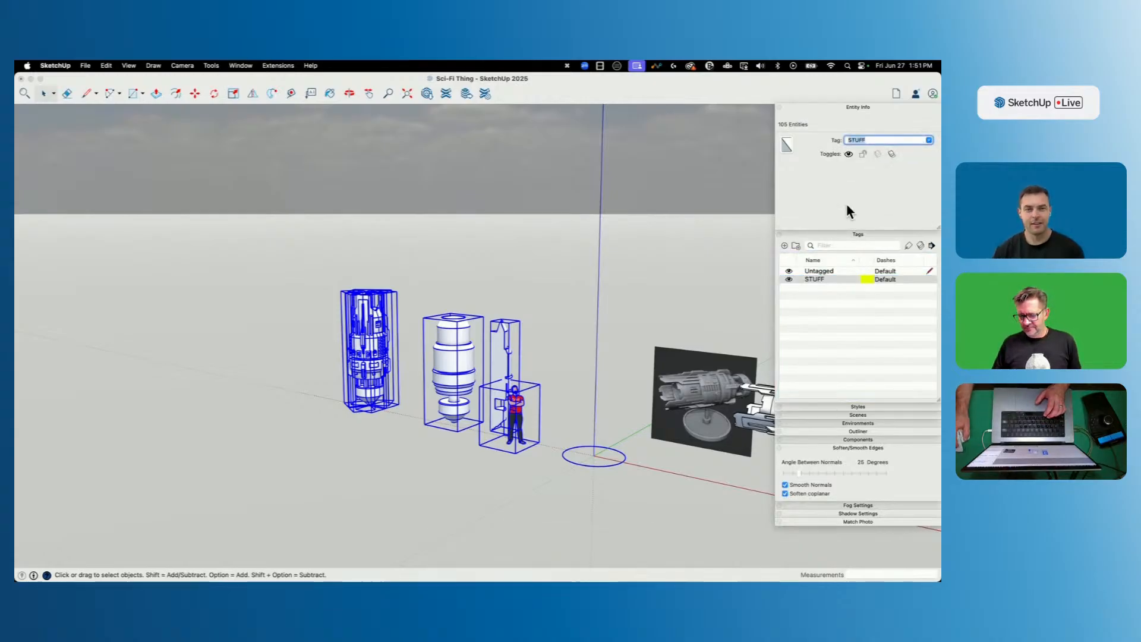
click(789, 279)
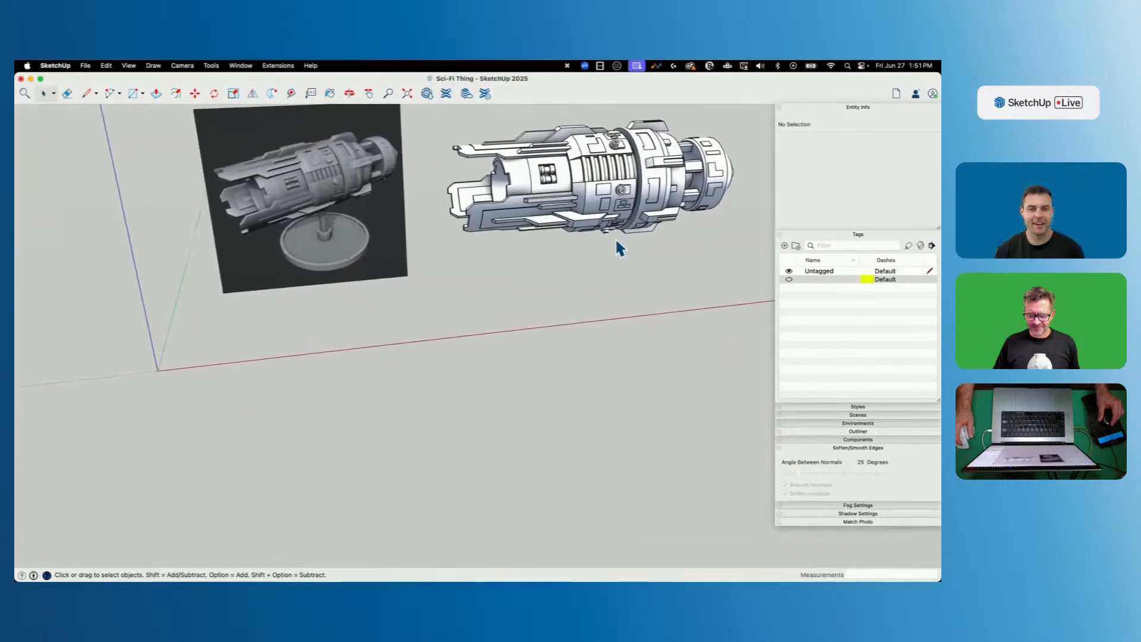
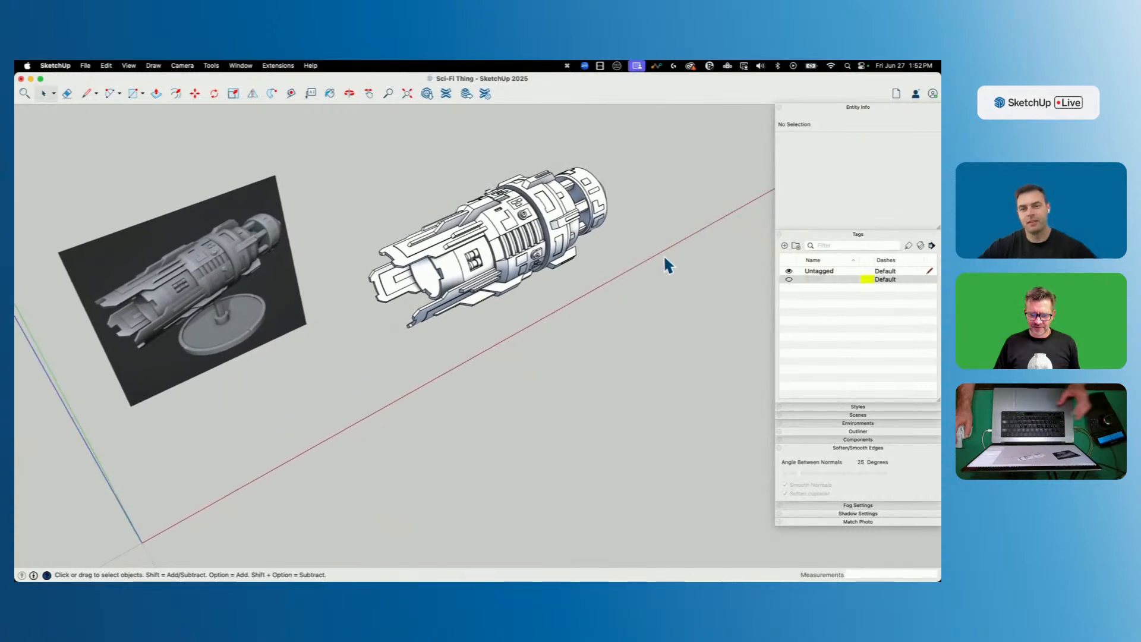
click(180, 65)
mouse_move(212, 66)
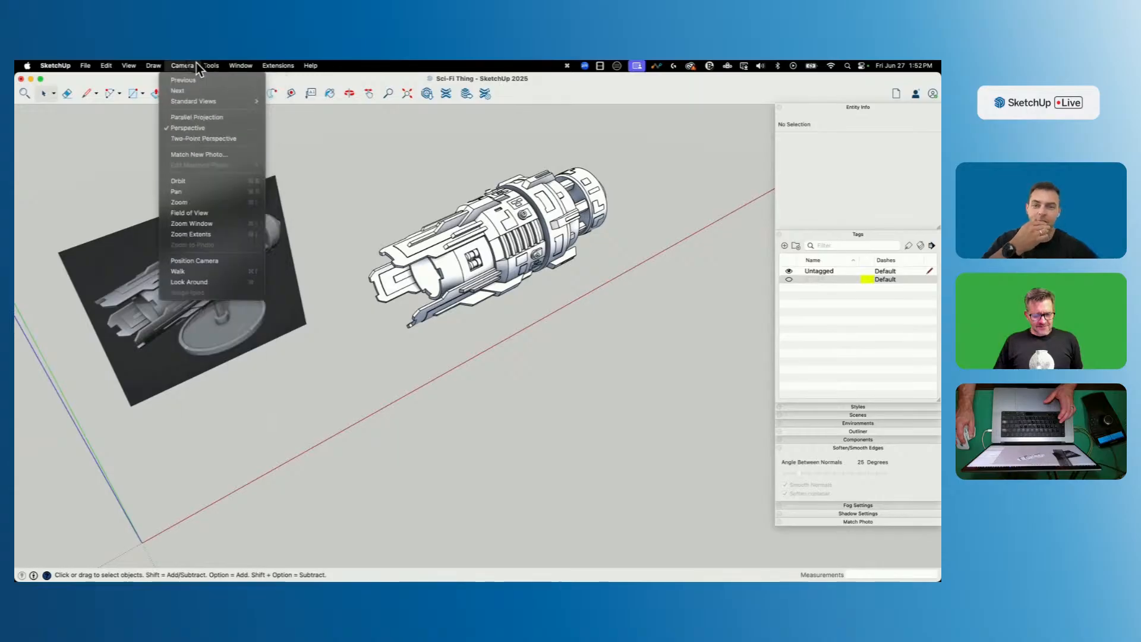
click(208, 271)
Collapse the tag and entity details and turn off edge display in the current style.
click(847, 234)
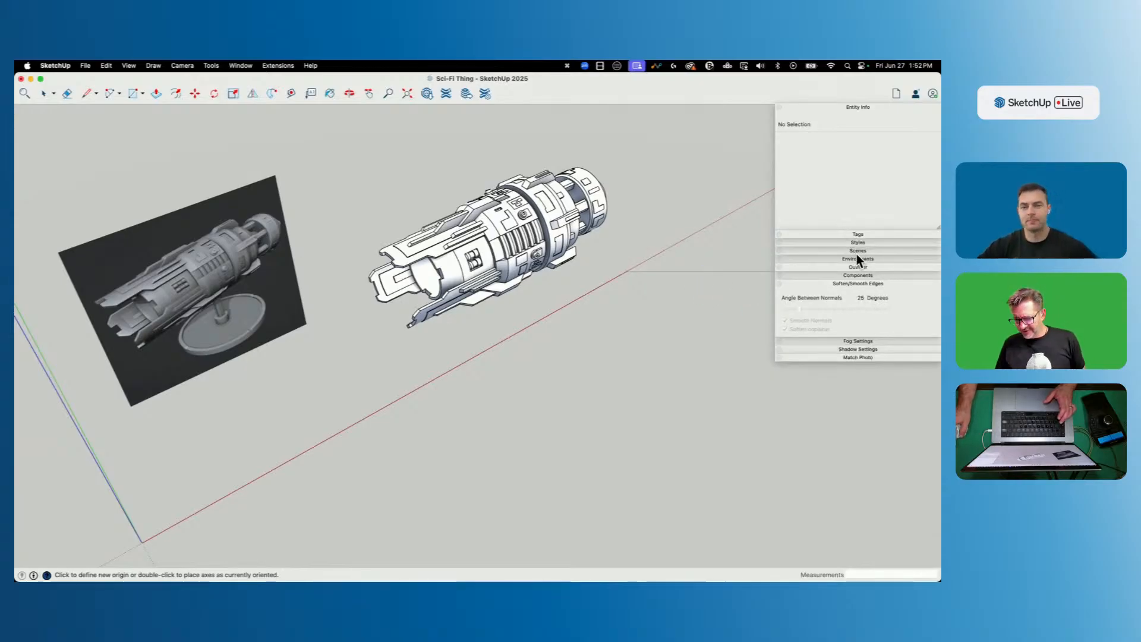
click(835, 108)
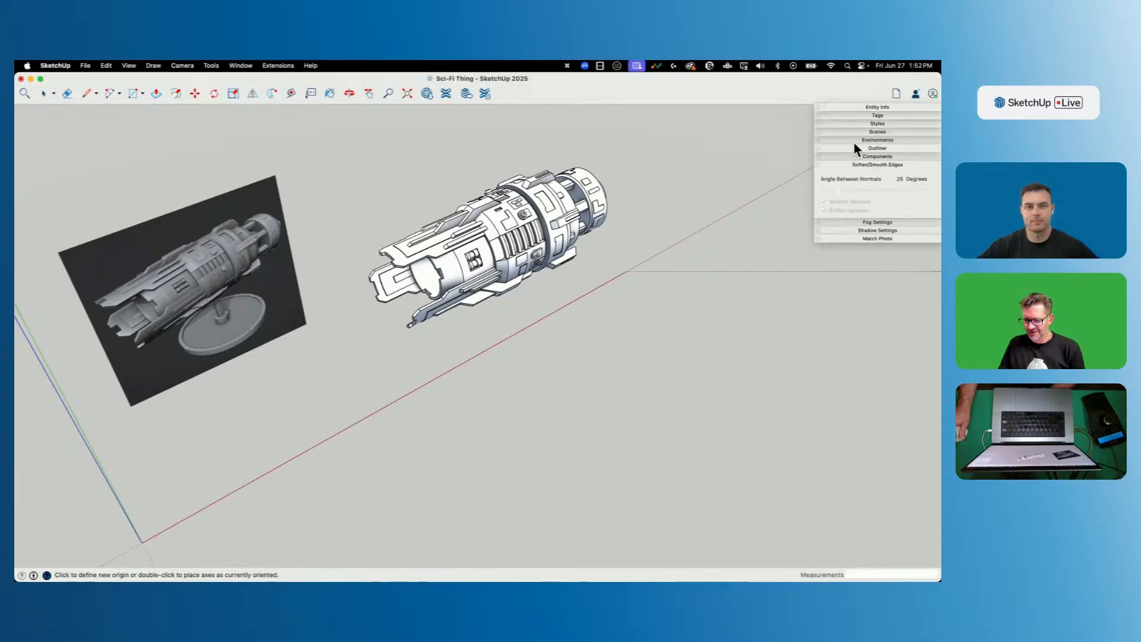
click(886, 124)
click(789, 191)
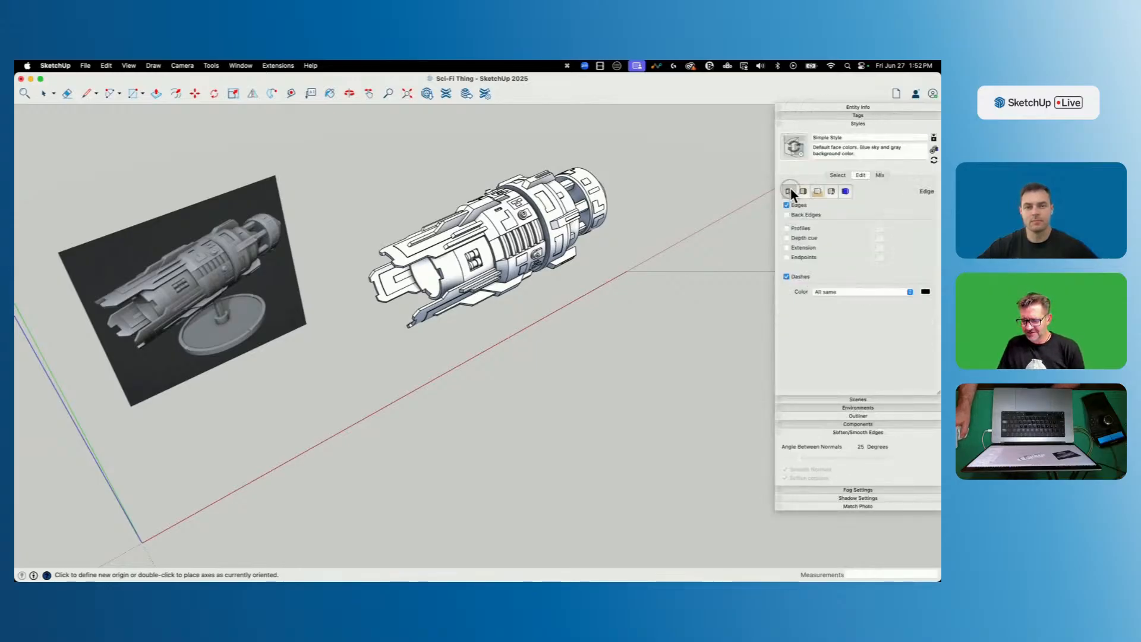
click(786, 205)
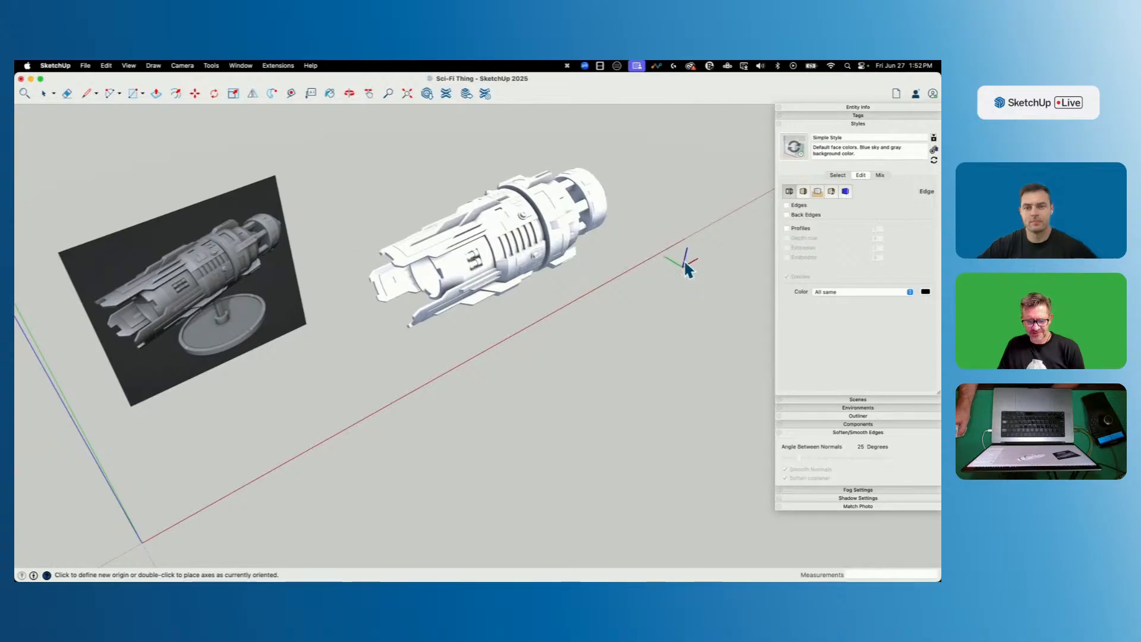
Open the style's background settings and sample the dark backdrop of the reference image as the current paint color.
click(804, 191)
click(817, 191)
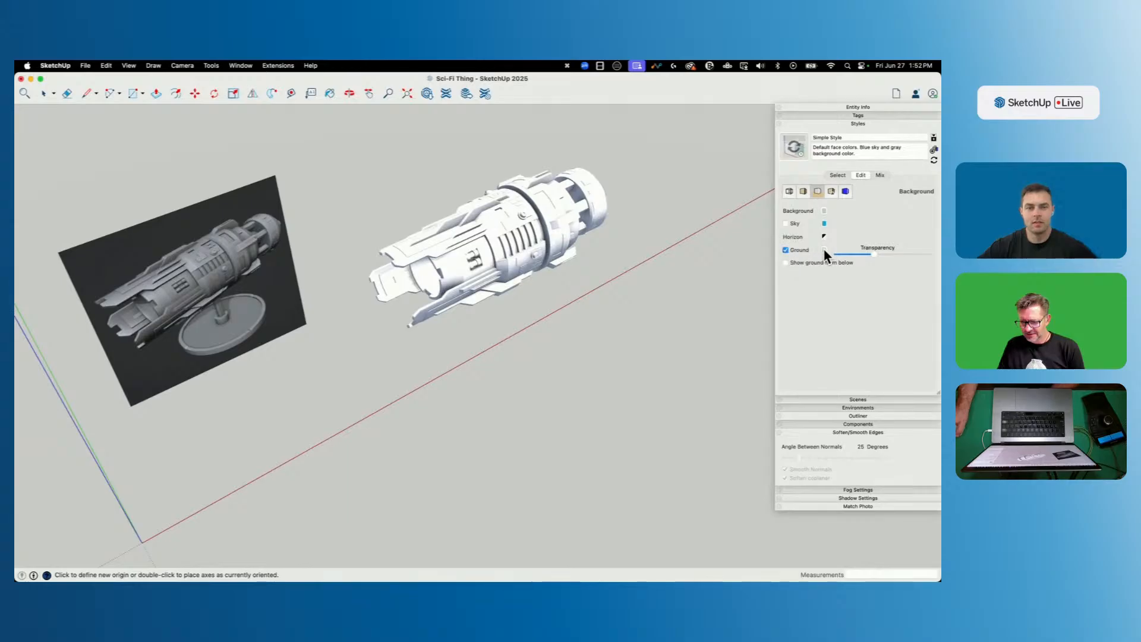
key(b)
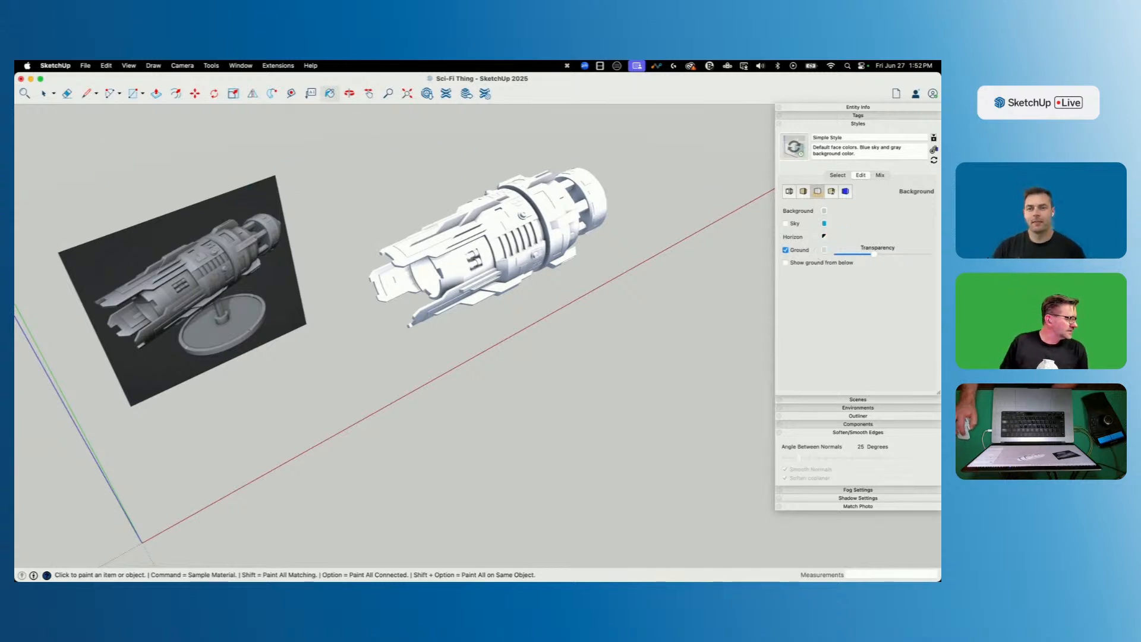
mouse_move(675, 303)
mouse_down()
mouse_move(547, 130)
mouse_move(587, 253)
mouse_move(657, 356)
mouse_move(671, 350)
mouse_up()
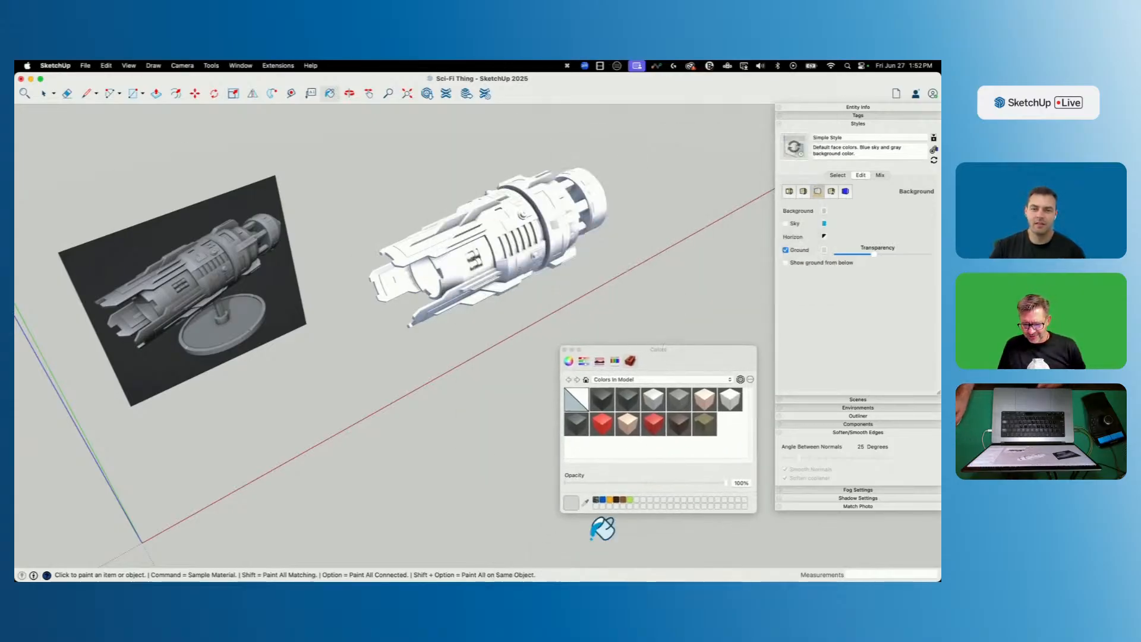
click(586, 502)
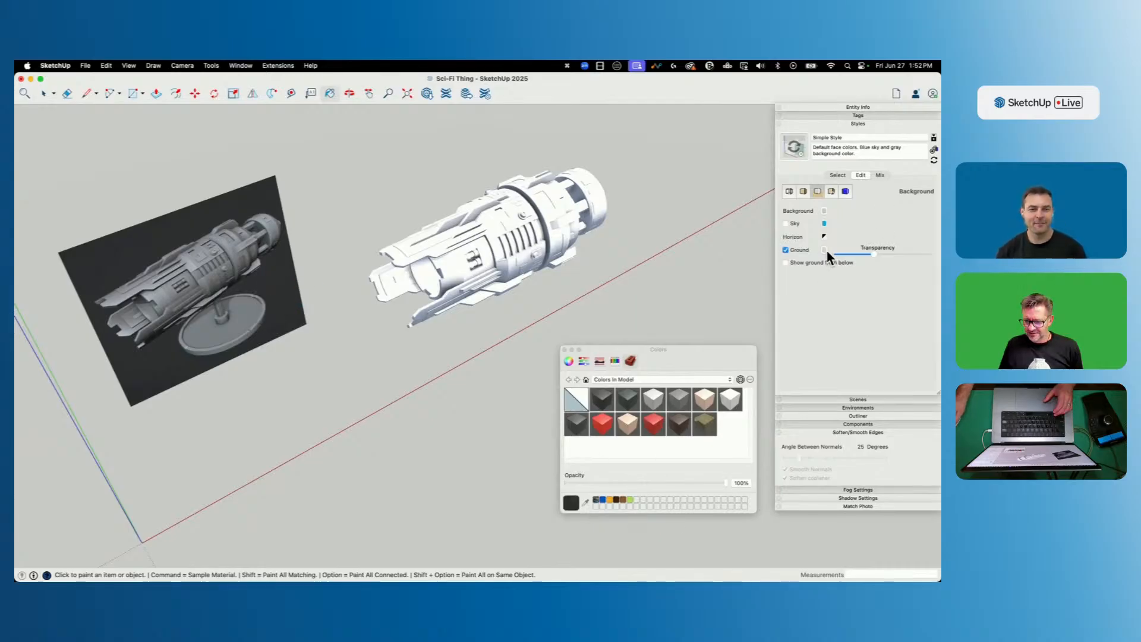
Set the style's ground color to the dark backdrop sampled from the reference image, and select all geometry inside the device group.
click(585, 503)
click(278, 293)
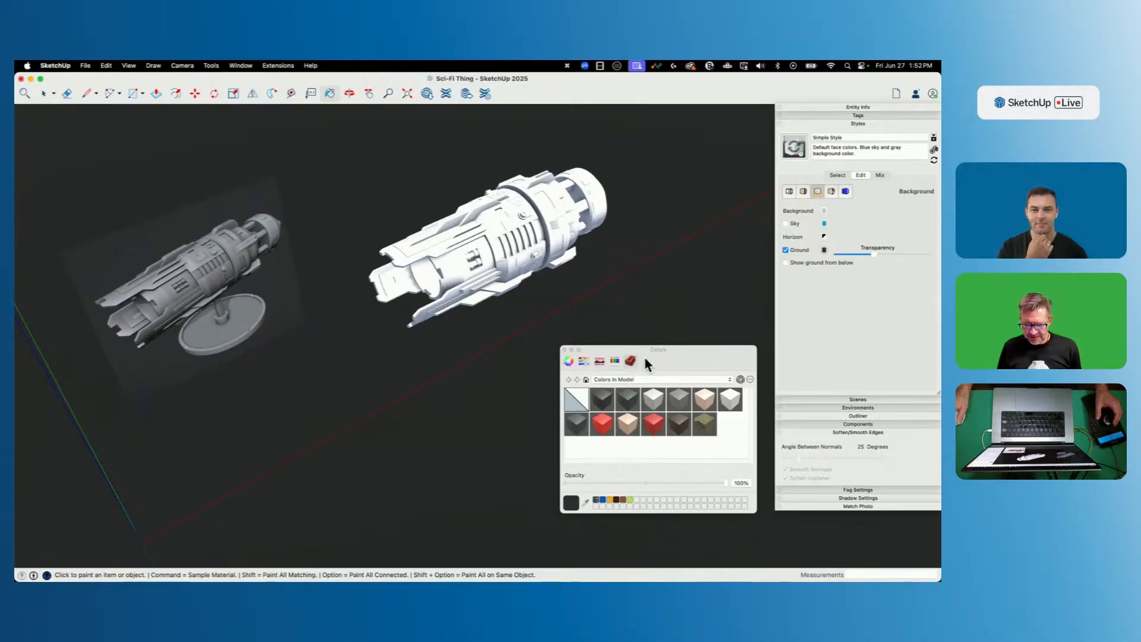
key(space)
click(513, 271)
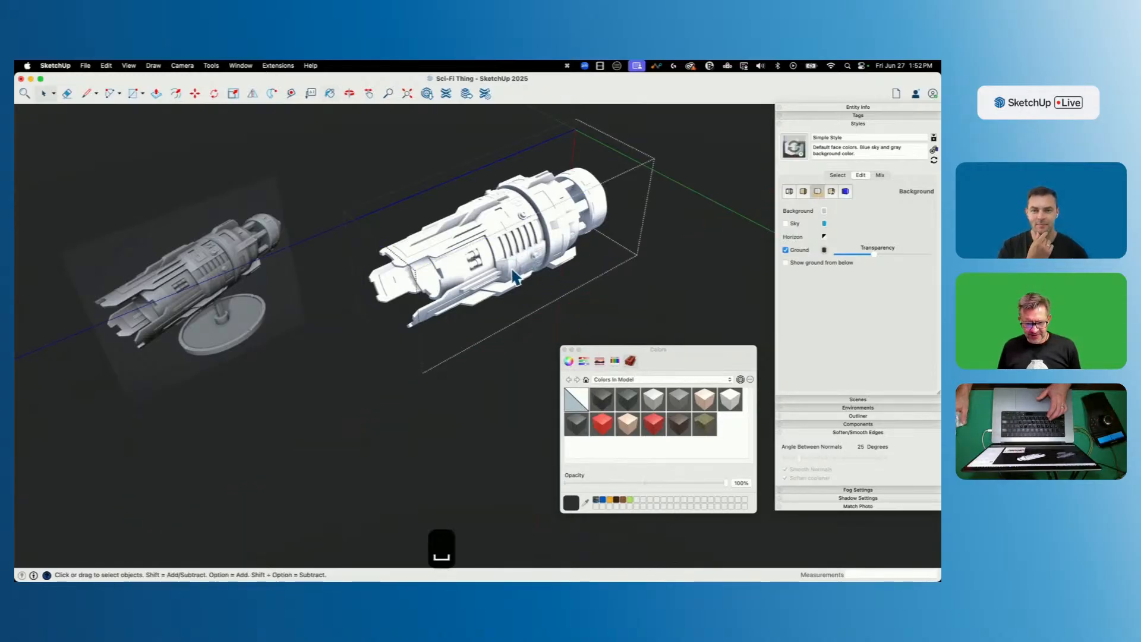
key(super+a)
Try the Magnesium grey pencil color, and return the style's ground color to the dark backdrop shade.
click(616, 360)
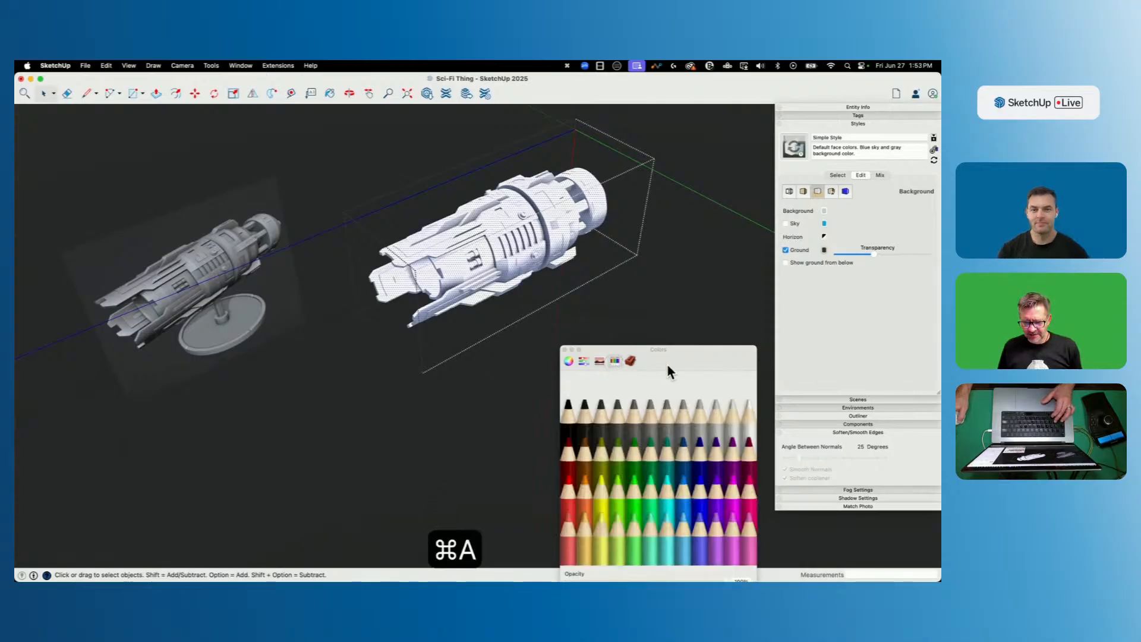
click(623, 431)
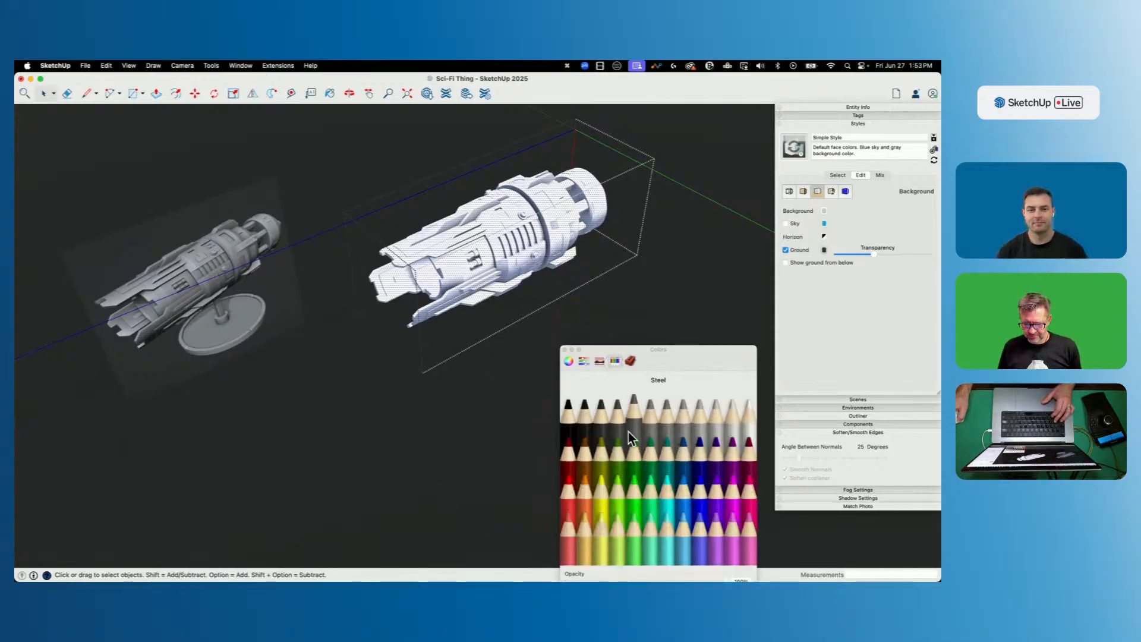
click(701, 433)
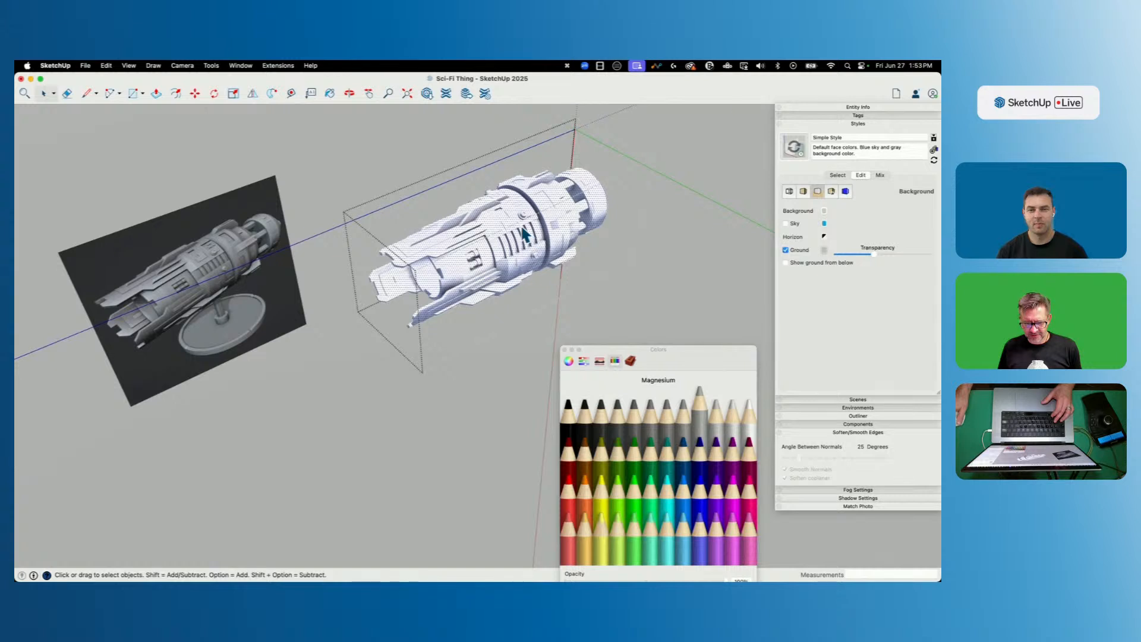
key(super+a)
click(599, 424)
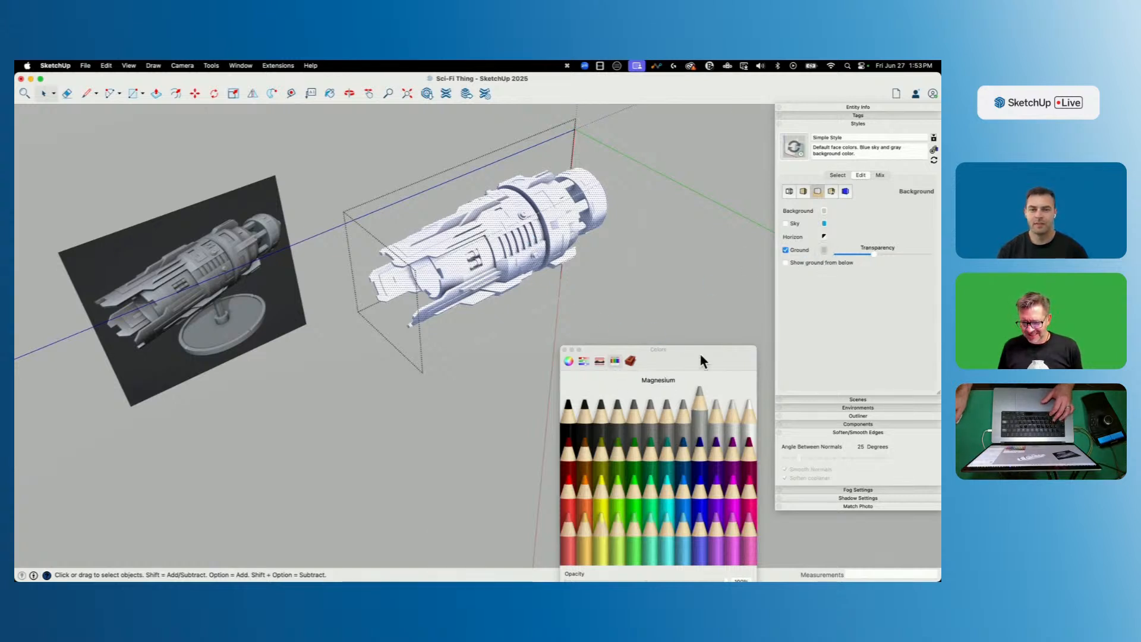
click(632, 361)
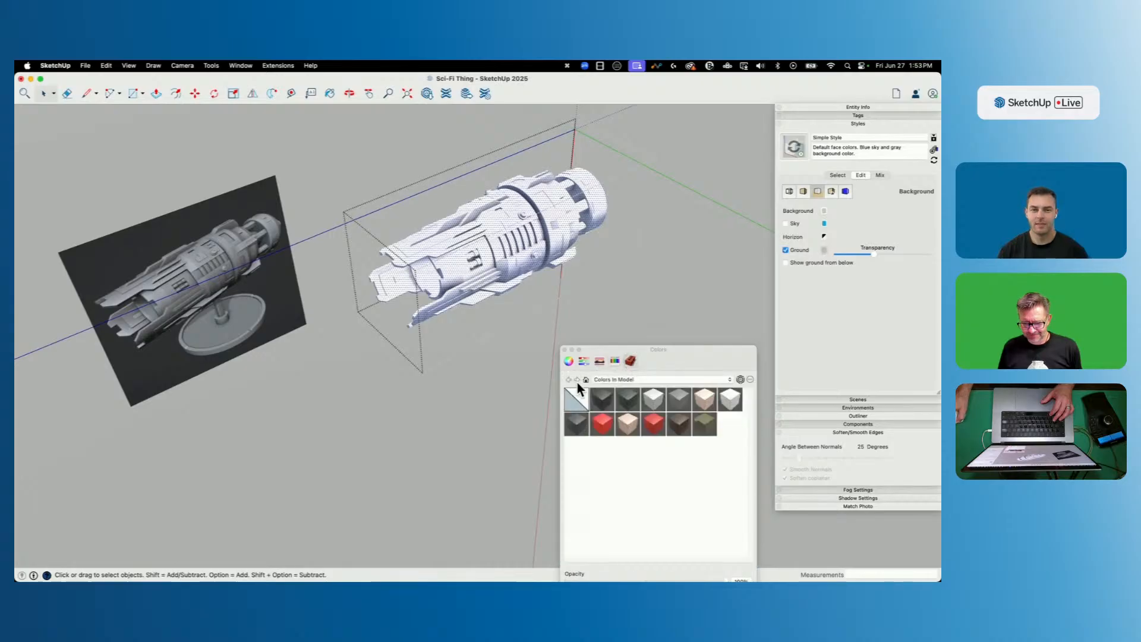
drag(677, 349, 682, 234)
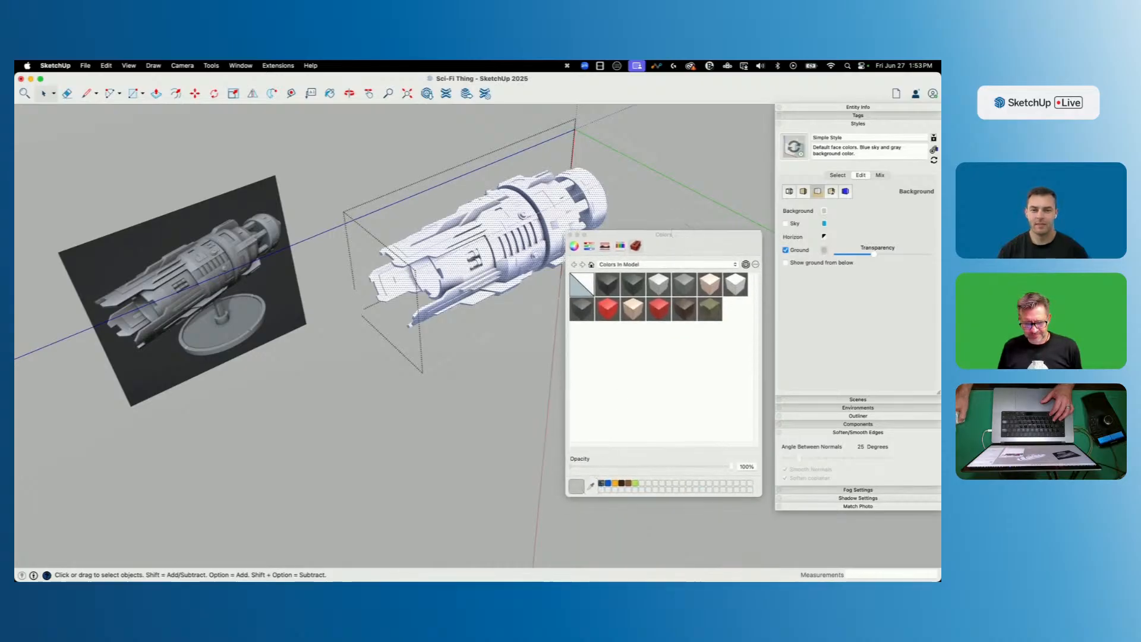
click(634, 285)
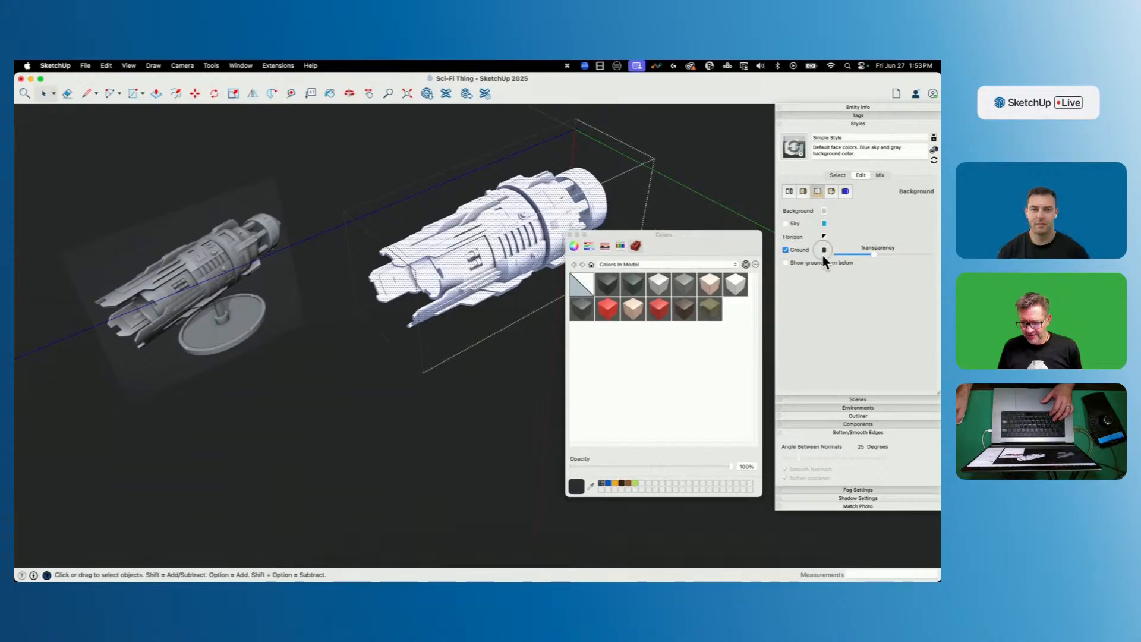
Sample the grey of the device in the reference image and paint the modeled device's selected geometry with it.
click(858, 124)
drag(680, 236, 741, 284)
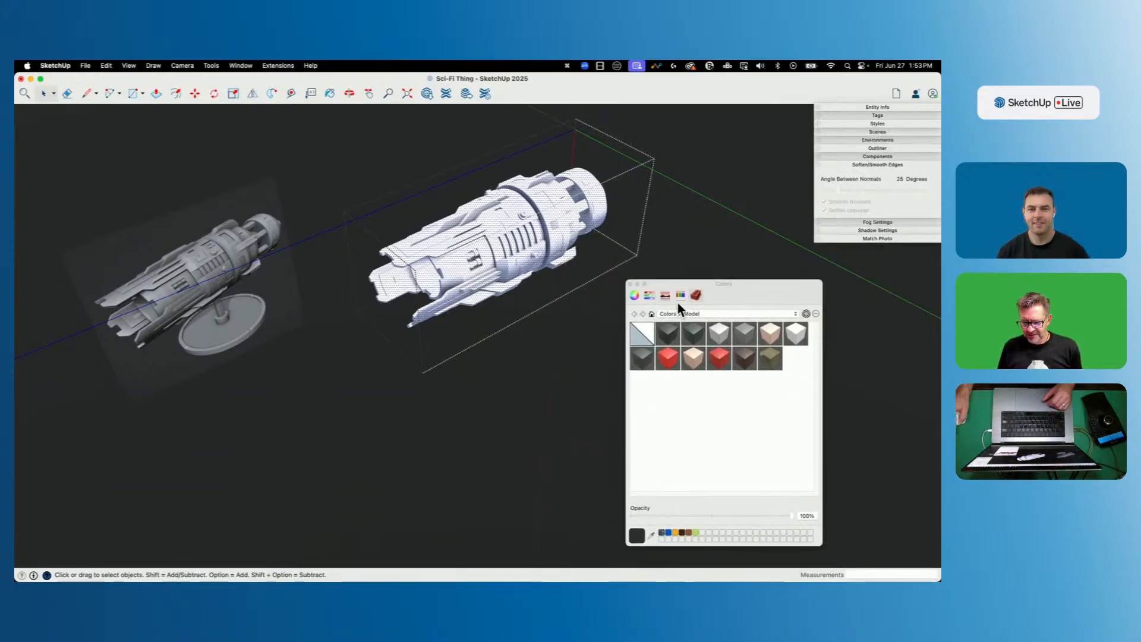
click(679, 296)
click(651, 535)
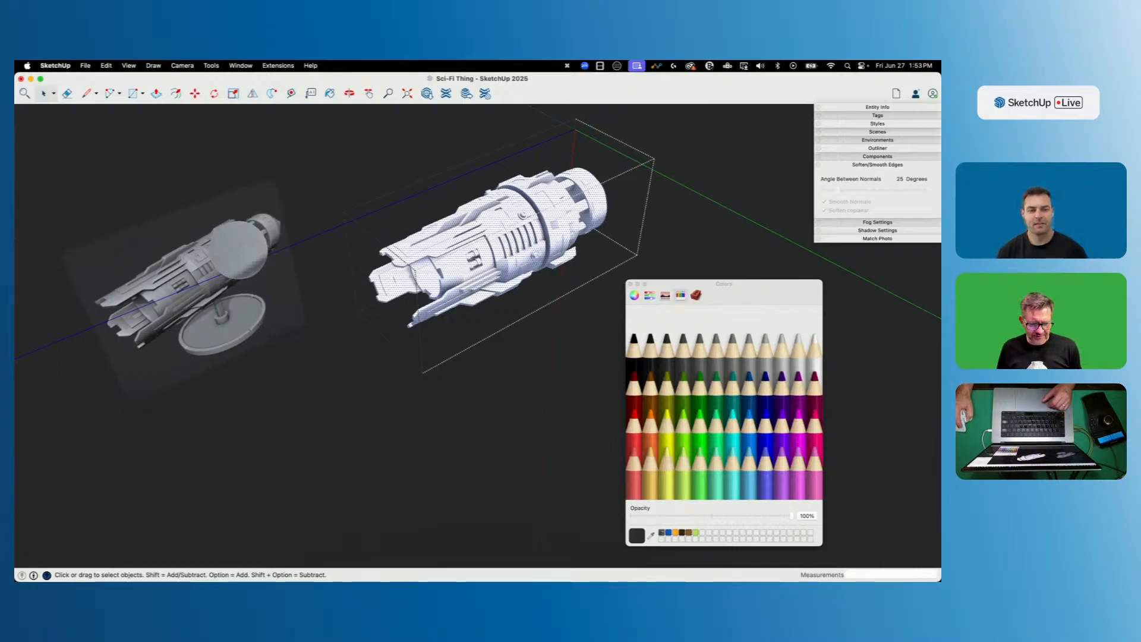
click(244, 256)
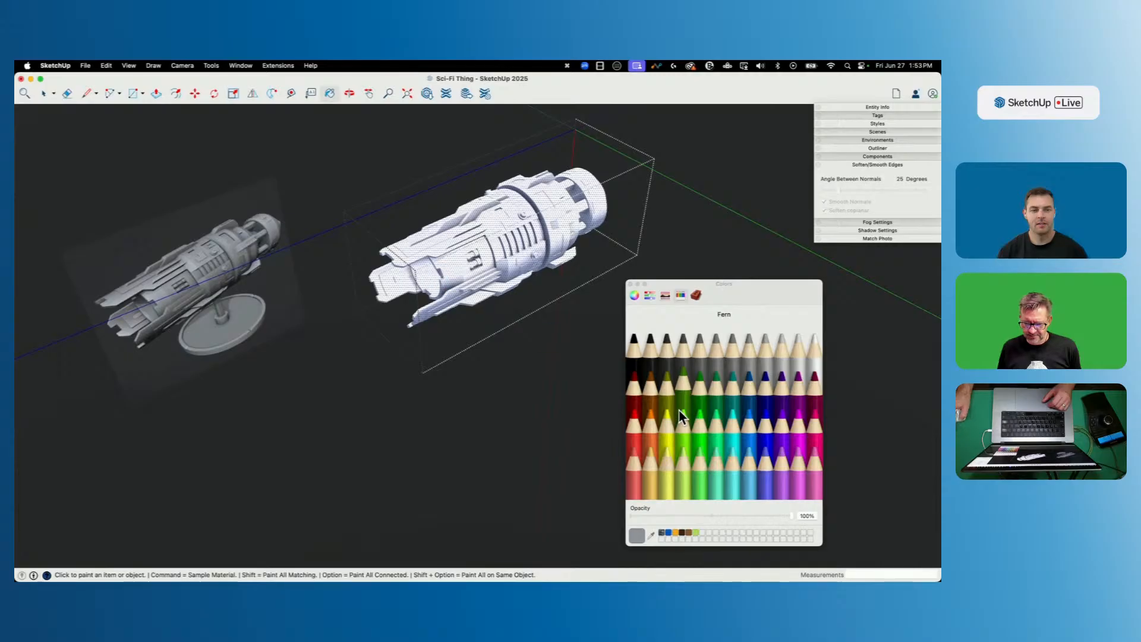
click(568, 228)
key(space)
click(750, 270)
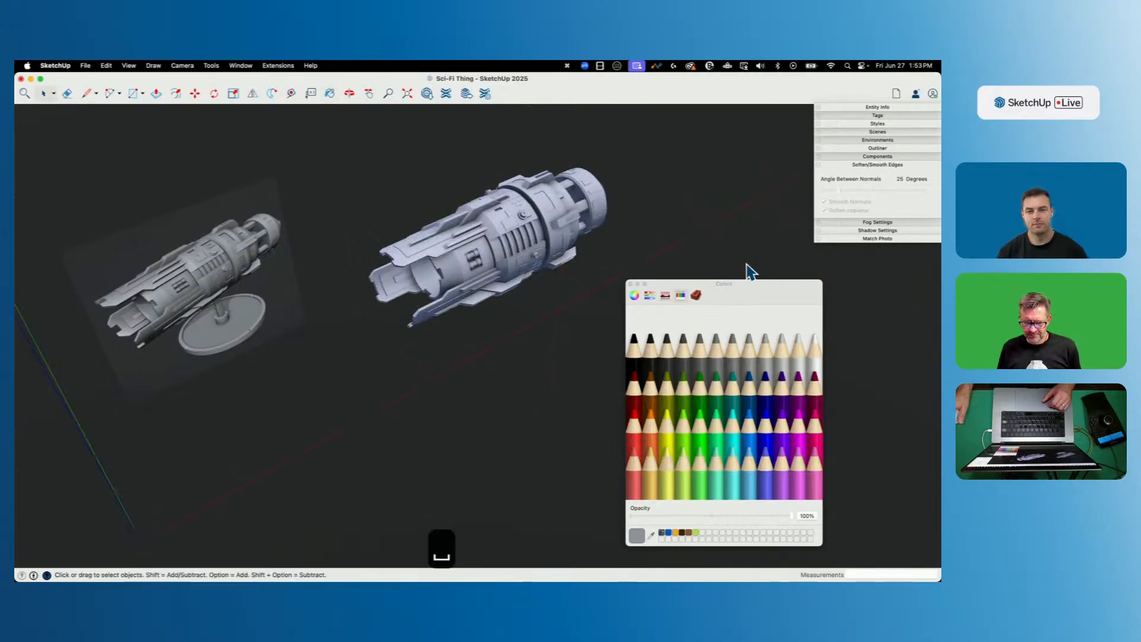
Edit the device's new grey material, enabling metalness at 0.70 and roughness at 0.68.
click(696, 295)
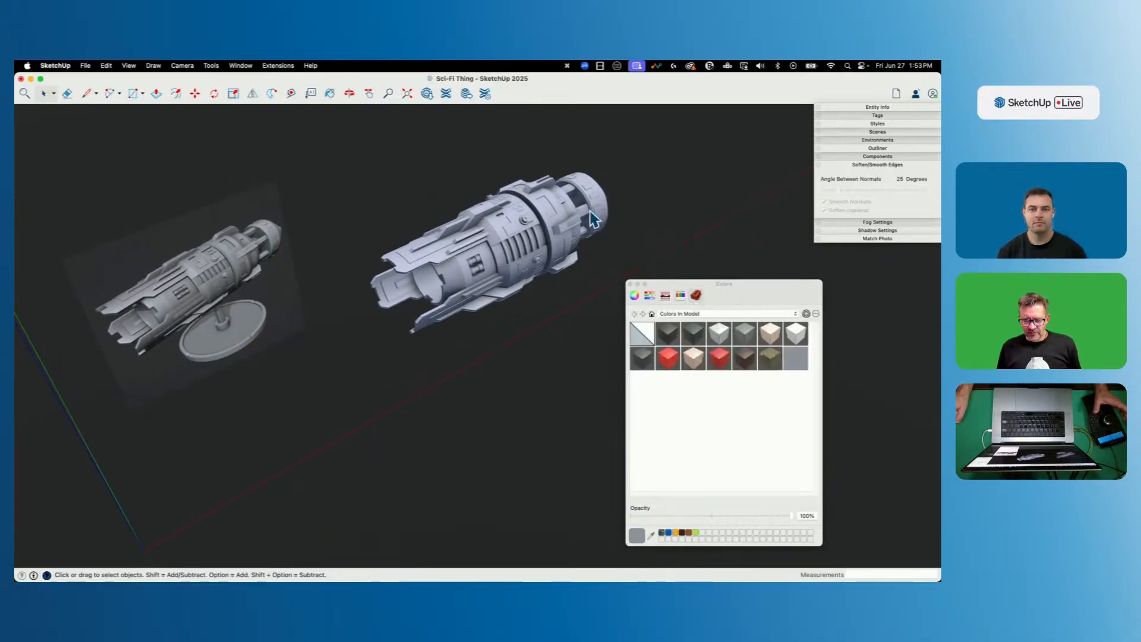
double_click(797, 359)
click(635, 299)
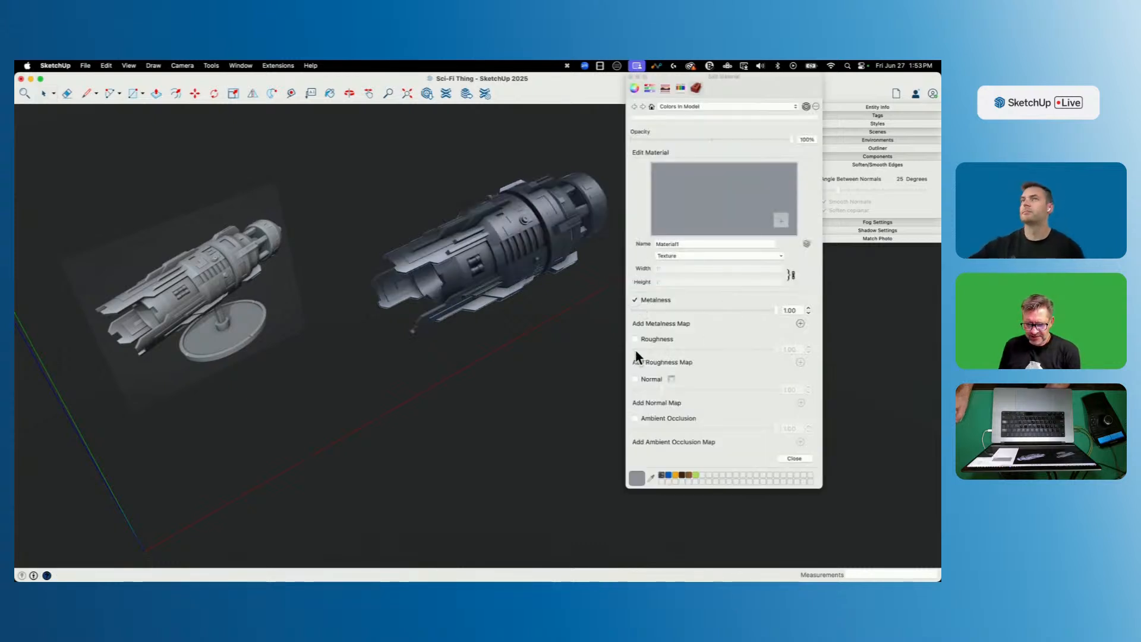
click(634, 339)
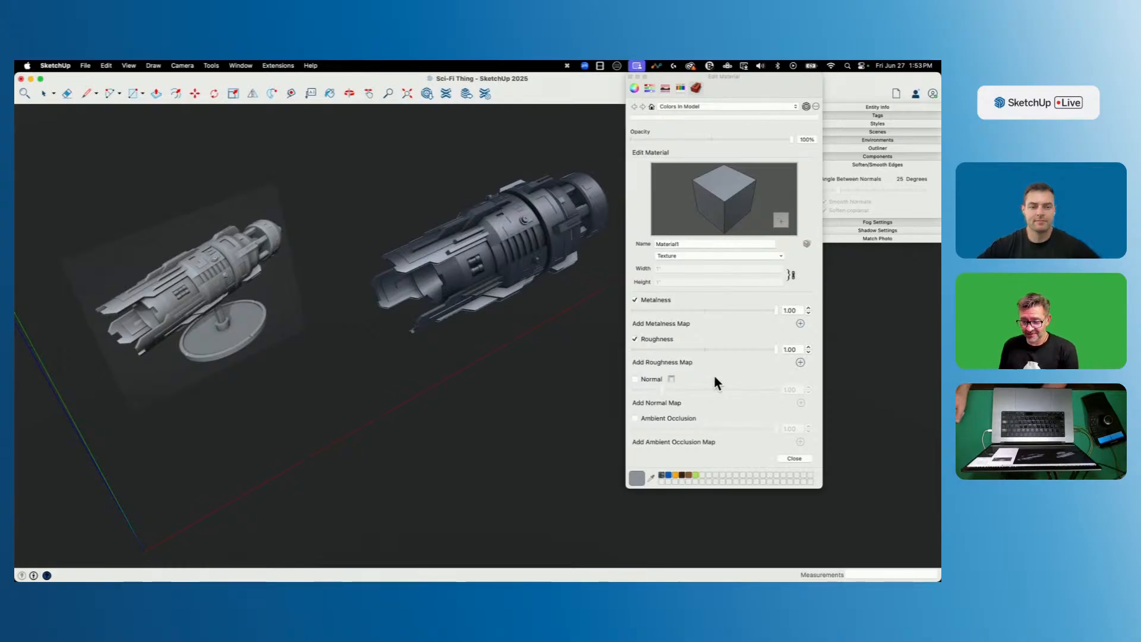
mouse_move(777, 349)
mouse_down()
mouse_move(628, 356)
mouse_move(703, 357)
mouse_up()
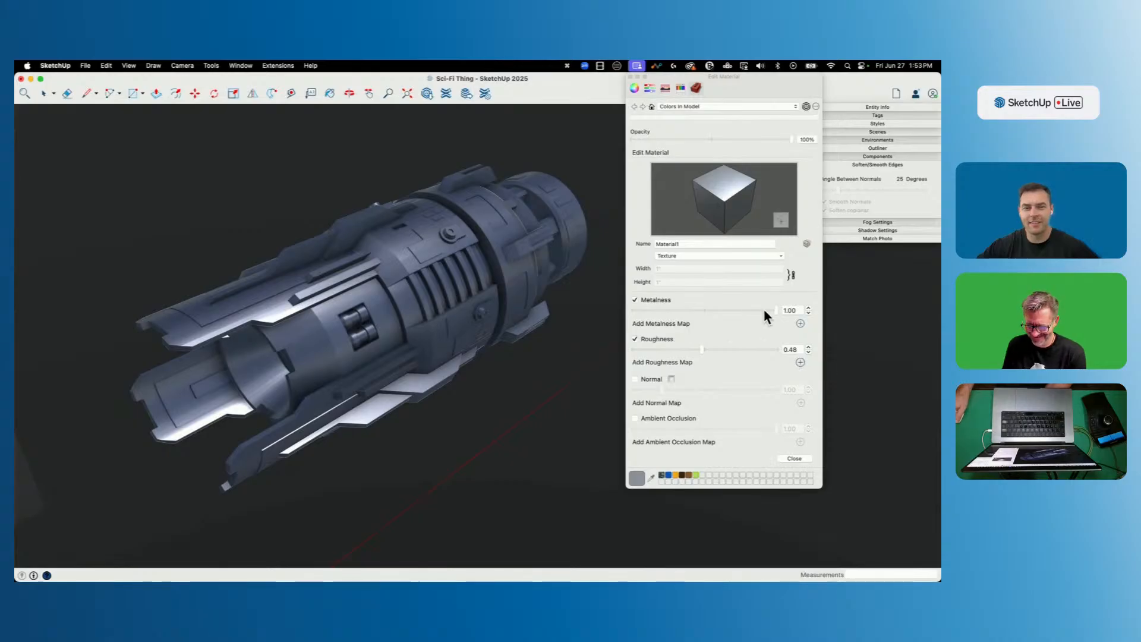
drag(777, 312, 734, 314)
mouse_move(703, 350)
mouse_down()
mouse_move(718, 352)
mouse_move(668, 356)
mouse_move(746, 349)
mouse_move(731, 350)
mouse_up()
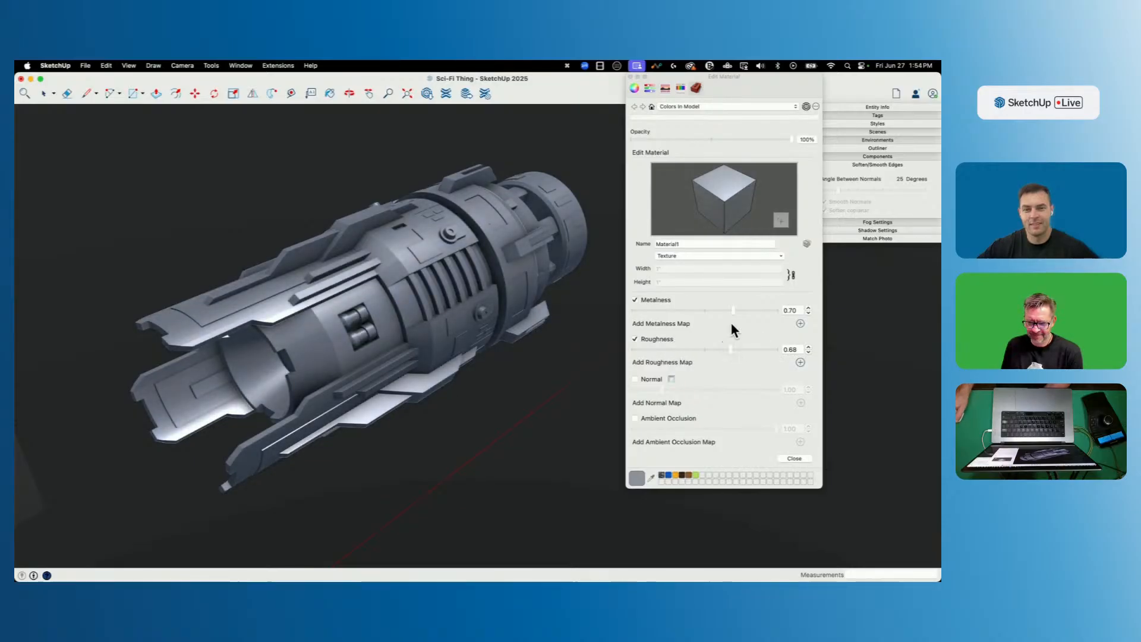
Lighten the device material and slightly shift its hue, set metalness to 0.88 and roughness to 0.26, and finish editing it.
click(635, 89)
drag(698, 158, 669, 159)
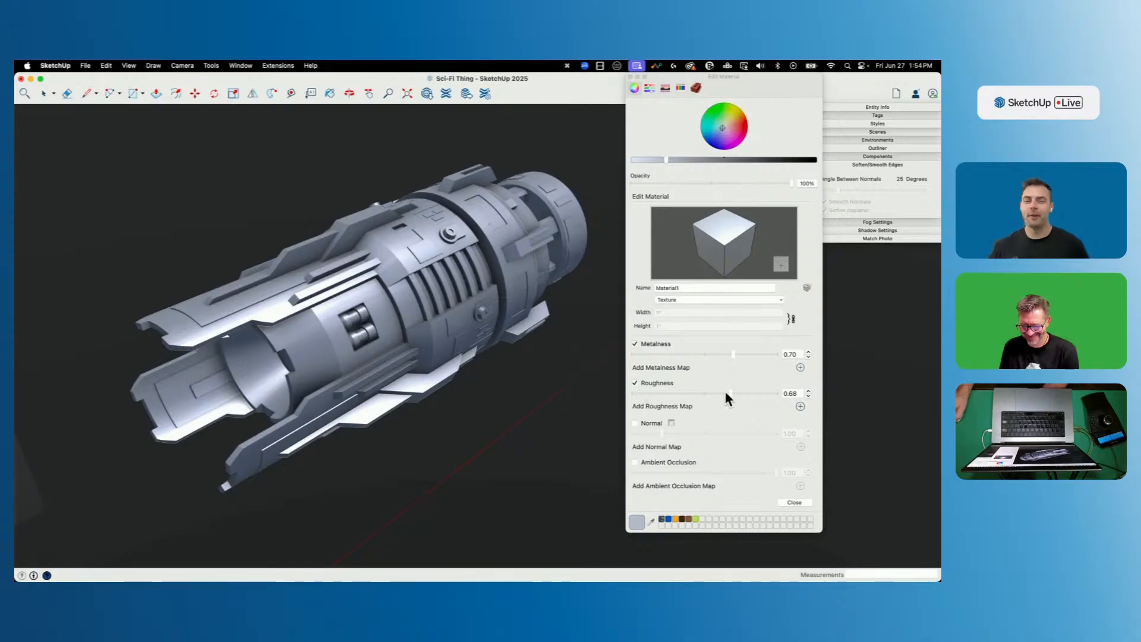
mouse_move(730, 393)
mouse_down()
mouse_move(614, 397)
mouse_move(679, 393)
mouse_move(637, 392)
mouse_move(659, 393)
mouse_up()
drag(732, 354, 760, 356)
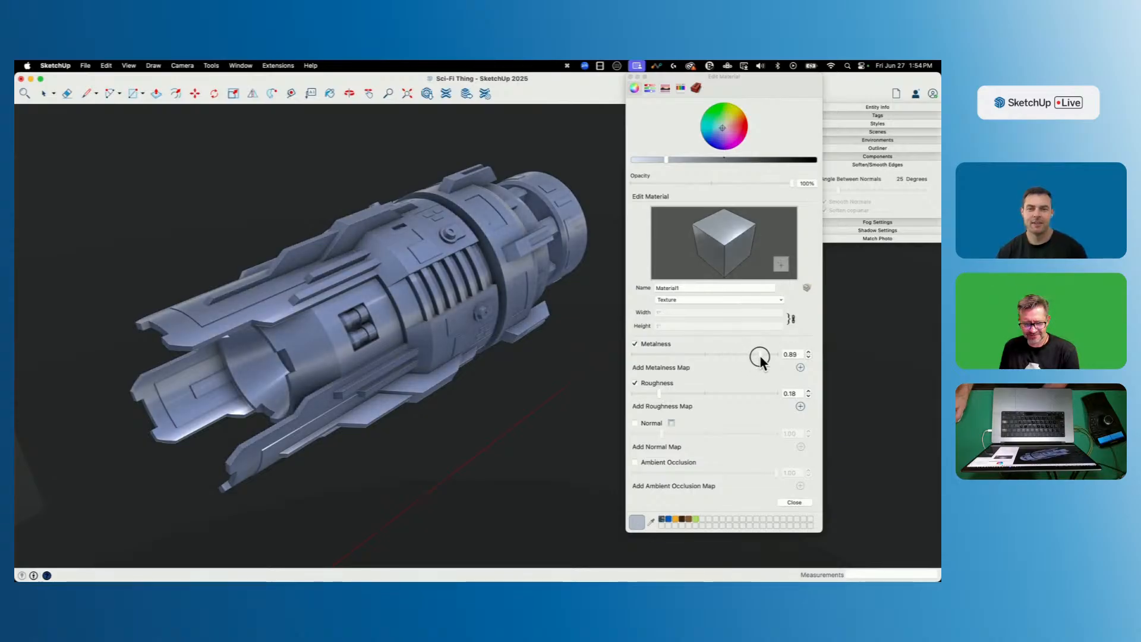
drag(658, 393, 670, 393)
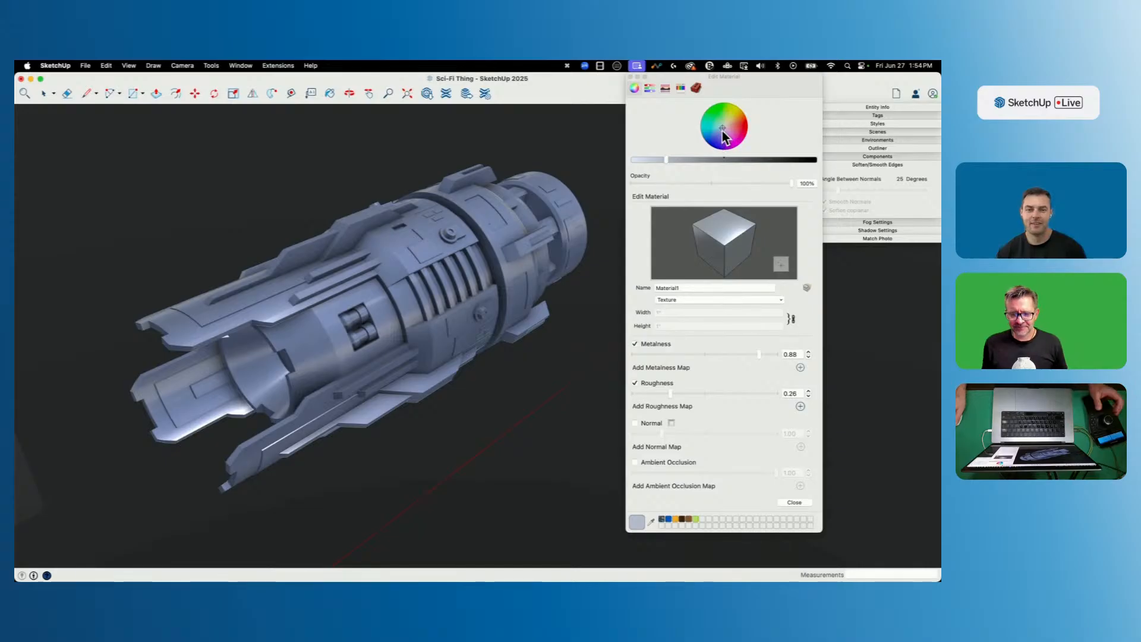
drag(727, 132, 724, 133)
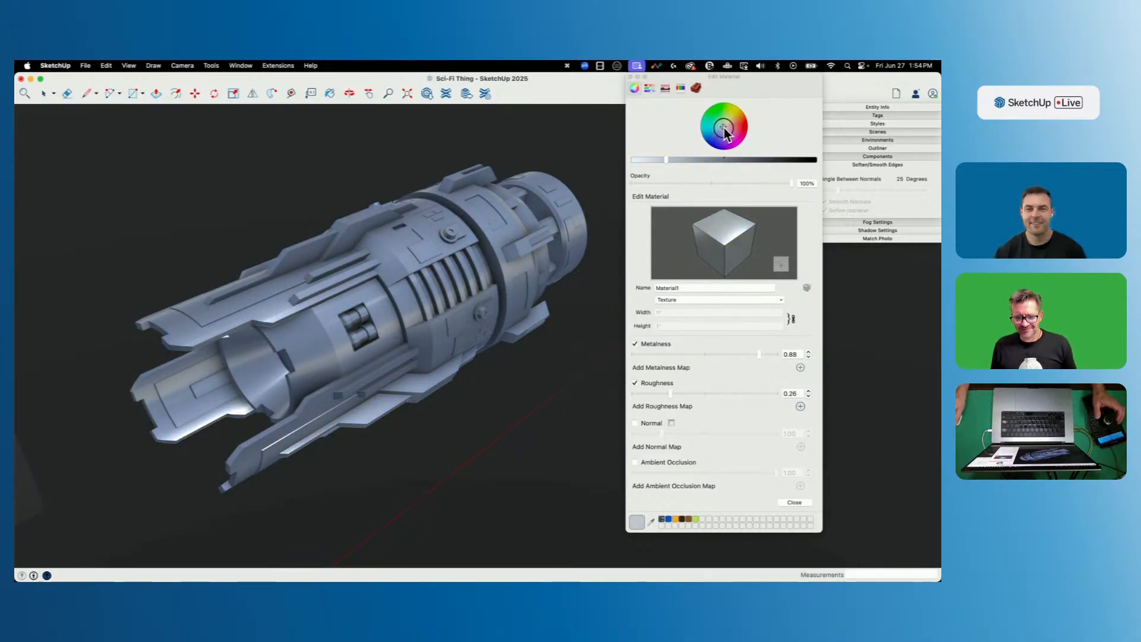
click(630, 77)
Hide the model axes from the view.
middle_drag(595, 304, 312, 284)
scroll(315, 279, down, 6)
click(126, 66)
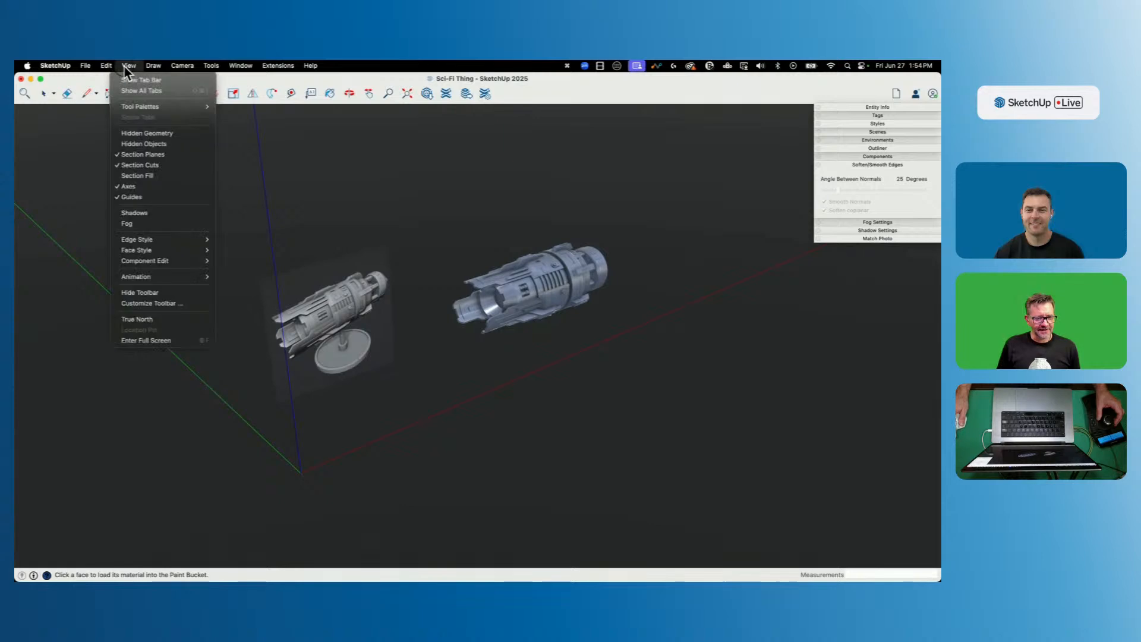
click(154, 185)
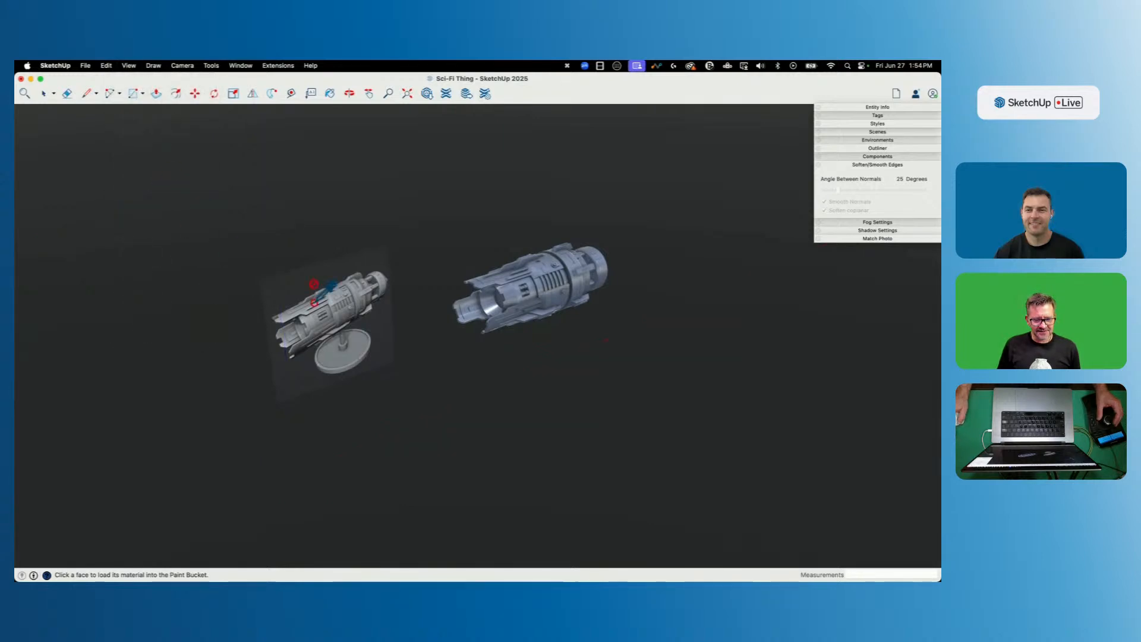
Move the reference image farther away from the modeled device.
scroll(288, 256, up, 8)
key(space)
click(335, 347)
key(m)
click(362, 358)
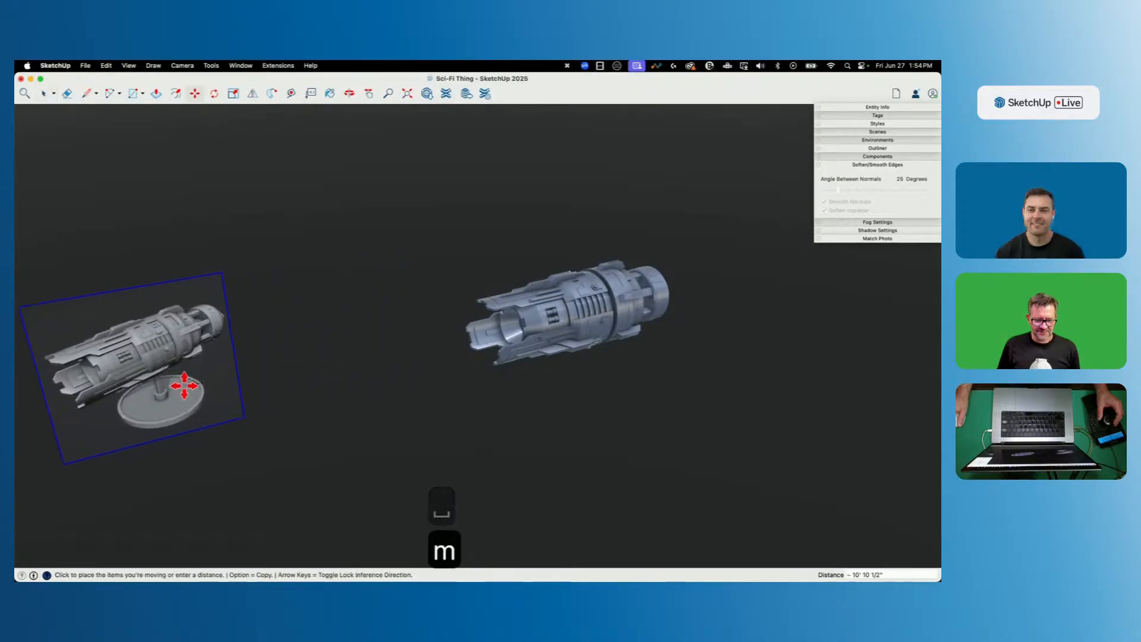
click(154, 412)
key(space)
Save the model.
scroll(430, 407, up, 10)
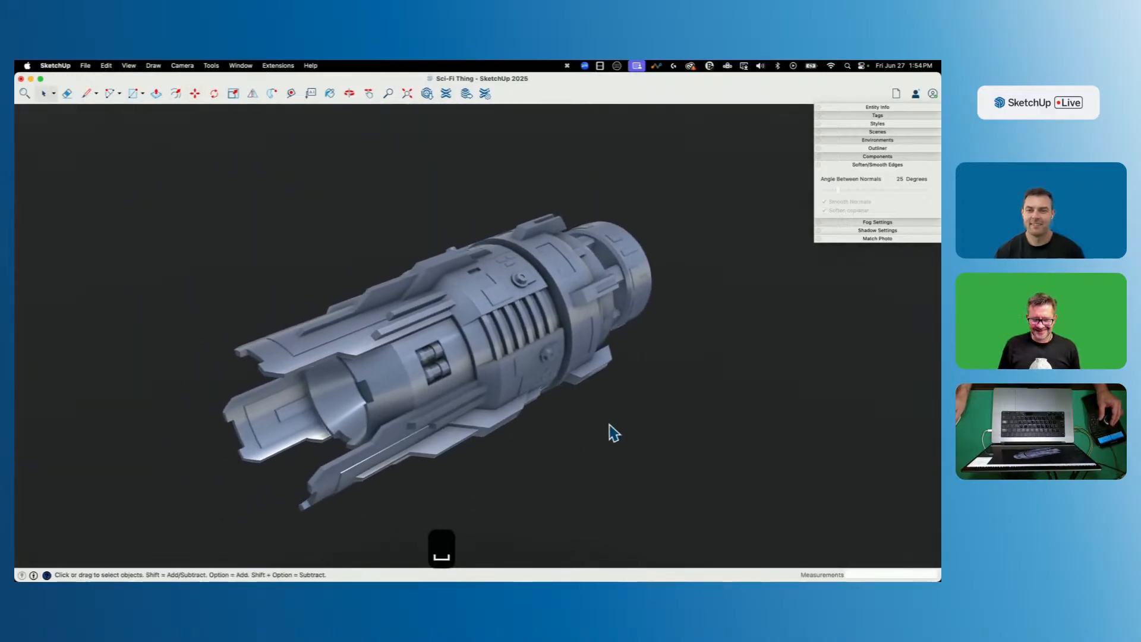
scroll(612, 433, up, 5)
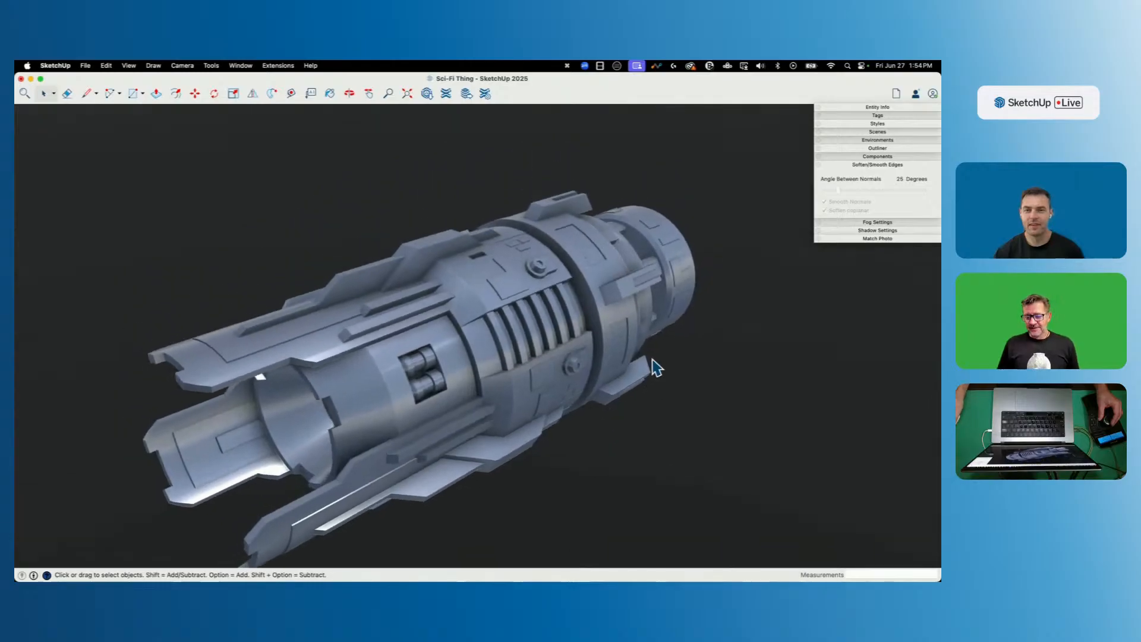
key(super+s)
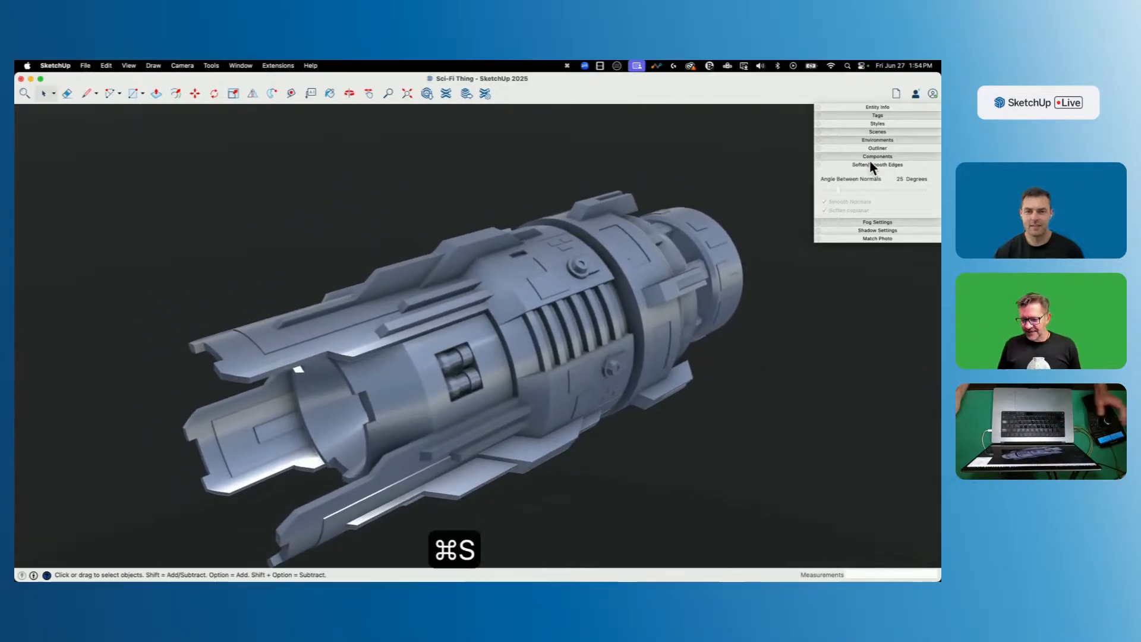
click(872, 162)
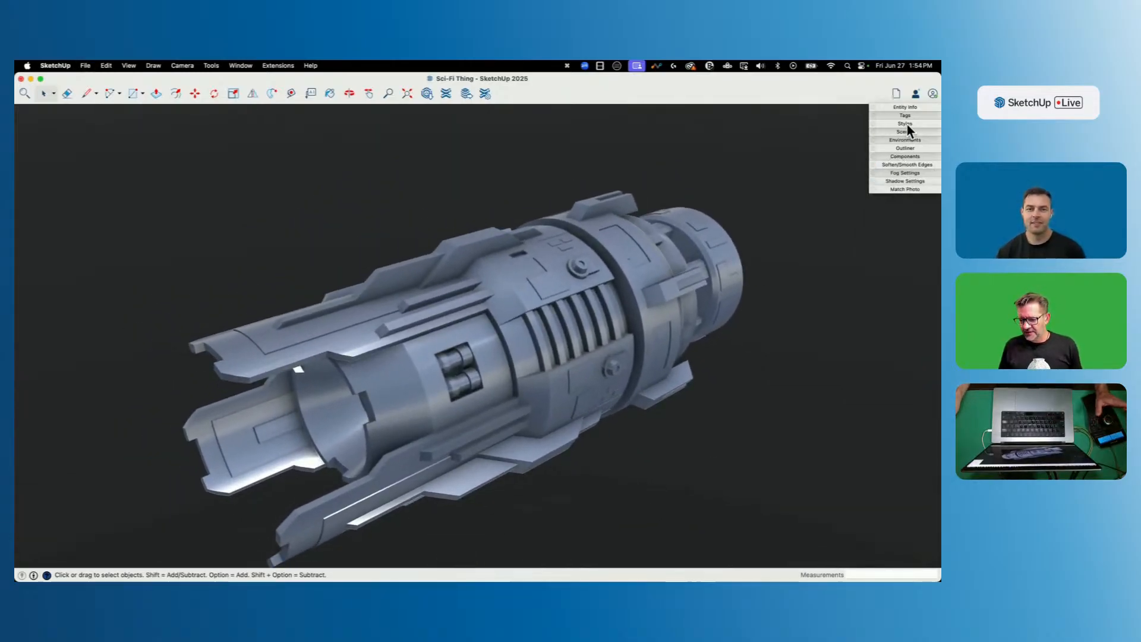
click(921, 132)
click(882, 132)
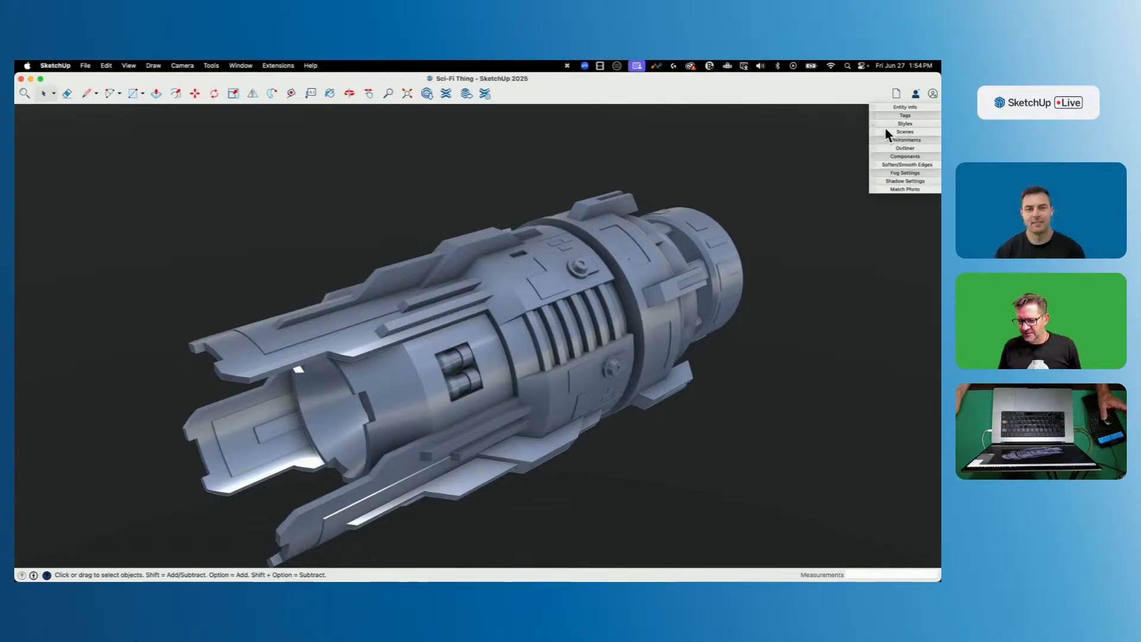
click(896, 123)
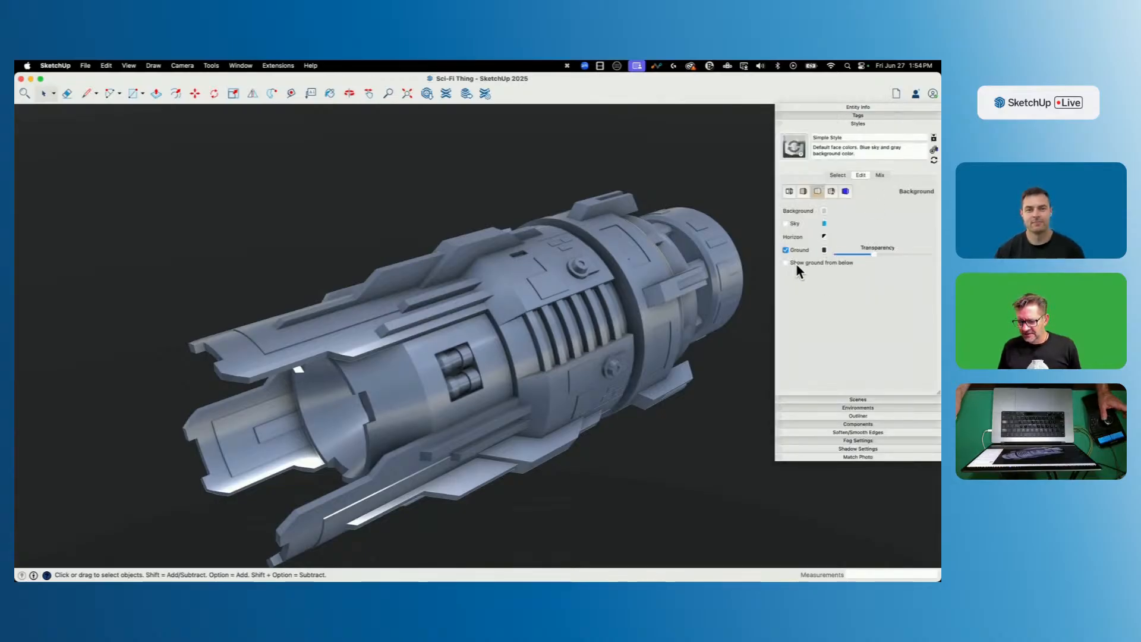
click(853, 123)
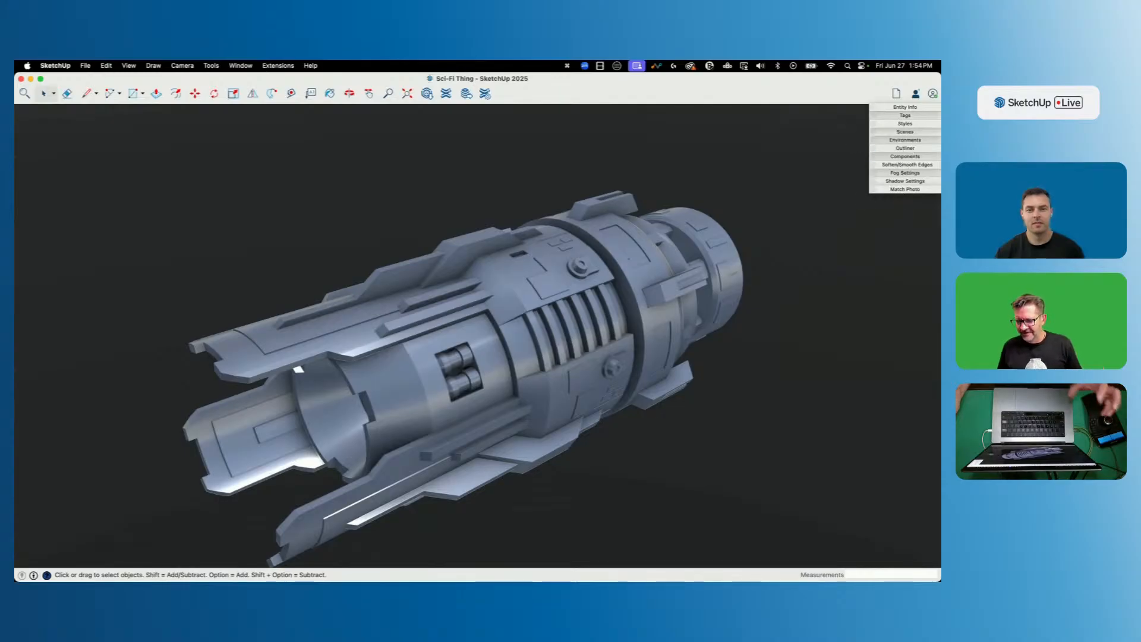
Show the detailed shadow settings, turn shadows on, and disable shadows on the ground while keeping them on faces.
click(905, 182)
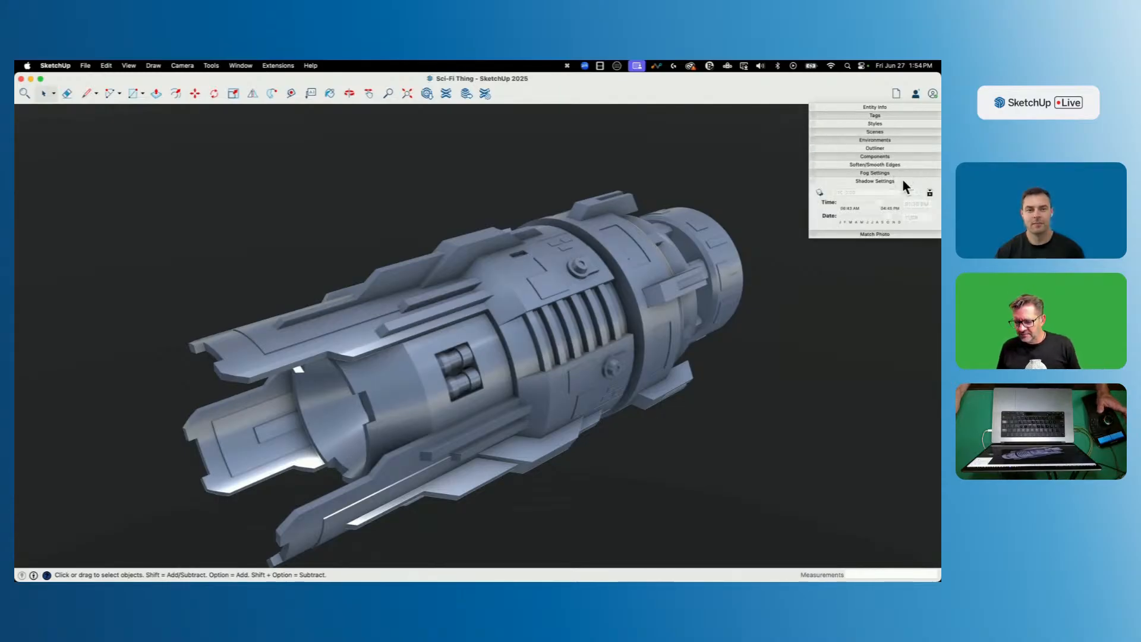
click(930, 195)
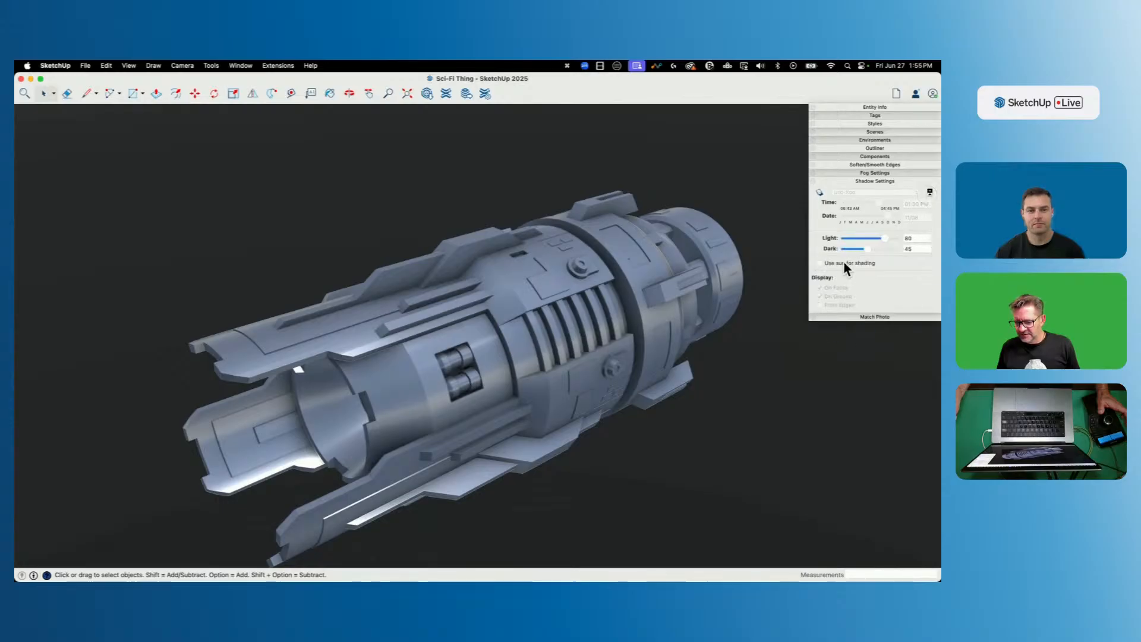
click(821, 193)
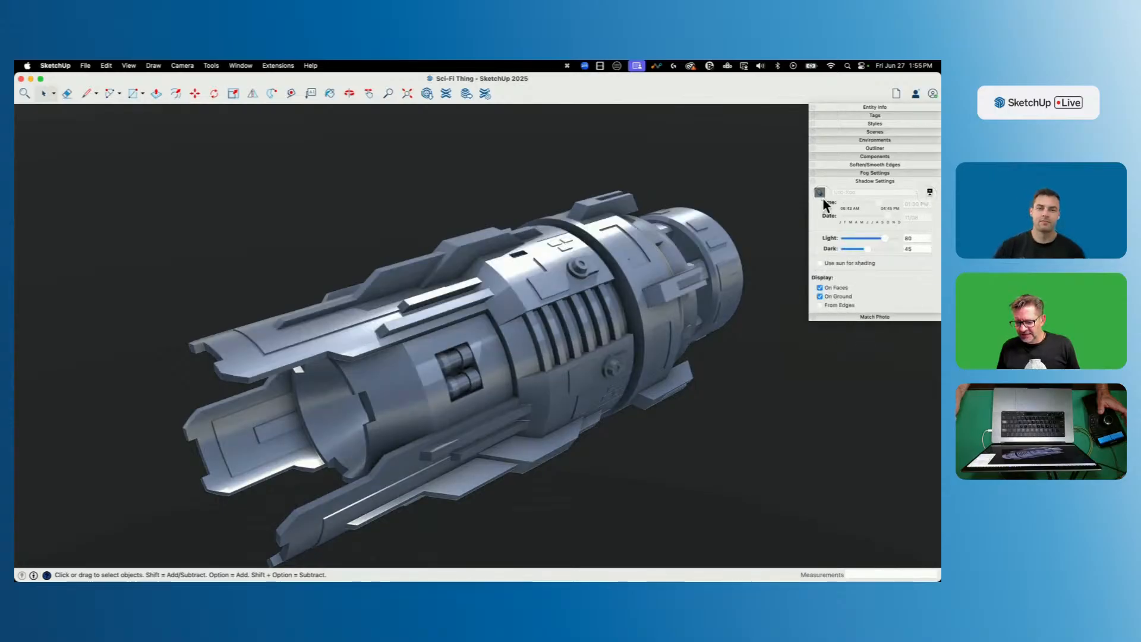
click(820, 296)
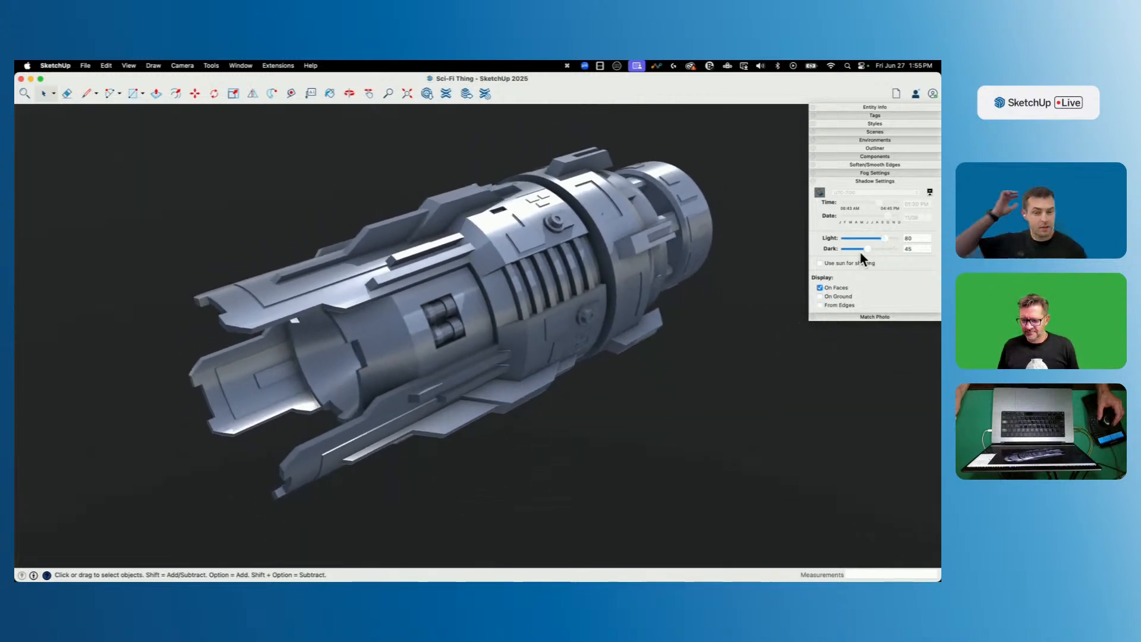
Set the shadow light level to 85 and dark level to 44, try sun shading on and off, and collapse the settings.
mouse_move(866, 248)
mouse_down()
mouse_move(844, 248)
mouse_move(877, 253)
mouse_move(830, 241)
mouse_move(900, 242)
mouse_move(848, 248)
mouse_move(897, 245)
mouse_move(856, 250)
mouse_move(868, 251)
mouse_up()
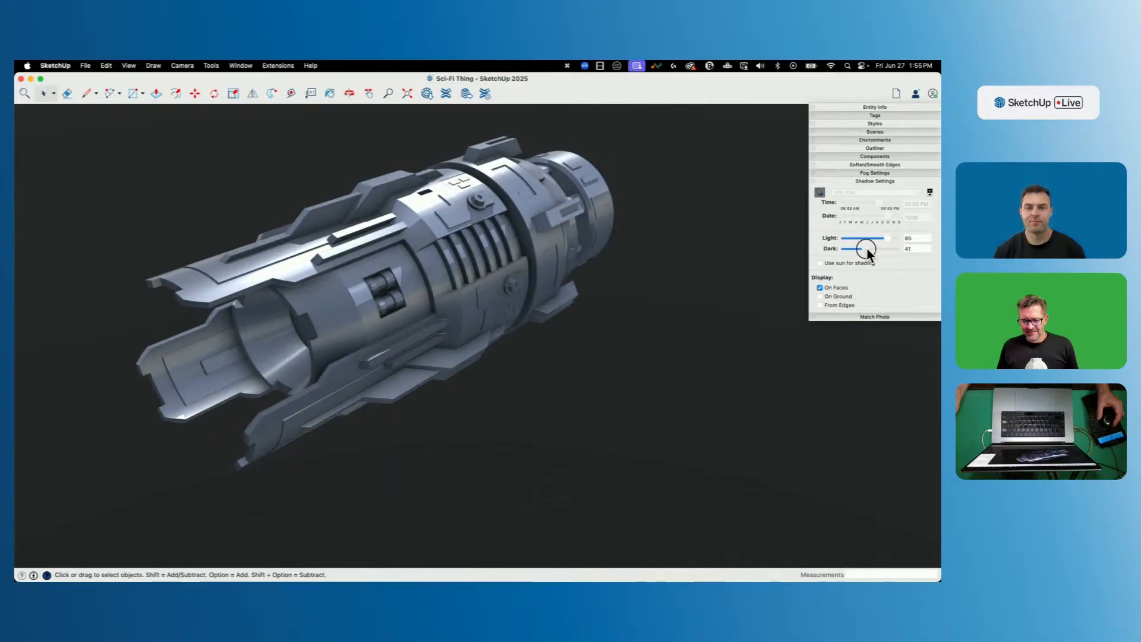
click(822, 263)
click(822, 264)
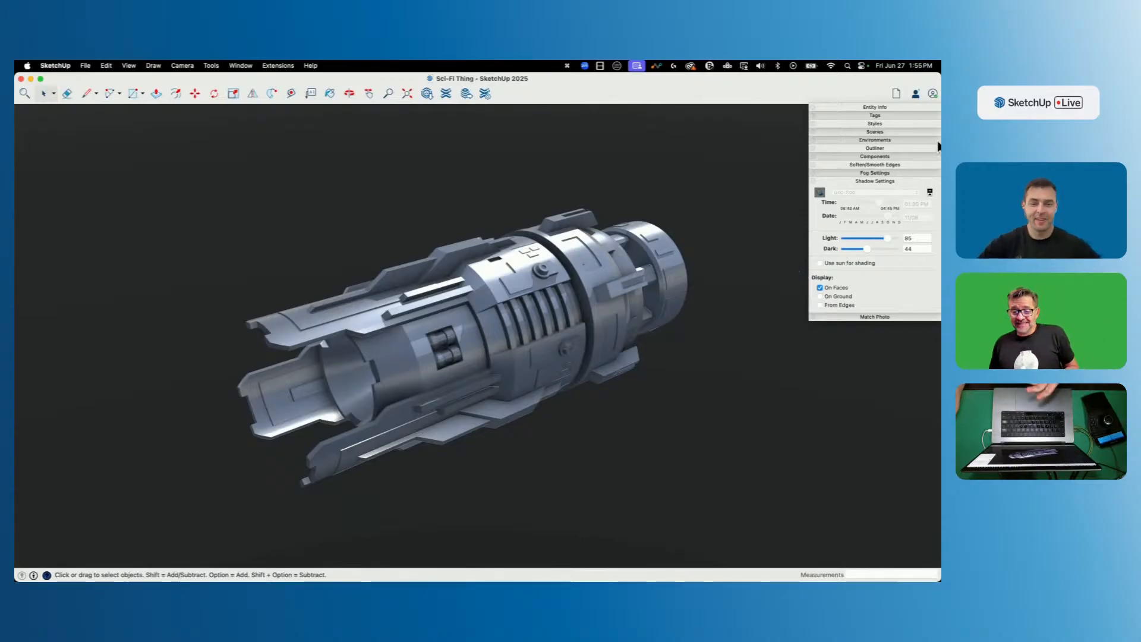
click(862, 180)
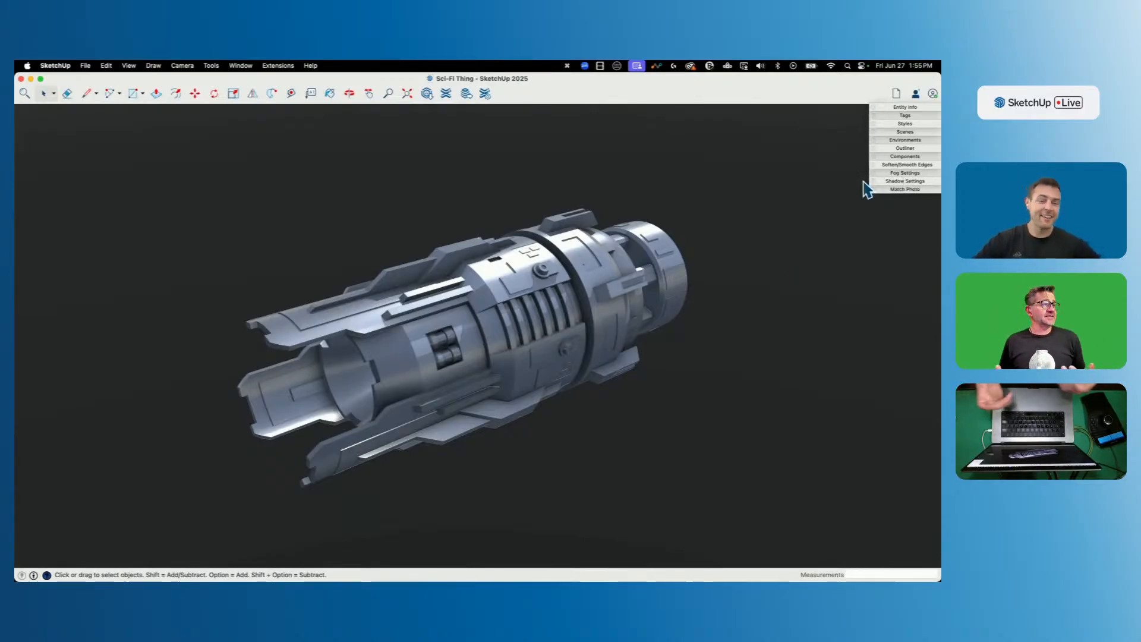